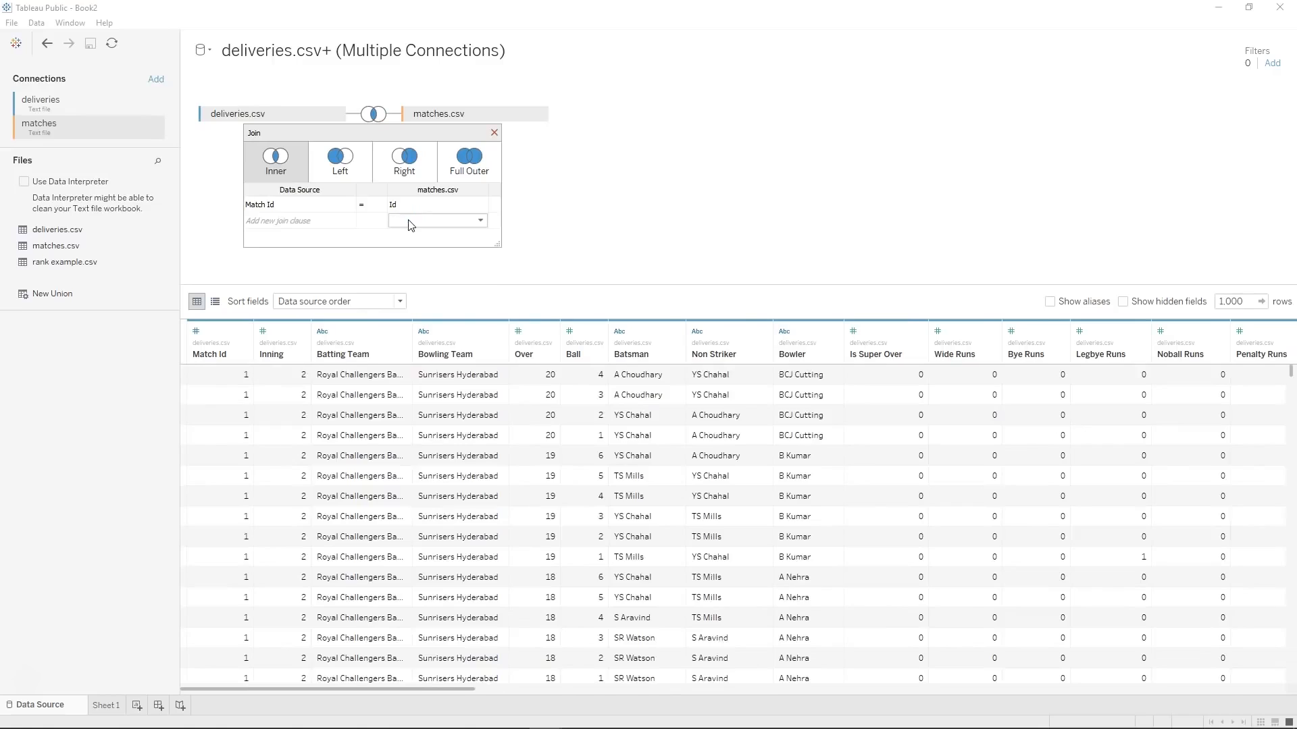
Keep the inner join between deliveries.csv and matches.csv, and compare the Match Id and Id columns across the joined rows.
click(278, 174)
click(495, 132)
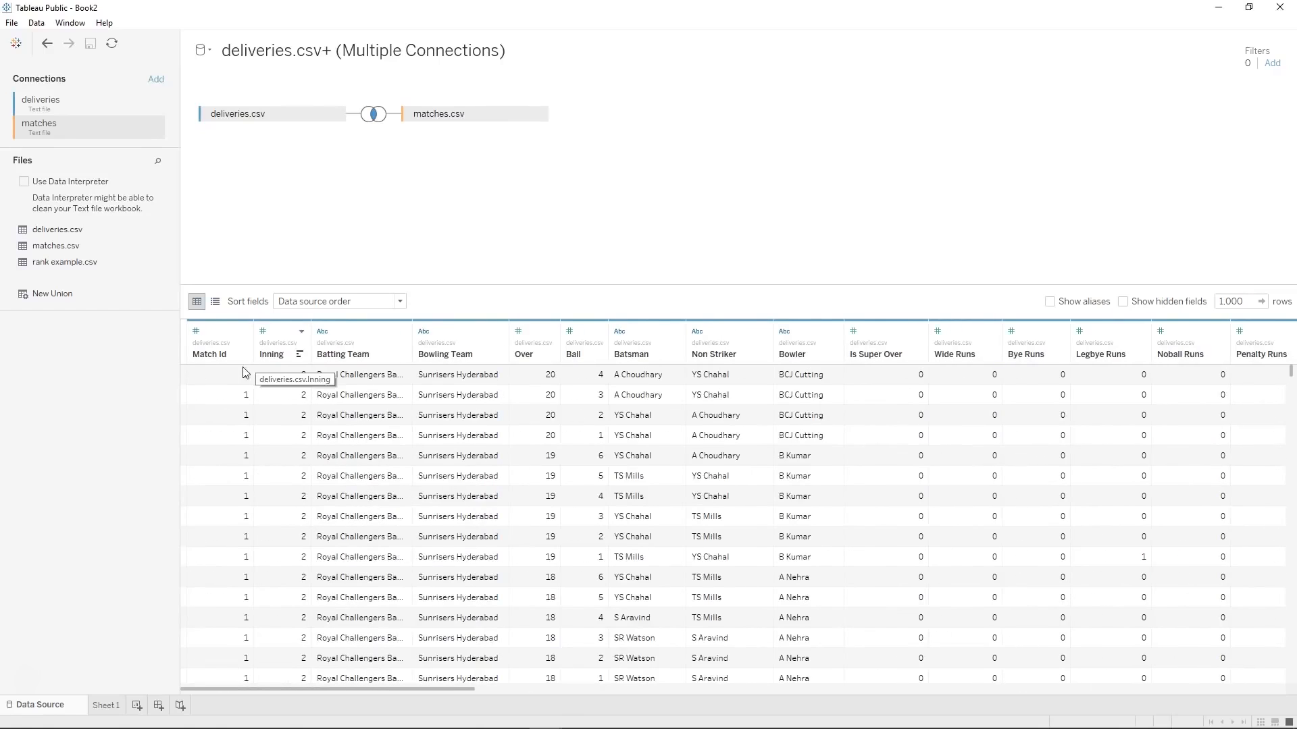
click(227, 381)
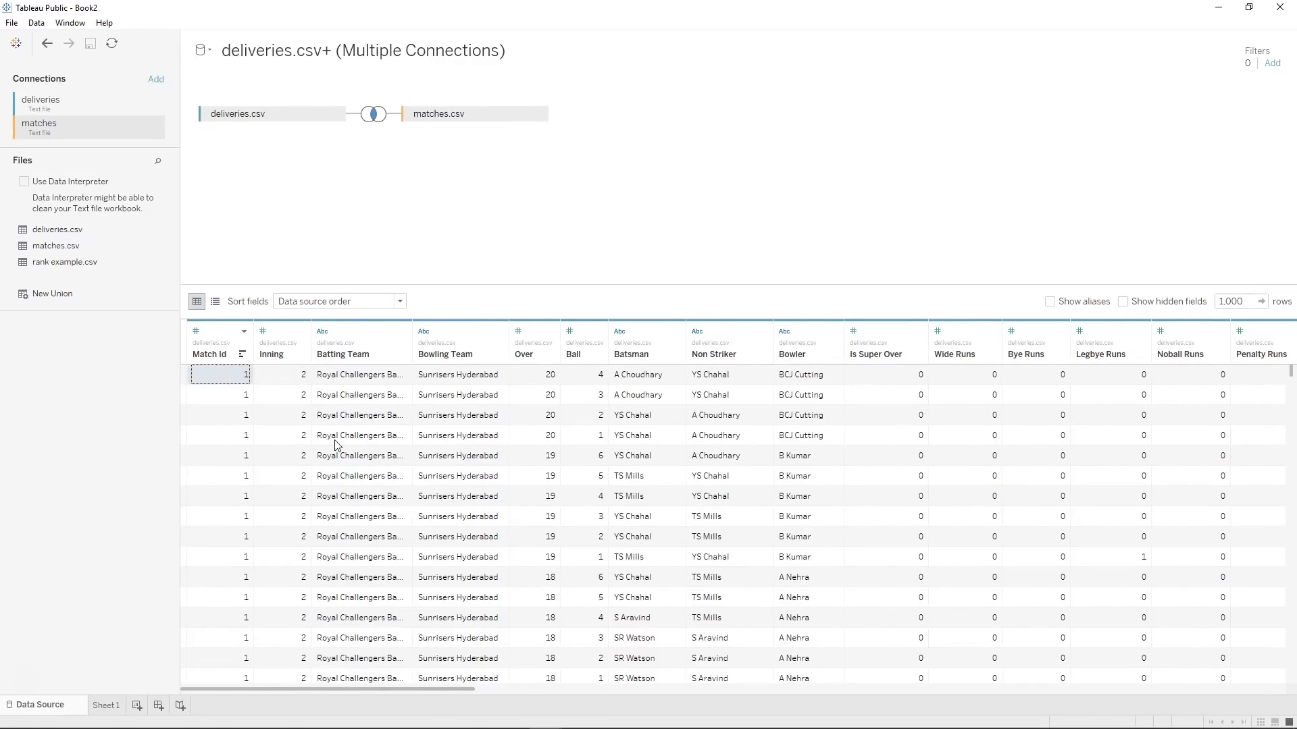
scroll(336, 446, right, 10)
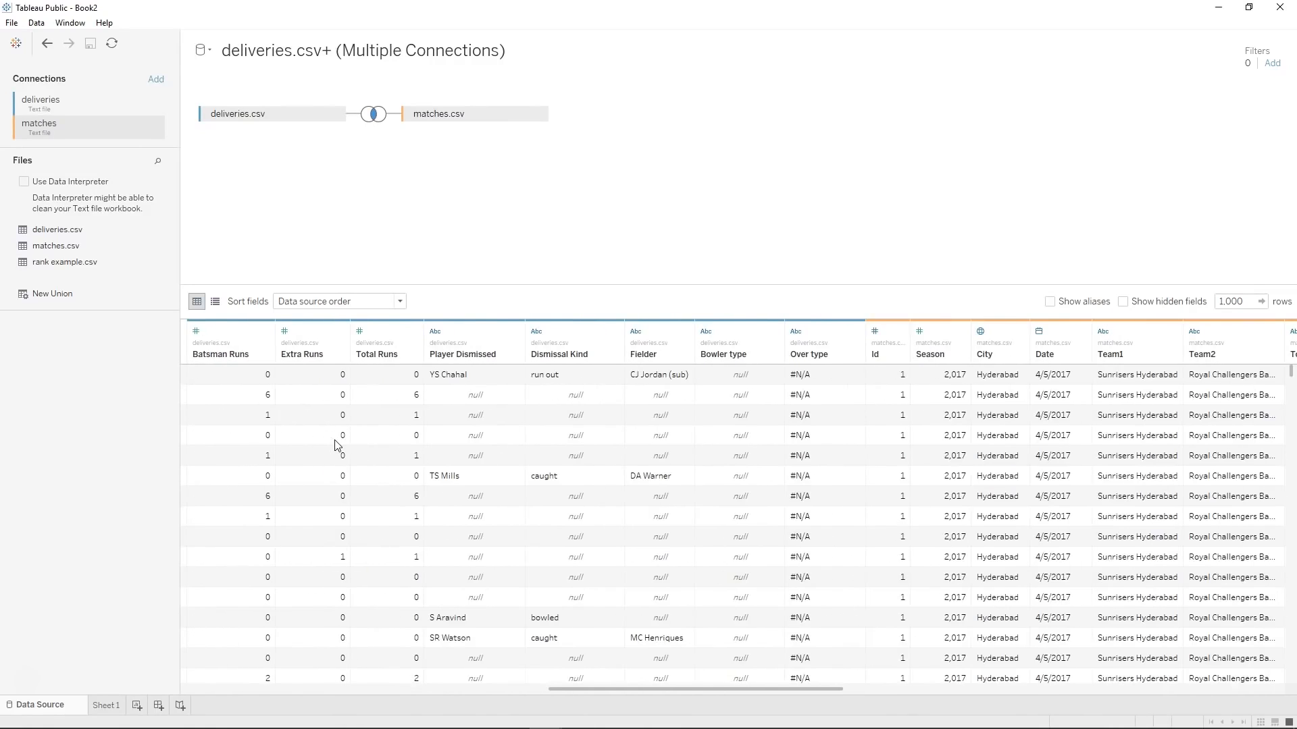
click(885, 379)
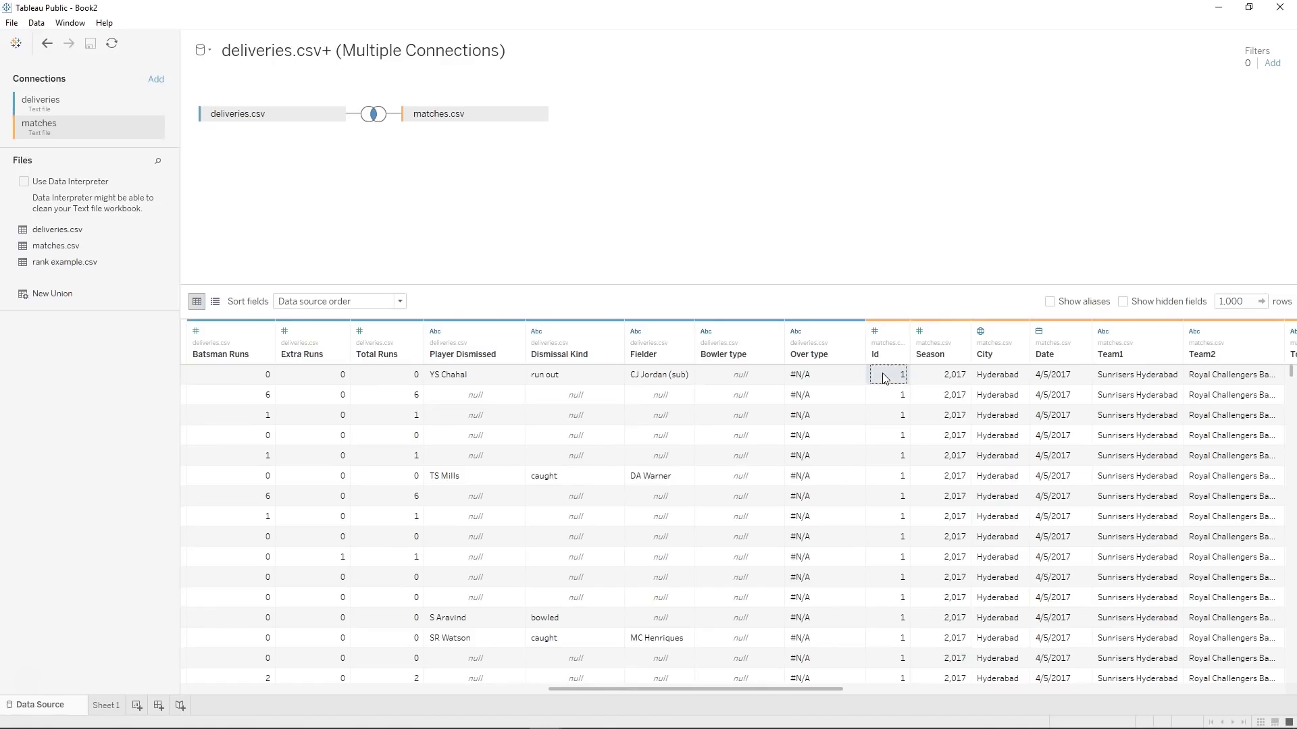
scroll(885, 379, down, 15)
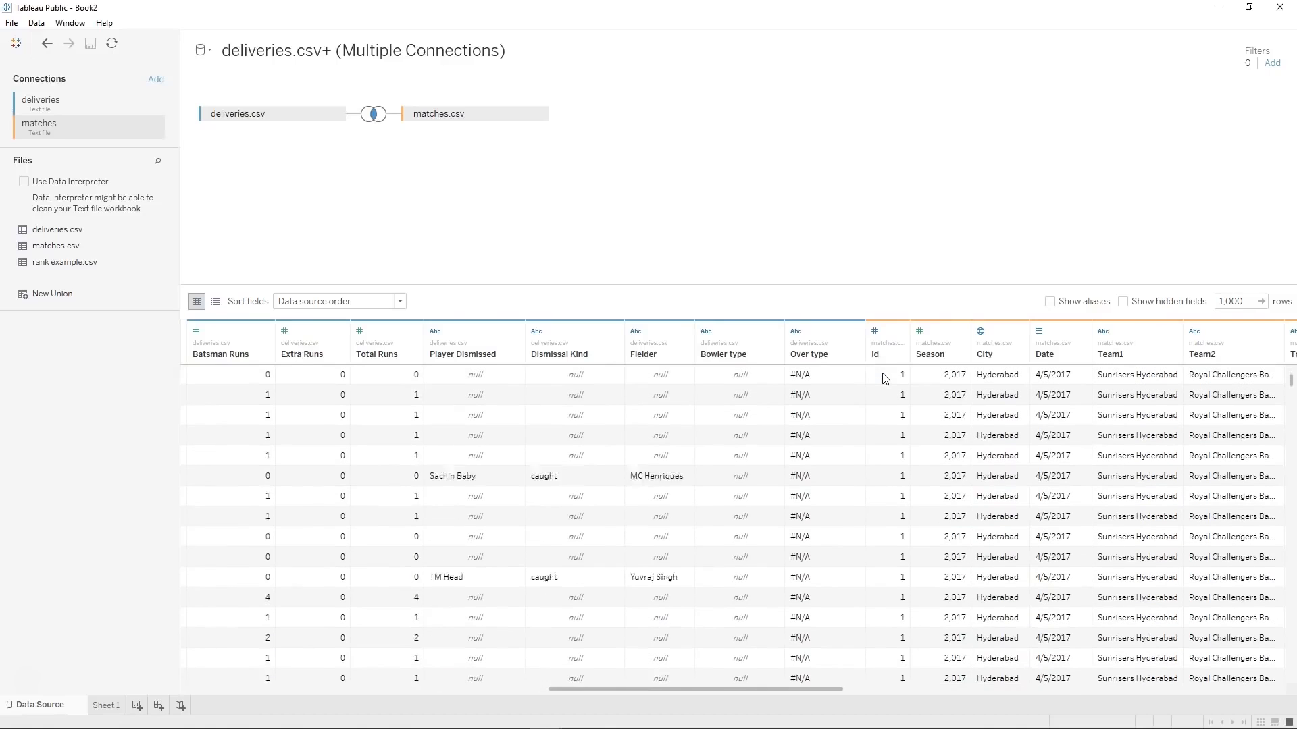
scroll(885, 379, down, 15)
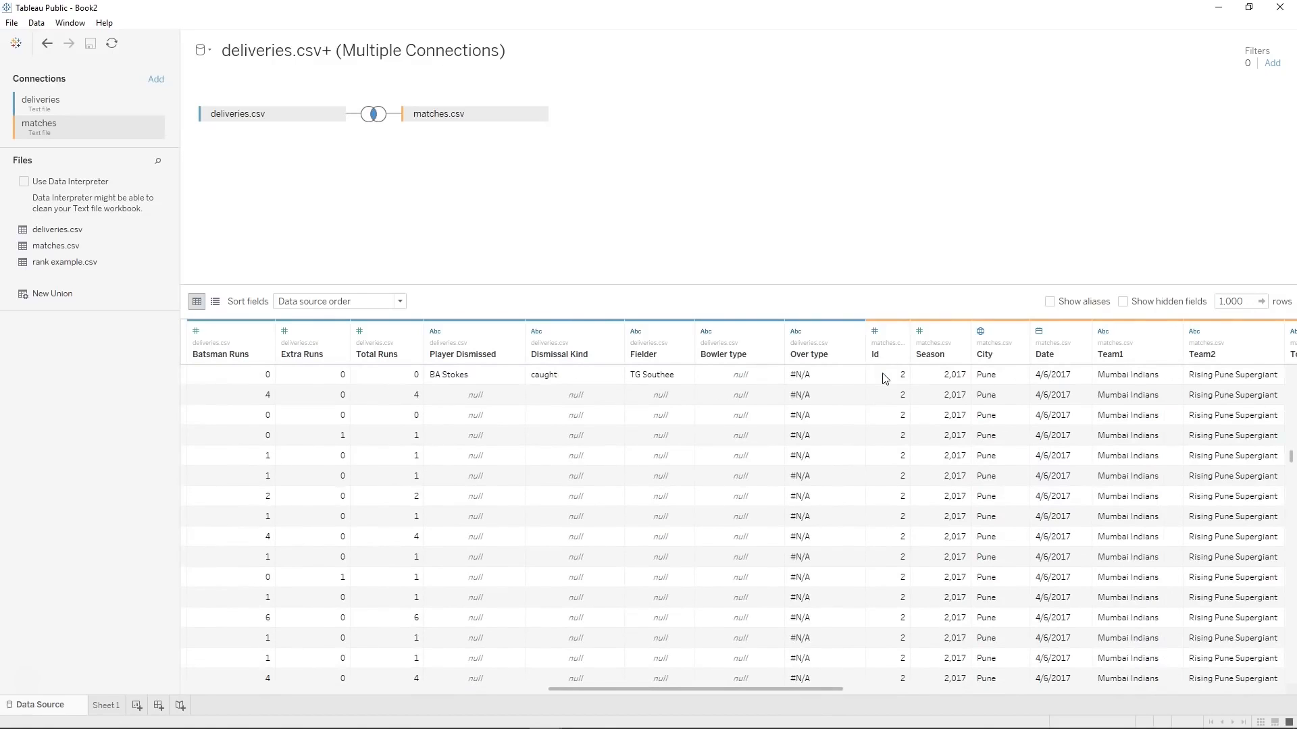
scroll(824, 378, left, 10)
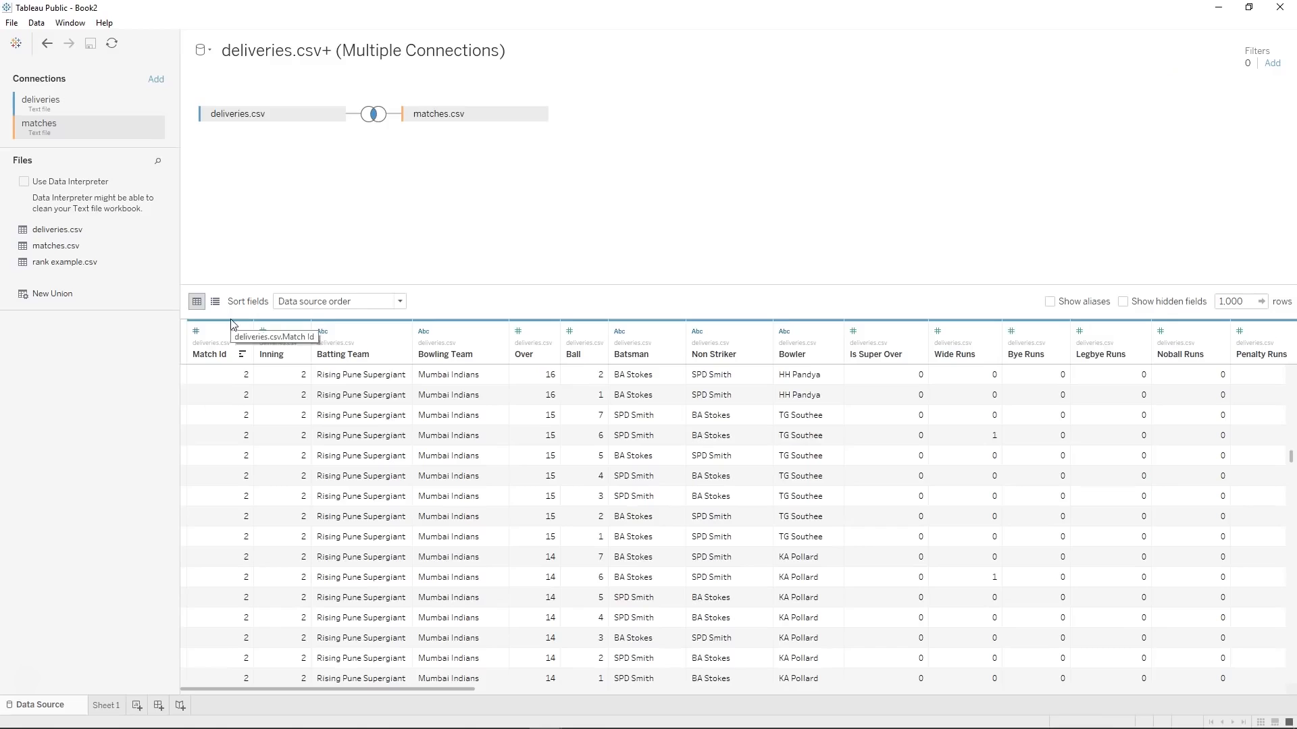
Open the Sheet 1 worksheet.
click(107, 709)
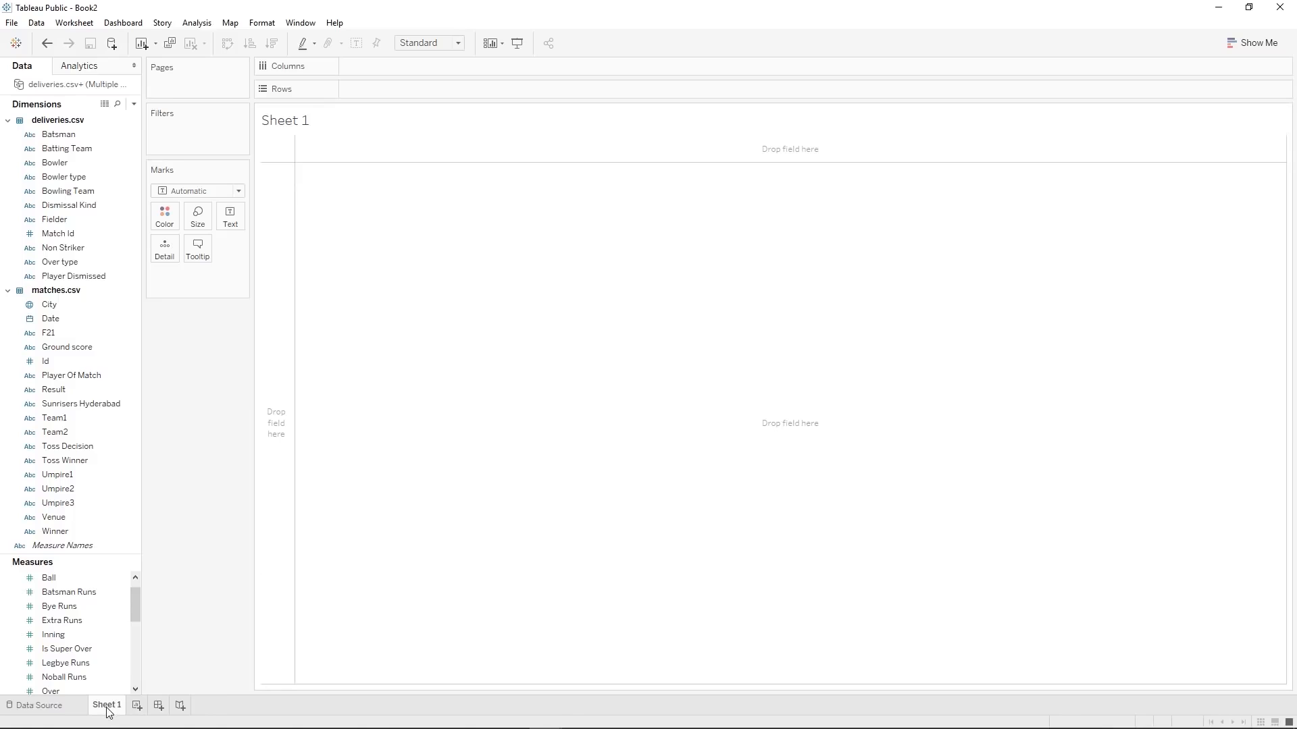
mouse_move(111, 712)
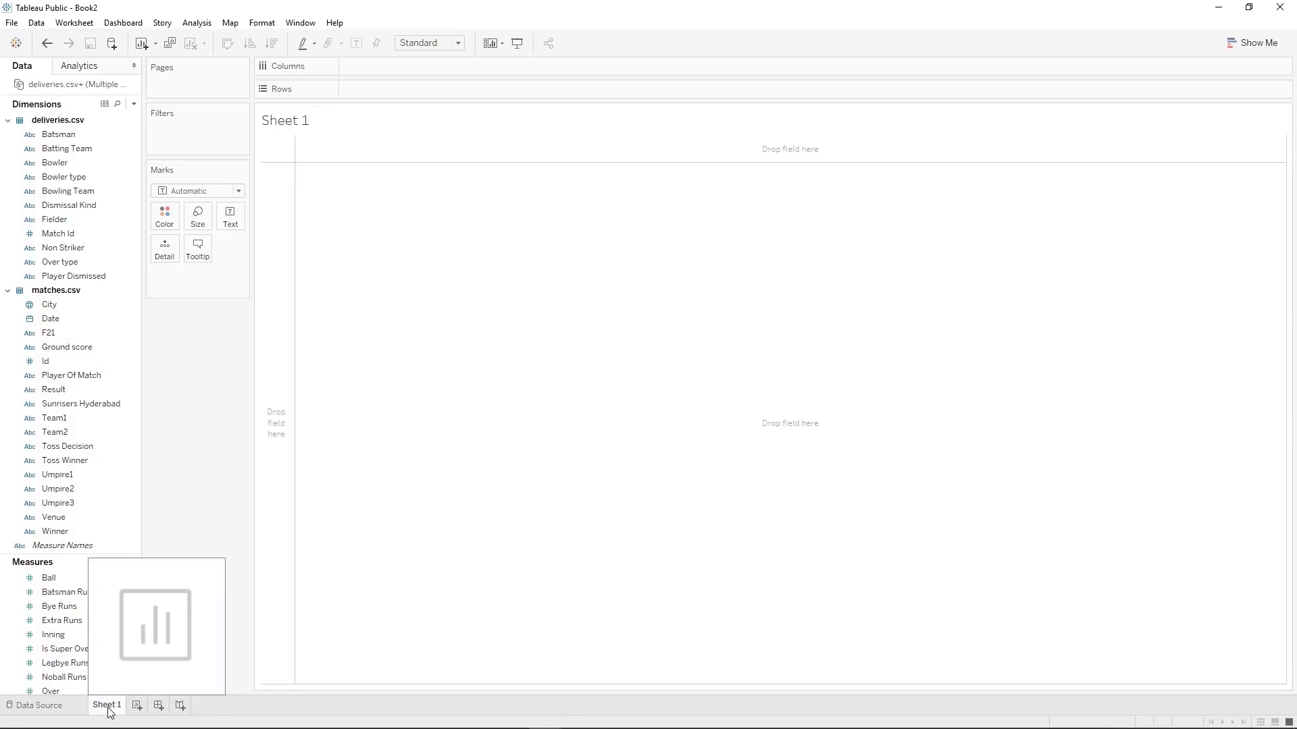
Add a blank dashboard to the workbook and delete it again.
click(158, 707)
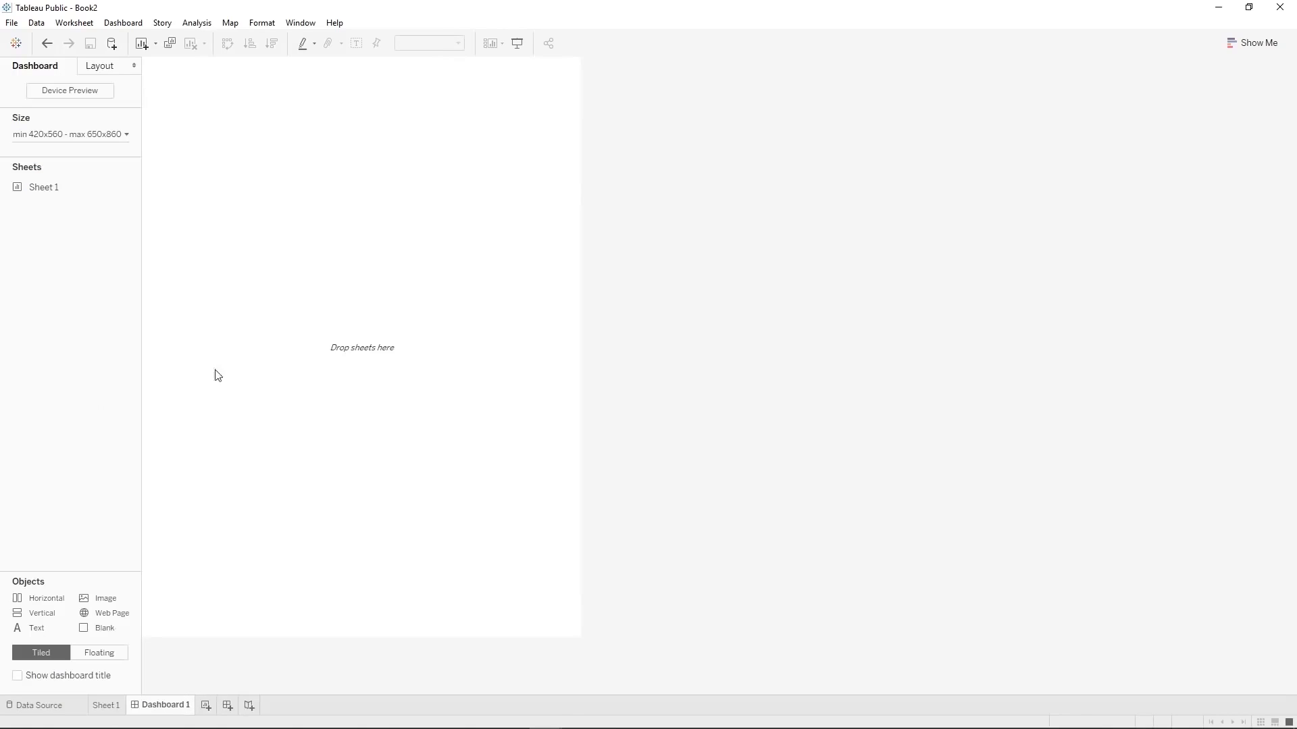
right_click(179, 705)
click(218, 566)
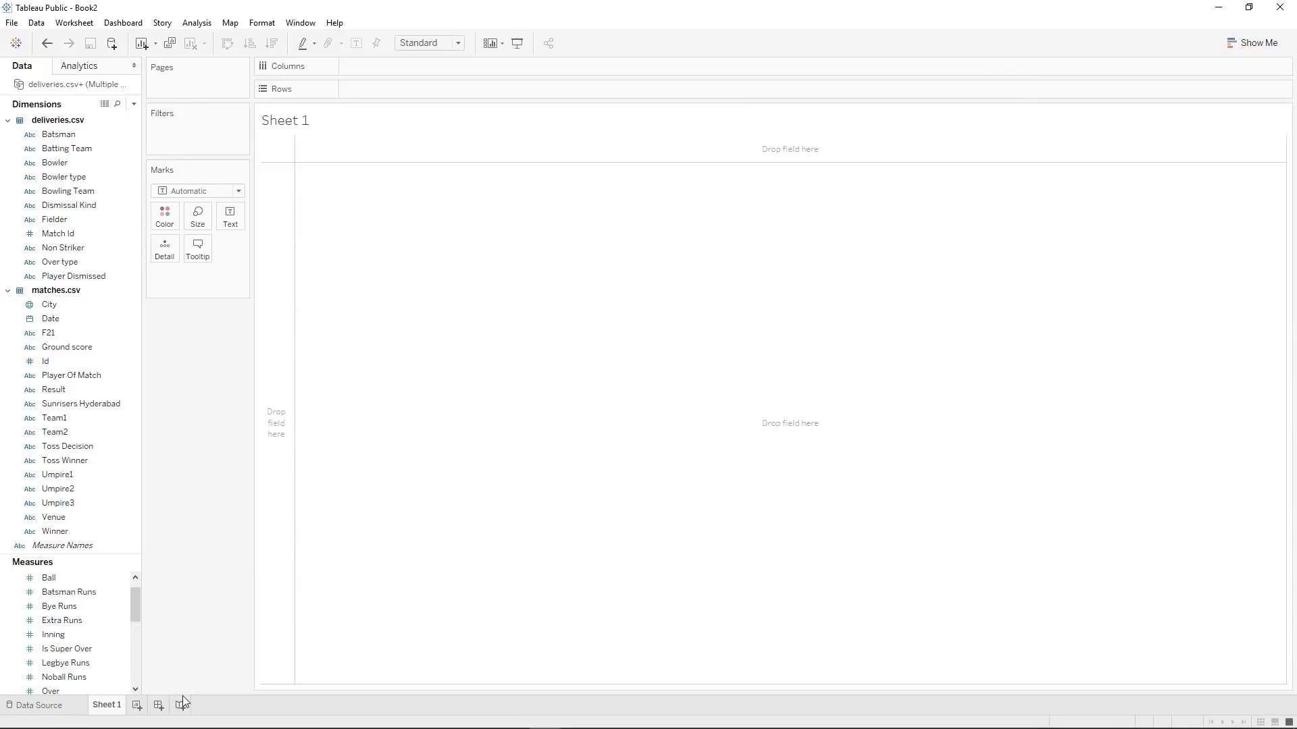
Add a blank story to the workbook and delete it again.
click(181, 705)
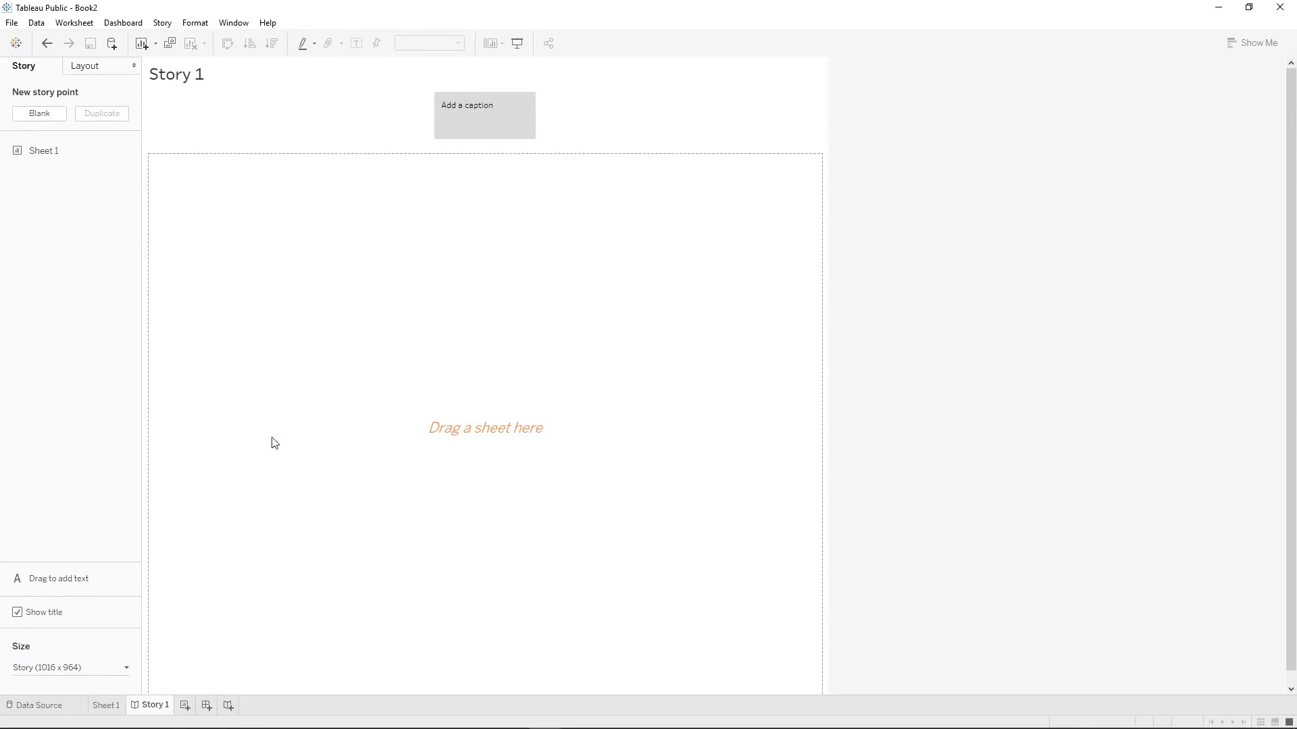
right_click(153, 707)
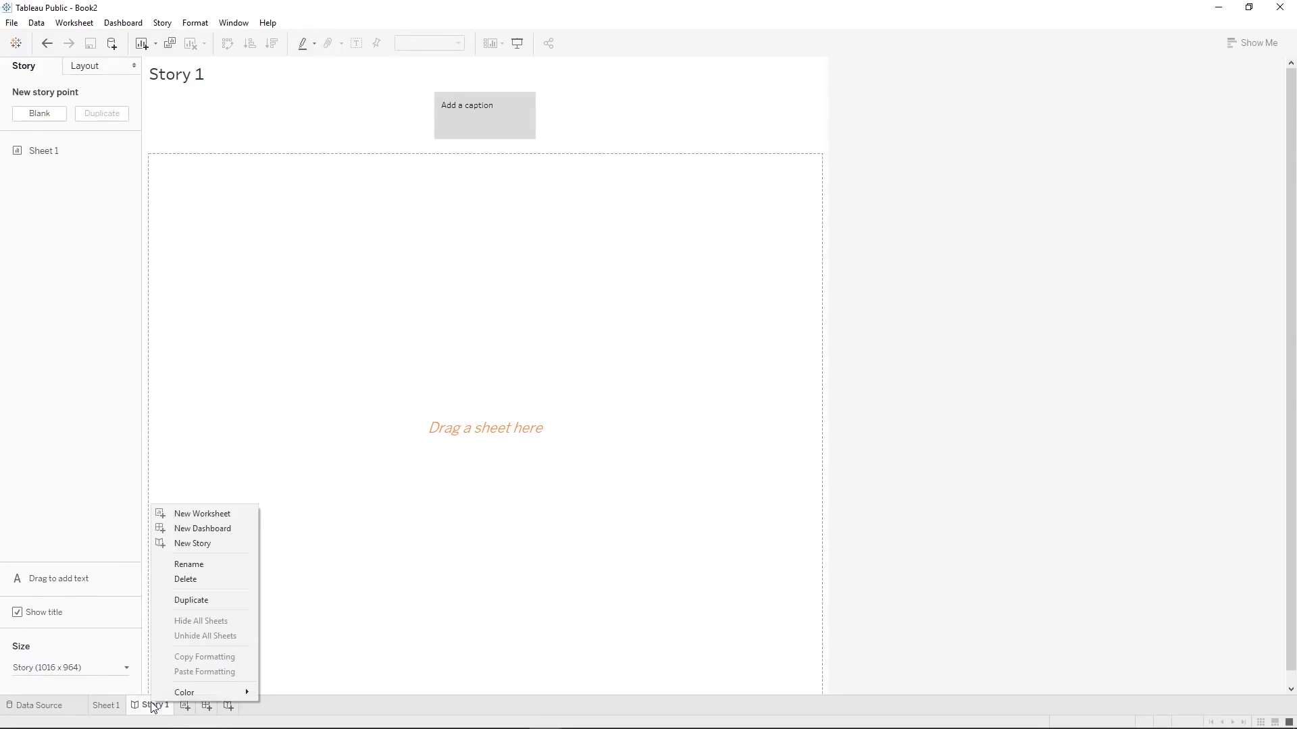
click(191, 581)
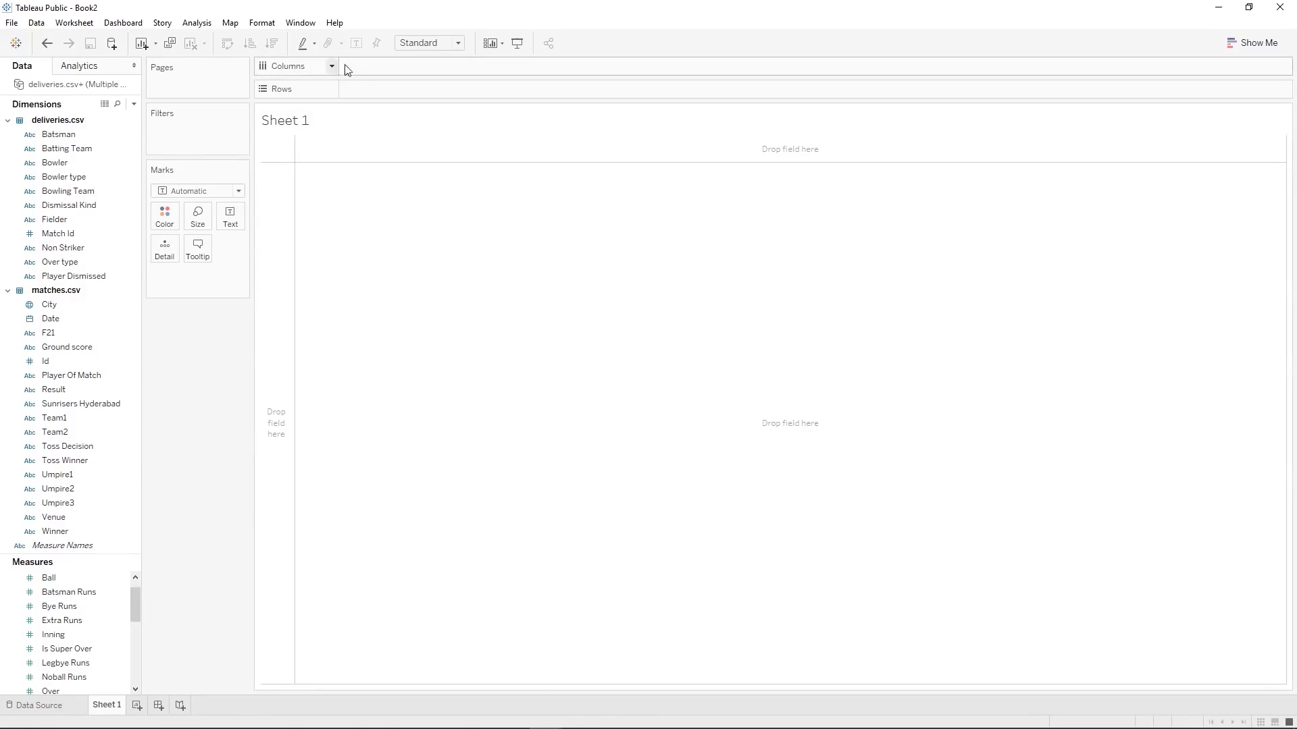
Give the Measures list more room and look through the dimensions and measures of deliveries.csv and matches.csv.
click(7, 460)
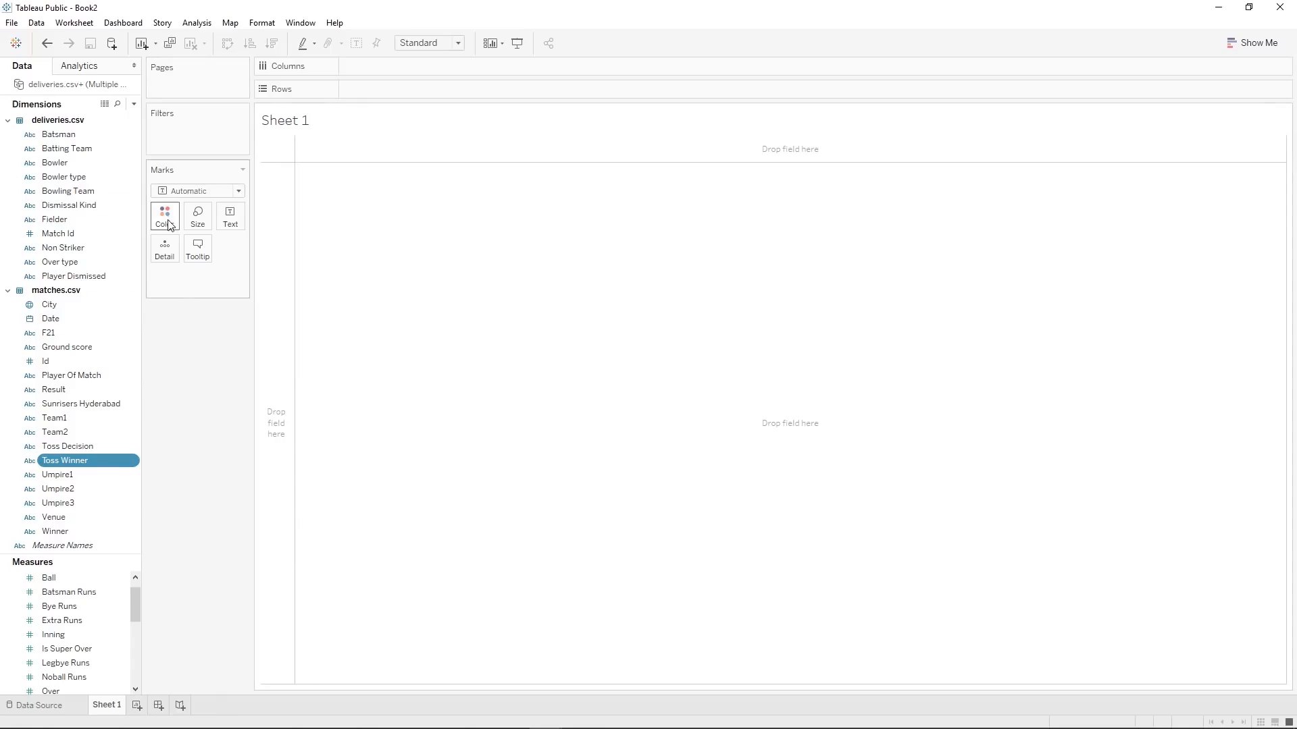
drag(137, 556, 119, 456)
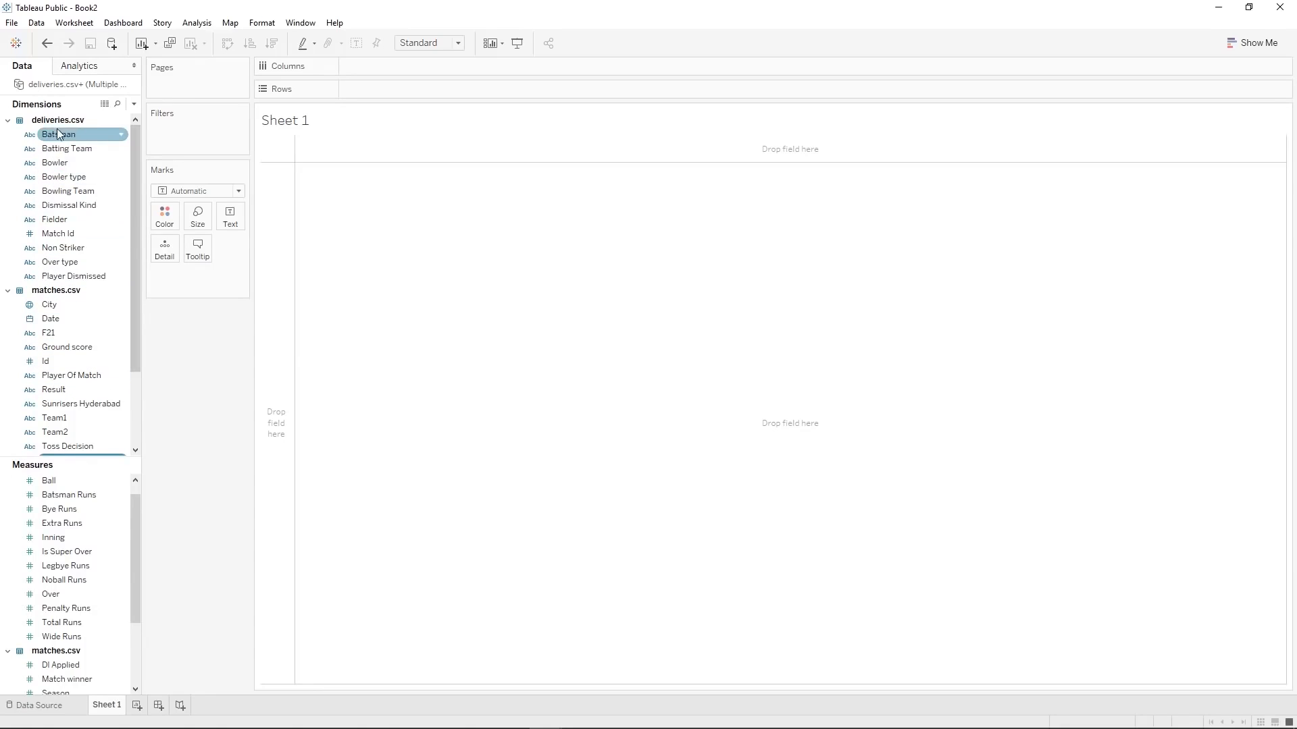
mouse_move(135, 163)
mouse_down()
mouse_move(136, 229)
mouse_move(135, 150)
mouse_up()
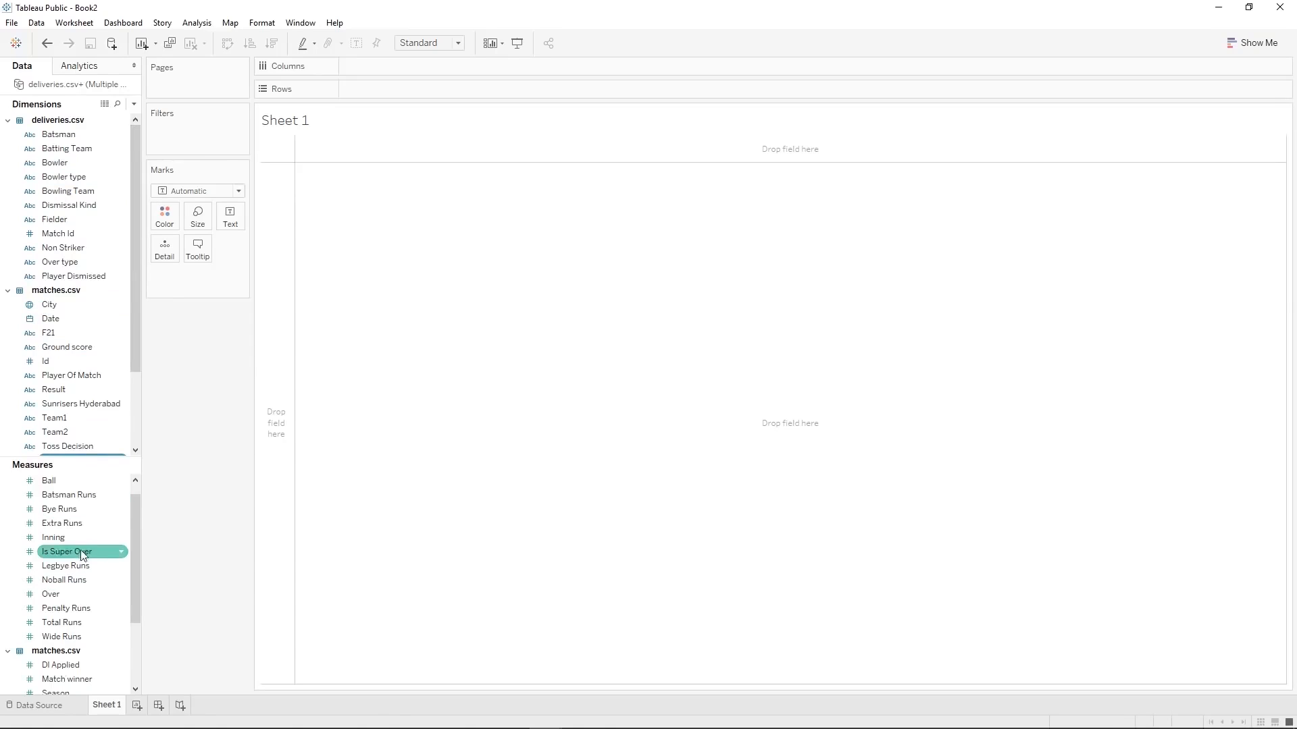
scroll(61, 482, down, 3)
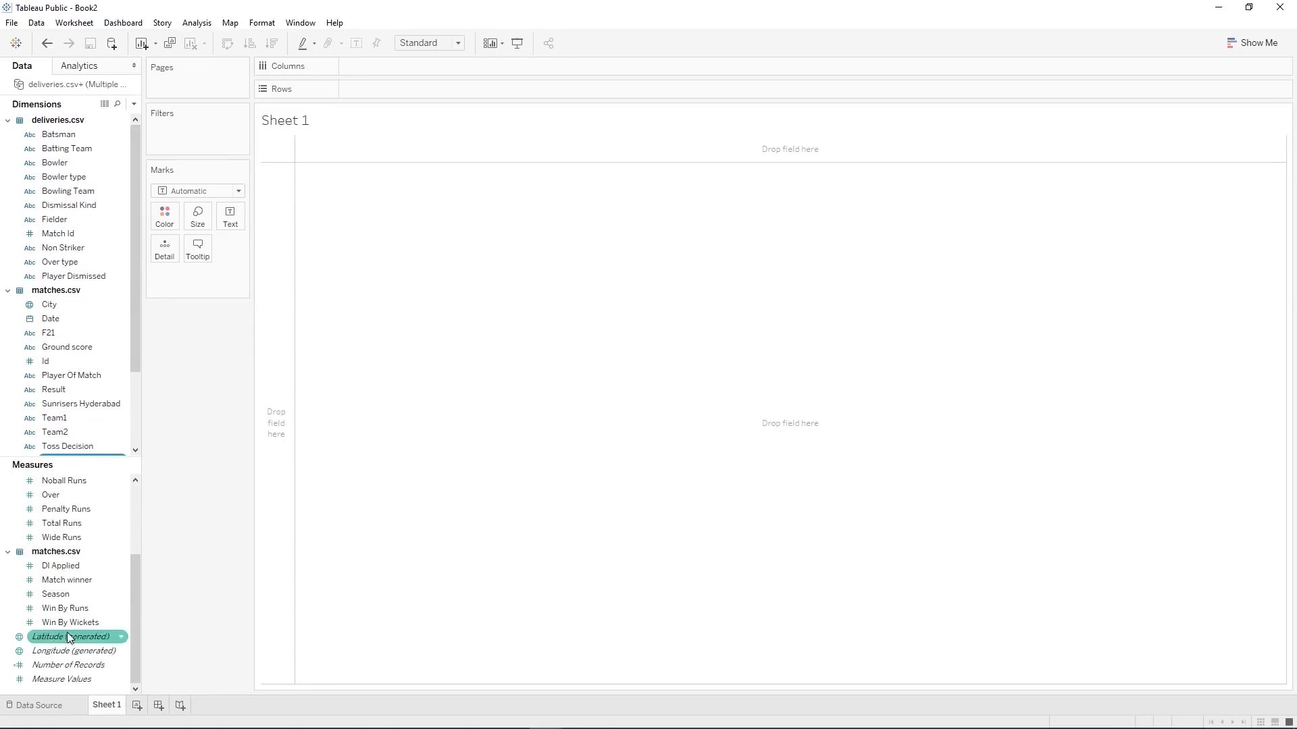
scroll(88, 524, up, 3)
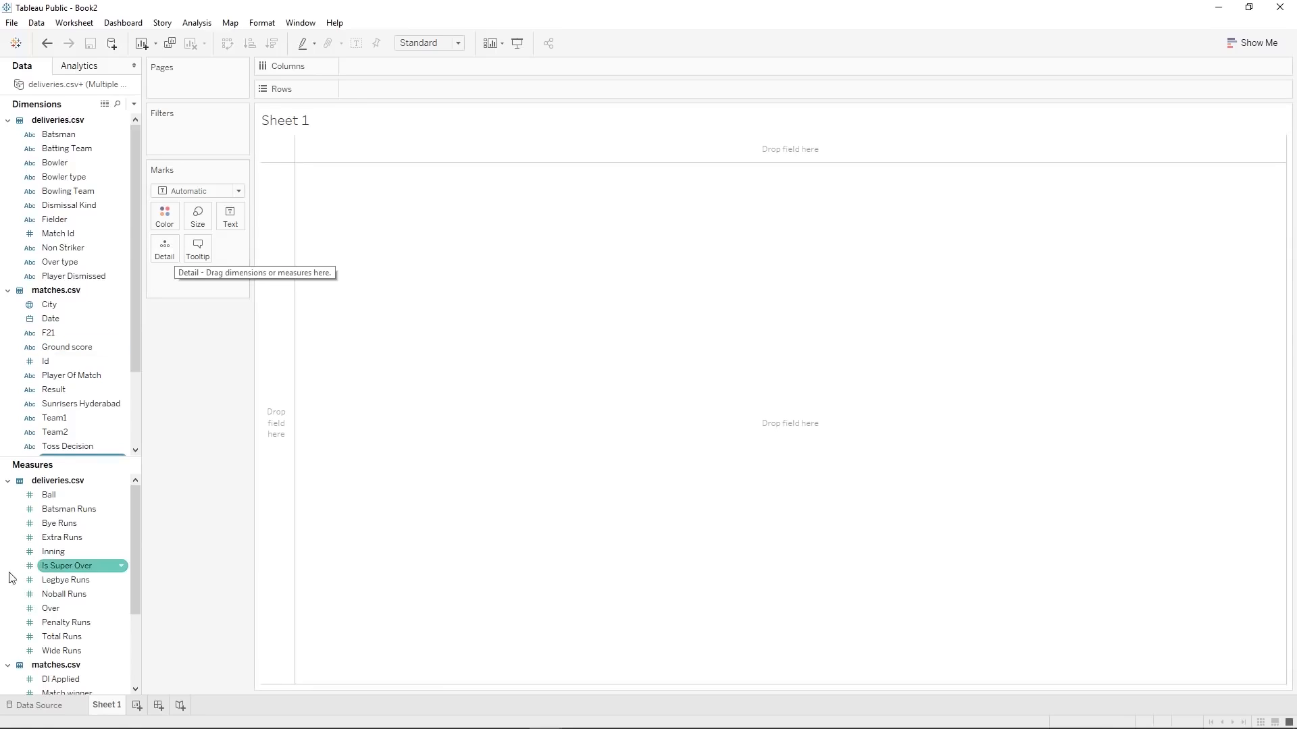
click(128, 537)
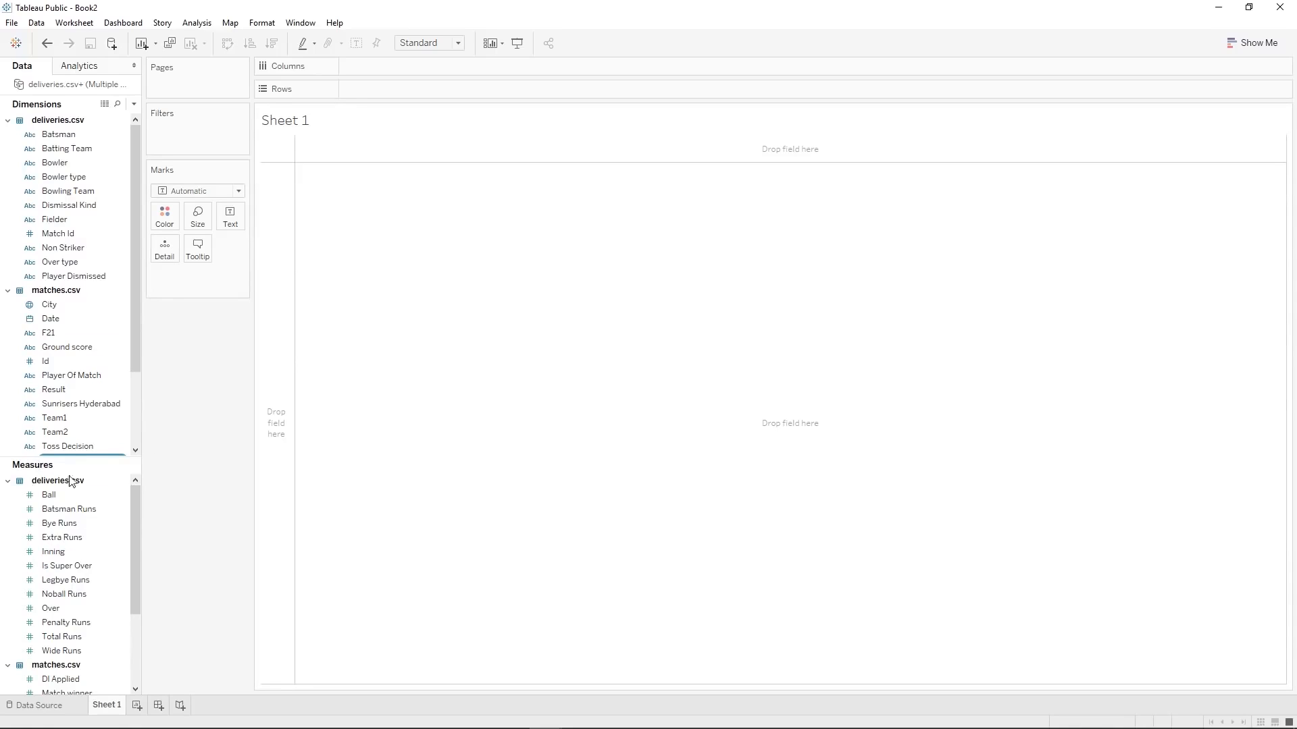
drag(139, 504, 135, 533)
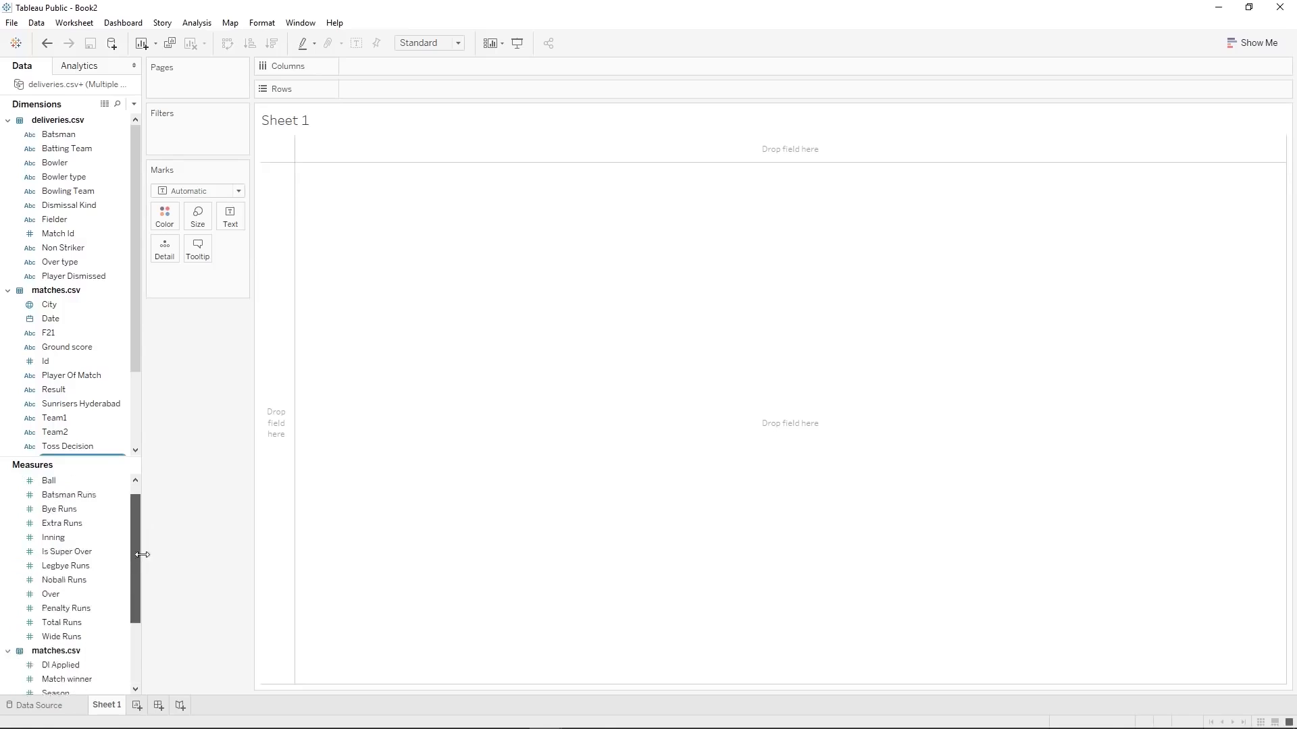
drag(139, 412, 138, 205)
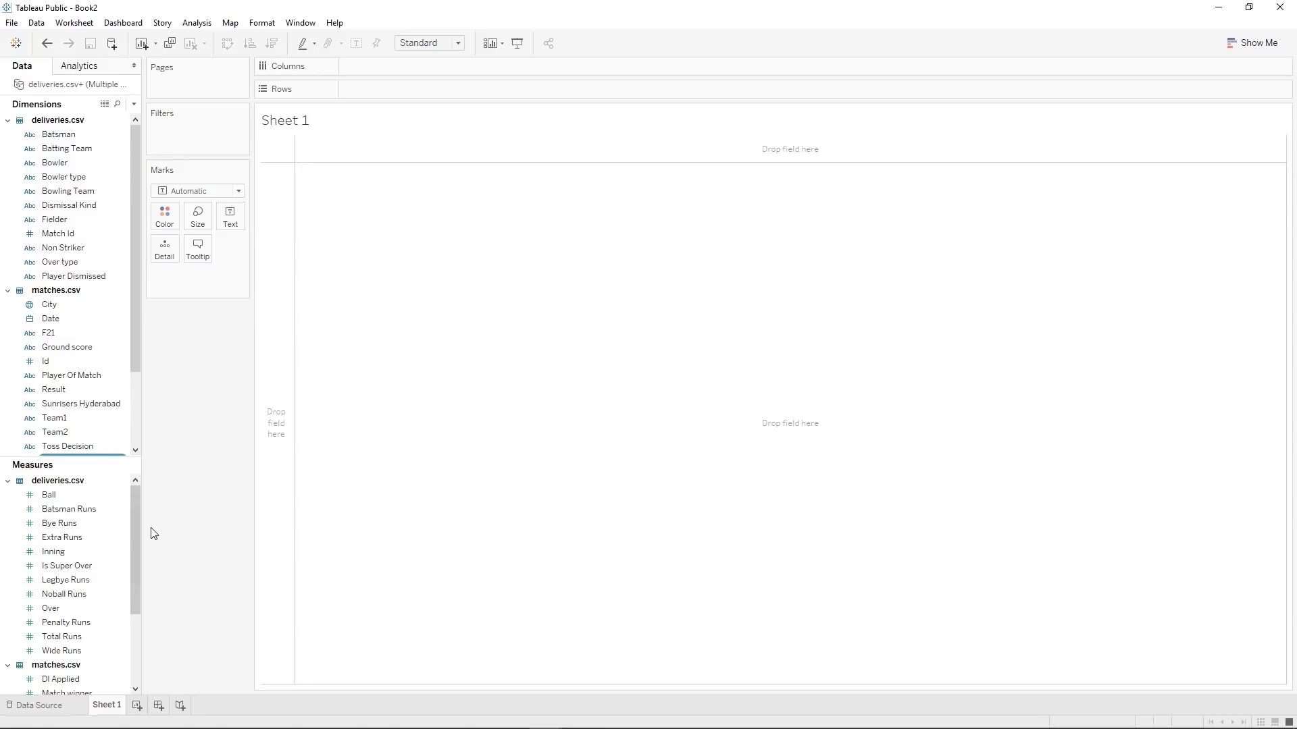
mouse_move(136, 529)
mouse_down()
mouse_move(145, 630)
mouse_move(133, 524)
mouse_up()
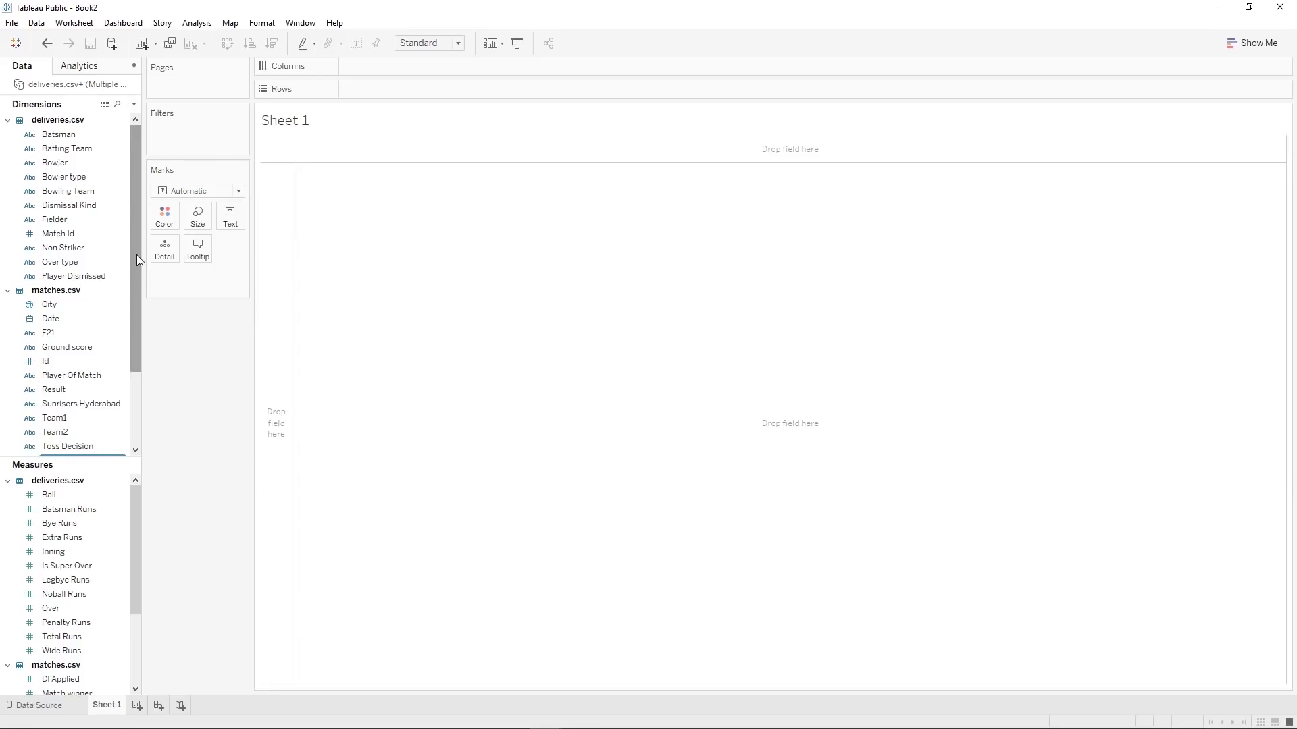
Collapse the deliveries.csv and matches.csv groups under Dimensions and expand both again.
click(7, 121)
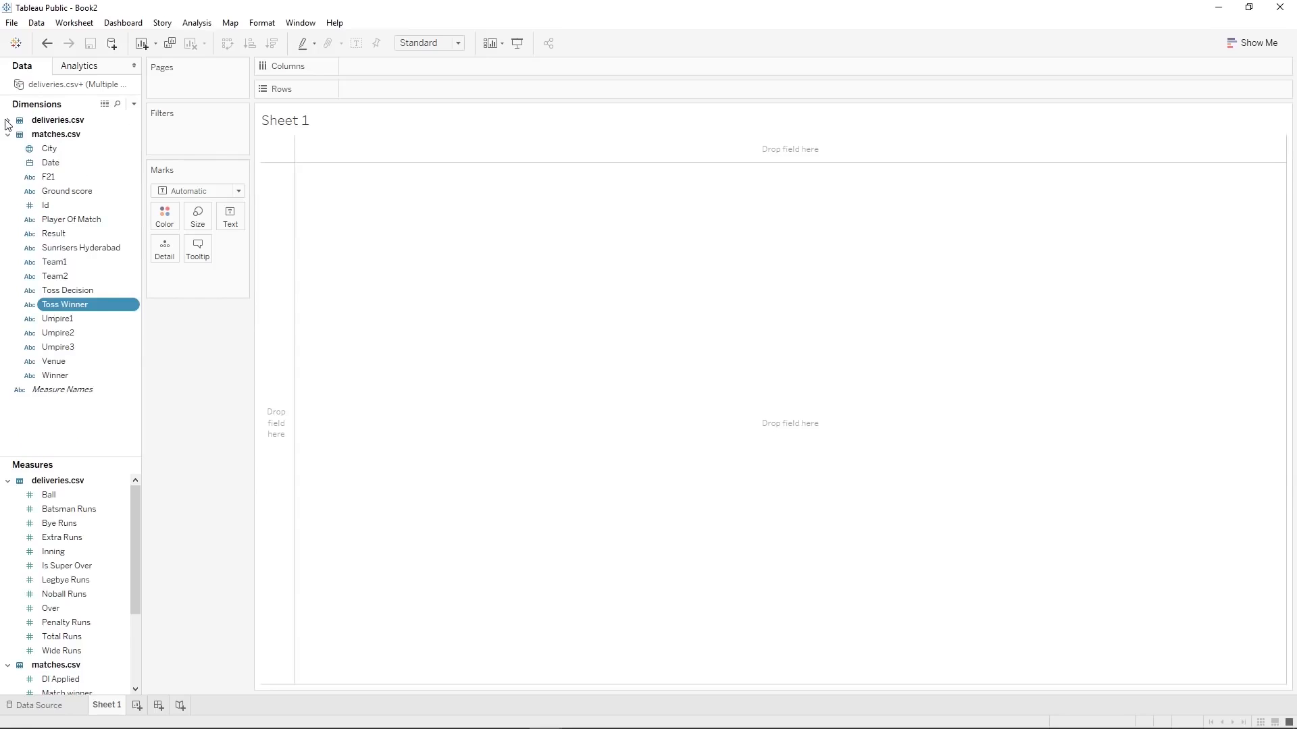
click(7, 134)
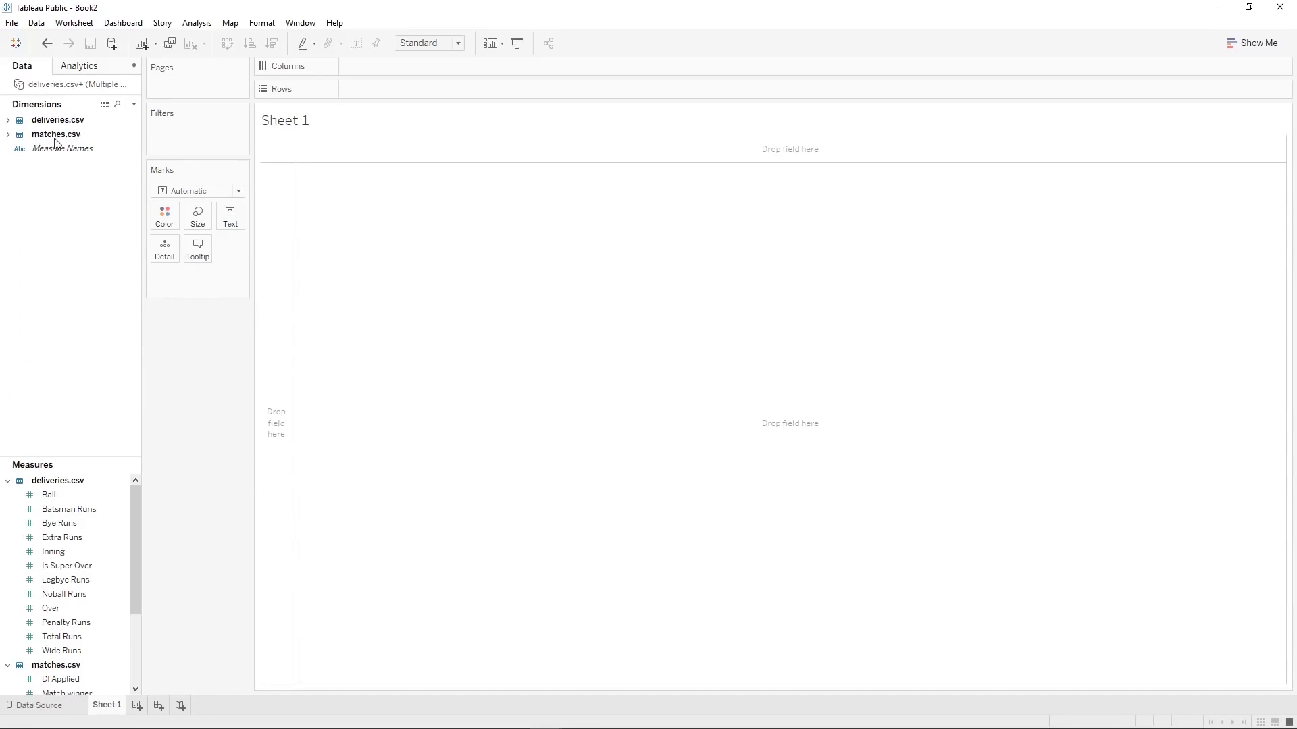
click(7, 121)
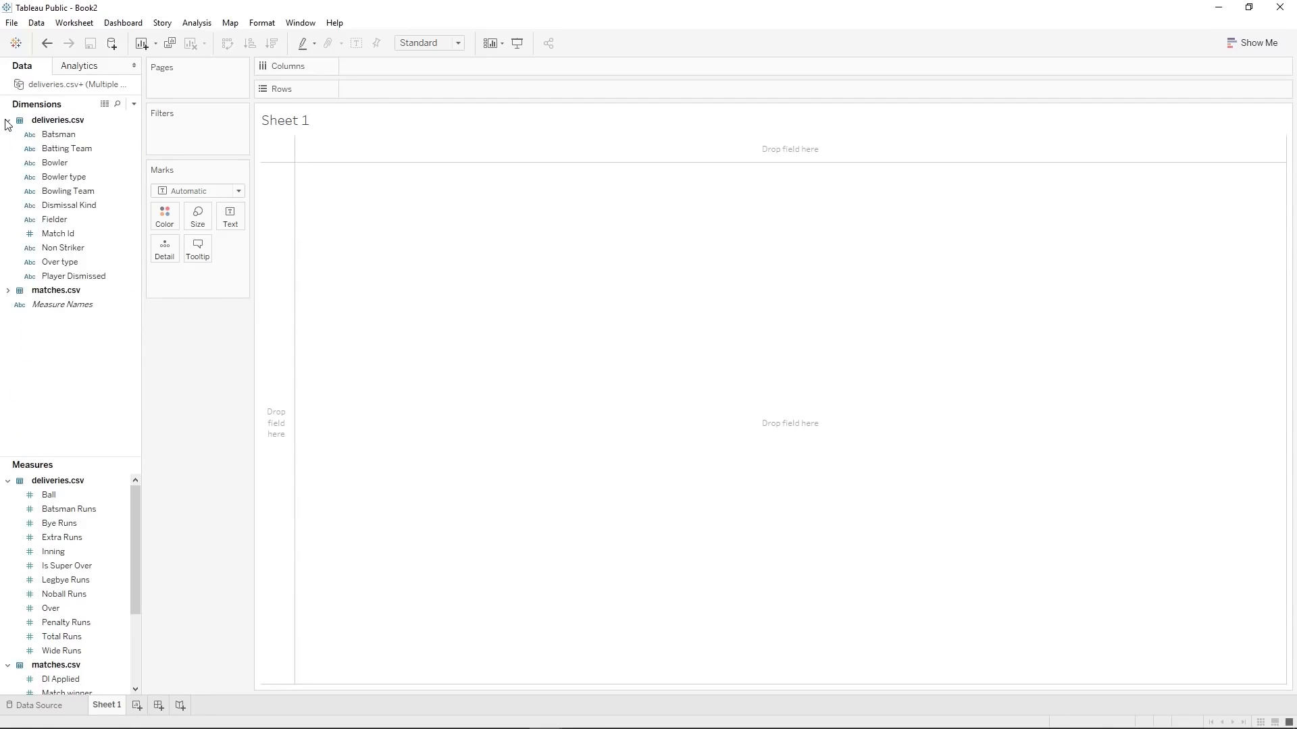
click(8, 290)
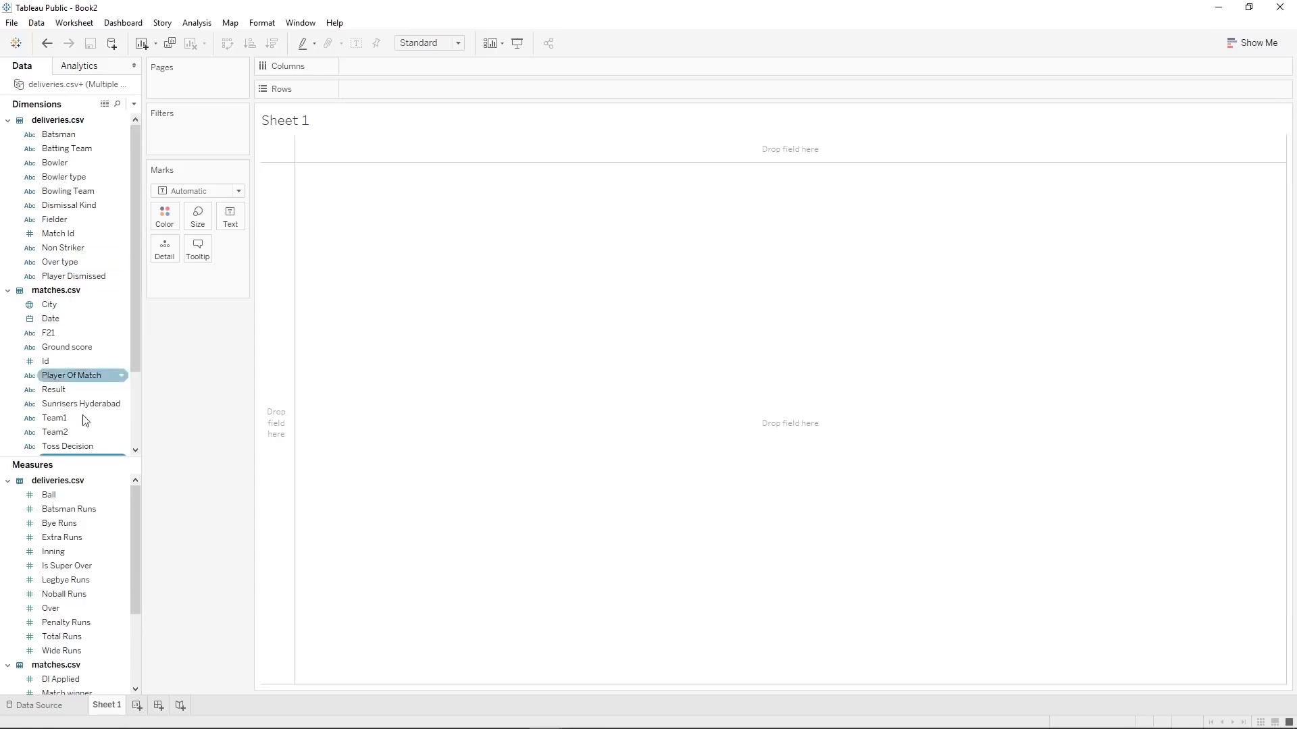
Review the deliveries.csv and matches.csv columns in the joined data source, and return to Sheet 1.
click(70, 706)
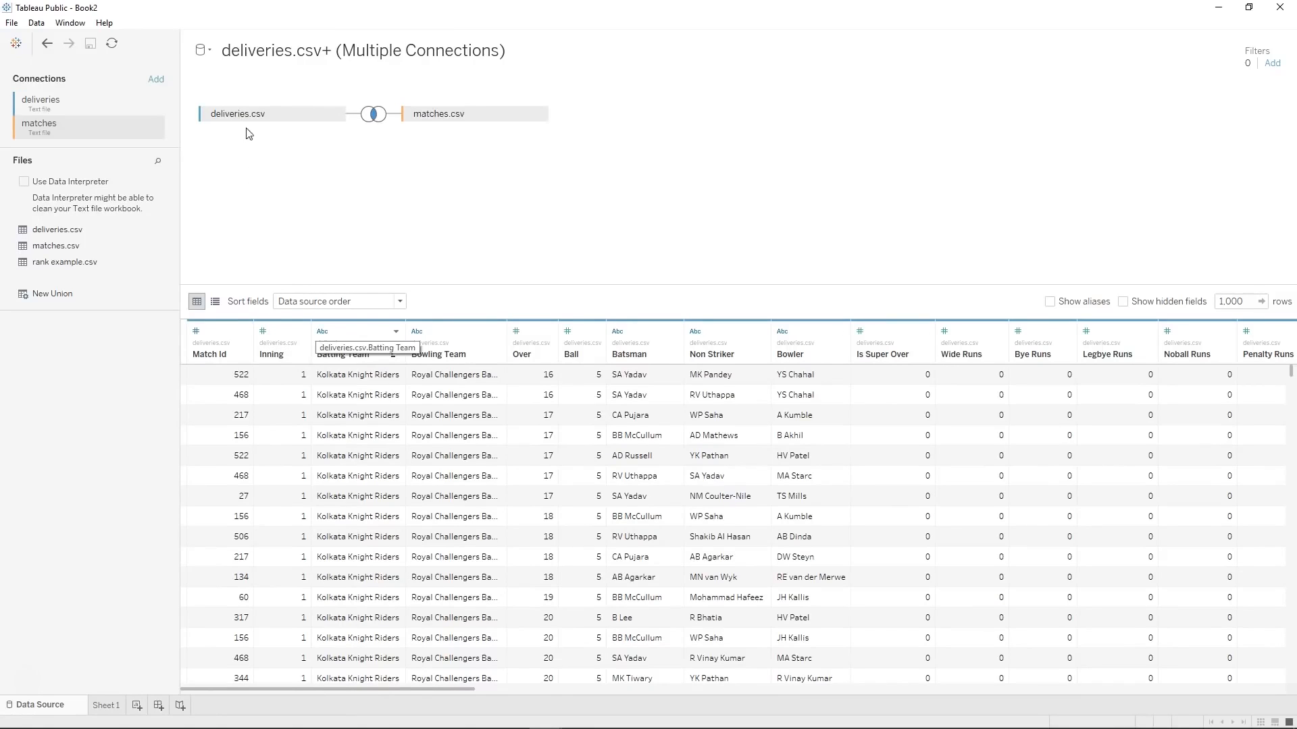
drag(321, 690, 820, 695)
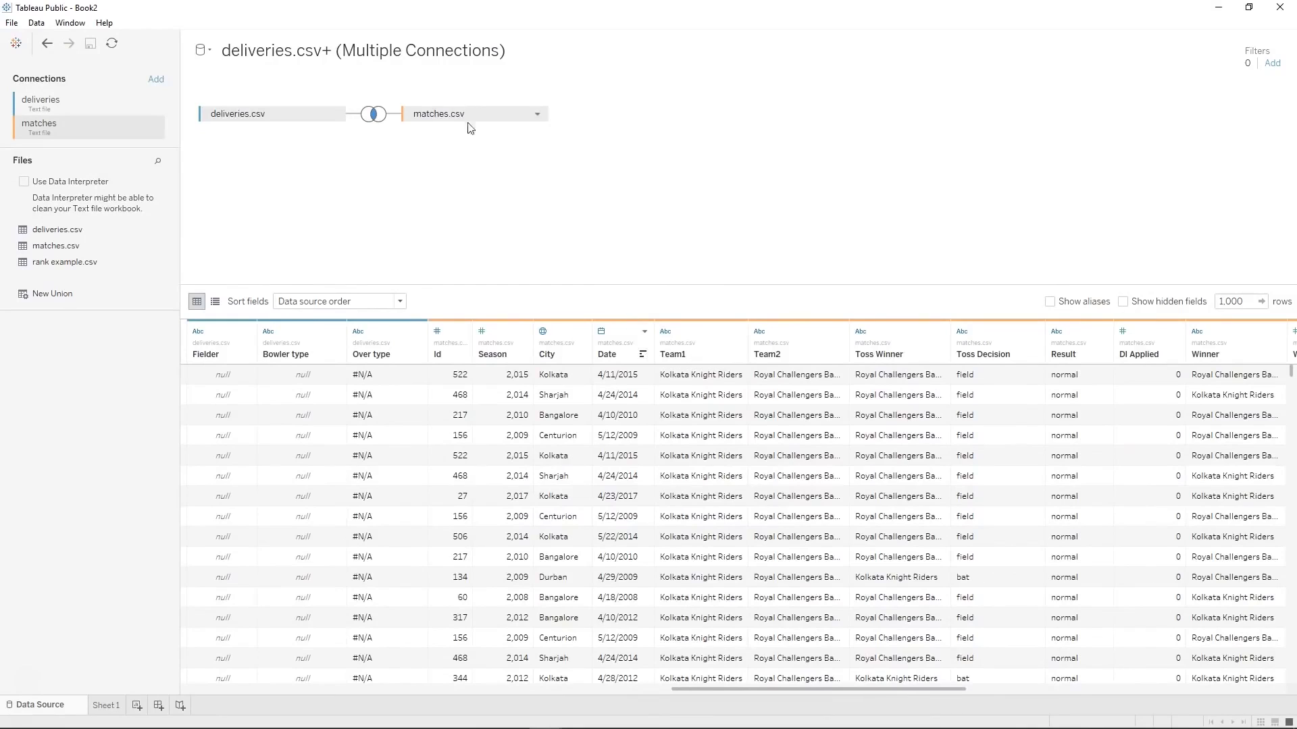
click(116, 706)
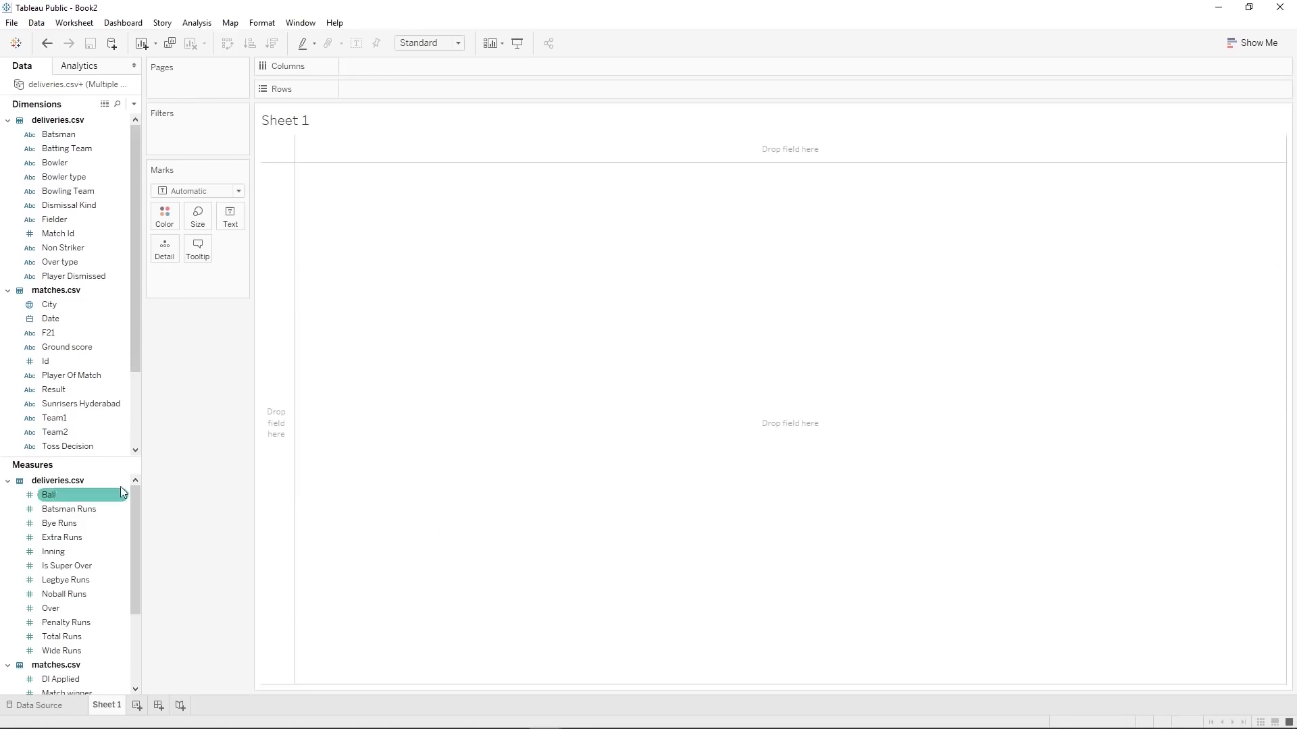
Rename Sheet 1 as "Matches in each venue".
right_click(106, 715)
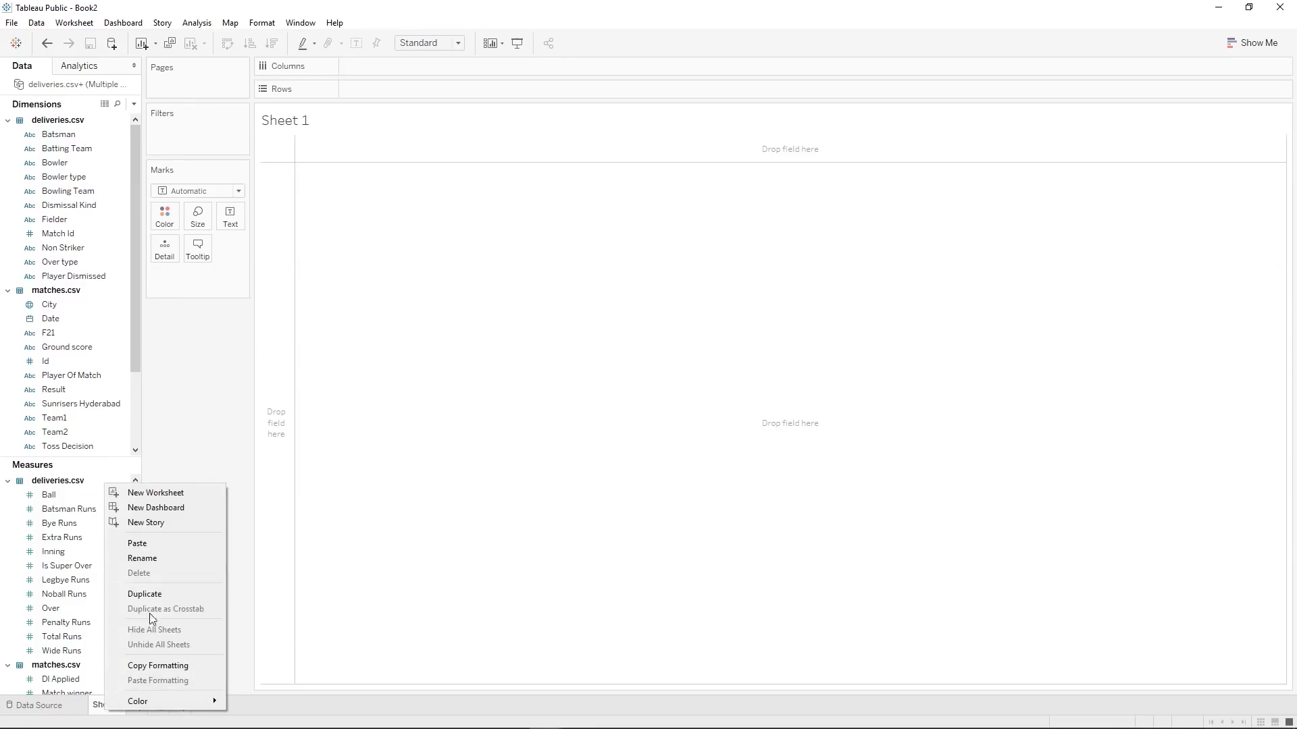
click(148, 559)
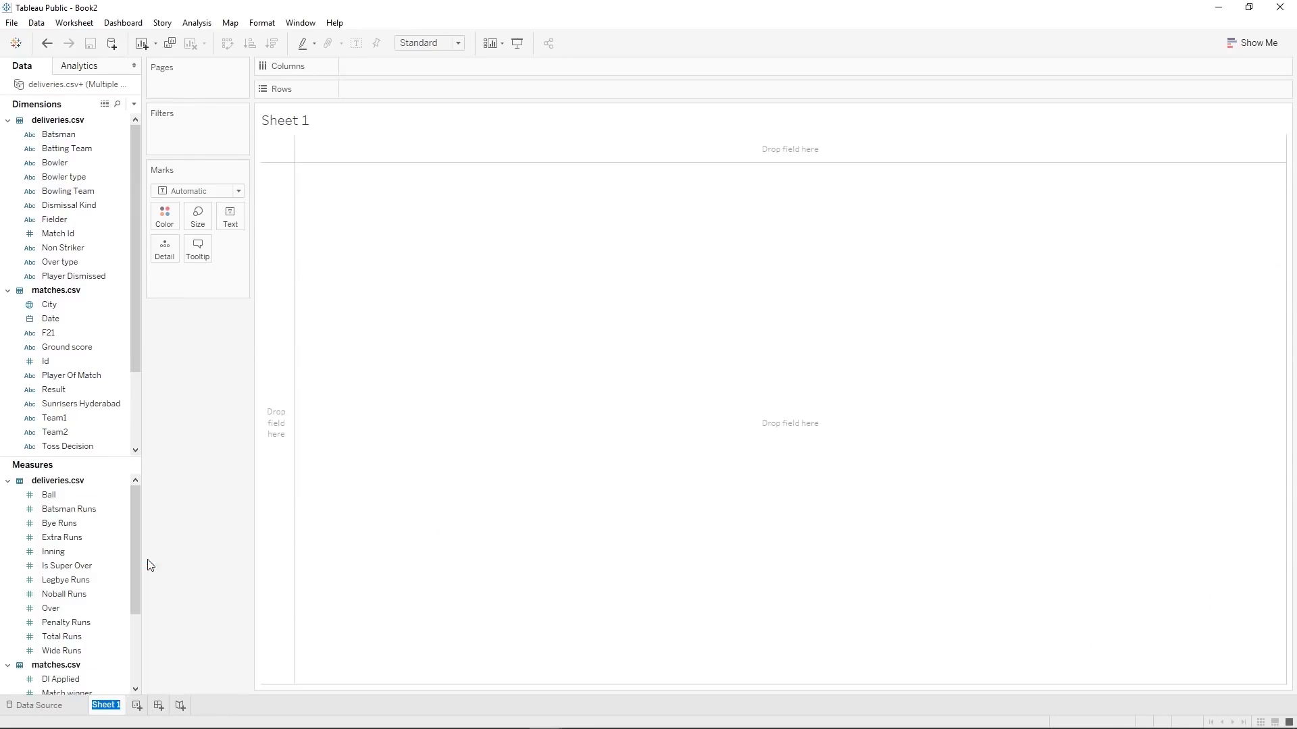
text(Matches in )
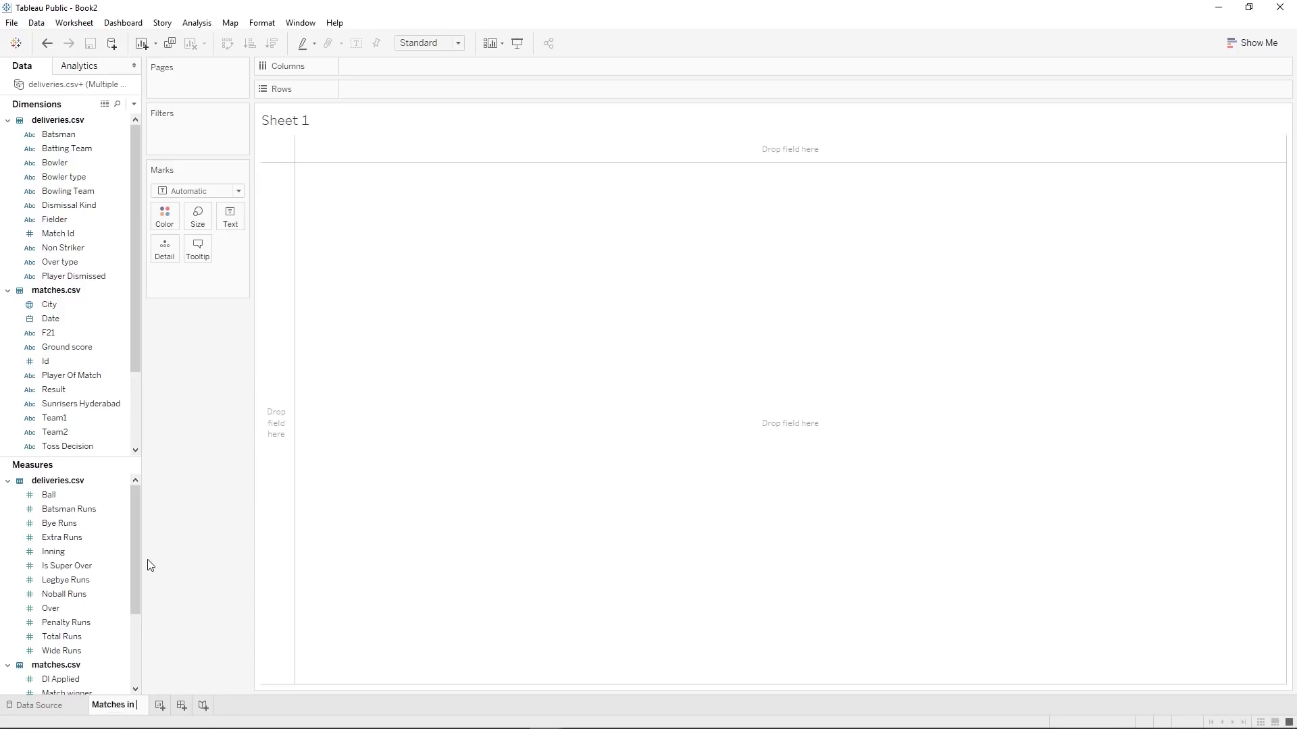
text(each venue)
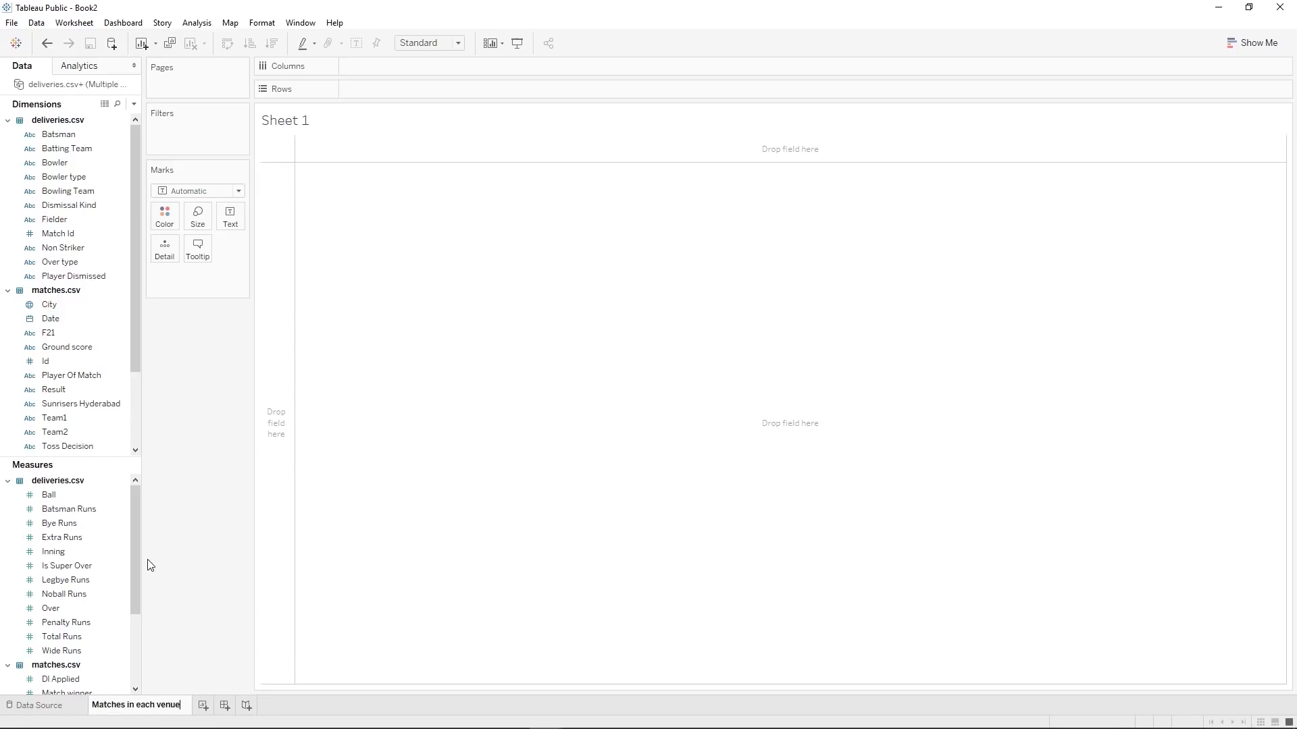
key(Return)
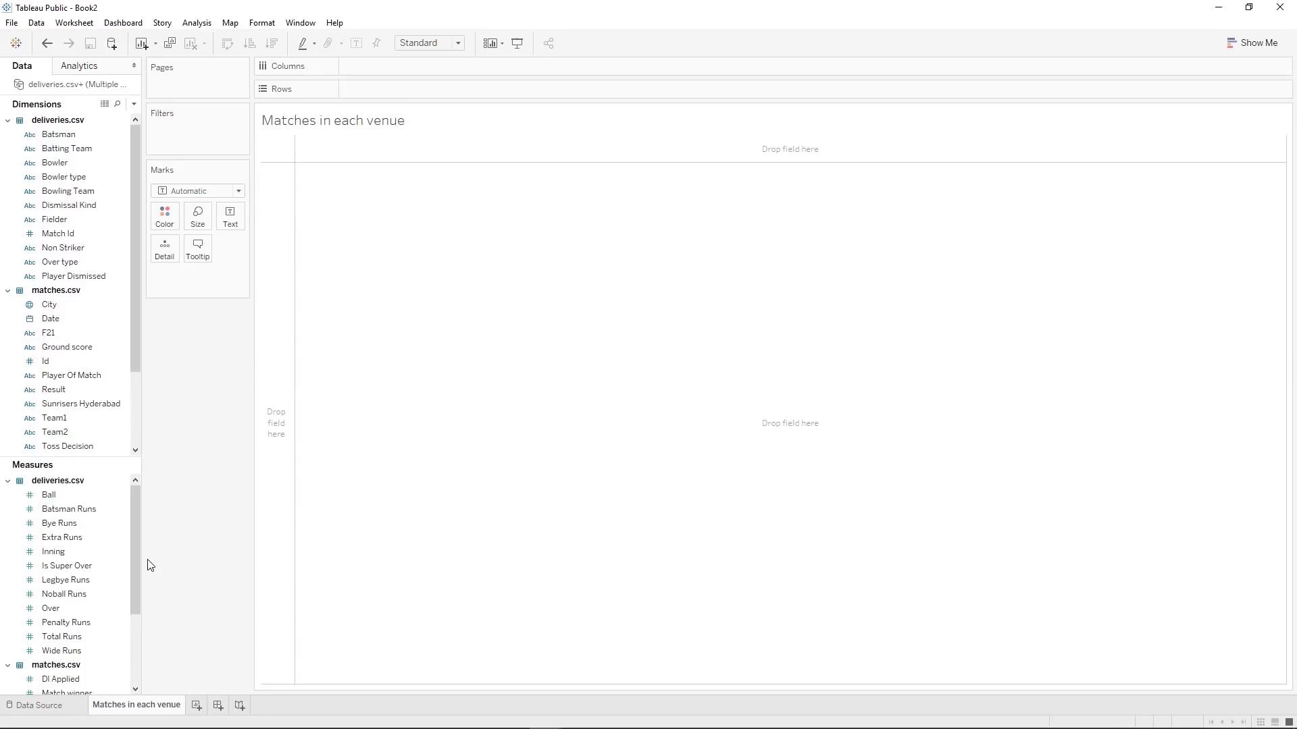
Check the geographic role of the City dimension and add City to the worksheet as map points.
right_click(56, 310)
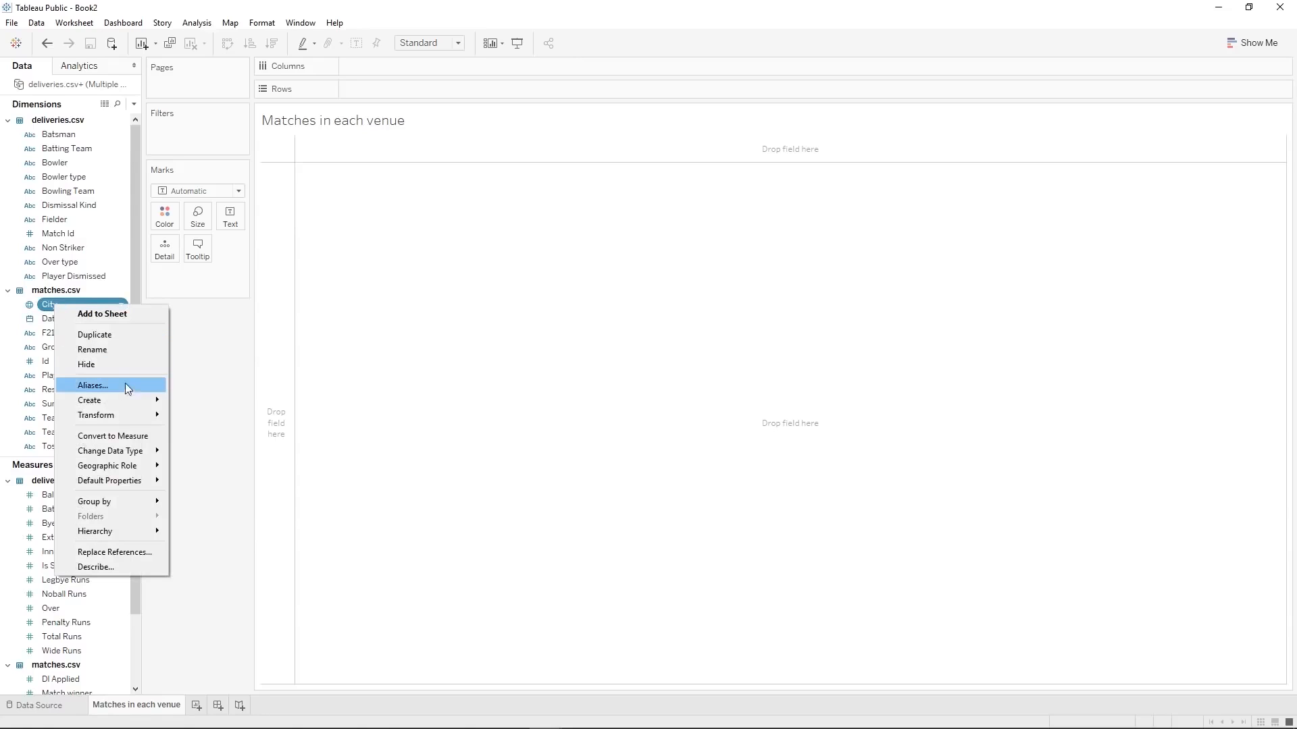
mouse_move(127, 449)
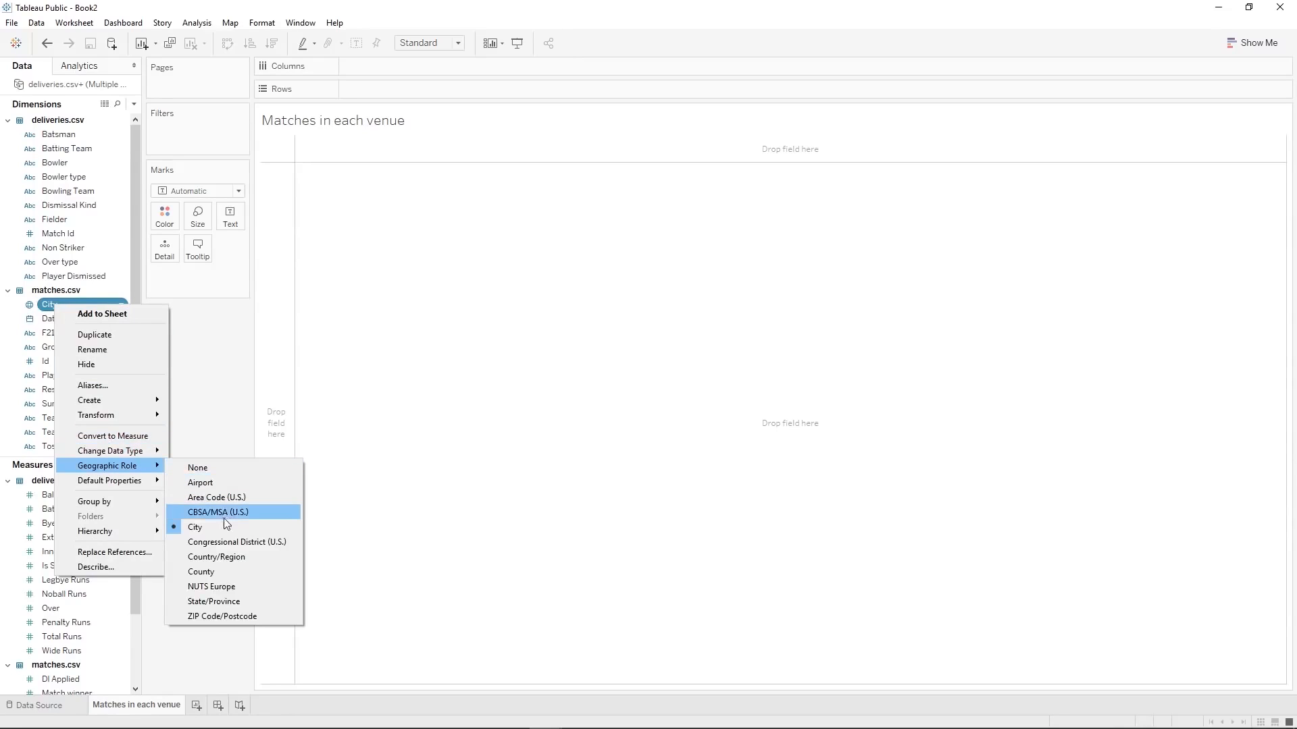
click(39, 298)
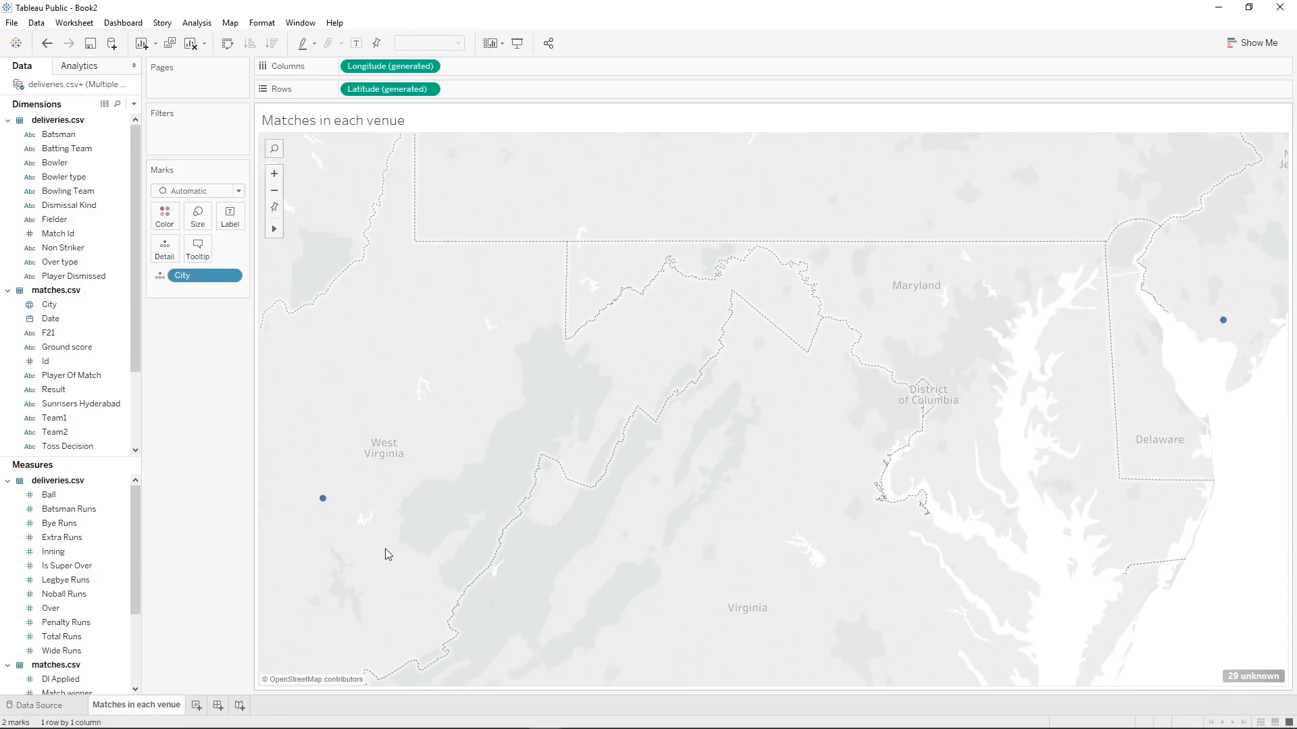
Edit the unknown City locations so that the country is fixed to India.
click(1232, 685)
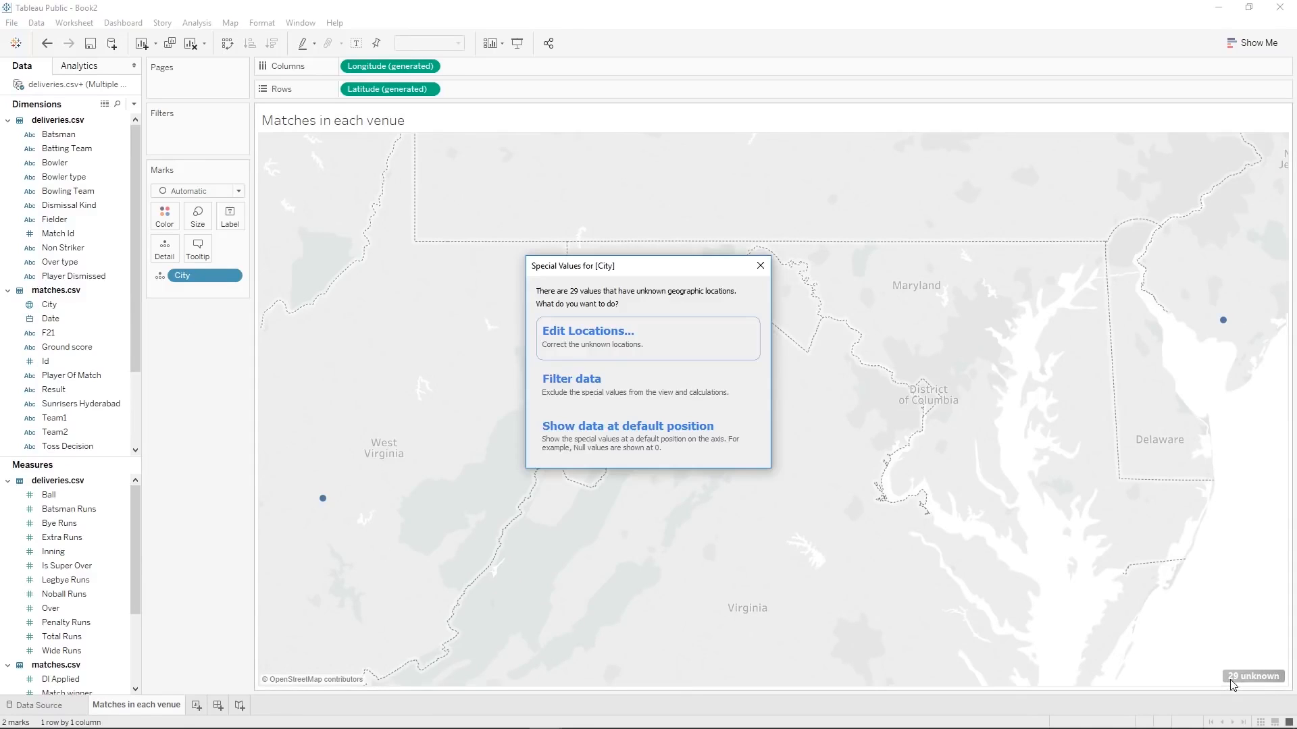
click(648, 342)
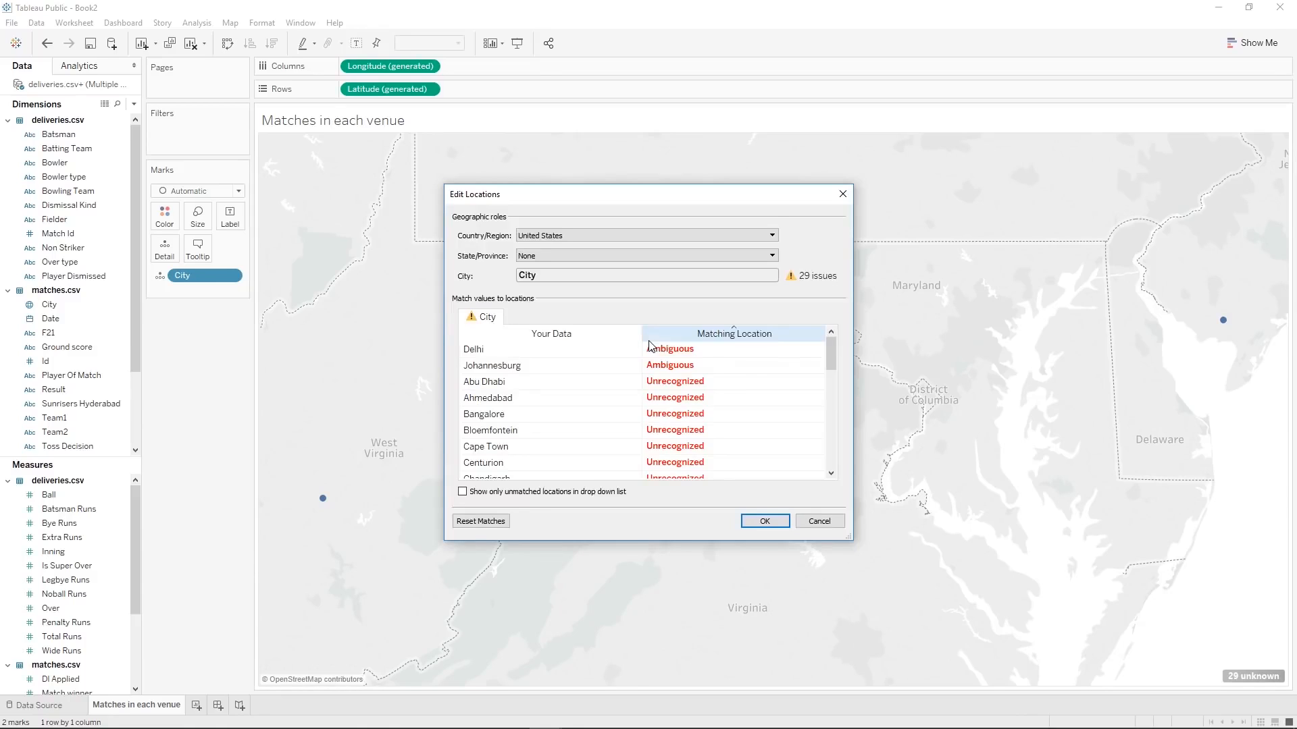
scroll(677, 408, down, 3)
scroll(676, 411, down, 2)
scroll(674, 413, up, 5)
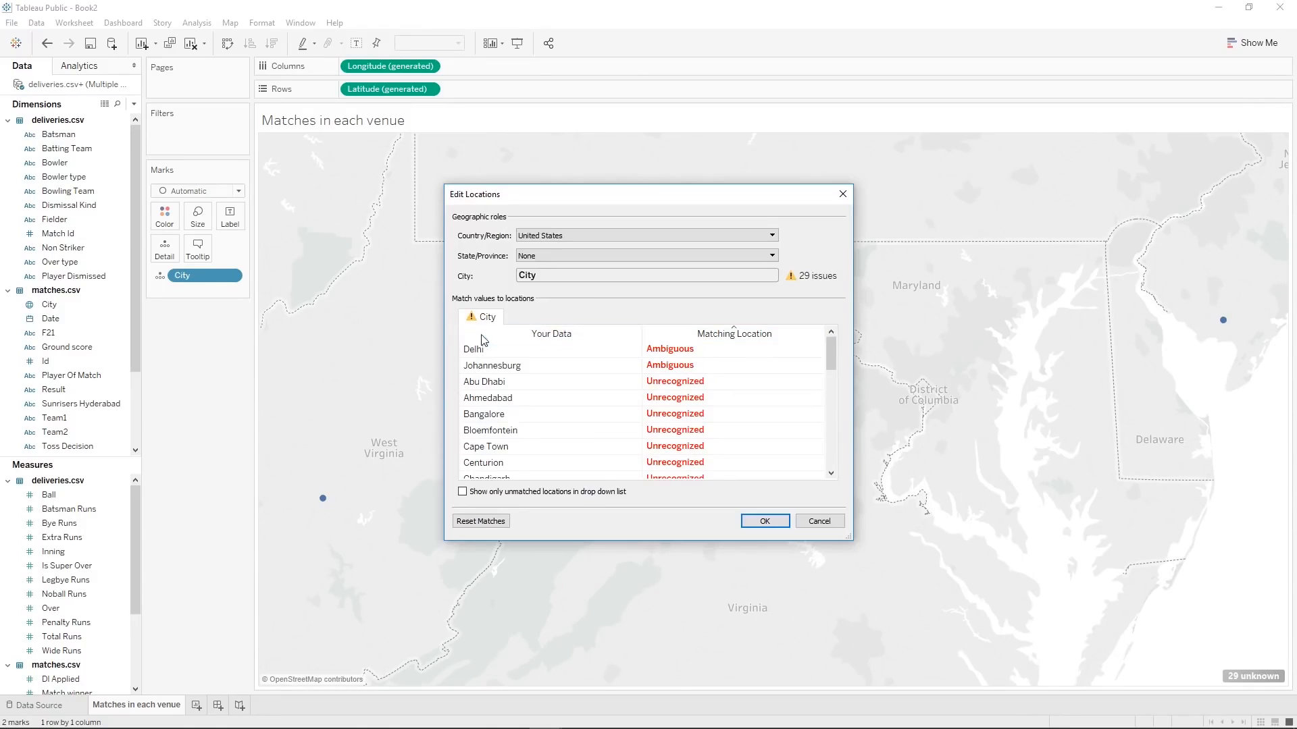
click(558, 236)
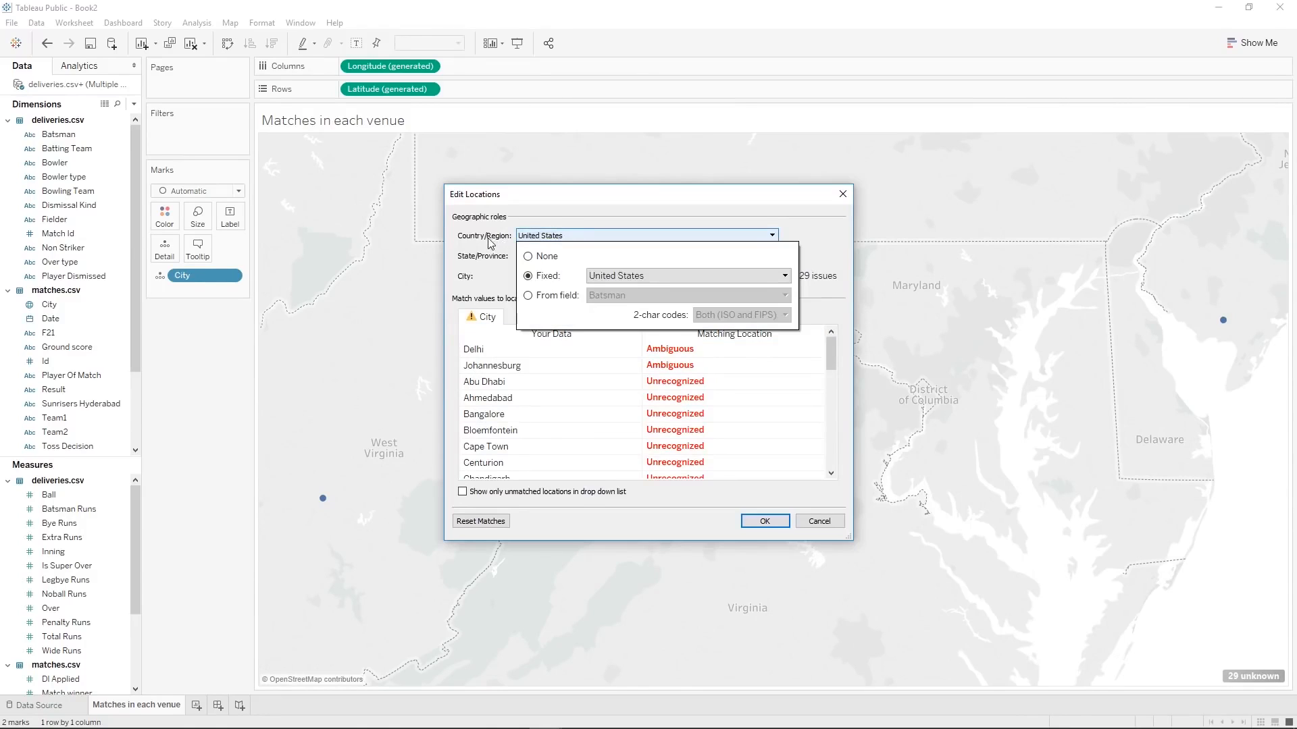
click(614, 276)
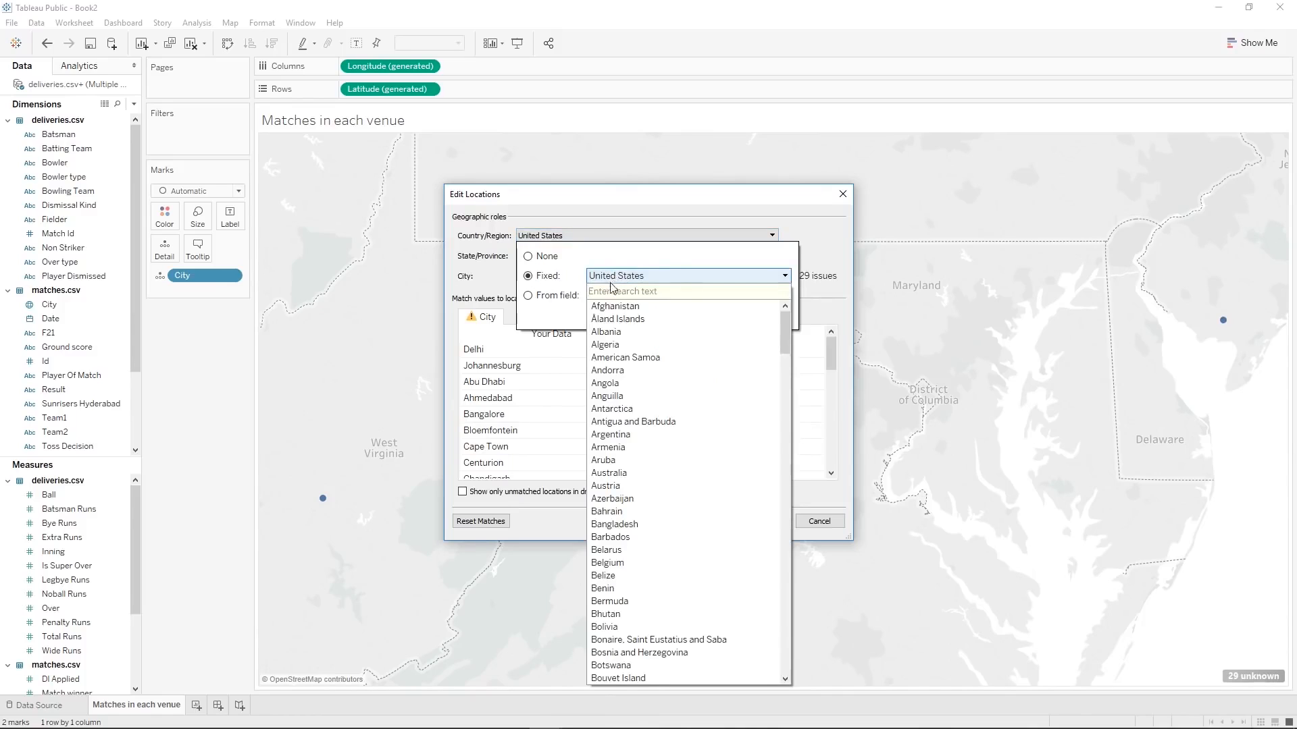
text(ind)
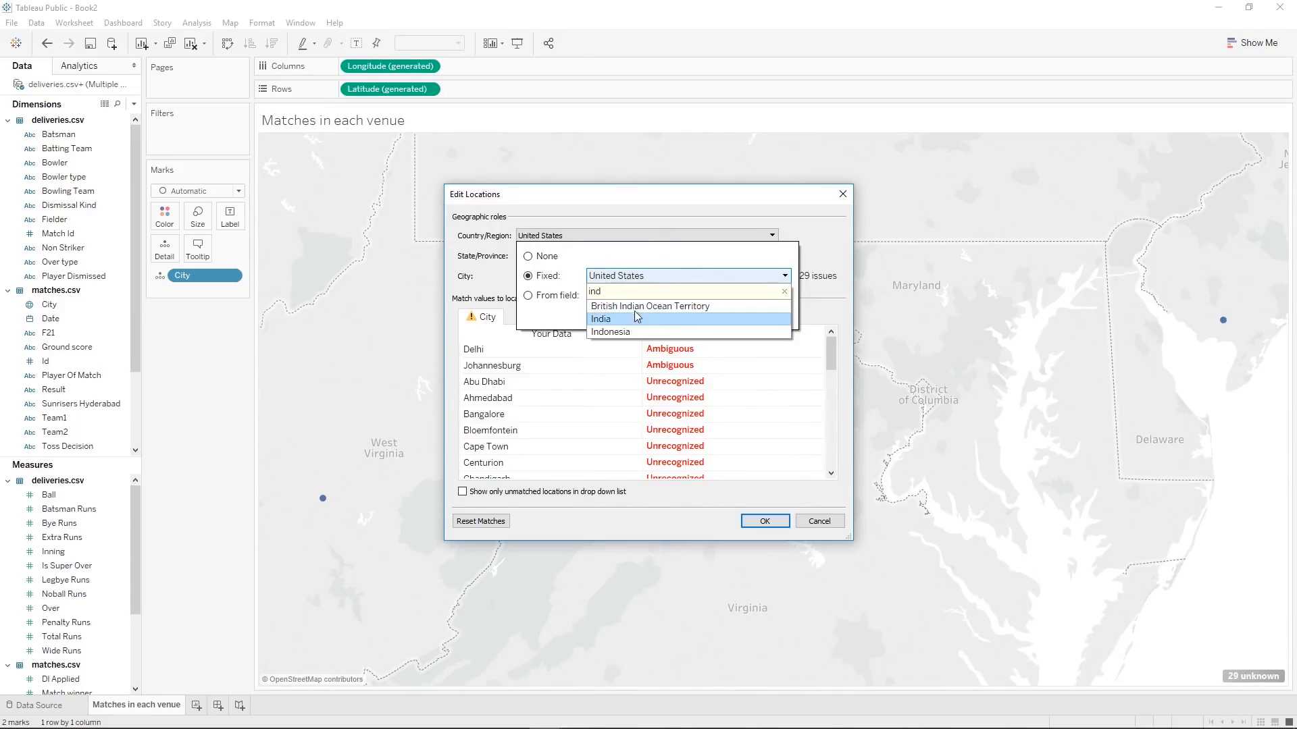
click(628, 318)
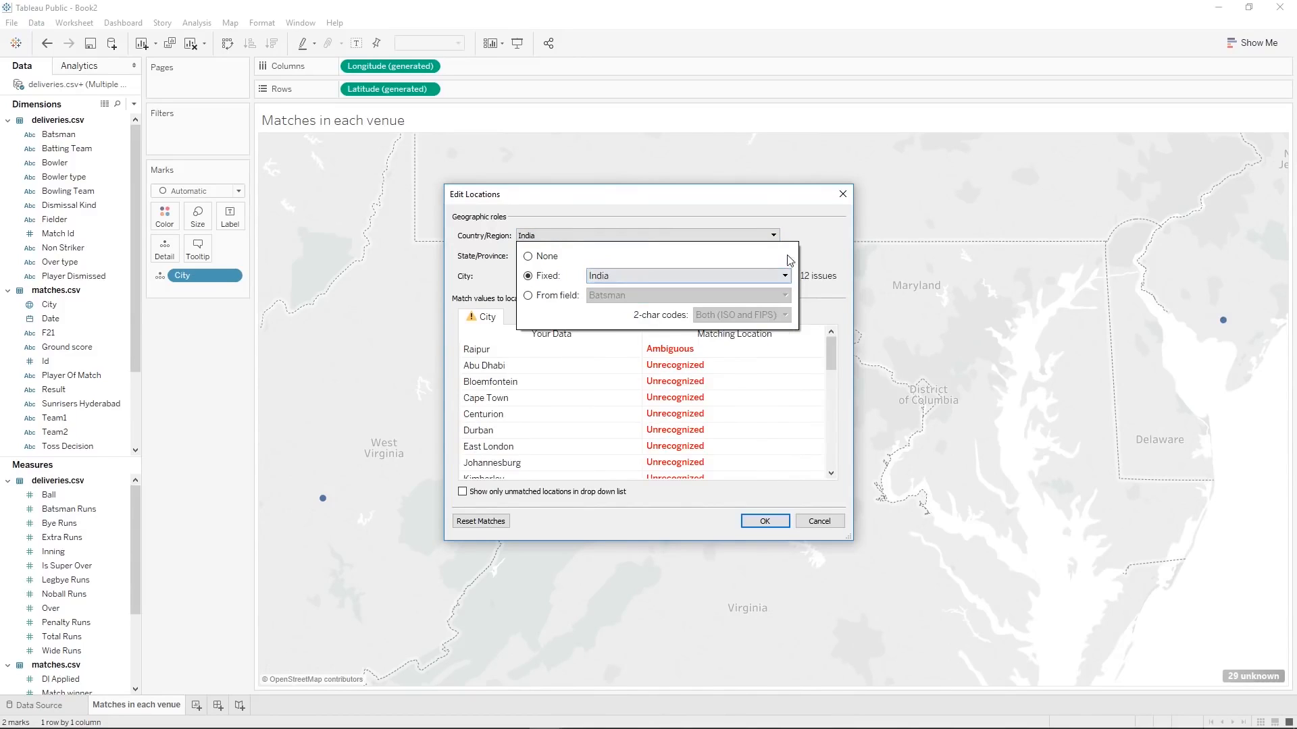
click(650, 515)
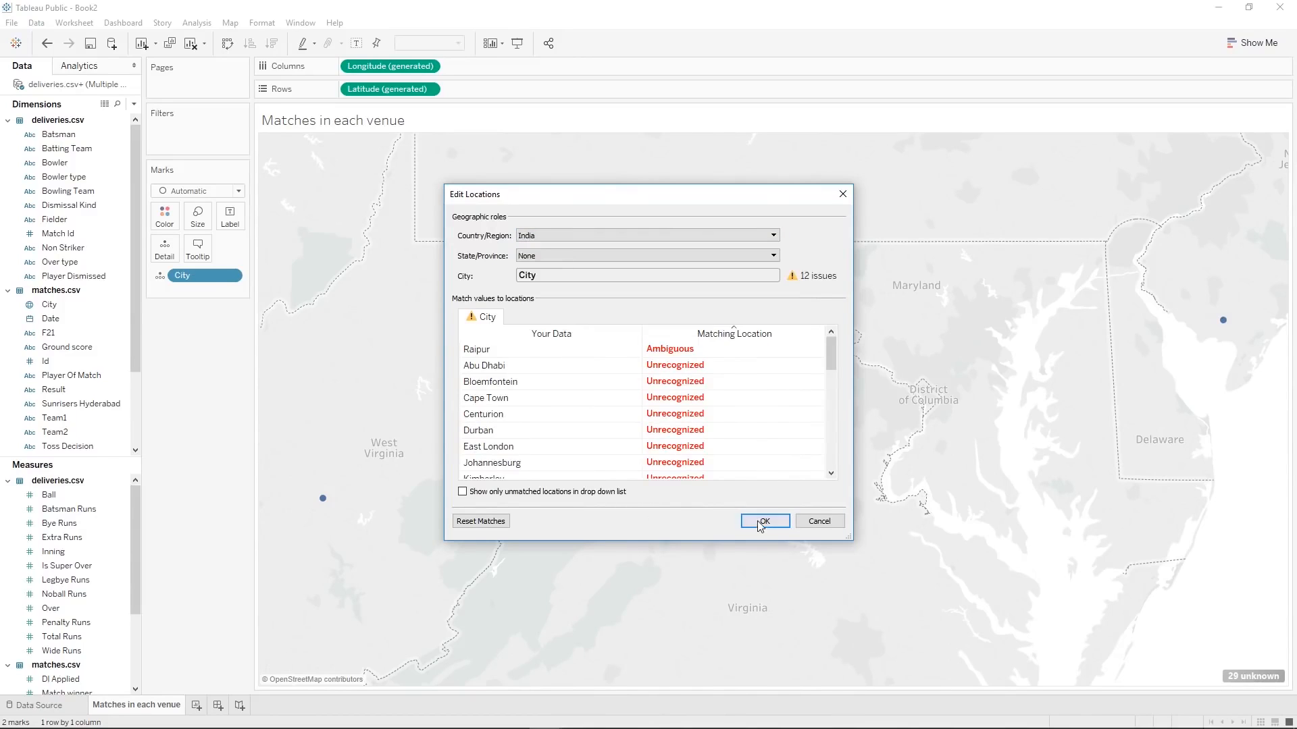
click(759, 522)
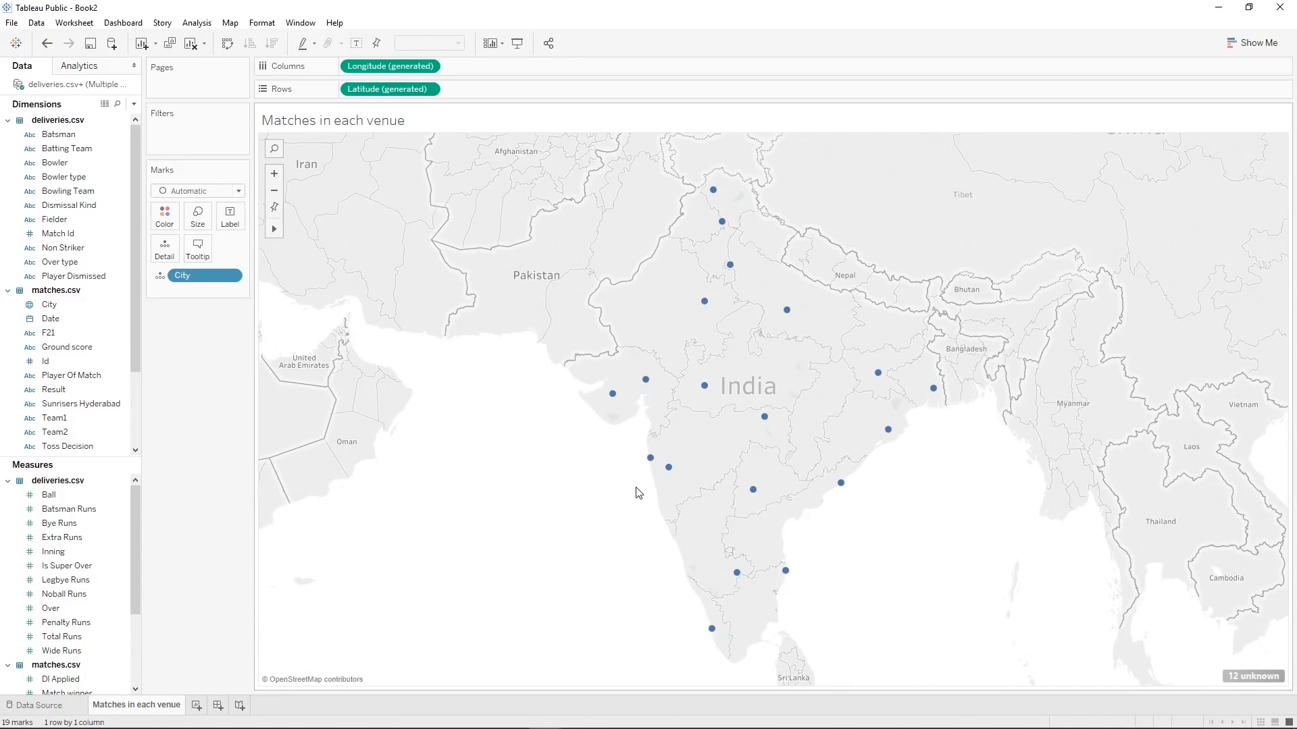
Review the unmatched City locations, try taking the country from a data field, and restore India as the fixed country.
click(1243, 679)
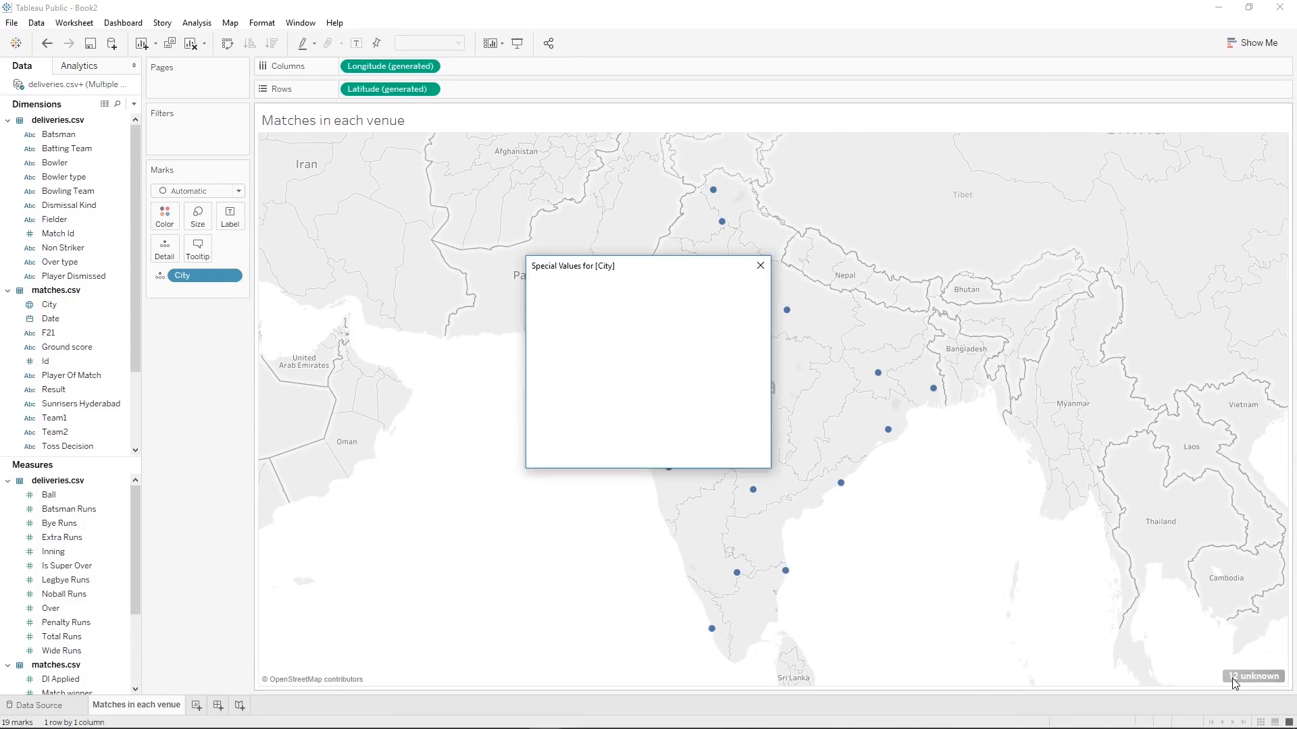
click(586, 336)
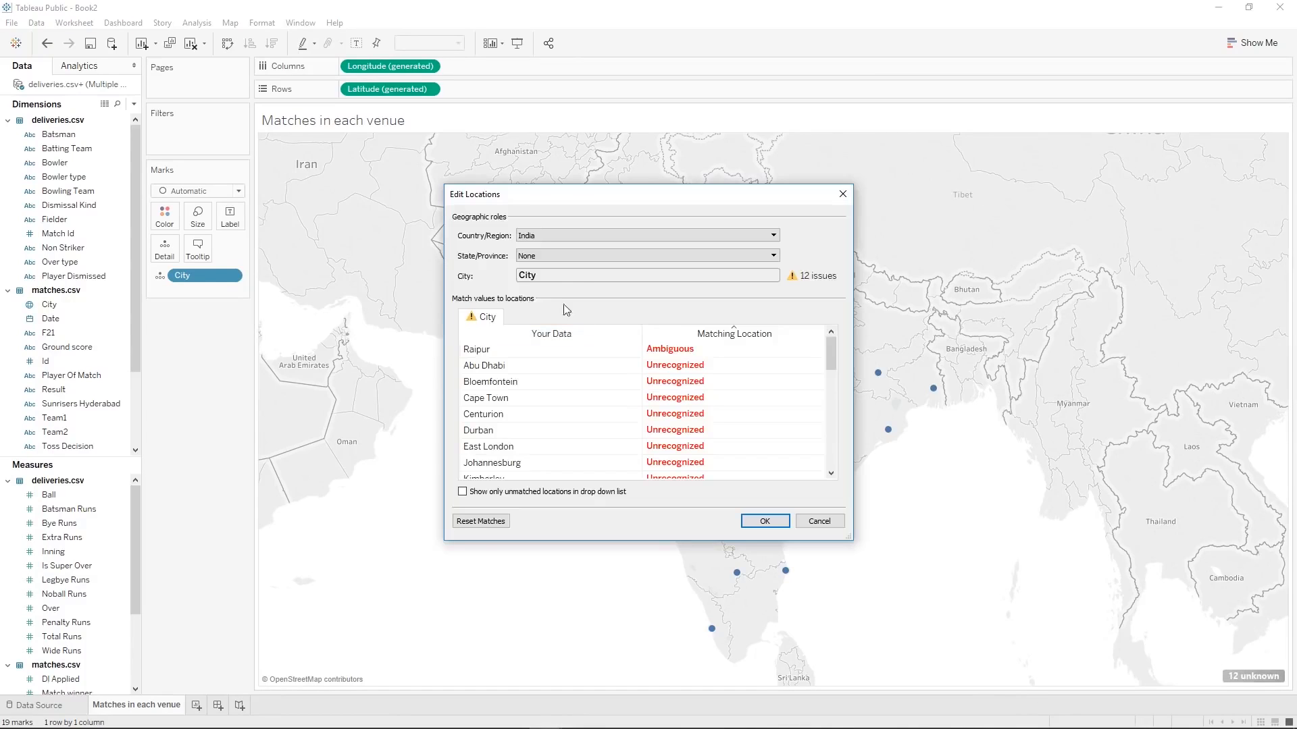
scroll(723, 354, down, 7)
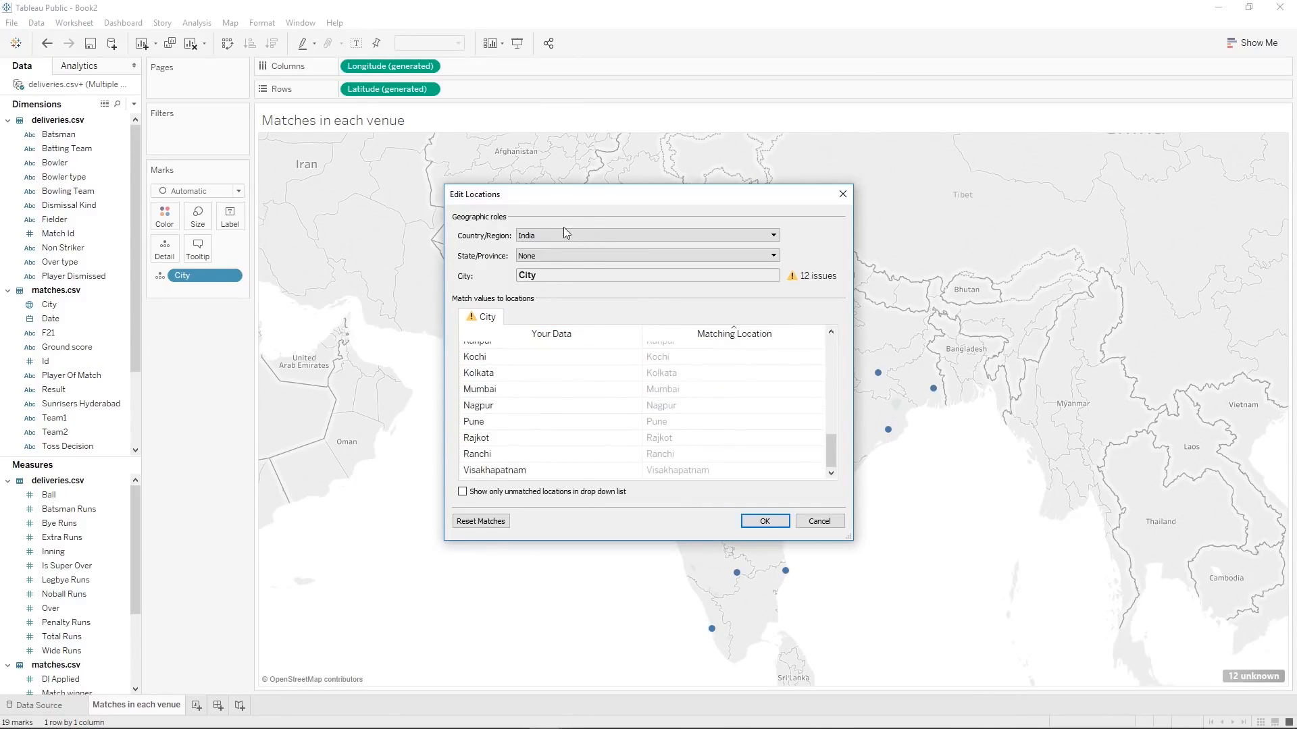
scroll(534, 416, up, 7)
scroll(534, 416, down, 7)
click(538, 241)
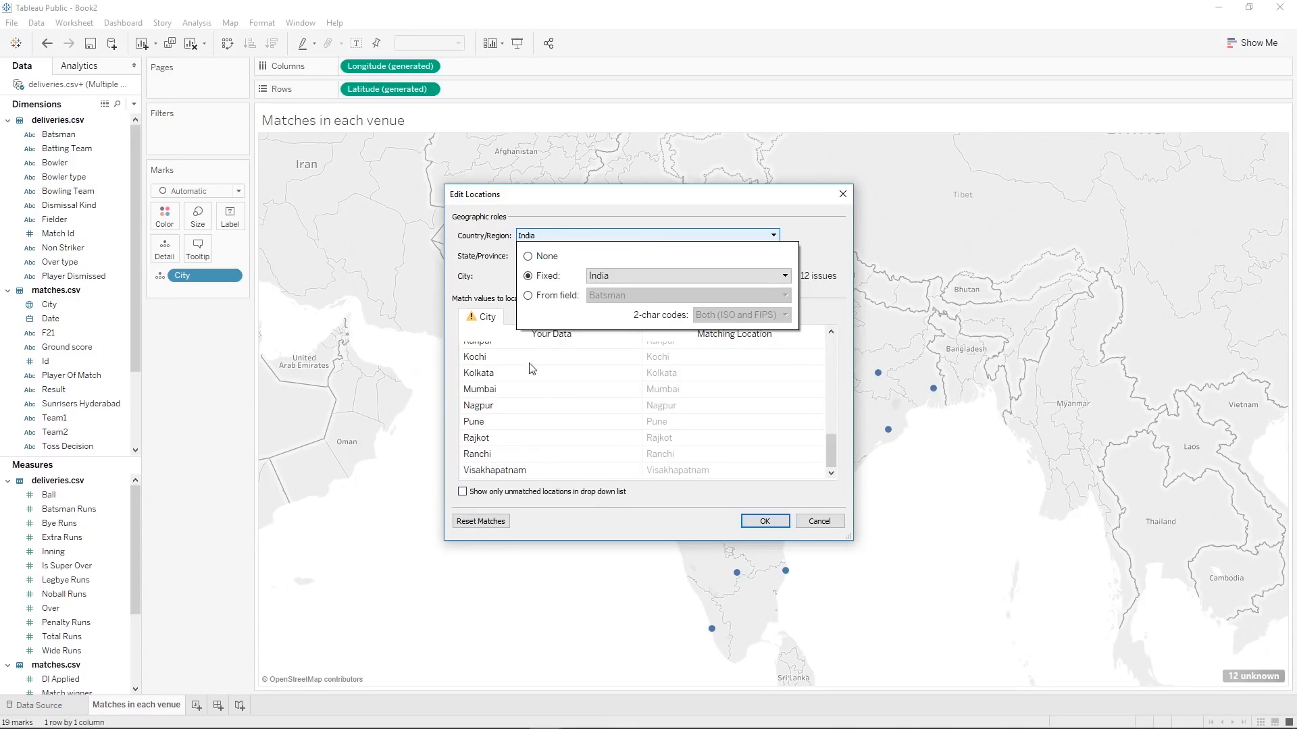
click(575, 297)
click(601, 297)
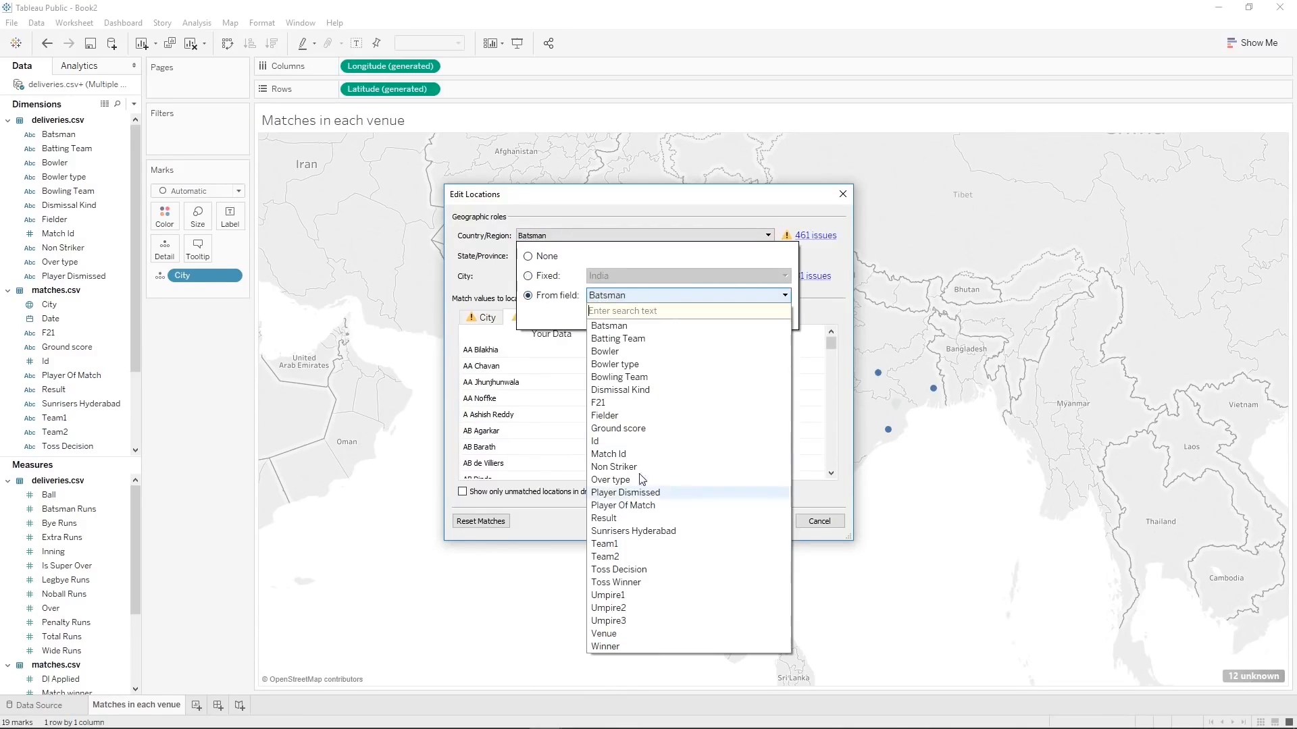
click(553, 280)
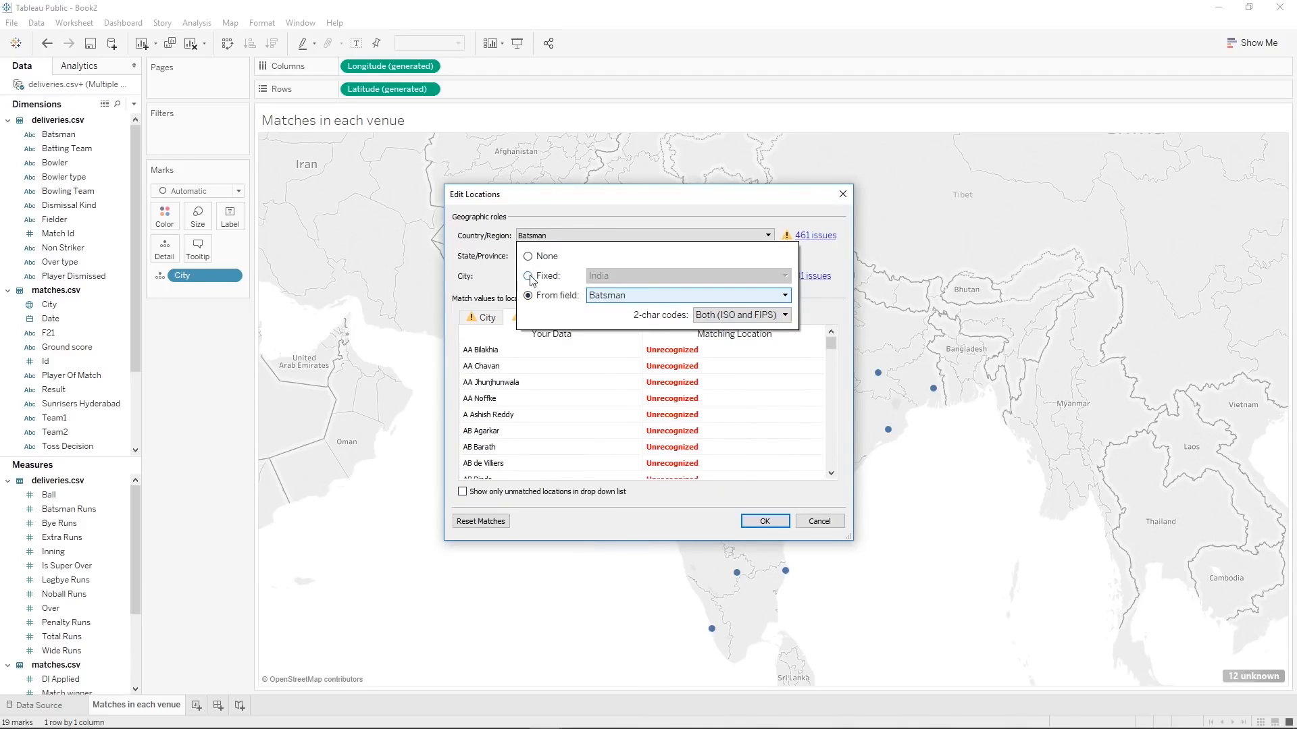
click(528, 276)
click(806, 220)
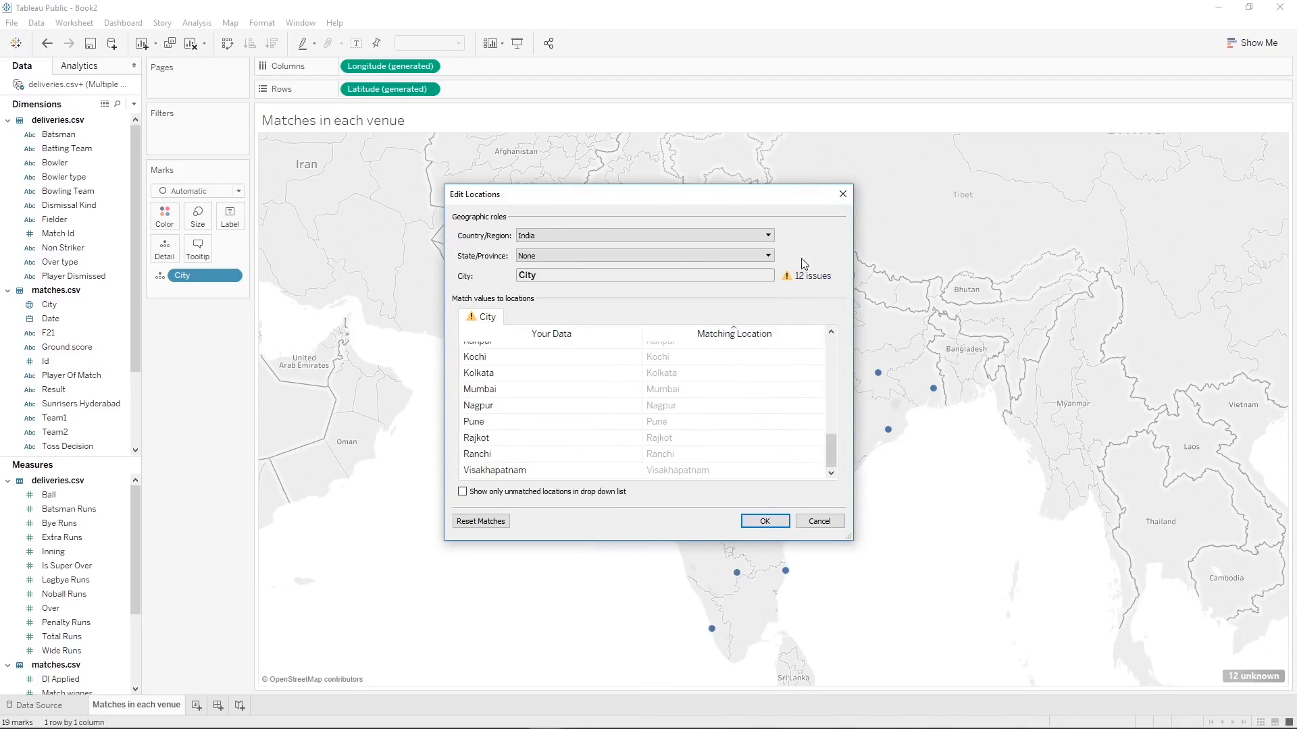
click(763, 521)
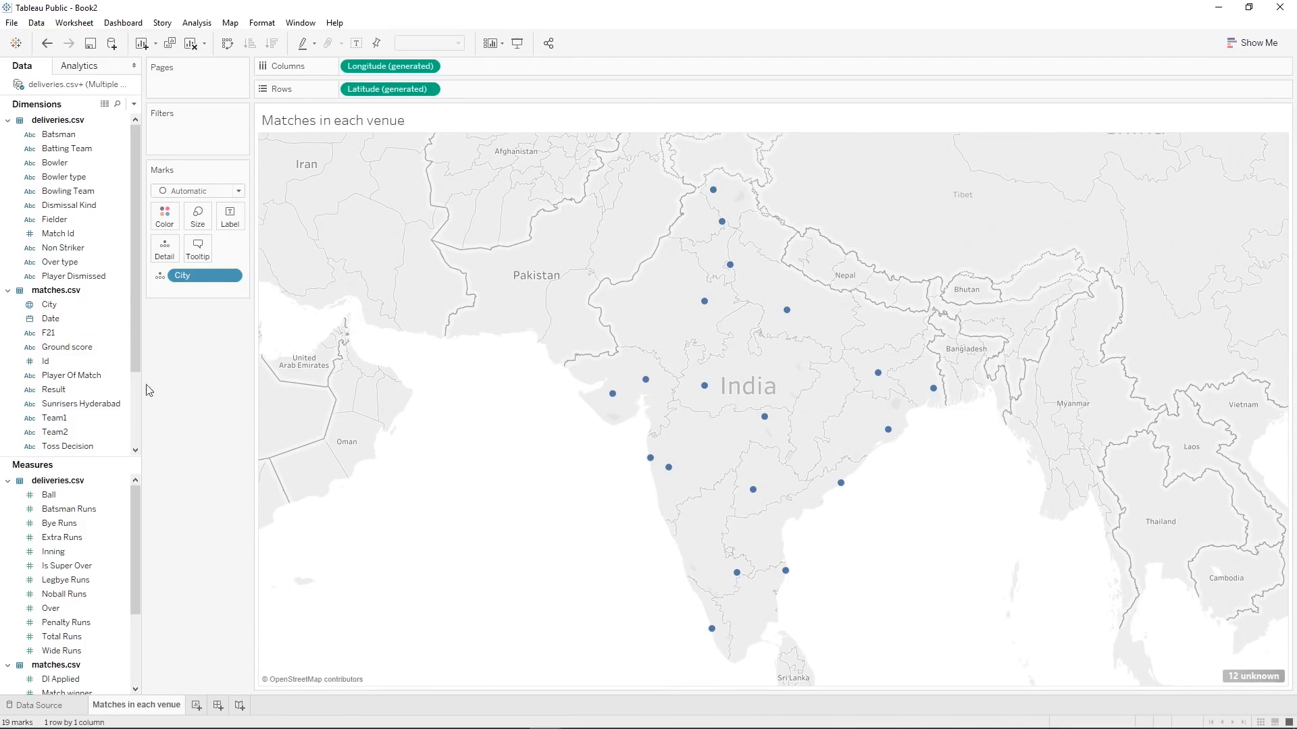
Color the map marks by City and size them by the distinct count of Id from matches.csv.
scroll(81, 189, down, 3)
drag(61, 209, 164, 216)
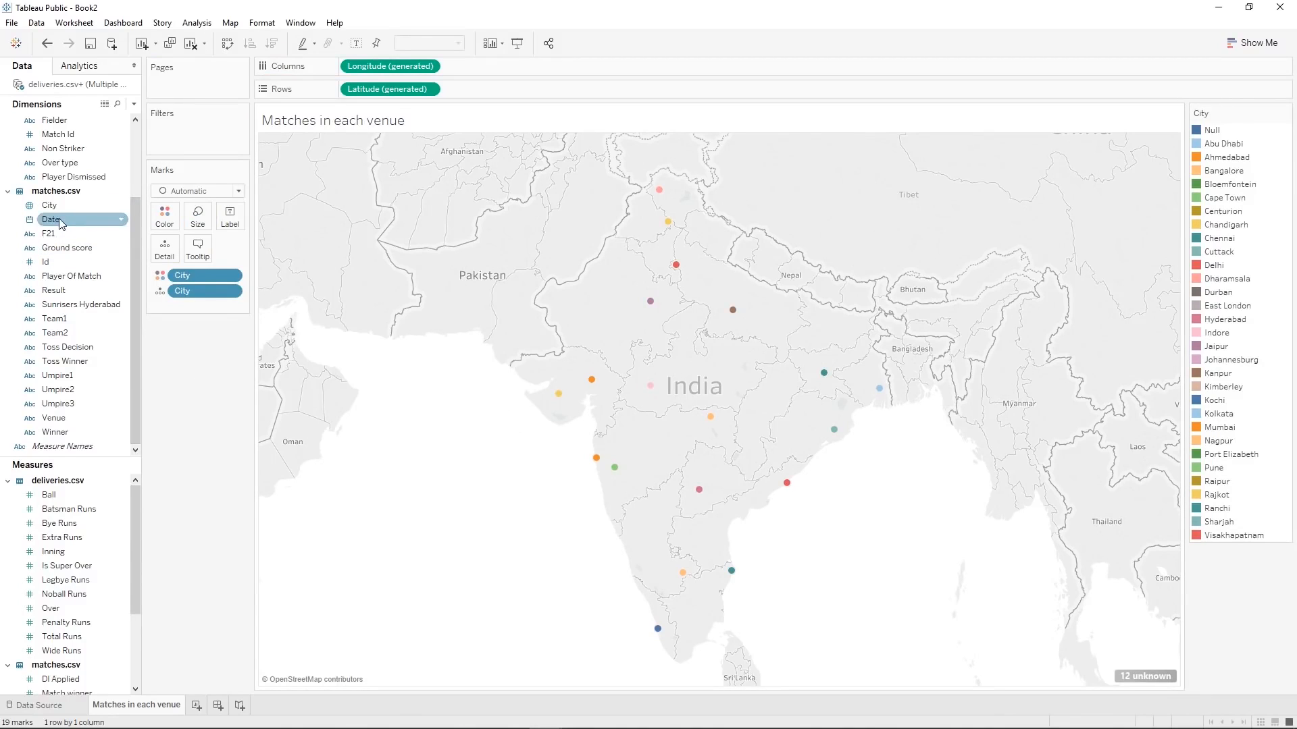
drag(56, 267, 197, 224)
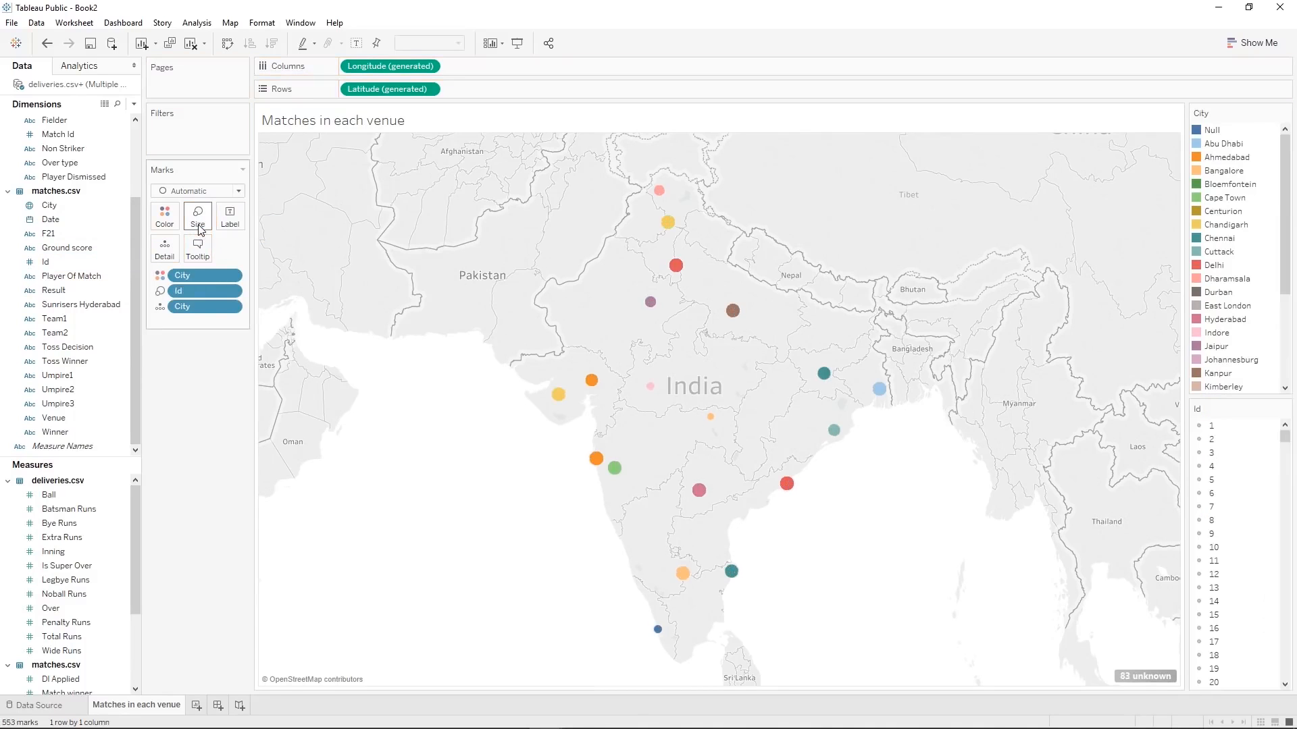
right_click(192, 291)
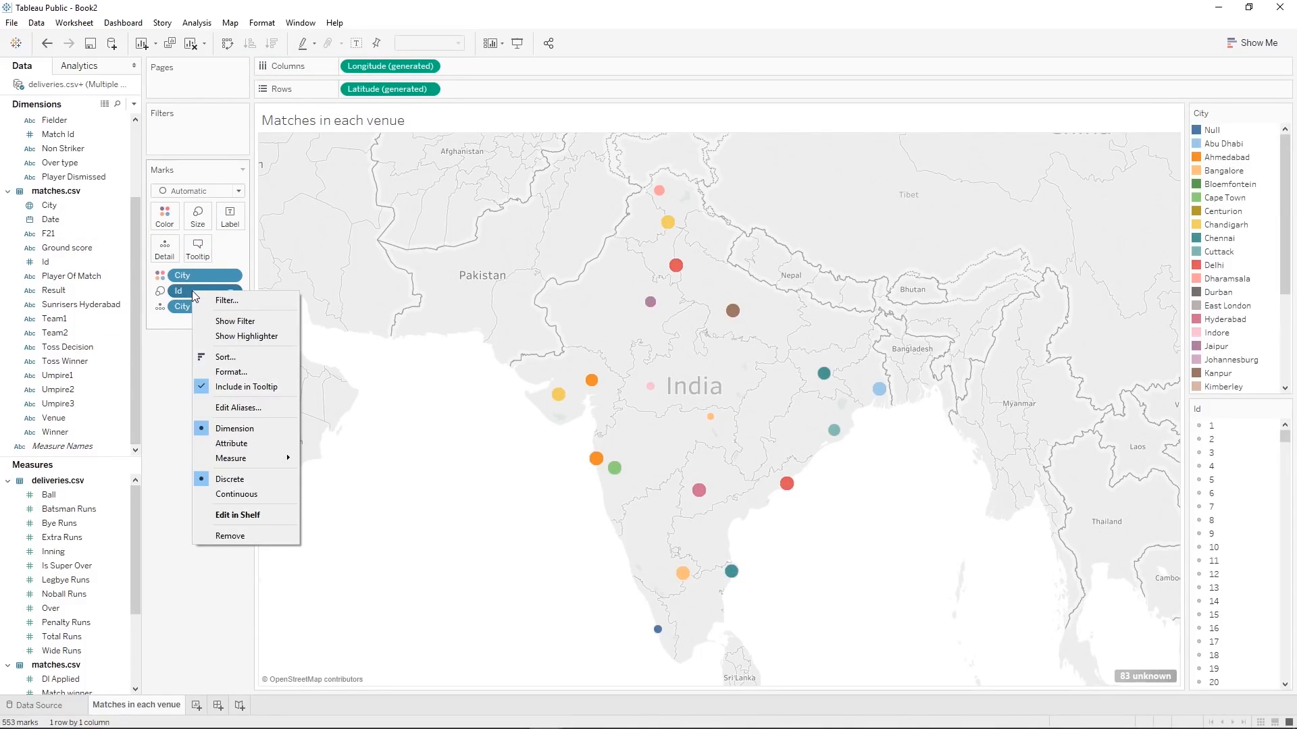
mouse_move(241, 460)
click(357, 520)
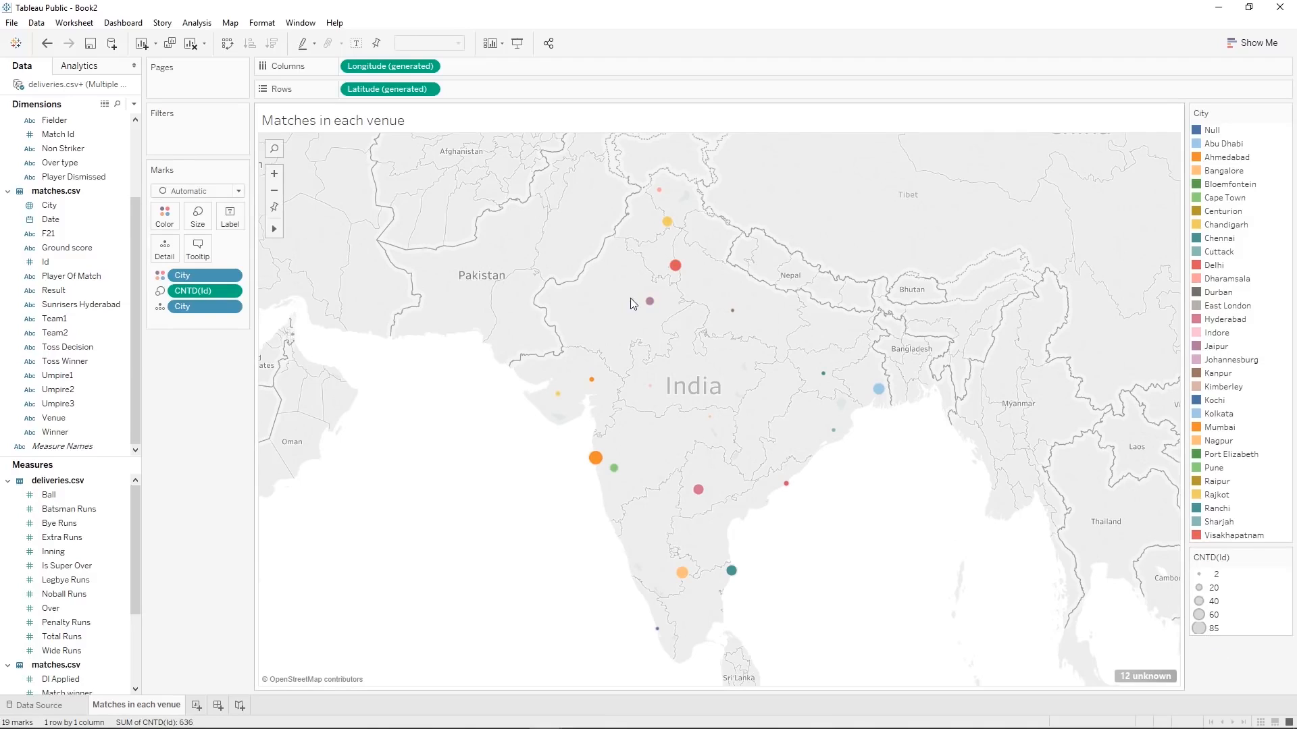
Enlarge the map marks moderately with the mark size setting.
mouse_move(676, 267)
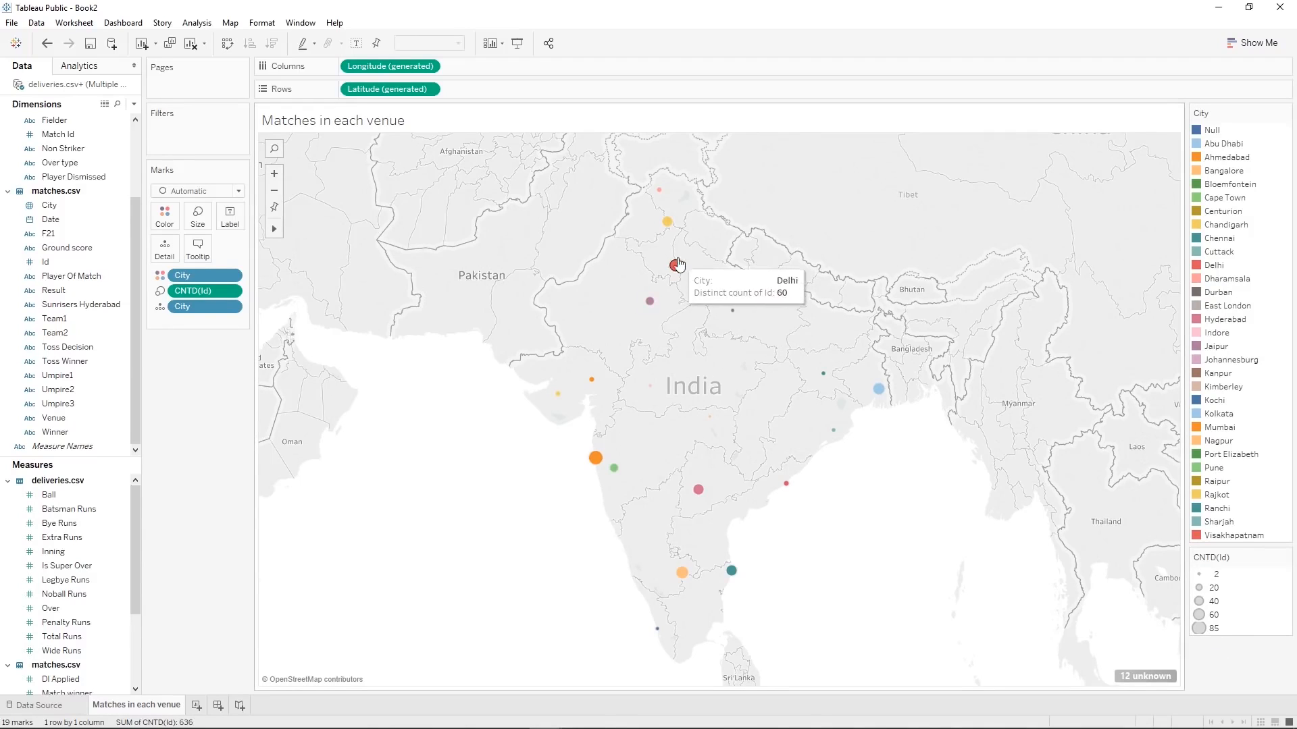
click(198, 216)
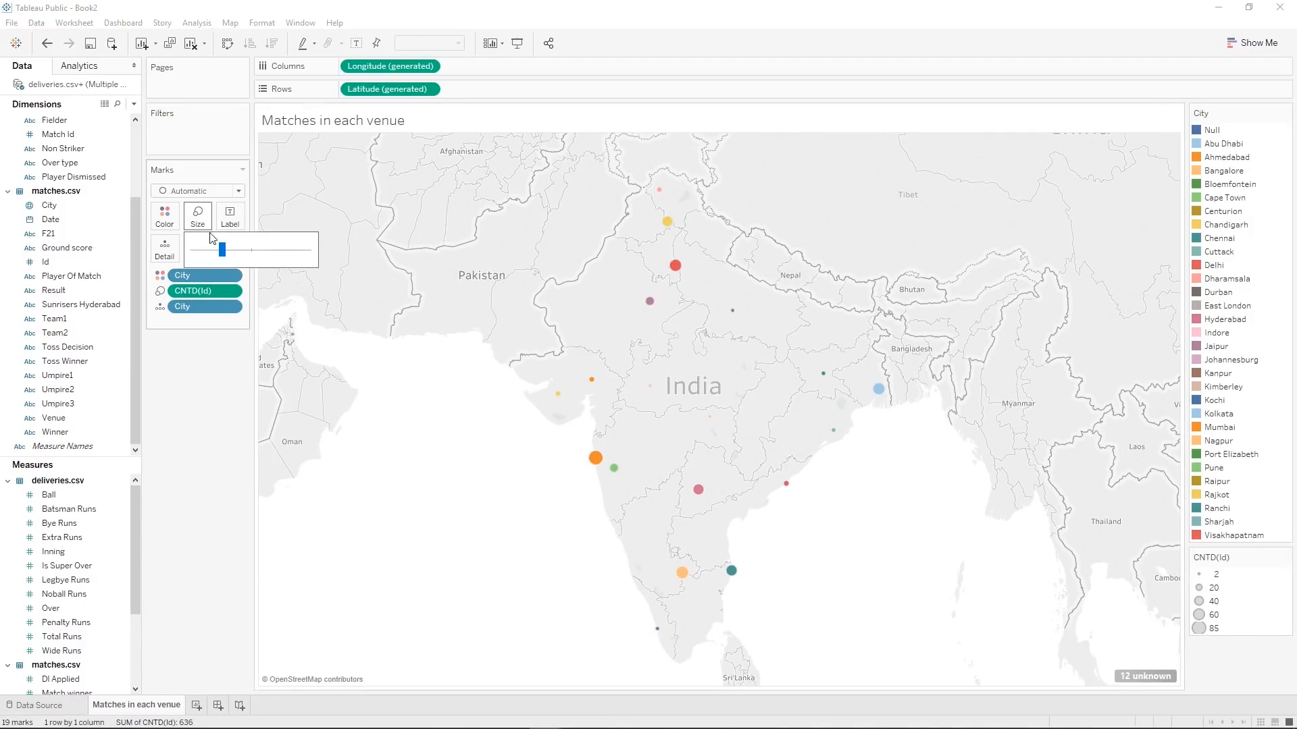
drag(223, 253, 254, 261)
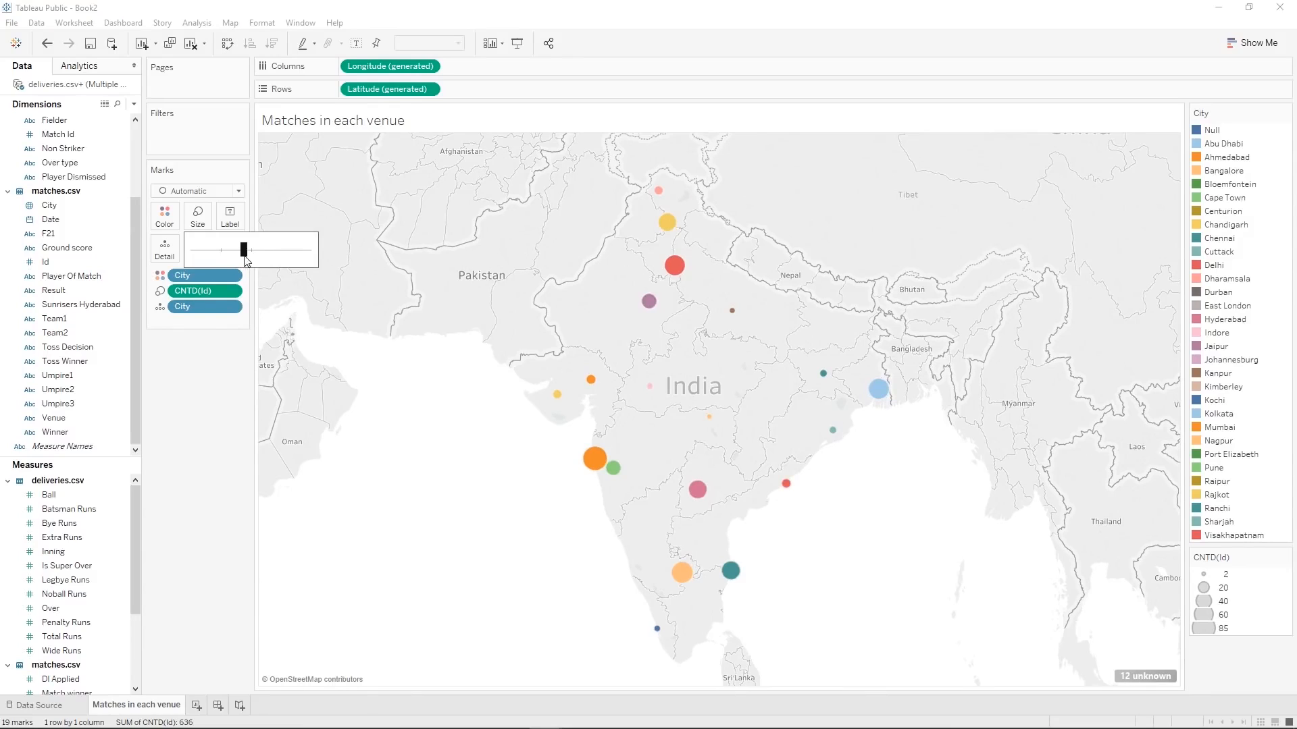
click(212, 432)
Give the map marks a black border and lower their color opacity to 51%.
click(168, 215)
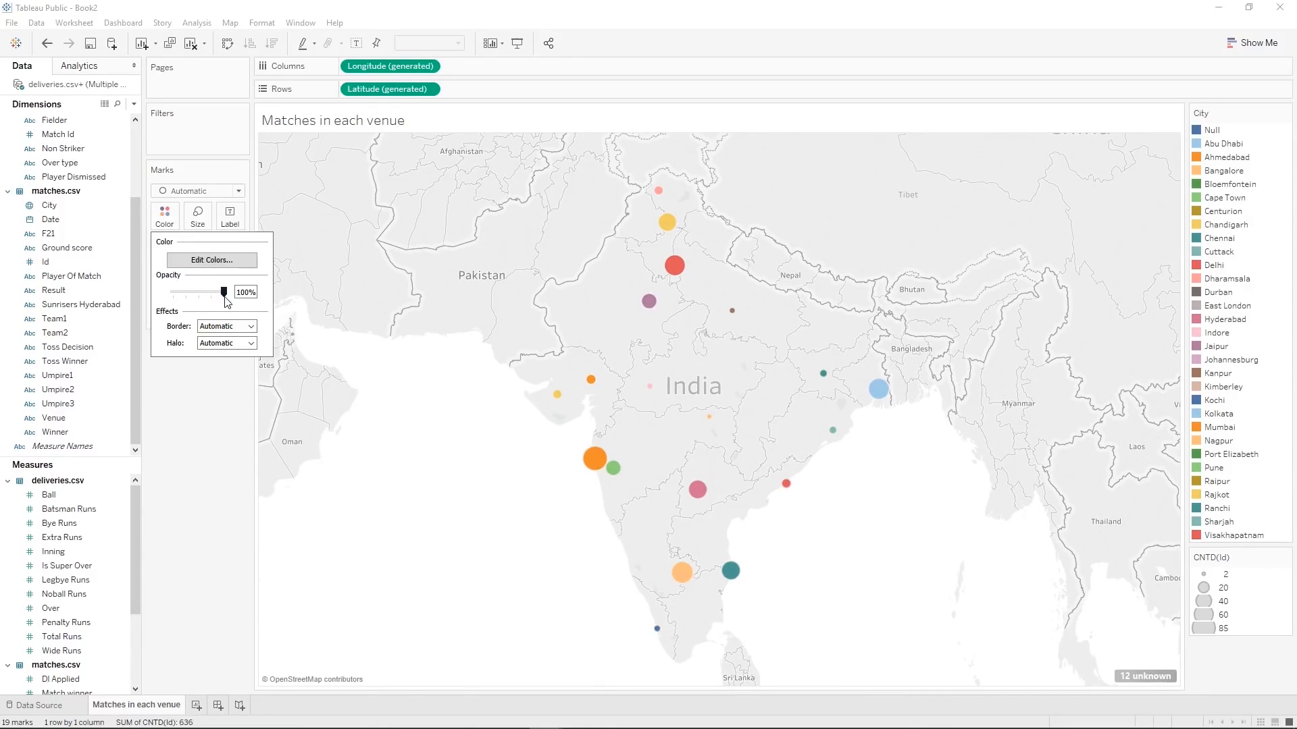
click(223, 328)
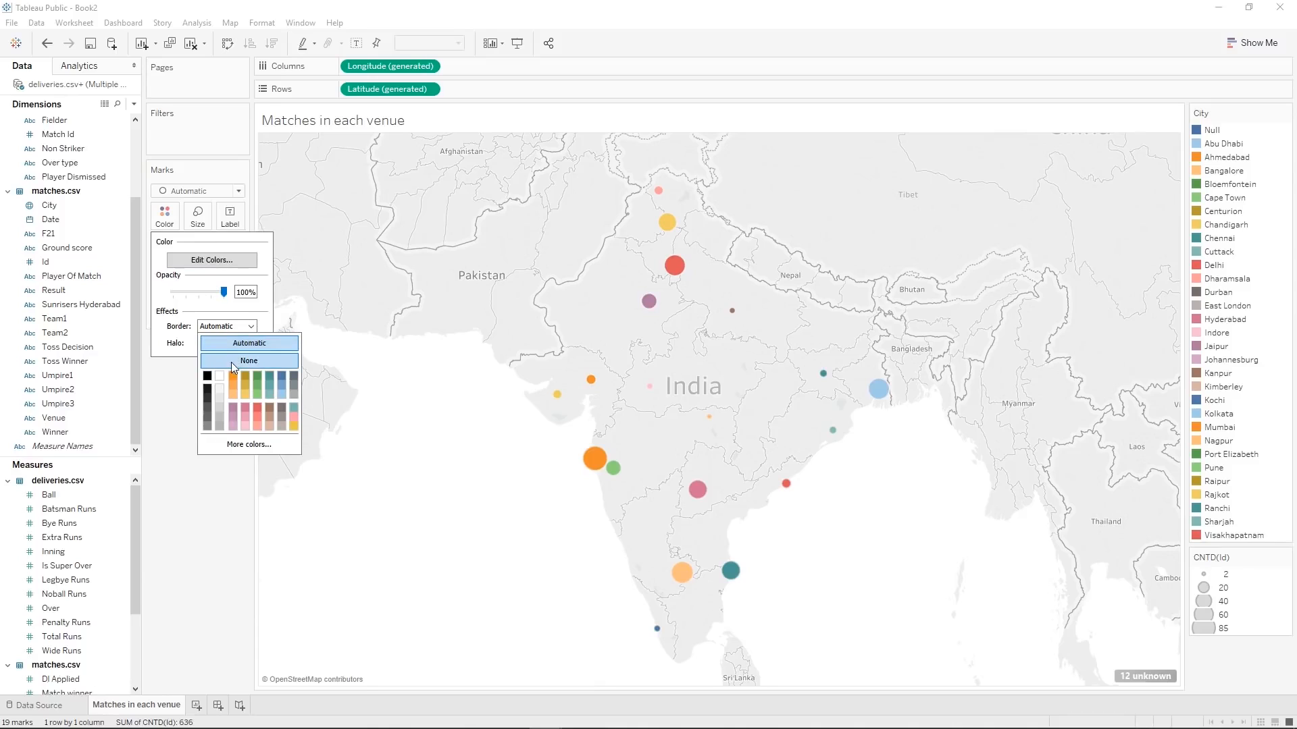
click(210, 378)
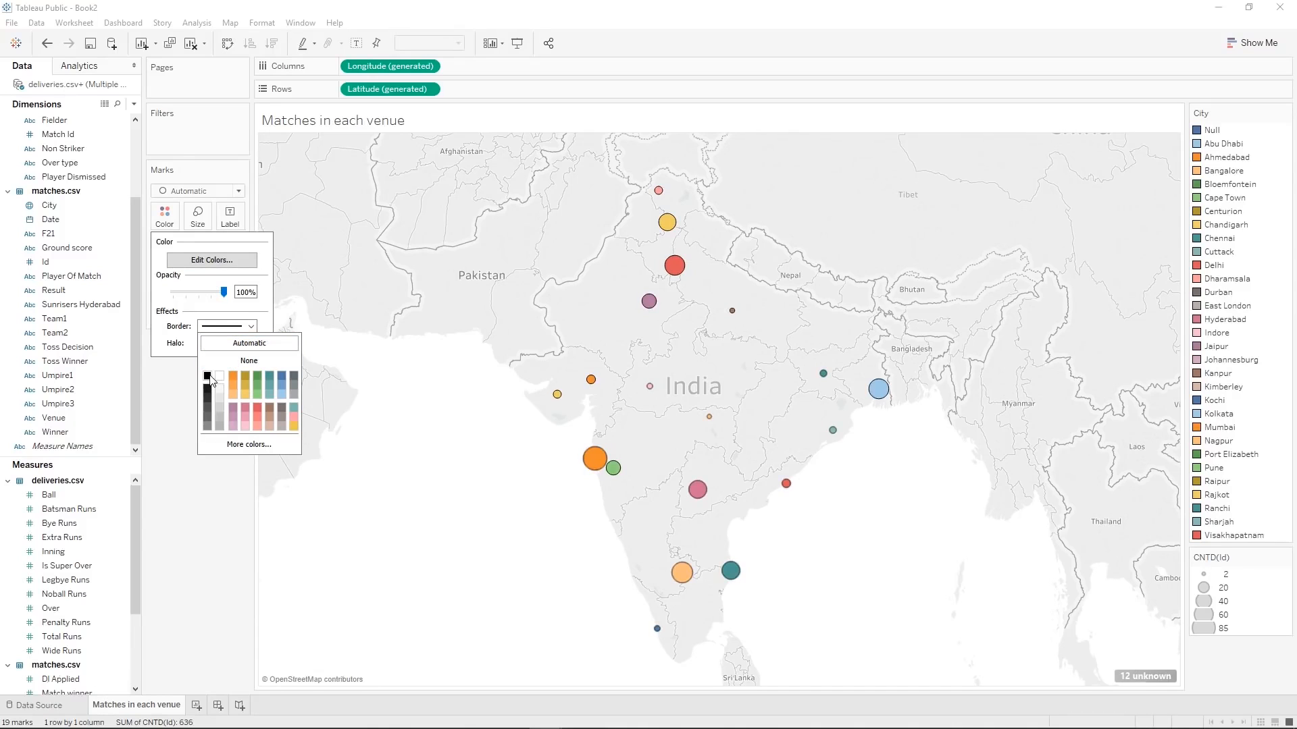
drag(225, 292, 201, 300)
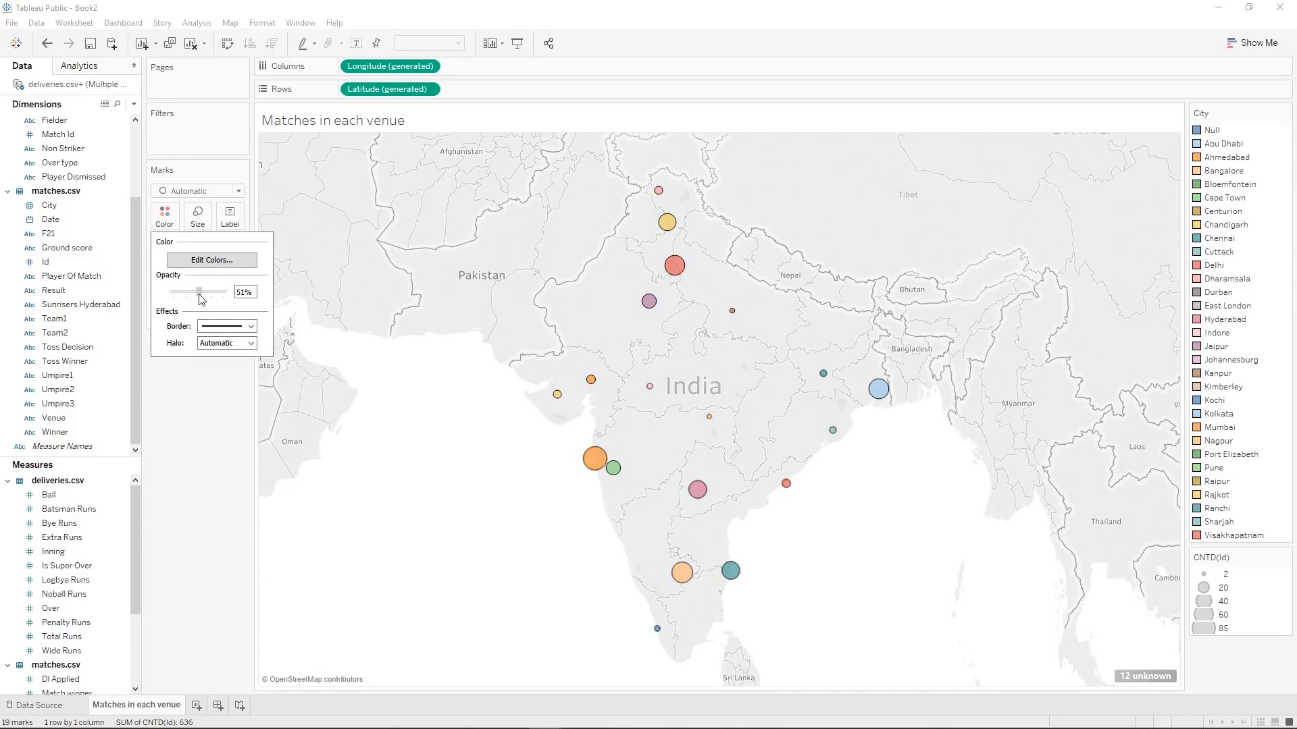
mouse_move(701, 487)
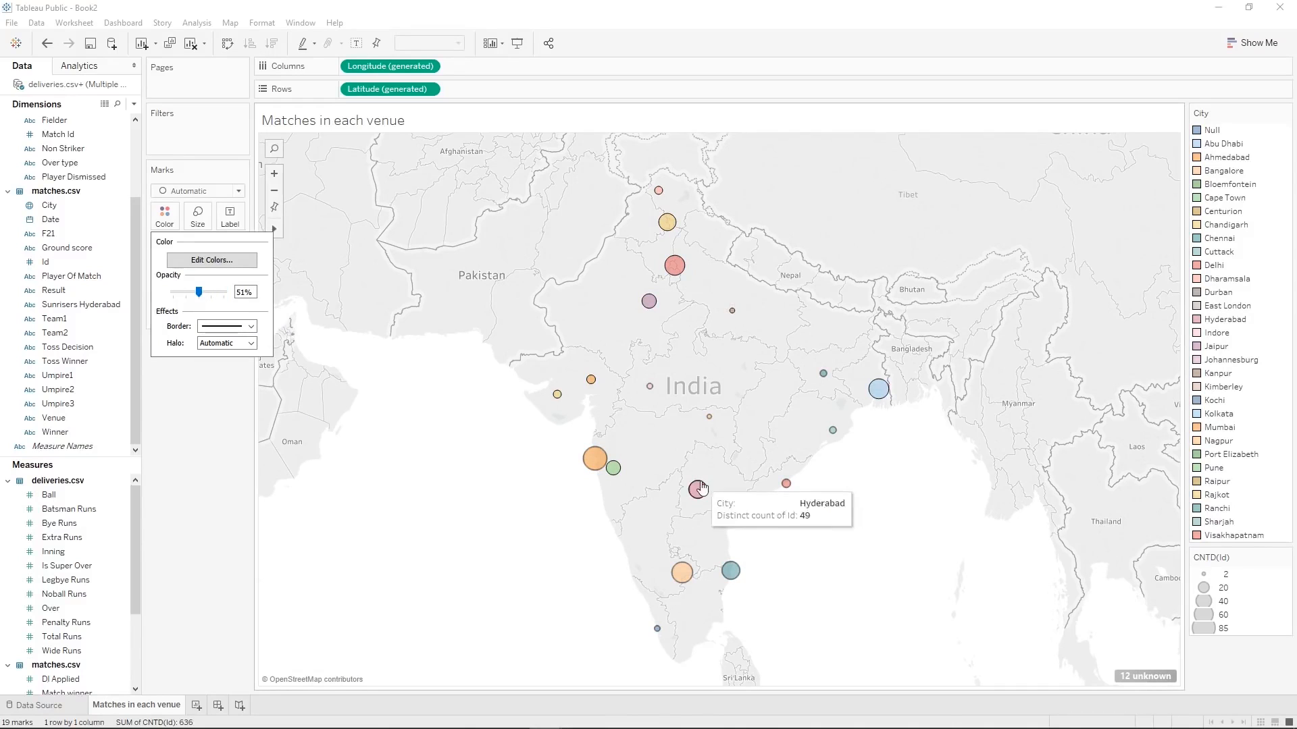
mouse_move(593, 451)
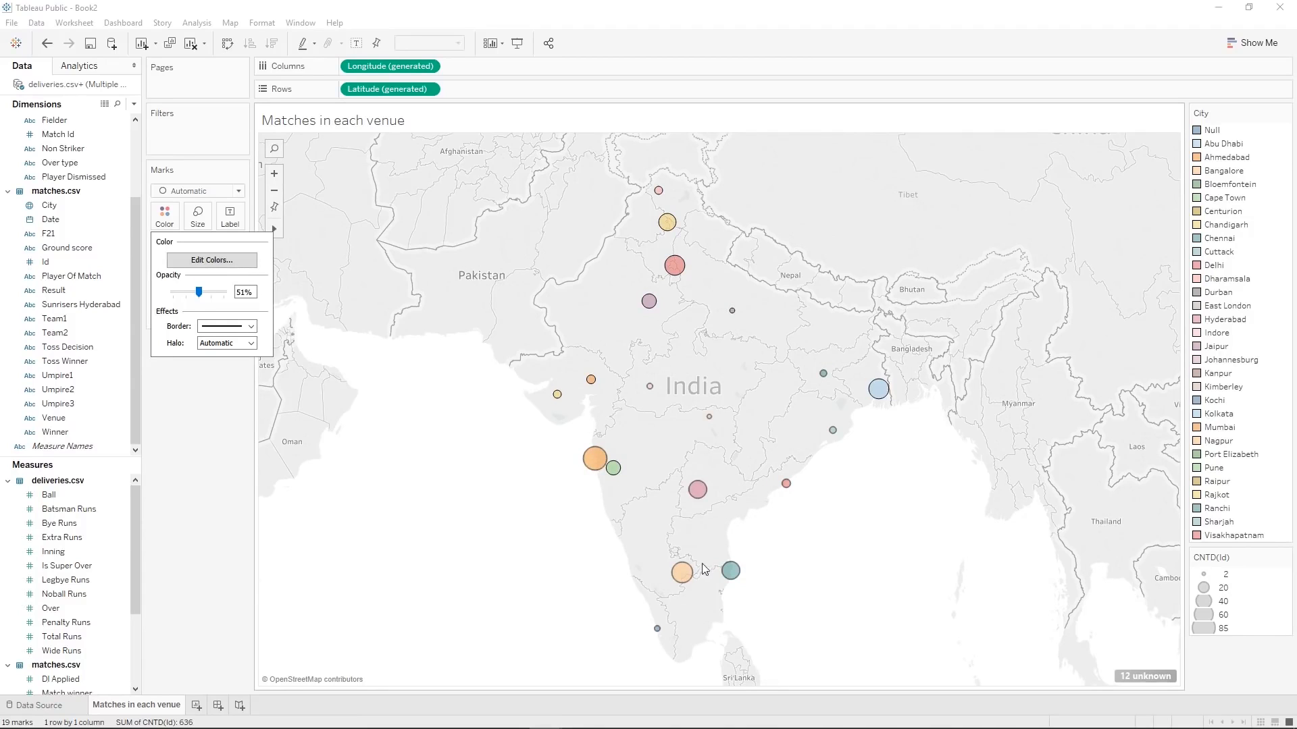
click(244, 435)
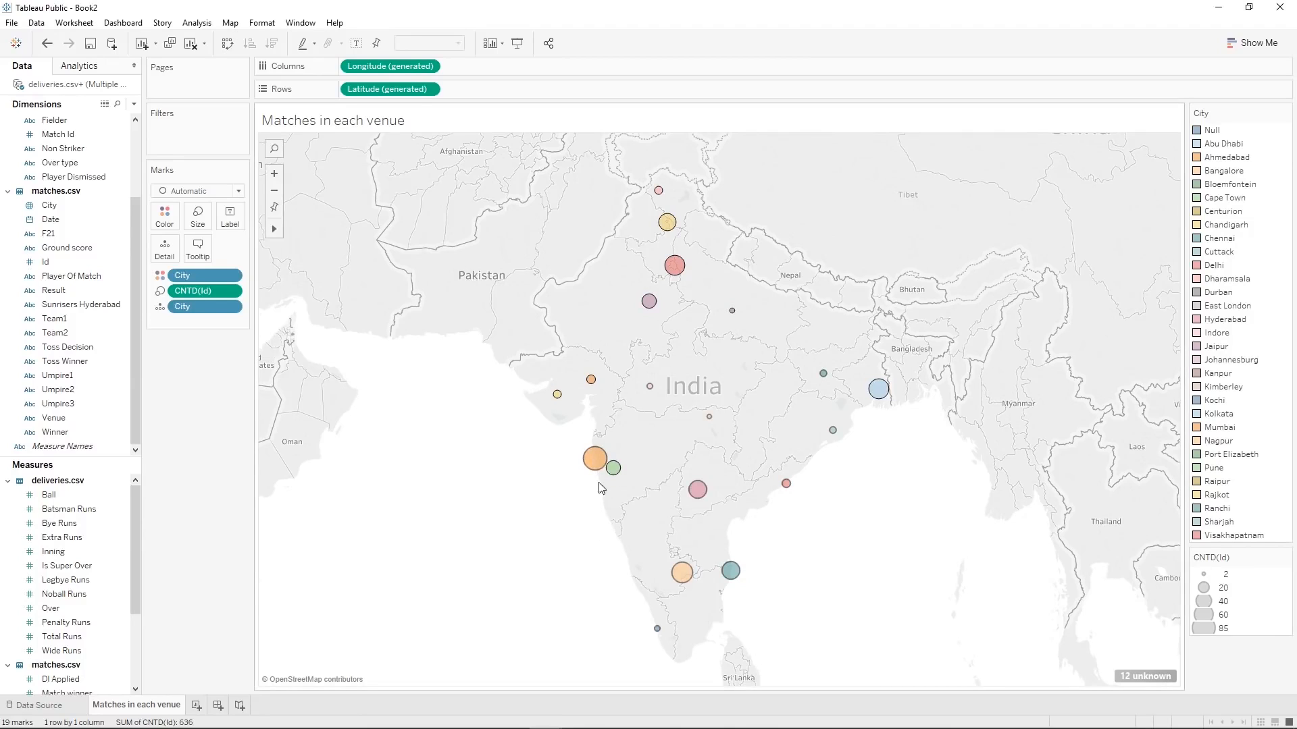
mouse_move(684, 576)
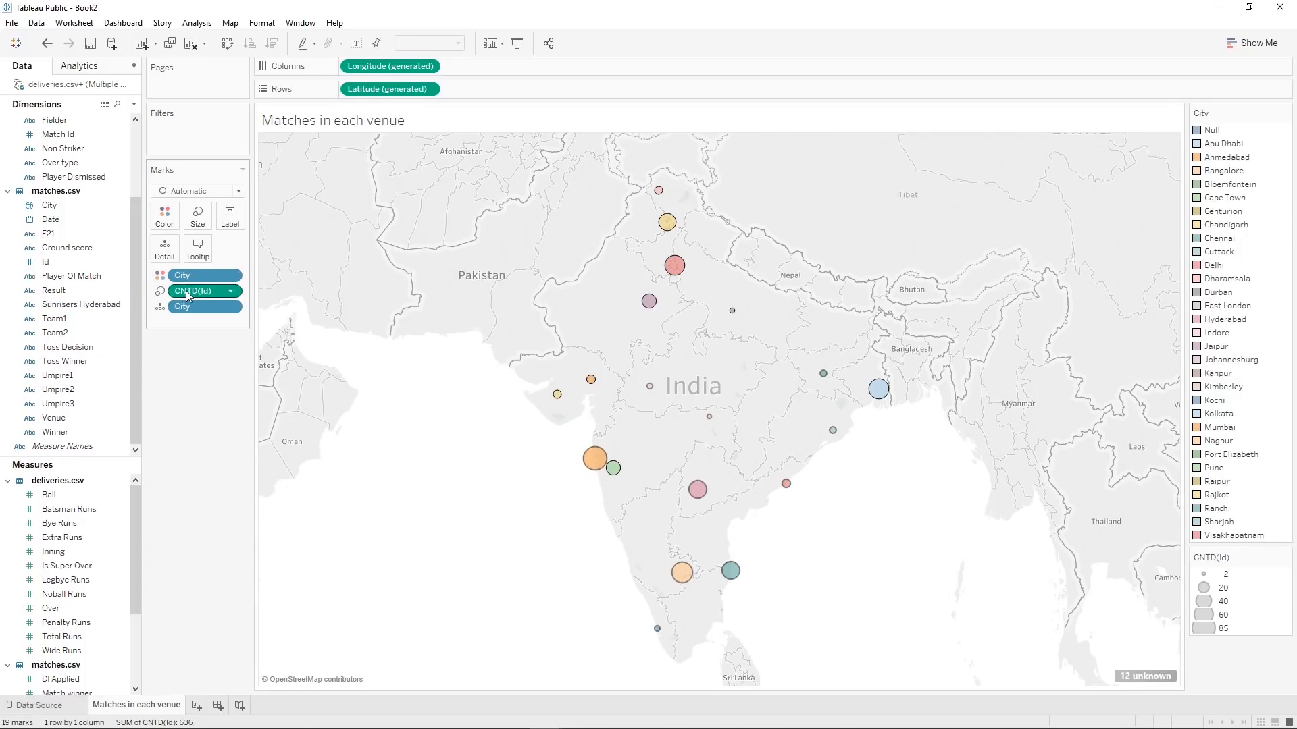
Label the map marks with the distinct count of Id from matches.csv.
drag(45, 262, 225, 216)
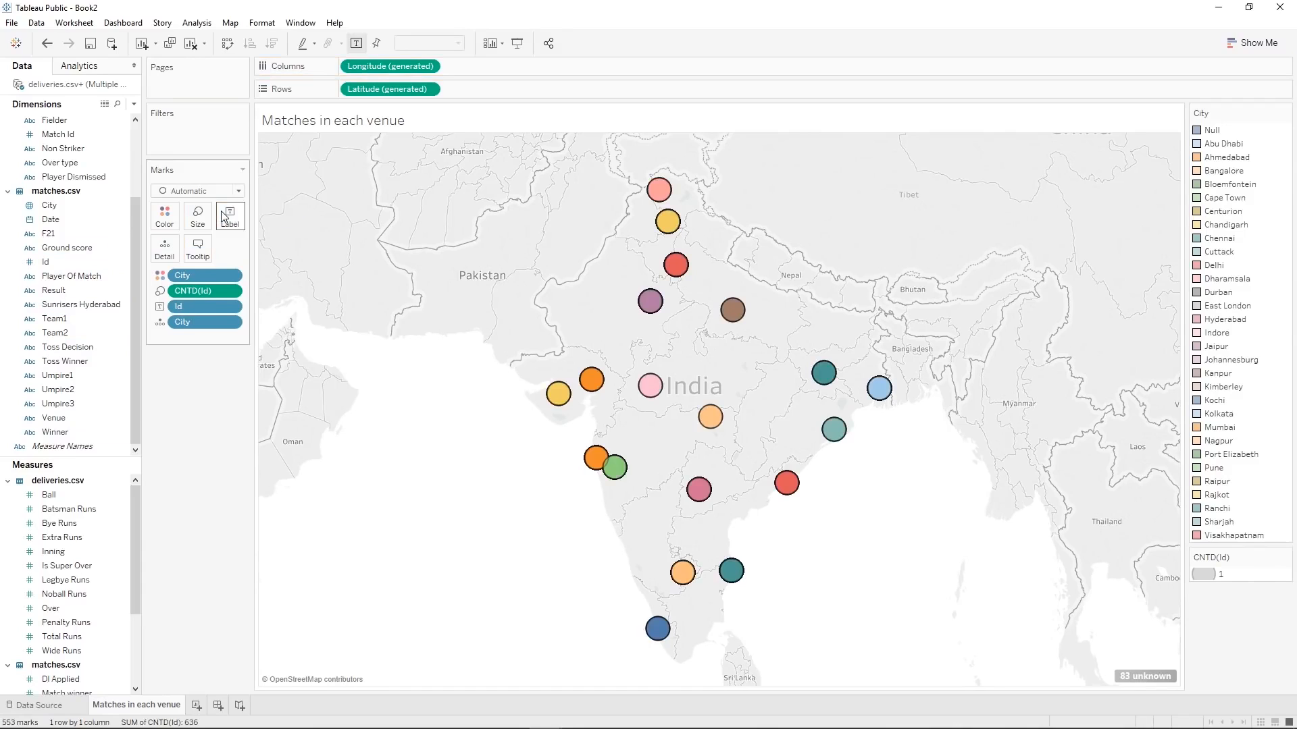
right_click(193, 306)
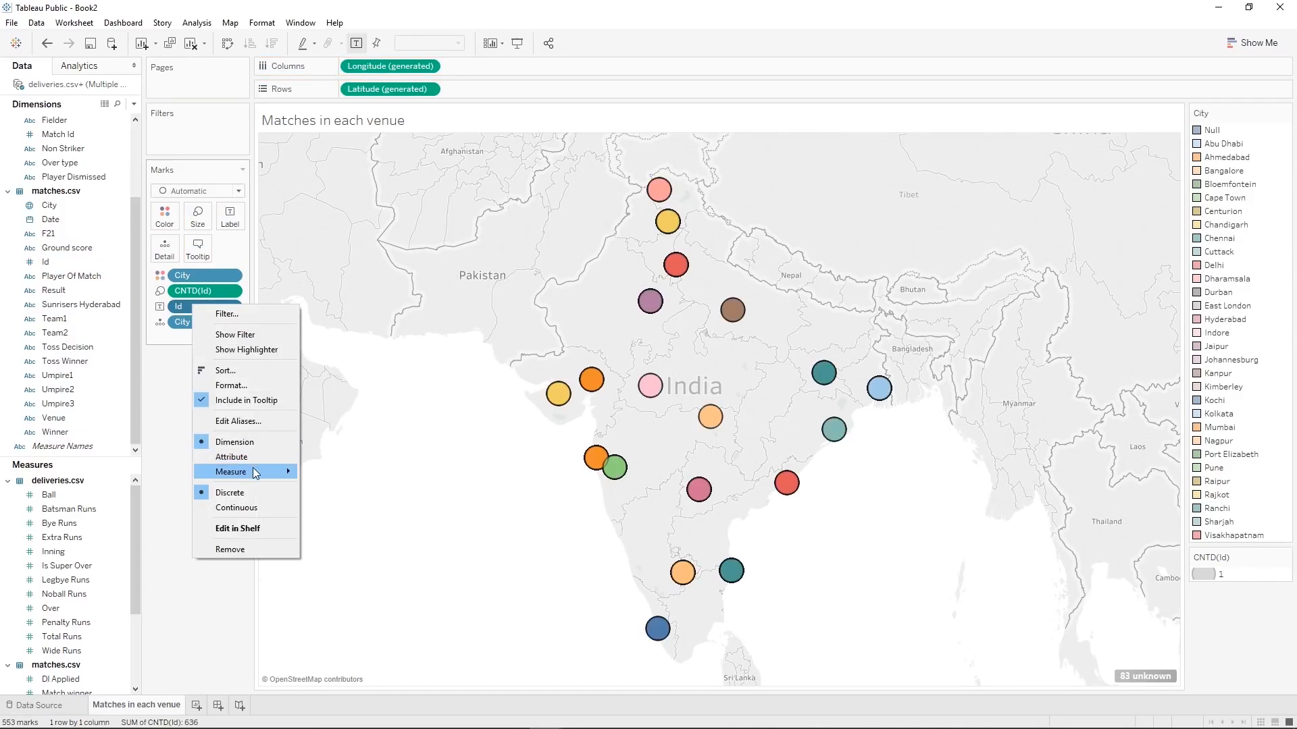
mouse_move(255, 473)
click(368, 532)
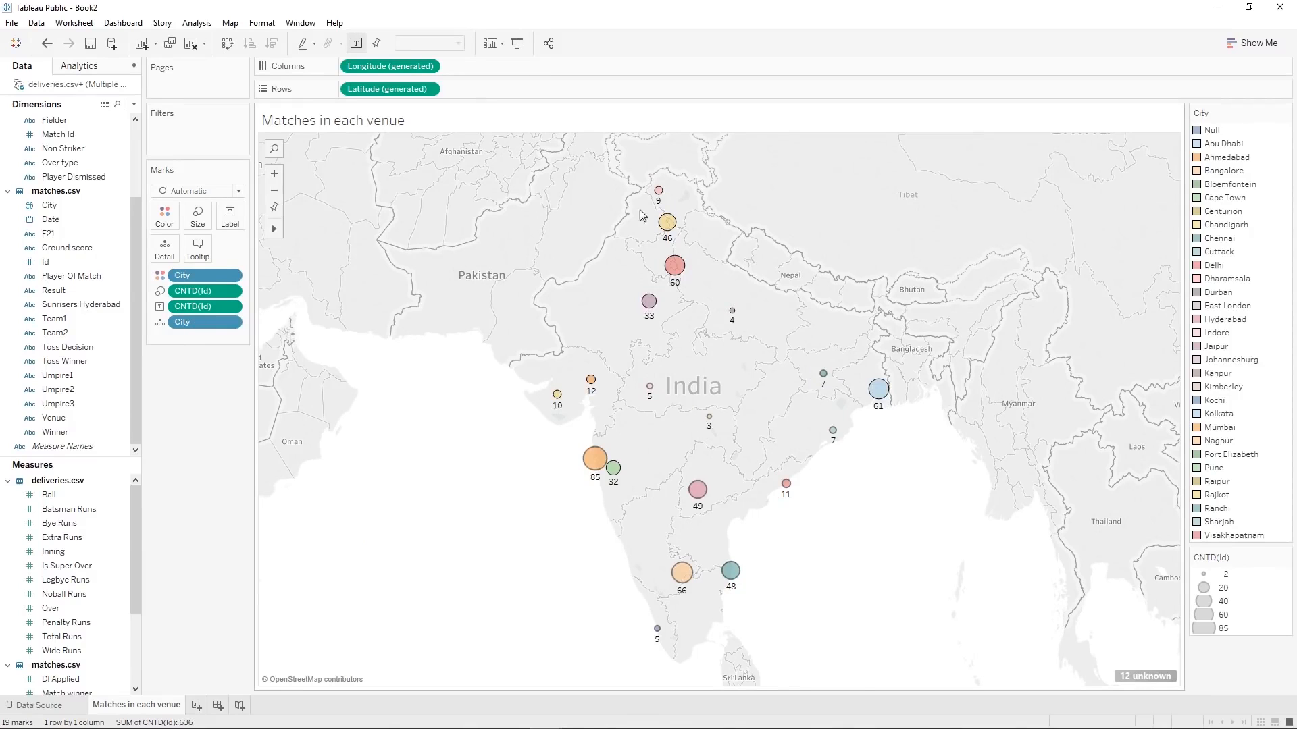
Try middle vertical alignment for the mark labels, and set the vertical alignment to Top.
click(220, 225)
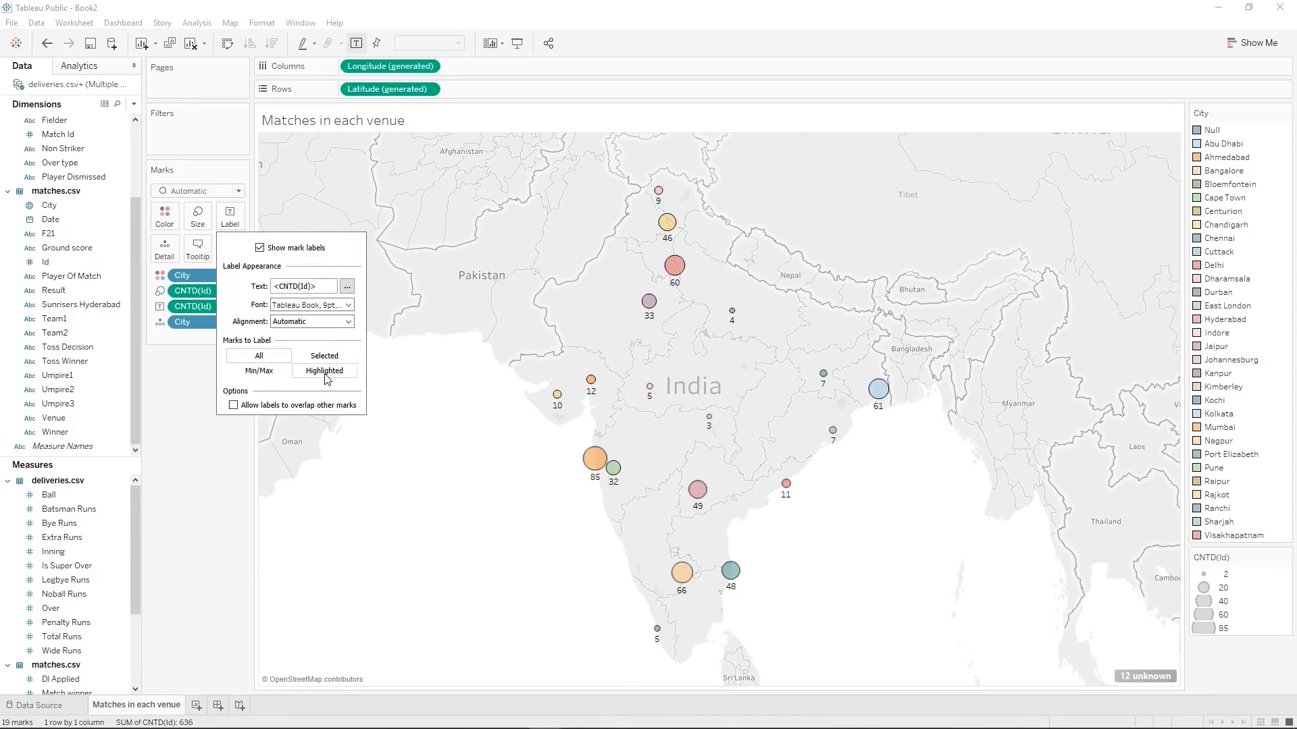
click(302, 322)
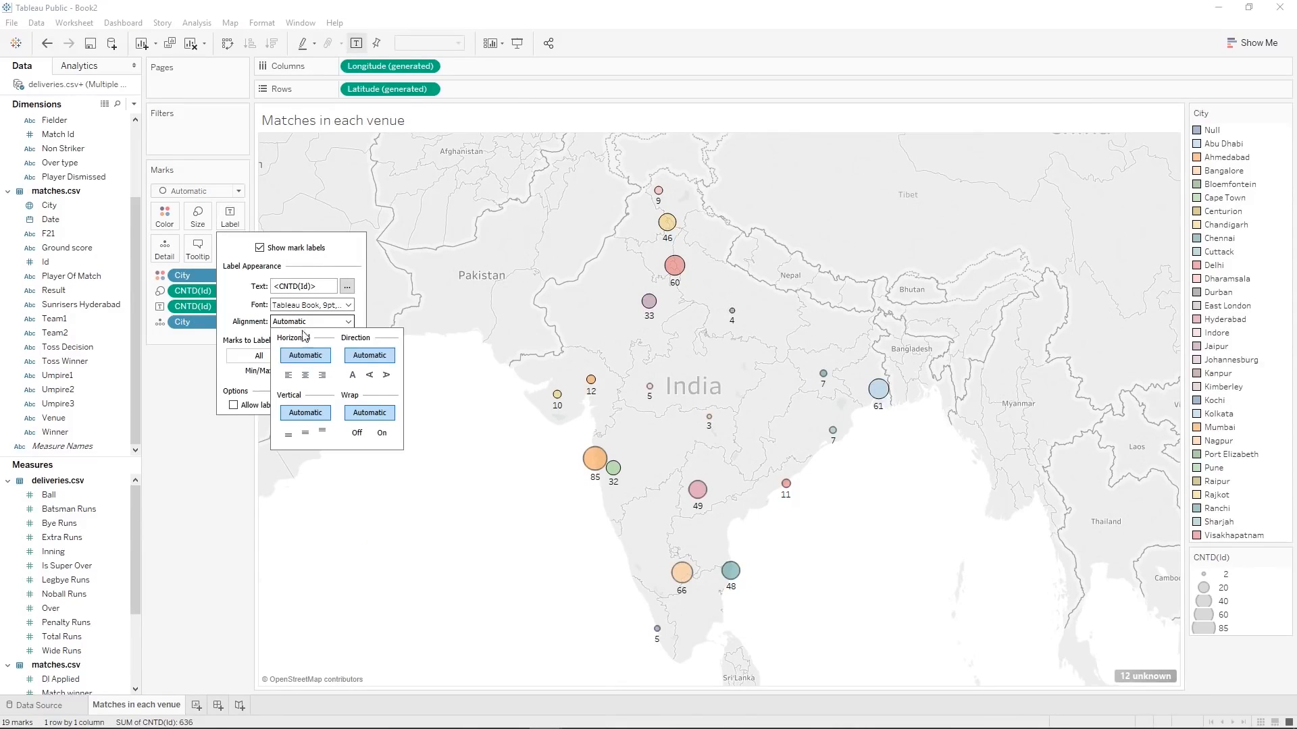
click(306, 434)
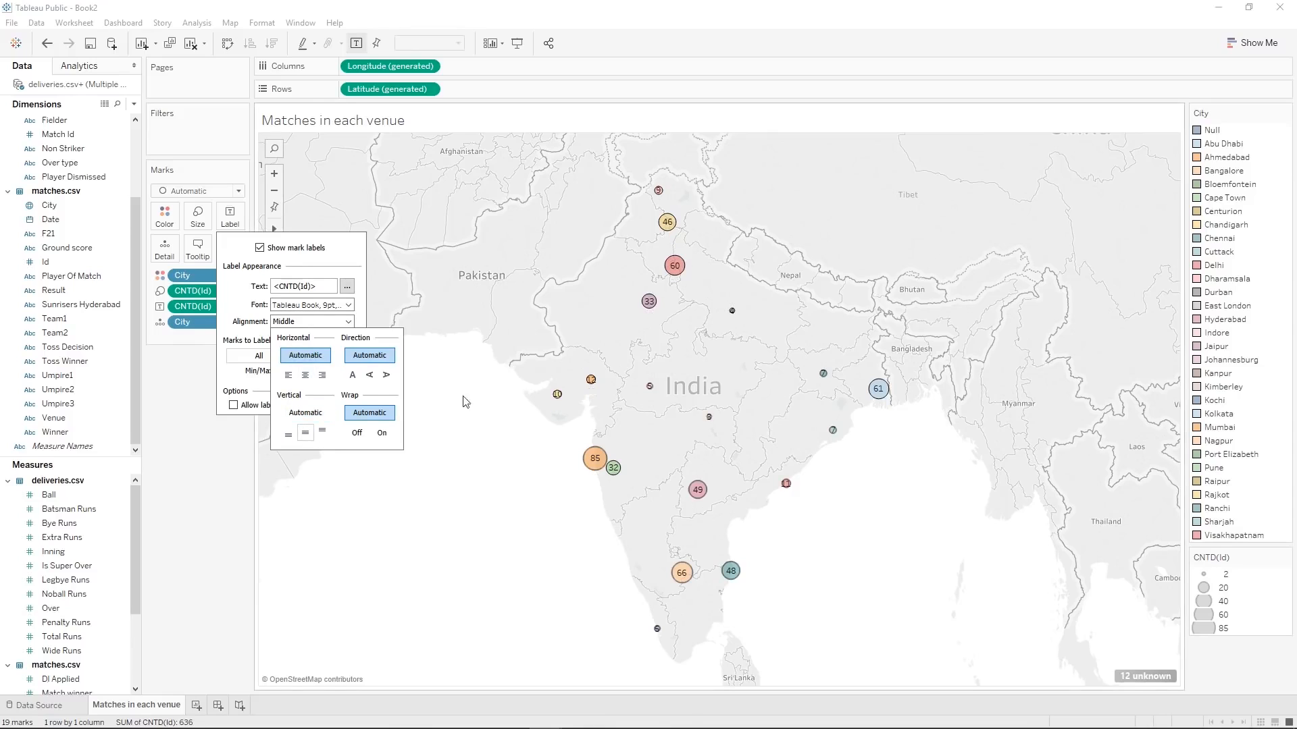
mouse_move(585, 393)
click(322, 432)
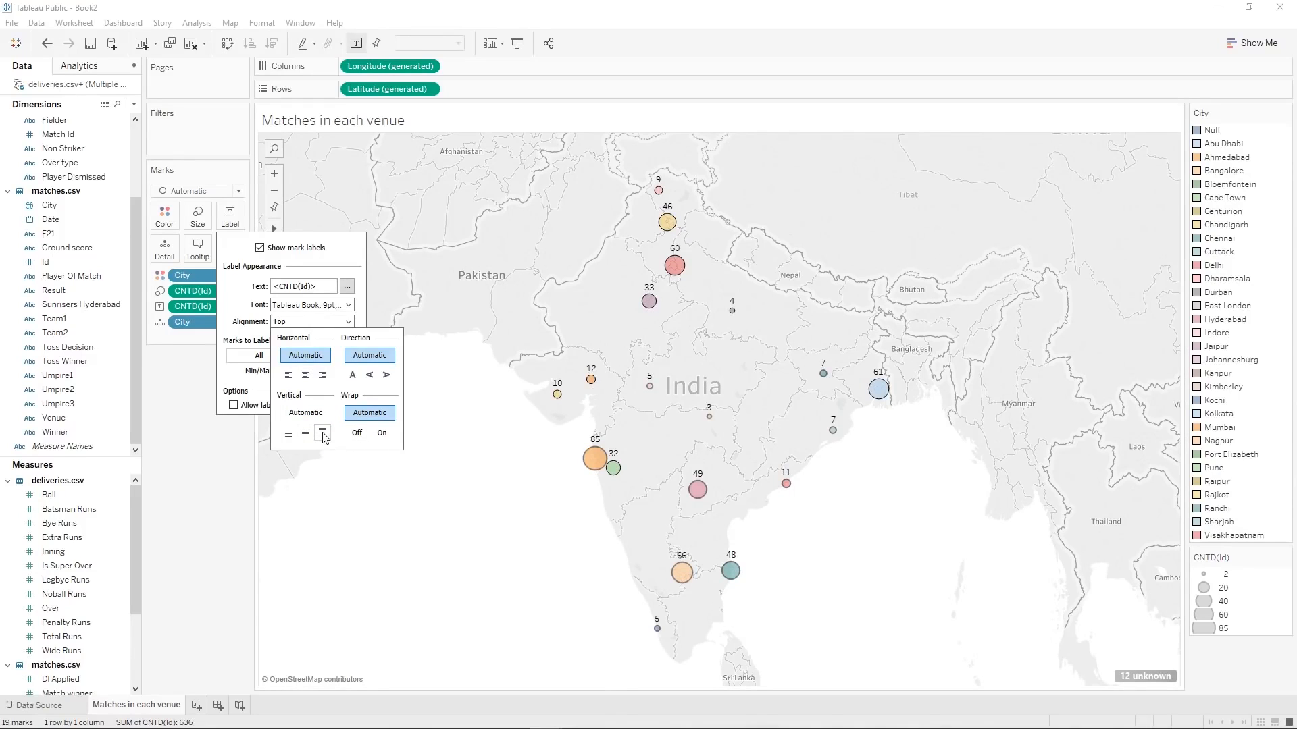
click(217, 483)
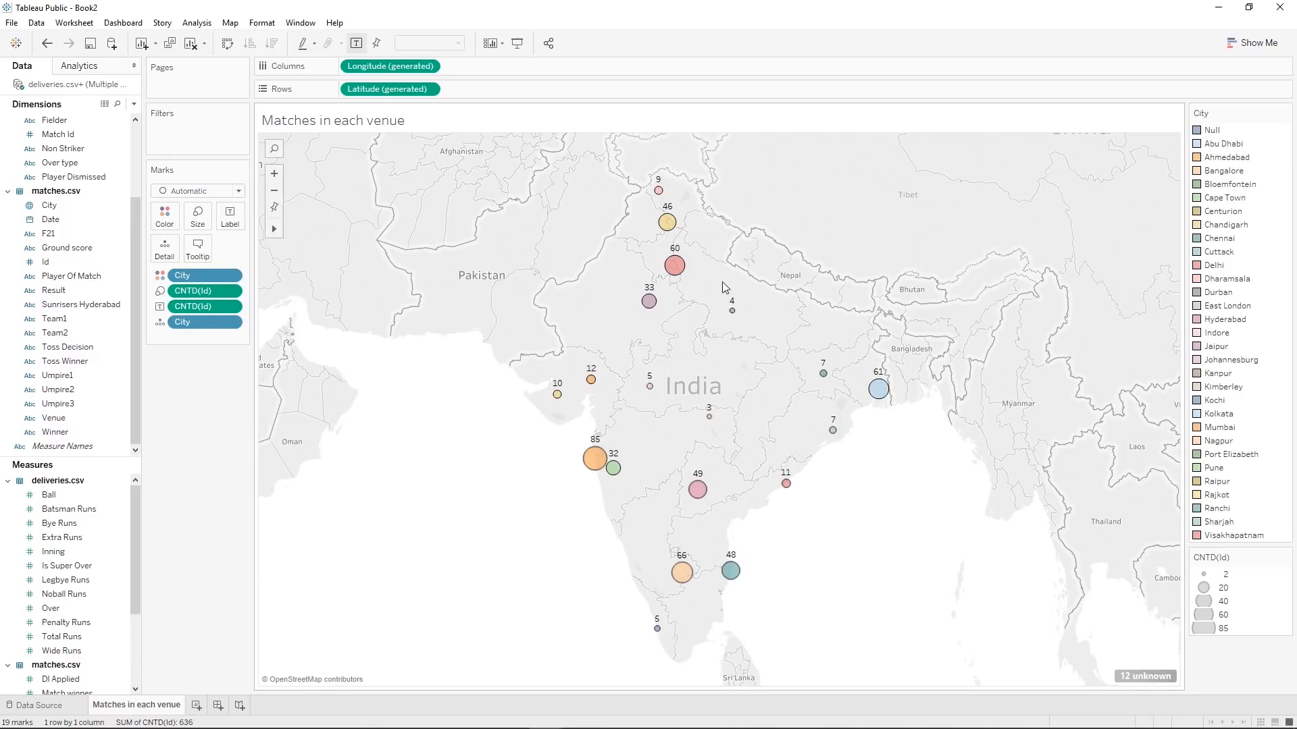
Add City to the mark labels and place it above the distinct count of Id.
mouse_move(655, 315)
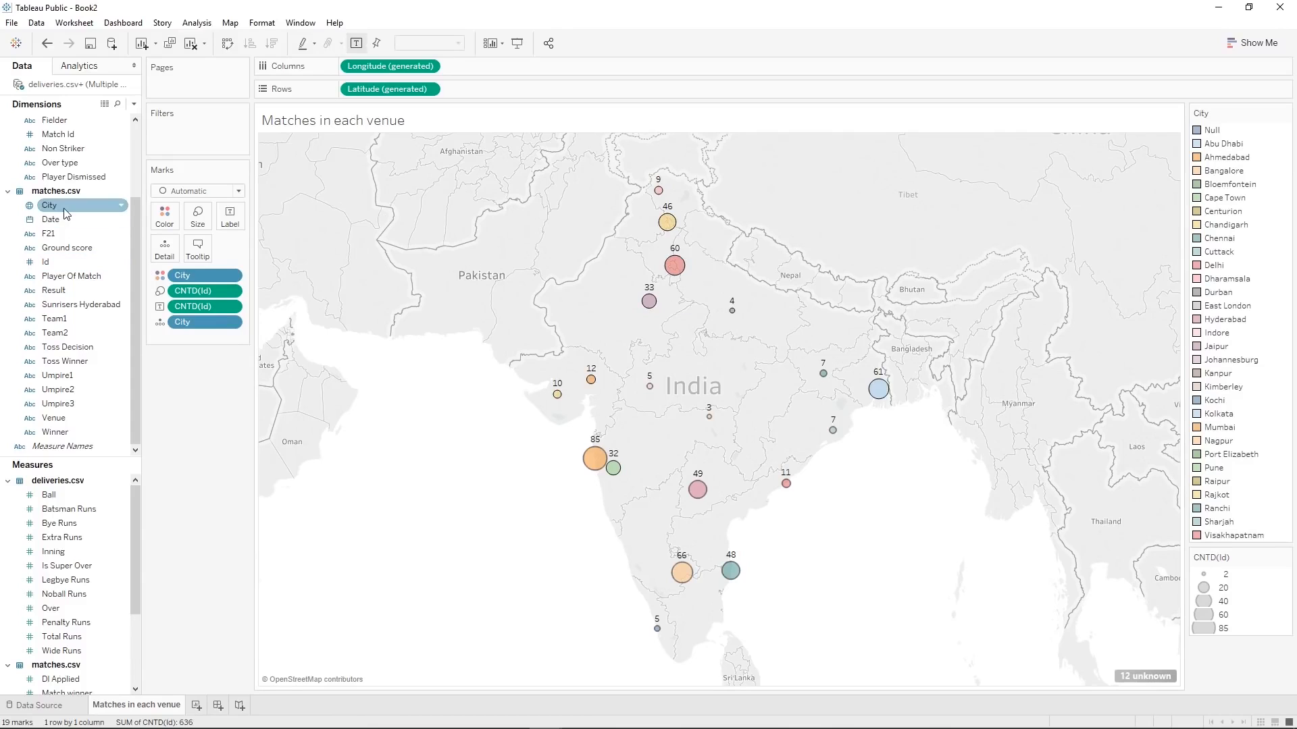
drag(65, 215, 231, 226)
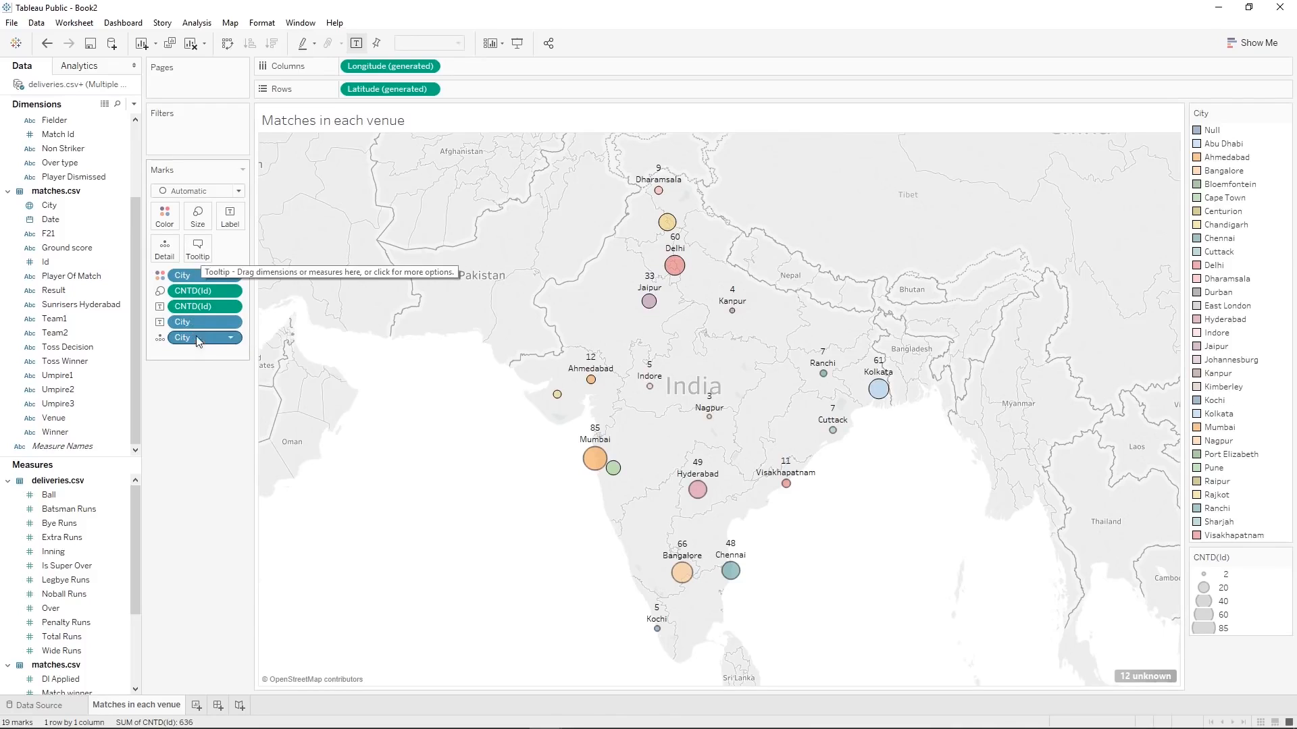
drag(210, 318, 211, 304)
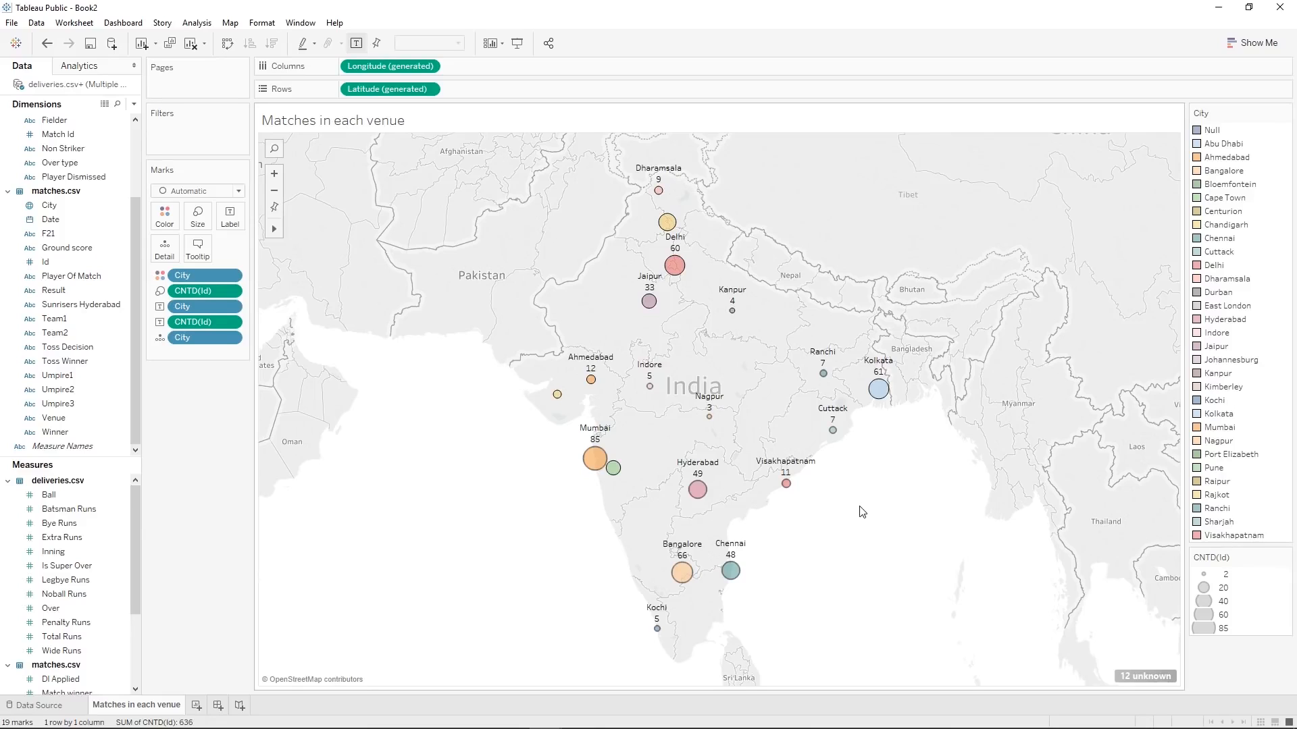
Show a filter for the City field from matches.csv on the map worksheet.
mouse_move(676, 264)
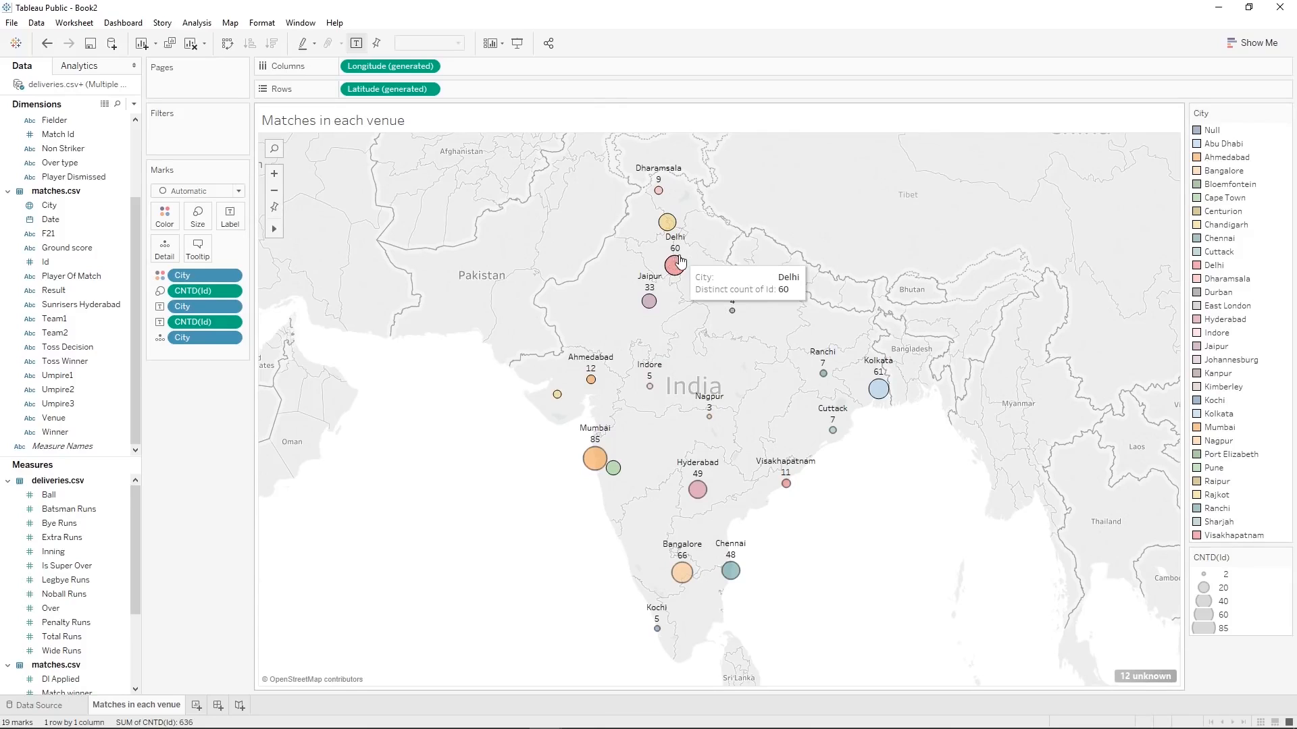
right_click(84, 206)
click(139, 230)
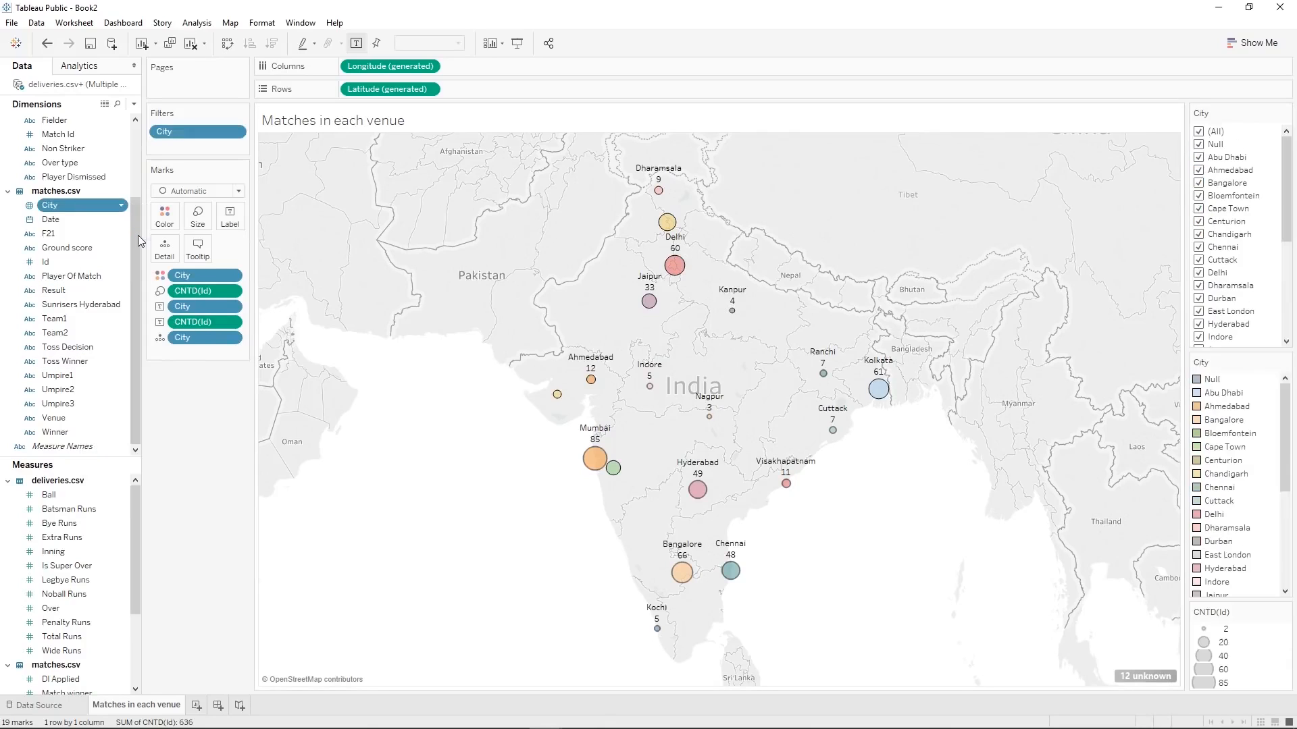
Test the City filter by isolating Bangalore and toggling Bloemfontein and Delhi, and restore all cities.
click(1198, 132)
click(1199, 183)
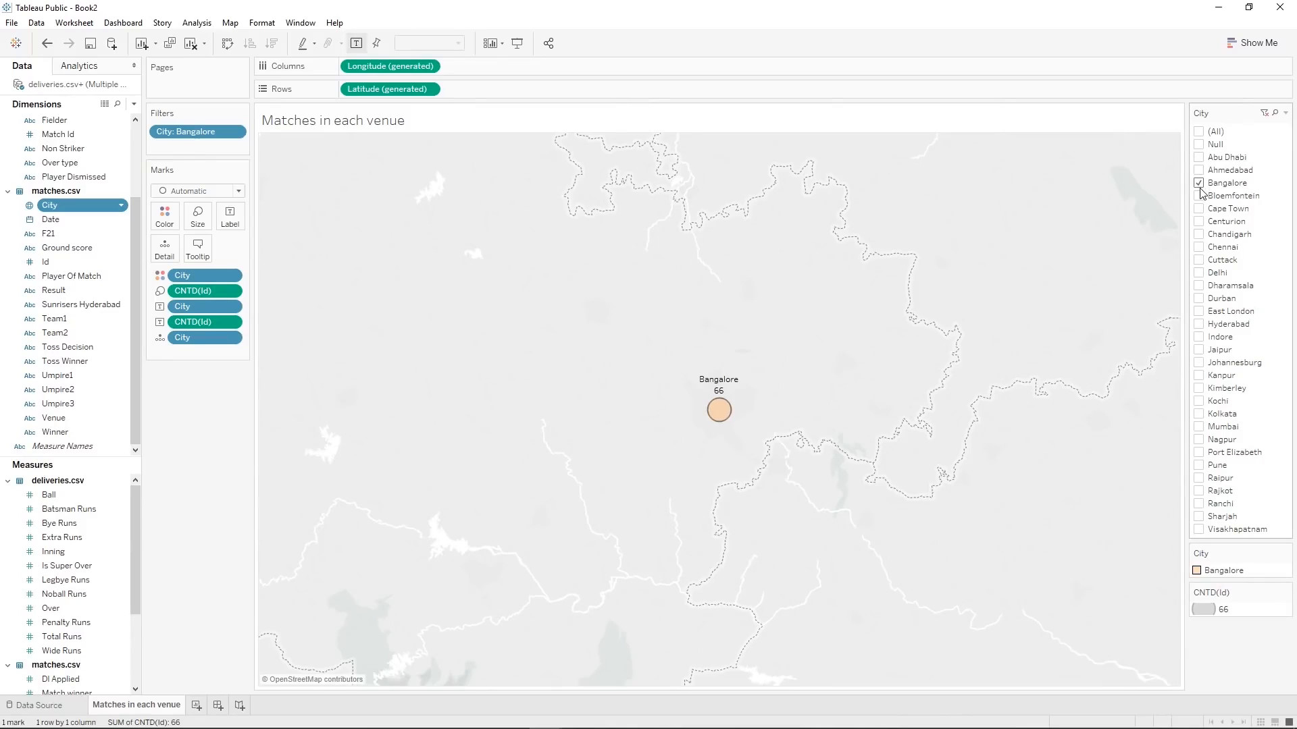
click(1199, 196)
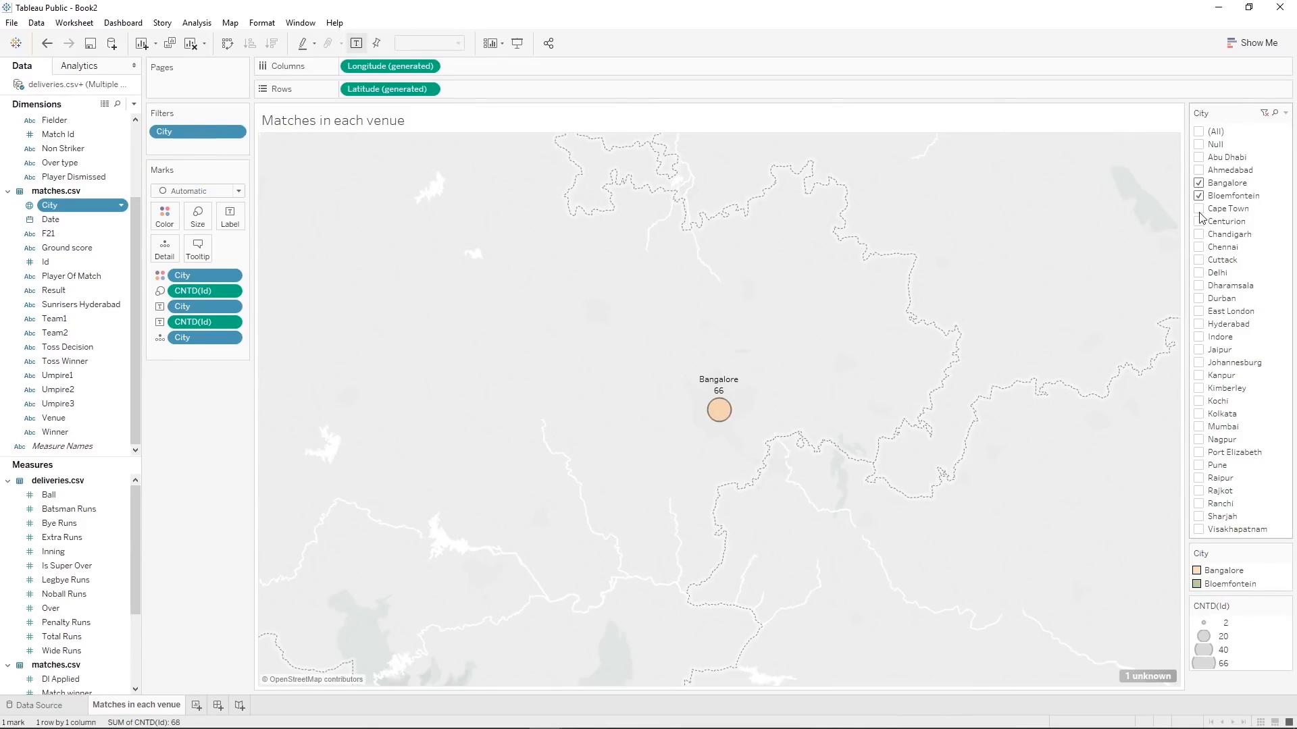
click(1199, 196)
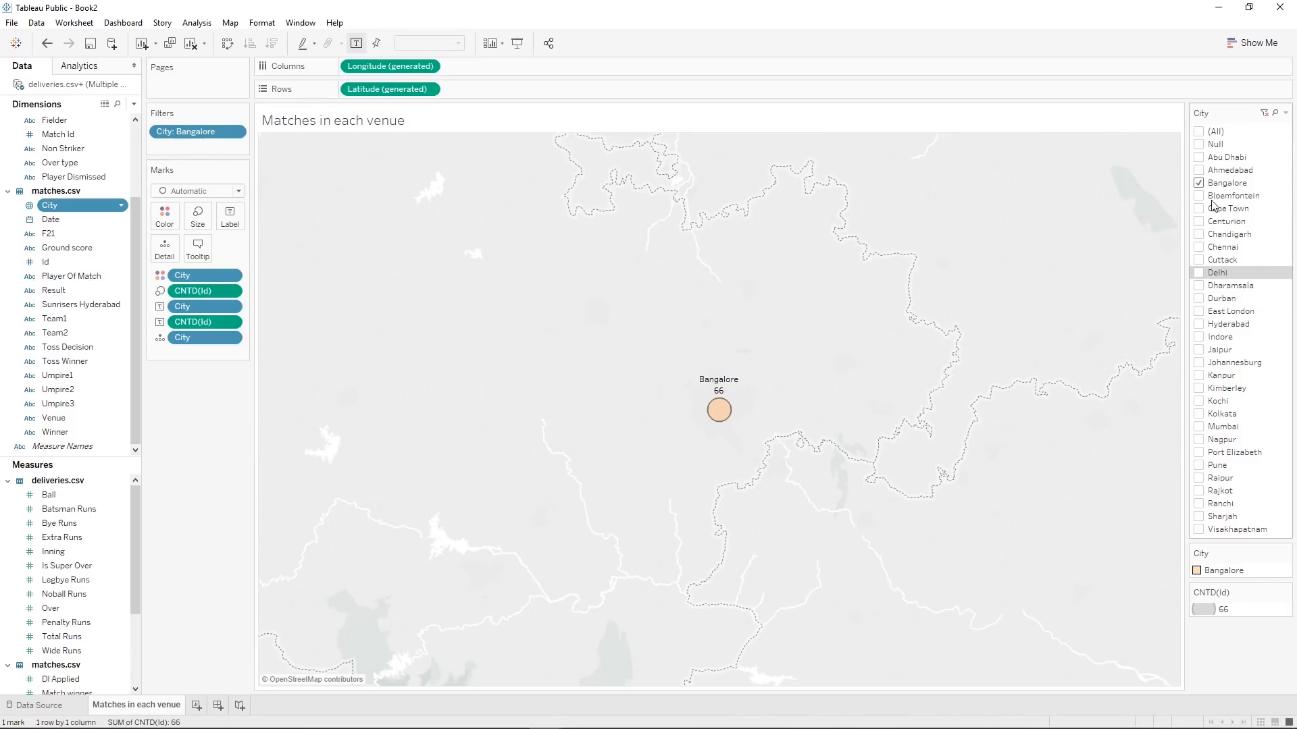
click(1199, 132)
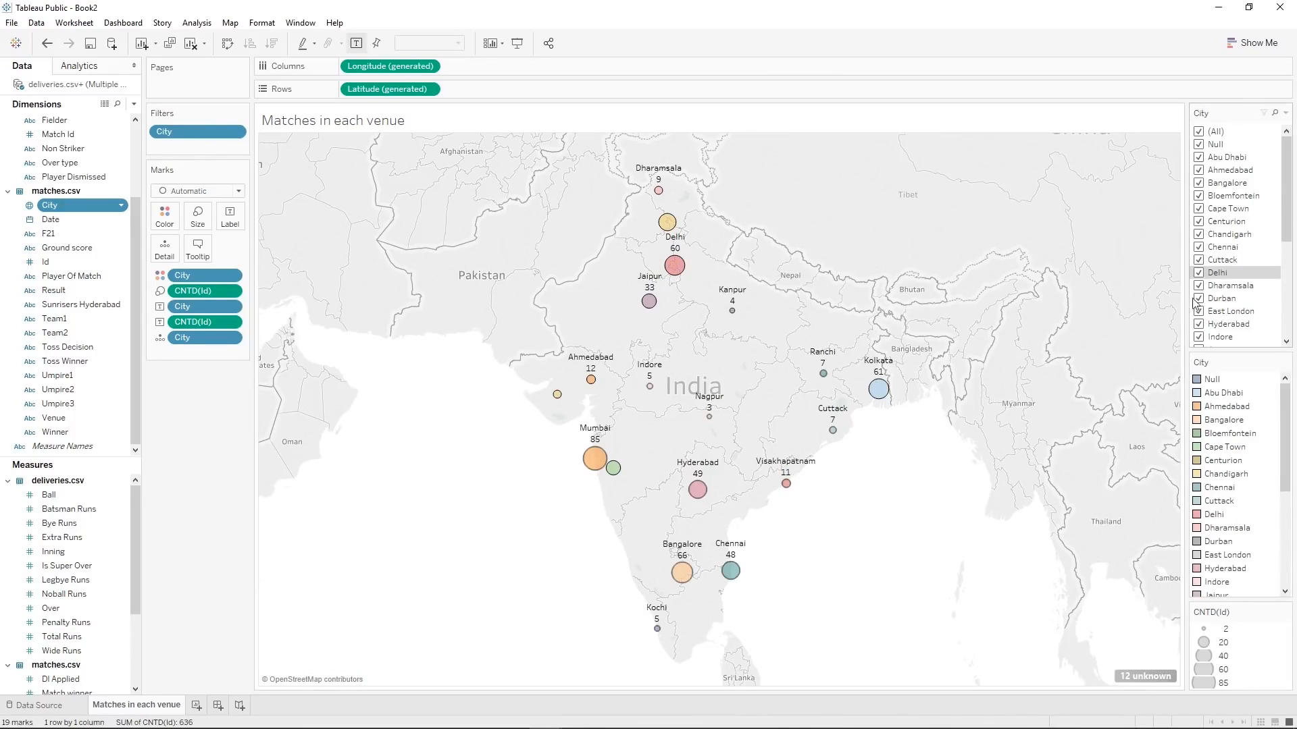
click(1199, 274)
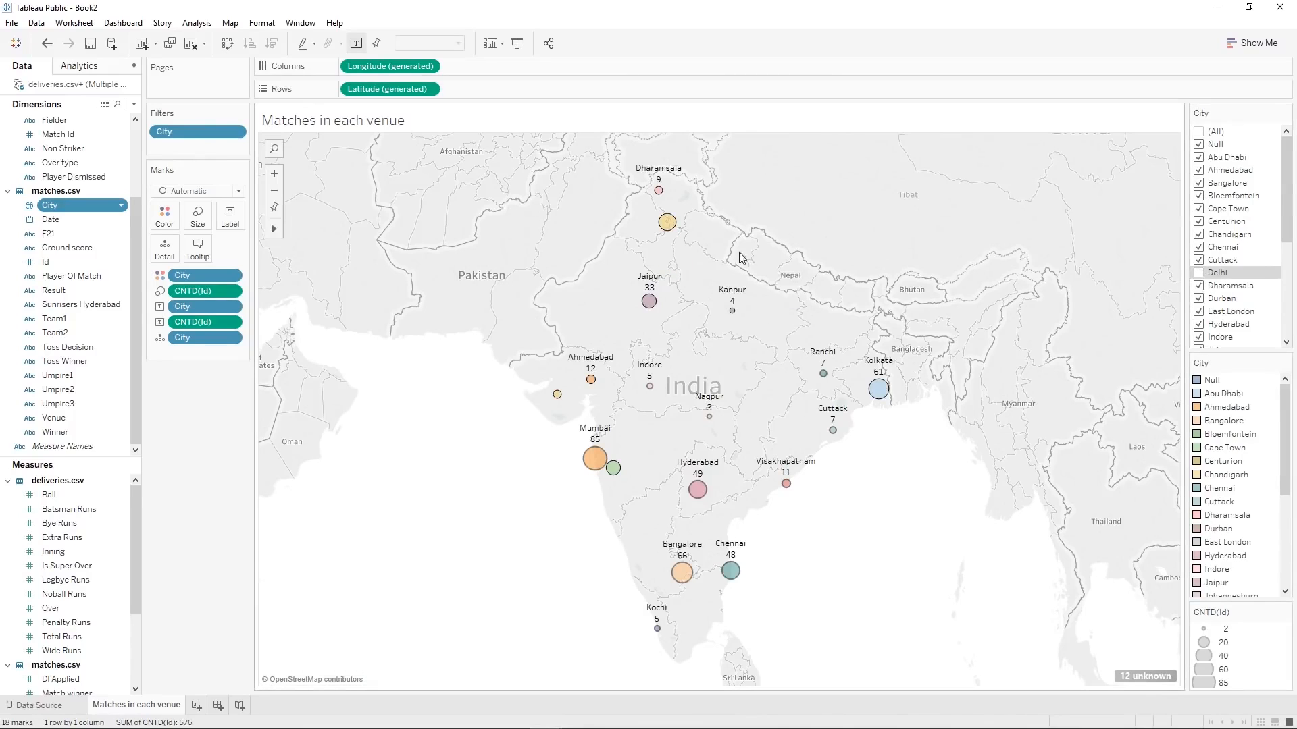
click(1200, 273)
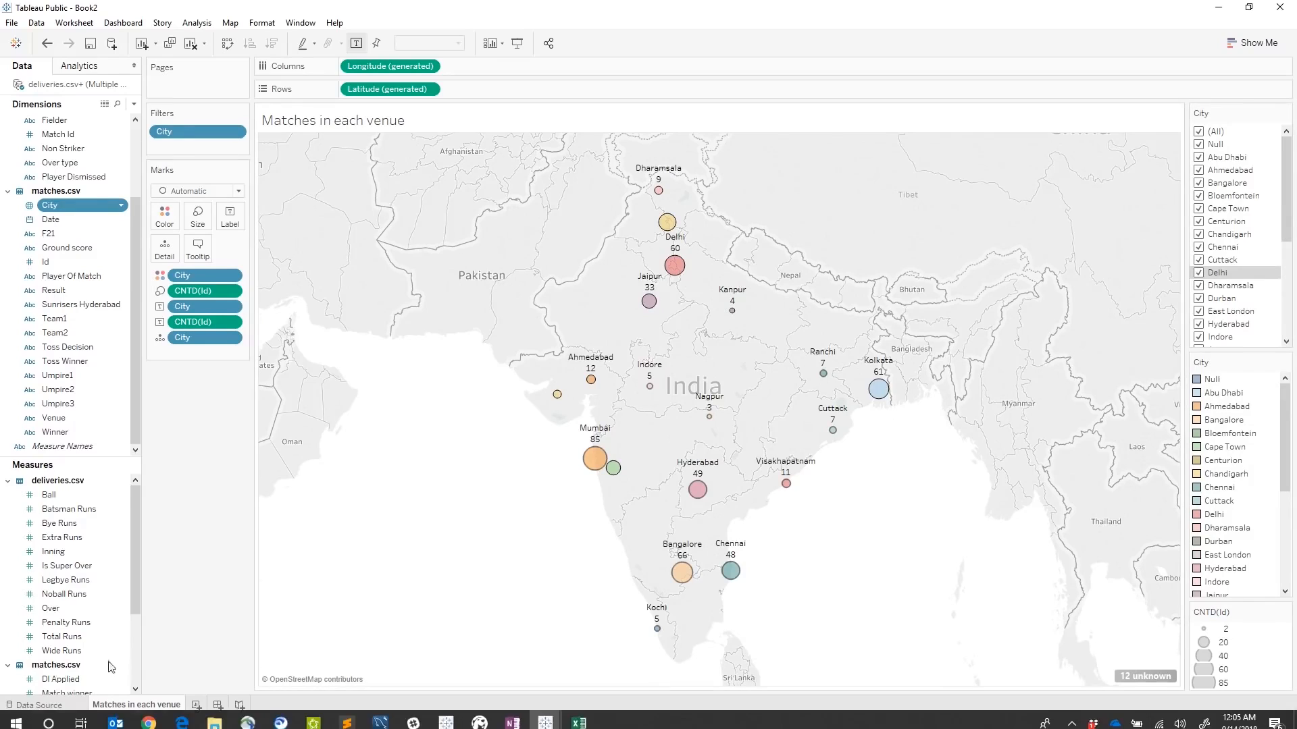
Add a new worksheet and rename it Top Run Scorer.
right_click(199, 710)
click(199, 711)
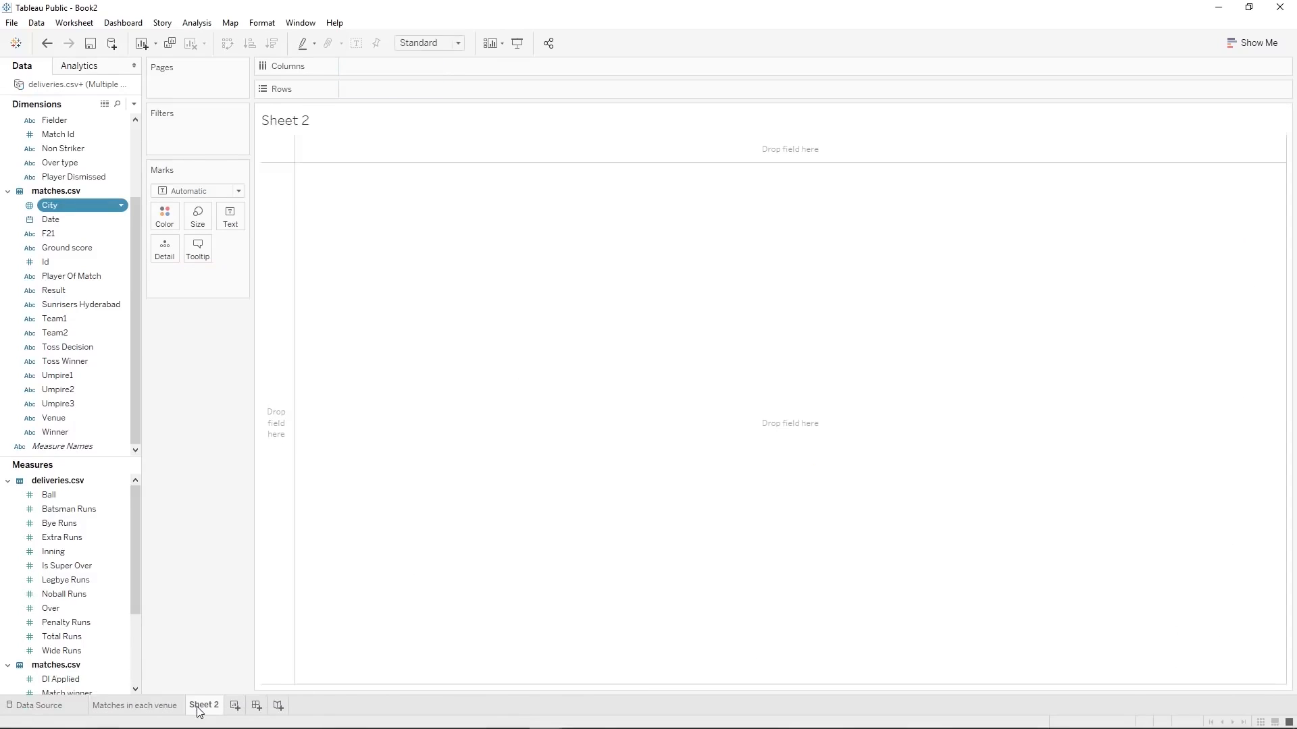
right_click(200, 710)
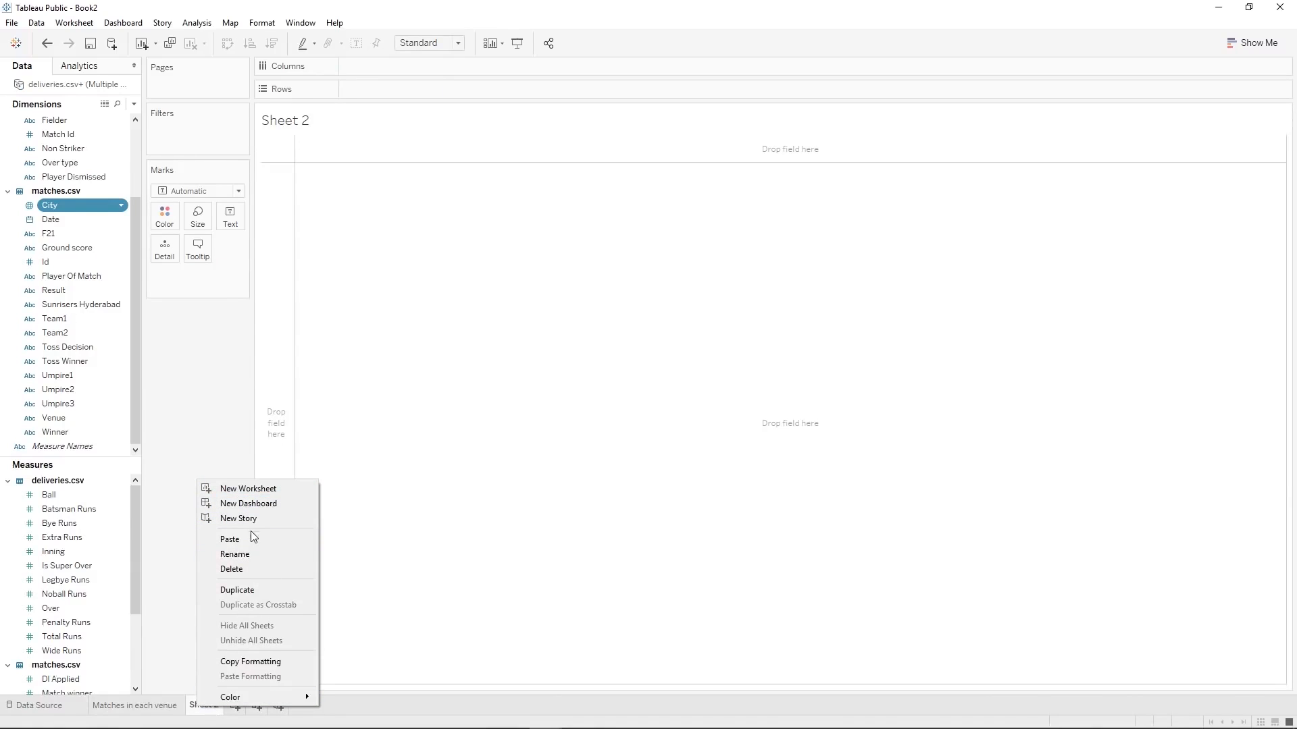
click(246, 554)
text(Top)
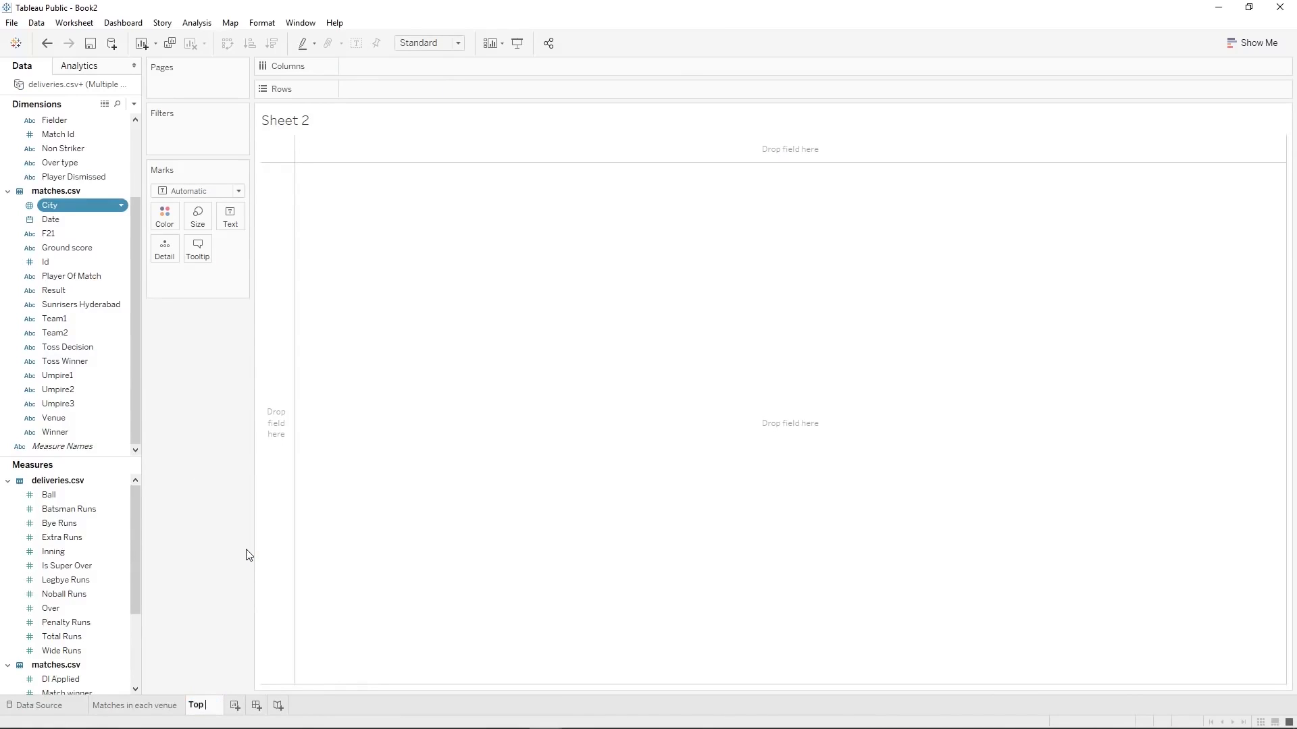
text( Run Scorer)
key(Return)
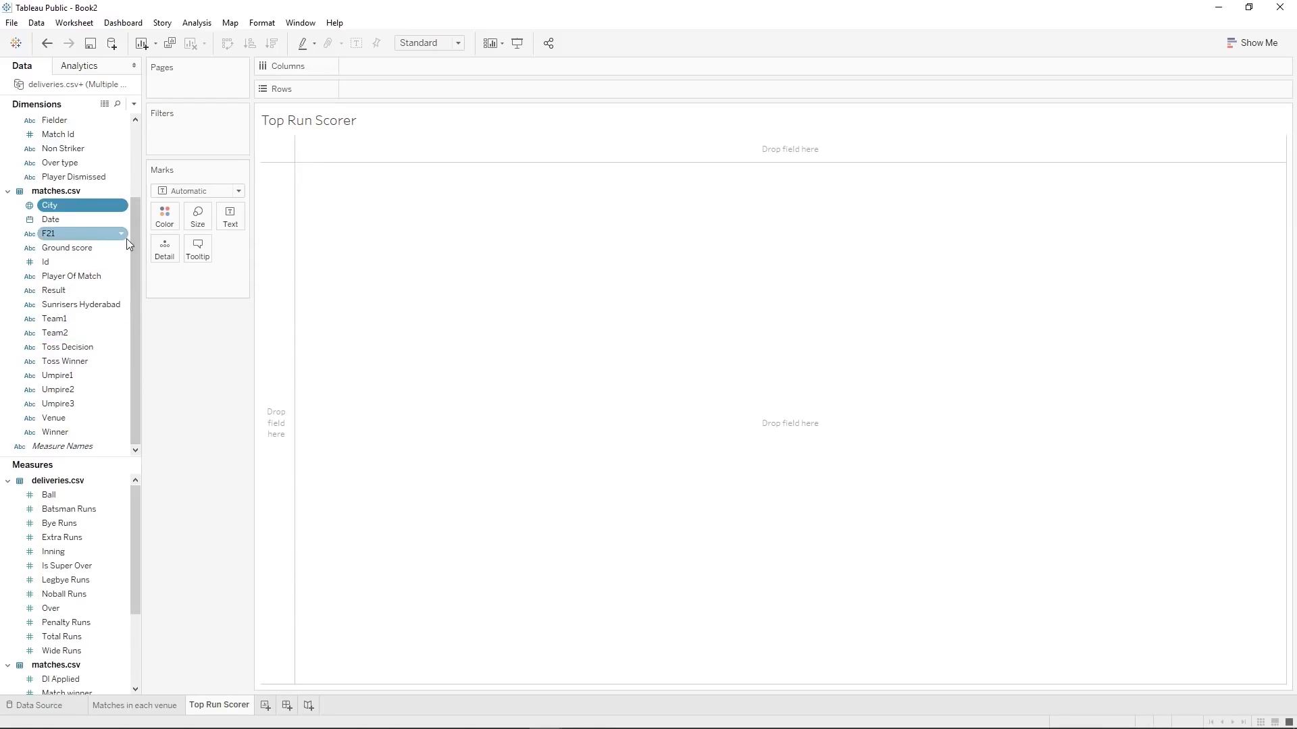
Open the Show Me chart suggestions and examine which chart types suit individual matches.csv dimensions.
click(1251, 43)
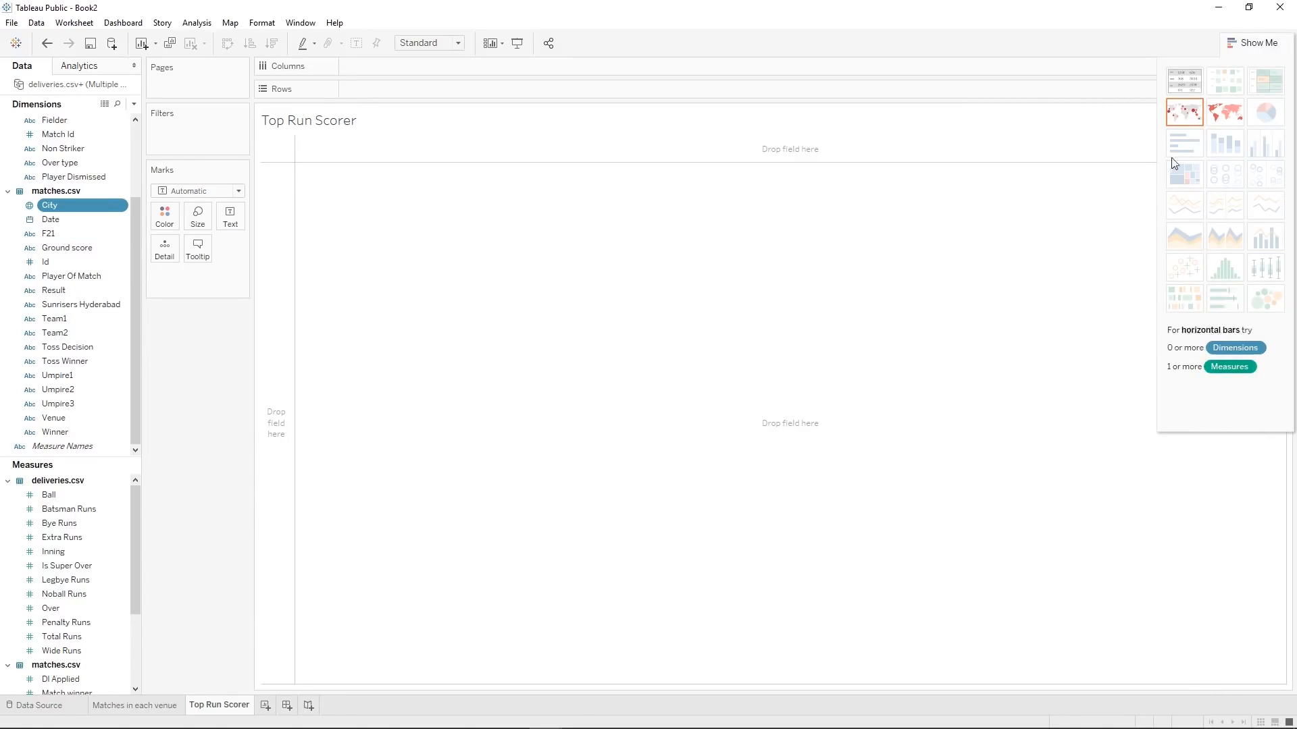
click(66, 246)
click(67, 277)
click(67, 304)
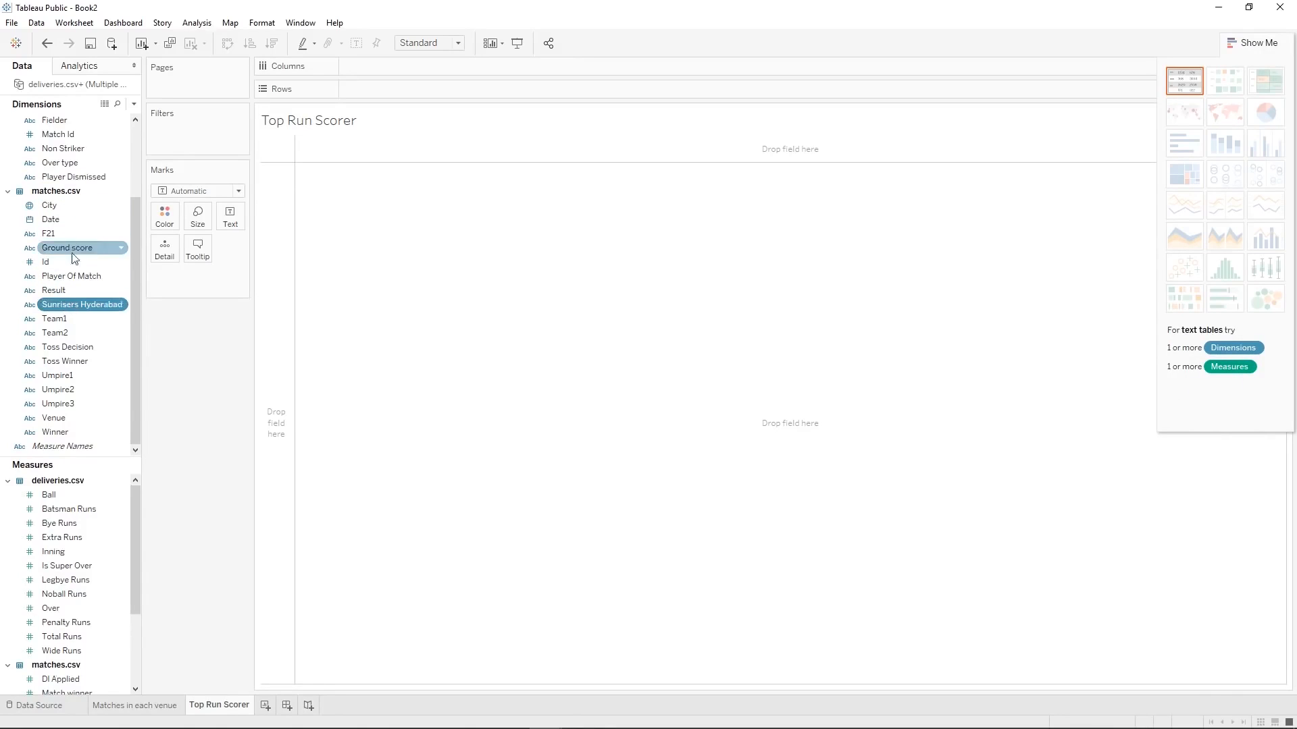
click(67, 234)
Build a treemap from City, Batsman and Batsman Runs, and hide the chart suggestions.
click(67, 203)
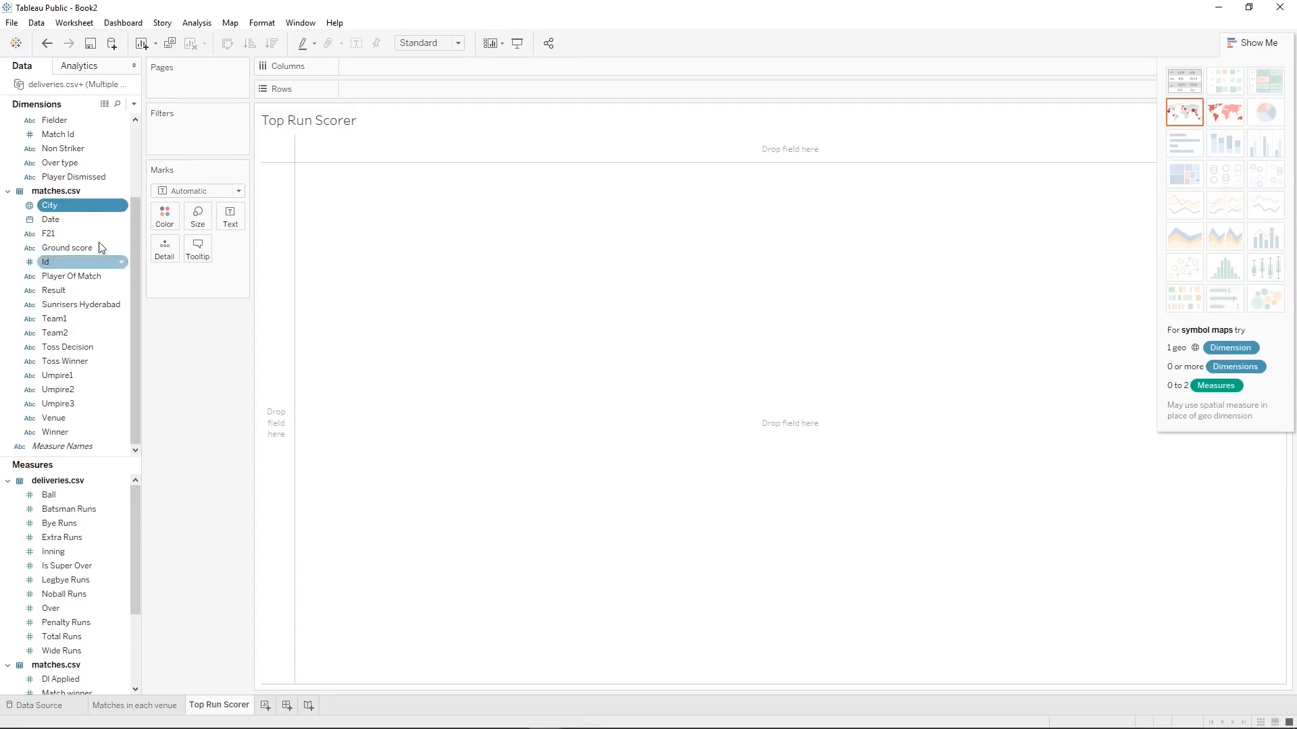
click(87, 211)
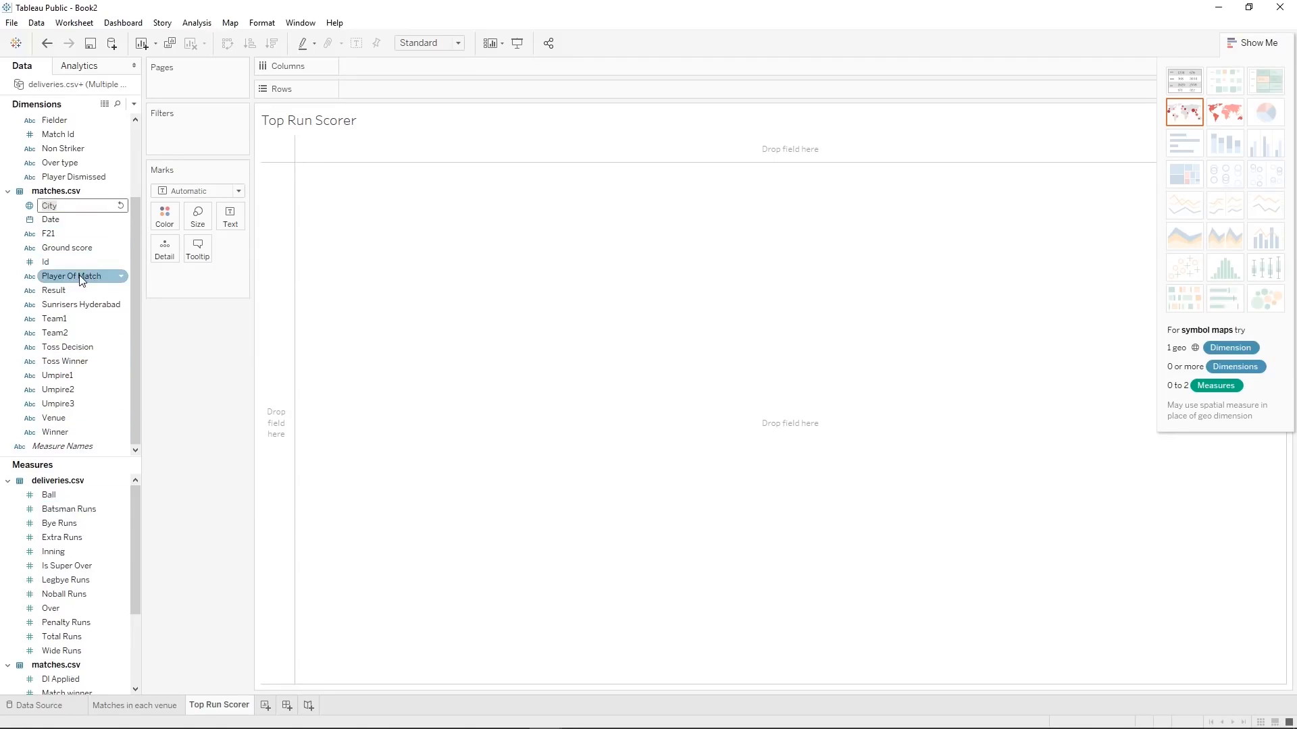
key(Return)
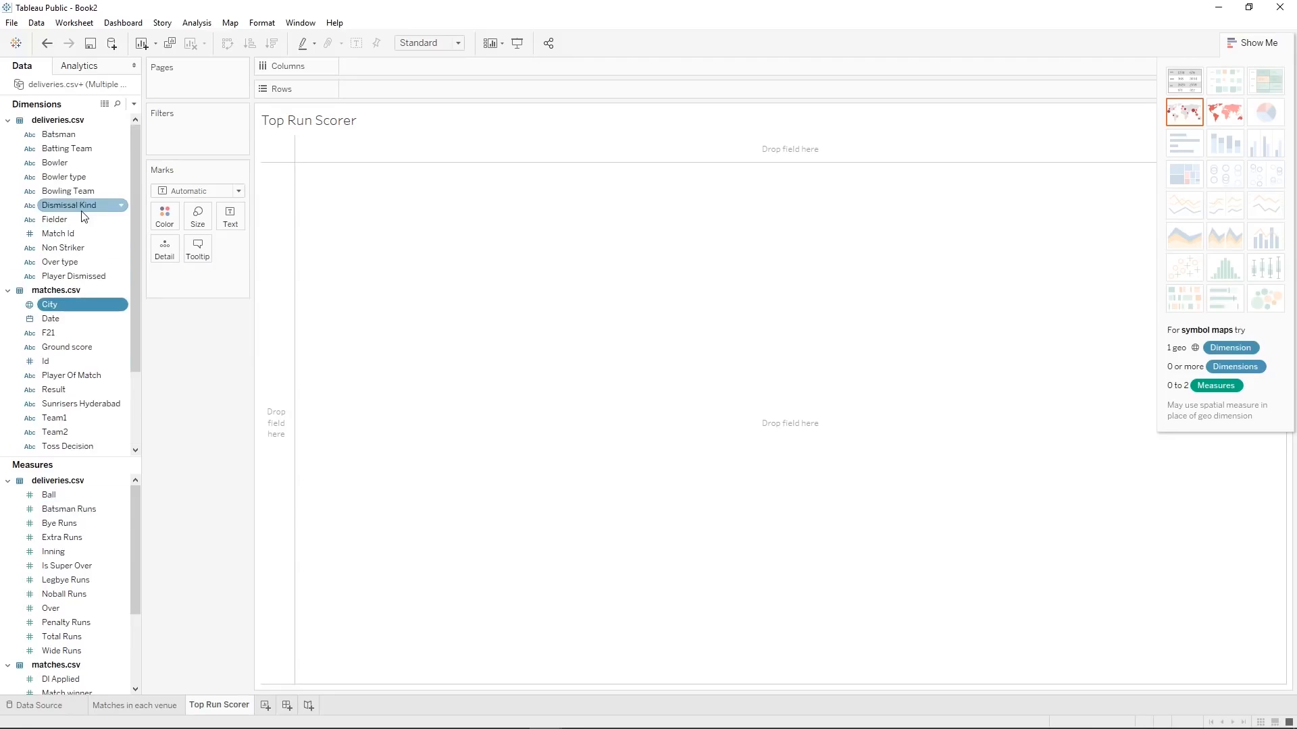
ctrl+click(76, 134)
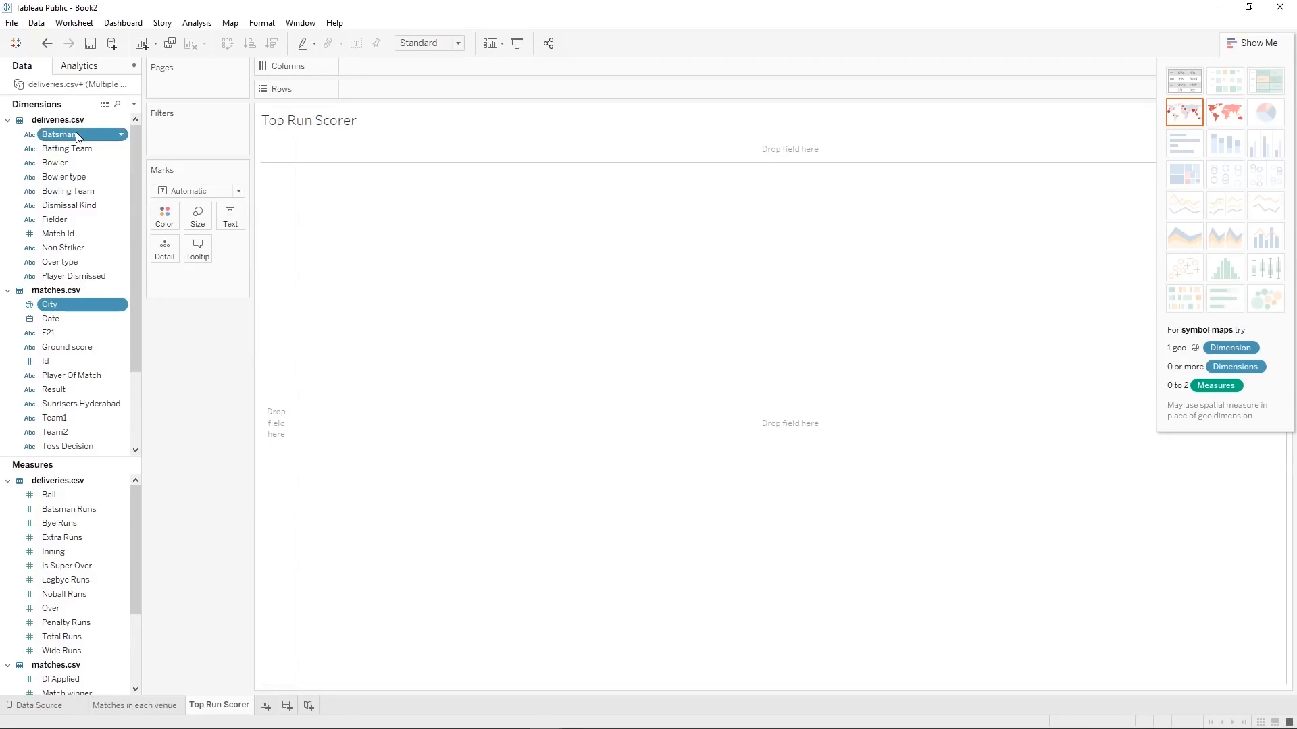
ctrl+click(74, 512)
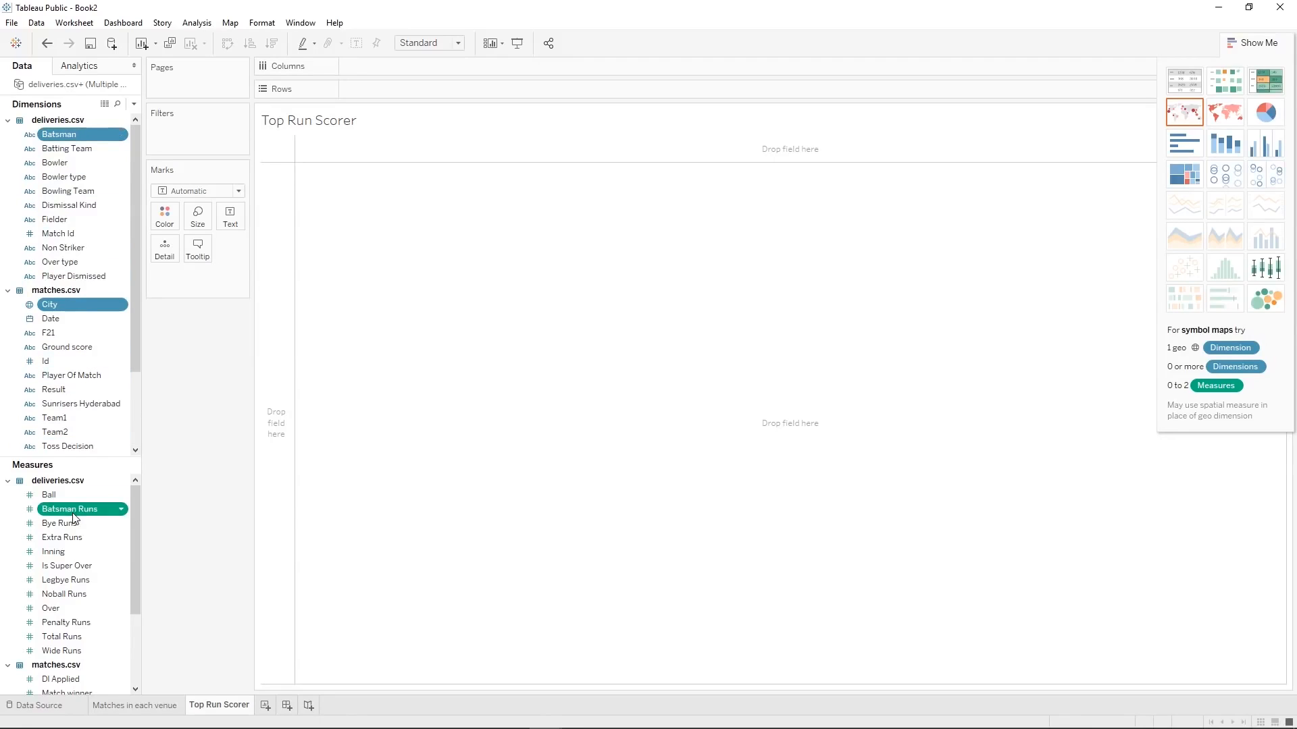
click(1191, 177)
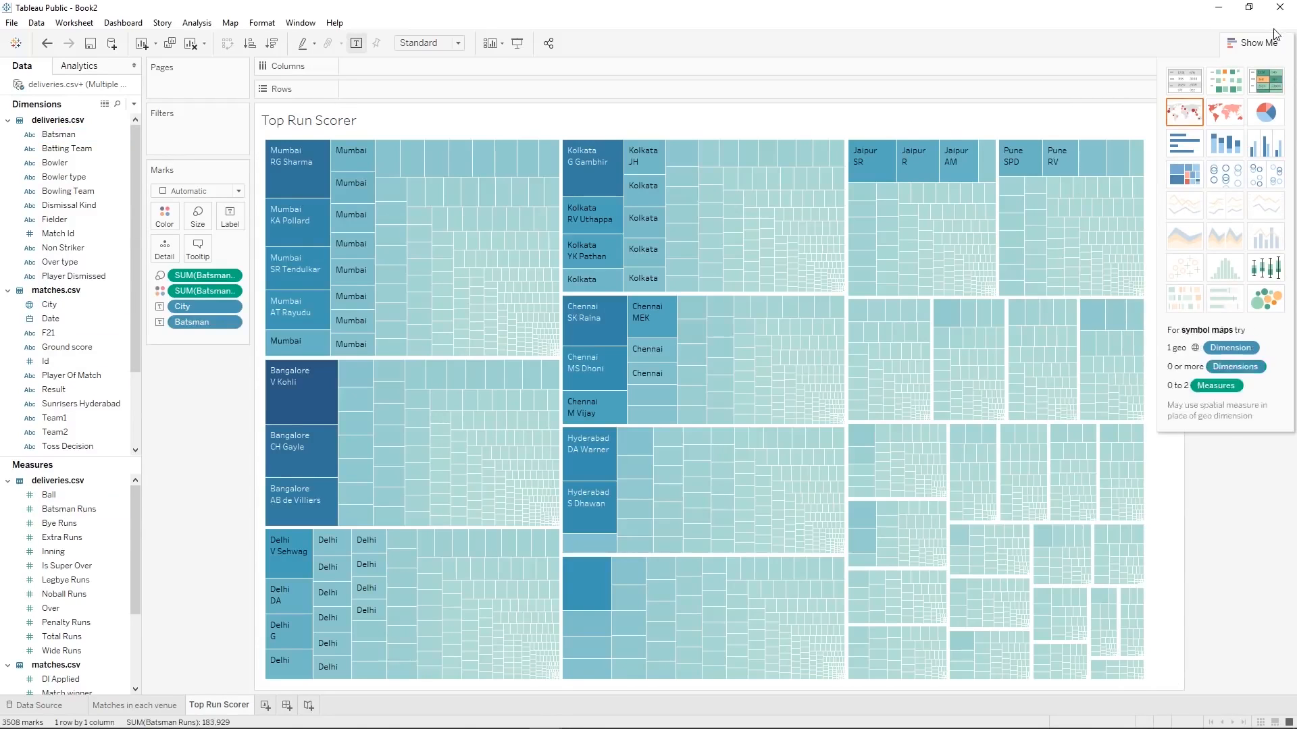
click(1258, 43)
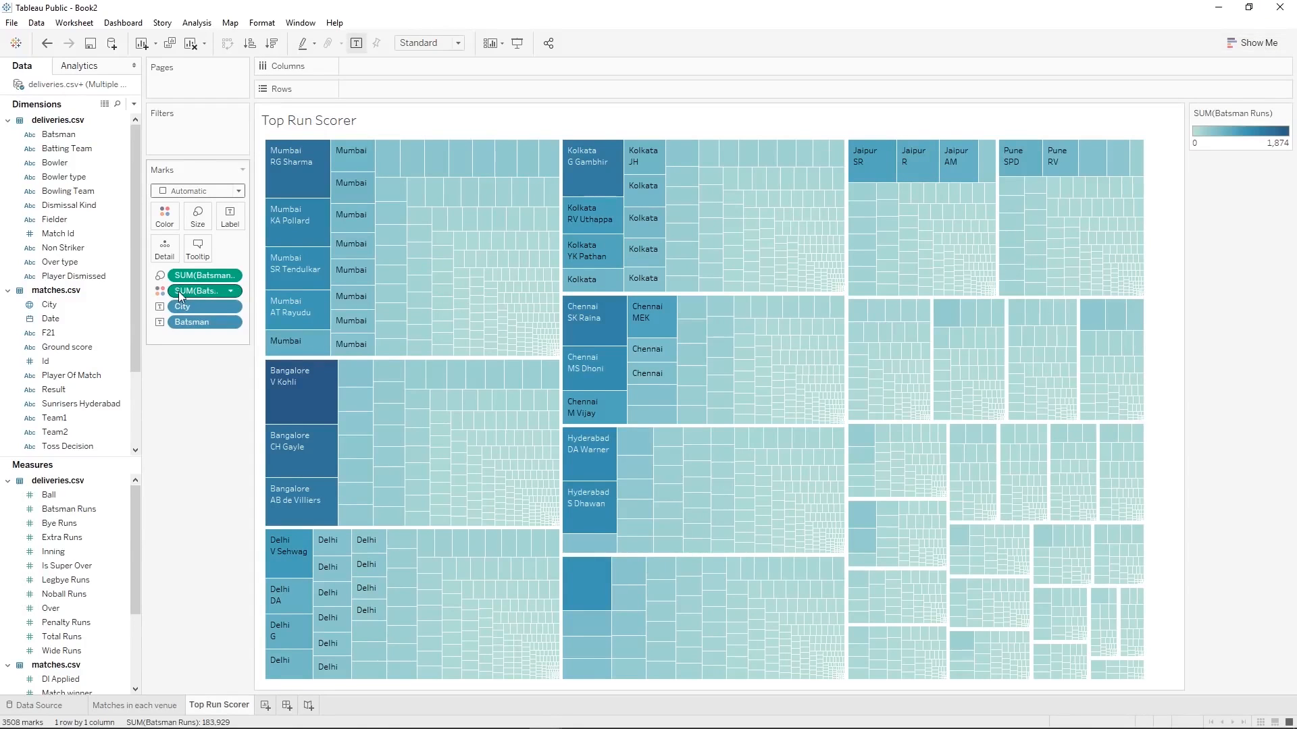
Color the treemap by City instead of the sum of Batsman Runs.
mouse_move(273, 180)
drag(190, 316, 167, 212)
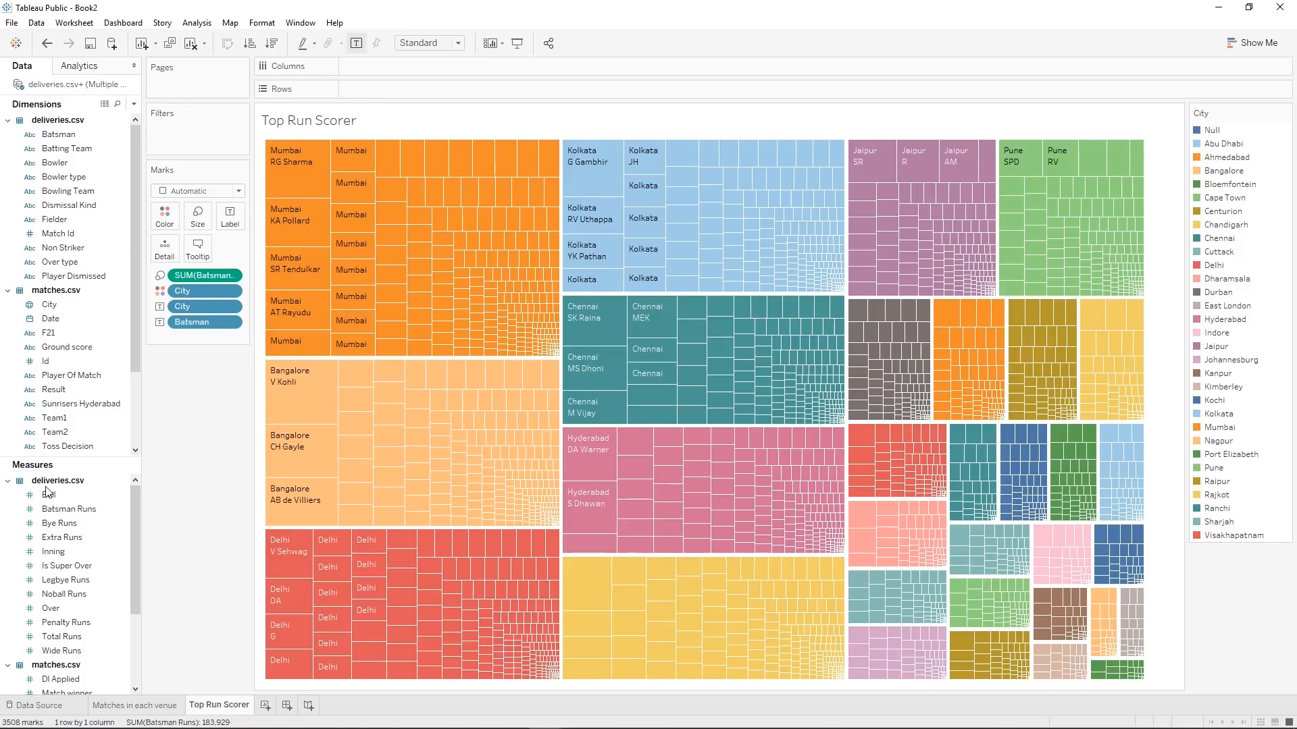
Filter the treemap on the sum of Batsman Runs with a range of values starting at 400.
drag(54, 514, 200, 131)
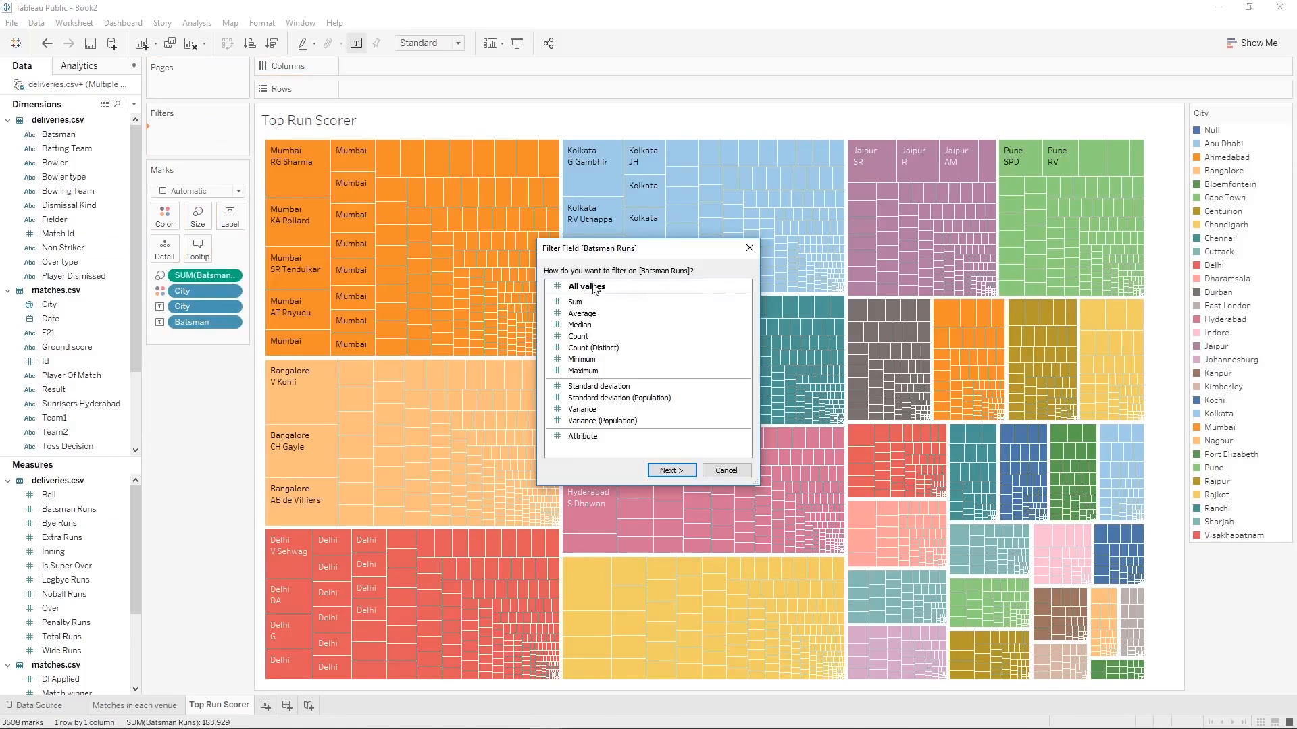
click(679, 469)
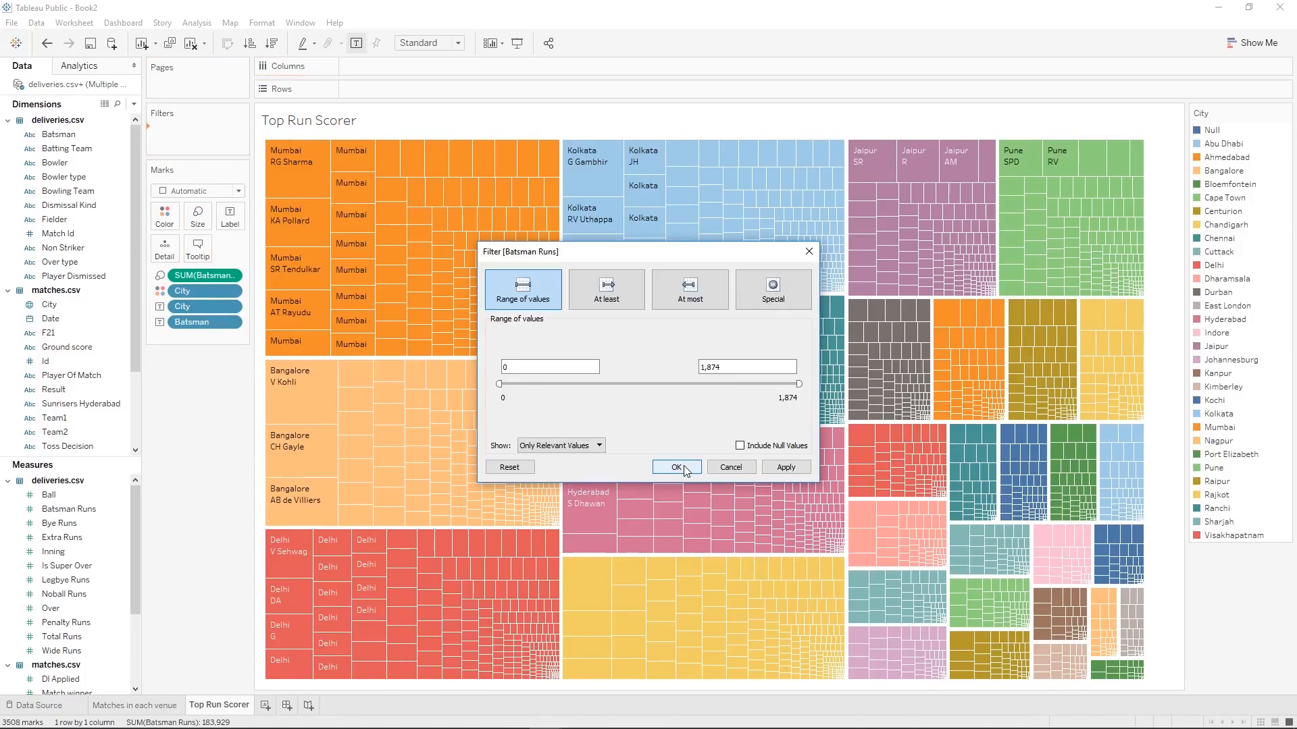
drag(503, 383, 556, 392)
double_click(531, 370)
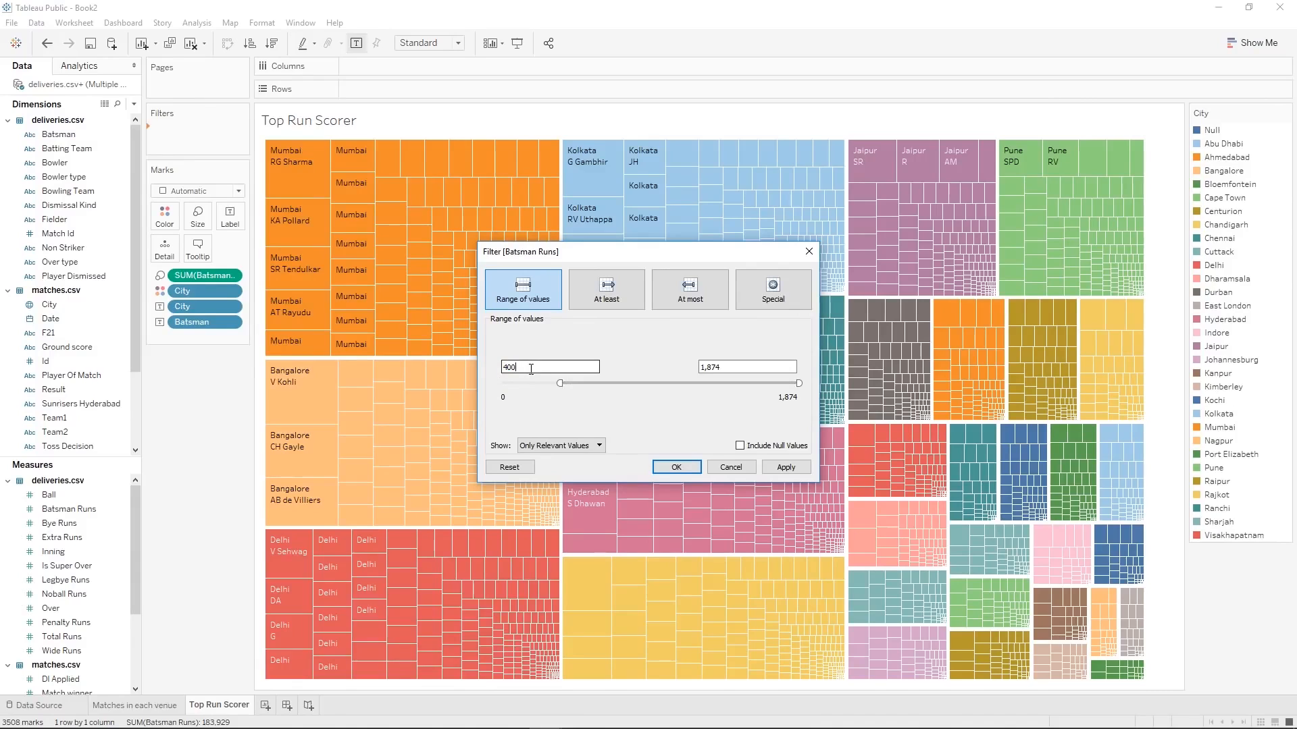
click(797, 466)
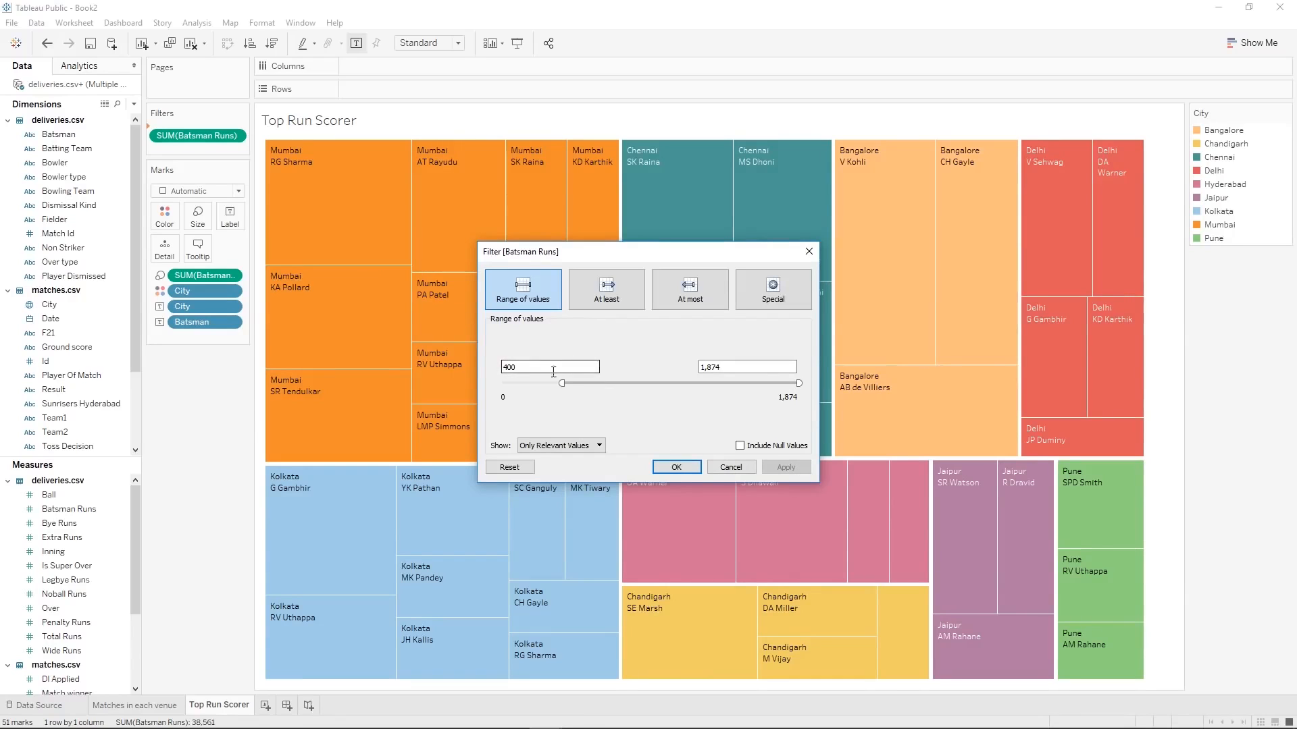
click(690, 468)
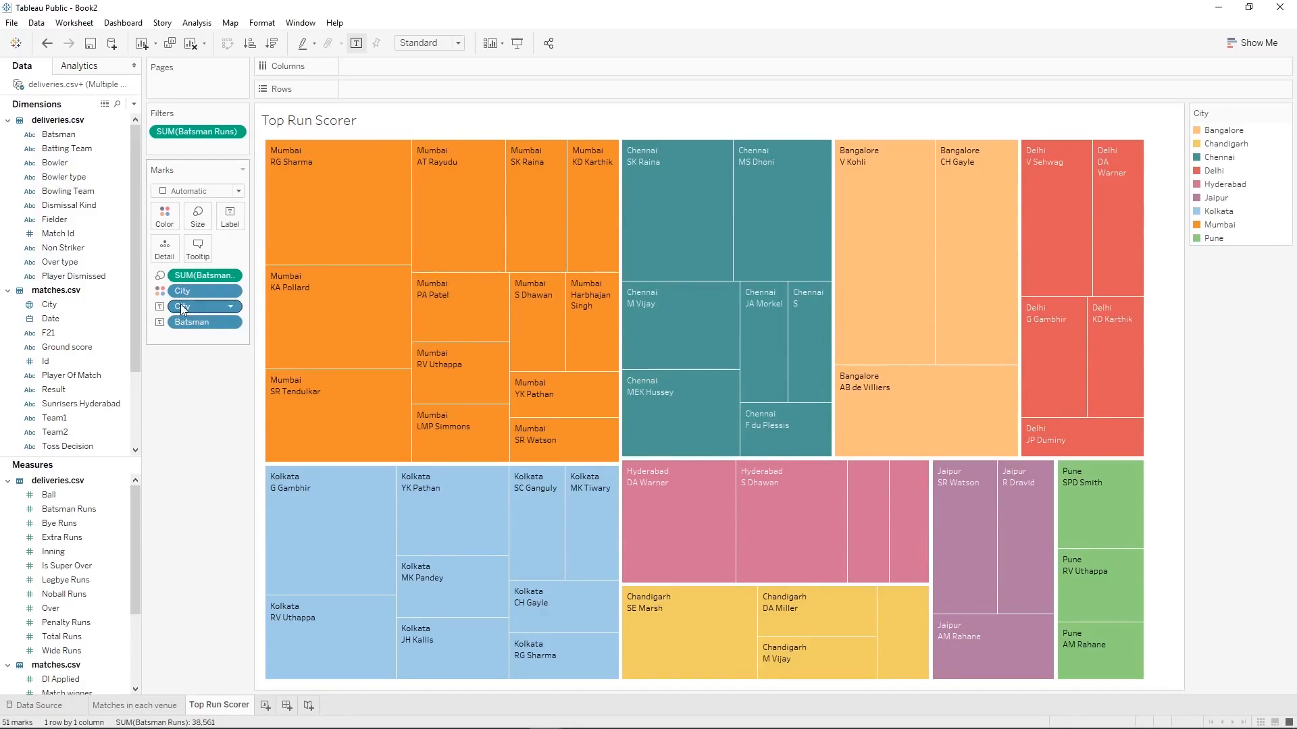
Remove City from the treemap labels and add the sum of Batsman Runs as a label.
drag(183, 308, 169, 419)
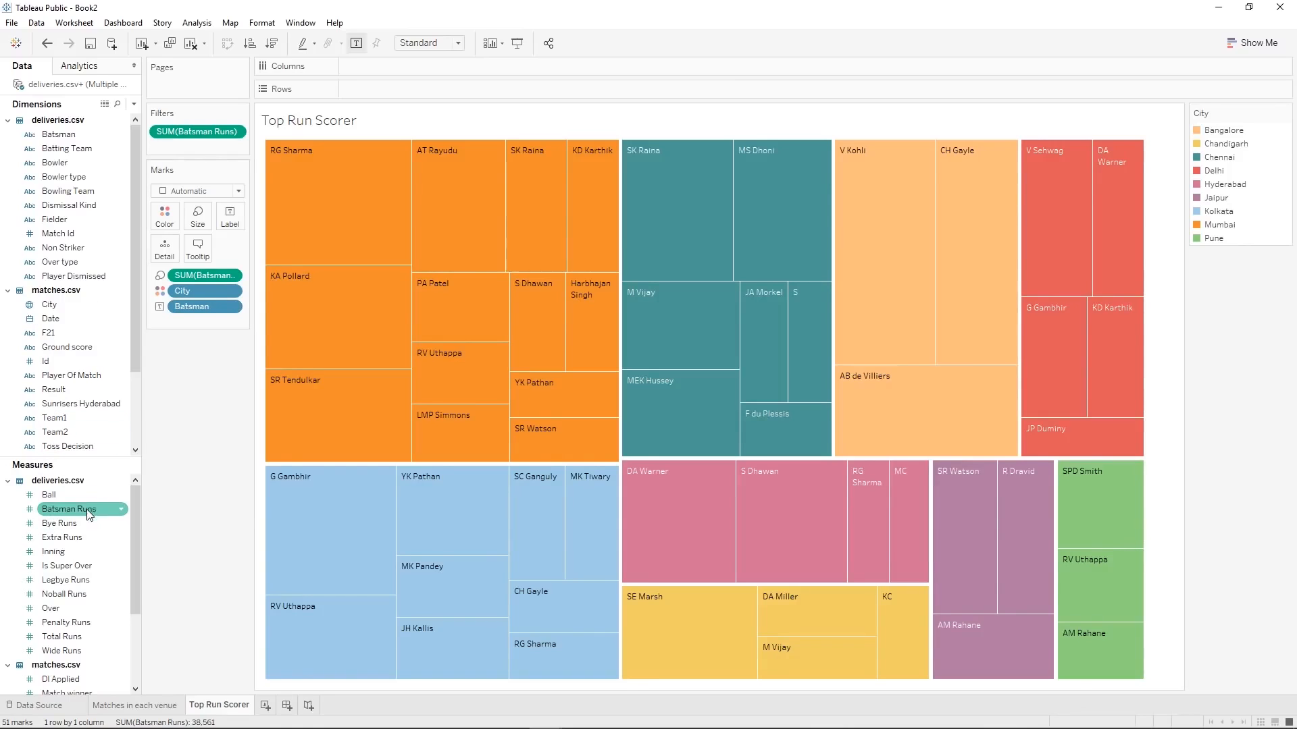
drag(68, 509, 233, 223)
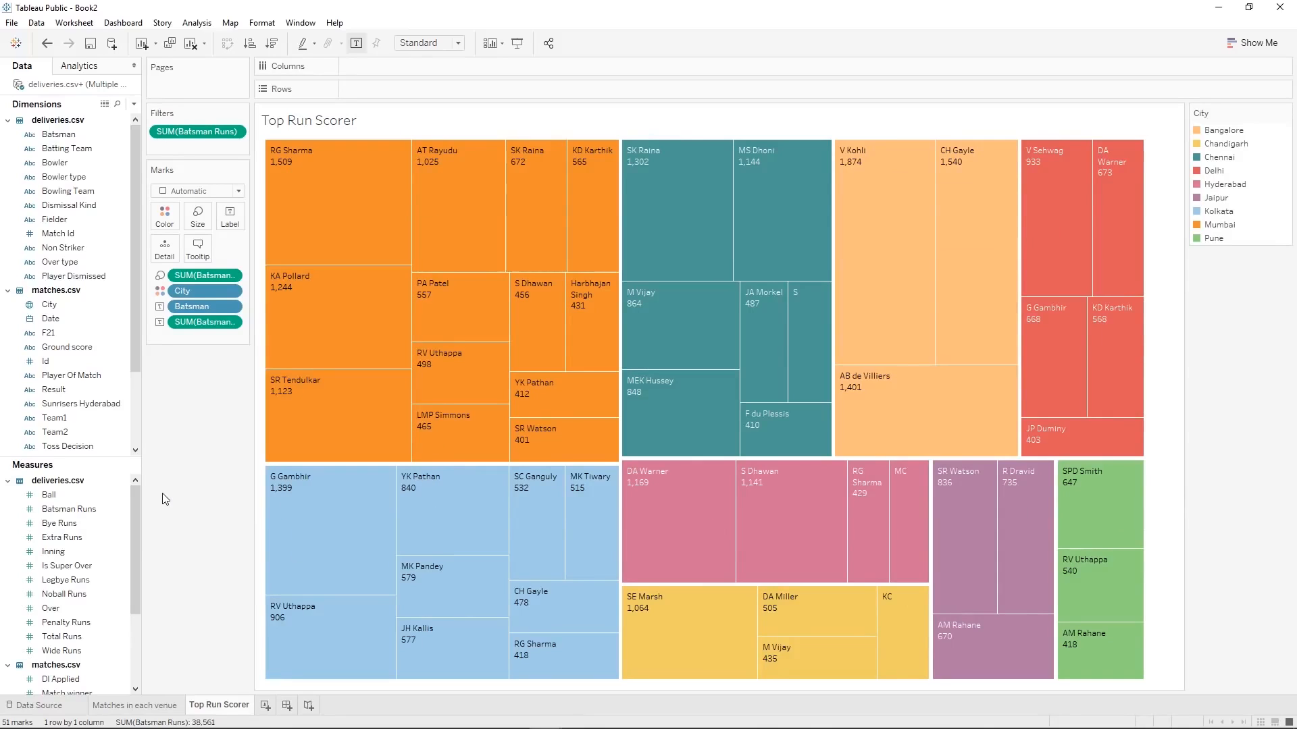
Add a new worksheet and name it Win % based on Toss Decision.
click(265, 705)
right_click(267, 707)
click(313, 557)
text(Win)
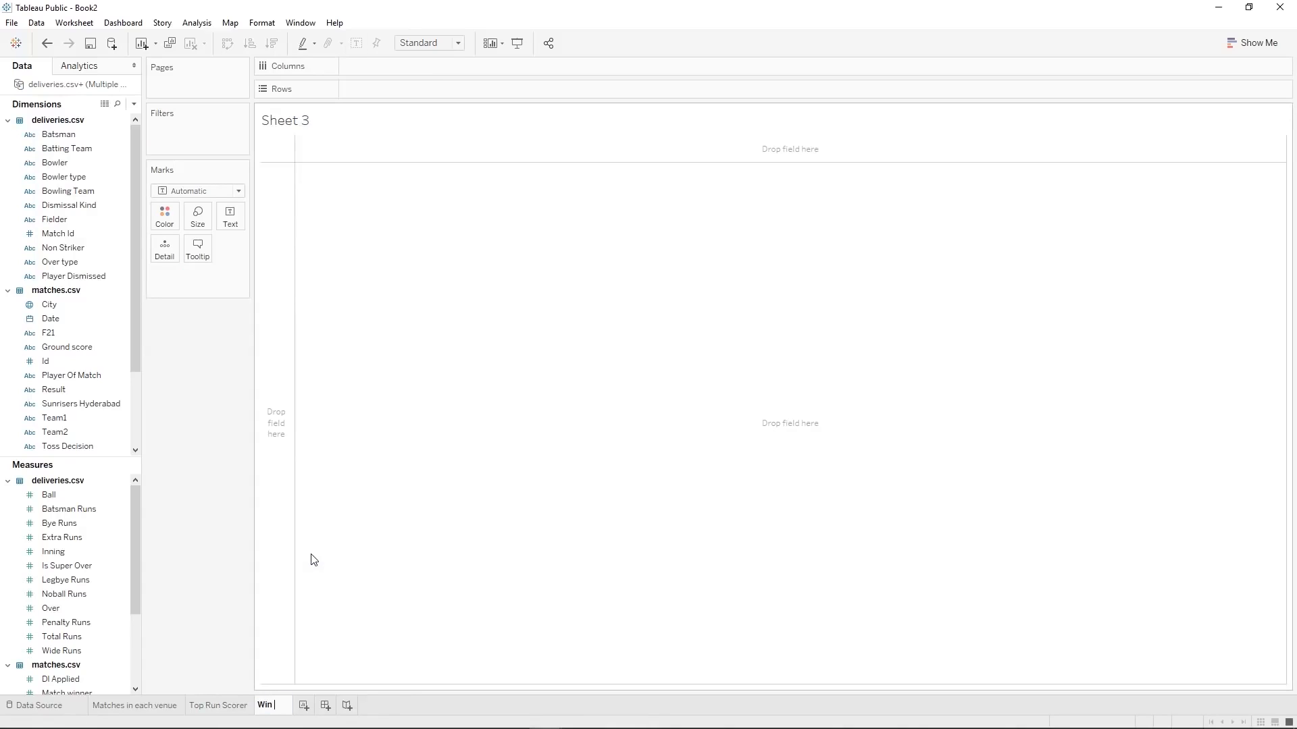
text( % based)
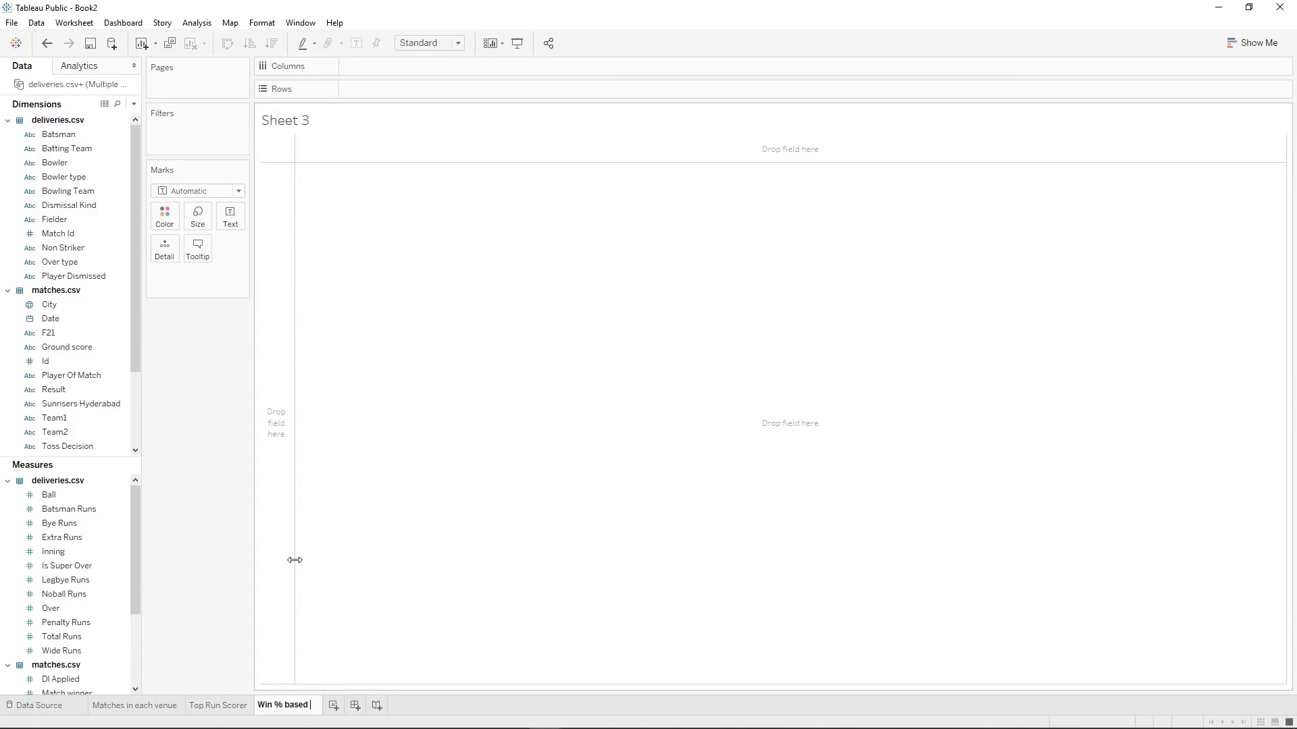
text( on Toss D)
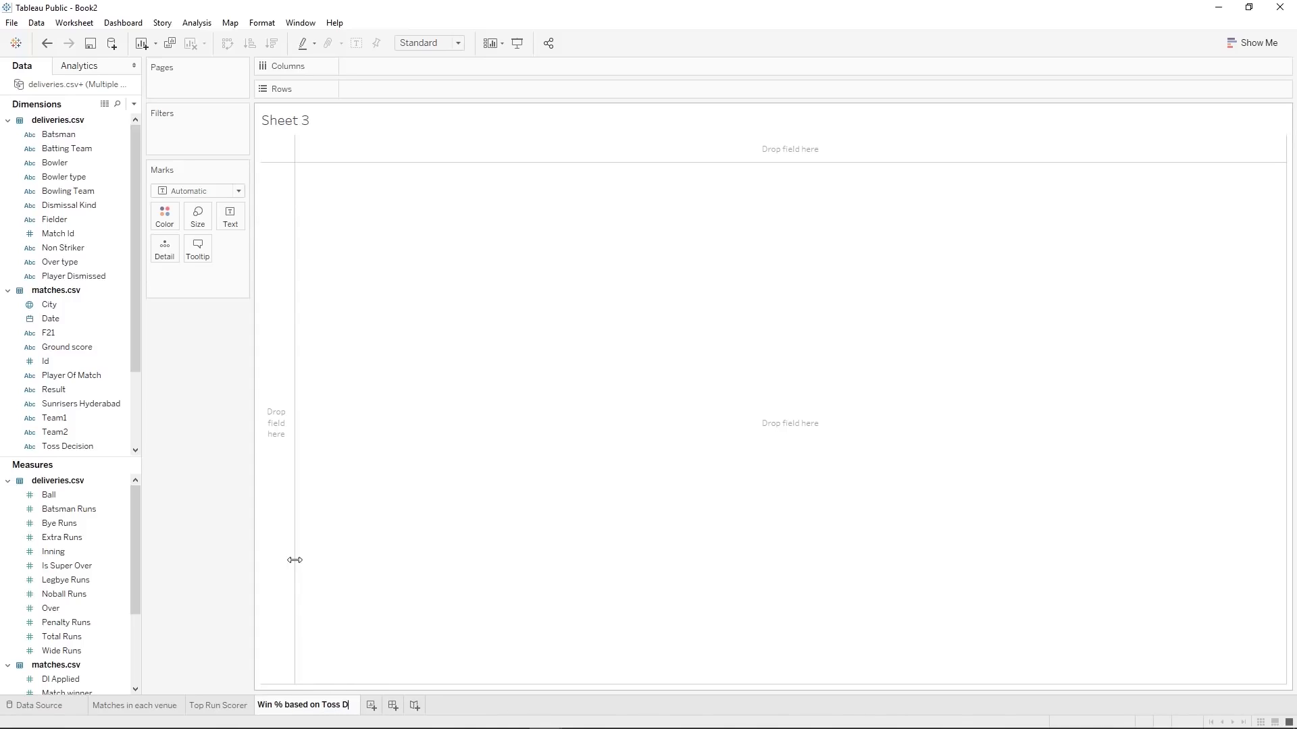
text(ecision)
key(Return)
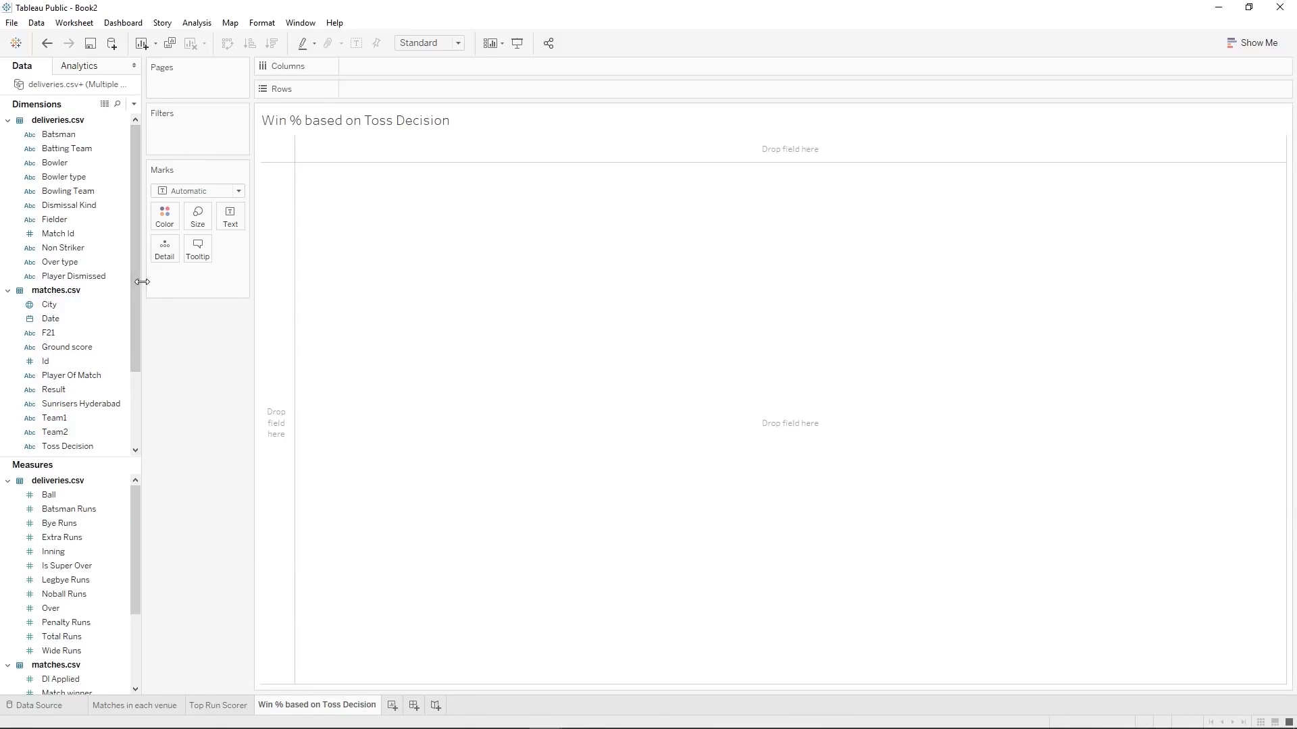
Build a pie chart from Toss Decision and Match winner in matches.csv, and hide the chart suggestions.
drag(135, 283, 120, 438)
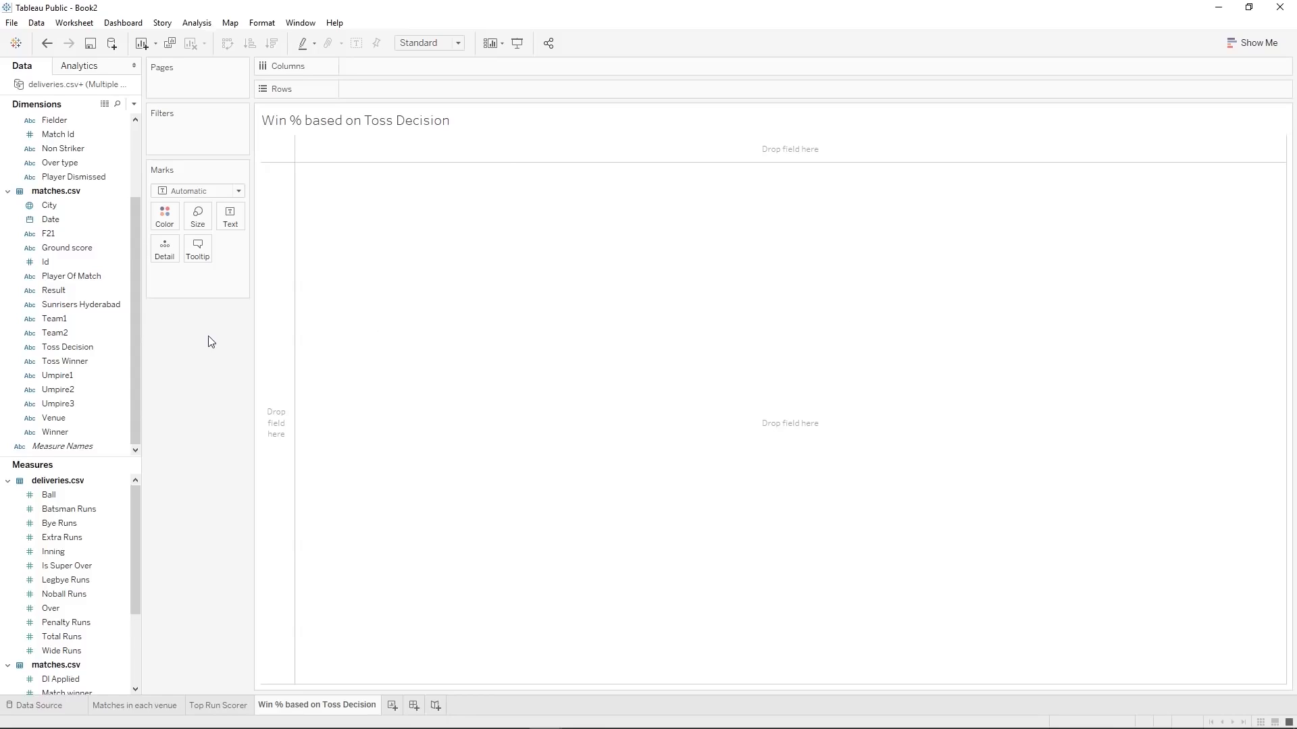
click(94, 361)
click(85, 348)
scroll(64, 594, down, 3)
click(64, 580)
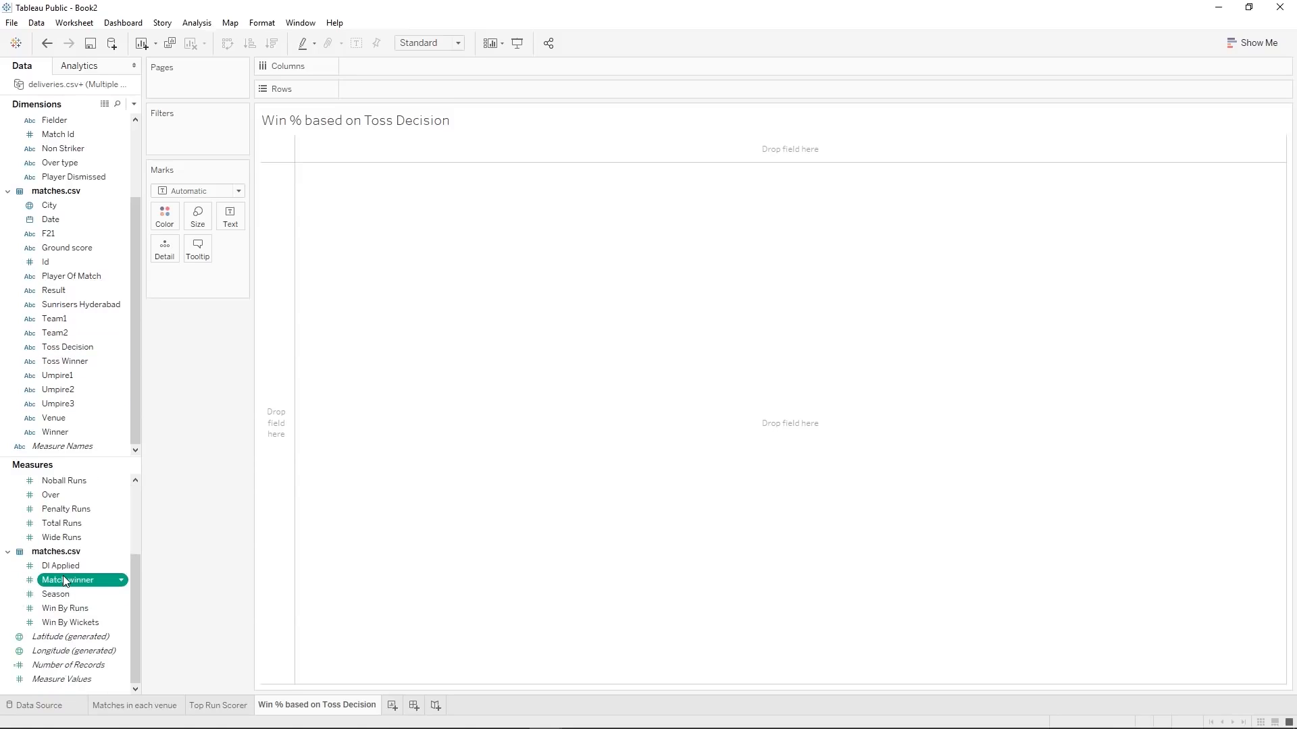
ctrl+click(72, 346)
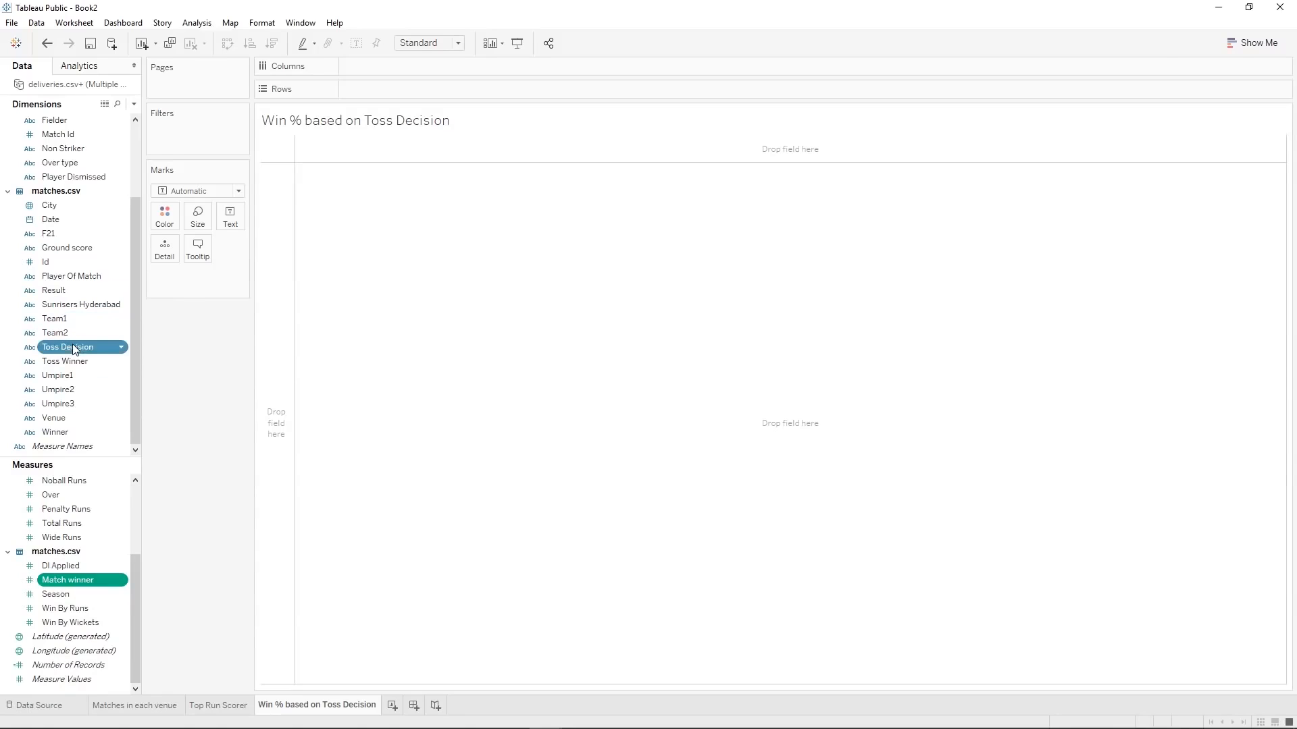
click(1254, 42)
click(1266, 113)
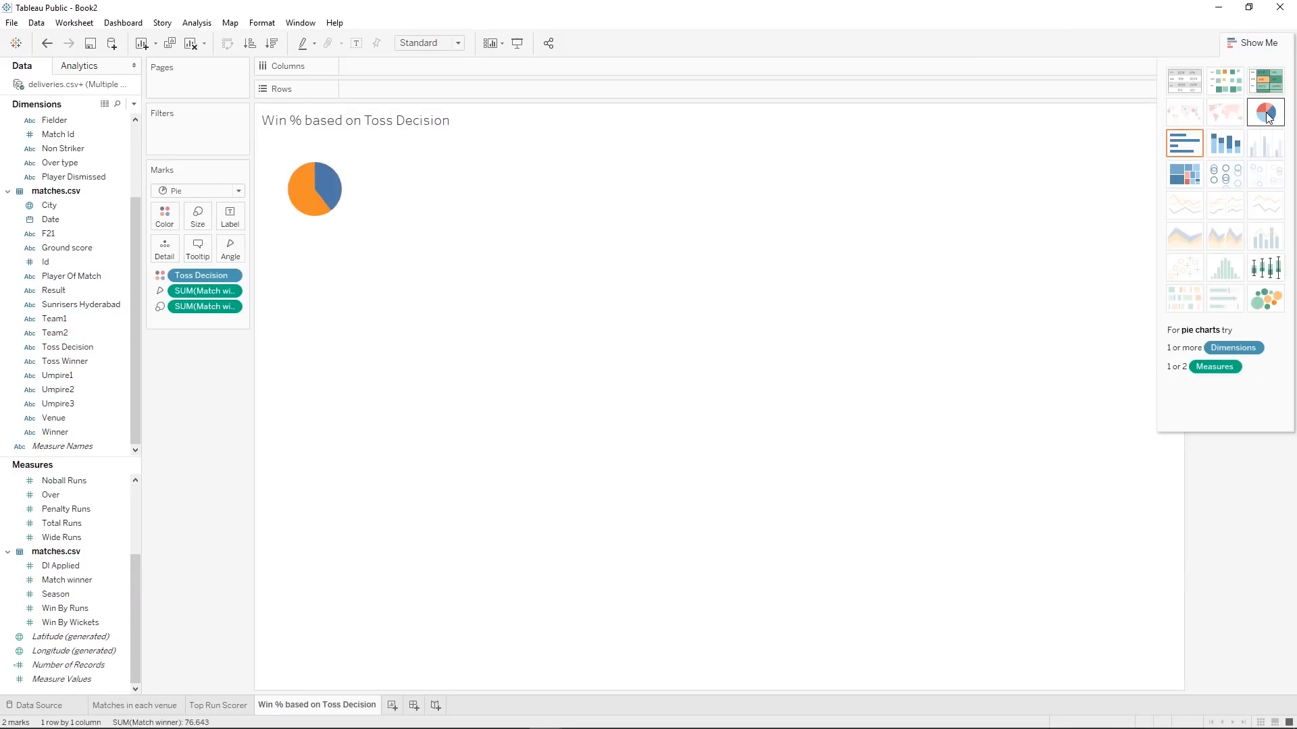
click(1253, 42)
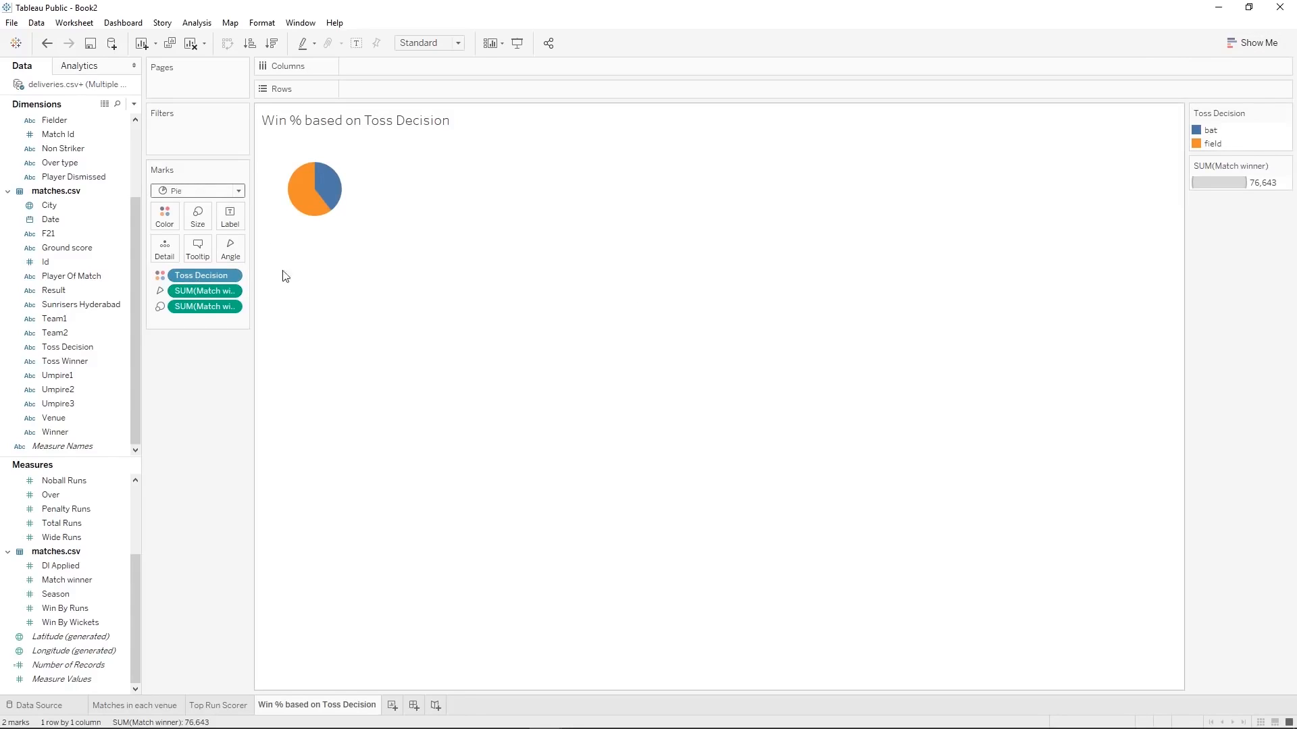
Remove the sum of Match winner from the pie's size encoding and make the pie slightly smaller.
drag(192, 308, 177, 464)
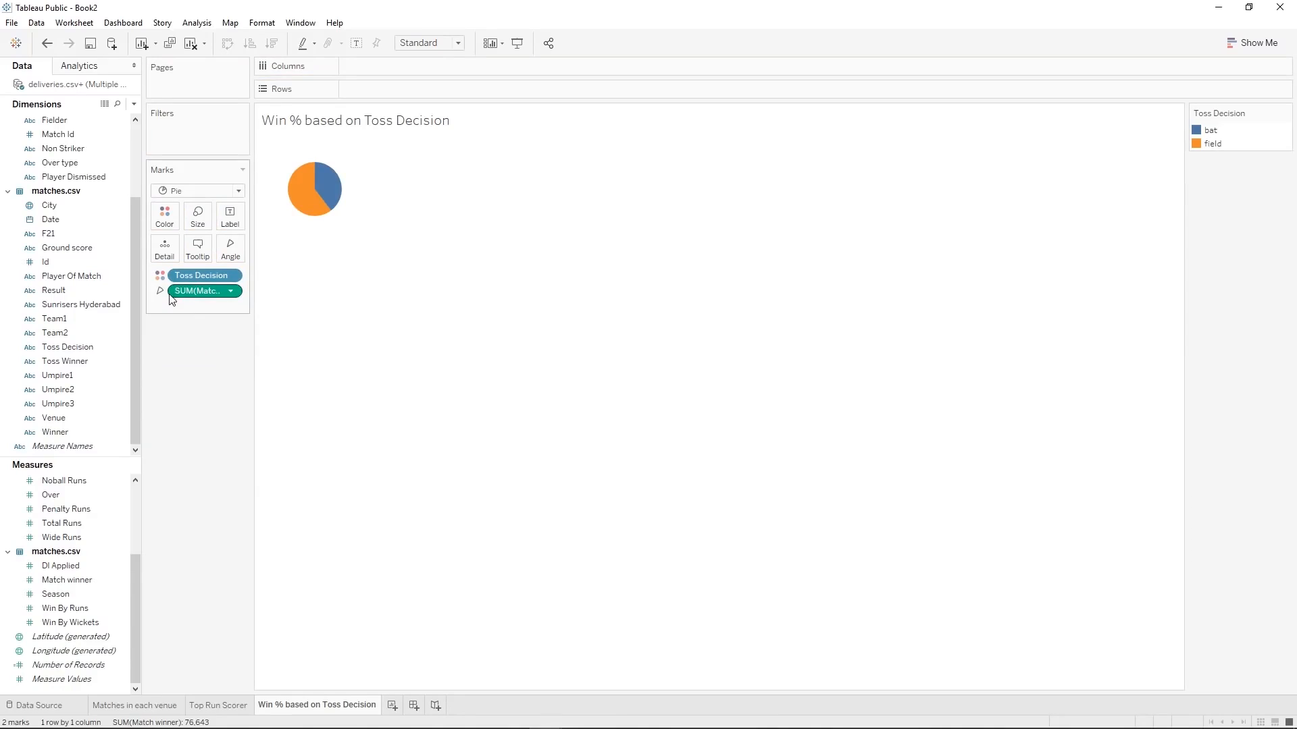
click(198, 221)
mouse_move(223, 254)
mouse_down()
mouse_move(265, 256)
mouse_move(218, 254)
mouse_up()
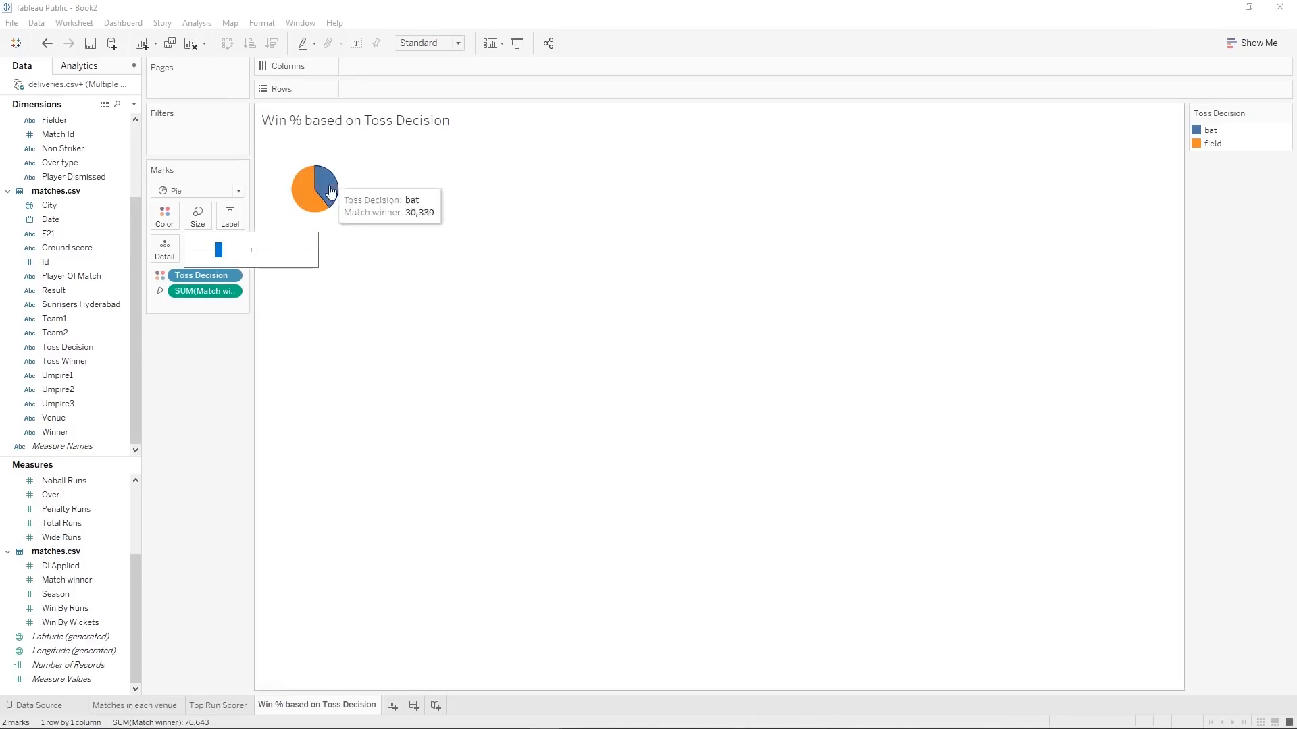
click(176, 381)
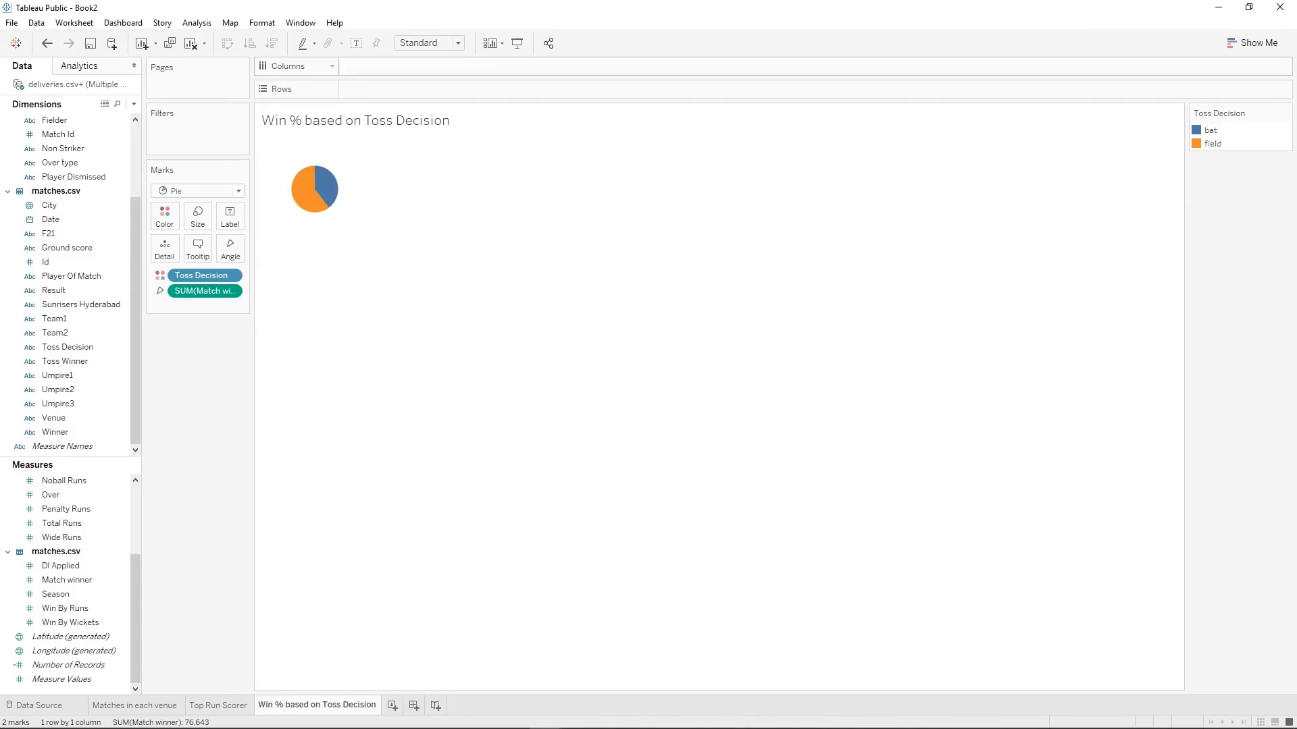
Fit the pie chart to Entire View.
click(440, 43)
click(433, 100)
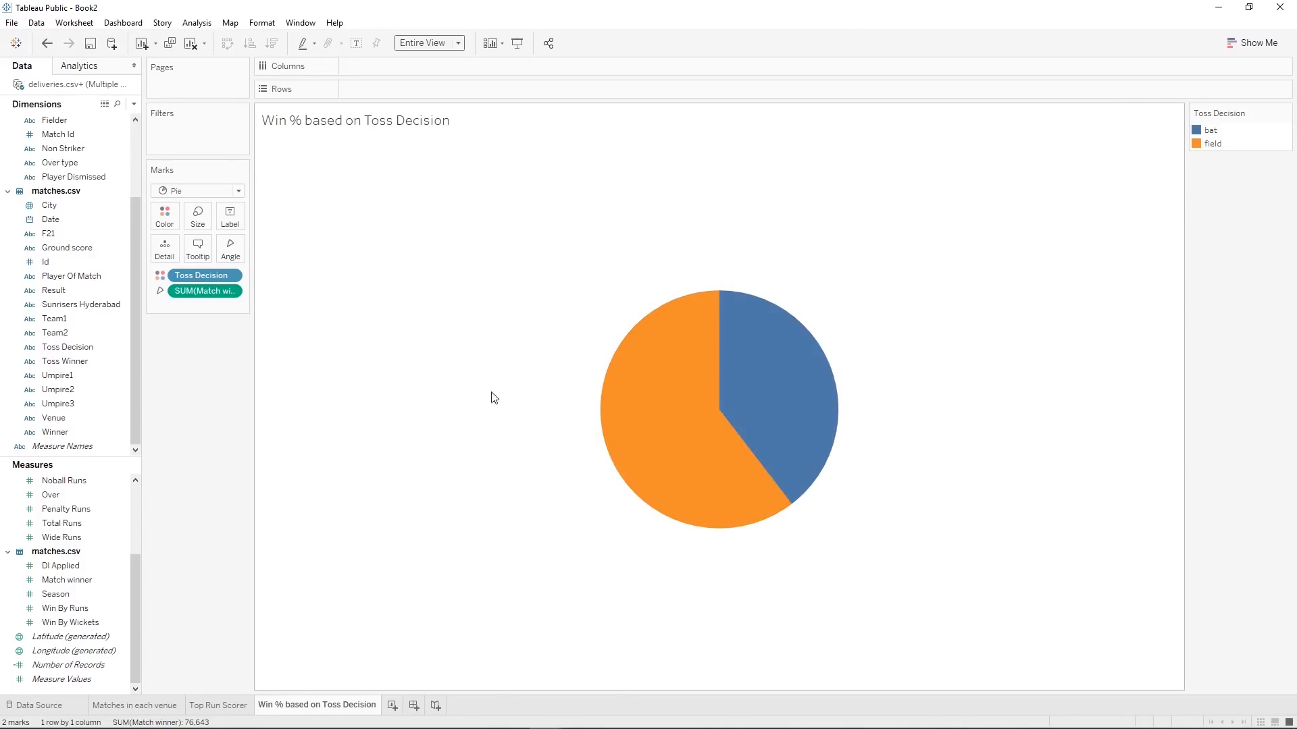
Apply a Percent of Total table calculation to the sum of Match winner that sets the slice angles.
right_click(216, 292)
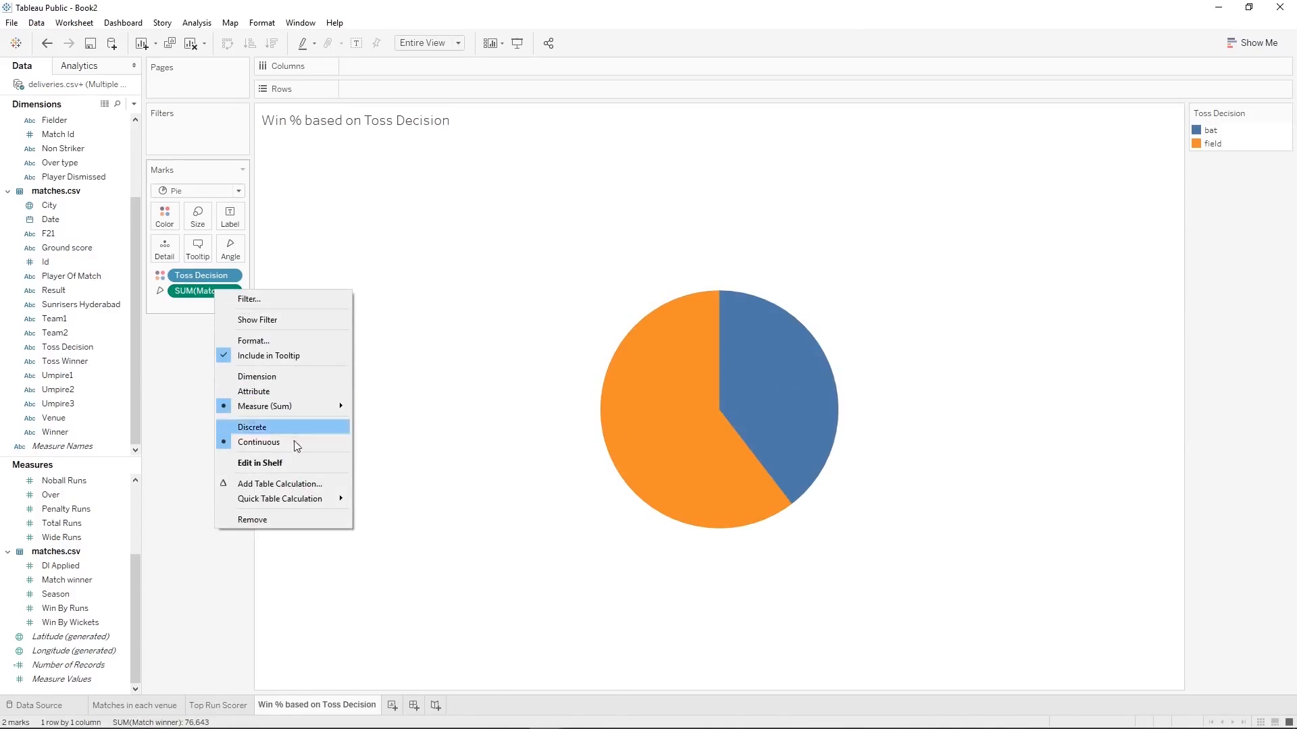
mouse_move(292, 498)
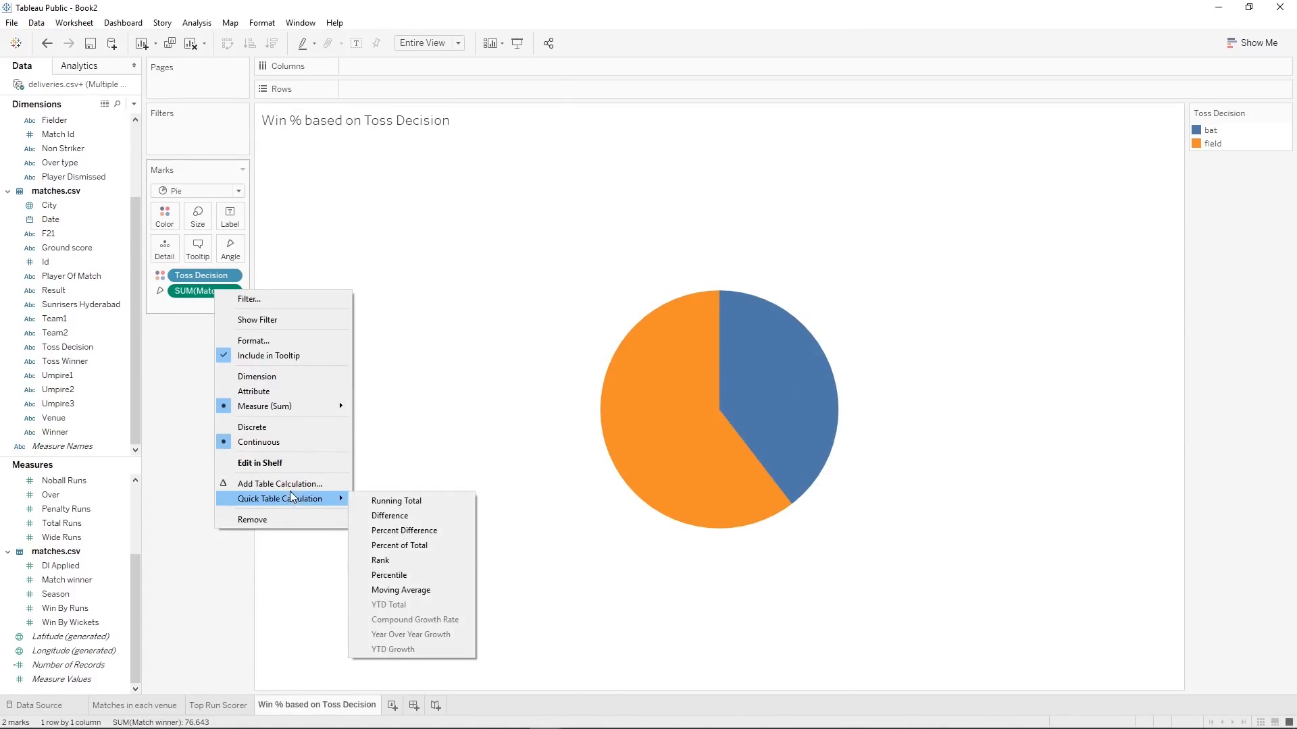
click(279, 484)
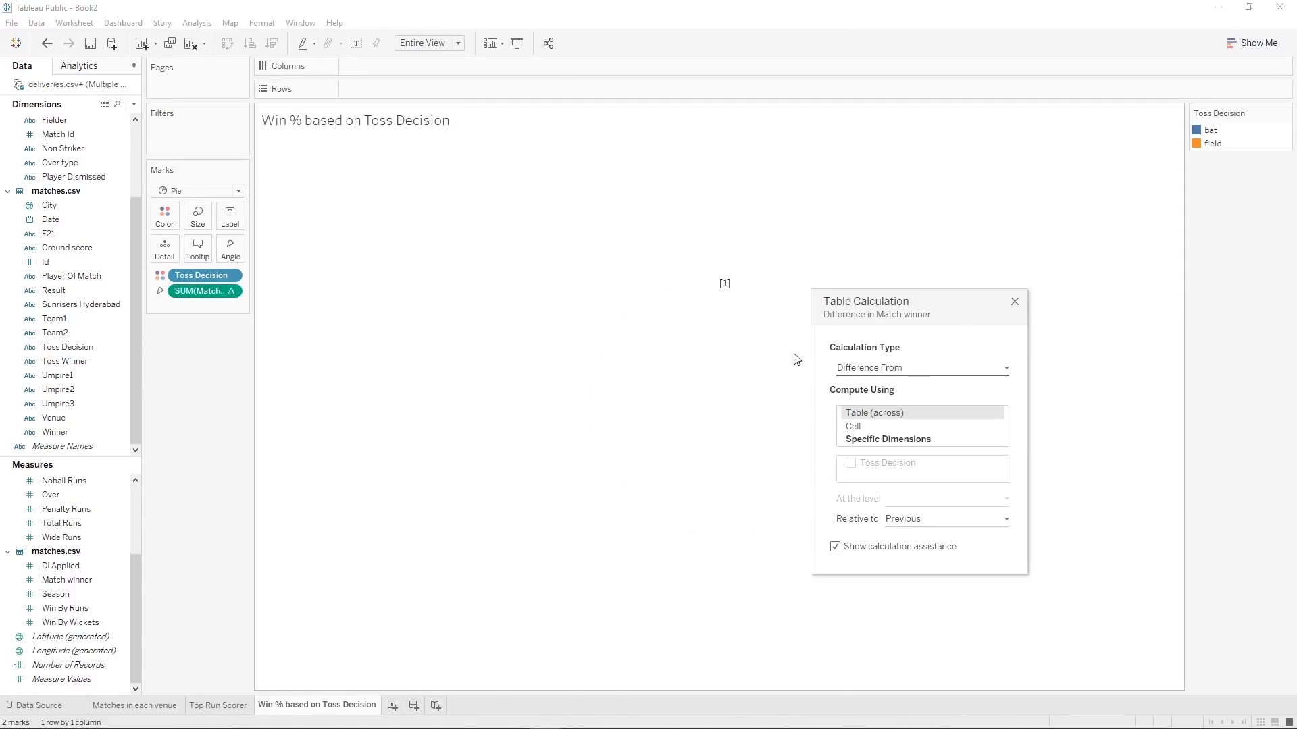
click(884, 370)
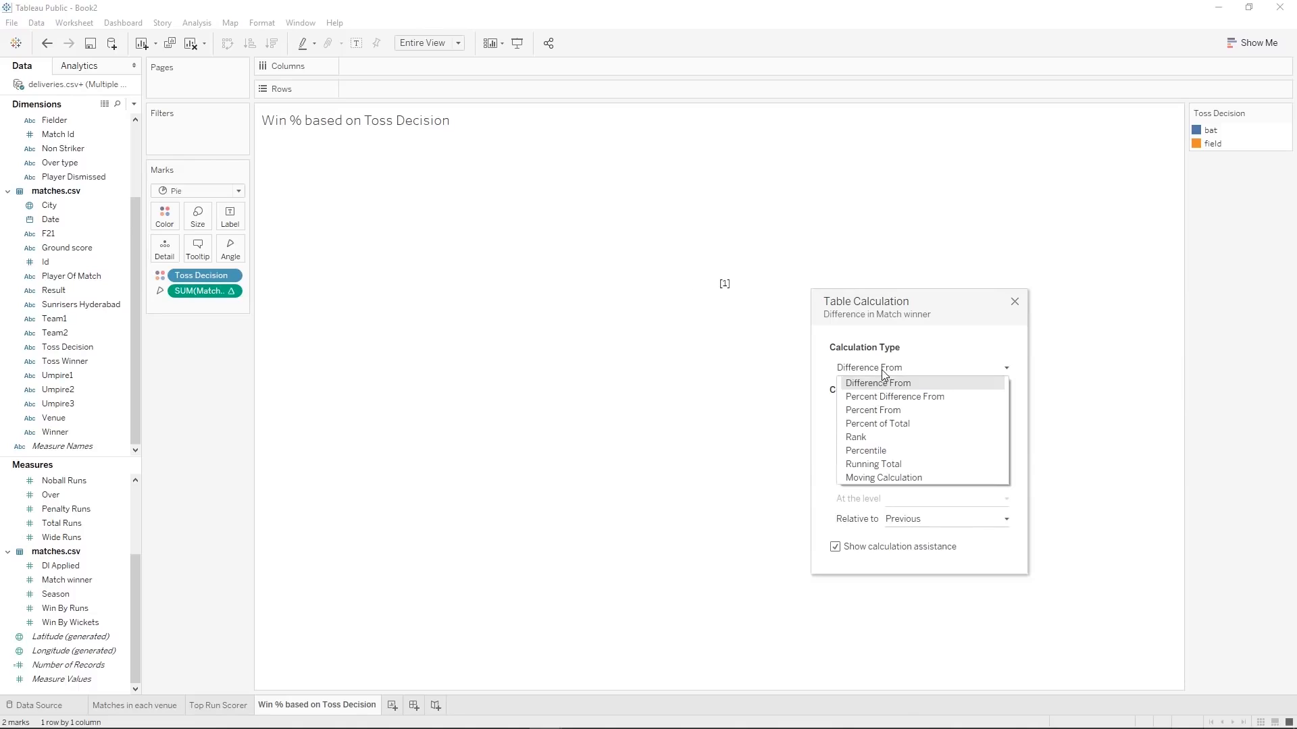
click(875, 423)
drag(946, 310, 1006, 114)
click(1073, 108)
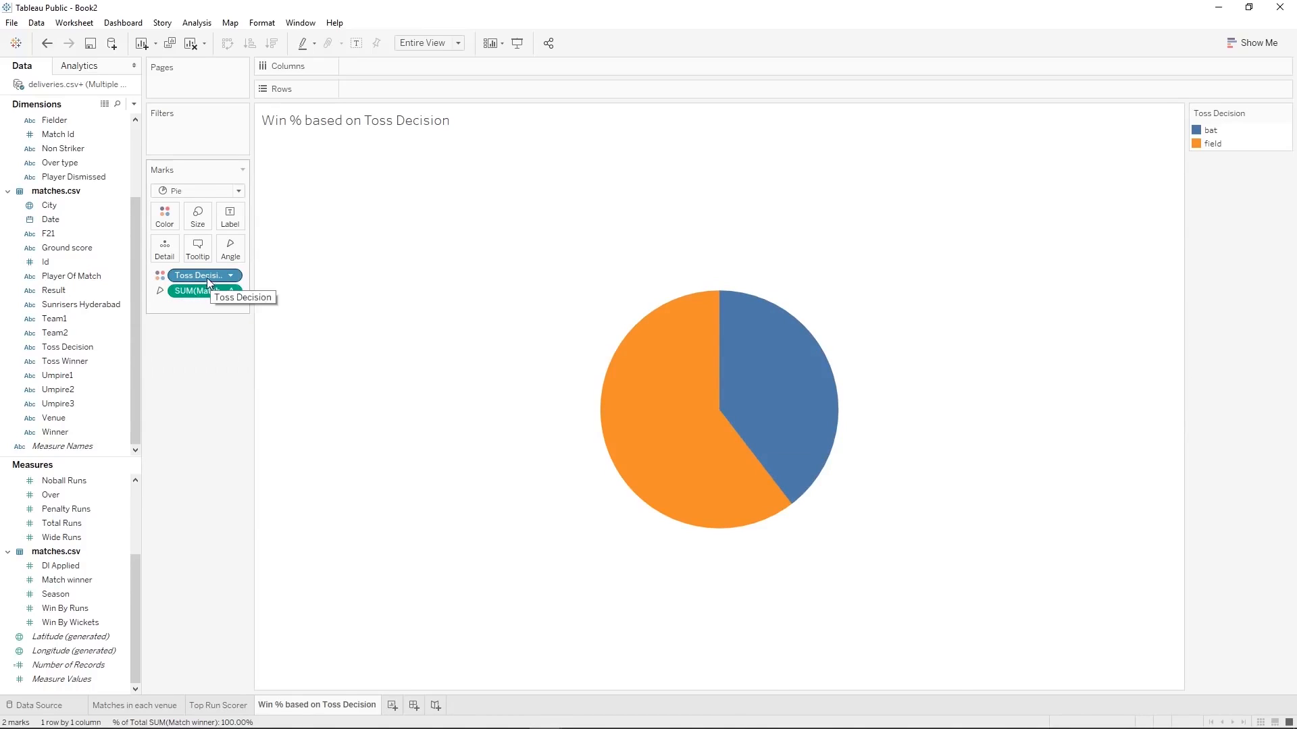
drag(206, 280, 237, 223)
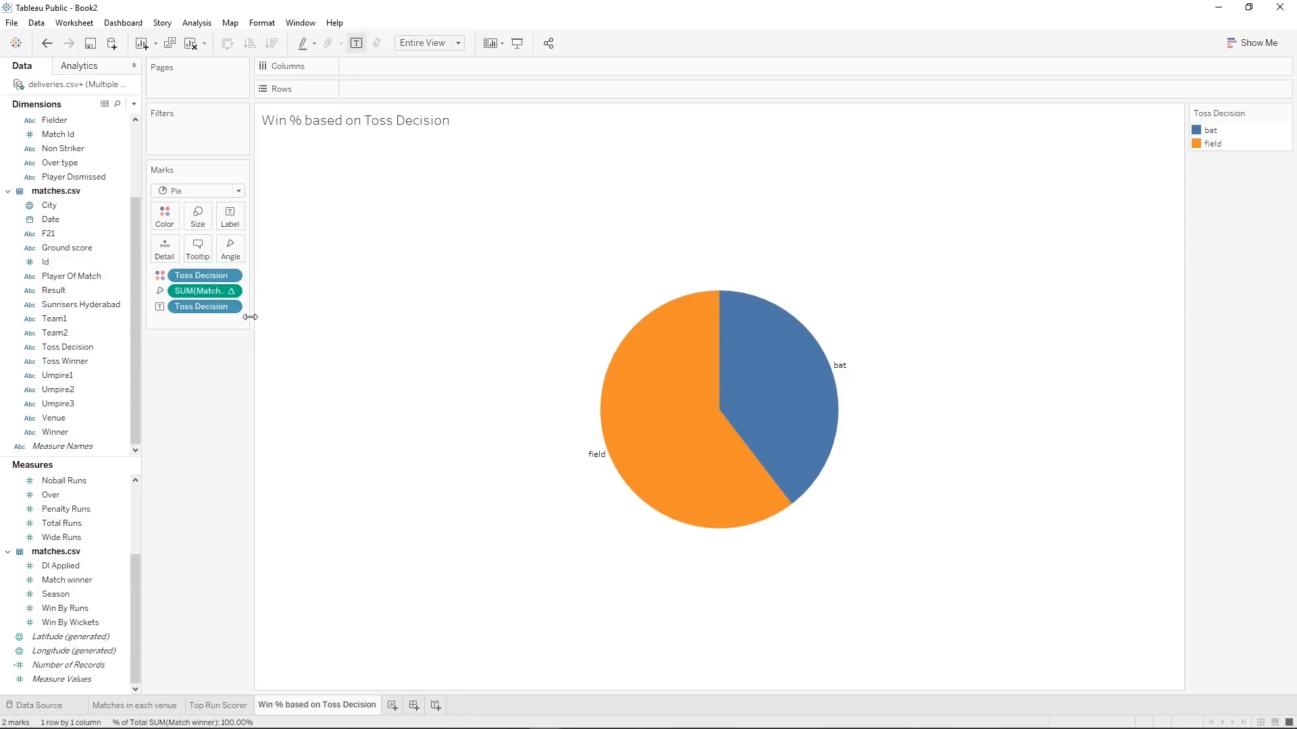
key(ctrl+z)
drag(189, 277, 222, 217)
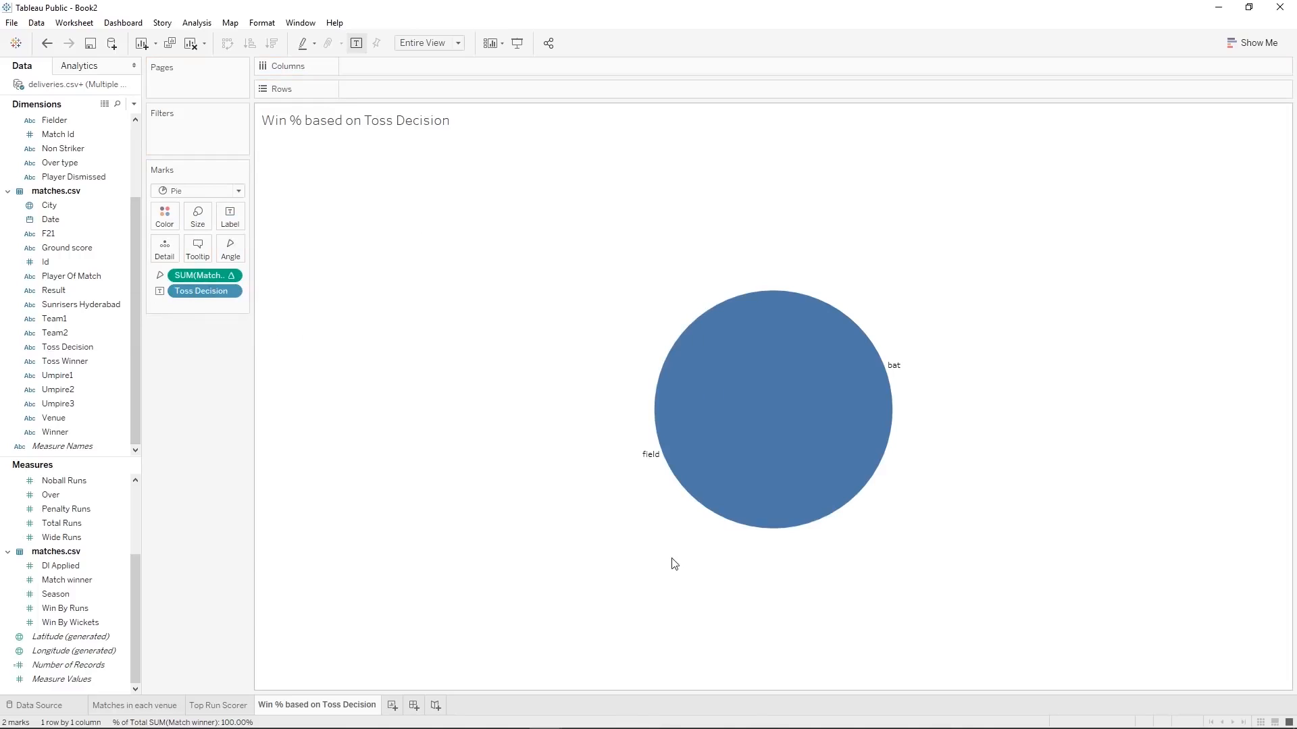
mouse_move(767, 453)
key(ctrl+z)
Label the pie slices with copies of Toss Decision and the percent-of-total Match winner, keeping the color and angle fields.
drag(186, 276, 231, 217)
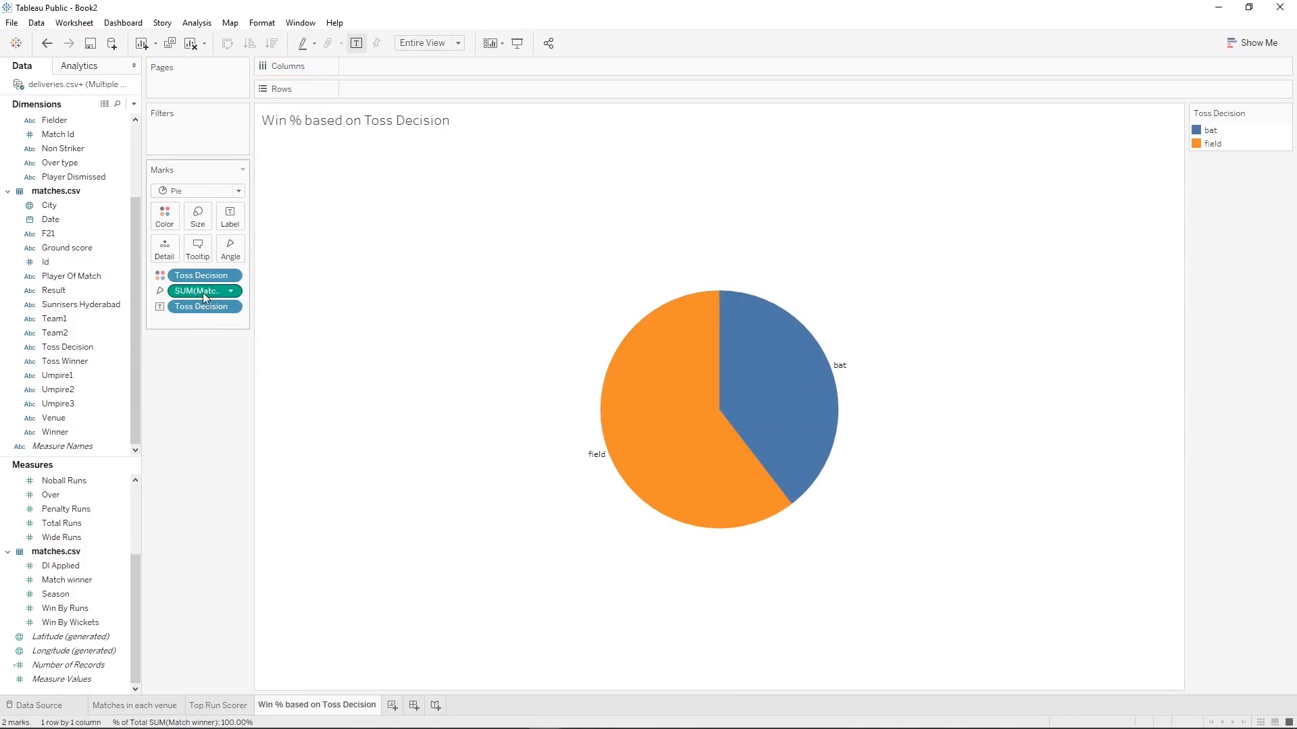
drag(202, 293, 230, 222)
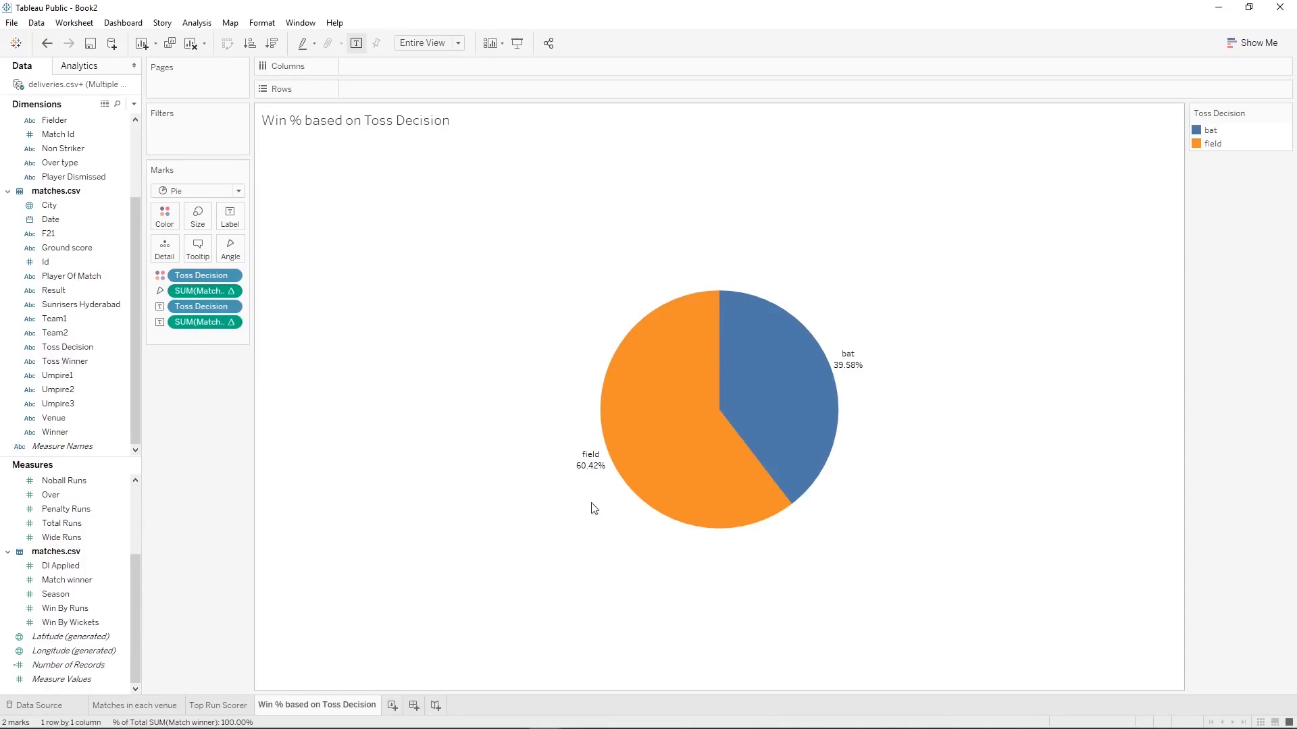
mouse_move(603, 475)
mouse_move(657, 480)
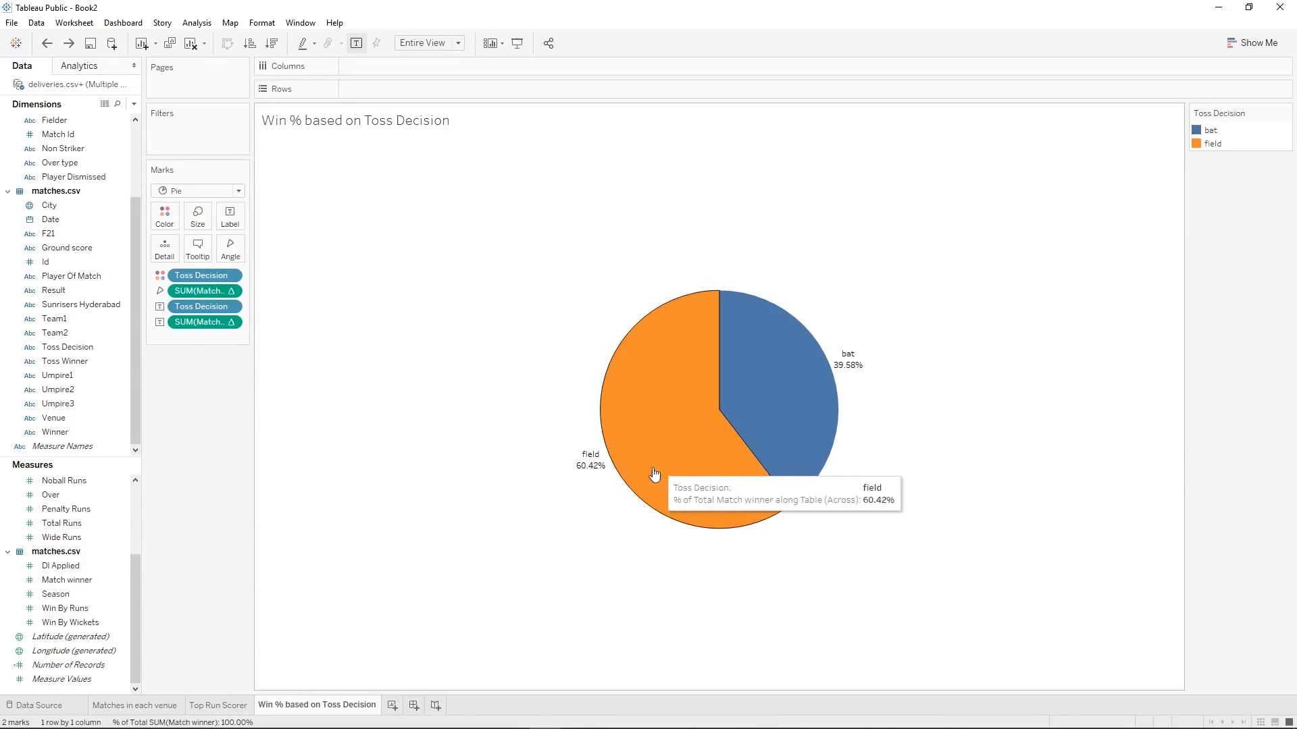
mouse_move(860, 367)
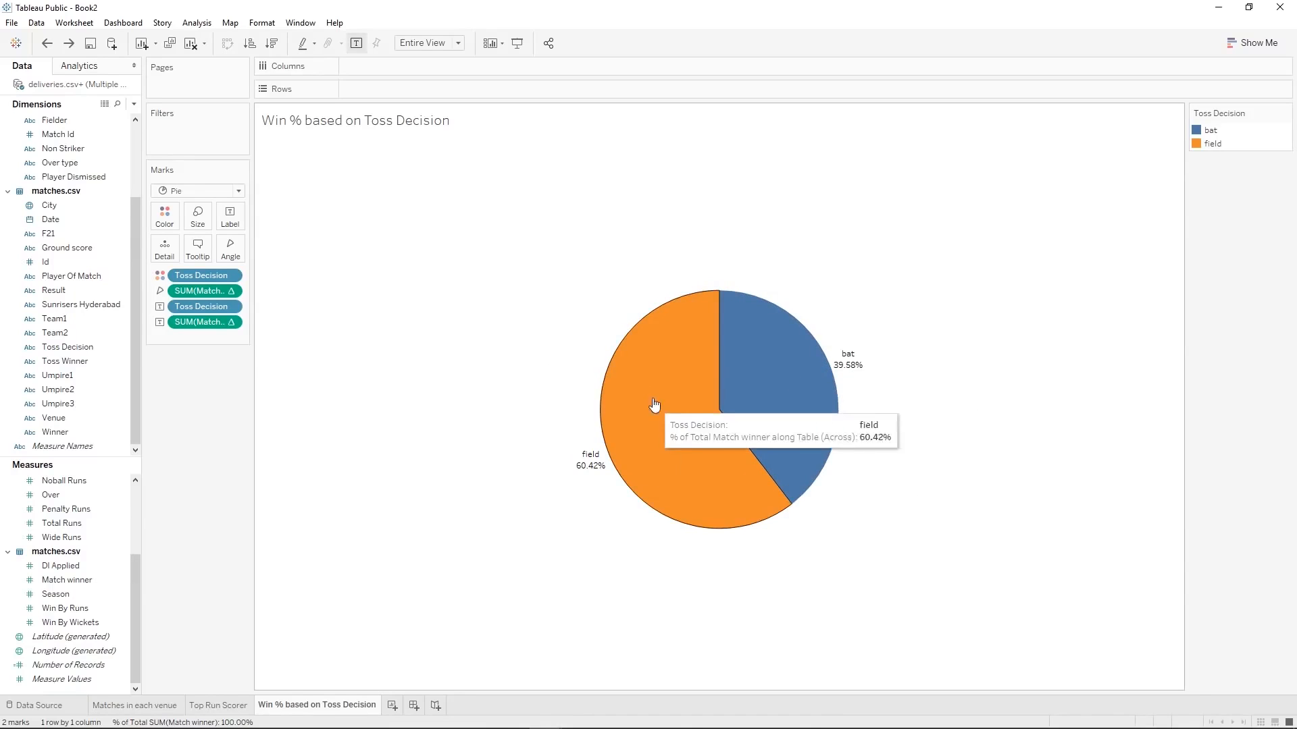
Add a mark annotation to the field slice showing its Toss Decision and percent of total Match winner.
right_click(642, 378)
mouse_move(694, 457)
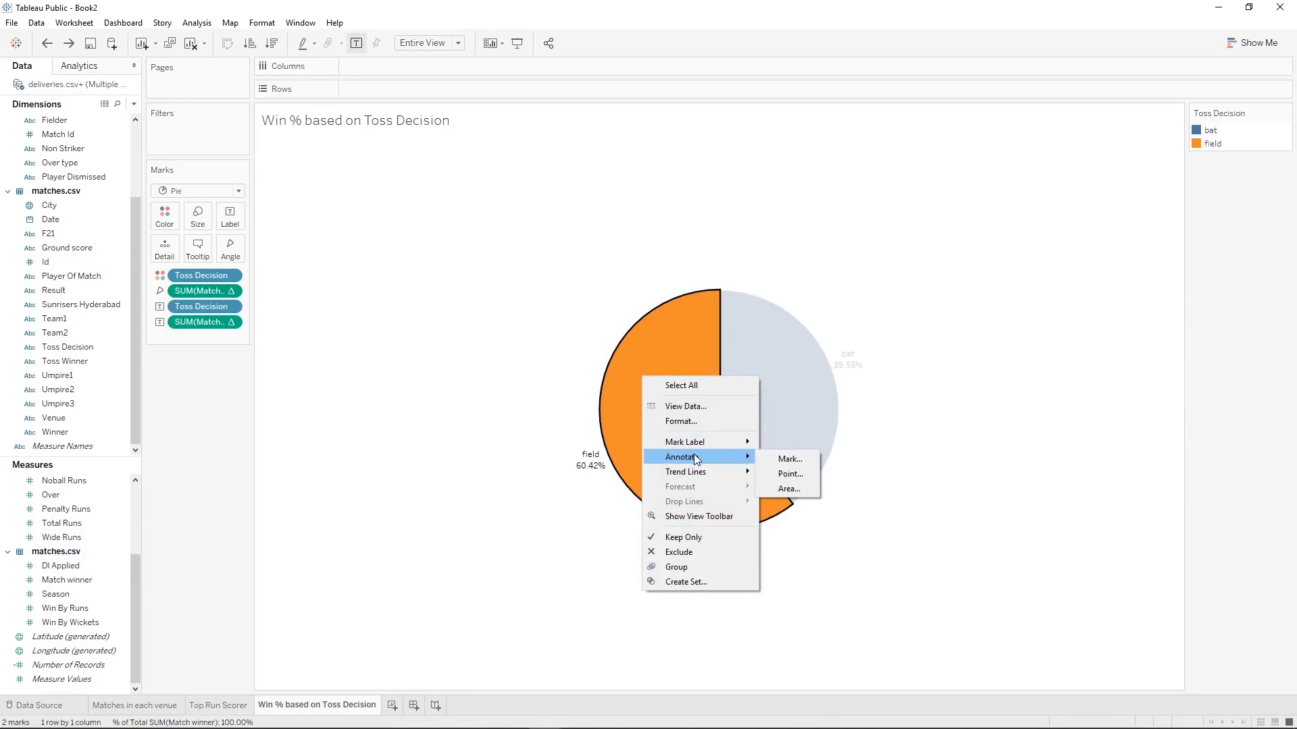
click(798, 459)
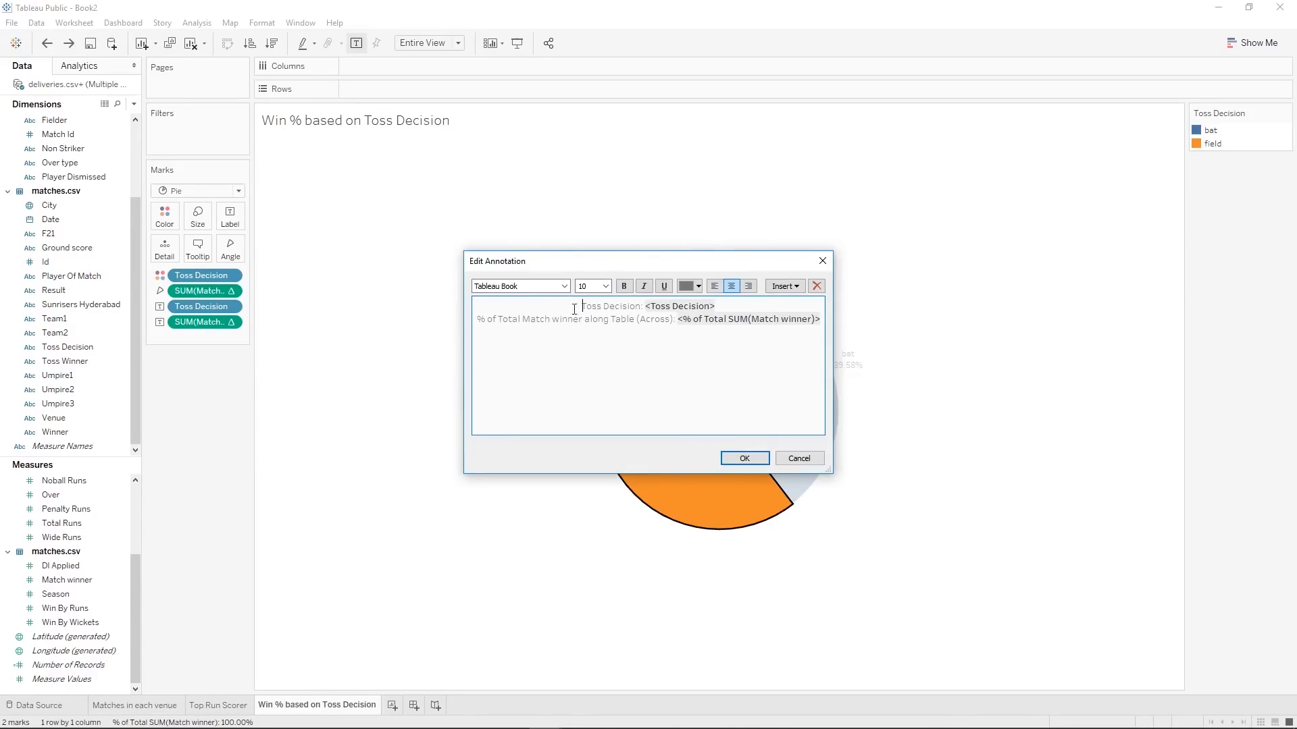
drag(735, 306, 517, 292)
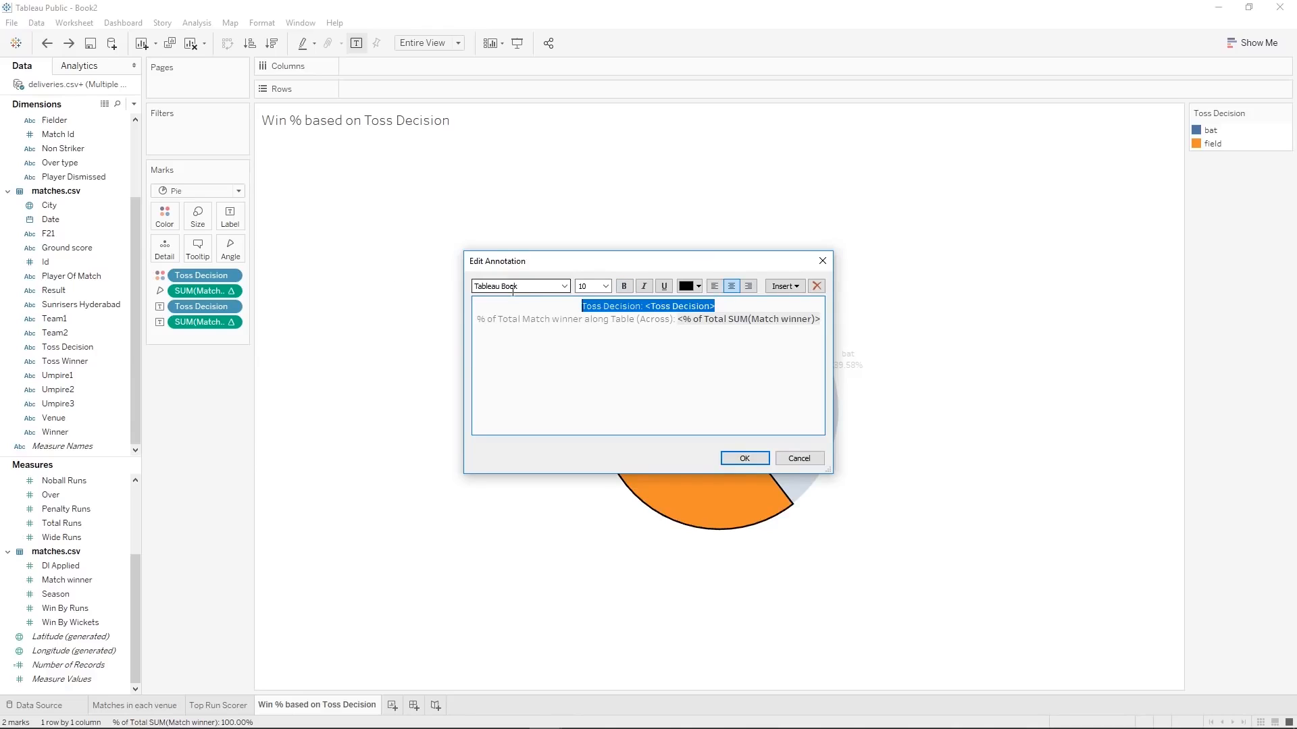
click(654, 317)
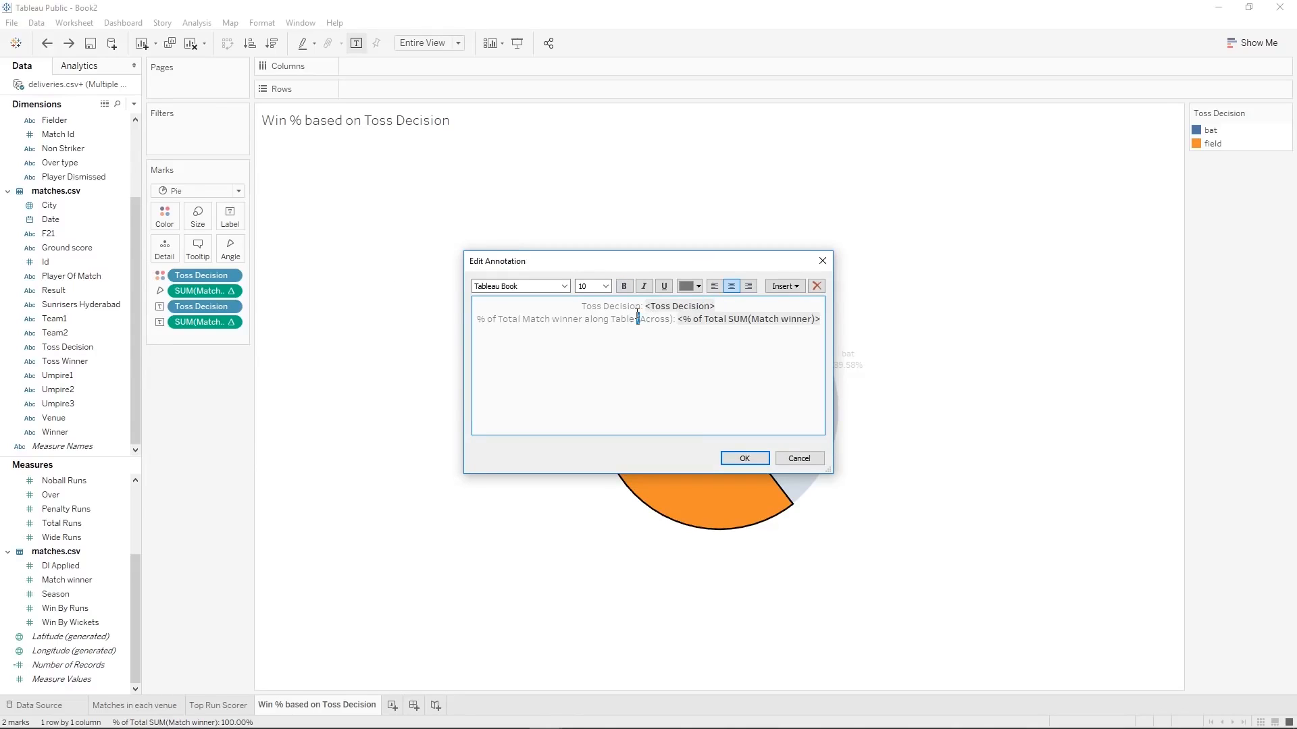
double_click(675, 306)
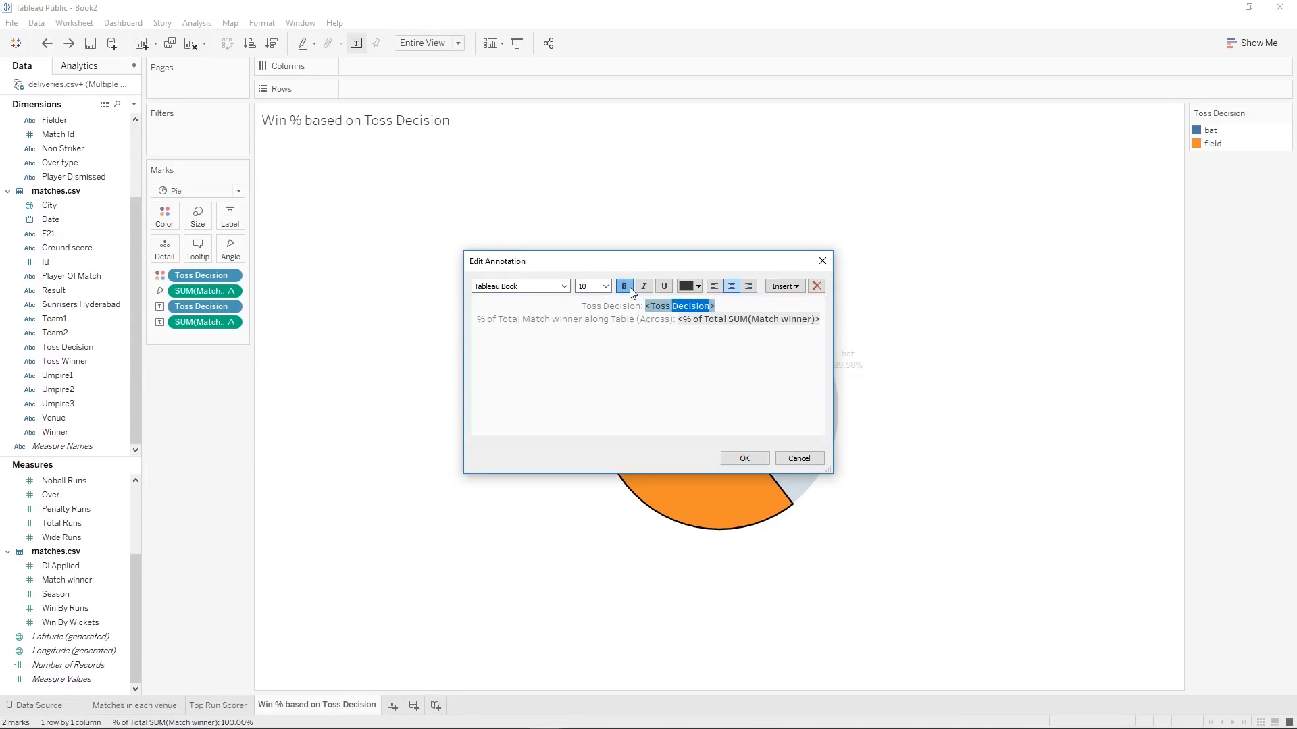
click(671, 337)
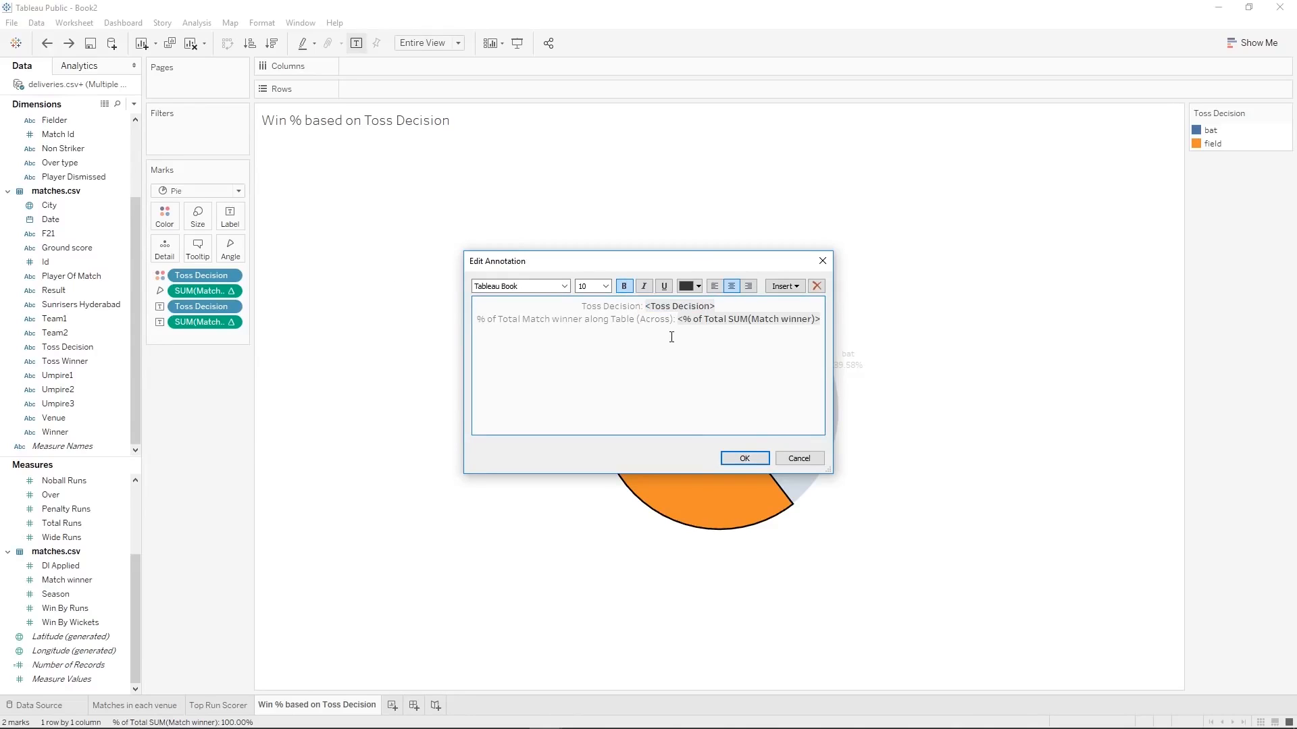
click(745, 458)
Move the field slice's annotation off the pie into the blank area to the pie's upper left.
drag(711, 433, 439, 262)
click(440, 263)
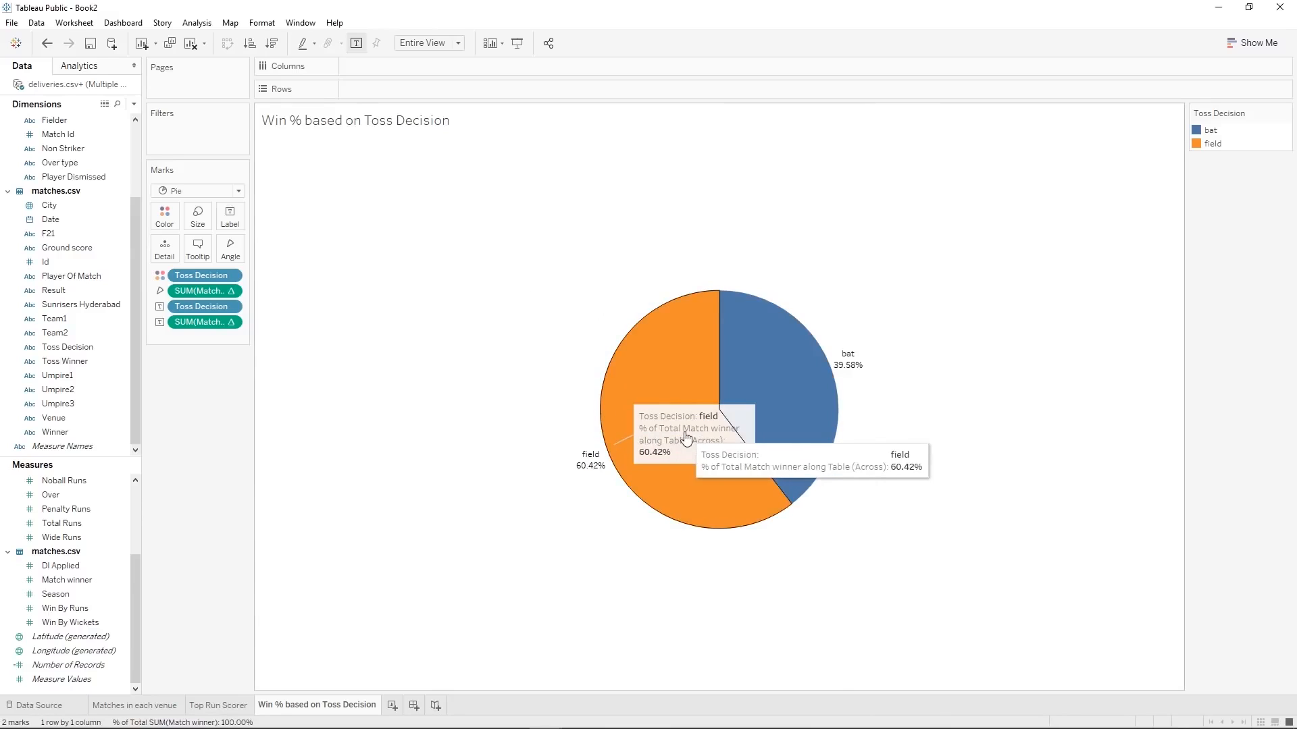
click(687, 438)
mouse_move(687, 438)
mouse_down()
mouse_move(423, 250)
mouse_move(455, 269)
mouse_up()
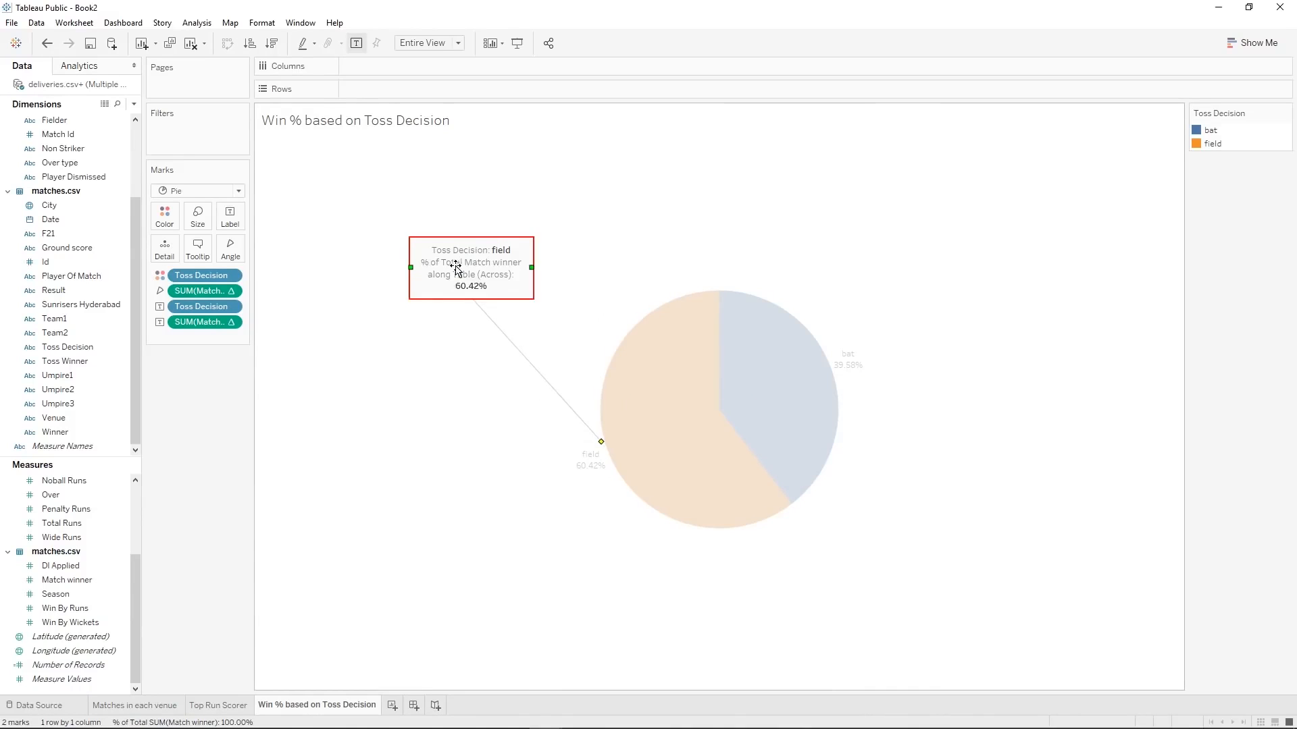
click(559, 526)
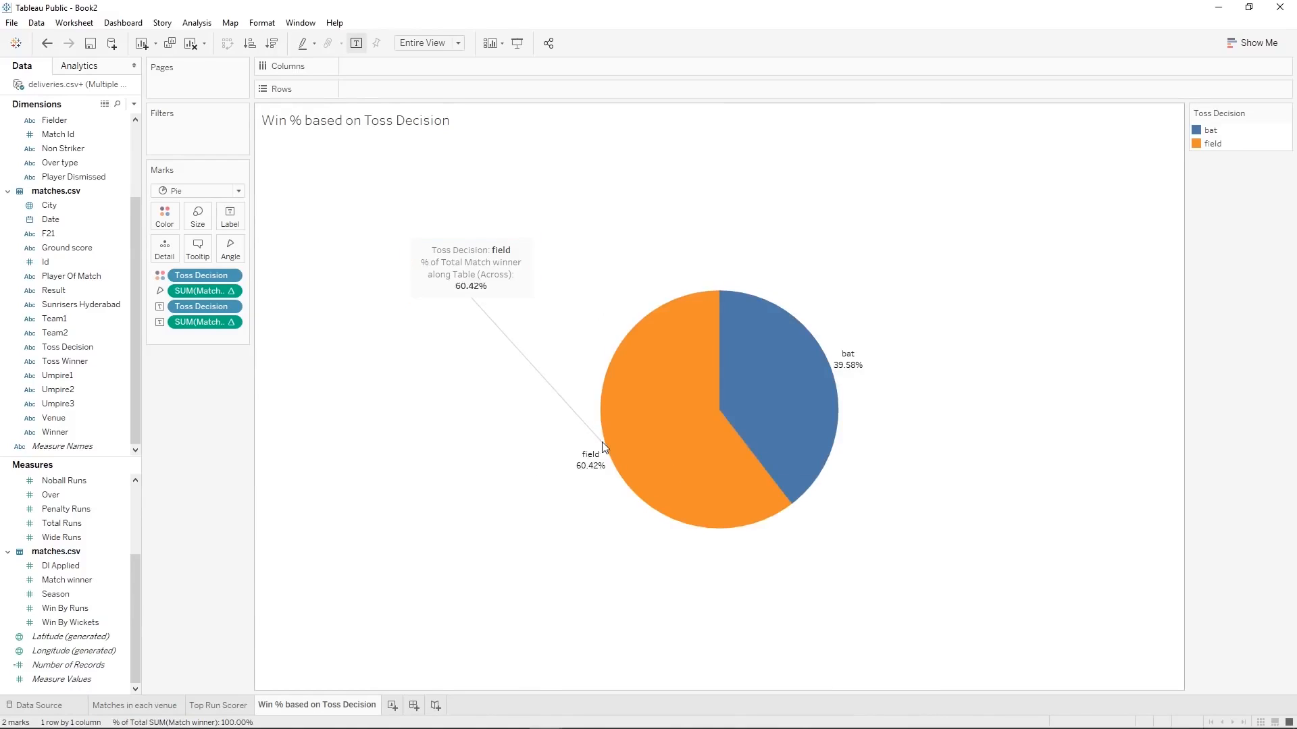
Add a mark annotation to the bat slice with the default Toss Decision and percent-of-total Match winner text.
right_click(773, 414)
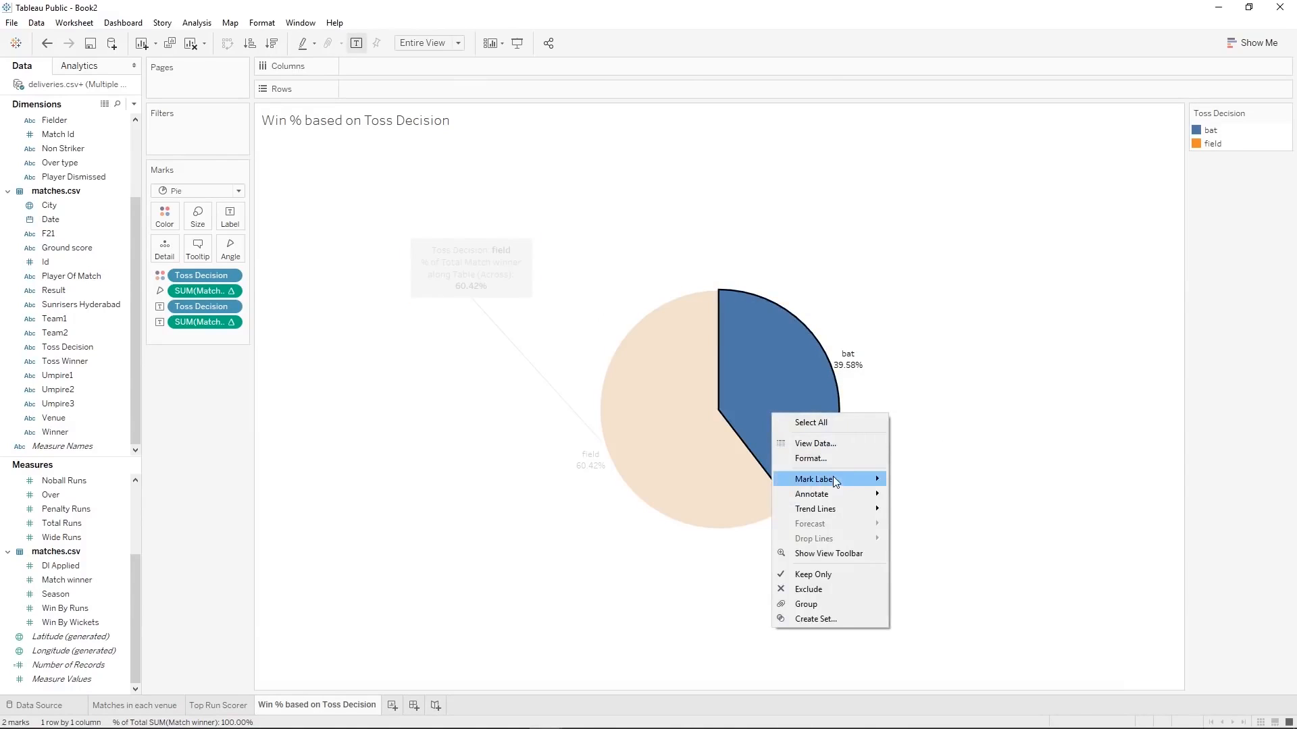
mouse_move(836, 498)
click(921, 496)
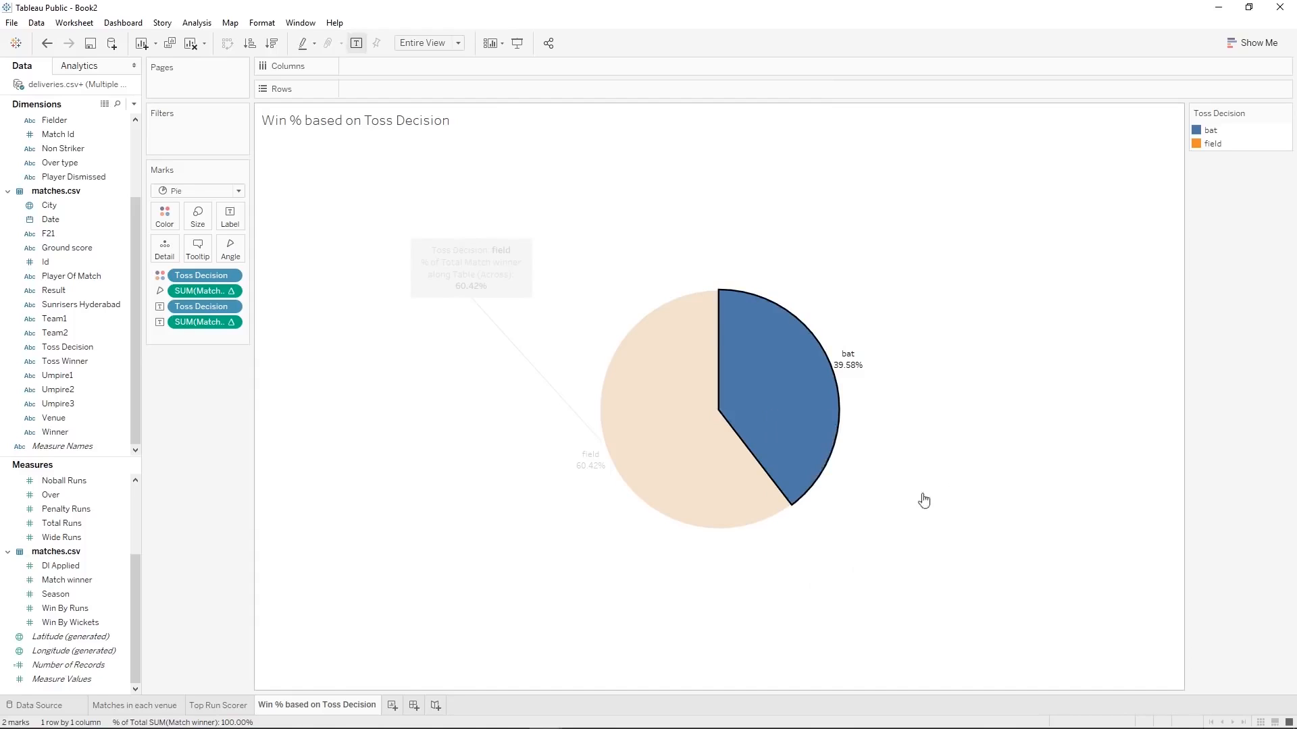
click(755, 459)
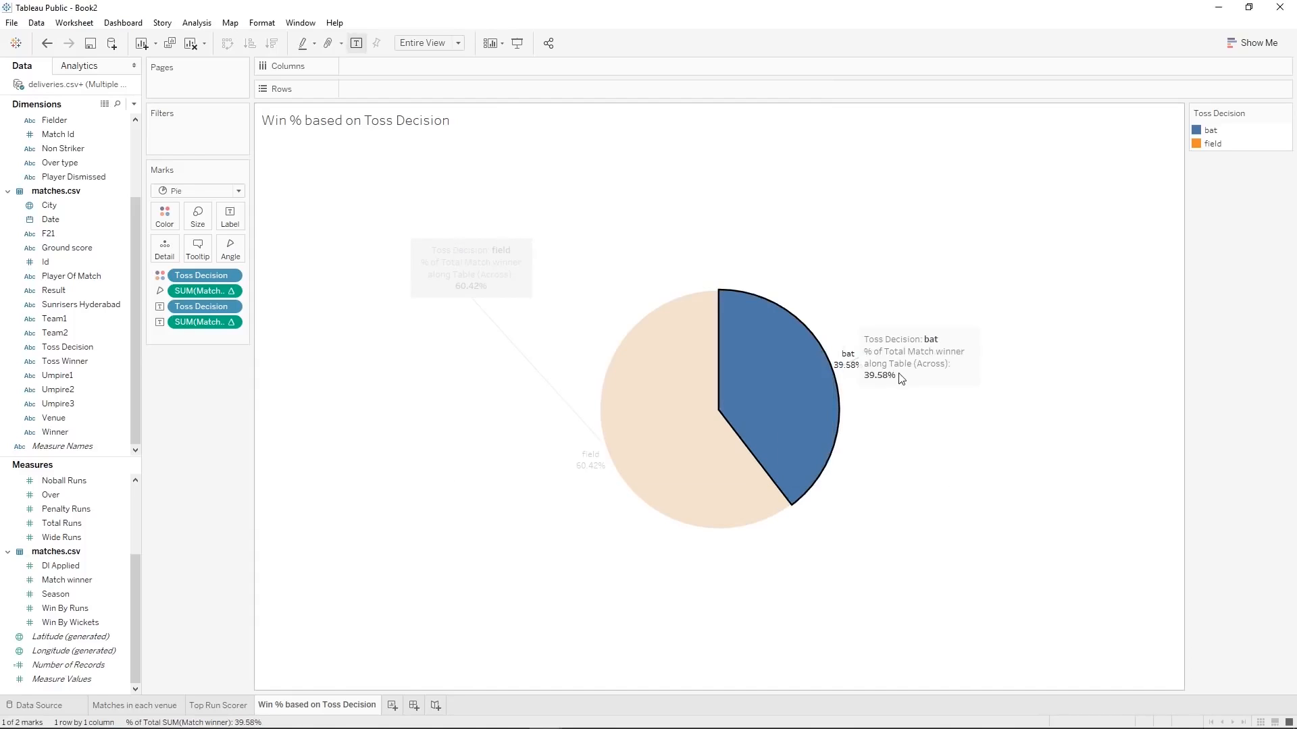
Place the bat slice's annotation in the blank area to the pie's upper right, close to the slice.
drag(904, 372, 968, 205)
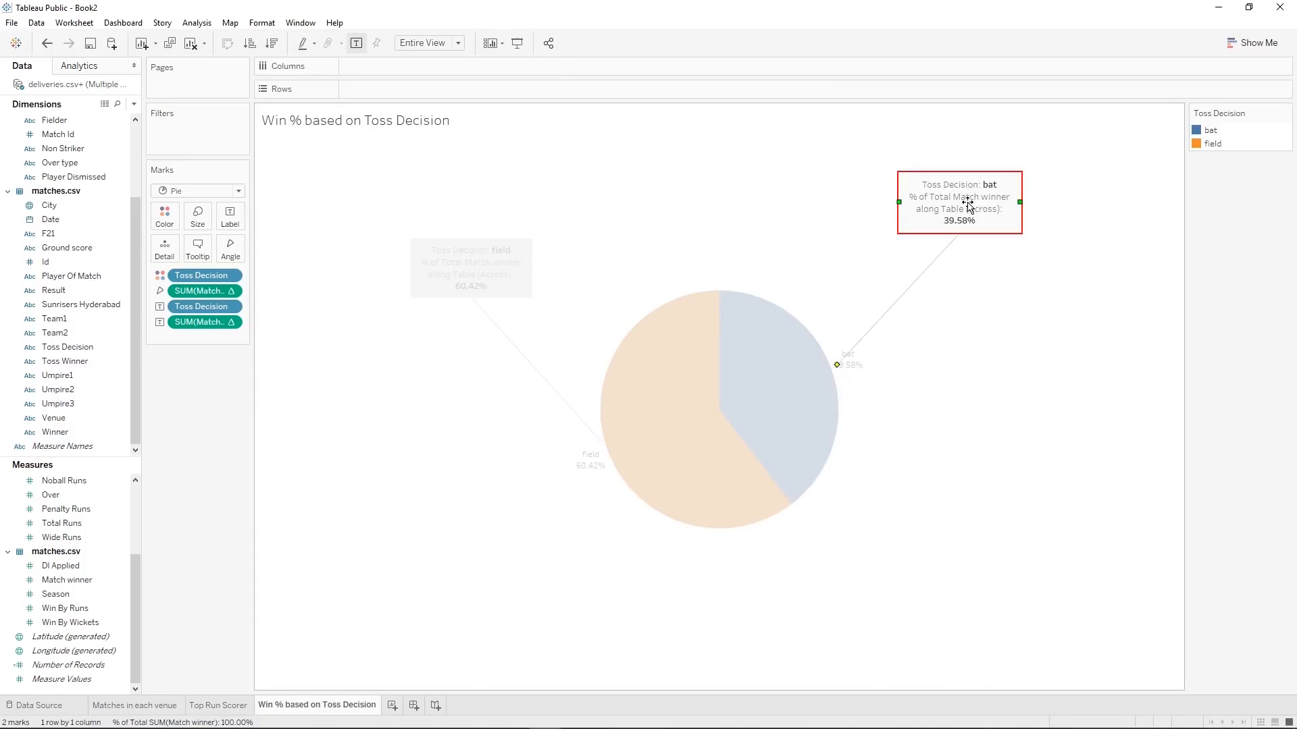
double_click(968, 205)
click(828, 266)
drag(959, 223, 878, 249)
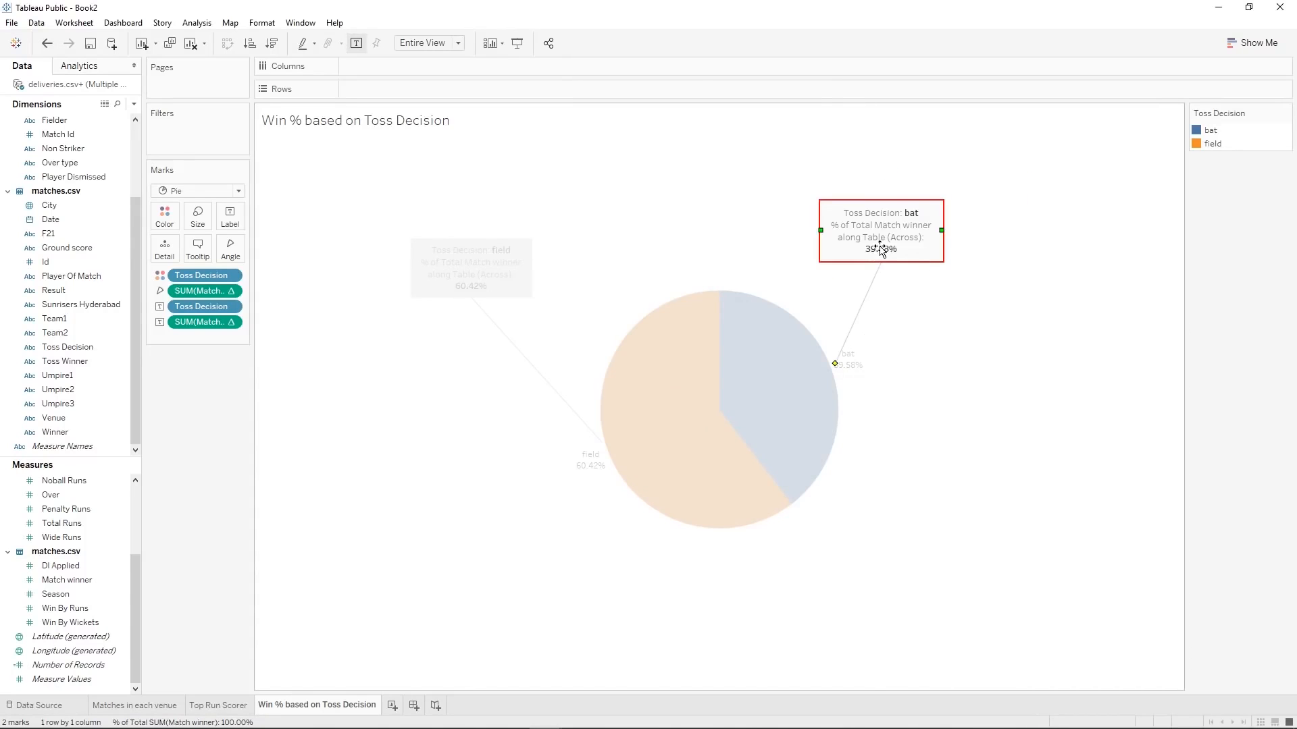
click(1055, 335)
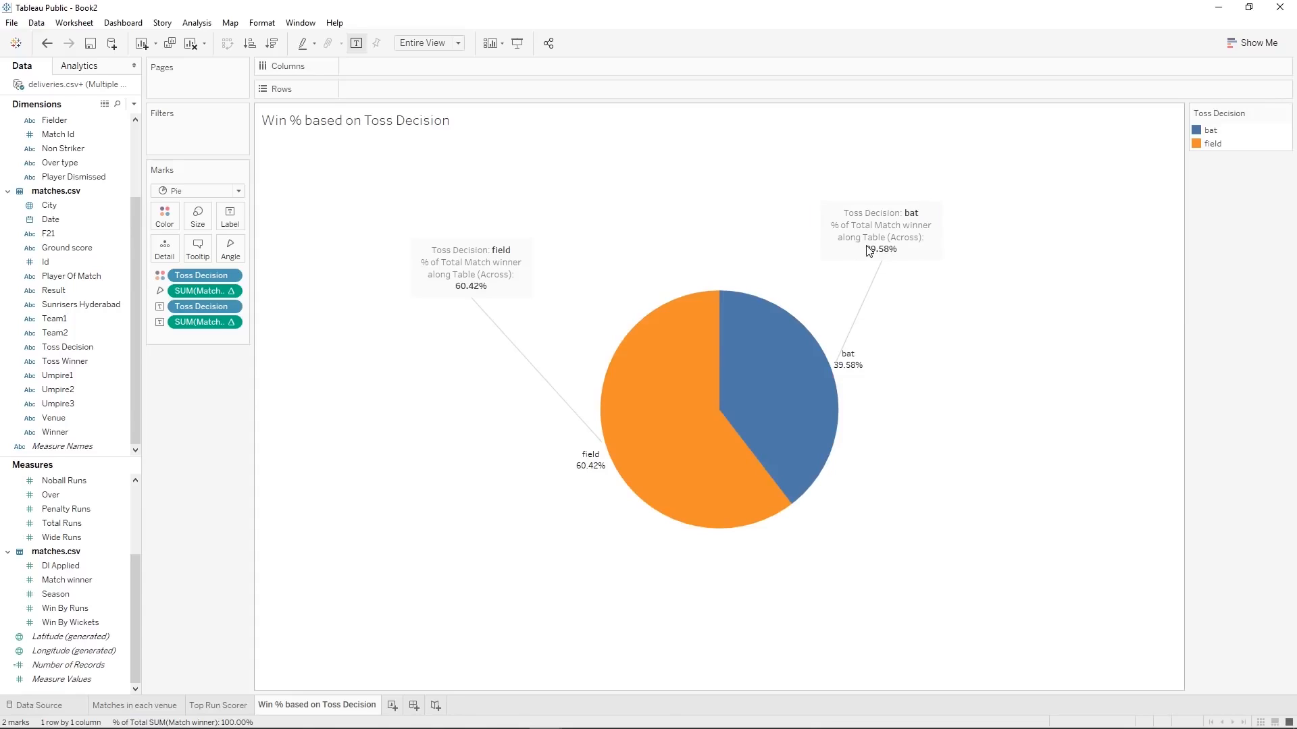
Examine the text and inserted fields of the bat slice's annotation.
right_click(910, 216)
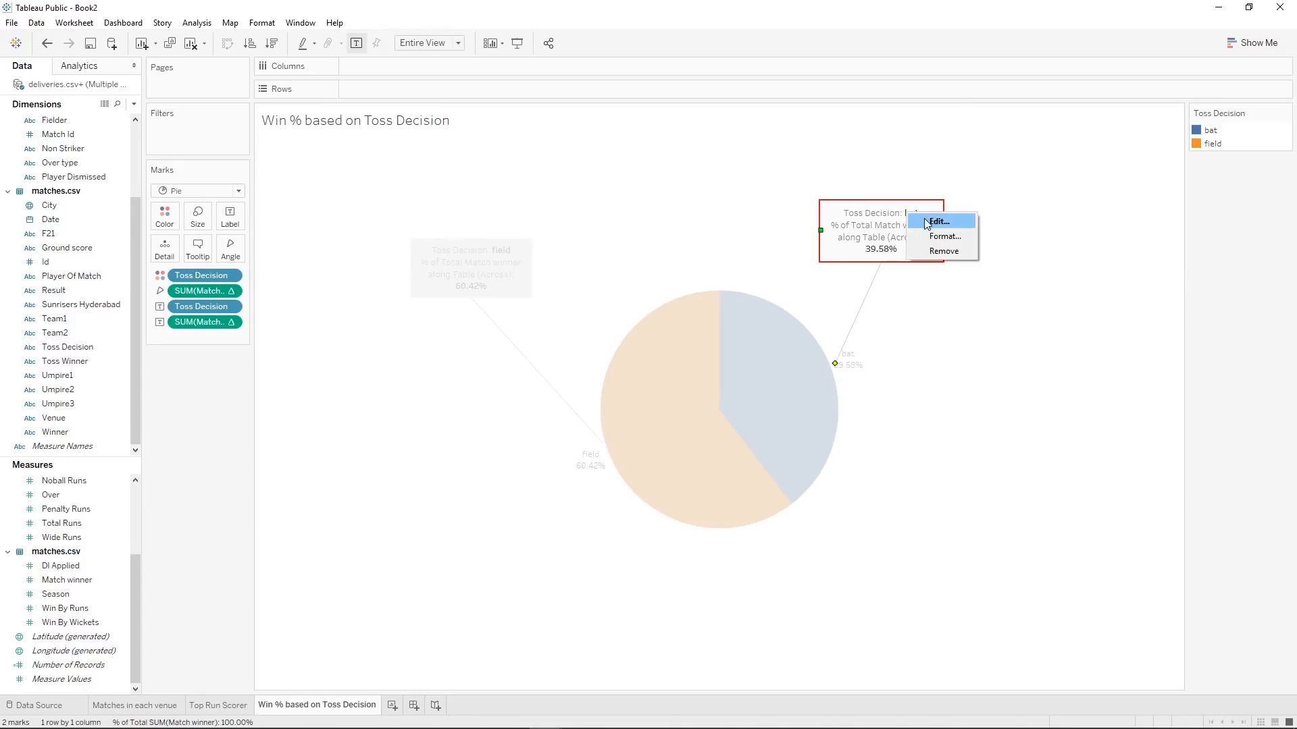
click(926, 222)
drag(718, 306, 645, 306)
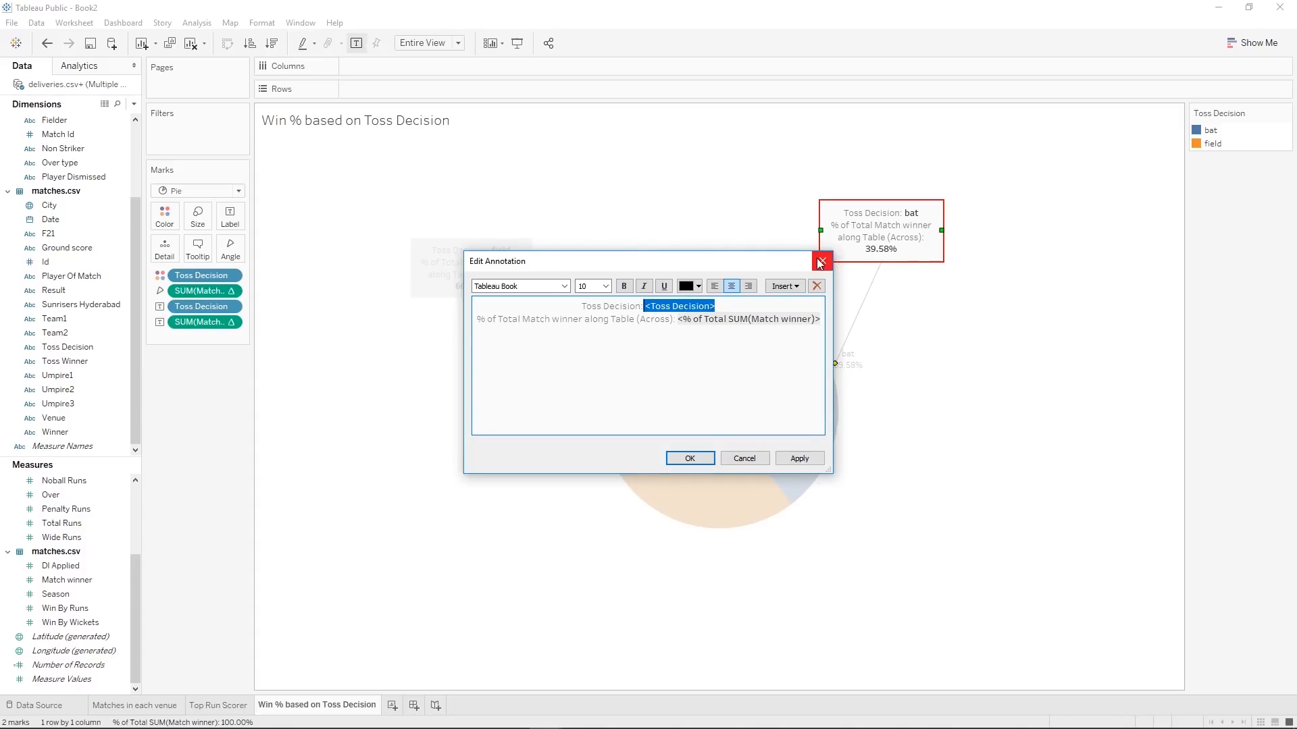
double_click(767, 317)
click(821, 319)
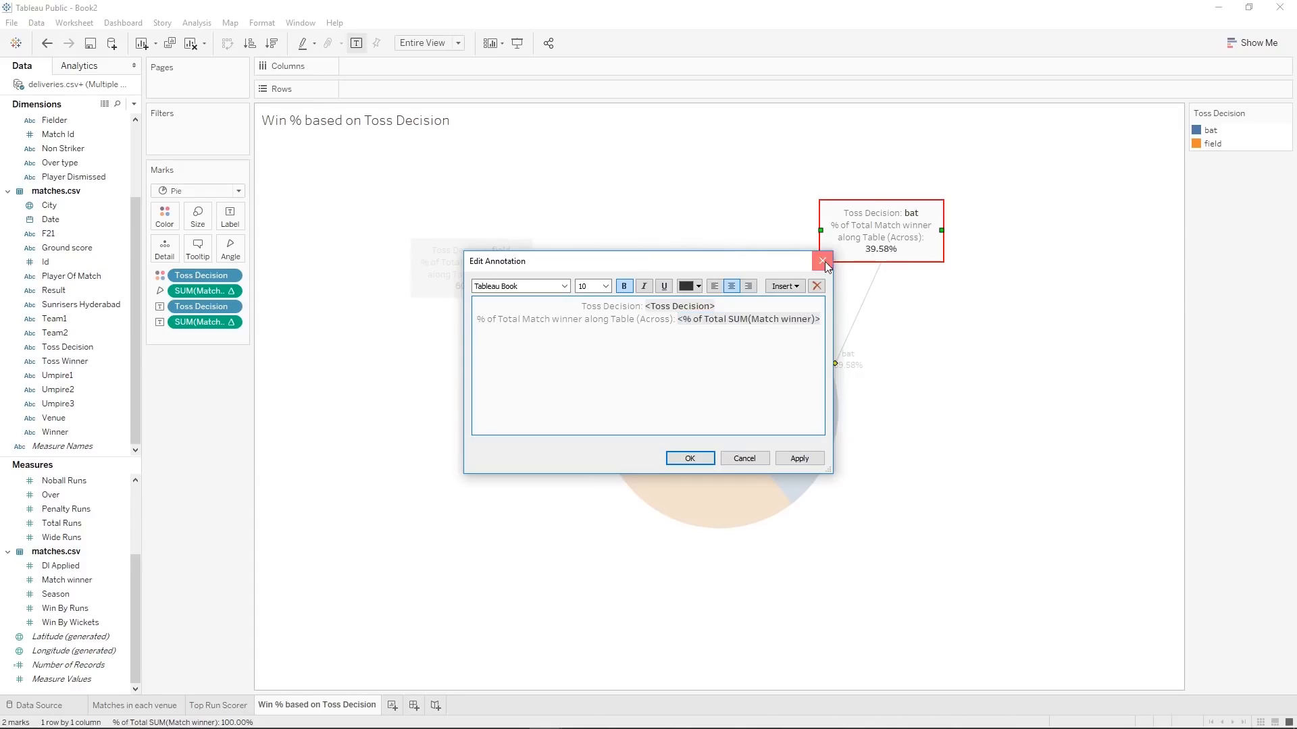
click(823, 262)
click(987, 355)
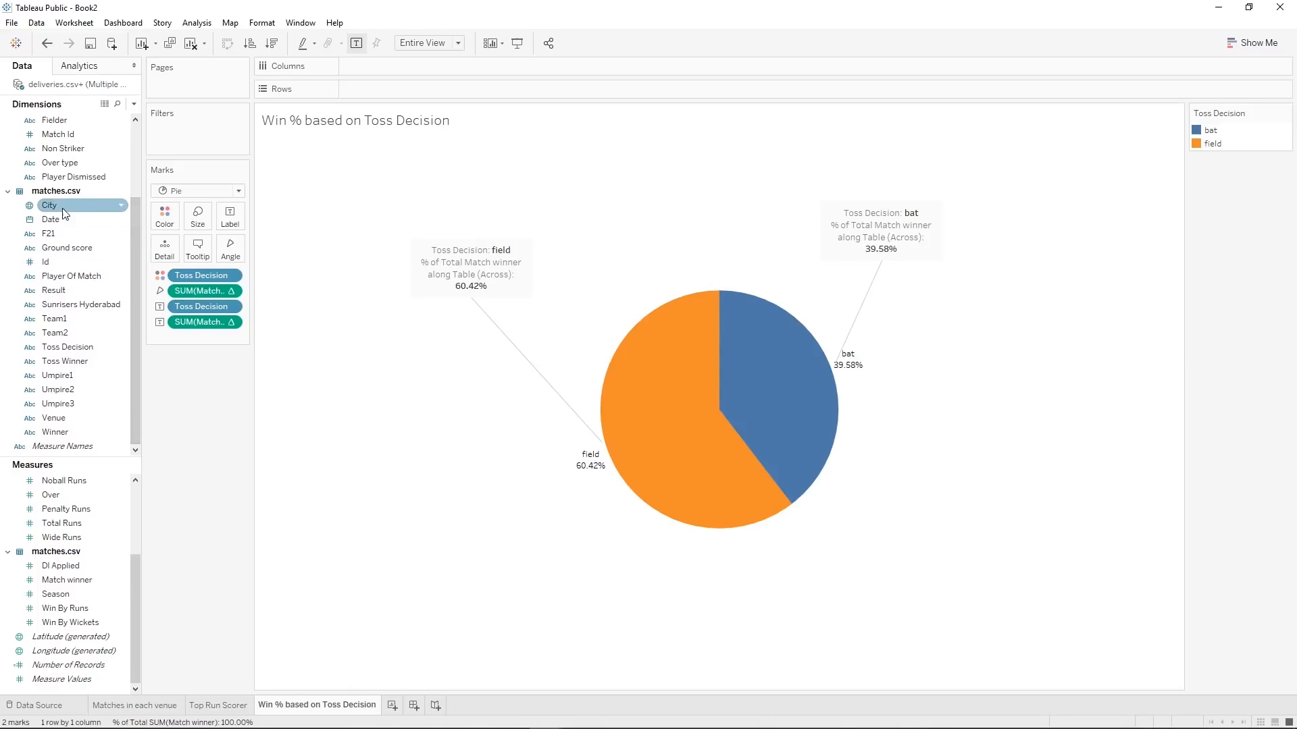
Show a filter for the City dimension and limit the pie chart to Abu Dhabi.
scroll(64, 213, up, 3)
click(29, 305)
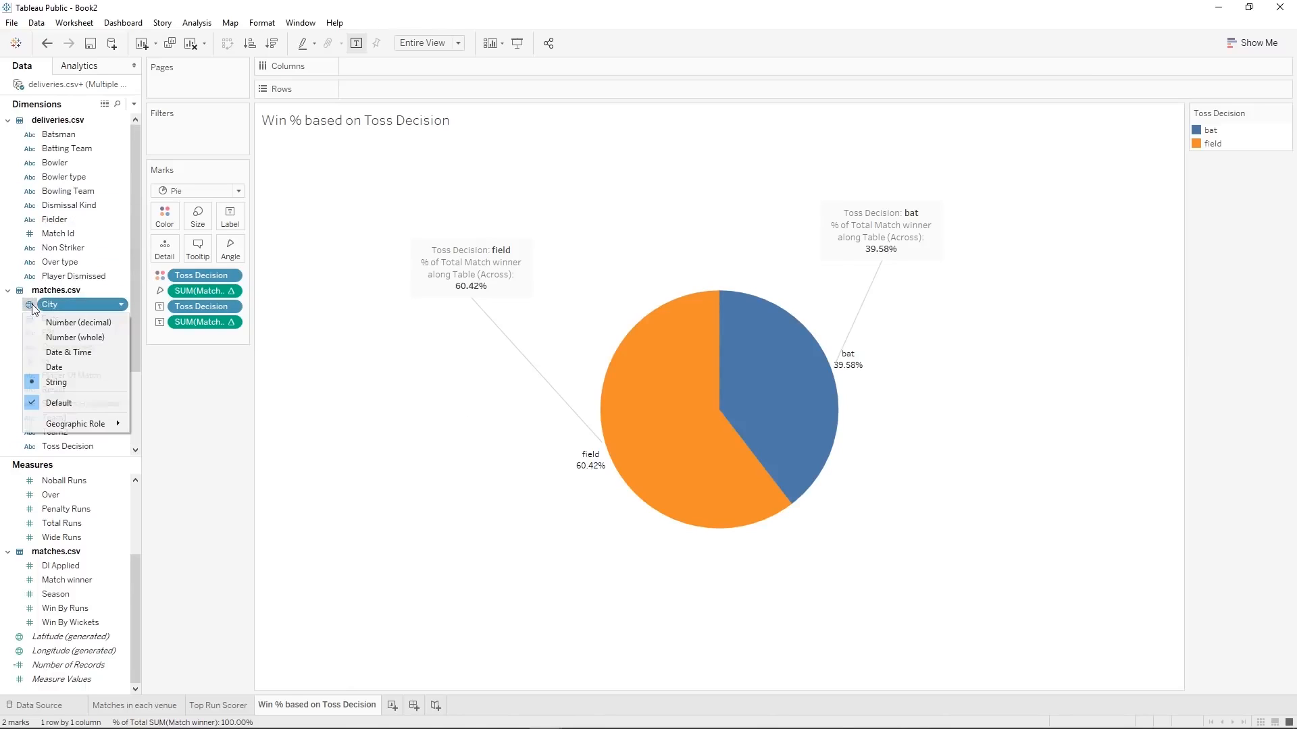
right_click(75, 307)
click(98, 331)
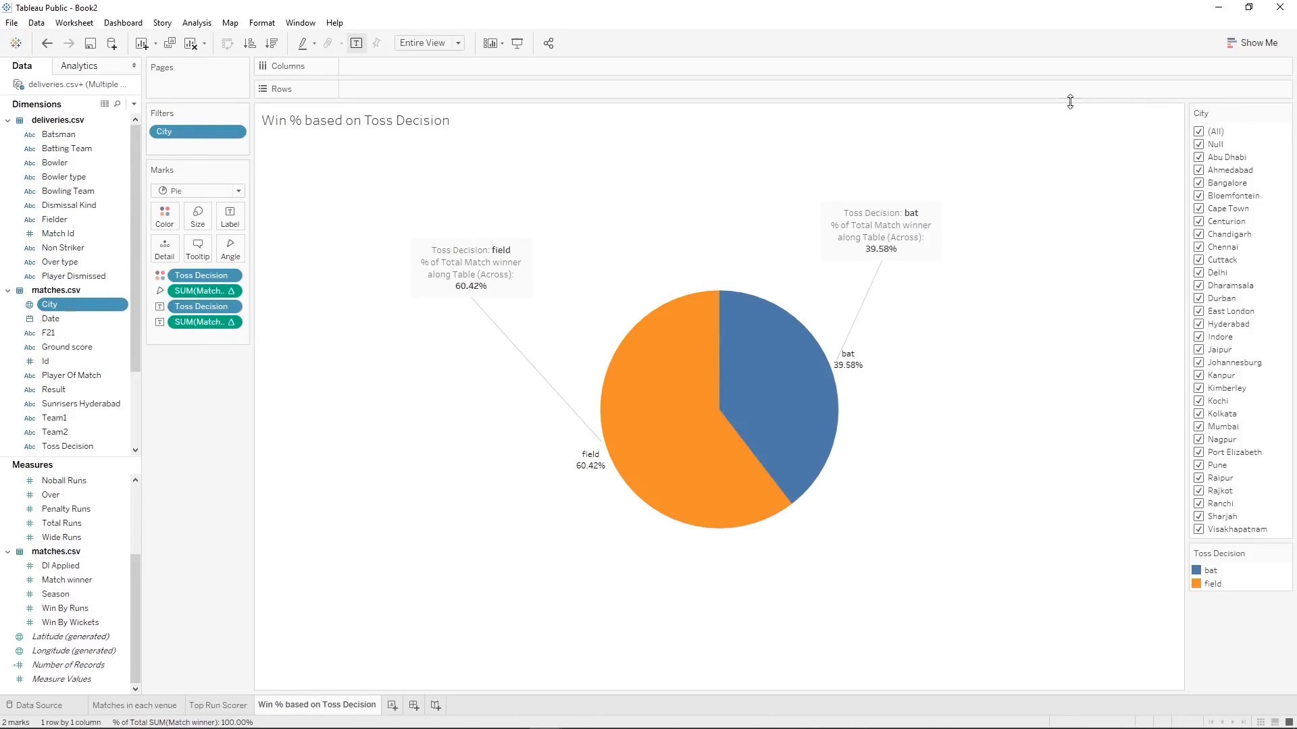
click(1201, 134)
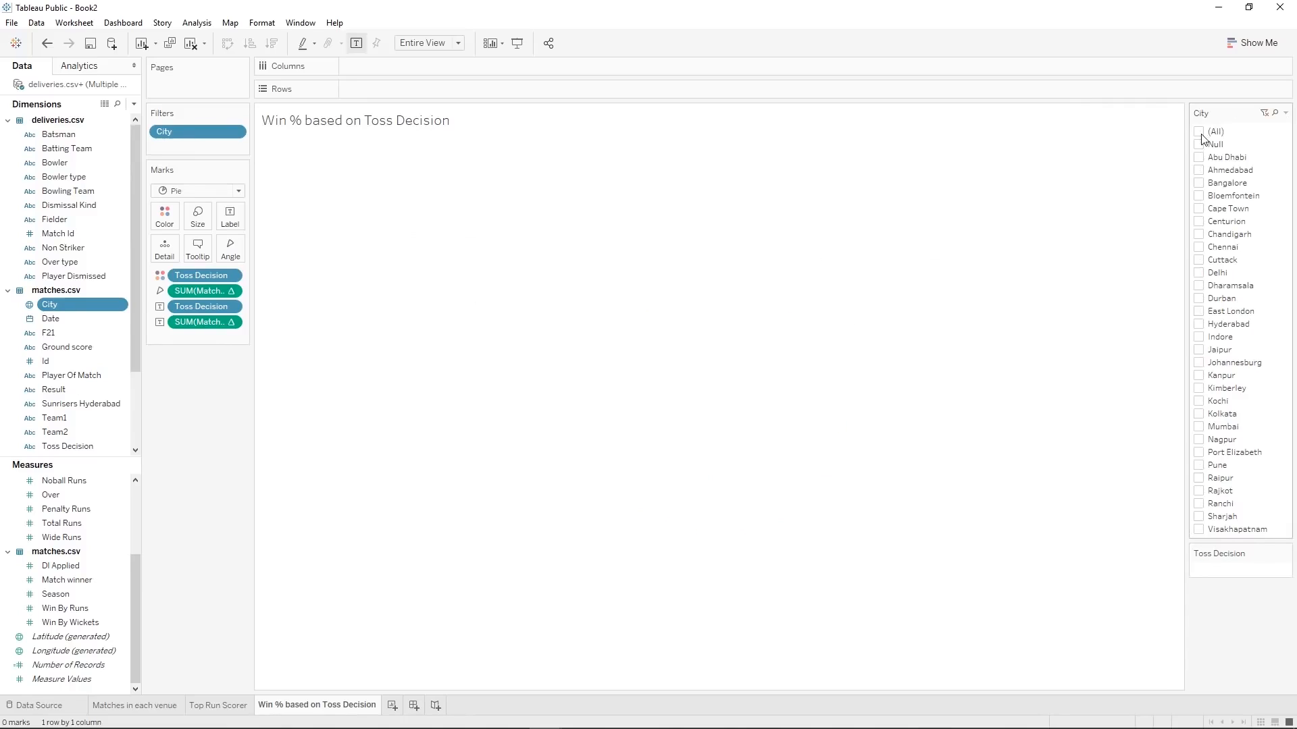
click(1199, 158)
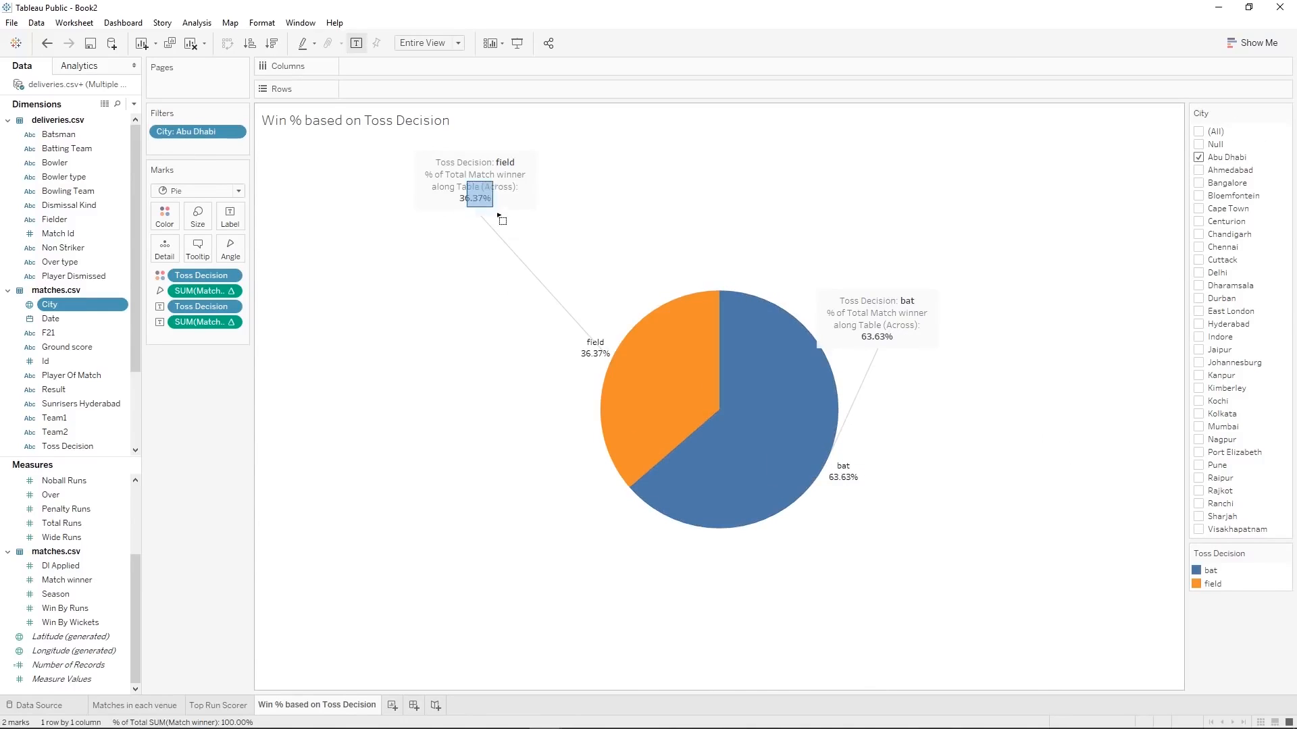
Move the field slice's annotation slightly down and closer to the pie.
mouse_move(567, 241)
mouse_down()
mouse_move(493, 181)
mouse_move(512, 214)
mouse_up()
click(479, 178)
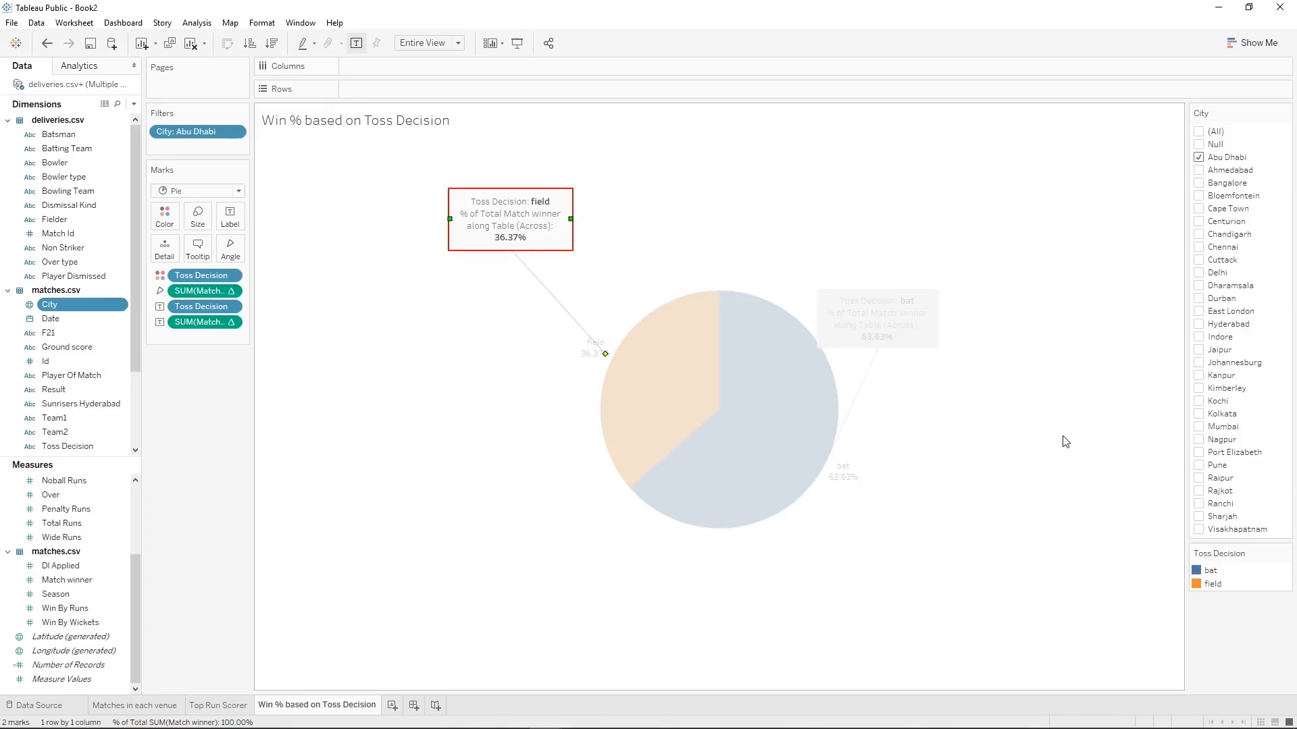
click(982, 440)
Move the bat slice's annotation clear of the pie into the blank area to its upper right.
drag(890, 318, 953, 258)
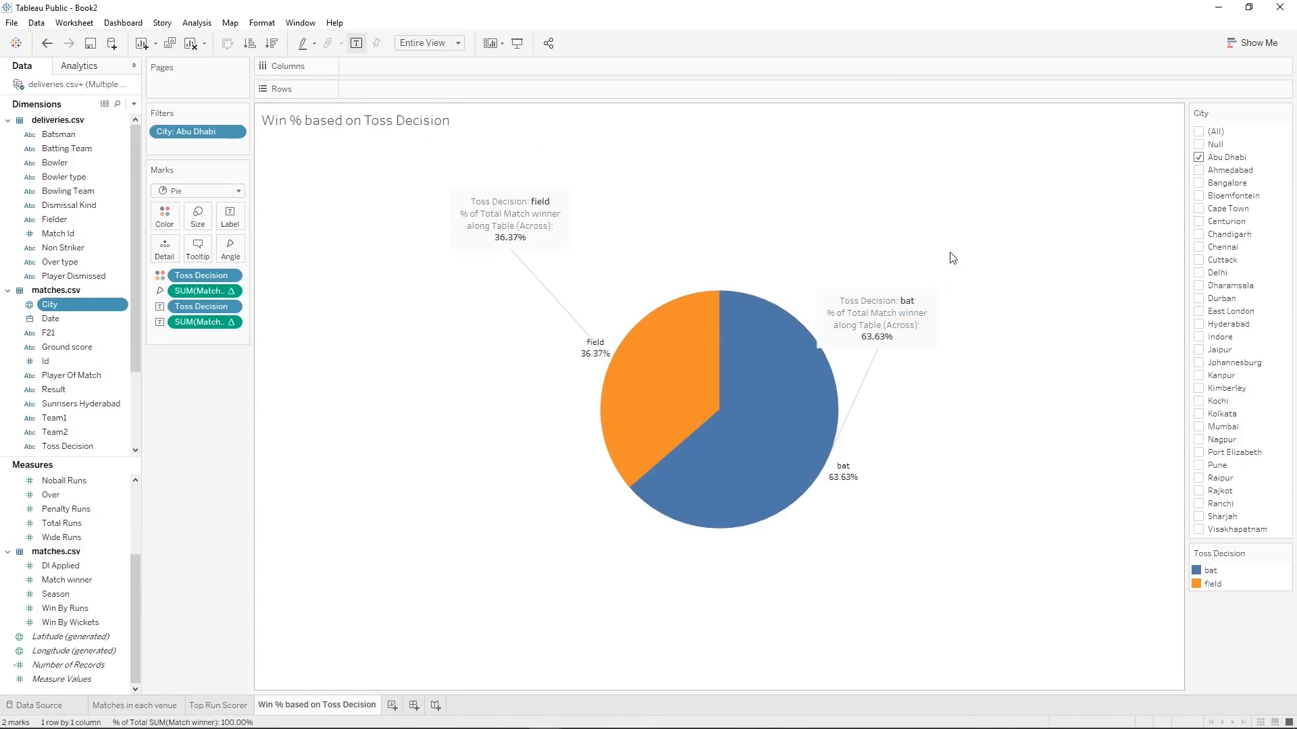
click(903, 319)
drag(902, 318, 988, 229)
click(859, 513)
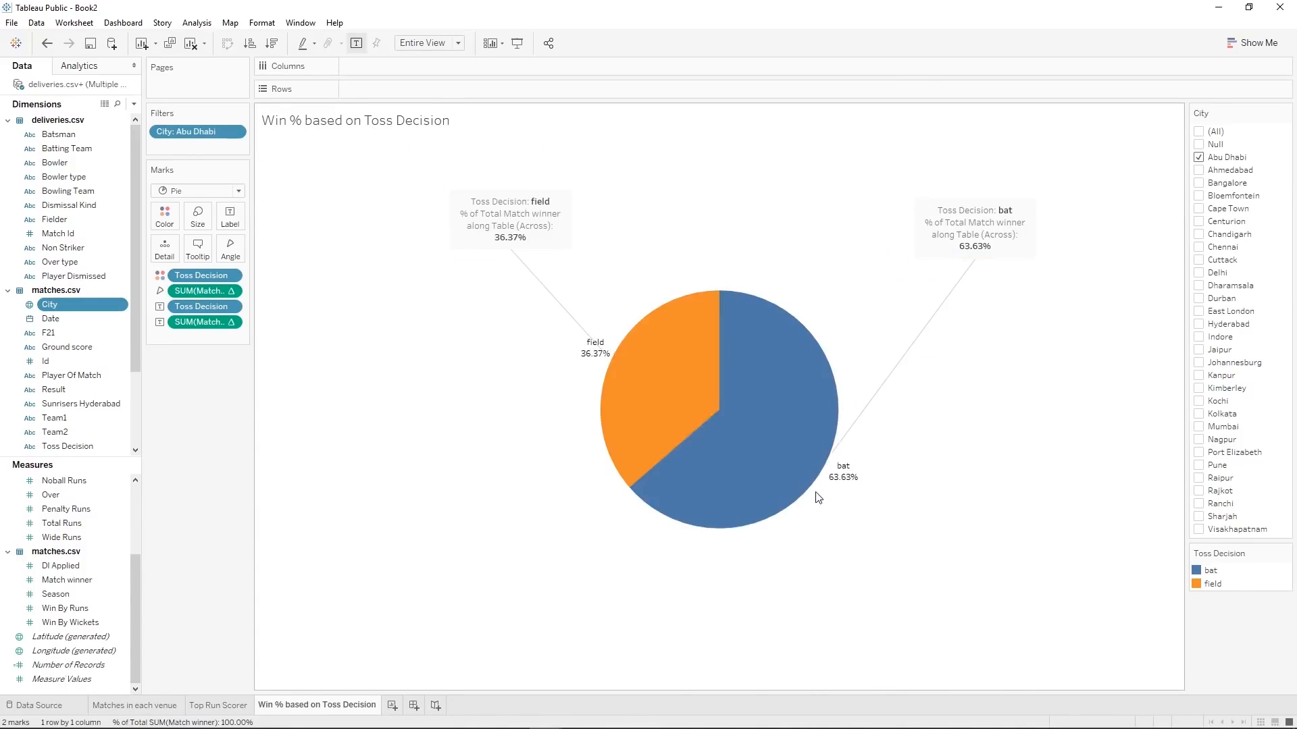
click(949, 235)
drag(944, 242, 915, 277)
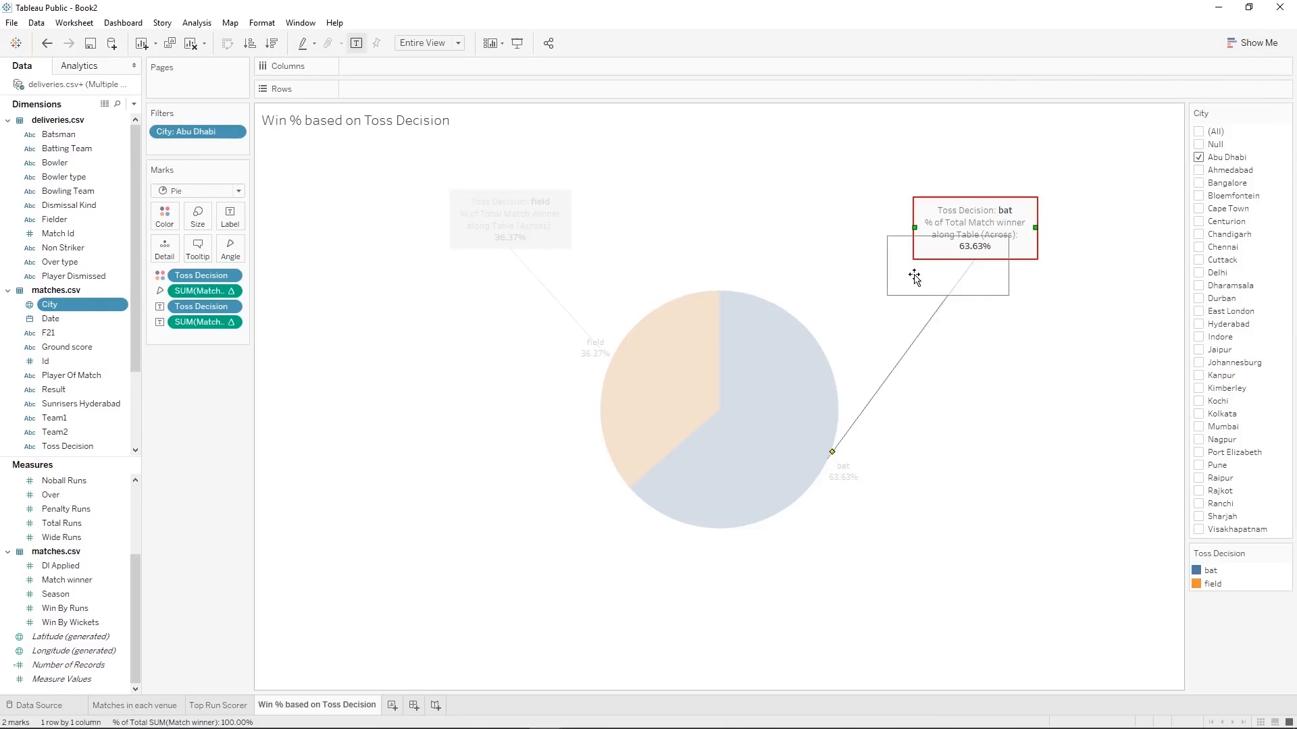
click(981, 397)
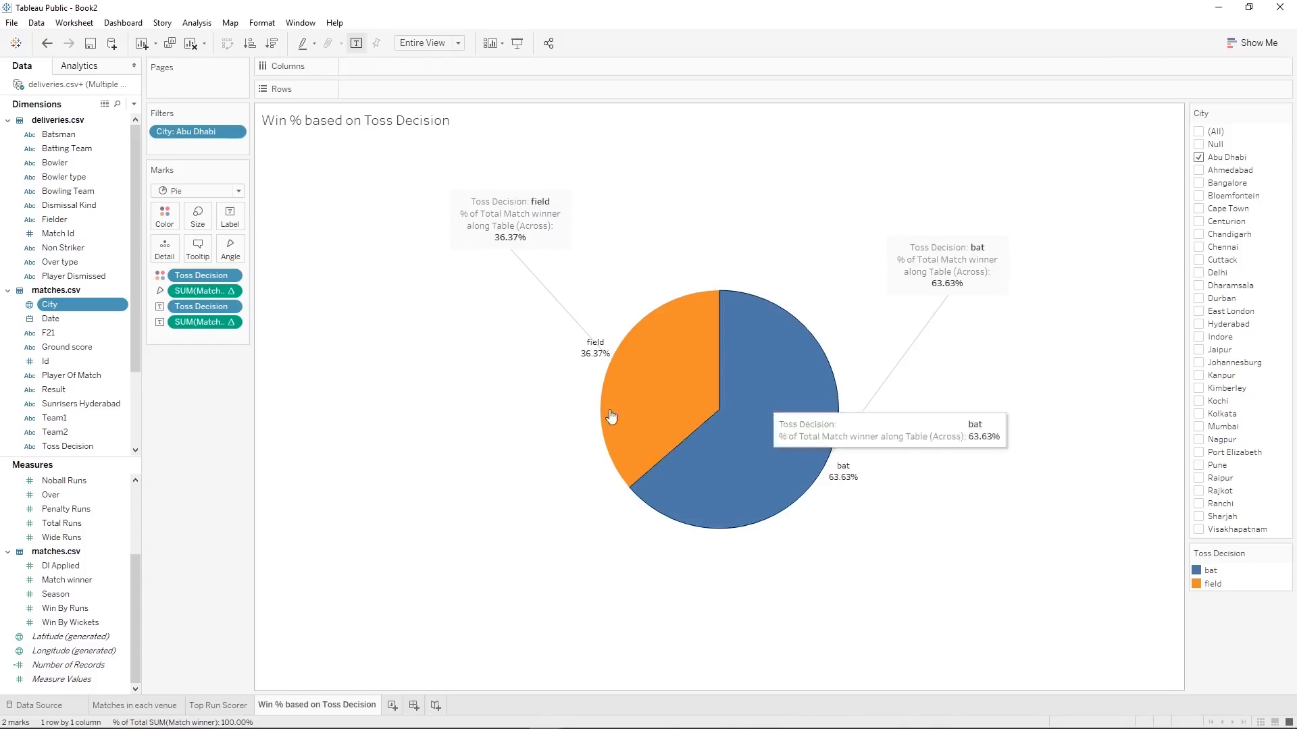
Reset the City filter to all cities and show a filter for the year of Date.
click(1199, 133)
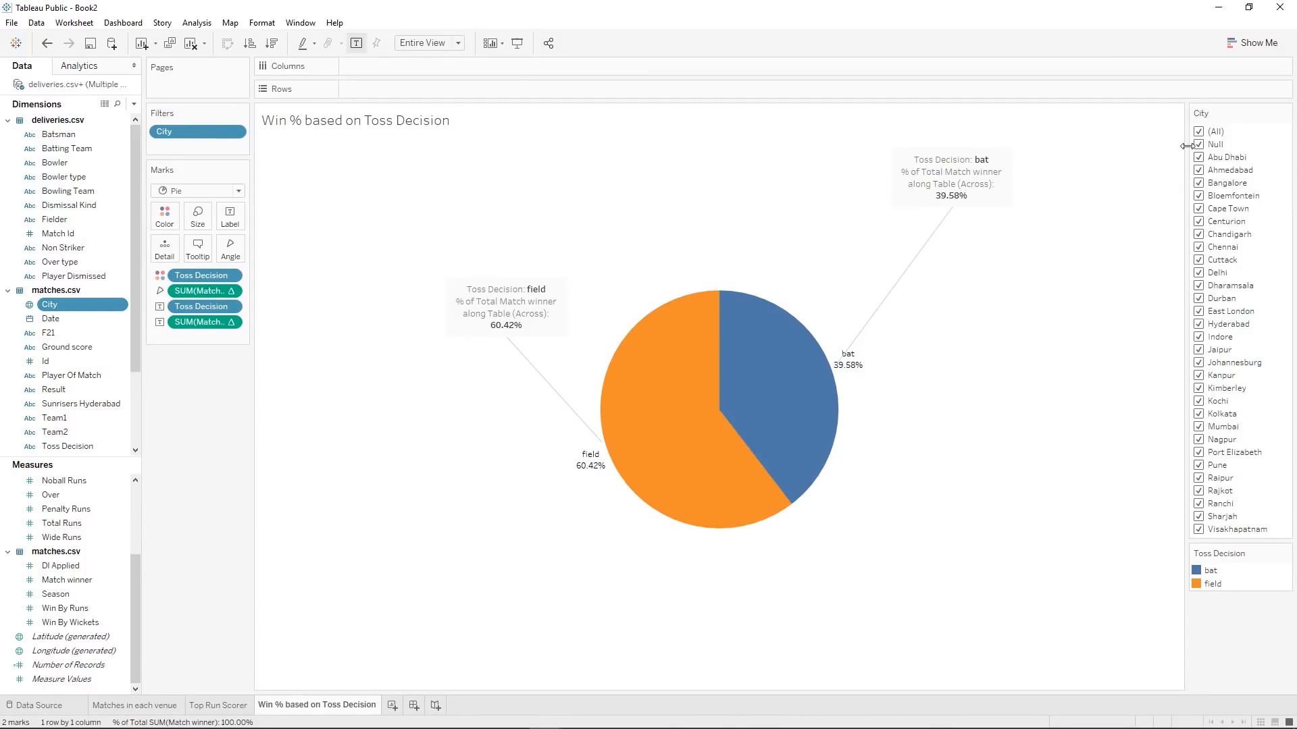
right_click(46, 319)
click(85, 337)
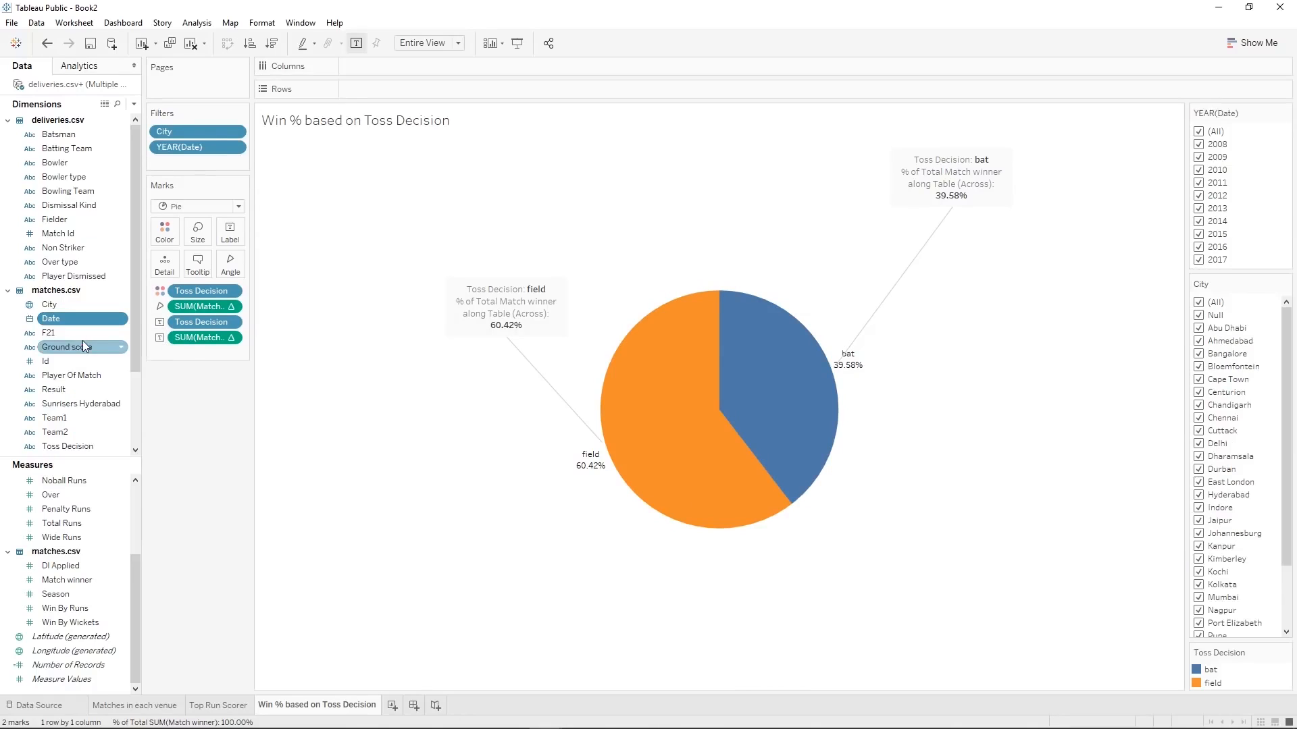
View the win percentages for 2017 alone and for 2016 alone, and reselect all years.
click(1199, 132)
click(1199, 261)
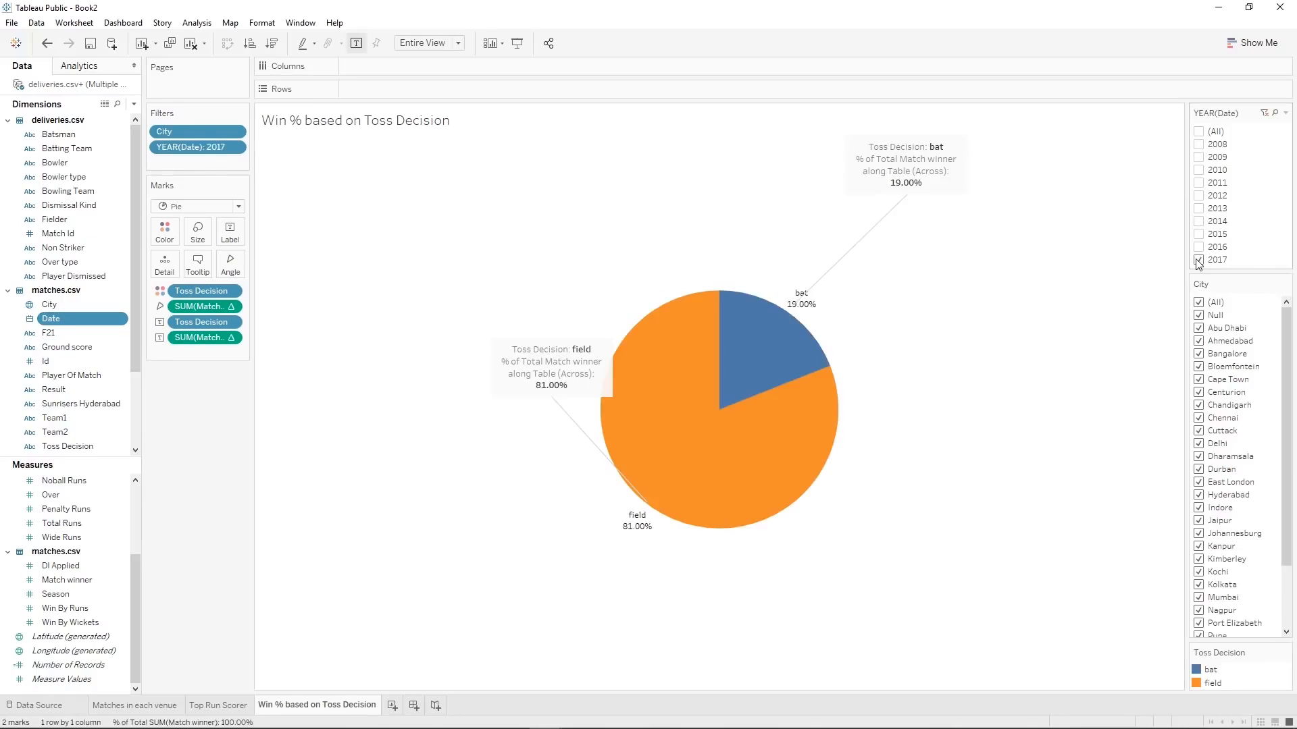
mouse_move(638, 535)
click(1198, 260)
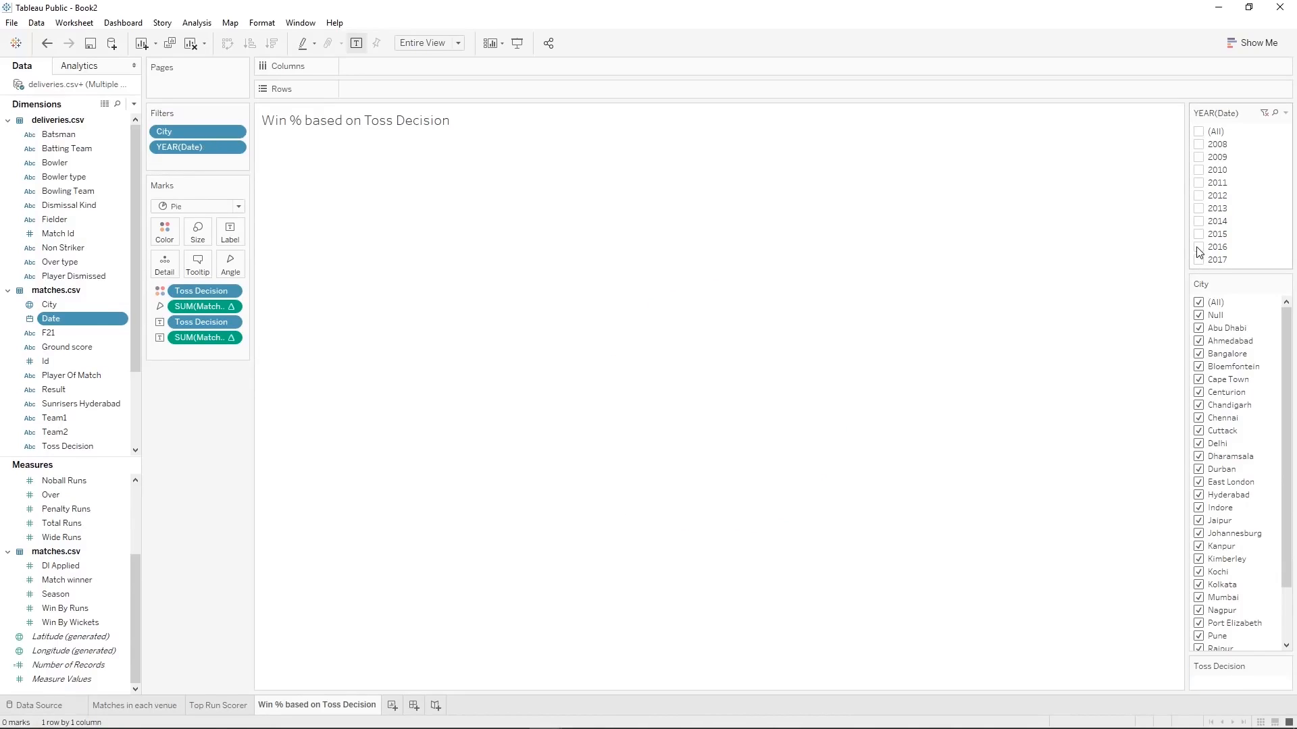
click(1199, 248)
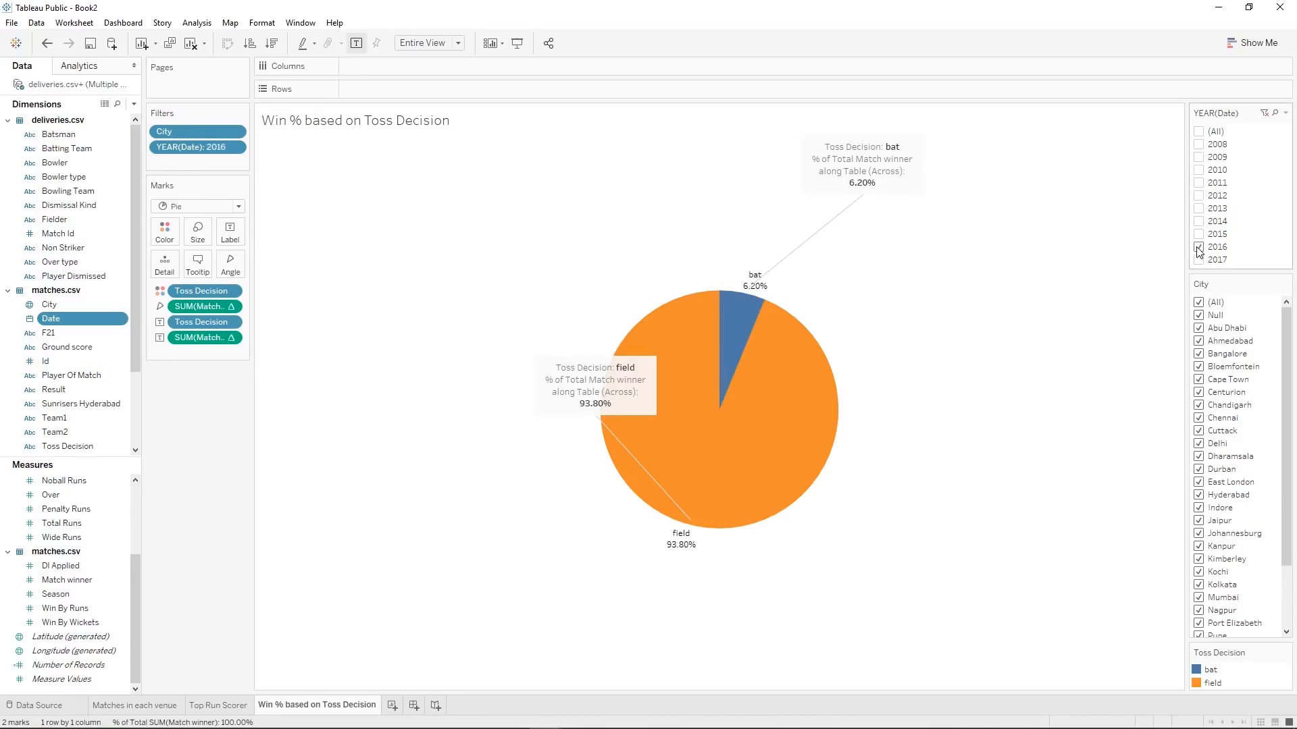
click(1199, 133)
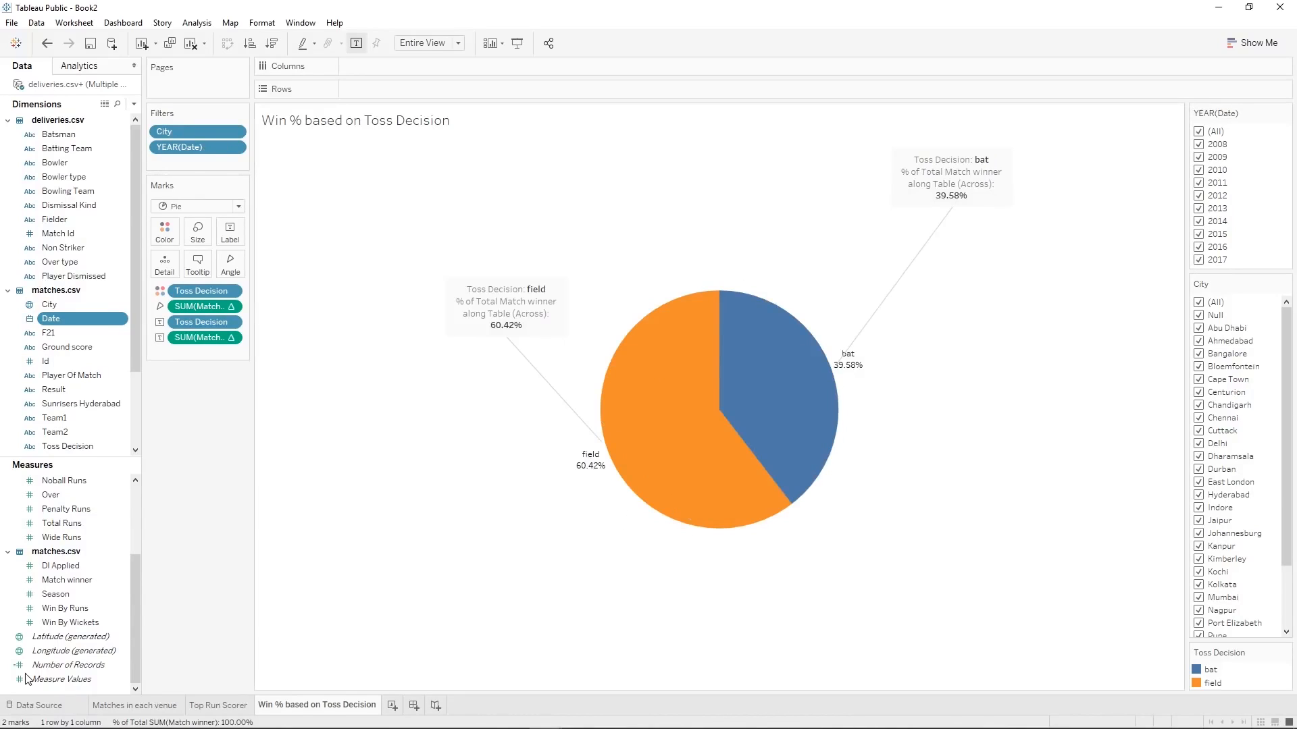
Add a new worksheet named "Advantage of Toss Winning".
click(392, 706)
right_click(396, 706)
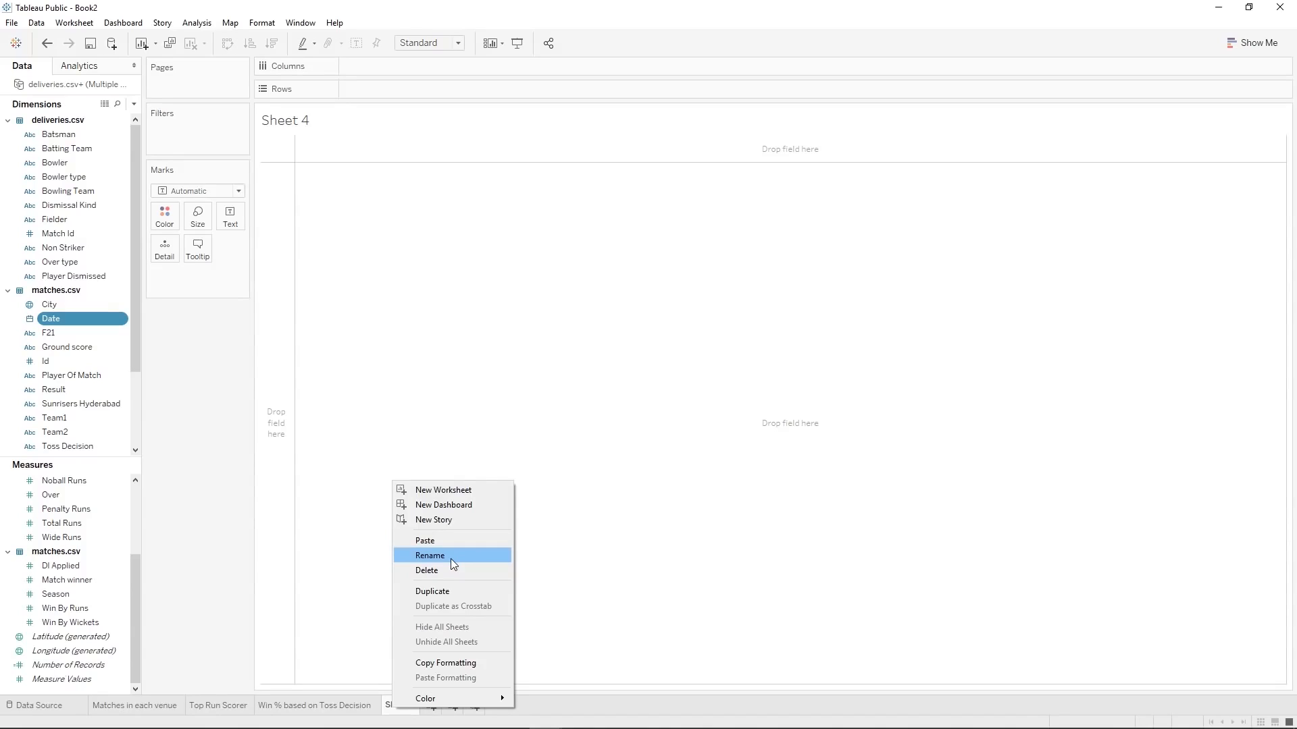
click(451, 560)
text(Advantage of T)
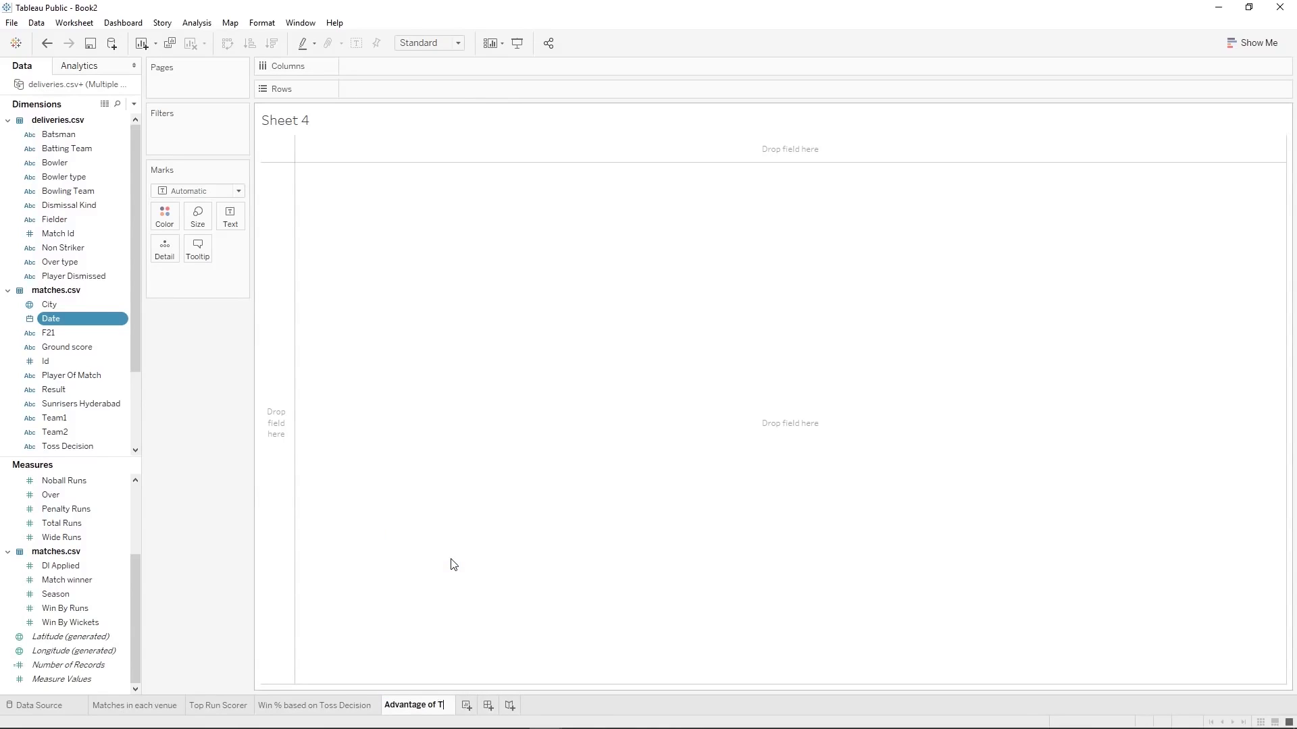
text(oss Winning)
key(Return)
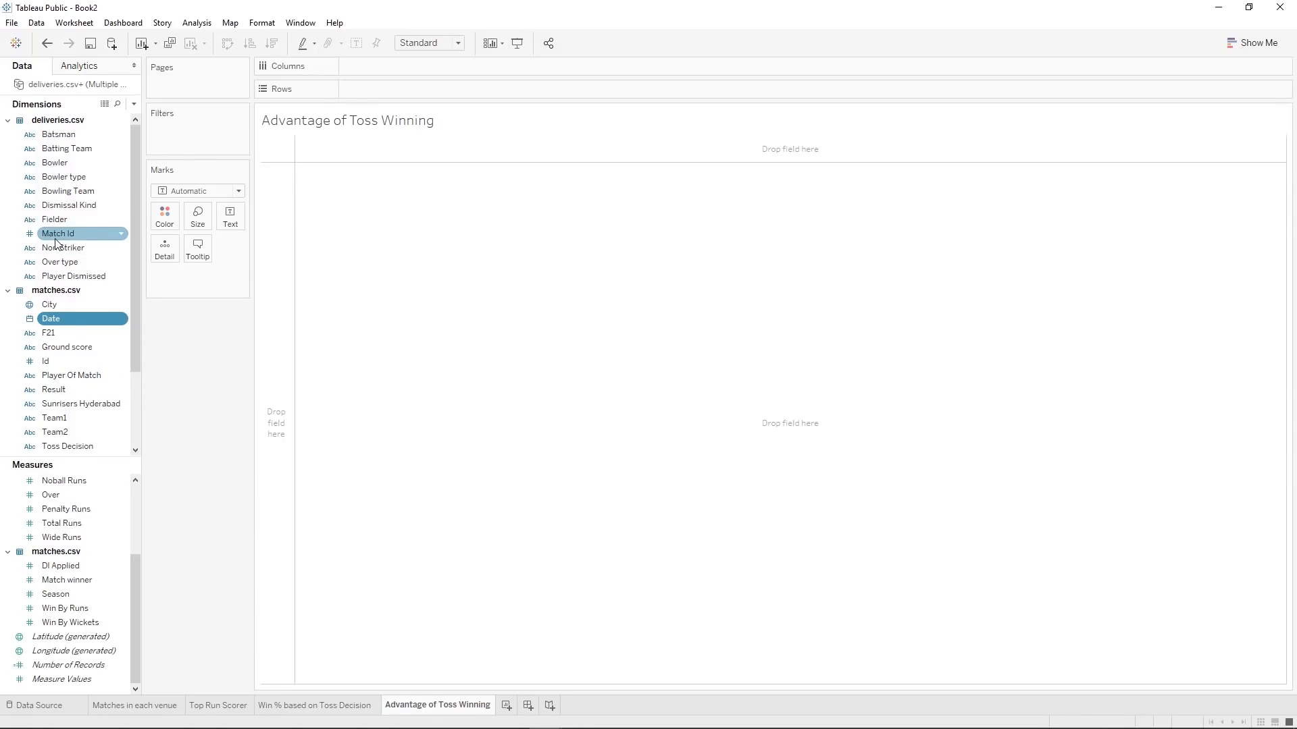
List the teams from the Toss Winner dimension as the rows of the sheet.
scroll(57, 243, down, 3)
drag(60, 367, 355, 88)
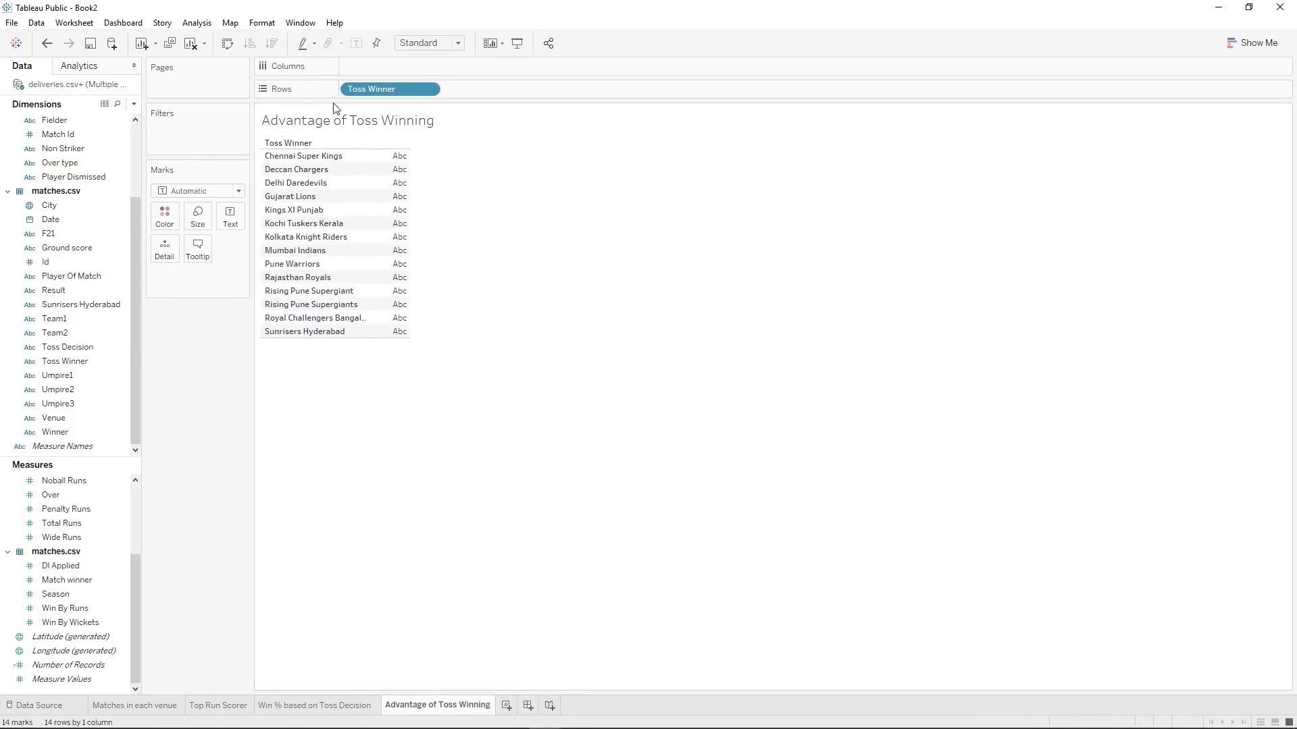
click(312, 142)
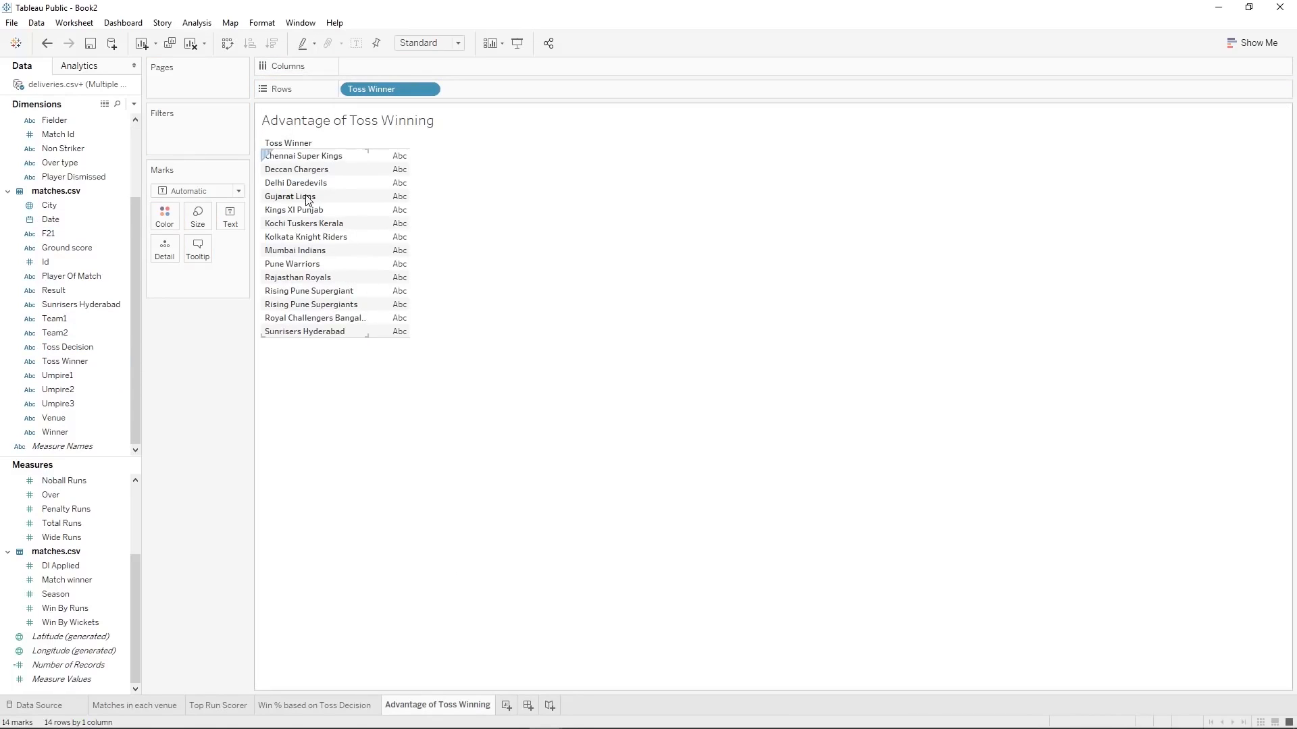
right_click(385, 89)
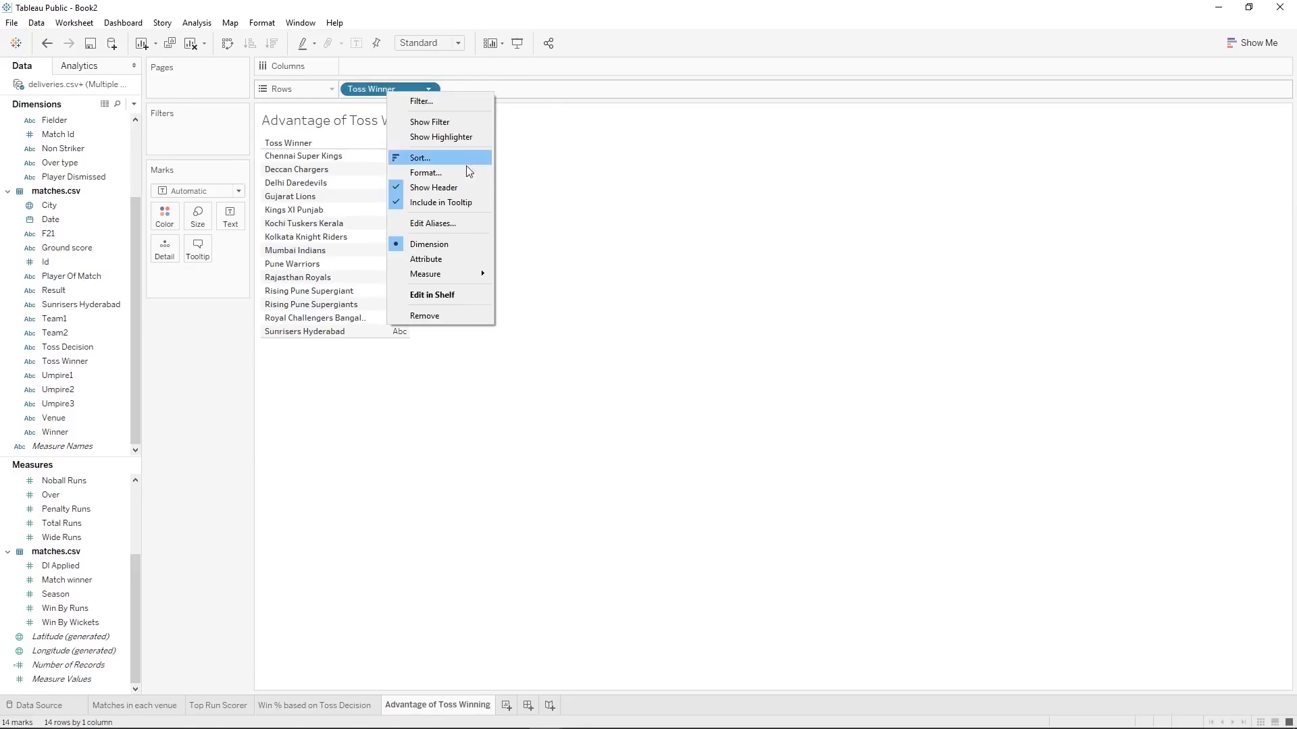
click(202, 354)
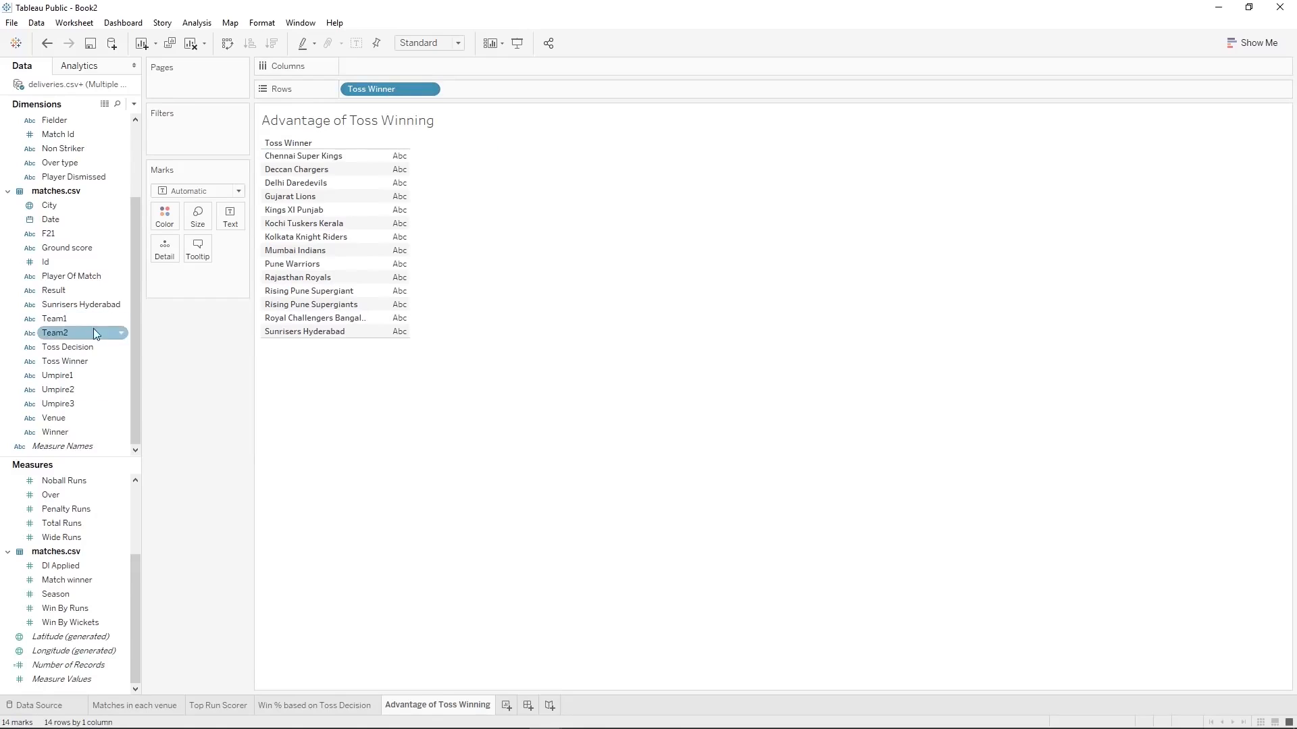
Add the Winner dimension as columns to cross-tabulate it against Toss Winner.
click(61, 434)
drag(63, 443, 385, 75)
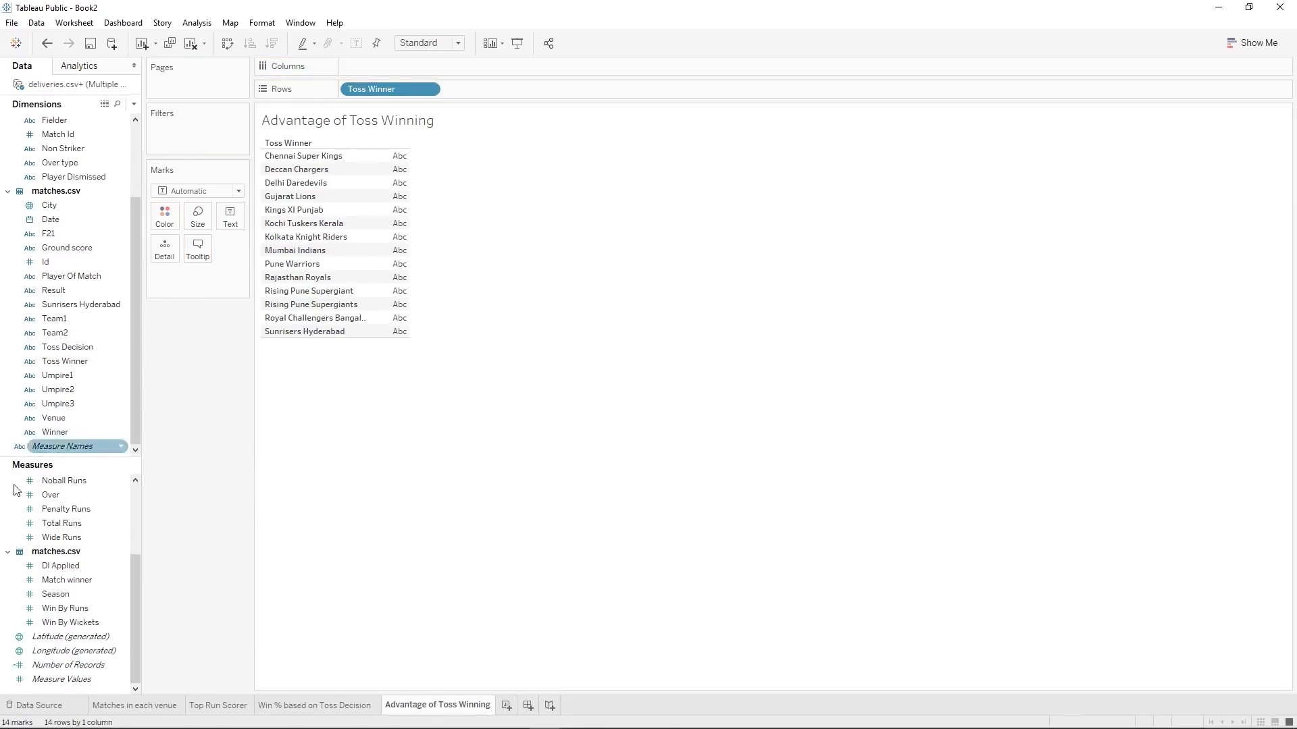
drag(60, 432, 357, 62)
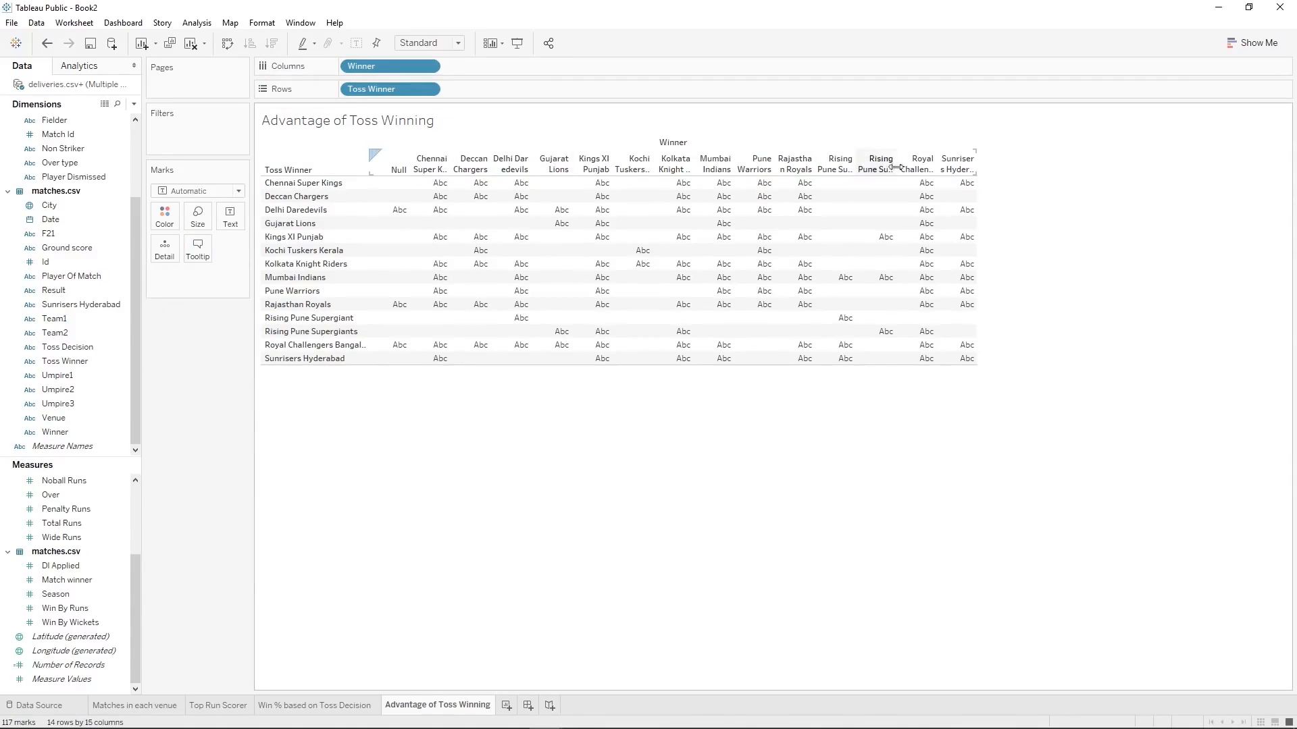
mouse_move(447, 187)
Create a Winner group combining Deccan Chargers and Sunrisers Hyderabad, and replace Winner in the columns with the grouped field.
right_click(67, 434)
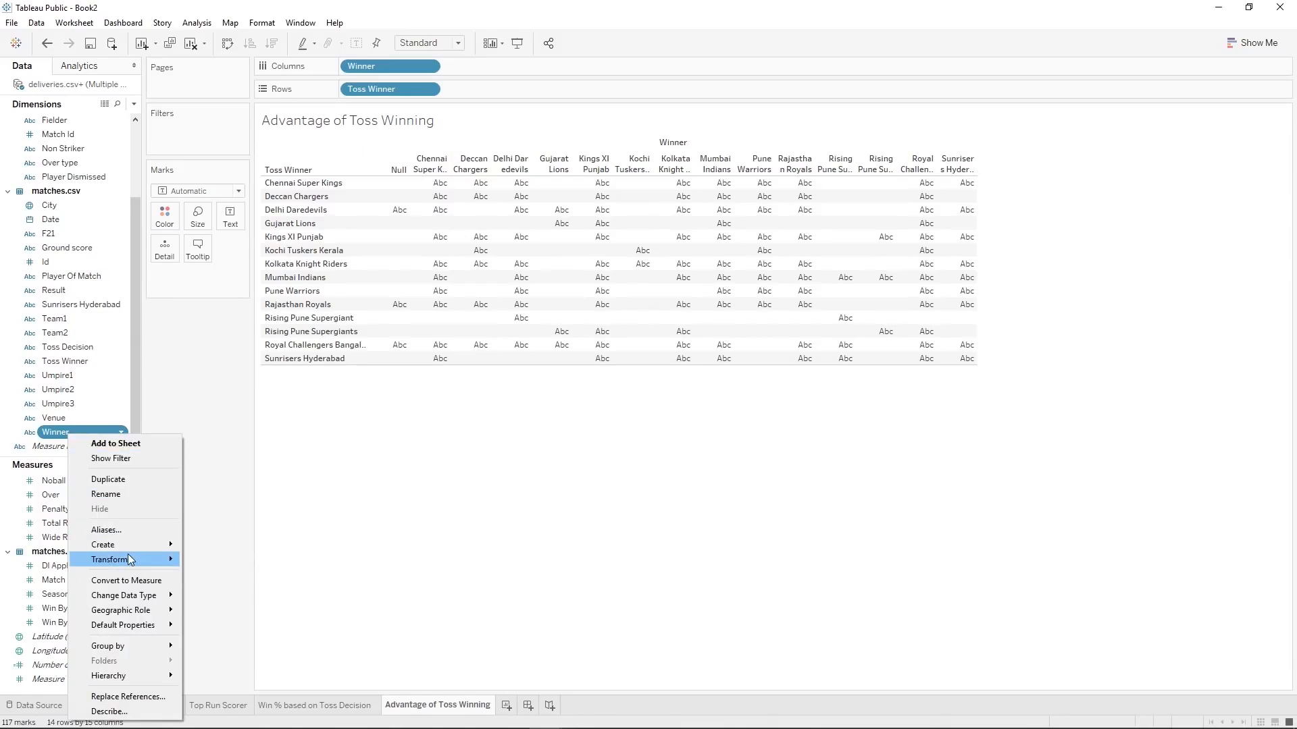
mouse_move(129, 559)
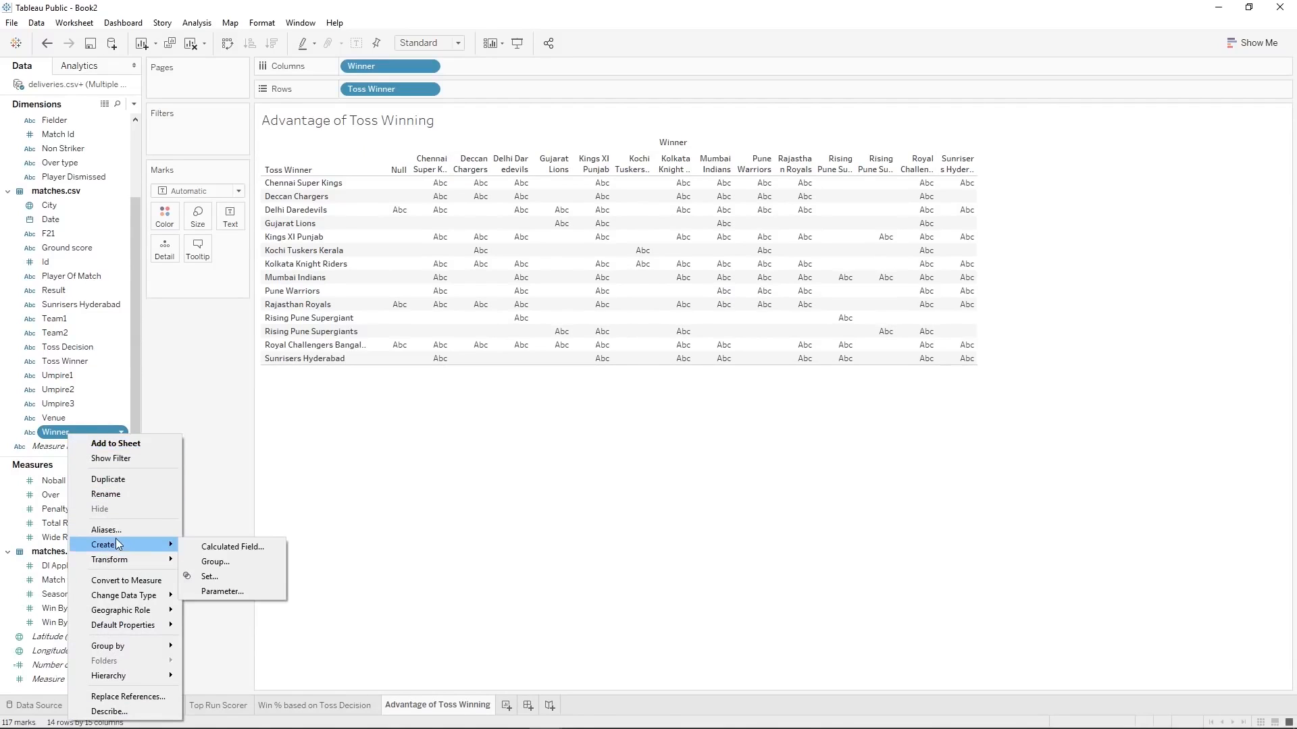
click(226, 566)
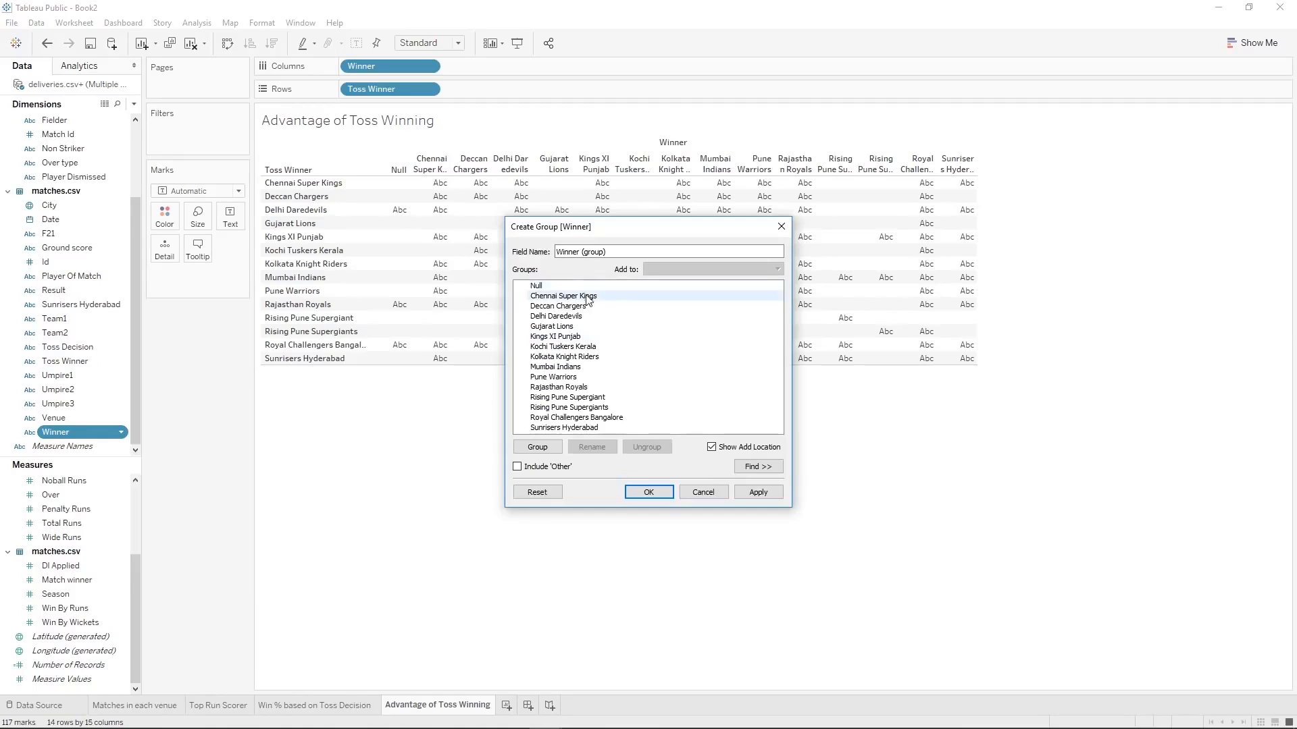
click(582, 307)
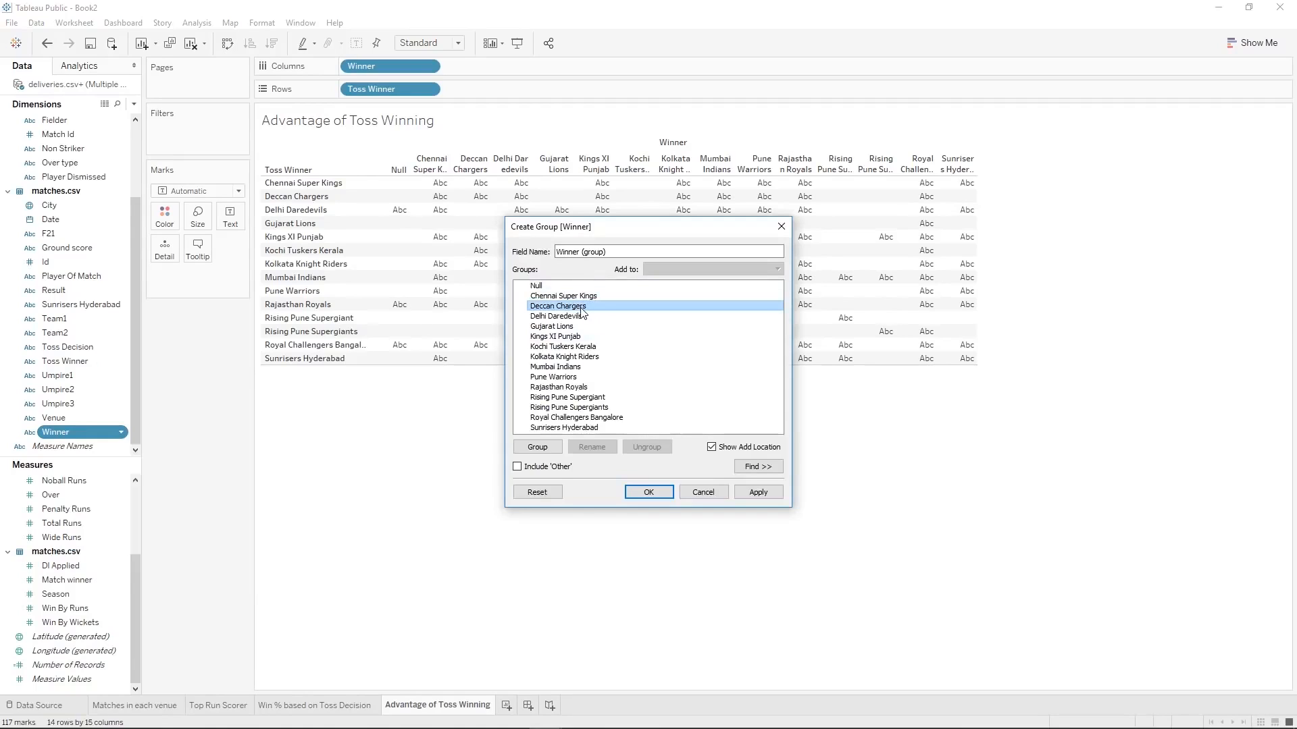
ctrl+click(578, 428)
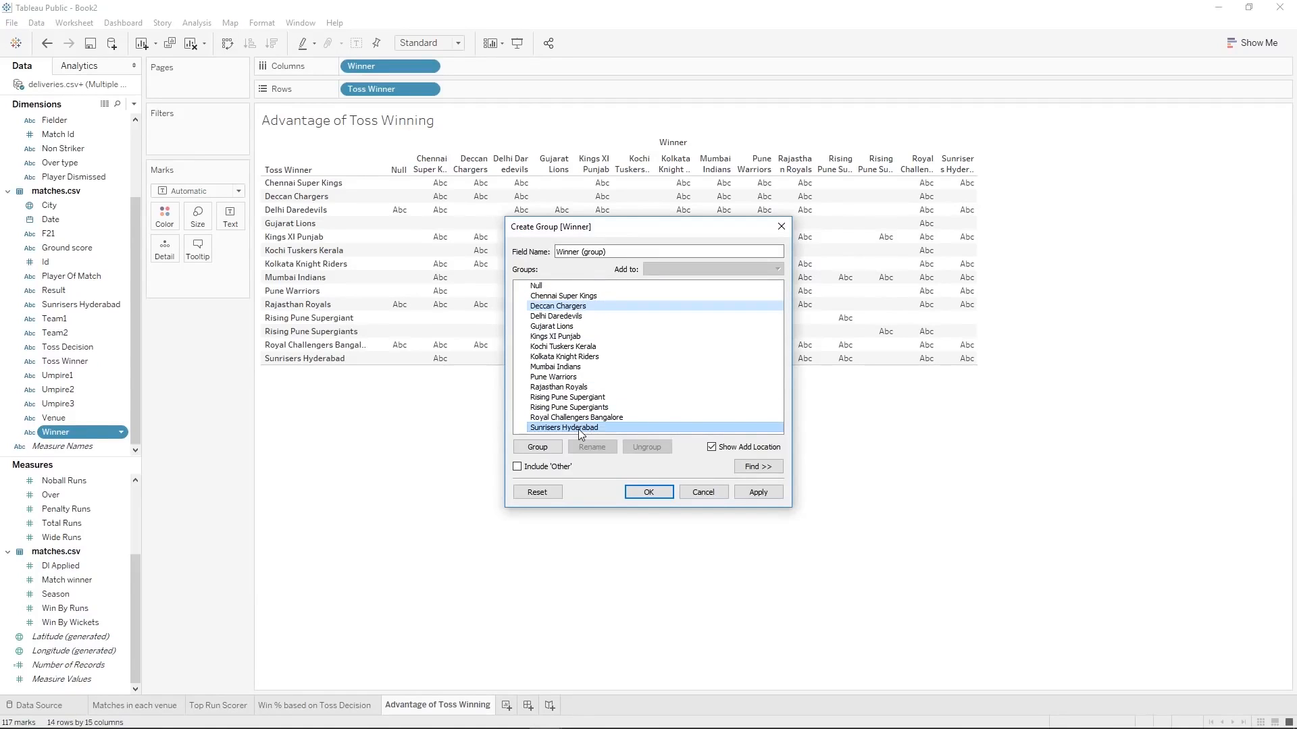
click(544, 448)
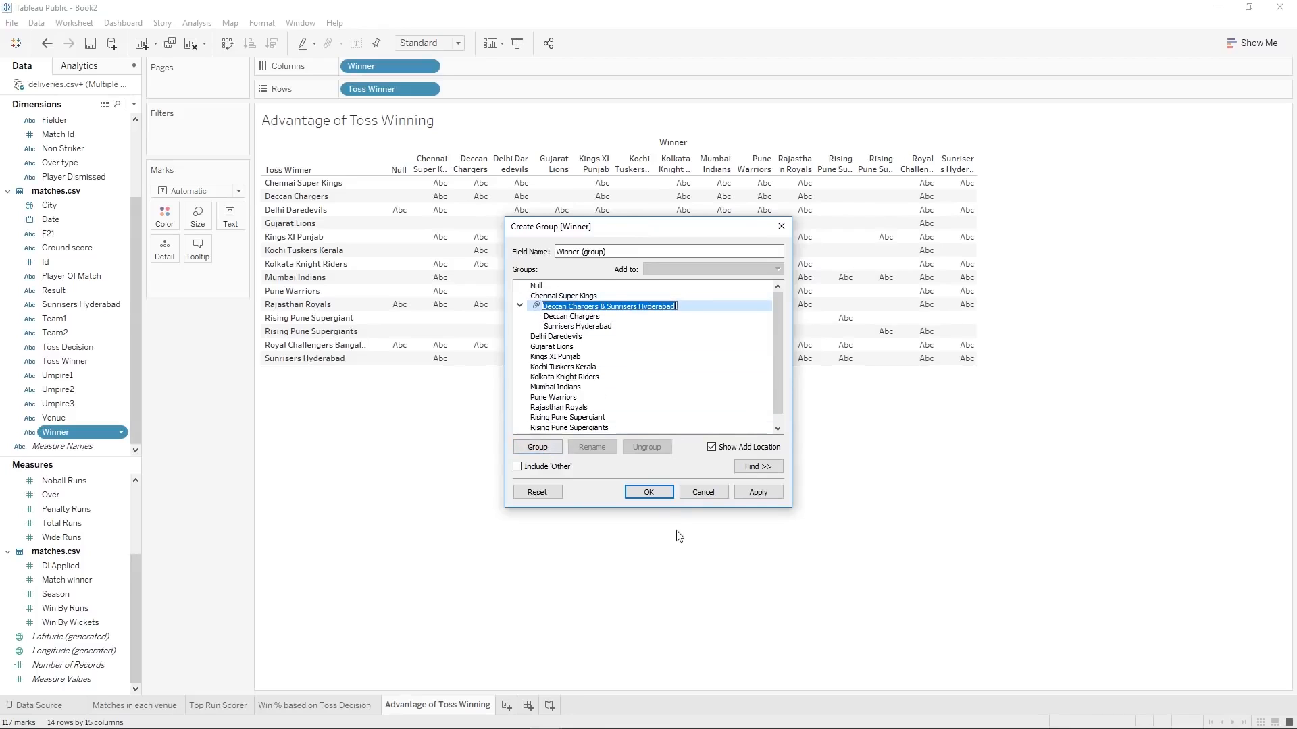
click(652, 493)
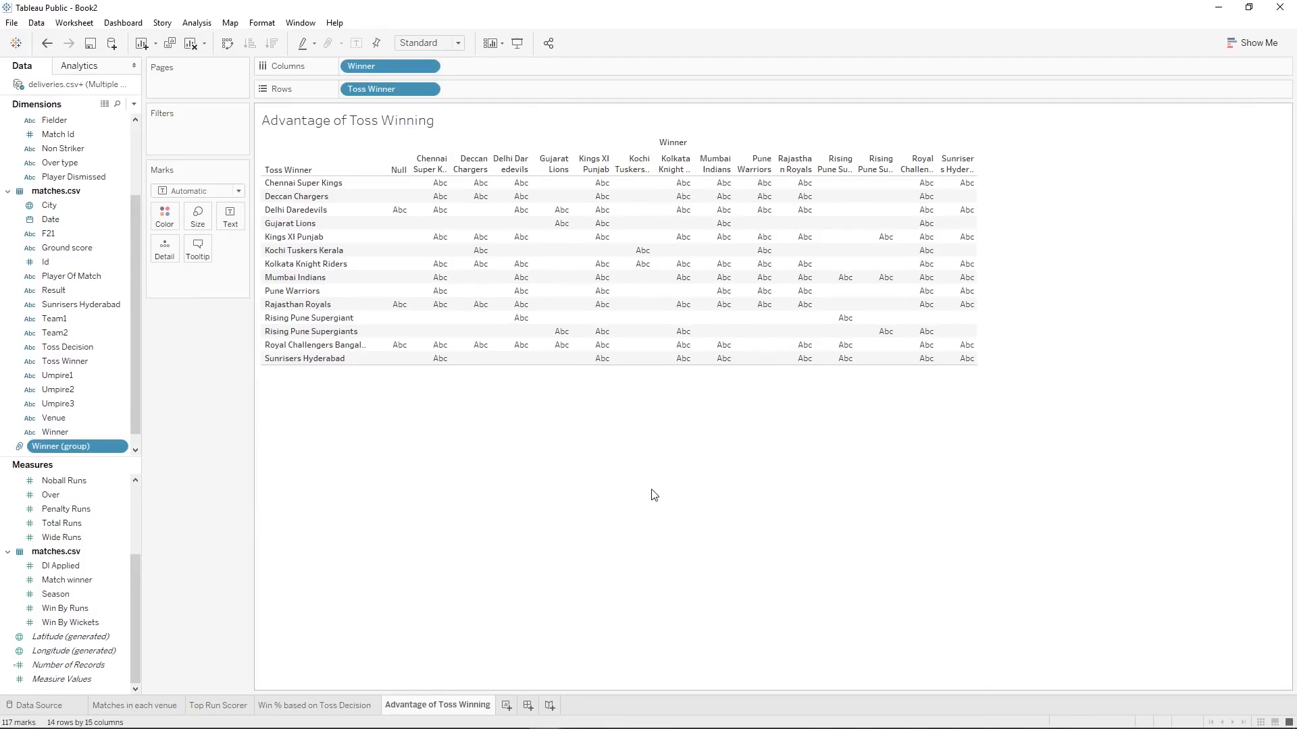
drag(85, 451, 393, 65)
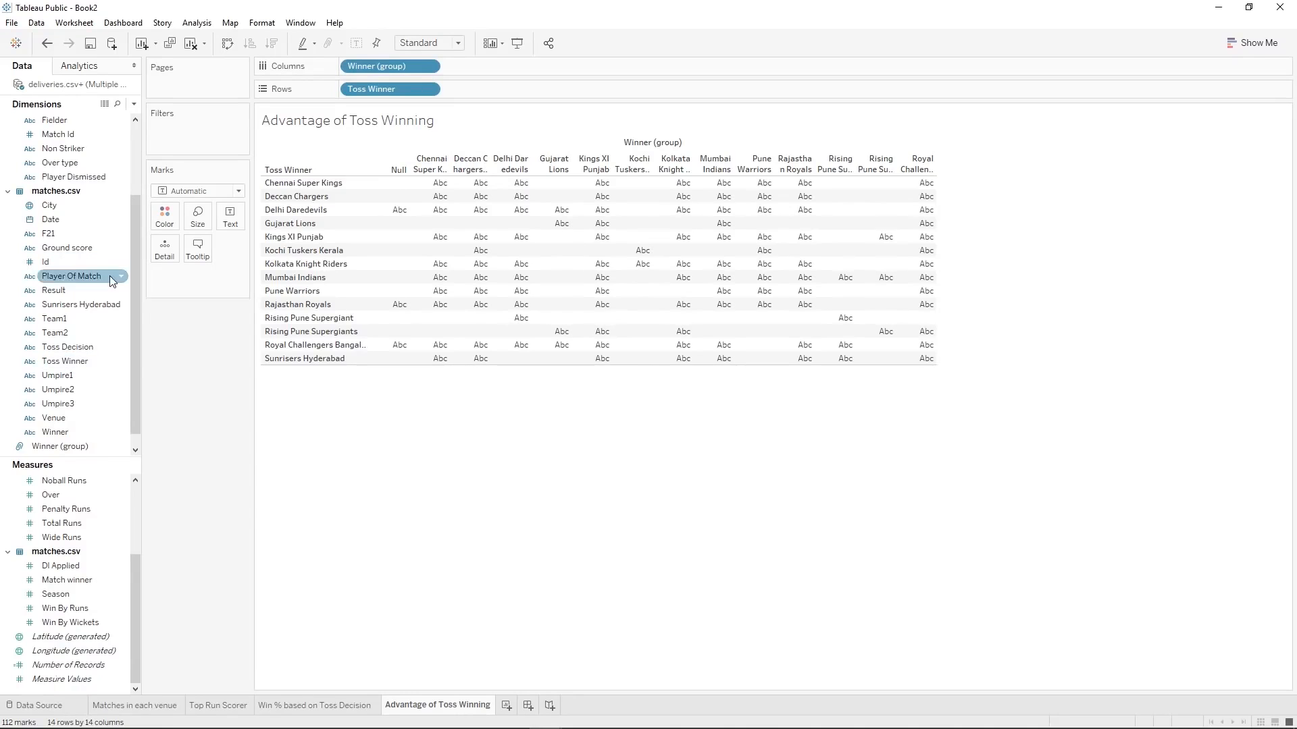
Create a Toss Winner group combining Deccan Chargers and Sunrisers Hyderabad, and replace Toss Winner in the rows with the grouped field.
scroll(65, 362, up, 2)
right_click(63, 388)
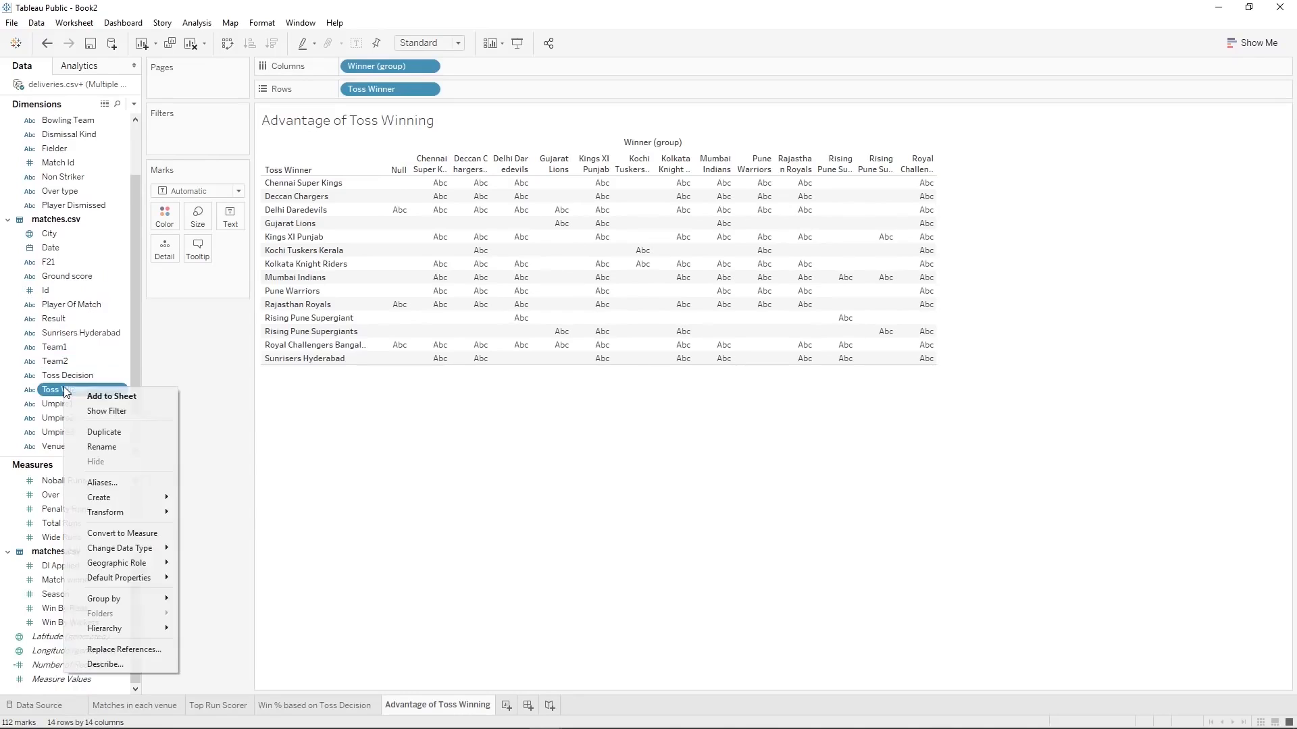
mouse_move(132, 495)
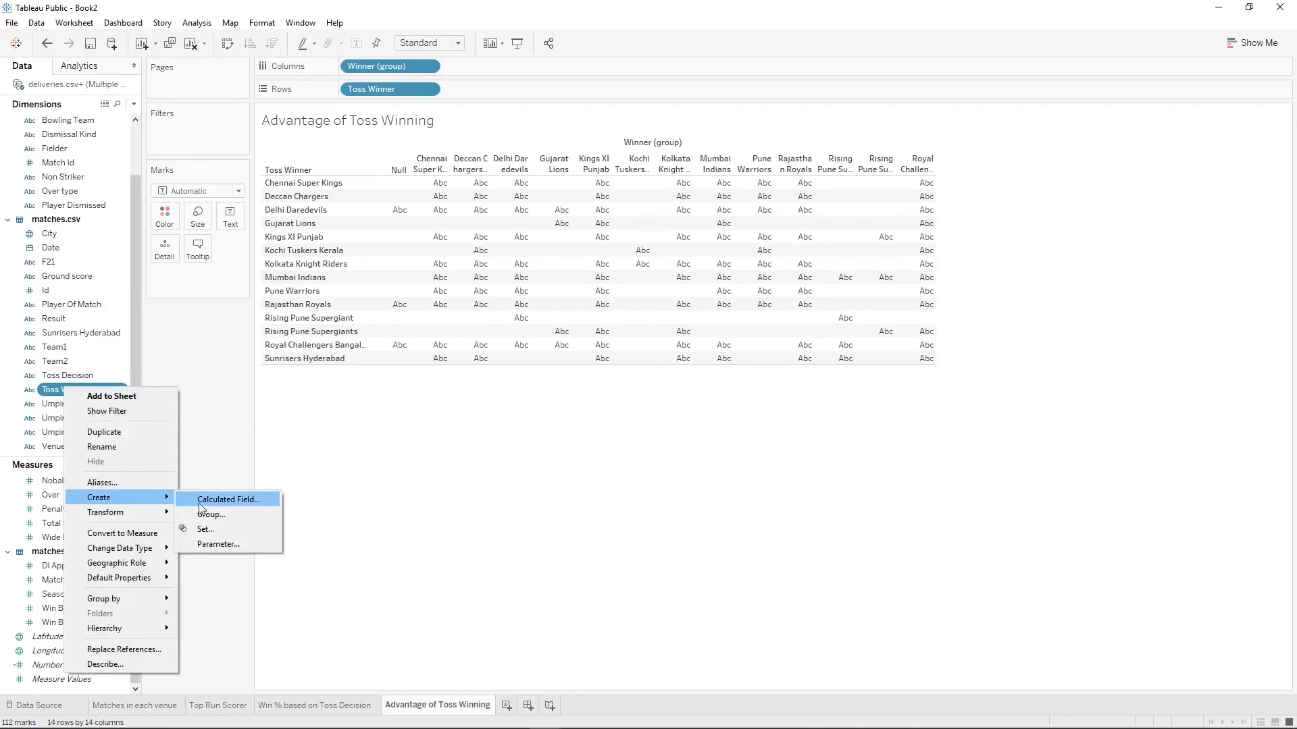
click(224, 514)
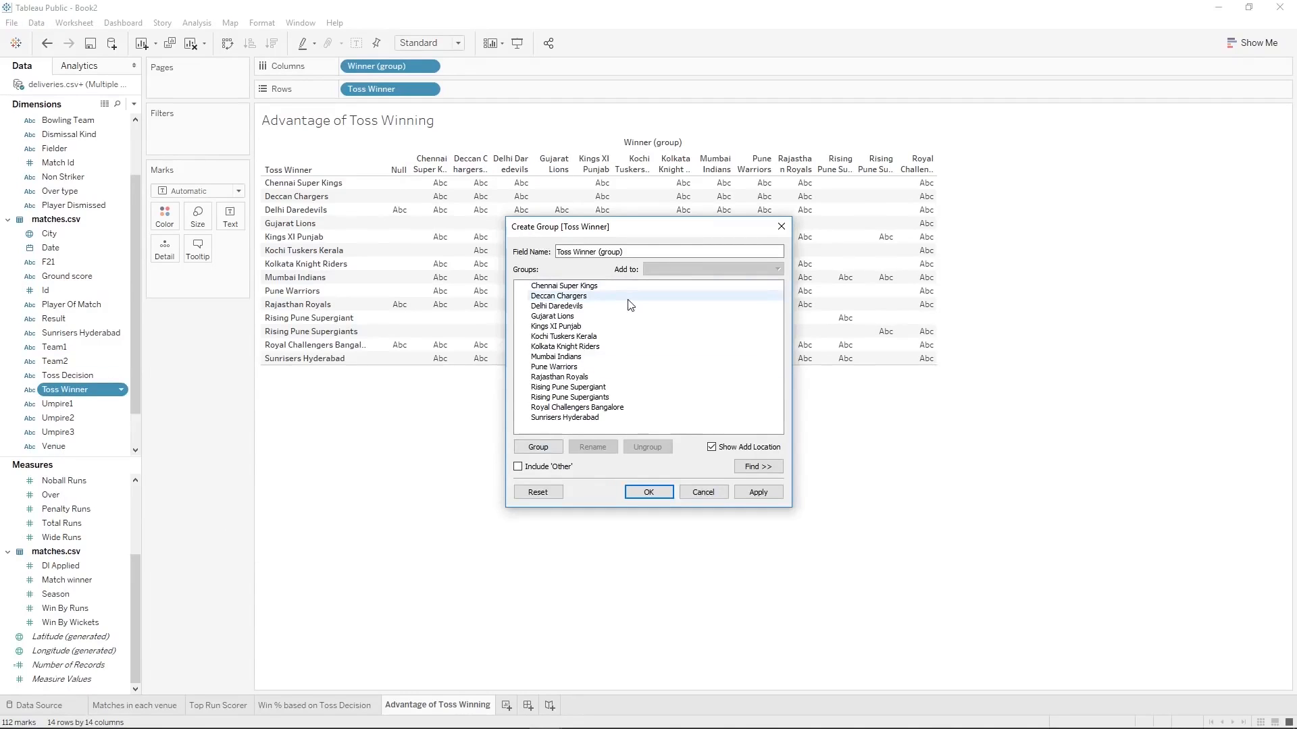
ctrl+click(584, 418)
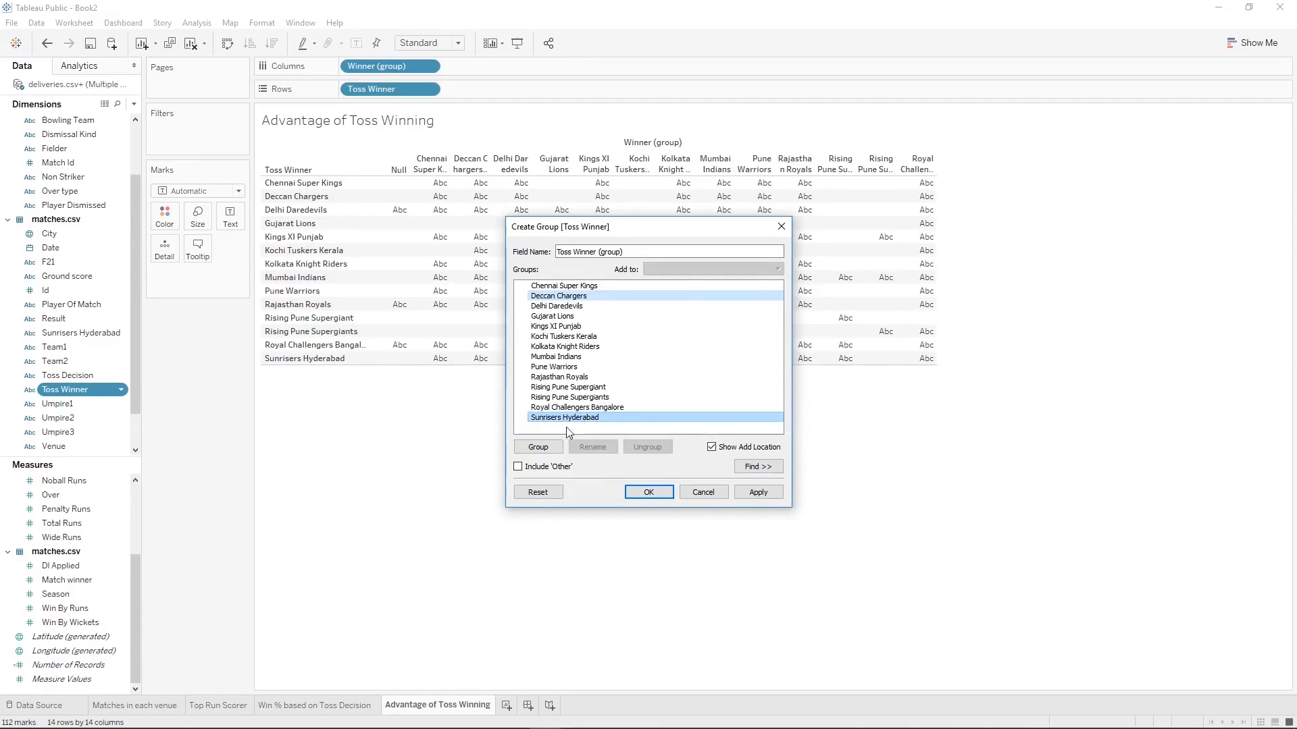
click(538, 447)
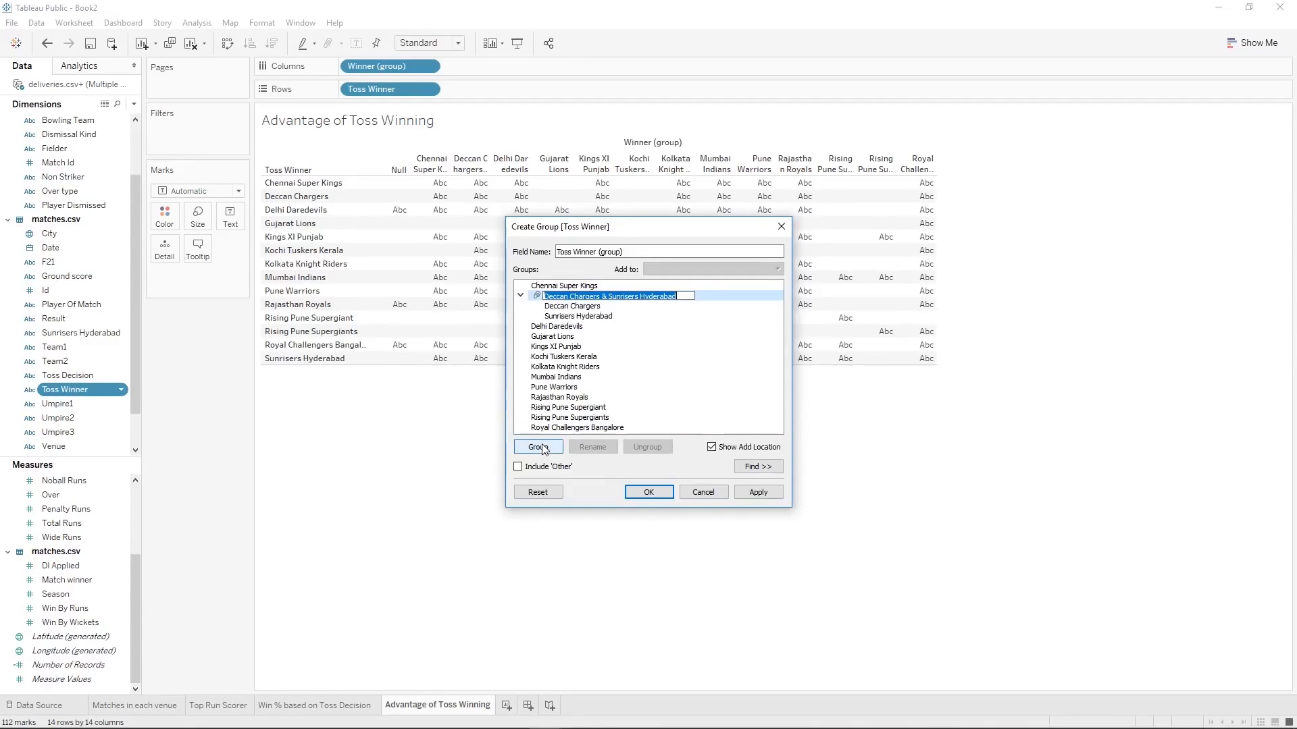
click(653, 492)
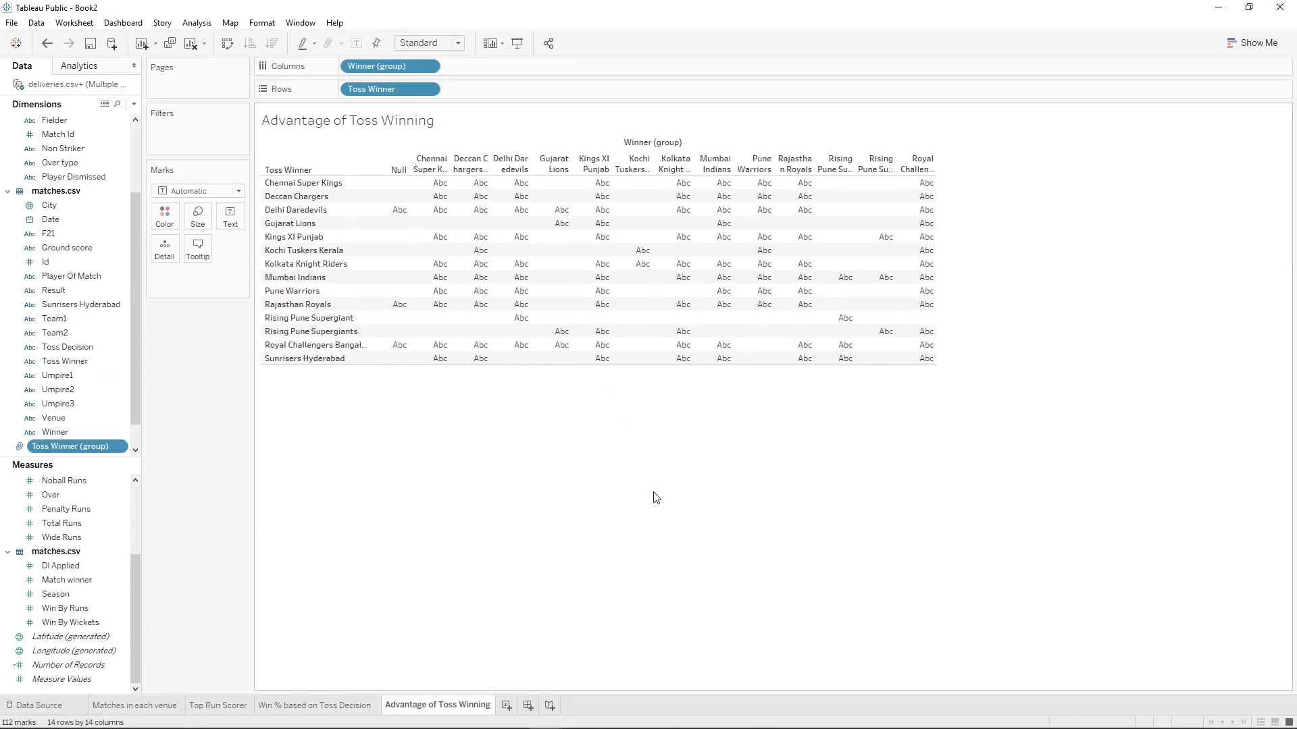
drag(92, 451, 394, 89)
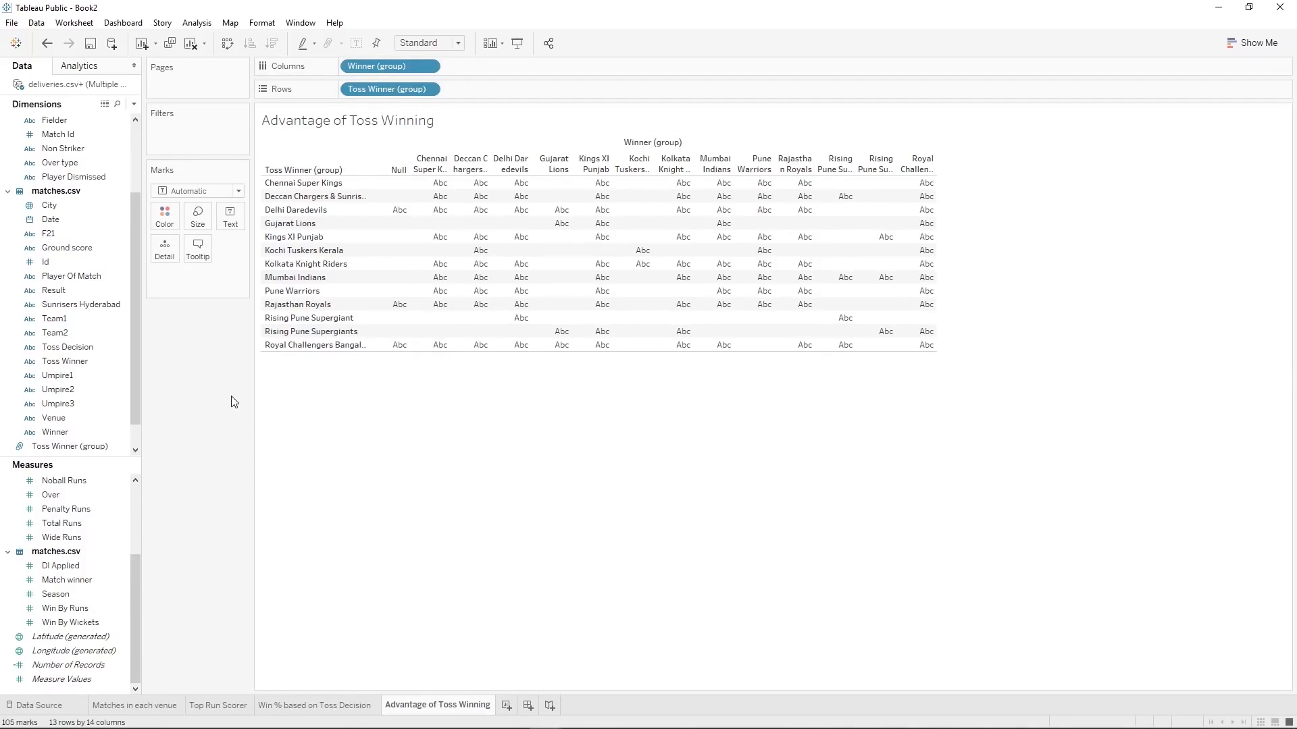
Exclude the Null column from the grouped winners.
mouse_move(478, 295)
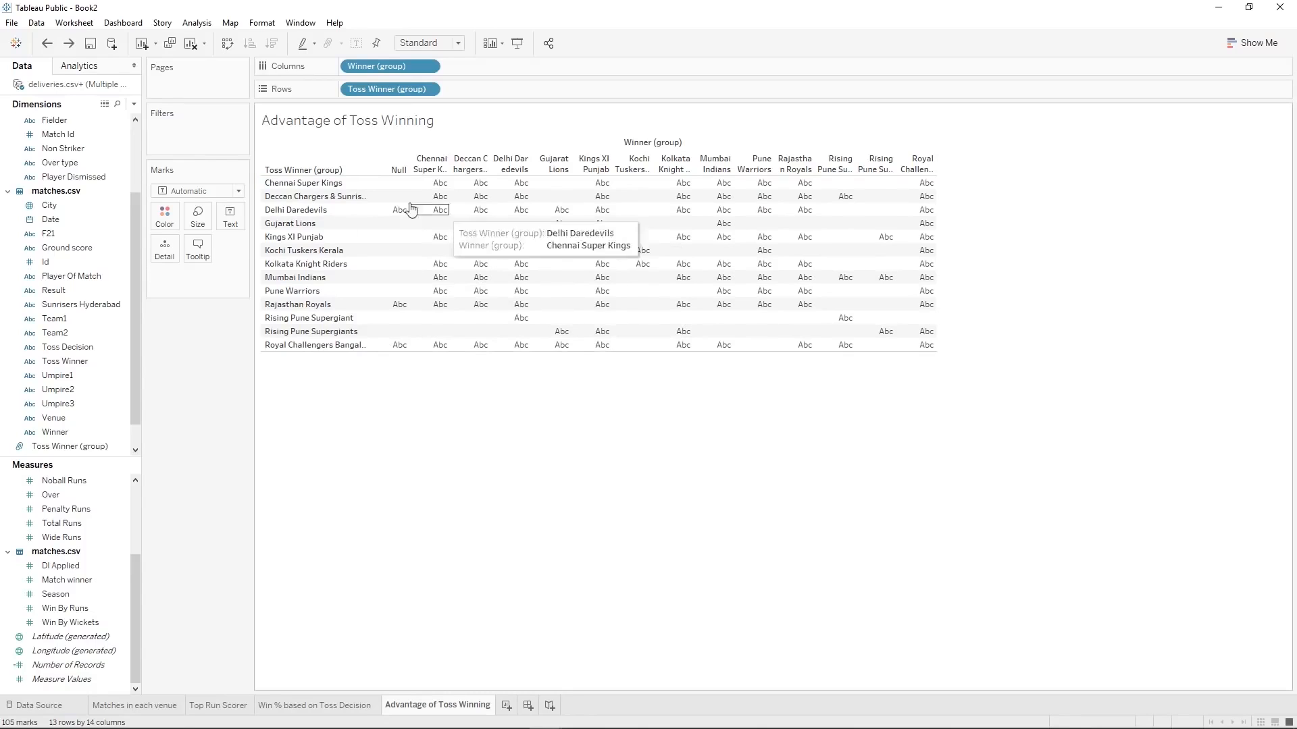
right_click(394, 174)
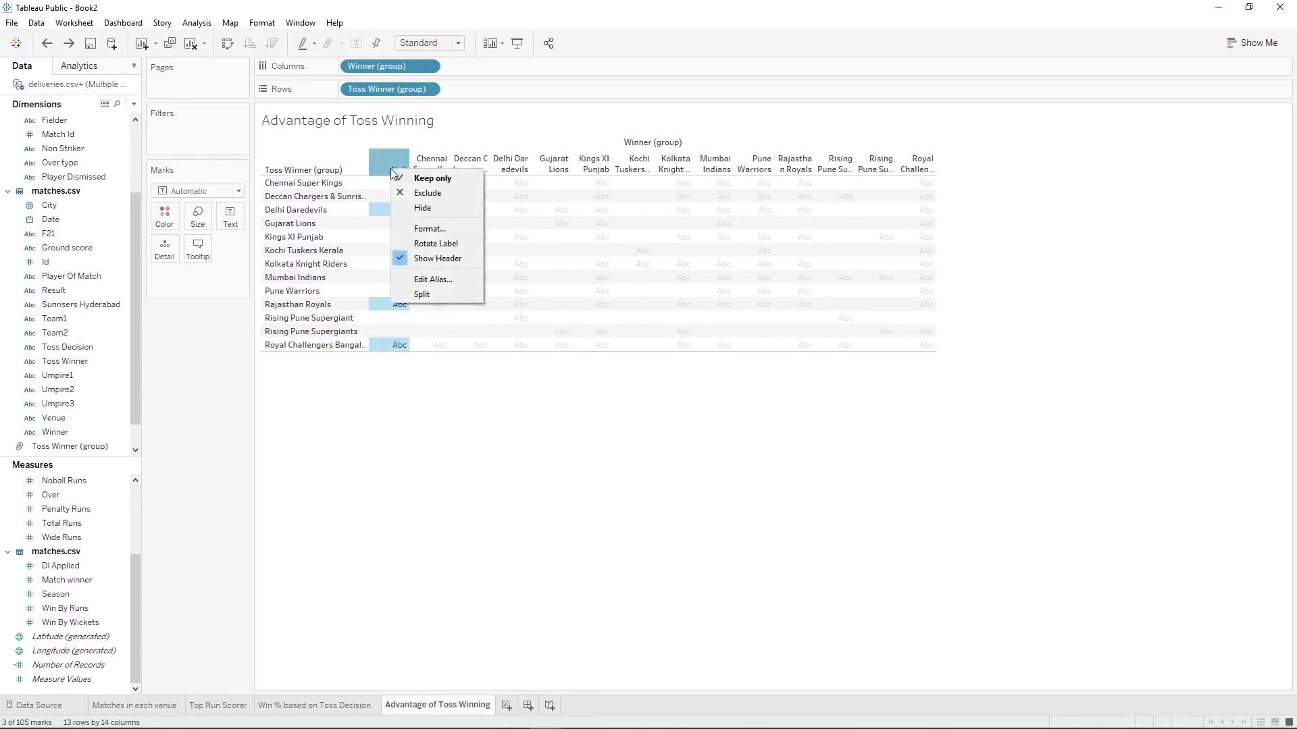
click(436, 193)
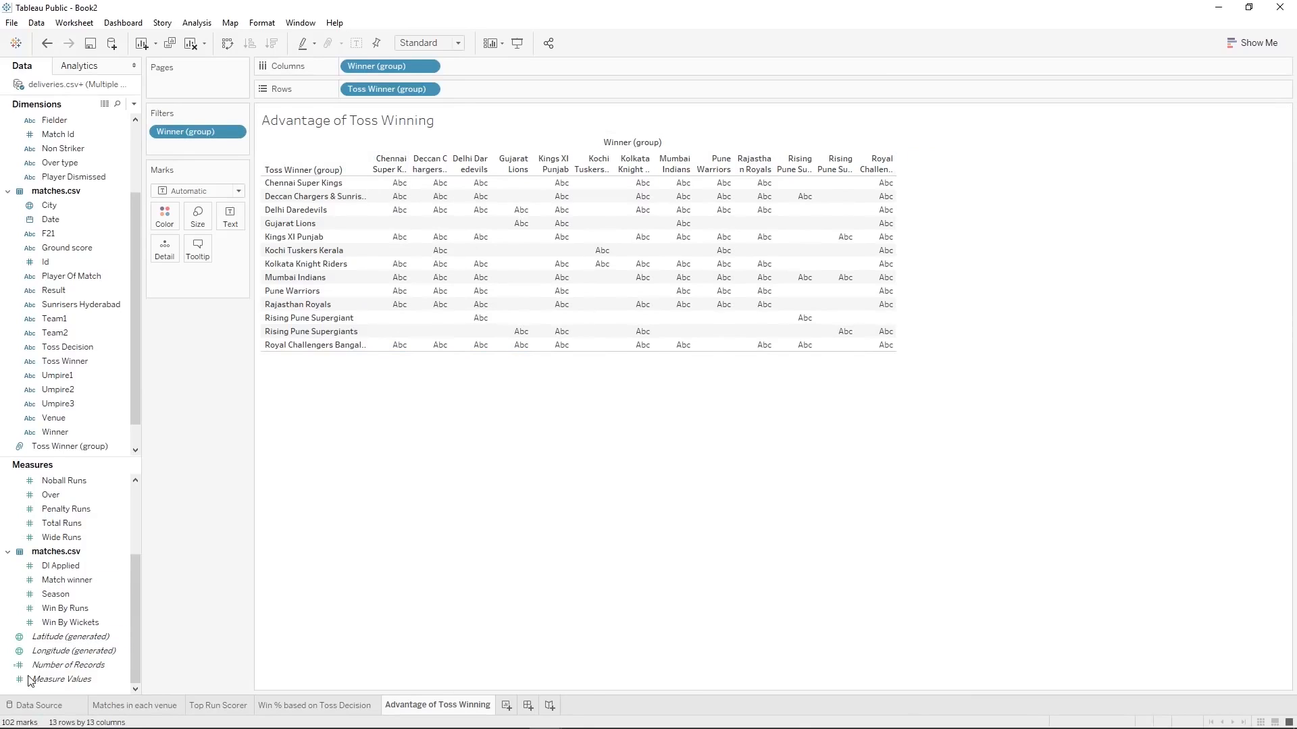
Examine the marks in the Gujarat Lions winner column and in the Gujarat Lions toss winner row.
click(513, 161)
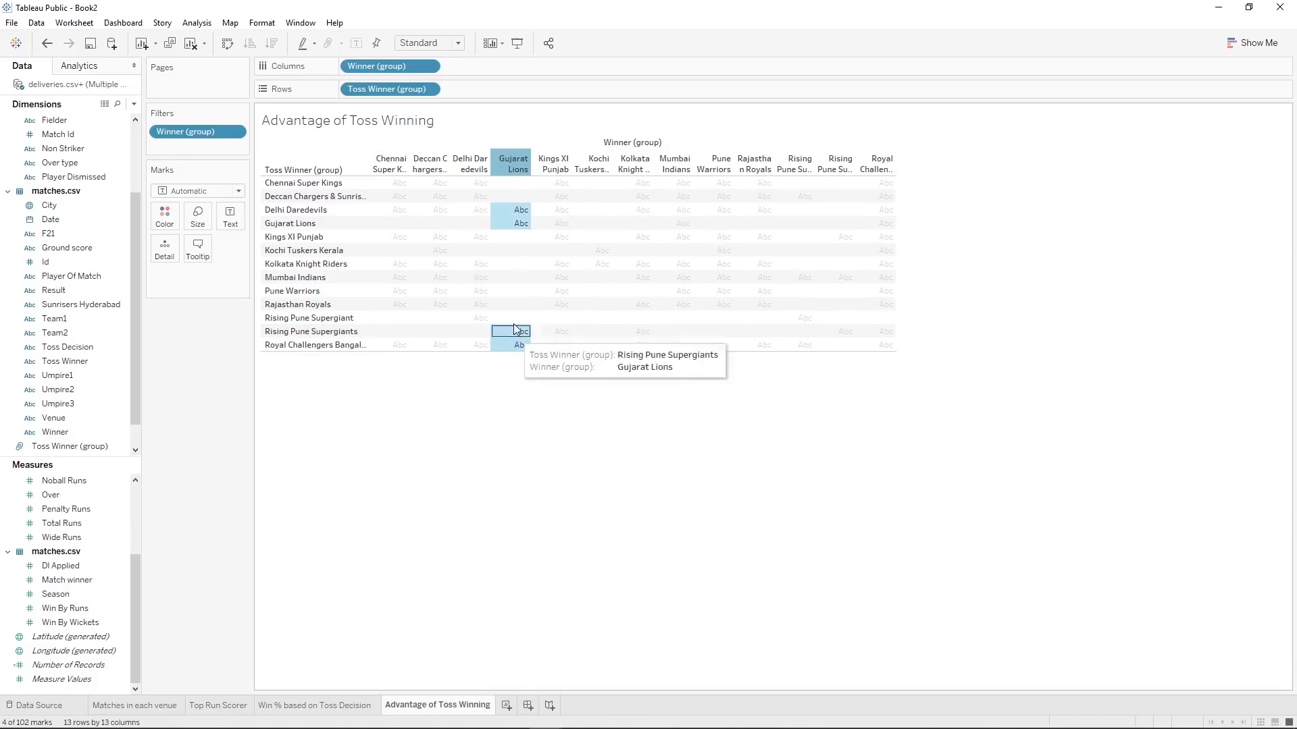
click(523, 299)
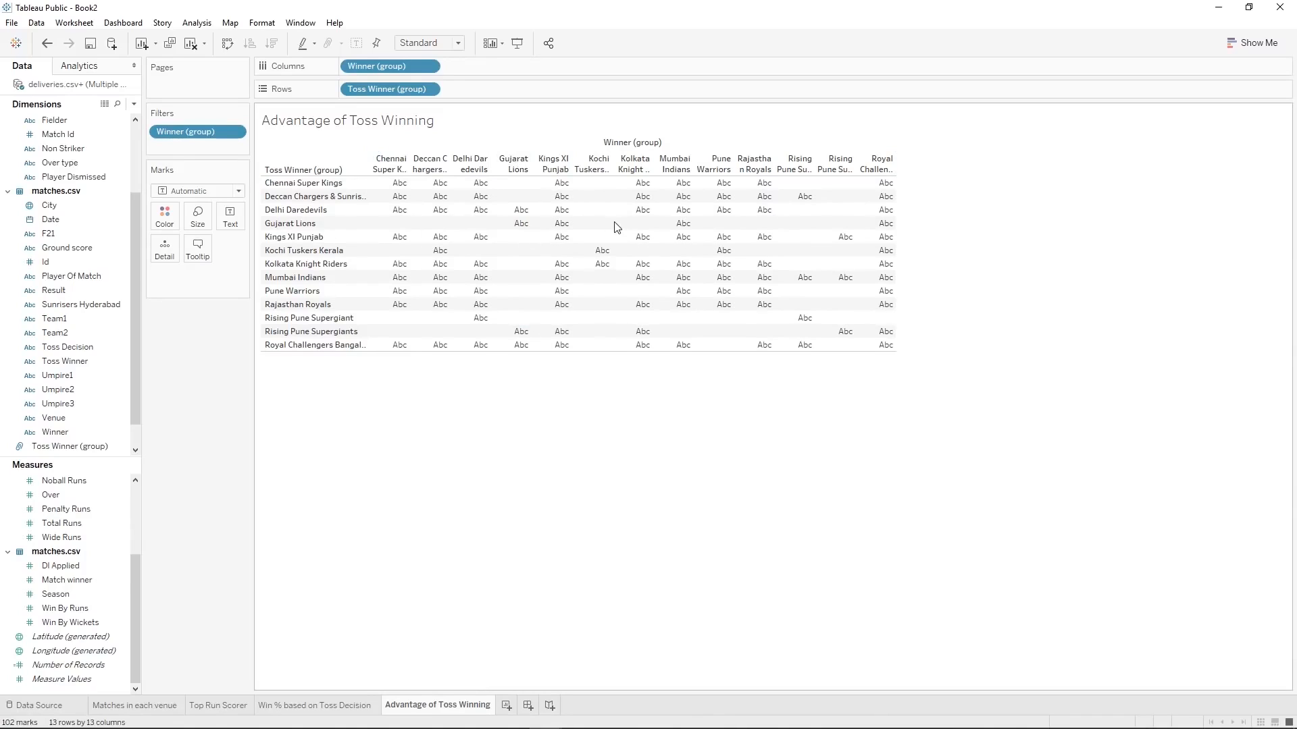
mouse_move(520, 231)
click(290, 223)
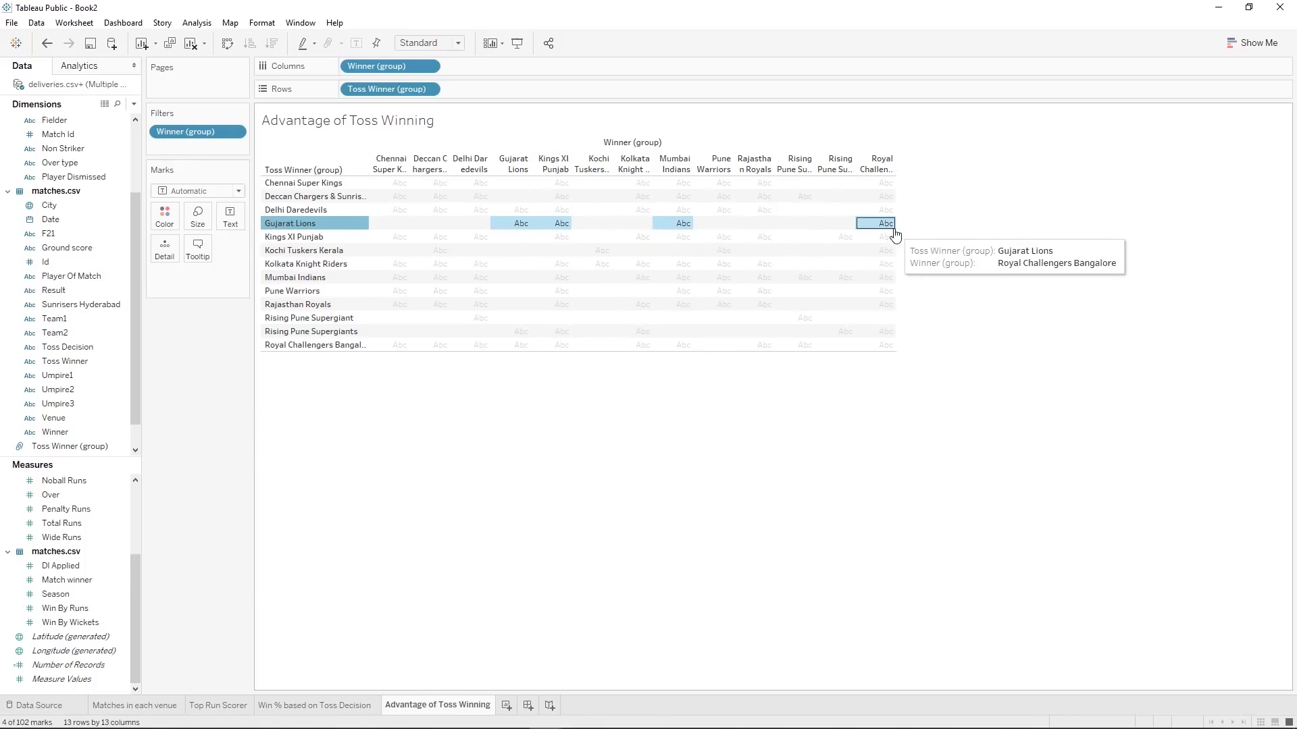
click(387, 224)
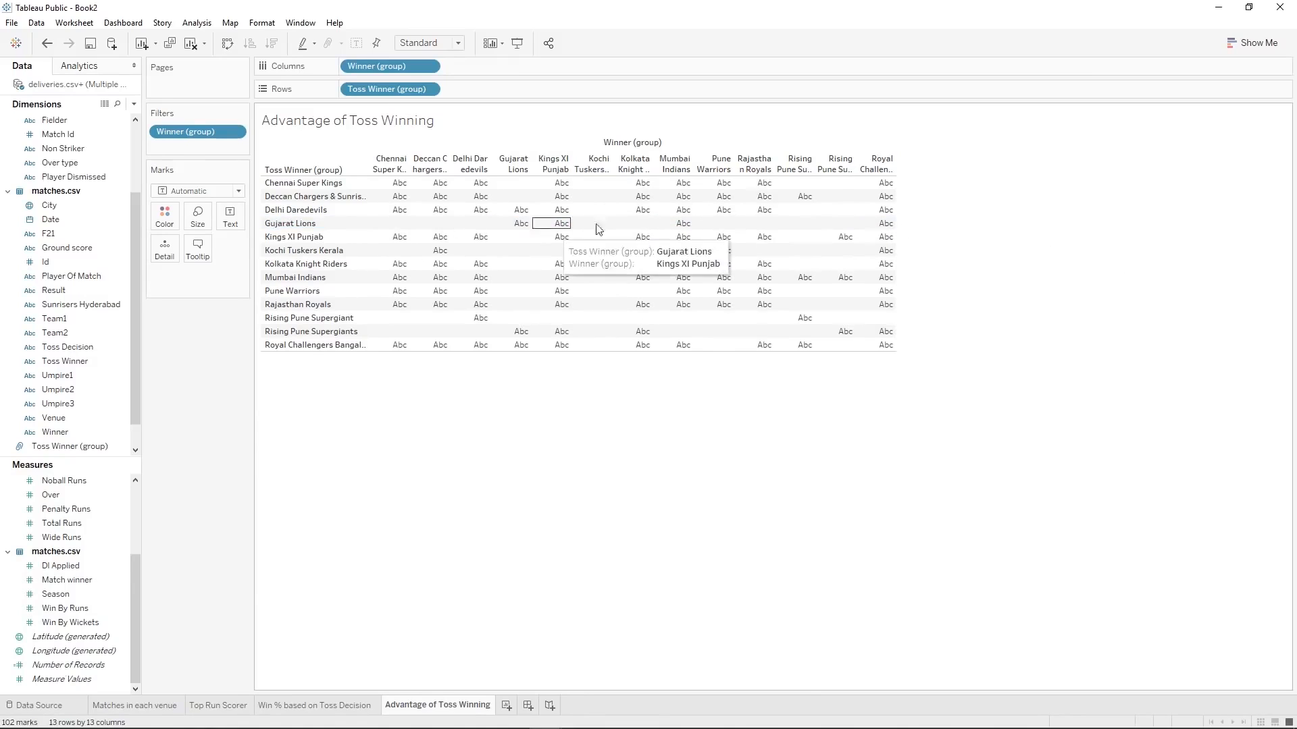
click(312, 226)
right_click(312, 230)
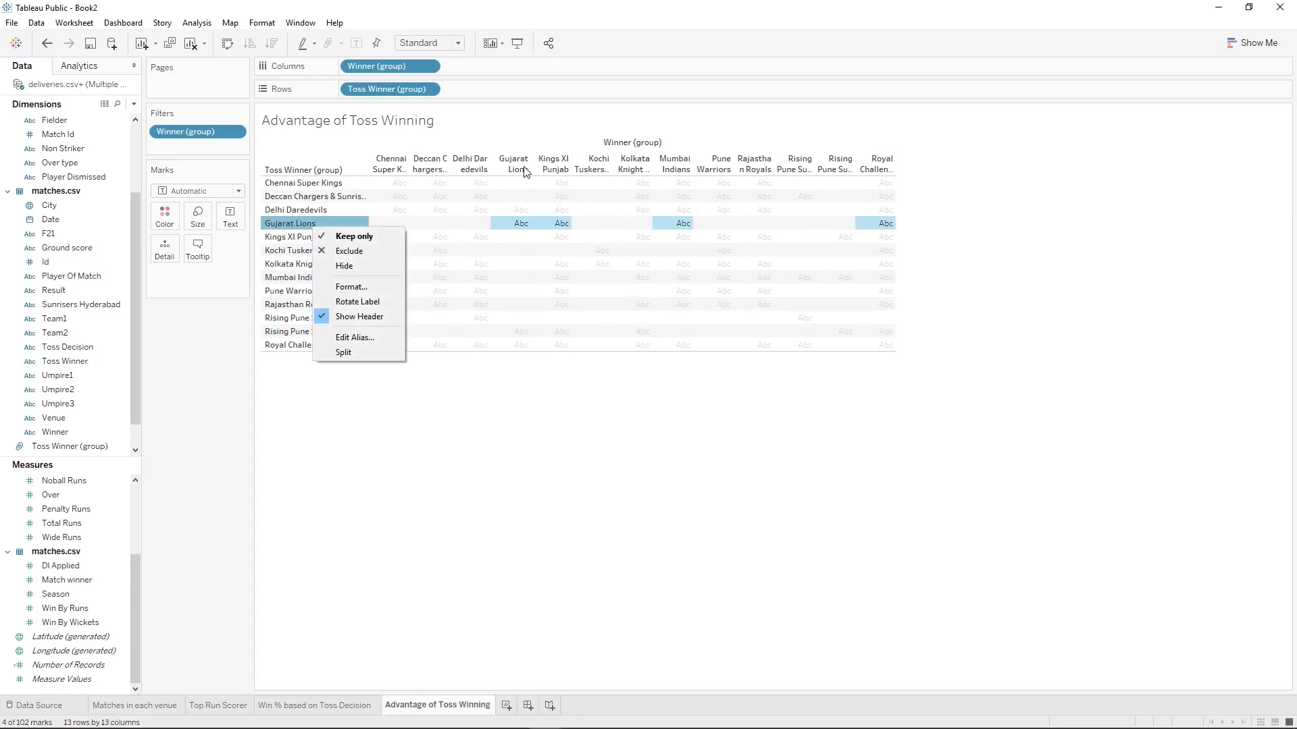
Exclude Gujarat Lions, Kochi Tuskers Kerala, Pune Warriors and both Rising Pune teams from the winner columns, and review the Winner group filter.
click(525, 172)
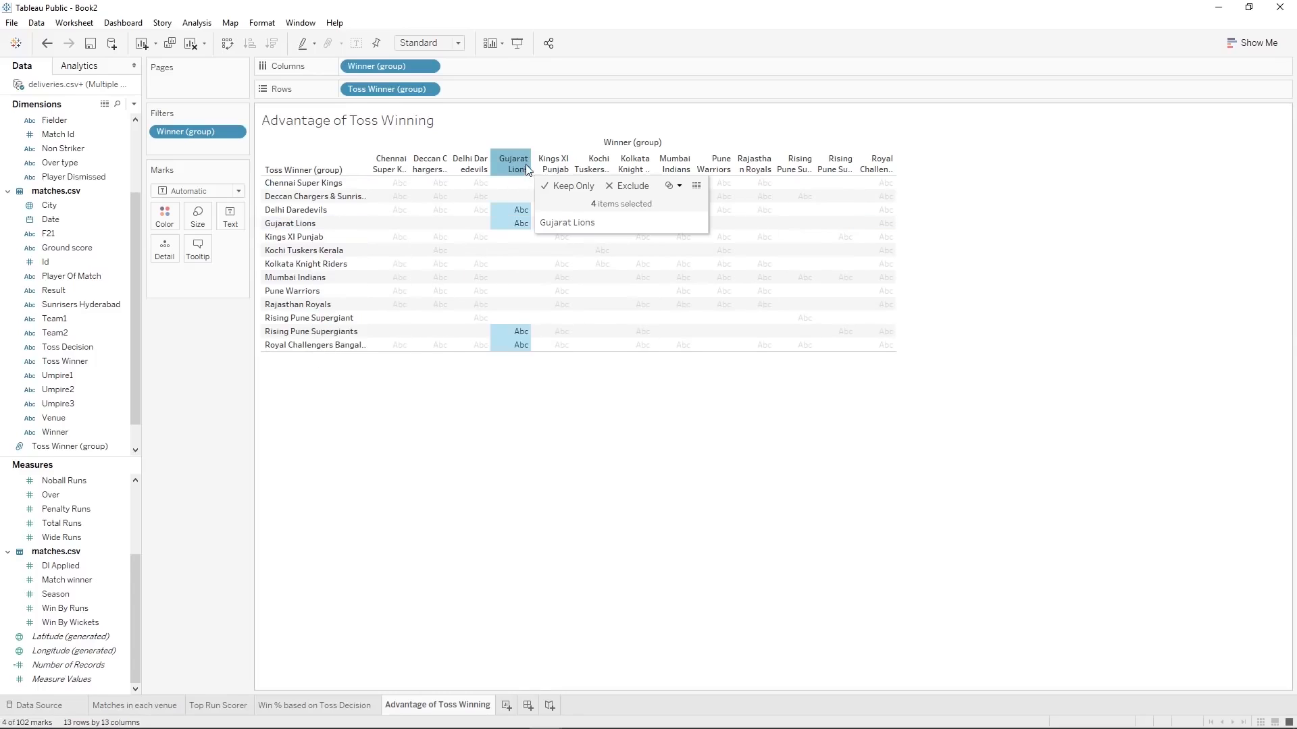
ctrl+click(597, 169)
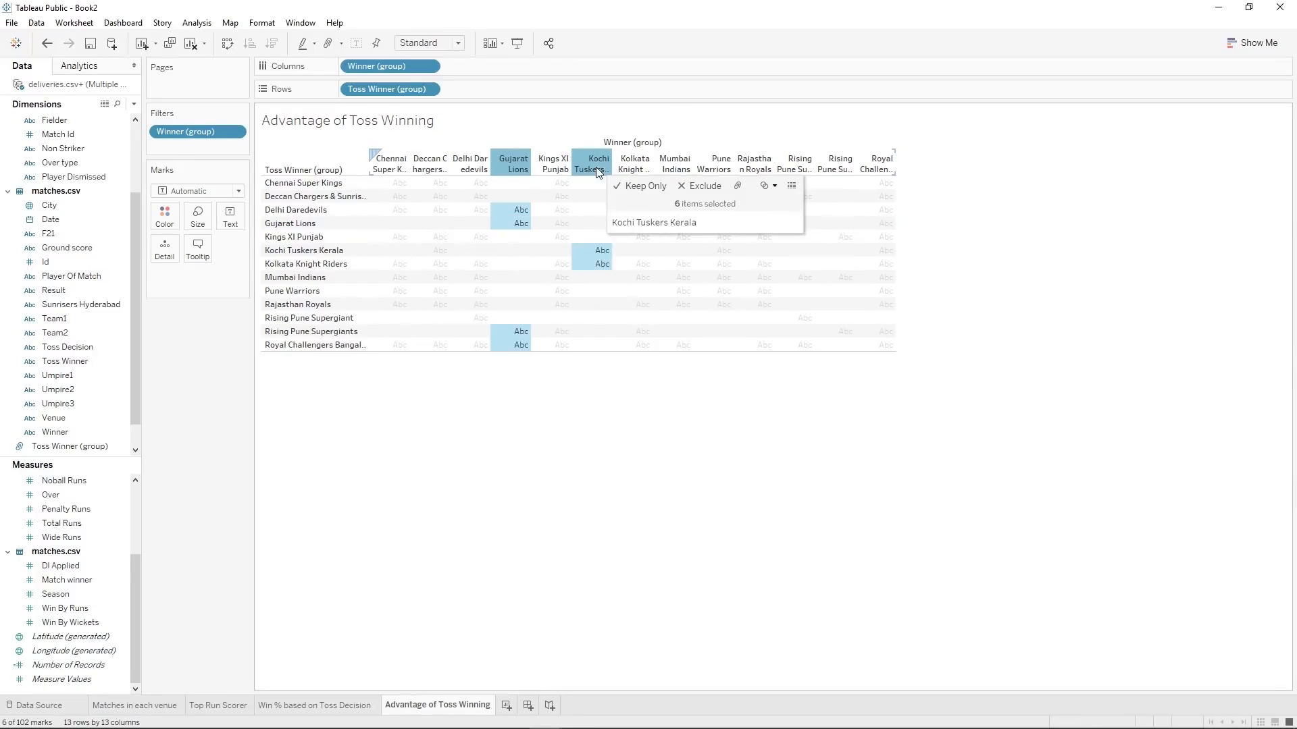
ctrl+click(799, 169)
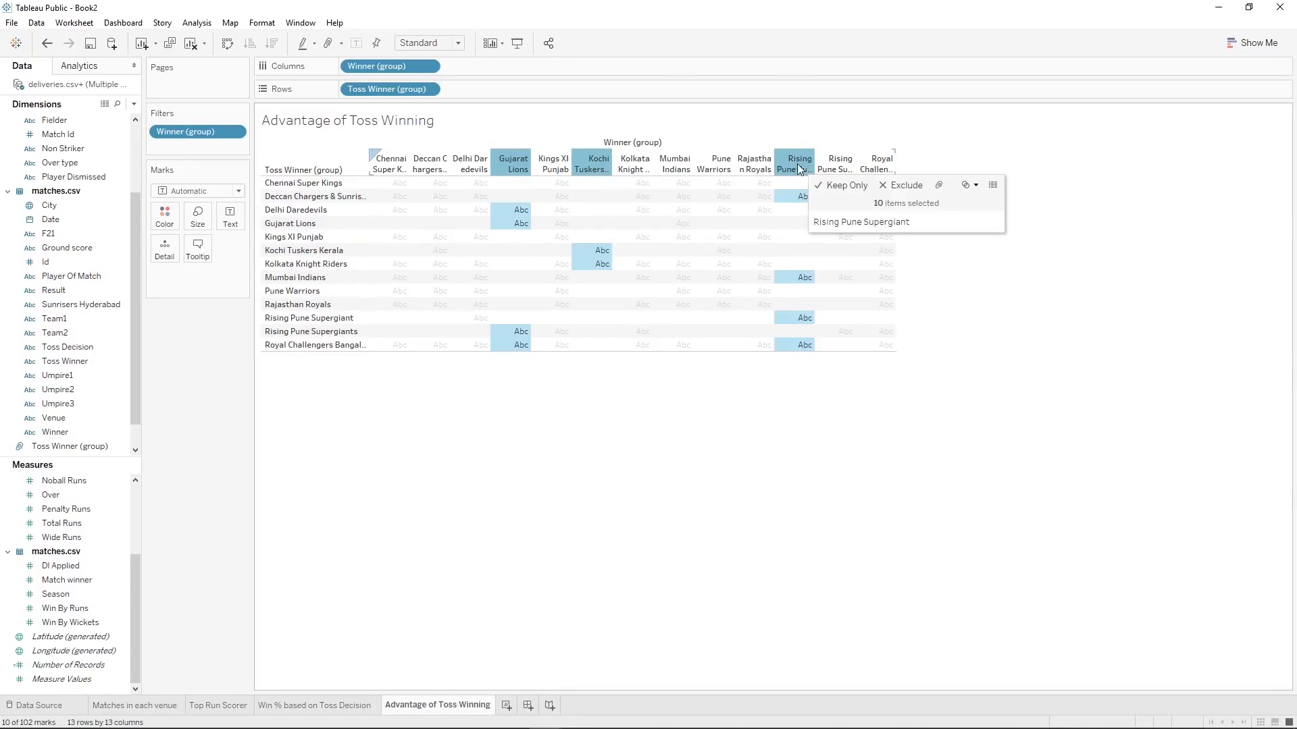
ctrl+click(840, 169)
ctrl+click(729, 172)
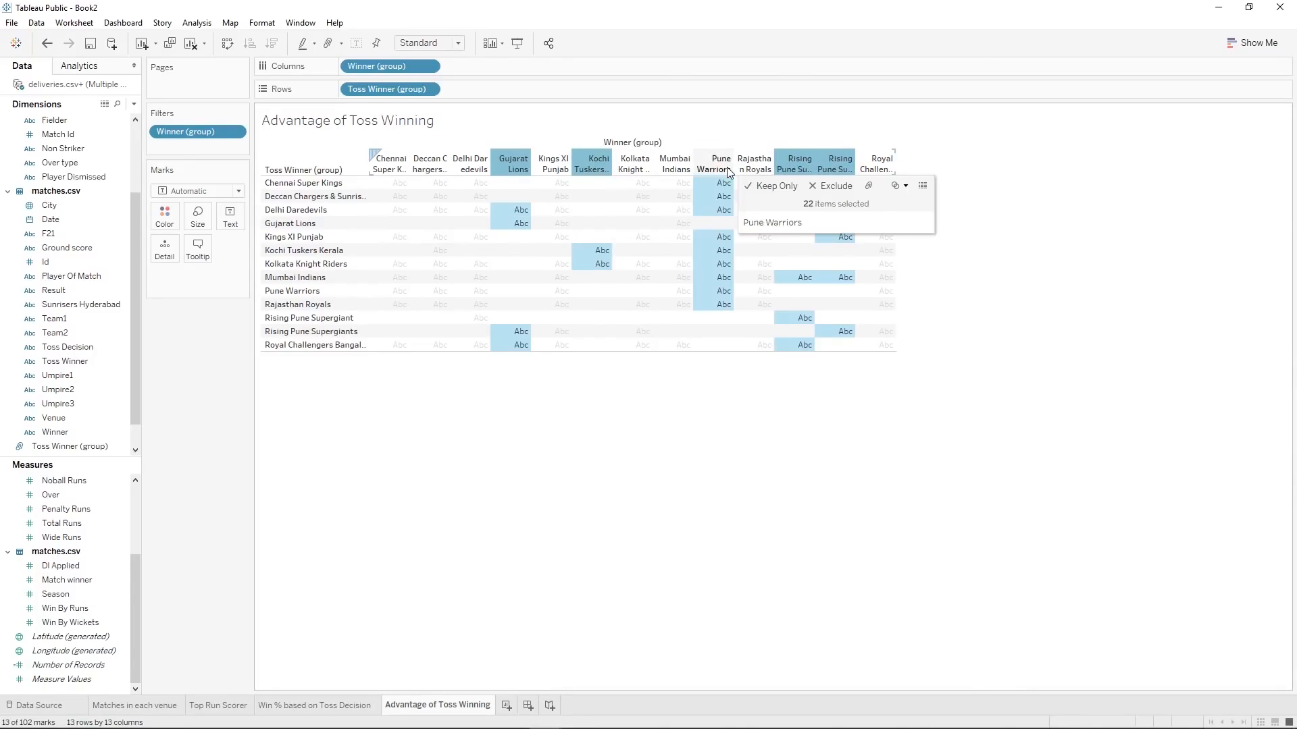
click(833, 188)
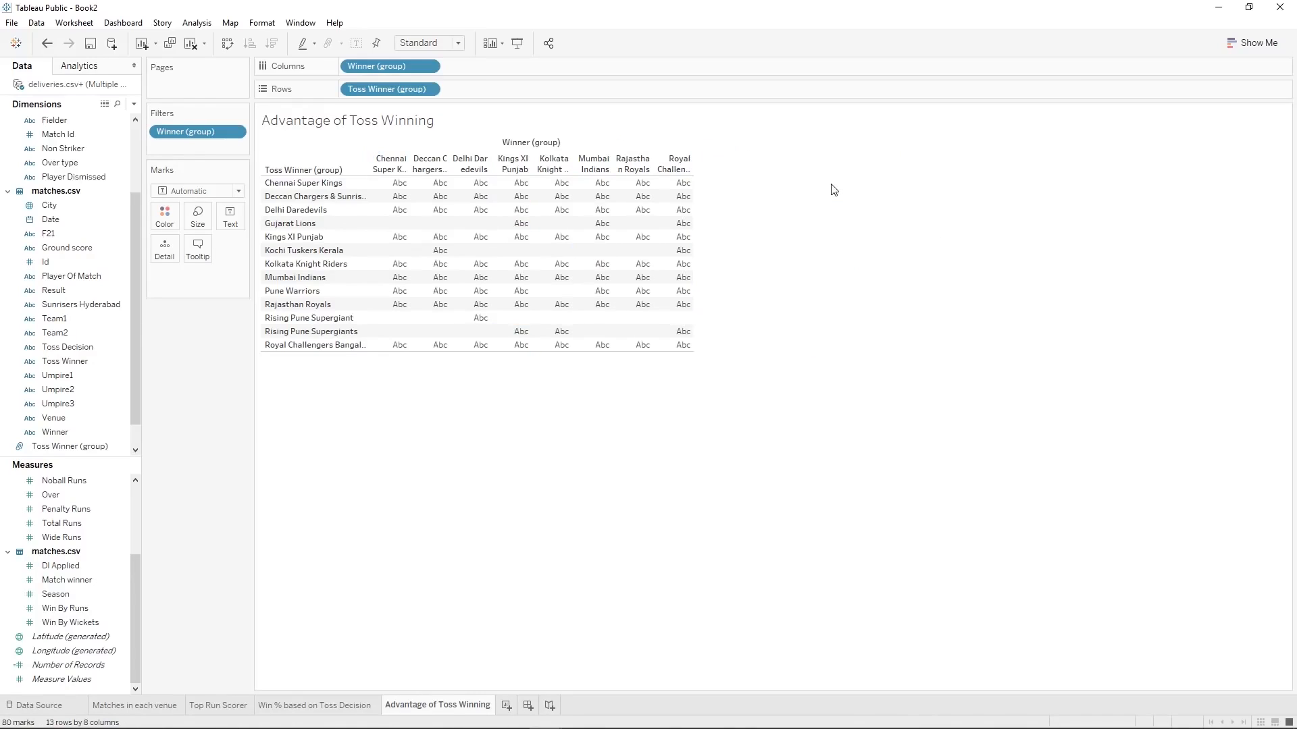
right_click(173, 135)
click(212, 144)
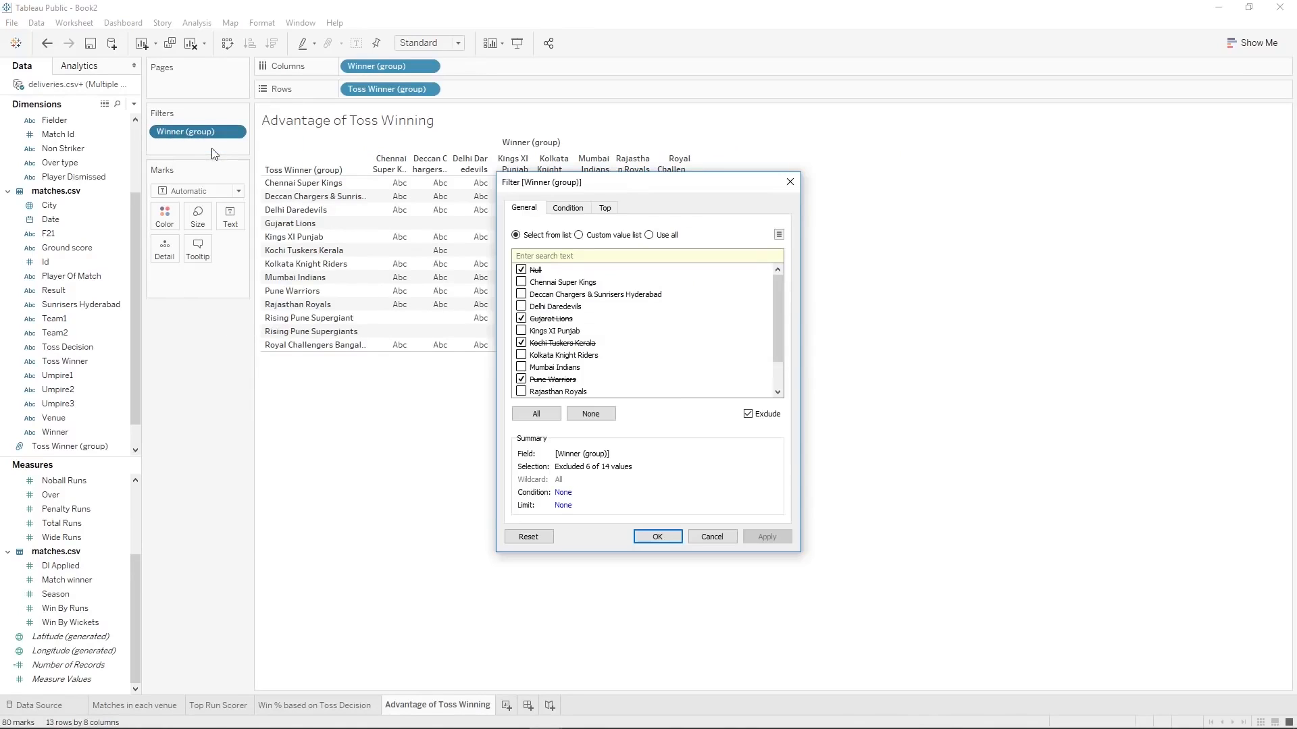
mouse_move(777, 306)
mouse_down()
mouse_move(788, 364)
mouse_move(788, 296)
mouse_up()
click(790, 182)
Exclude Gujarat Lions, Kochi Tuskers Kerala, Pune Warriors, Rising Pune Supergiant and Rising Pune Supergiants from the toss winner rows.
click(307, 225)
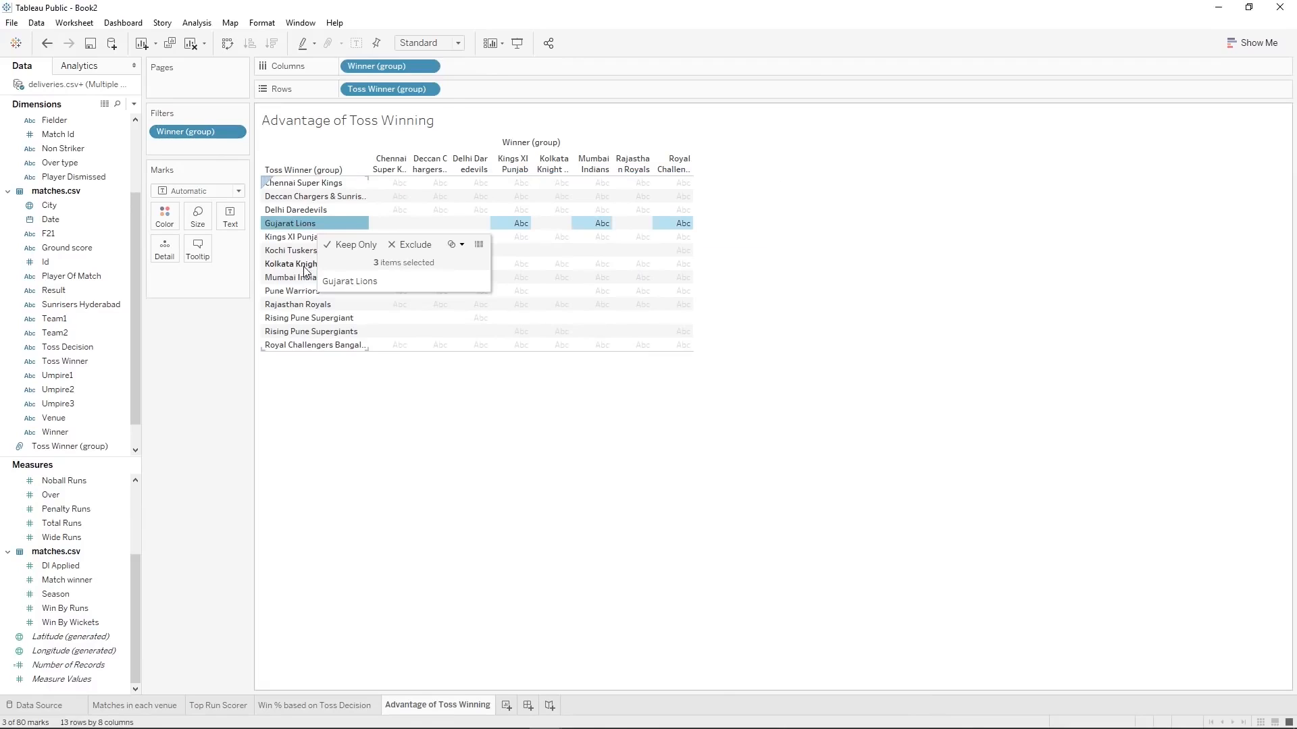
ctrl+click(300, 251)
ctrl+click(300, 292)
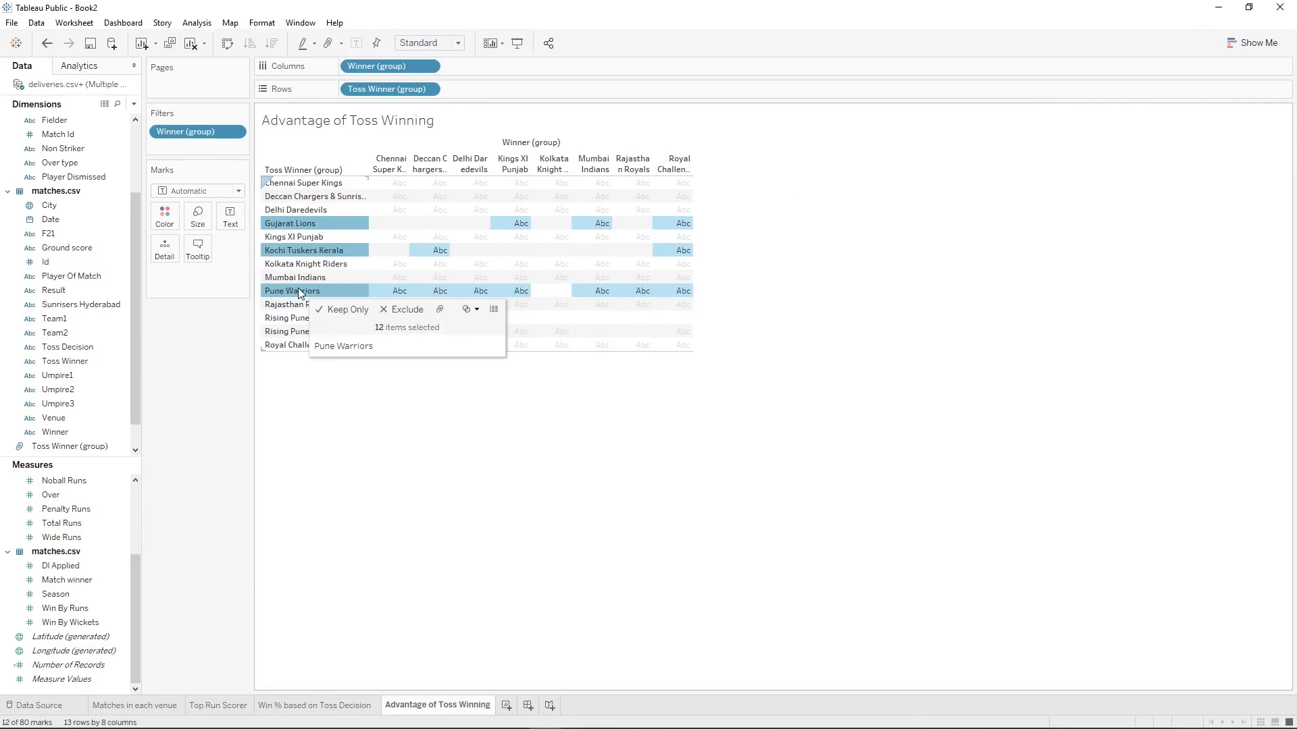
ctrl+click(301, 319)
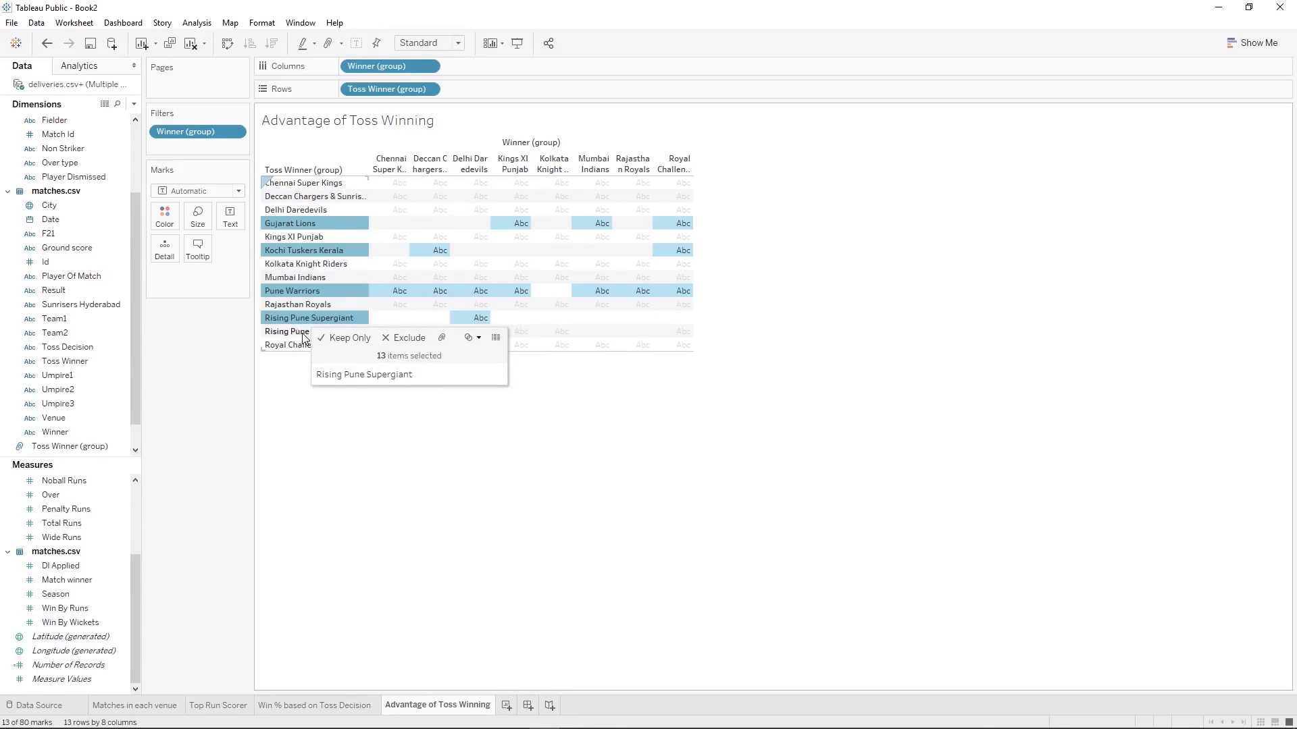
ctrl+click(302, 333)
click(388, 358)
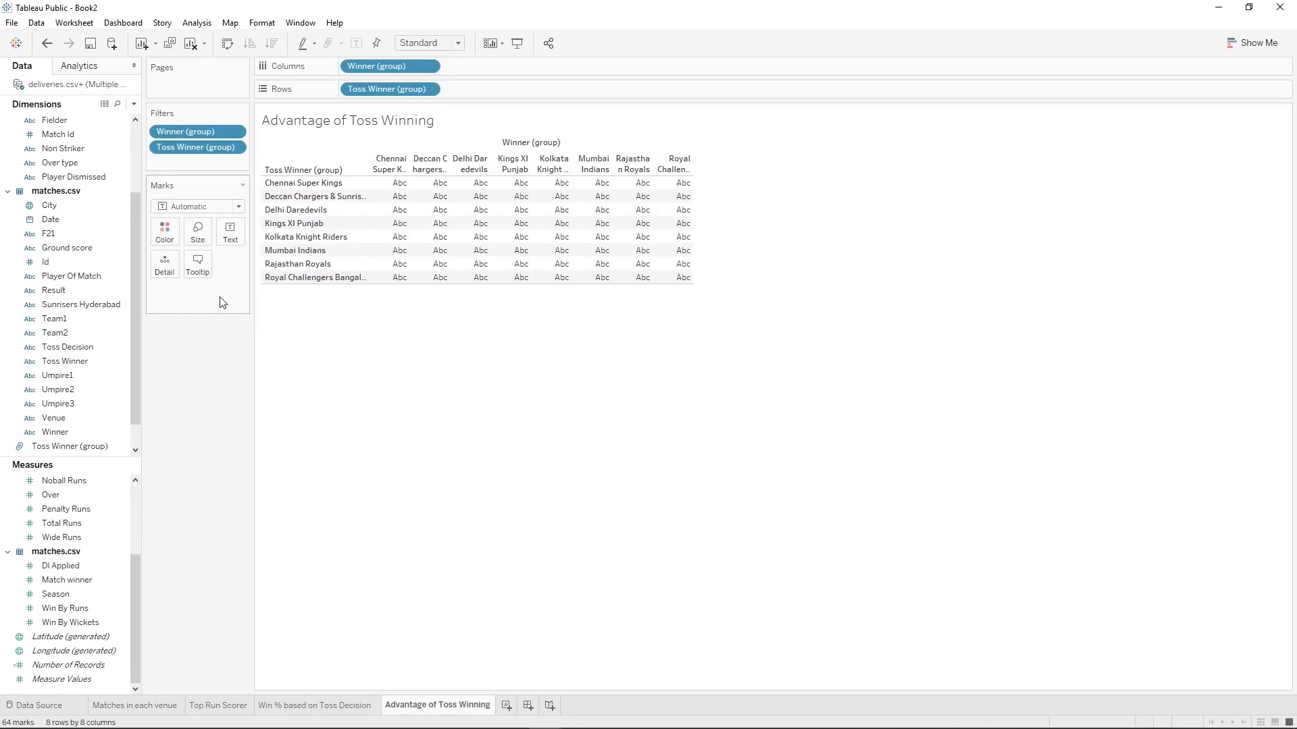
Show the distinct count of the matches Id field as text in the table cells, and widen the team columns.
scroll(70, 228, up, 3)
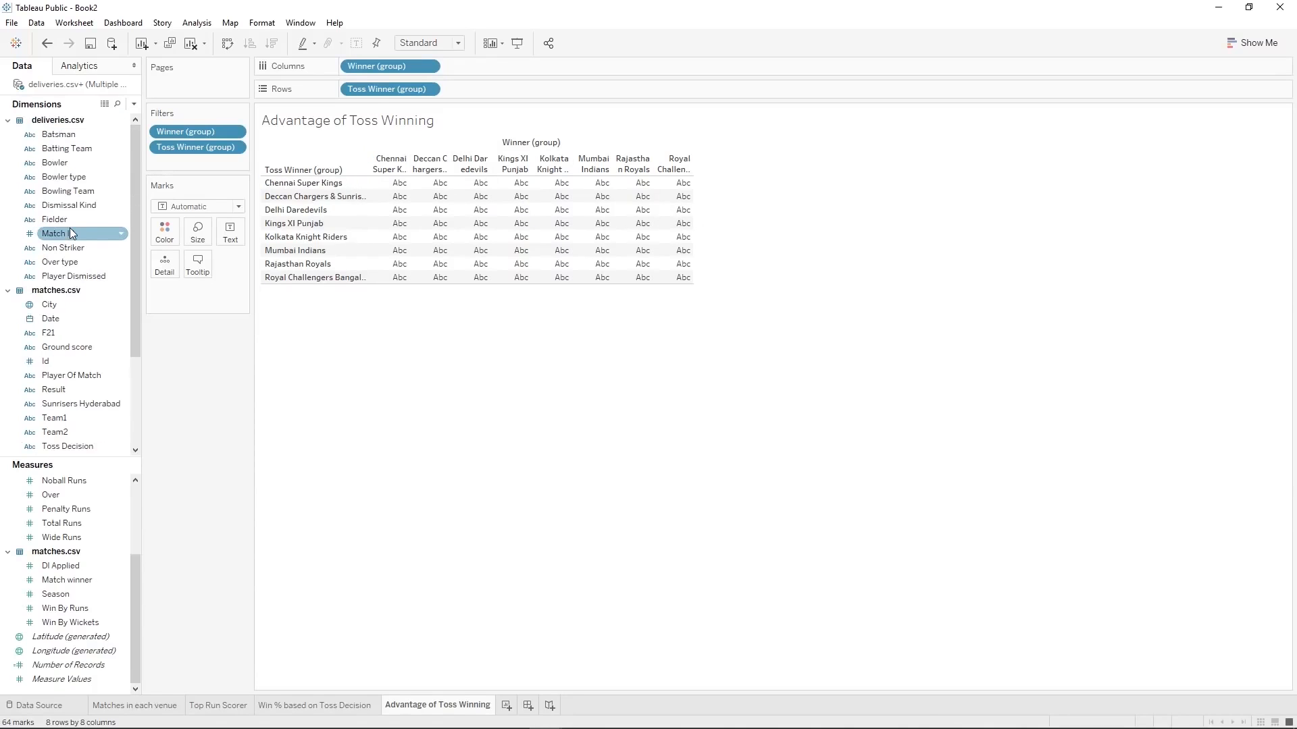
drag(61, 362, 231, 229)
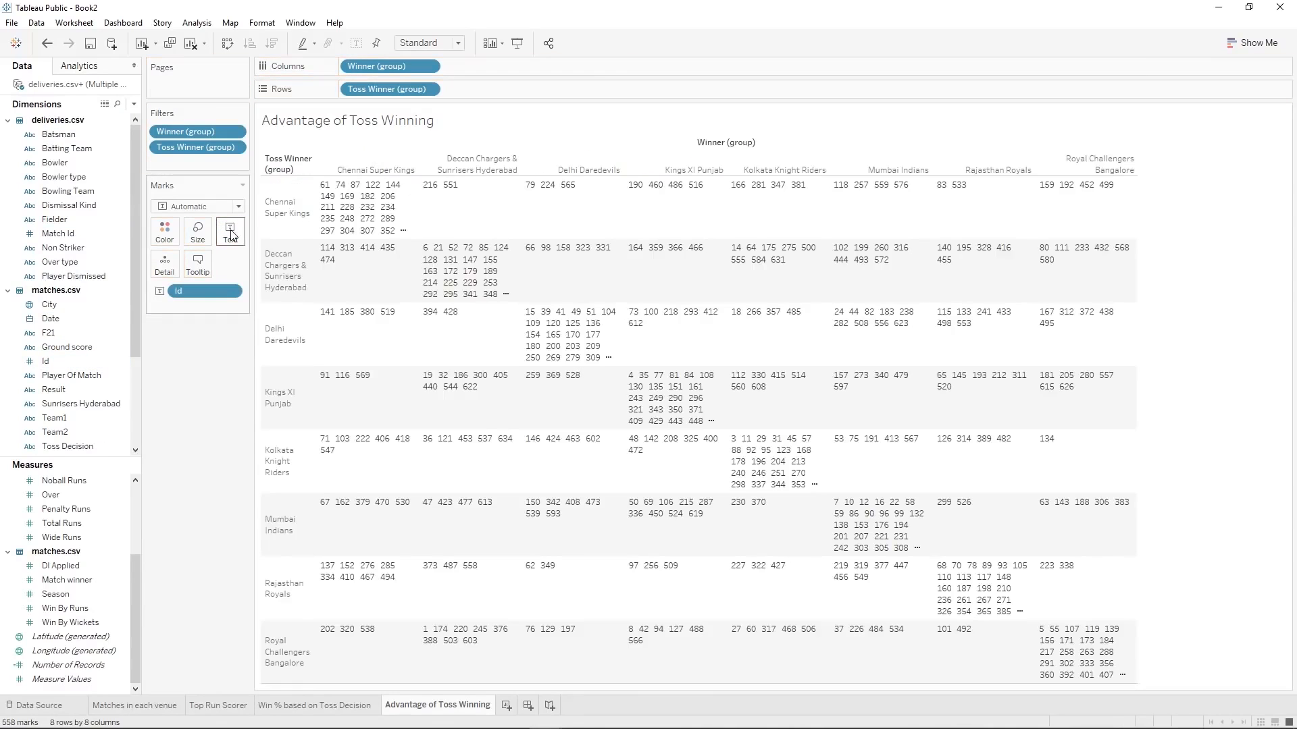
mouse_move(363, 199)
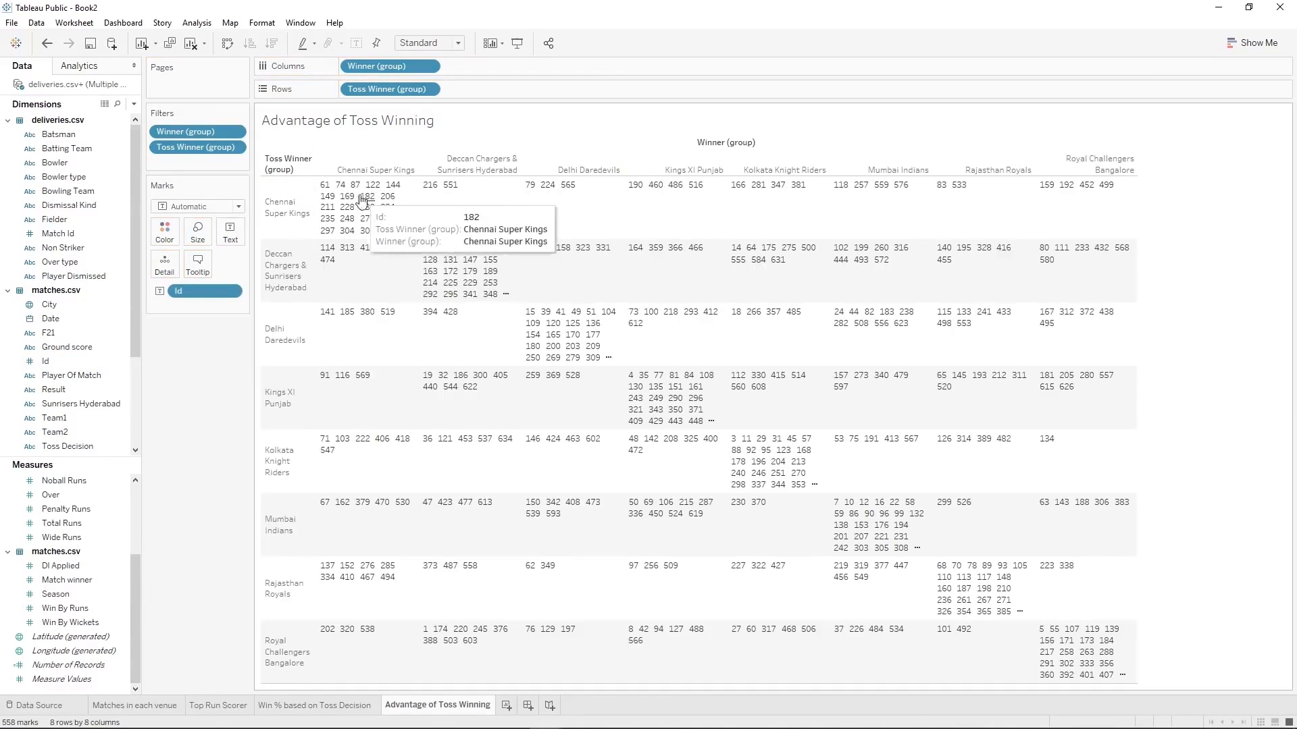
right_click(200, 287)
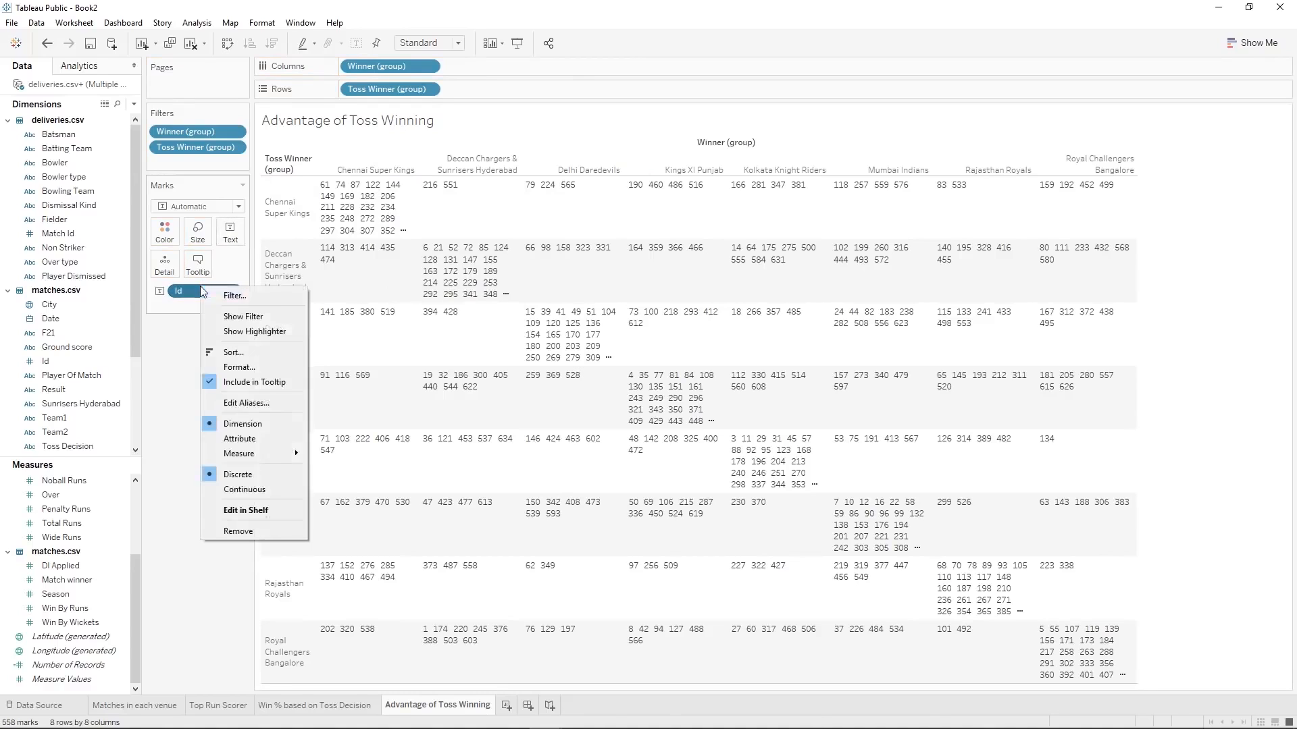
mouse_move(248, 453)
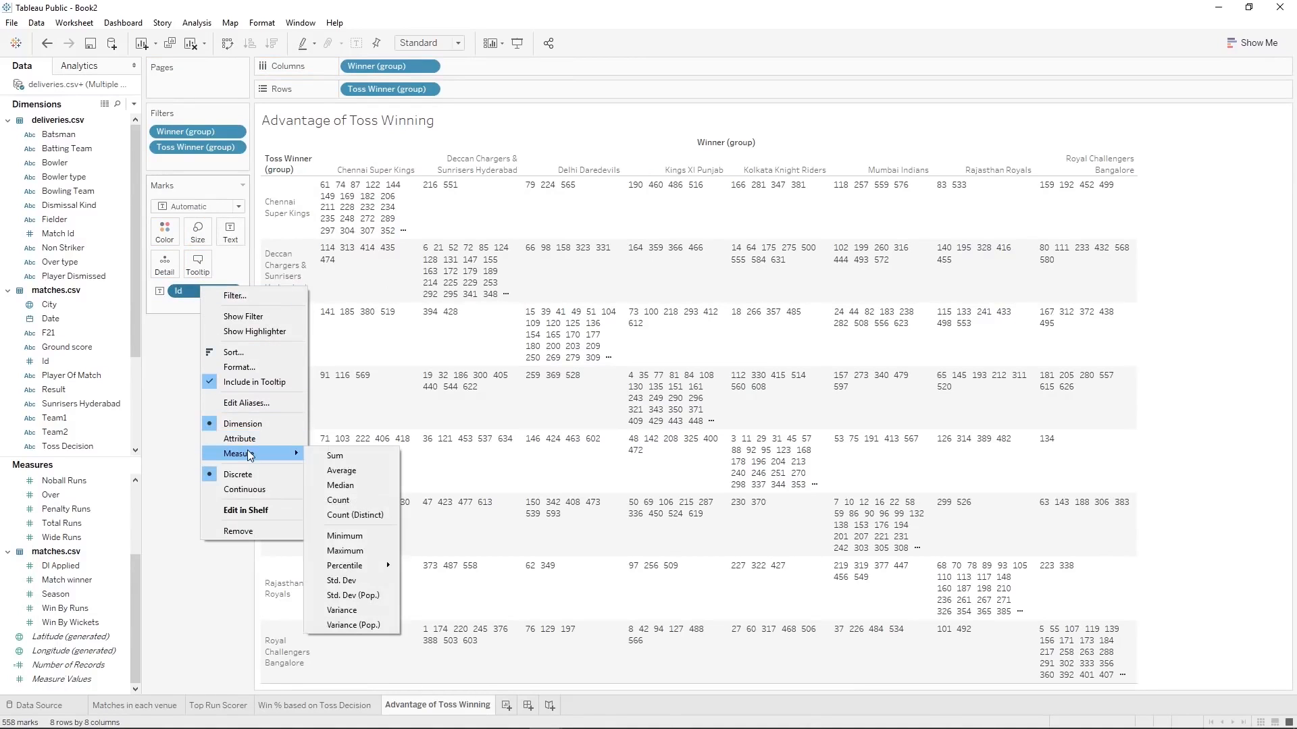
click(366, 513)
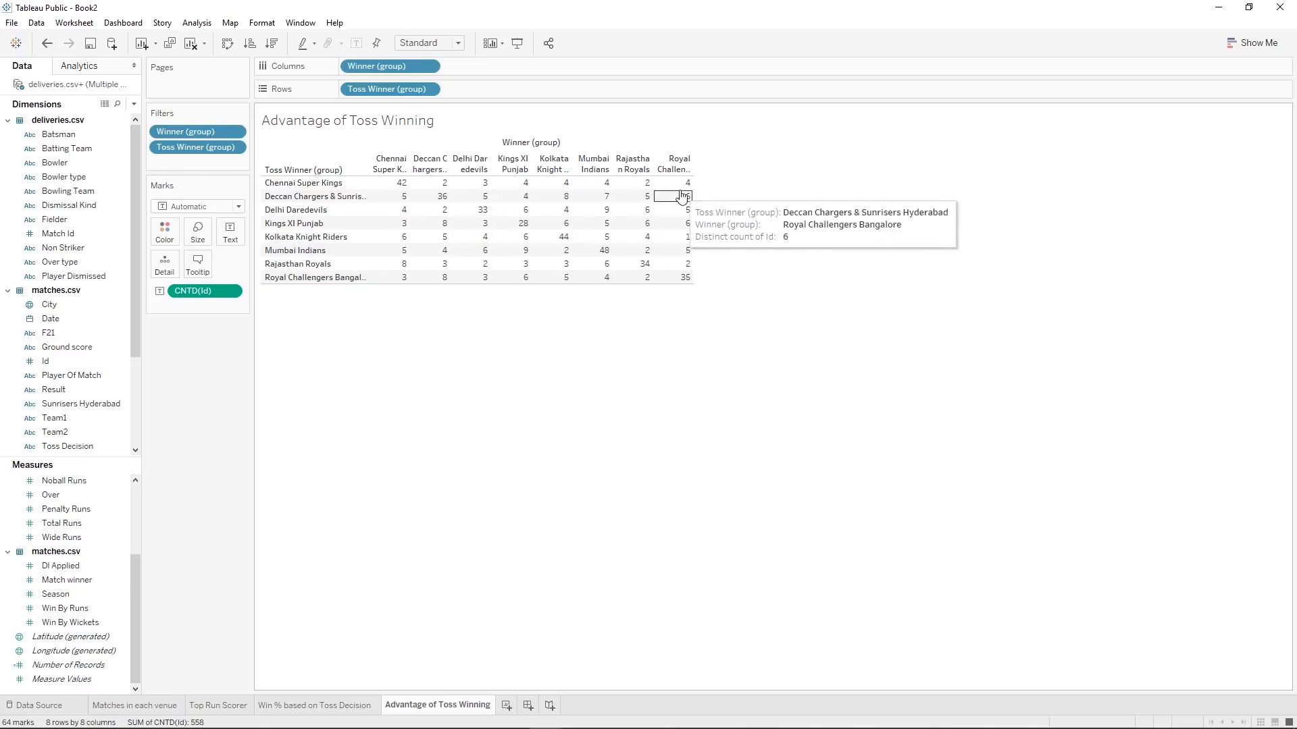
mouse_move(409, 162)
mouse_down()
mouse_move(458, 162)
mouse_move(428, 163)
mouse_up()
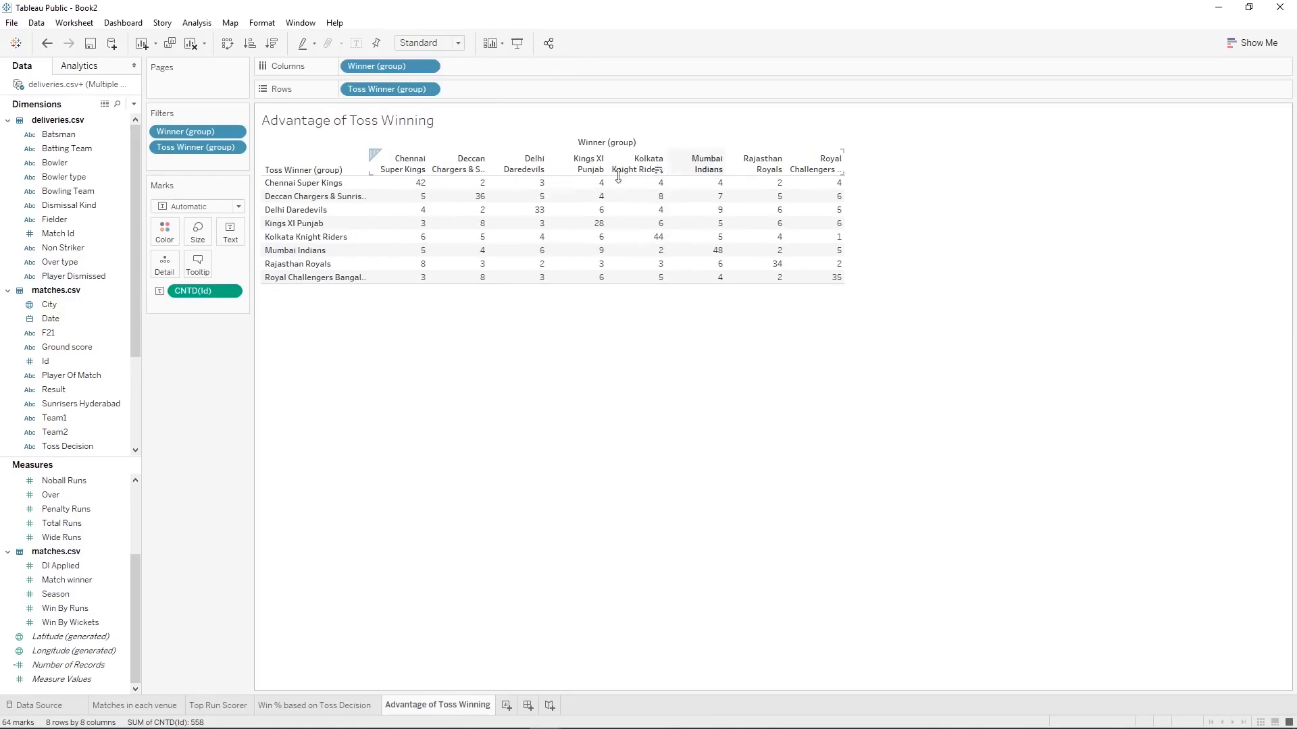
Add a Percent of Total table calculation, computed across the table, to the distinct count of Id.
right_click(211, 291)
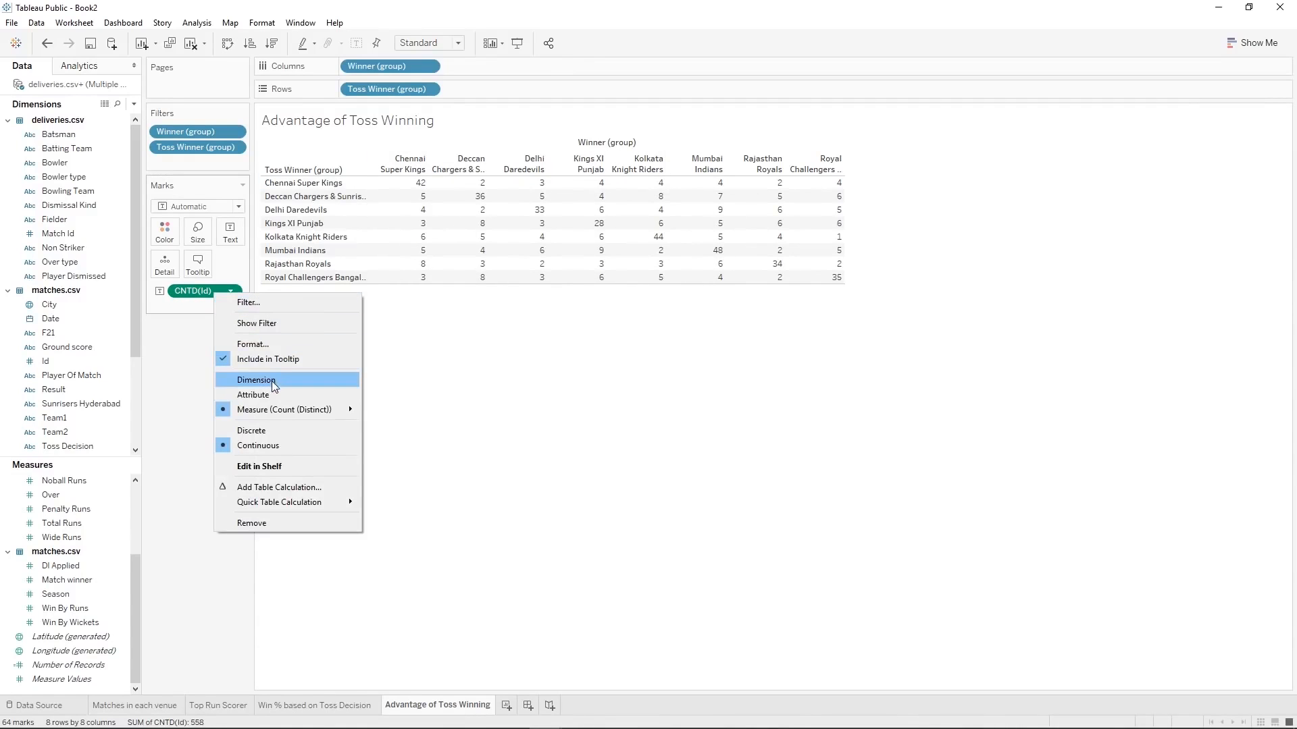
click(266, 487)
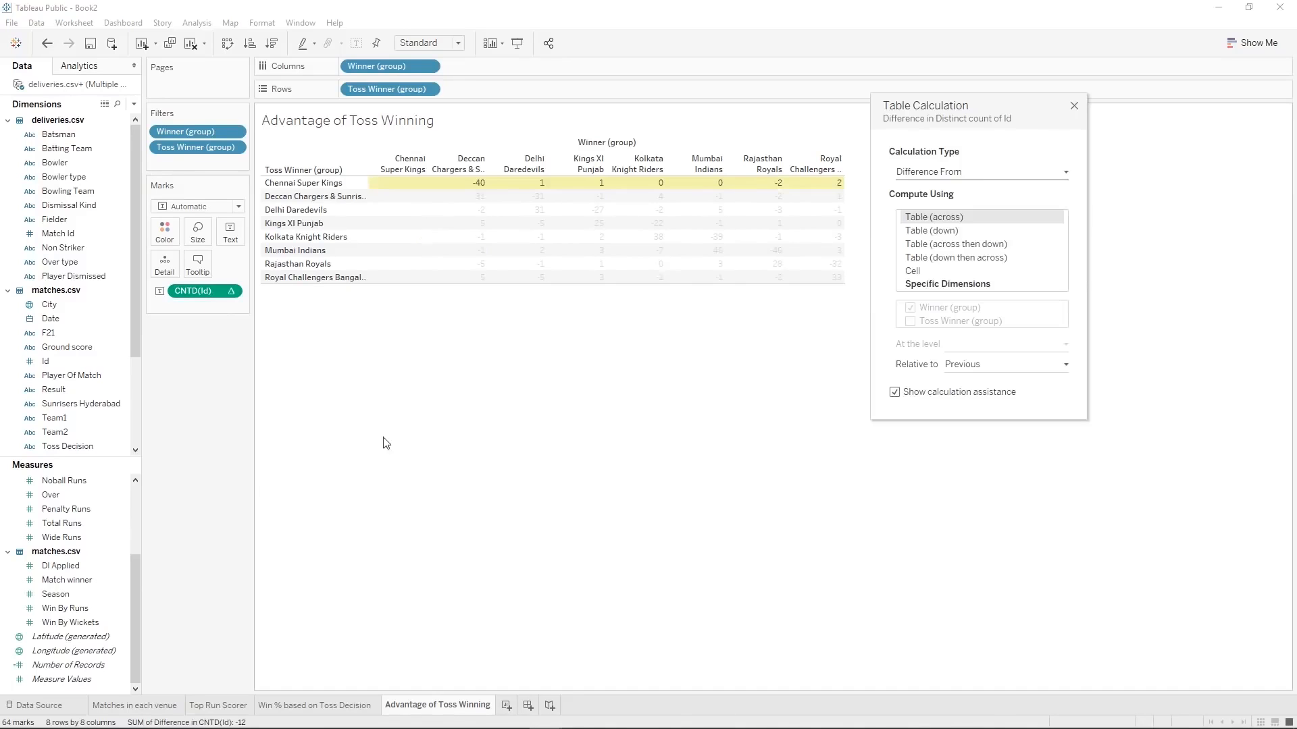
click(961, 173)
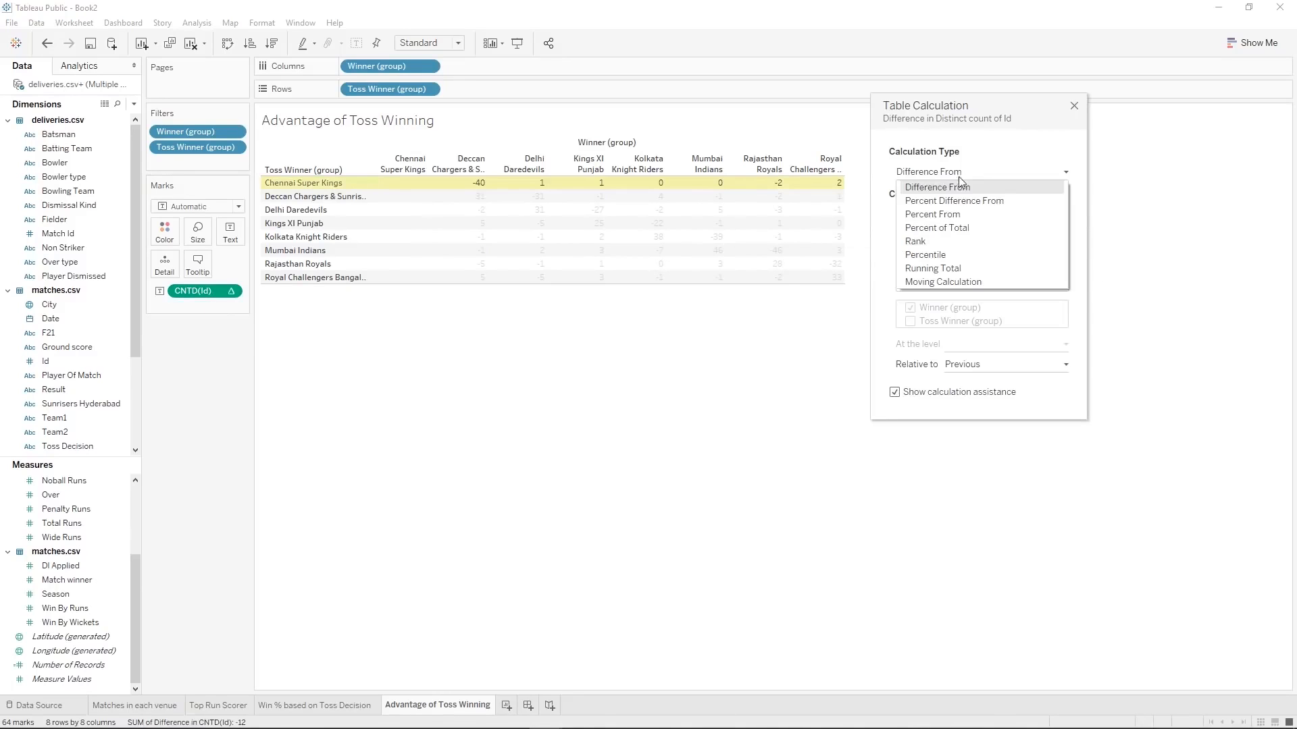
click(964, 230)
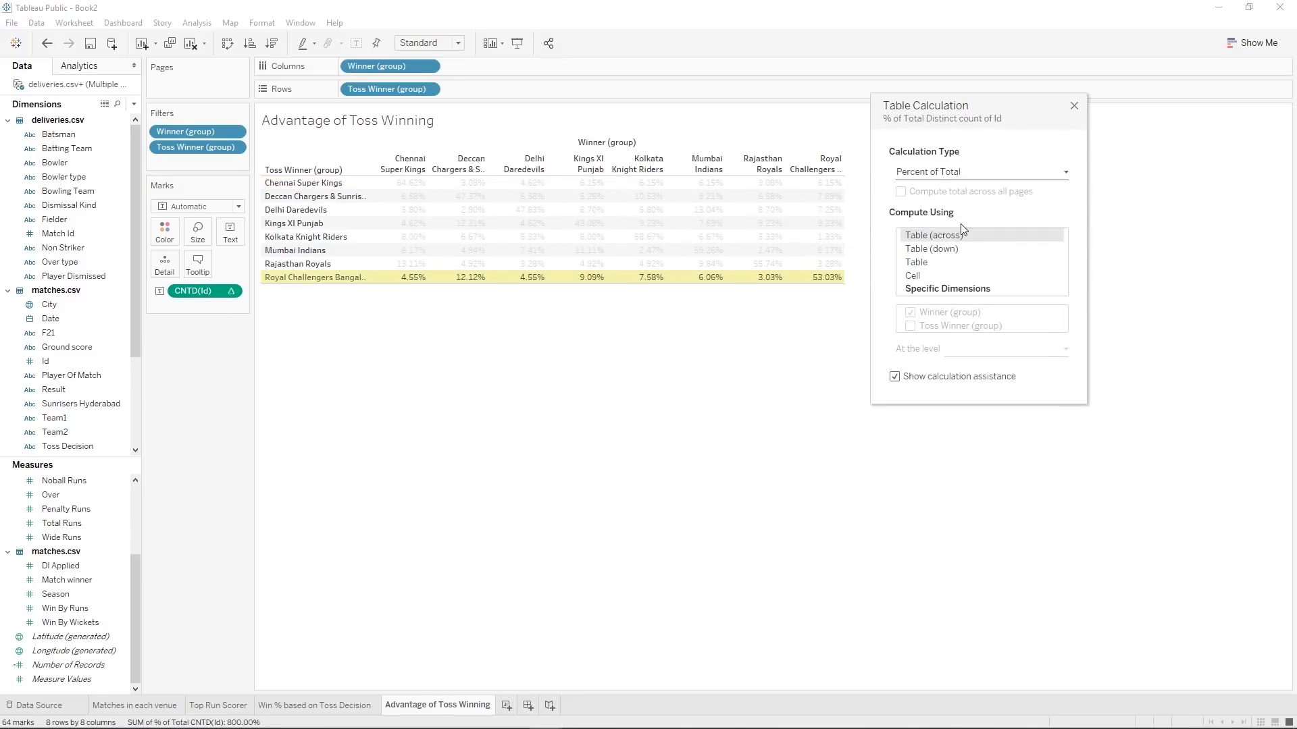
click(1075, 106)
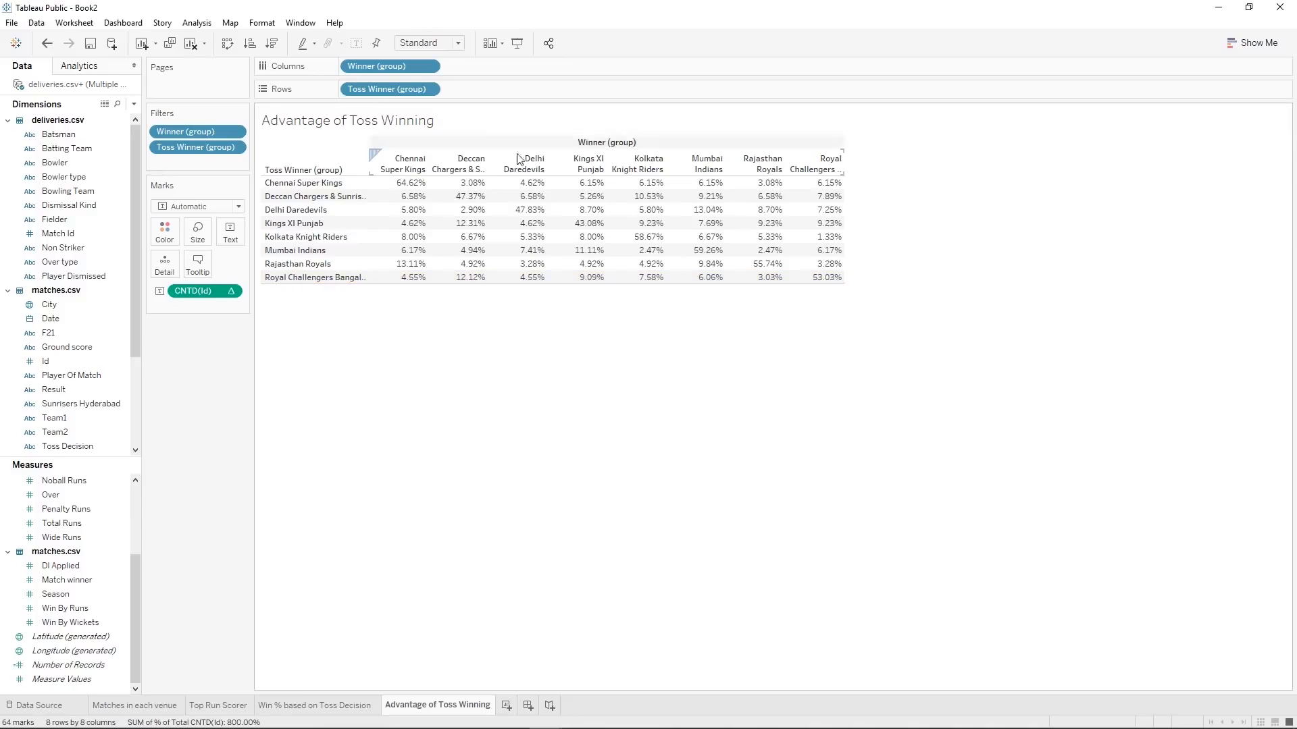
mouse_move(378, 187)
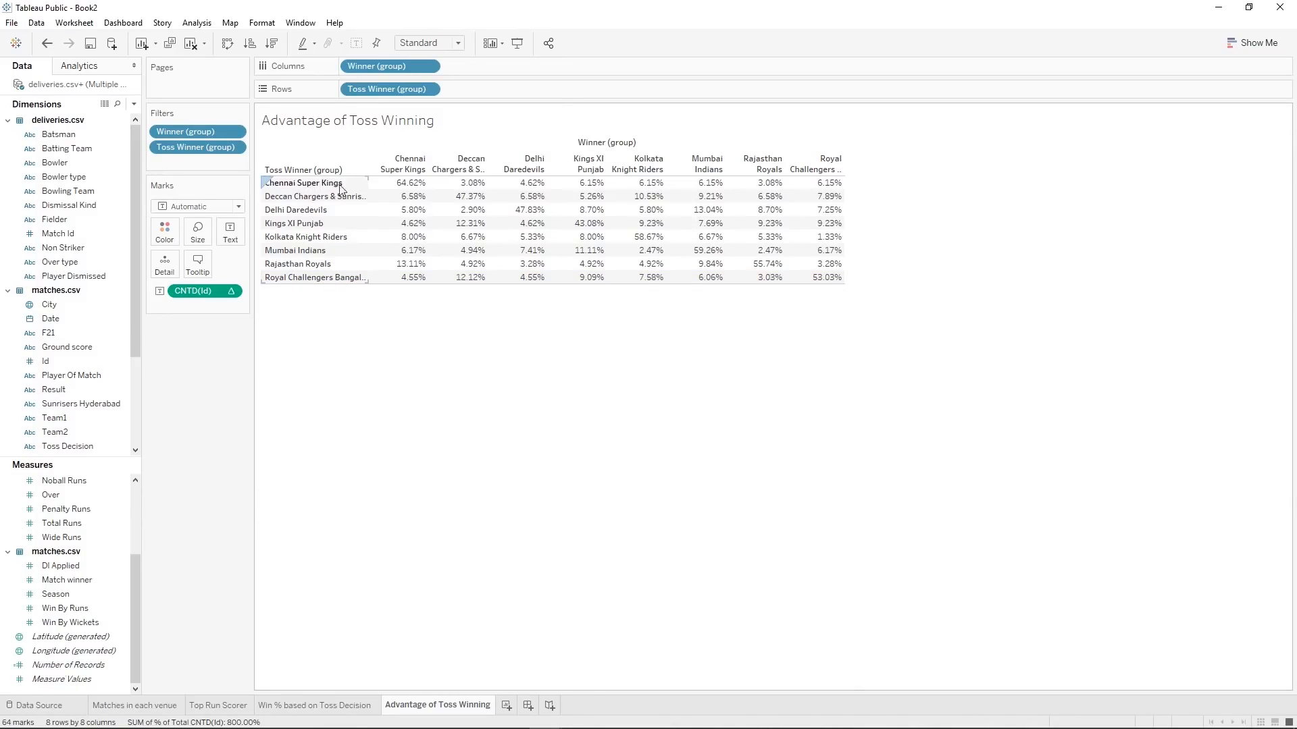
mouse_move(843, 190)
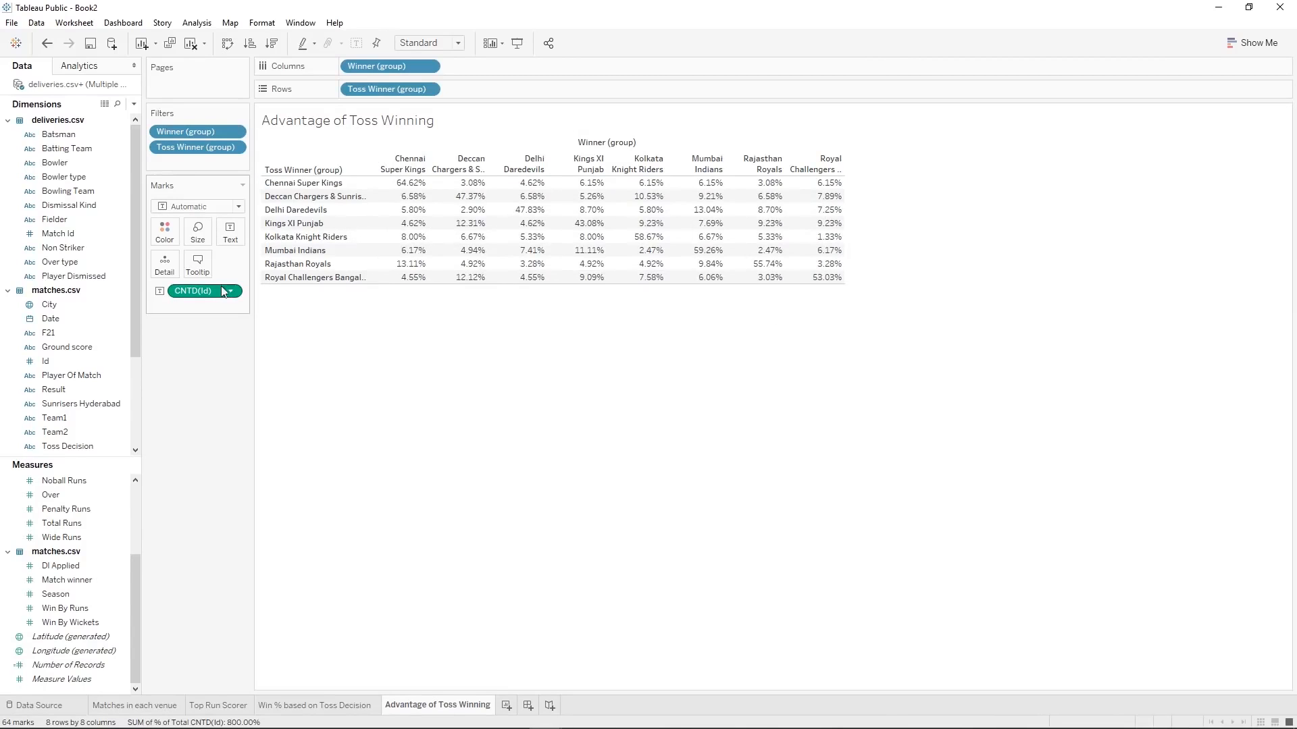
Change the mark type to Square and also color the cells by the percent-of-total Id count, keeping the labels.
click(188, 208)
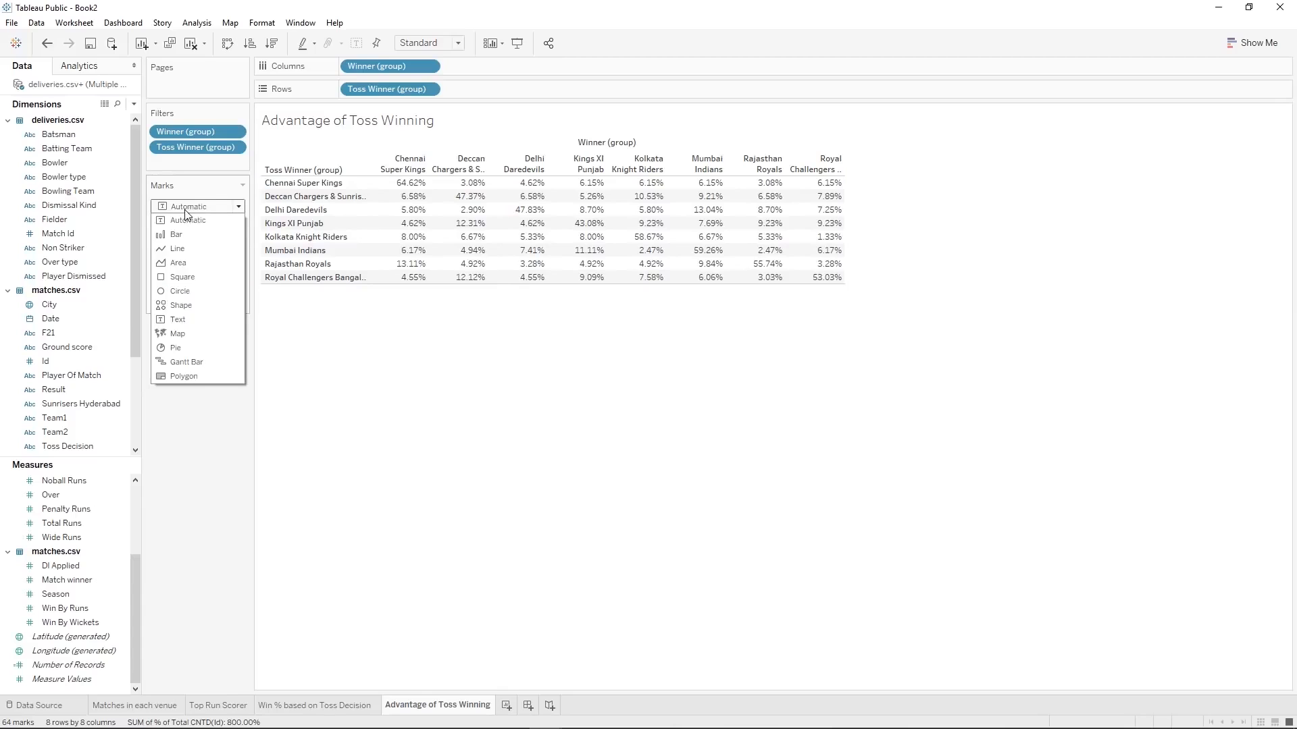
click(183, 277)
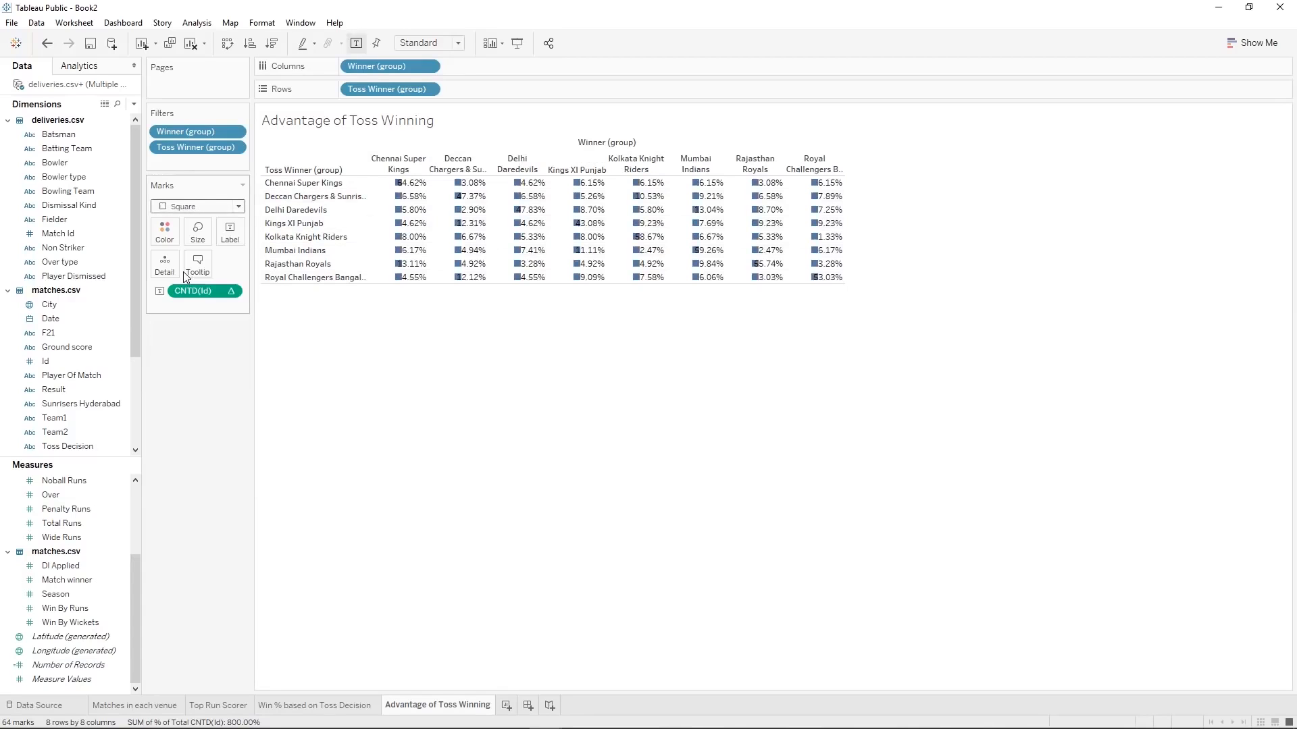
click(199, 208)
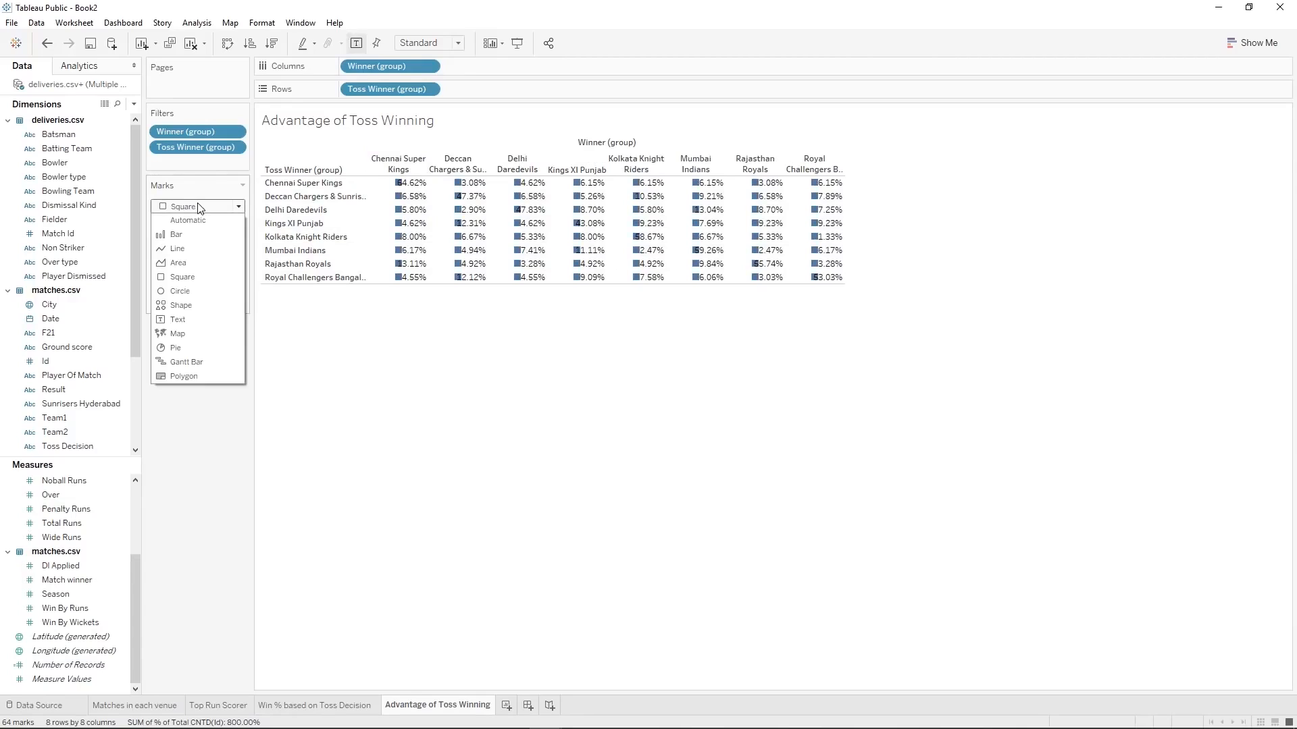
click(200, 208)
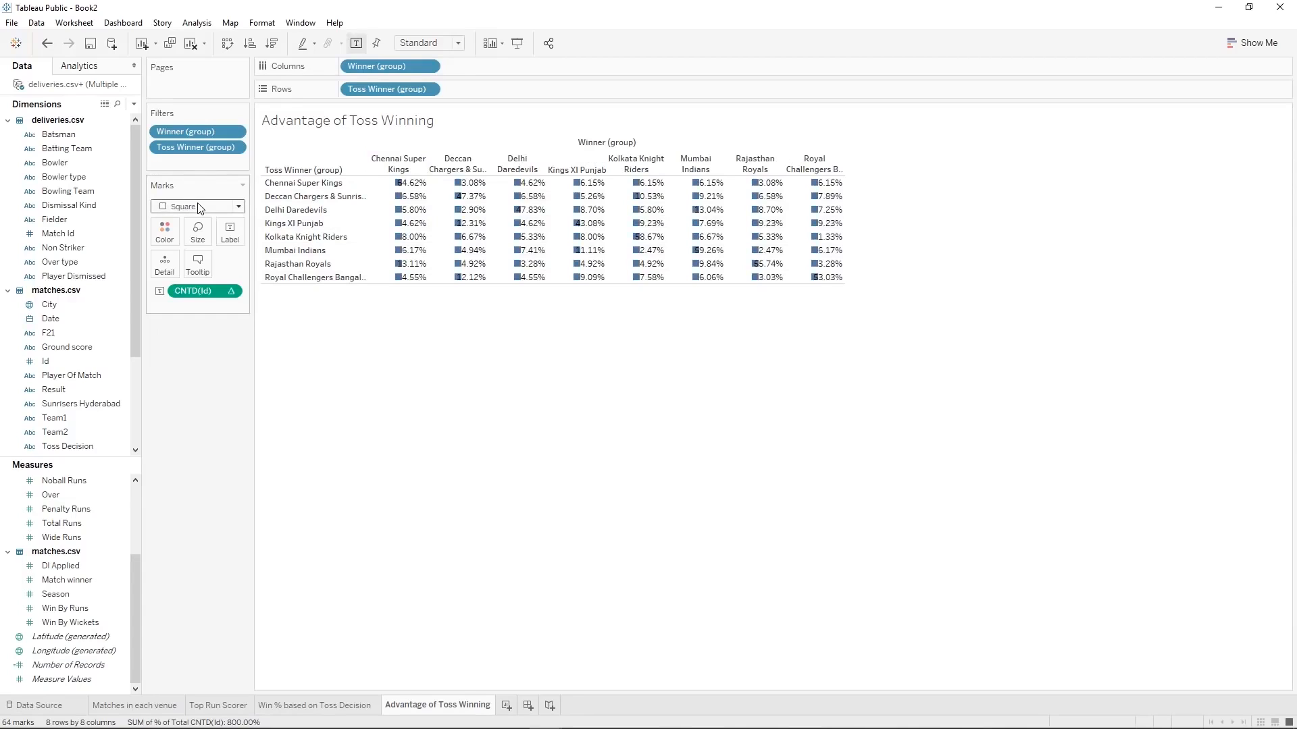
drag(187, 293, 162, 243)
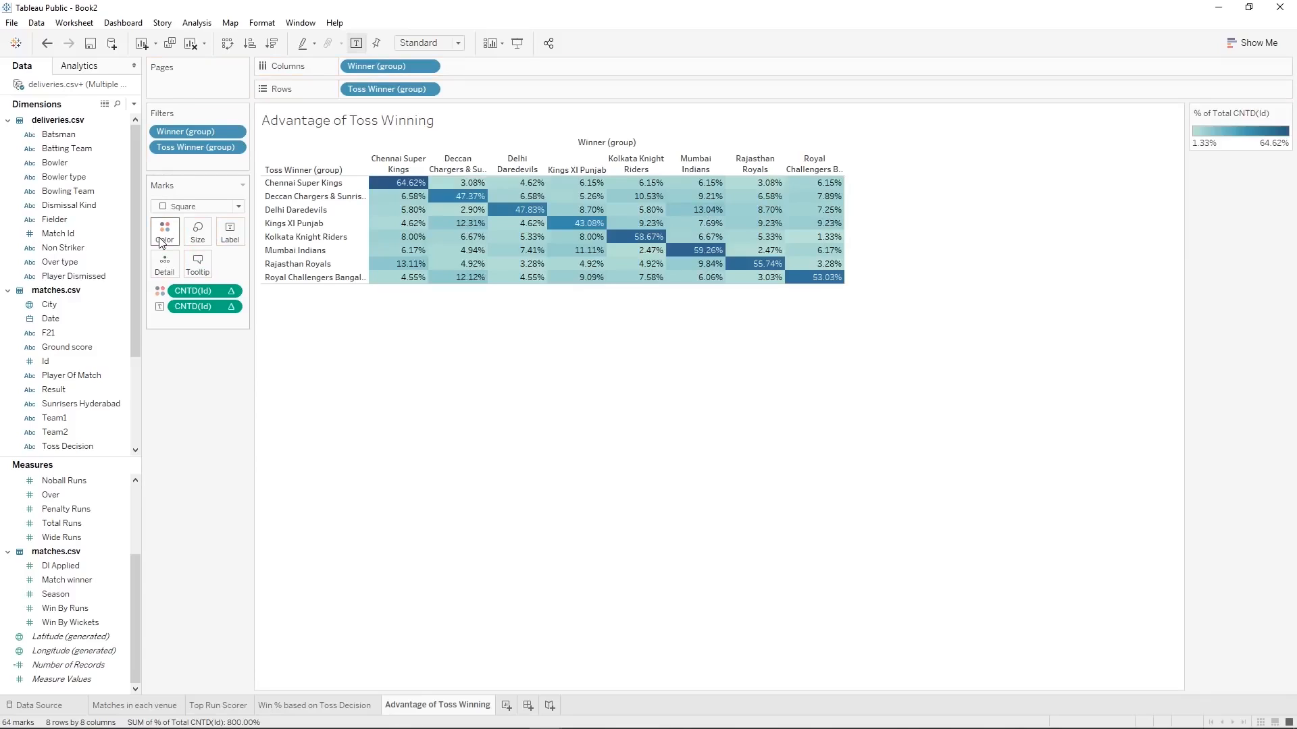
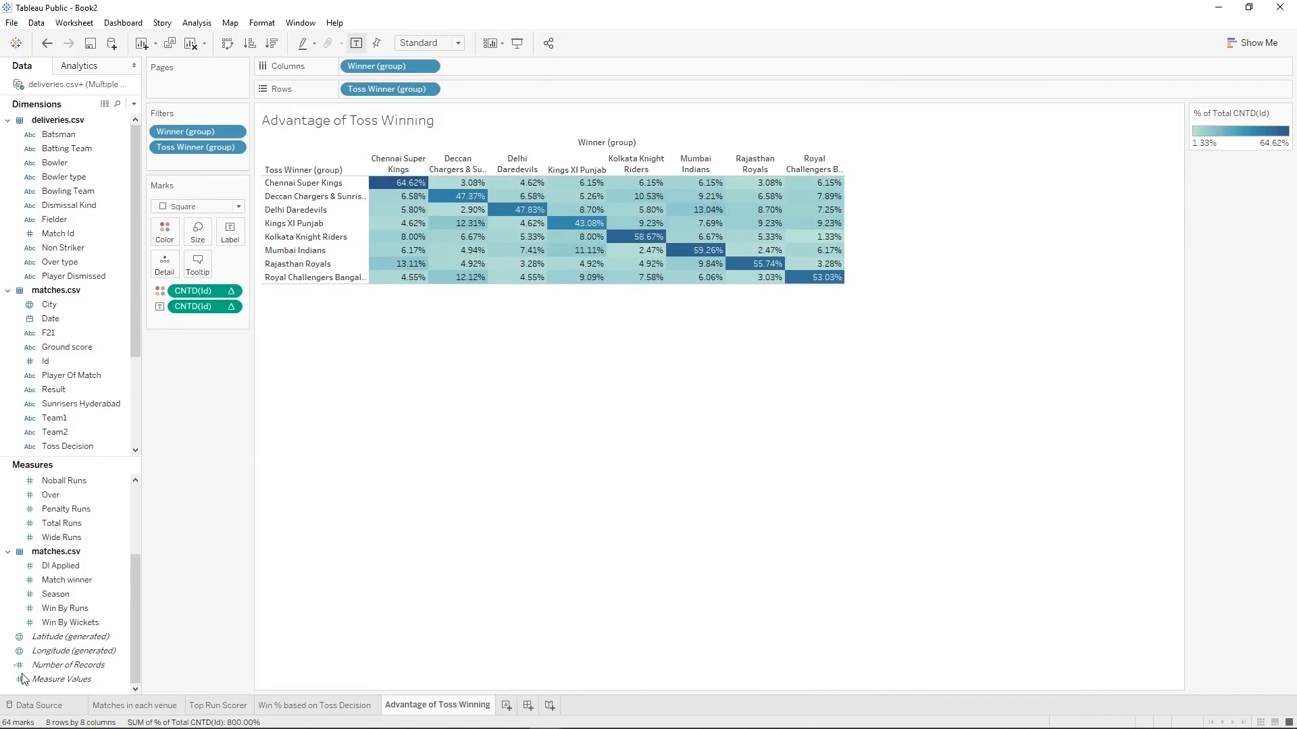
Duplicate the Advantage of Toss Winning sheet and rename the copy as Batting First Advantage.
right_click(478, 714)
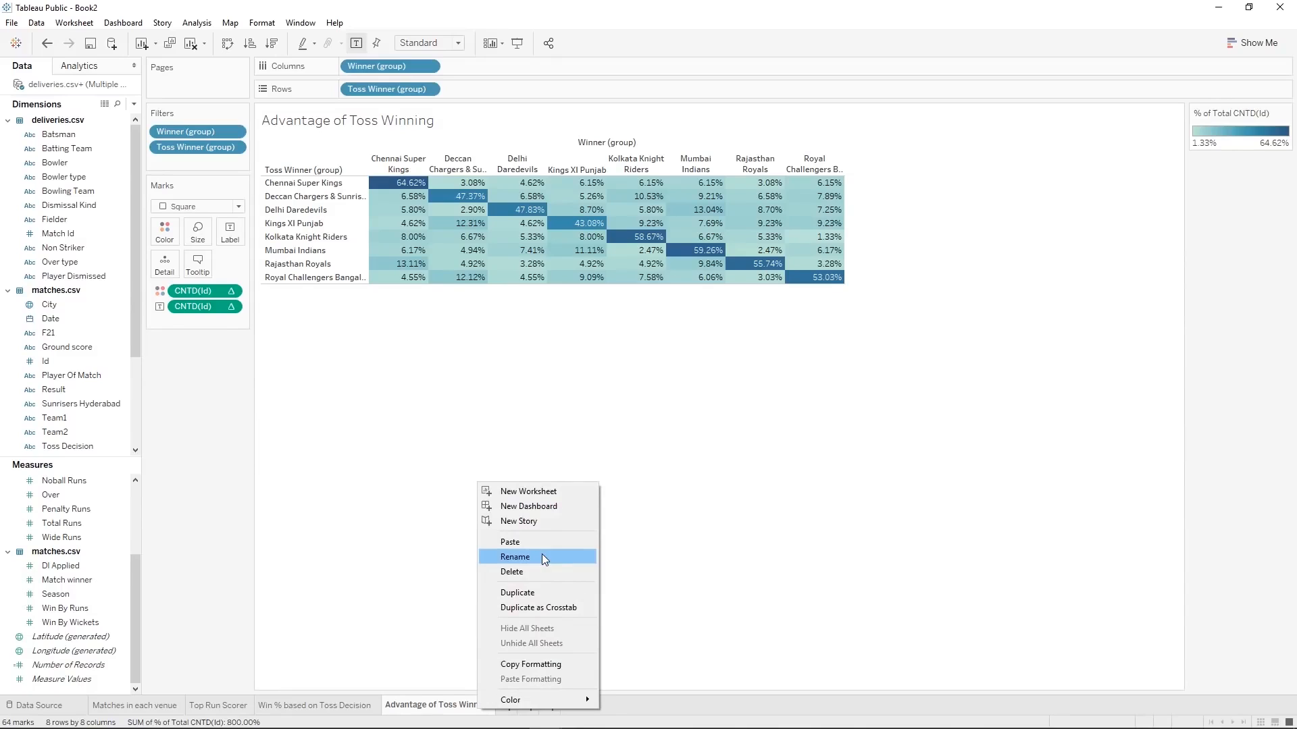
right_click(445, 709)
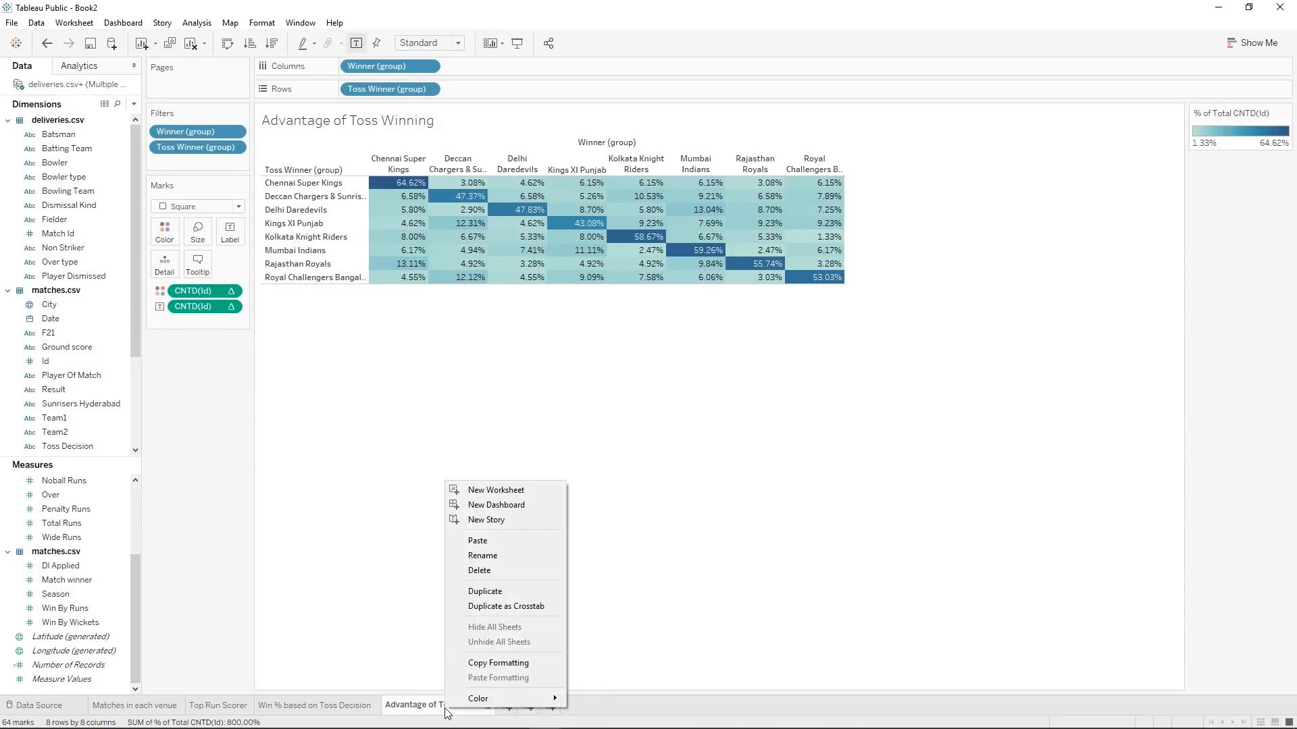
click(504, 593)
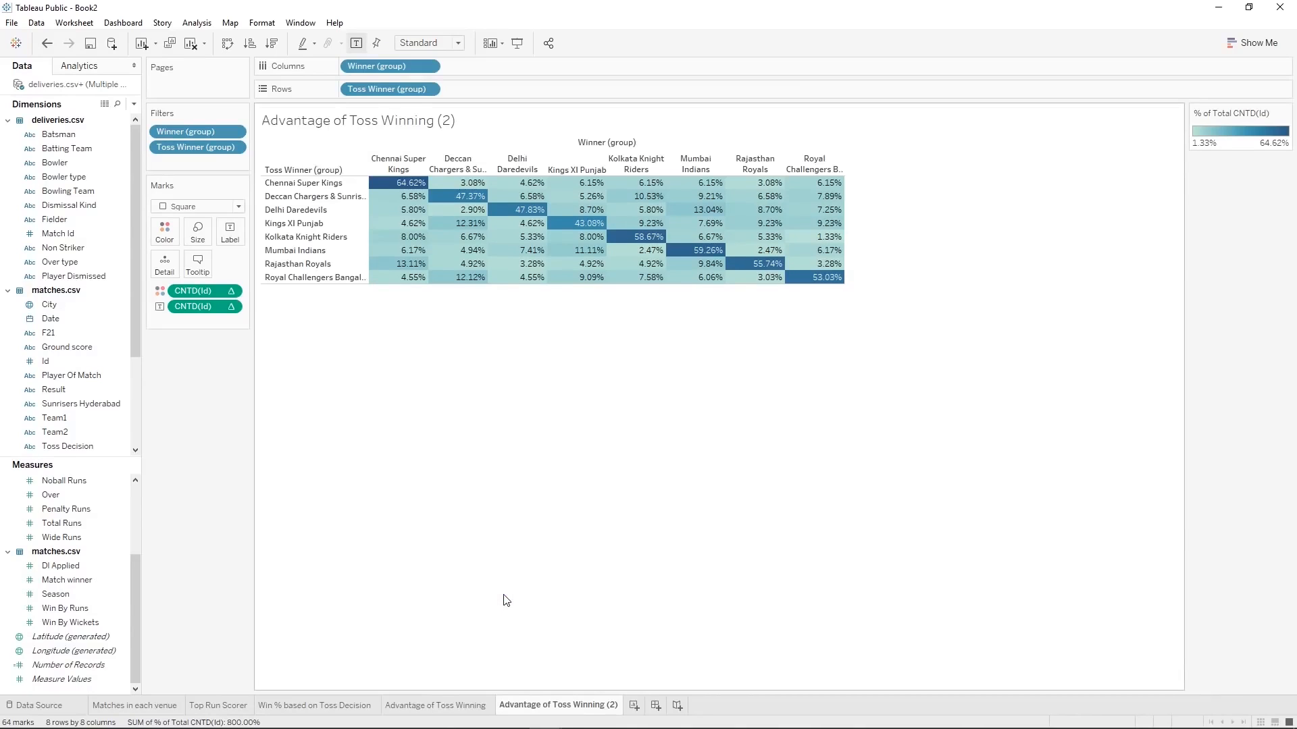
right_click(547, 719)
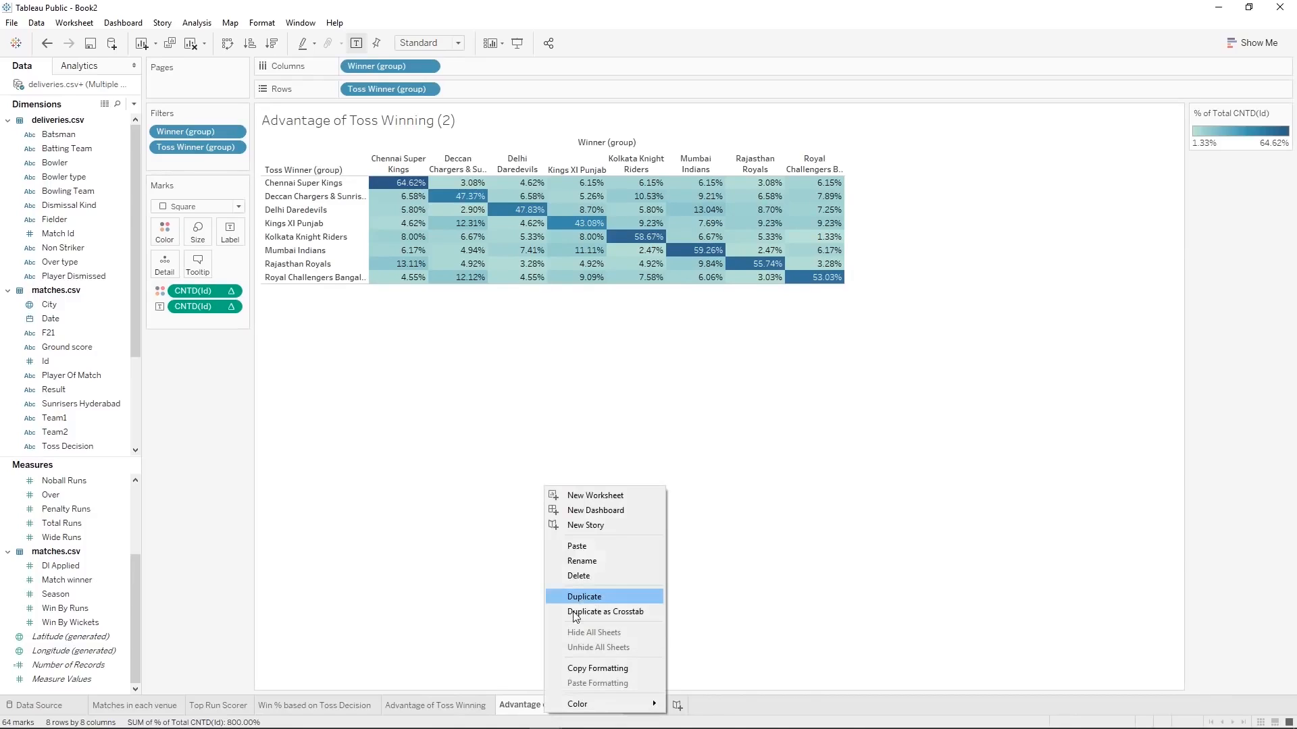
click(577, 561)
text(Batting First Advantage)
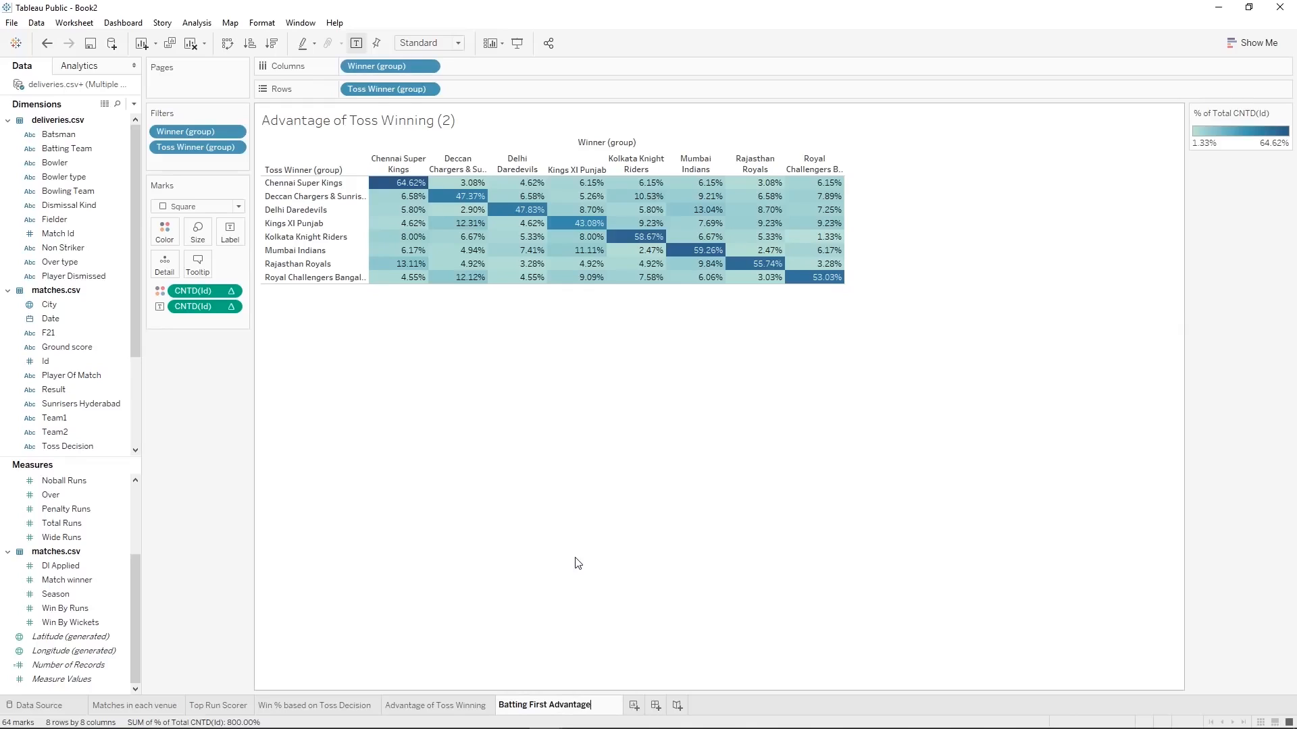
Finish naming the sheet Batting First Advantage, and create a Batting Team group field that combines Deccan Chargers and Sunrisers Hyderabad.
key(Return)
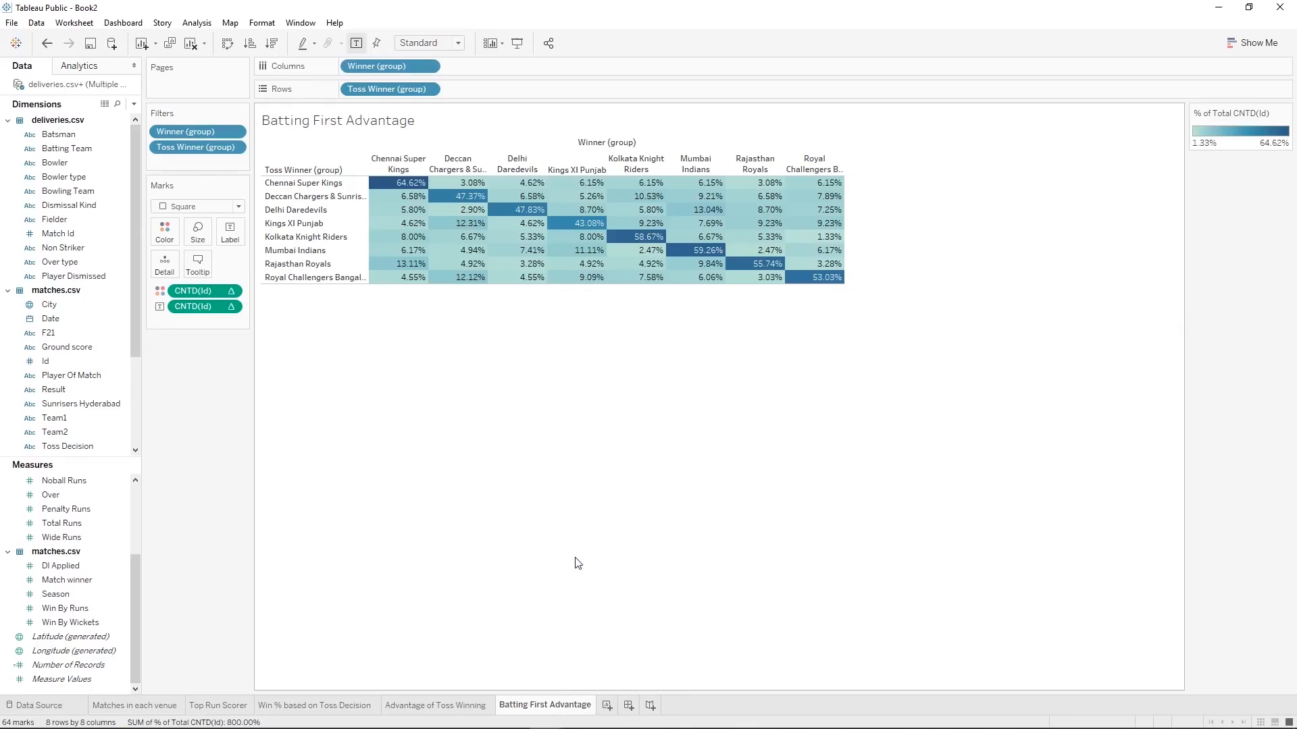
right_click(91, 147)
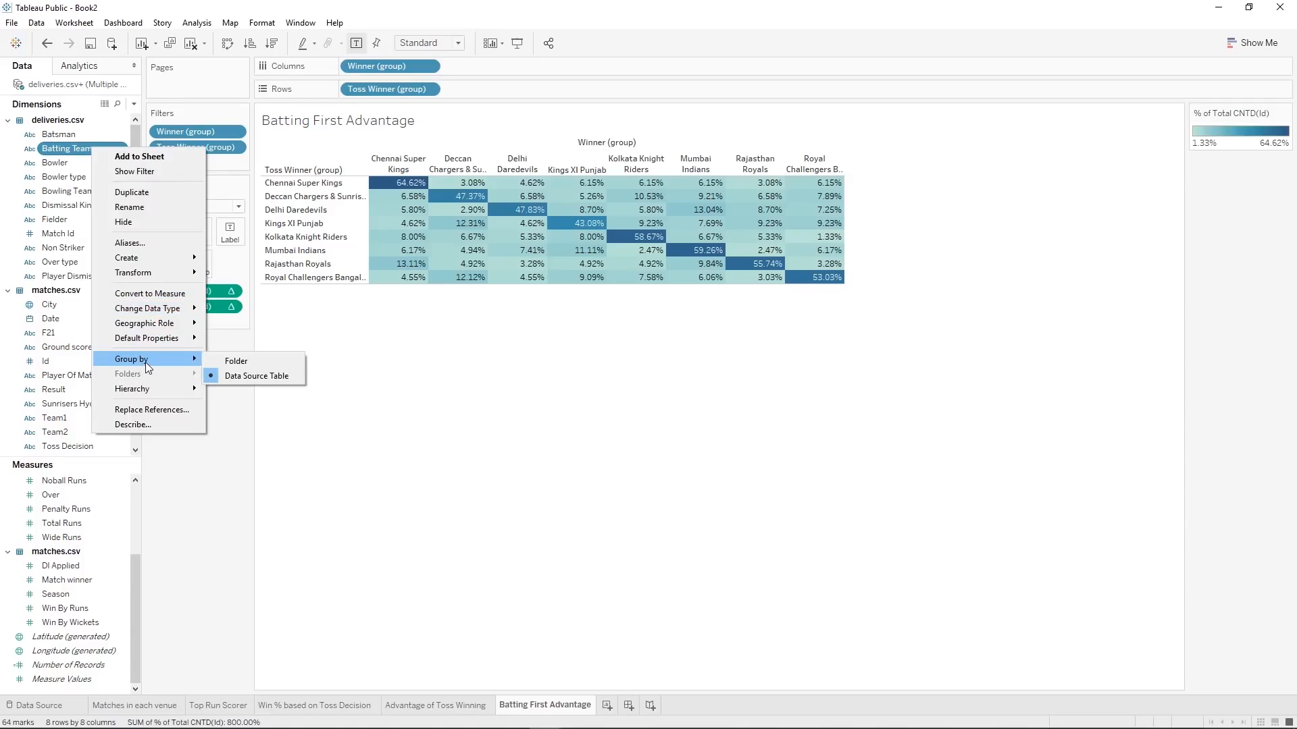
mouse_move(148, 260)
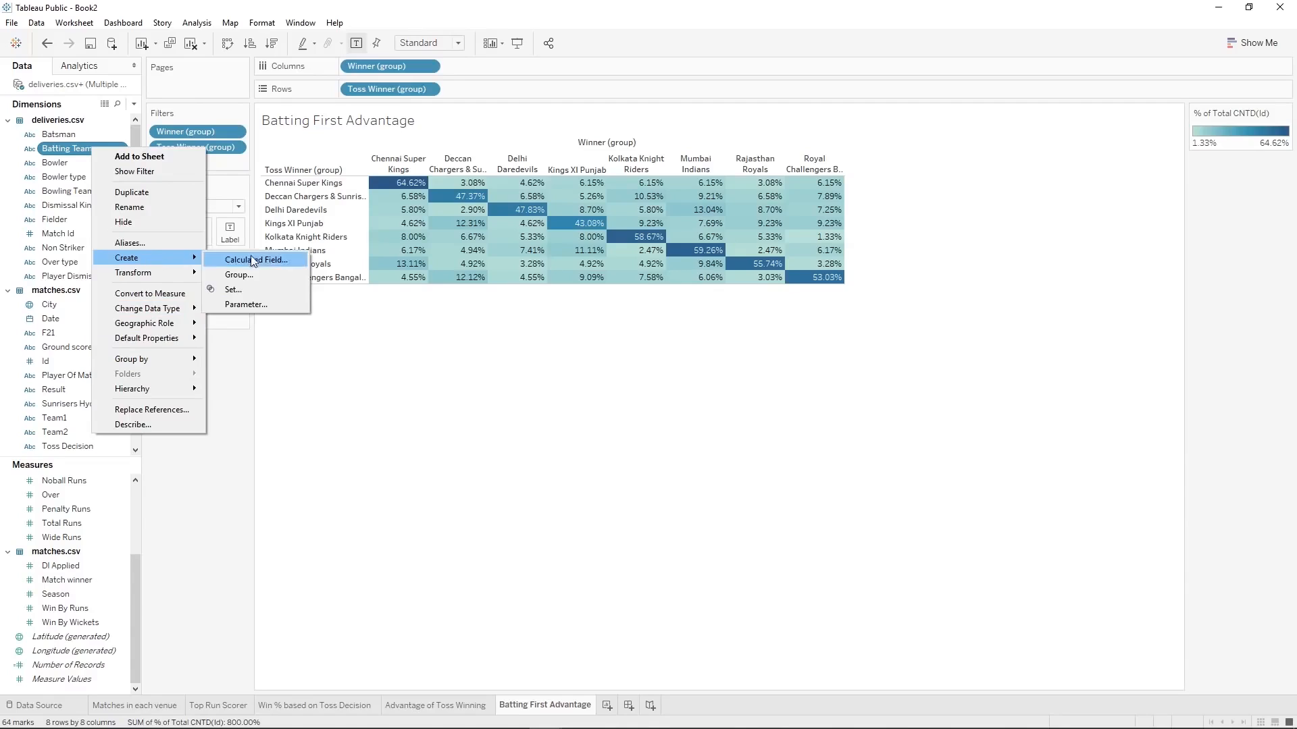
click(258, 274)
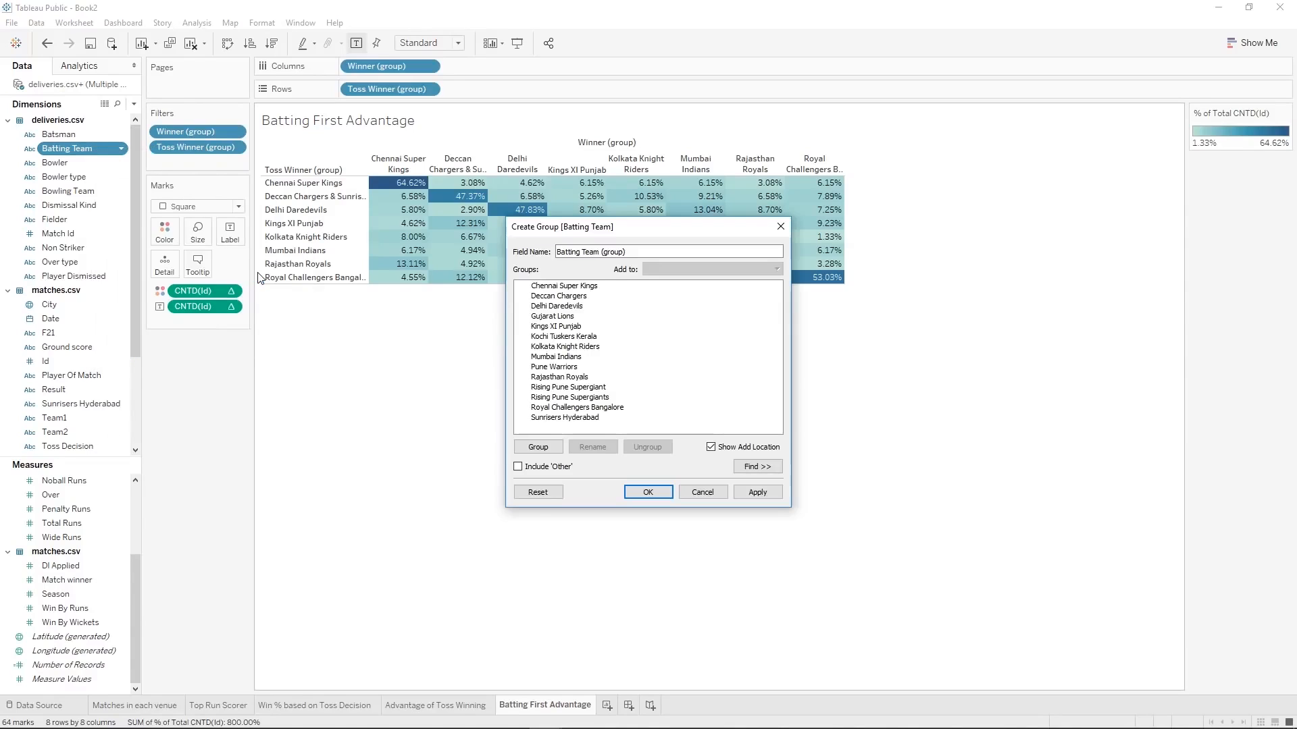
click(573, 297)
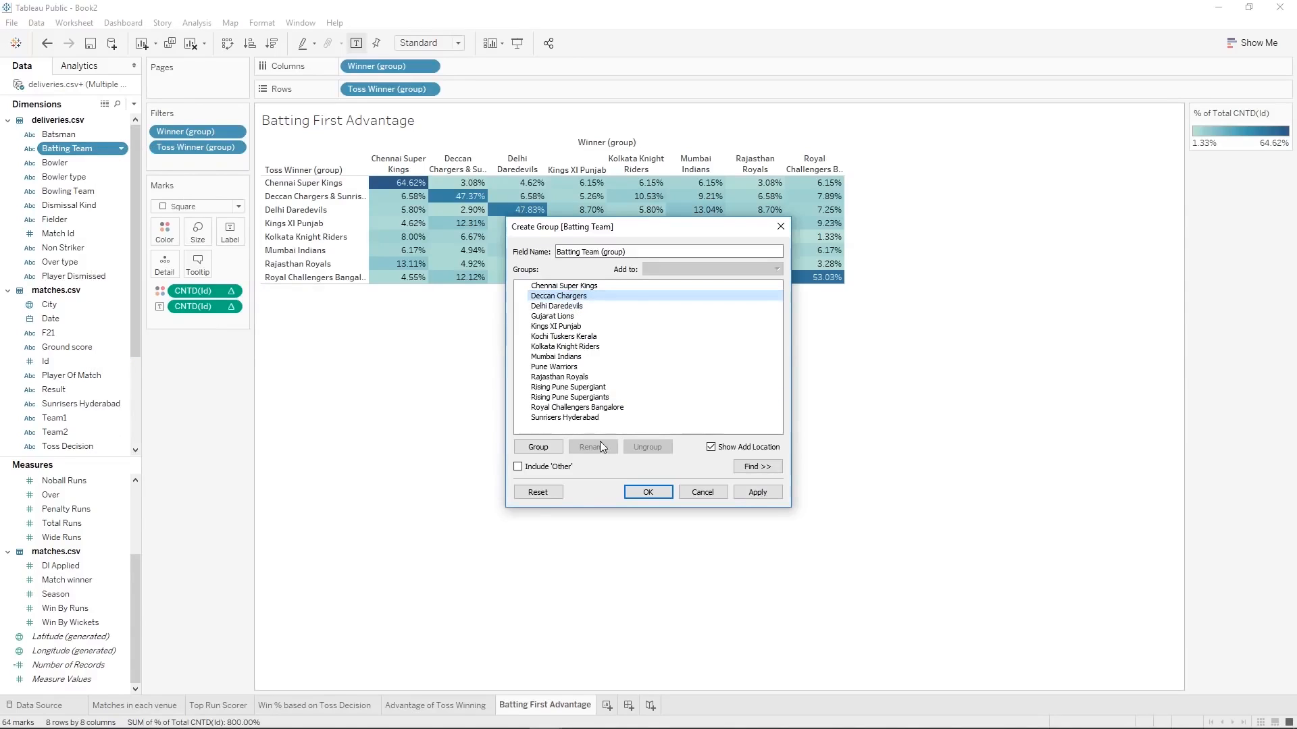
ctrl+click(586, 418)
click(538, 447)
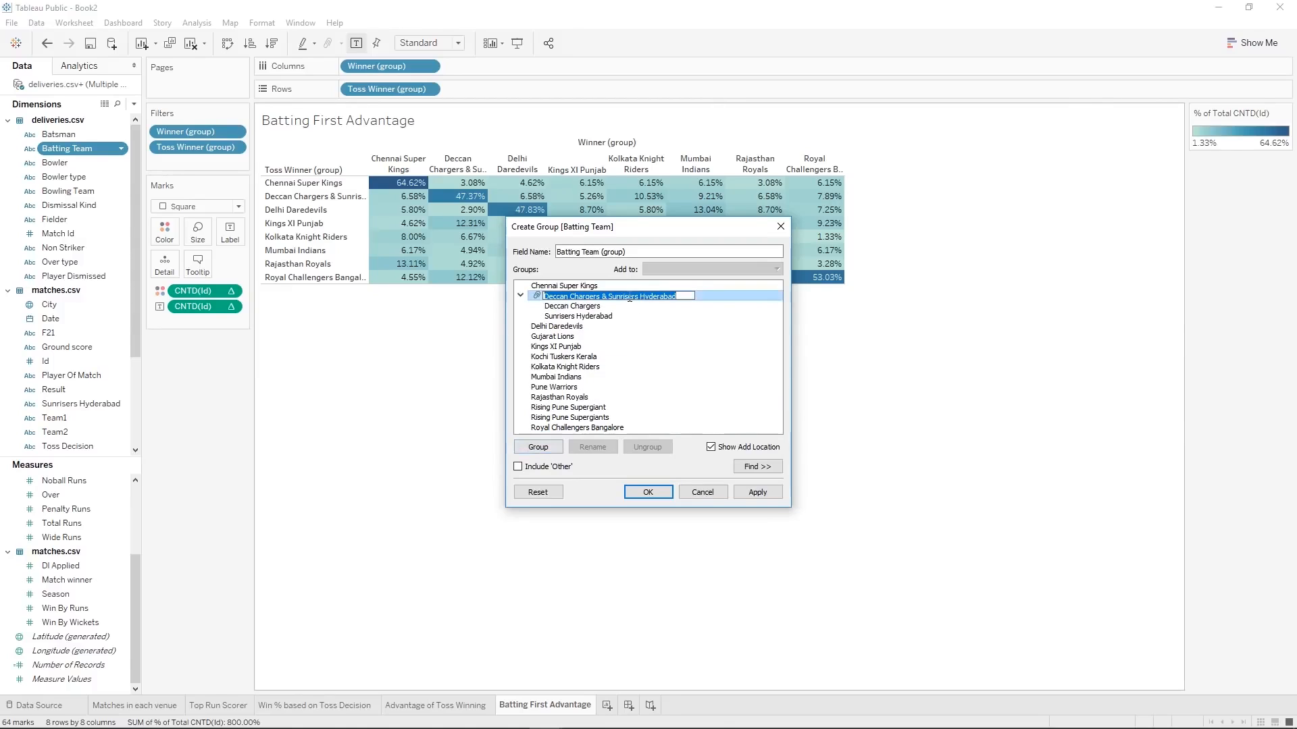
click(666, 492)
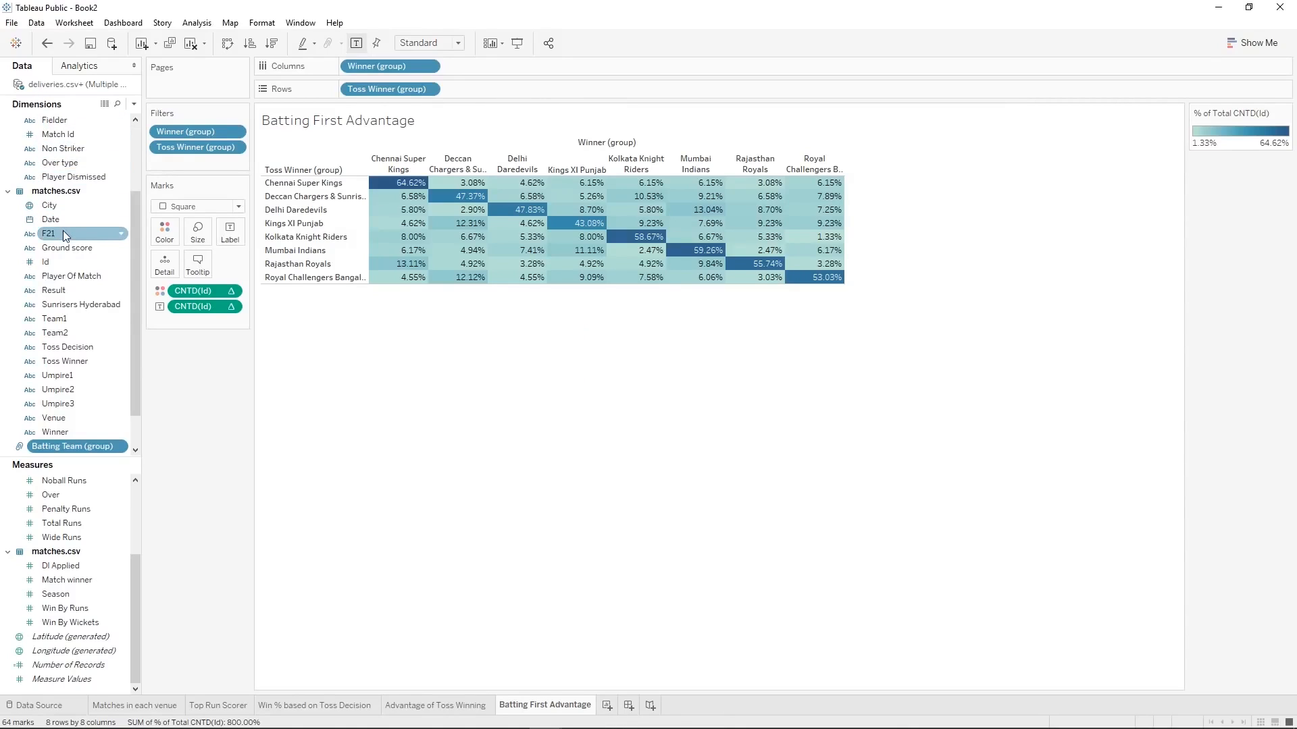
scroll(62, 229, up, 3)
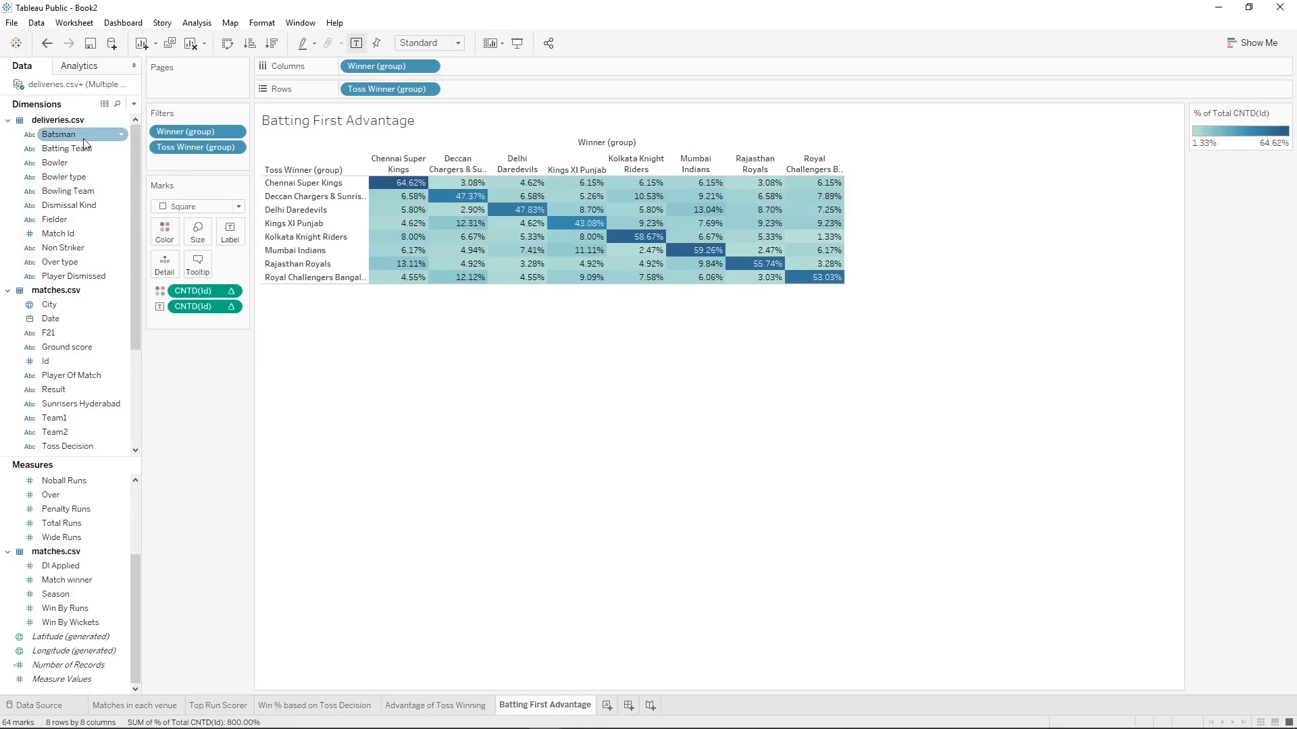
click(8, 121)
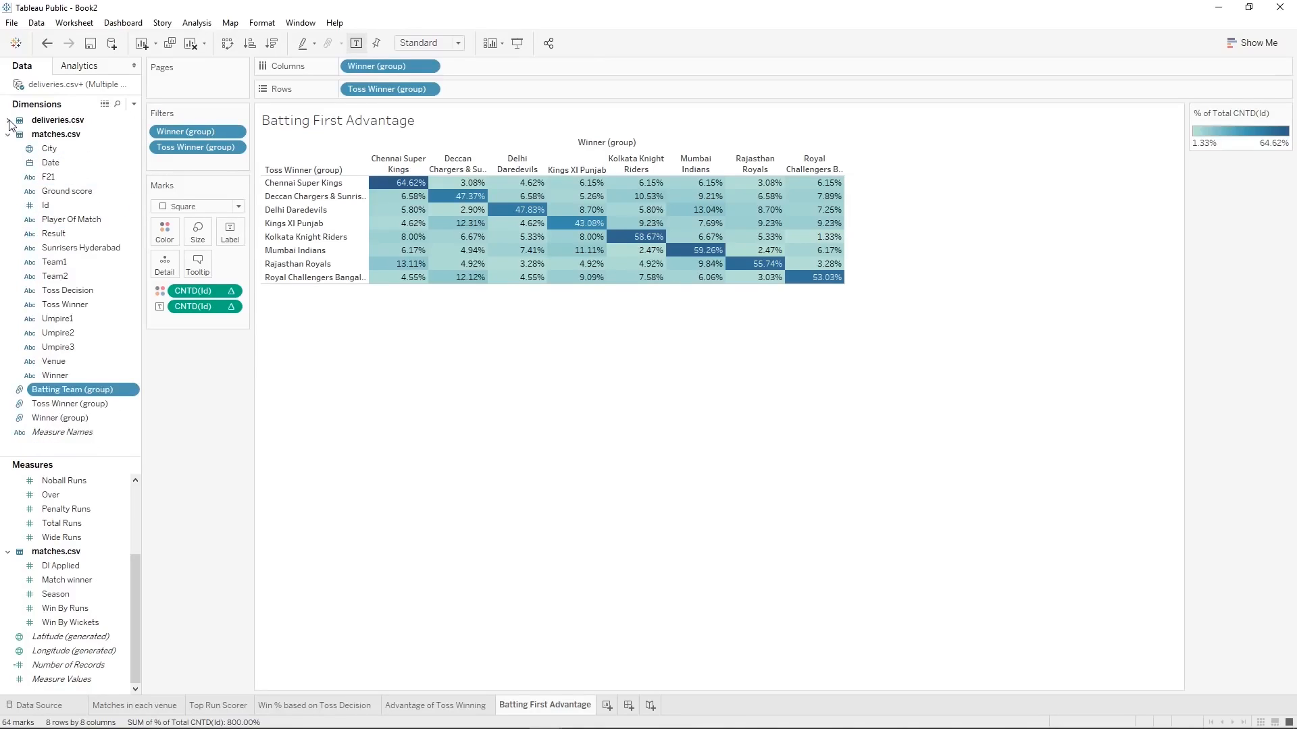
click(6, 136)
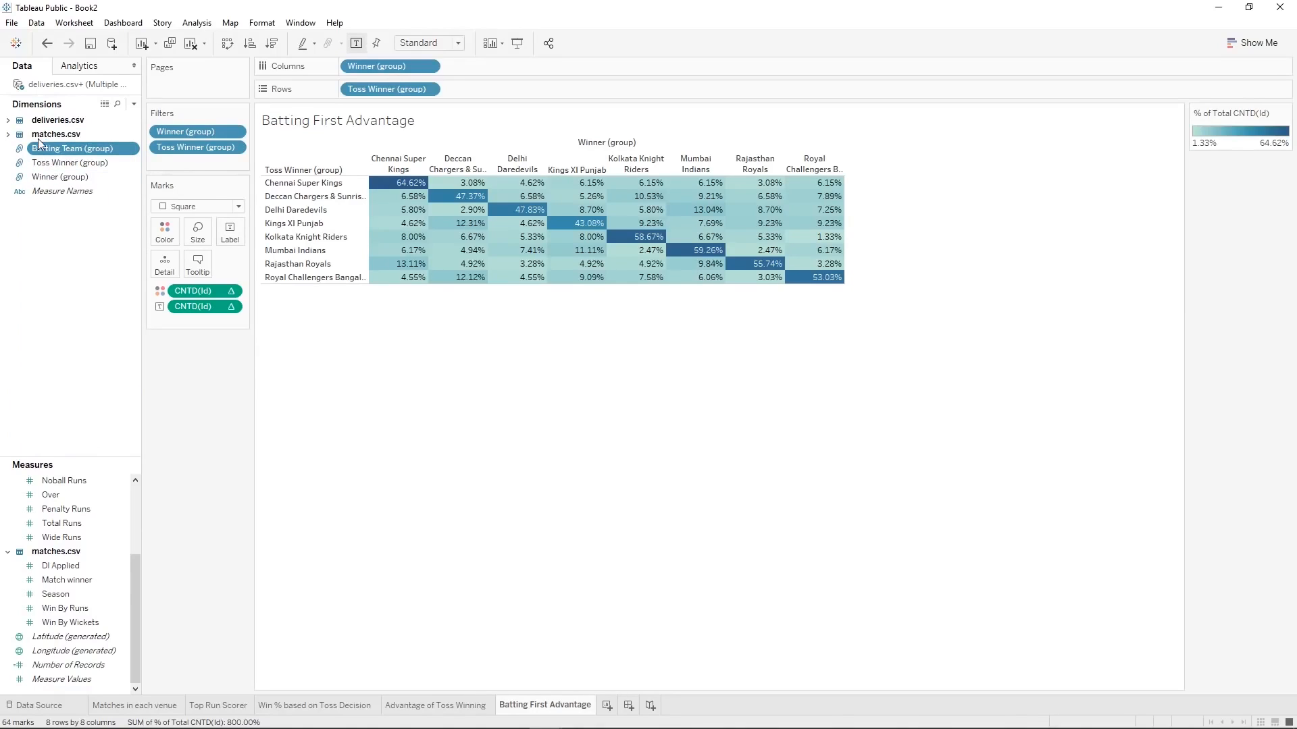
click(7, 119)
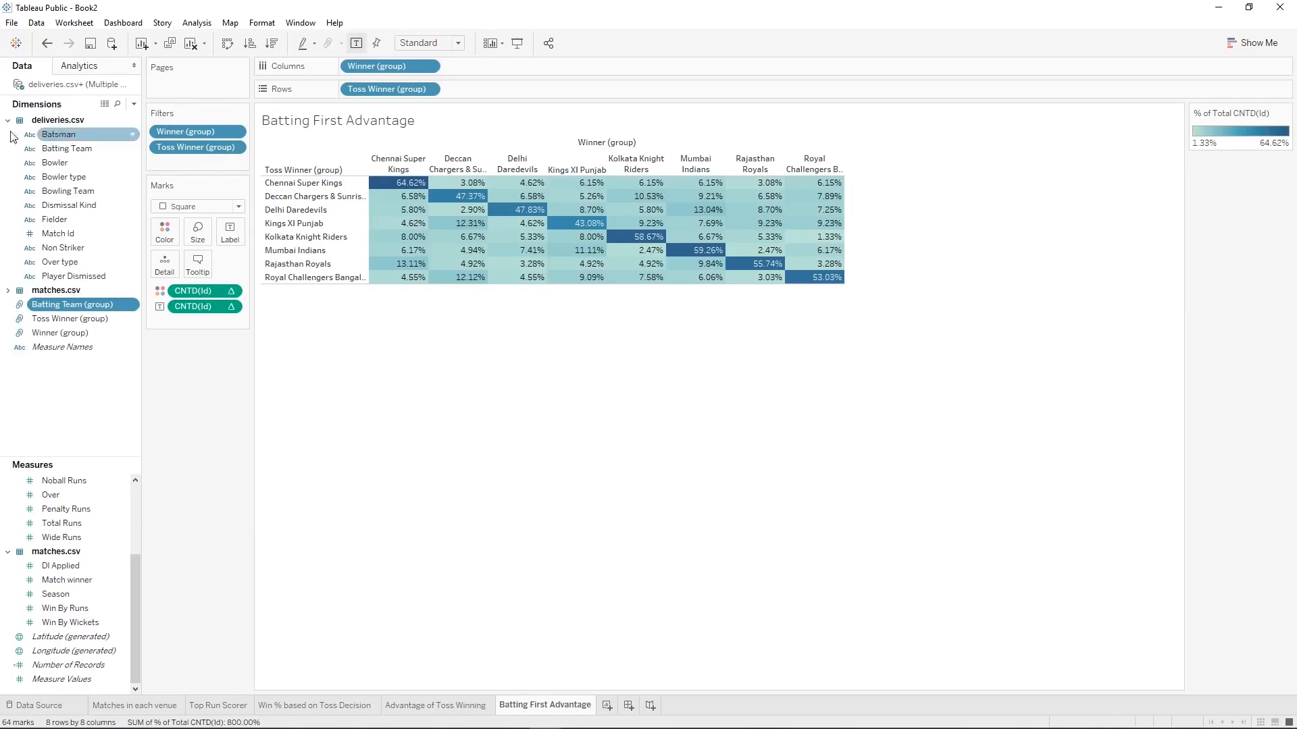
click(8, 290)
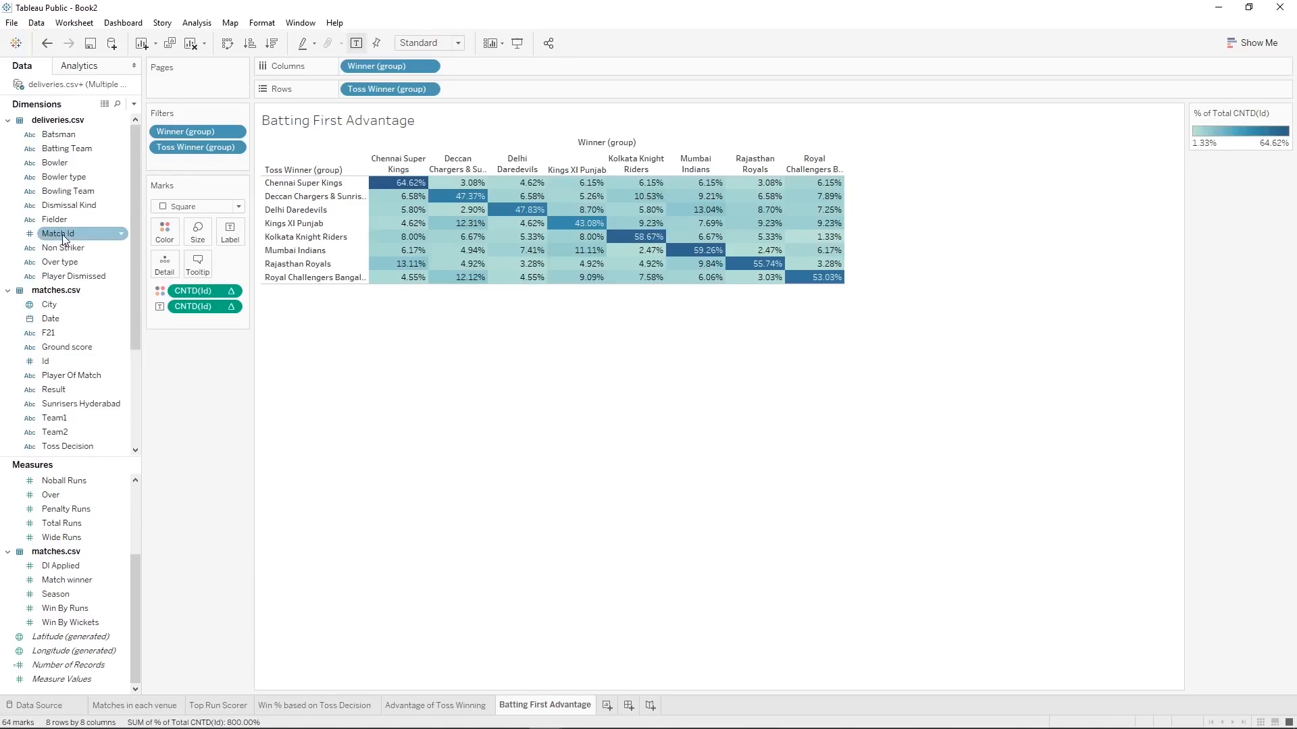
Replace Toss Winner (group) on the rows with Batting Team (group), and remove the Toss Winner (group) filter.
scroll(61, 243, down, 3)
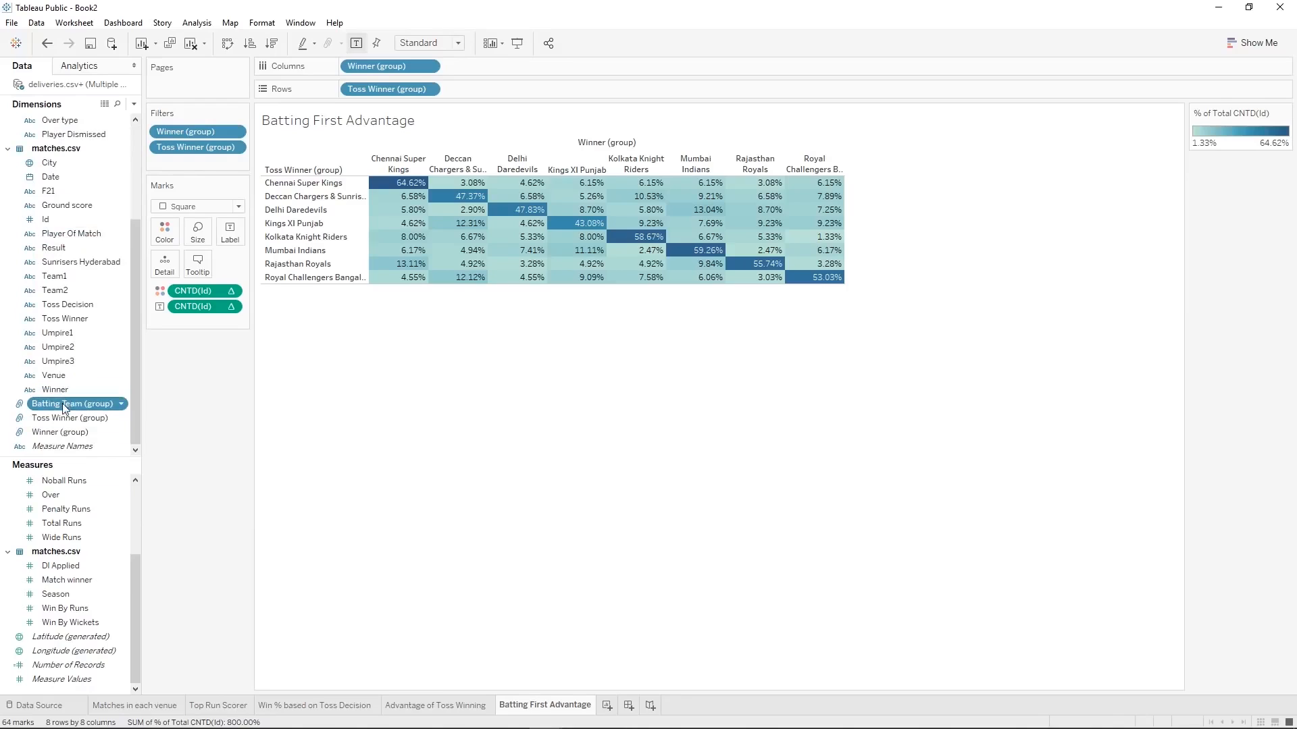
drag(64, 411, 377, 92)
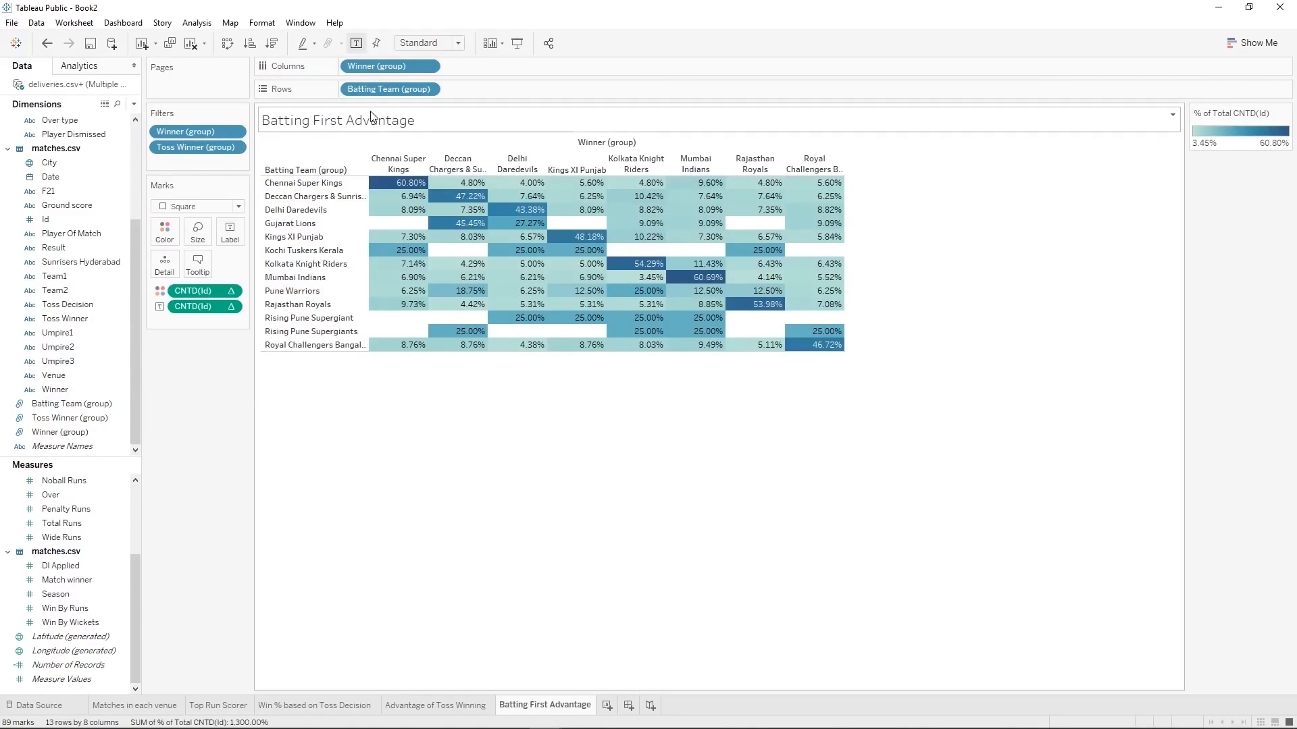
drag(207, 155, 185, 385)
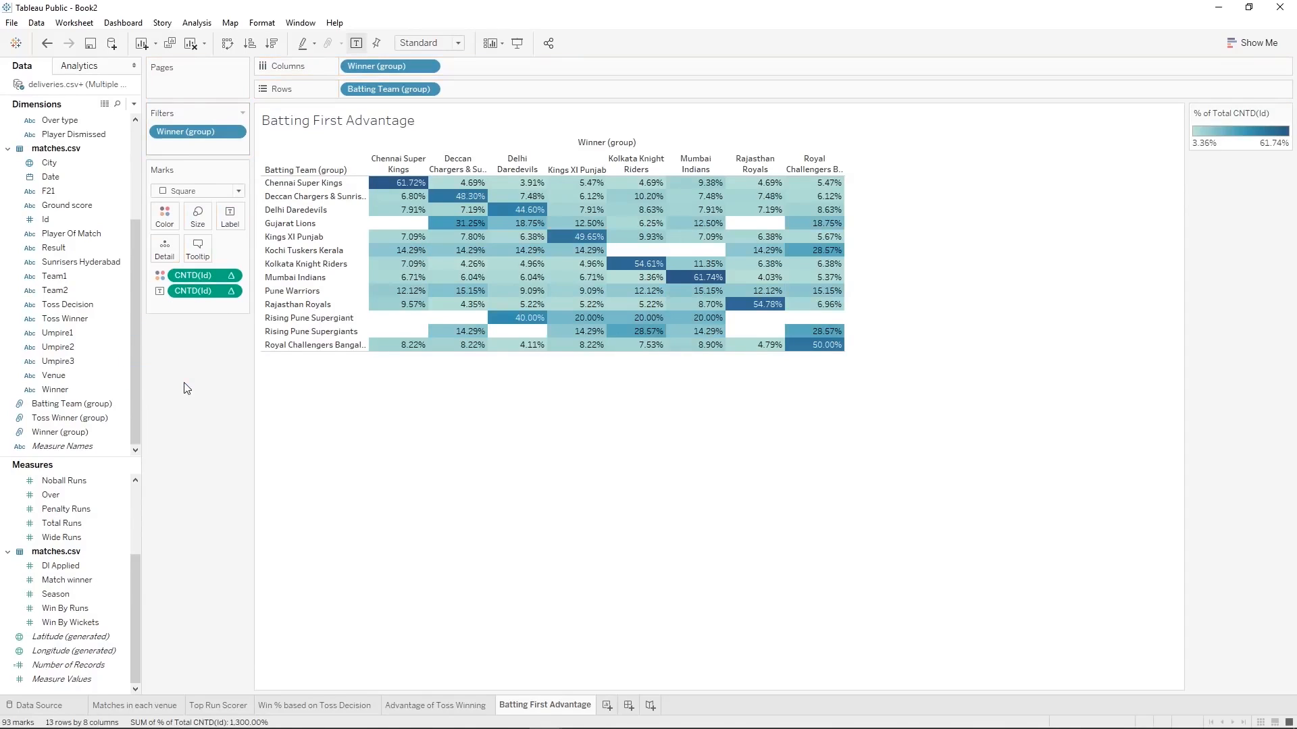
Exclude Gujarat Lions, Kochi Tuskers Kerala, Pune Warriors, Rising Pune Supergiant and Rising Pune Supergiants from the batting team rows.
click(306, 224)
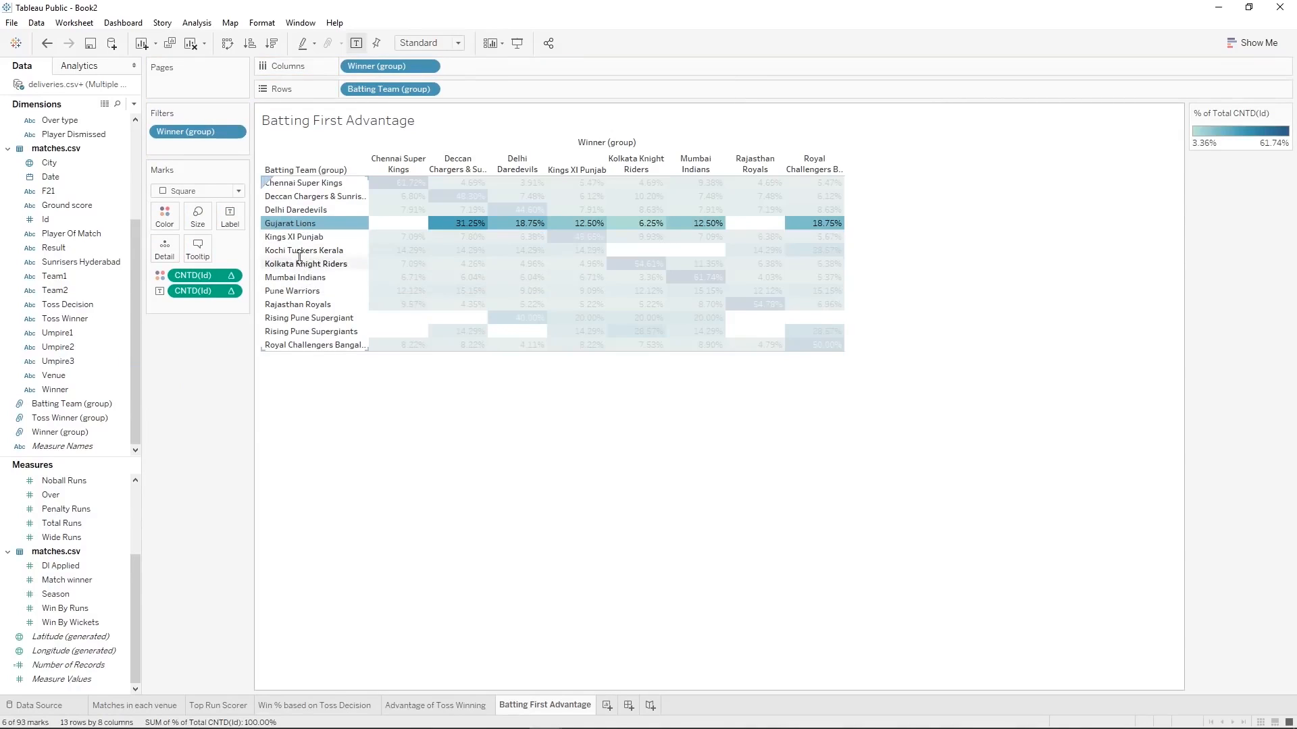
ctrl+click(331, 252)
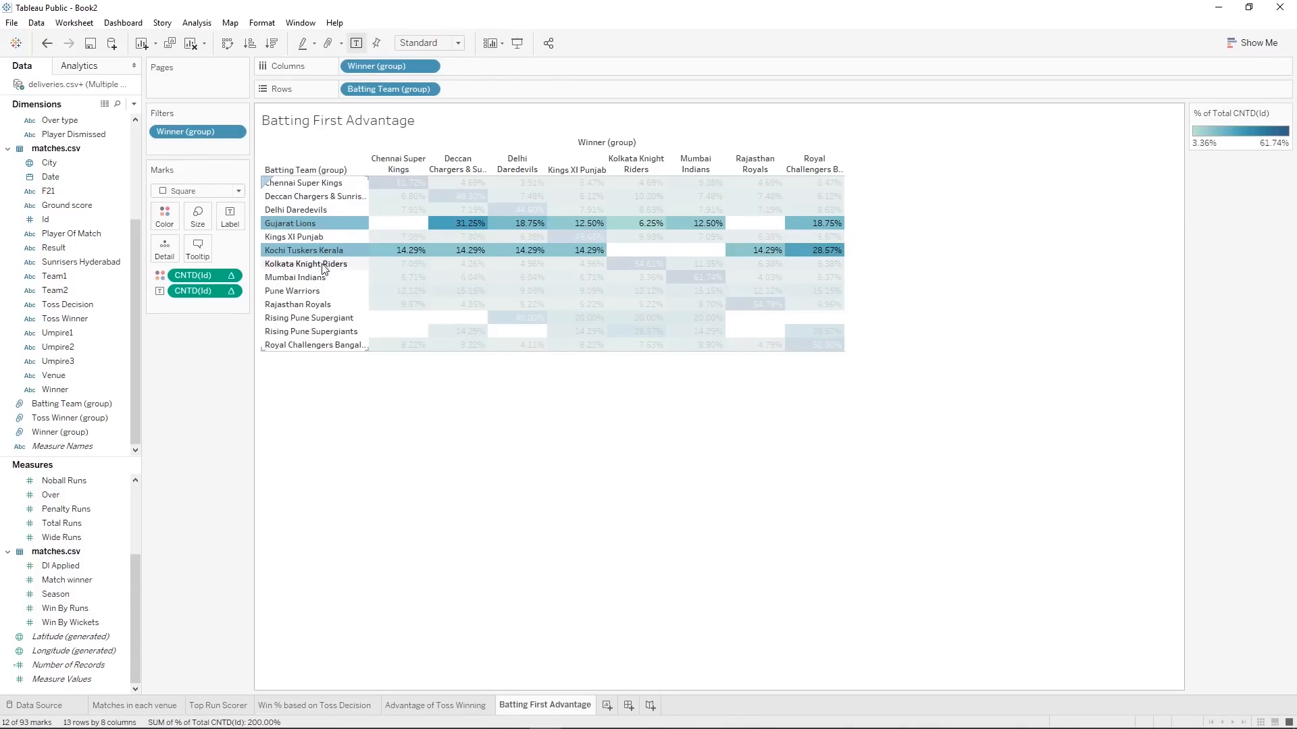
ctrl+click(307, 290)
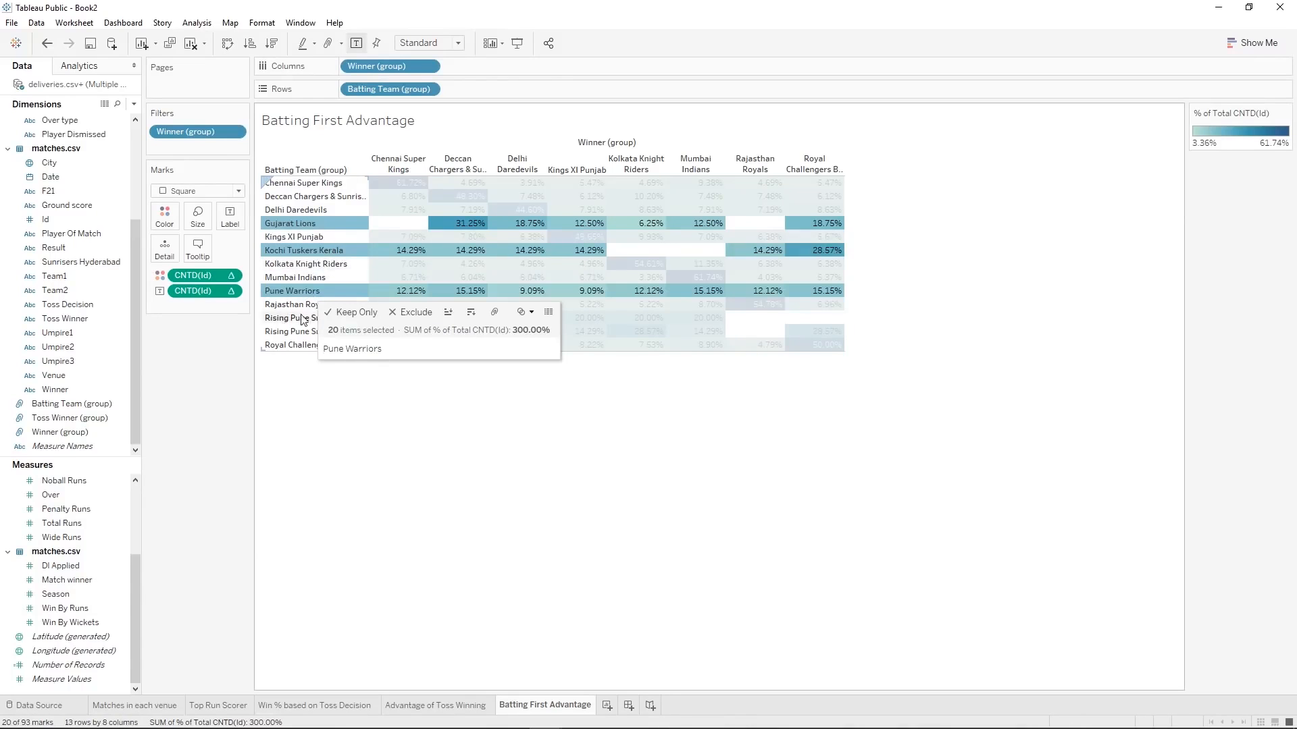
ctrl+click(302, 318)
ctrl+click(301, 331)
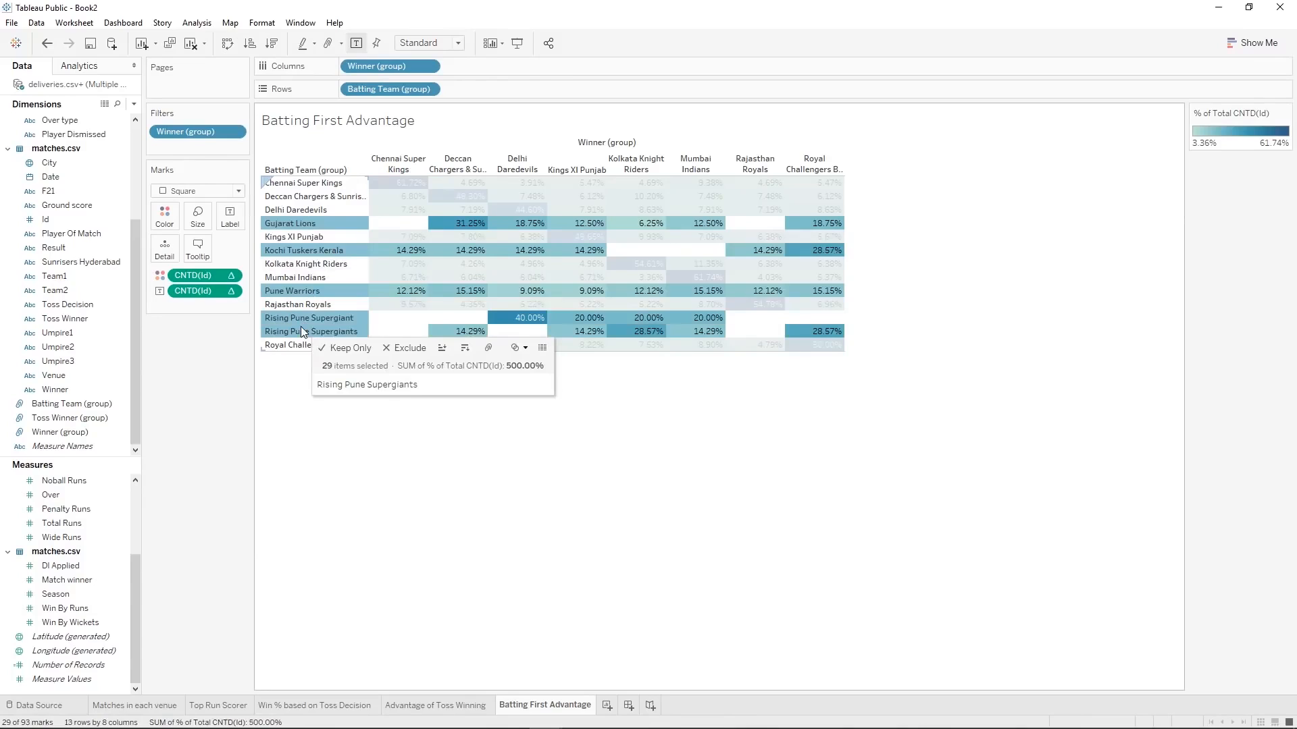
click(405, 349)
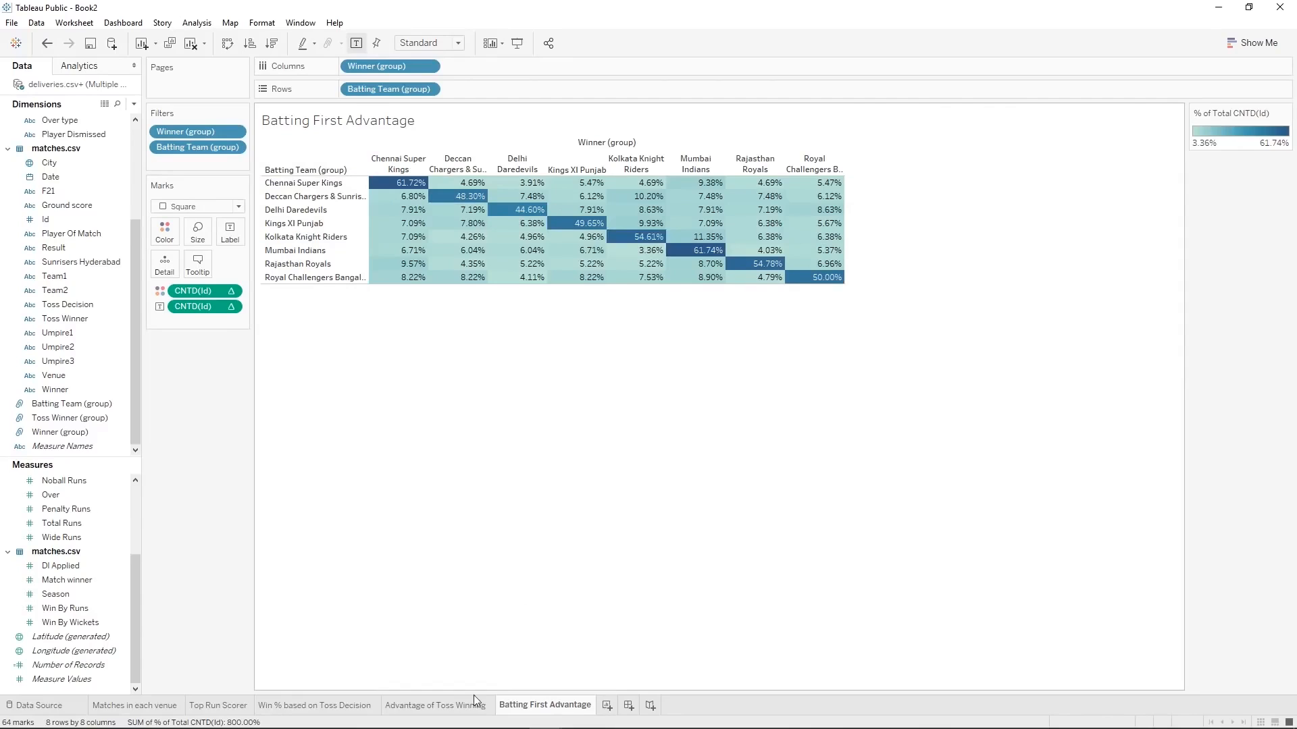
click(463, 709)
click(512, 714)
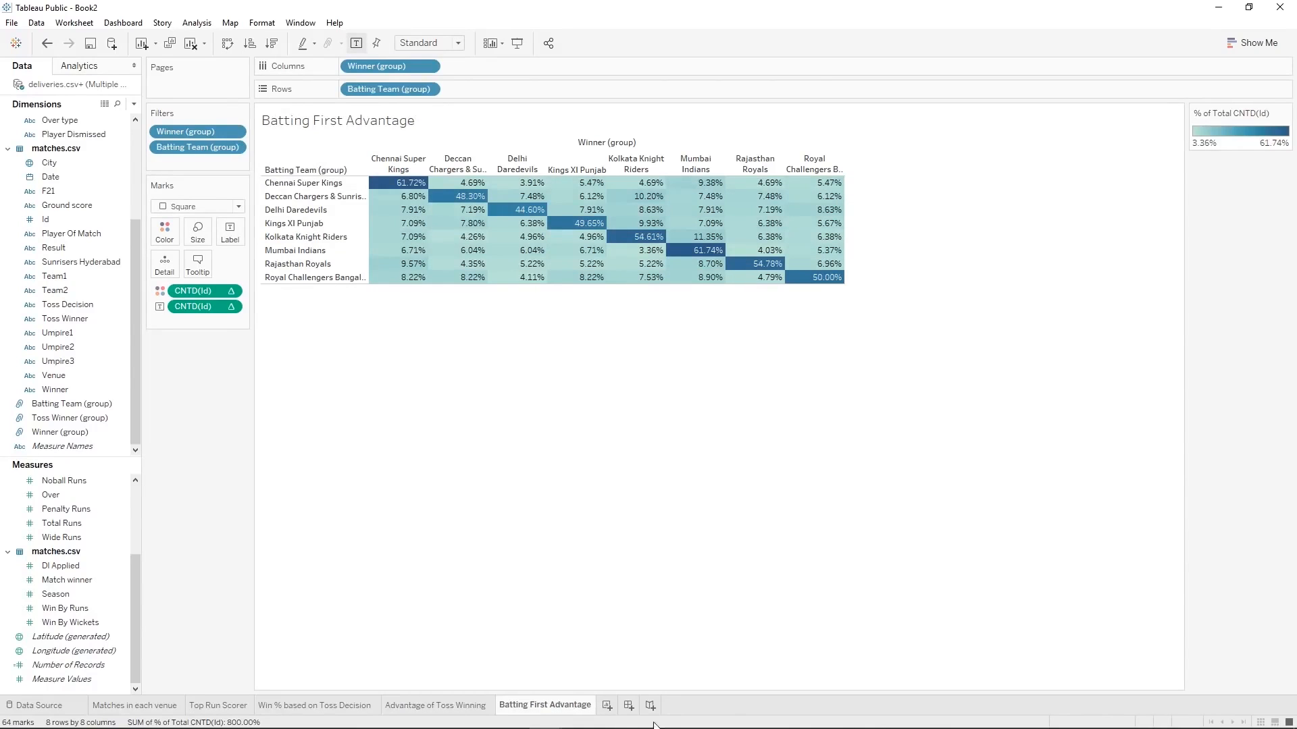
Add a new worksheet and name it Leading Batsman.
click(607, 706)
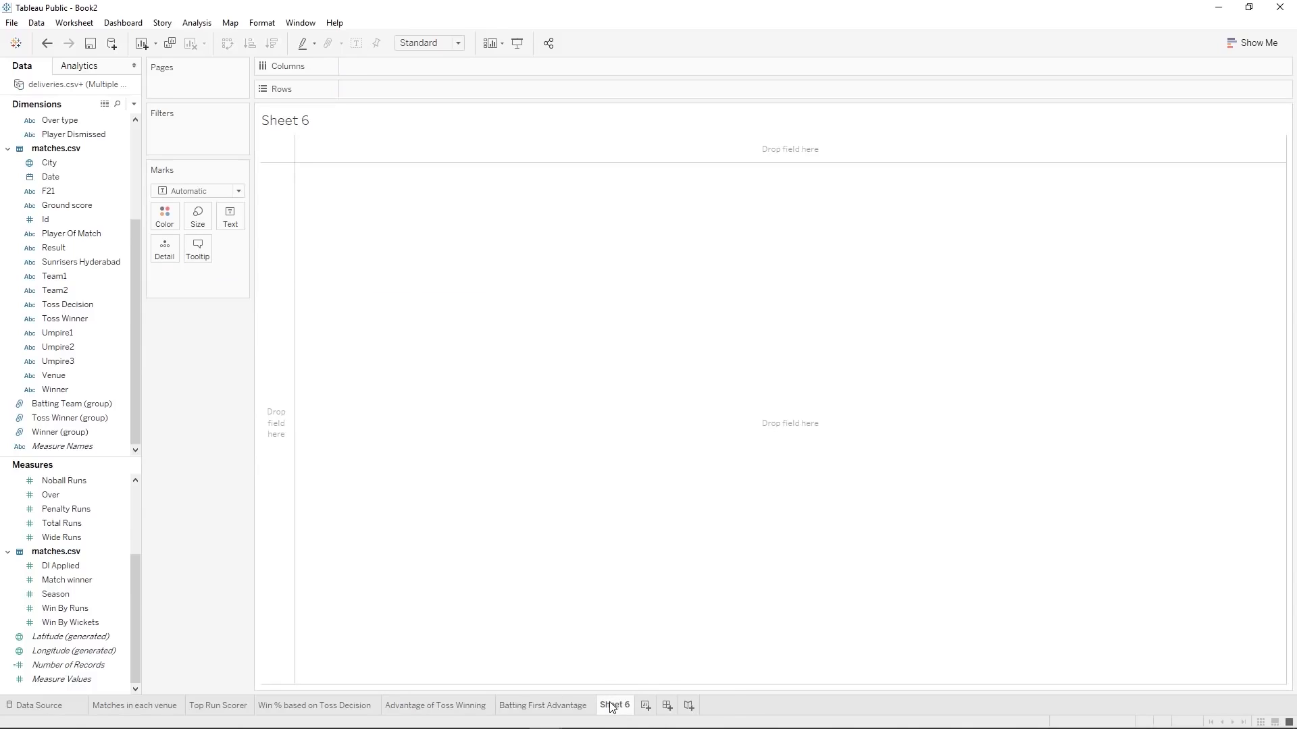
right_click(610, 706)
click(659, 548)
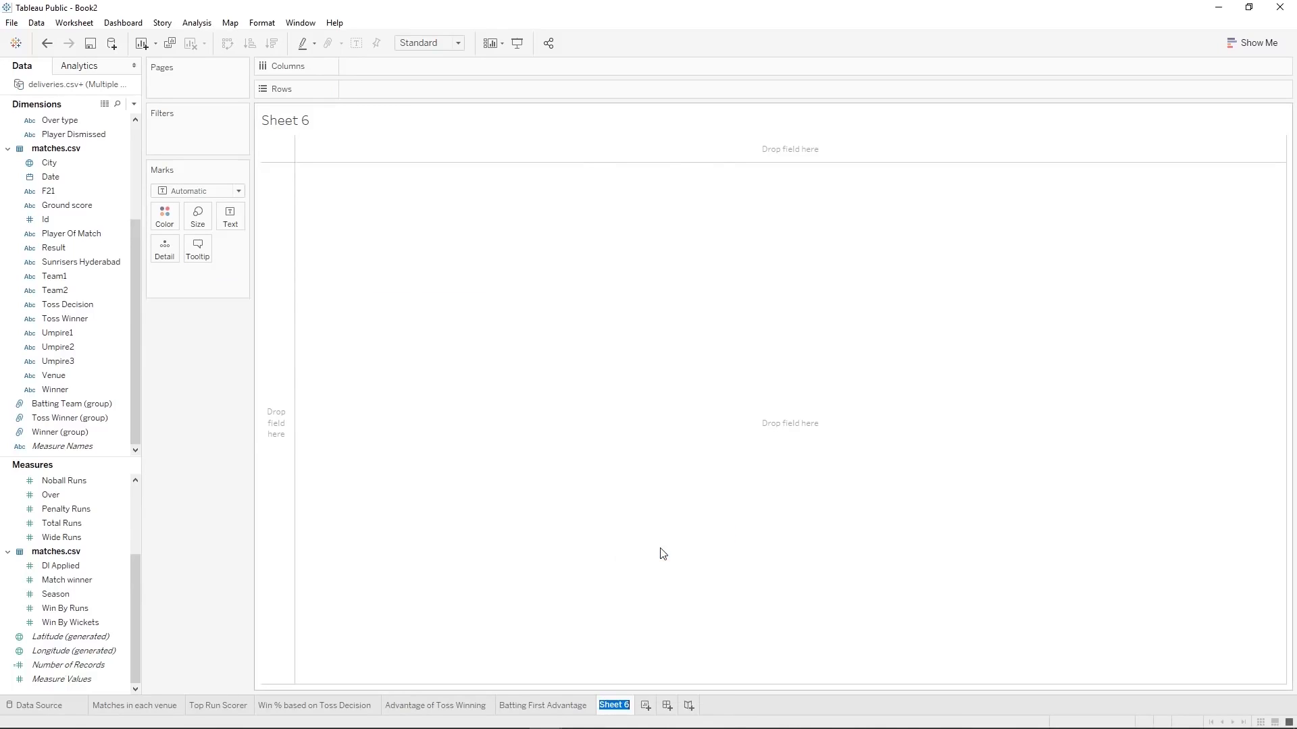
text(Leading)
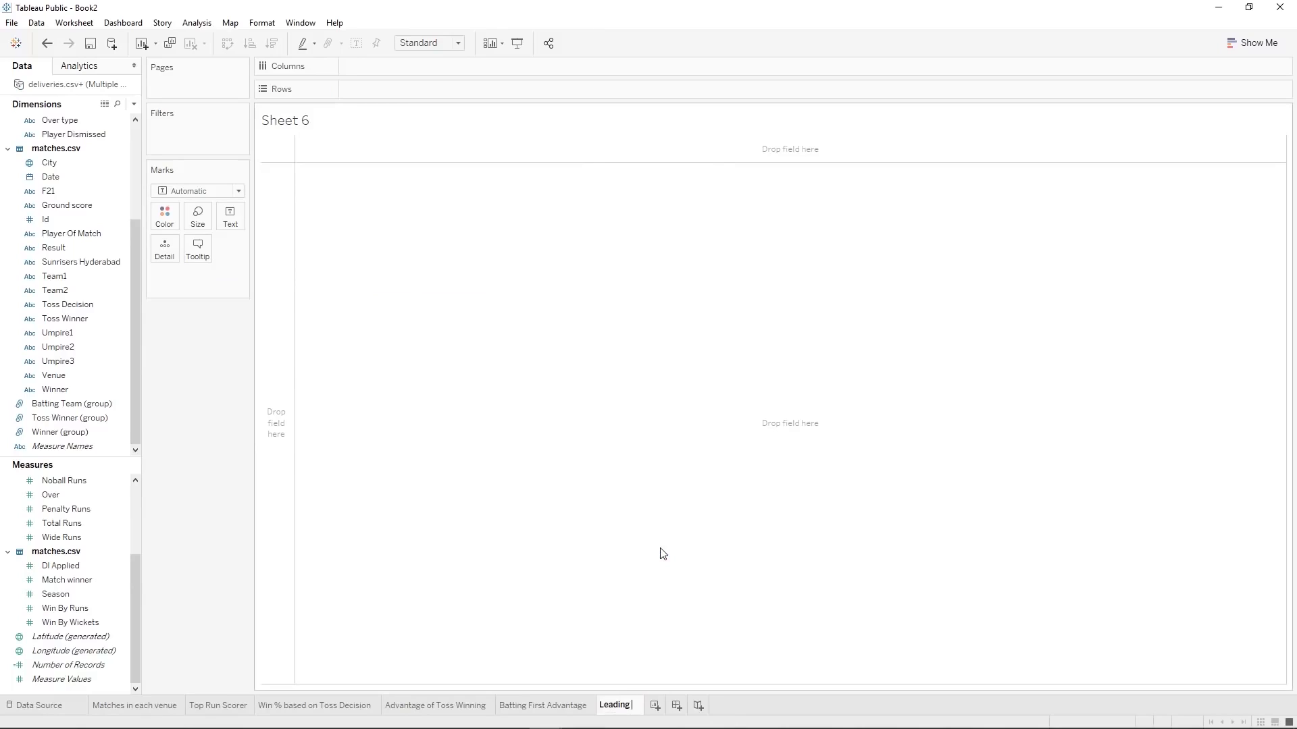
text( Batsman)
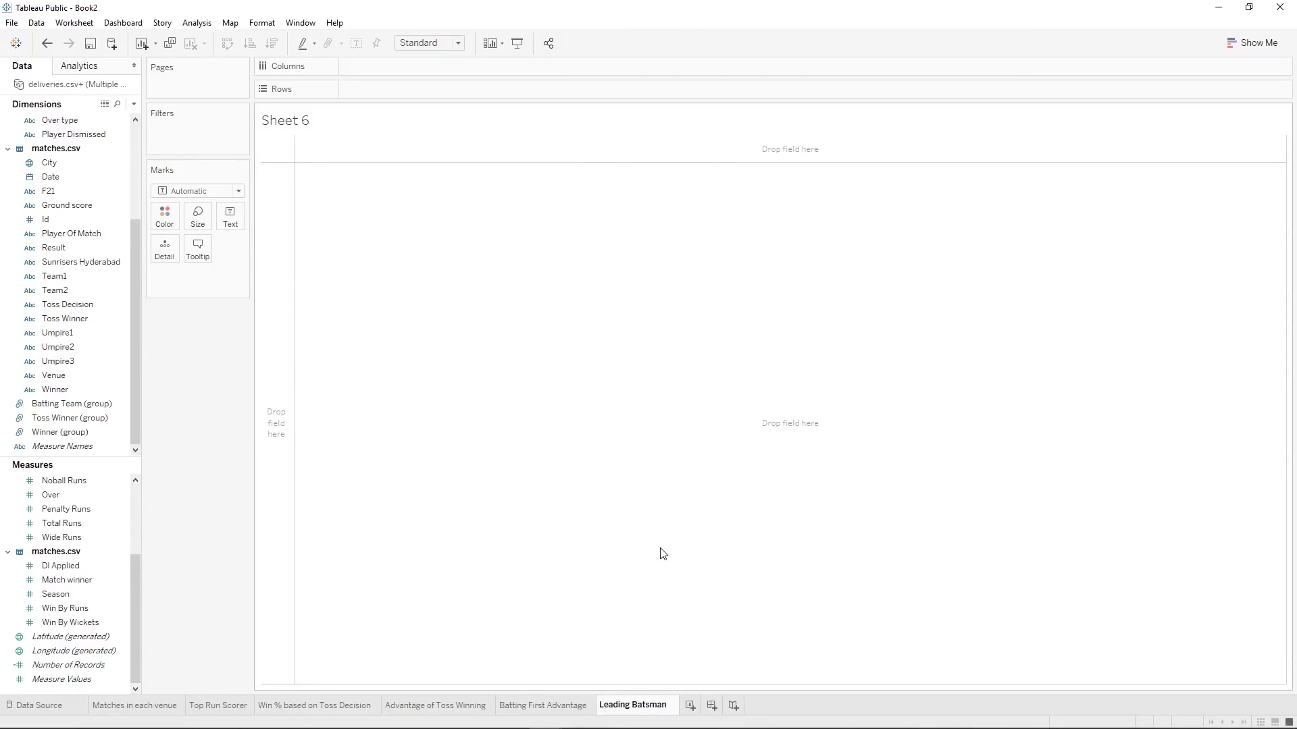
key(Return)
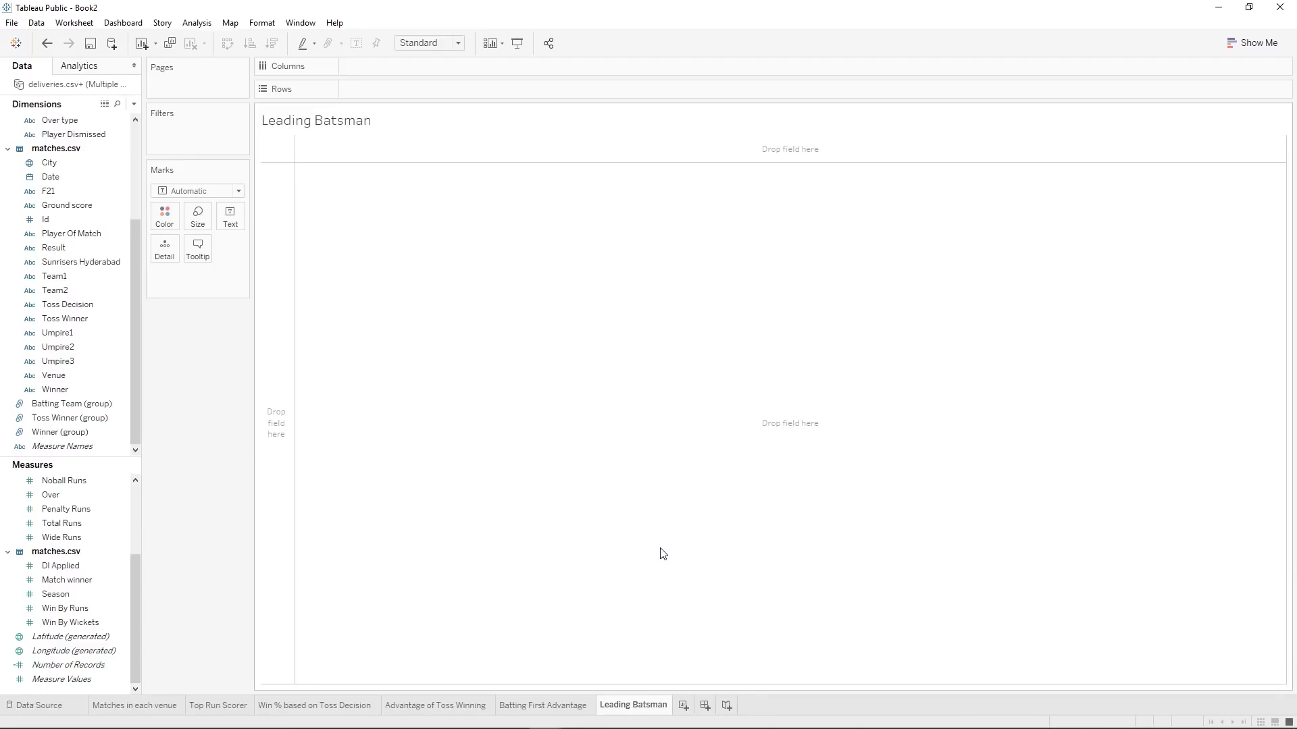
Build a horizontal bar chart with Batsman as rows and the sum of Batsman Runs as columns.
drag(133, 374, 127, 274)
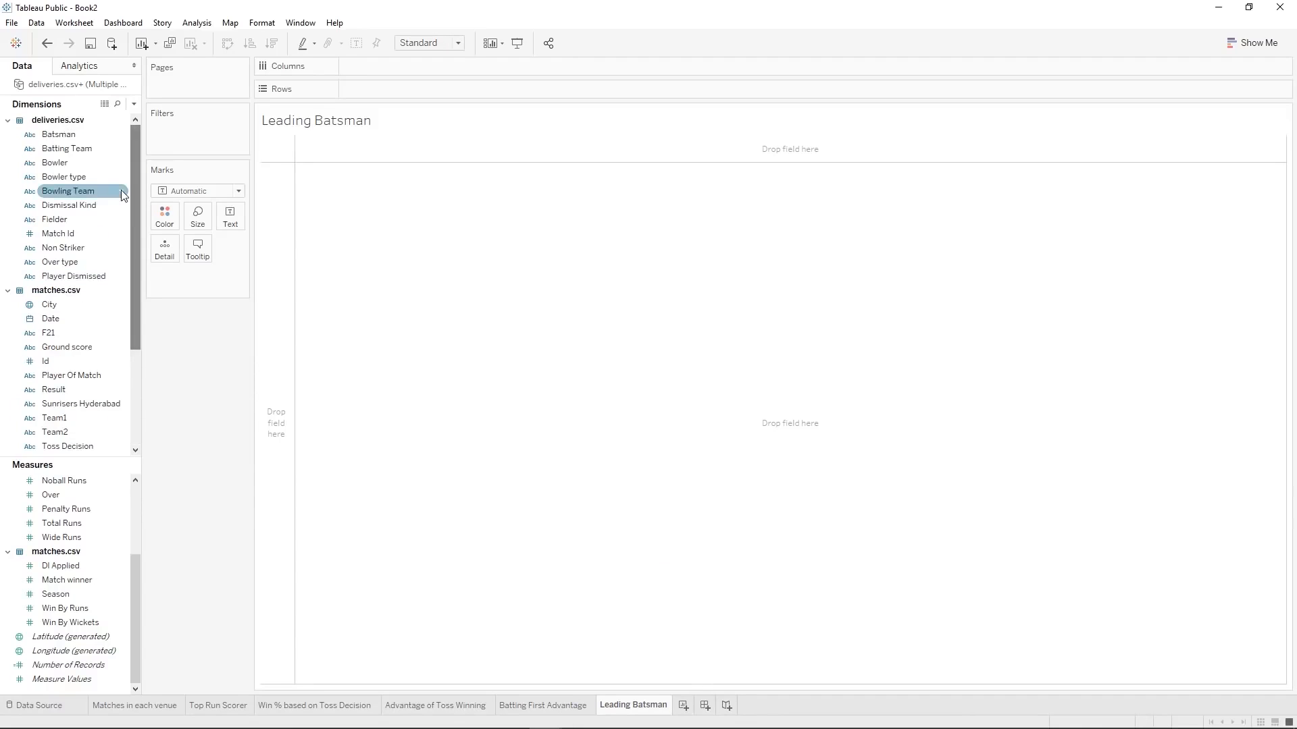
drag(135, 582, 141, 457)
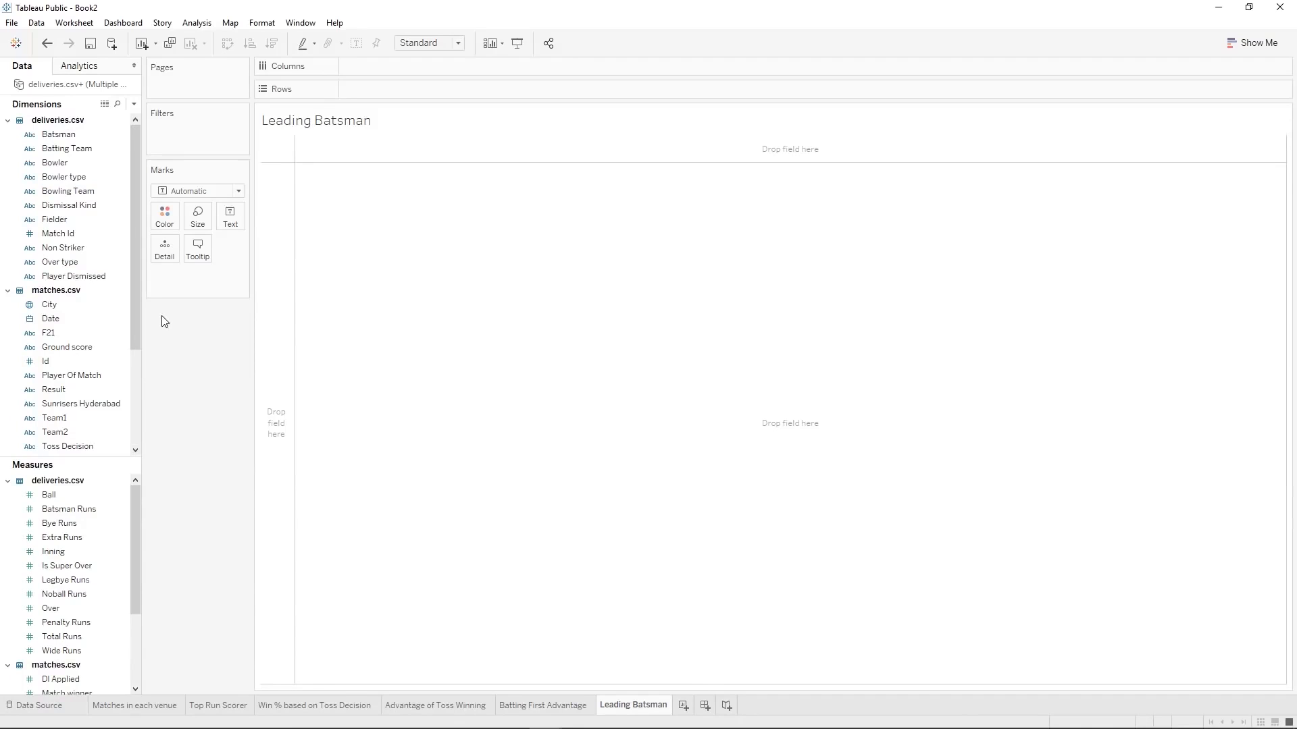
drag(70, 136, 365, 90)
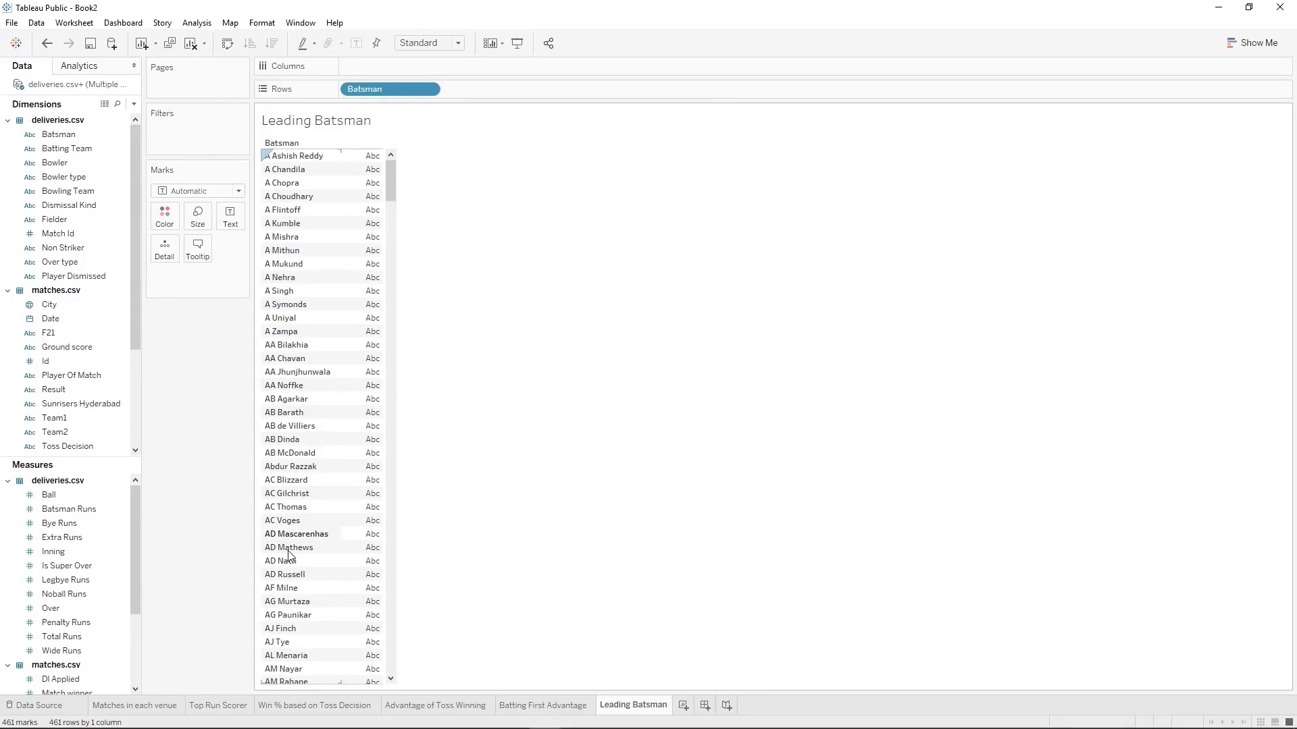
drag(85, 516, 375, 67)
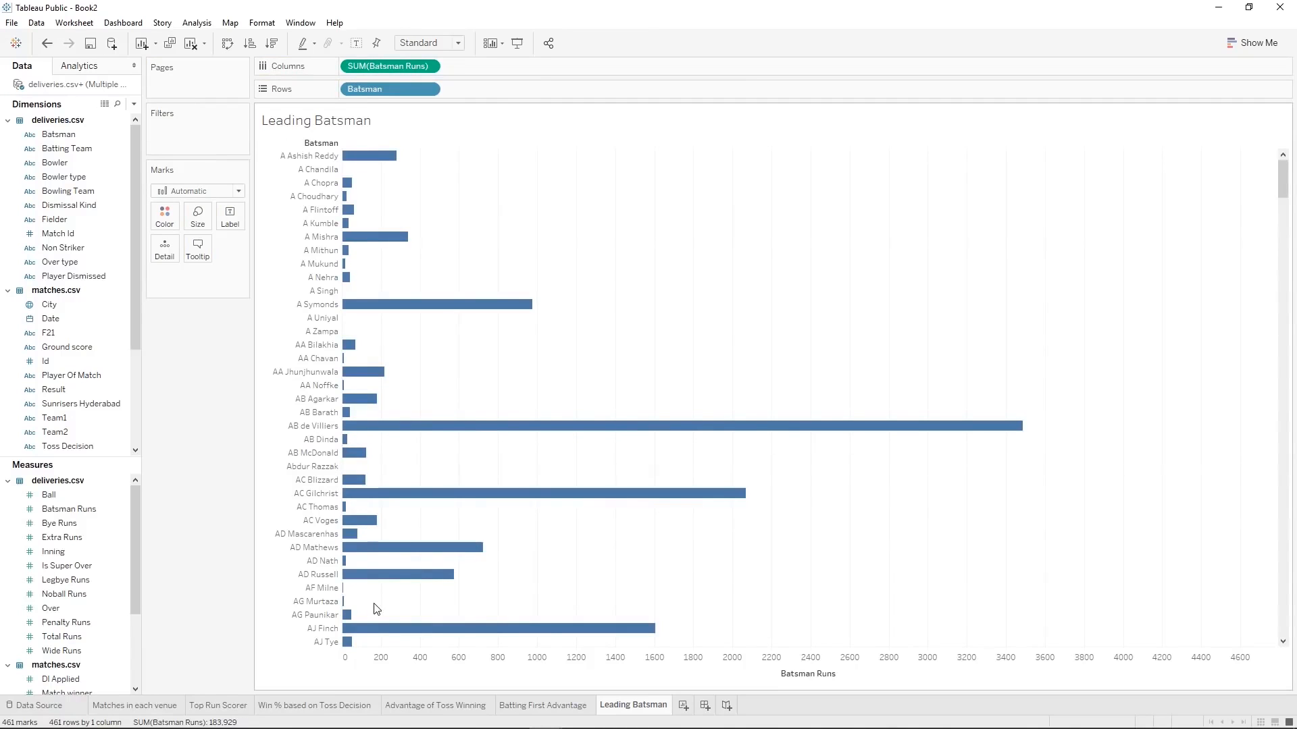
Sort the batsmen in descending order of runs, and color the bars by Batsman while keeping it on the rows.
click(272, 43)
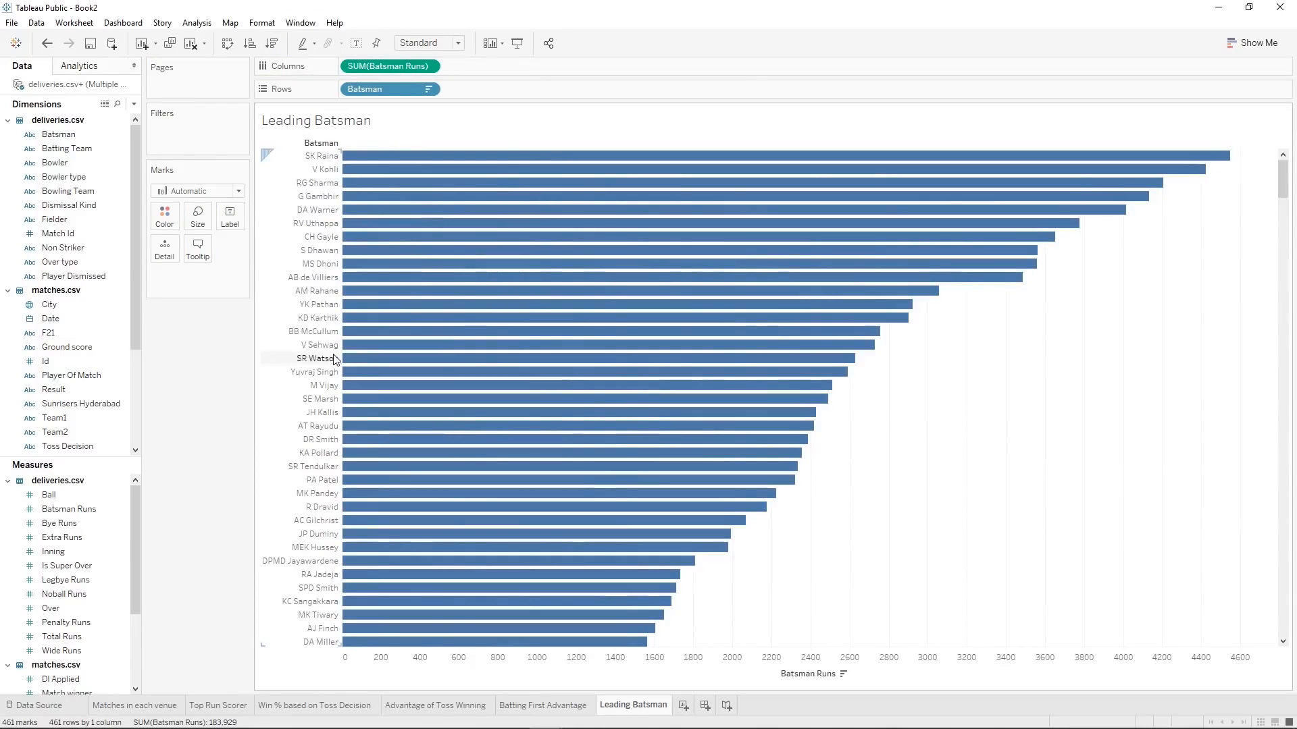
drag(373, 96, 167, 223)
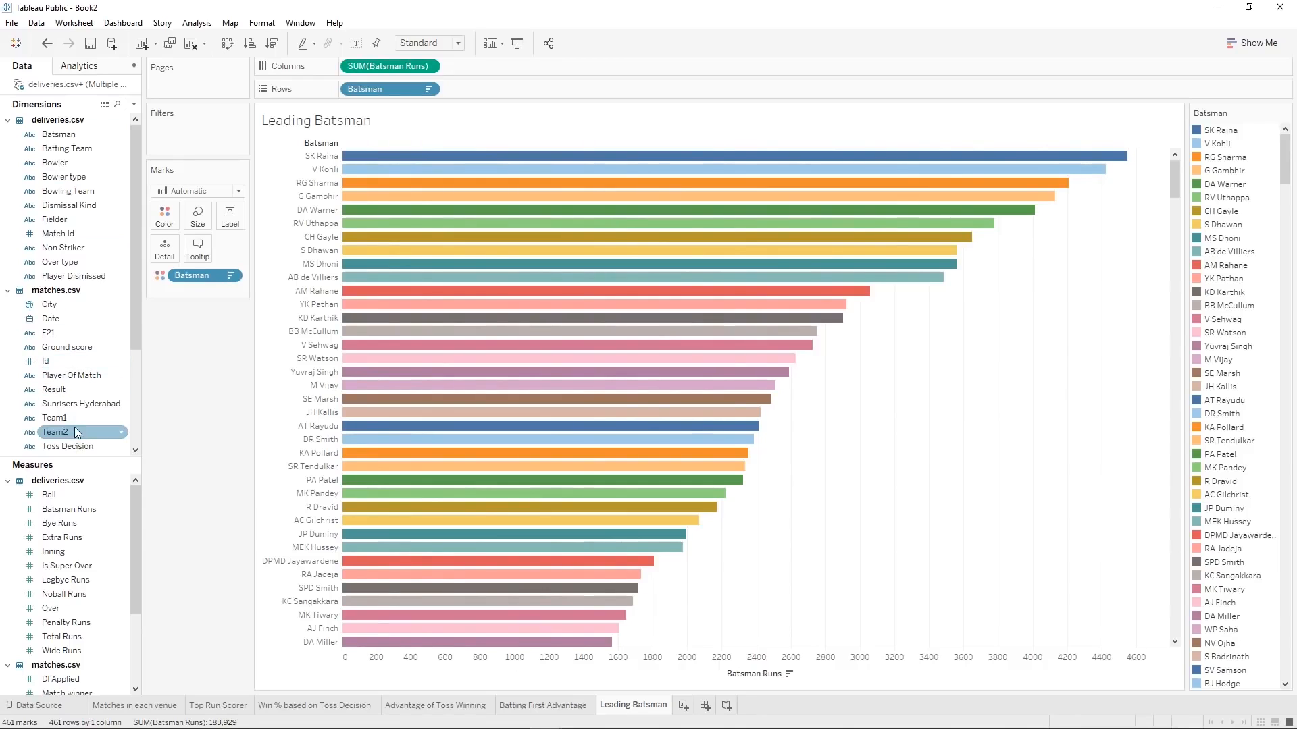
scroll(86, 327, down, 2)
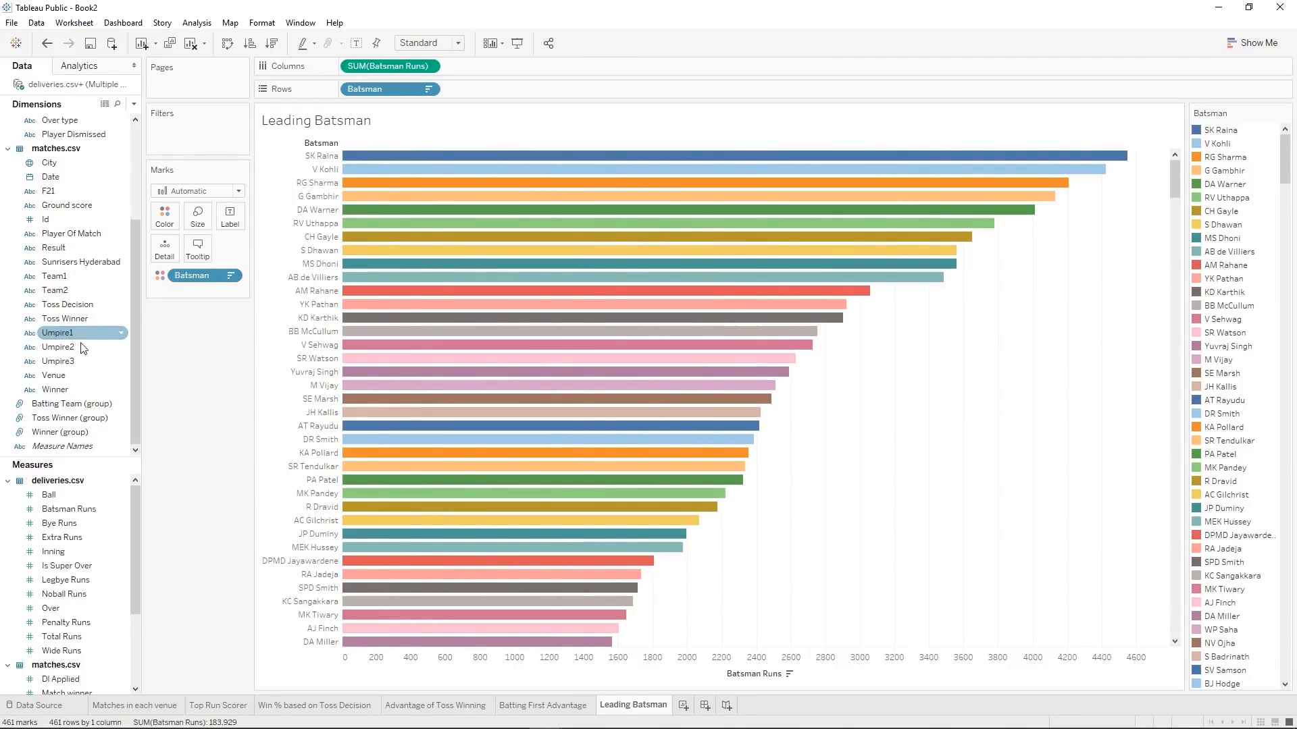
scroll(59, 448, down, 1)
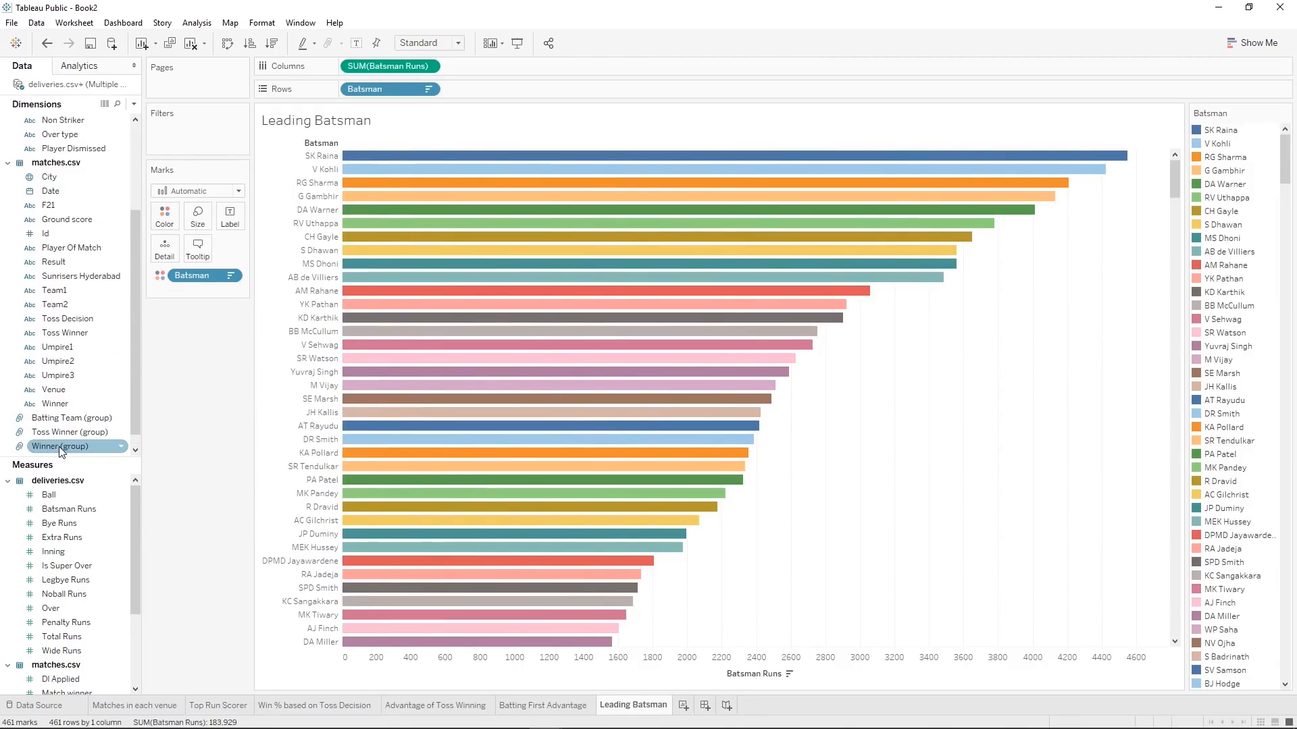
scroll(59, 447, up, 3)
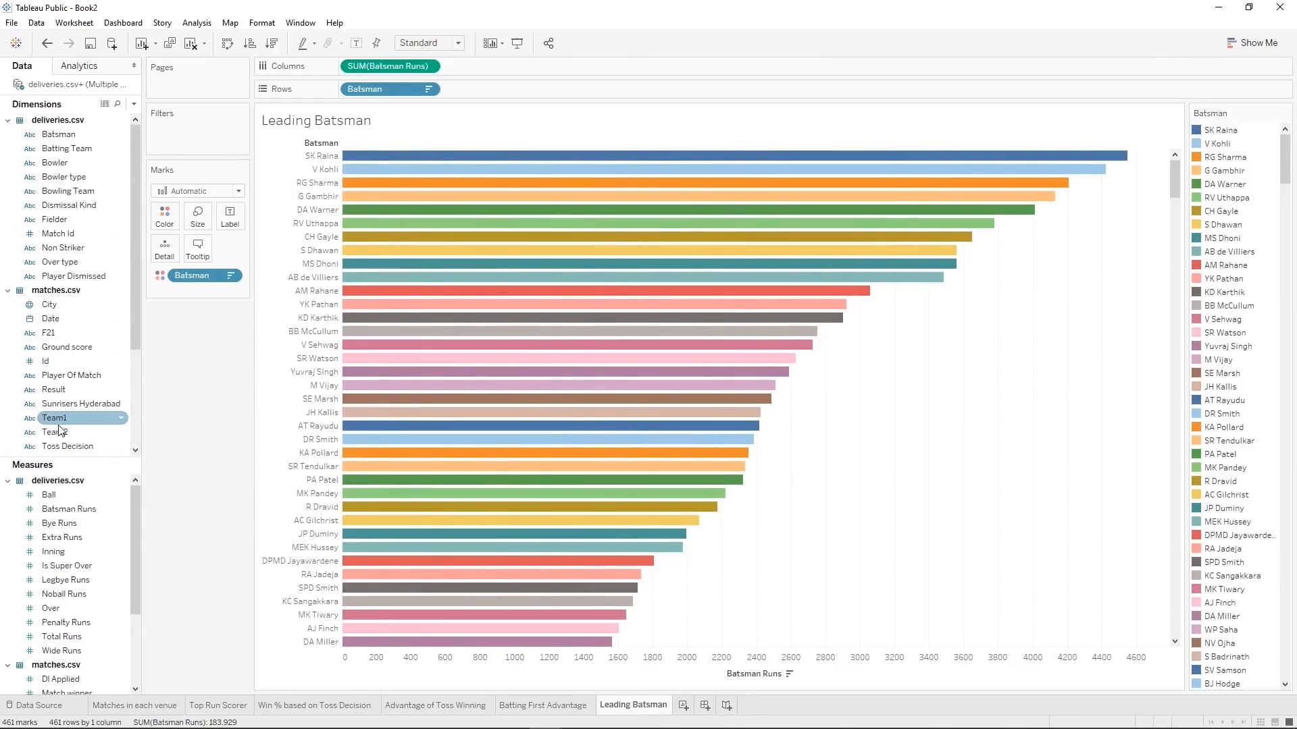
Show the Batting Team filter, try Chennai Super Kings alone and Deccan Chargers with Sunrisers Hyderabad, and reselect all teams.
right_click(73, 154)
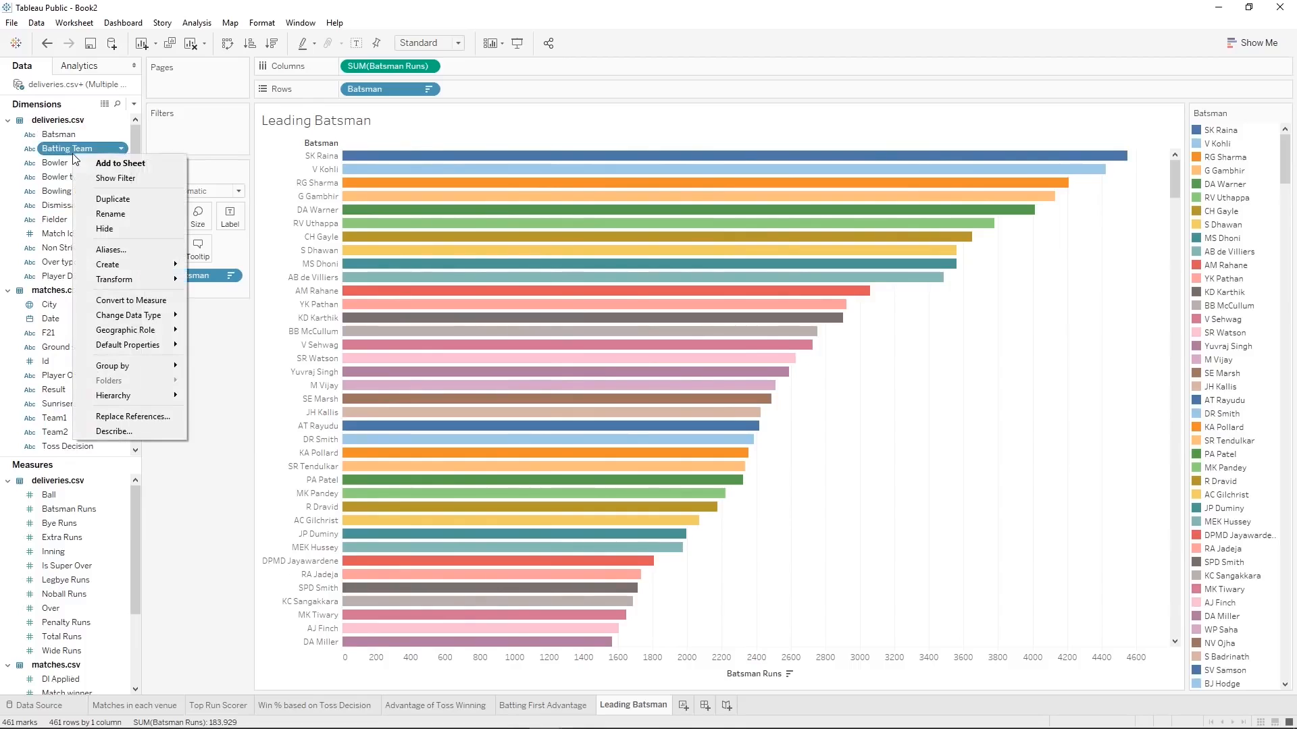
click(123, 180)
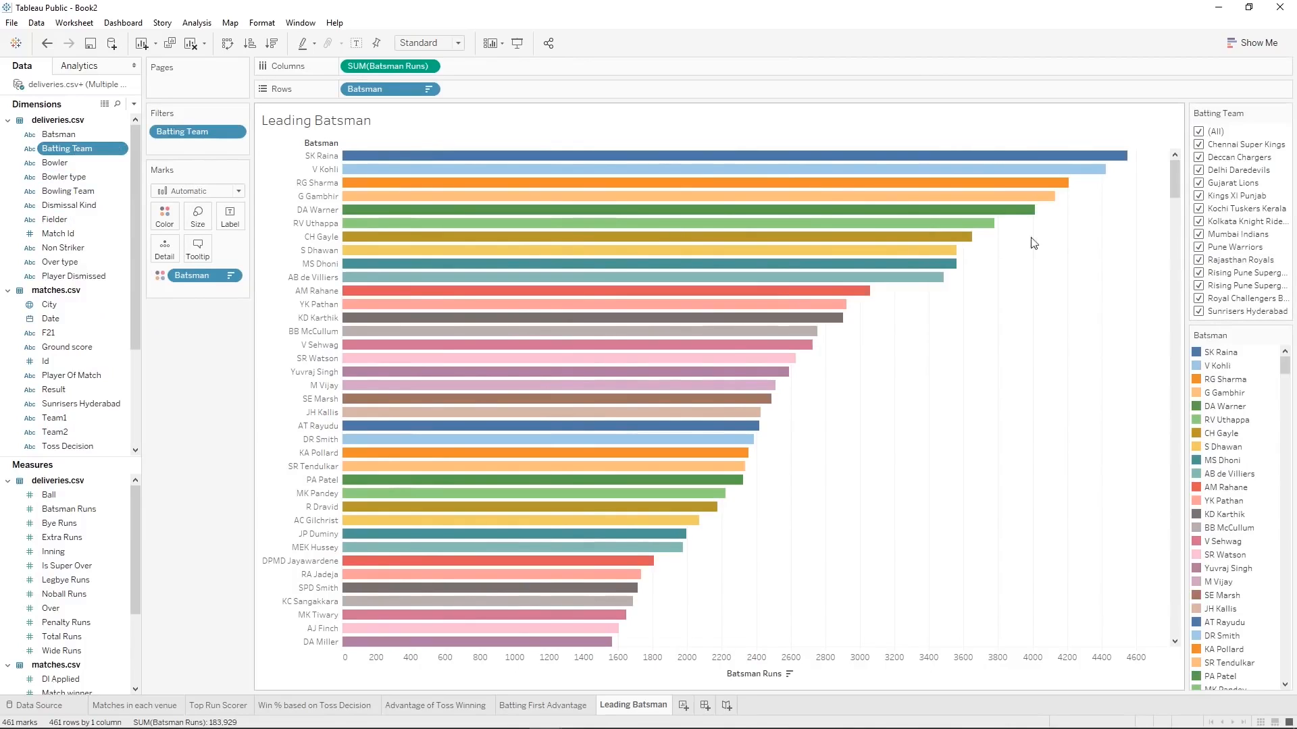
click(1199, 133)
click(1199, 145)
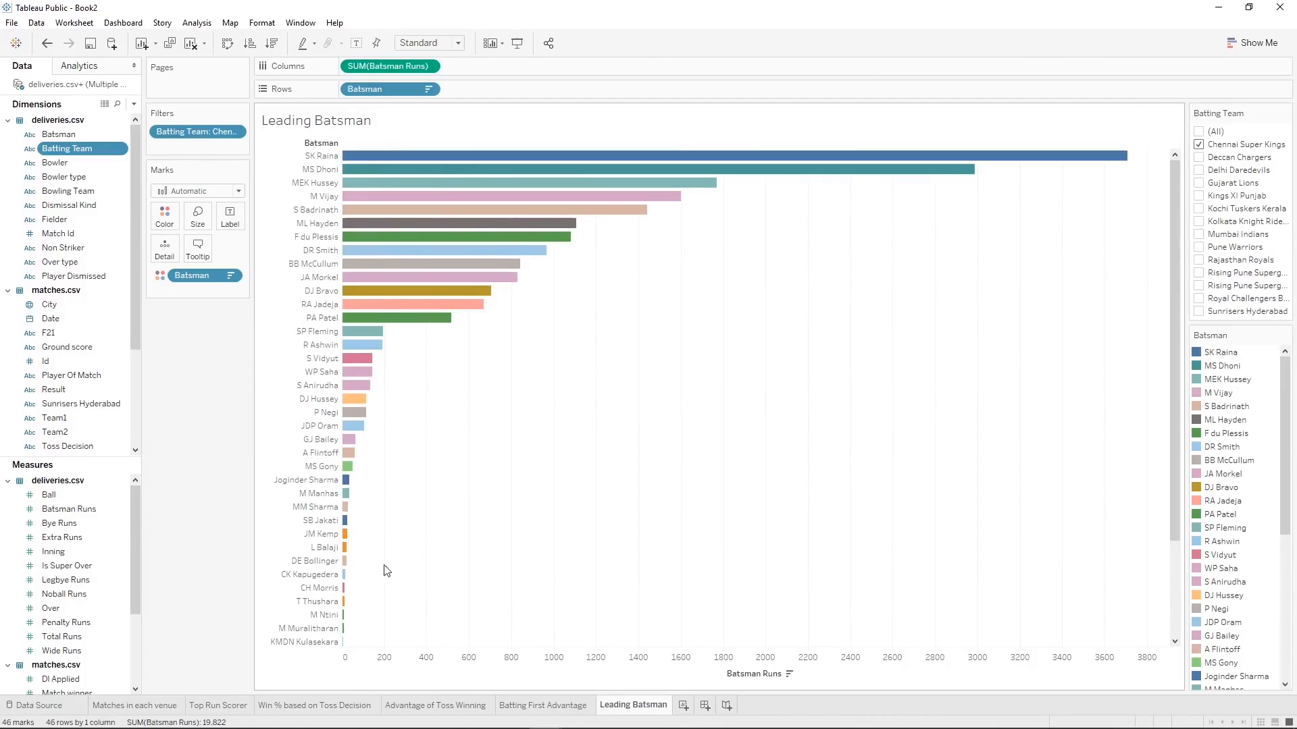
click(1199, 145)
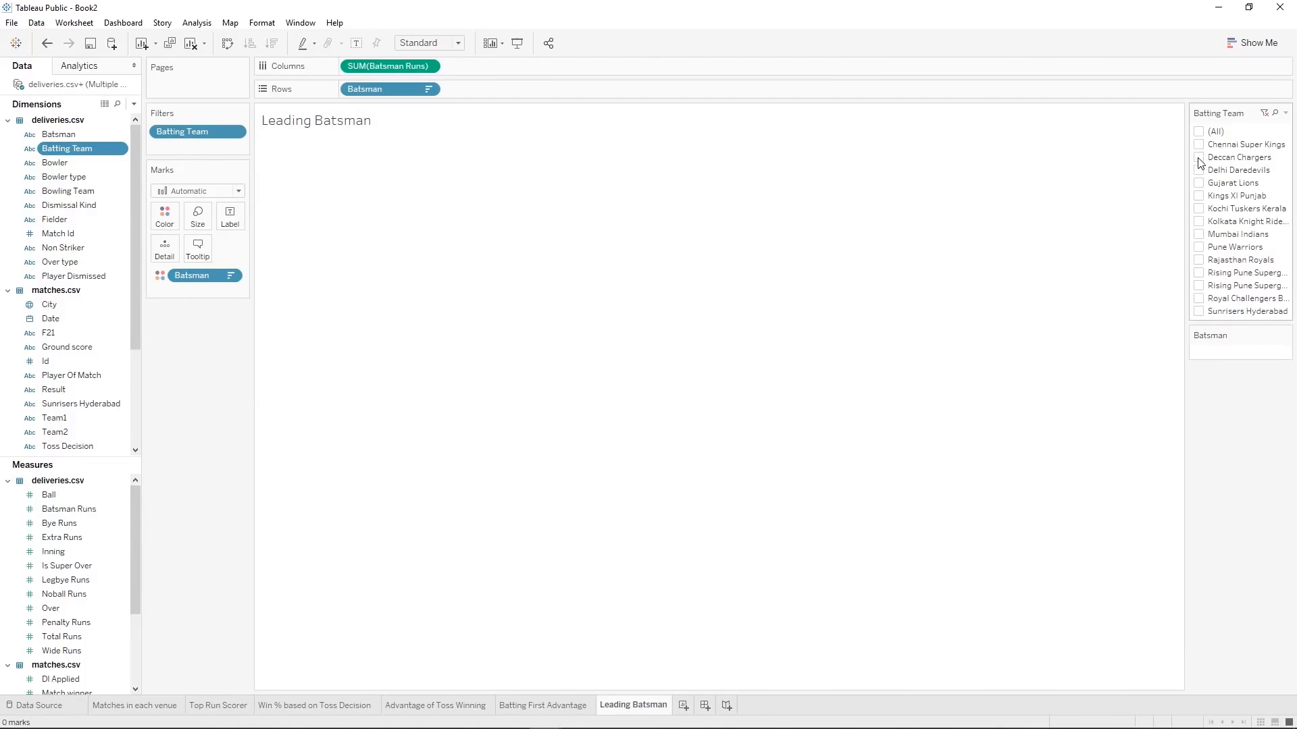
click(1199, 158)
click(1199, 312)
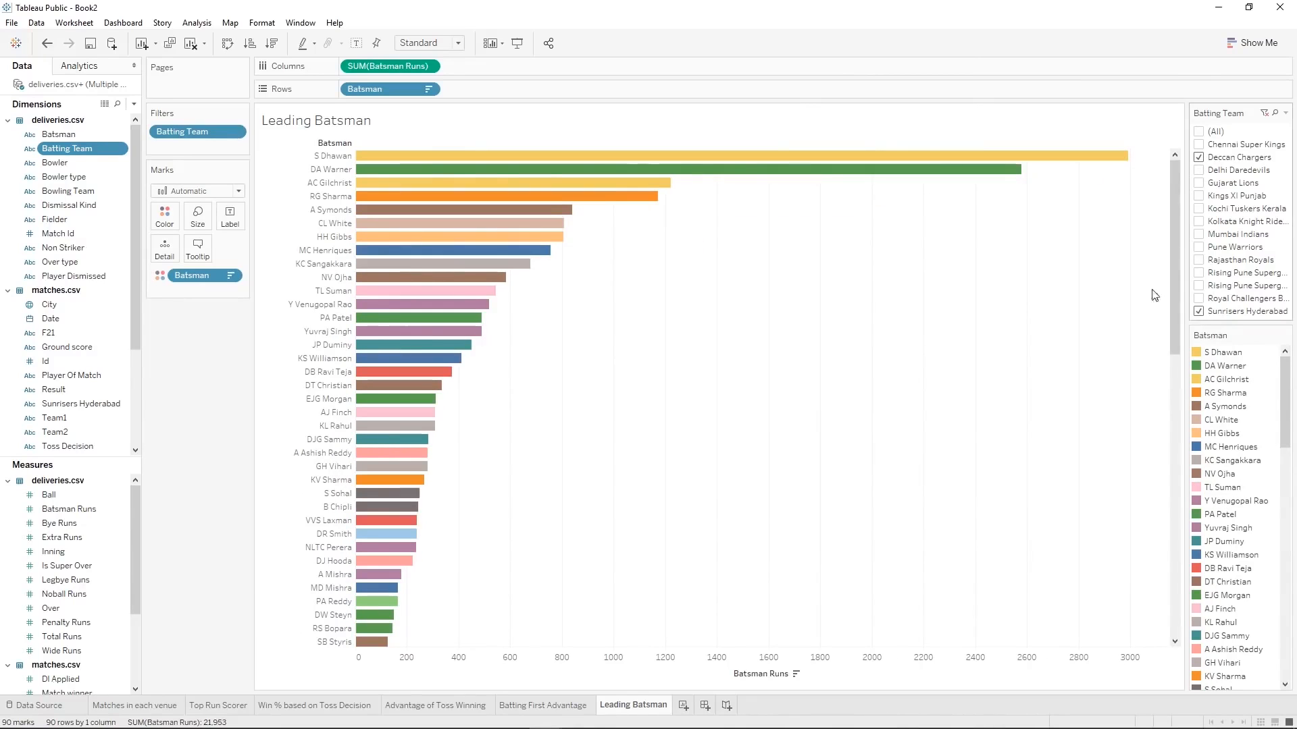
click(1199, 131)
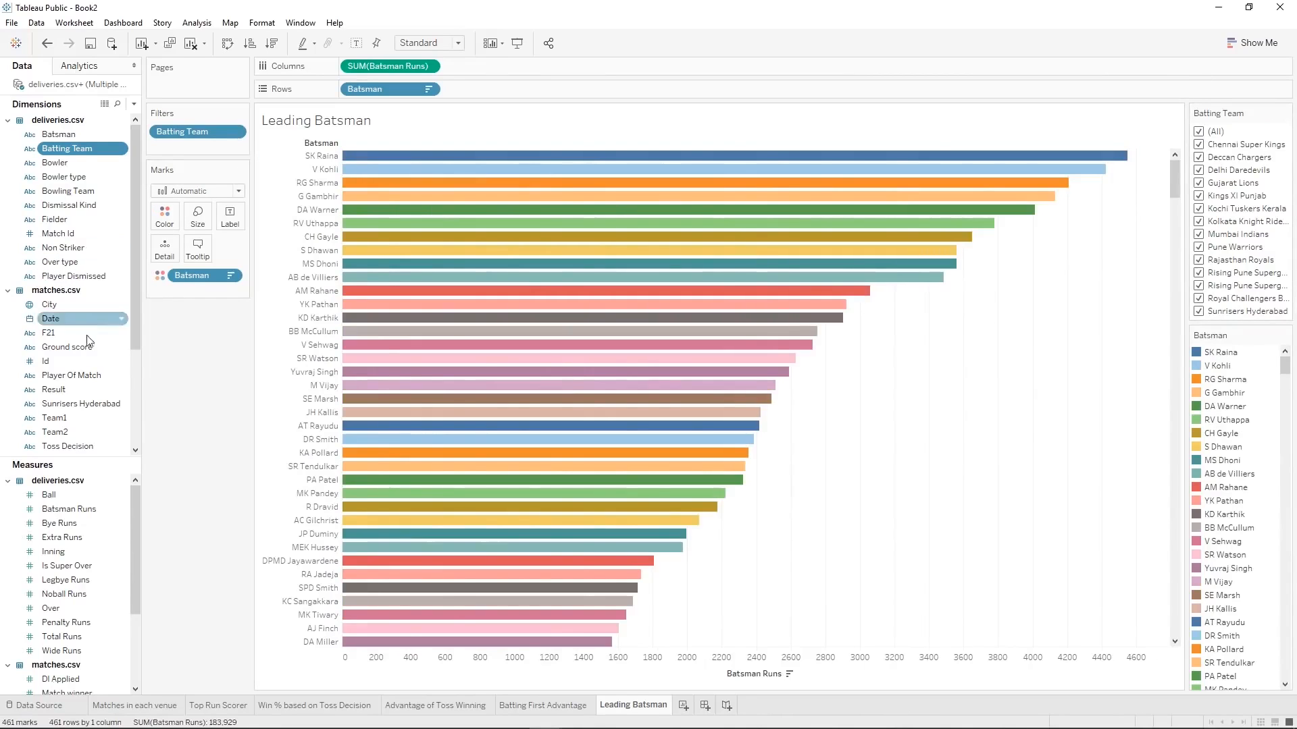
Show a filter for the year of Date, try 2017 and 2016 individually, and reselect all years.
right_click(61, 328)
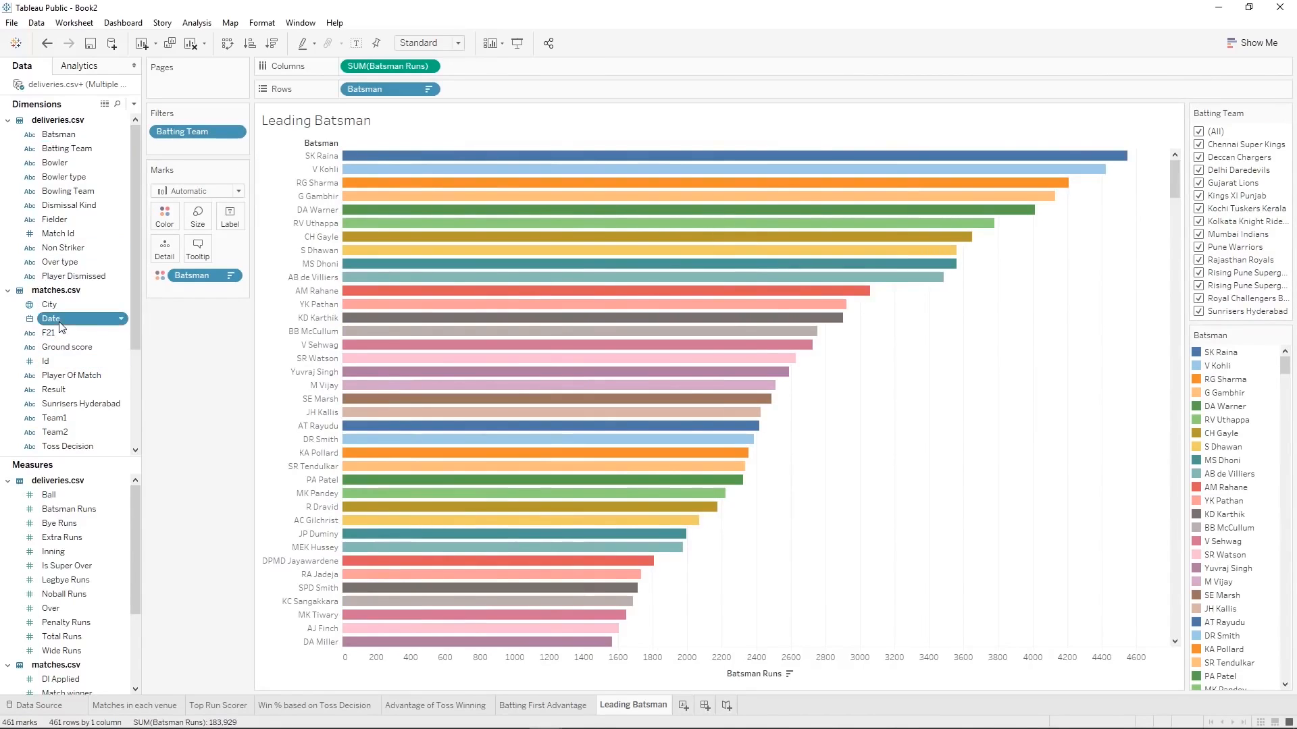
click(131, 351)
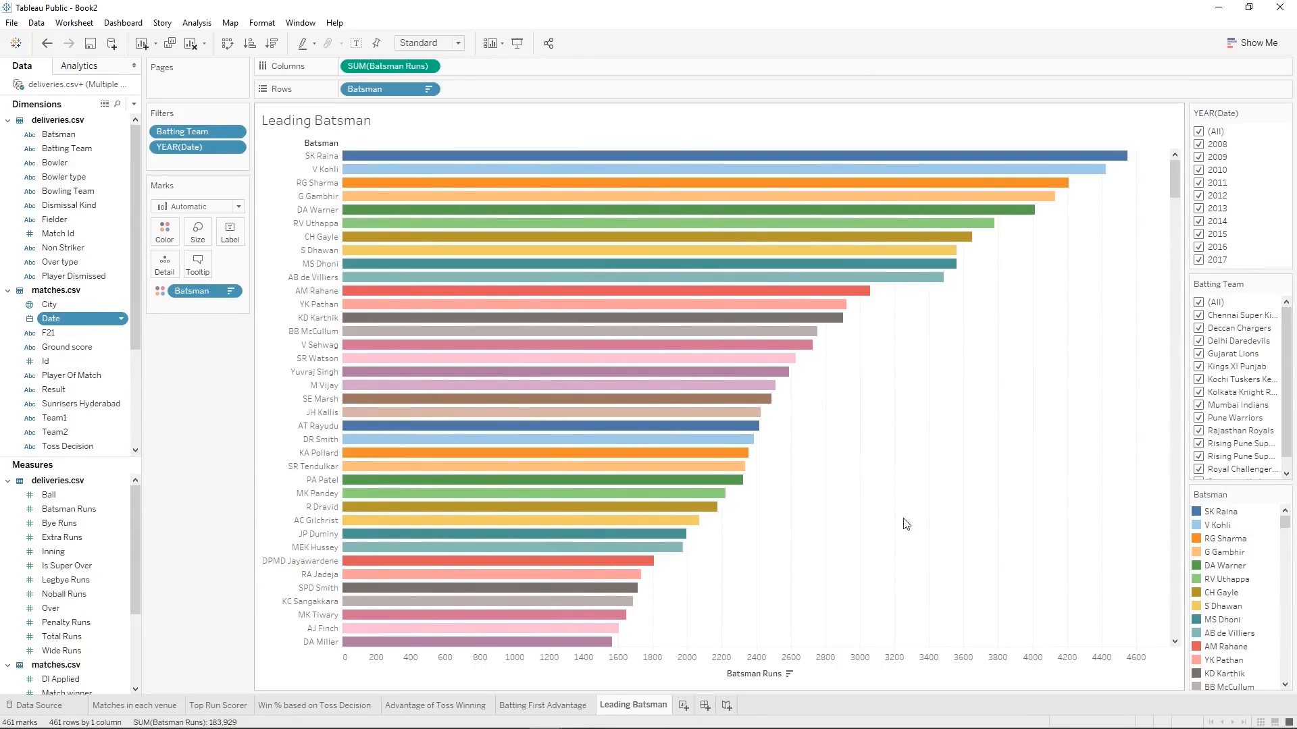
click(1199, 132)
click(1200, 260)
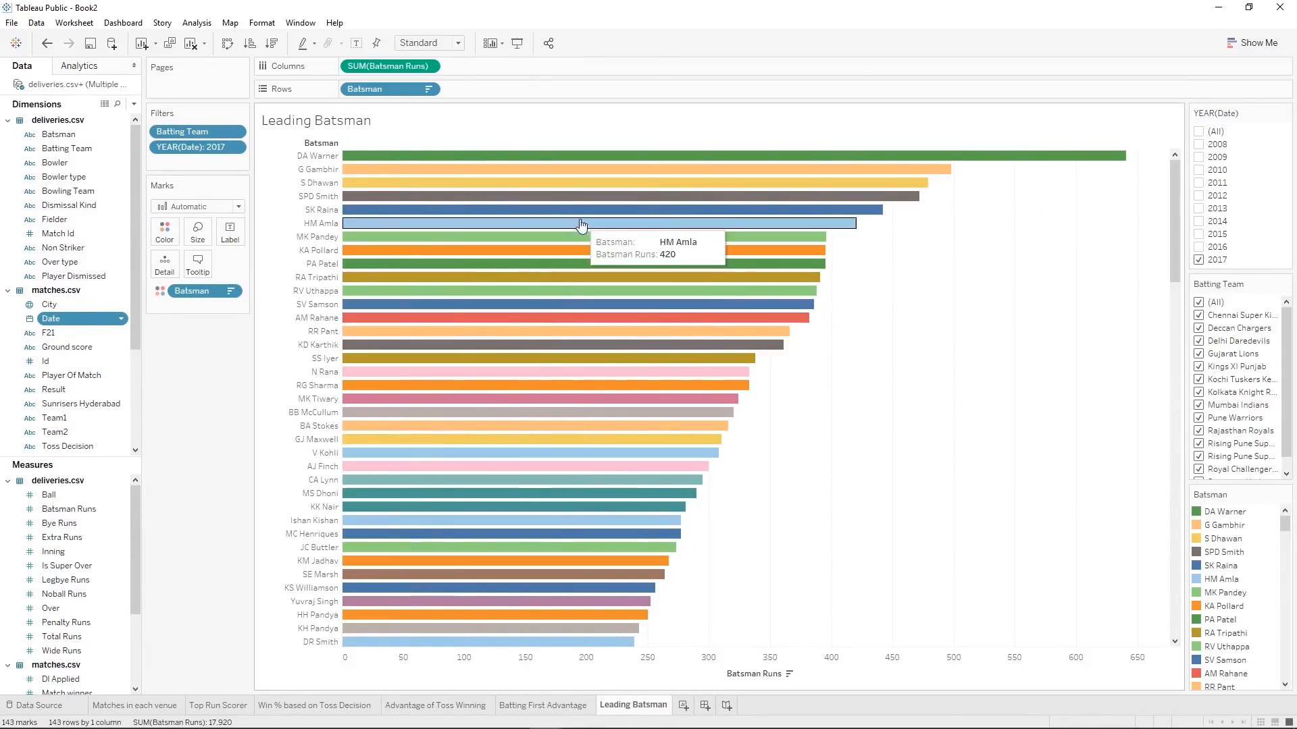
click(1199, 260)
click(1199, 247)
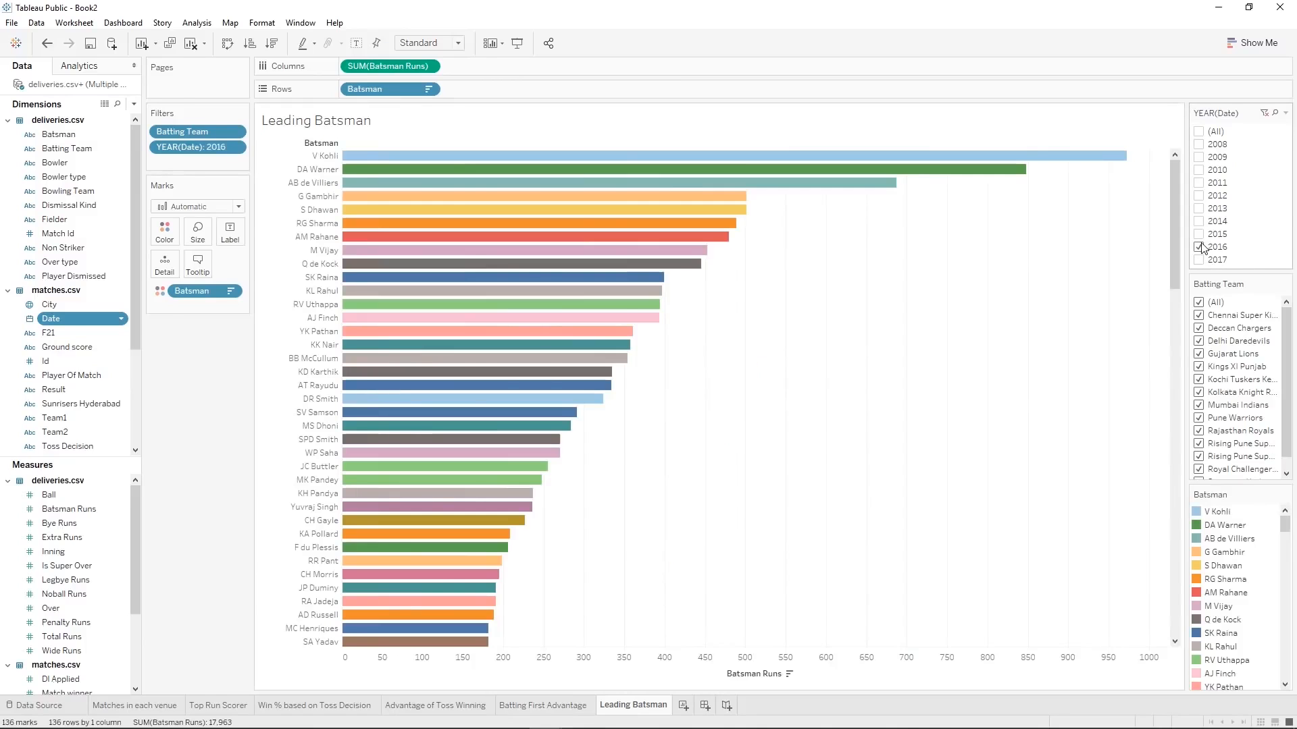
click(1200, 132)
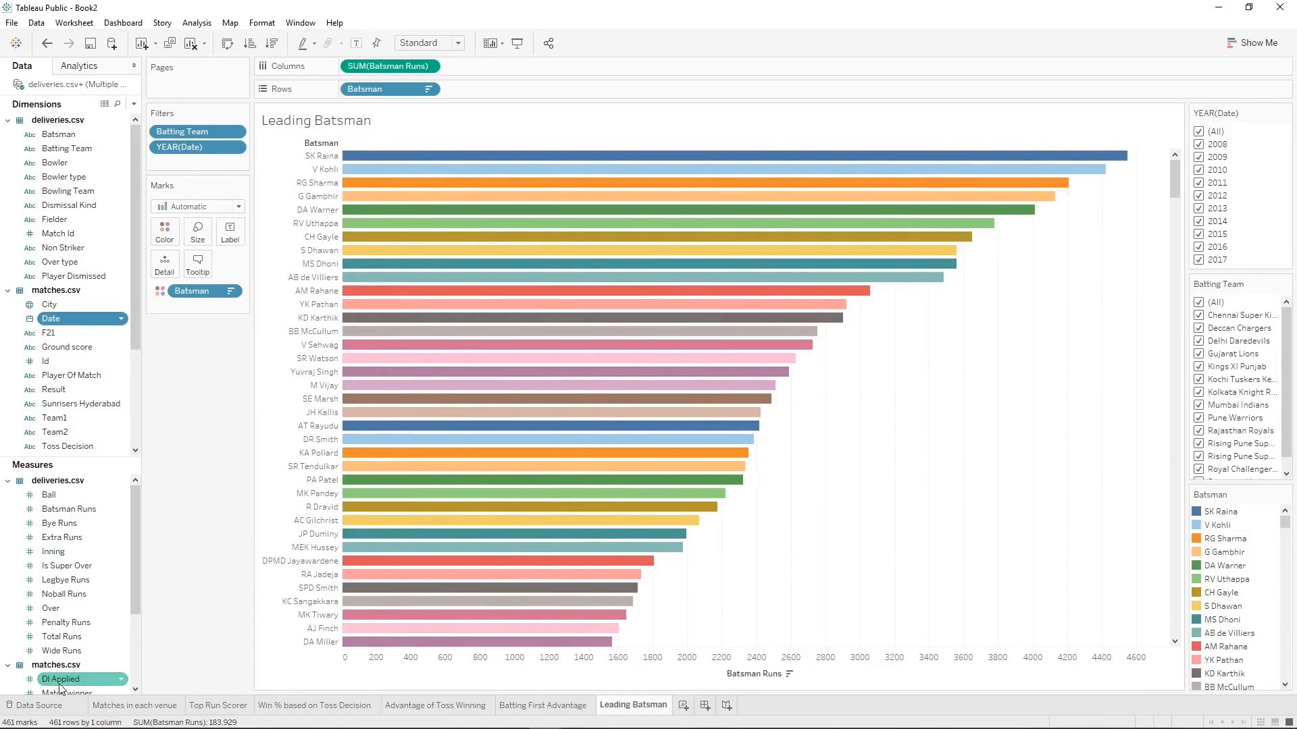
Filter Batsman to the top 5 by the sum of Batsman Runs.
mouse_move(485, 290)
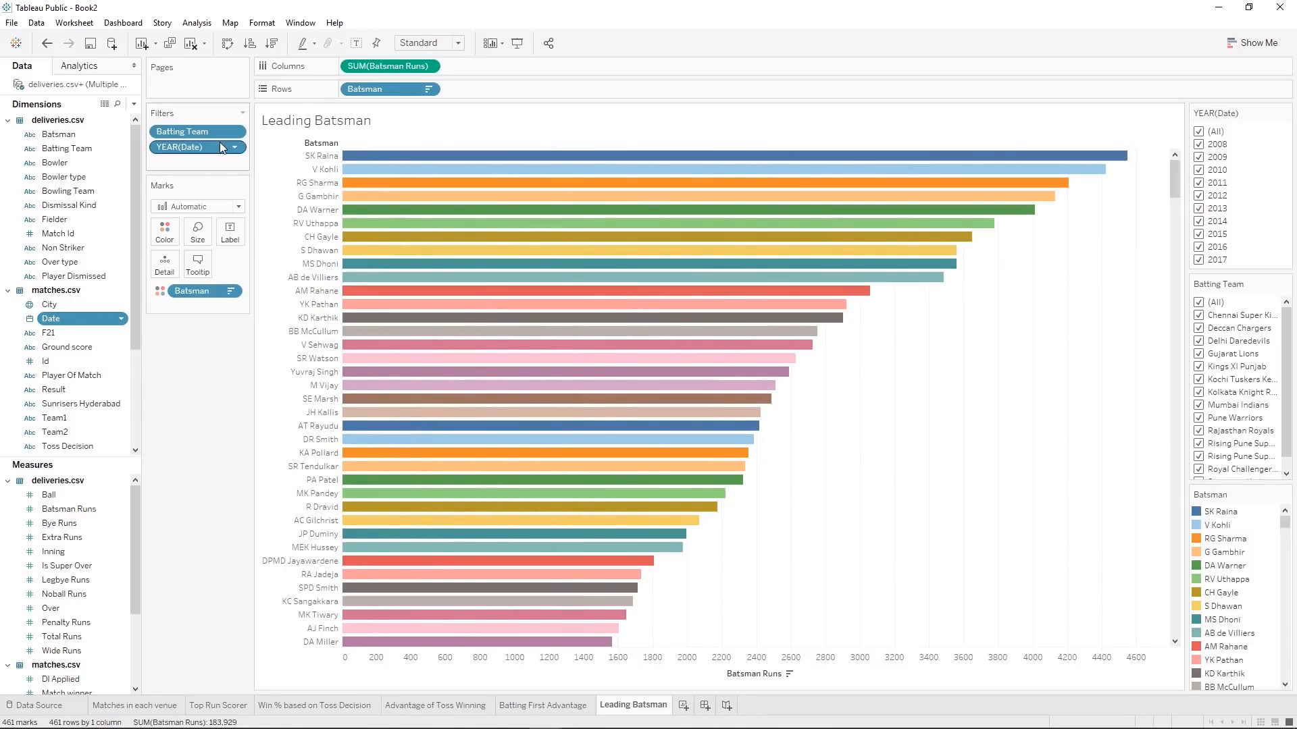
drag(66, 143, 181, 165)
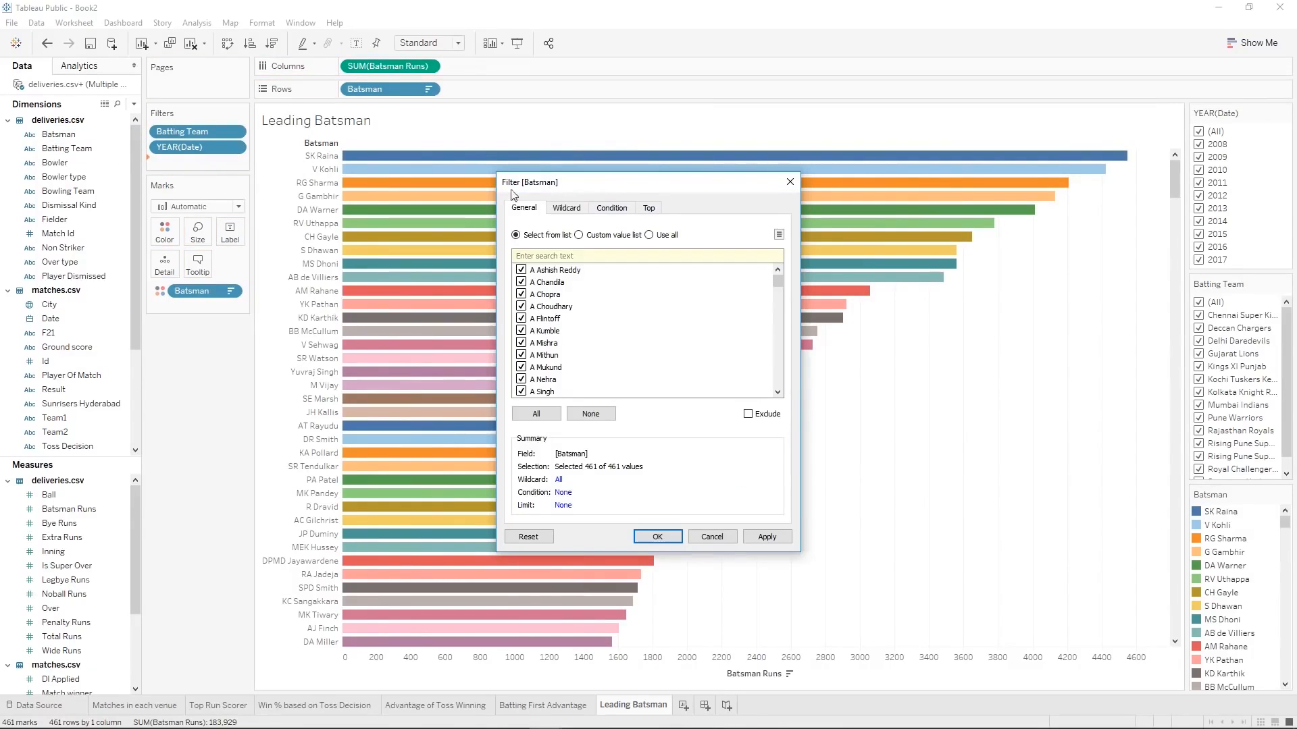
click(651, 209)
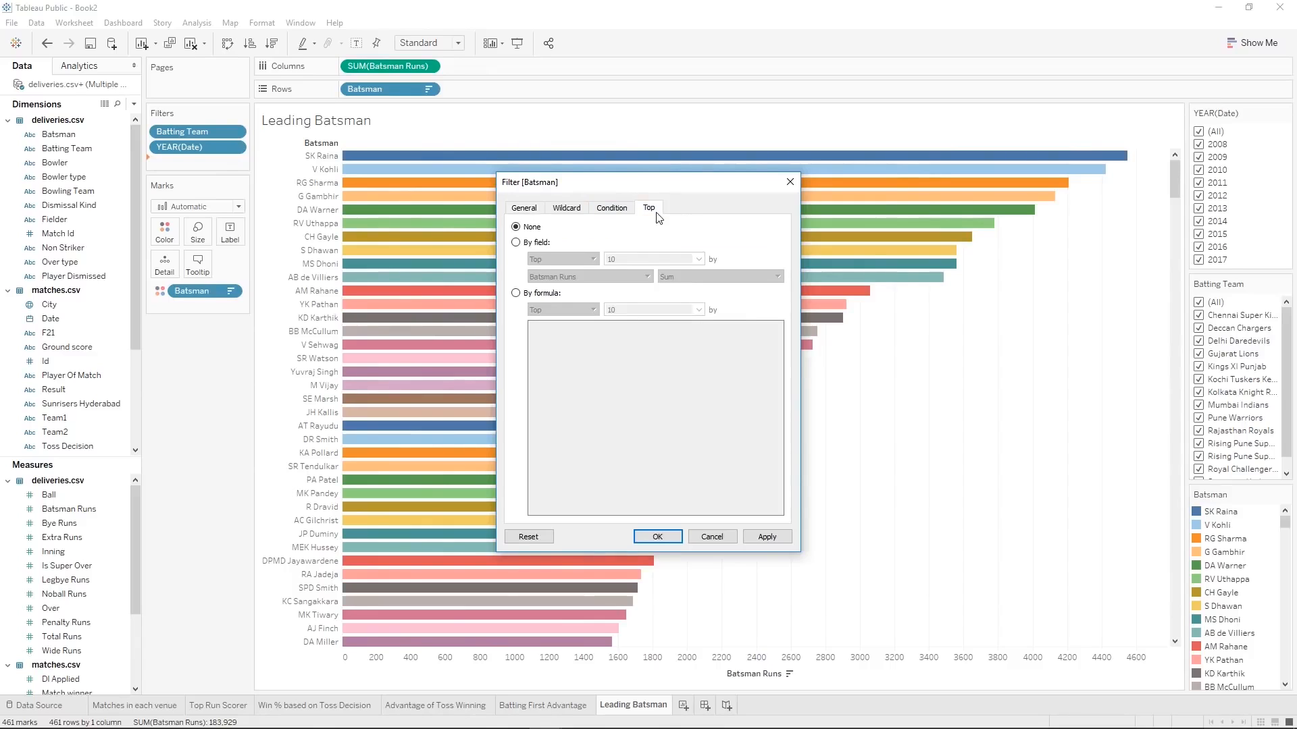
click(547, 243)
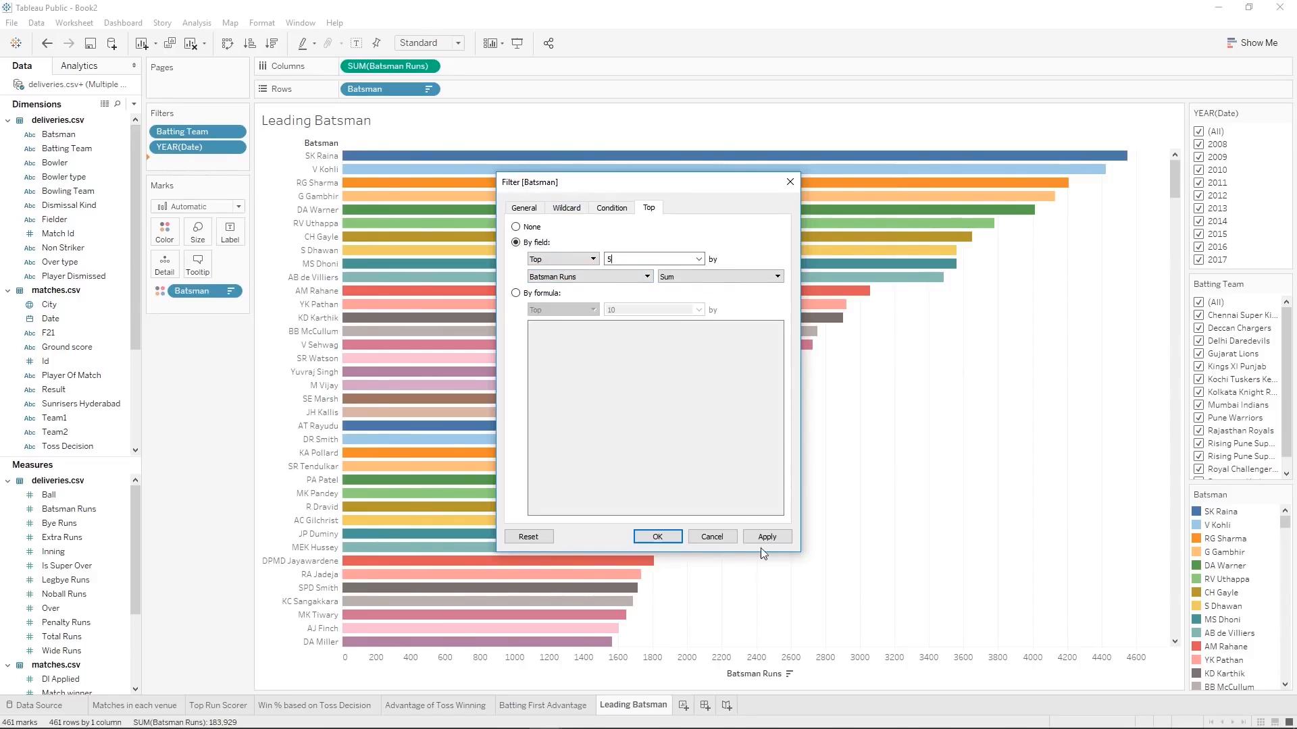
click(633, 278)
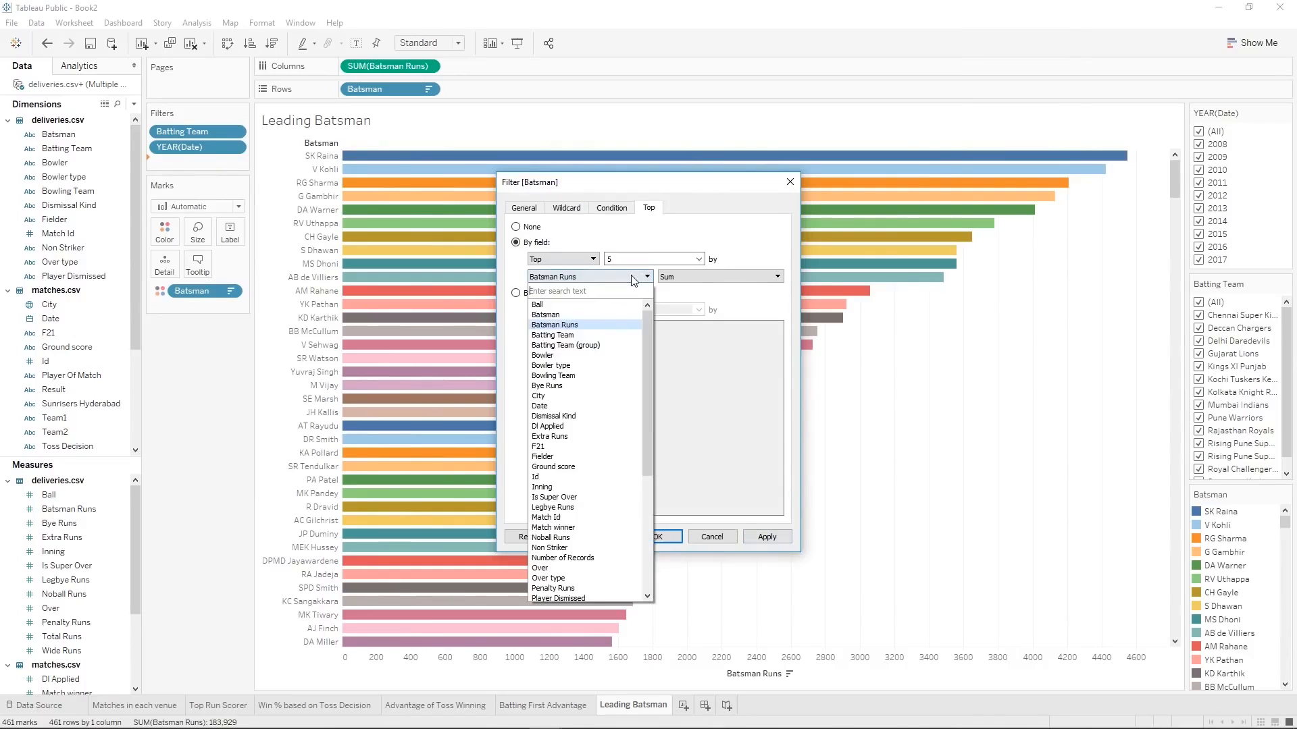
click(574, 325)
click(773, 537)
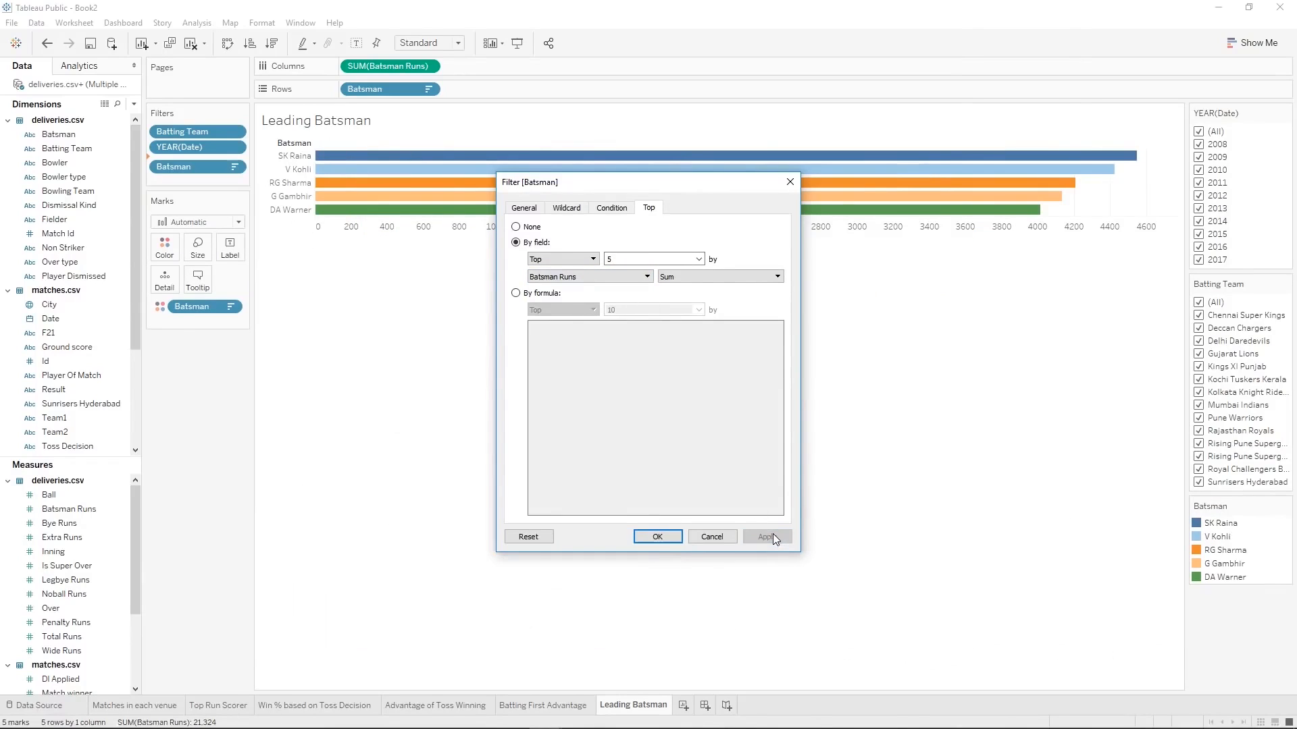
click(657, 537)
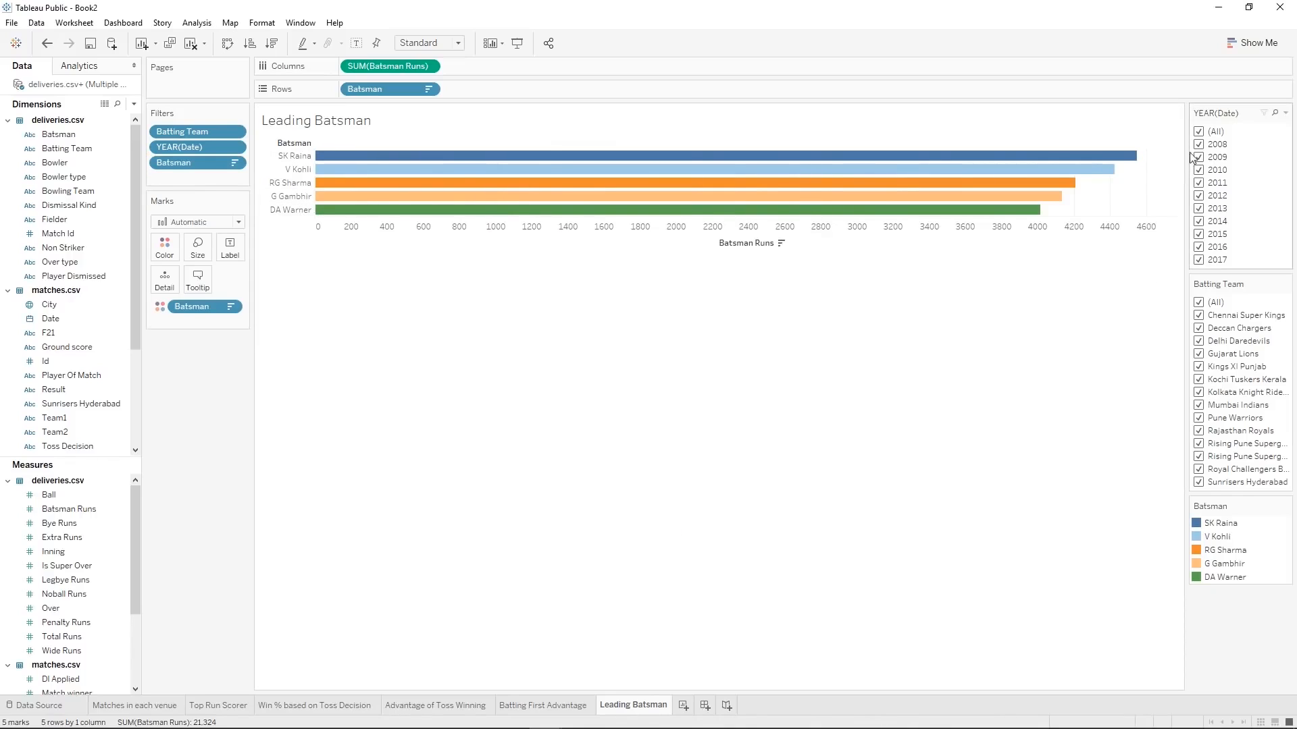
Check the filtered chart for 2017, for 2016 and 2017 combined, and again with all years selected.
click(1199, 132)
click(1200, 260)
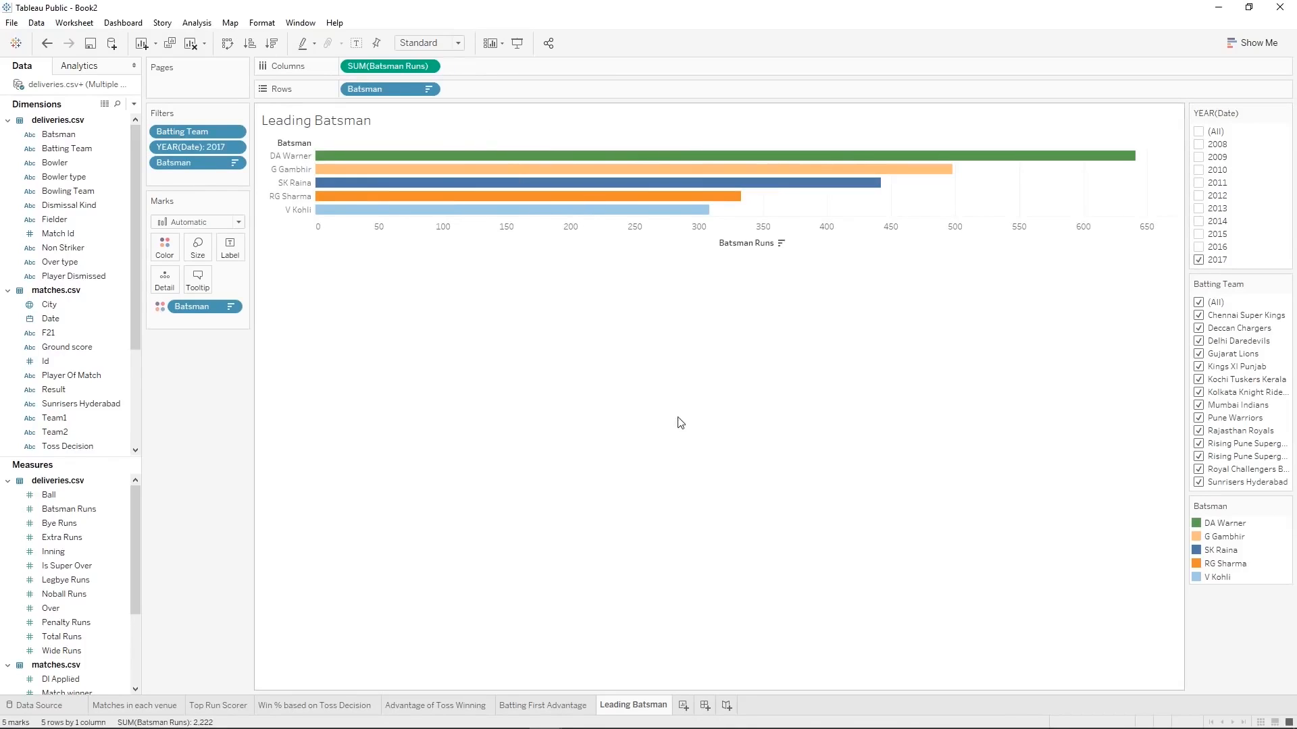
click(1199, 248)
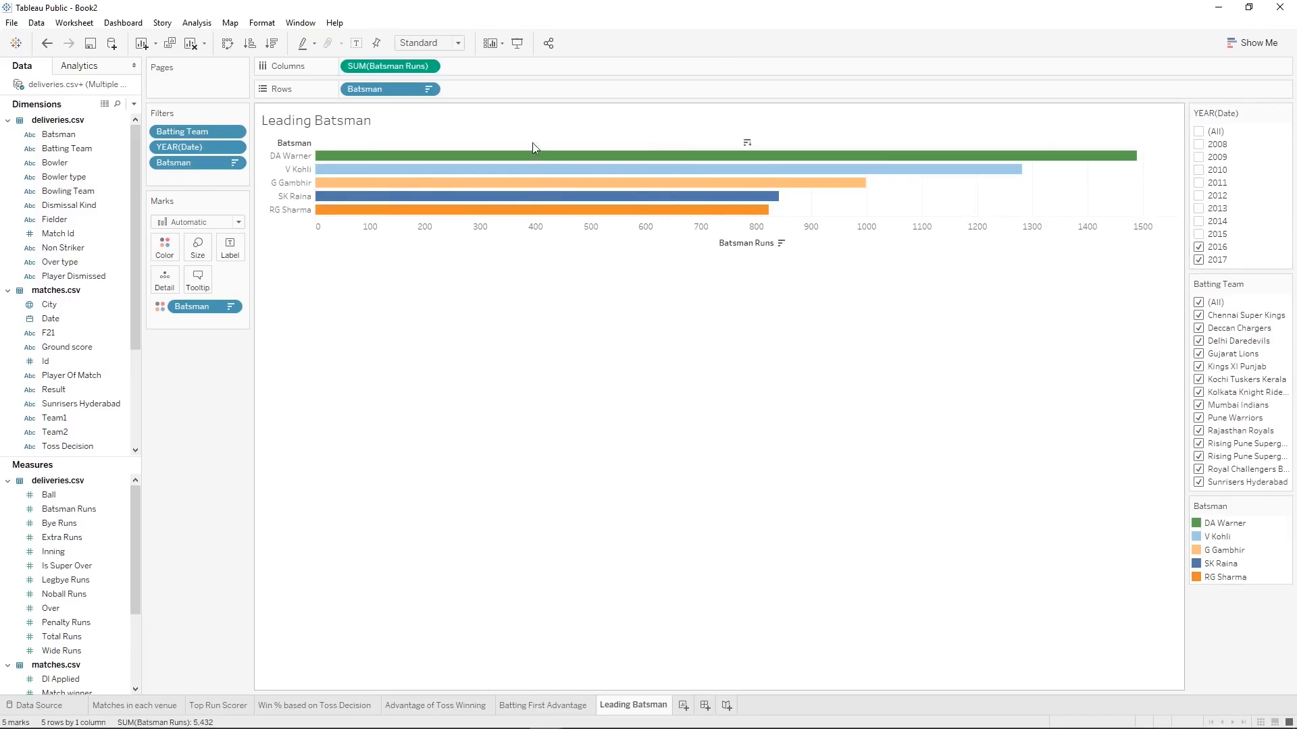
click(1199, 132)
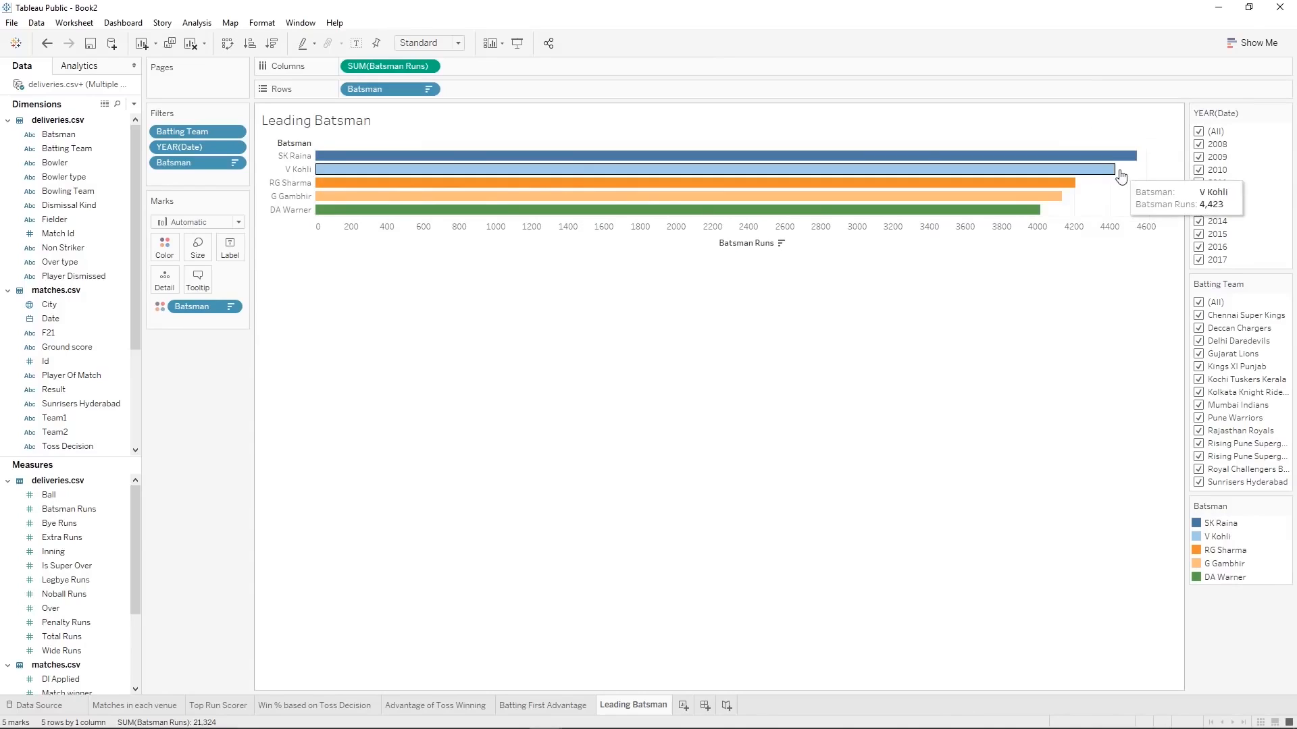
mouse_move(1088, 156)
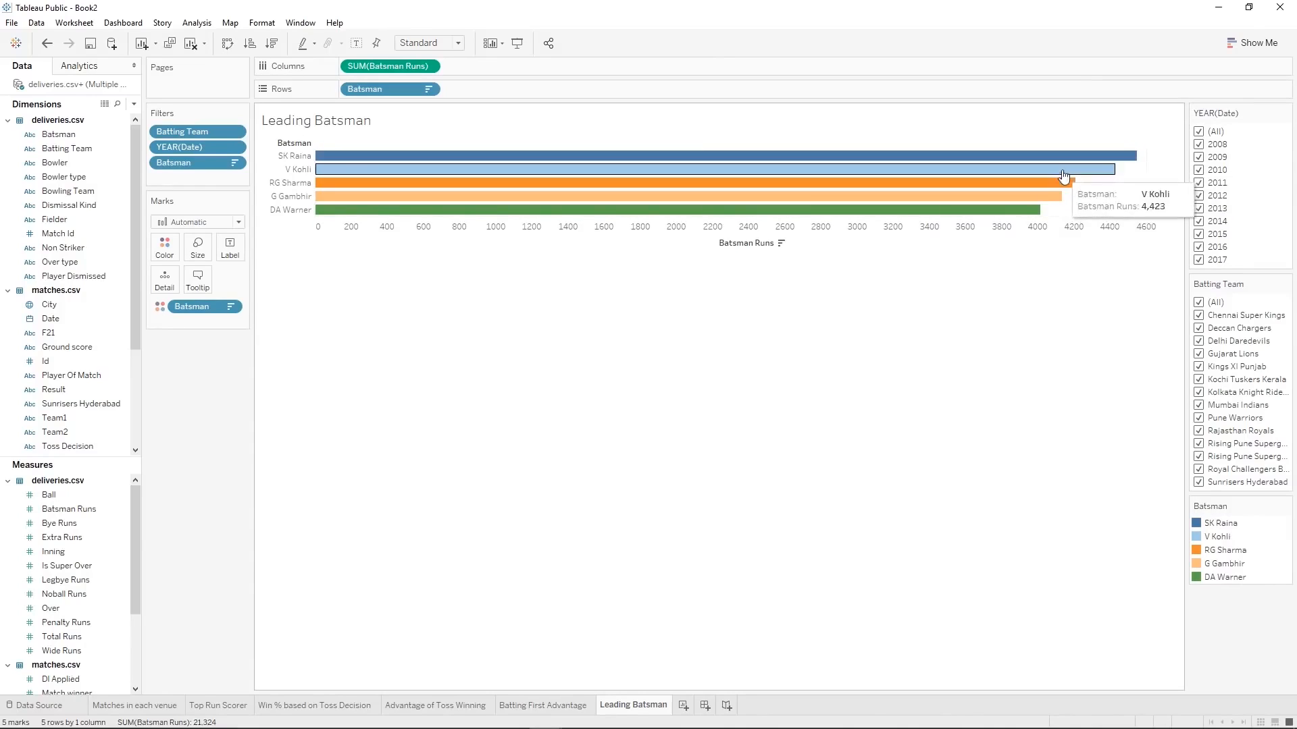
Review the Batsman filter's top limit and preview the Leading Batsman sheet in presentation mode.
right_click(182, 168)
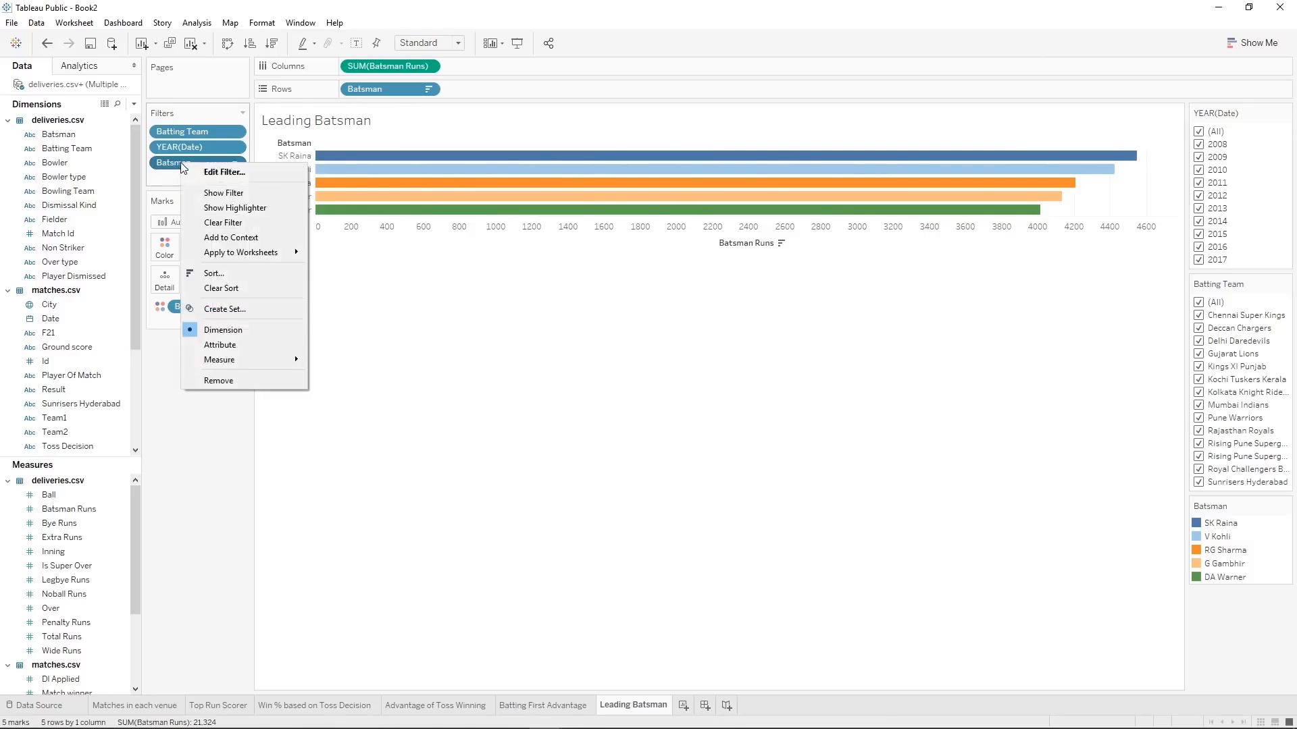
click(220, 174)
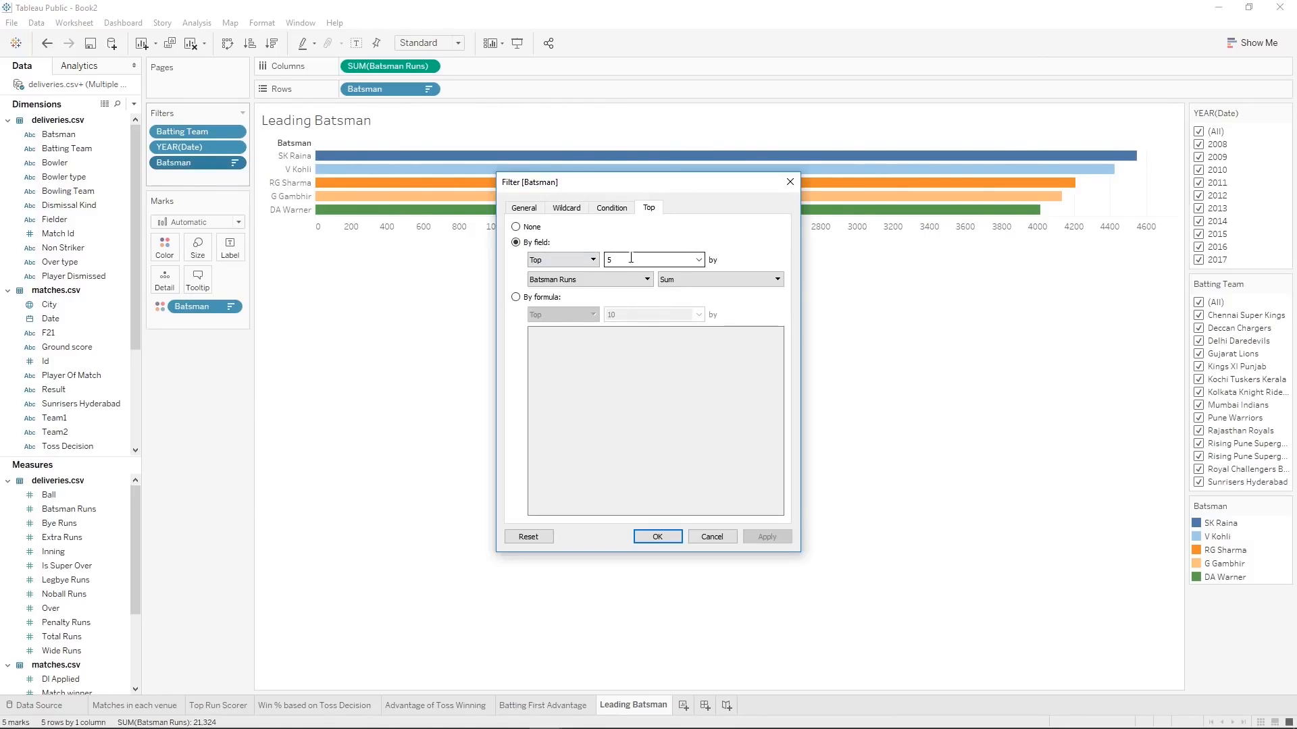
click(789, 182)
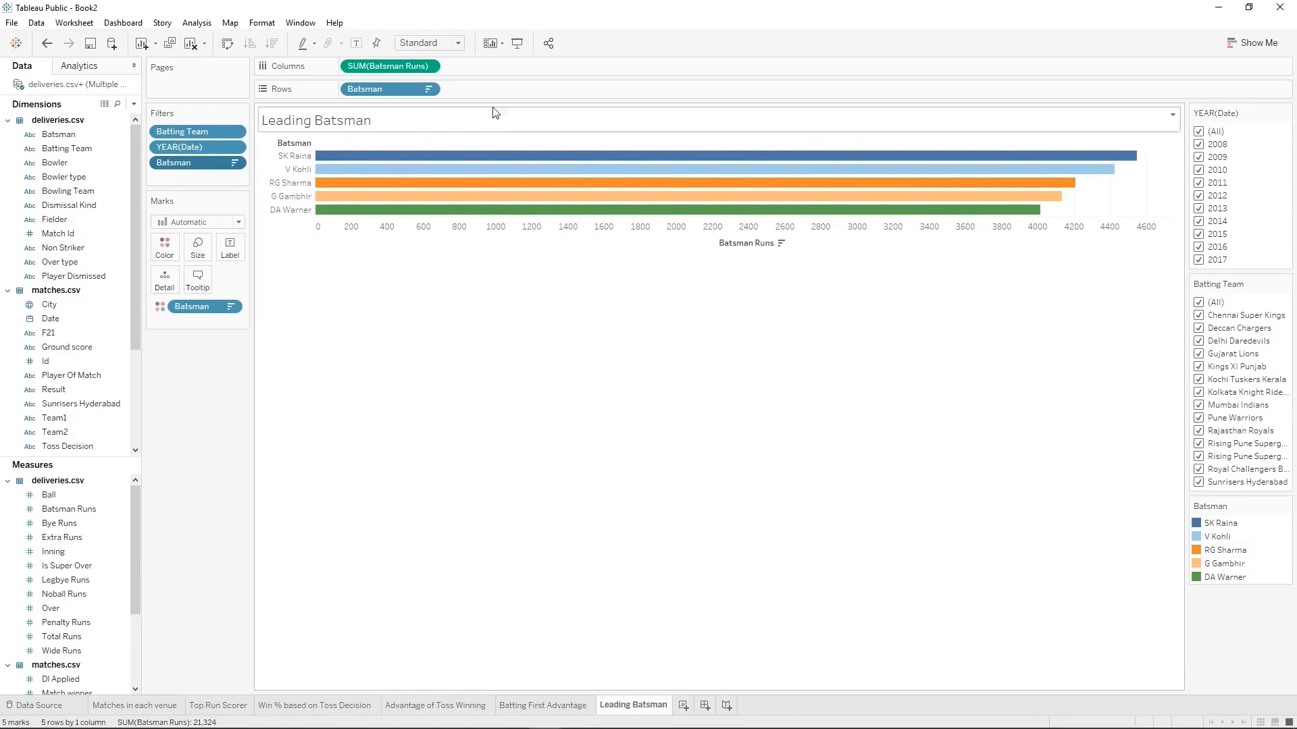
click(518, 43)
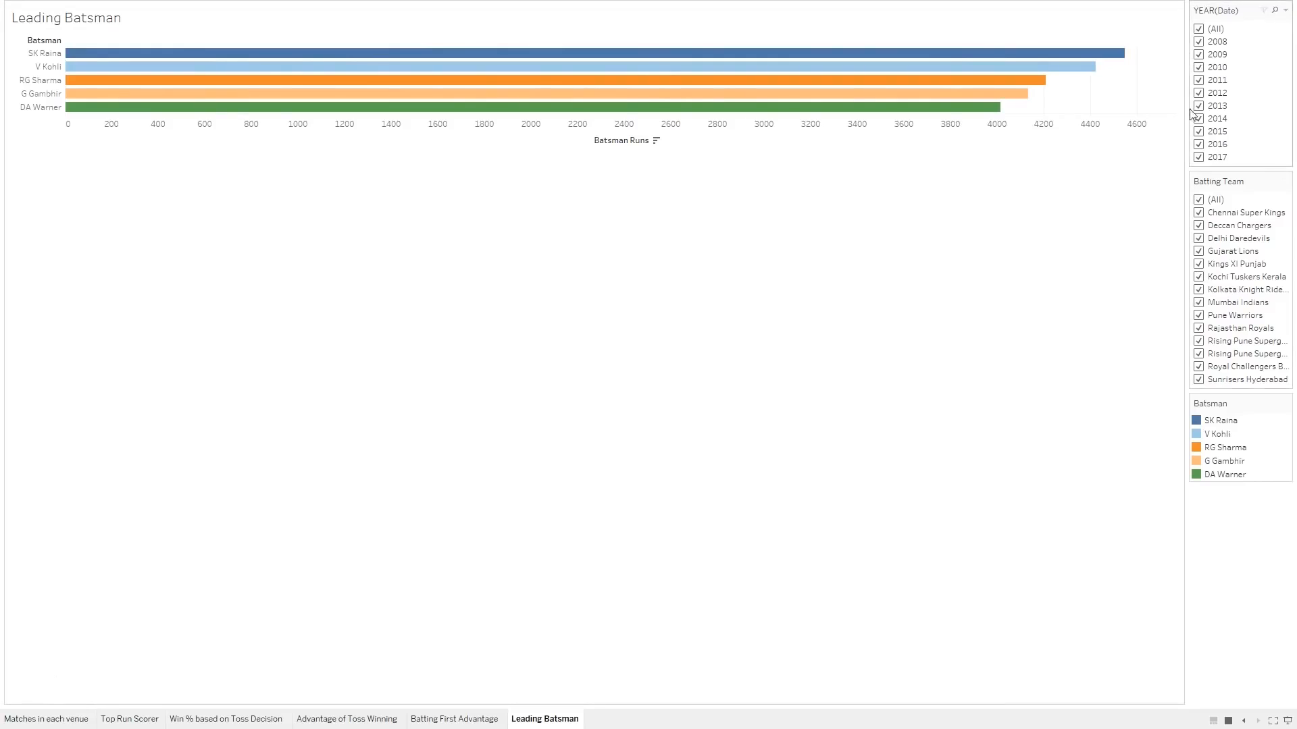
key(Escape)
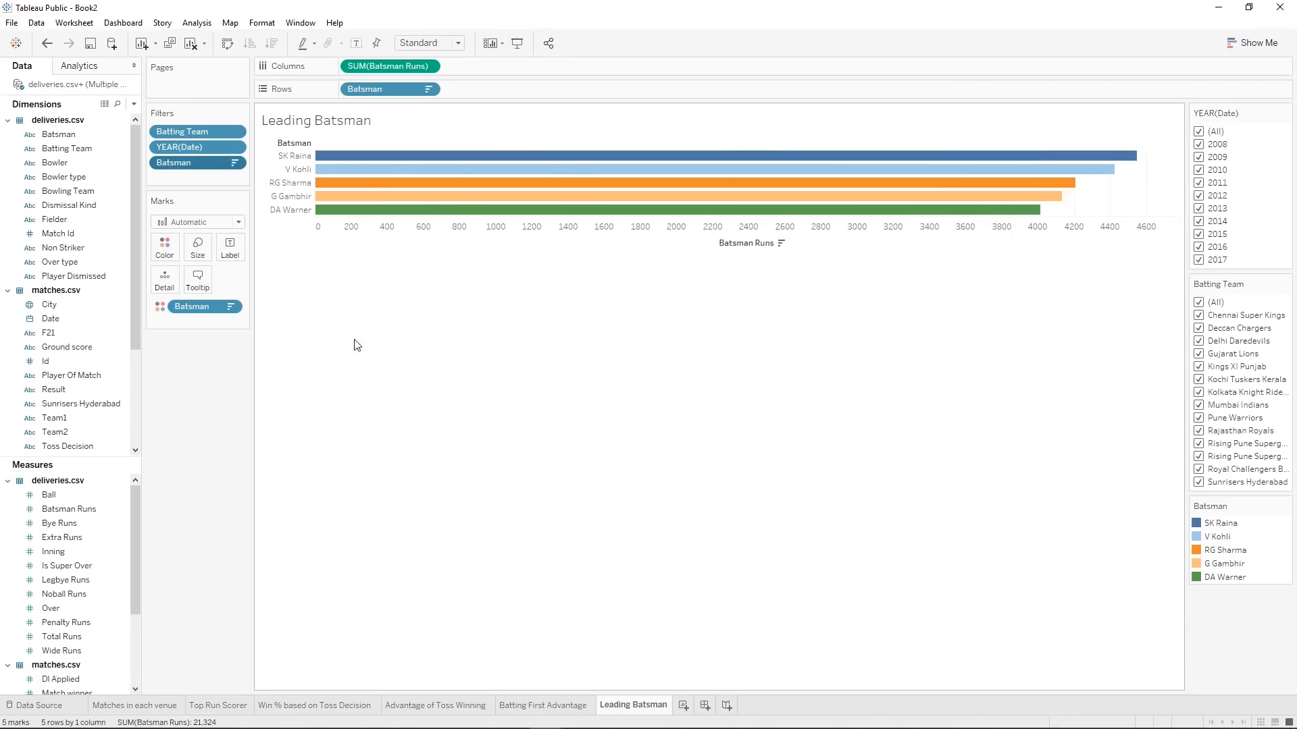
Try showing the Batsman filter beside the chart, look through its values, and hide its card.
right_click(198, 167)
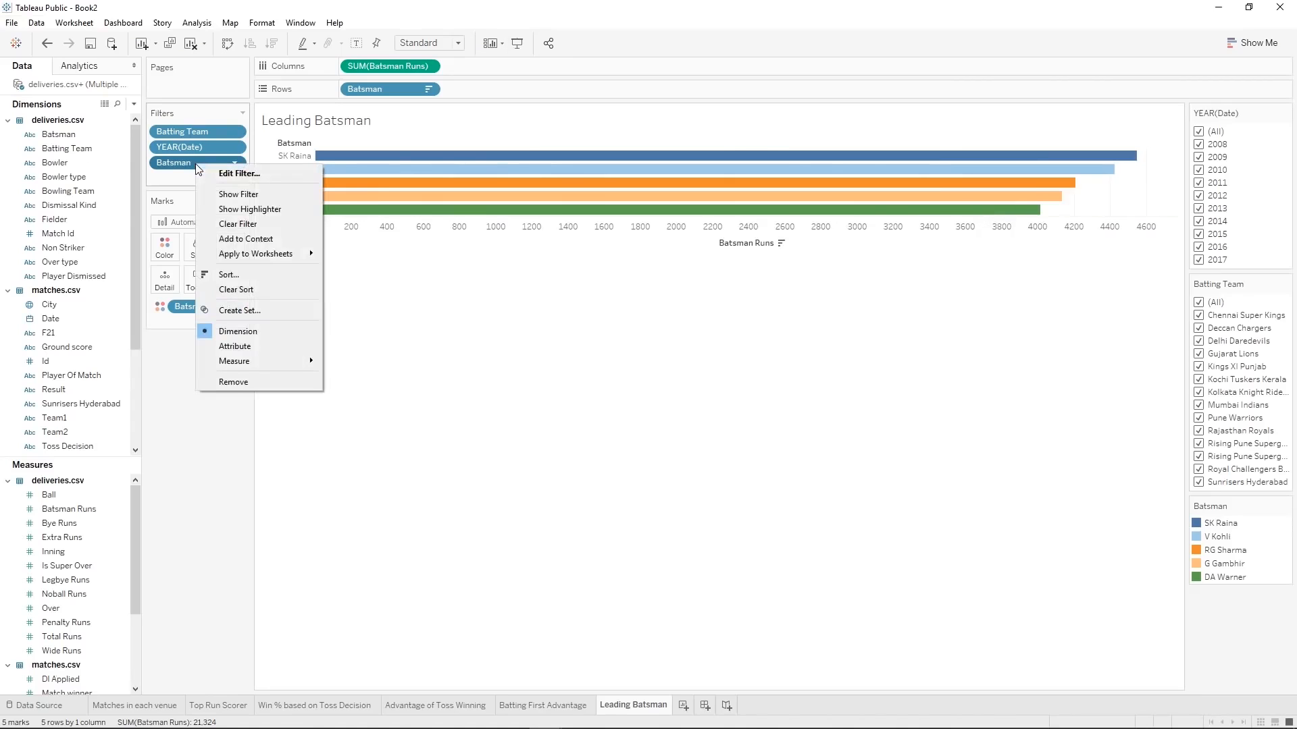
click(239, 195)
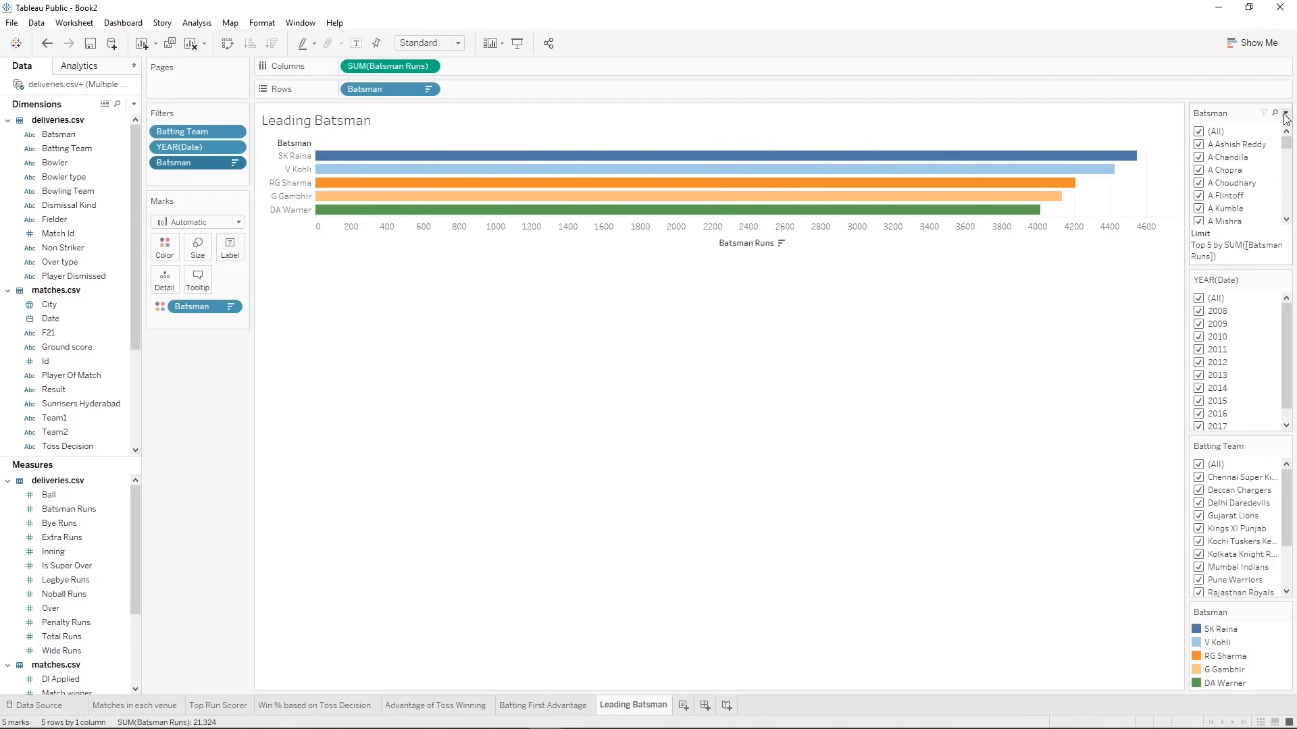
scroll(1219, 157, down, 15)
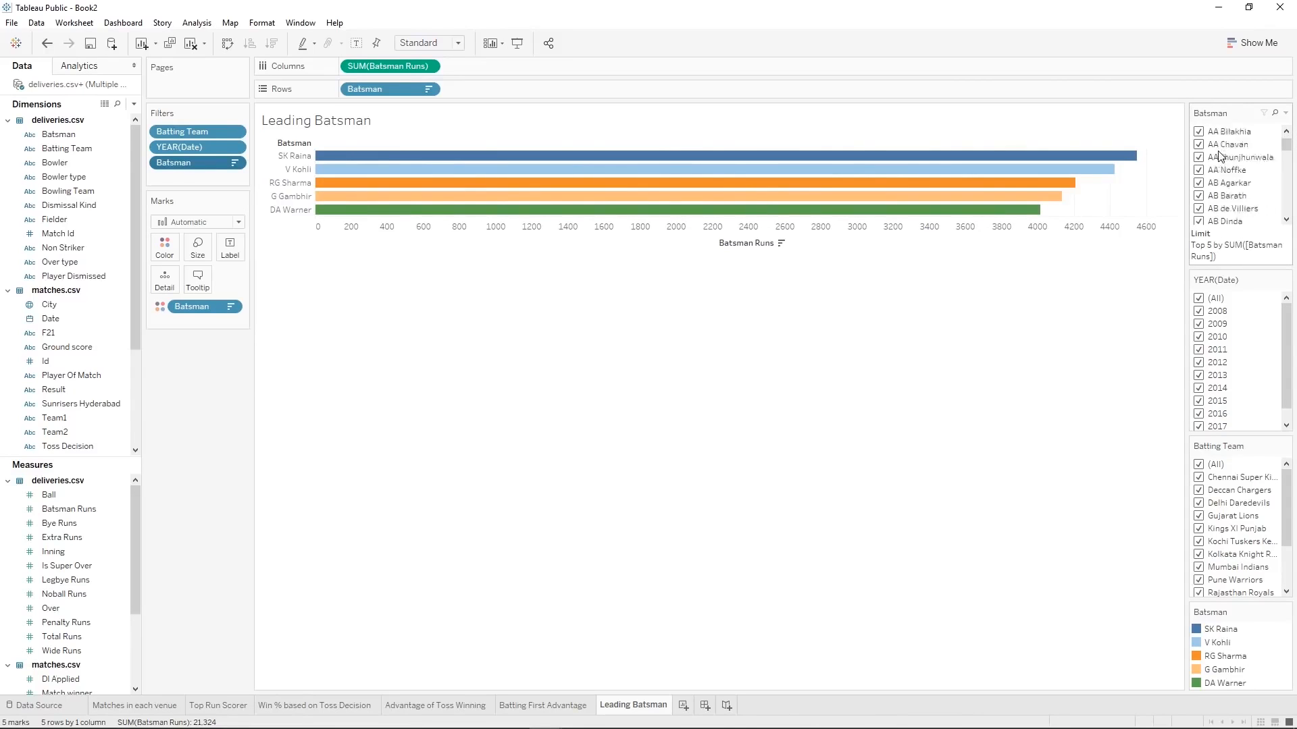
click(1286, 114)
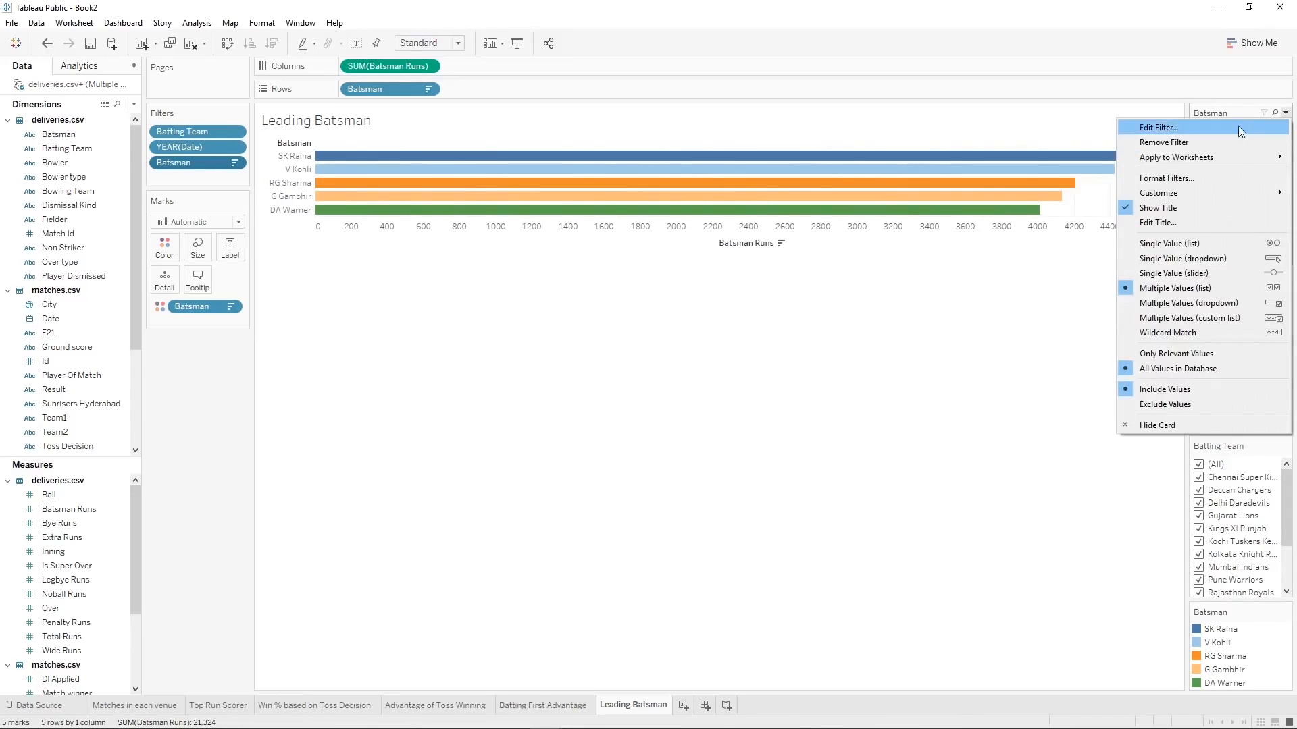
click(1181, 426)
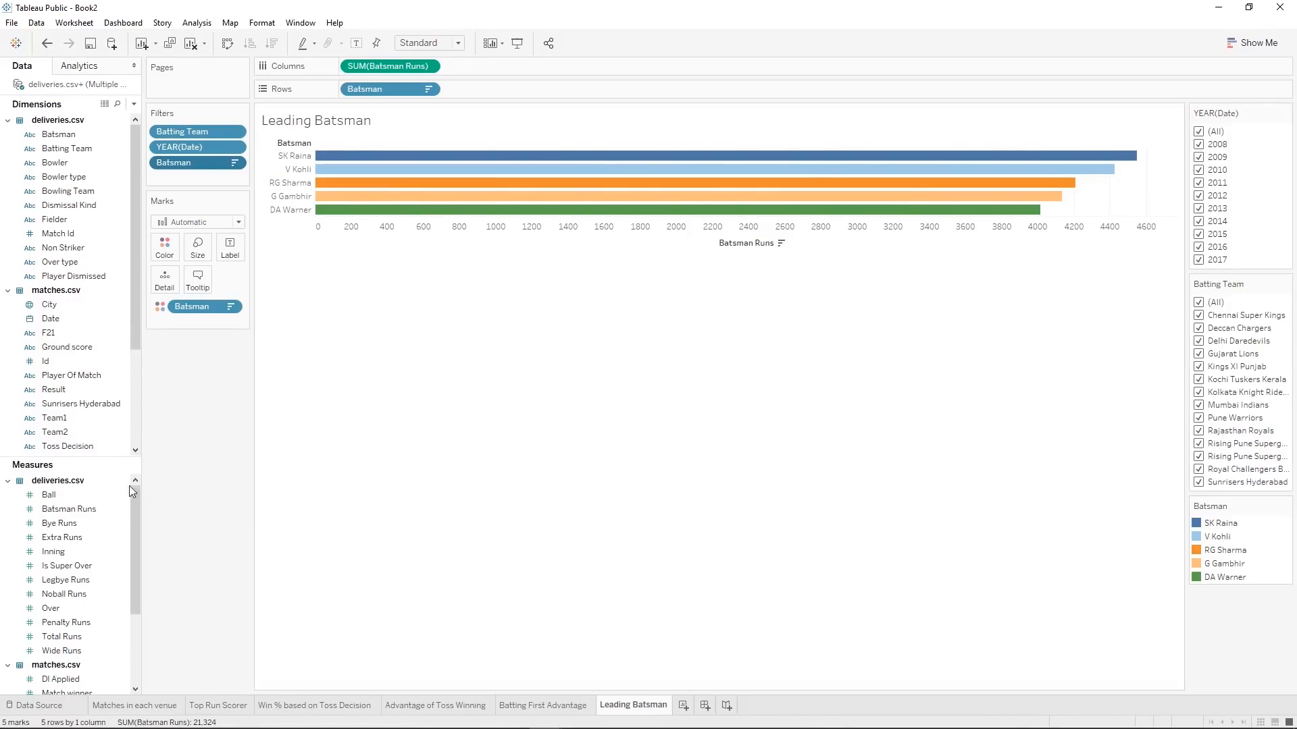
Start a new parameter named Top N with the Integer data type.
click(135, 104)
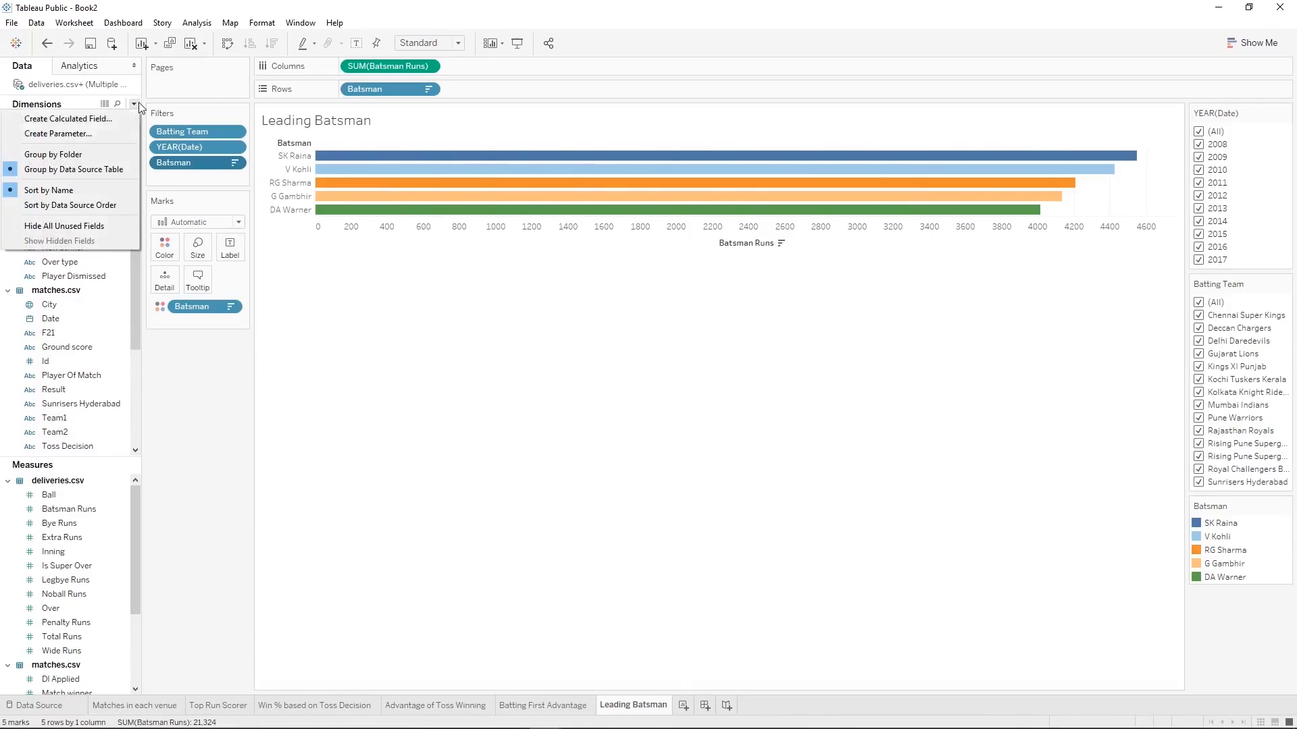
click(85, 135)
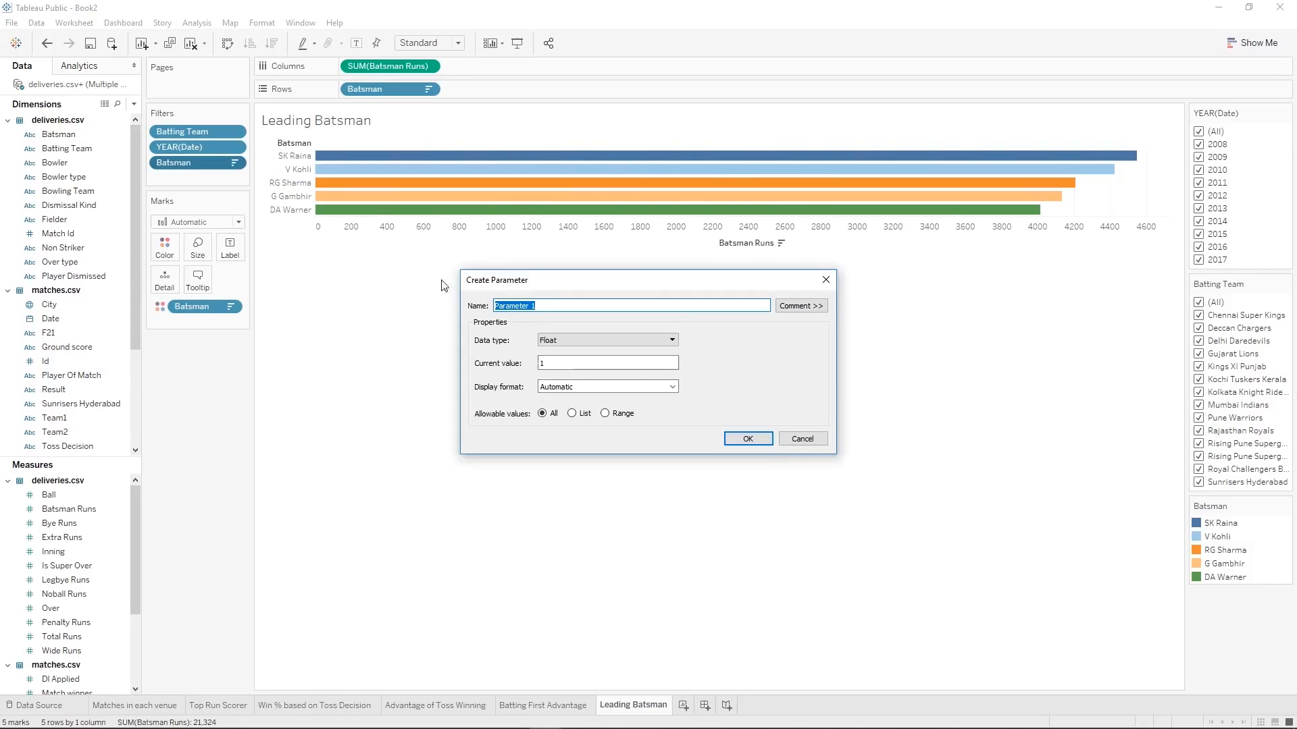
double_click(556, 306)
triple_click(557, 306)
key(BackSpace)
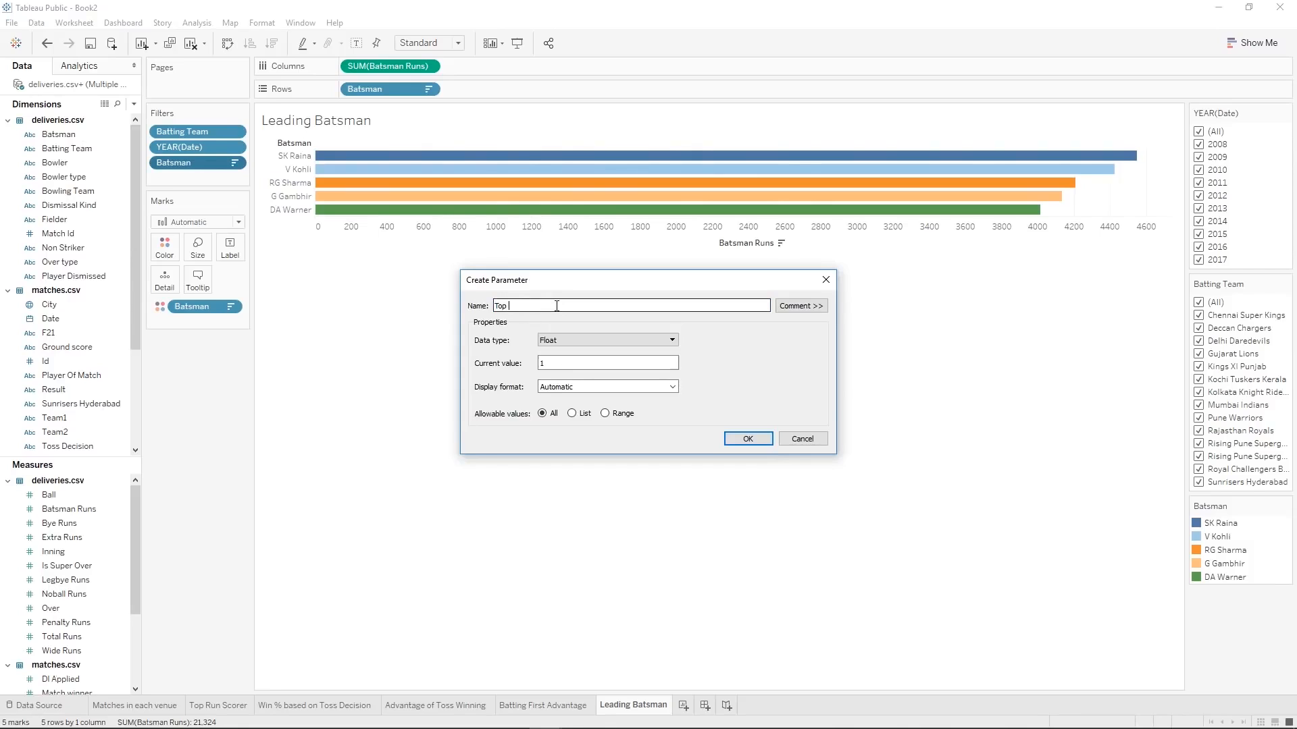
click(560, 340)
click(565, 363)
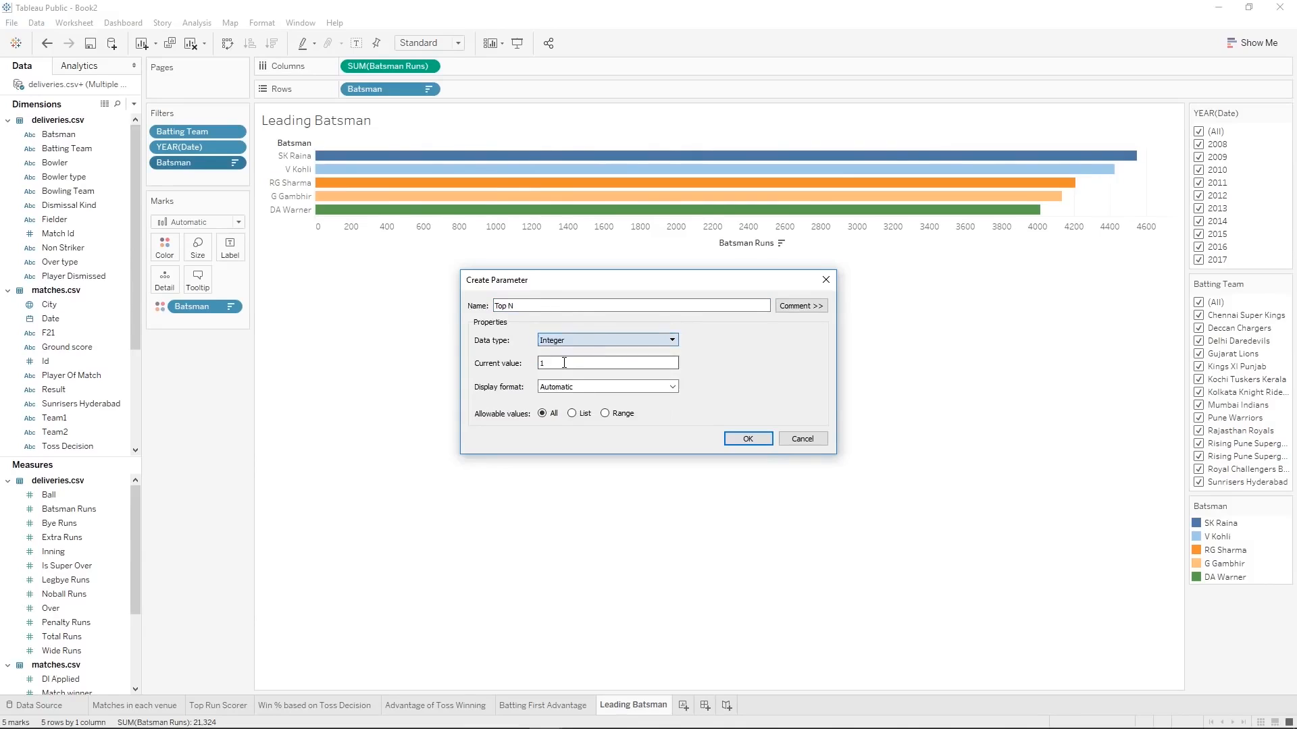
Limit the Top N parameter to a range from 5 to 30 with step size 5 and create it.
click(606, 414)
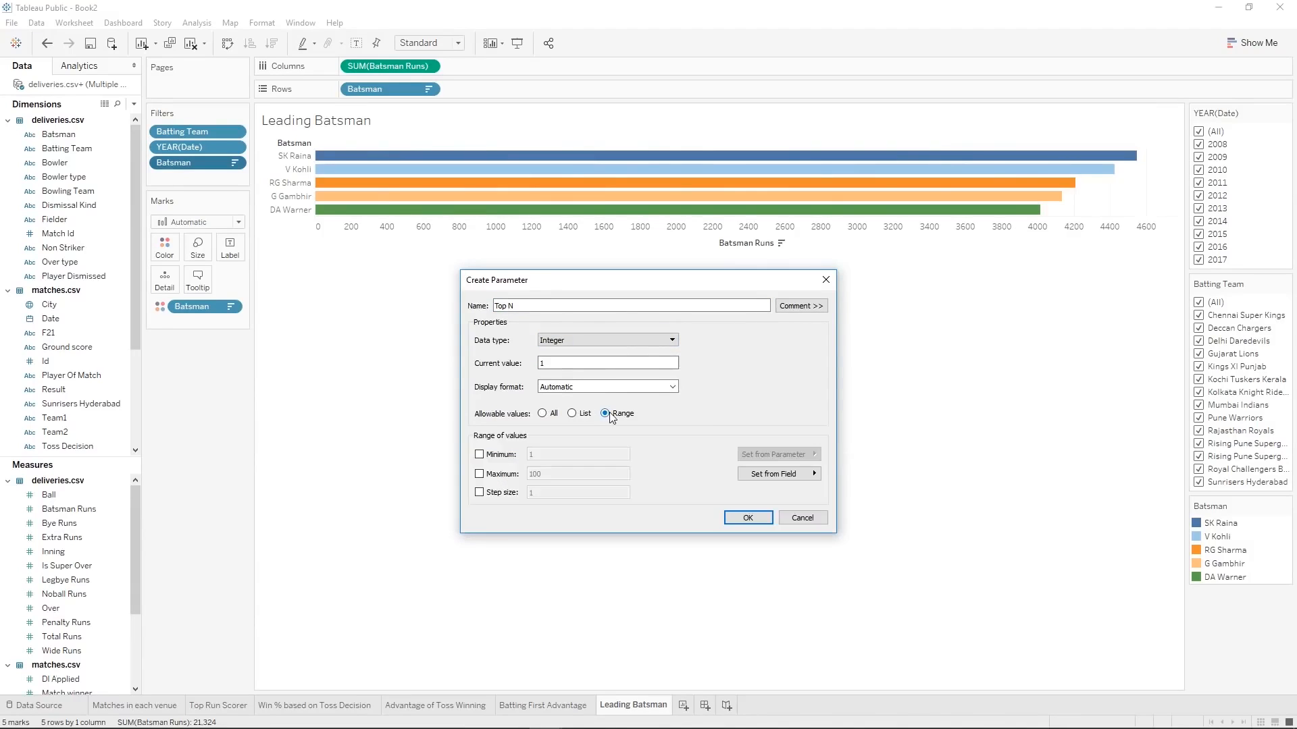
click(478, 455)
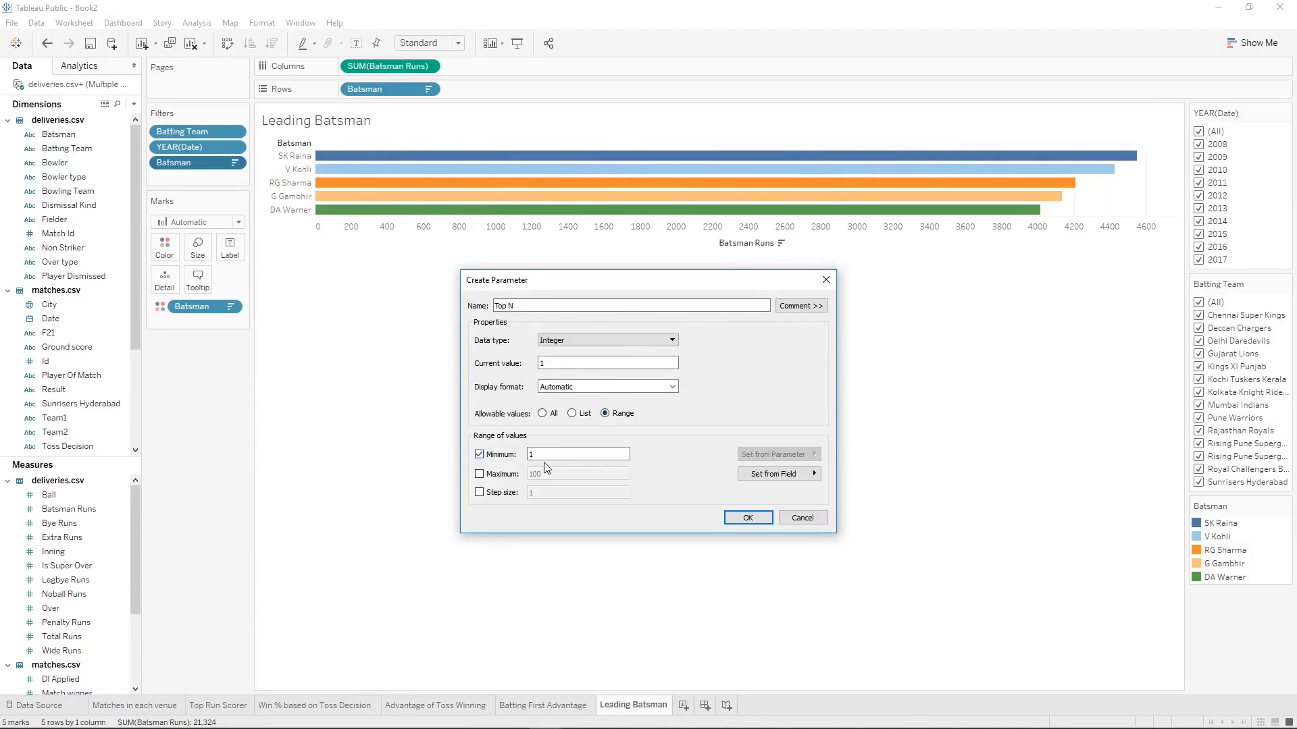
drag(548, 453, 491, 449)
click(480, 474)
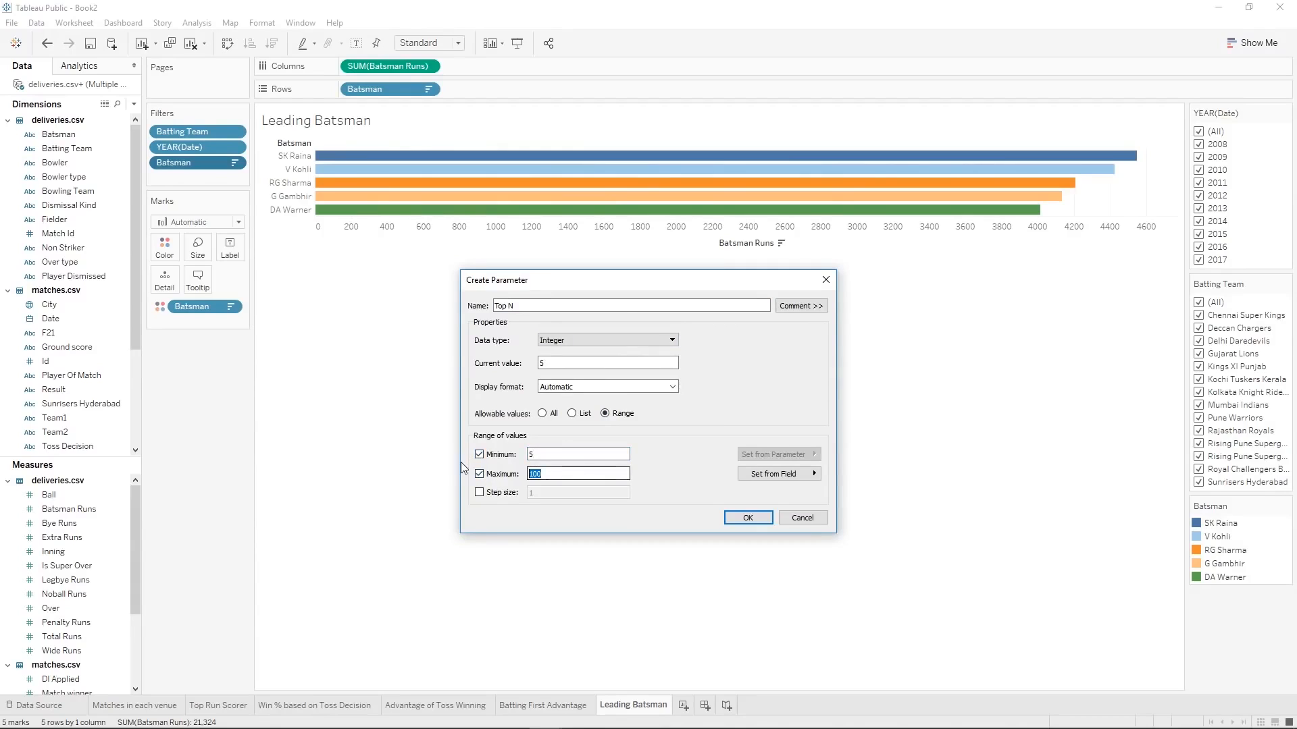
click(480, 492)
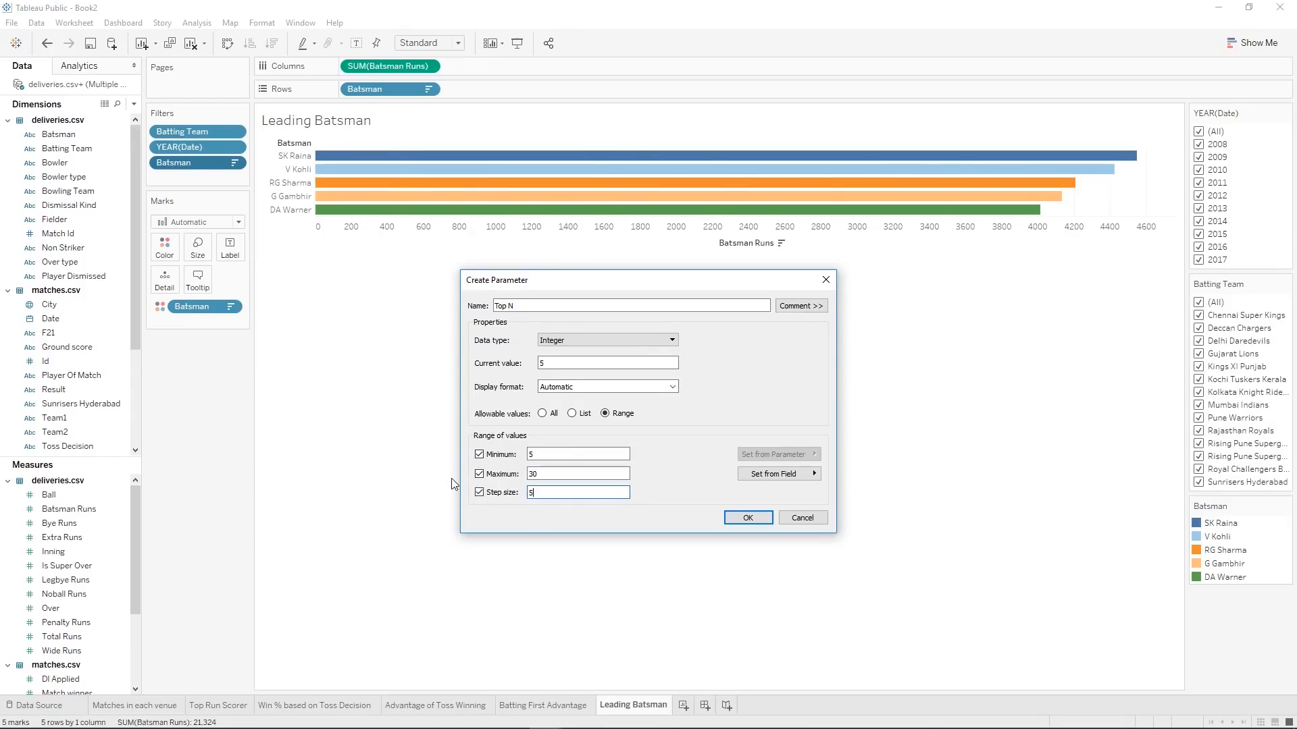
click(748, 518)
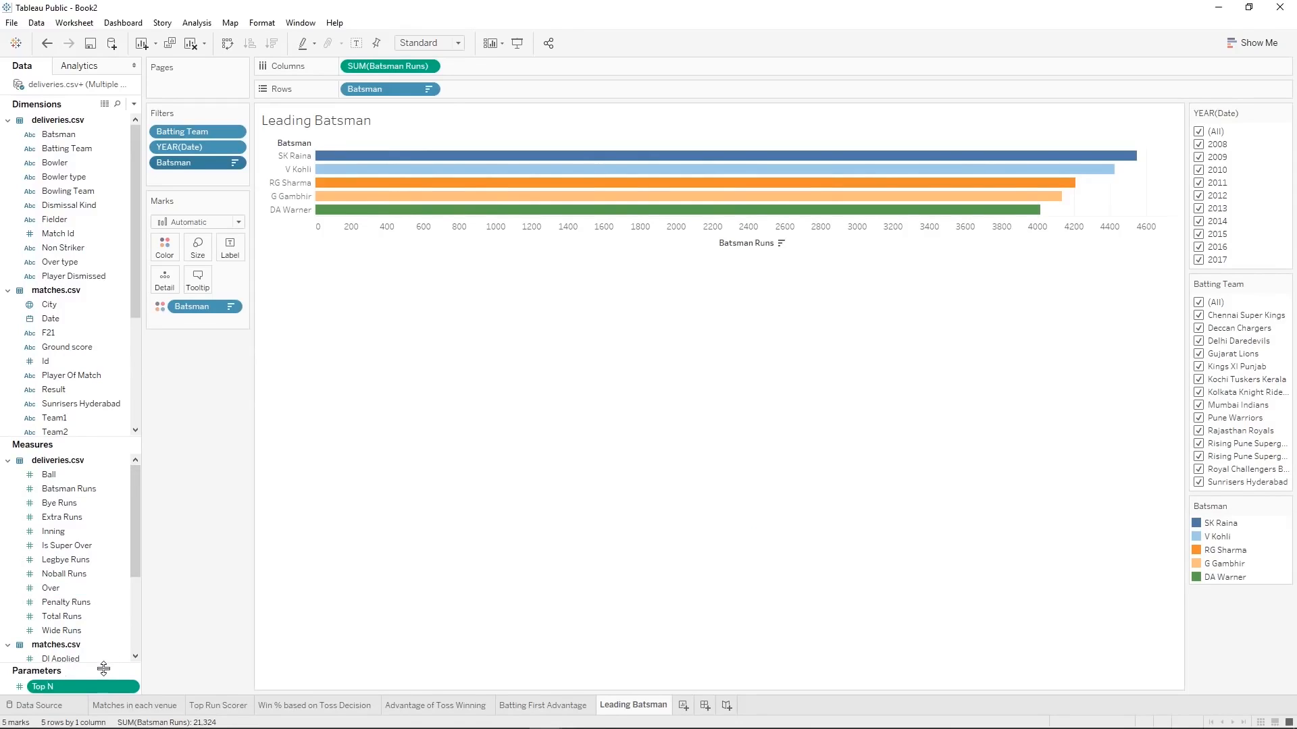
Show the Top N parameter control, place it above the YEAR(Date) filter, and try stepping through its values.
right_click(72, 690)
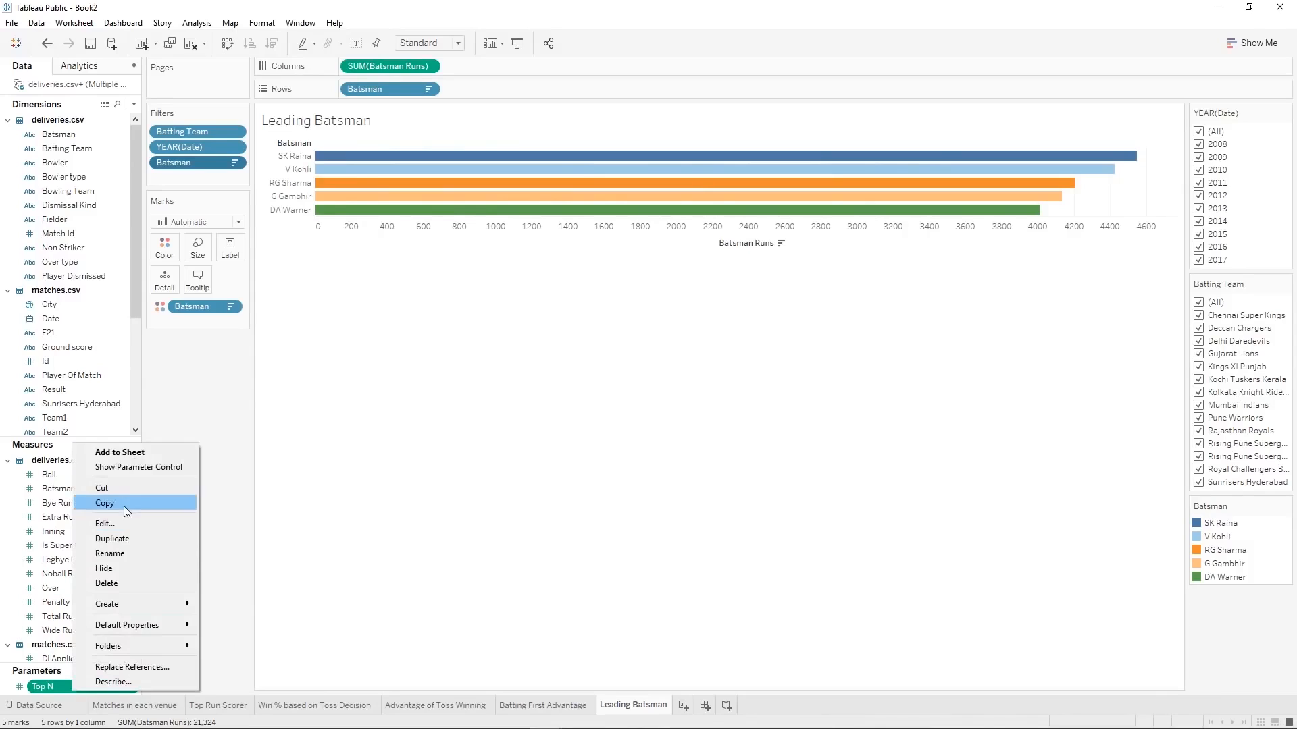
click(121, 468)
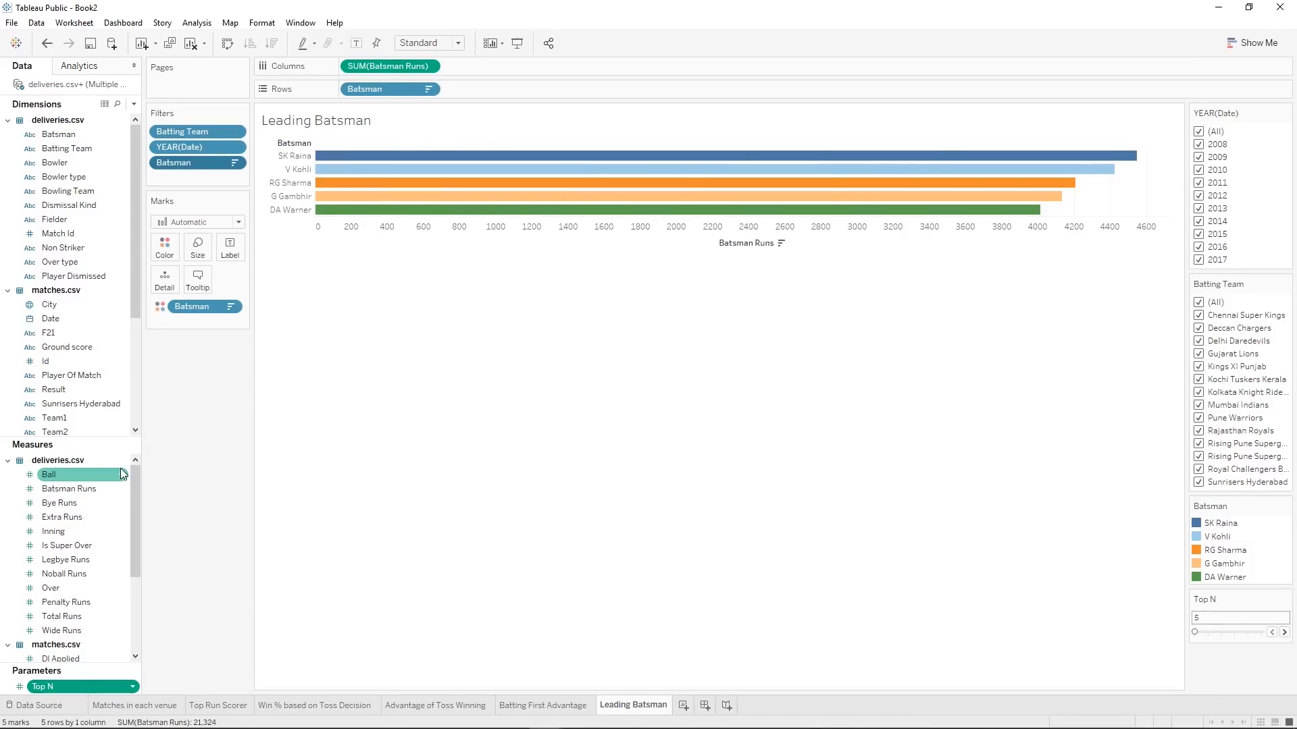
drag(1206, 600, 1218, 103)
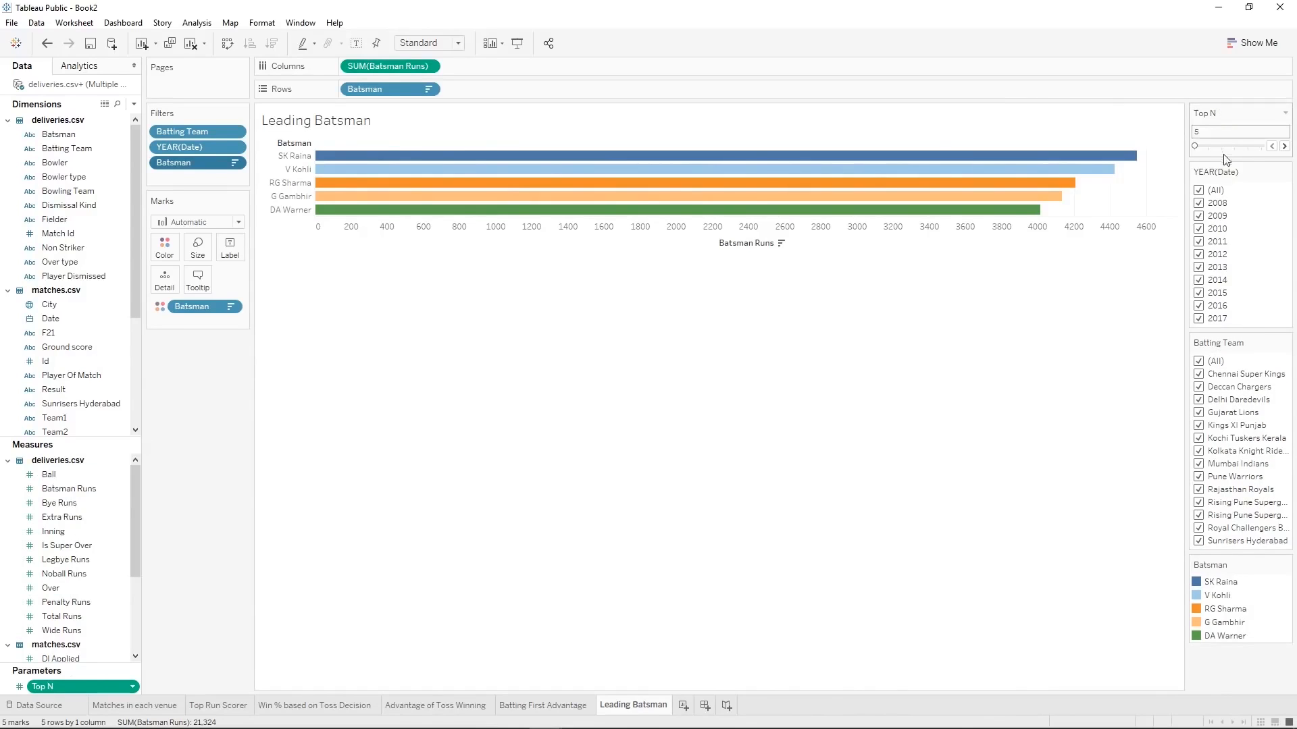
click(1284, 147)
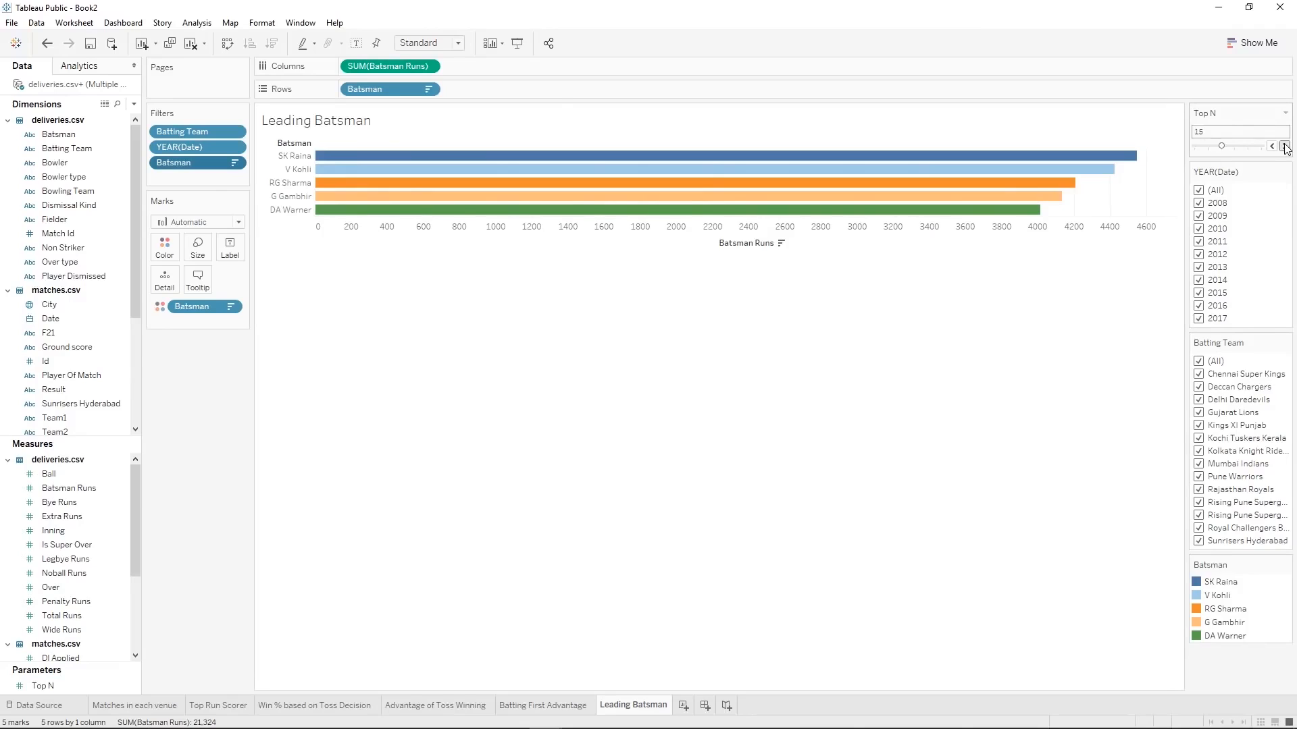
click(1284, 146)
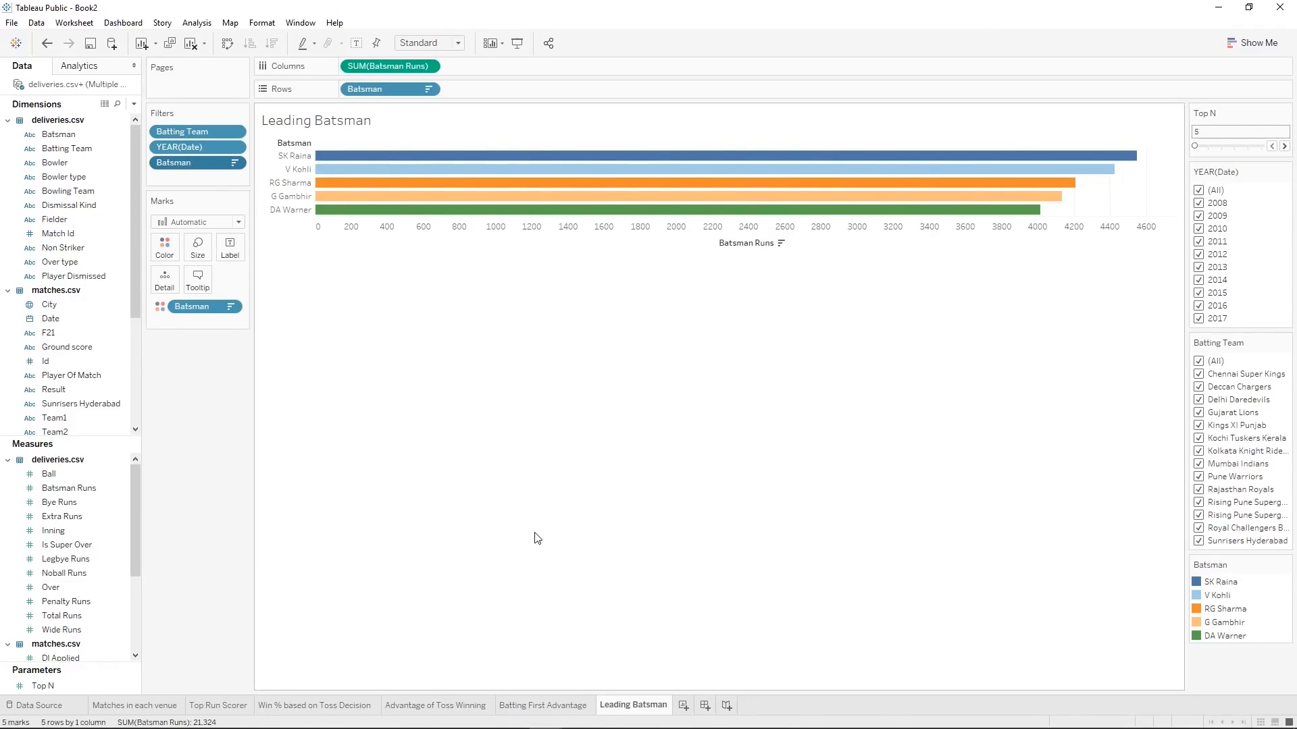
Set the Batsman filter's top limit to the Top N parameter, by the sum of Batsman Runs.
right_click(211, 163)
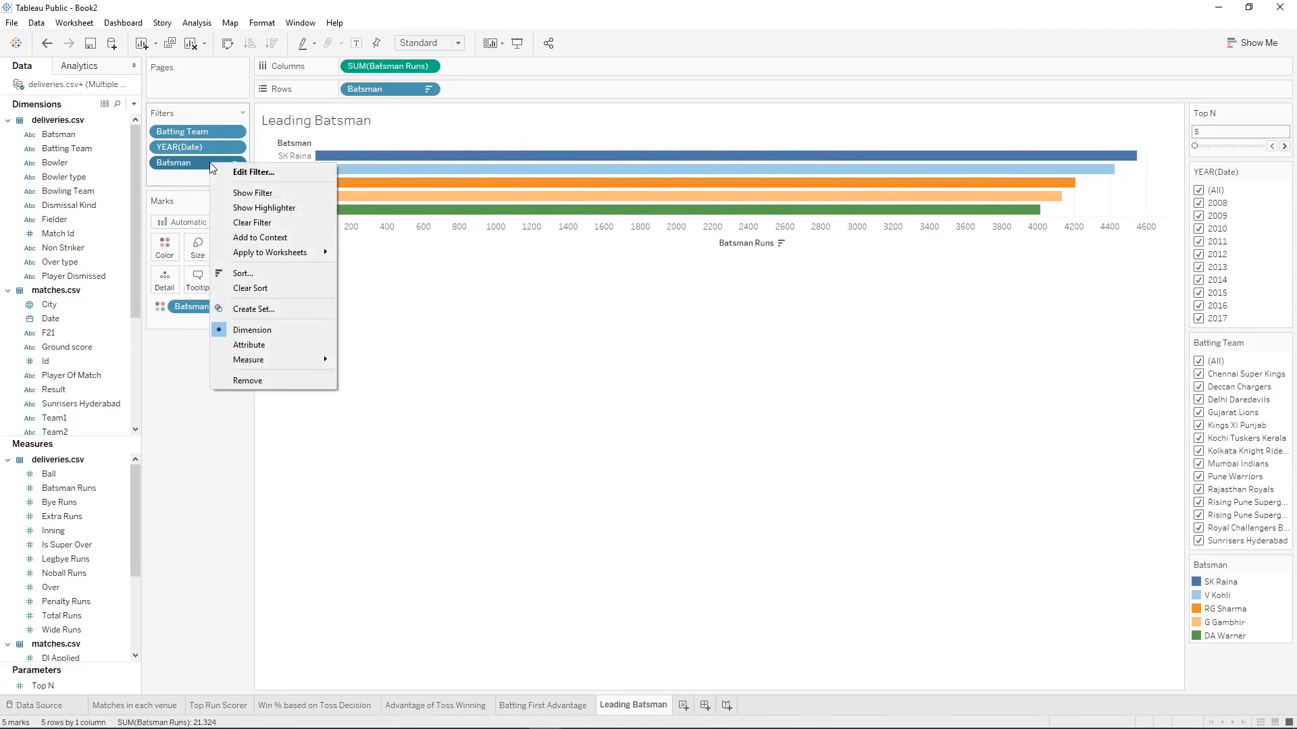
click(253, 173)
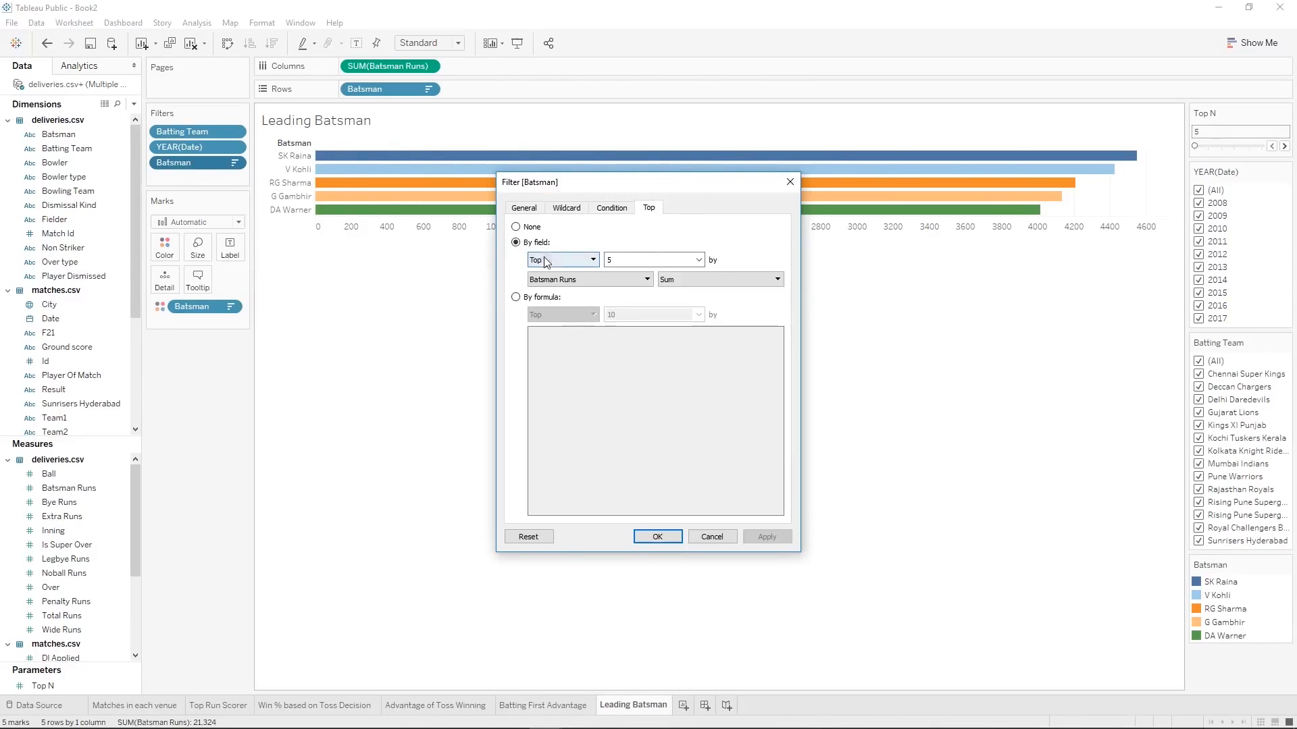
click(698, 261)
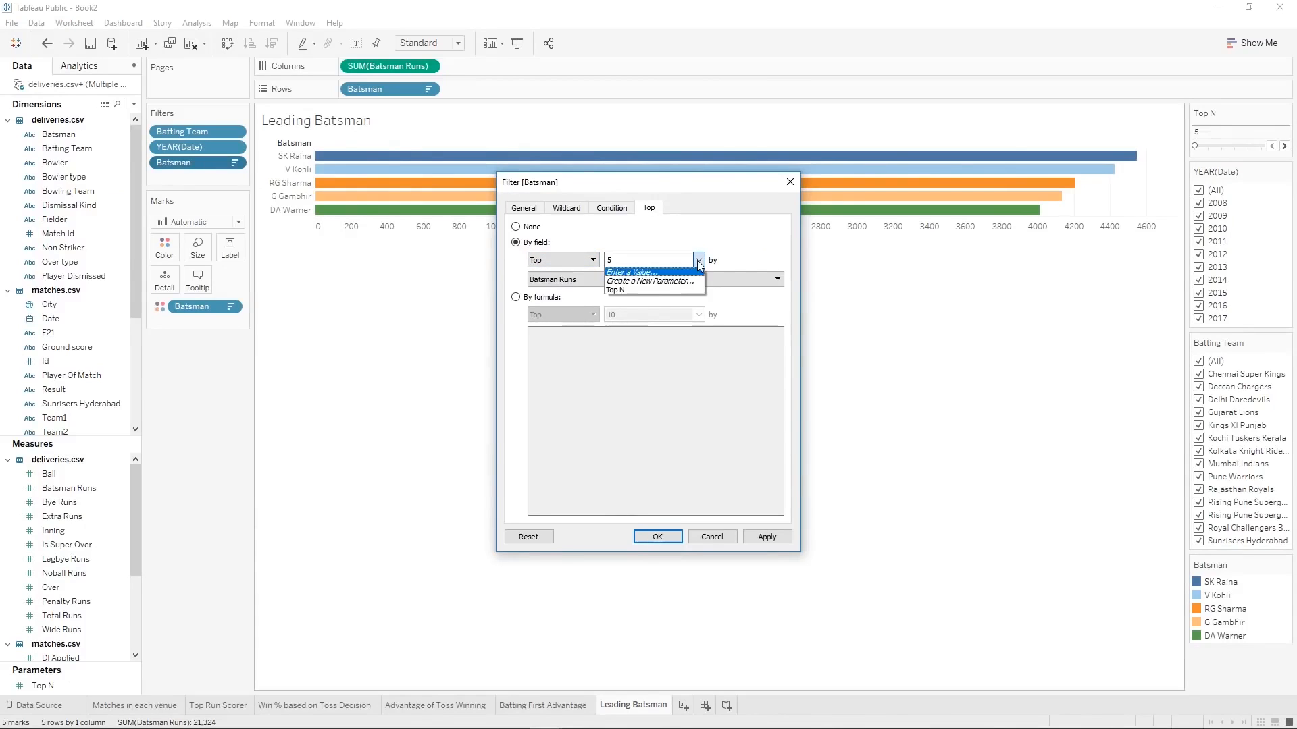
click(634, 290)
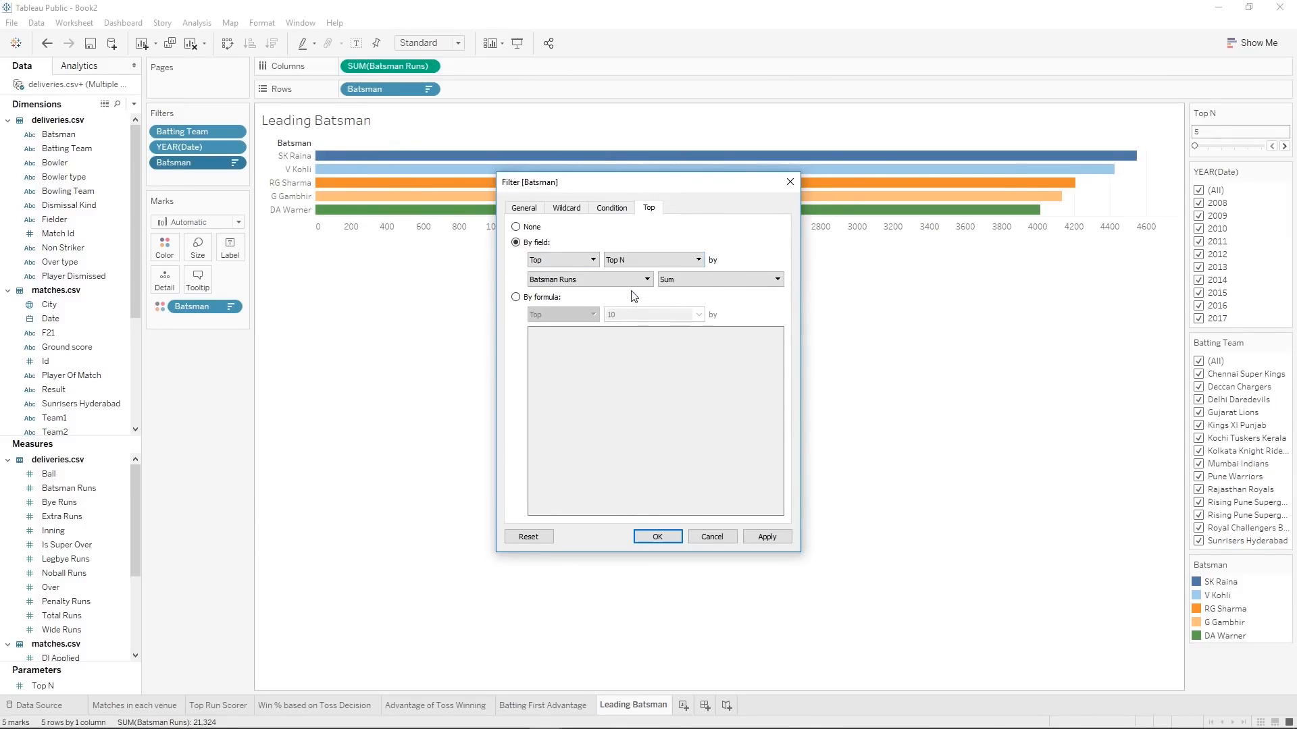
click(659, 536)
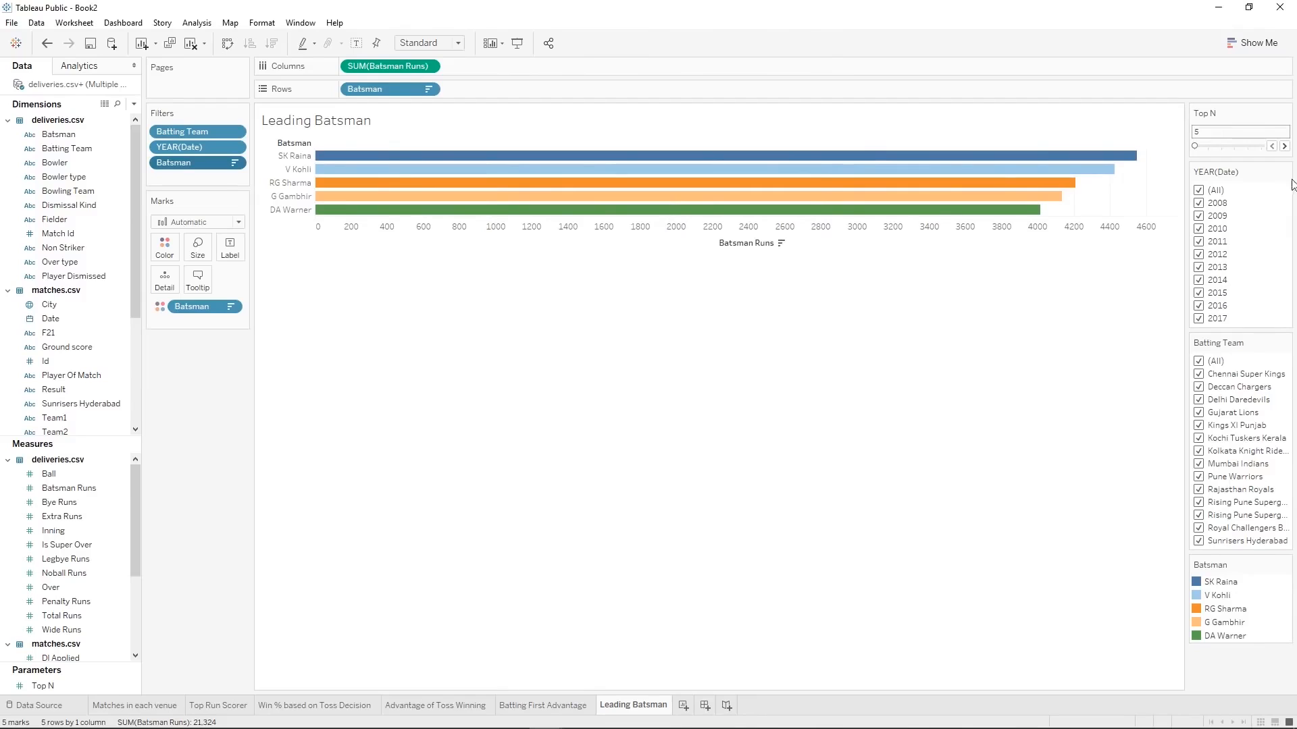
Check the Leading Batsman chart with Top N at 10, 15 and 30, using presentation mode.
click(1285, 150)
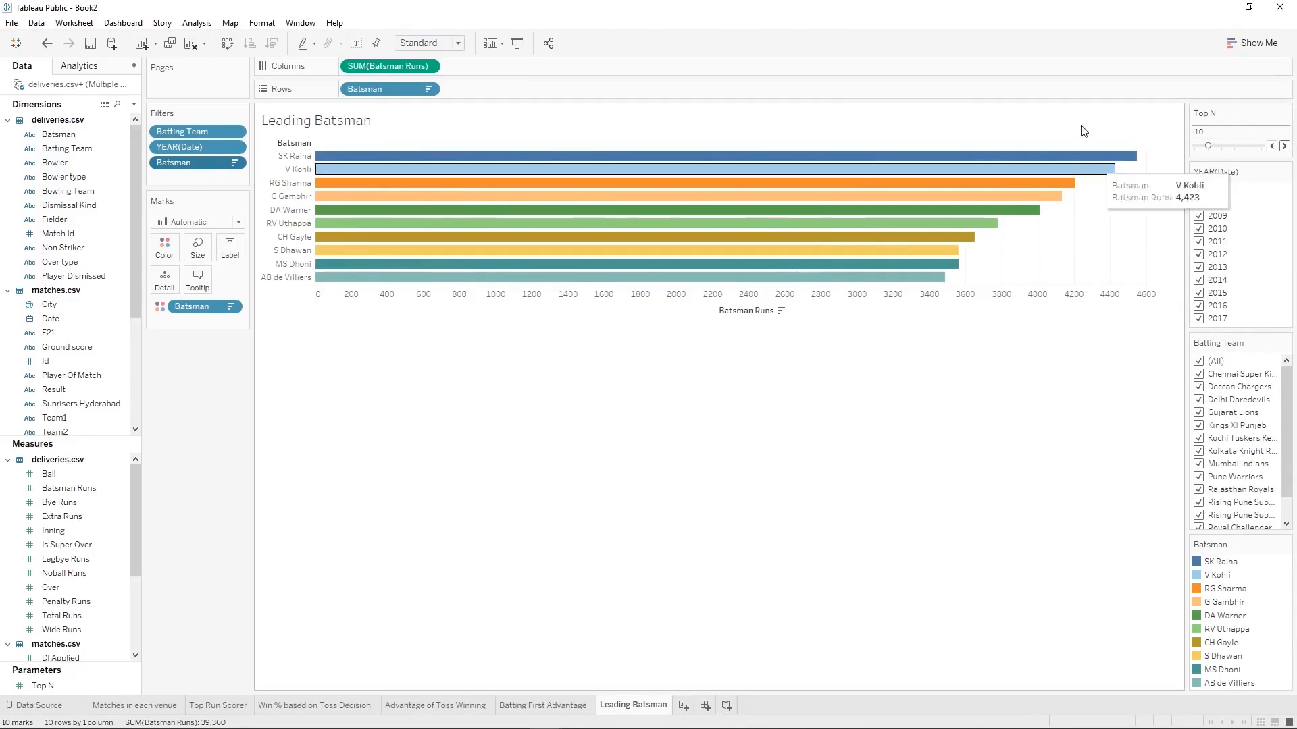
click(517, 42)
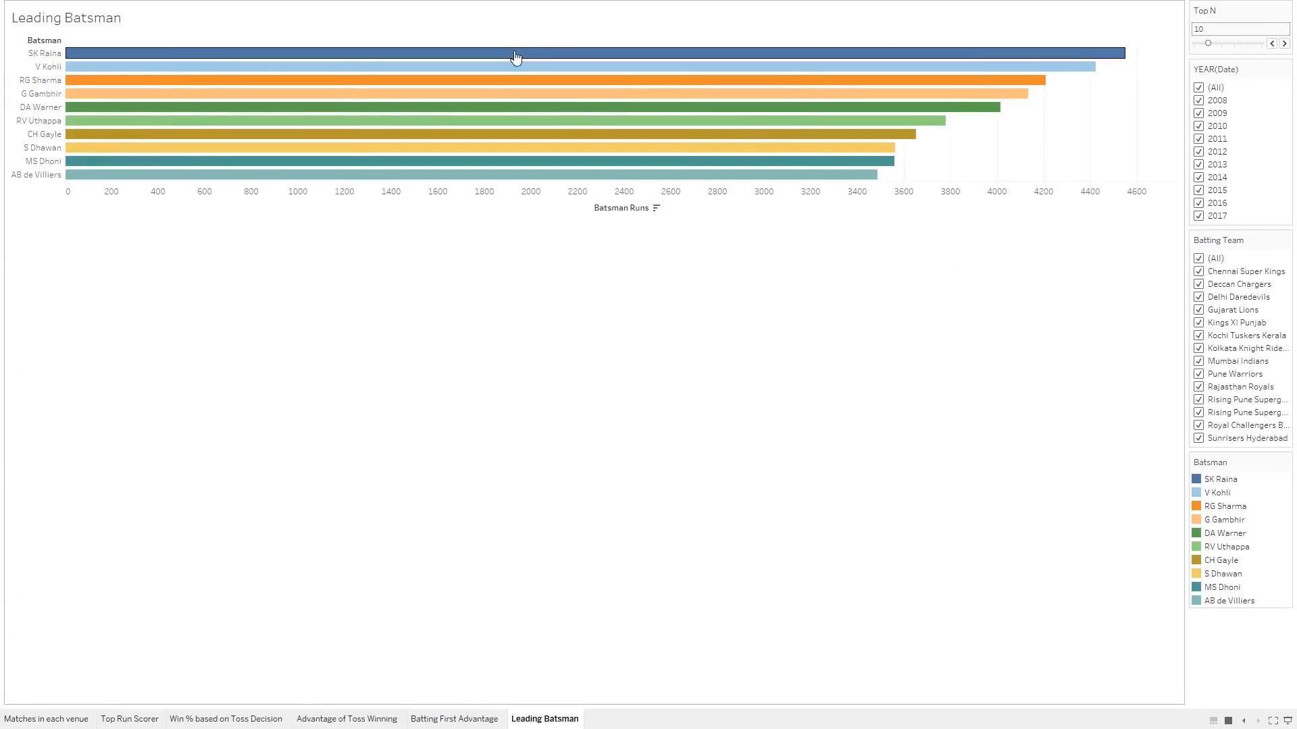
click(1224, 49)
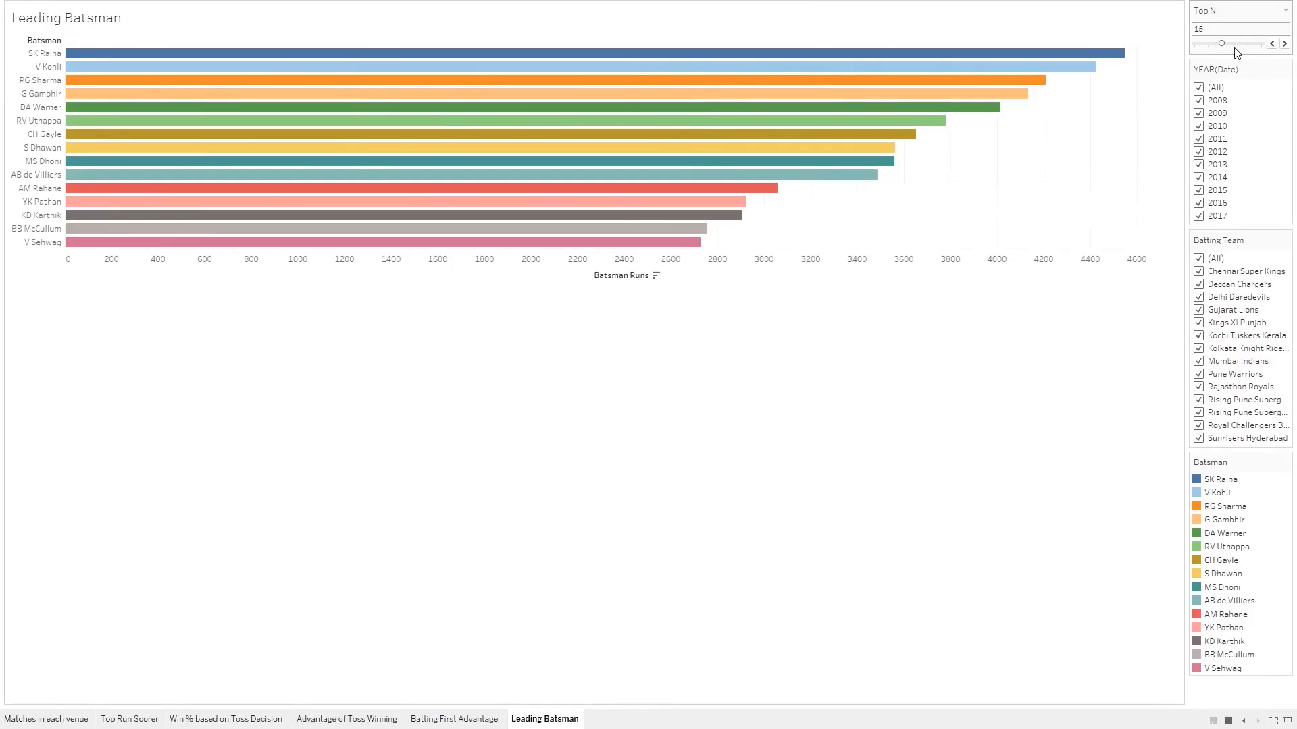
mouse_move(1237, 48)
mouse_down()
mouse_move(1260, 47)
mouse_move(1187, 46)
mouse_move(1260, 43)
mouse_up()
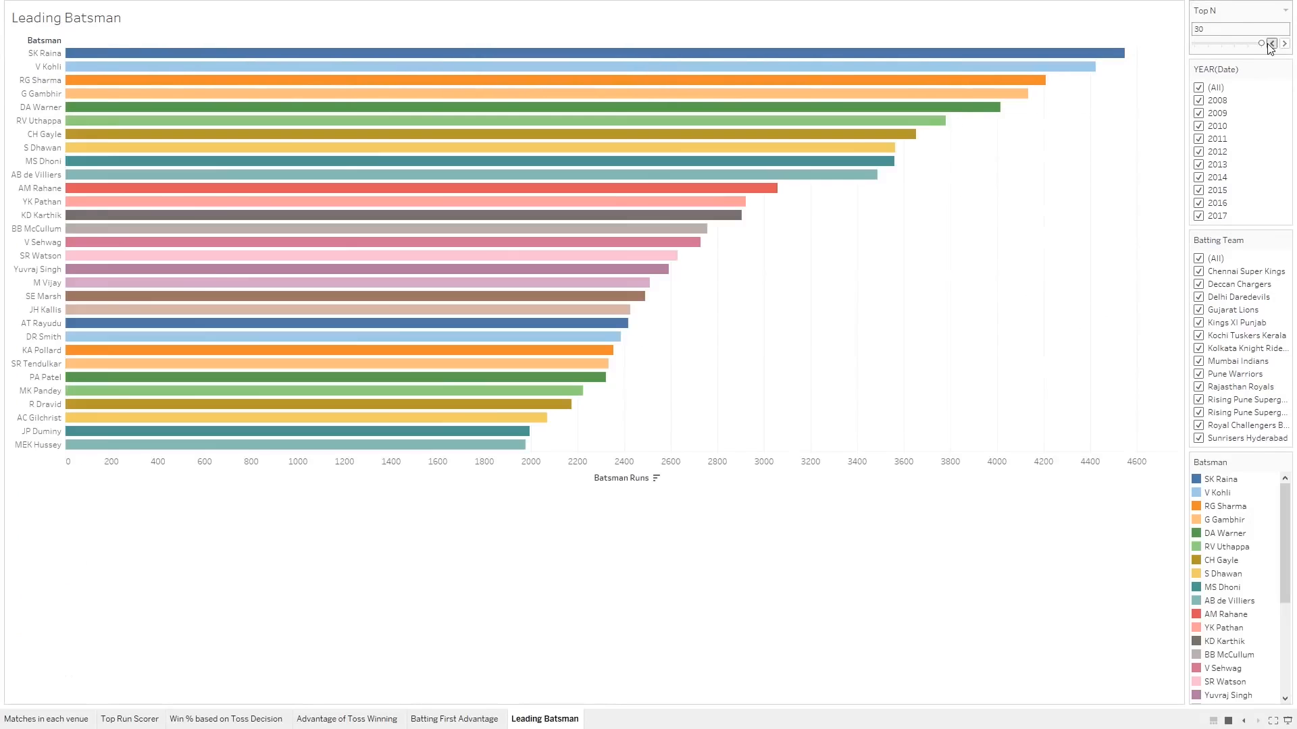
click(1286, 10)
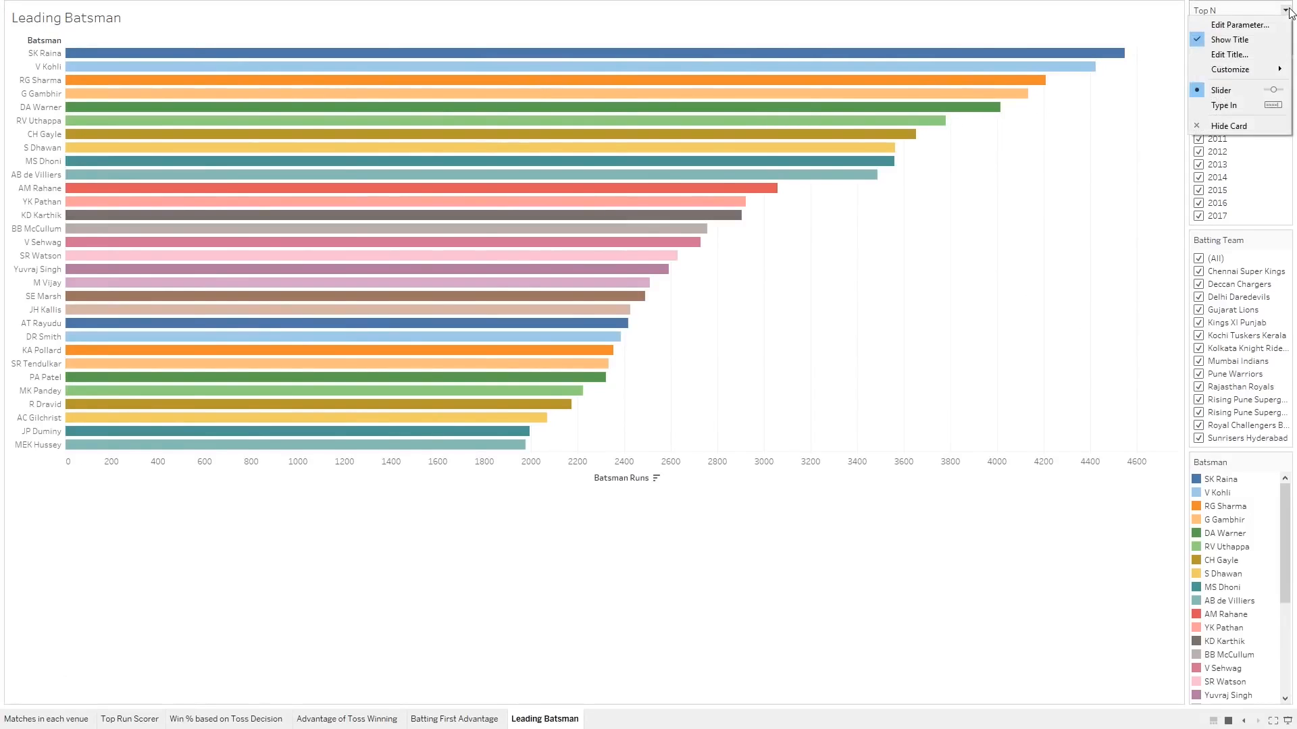
click(1252, 14)
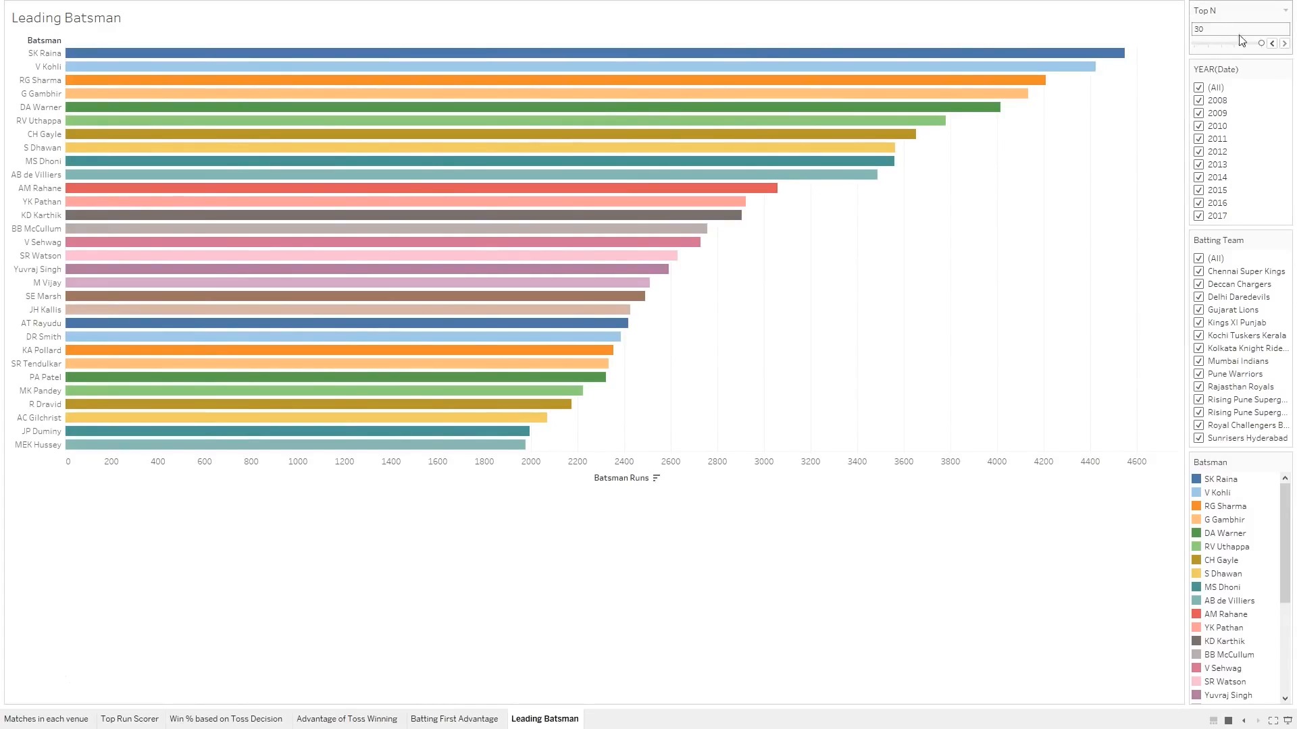
key(Escape)
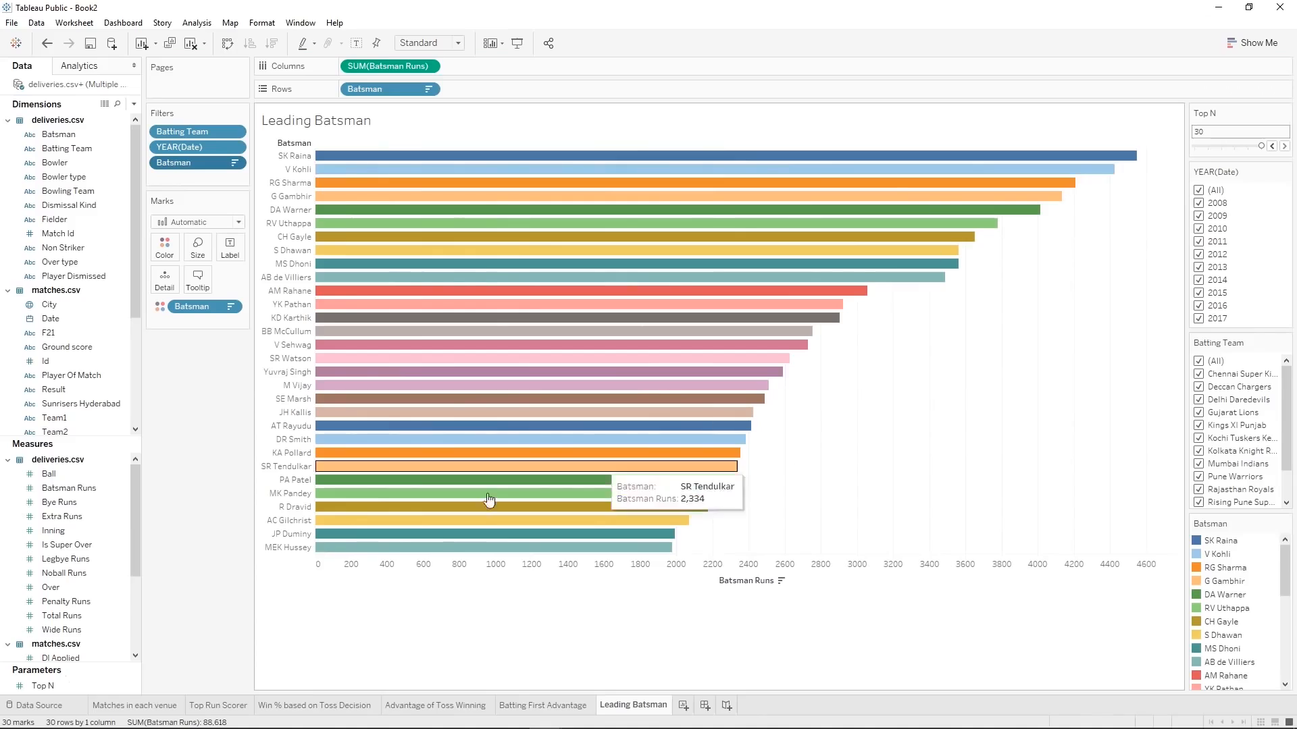
Raise the Top N parameter's maximum to 100 and try the control at 55.
right_click(88, 690)
click(182, 523)
drag(549, 433, 470, 430)
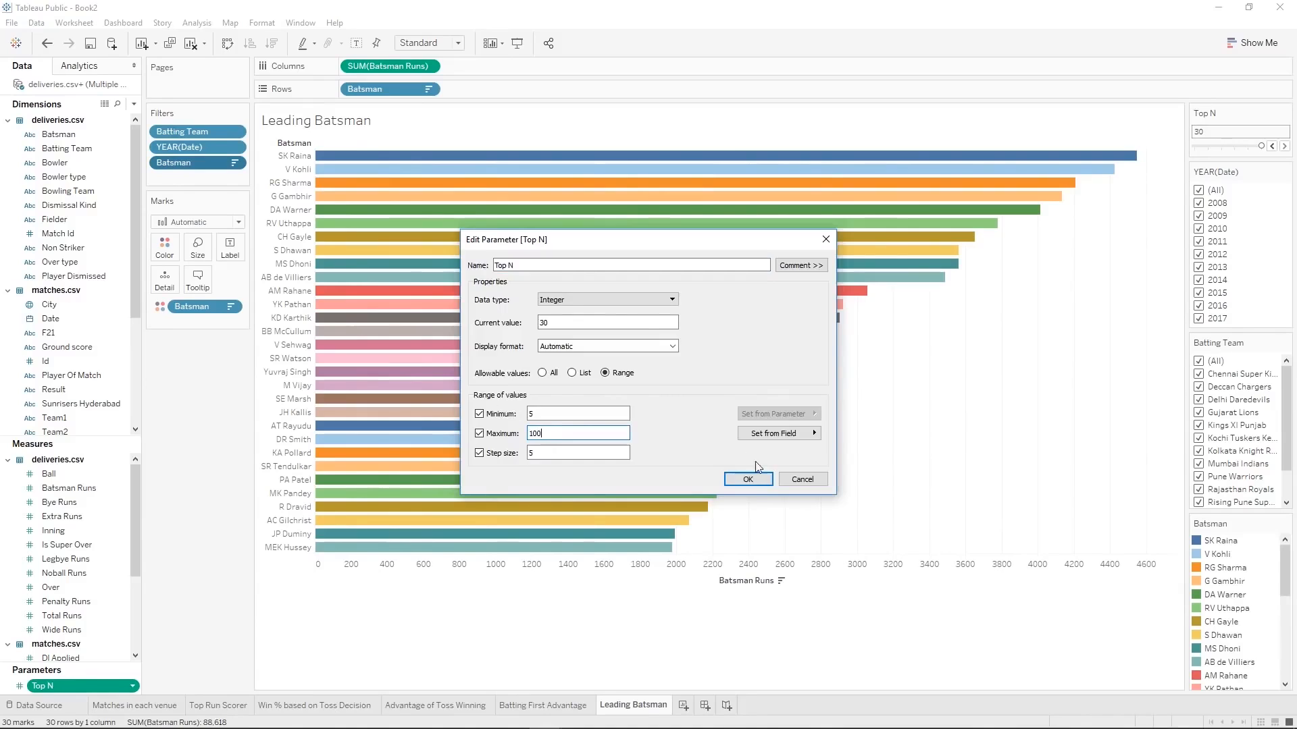
click(768, 481)
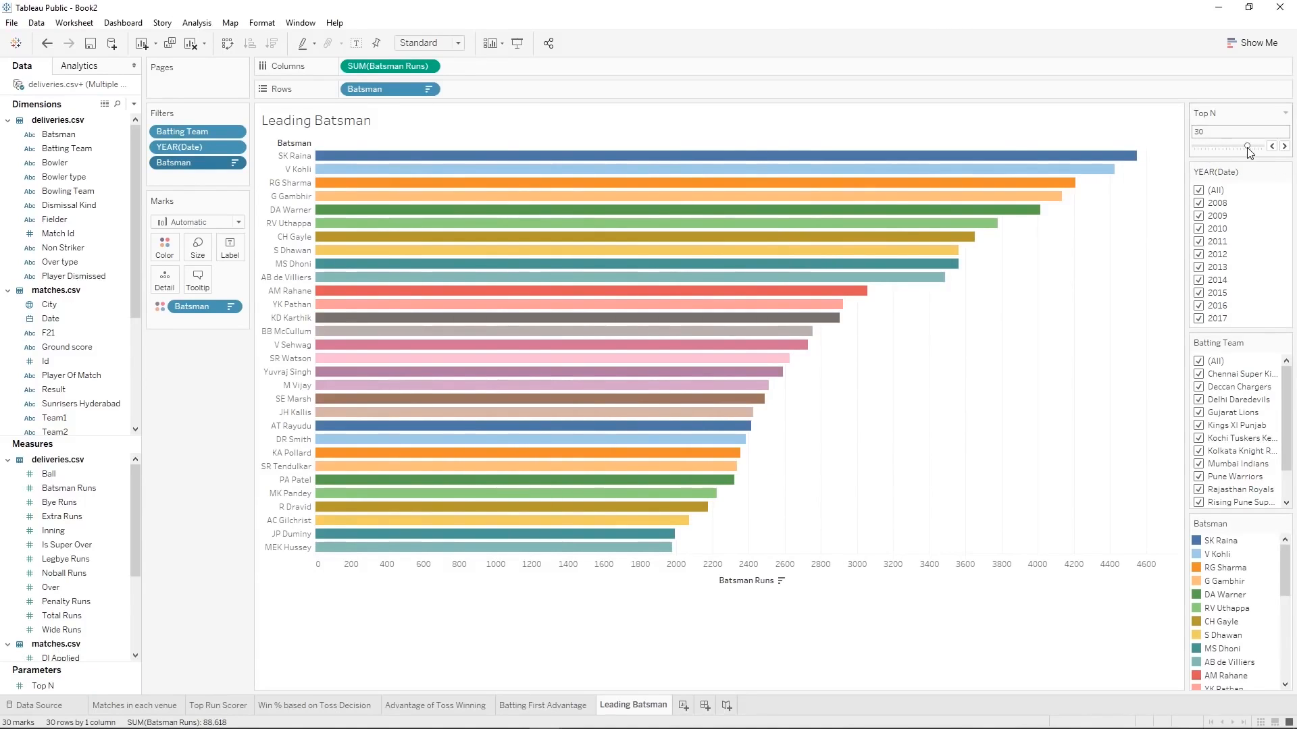
click(1247, 147)
click(1230, 147)
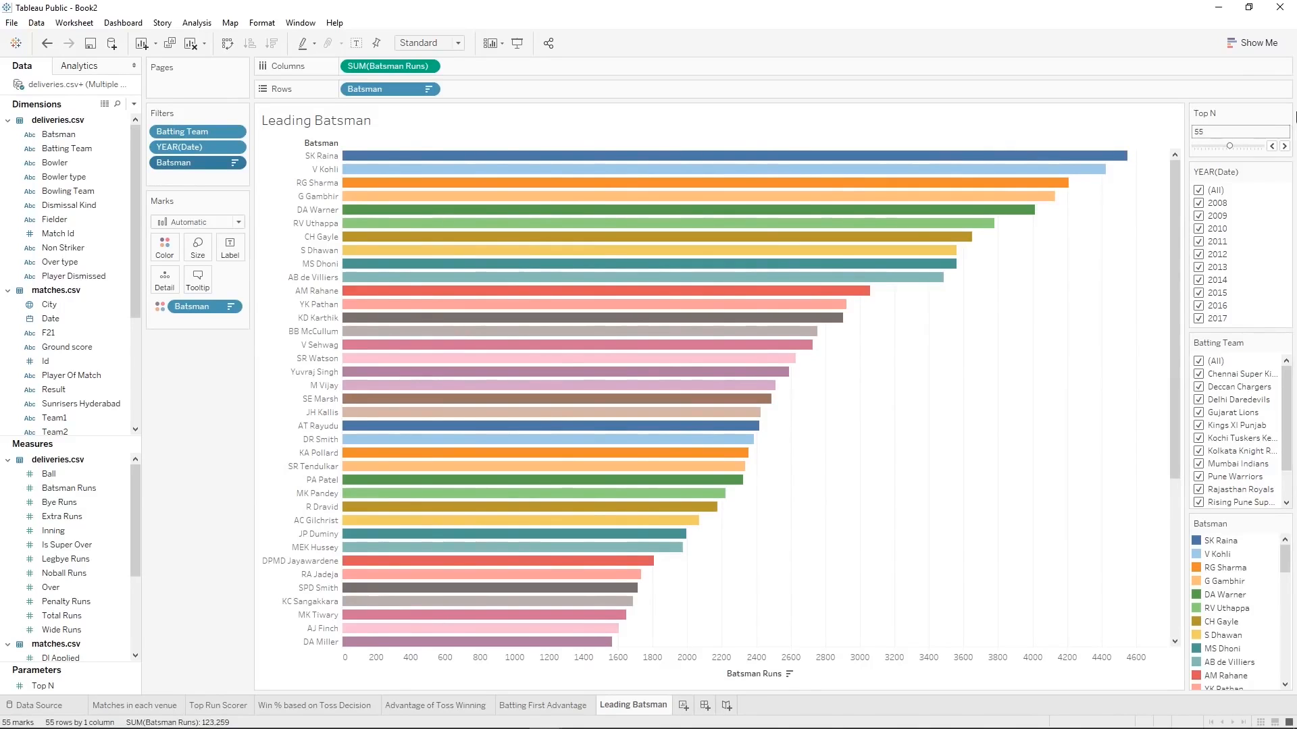
Remove the fixed step size from the Top N parameter and set its control to 65.
right_click(124, 686)
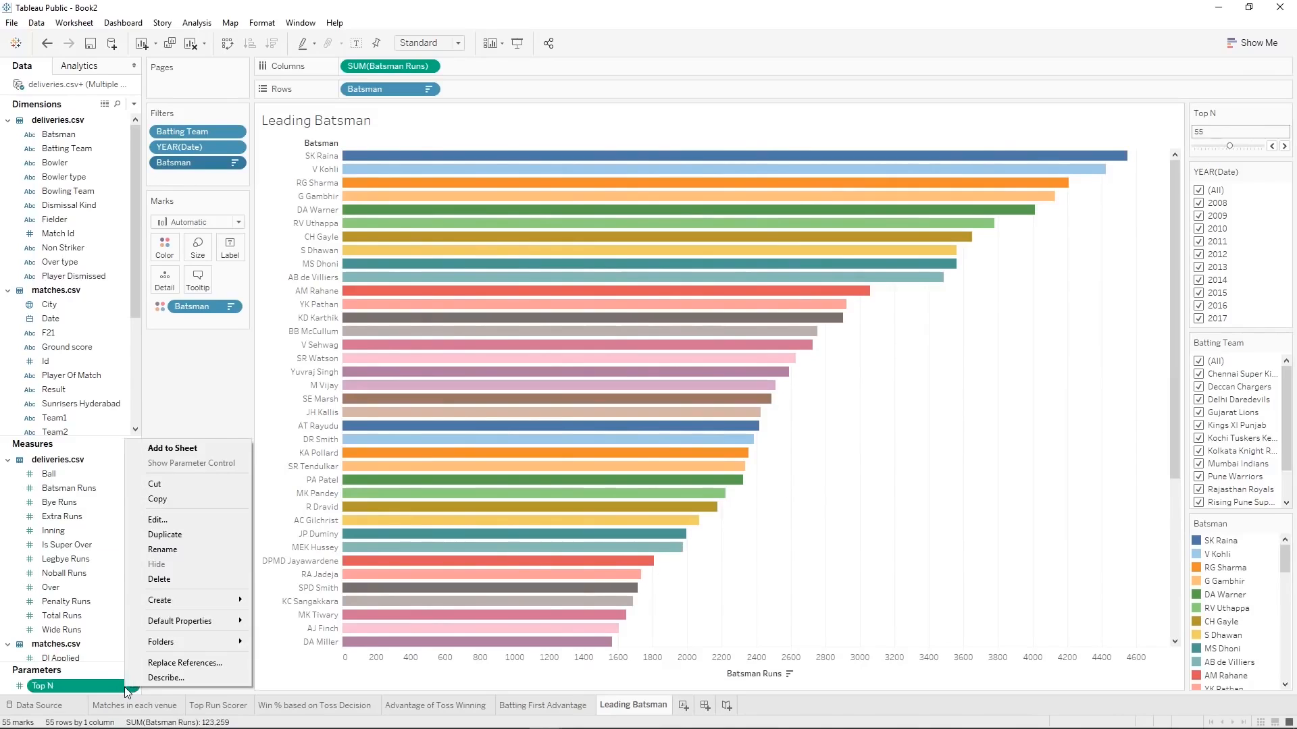
click(158, 520)
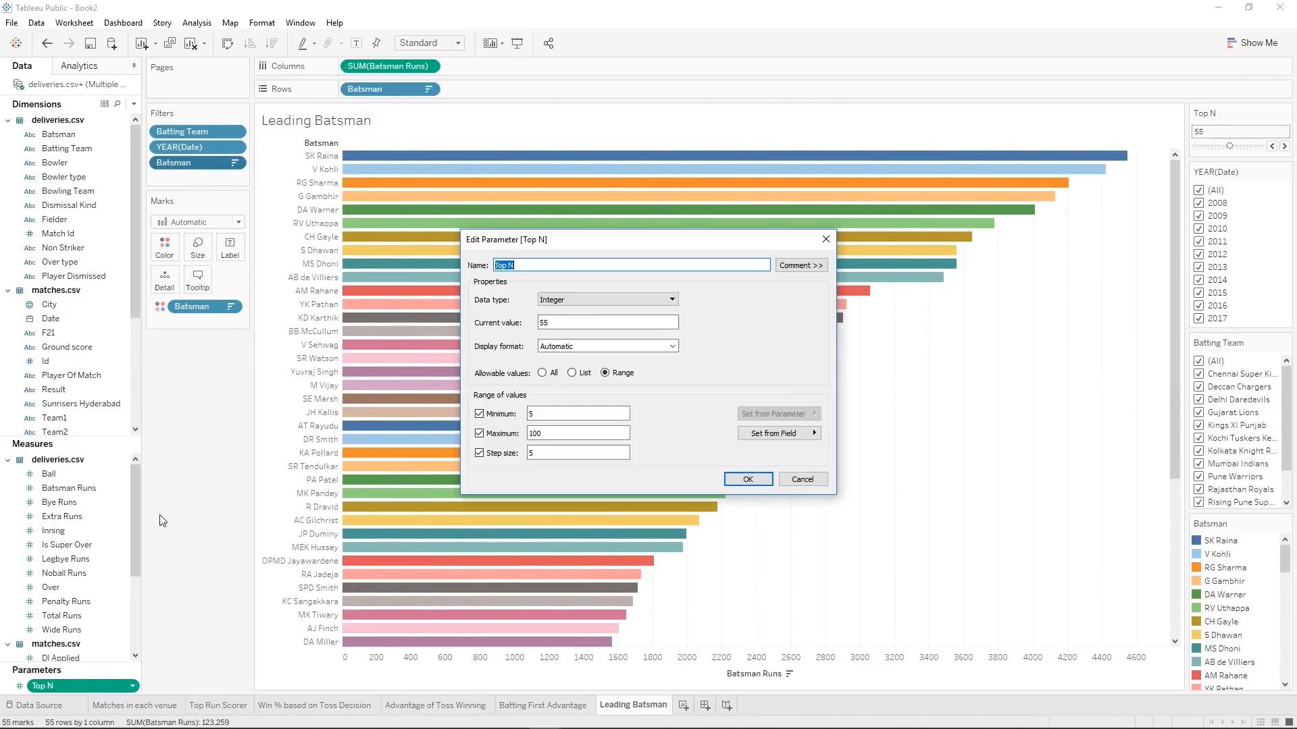
click(480, 454)
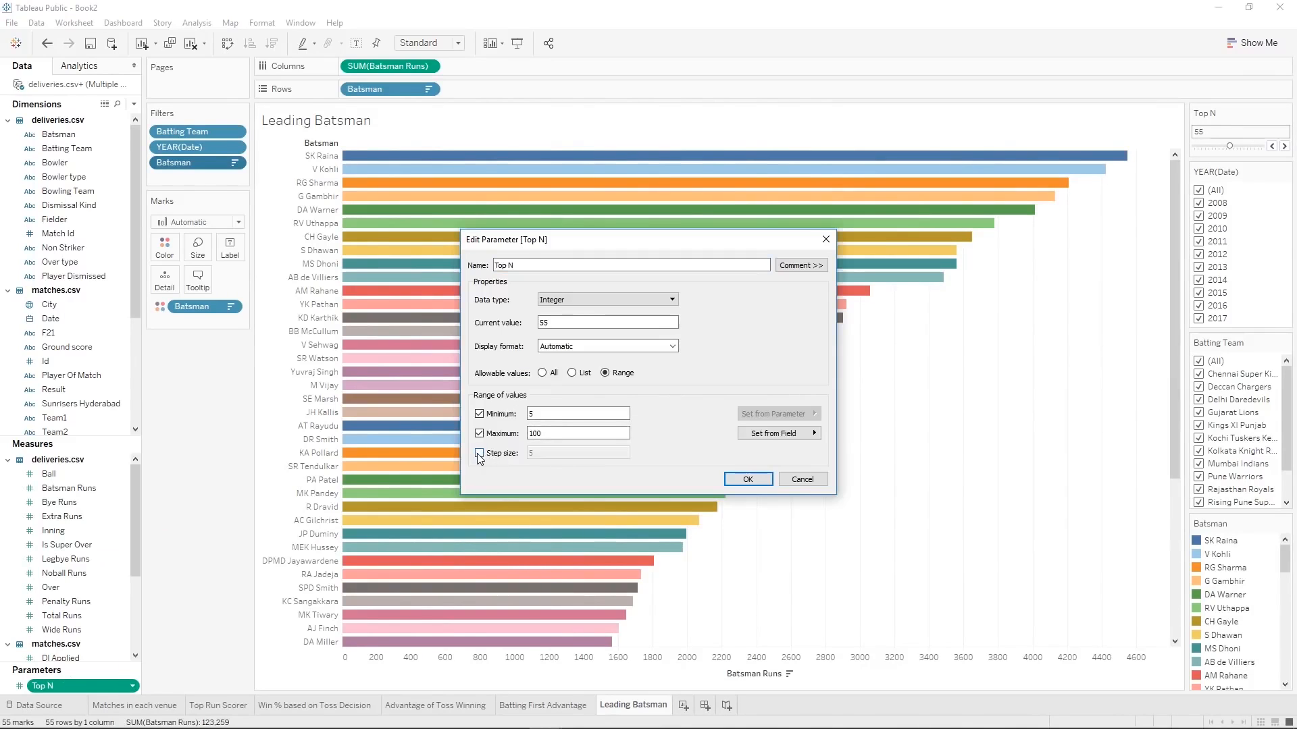
click(748, 479)
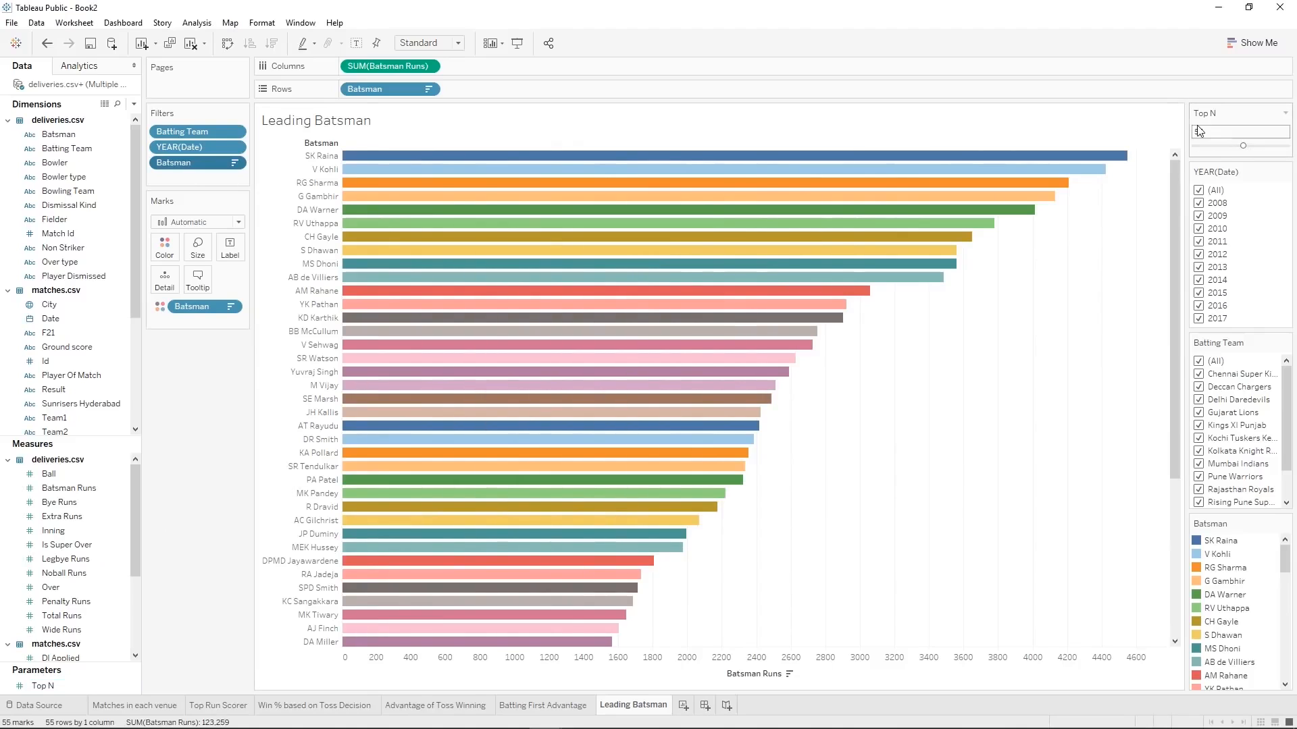
drag(1243, 148, 1294, 153)
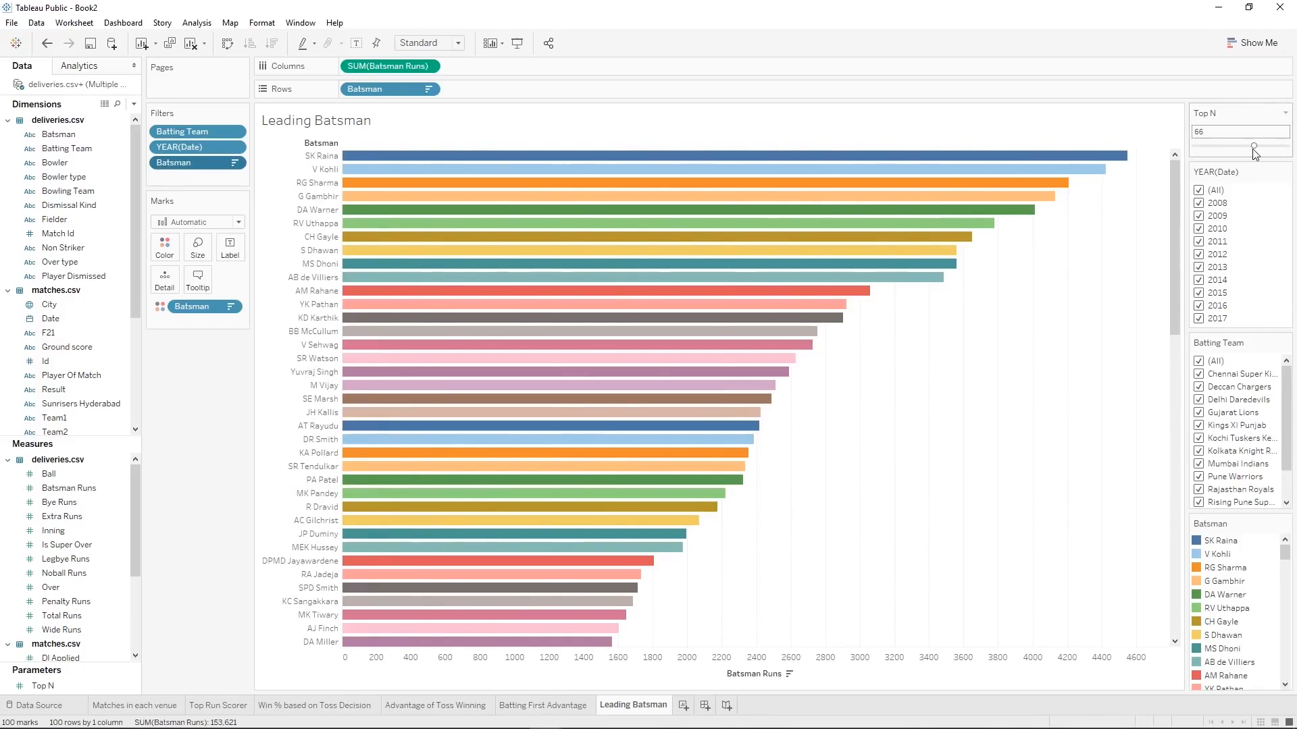
drag(1255, 154, 1253, 153)
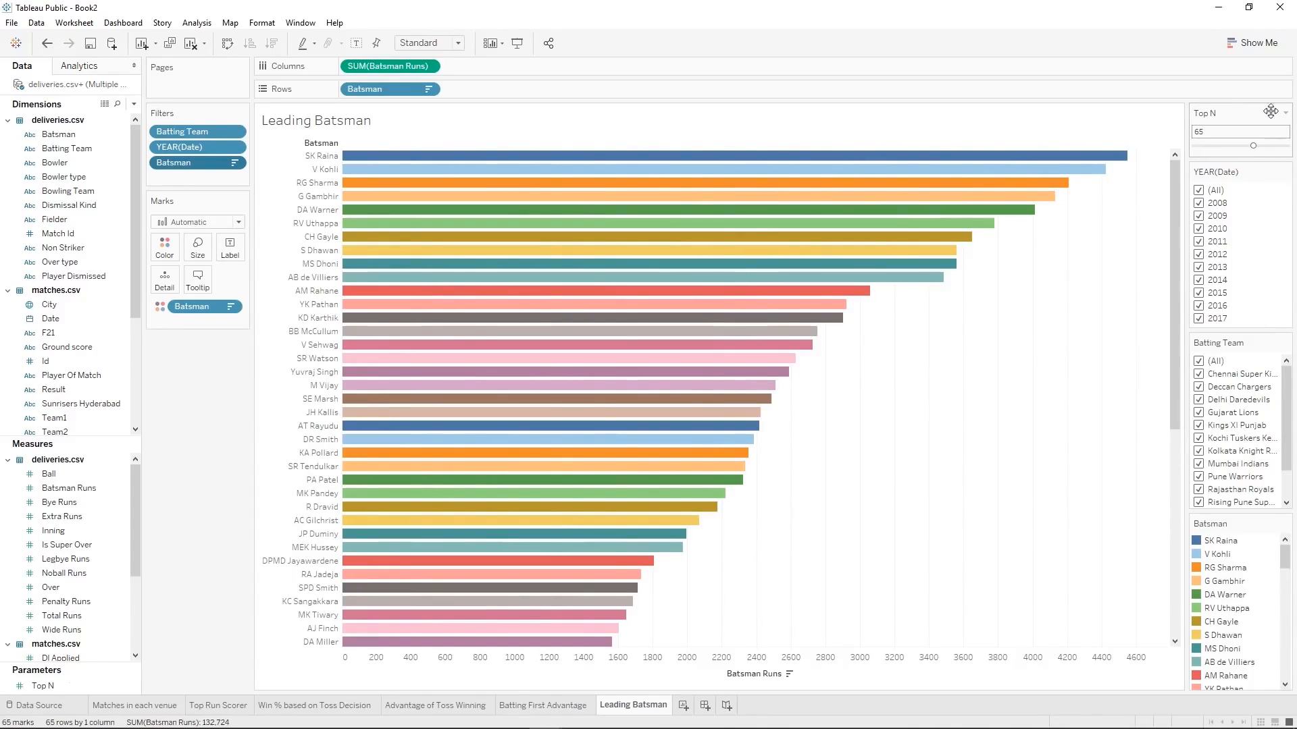
Remove the Batsman filter from the Leading Batsman sheet and hide its Top N parameter control.
drag(173, 169, 170, 413)
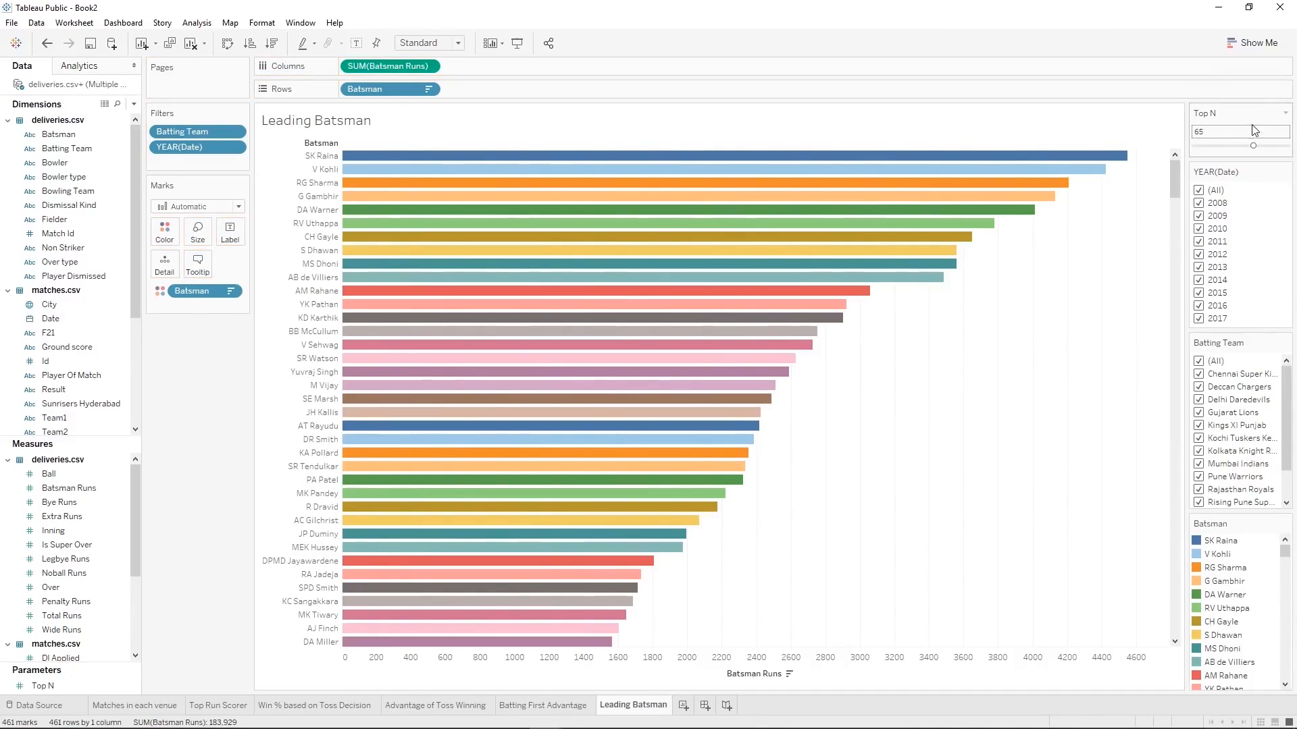
click(1286, 114)
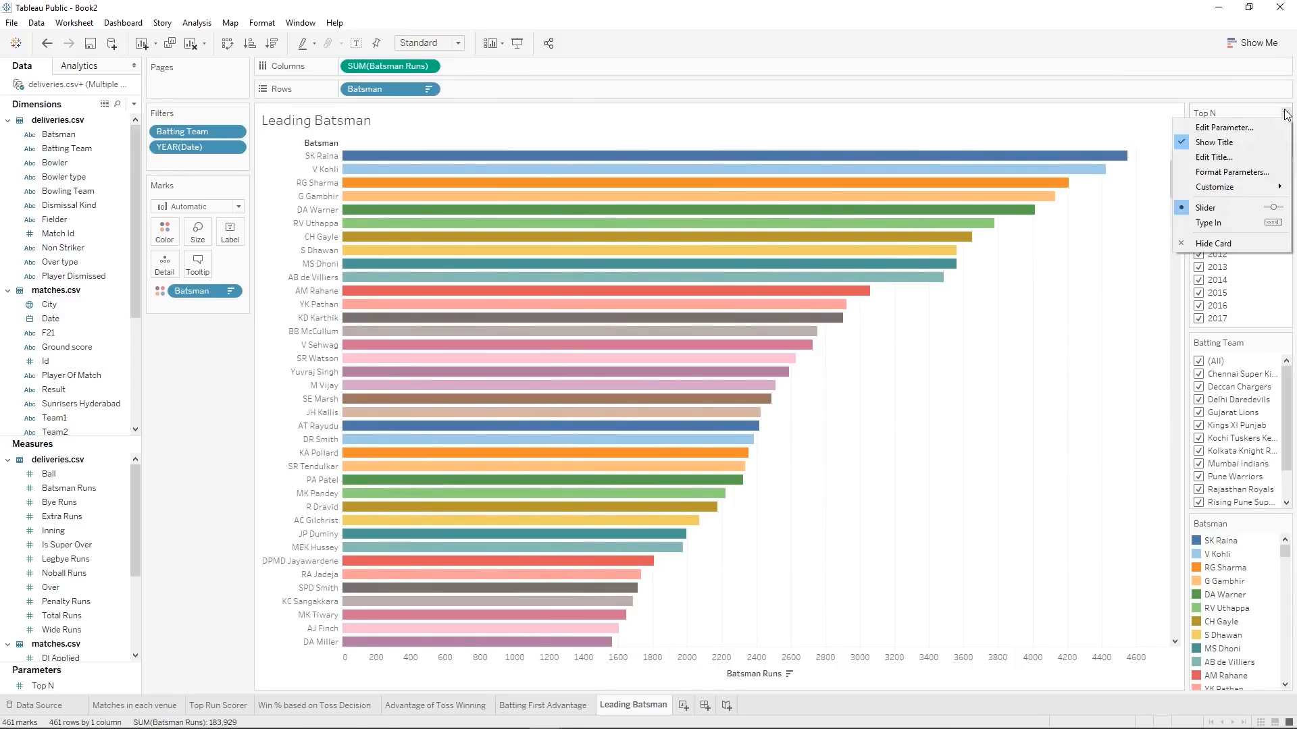
click(1221, 244)
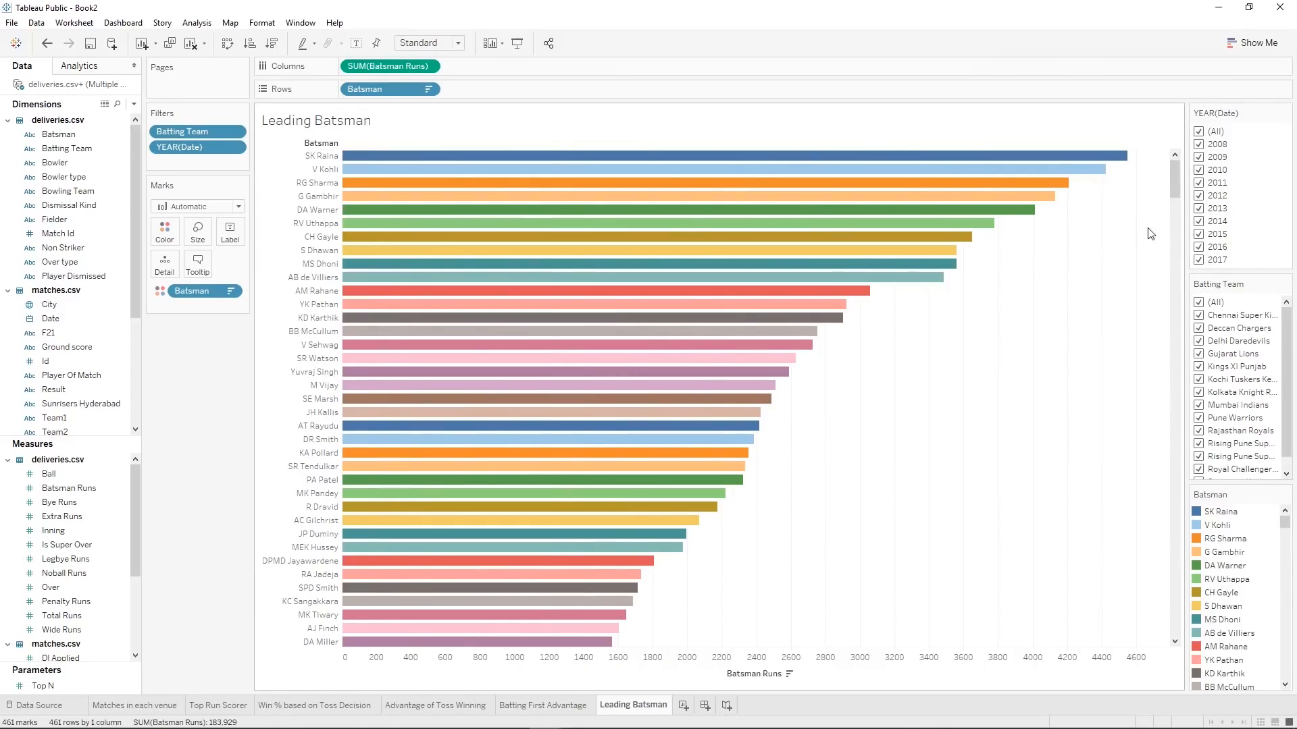
drag(1174, 175, 1162, 138)
Create a new worksheet and name it Top 5 Batsman.
click(685, 706)
right_click(687, 705)
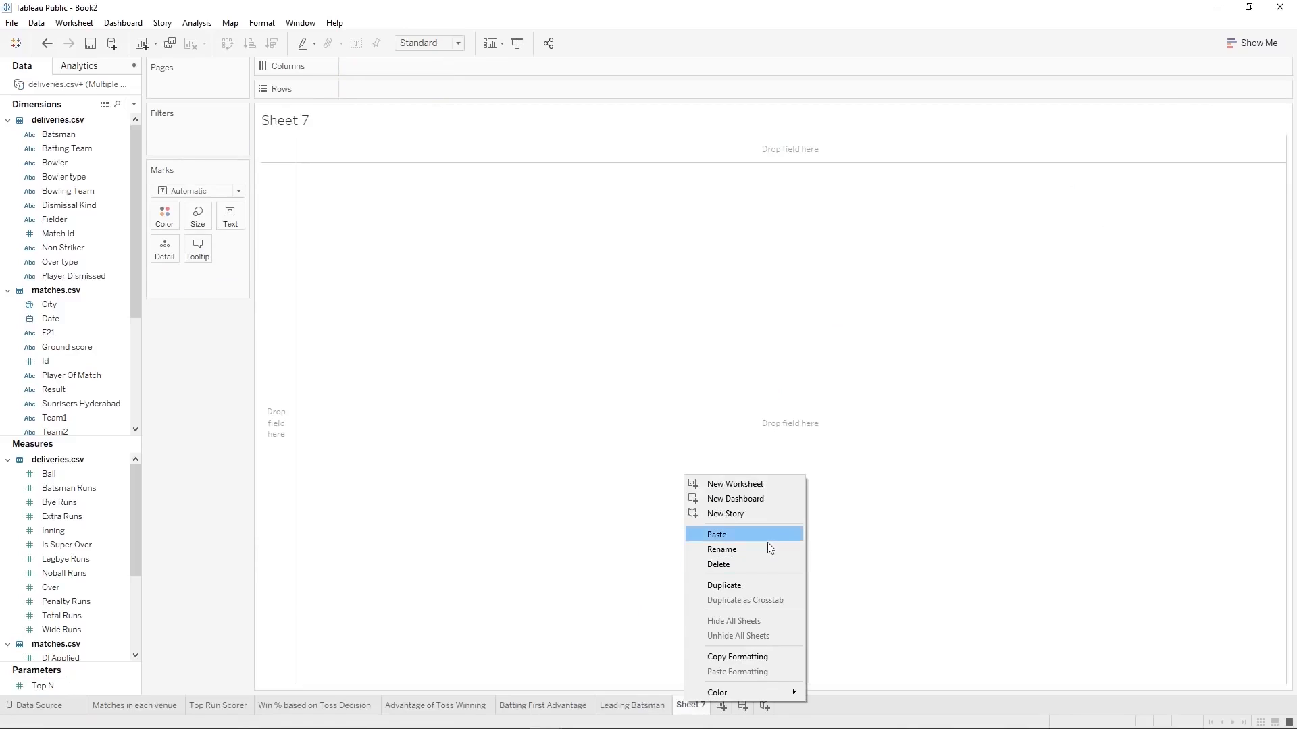
click(756, 546)
text(Top)
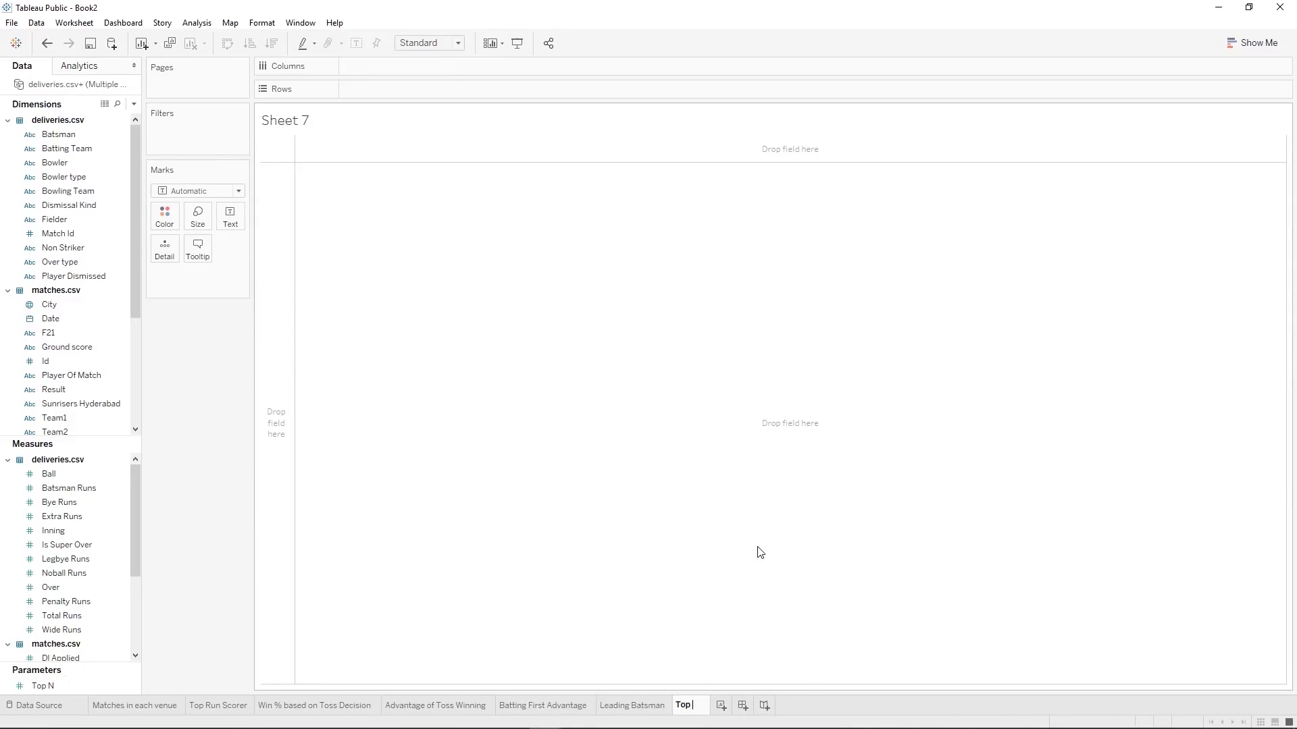
text( 5 Batsman)
key(Return)
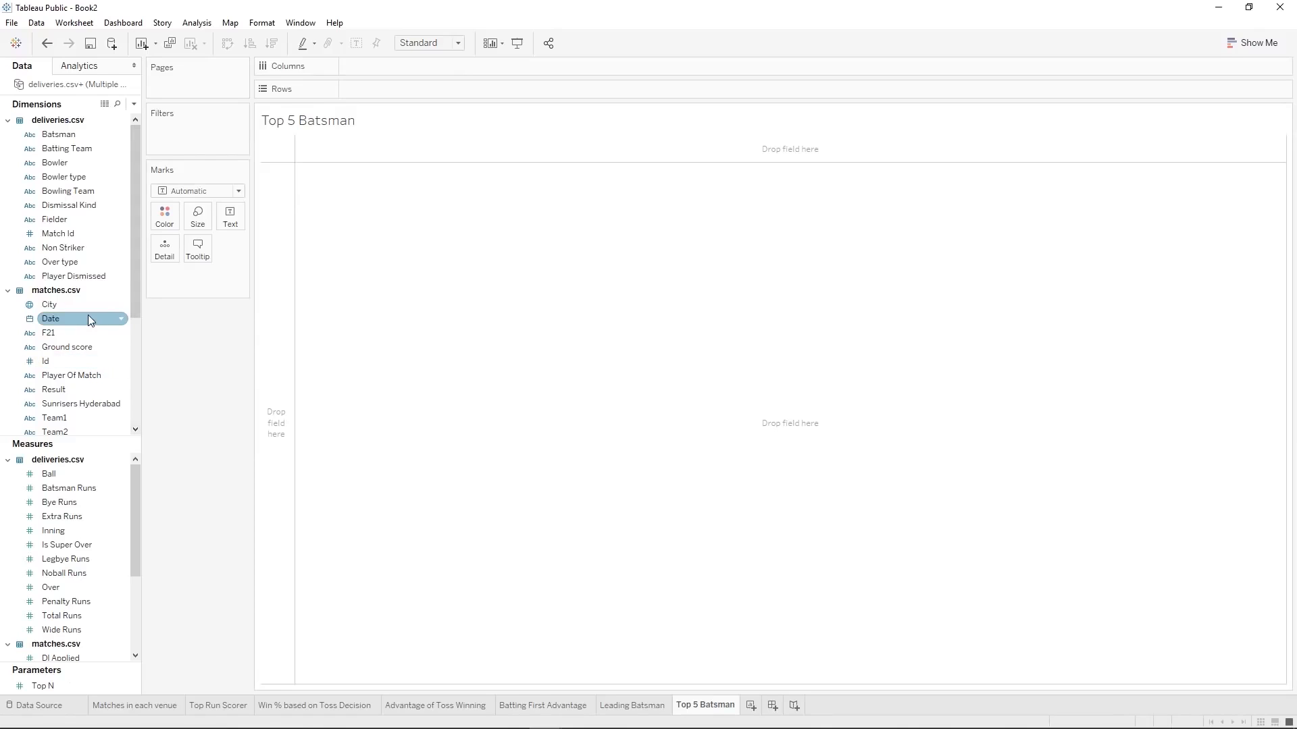
Place Batsman on the rows and start a Batsman filter by field with a top limit of 5, opening its ranking field choices.
drag(80, 135, 374, 93)
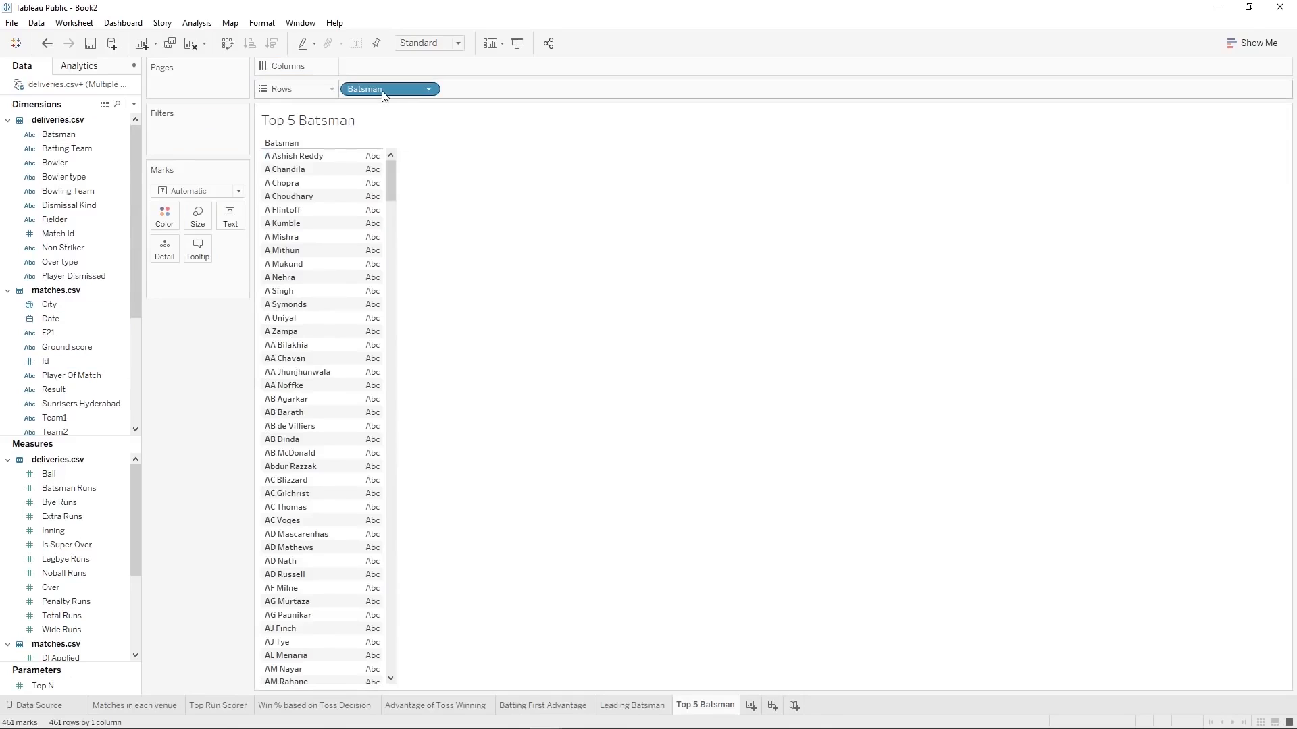
drag(84, 131, 168, 135)
click(649, 209)
click(525, 245)
click(625, 259)
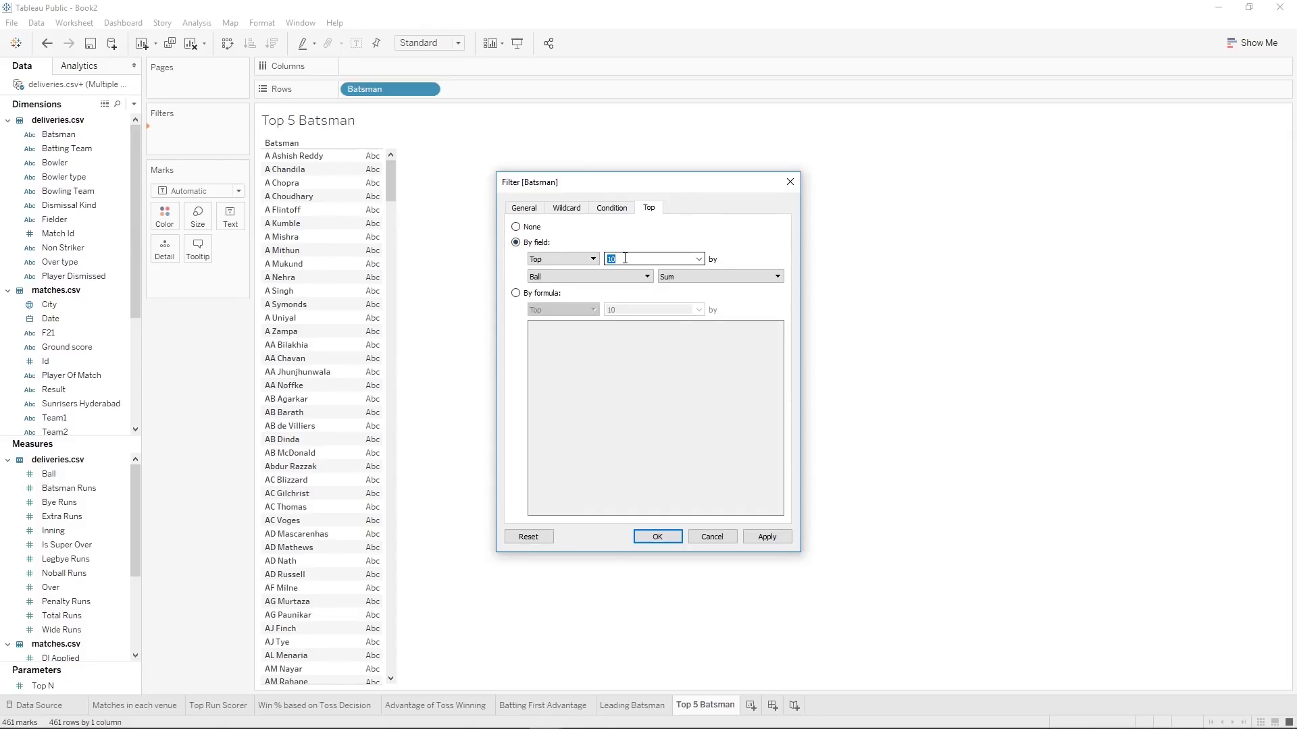
text(5)
click(645, 277)
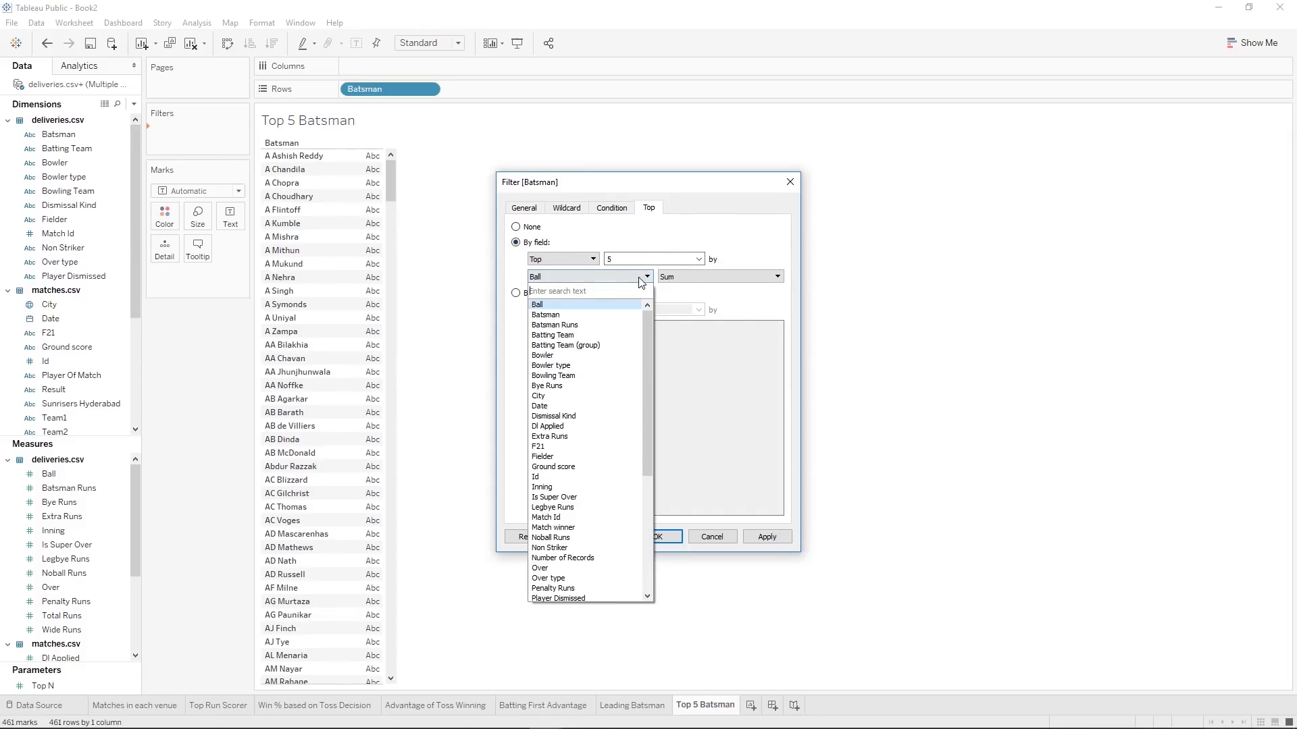
click(666, 248)
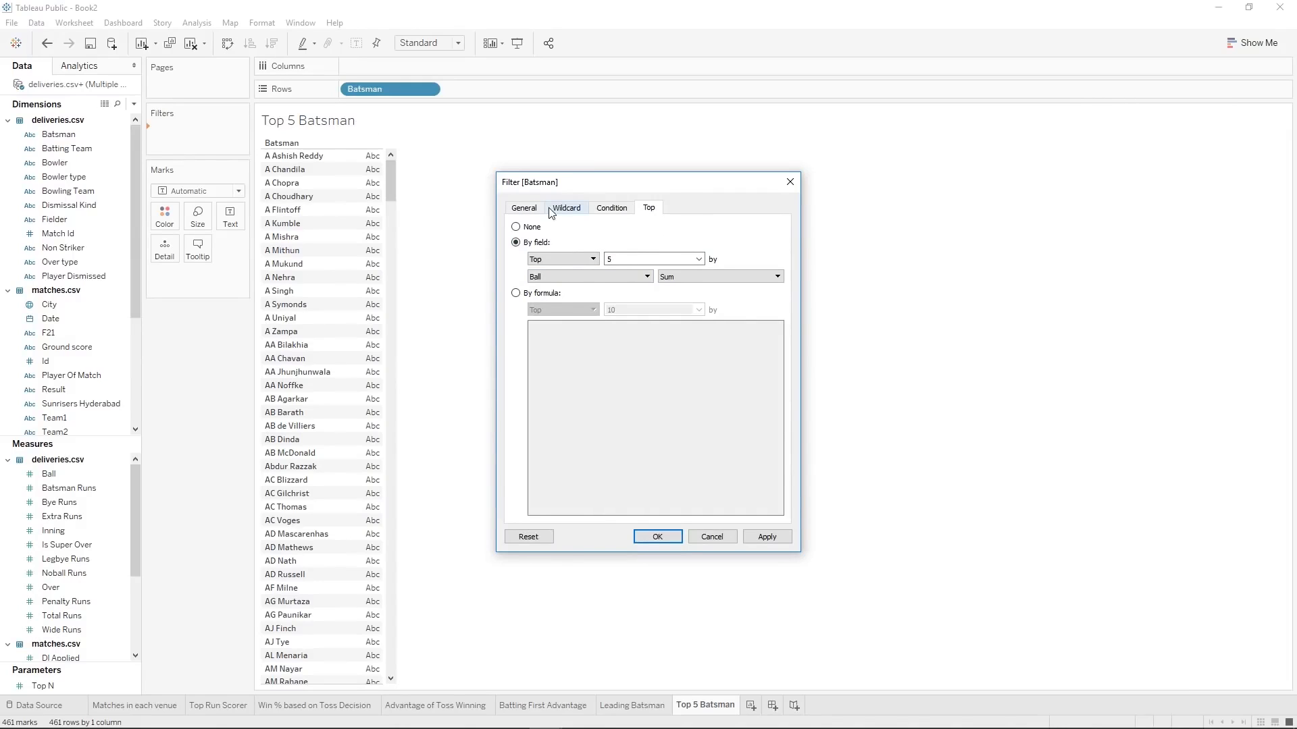
click(566, 278)
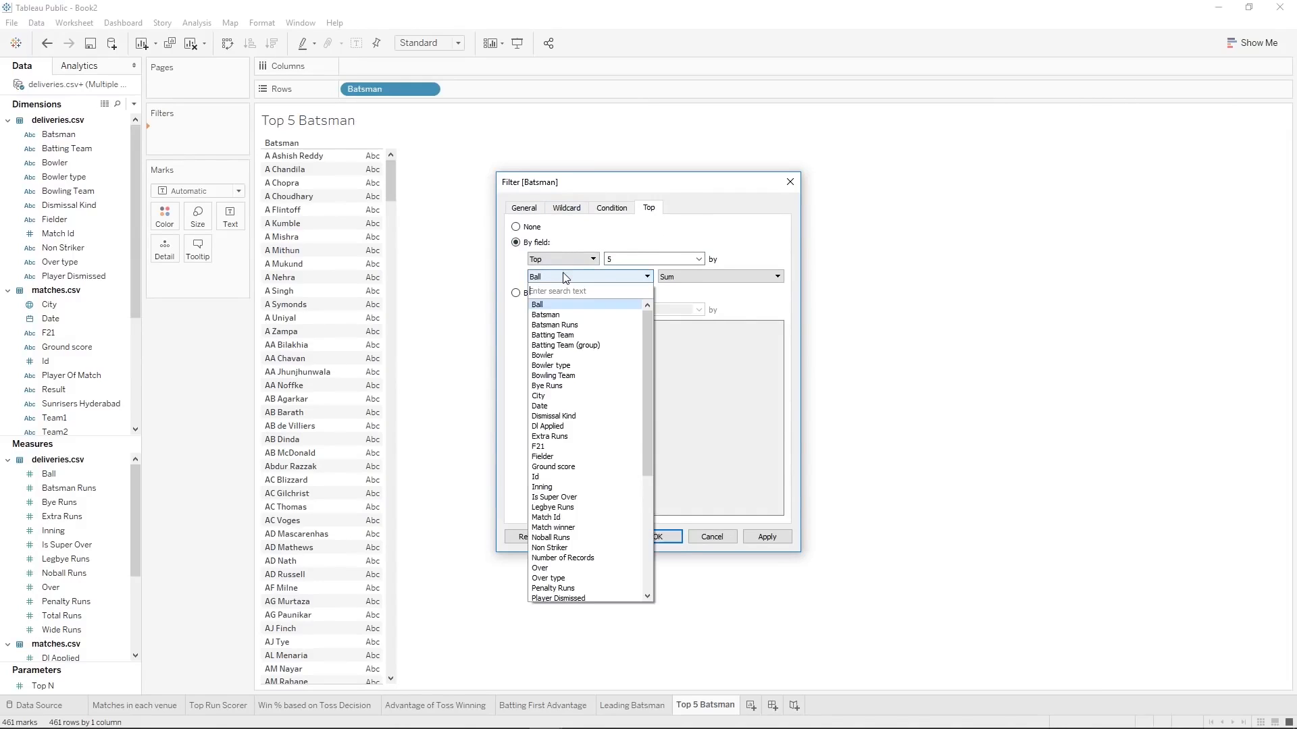
Filter Batsman to the top 5 by the sum of Batsman Runs.
click(559, 325)
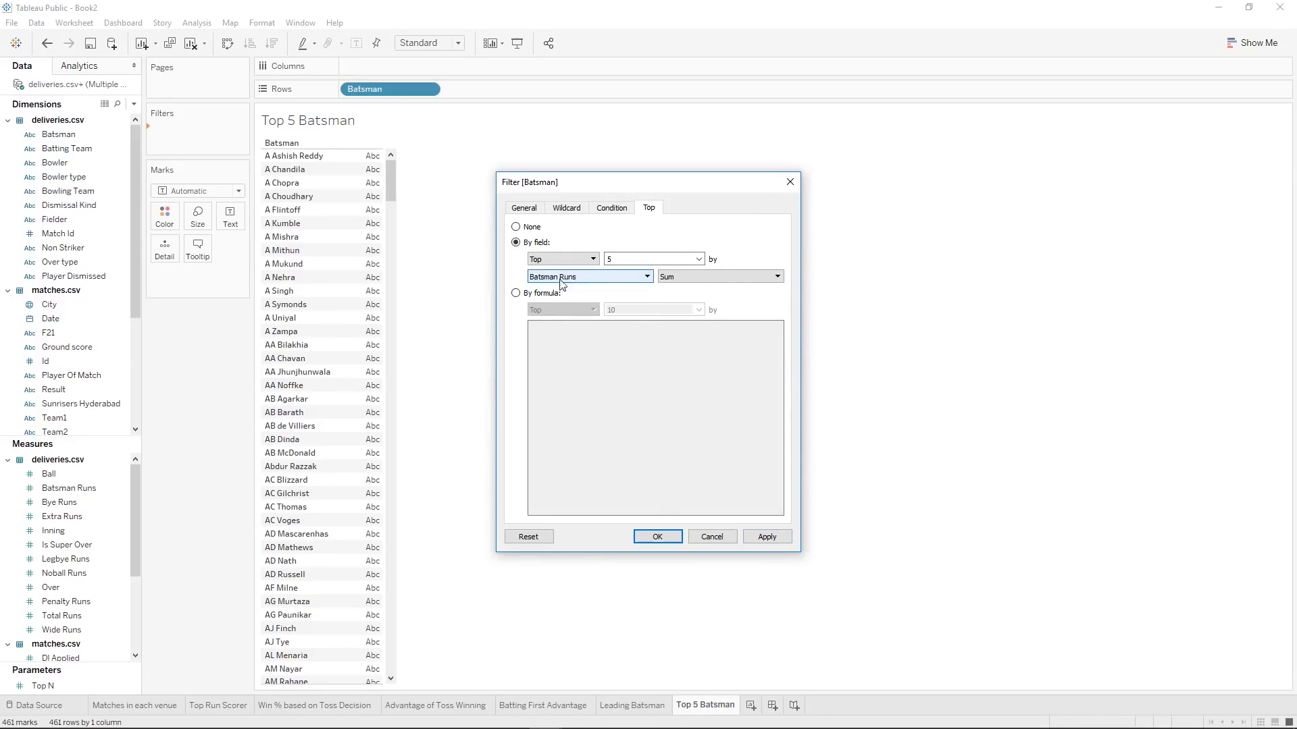
click(773, 536)
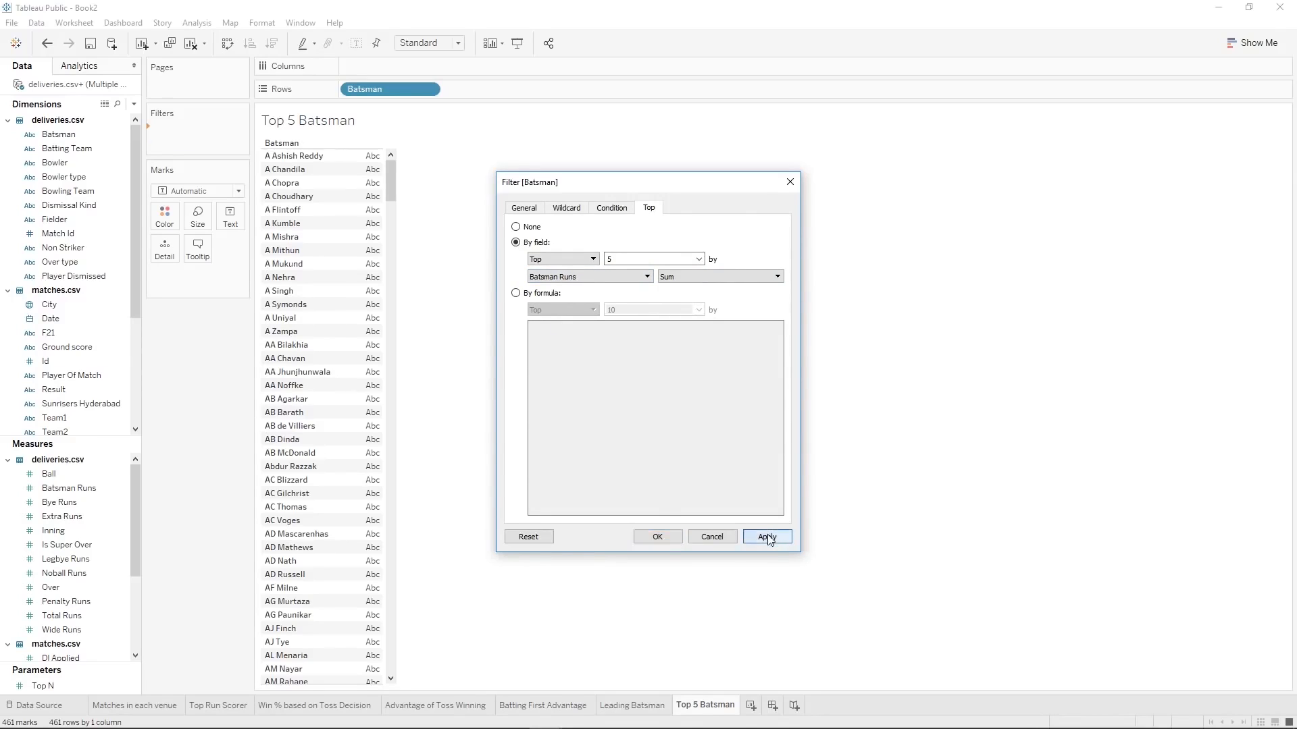
click(673, 538)
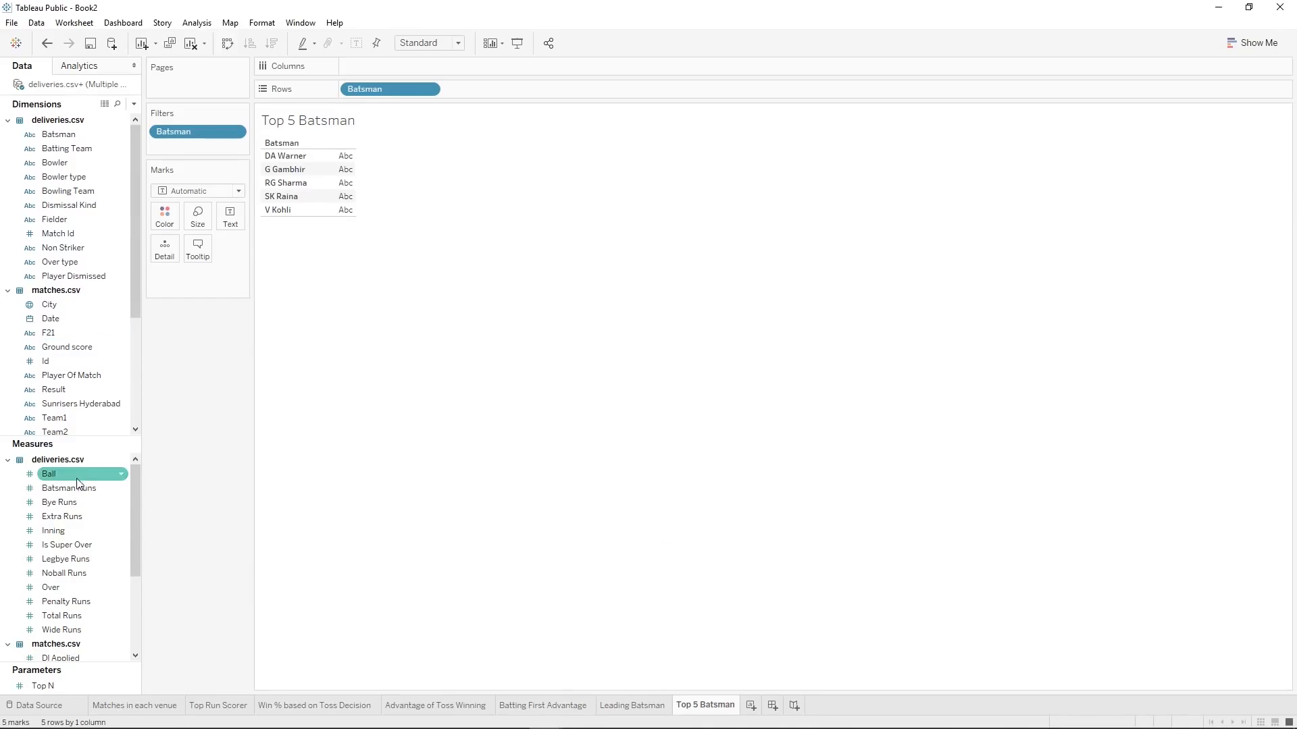
Add Batsman Runs to the rows beside Batsman and sort the batsmen in descending order of runs.
drag(79, 493, 500, 91)
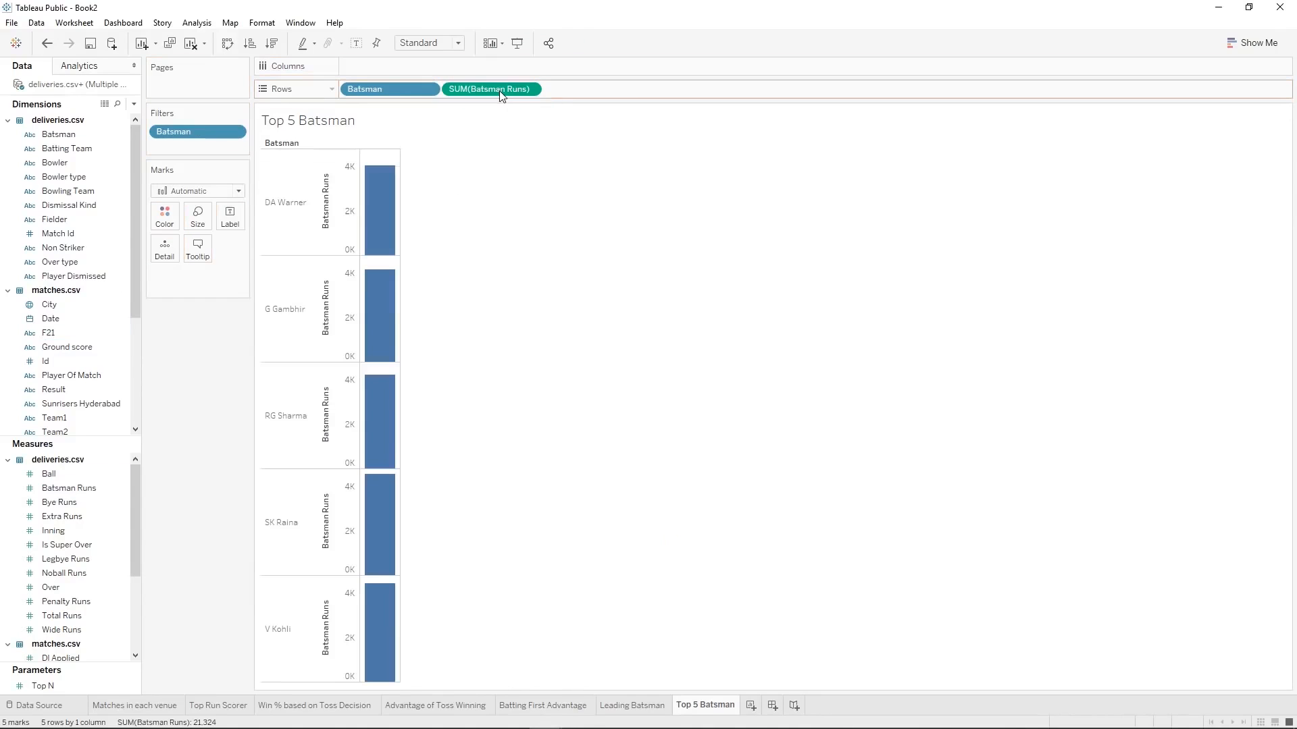
click(270, 42)
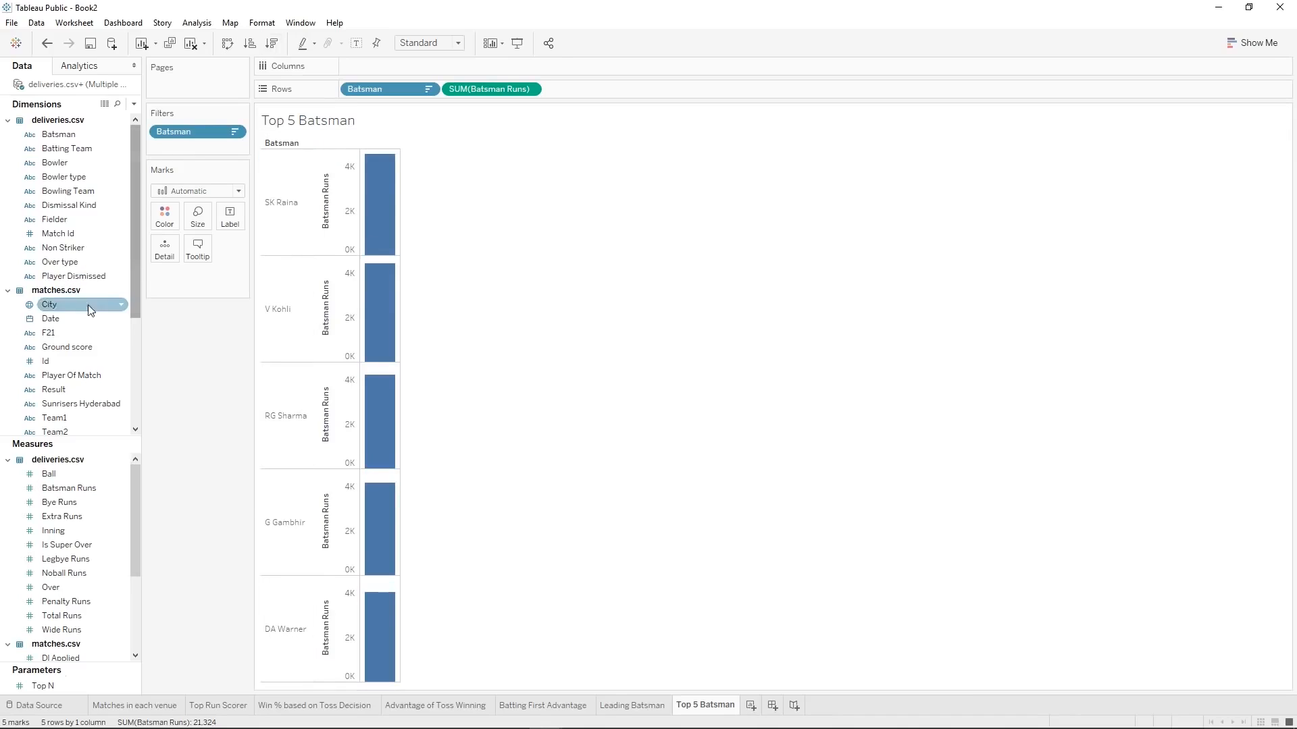
Add the matches Date to the columns as a continuous year to plot each batsman's runs over time.
drag(71, 316, 365, 66)
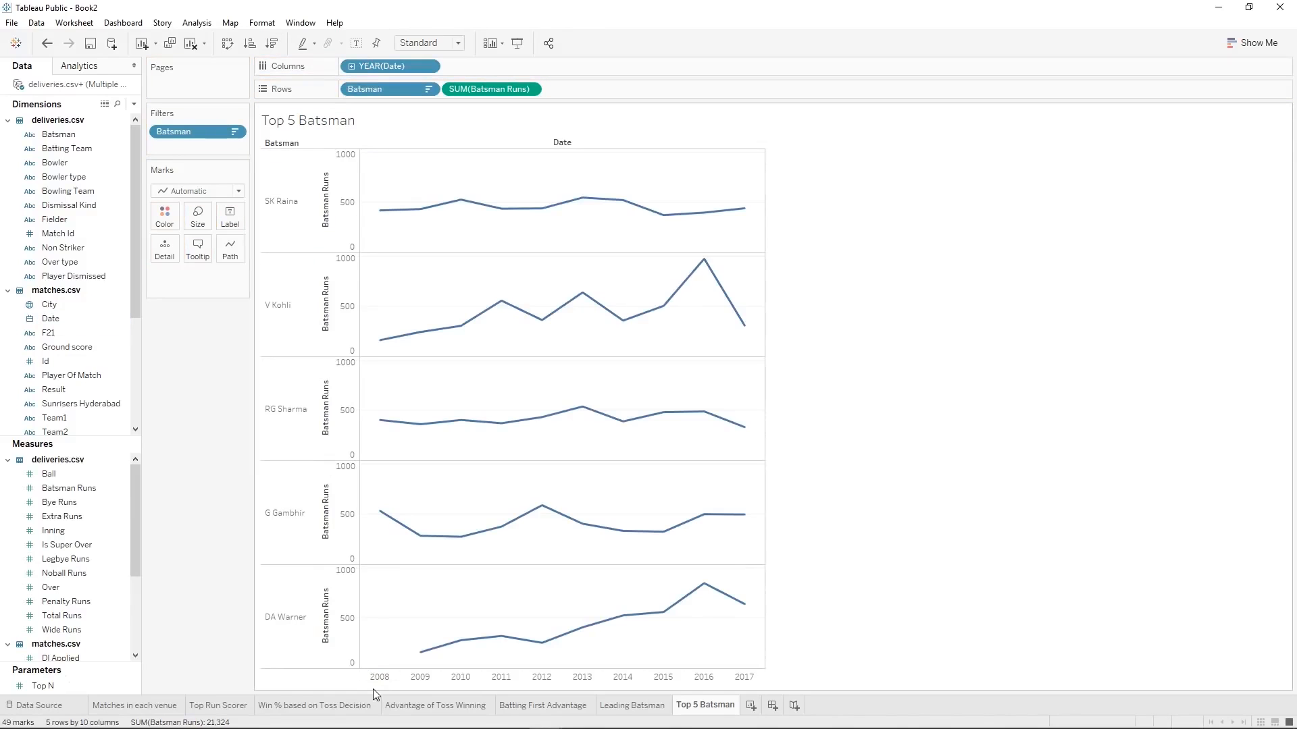
mouse_move(467, 650)
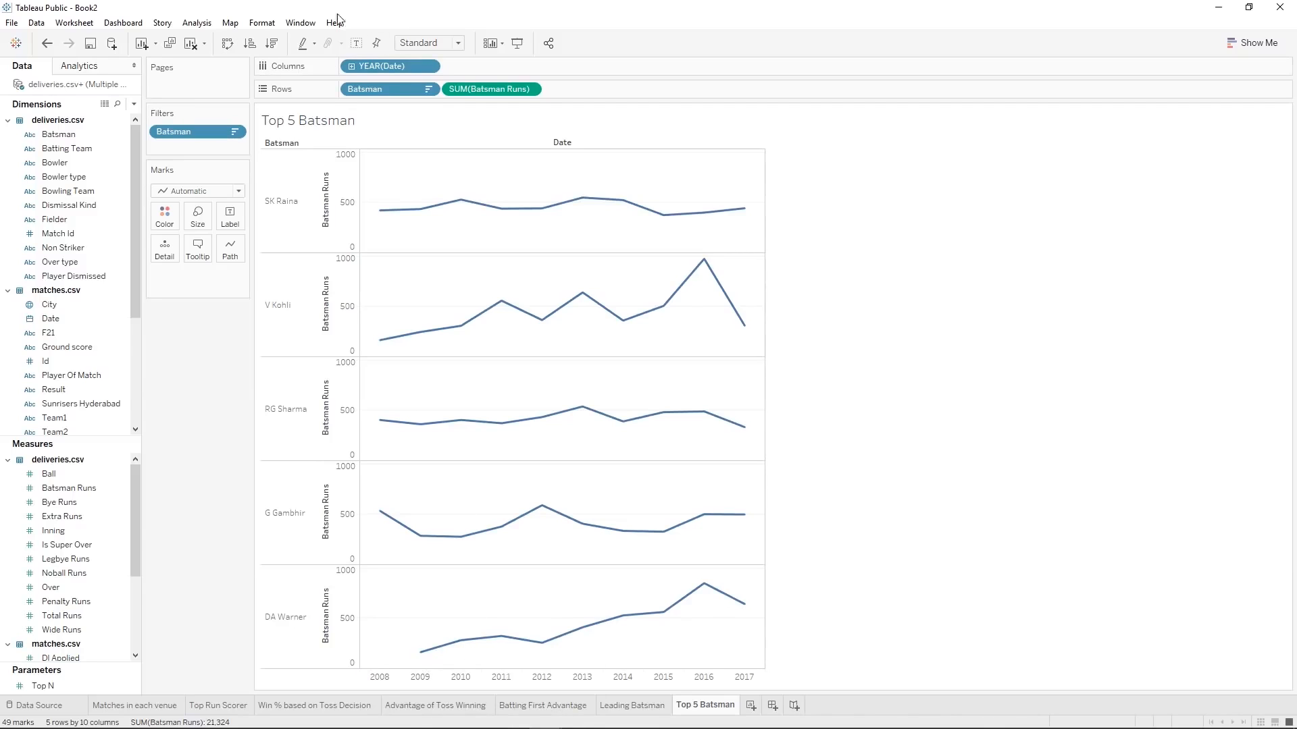
right_click(406, 69)
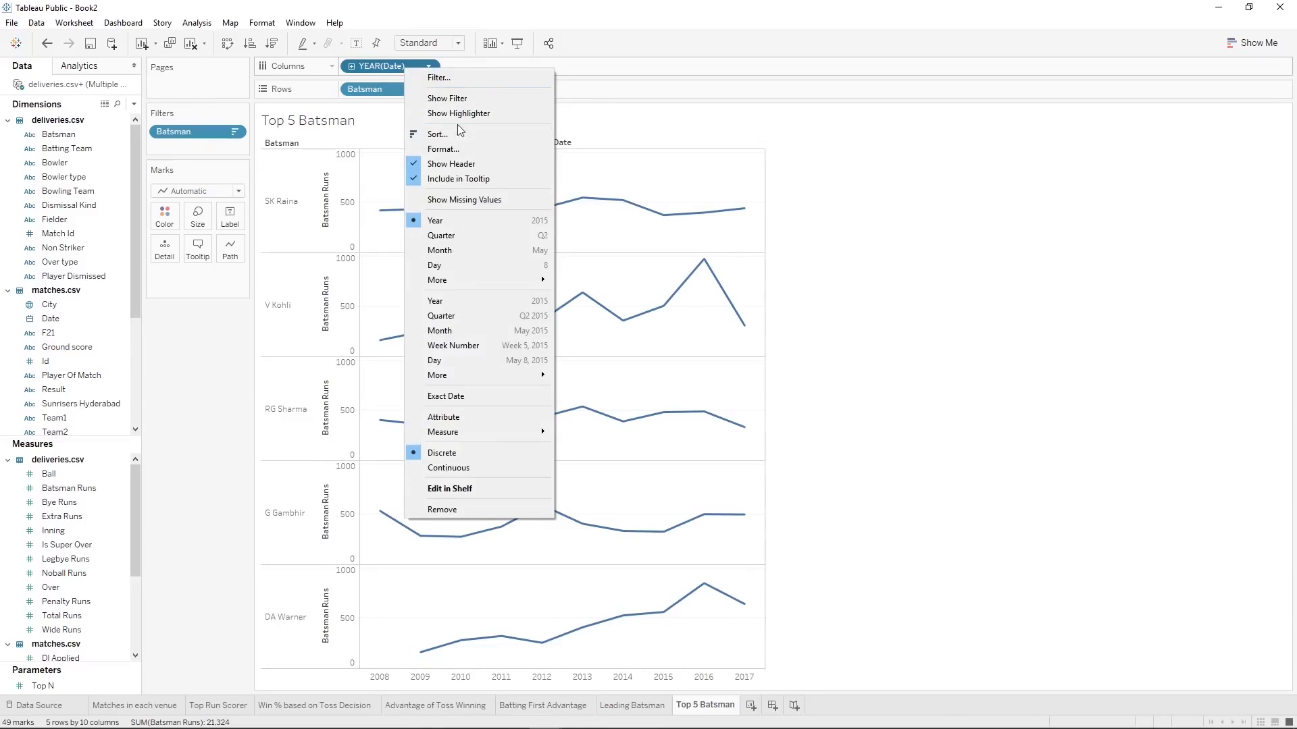
click(478, 301)
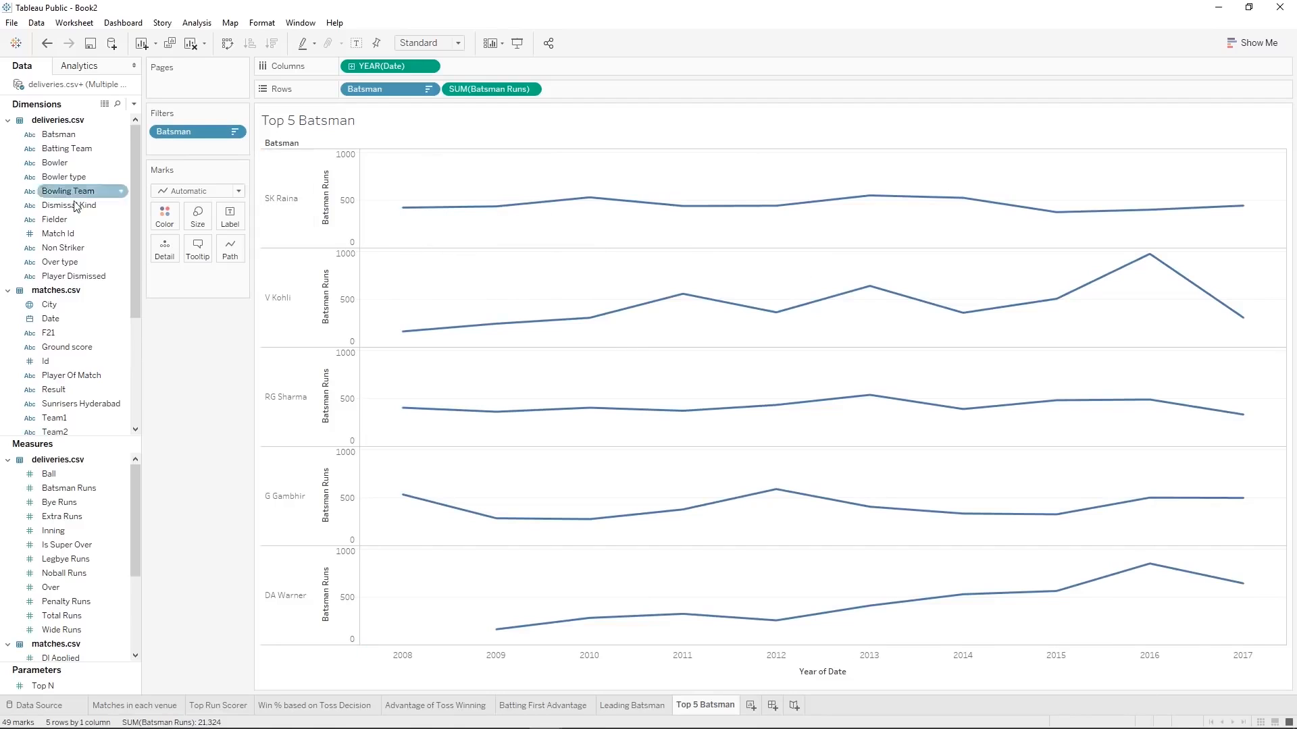
Colour the lines by Batsman and label their points with Batsman Runs.
drag(59, 135, 164, 216)
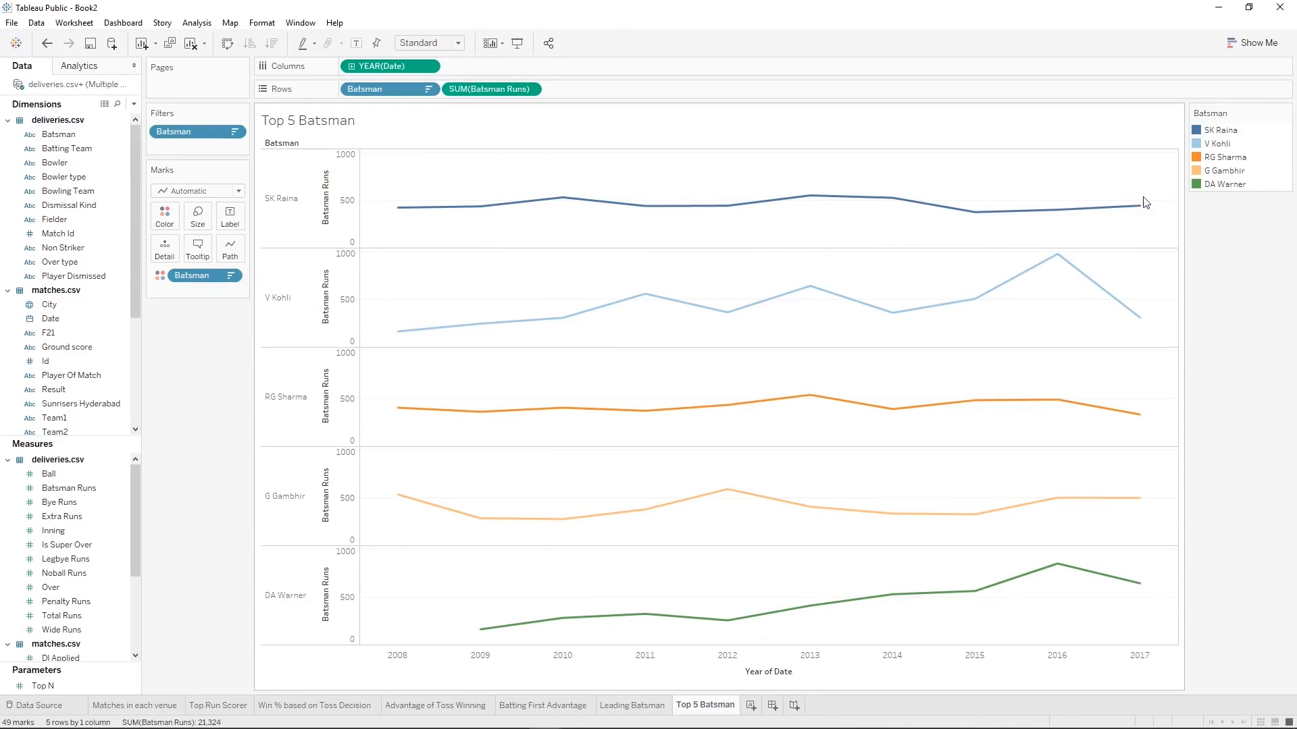
click(61, 488)
drag(60, 488, 222, 222)
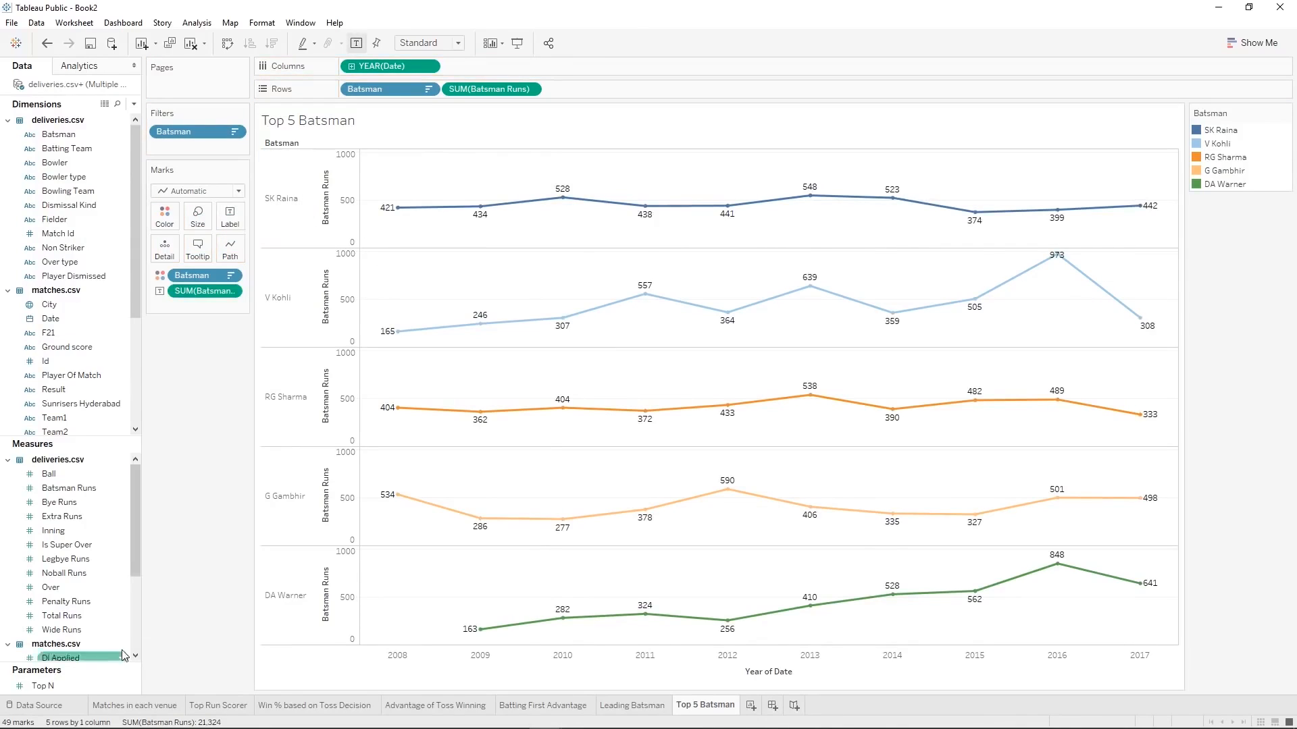
Create a new worksheet and place Bowler in its rows.
click(753, 710)
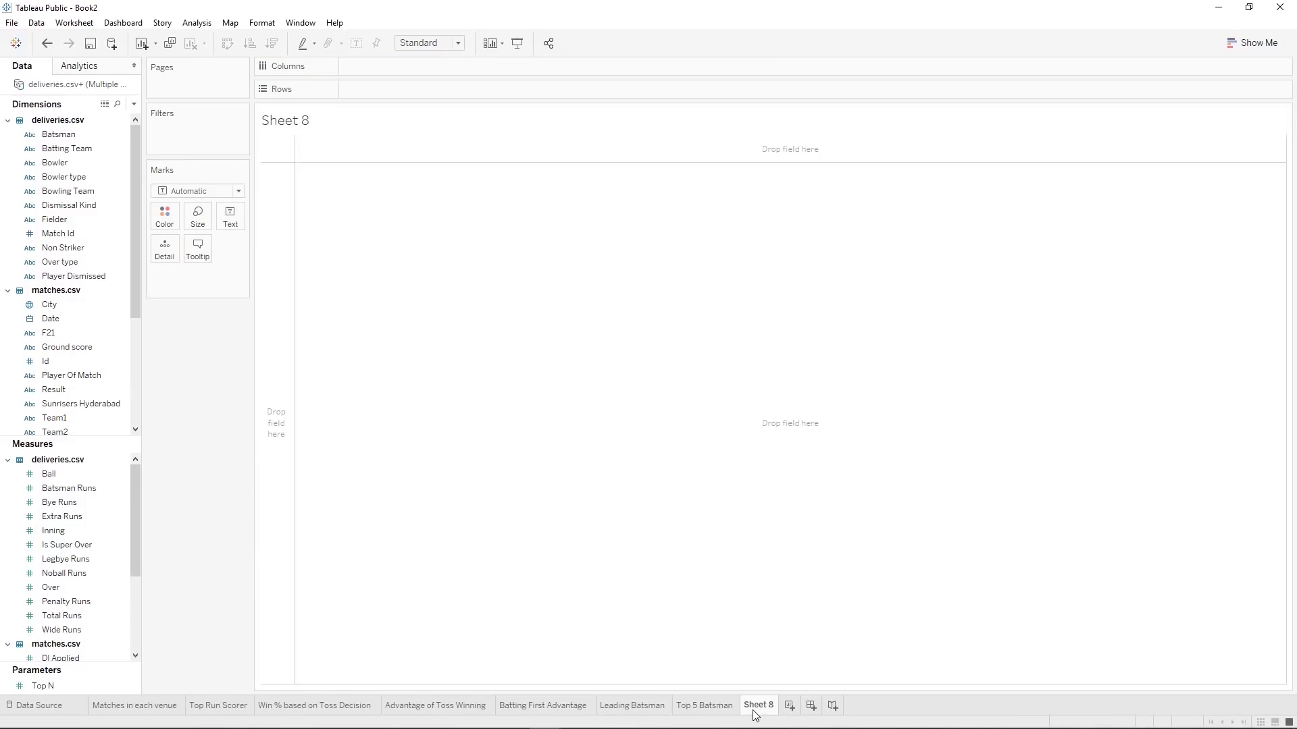
drag(46, 165, 348, 95)
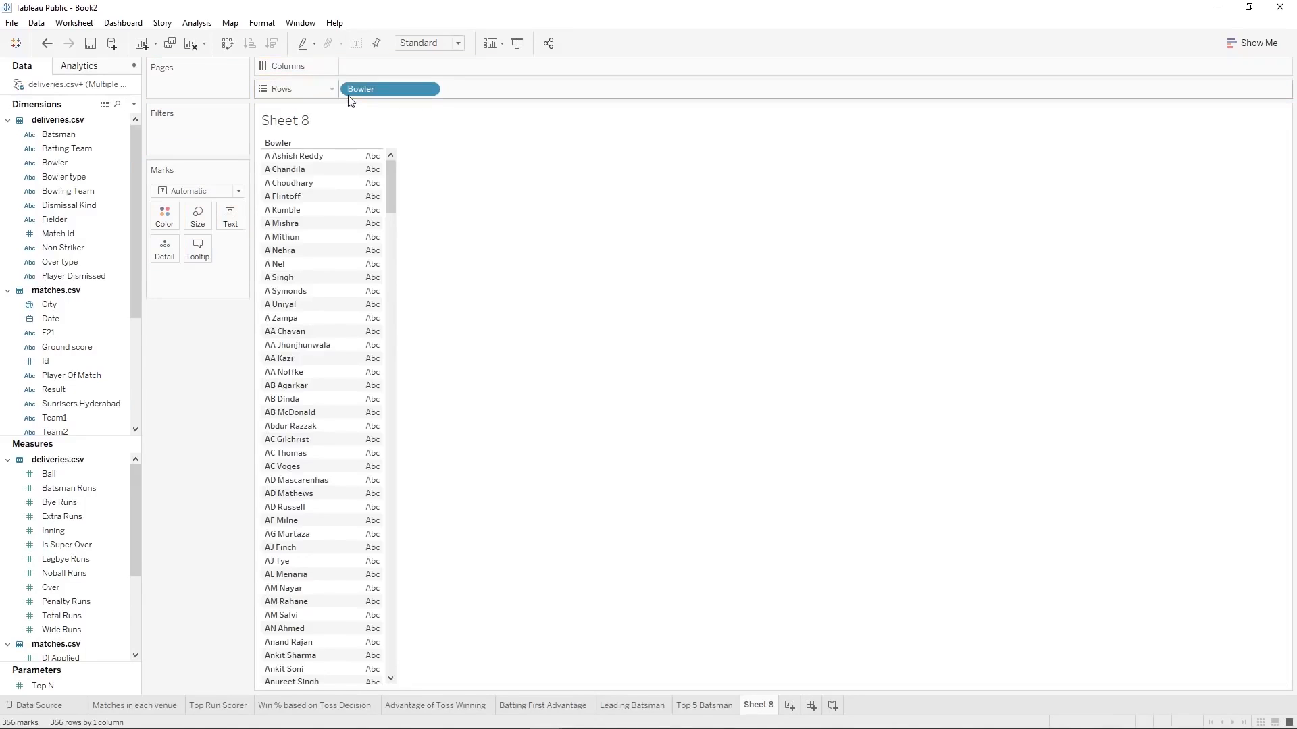
Add Batsman Runs to the columns and sort the bowlers in ascending order of runs.
drag(104, 491, 407, 71)
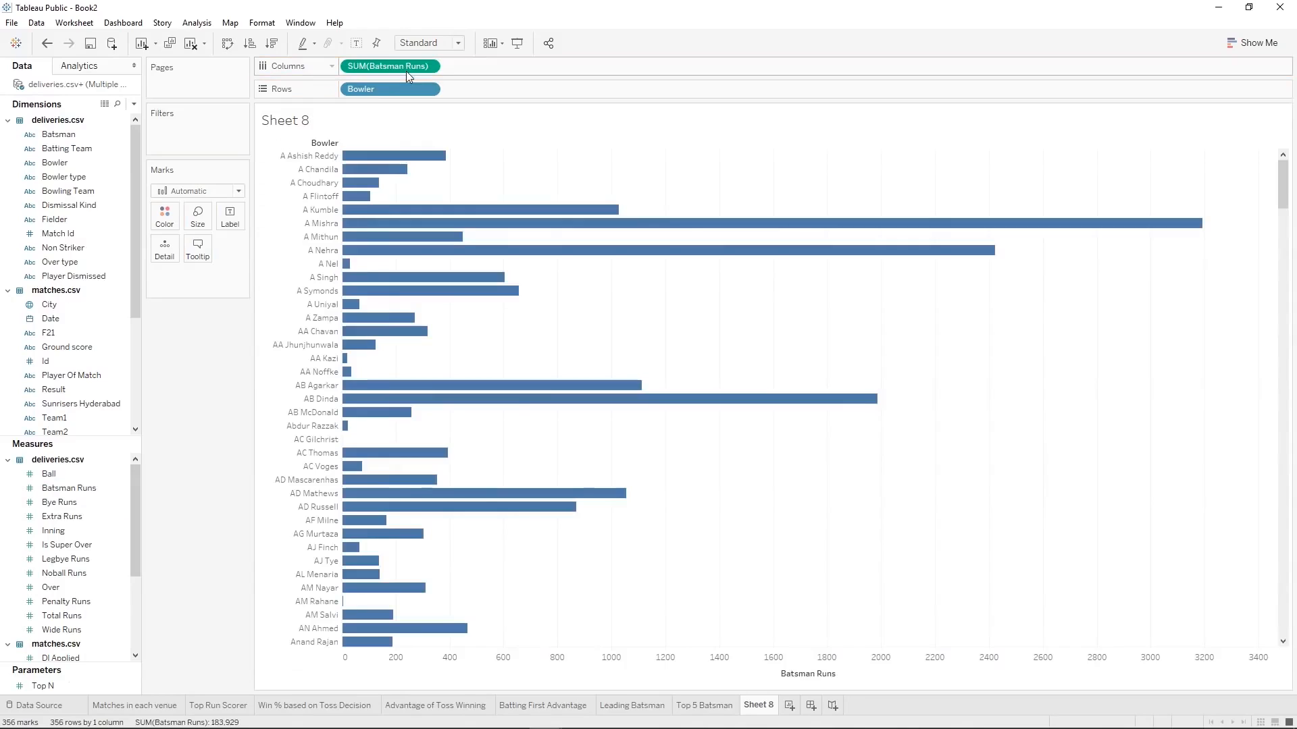
click(248, 43)
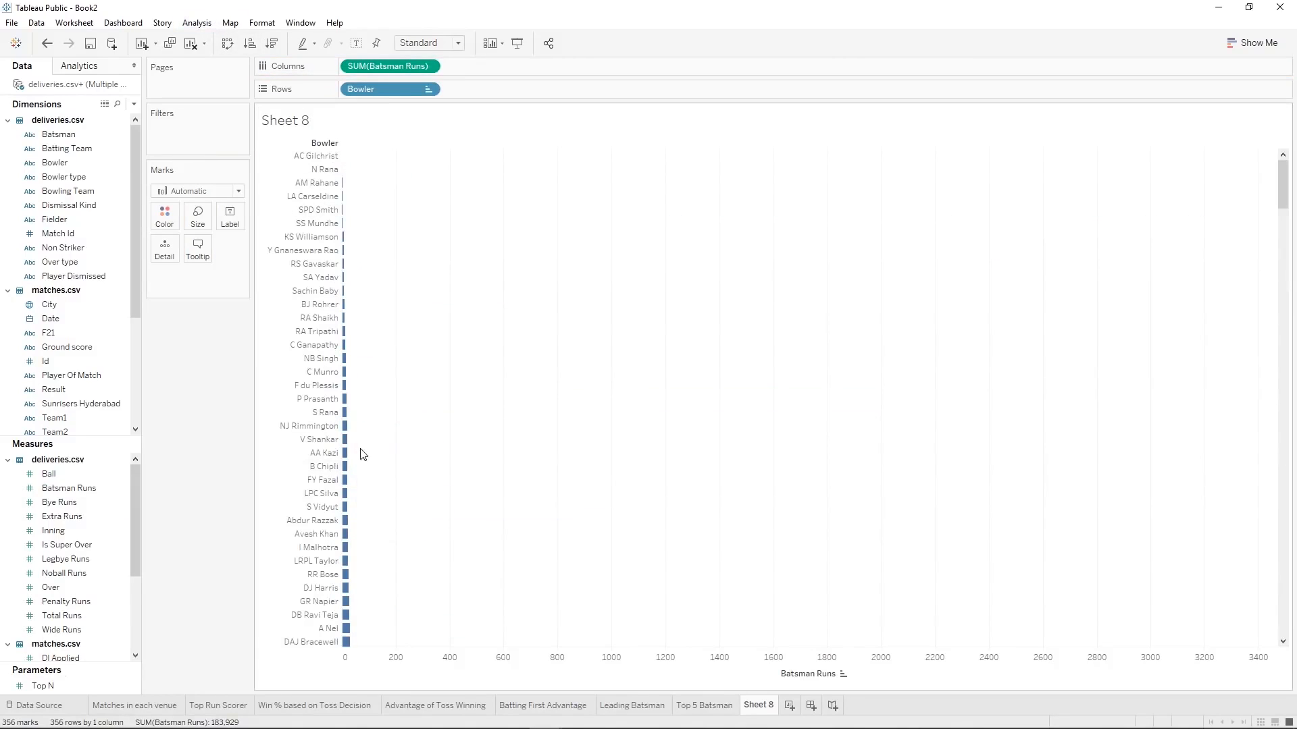
scroll(345, 546, down, 15)
scroll(344, 546, up, 20)
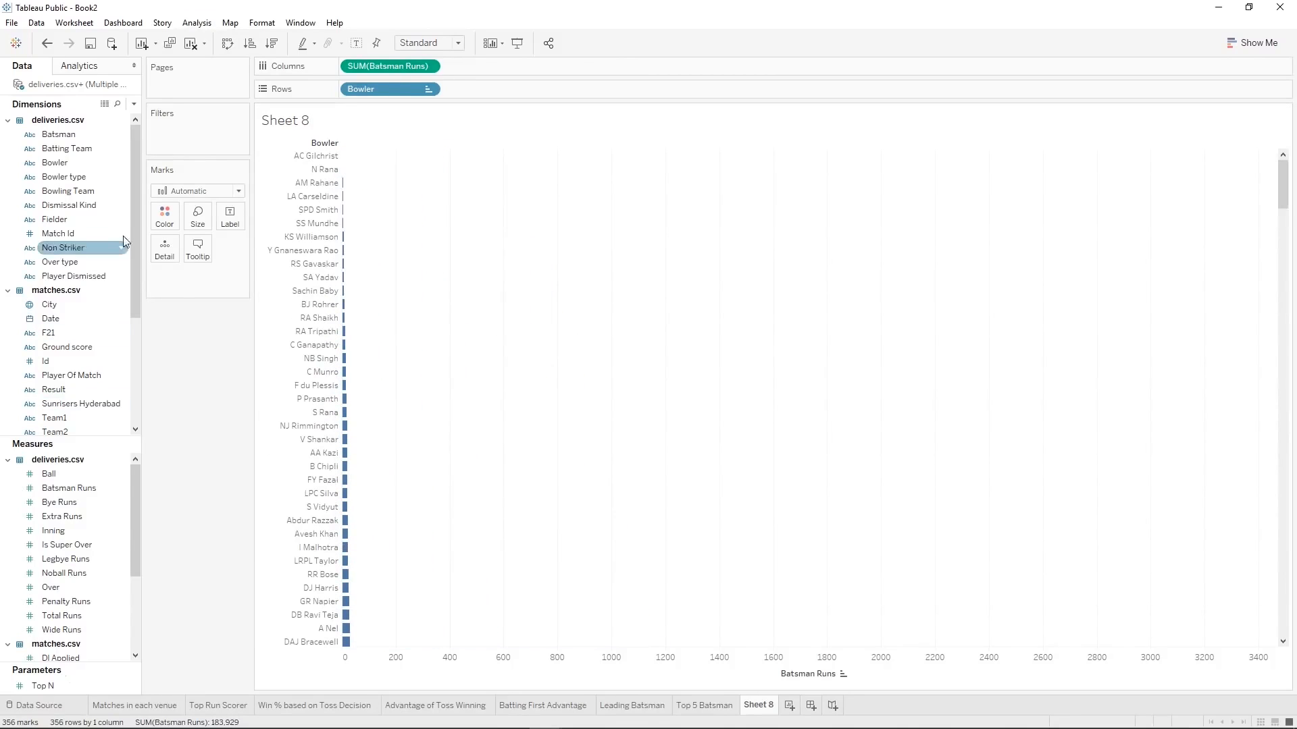
Add Match Id to the columns as a count, place it after Batsman Runs, and compare both measures across the bowlers.
drag(100, 231, 374, 64)
right_click(375, 65)
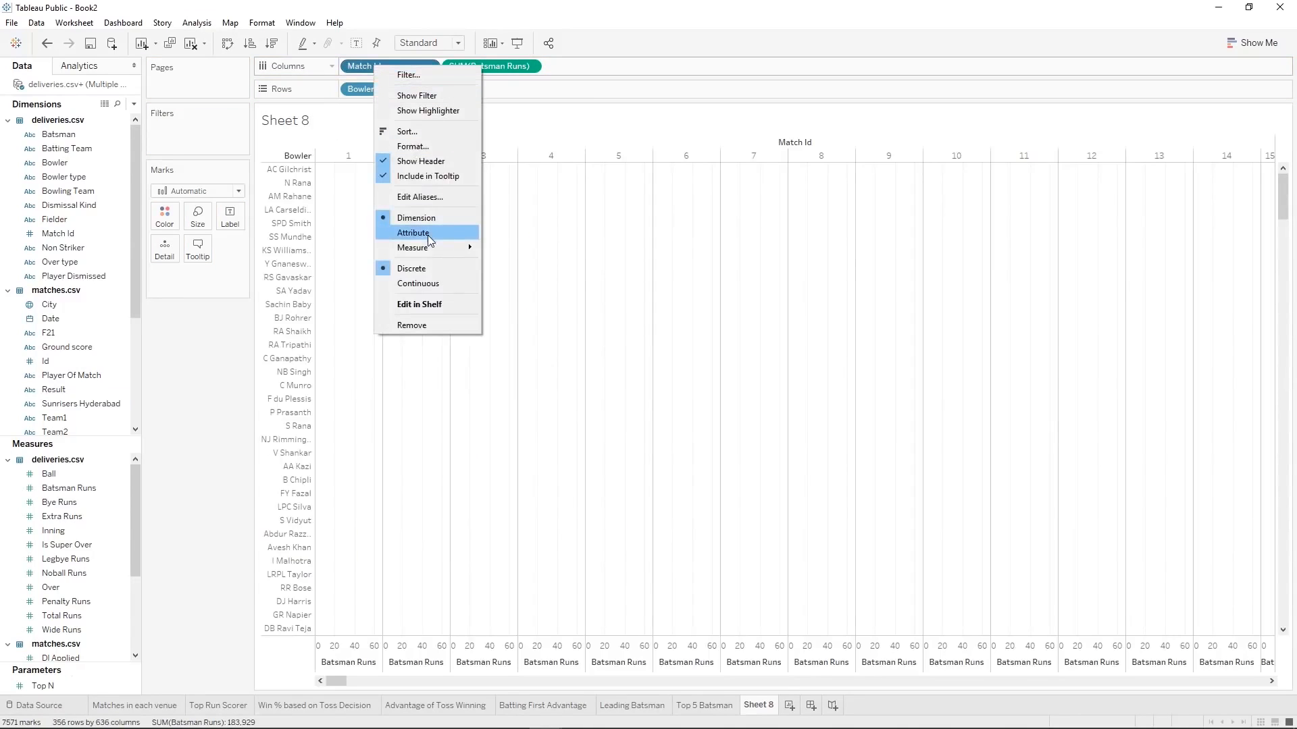
mouse_move(427, 248)
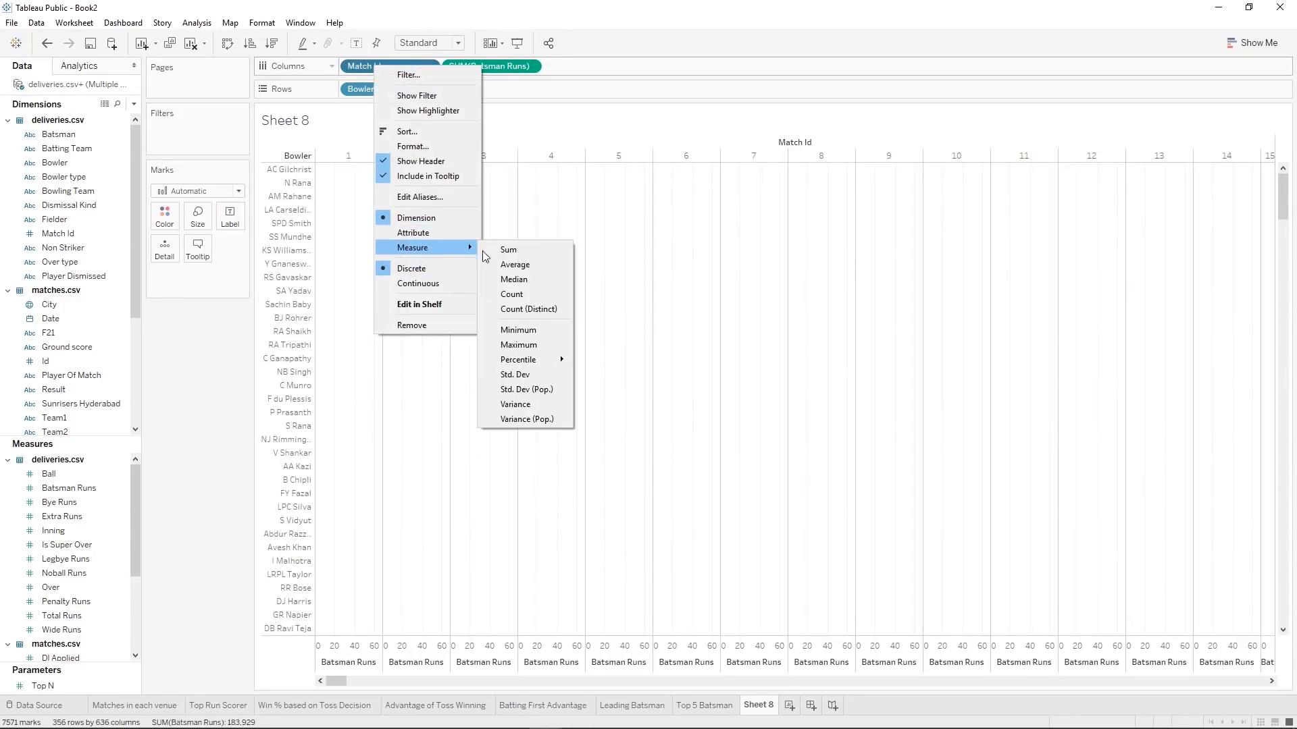
click(541, 293)
drag(399, 66, 559, 71)
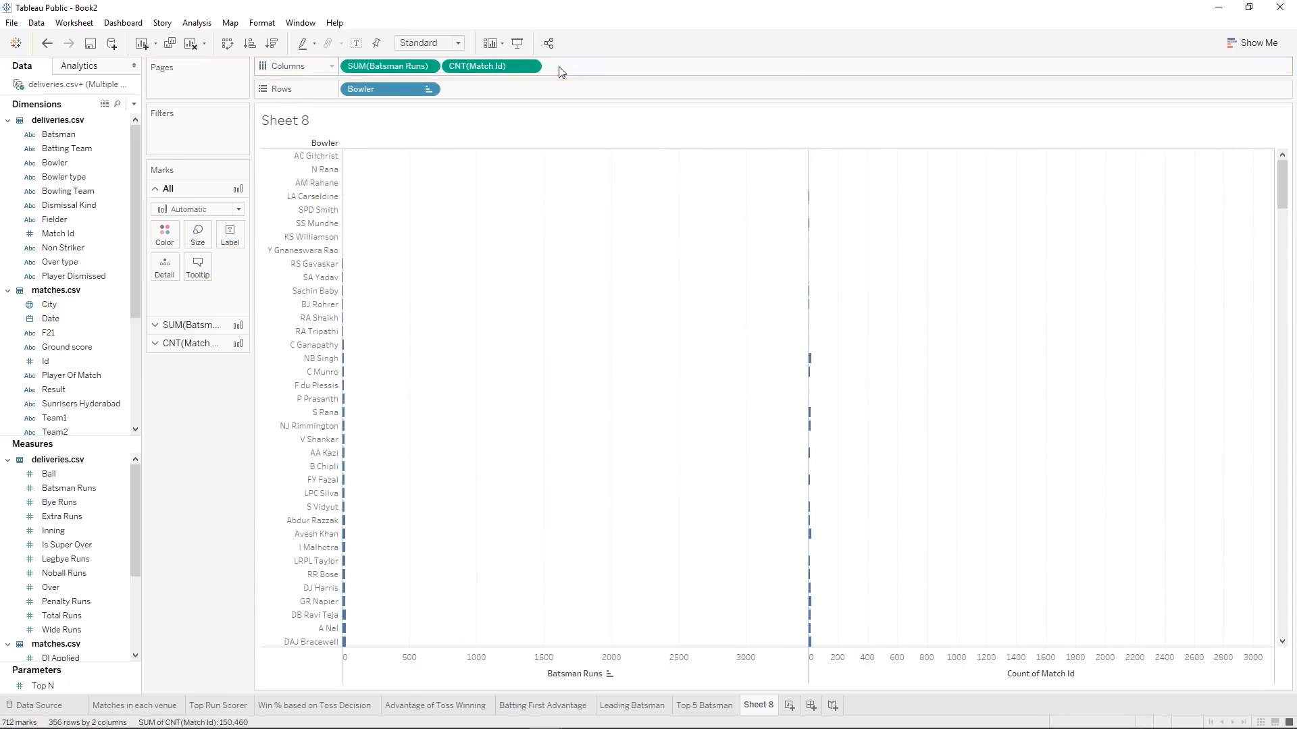
scroll(721, 262, down, 10)
scroll(721, 261, down, 10)
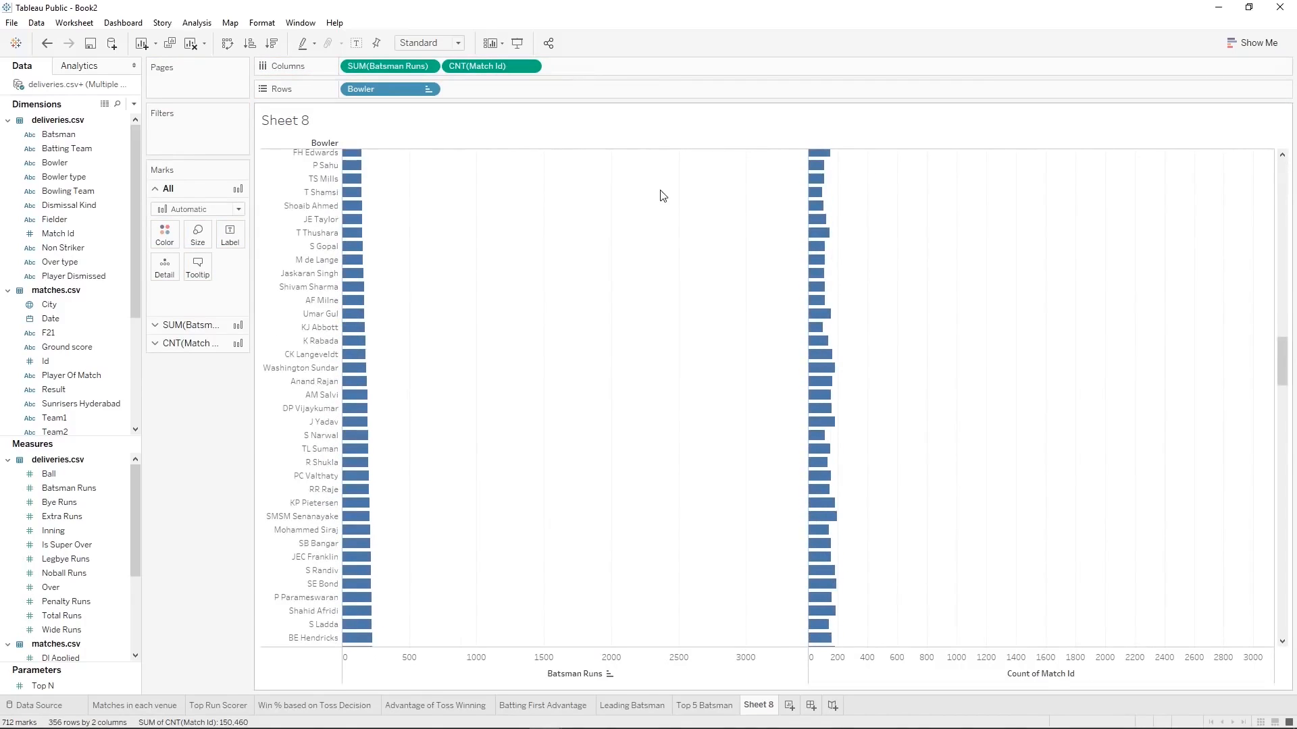
scroll(663, 196, down, 10)
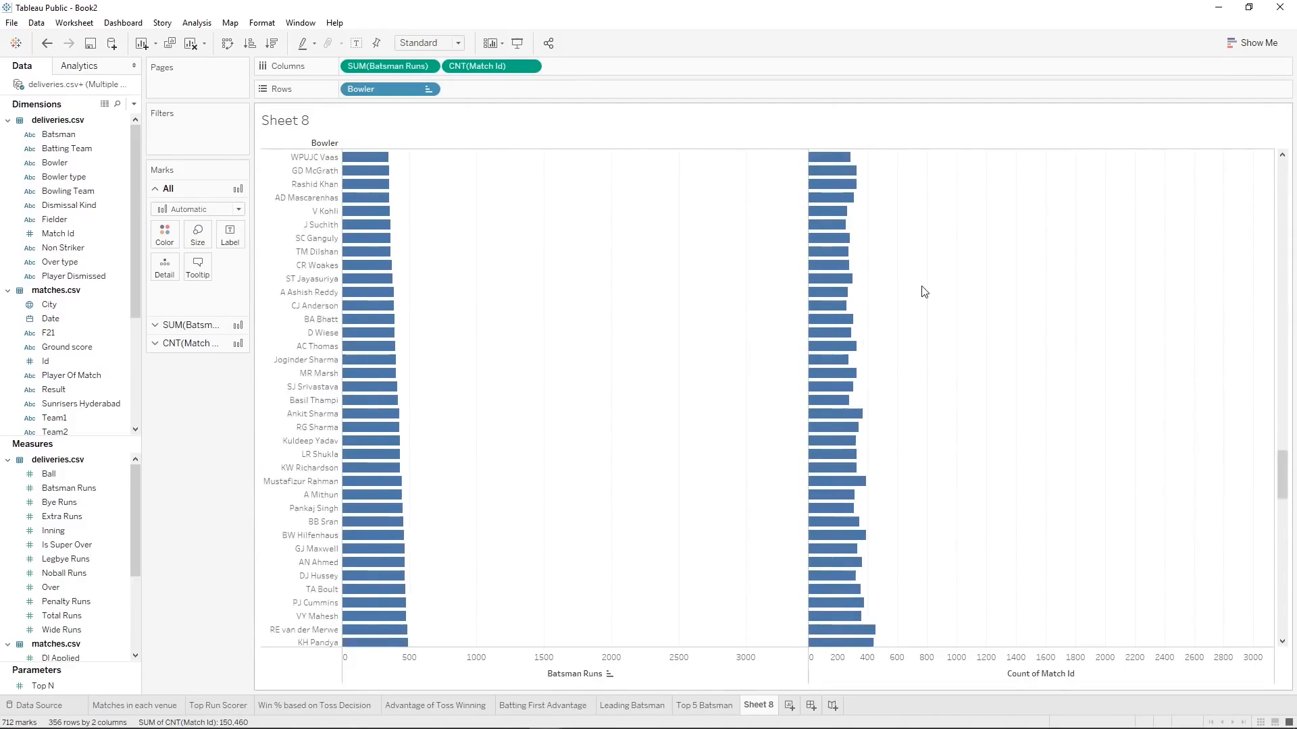
scroll(924, 292, down, 10)
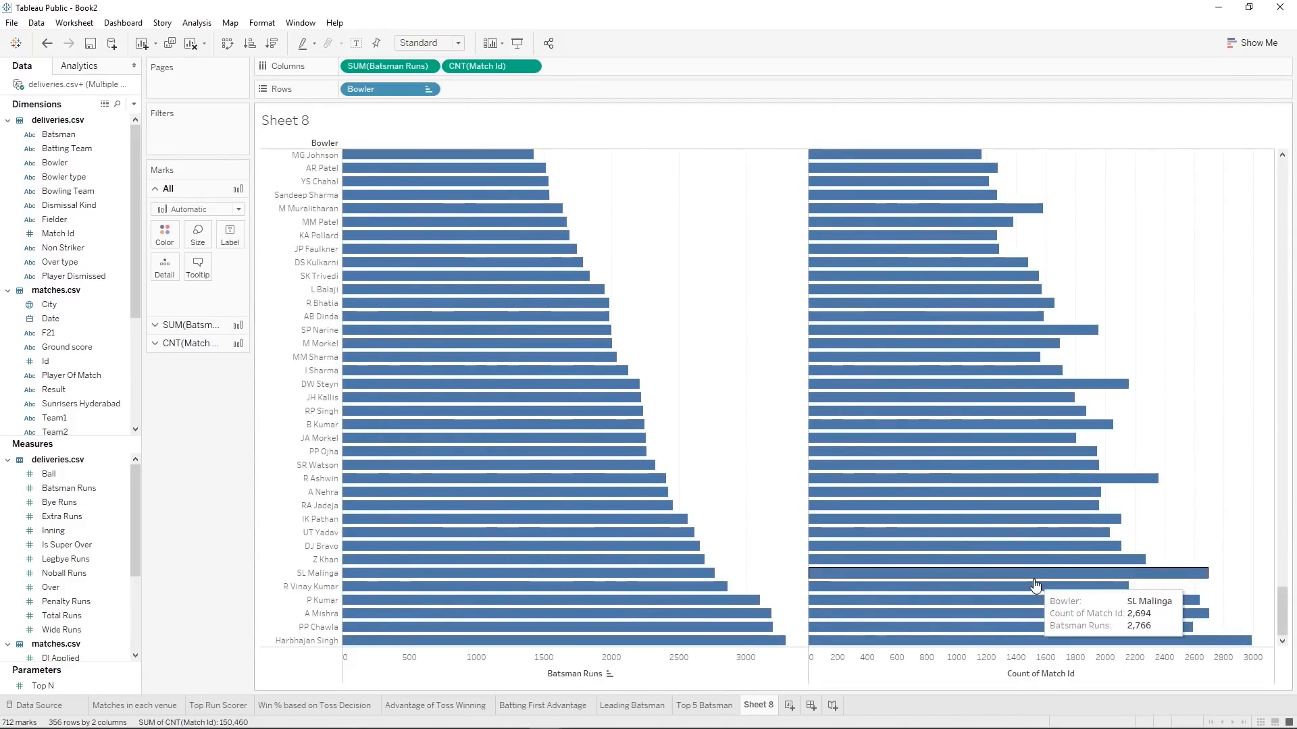
Remove the Match Id count and Batsman Runs from the columns.
drag(483, 66, 223, 414)
drag(370, 69, 188, 414)
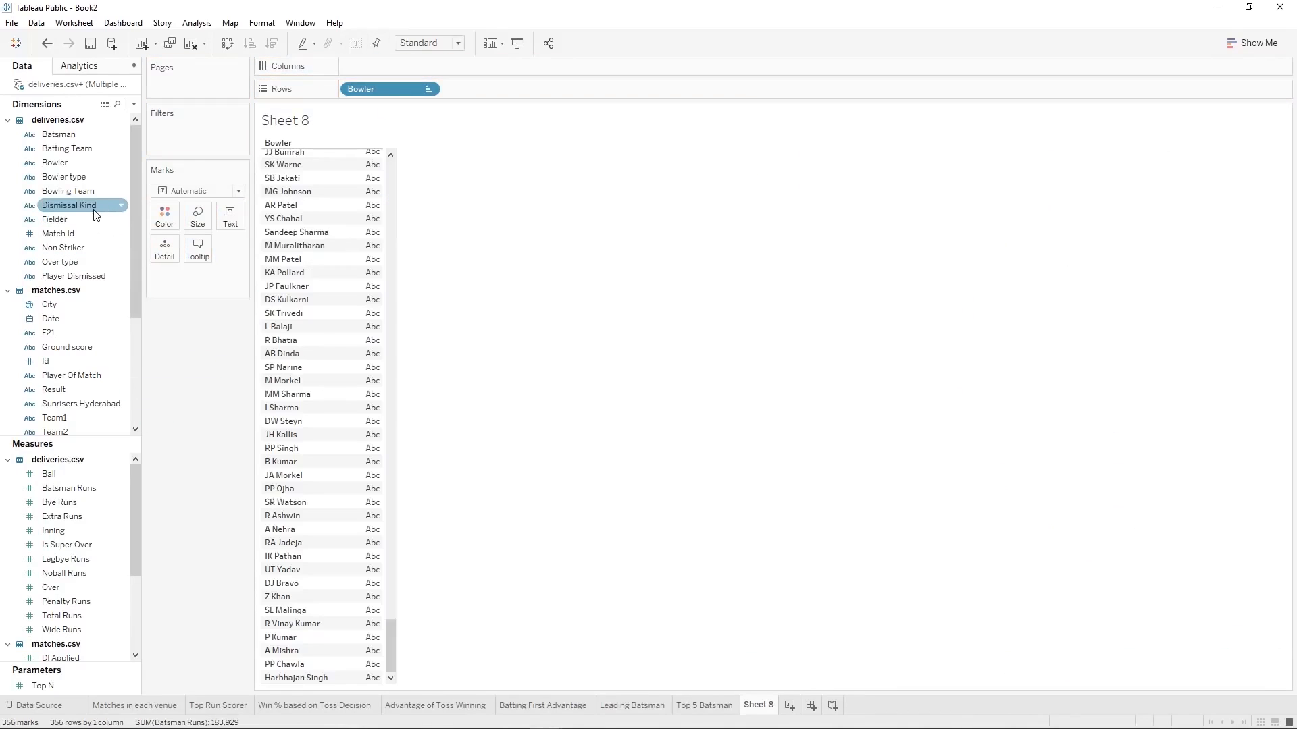
Add Dismissal Kind to the columns and adjust the column width until every dismissal heading is readable.
drag(96, 215, 382, 71)
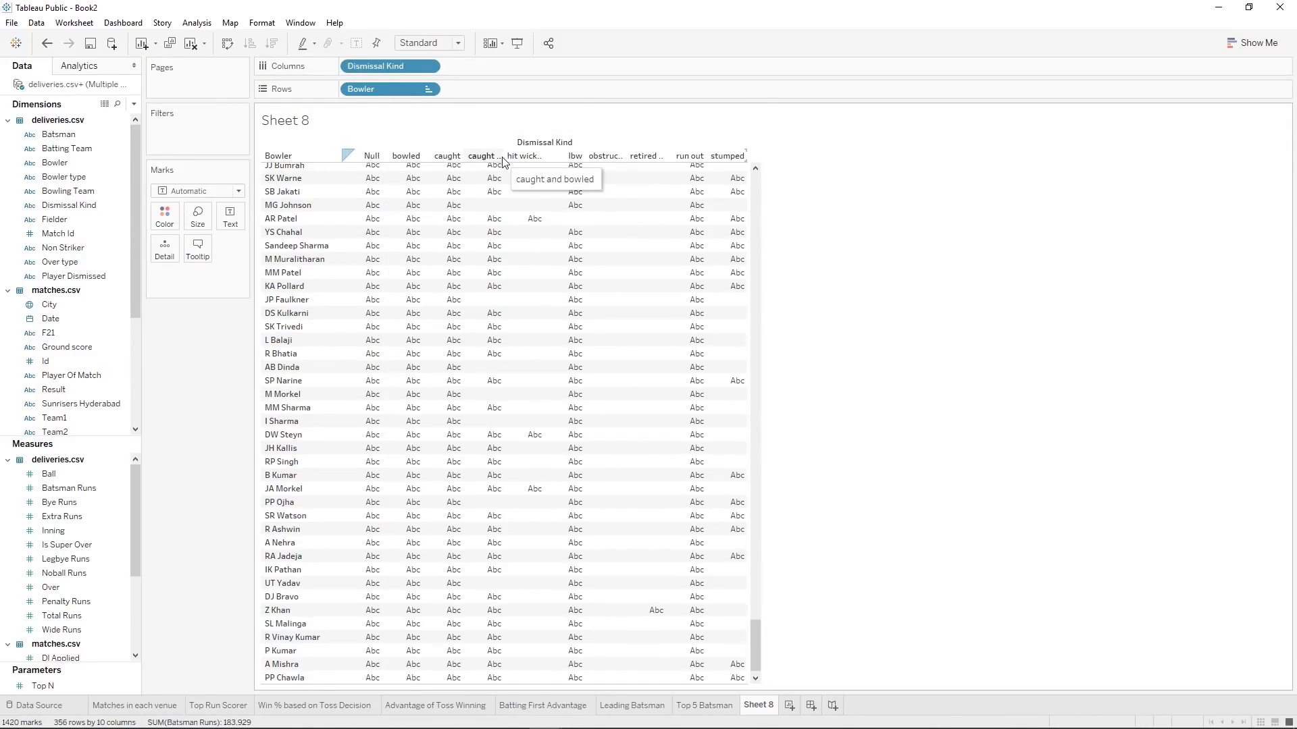
drag(503, 160, 621, 160)
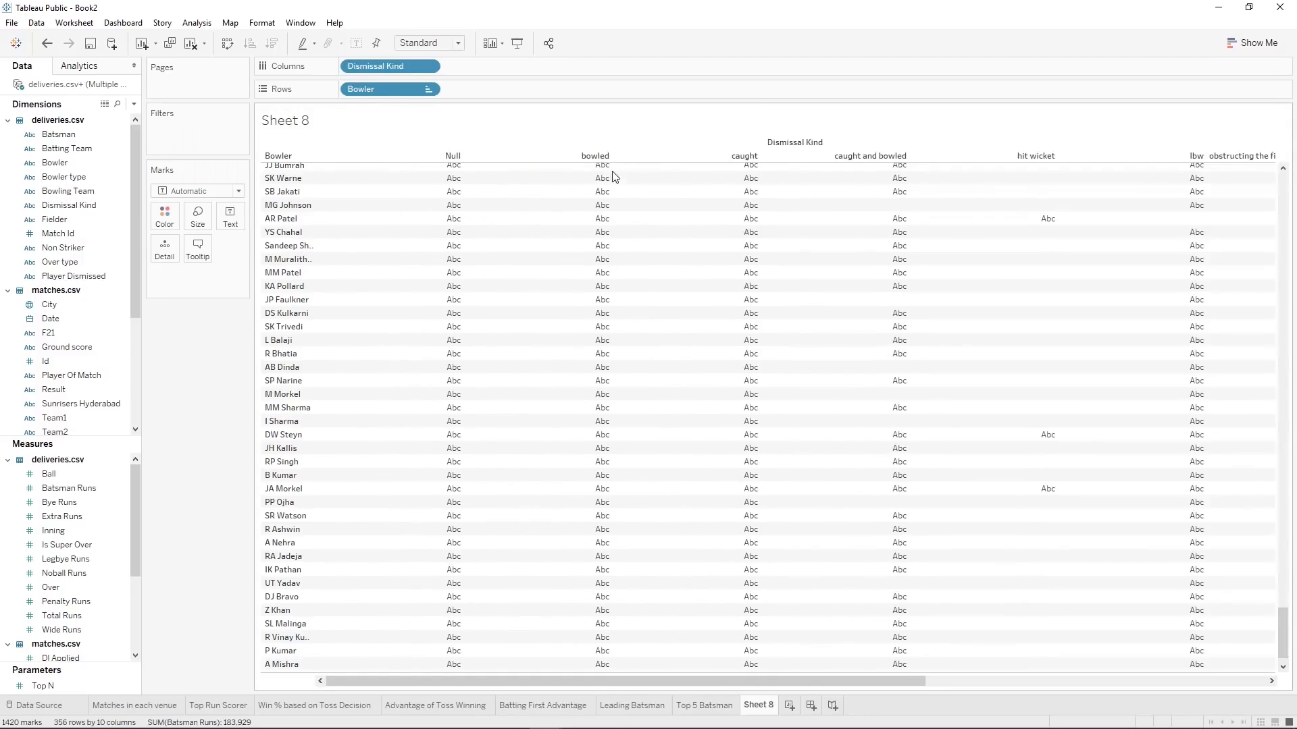
drag(761, 158, 703, 159)
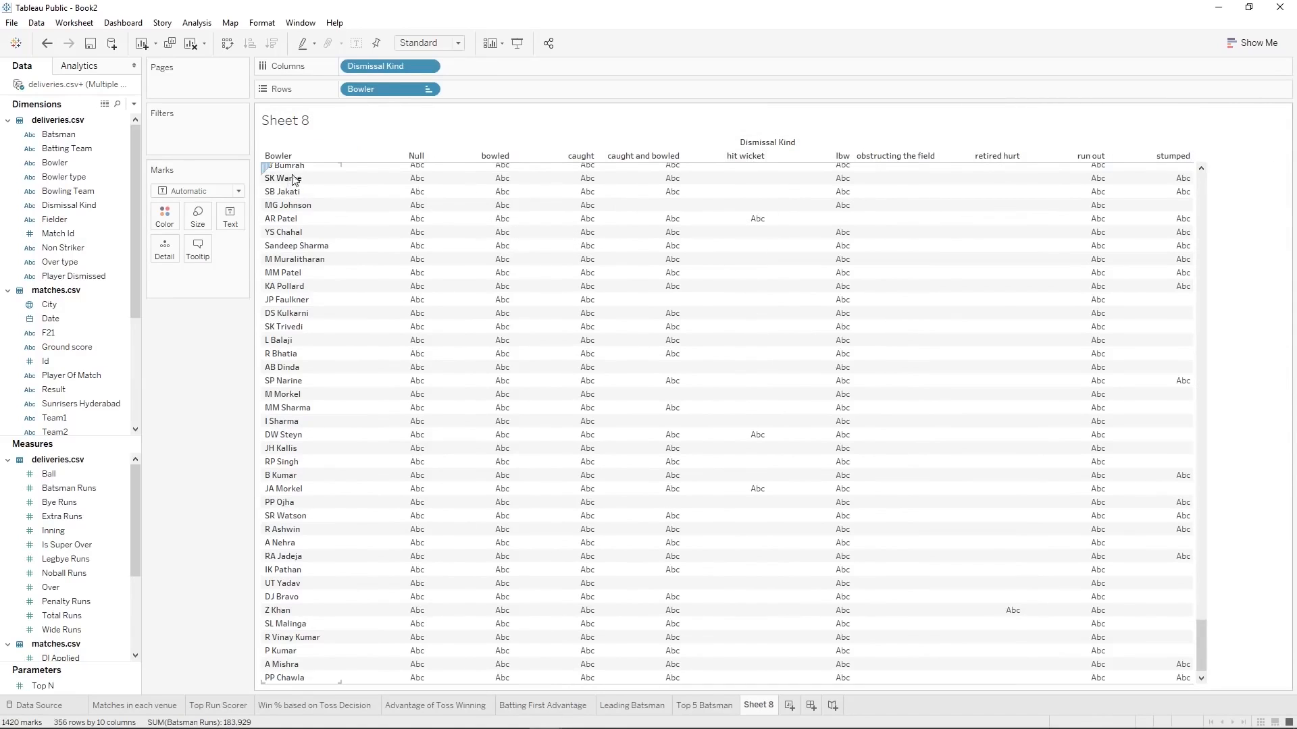
scroll(773, 292, down, 1)
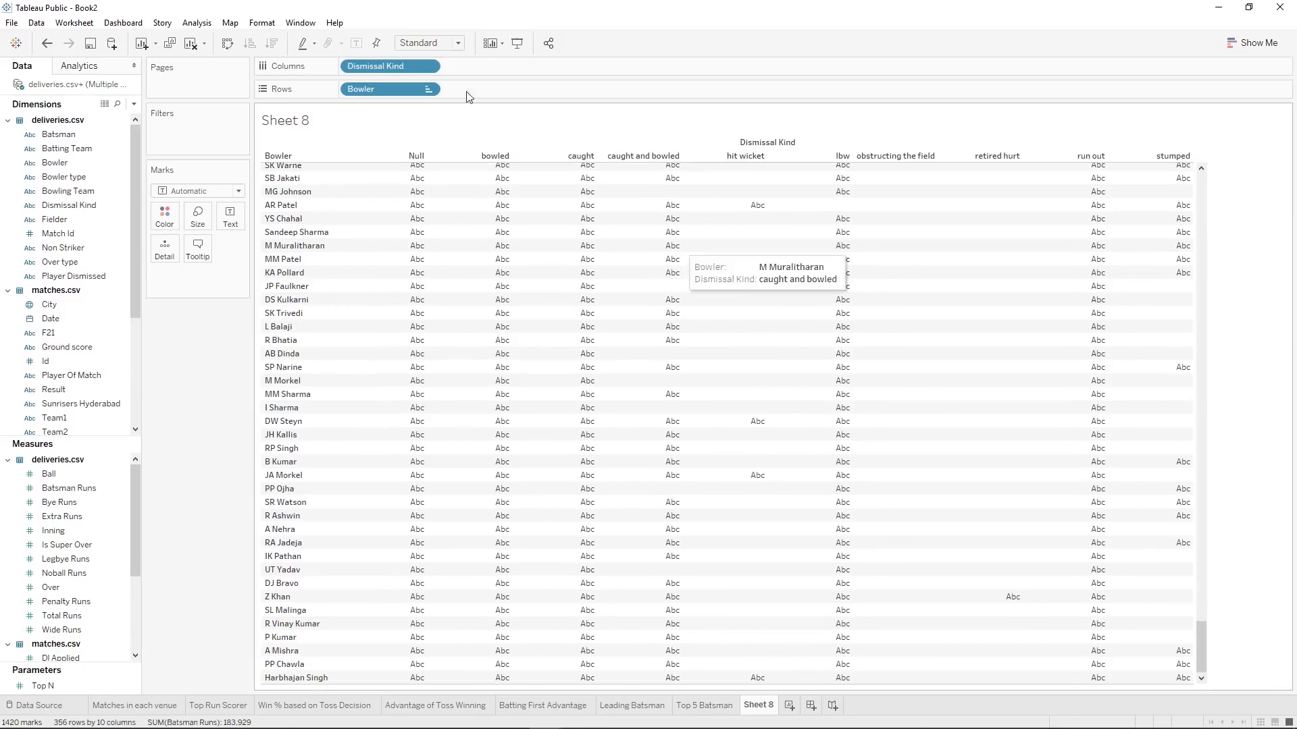
Move Dismissal Kind from the columns to the filters, keeping only hit wicket.
drag(378, 65, 223, 131)
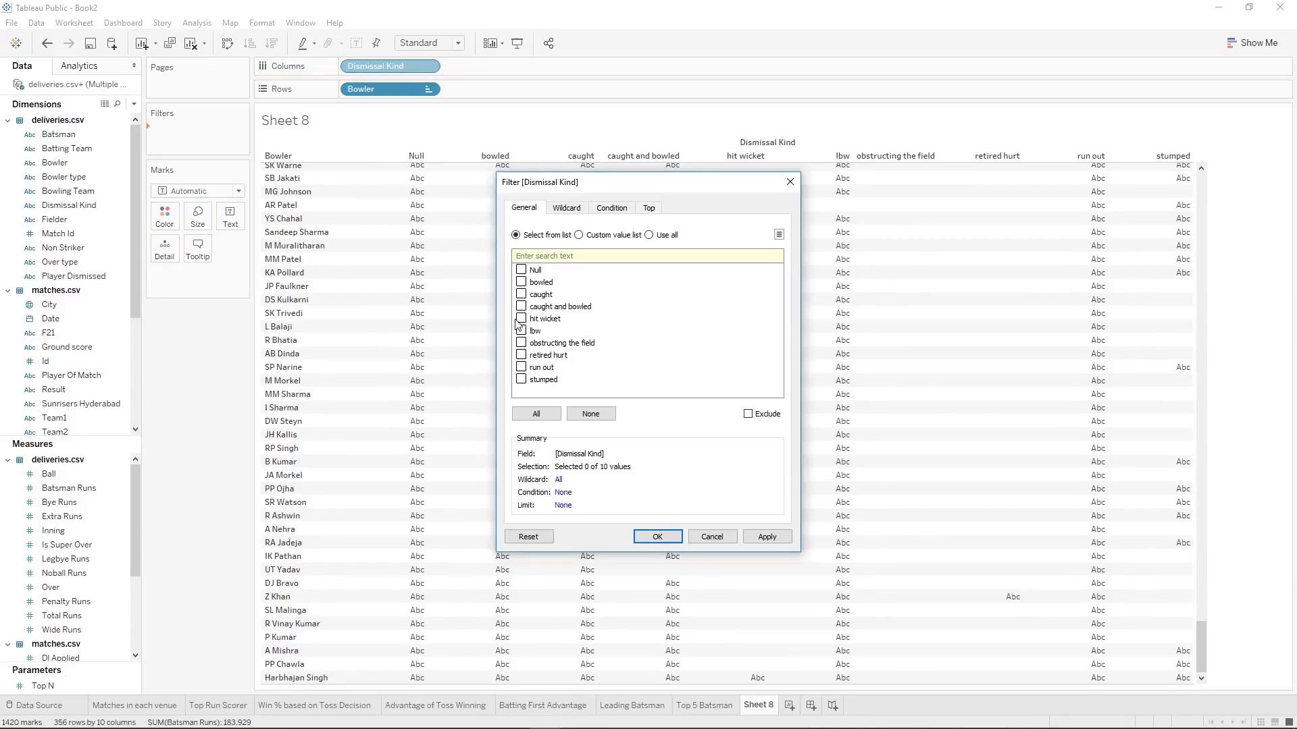
click(657, 538)
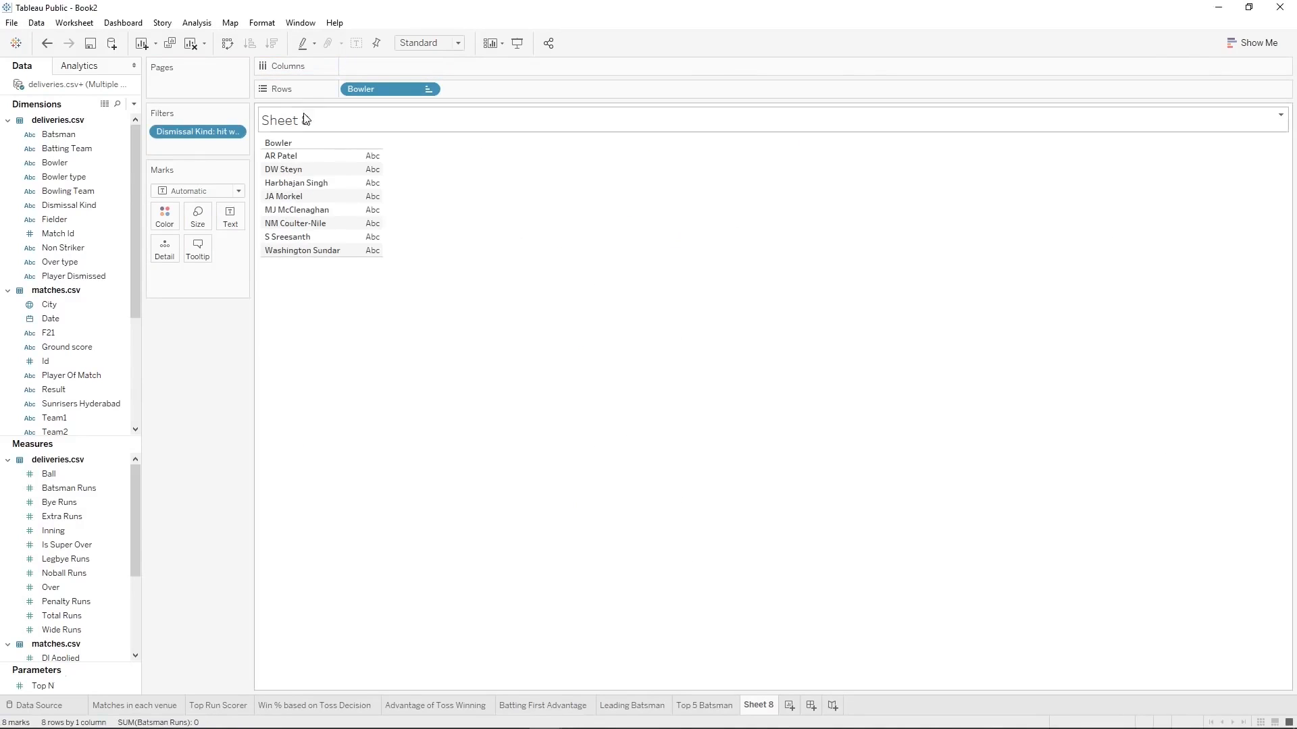
Add Number of Records to the columns and sort the bowlers in descending order of records.
drag(58, 233, 90, 383)
scroll(74, 351, down, 4)
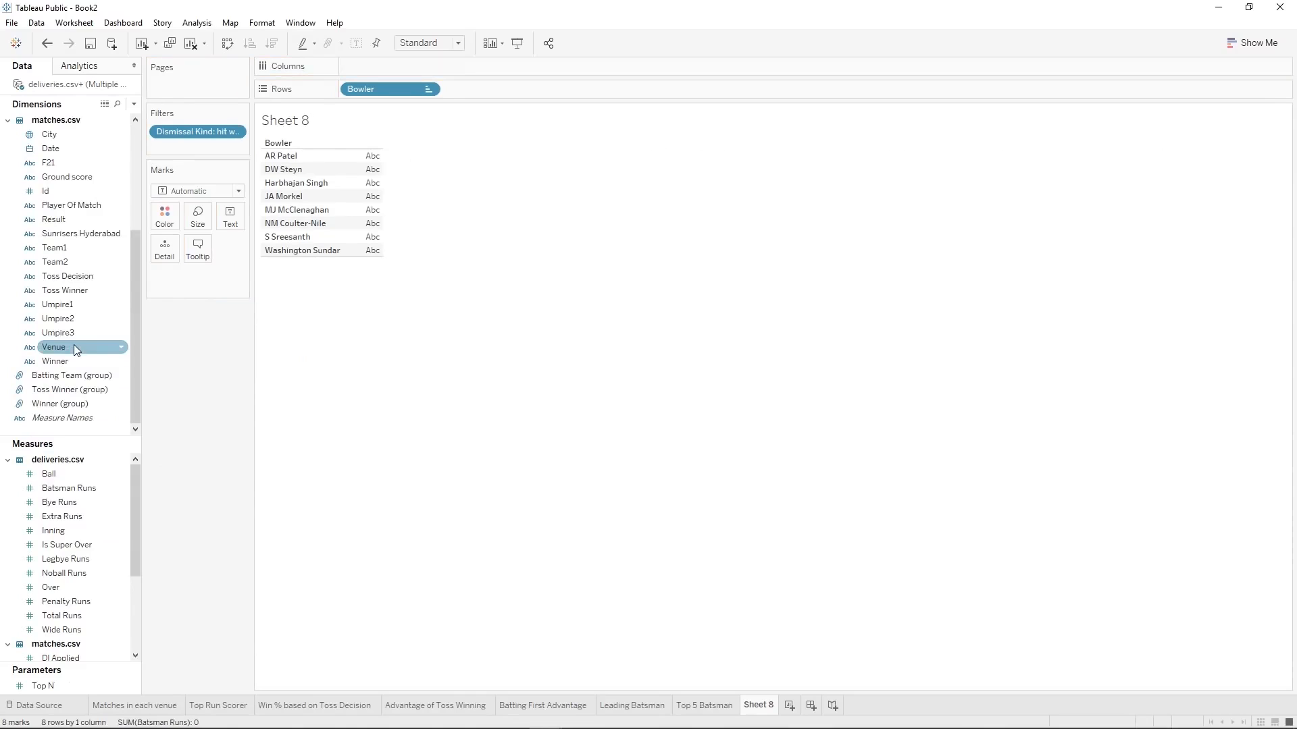
scroll(57, 527, down, 3)
drag(68, 630, 363, 58)
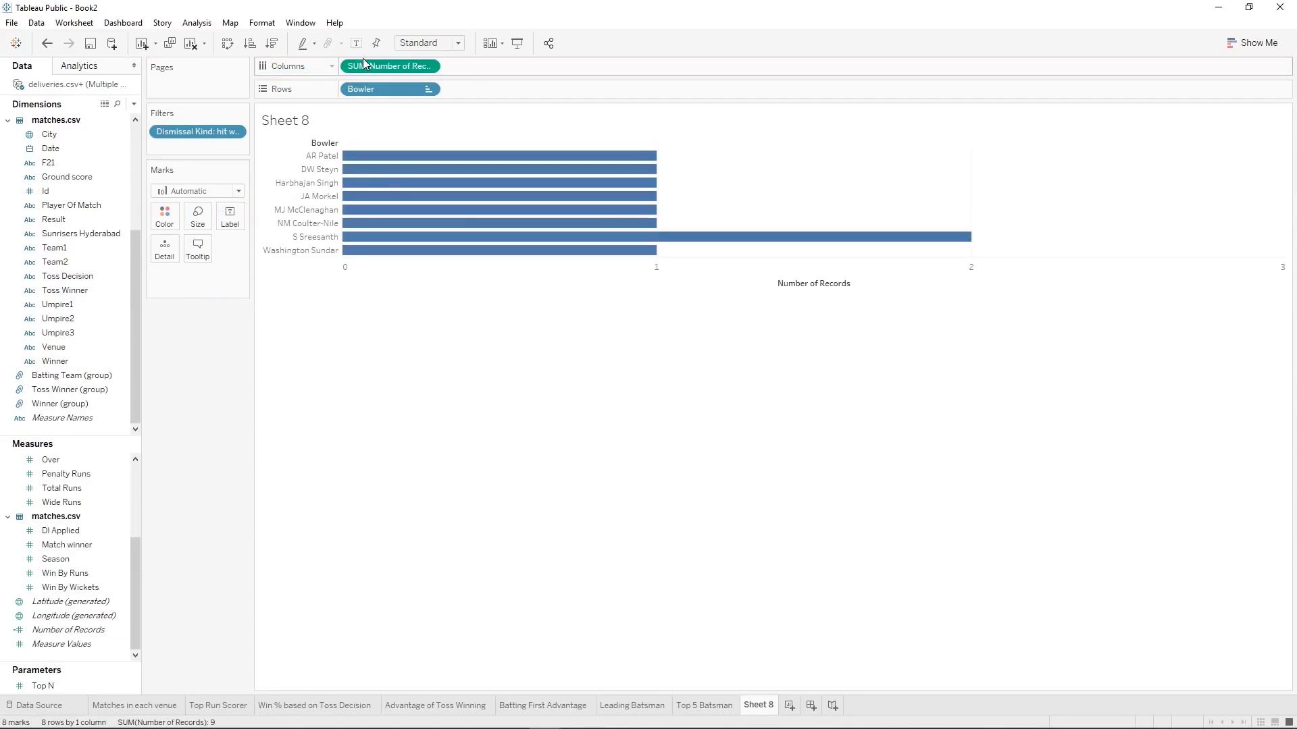
click(273, 42)
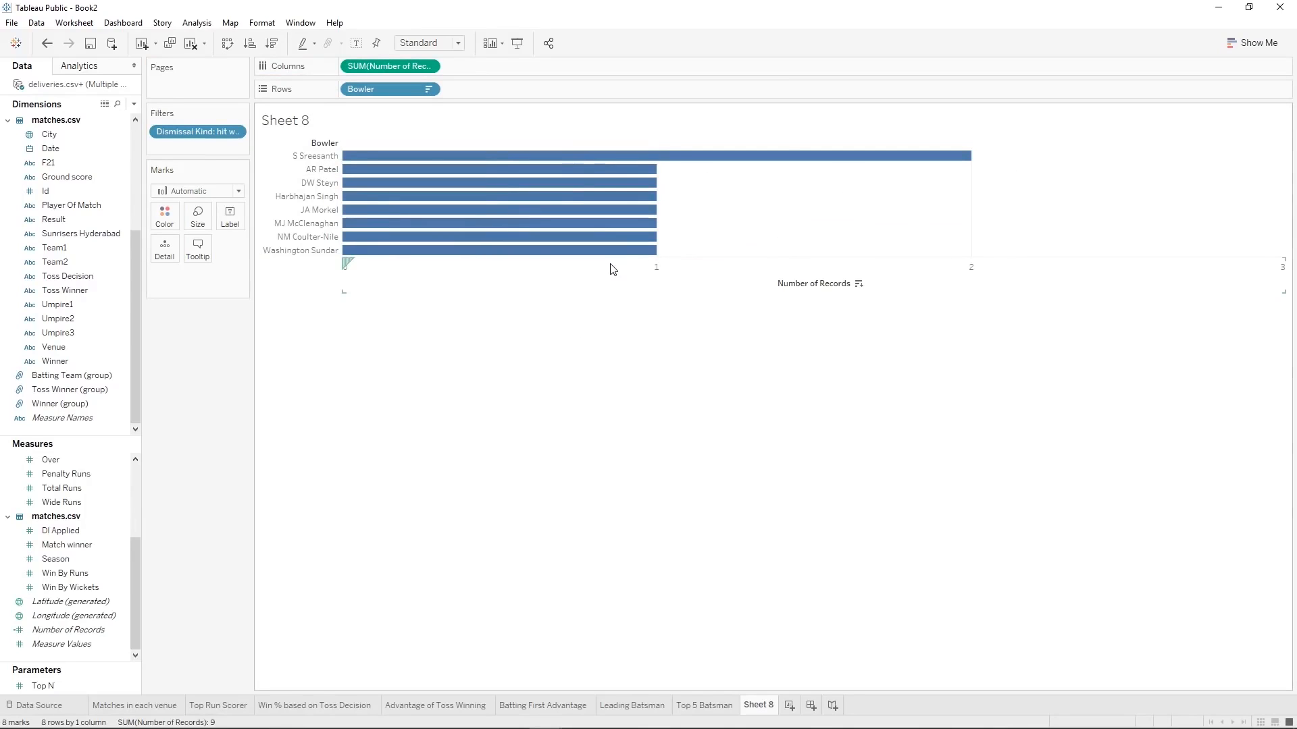
Edit the Dismissal Kind filter to include every dismissal kind except Null.
right_click(223, 133)
click(246, 137)
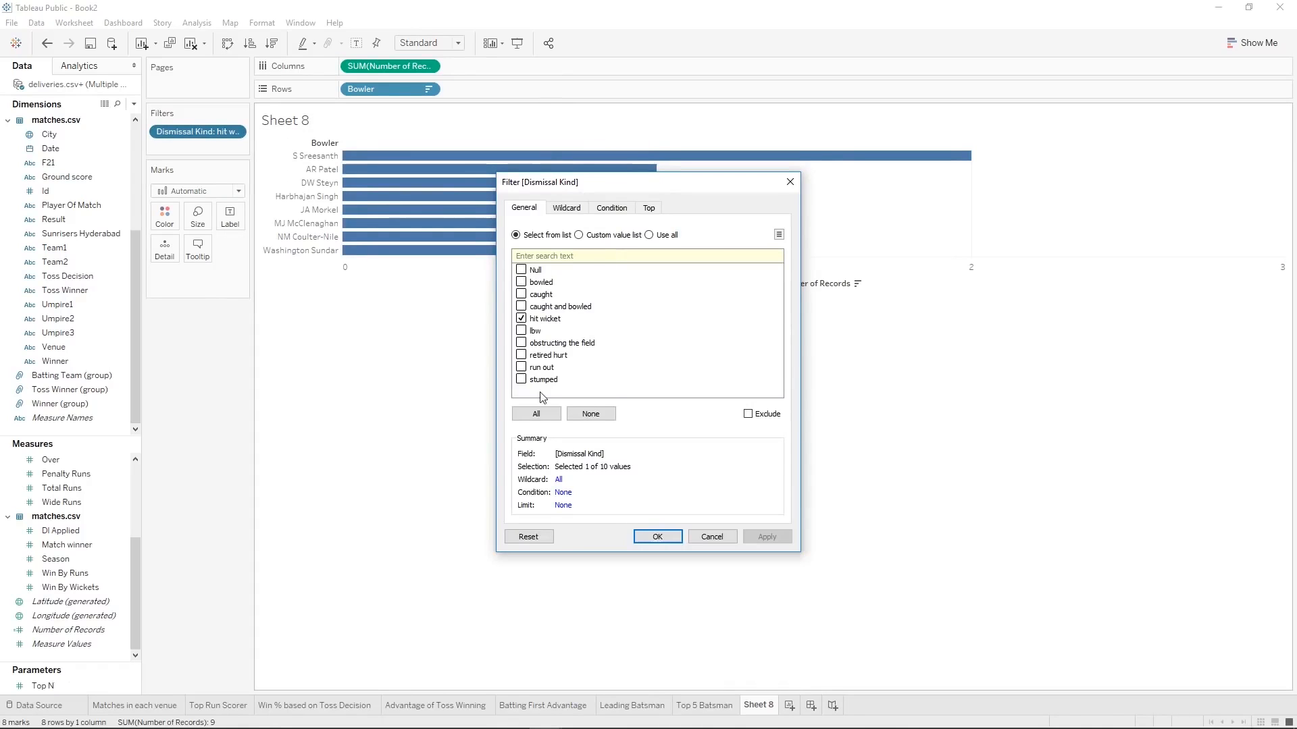
click(586, 416)
click(536, 414)
click(521, 270)
click(668, 538)
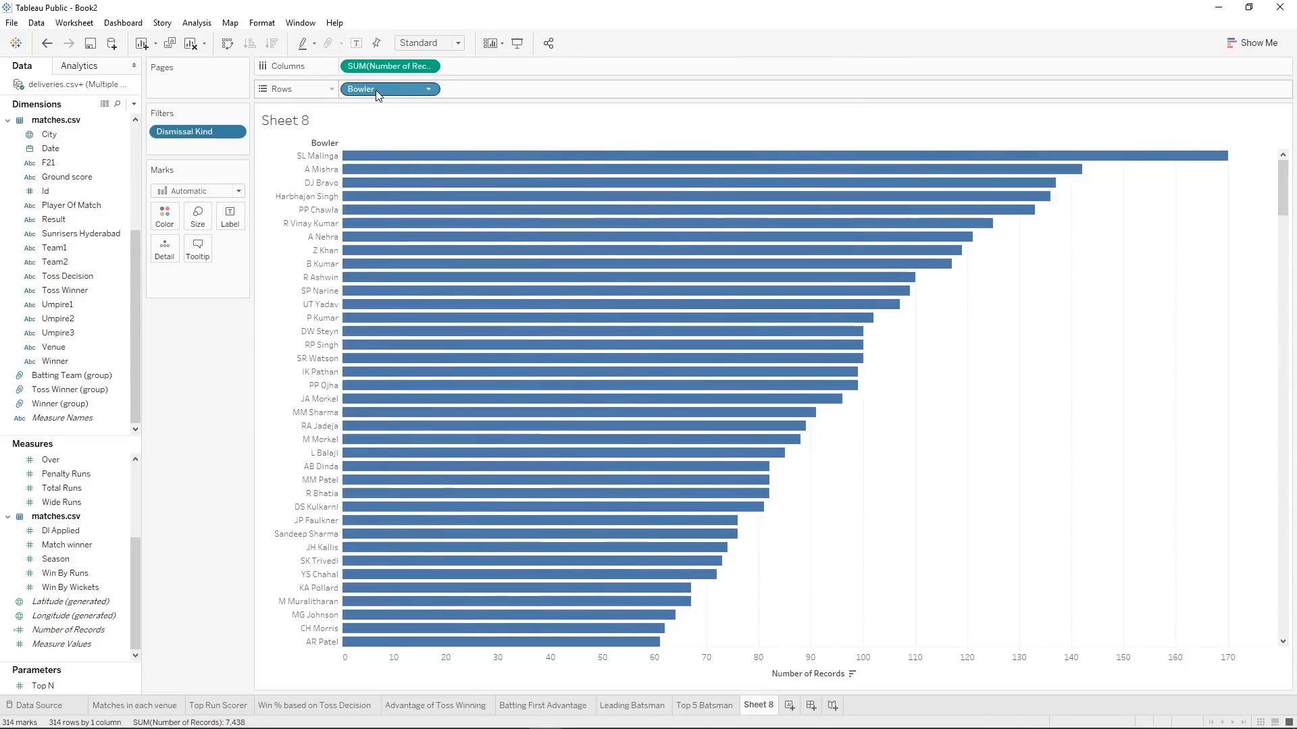
Colour the bars by Bowler.
drag(376, 90, 164, 214)
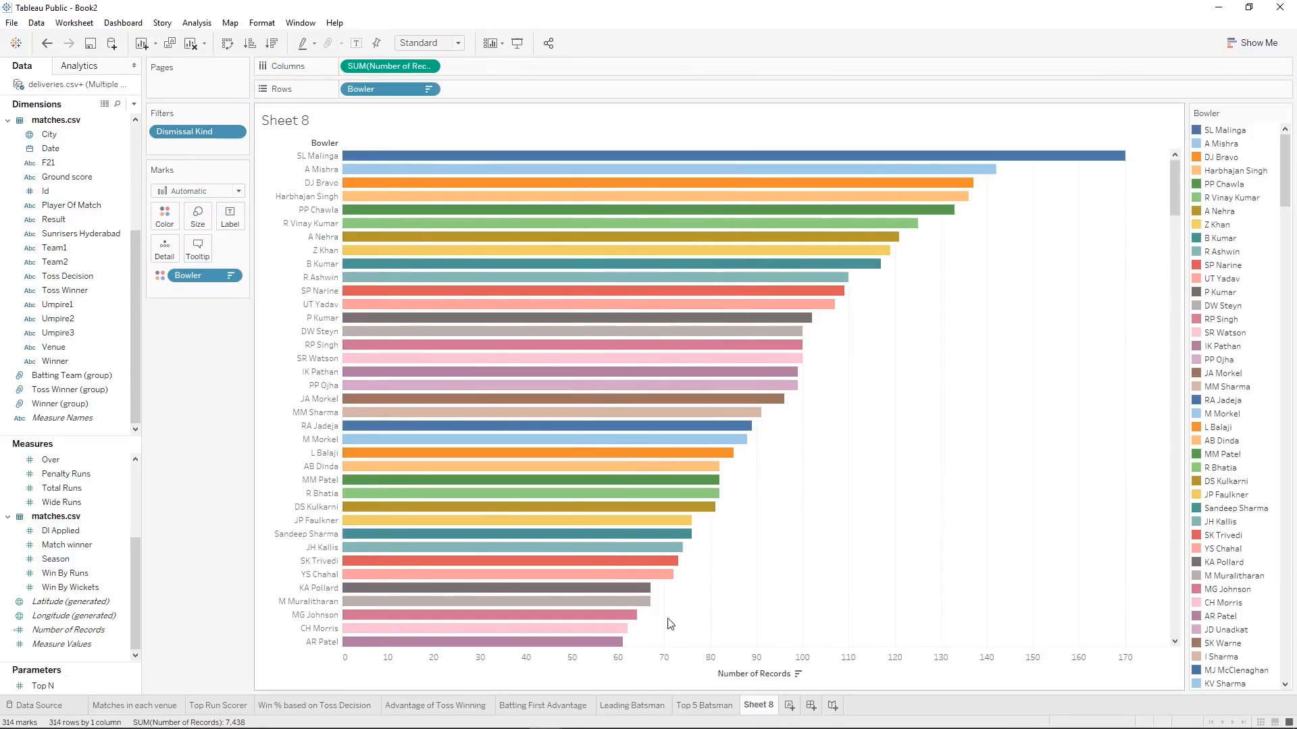
Rename the Sheet 8 worksheet as Leading Bowler.
right_click(758, 708)
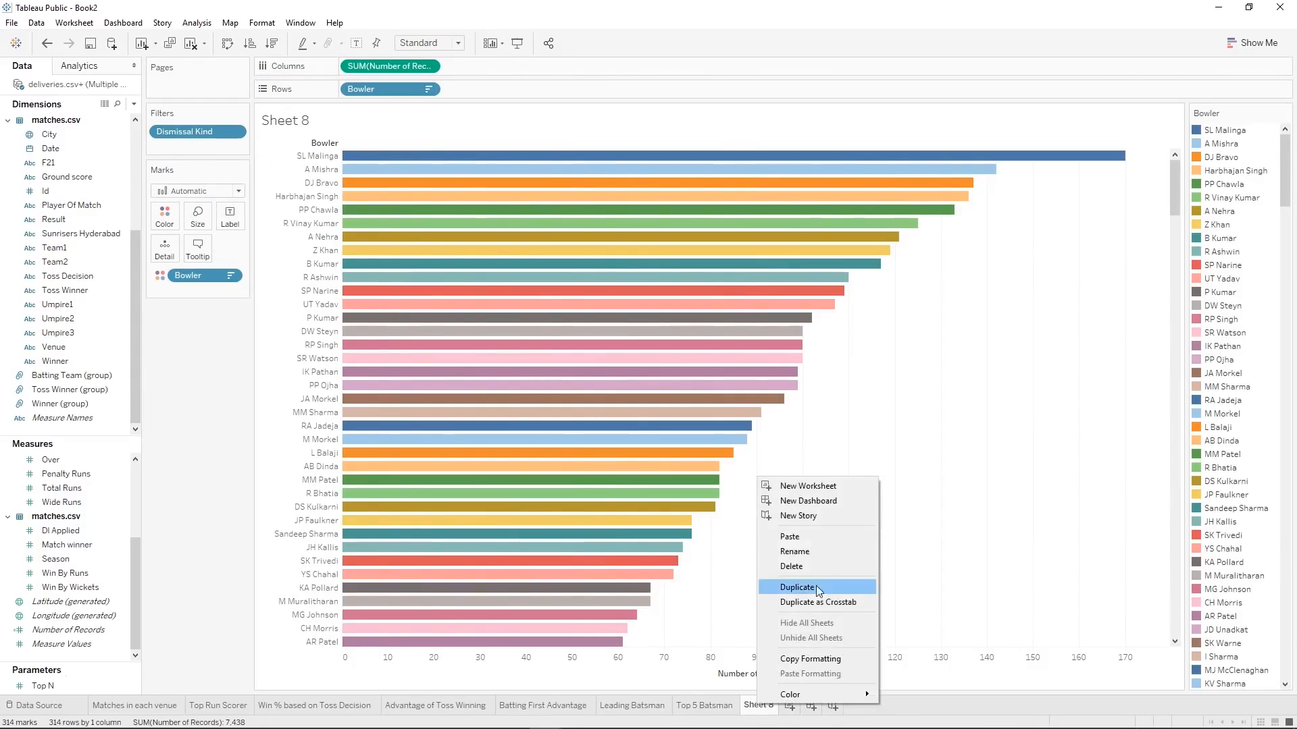
click(803, 562)
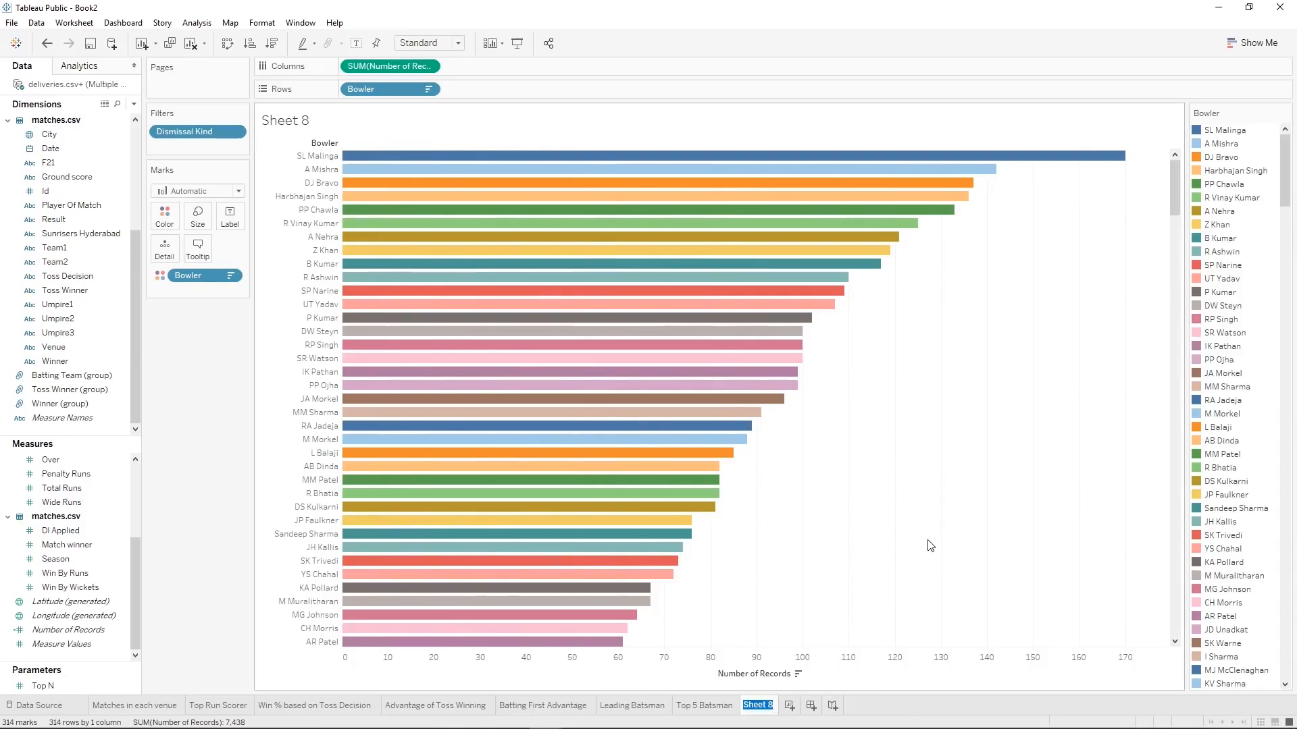
text(Leading Bowler)
key(Return)
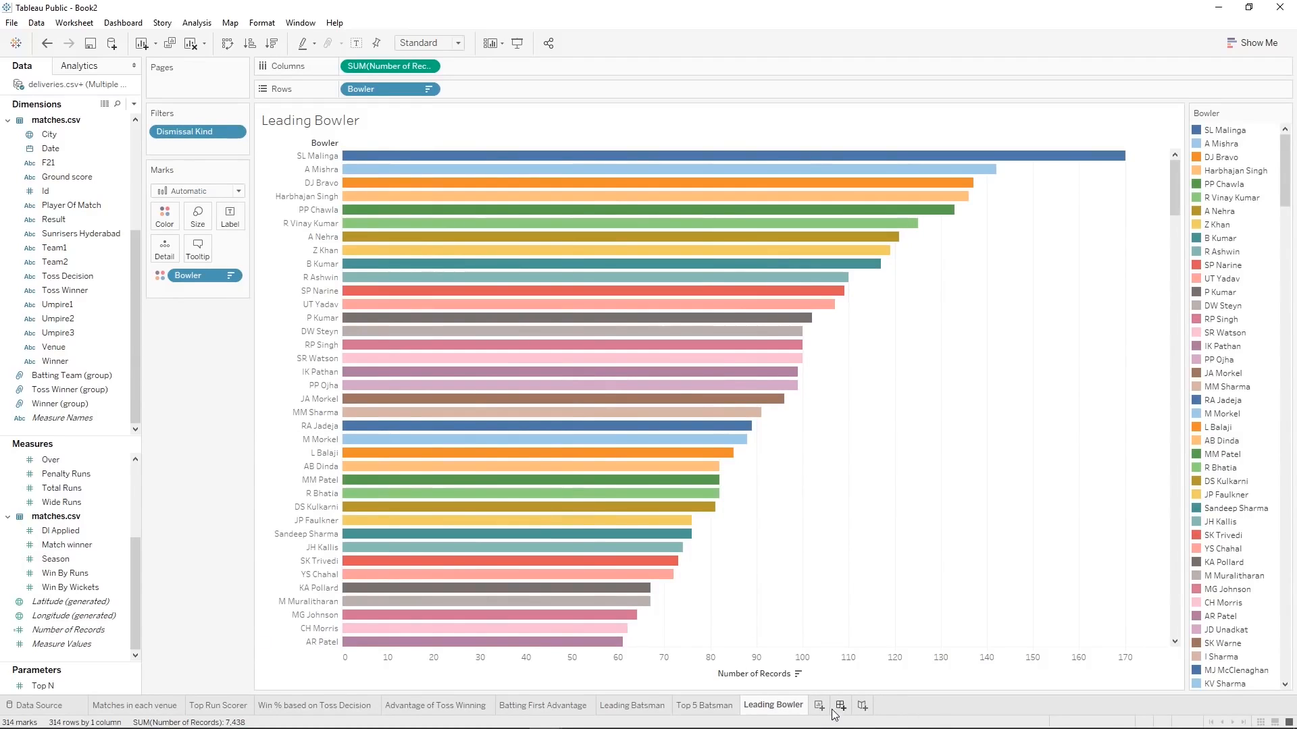
Duplicate the Top 5 Batsman worksheet and place the copy after Leading Bowler.
click(714, 708)
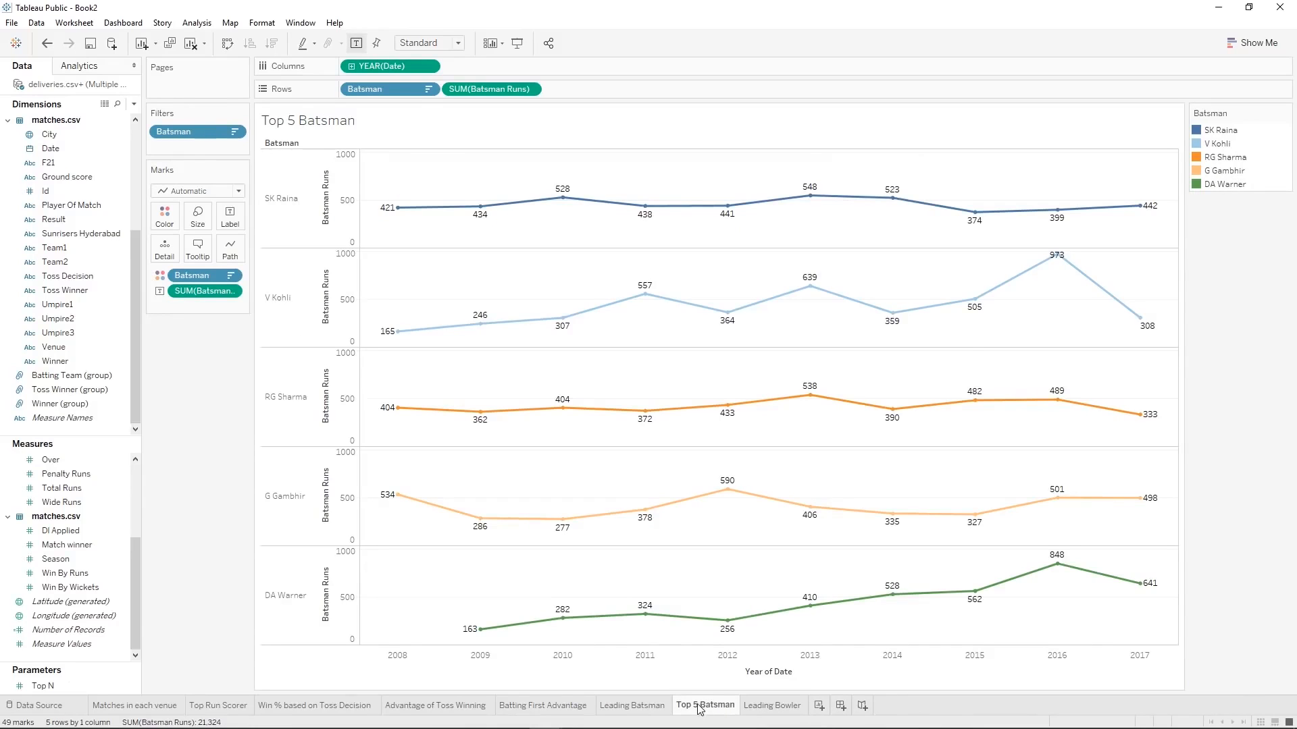
mouse_move(694, 703)
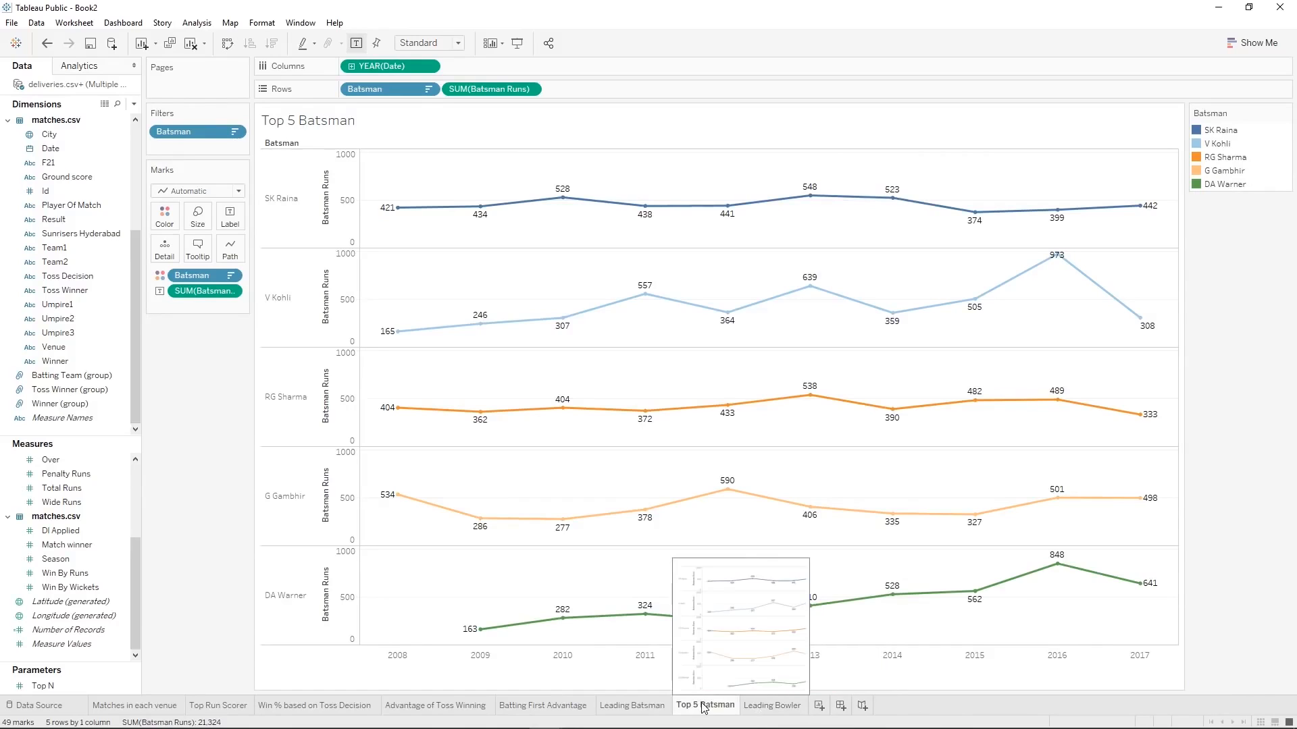
right_click(703, 709)
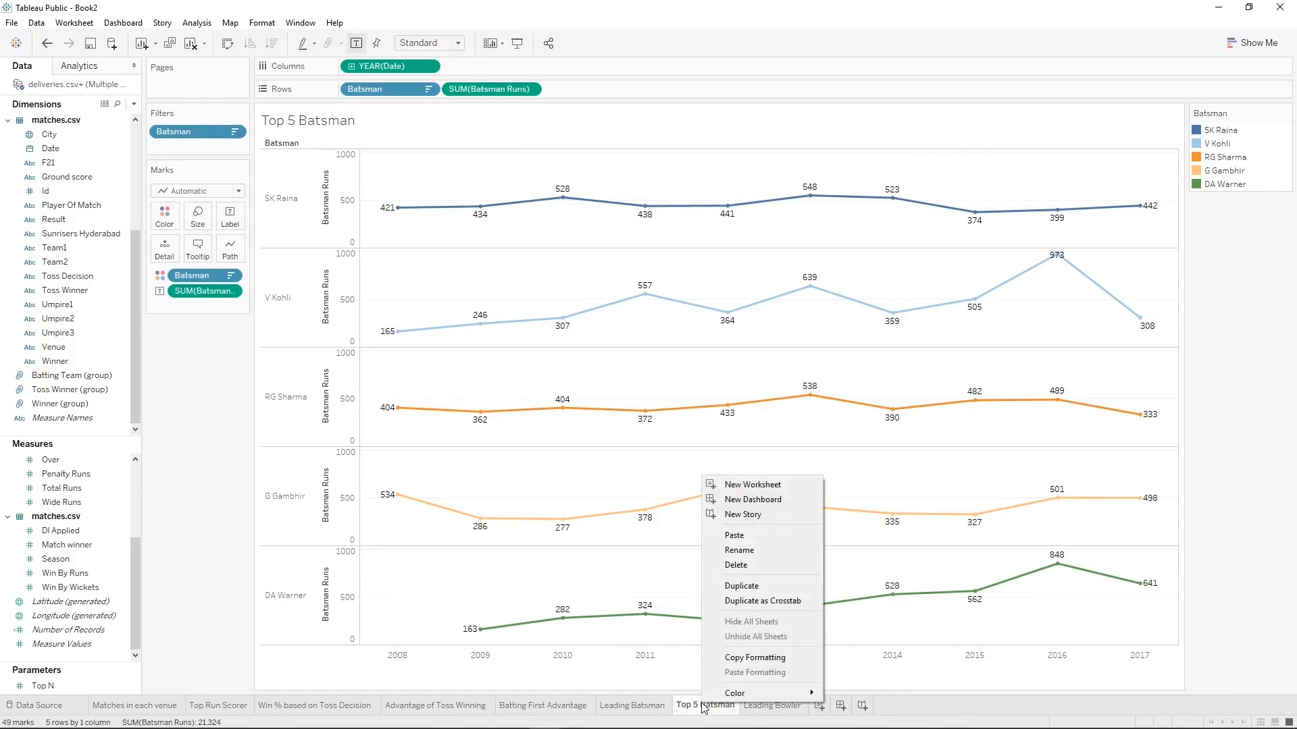
click(742, 586)
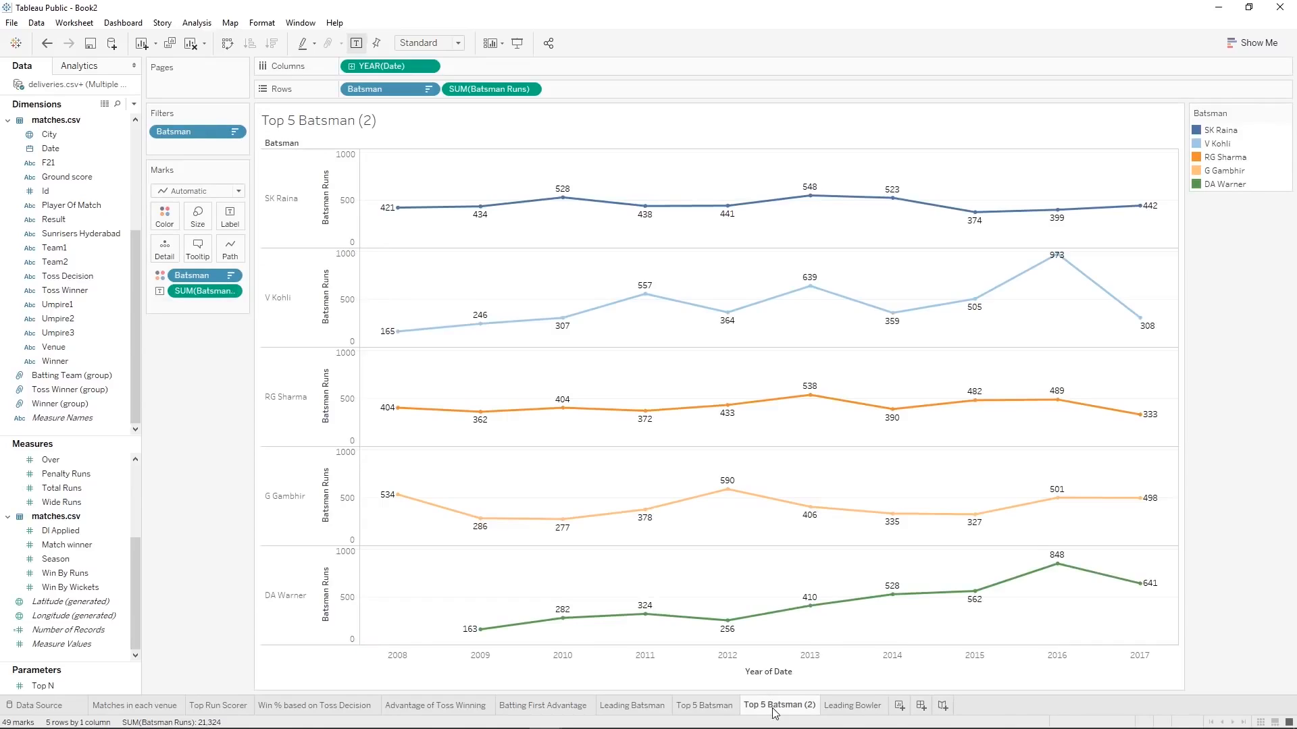
drag(833, 717, 888, 720)
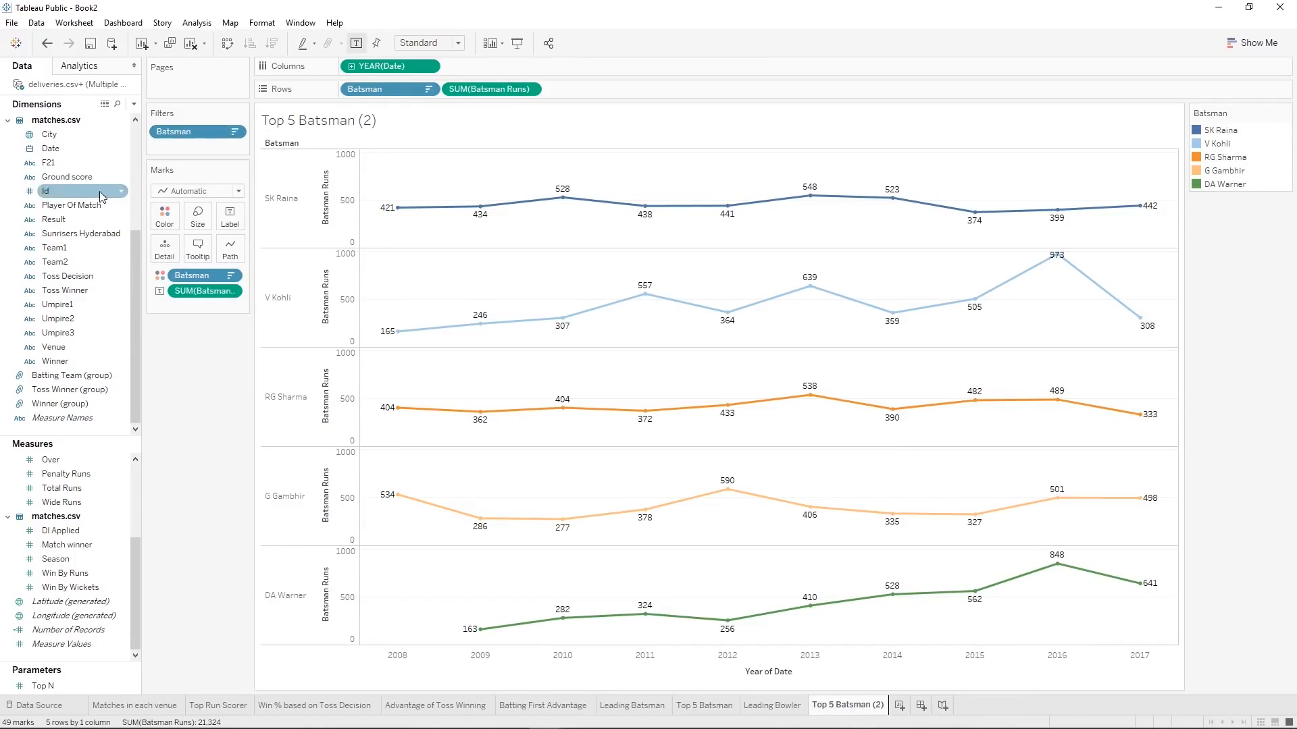
Add a Dismissal Kind filter to the duplicated worksheet that excludes Null.
scroll(99, 192, up, 4)
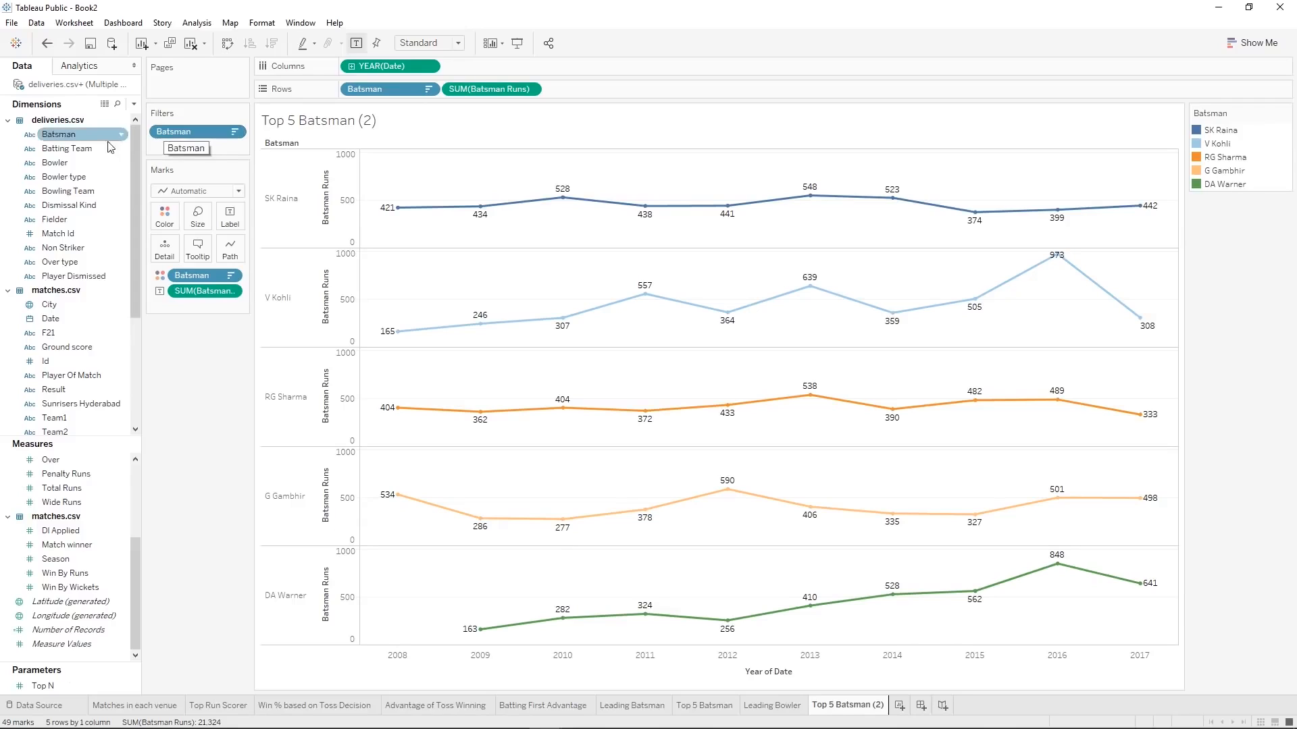
mouse_move(108, 160)
mouse_down()
mouse_move(87, 199)
mouse_move(176, 149)
mouse_up()
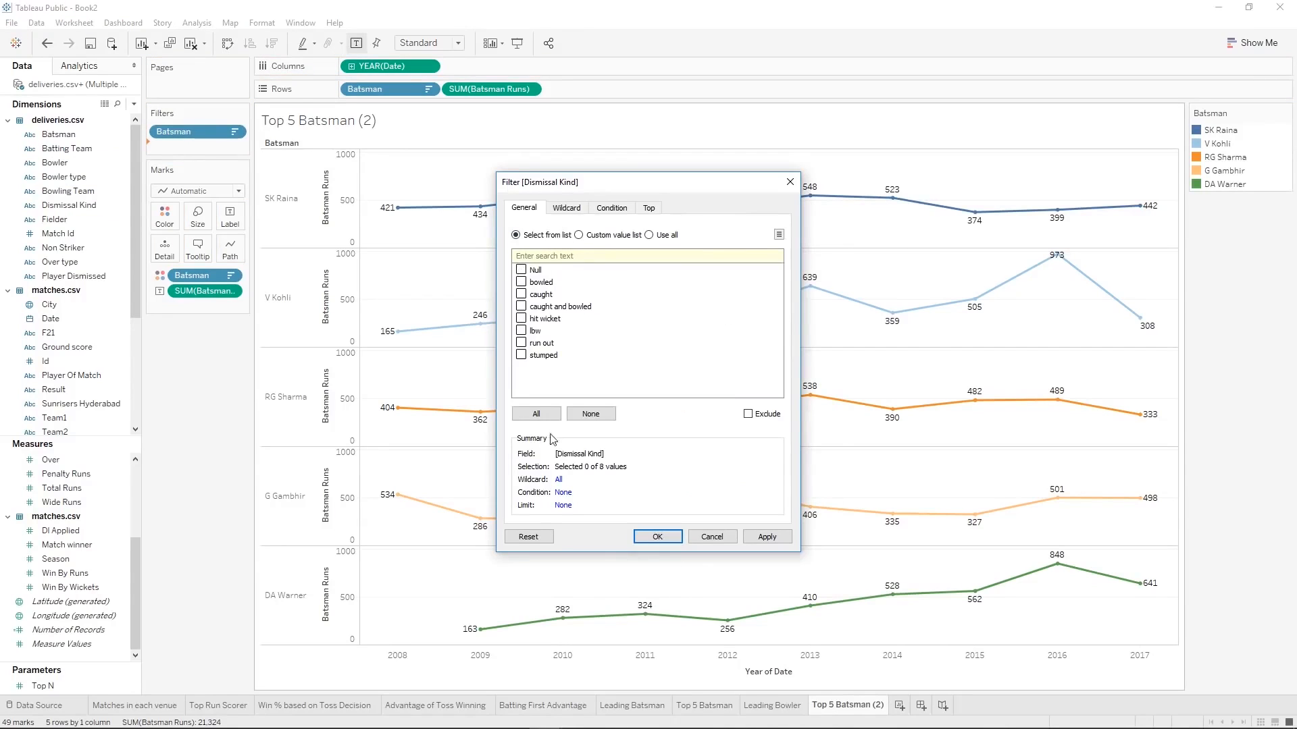
click(747, 414)
click(769, 540)
click(659, 538)
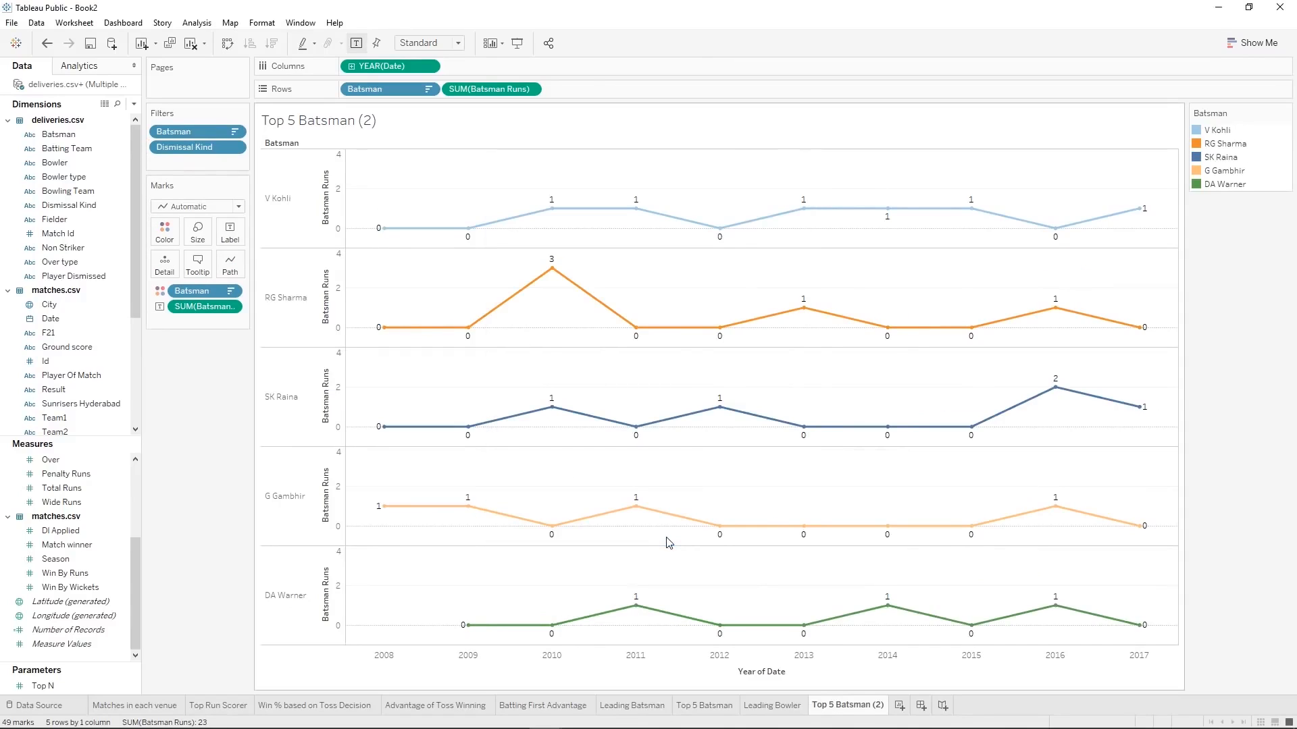
Replace the Batsman filter with a Bowler filter limited to the top 5 by count of Dismissal Kind.
click(54, 164)
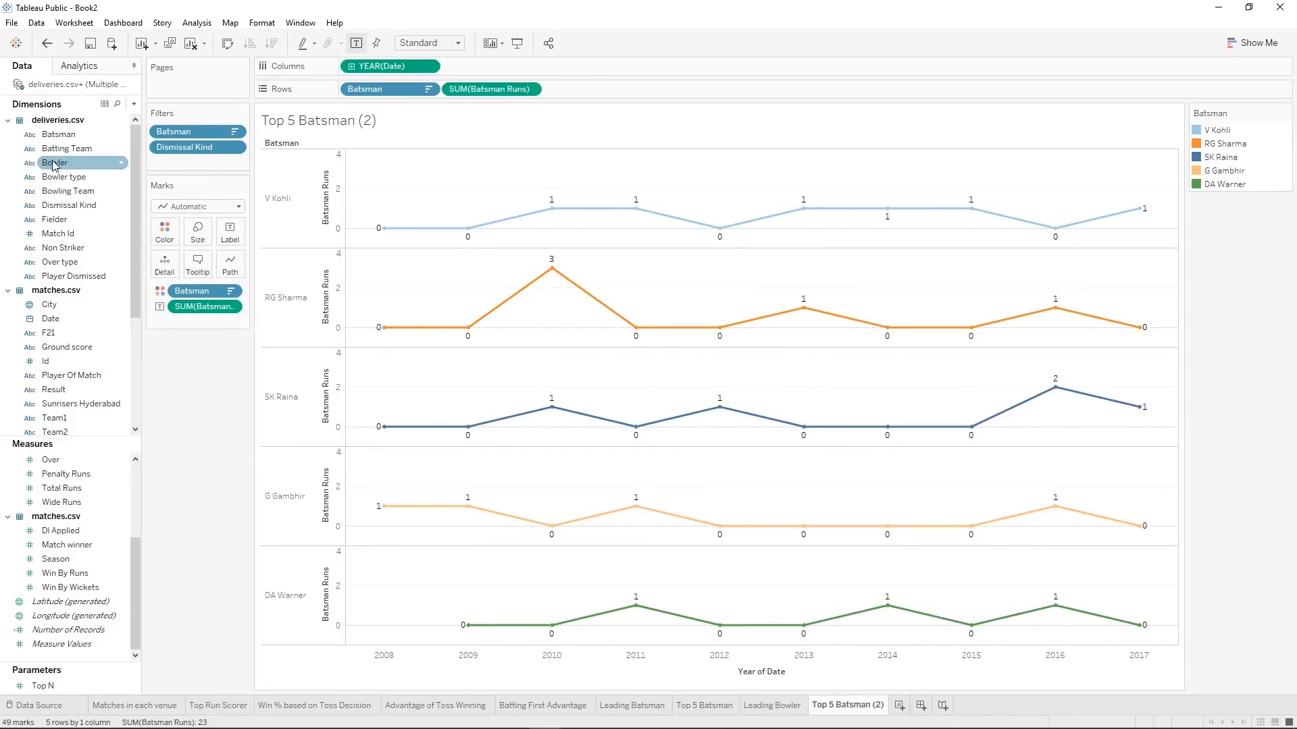
drag(54, 164, 172, 134)
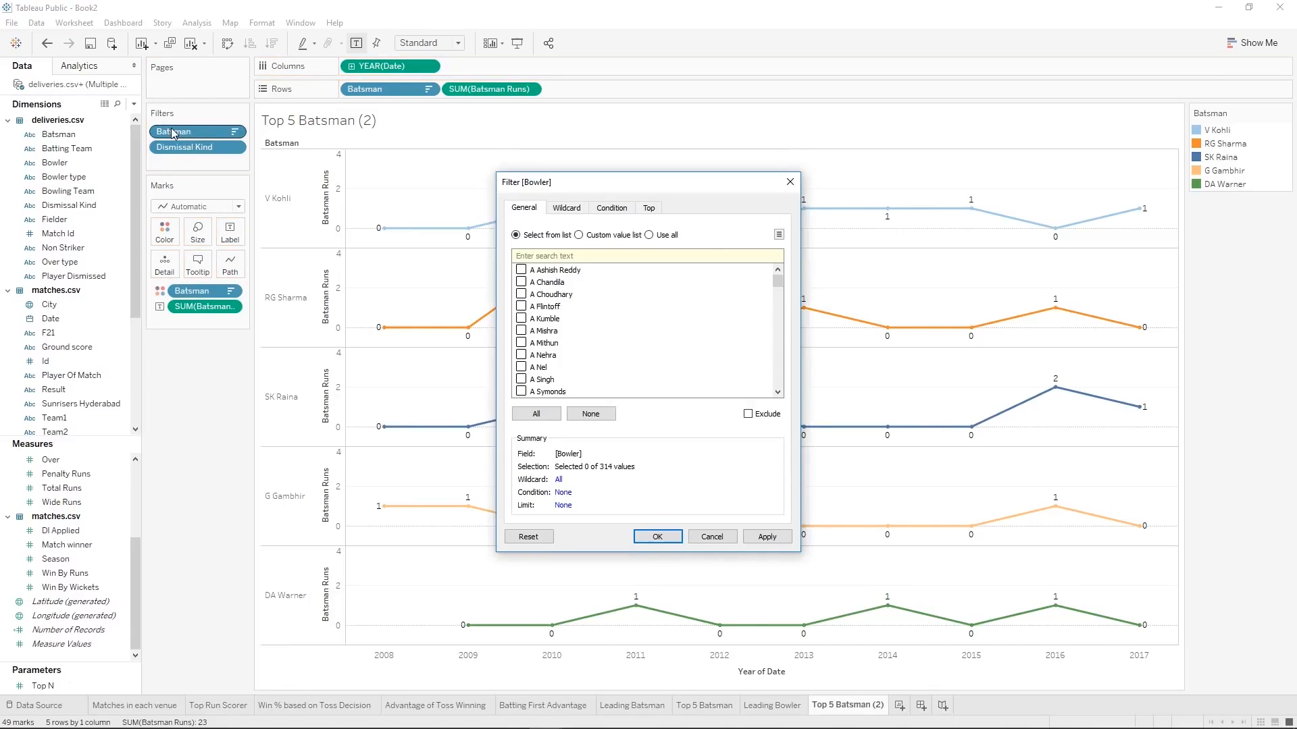
click(645, 209)
click(534, 243)
click(619, 277)
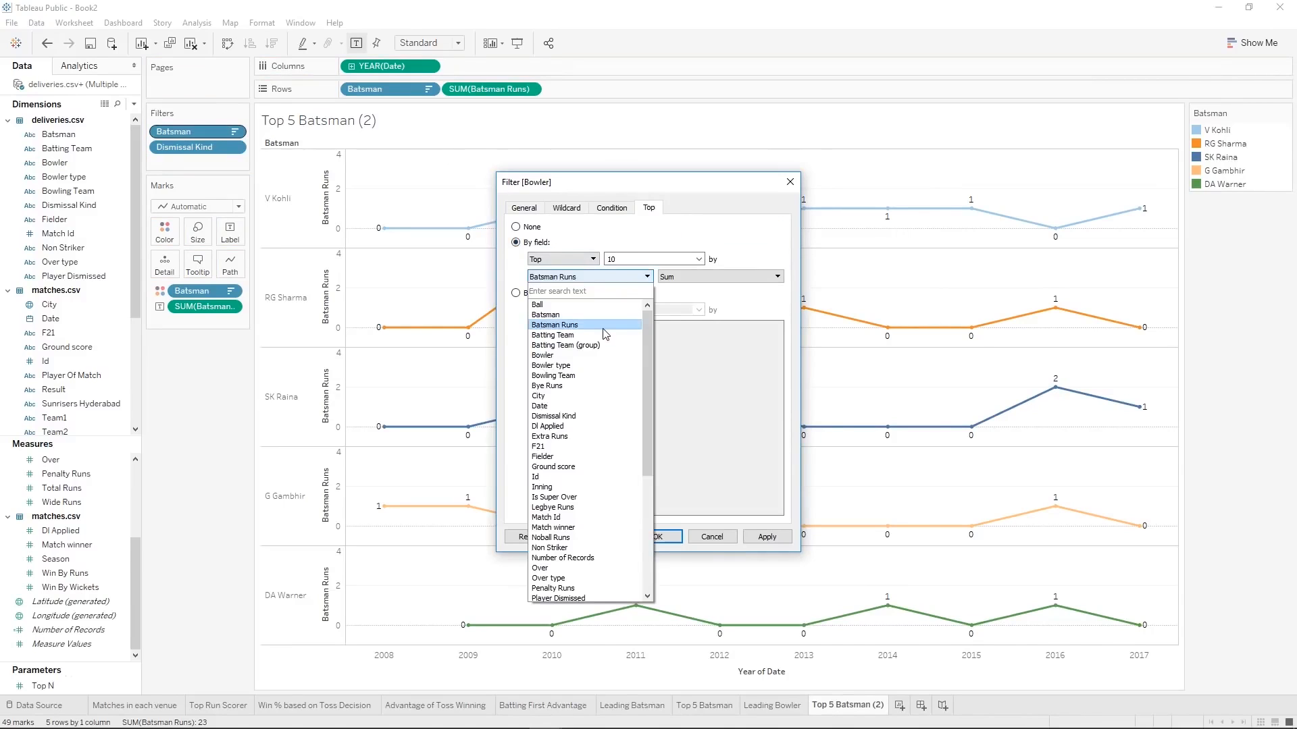
scroll(606, 351, down, 7)
scroll(608, 434, up, 5)
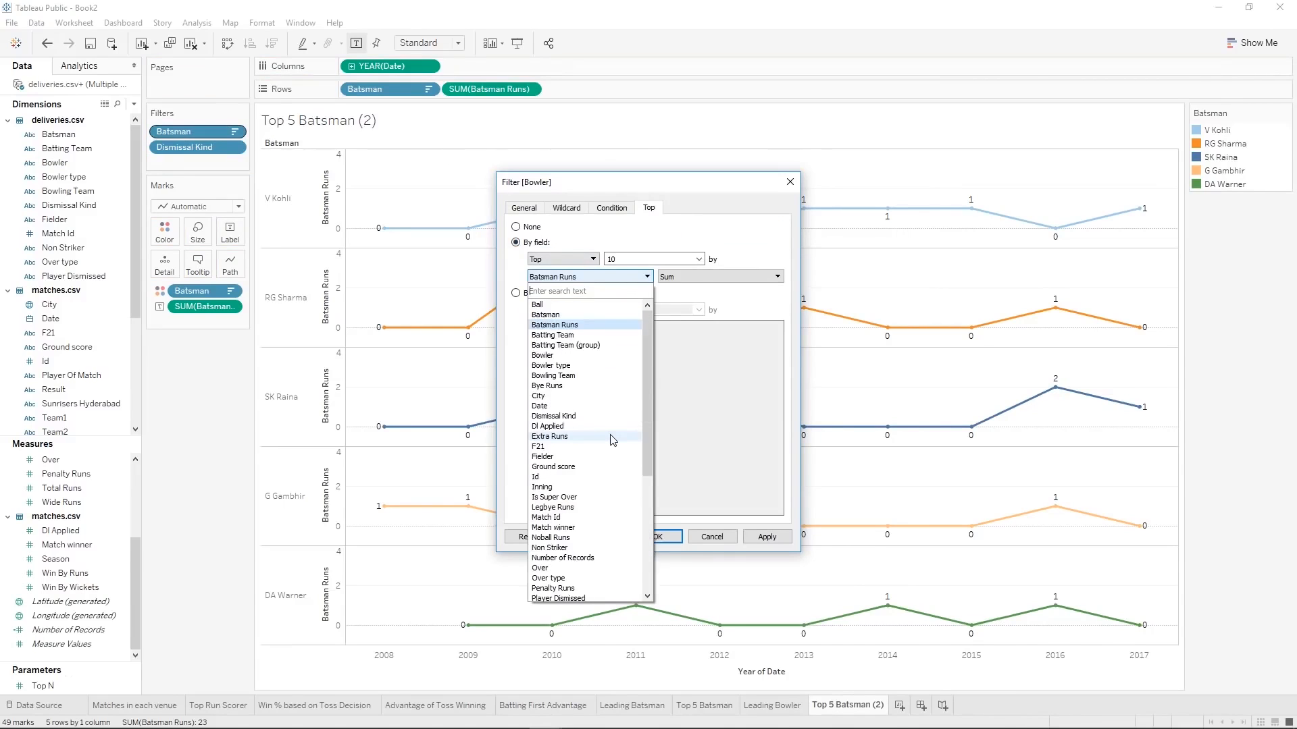
click(566, 420)
click(691, 282)
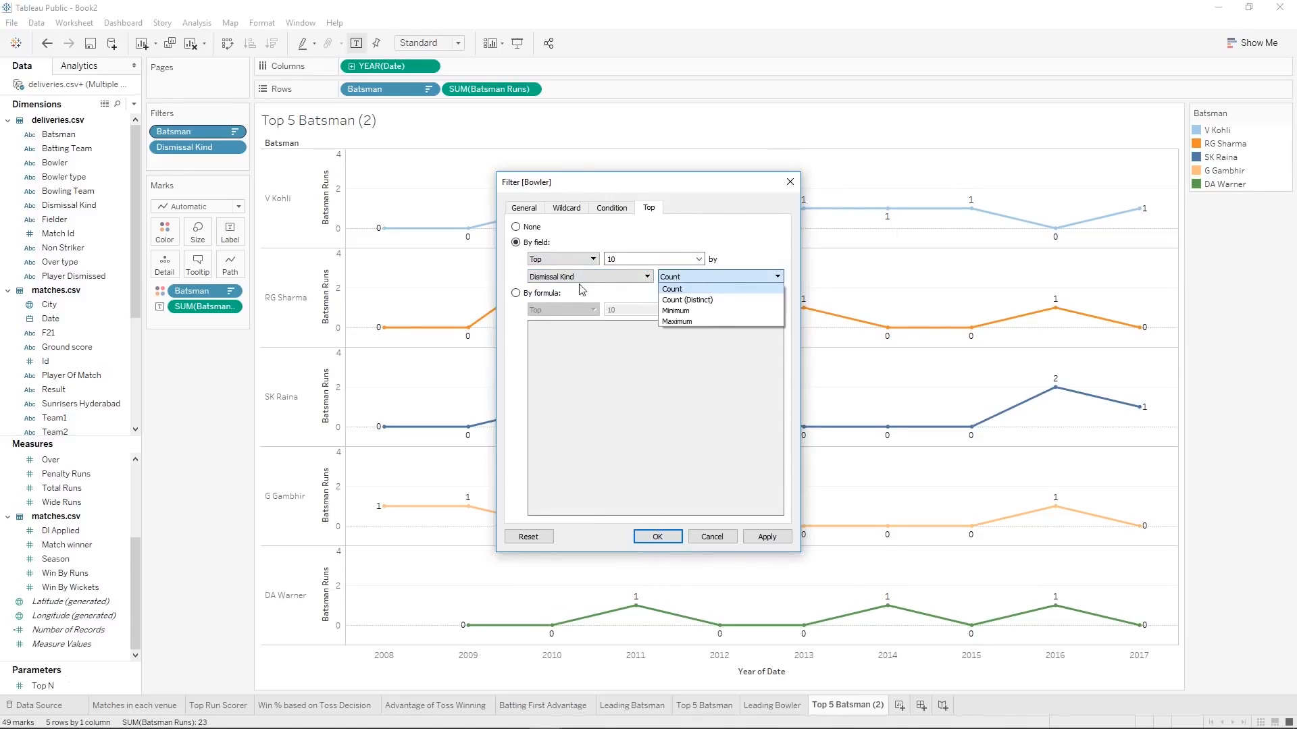
click(677, 287)
click(667, 260)
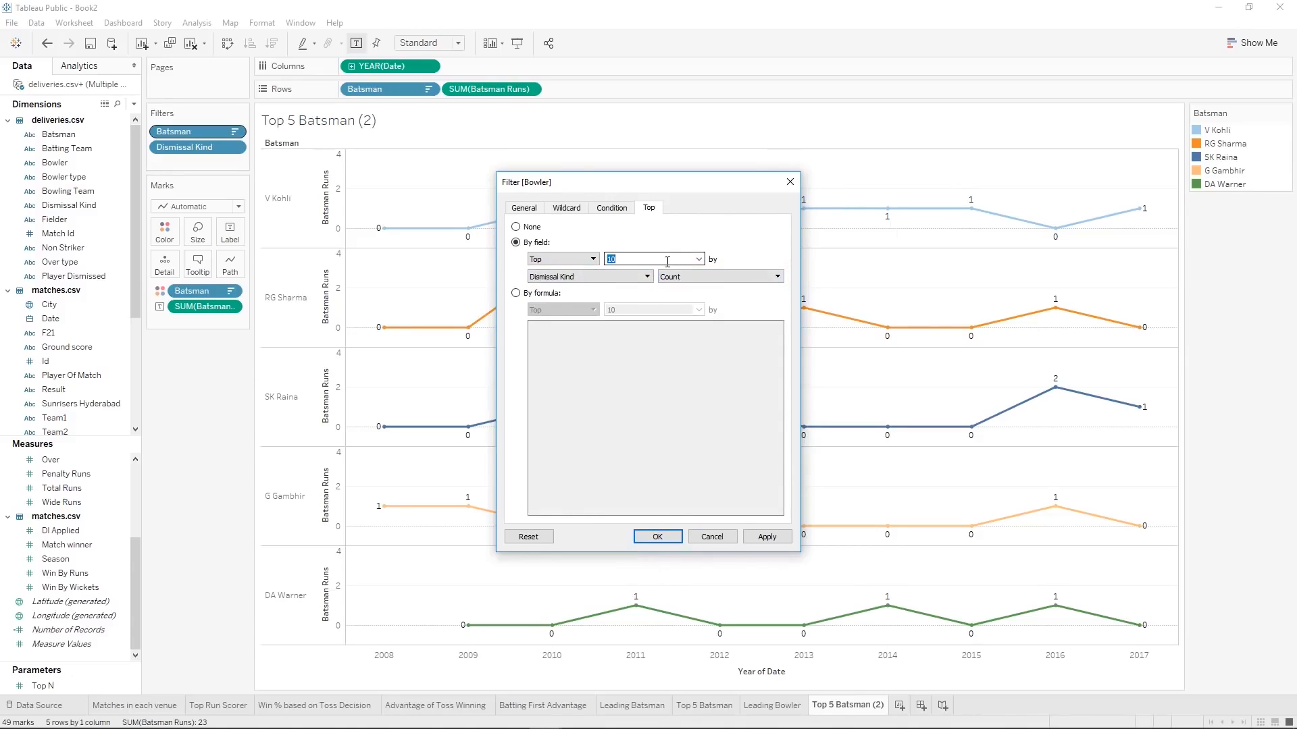
text(5)
click(766, 537)
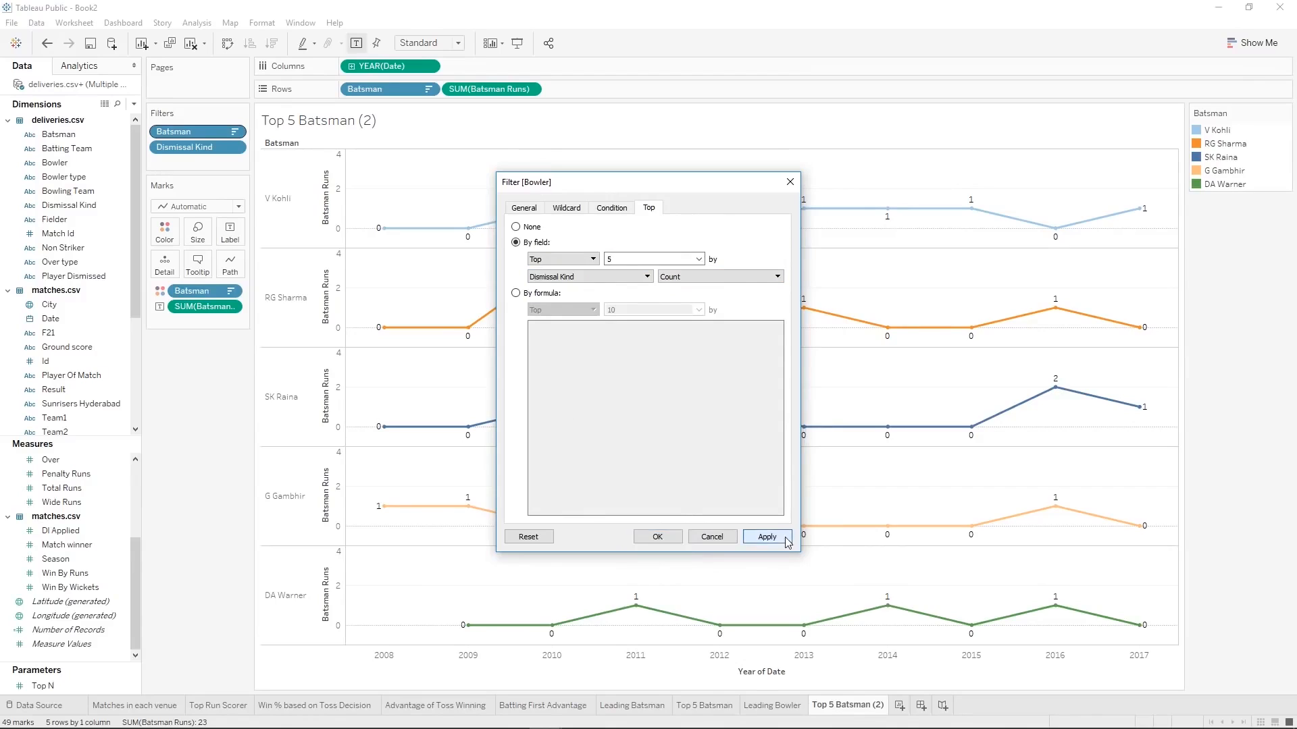
click(659, 537)
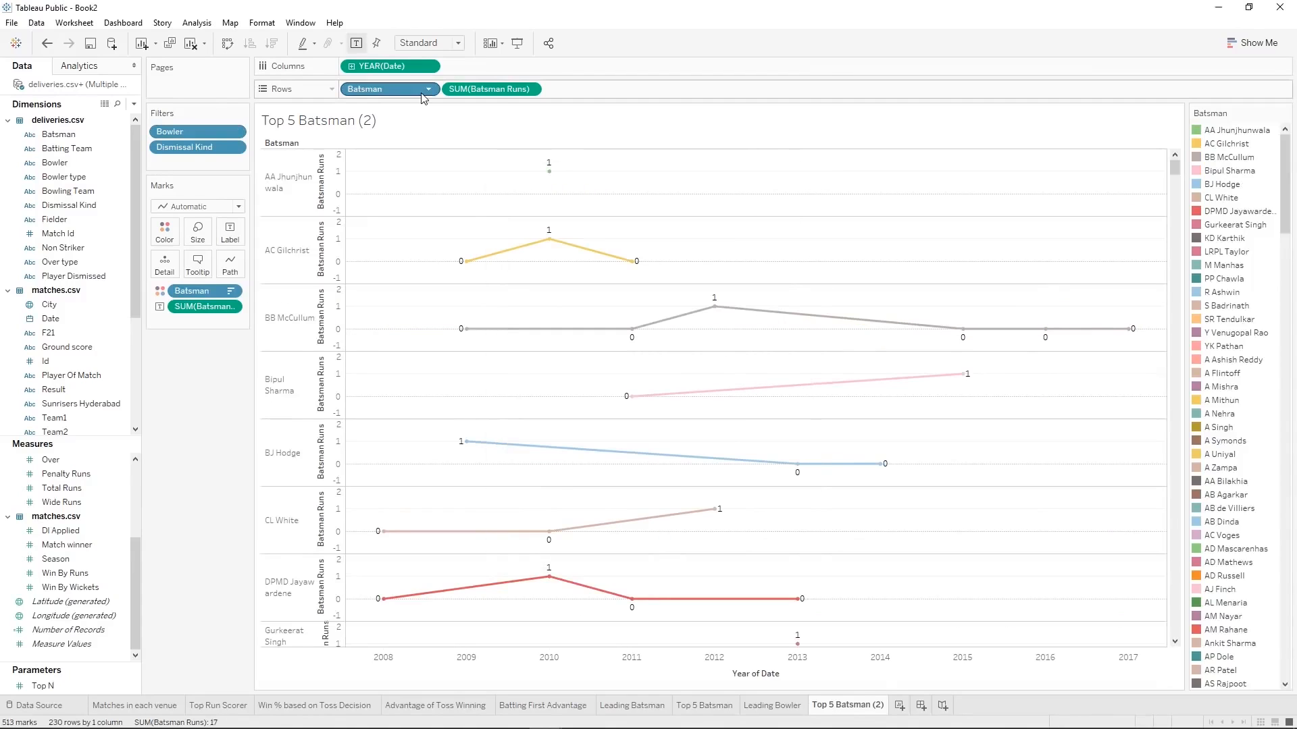
Replace Batsman and Batsman Runs on the rows with Bowler and Number of Records.
click(60, 149)
drag(59, 162, 369, 92)
drag(611, 91, 195, 443)
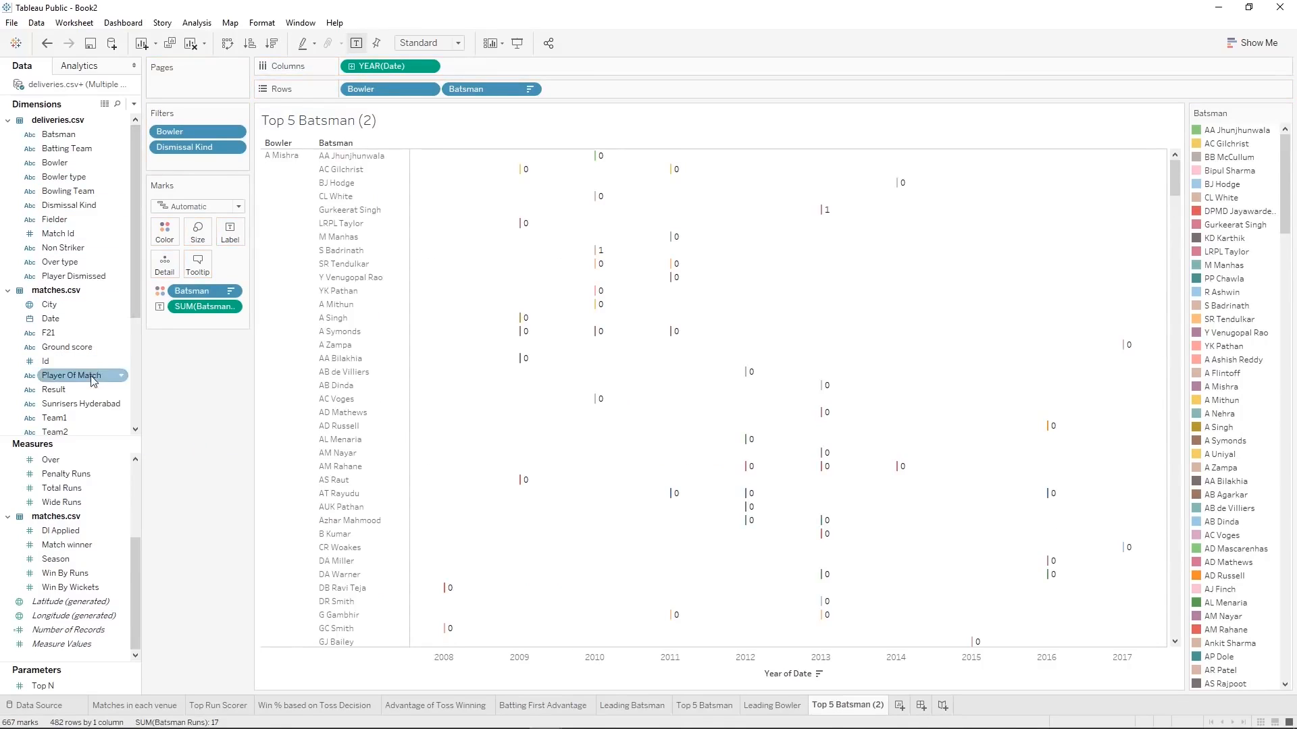
drag(68, 629, 627, 93)
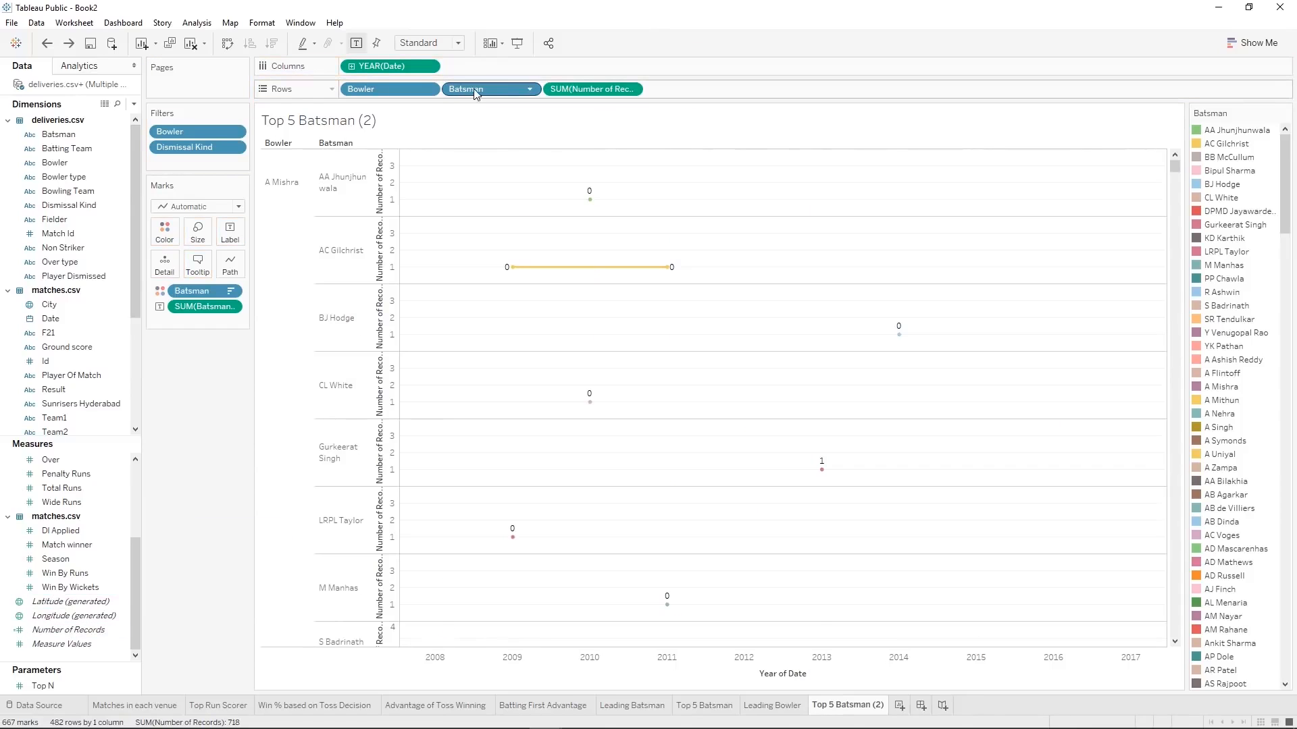
drag(382, 94, 481, 89)
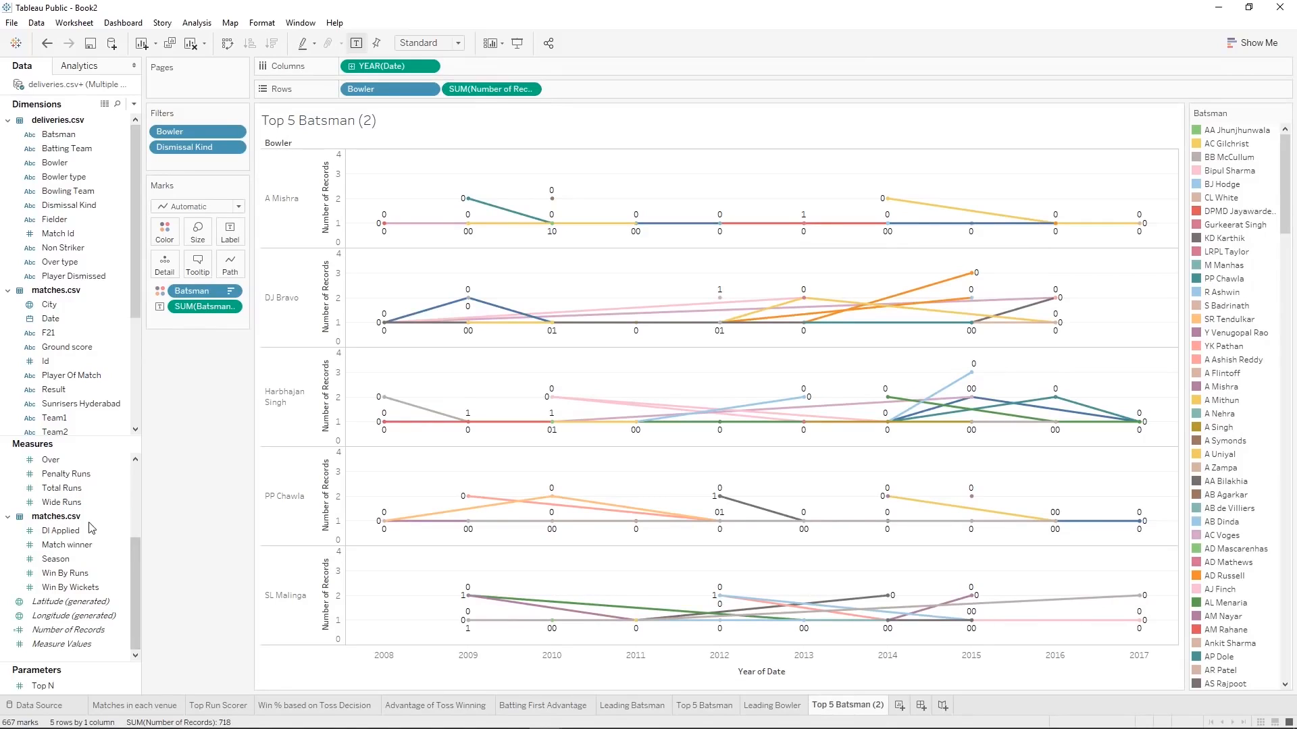
Label the lines with Number of Records instead of Batsman Runs and colour them by Bowler.
click(67, 629)
drag(76, 632, 206, 308)
drag(68, 630, 203, 315)
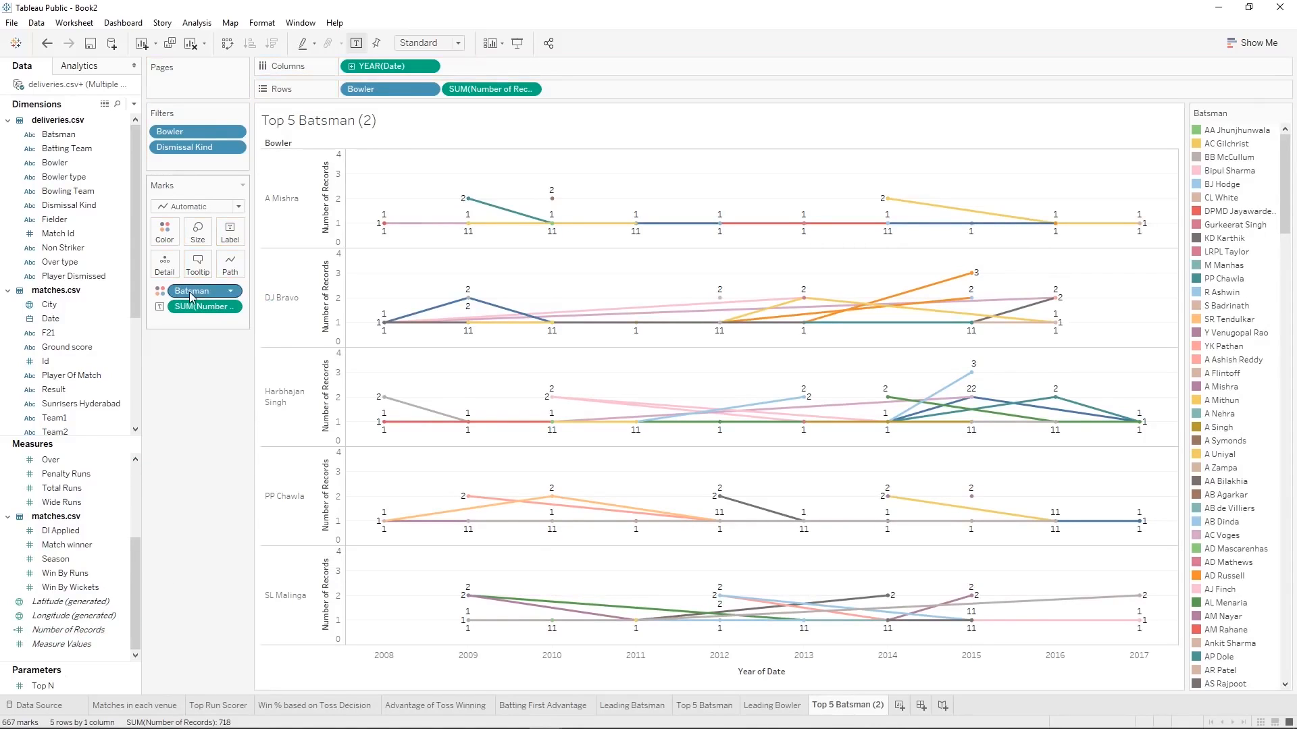
drag(55, 163, 198, 298)
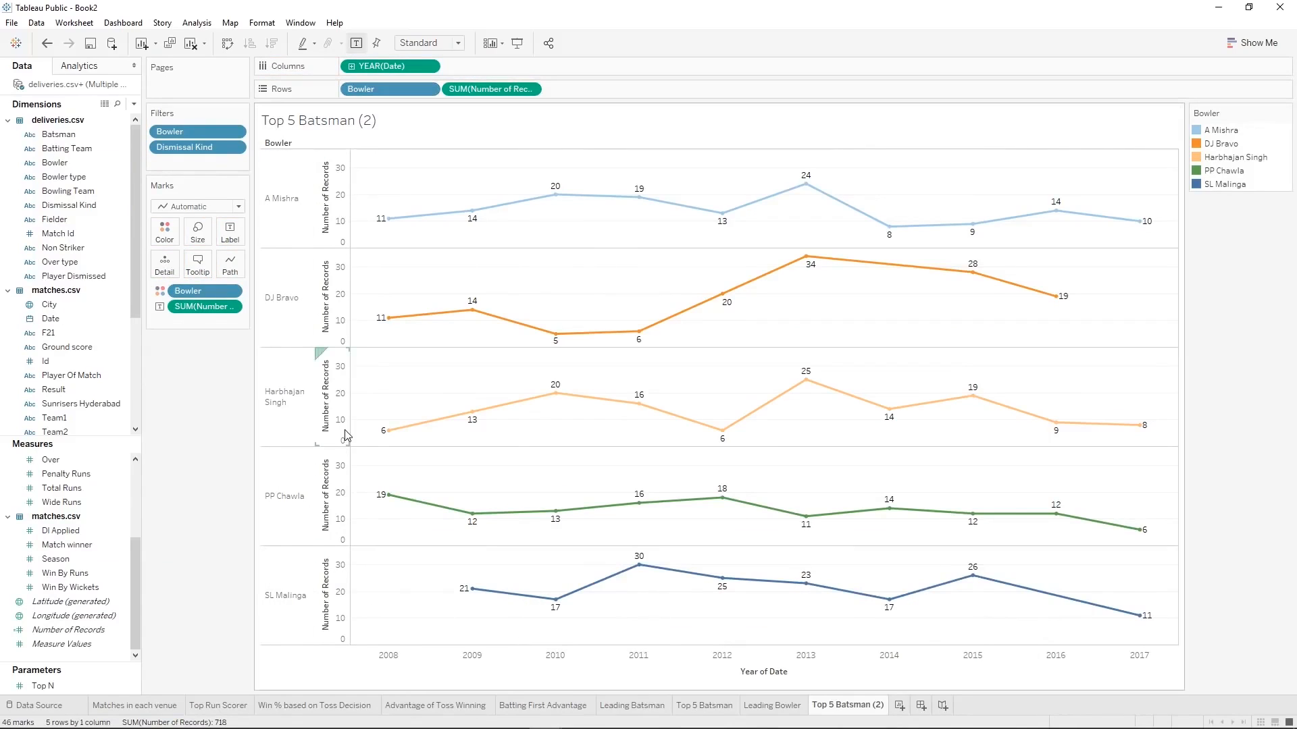
Remove the year of Date from the columns and sort the bowlers in descending order of Number of Records.
drag(381, 65, 199, 422)
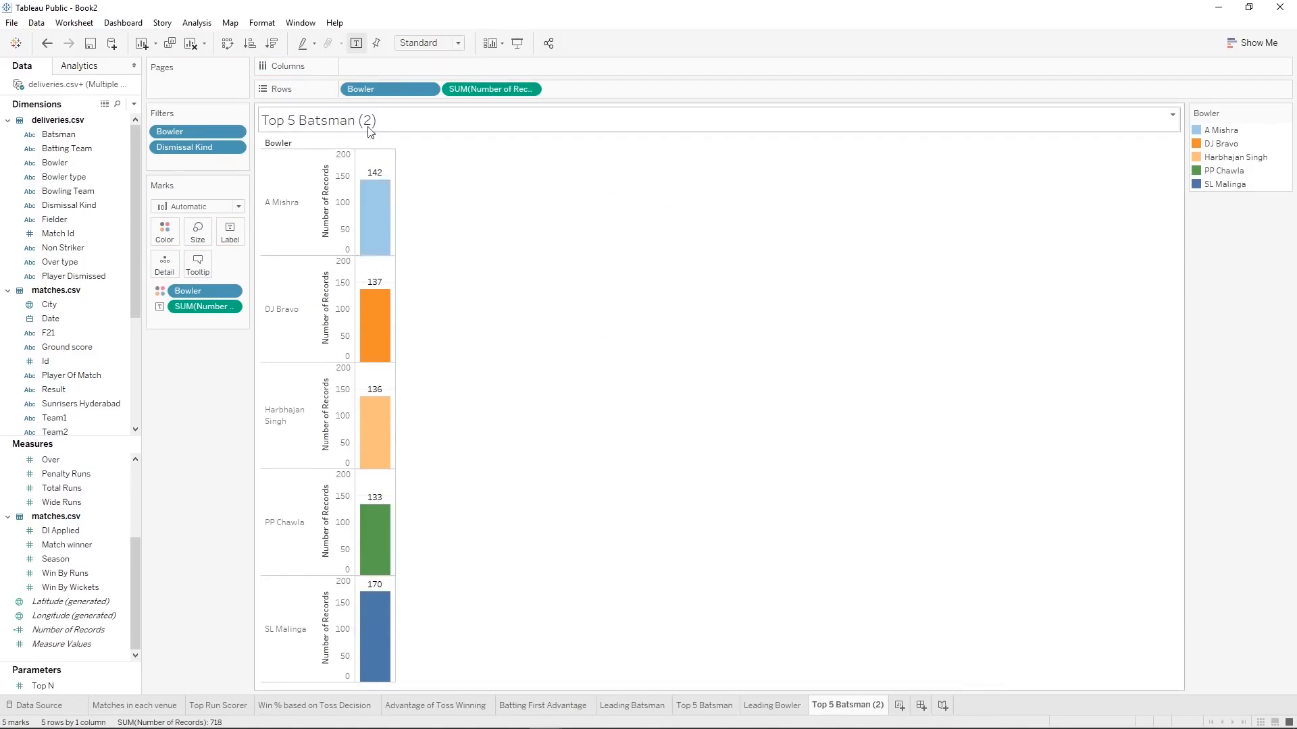
click(271, 44)
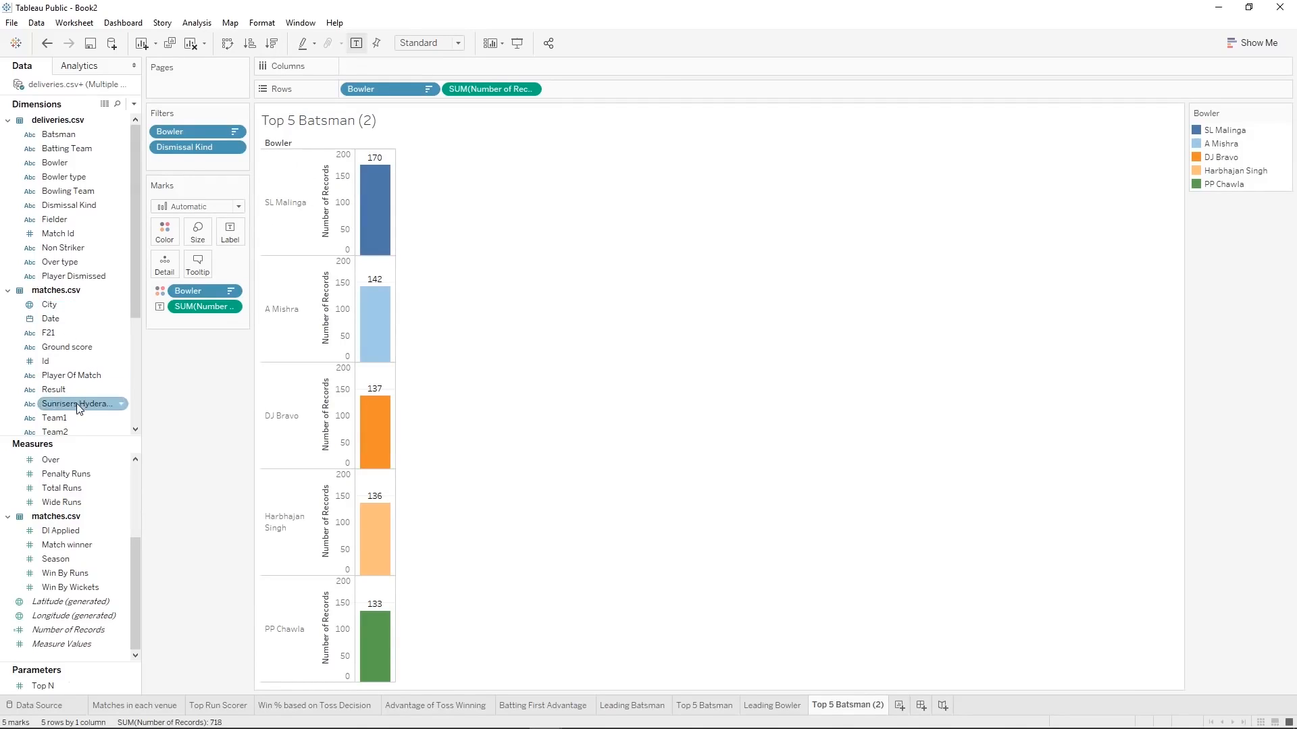
Add Date to the columns as a continuous year.
drag(42, 318, 347, 68)
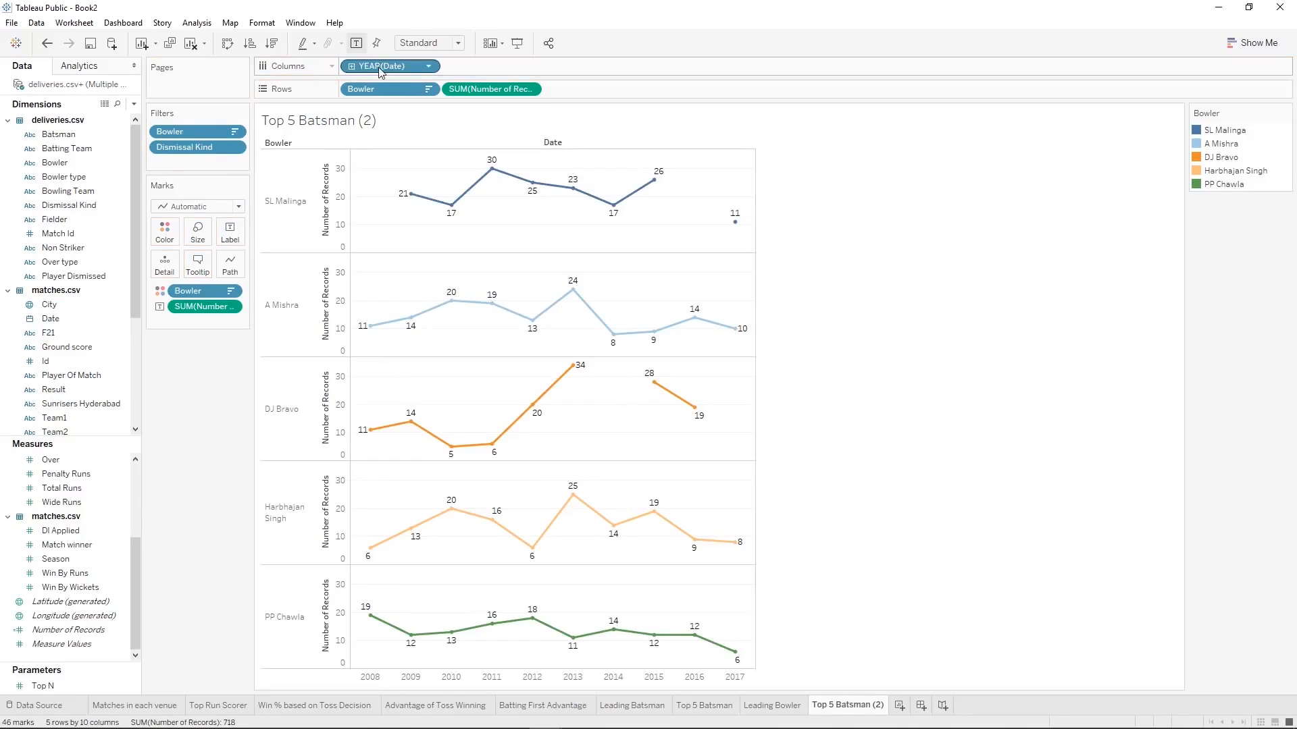
right_click(378, 68)
click(441, 299)
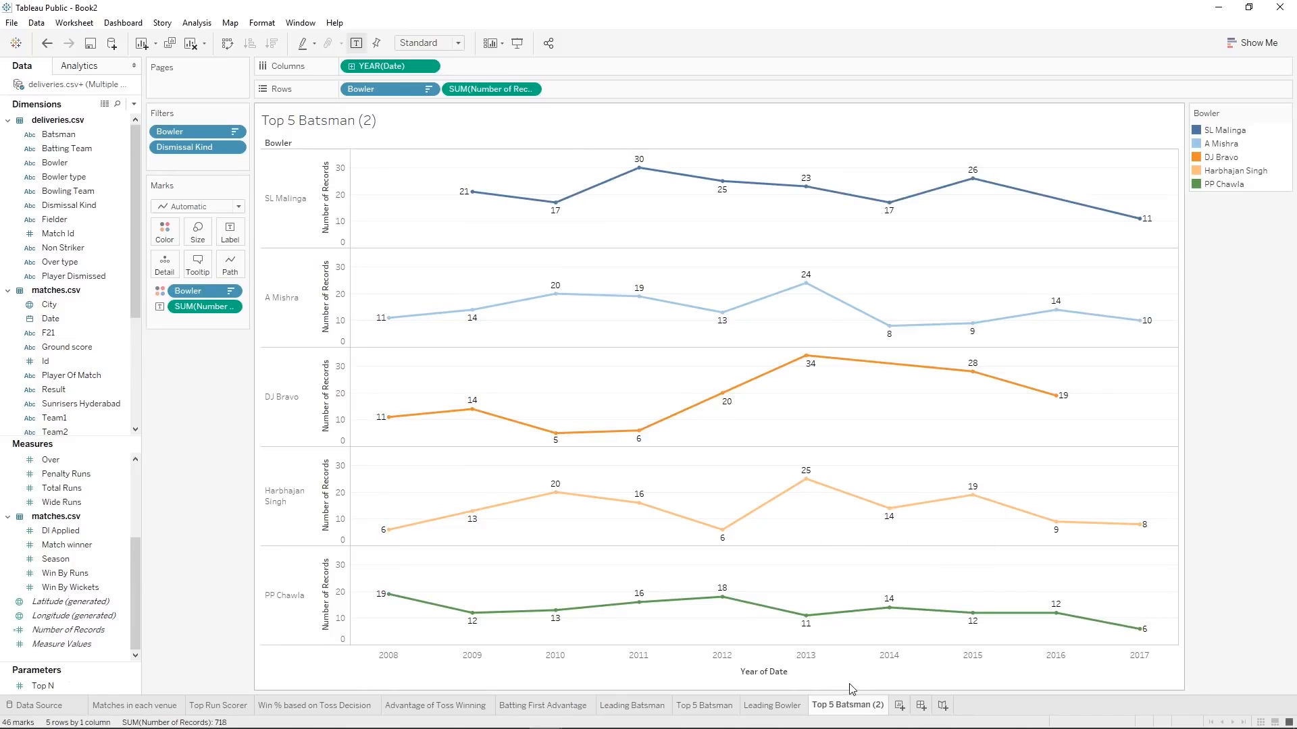
Rename the Top 5 Batsman (2) worksheet as Top 5 Bowlers.
right_click(853, 704)
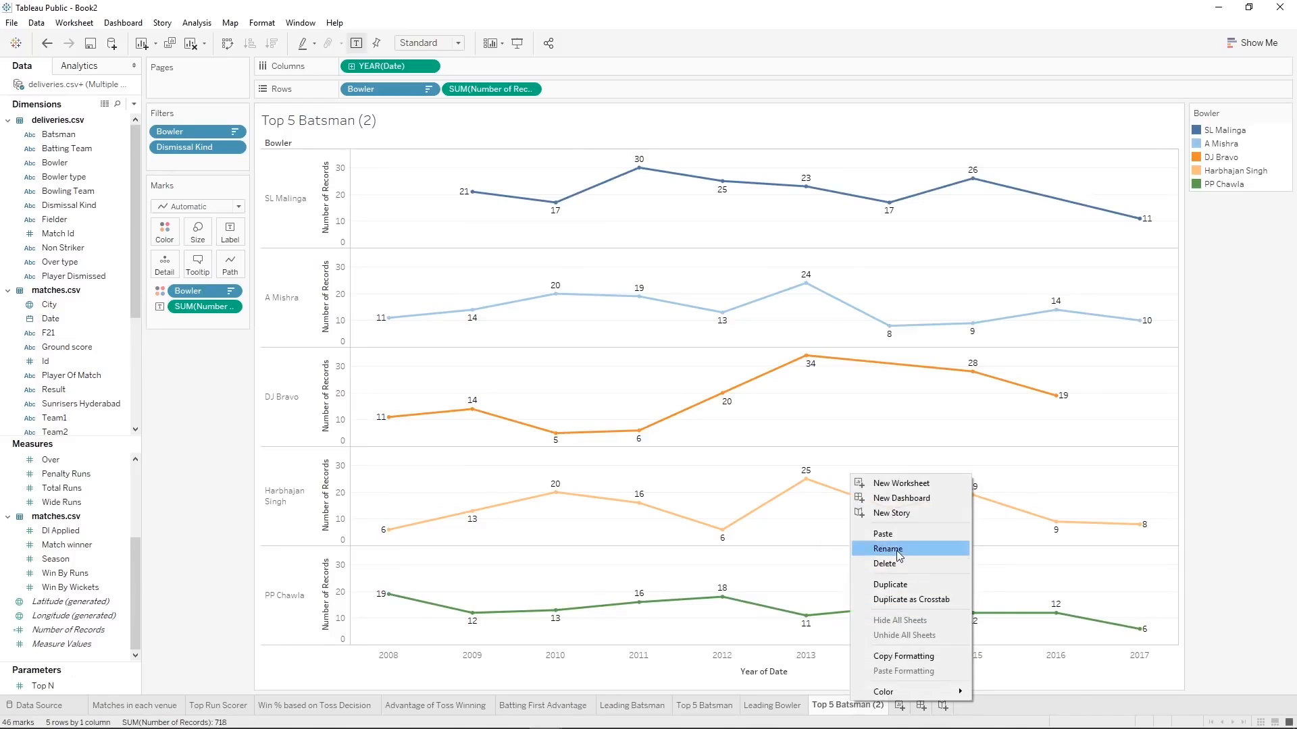
click(899, 556)
double_click(867, 704)
key(BackSpace)
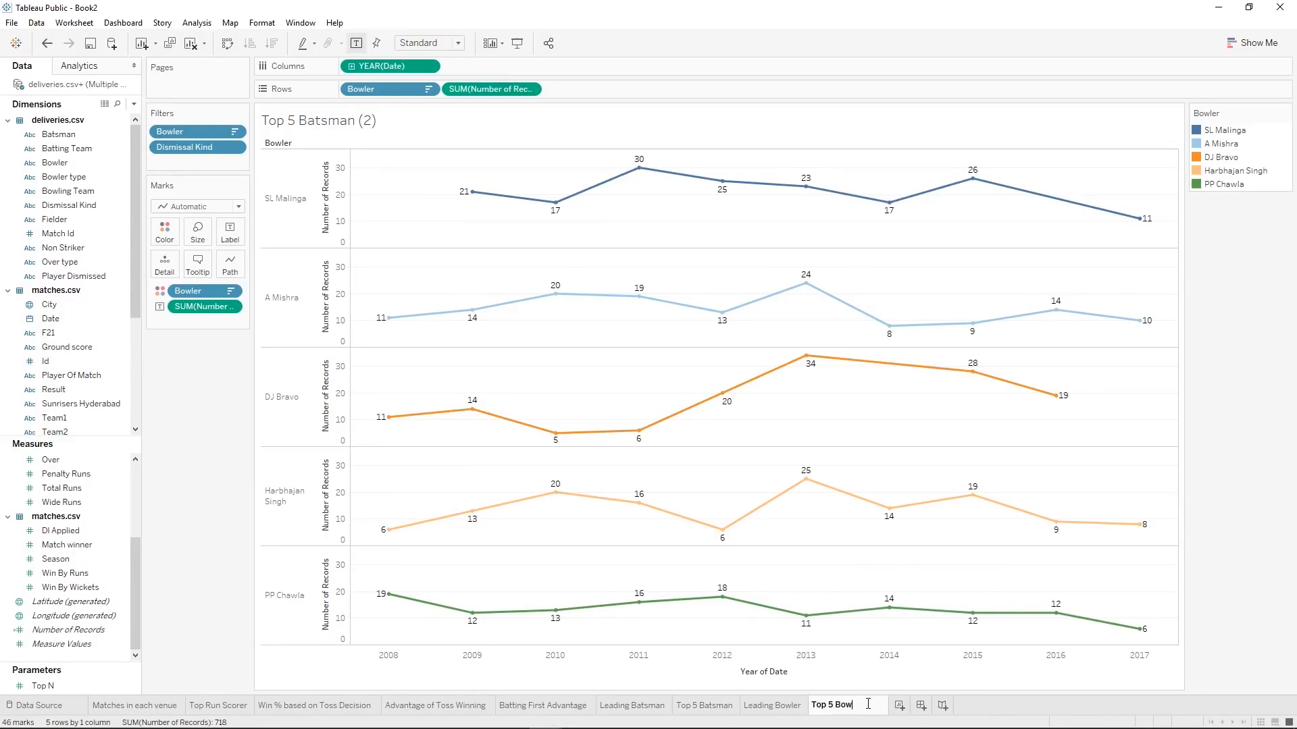
text(Bowlers)
key(Return)
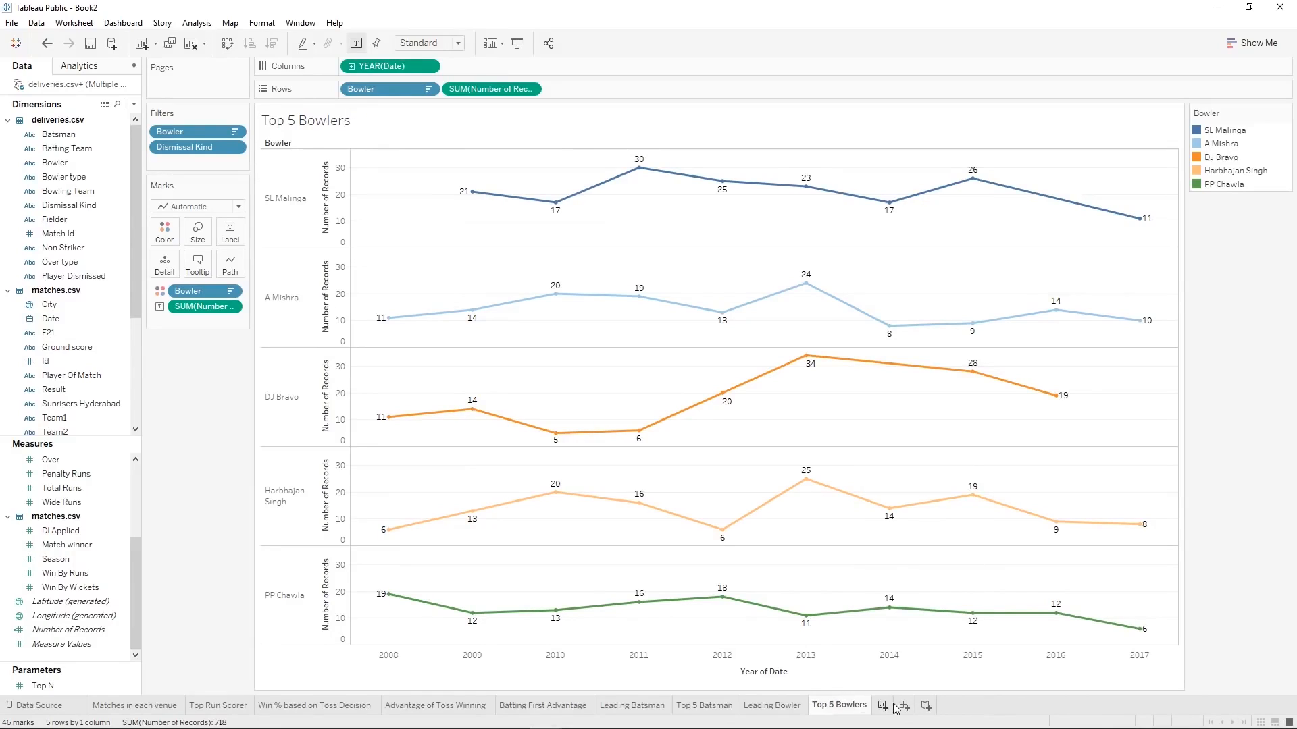
click(778, 707)
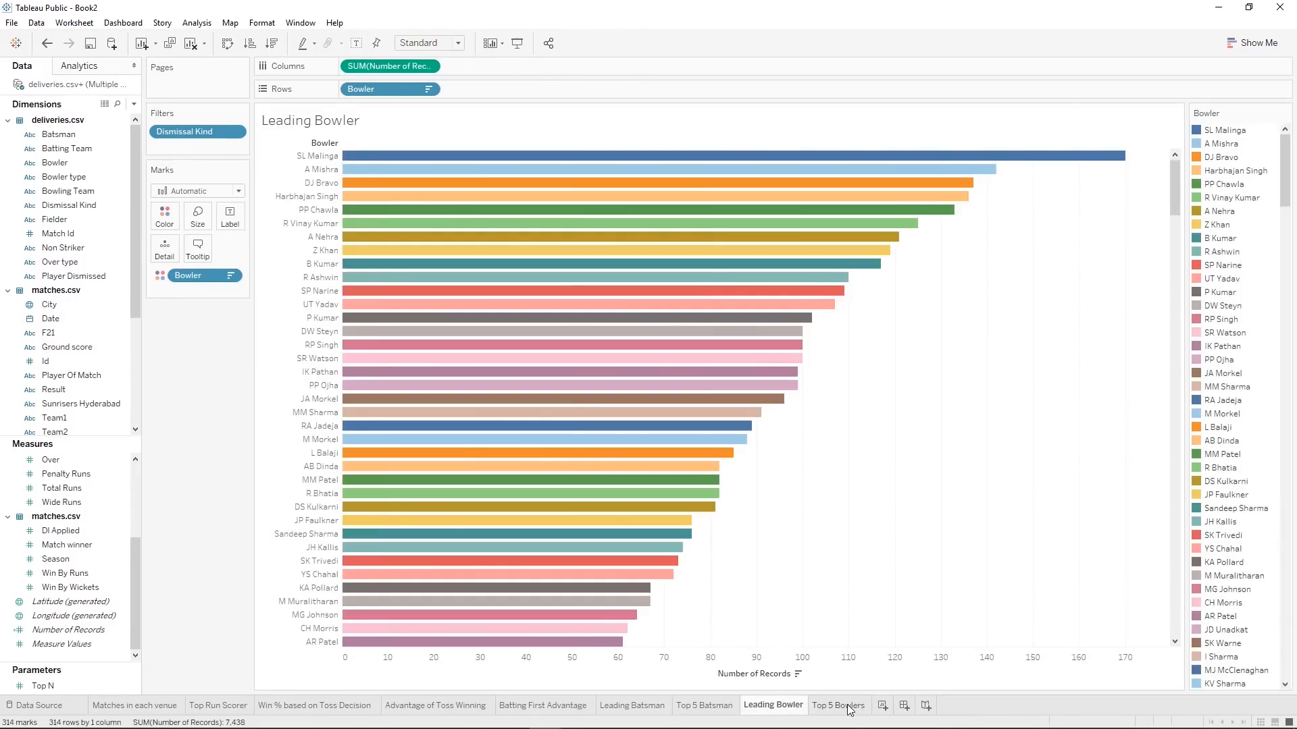
click(849, 709)
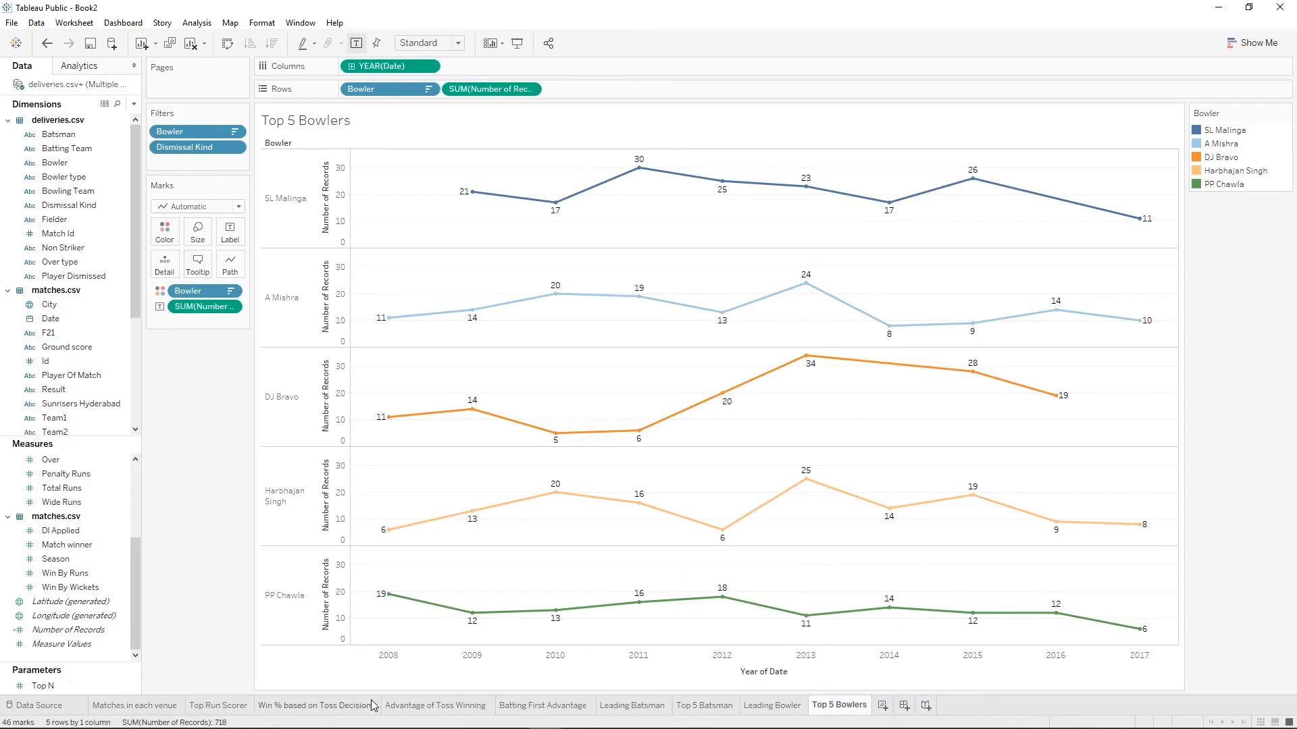
Create a new dashboard and set its size to Automatic.
click(905, 705)
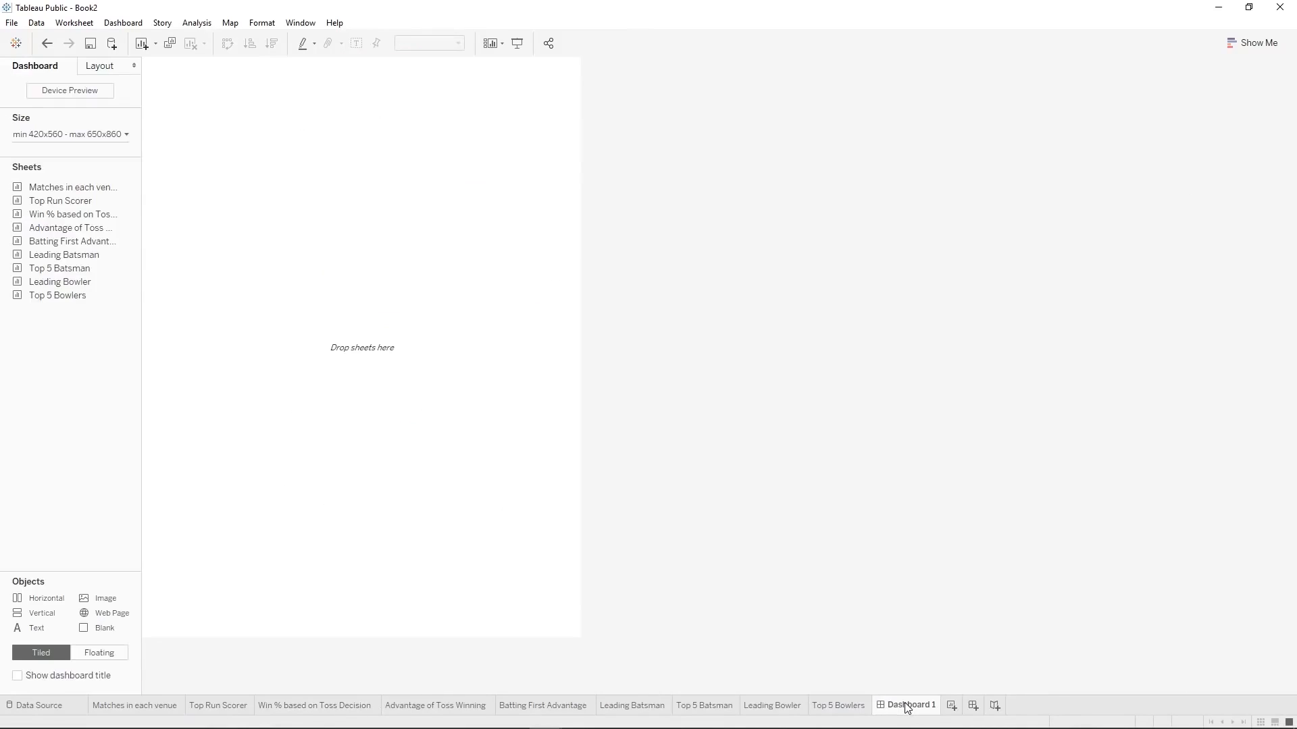
click(63, 134)
click(58, 159)
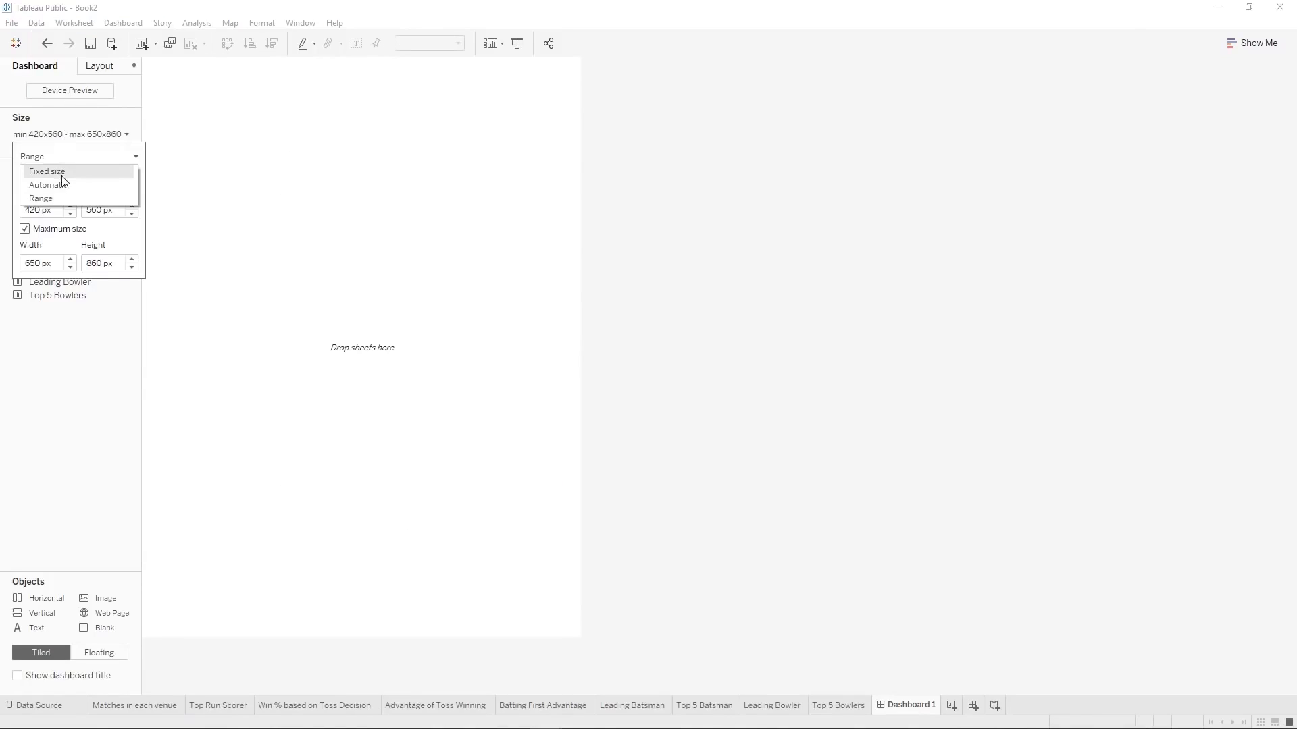
click(59, 186)
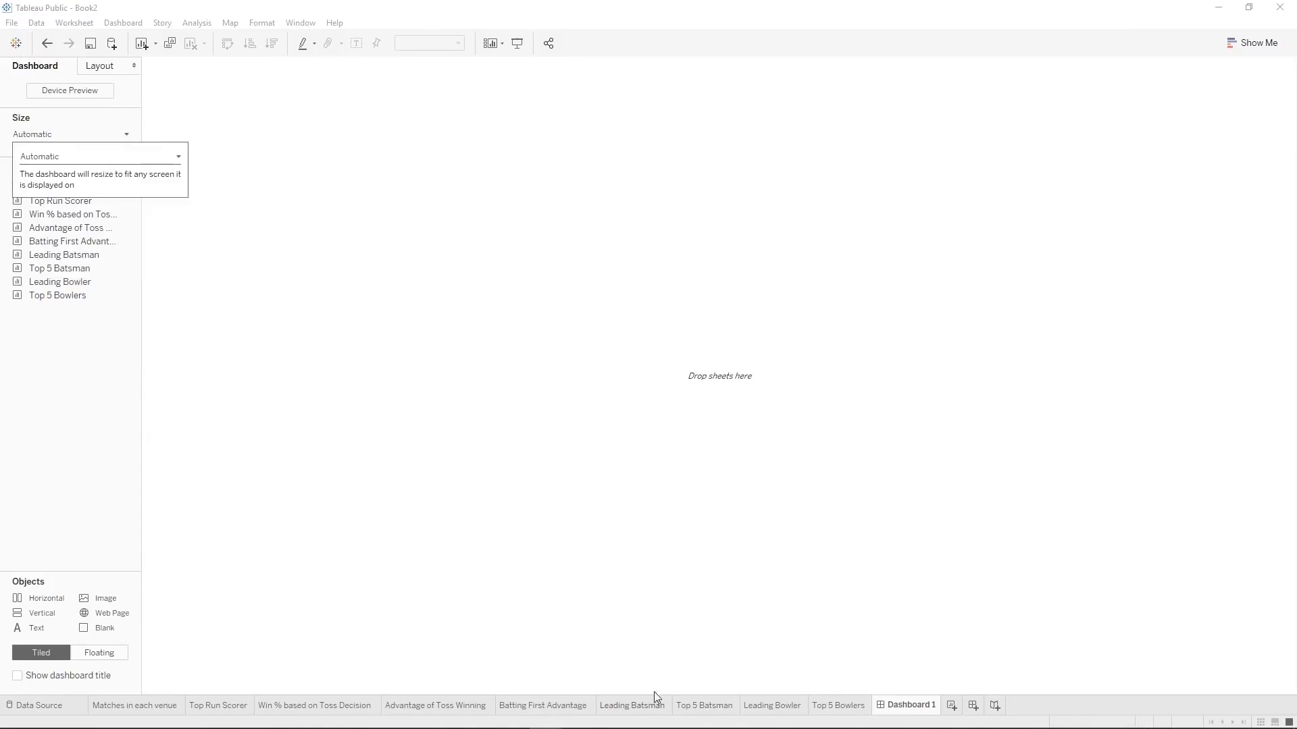
click(297, 301)
Try the fixed size option for the dashboard, check its preset sizes, and switch back to Automatic.
click(37, 138)
click(45, 159)
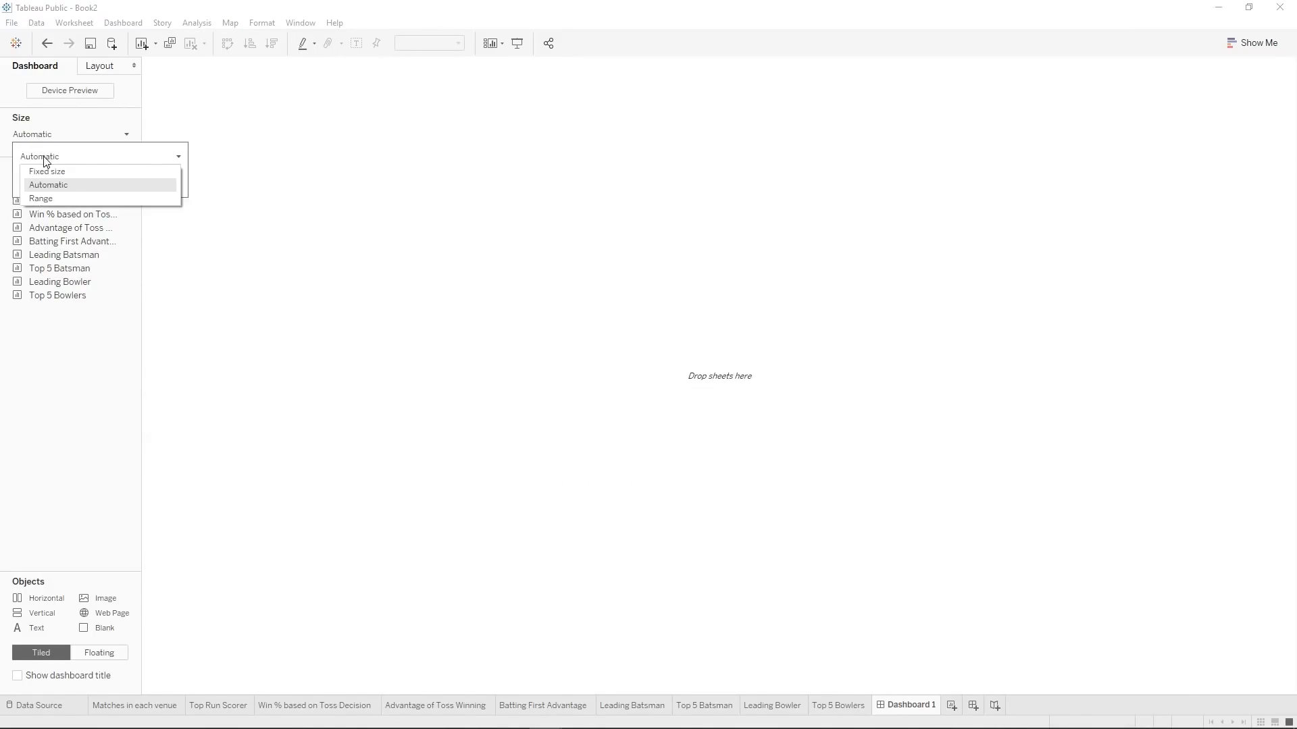
click(68, 180)
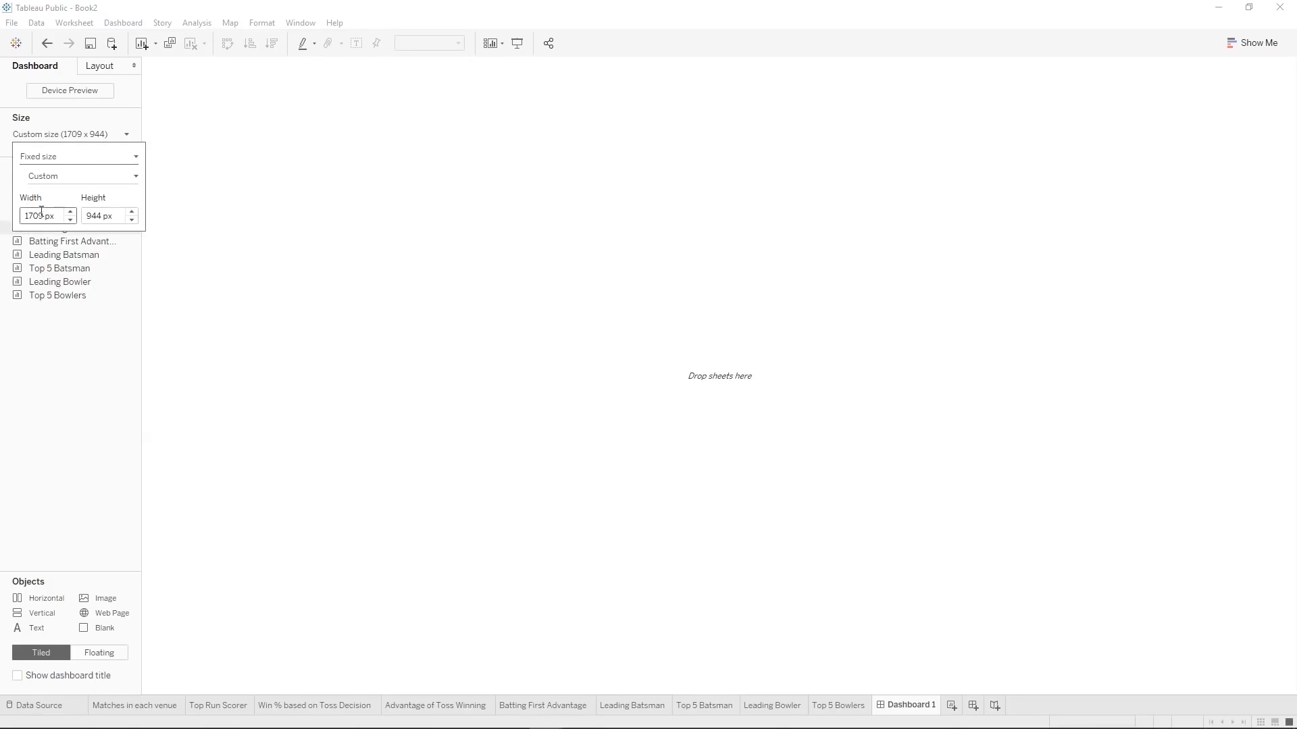
click(64, 176)
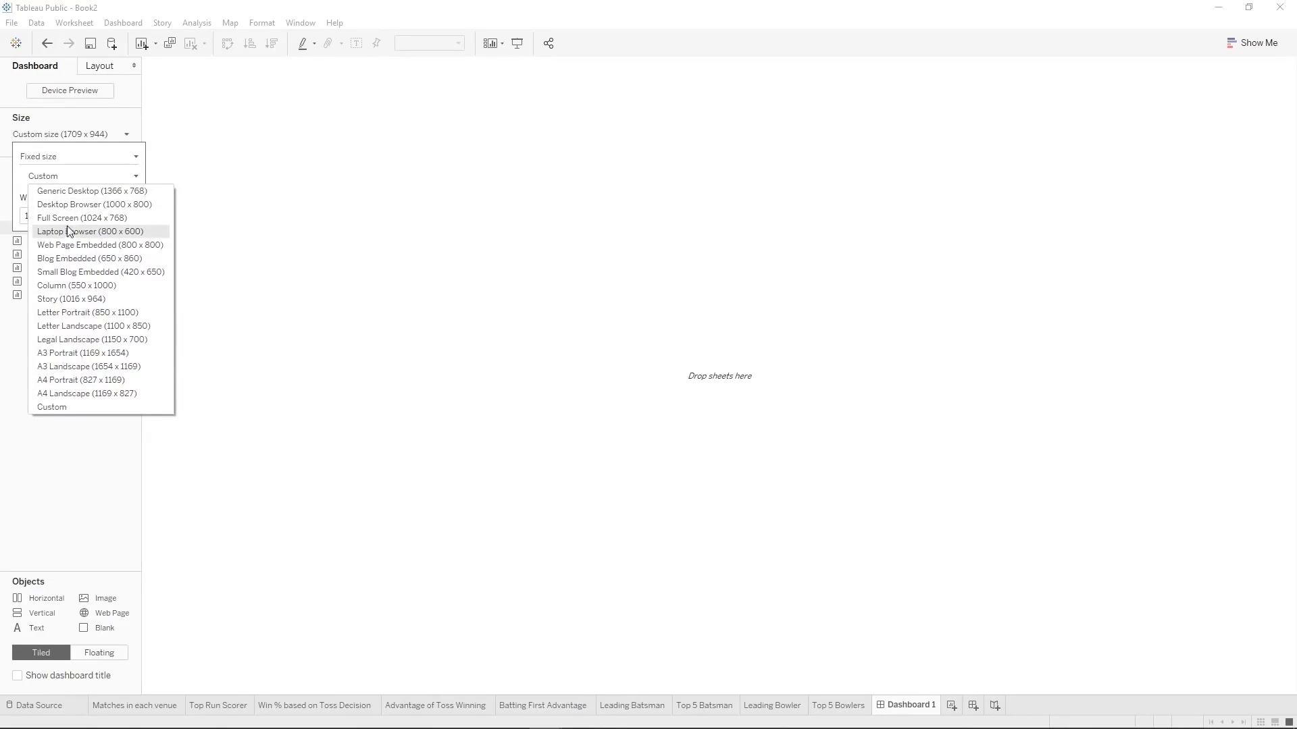
click(66, 174)
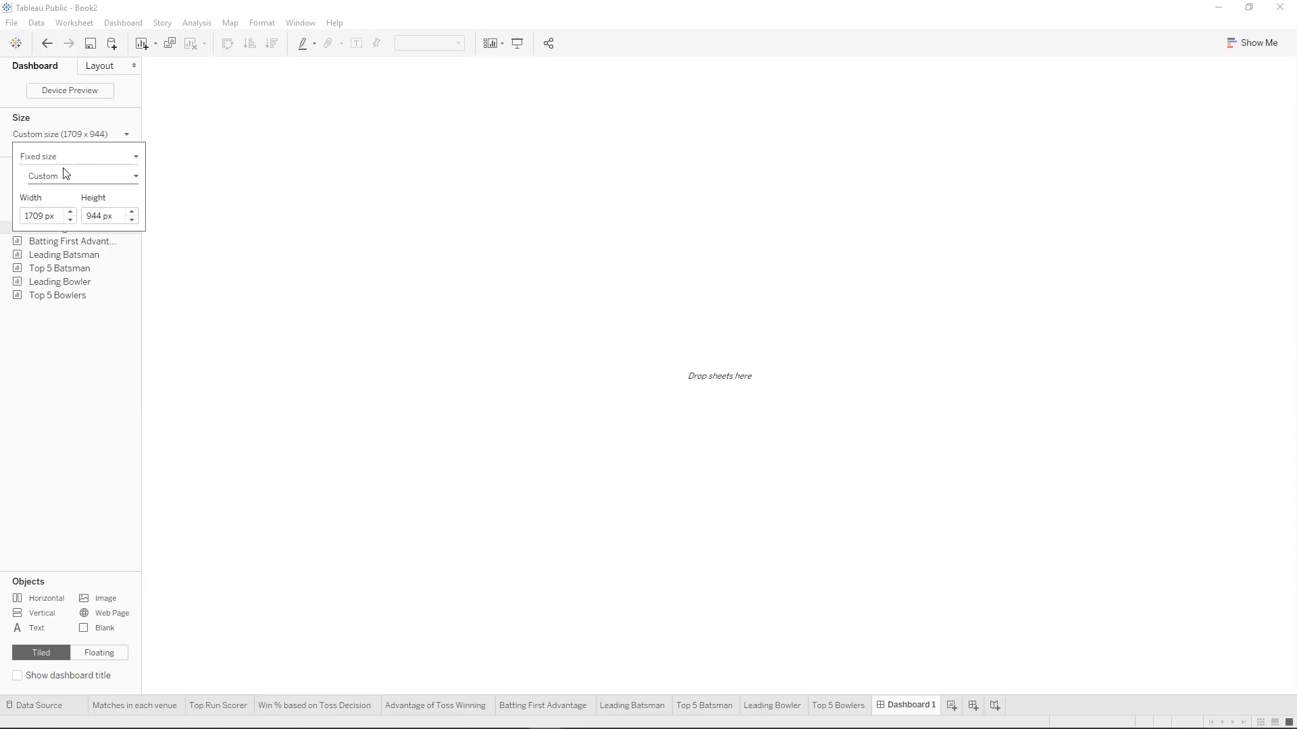
click(58, 158)
click(62, 185)
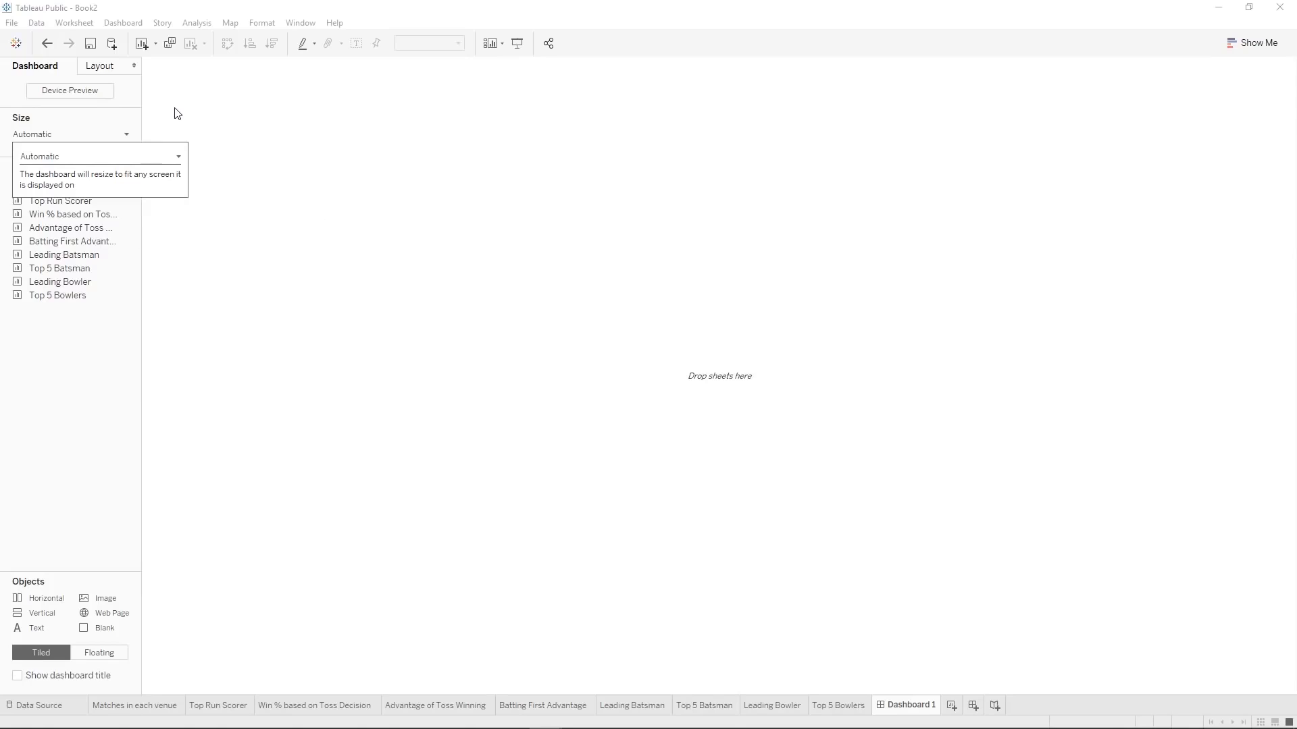
Try the Range size option for the dashboard and return the size to Automatic.
click(112, 163)
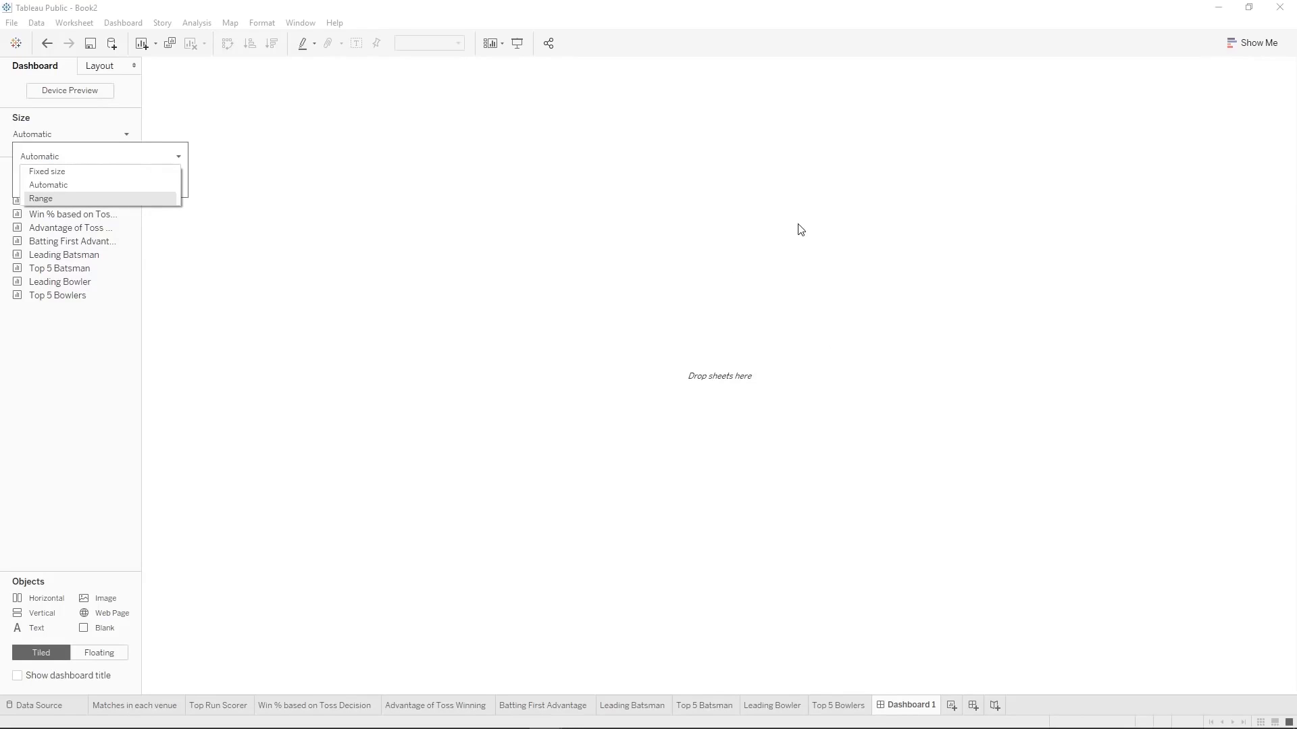
click(72, 198)
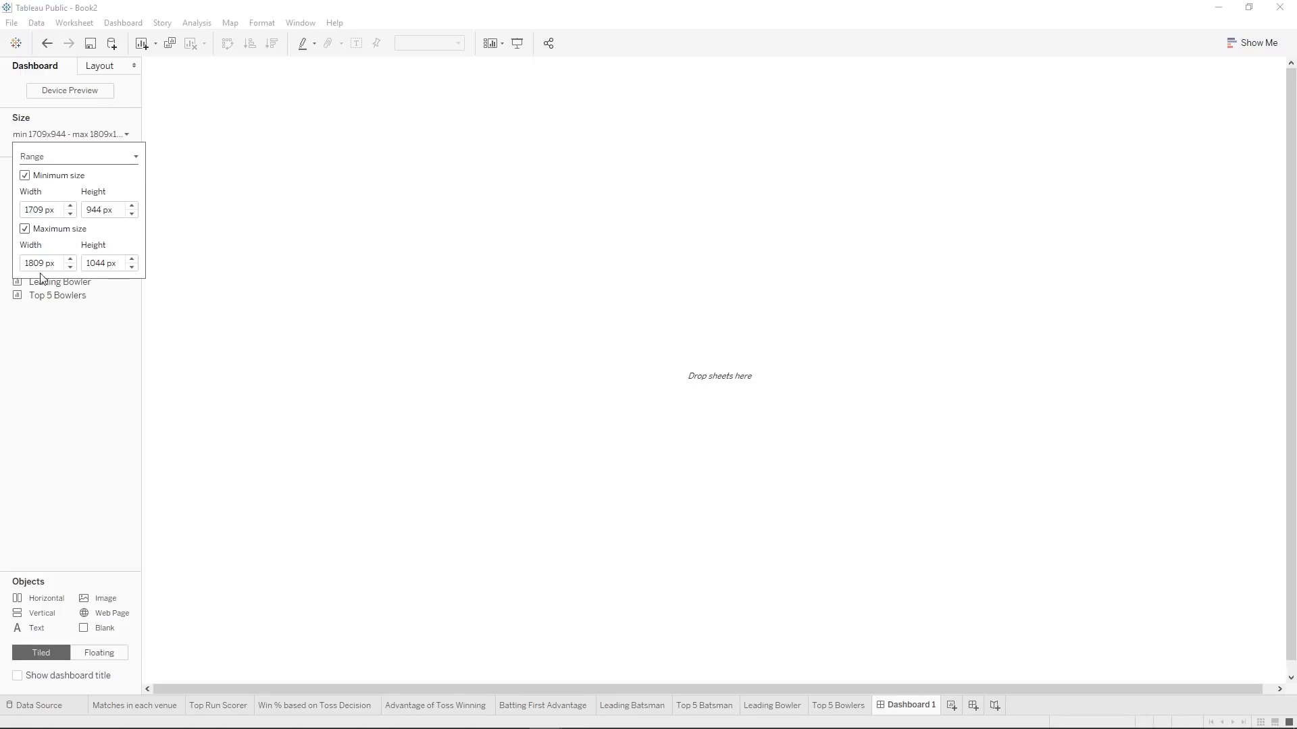
click(92, 138)
click(92, 138)
click(65, 159)
click(64, 181)
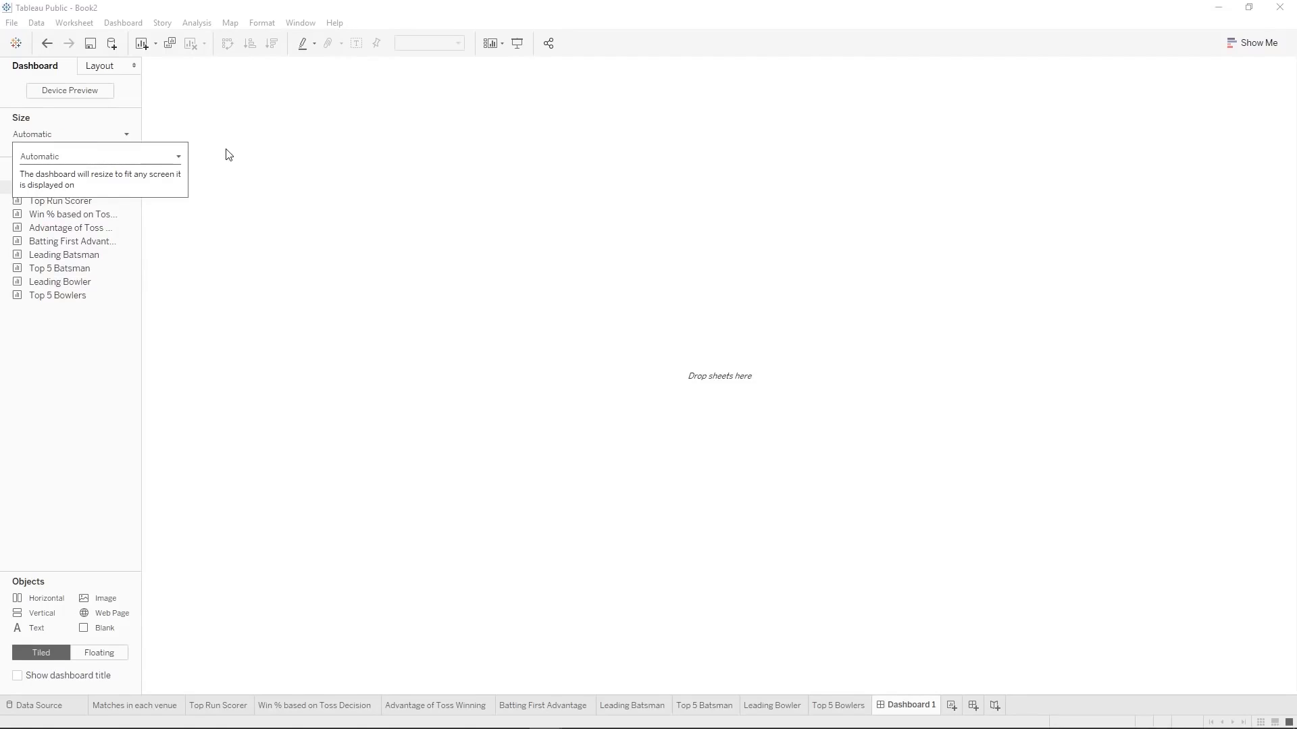
click(125, 116)
Rename the dashboard as Venue/Run Scored.
mouse_move(120, 215)
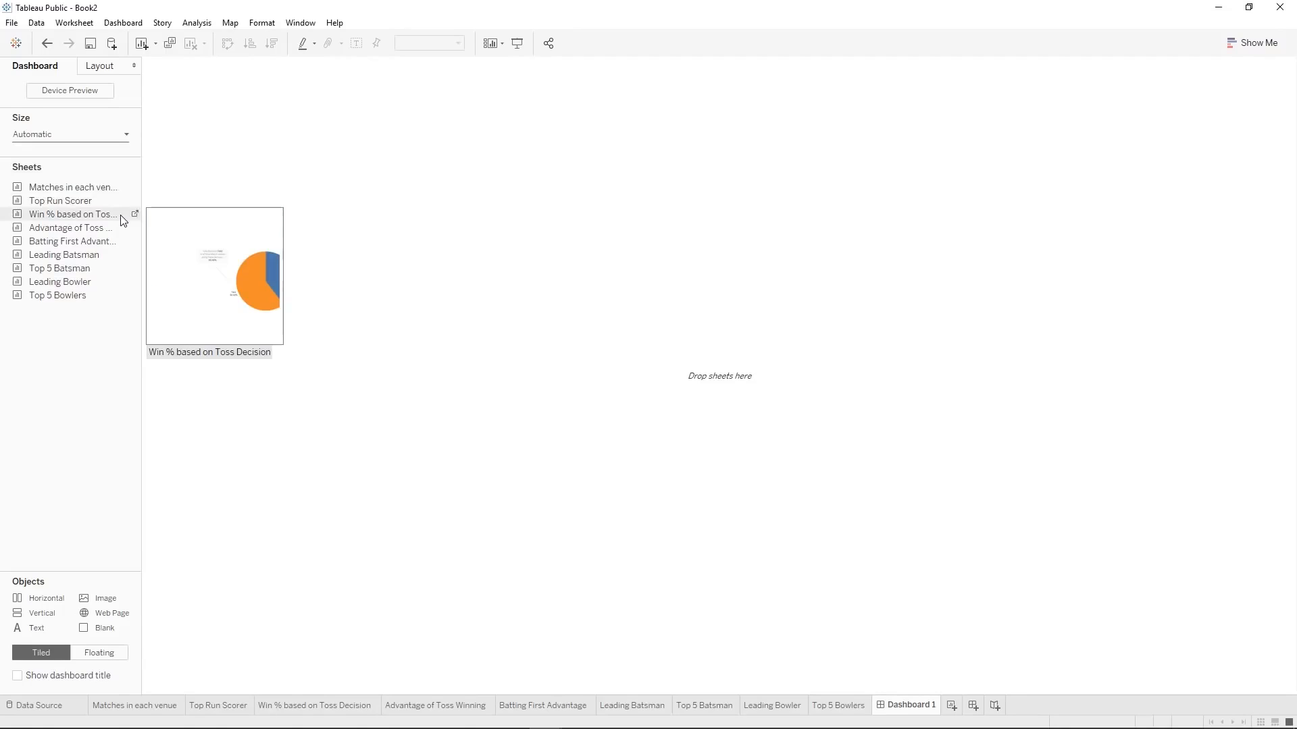
right_click(899, 709)
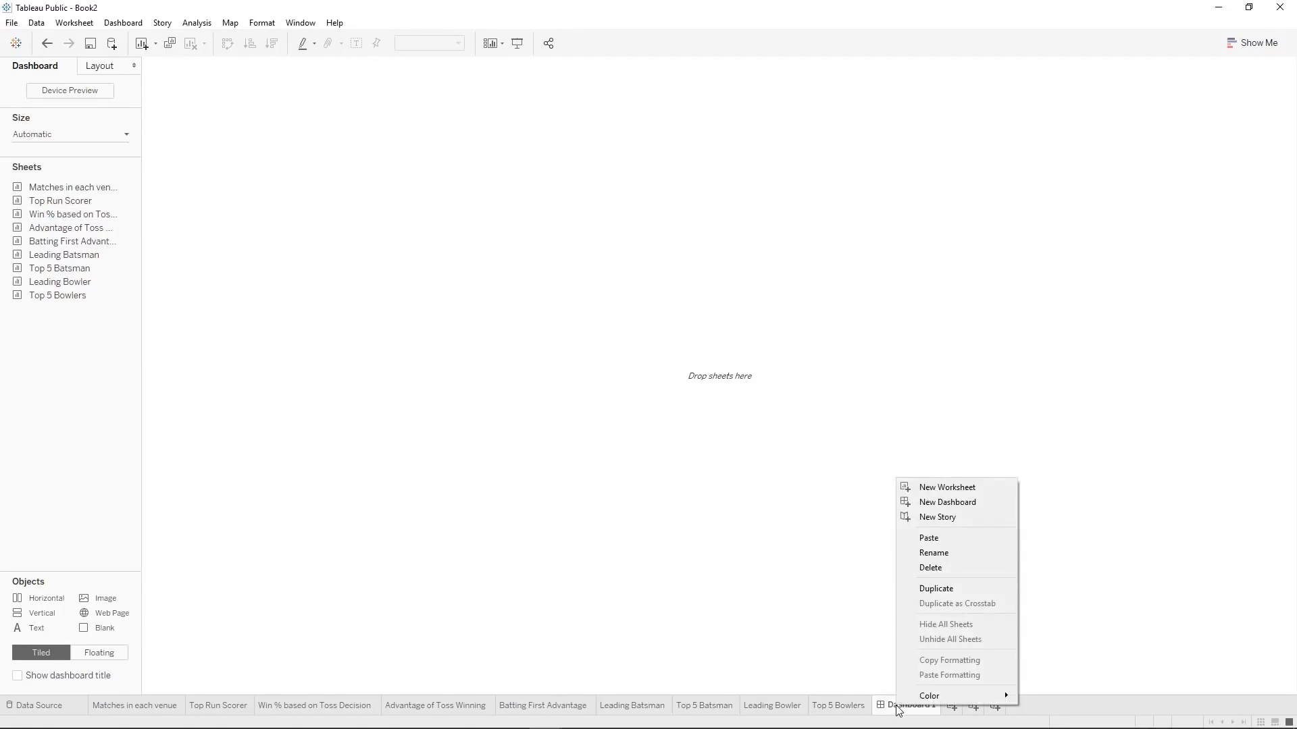
click(972, 551)
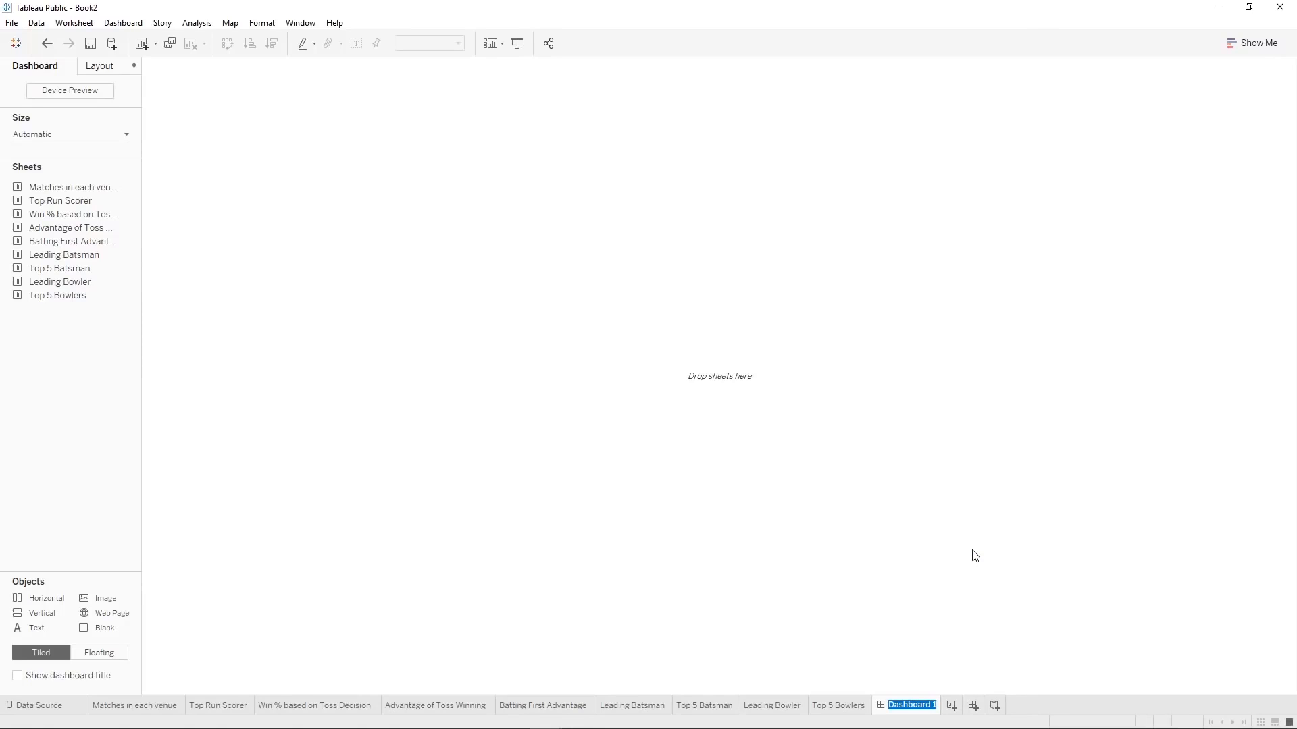
text(Ov)
text(Scored)
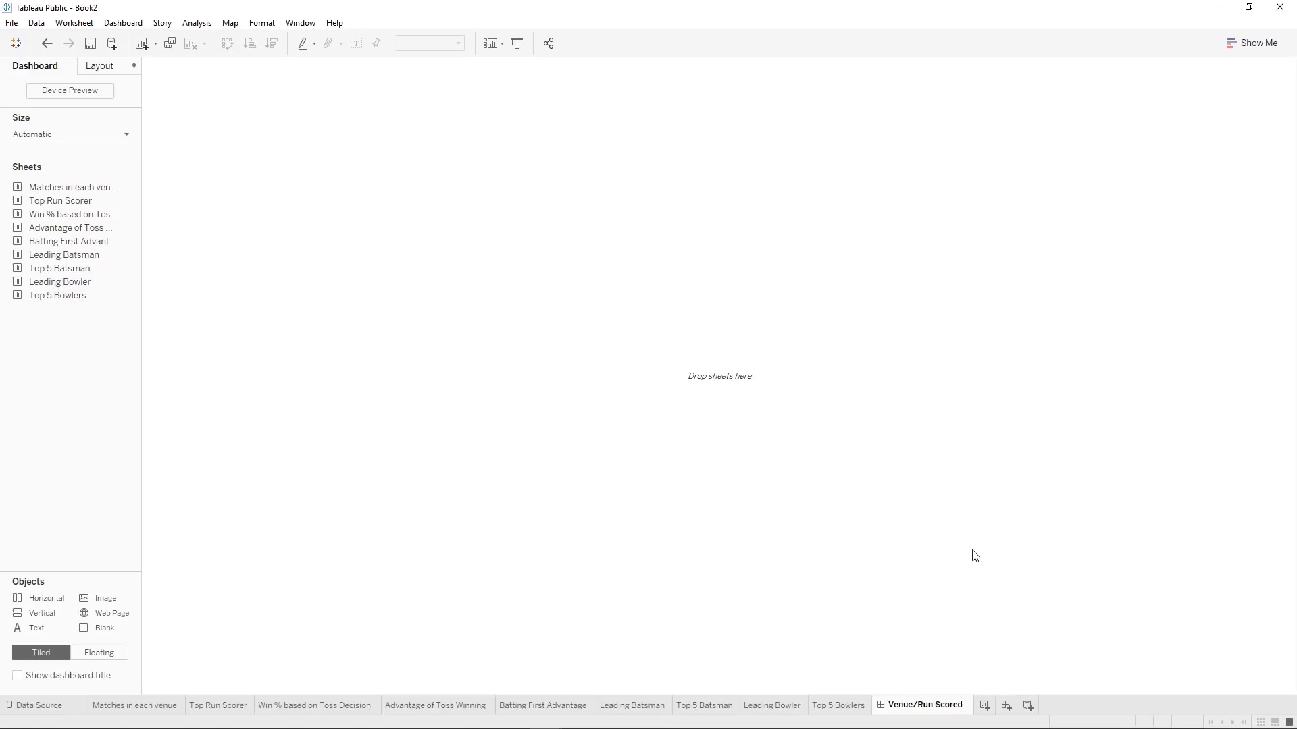
key(Return)
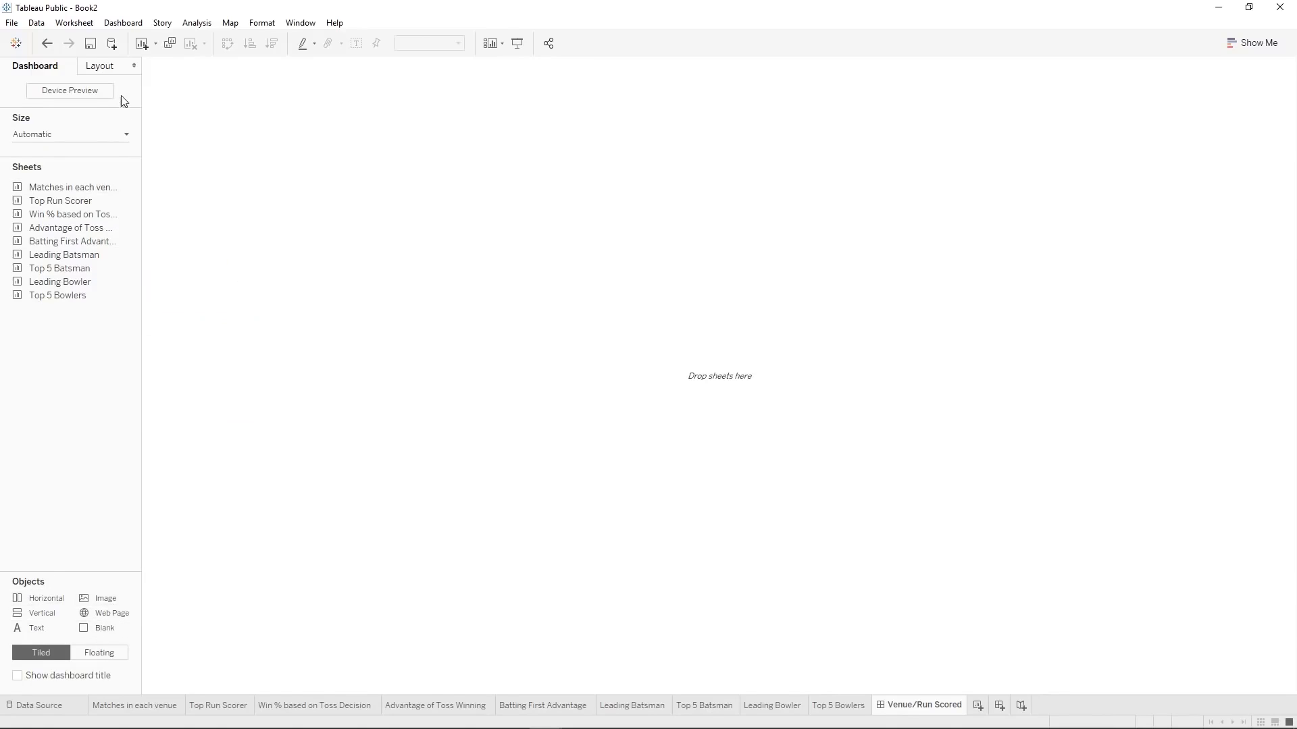
Place the Matches in each venue sheet on the dashboard with the Top Run Scorer sheet to the right of the map.
click(104, 69)
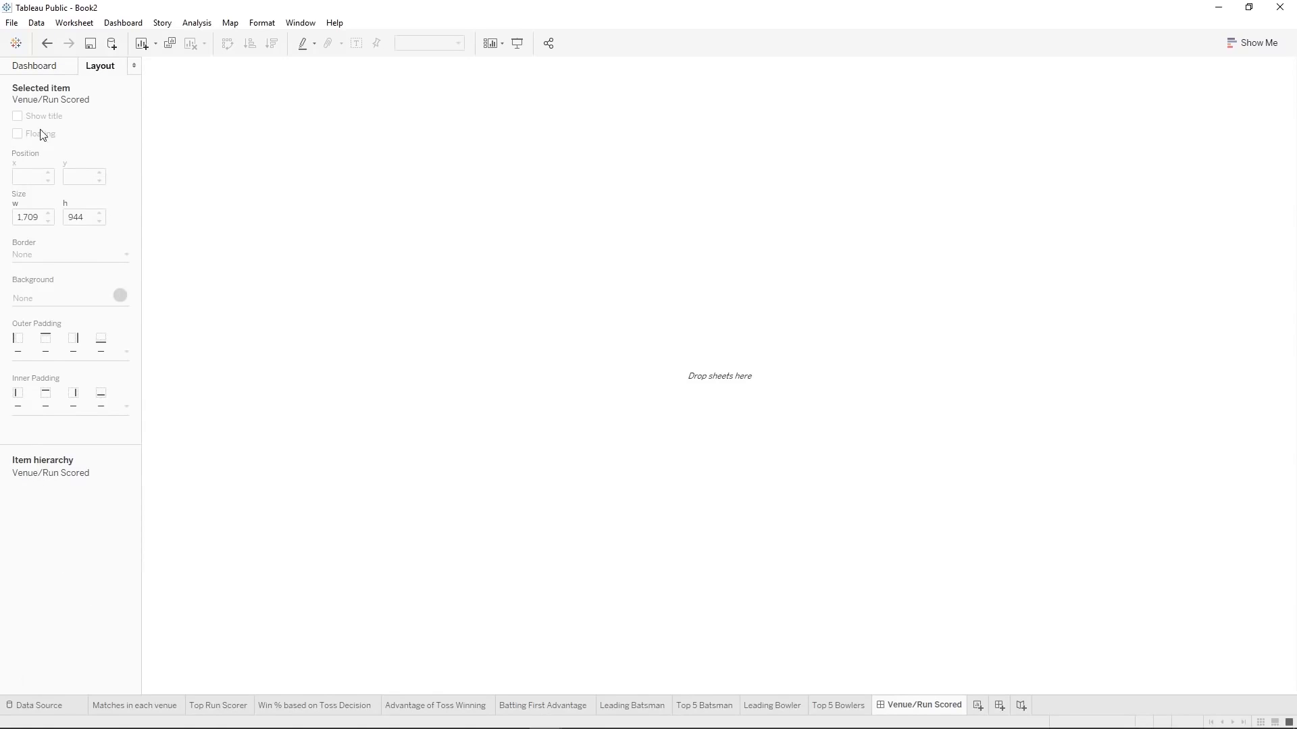
click(30, 67)
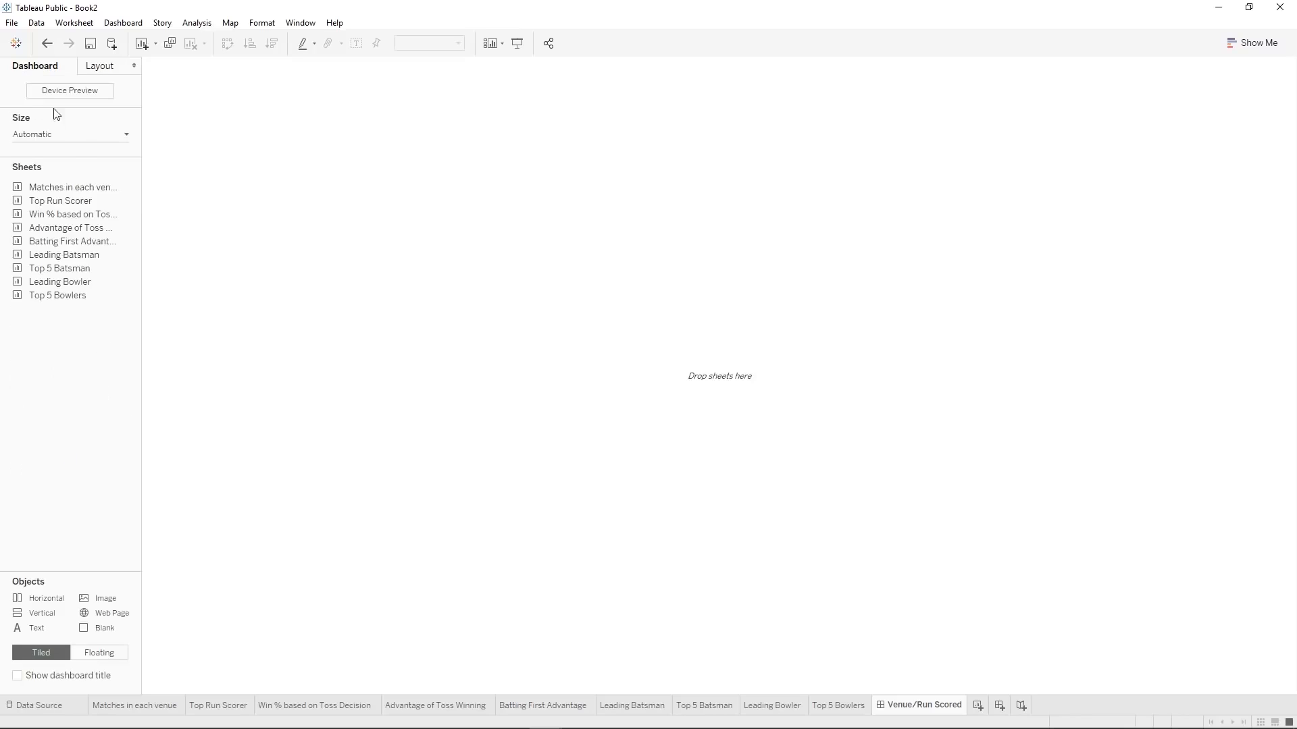
mouse_move(75, 186)
drag(75, 187, 324, 282)
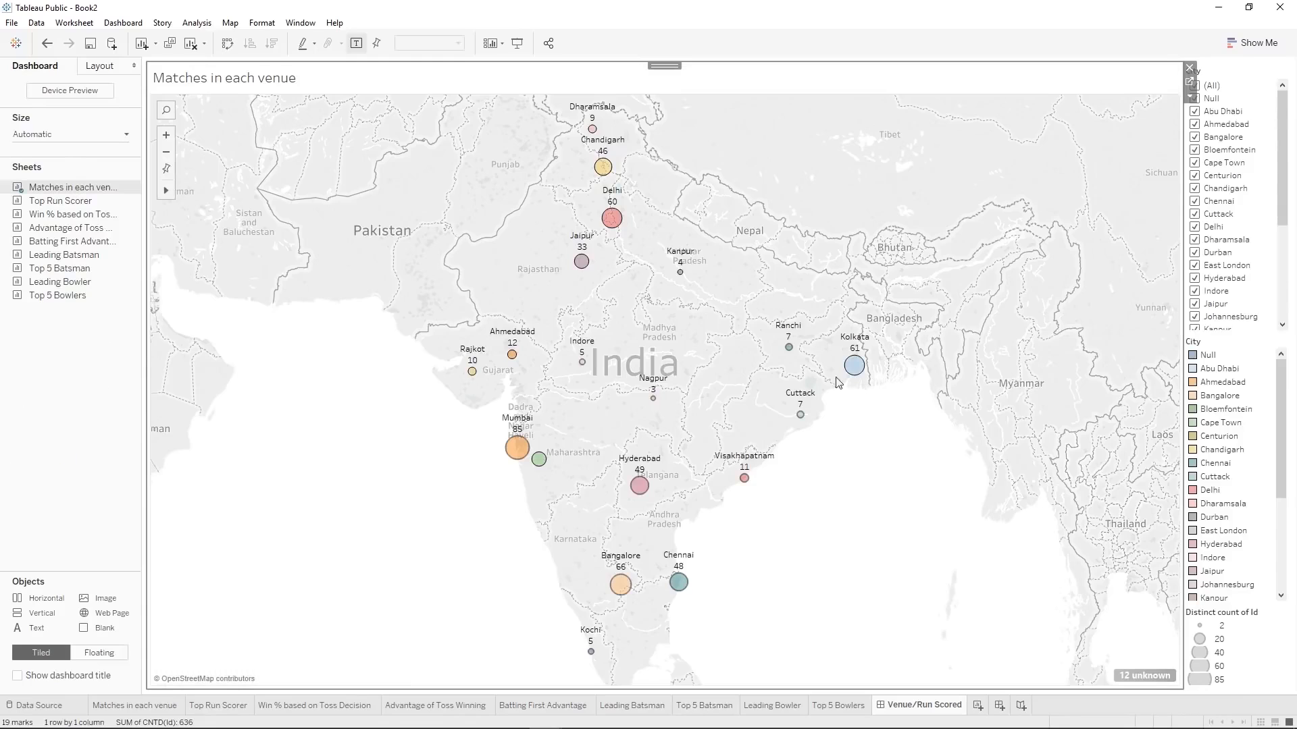
mouse_move(80, 201)
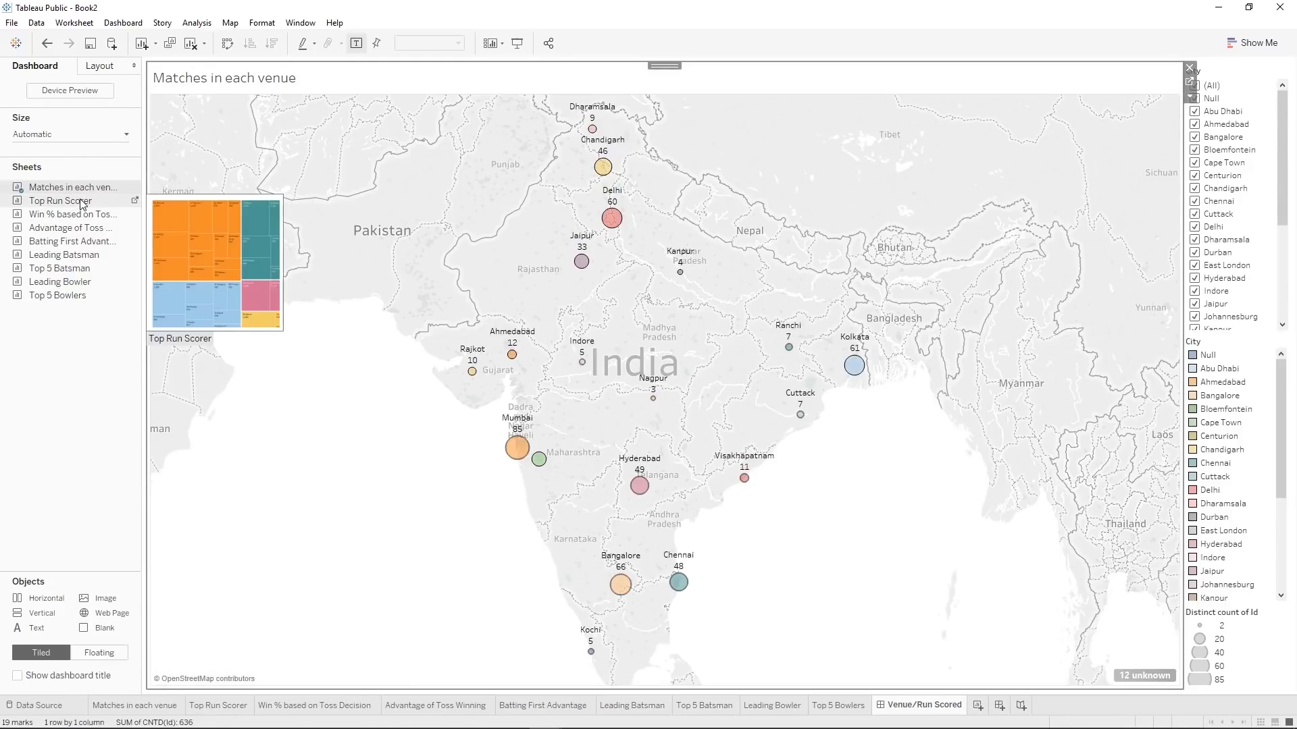
drag(79, 202, 862, 365)
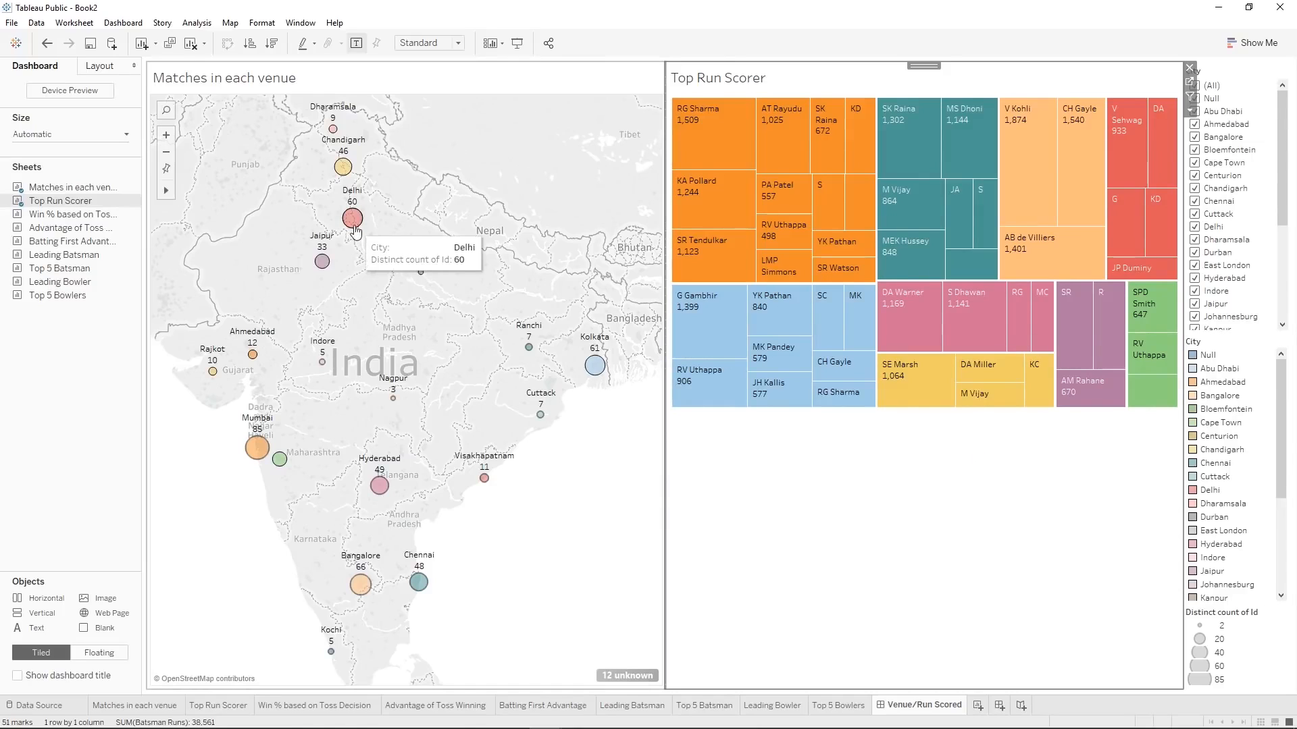
Open the Top Run Scorer worksheet from the dashboard.
mouse_move(338, 636)
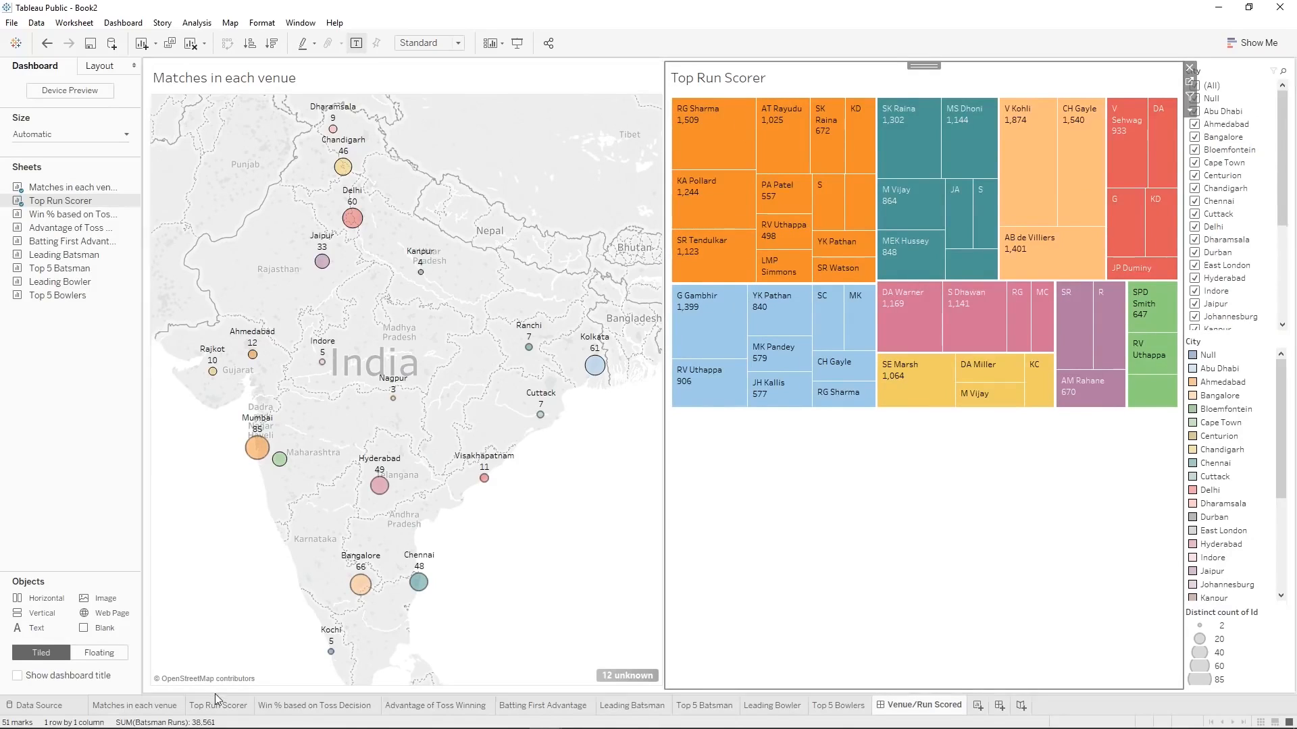
mouse_move(217, 709)
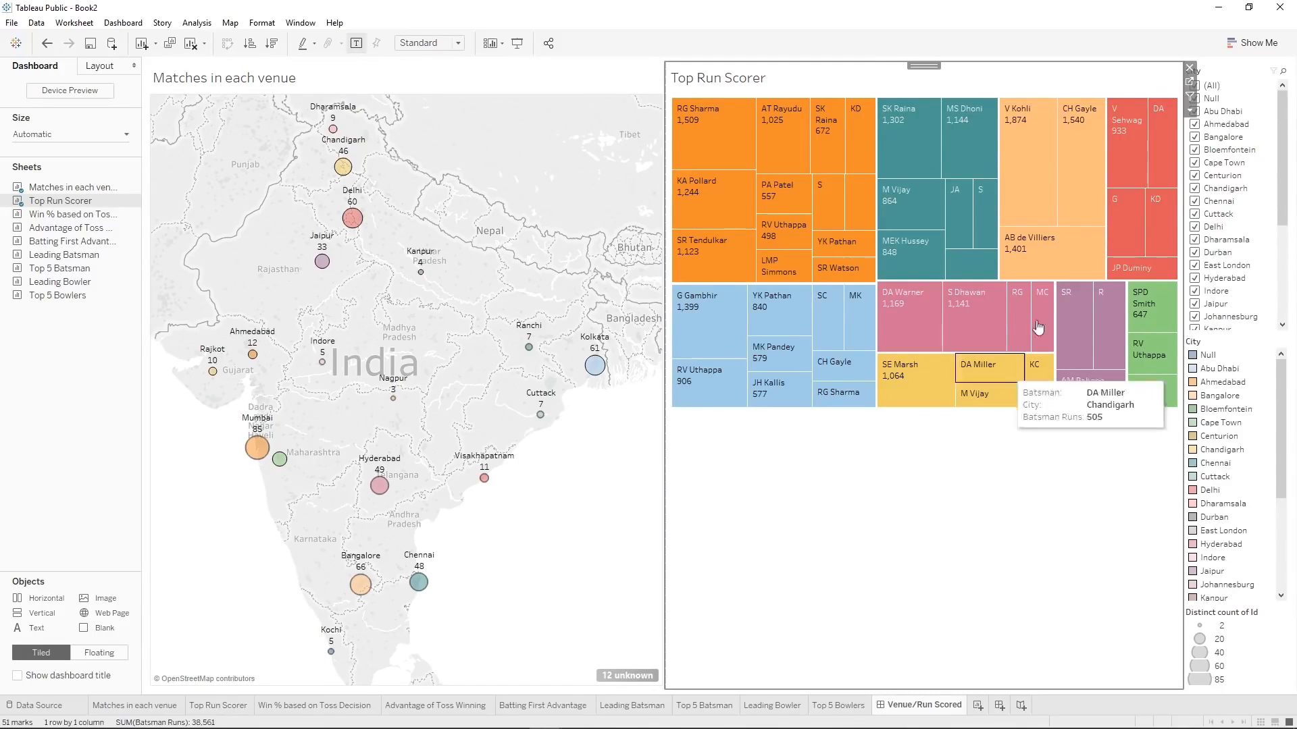
click(1190, 82)
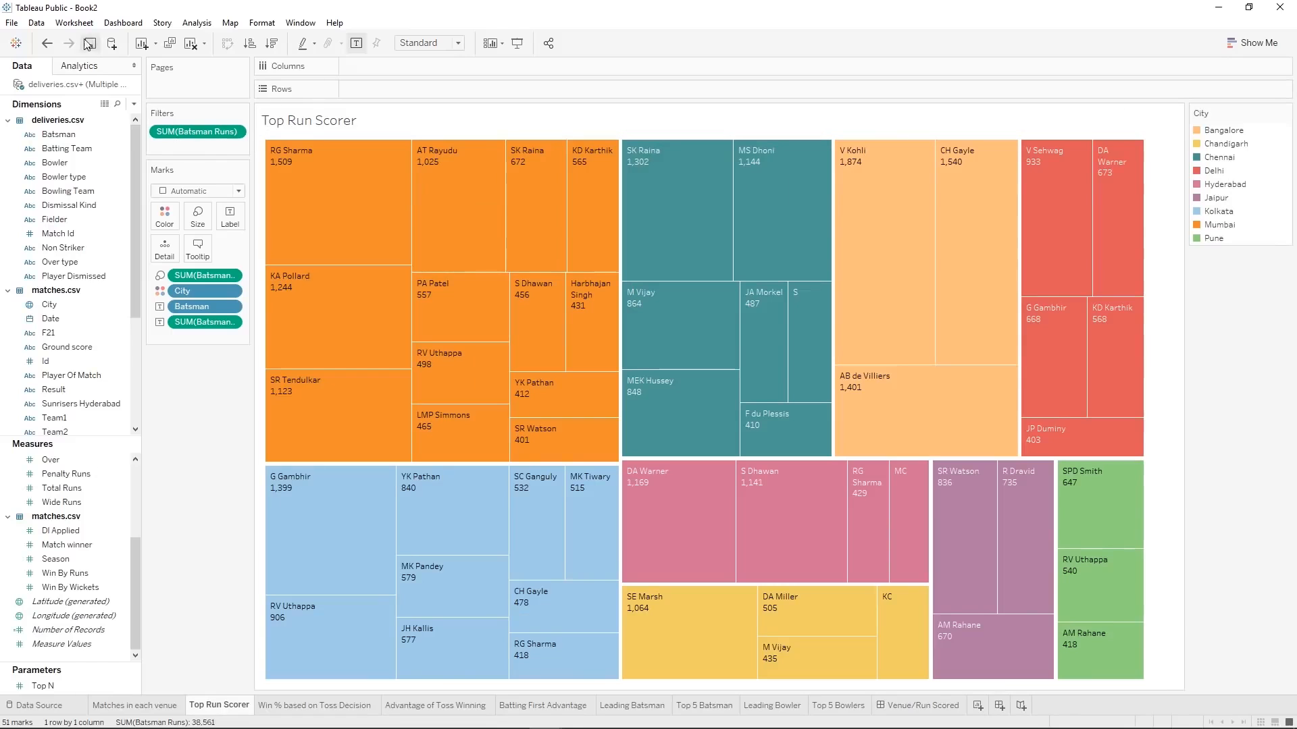
click(47, 44)
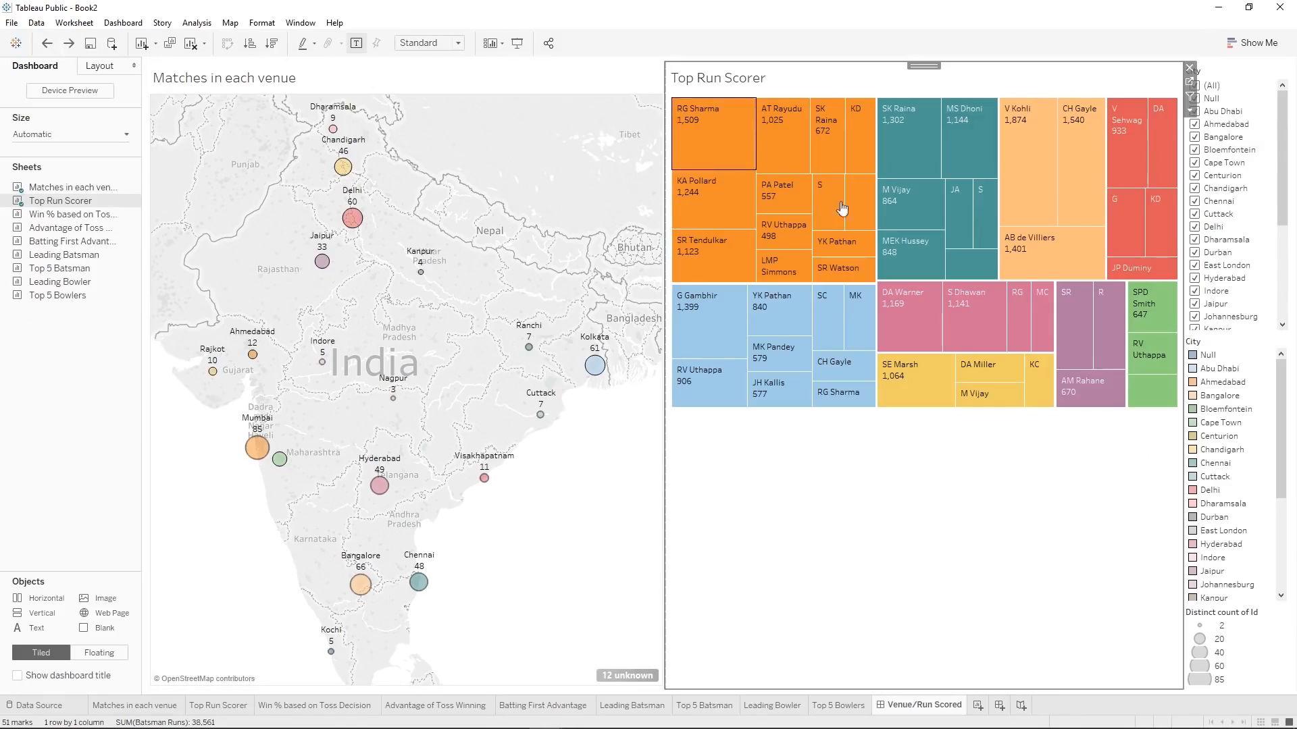
mouse_move(140, 216)
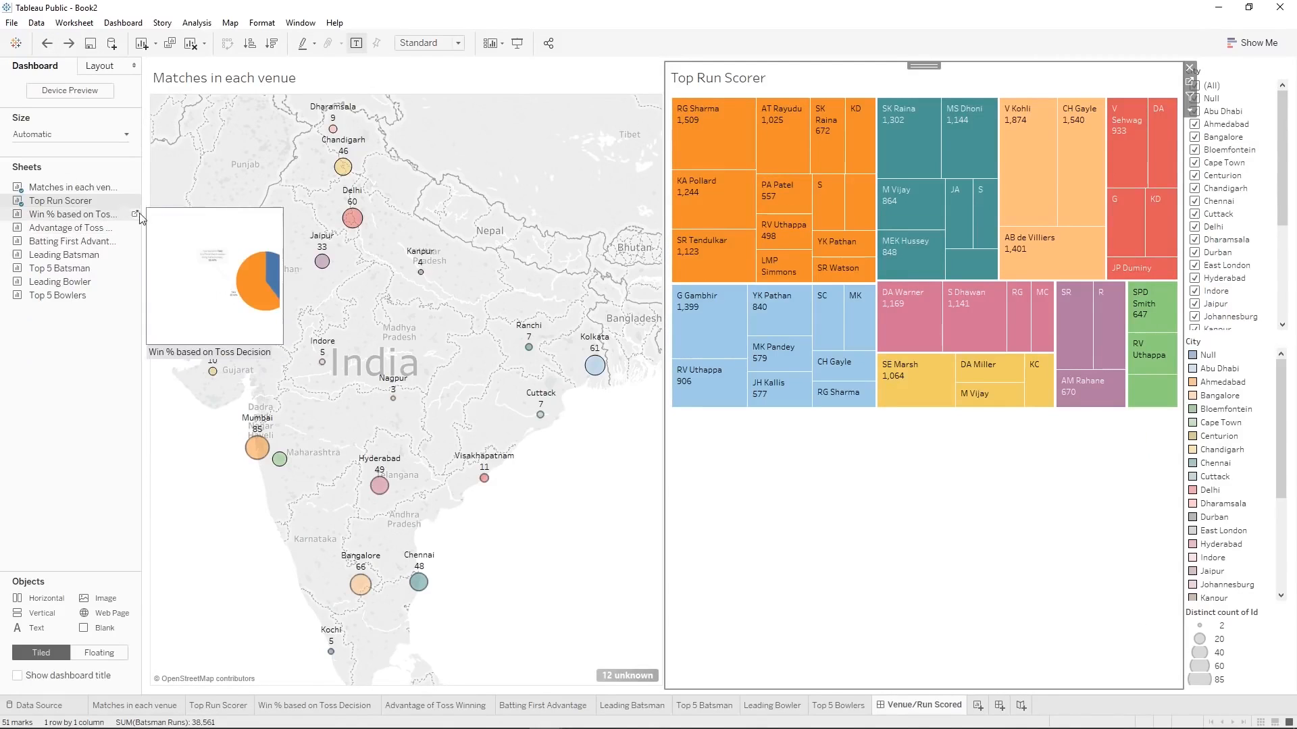
click(136, 201)
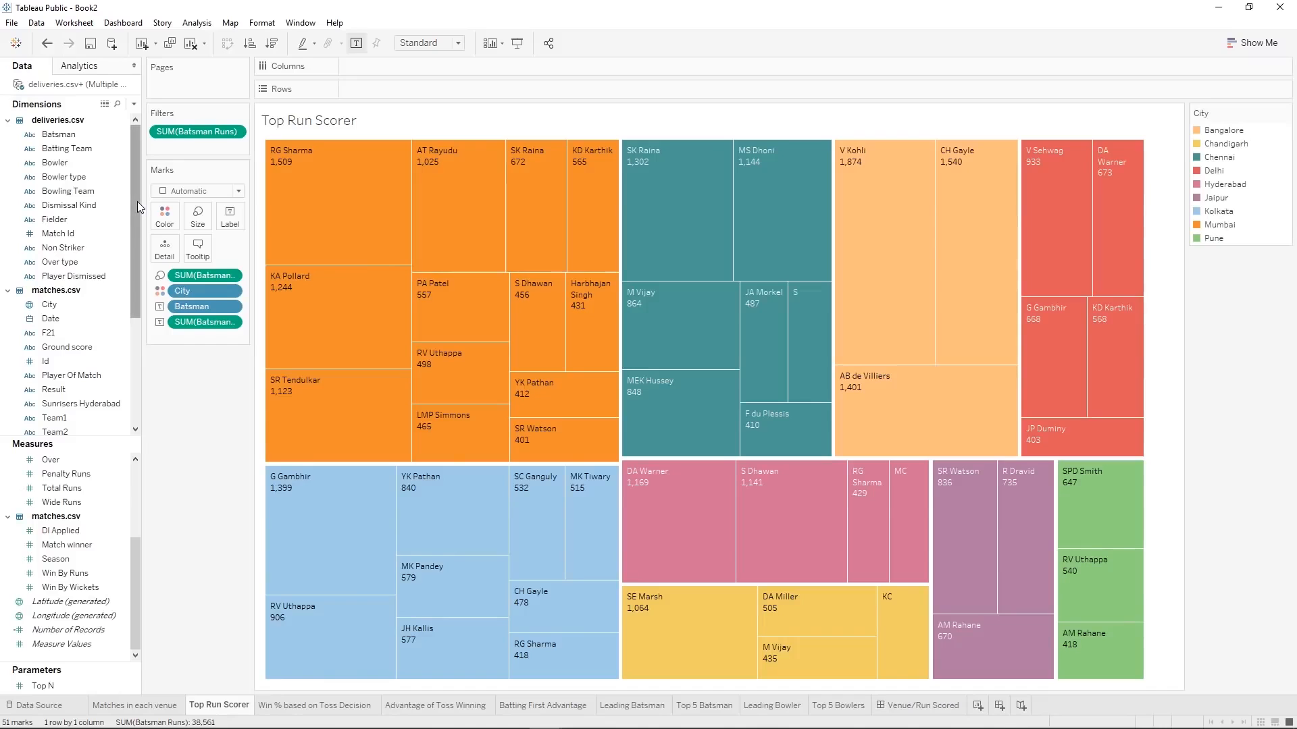
Try the treemap without the Batsman Runs filter and undo the removal.
drag(197, 131, 188, 375)
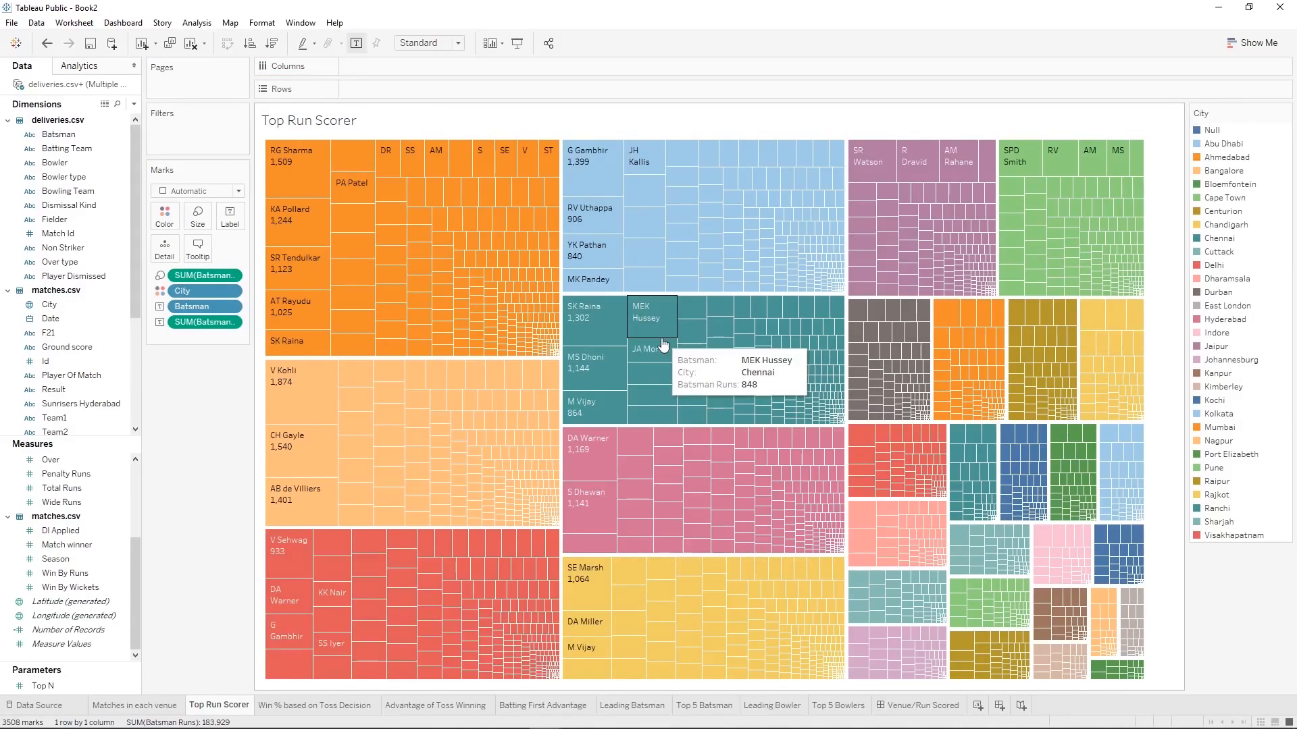
click(46, 43)
Set the minimum of the Batsman Runs range filter on the Top Run Scorer worksheet to 100.
right_click(179, 133)
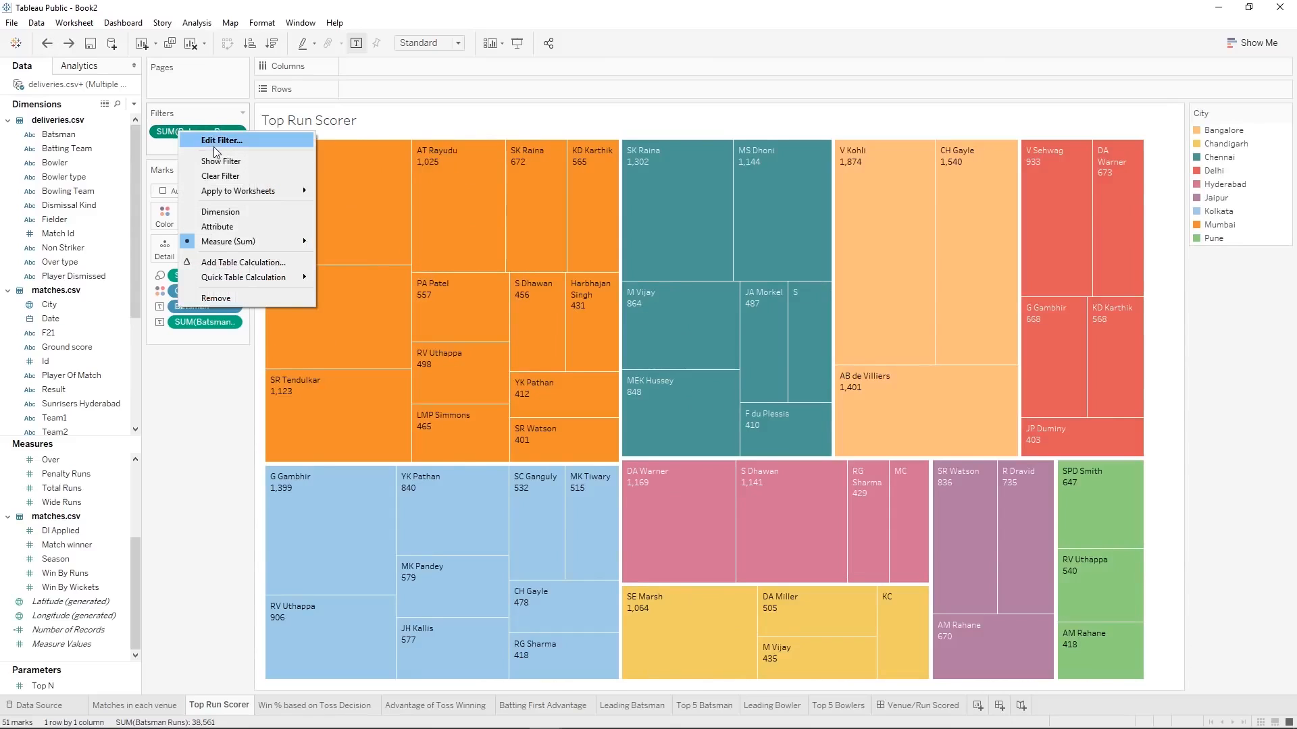
click(215, 144)
drag(561, 381, 513, 383)
double_click(520, 367)
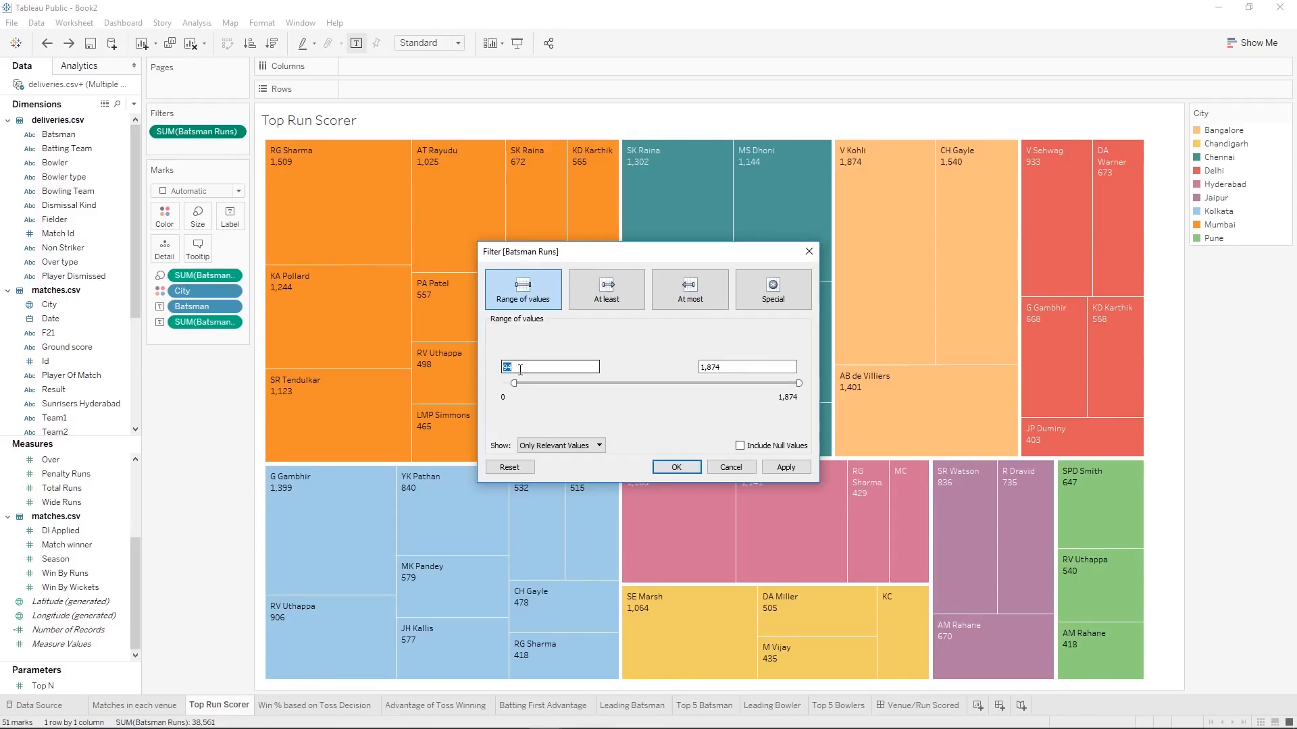
text(100)
click(785, 466)
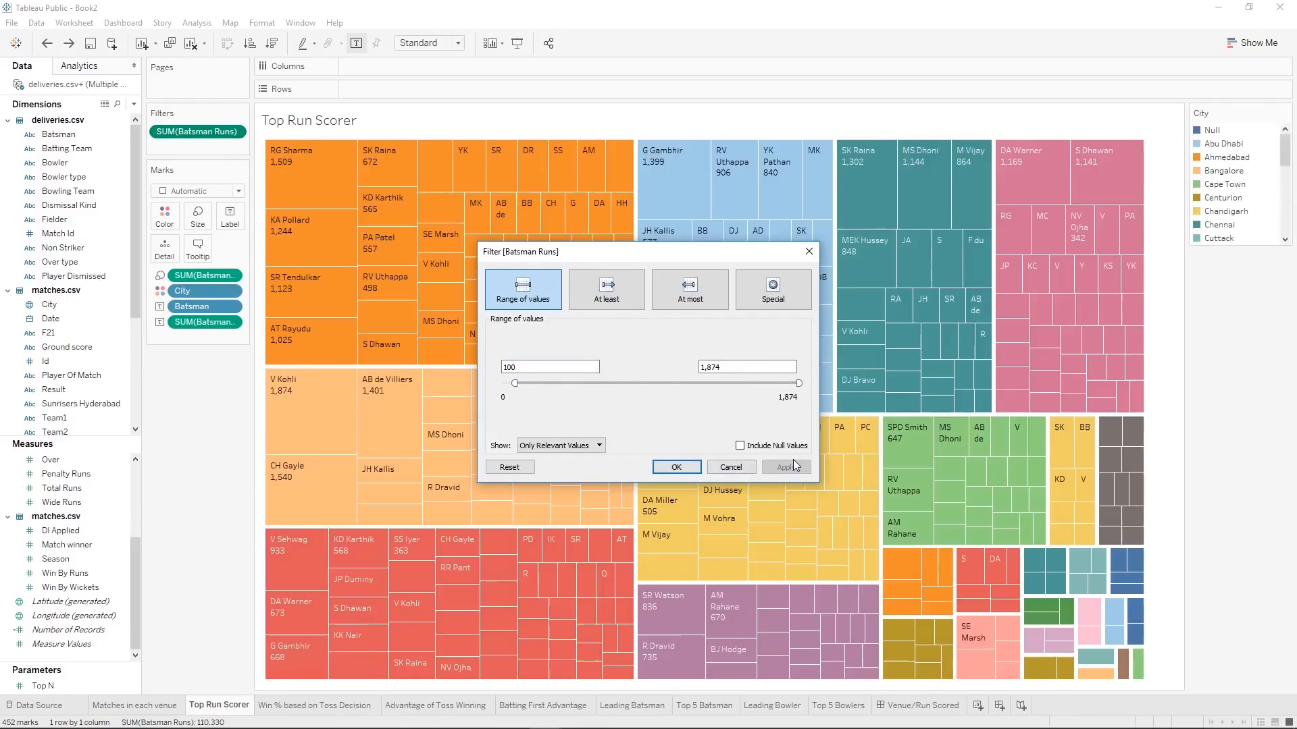
click(676, 466)
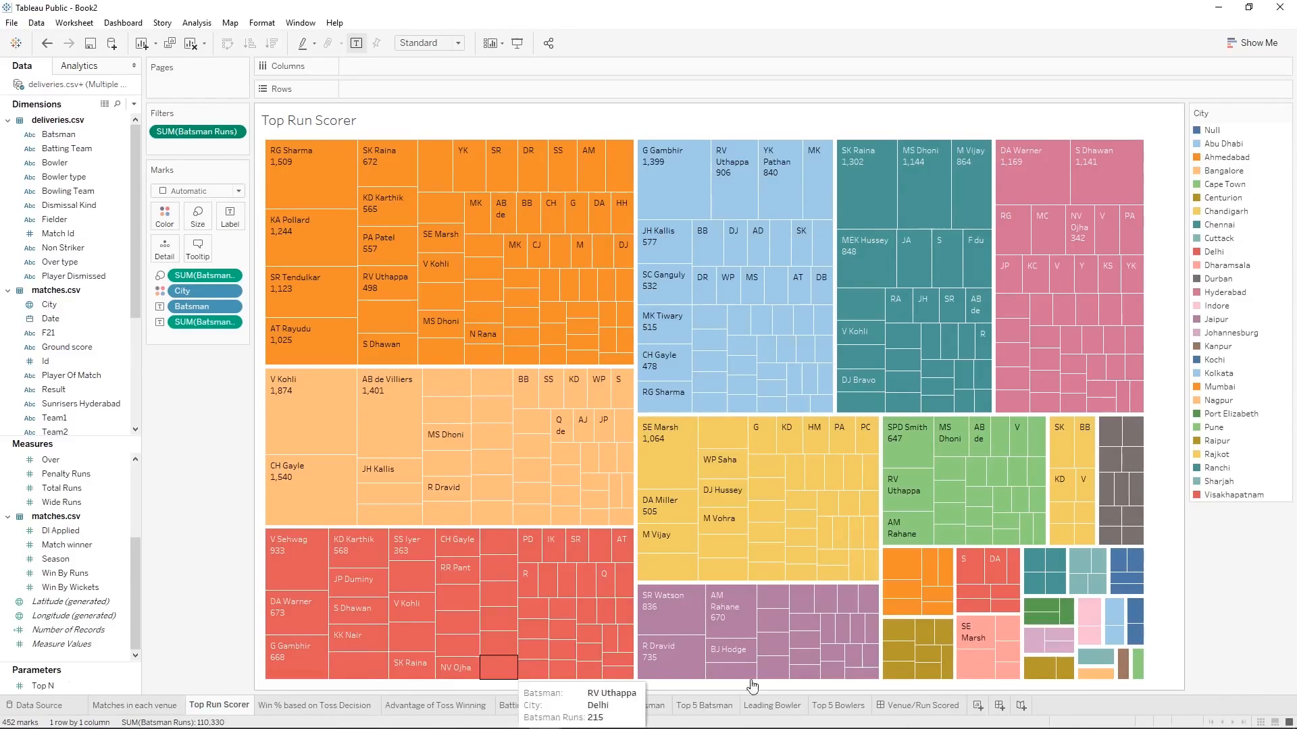
Return to the Venue/Run Scored dashboard and use the Matches in each venue map as a filter.
click(925, 706)
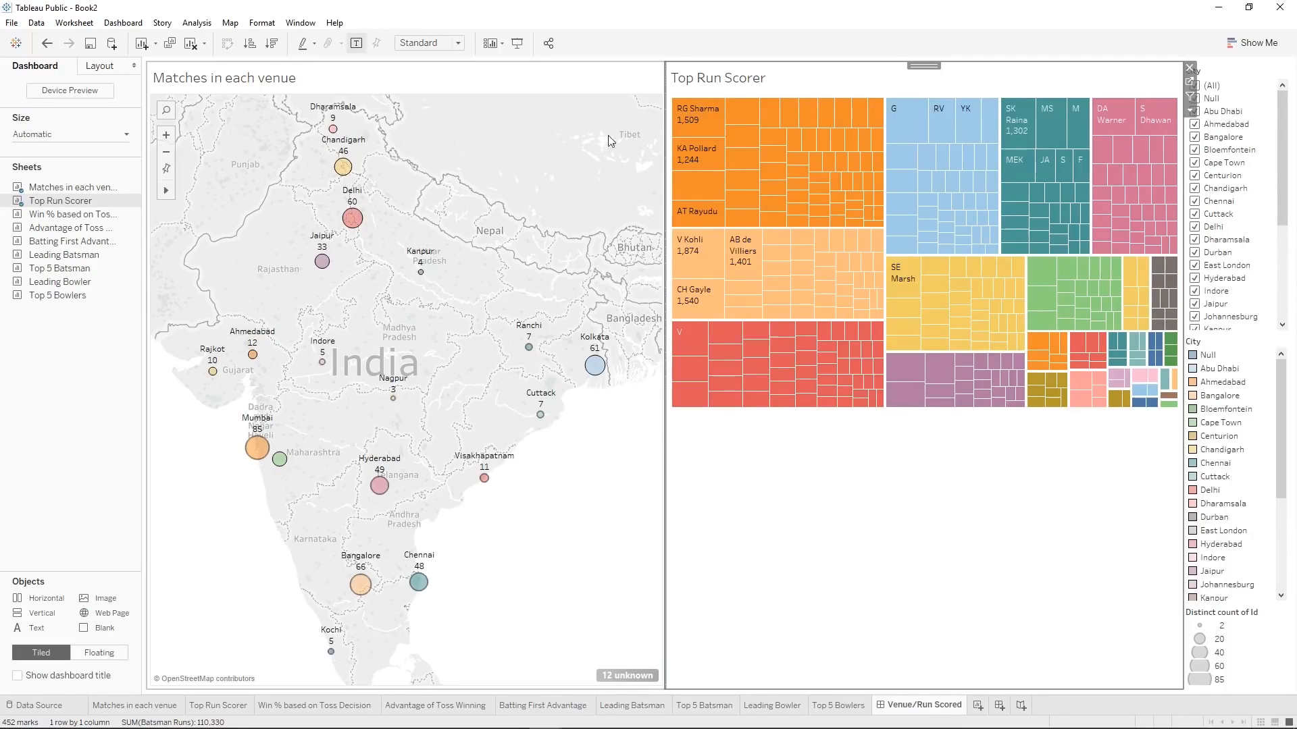
click(580, 86)
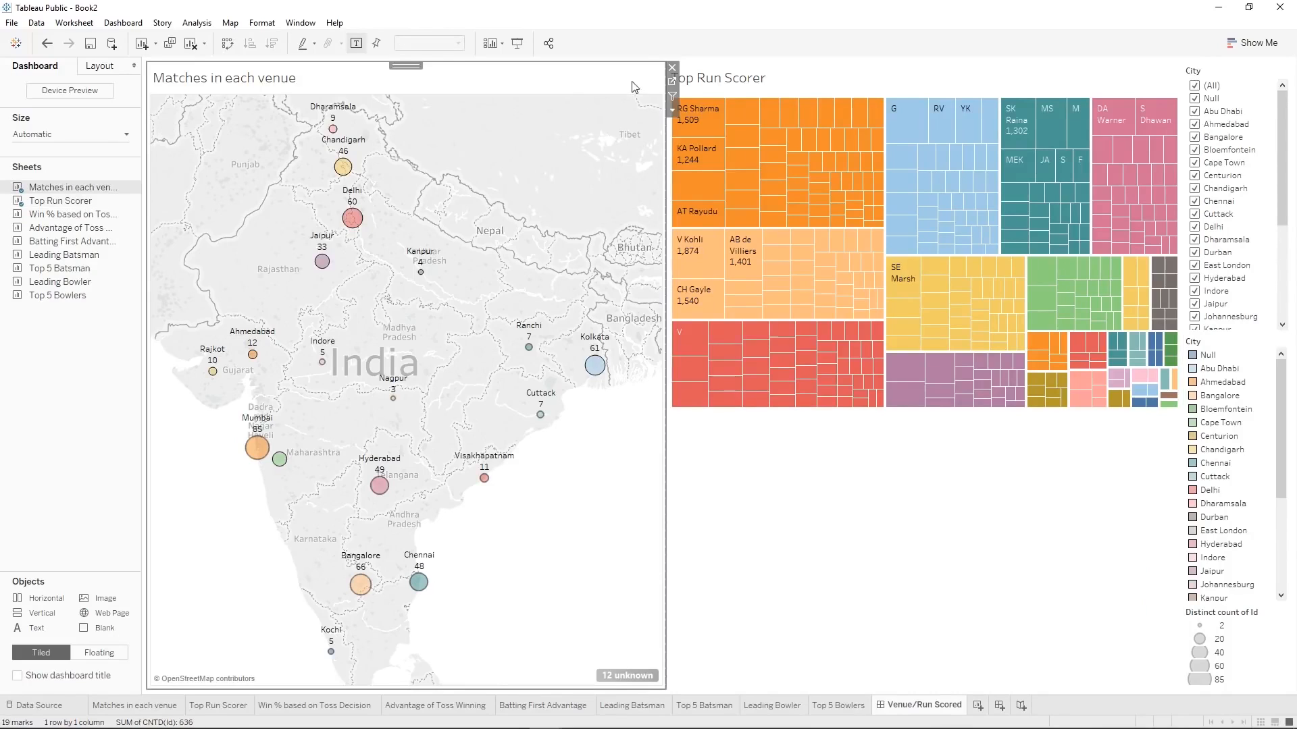
click(672, 95)
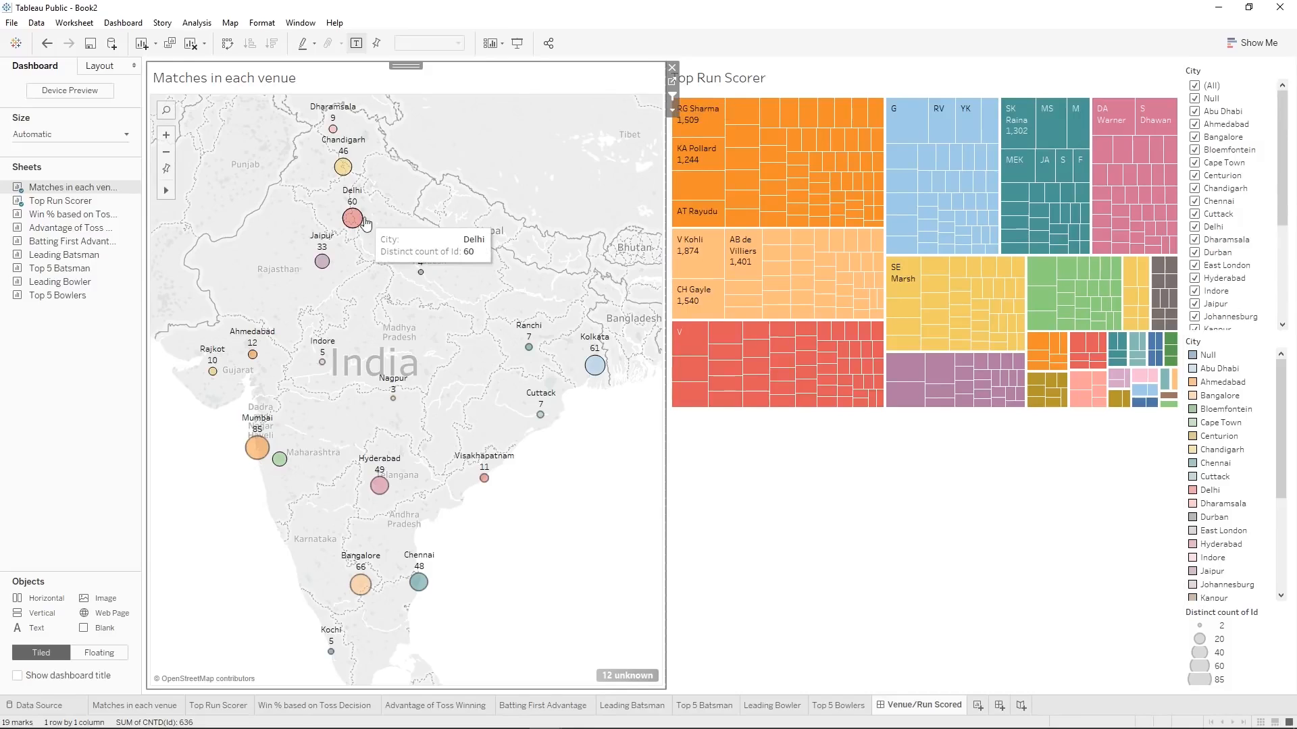
Test the map filter on the Top Run Scorer treemap with Delhi, Mumbai and Cuttack, clearing each selection.
click(352, 218)
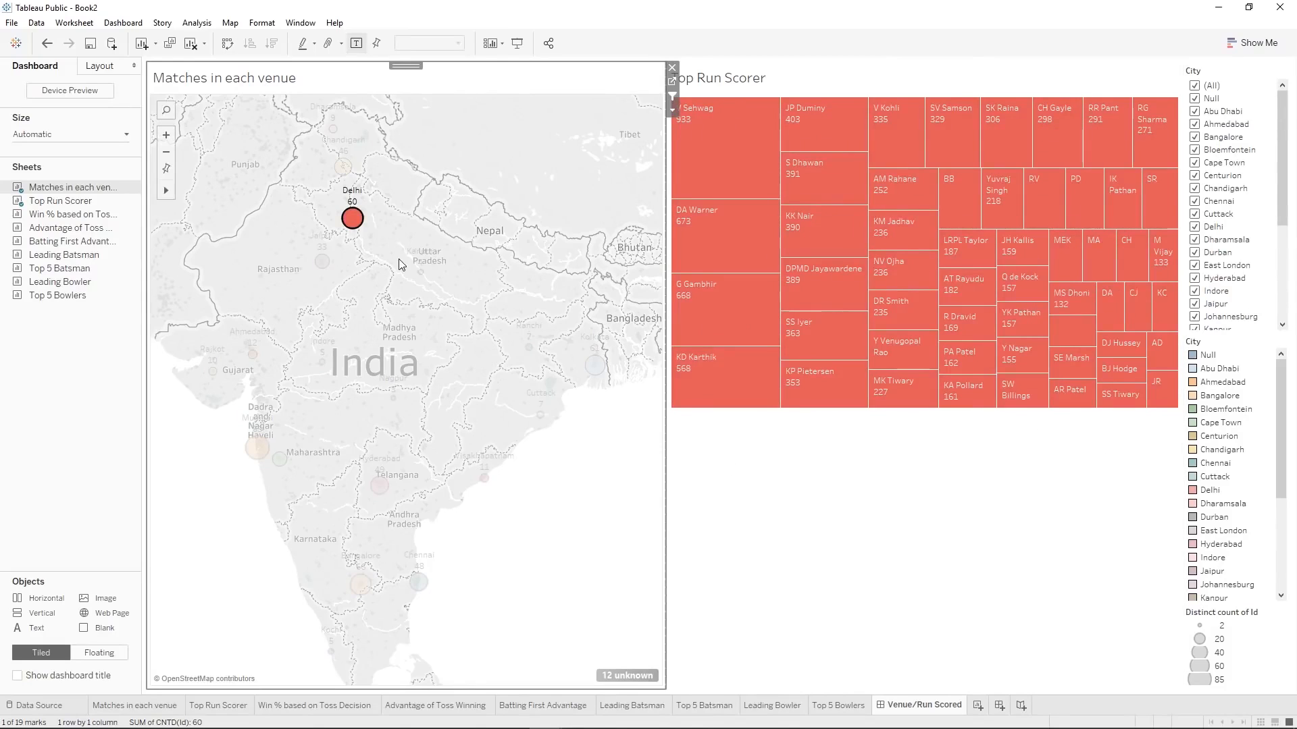
click(361, 230)
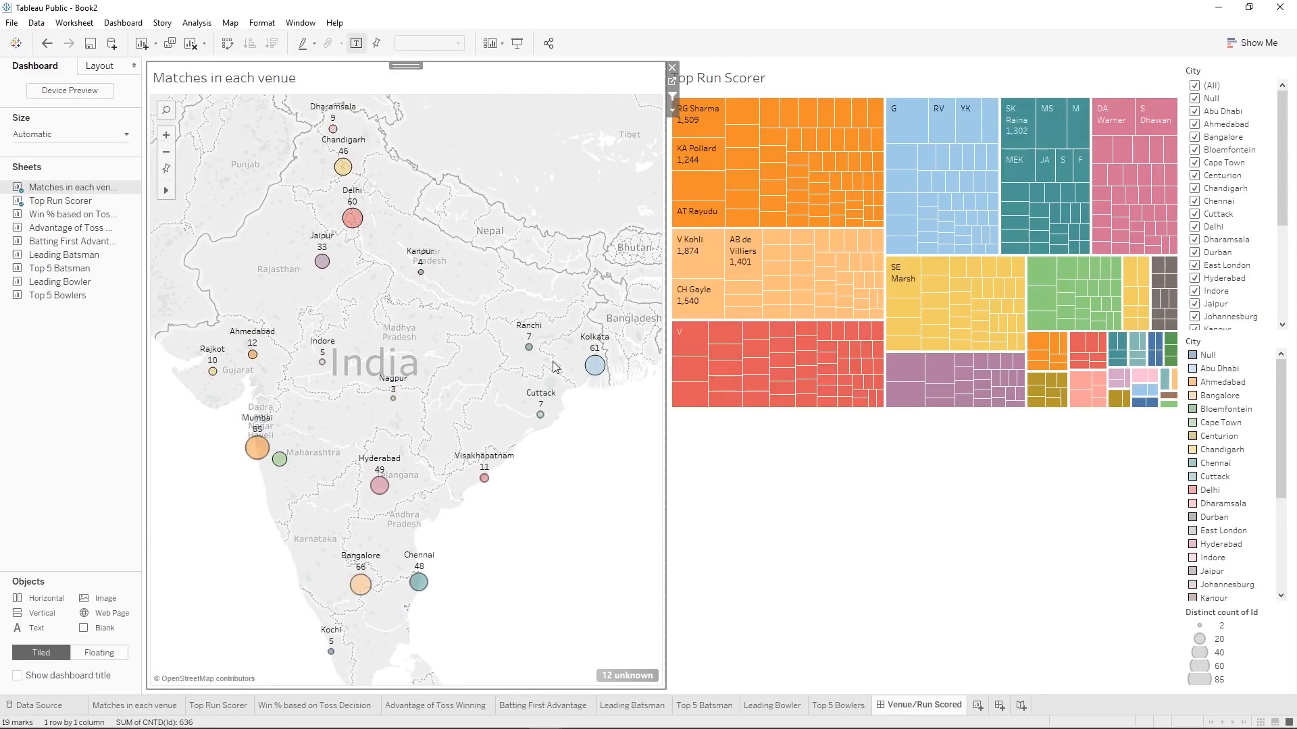
mouse_move(255, 454)
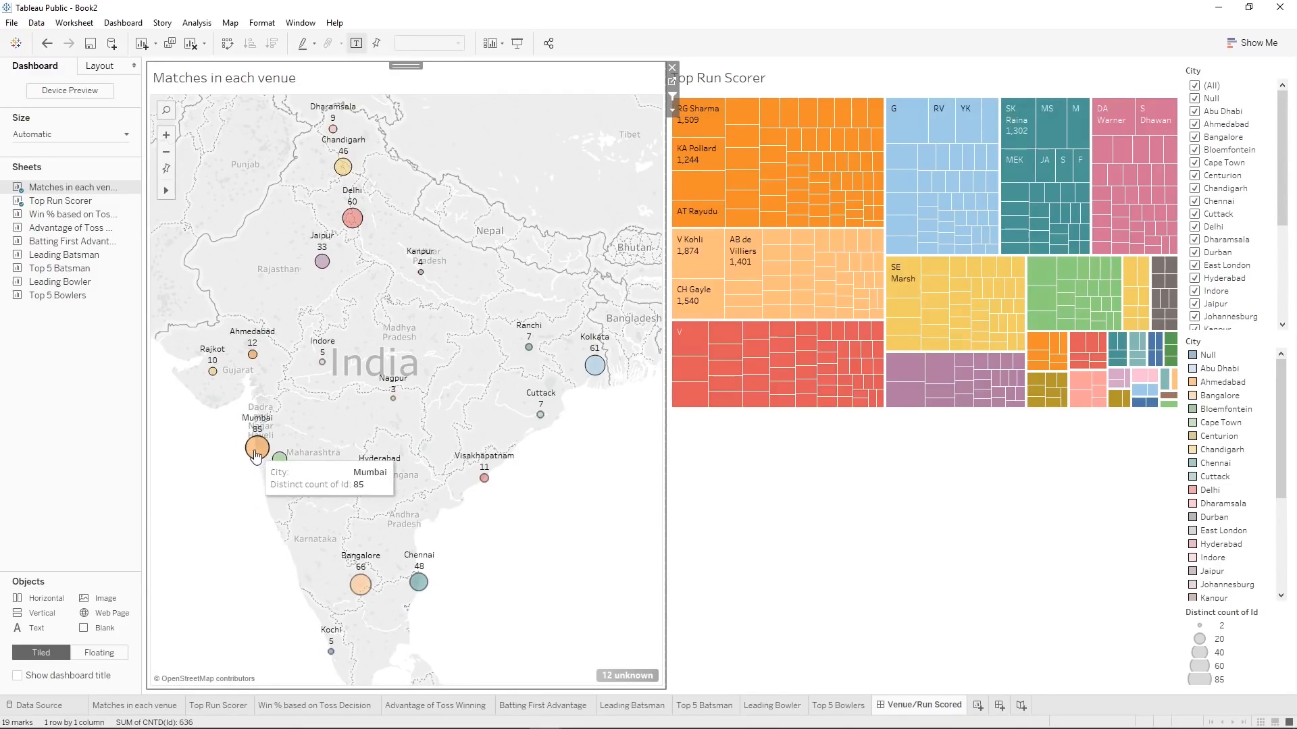
click(255, 448)
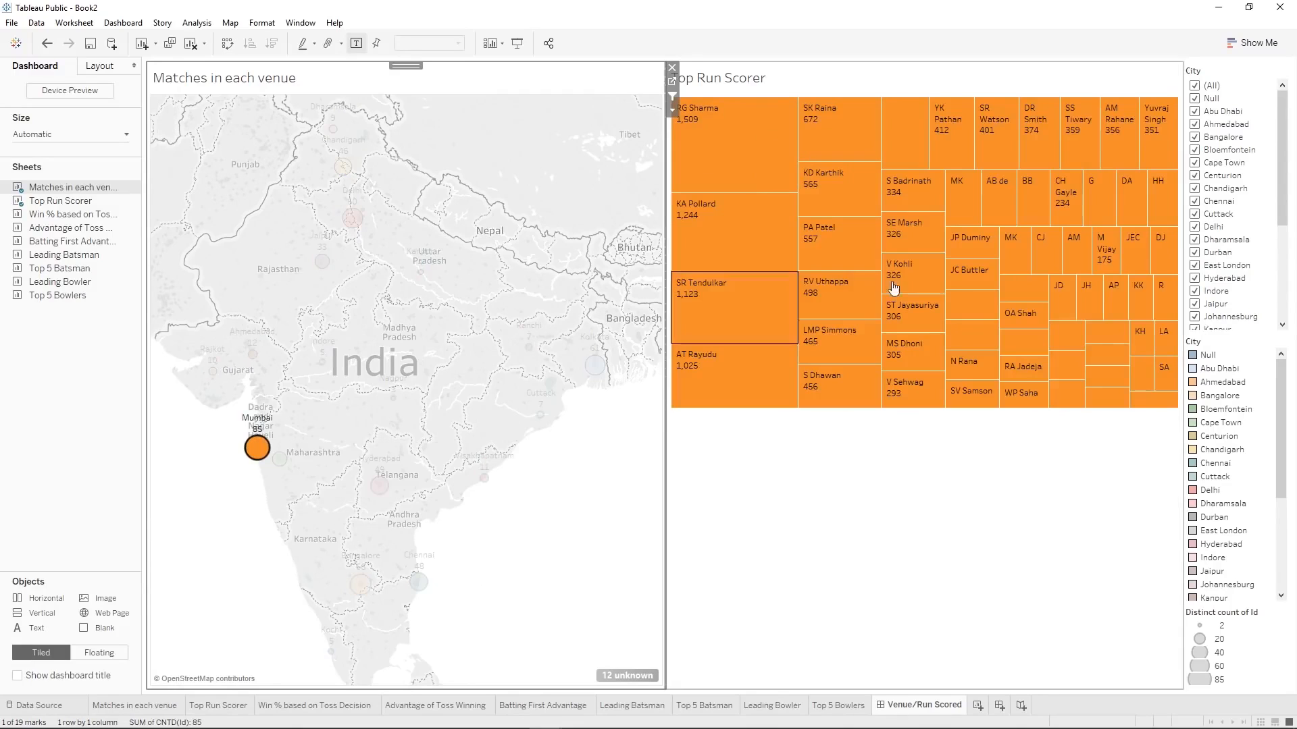
mouse_move(693, 260)
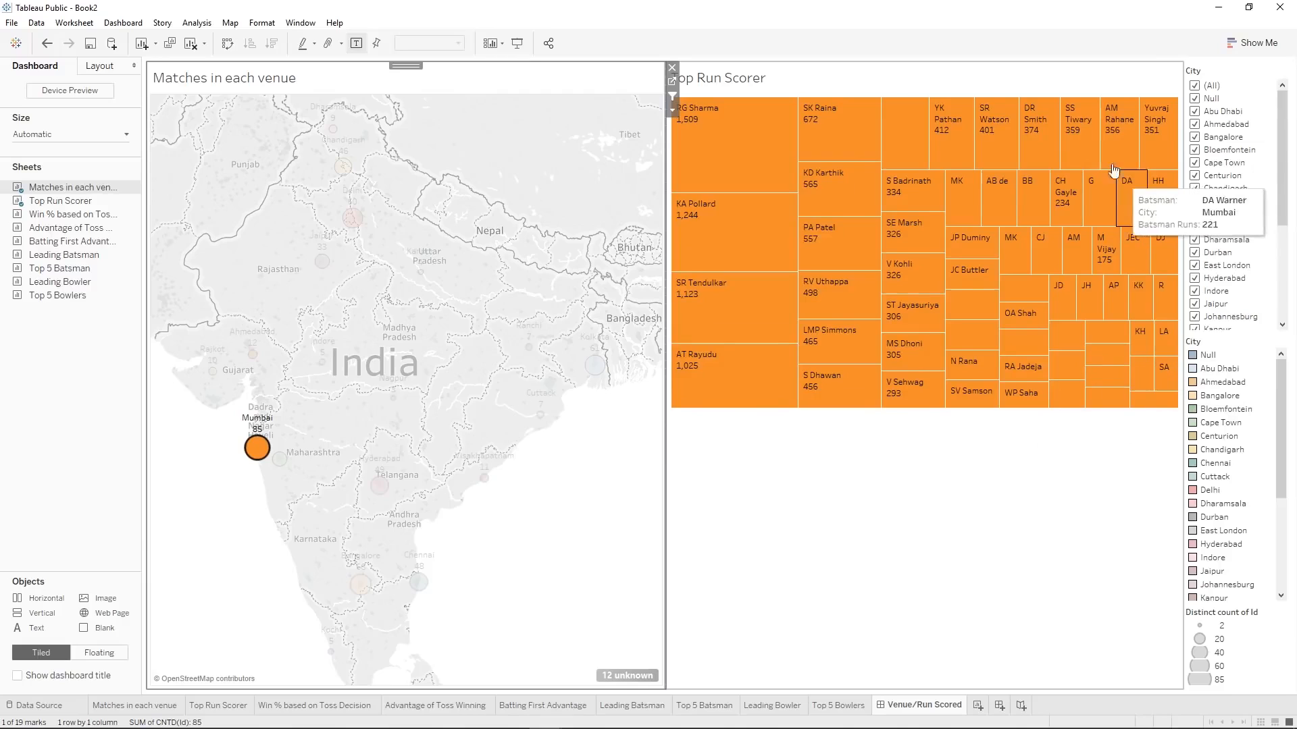
mouse_move(919, 119)
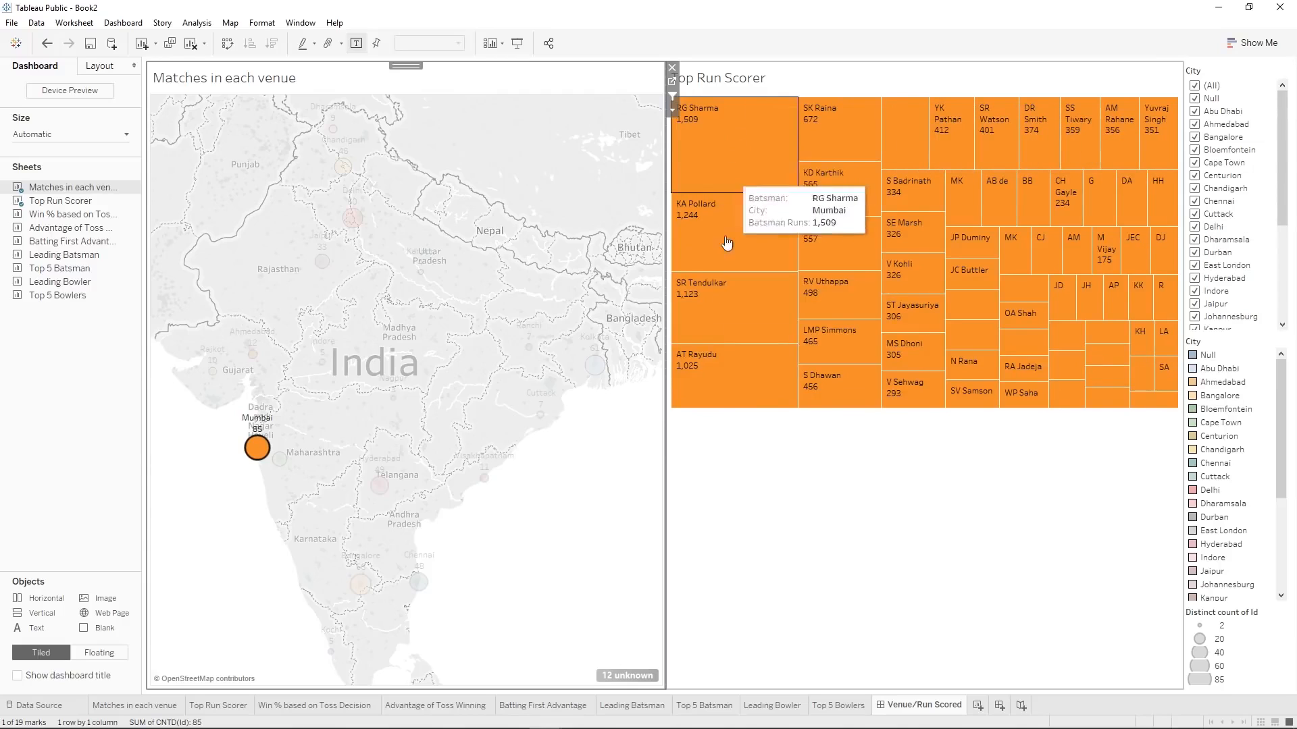
click(257, 447)
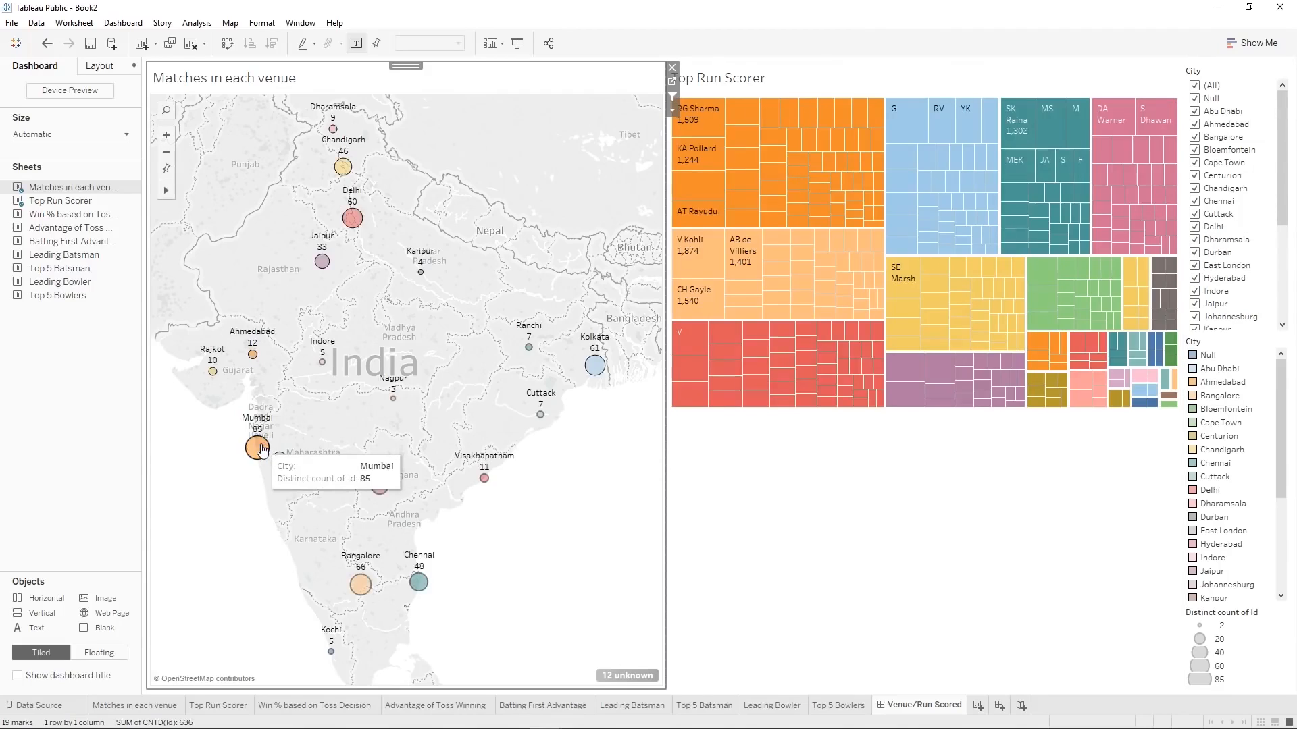
click(541, 415)
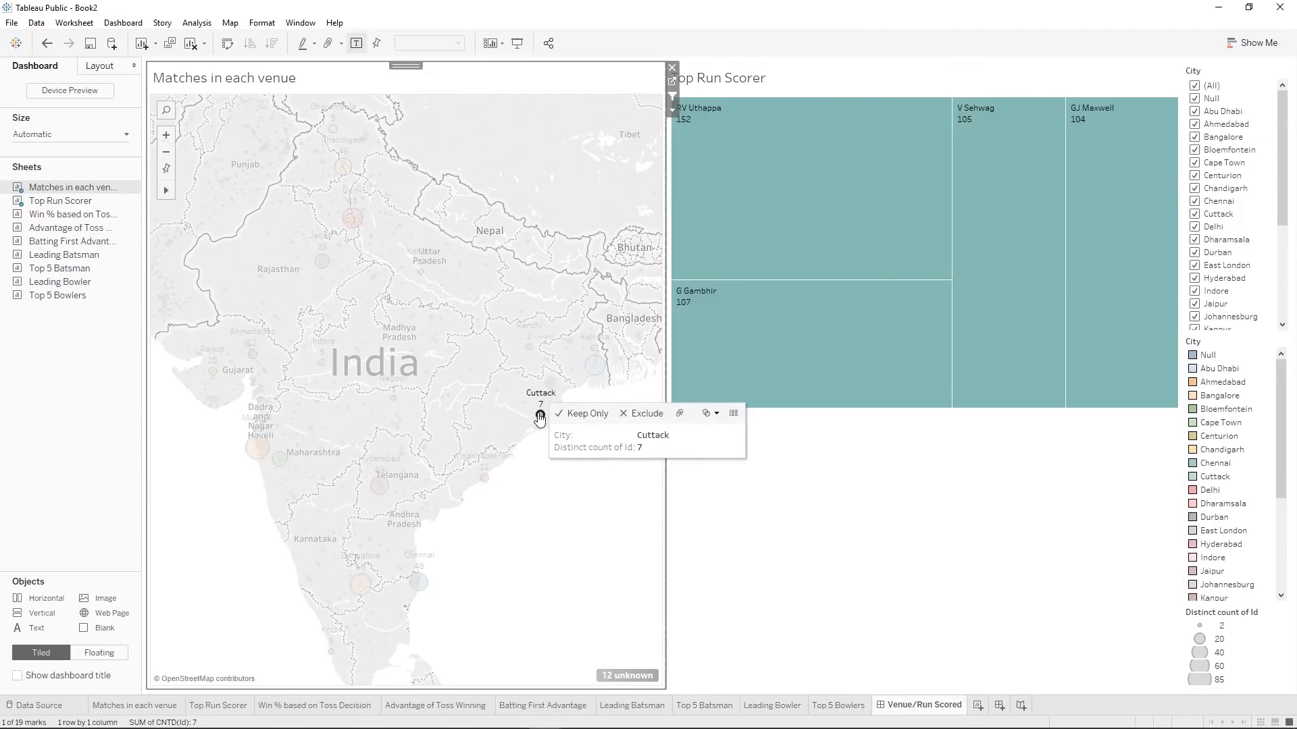
click(540, 415)
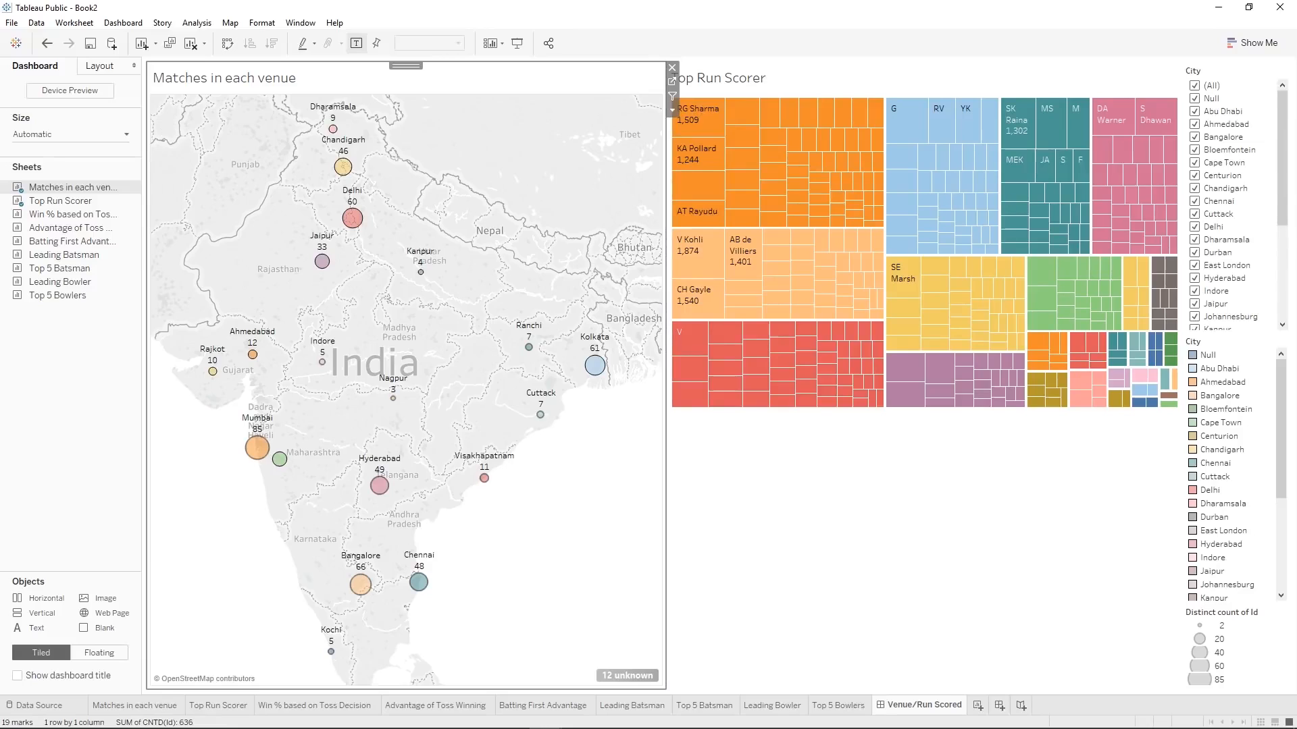
Check the dashboard's actions list, close it and turn the Matches in each venue map back on as a filter.
click(127, 27)
click(146, 133)
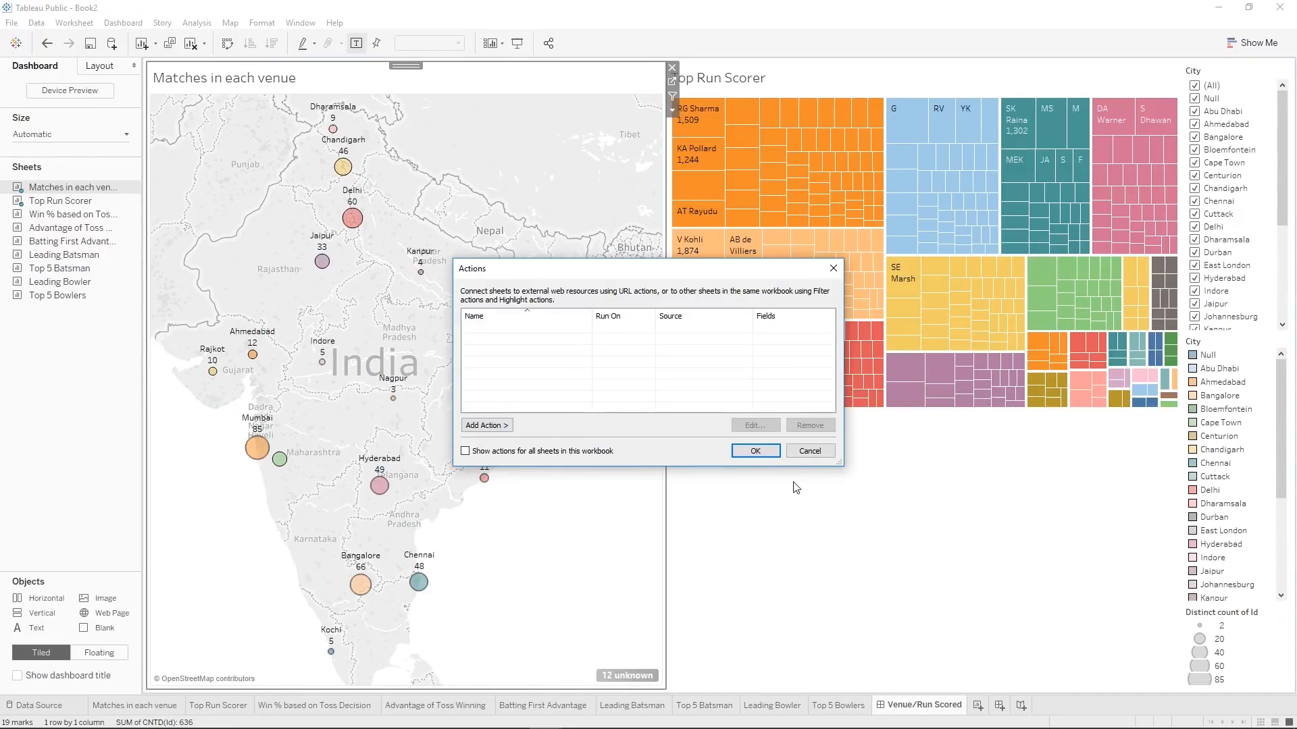
click(763, 453)
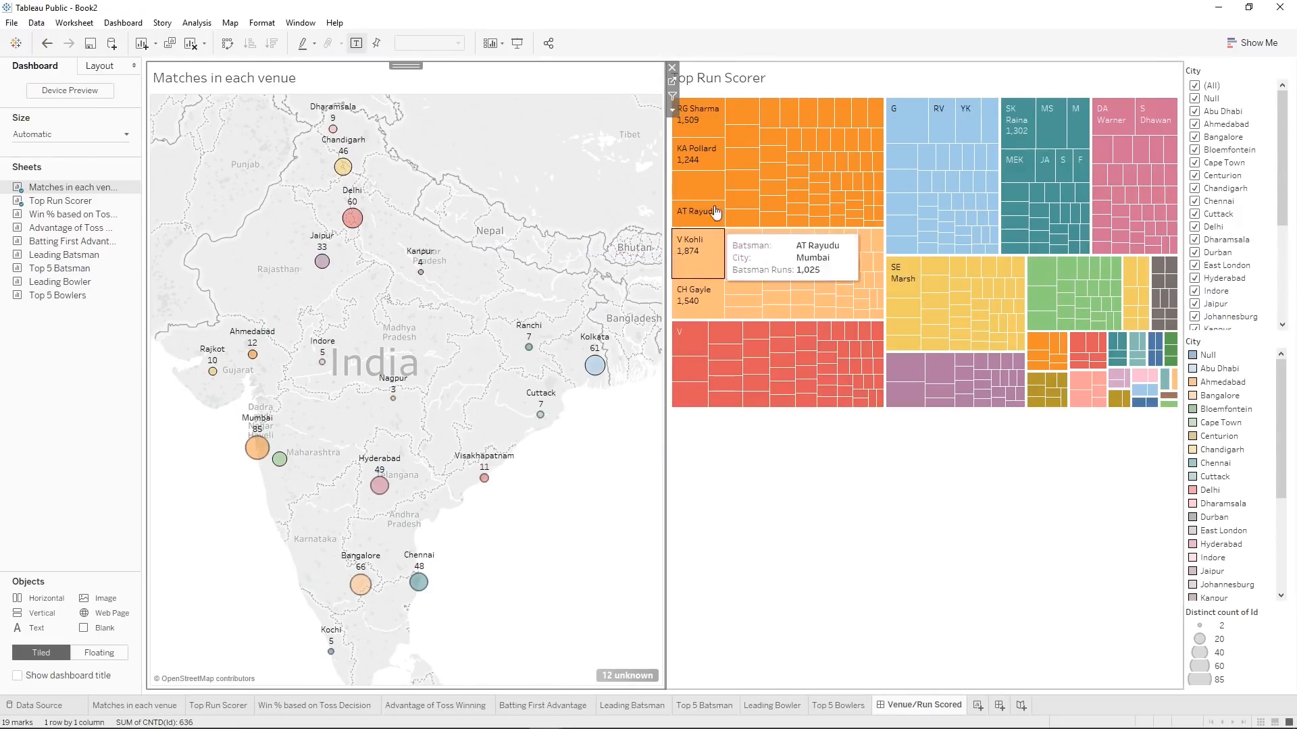
click(671, 95)
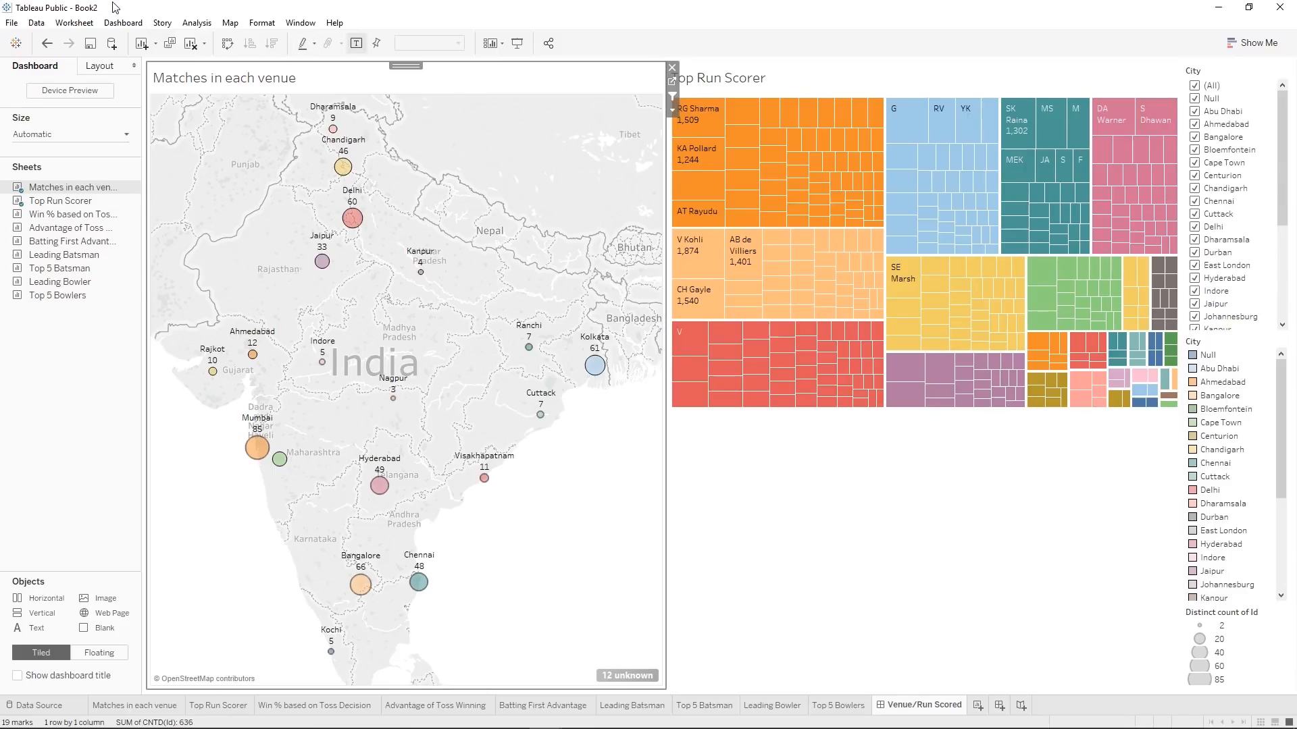
Examine the source, target and clearing settings of the dashboard's generated filter action.
click(117, 24)
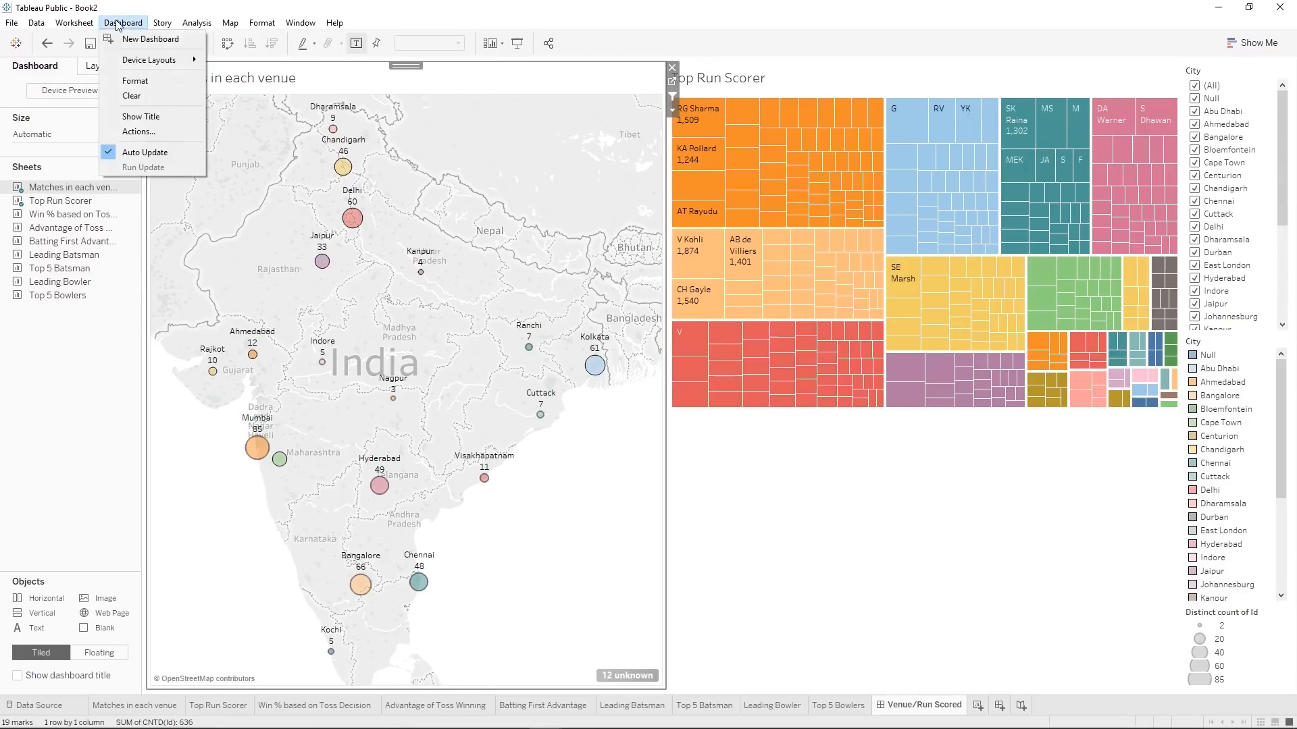
click(131, 134)
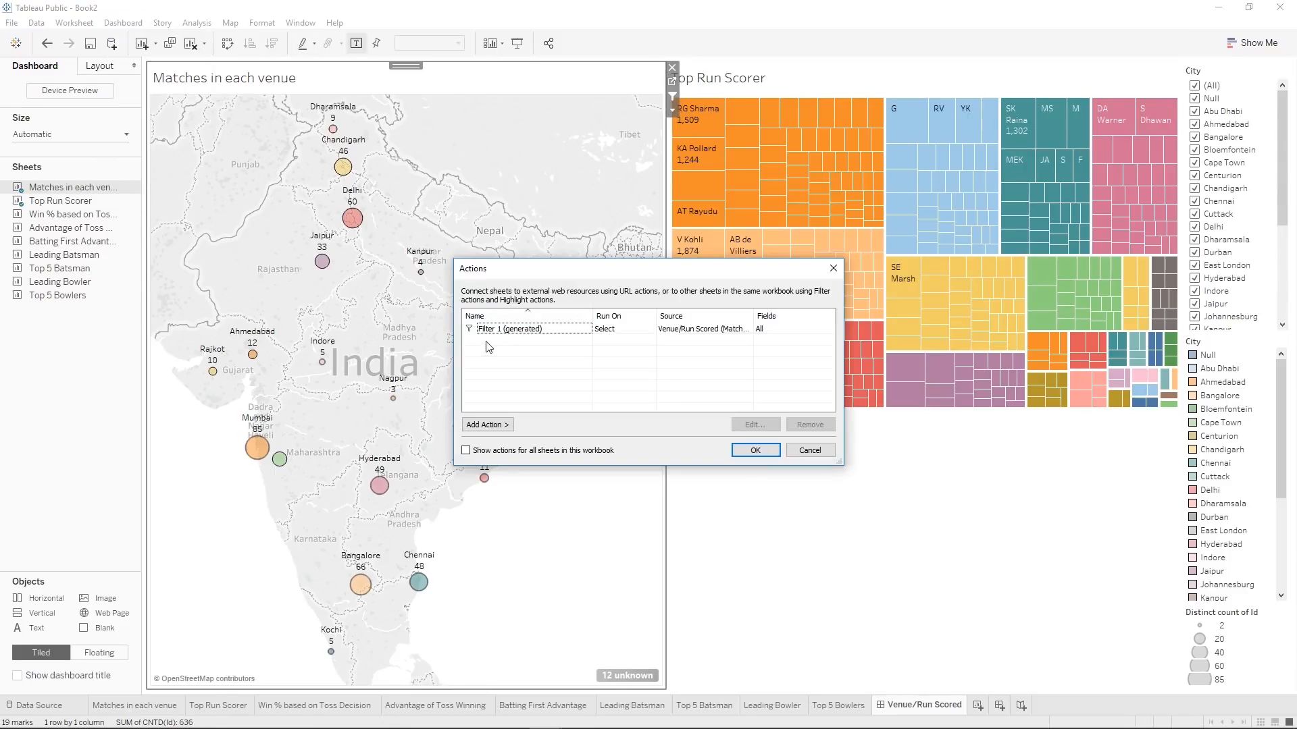
click(547, 331)
click(754, 424)
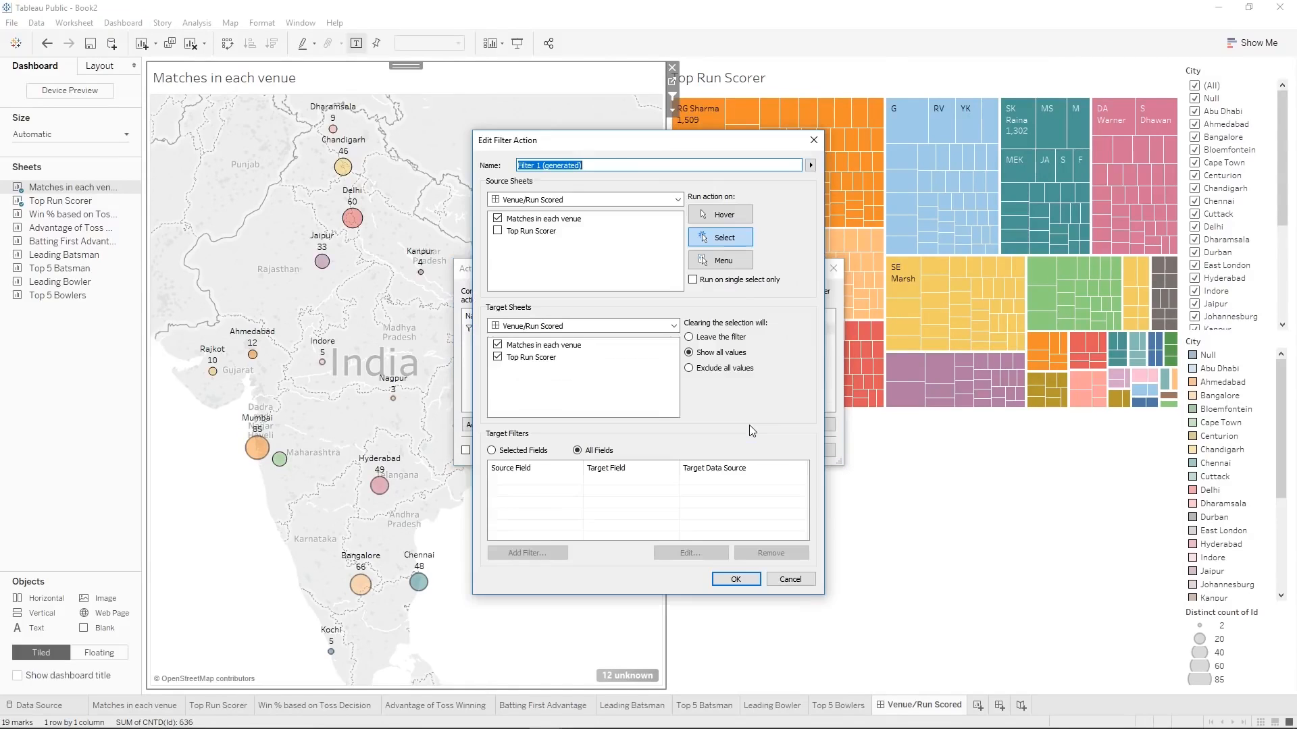
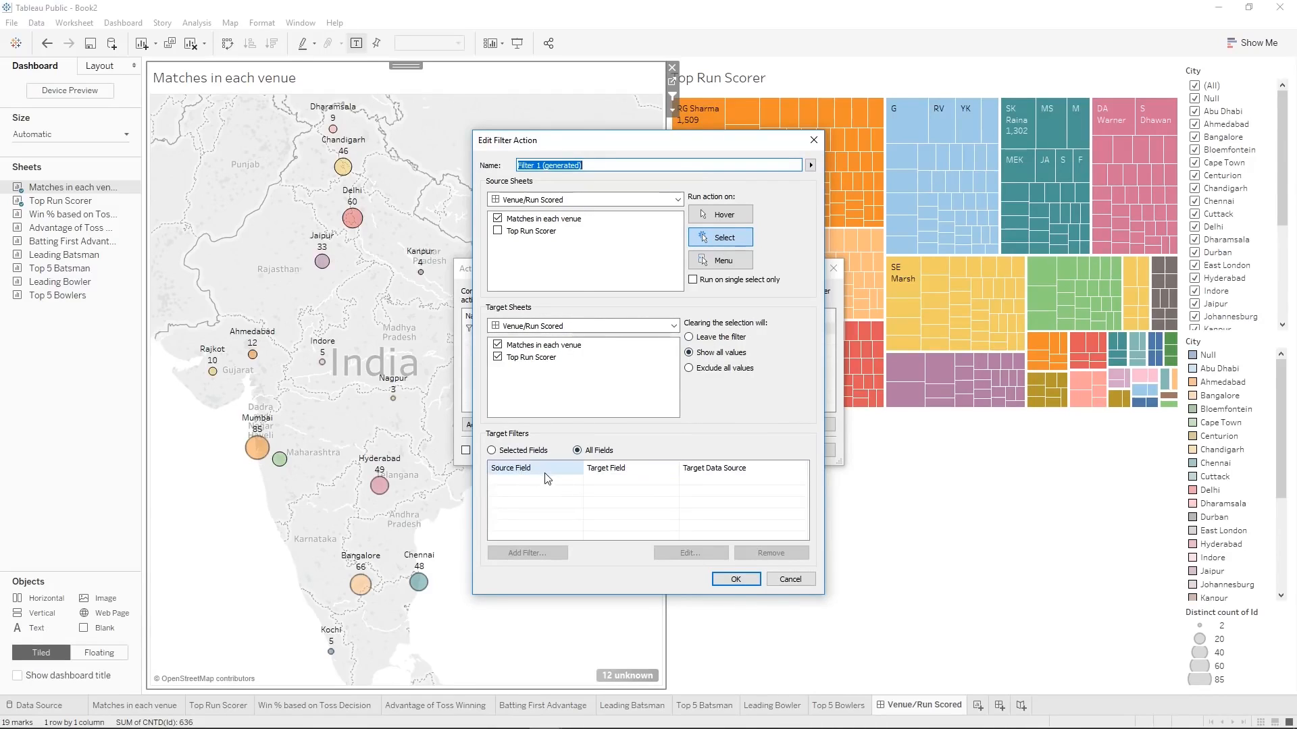
click(749, 581)
click(500, 425)
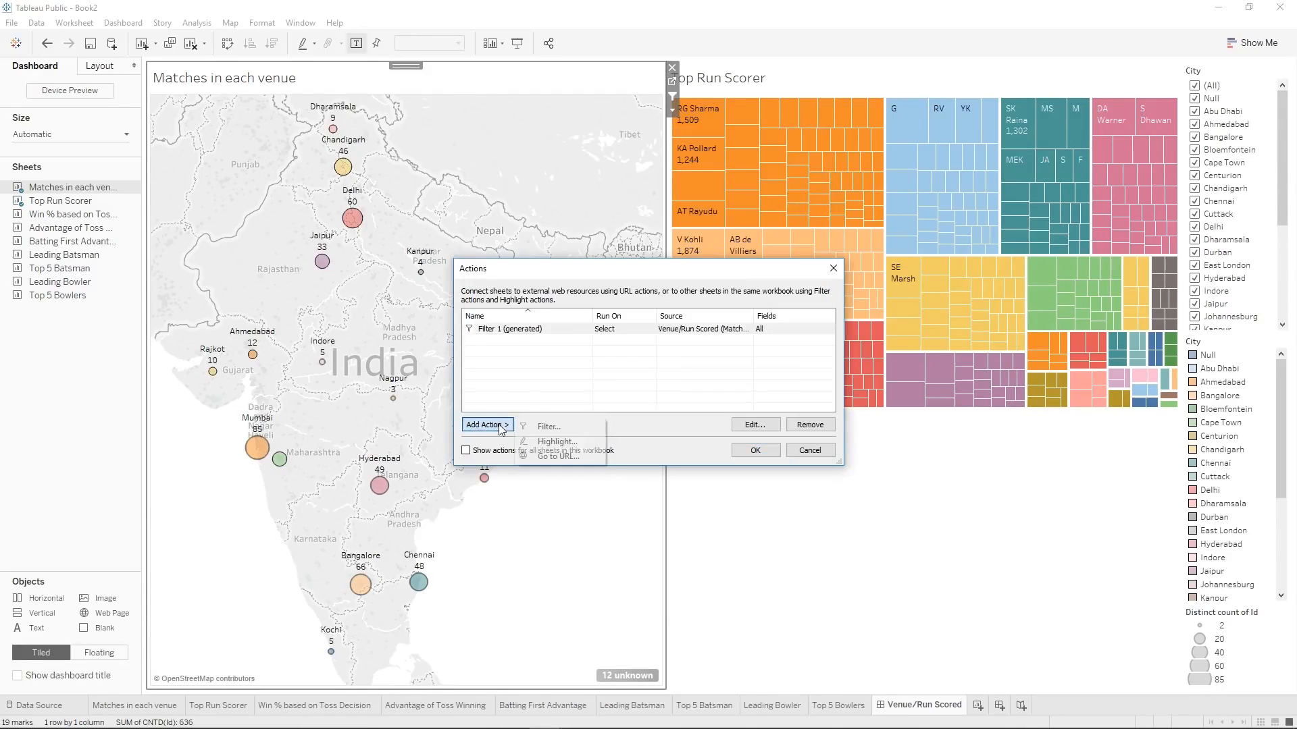
click(547, 457)
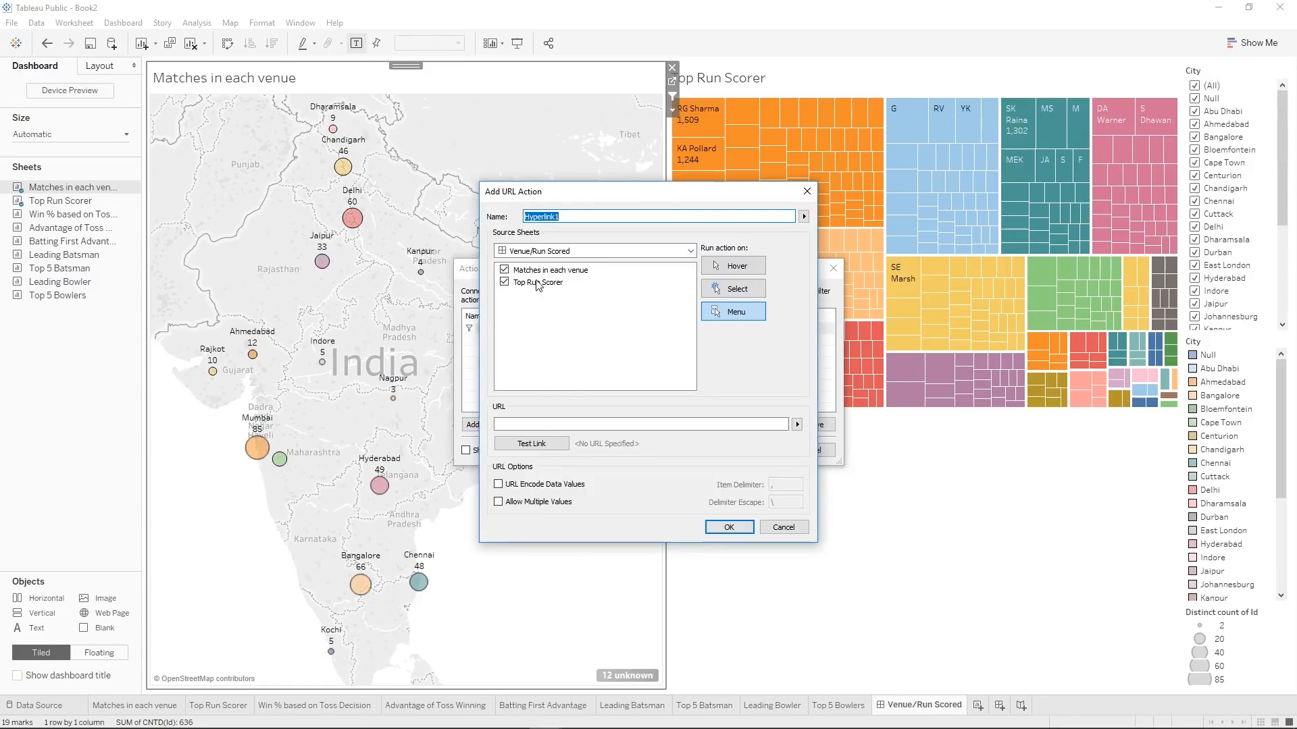
click(756, 288)
click(533, 424)
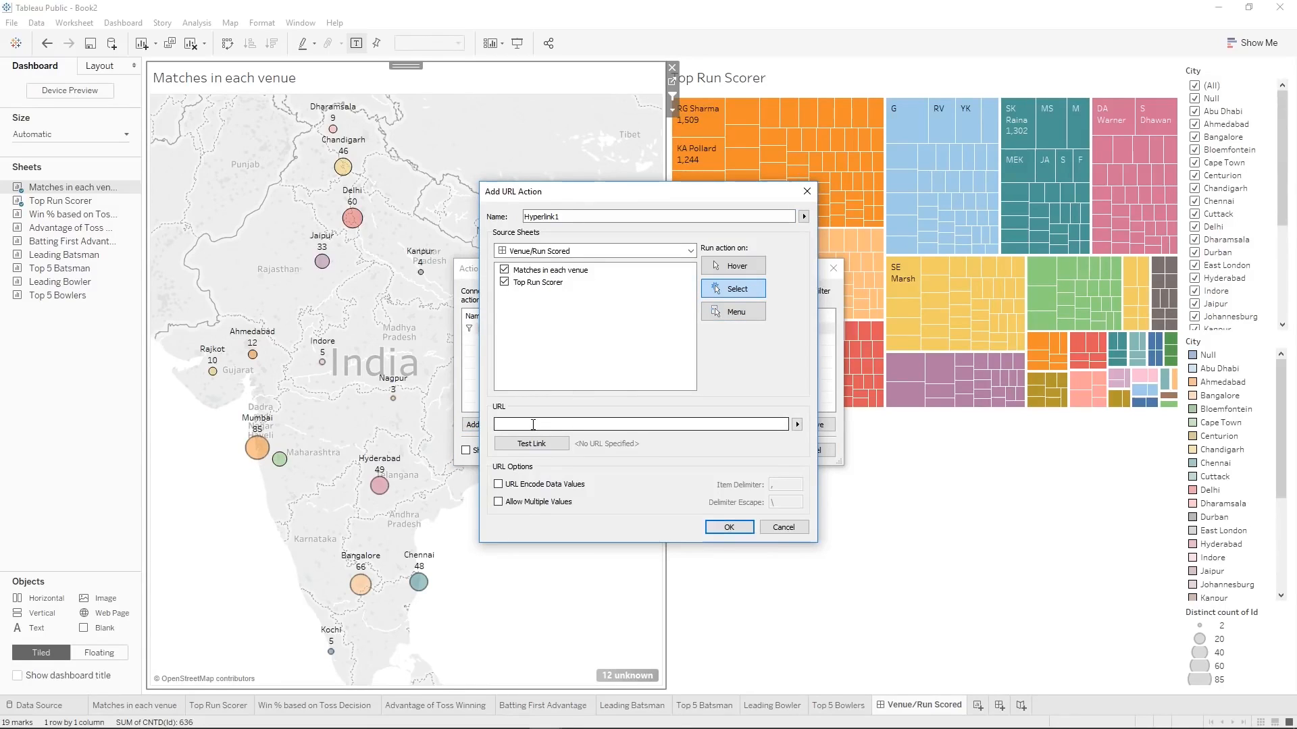
text(https://en.wikipedia.org/wiki/)
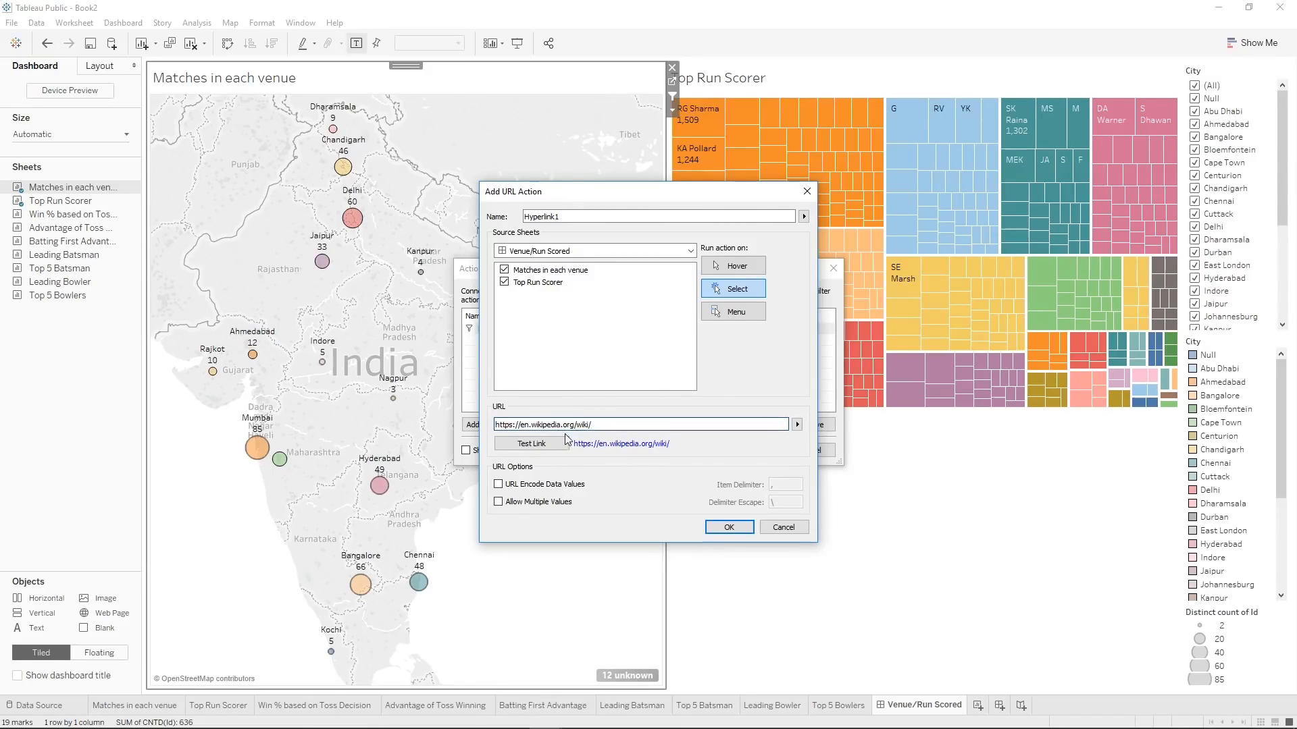
Append the City field to the Wikipedia address and save the URL action.
click(798, 425)
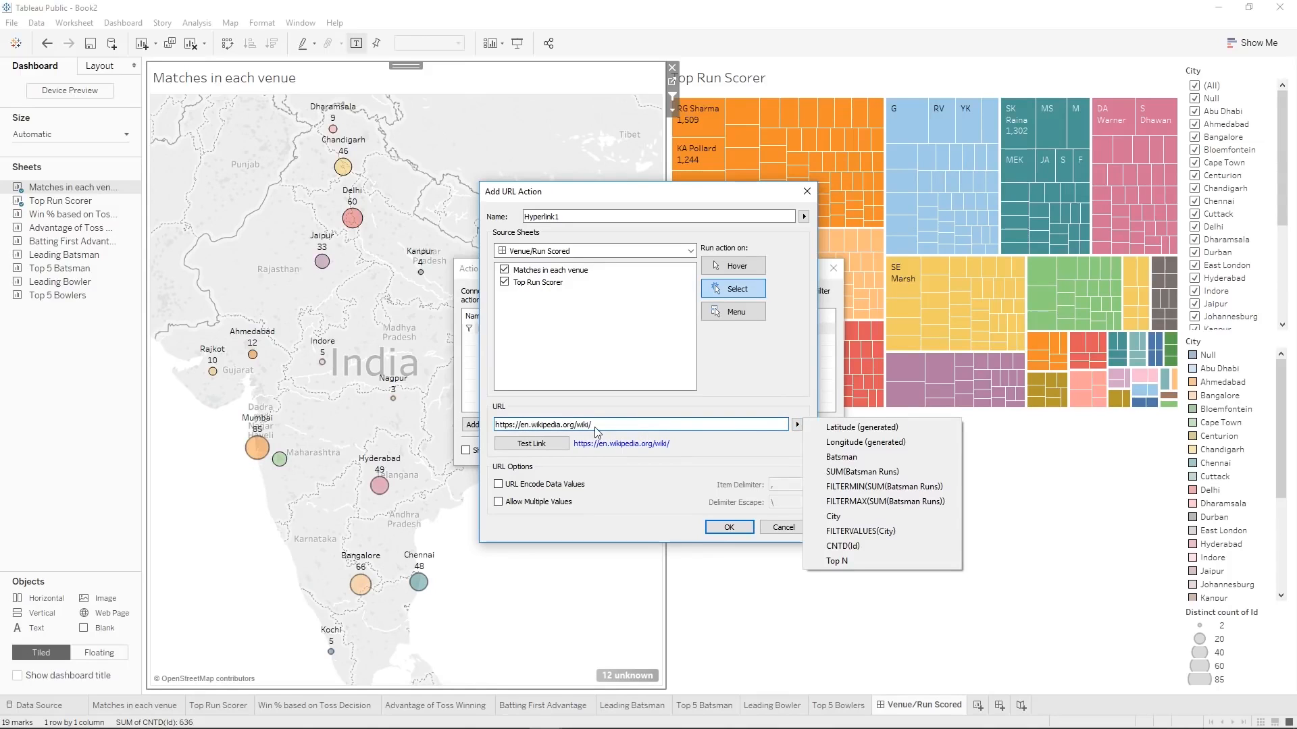
click(836, 517)
drag(638, 423, 599, 419)
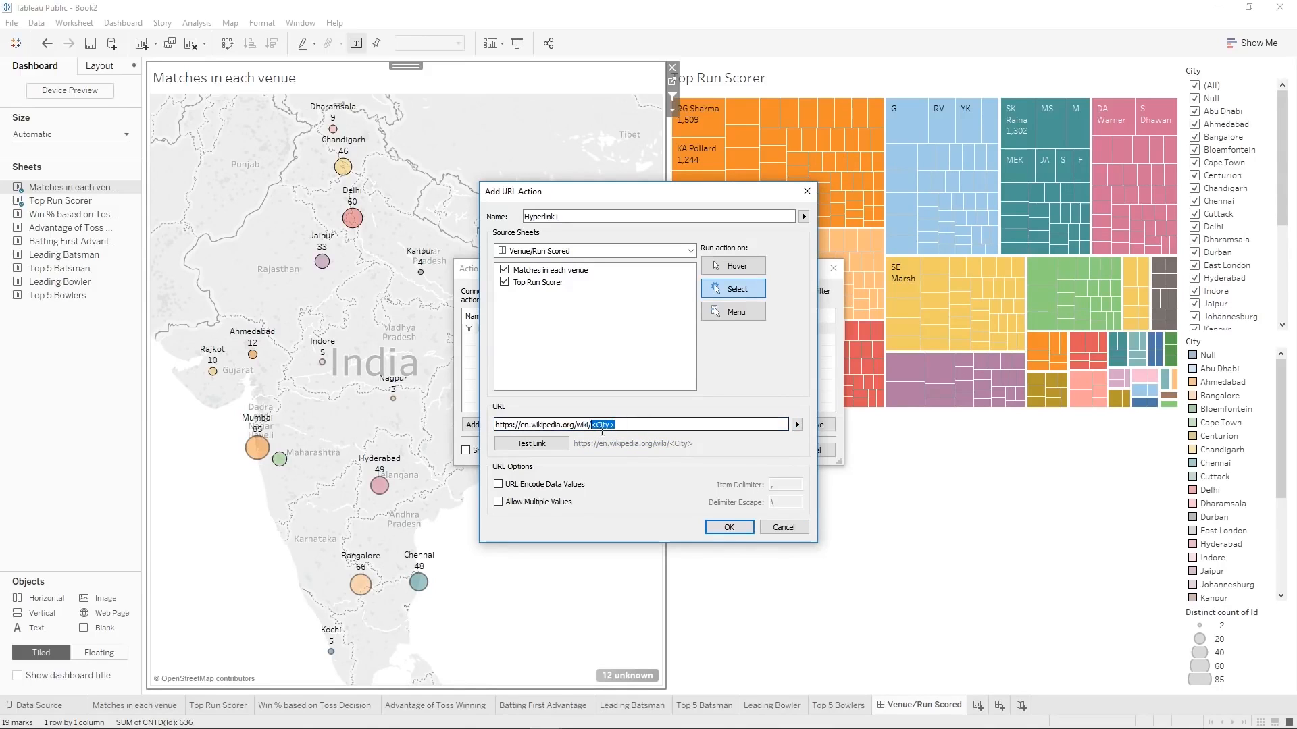
click(621, 430)
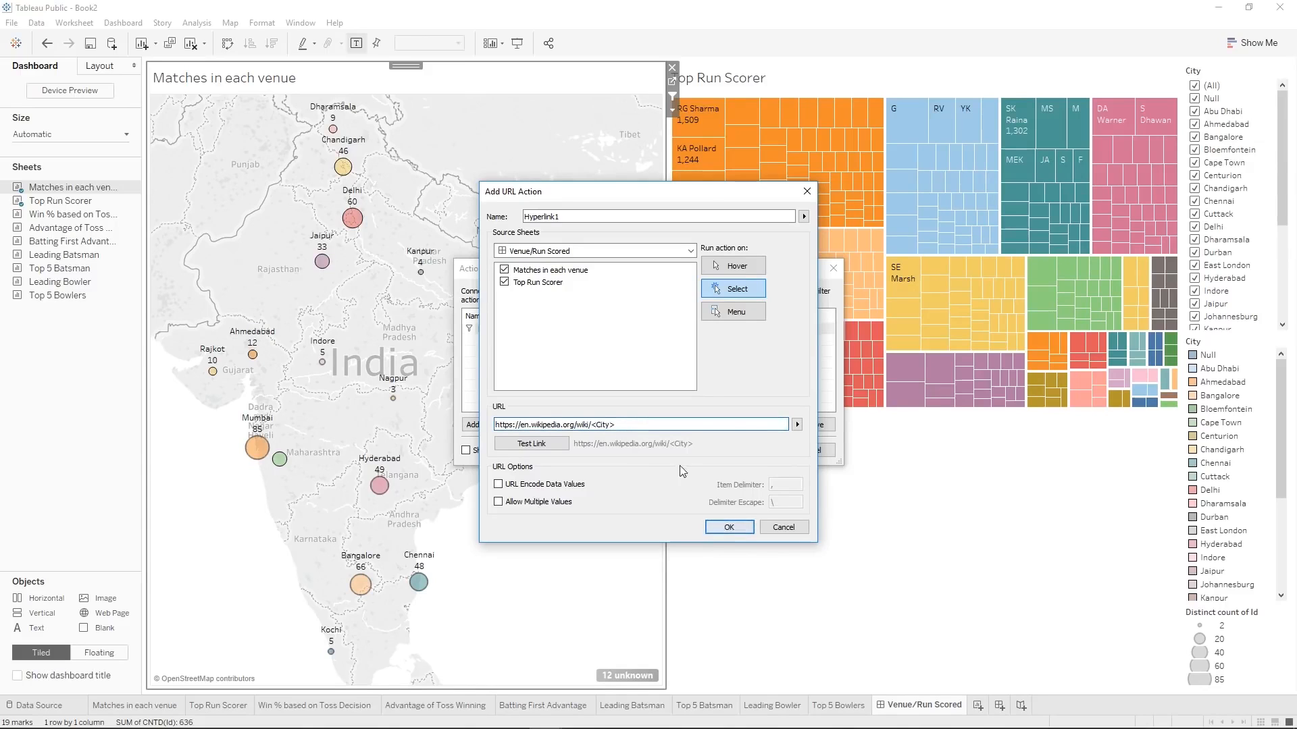
click(730, 528)
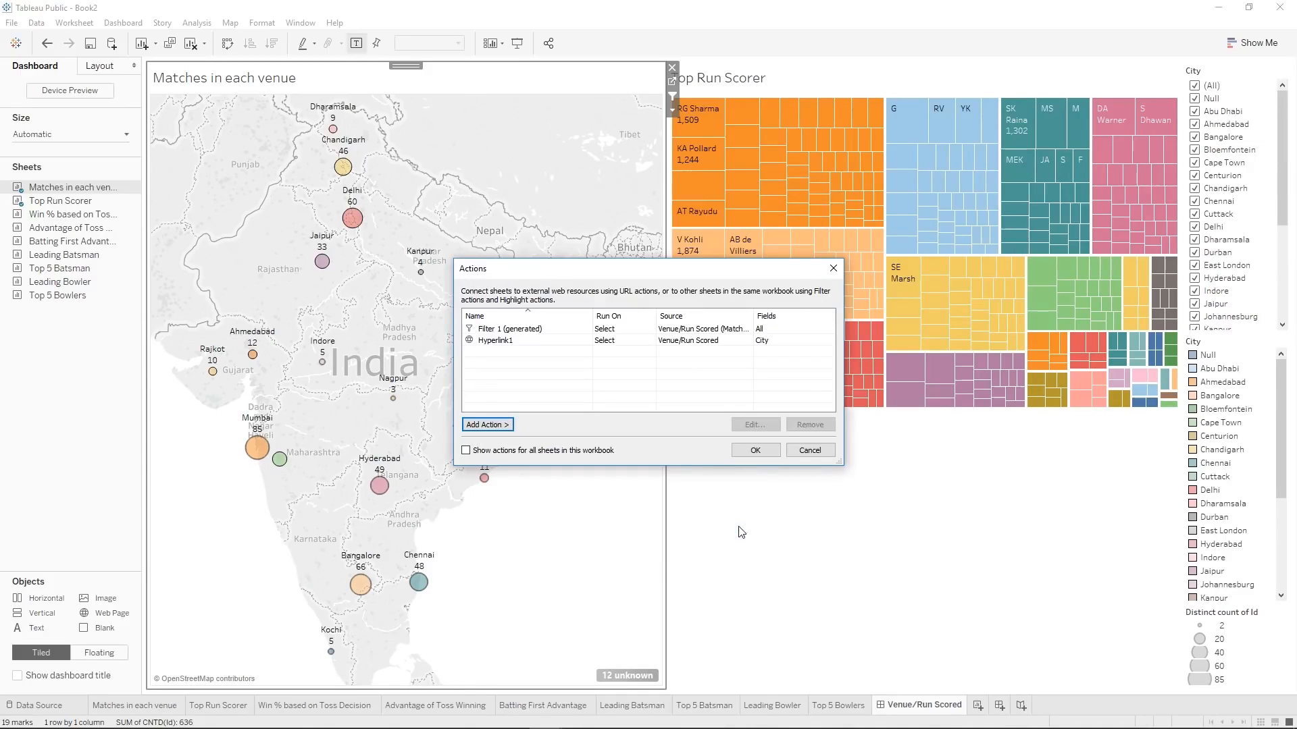
click(755, 451)
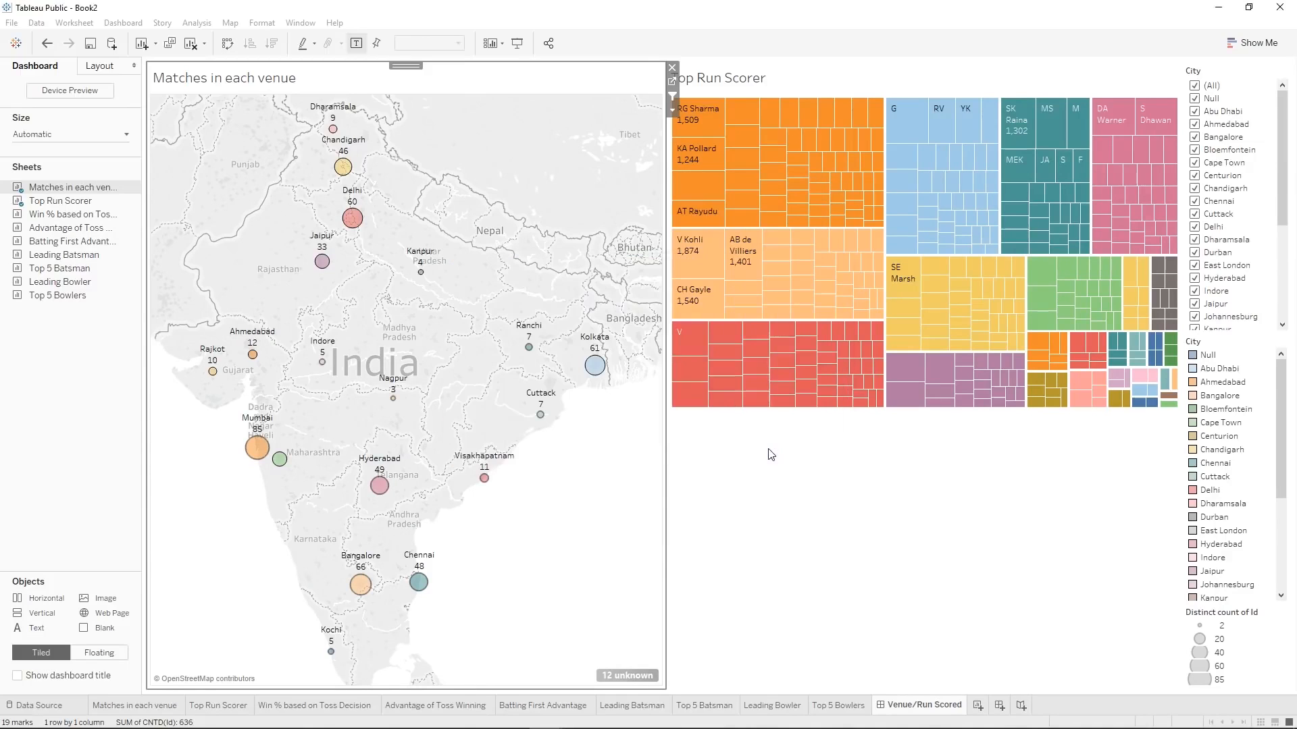
Test the URL action with Delhi on the map, return to the dashboard and clear the selection.
mouse_move(351, 224)
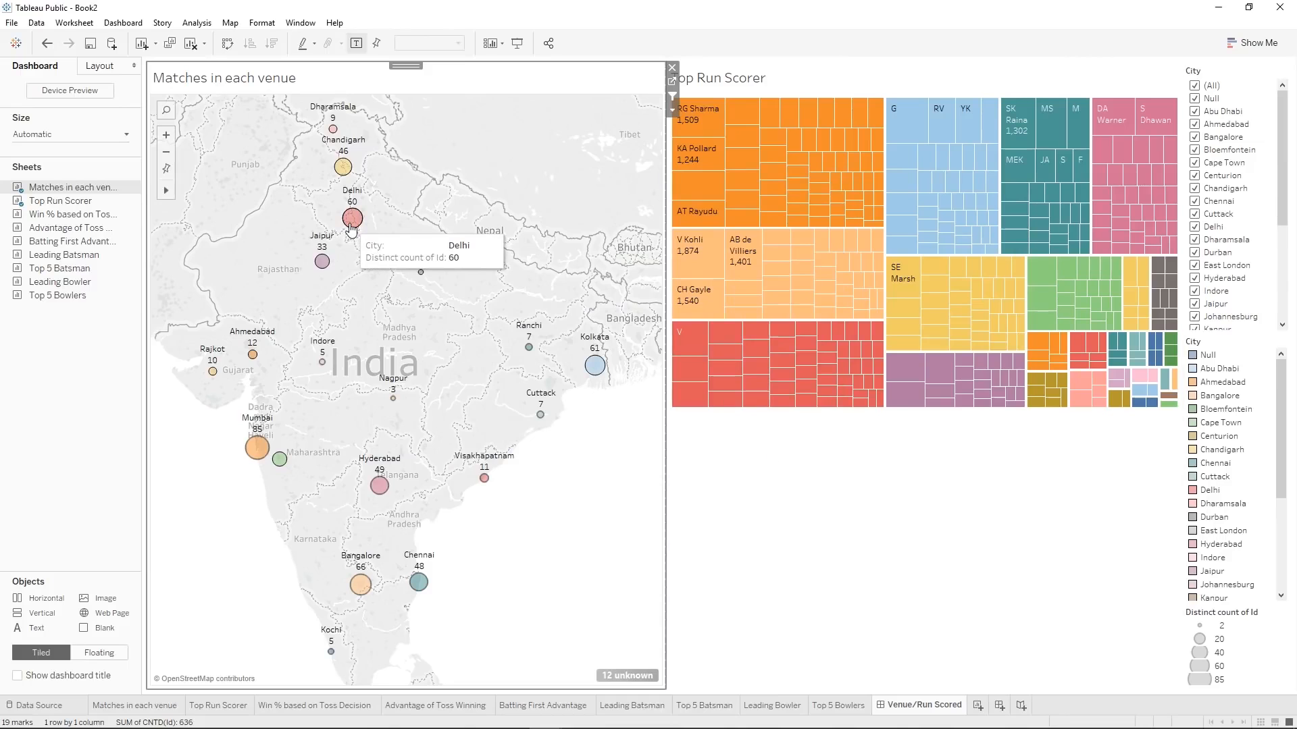
click(350, 224)
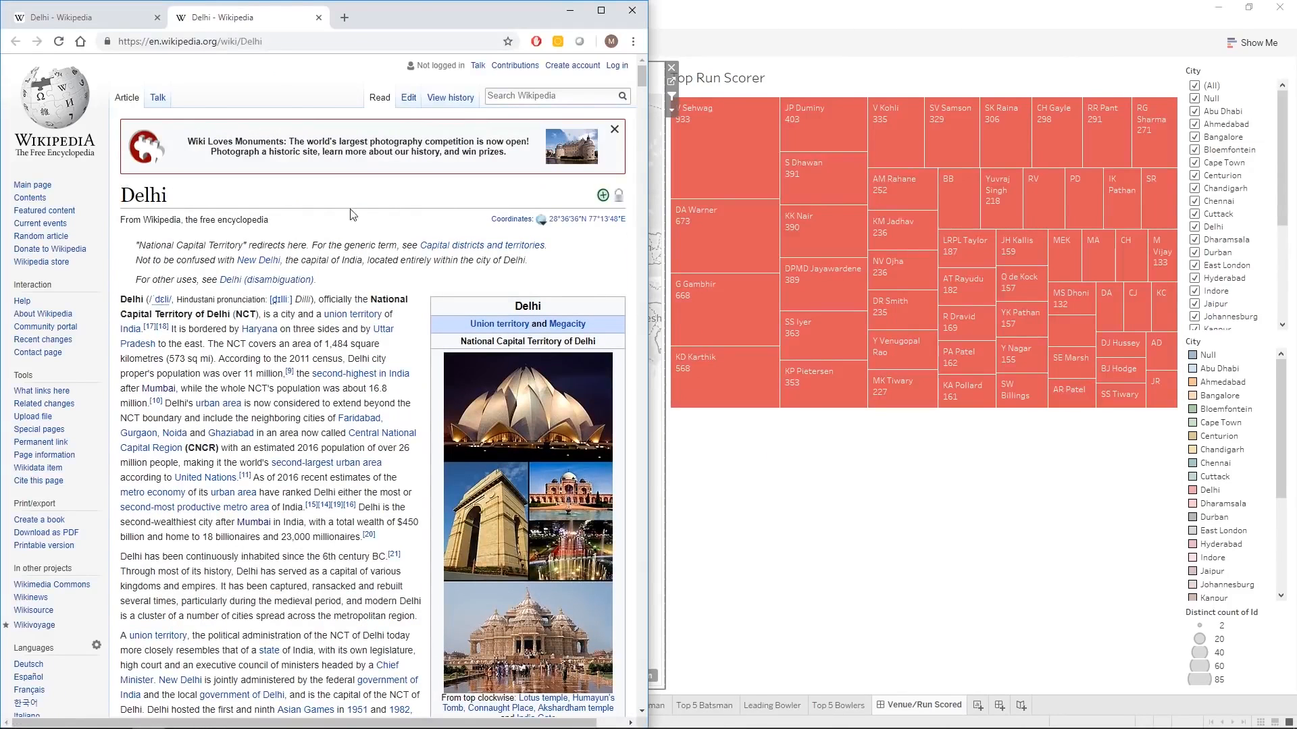
click(803, 8)
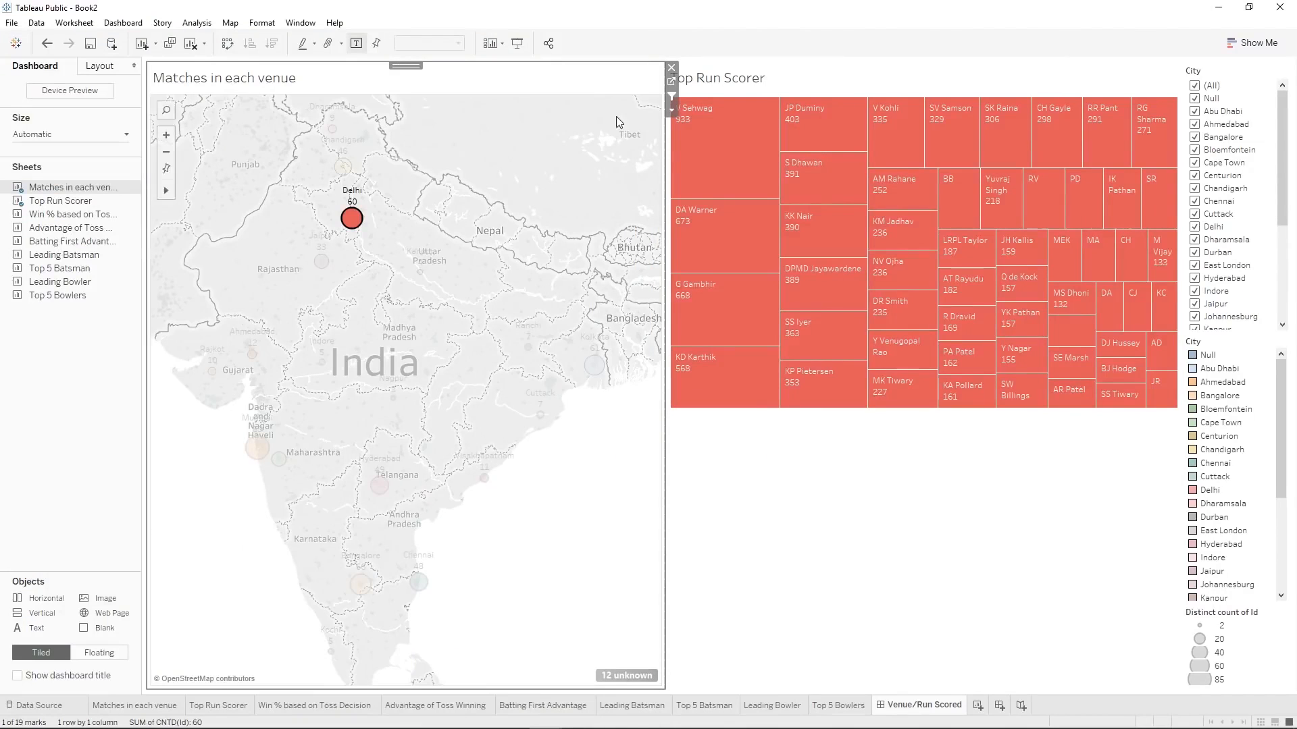
click(351, 229)
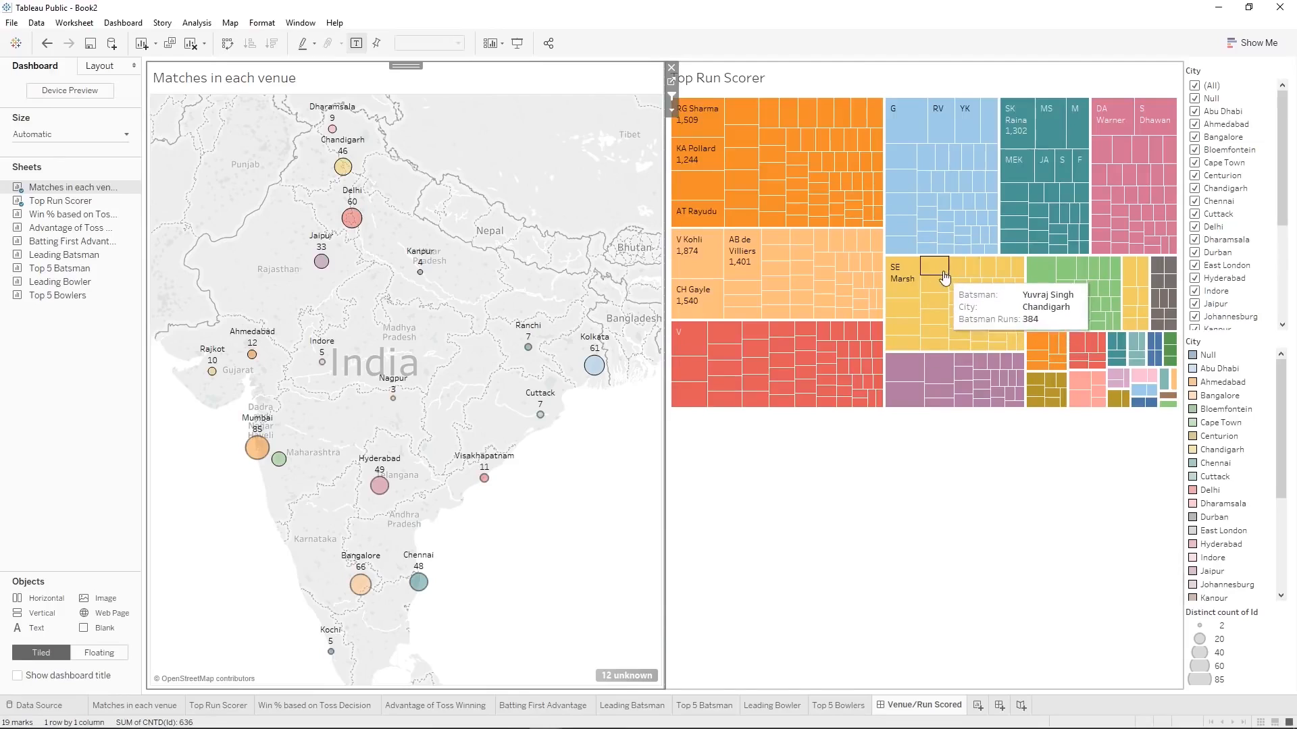
Test the URL action from a Mumbai tile in the Top Run Scorer treemap, close the browser and clear the selection.
click(798, 174)
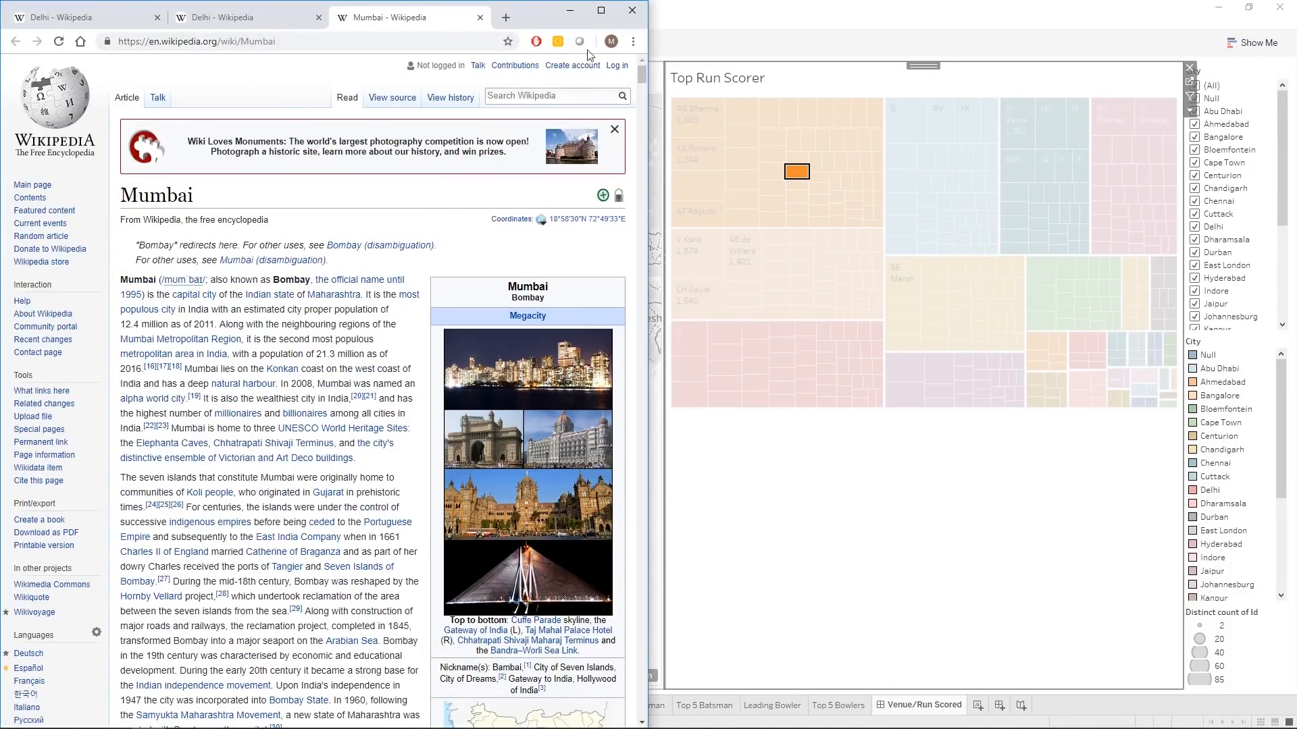
click(480, 18)
click(633, 10)
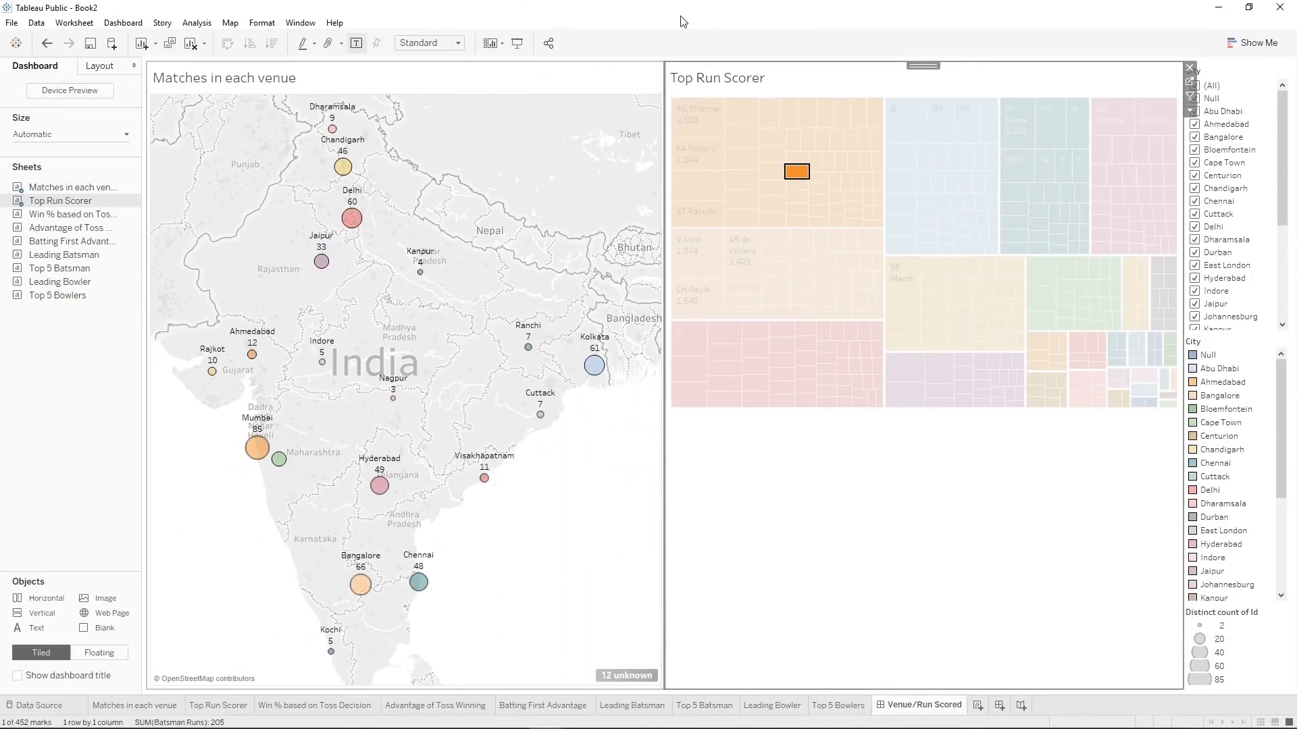
click(796, 172)
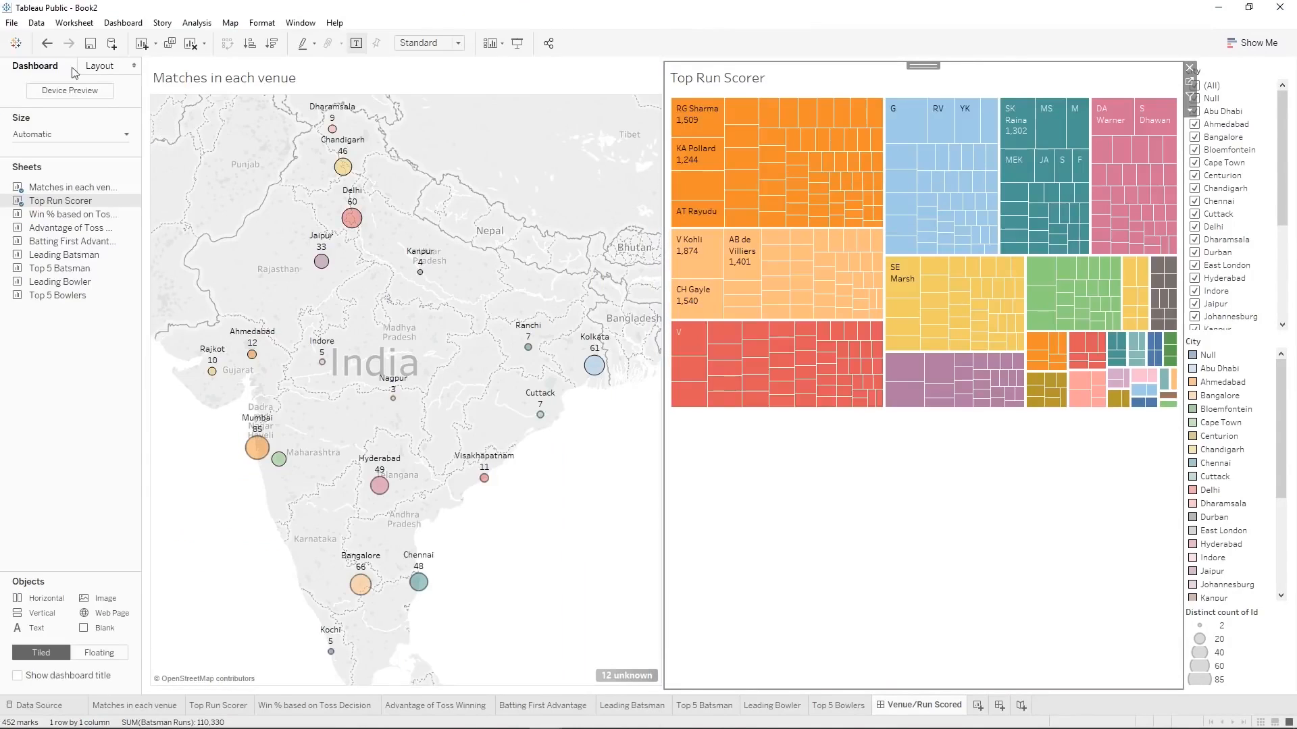
Edit the Hyperlink1 URL action to exclude Matches in each venue as a source, keeping only Top Run Scorer, and save it.
click(123, 22)
click(143, 132)
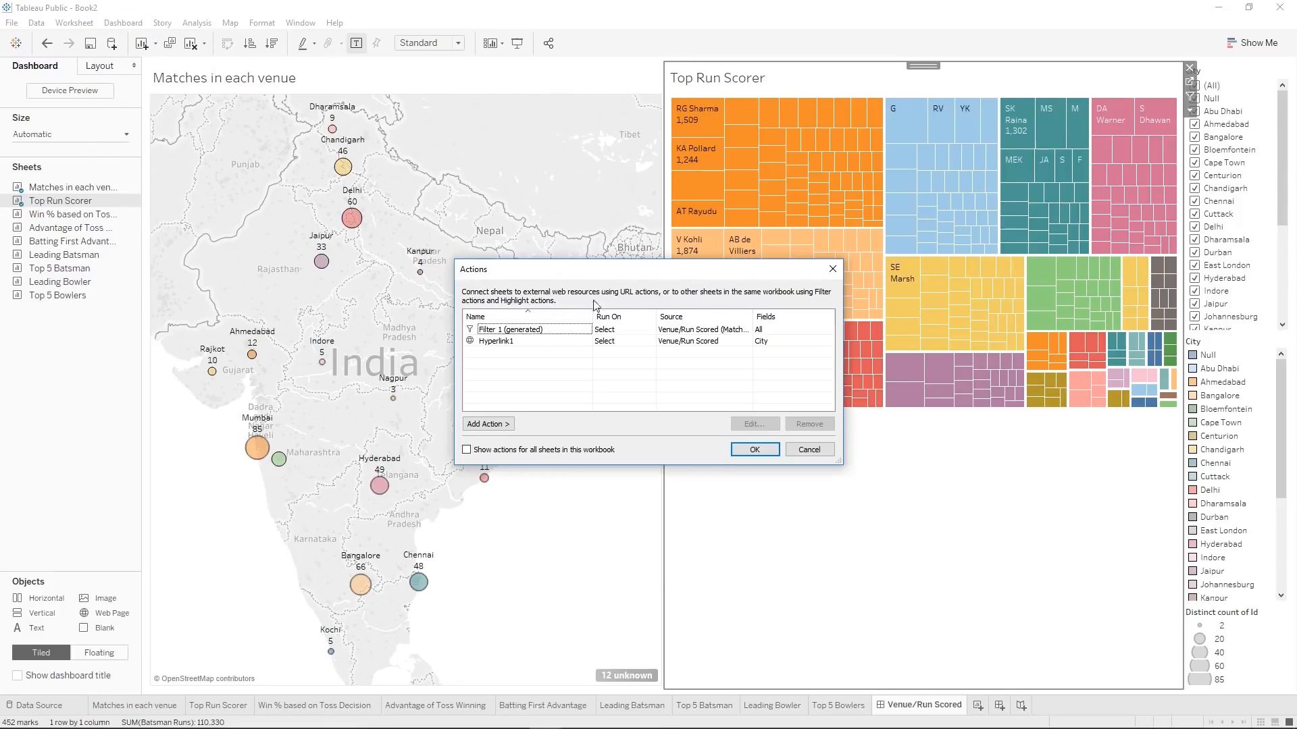
click(517, 341)
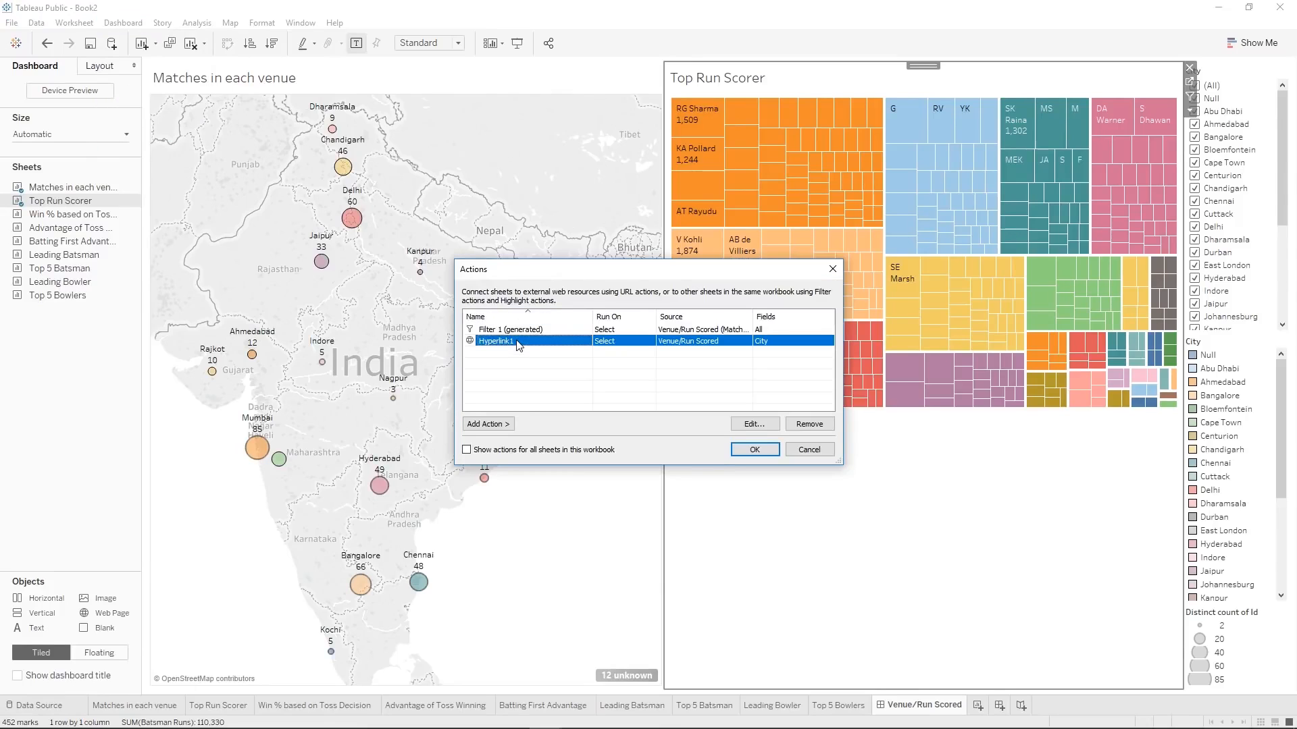
click(755, 424)
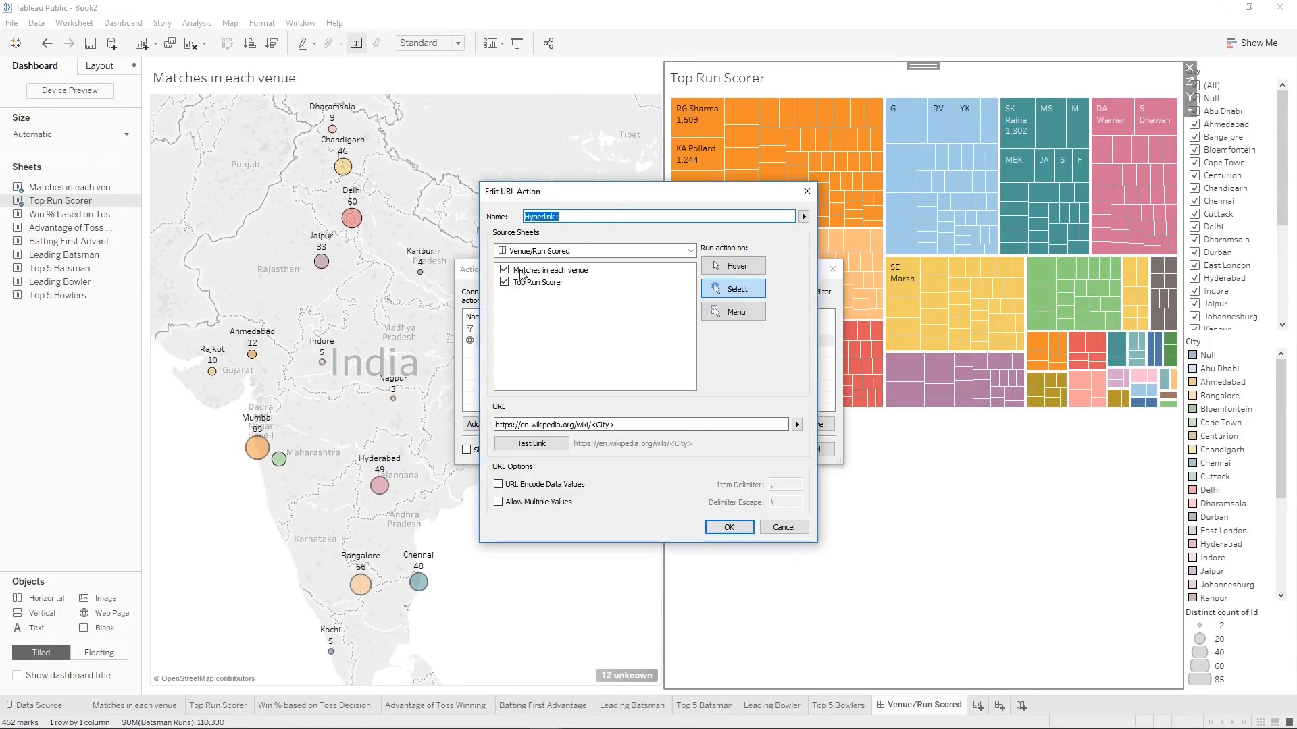
click(730, 528)
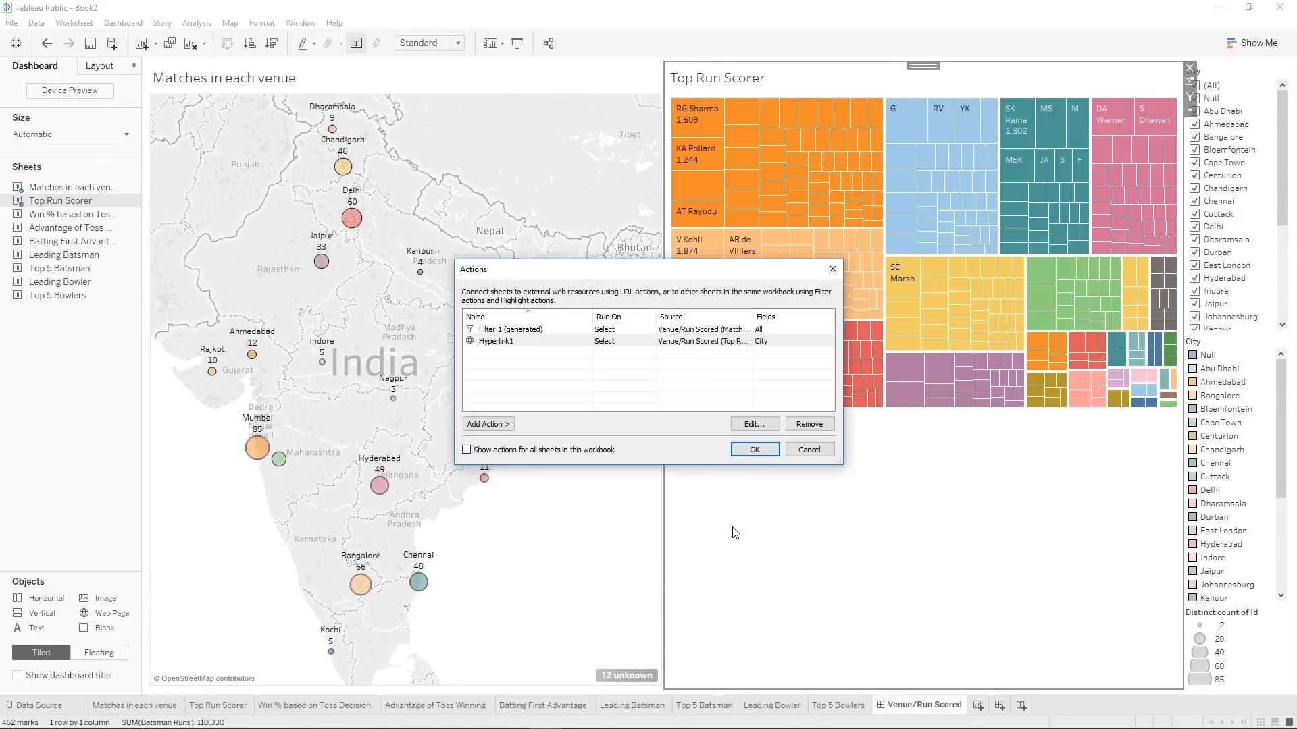
click(755, 451)
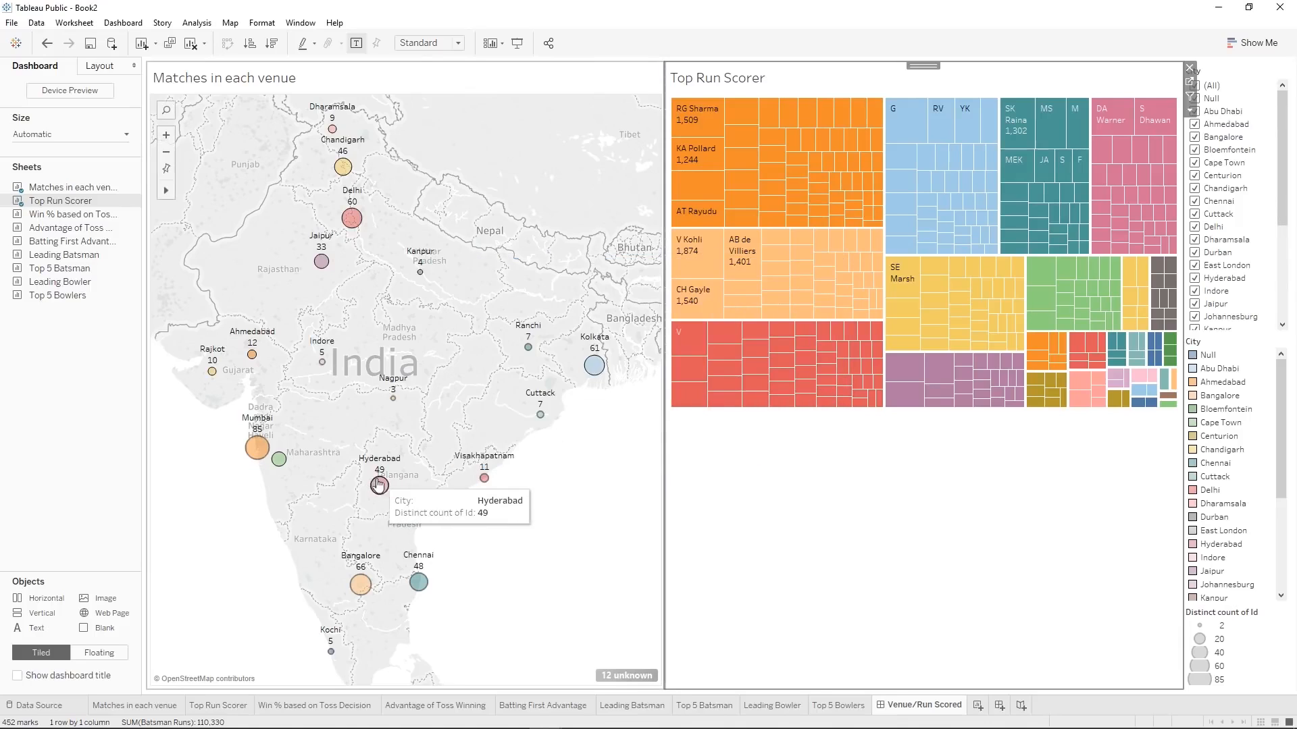
Test the edited URL action by selecting Hyderabad on the map and its V Kohli treemap tile, and close the browser.
click(379, 485)
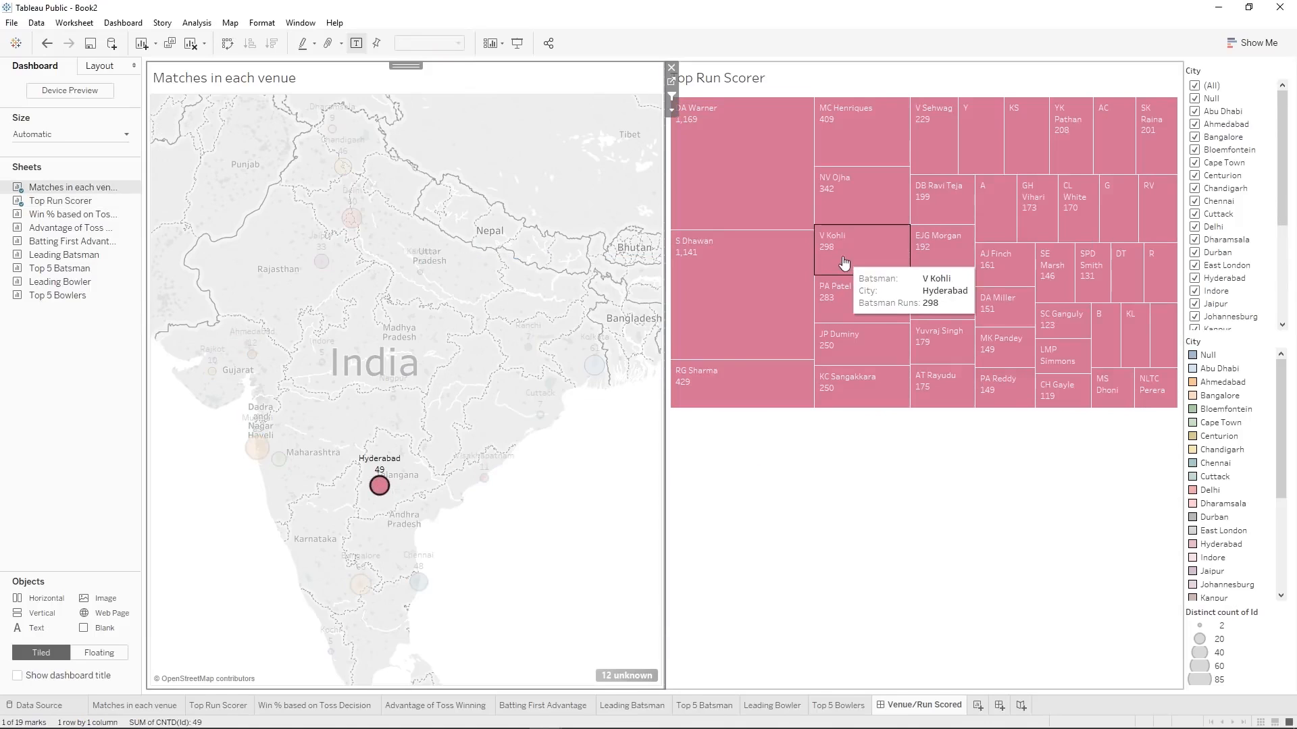
click(868, 255)
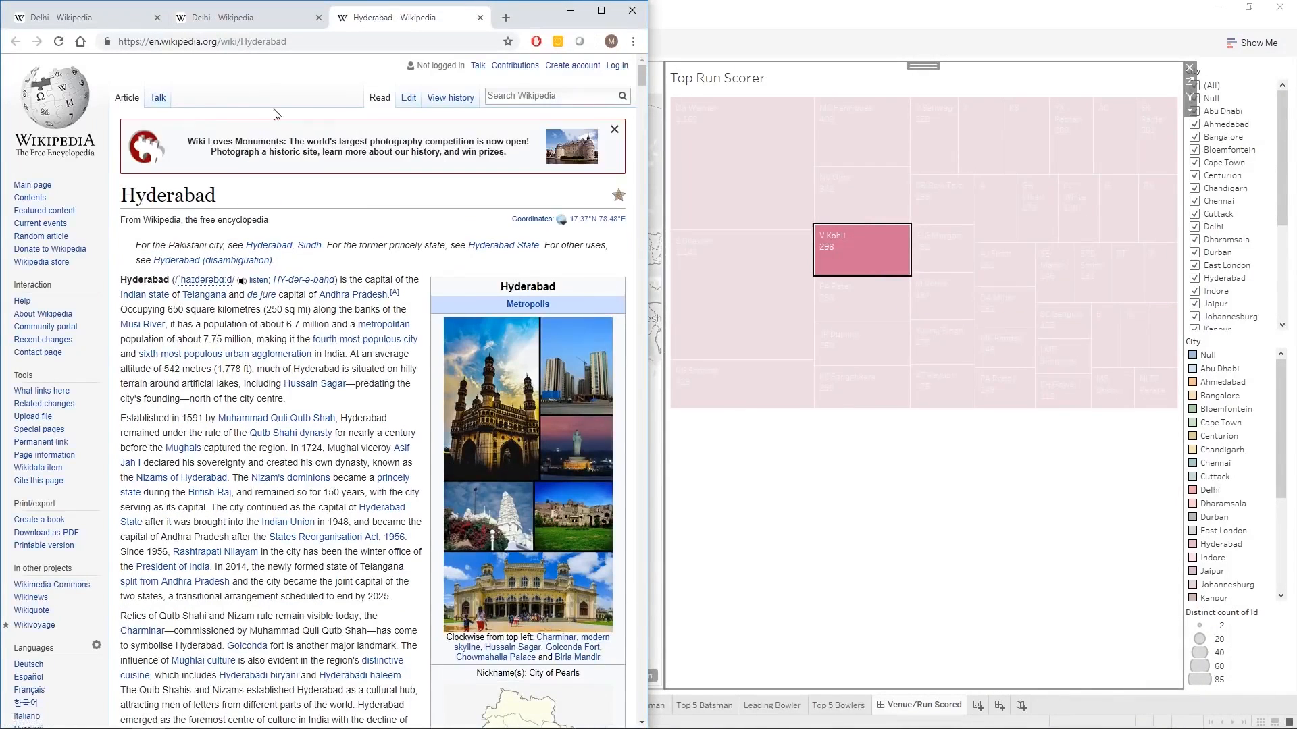
click(632, 9)
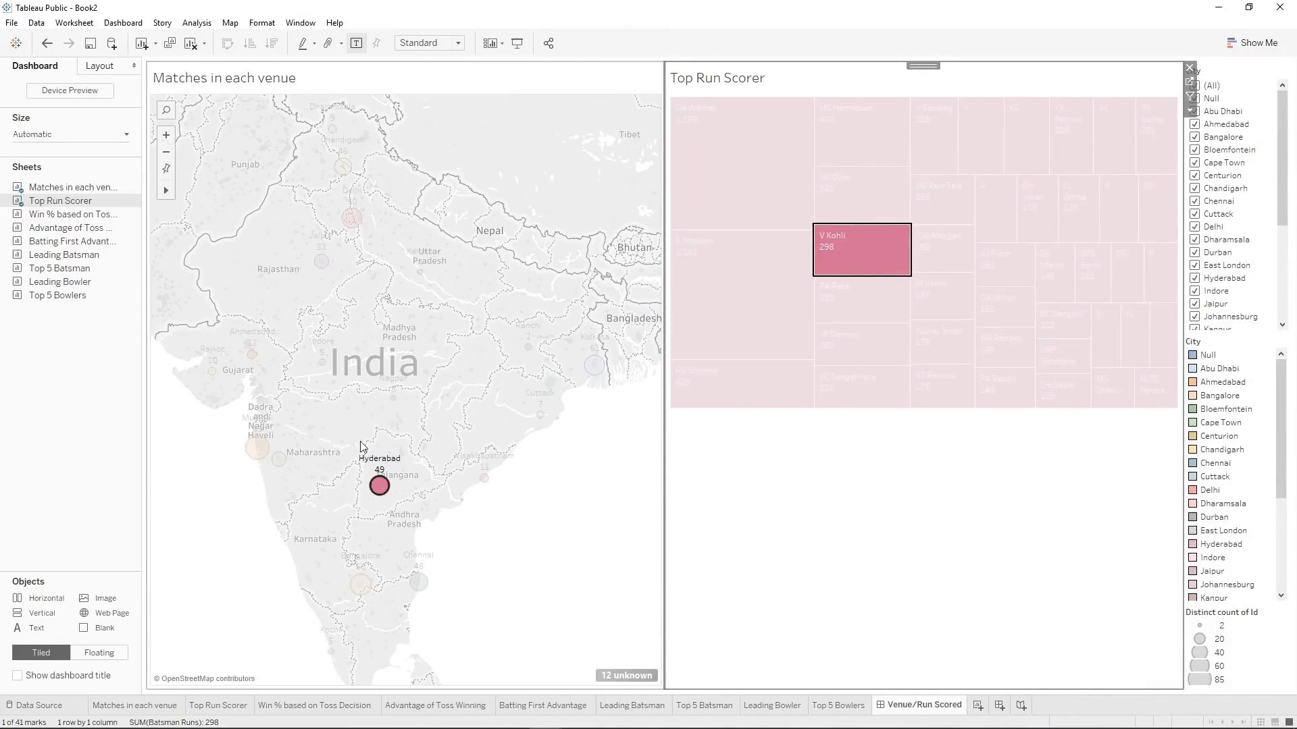
Test the URL action with Mumbai on the map and its KA Pollard tile, and look for the Wikipedia page among the open windows.
click(256, 447)
click(716, 246)
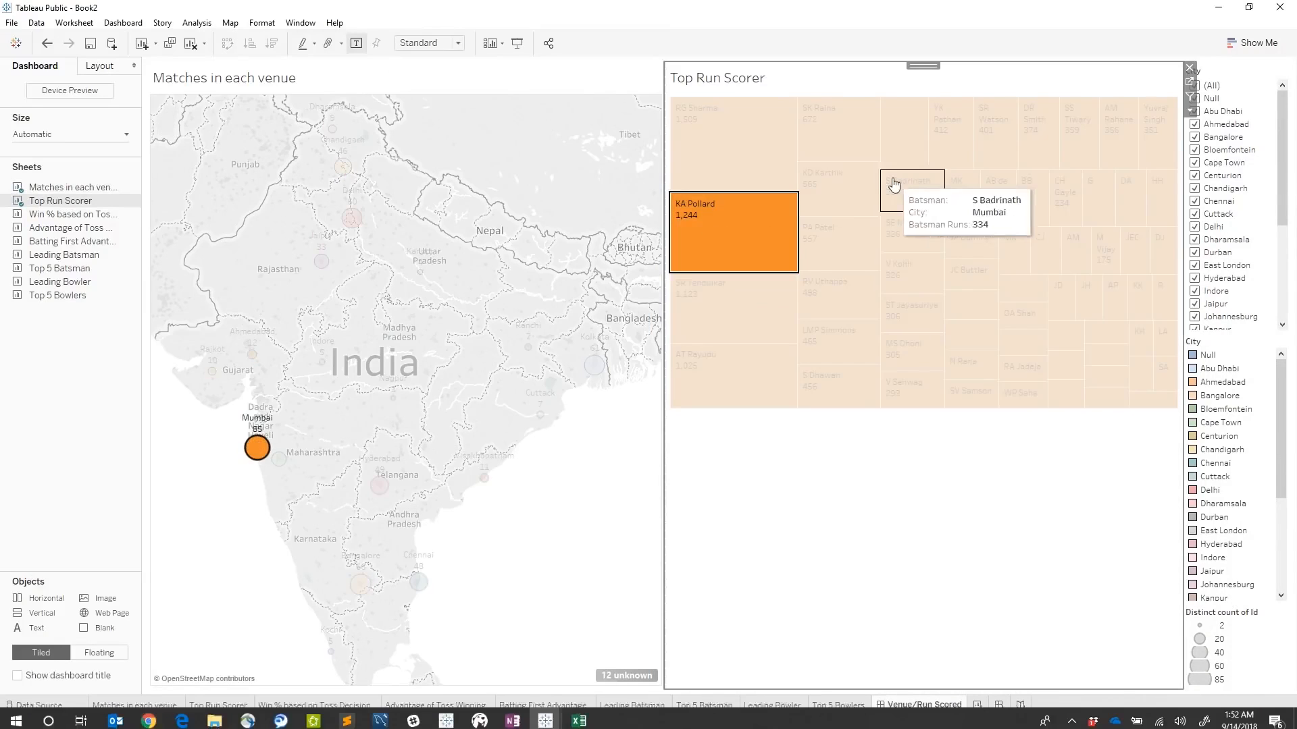
mouse_move(148, 714)
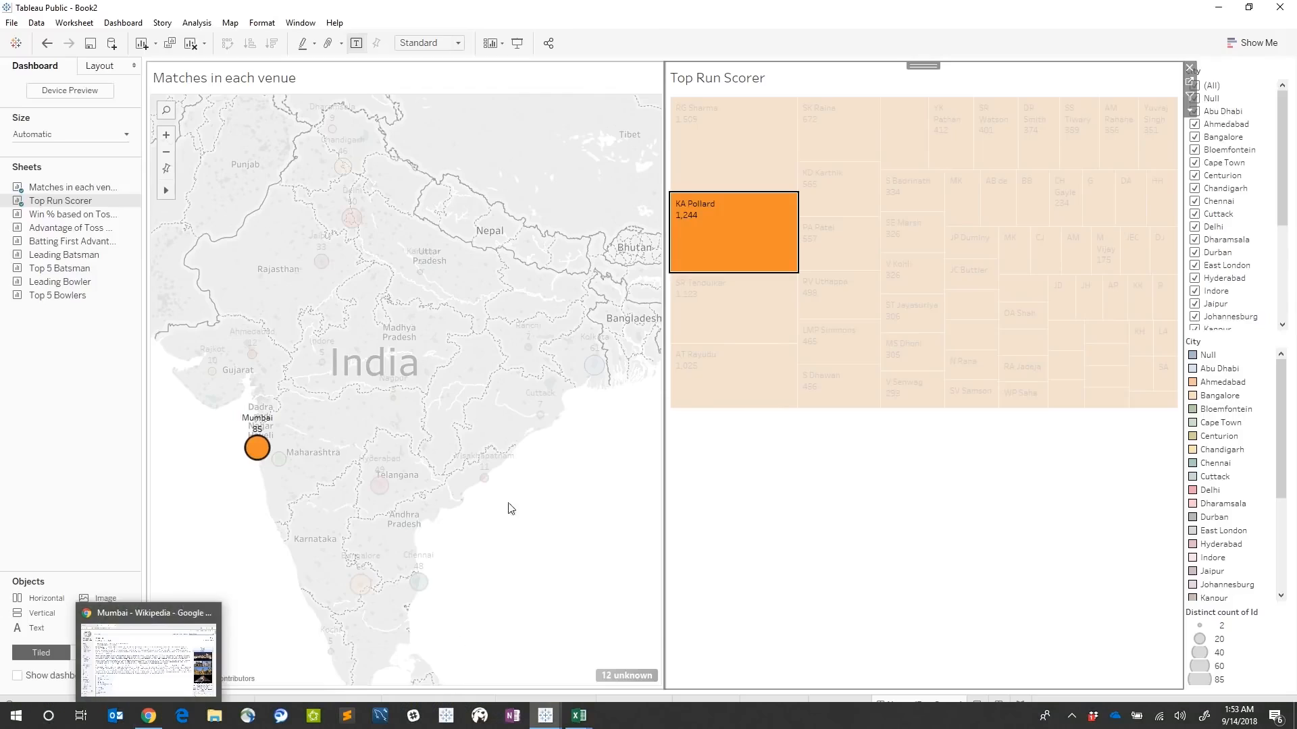
key(super+Left)
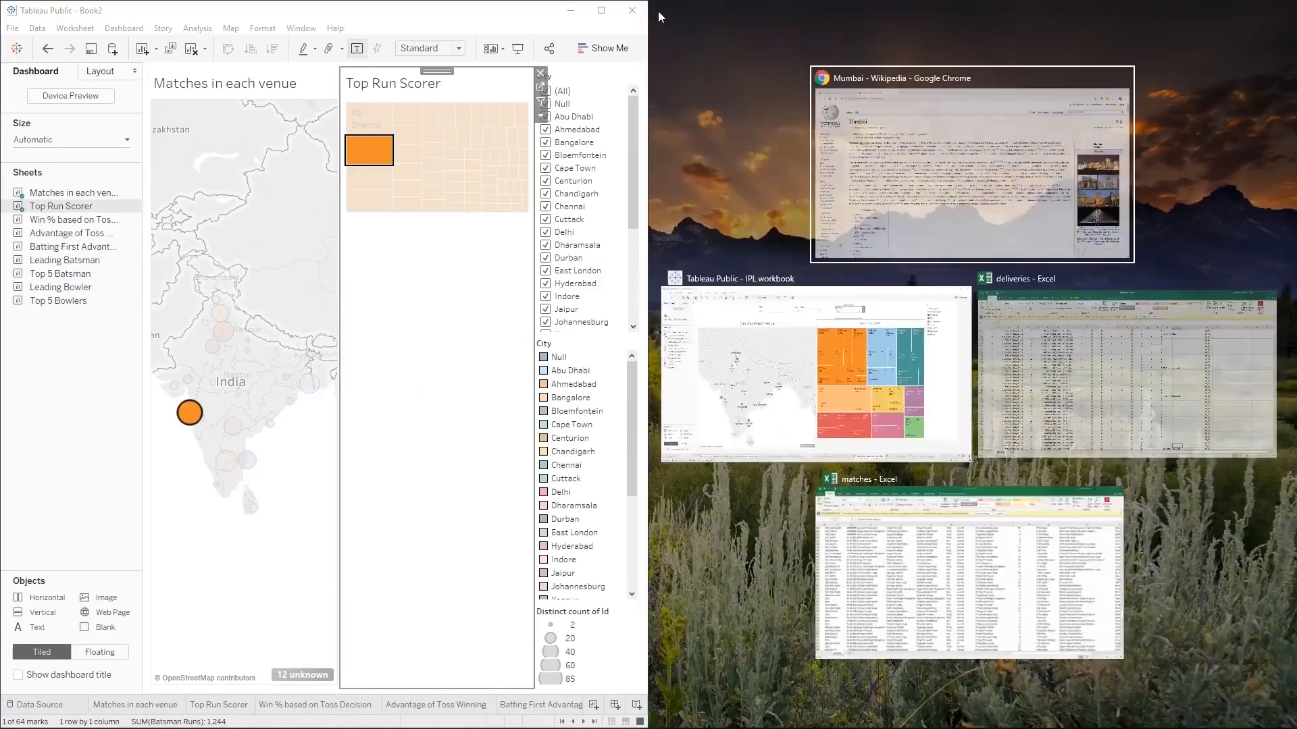
click(991, 140)
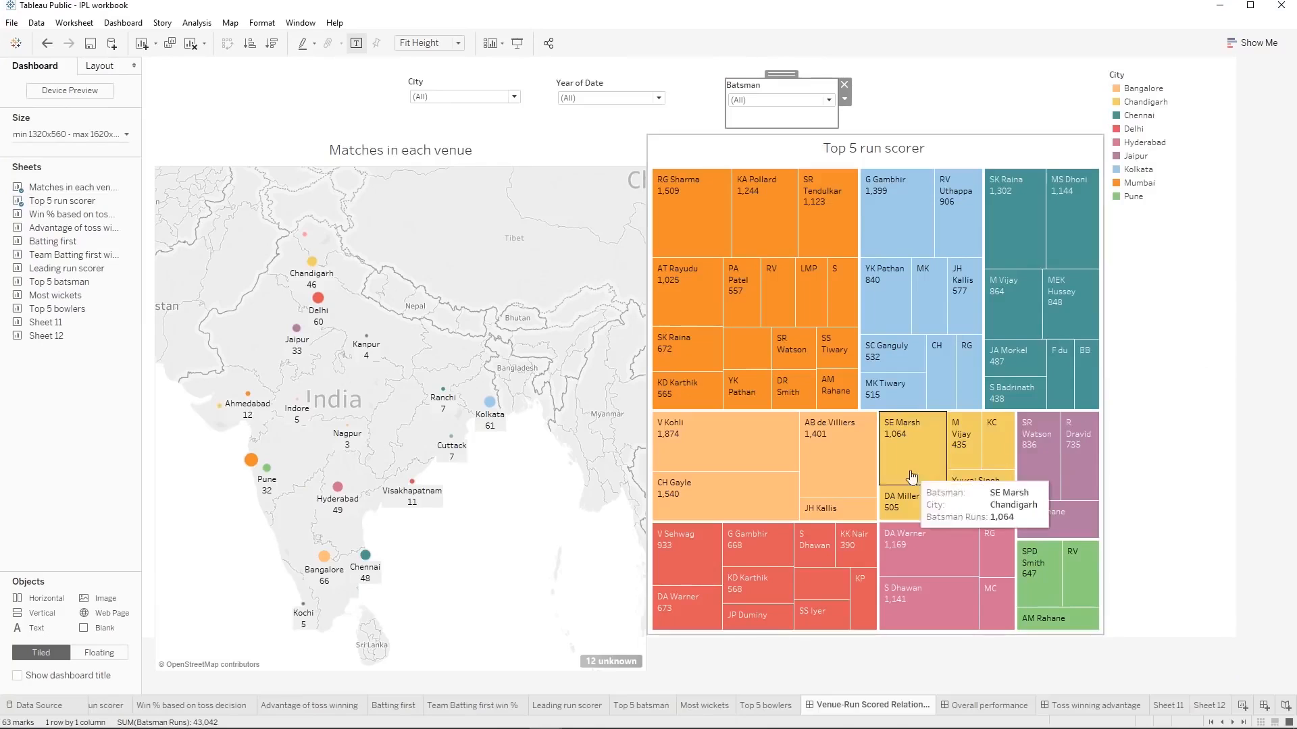
Switch back to the Book2 workbook, maximize its window and clear the treemap and map selections.
mouse_move(545, 715)
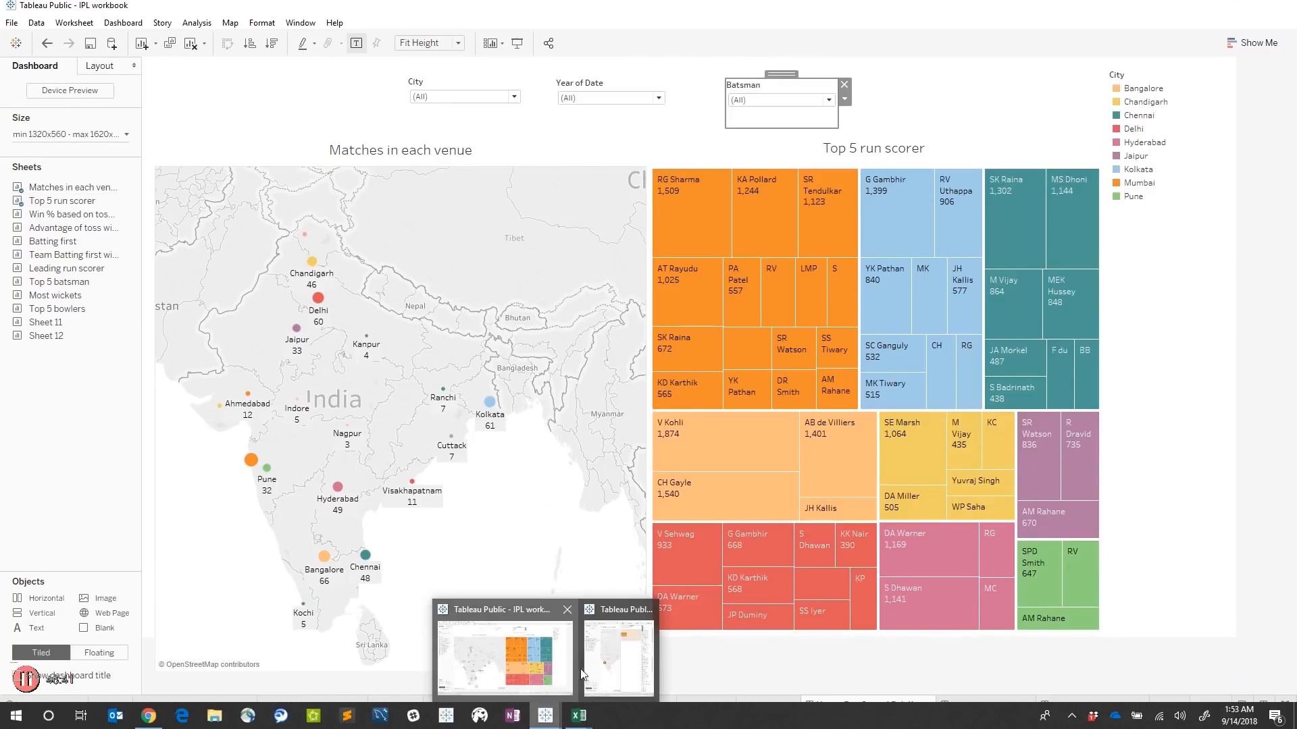
click(618, 659)
double_click(608, 14)
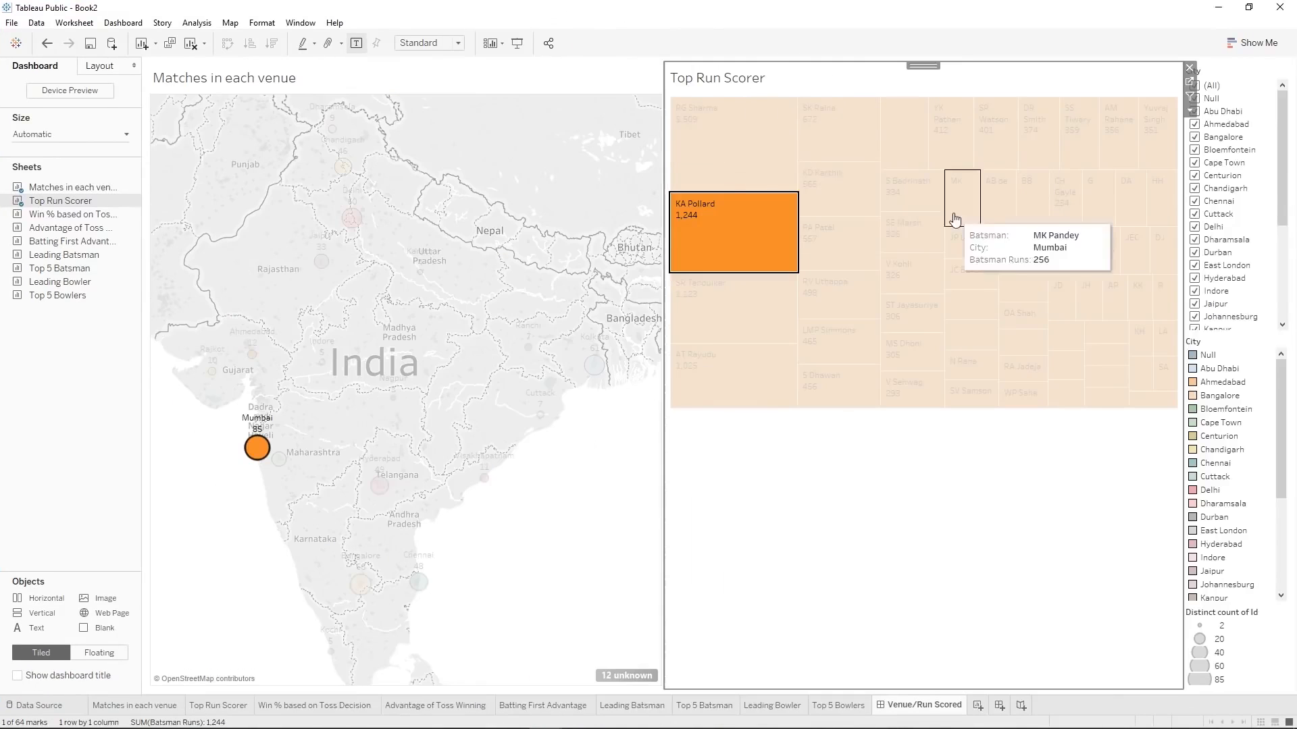
click(459, 273)
click(352, 220)
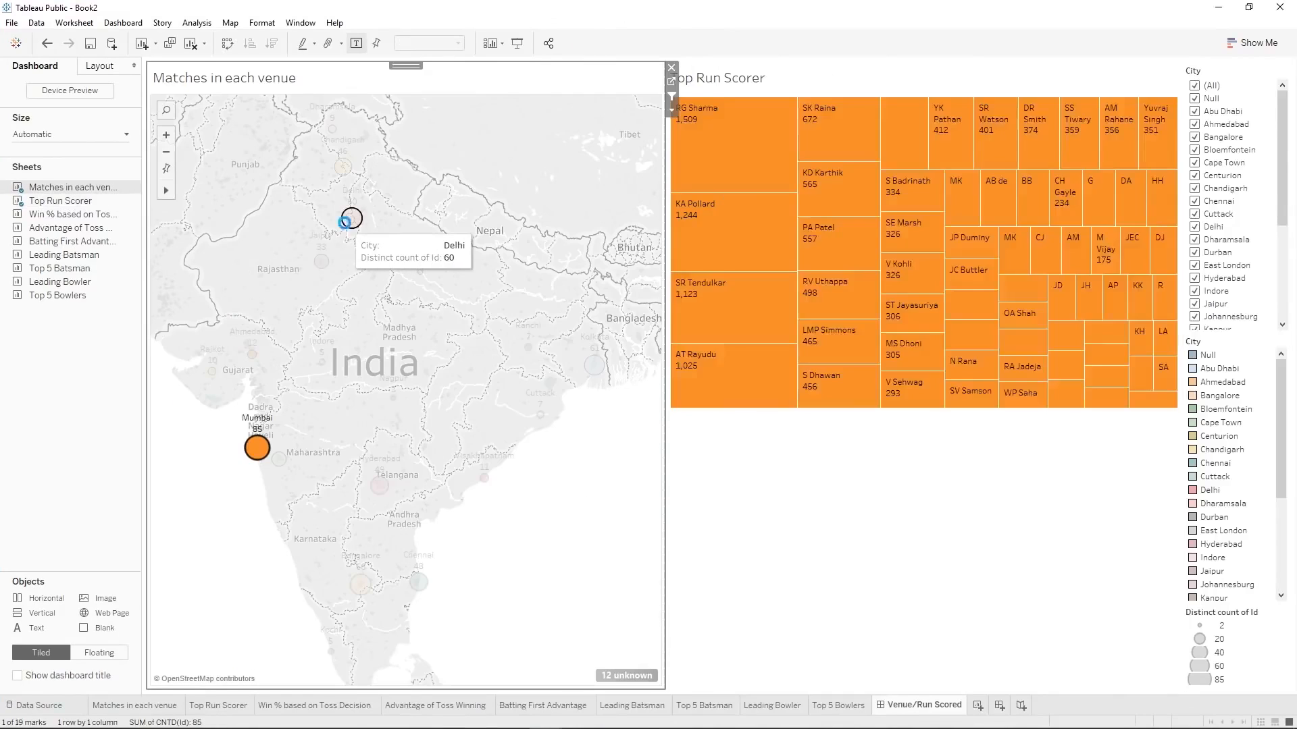
click(352, 221)
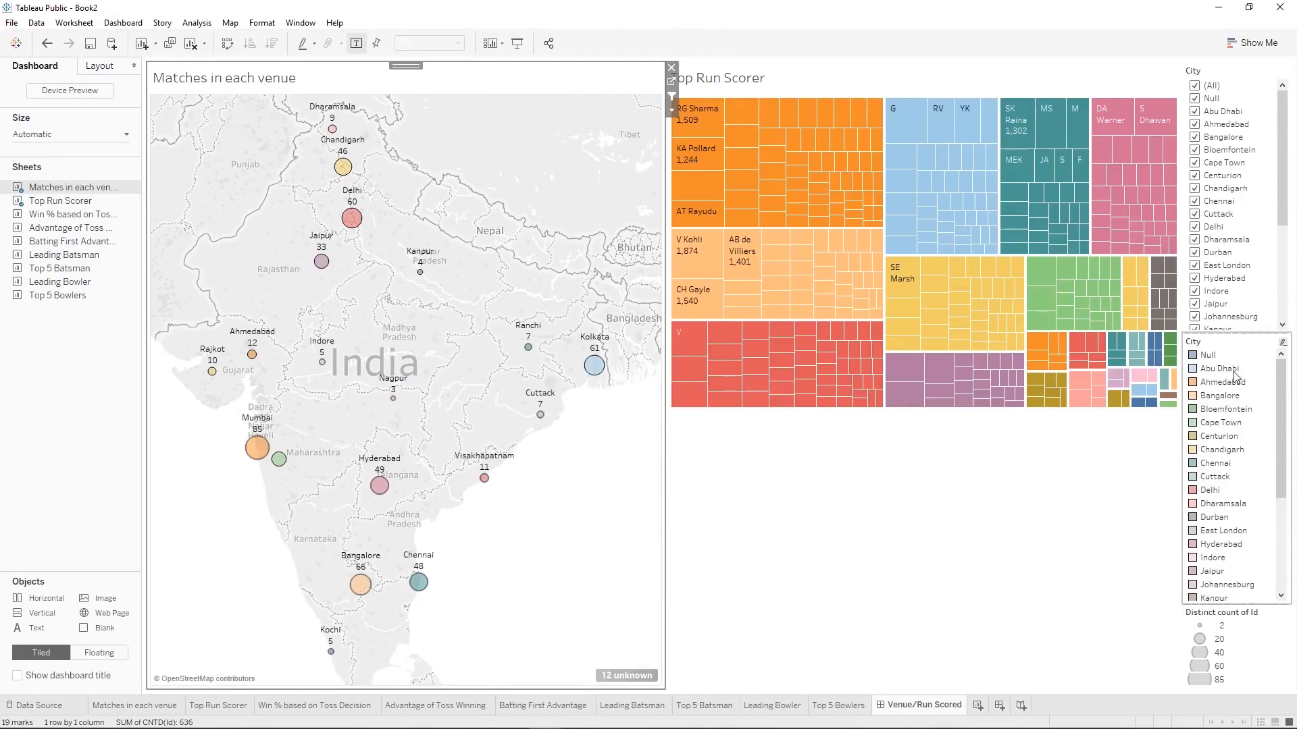
Remove the Distinct count of Id size legend from the Venue/Run Scored dashboard.
click(1252, 358)
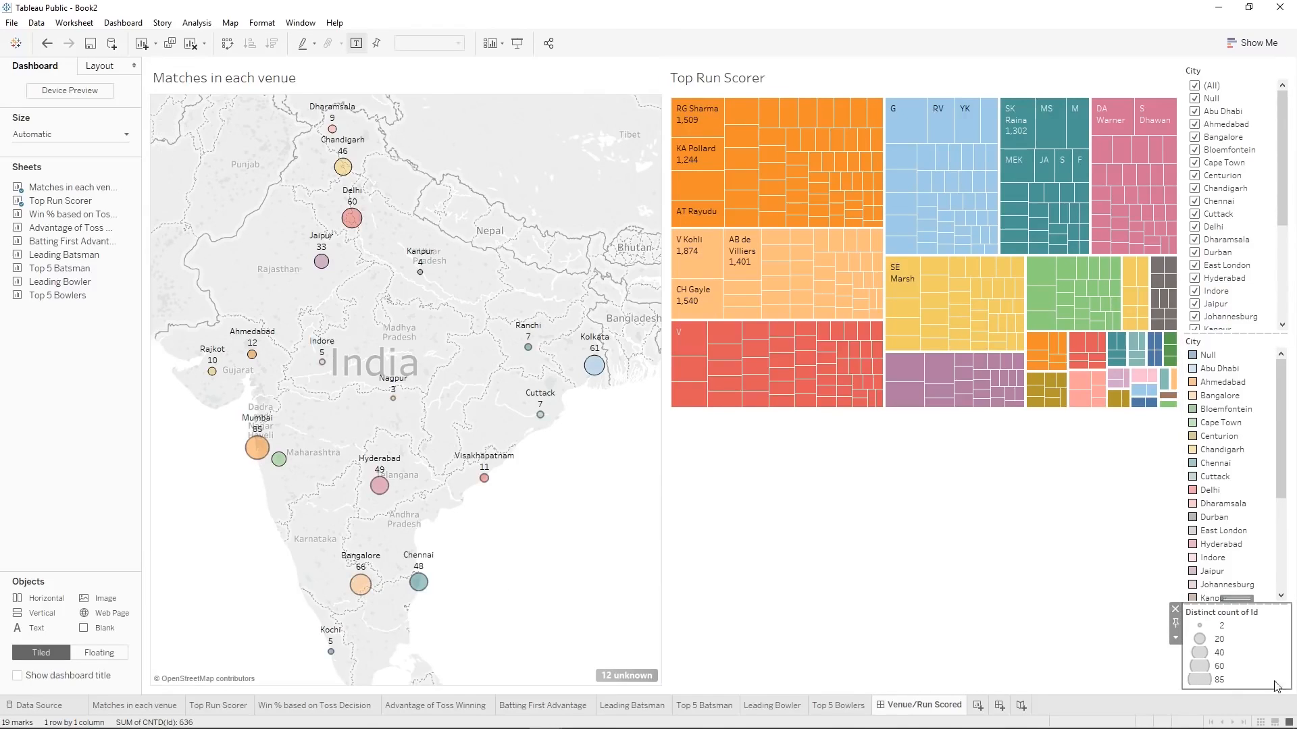
click(1176, 611)
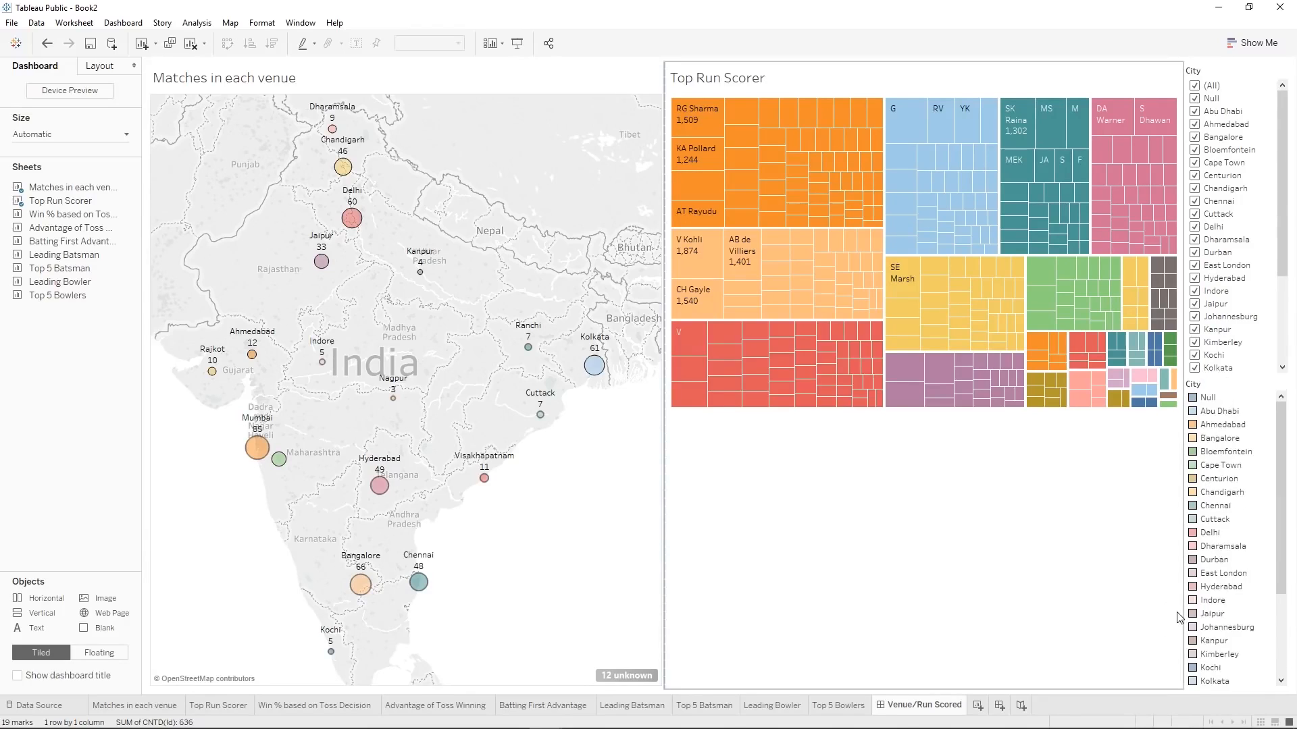
Test the City filter's reach by excluding Abu Dhabi and Bangalore, and restore all cities.
click(1254, 76)
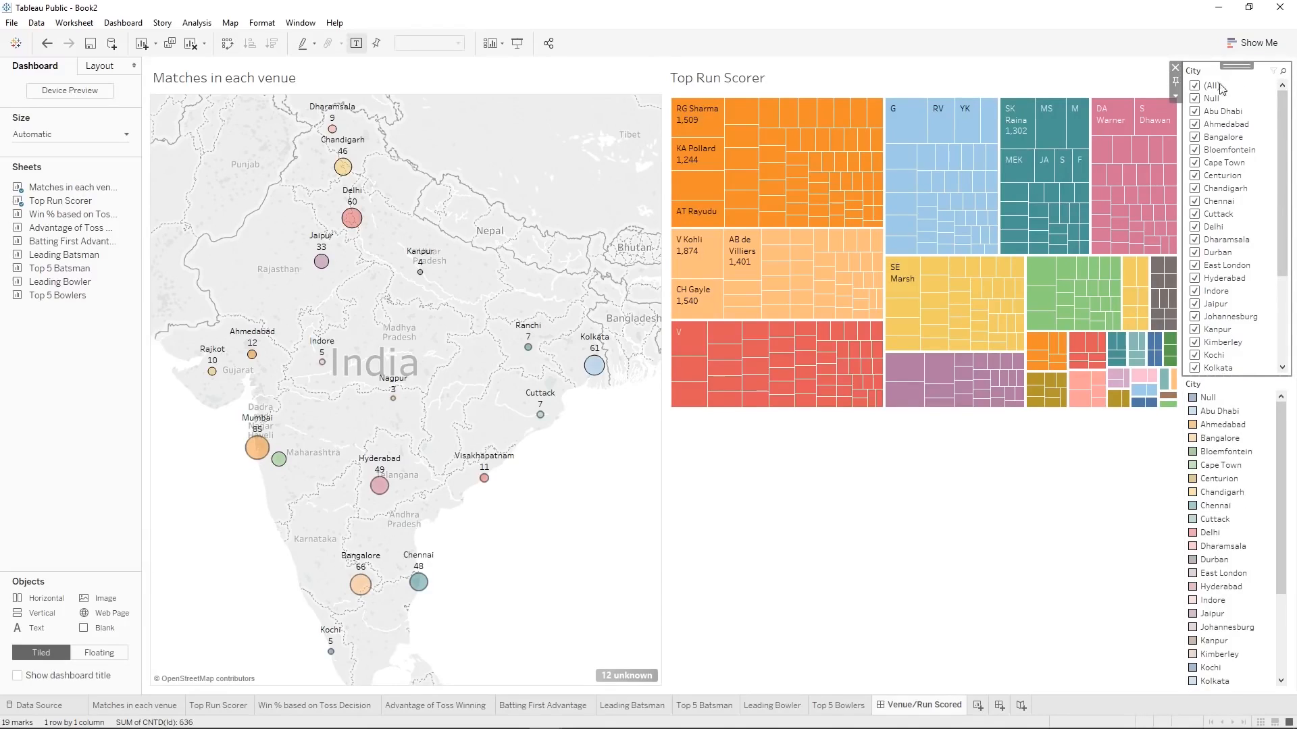
click(1194, 112)
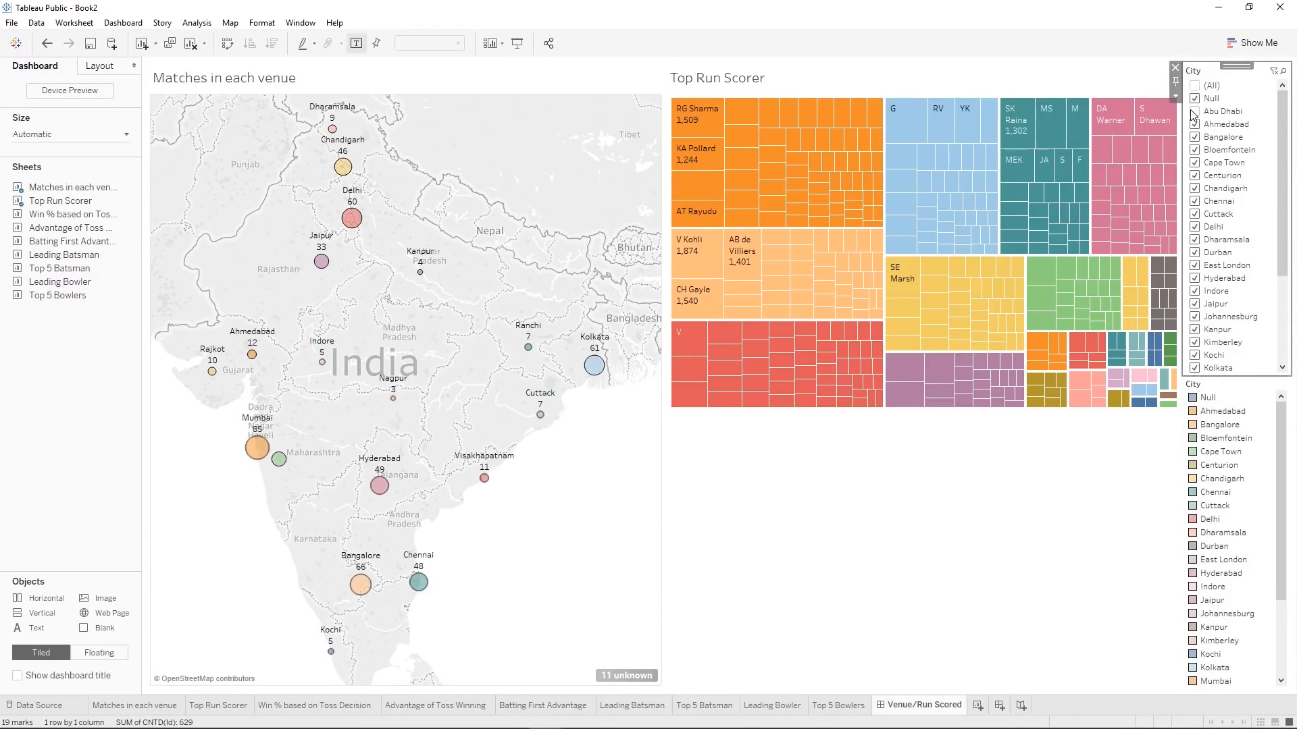
click(1194, 137)
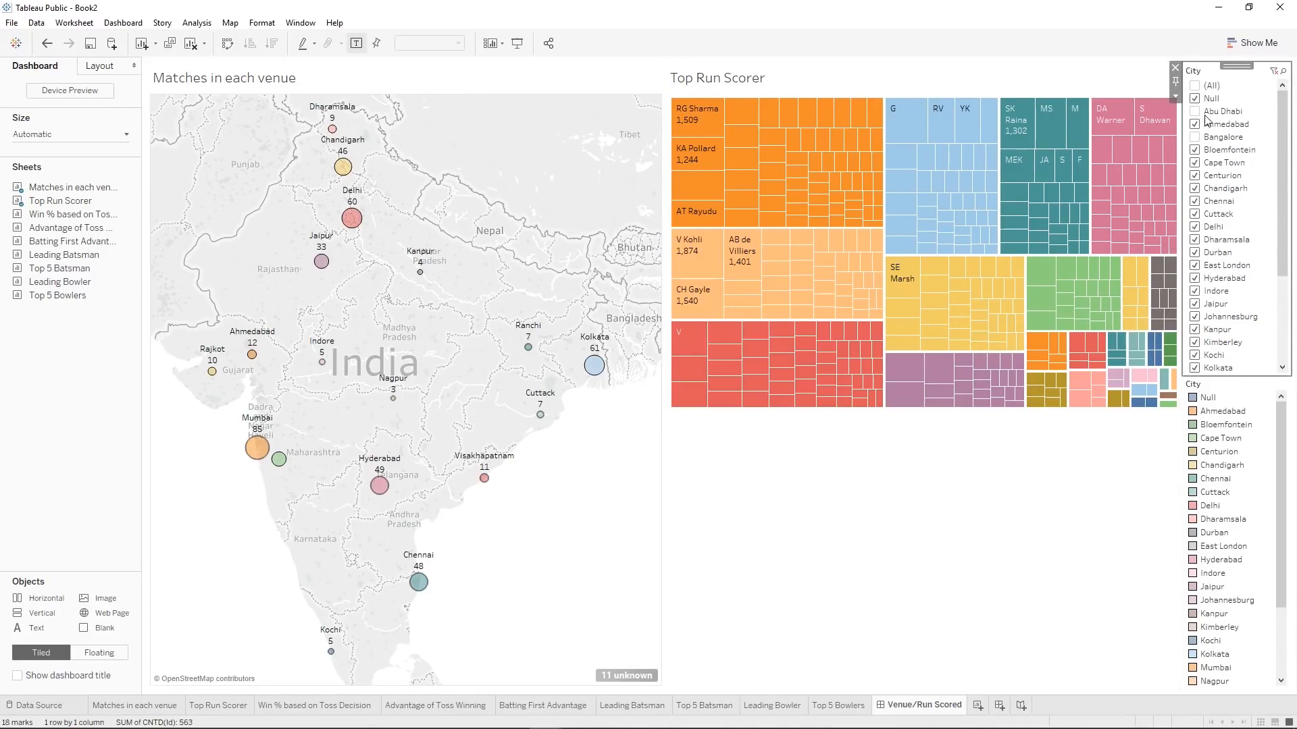
click(1195, 86)
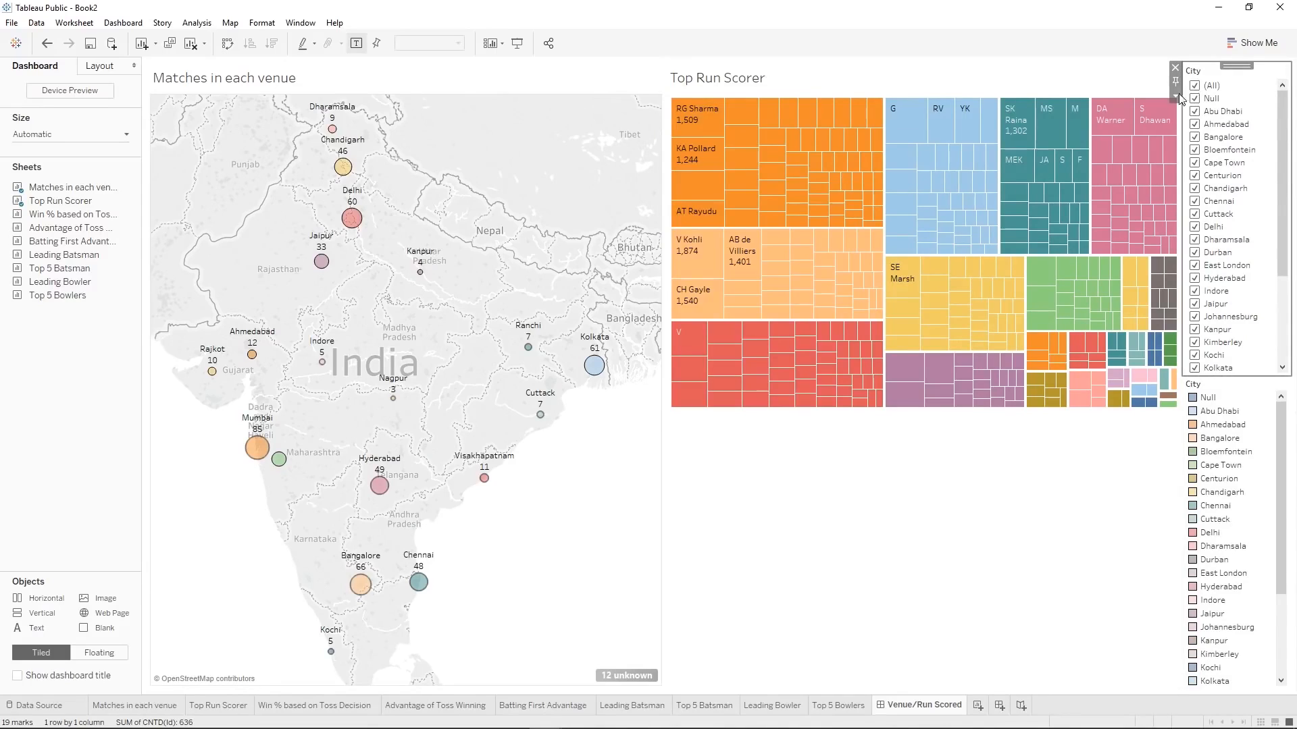
Apply the City filter to all worksheets on the dashboard, adding Top Run Scorer to Matches in each venue.
click(1177, 97)
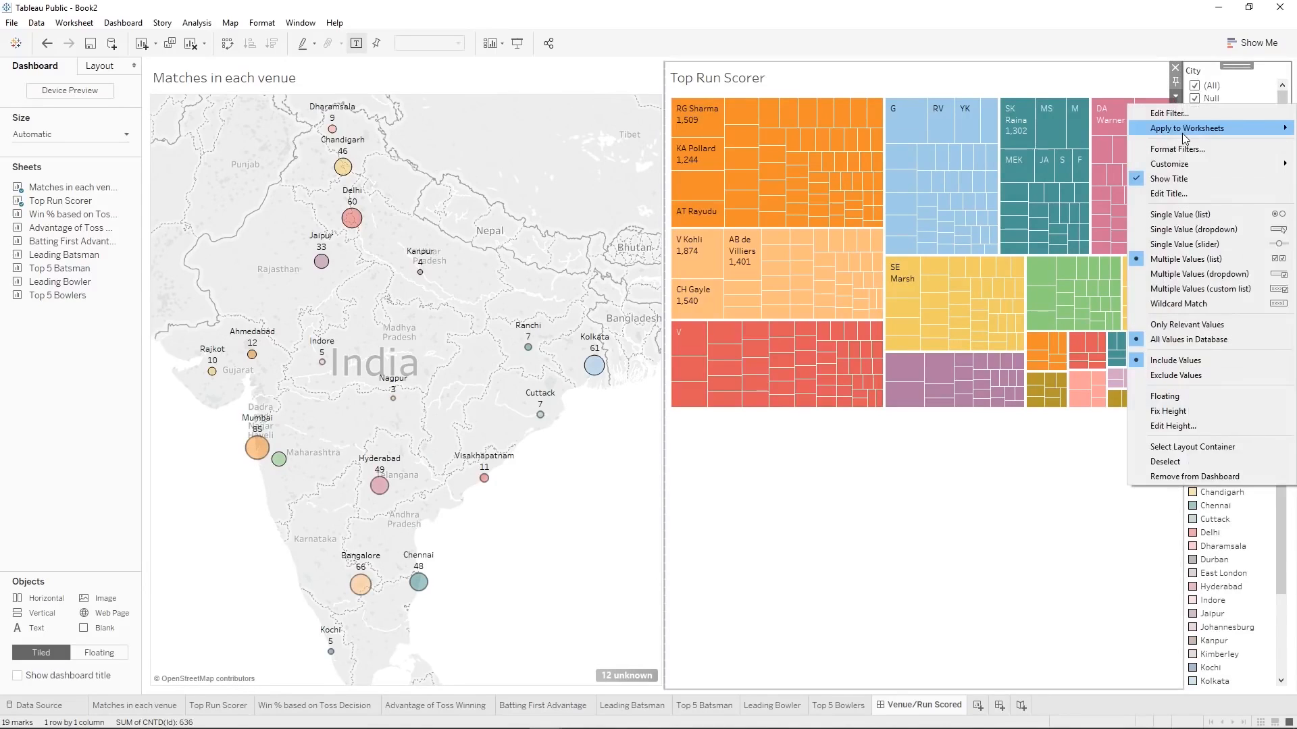
mouse_move(1182, 135)
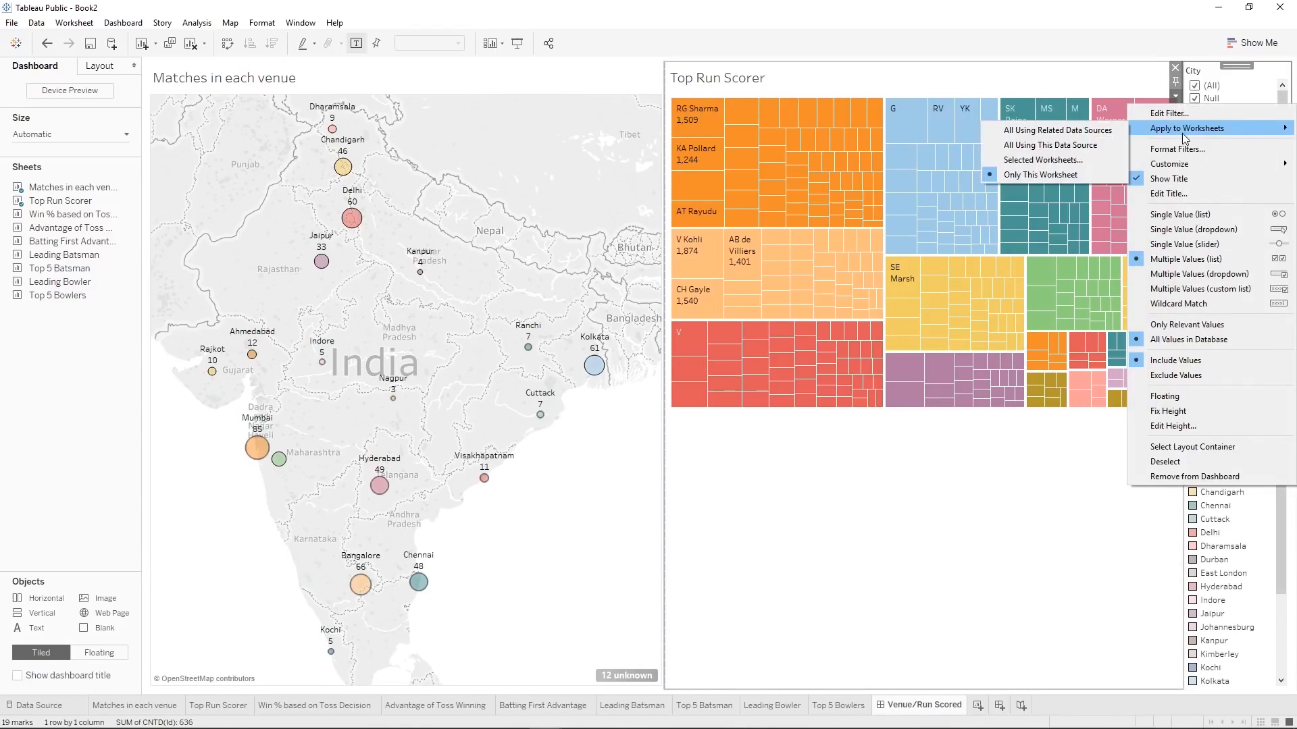
click(1069, 162)
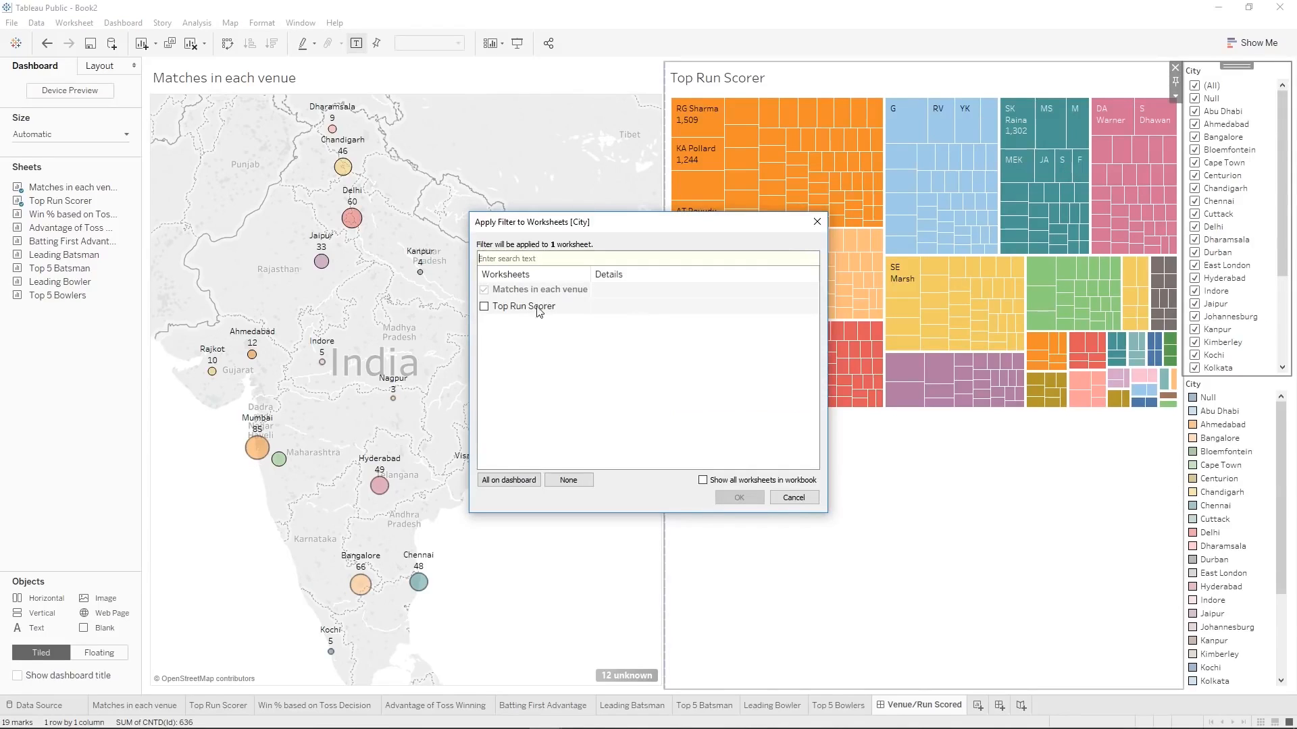
click(510, 480)
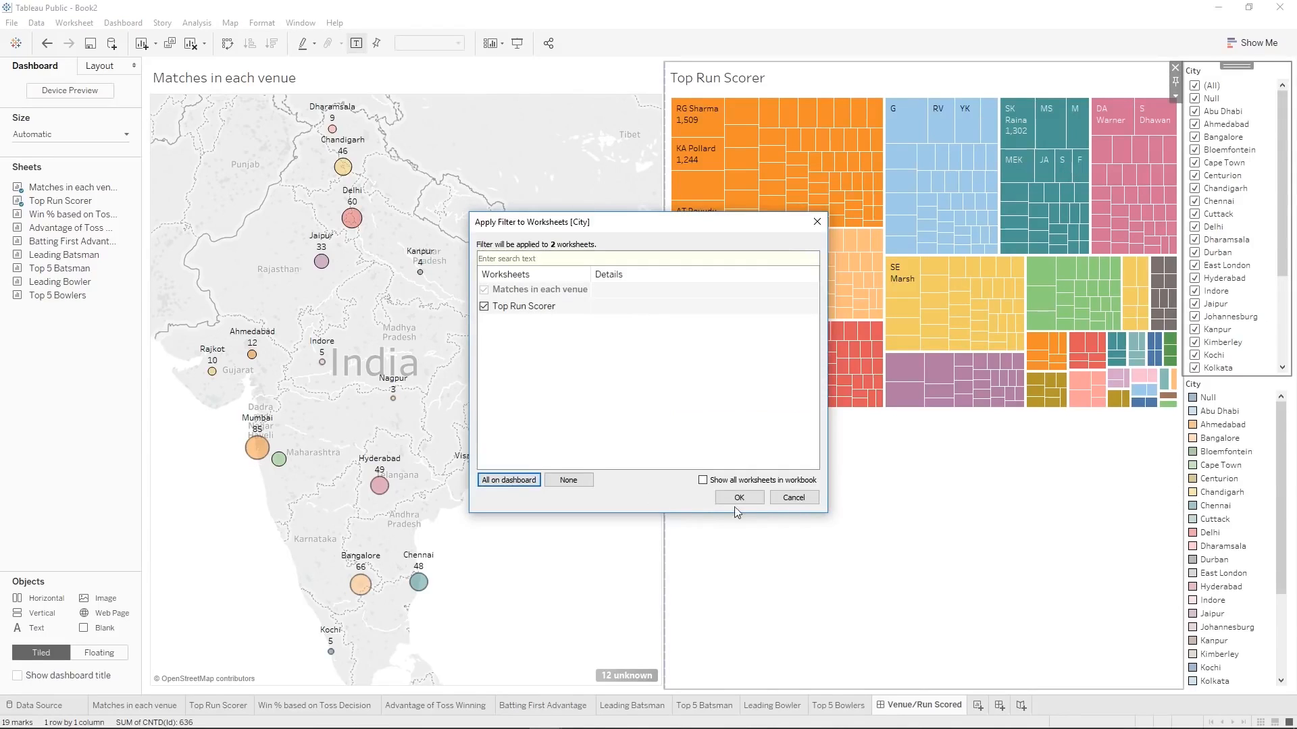
click(710, 480)
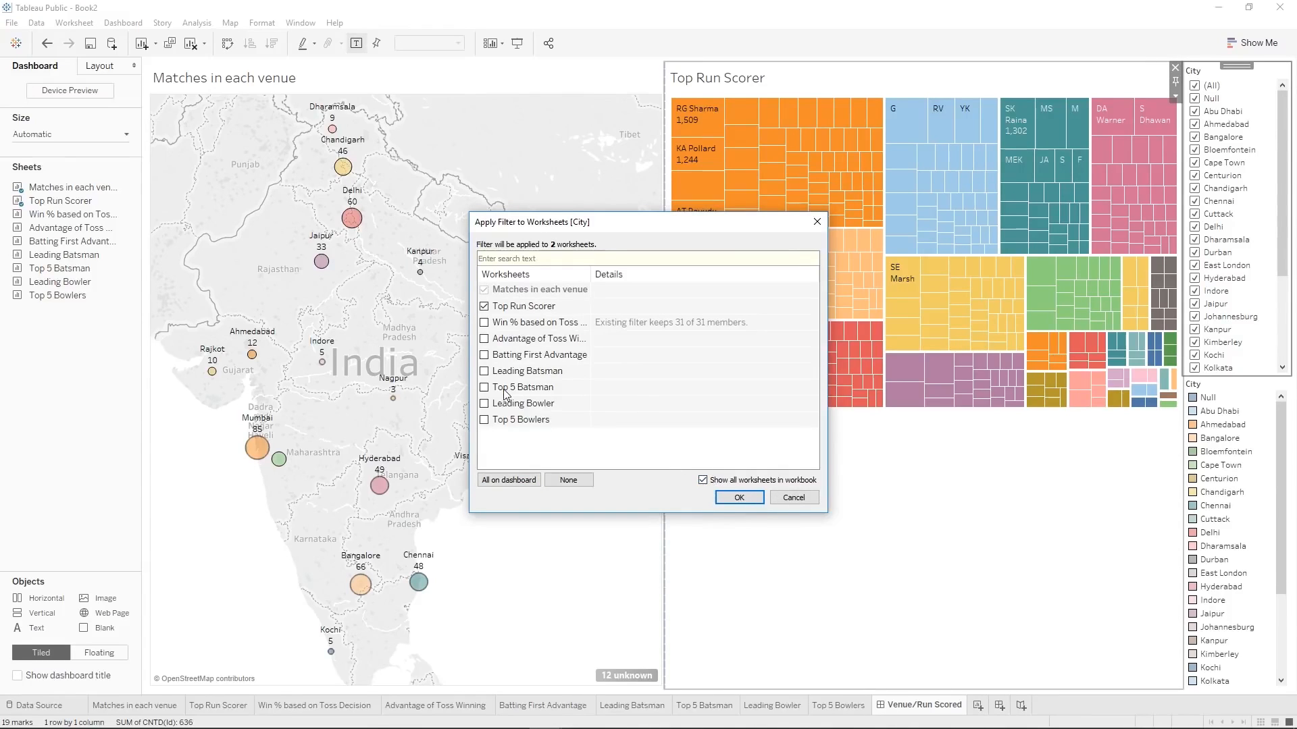
click(702, 481)
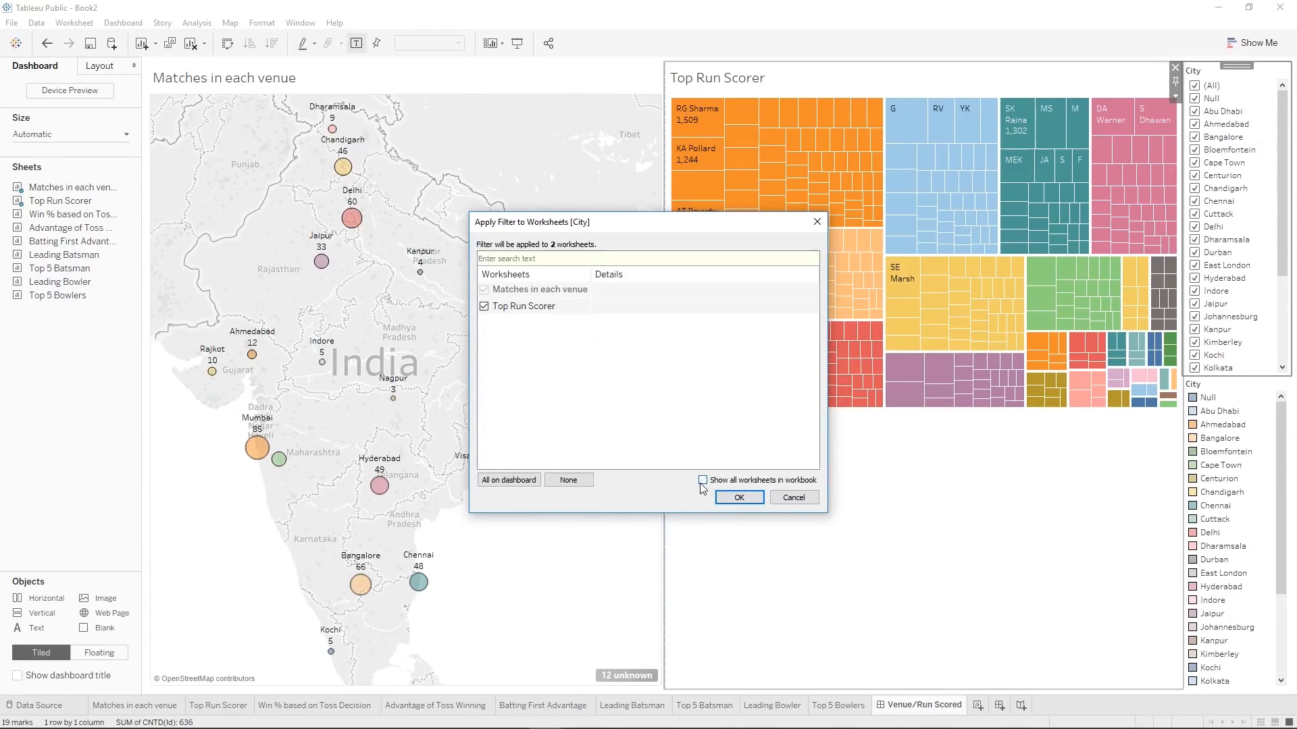
click(738, 497)
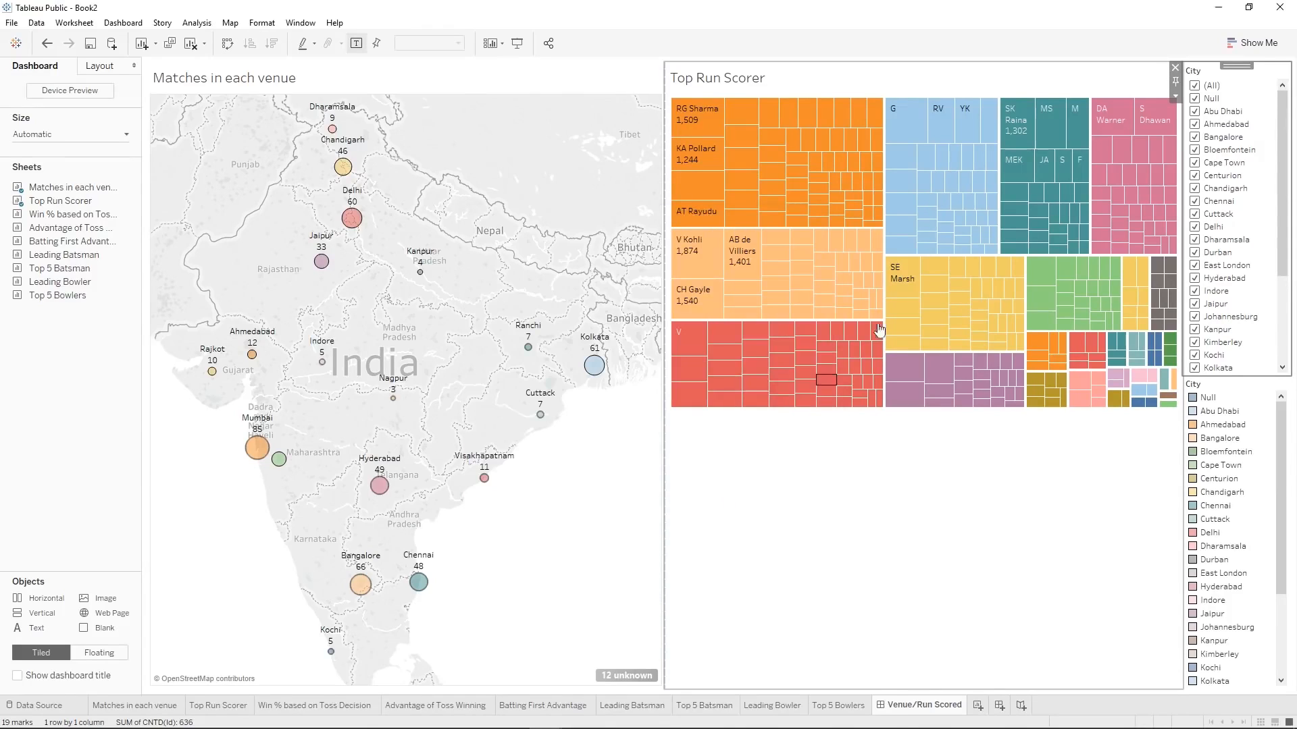
Test the shared City filter with only Chandigarh, Cuttack, Dharamsala and East London included, and restore all cities.
click(1194, 85)
click(1194, 191)
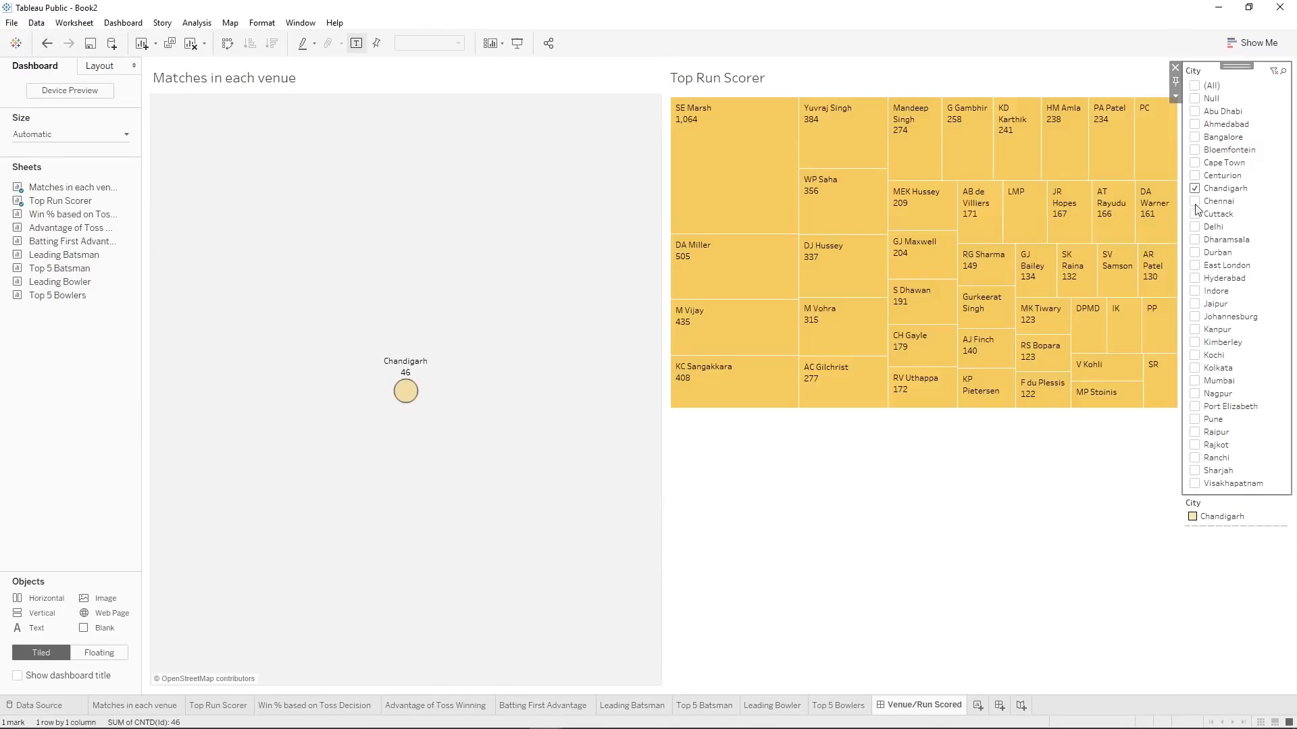
click(1195, 214)
click(1195, 240)
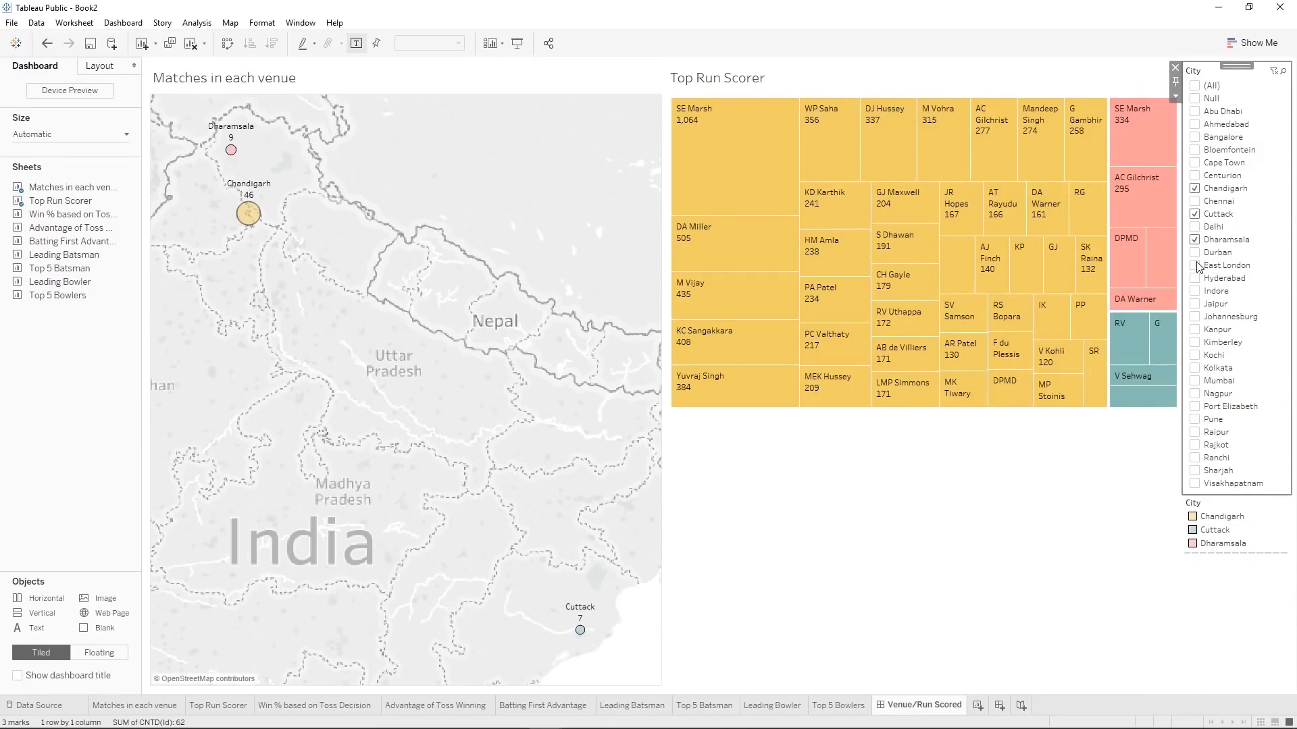
click(1195, 265)
click(1196, 86)
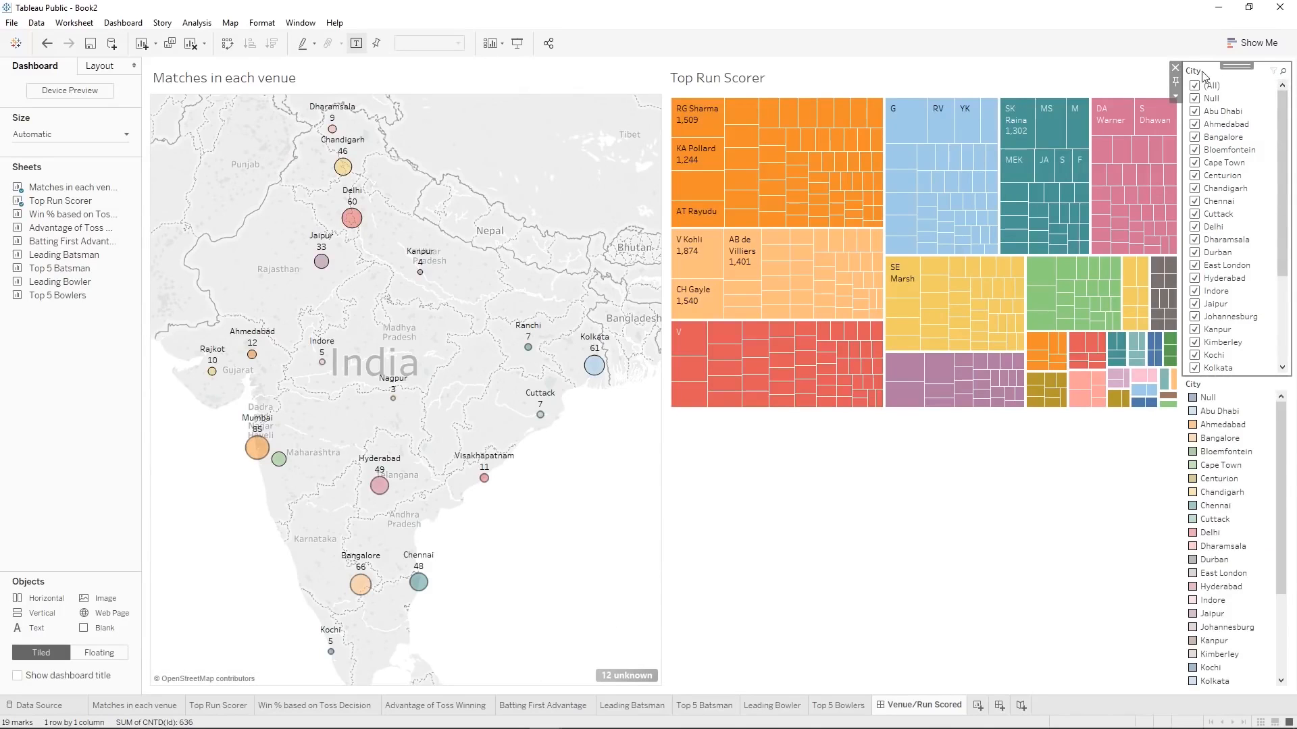
Change the City filter to a multiple values dropdown and open its list of cities.
click(1175, 97)
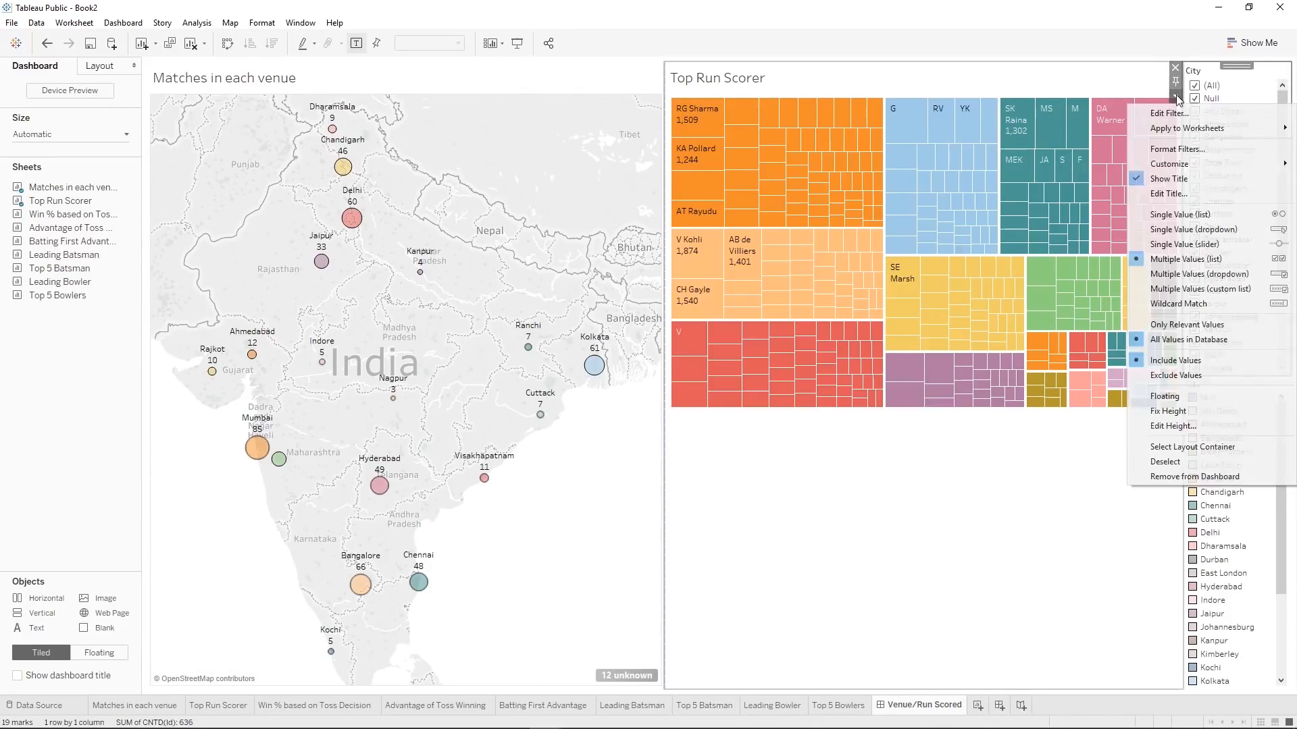
click(1214, 275)
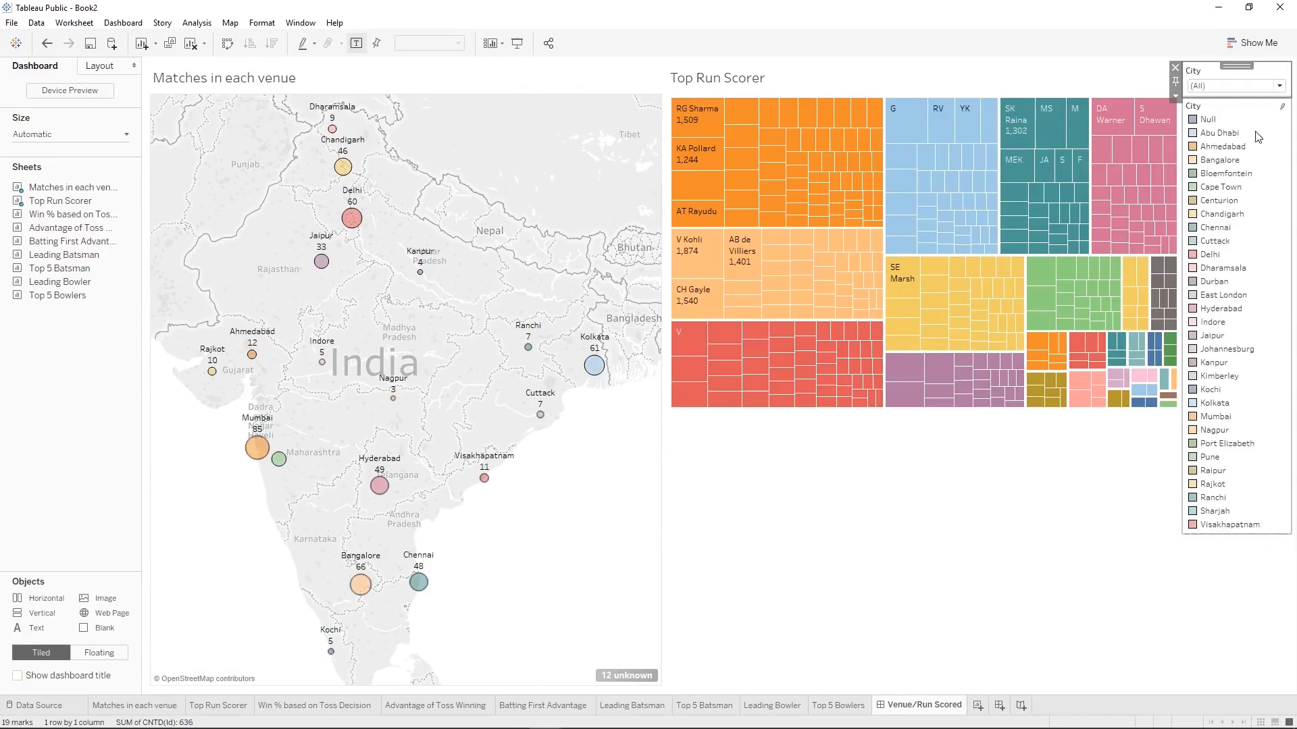
click(1228, 88)
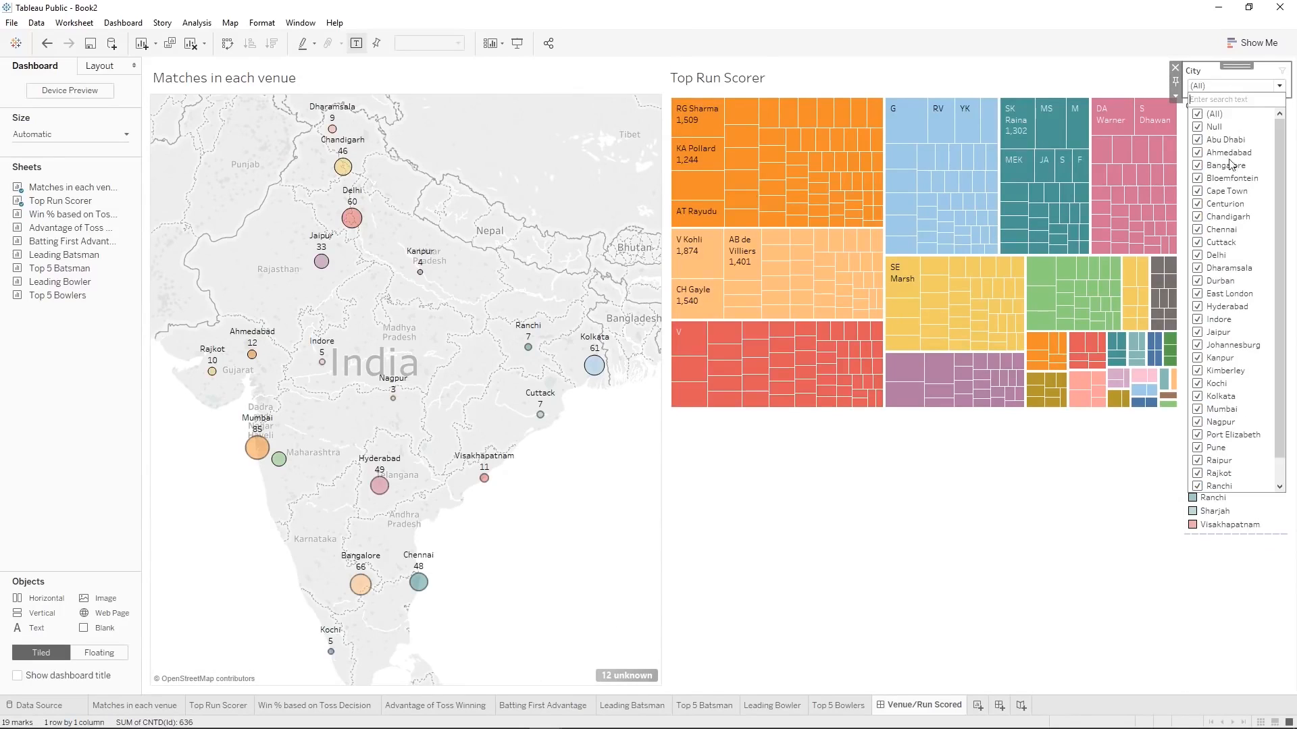
Place the City filter in a new horizontal container above both charts and shrink the container to a thin strip.
click(1239, 88)
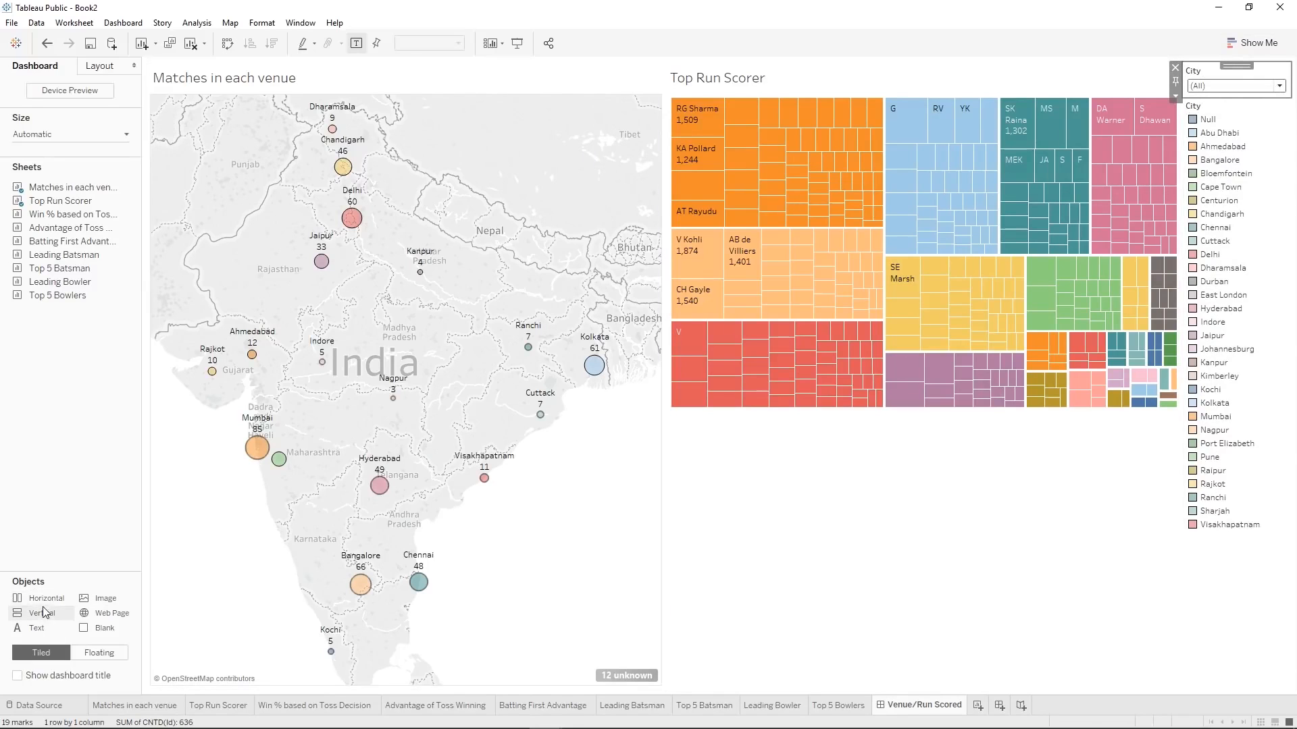
mouse_move(44, 598)
mouse_down()
mouse_move(456, 365)
mouse_move(672, 125)
mouse_move(695, 46)
mouse_move(696, 61)
mouse_up()
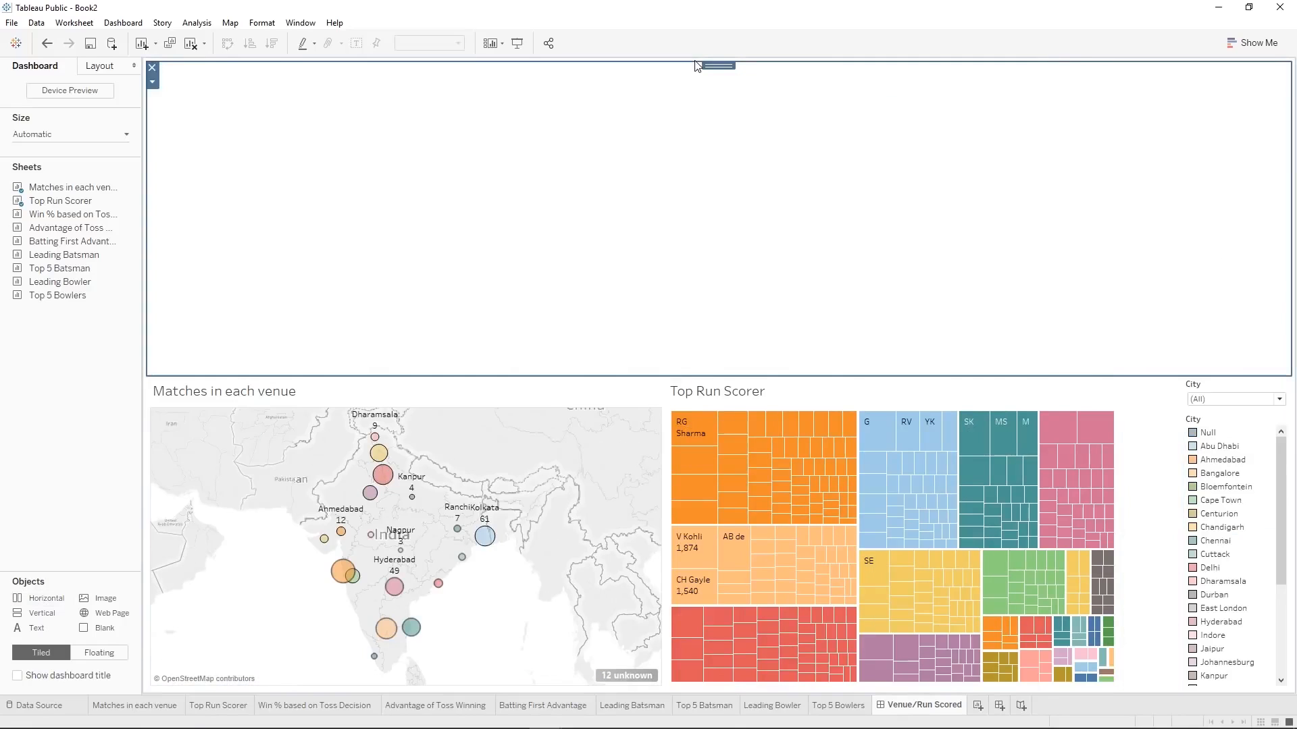
click(1239, 387)
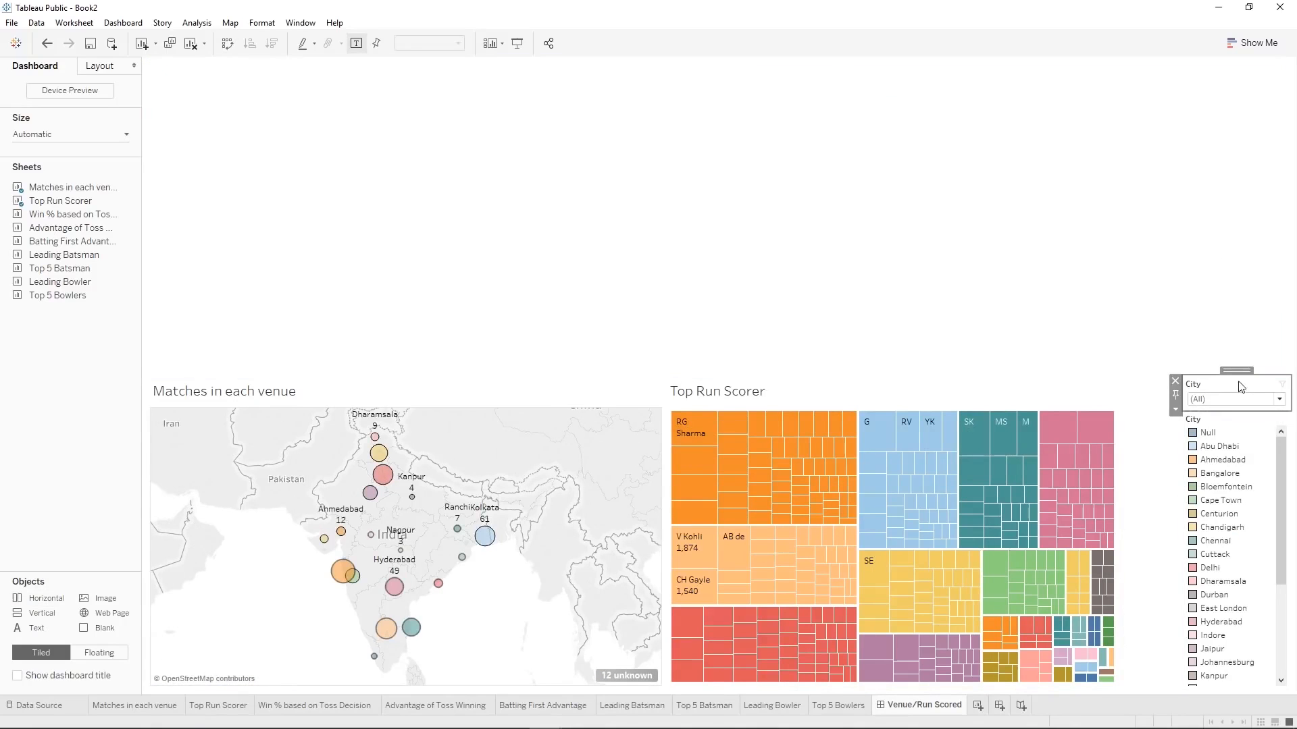
drag(1235, 371, 1074, 314)
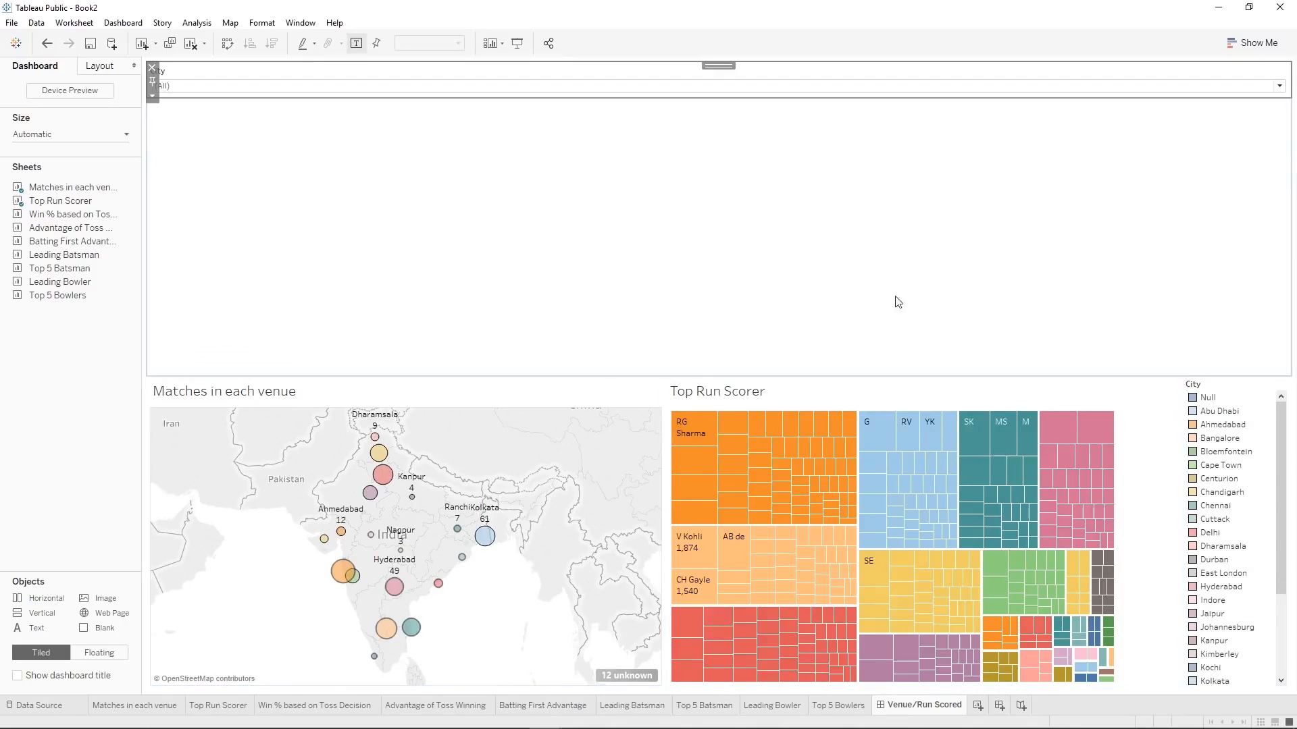
drag(707, 385, 701, 116)
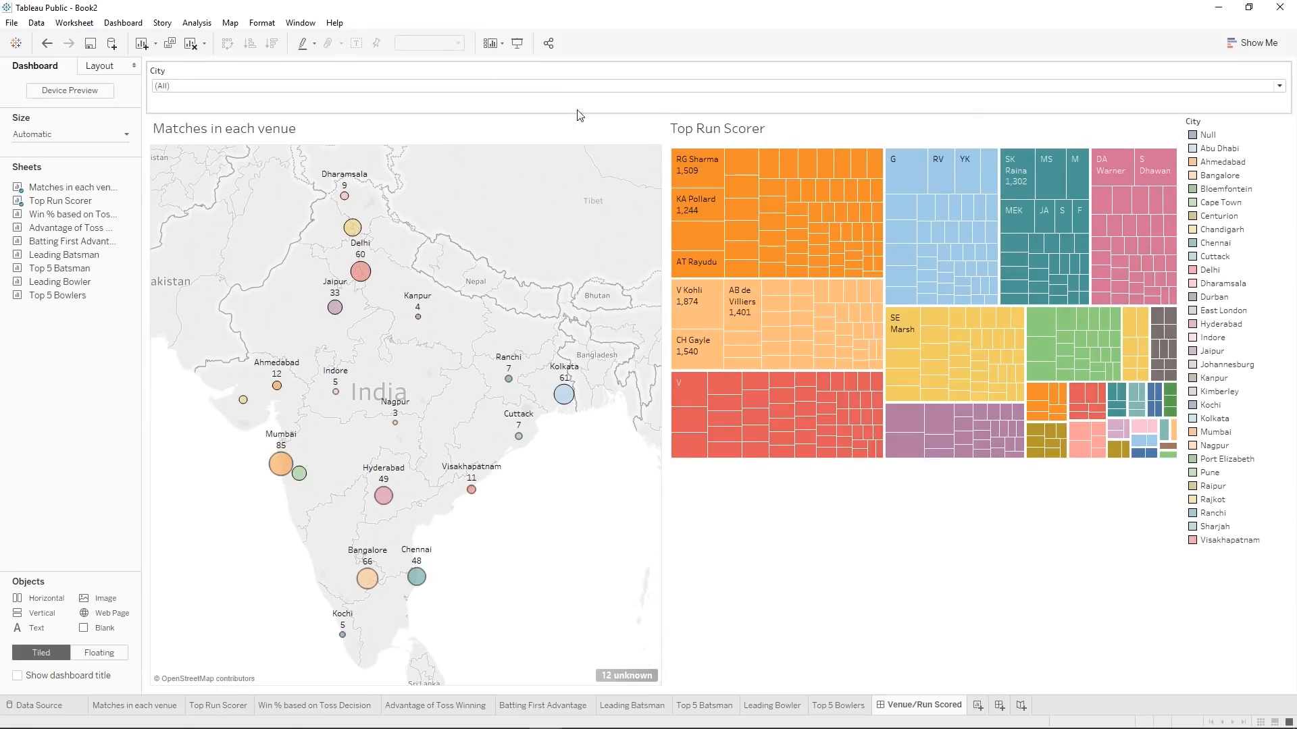
On the Matches in each venue worksheet, add a filter on the years of Date that uses all values.
click(641, 130)
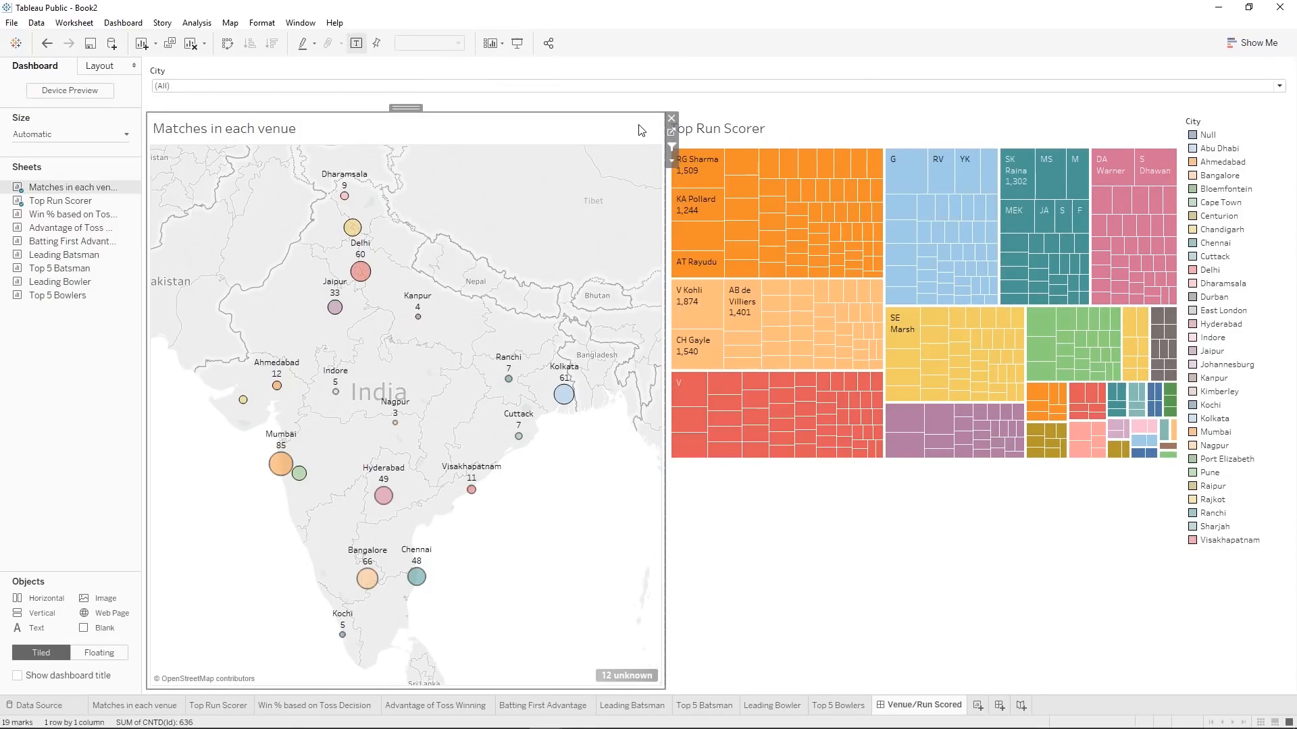
click(673, 133)
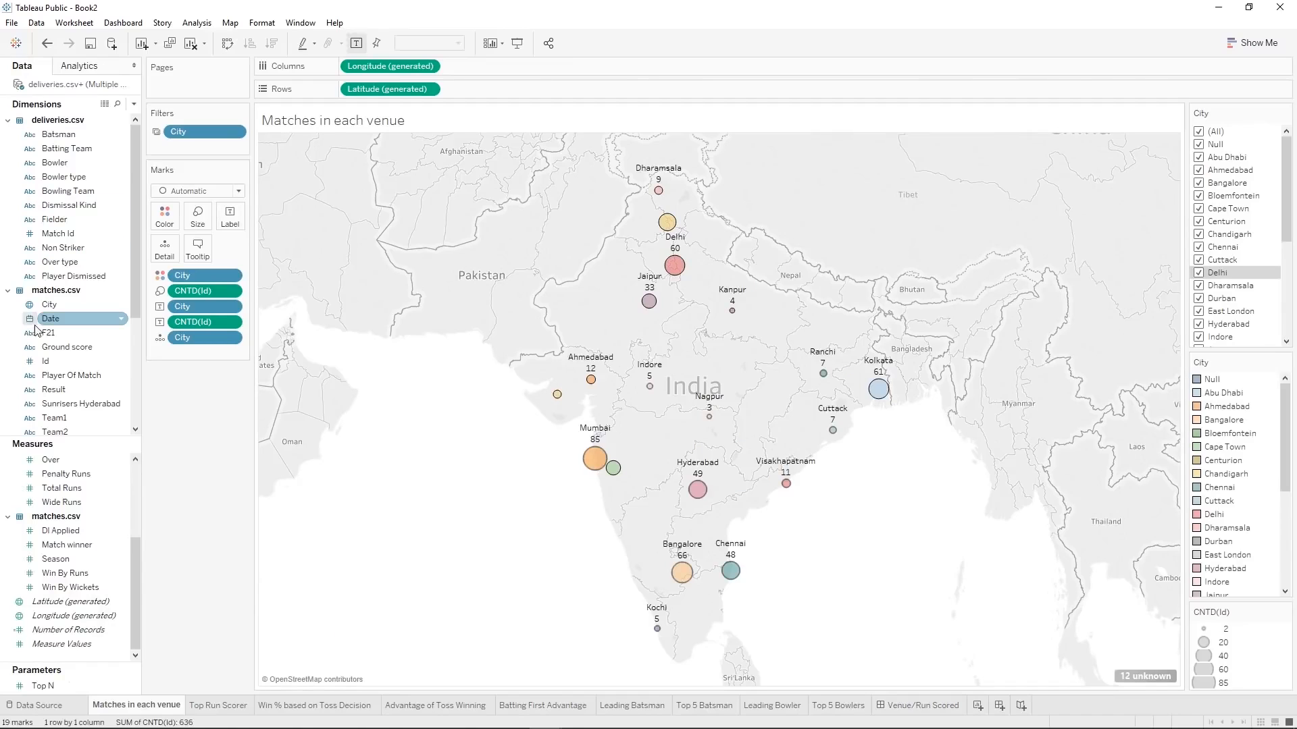
drag(43, 327, 165, 153)
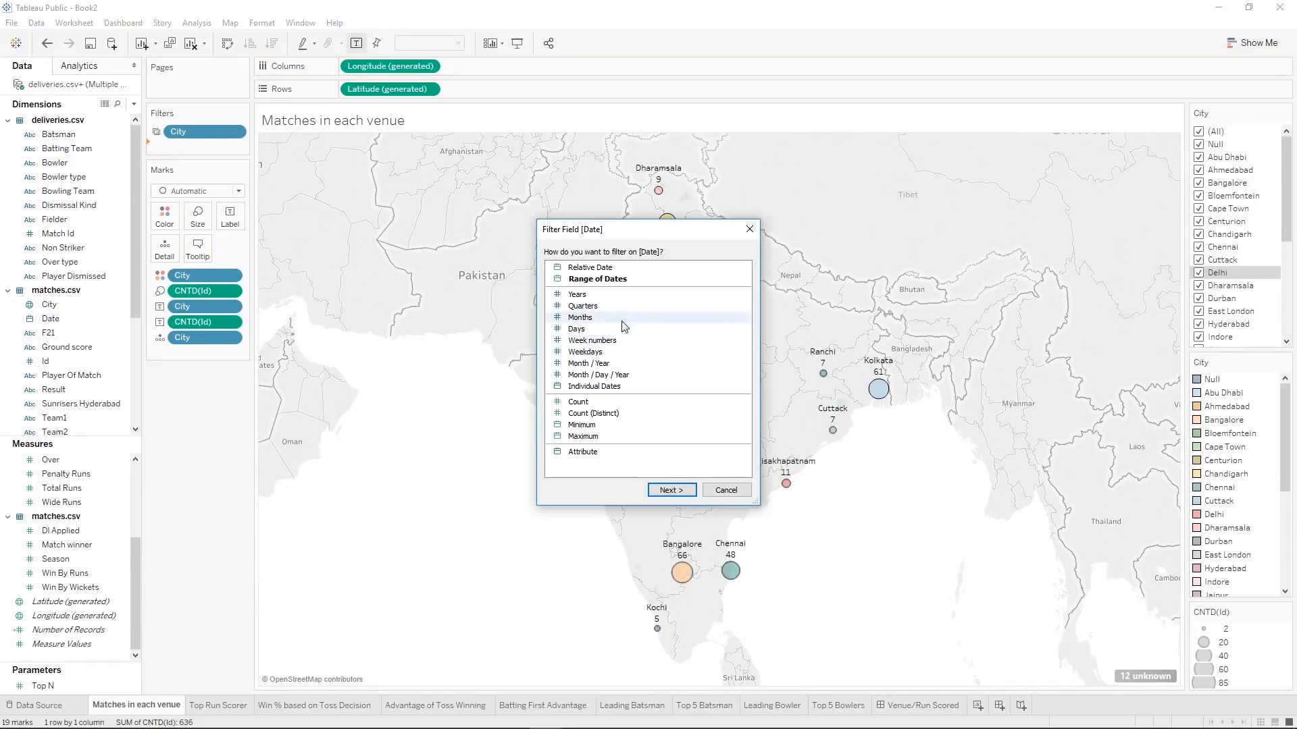
click(612, 295)
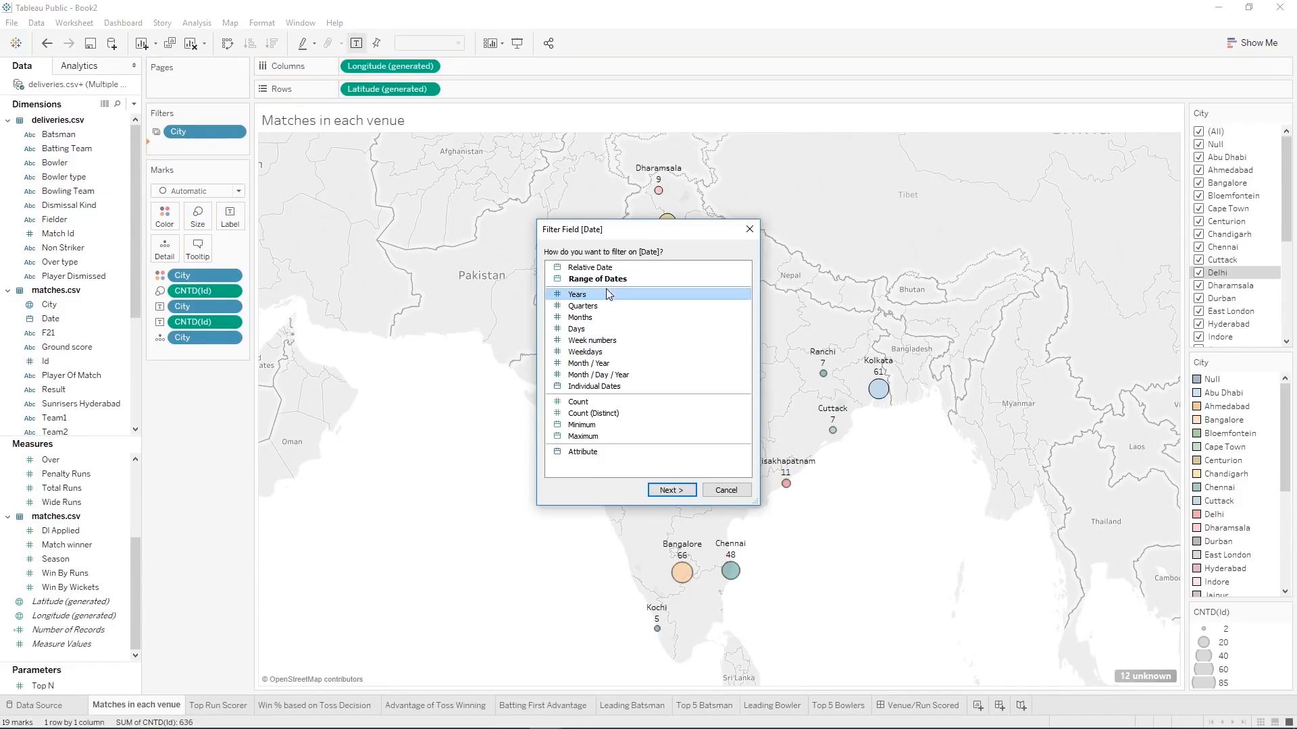
click(670, 490)
click(665, 226)
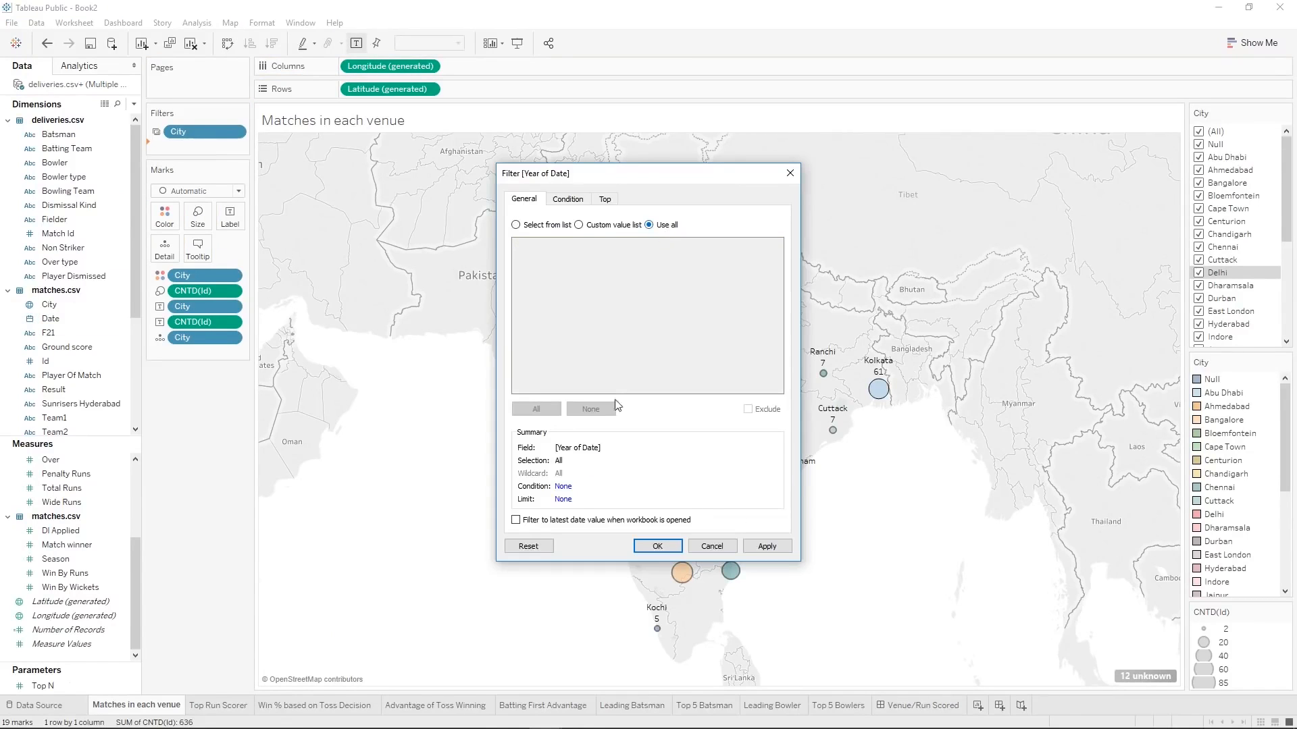
click(657, 546)
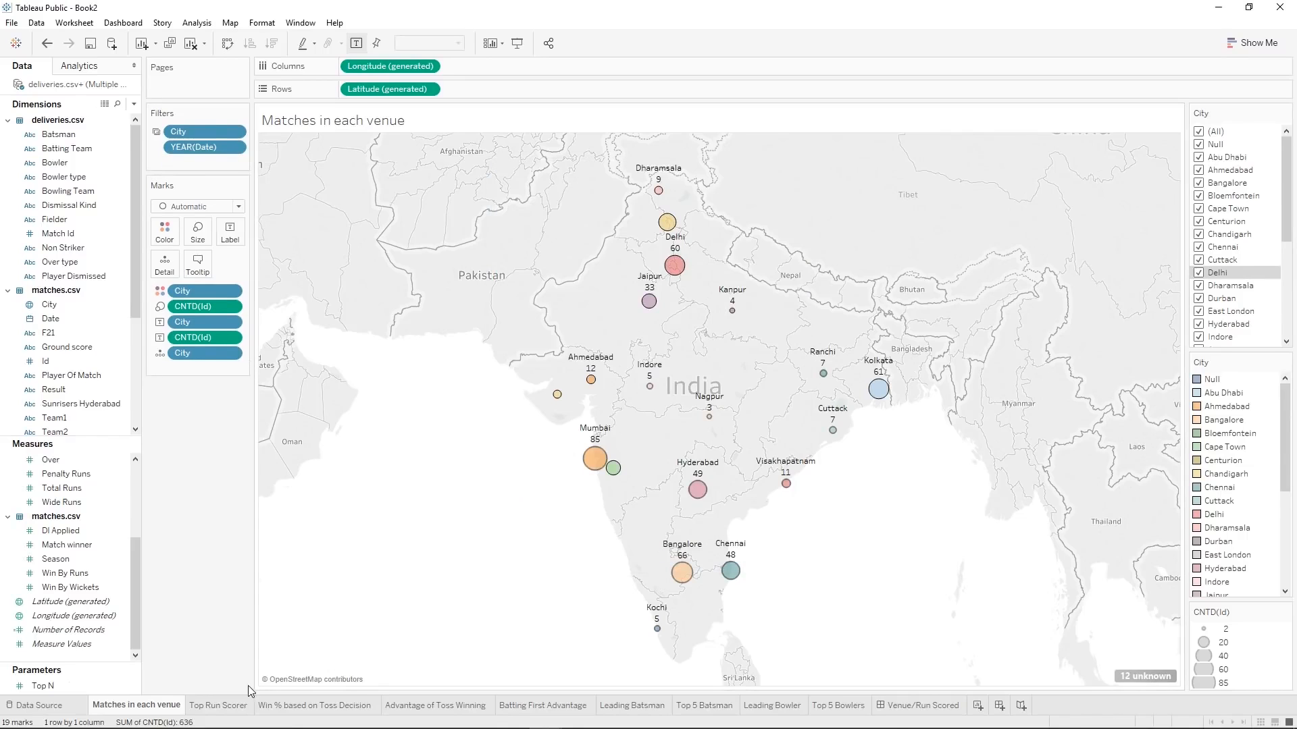
Show the Year of Date filter on the Venue/Run Scored dashboard and place it beside the City filter.
click(902, 705)
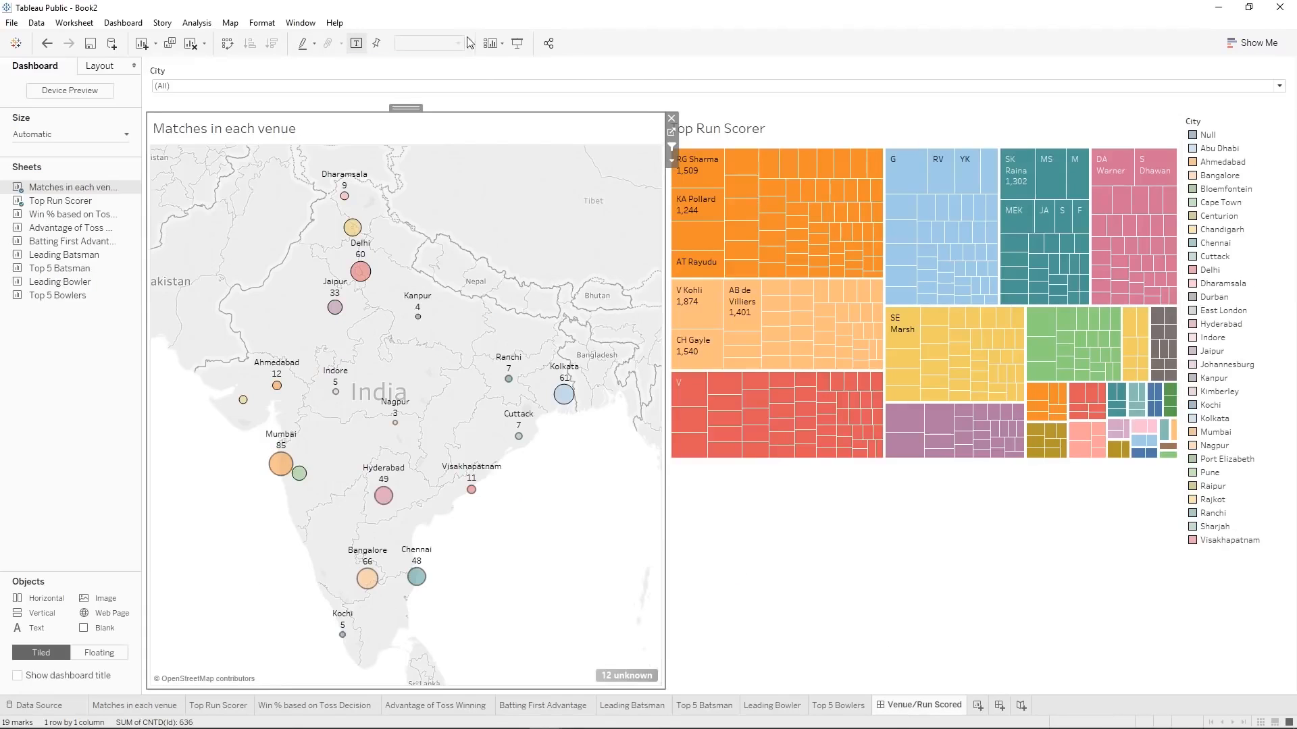
click(672, 161)
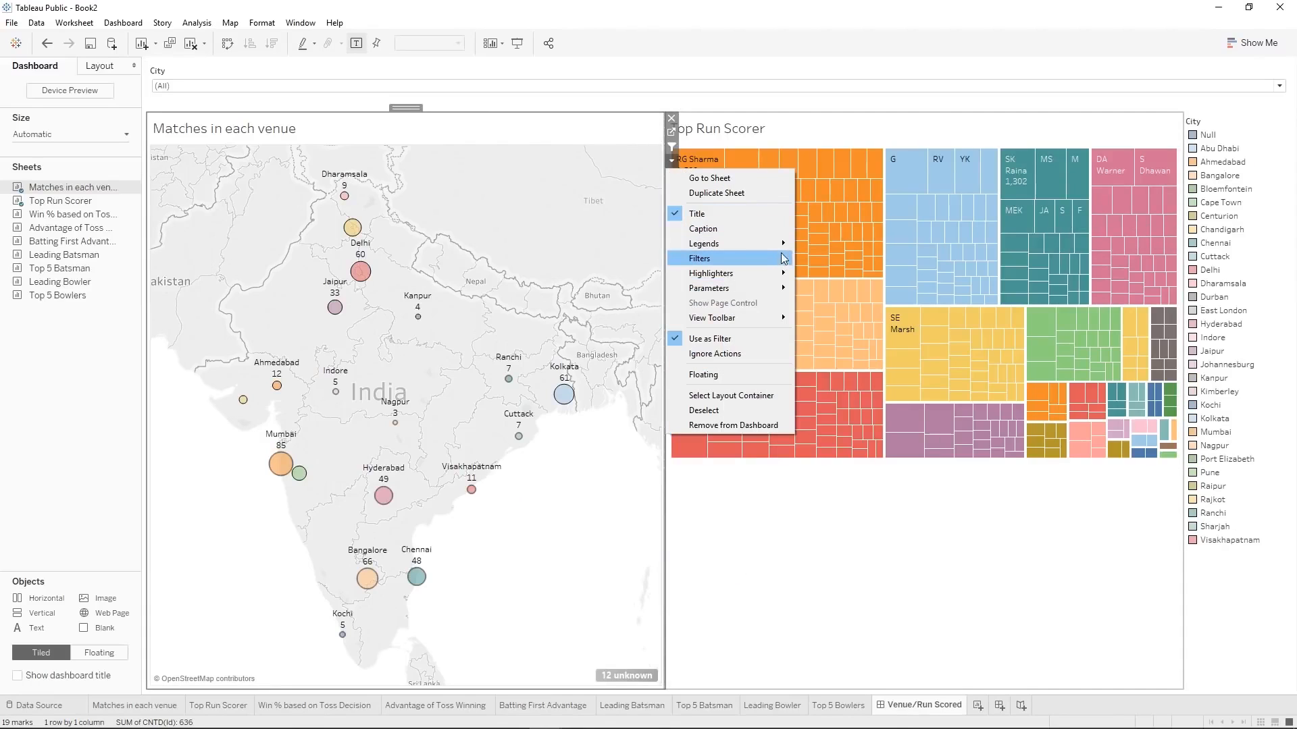
mouse_move(781, 261)
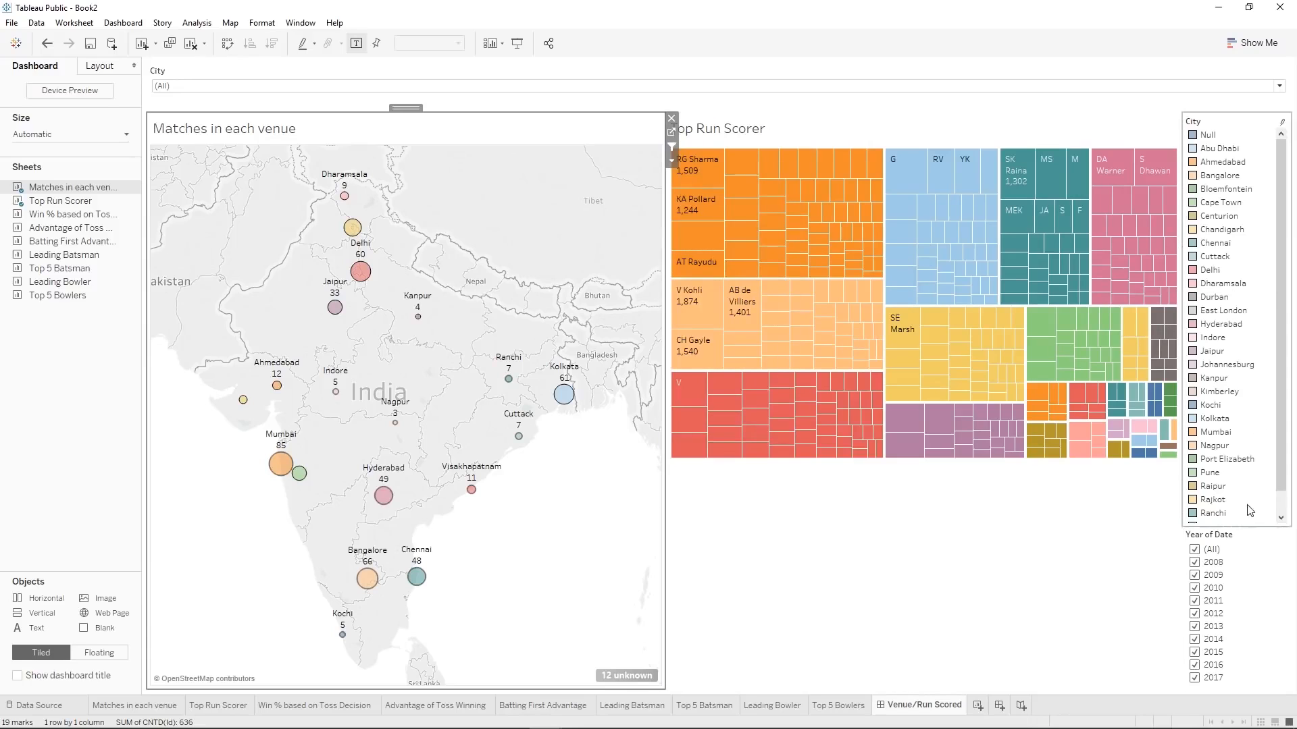
drag(1250, 528, 1283, 99)
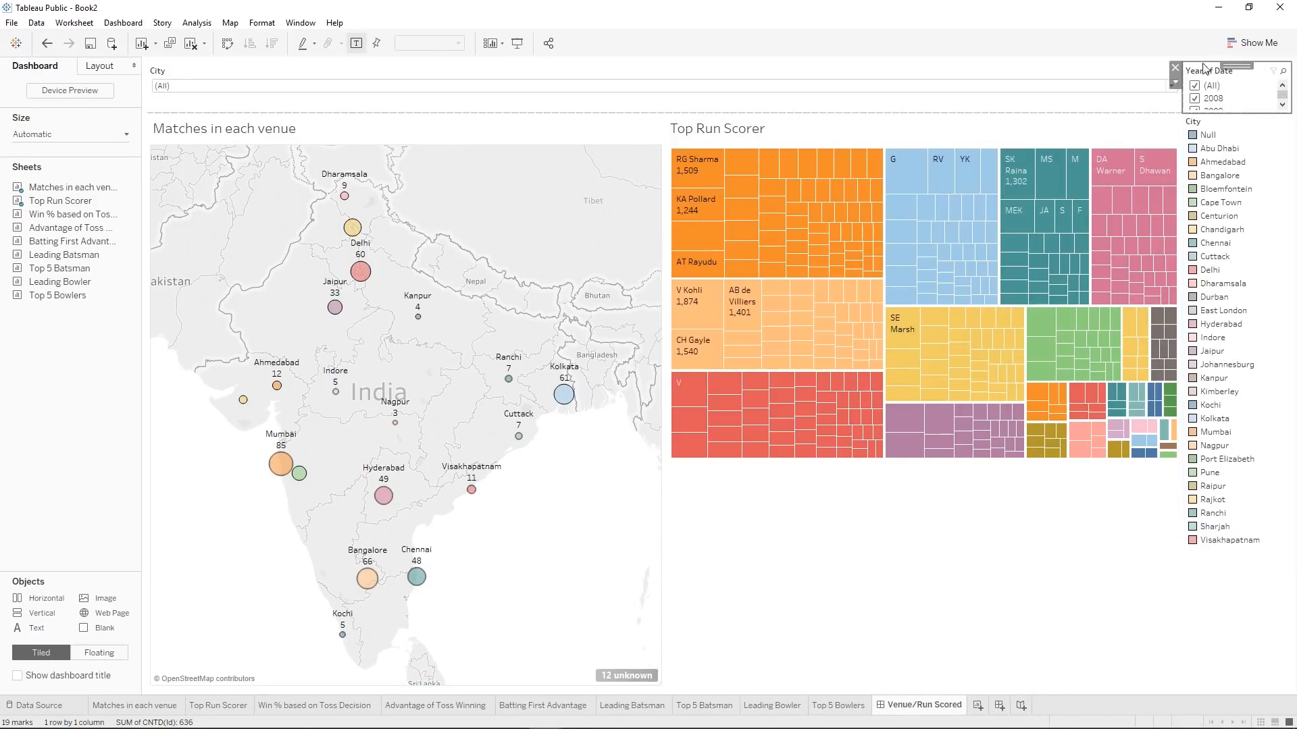
Change the Year of Date filter to a multiple values dropdown and apply it to all worksheets on the dashboard.
click(1175, 82)
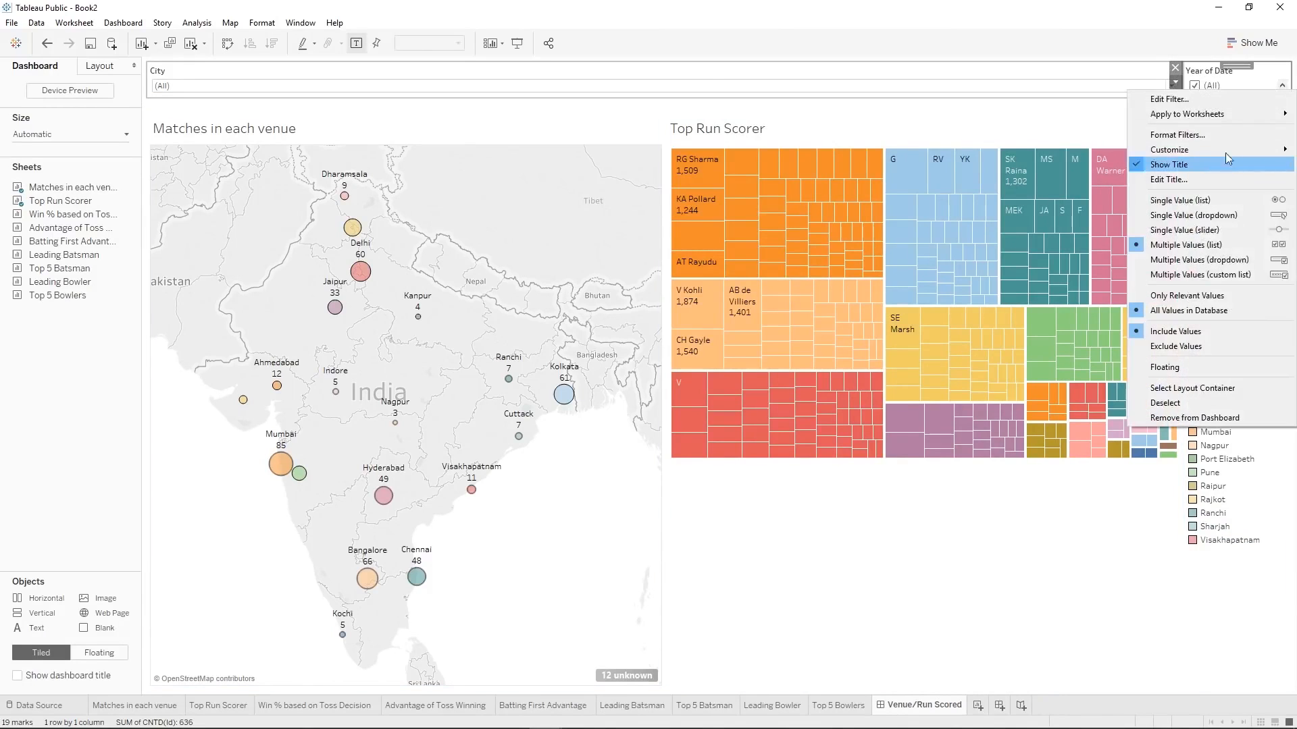
click(1209, 259)
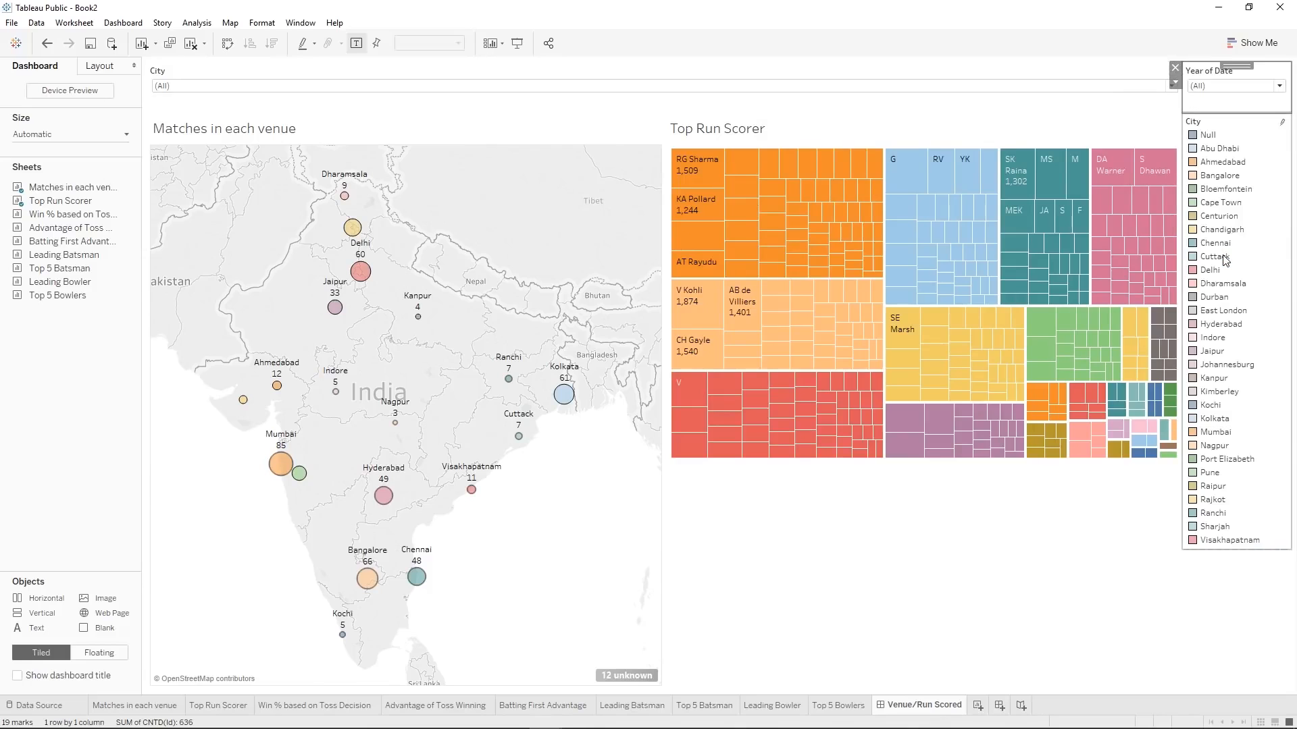
click(1180, 84)
mouse_move(1205, 113)
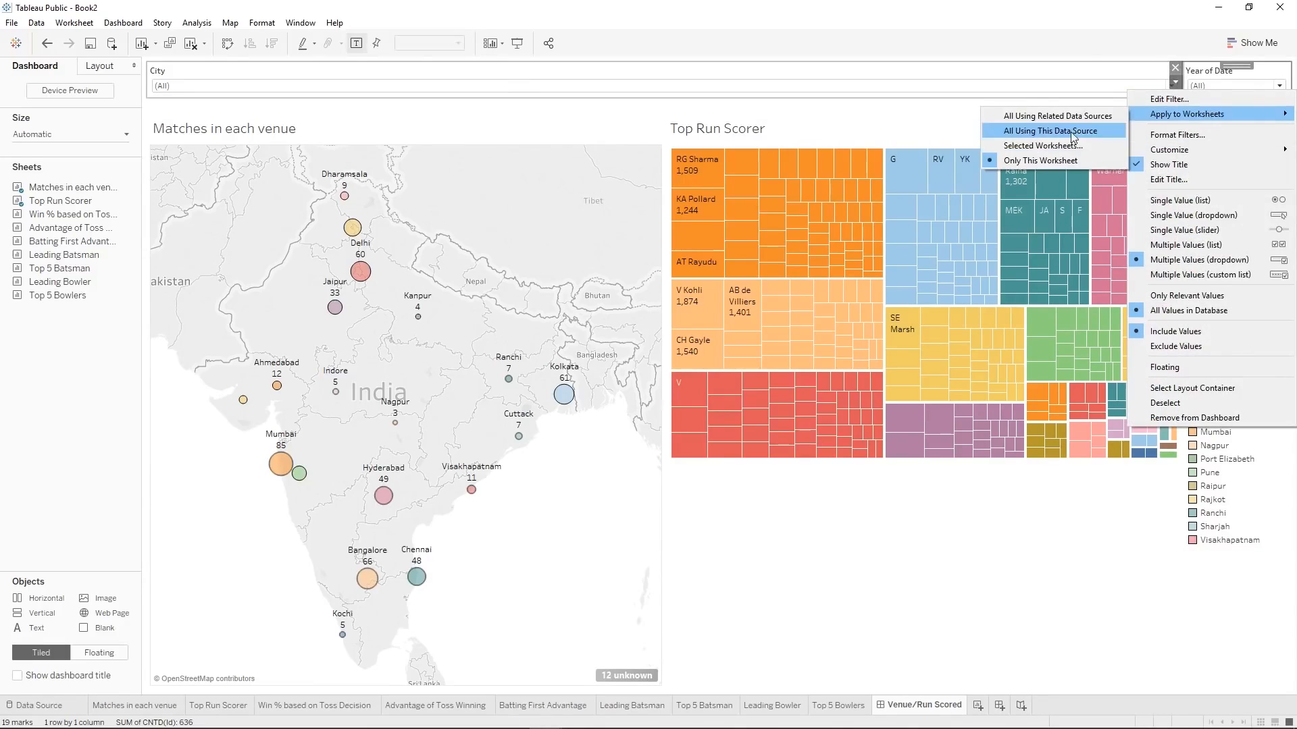
click(1058, 145)
click(535, 480)
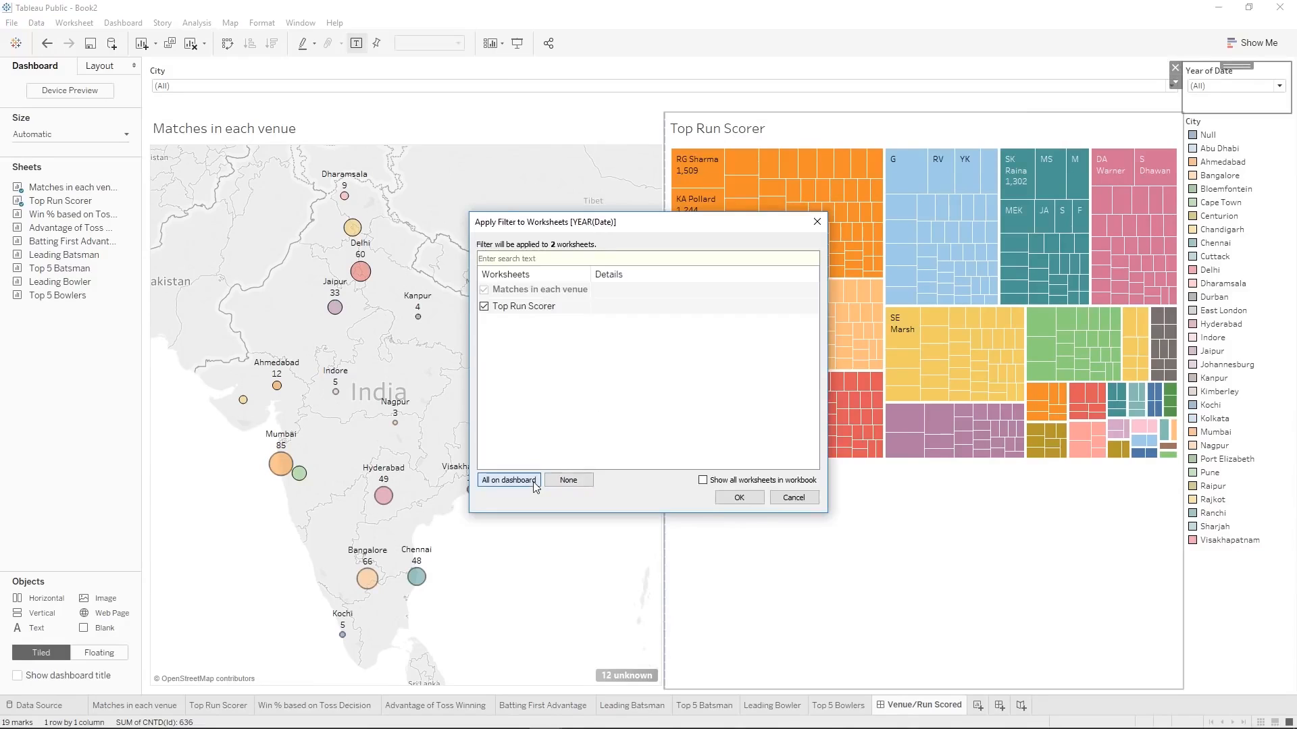
click(739, 497)
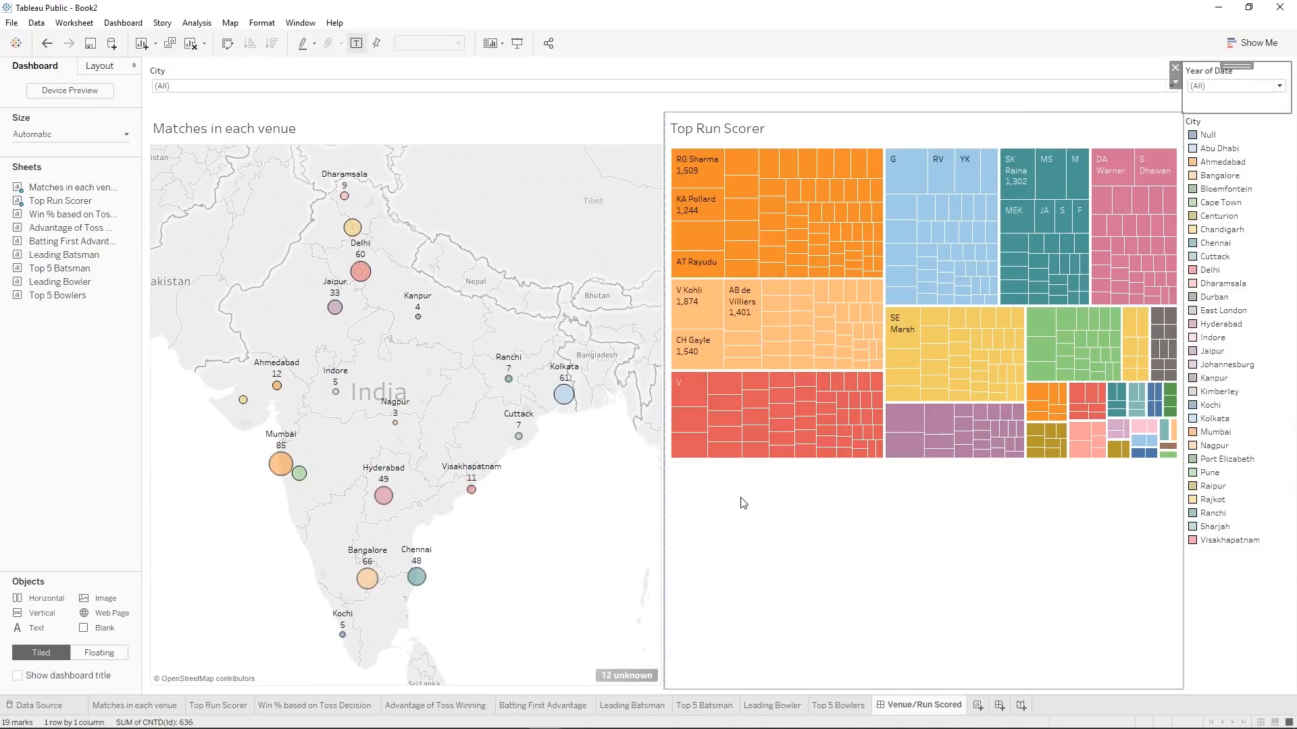
Test the shared Year of Date filter by excluding 2009 and by including only 2017, and restore all years.
click(1224, 89)
click(1197, 140)
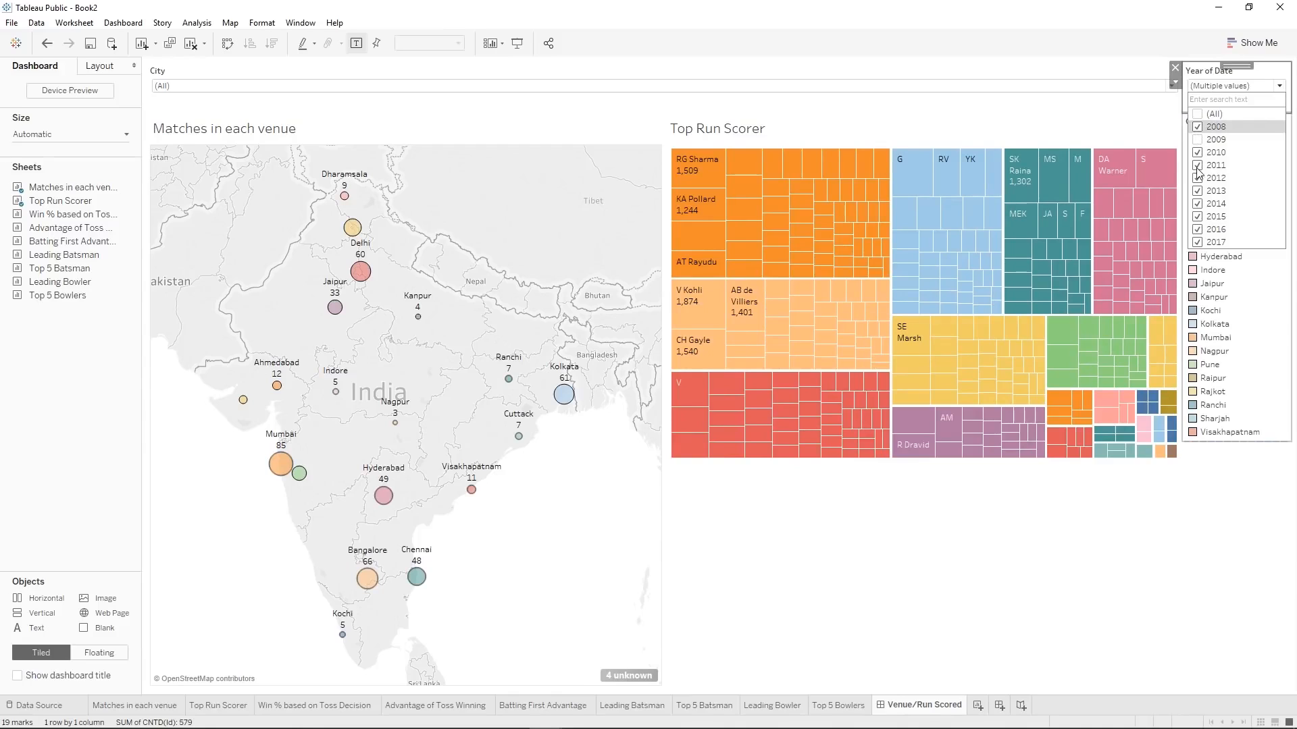
click(1199, 114)
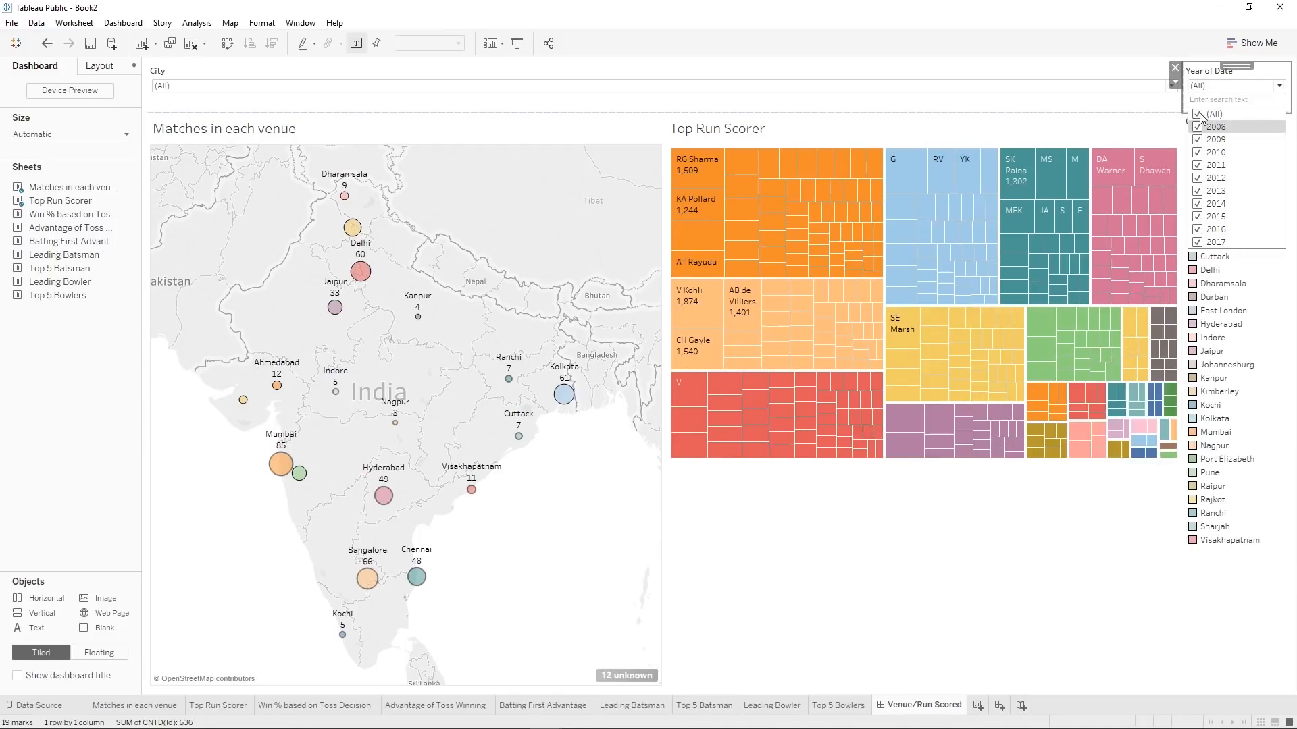
click(1199, 115)
click(1198, 242)
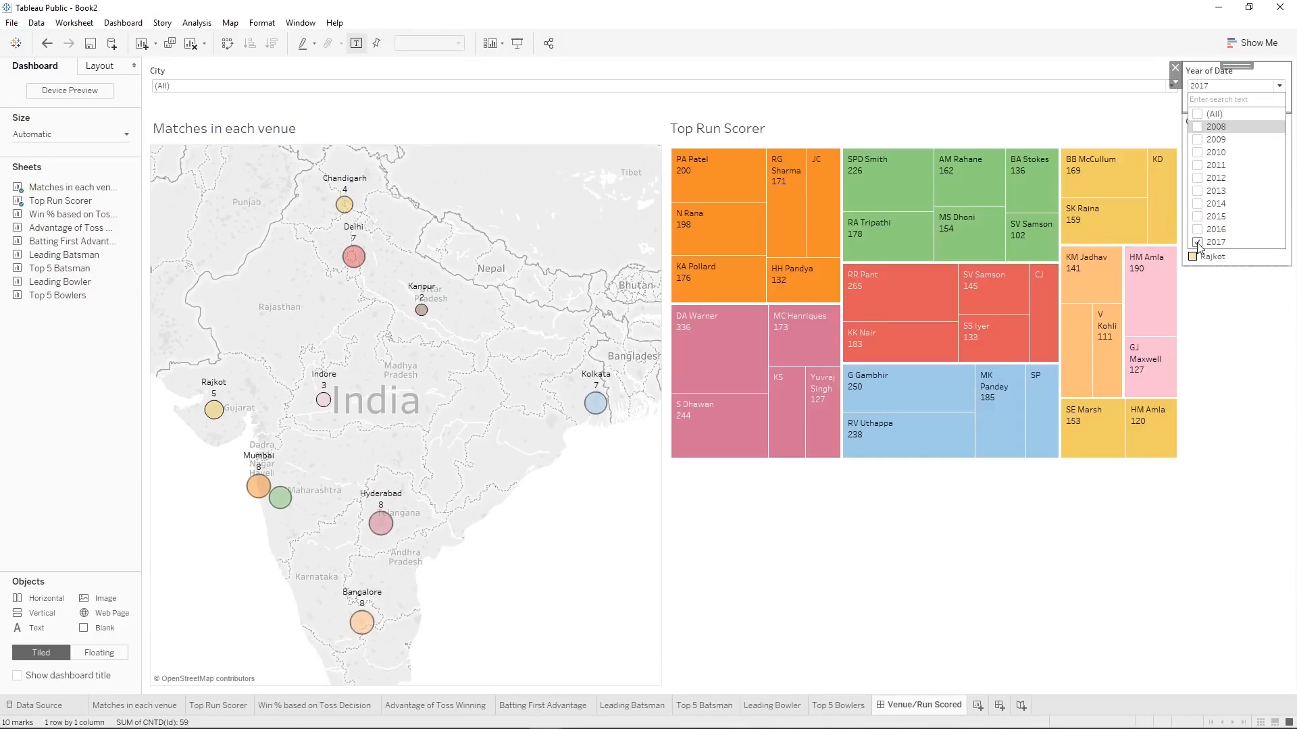
click(1200, 114)
click(1206, 88)
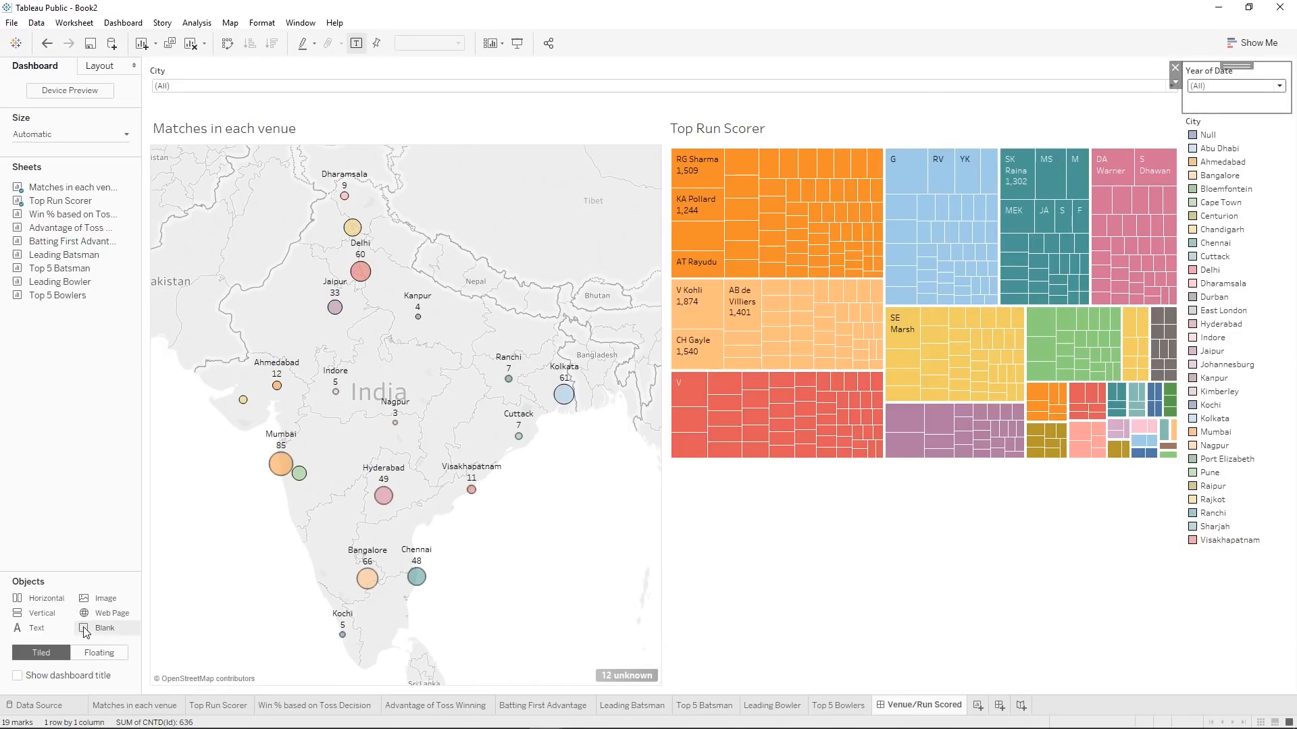
Insert a blank object before the City filter and resize the strip so both filters are narrow and similar in width.
drag(85, 633, 149, 76)
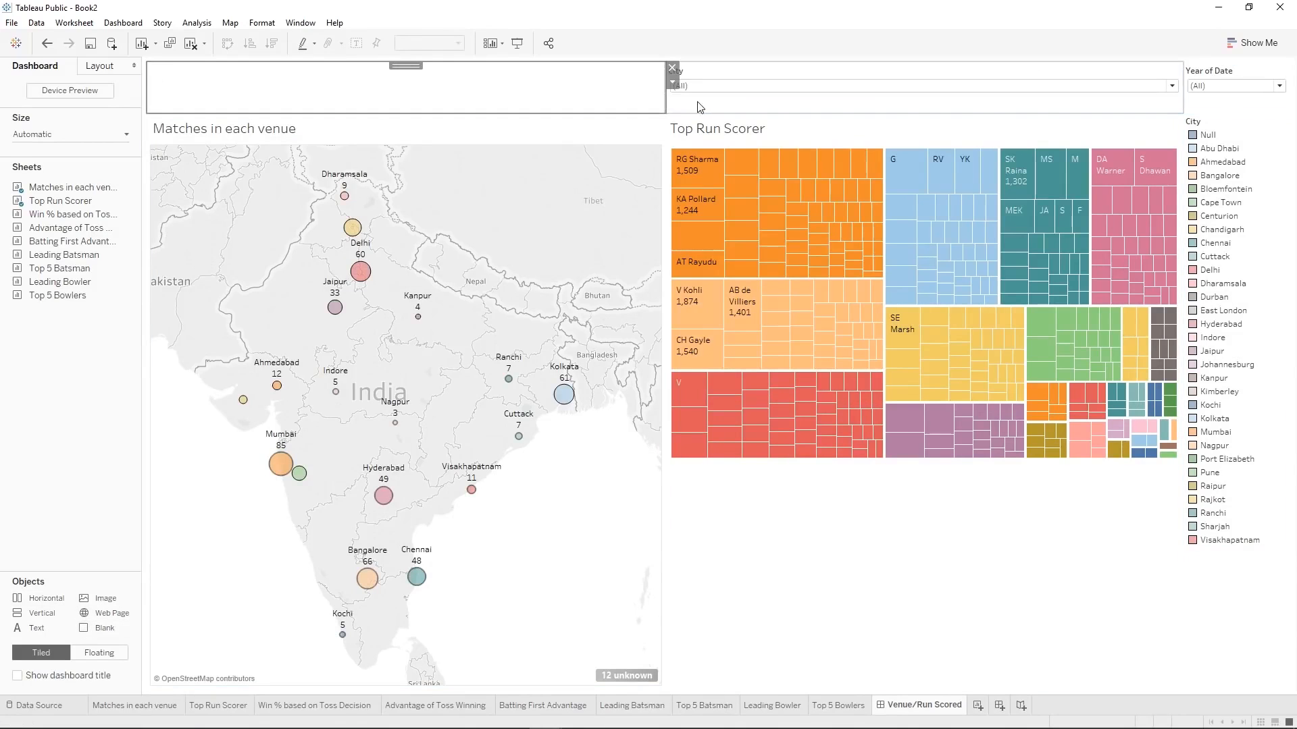
drag(665, 98, 1006, 118)
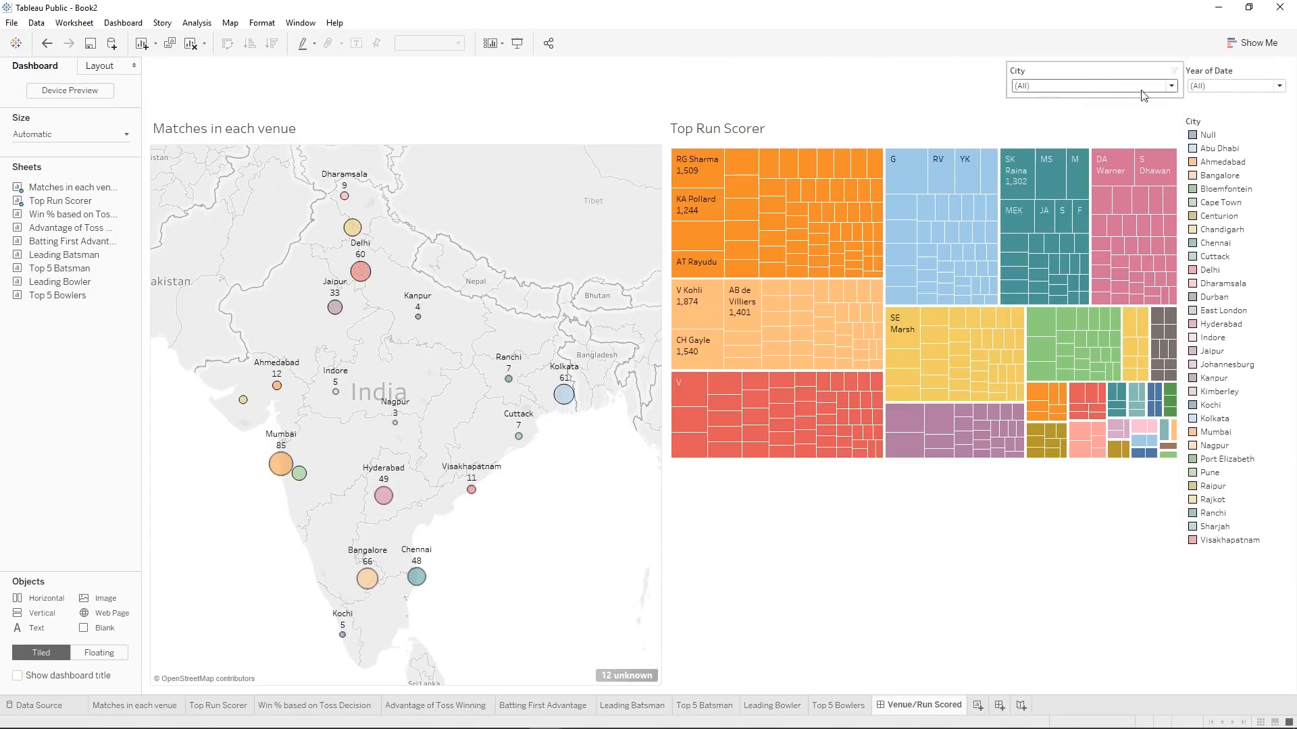
drag(1183, 101, 1128, 107)
click(979, 599)
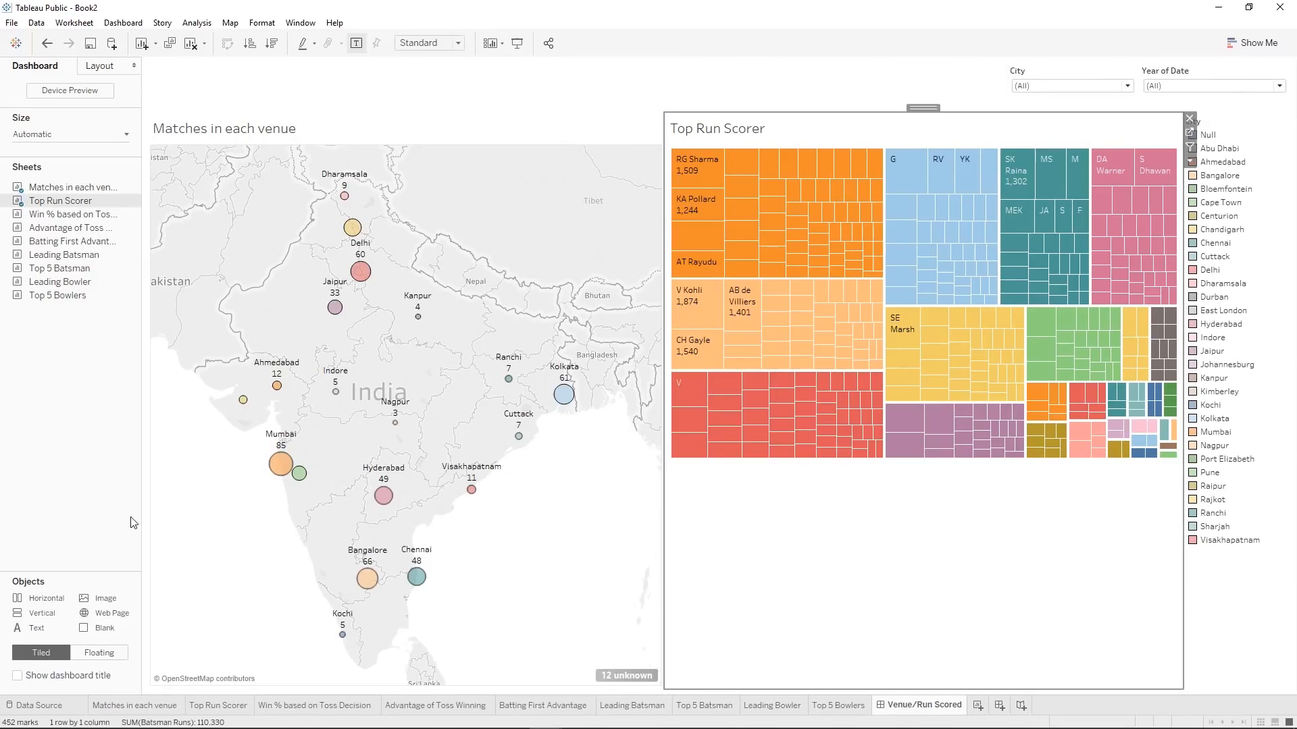
Add a text object at the start of the filter strip containing the inserted Sheet Name field.
drag(46, 635, 179, 87)
click(785, 286)
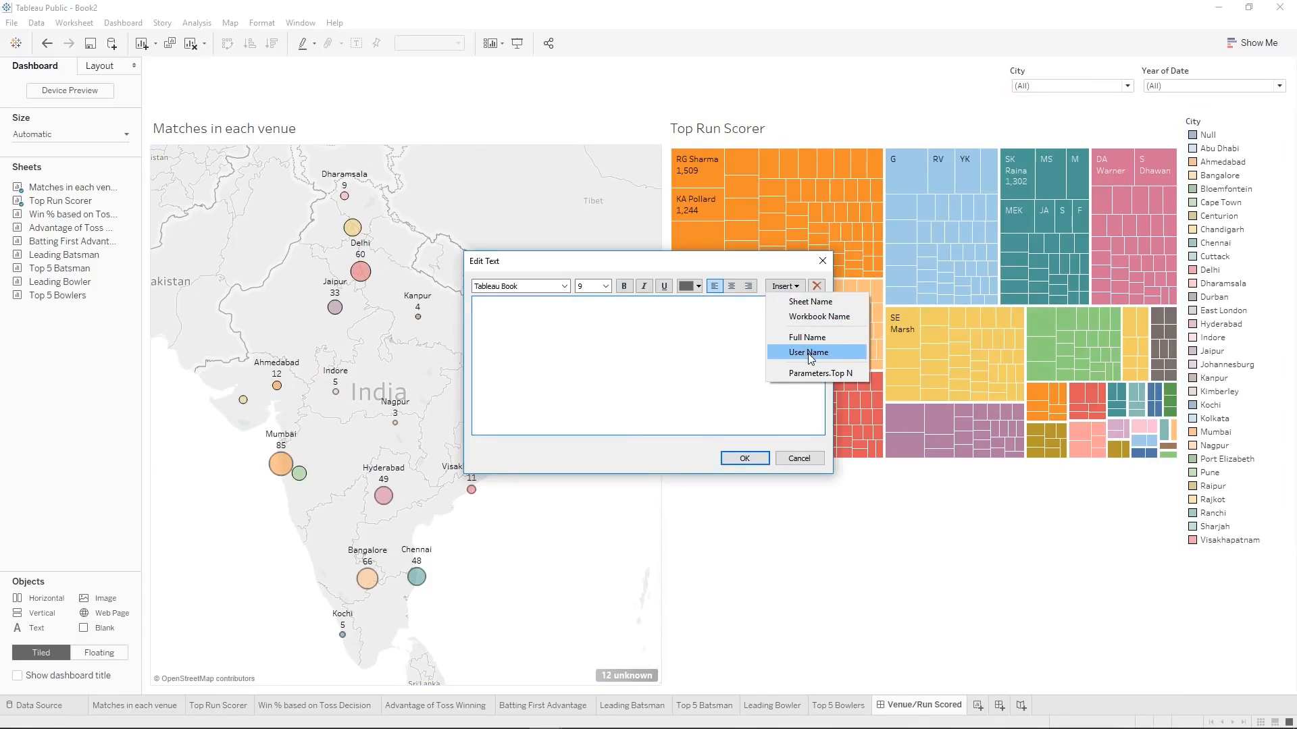
click(810, 302)
click(744, 458)
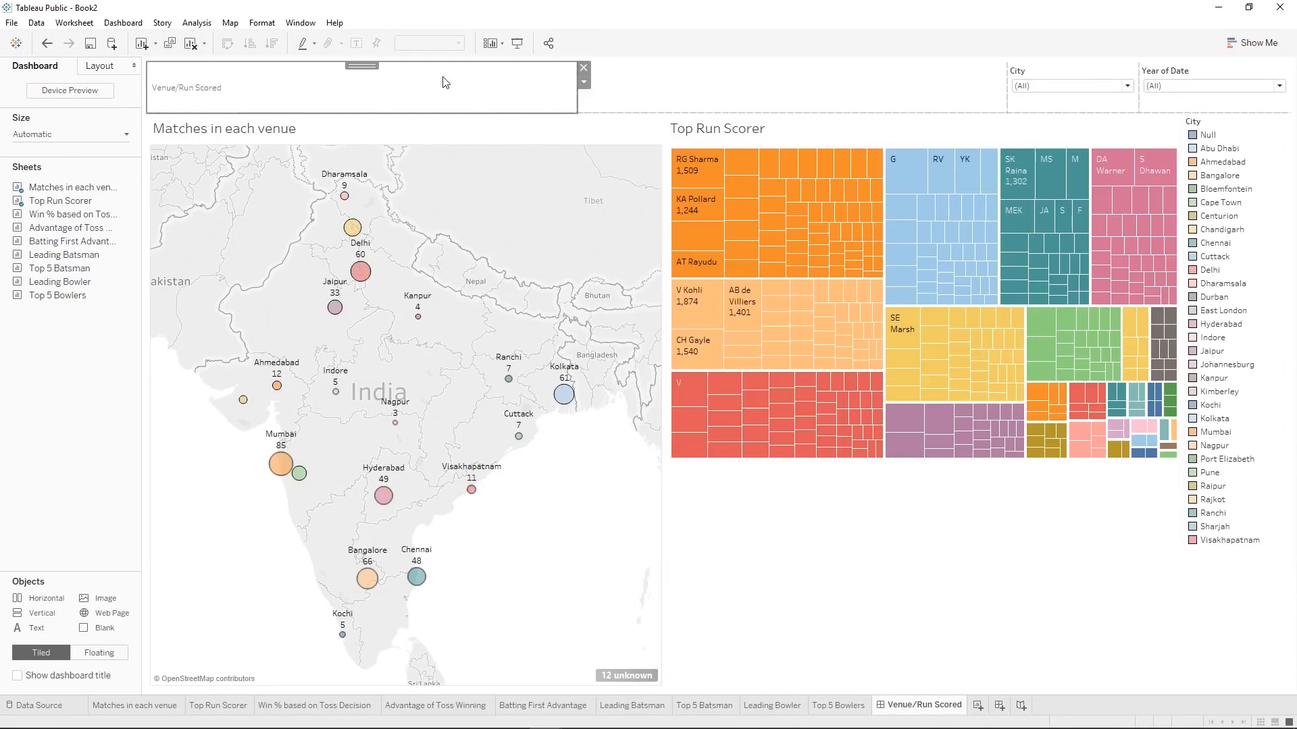
Set the font size of the dashboard's sheet name text to 18.
right_click(265, 83)
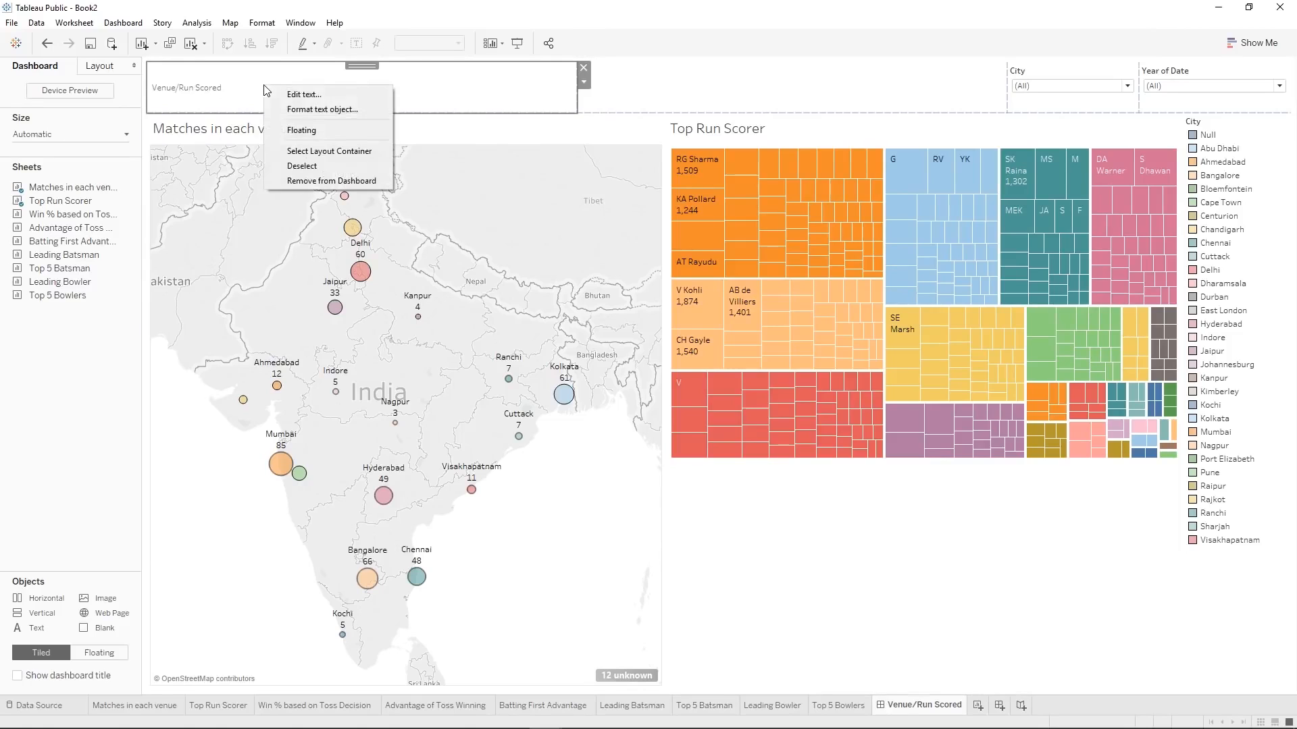
click(342, 99)
key(ctrl+a)
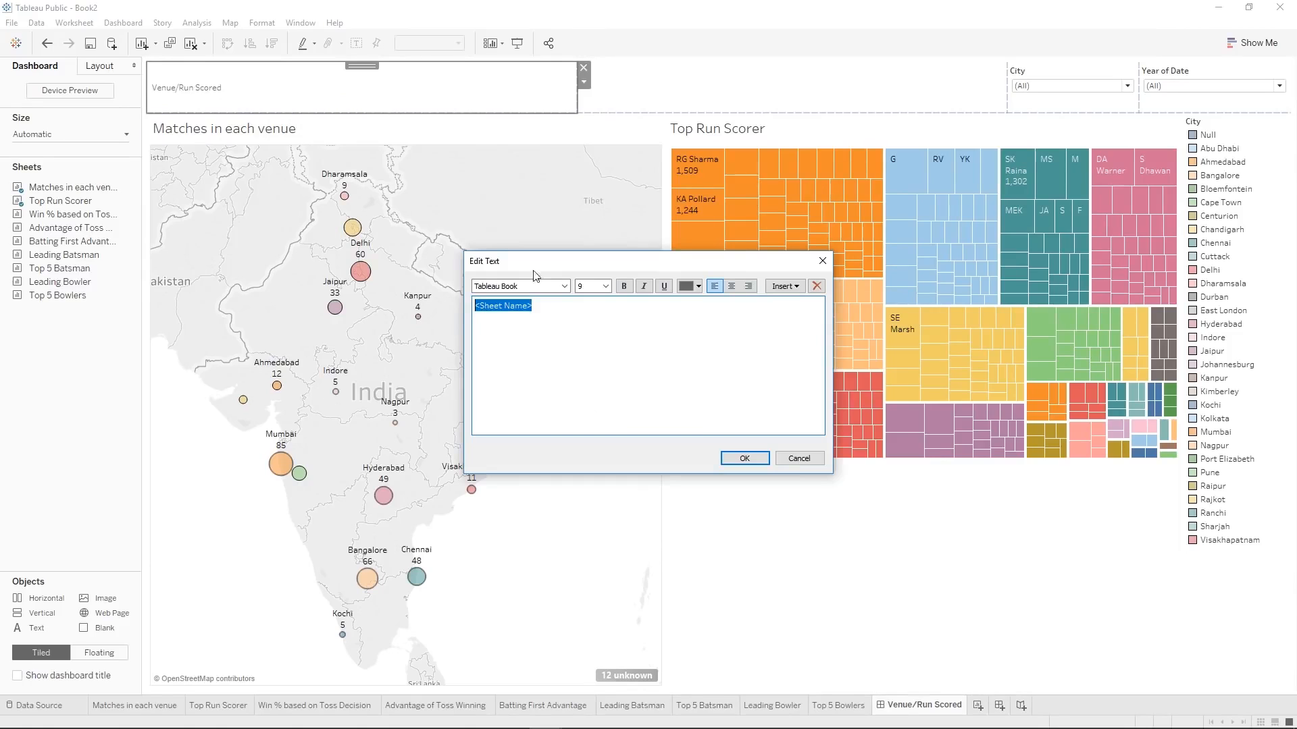
click(606, 286)
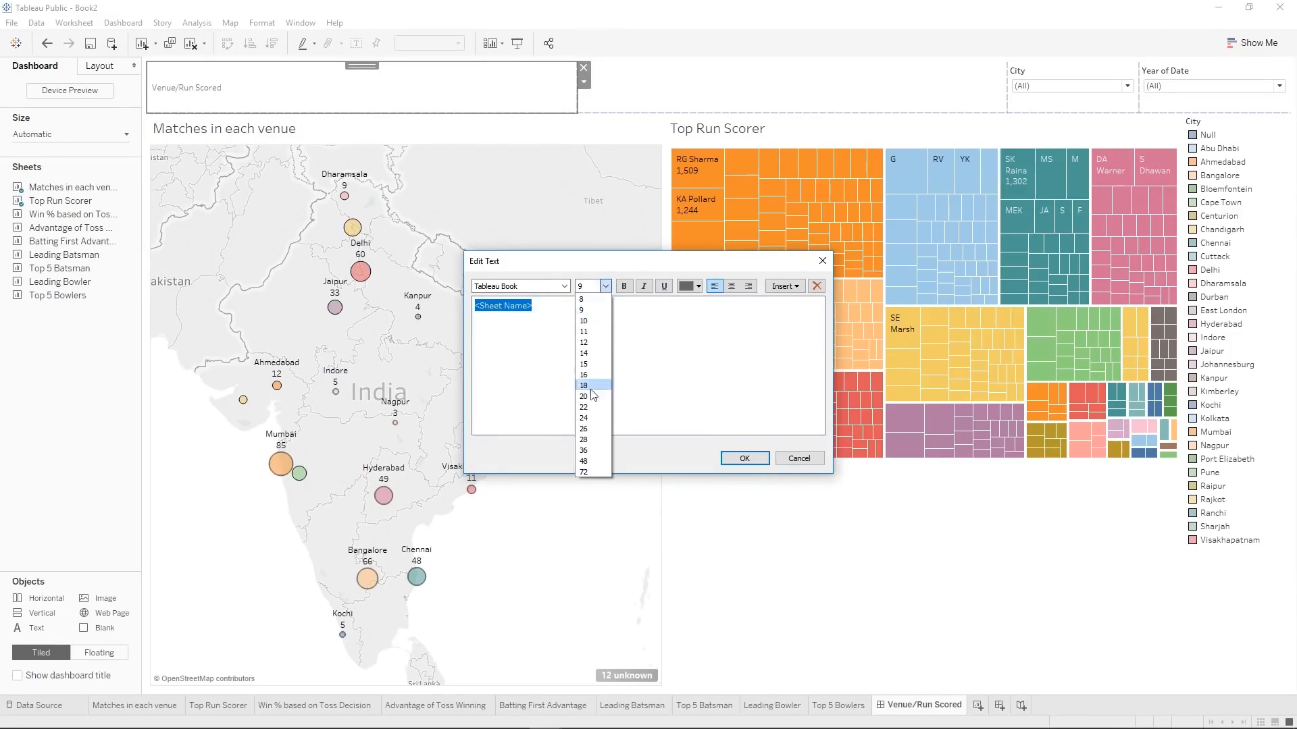
click(591, 387)
click(744, 457)
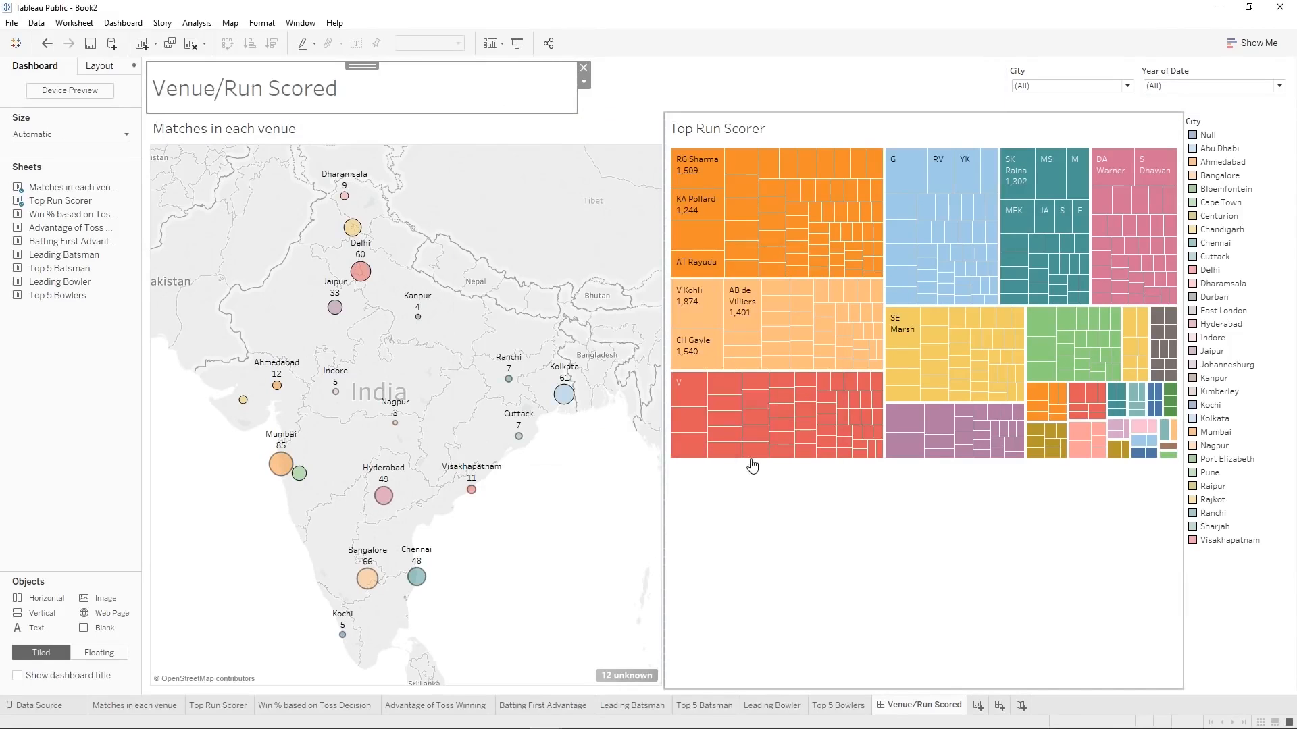
click(912, 675)
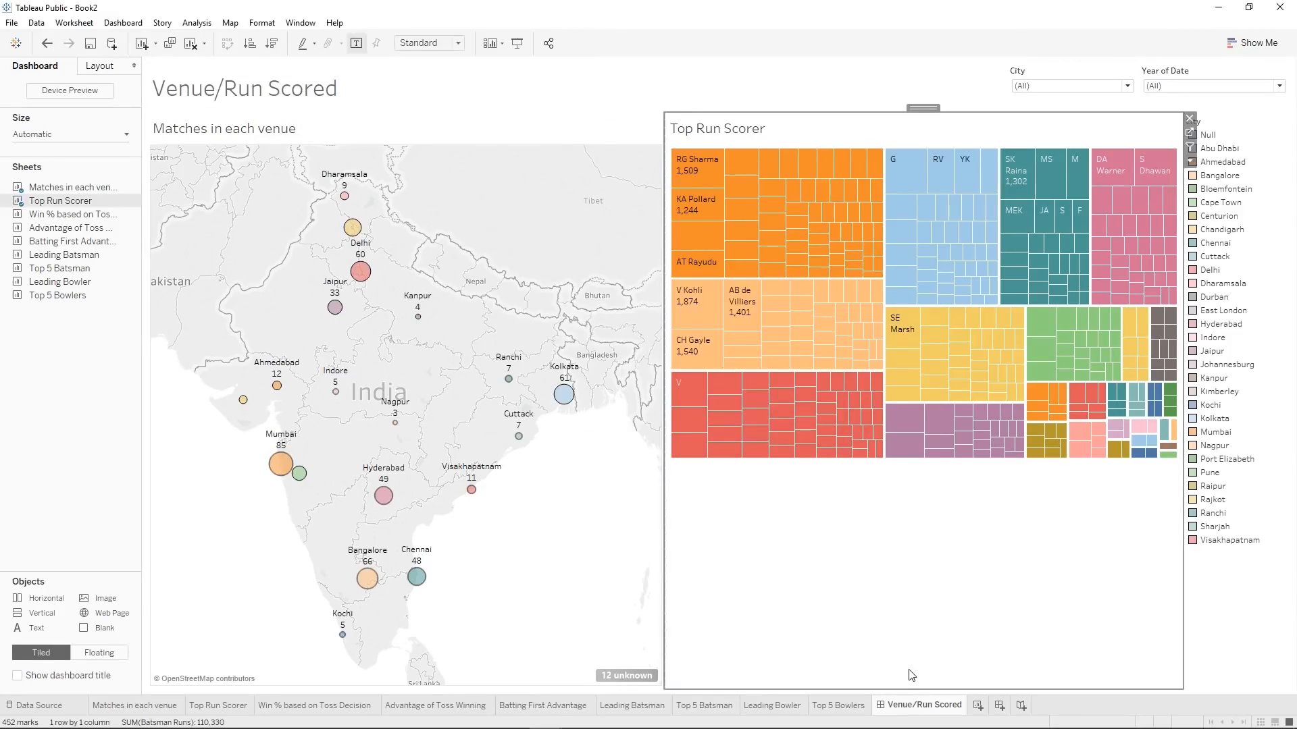
click(1246, 601)
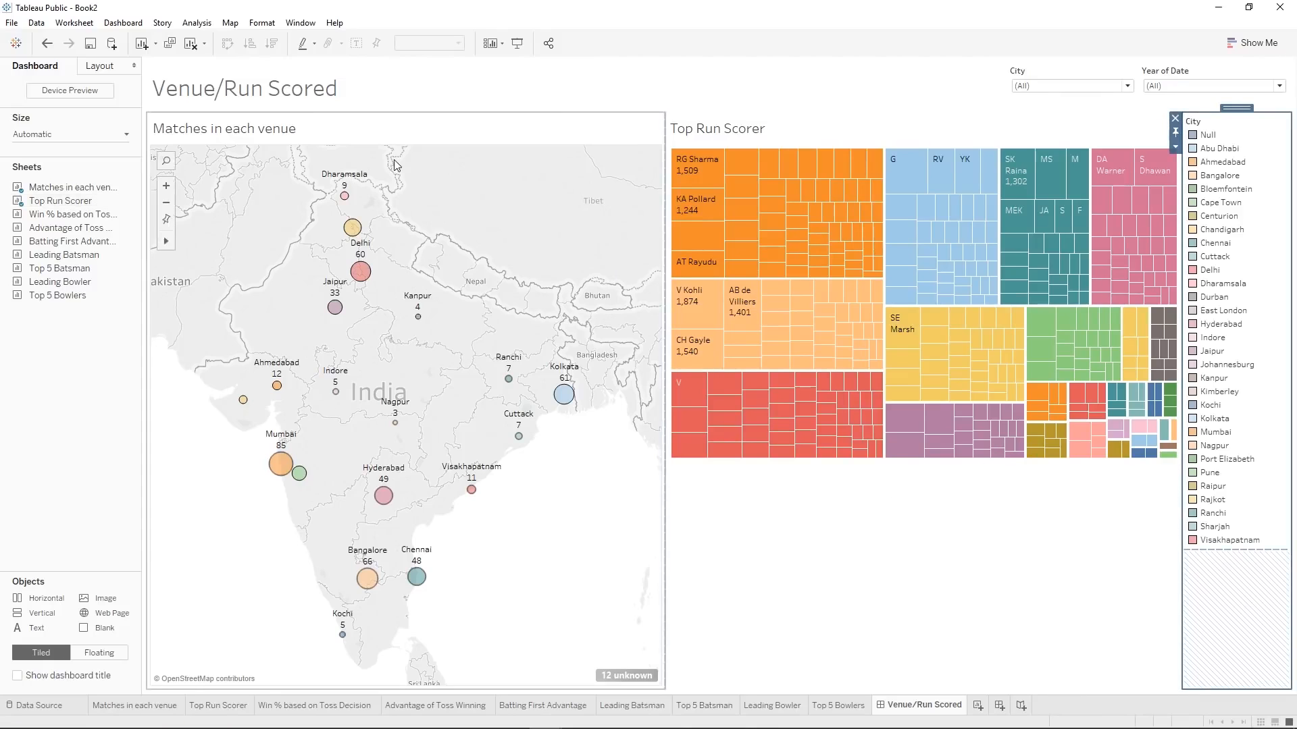
Inspect the Delhi and Ahmedabad marks on the venue map and clear the mark selection.
mouse_move(363, 275)
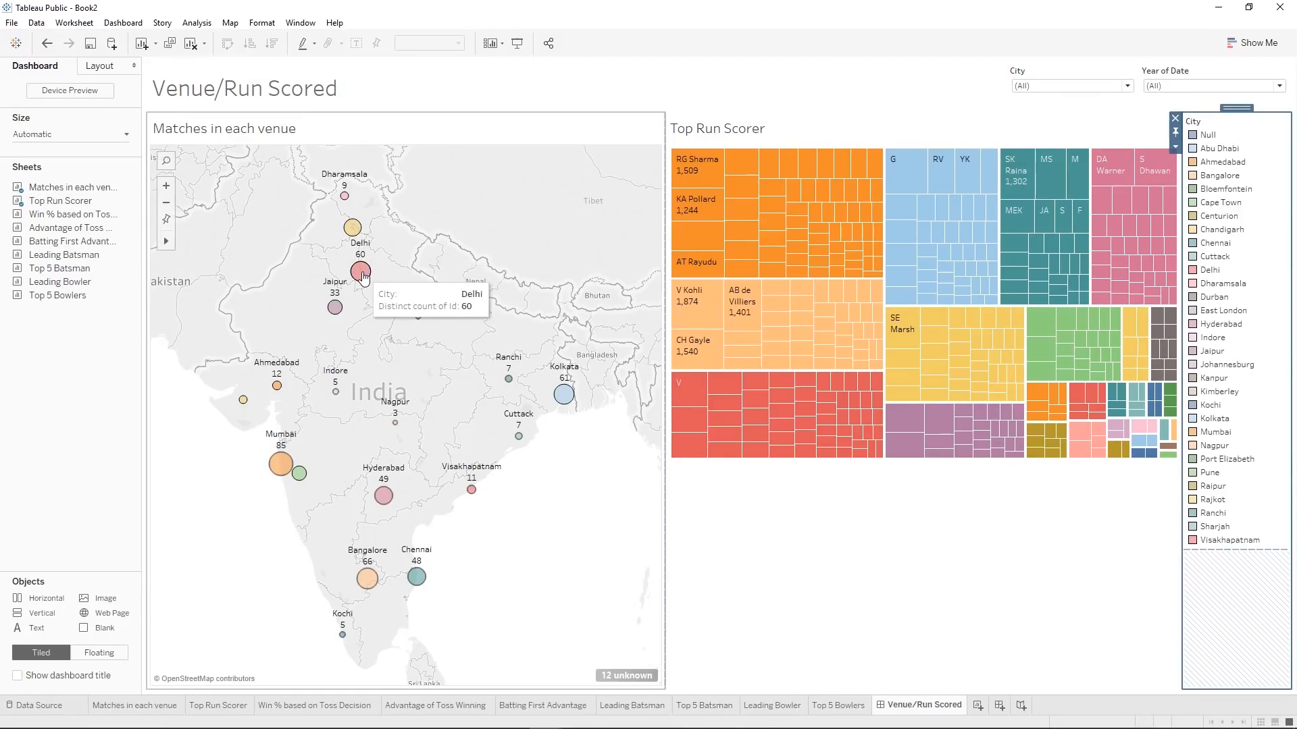
click(278, 387)
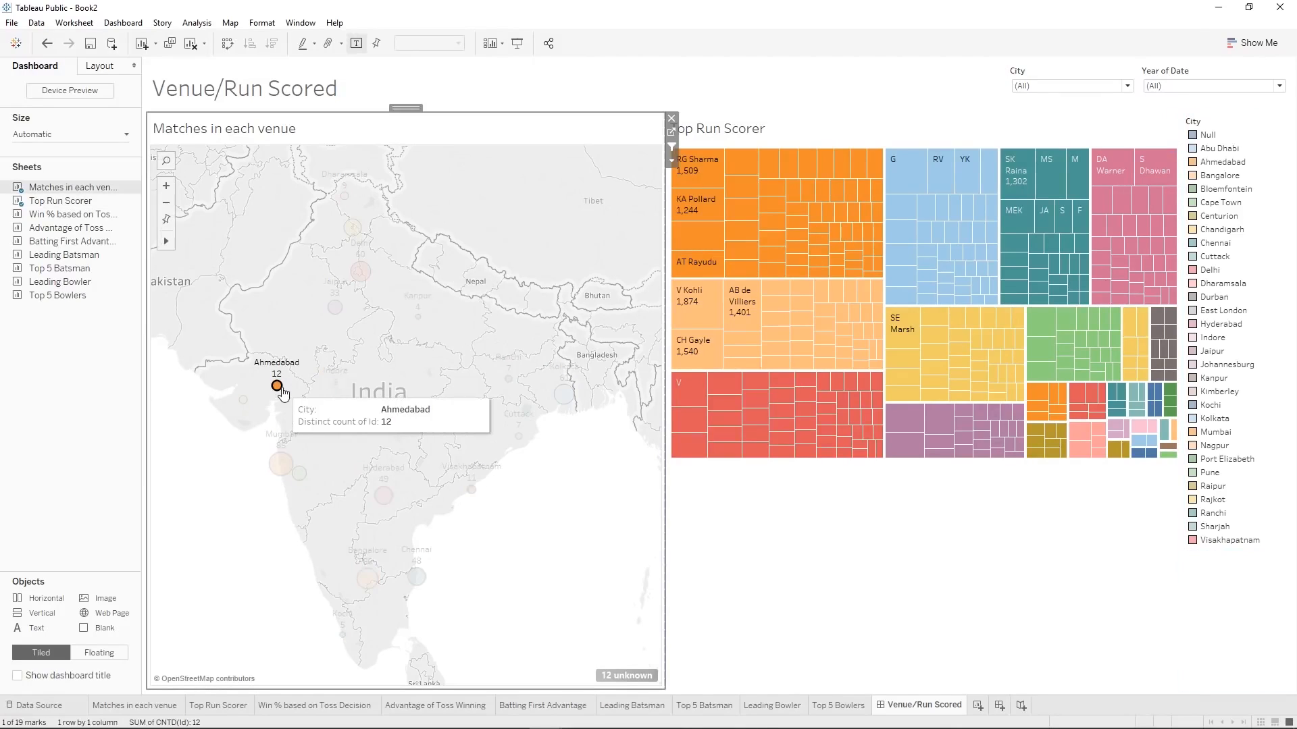
click(280, 388)
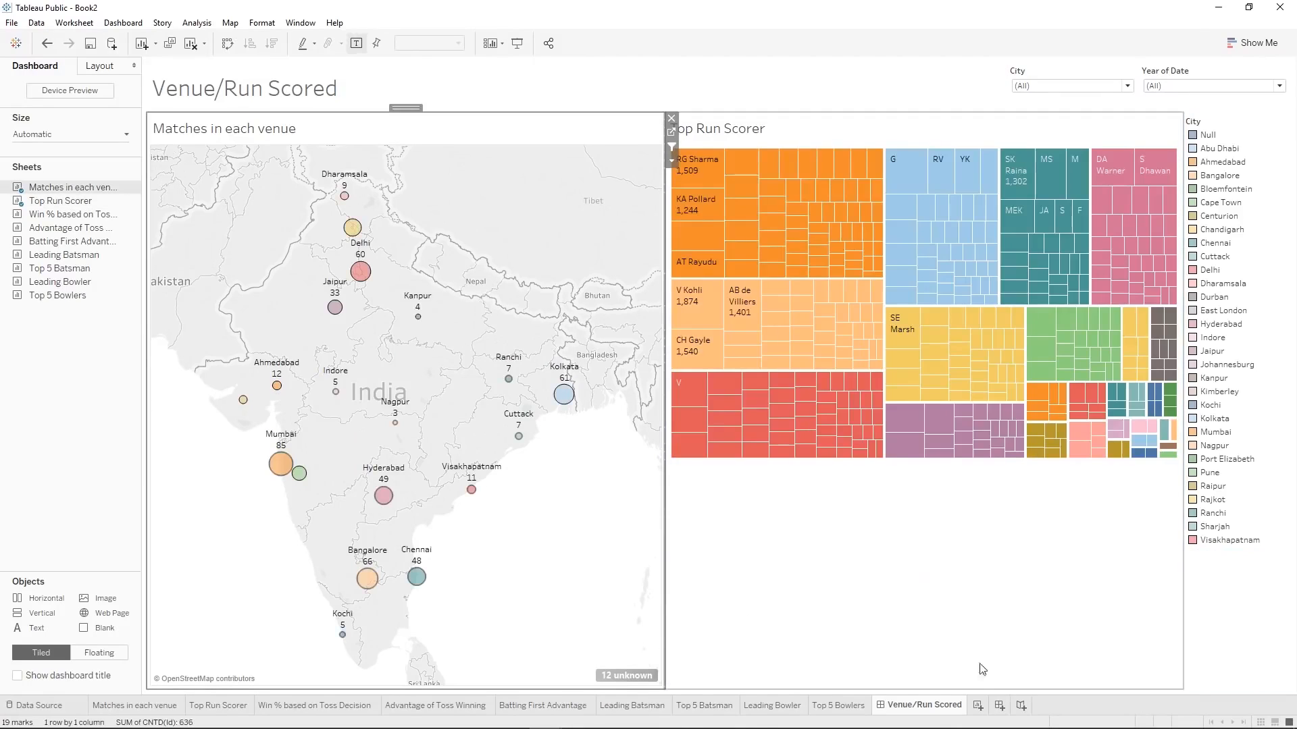
Create a new dashboard named Overall Performance.
click(1001, 705)
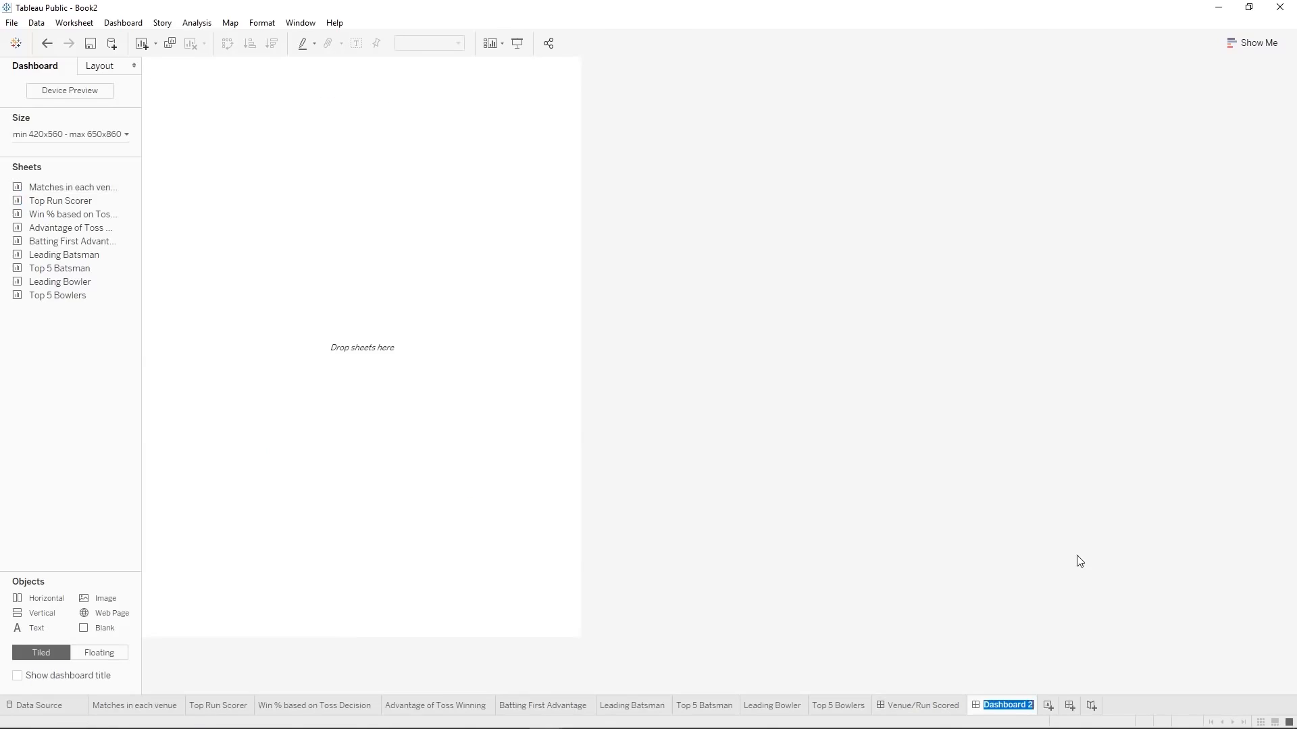
text(Overall Performance)
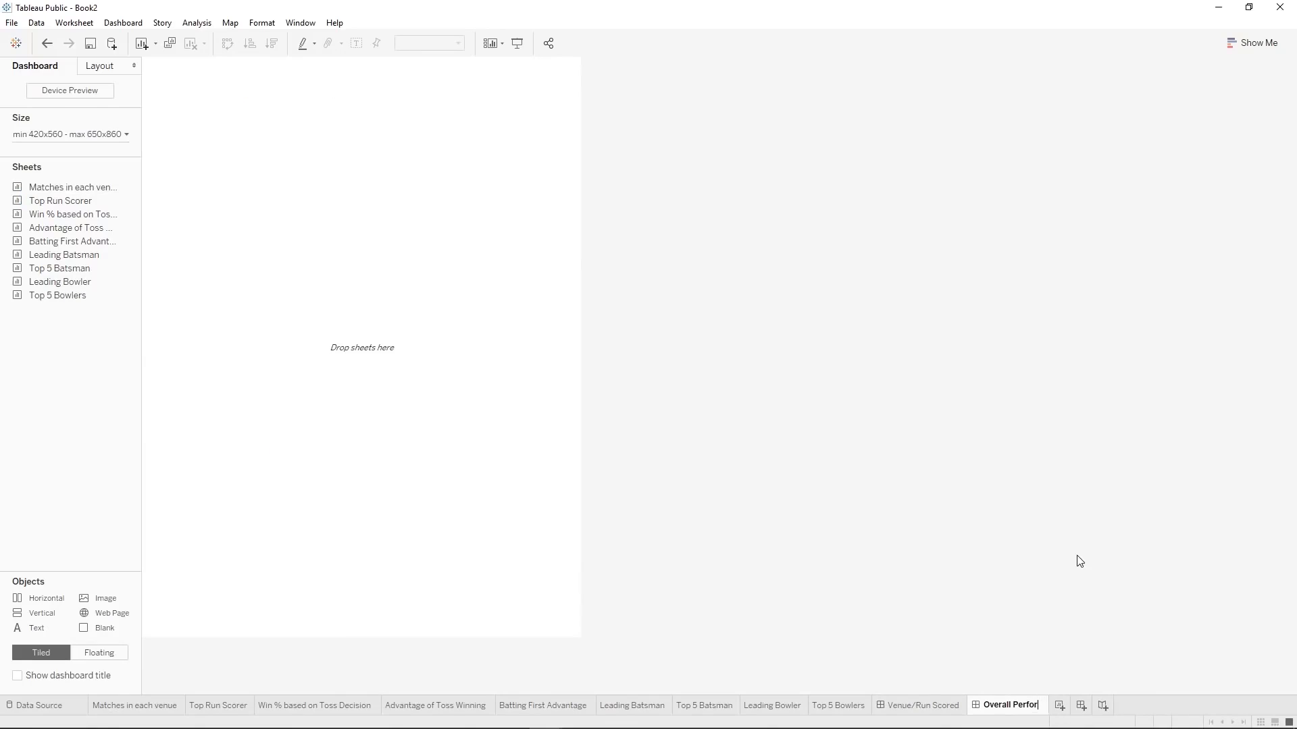
key(Return)
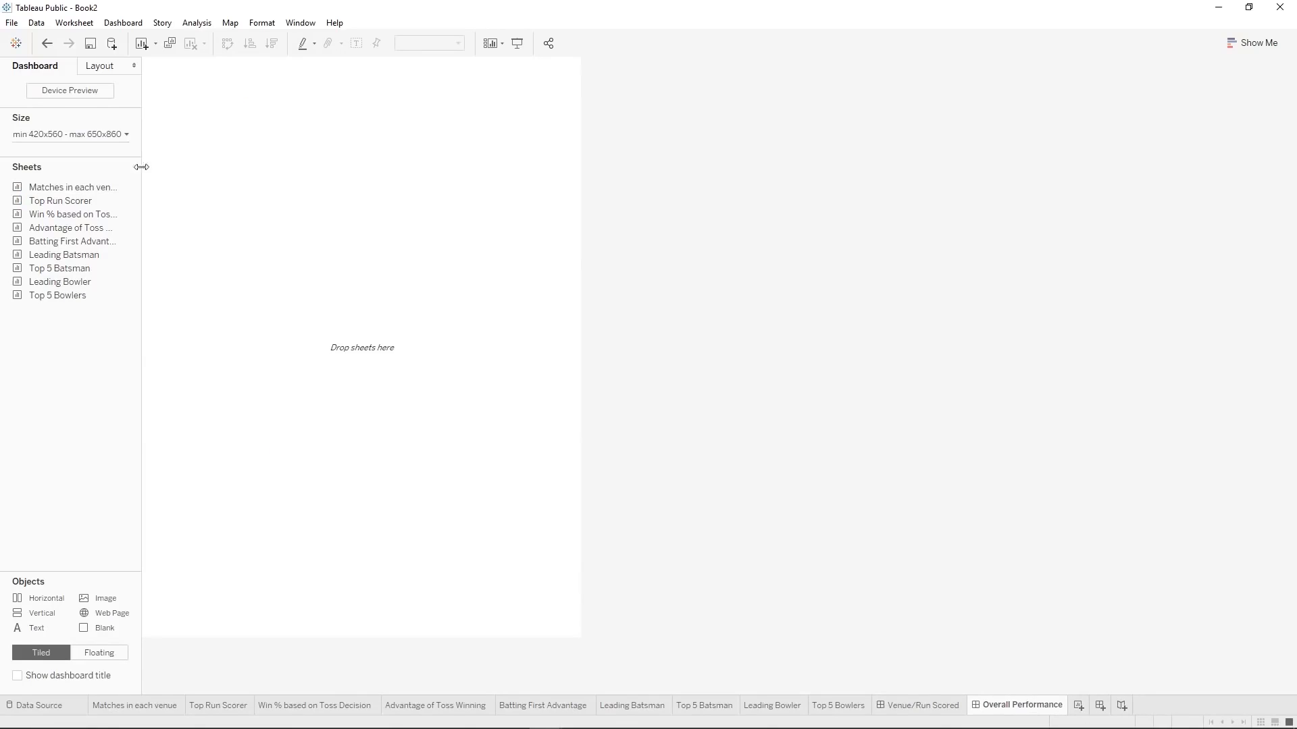
Set the Overall Performance dashboard's size to Automatic.
click(72, 134)
click(44, 158)
click(57, 189)
click(57, 136)
click(58, 139)
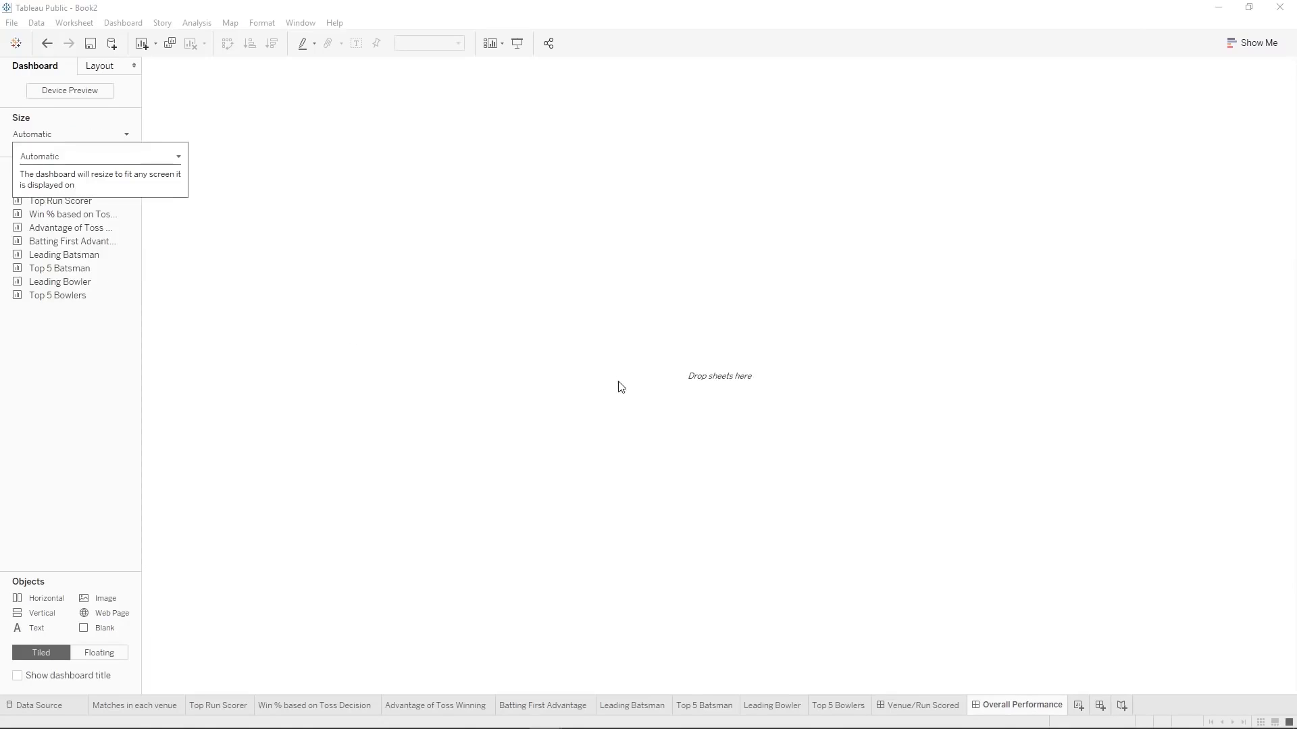
click(89, 140)
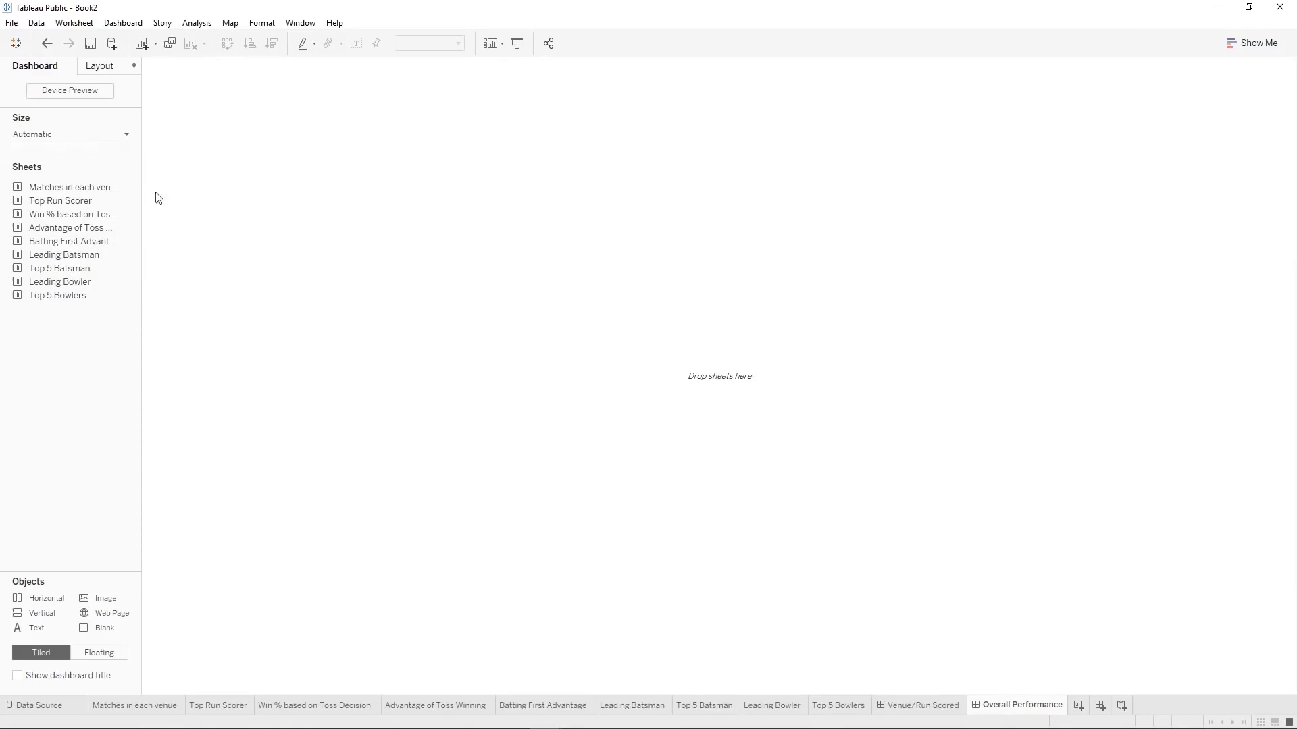
Place the Leading Batsman and Leading Bowler sheets side by side, with Top 5 Batsman and Top 5 Bowlers beneath their matching charts.
mouse_move(67, 208)
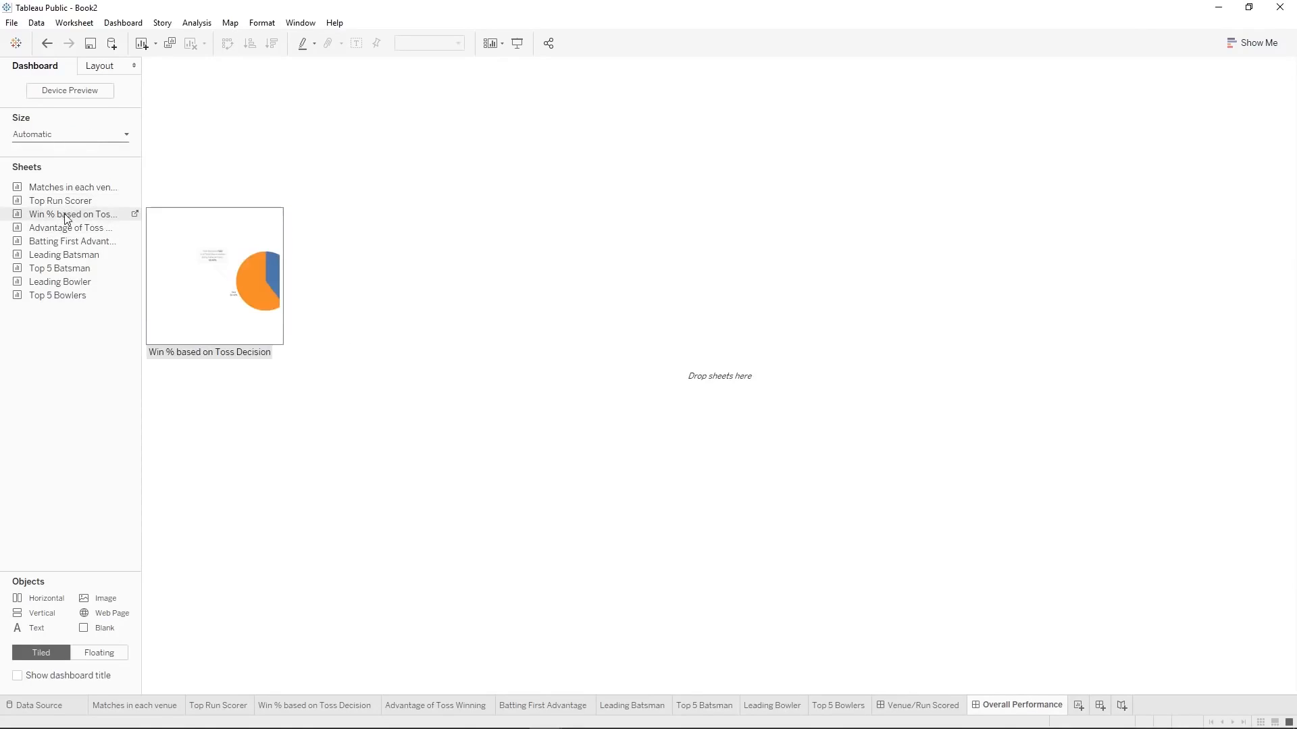
mouse_move(65, 241)
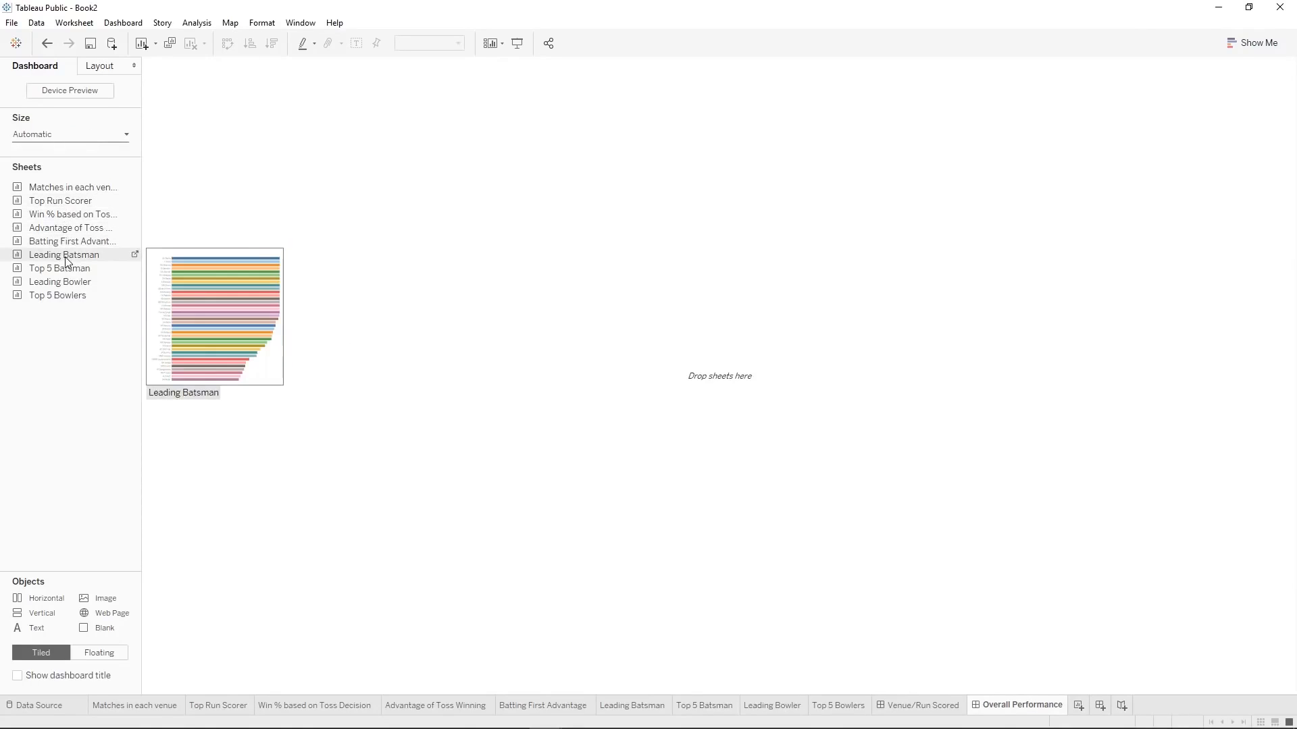
drag(65, 260, 188, 265)
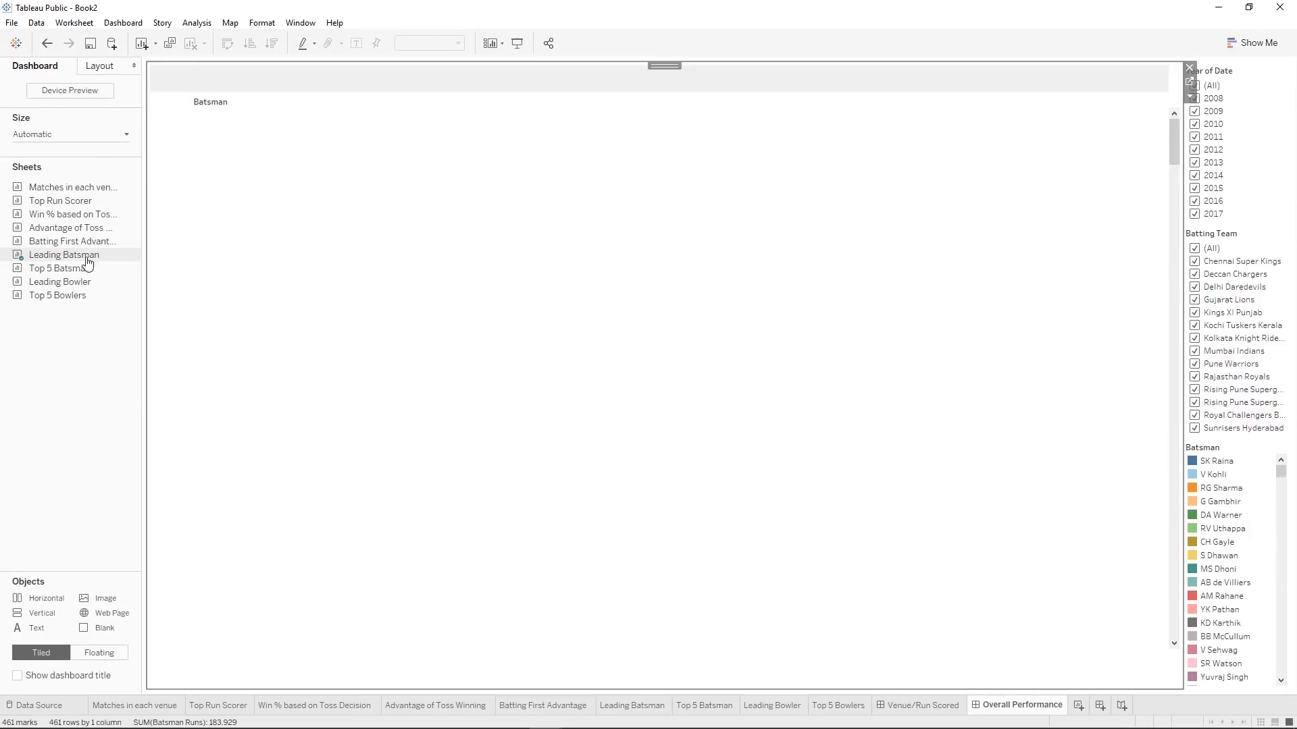
mouse_move(66, 281)
mouse_down()
mouse_move(928, 178)
mouse_move(1123, 208)
mouse_up()
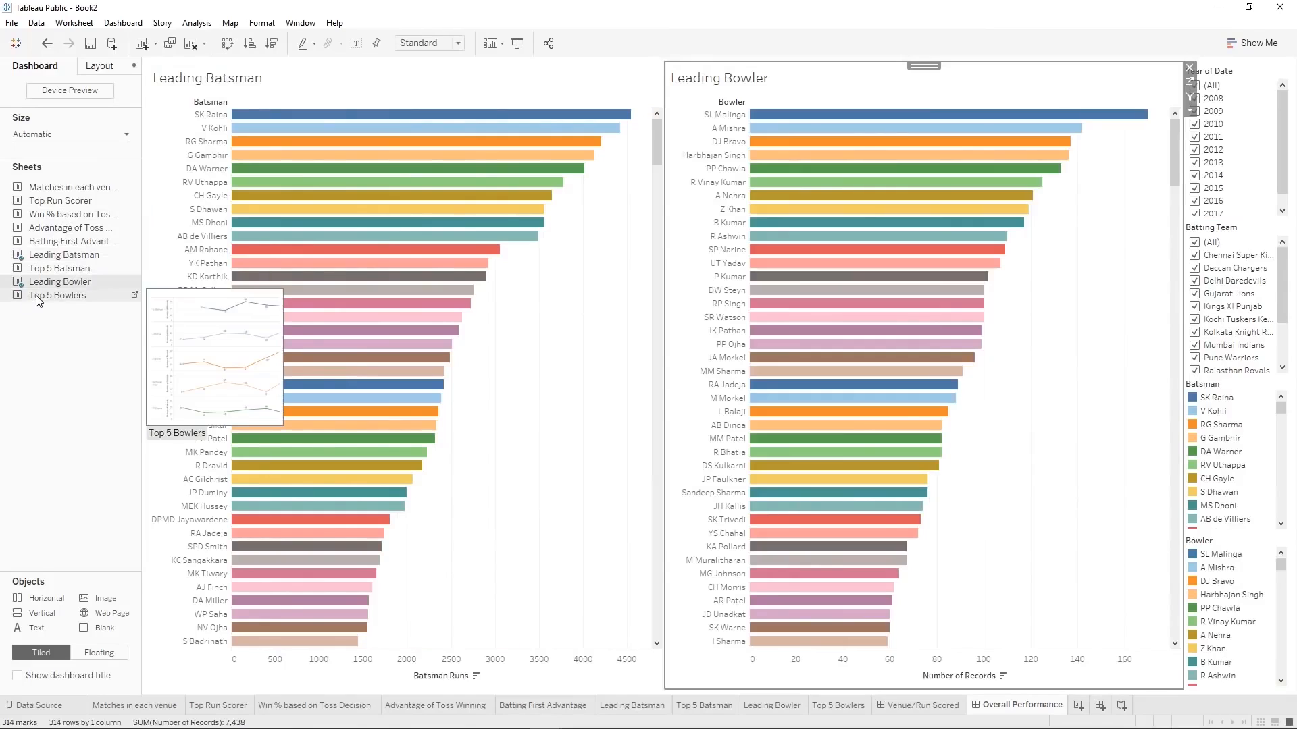
drag(41, 297, 932, 561)
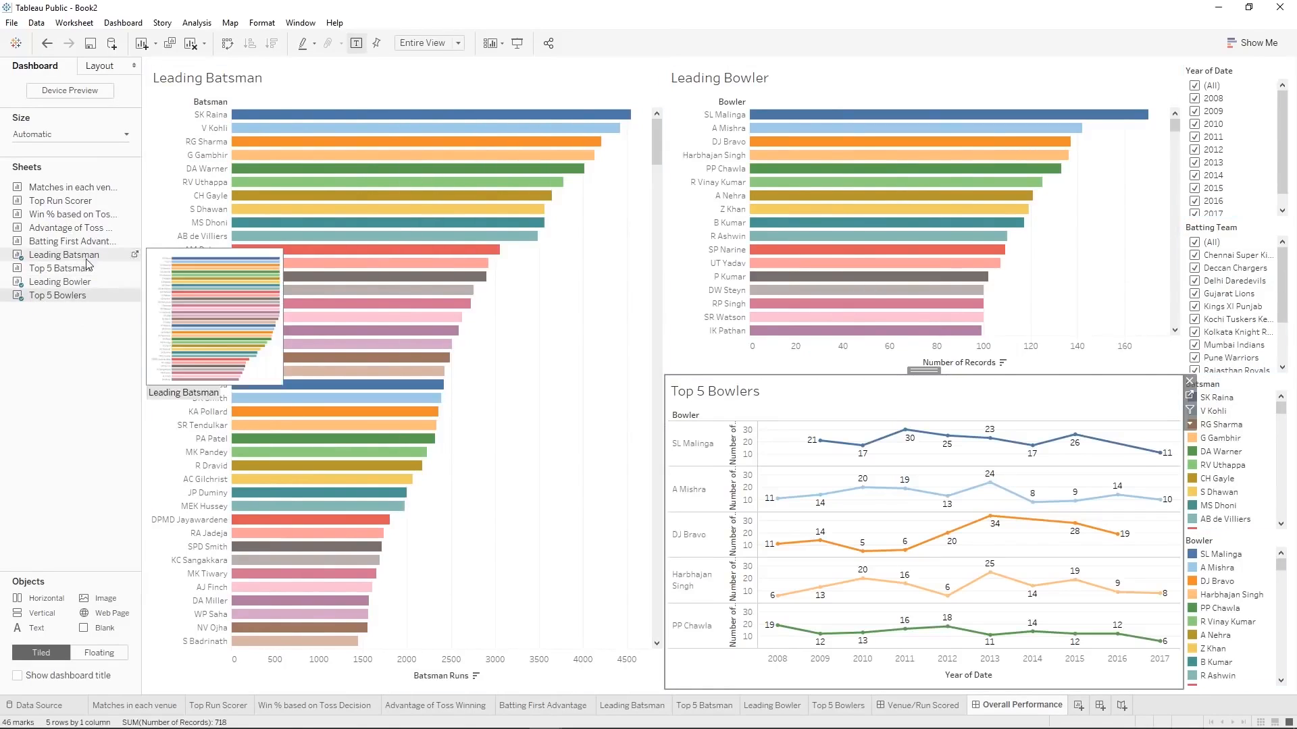
drag(60, 269, 397, 573)
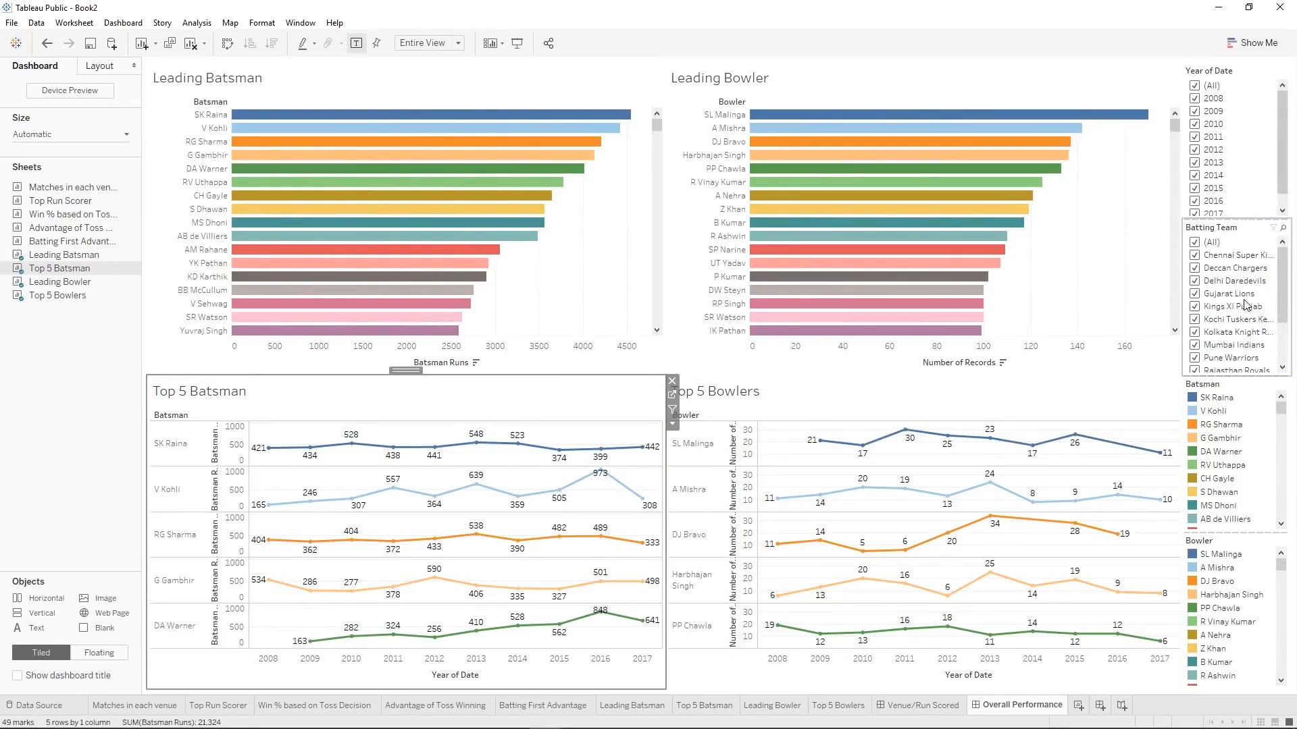
Remove the Batsman color legend from the dashboard.
click(1274, 437)
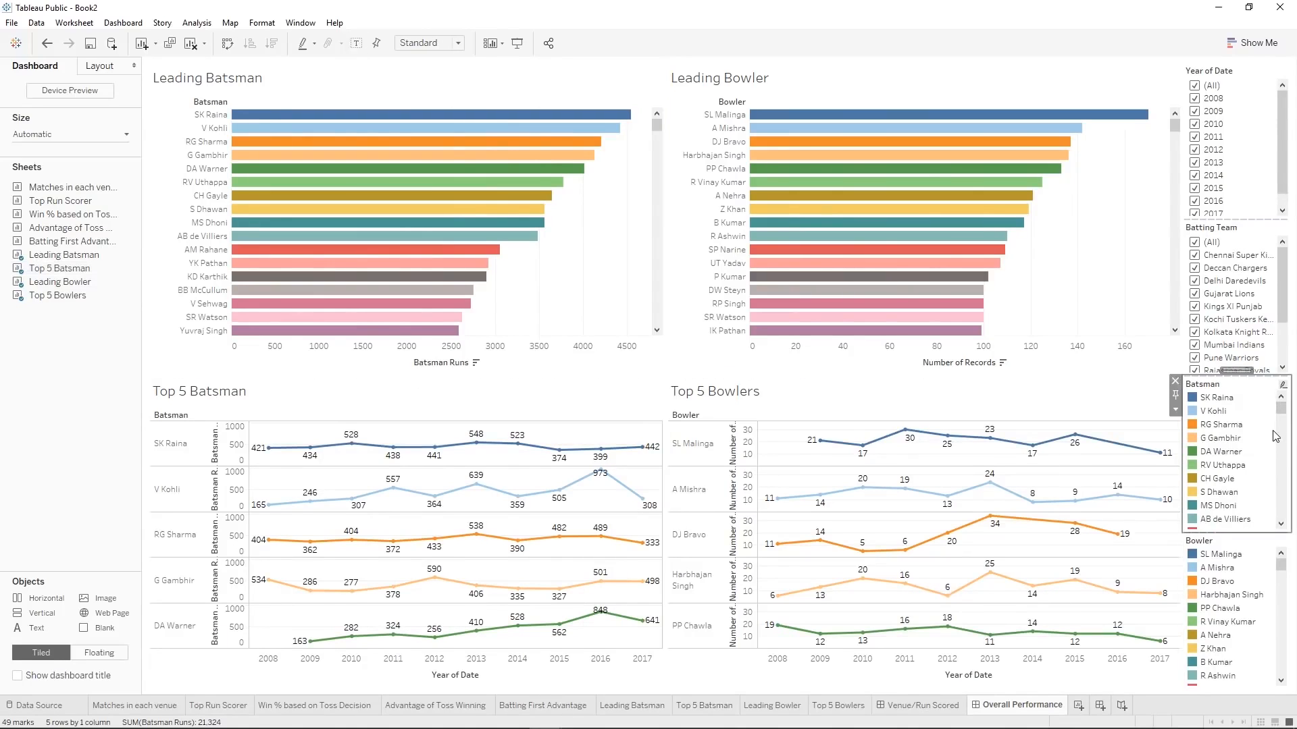
click(1175, 381)
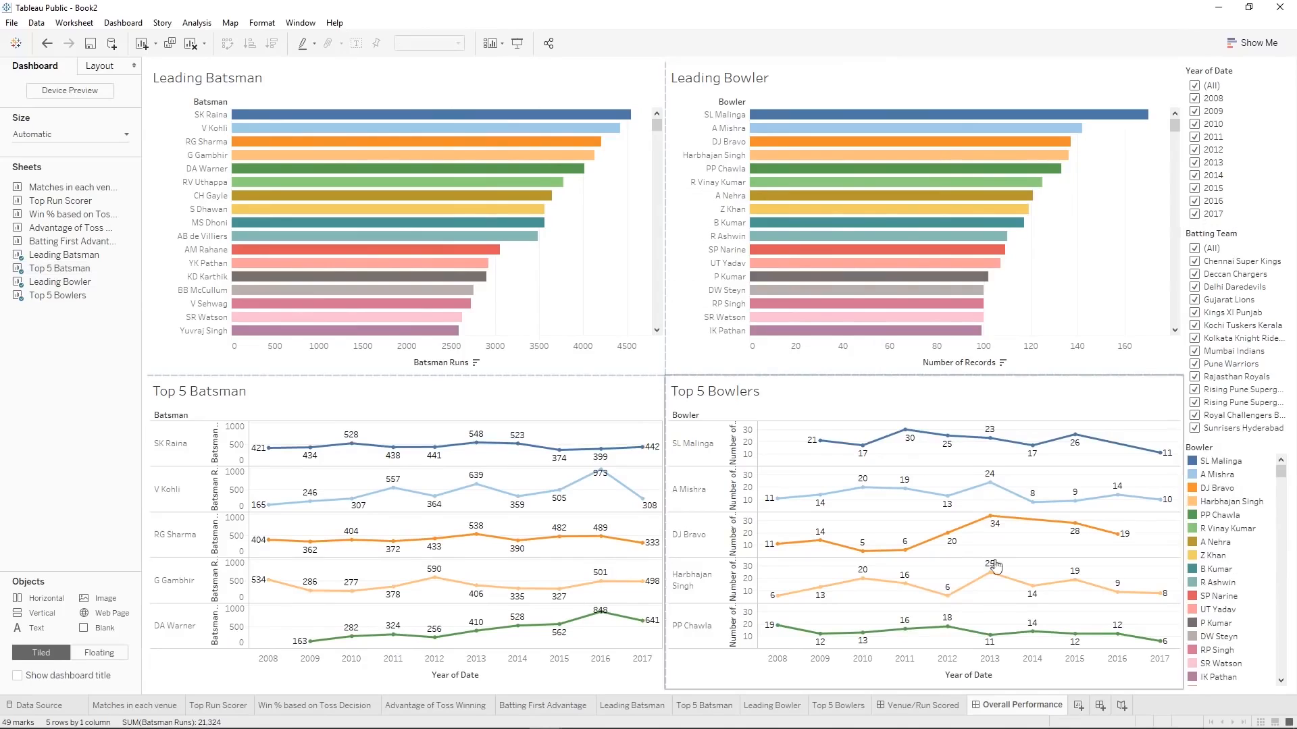
click(1216, 568)
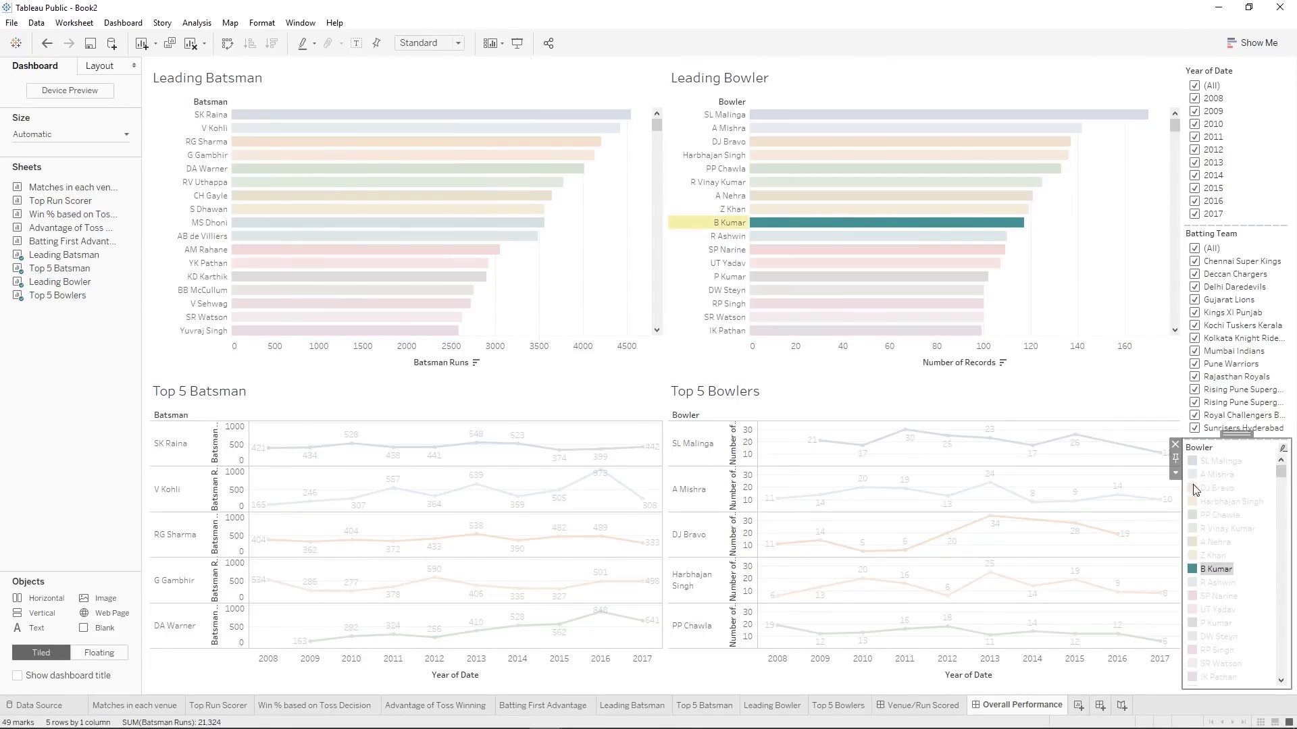
click(1175, 447)
click(999, 238)
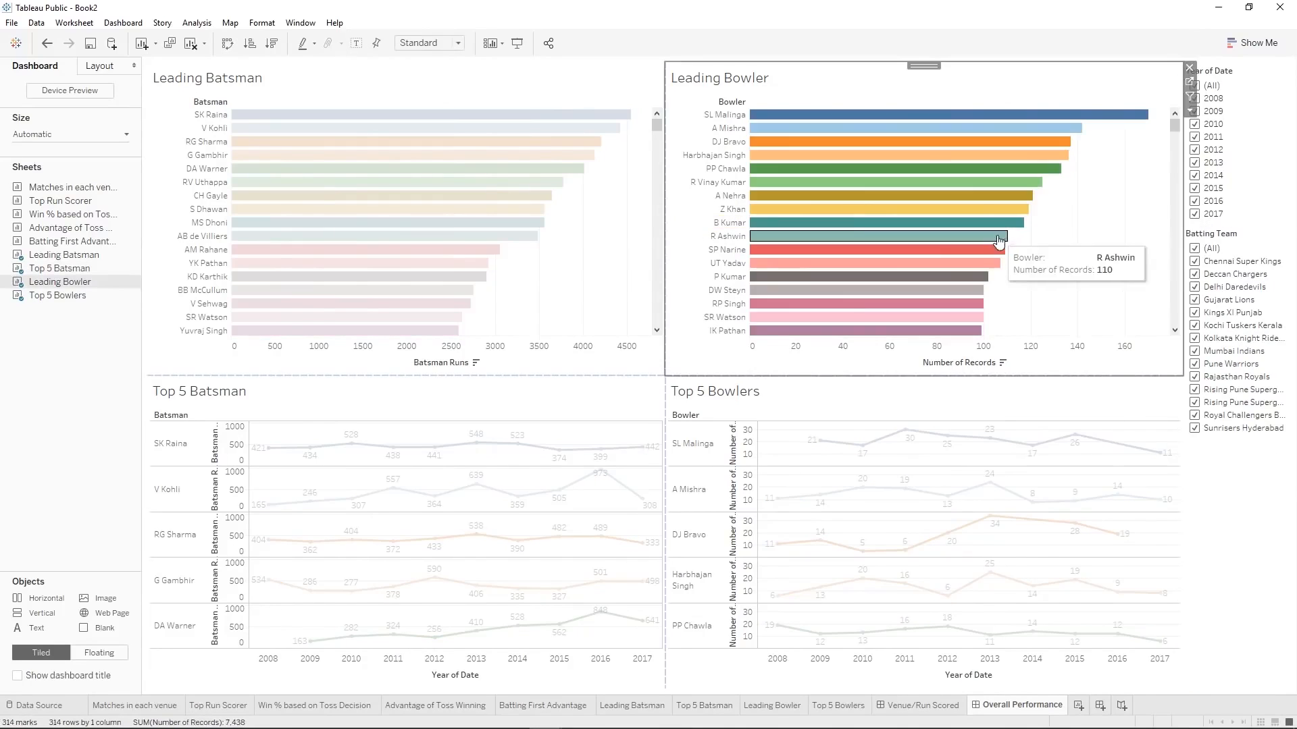
click(520, 169)
click(433, 331)
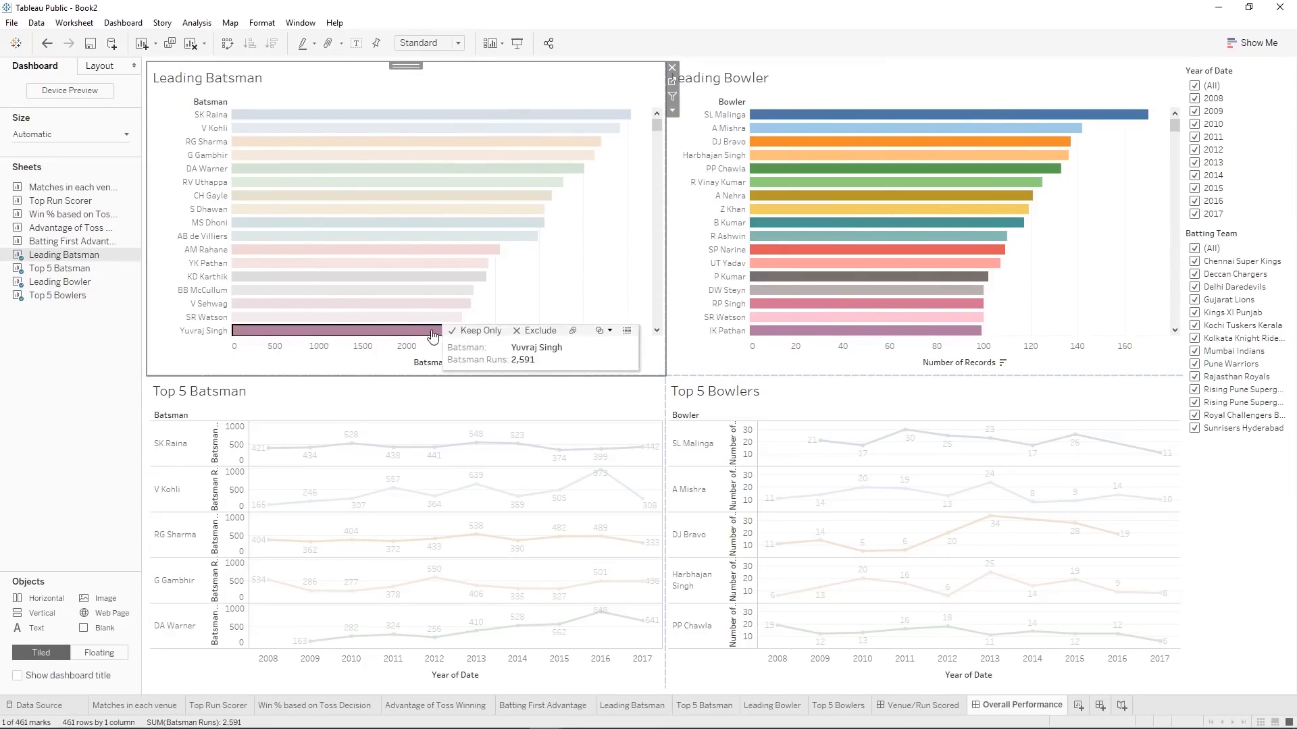
click(433, 332)
click(400, 470)
click(388, 455)
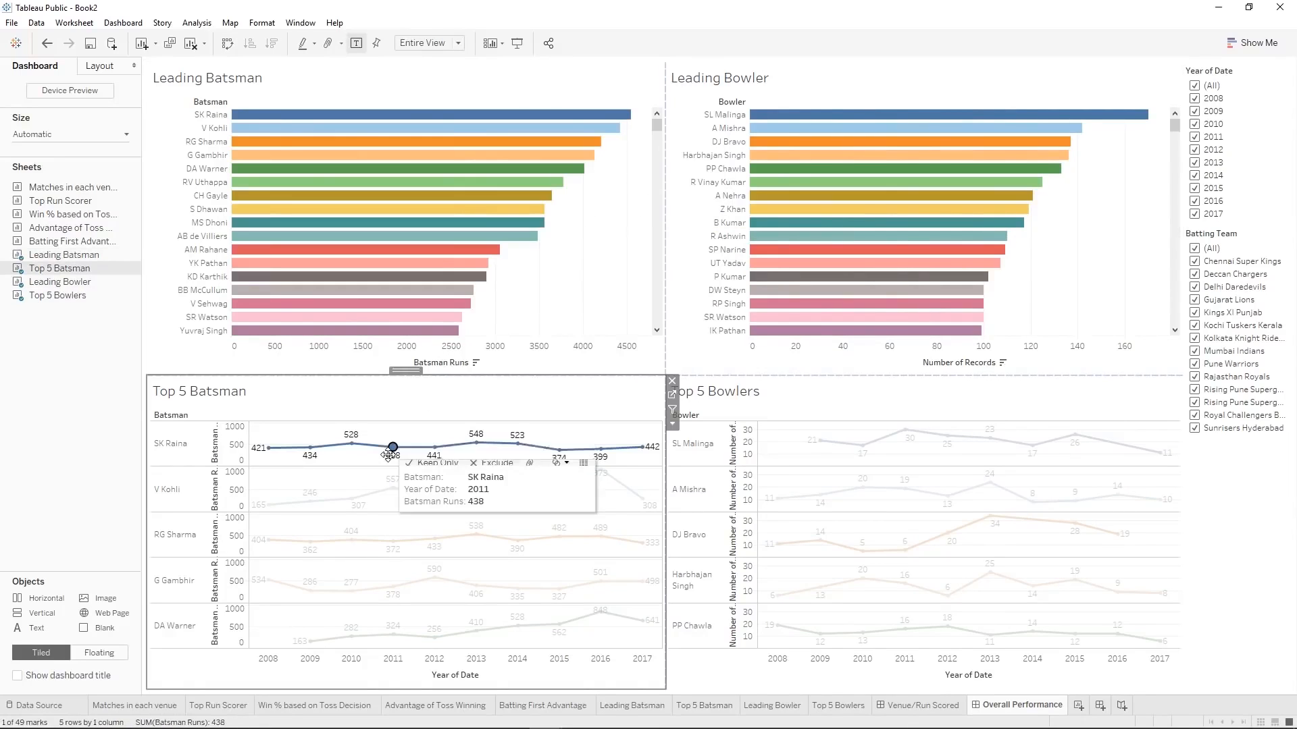
click(394, 451)
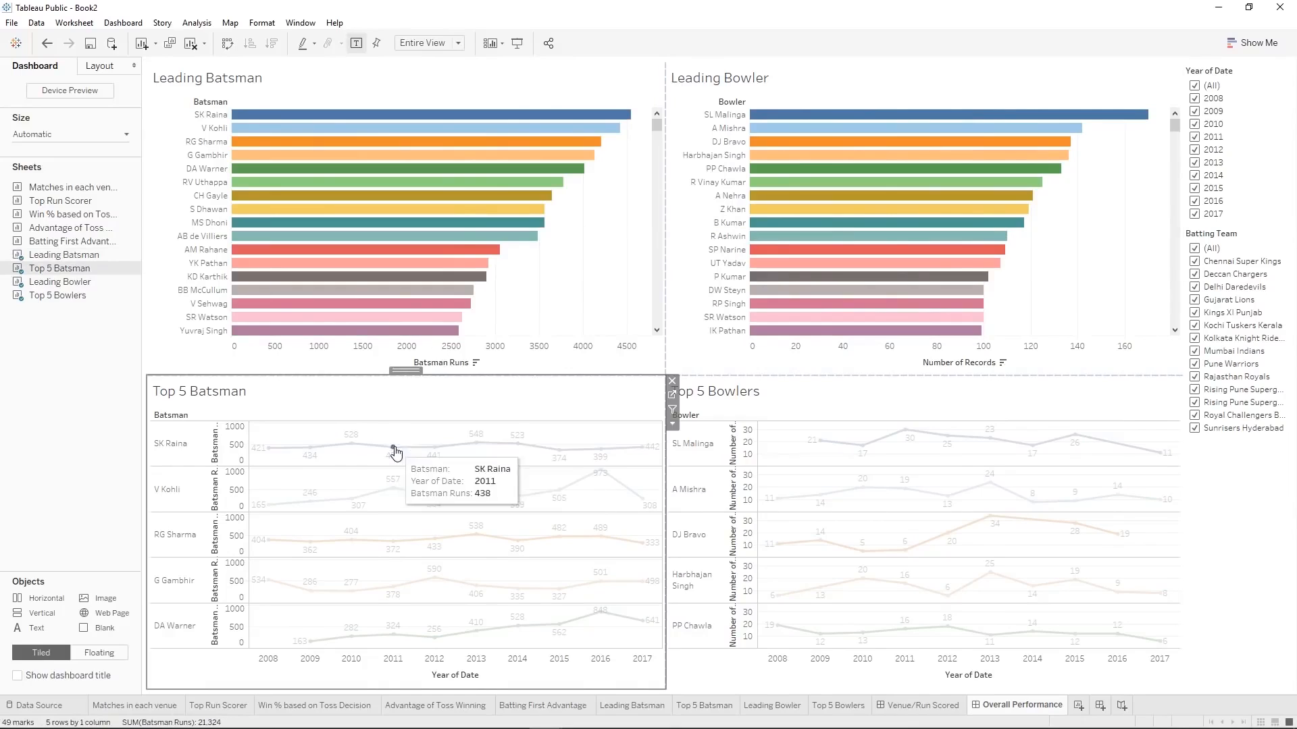
click(954, 487)
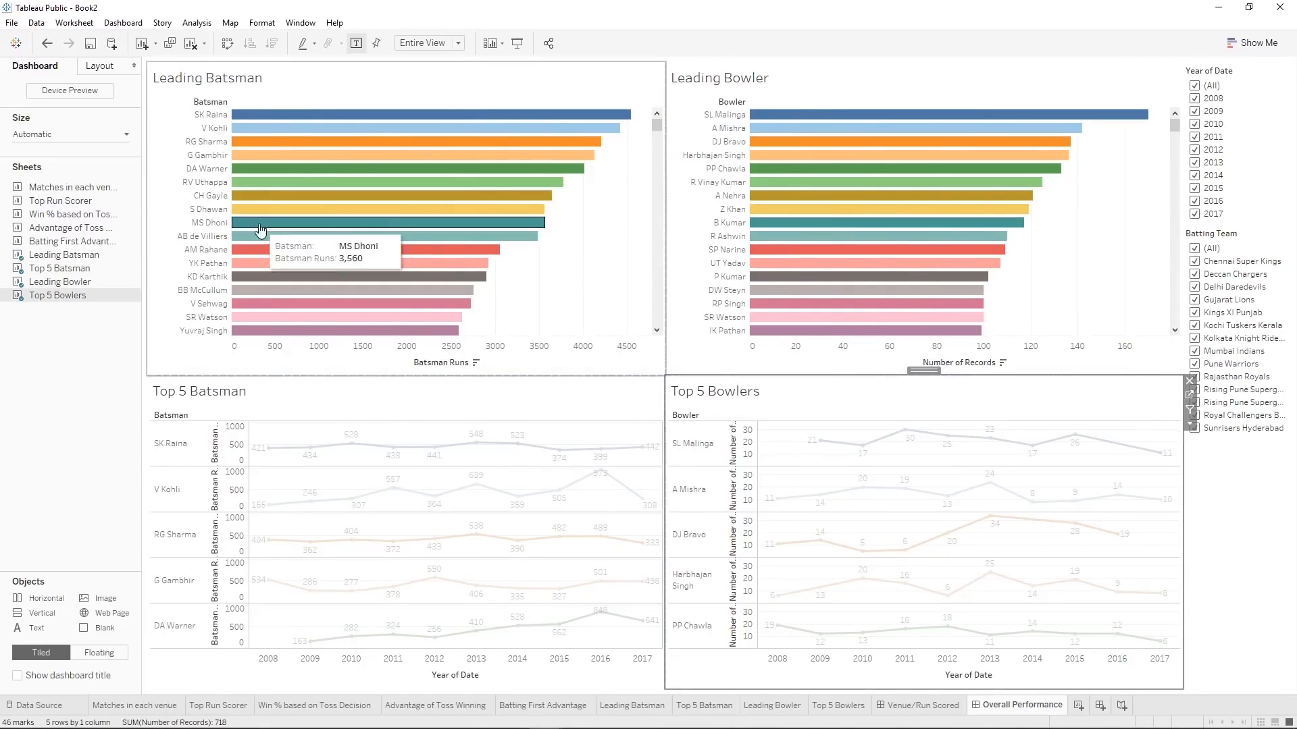
click(47, 44)
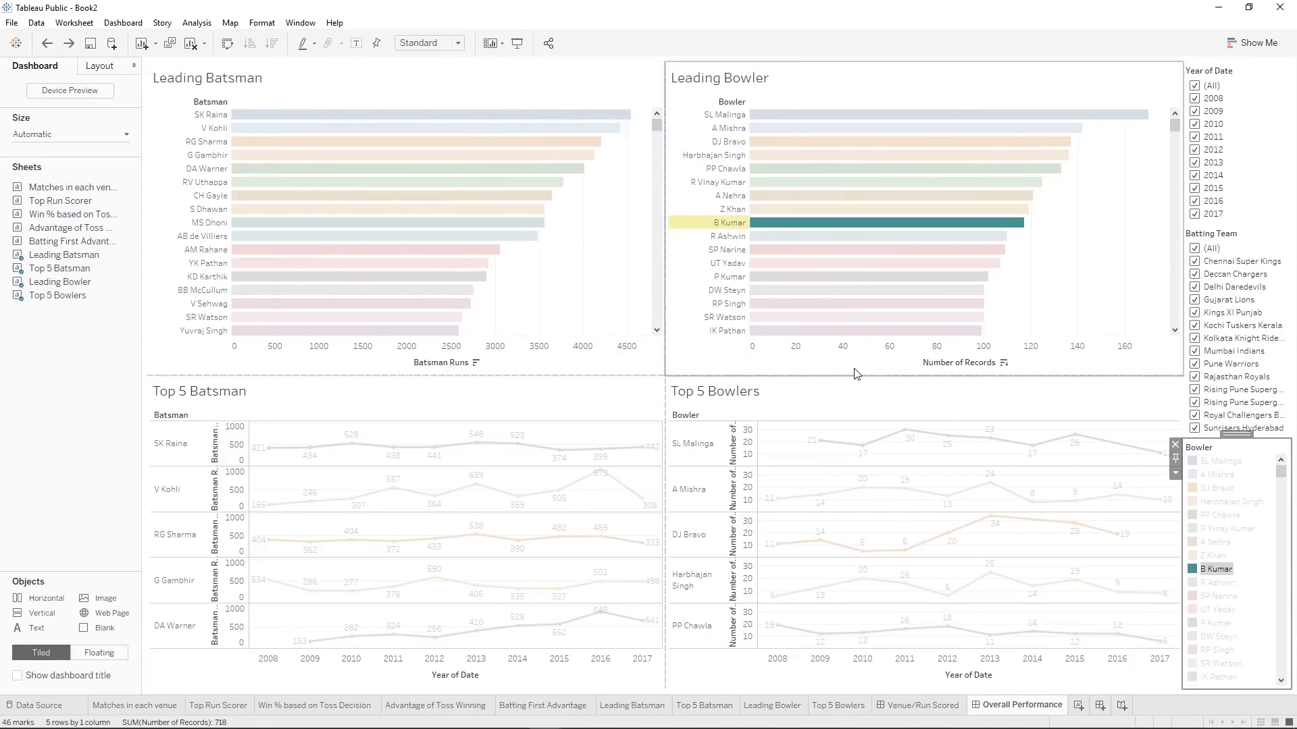
click(1220, 572)
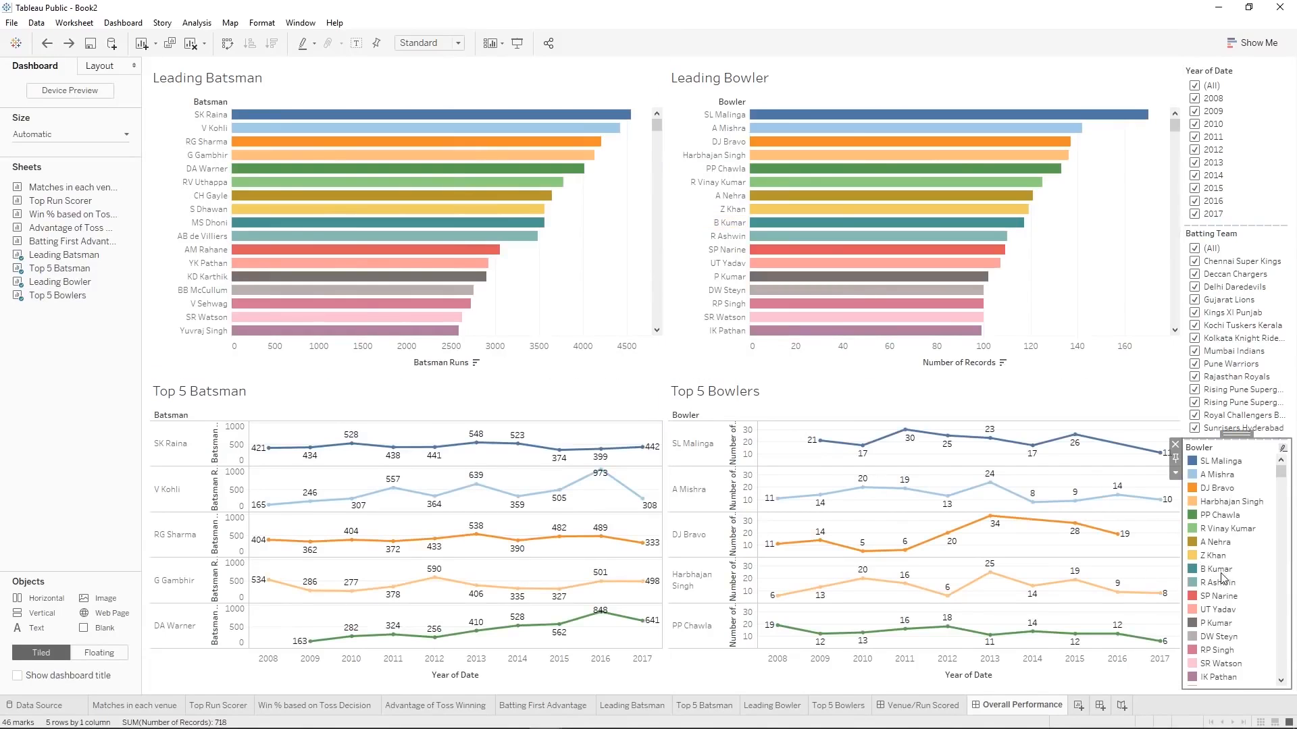
Remove the Bowler color legend and the Batting Team filter from the dashboard.
click(1175, 445)
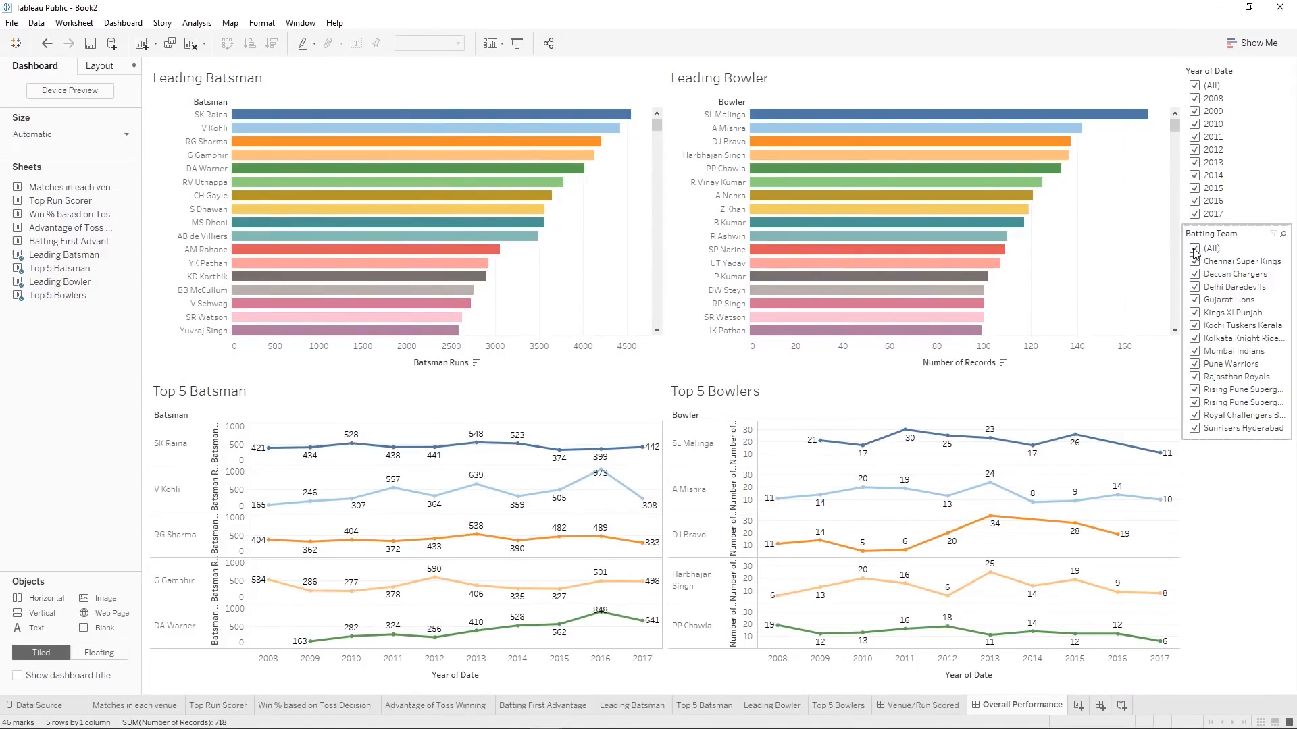
click(1254, 247)
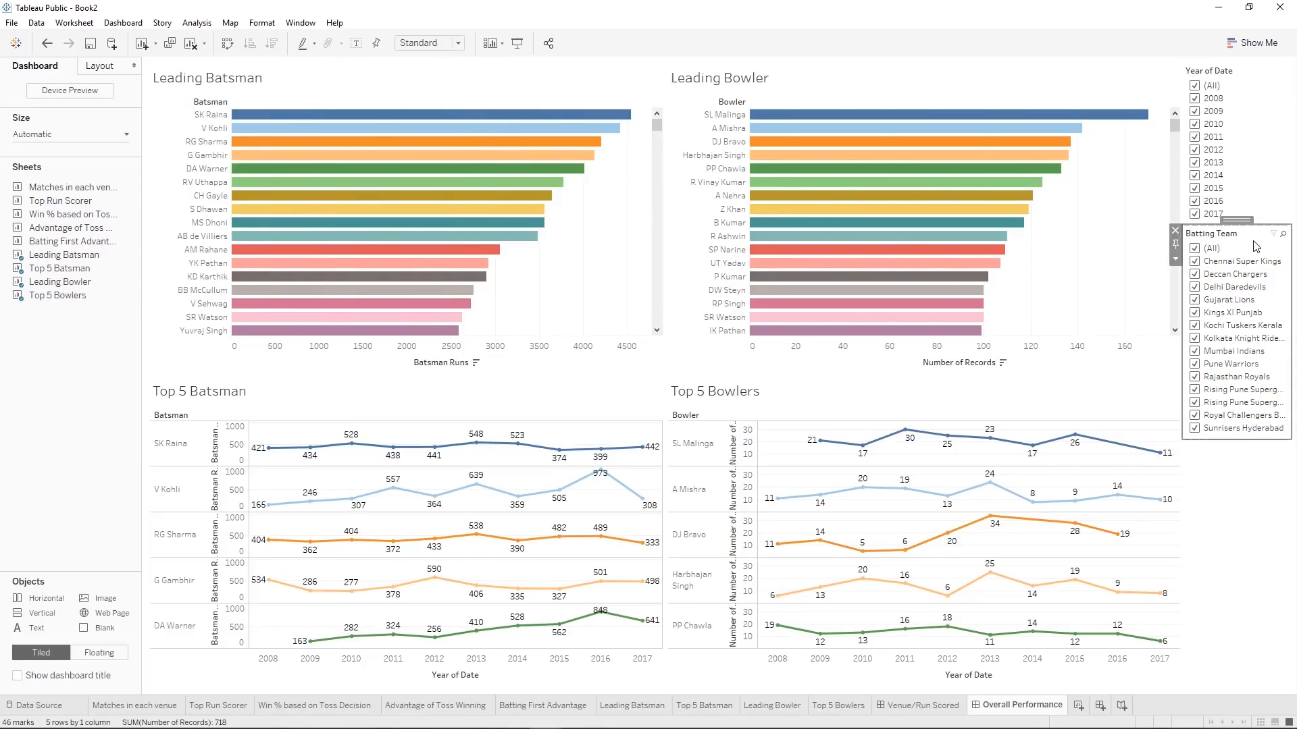
click(1176, 232)
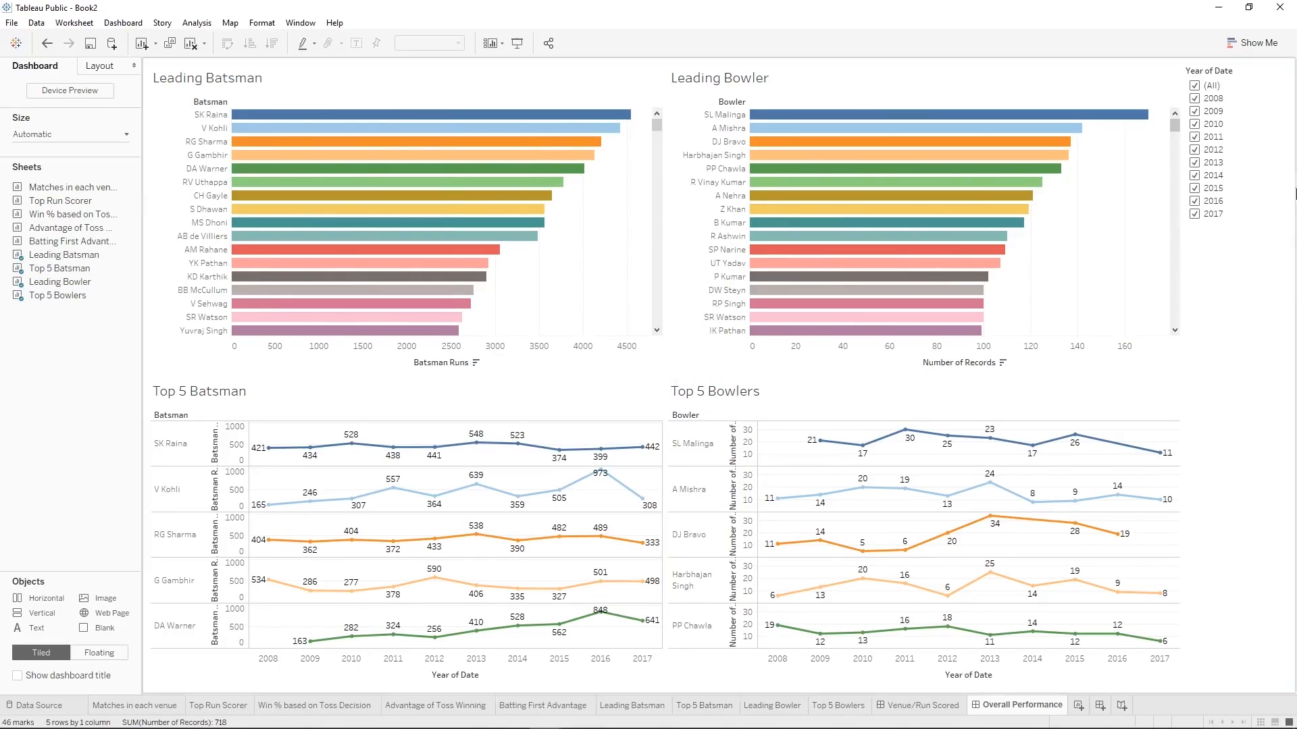
Test the Year of Date filter by excluding 2017 and including it again.
click(1253, 74)
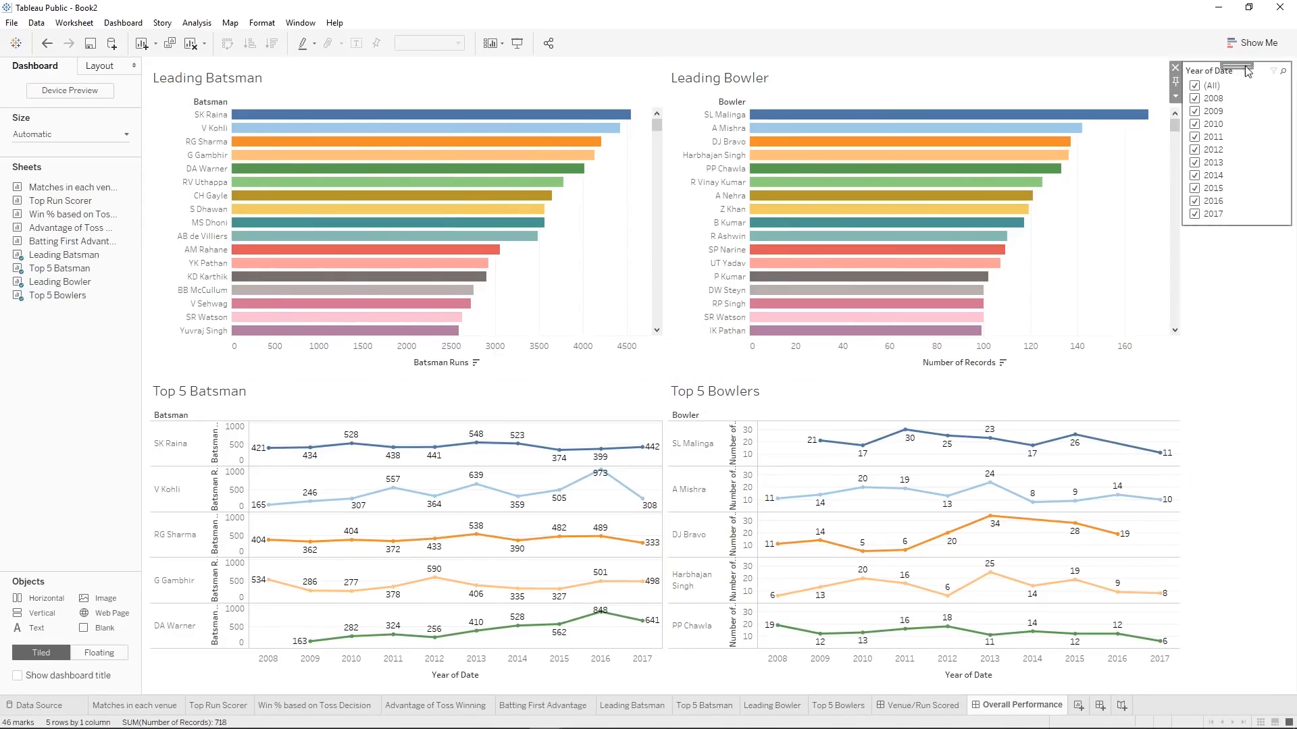
click(1194, 214)
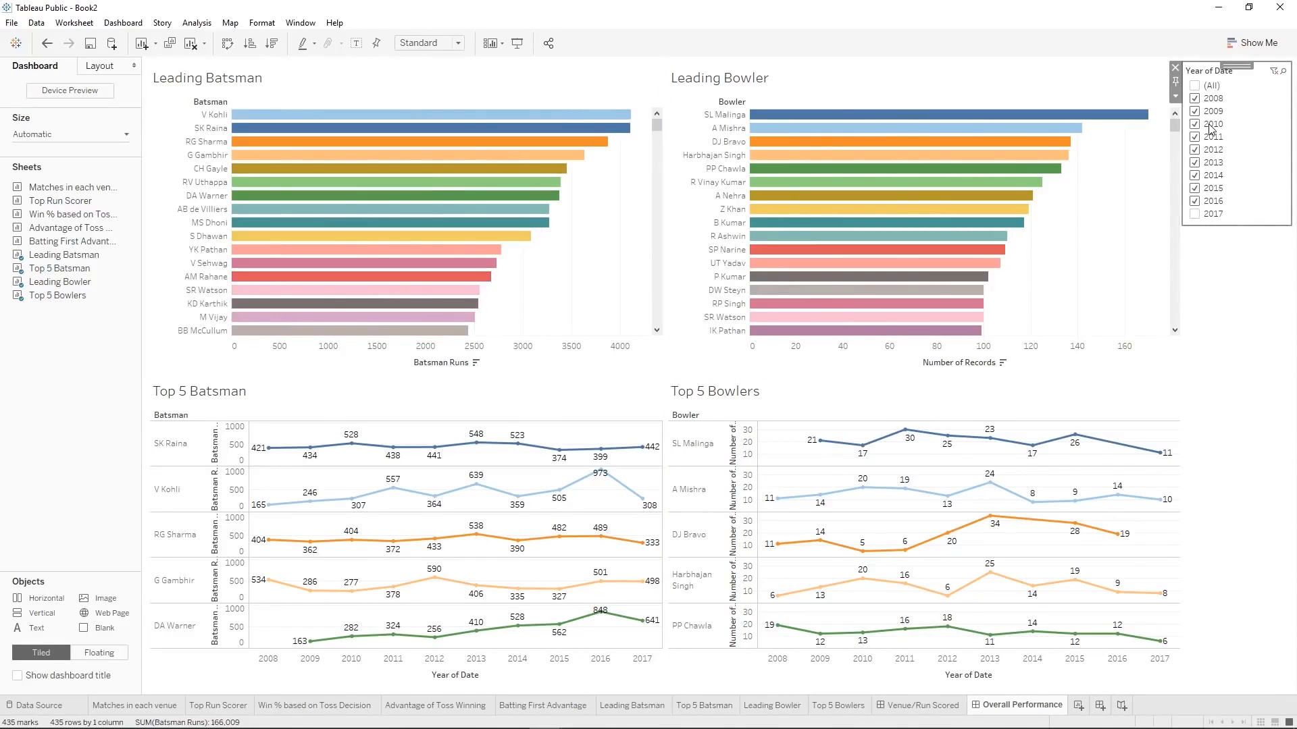
click(1194, 214)
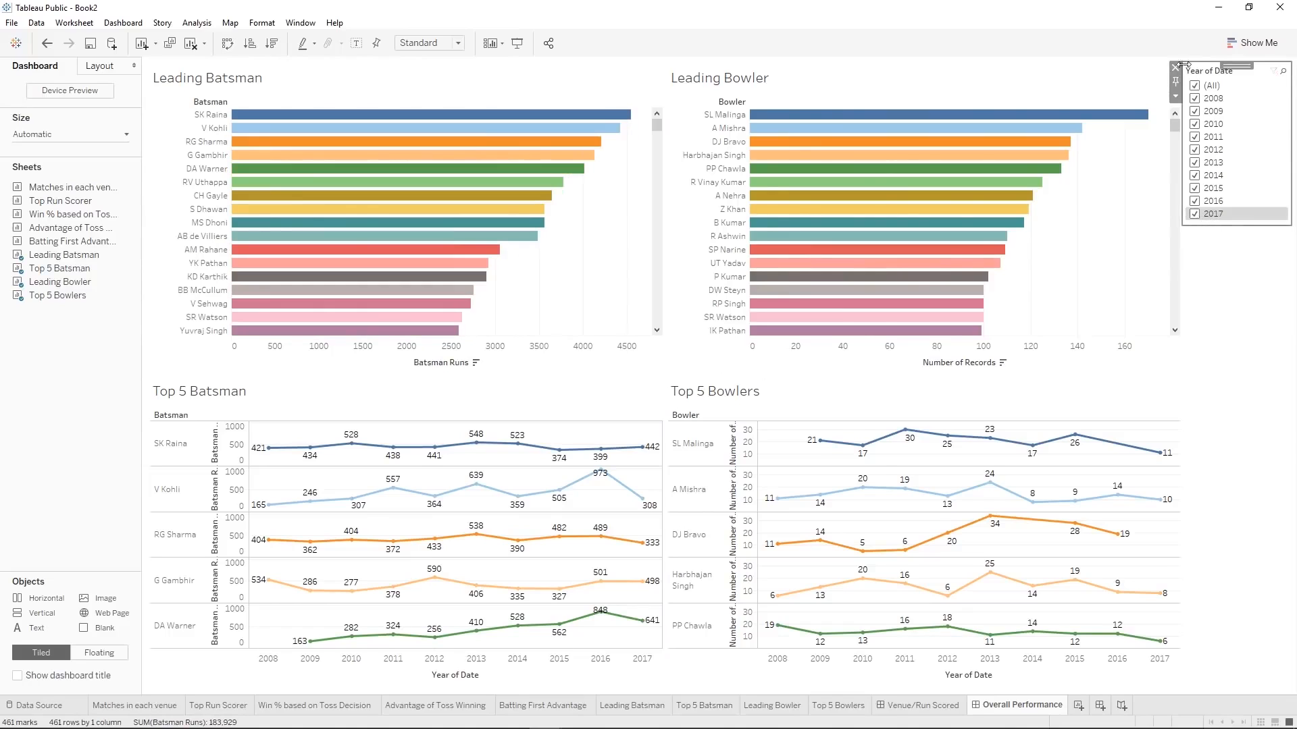
Apply the Year of Date filter to all worksheets on the Overall Performance dashboard.
click(1175, 96)
mouse_move(1161, 131)
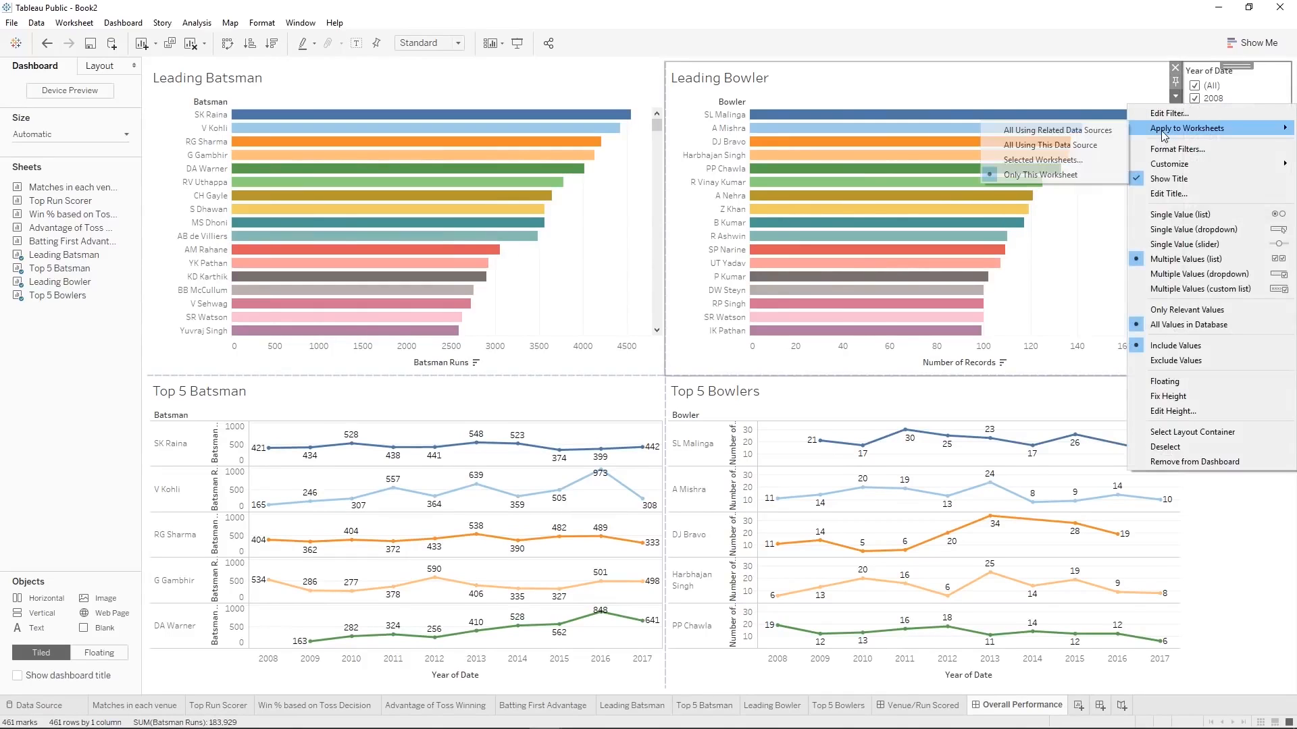
click(1062, 160)
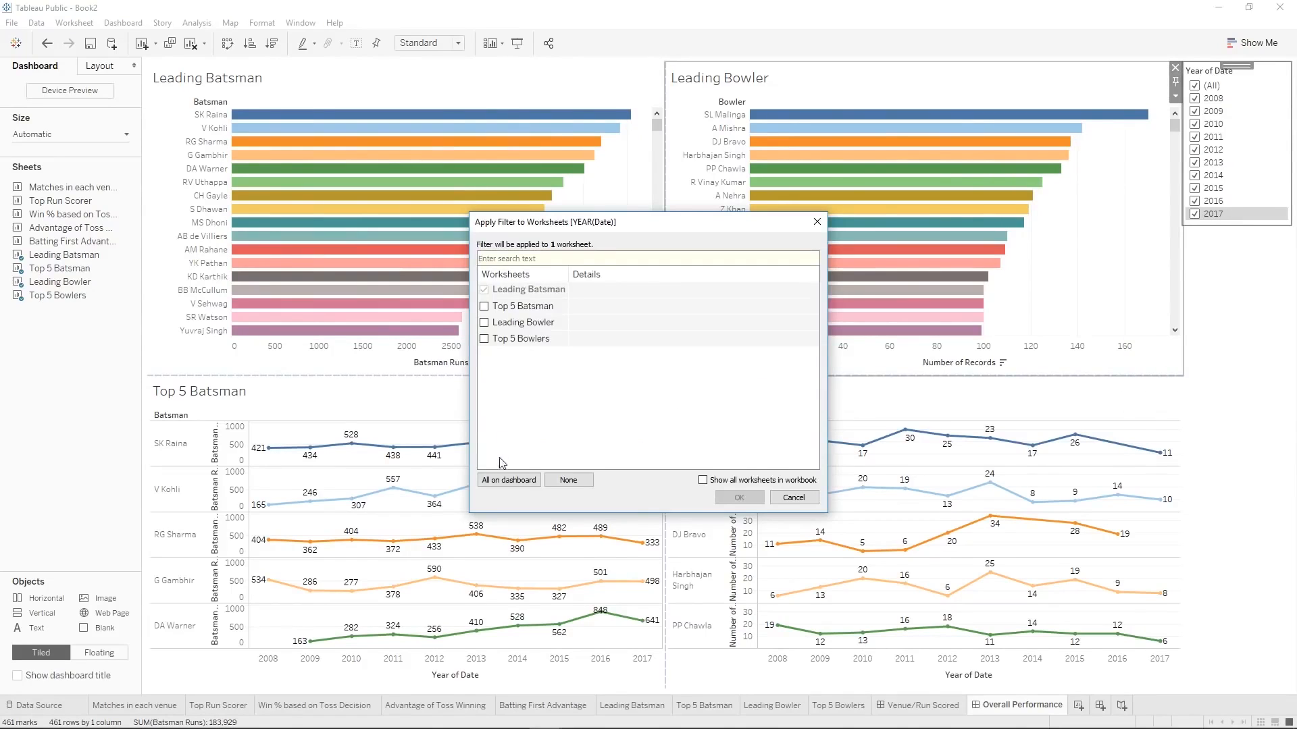
click(500, 480)
click(740, 498)
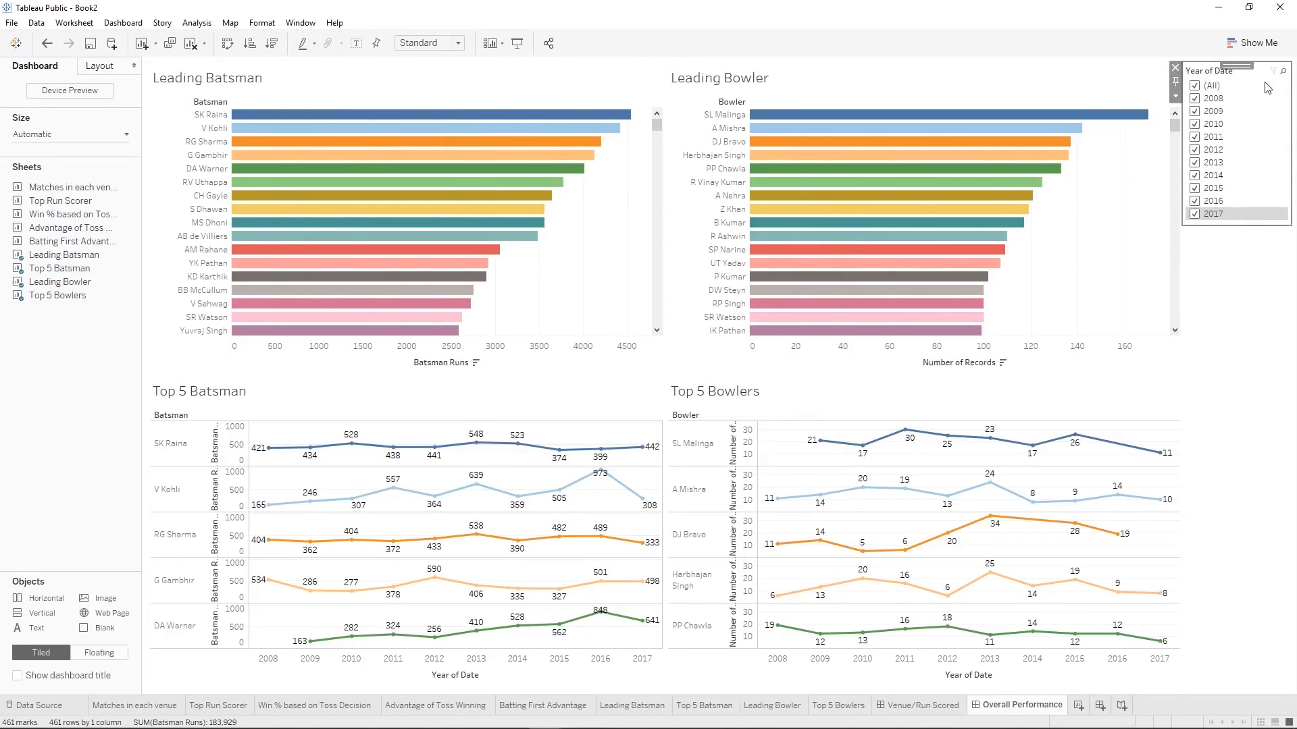
Move the Year of Date filter into a full-width row above all charts and reduce the row's height.
mouse_move(442, 503)
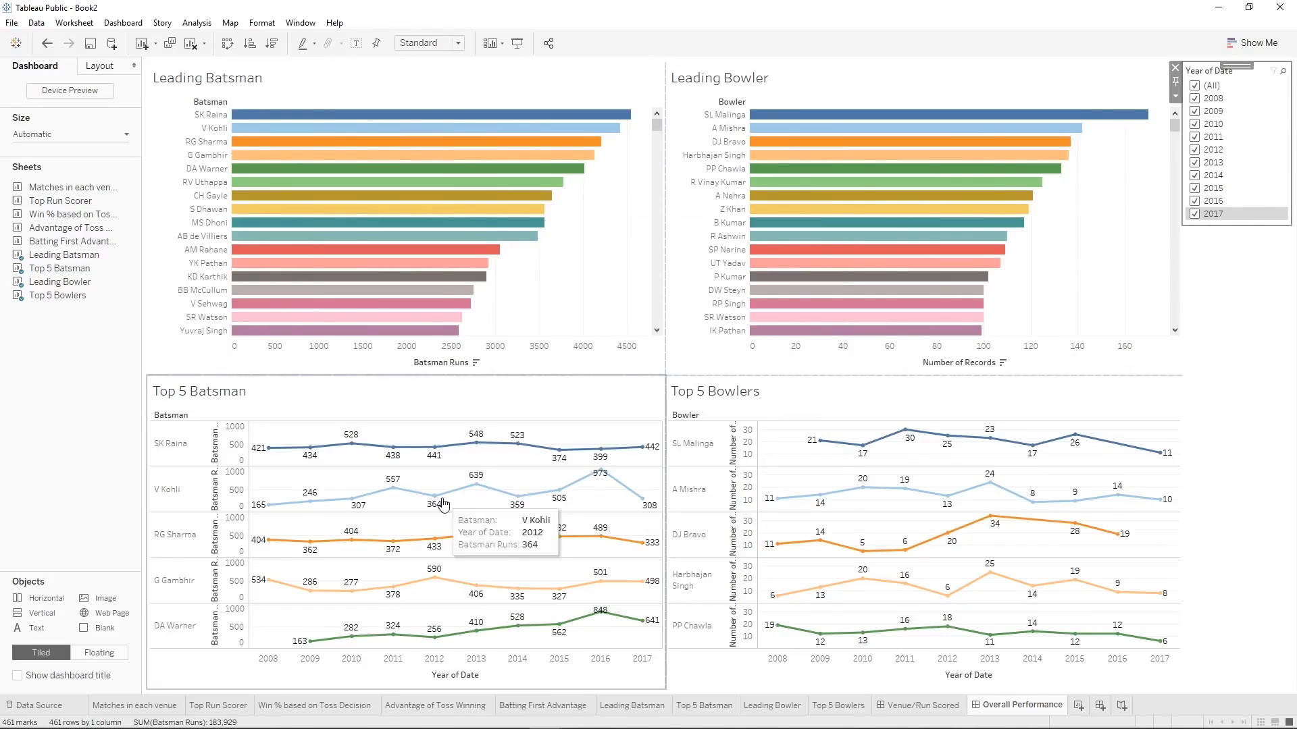
click(1199, 372)
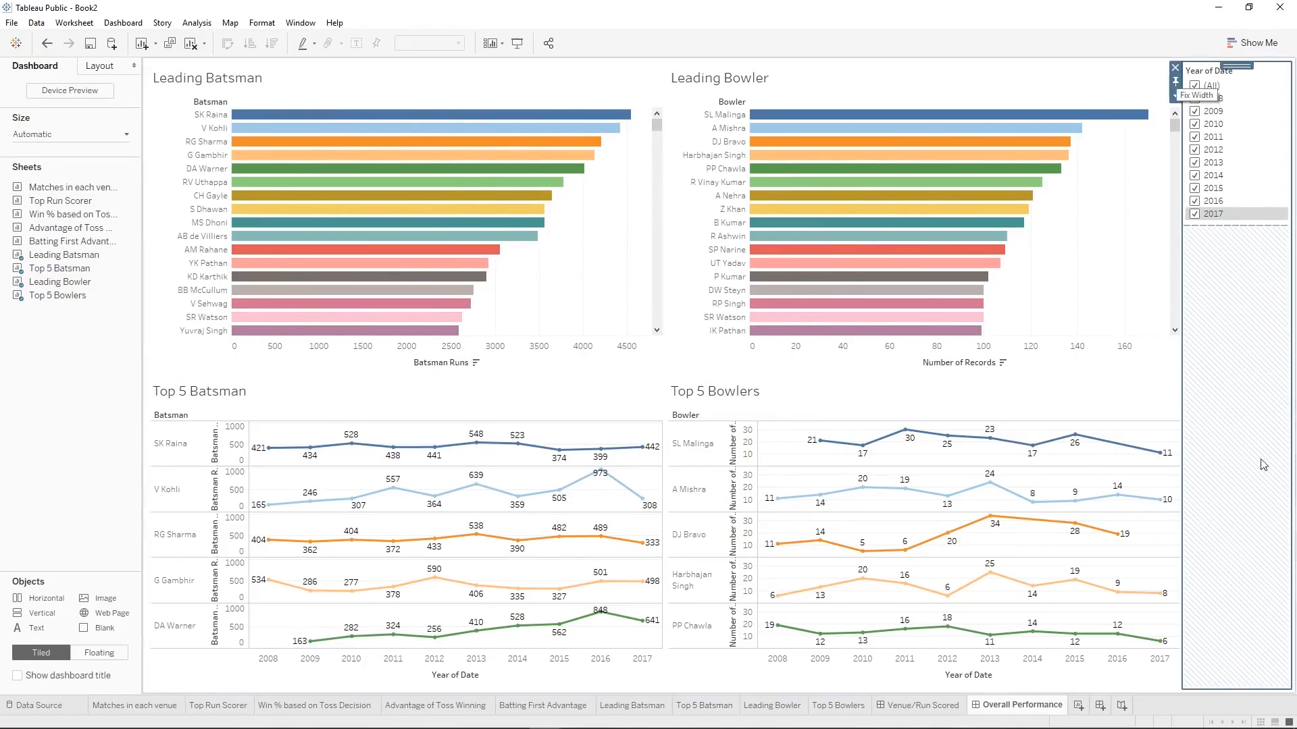
drag(1241, 66, 973, 59)
drag(721, 375, 718, 138)
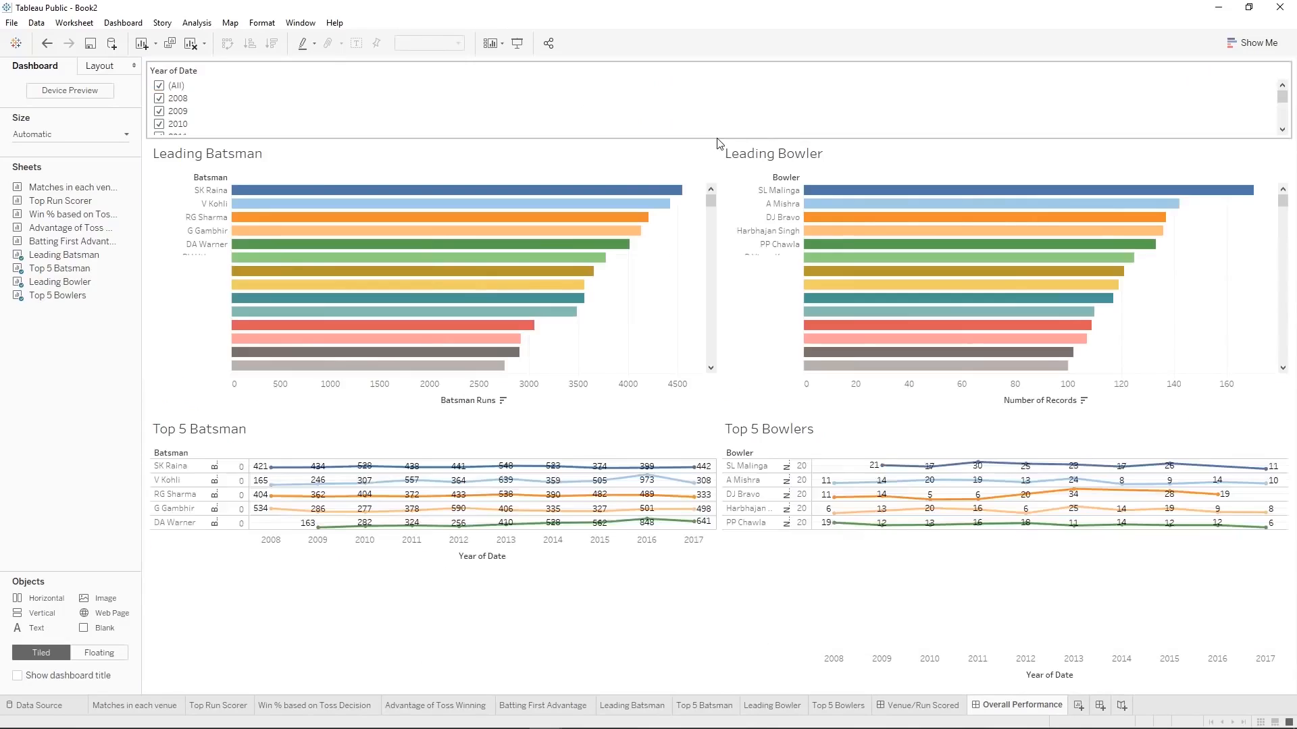
Display the Year of Date filter as a Multiple Values (dropdown) control.
click(705, 109)
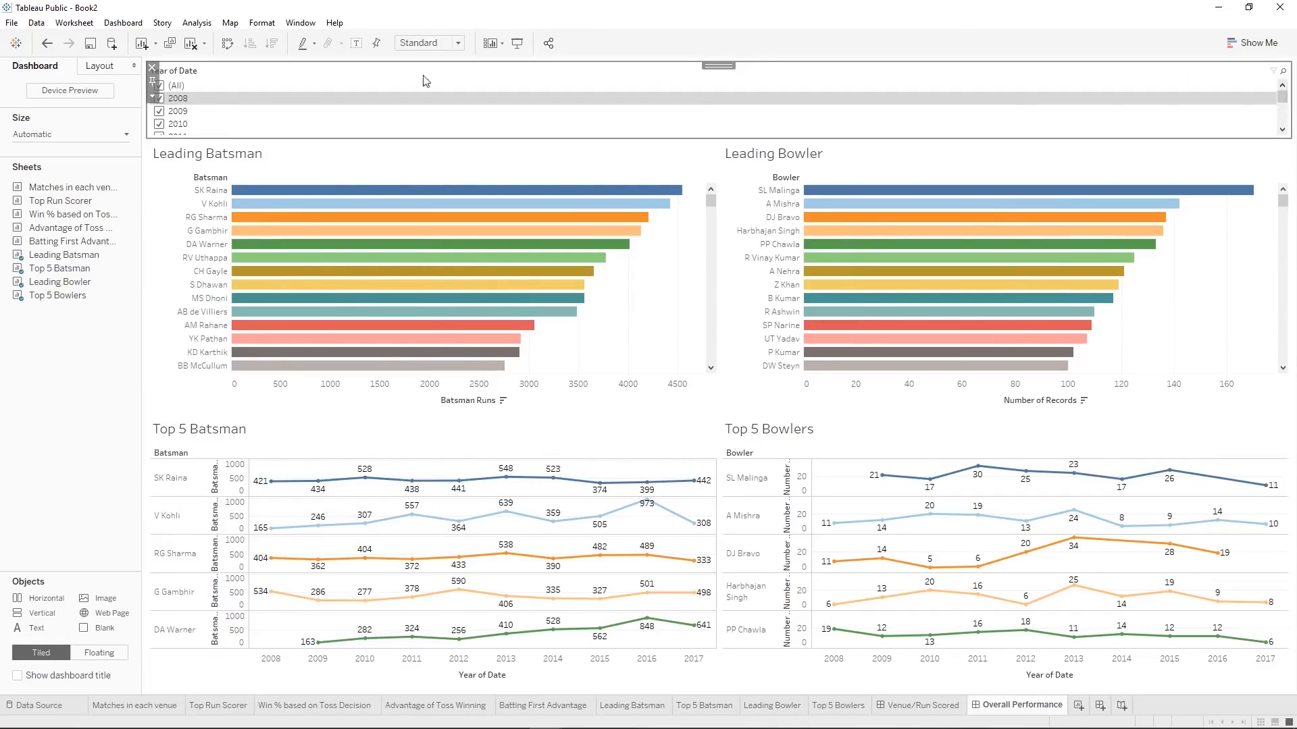
click(152, 97)
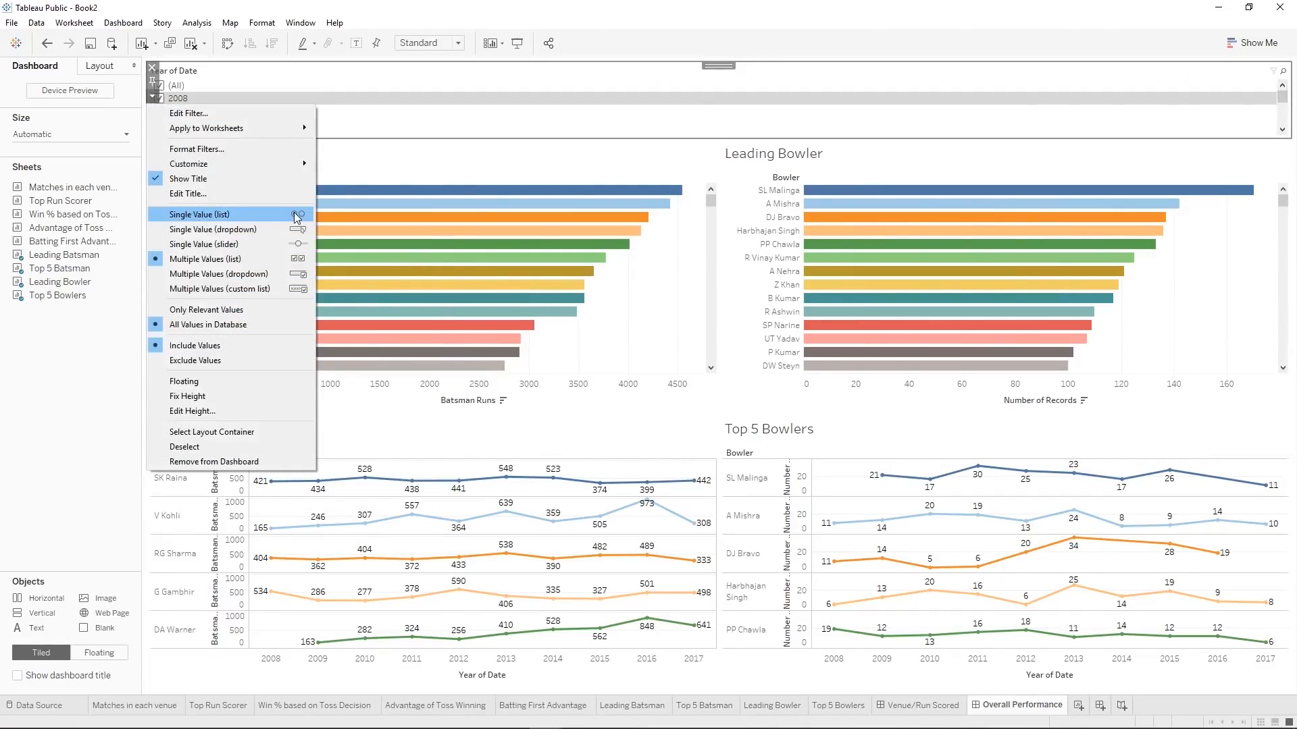
click(268, 273)
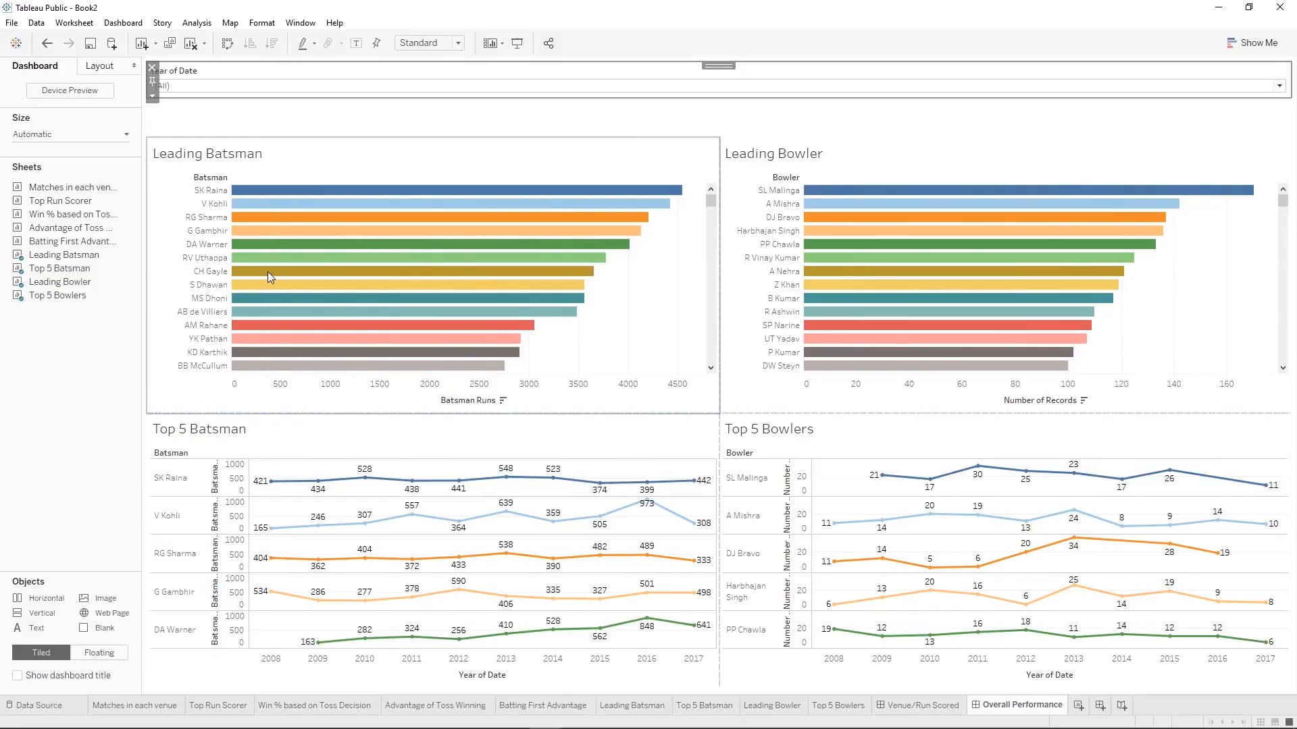
Add blank objects on both sides of the Year of Date filter and shrink it to a narrow, centered control.
click(642, 110)
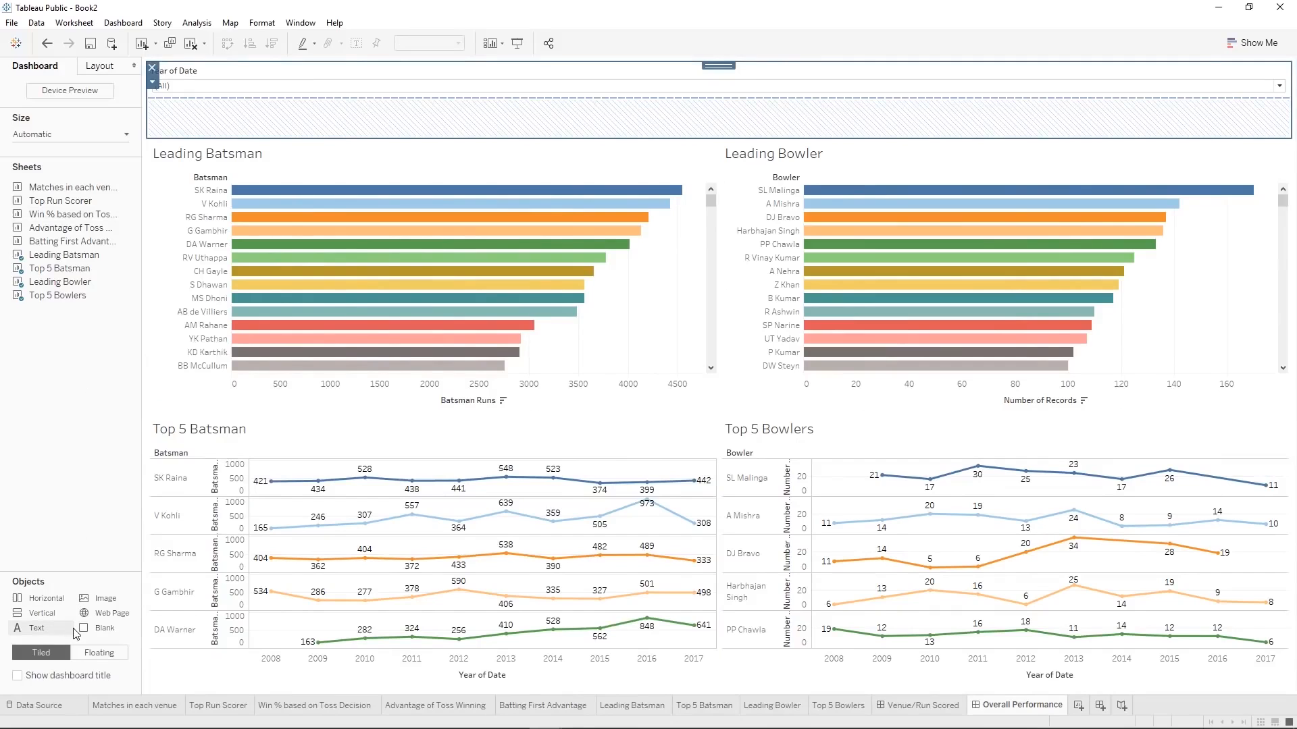
drag(76, 631, 159, 110)
mouse_move(112, 627)
mouse_down()
mouse_move(1158, 44)
mouse_move(1269, 105)
mouse_move(1291, 95)
mouse_up()
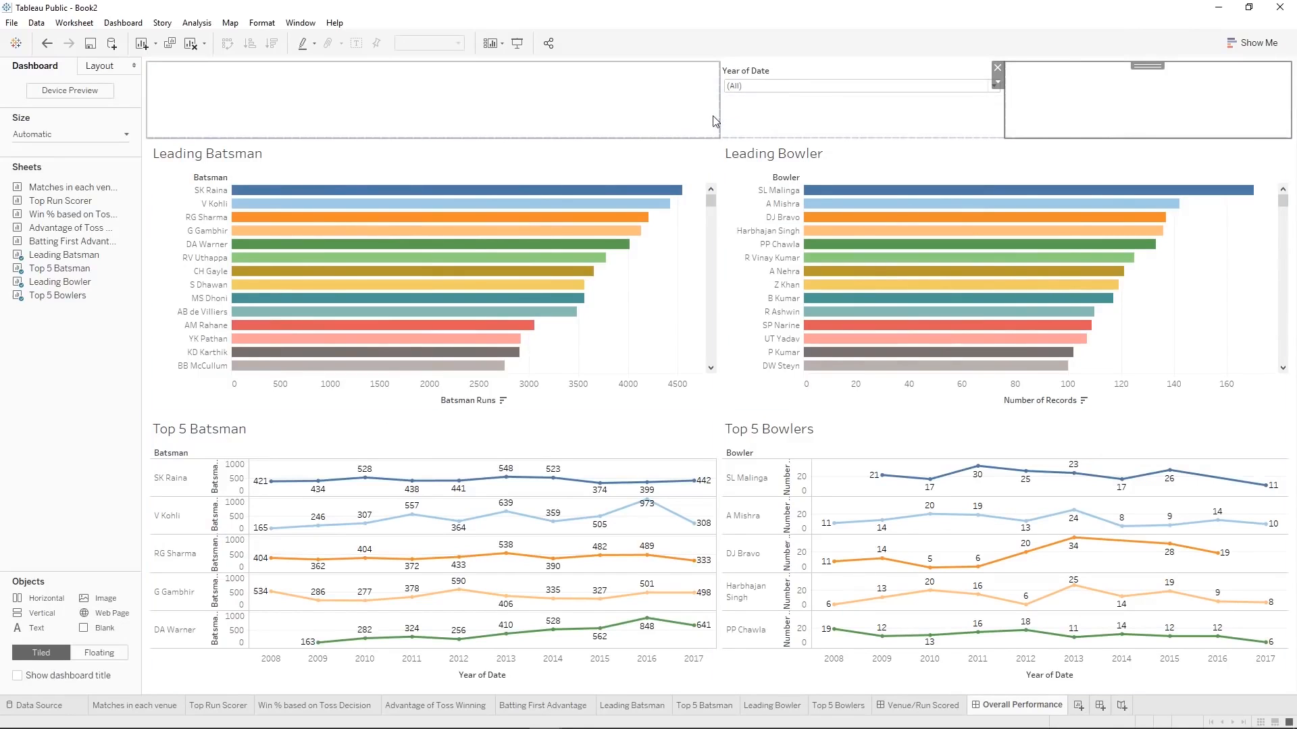
drag(719, 114, 518, 113)
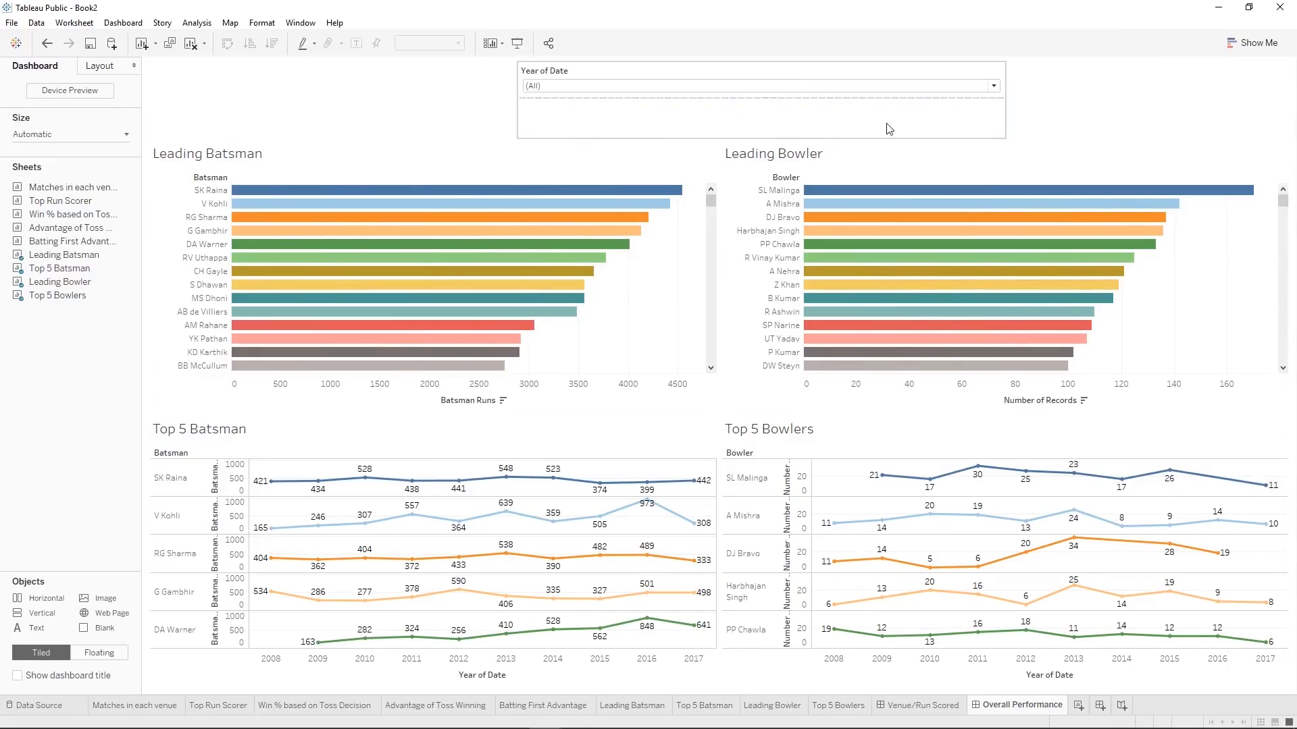
drag(1011, 129, 882, 140)
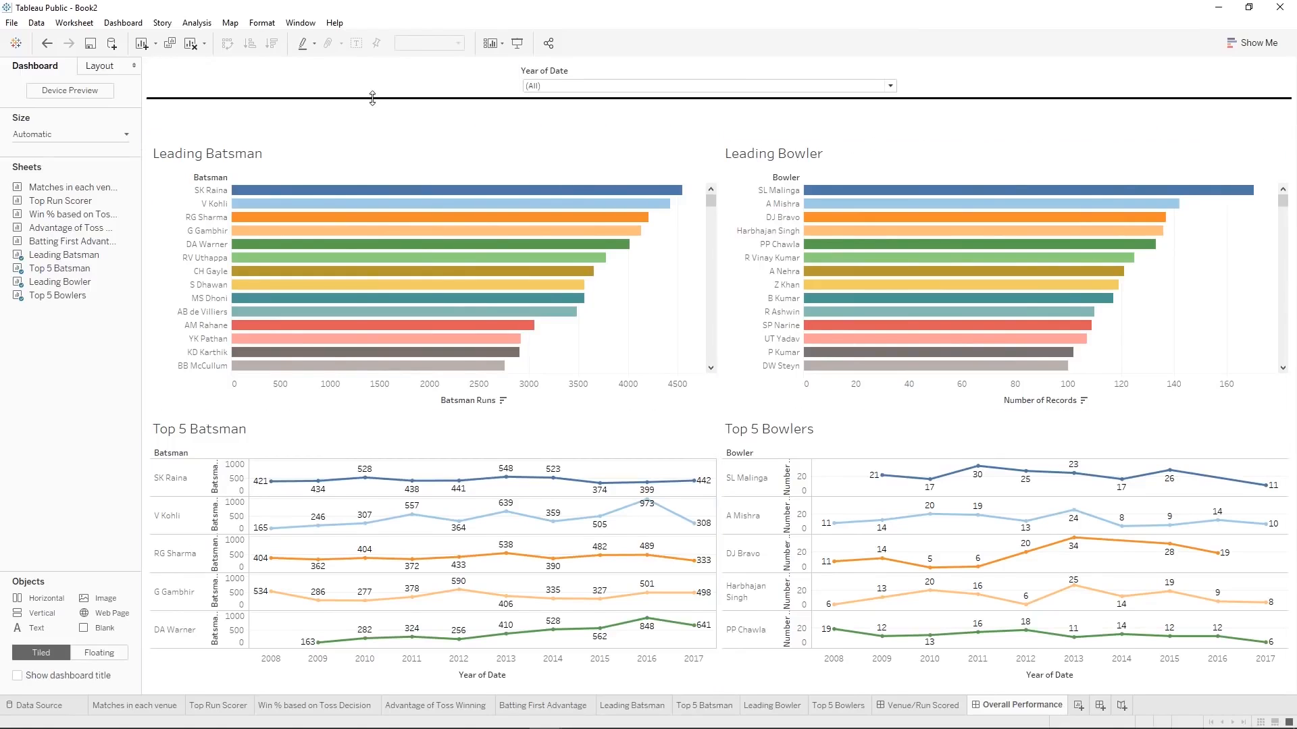
Test the Year of Date filter by showing only 2017, and restore all years.
click(549, 88)
click(534, 114)
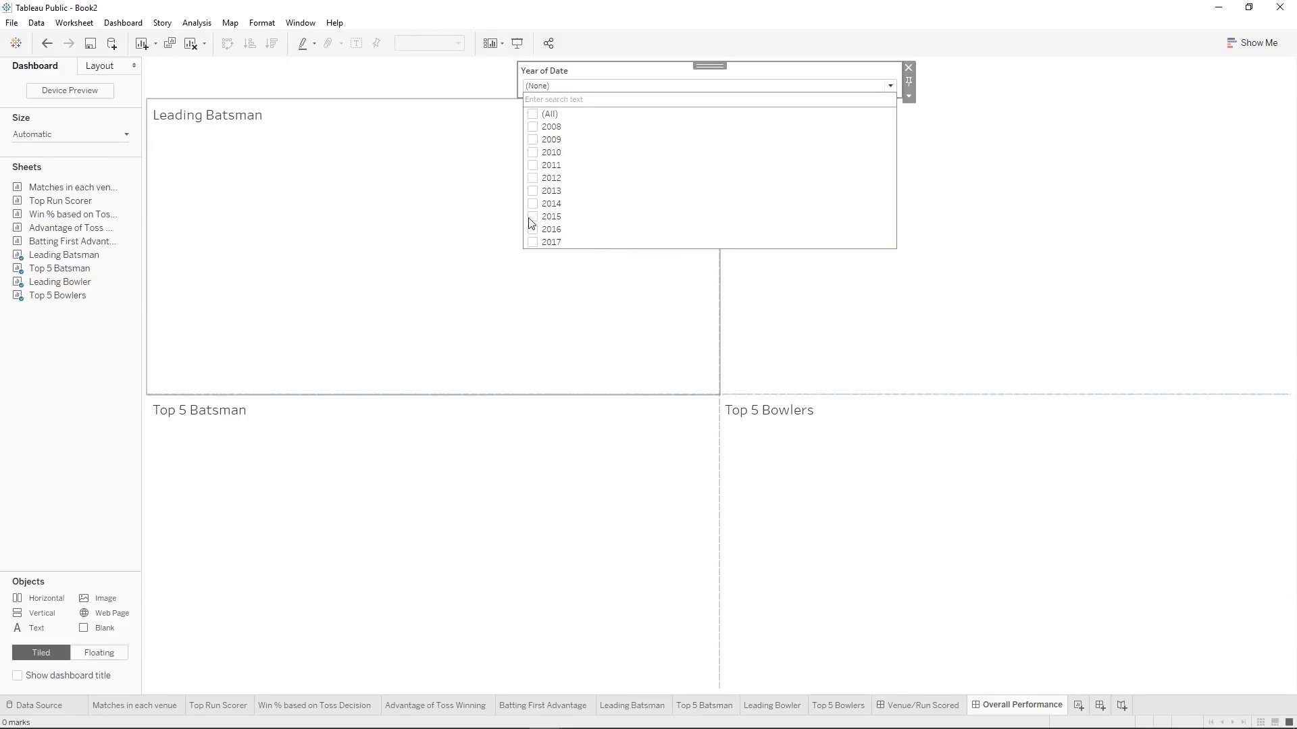
click(533, 242)
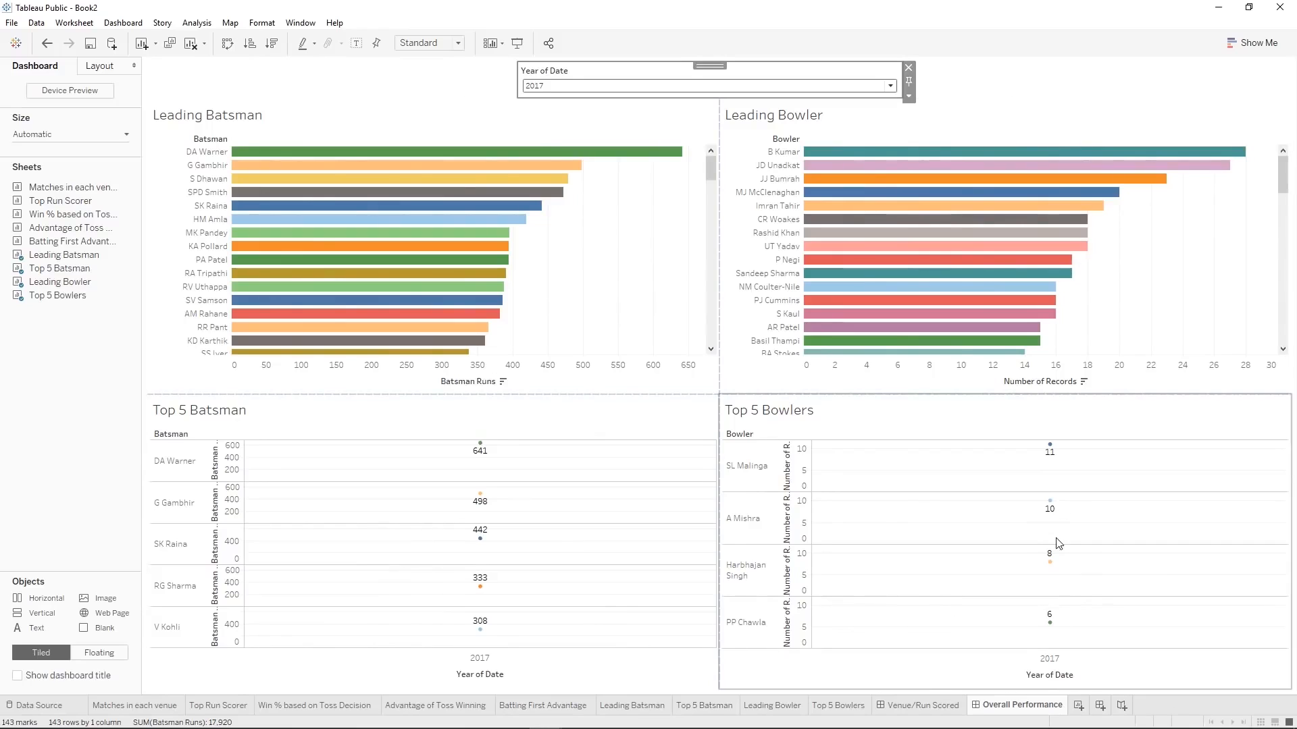
click(907, 95)
mouse_move(958, 132)
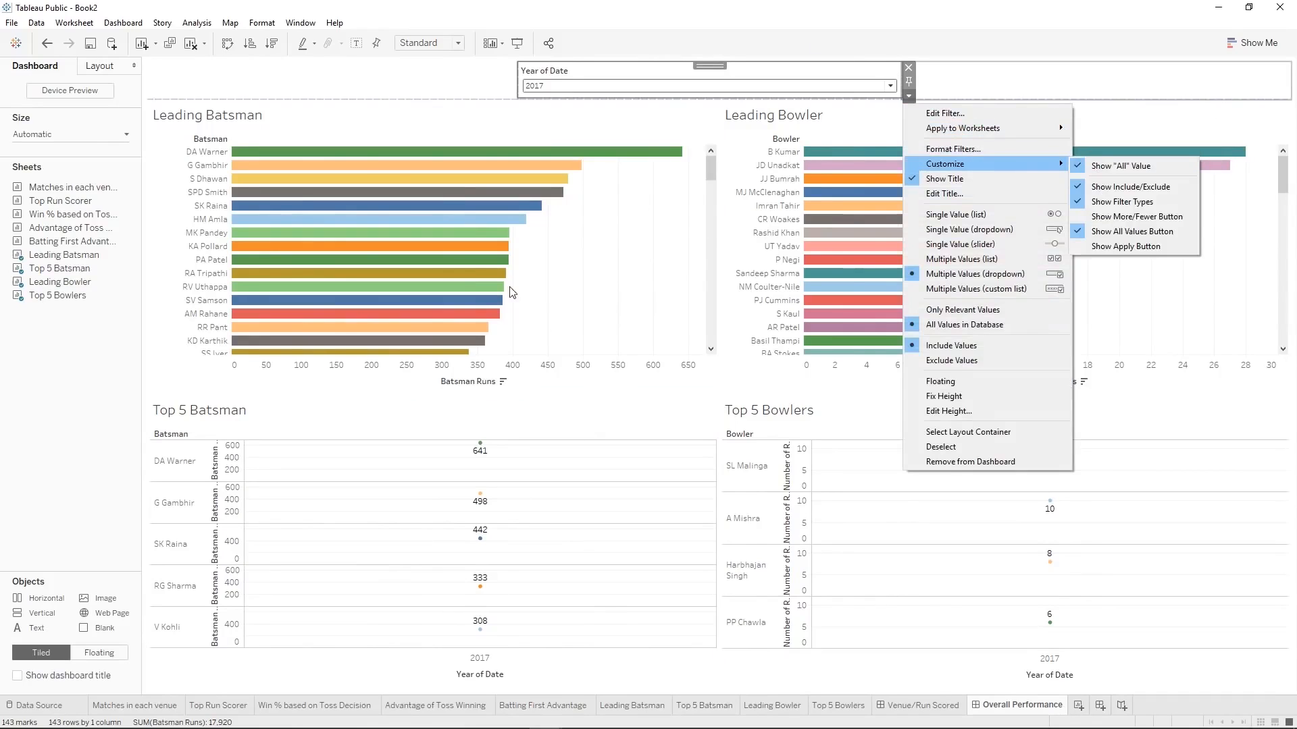
click(624, 87)
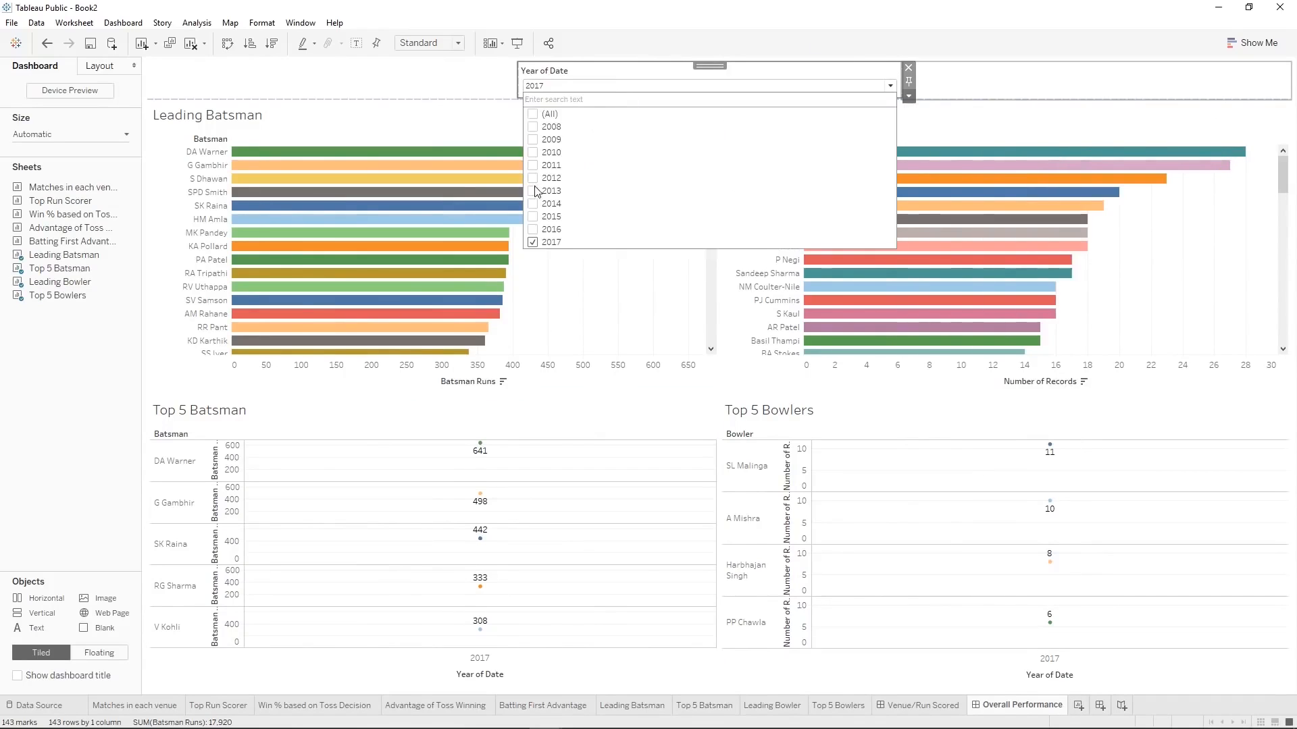
click(533, 115)
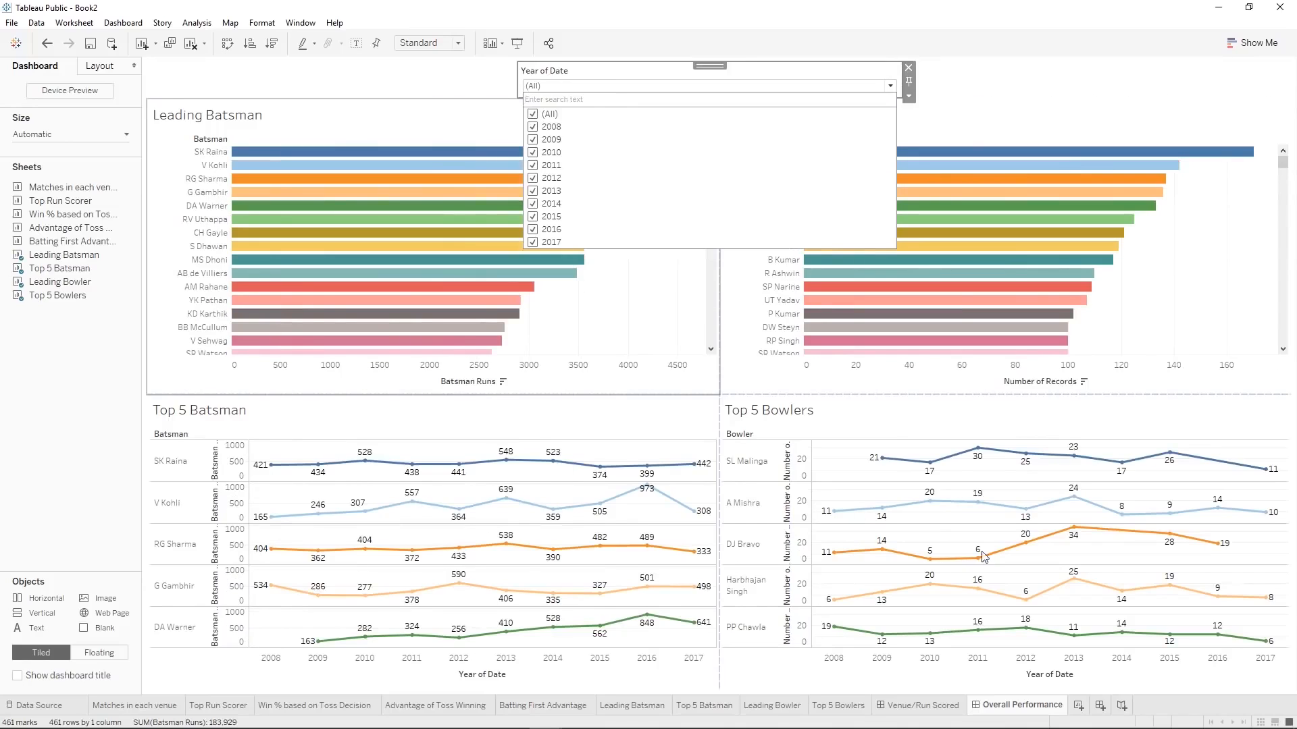
click(724, 85)
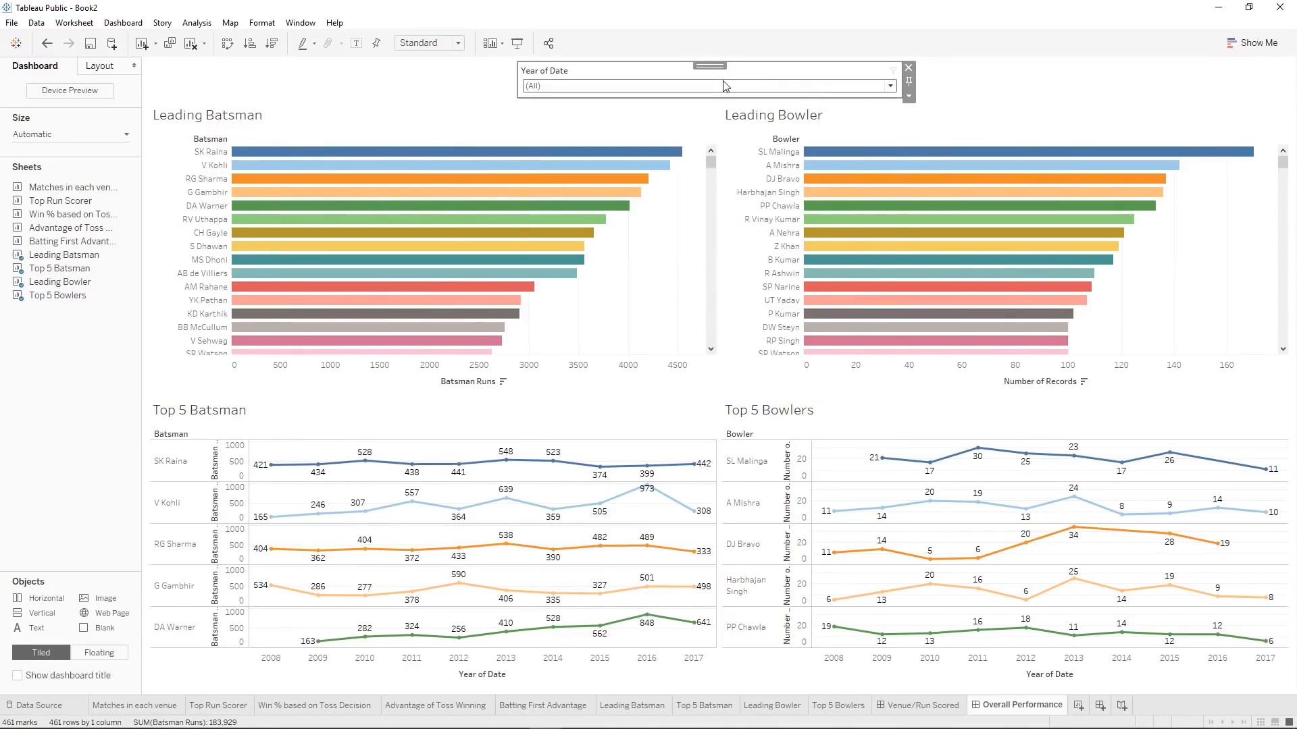
Limit the Year of Date filter to the Leading Batsman and Leading Bowler worksheets, excluding Top 5 Batsman and Top 5 Bowlers.
click(908, 96)
mouse_move(992, 128)
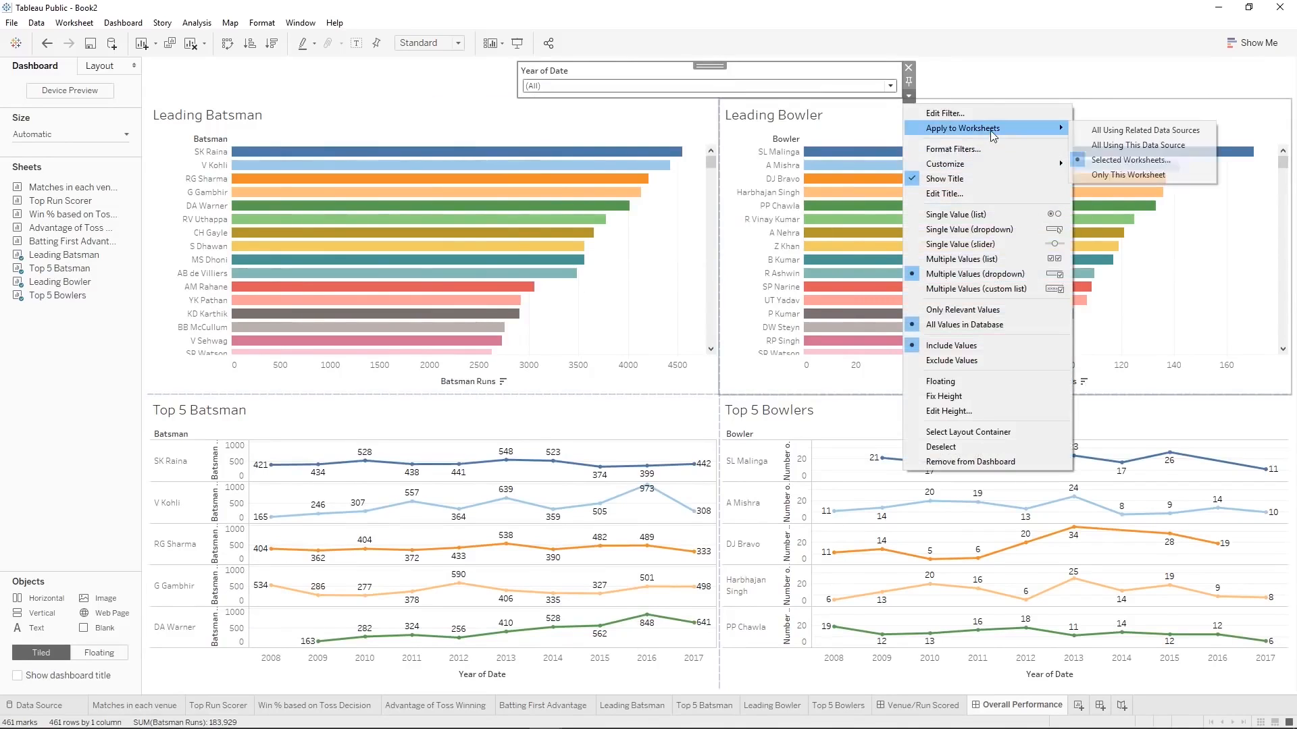
click(1152, 161)
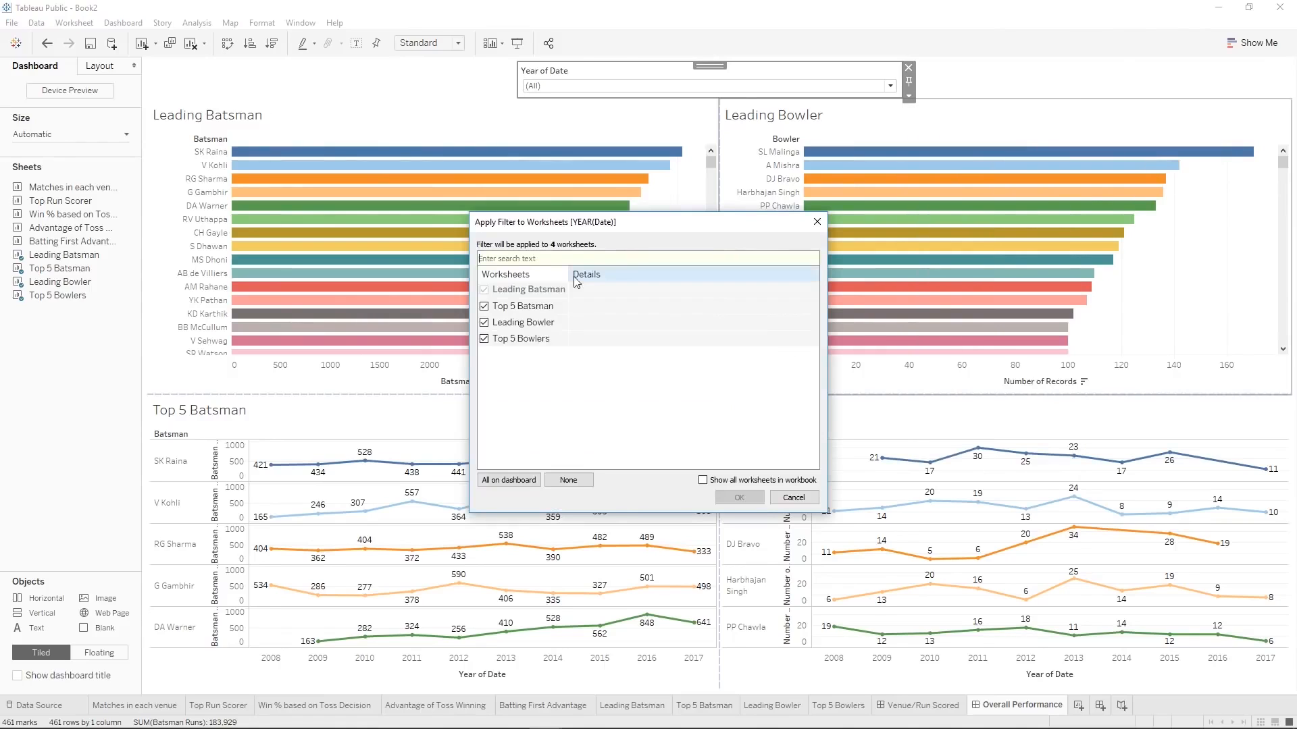
click(484, 307)
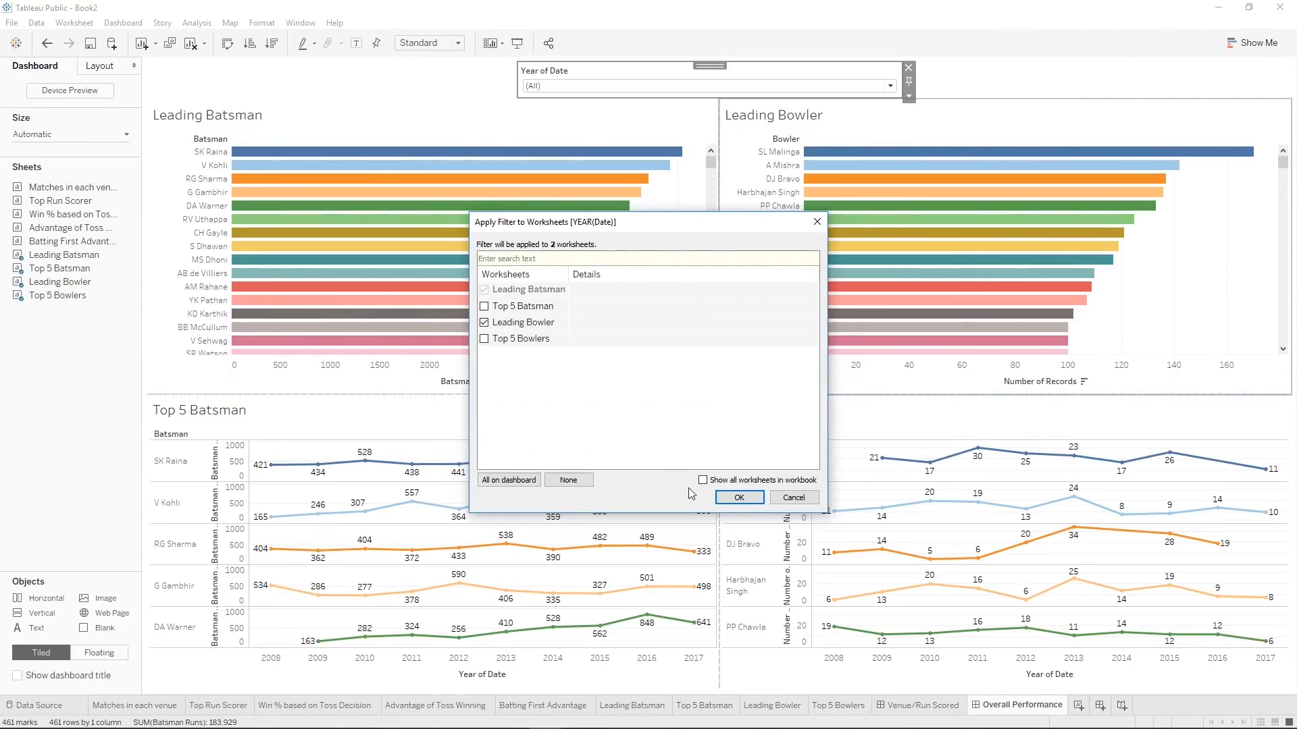
click(739, 497)
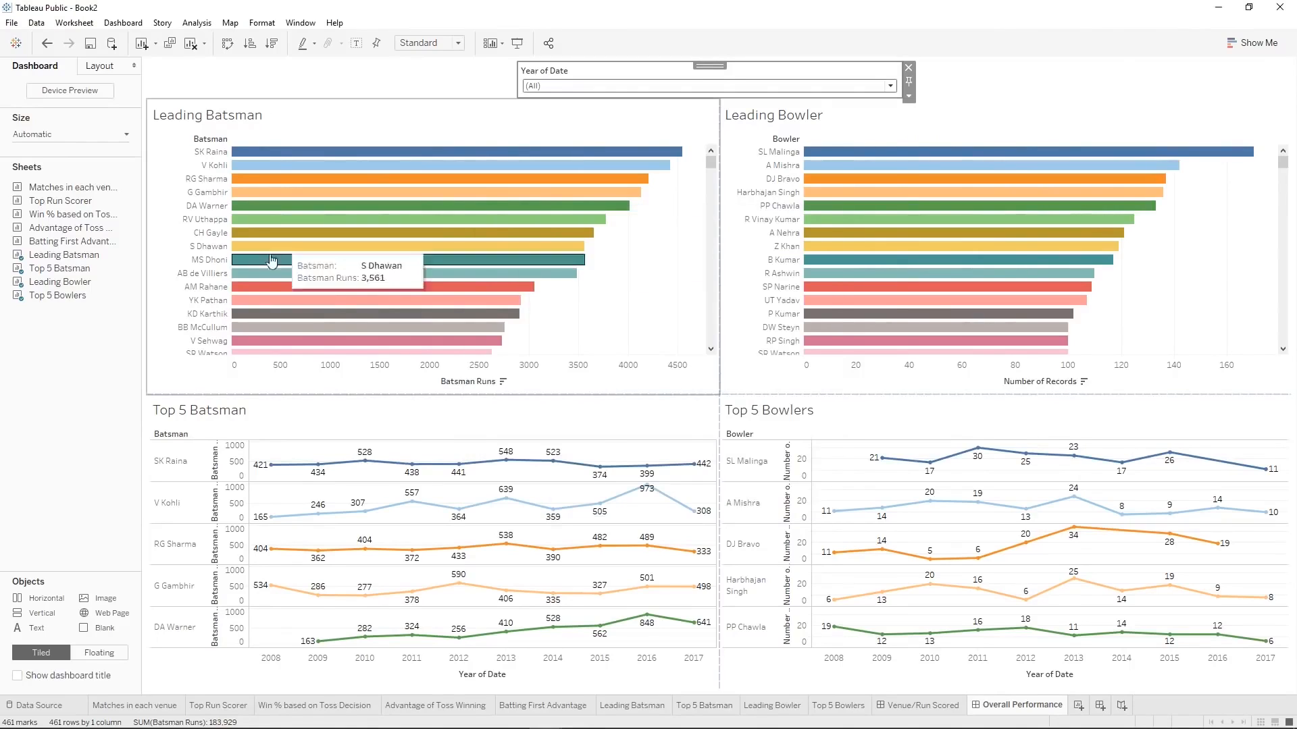
Filter the Year of Date to 2016 only.
click(699, 85)
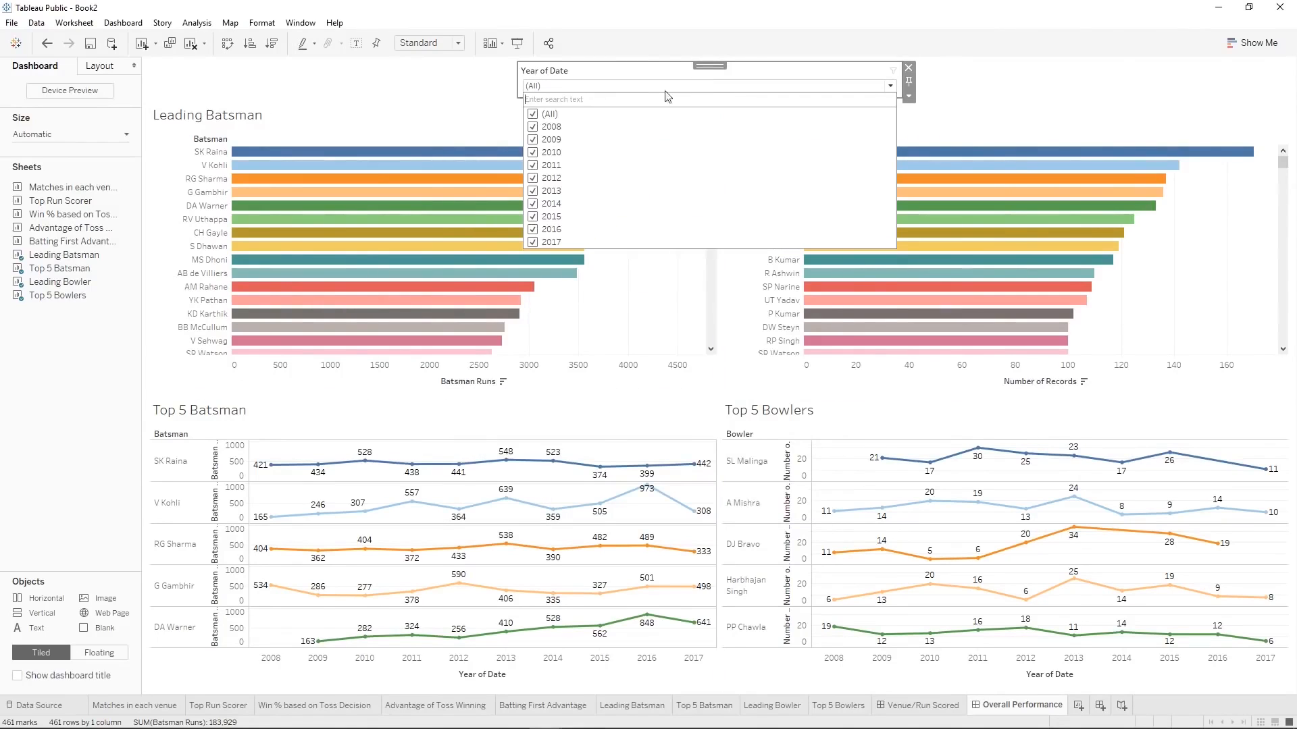
click(532, 114)
click(533, 229)
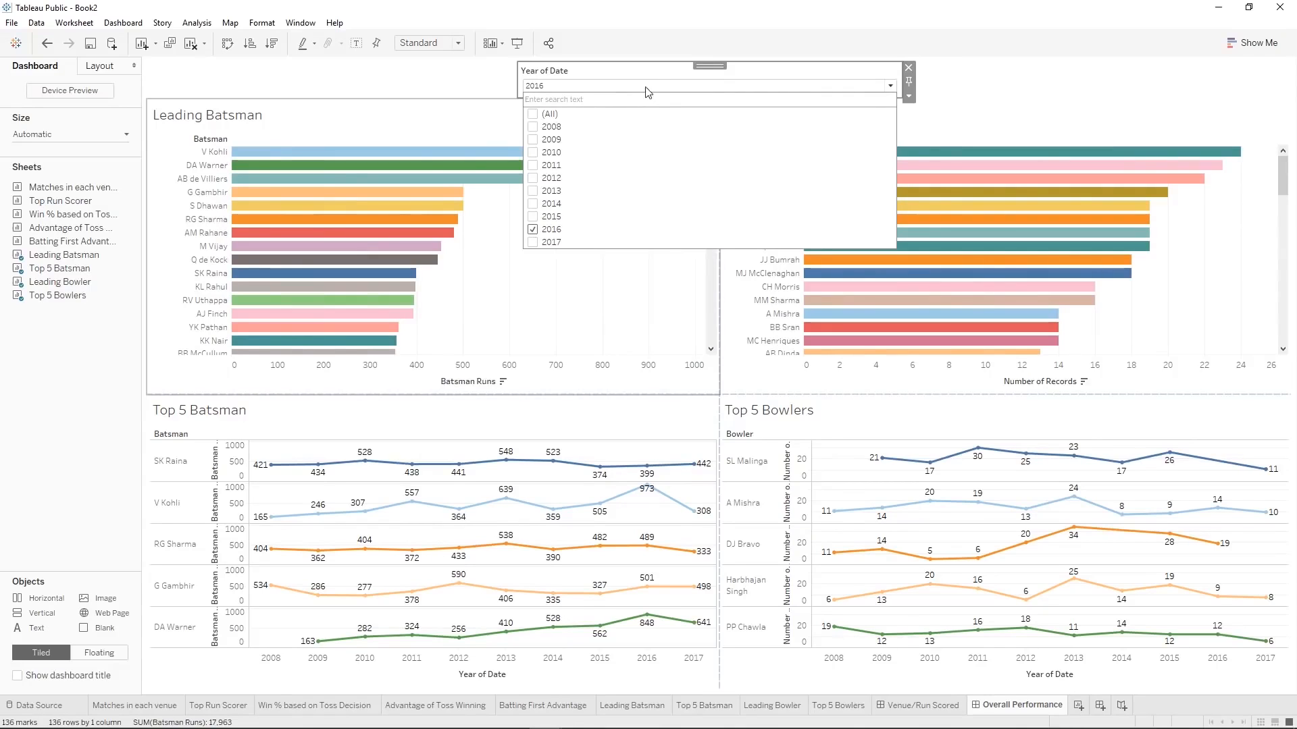
click(629, 84)
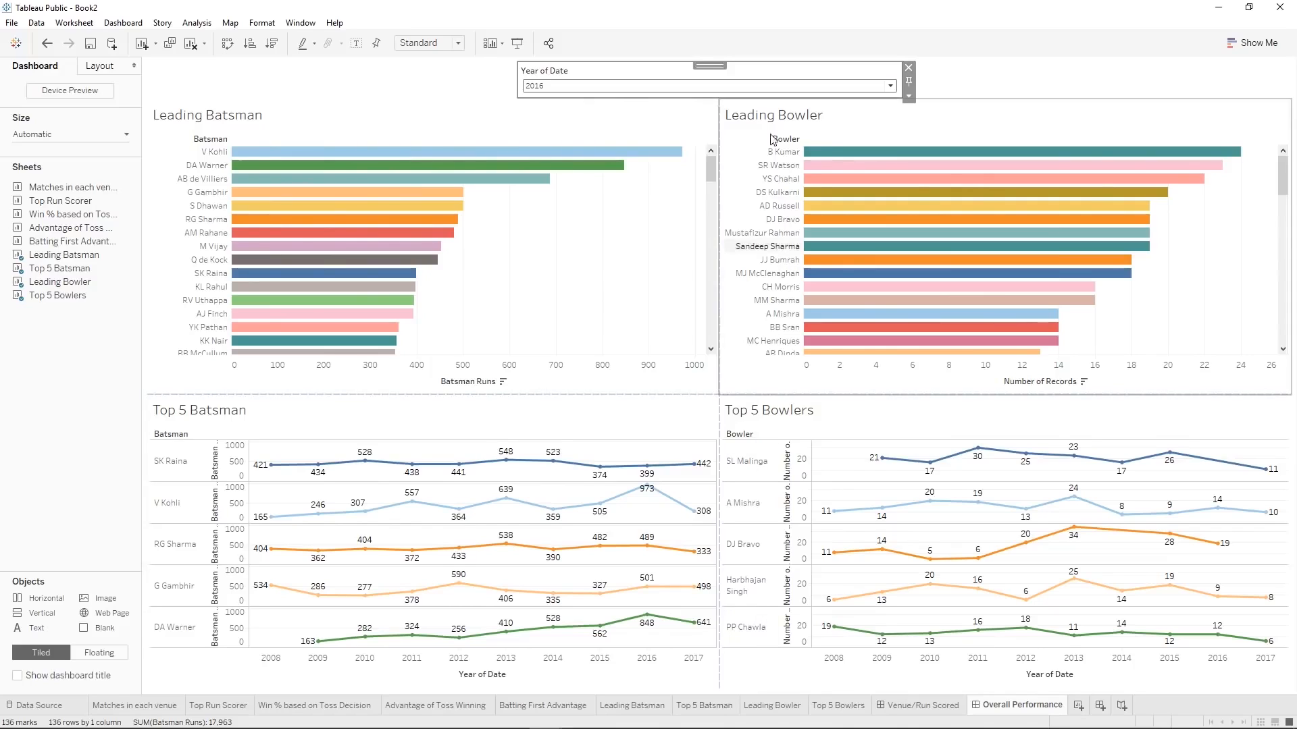
click(424, 124)
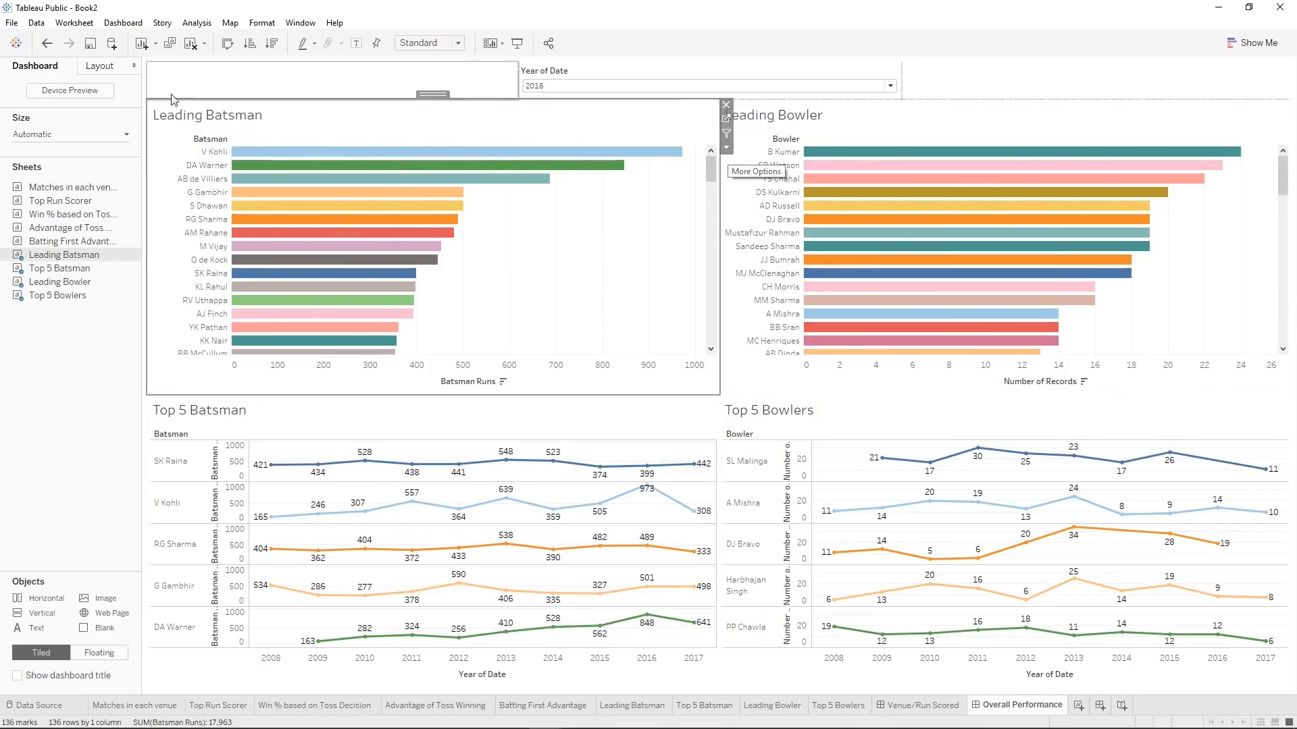
click(567, 78)
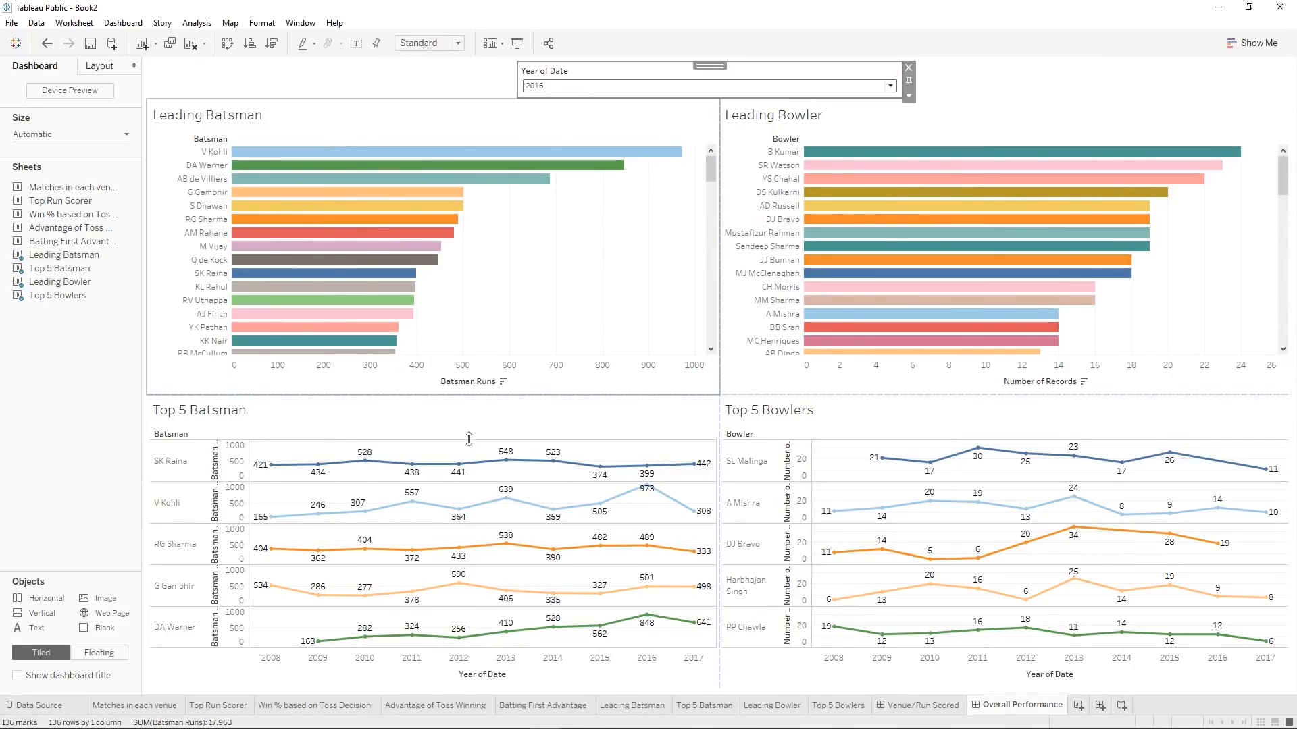
click(909, 97)
mouse_move(967, 132)
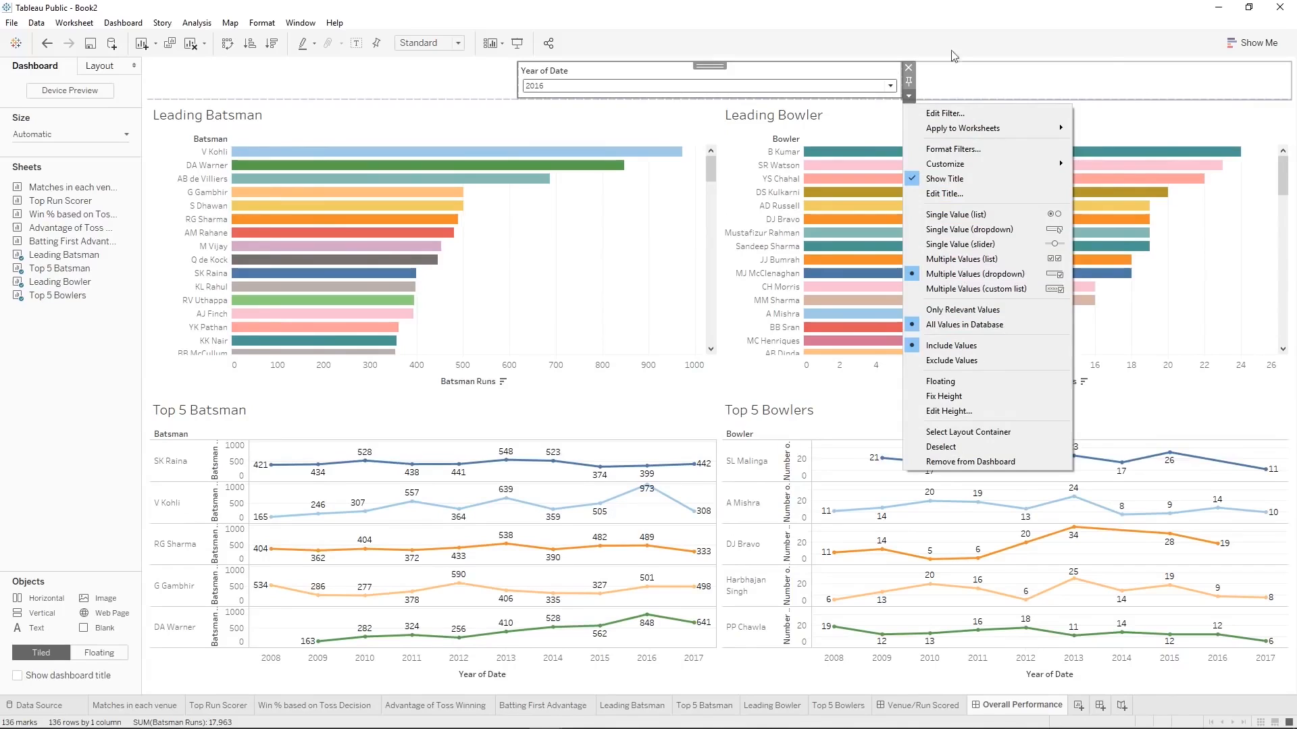
click(1004, 79)
click(1004, 79)
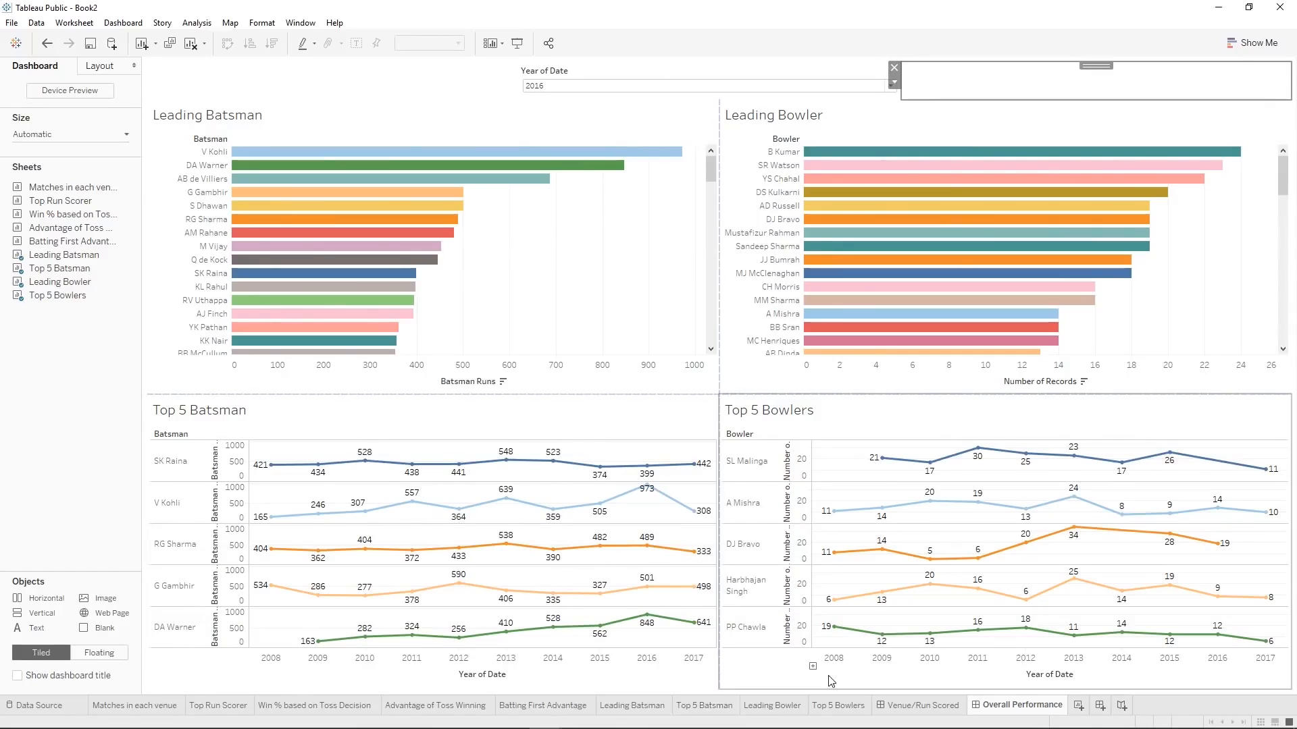
Create a new dashboard and name it Advantage.
click(1100, 705)
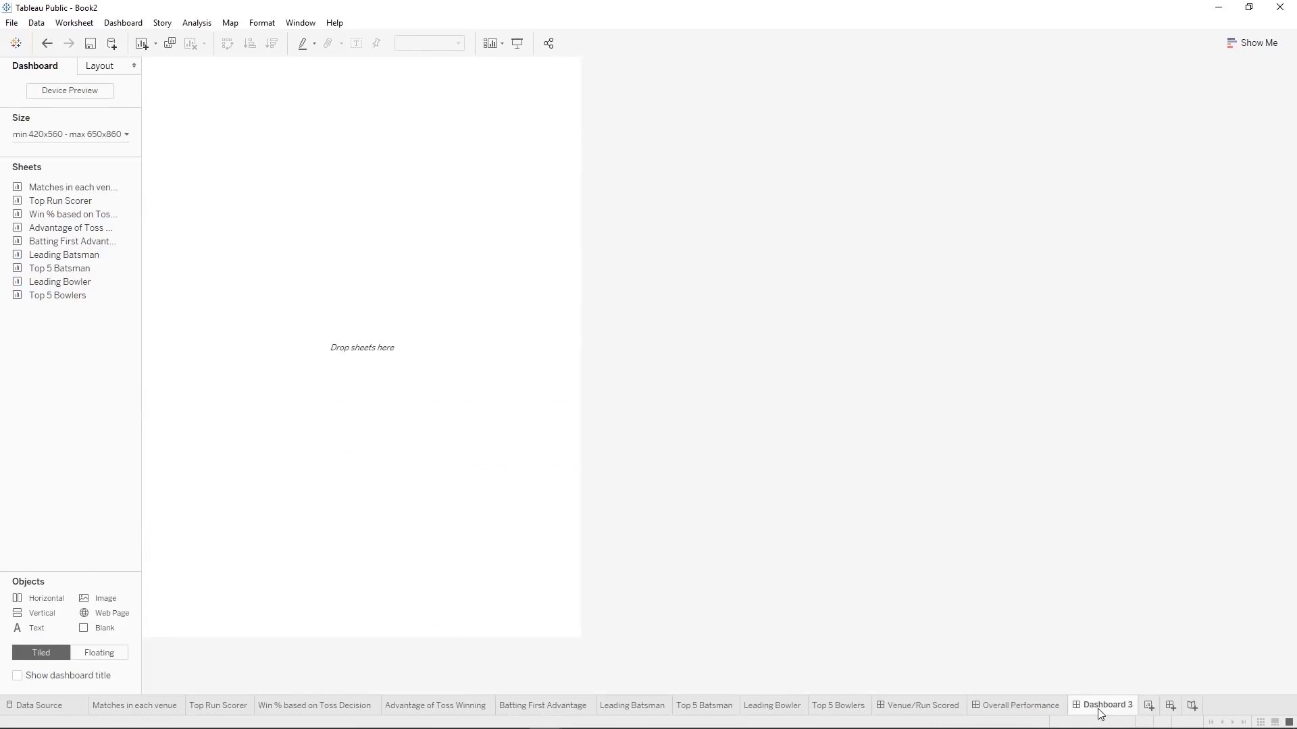
right_click(1098, 709)
click(1153, 558)
text(Advantage)
key(Return)
Set the Advantage dashboard's size to Automatic.
click(83, 133)
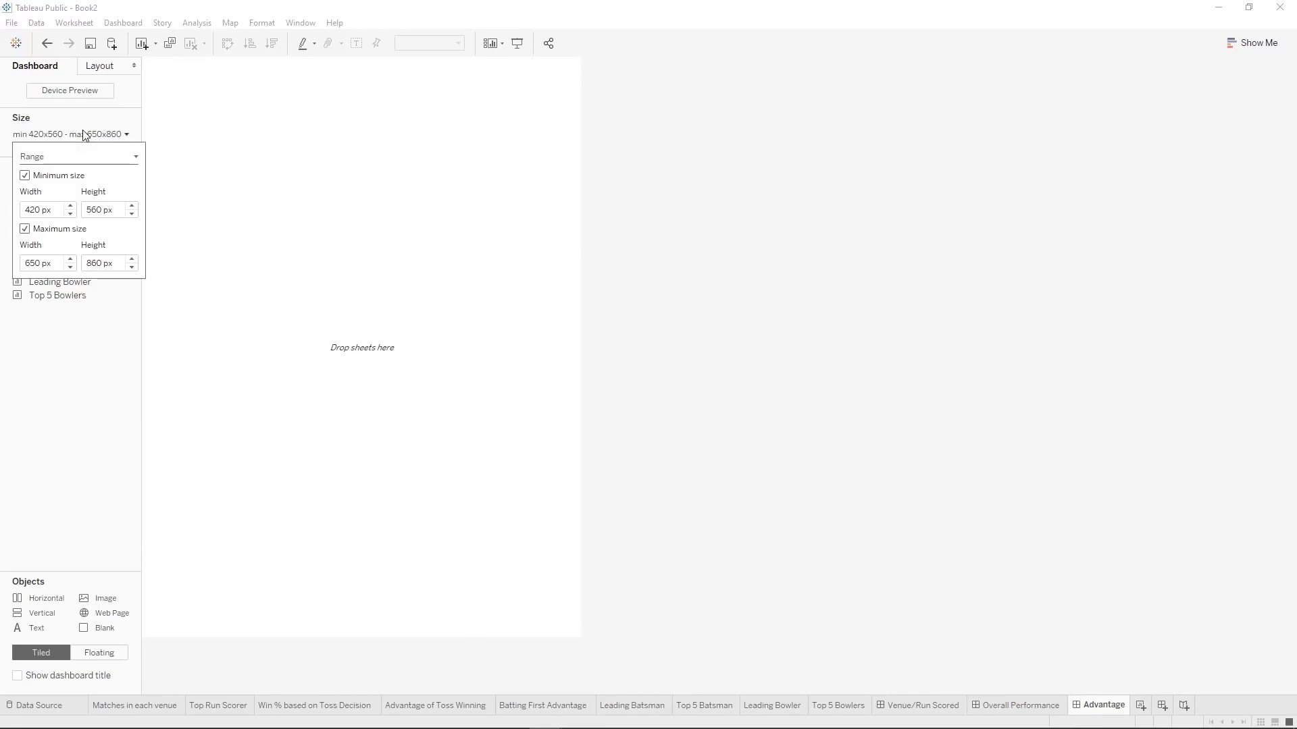
click(65, 159)
click(48, 186)
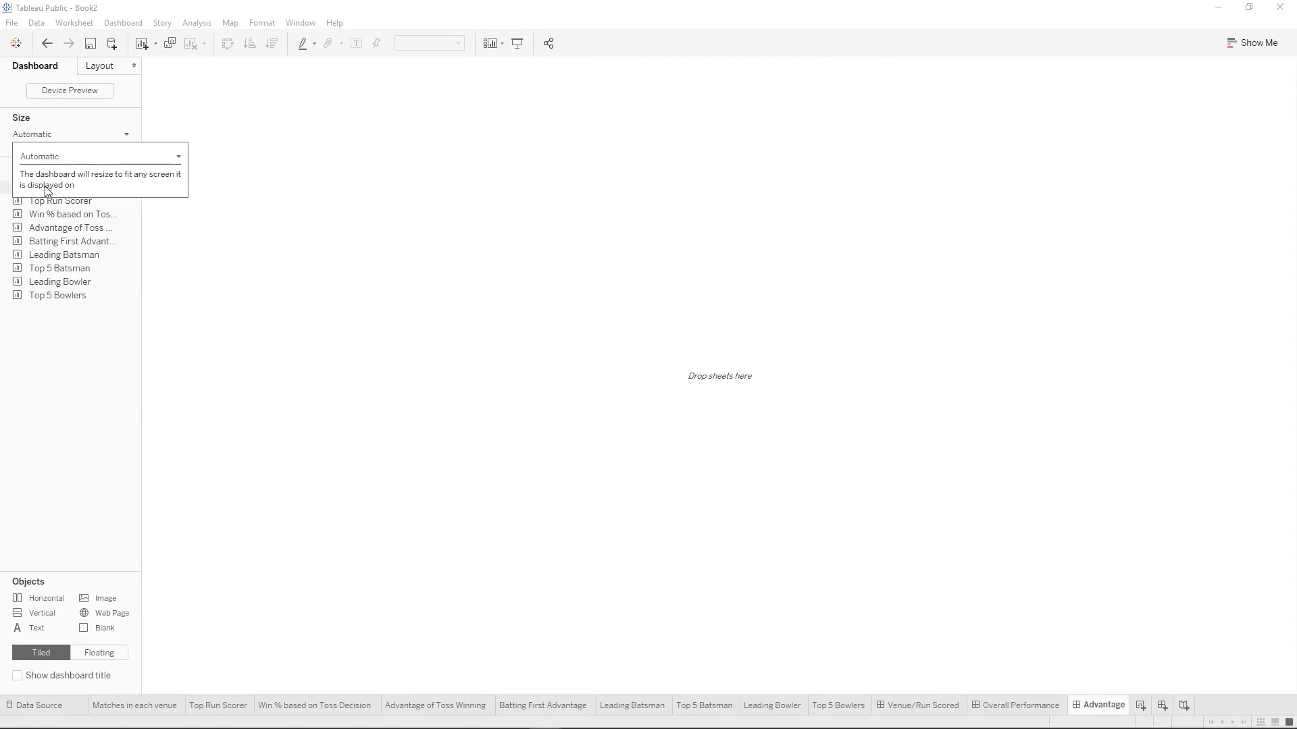
Place Advantage of Toss Winning and Batting First Advantage side by side, with a blank below the first and a blank above the second.
drag(132, 228, 283, 300)
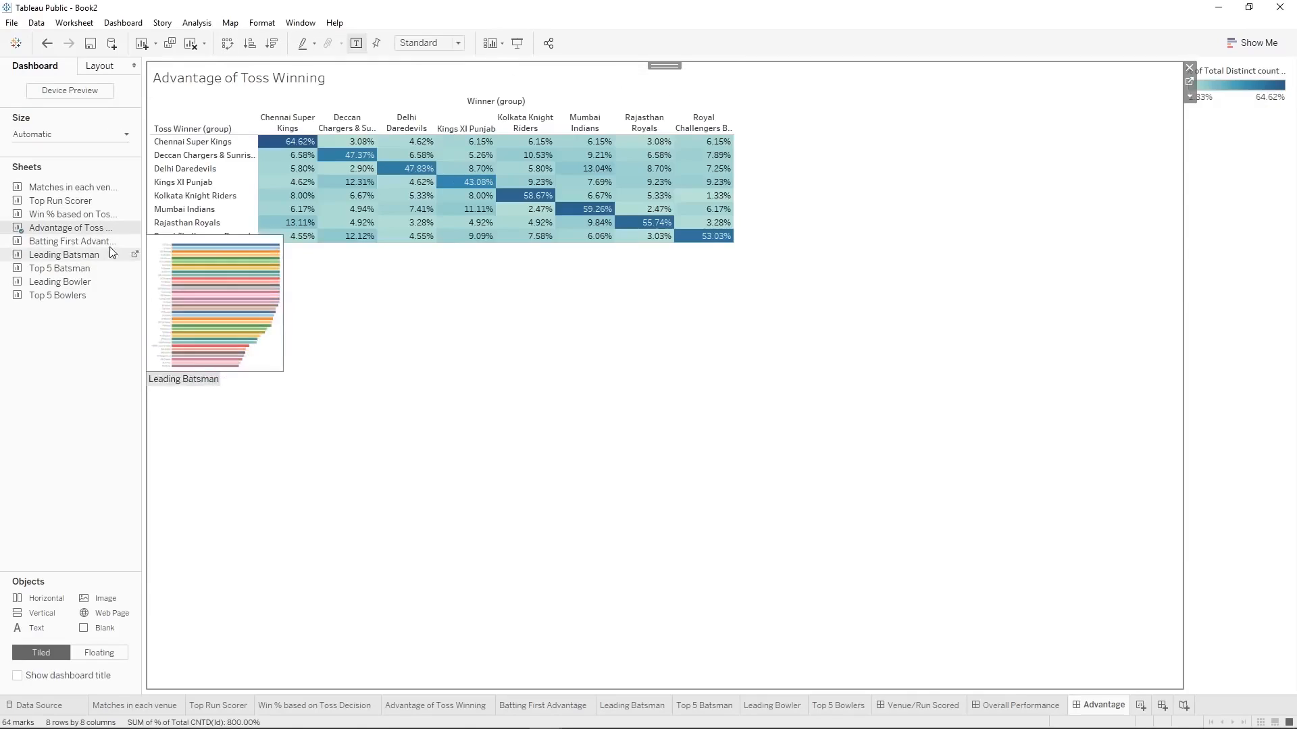
drag(85, 245, 943, 389)
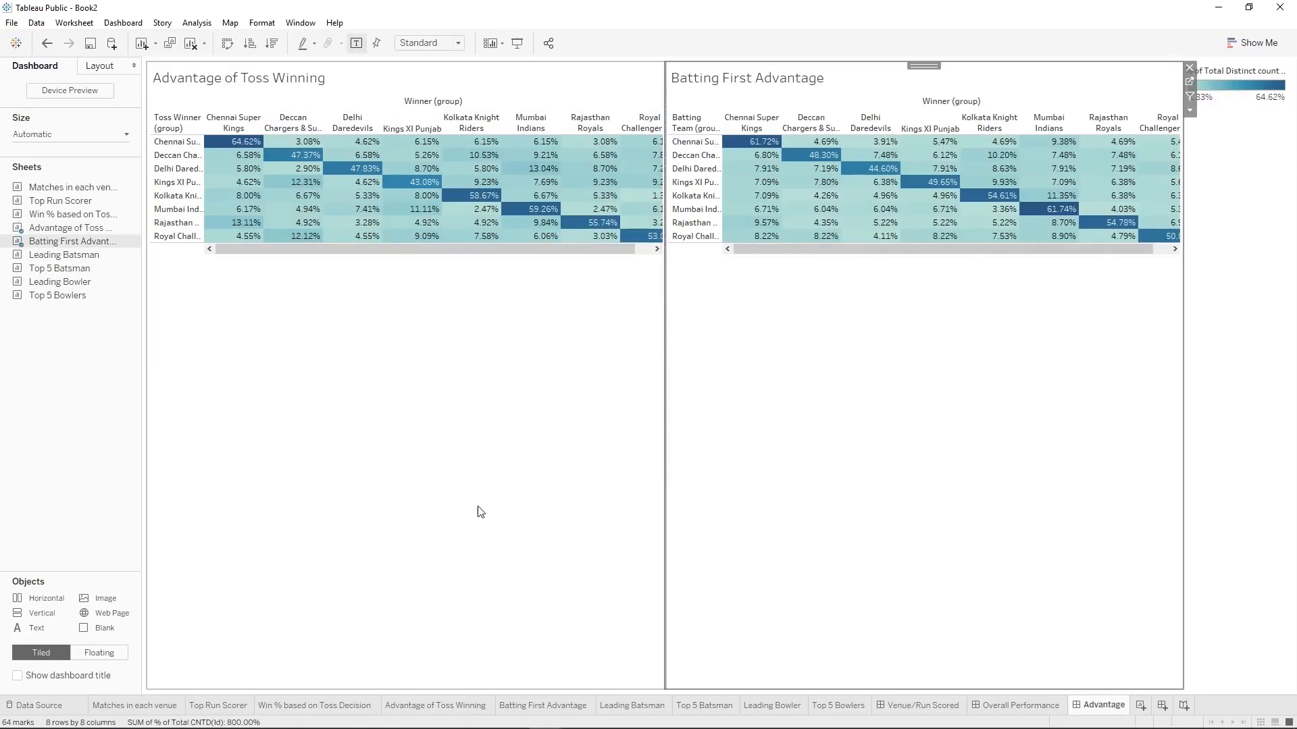
drag(105, 632, 910, 115)
drag(100, 625, 370, 655)
Examine the remaining winner columns of the Advantage of Toss Winning table.
click(1248, 399)
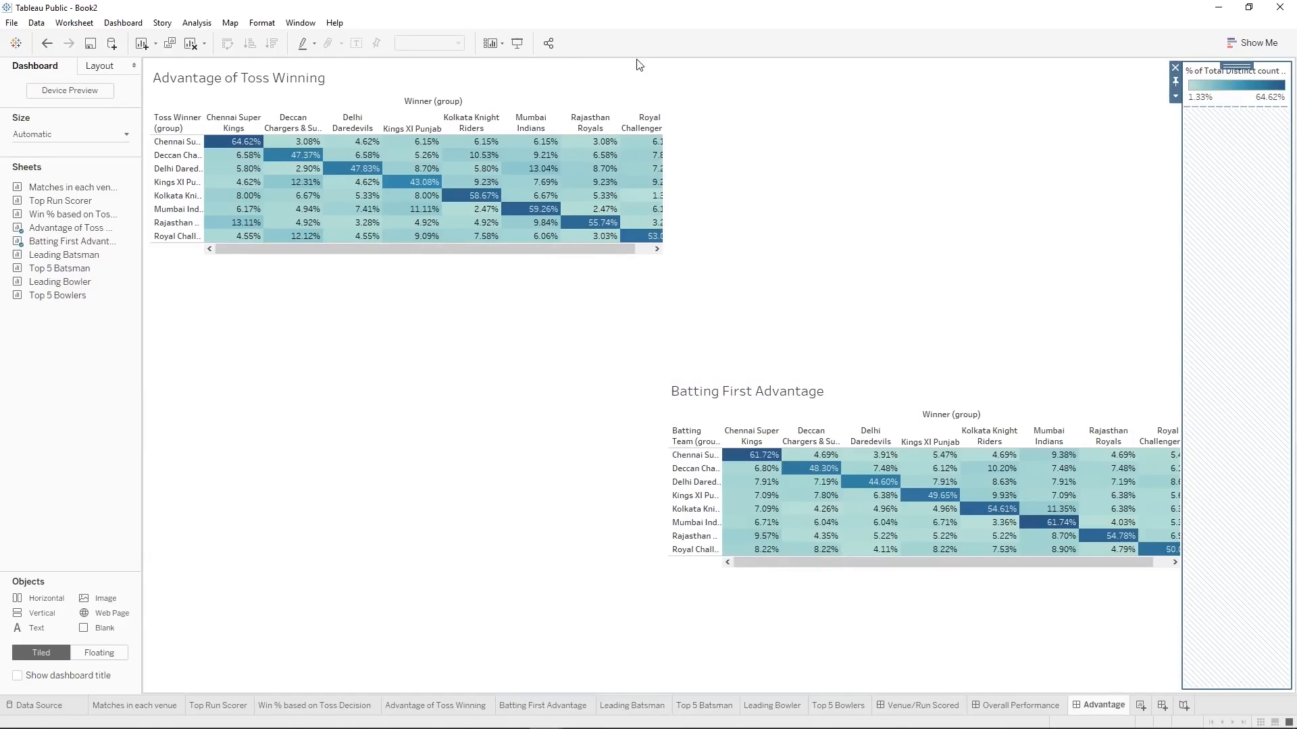
click(565, 76)
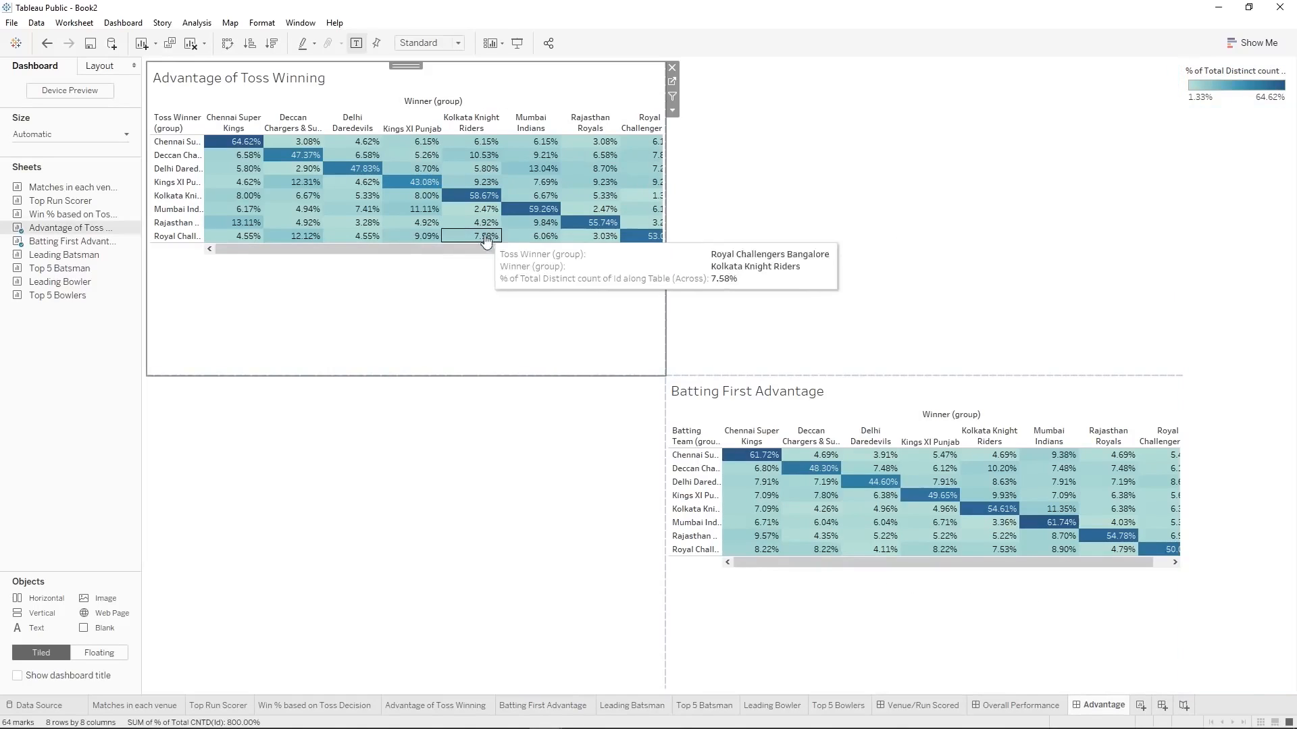
drag(462, 252, 529, 261)
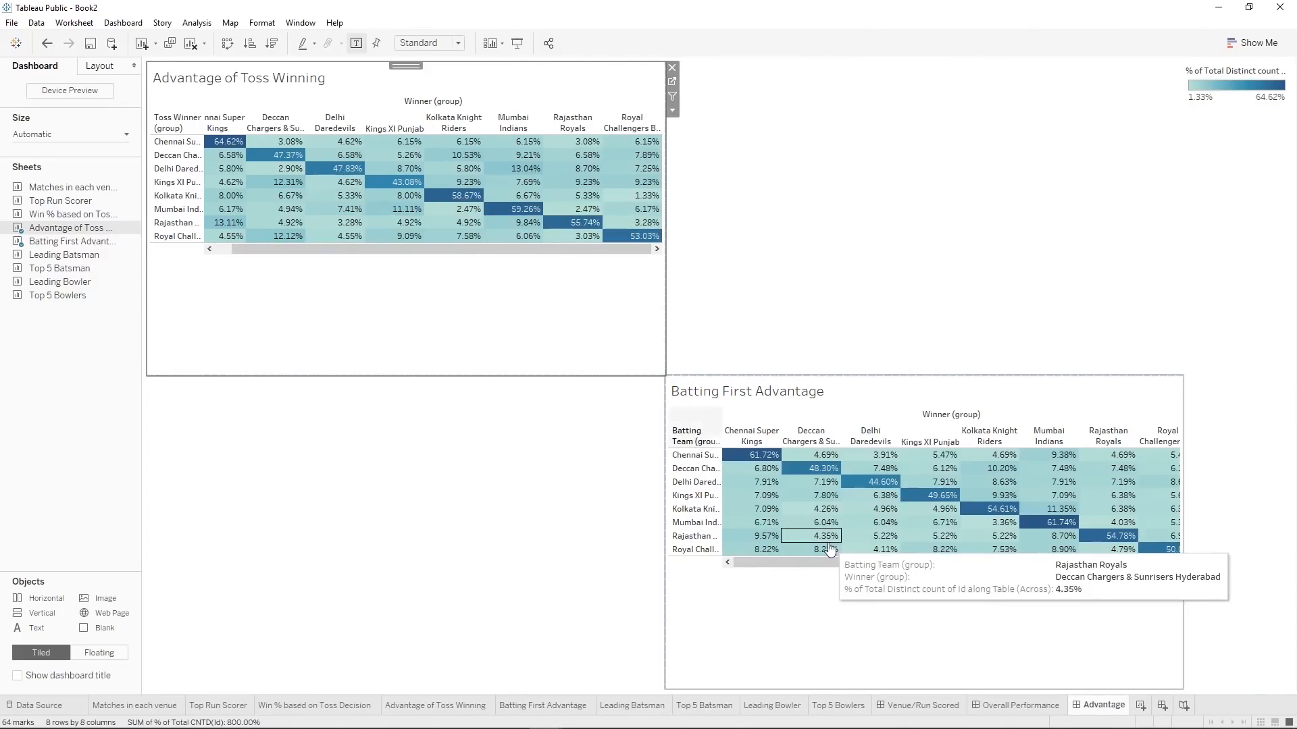
Fit the Advantage of Toss Winning and Batting First Advantage tables to the width of their areas.
drag(934, 562, 819, 584)
click(507, 363)
click(436, 43)
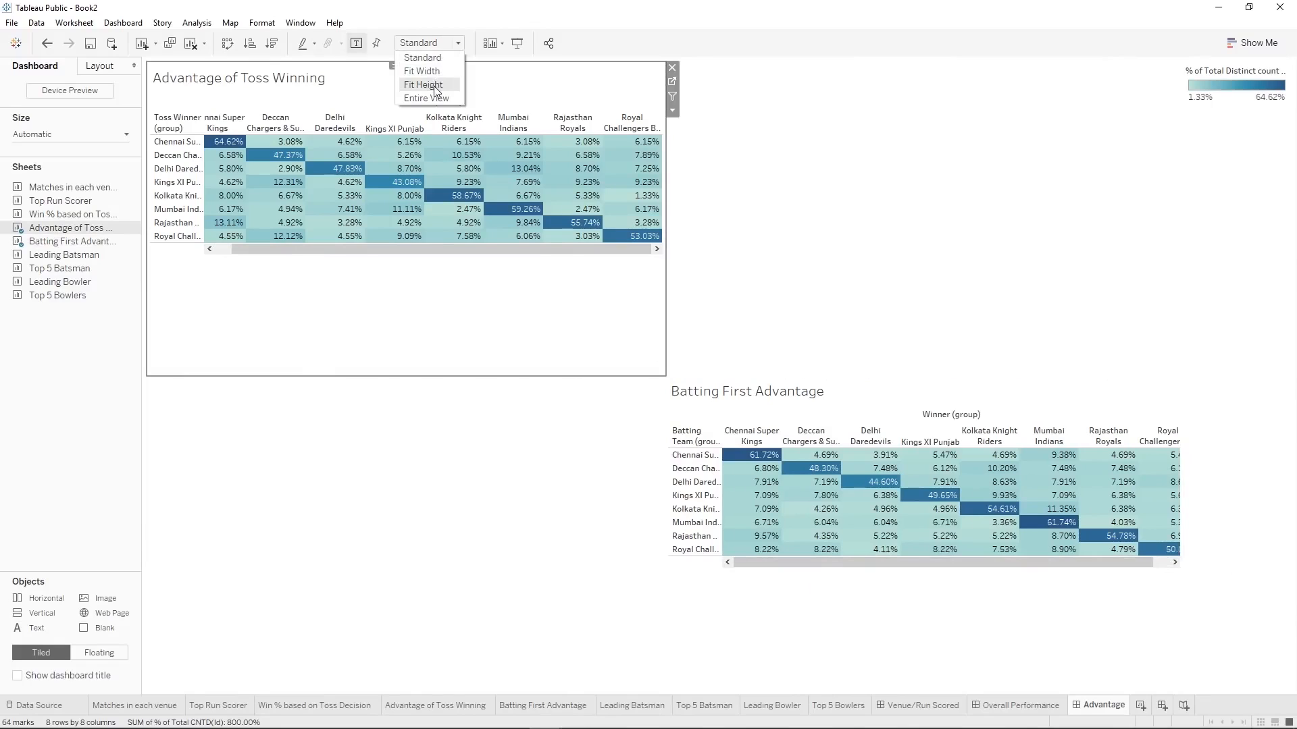
click(434, 71)
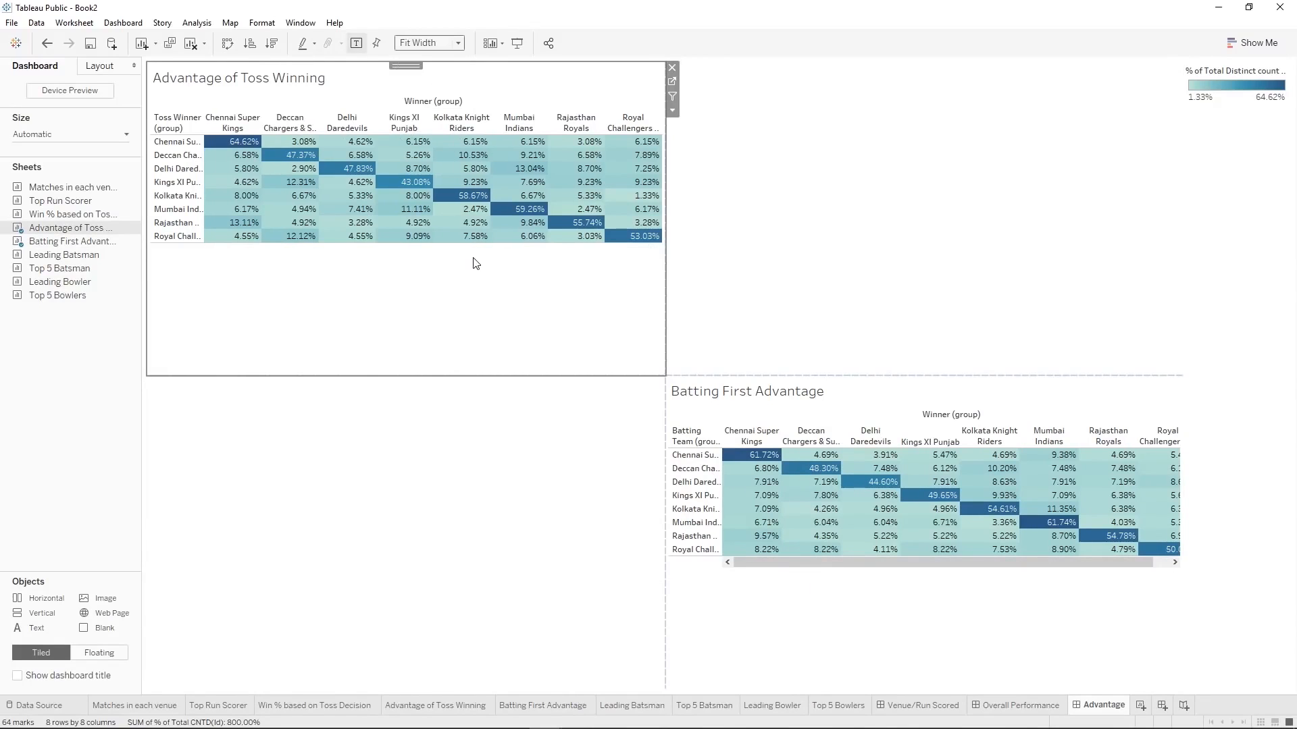
mouse_move(374, 183)
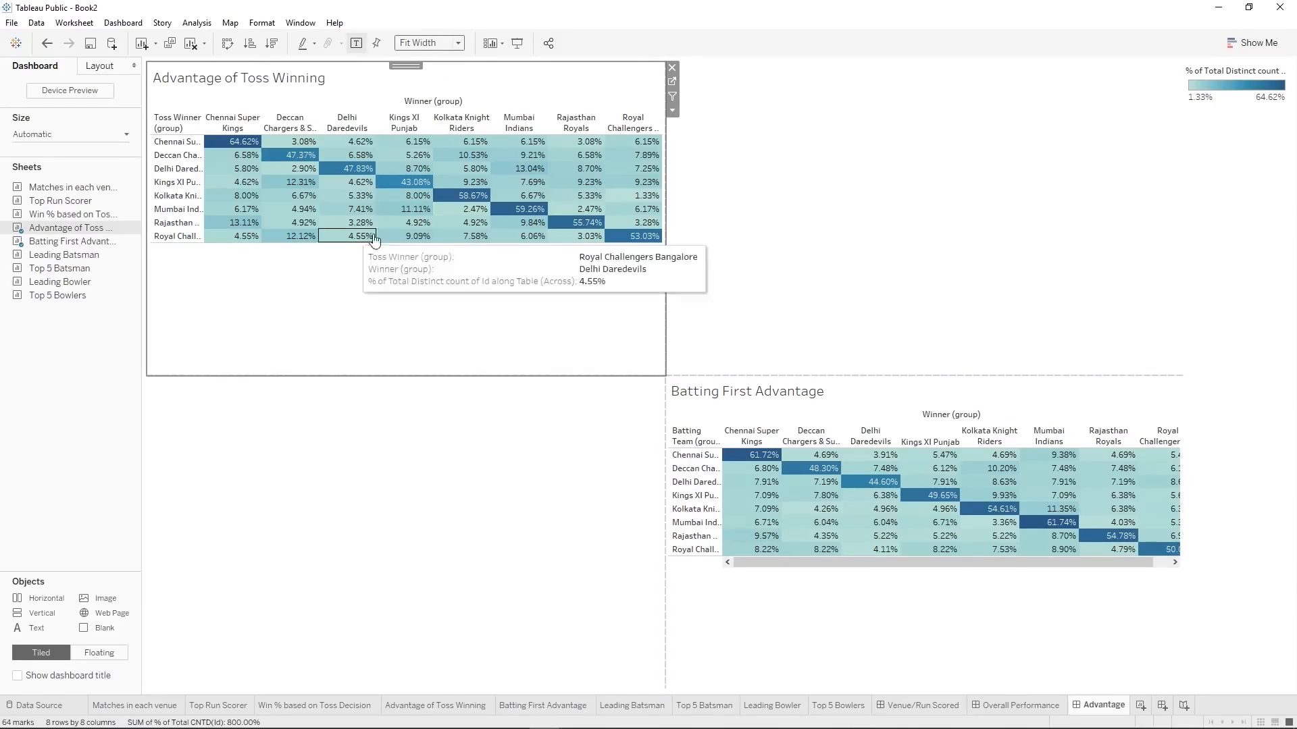
click(861, 569)
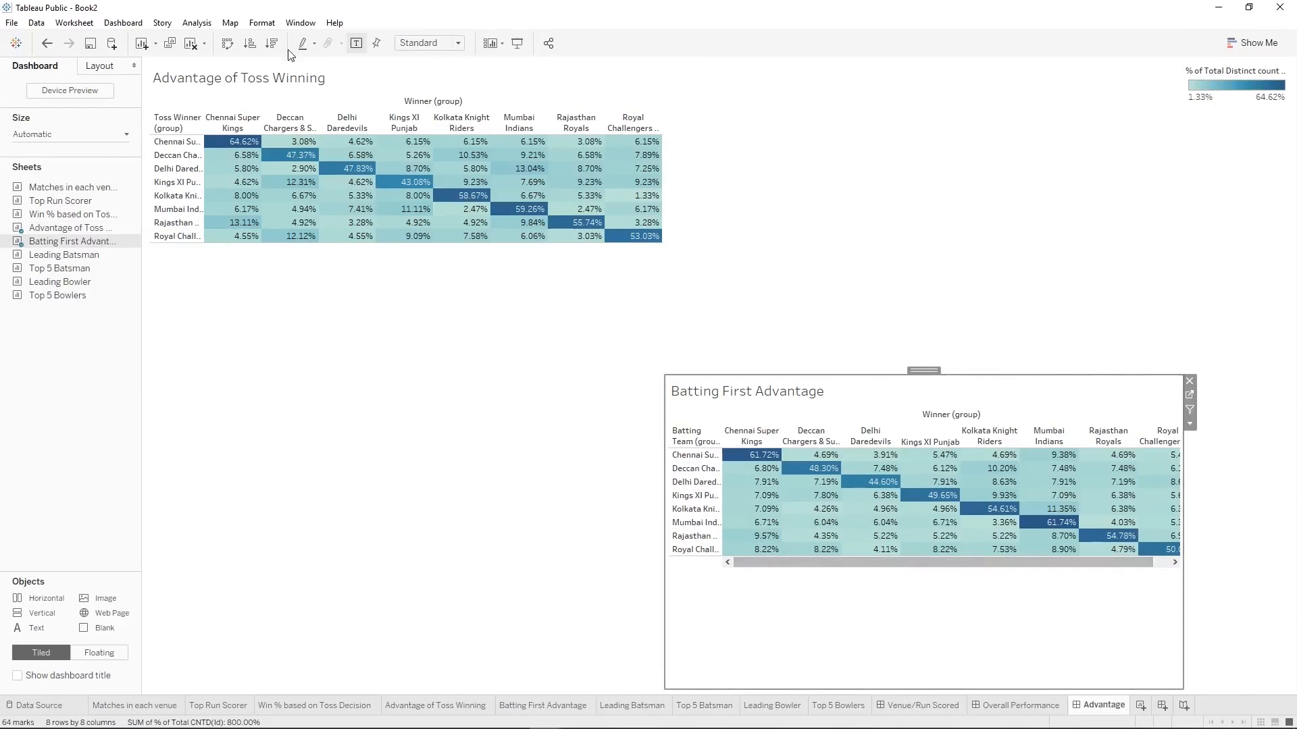
click(422, 43)
click(421, 71)
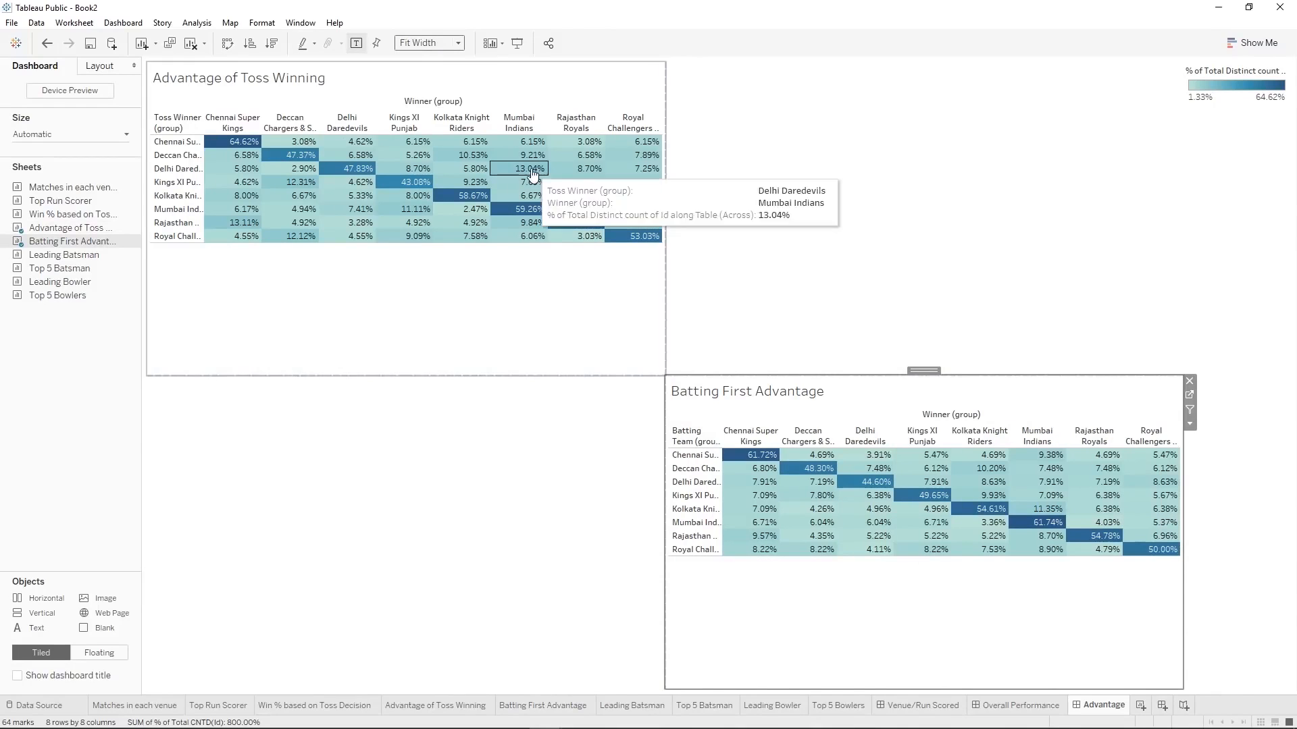
Set both the Batting First Advantage and Advantage of Toss Winning tables to fit the entire view.
click(443, 42)
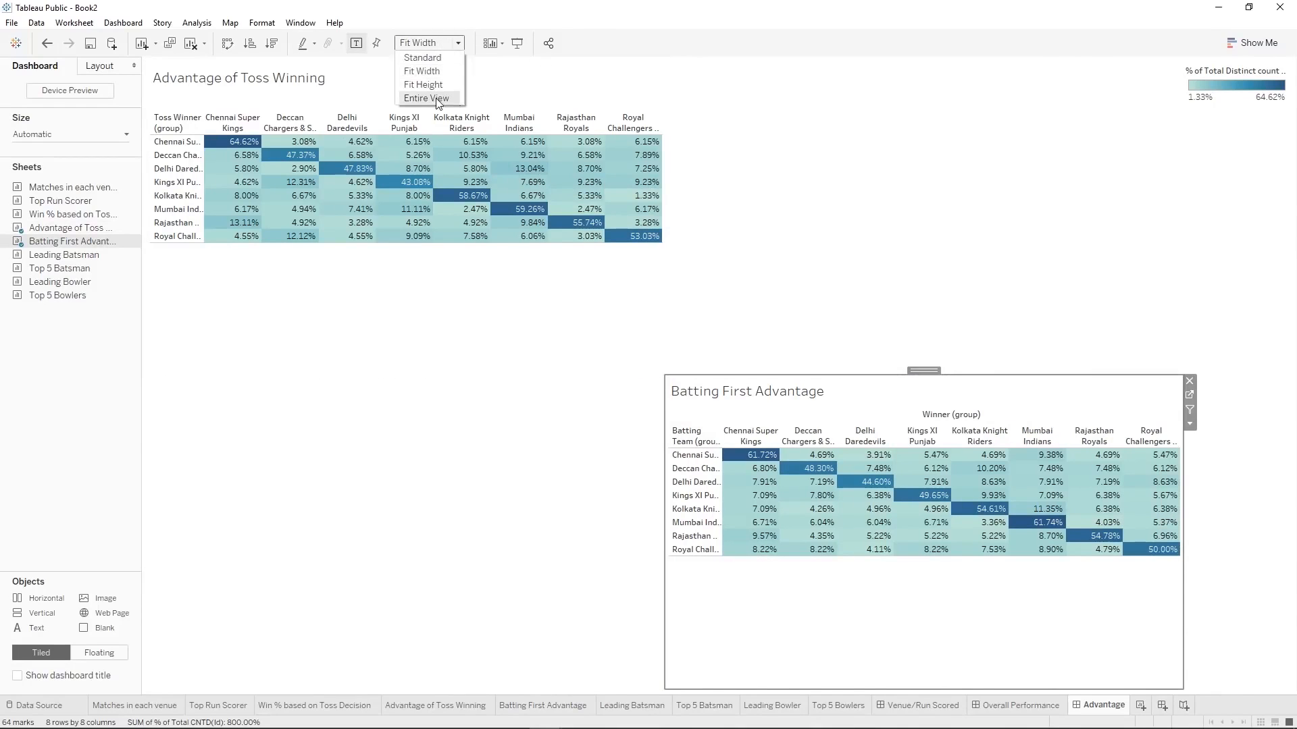
click(426, 98)
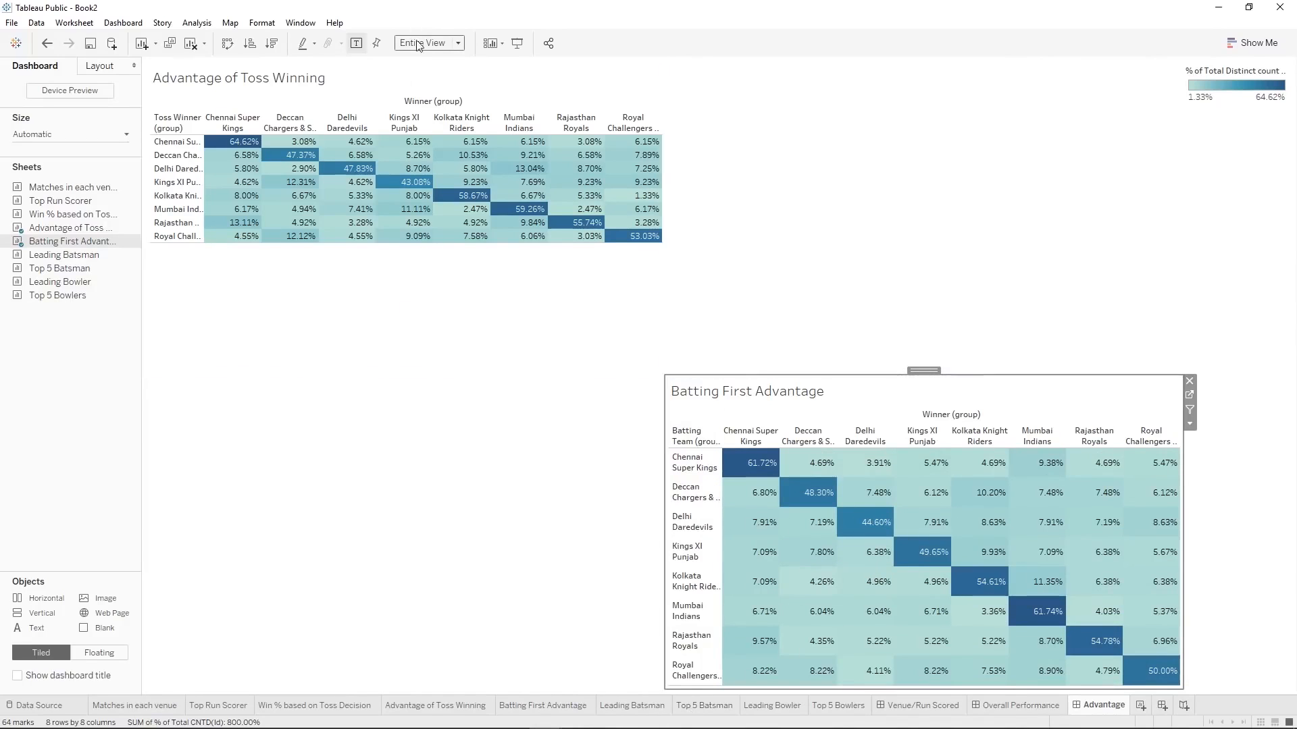
click(385, 261)
click(435, 41)
click(426, 98)
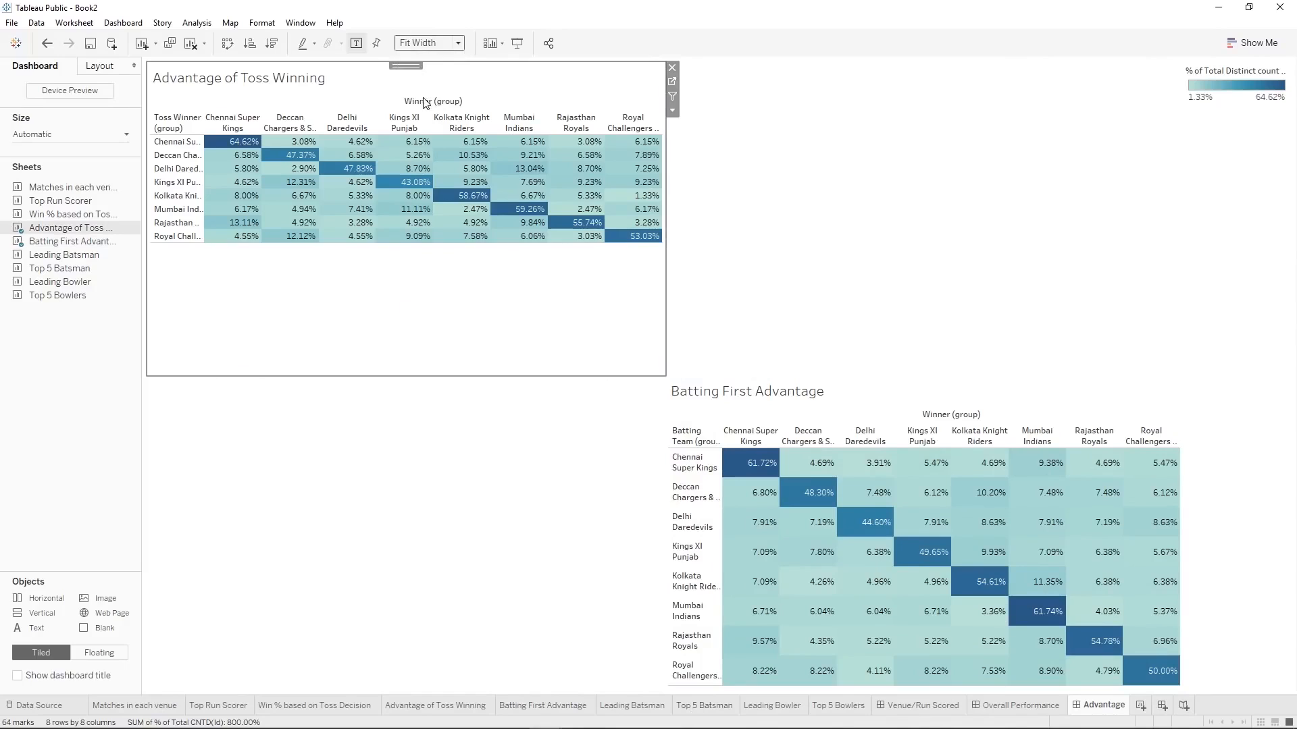
click(759, 304)
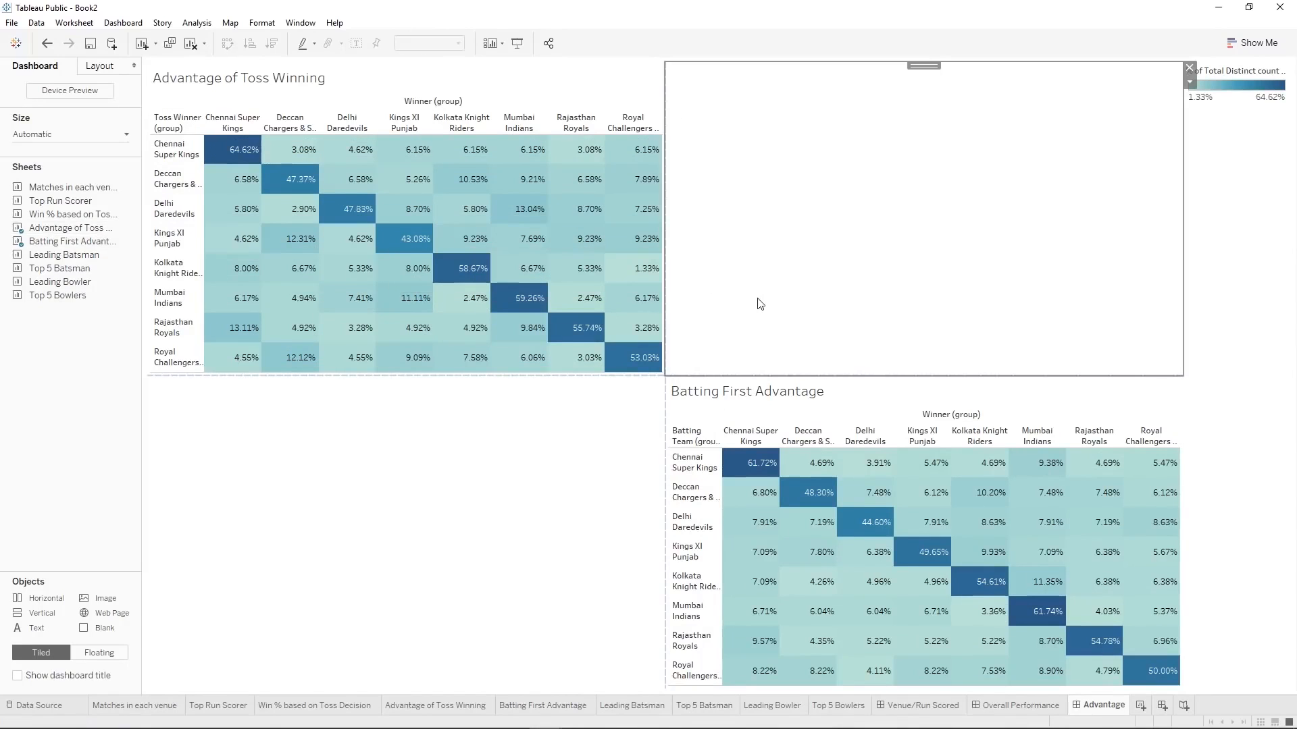
Review the Venue/Run Scored dashboard and the venue, run scorer, toss, leading batsman and leading bowler worksheets.
click(924, 705)
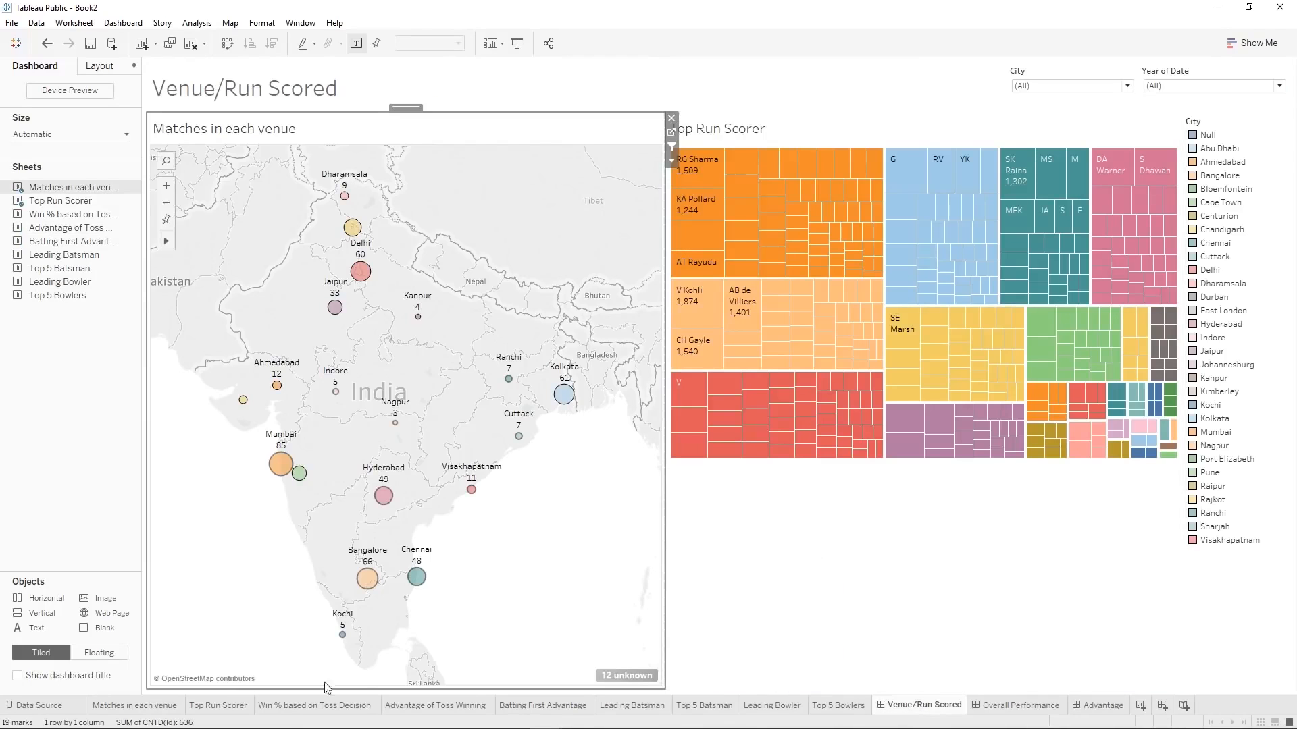
click(160, 706)
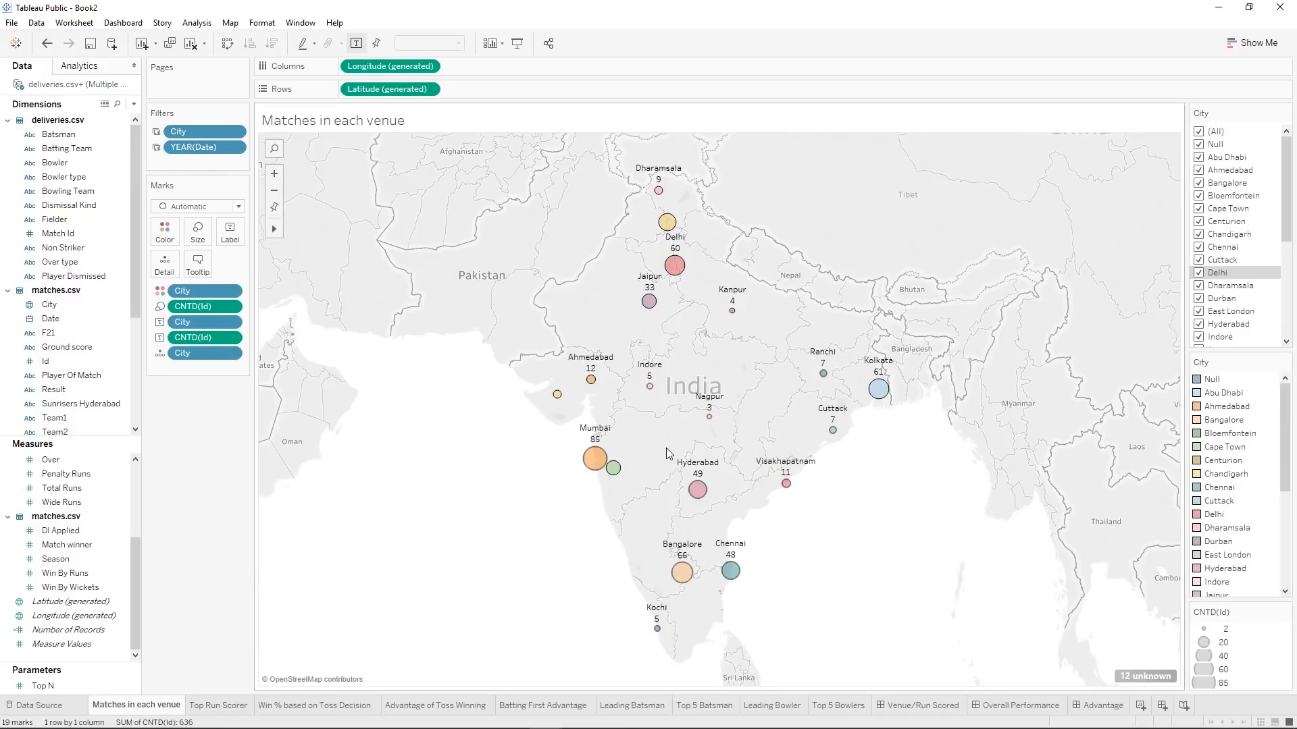
click(205, 707)
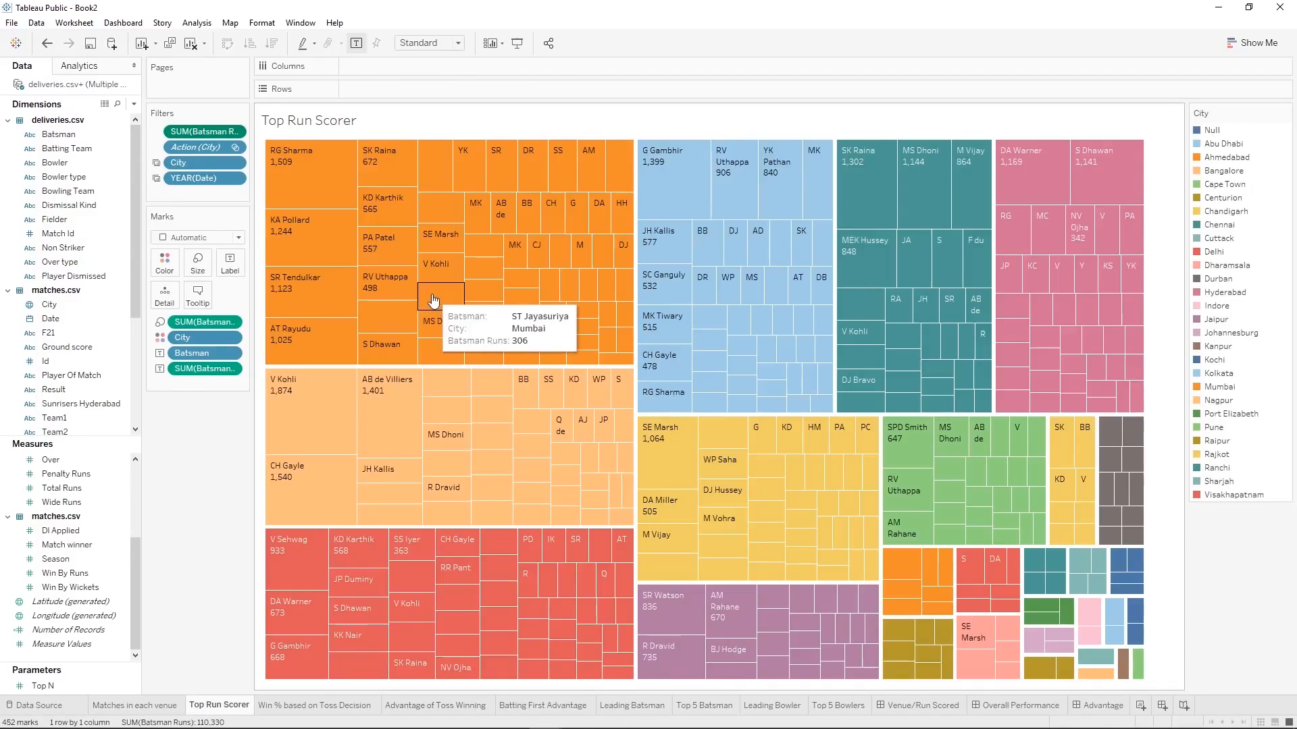
click(416, 707)
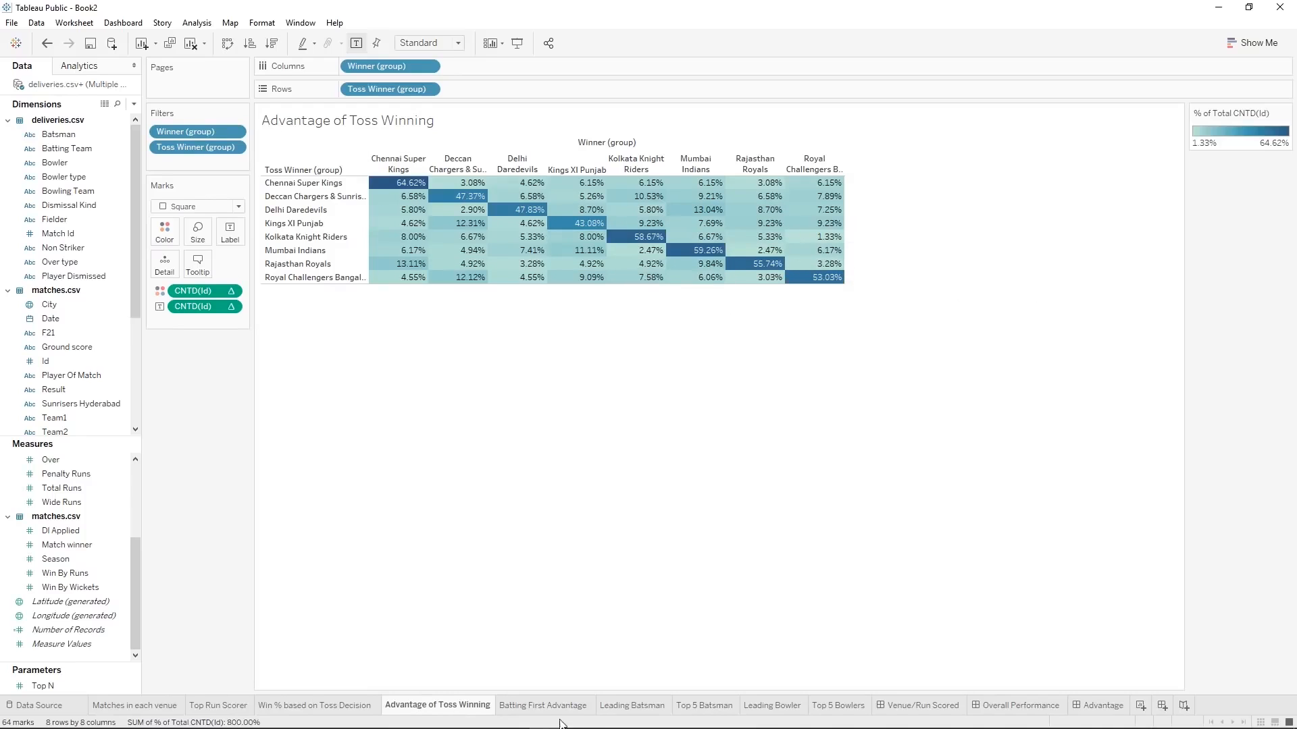
click(358, 706)
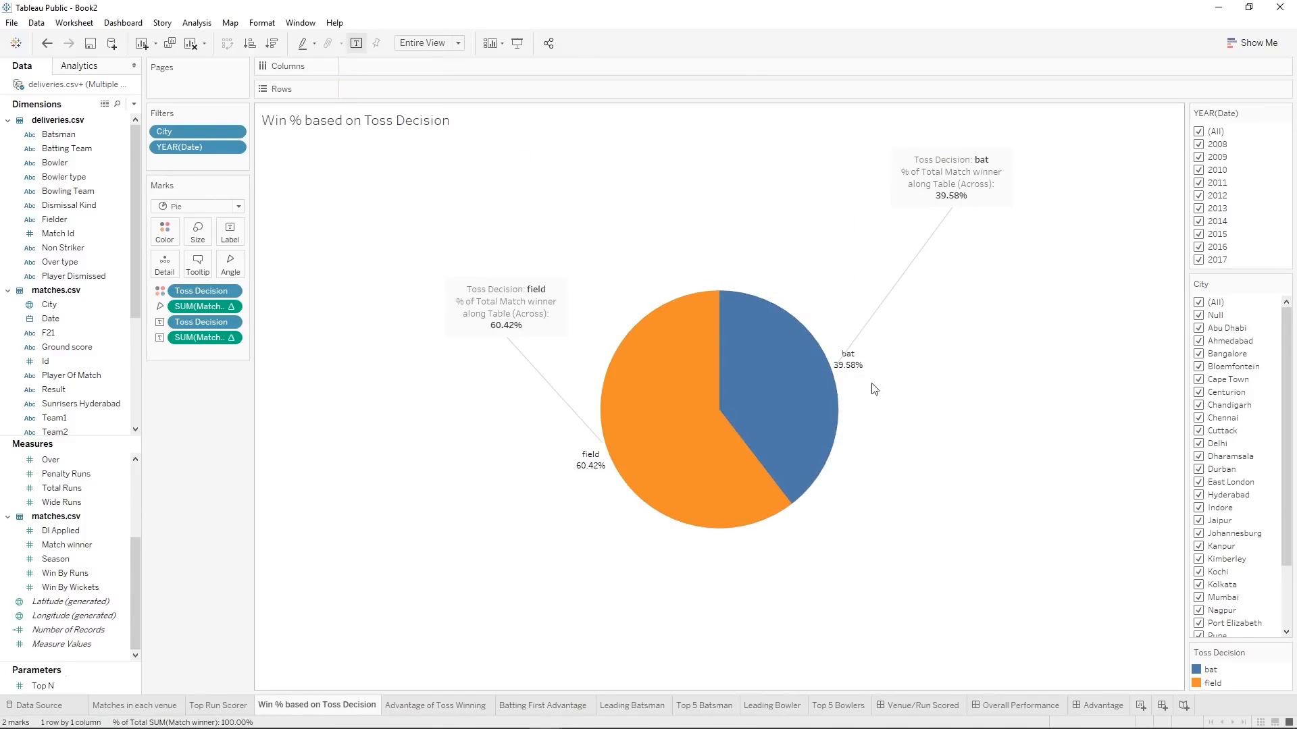
click(638, 705)
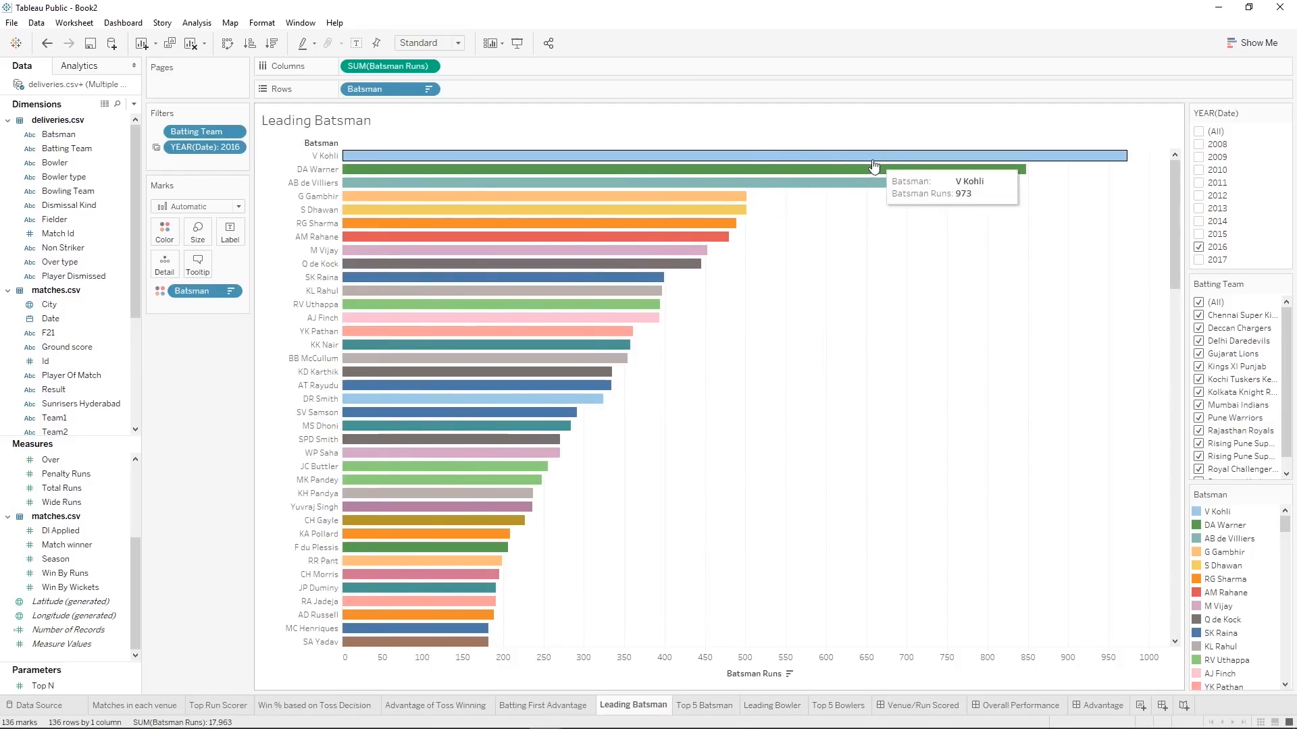
click(777, 705)
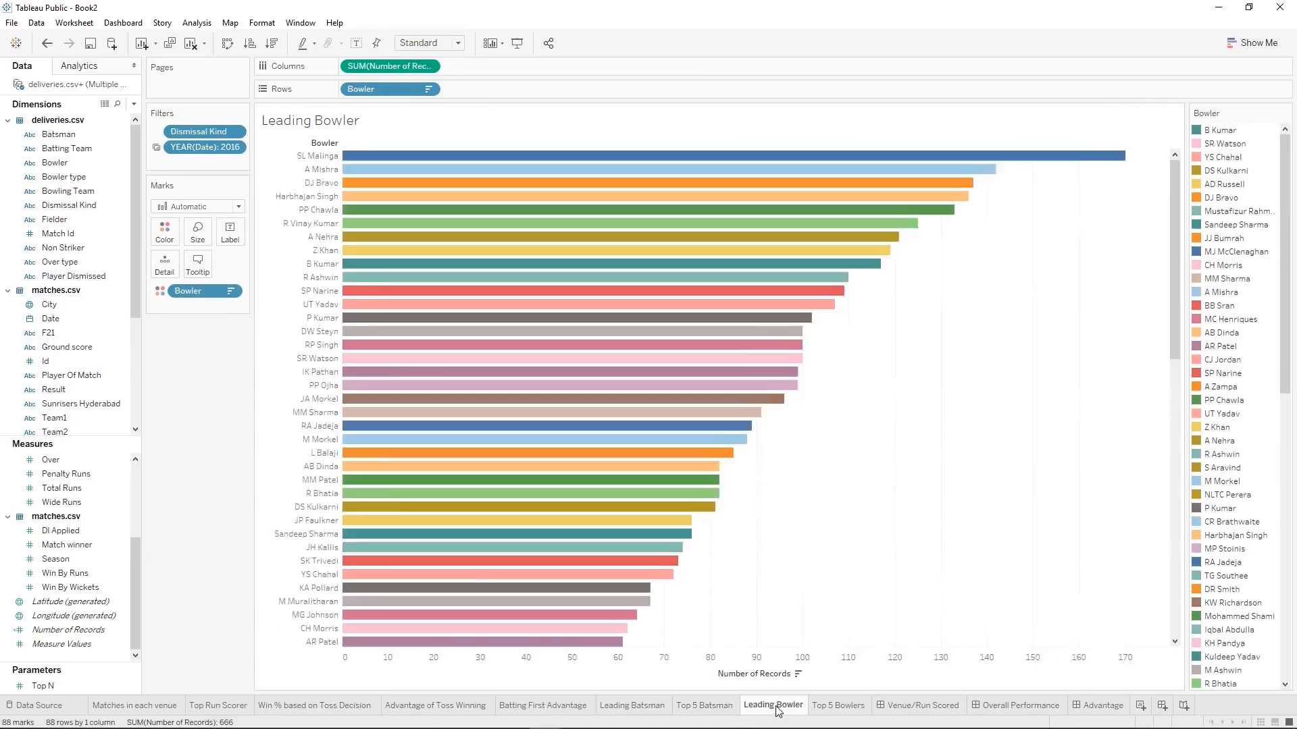
click(933, 709)
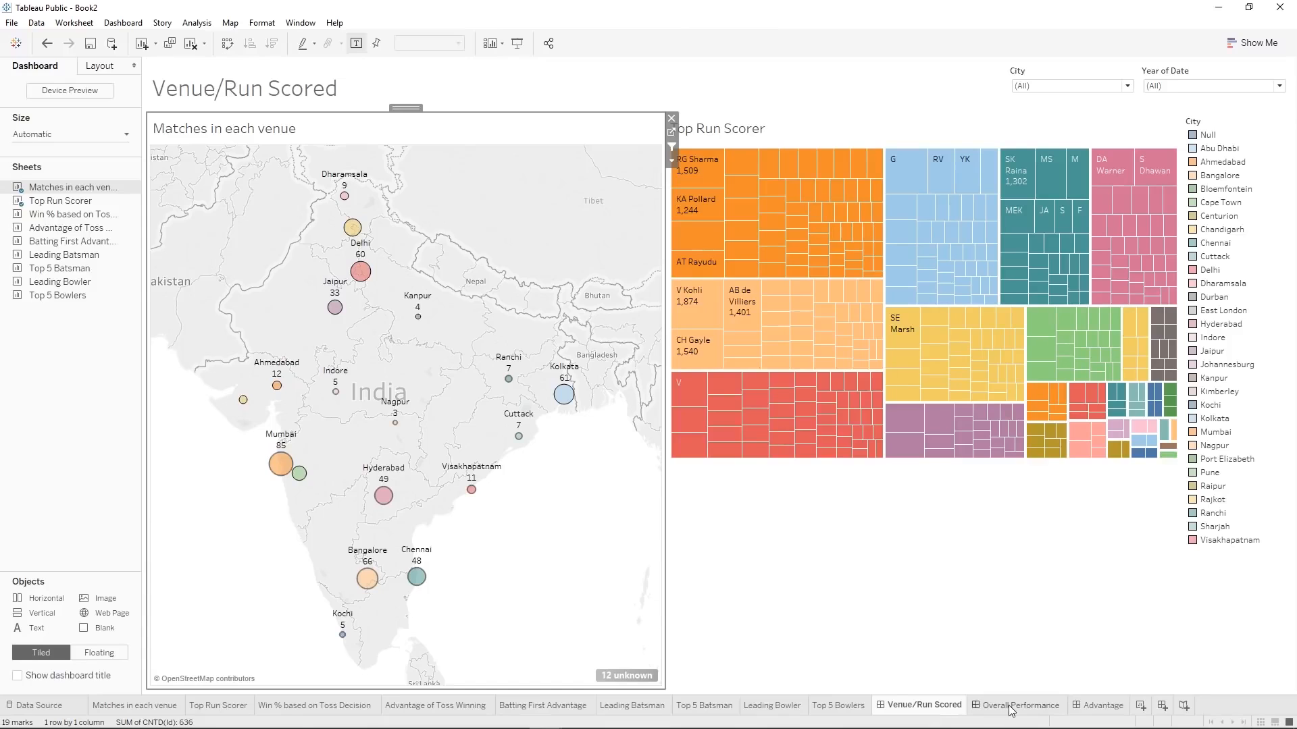
Switch to the new workbook Book3 and examine its ball_by_ball_data.csv data source.
click(385, 503)
click(700, 352)
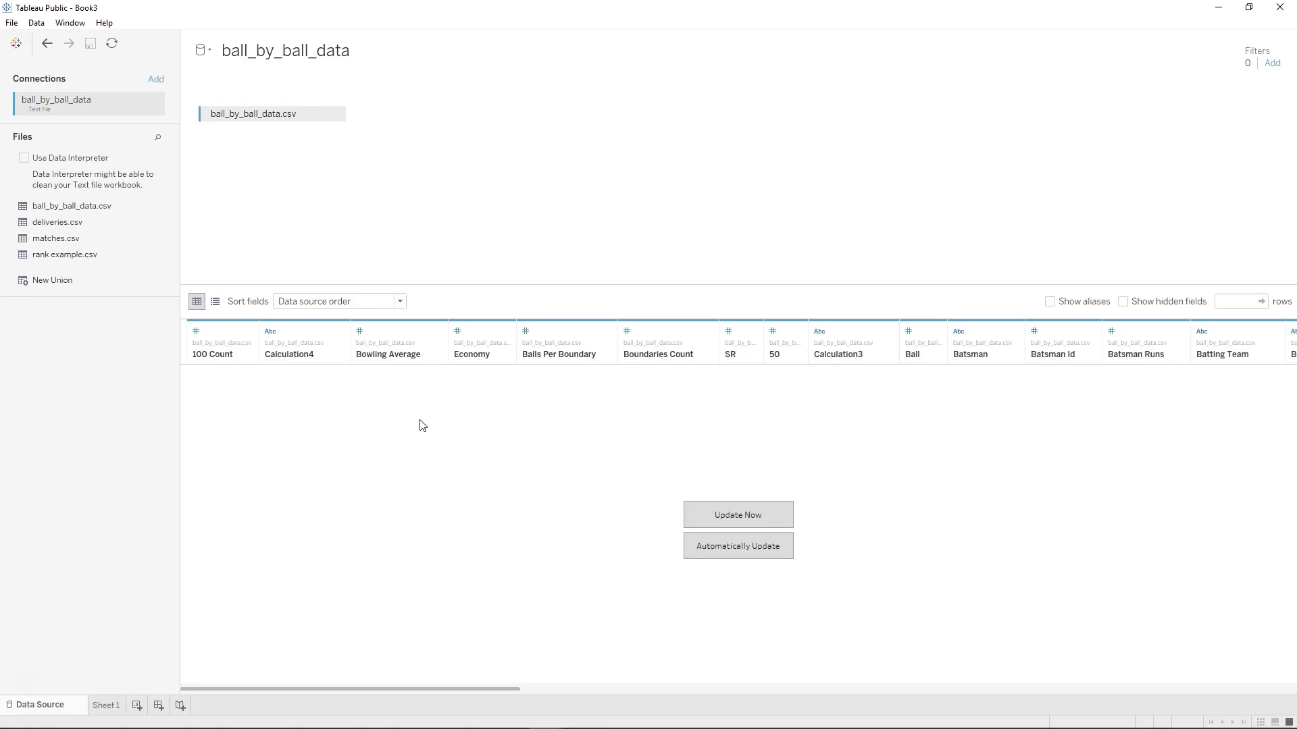
click(245, 60)
click(403, 86)
click(454, 61)
Open Sheet 1 of the new workbook and rename it All Innings Score.
click(105, 704)
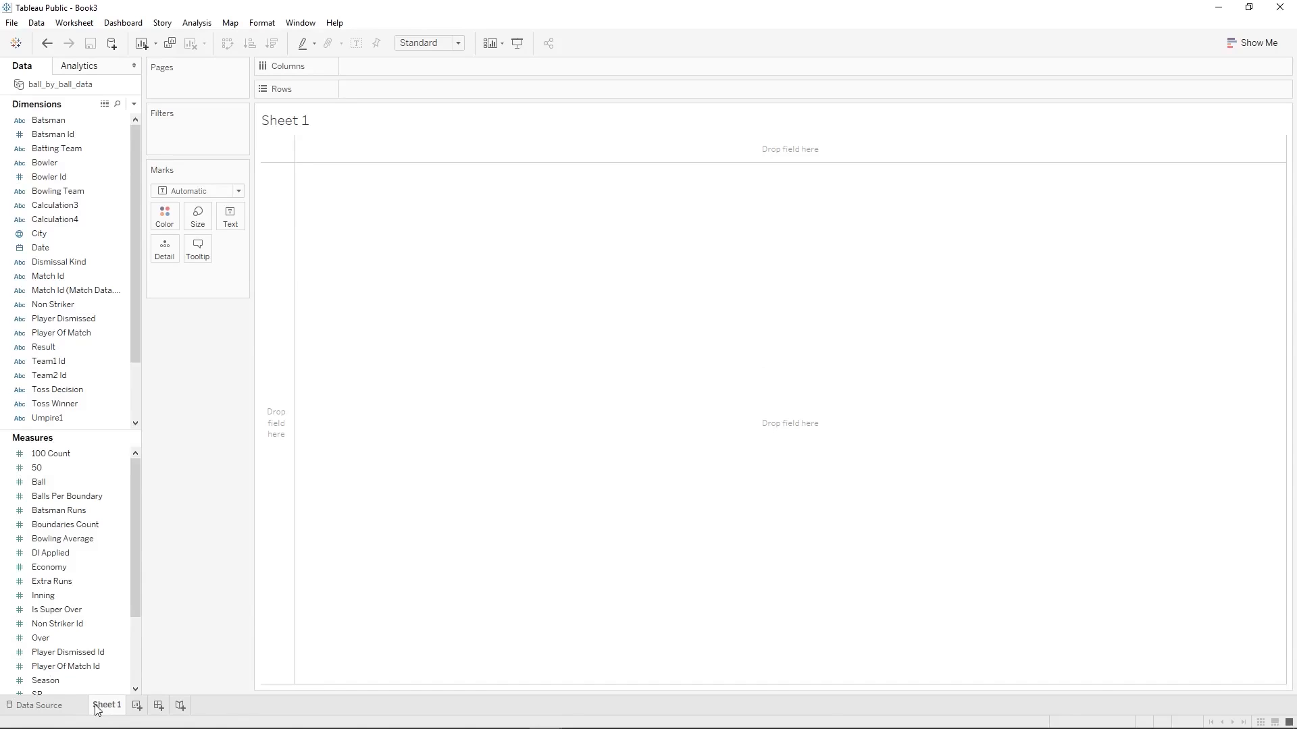
right_click(96, 708)
click(156, 552)
text(All Innigns)
key(BackSpace)
key(BackSpace)
key(BackSpace)
key(BackSpace)
text(ngs Score)
key(Return)
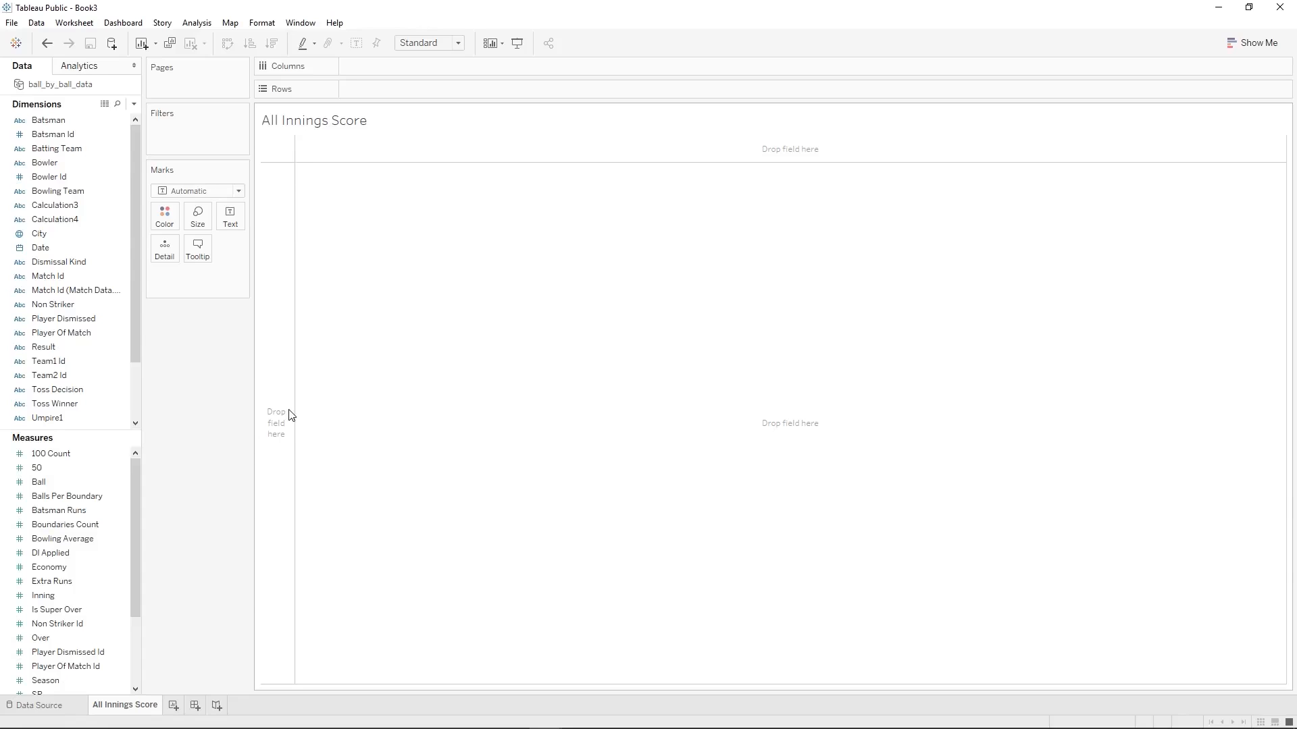
Add Batsman to the columns and show its filter with only AB De Villiers selected.
click(46, 137)
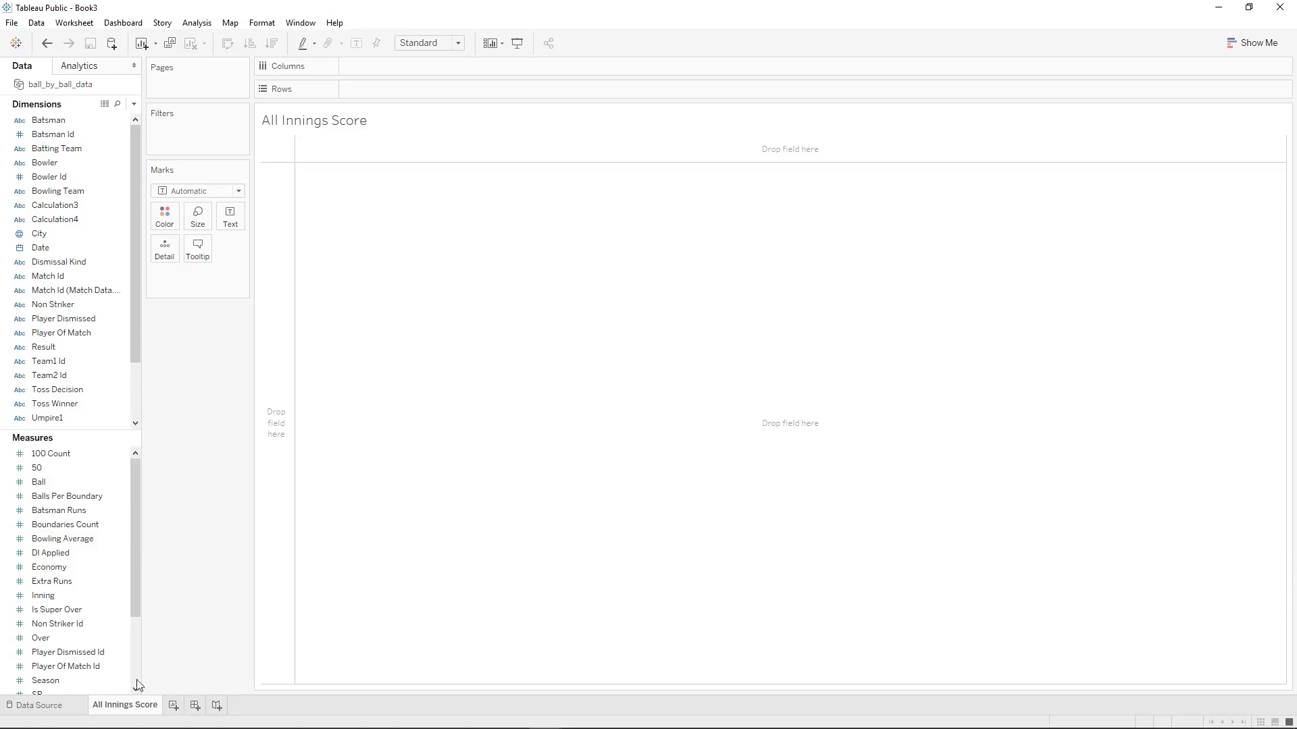
drag(67, 121, 368, 70)
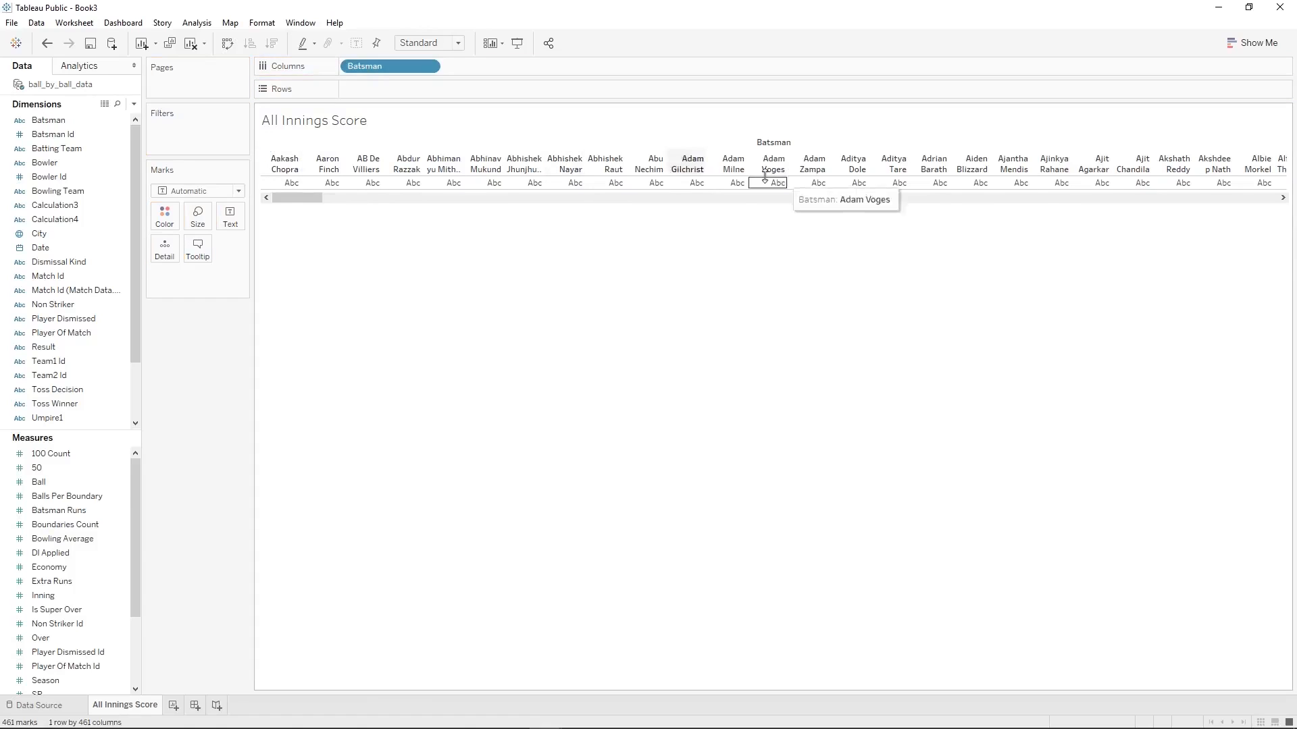
right_click(382, 70)
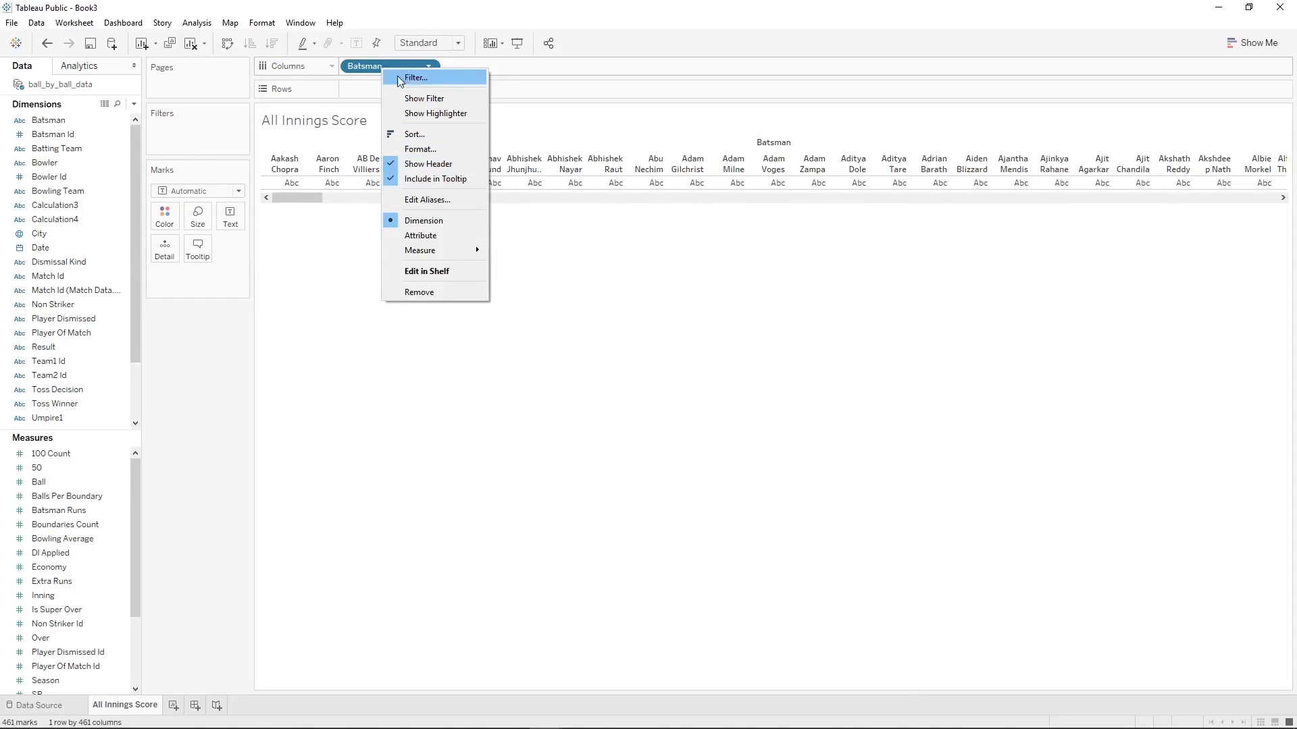
click(435, 99)
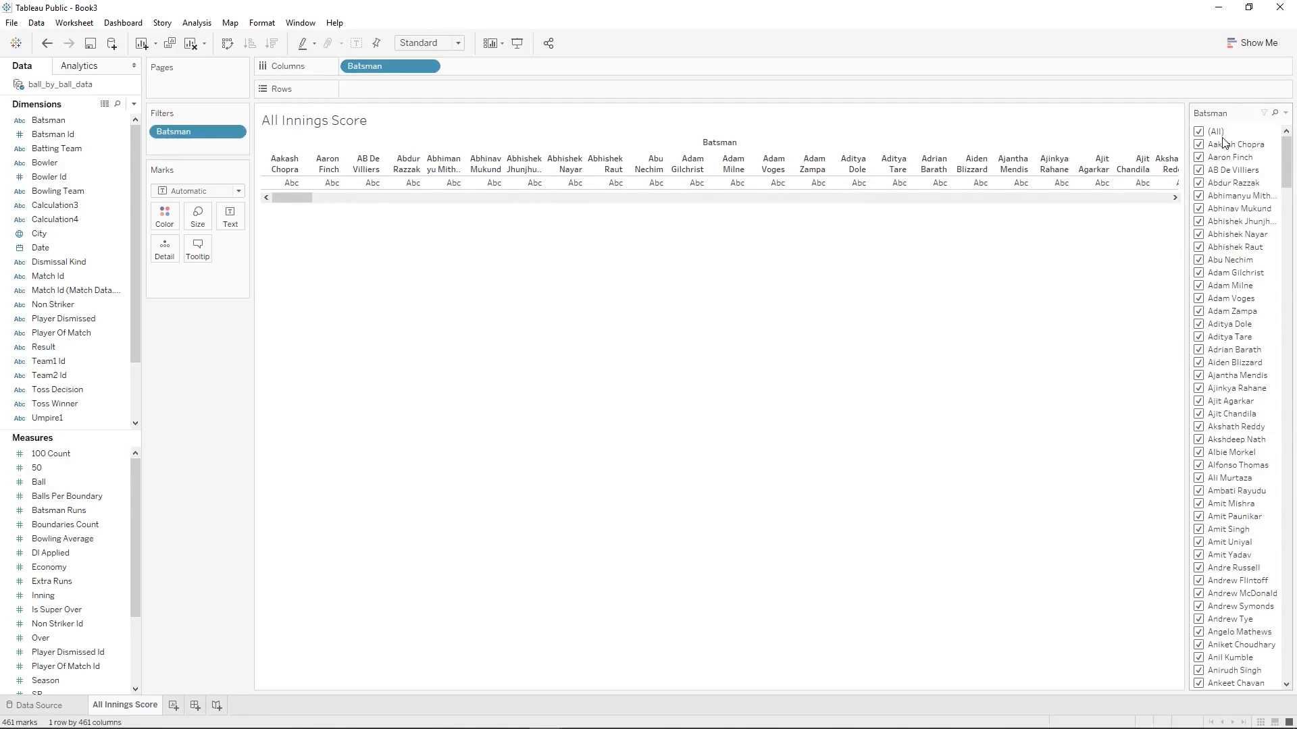
click(1199, 132)
click(1198, 182)
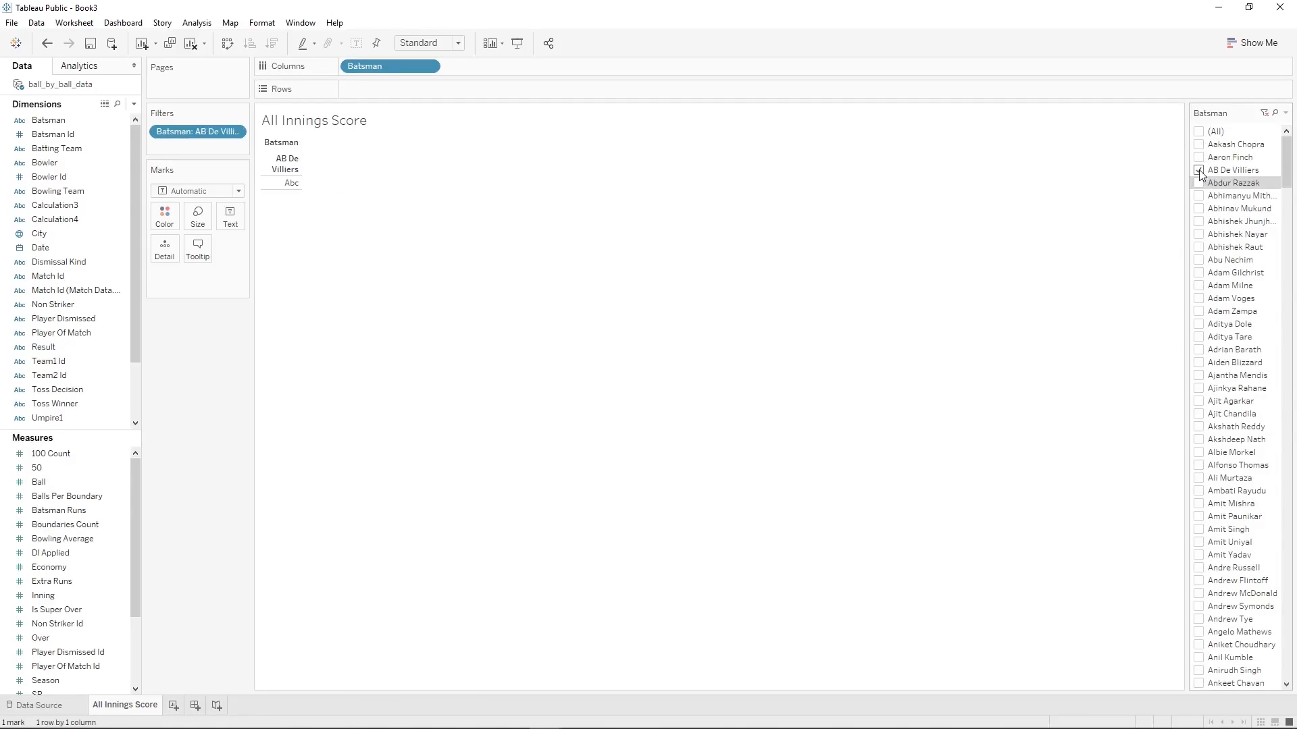
click(1199, 182)
click(1199, 169)
Add Match Id to the columns after Batsman and look through the resulting match columns.
click(68, 149)
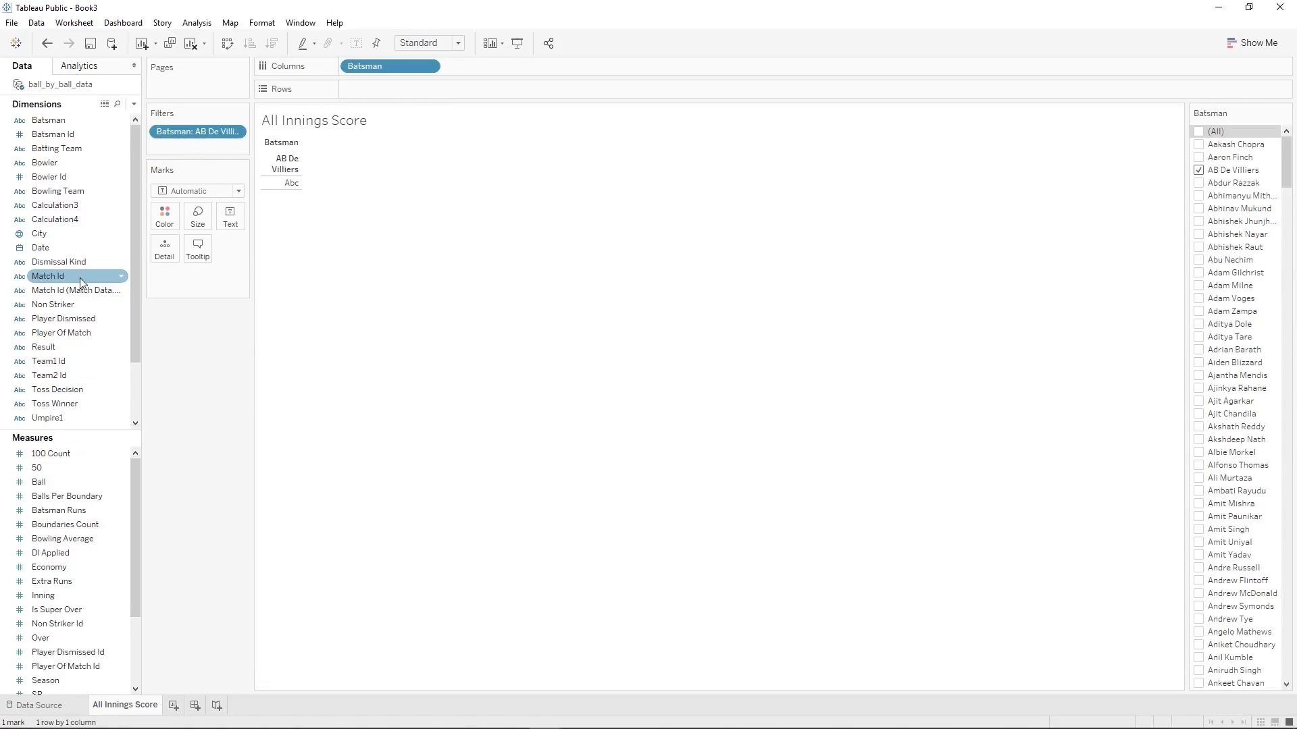
drag(73, 277, 496, 60)
drag(335, 199, 1132, 274)
drag(1089, 200, 312, 192)
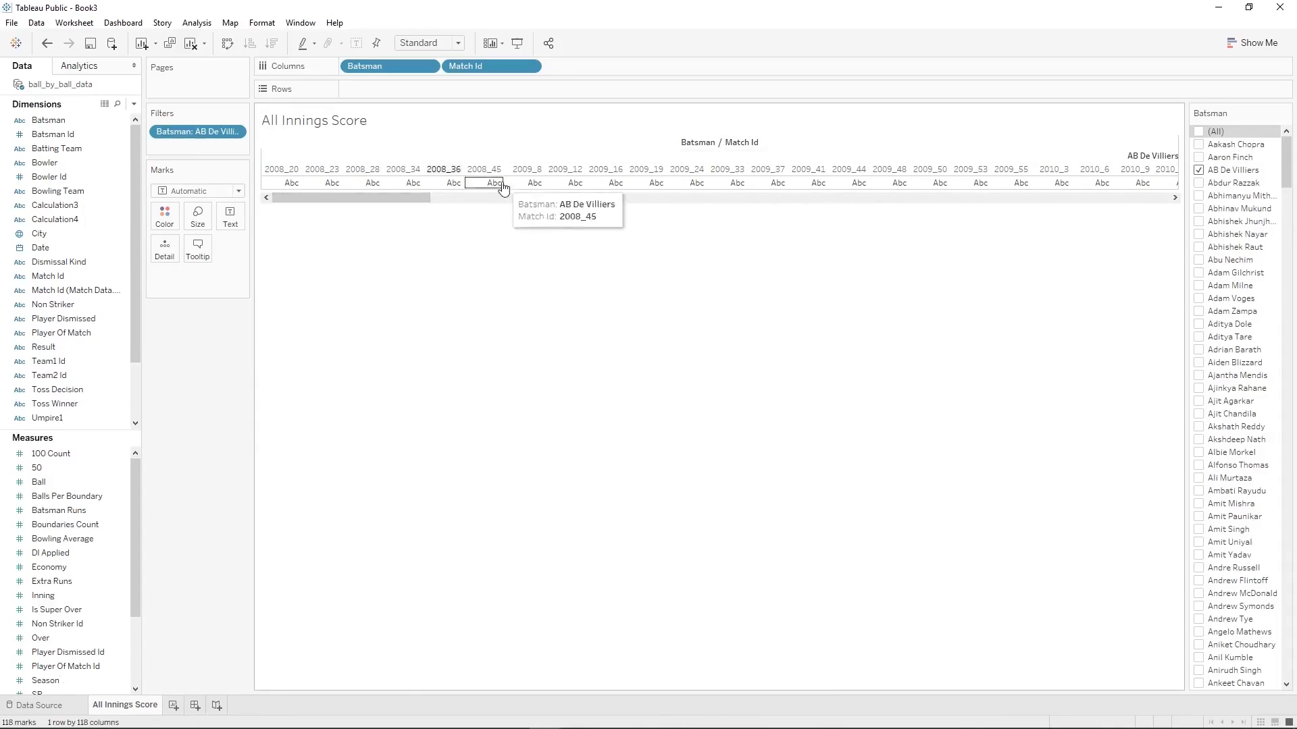
Show a year filter for Date and limit it to 2014.
right_click(59, 252)
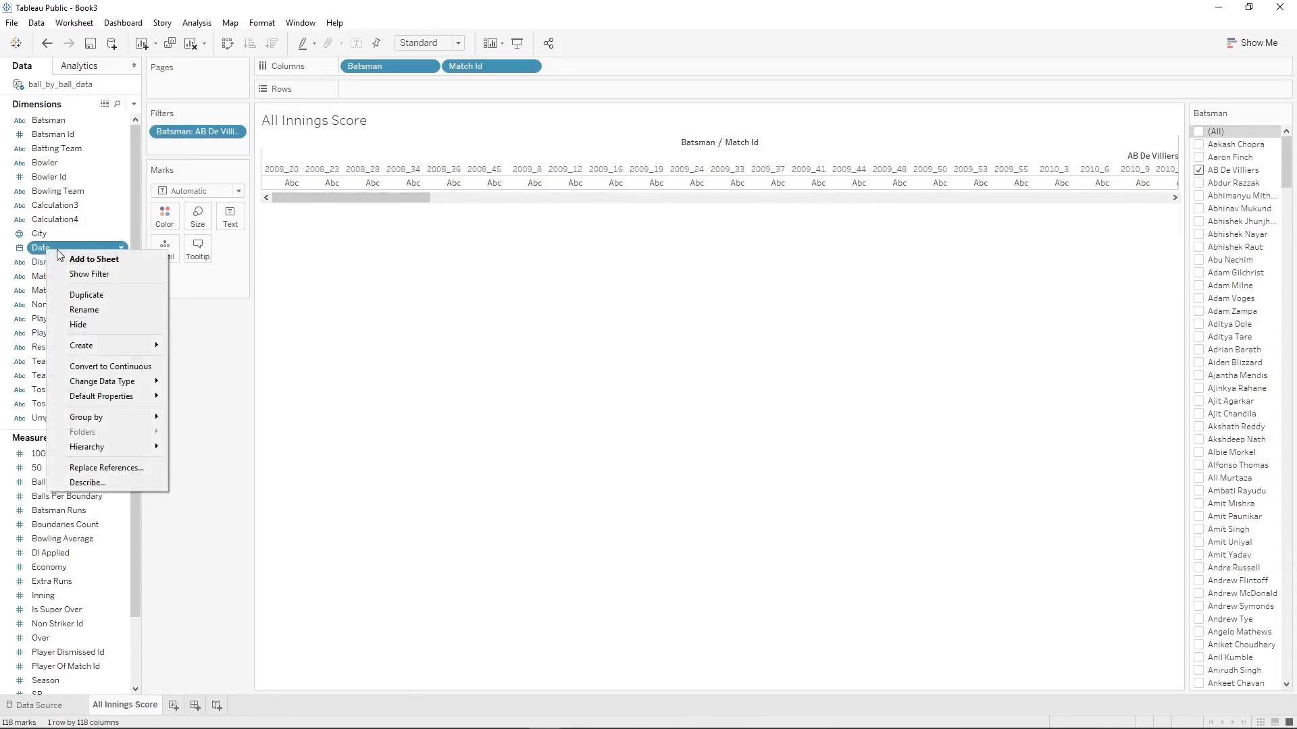
click(92, 272)
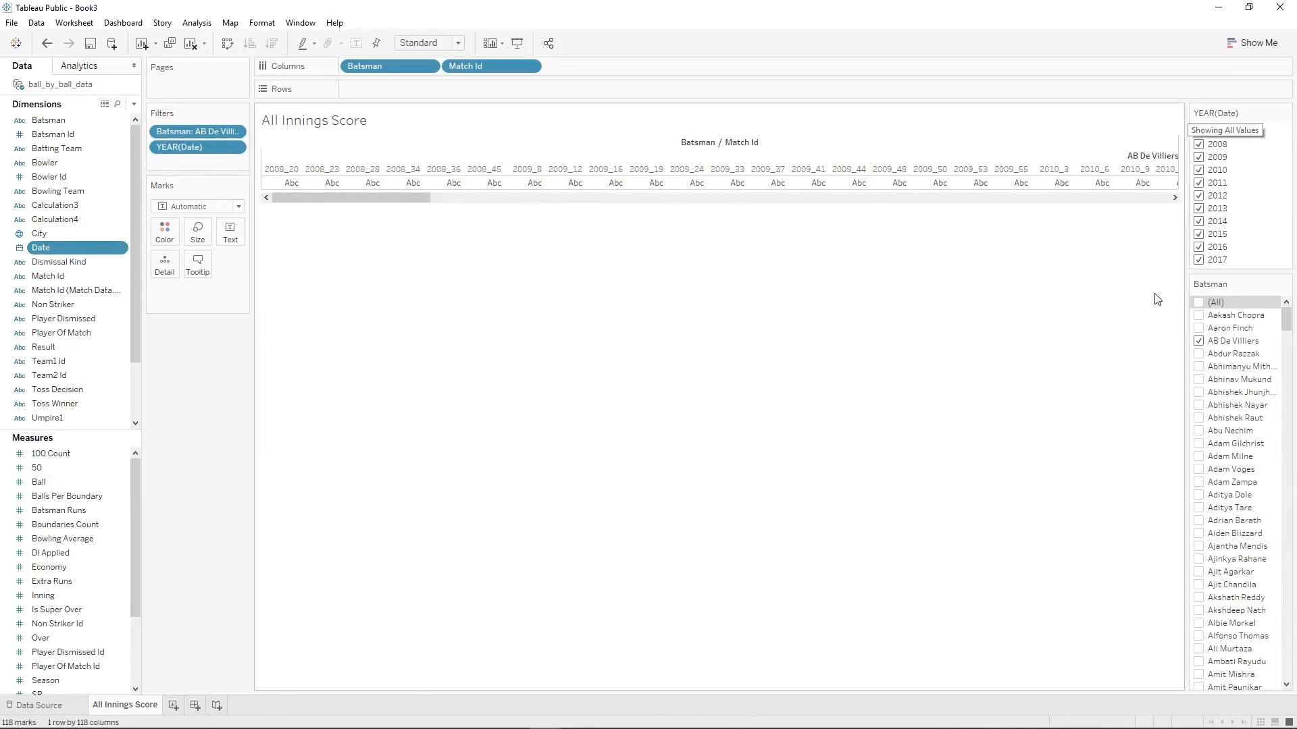
click(1199, 133)
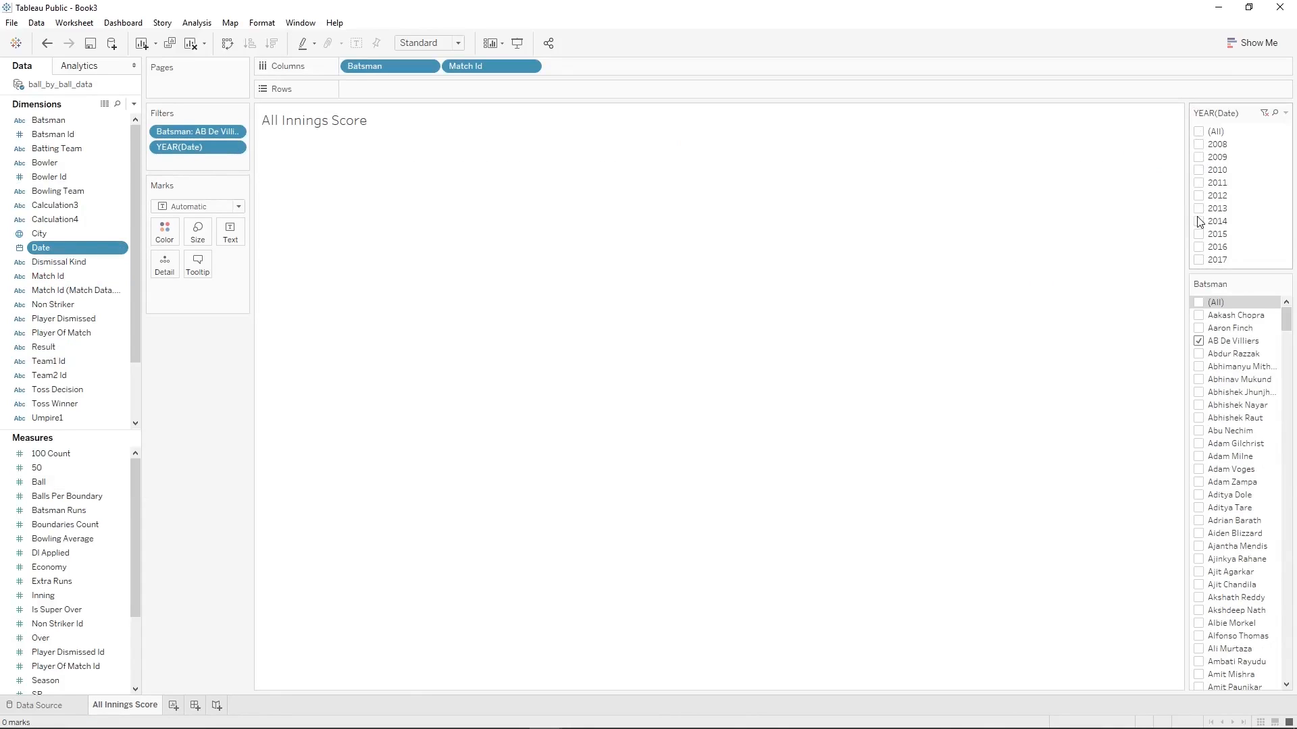
click(1200, 222)
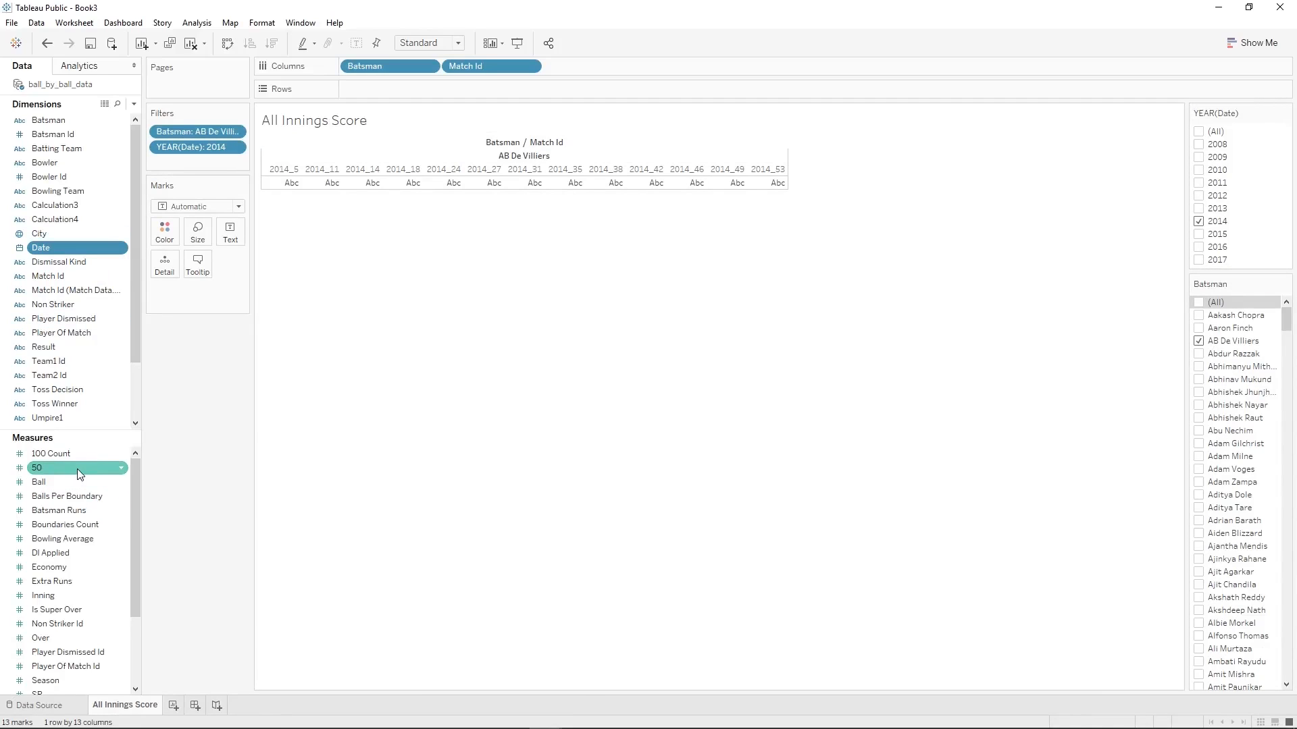
Plot the sum of Batsman Runs on the rows for all batsmen, with the bars colored by Batsman.
drag(86, 511, 399, 84)
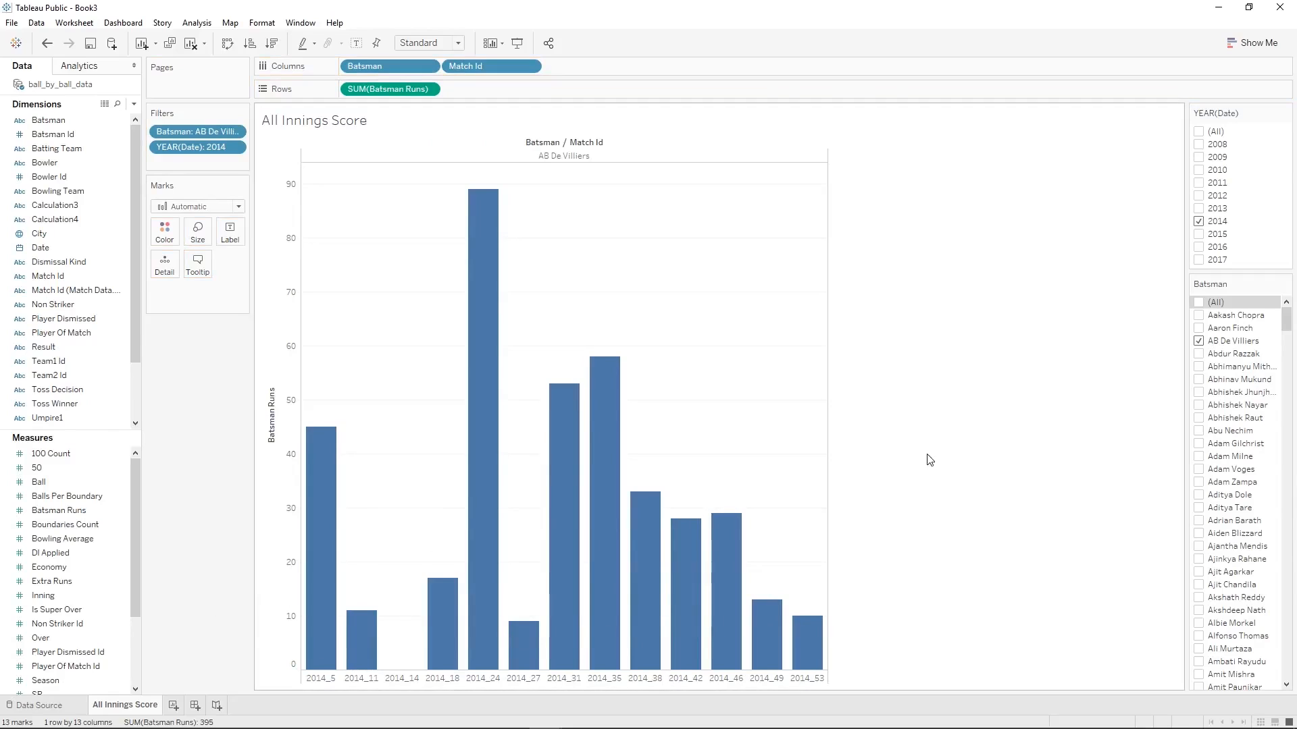
click(1198, 303)
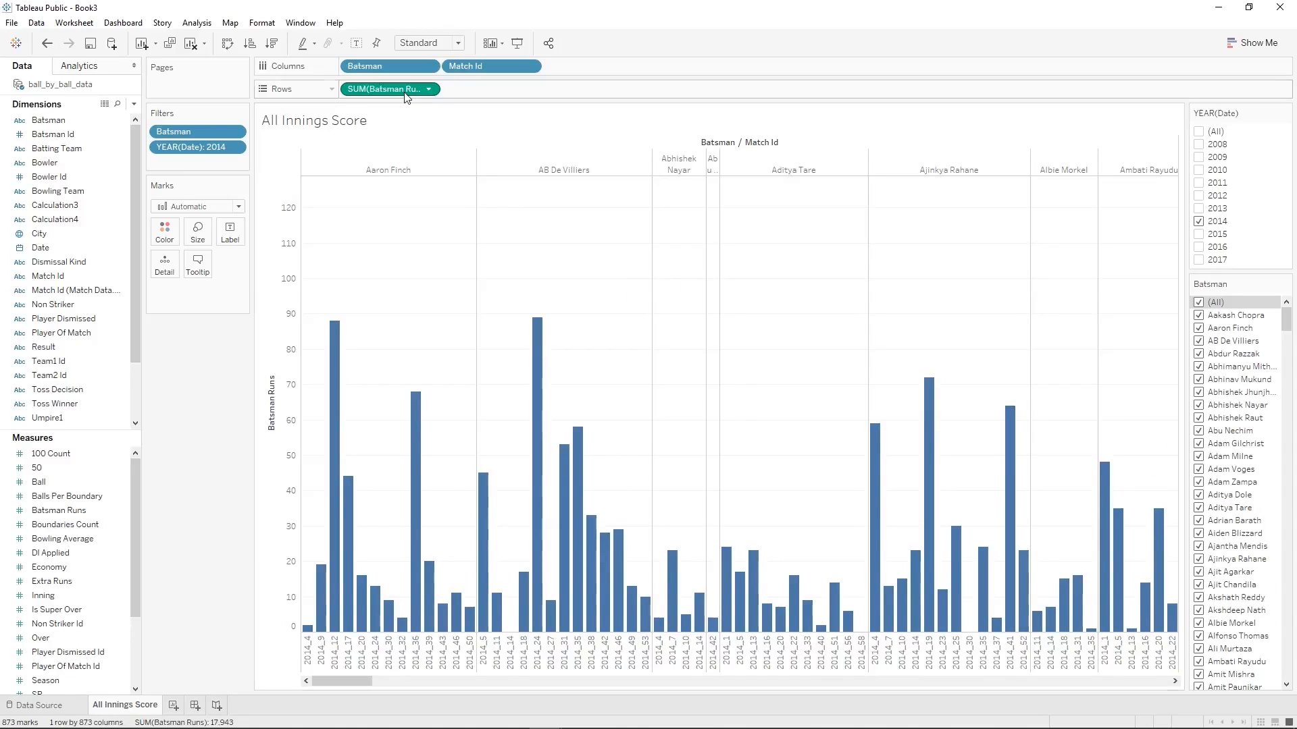
drag(48, 120, 163, 238)
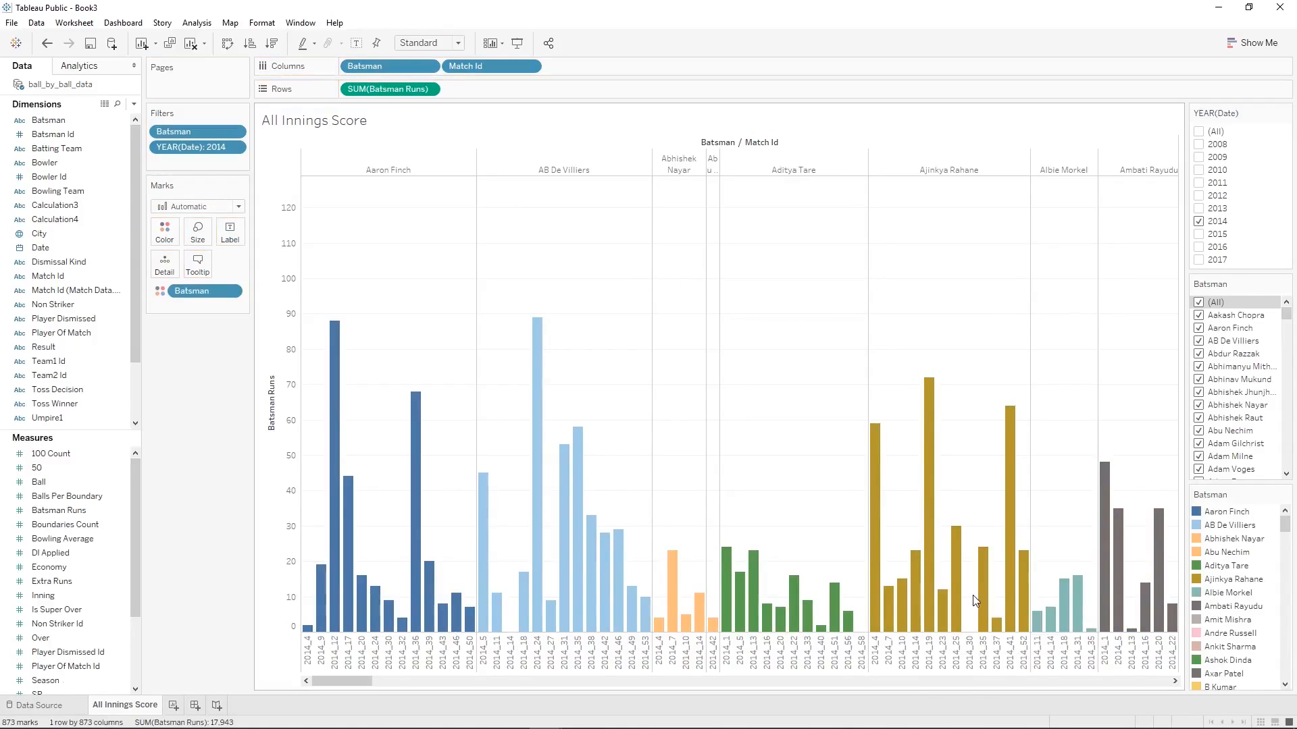
mouse_move(434, 579)
Limit the Batsman filter to AB De Villiers and sort the matches in ascending order of Batsman Runs.
click(1199, 302)
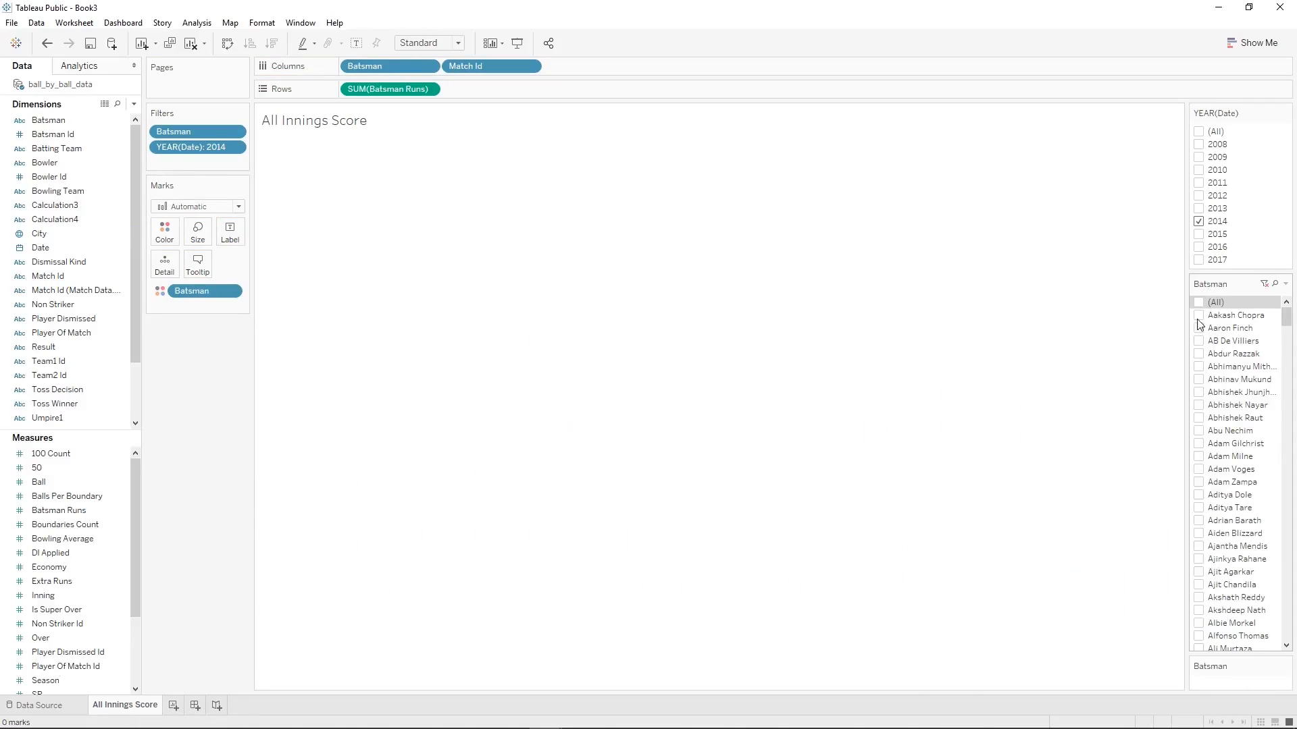
click(1198, 341)
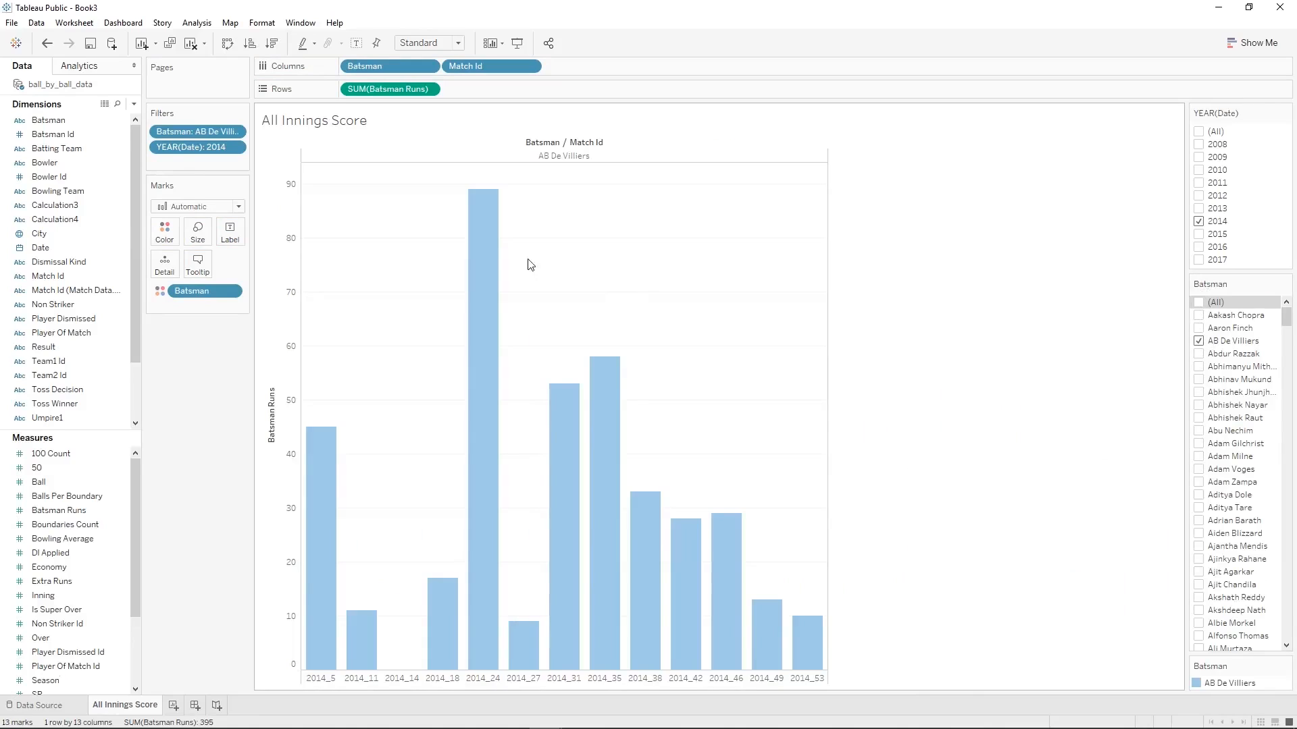
click(249, 47)
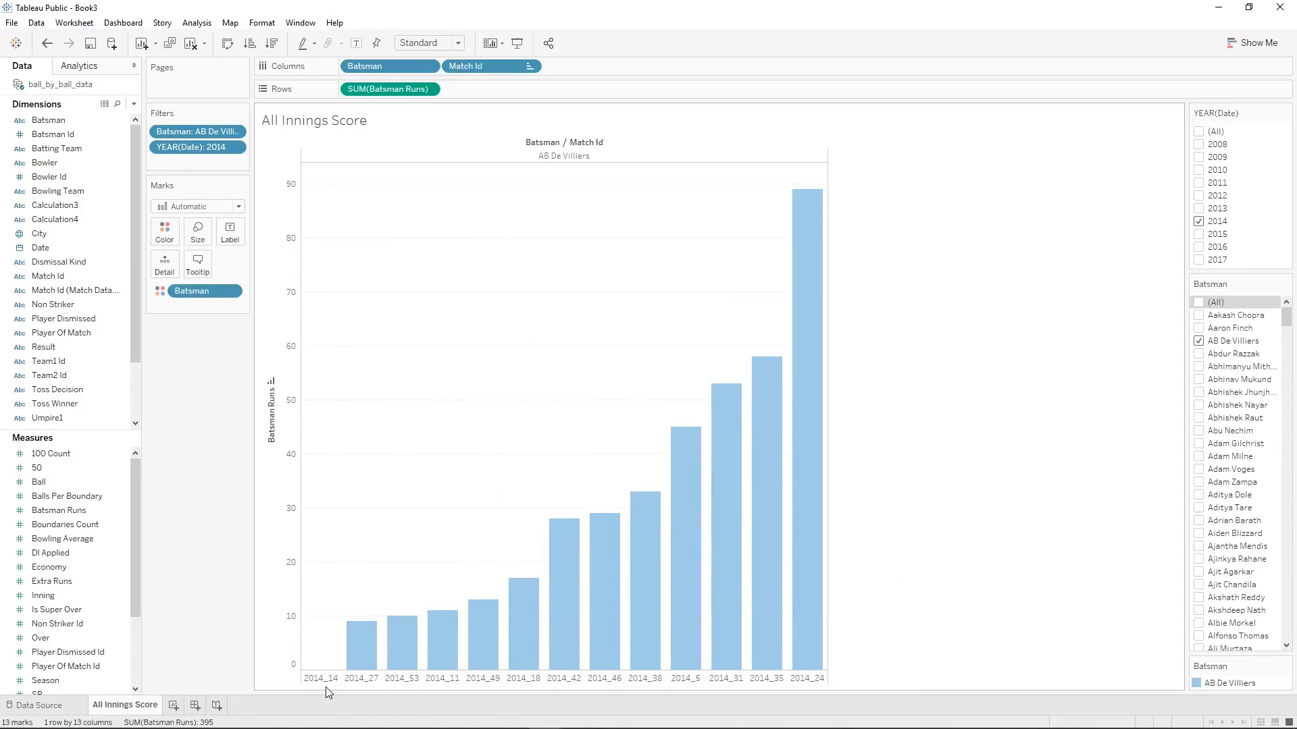
mouse_move(436, 661)
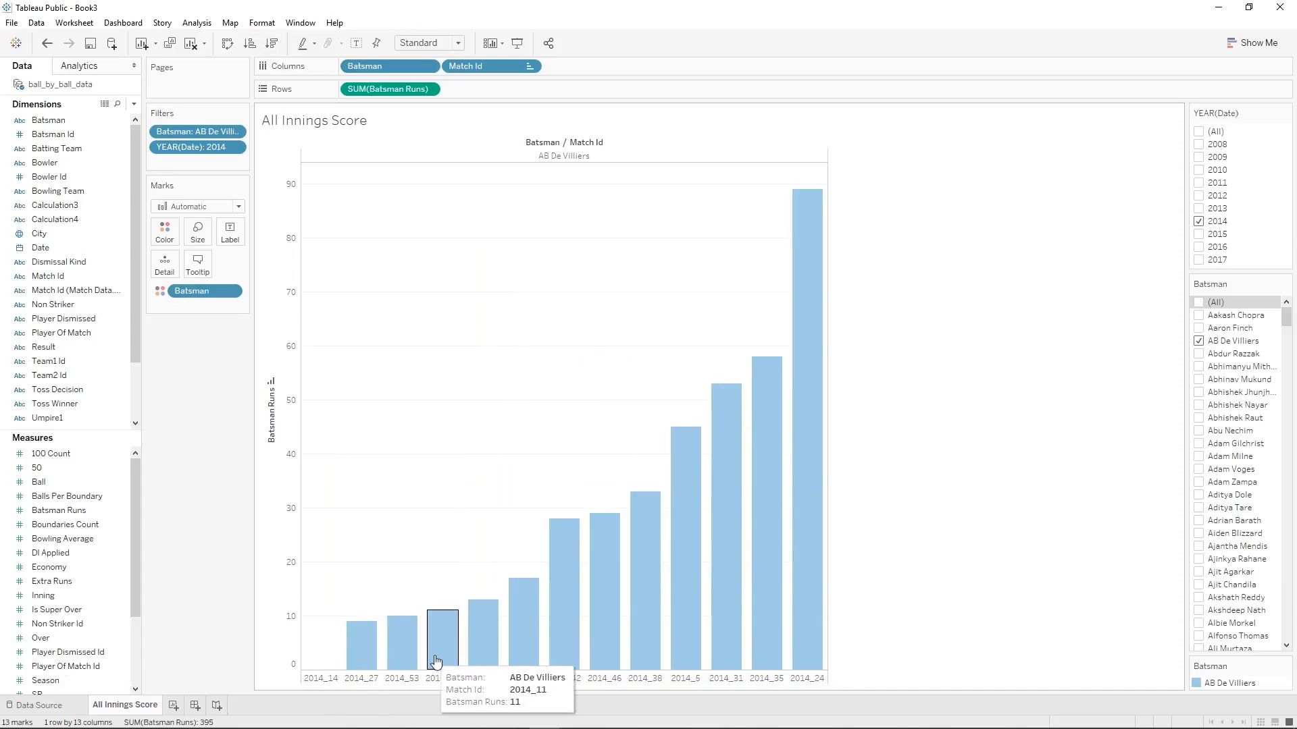
mouse_move(743, 618)
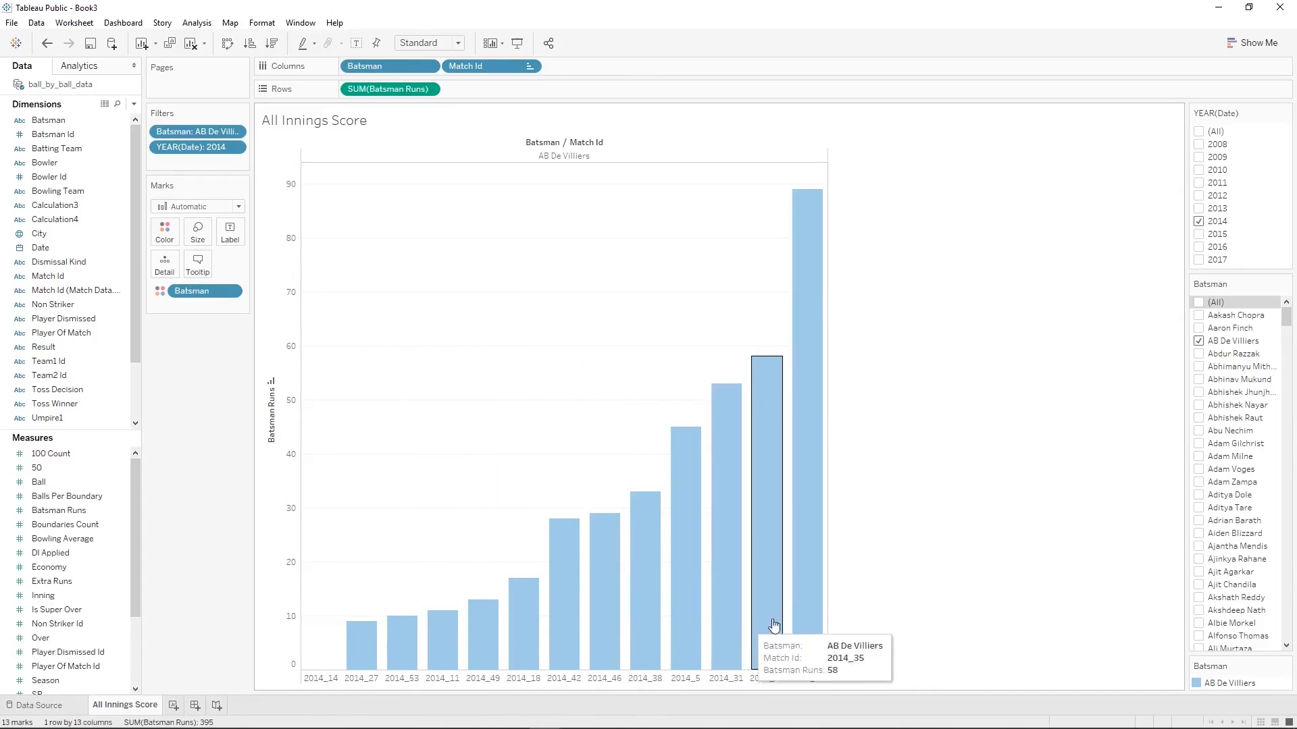
Bring back all batsmen in the Batsman filter and restrict it again to only AB De Villiers.
key(ctrl+z)
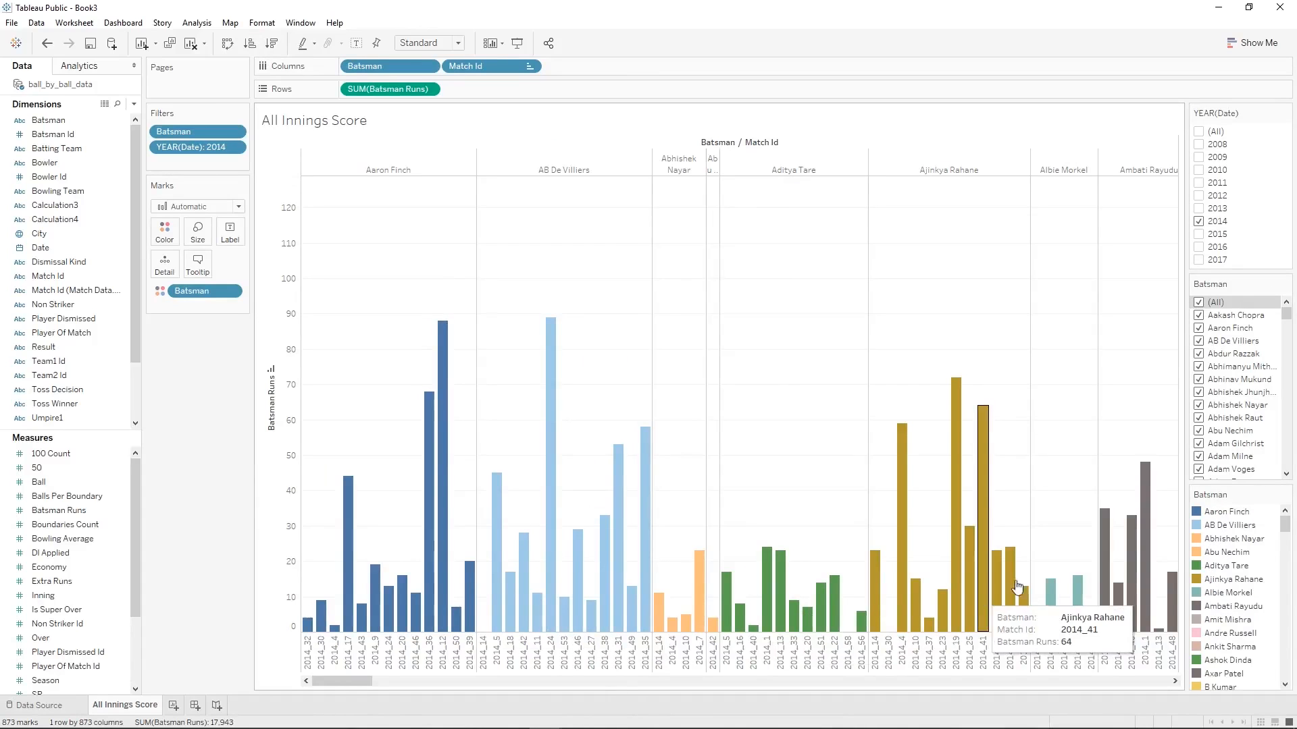
click(1199, 303)
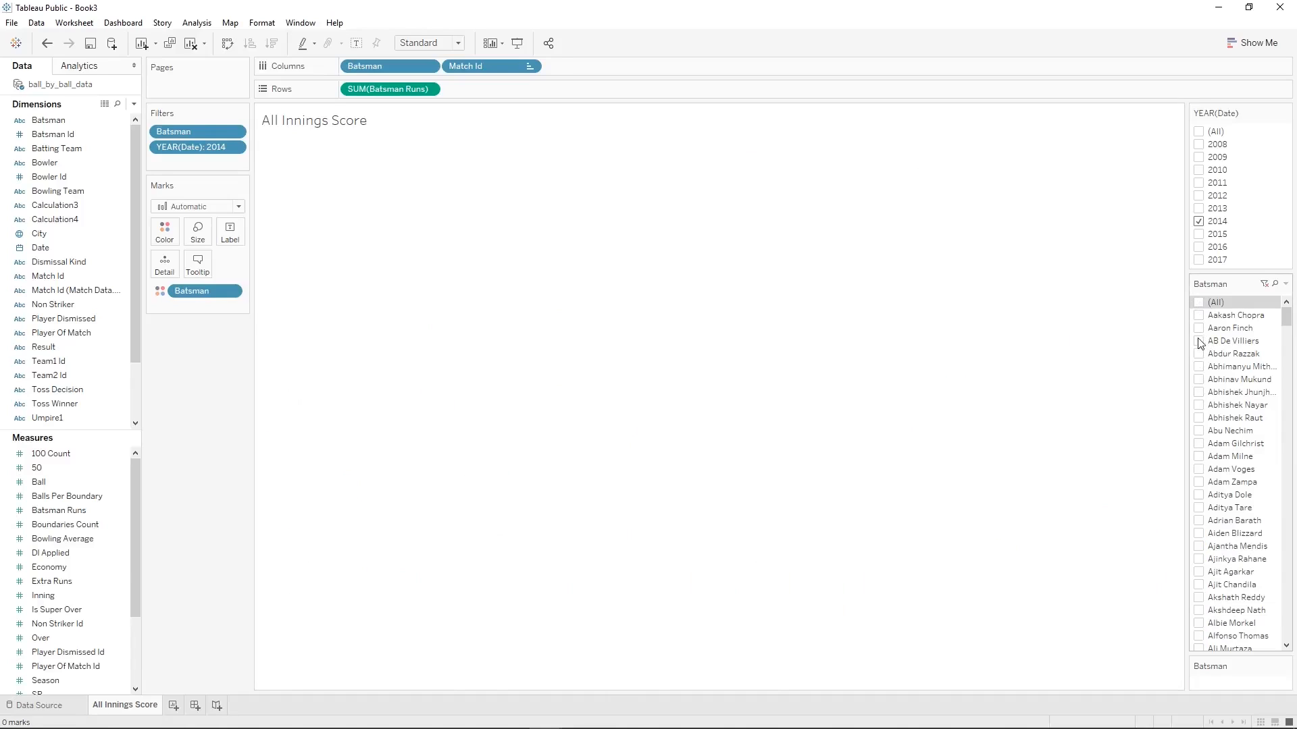
click(1199, 341)
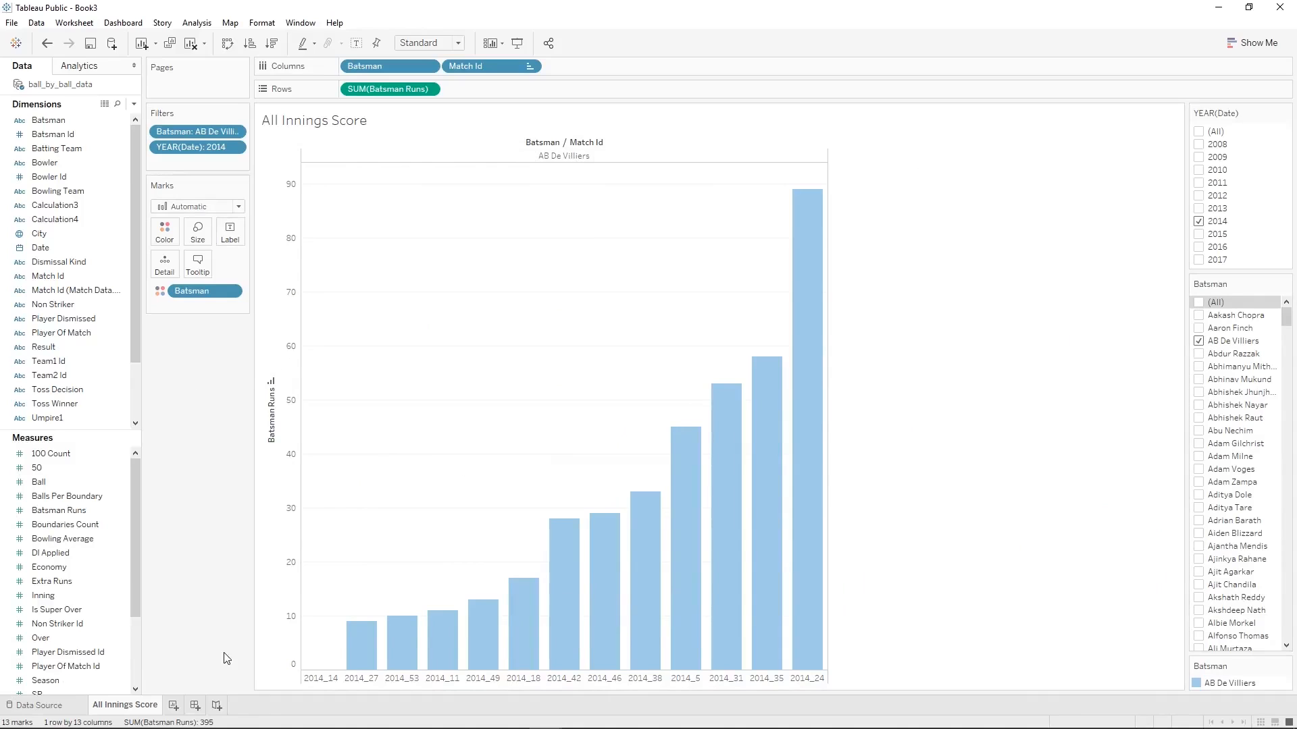
Add a new worksheet and rename it "Type of Dimissal".
click(174, 707)
right_click(176, 709)
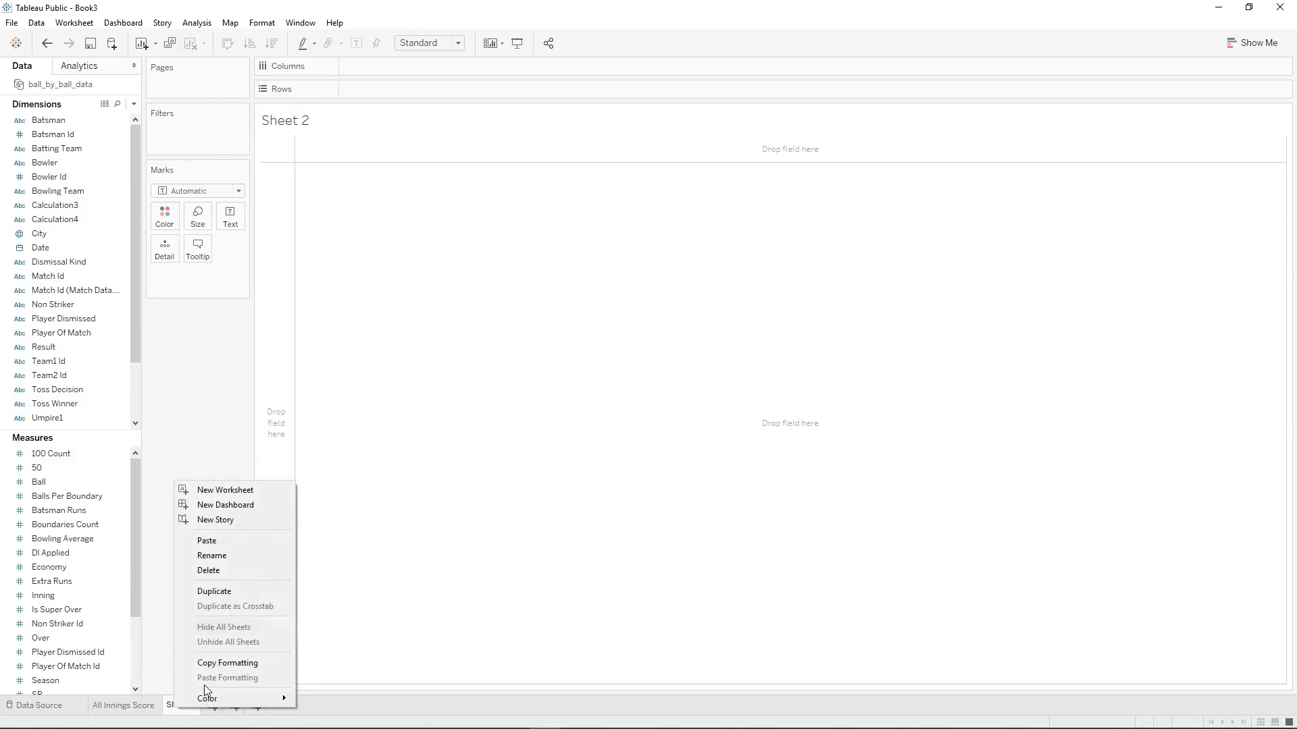
click(207, 555)
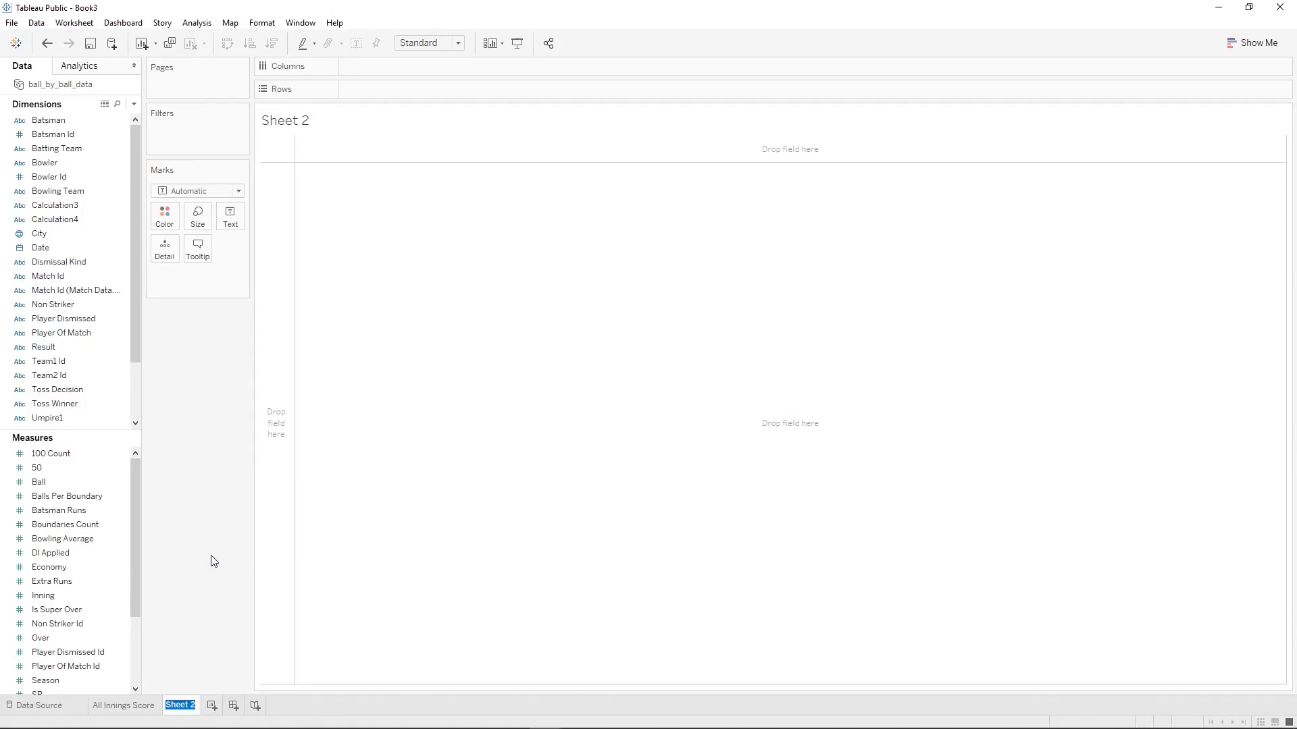
right_click(179, 711)
click(233, 560)
text(Type of Dimissal)
key(Return)
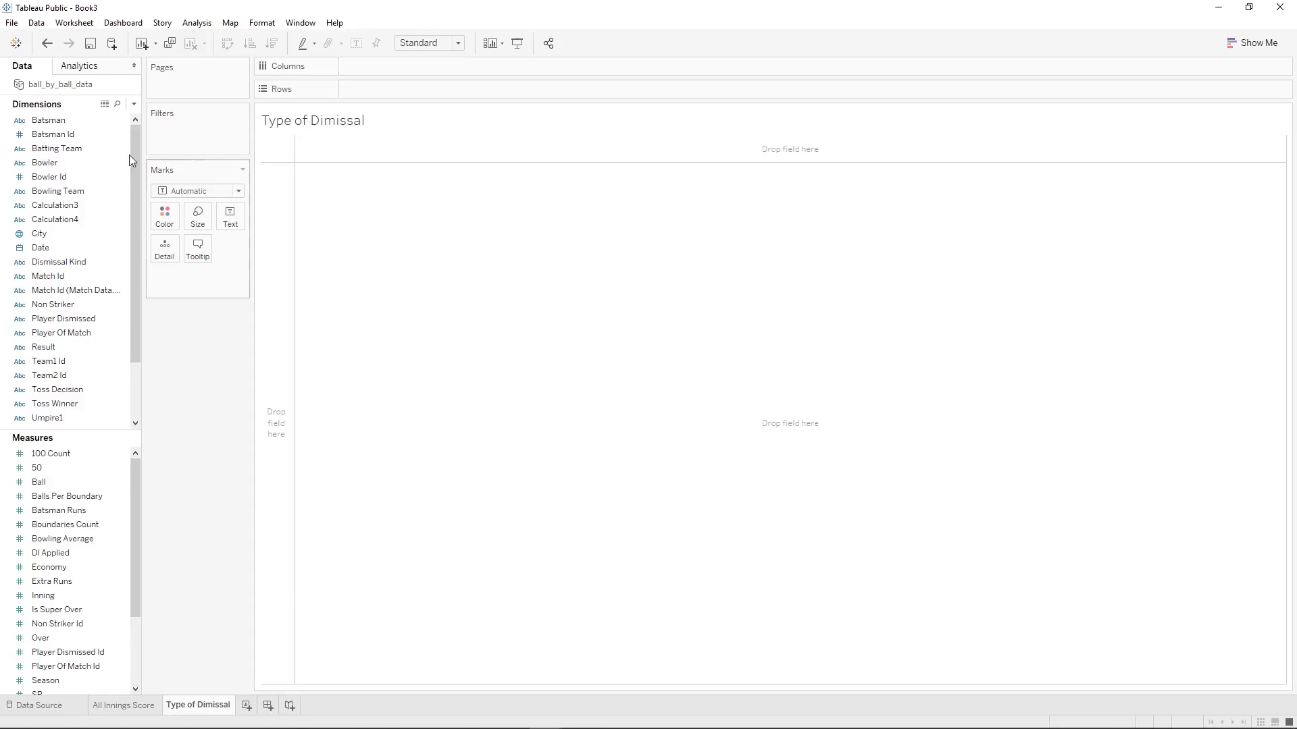
Review the Batsman and YEAR(Date) filter options on All Innings Score and compare with the empty Type of Dimissal worksheet.
click(111, 148)
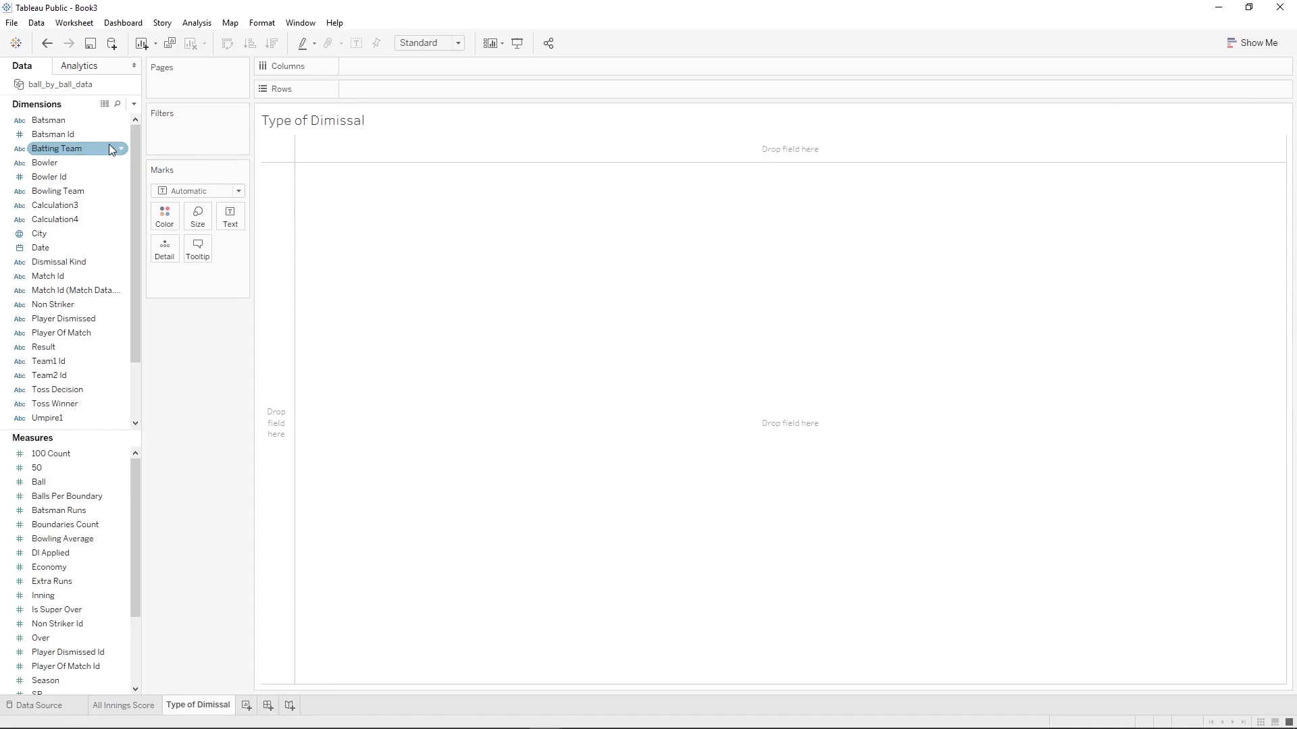
click(133, 706)
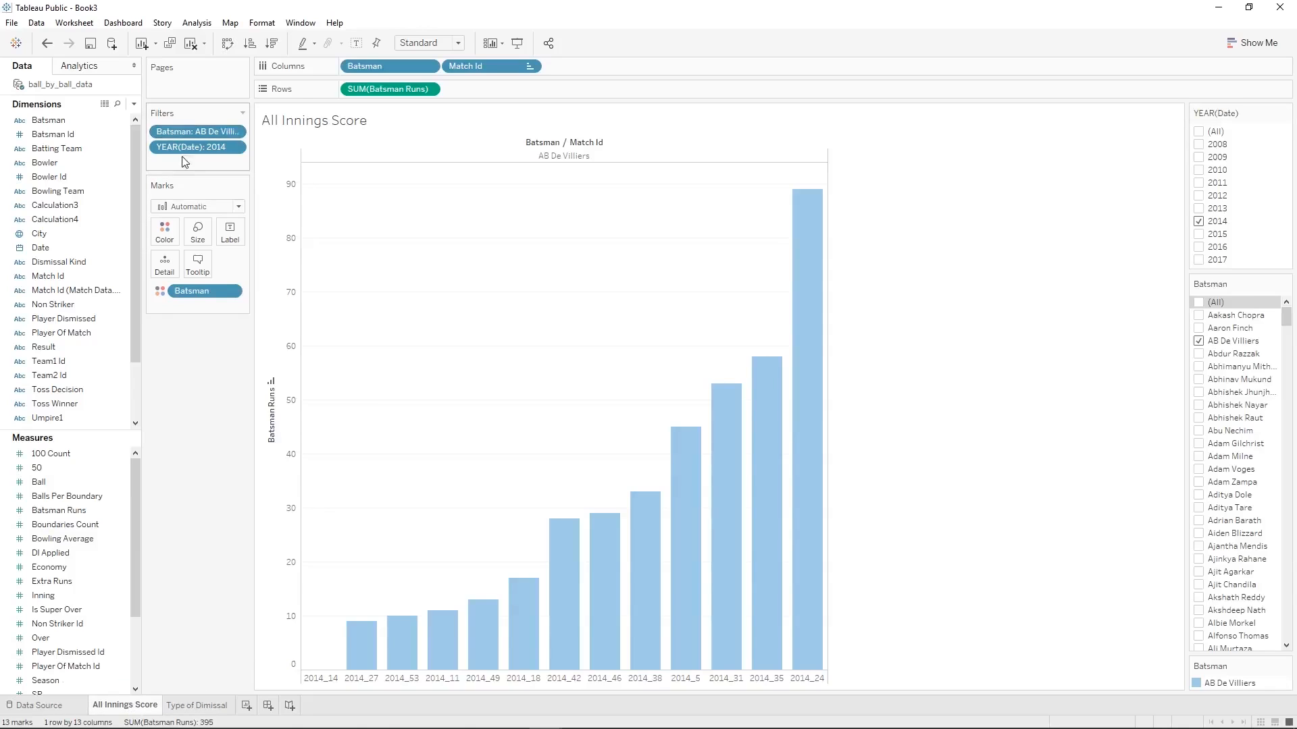
click(208, 705)
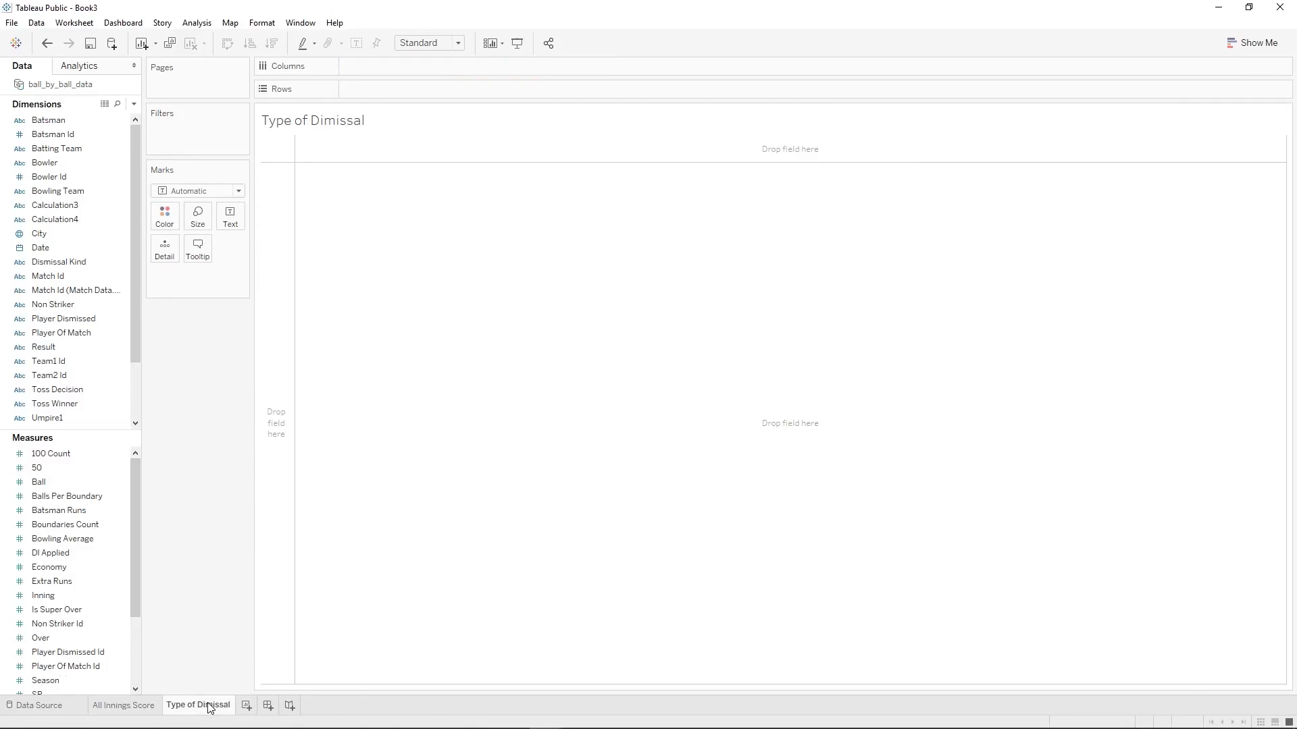
click(141, 707)
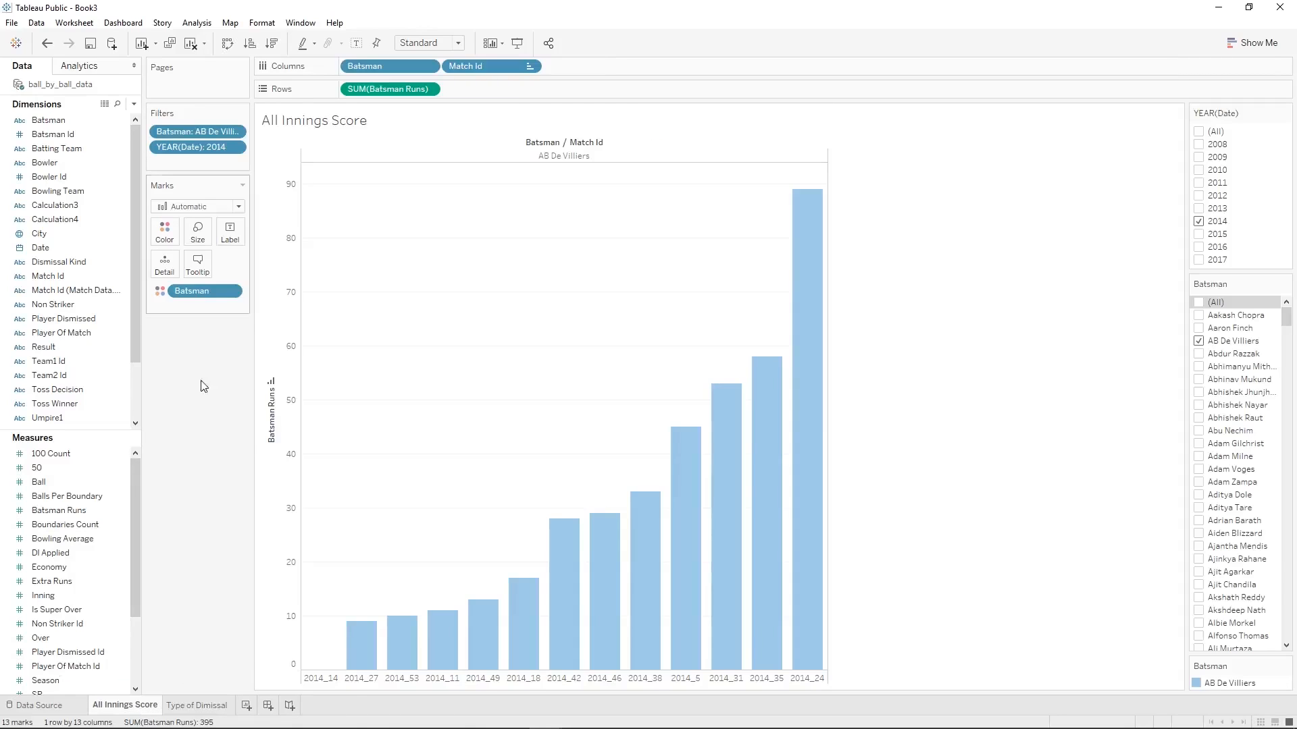
right_click(204, 137)
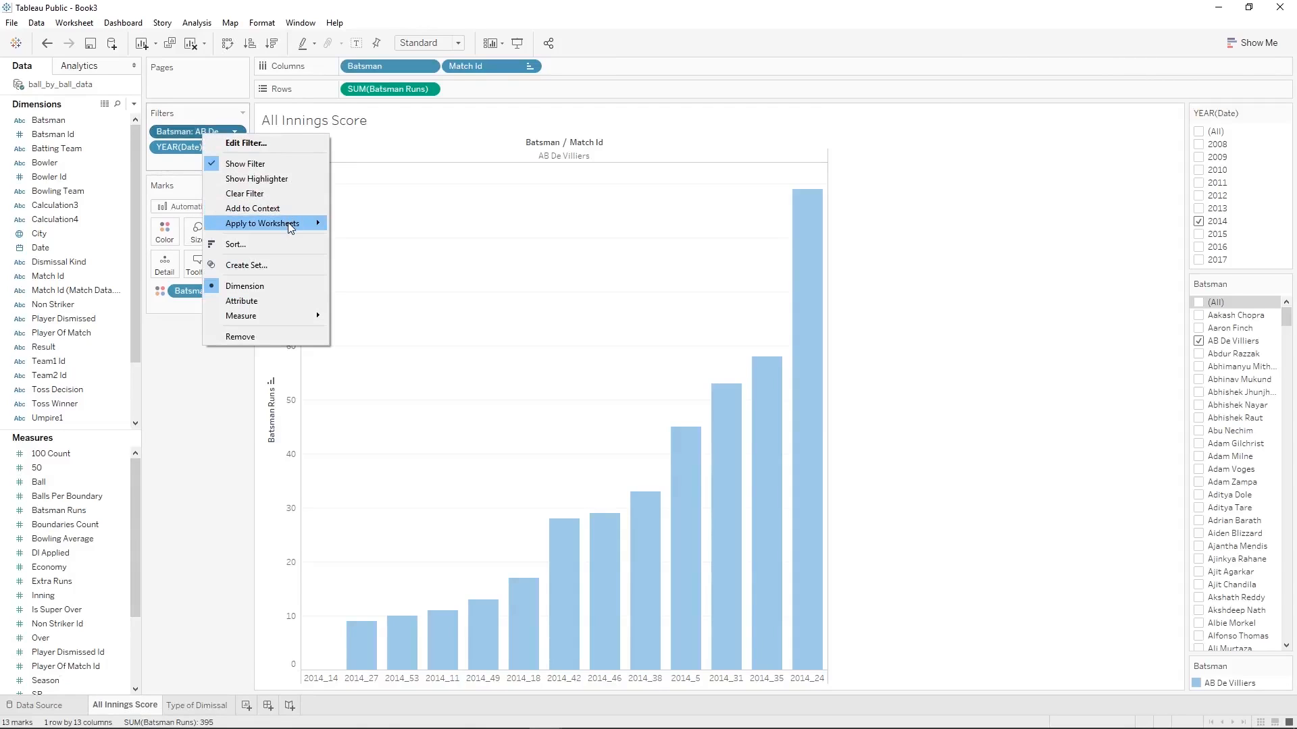
mouse_move(290, 226)
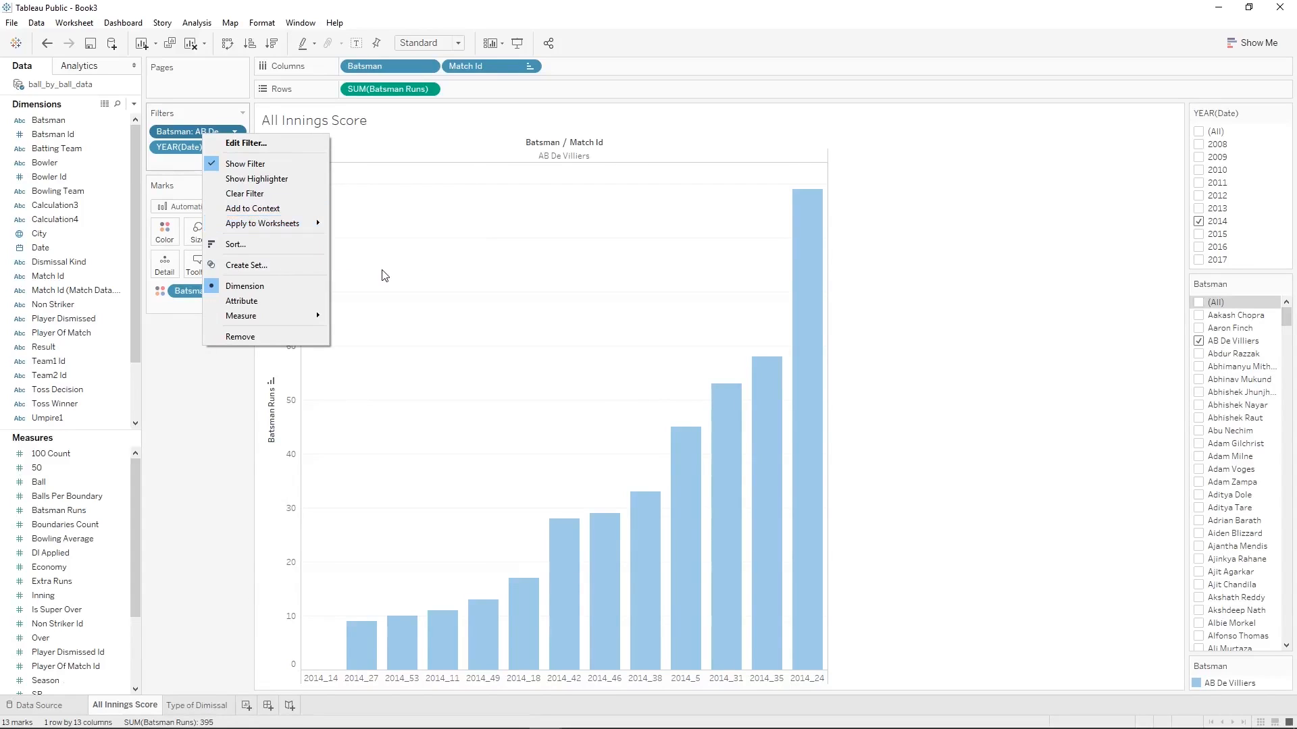
click(170, 148)
right_click(170, 149)
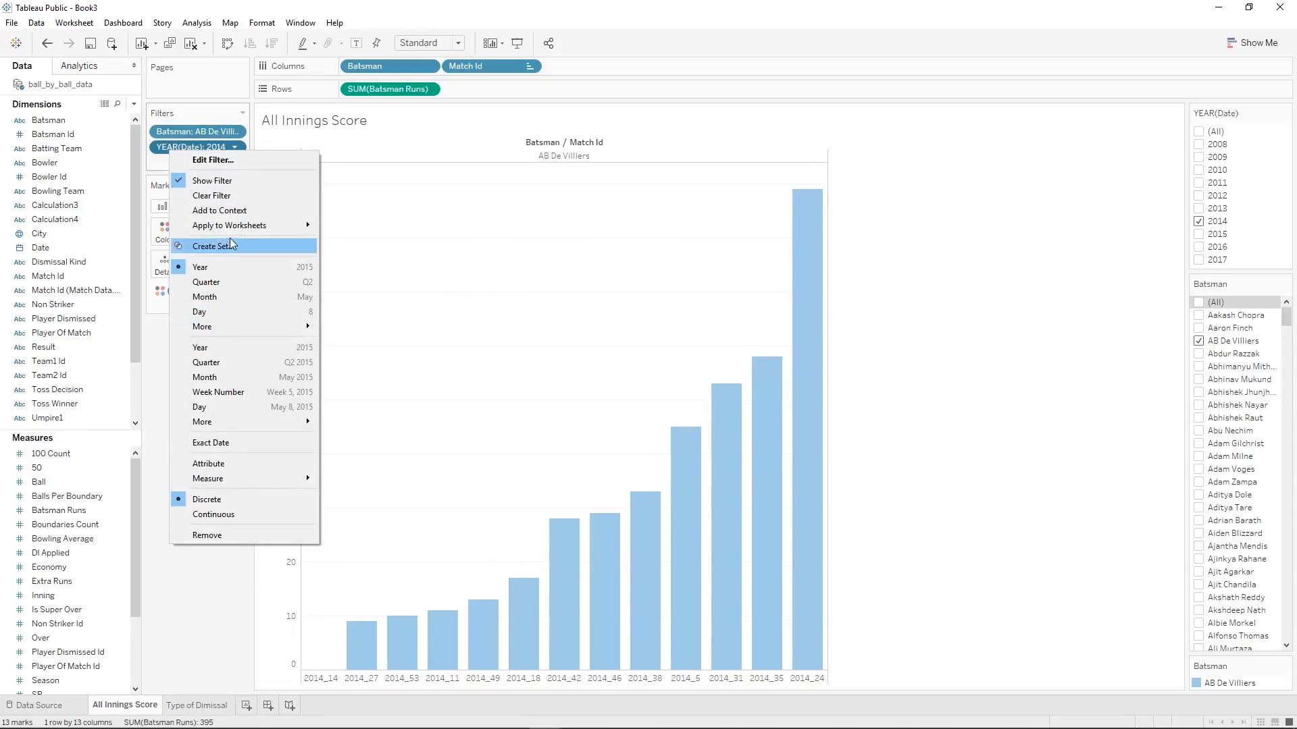
click(219, 645)
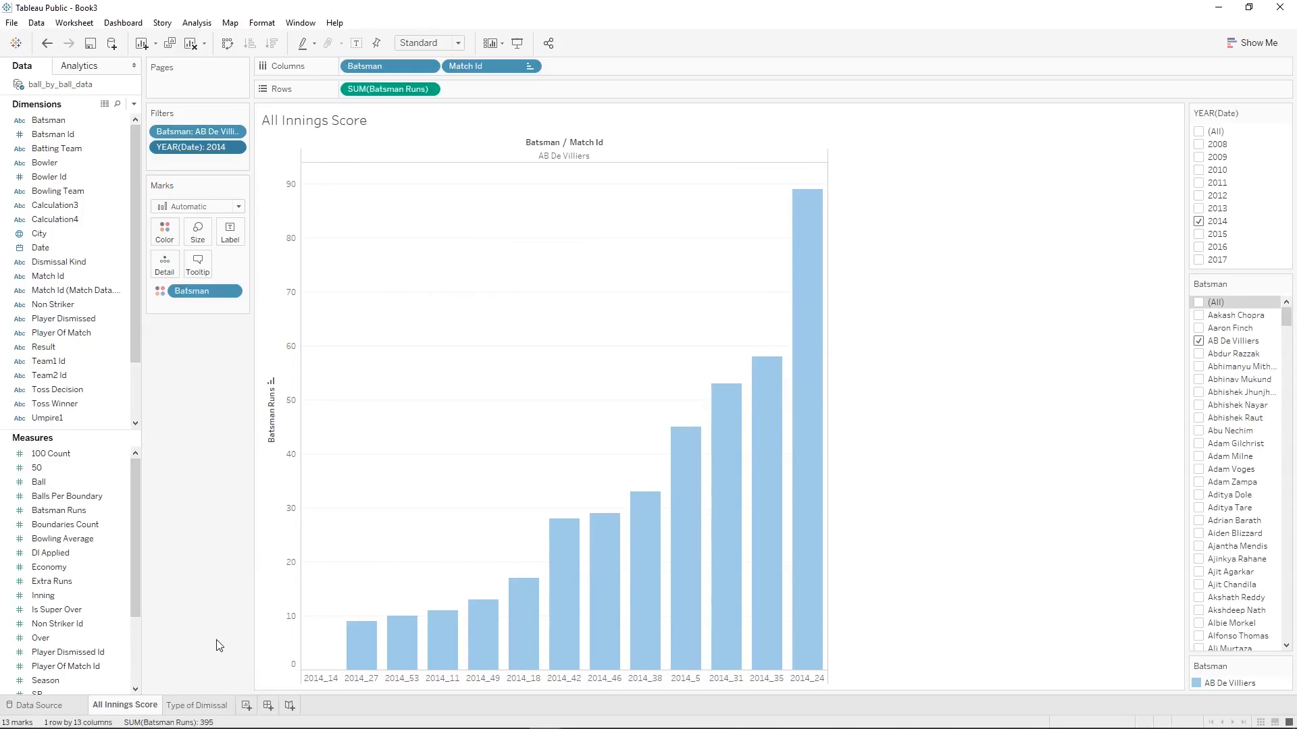
click(203, 705)
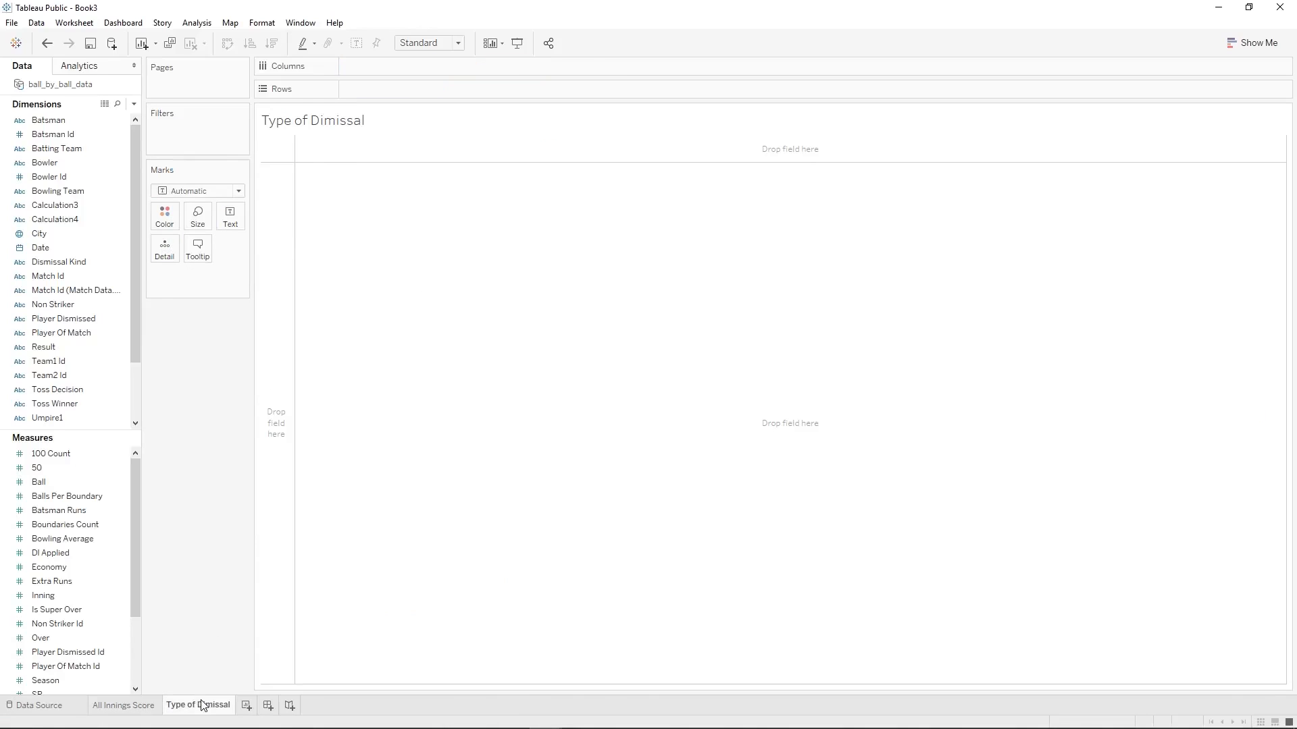
drag(57, 148, 159, 318)
click(123, 707)
Color the marks on the Type of Dimissal worksheet by Dismissal Kind.
click(186, 705)
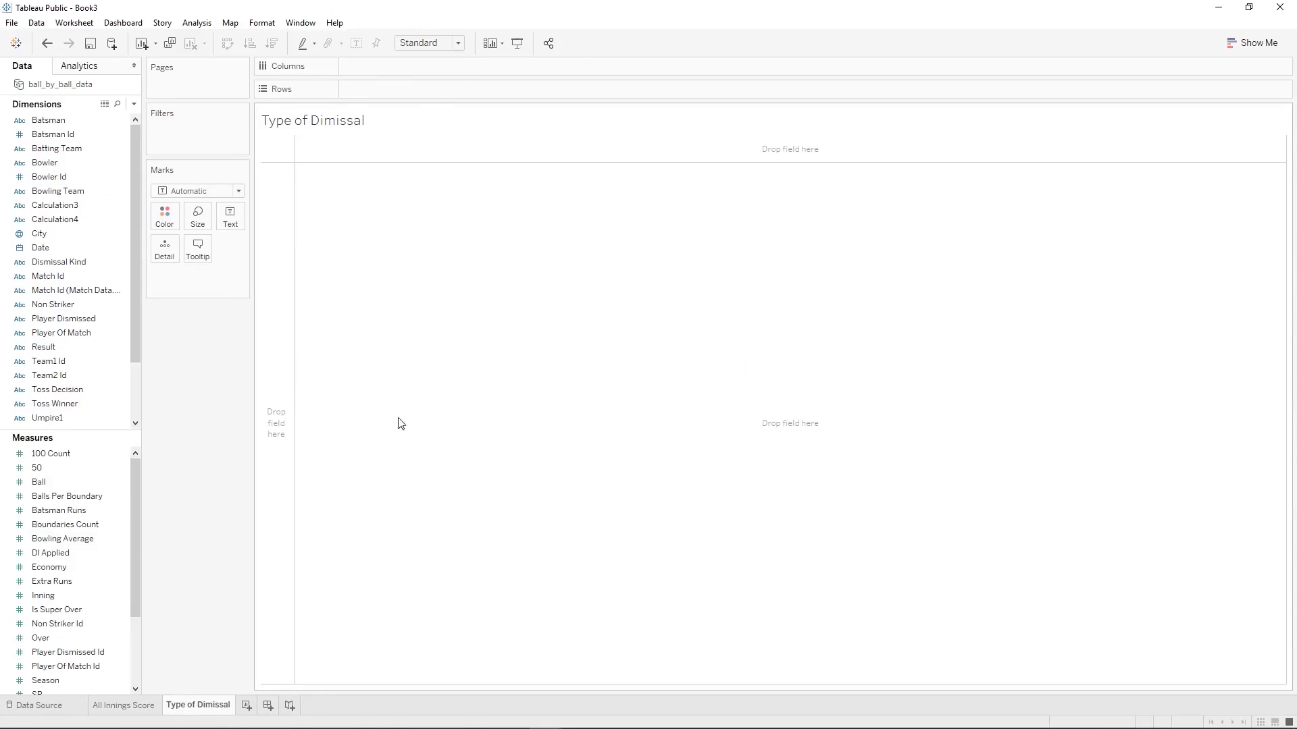
click(65, 261)
drag(64, 261, 164, 215)
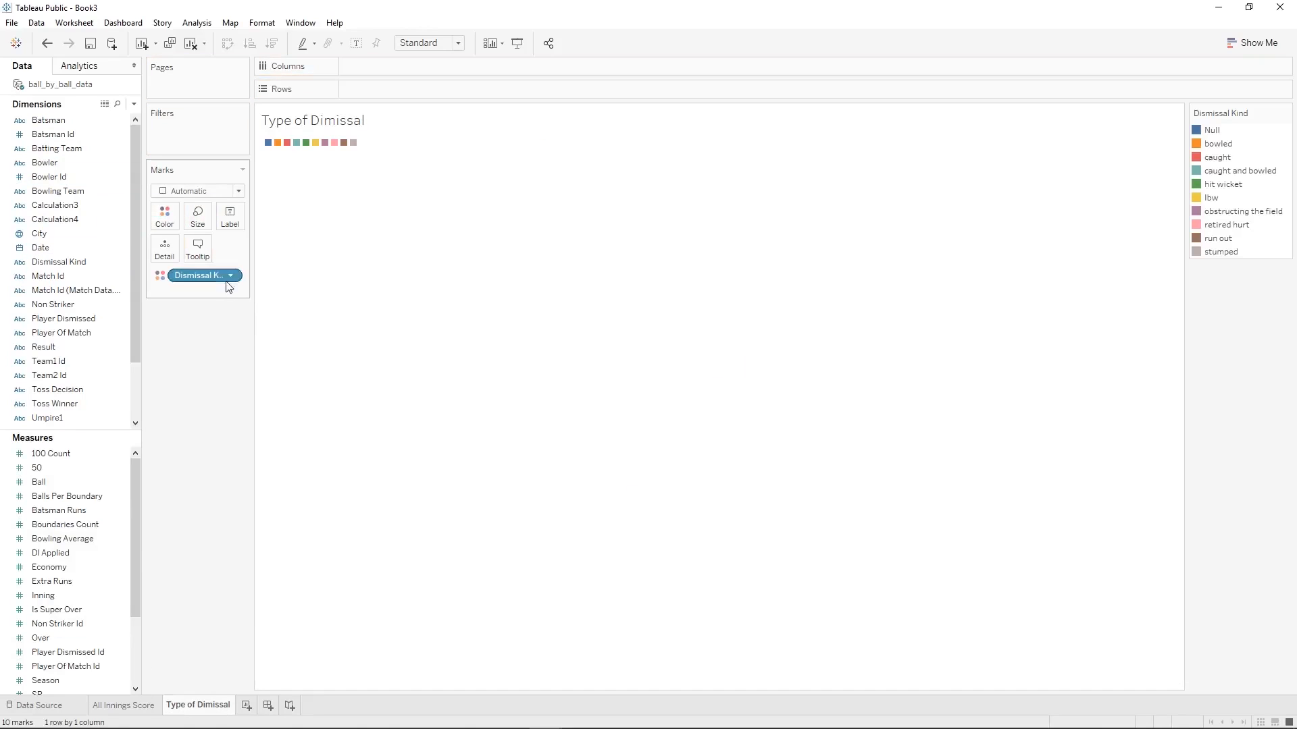
Apply the Batsman filter from All Innings Score to the Type of Dimissal worksheet as well.
click(125, 706)
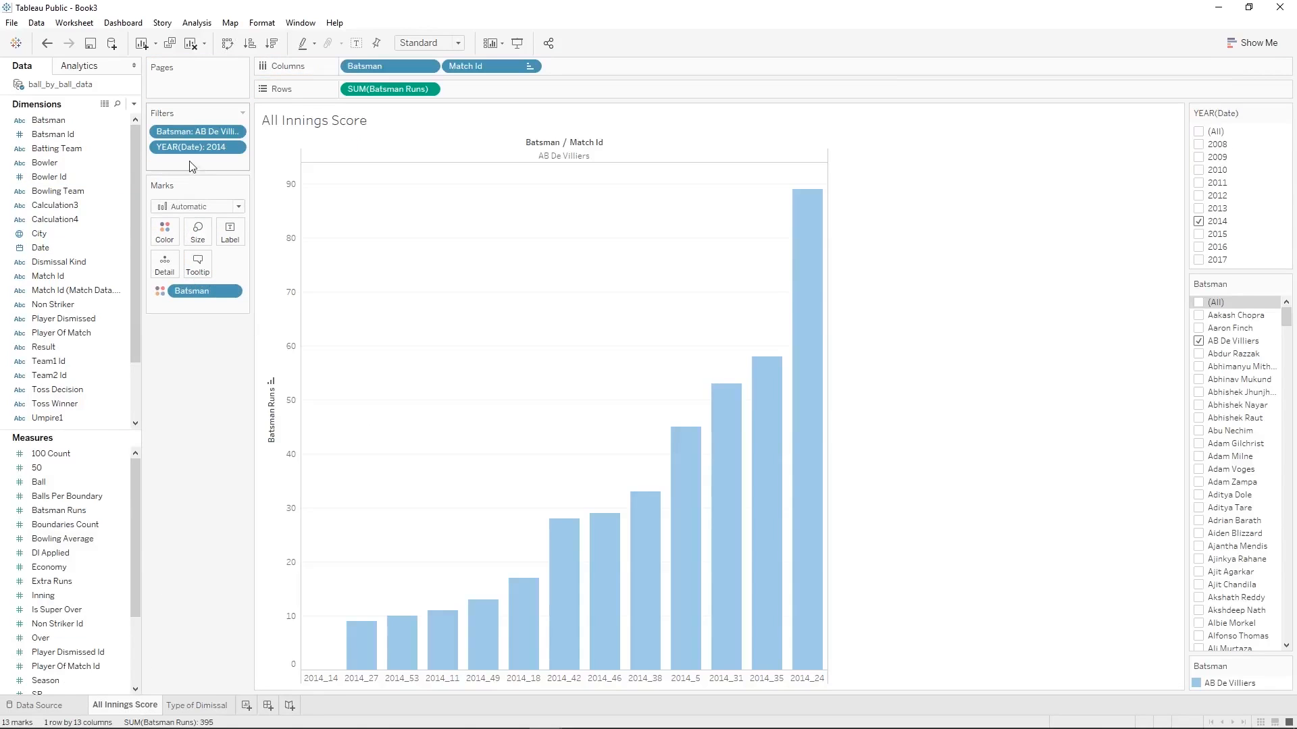
right_click(181, 135)
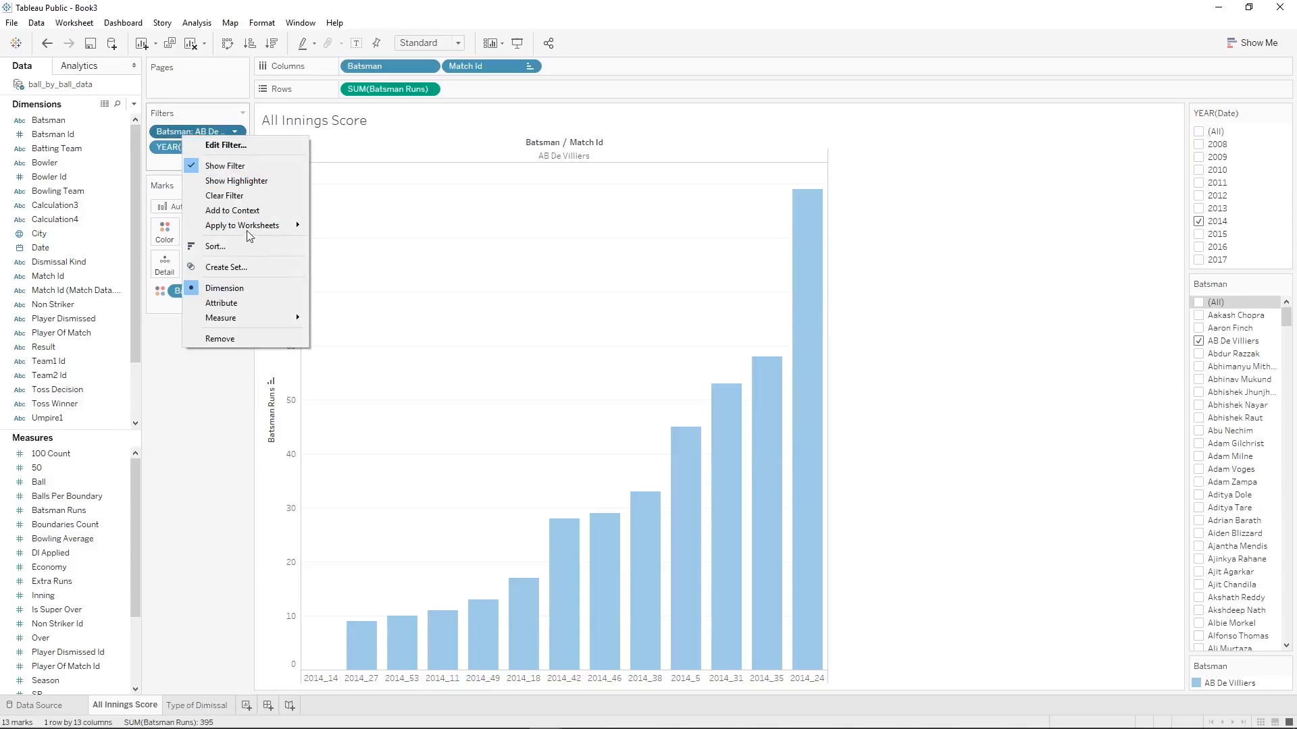
mouse_move(247, 227)
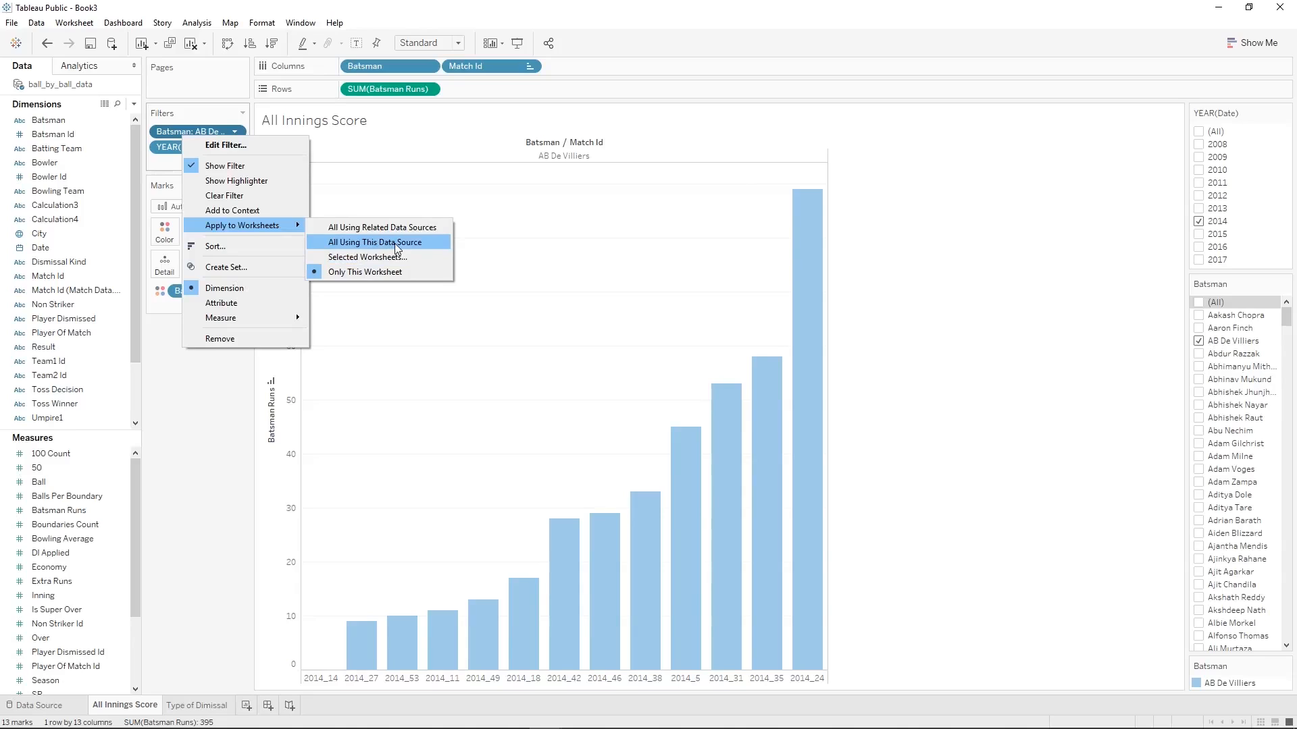
click(362, 258)
click(483, 306)
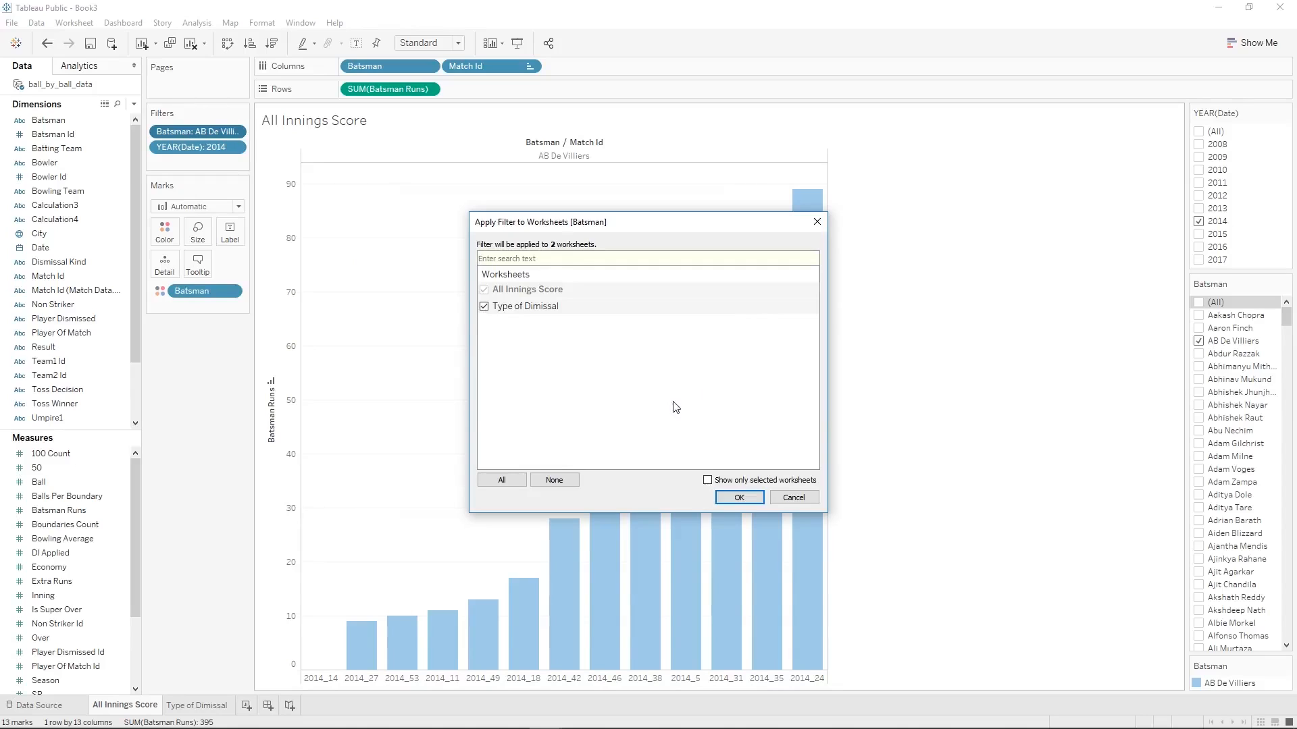
click(747, 501)
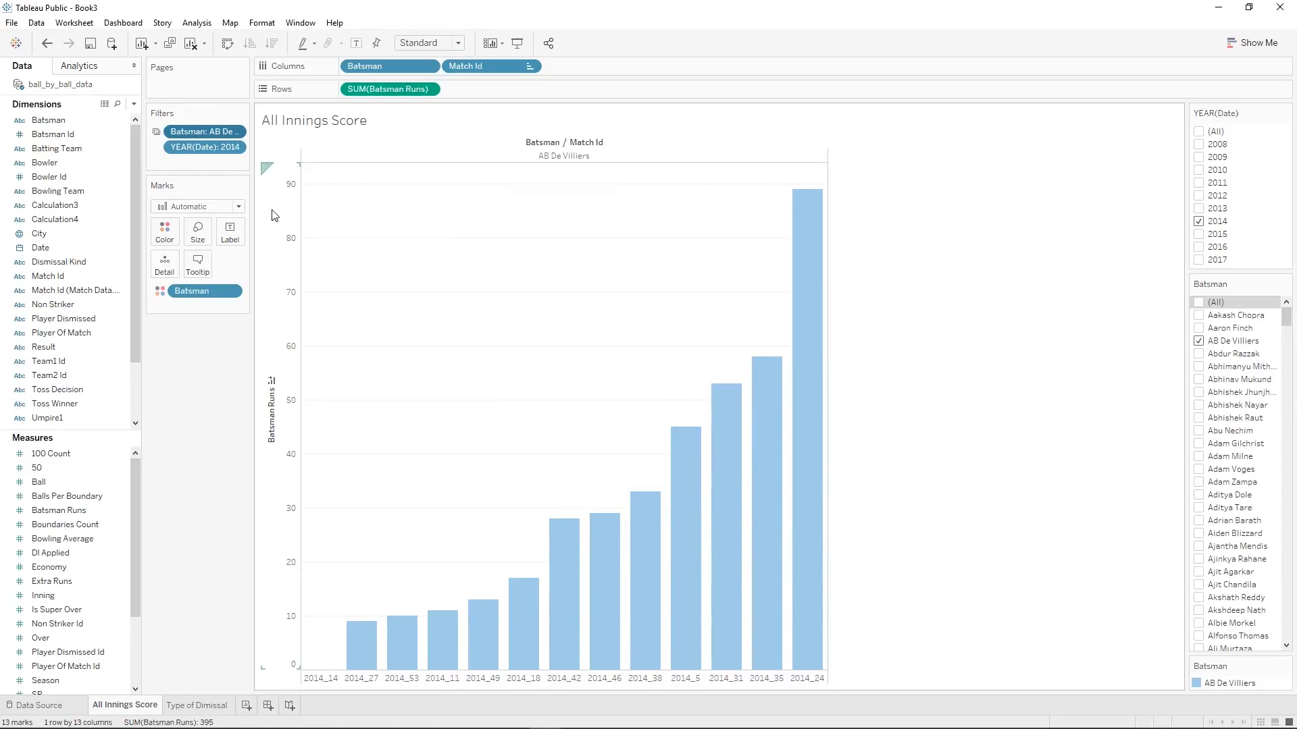
Apply the YEAR(Date) filter from All Innings Score to the Type of Dimissal worksheet as well.
right_click(213, 149)
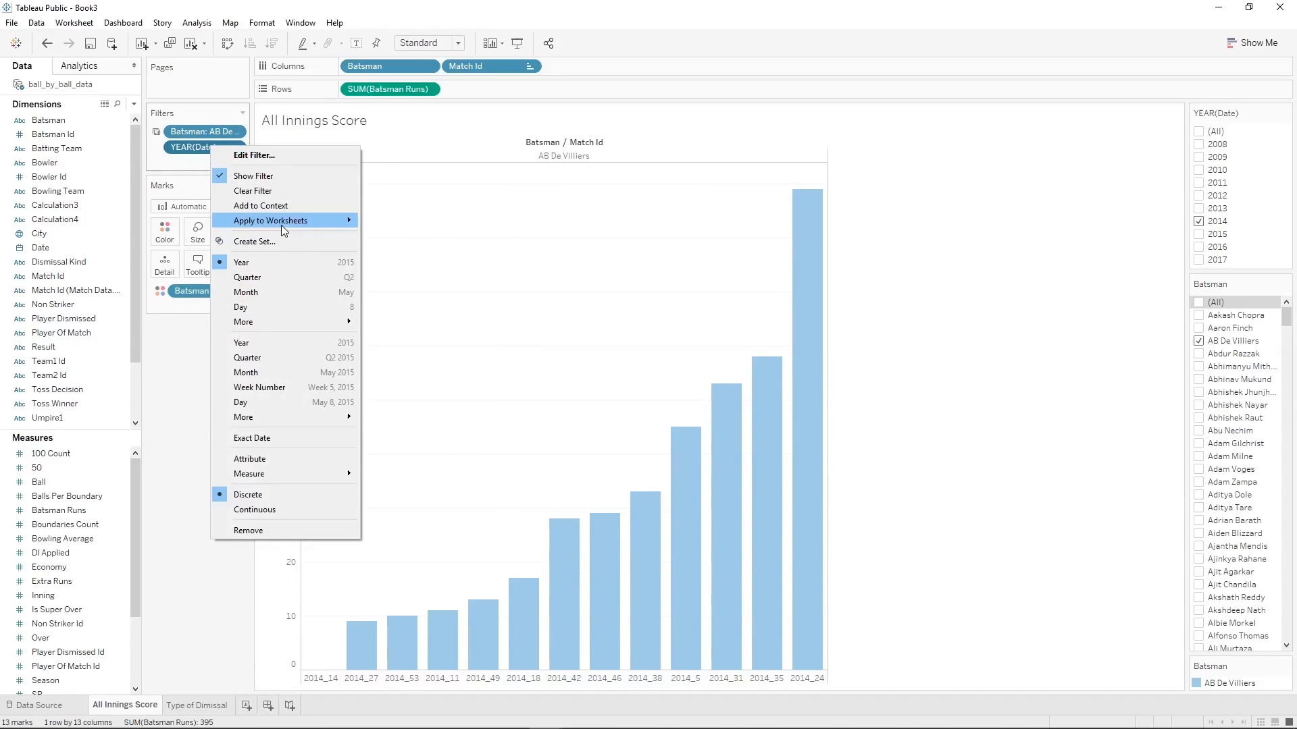
click(422, 253)
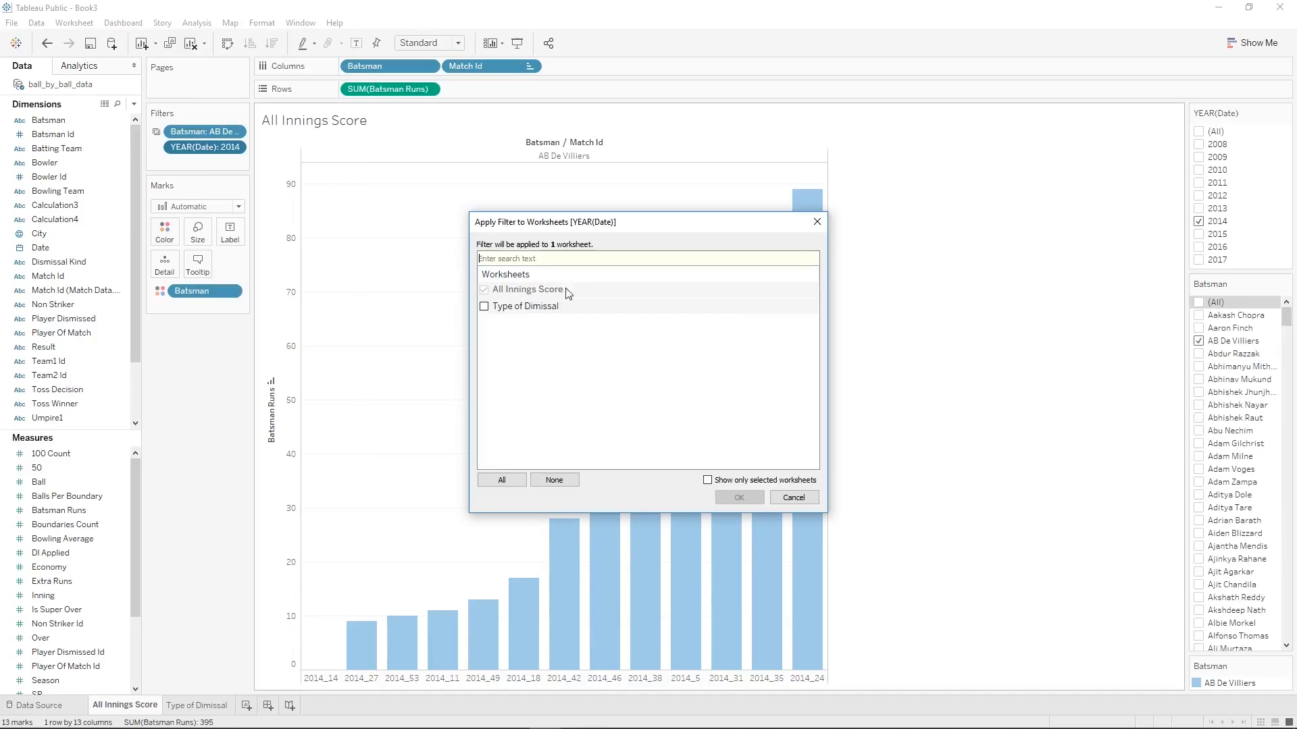
click(484, 307)
click(725, 498)
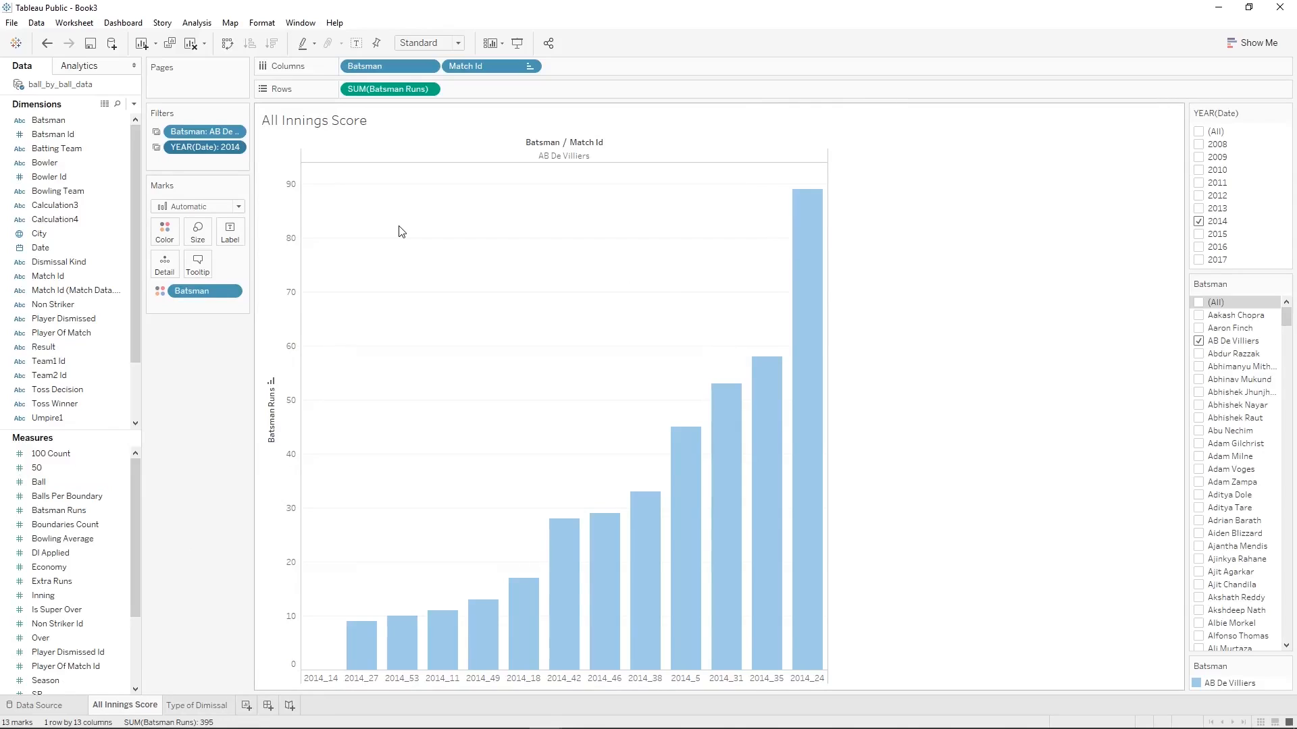
Change the Type of Dimissal marks to a pie chart and fit it to Entire View.
click(195, 705)
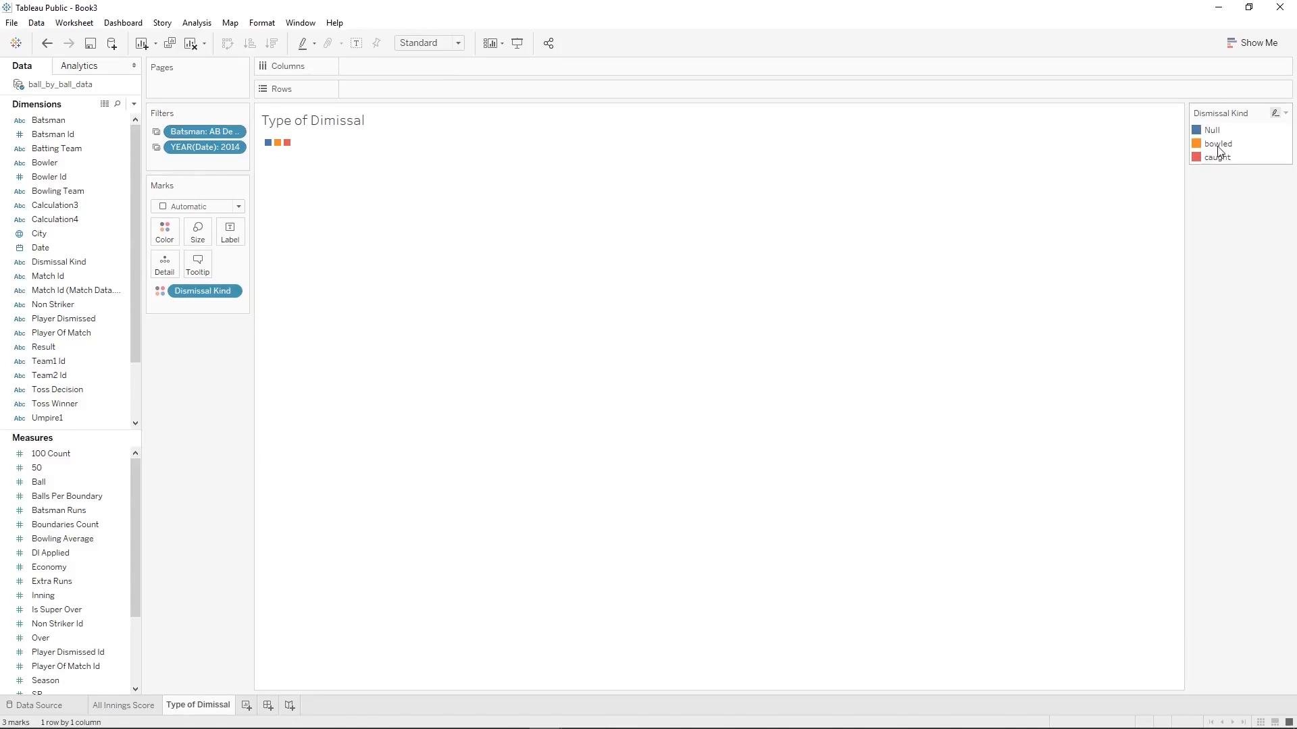
click(195, 214)
click(180, 347)
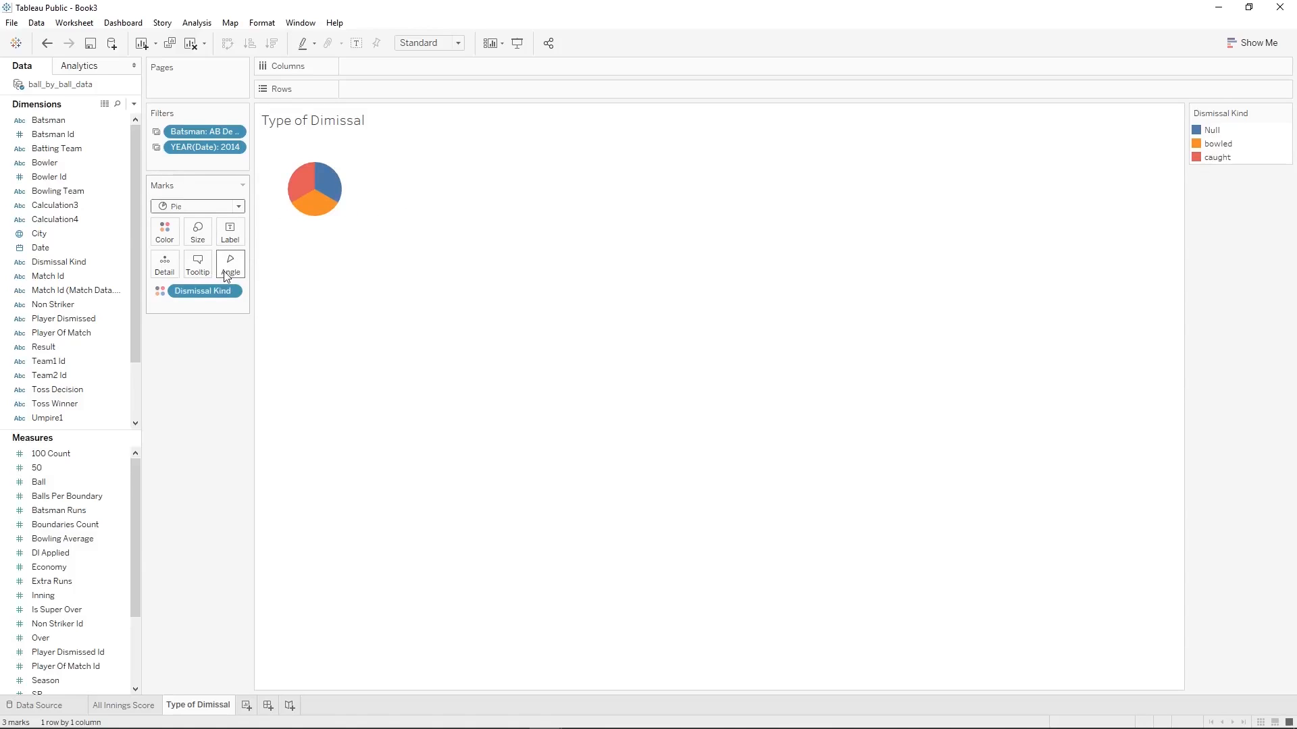
click(433, 41)
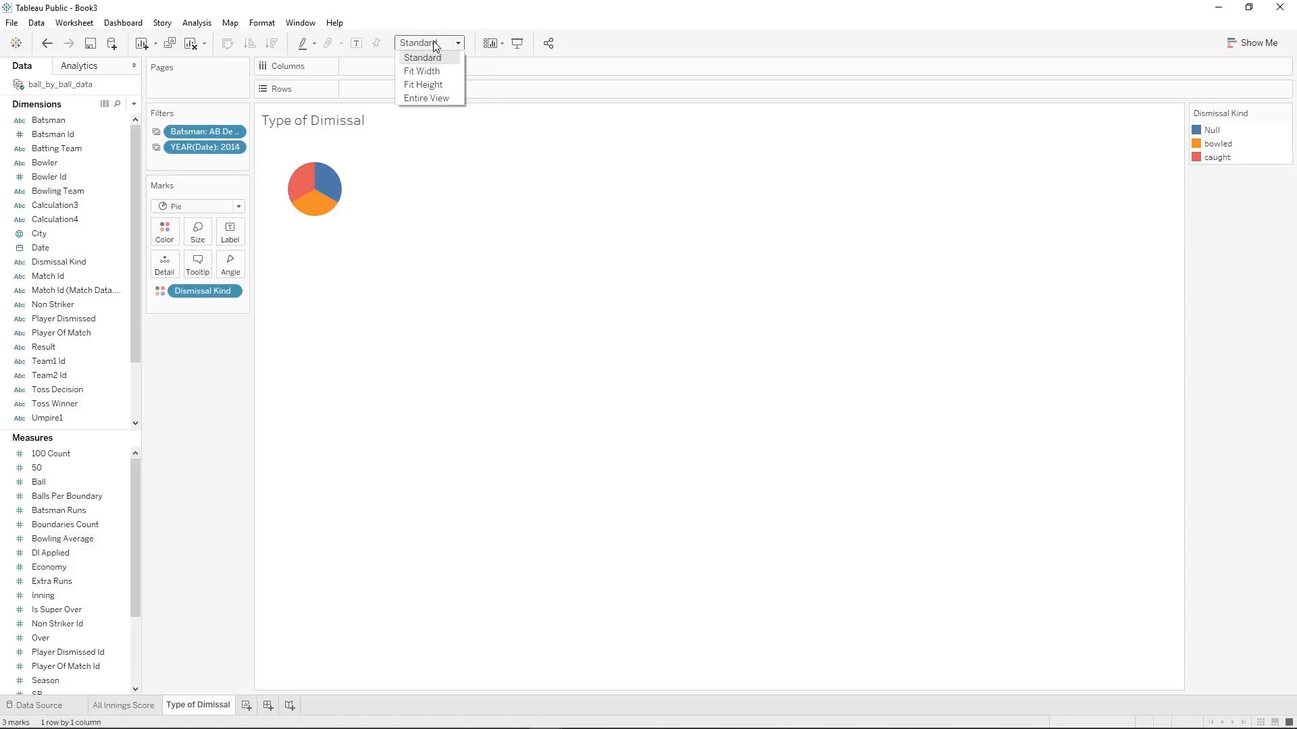
click(438, 102)
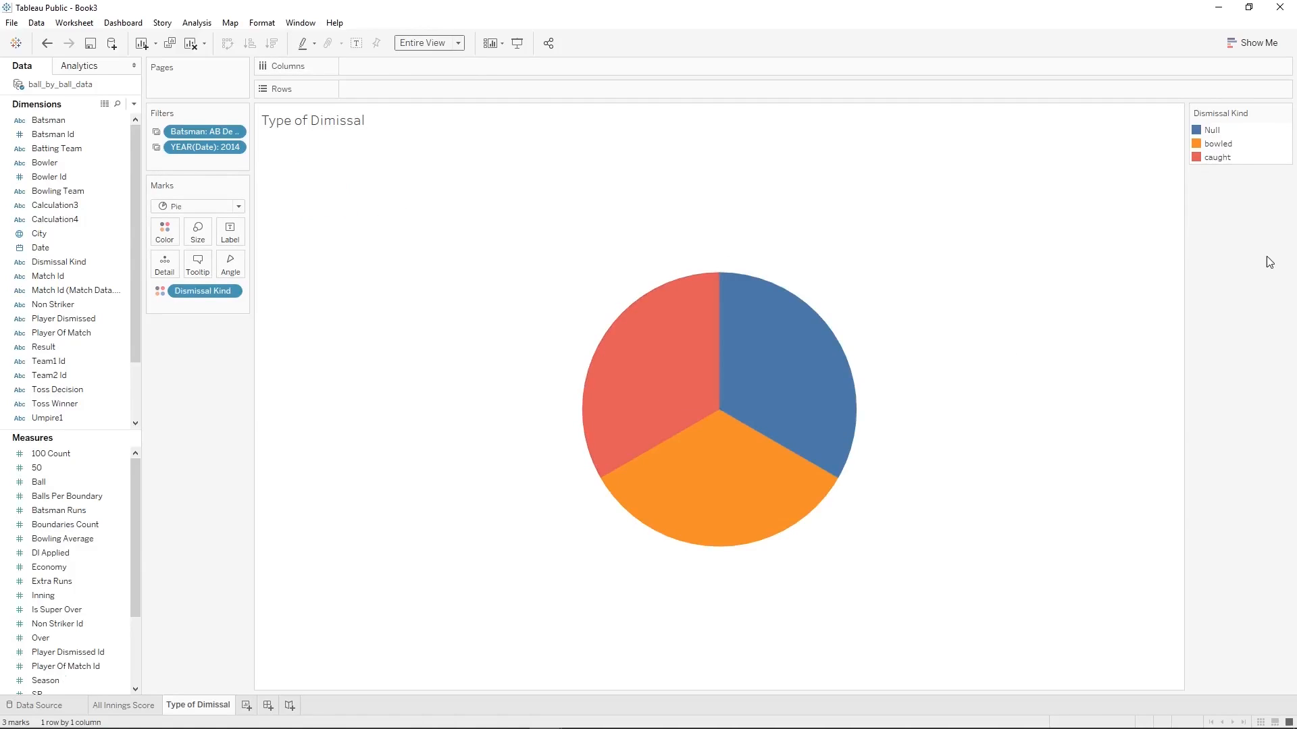
Exclude the Null category of Dismissal Kind from the pie chart and review the Dismissal Kind filter's settings.
right_click(1209, 131)
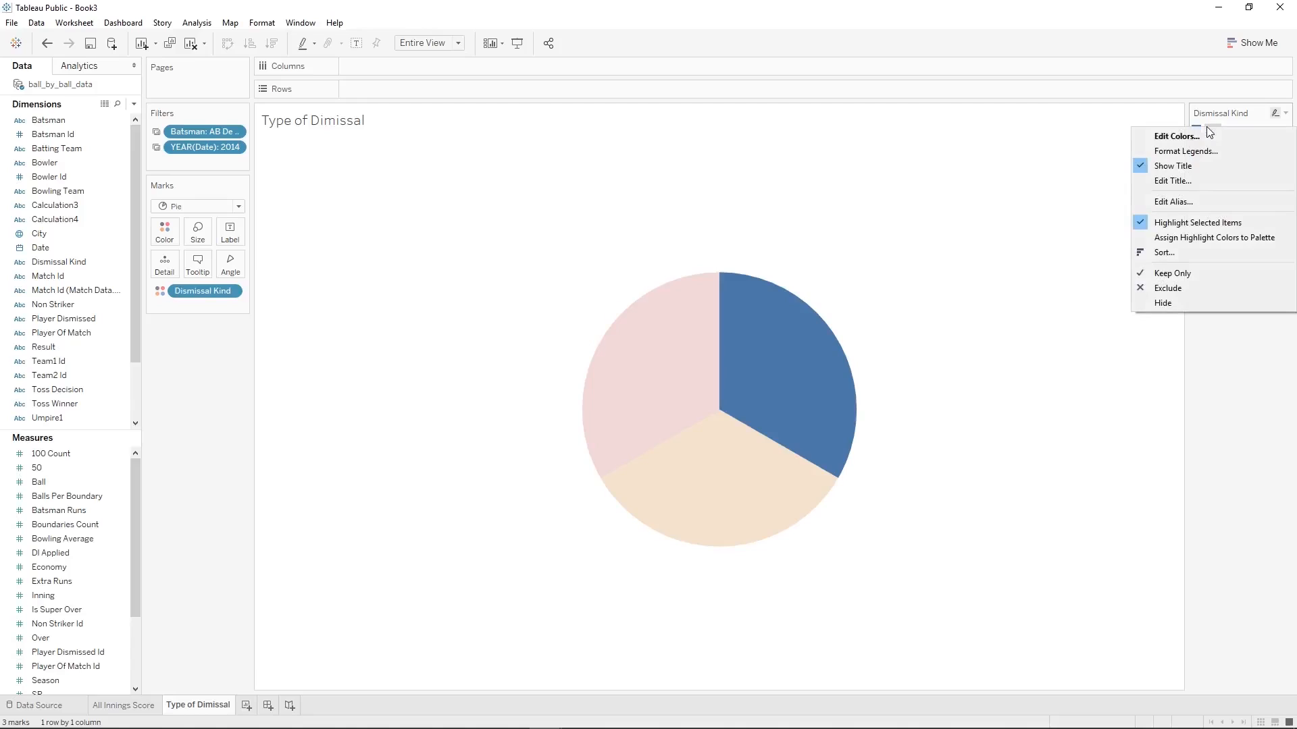
click(1057, 192)
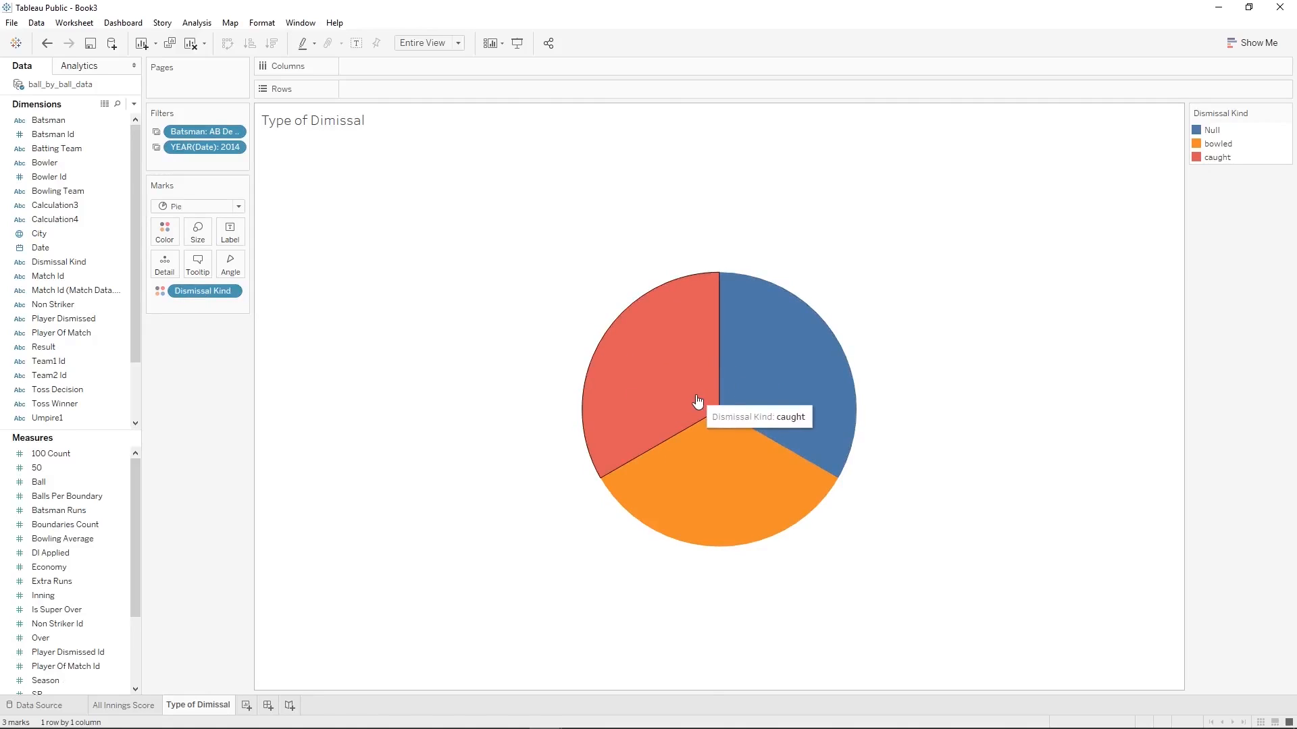
right_click(1205, 133)
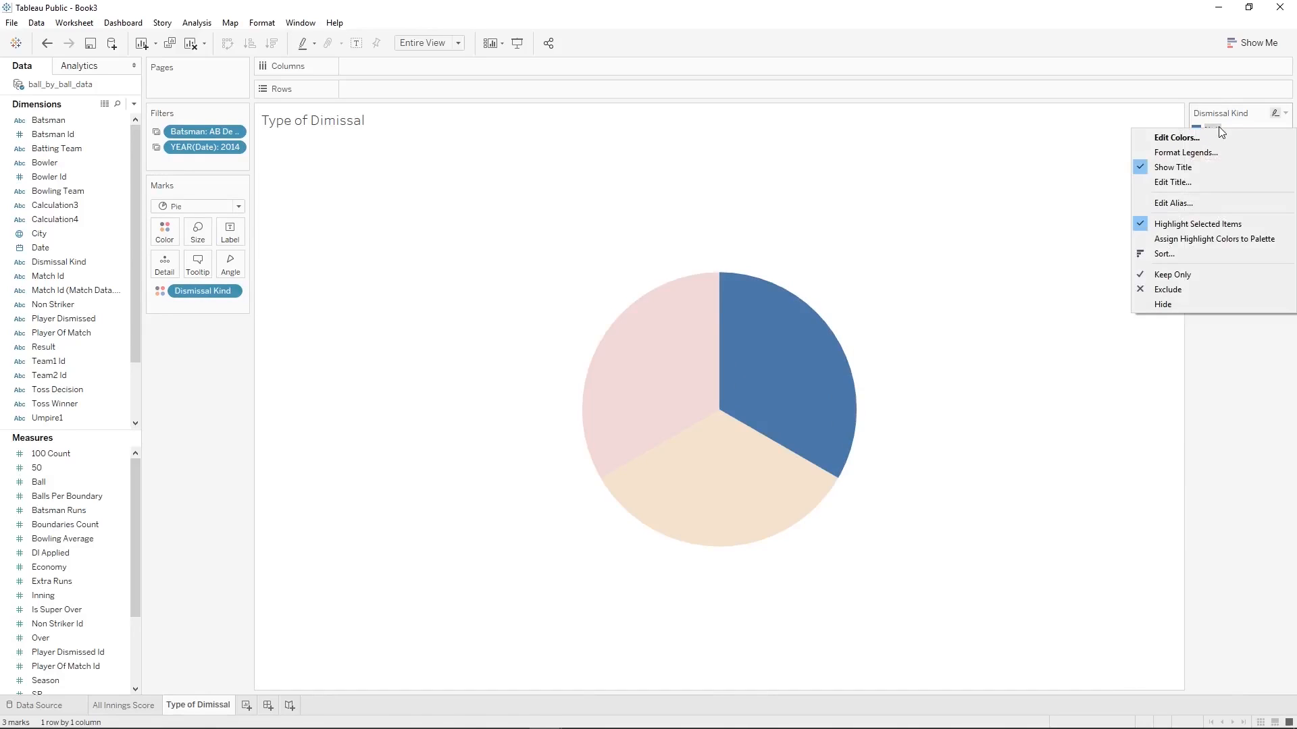
click(1173, 289)
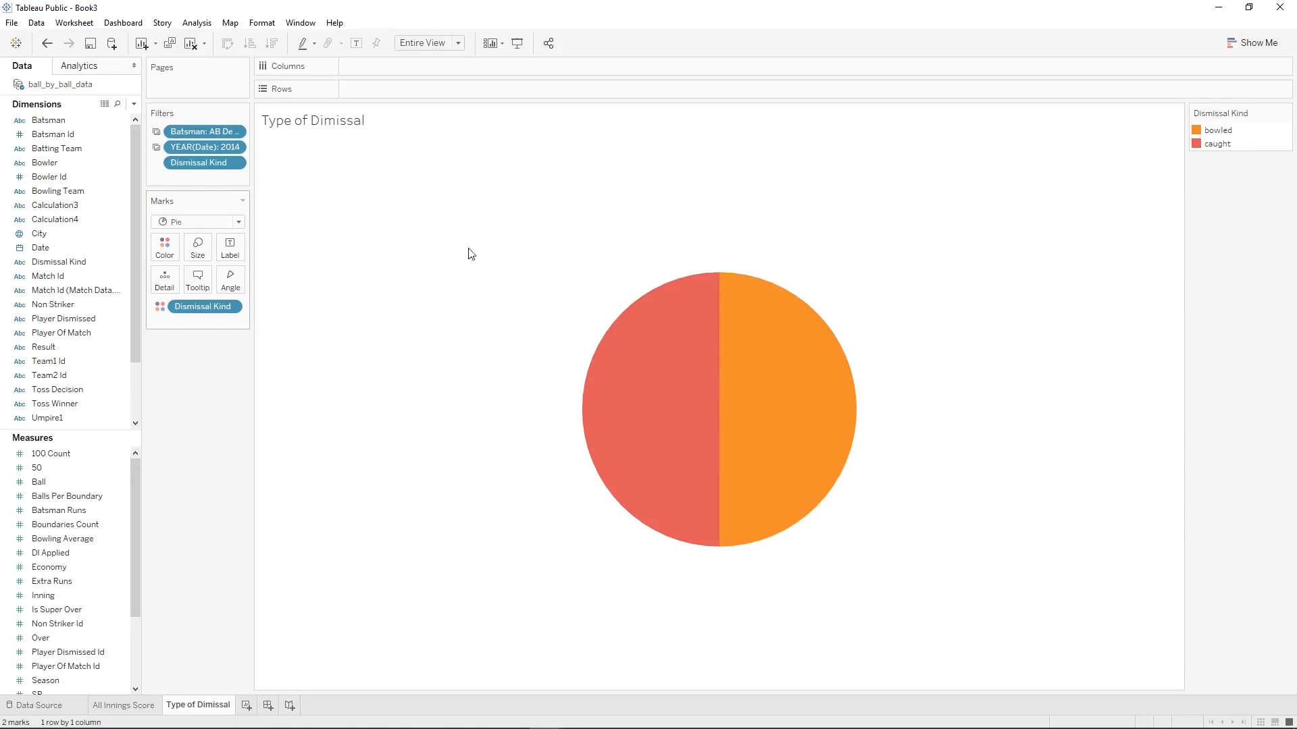
right_click(186, 168)
click(212, 177)
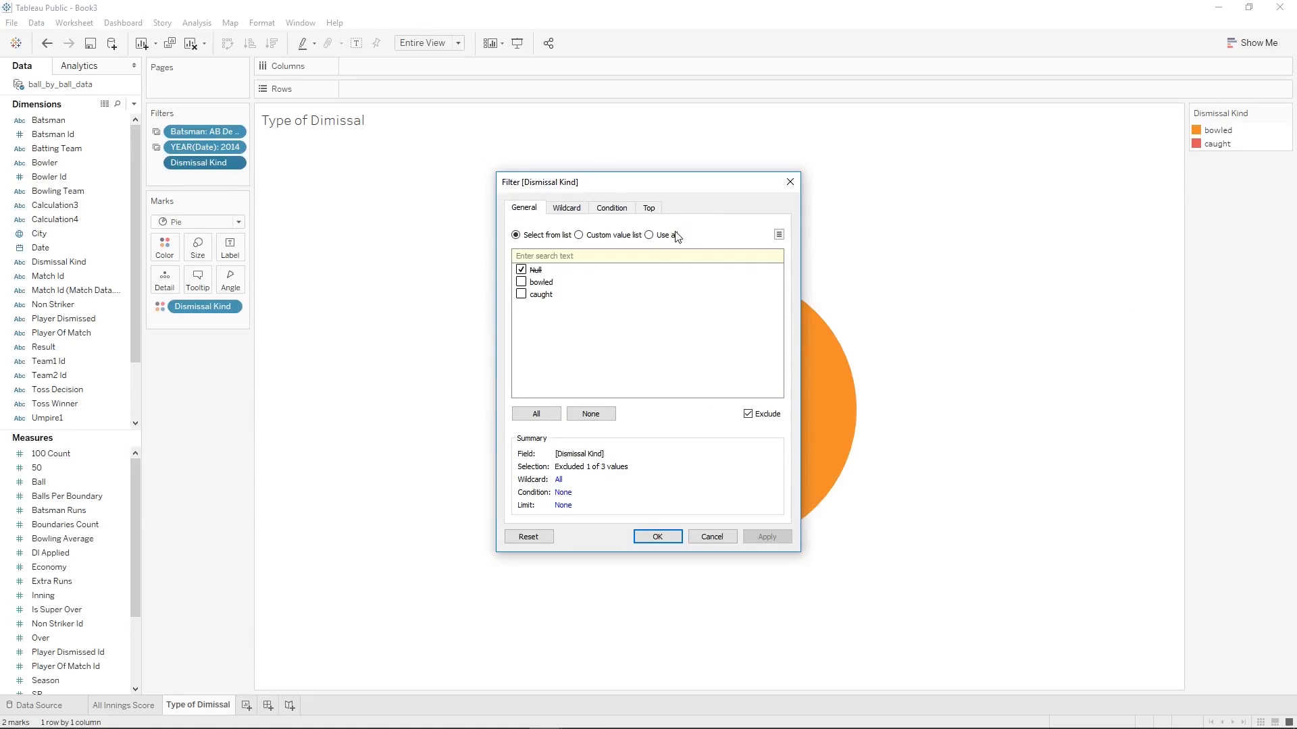
click(789, 184)
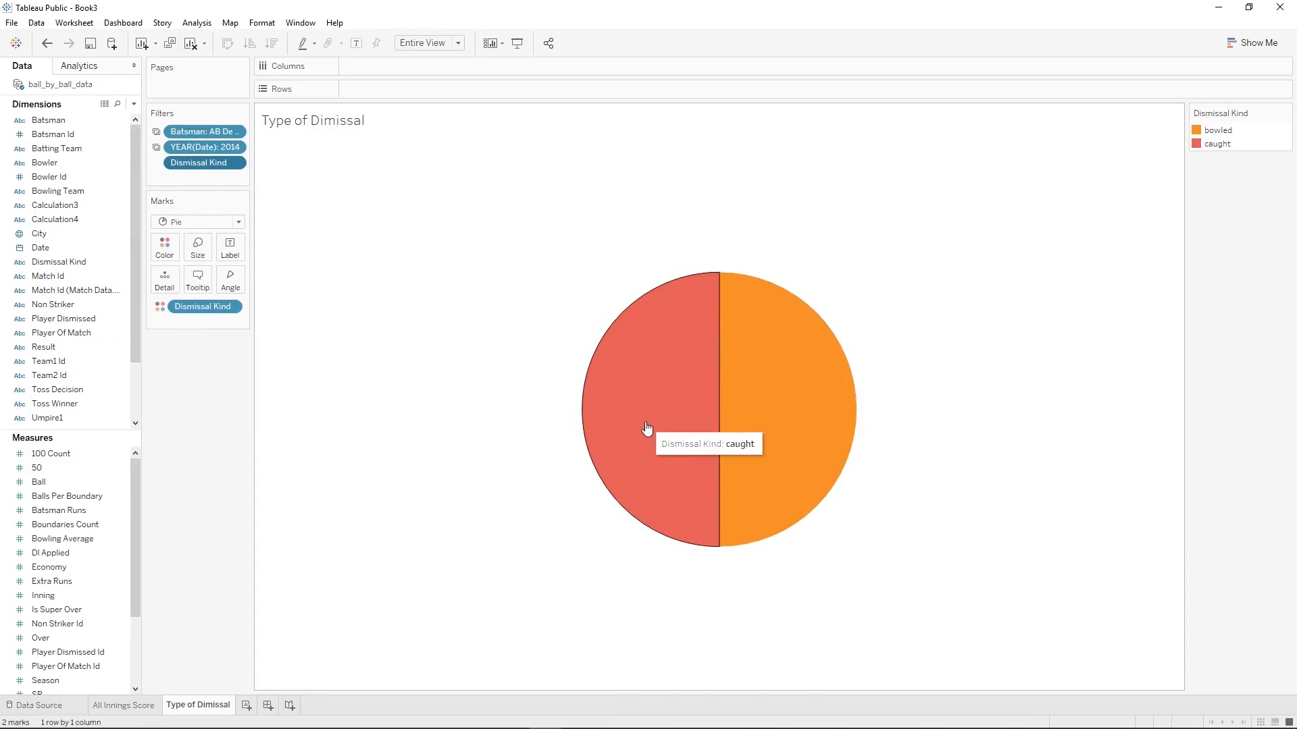
Assign Dismissal Kind to the angle of the pie slices on the Type of Dimissal worksheet.
drag(42, 266, 223, 280)
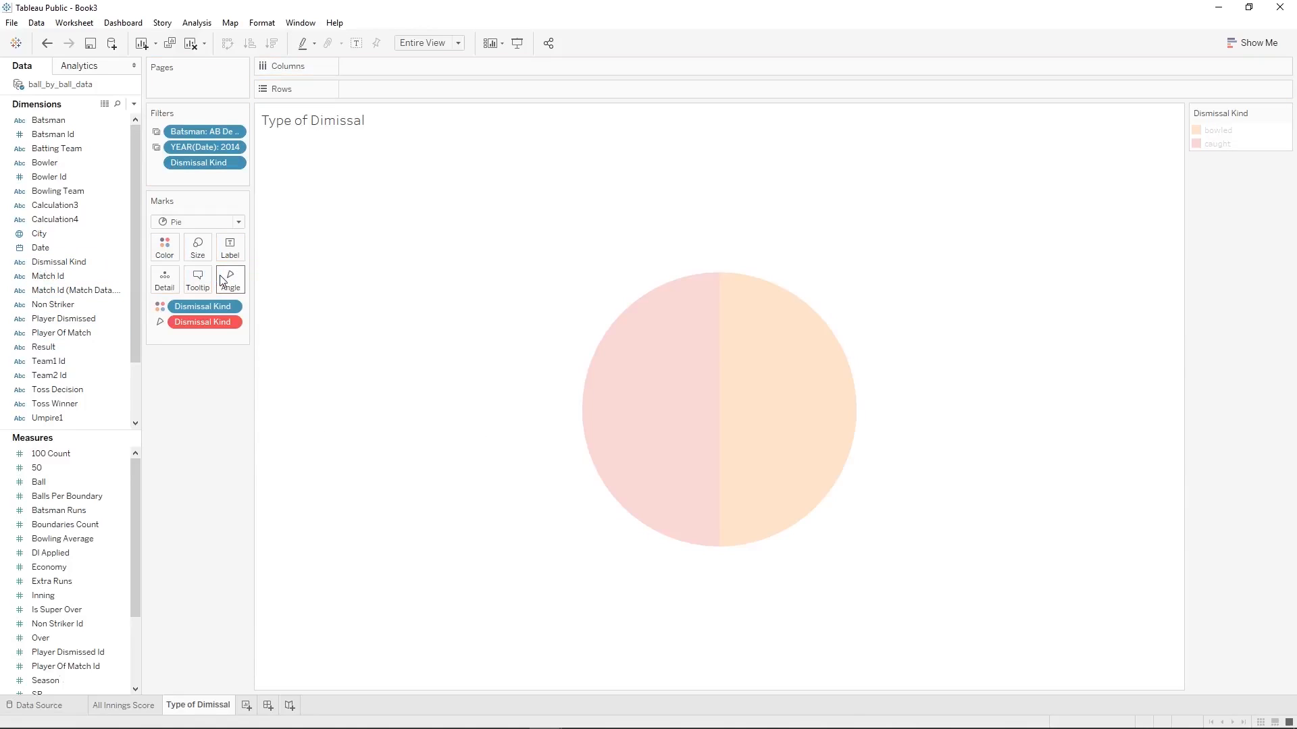
mouse_move(205, 332)
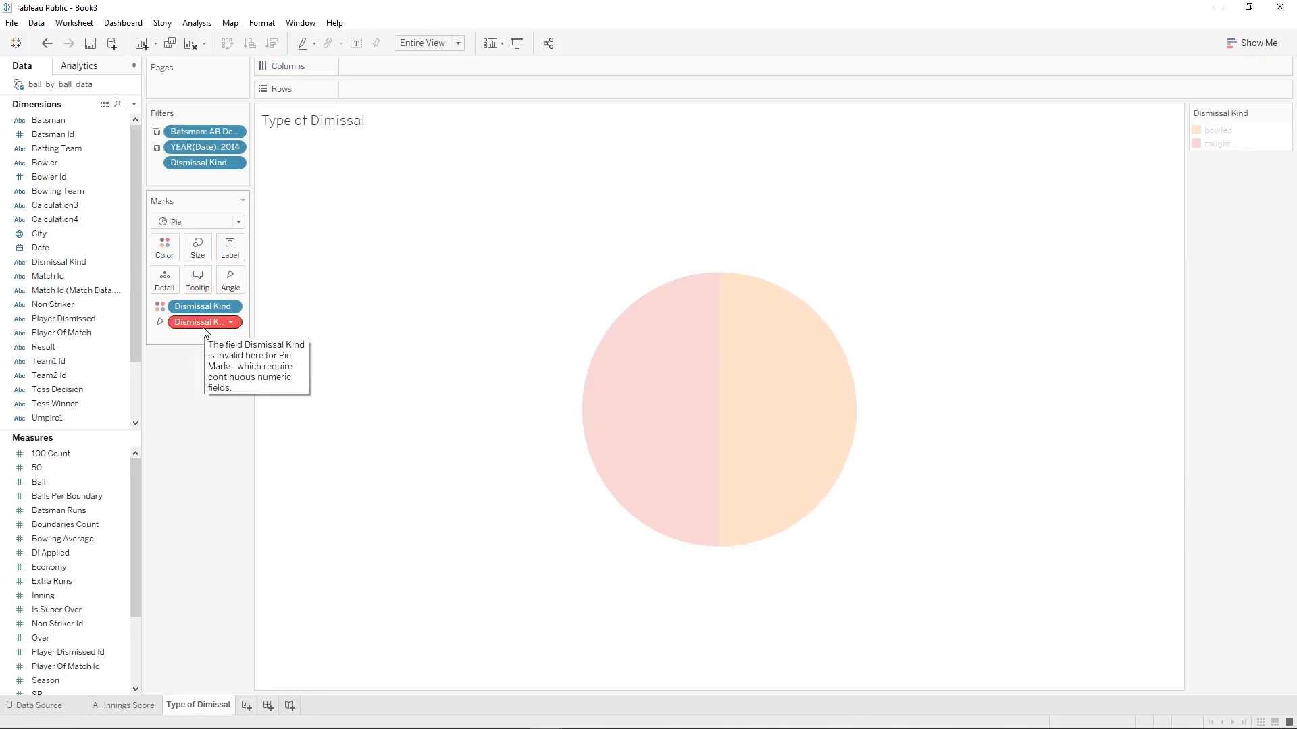
right_click(205, 331)
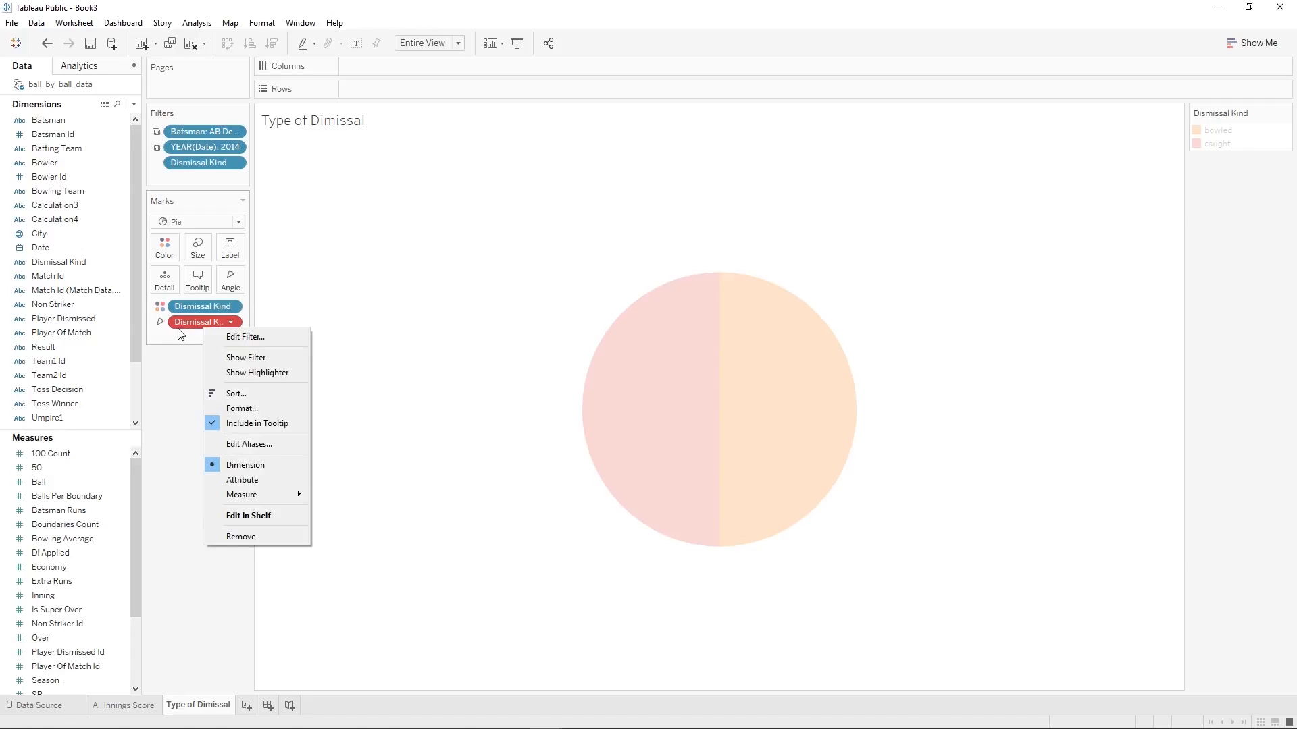
click(169, 410)
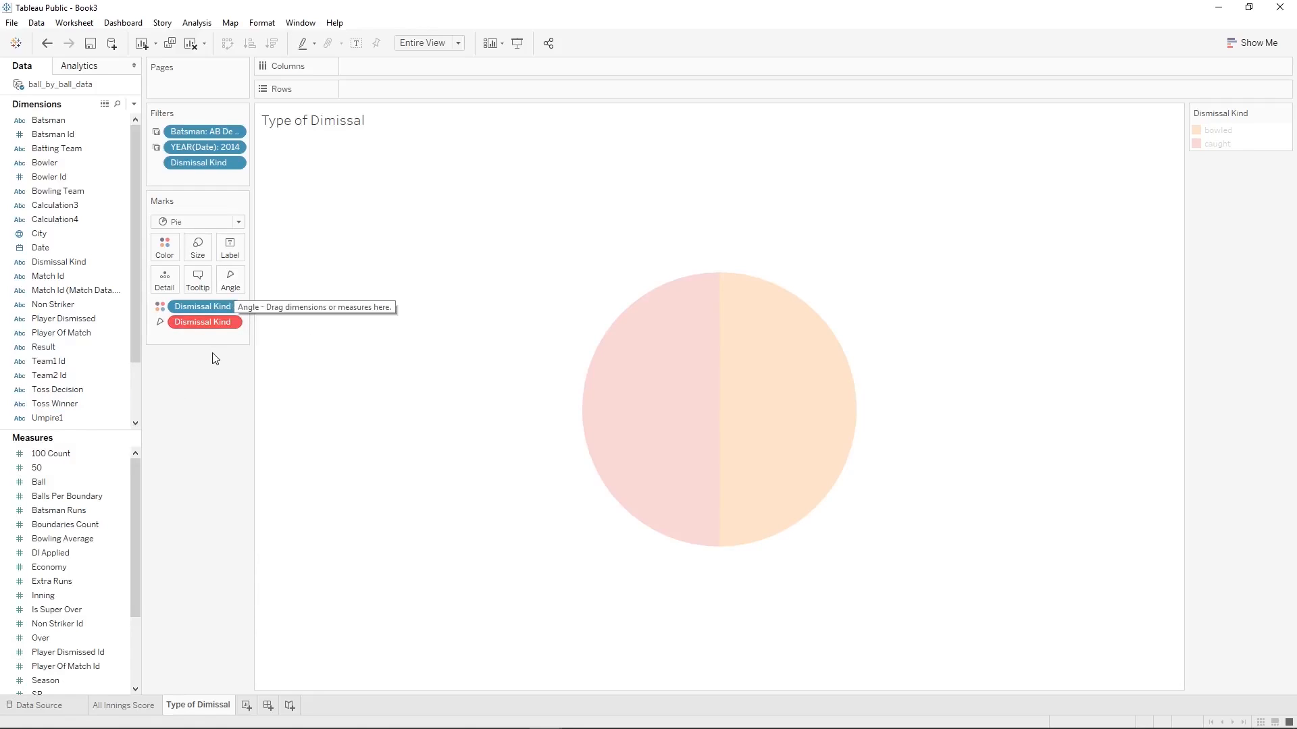
mouse_move(205, 328)
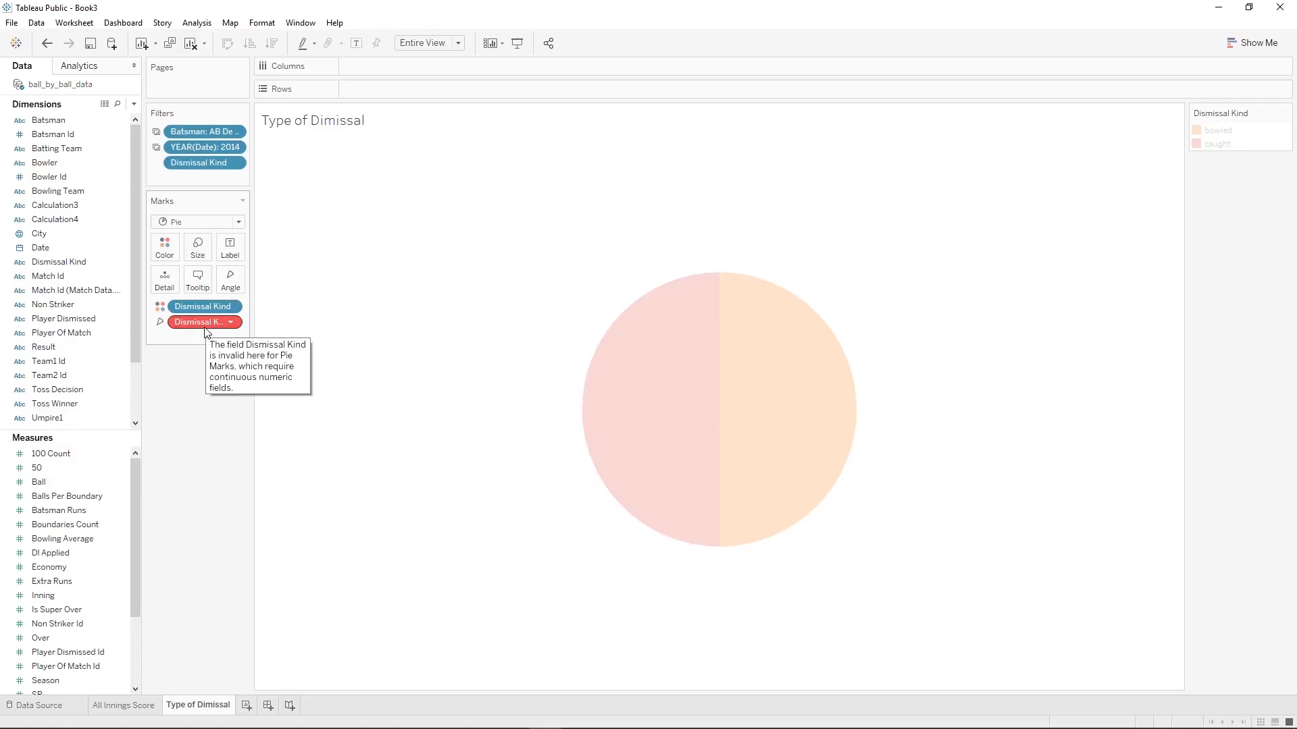
right_click(205, 328)
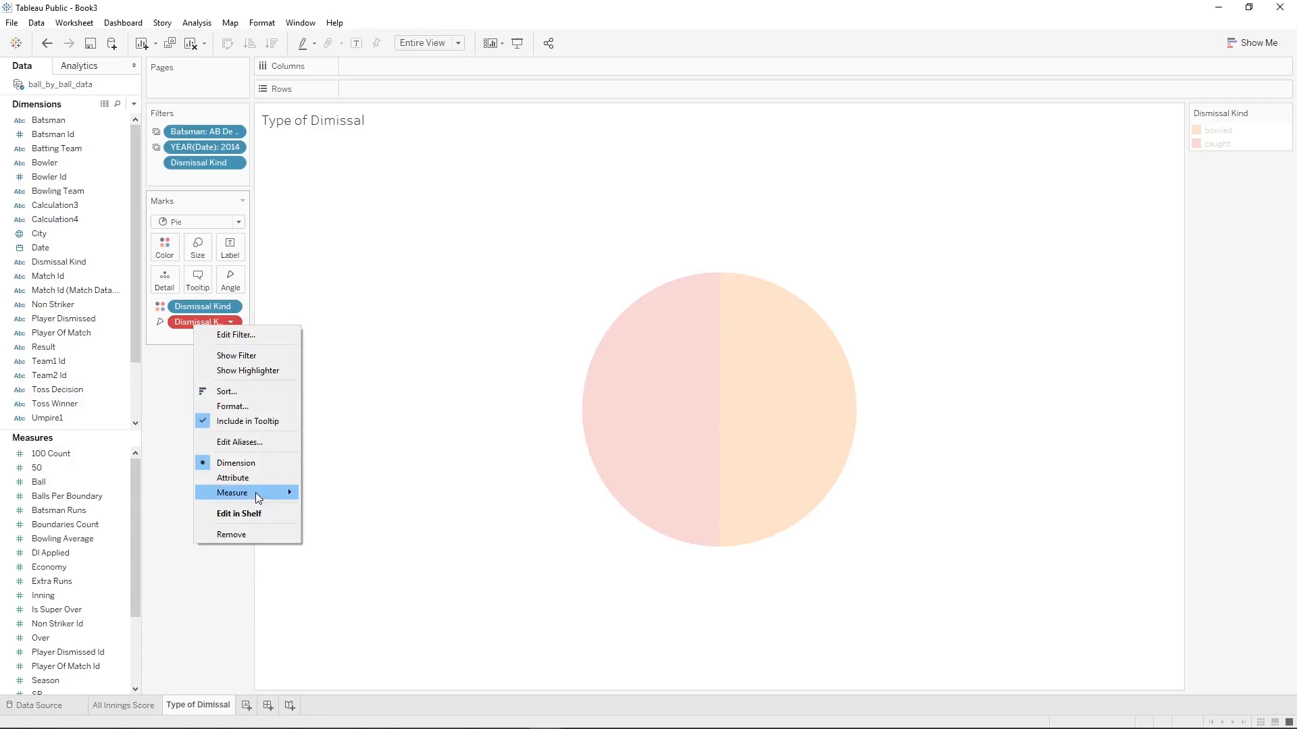
mouse_move(255, 492)
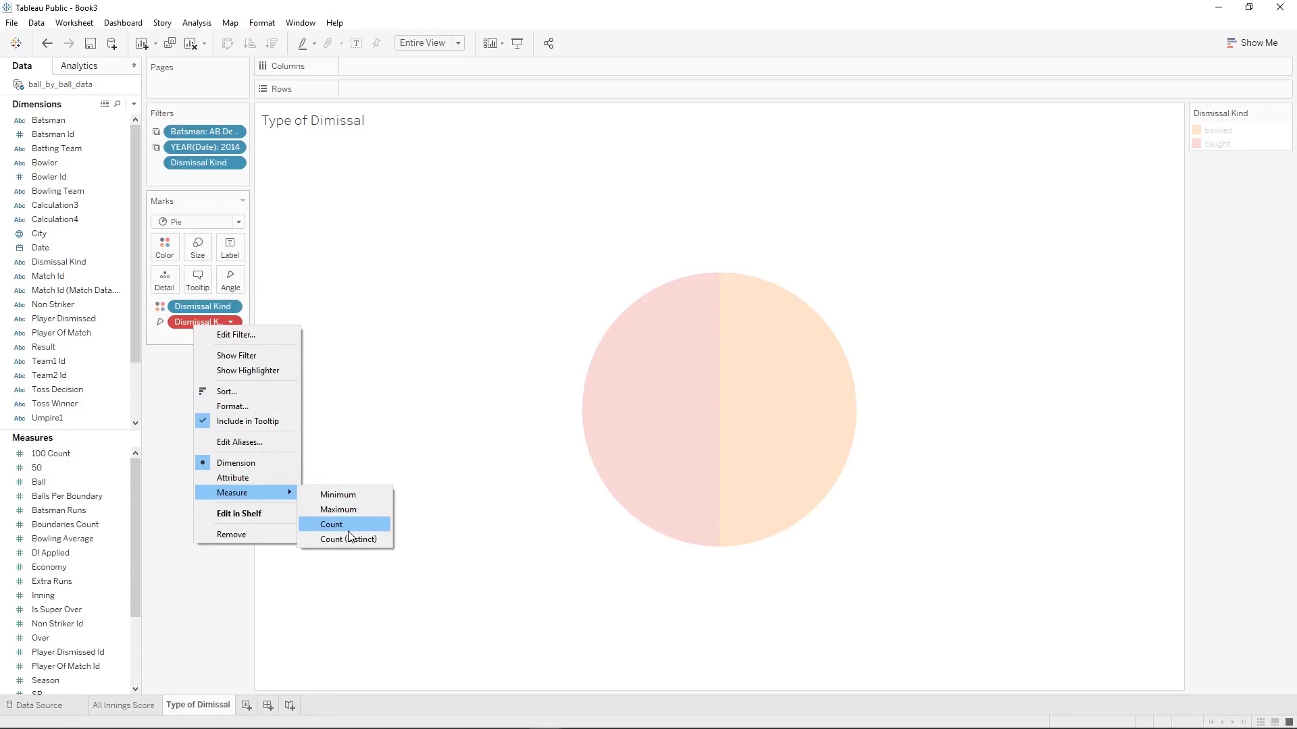
click(186, 387)
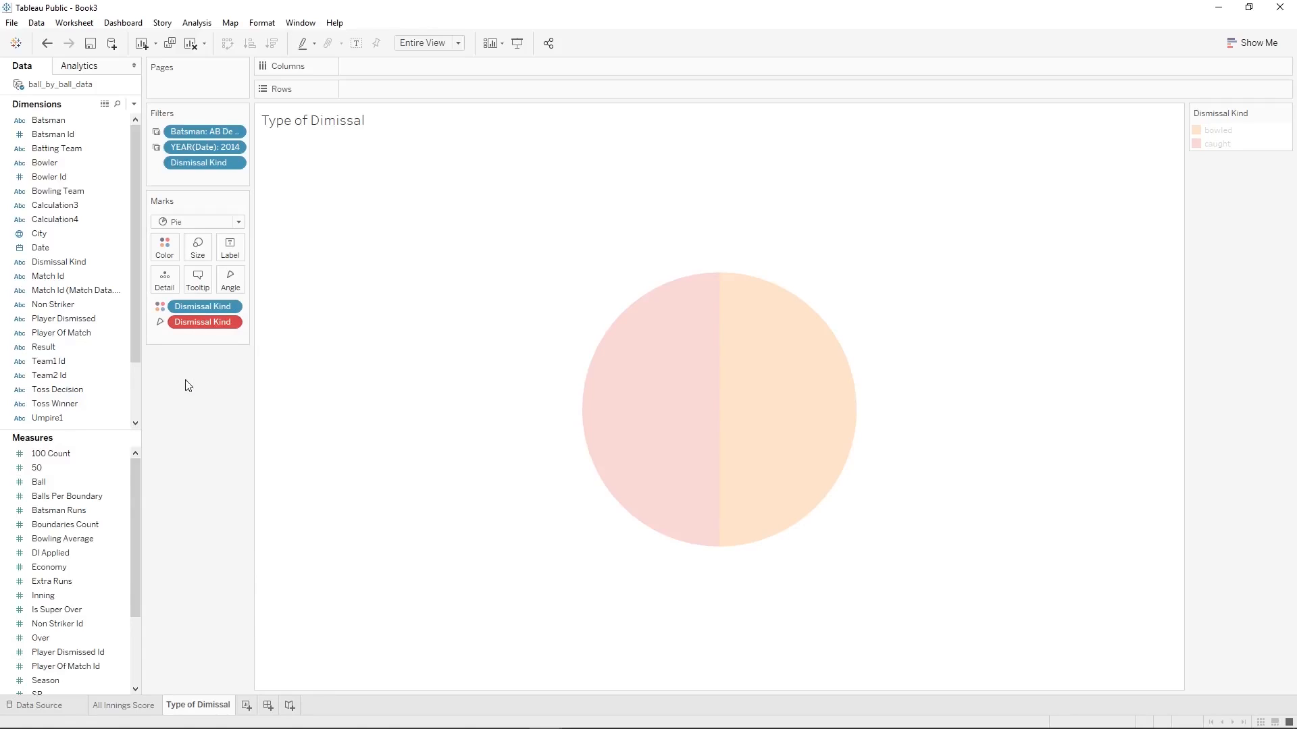
Convert the Dismissal Kind field on Angle to a Count measure and widen the Filters and Marks cards.
right_click(198, 328)
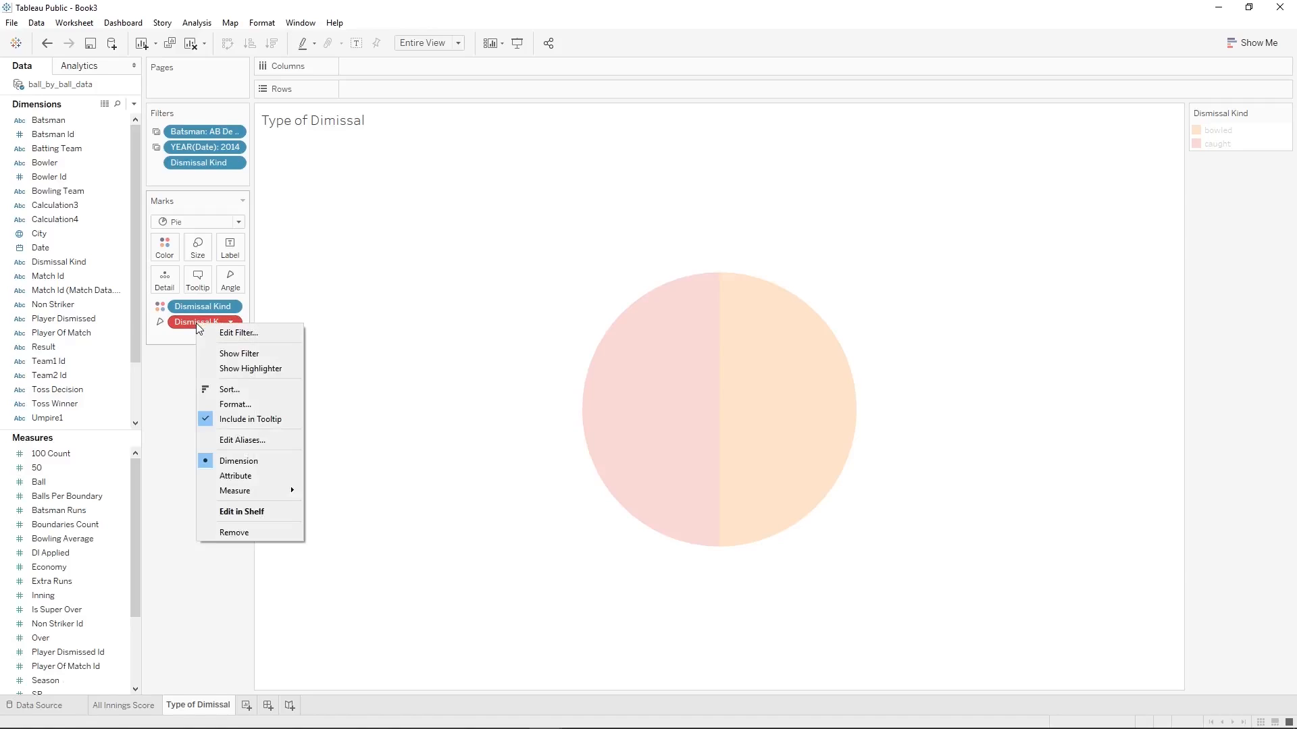
mouse_move(243, 492)
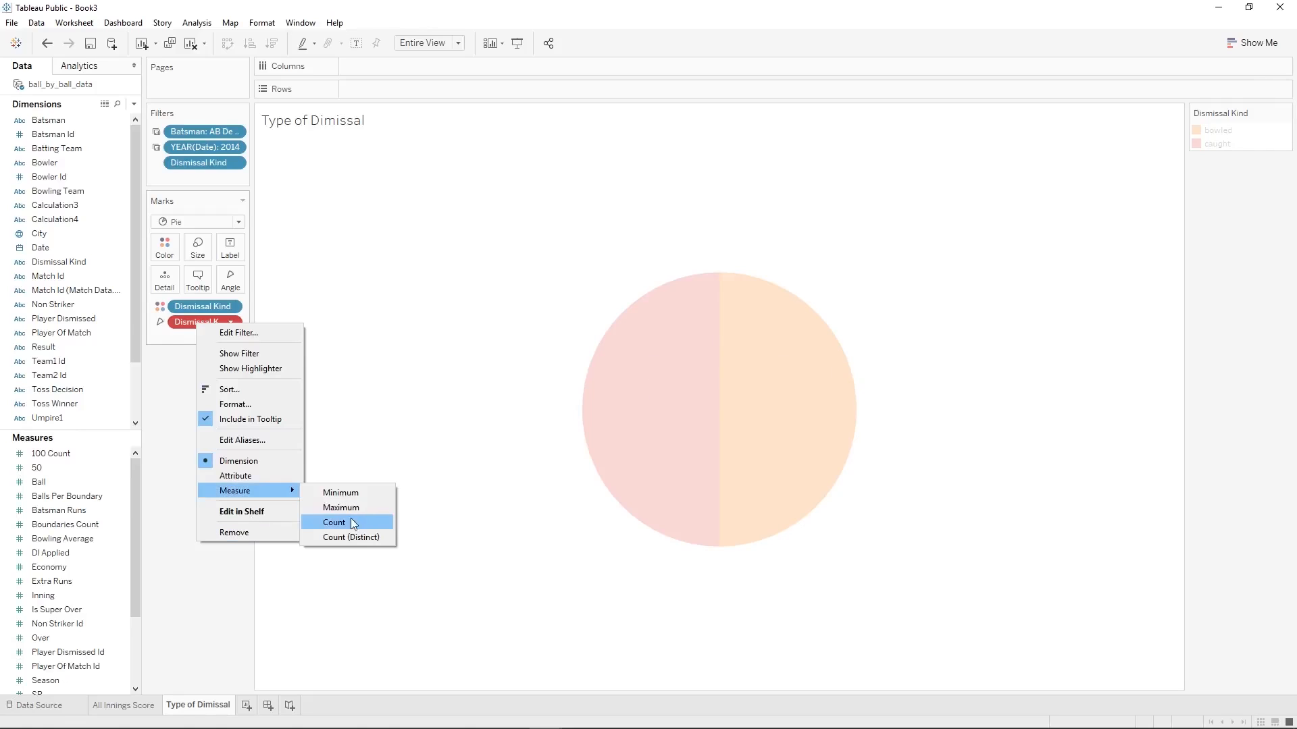
click(351, 517)
mouse_move(751, 488)
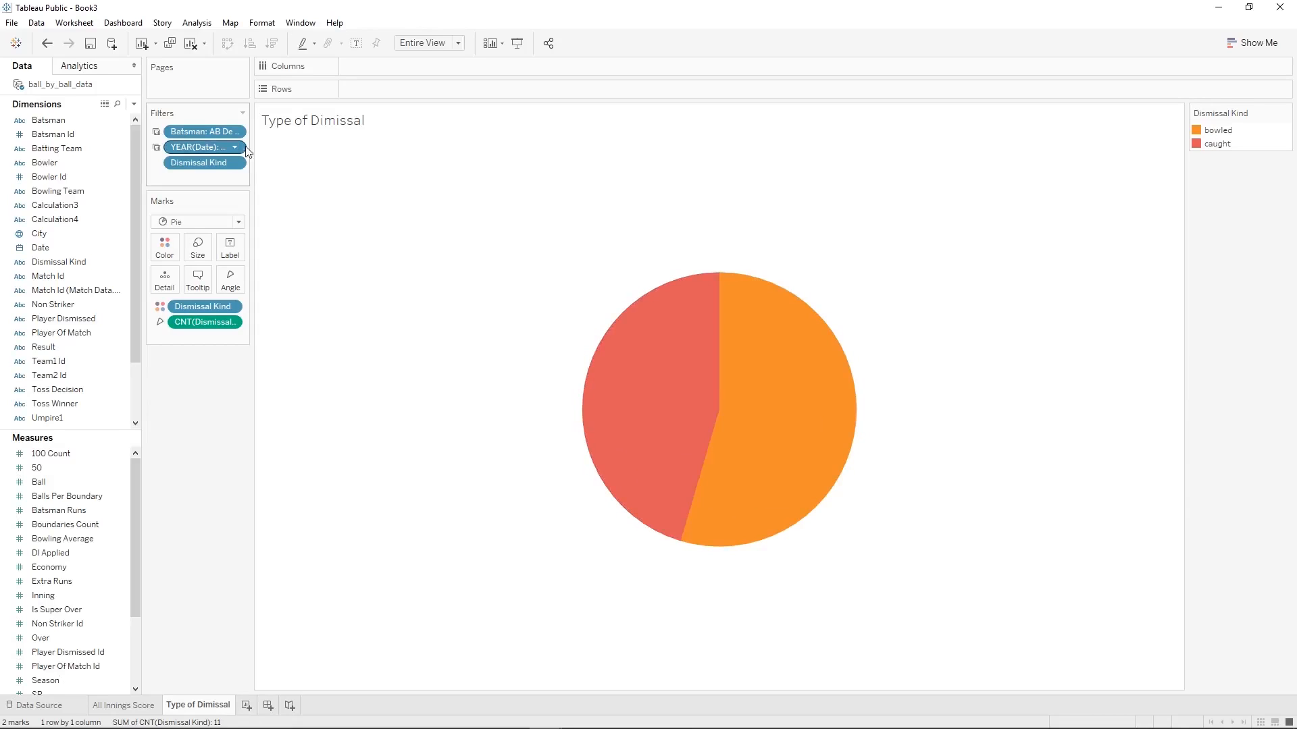
drag(250, 150, 304, 150)
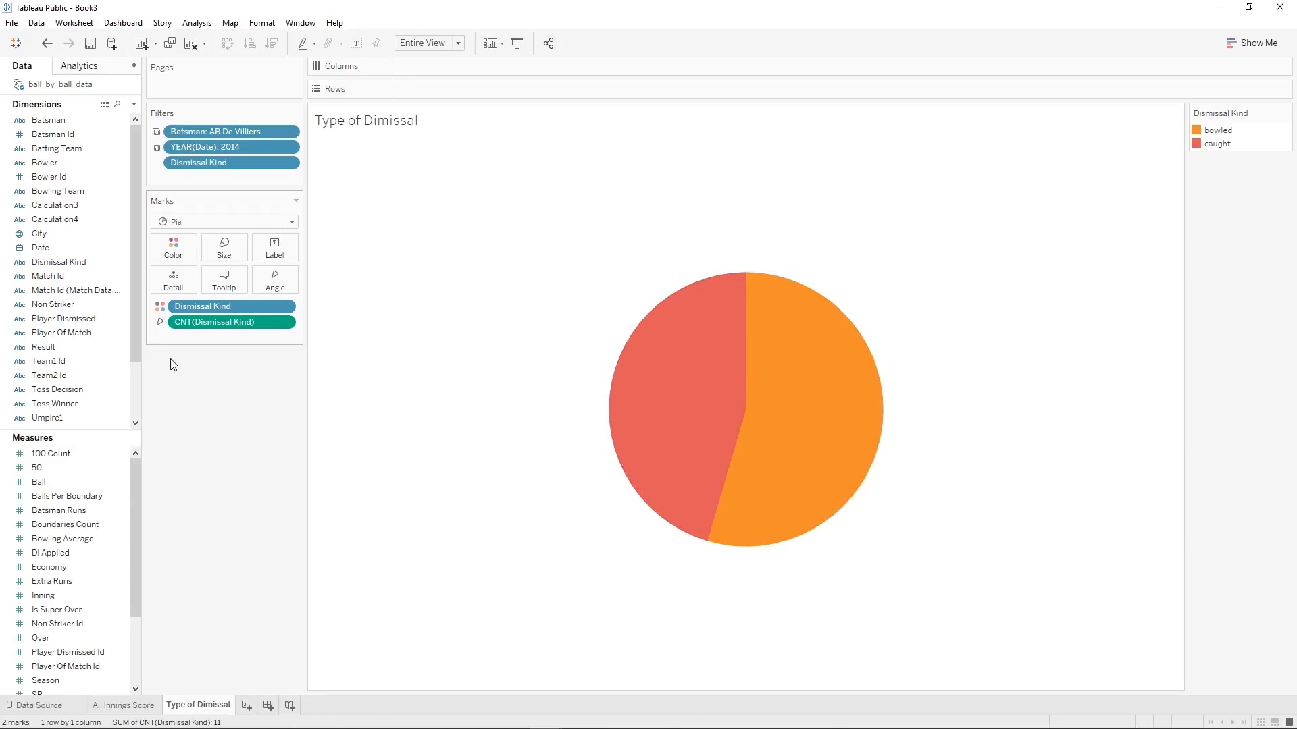
Label the pie slices with the Dismissal Kind count and name, and hide the Dismissal Kind color legend.
drag(177, 327, 260, 253)
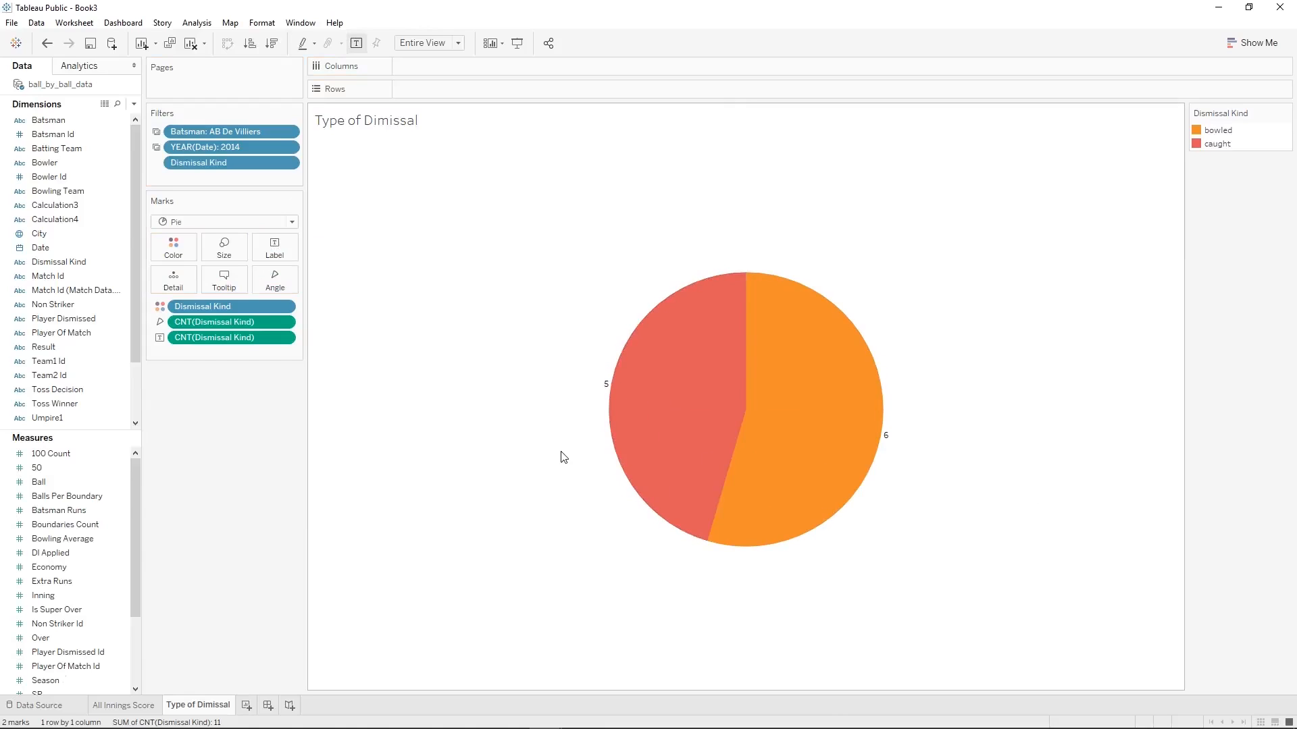
drag(213, 309, 278, 257)
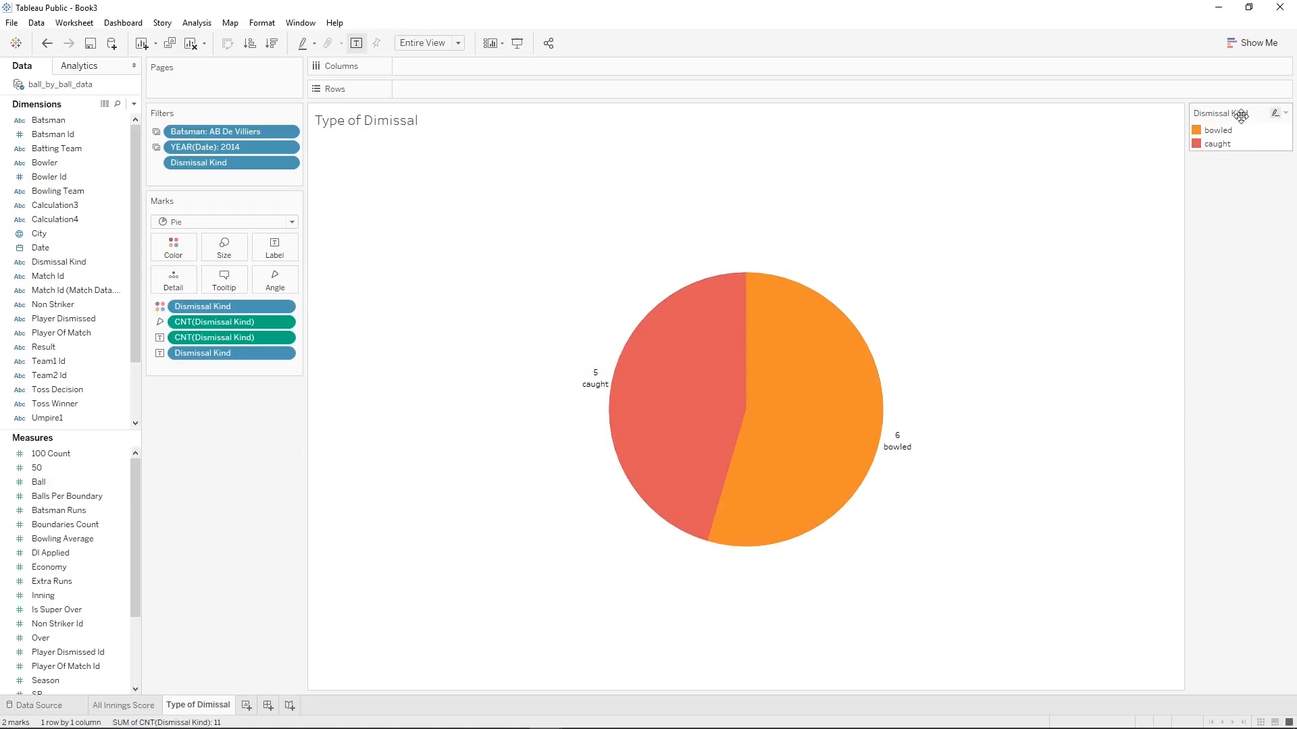
click(1285, 112)
click(1219, 228)
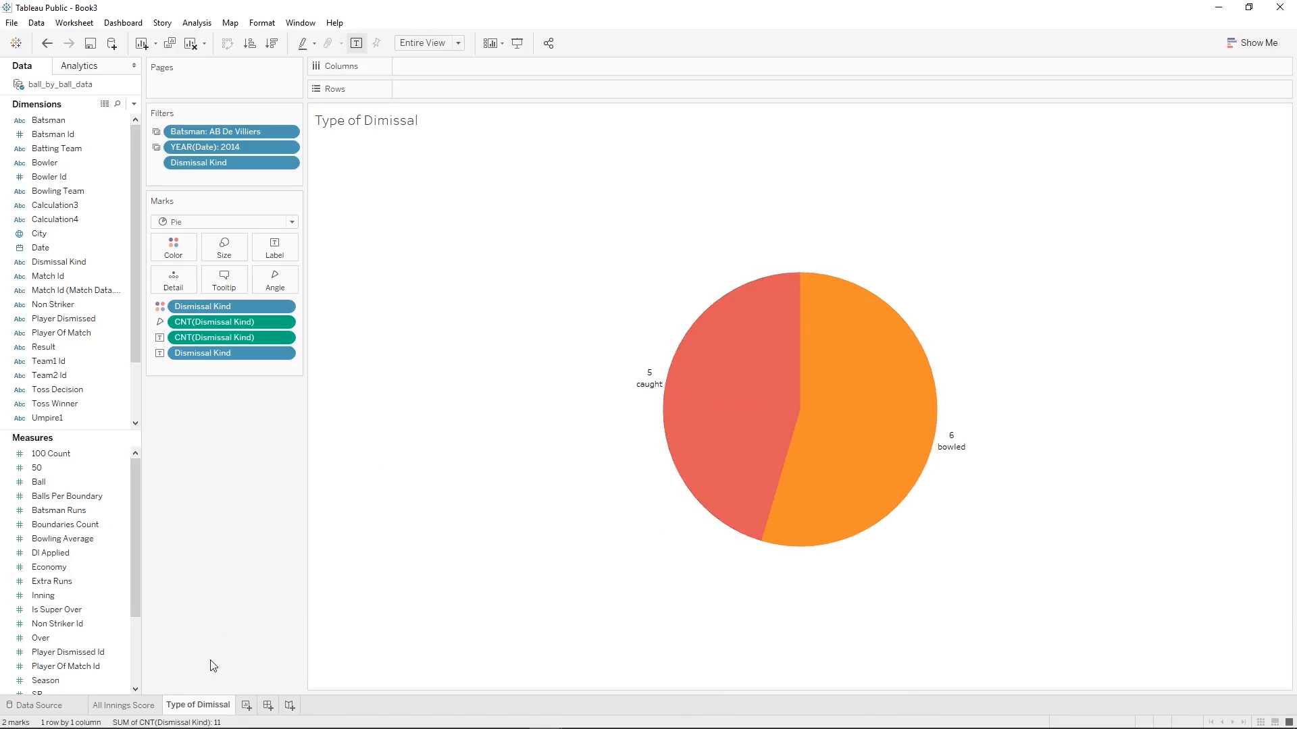
Duplicate the Type of Dimissal worksheet.
right_click(211, 711)
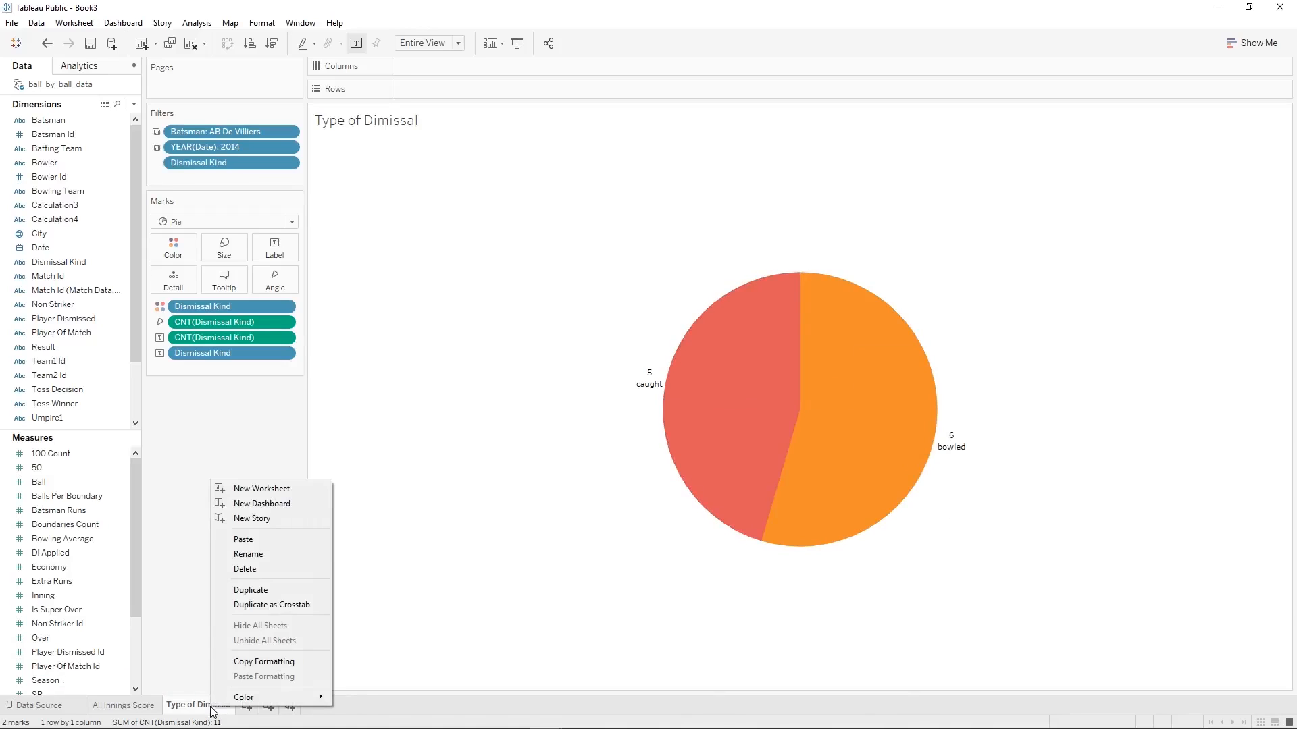
click(287, 593)
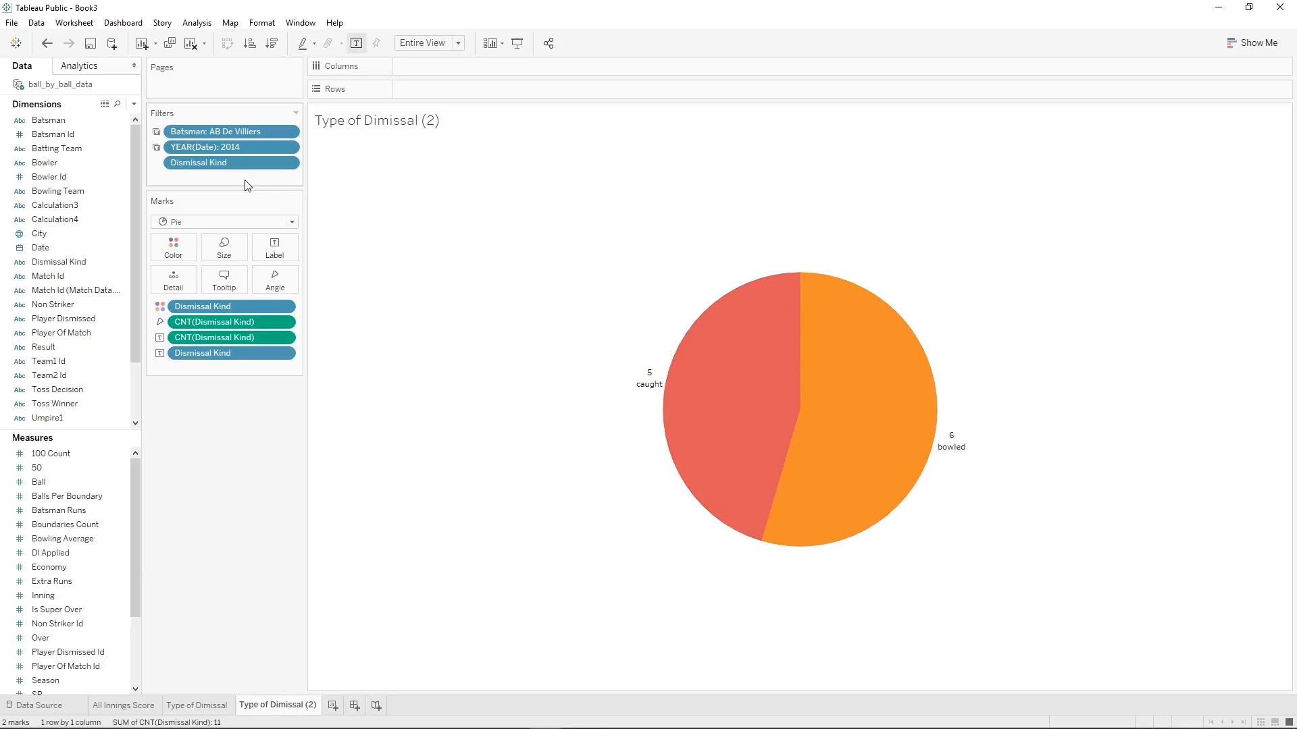
Check which worksheets the YEAR(Date) filter is applied to, leaving the selection as it is.
right_click(207, 147)
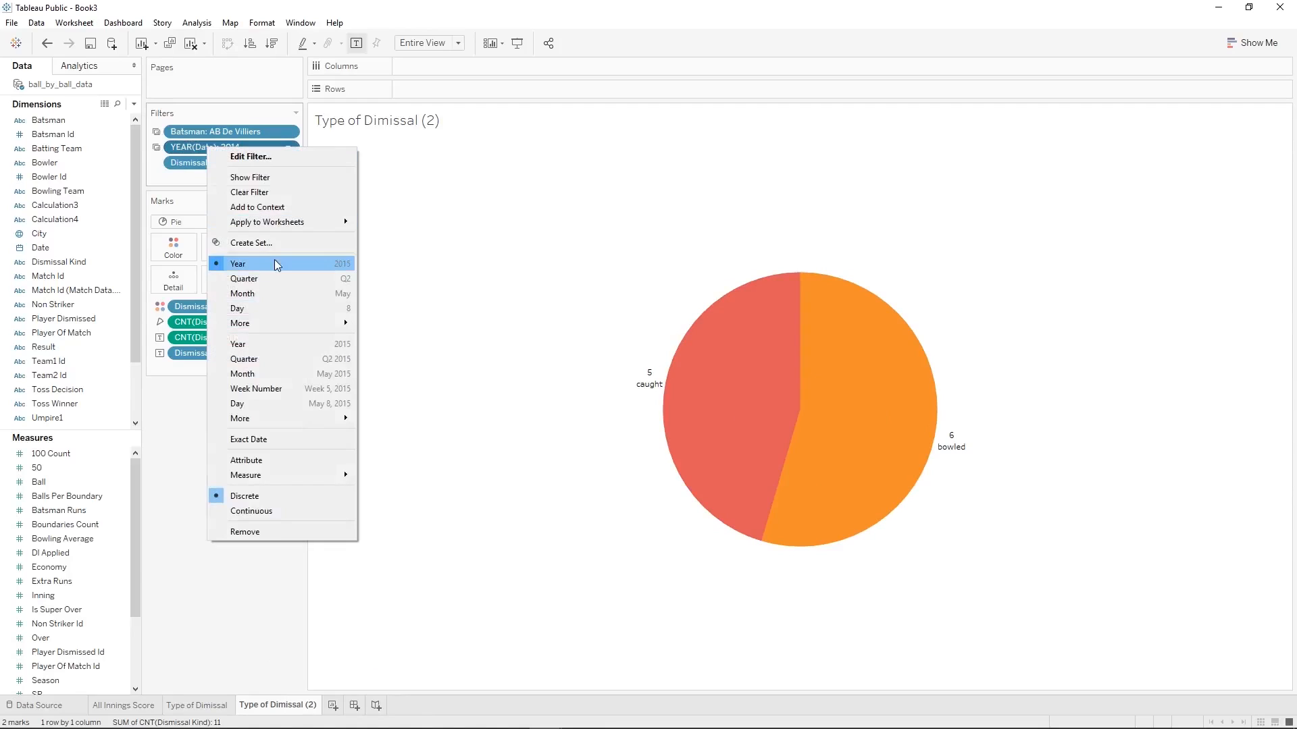
mouse_move(281, 224)
click(405, 254)
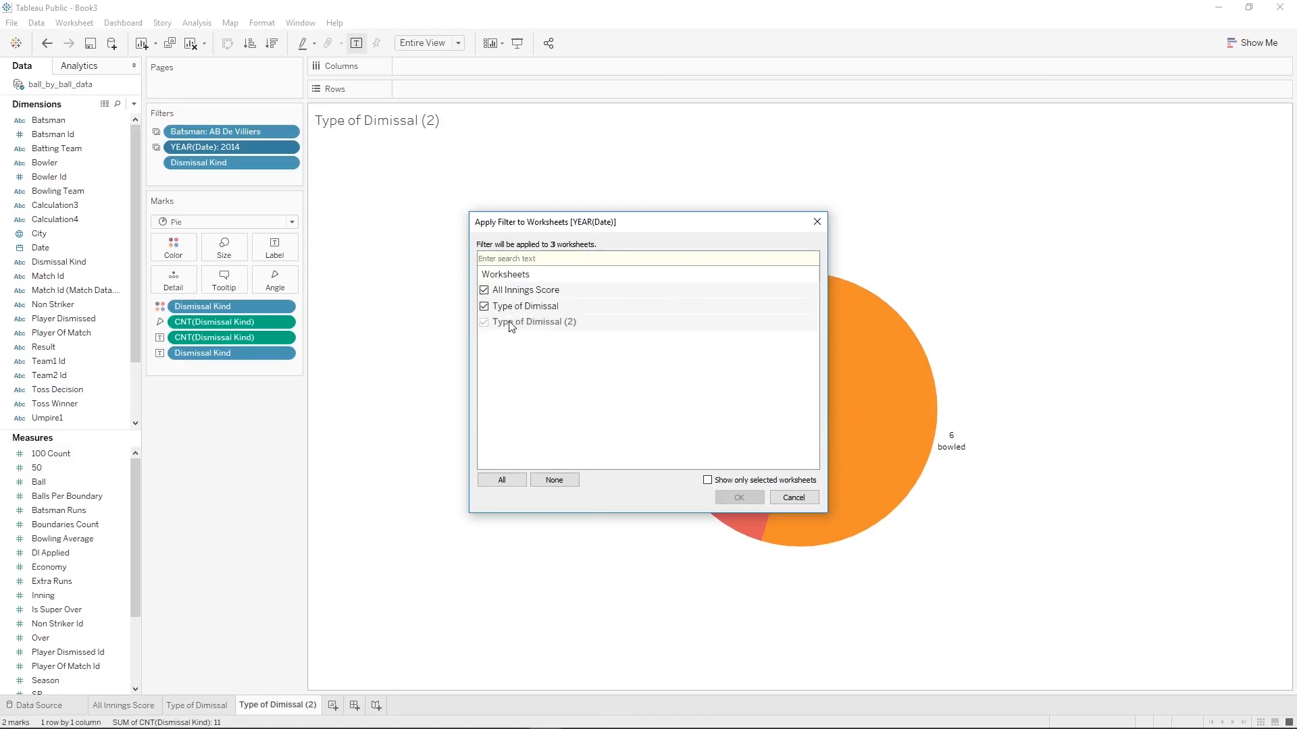
click(792, 498)
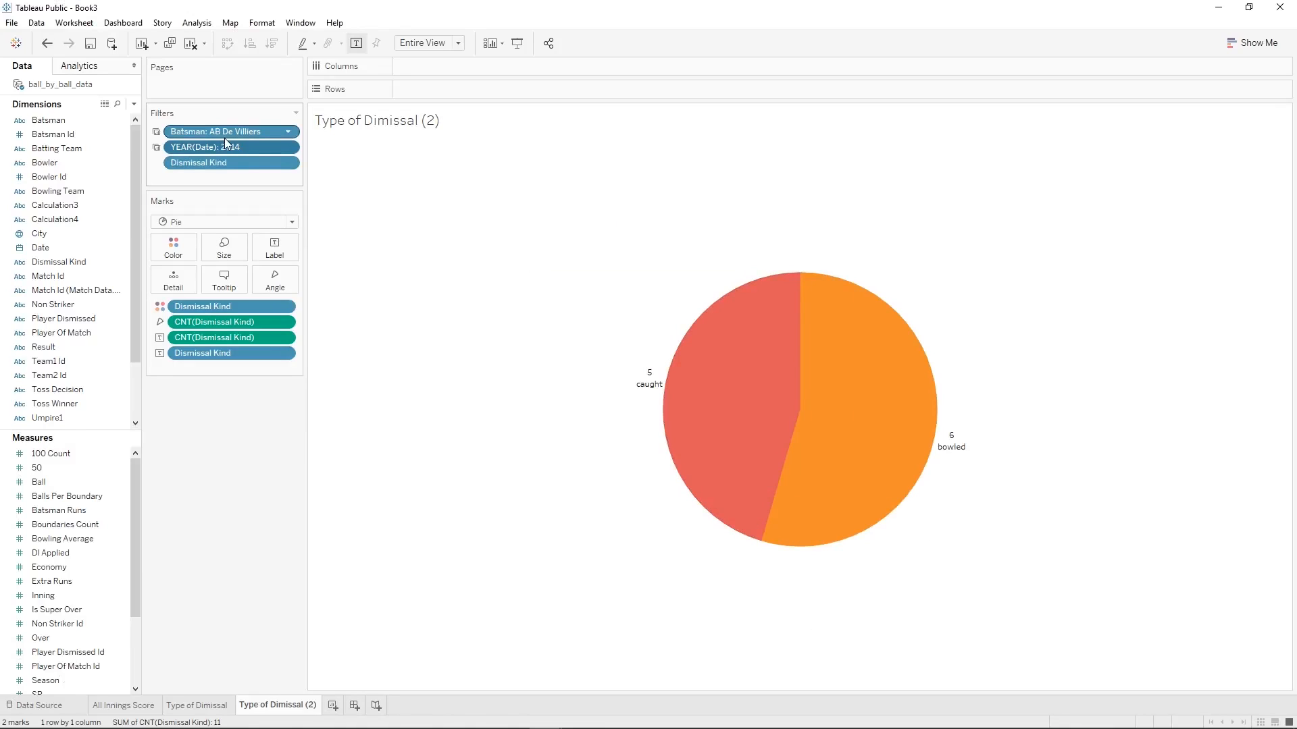
Remove the Dismissal Kind filter from the duplicated worksheet.
mouse_move(246, 139)
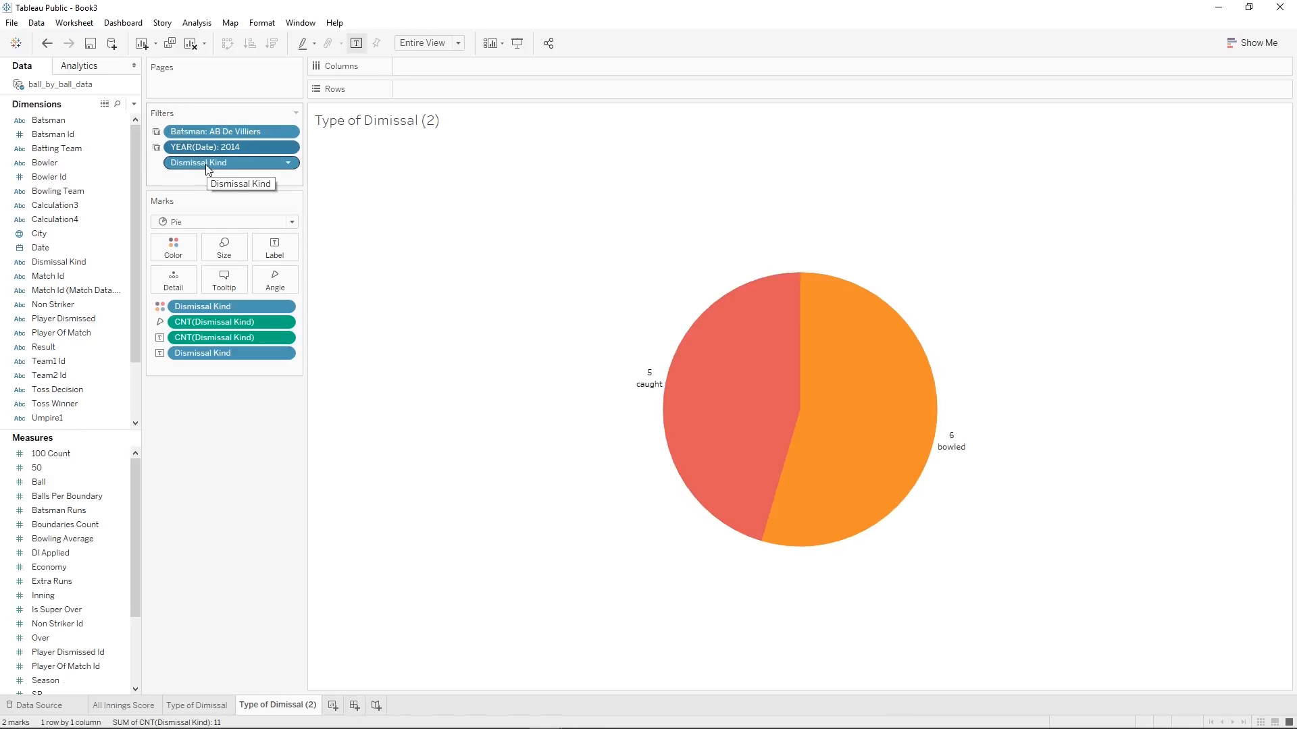
drag(196, 168, 207, 462)
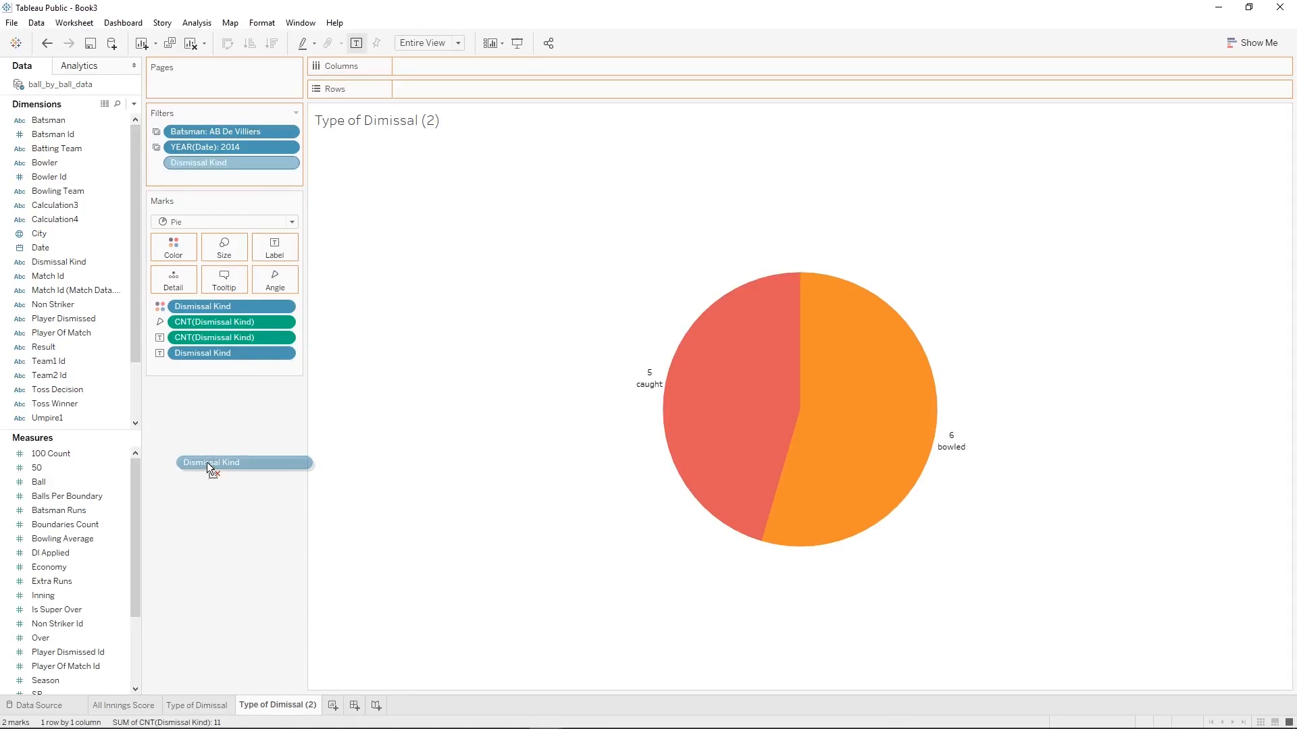
drag(207, 462, 207, 463)
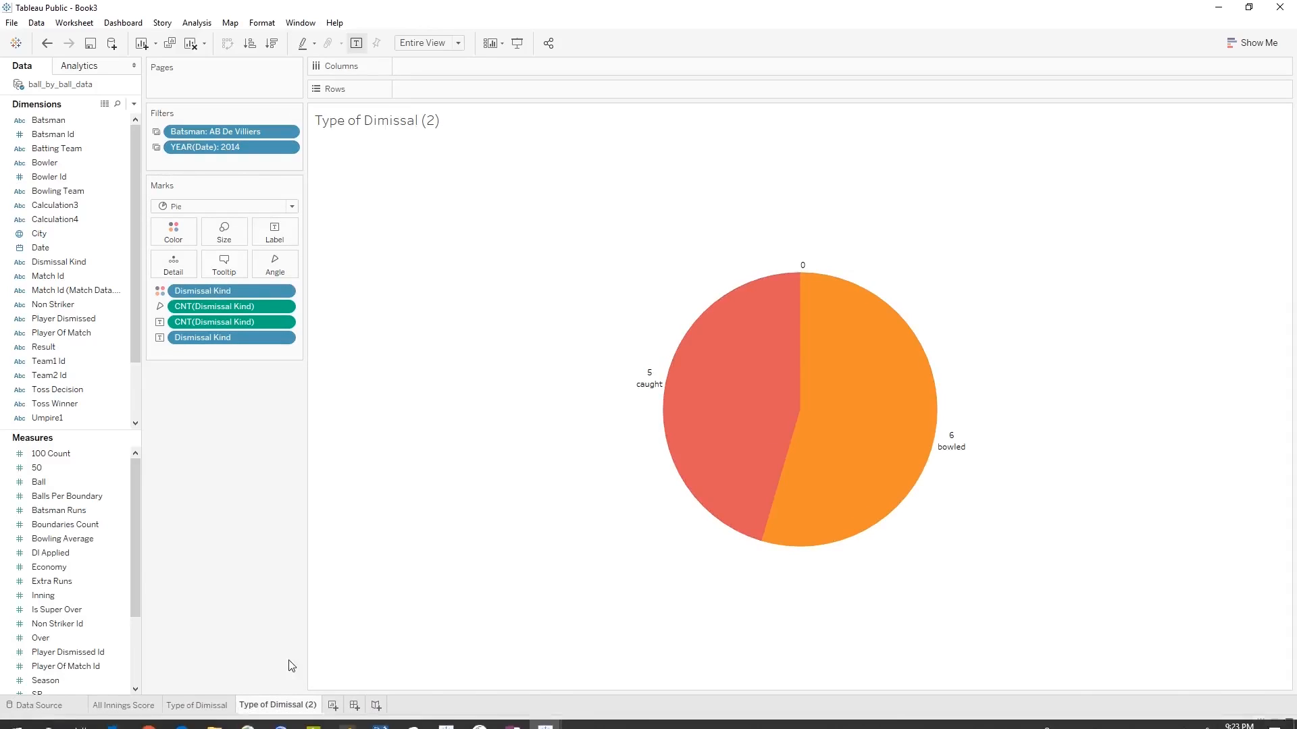
Rename the duplicated worksheet as Run Distribution.
right_click(288, 703)
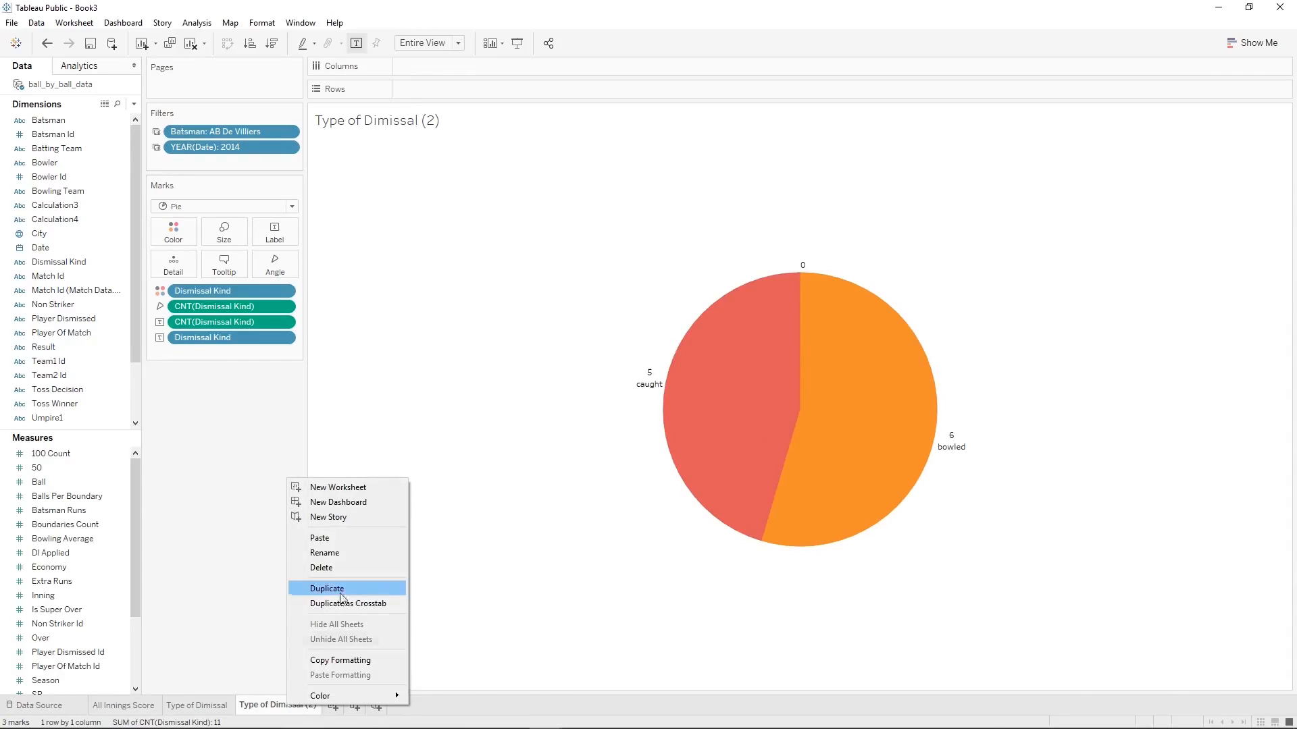
click(342, 553)
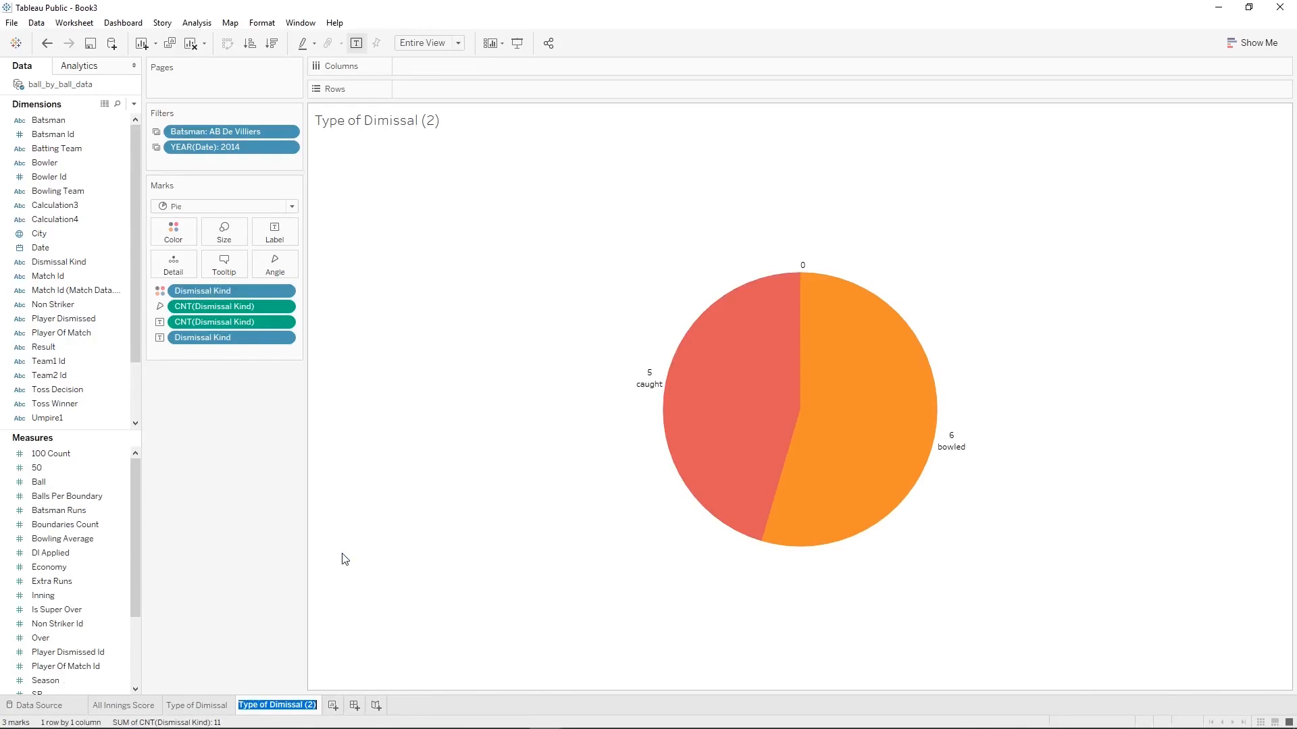
text(Run Dis)
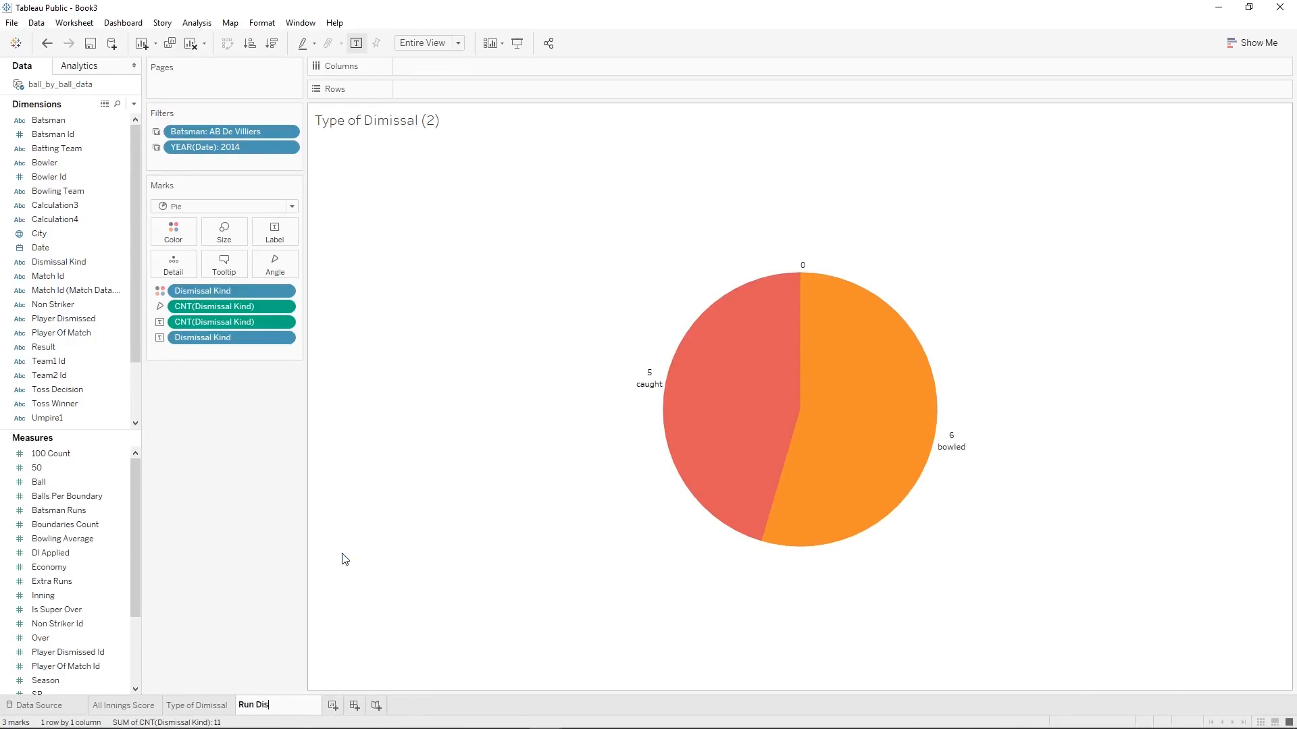
text(tribution)
key(Return)
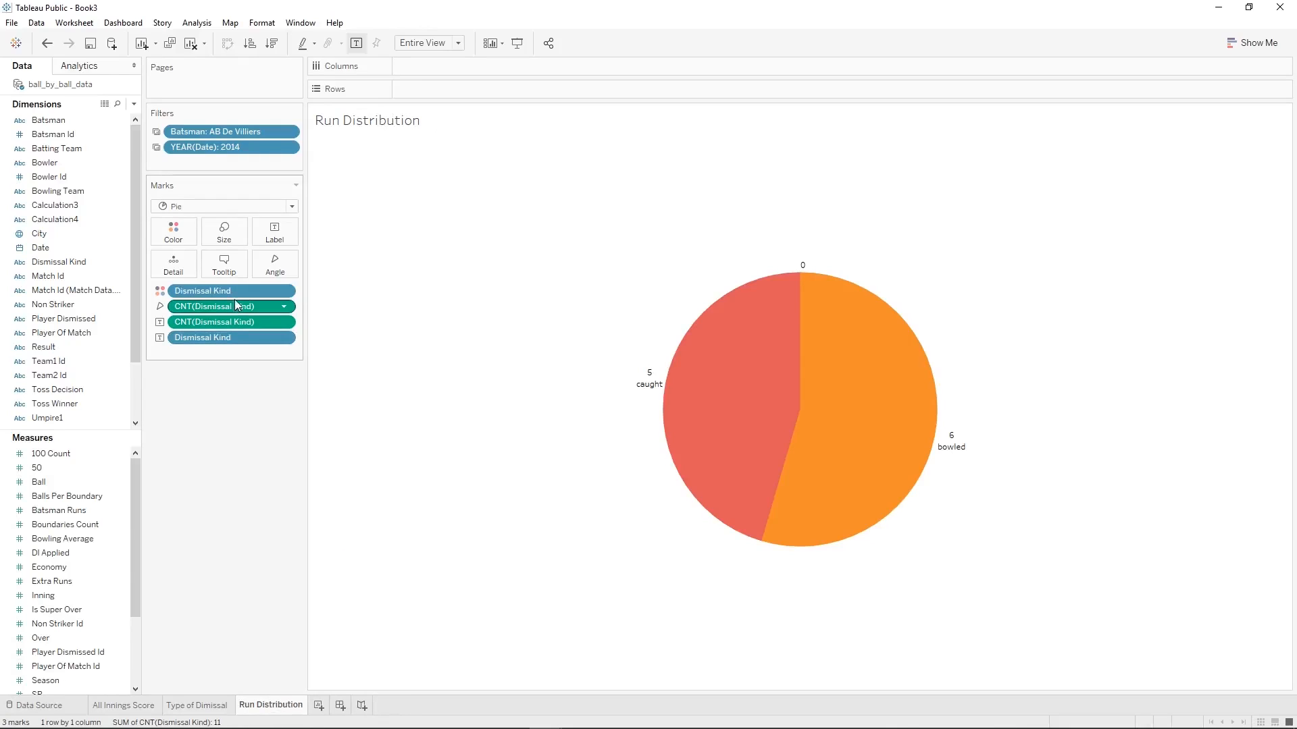
Remove all the Dismissal Kind color, angle and label fields from the Run Distribution pie.
drag(220, 293, 223, 378)
drag(202, 294, 212, 365)
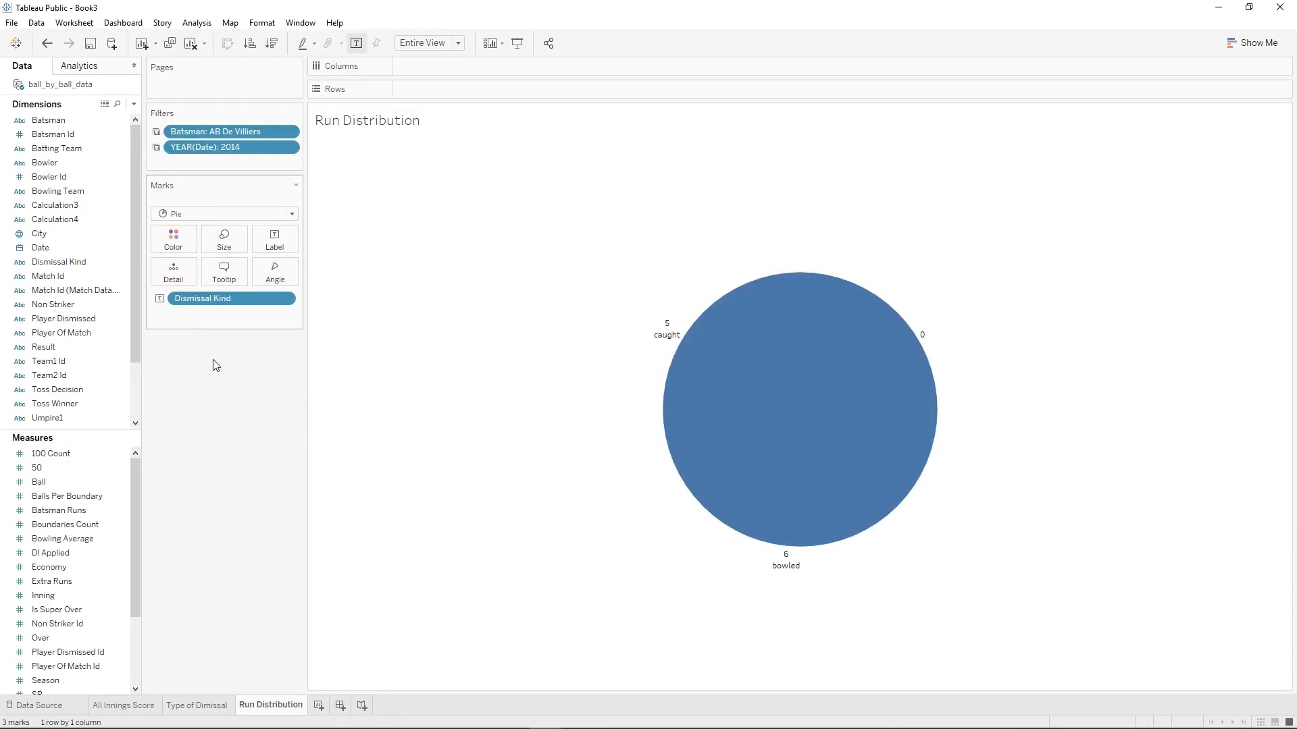
drag(209, 298, 217, 411)
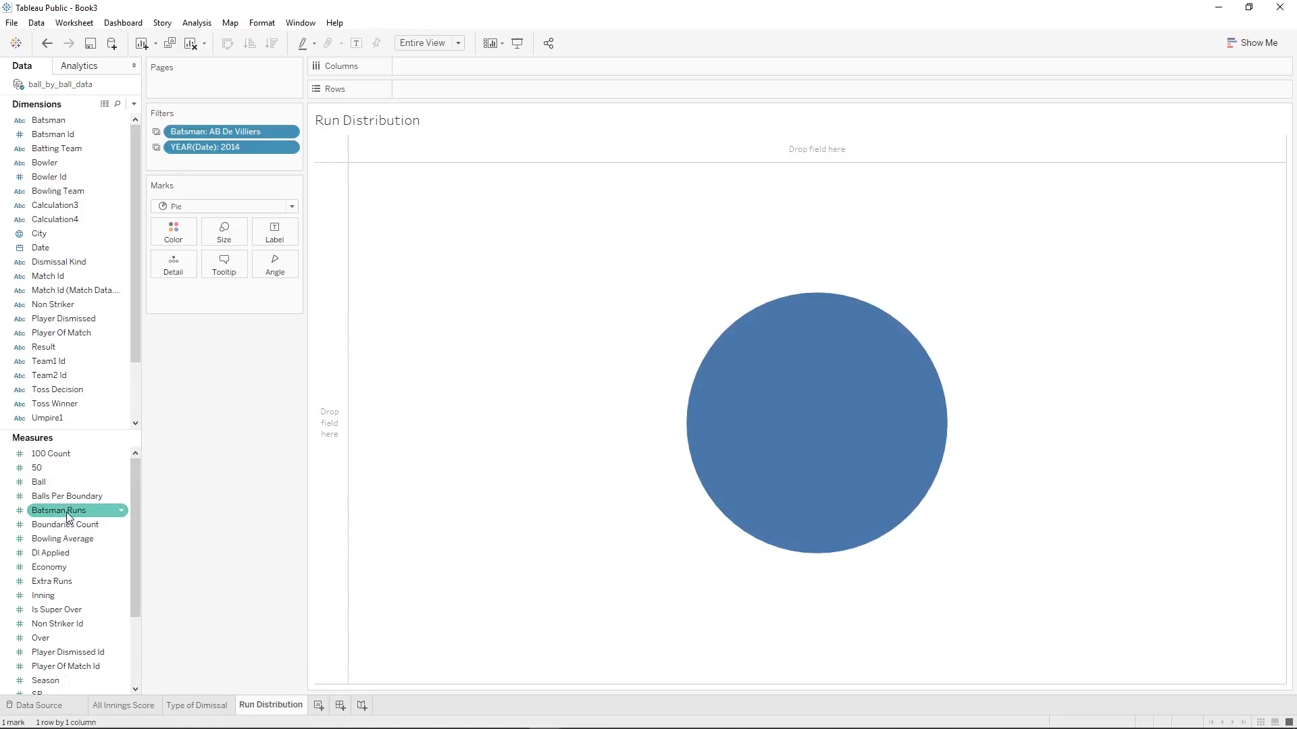
Color the pie by Batsman Runs and convert that field to a dimension so each run value gets its own slice.
drag(82, 513, 181, 234)
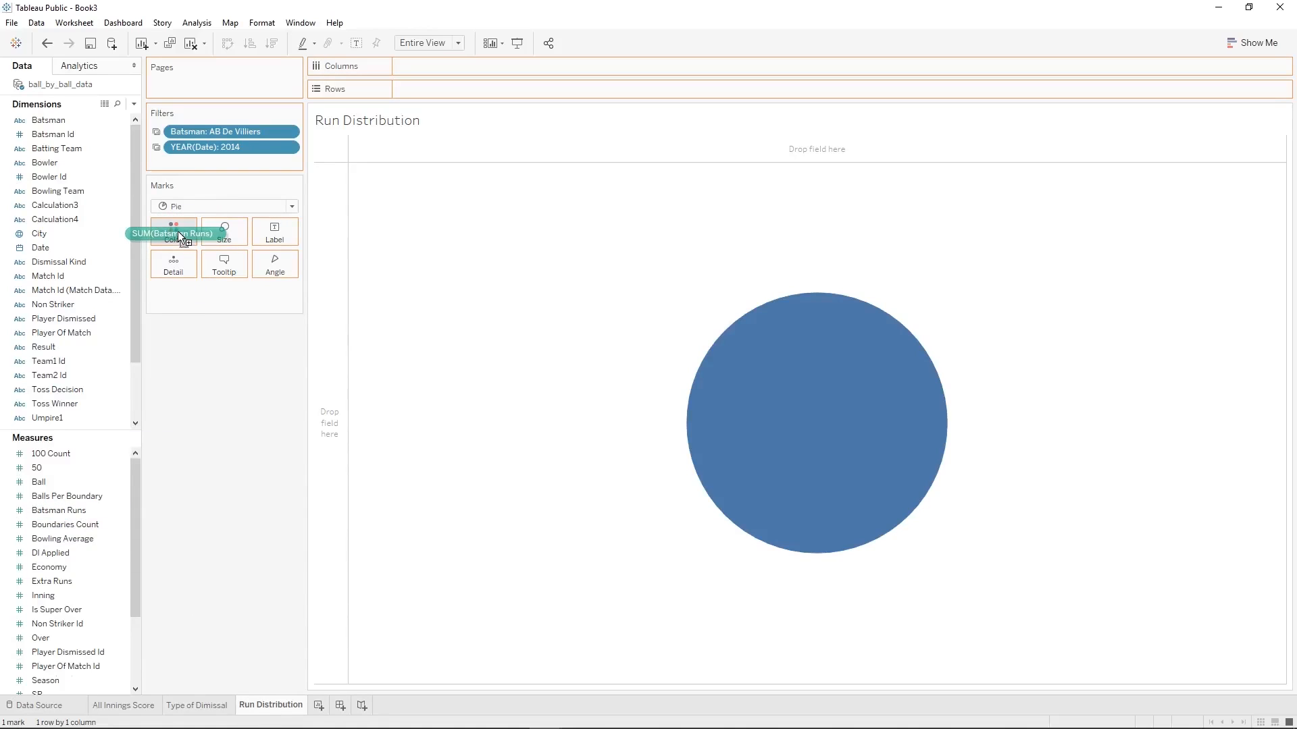
drag(178, 232, 178, 232)
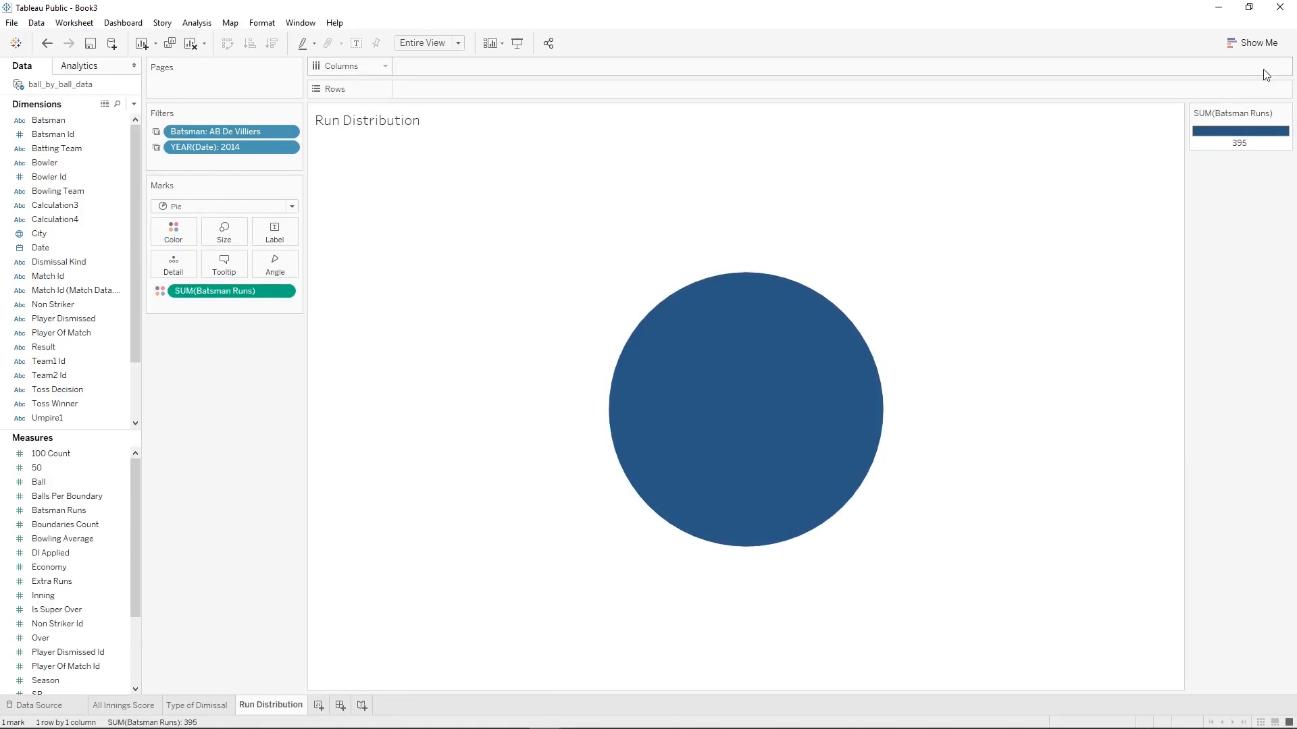
right_click(181, 294)
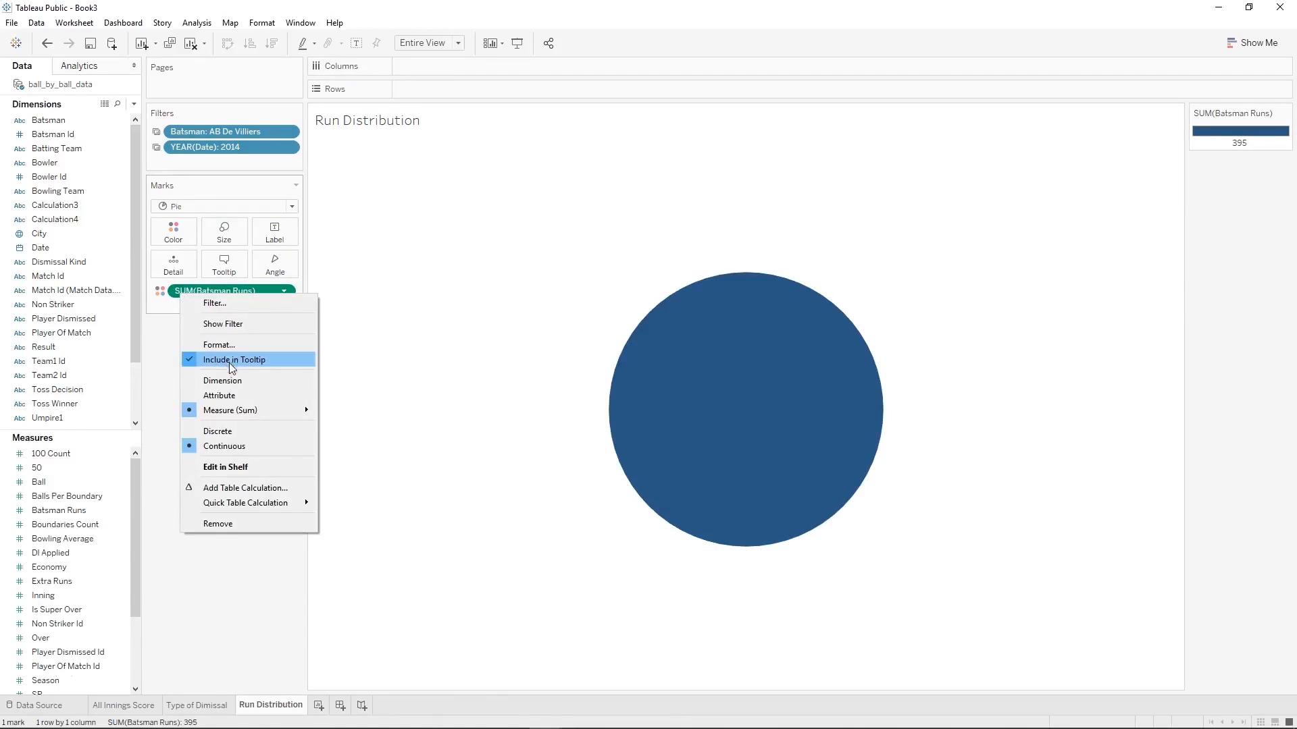
click(231, 385)
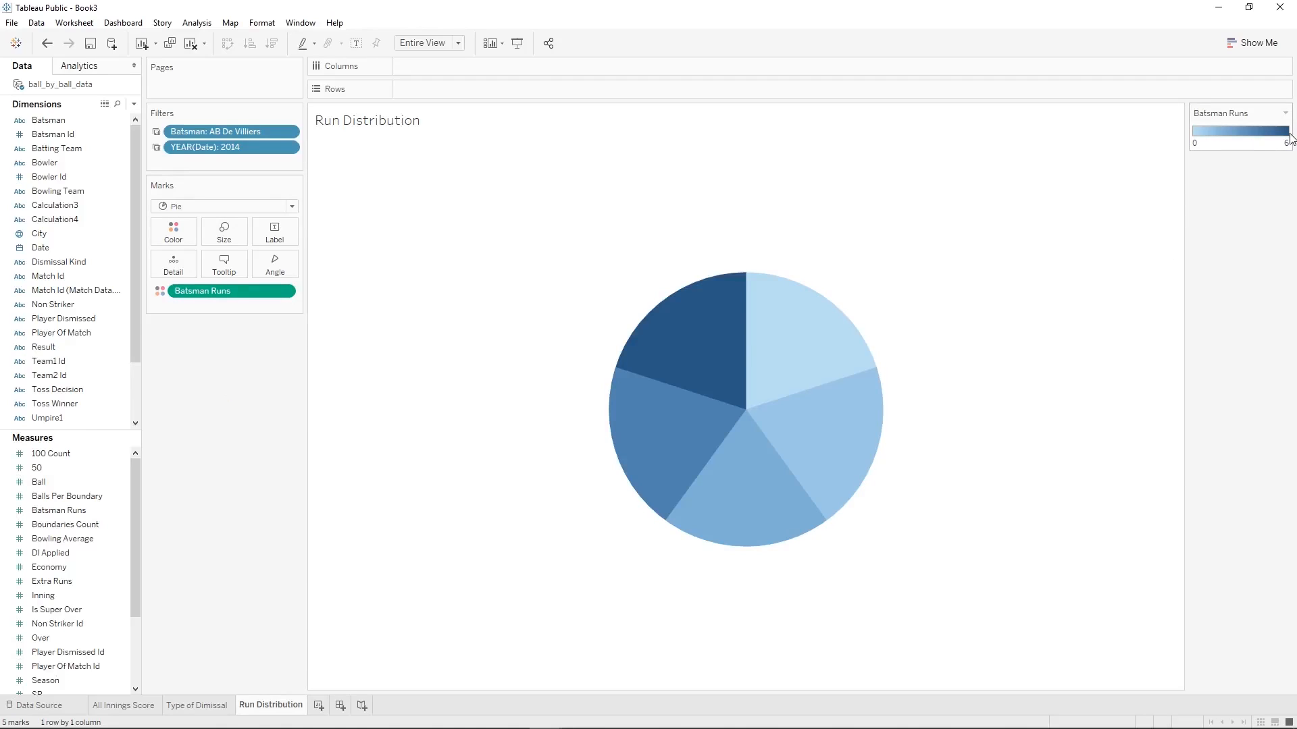
mouse_move(778, 350)
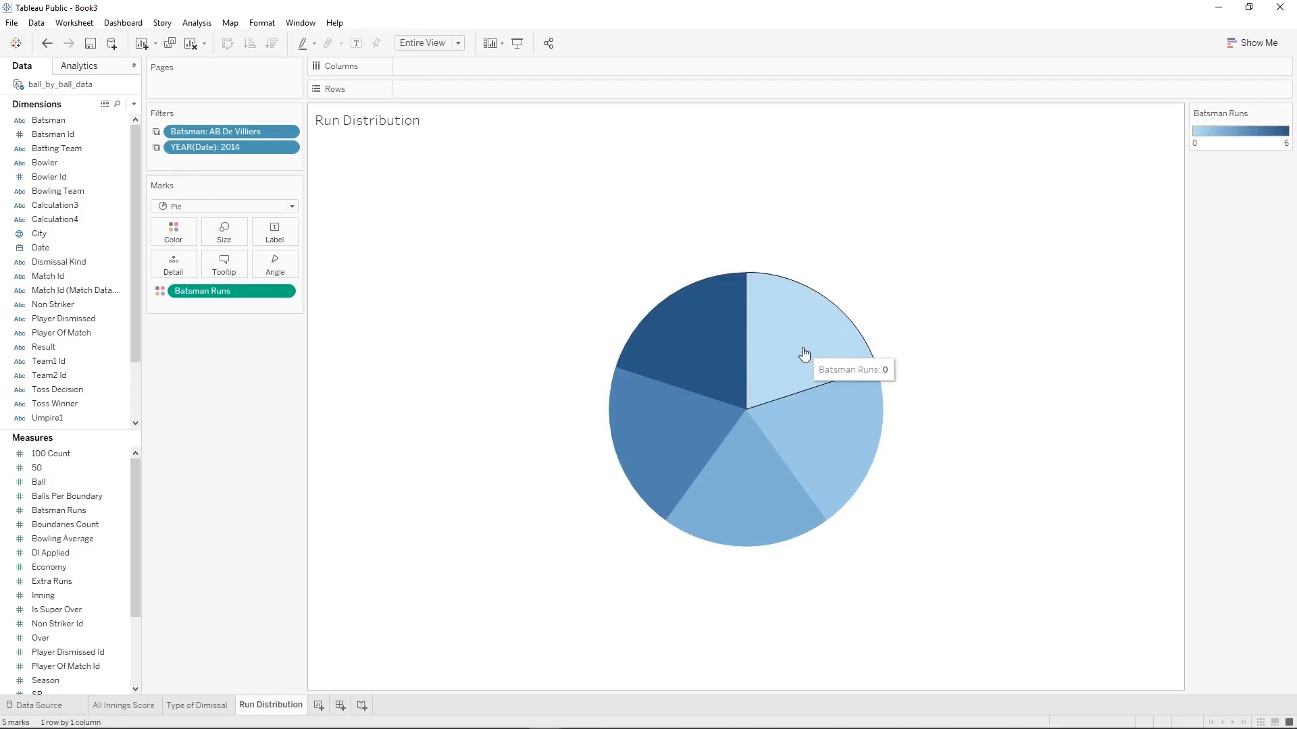
mouse_move(761, 528)
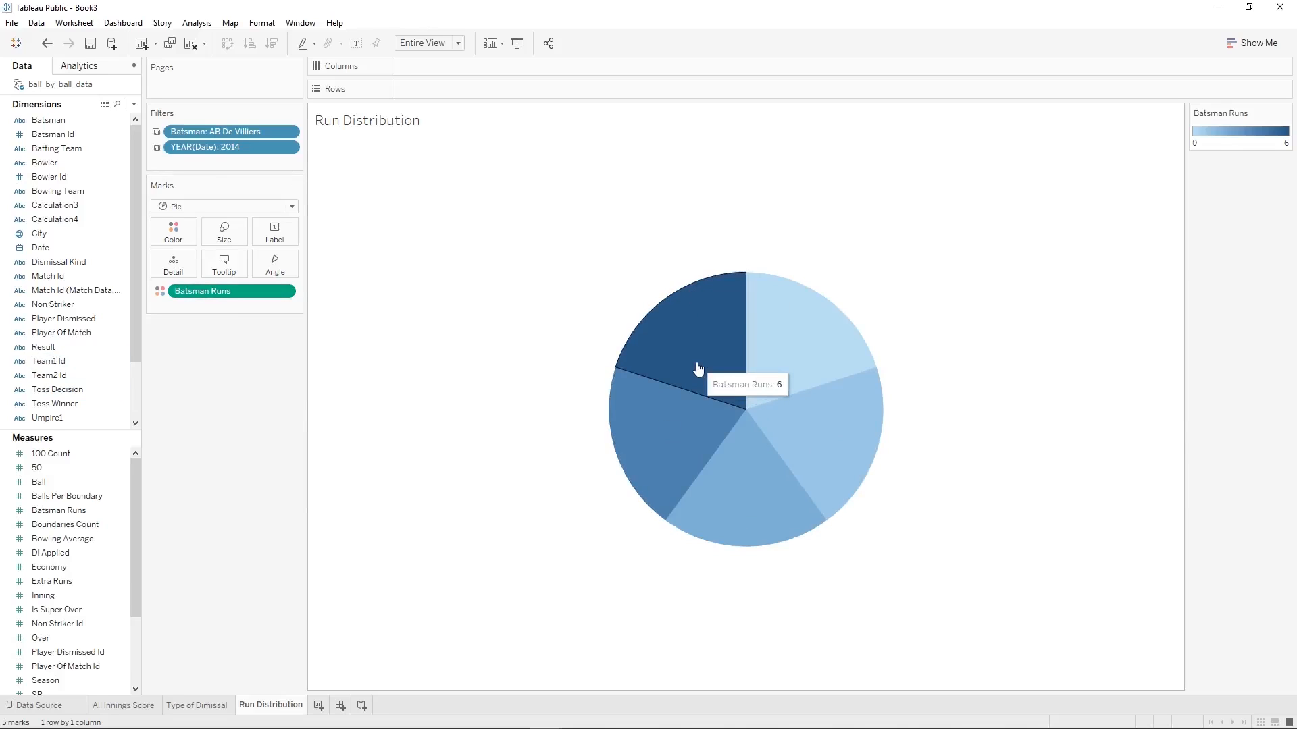
Make the Batsman Runs color field discrete and exclude the value 0 from the Run Distribution pie.
right_click(222, 151)
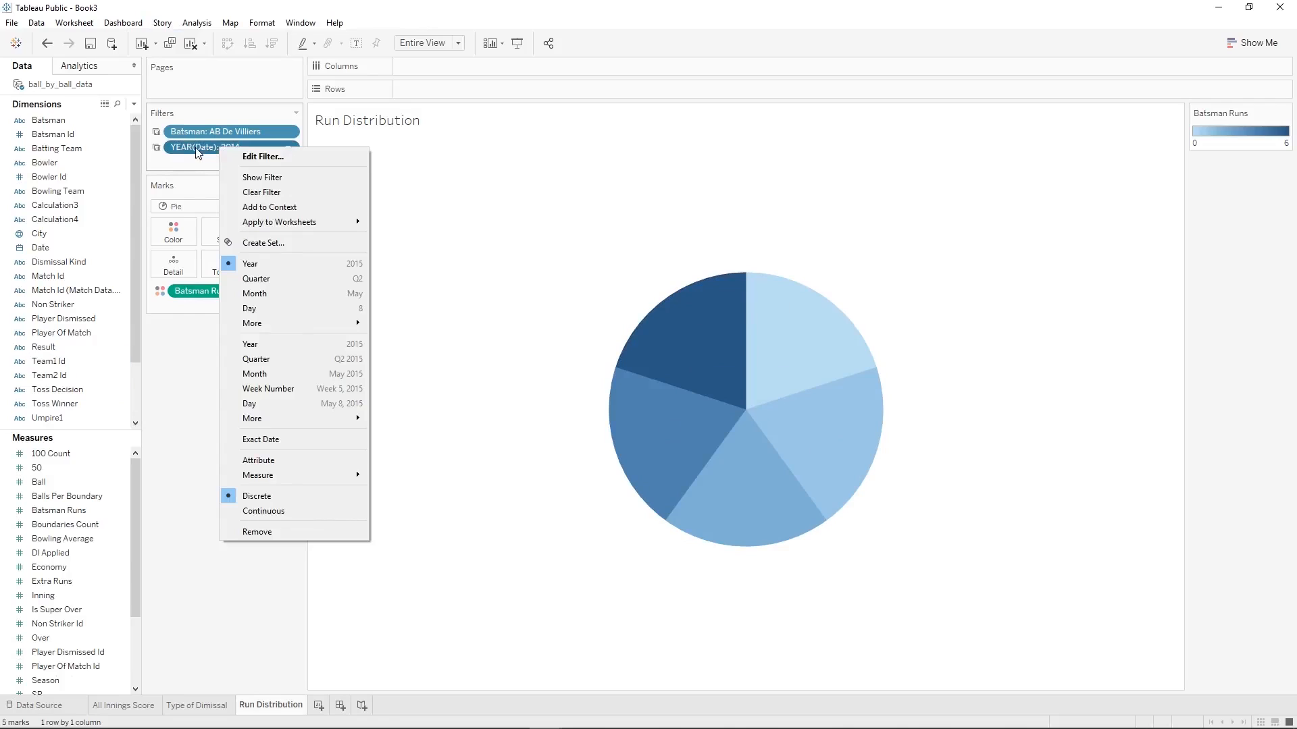
click(250, 132)
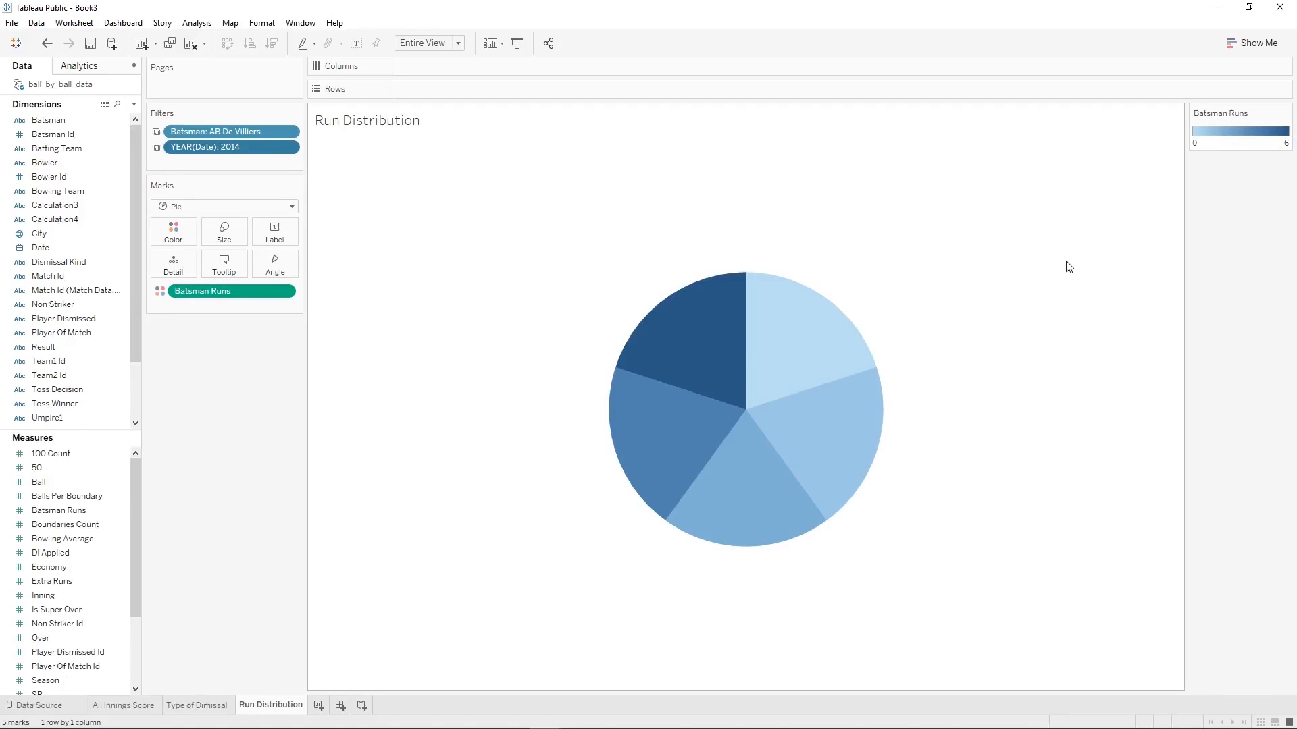
mouse_move(744, 377)
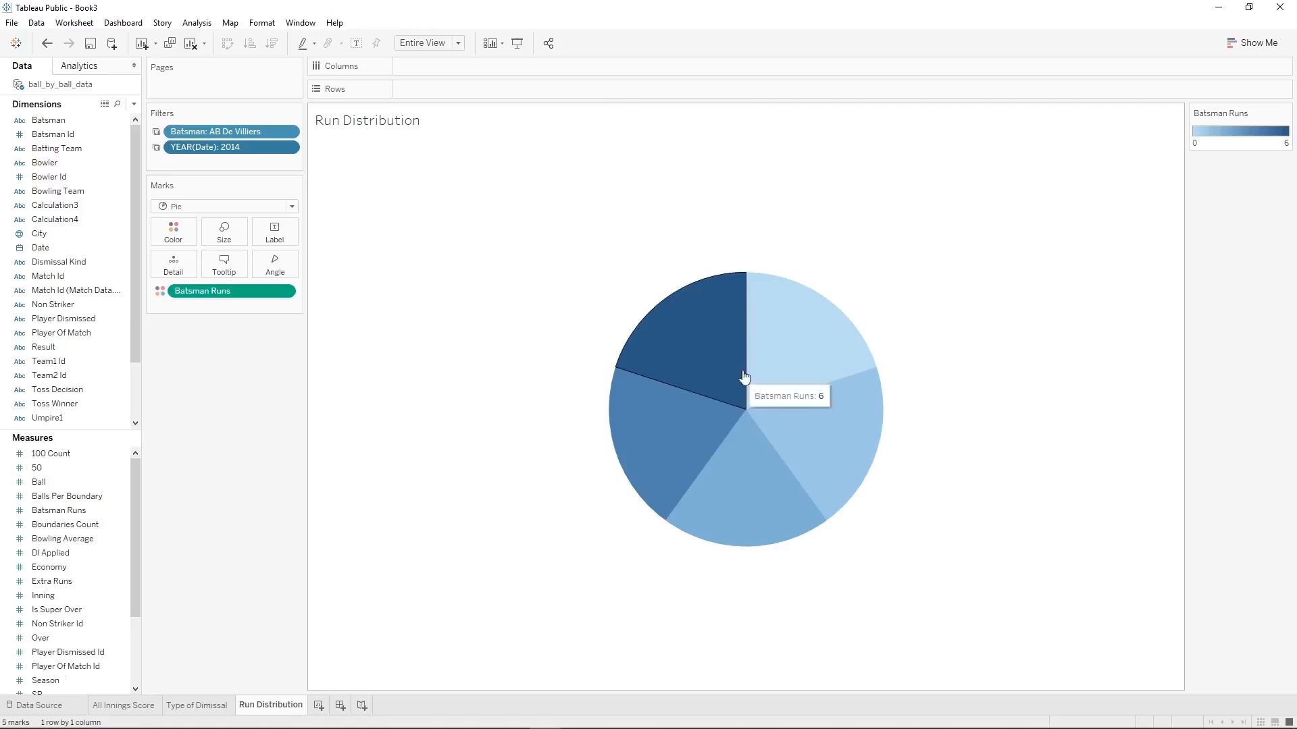
right_click(211, 291)
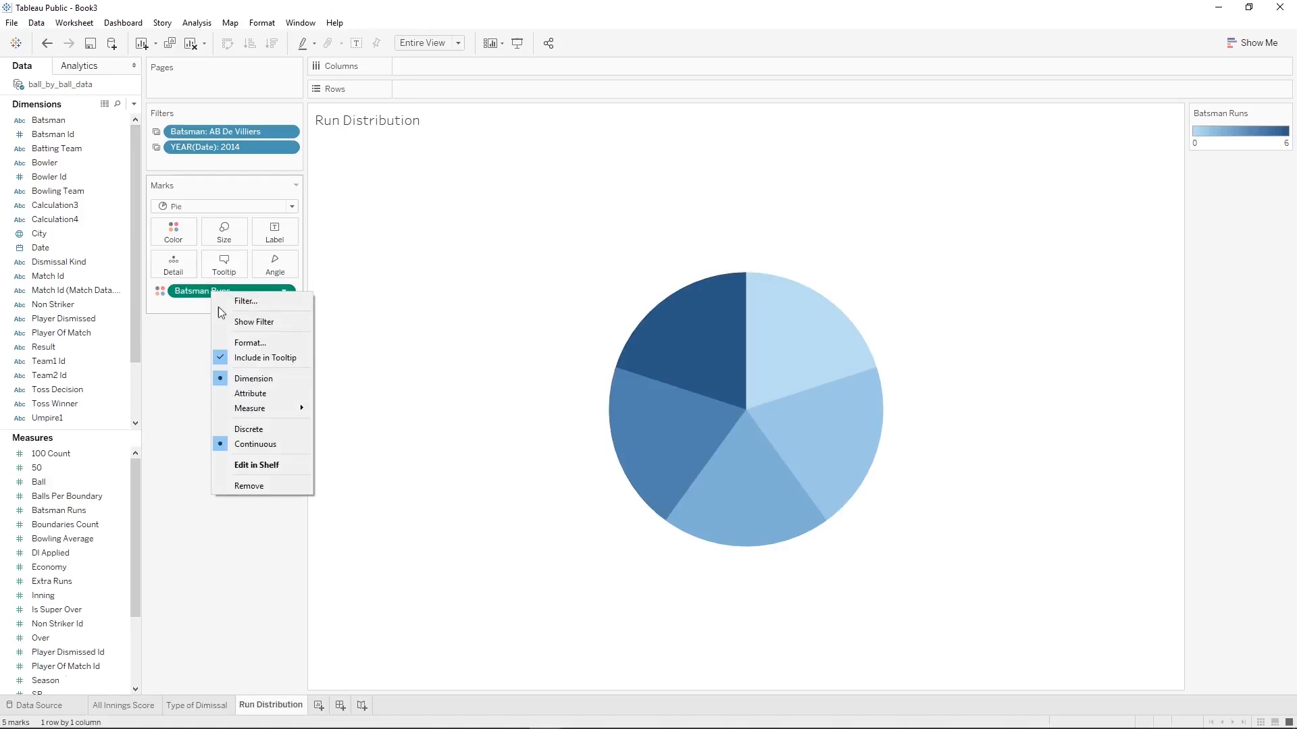
click(249, 431)
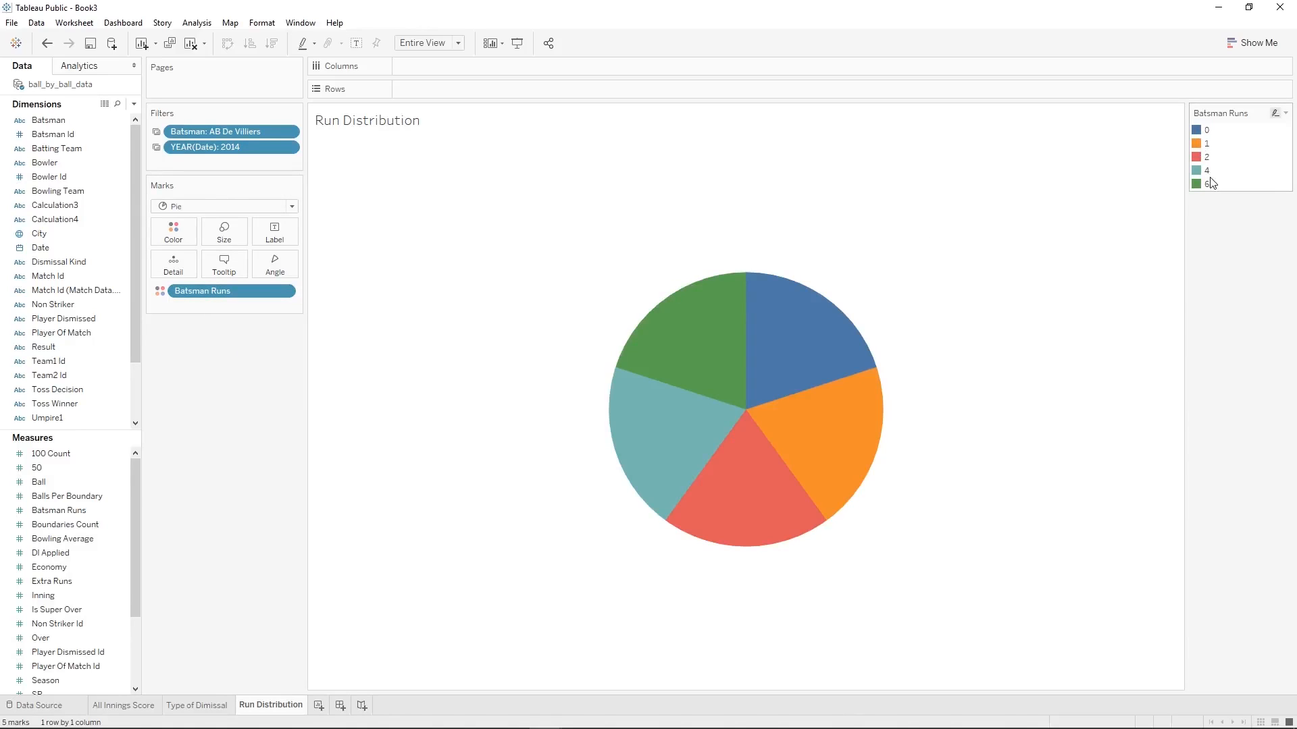
right_click(1205, 133)
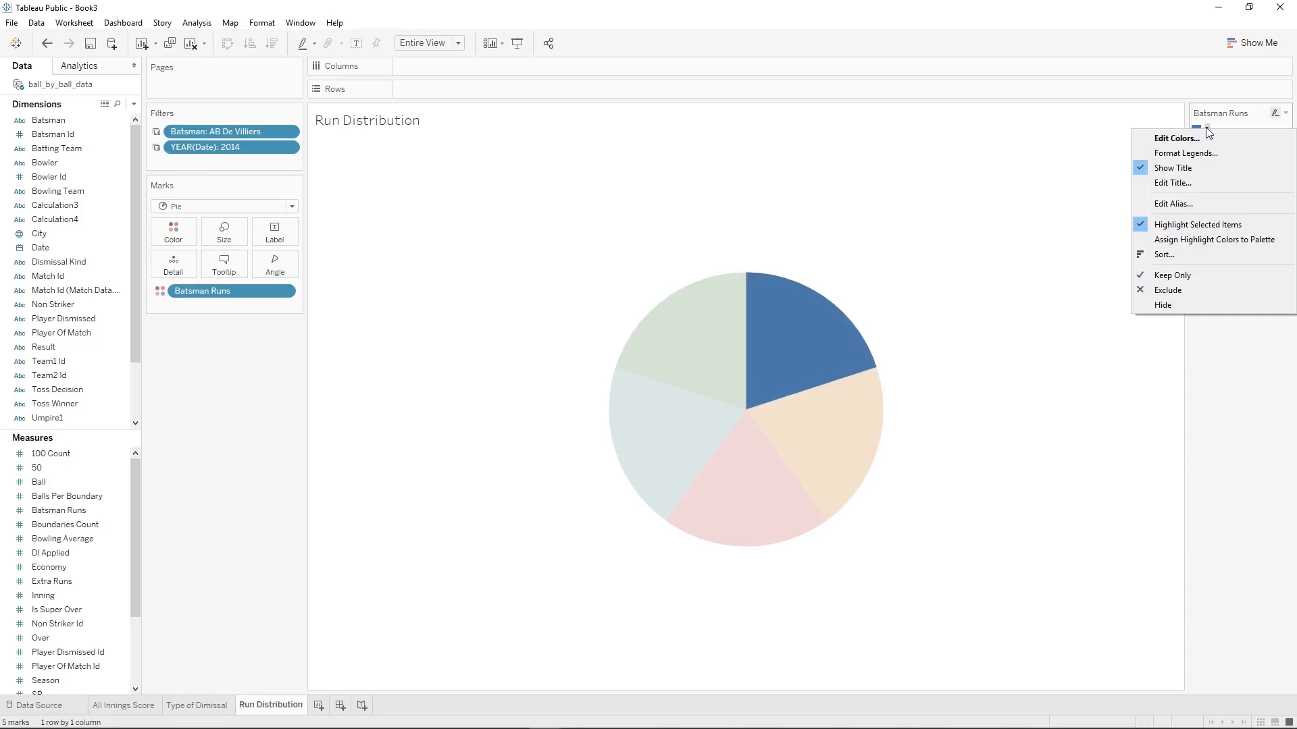
click(1167, 294)
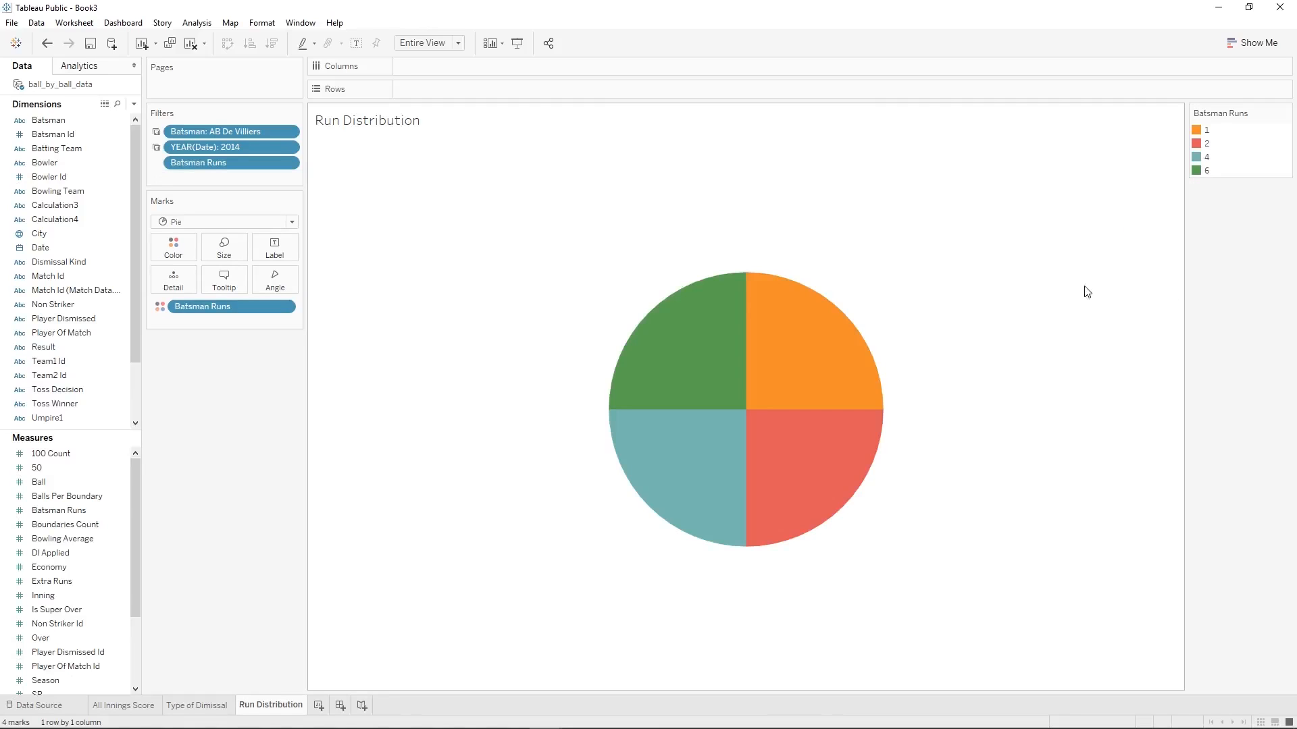
Show the YEAR(Date) filter on the Run Distribution worksheet.
right_click(249, 148)
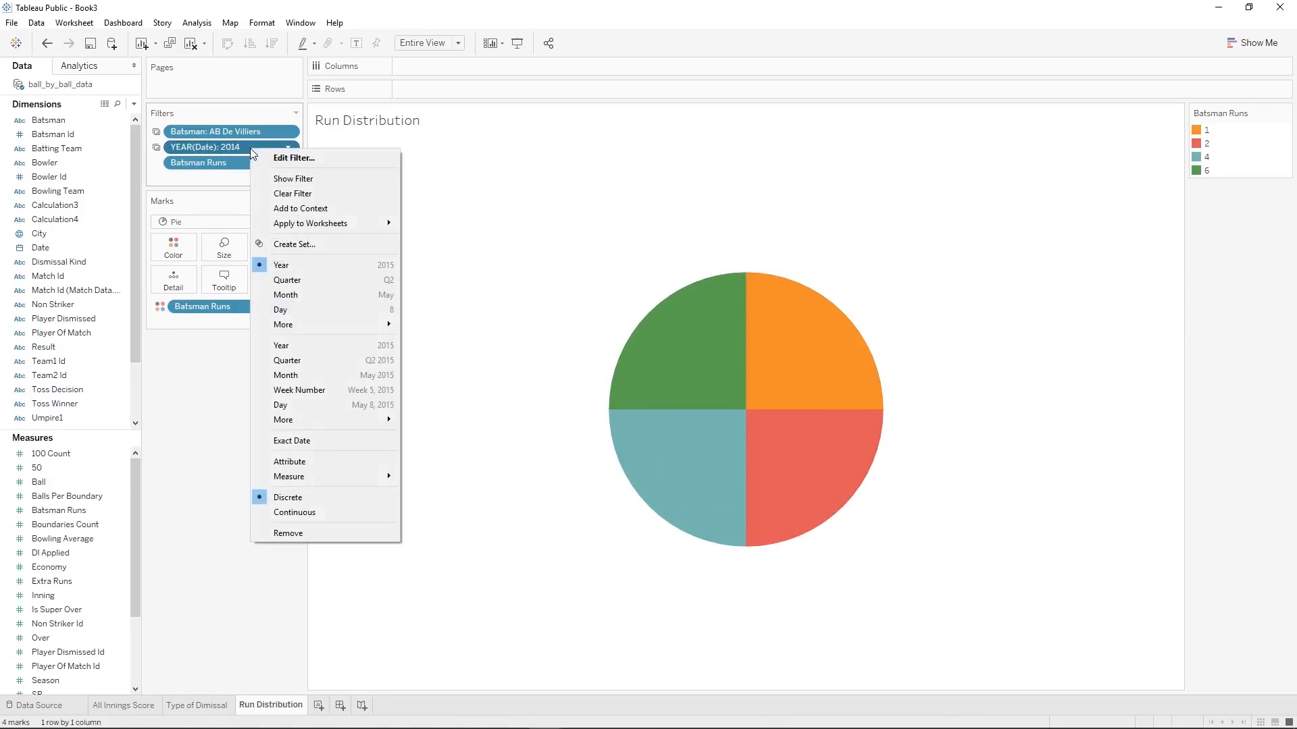
click(294, 179)
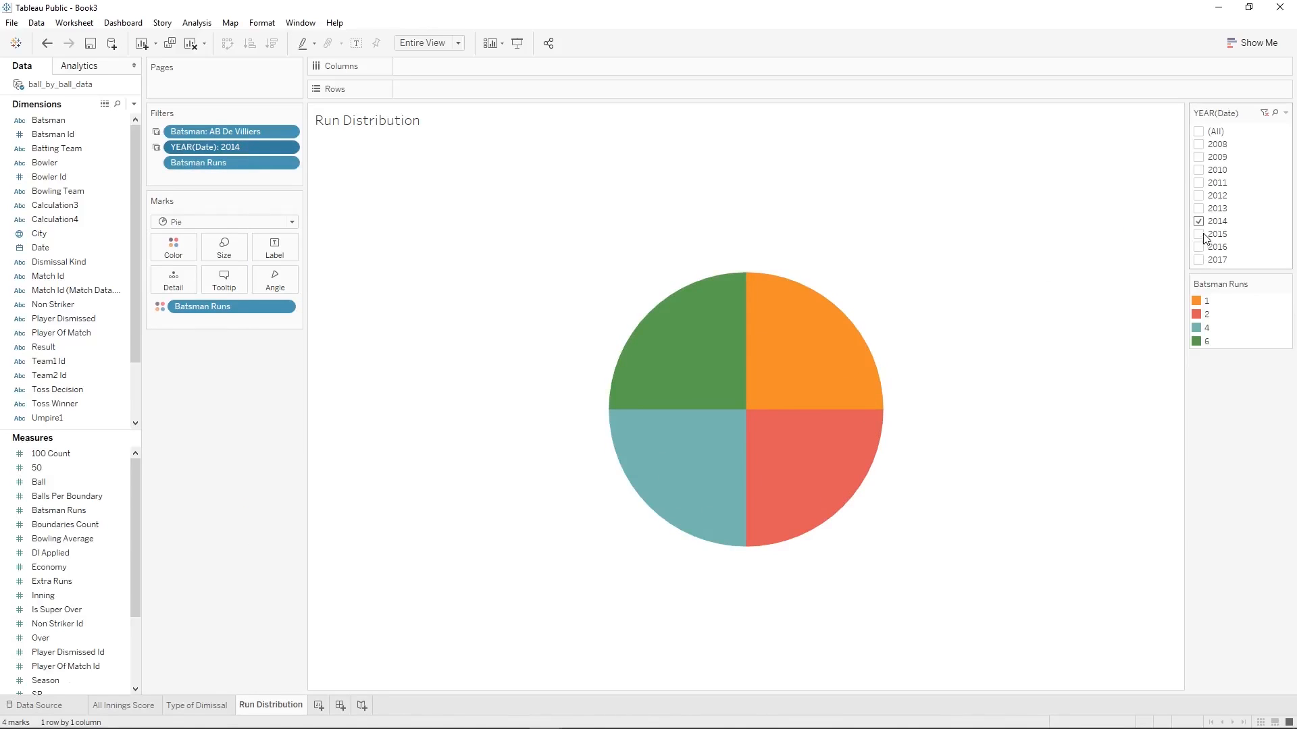
Examine the 3-run slice with all years included, and restrict the year filter to 2014 alone.
click(1204, 132)
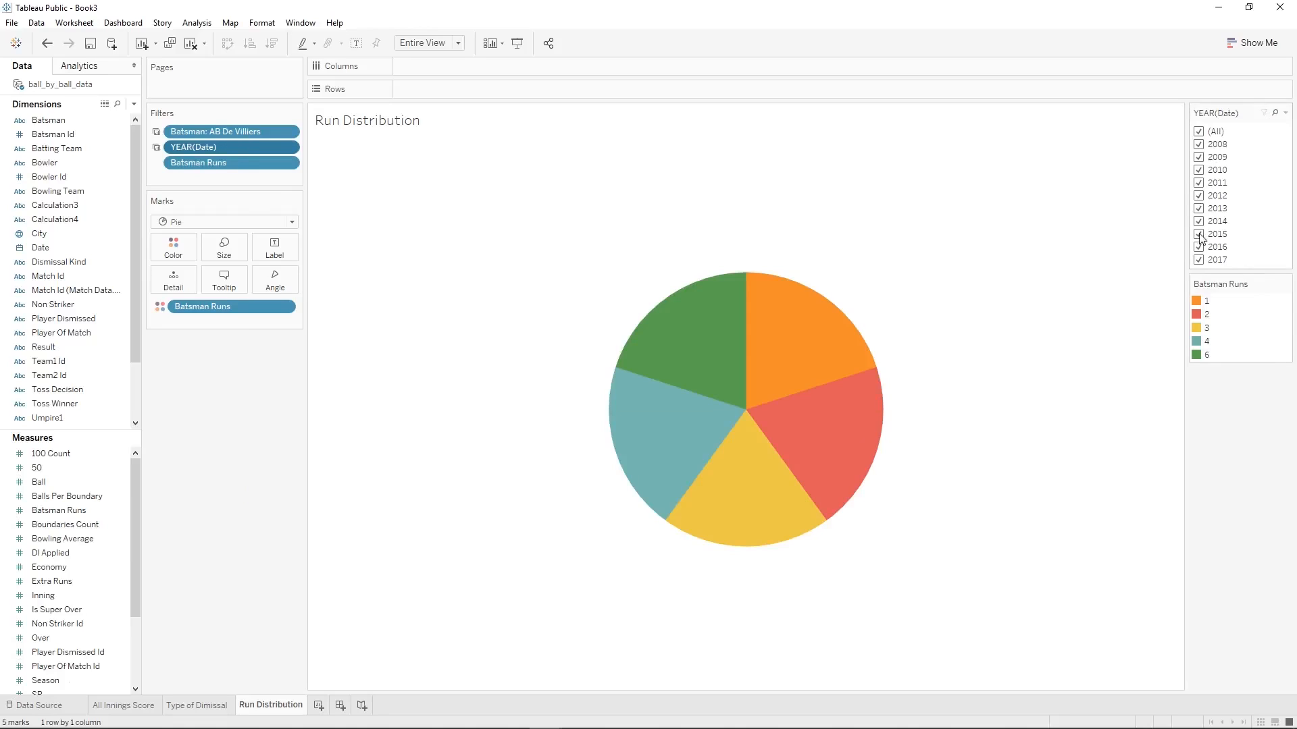
click(1206, 328)
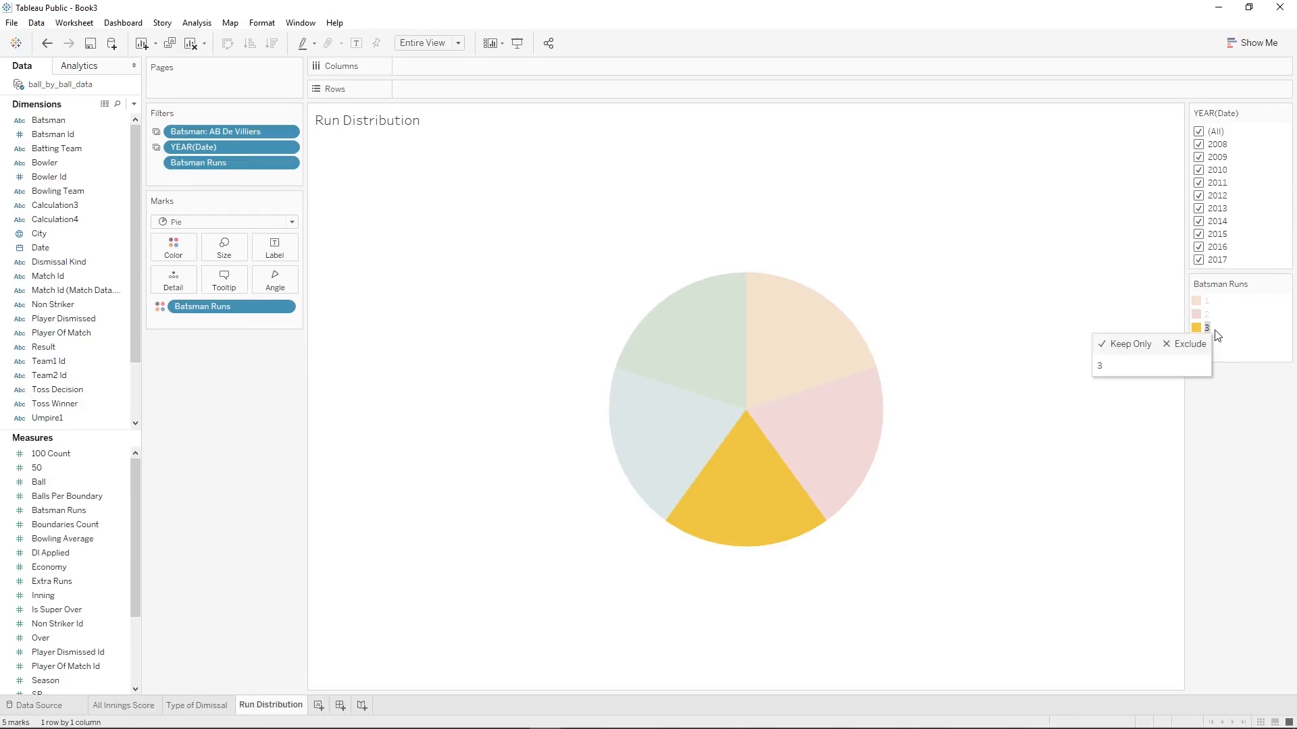
click(1209, 331)
click(1206, 330)
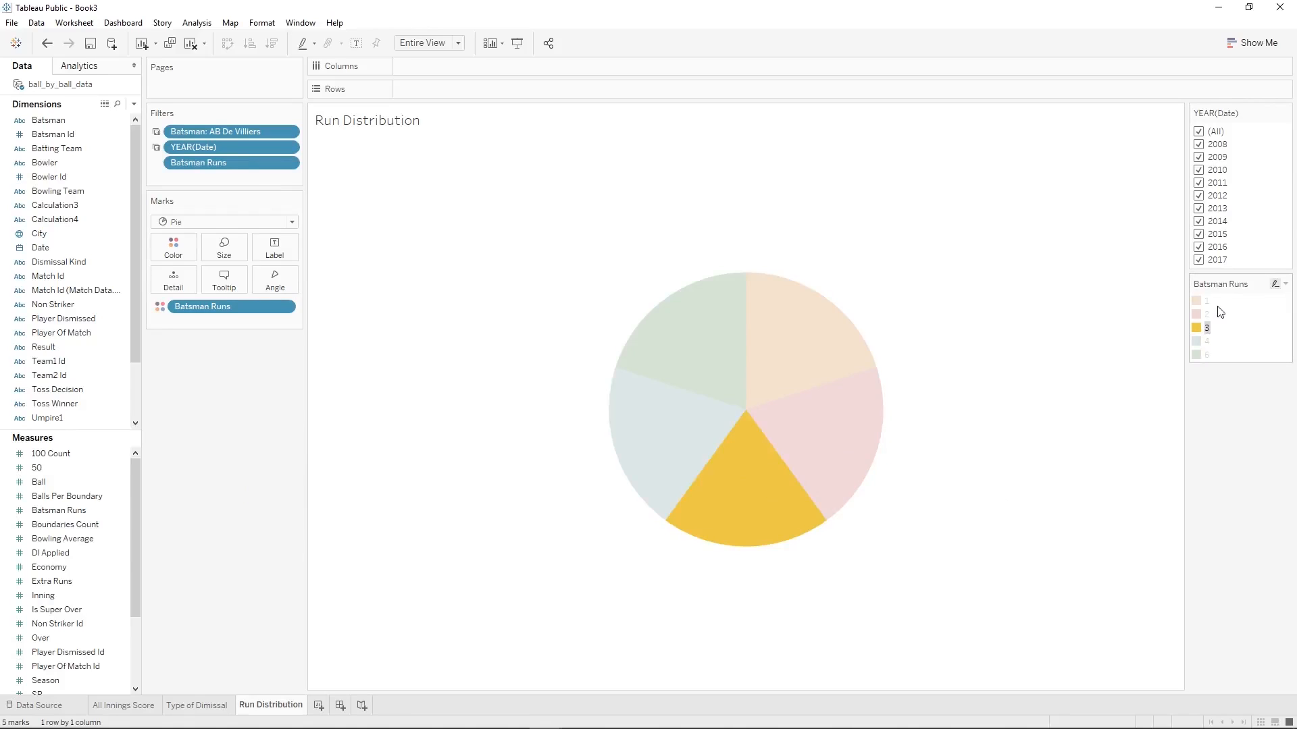
click(1195, 329)
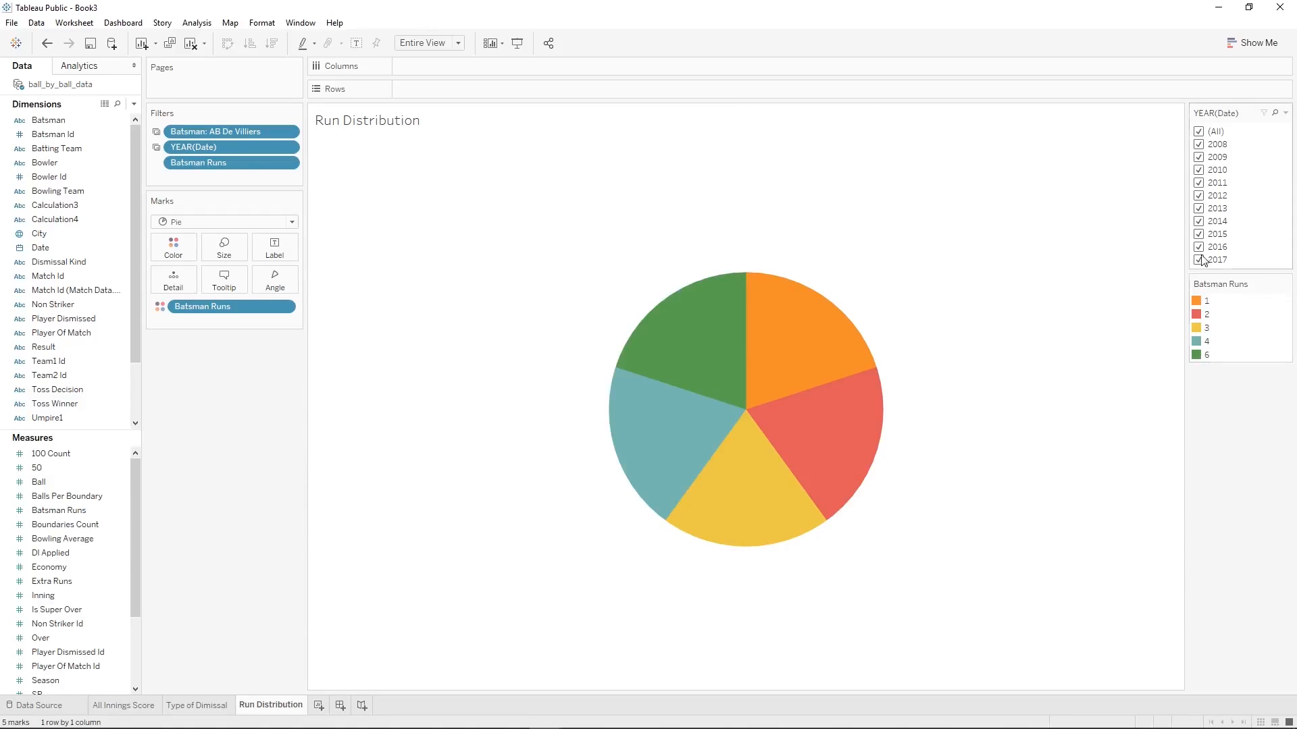
click(1198, 132)
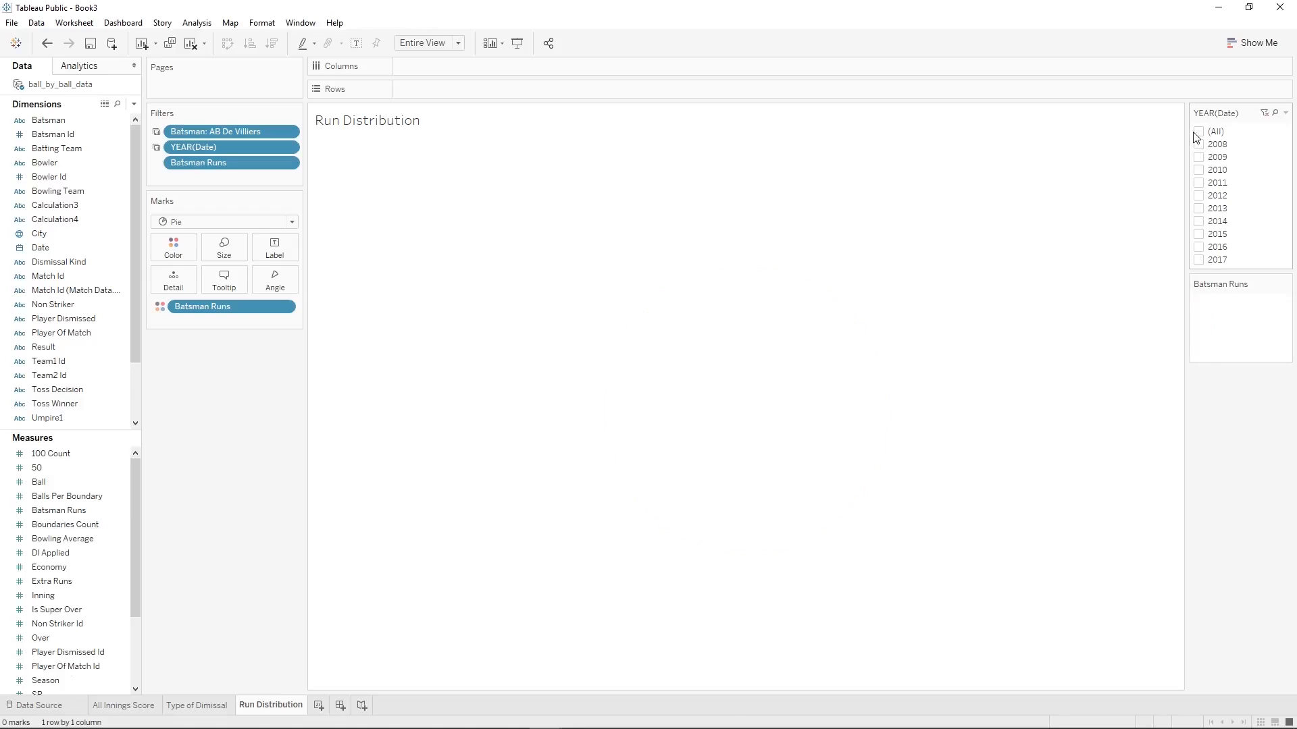
click(1198, 222)
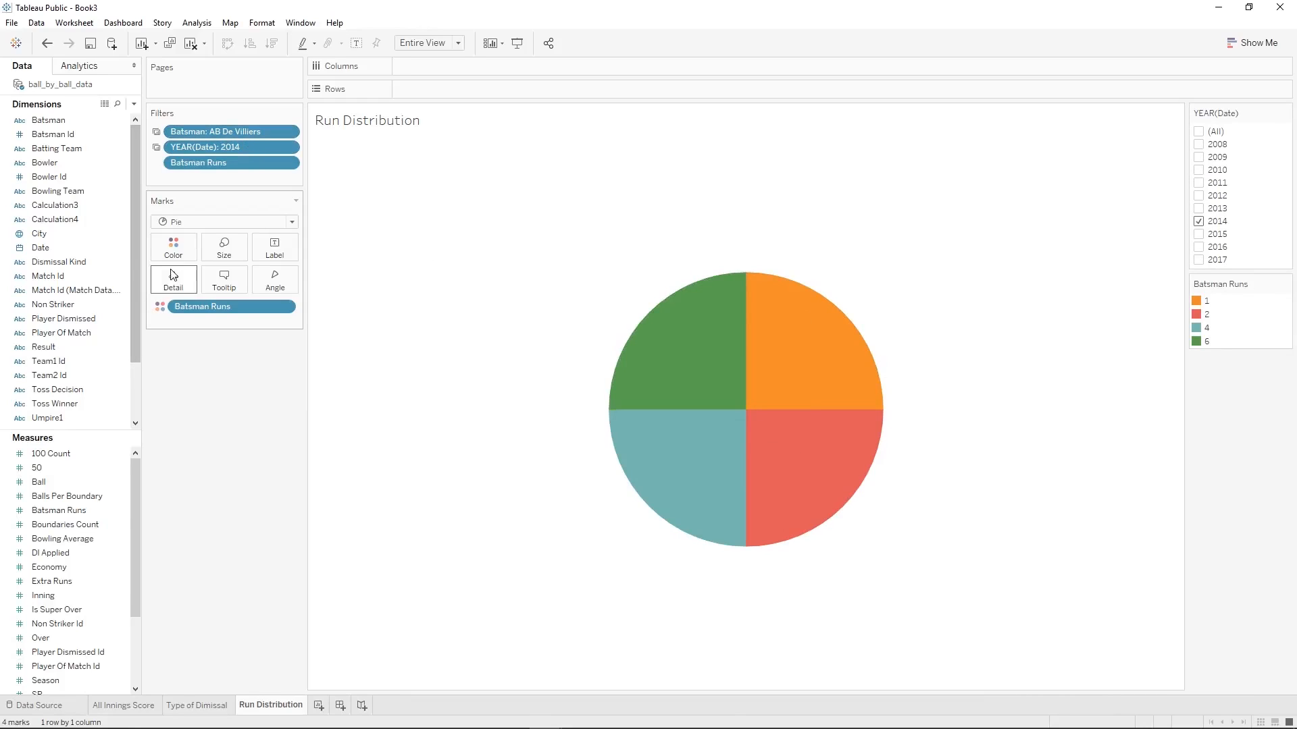
Set the pie's slice angle to the sum of Batsman Runs.
click(80, 525)
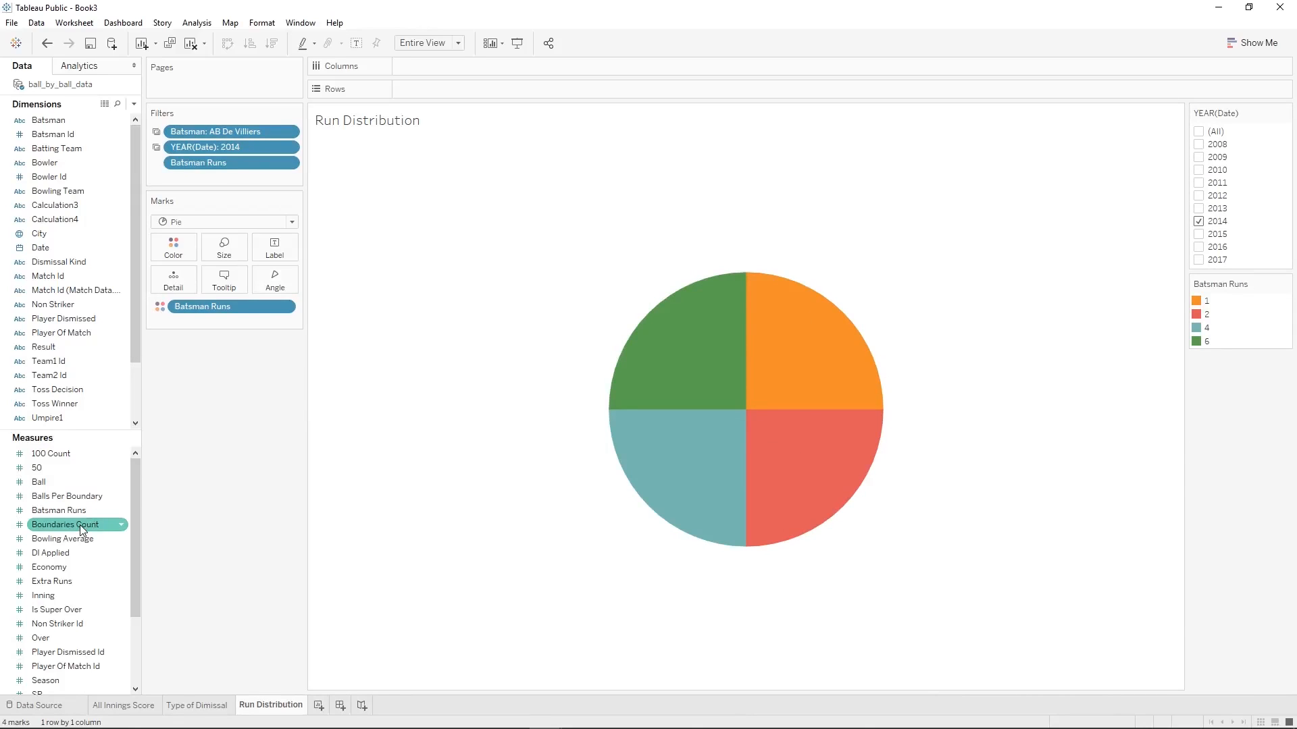
drag(80, 510, 282, 281)
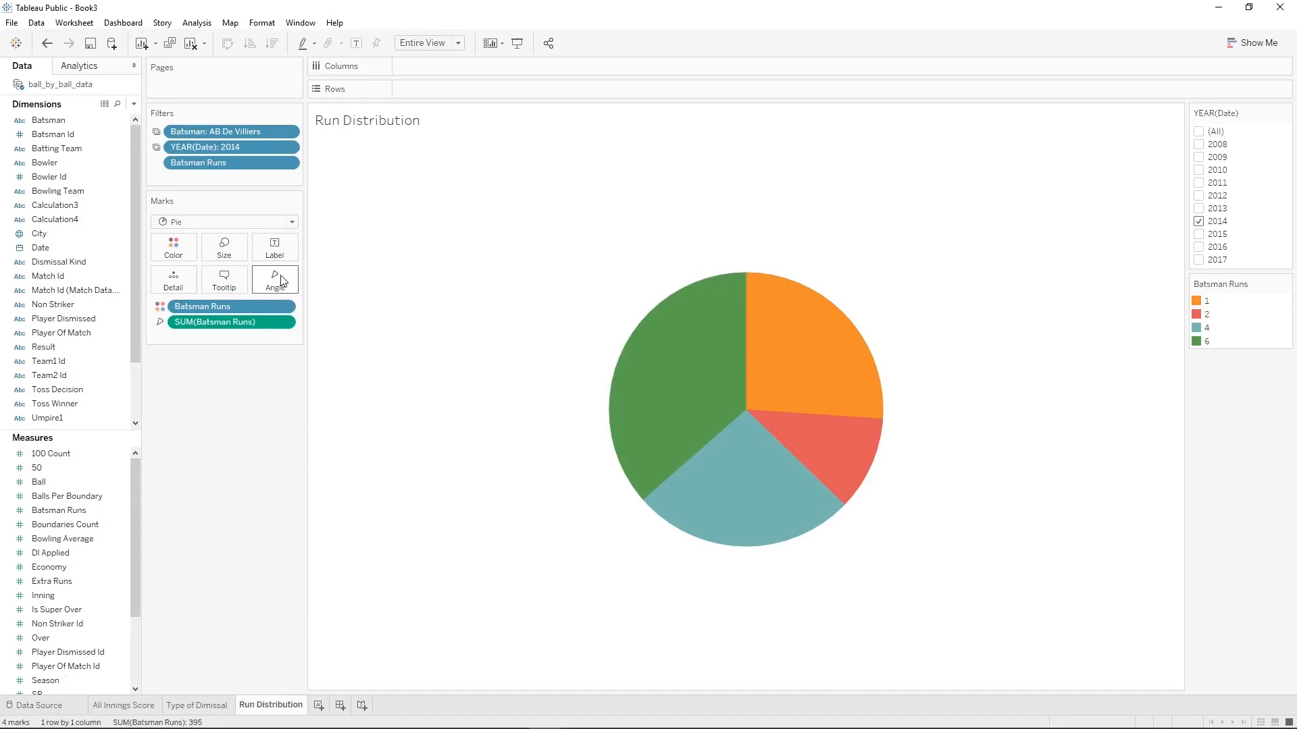
scroll(76, 635, down, 3)
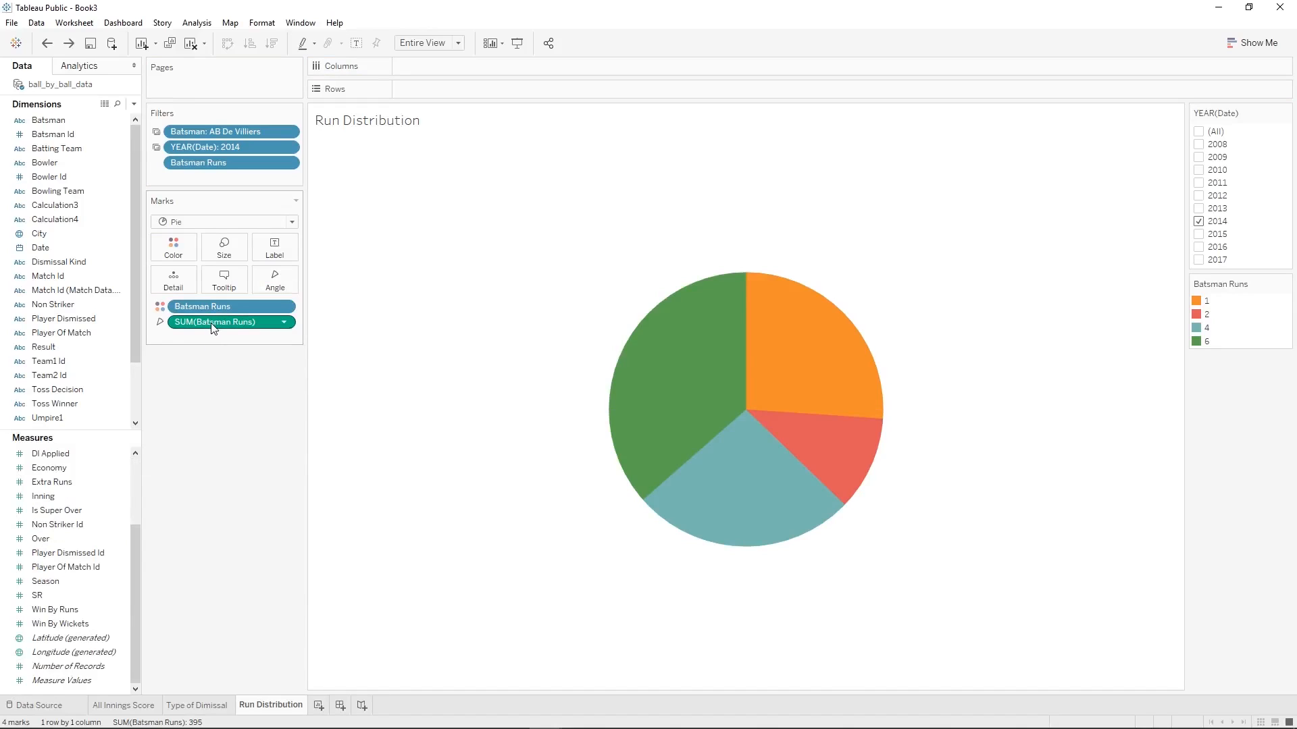
mouse_move(738, 351)
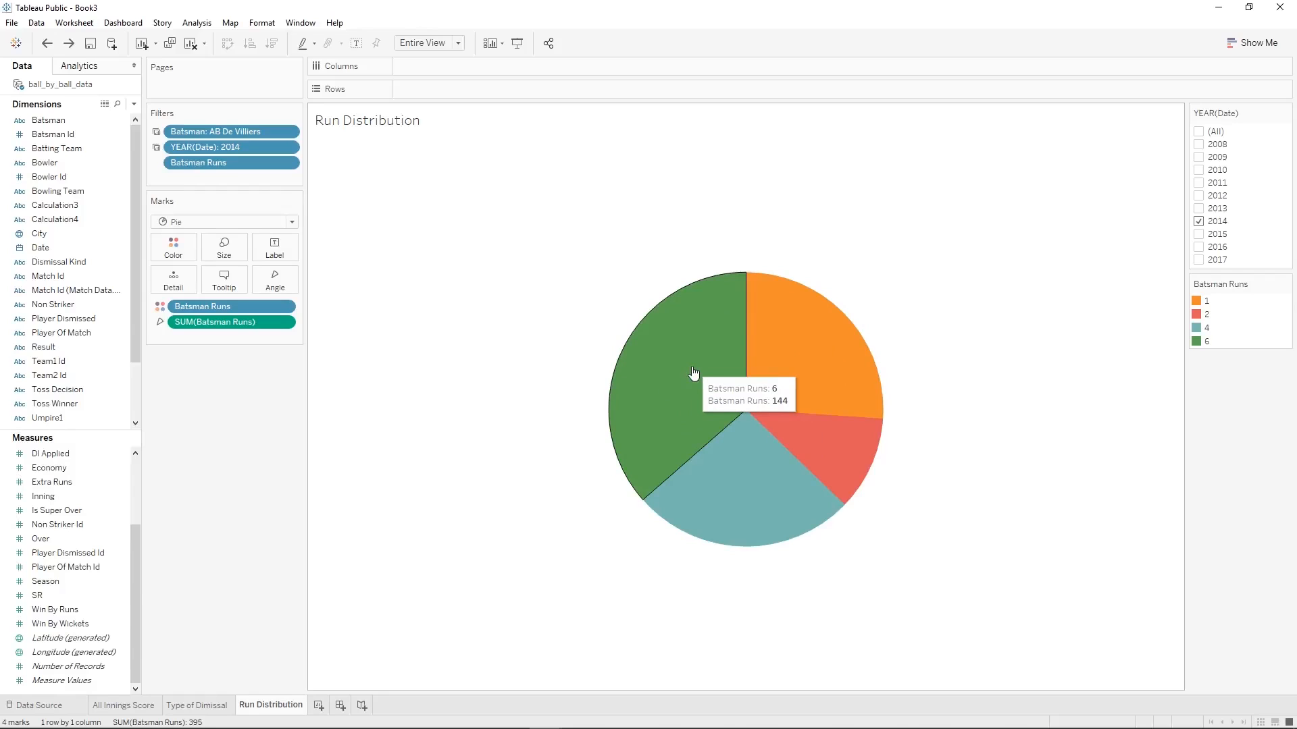
Change the aggregation of the Batsman Runs angle field to Count.
right_click(268, 325)
mouse_move(340, 441)
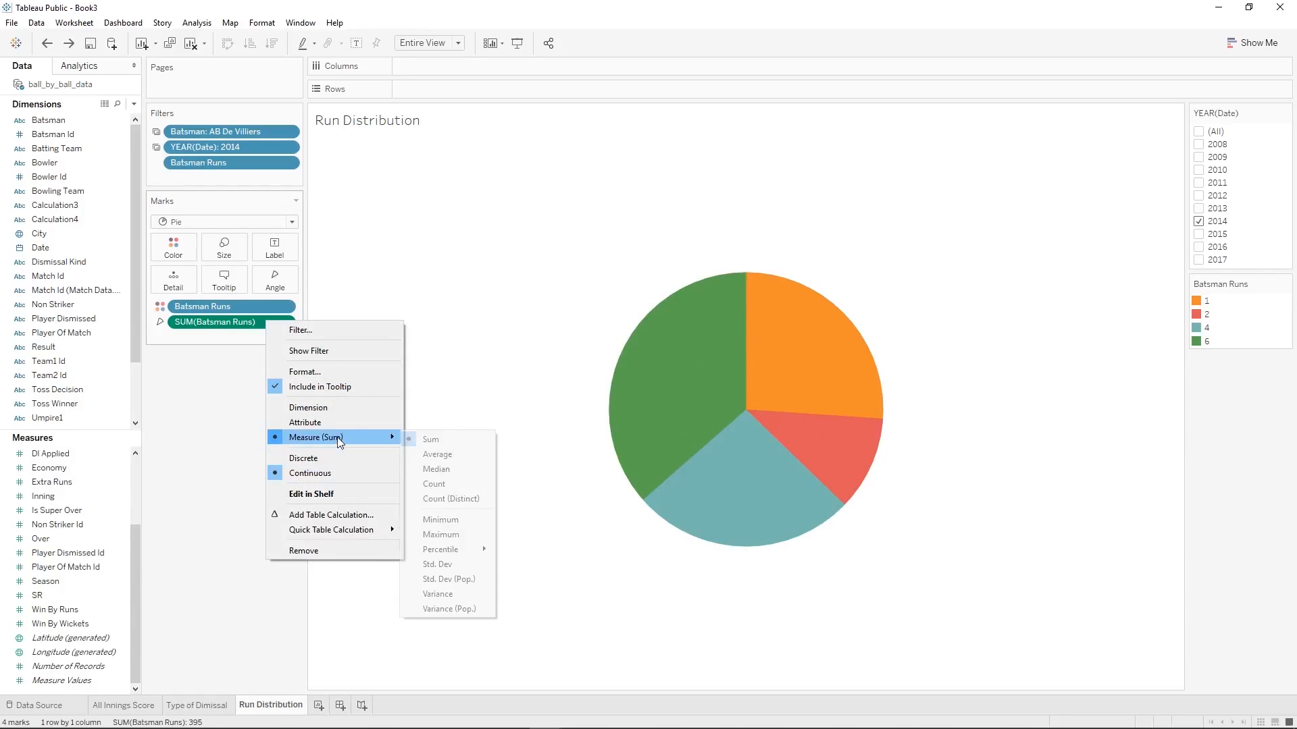
click(444, 483)
mouse_move(697, 344)
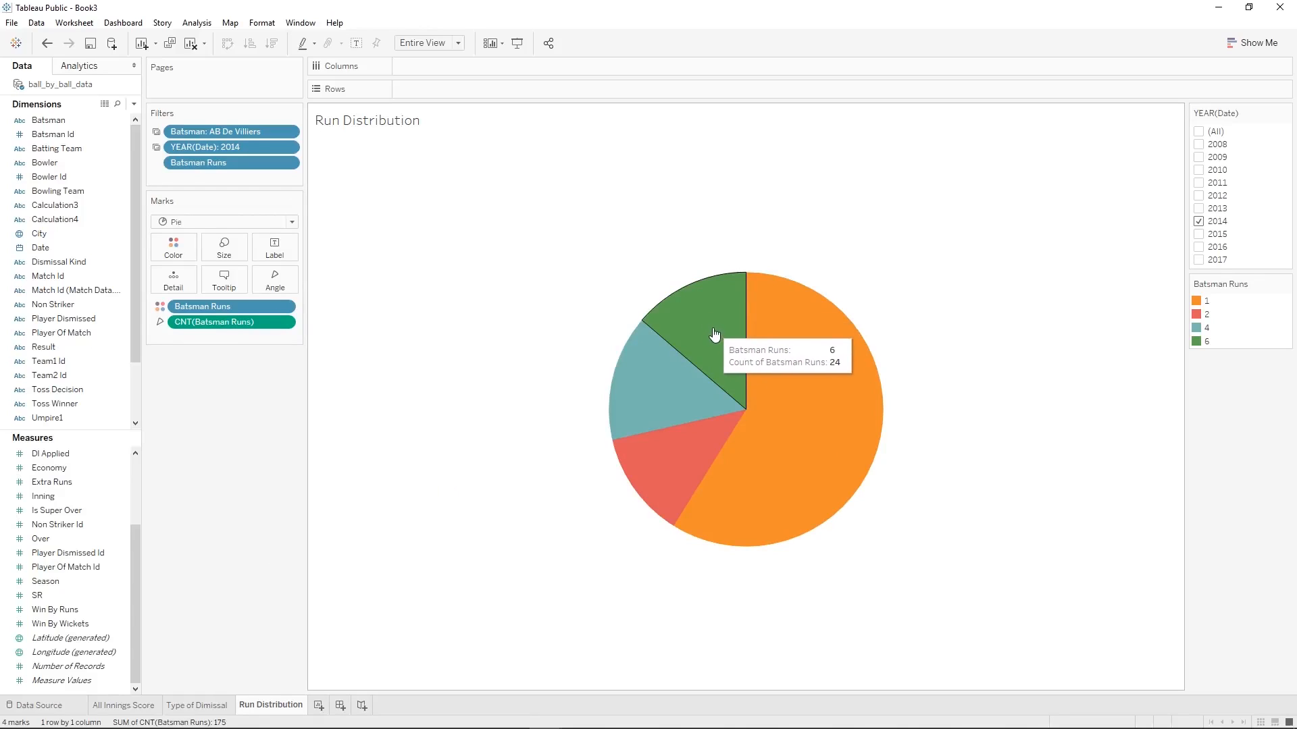
Undo and reapply the Count aggregation to compare the pie with the summed version.
click(46, 42)
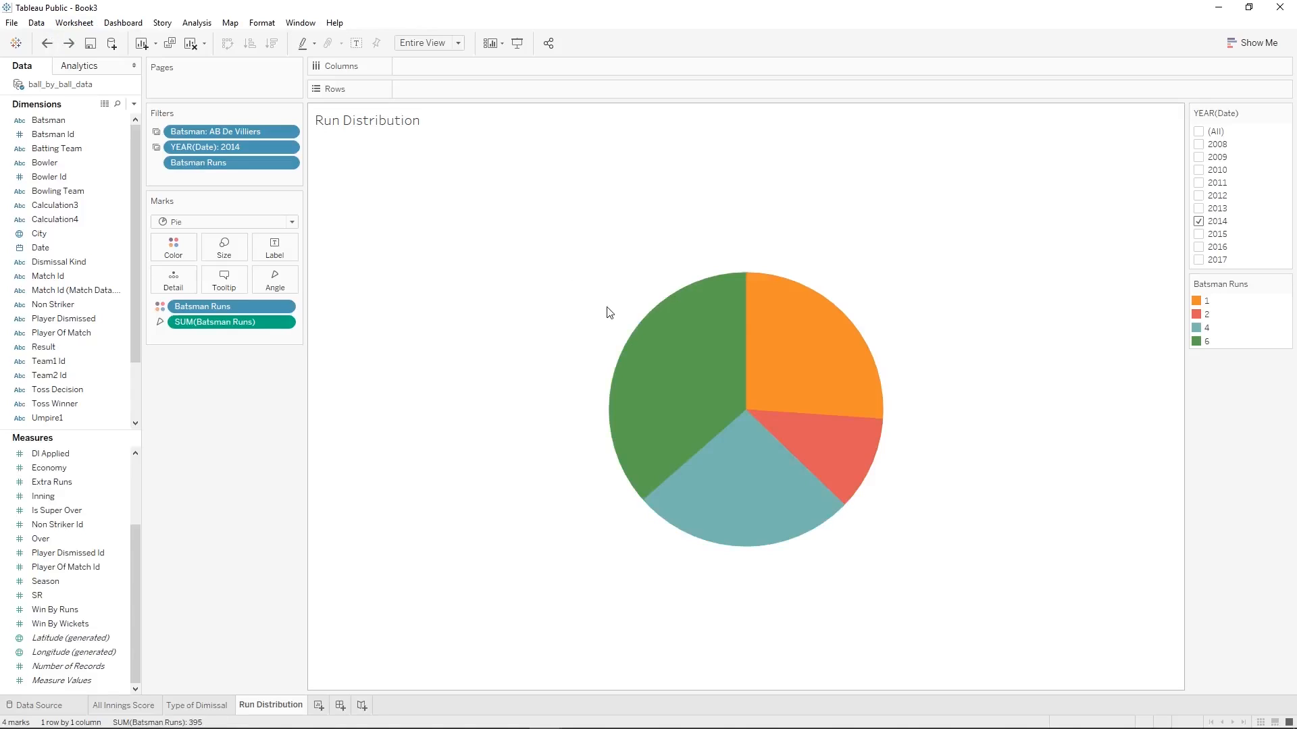
mouse_move(682, 365)
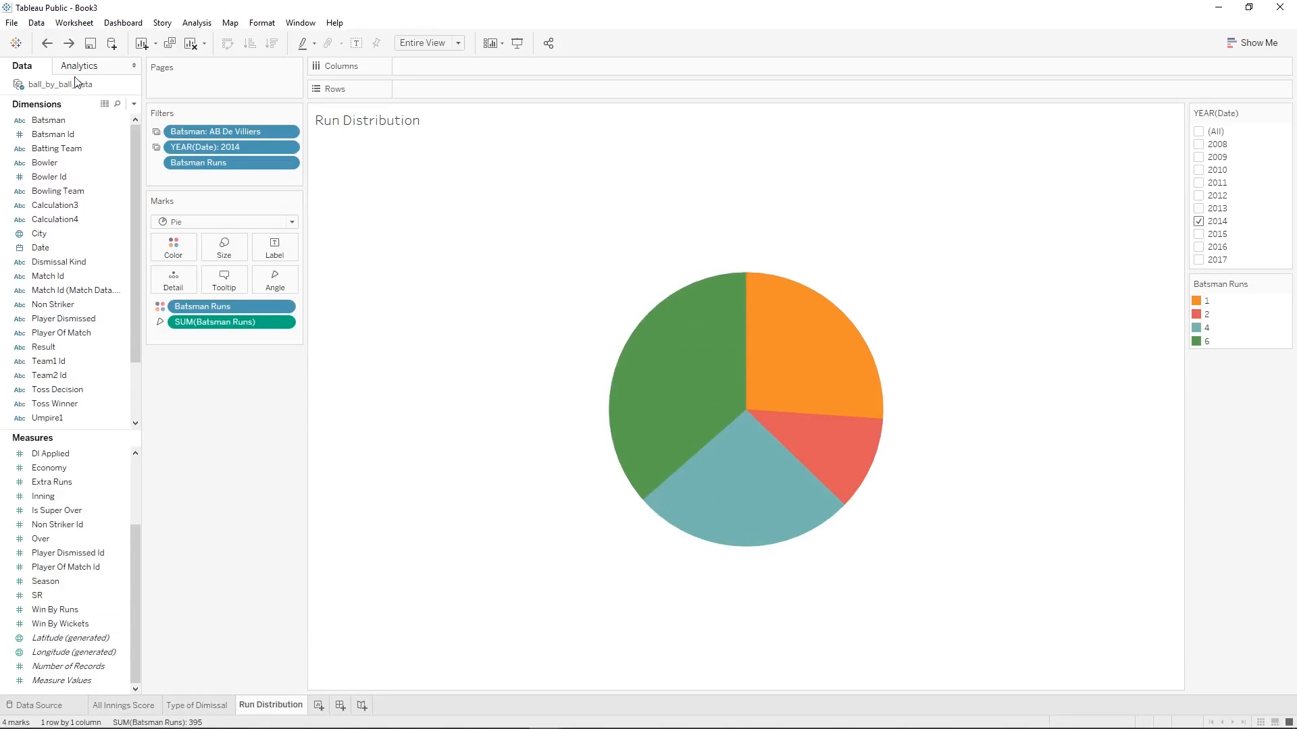
click(68, 44)
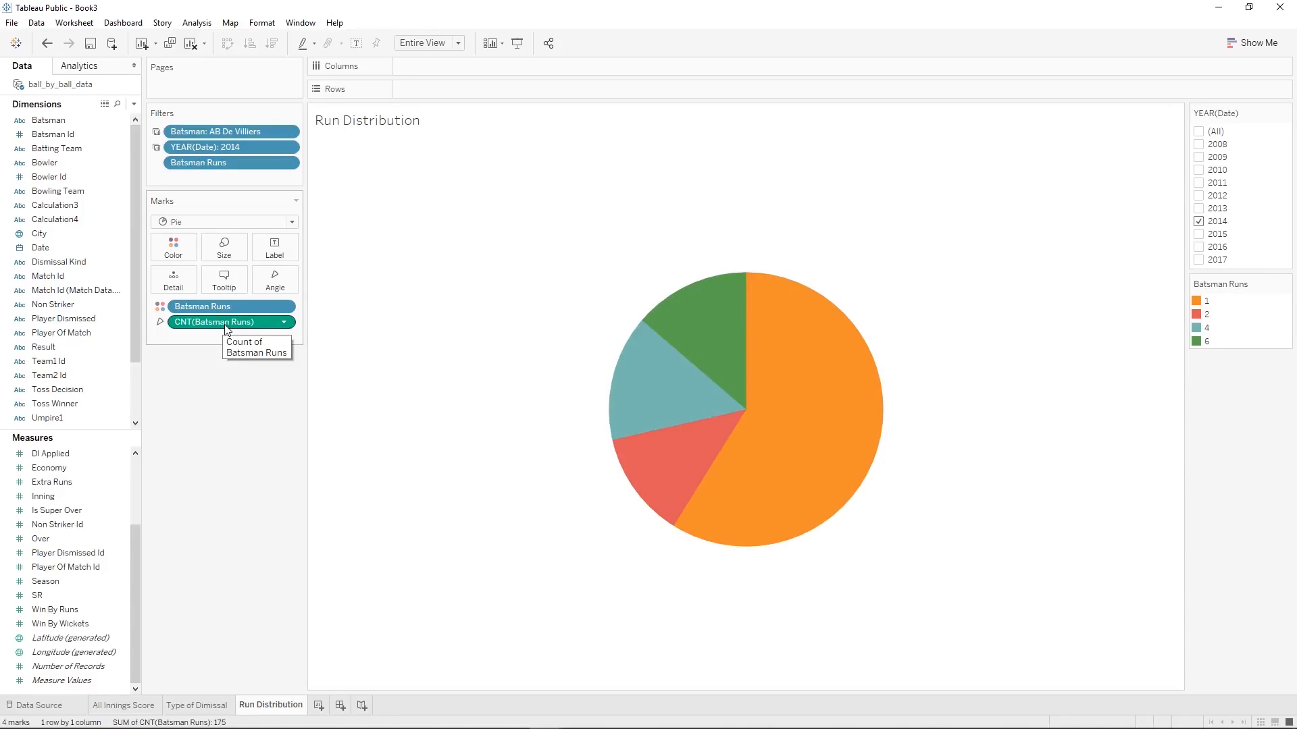
Replace the Batsman Runs field on the pie's angle with Number of Records.
drag(225, 329, 229, 451)
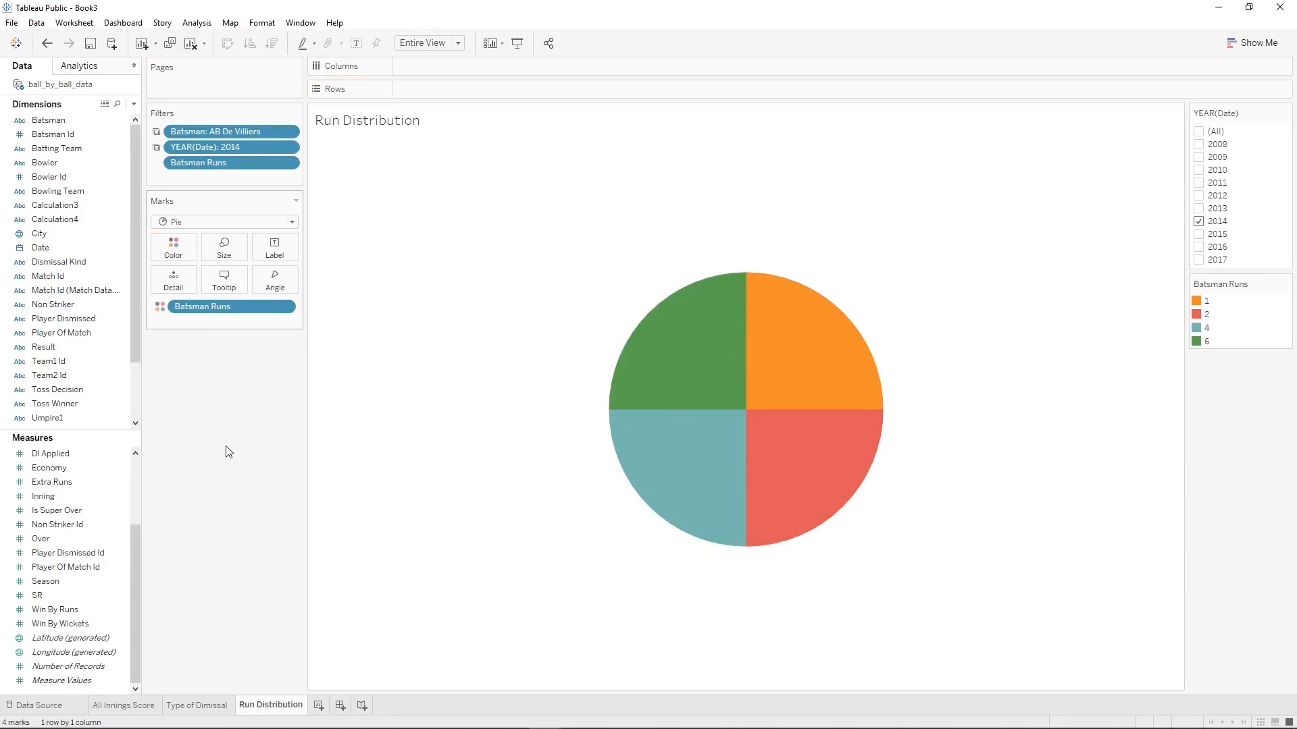
click(114, 665)
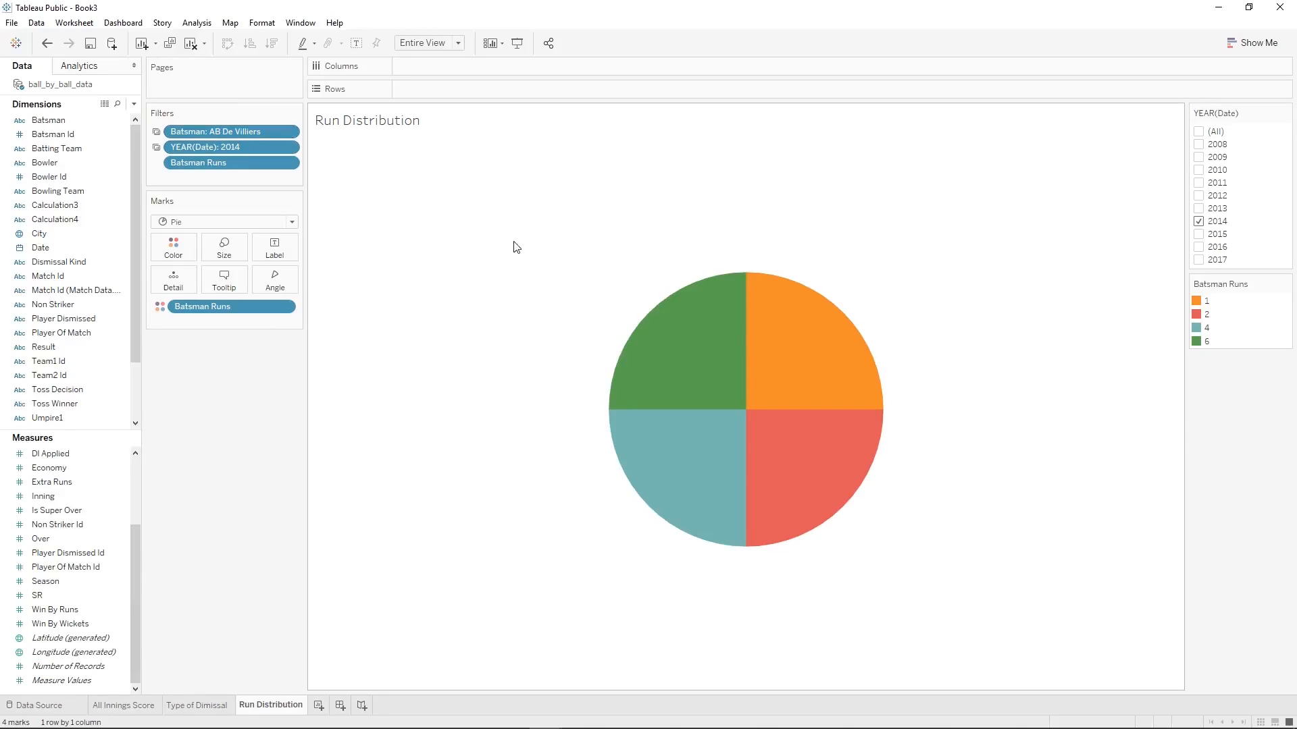
mouse_move(659, 335)
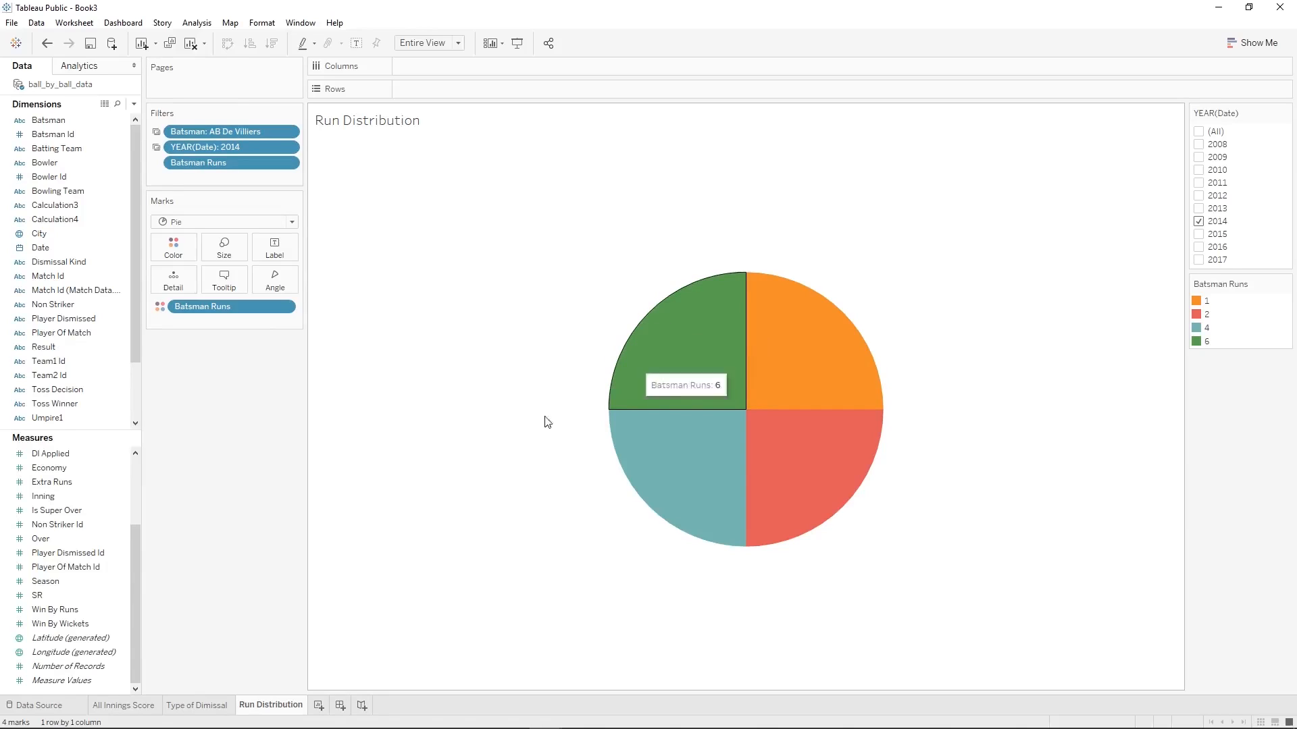
drag(67, 666, 275, 275)
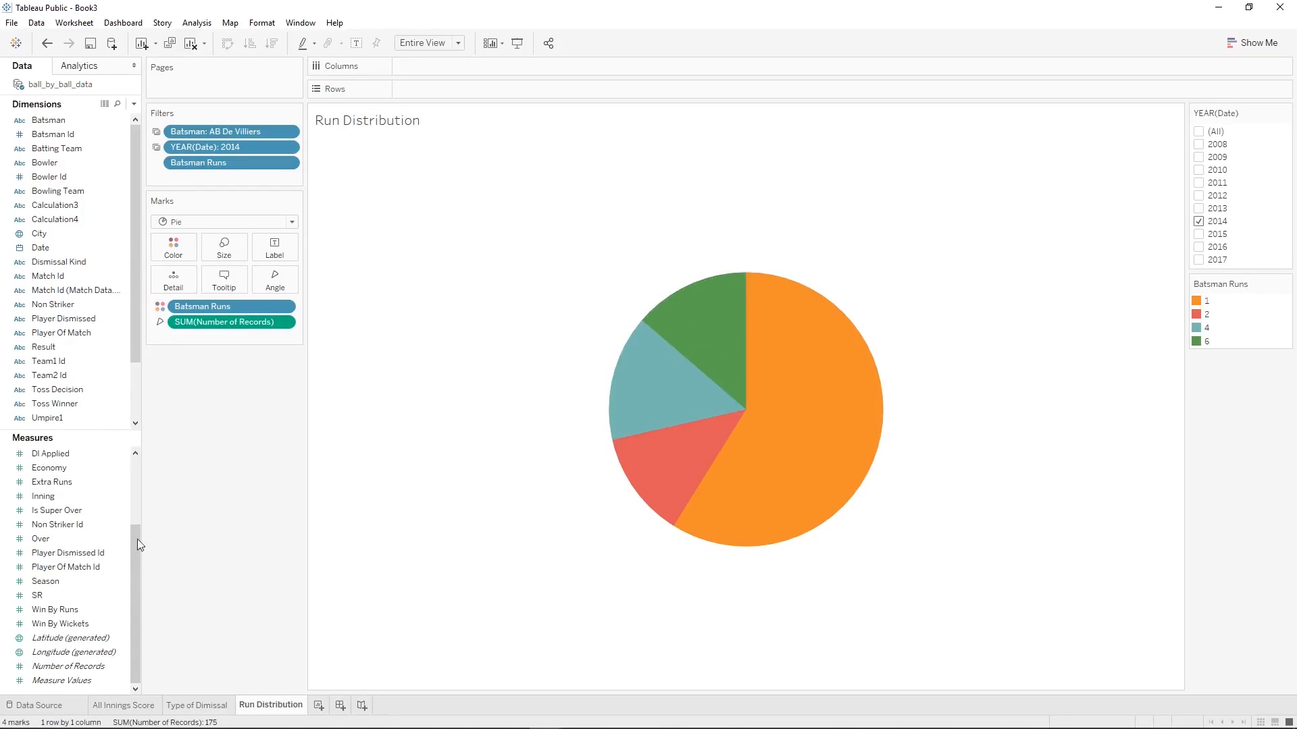
Label the run distribution slices with Number of Records.
scroll(104, 548, up, 3)
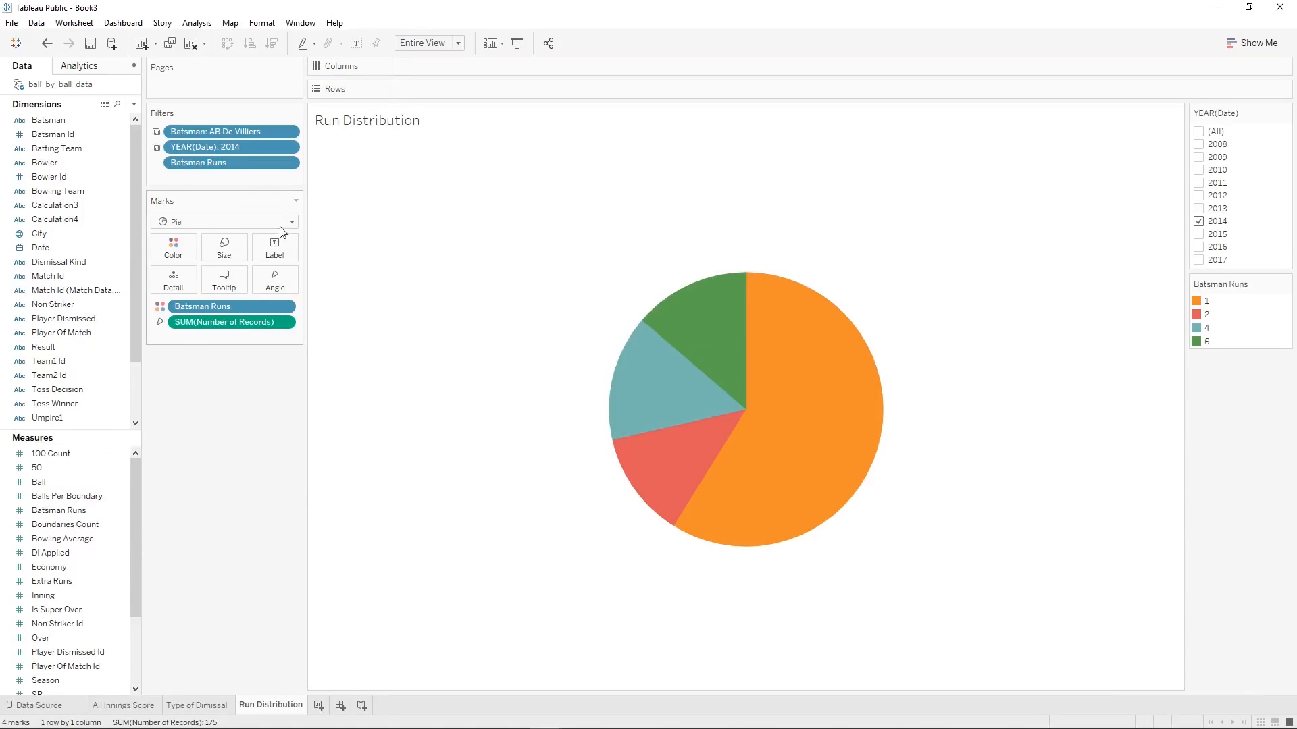
scroll(88, 537, down, 3)
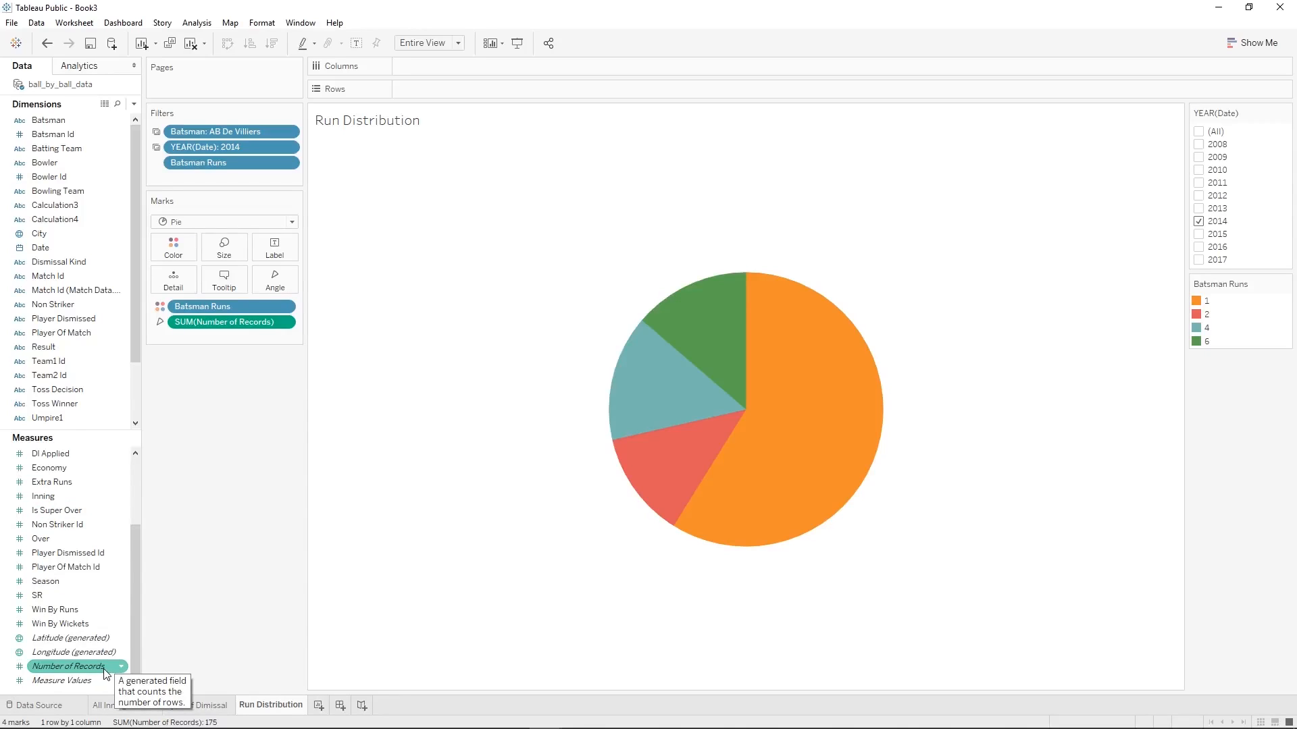
drag(110, 666, 293, 242)
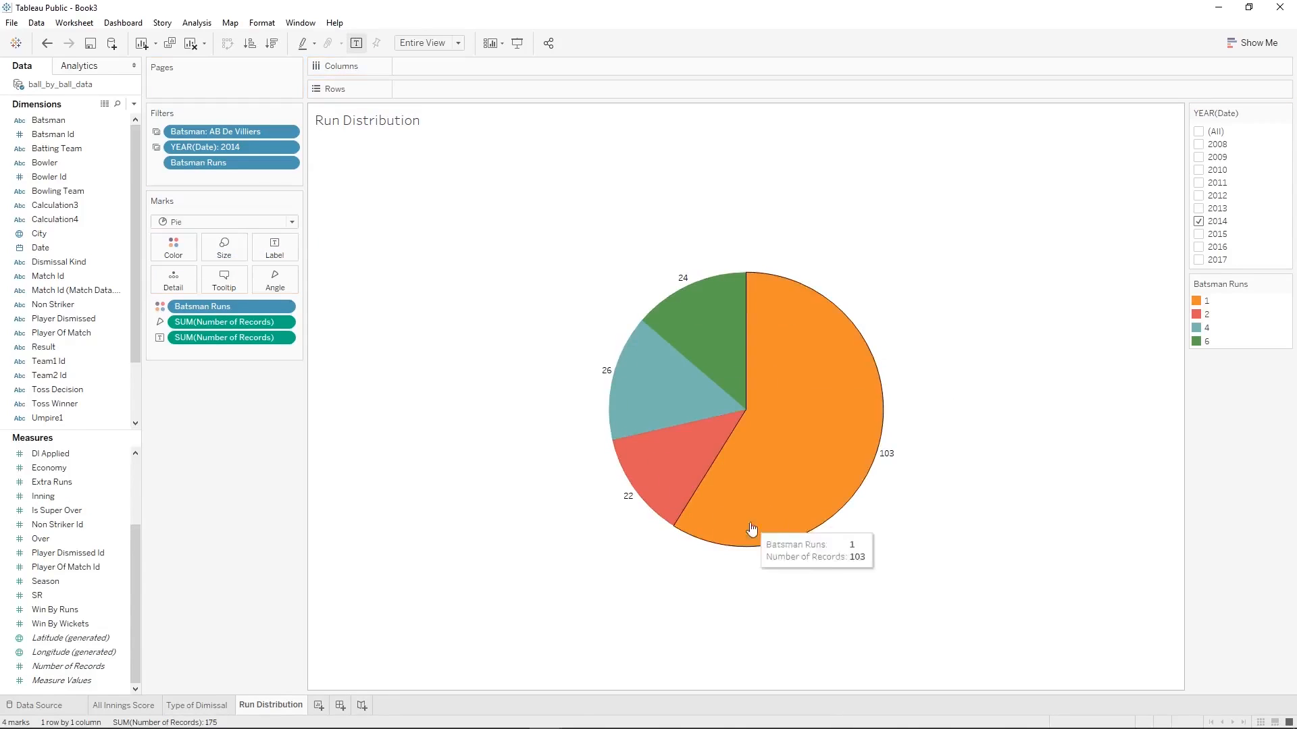
mouse_move(777, 401)
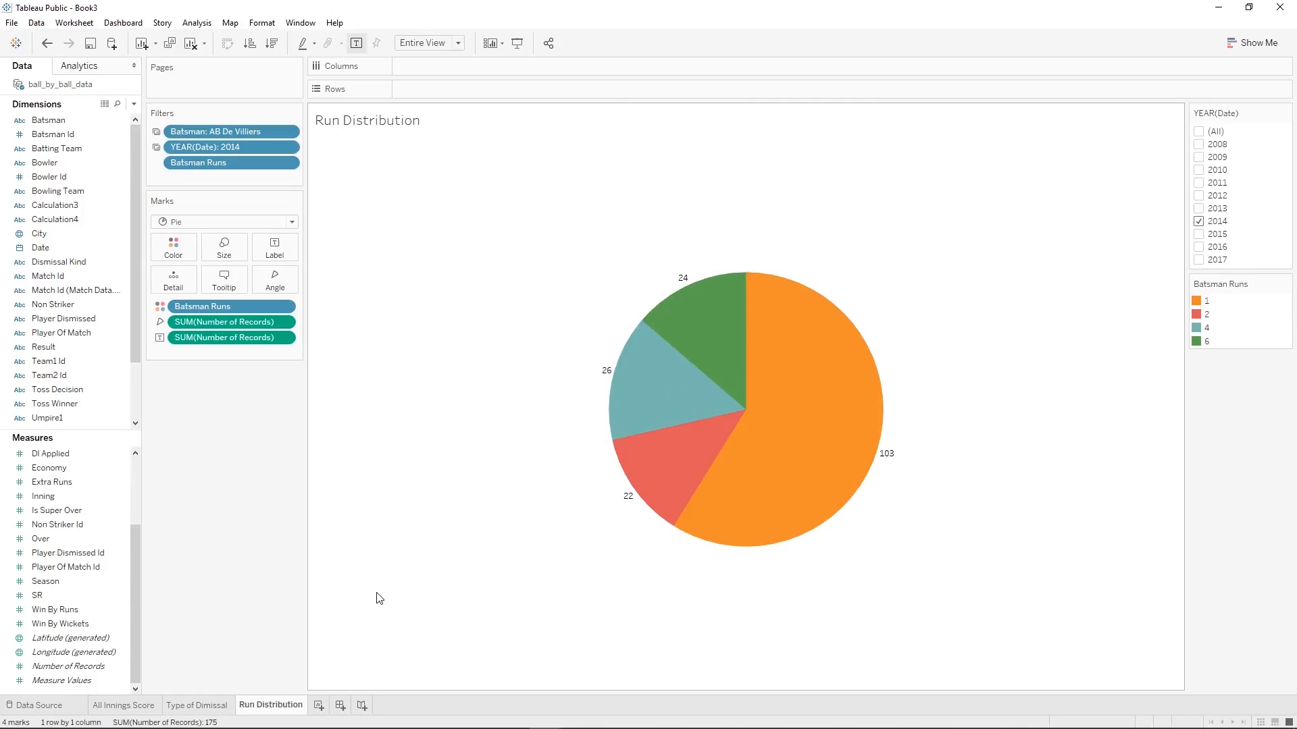
Add a new worksheet and name it Season Strike Rate.
click(319, 706)
right_click(329, 702)
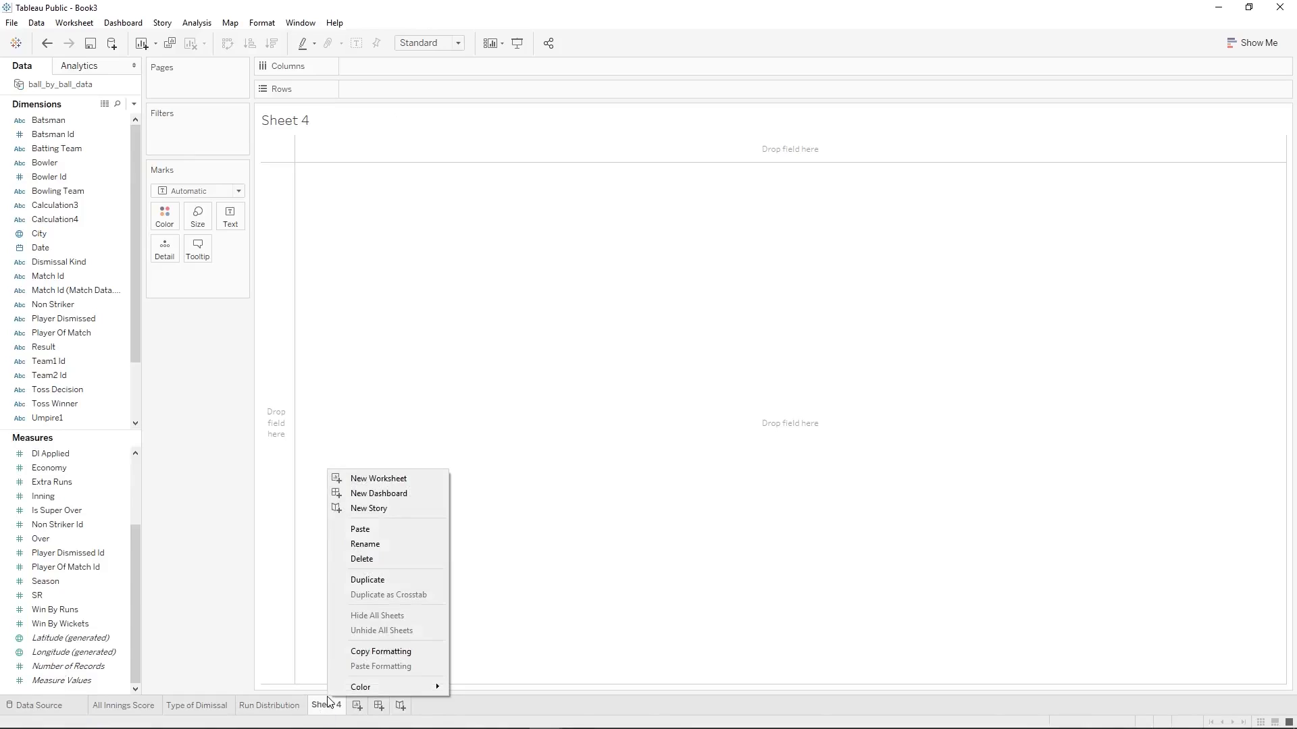
click(374, 542)
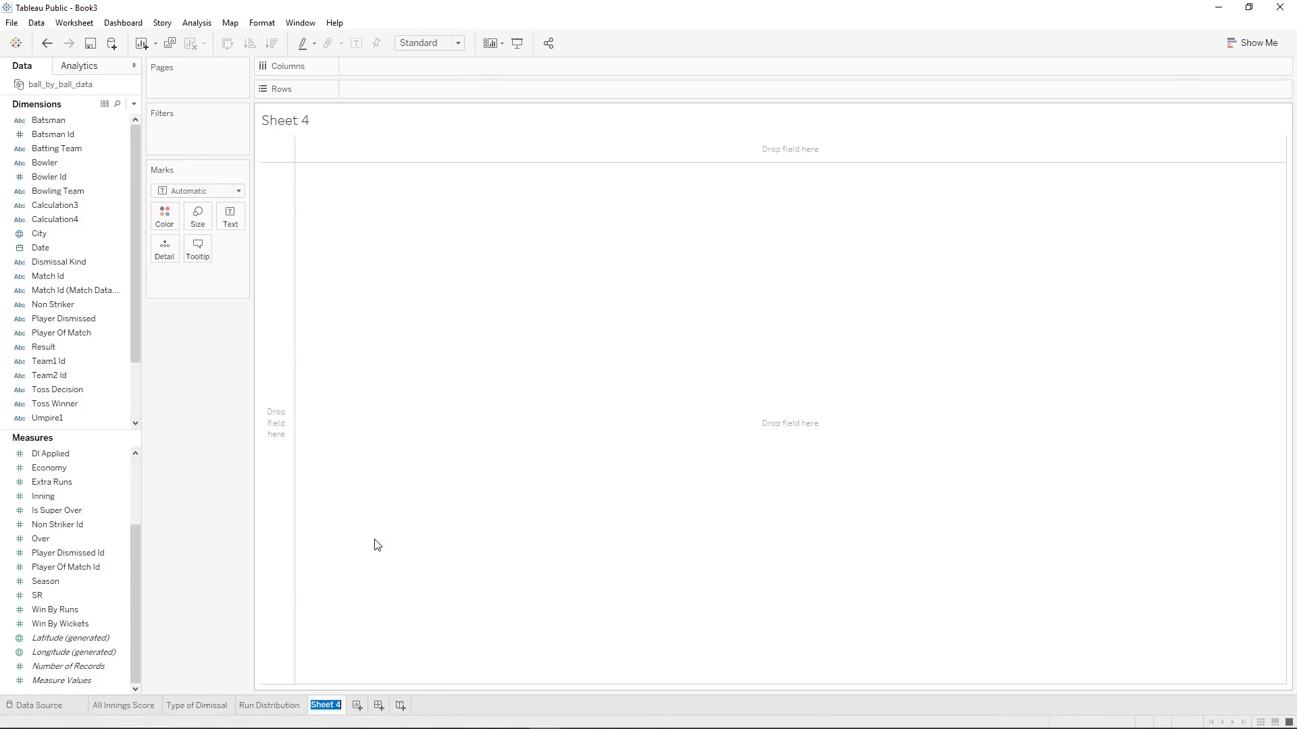
text(Season Strike Rate)
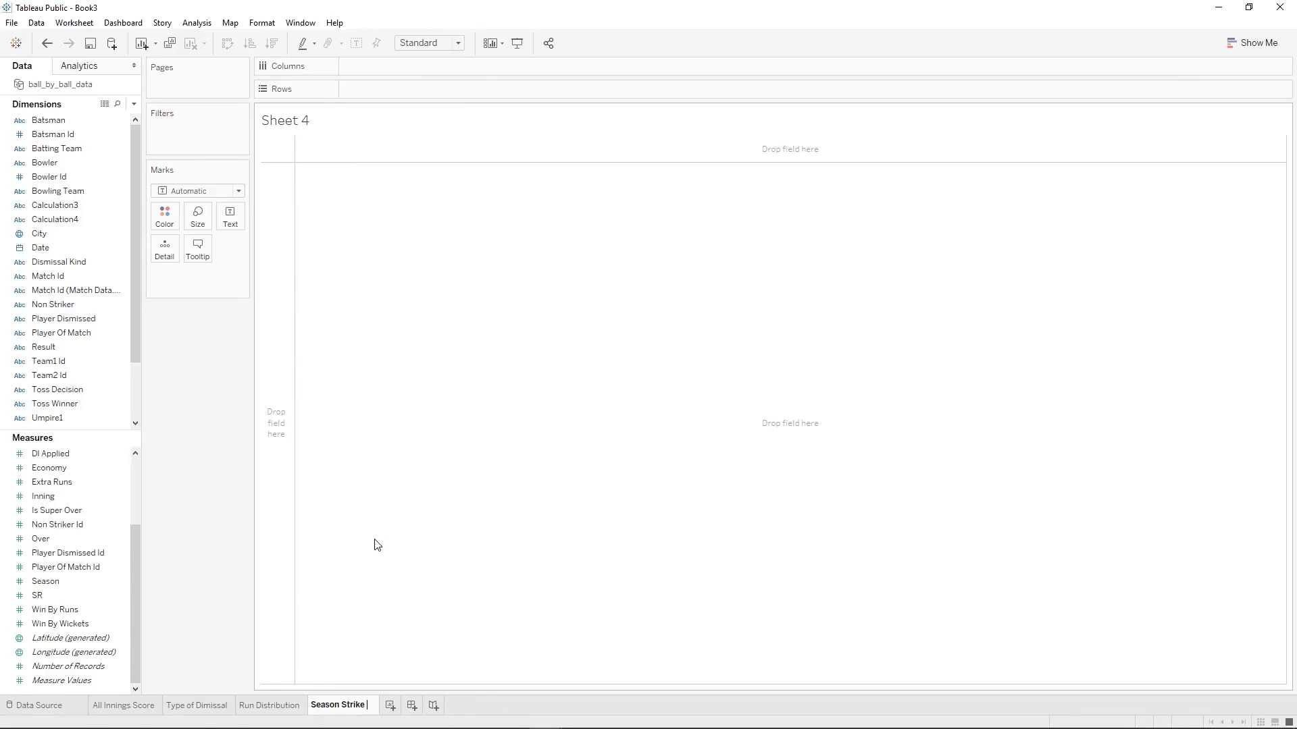
key(Return)
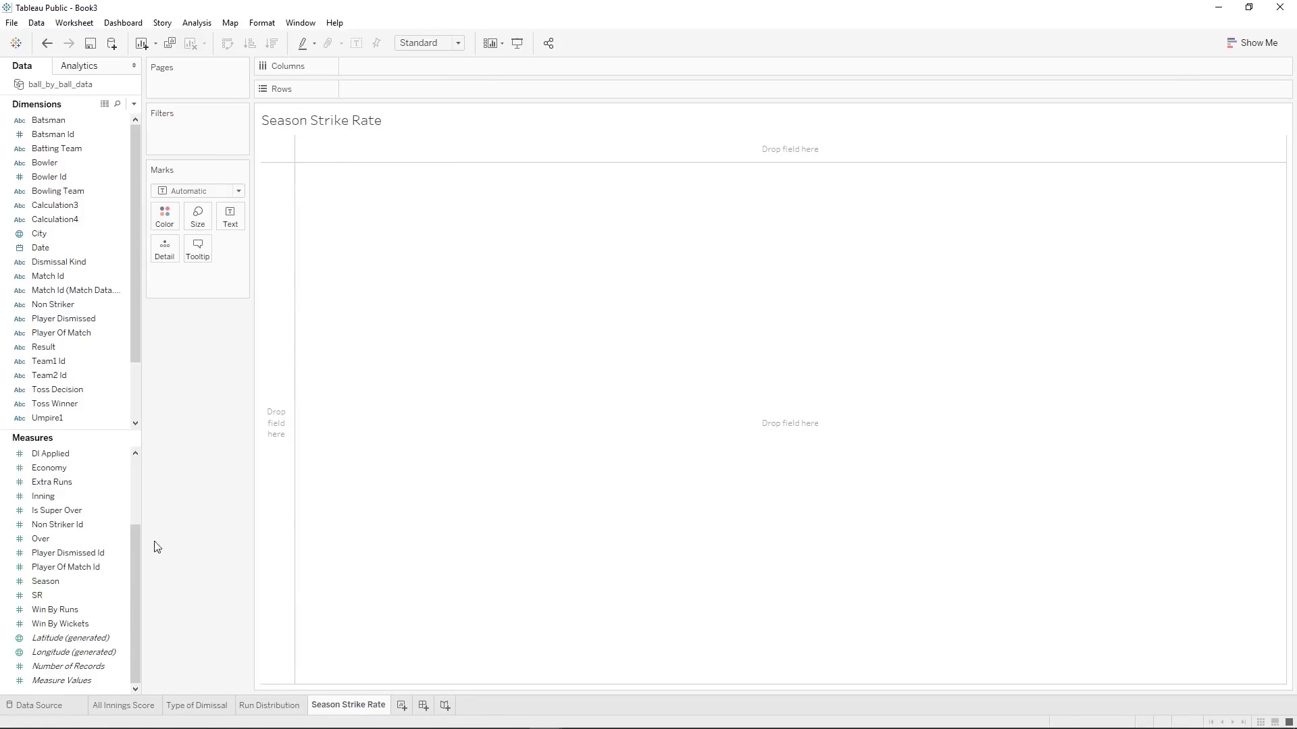
Start a new calculated field named Strike Rate.
click(70, 596)
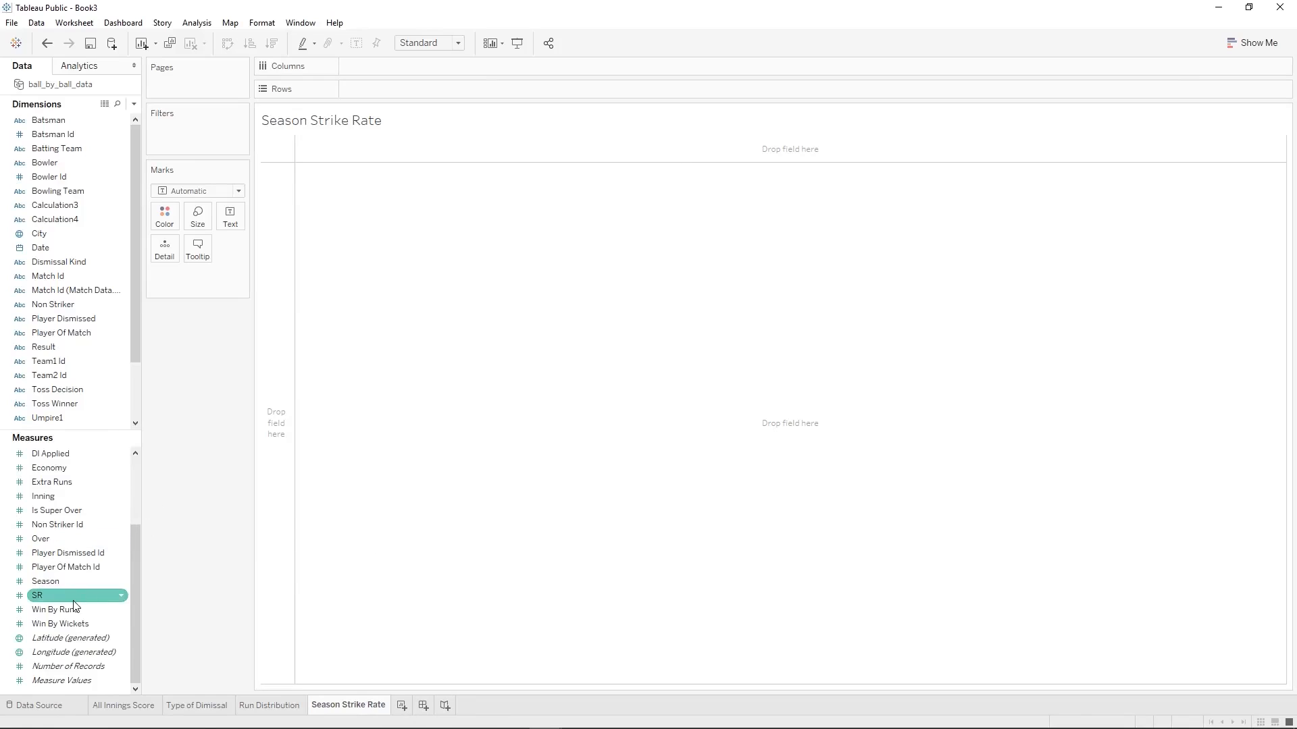
scroll(137, 549, up, 3)
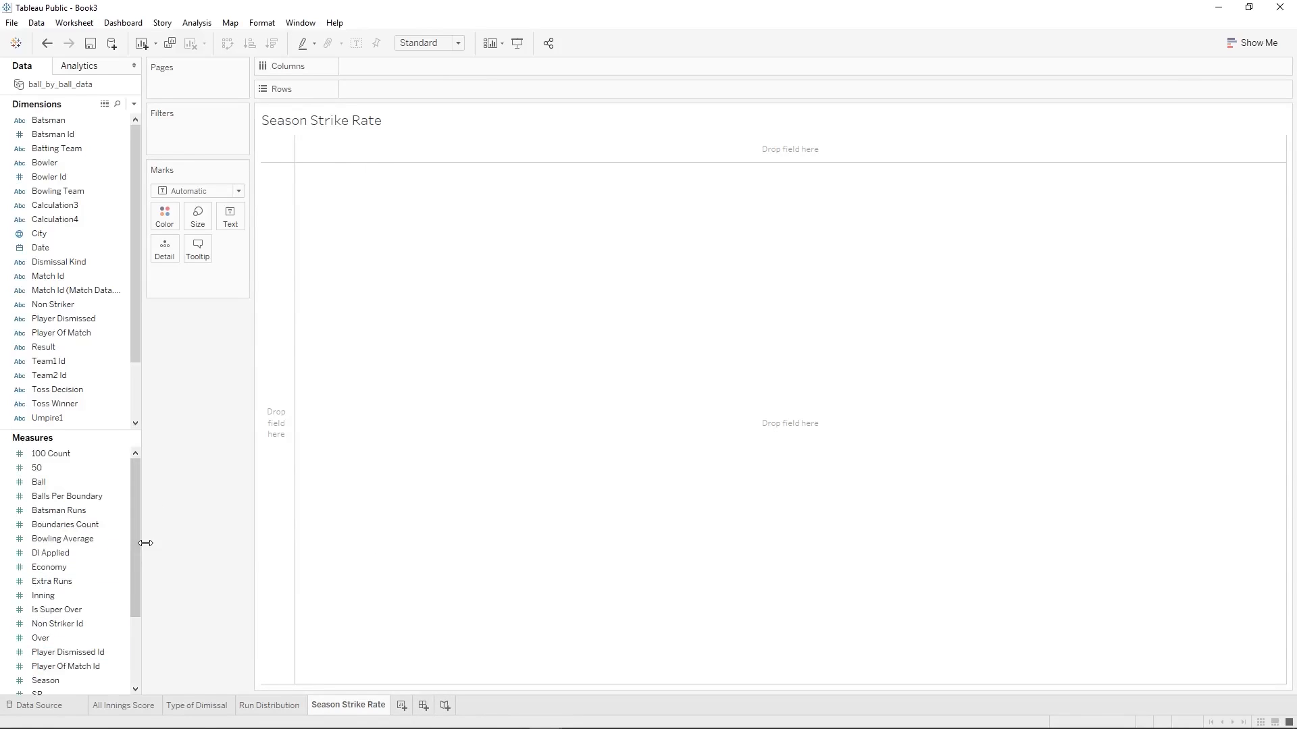
click(135, 104)
click(107, 119)
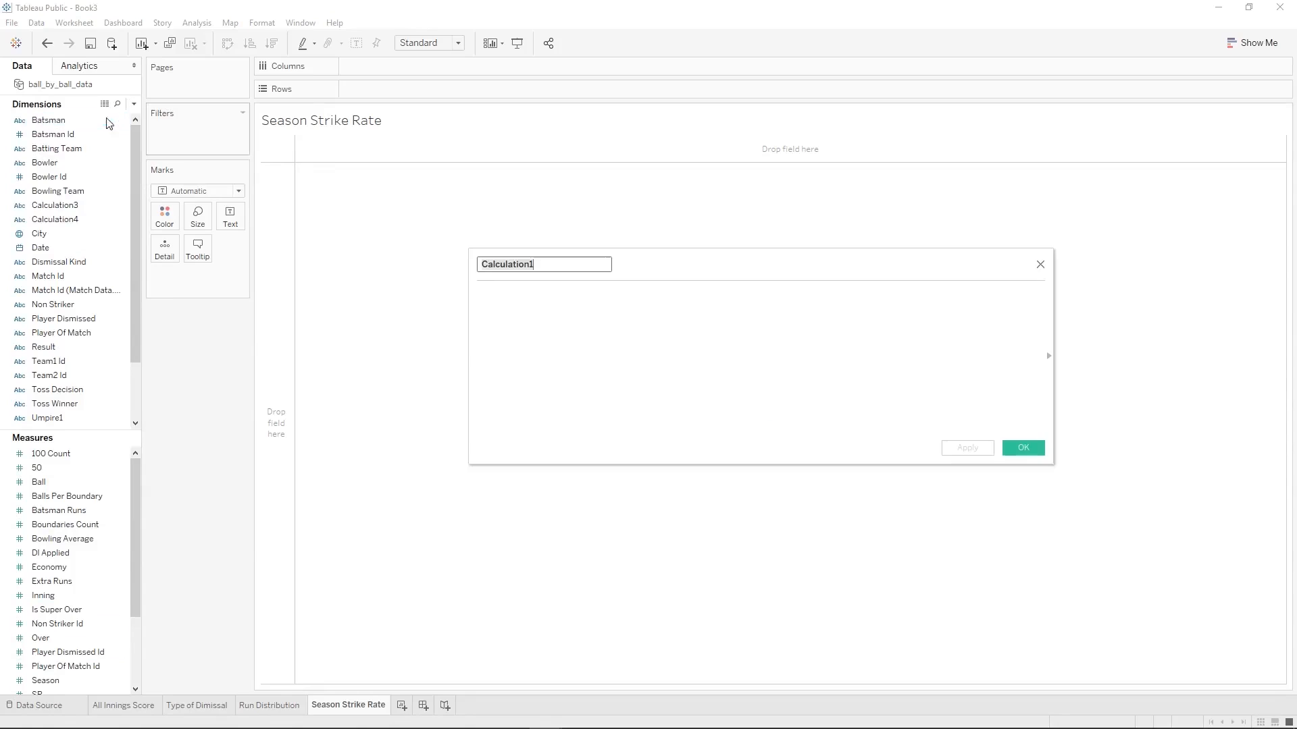
text(Strike Rate)
click(555, 317)
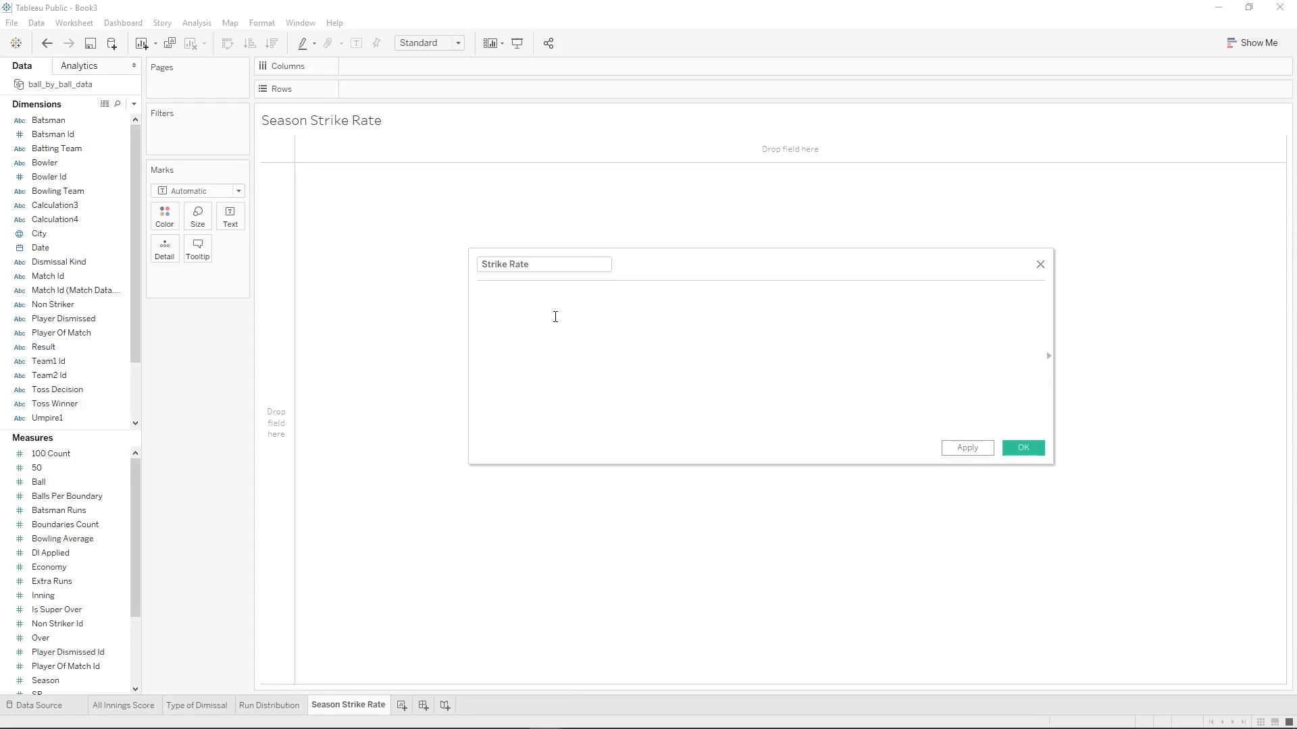
Enter a Strike Rate formula dividing SUM([Batsman Runs]) by [Number of Records].
text(sum)
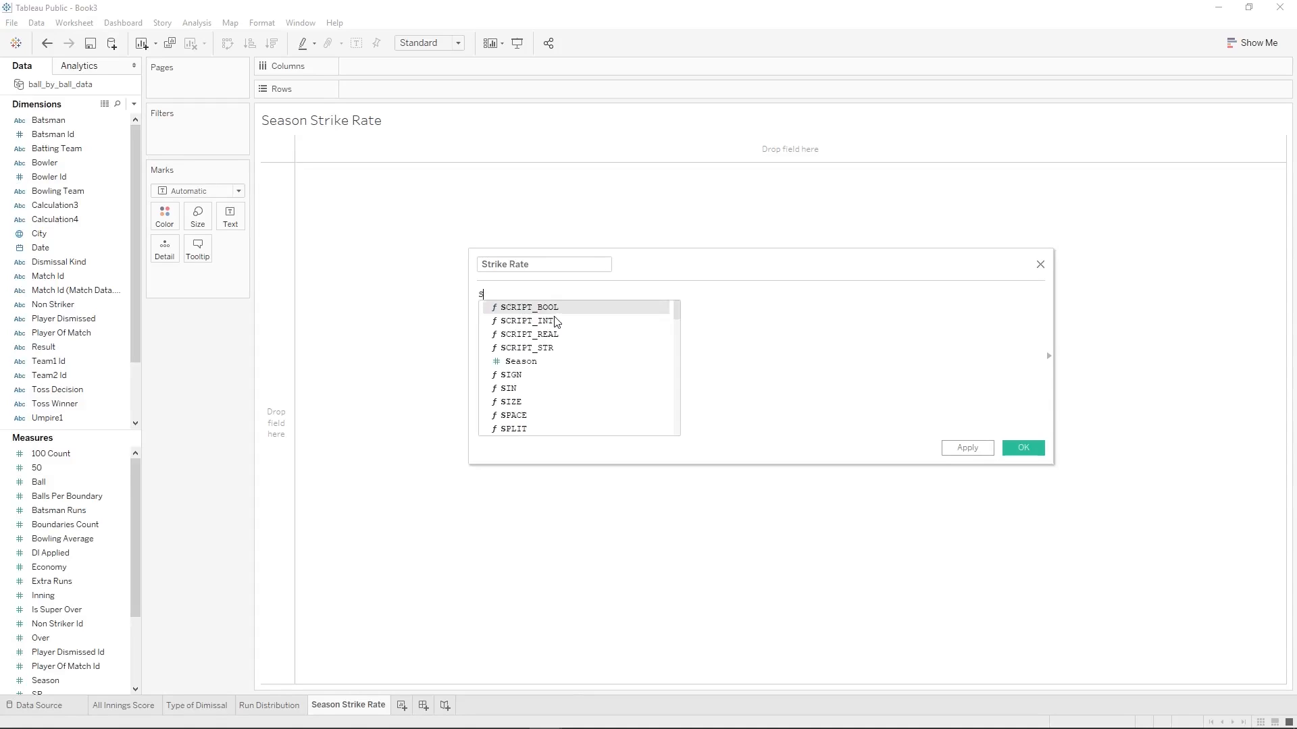
key(Return)
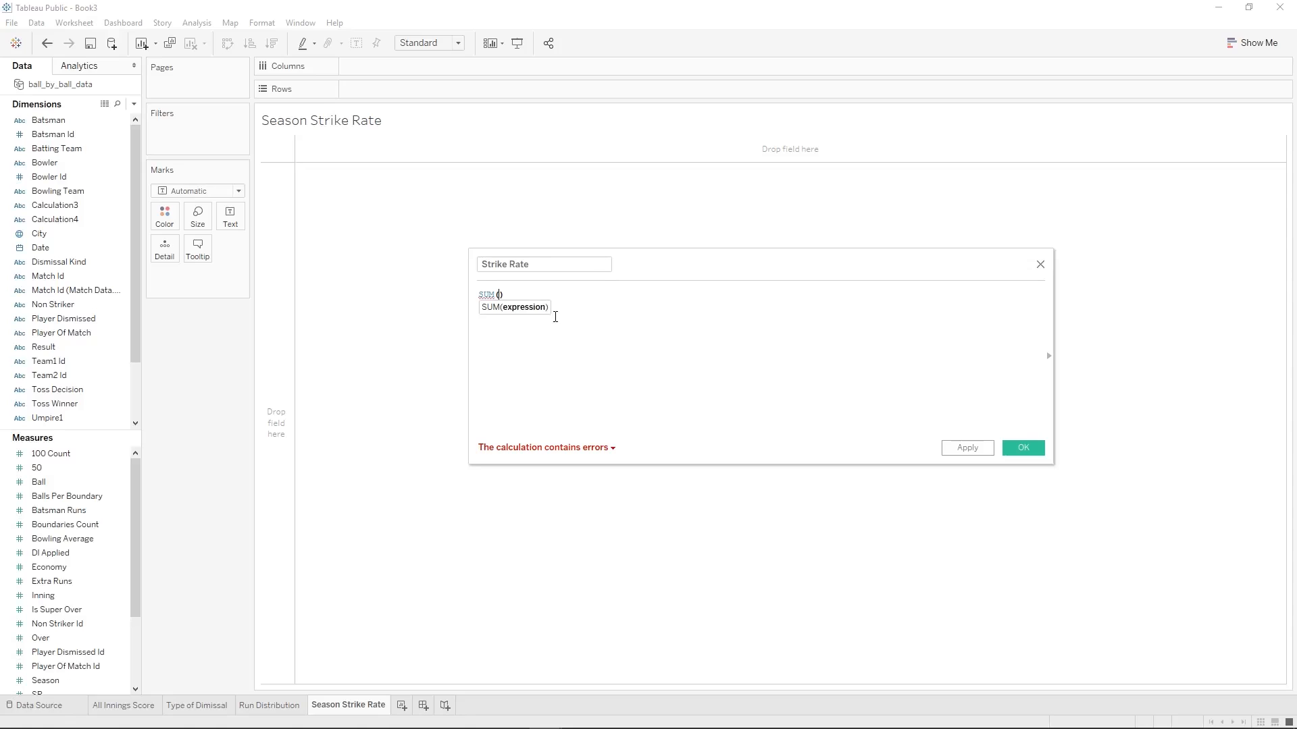
text(Bats)
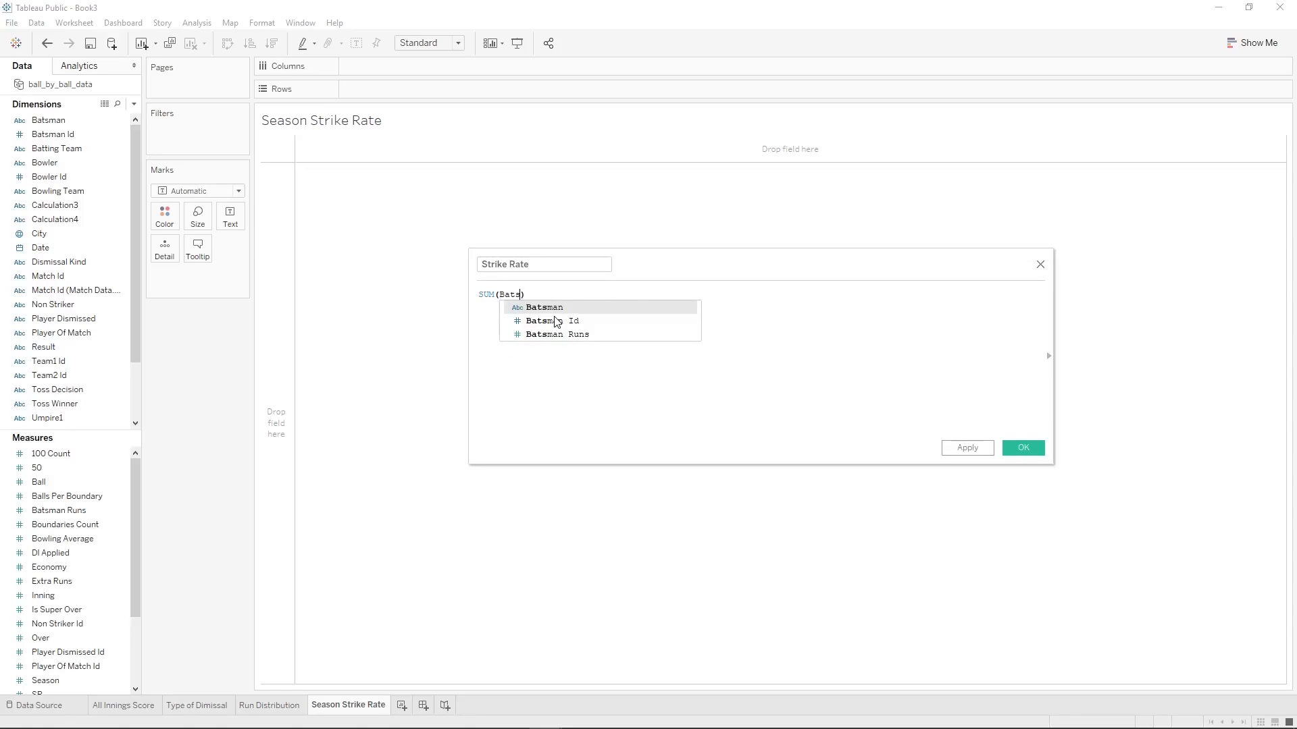
click(559, 336)
text(/)
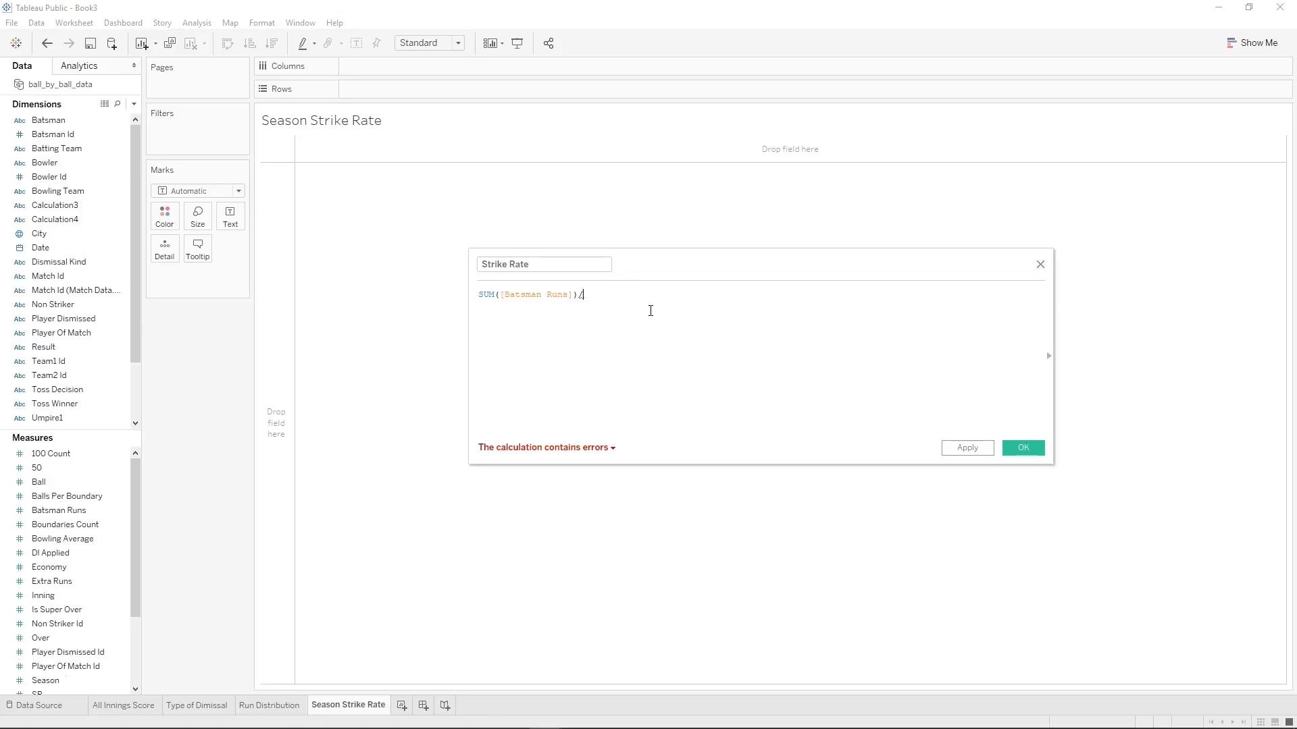
text(numb)
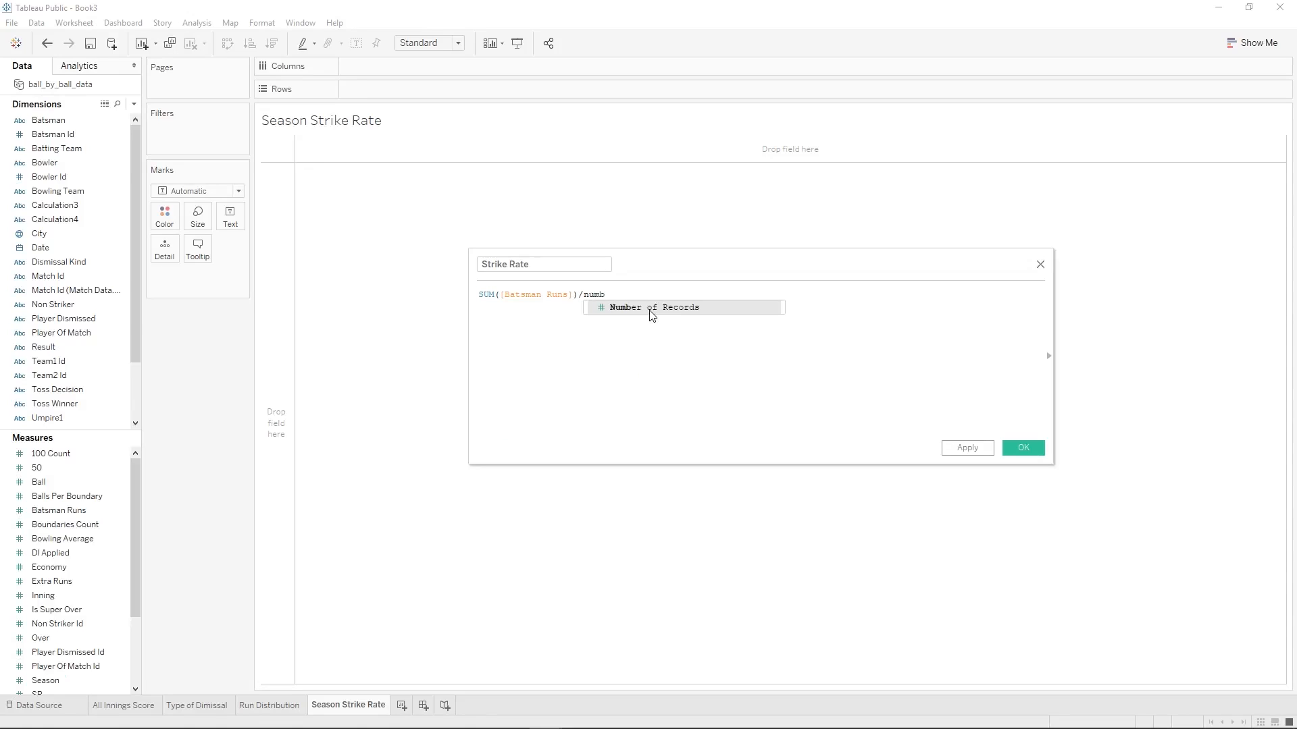
double_click(651, 309)
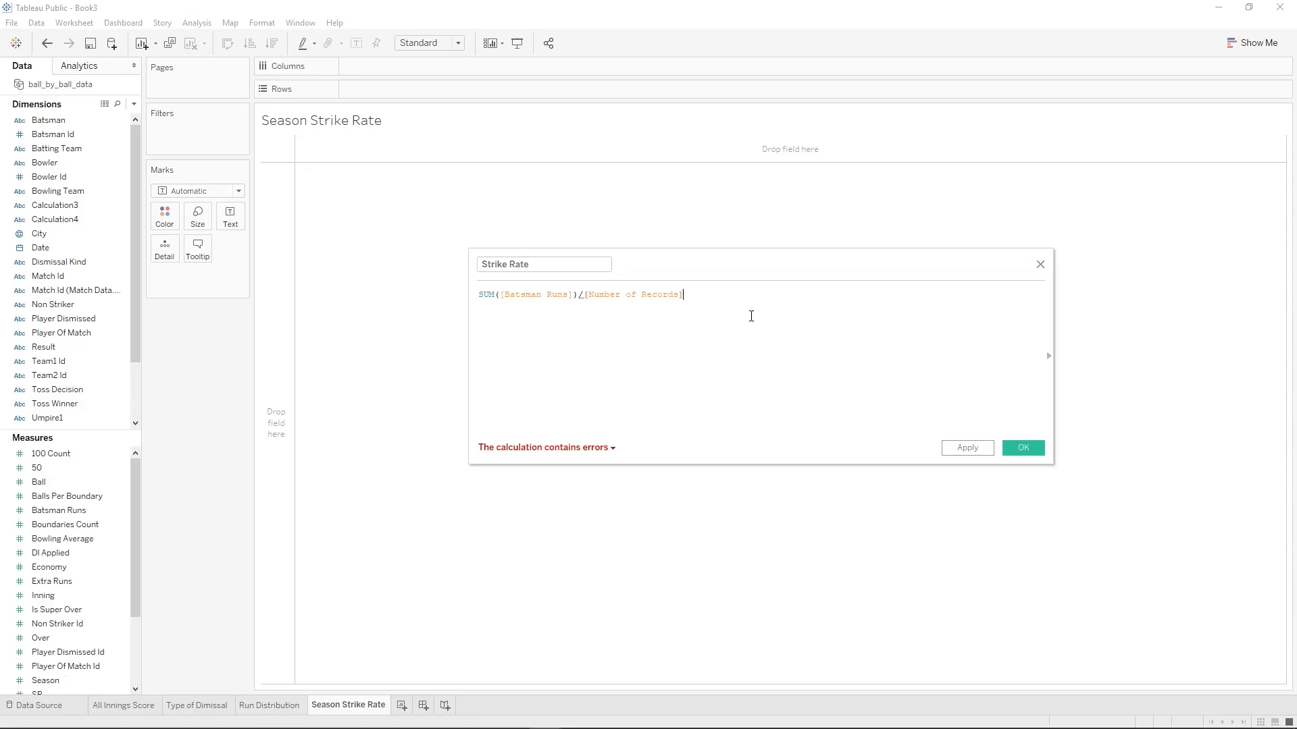
Enclose the whole formula in parentheses and change its divisor to SUM([Number of Records]).
text())
text(()
double_click(619, 296)
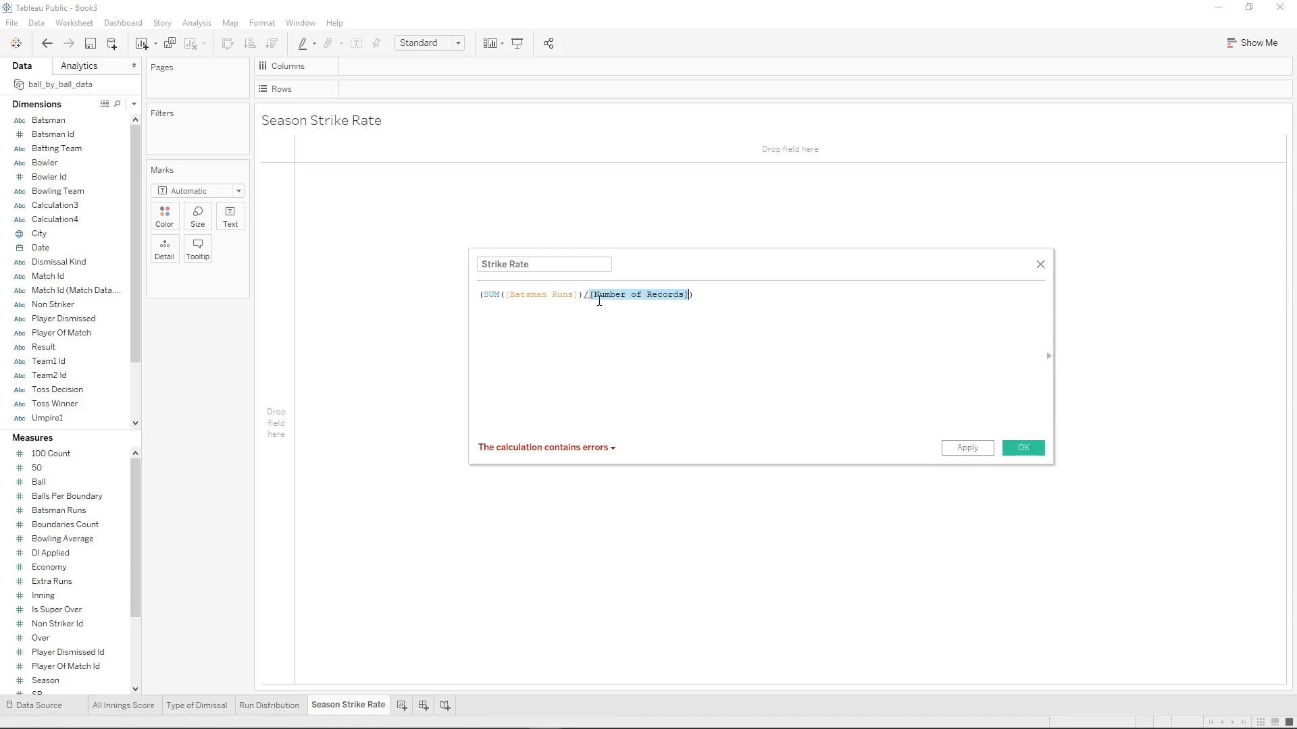
text(SUM([Nu)
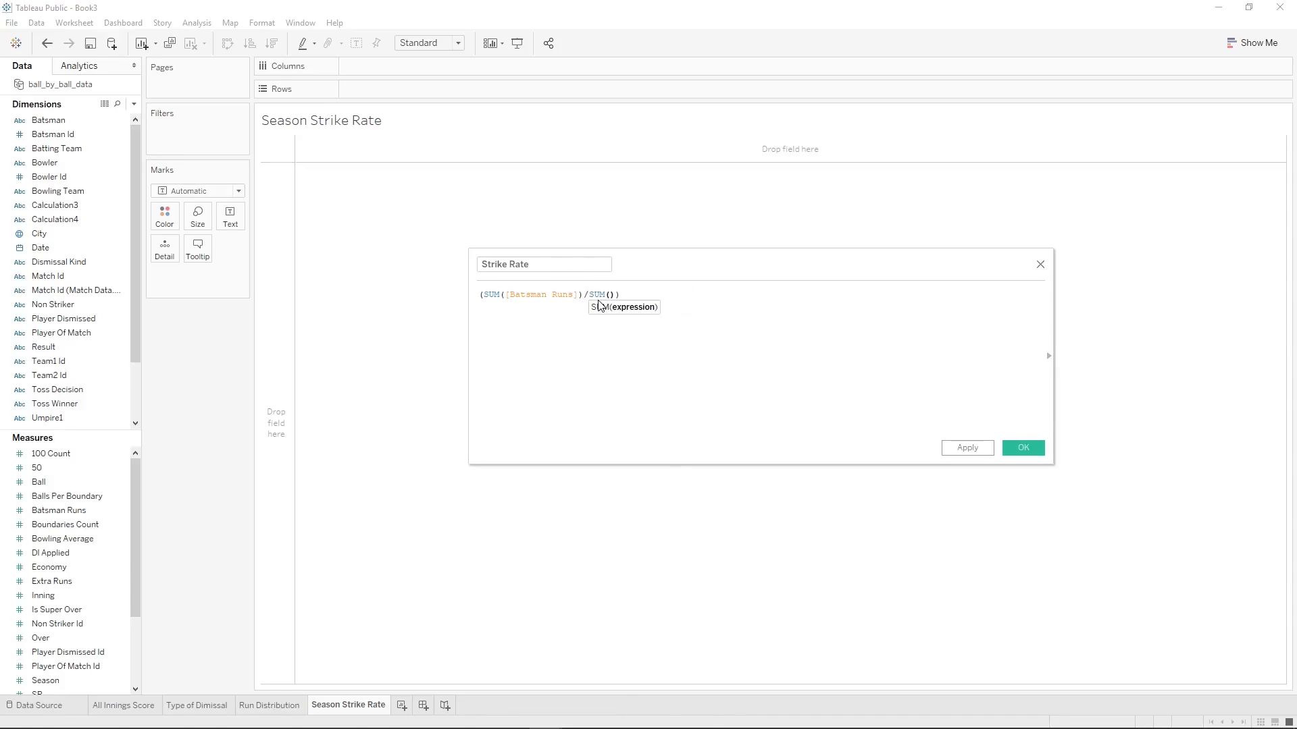
text(m)
key(Return)
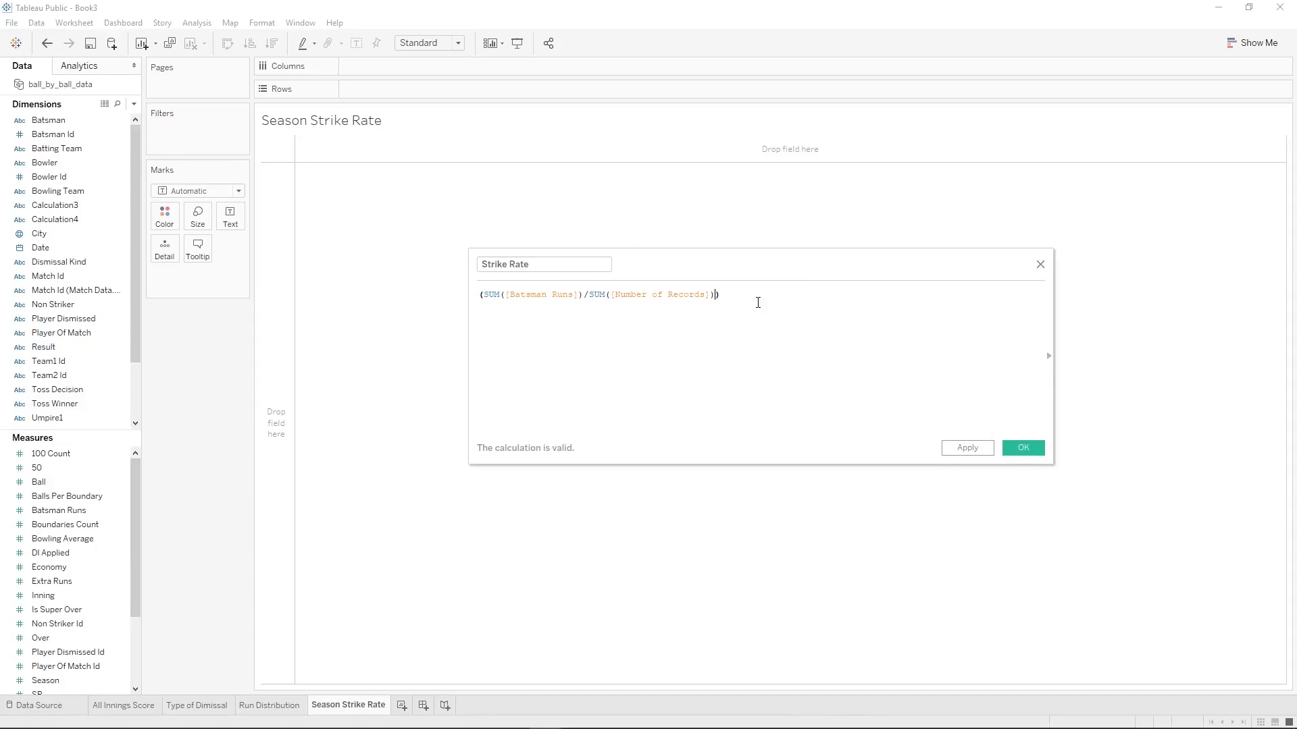
Multiply the Strike Rate ratio by 100 and save the calculated field.
click(580, 295)
text()*100)
click(1023, 449)
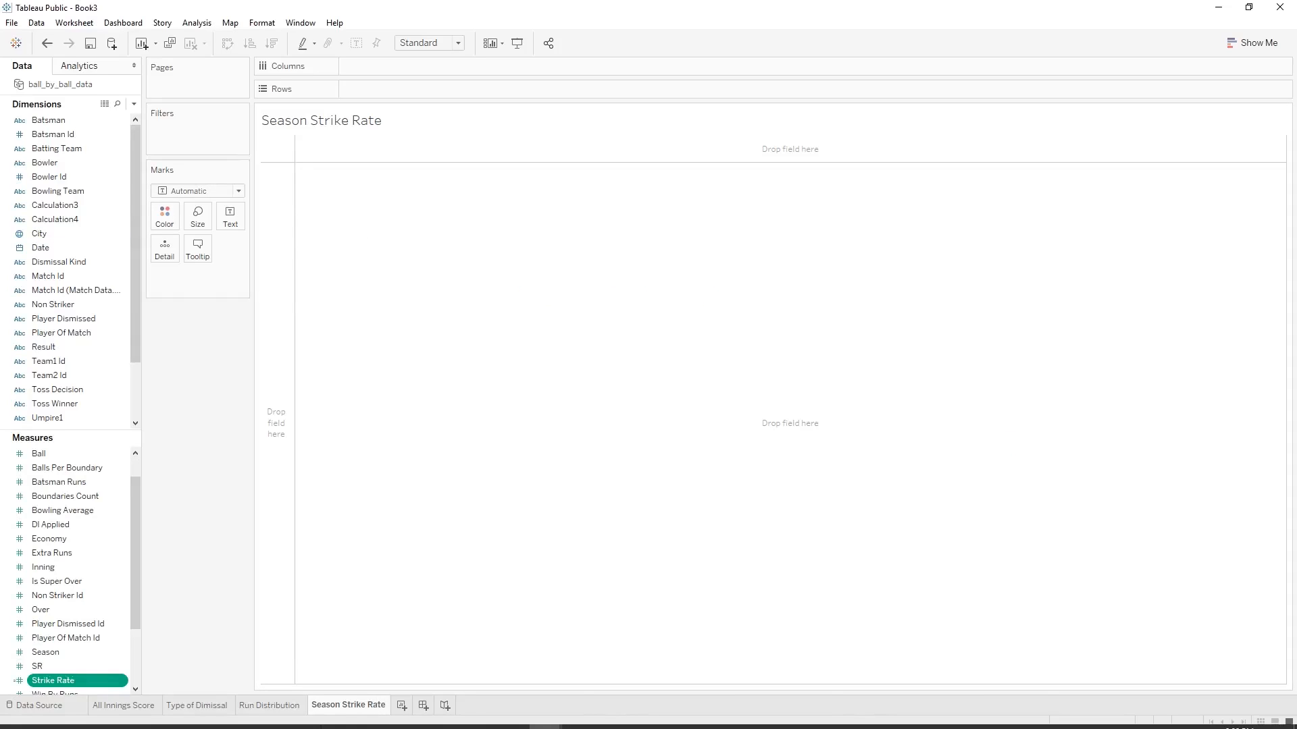
click(263, 705)
right_click(220, 131)
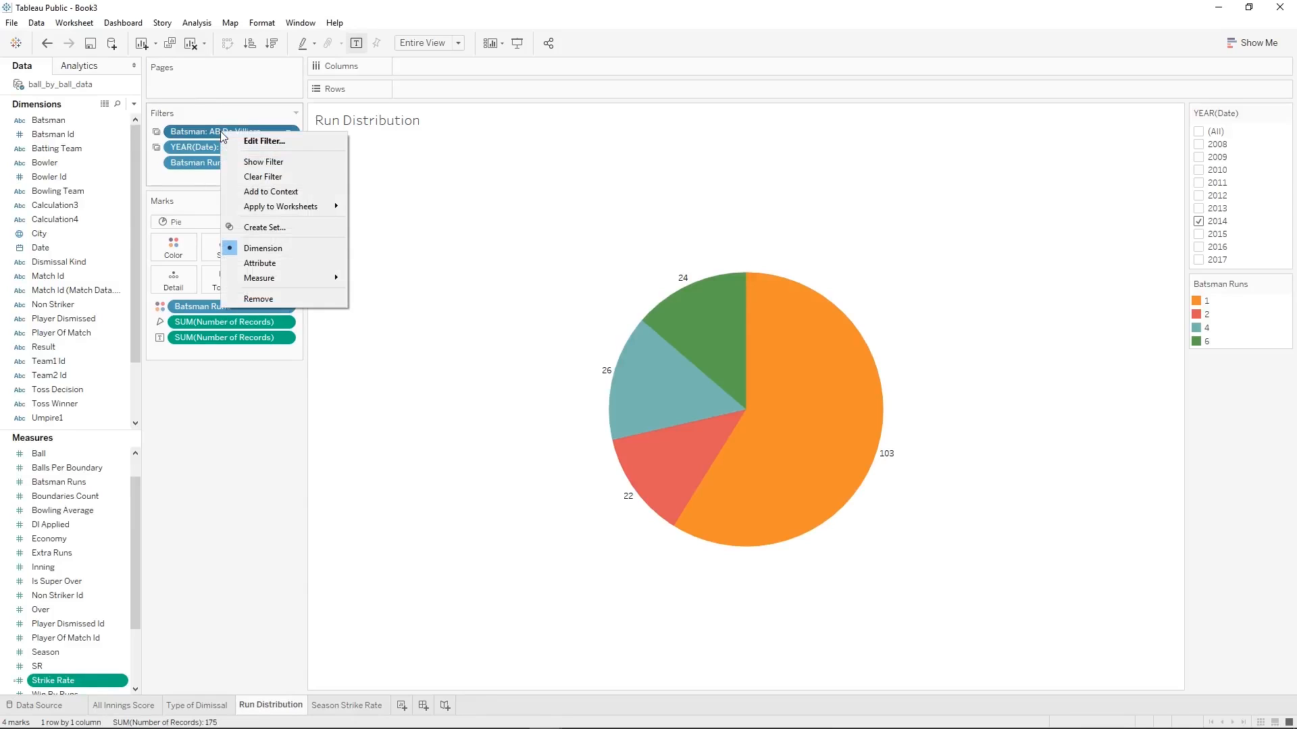
mouse_move(291, 208)
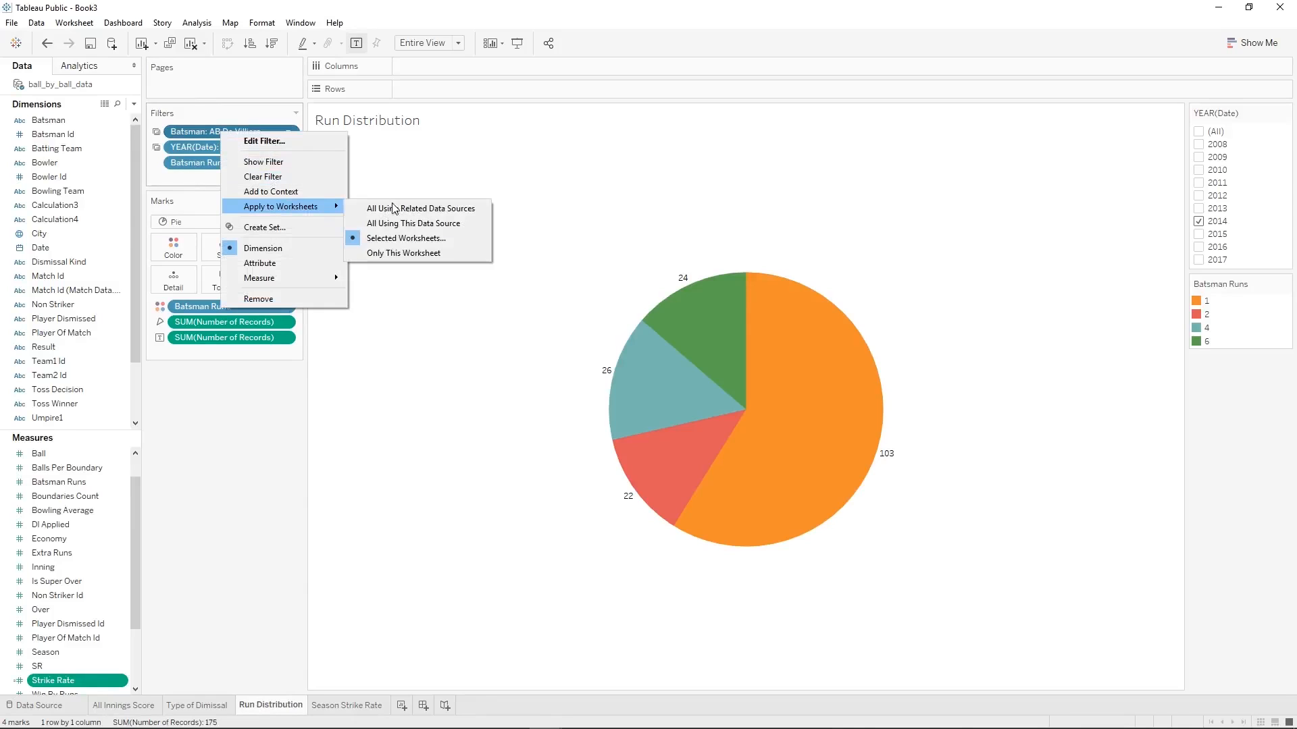
click(414, 238)
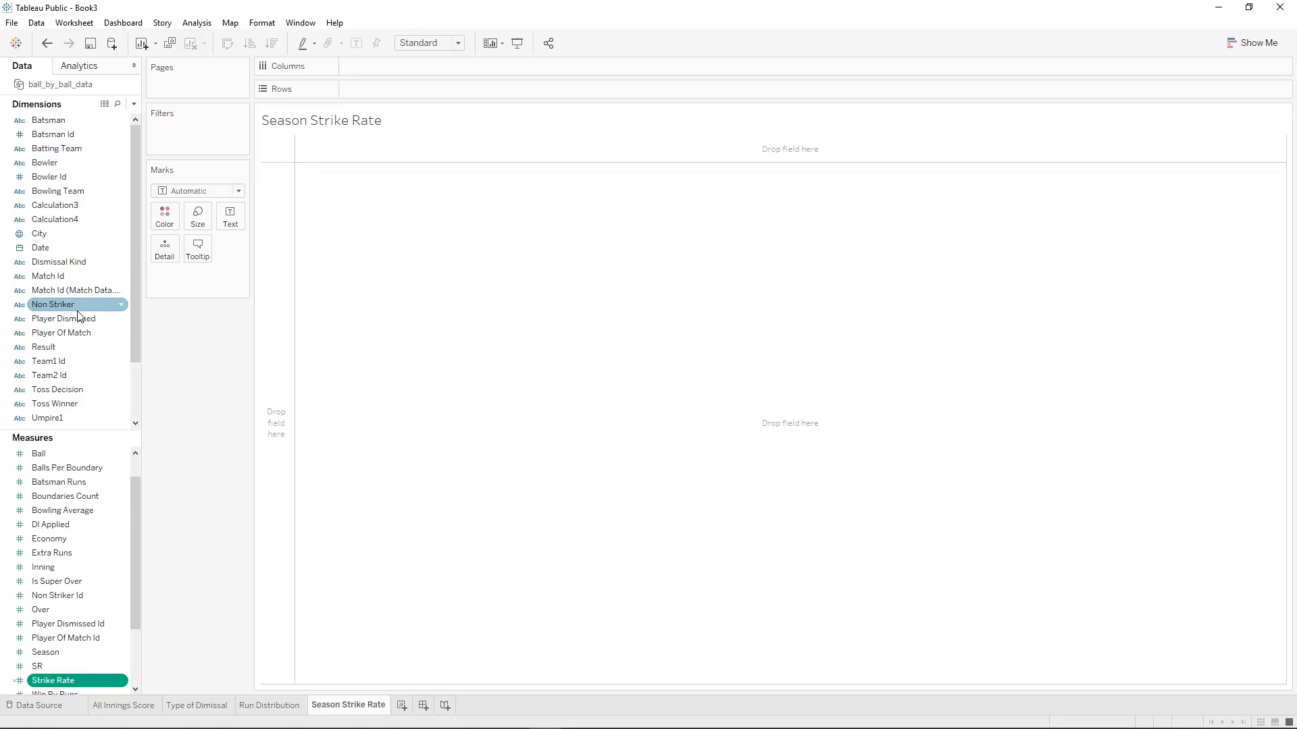
Place the Date field by year on Columns of Season Strike Rate, keeping the mark type Automatic.
drag(62, 249, 398, 77)
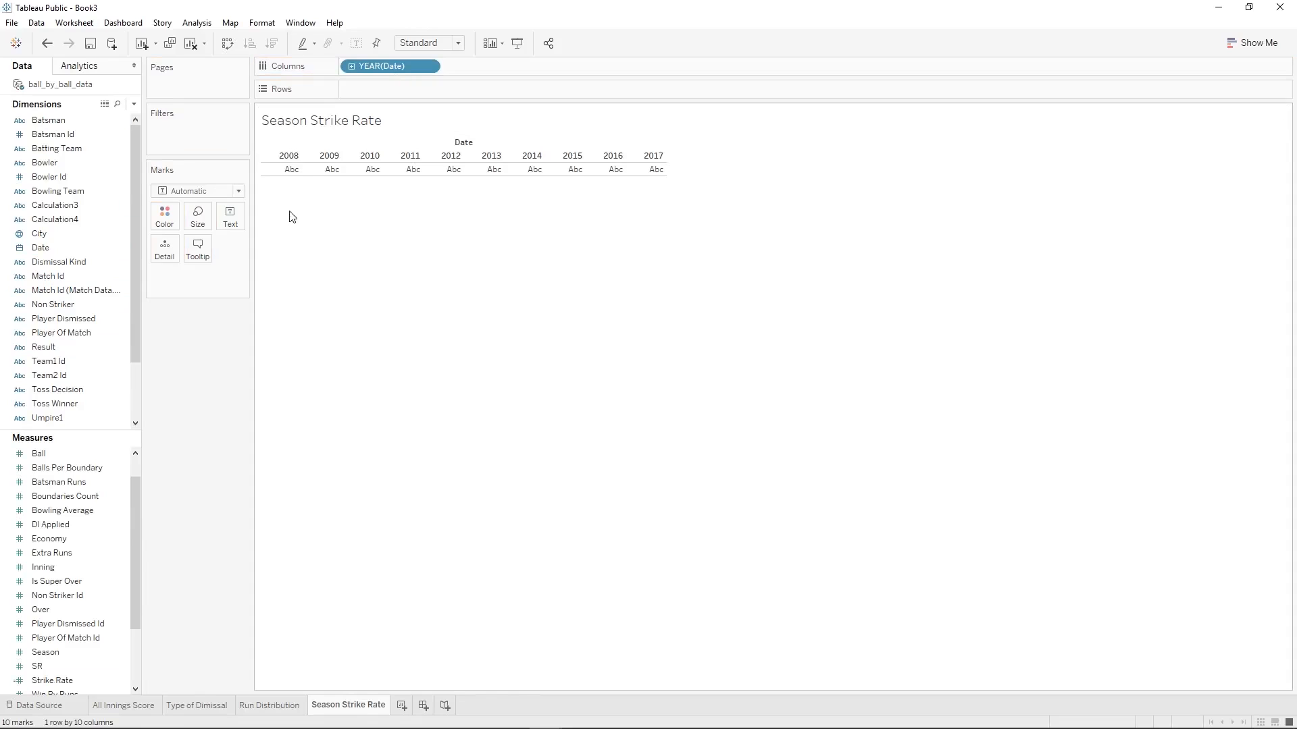
click(184, 192)
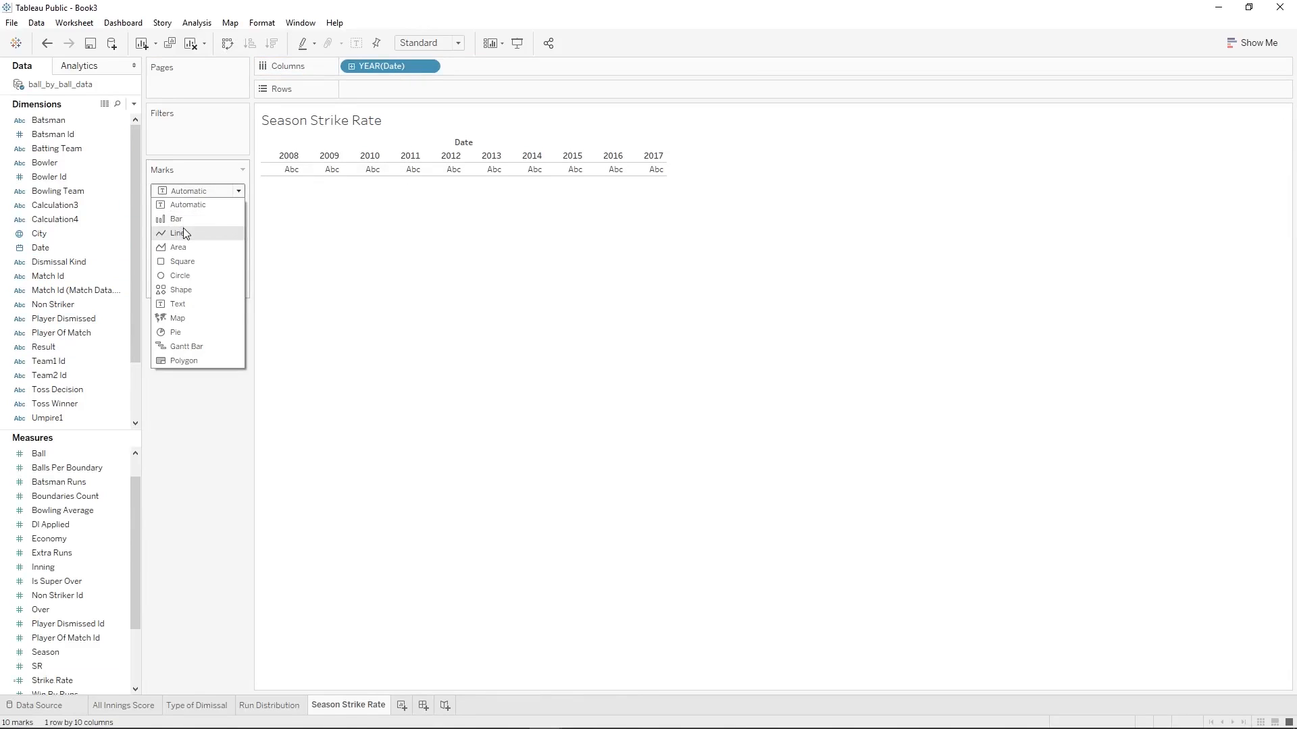
click(183, 204)
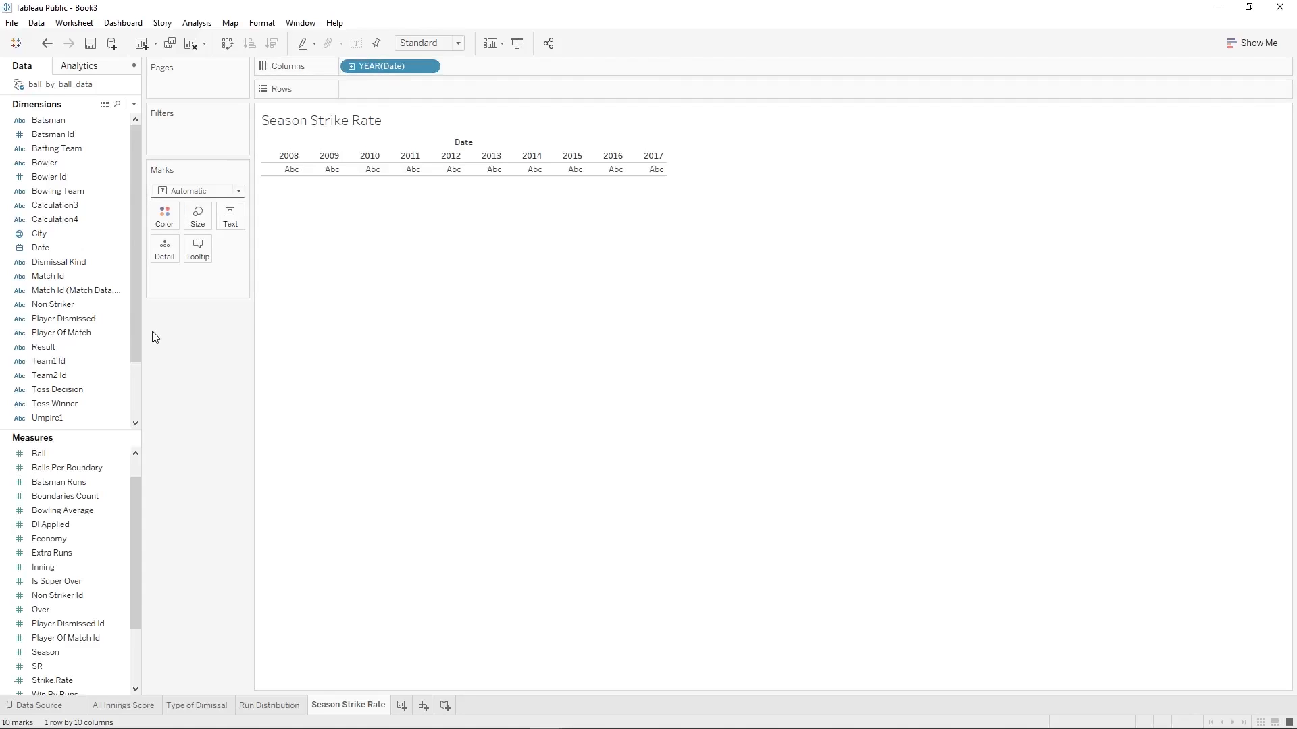
Place the Bowler dimension and the Strike Rate measure on Rows of the Season Strike Rate sheet.
click(75, 162)
drag(75, 162, 397, 91)
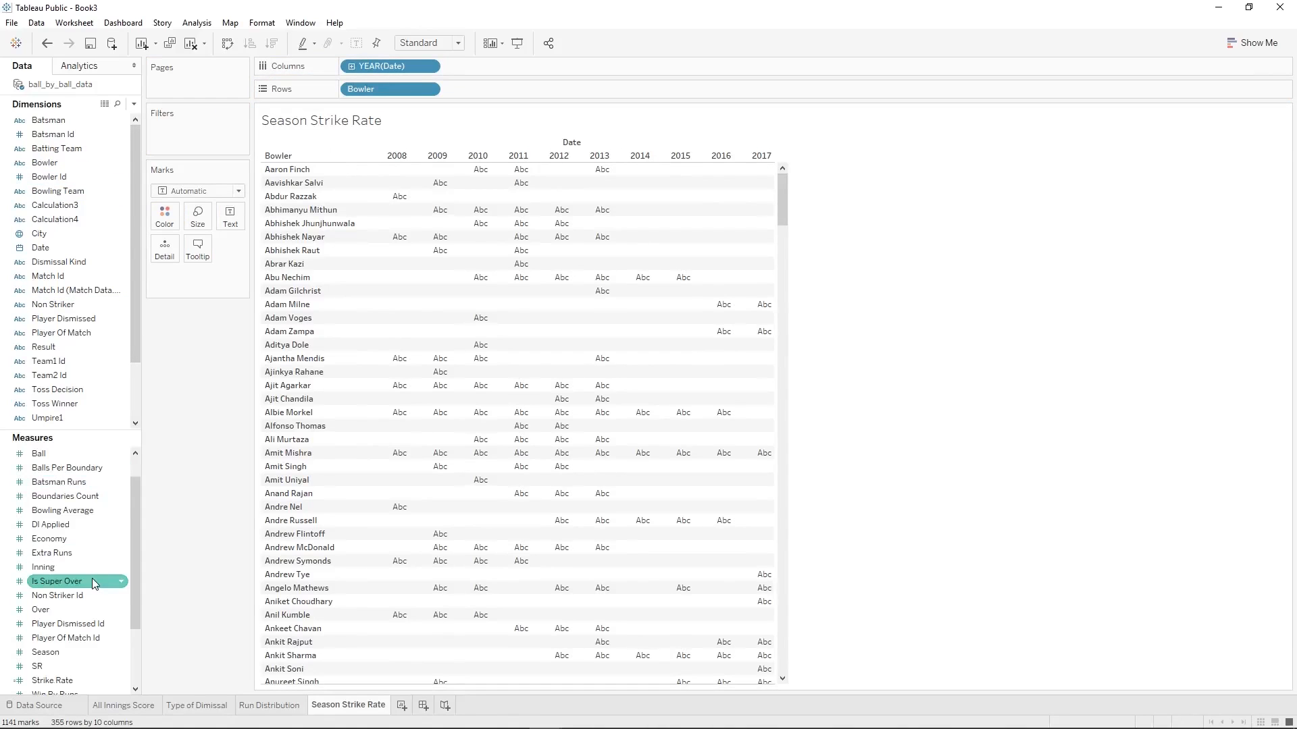
scroll(72, 608, up, 1)
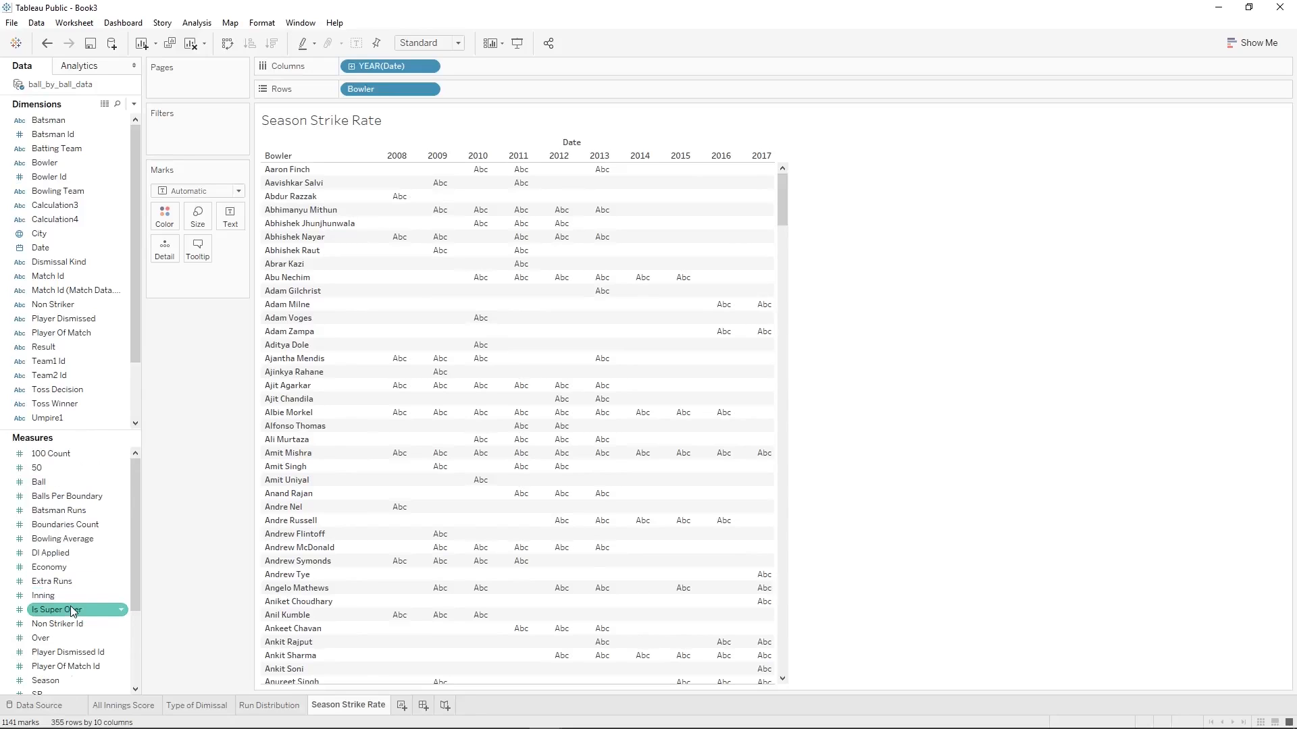
scroll(72, 608, down, 4)
drag(71, 596, 513, 88)
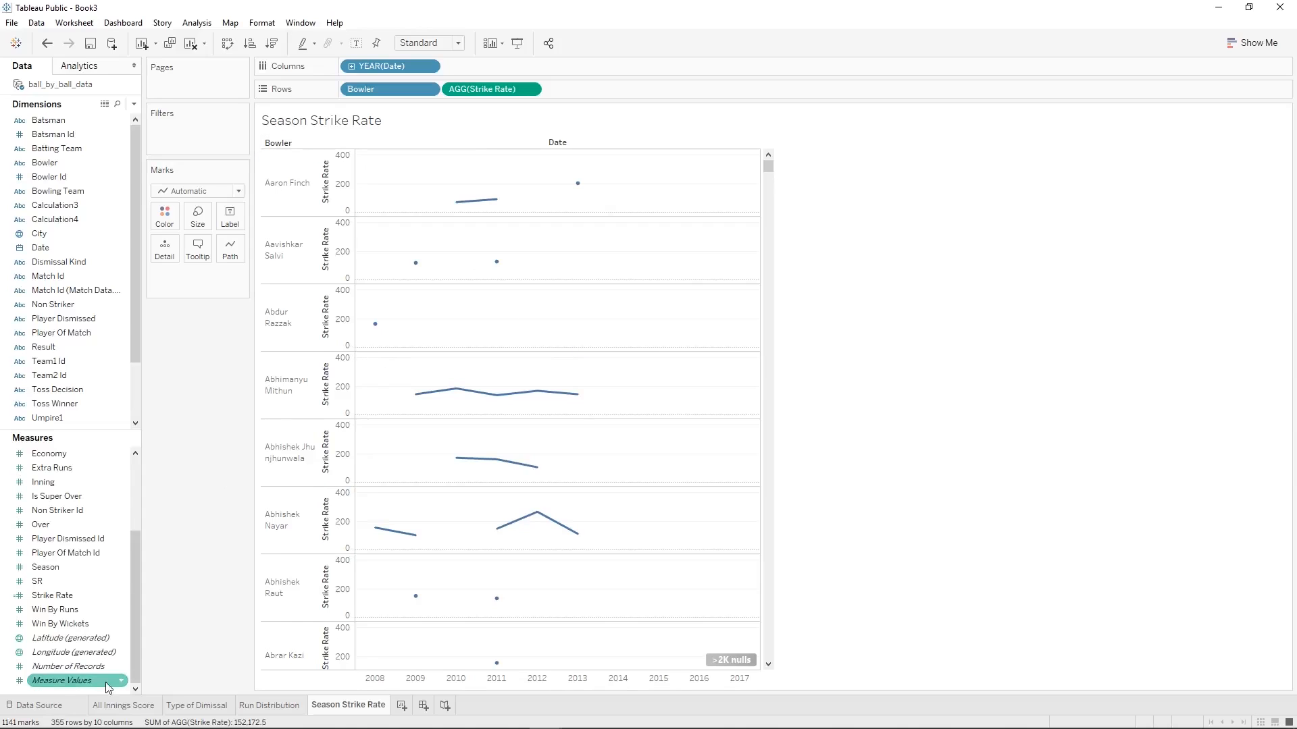
Extend the Batsman filter of the All Innings Score sheet to the Season Strike Rate worksheet.
click(122, 705)
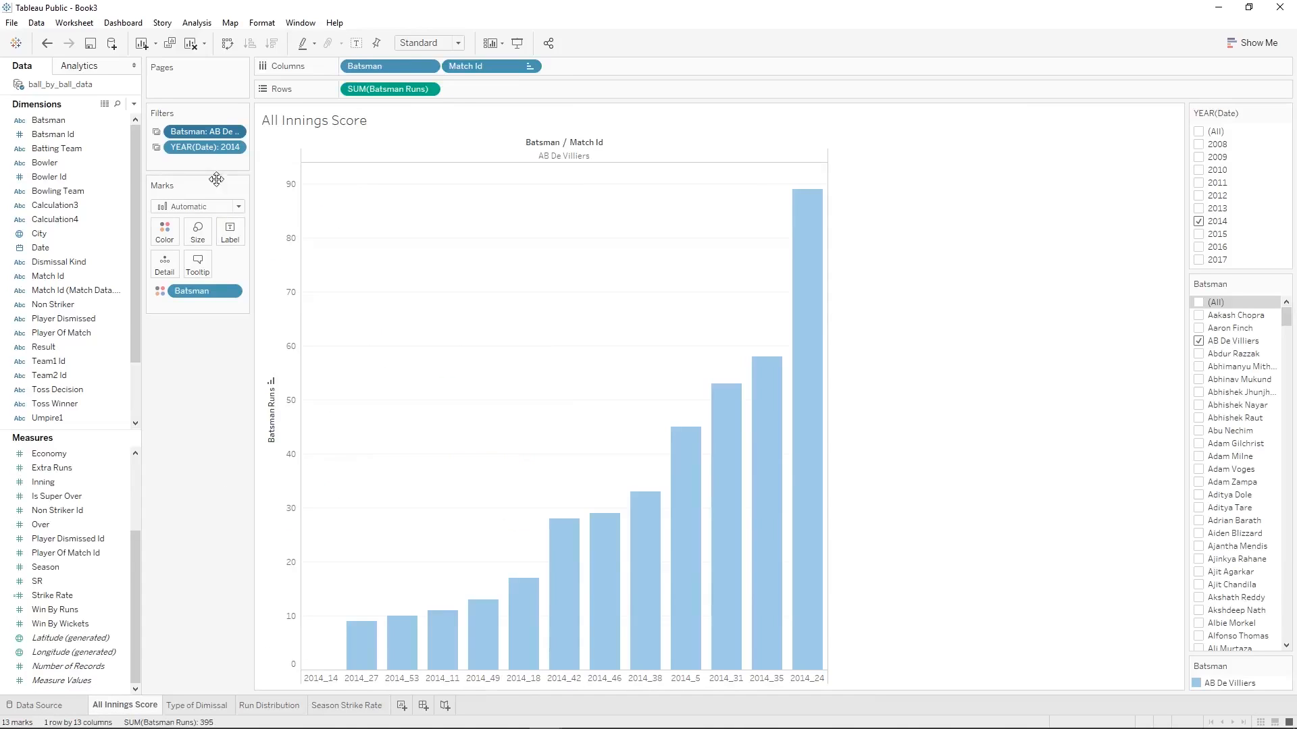
right_click(191, 131)
mouse_move(297, 222)
click(368, 258)
click(483, 323)
click(483, 339)
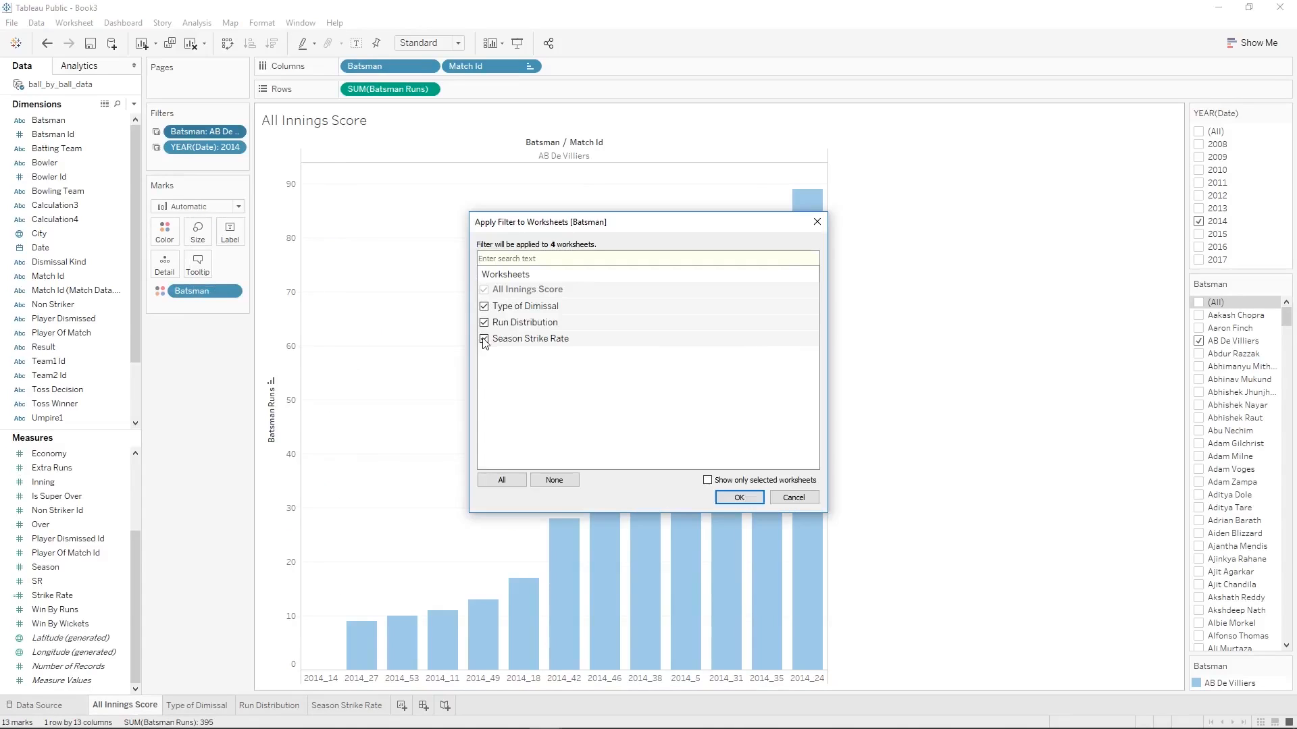
click(739, 497)
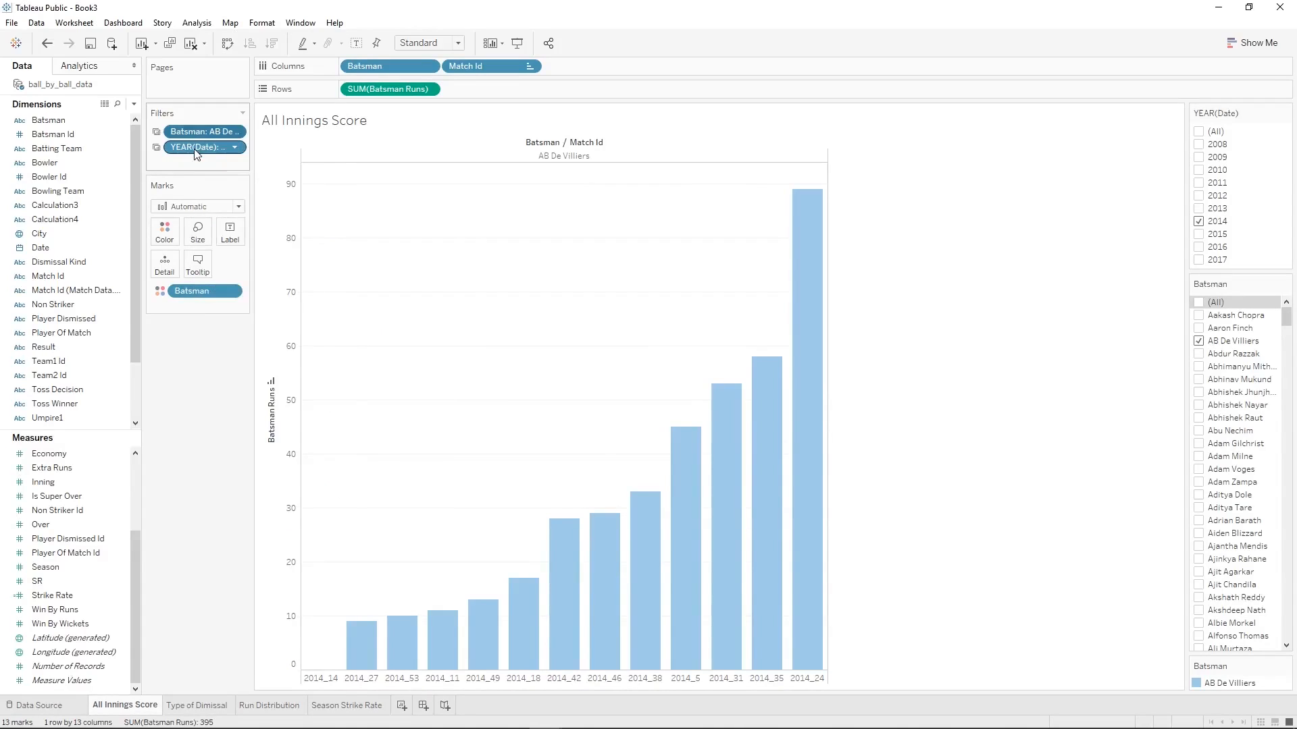
Extend the YEAR(Date) filter of the All Innings Score sheet to the Season Strike Rate worksheet.
right_click(194, 150)
click(293, 233)
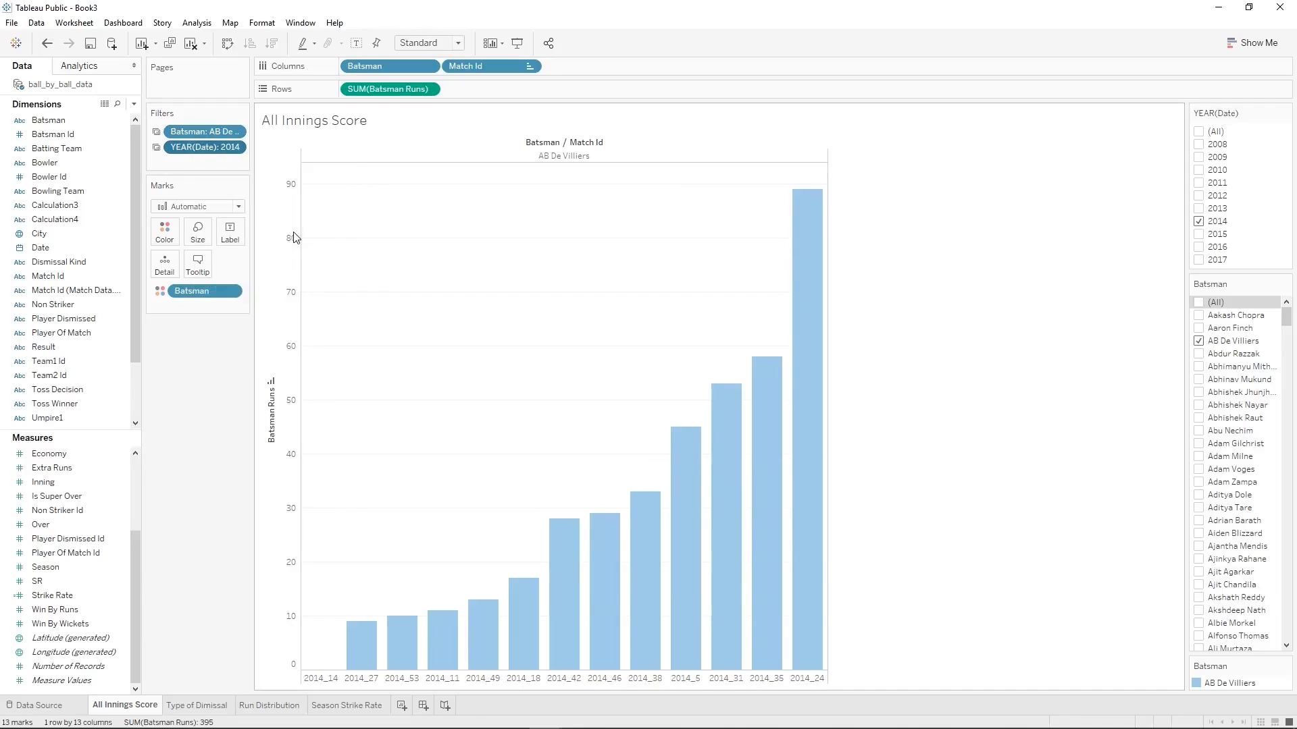
right_click(185, 149)
mouse_move(268, 226)
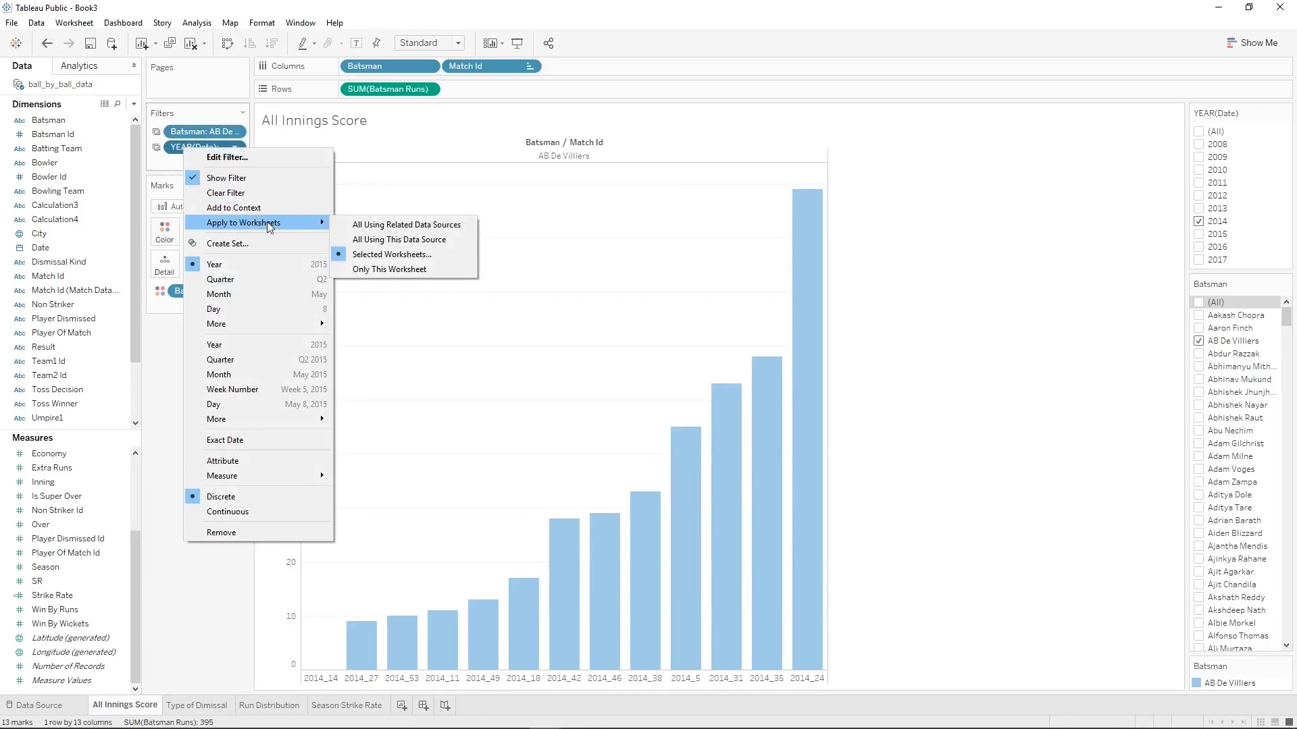
click(399, 256)
click(485, 323)
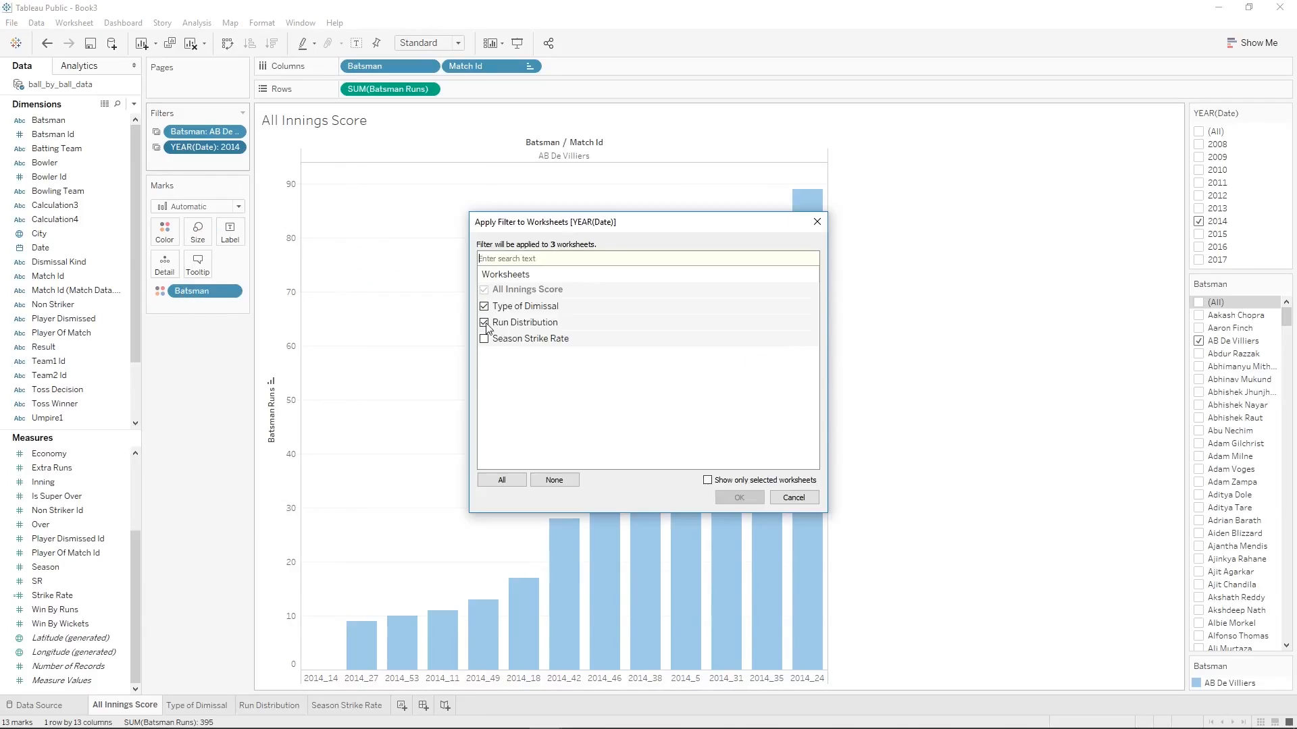
click(485, 339)
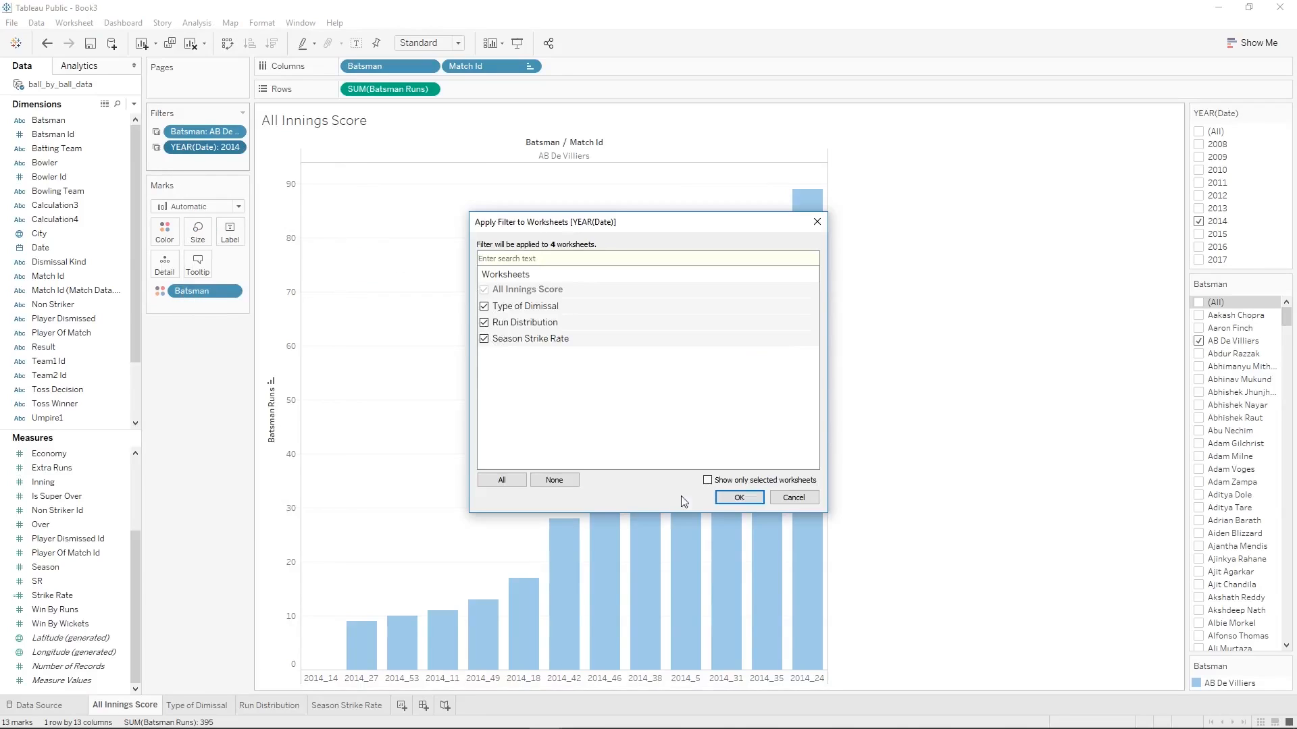
click(739, 497)
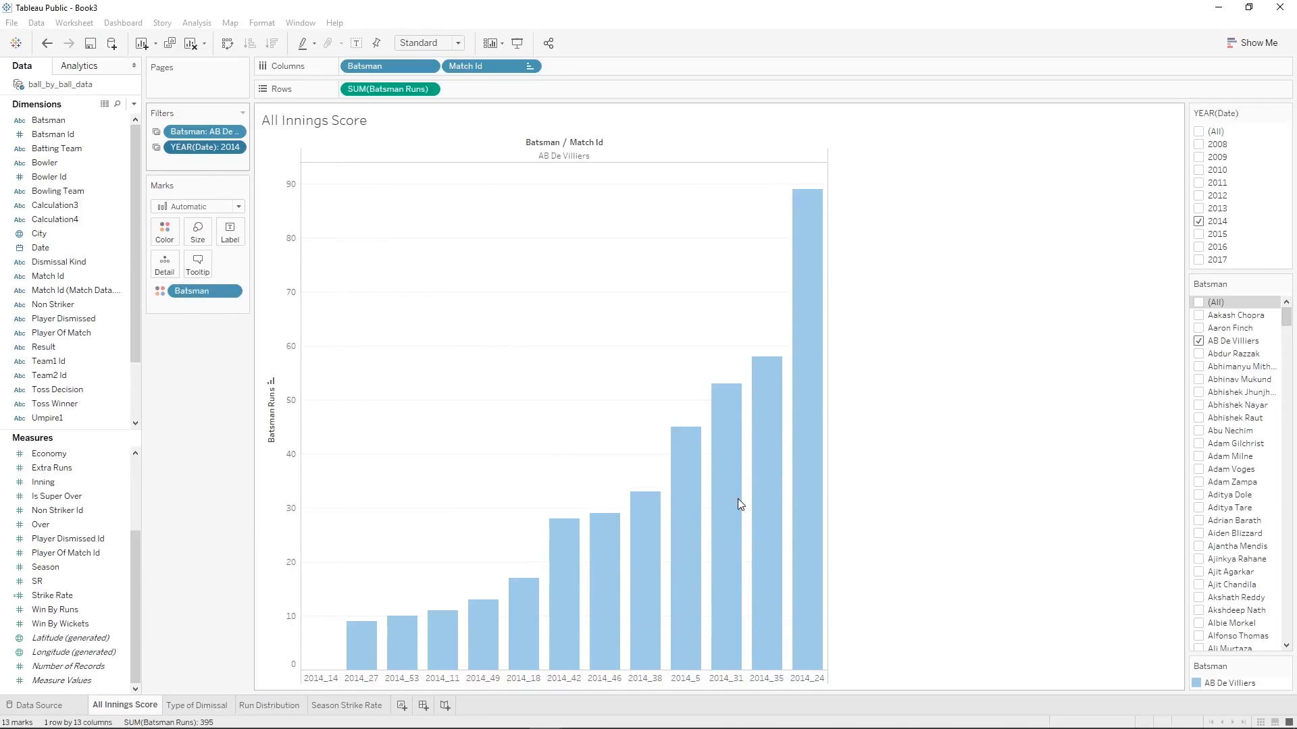
Replace Bowler with Batsman on the Rows of Season Strike Rate and label the marks with Strike Rate.
click(346, 705)
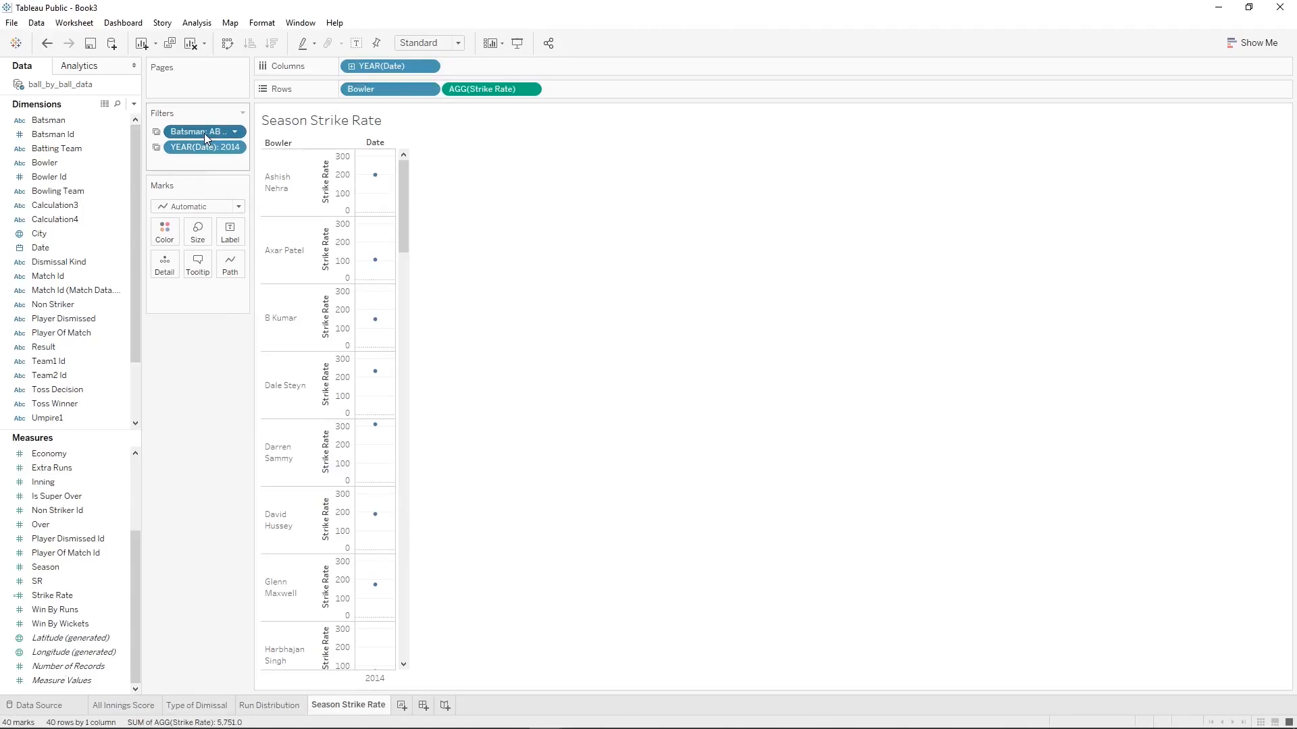
drag(48, 120, 373, 94)
mouse_move(375, 178)
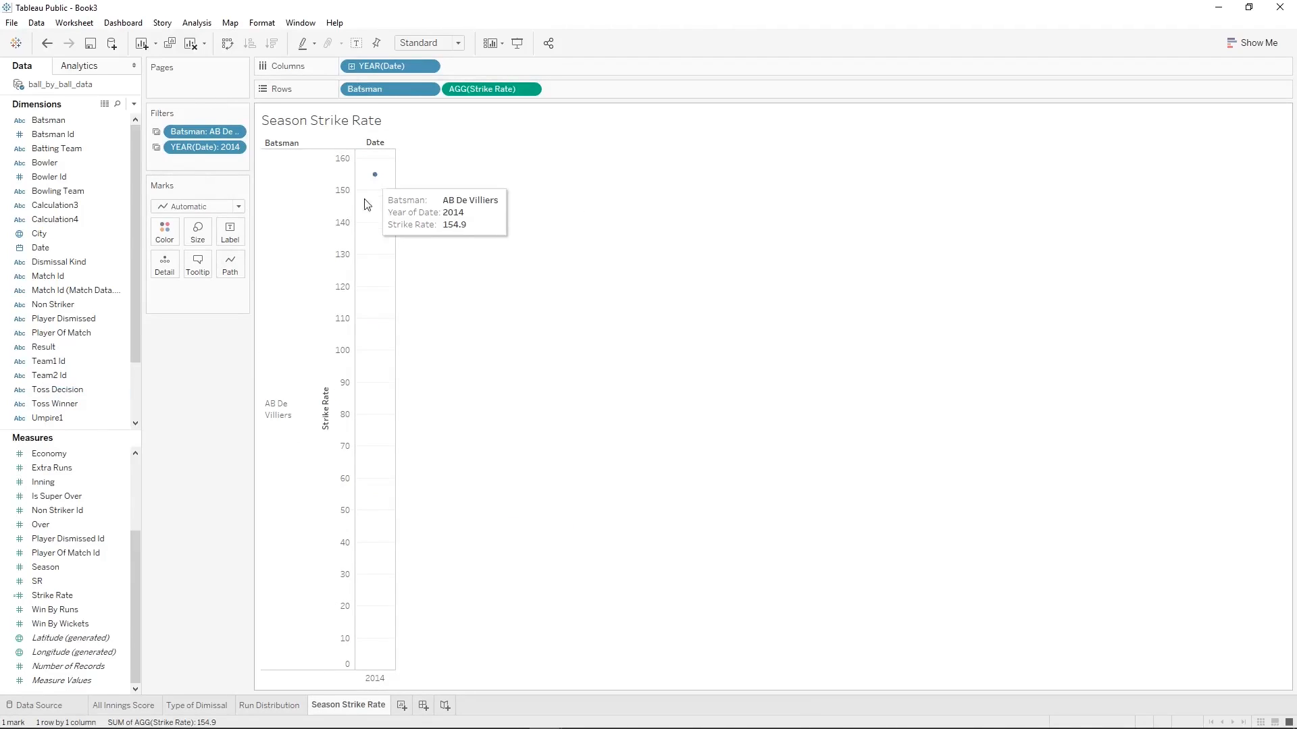
drag(504, 96, 239, 231)
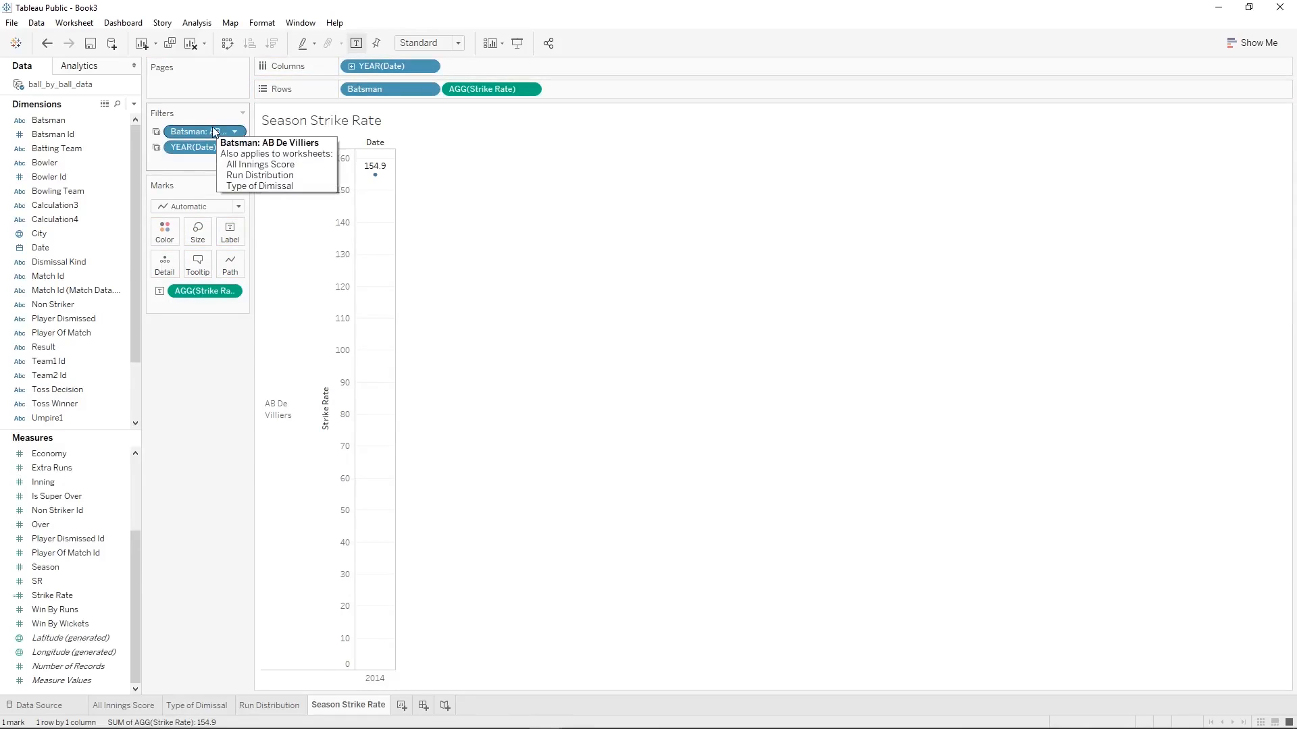
Try to restrict the Batsman filter of Season Strike Rate to only this worksheet.
right_click(178, 132)
mouse_move(217, 232)
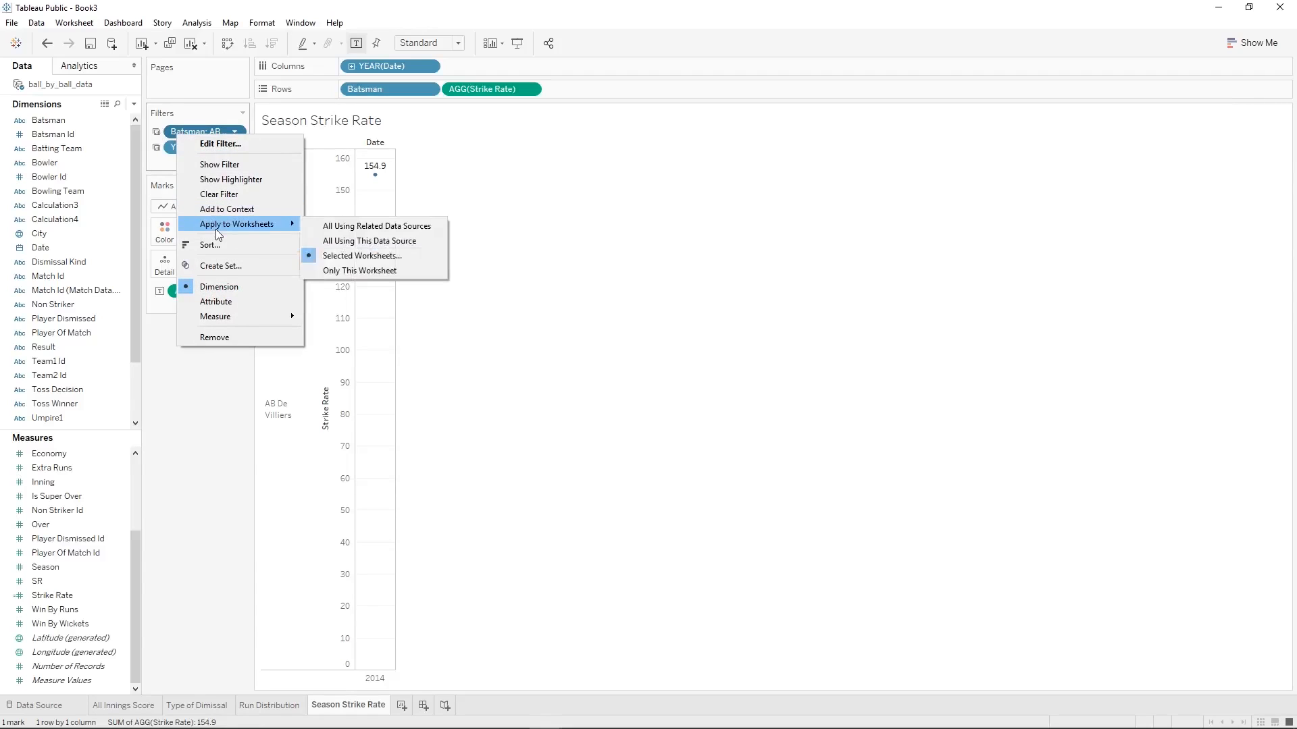
click(338, 270)
double_click(334, 260)
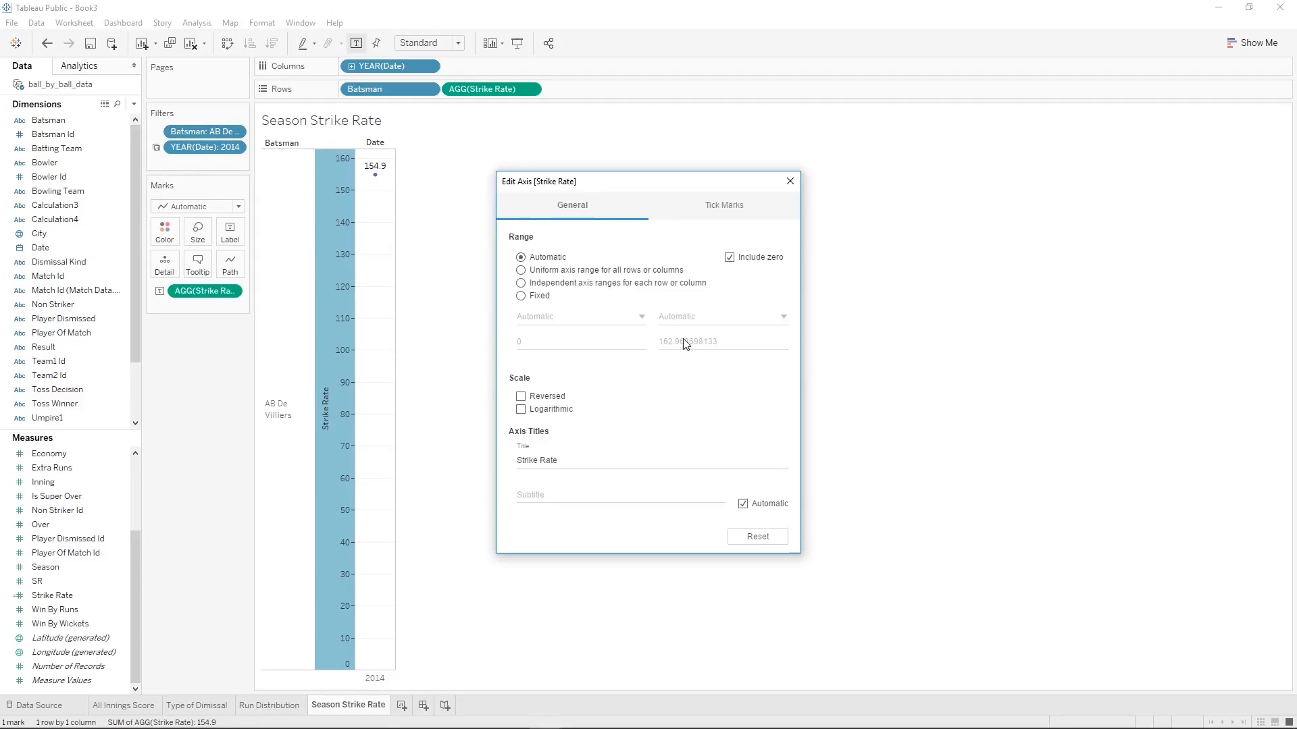
click(790, 181)
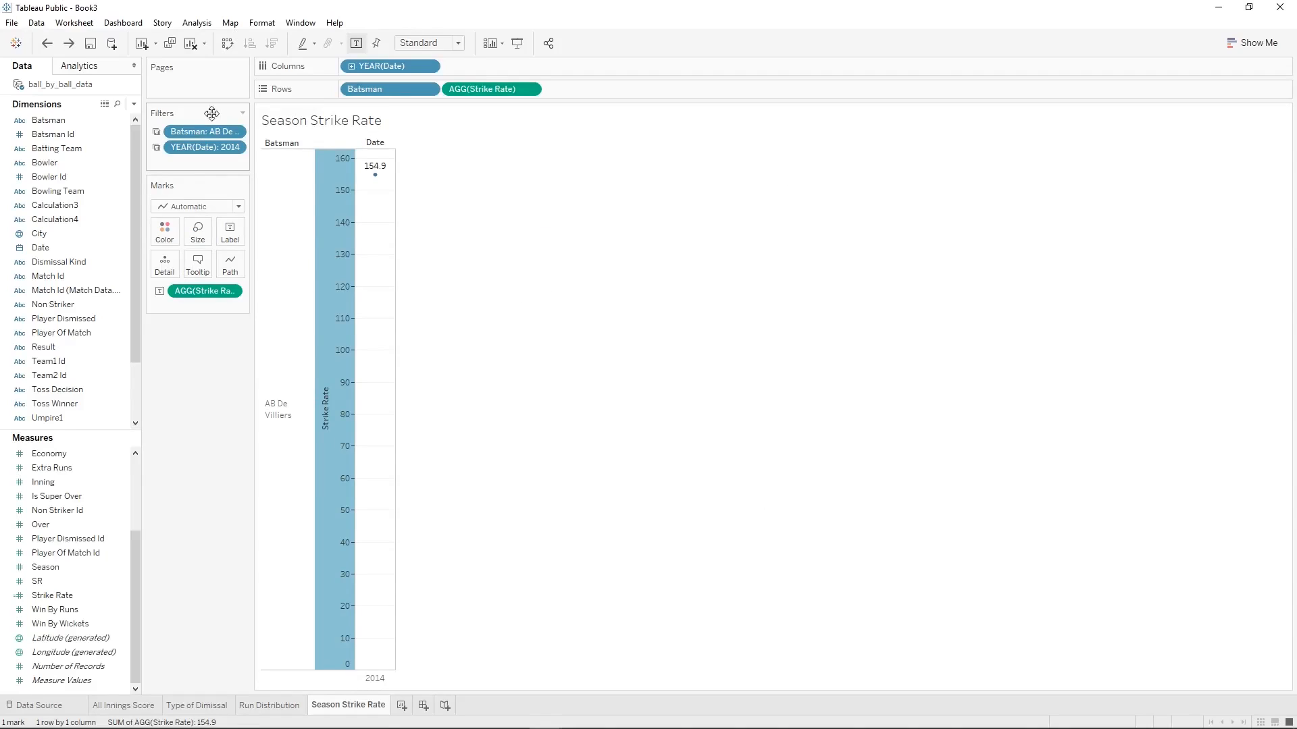
drag(48, 120, 178, 399)
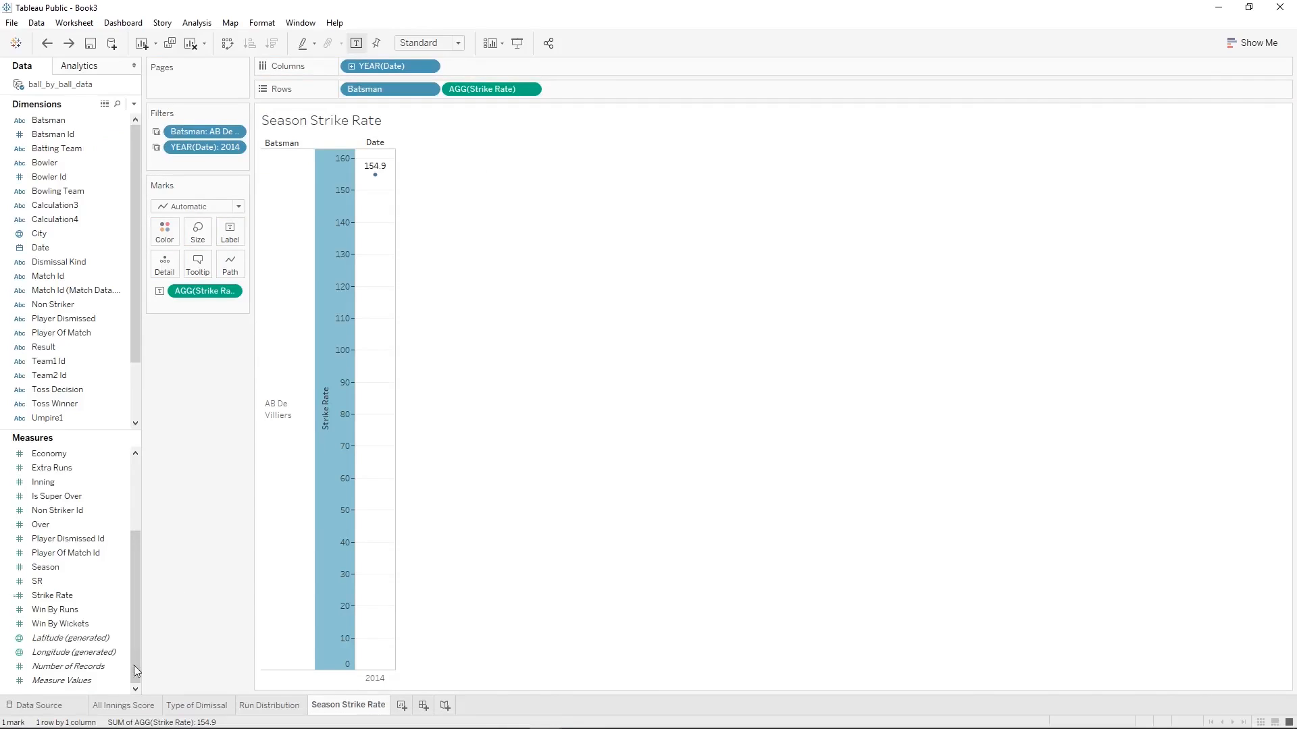
Switch the year filter of All Innings Score to 2015 to check Season Strike Rate, and switch it back to 2014.
click(123, 706)
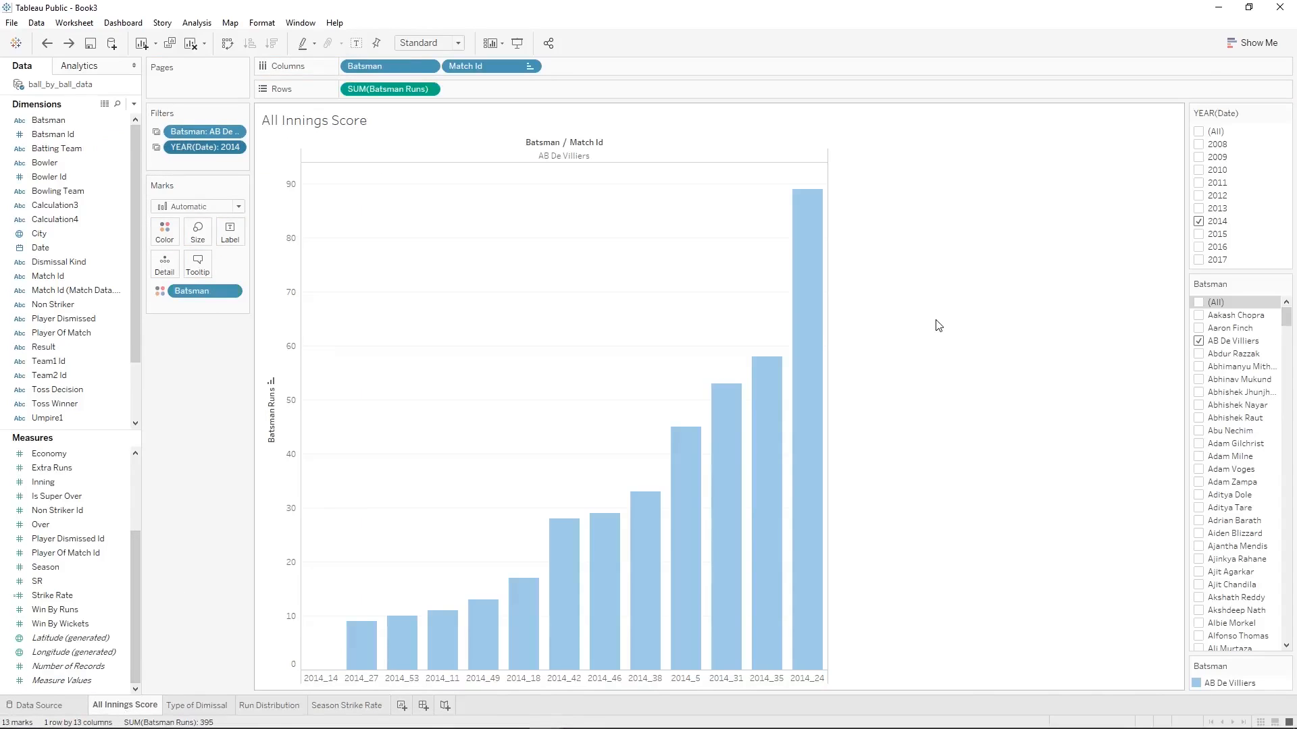
click(1199, 234)
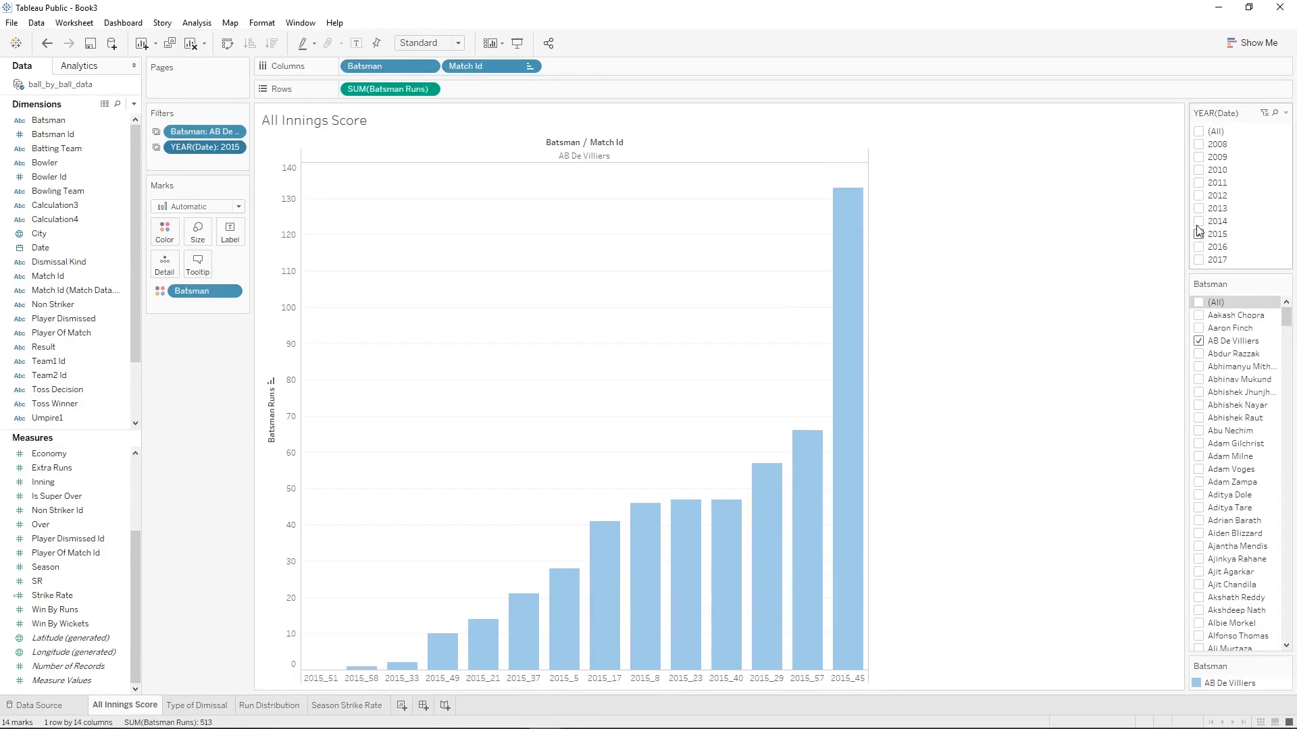
click(342, 708)
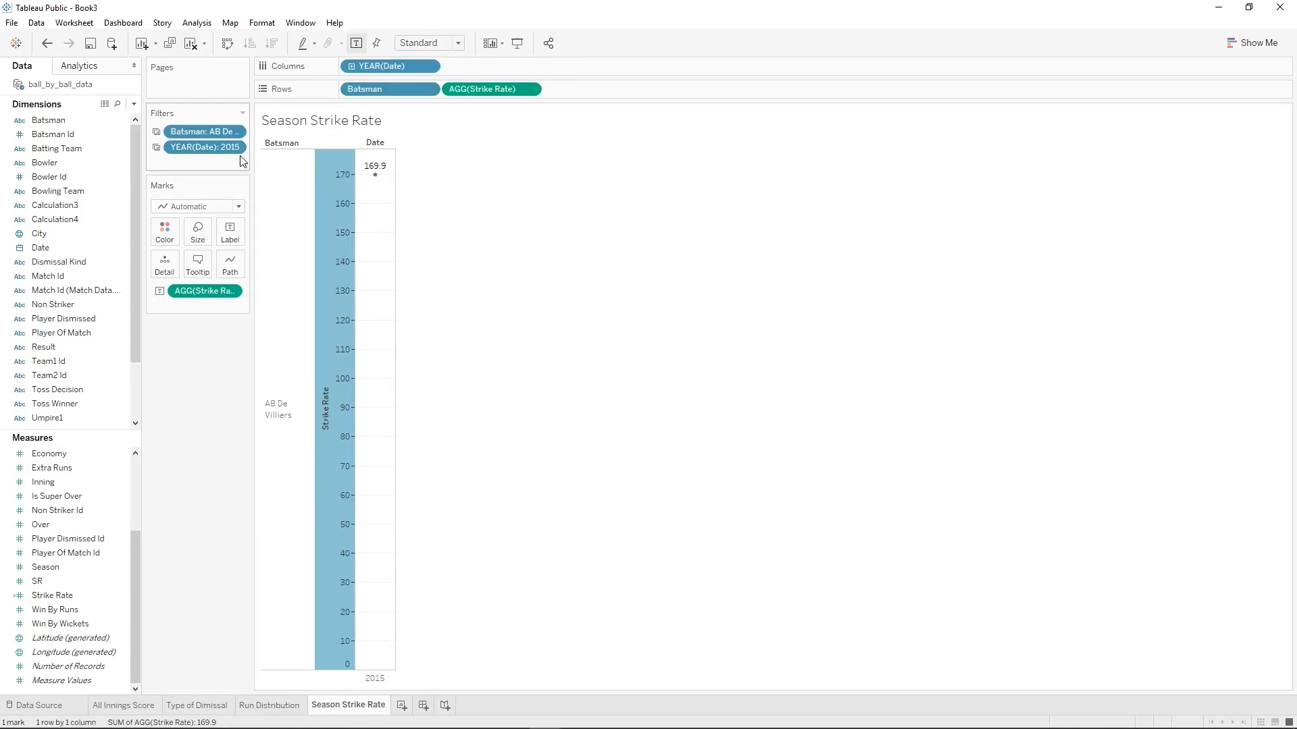
click(111, 705)
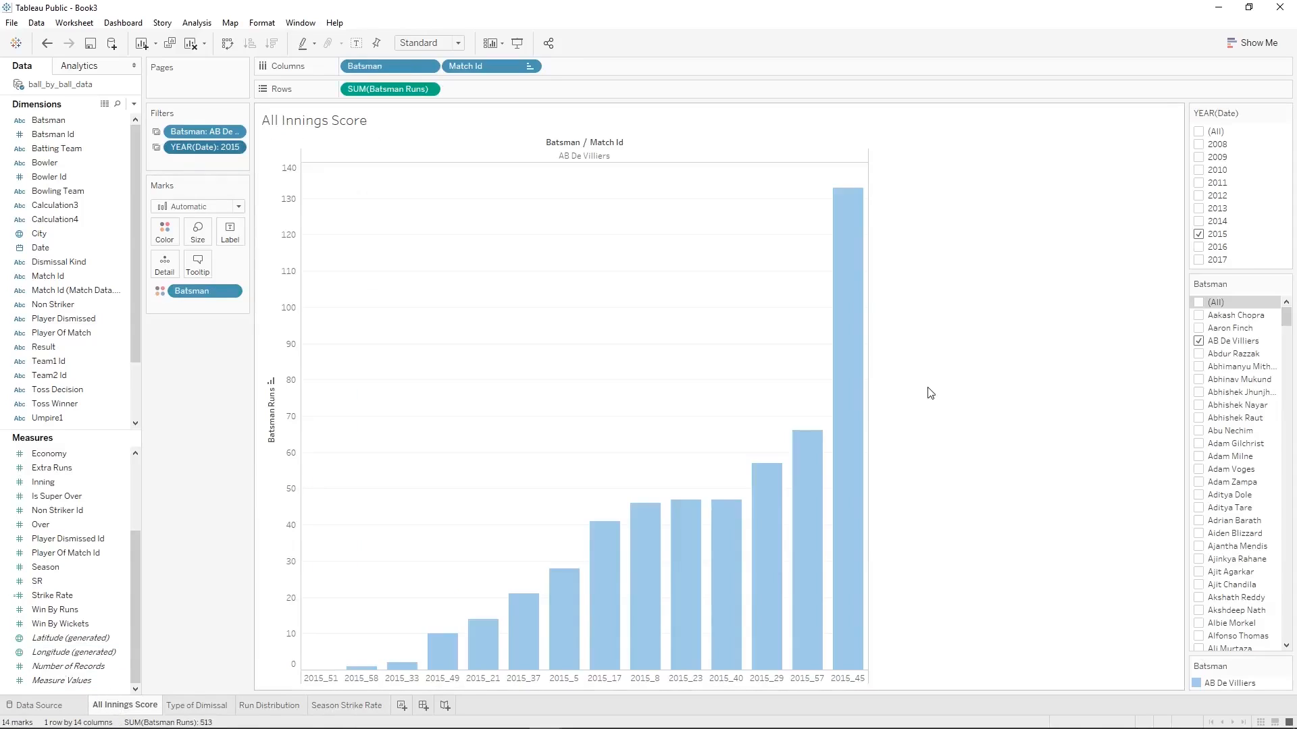
click(1200, 235)
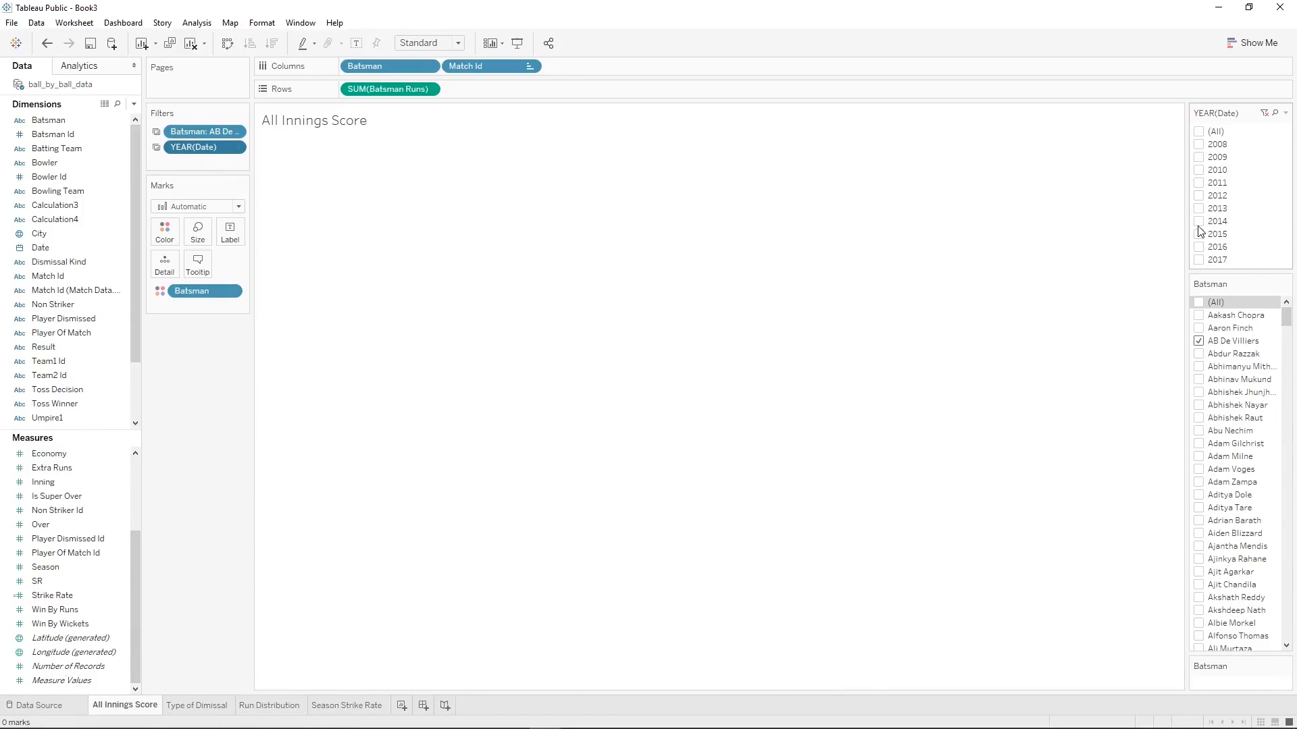
click(1199, 222)
Show the YEAR(Date) filter control on the Season Strike Rate sheet.
click(349, 705)
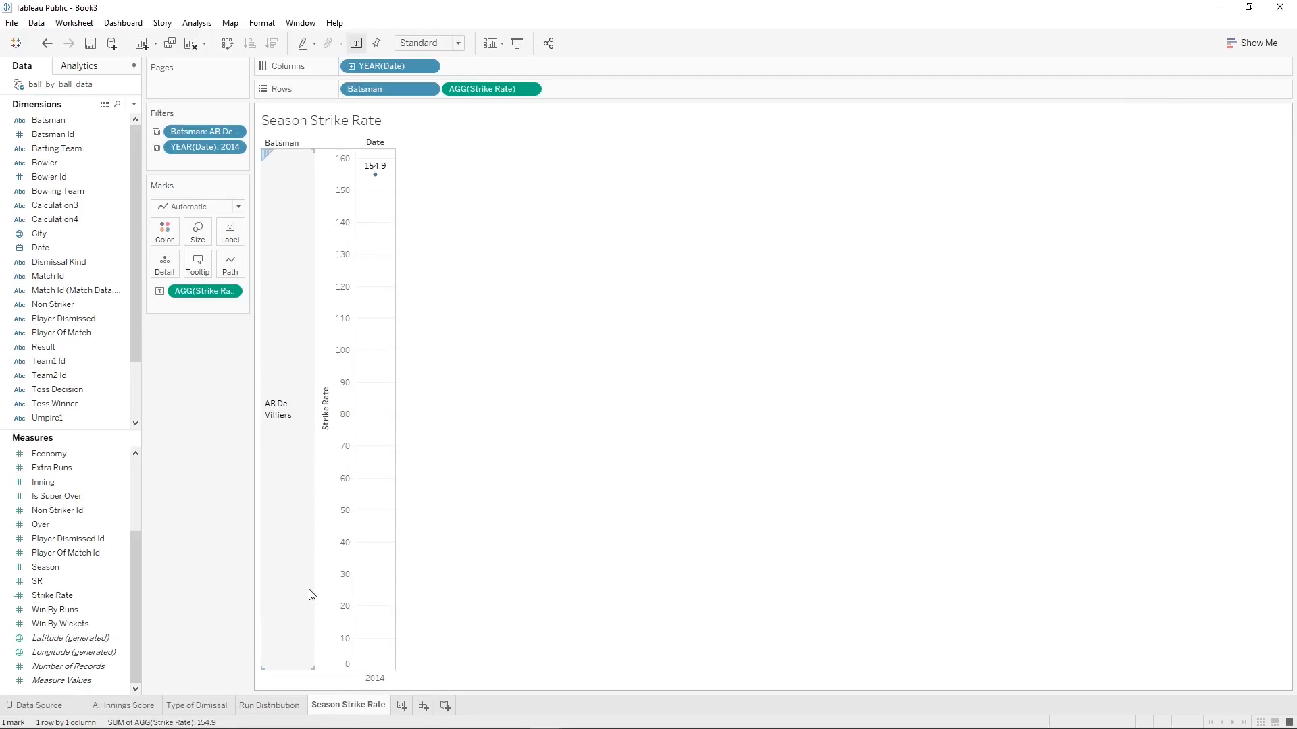
right_click(207, 150)
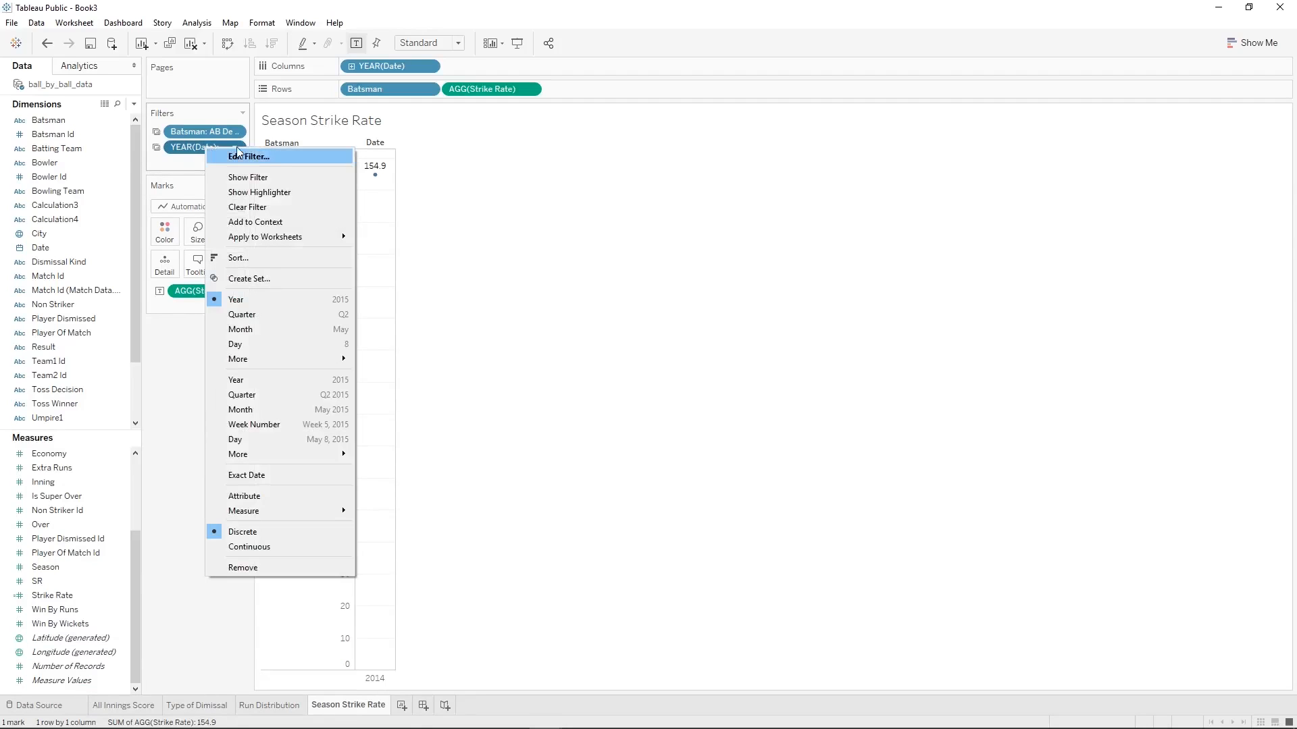
click(260, 177)
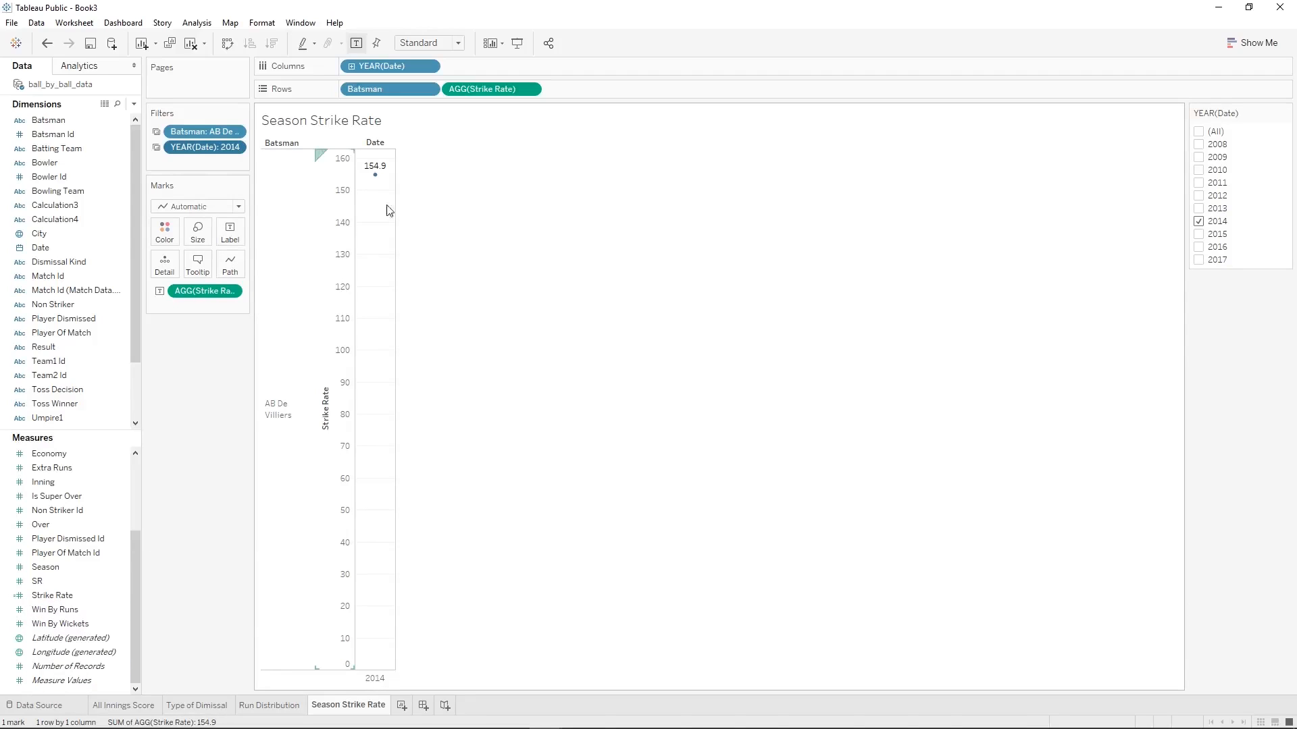
Add 2015, 2016 and 2017 to the year filter to compare seasons, and remove them again to leave only 2014.
click(1199, 235)
click(1200, 248)
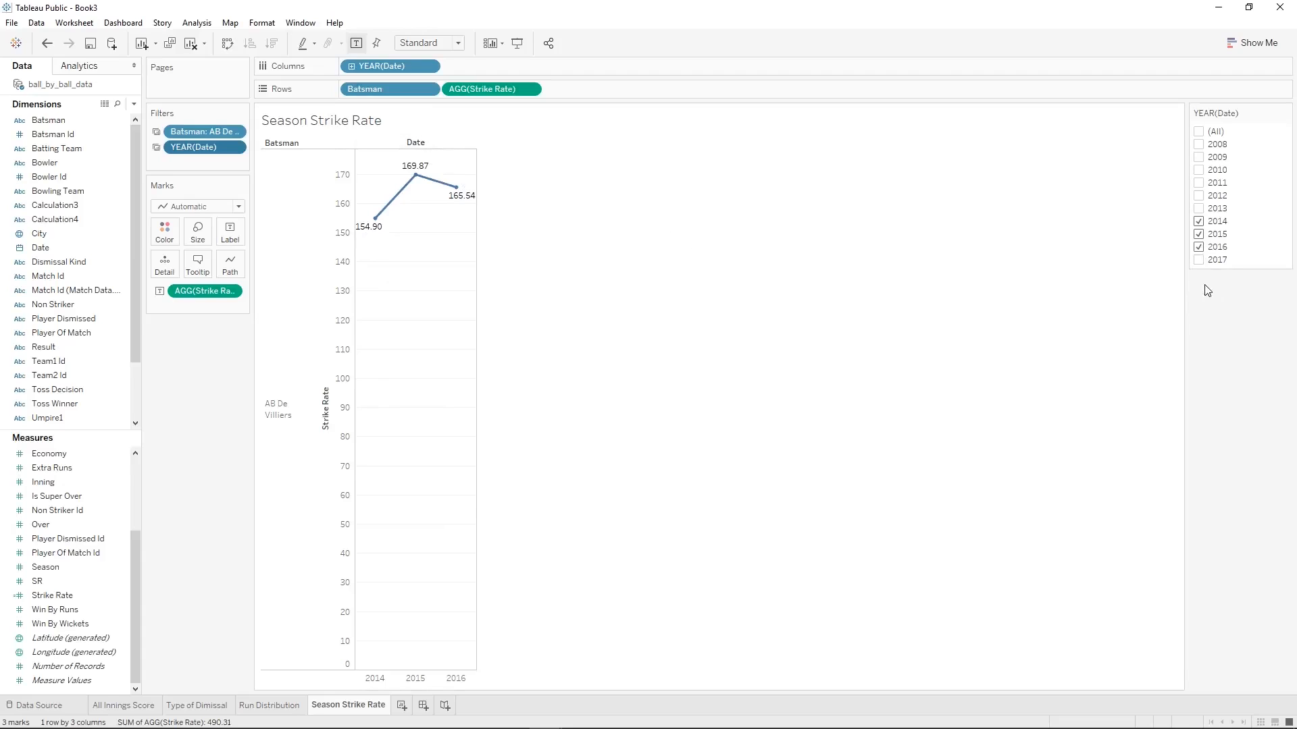
click(1201, 261)
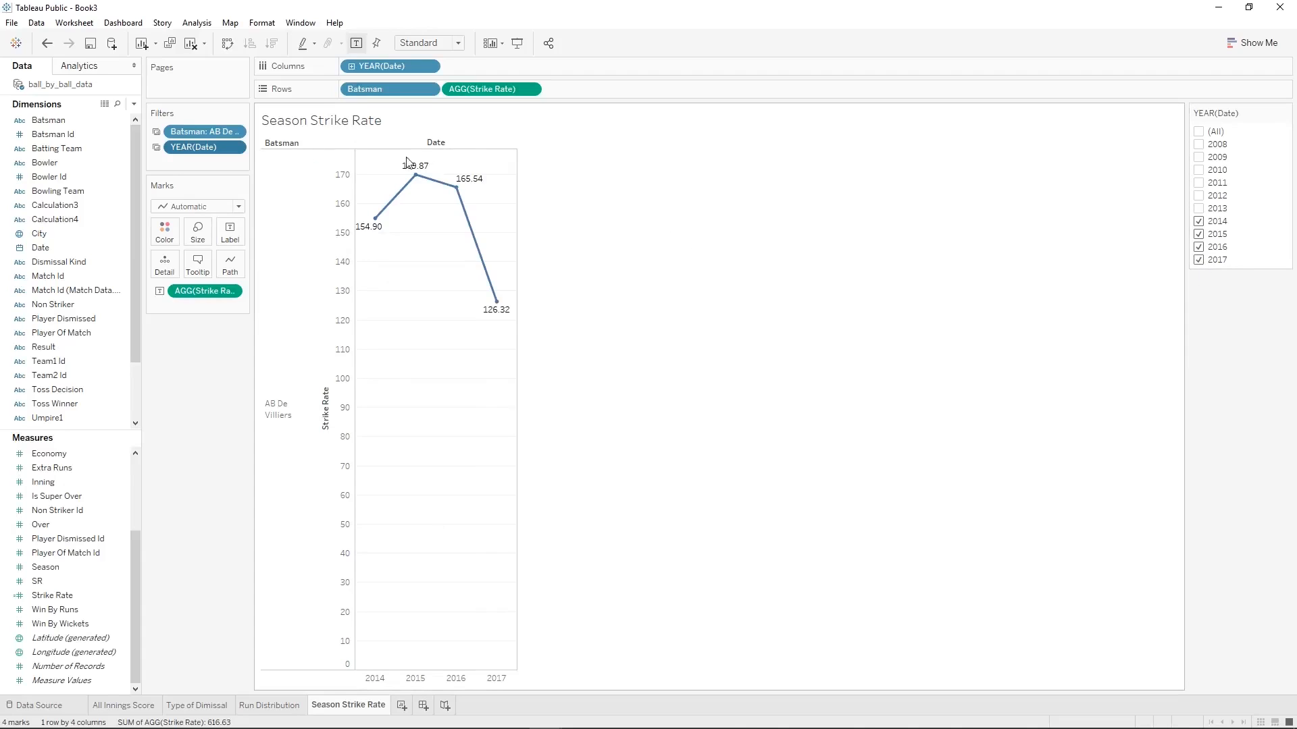
click(1199, 259)
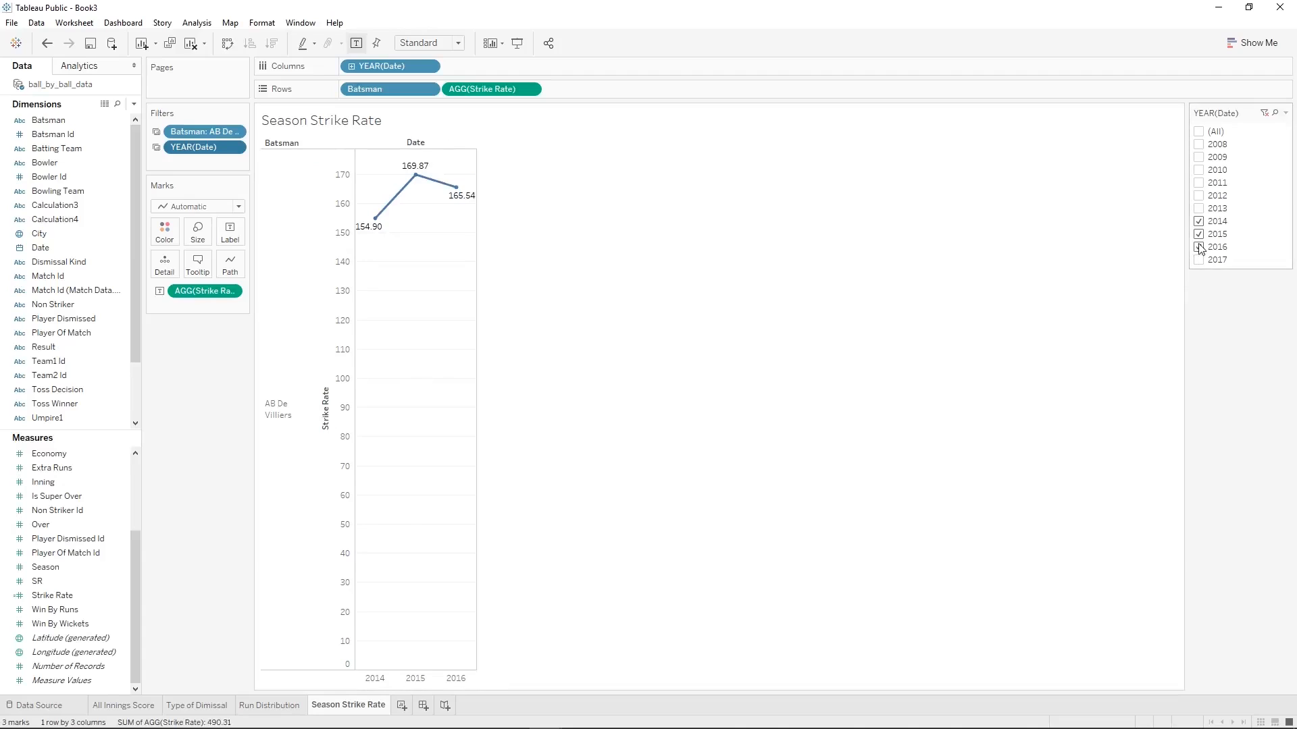
click(1198, 246)
click(1199, 234)
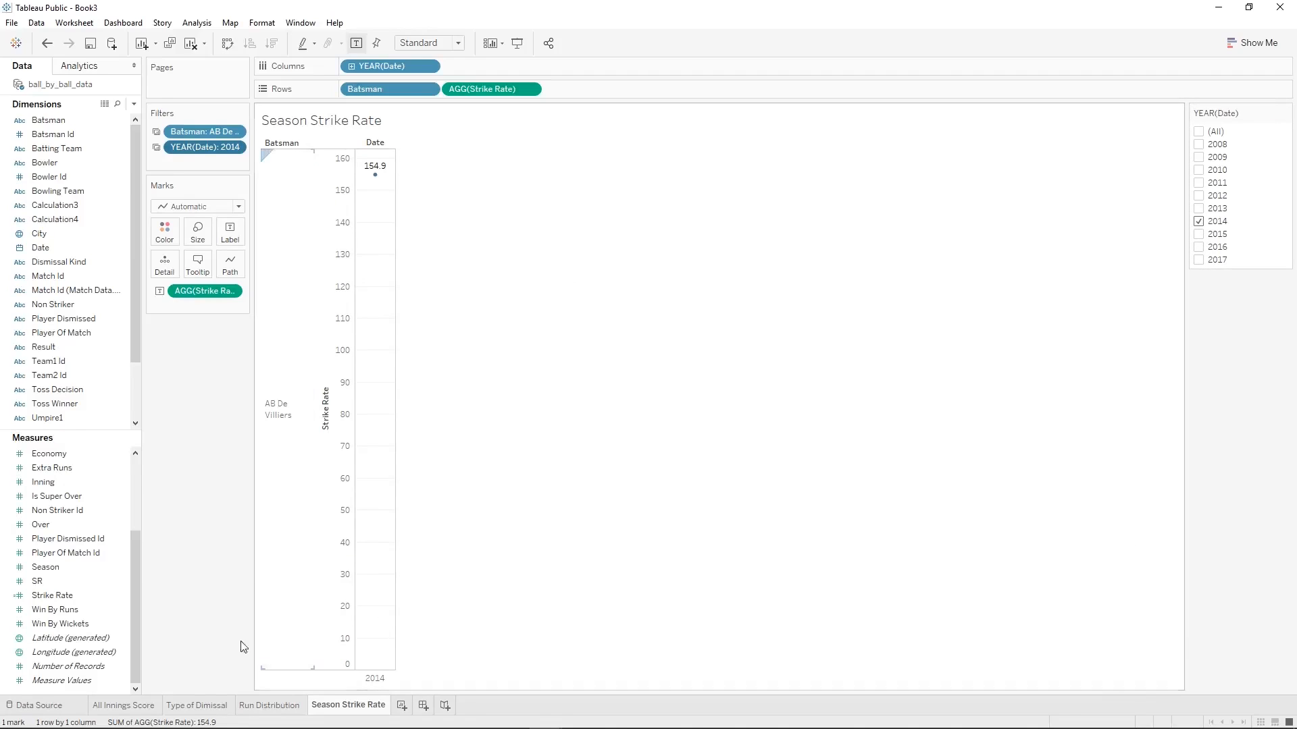
Add a new worksheet named Team vs Player and widen the data pane slightly.
click(401, 705)
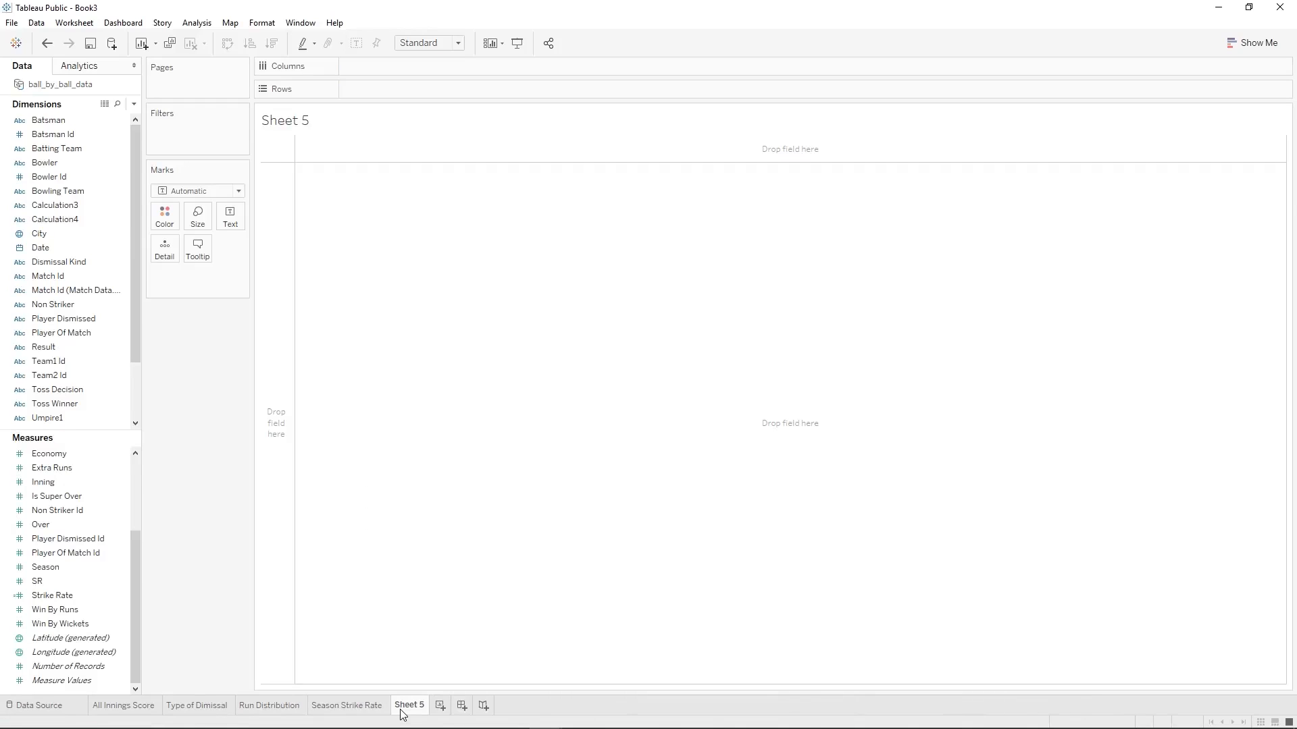
right_click(401, 714)
click(488, 560)
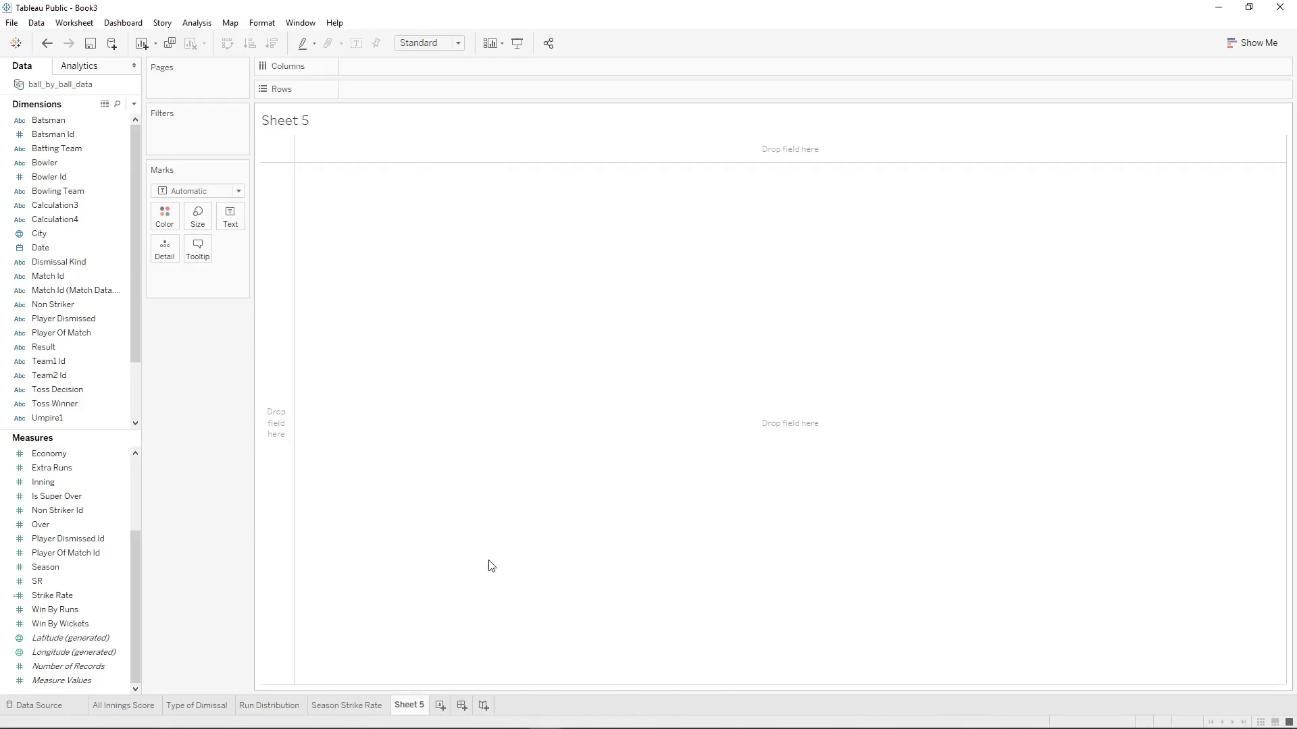
text(Team vs Player)
key(Return)
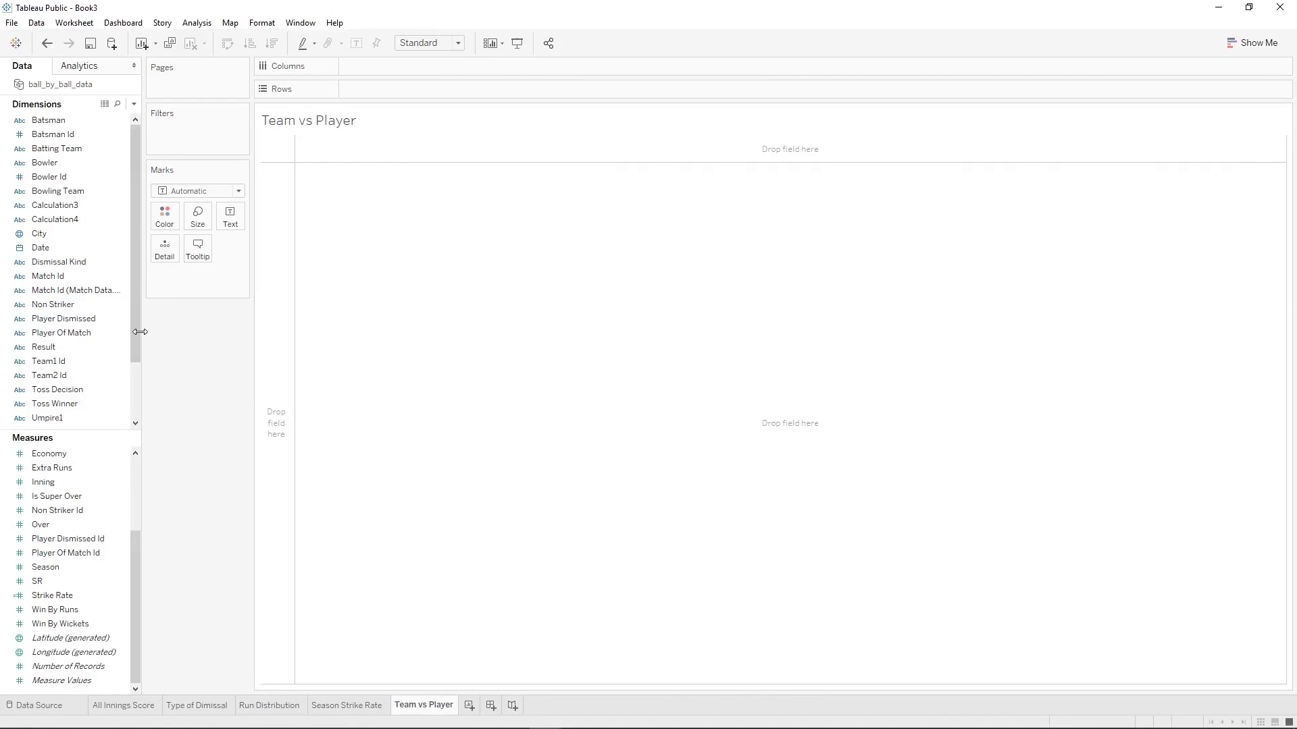
drag(139, 332, 161, 331)
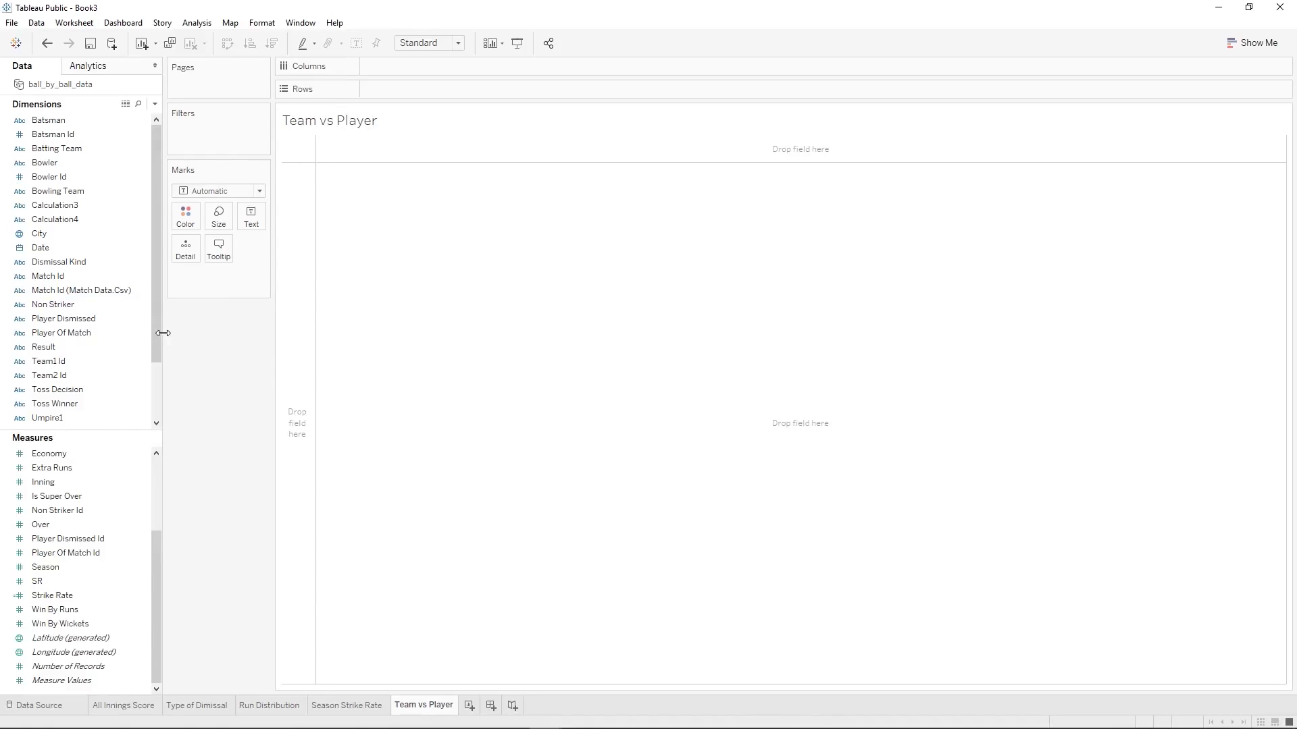
Place the Bowling Team dimension on Columns of the Team vs Player sheet.
click(92, 119)
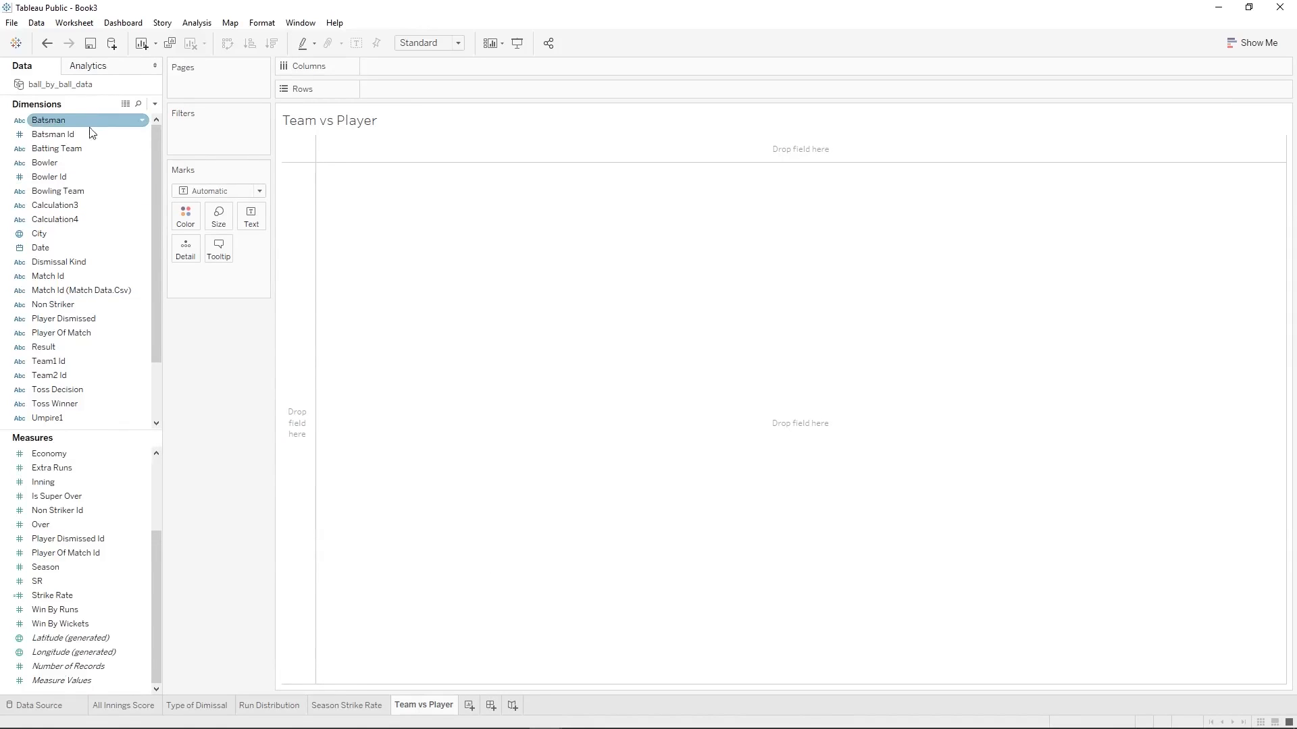
click(89, 133)
click(102, 191)
drag(105, 191, 378, 68)
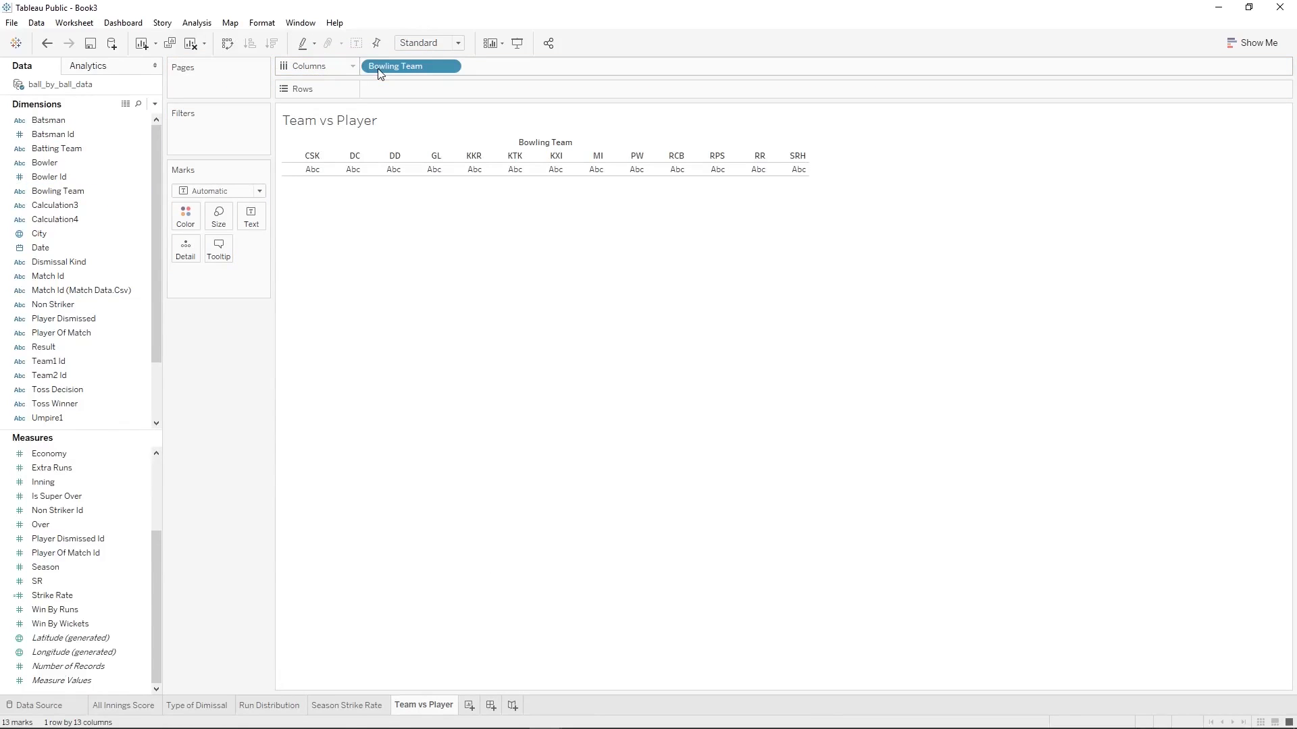
Place the Batsman dimension and the Batsman Runs measure on Rows of Team vs Player, and look through the resulting bars.
click(82, 134)
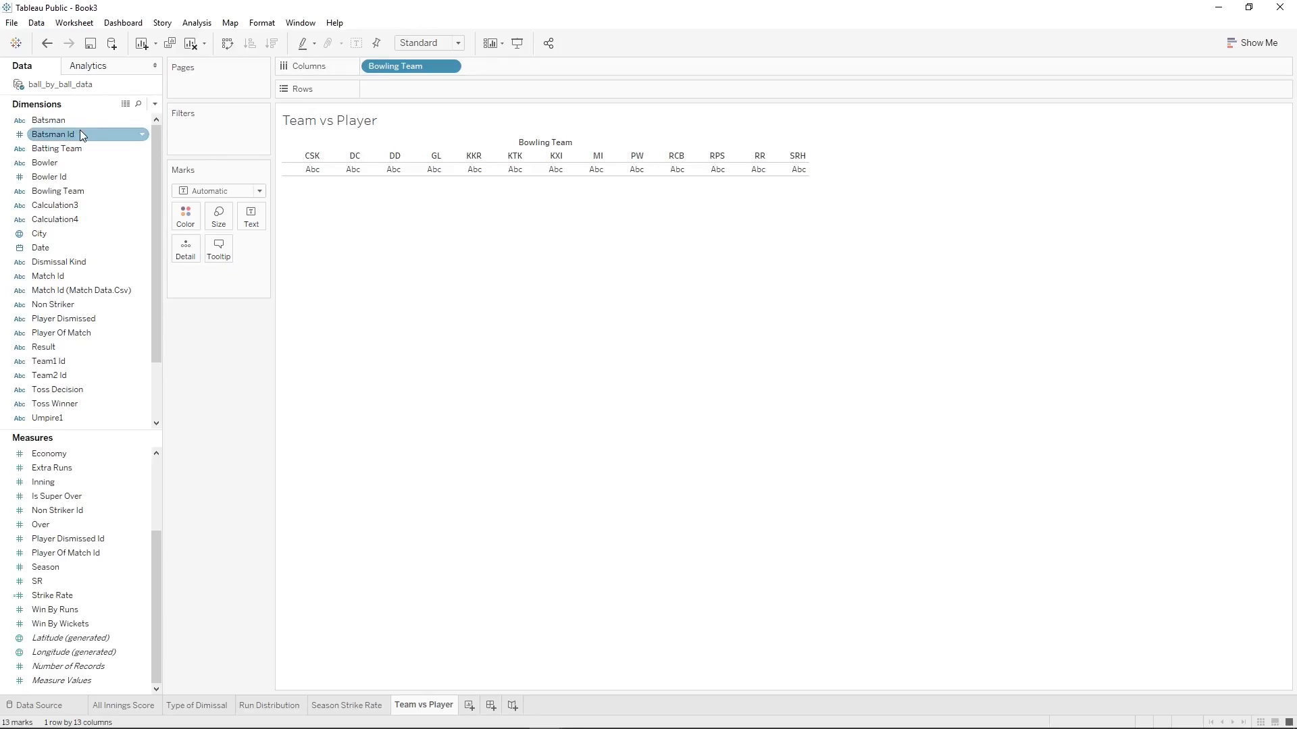
drag(67, 120, 391, 91)
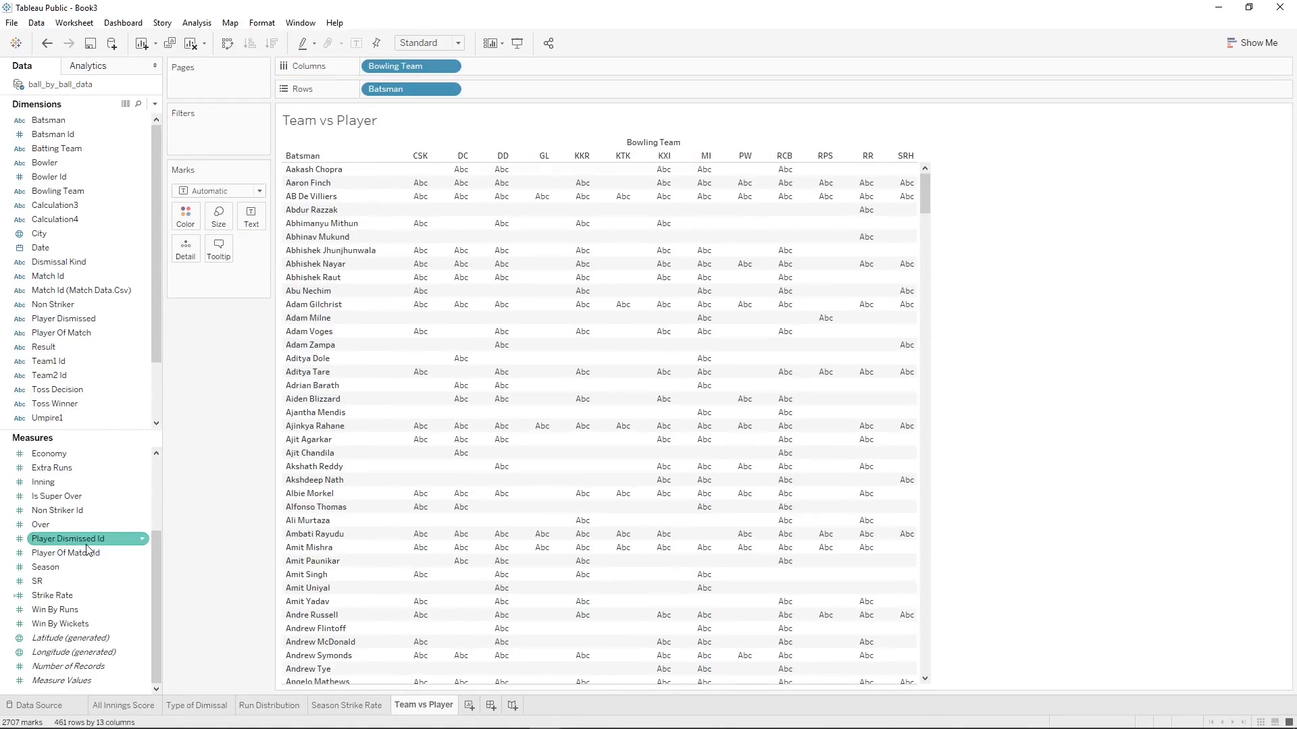
scroll(86, 549, up, 3)
drag(59, 511, 501, 88)
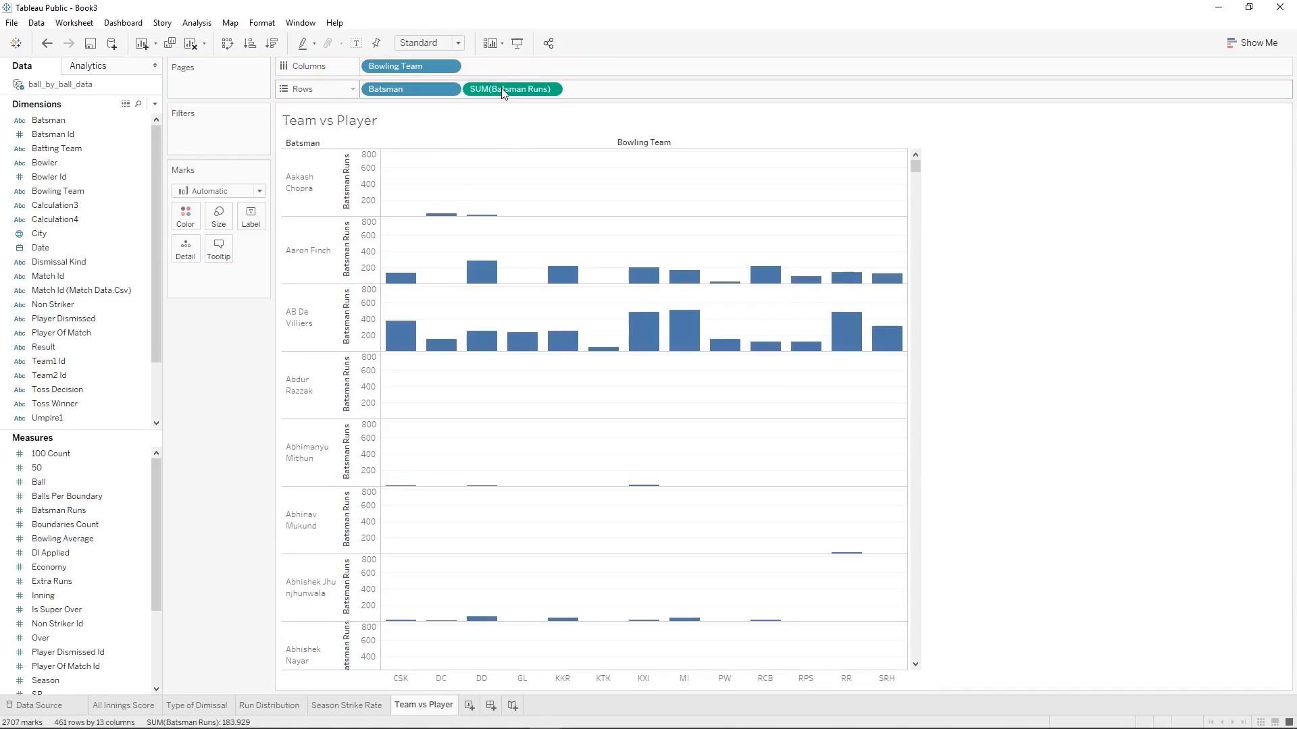
mouse_move(442, 343)
scroll(688, 343, down, 5)
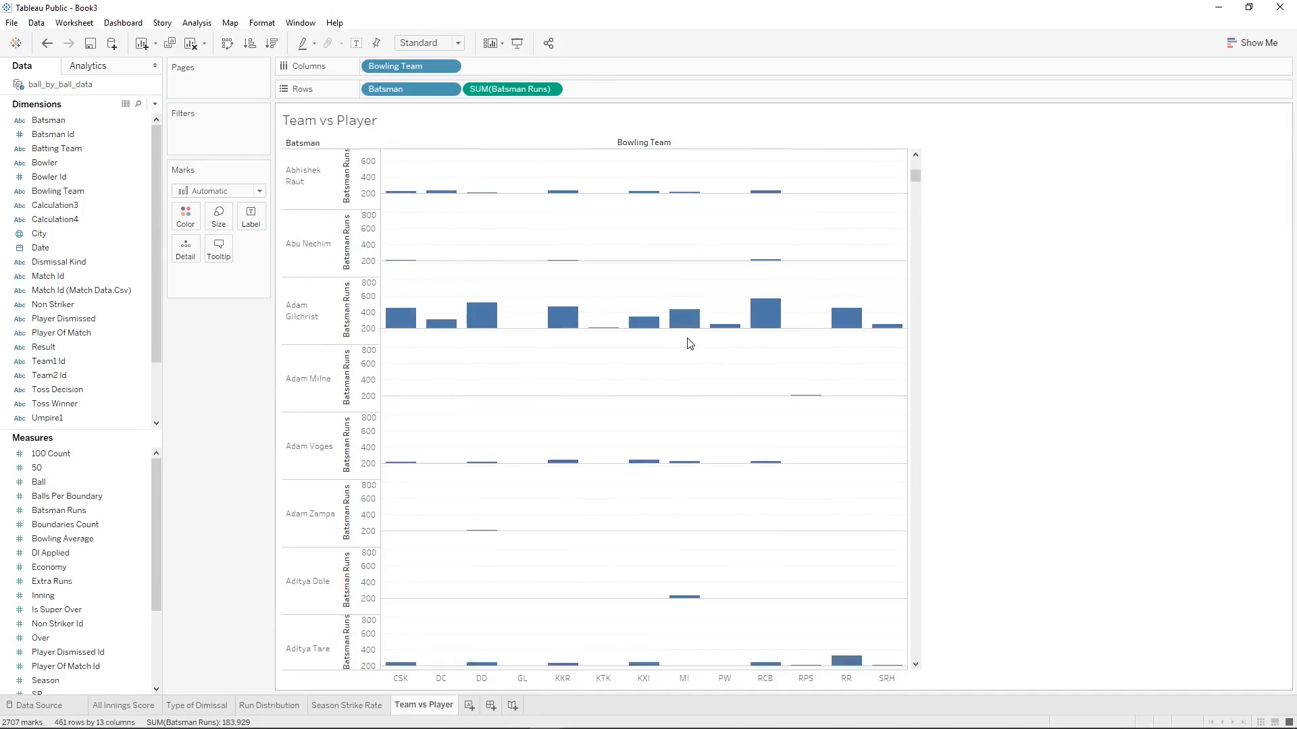
scroll(689, 343, down, 5)
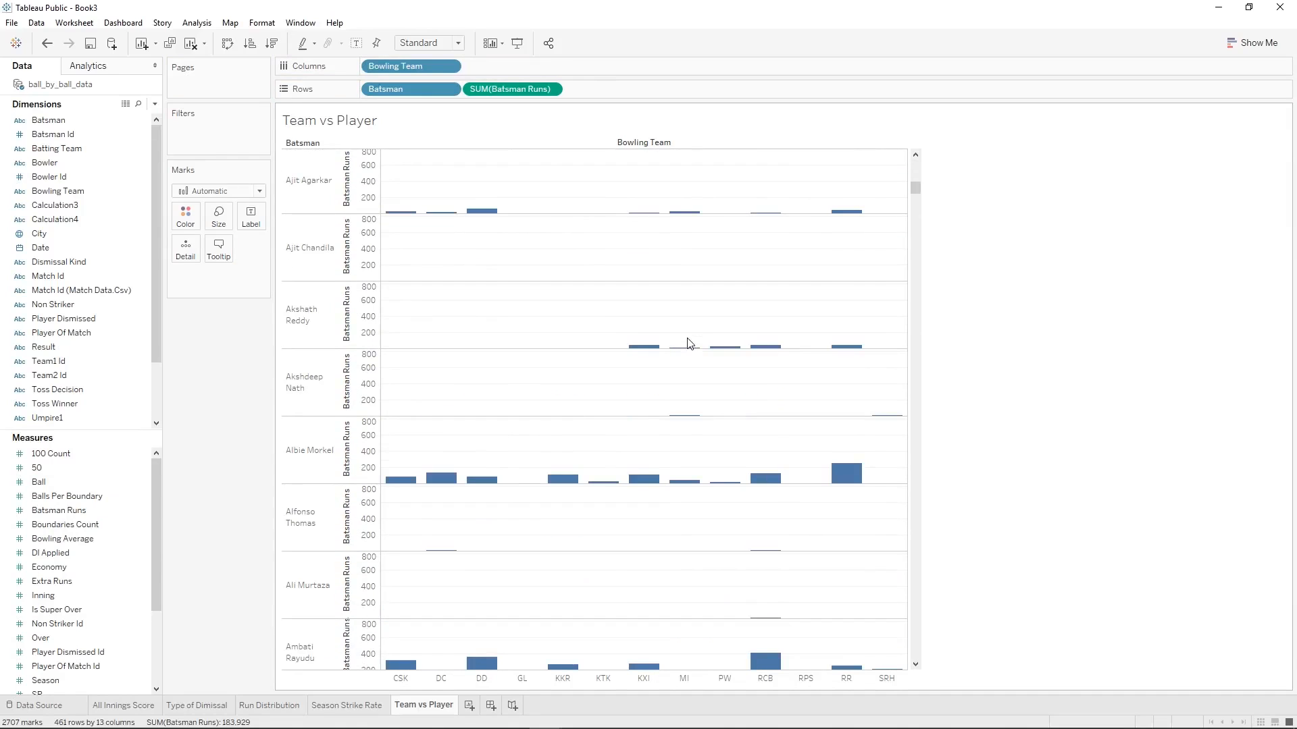
scroll(687, 343, up, 10)
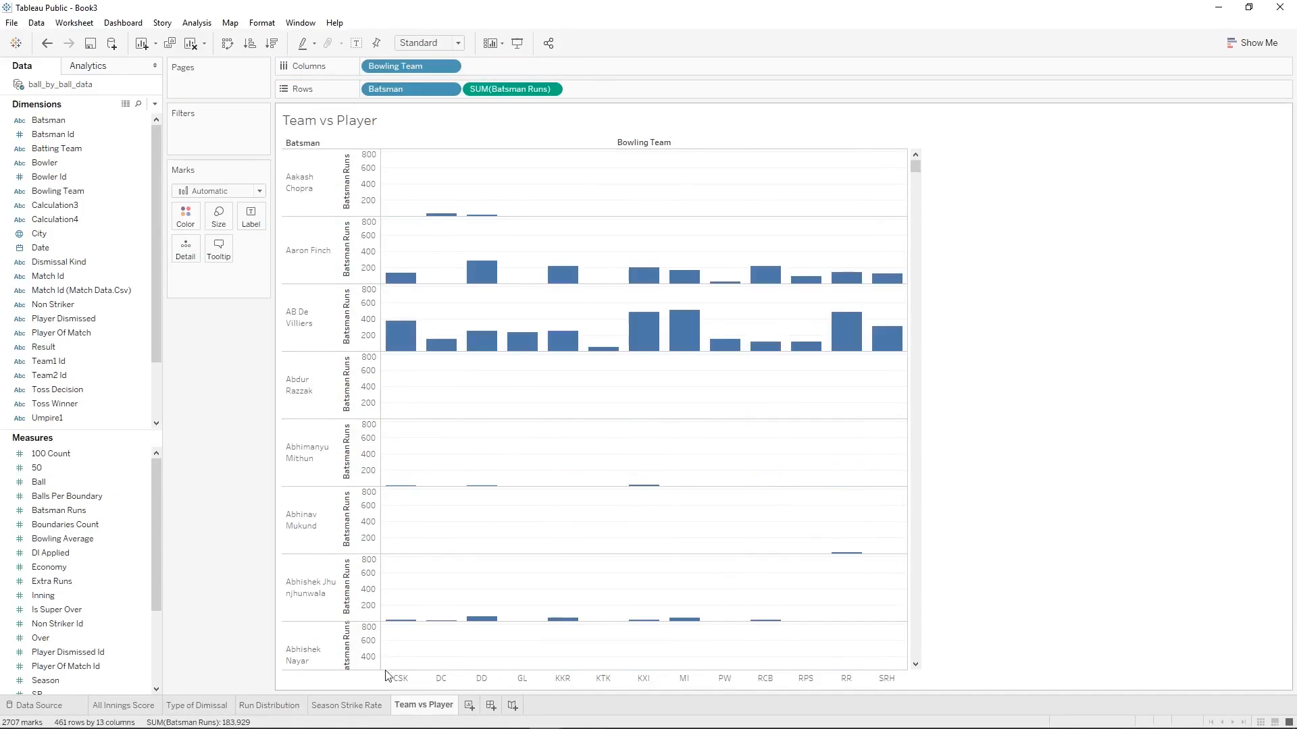
Extend the Batsman filter of the Season Strike Rate sheet to the Team vs Player worksheet.
click(346, 705)
right_click(212, 127)
mouse_move(289, 218)
click(392, 247)
click(483, 354)
click(738, 497)
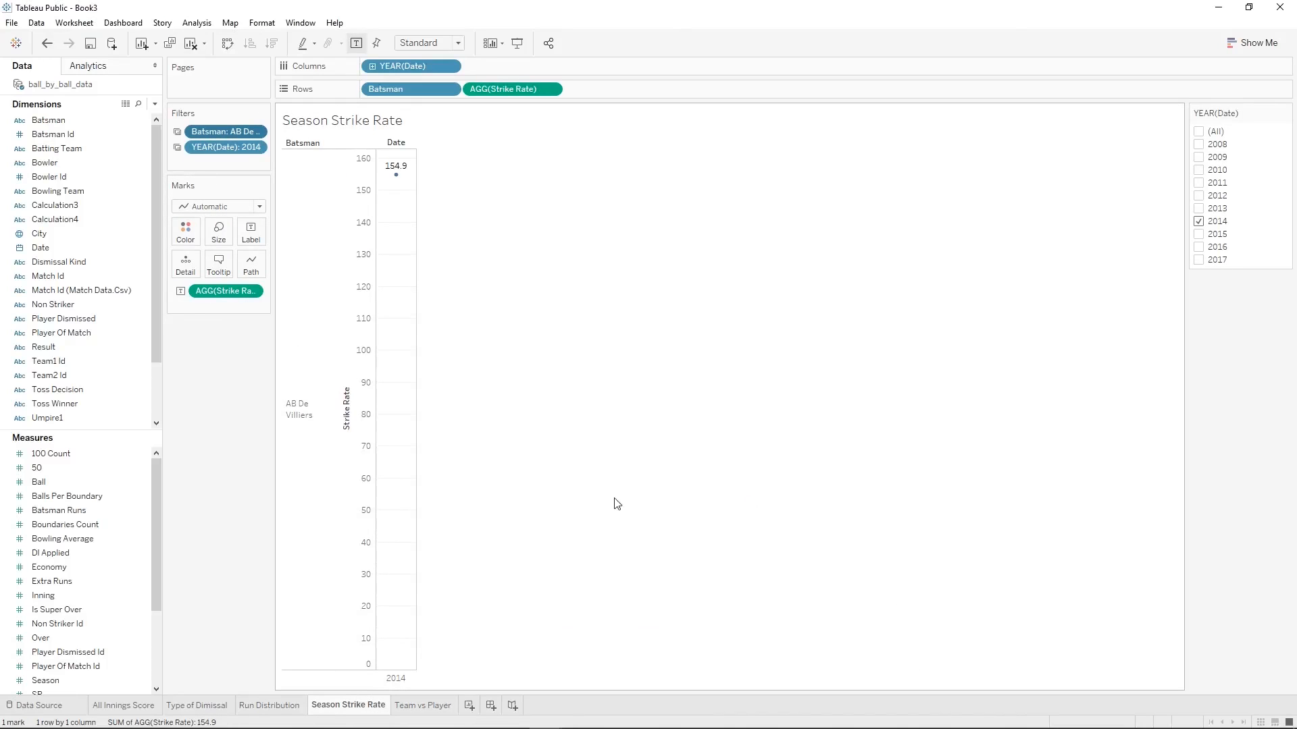
Extend the YEAR(Date) filter of Season Strike Rate to the Team vs Player worksheet and return to that sheet.
right_click(208, 150)
mouse_move(297, 234)
click(405, 265)
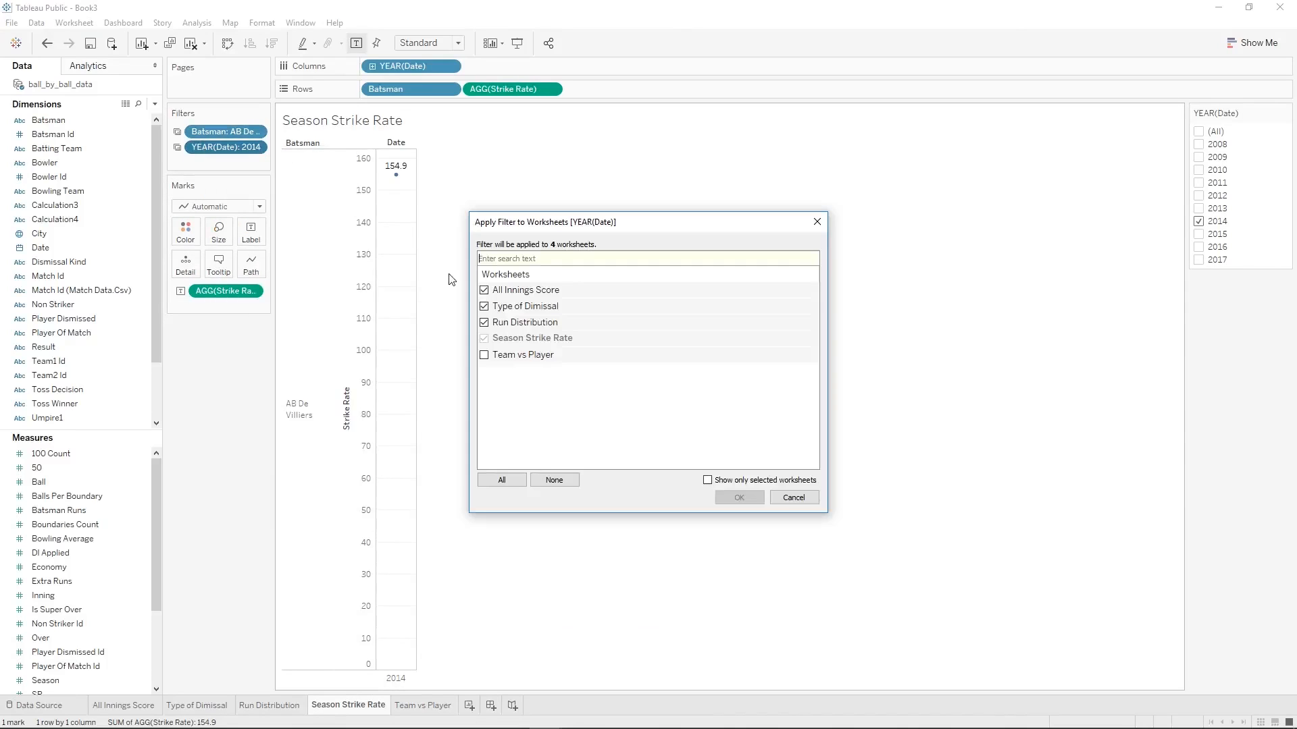
click(483, 355)
click(738, 497)
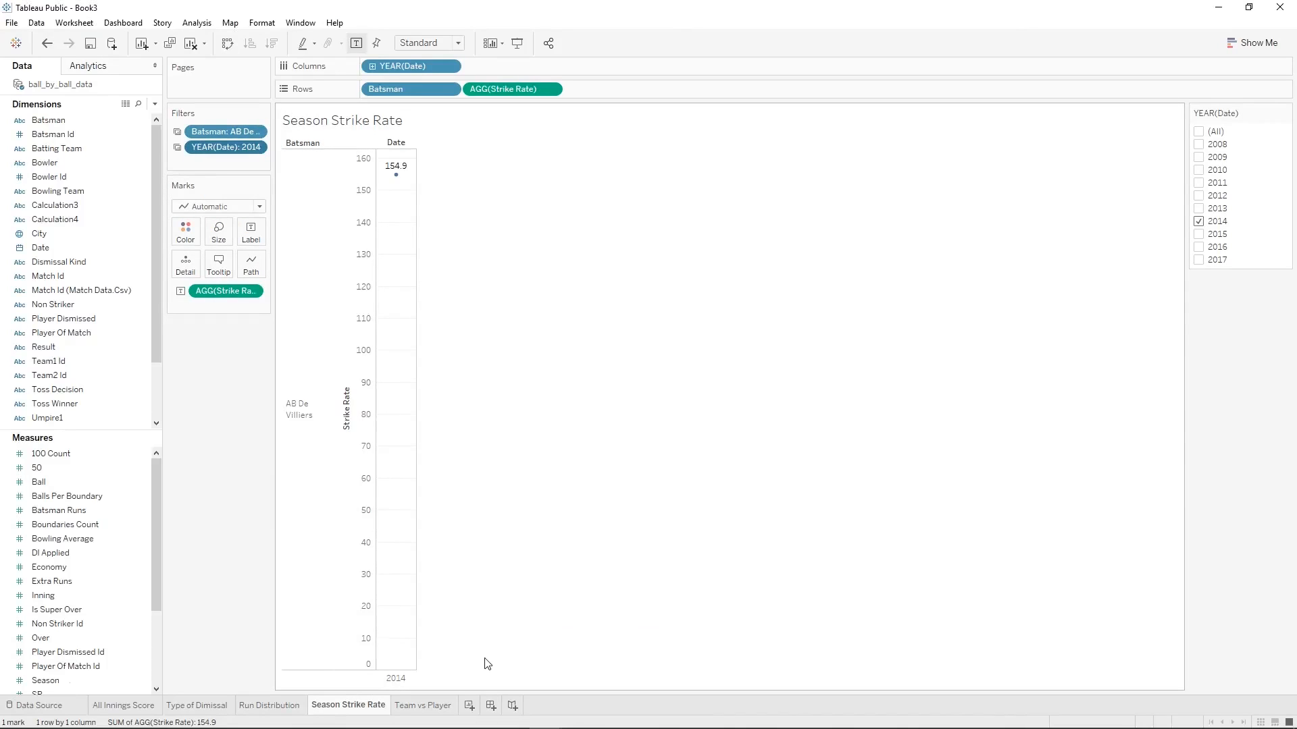
click(424, 705)
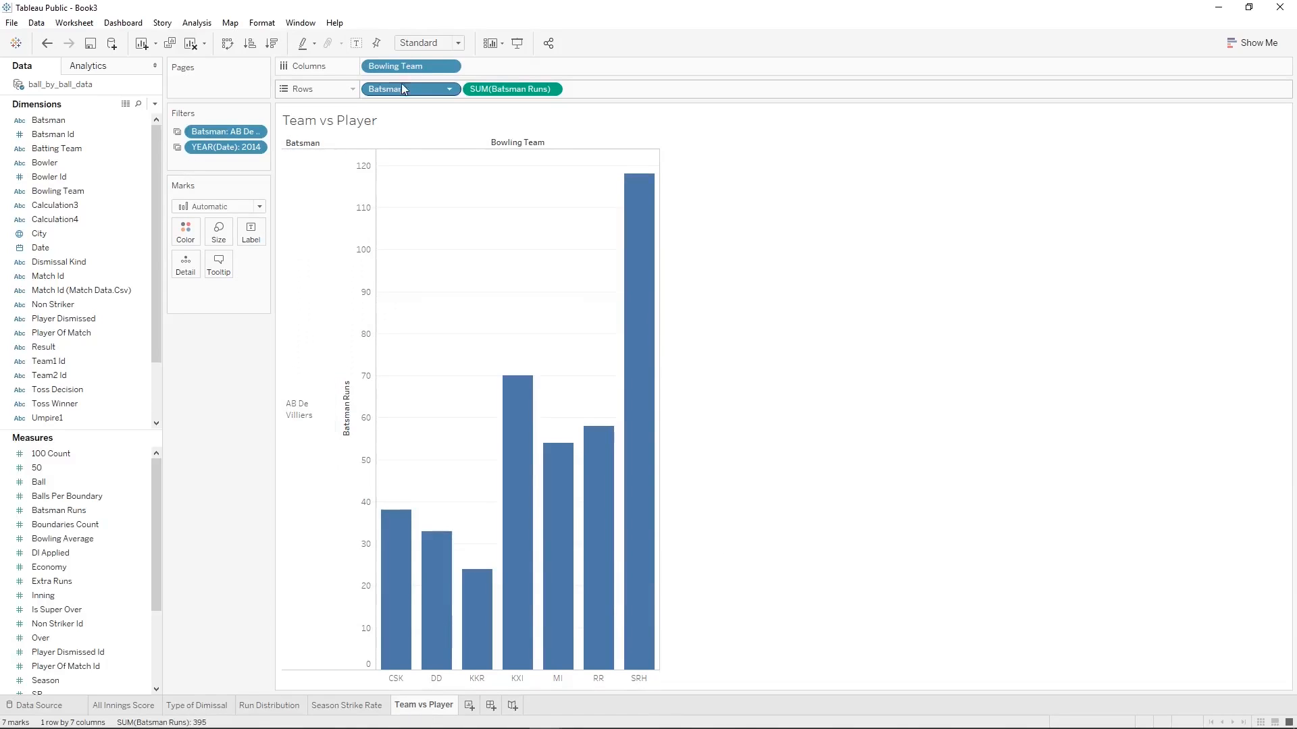
Color the Team vs Player bars by Batsman and label them with the sum of Batsman Runs.
drag(399, 88, 186, 244)
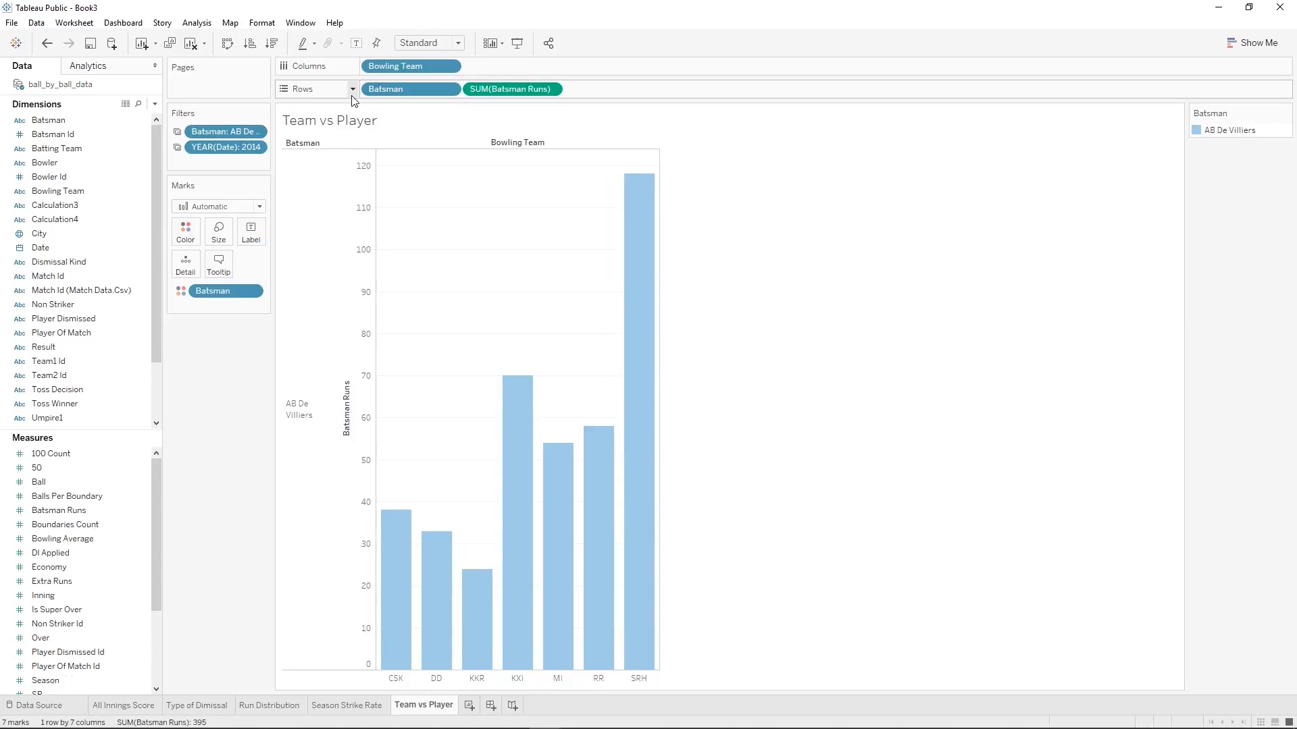
drag(509, 85, 259, 235)
key(super)
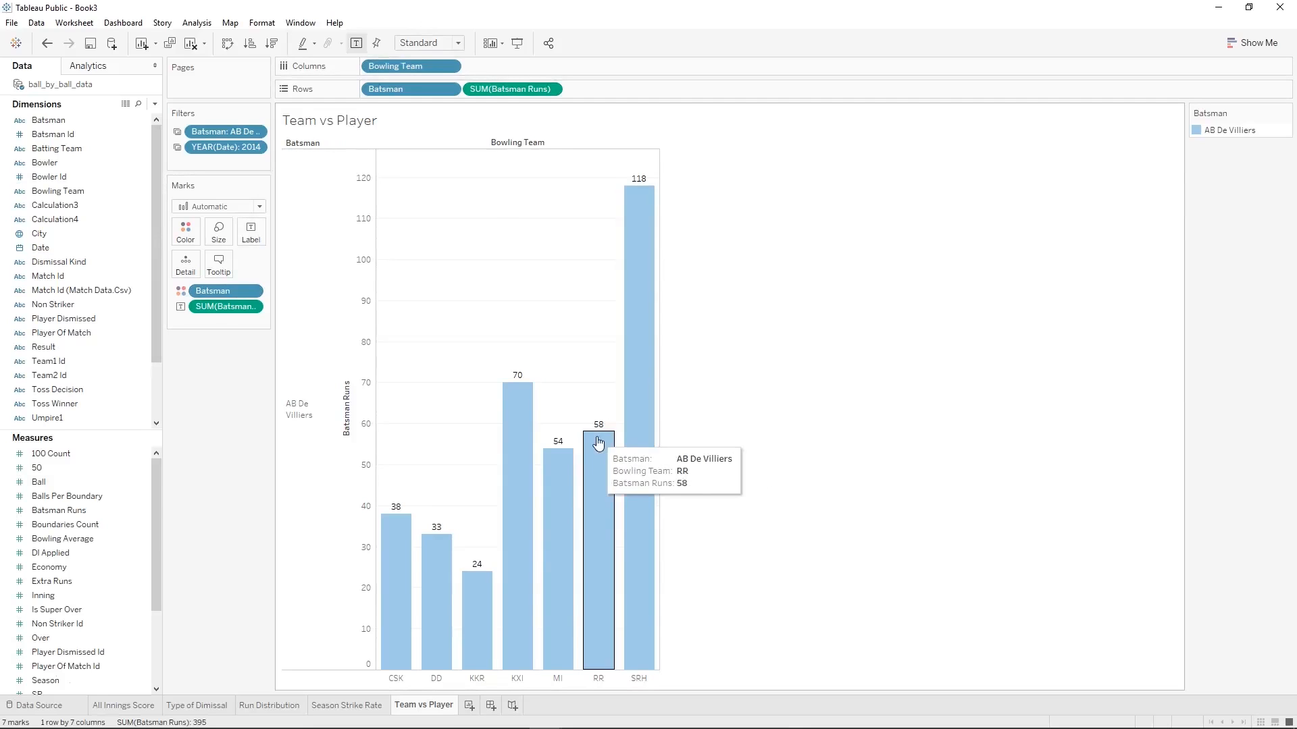
mouse_move(504, 574)
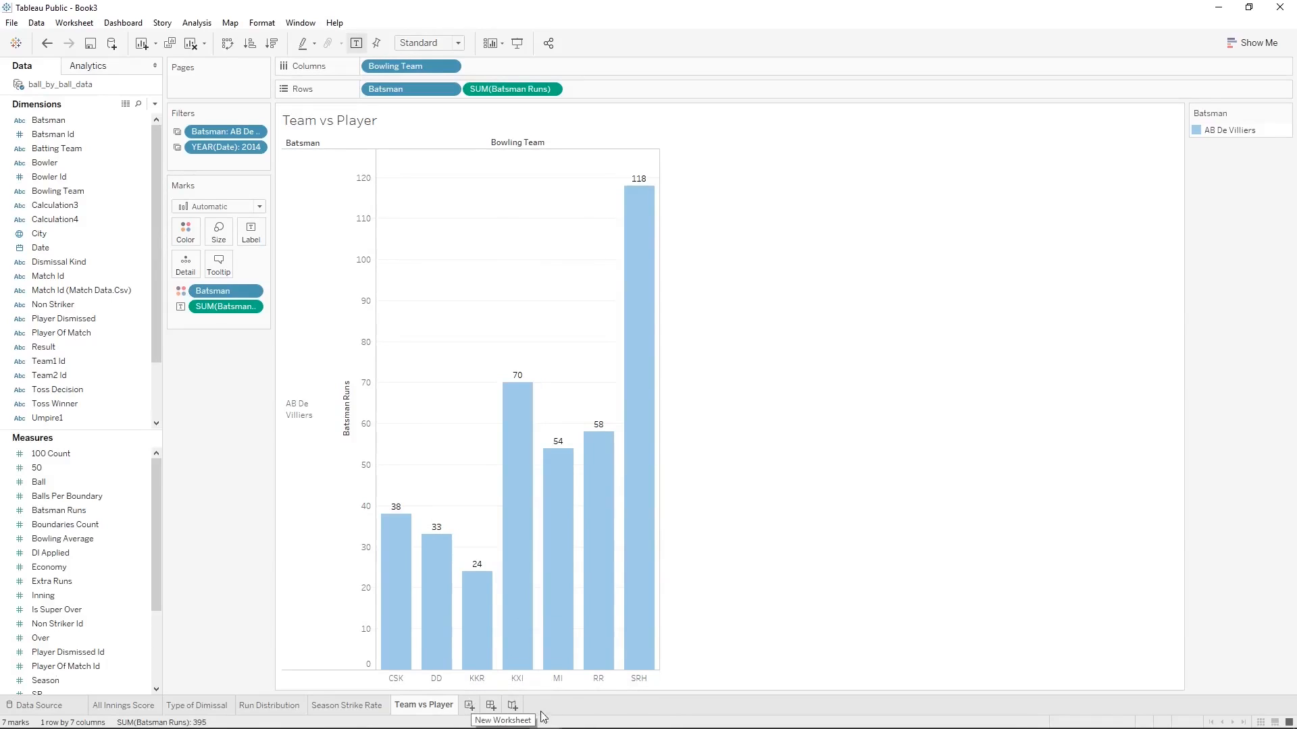
Add a new worksheet and rename it Balls per Boundary.
click(468, 706)
right_click(473, 707)
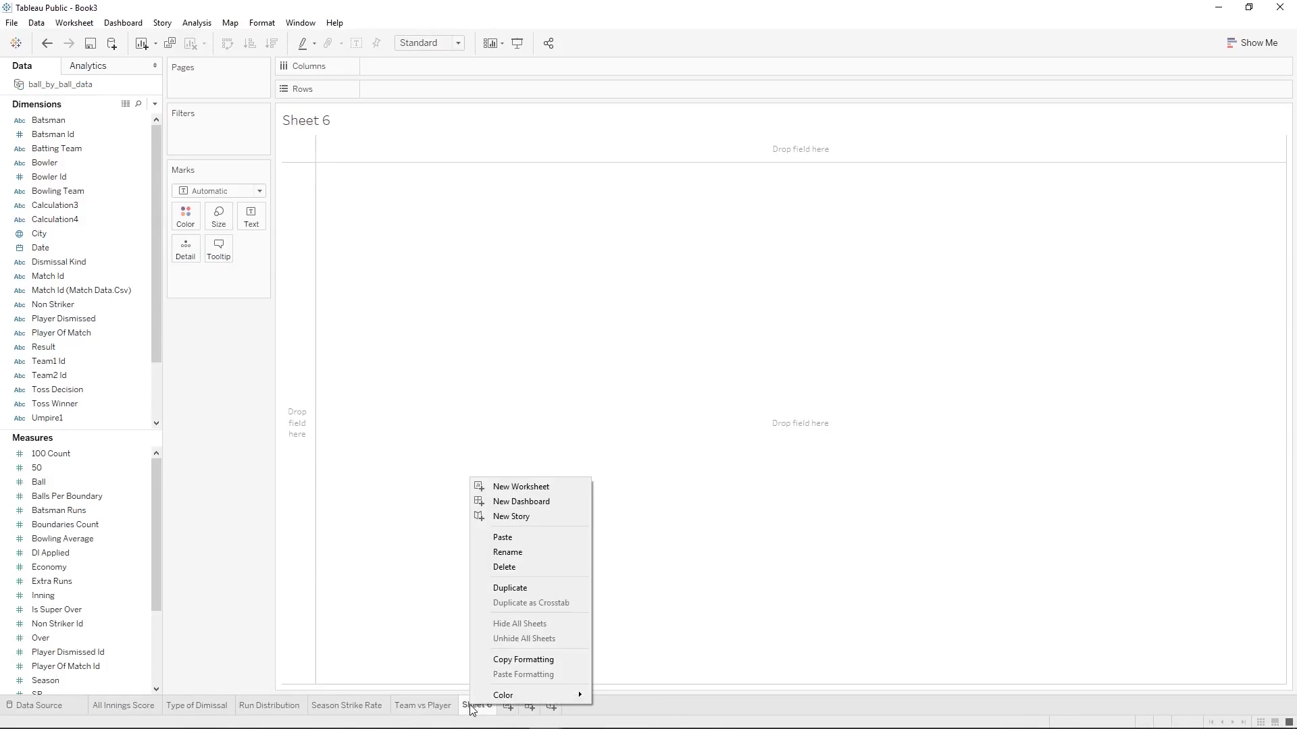
click(526, 559)
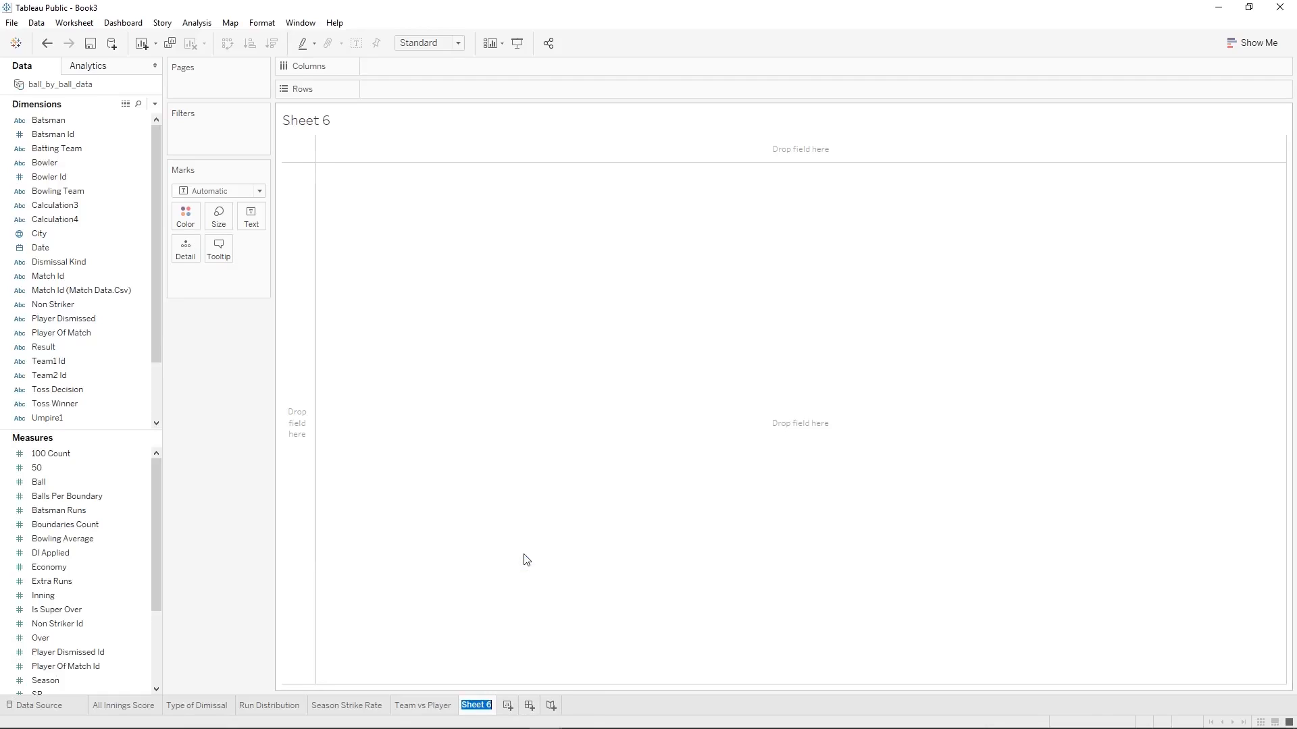
text(B)
text(alls per B)
text(oundary)
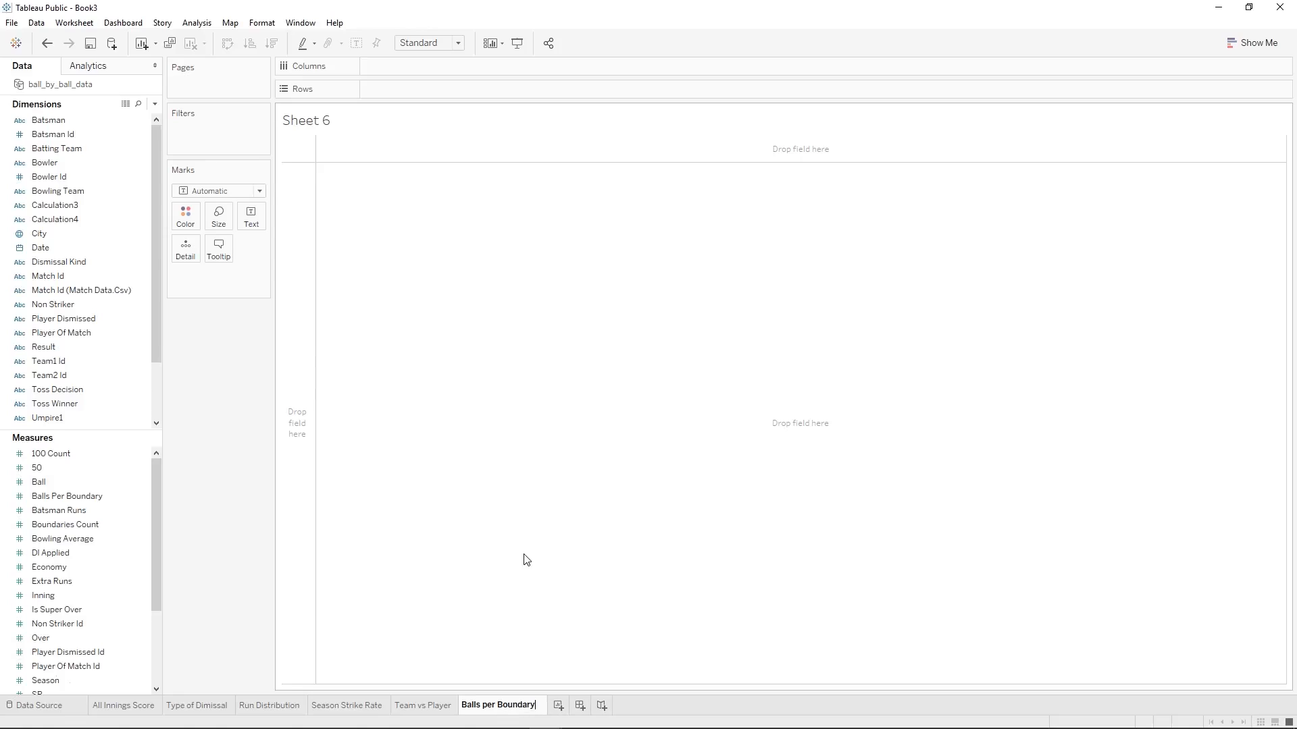
key(Return)
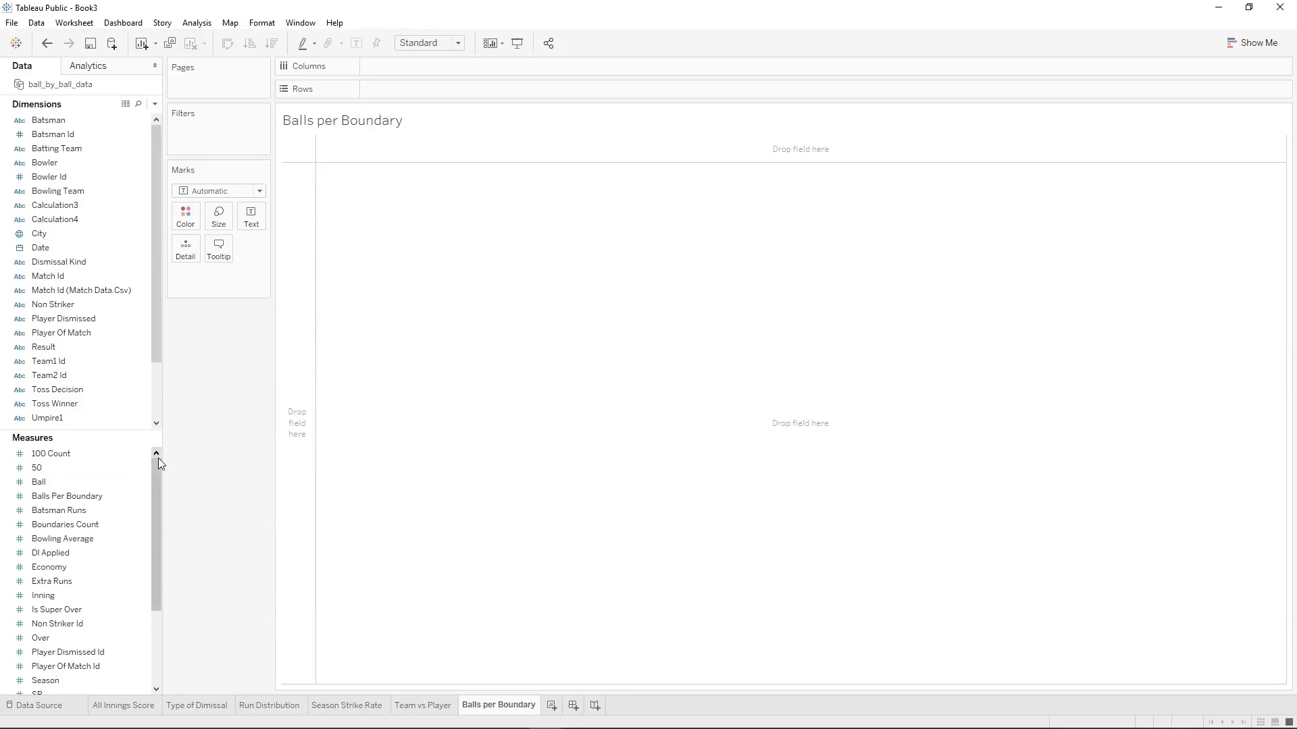
Look over the existing boundary measures and start a new calculated field named Boundaries Count Calculated.
click(96, 501)
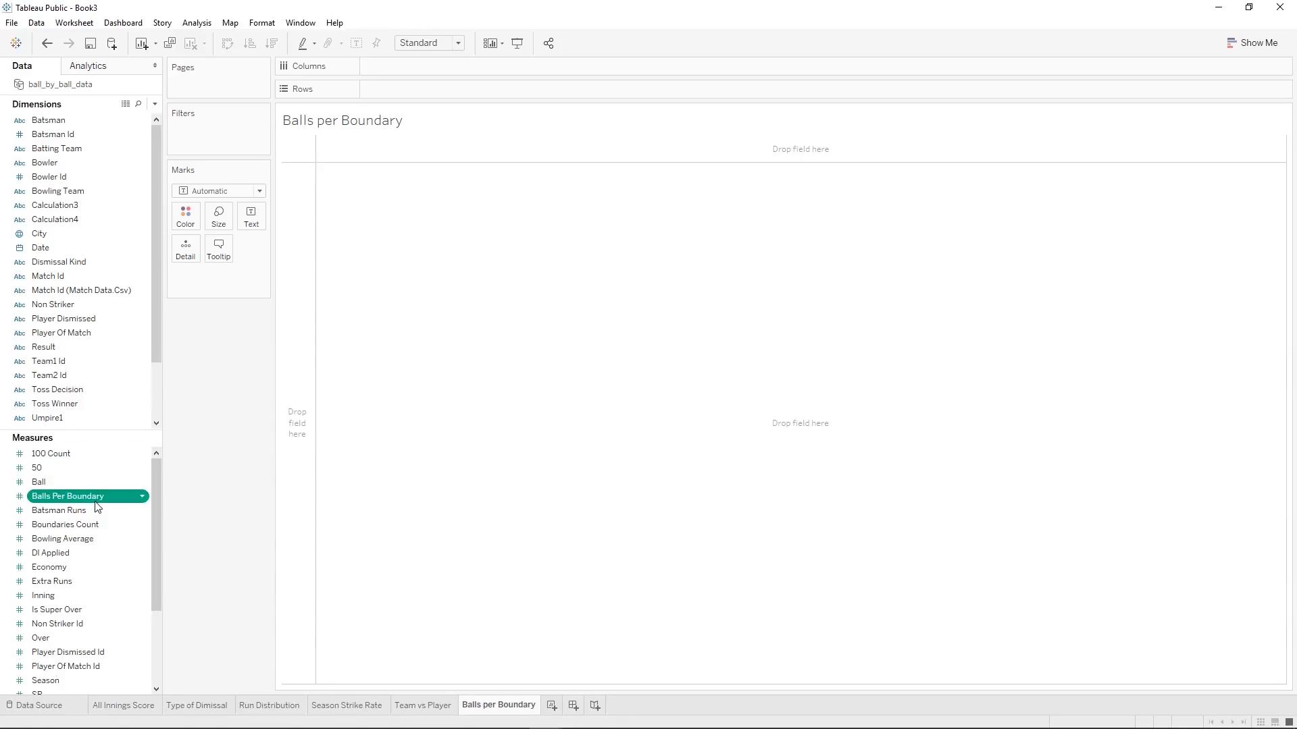
scroll(98, 506, down, 1)
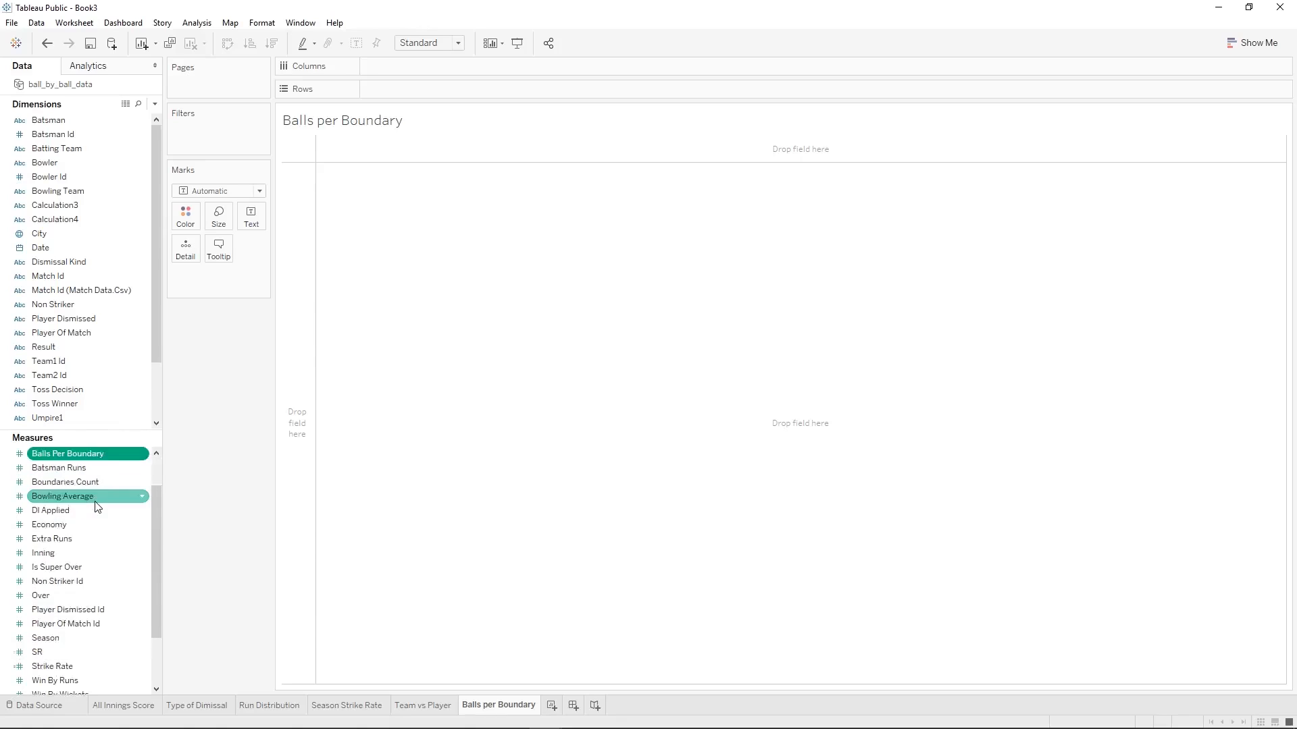
scroll(98, 506, up, 1)
click(90, 531)
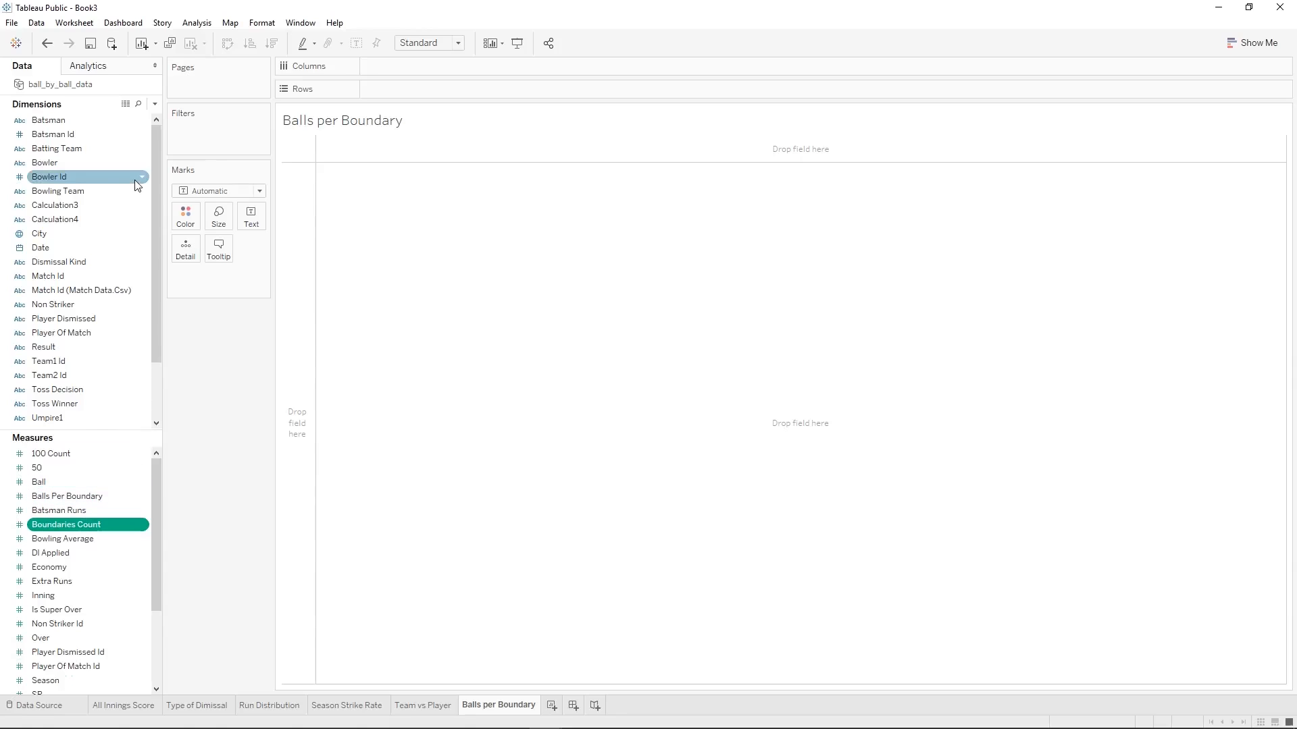
click(155, 103)
click(140, 115)
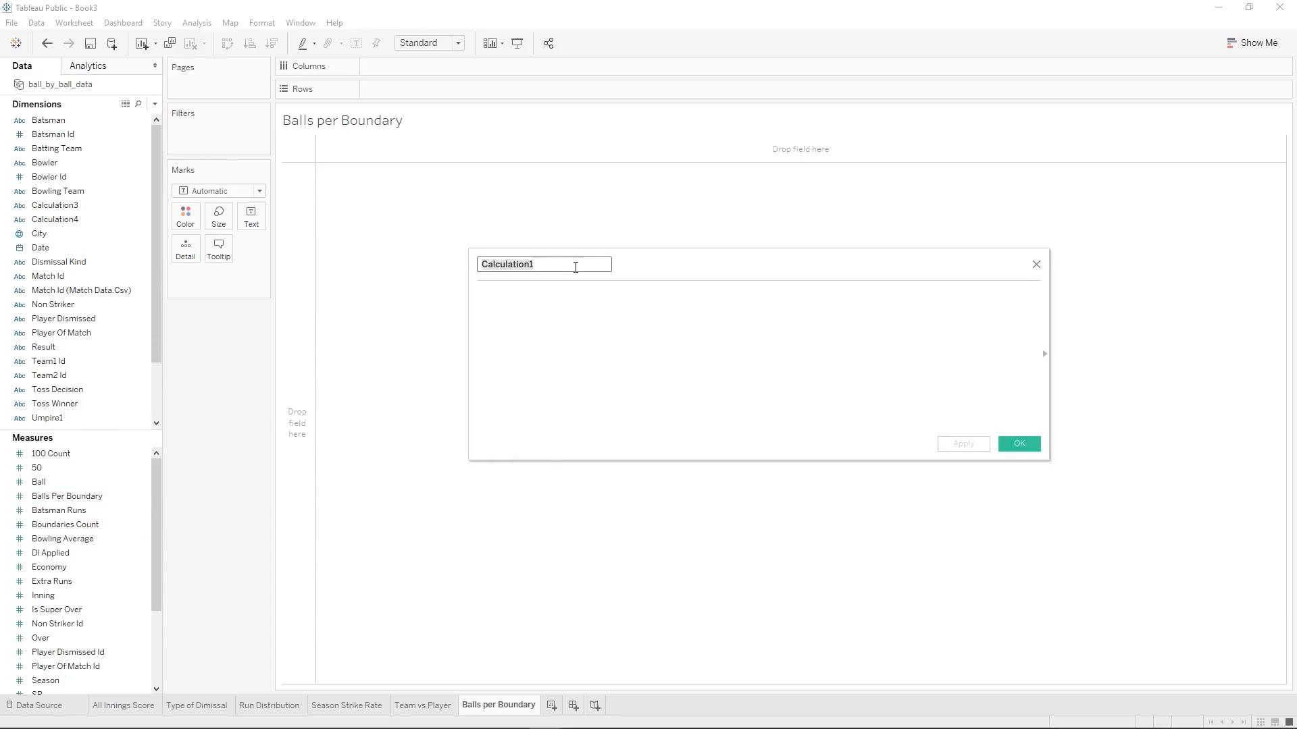
text(B)
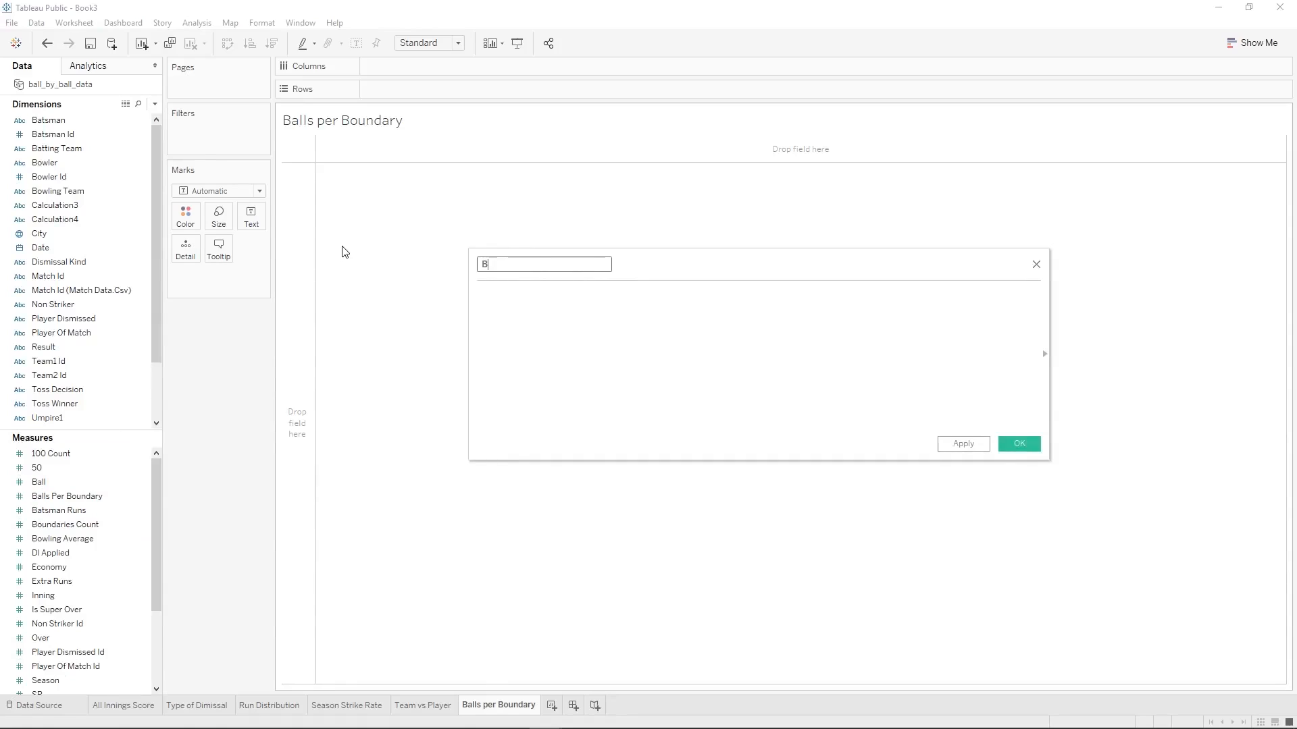
text(oundaries Count)
click(482, 289)
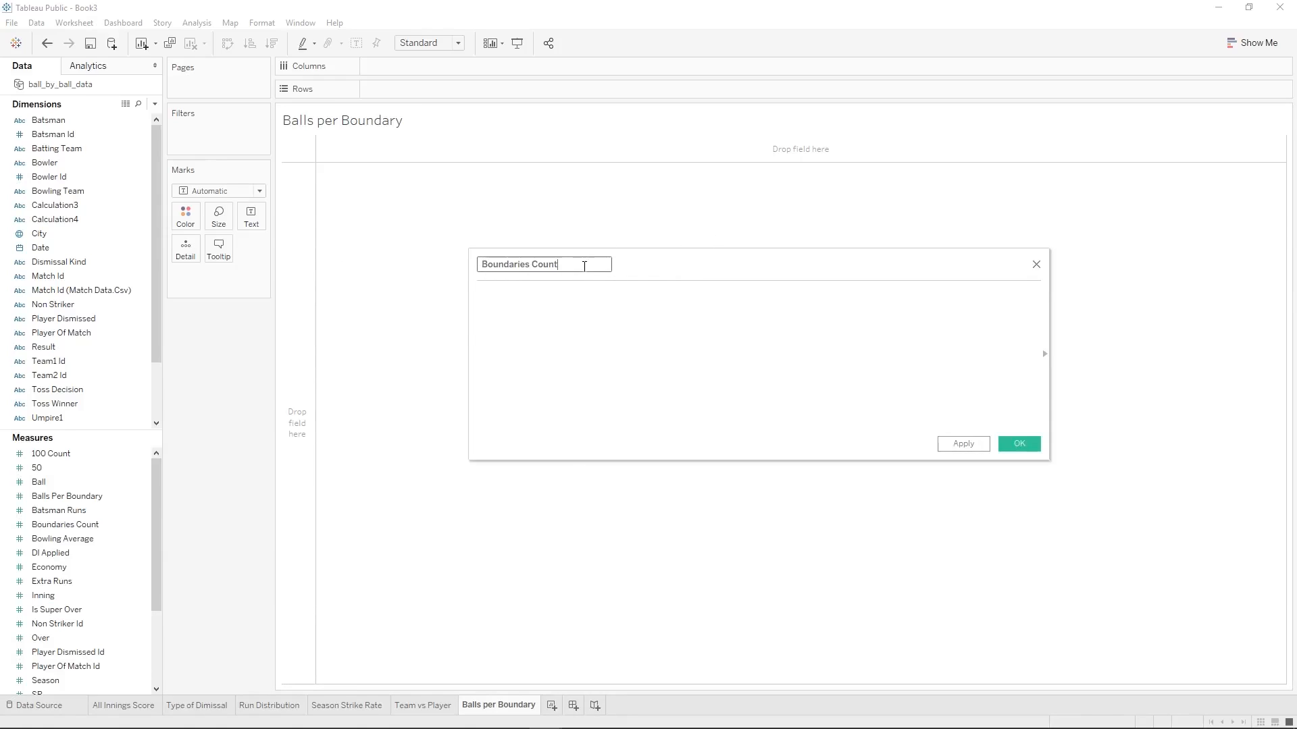
click(87, 500)
text(Calculated)
click(543, 325)
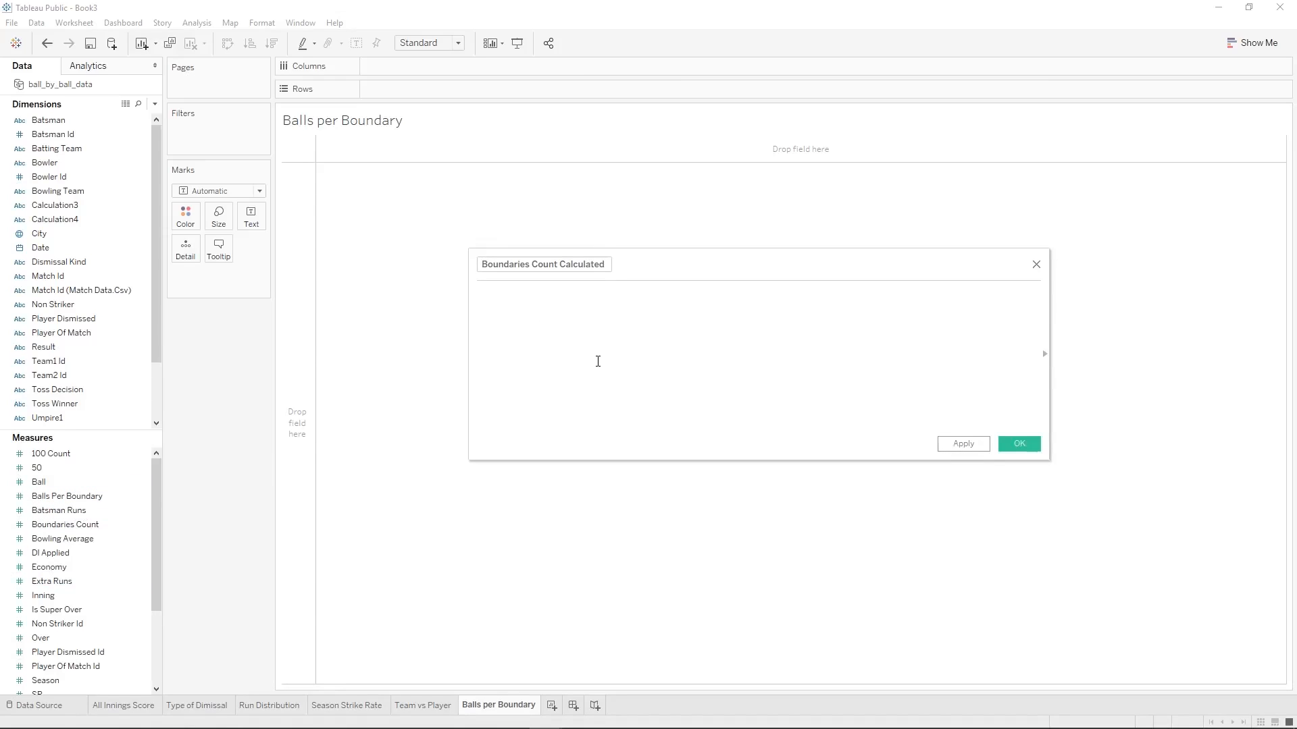
Define the field with the formula IF [Batsman Runs]>=4 then 1 ELSE 0 END and save it.
text(IF bat)
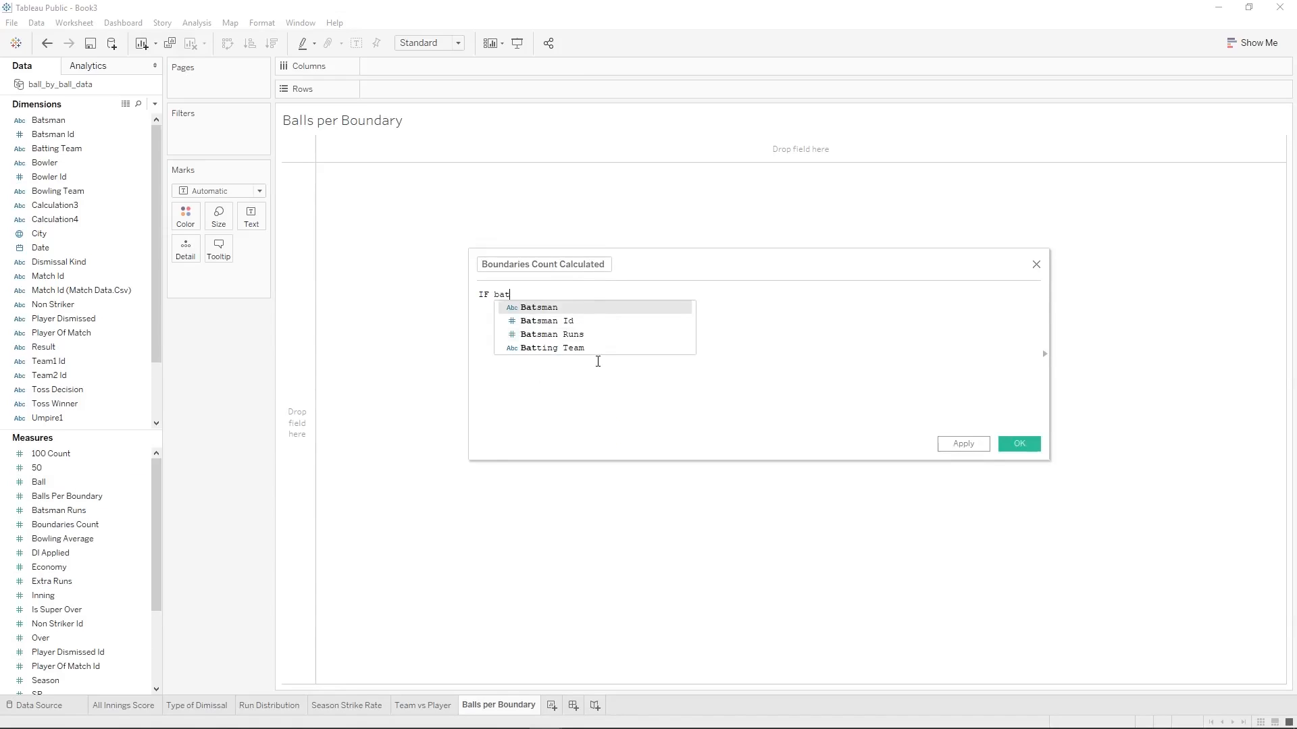
key(Down)
key(Down)
key(Return)
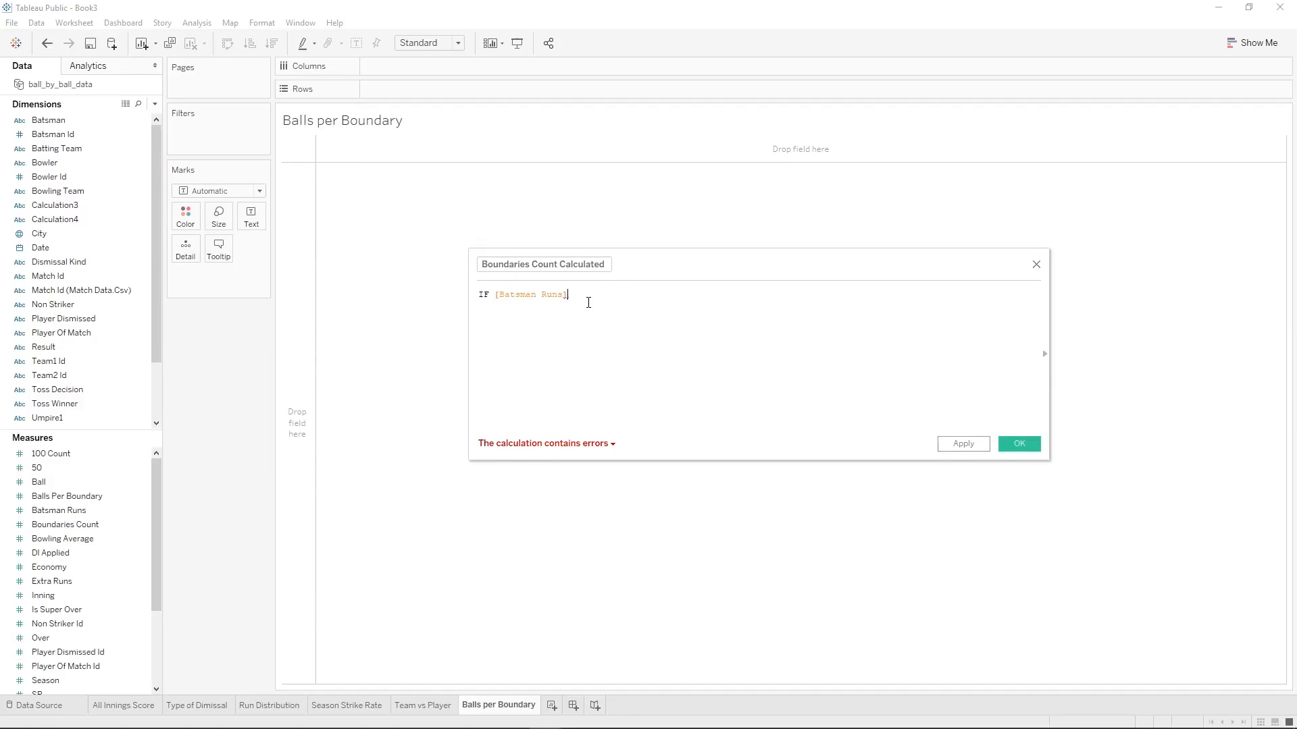
text(>=4 then 1 els)
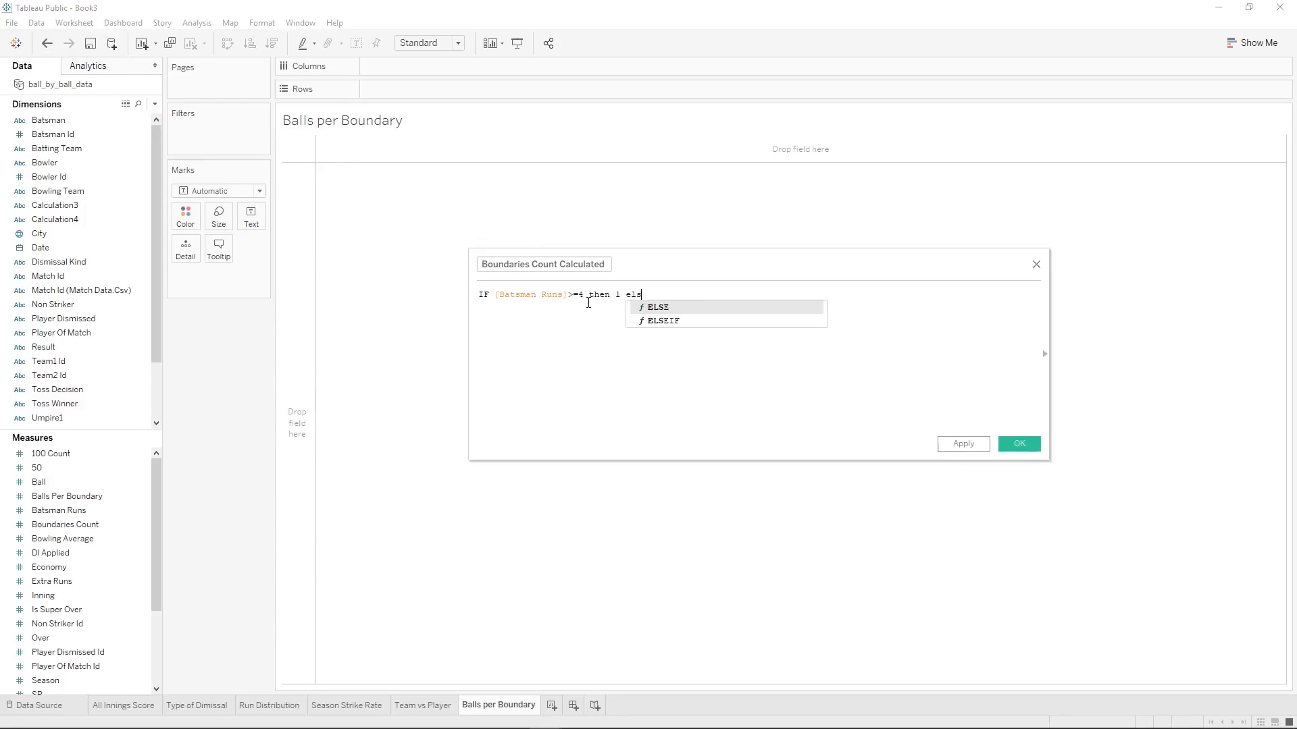
key(Return)
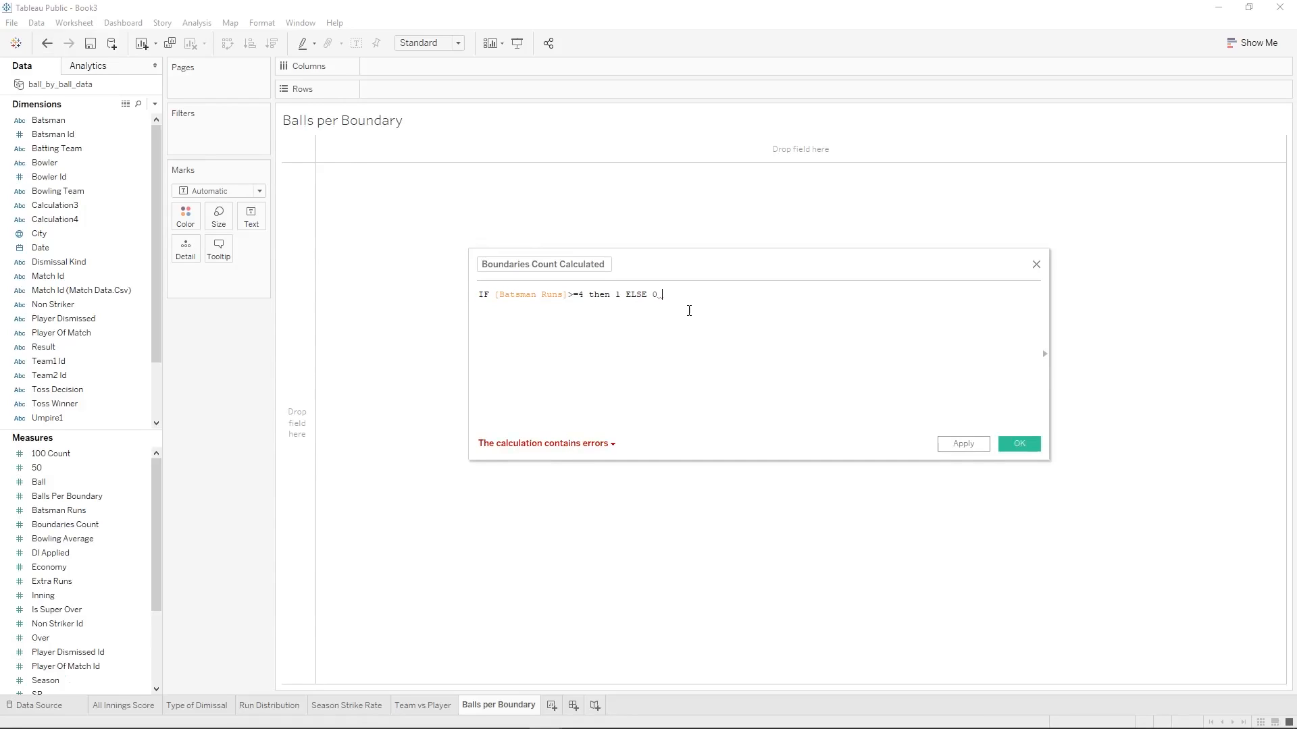
text(end)
key(Return)
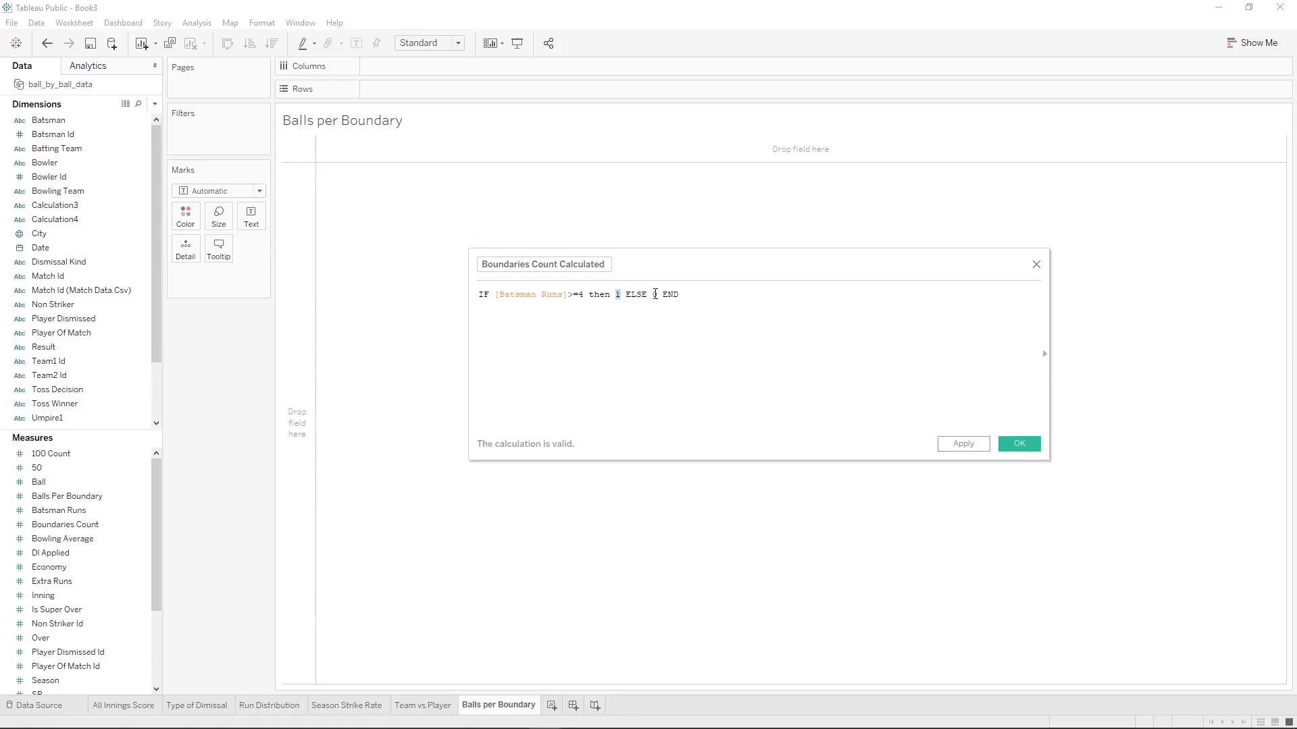
double_click(659, 295)
click(721, 316)
click(980, 446)
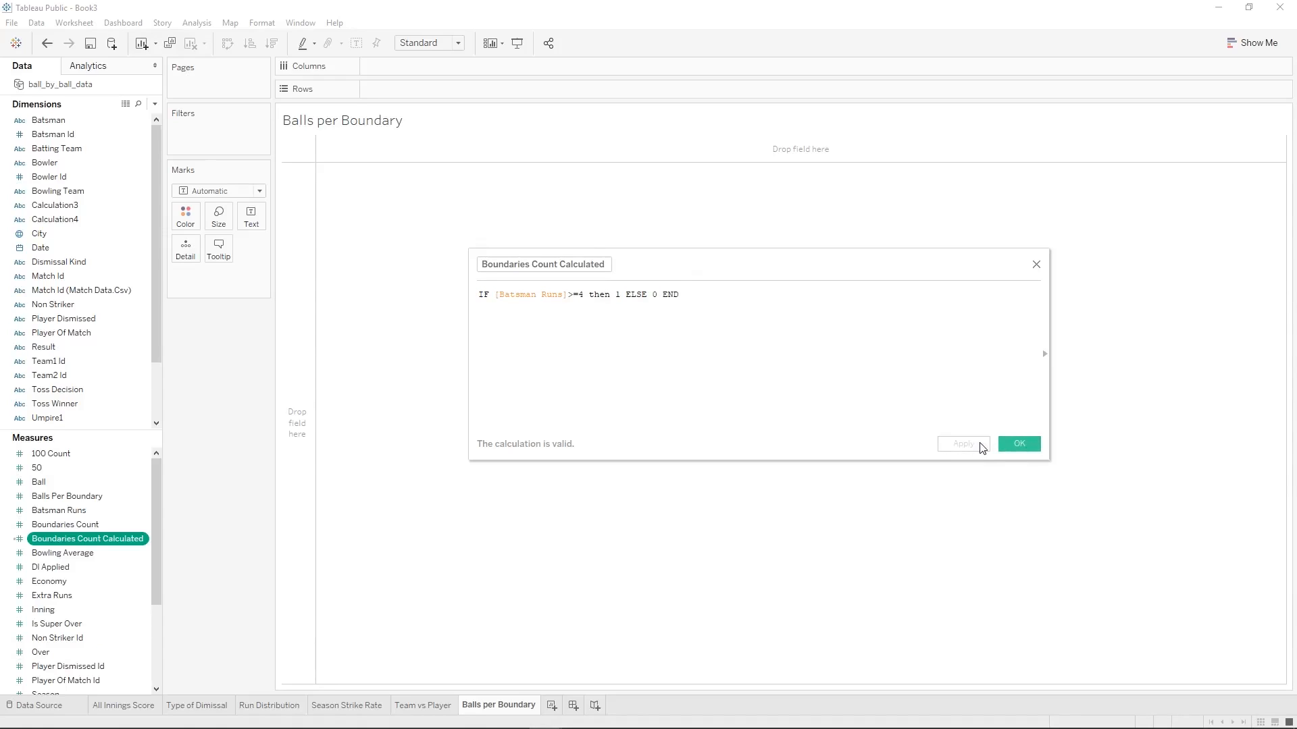
click(1020, 444)
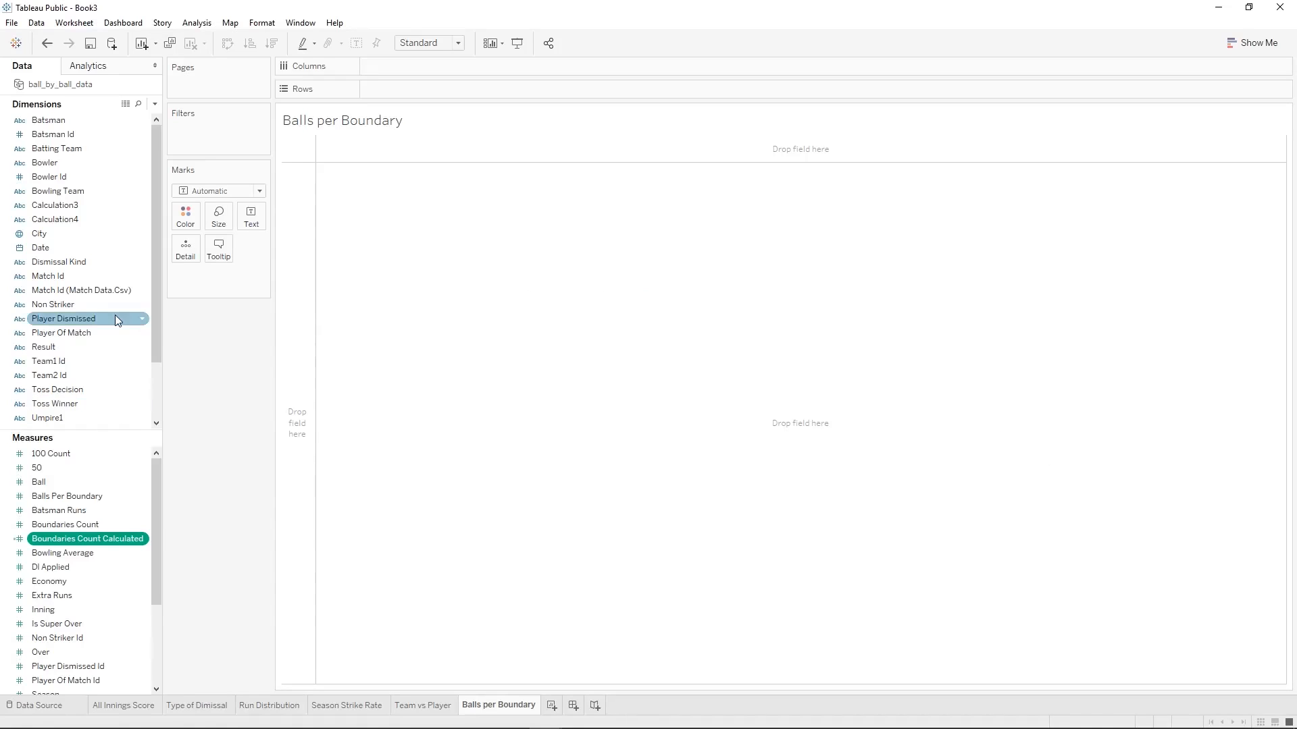
Check Boundaries Count Calculated as text against Batsman on Rows, and undo both field placements.
drag(100, 118, 391, 88)
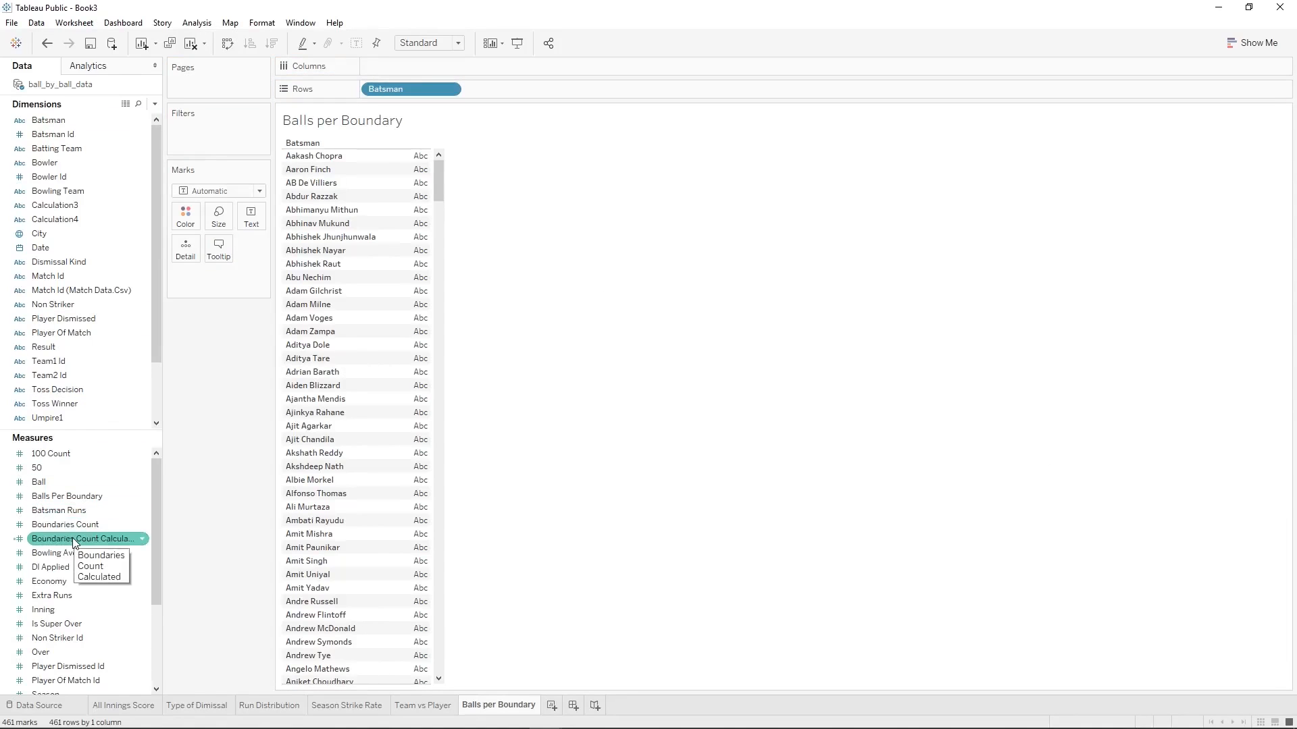
drag(72, 539, 421, 215)
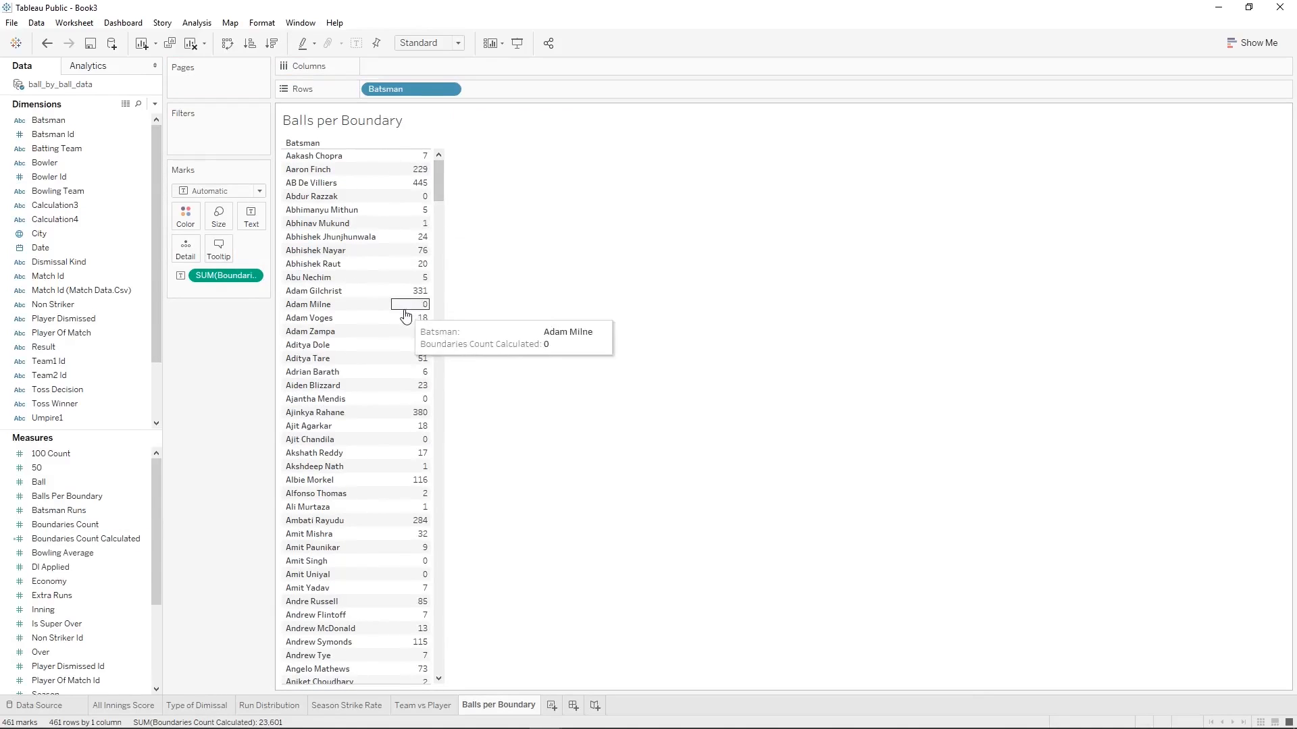
click(46, 43)
click(47, 43)
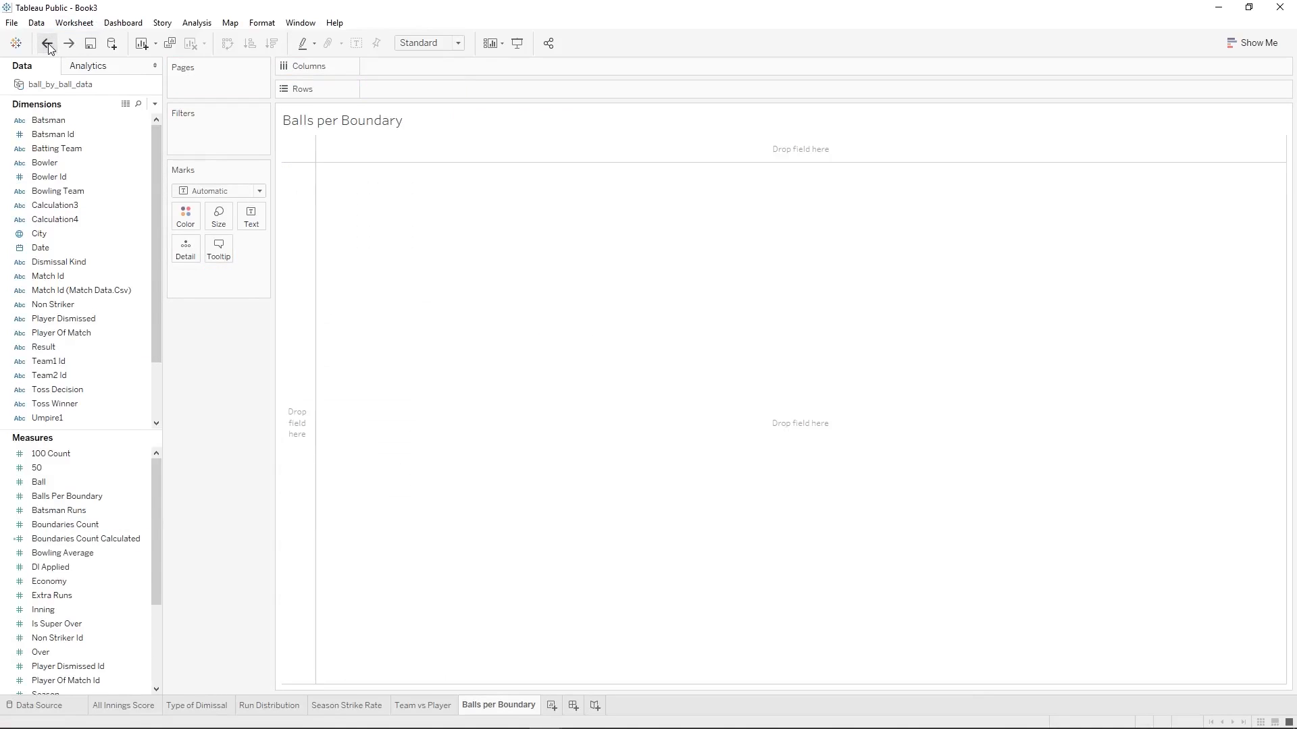
Start another calculated field and name it Balls per Boundary Calculated.
click(155, 104)
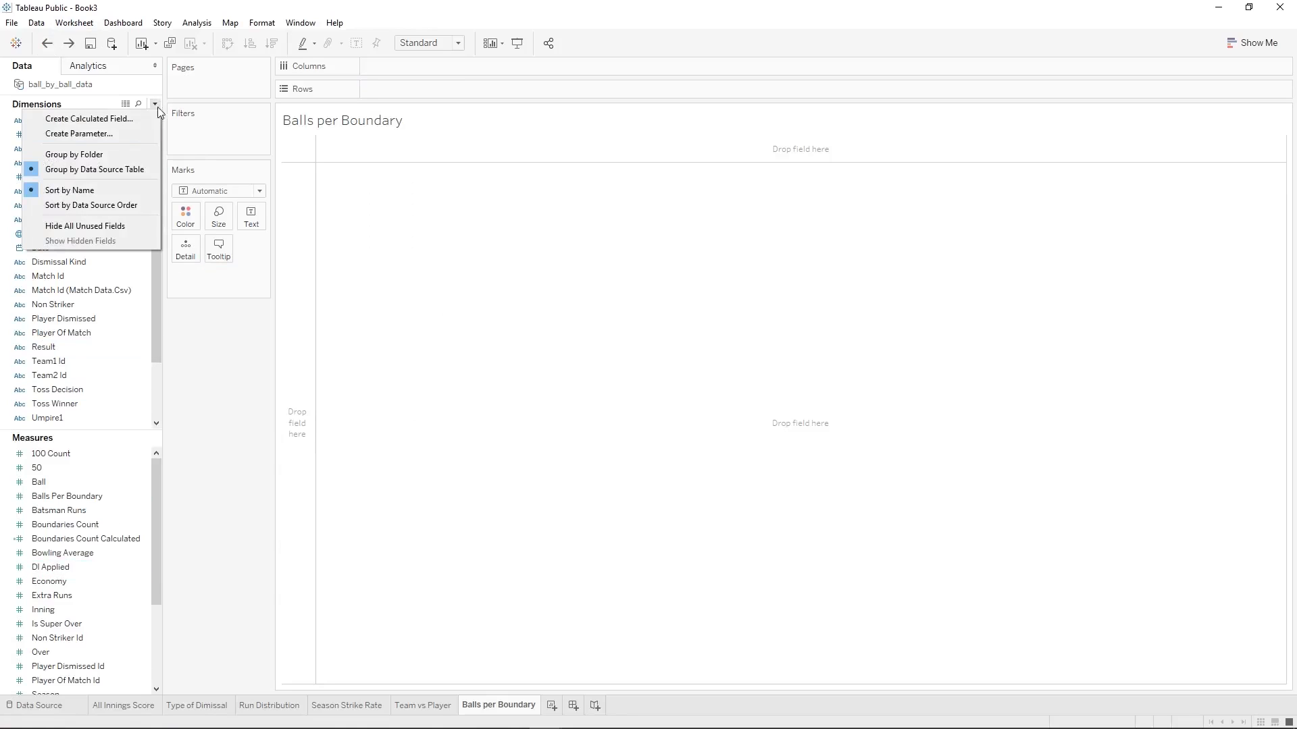
click(108, 119)
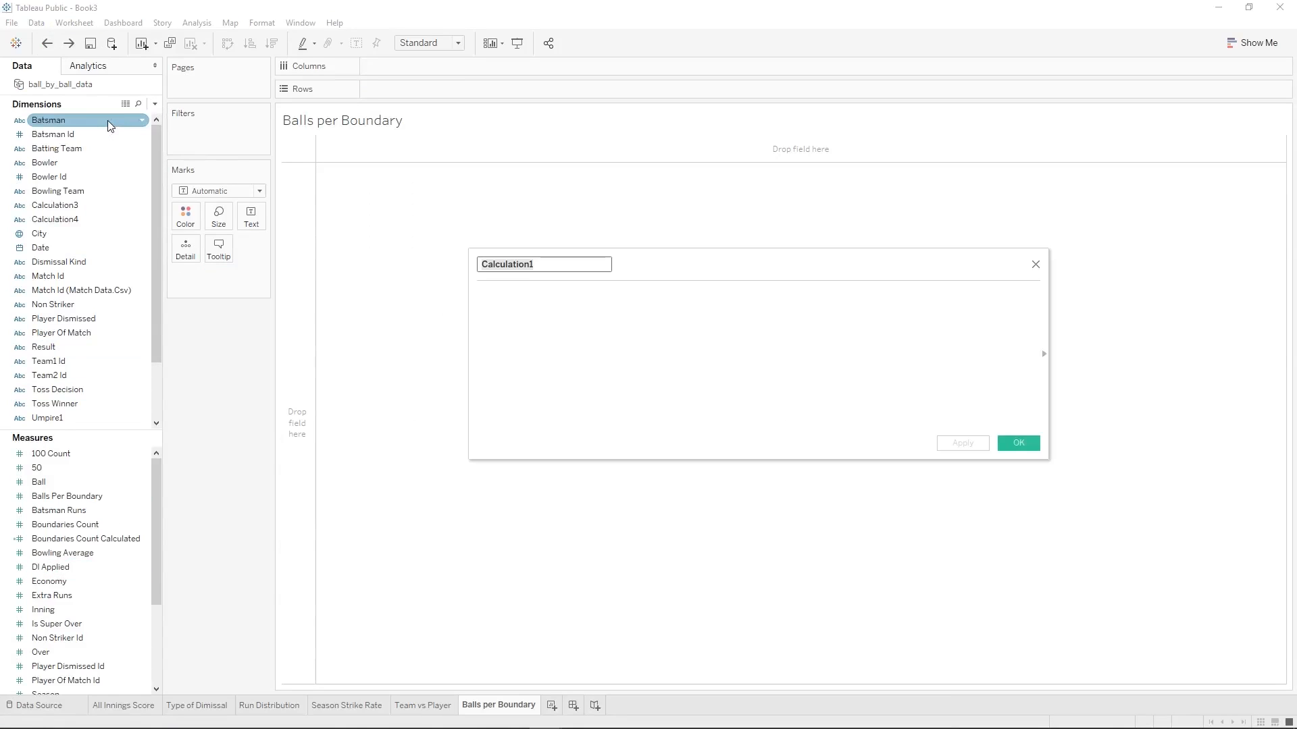
text(Balls per Boundary)
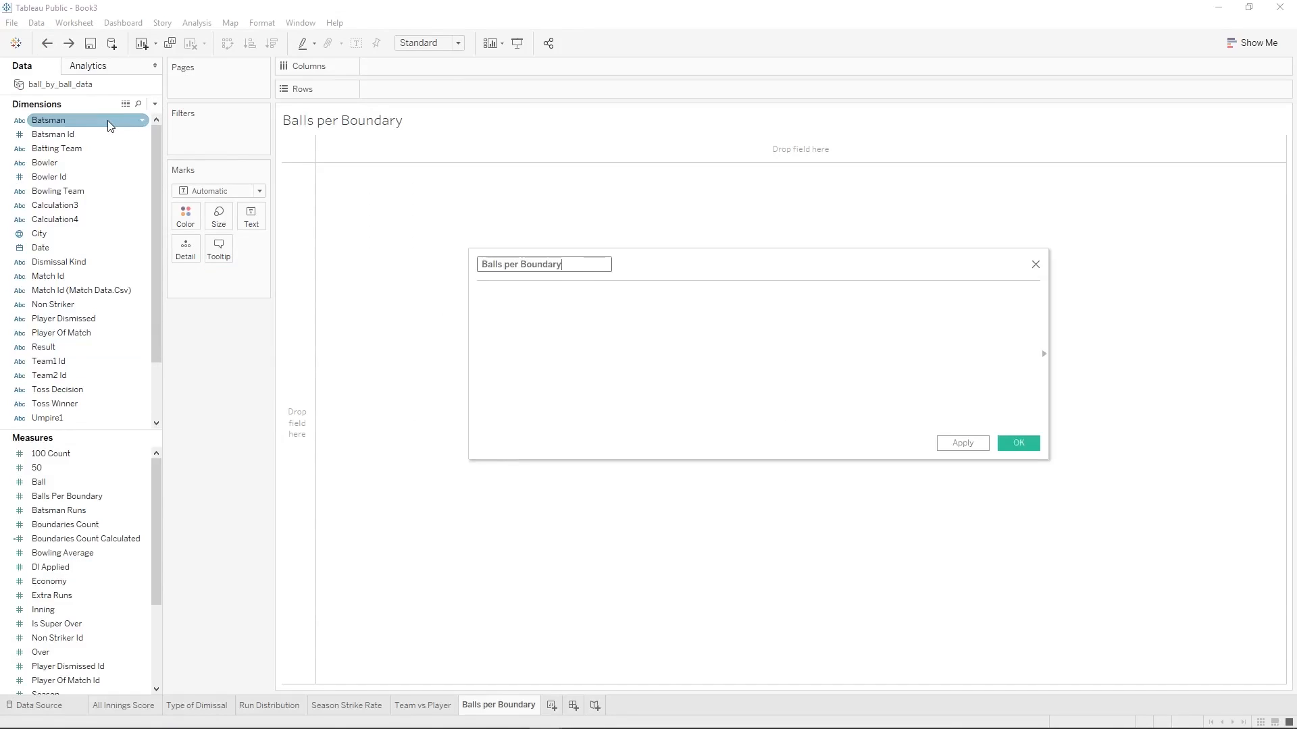
click(558, 339)
click(567, 266)
text(Calculated)
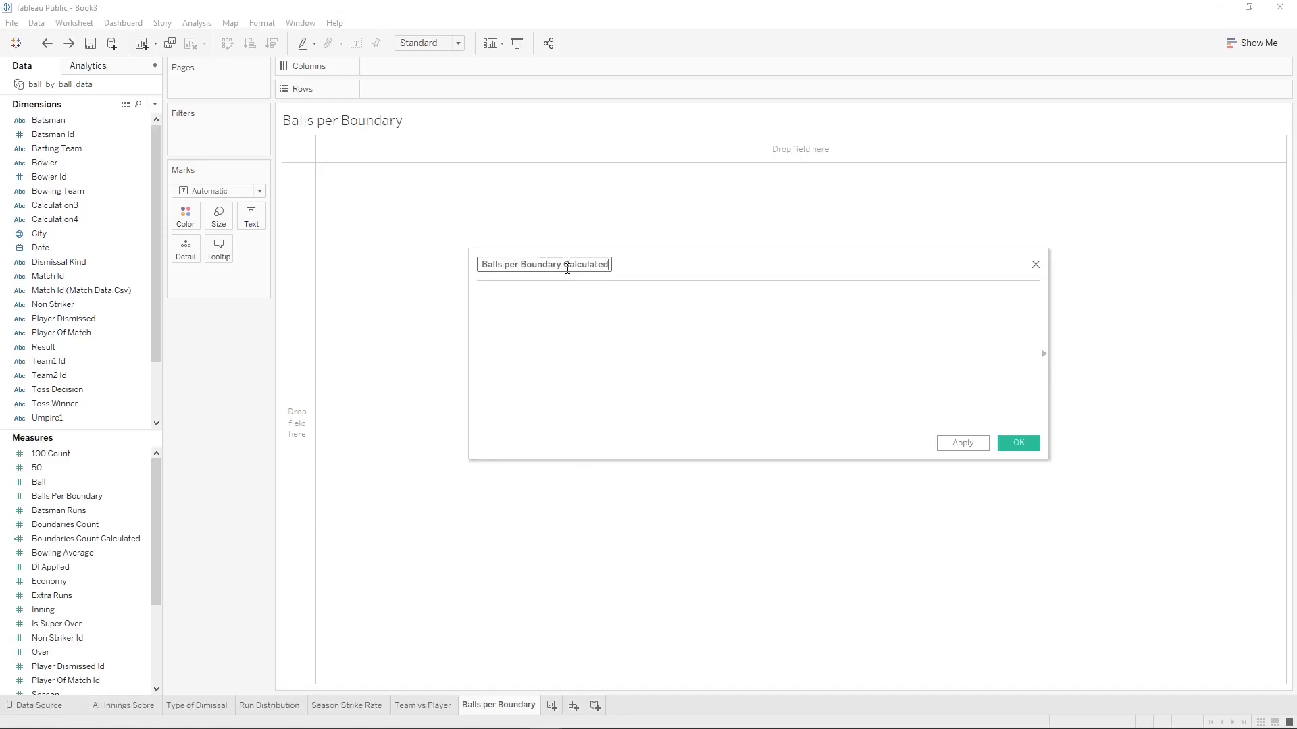
Enter the formula COUNT([Ball])/SUM([Boundaries Count Calculated]) for the field and apply it.
click(564, 303)
text(count)
key(Return)
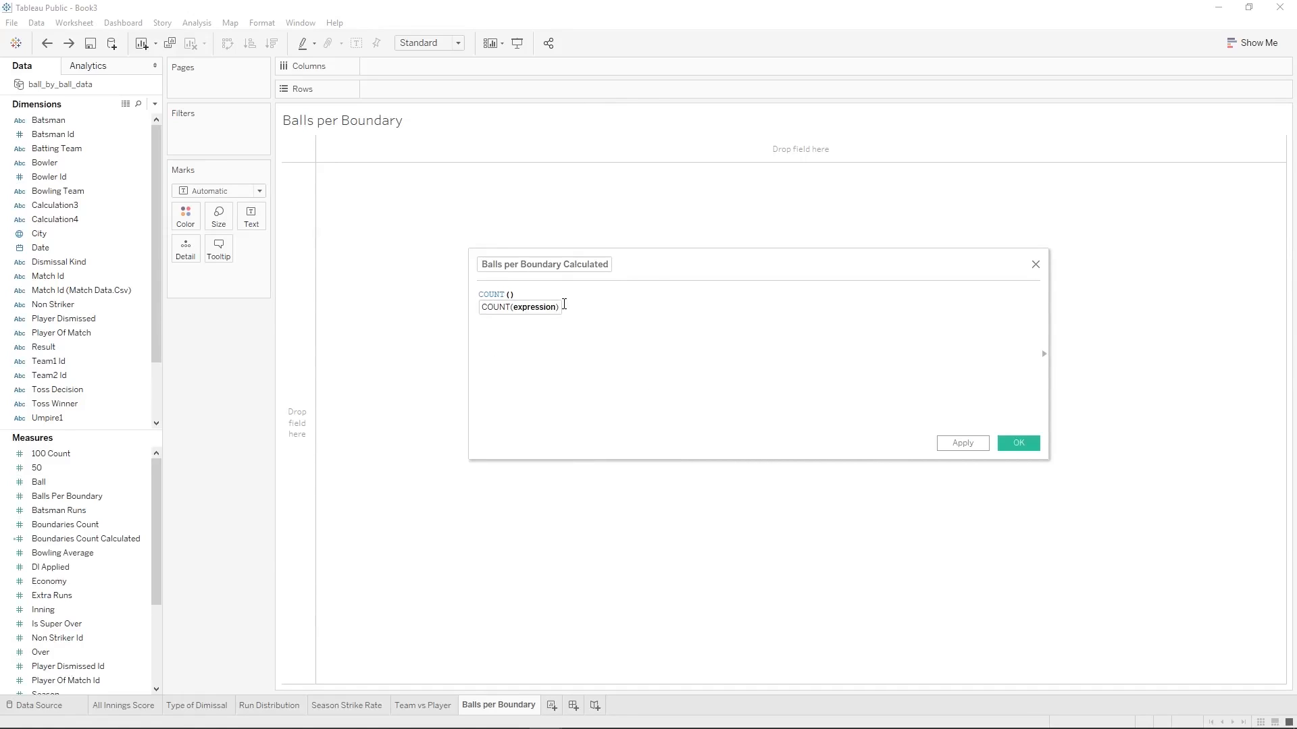
text(B)
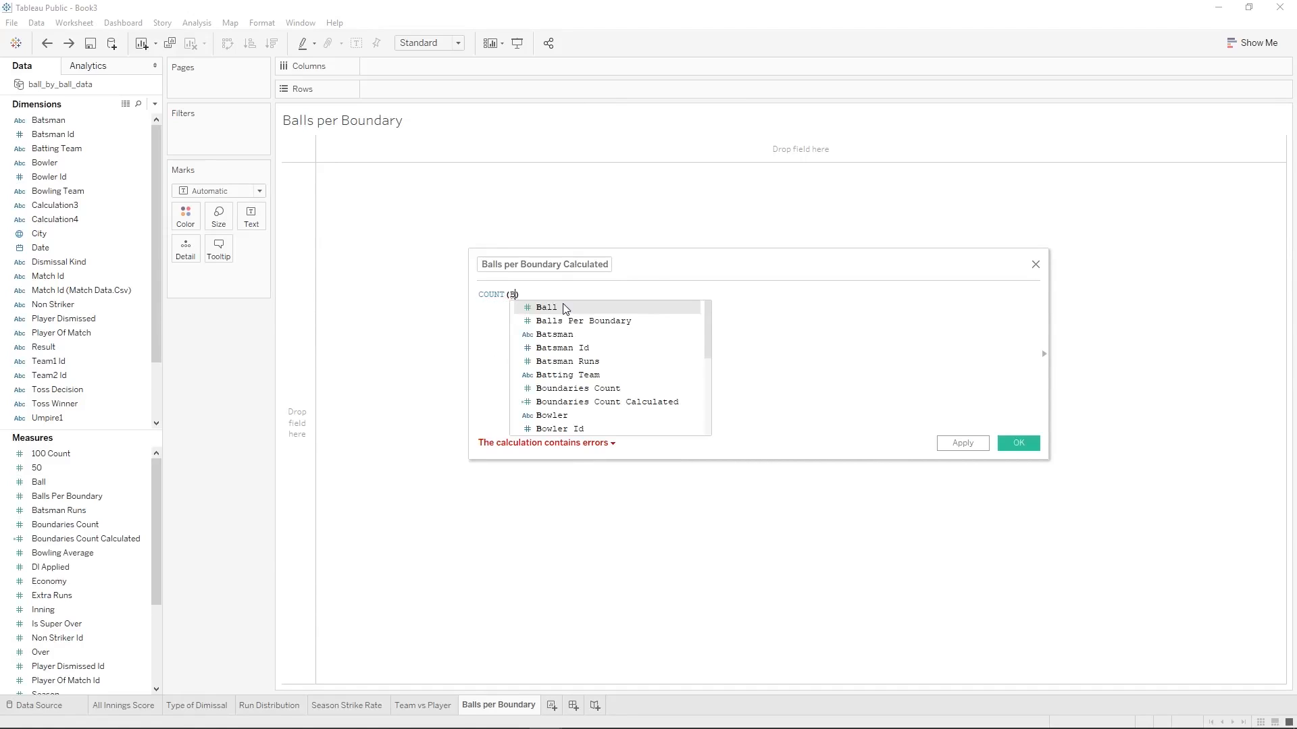
click(564, 309)
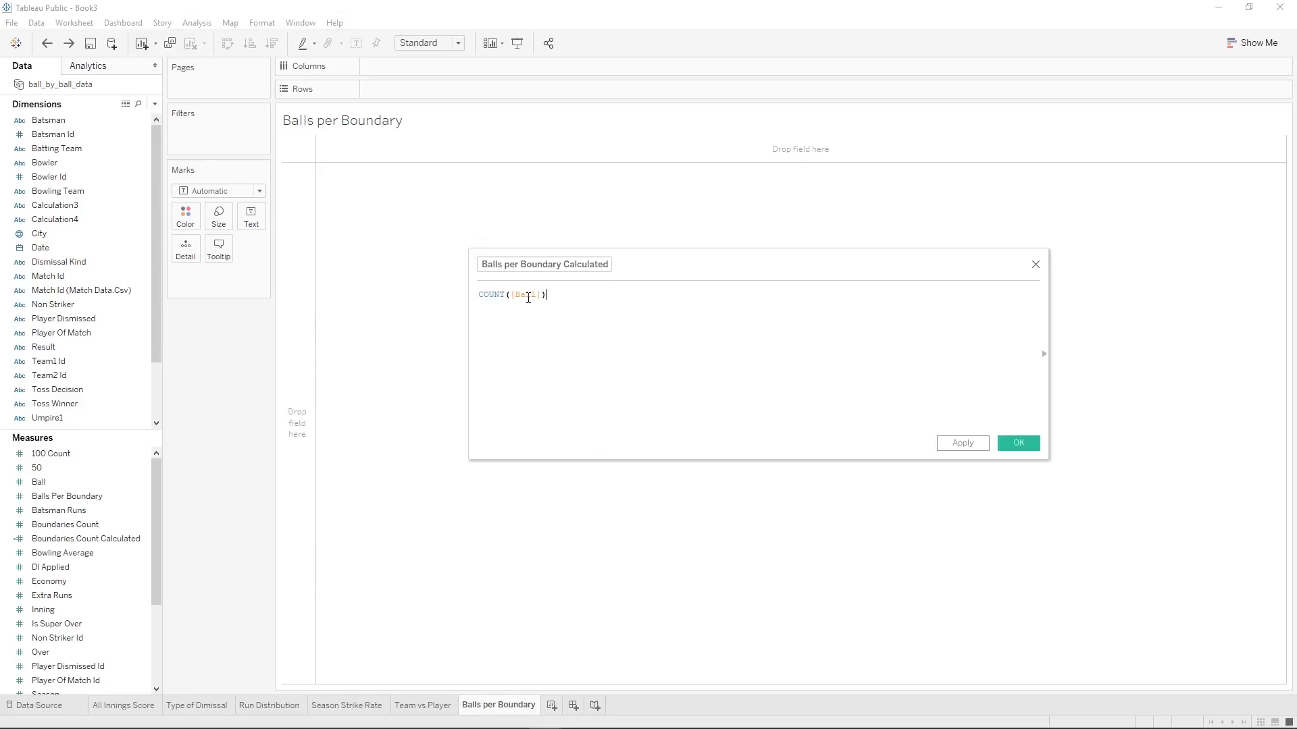
click(531, 296)
key(ctrl+a)
click(606, 330)
text(/SUM(B)
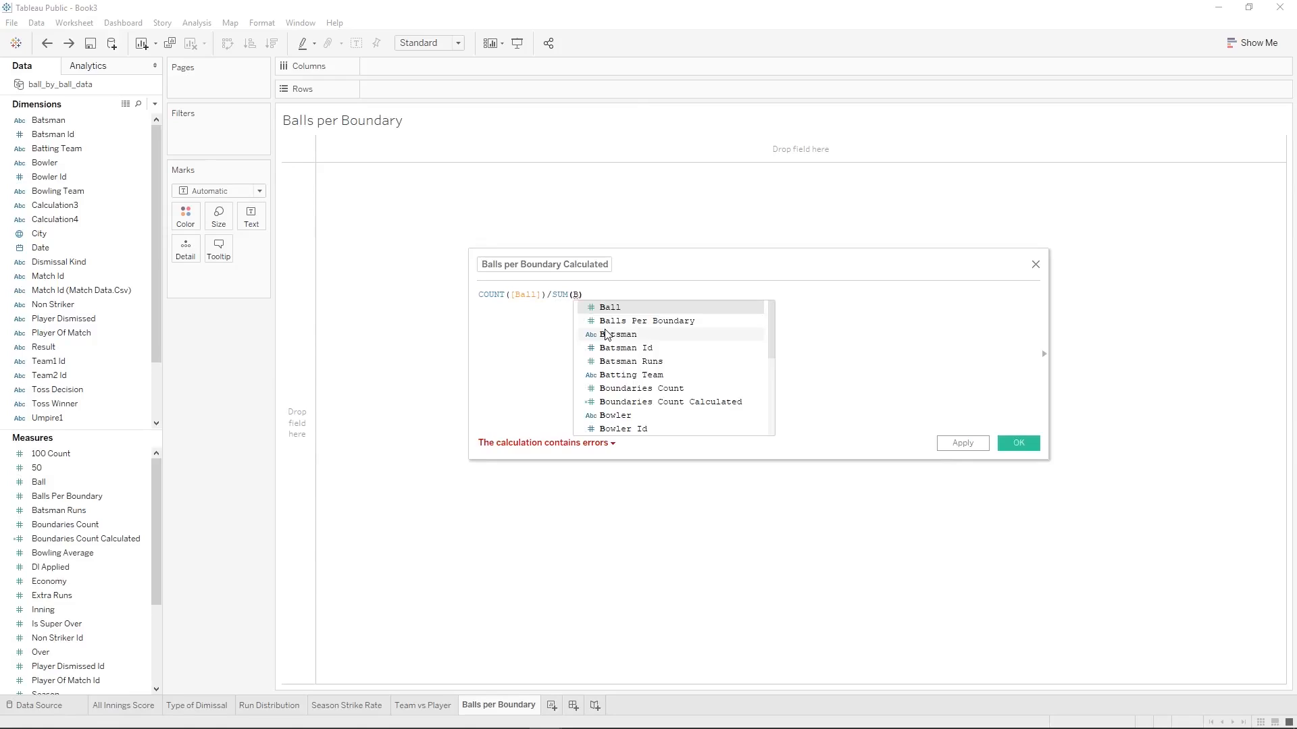
text(oun)
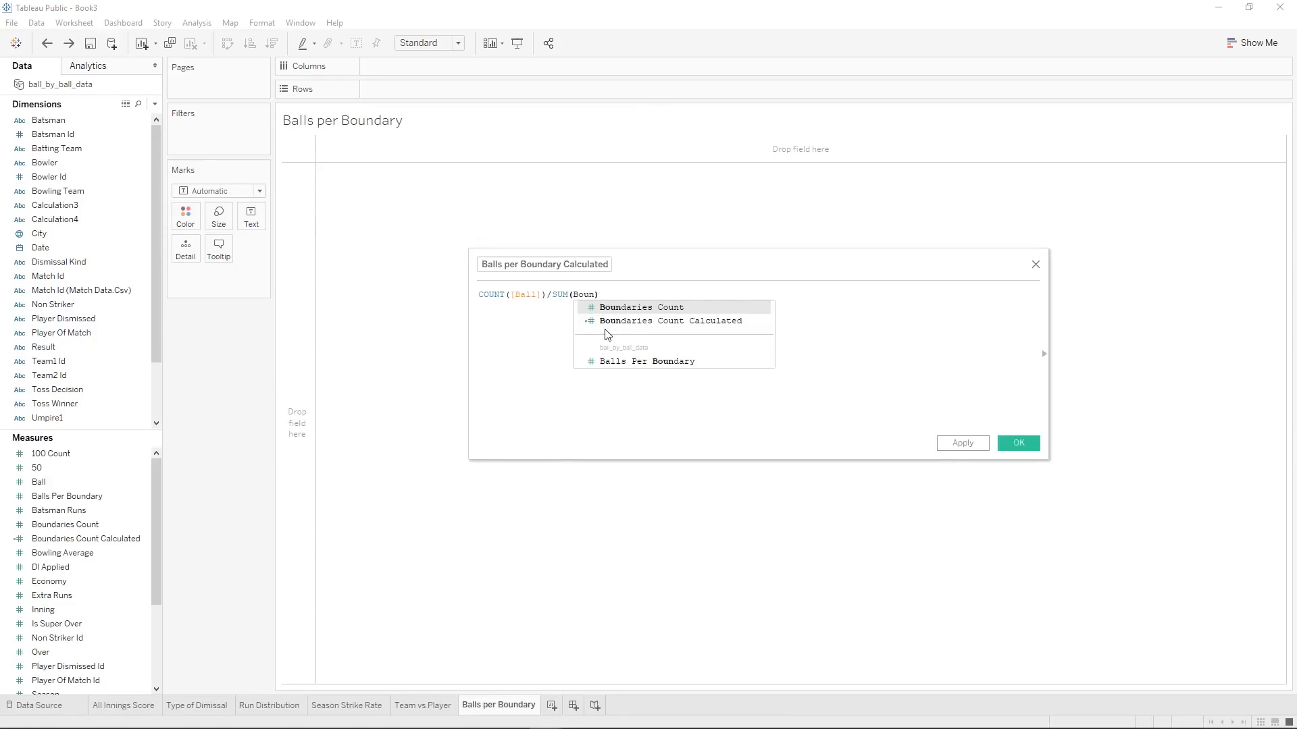
click(635, 322)
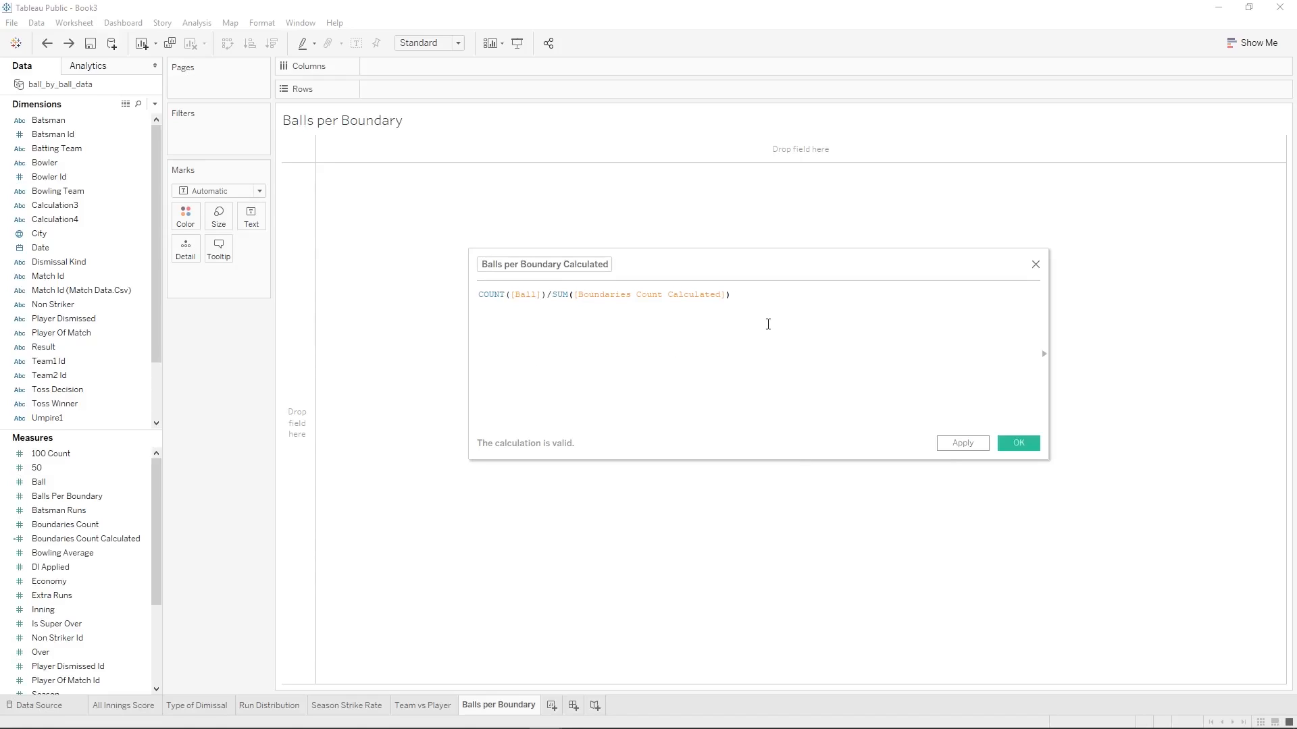
click(979, 443)
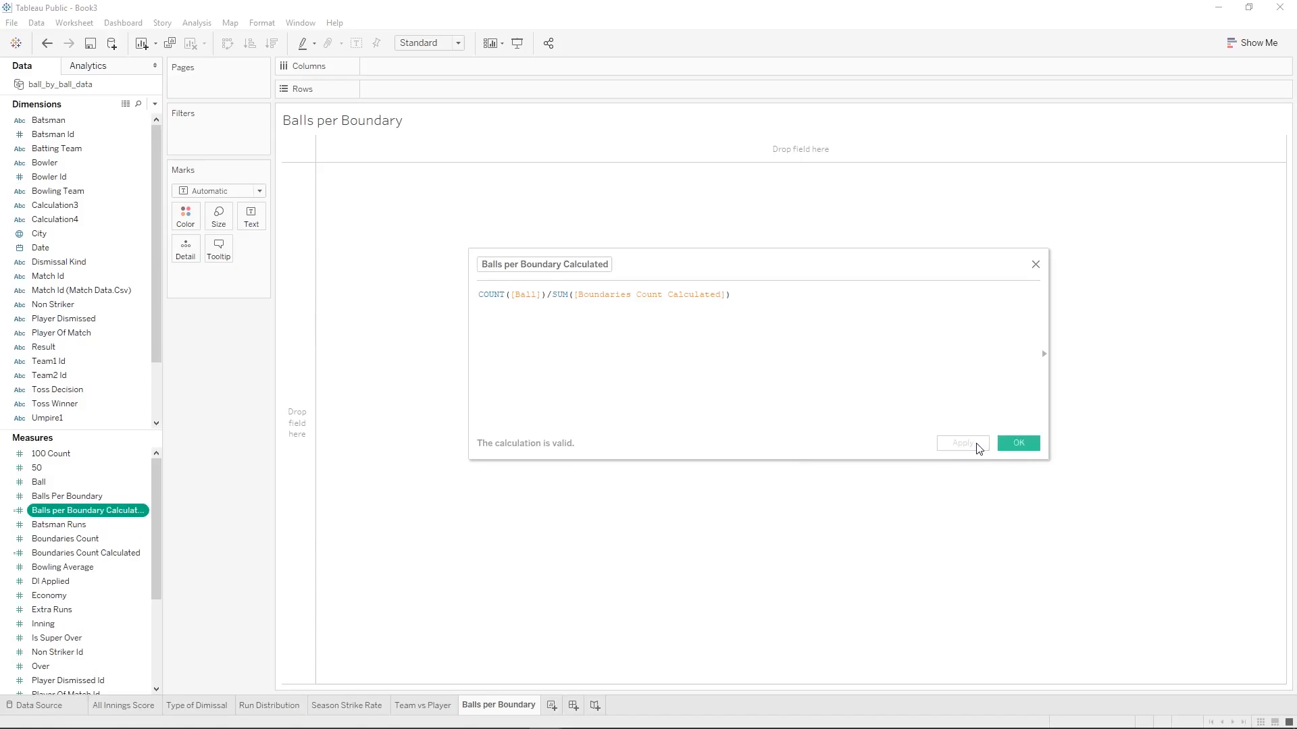
Save the calculated field, then chart Balls per Boundary Calculated on Rows against Batsman on Columns.
click(1020, 443)
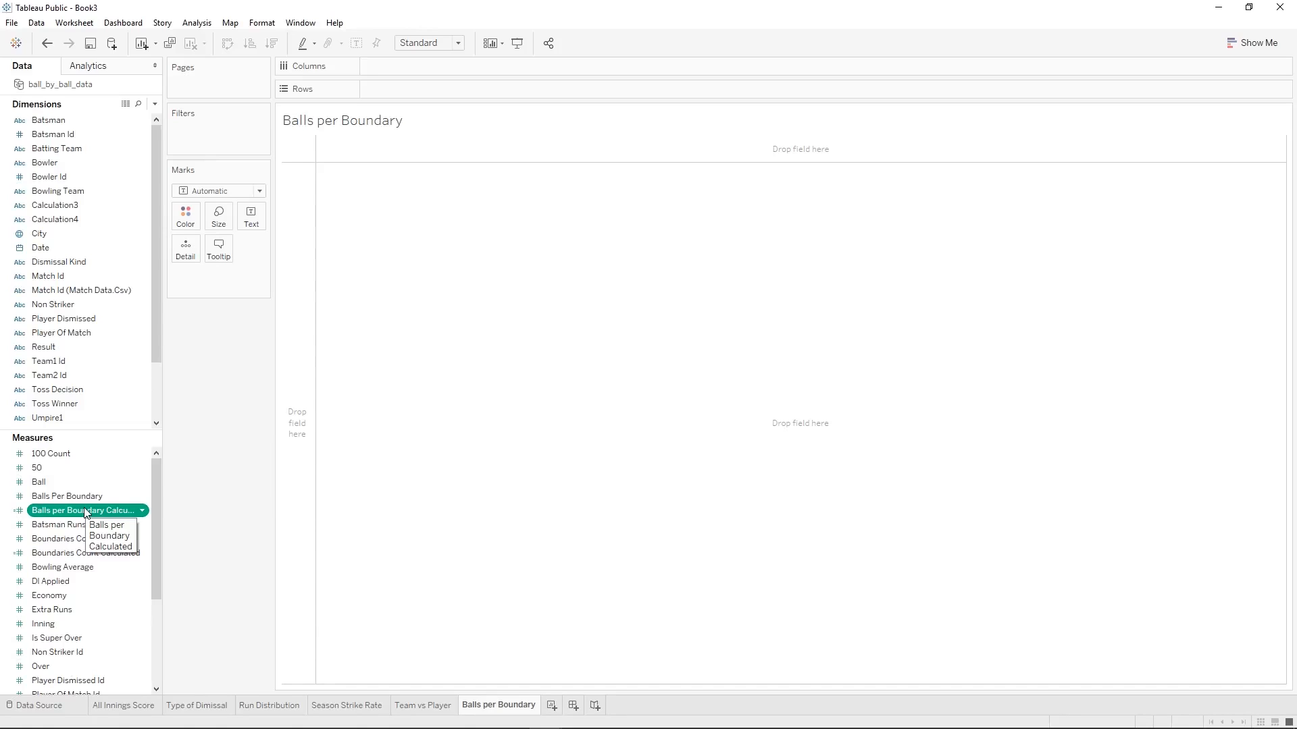
click(59, 121)
drag(60, 120, 384, 69)
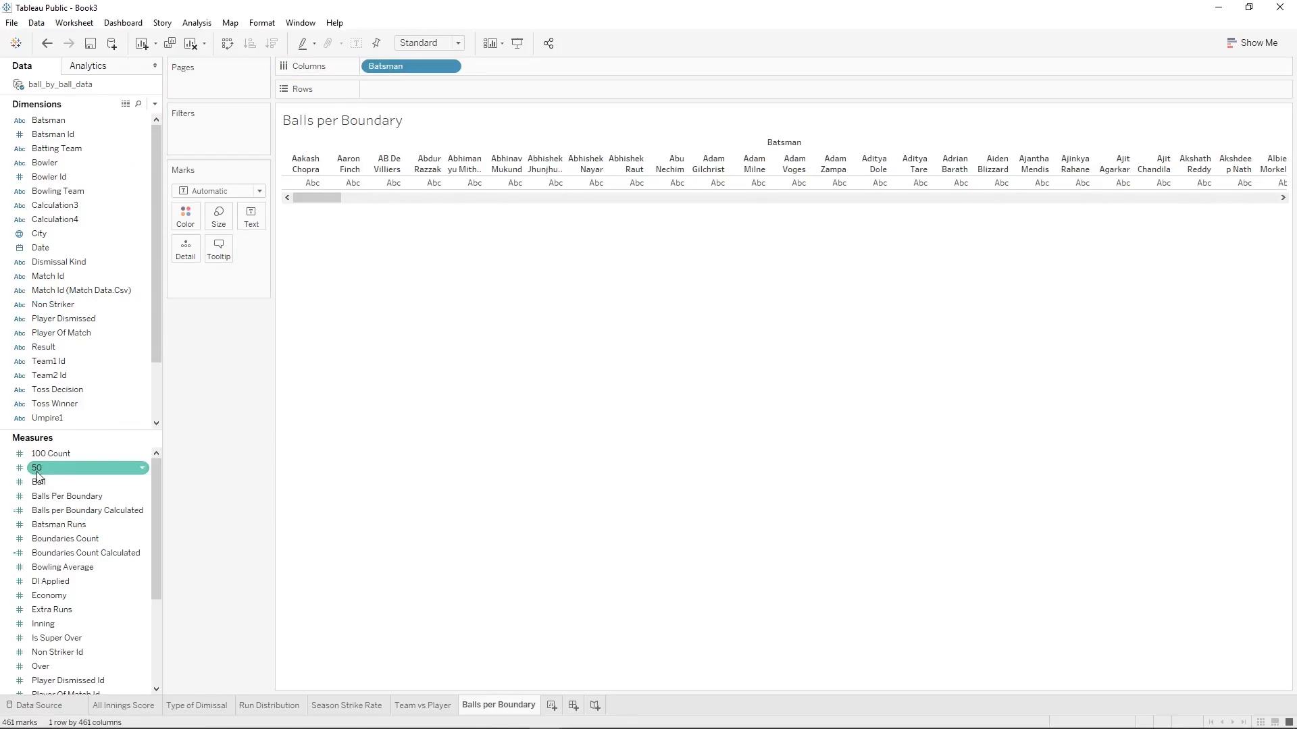
click(70, 497)
mouse_move(70, 511)
mouse_down()
mouse_move(358, 190)
mouse_move(407, 88)
mouse_up()
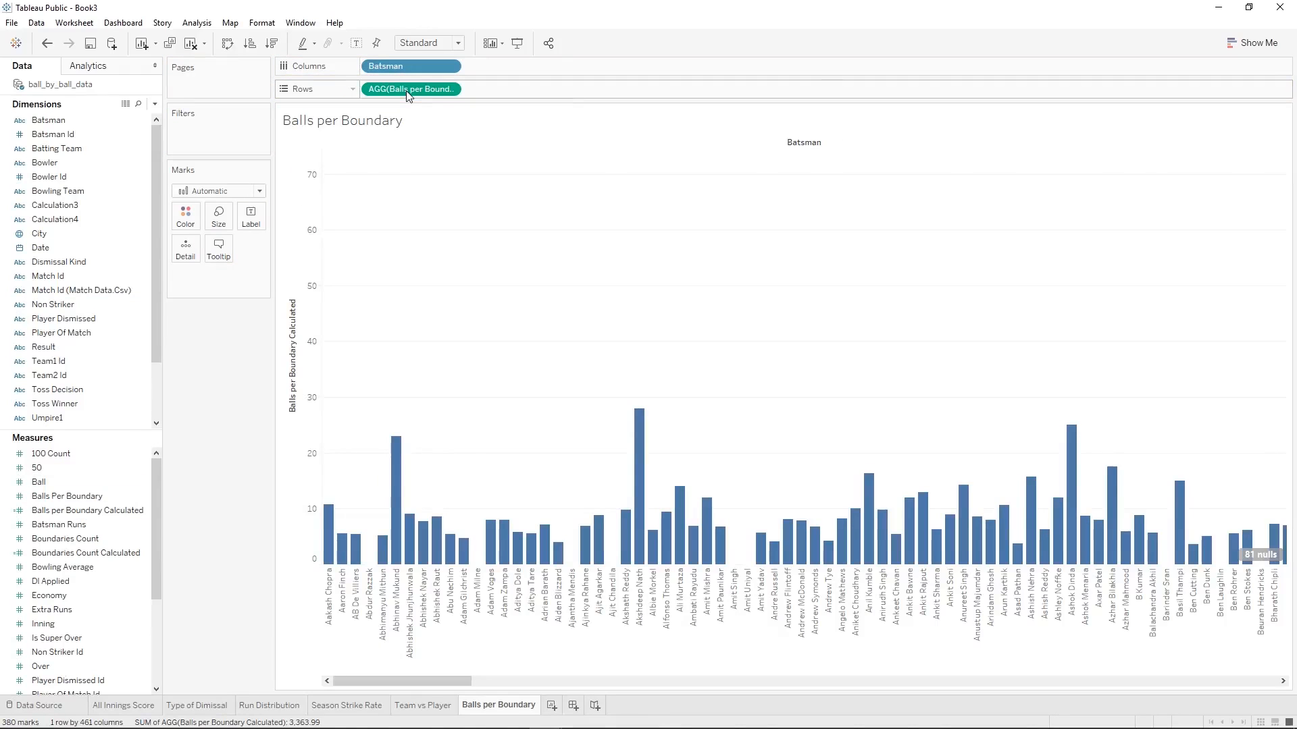
Color the bars by Batsman and label them with Balls per Boundary Calculated.
mouse_move(395, 482)
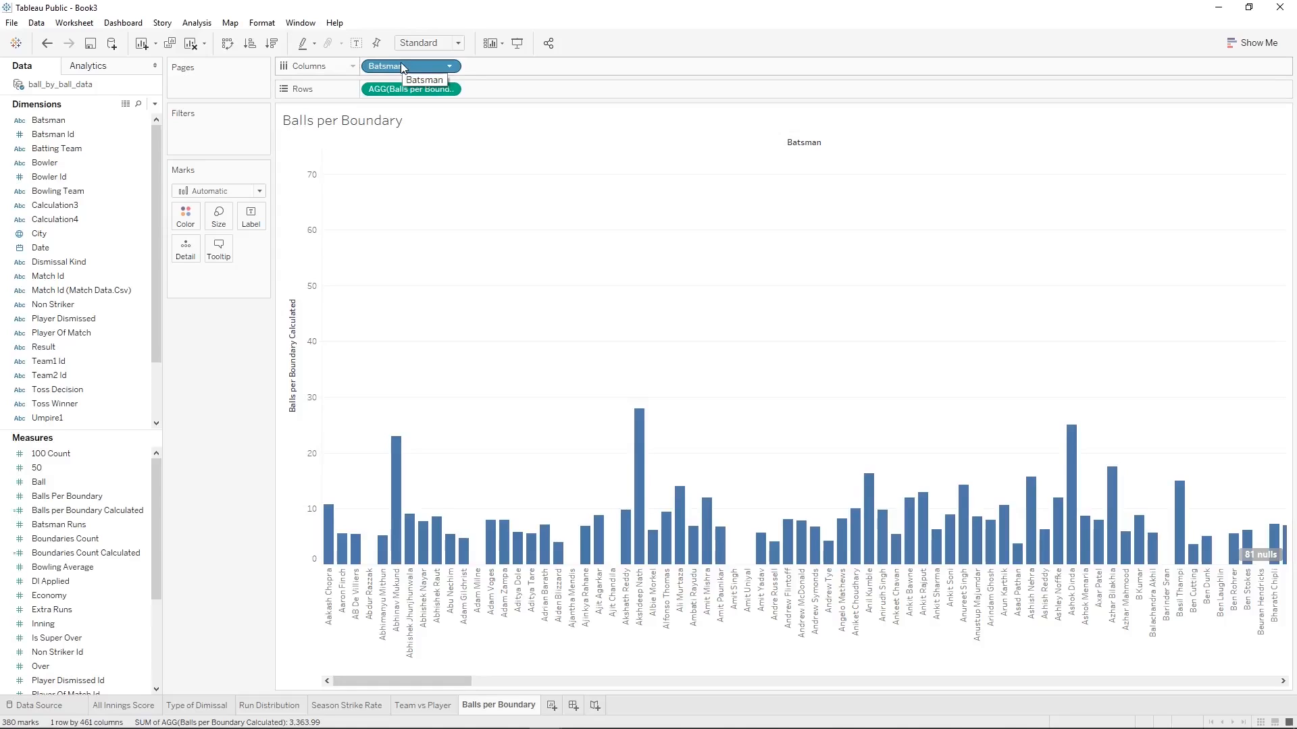
drag(402, 67, 183, 220)
drag(202, 272, 186, 220)
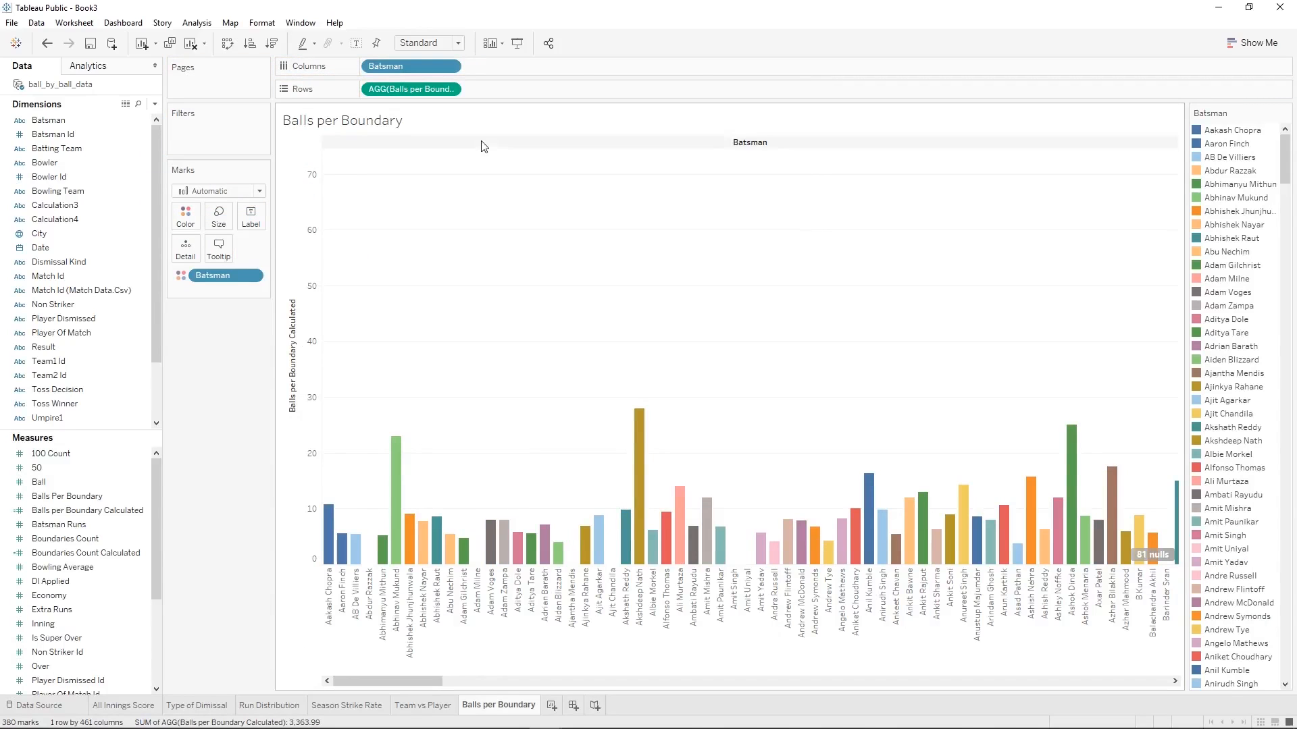
click(396, 93)
drag(396, 93, 241, 224)
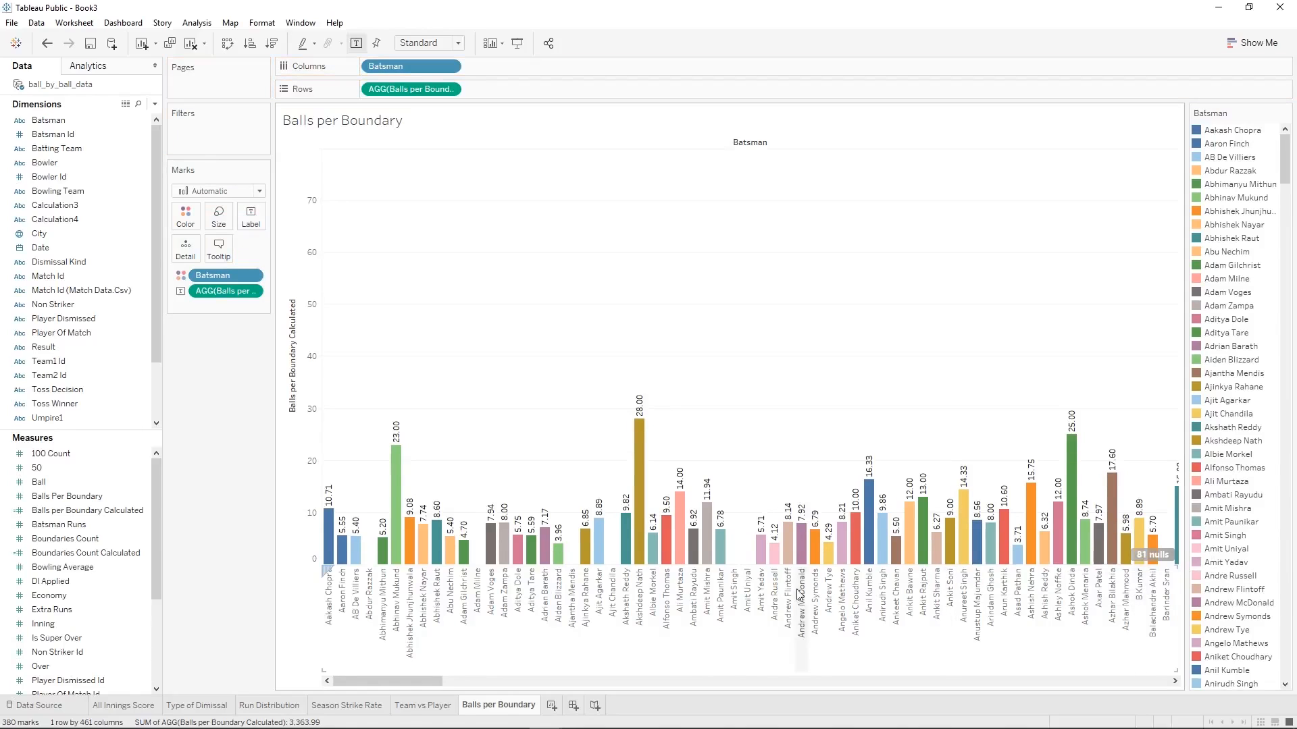
Extend the Batsman filter of the Team vs Player worksheet to the Balls per Boundary worksheet.
click(434, 707)
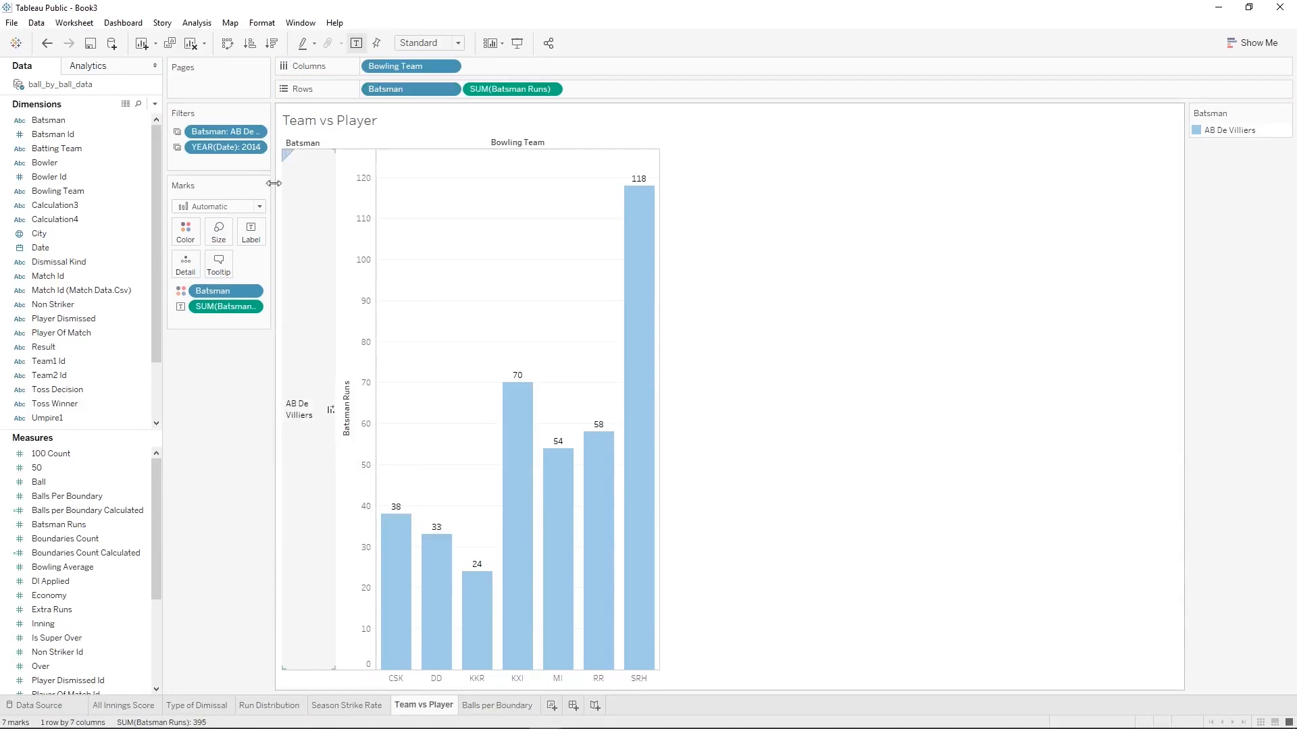
right_click(228, 134)
mouse_move(309, 226)
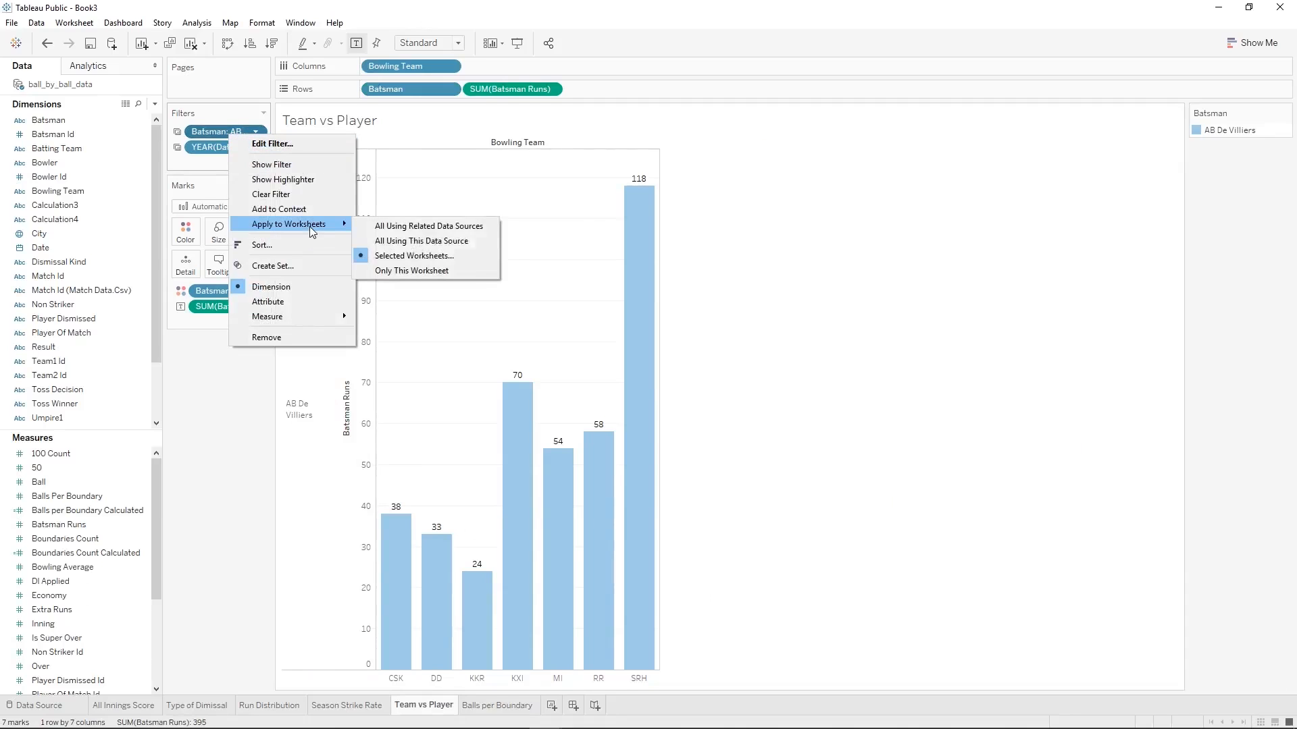
click(398, 254)
click(484, 371)
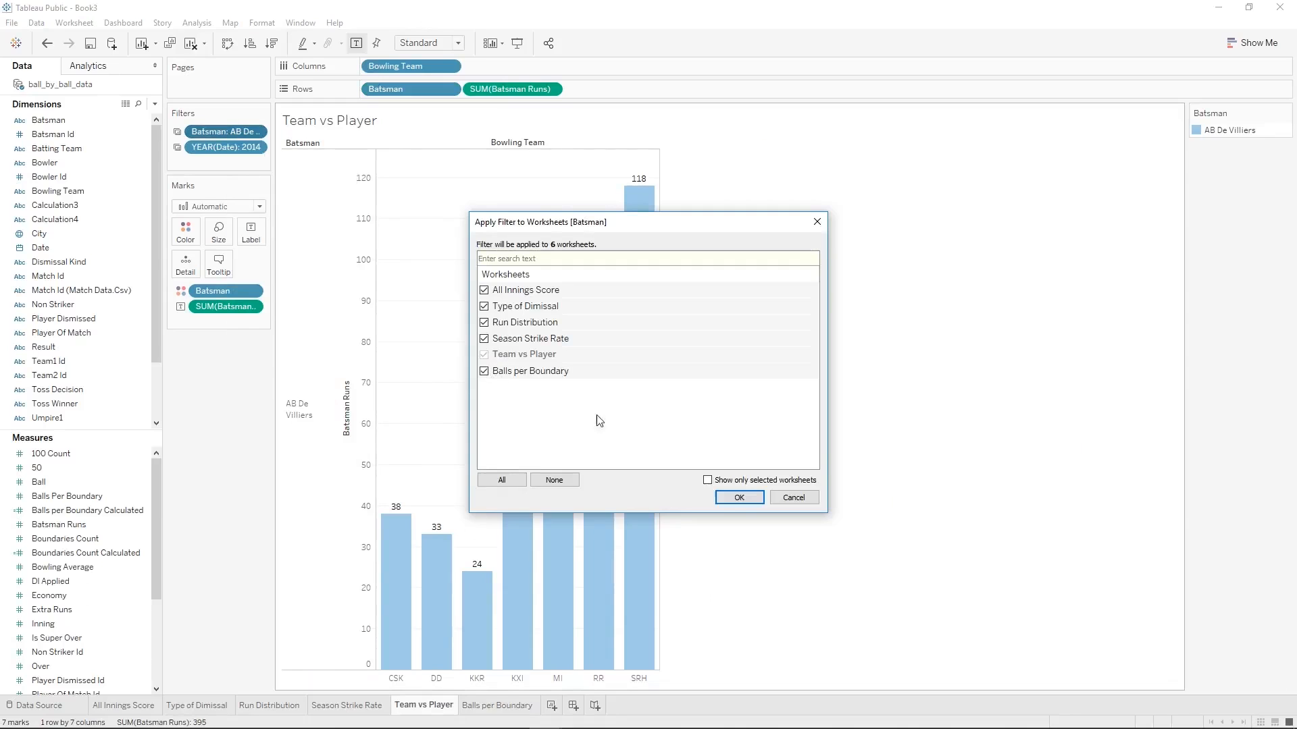
click(739, 497)
Apply the YEAR(Date) filter of Team vs Player to all worksheets and return to the Balls per Boundary sheet.
right_click(224, 147)
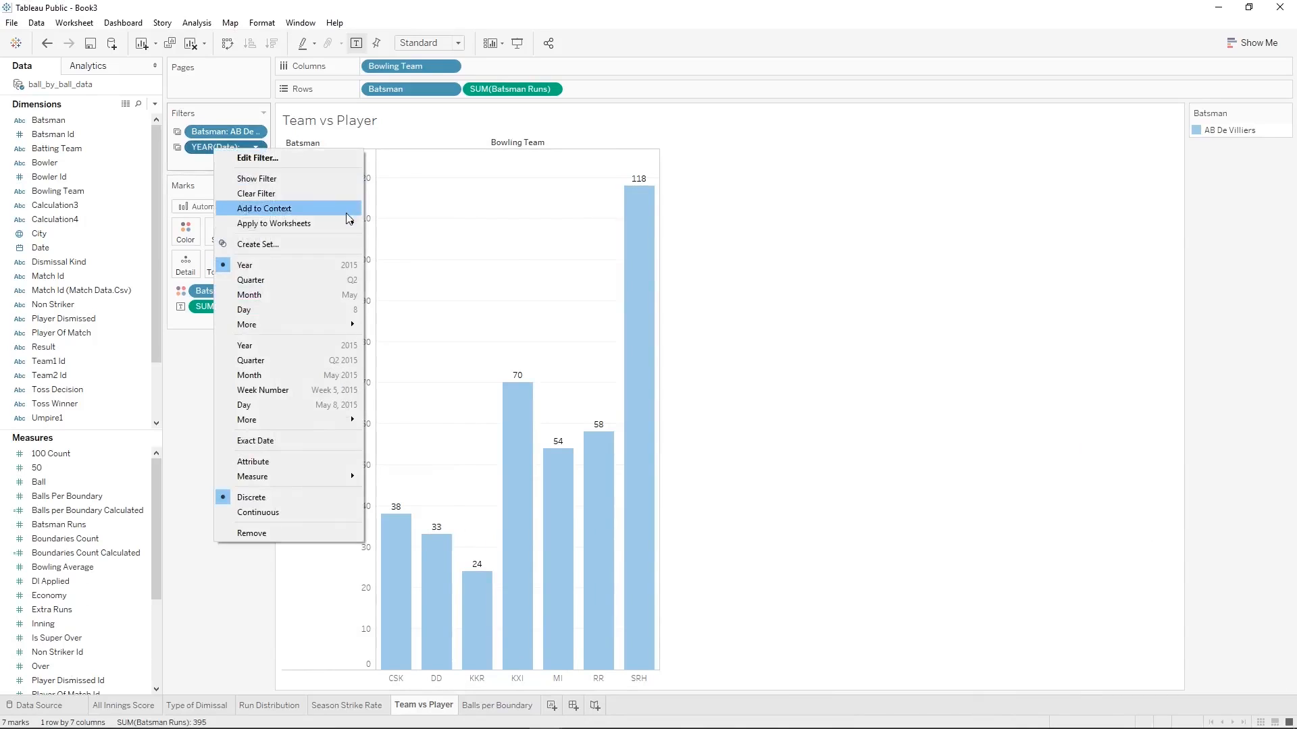
mouse_move(311, 228)
click(436, 265)
right_click(229, 147)
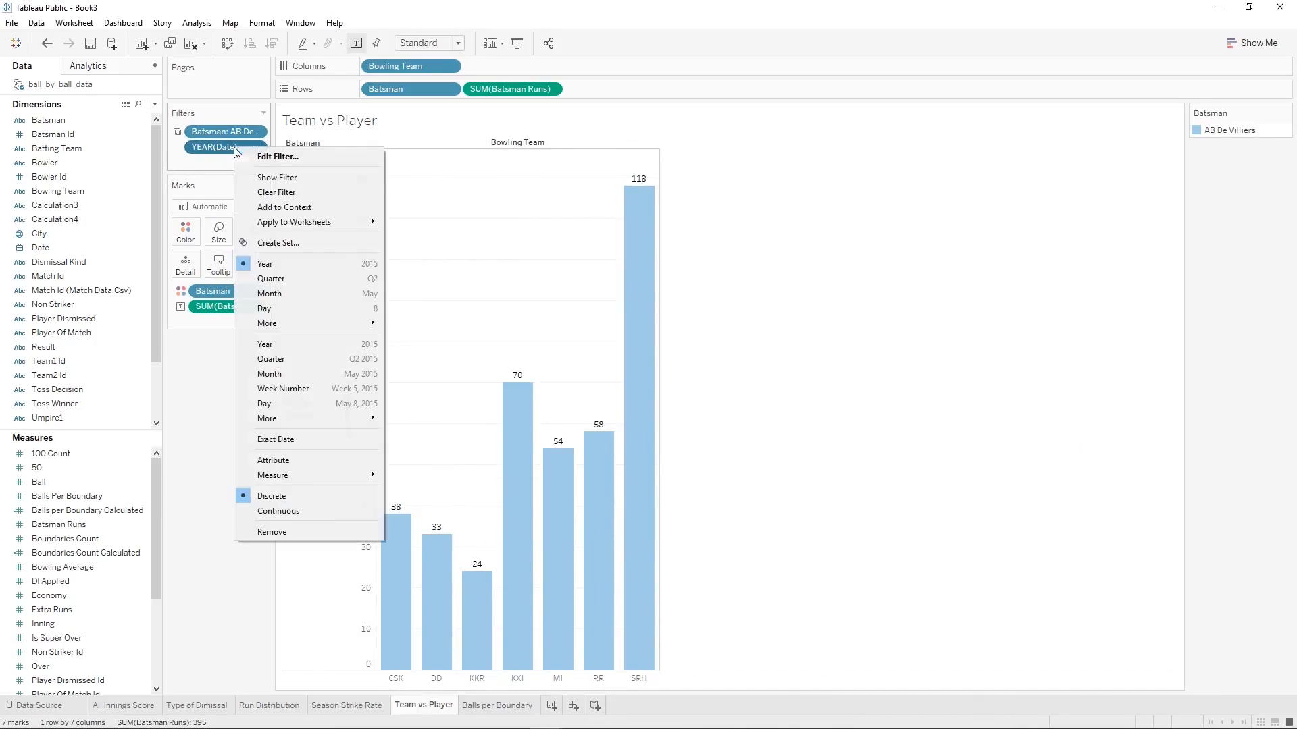
click(405, 254)
click(501, 478)
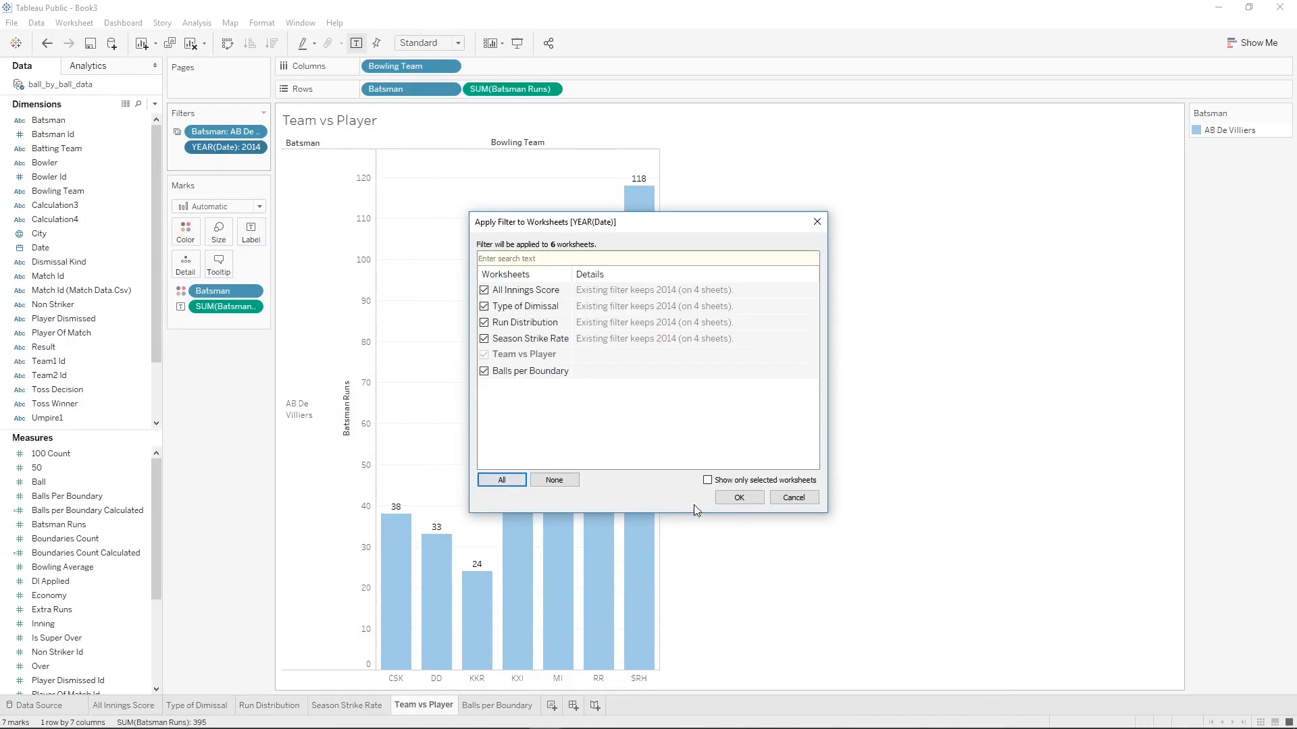
click(739, 498)
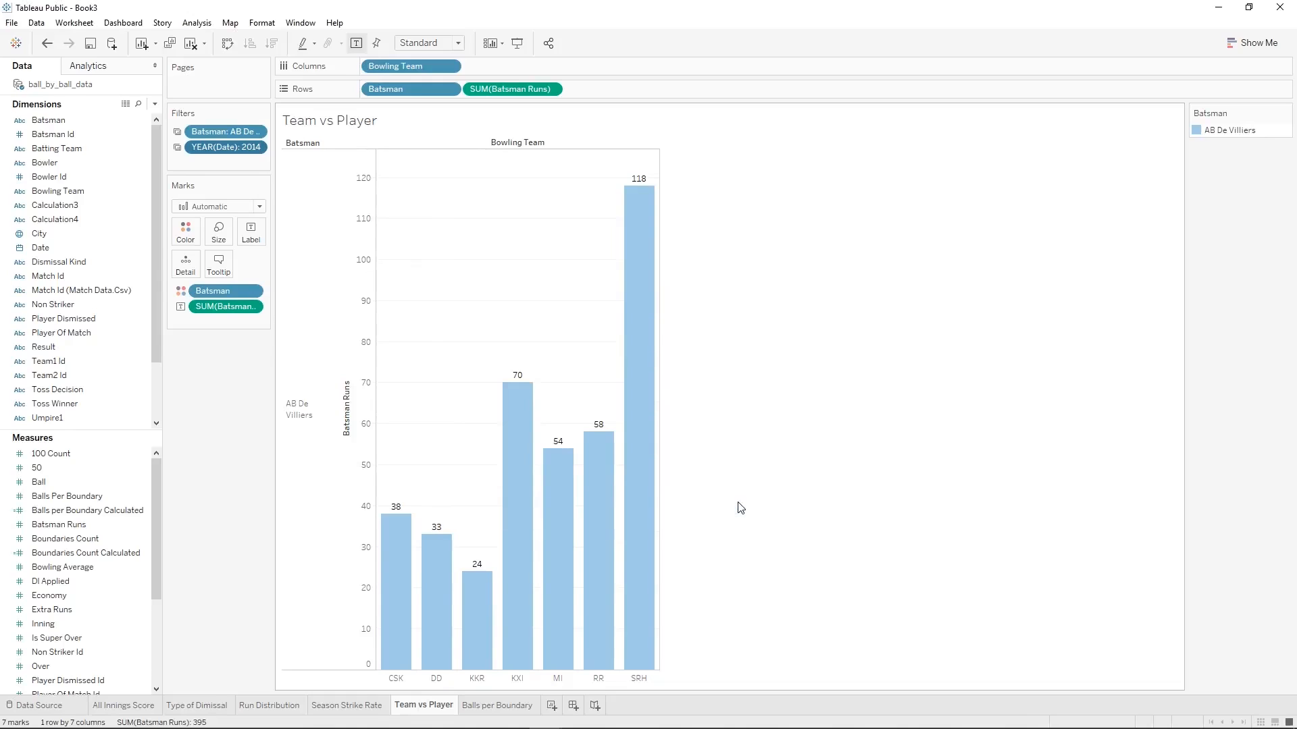
click(513, 707)
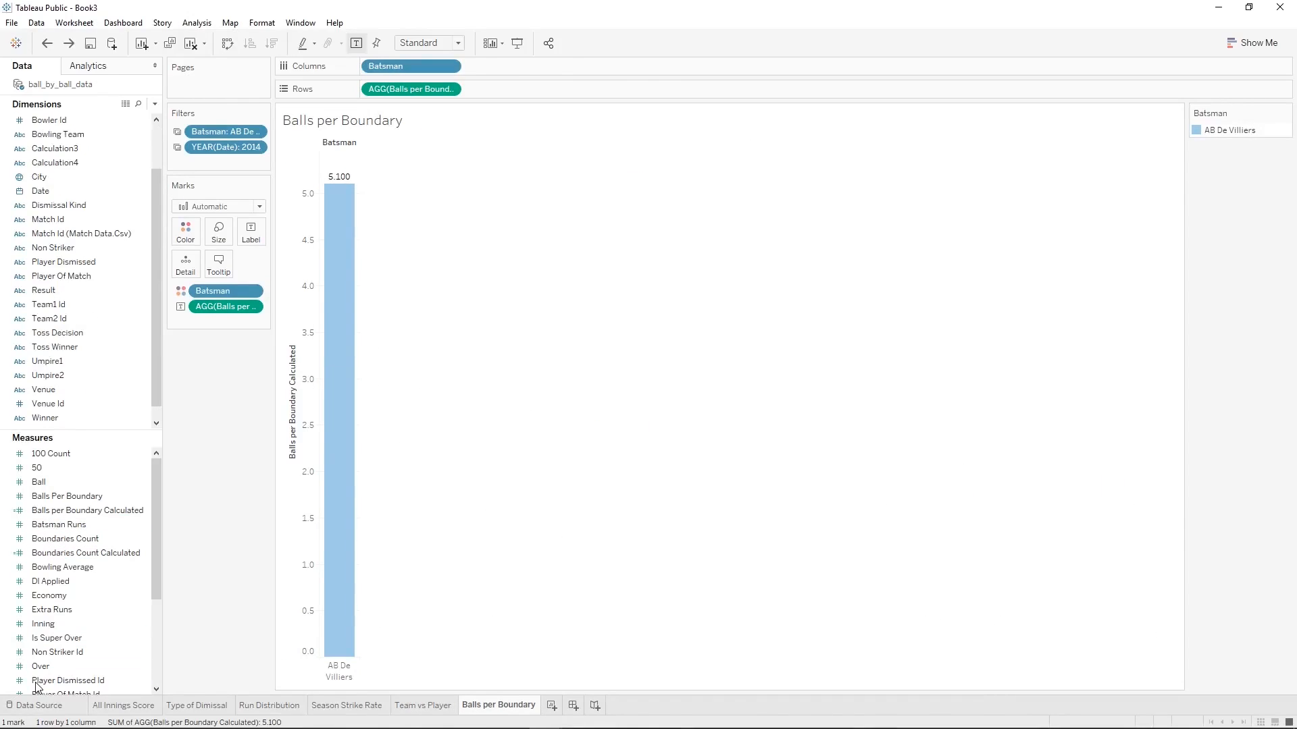
Create a new dashboard and switch its sizing from a range to Fixed size.
click(574, 706)
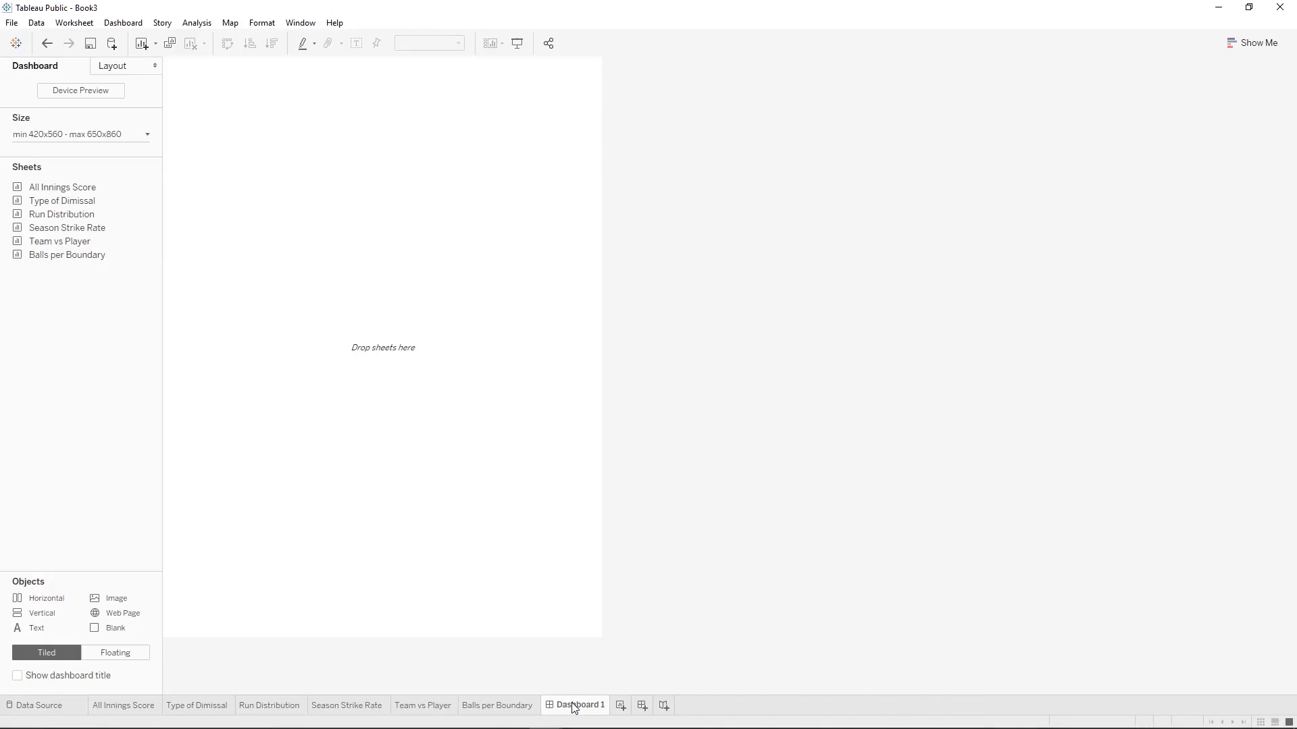
click(93, 134)
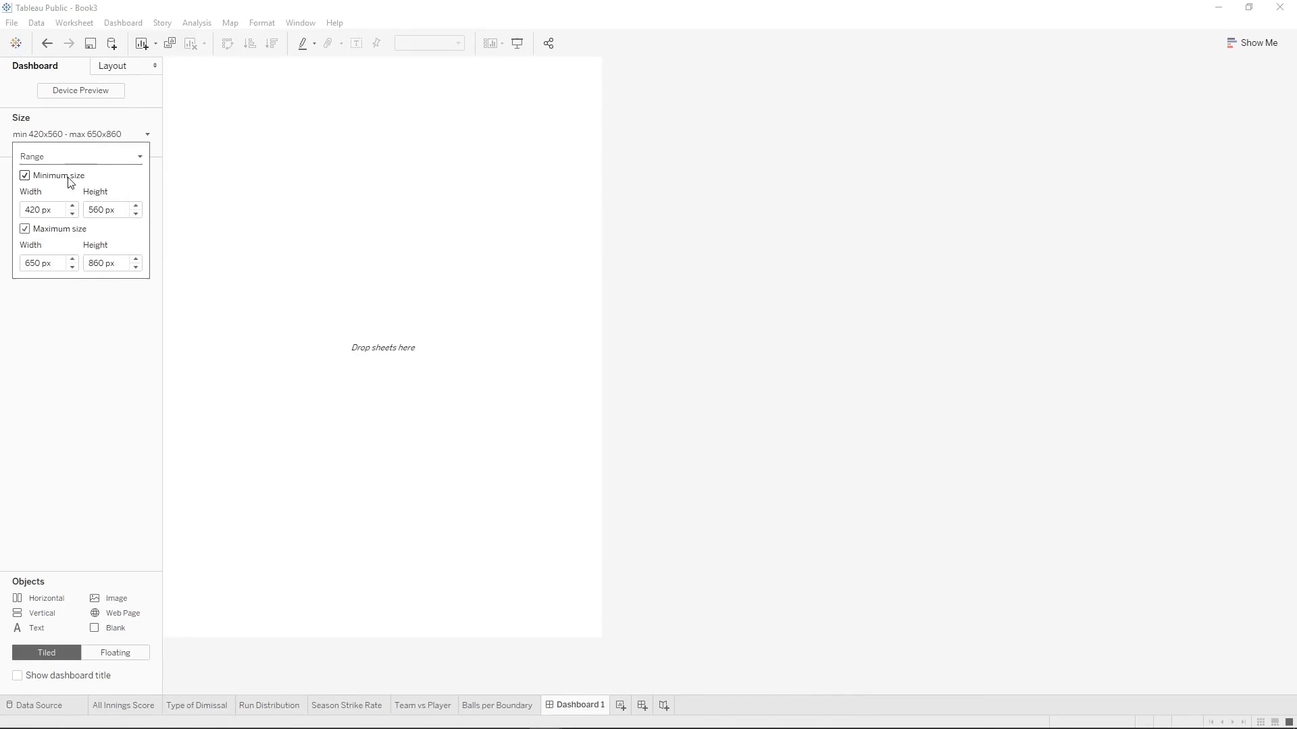
click(62, 159)
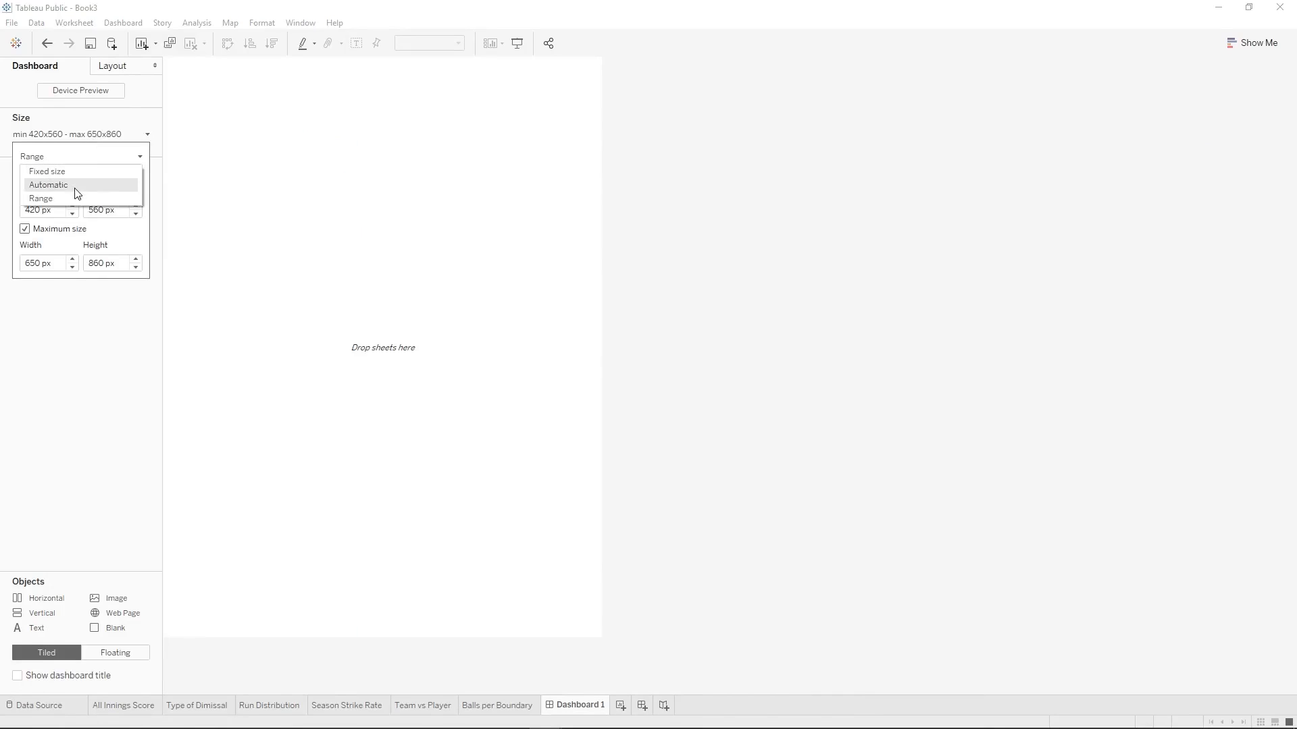
click(76, 186)
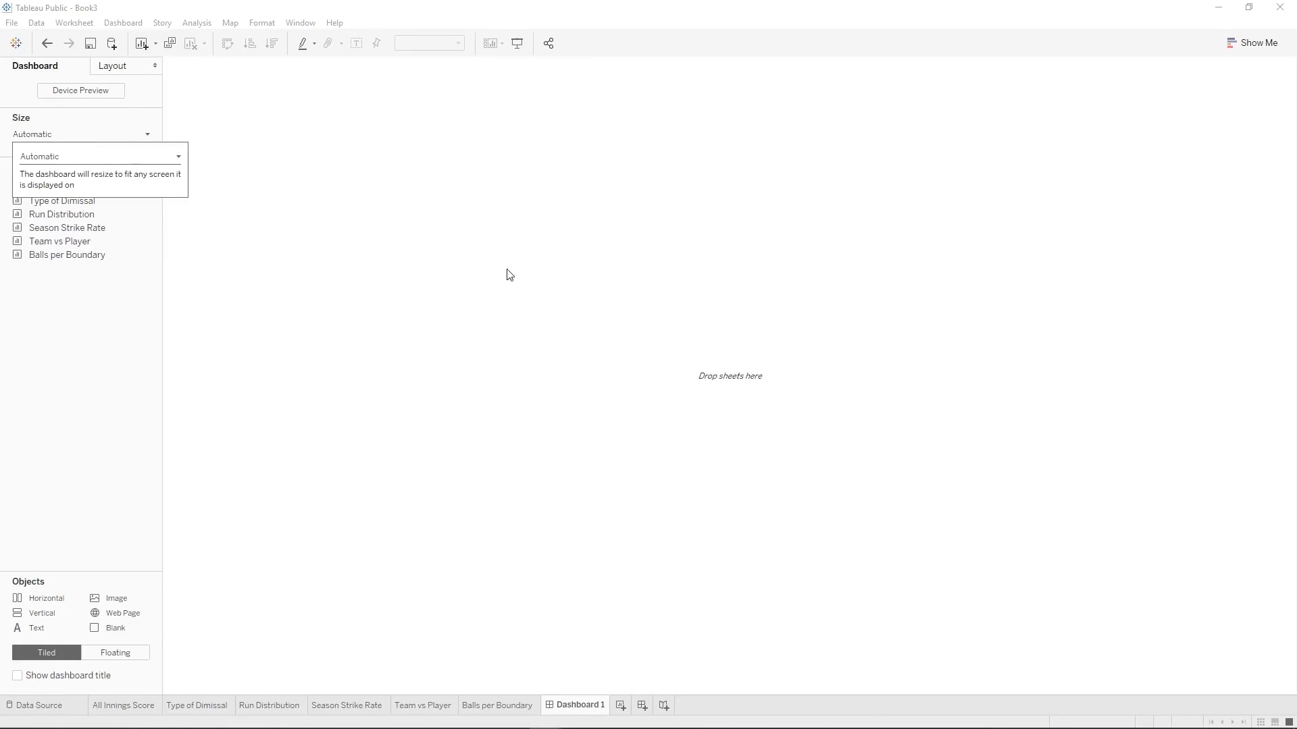
click(105, 160)
click(81, 173)
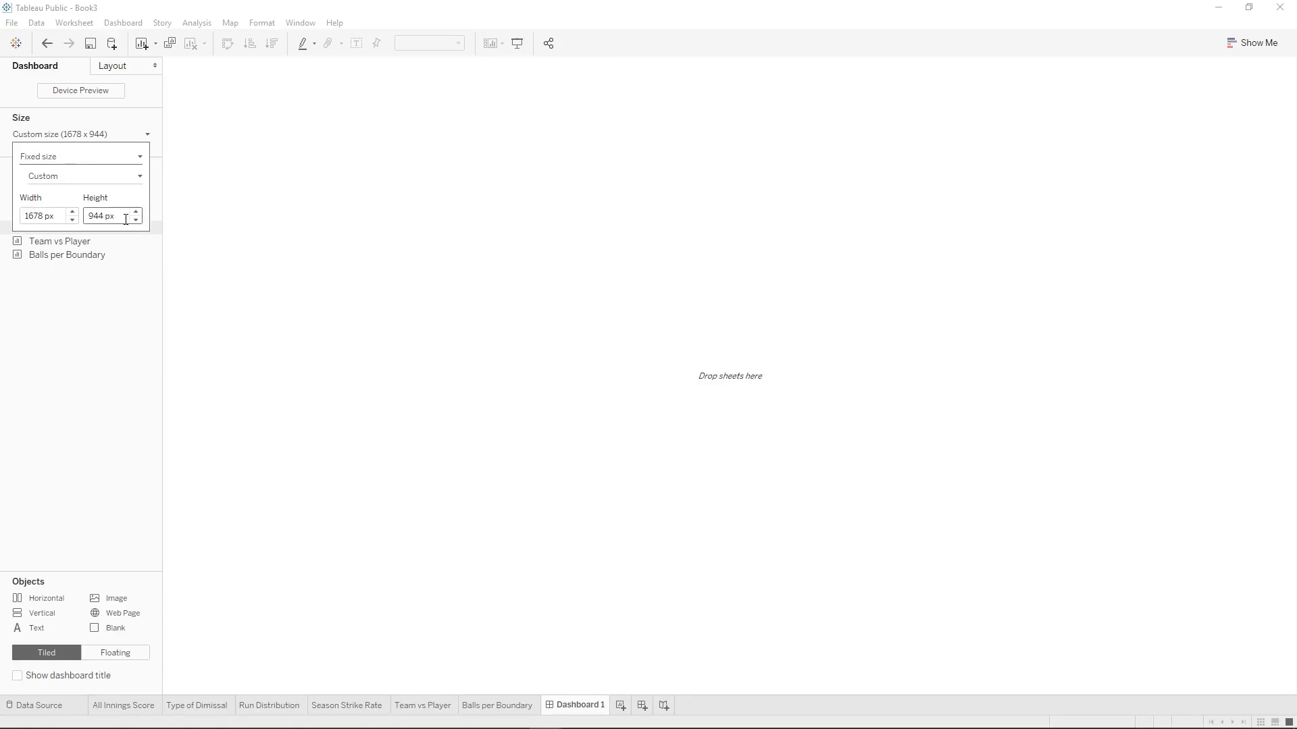
Set the dashboard's custom size to 1600 px wide and 900 px high.
click(72, 220)
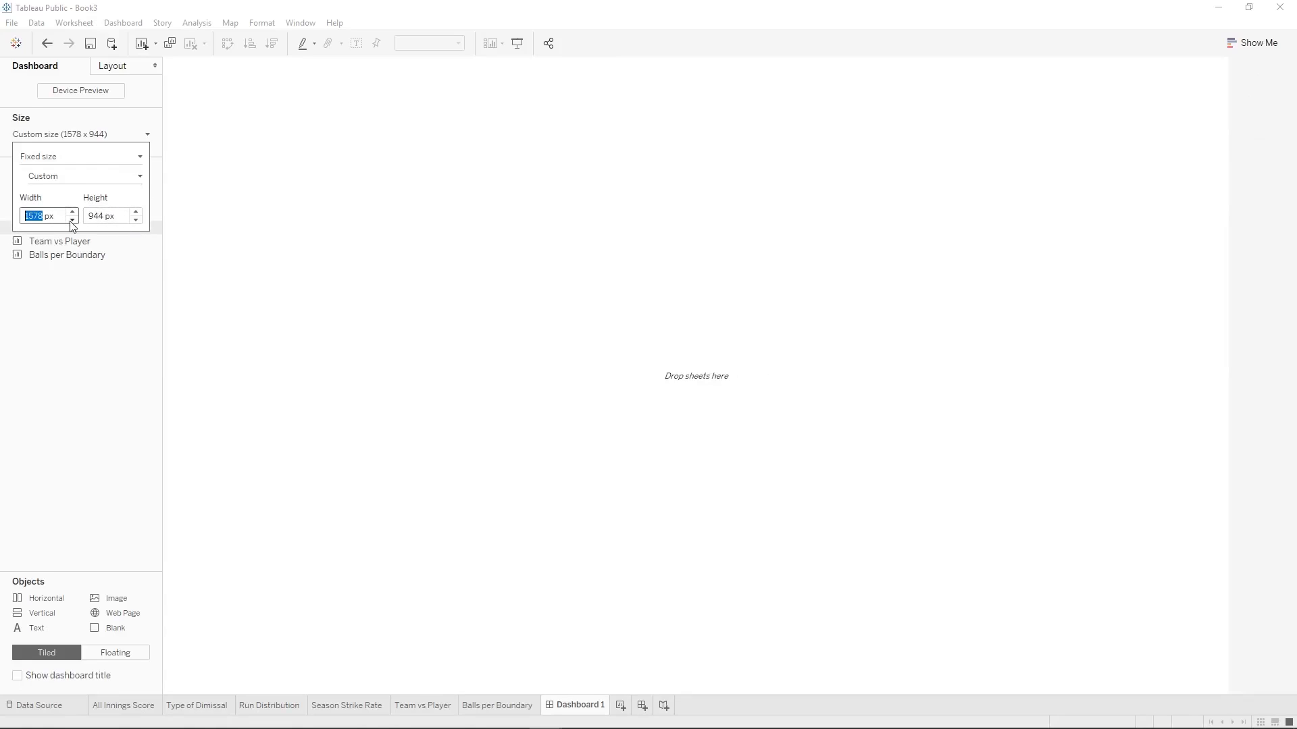
click(72, 211)
click(44, 216)
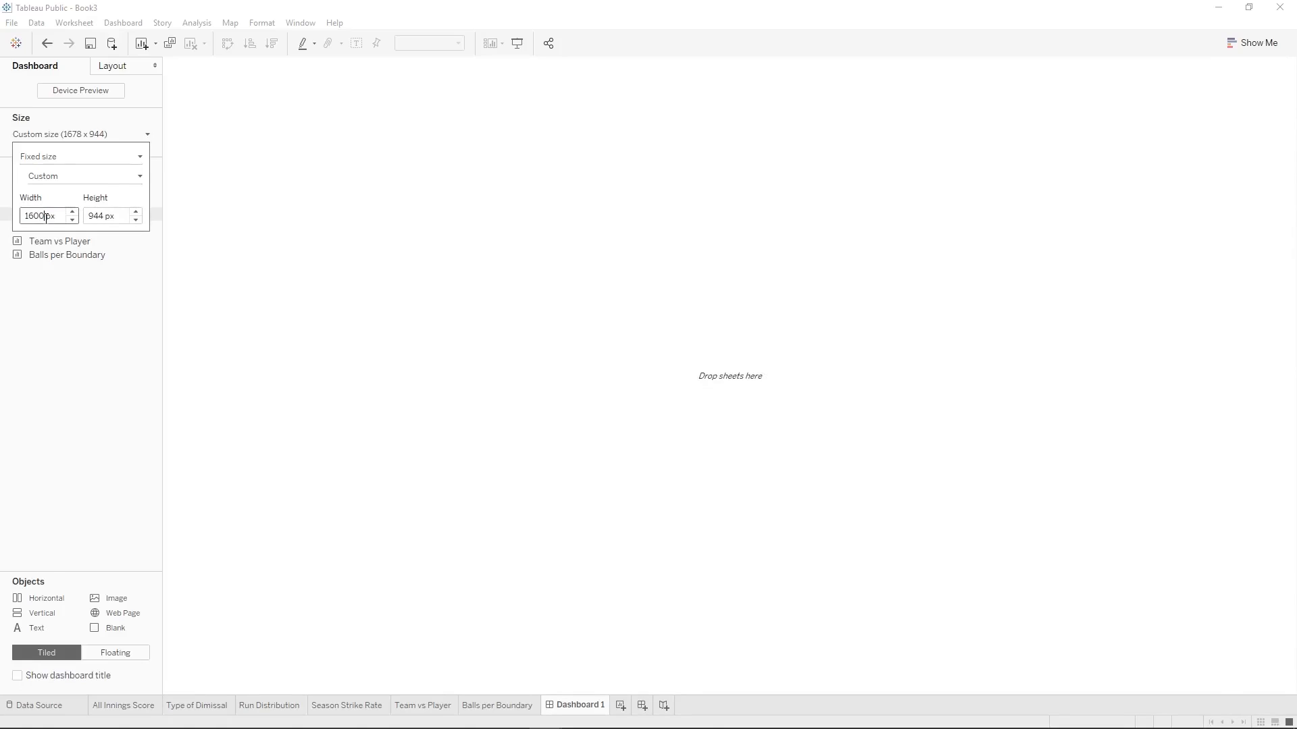
click(104, 218)
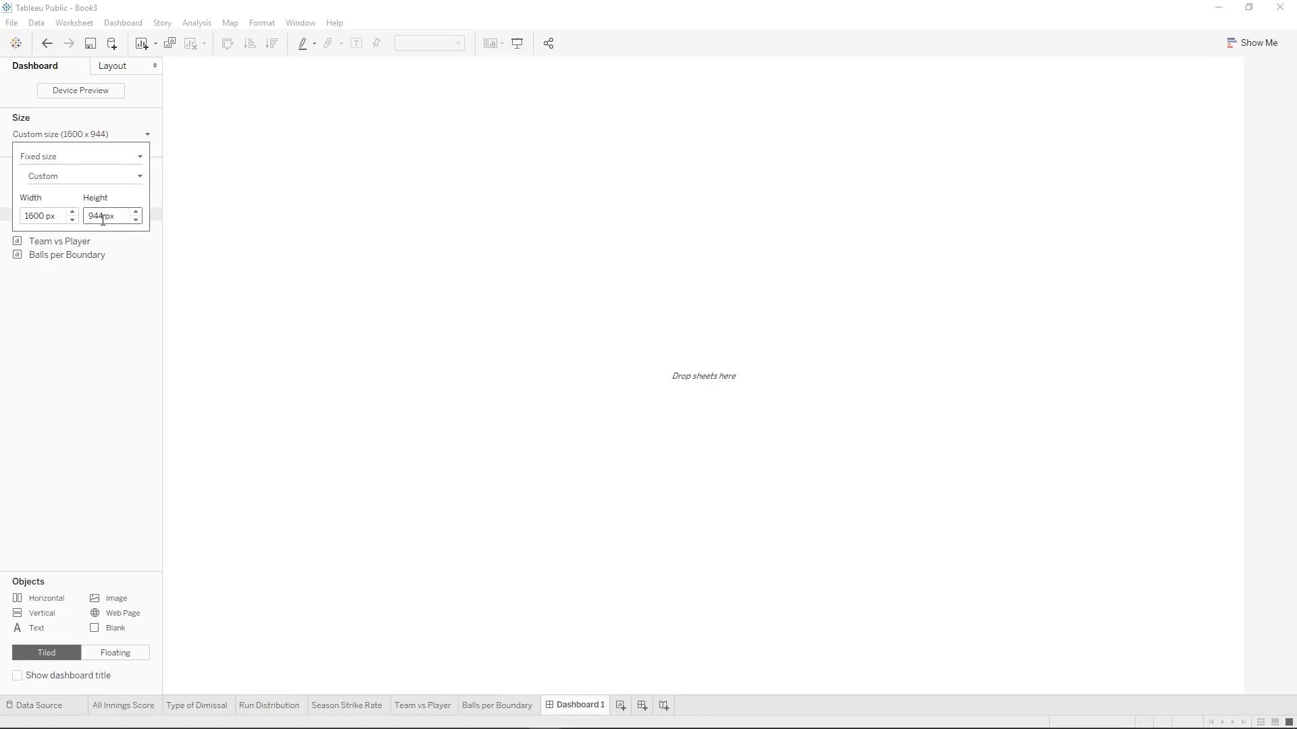
key(BackSpace)
key(BackSpace)
text(00)
key(Return)
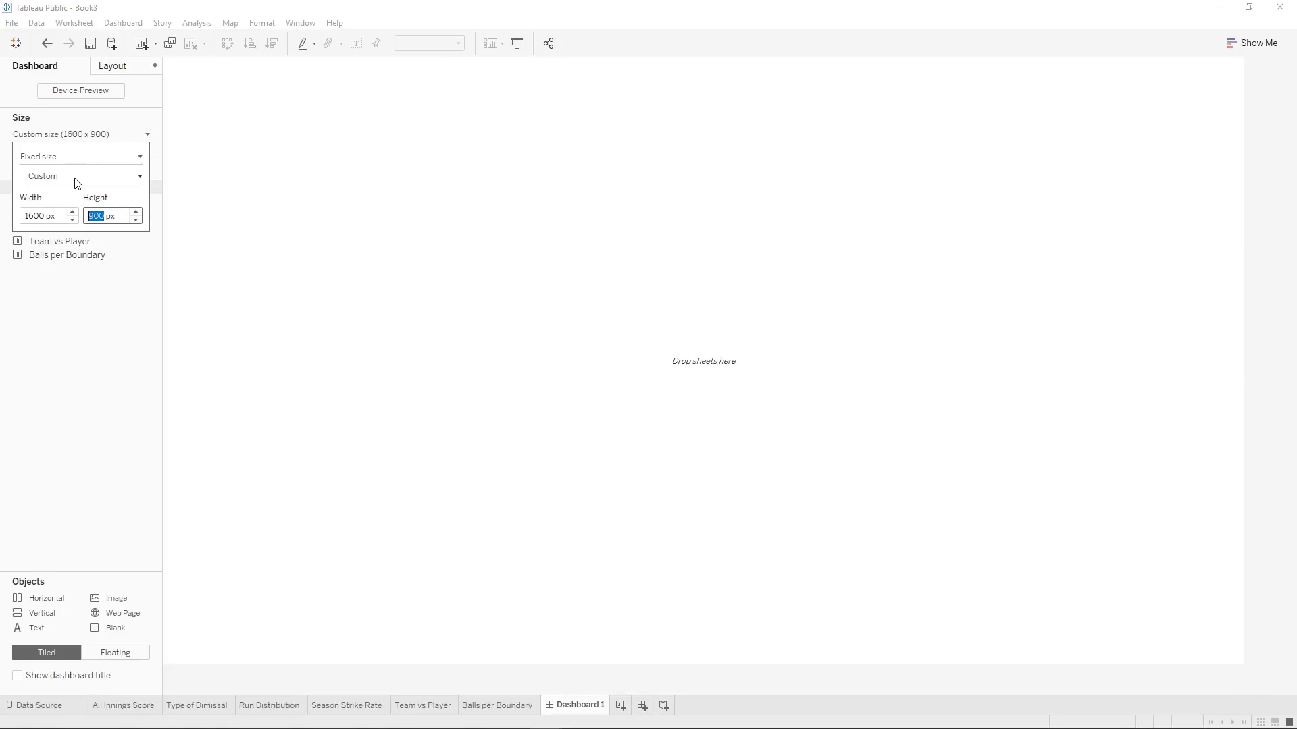
Try the Full Screen (1024 x 768) and Generic Desktop (1366 x 768) size presets, and undo both.
click(66, 162)
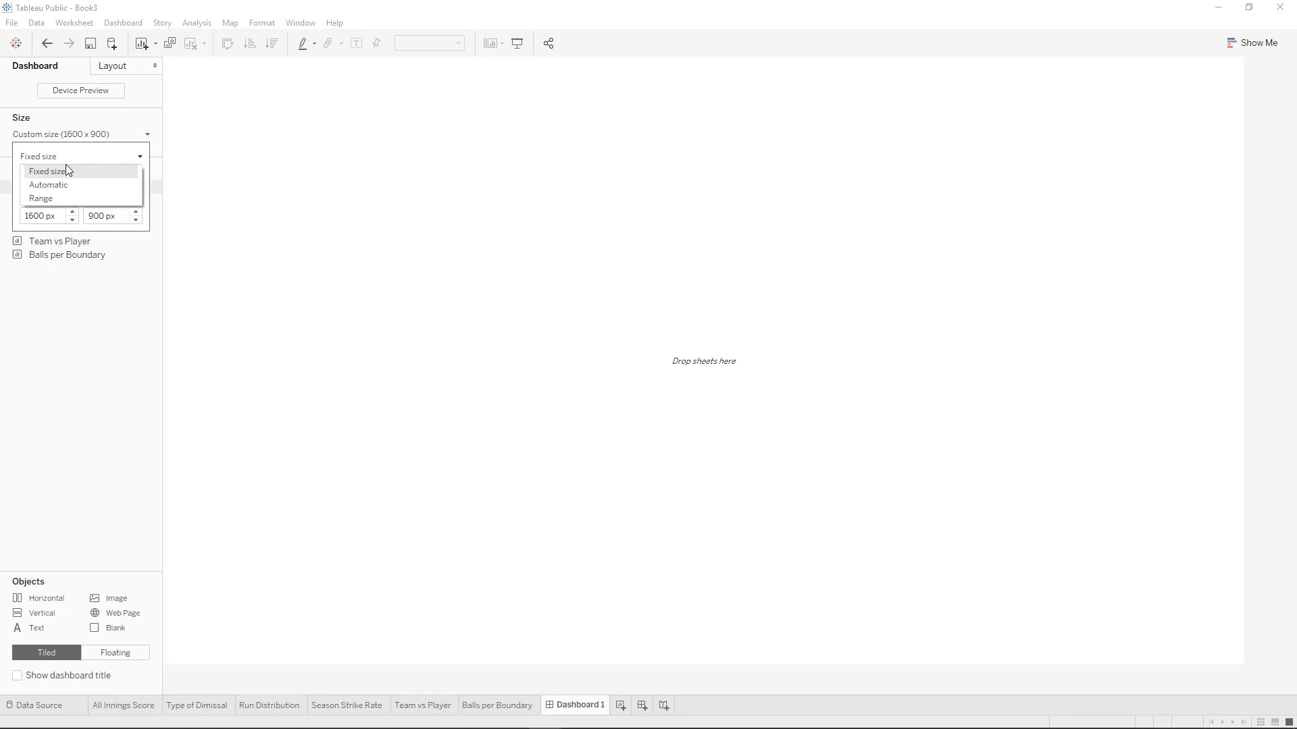
click(66, 169)
click(67, 175)
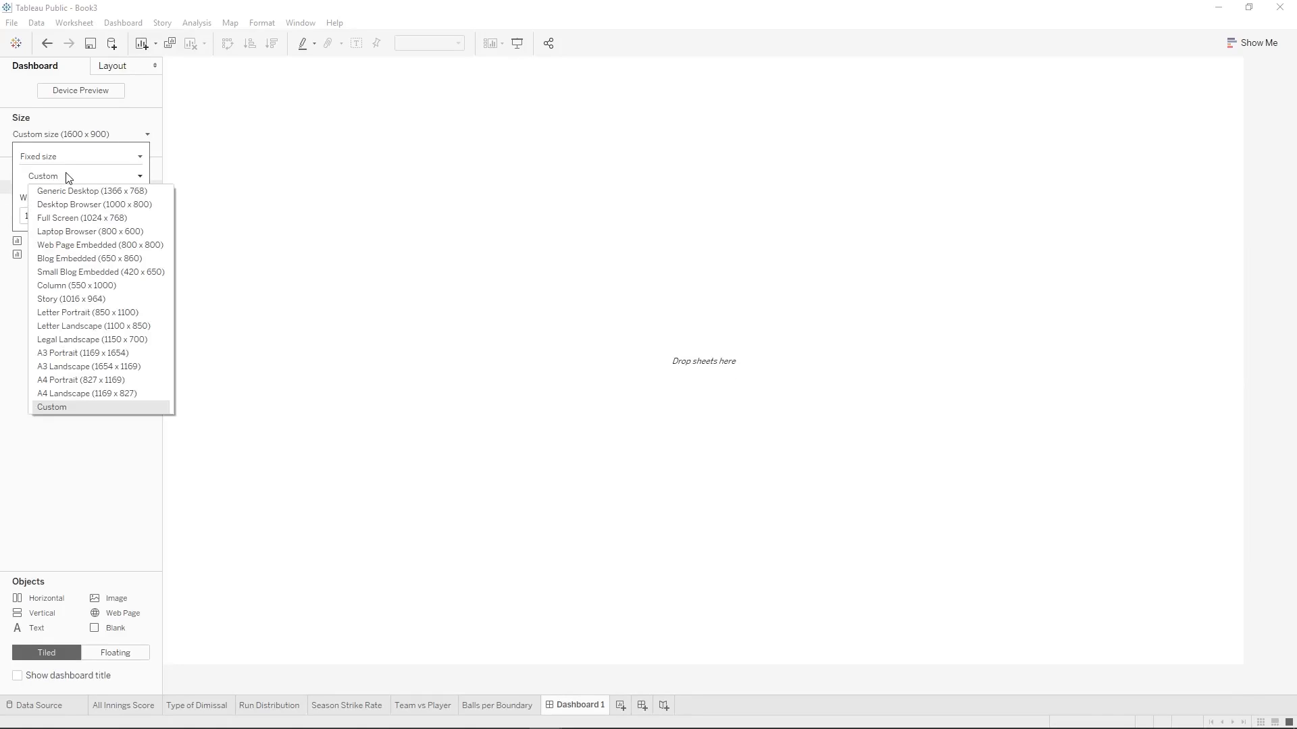
click(84, 219)
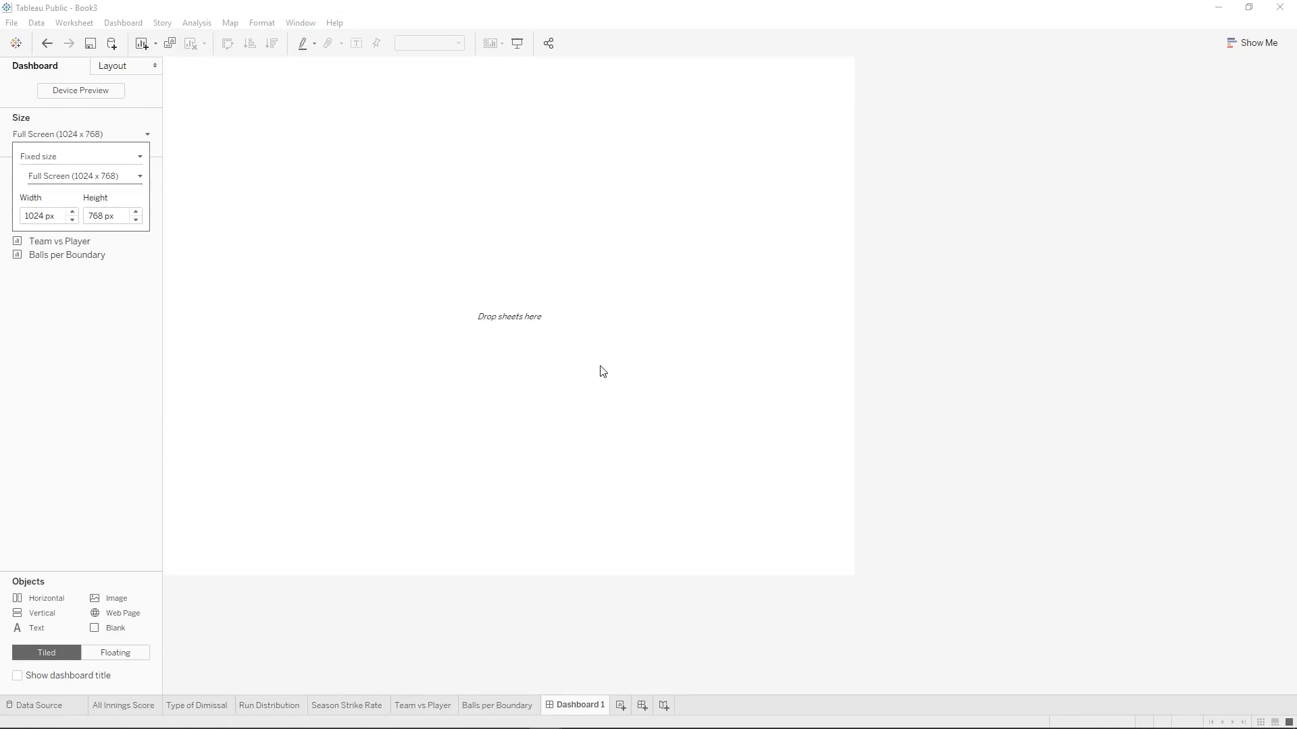
click(49, 177)
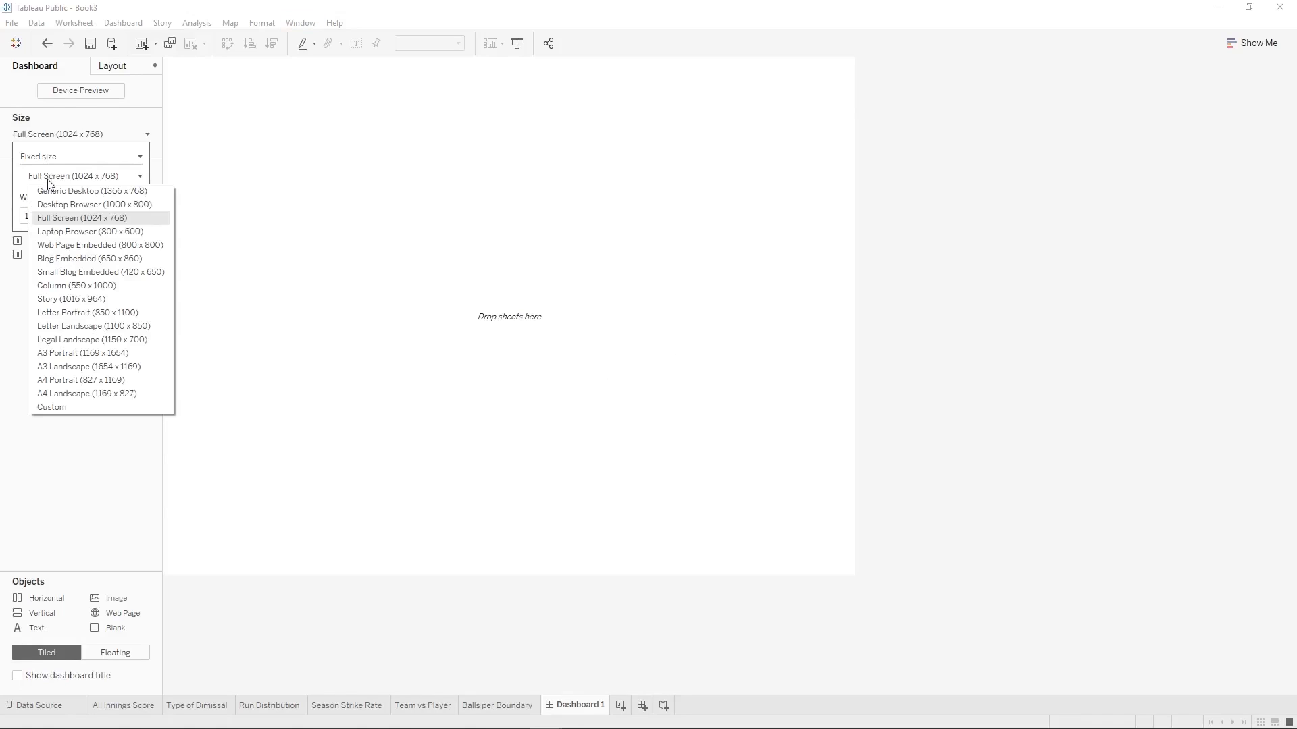
click(93, 191)
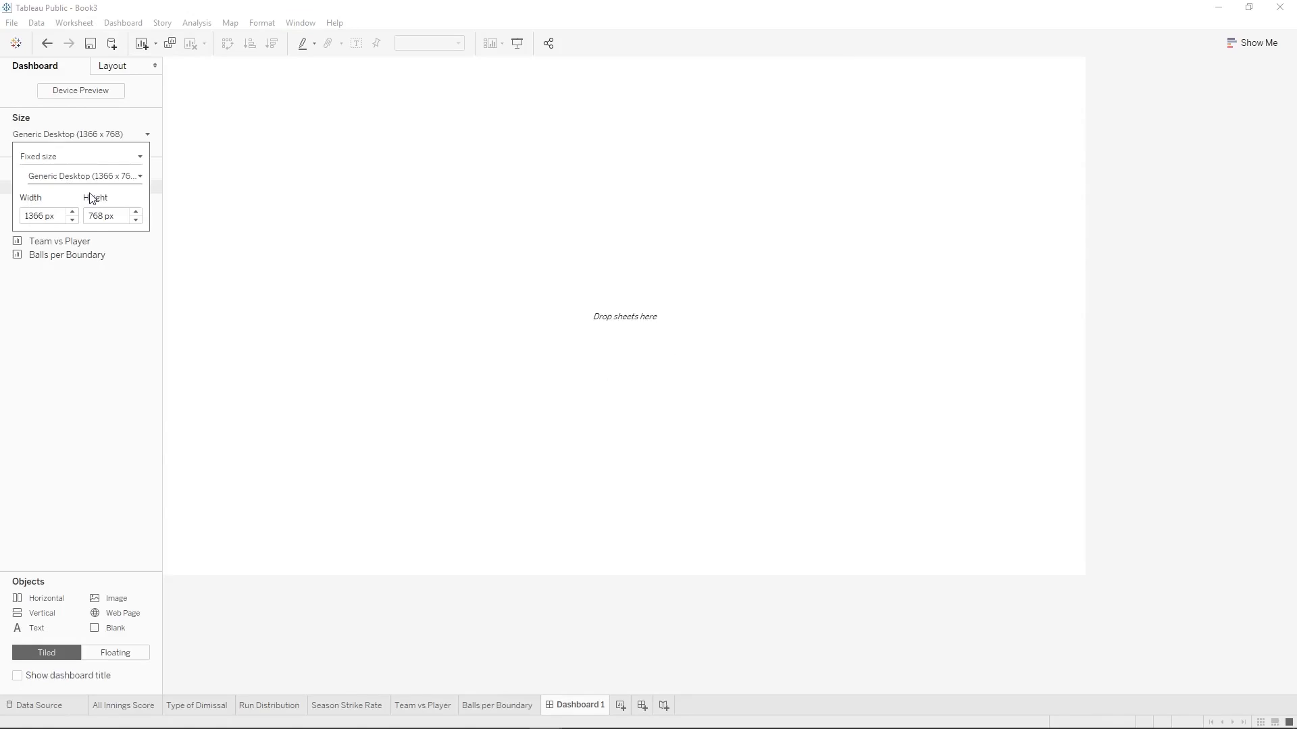
click(46, 43)
click(47, 43)
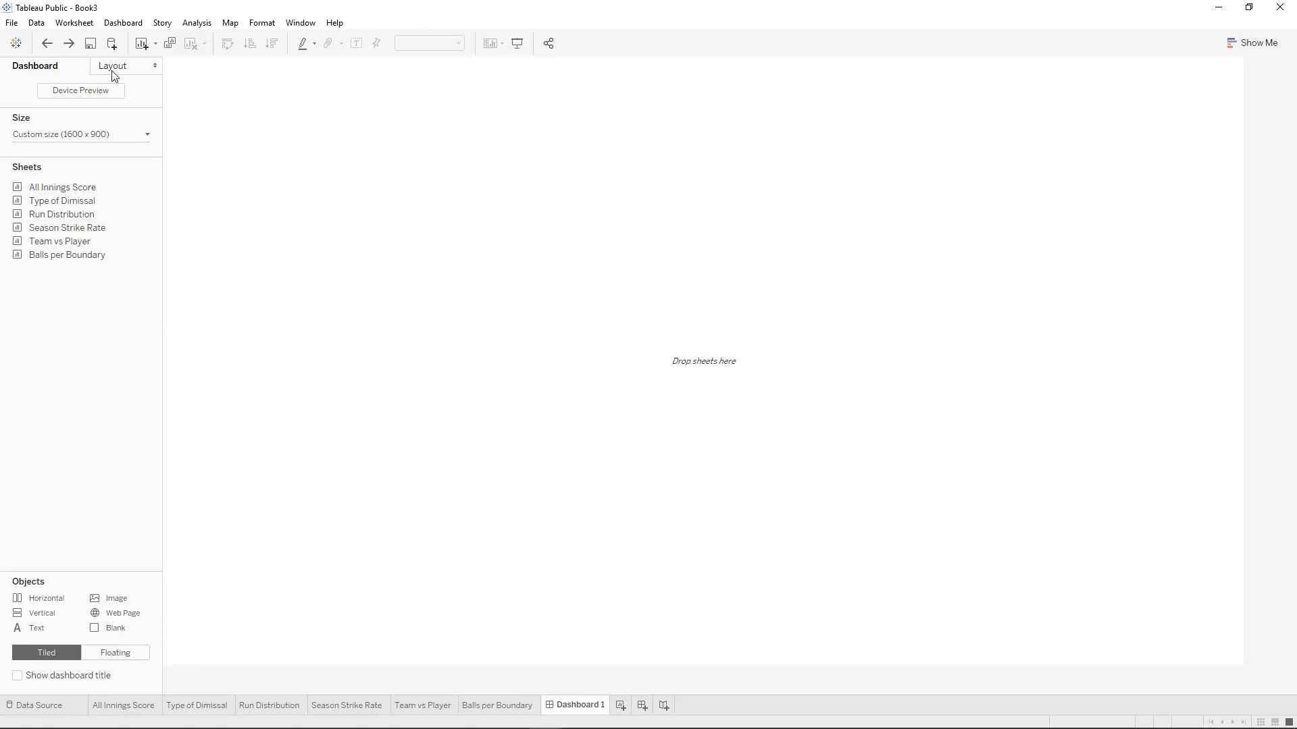
Set the dashboard's default shading to the custom color #f5edde.
click(125, 23)
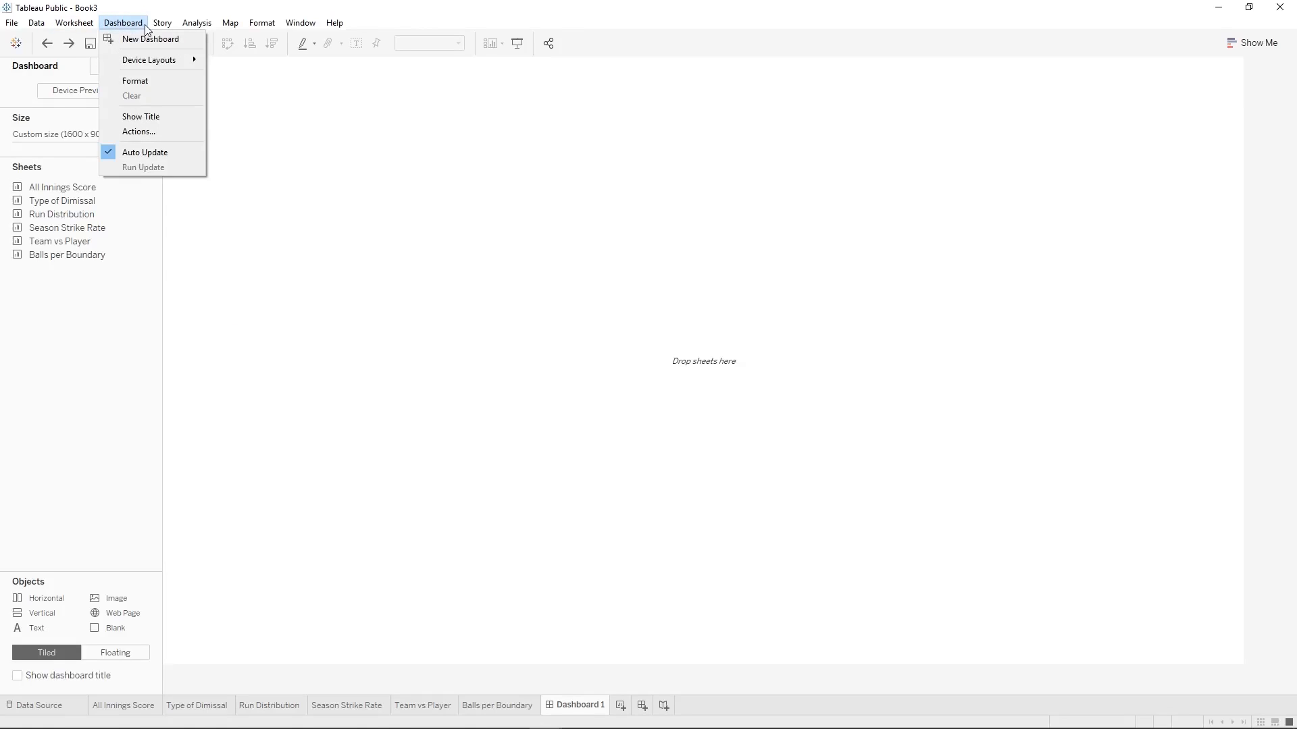
click(142, 81)
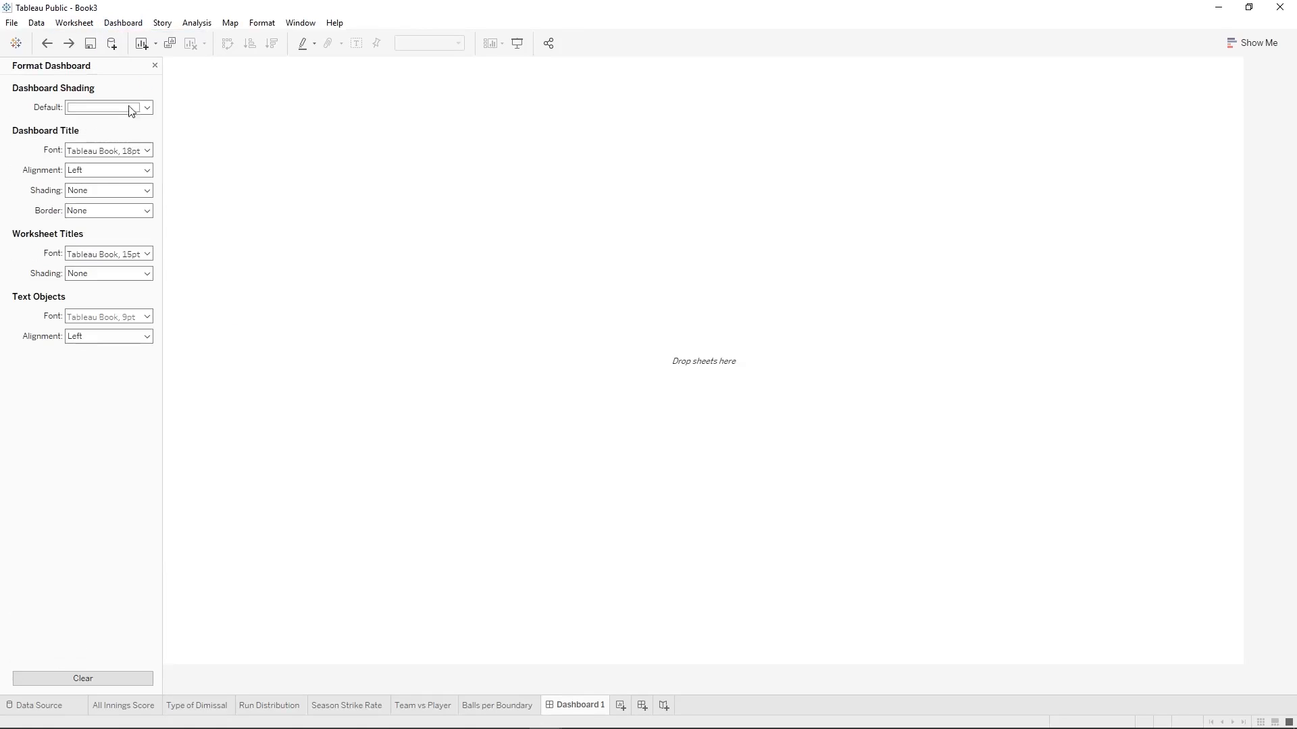
click(131, 108)
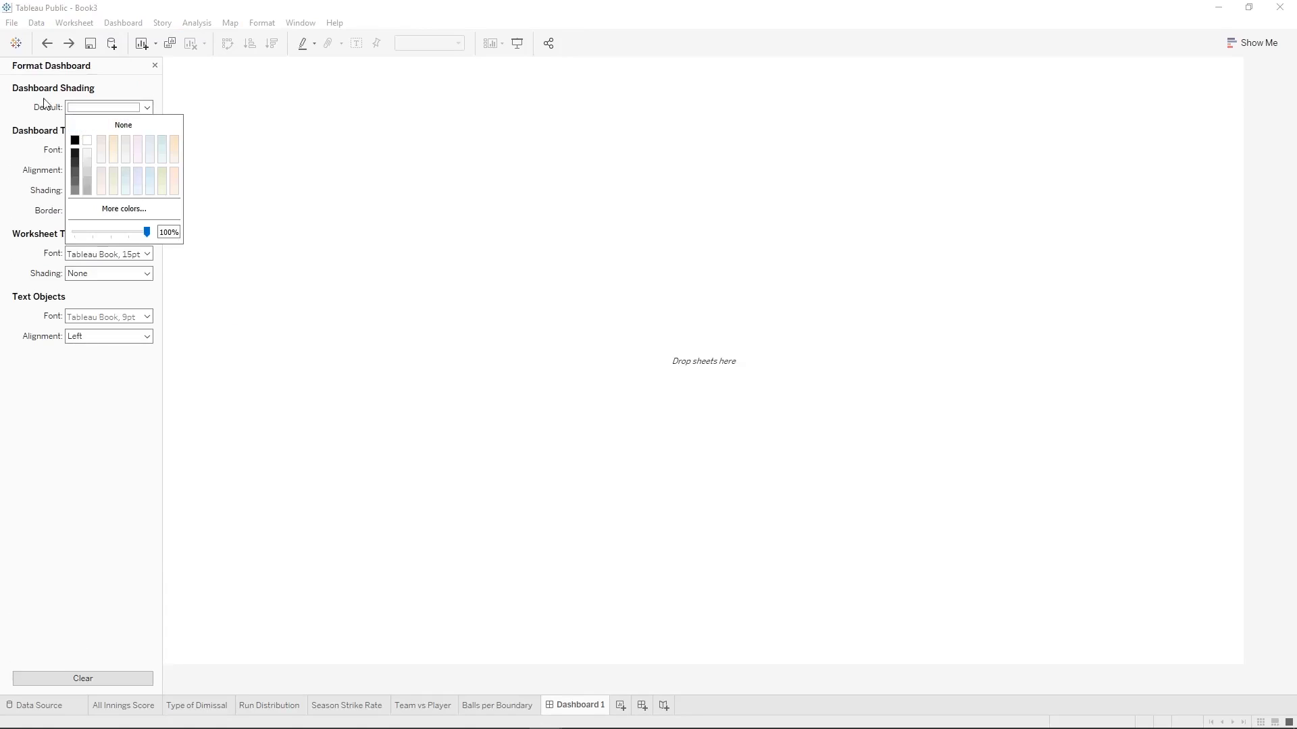
click(141, 213)
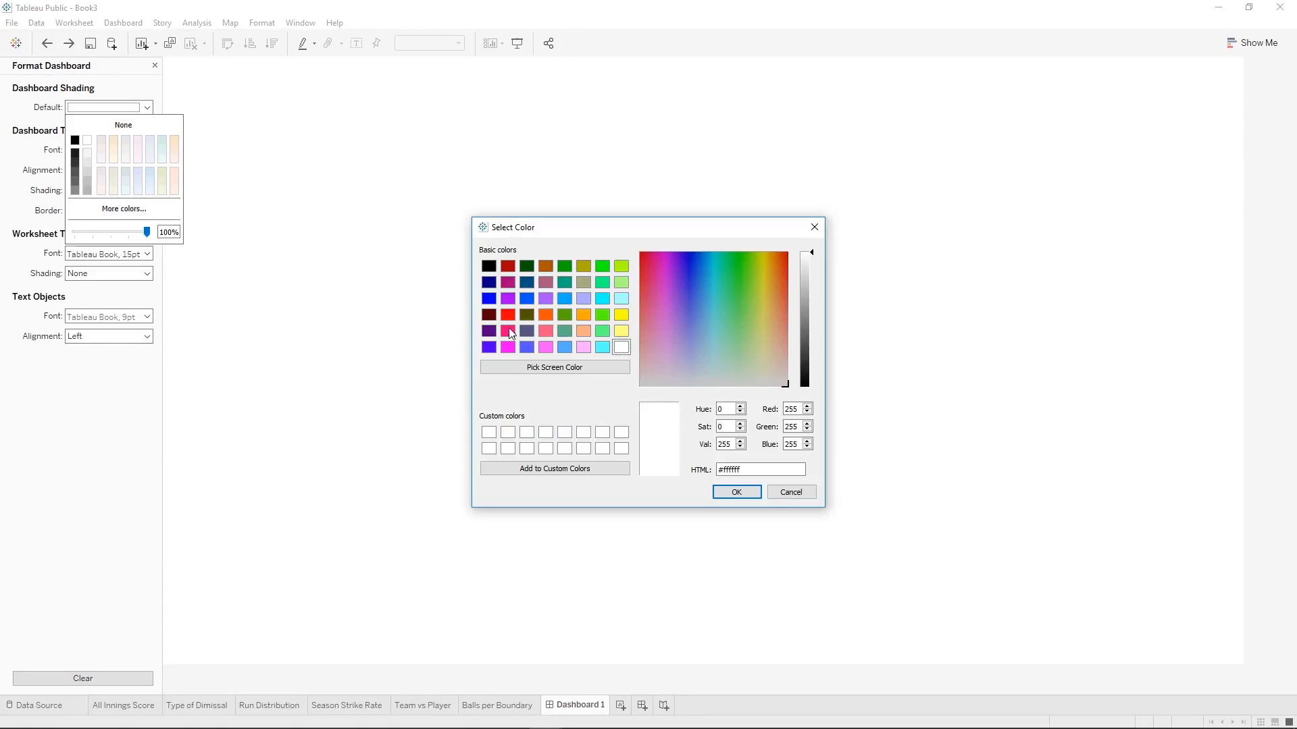
double_click(752, 472)
text(f5edde)
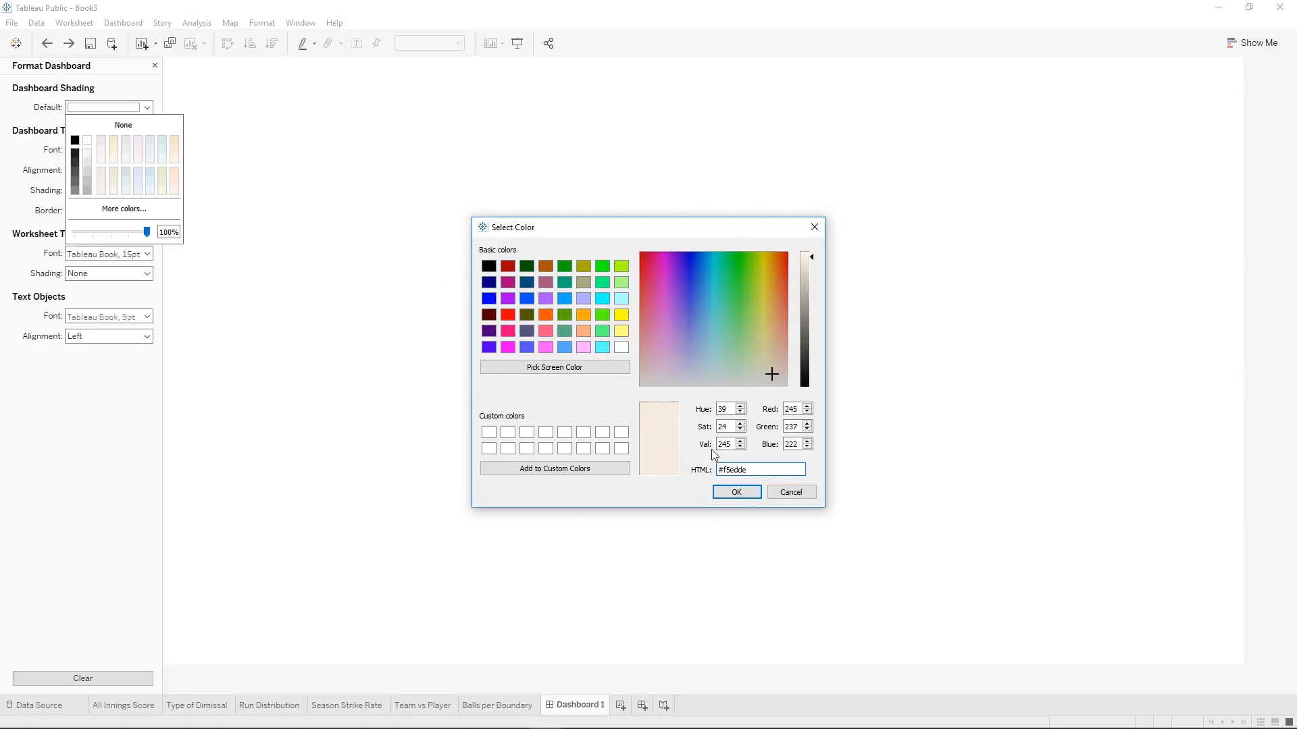
click(736, 494)
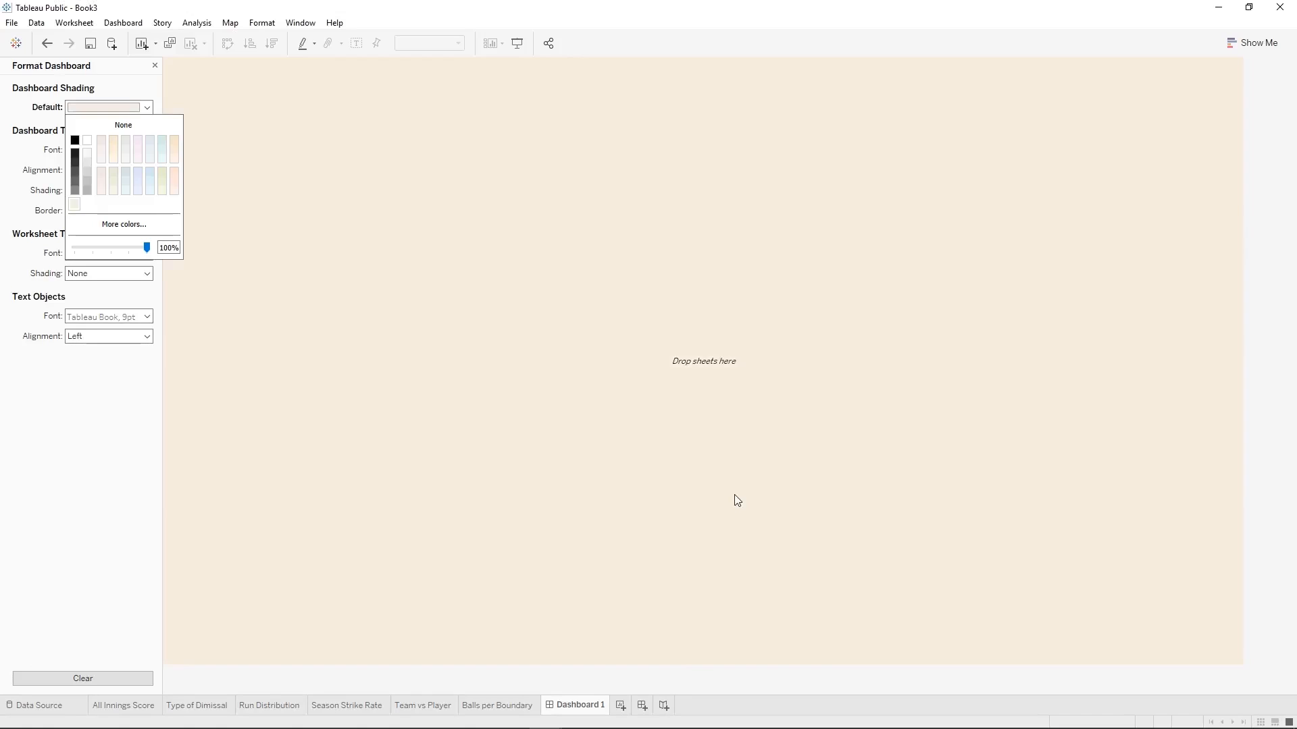
Rename the dashboard as Batsman Performance and show its title on the canvas.
click(155, 66)
click(154, 66)
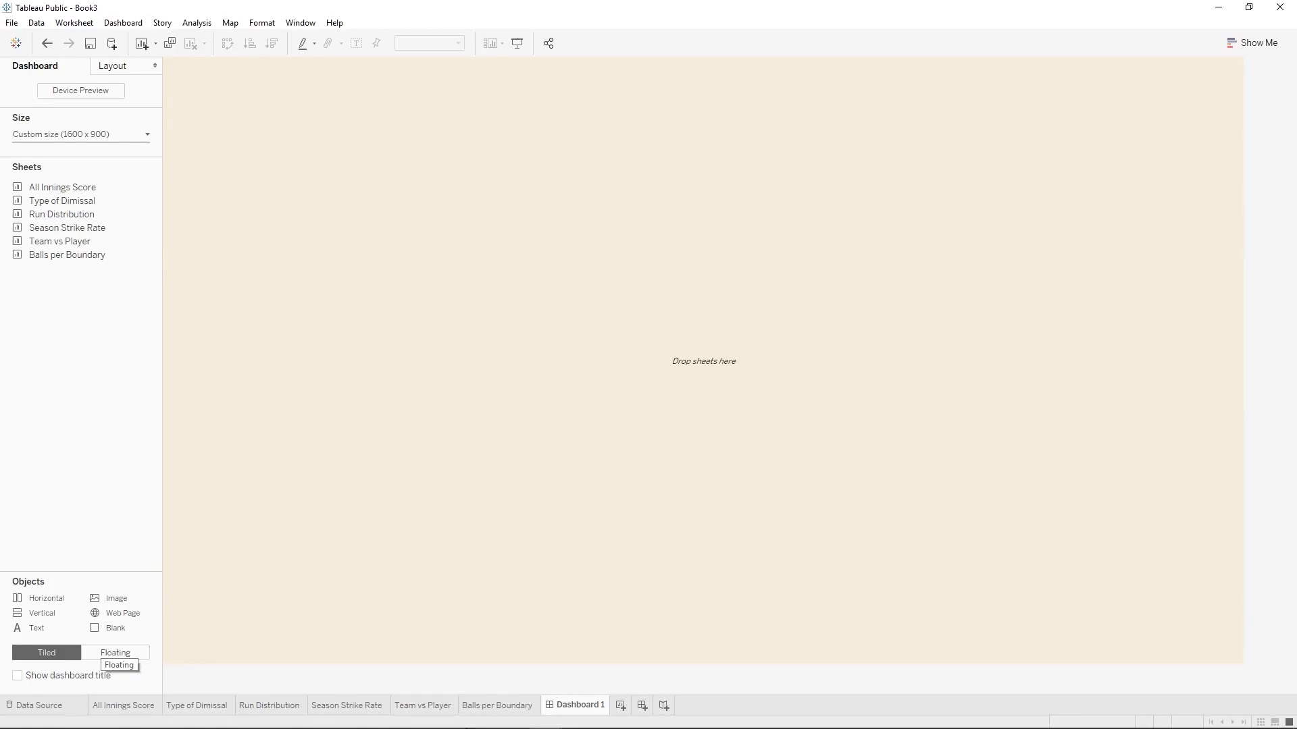
right_click(586, 707)
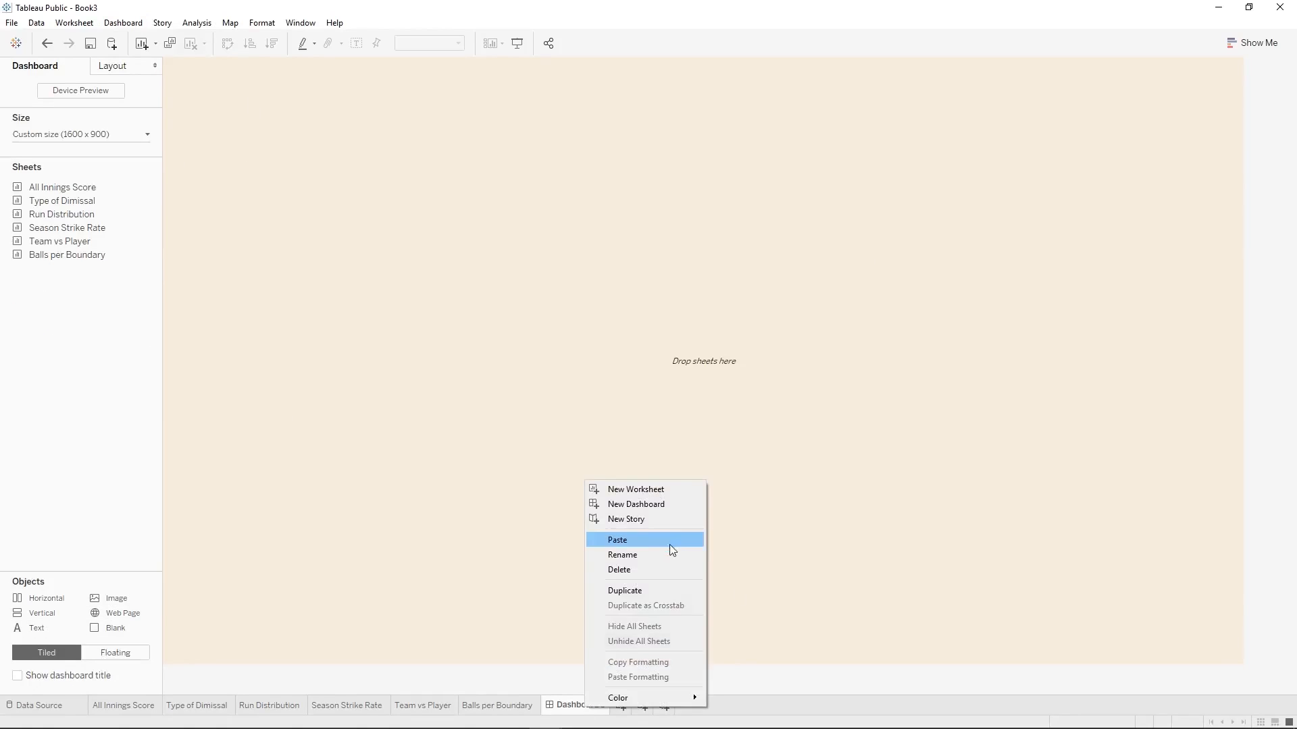
click(658, 558)
text(B)
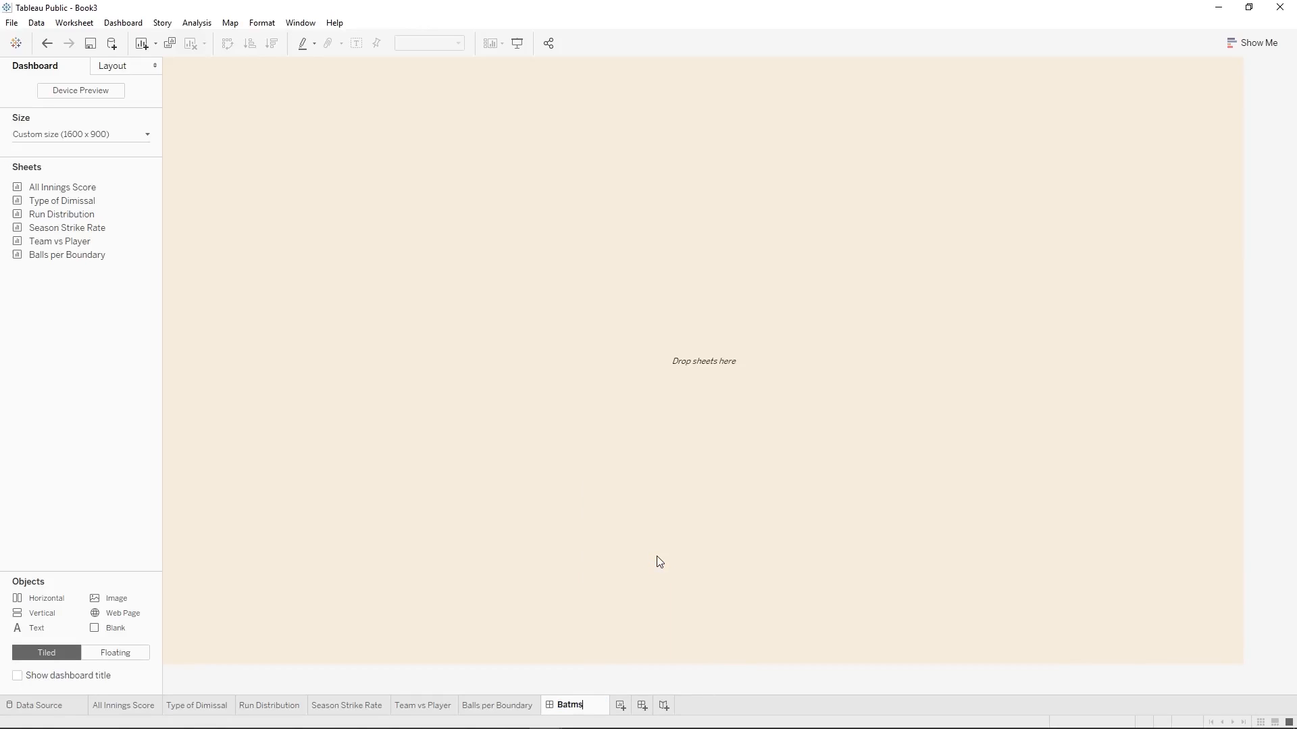
text(atsman Permance)
key(BackSpace)
key(BackSpace)
key(BackSpace)
key(BackSpace)
key(BackSpace)
text(formance)
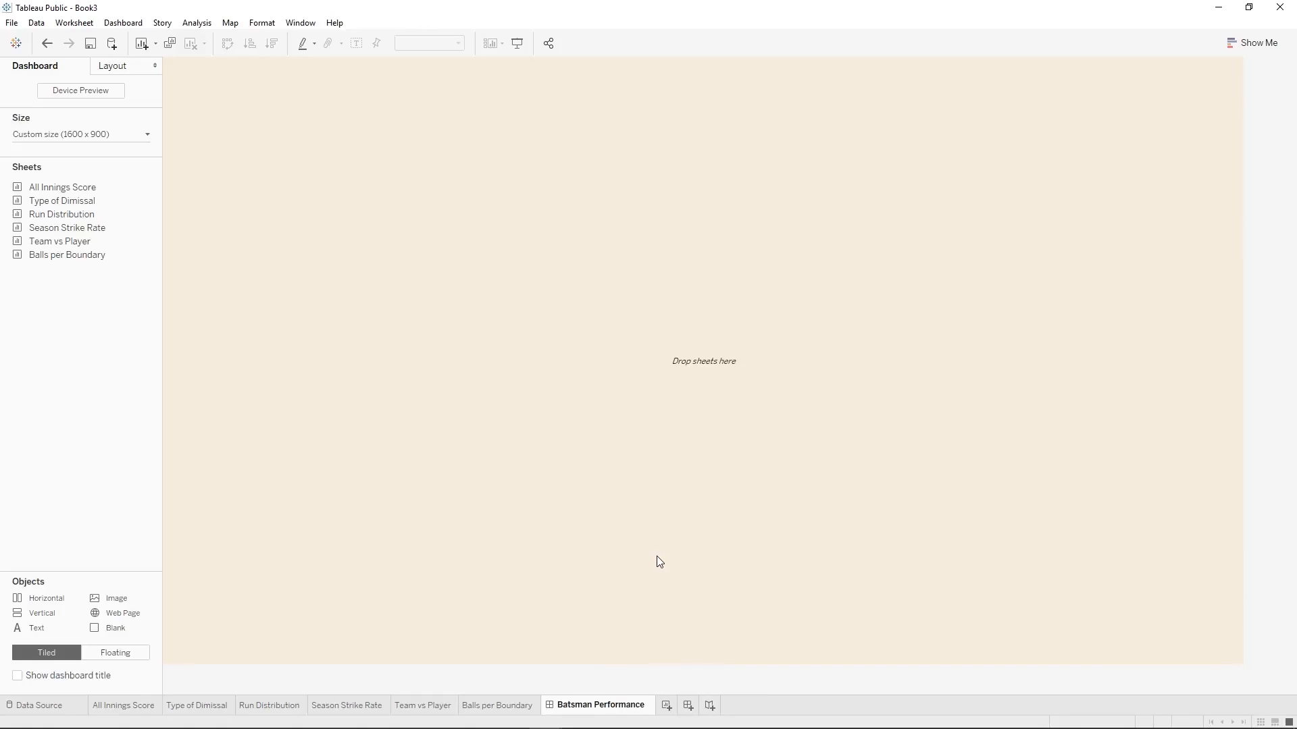
key(Return)
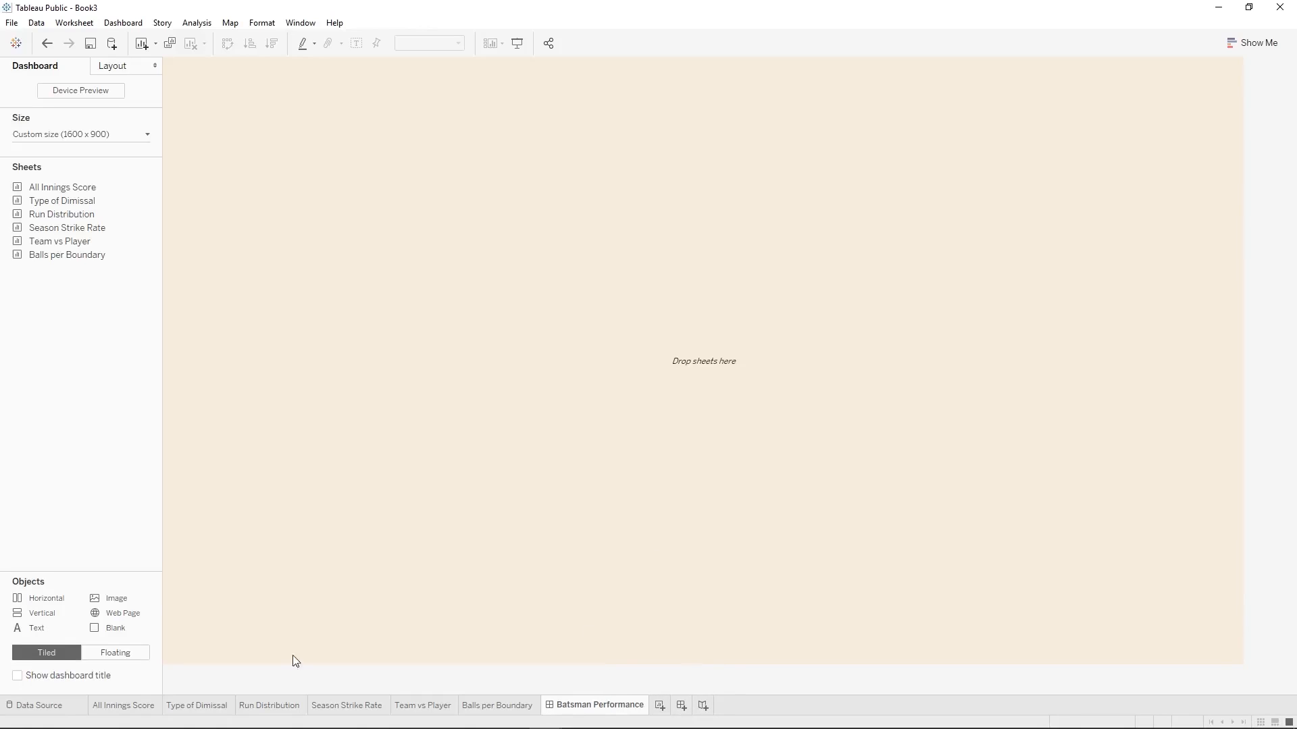
click(105, 676)
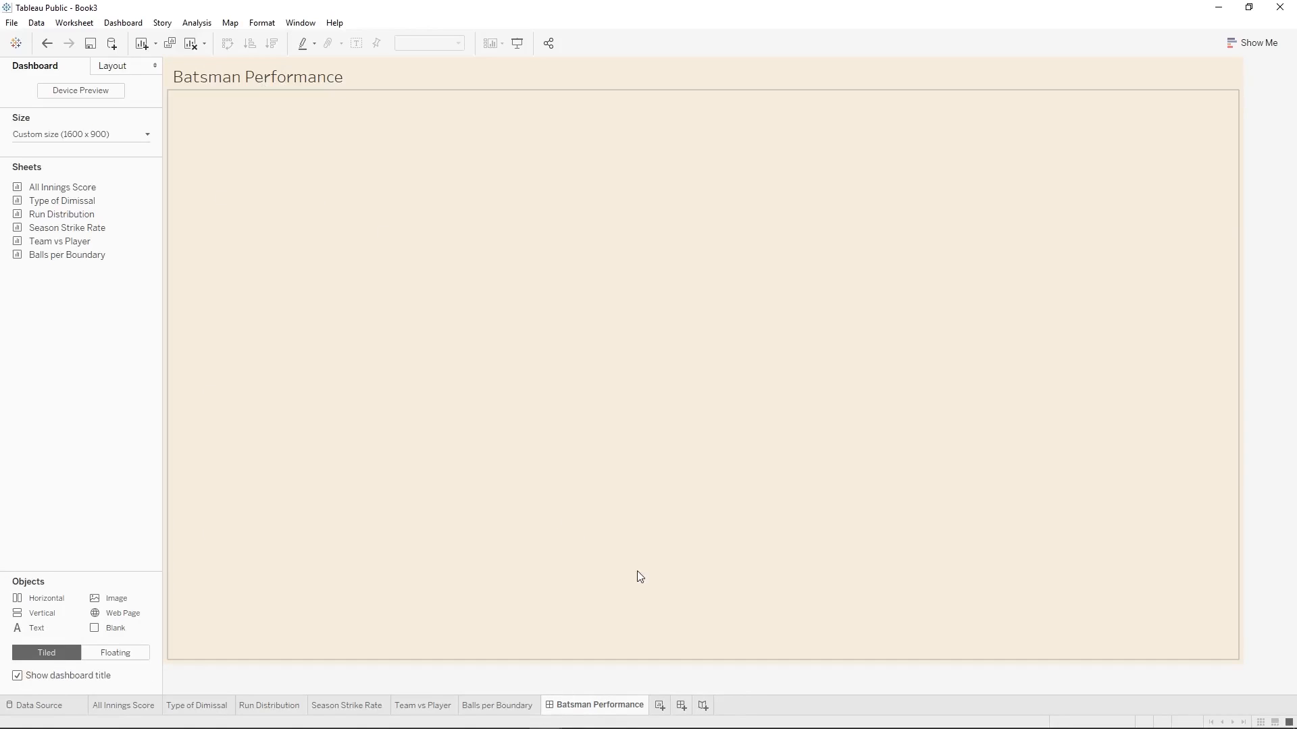
right_click(267, 85)
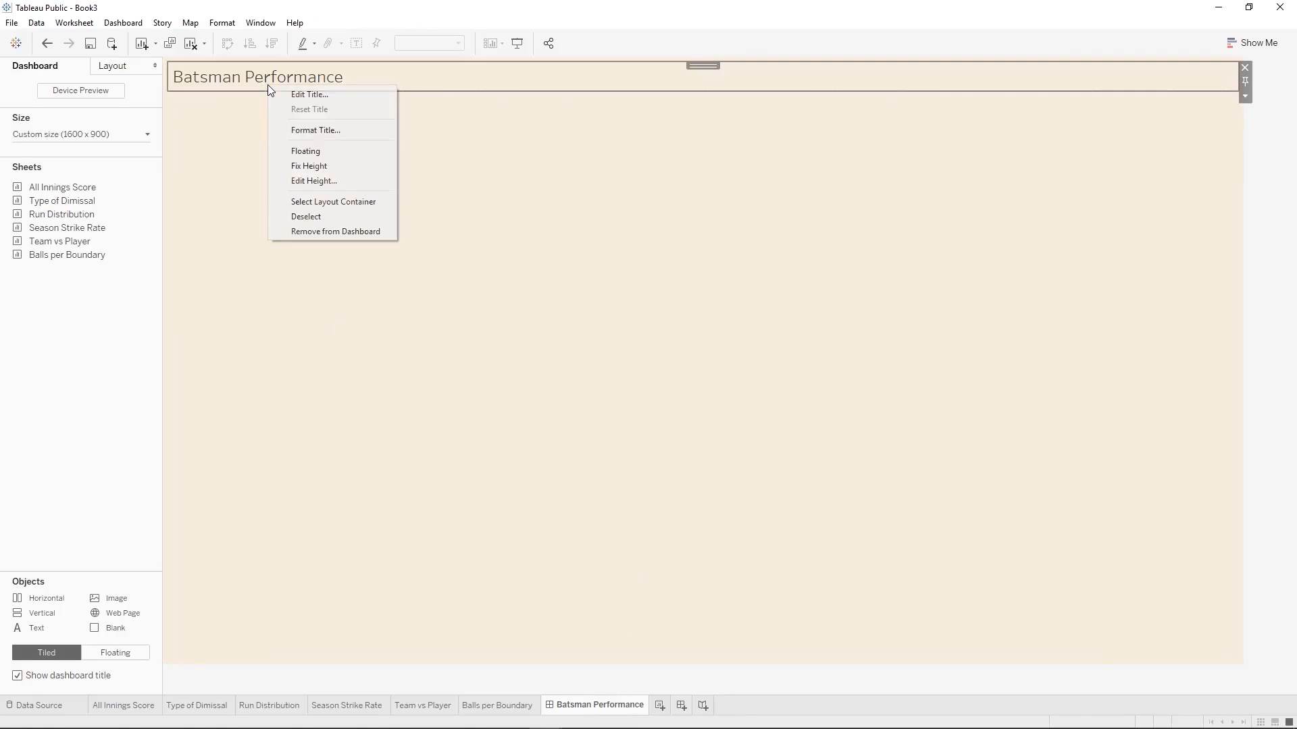
click(291, 94)
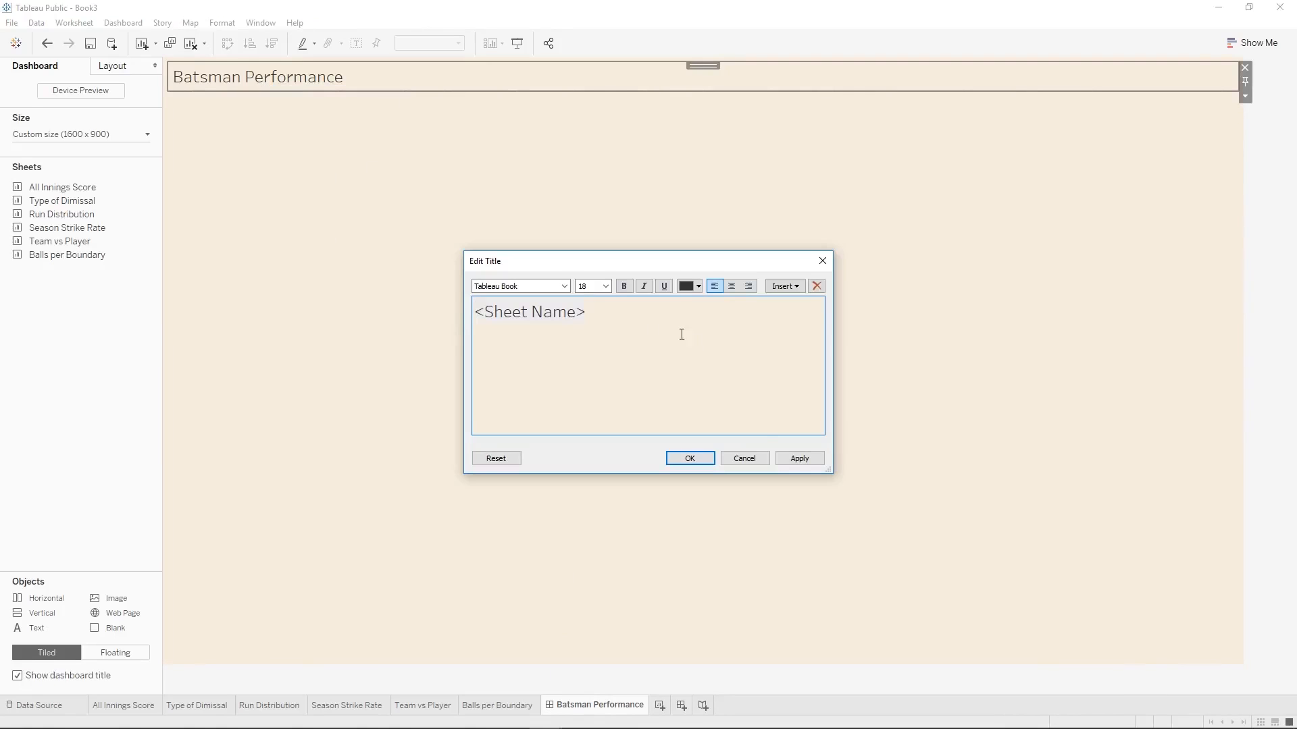
drag(681, 335, 457, 305)
click(822, 262)
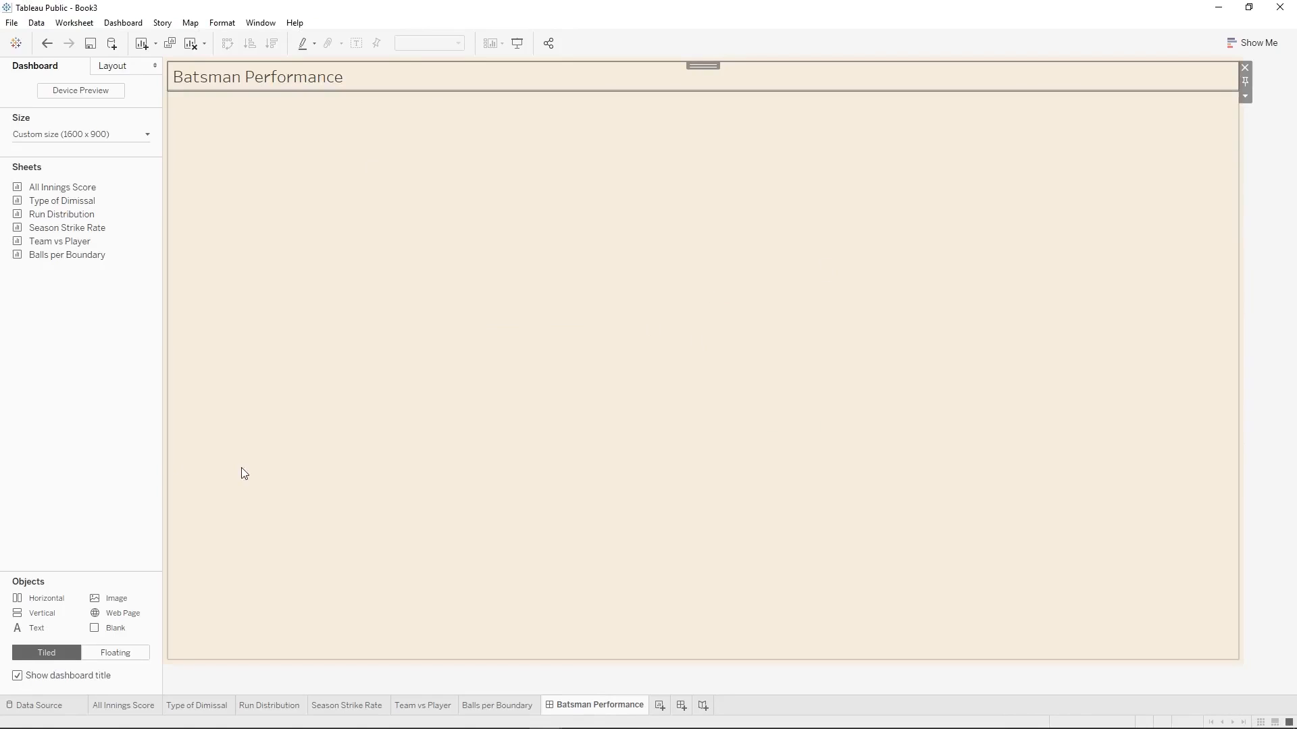
Add a floating text object reading "Batsman Performance" in larger bold text, reposition it, and remove it from the dashboard.
click(120, 655)
drag(43, 627, 751, 231)
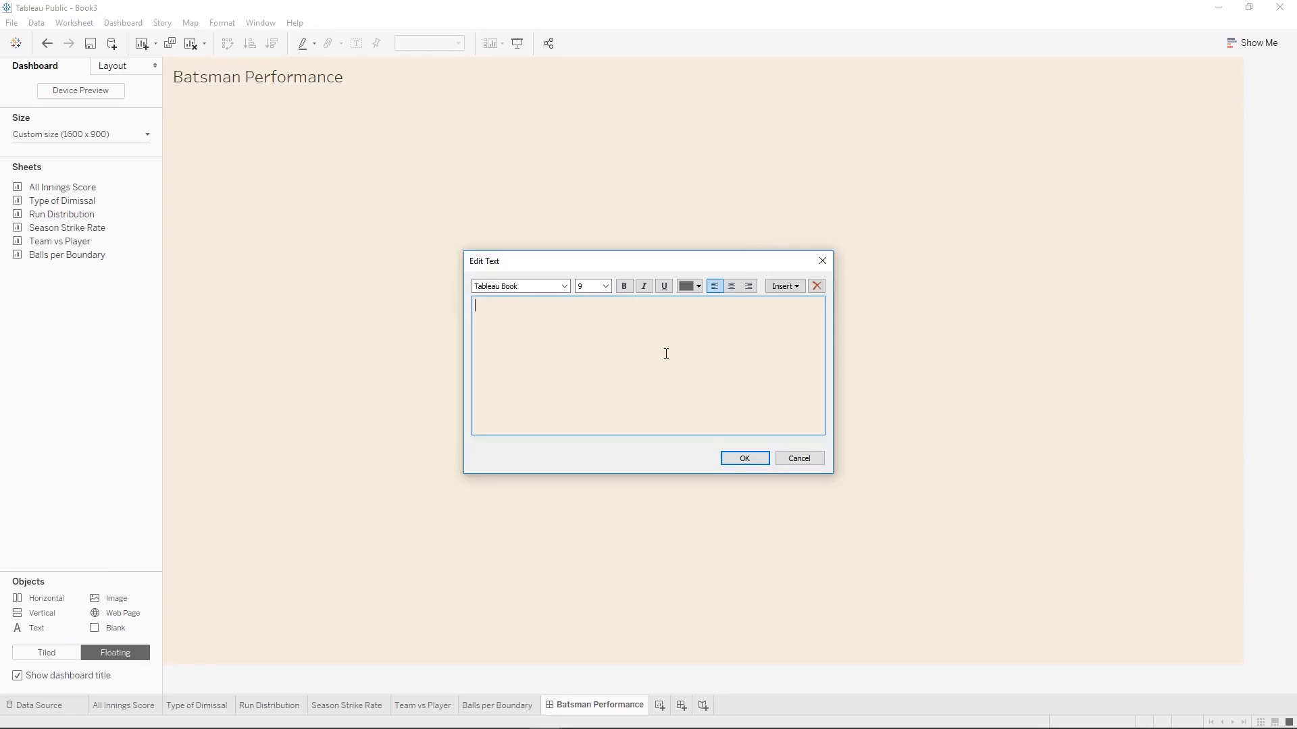
text(Batsman Performance)
drag(666, 354, 402, 288)
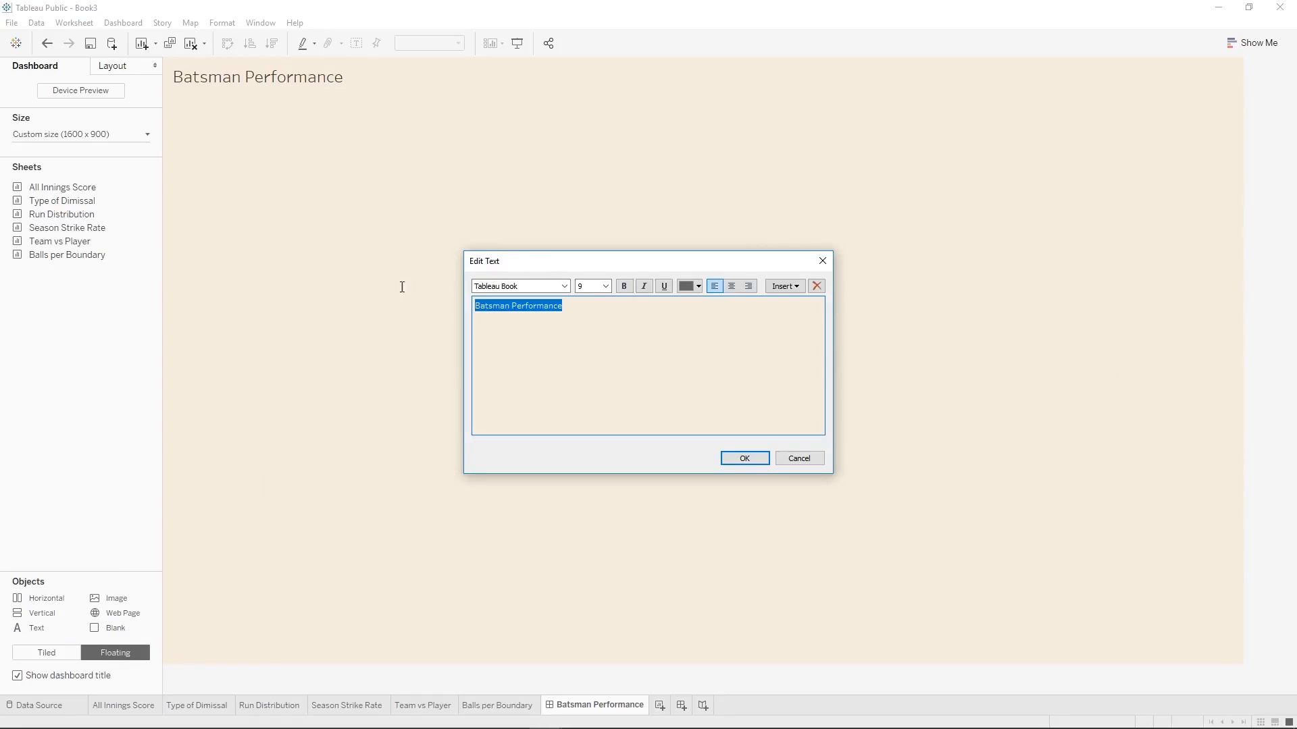
click(606, 286)
click(604, 384)
click(624, 285)
click(757, 460)
click(914, 345)
drag(830, 224, 299, 171)
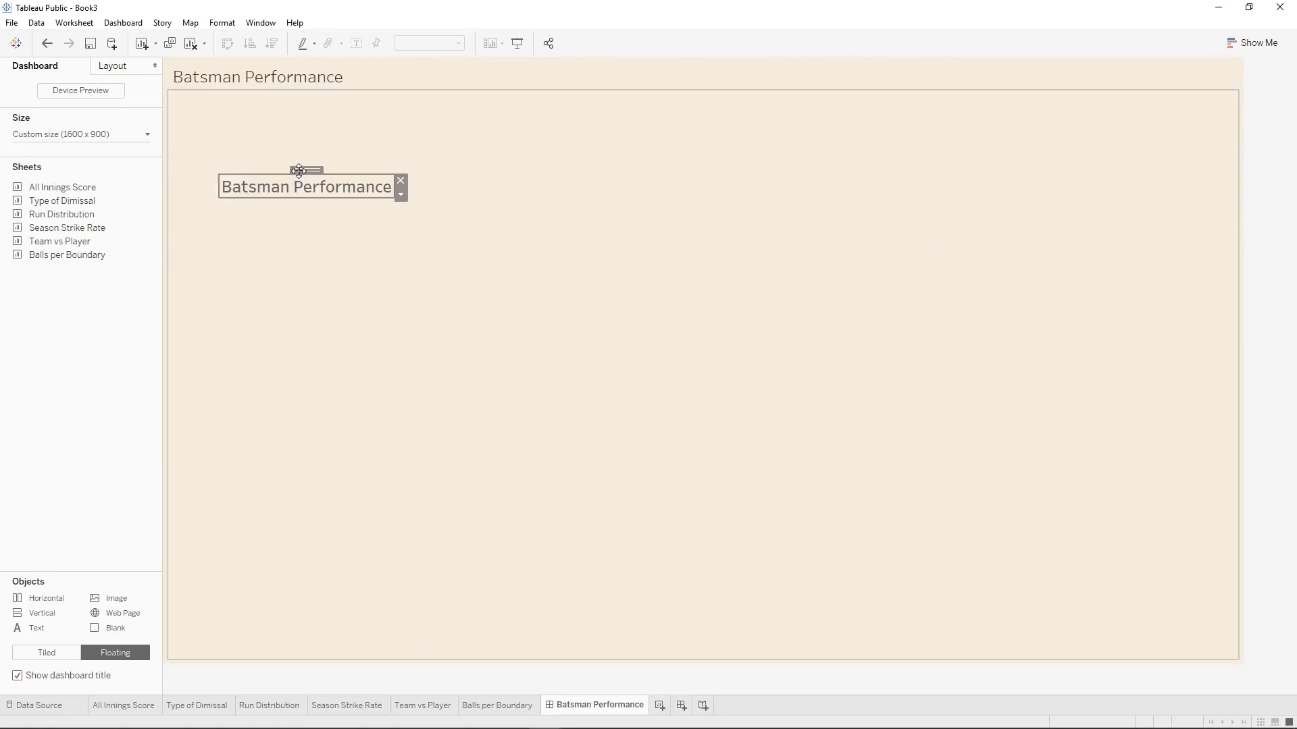
click(401, 179)
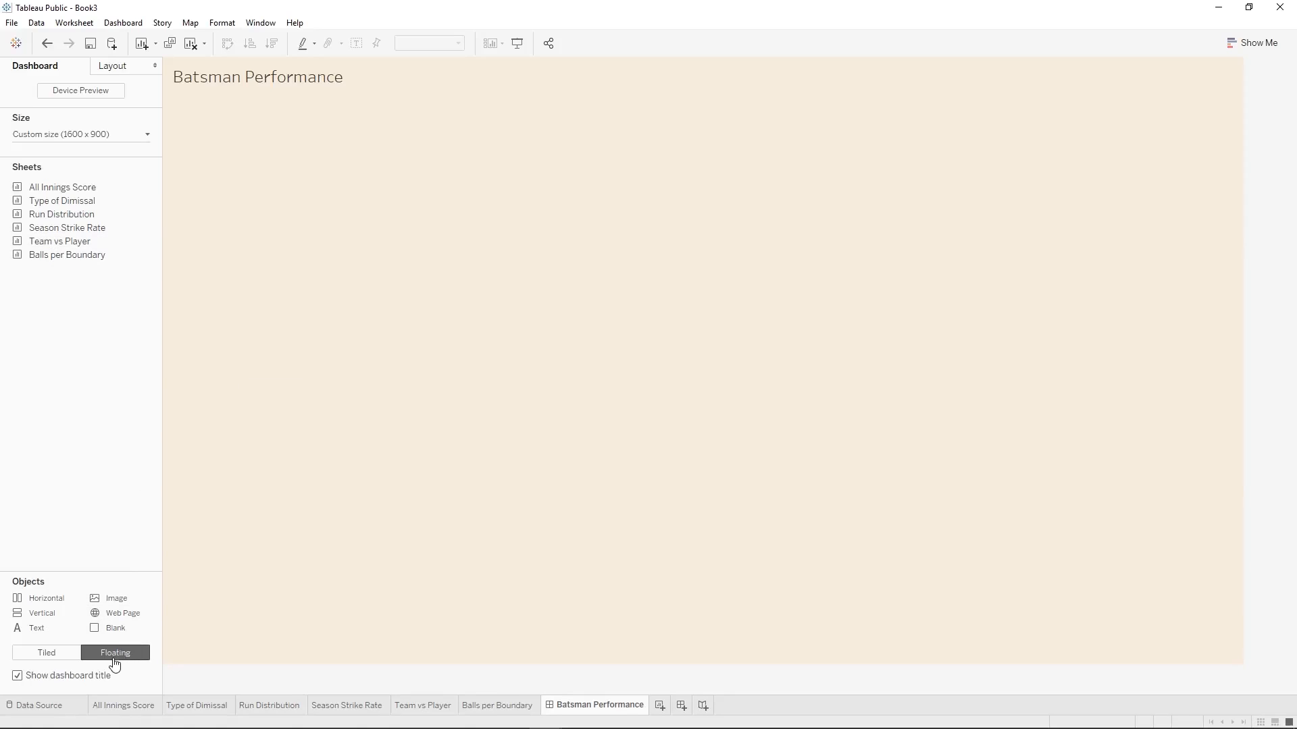
Try placing and moving the All Innings Score sheet as a floating object, and undo both changes.
click(46, 651)
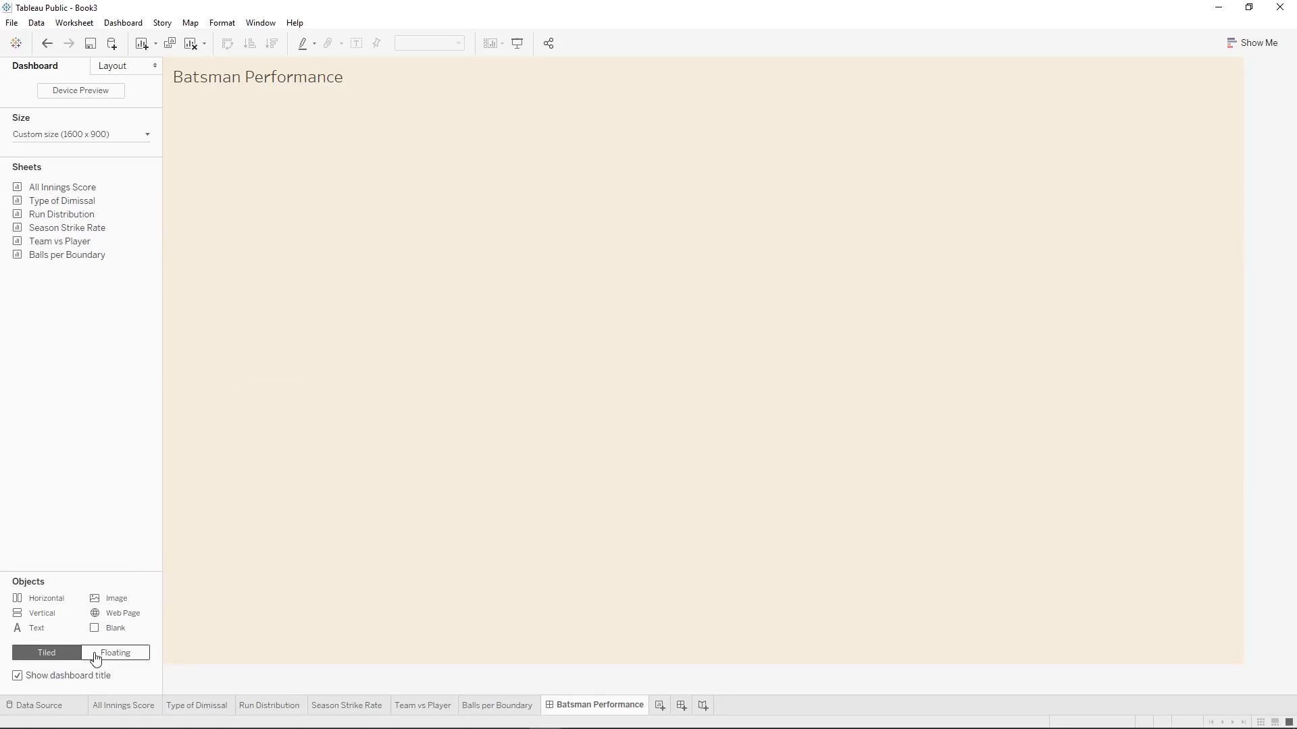
click(95, 655)
drag(87, 193, 314, 229)
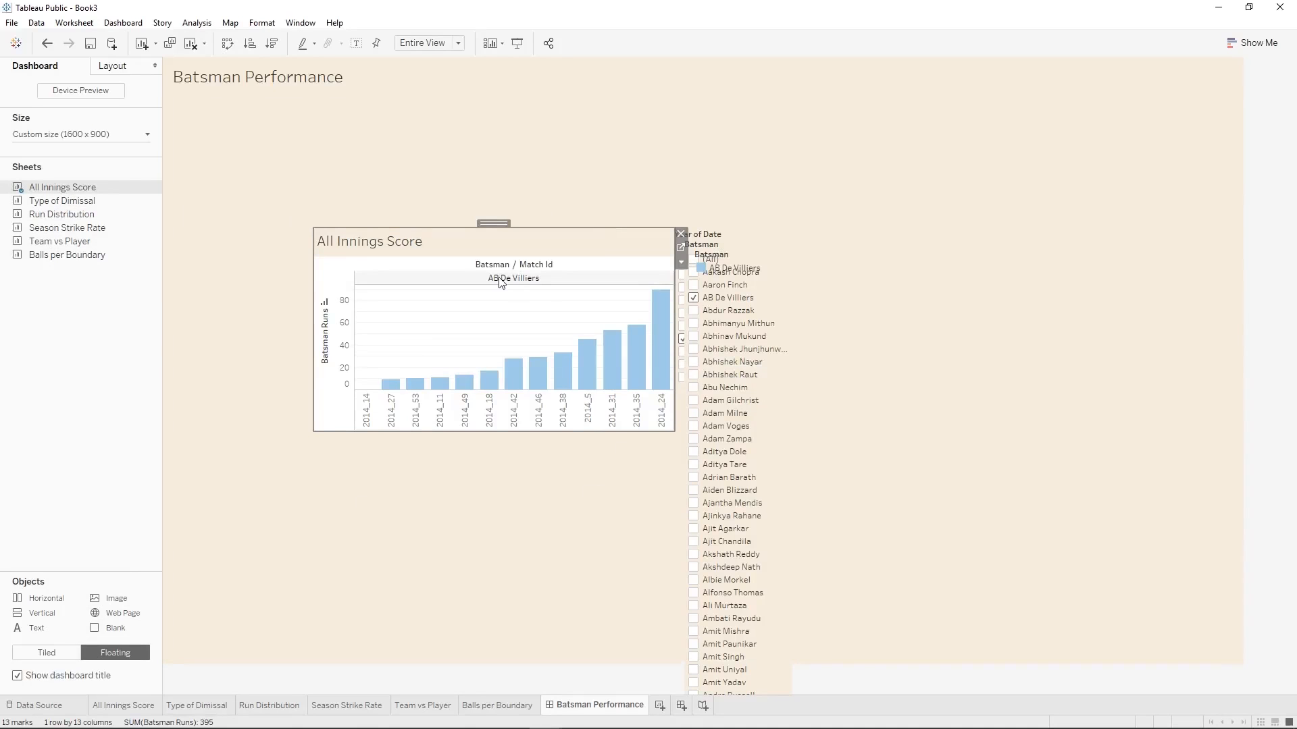
drag(501, 223, 540, 210)
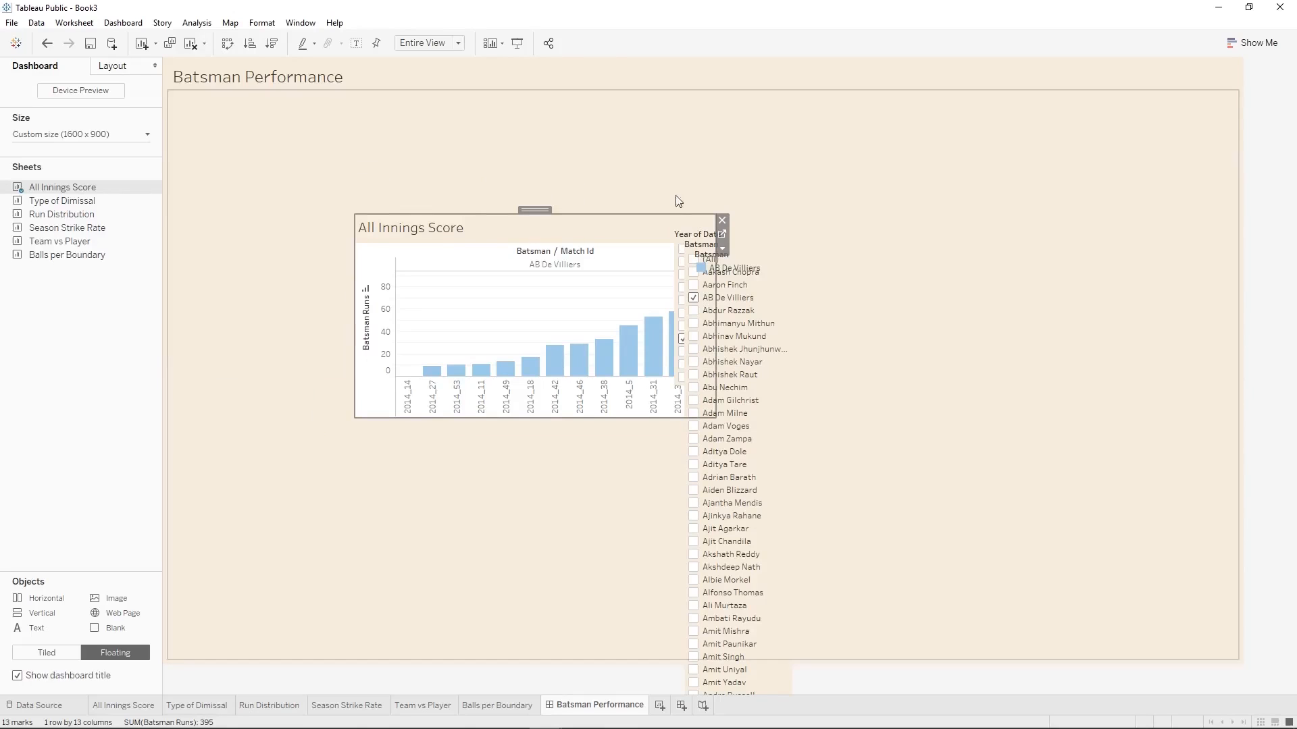
click(48, 43)
click(49, 42)
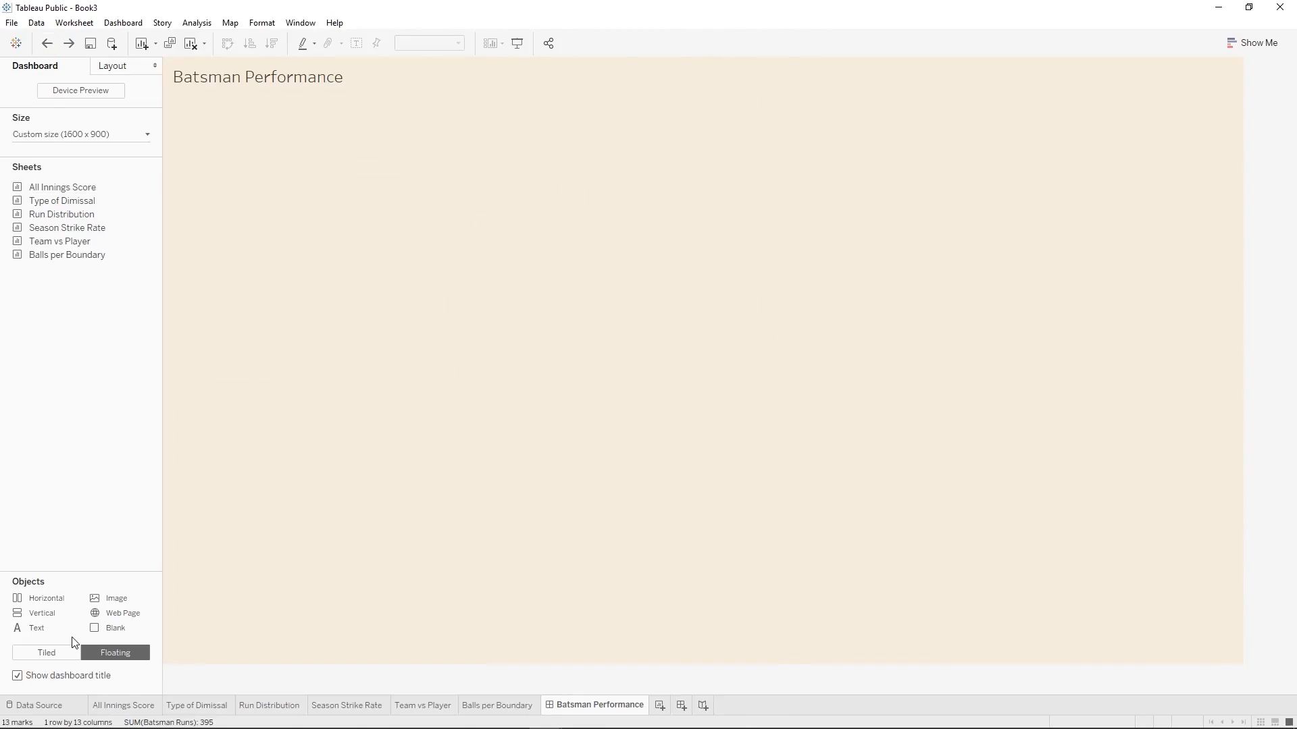
Try two tiled placements of the All Innings Score sheet, undoing each one.
click(48, 652)
drag(76, 189, 386, 293)
click(48, 43)
drag(63, 188, 176, 242)
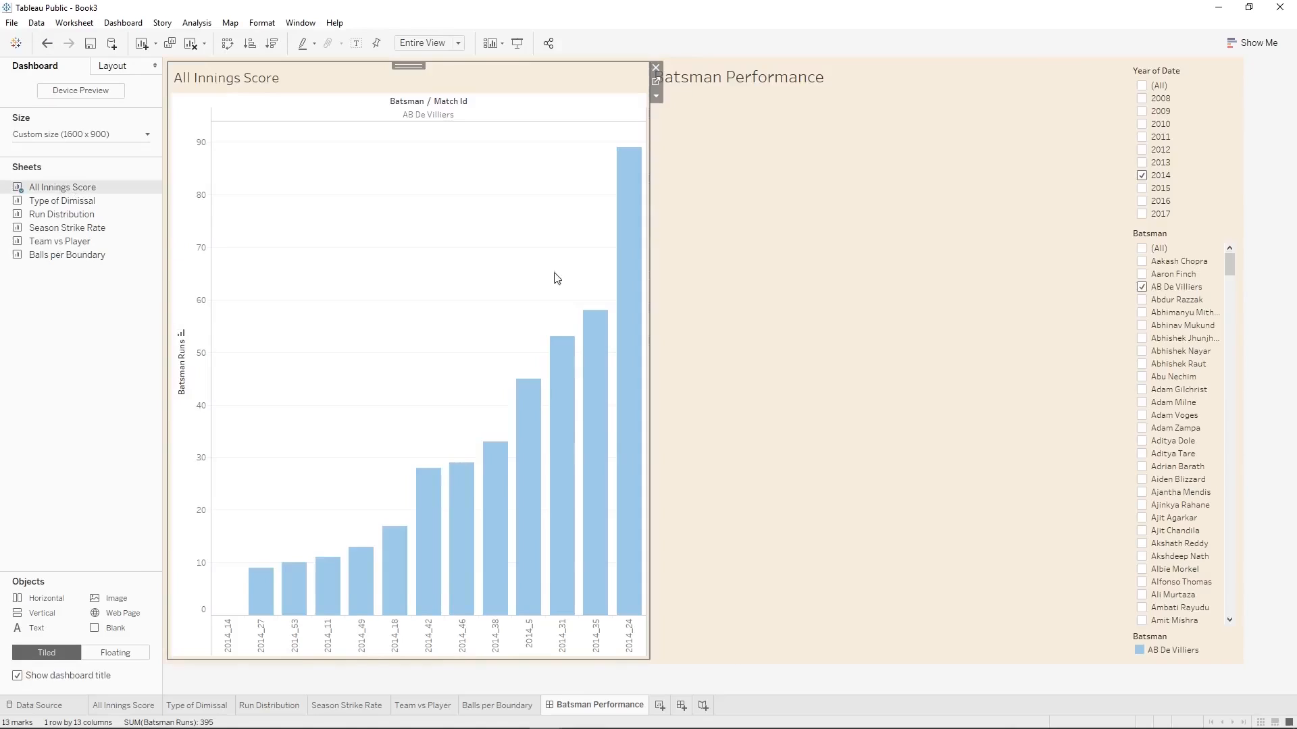
click(47, 43)
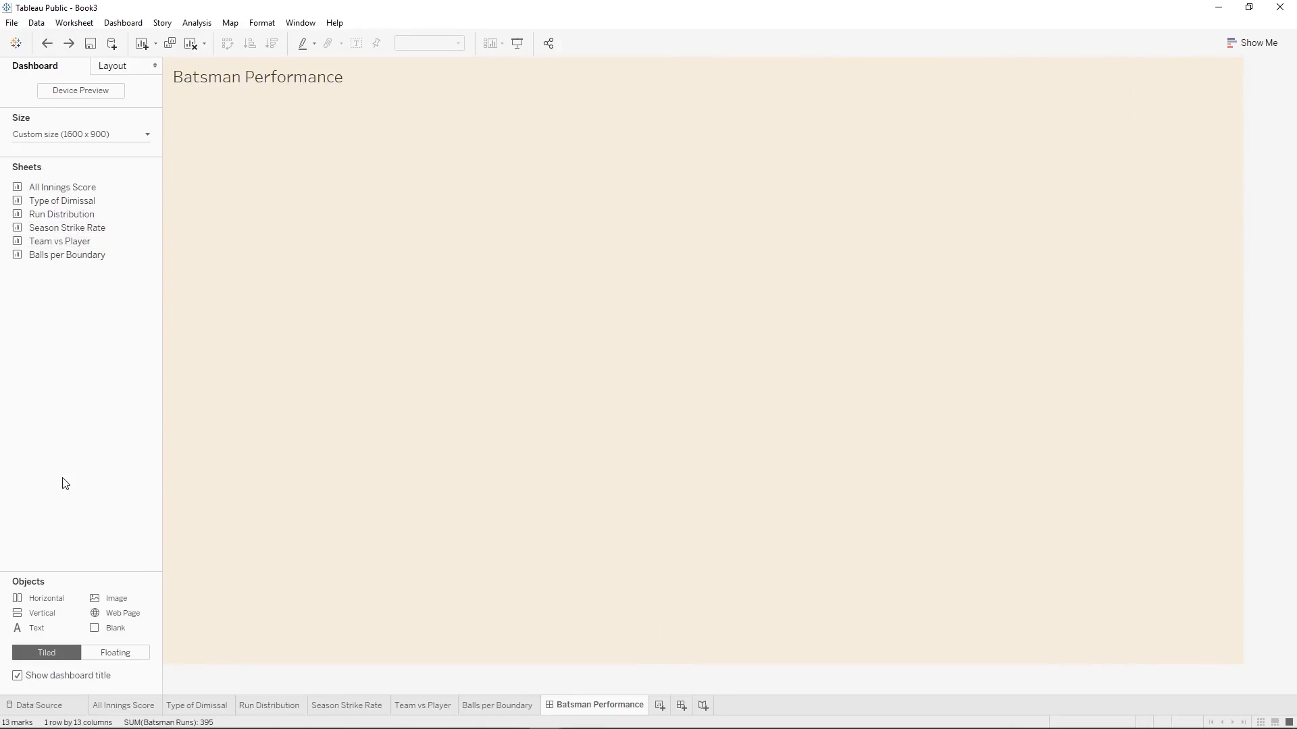
Try the floating layout for the All Innings Score sheet again, and undo the placements.
click(130, 655)
mouse_move(89, 191)
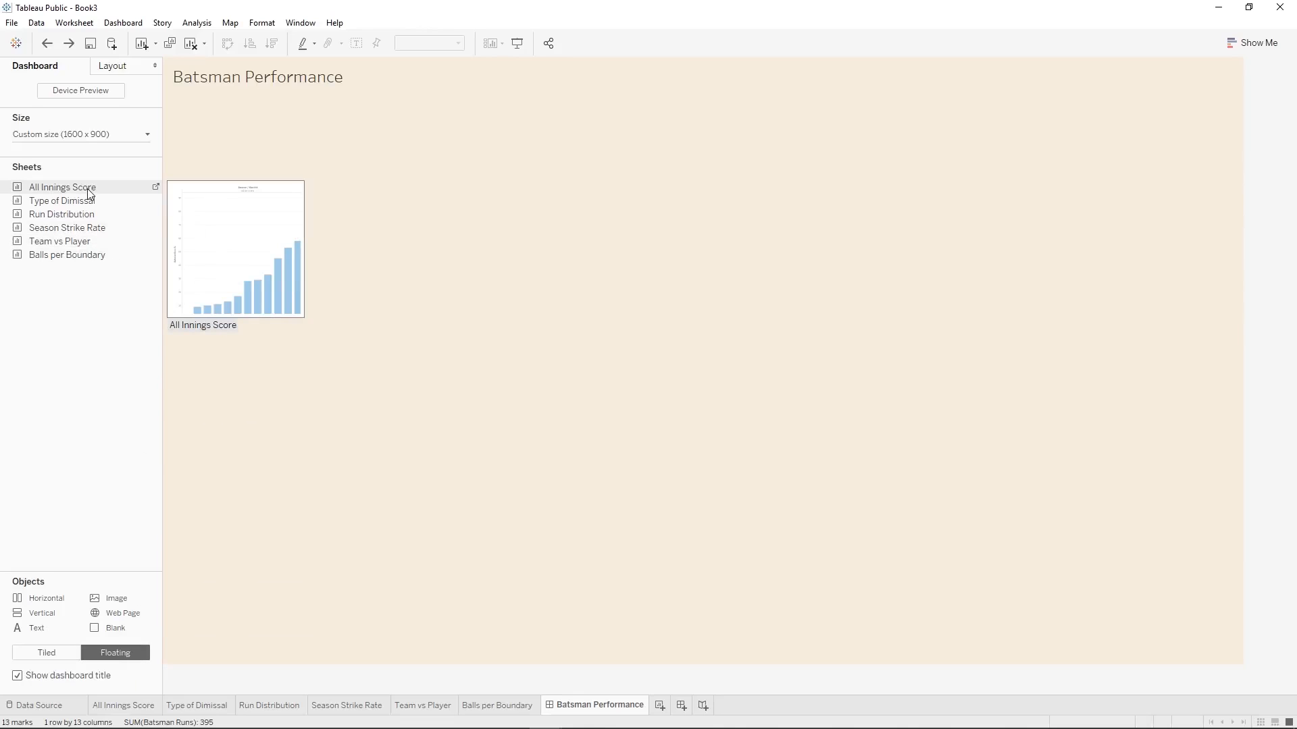
drag(88, 188, 267, 264)
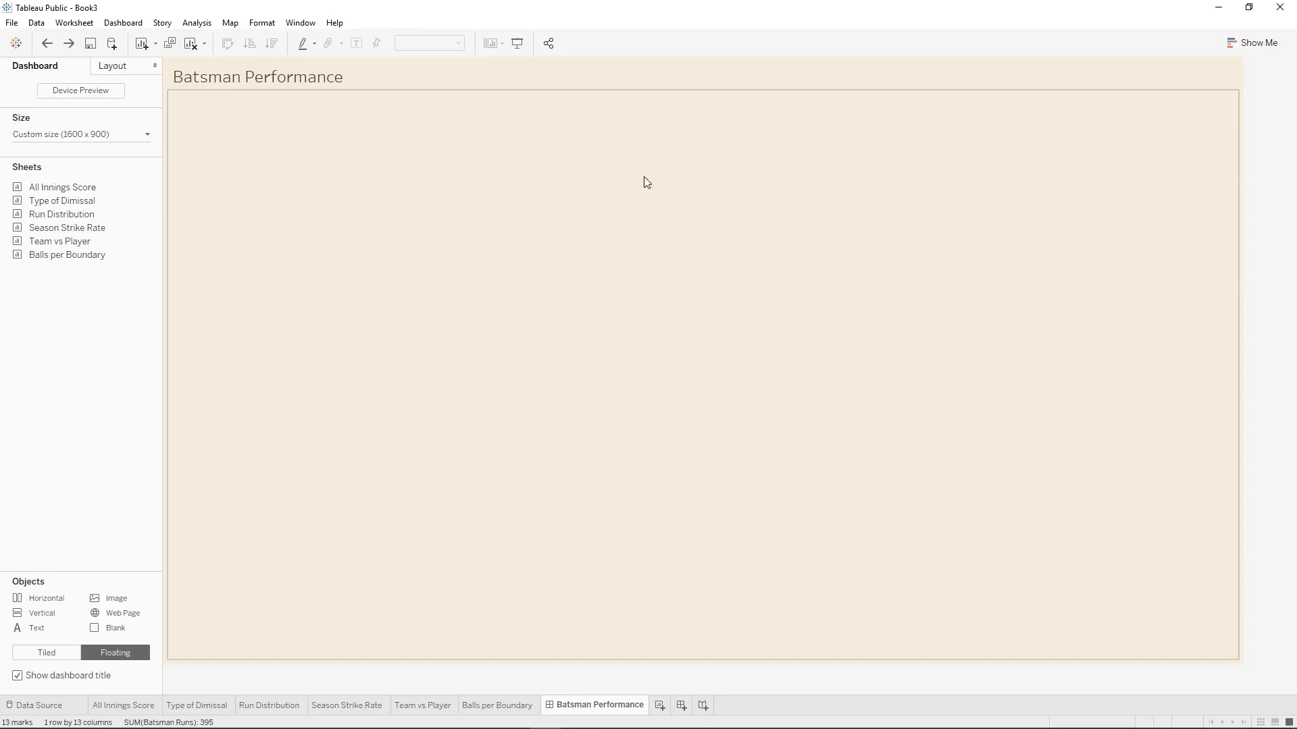
drag(62, 187, 245, 255)
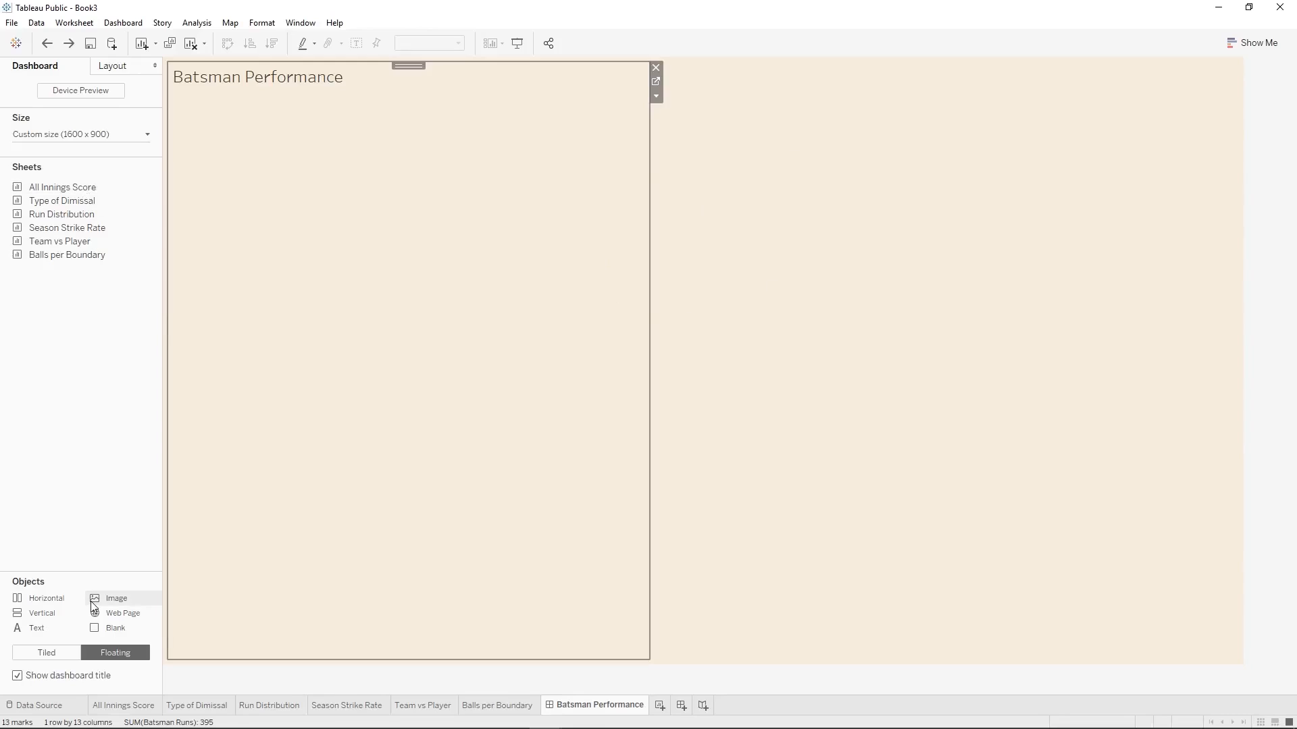
click(48, 45)
click(48, 46)
click(48, 46)
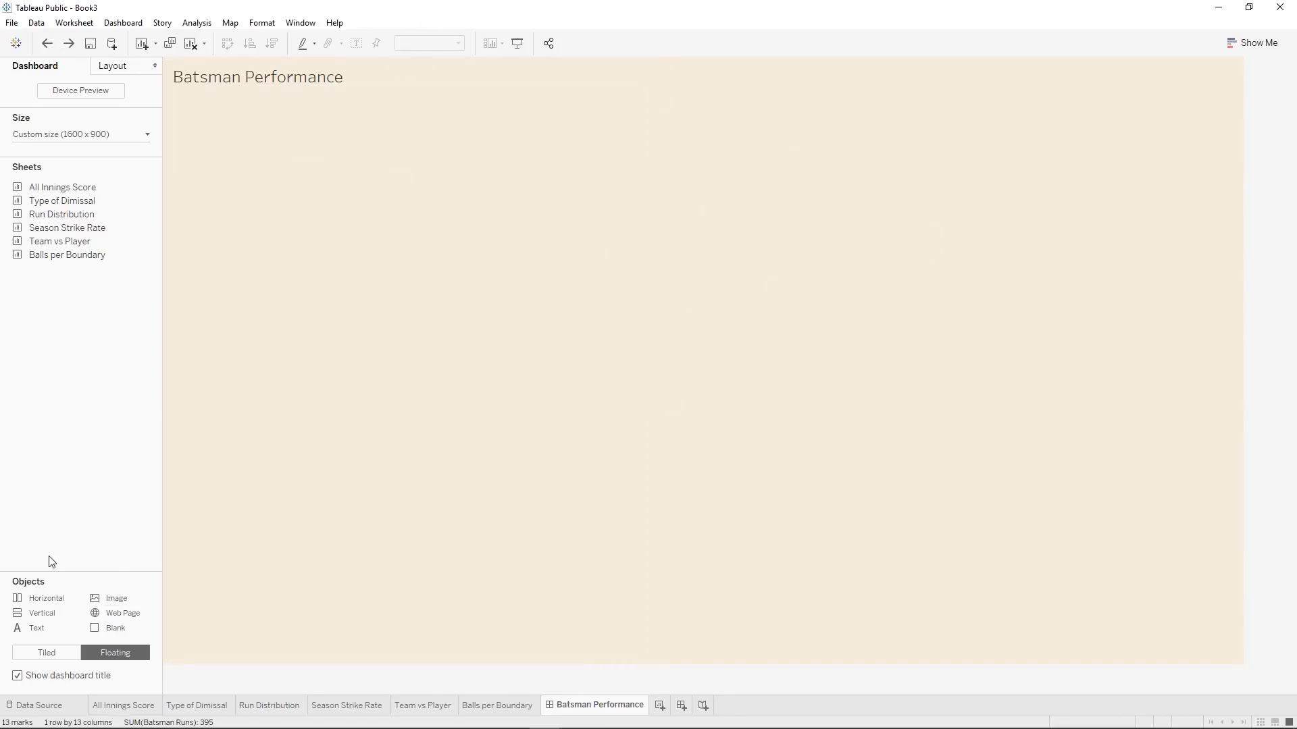
Try tiling All Innings Score and Type of Dimissal side by side, widen All Innings Score, and undo the changes.
click(47, 653)
drag(67, 187, 448, 387)
drag(67, 201, 967, 329)
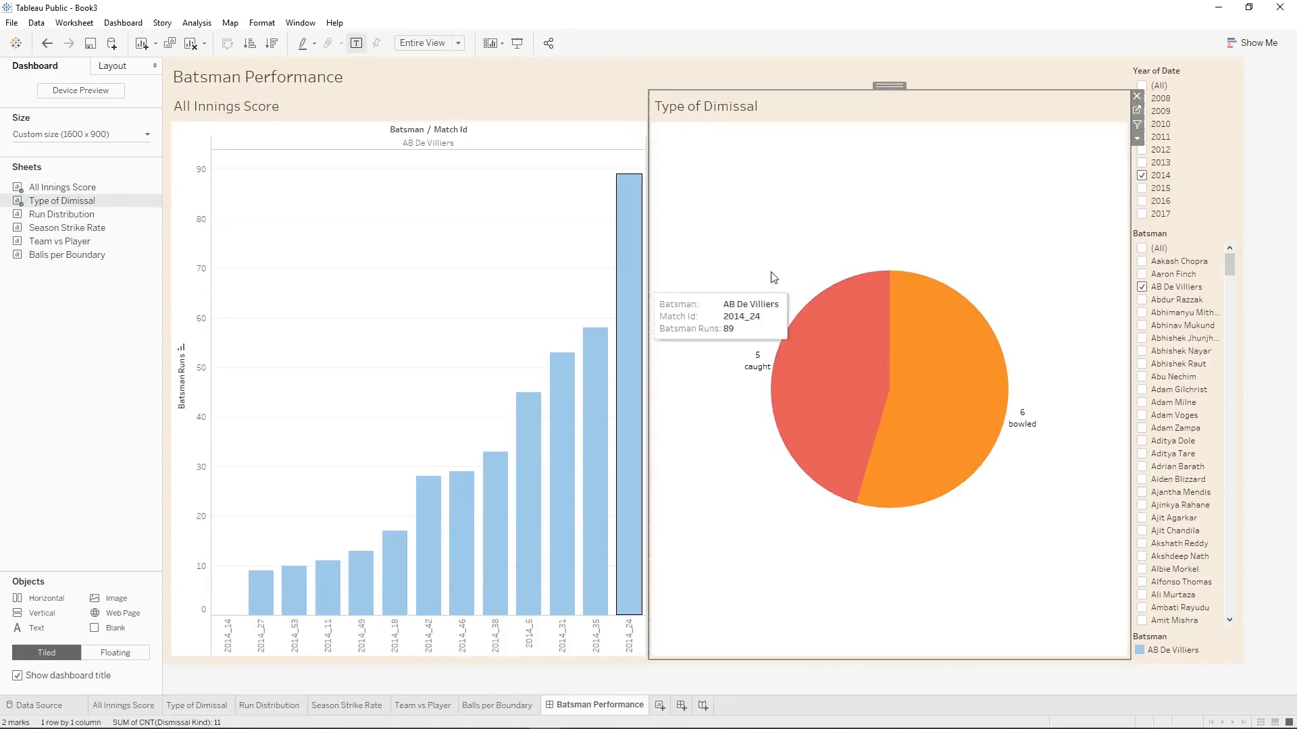
drag(646, 299, 919, 342)
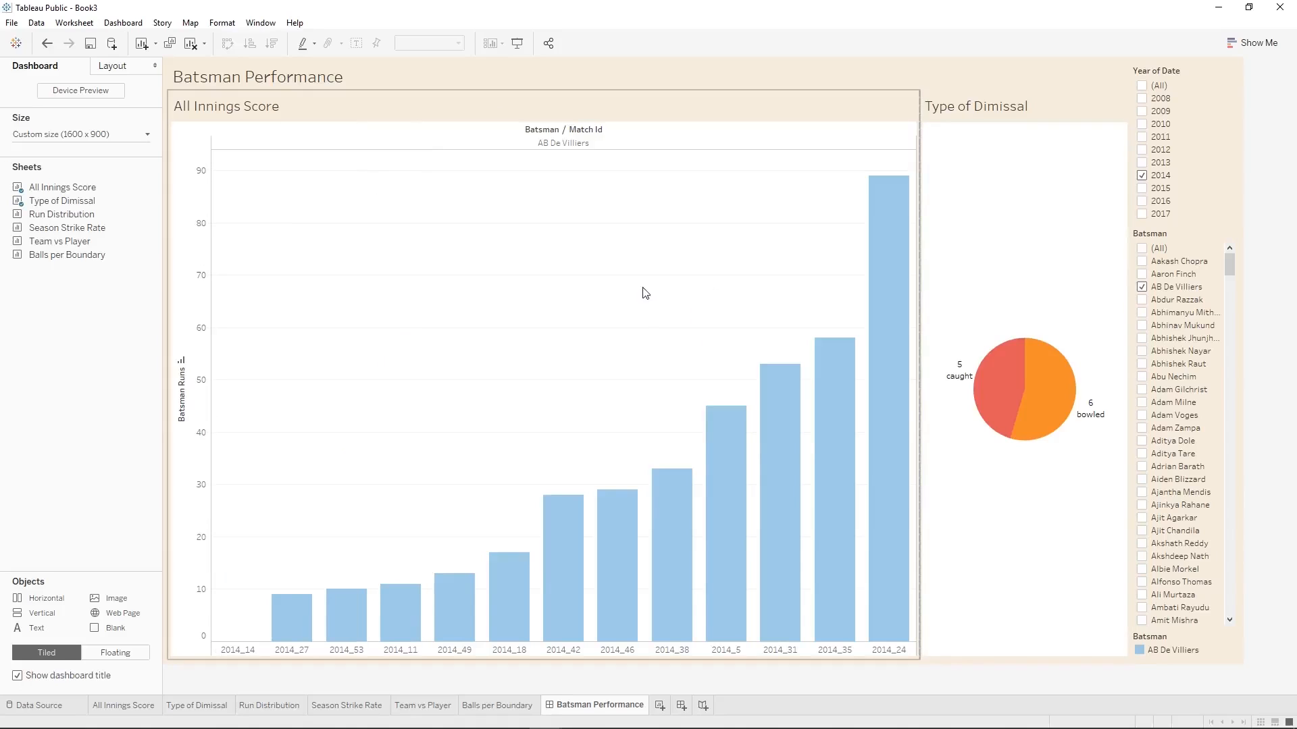
click(46, 45)
click(47, 45)
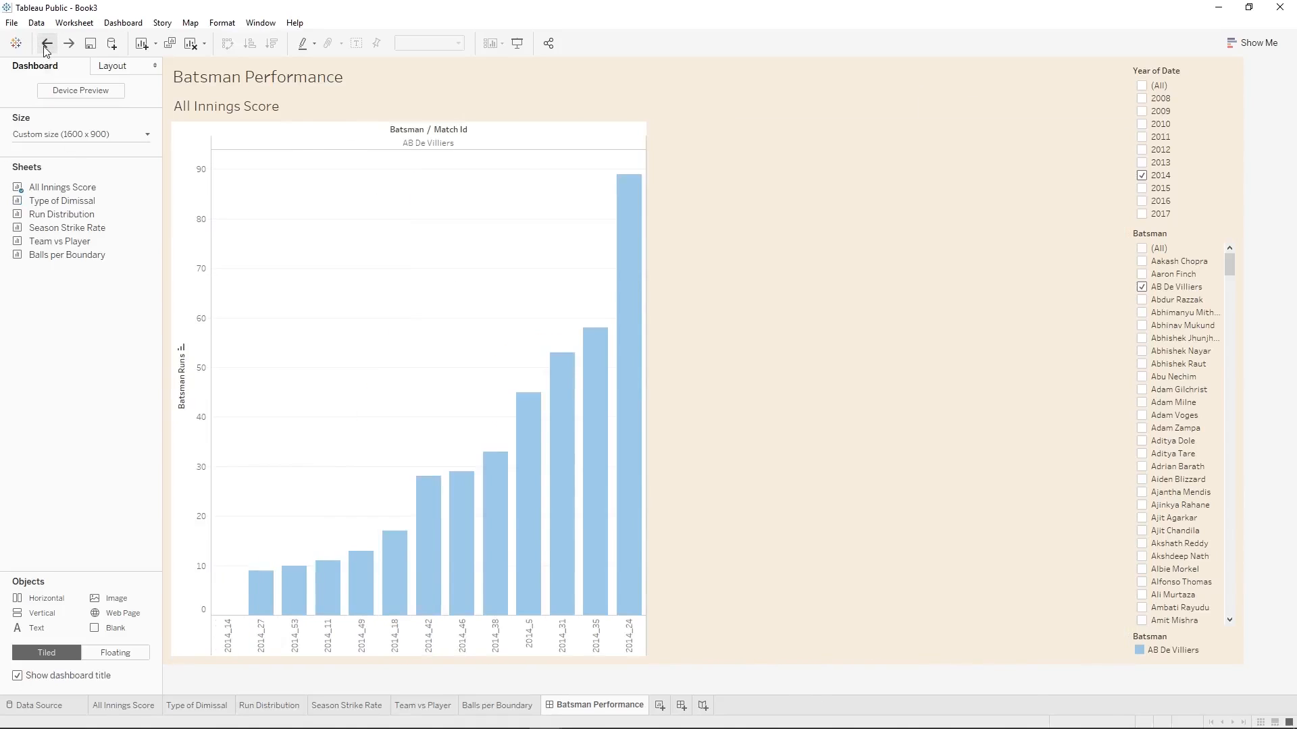
click(47, 45)
Place All Innings Score and Type of Dimissal as floating sheets, narrowing Type of Dimissal and widening All Innings Score.
click(102, 655)
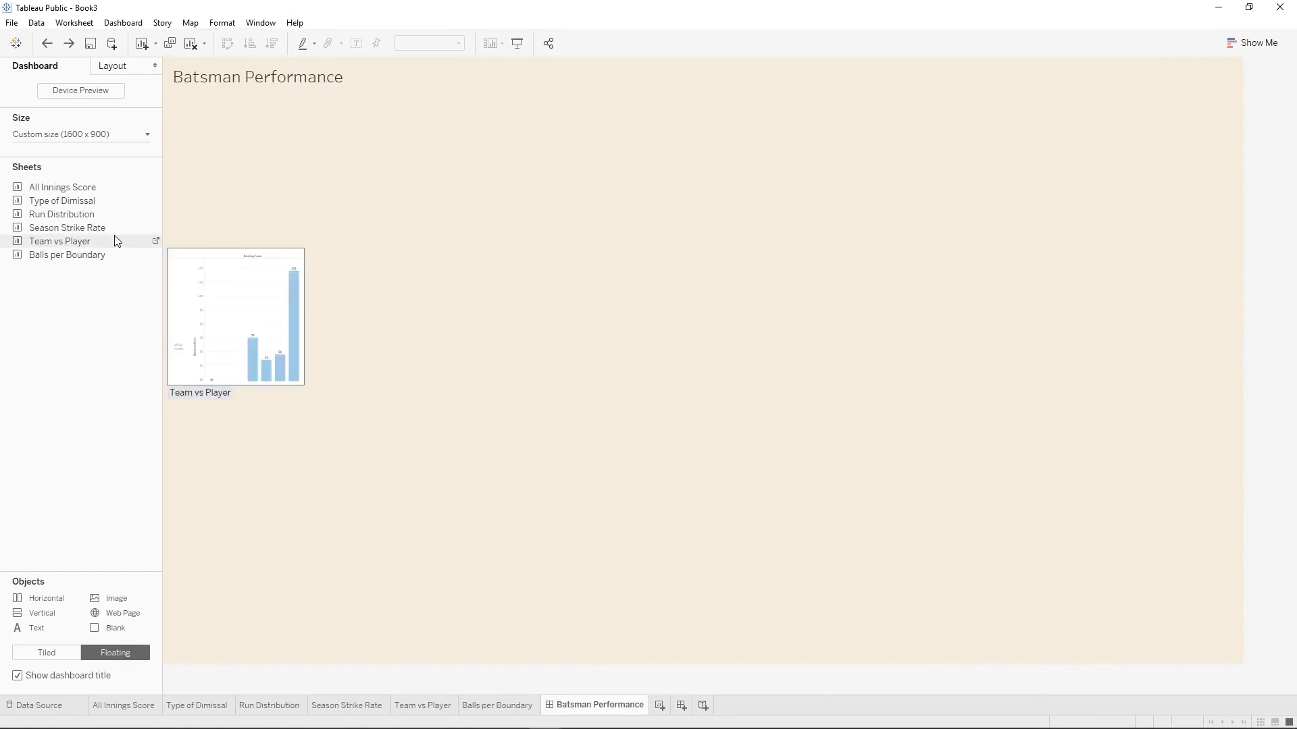
drag(79, 190, 329, 267)
drag(100, 203, 733, 324)
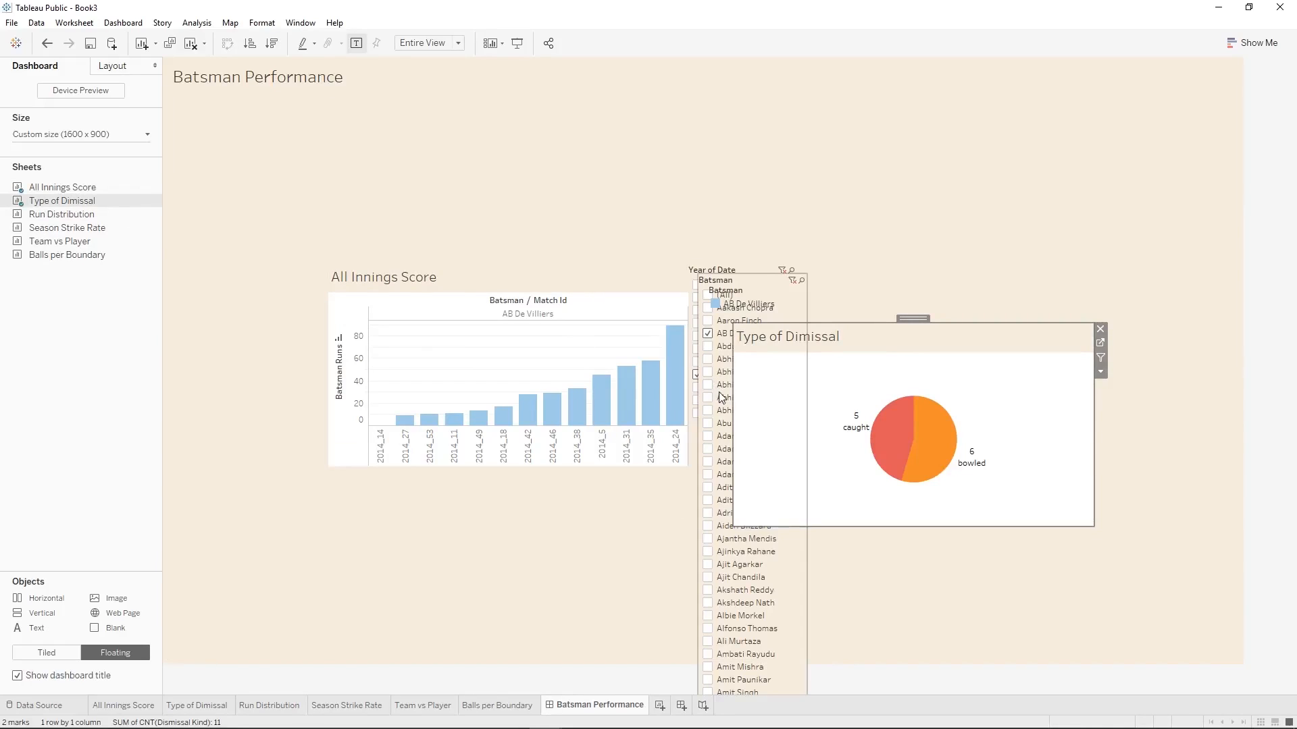
drag(732, 397, 897, 417)
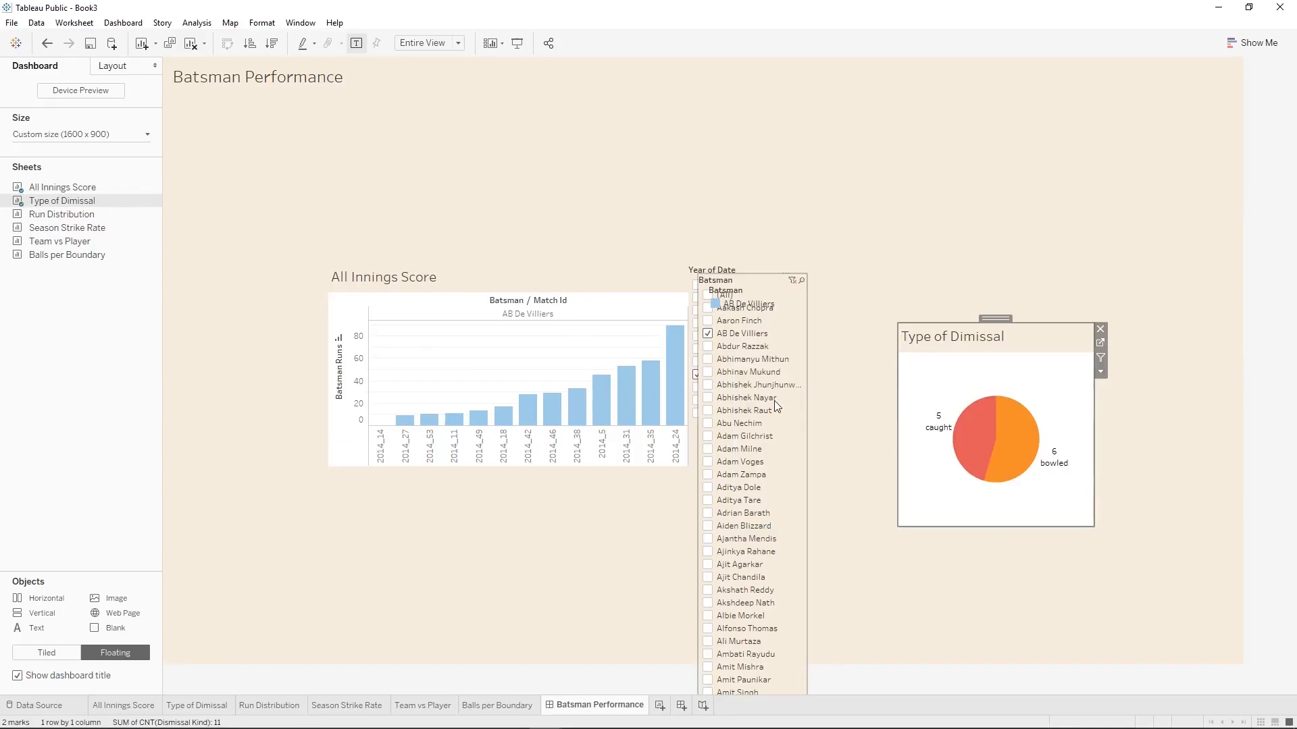
click(687, 391)
drag(689, 349, 866, 349)
click(892, 241)
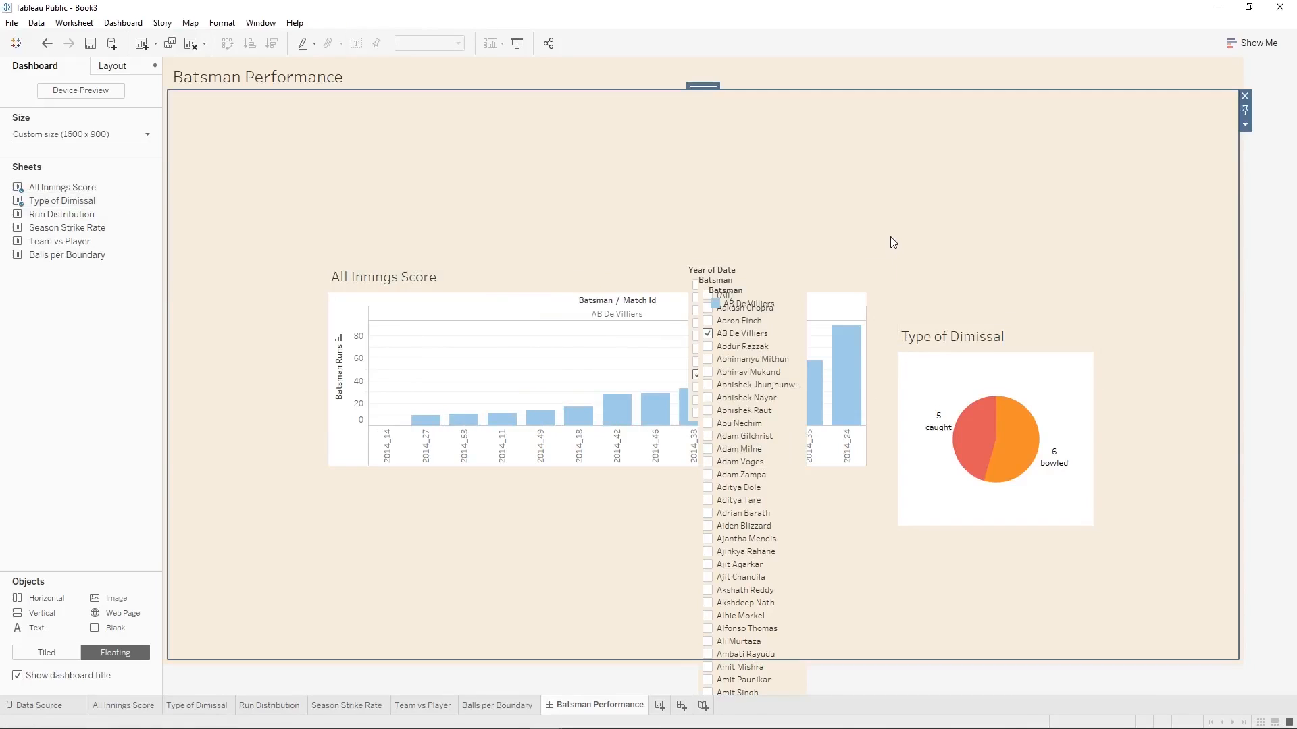
Undo the floating sheet placements and resizes until only the dashboard title is left.
click(48, 43)
click(47, 44)
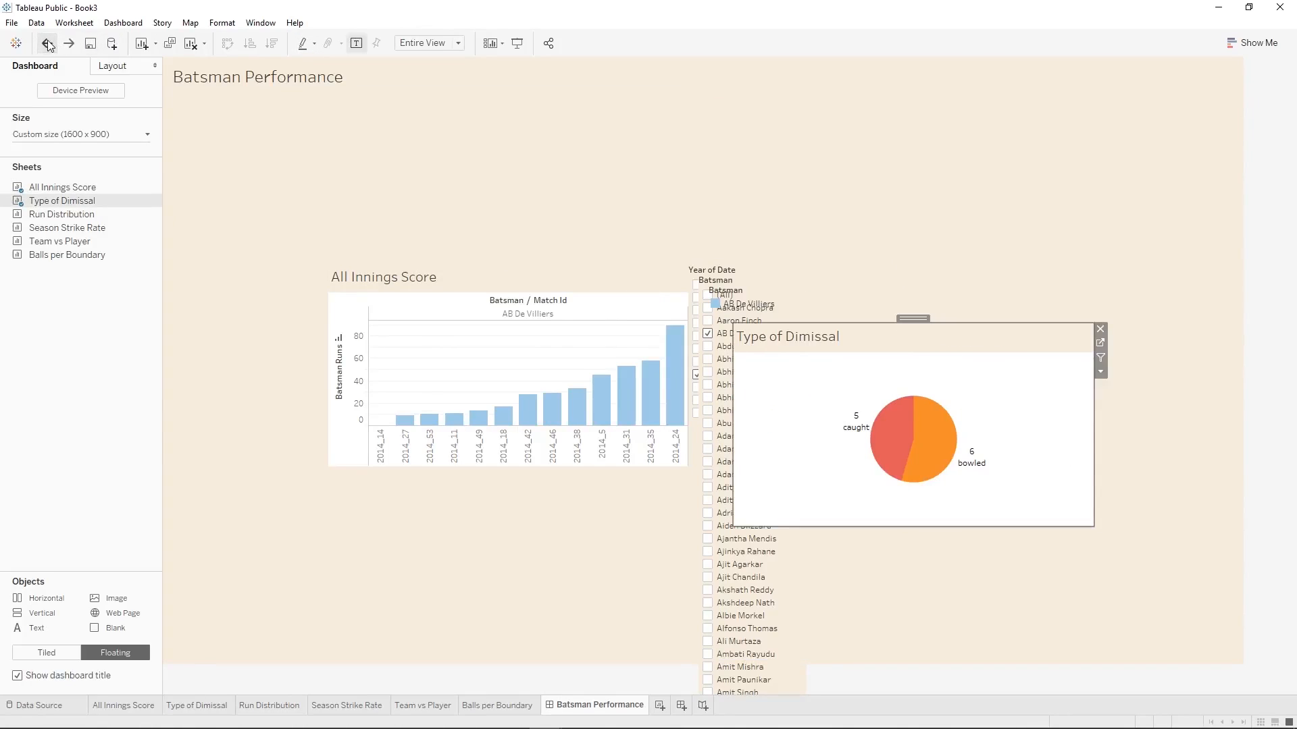
click(48, 44)
click(48, 44)
click(48, 43)
click(71, 46)
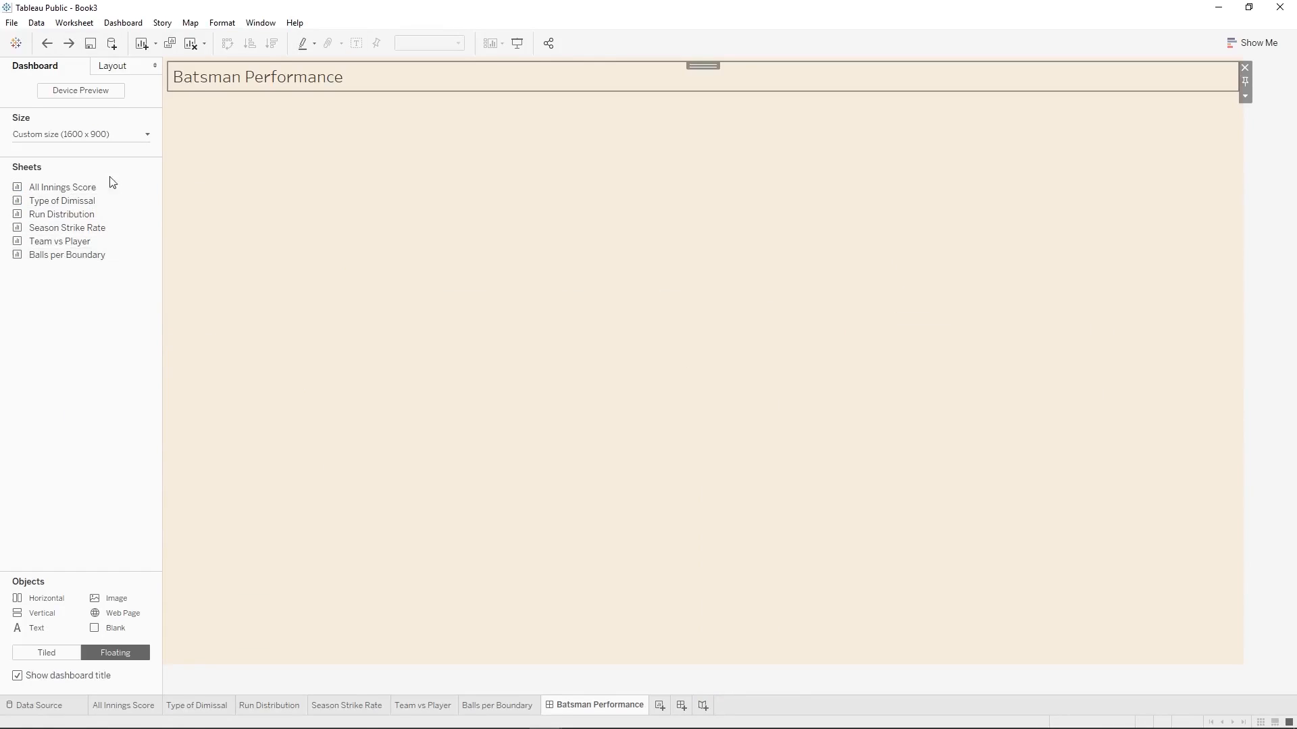
Place floating Team vs Player below the dashboard title, Type of Dimissal beneath it, and Balls per Boundary beside Type of Dimissal.
drag(86, 247, 180, 172)
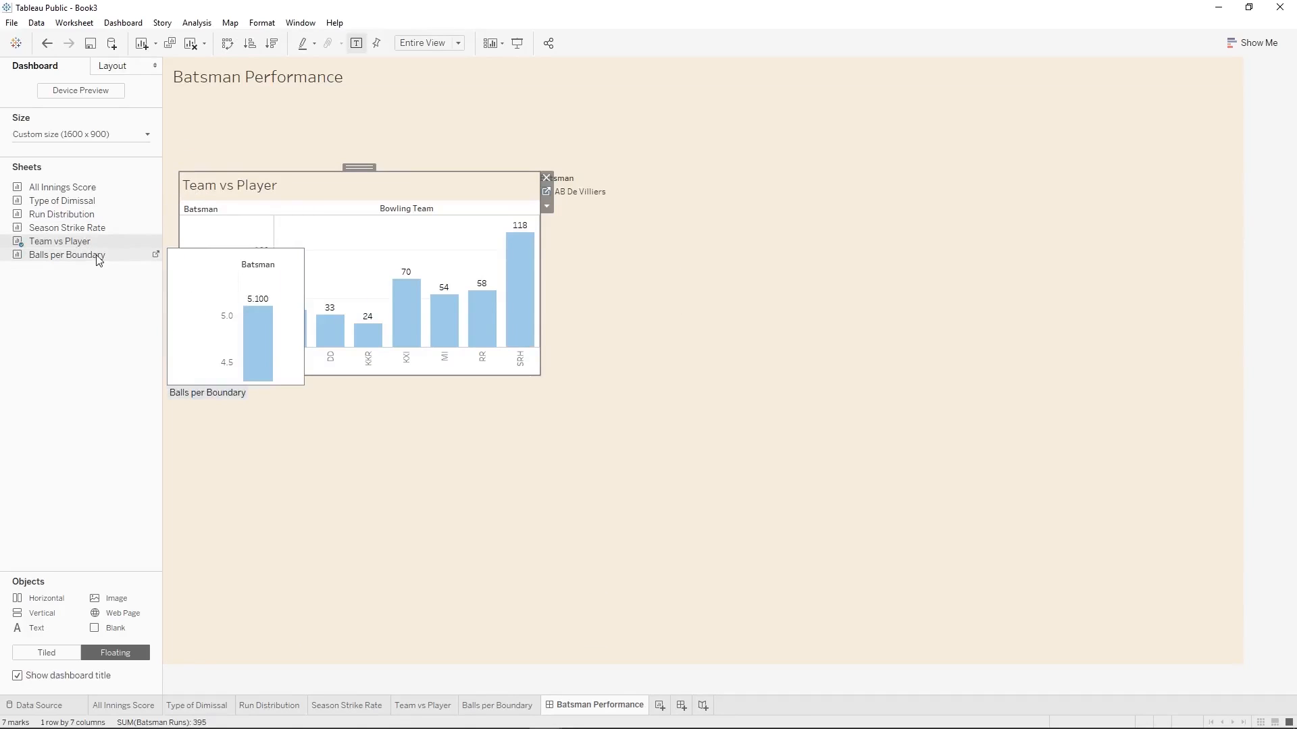
drag(84, 204, 192, 420)
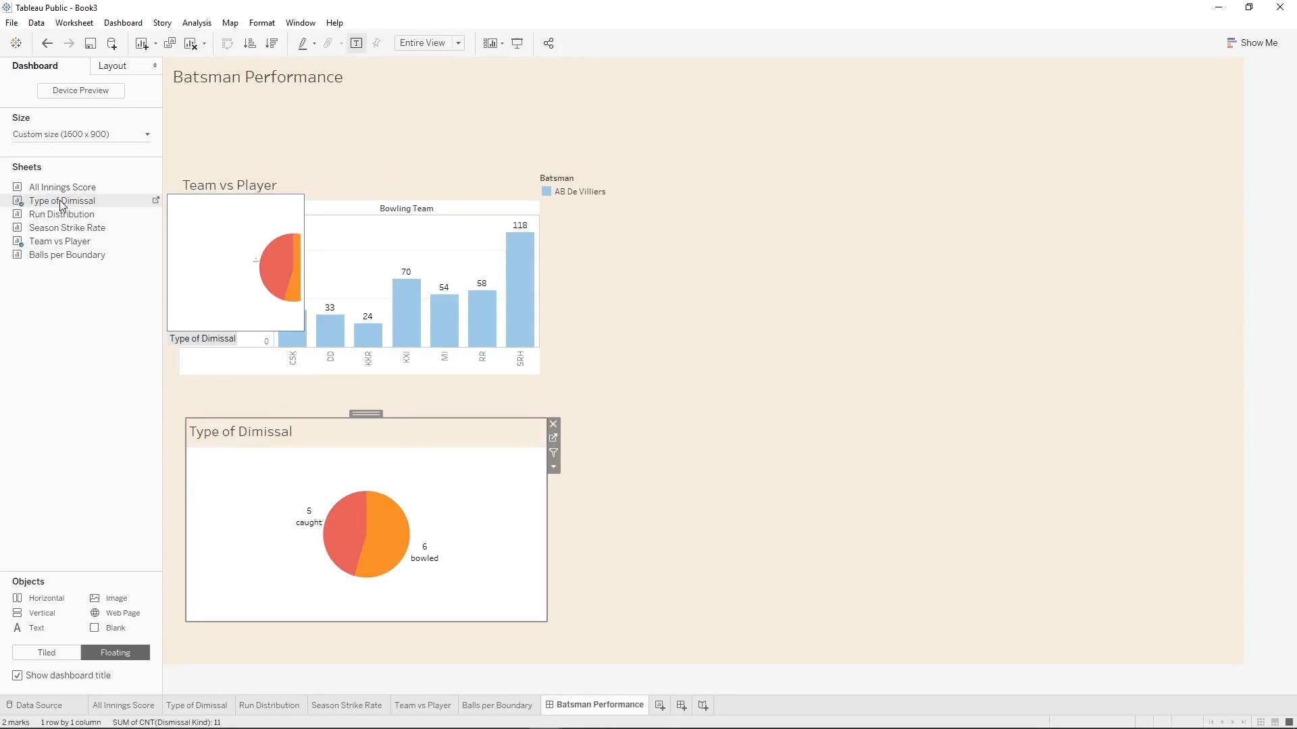
drag(70, 255, 574, 408)
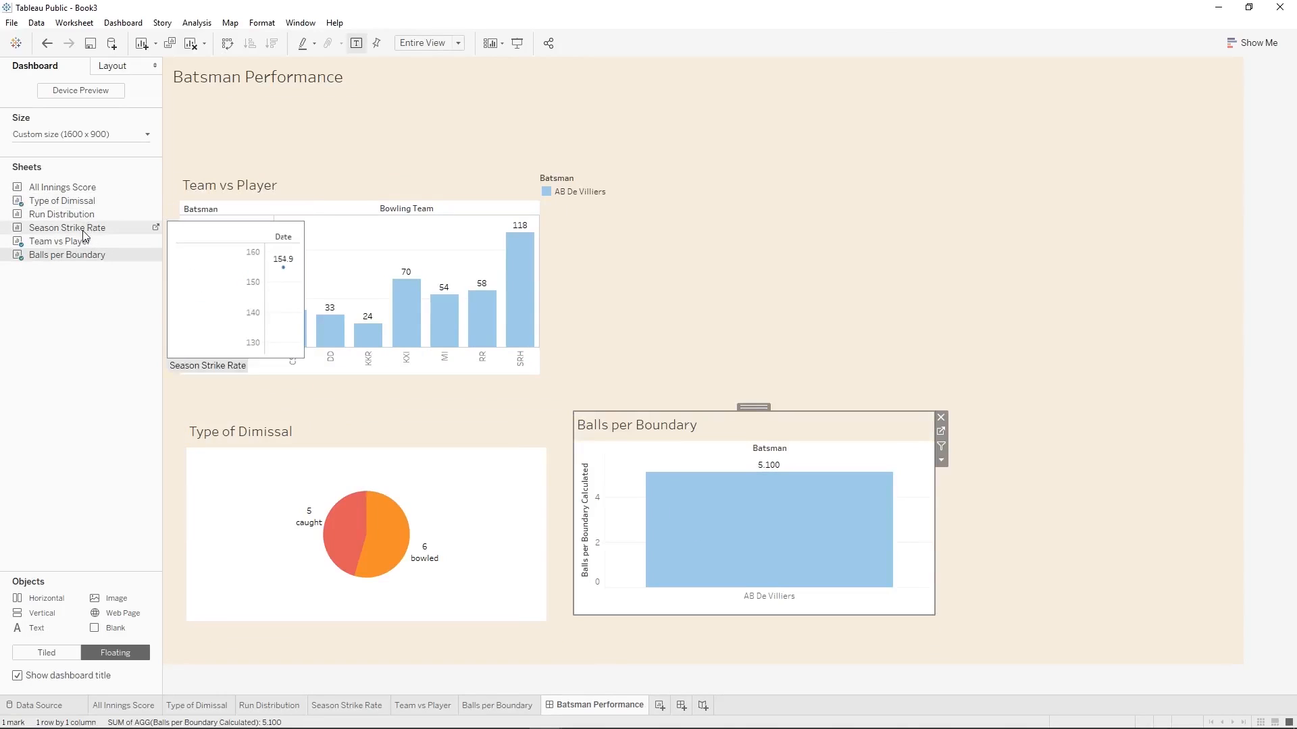
Place floating Run Distribution beside Balls per Boundary and move its Batsman Runs legend over the pie chart.
drag(62, 214, 928, 445)
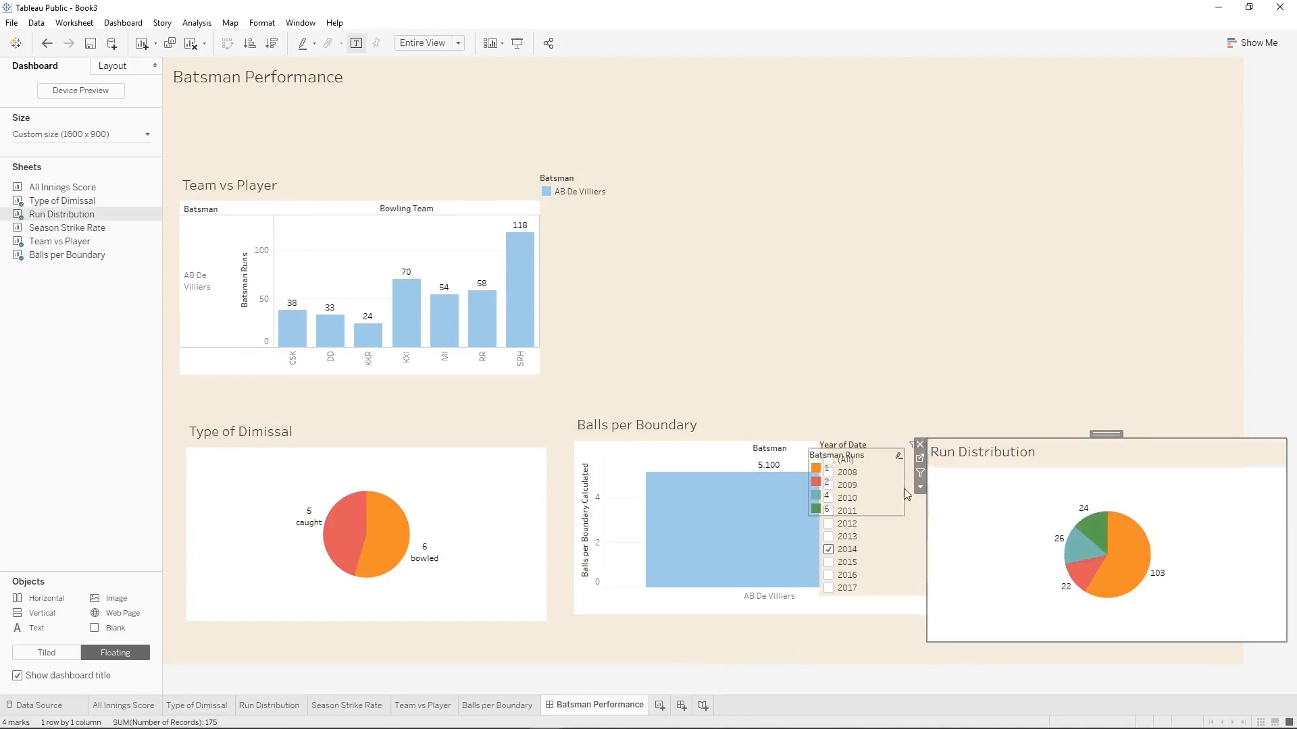
click(867, 445)
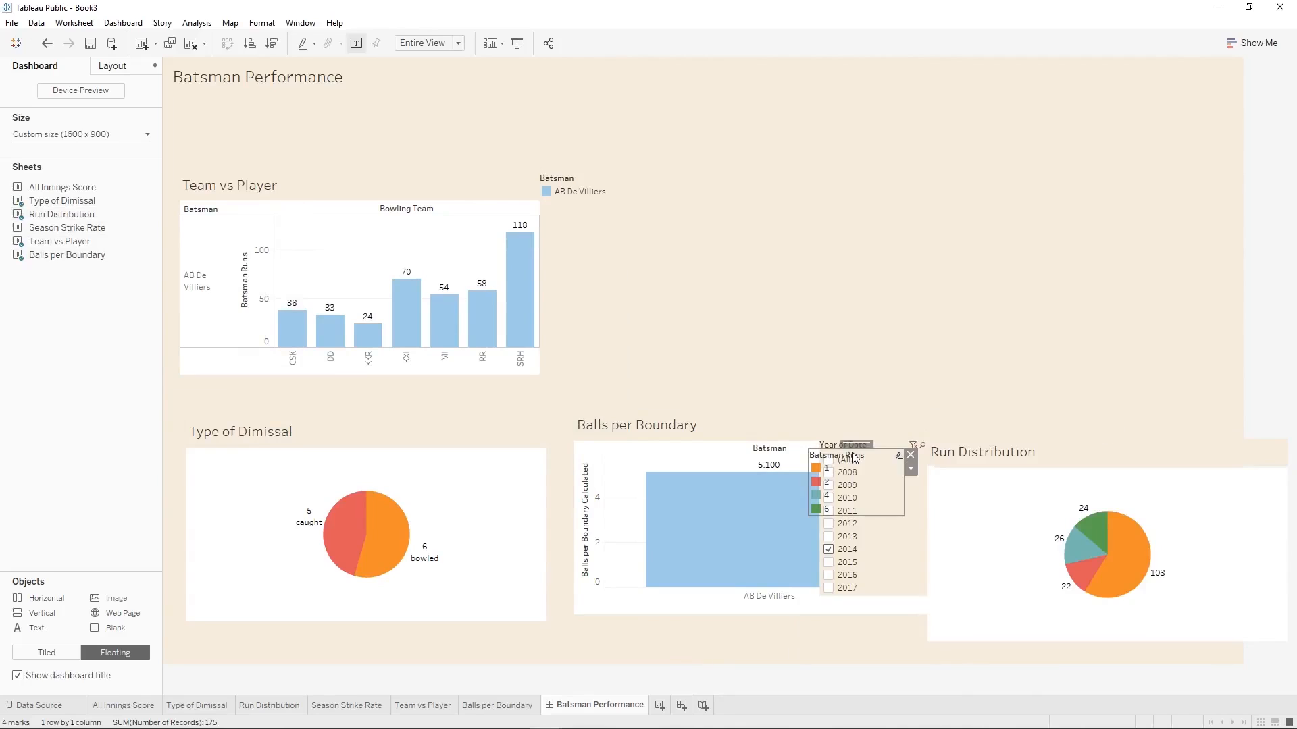
drag(860, 444, 1190, 486)
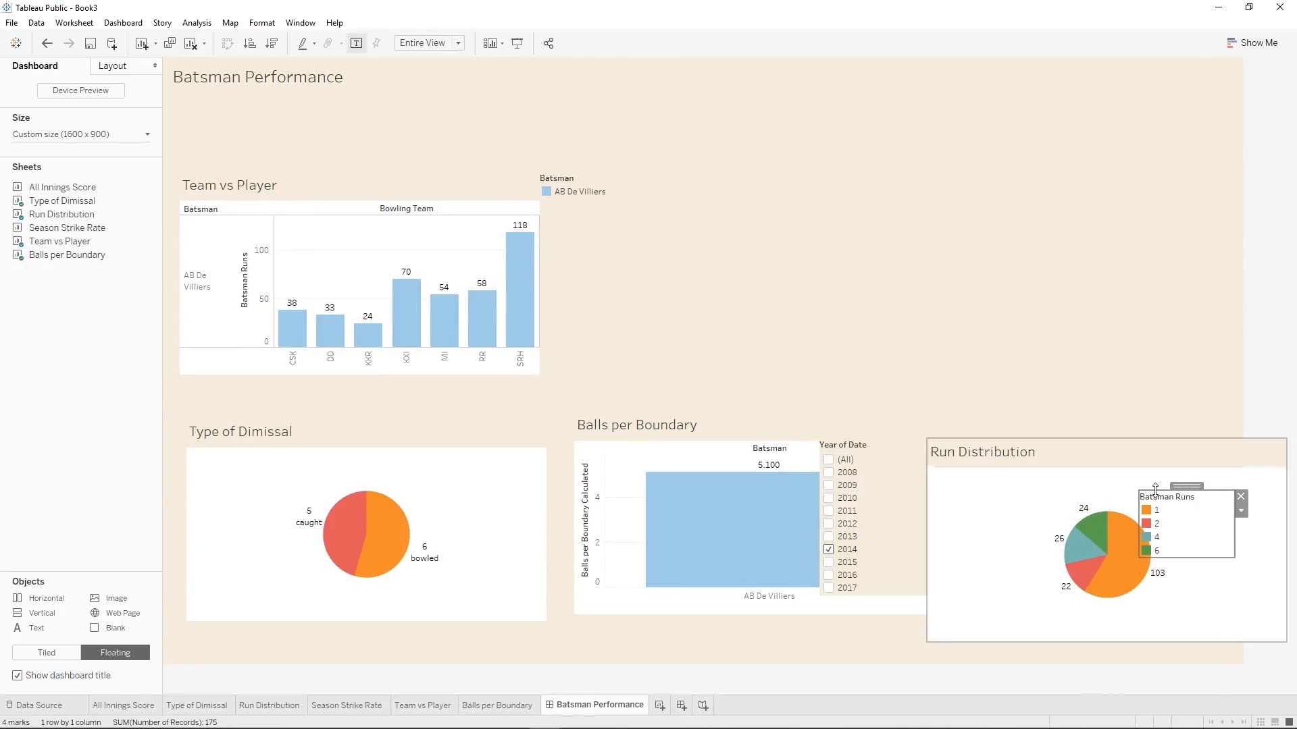
Remove the Year of Date filter over Balls per Boundary and shift the Batsman Runs legend to Run Distribution's upper-right corner.
click(894, 447)
click(936, 444)
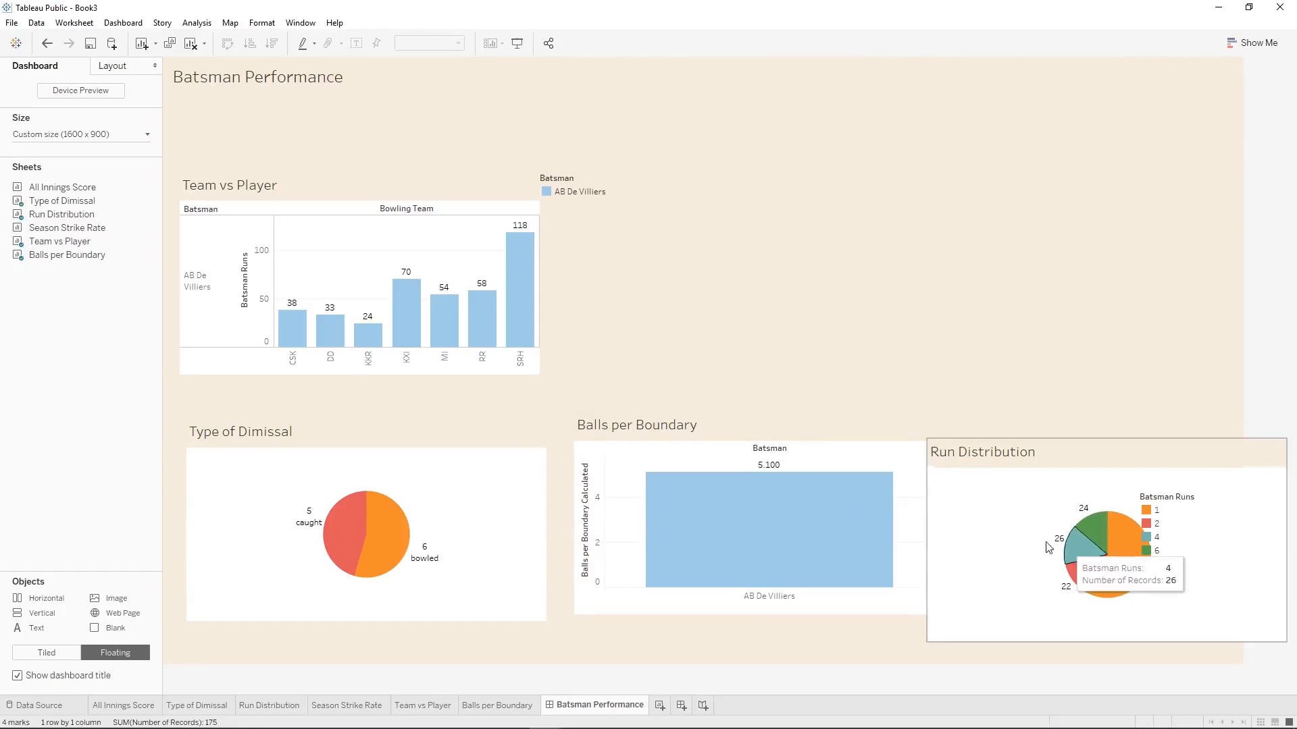
click(1175, 508)
drag(1188, 485, 1207, 466)
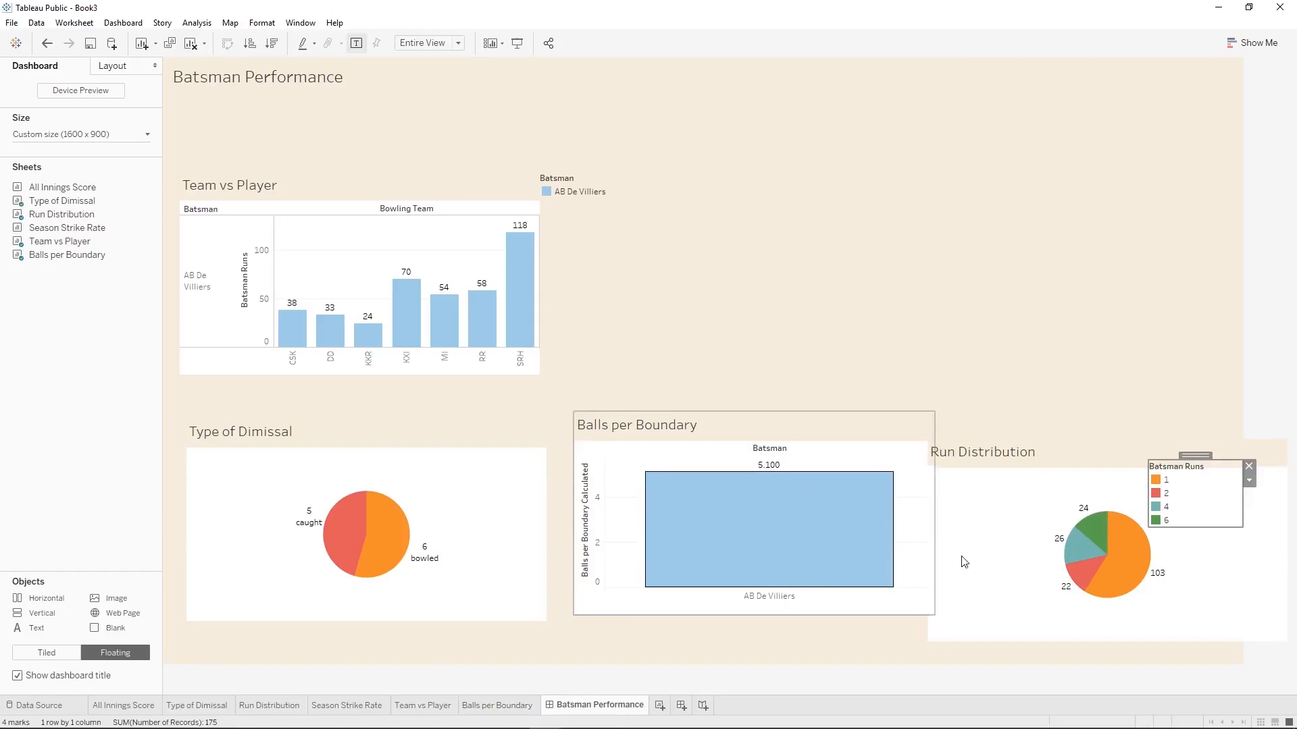
click(293, 707)
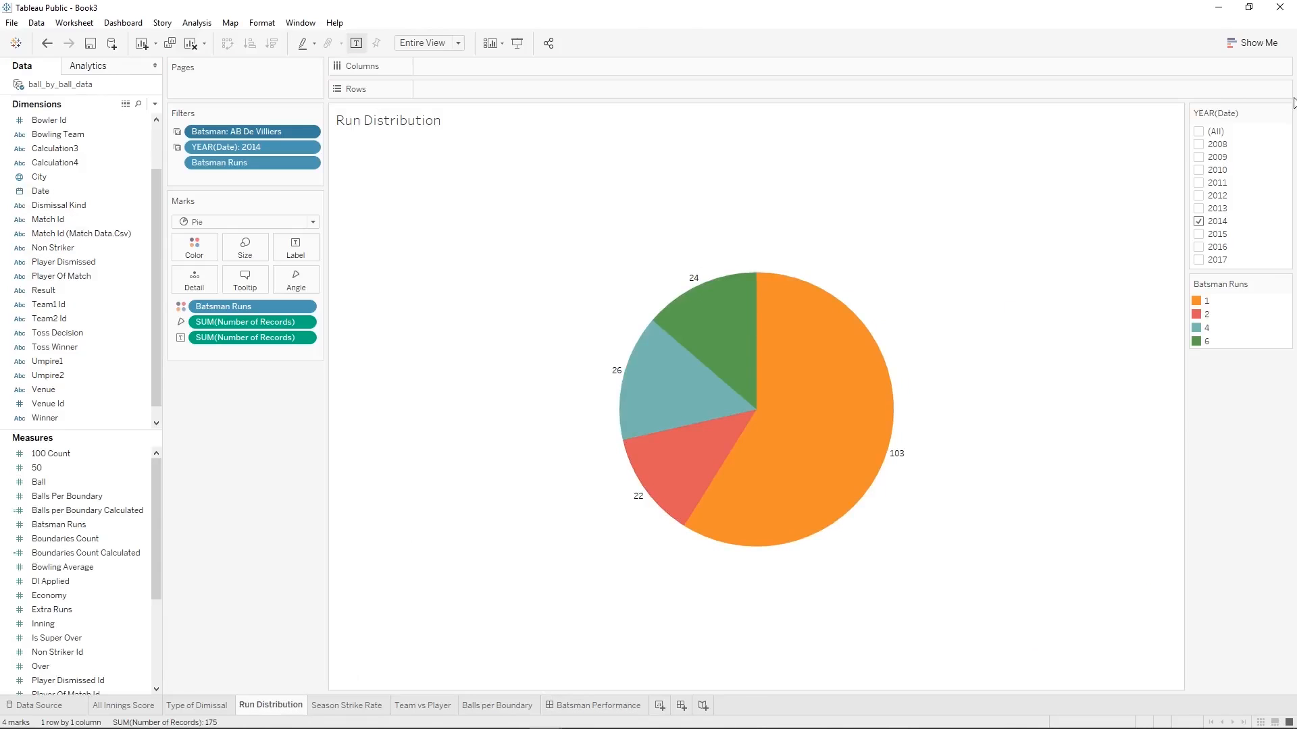
click(620, 706)
Place floating Season Strike Rate above Run Distribution and remove the Year of Date filter added with it.
mouse_move(627, 493)
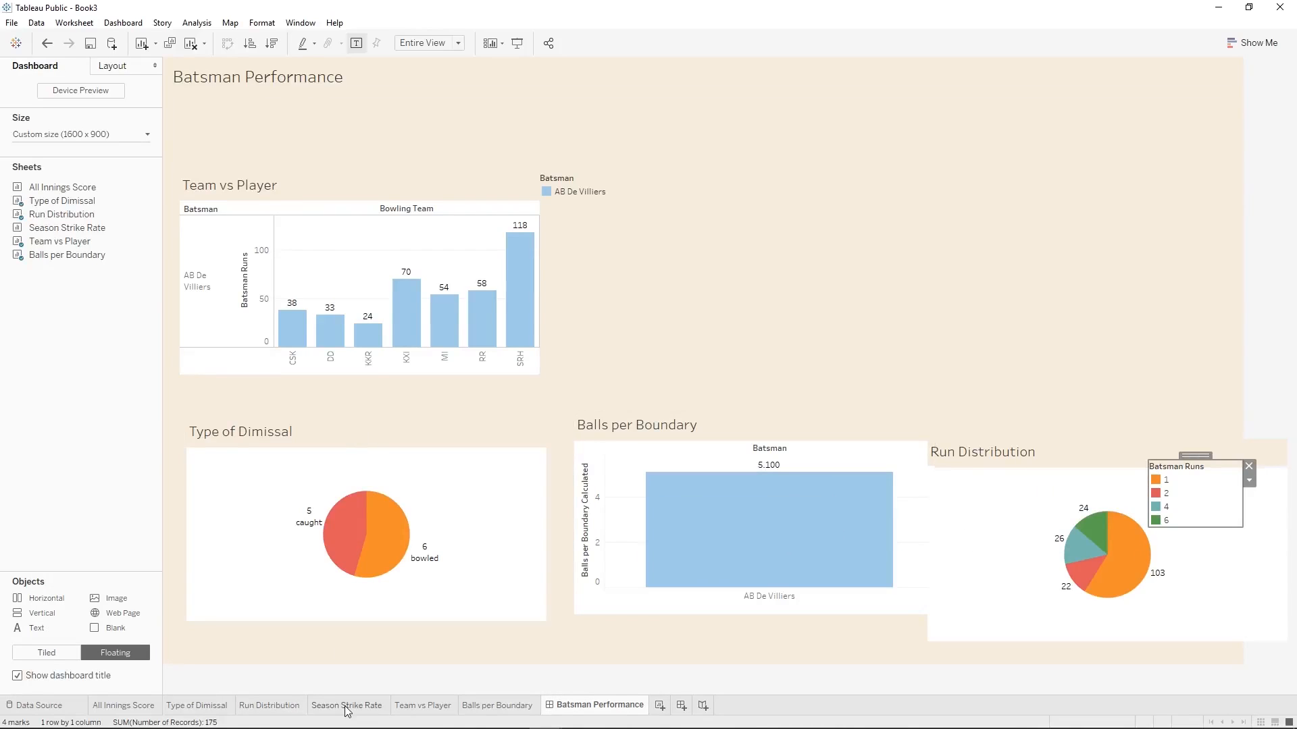
mouse_move(76, 243)
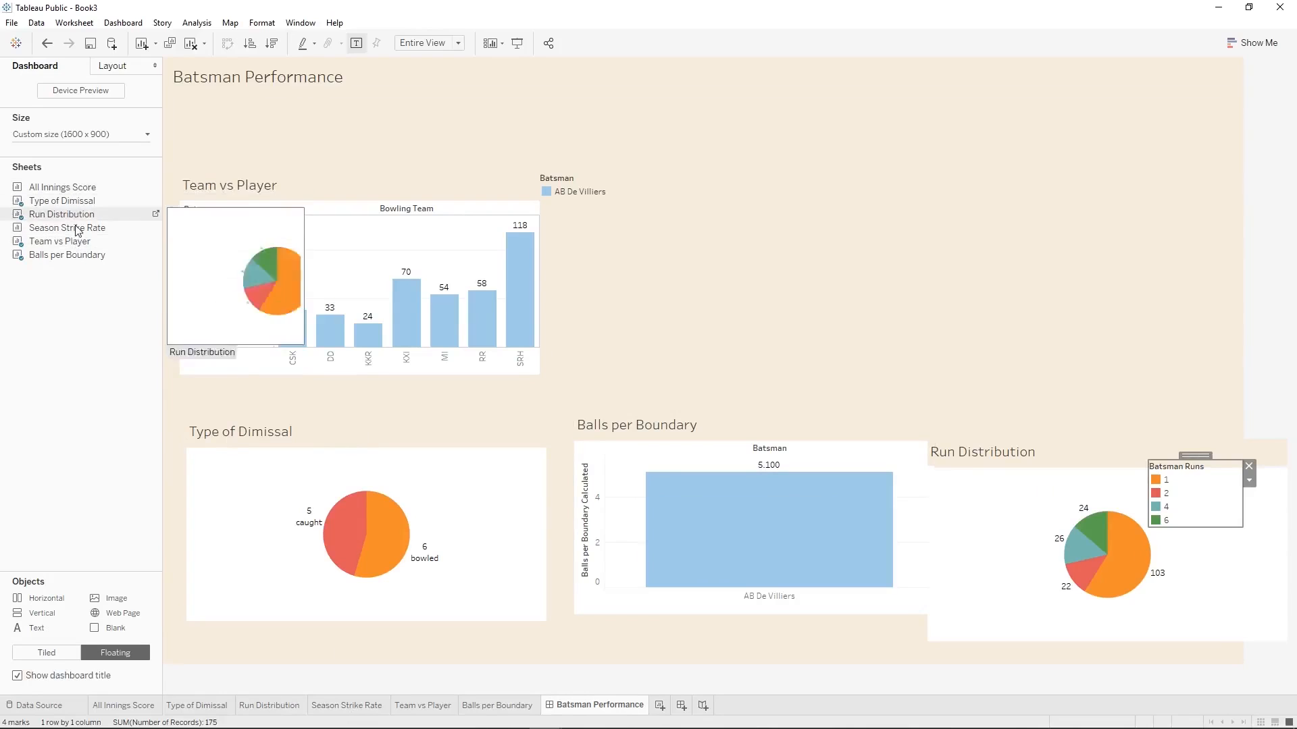
drag(76, 233, 869, 188)
click(803, 201)
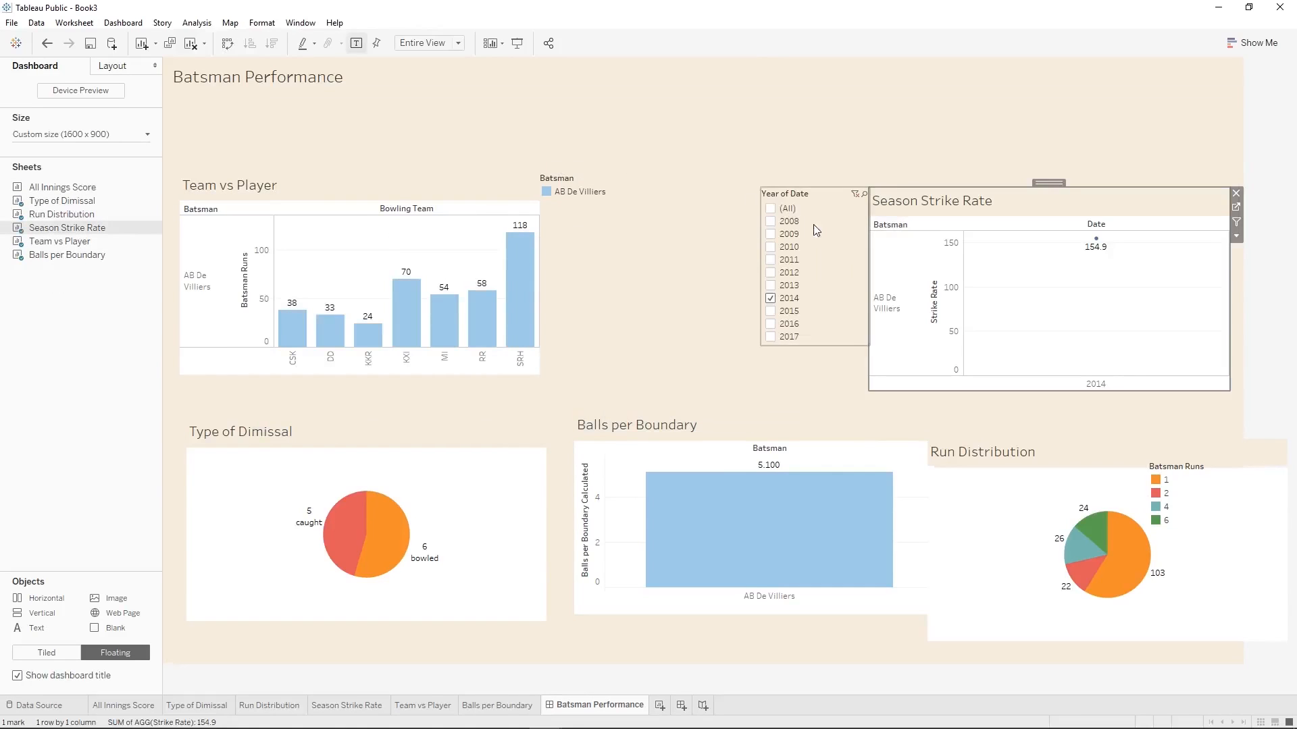
click(876, 193)
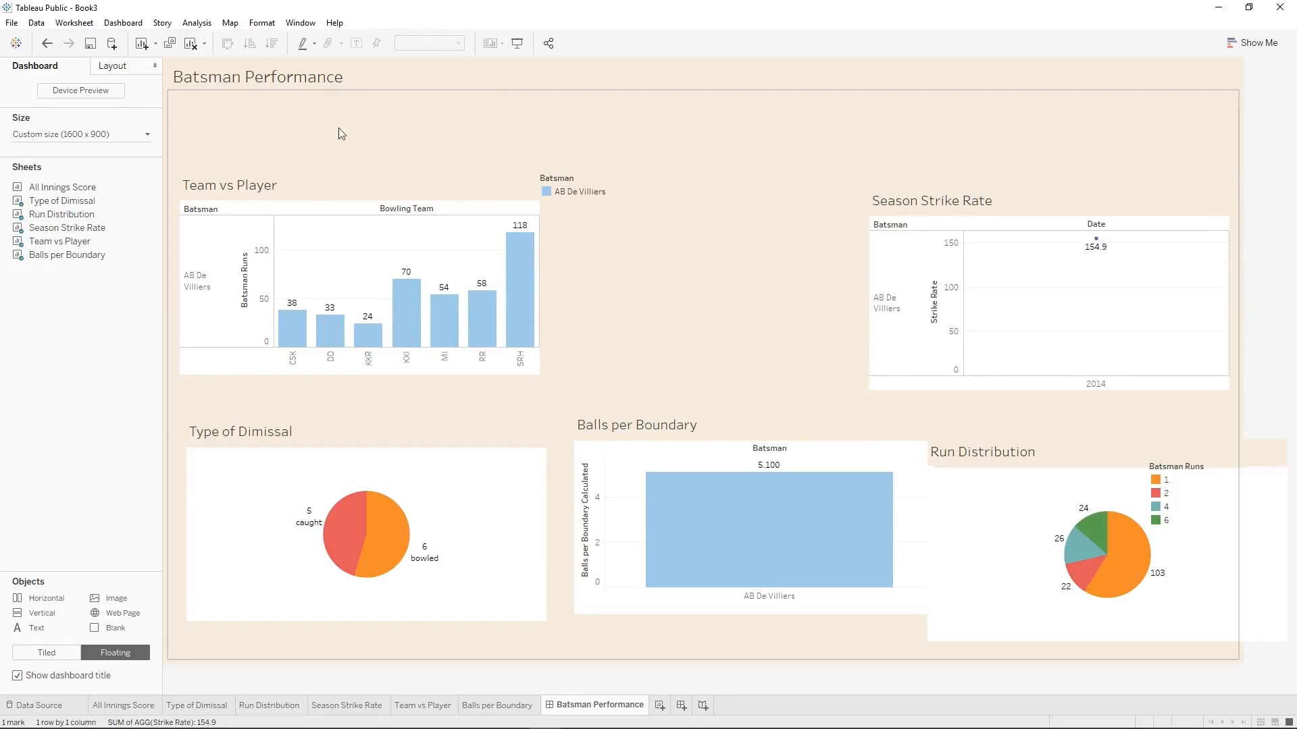
Place floating All Innings Score between Team vs Player and Season Strike Rate, and move its Batsman filter below the dashboard title.
drag(98, 192, 534, 203)
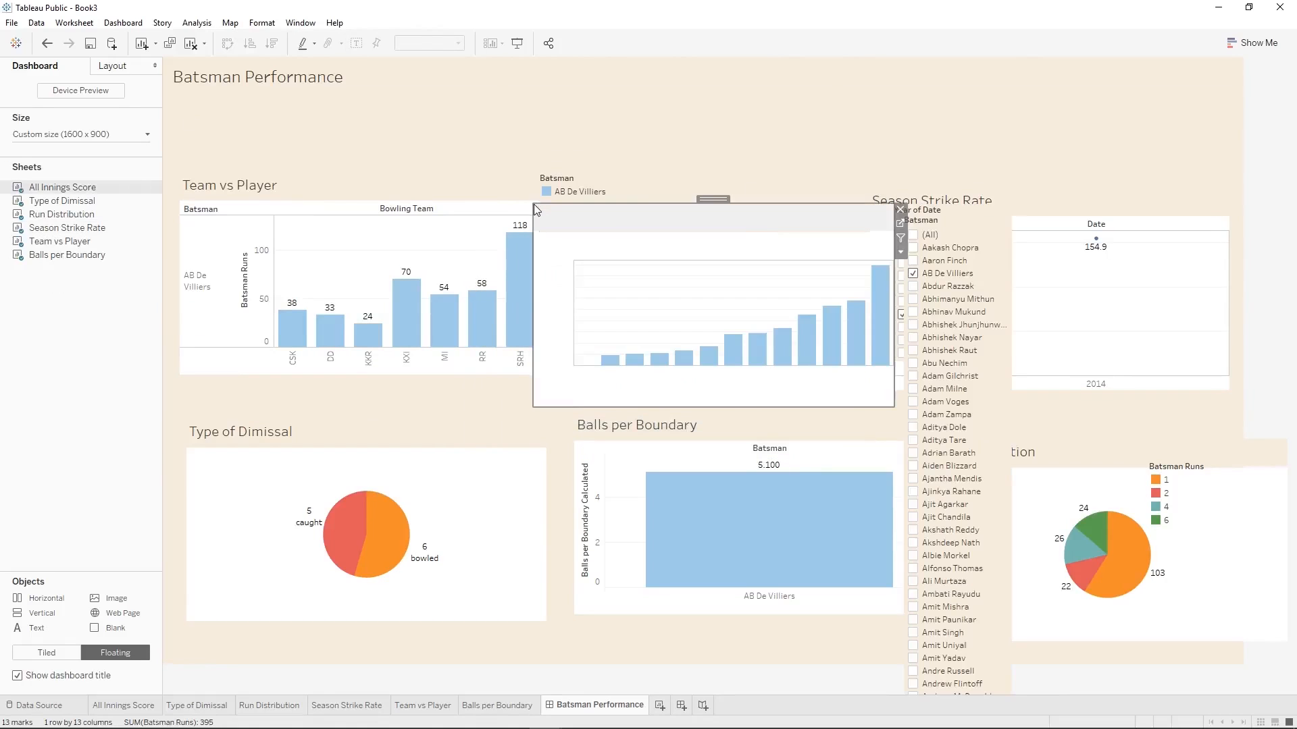
click(947, 210)
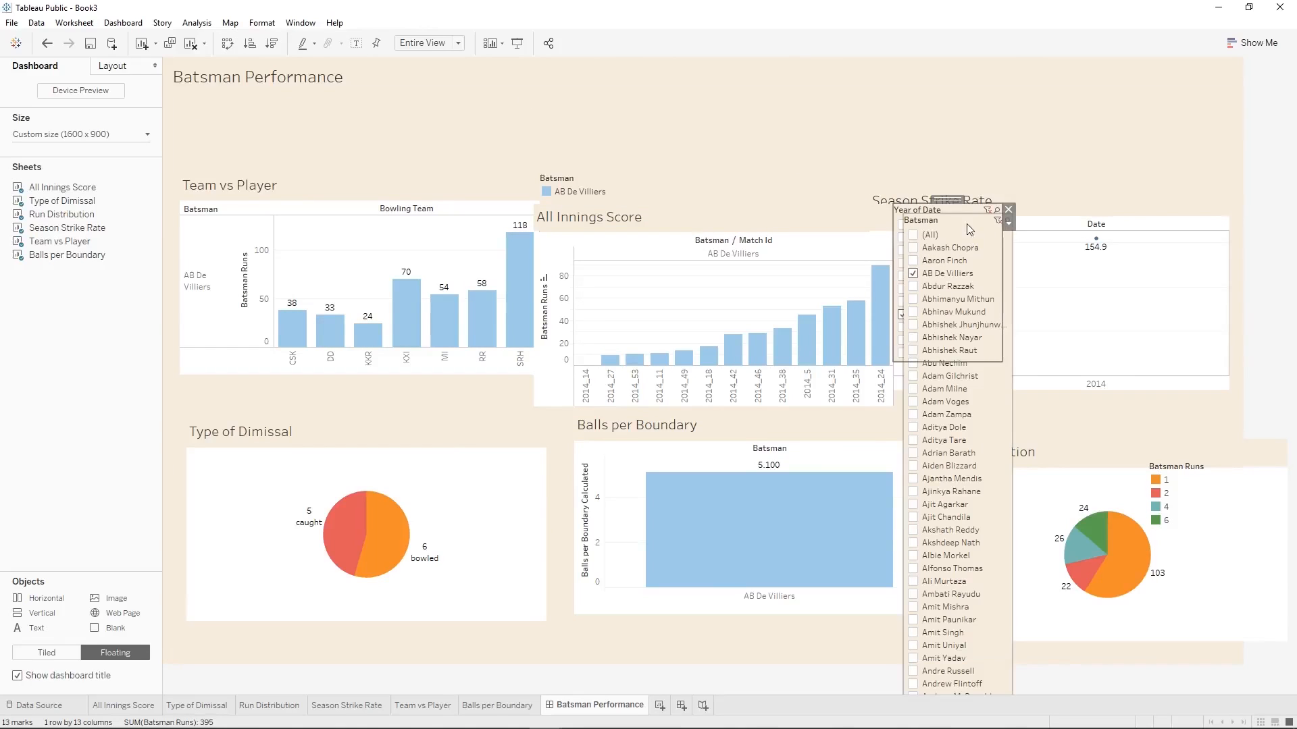
click(942, 216)
drag(941, 217, 286, 97)
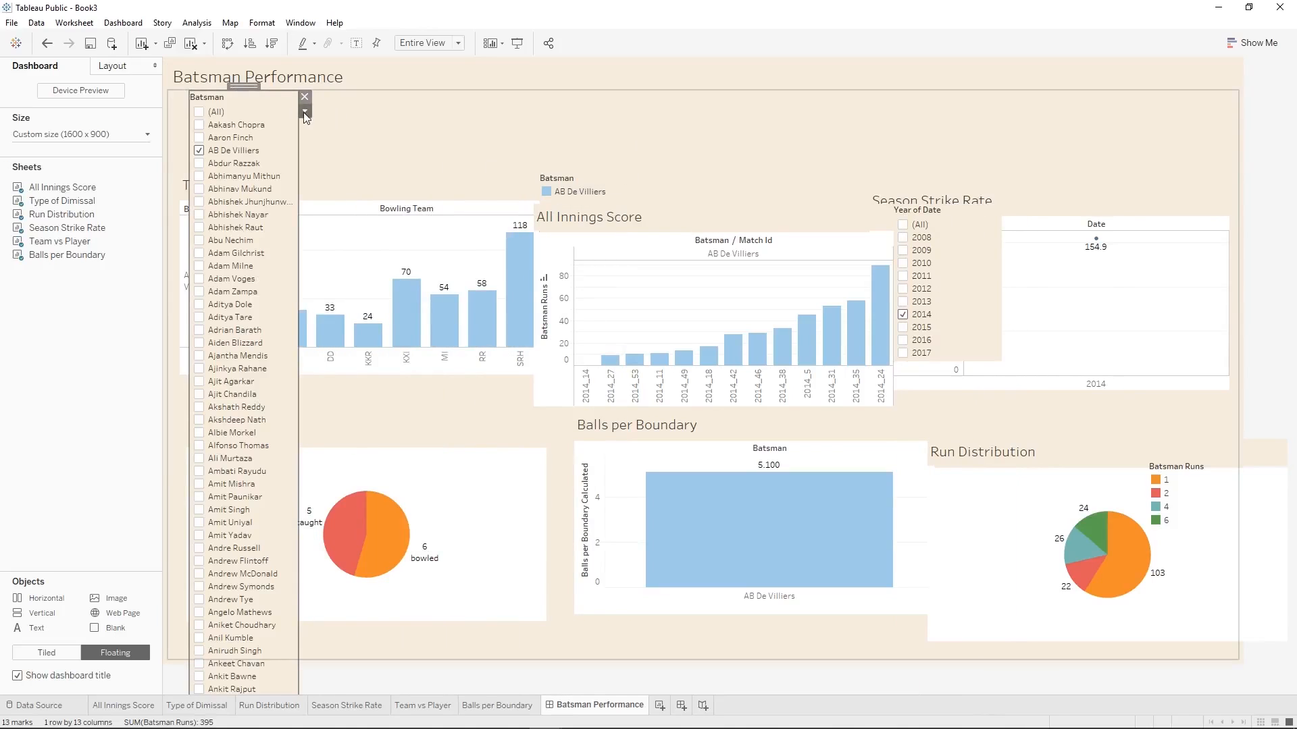
Turn the Batsman filter into a multiple values dropdown and shrink it to about 160 x 52 px below the dashboard title.
click(305, 112)
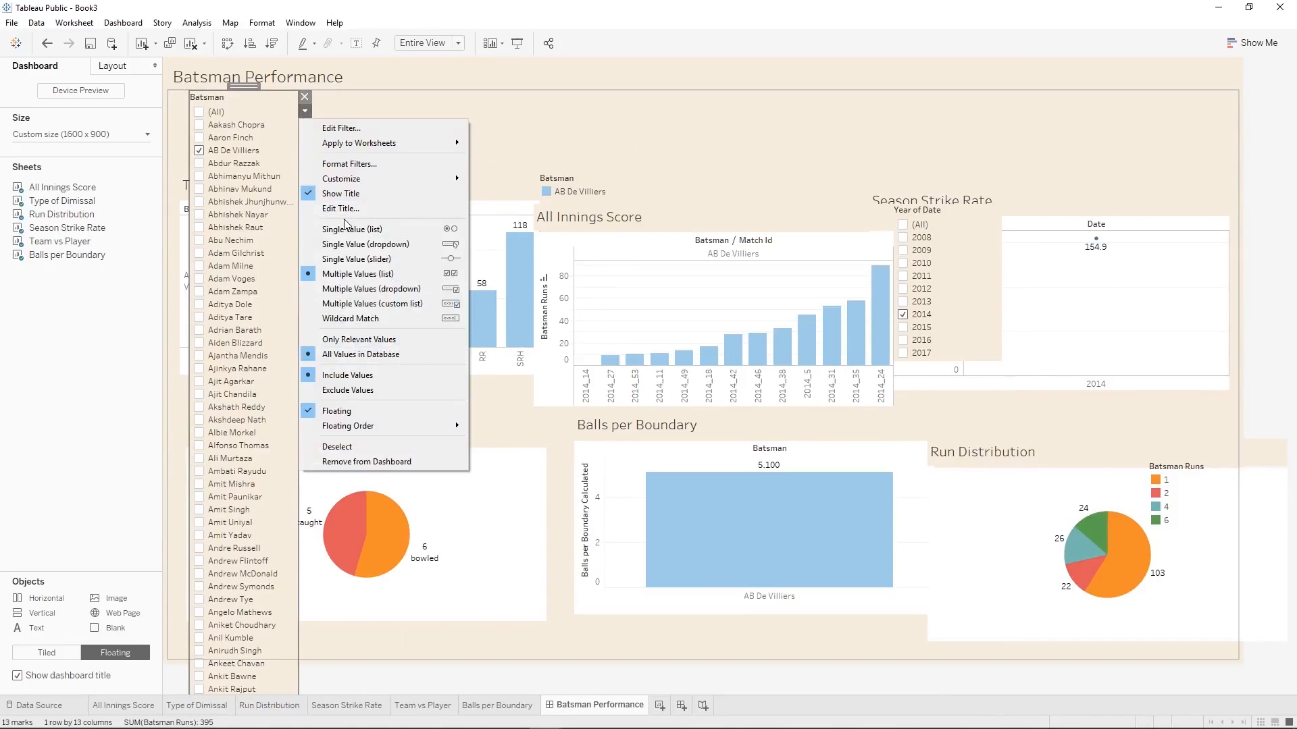
click(390, 289)
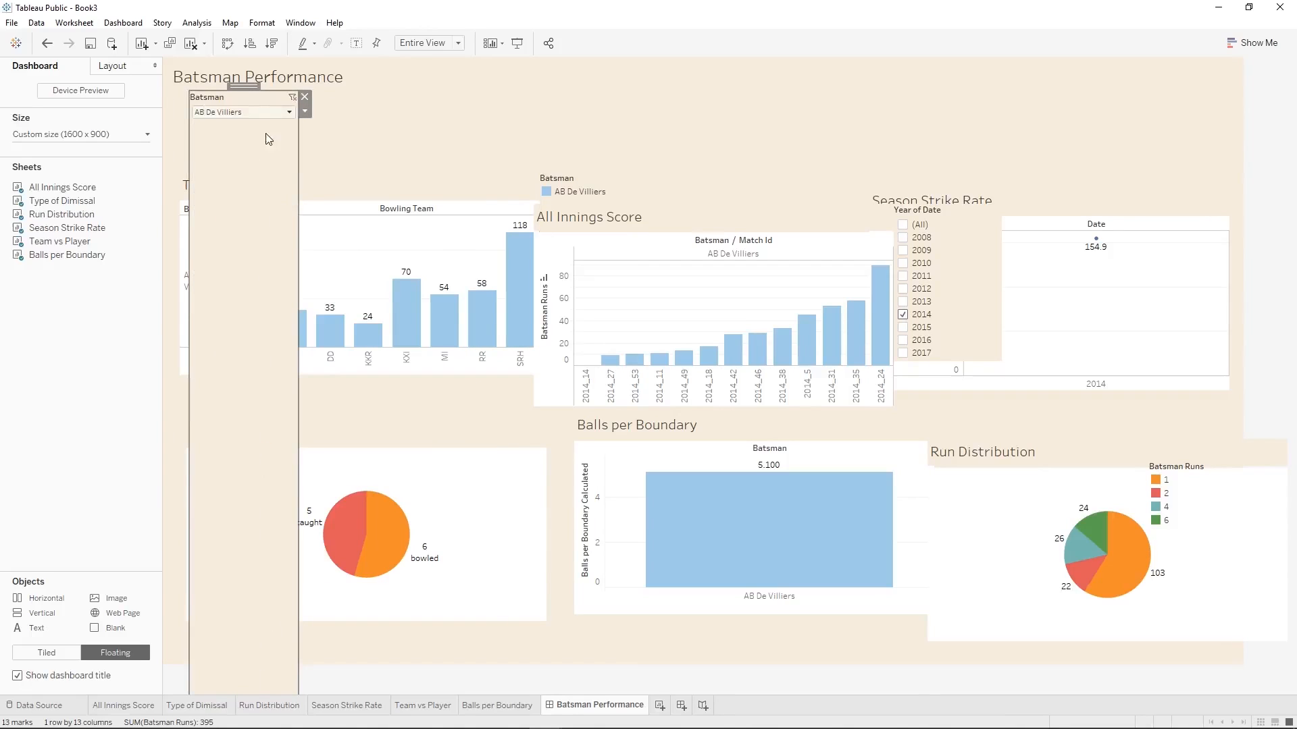
drag(253, 89, 266, 66)
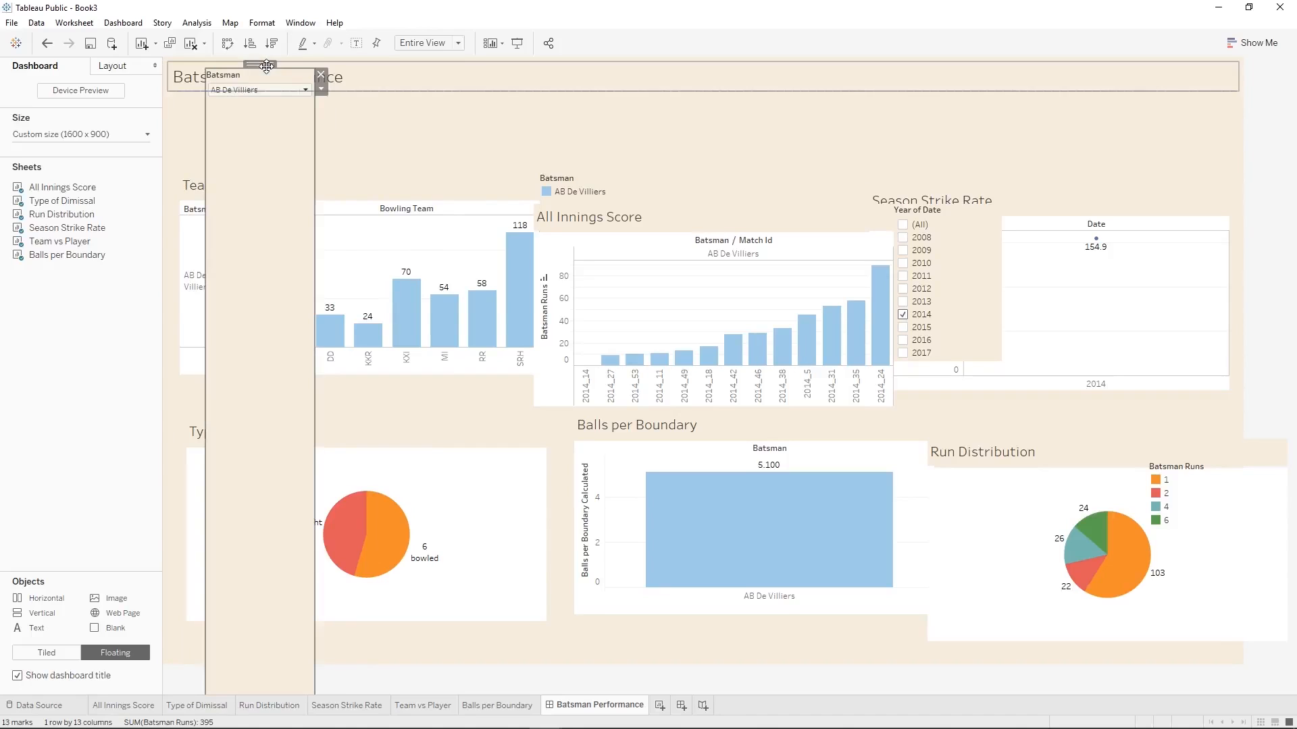
click(122, 65)
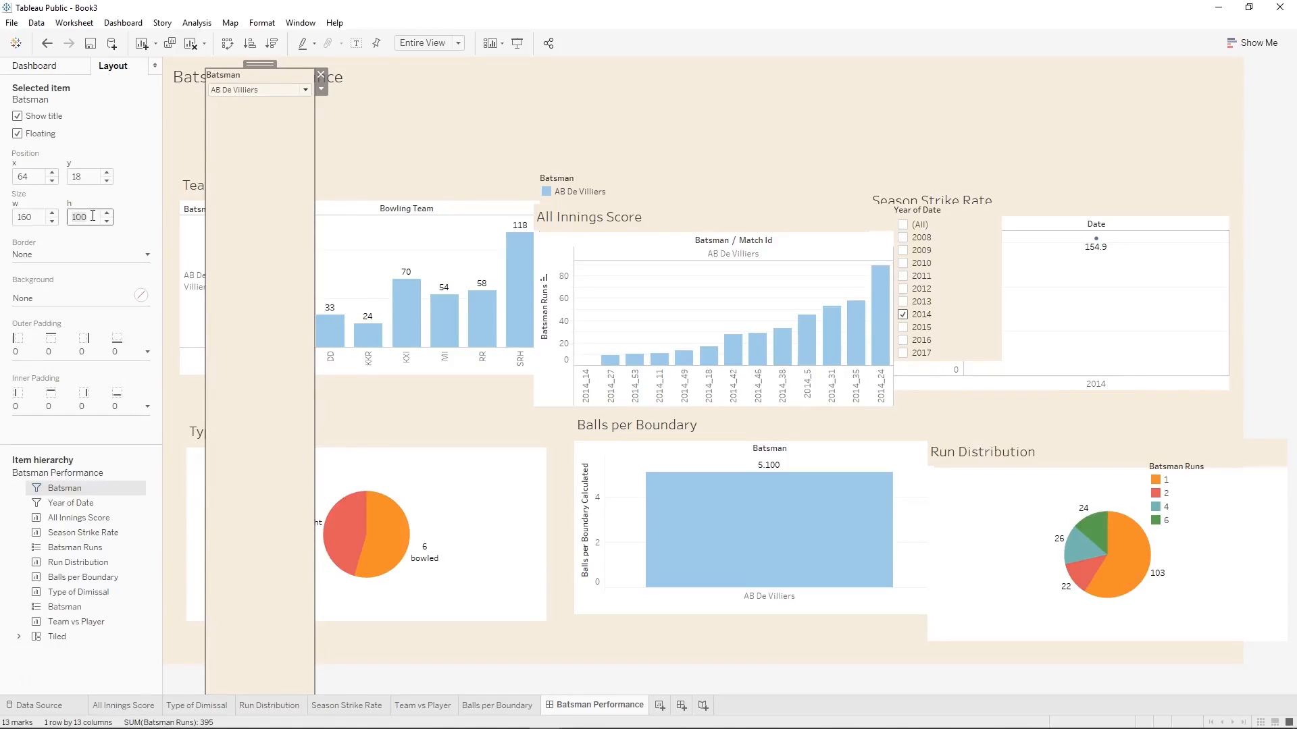
key(Return)
drag(264, 77, 264, 102)
drag(261, 161, 262, 130)
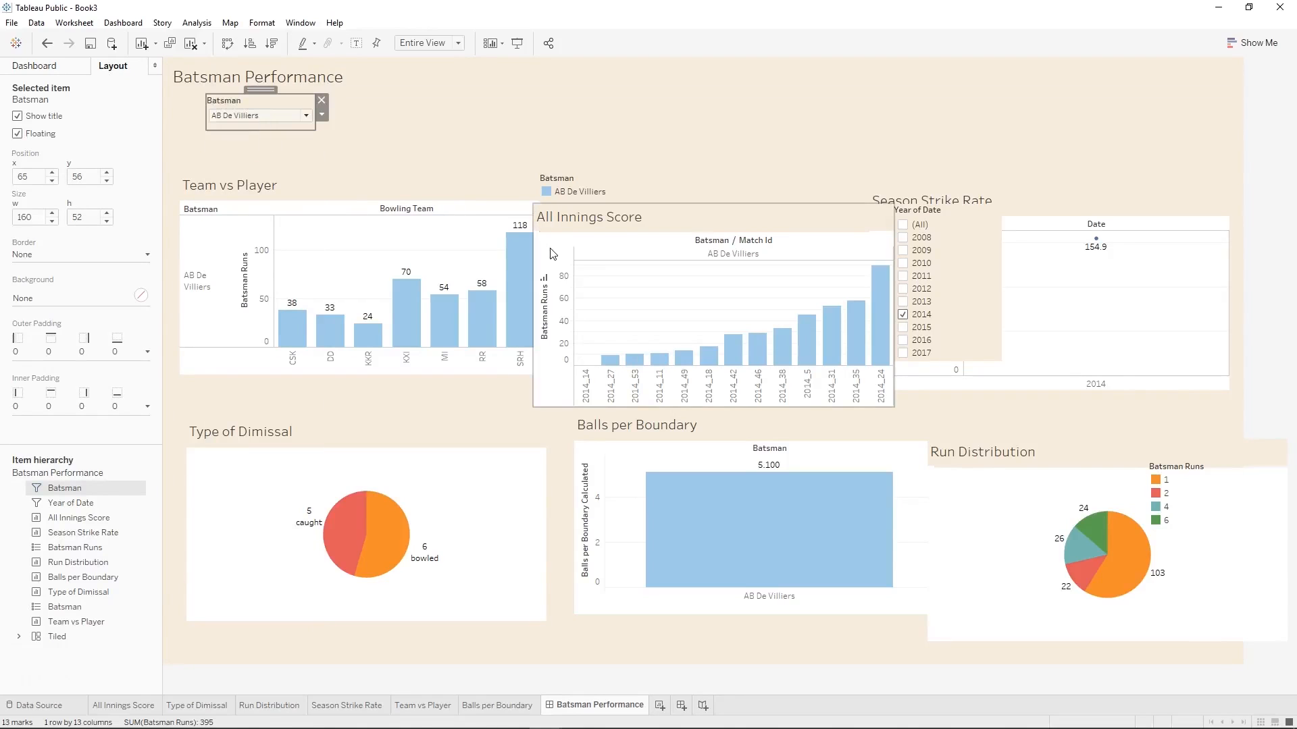
Place the Year of Date filter beside the Batsman filter as a compact multiple values dropdown.
drag(941, 209, 396, 80)
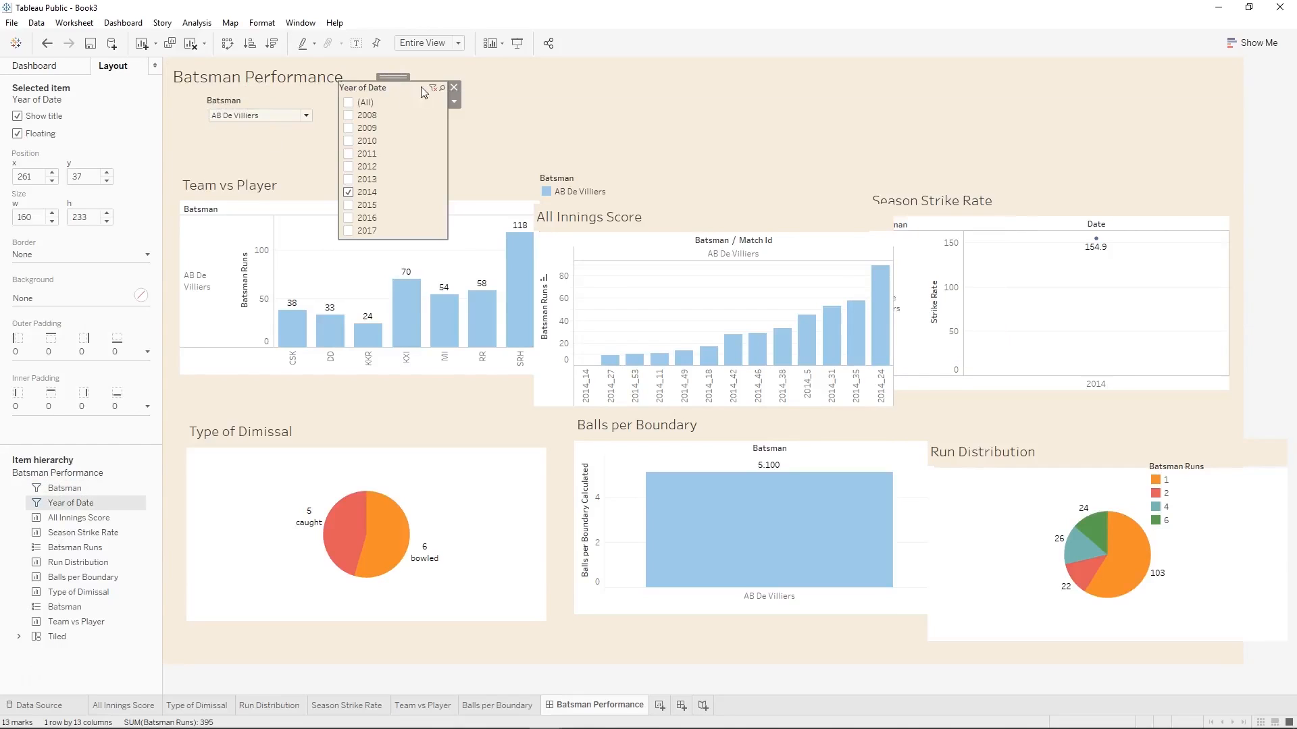
click(454, 101)
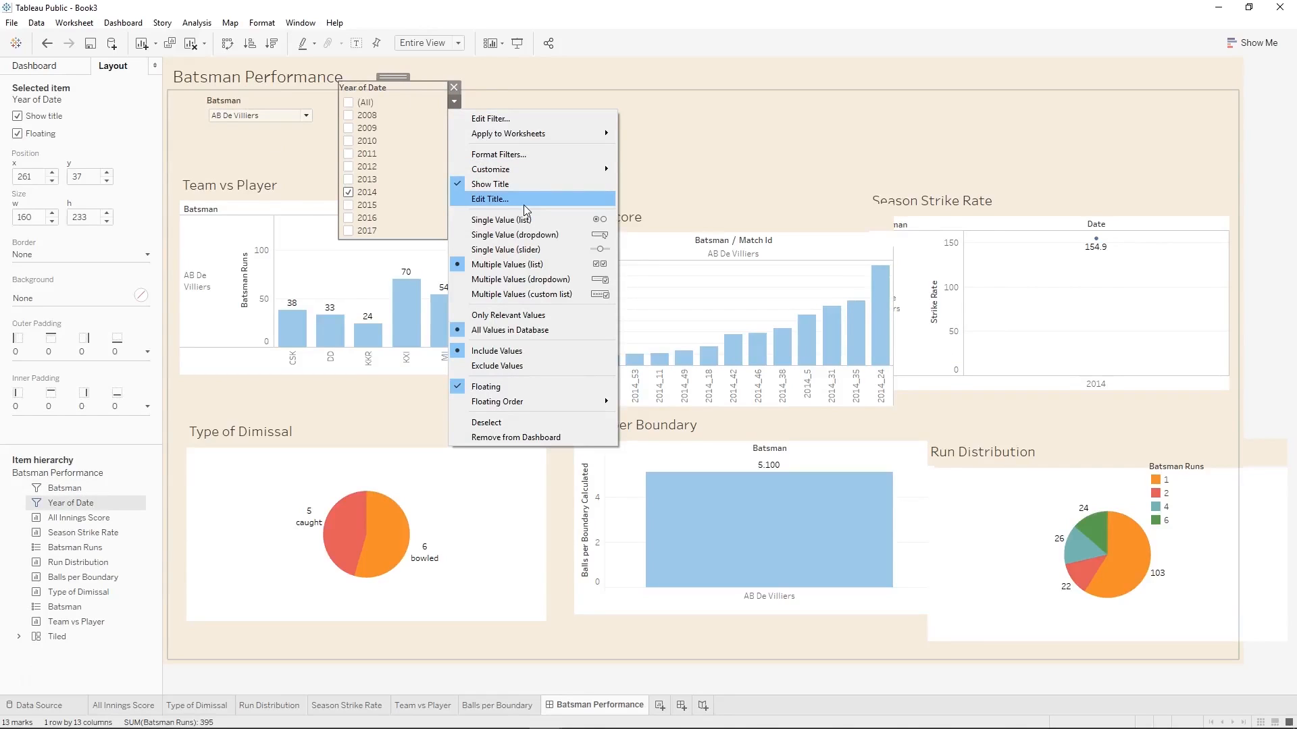
click(546, 279)
drag(392, 76, 391, 91)
drag(401, 256, 407, 134)
Remove the Batsman color legend above All Innings Score from the dashboard.
click(555, 159)
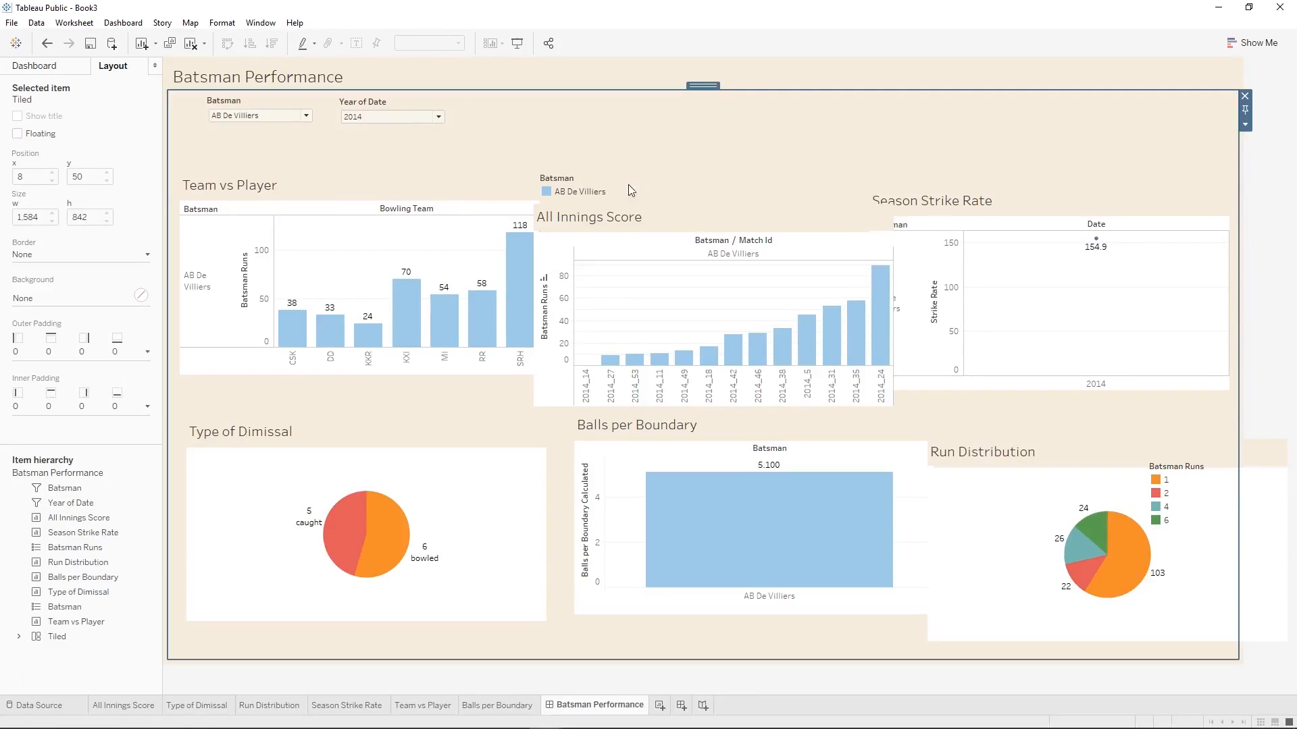
click(597, 190)
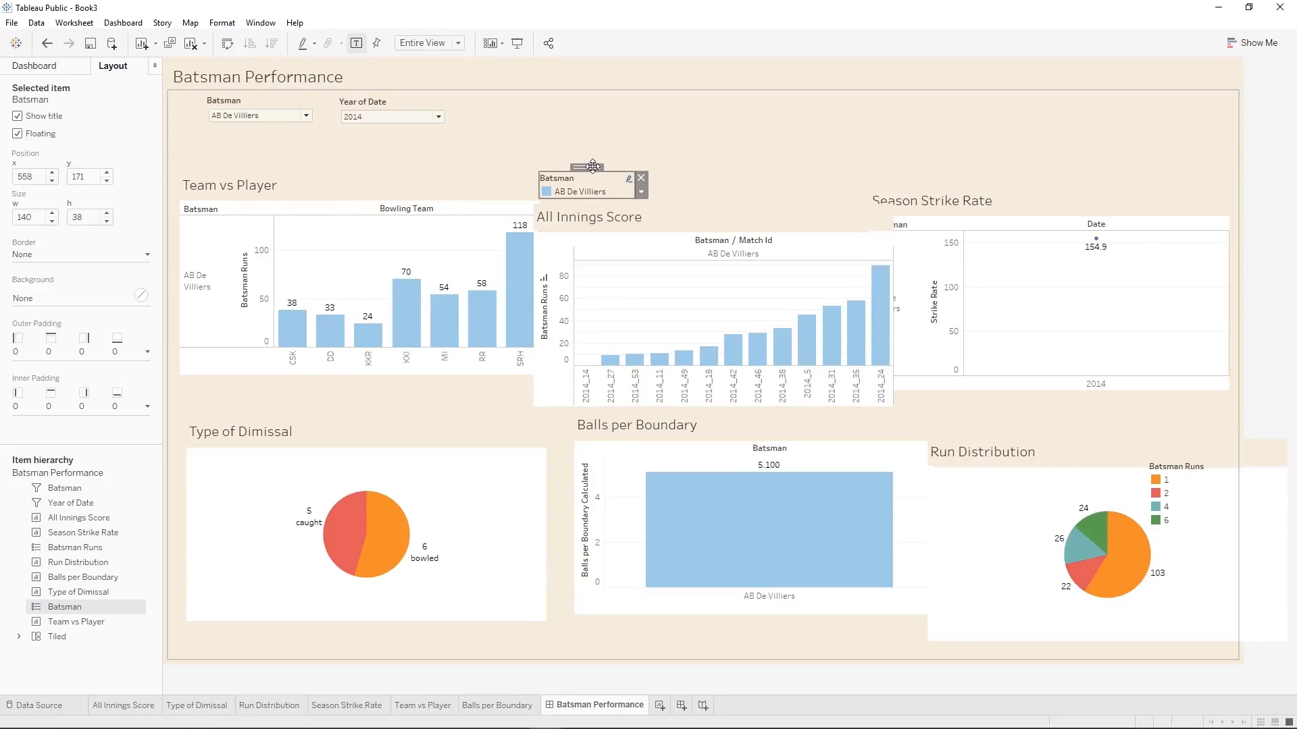
click(641, 178)
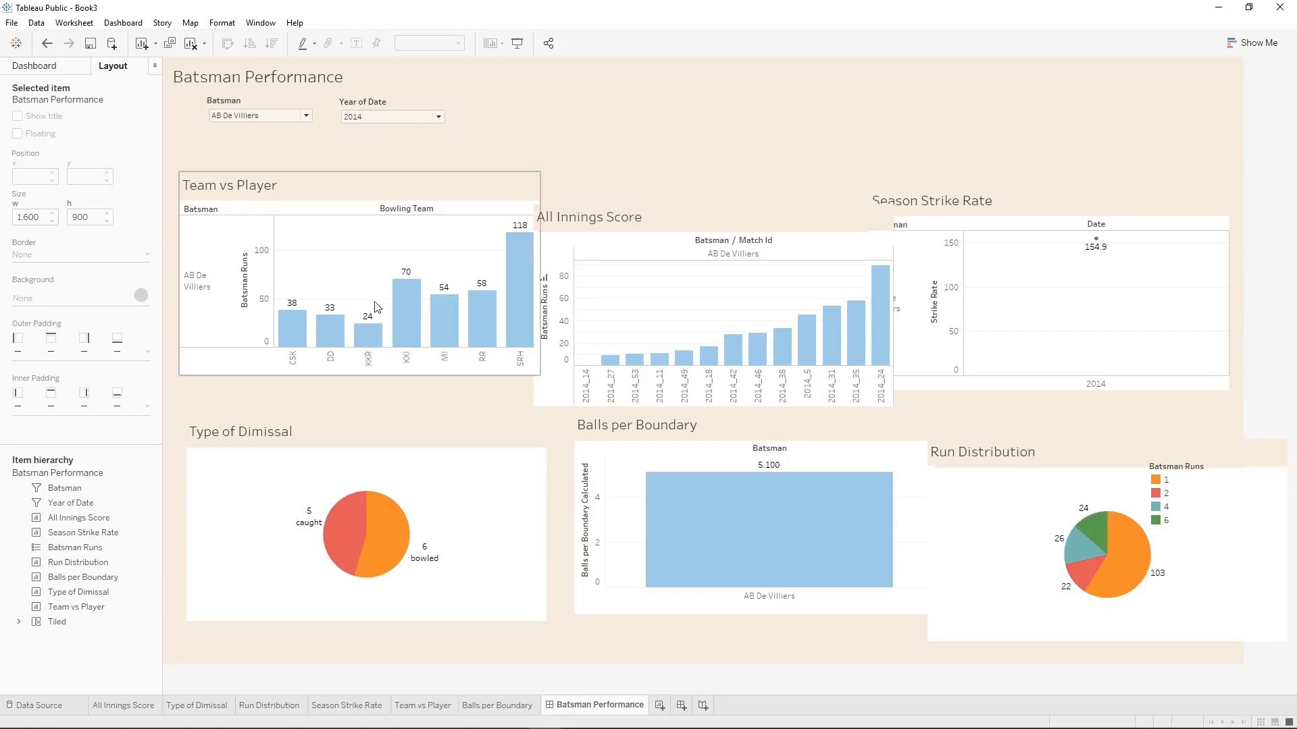
mouse_move(431, 324)
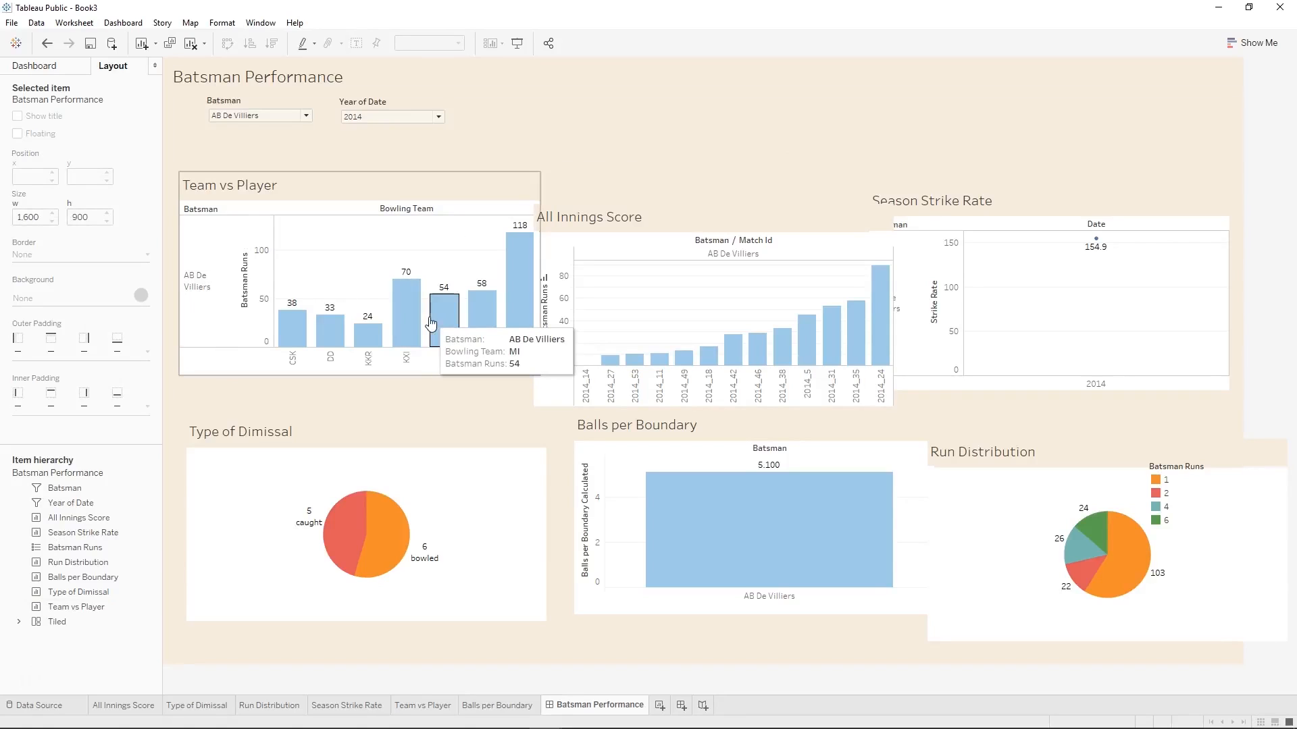
Check the dashboard's size settings and set Team vs Player's width to 500 px.
click(492, 176)
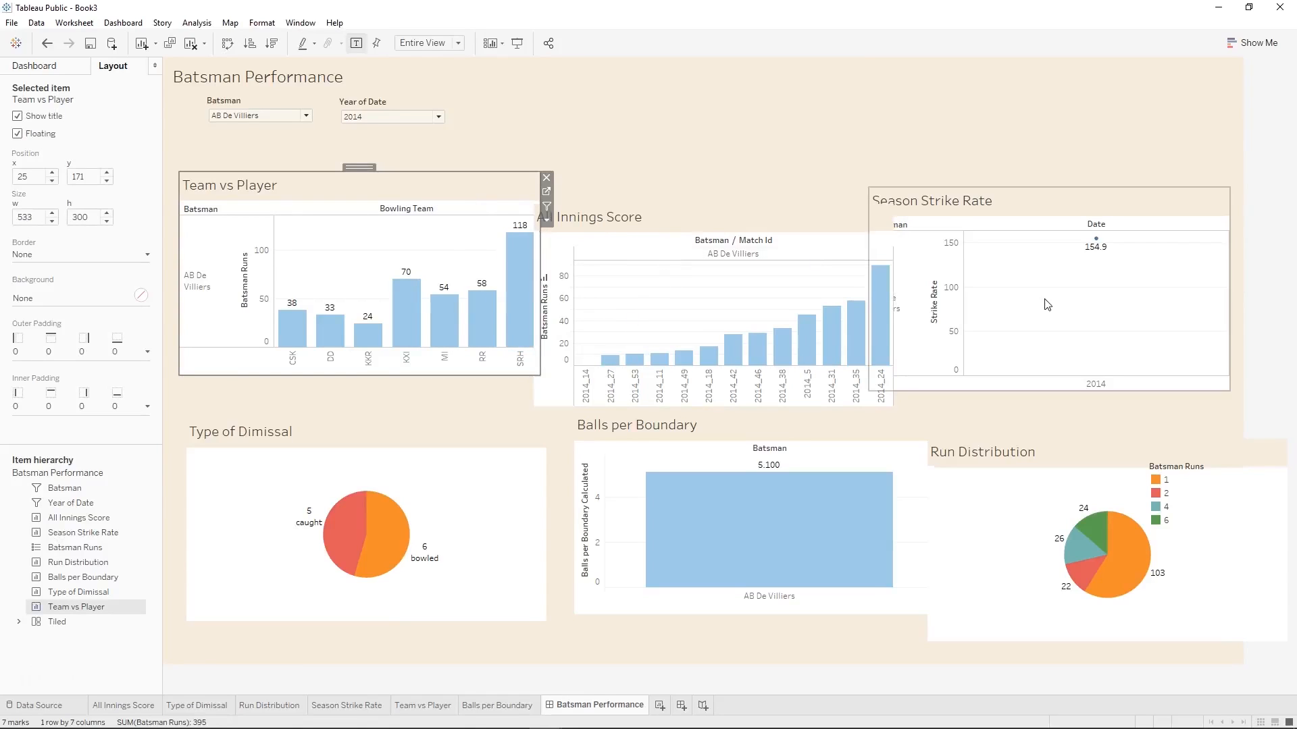
click(33, 67)
click(76, 135)
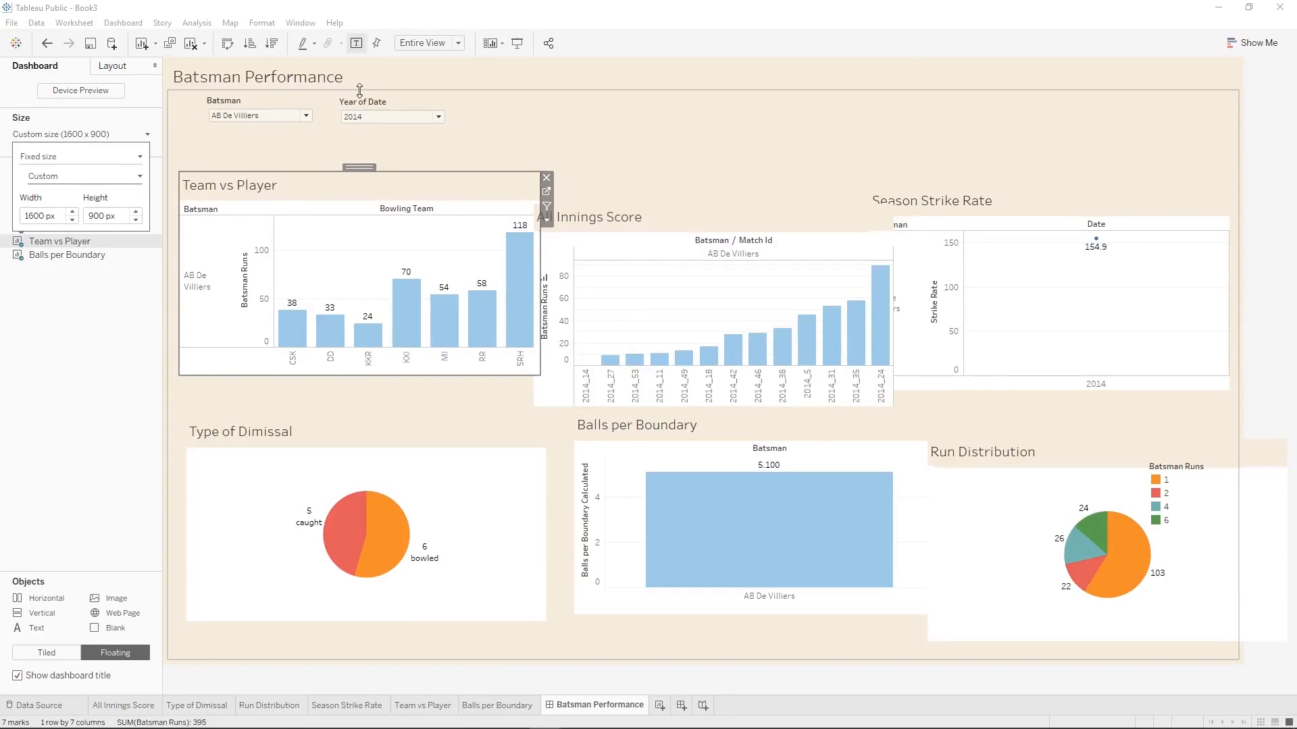
click(28, 701)
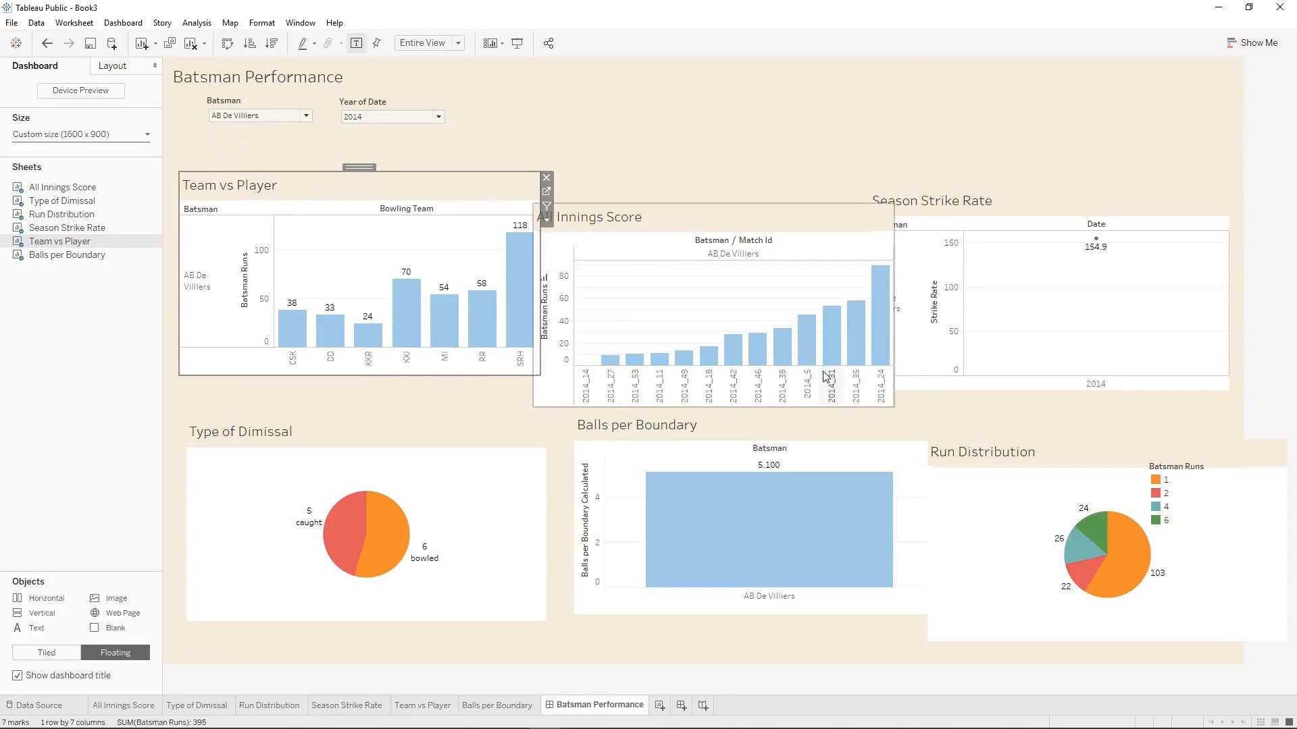
click(100, 65)
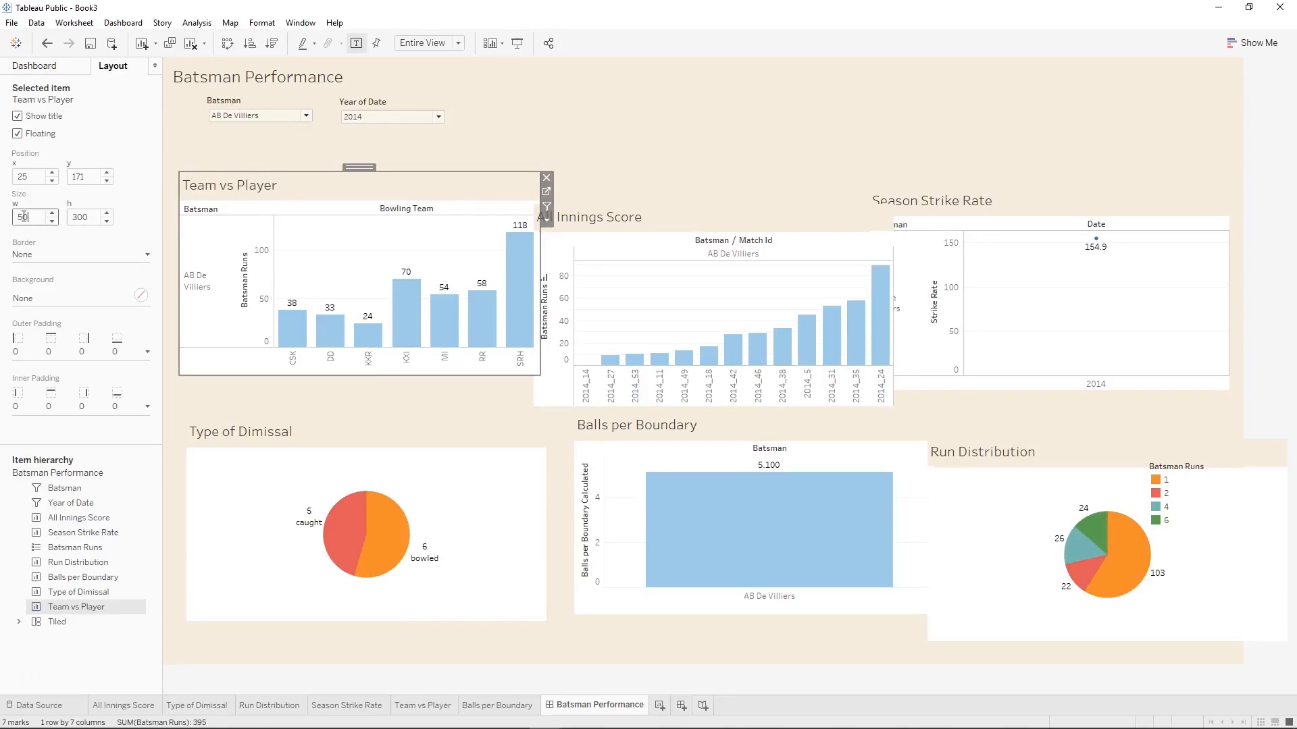
key(Return)
Set All Innings Score's width to 500 px.
click(594, 217)
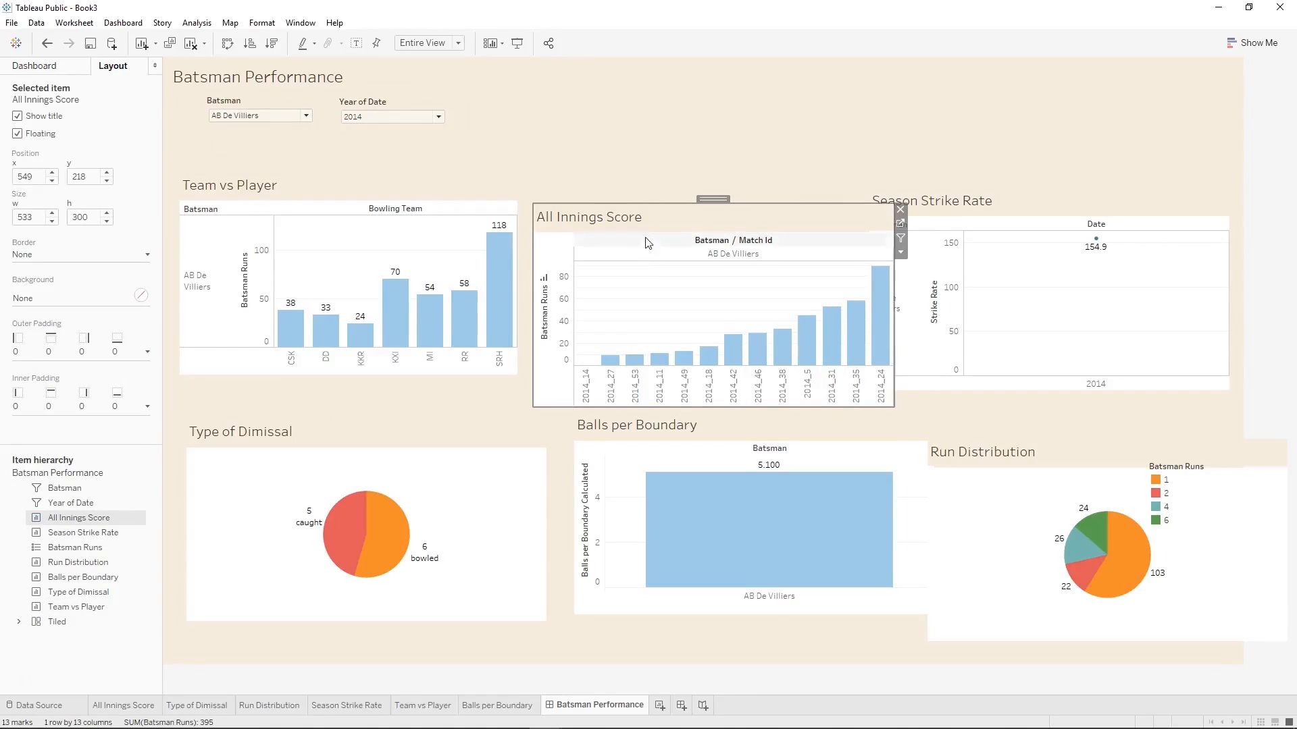
click(28, 216)
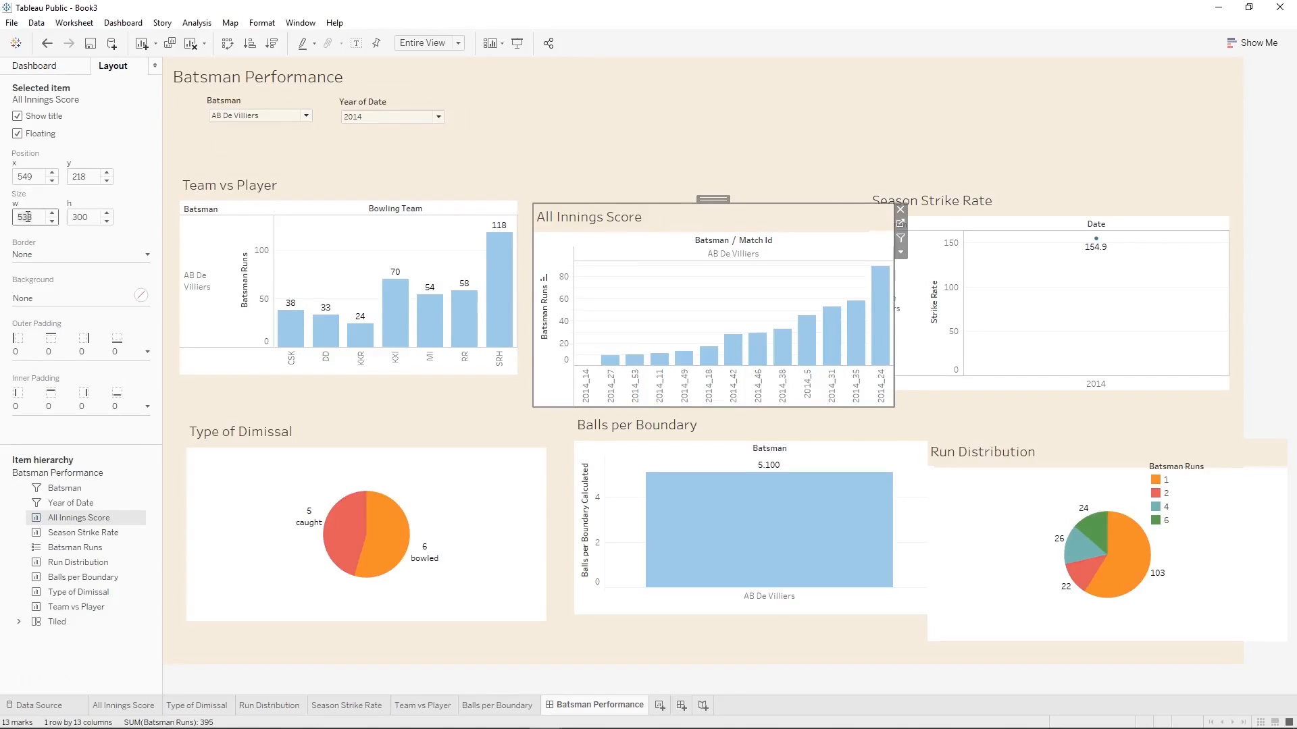
key(Return)
Set Season Strike Rate's width to 500 px and move it to about x 1083, y 206, clear of All Innings Score.
click(1019, 255)
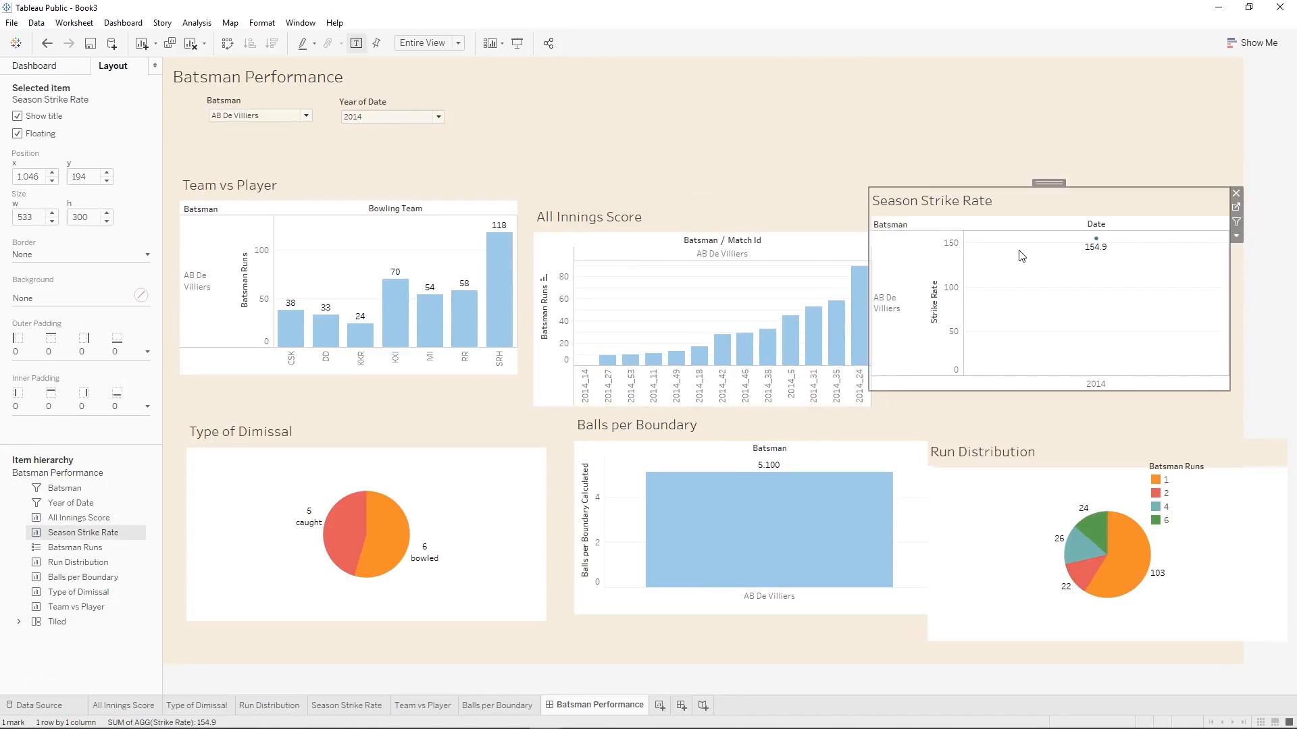
click(35, 217)
text(500)
key(Return)
drag(1040, 183, 1063, 194)
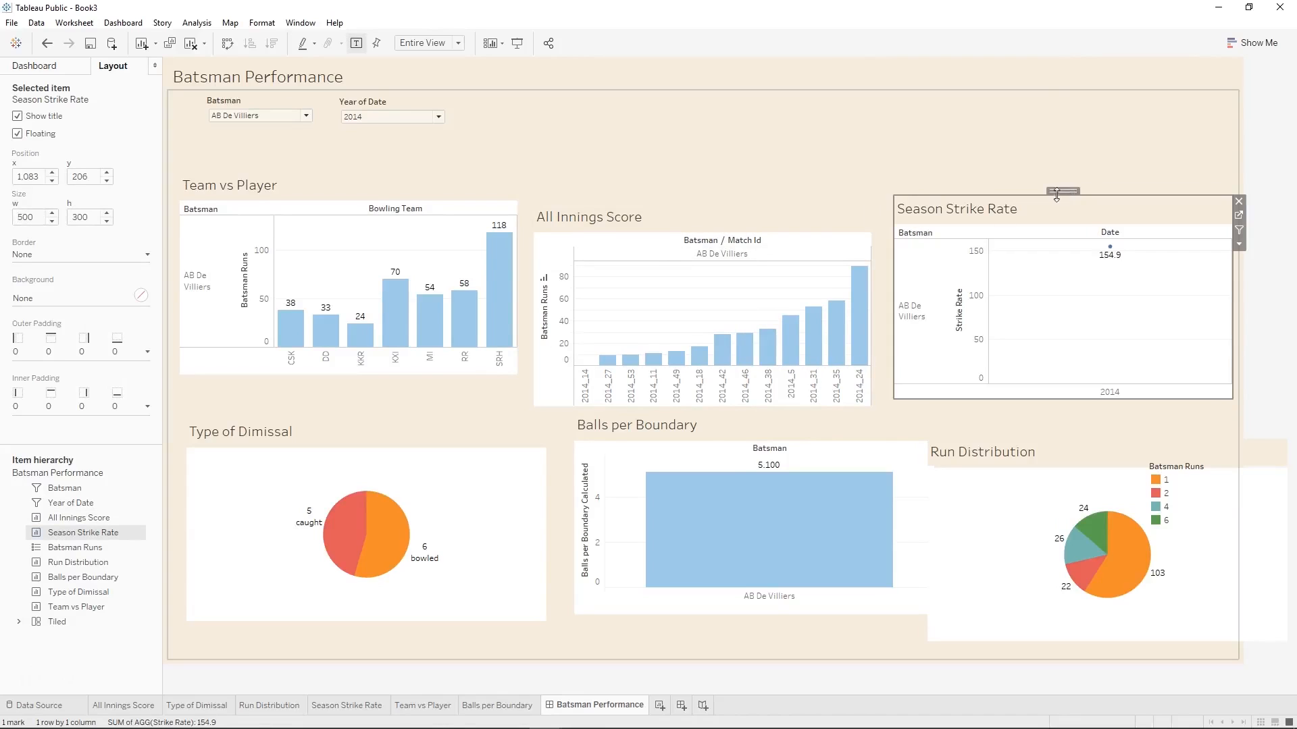
Move All Innings Score up to about x 551, y 184, nearer the level of Team vs Player.
click(801, 257)
drag(701, 201, 702, 179)
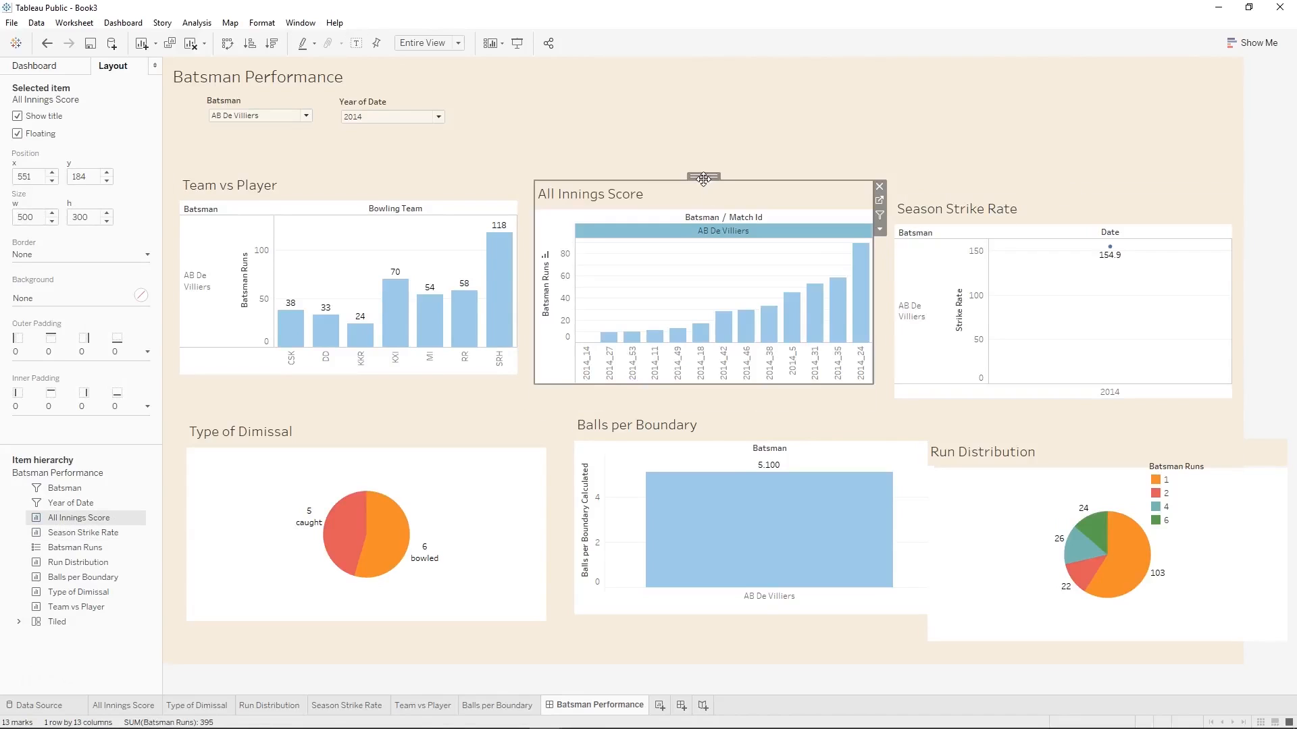
click(930, 136)
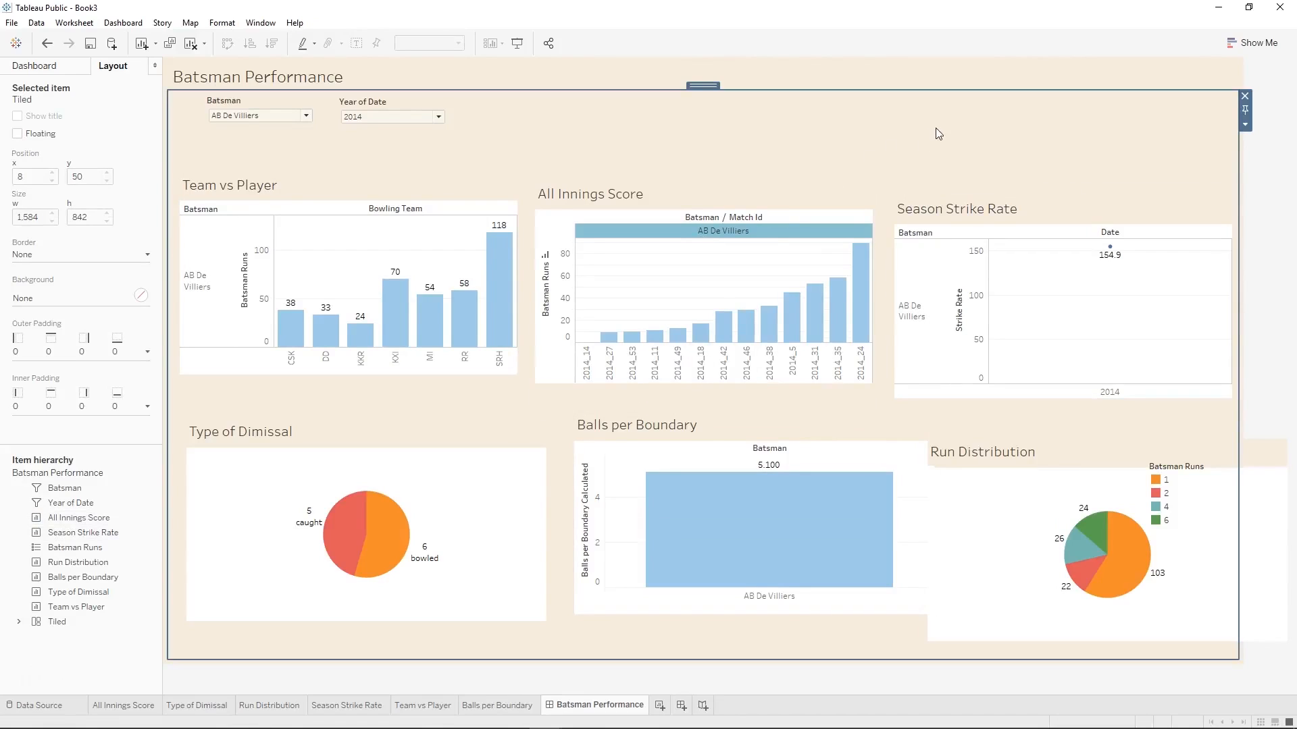
Set the widths of Type of Dimissal, Balls per Boundary and Run Distribution to 500 px each.
click(390, 453)
click(30, 218)
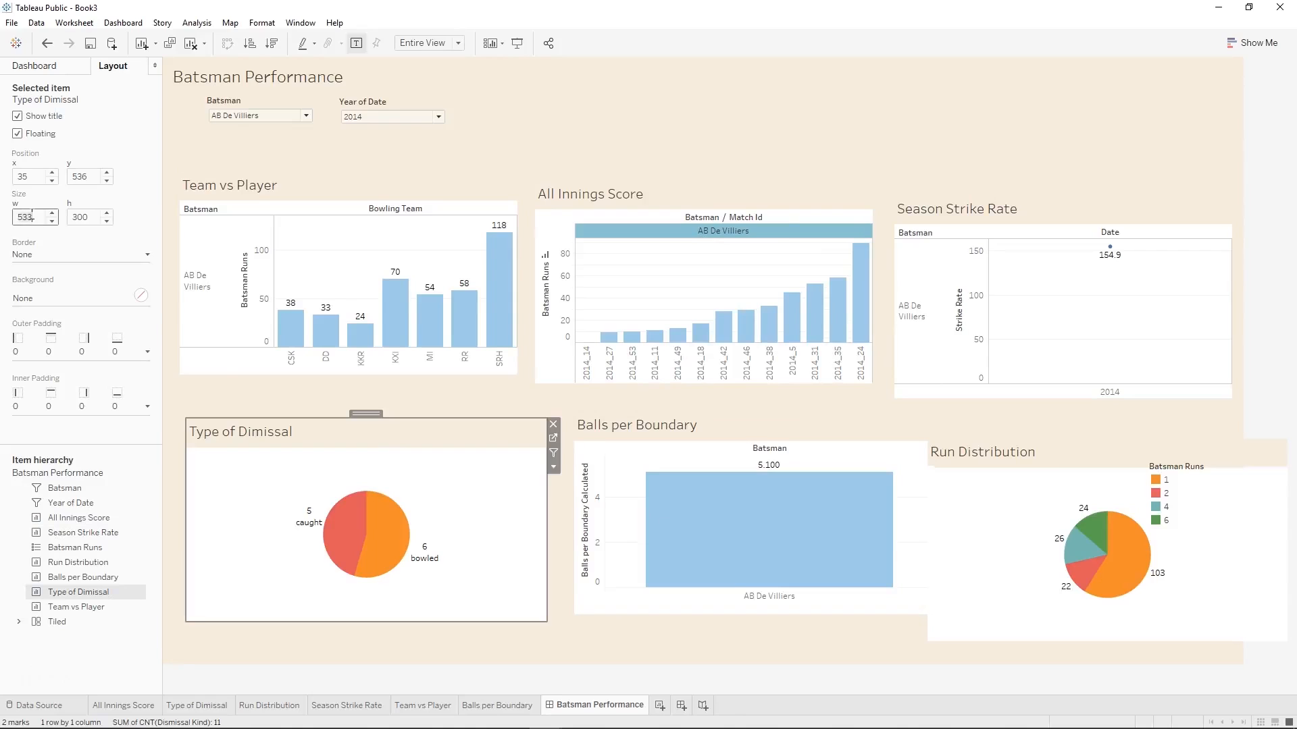
click(709, 433)
click(40, 217)
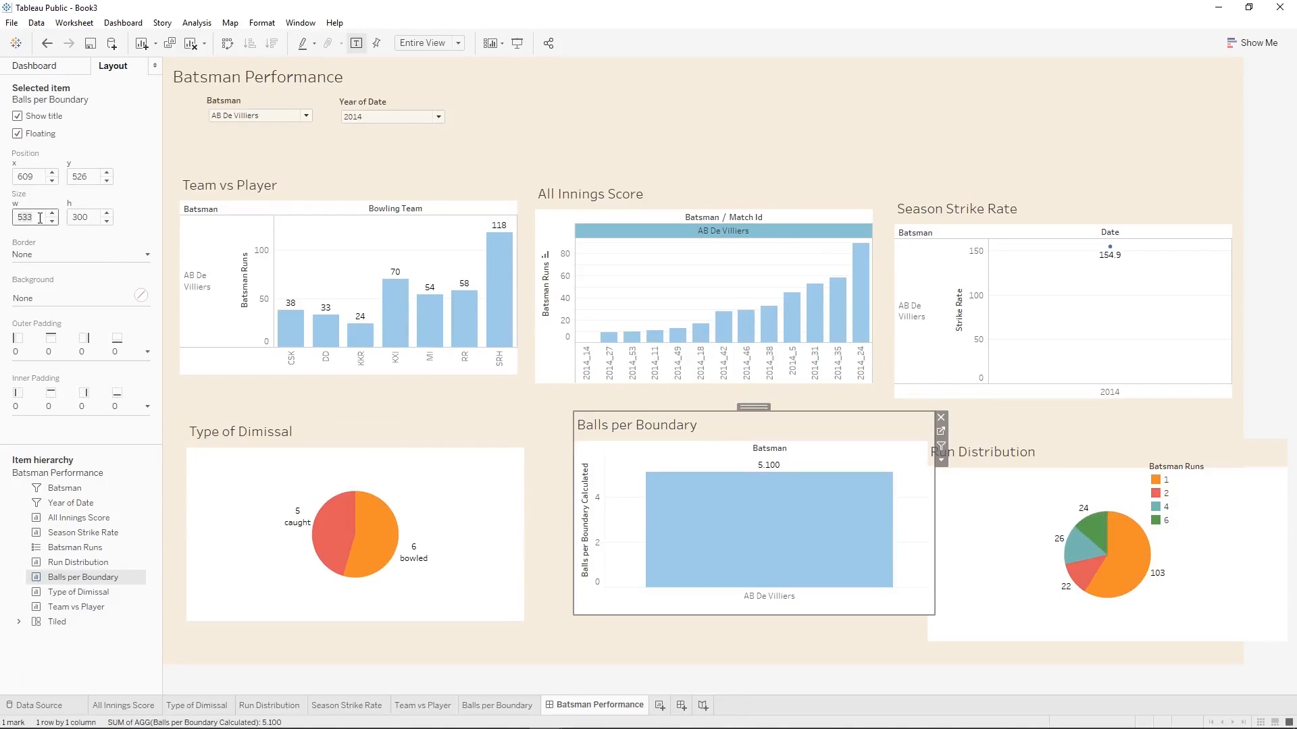
text(500)
key(Return)
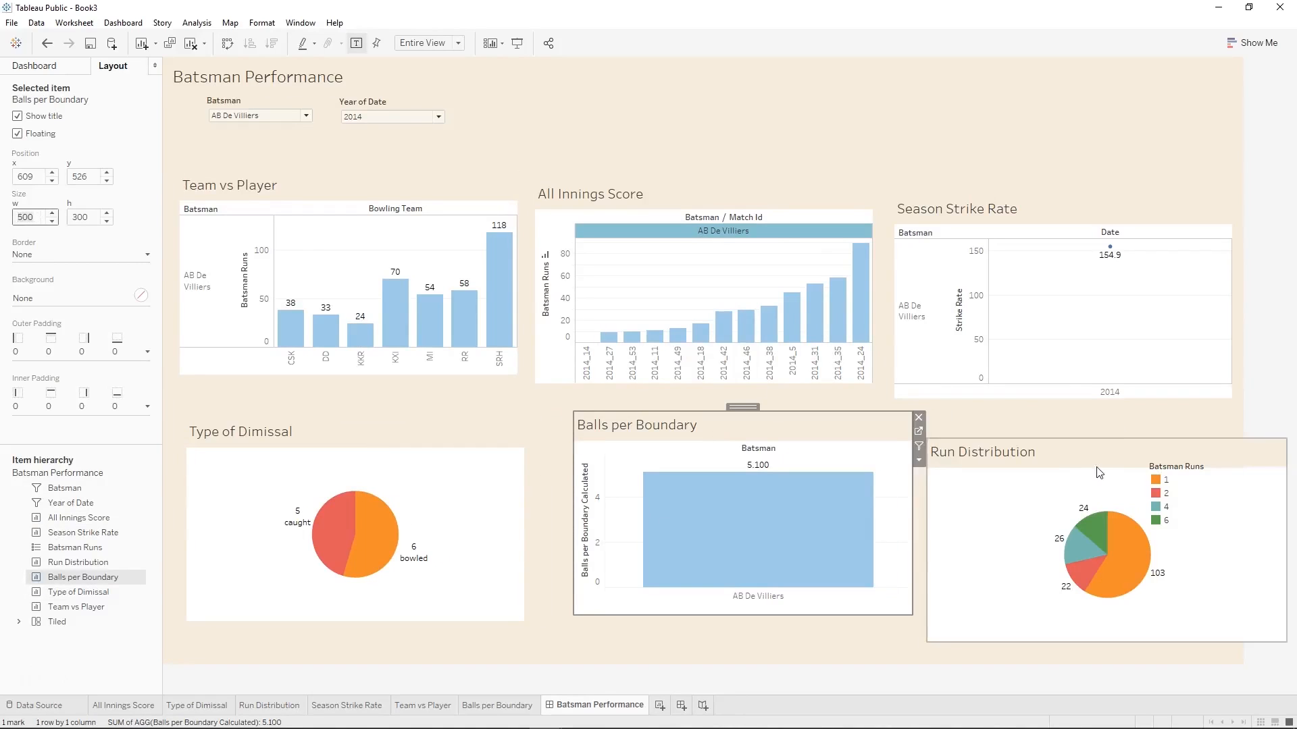
click(1097, 468)
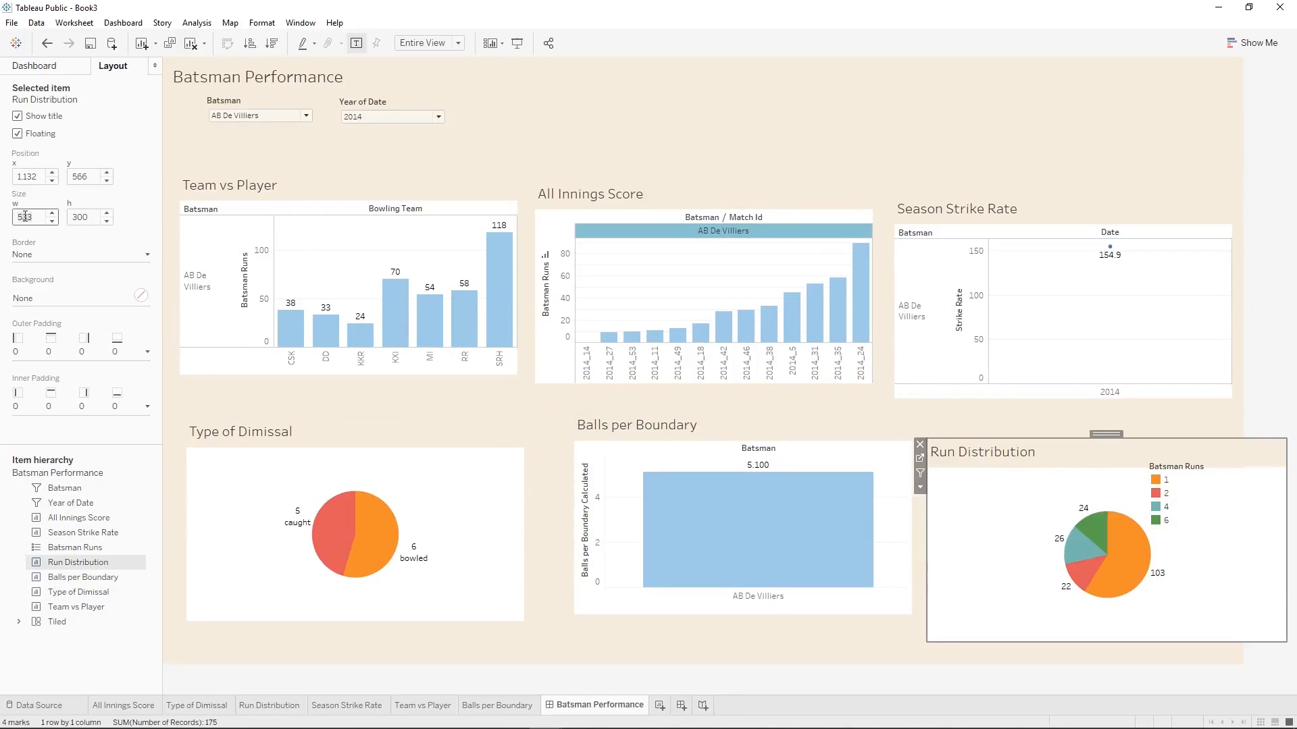
key(Return)
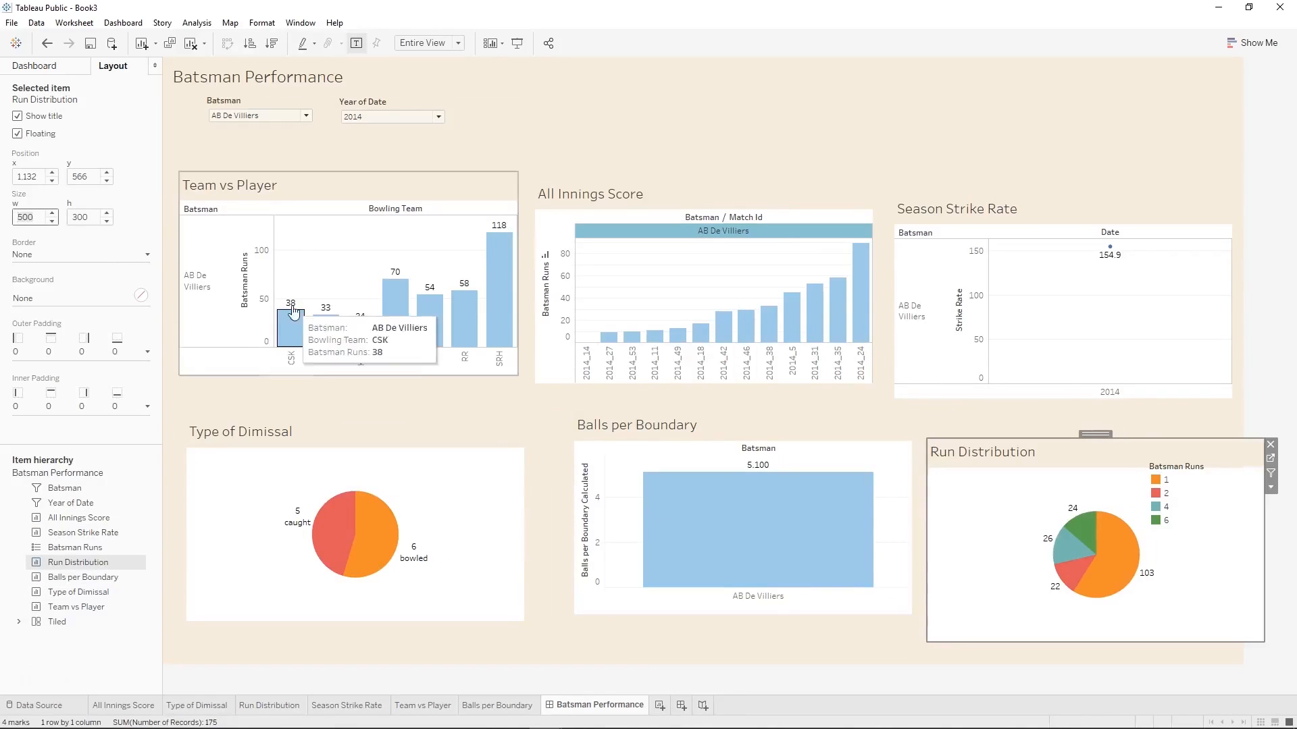
Nudge the All Innings Score sheet horizontally to x 555, keeping it at y 184.
click(436, 468)
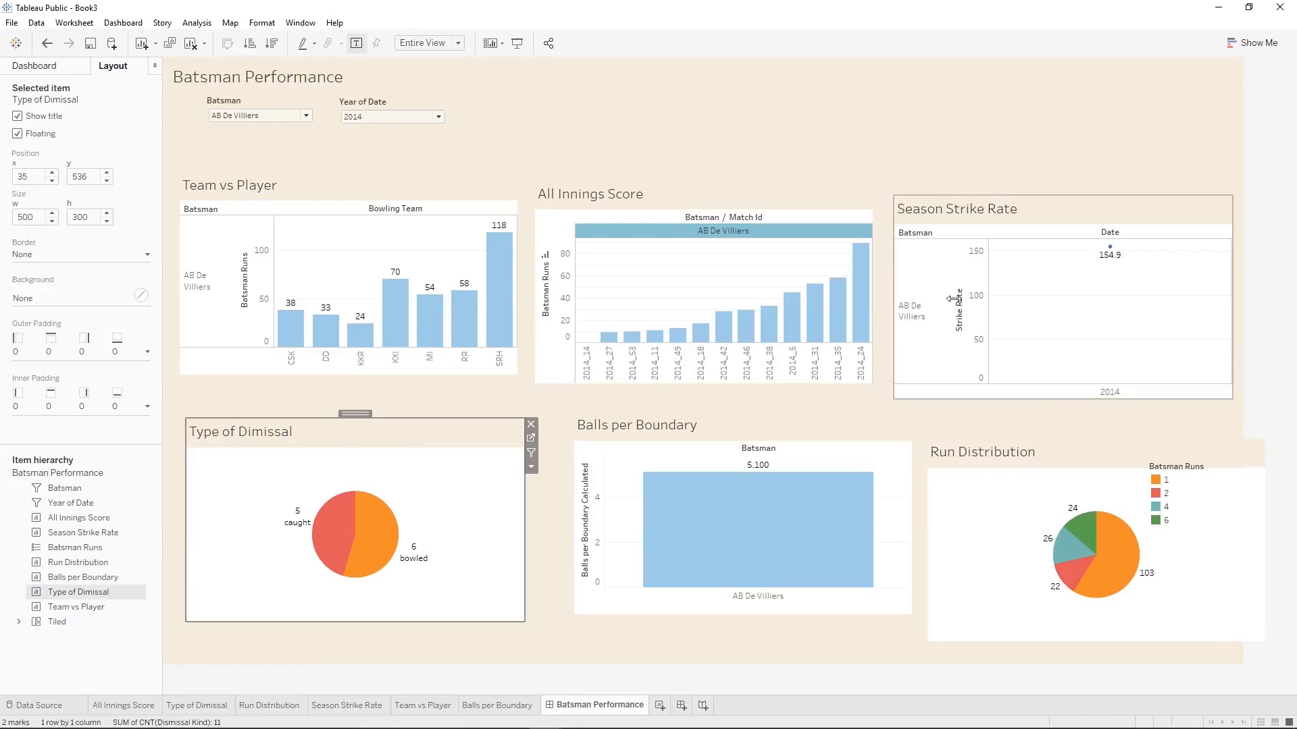
click(681, 198)
drag(705, 177, 707, 177)
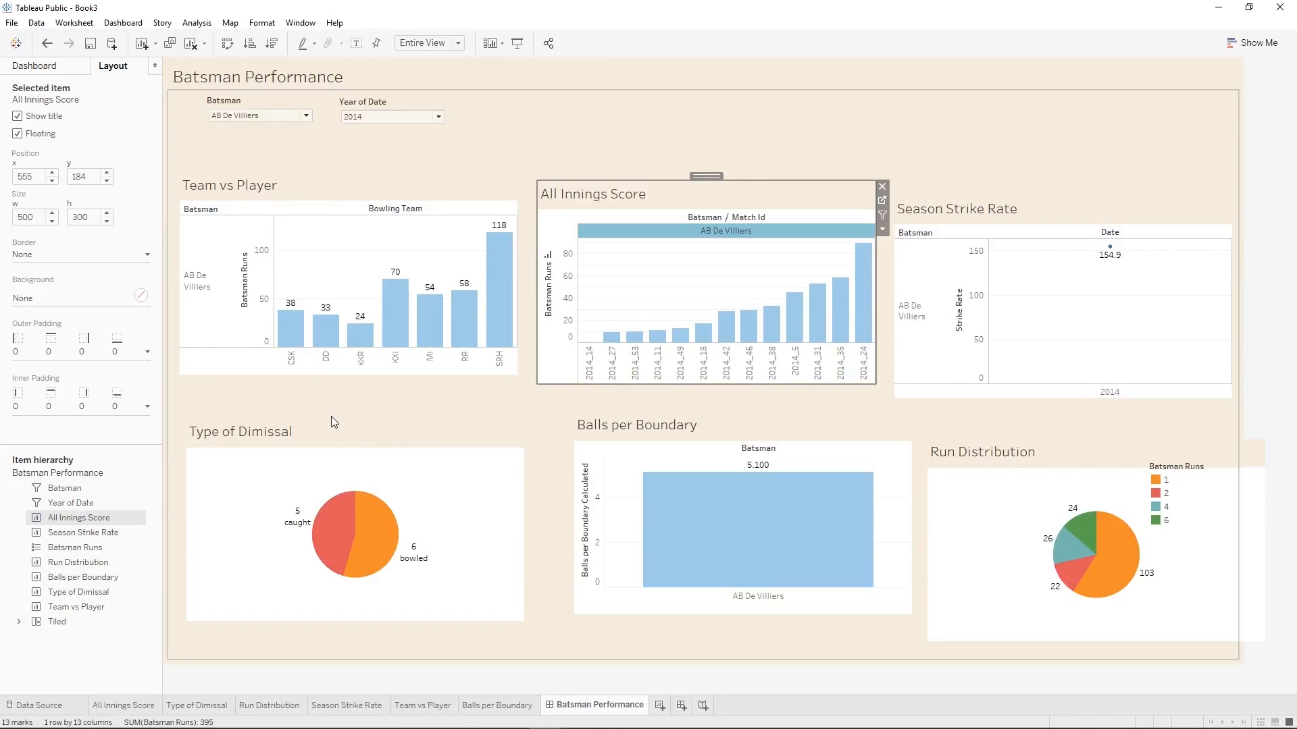
Set Type of Dimissal's x position to 25, aligning it with Team vs Player above.
click(285, 186)
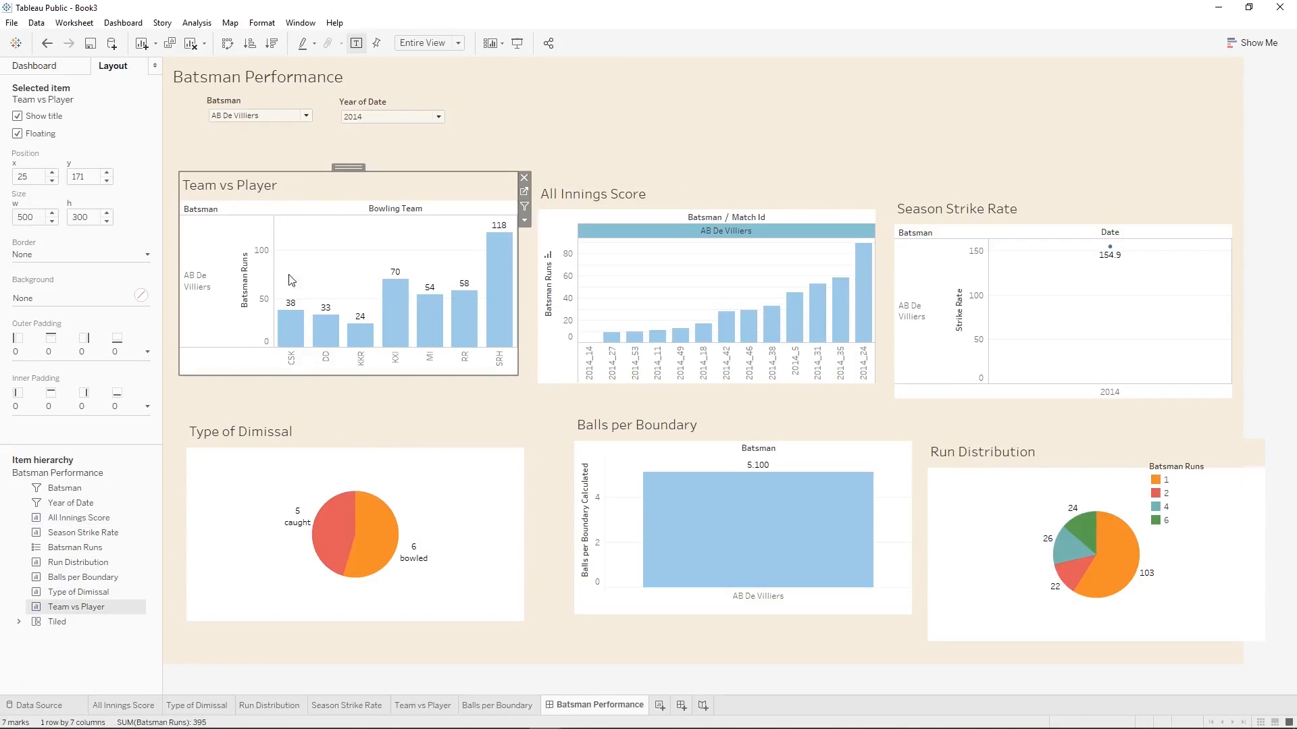
click(285, 470)
click(294, 185)
click(30, 179)
click(305, 443)
click(31, 176)
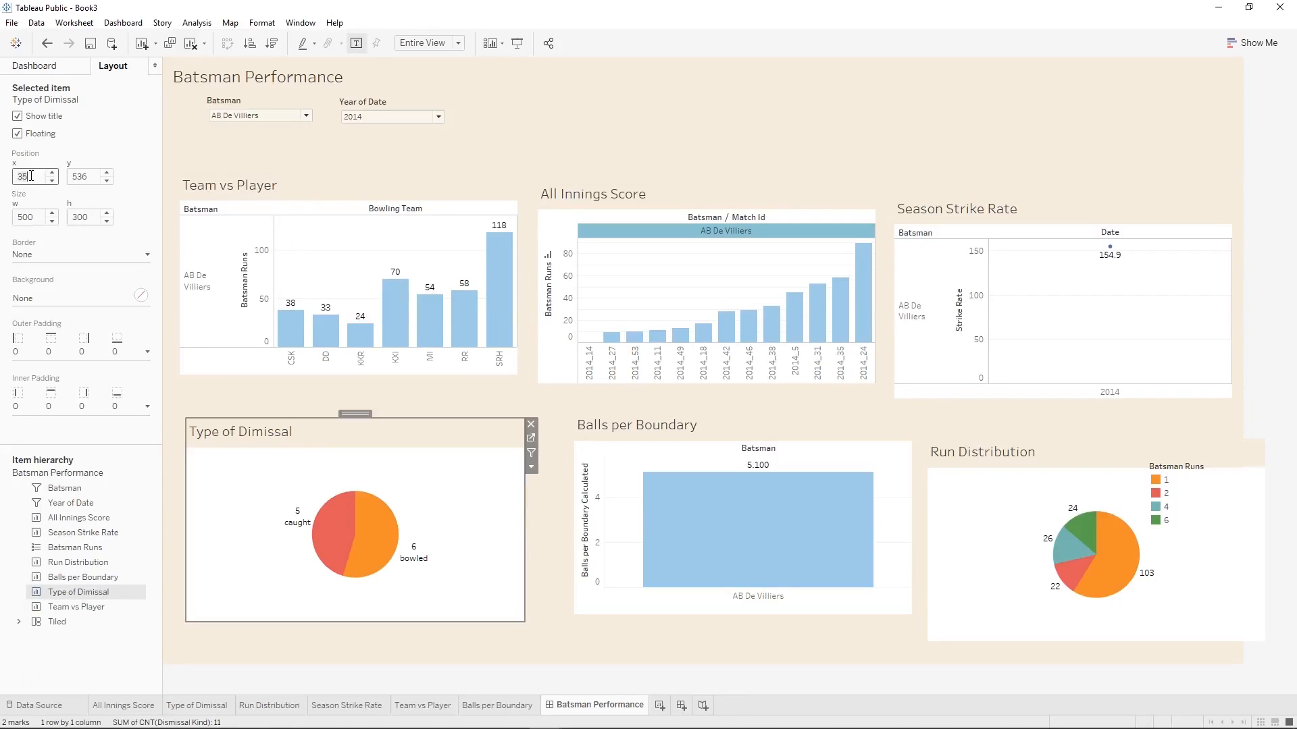
text(25)
key(Return)
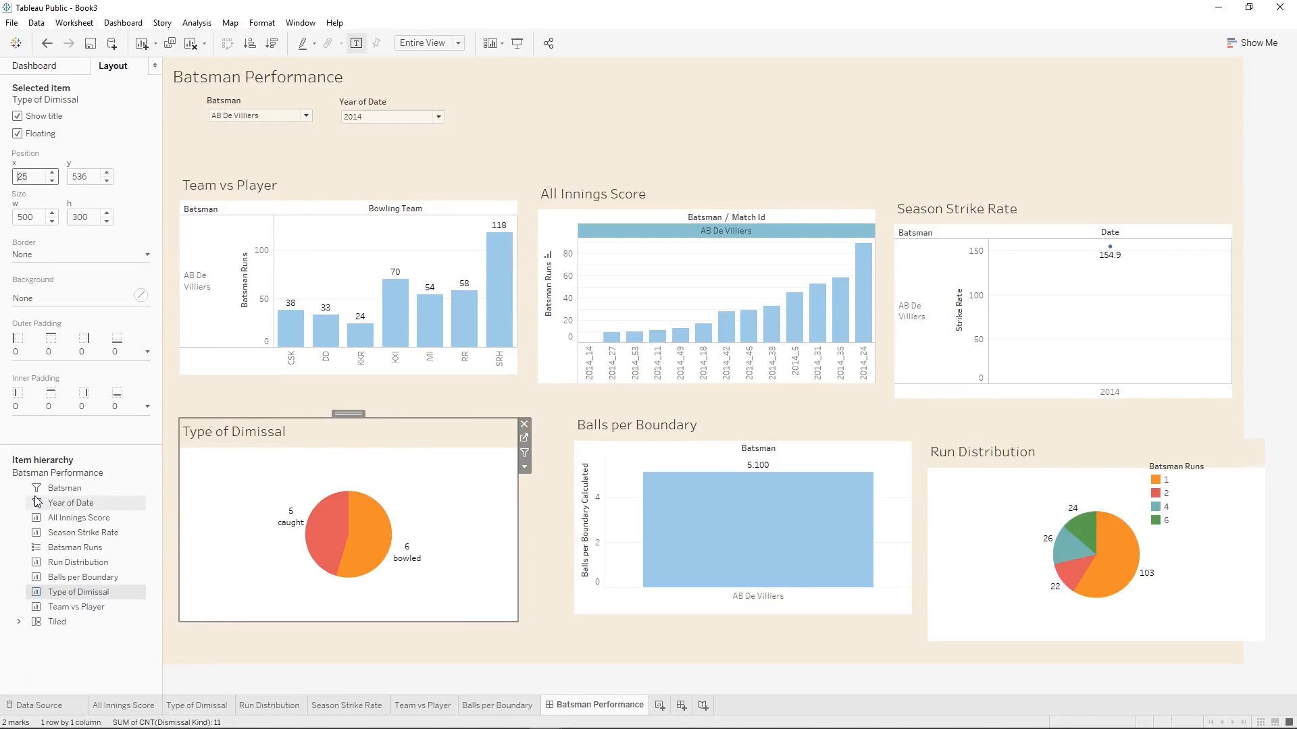
Set Balls per Boundary's x position to 555, aligning it with All Innings Score above.
click(631, 283)
click(651, 425)
click(29, 181)
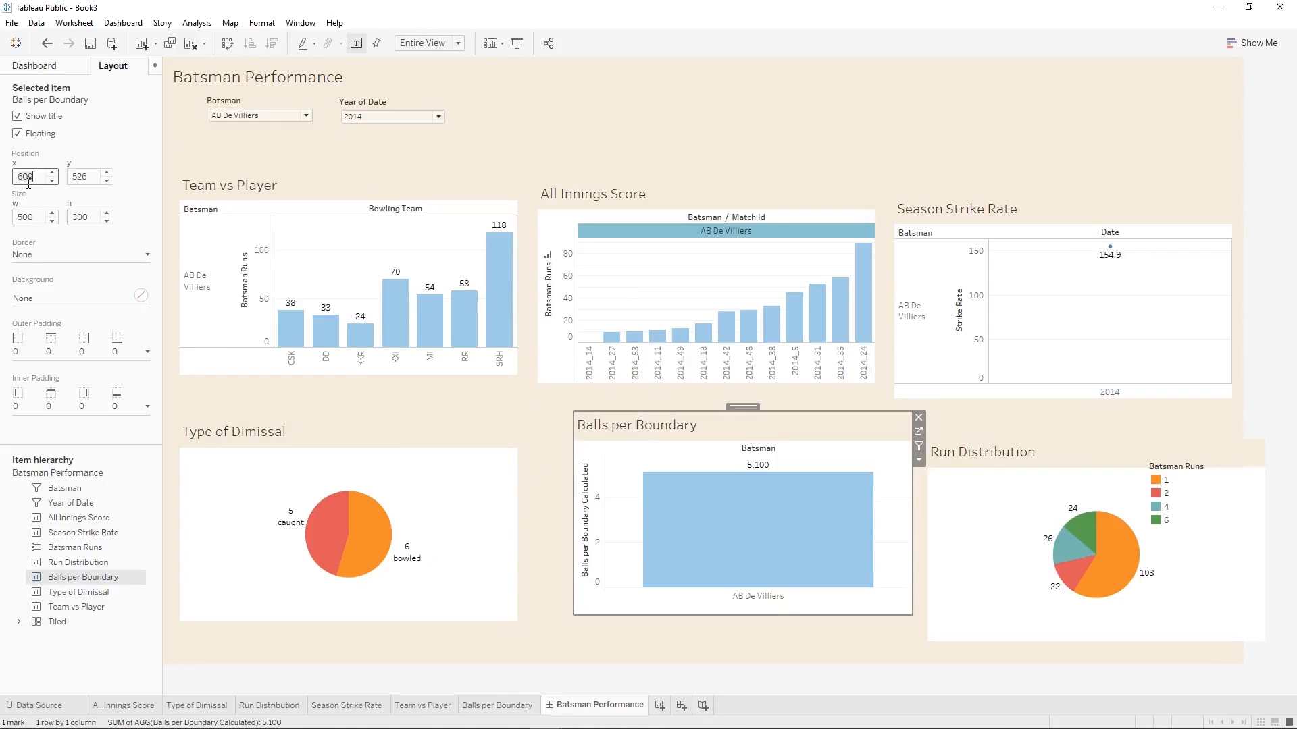
text(555)
key(Return)
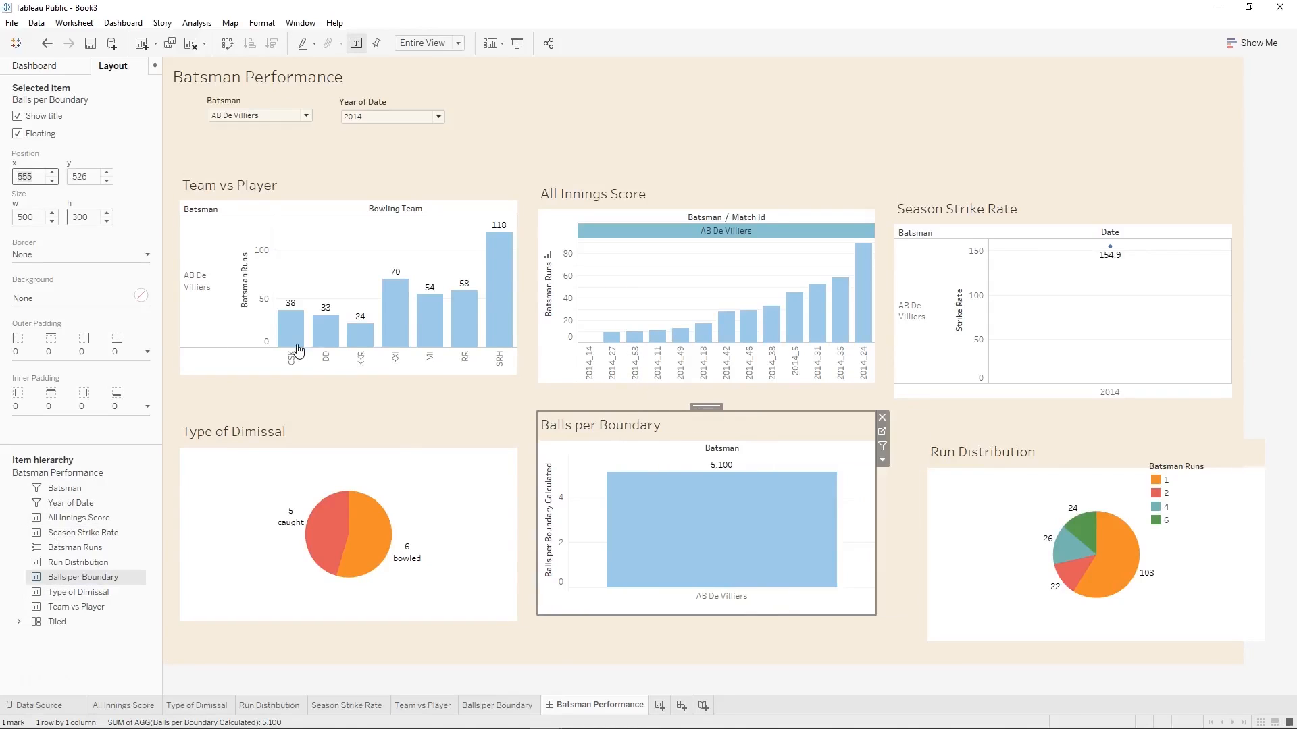
Set Run Distribution's x position to 1,083, aligning it with Season Strike Rate above.
click(1056, 327)
click(29, 176)
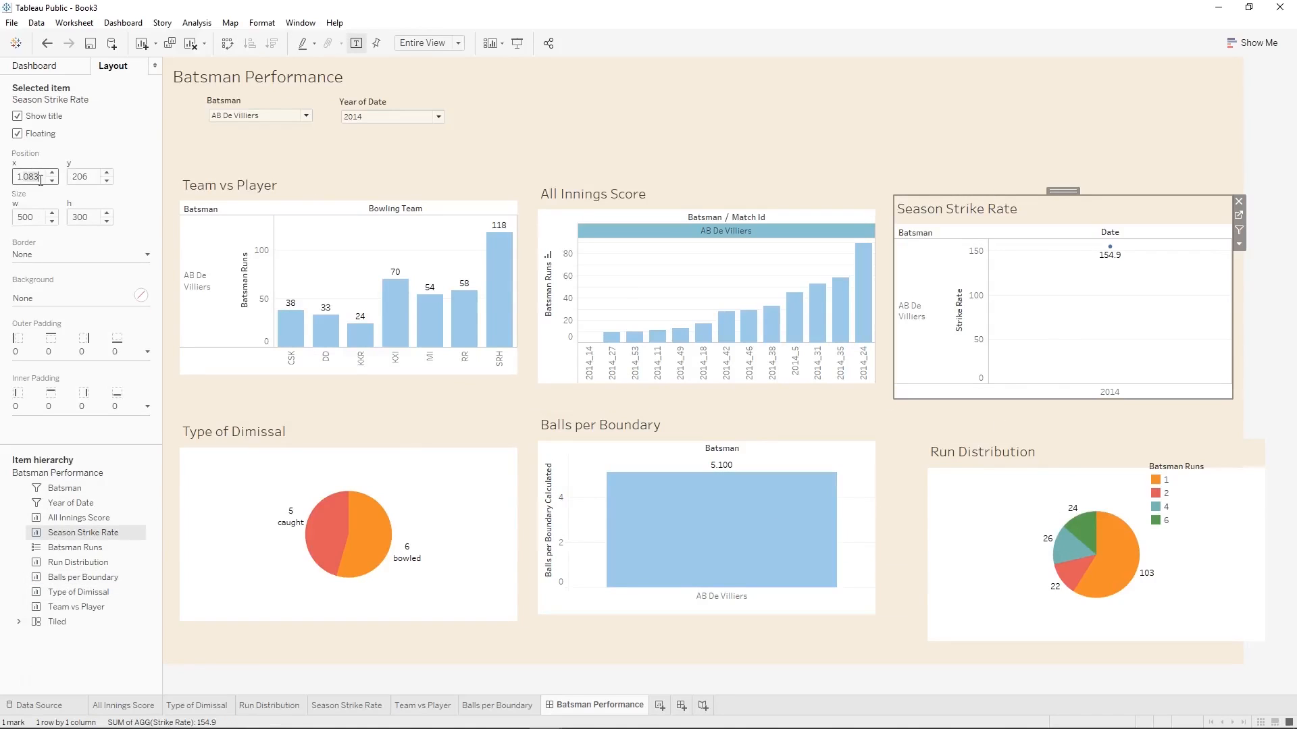
click(1001, 471)
click(20, 180)
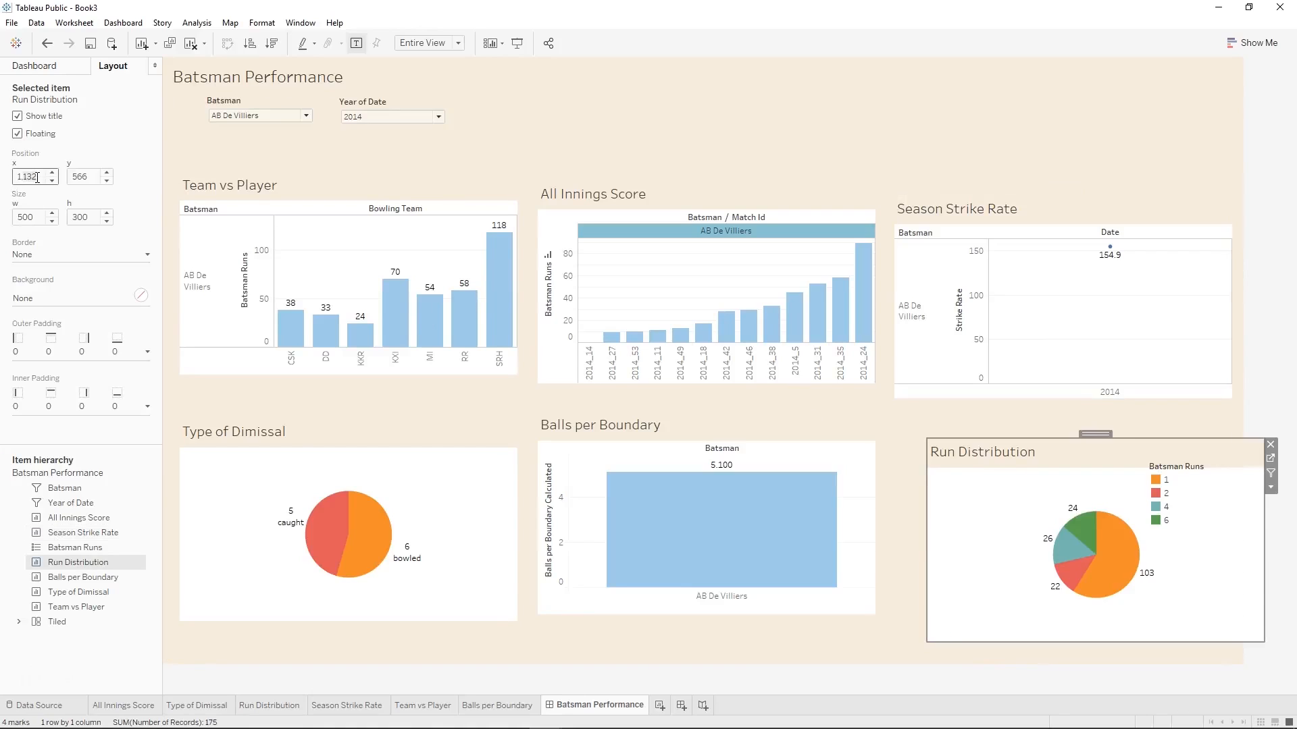
text(1,083)
key(Return)
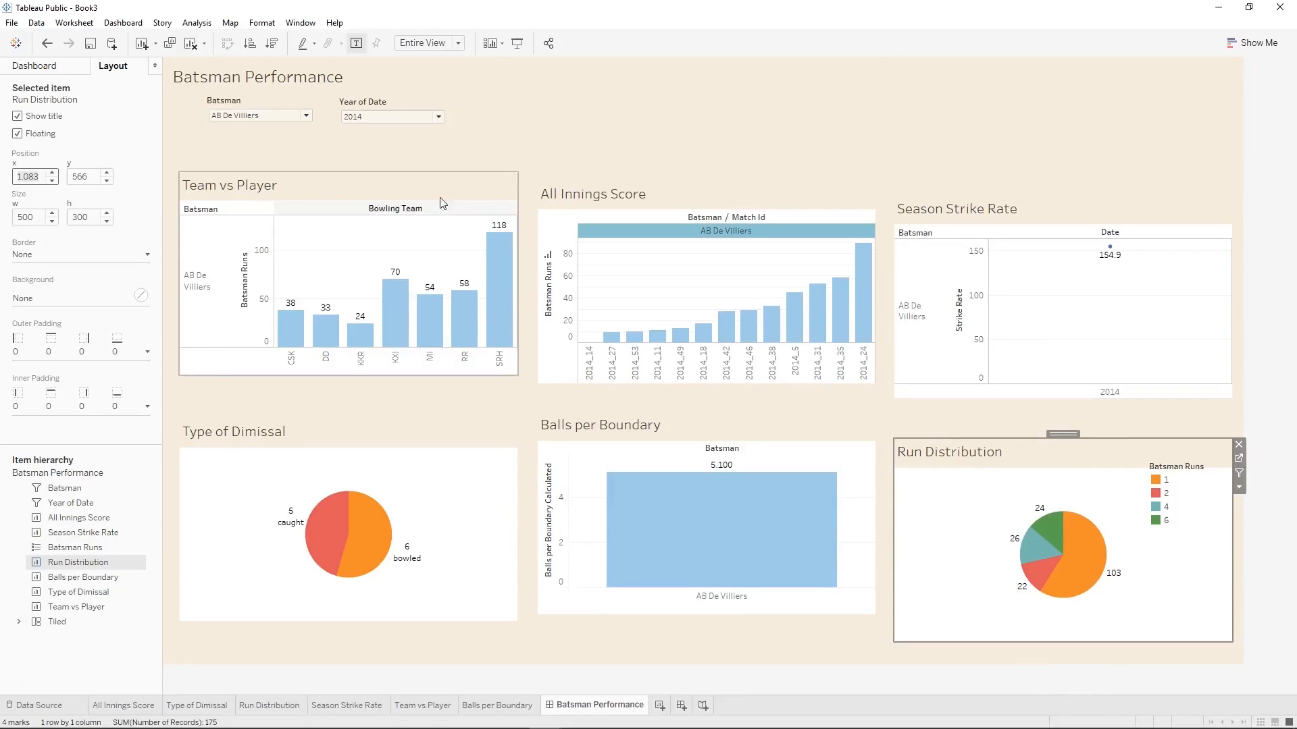
Set the y position of both Team vs Player and All Innings Score to 170.
click(388, 200)
click(106, 181)
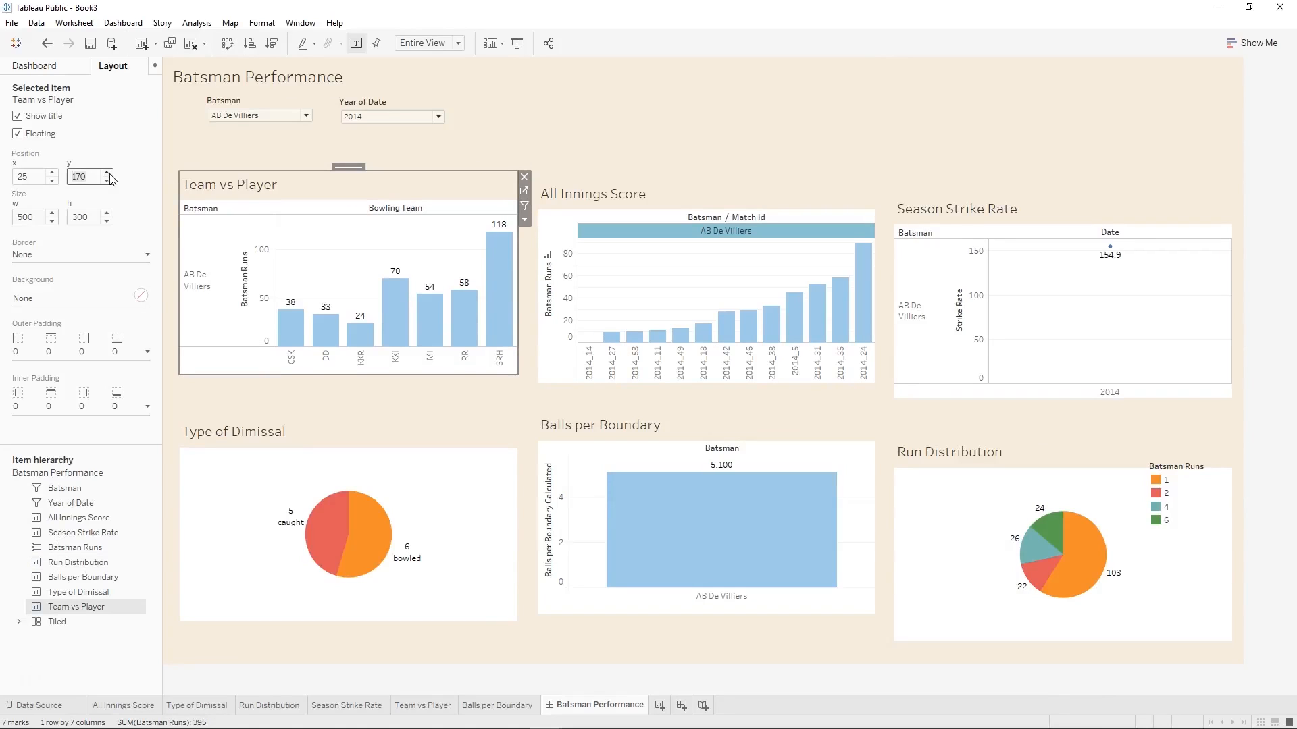
double_click(90, 183)
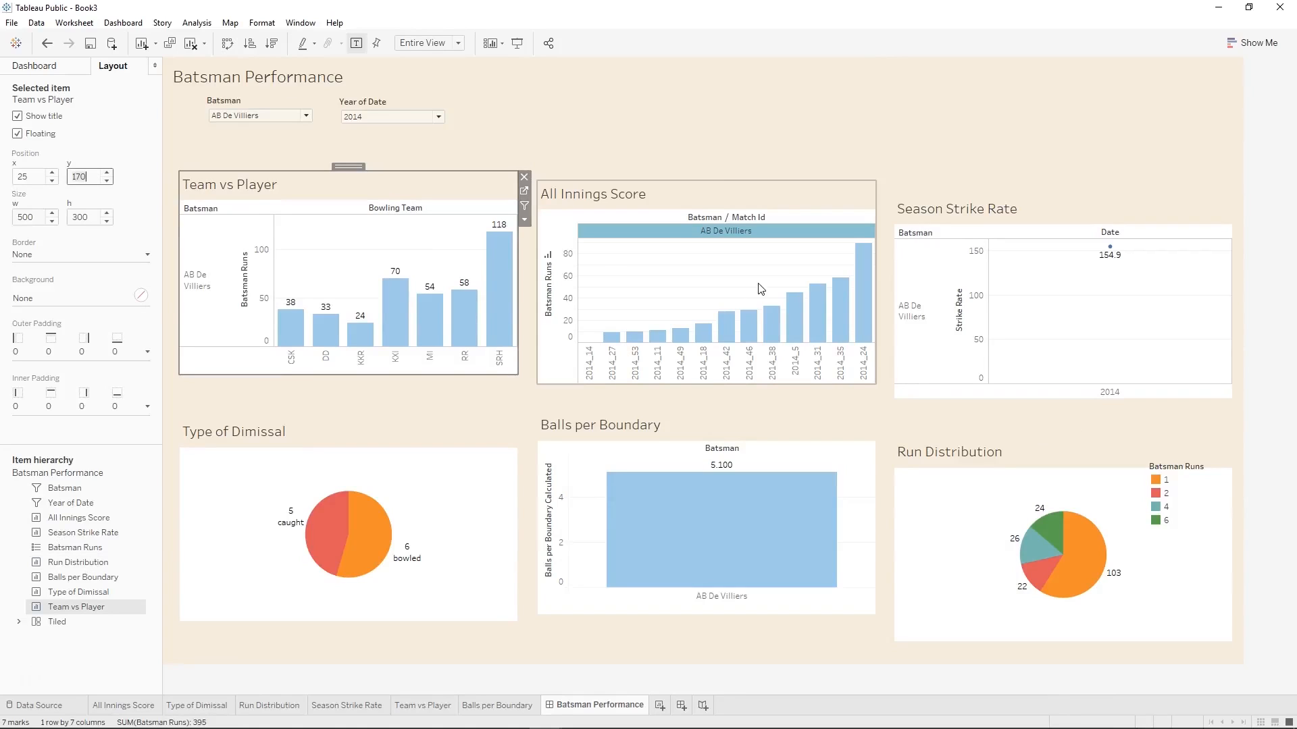
click(709, 208)
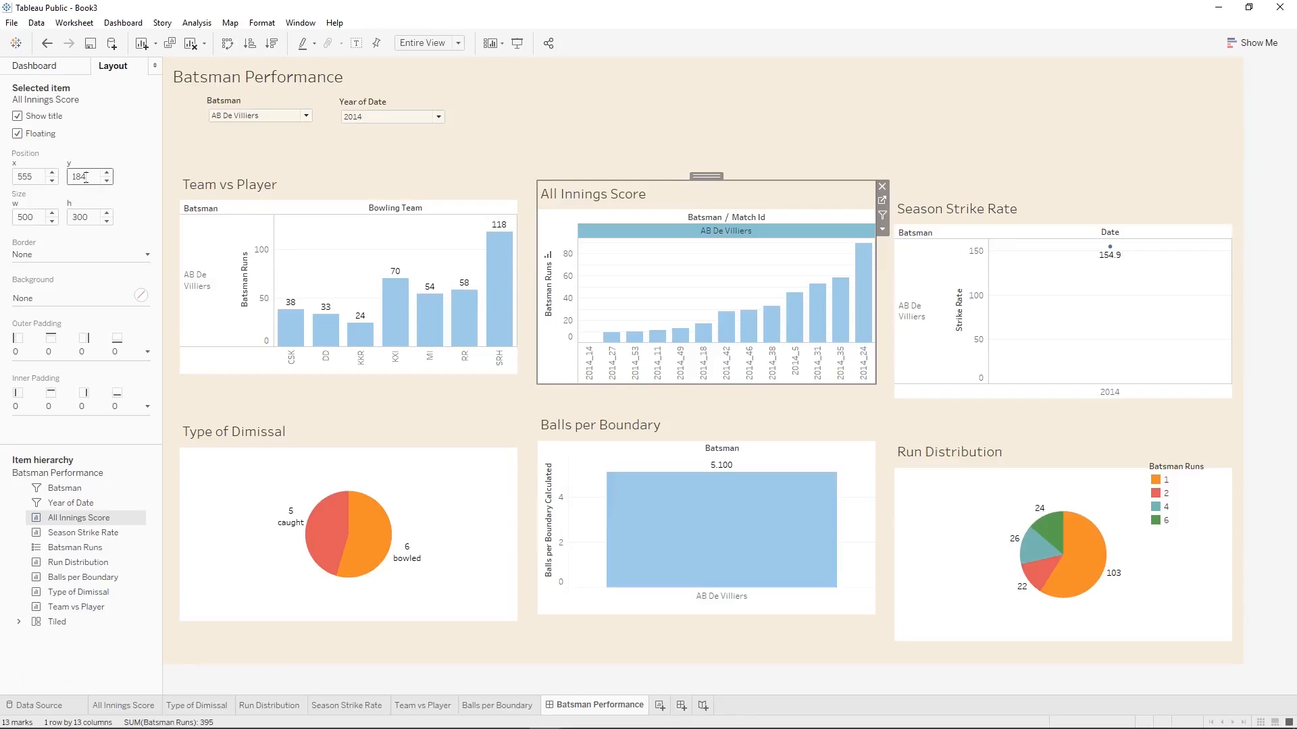
key(Return)
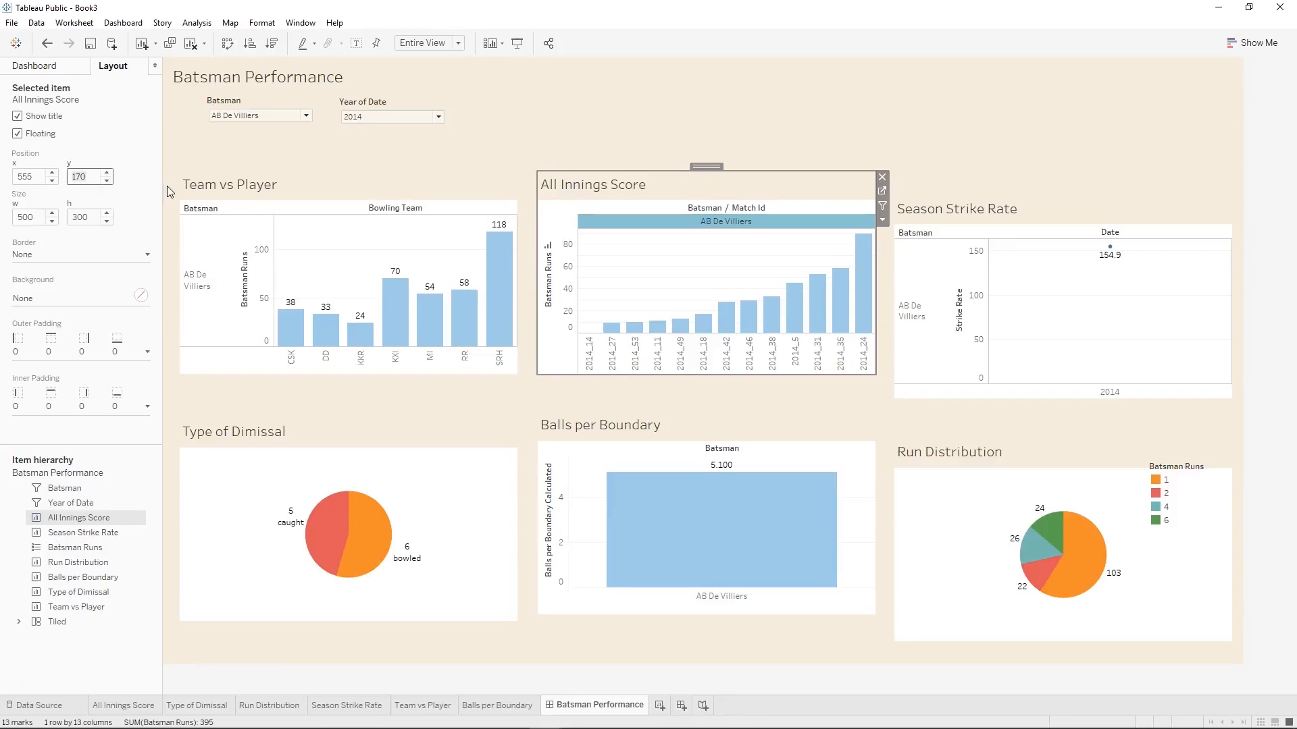
Set Season Strike Rate's y position to 170, level with the other sheets in its row.
click(931, 195)
click(979, 208)
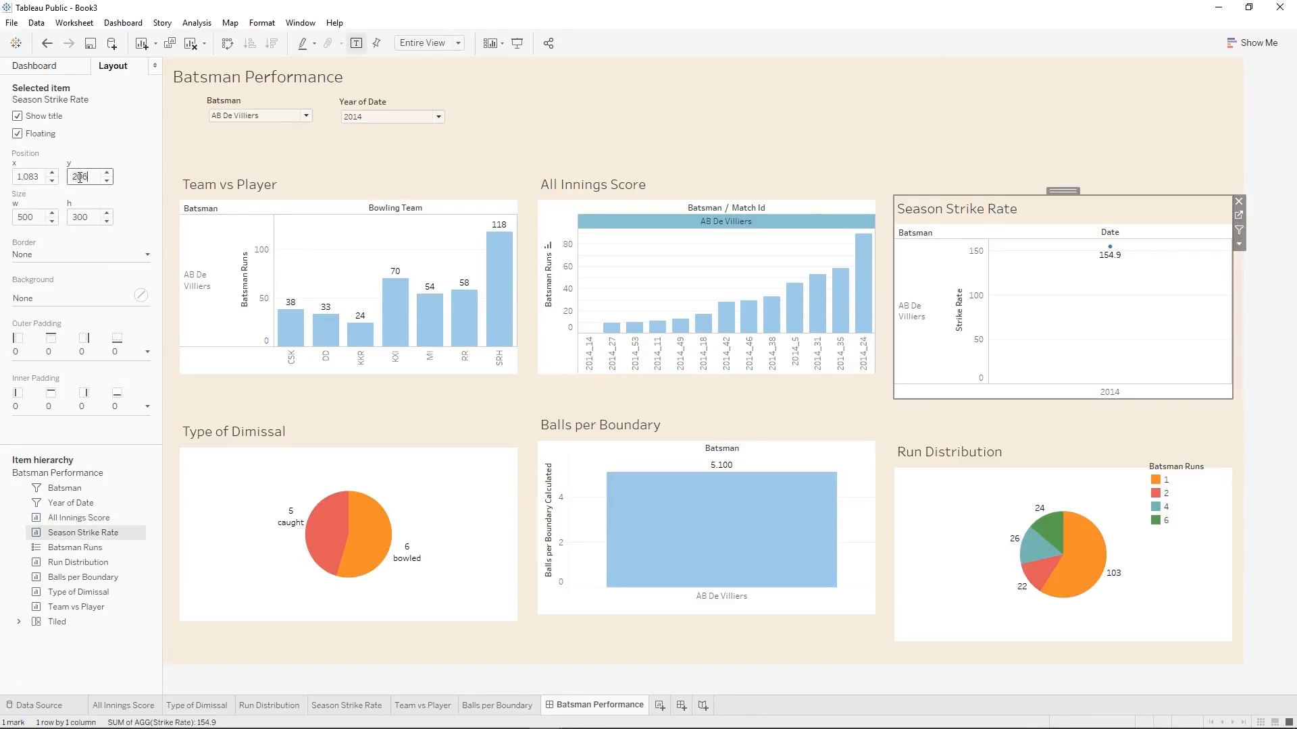
key(Return)
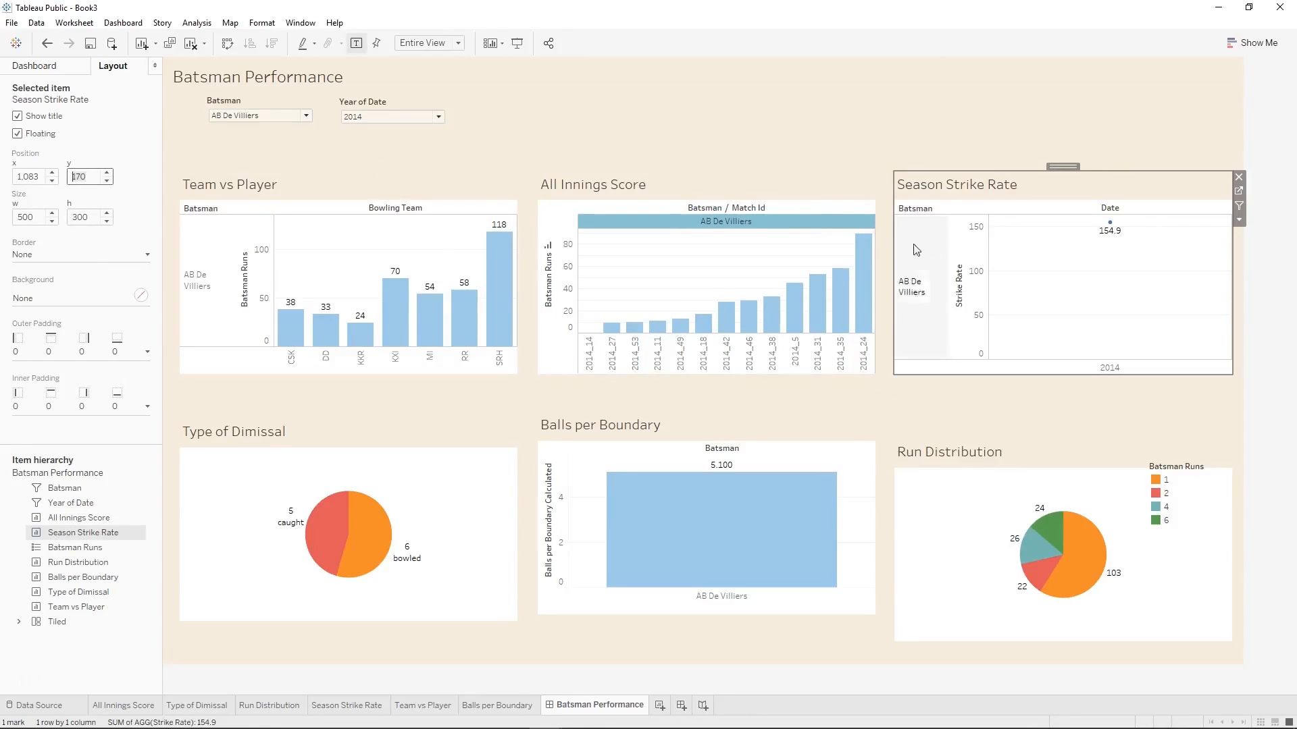
click(51, 71)
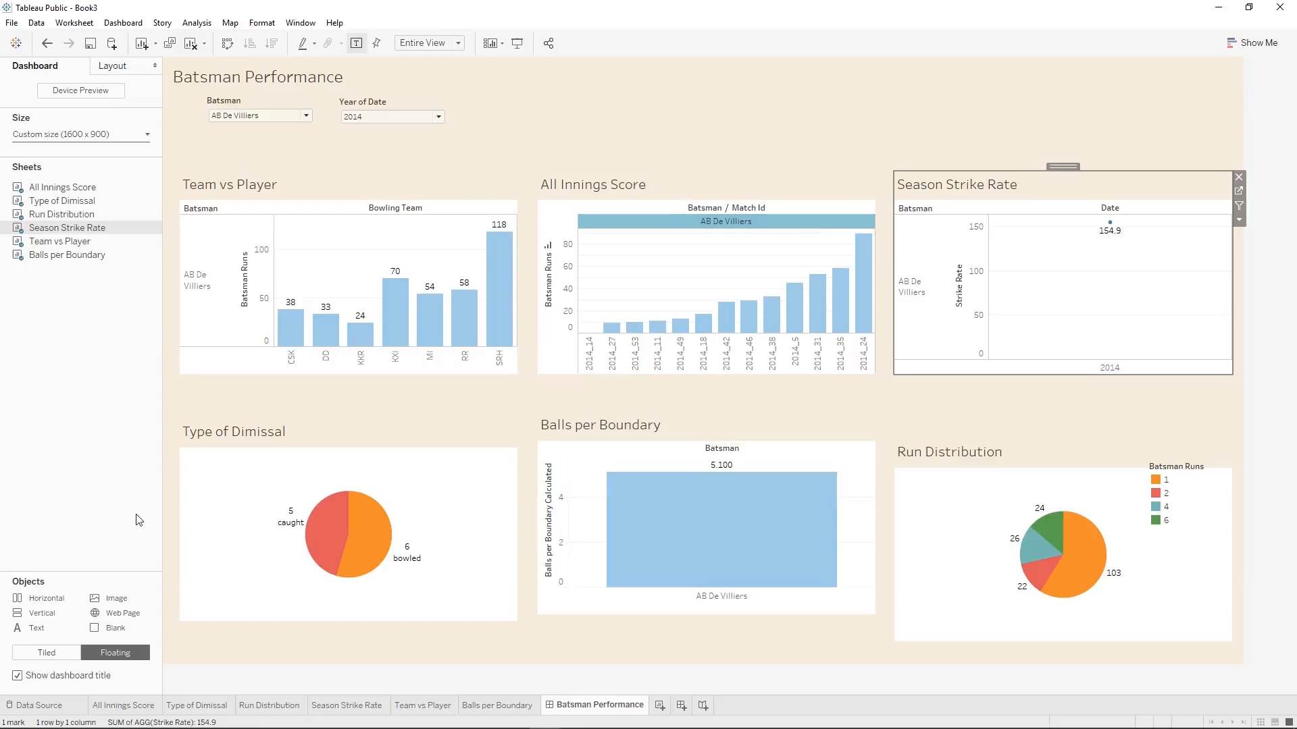
click(125, 69)
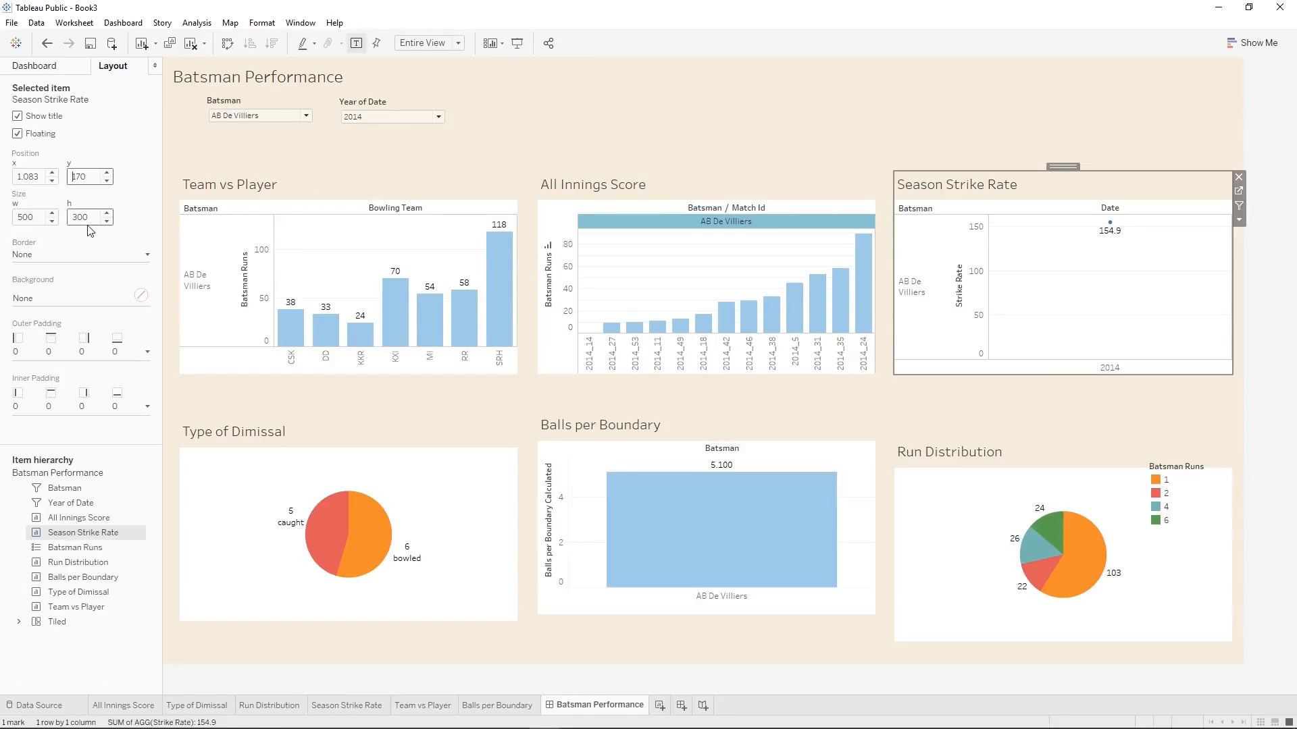
Set Balls per Boundary's y position to 536, level with Type of Dimissal.
click(367, 437)
click(29, 176)
click(95, 173)
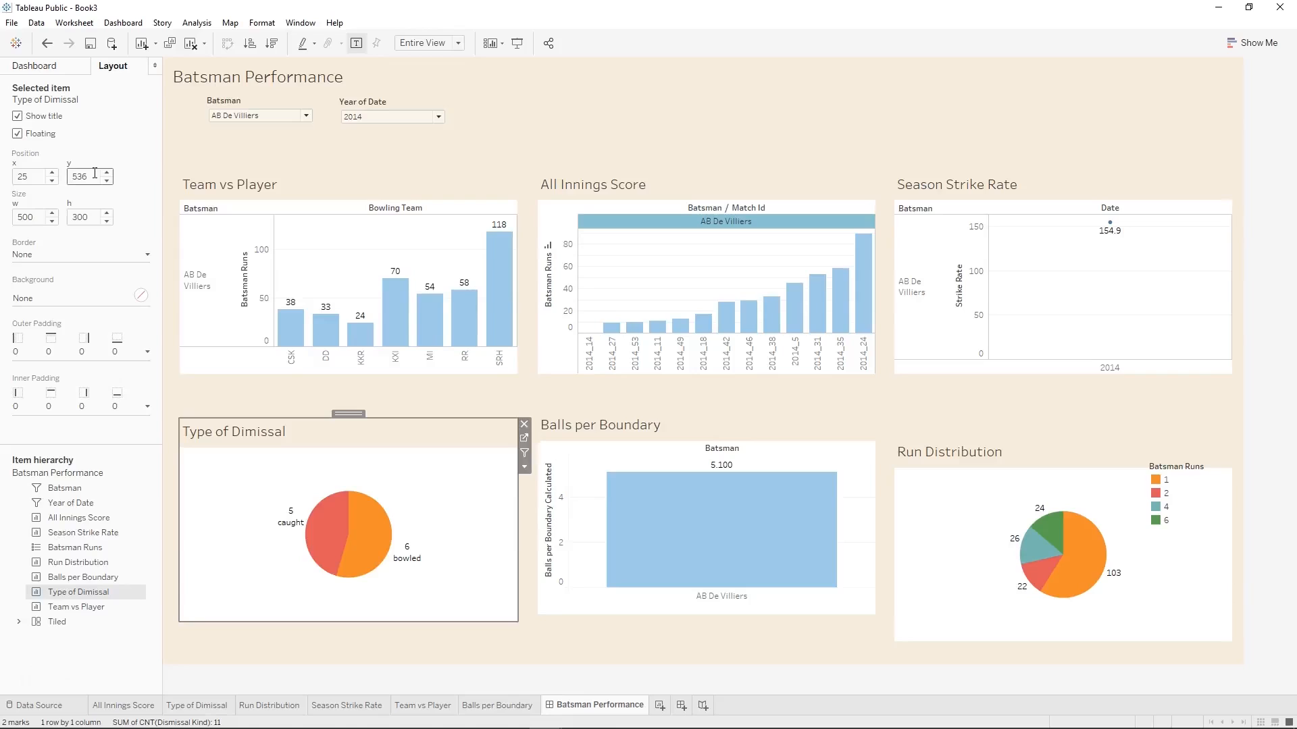
click(743, 427)
double_click(85, 176)
text(536)
key(Return)
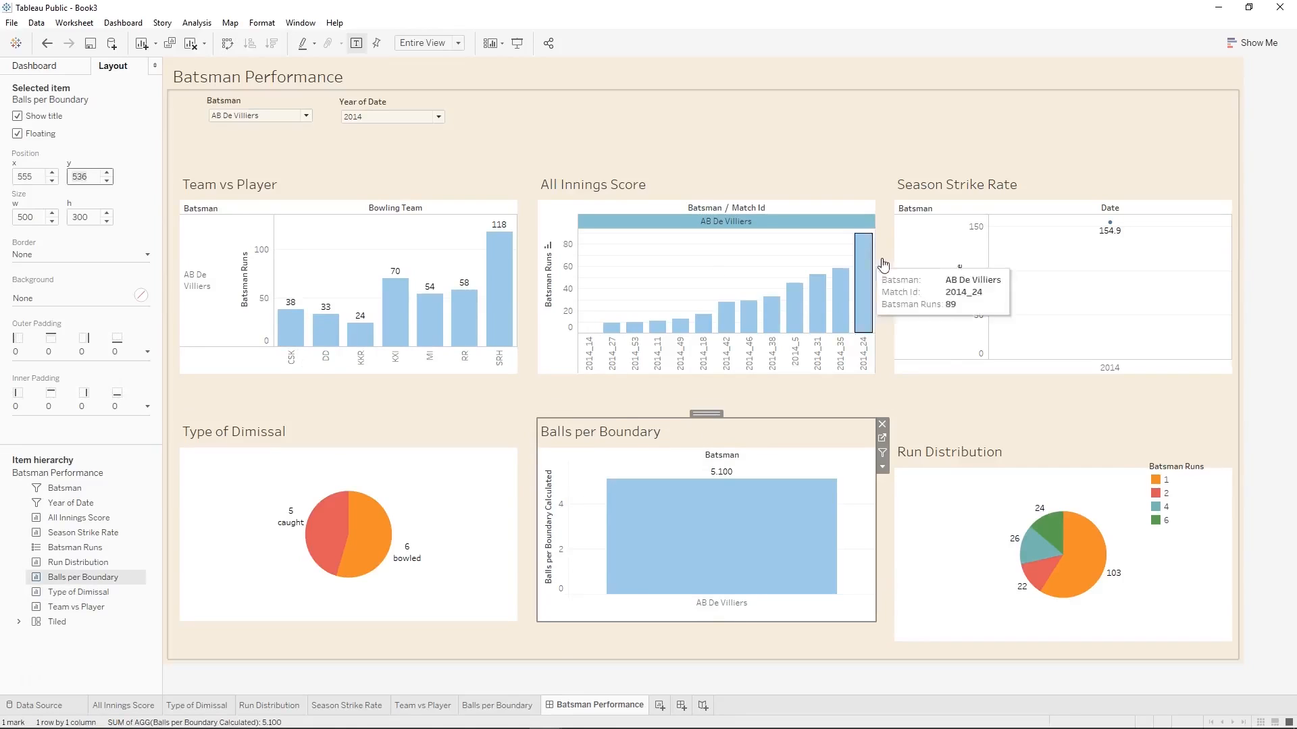
Set Run Distribution's y position to 536, level with the other sheets in the lower row.
click(1036, 448)
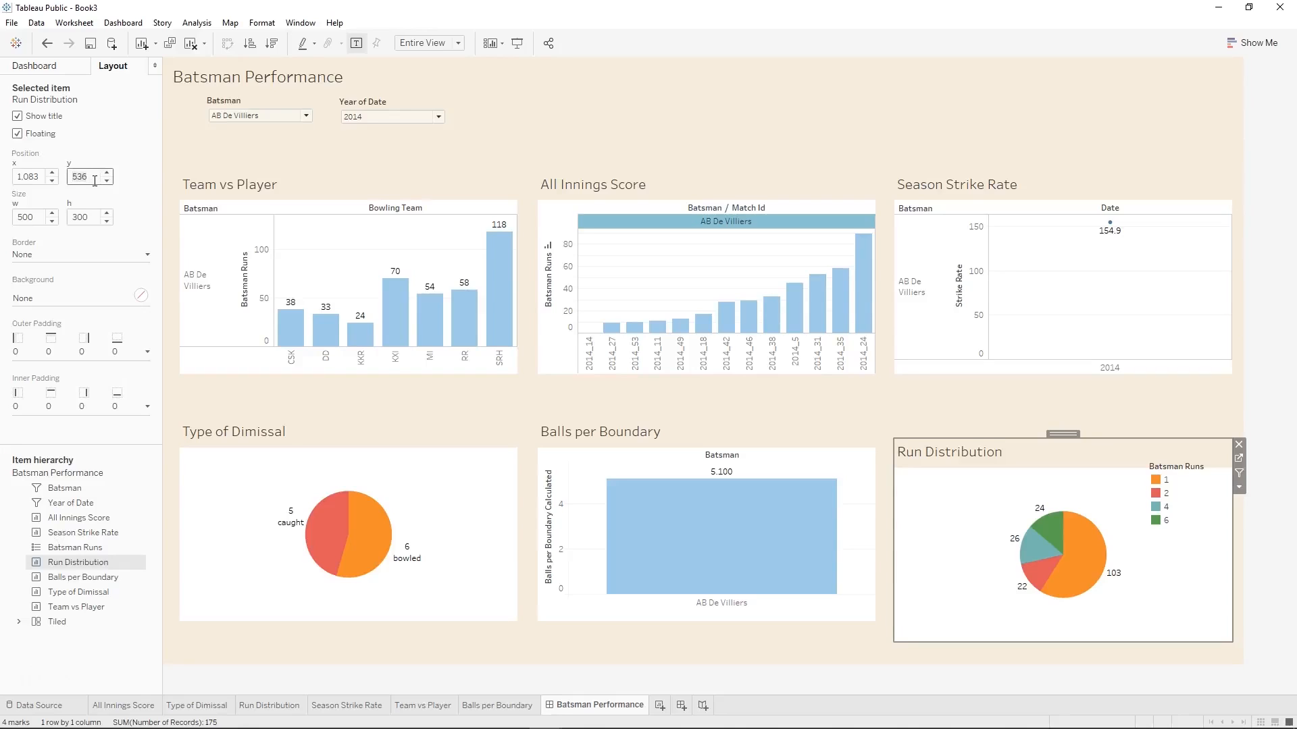
key(Return)
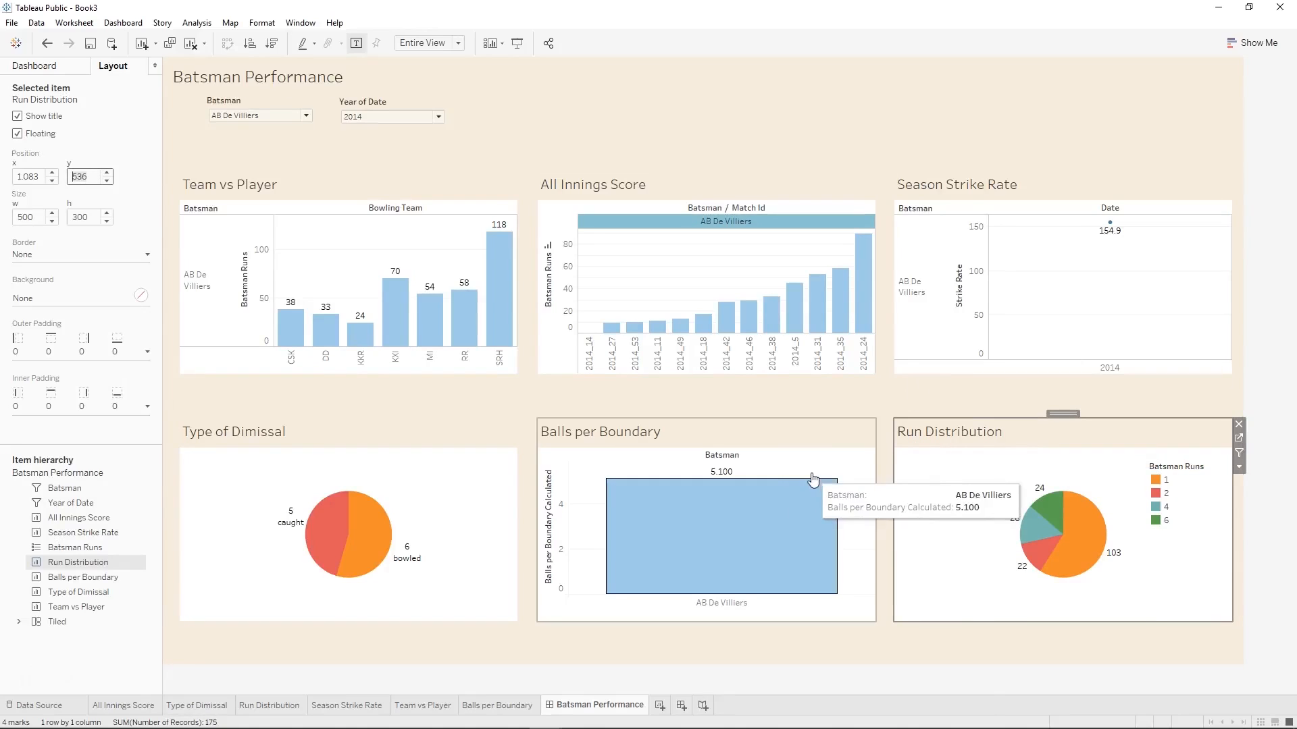
click(962, 144)
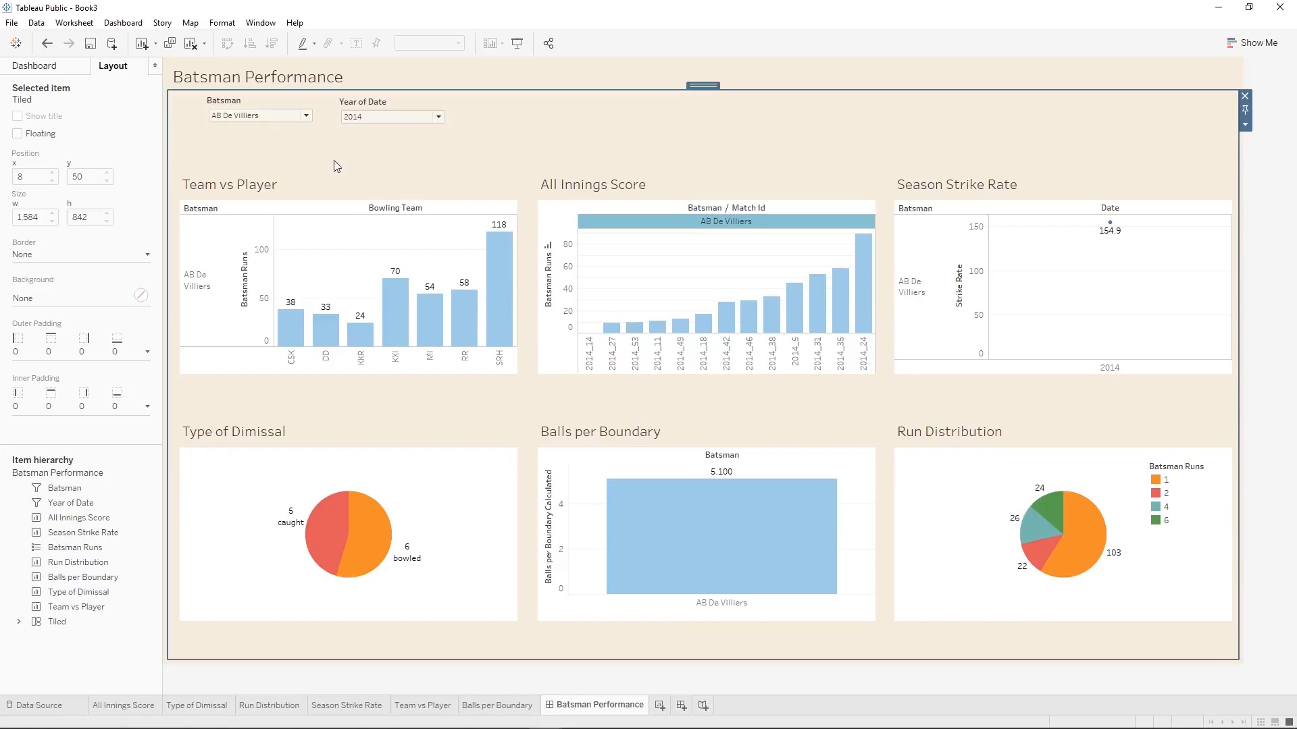
Move the floating Batsman filter down to about x 48, y 77 beneath the dashboard title.
mouse_move(1053, 557)
click(256, 104)
drag(256, 90, 244, 105)
Set the Year of Date filter's y position to 77, level with the Batsman filter.
click(386, 103)
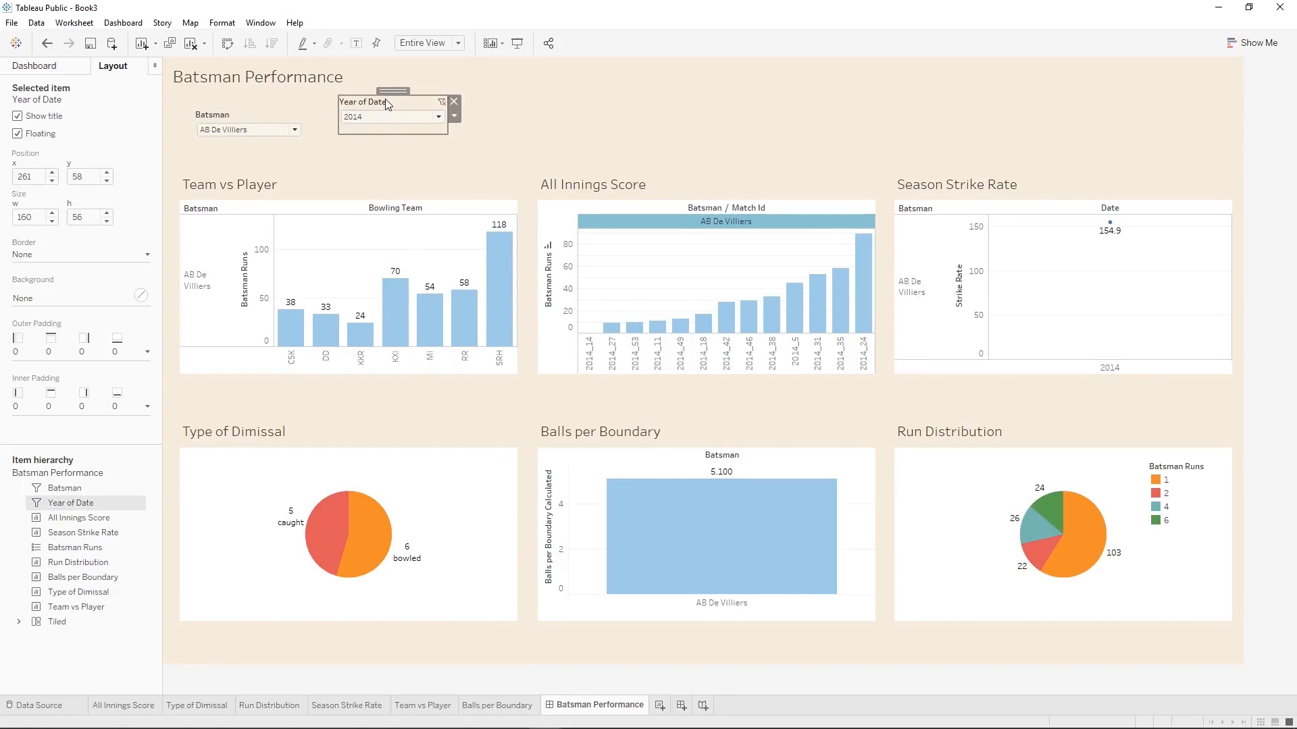
click(295, 116)
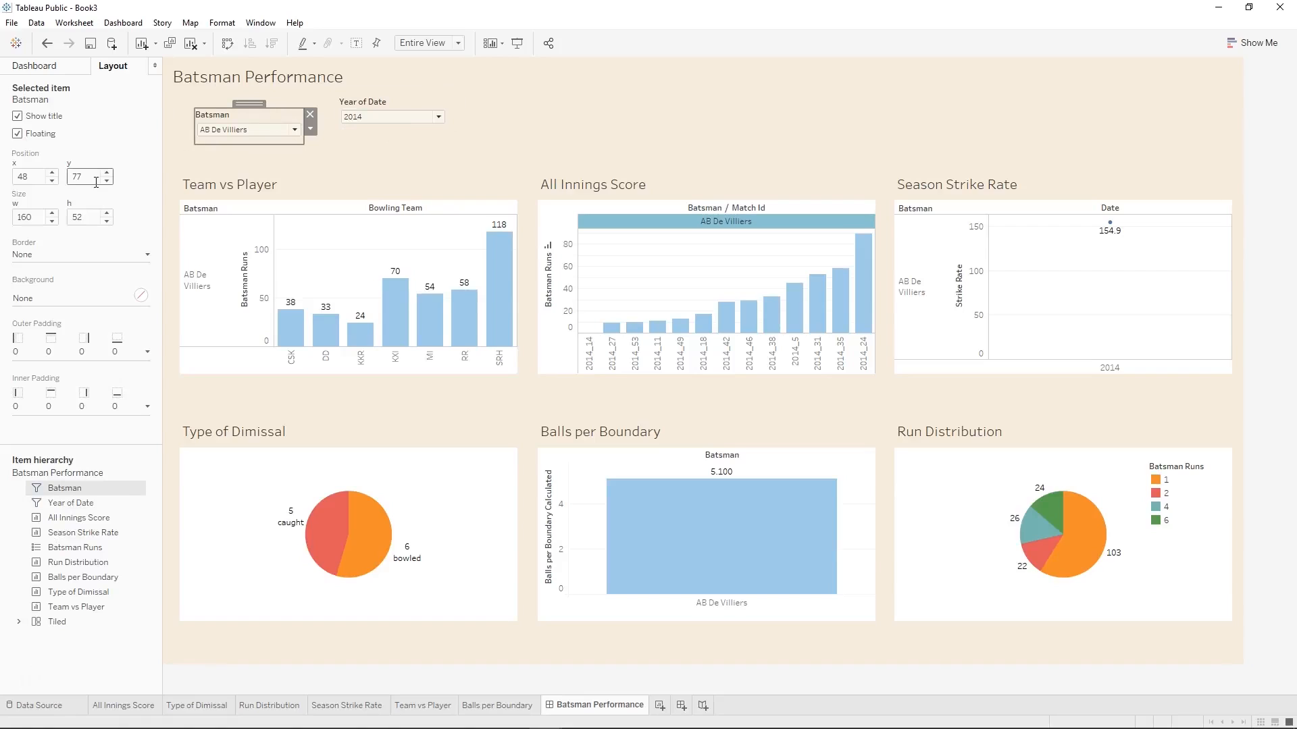
click(389, 102)
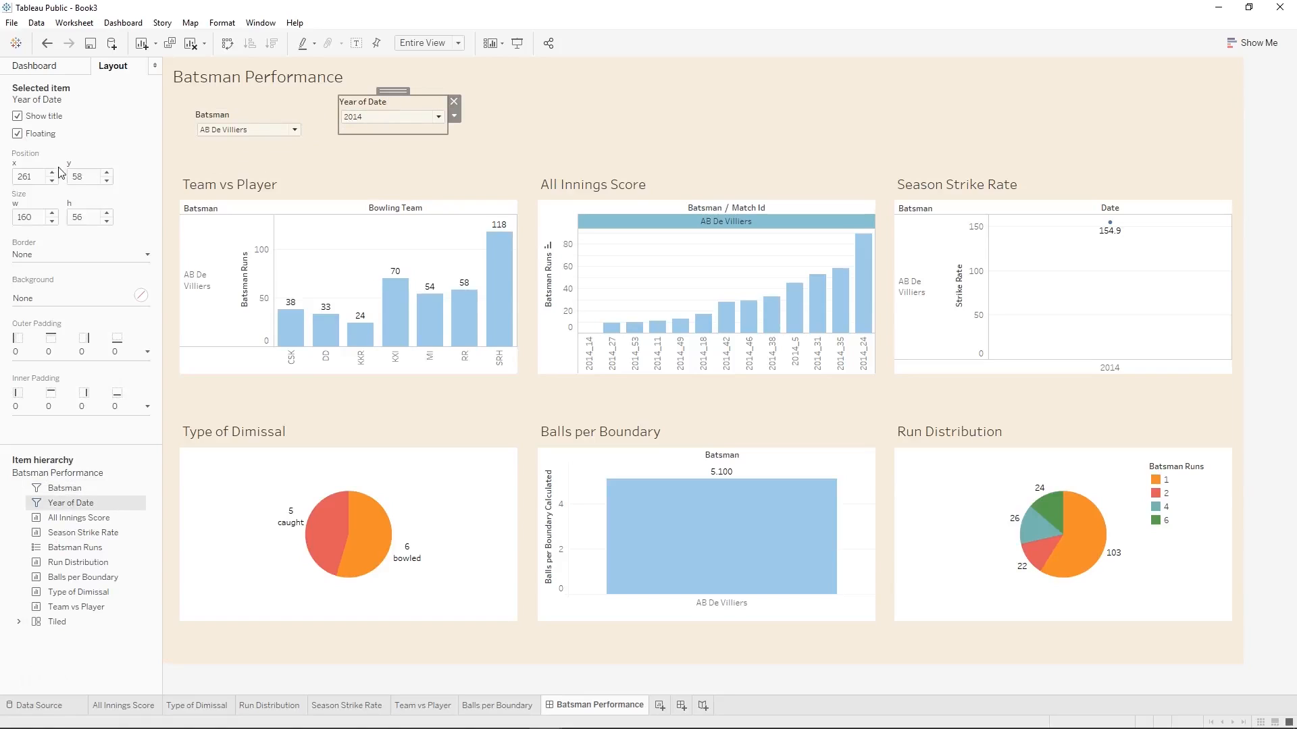
key(Return)
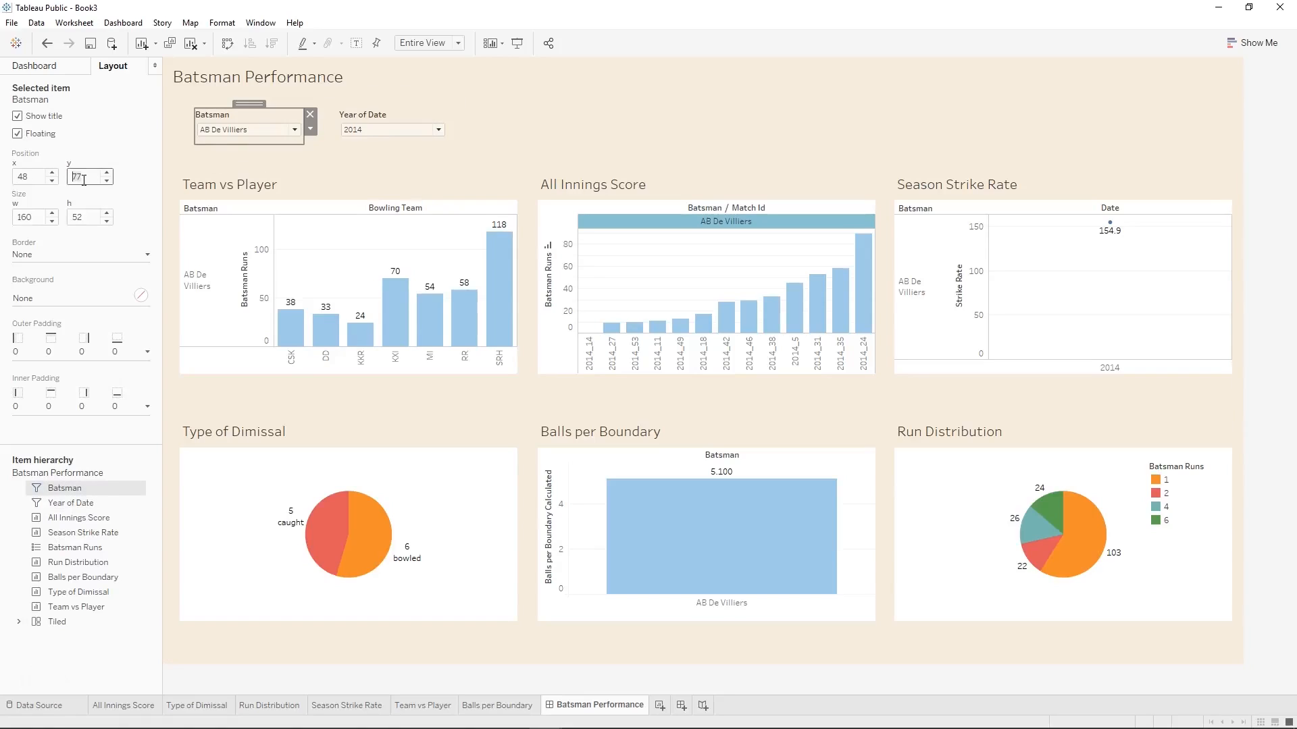
click(572, 160)
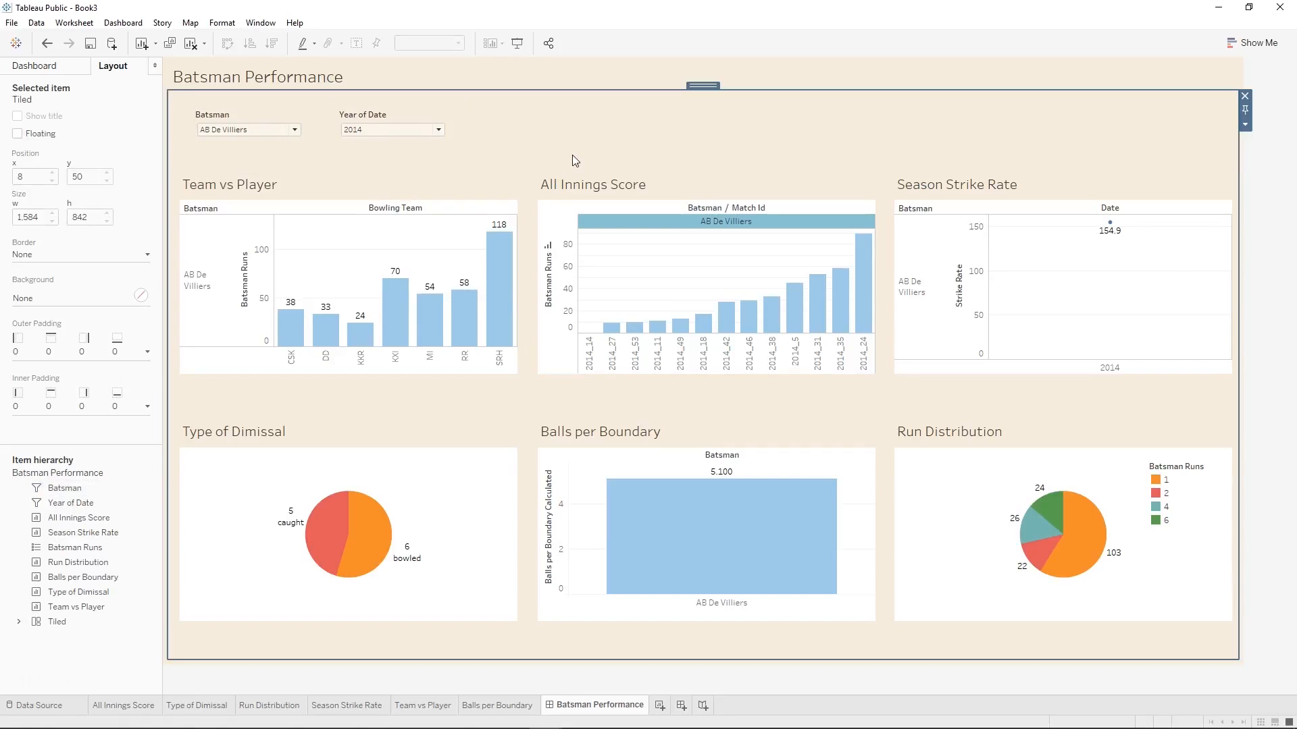
Increase the font size of the Batsman filter's title.
click(412, 118)
click(236, 115)
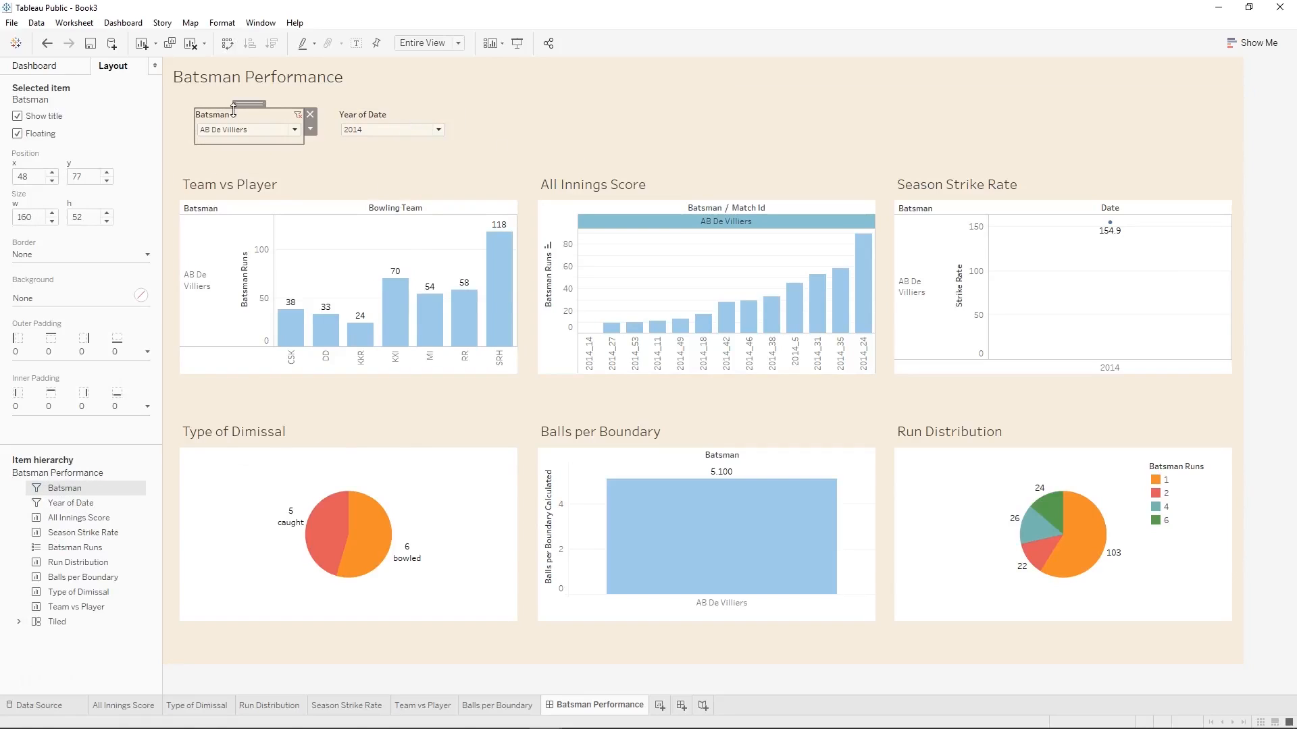
right_click(236, 115)
mouse_move(295, 139)
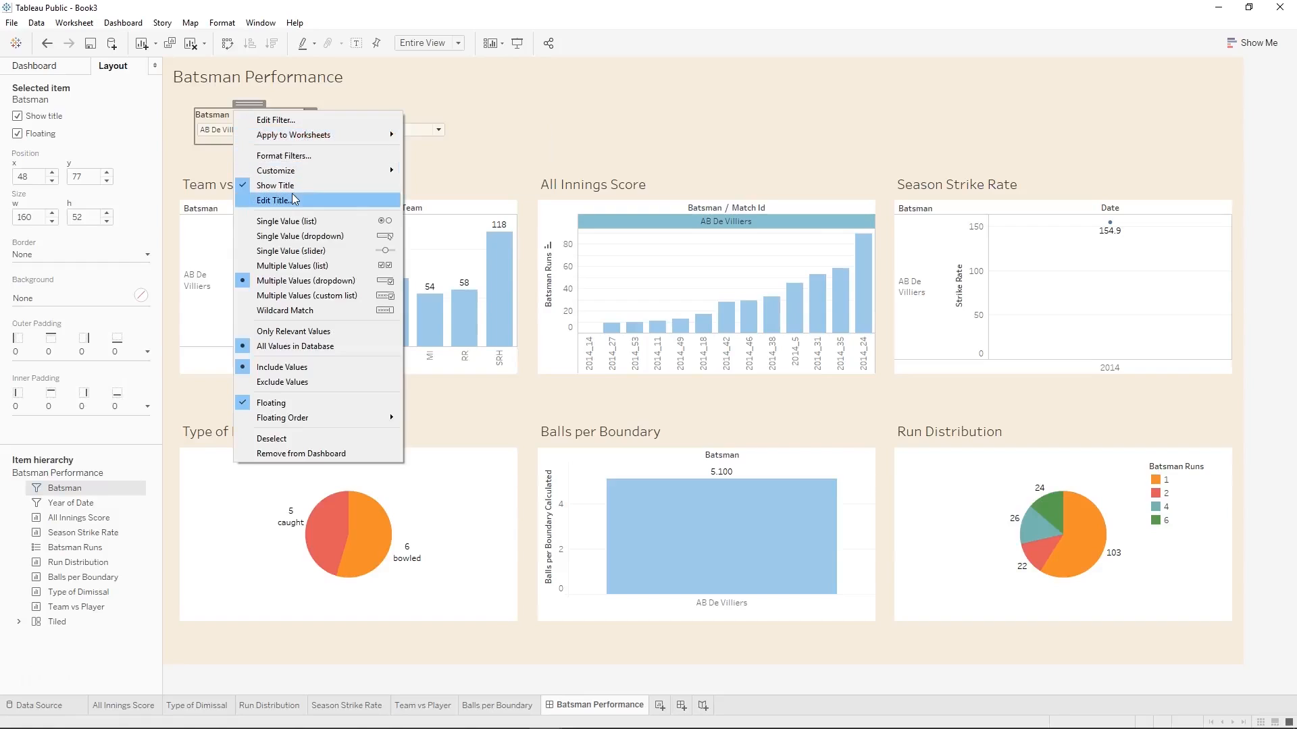
click(294, 200)
key(ctrl+a)
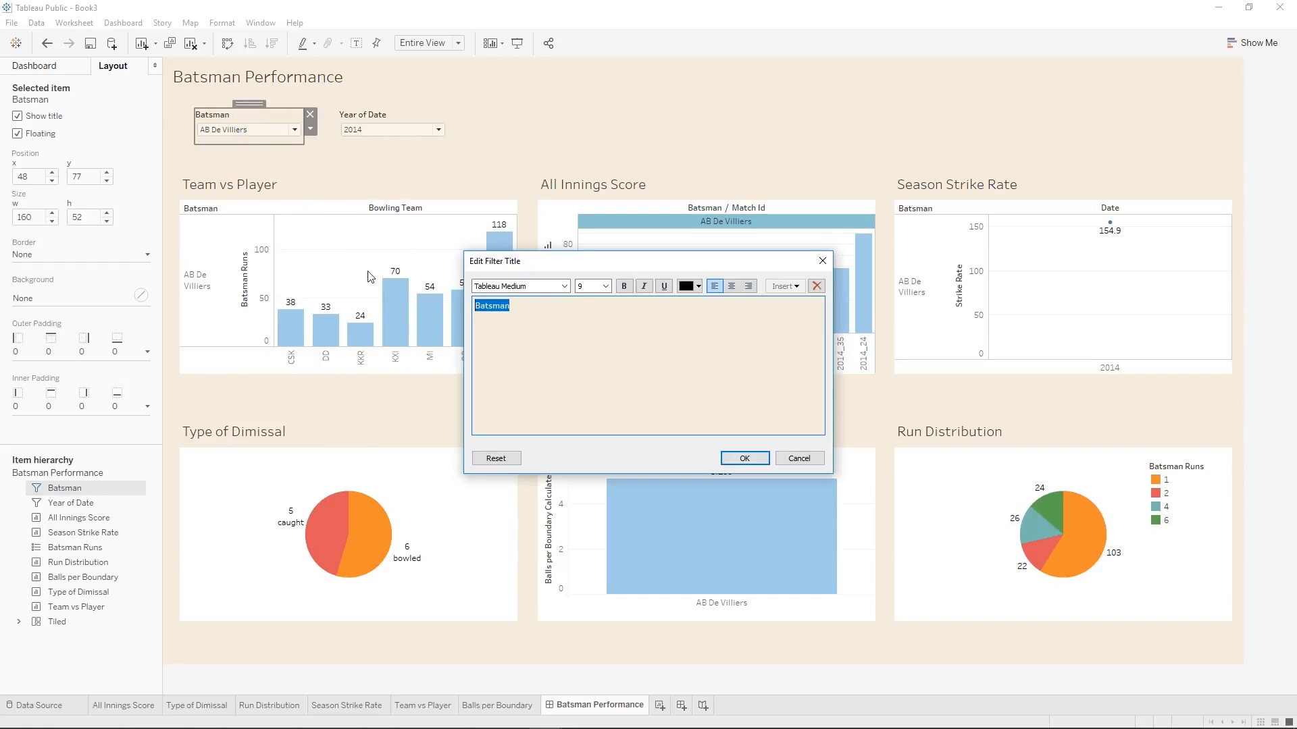
click(605, 287)
click(584, 332)
click(755, 455)
Increase the font size of the Year of Date filter's title and clear the batsman header highlight in All Innings Score.
click(376, 116)
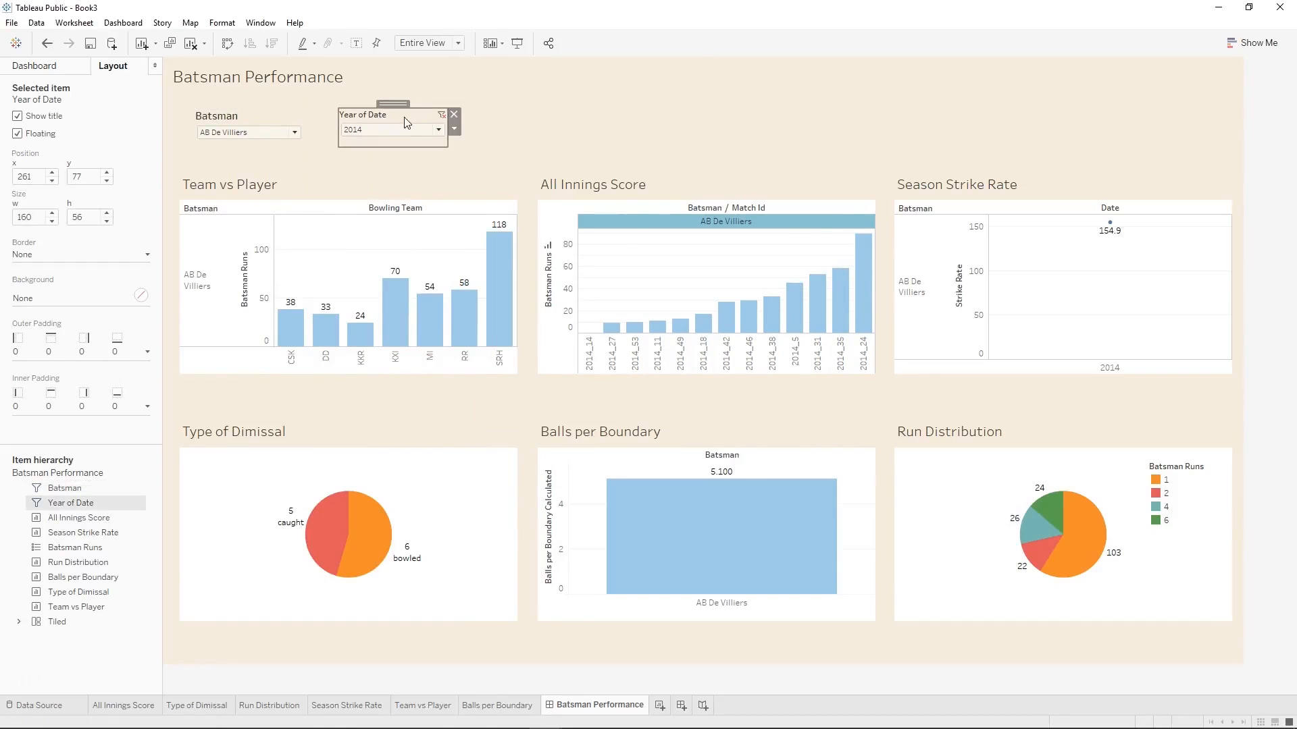
click(454, 128)
click(481, 223)
drag(480, 301, 474, 305)
click(608, 287)
click(599, 326)
click(744, 458)
click(742, 215)
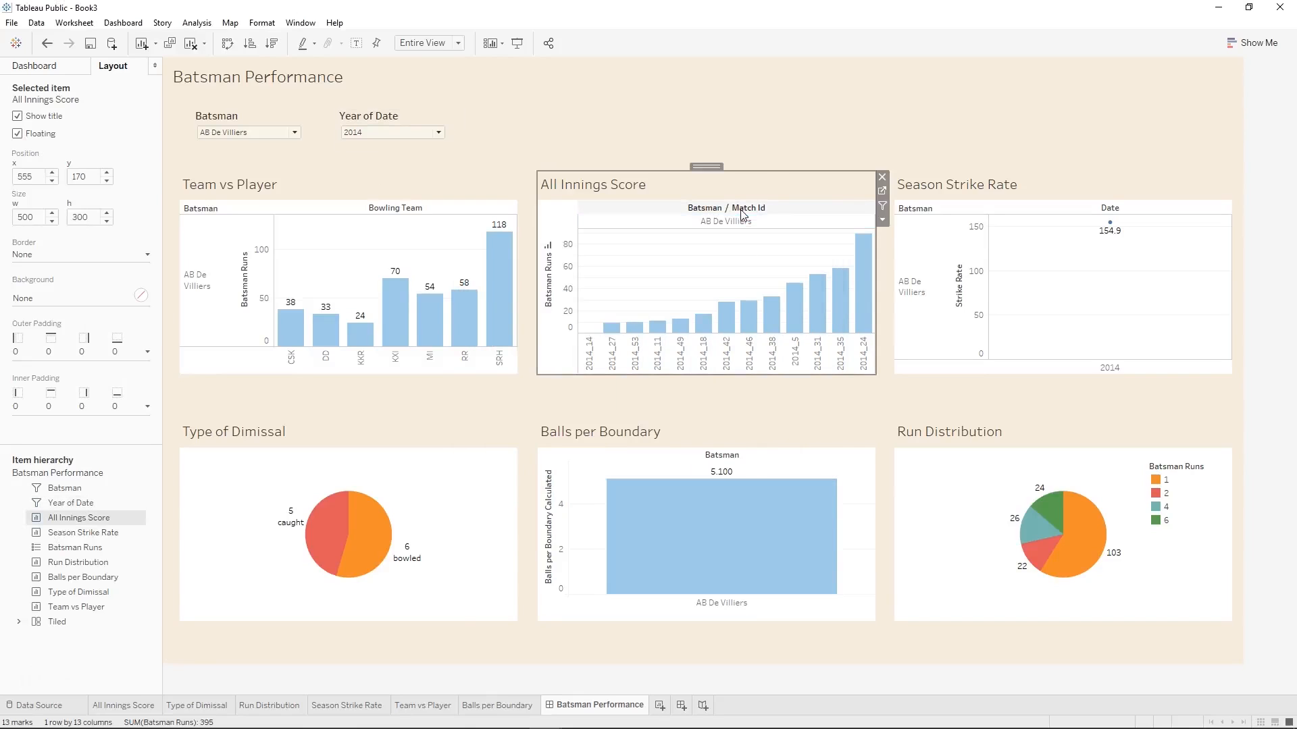
click(521, 200)
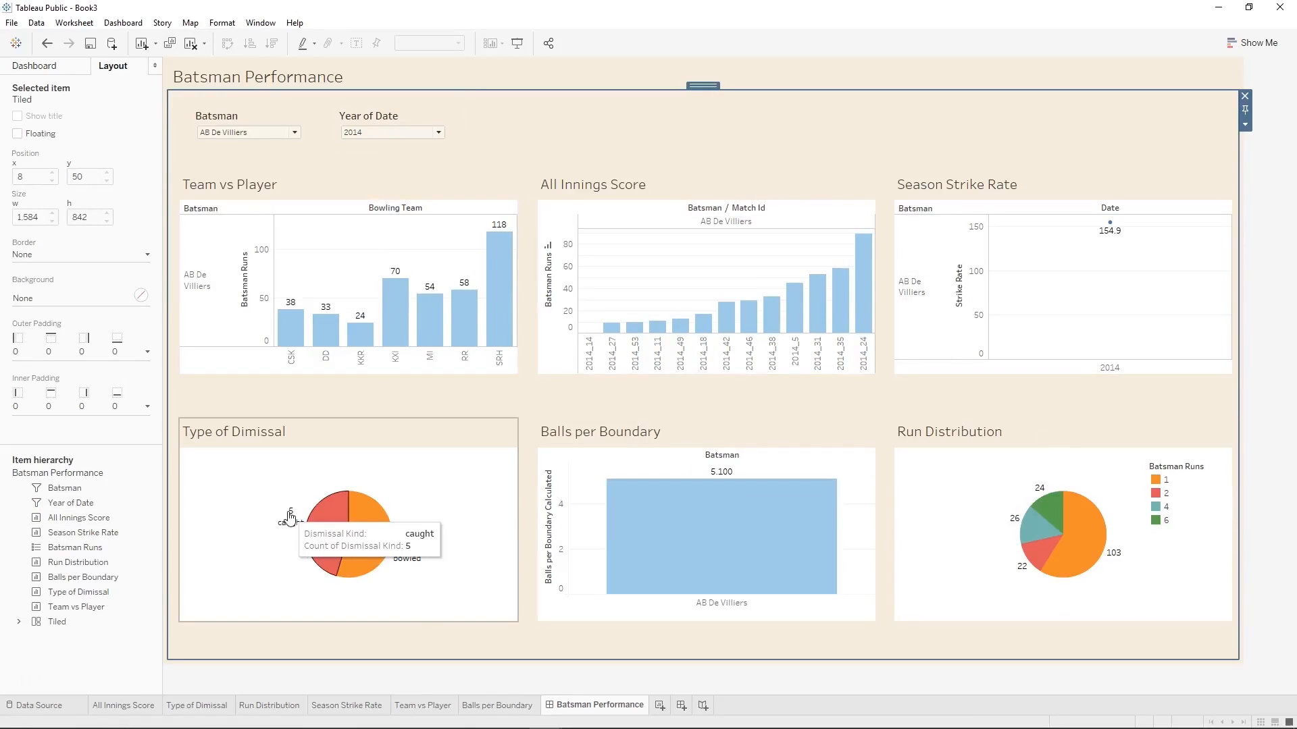
Set the worksheet shading of Team vs Player to the custom colour #efebe8, copying the colour code for reuse.
click(436, 196)
click(525, 220)
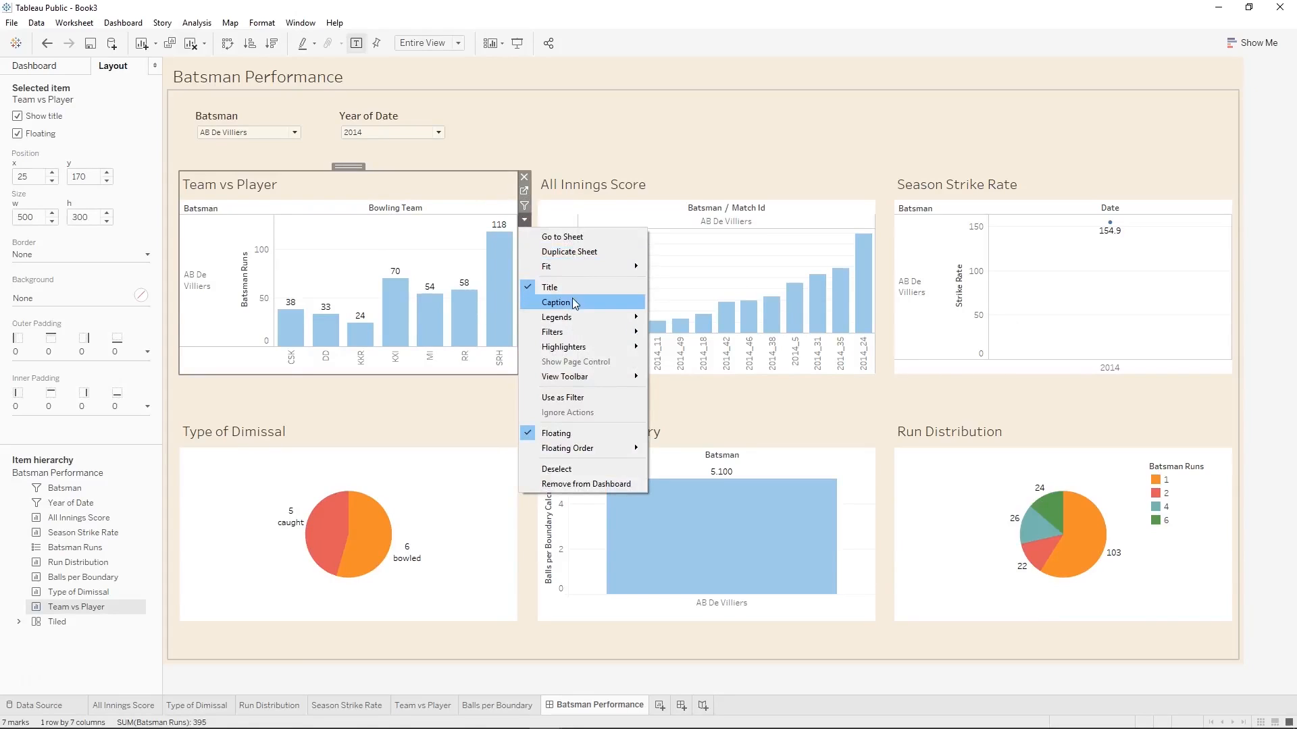
right_click(398, 260)
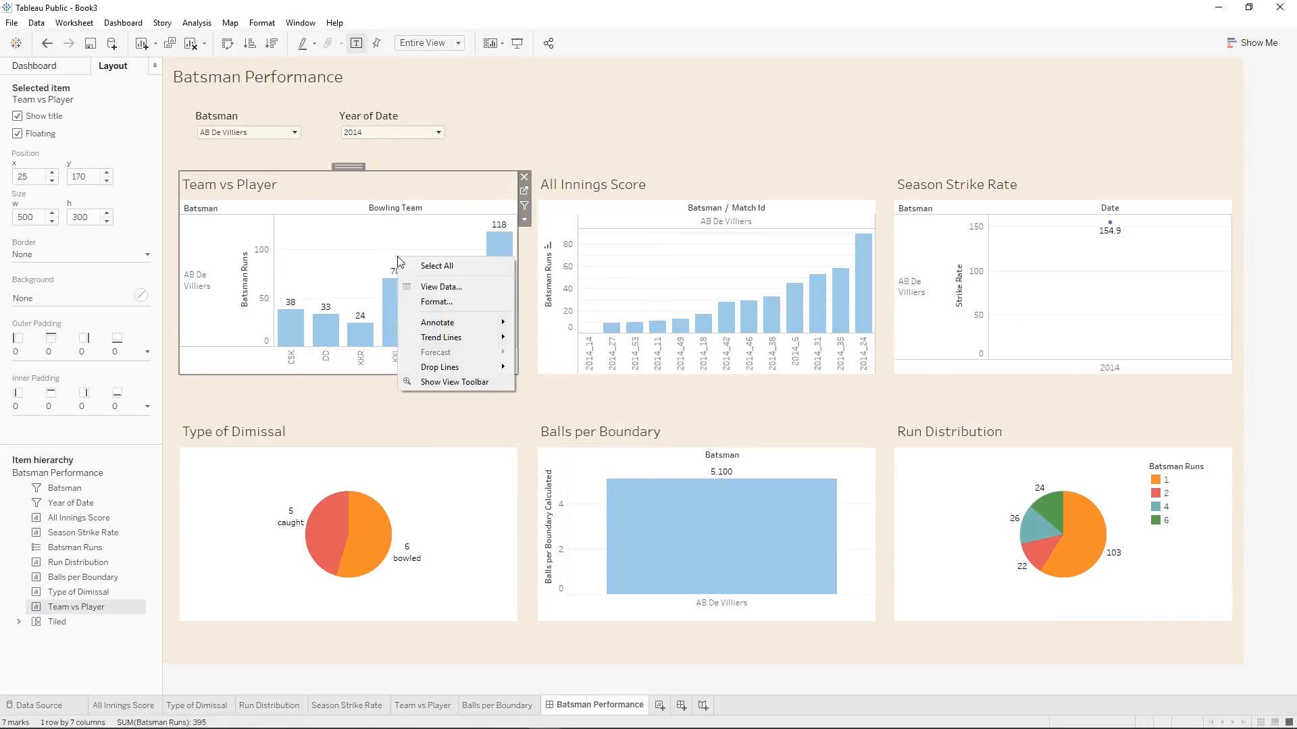
click(436, 302)
click(51, 89)
click(94, 150)
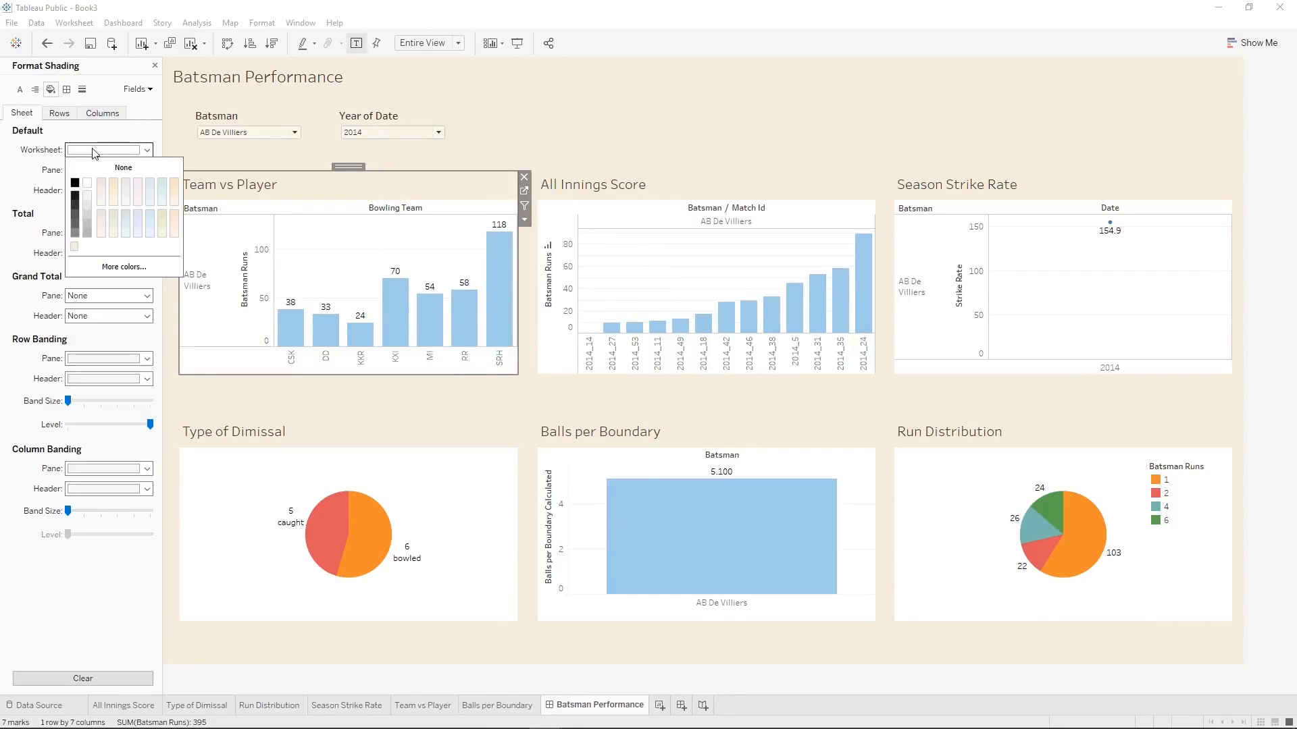
click(121, 267)
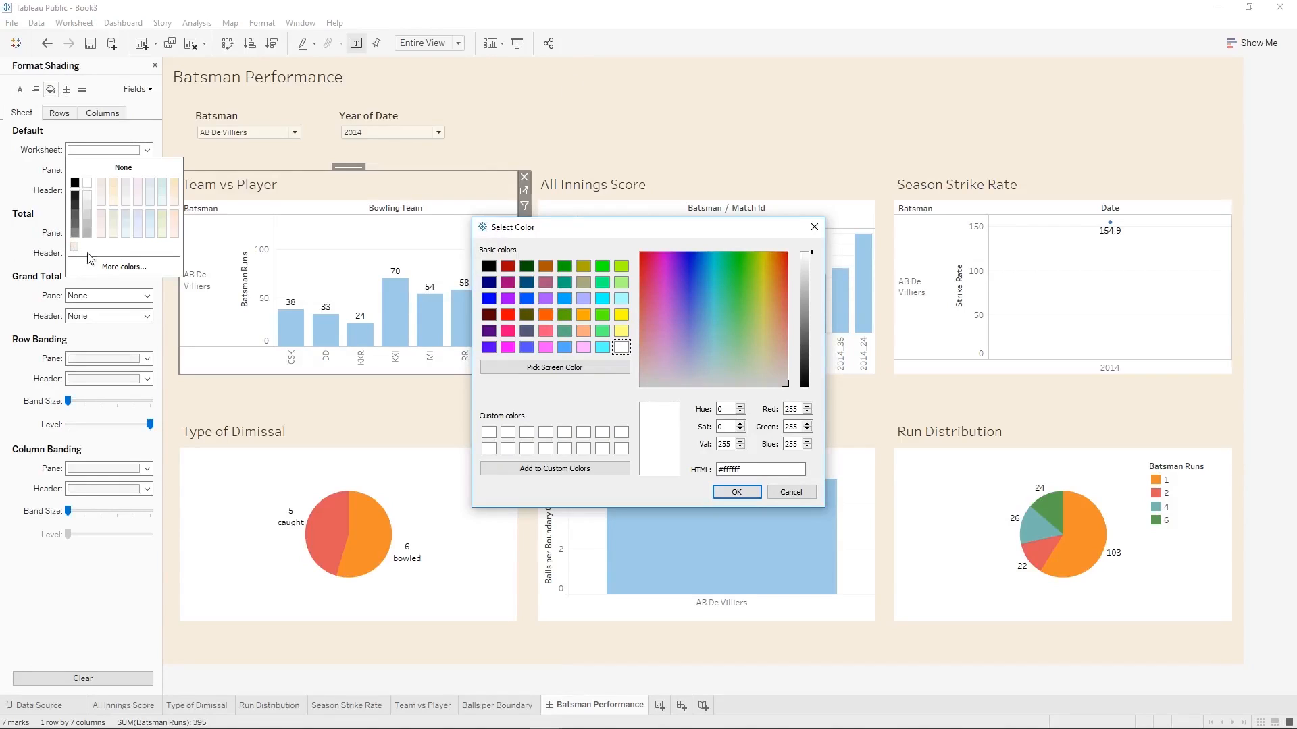
double_click(757, 468)
text(efebe8)
drag(757, 468, 583, 454)
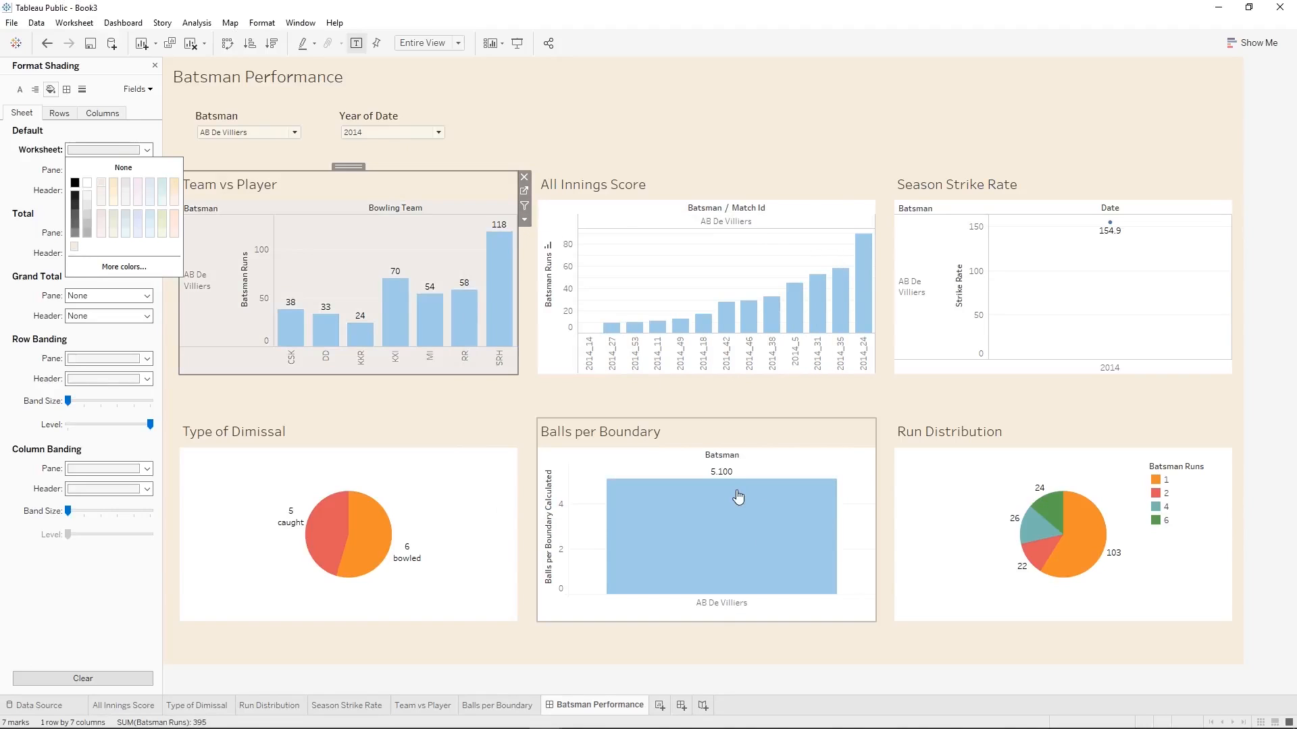
Shade the All Innings Score worksheet with the same custom colour, #efebe8.
click(676, 291)
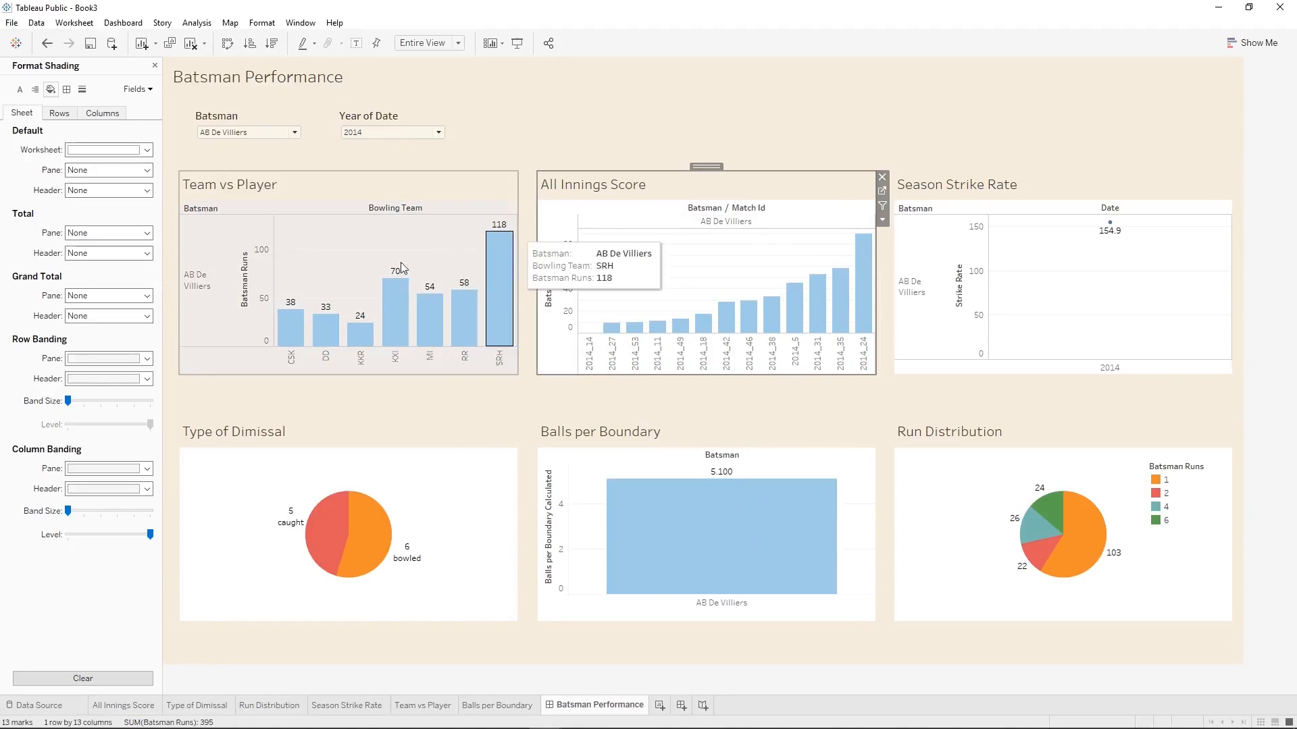
click(882, 220)
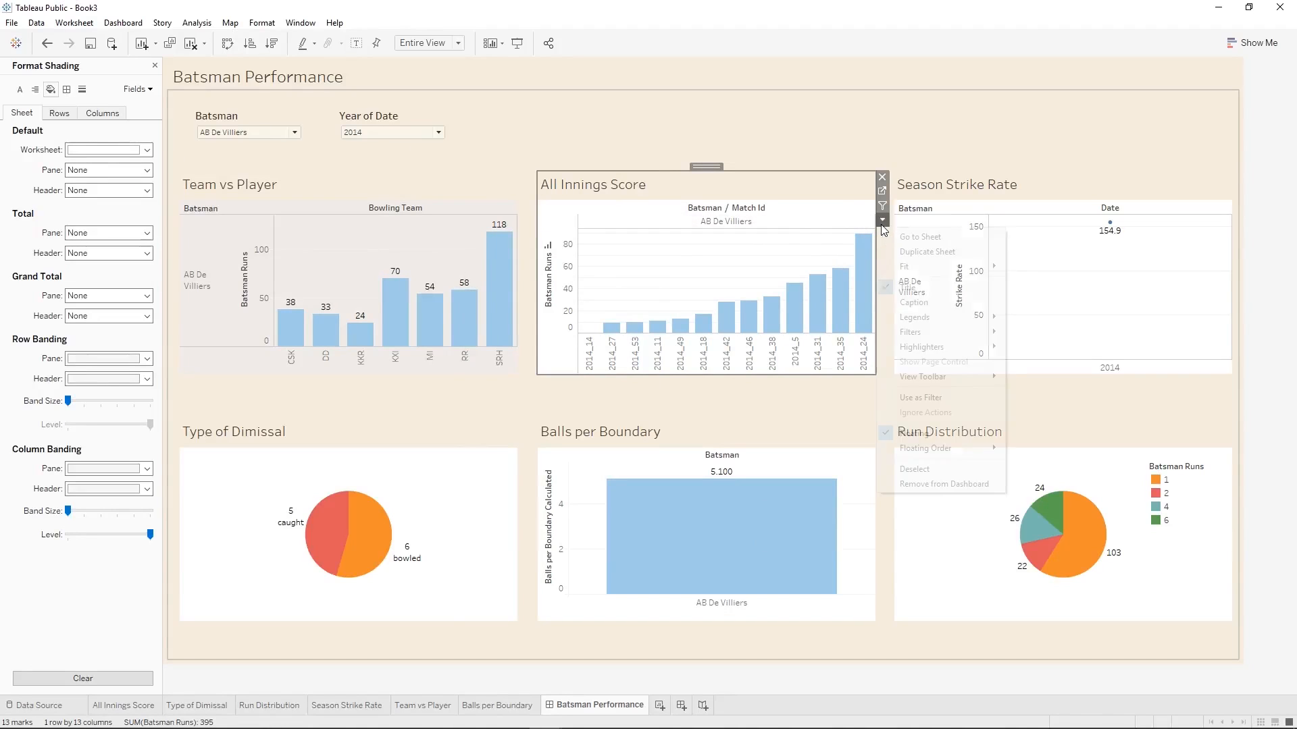
right_click(758, 259)
click(795, 299)
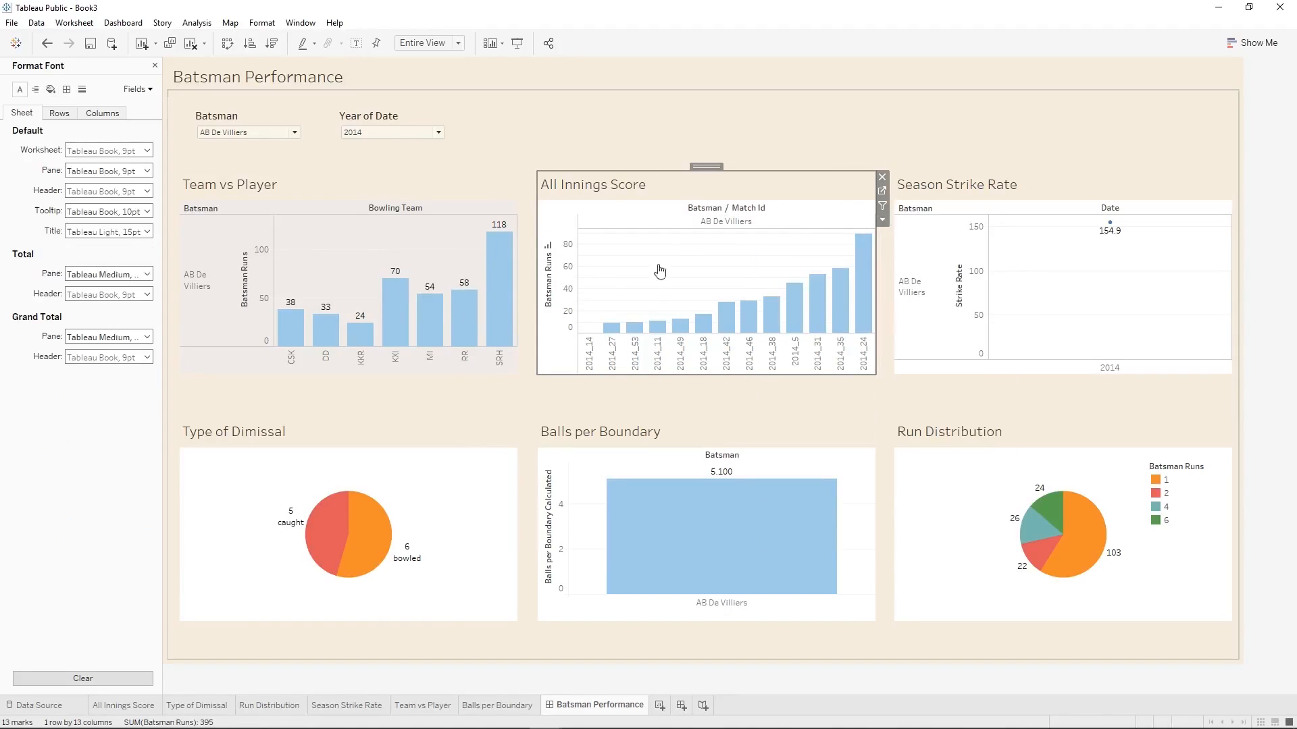
click(50, 89)
click(108, 149)
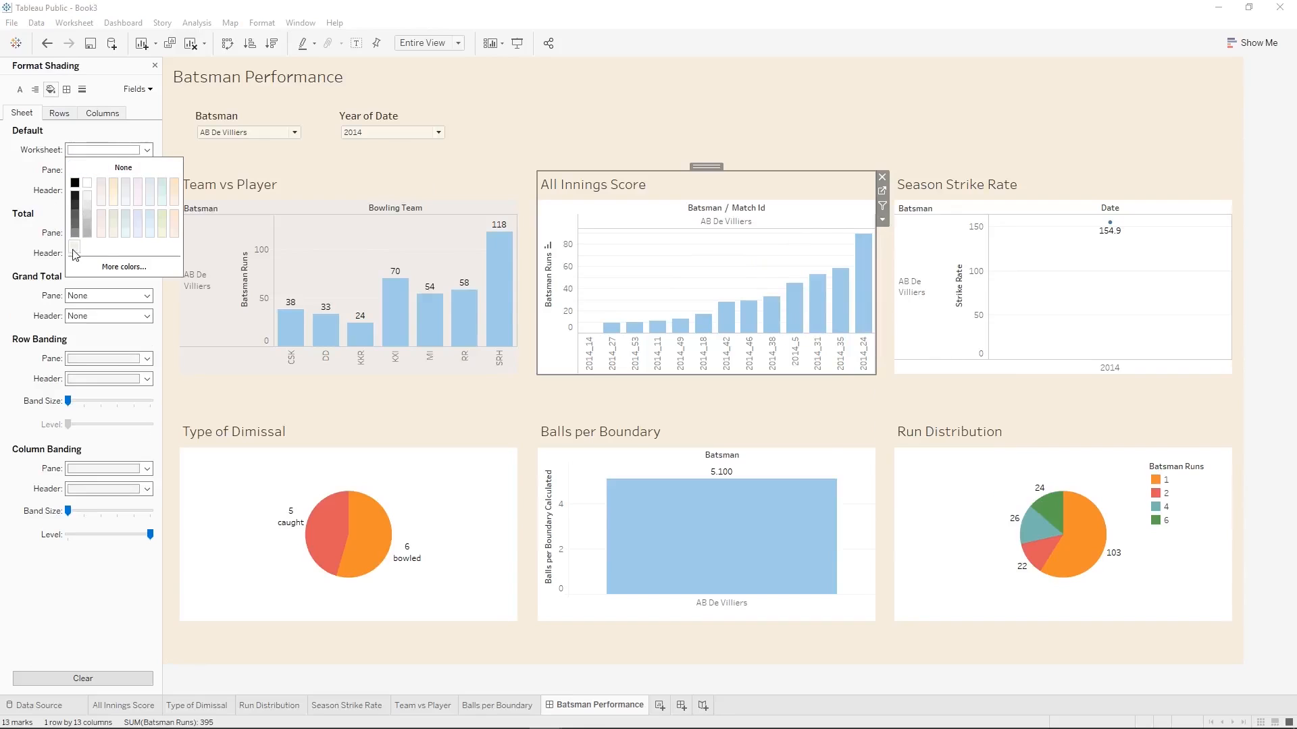
click(124, 267)
double_click(753, 472)
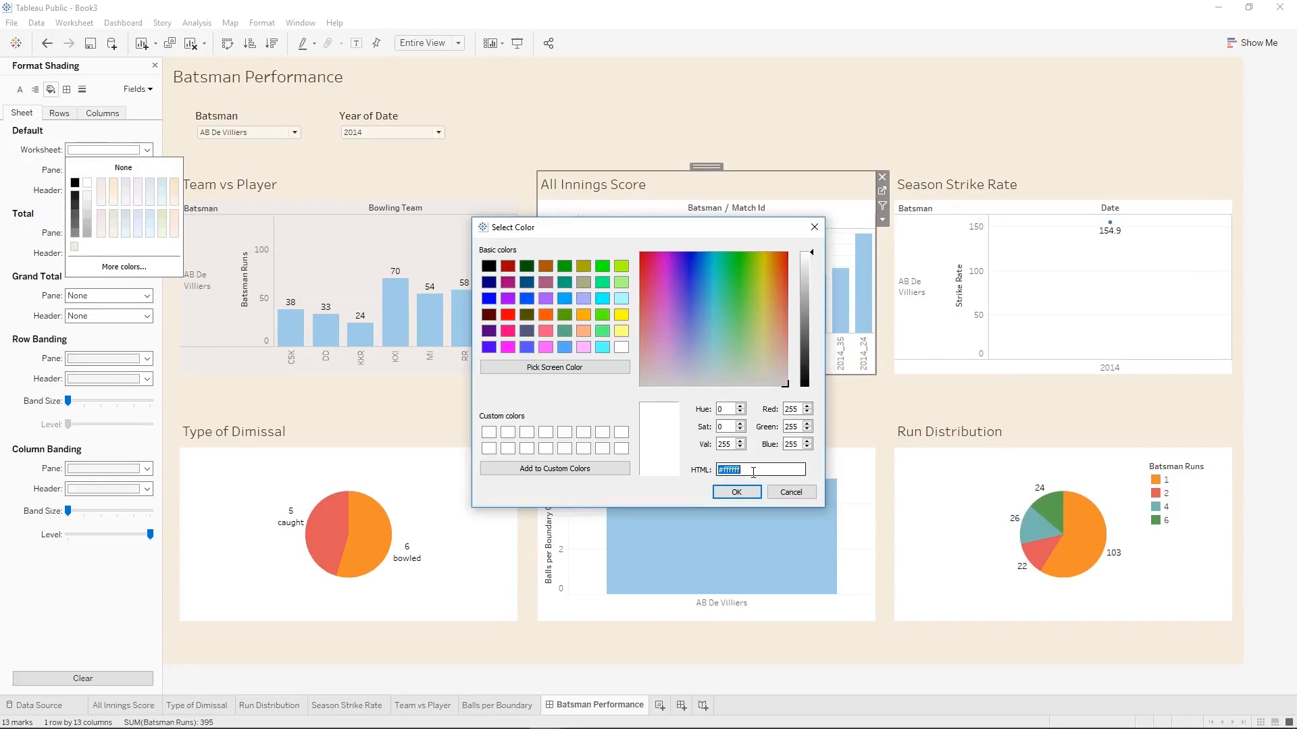
key(ctrl+v)
click(747, 492)
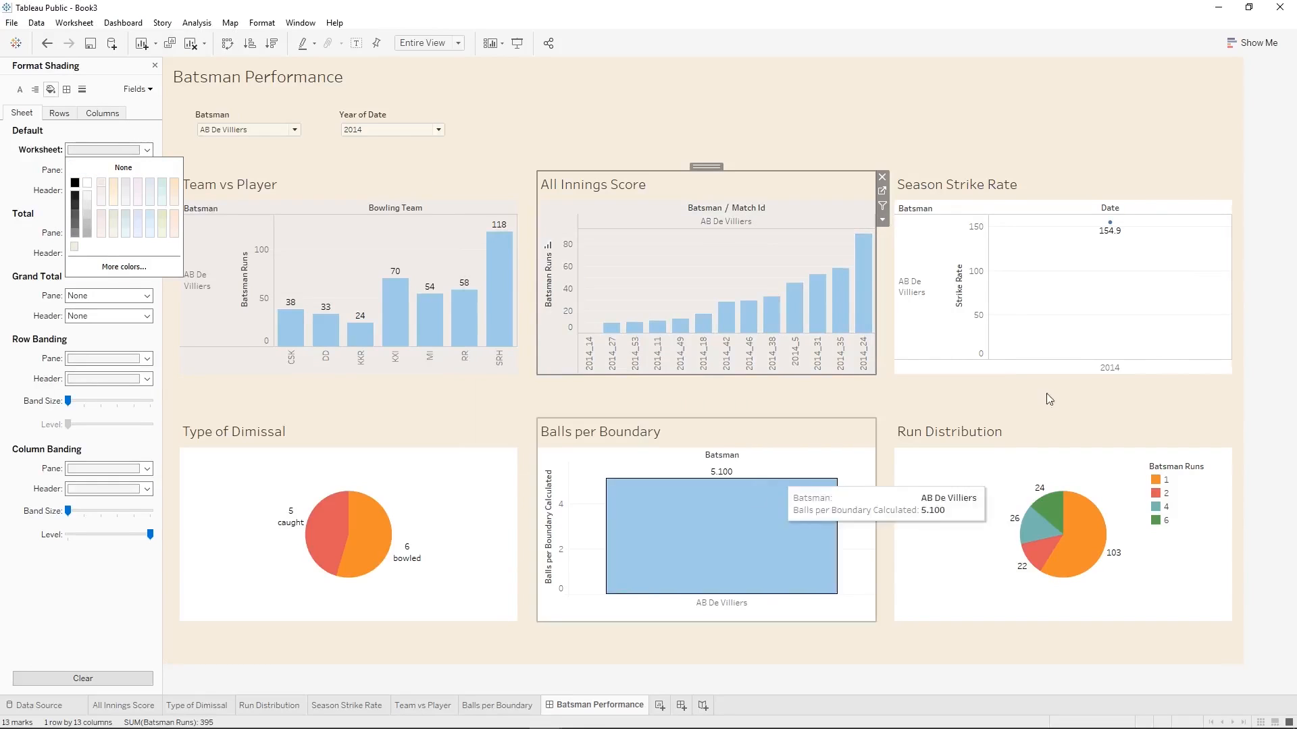
click(1190, 308)
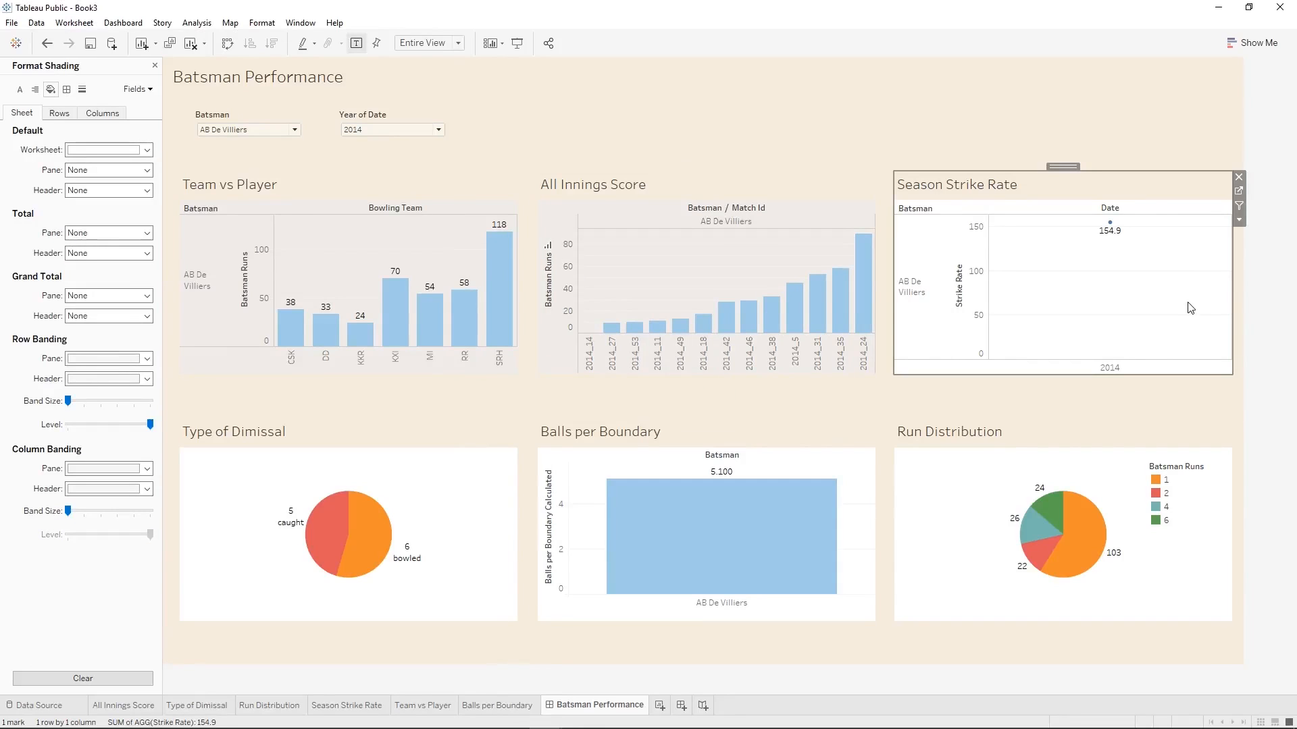
click(727, 238)
click(960, 260)
click(745, 265)
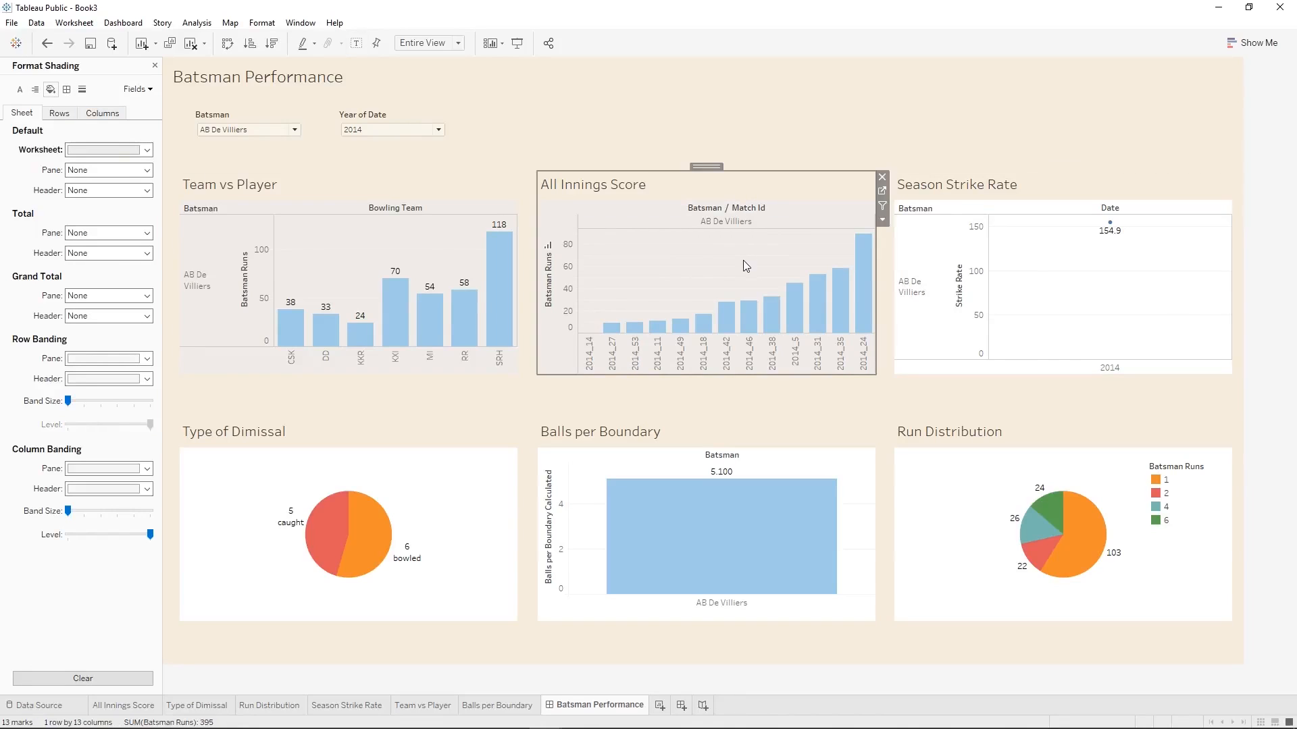
click(1040, 296)
click(787, 289)
Set the Season Strike Rate sheet's worksheet shading to #efebe8.
click(1123, 339)
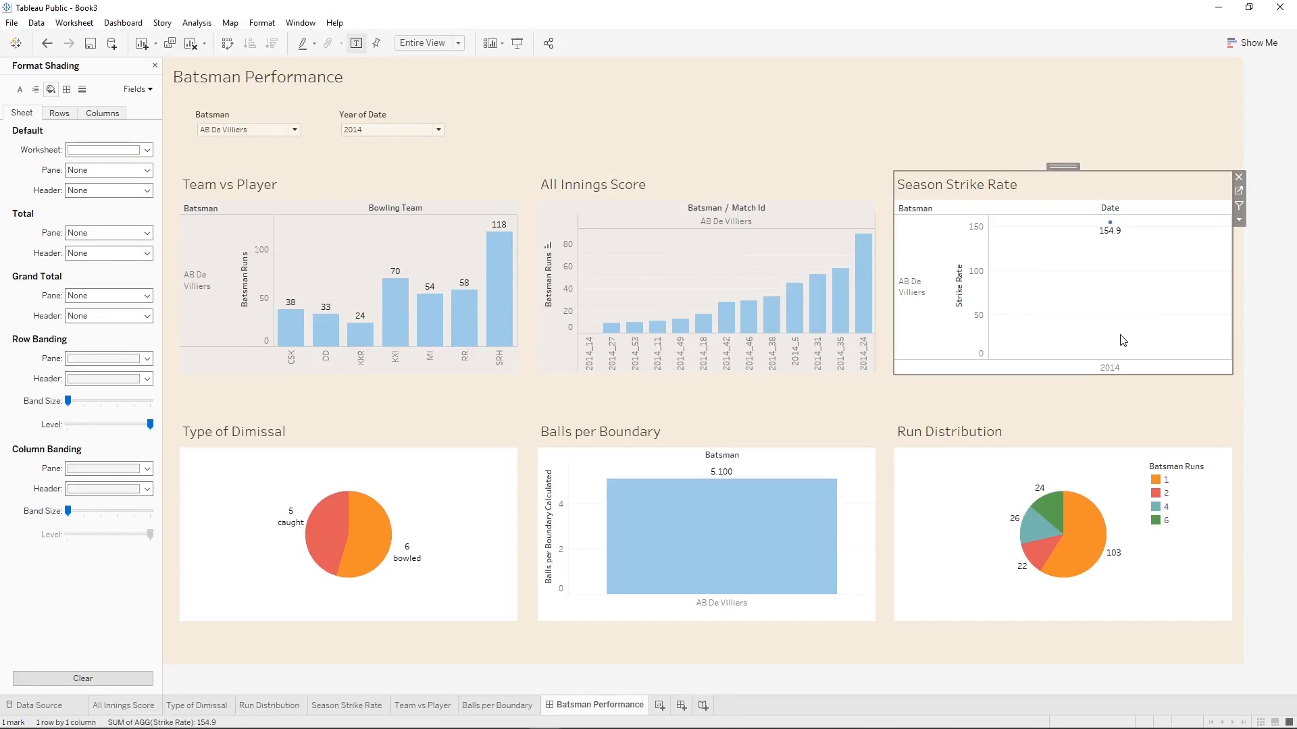
click(146, 172)
click(123, 266)
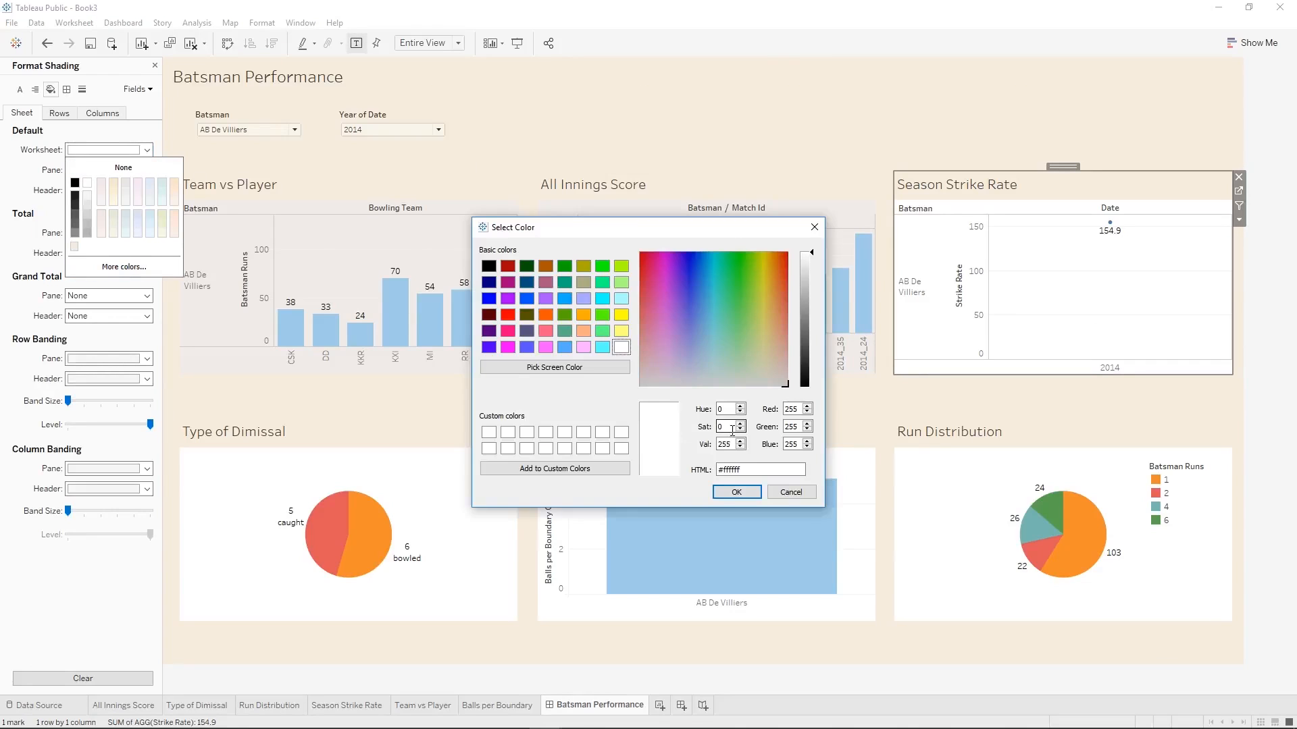
drag(749, 469, 655, 466)
text(#efebe8)
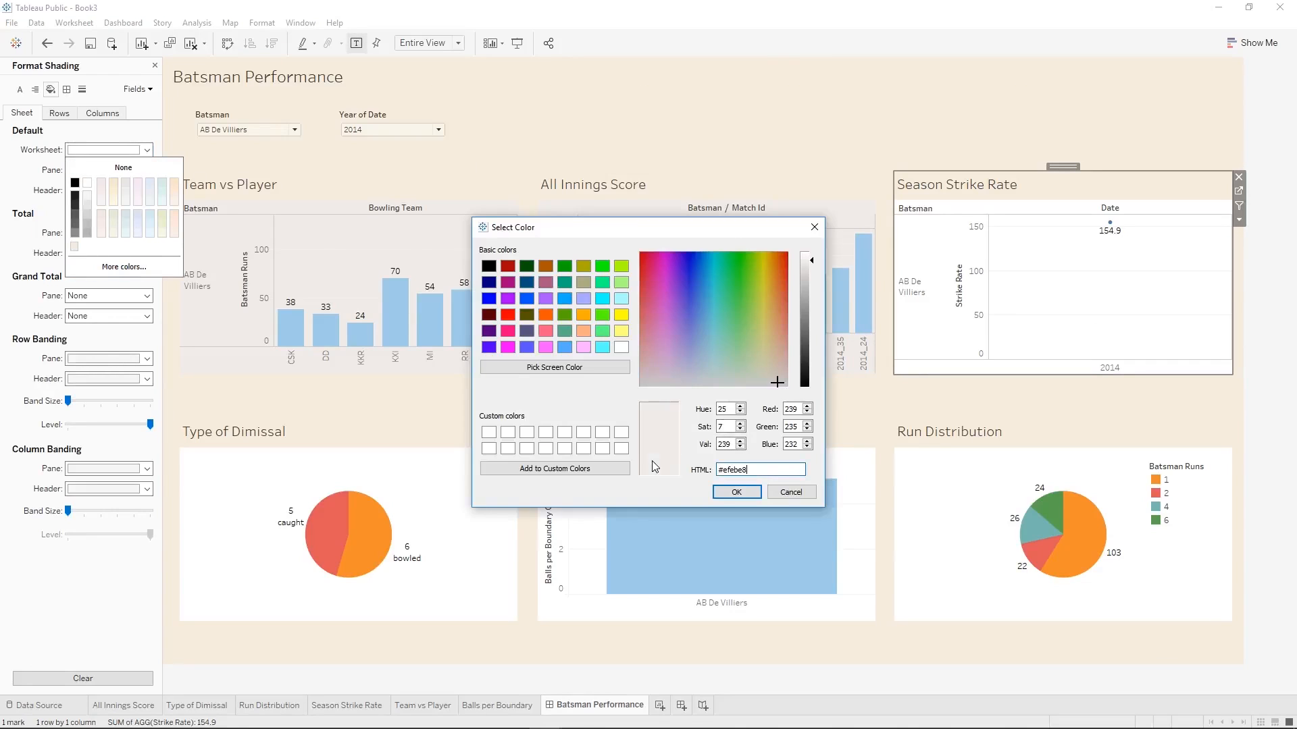
click(745, 495)
Apply the custom colour #efebe8 as worksheet shading to the Type of Dimissal pie chart.
click(446, 473)
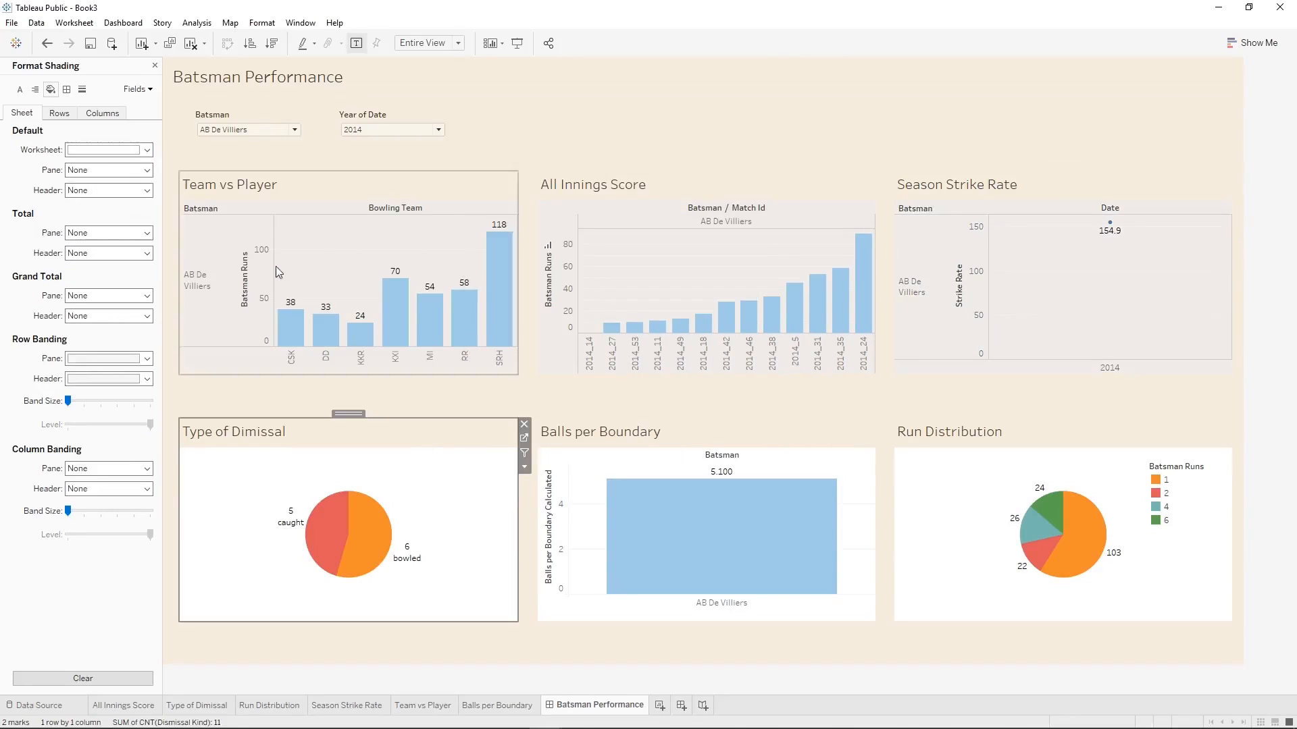
click(147, 151)
click(123, 266)
drag(750, 468, 661, 466)
text(#efebe8)
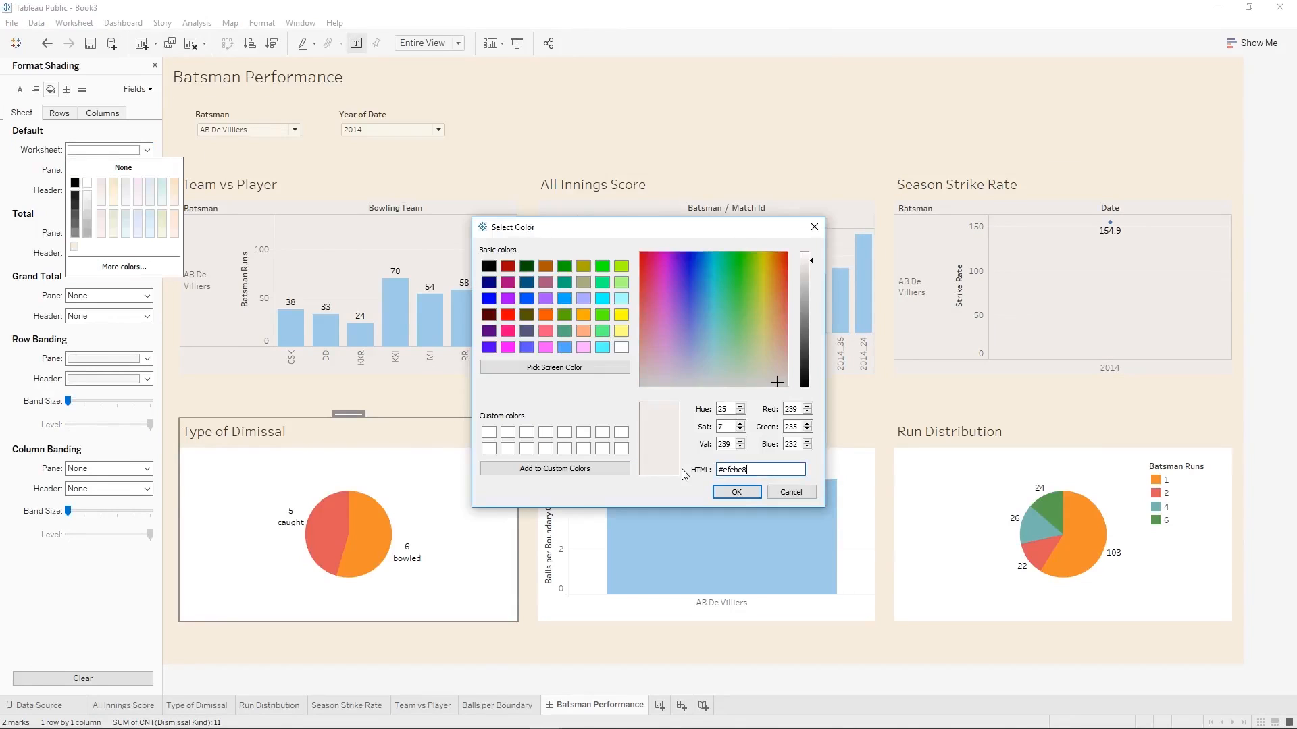
click(746, 494)
Change the Balls per Boundary sheet's worksheet shading to #efebe8 to match the other sheets.
click(800, 503)
click(147, 150)
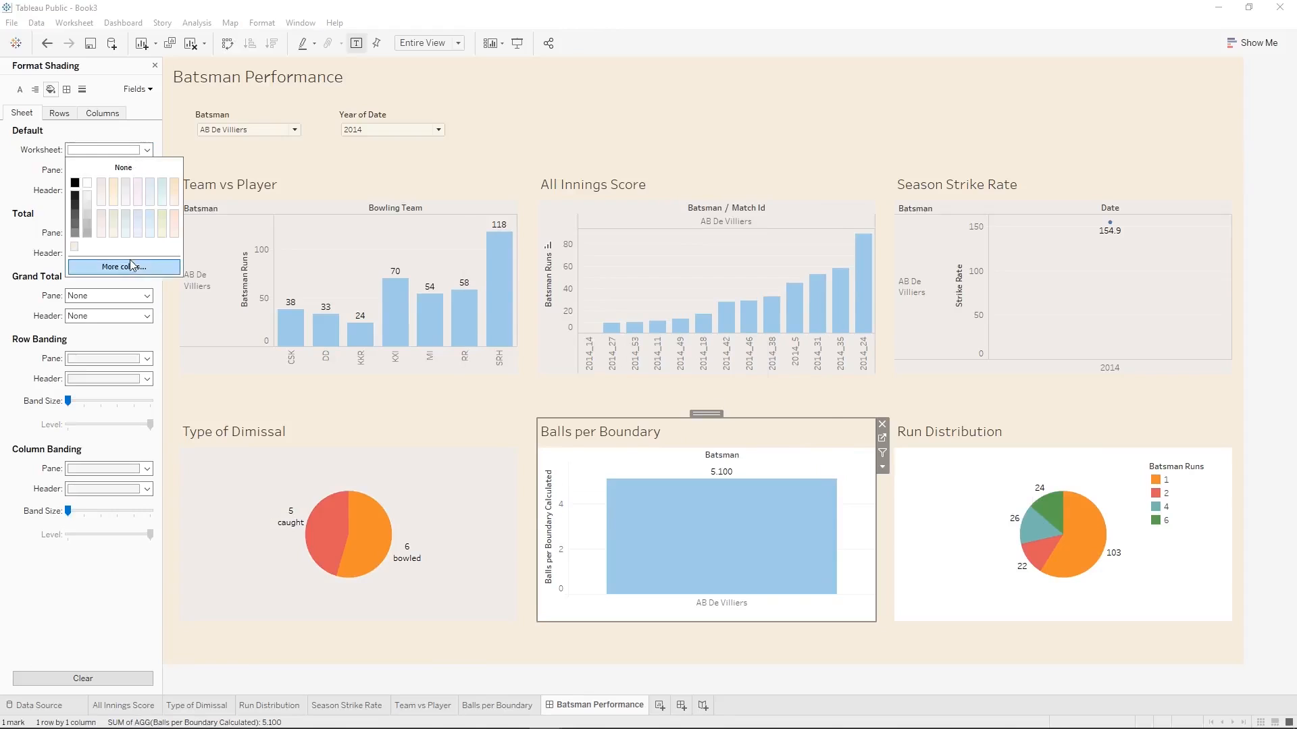
click(123, 266)
drag(800, 470, 675, 467)
key(ctrl+v)
key(Return)
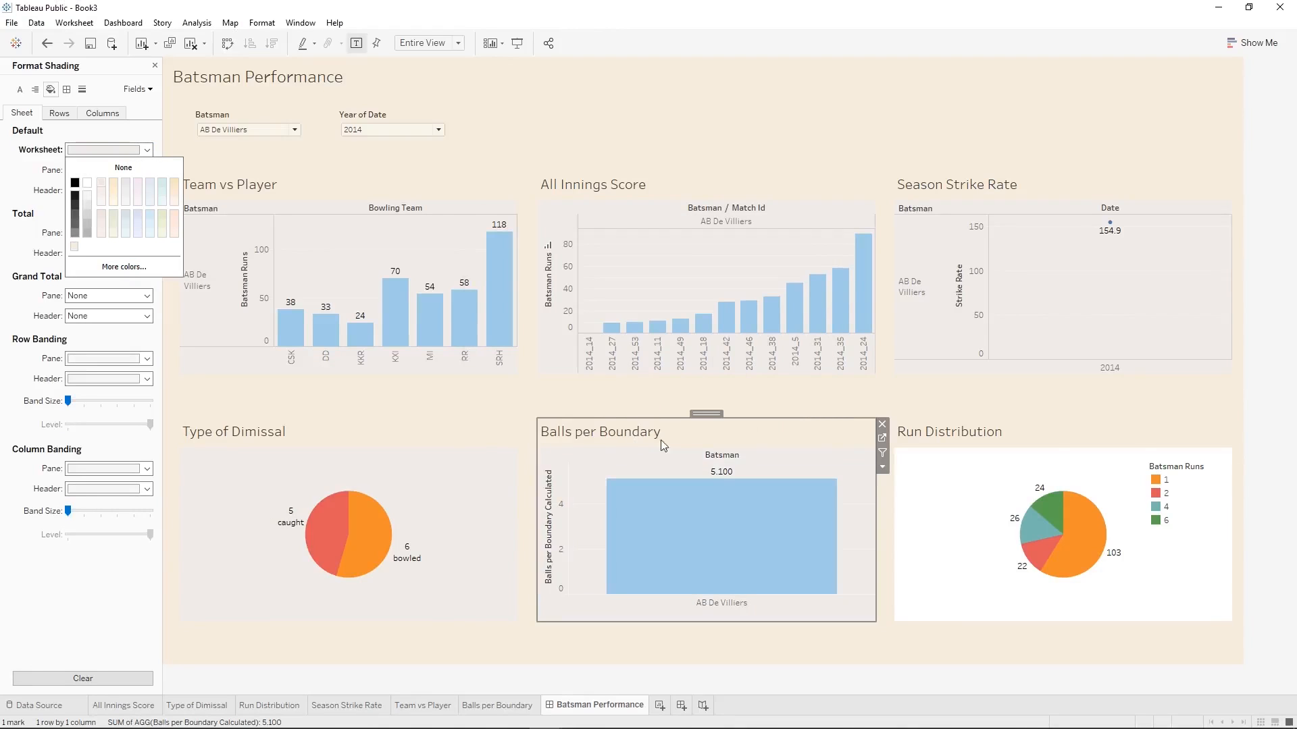
Set the Run Distribution sheet's worksheet shading to #efebe8 and deselect the sheet.
click(931, 432)
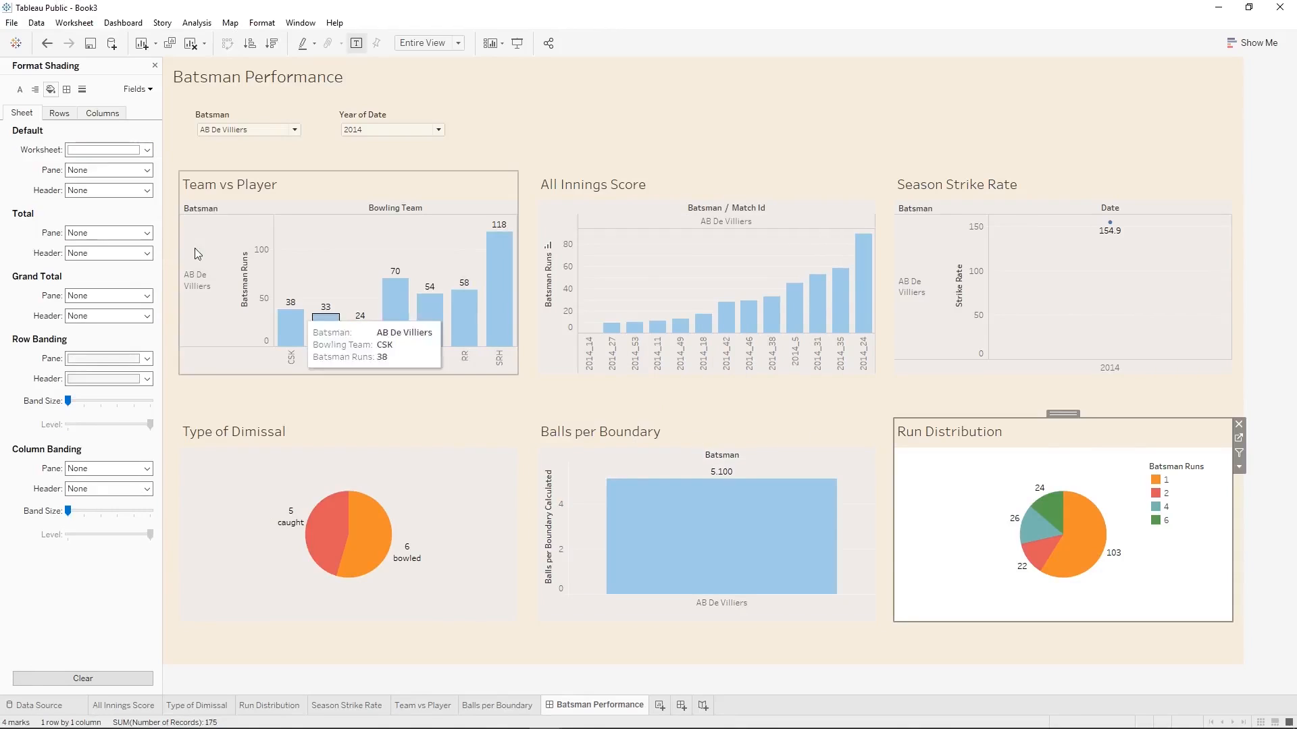
click(94, 150)
click(115, 266)
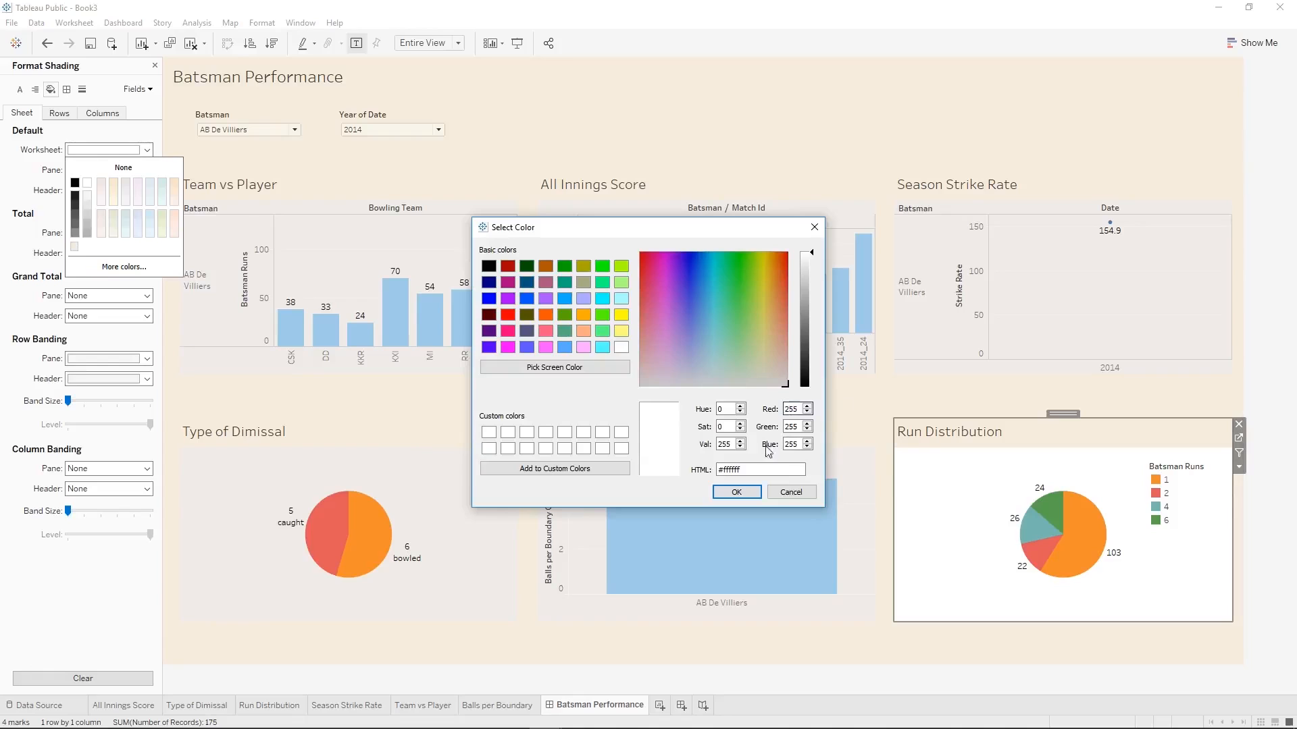
drag(758, 469, 617, 470)
text(#efebe8)
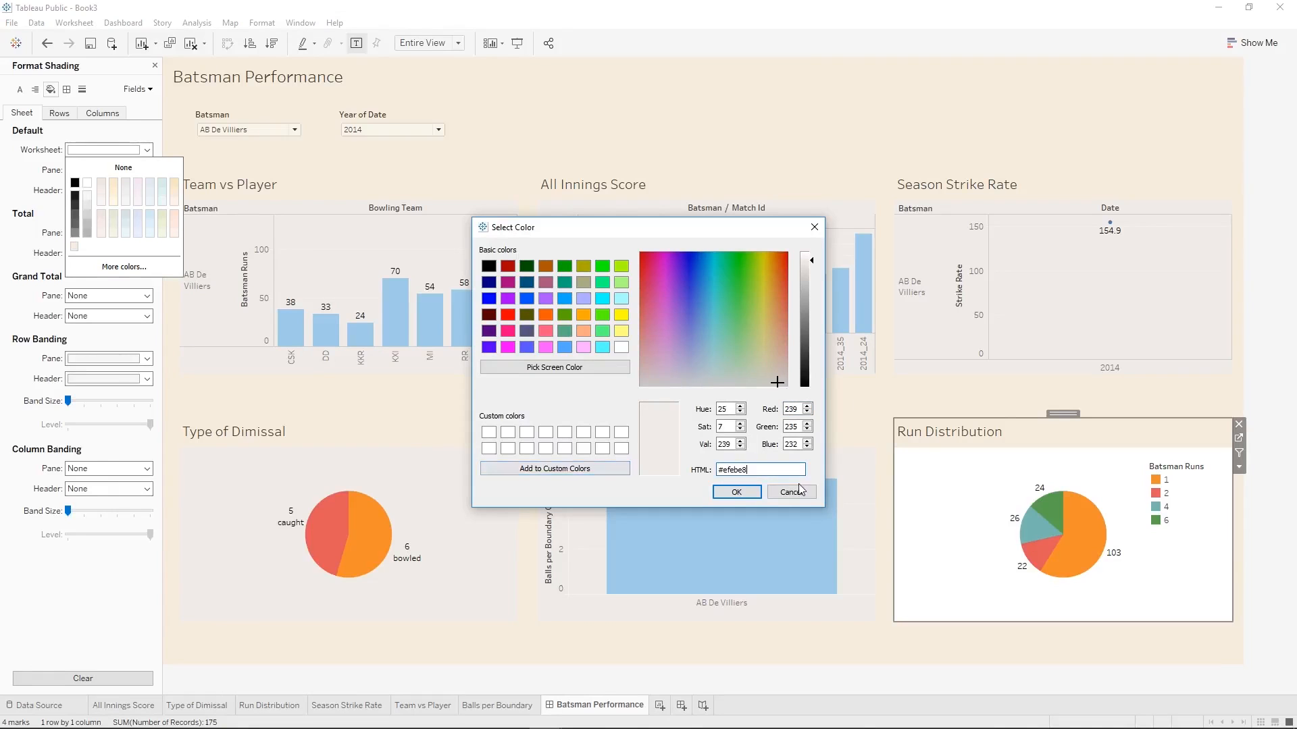
click(735, 492)
click(1110, 110)
click(1116, 82)
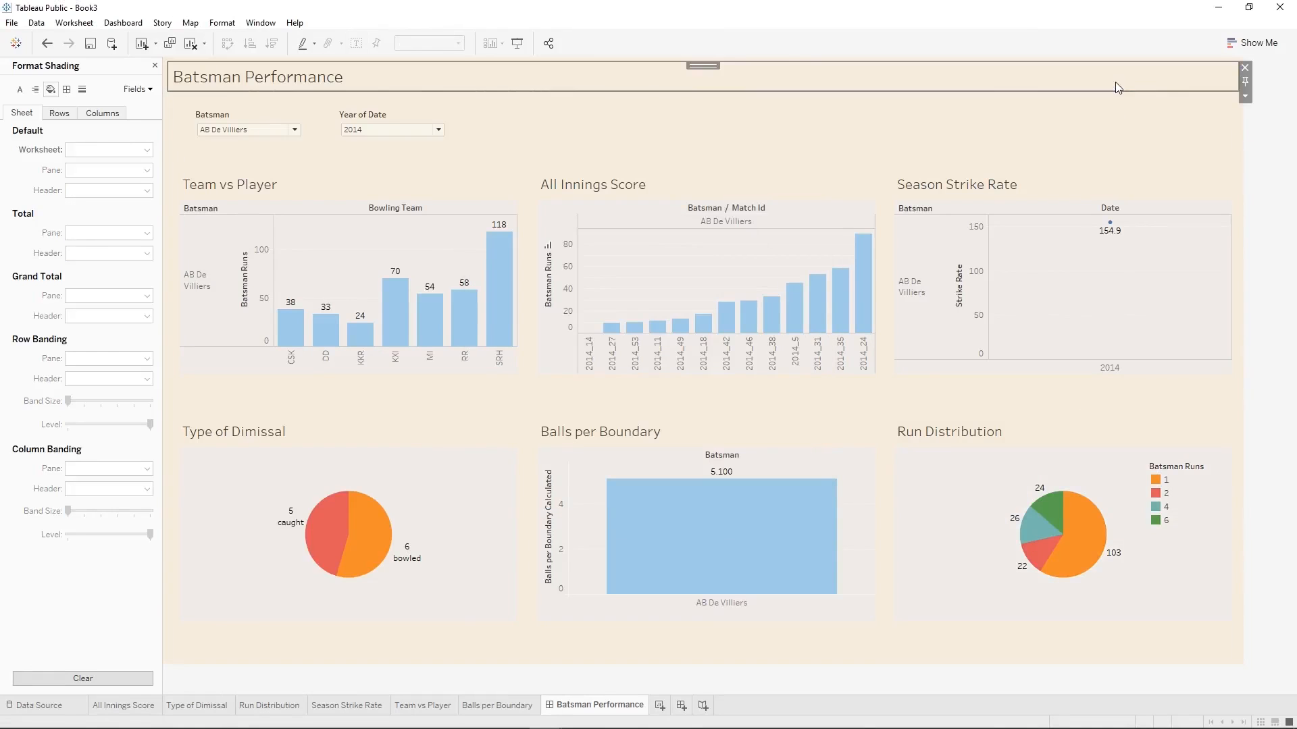
In presentation mode, test the Year of Date filter with only 2015 and set it back to only 2014.
click(517, 44)
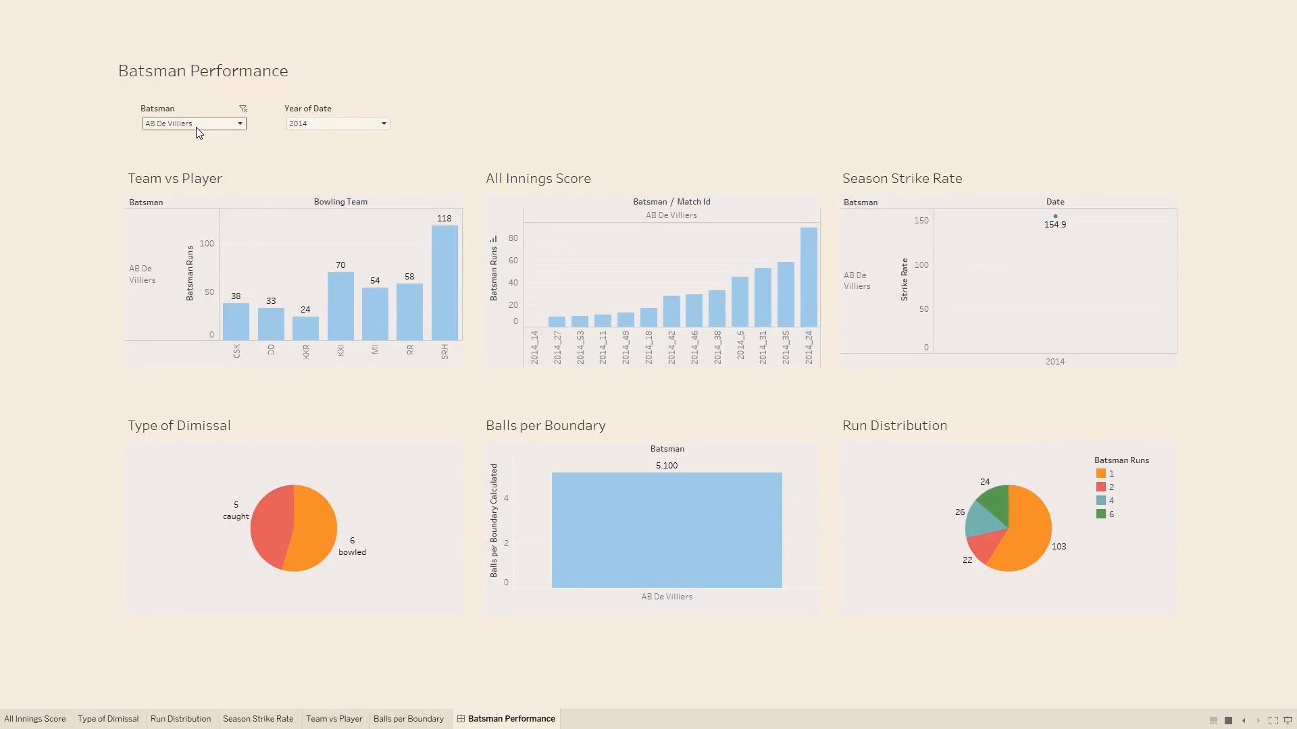
click(319, 123)
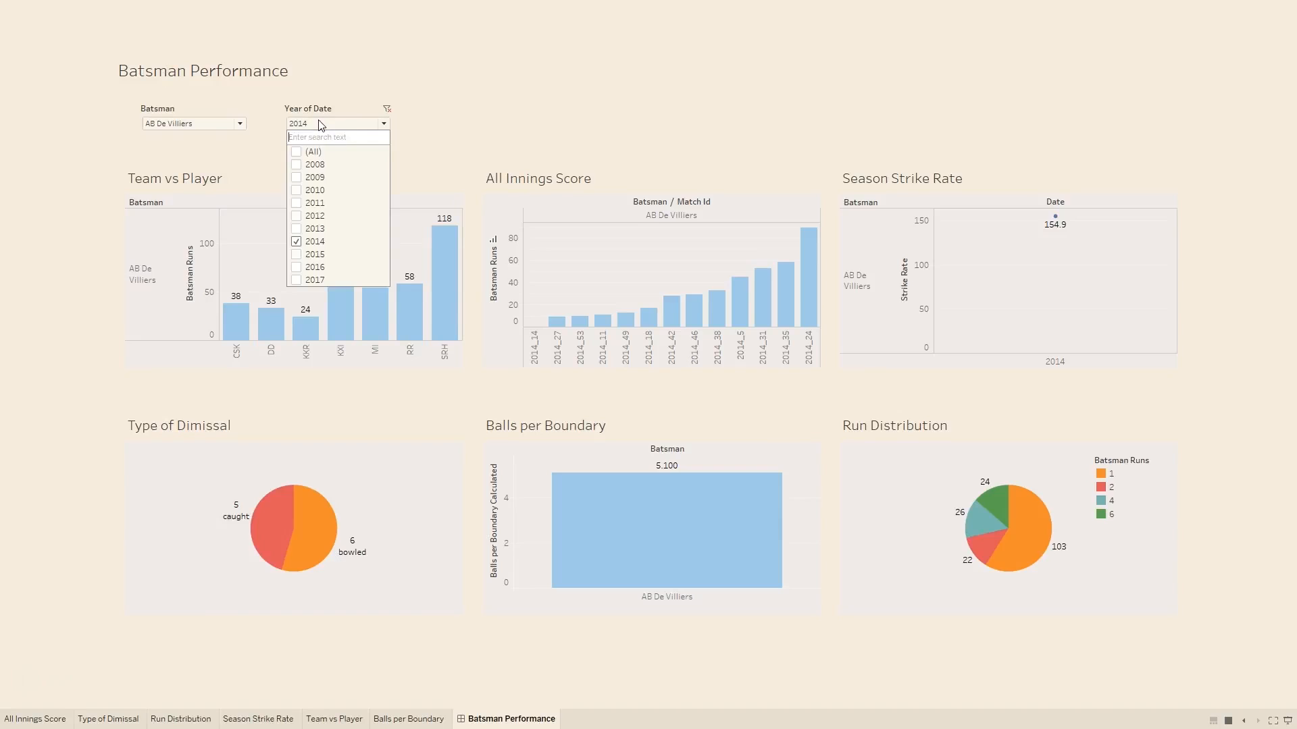
click(297, 241)
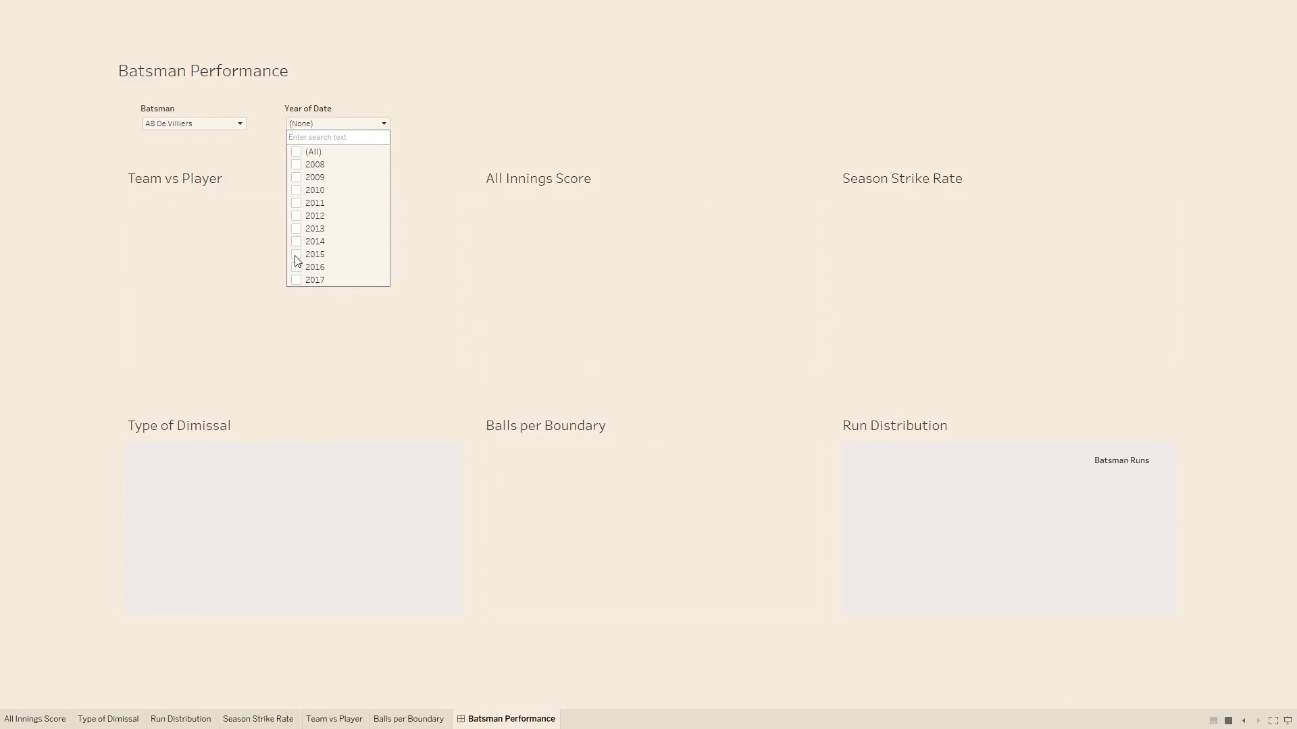
click(297, 255)
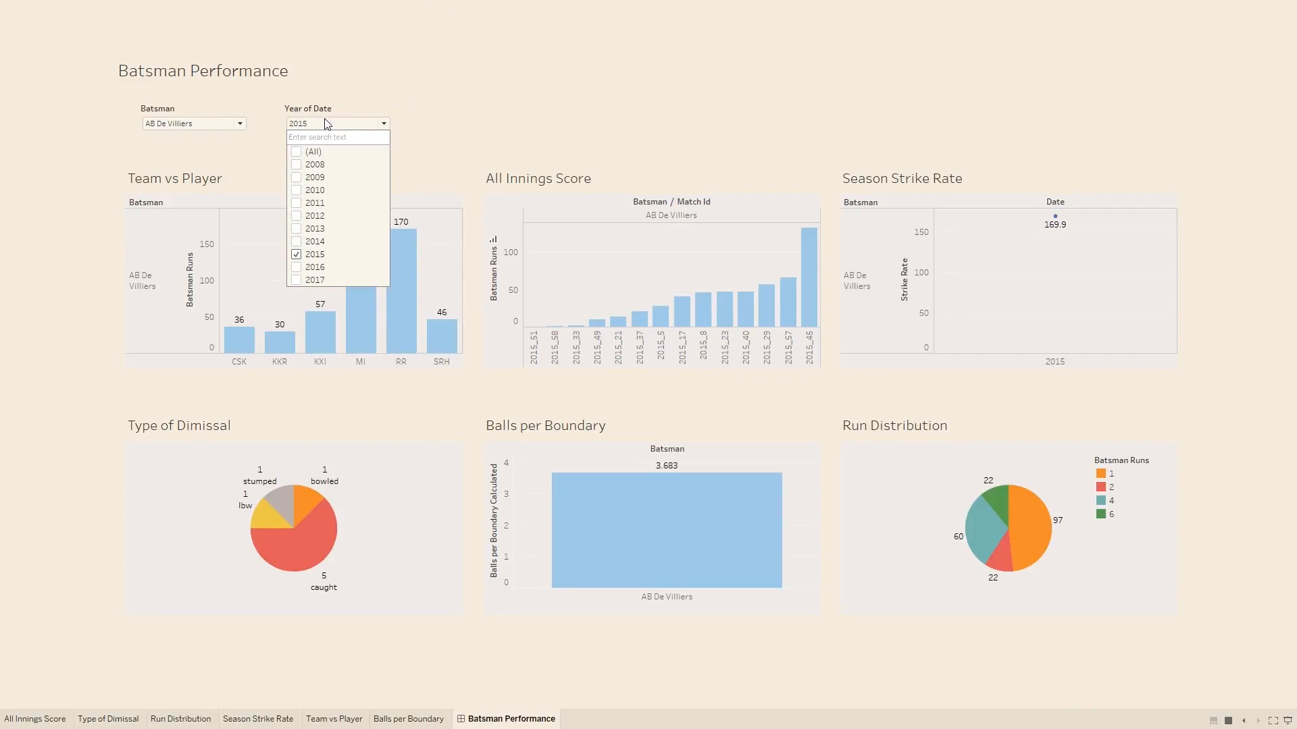
click(297, 241)
click(296, 255)
Switch the Batsman filter from AB De Villiers to only Chris Gayle and leave presentation mode.
click(212, 126)
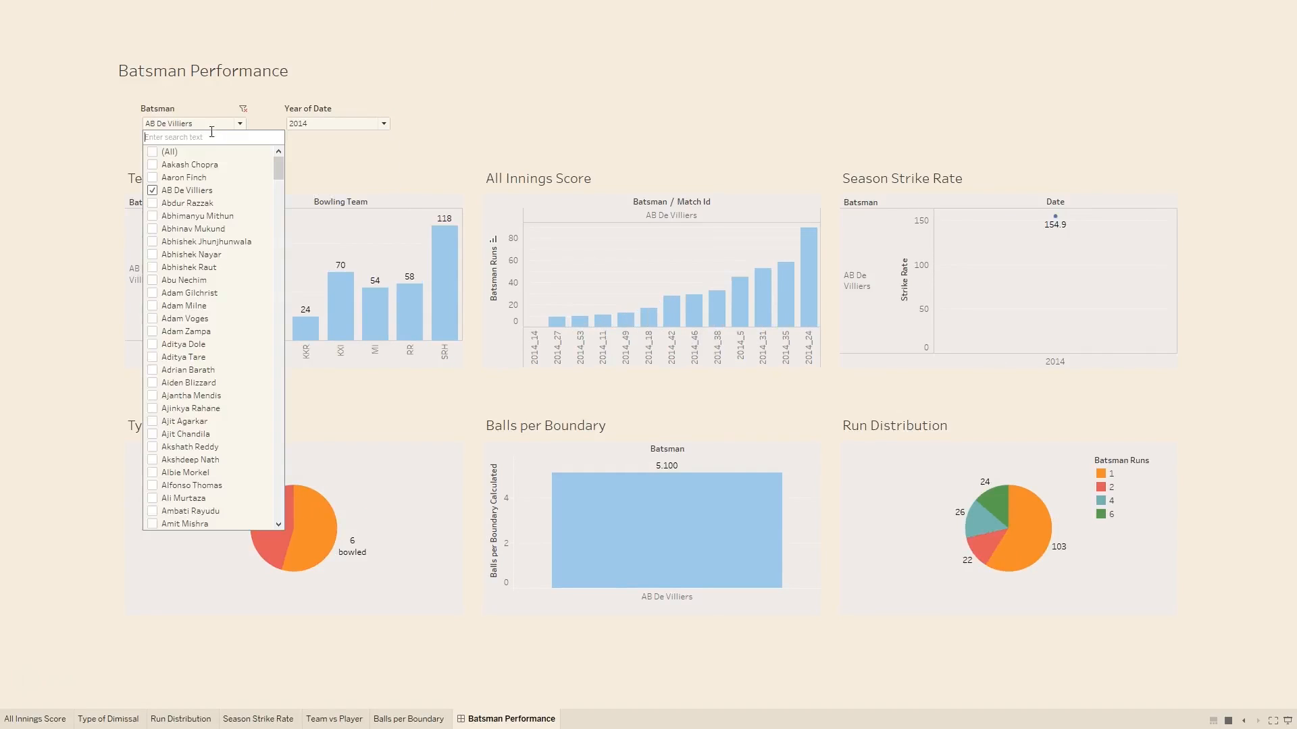
click(153, 191)
scroll(182, 331, down, 15)
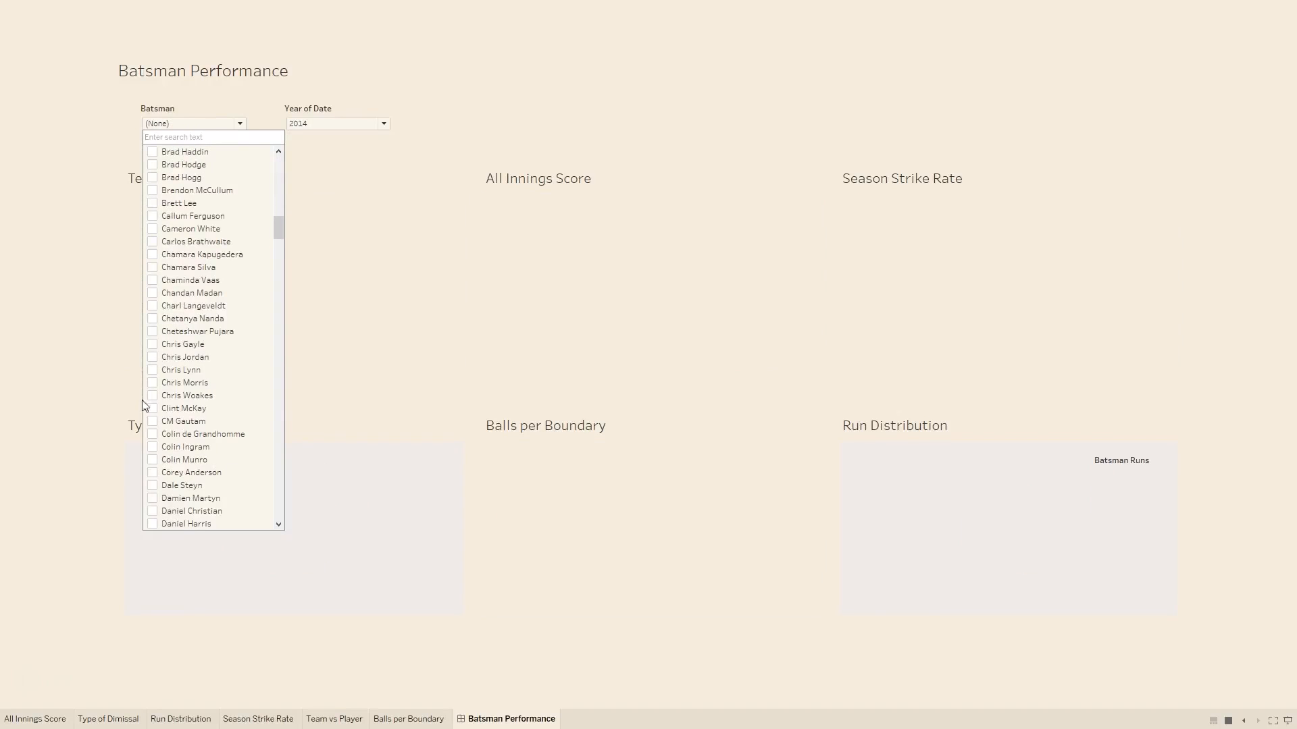
click(152, 383)
click(152, 397)
click(153, 396)
click(152, 345)
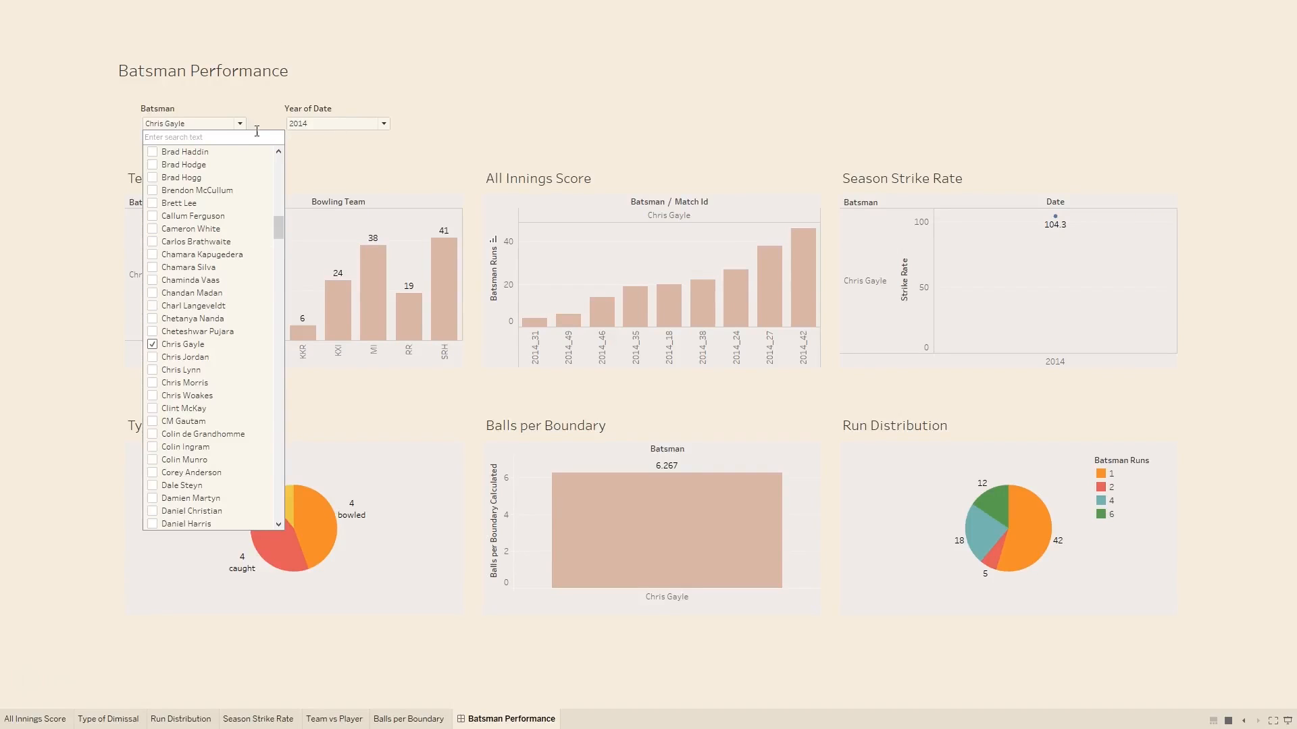
click(219, 128)
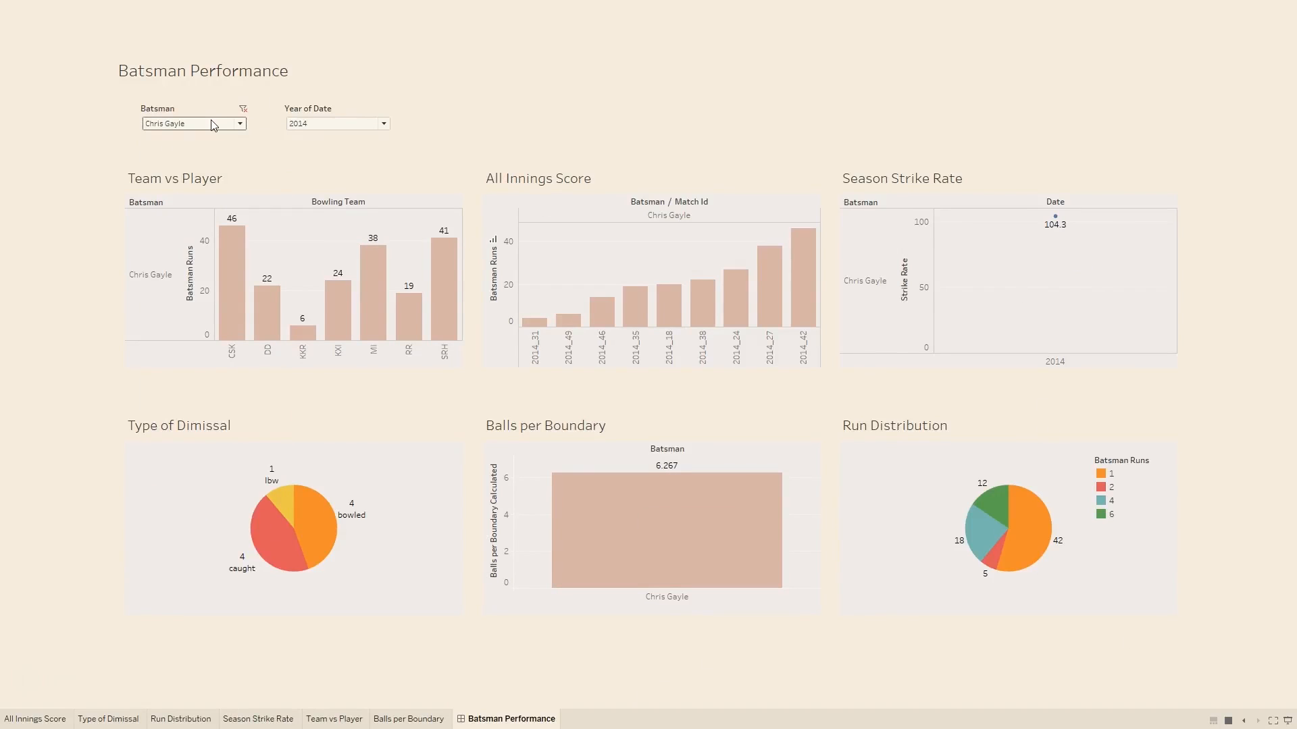
key(Escape)
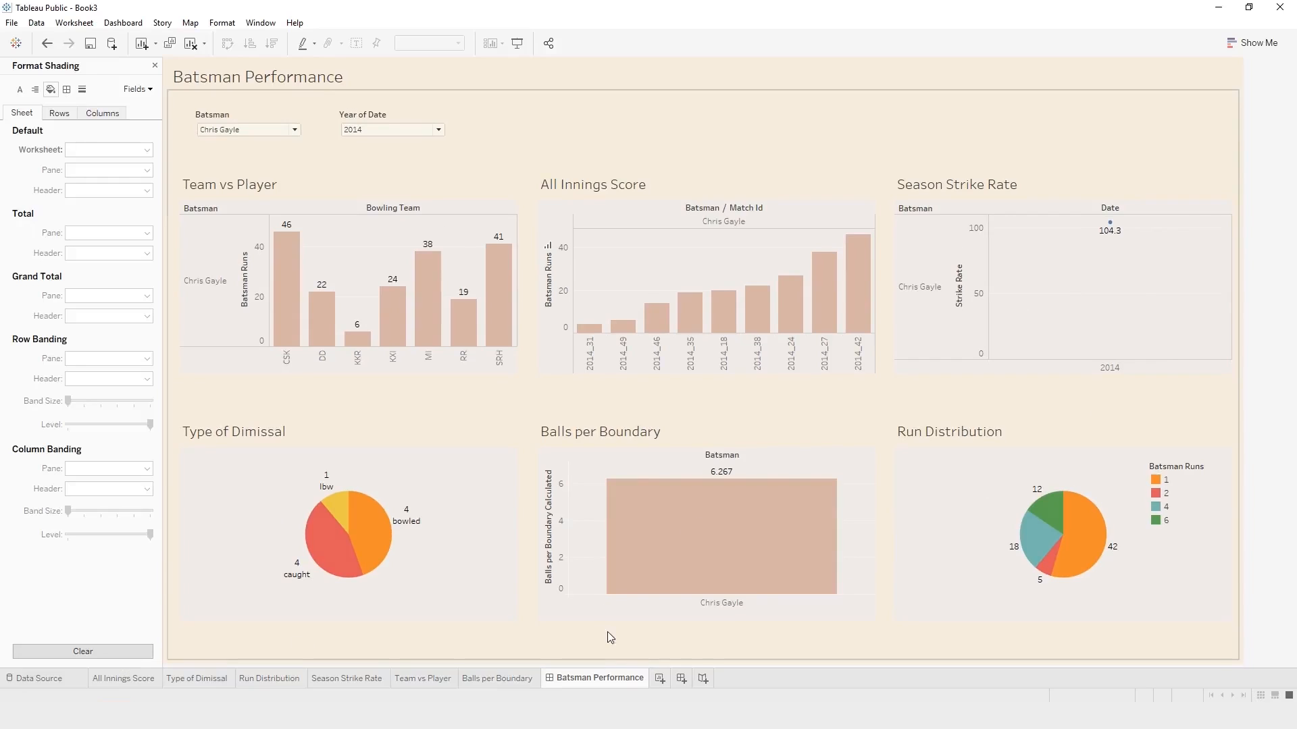
Create a new worksheet and name it "Bowler Performance against Team".
click(660, 679)
right_click(659, 679)
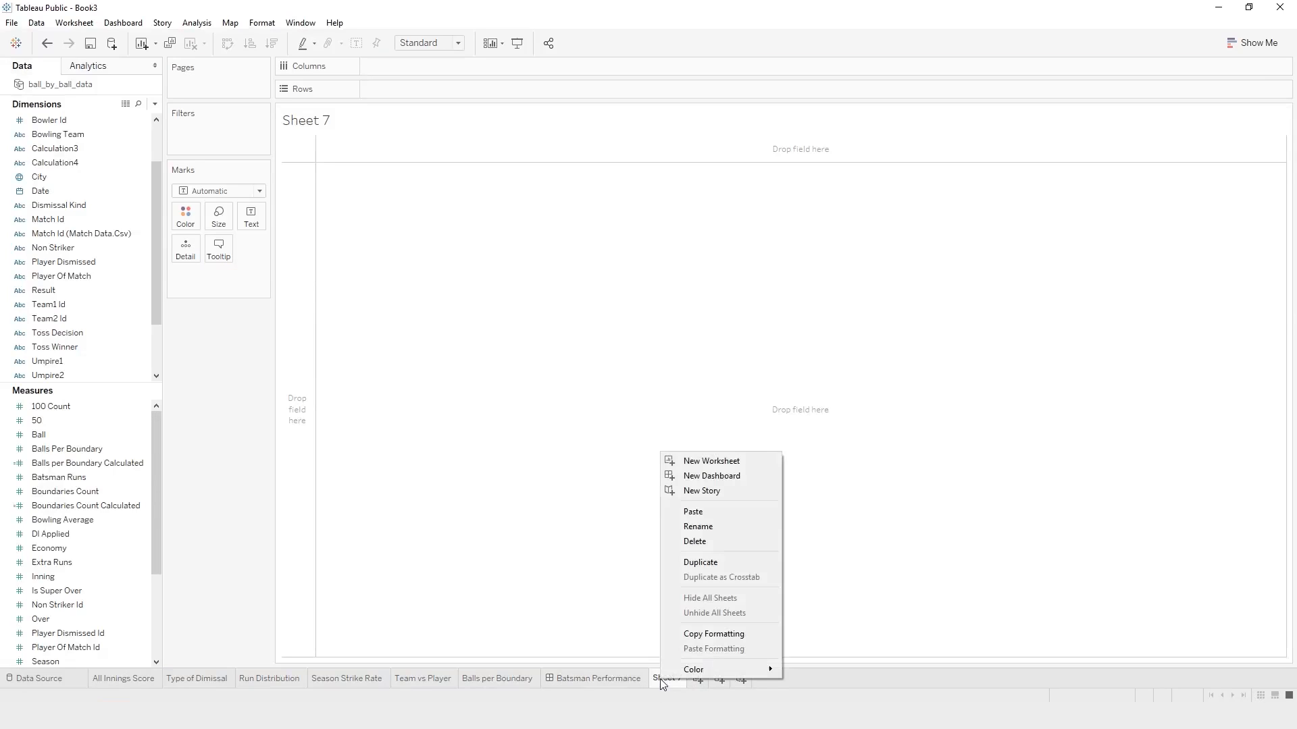
click(706, 526)
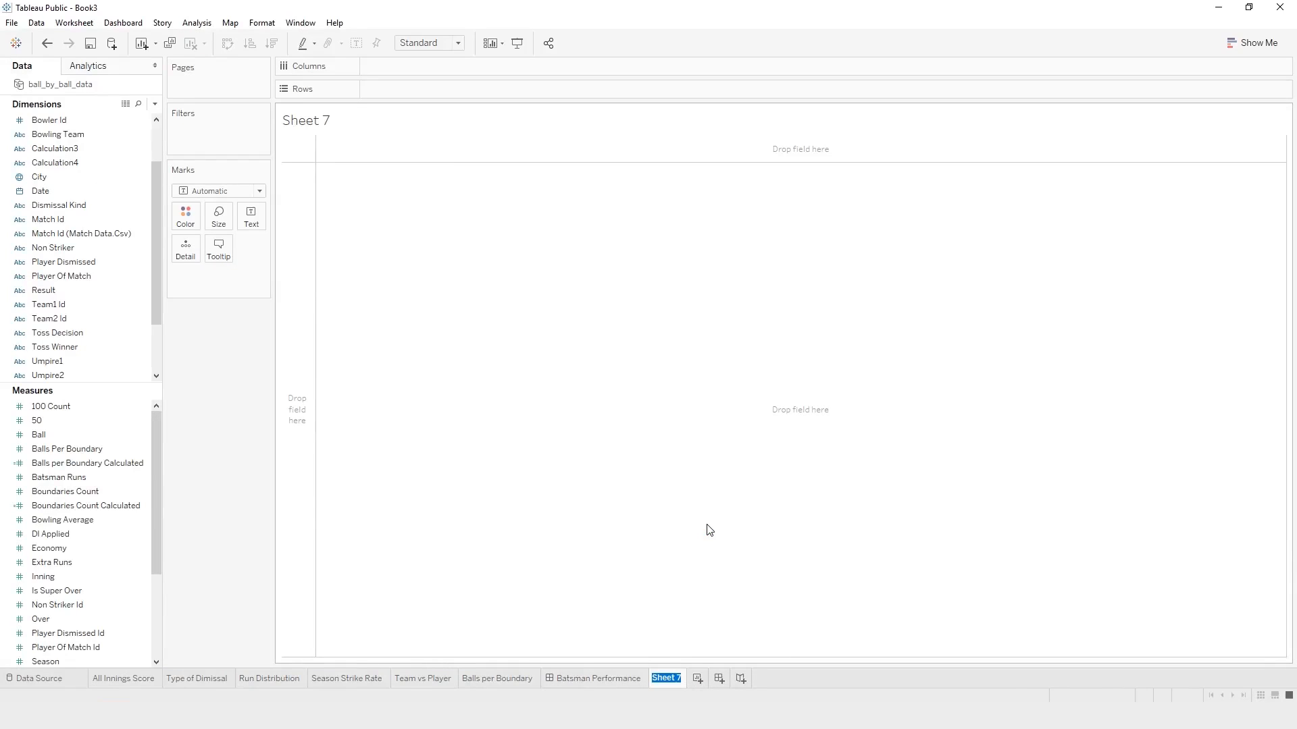
text(Bowler Perfor)
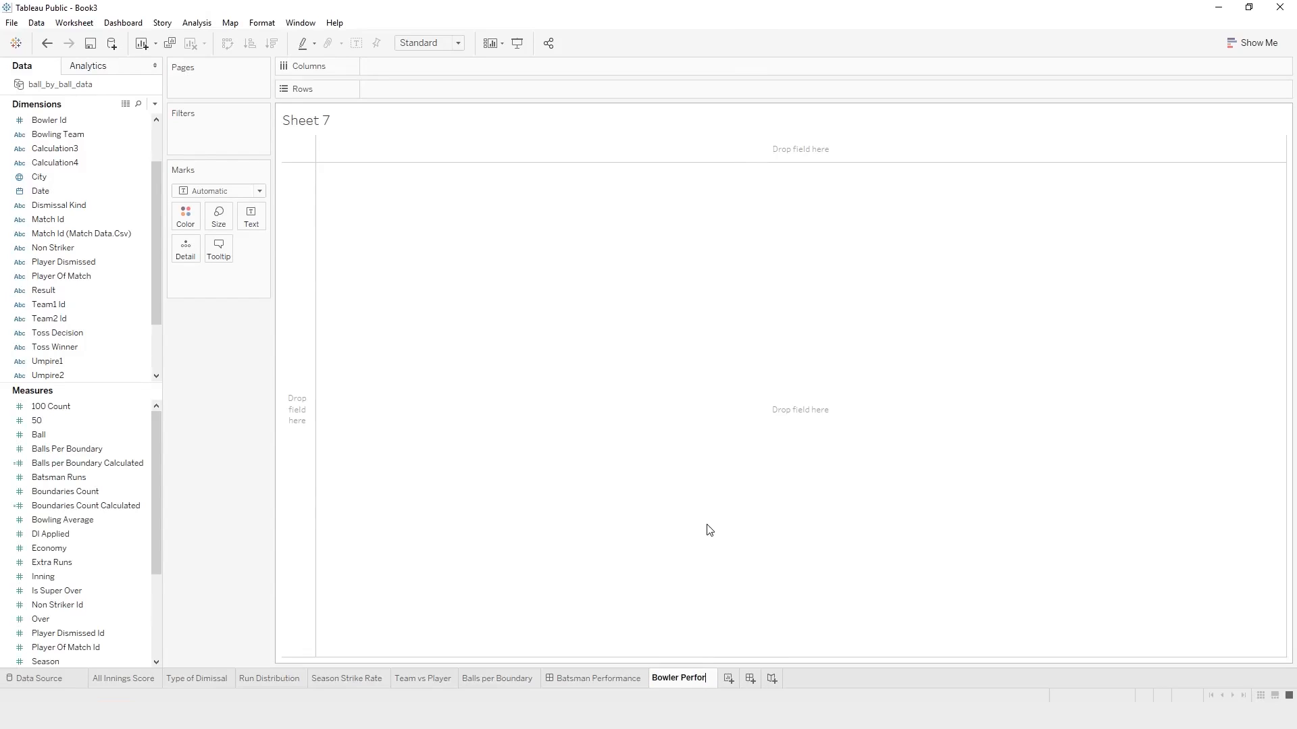
text(mance against Team)
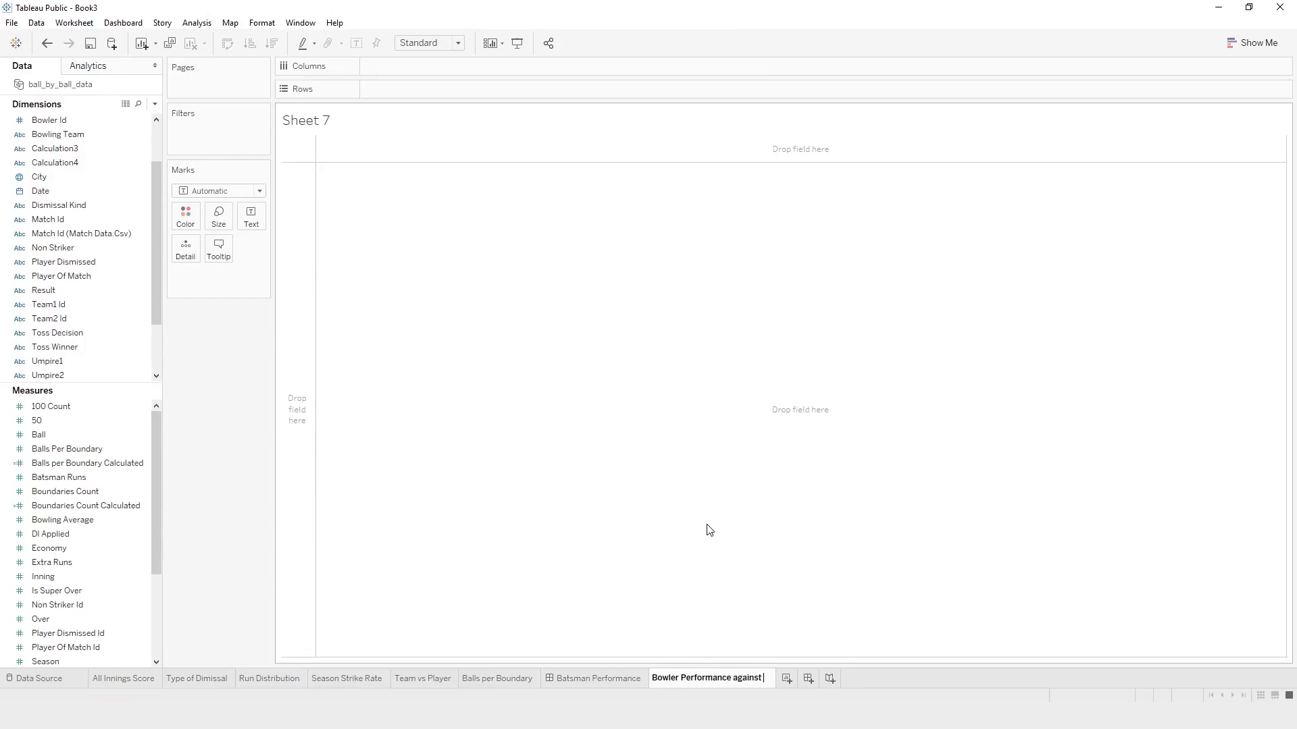
key(Return)
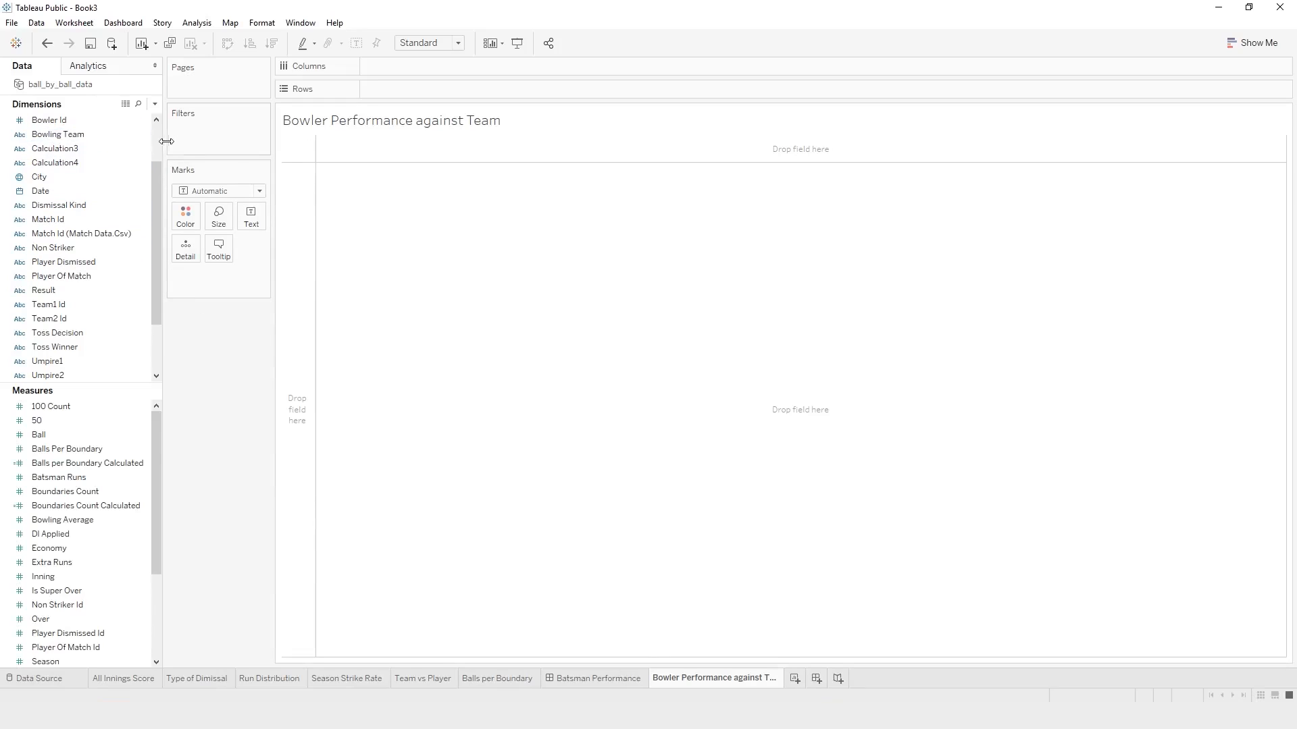
Place the Batting Team dimension on the columns of the new worksheet.
drag(154, 181, 152, 127)
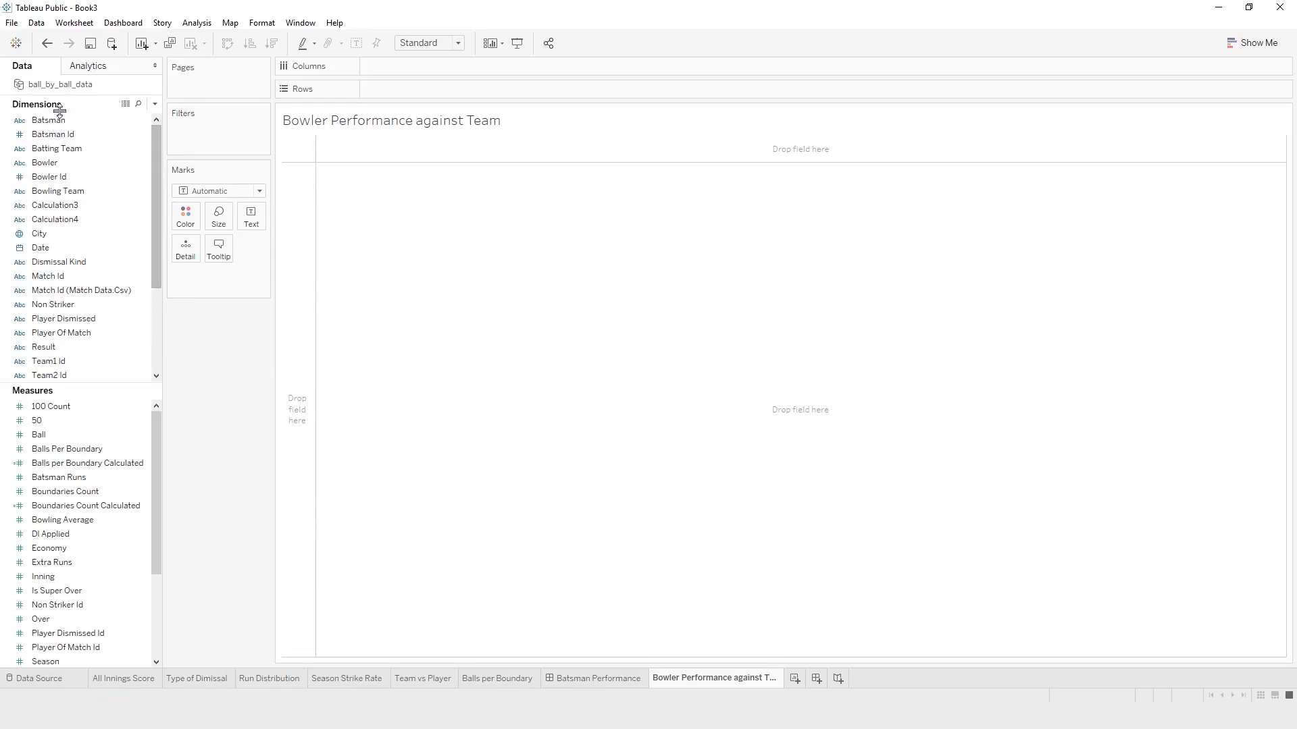
click(75, 163)
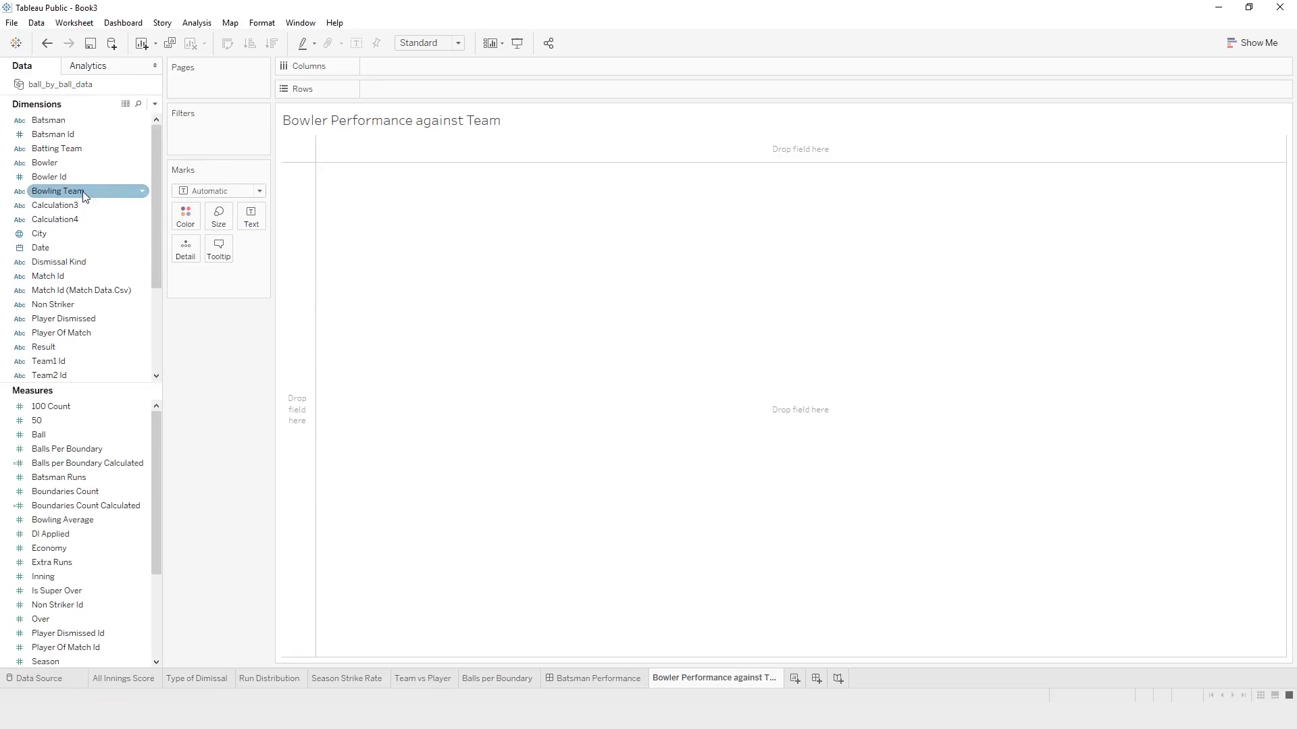
drag(79, 148, 403, 62)
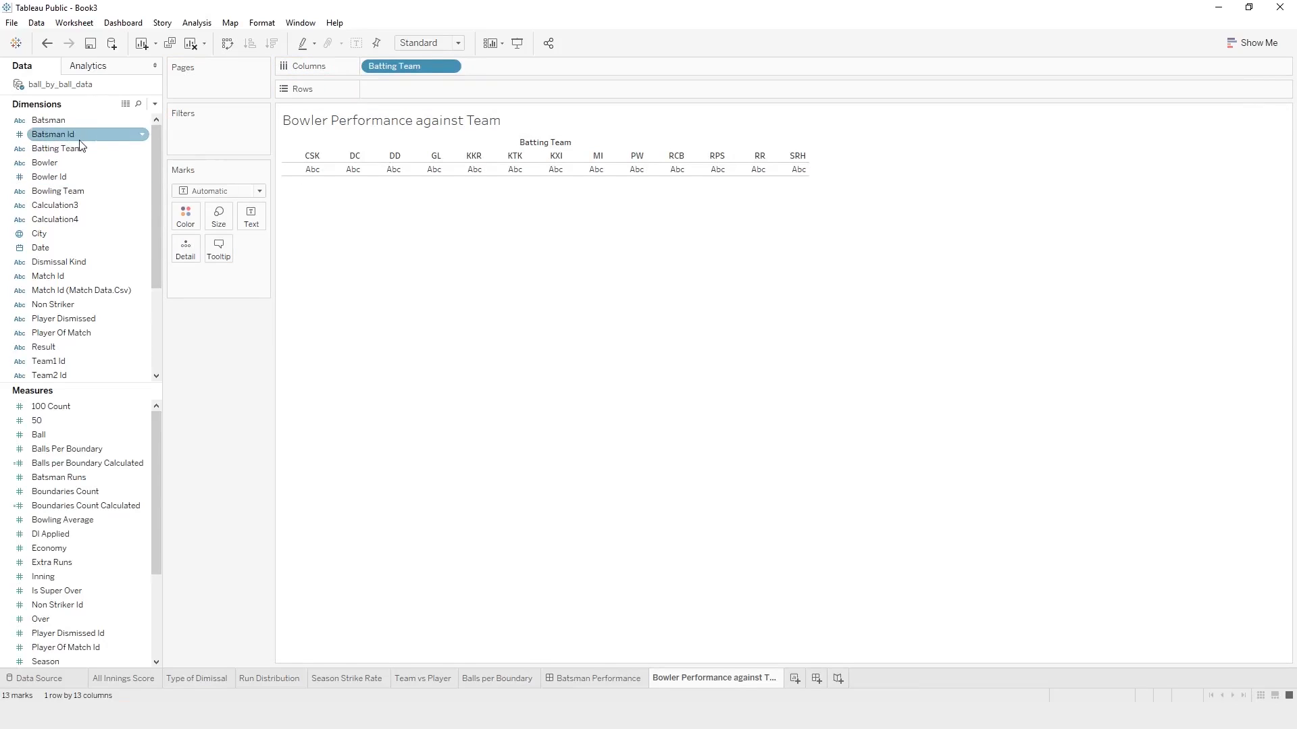
Place the Bowler dimension on the rows and also colour the marks by Bowler.
drag(56, 178, 389, 99)
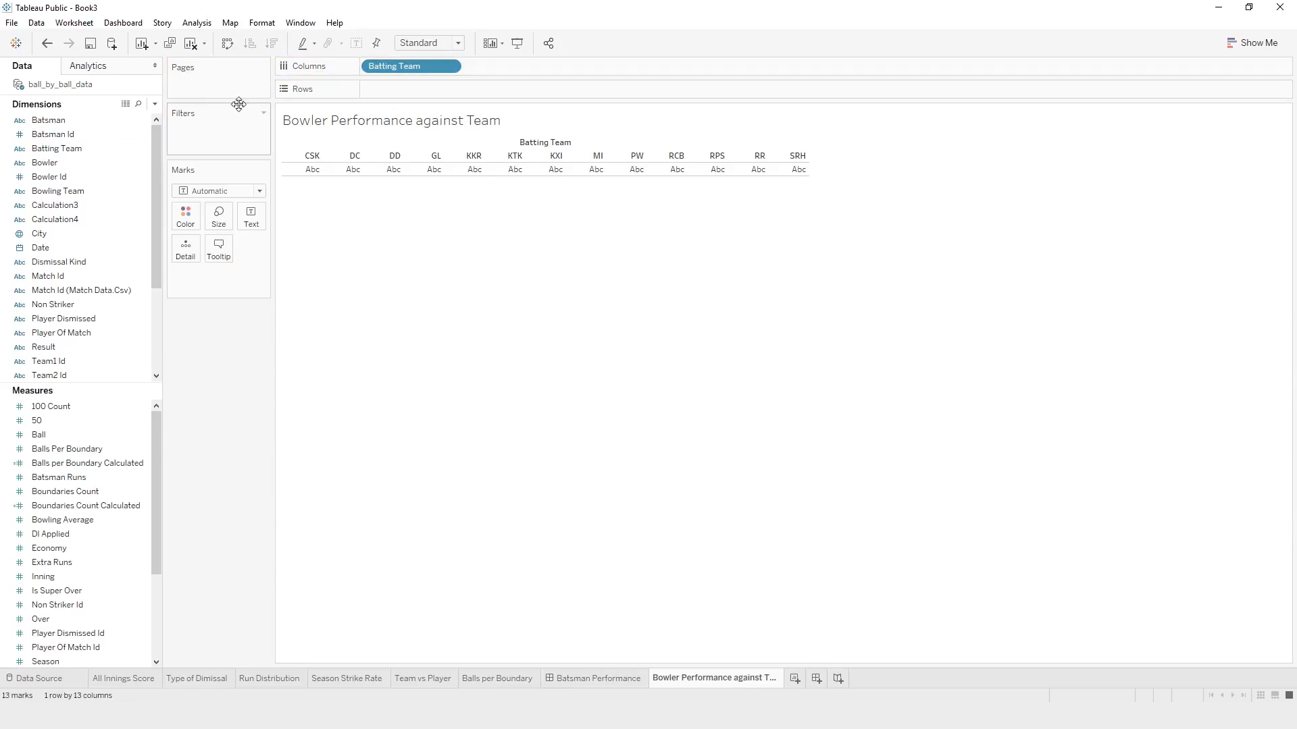
drag(81, 163, 388, 85)
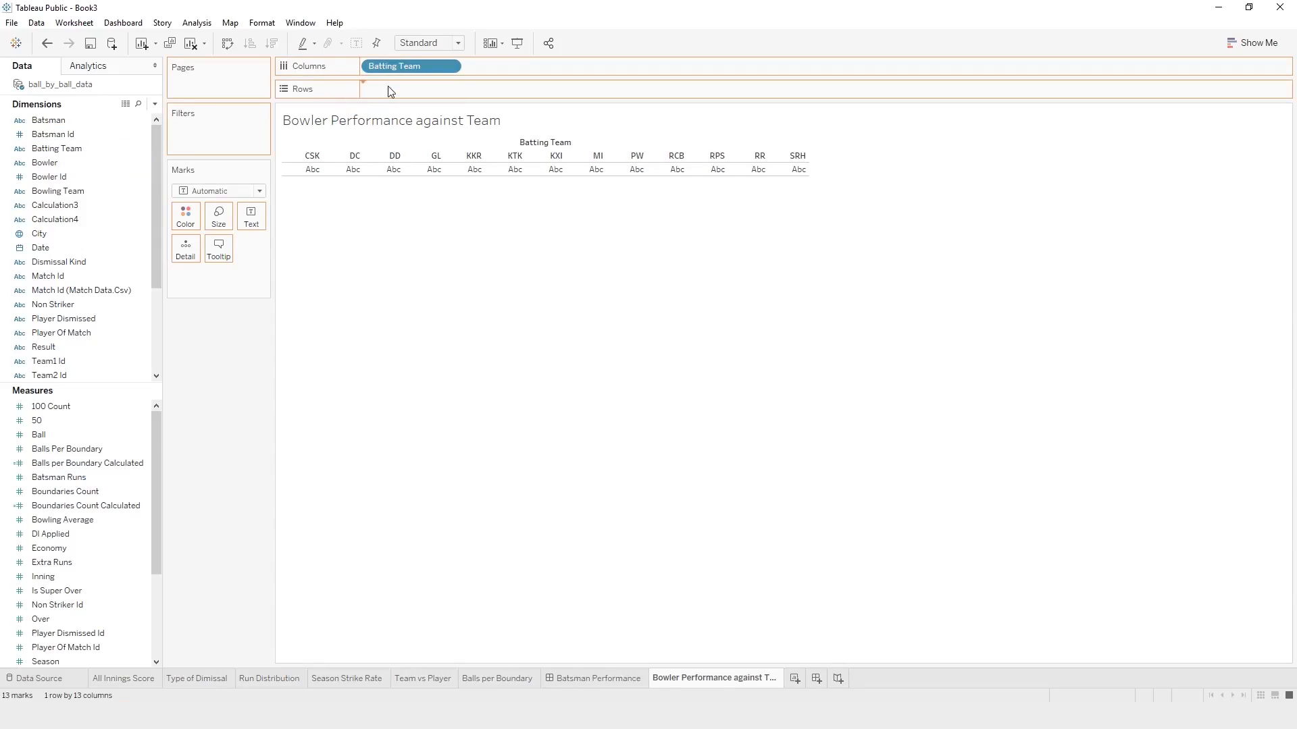
drag(54, 161, 185, 216)
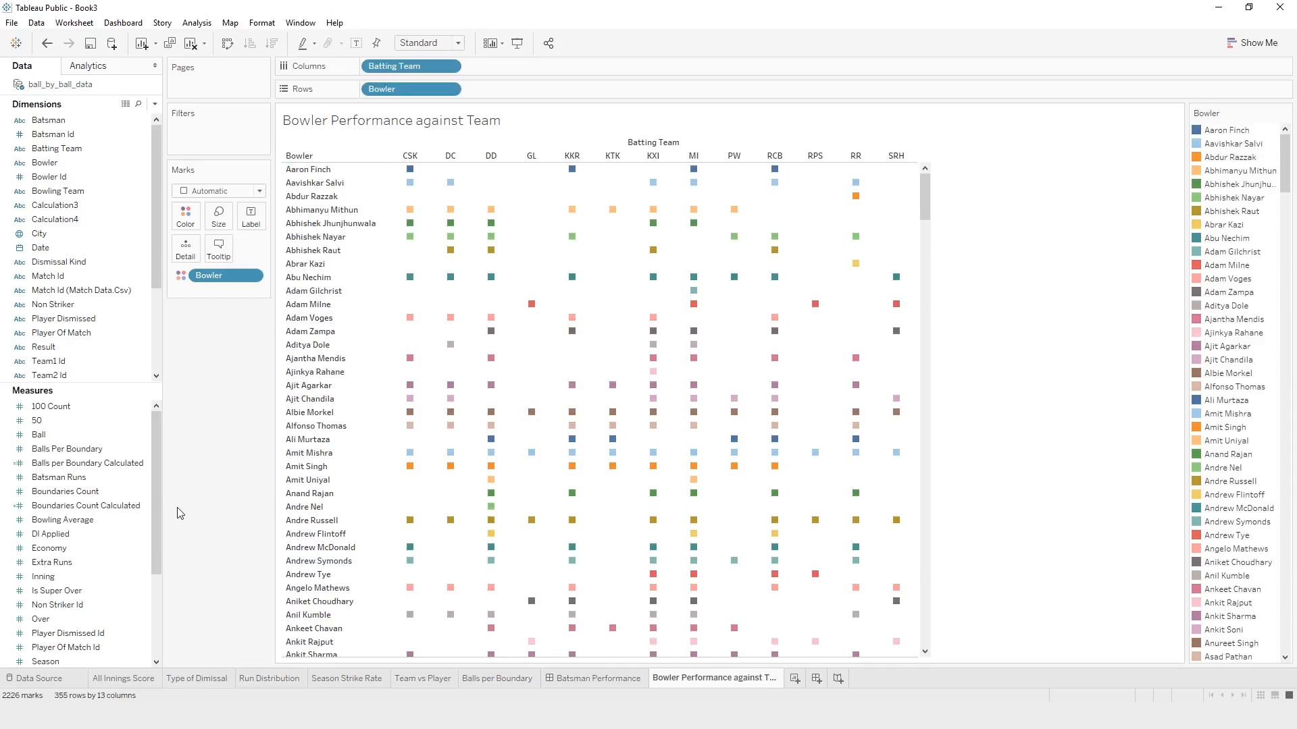
Add the Dismissal Kind dimension to the columns after Batting Team.
click(96, 316)
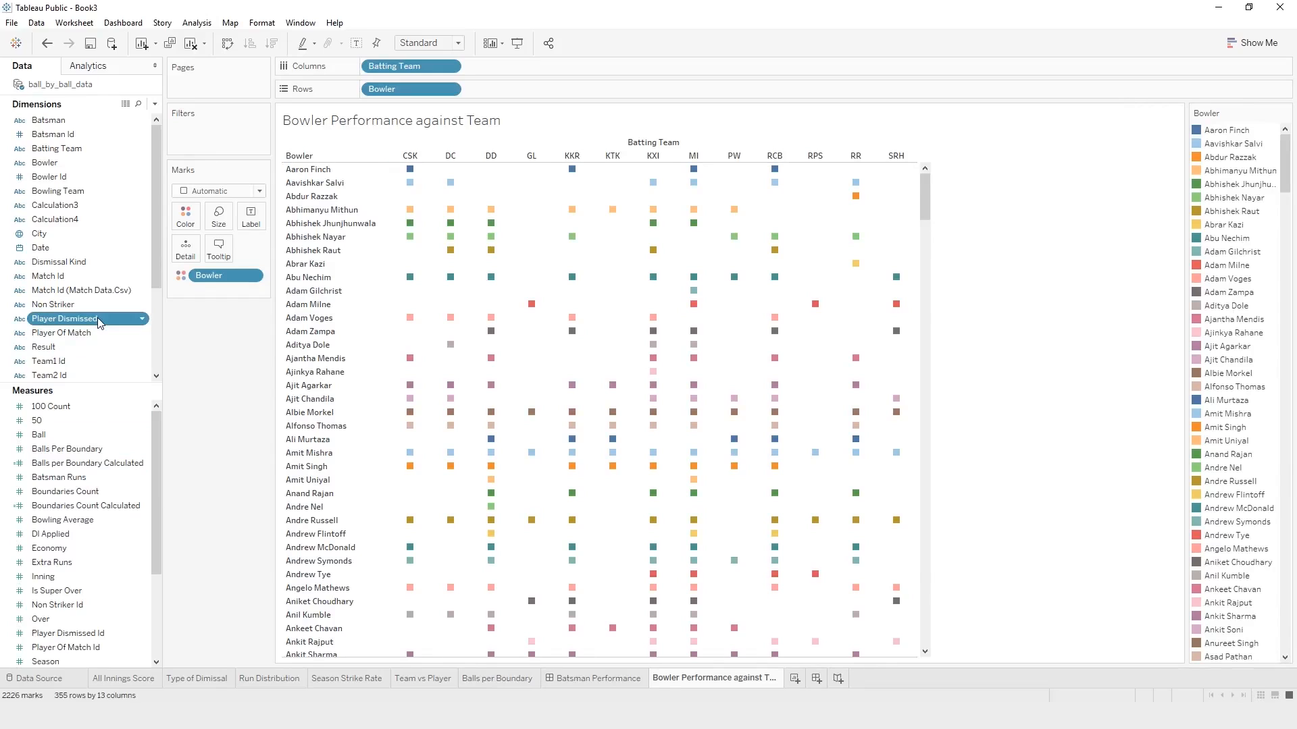
scroll(88, 340, down, 3)
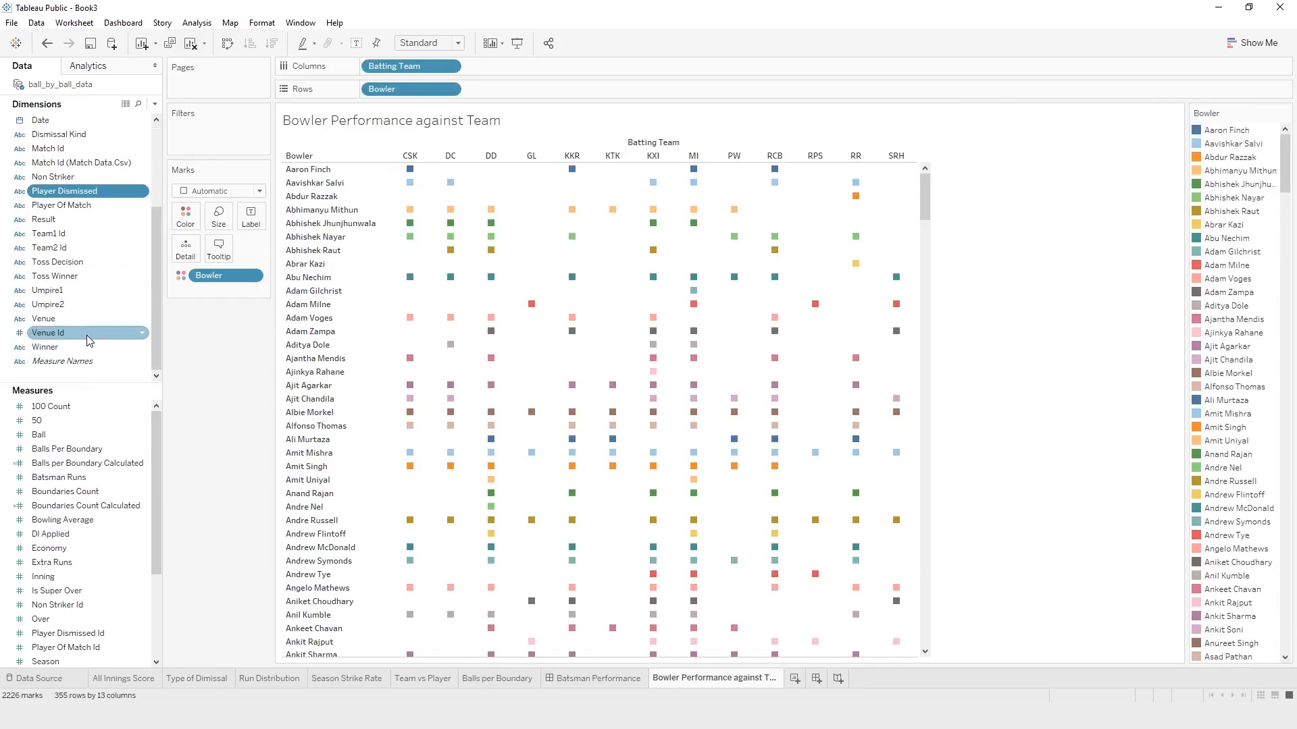
scroll(87, 338, up, 3)
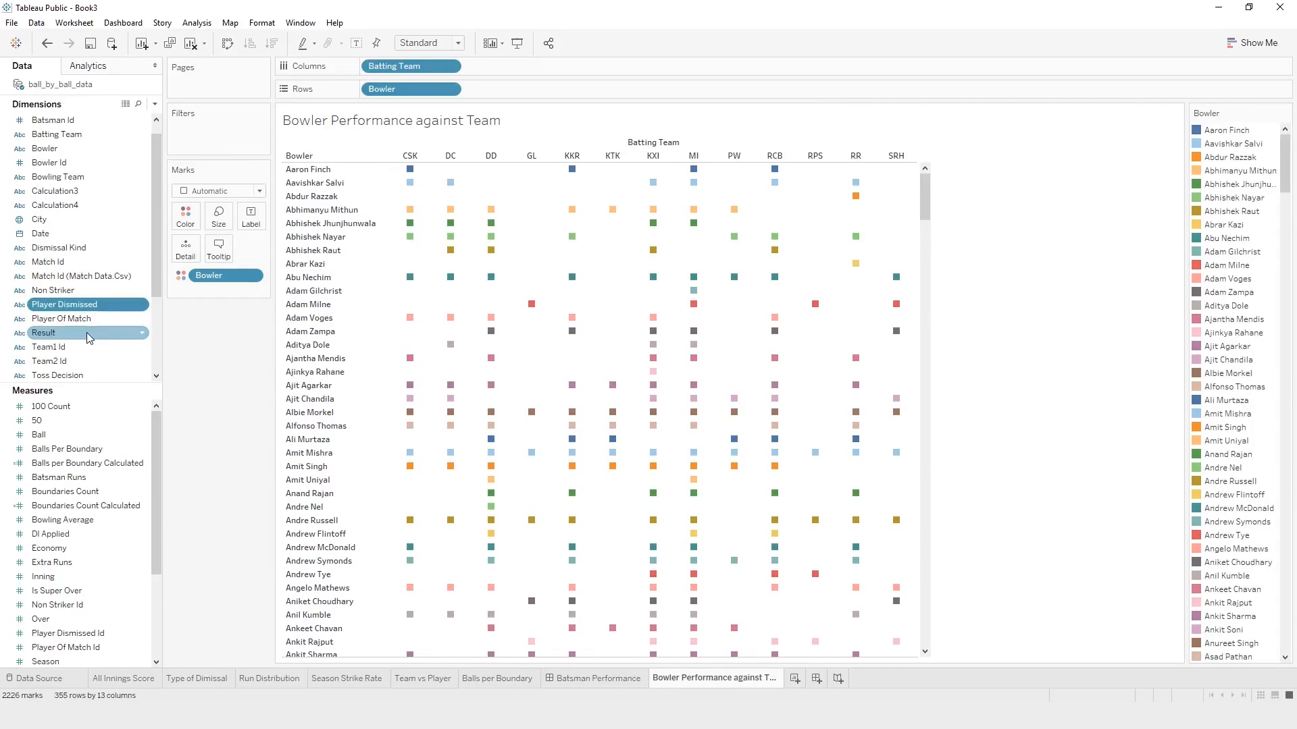
scroll(86, 332, up, 1)
drag(81, 262, 543, 70)
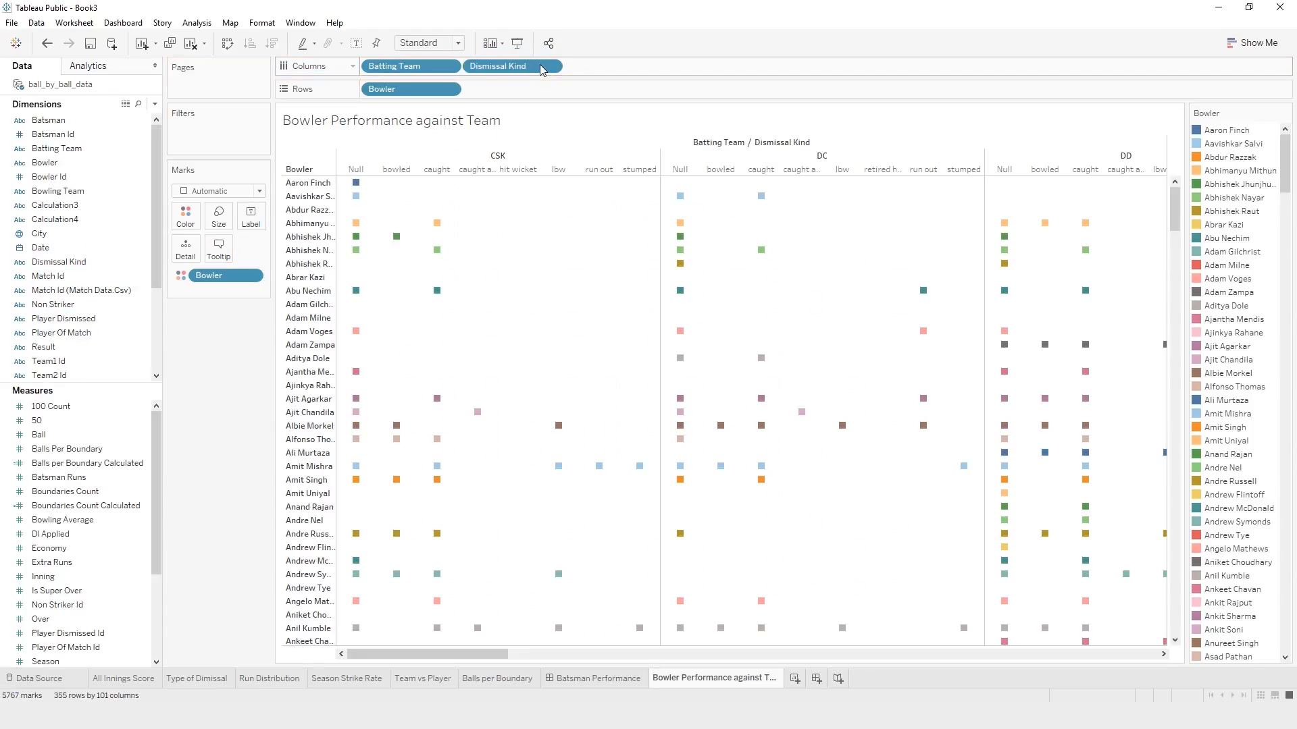
Convert Dismissal Kind to a Count measure and move it to the rows after Bowler.
right_click(484, 71)
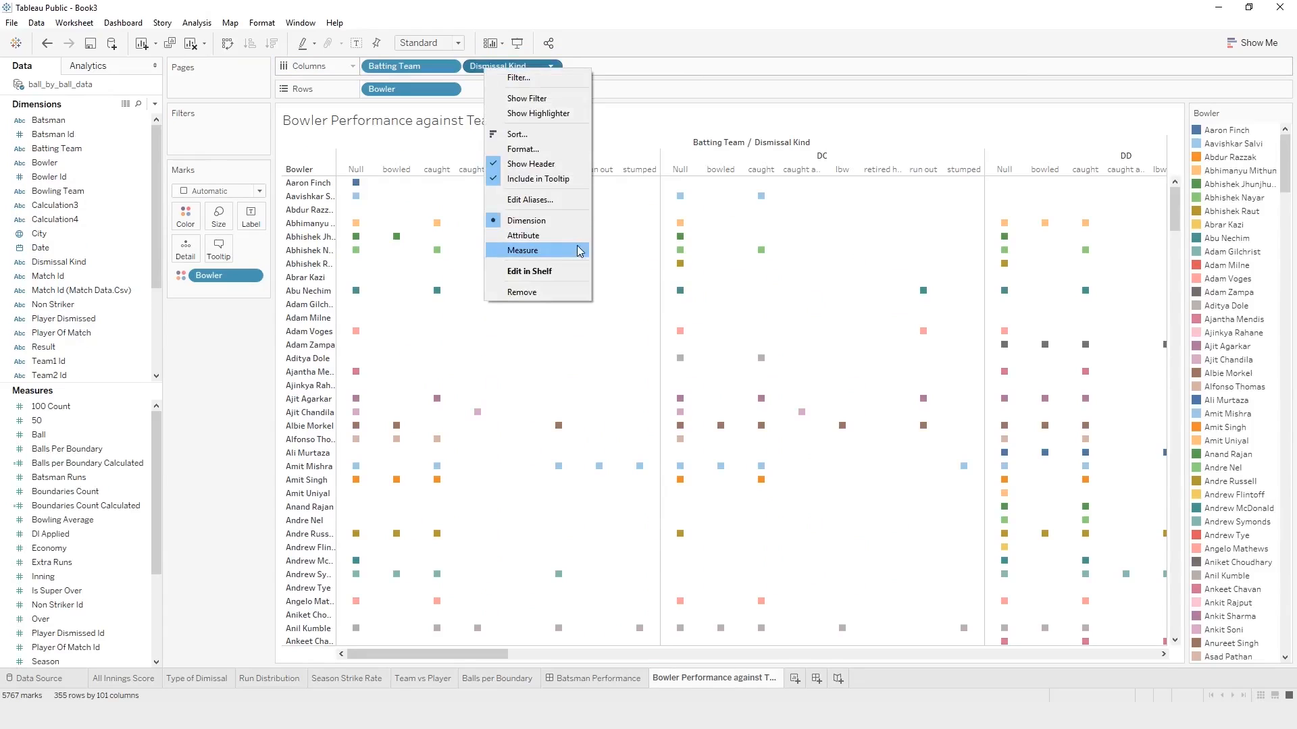
mouse_move(577, 250)
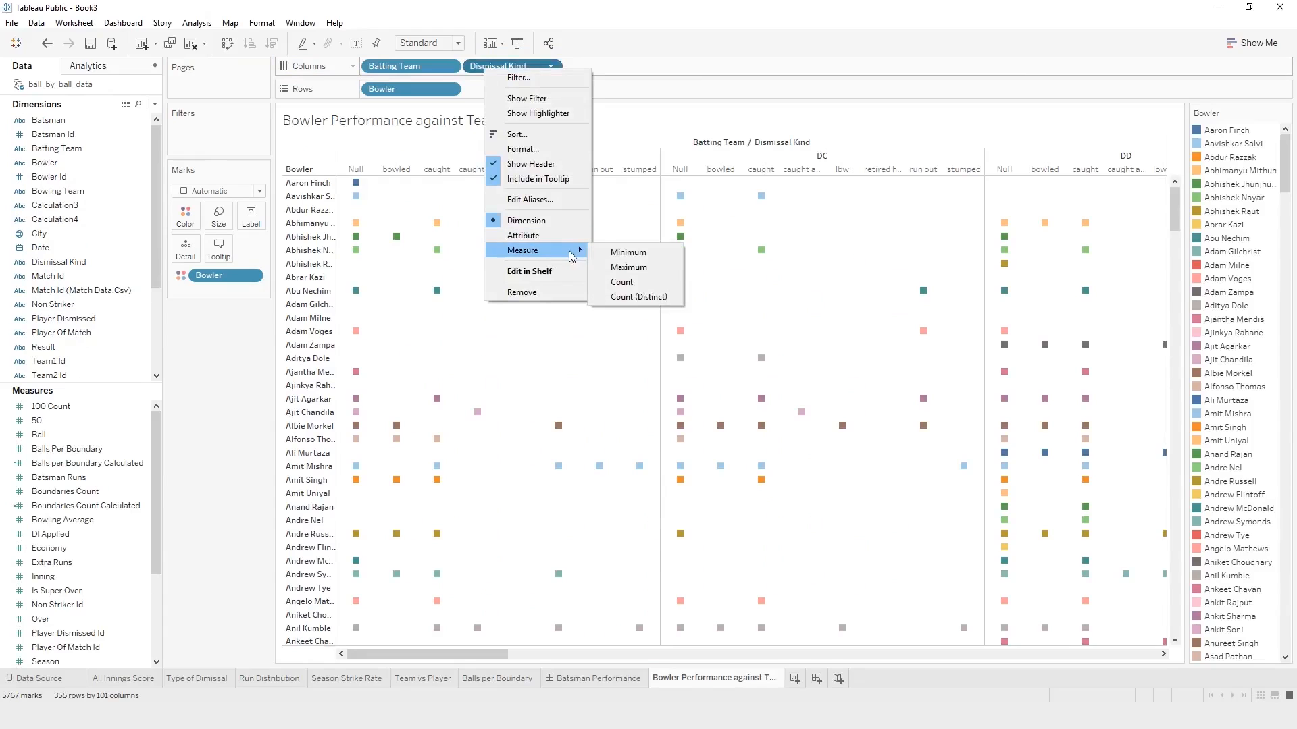
click(634, 282)
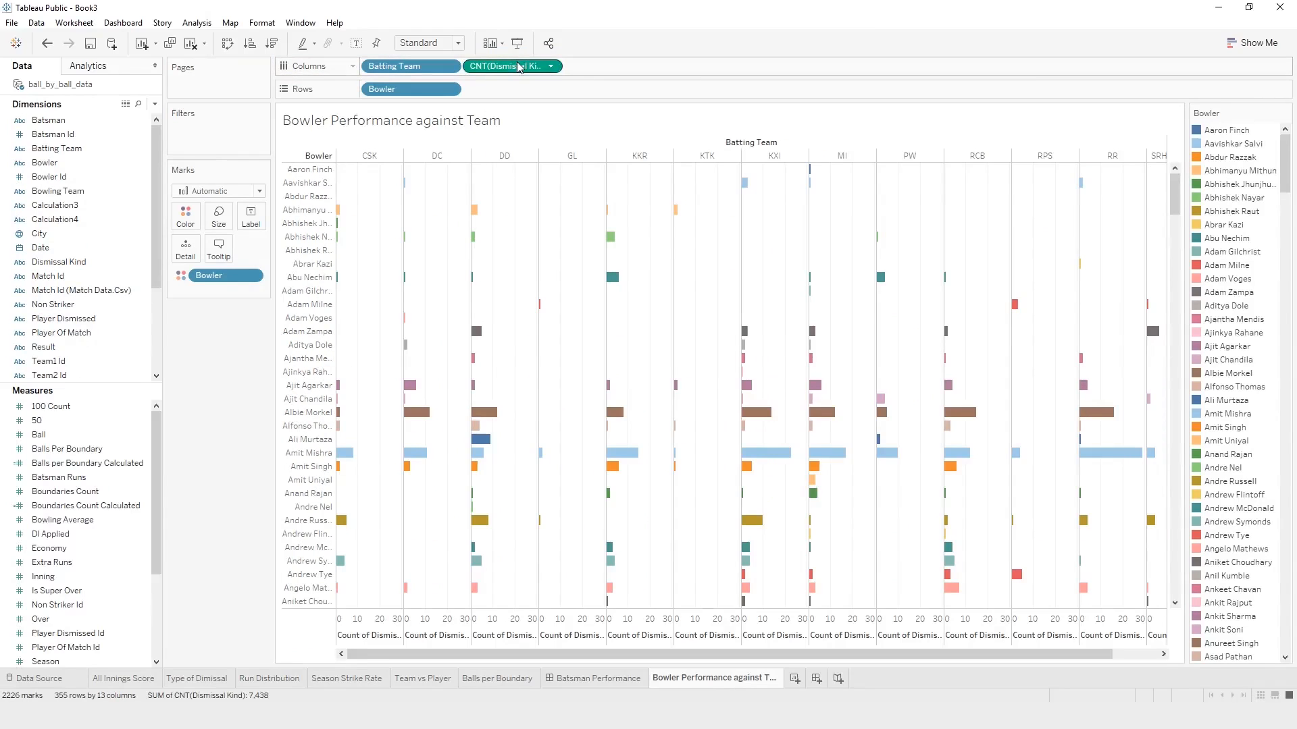
drag(511, 65, 516, 91)
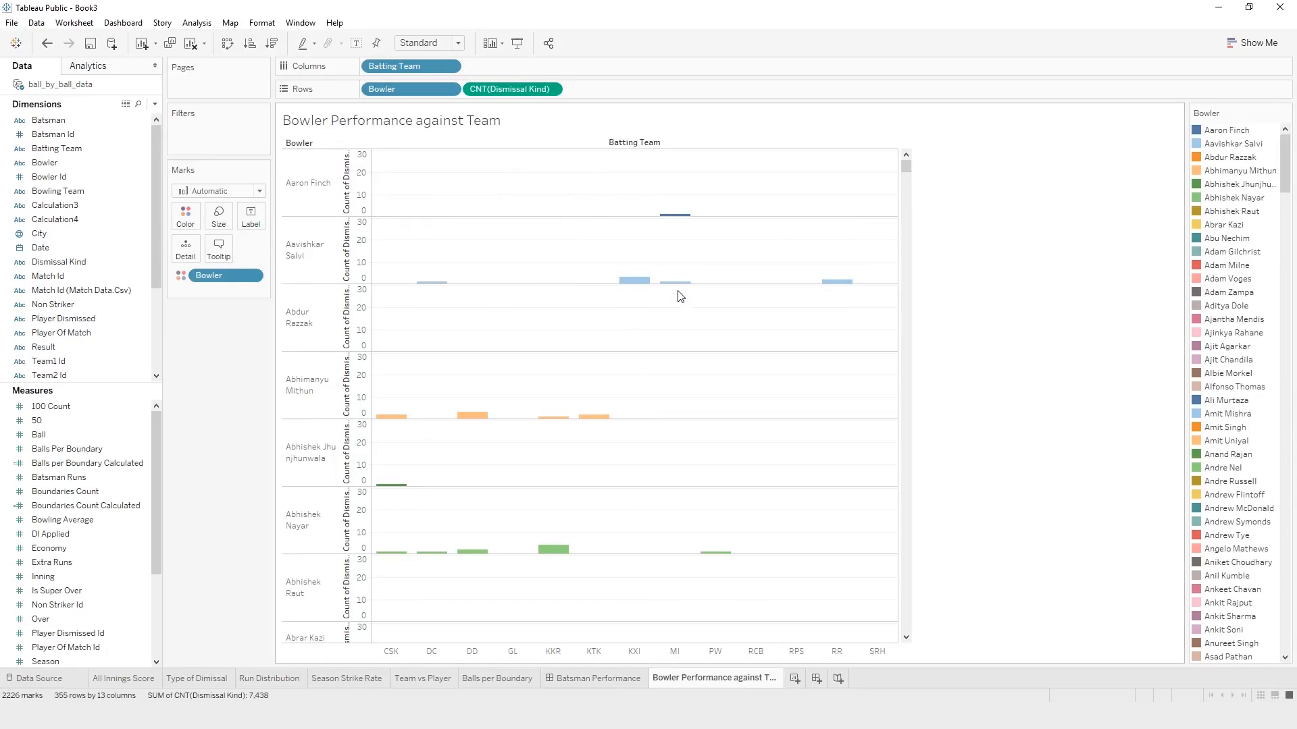
Set the Count of Dismissal Kind axis to independent axis ranges for each row or column.
scroll(587, 384, down, 3)
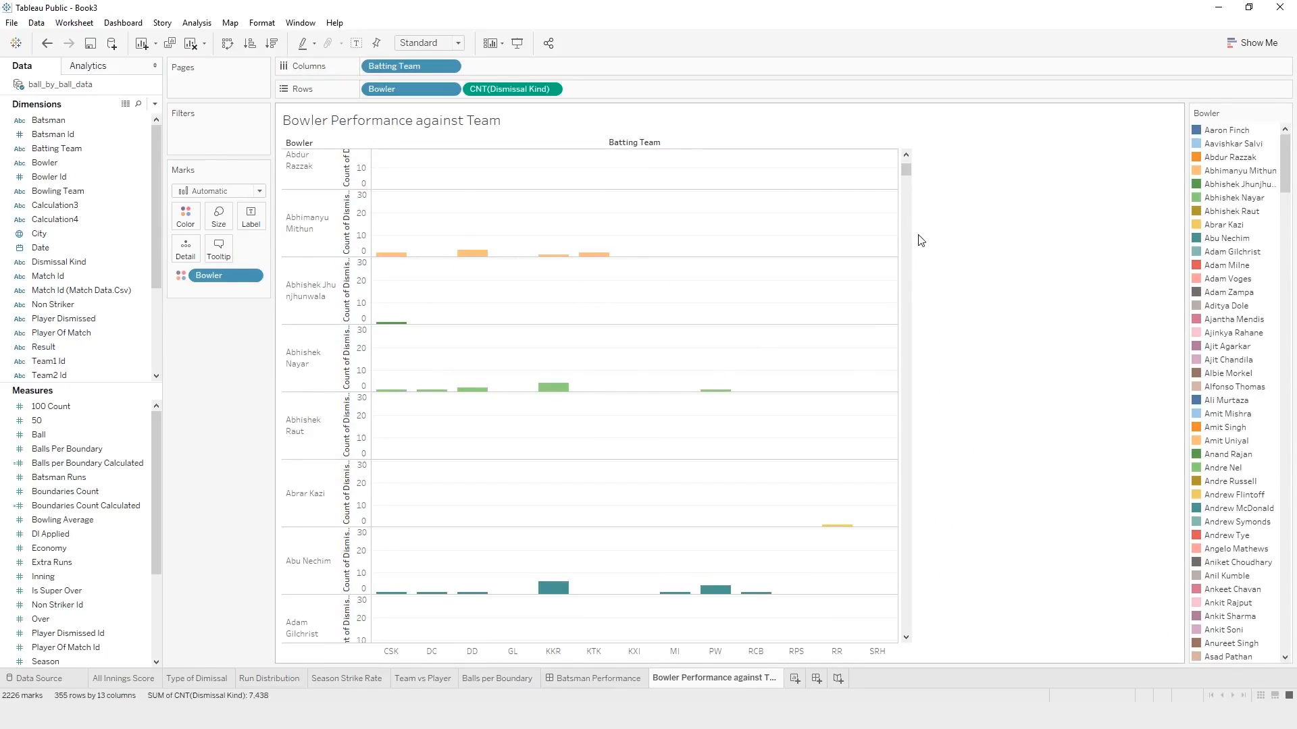
drag(906, 170, 908, 195)
mouse_move(839, 477)
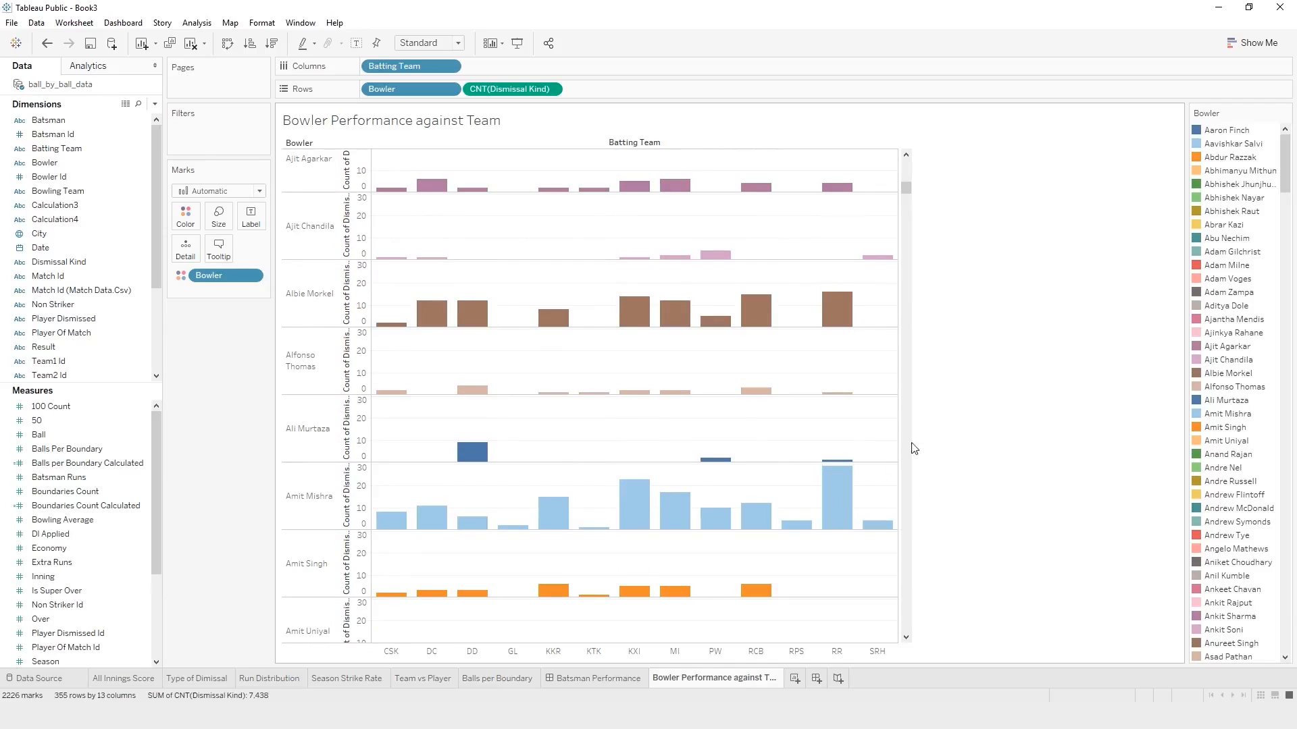
drag(907, 195, 904, 164)
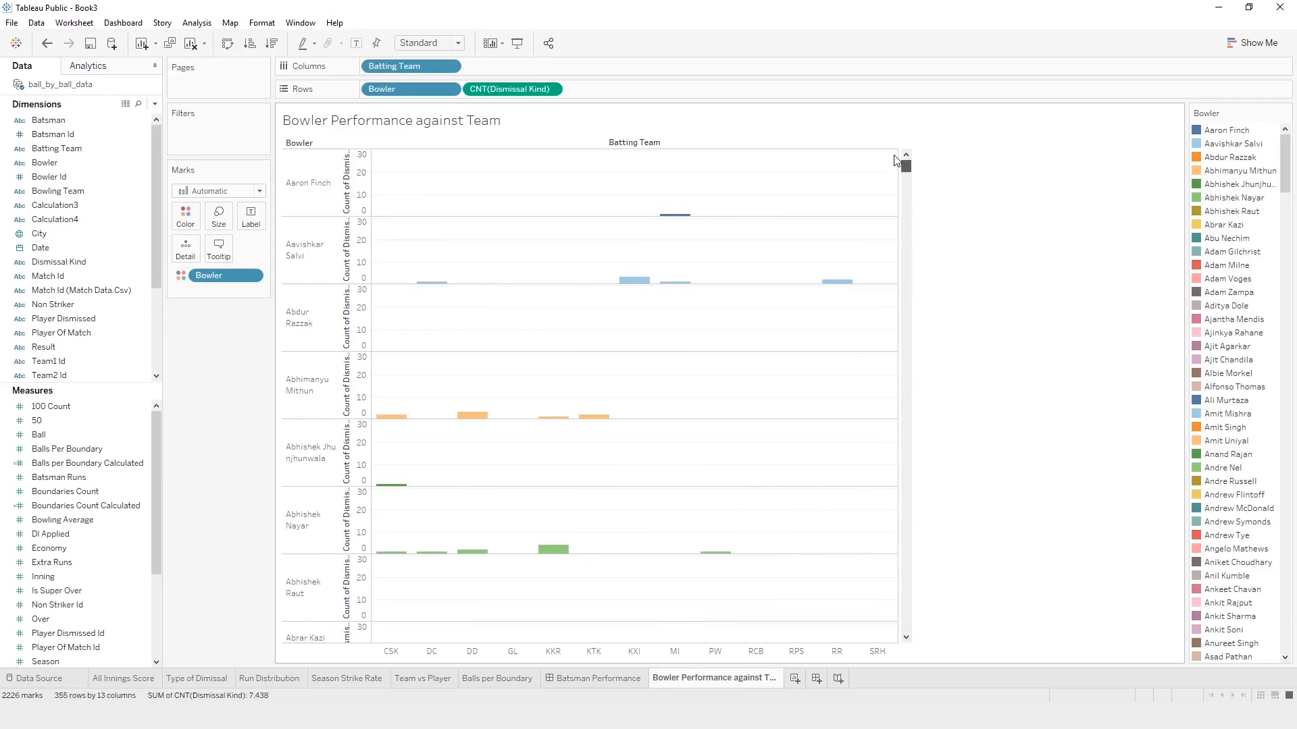
right_click(368, 196)
click(408, 204)
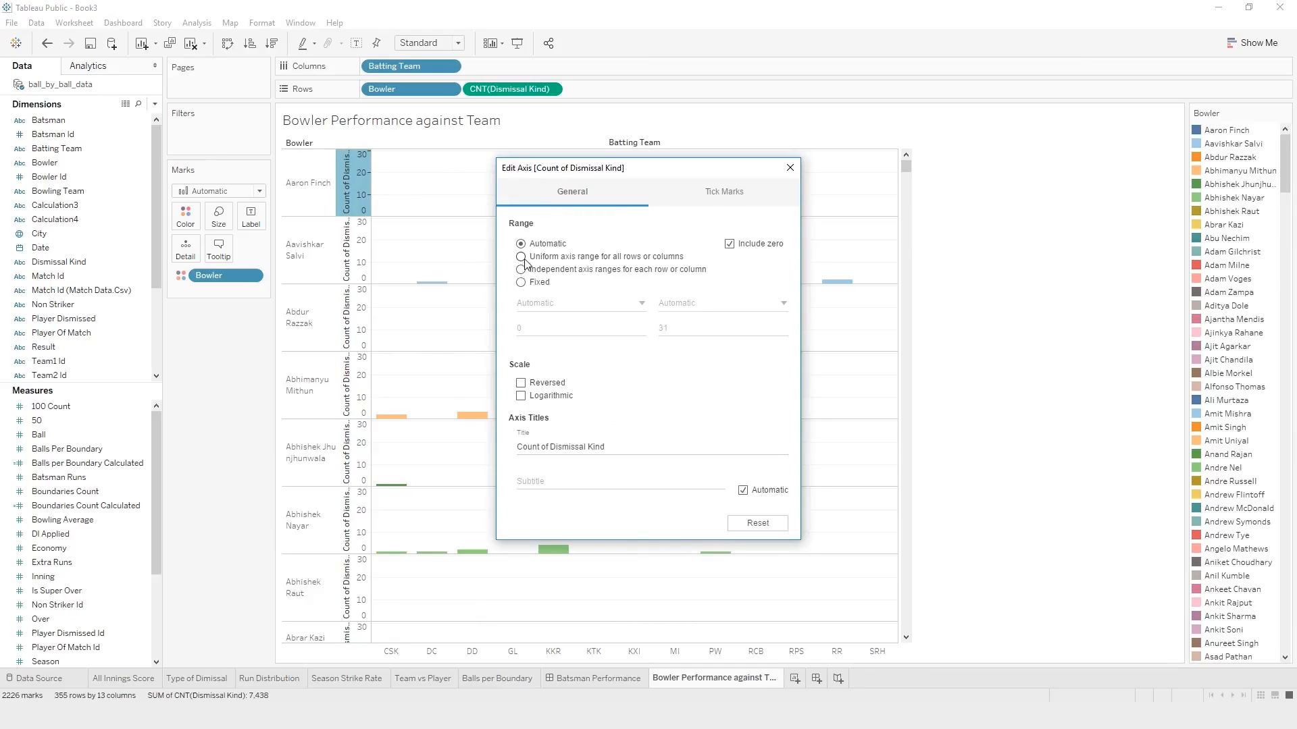
click(522, 270)
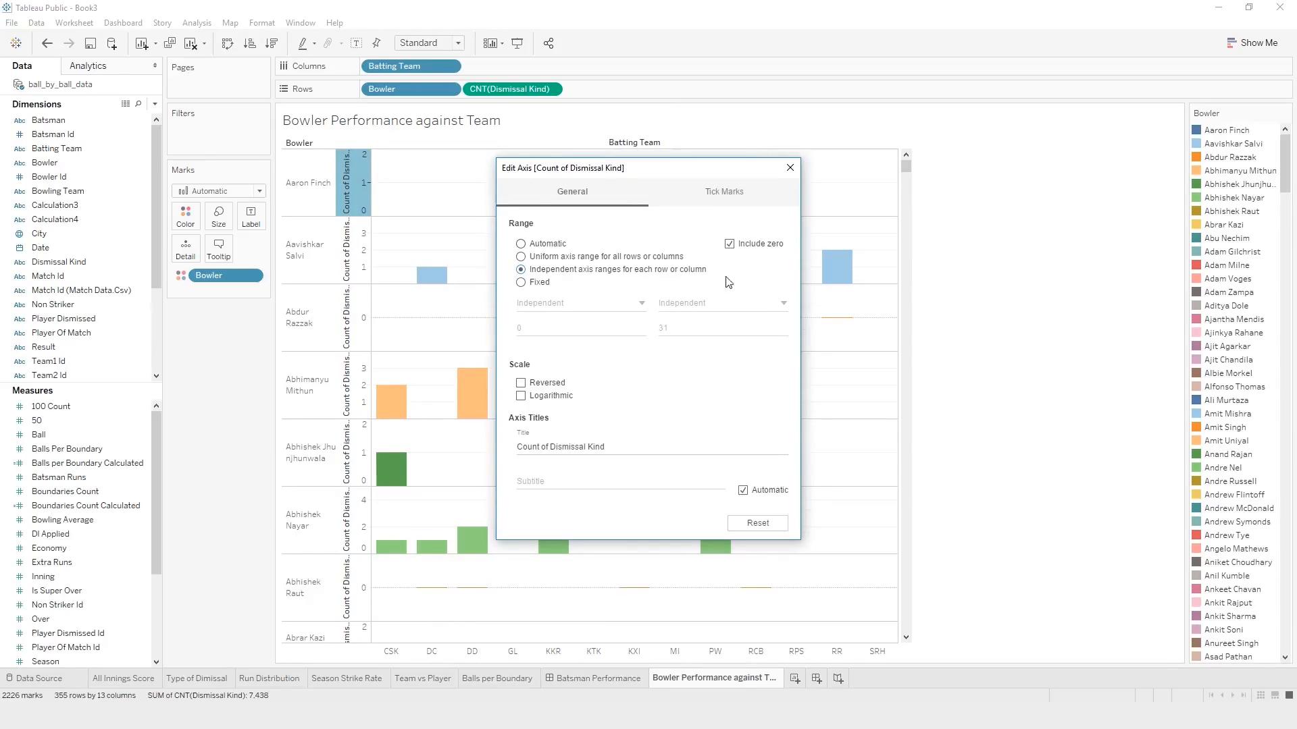
click(790, 167)
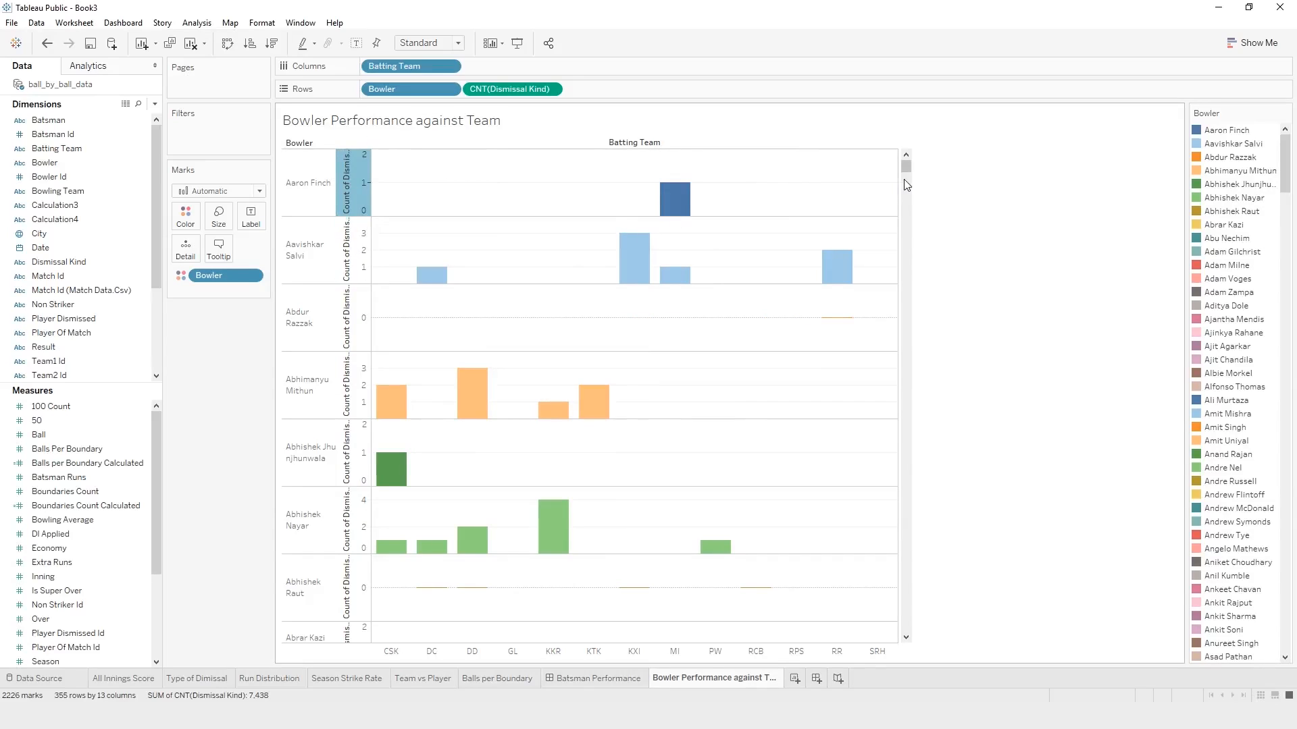
Examine how the bars compare between bowlers and batting teams when each row has its own axis range.
drag(905, 166, 906, 196)
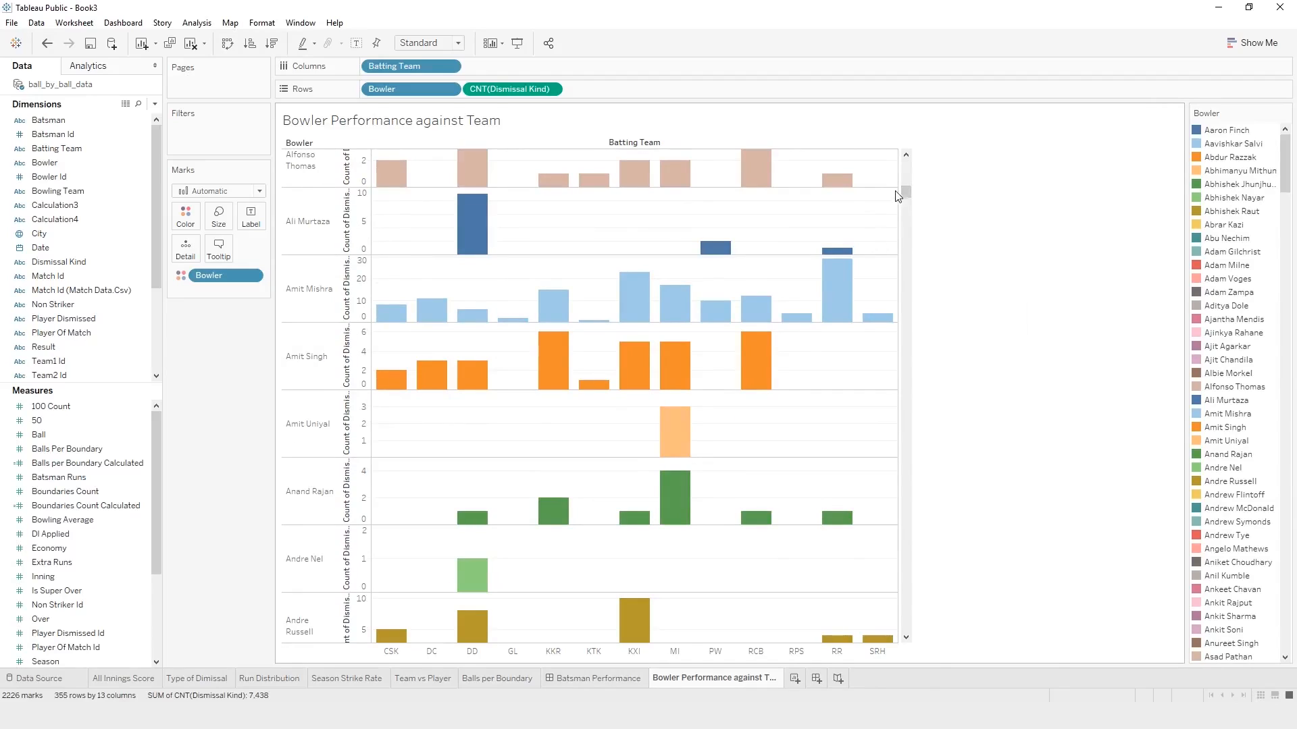
drag(905, 192, 910, 172)
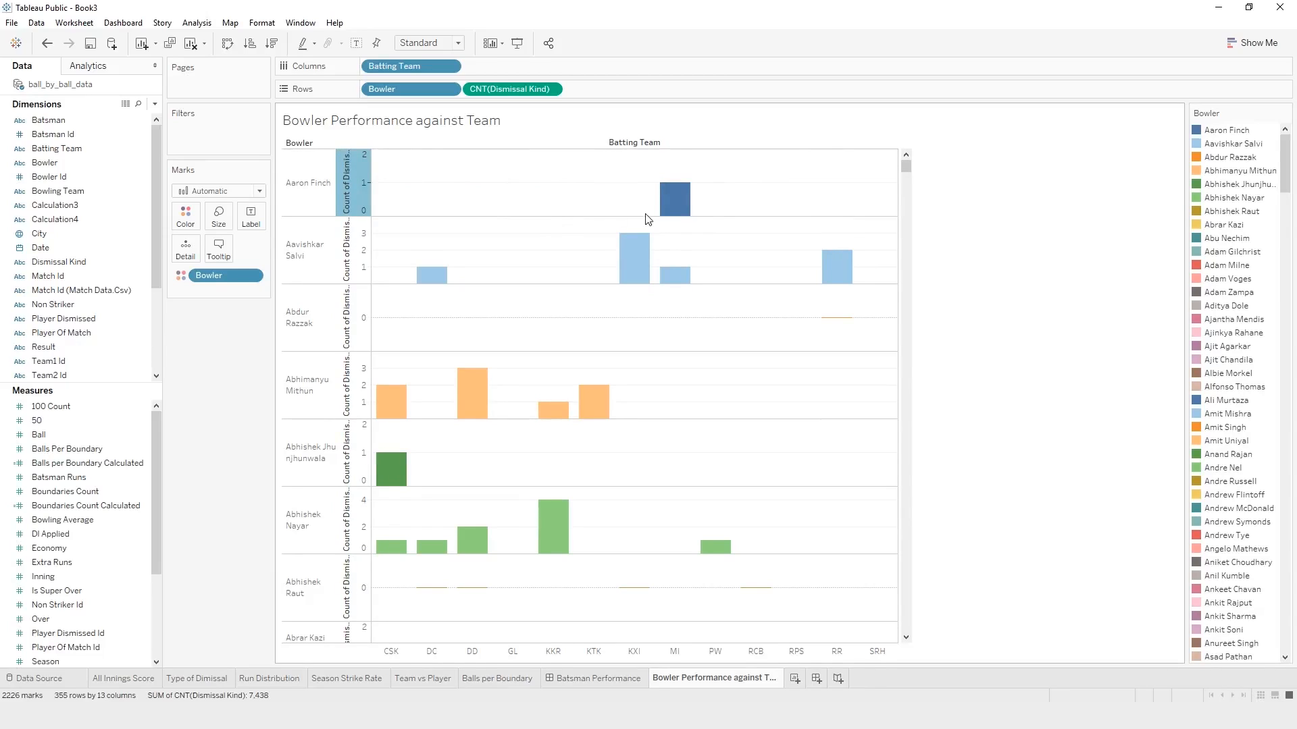
mouse_move(645, 236)
mouse_move(415, 280)
drag(903, 164, 907, 184)
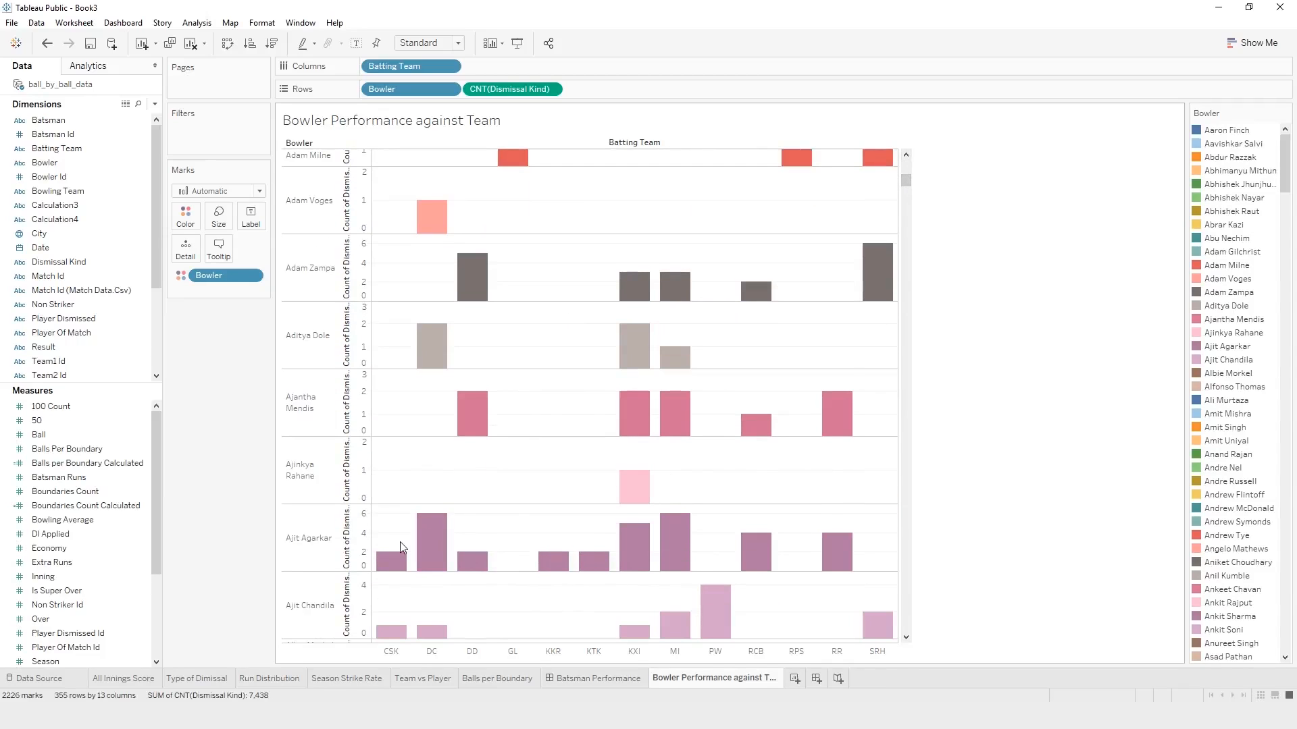
scroll(400, 547, down, 10)
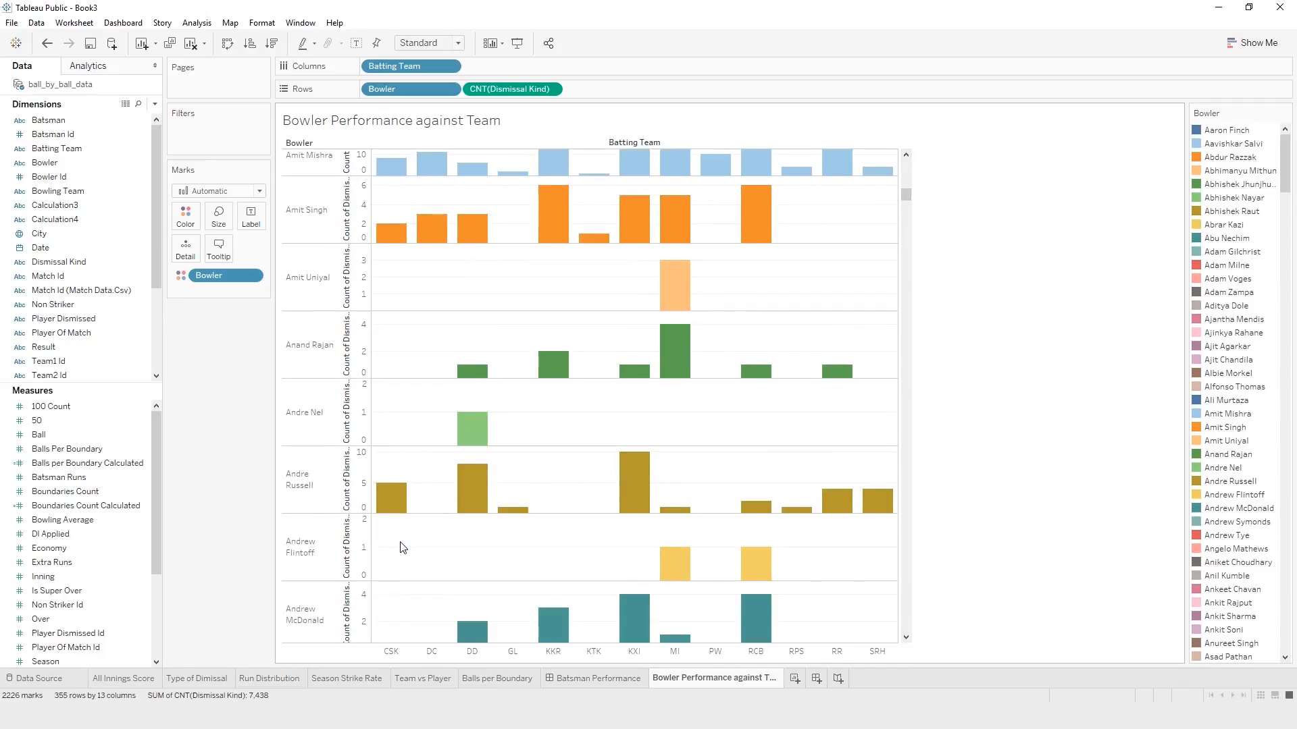
scroll(404, 547, up, 7)
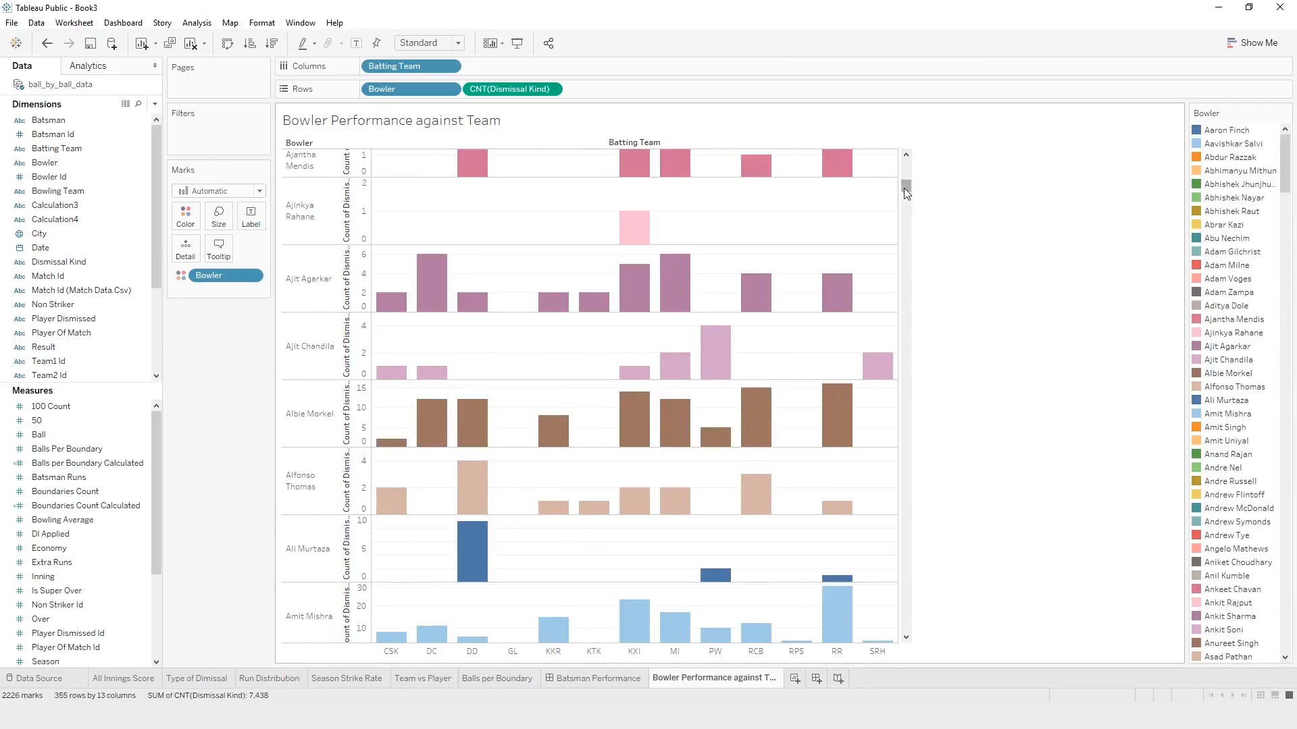
drag(905, 185, 905, 165)
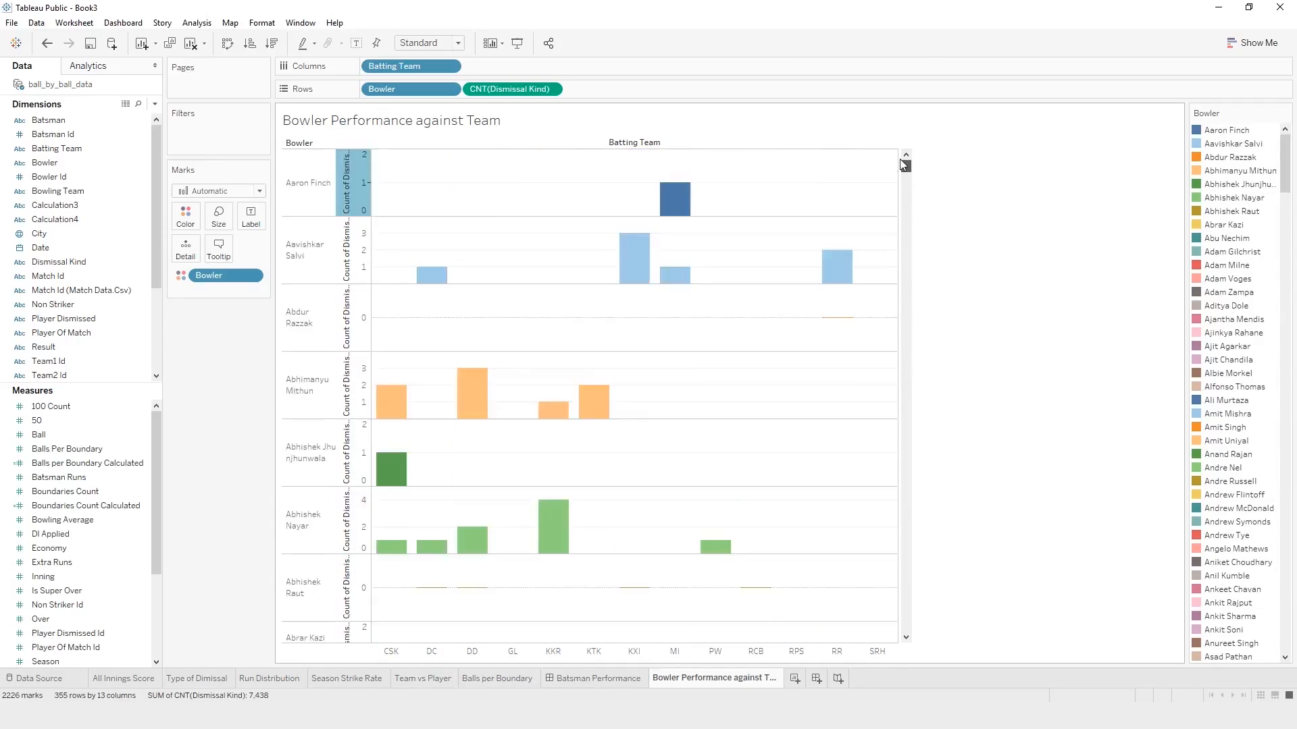
Set the Count of Dismissal Kind axis range back to Automatic.
right_click(358, 178)
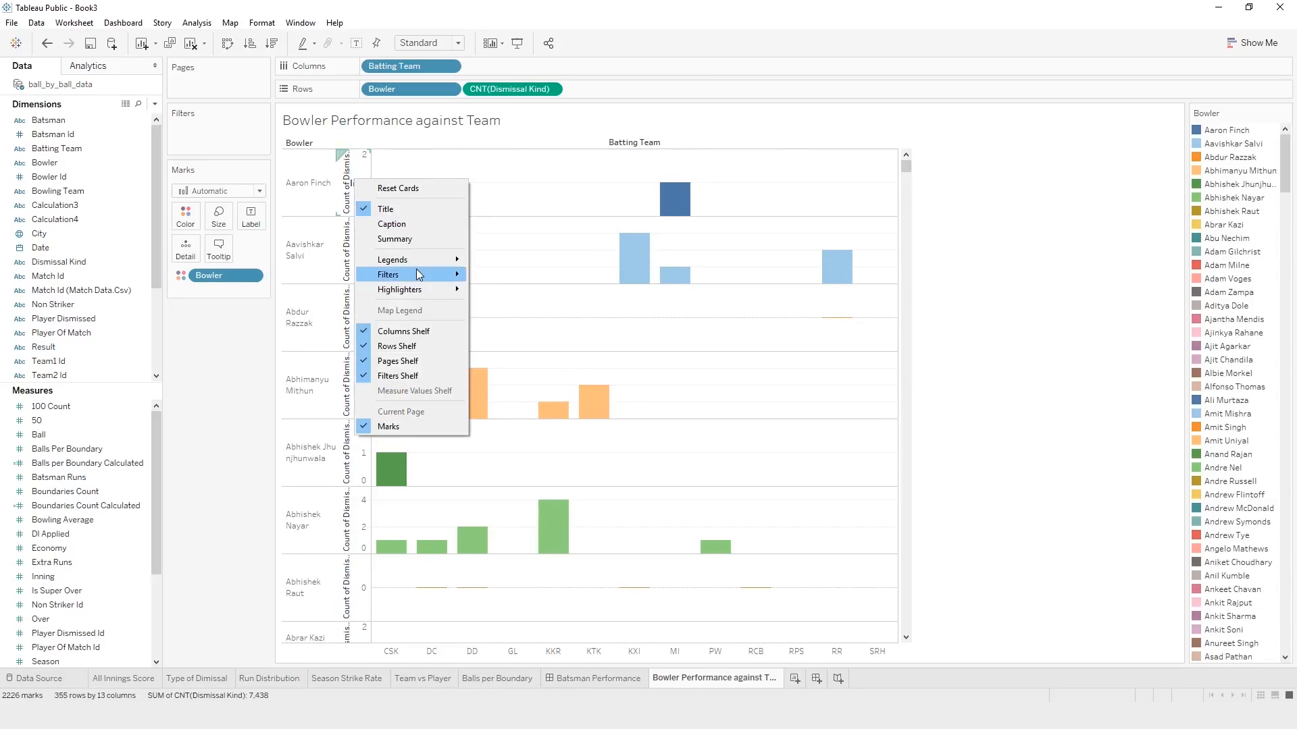
right_click(360, 174)
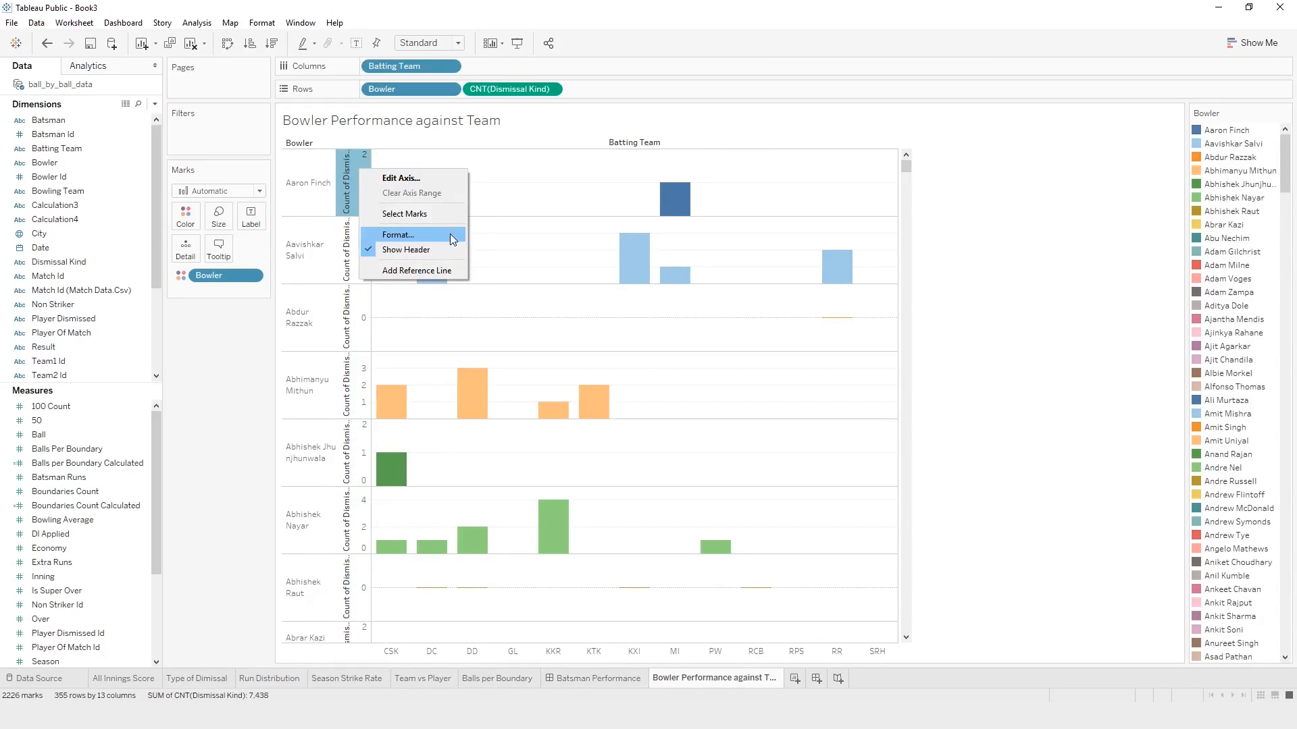
click(421, 177)
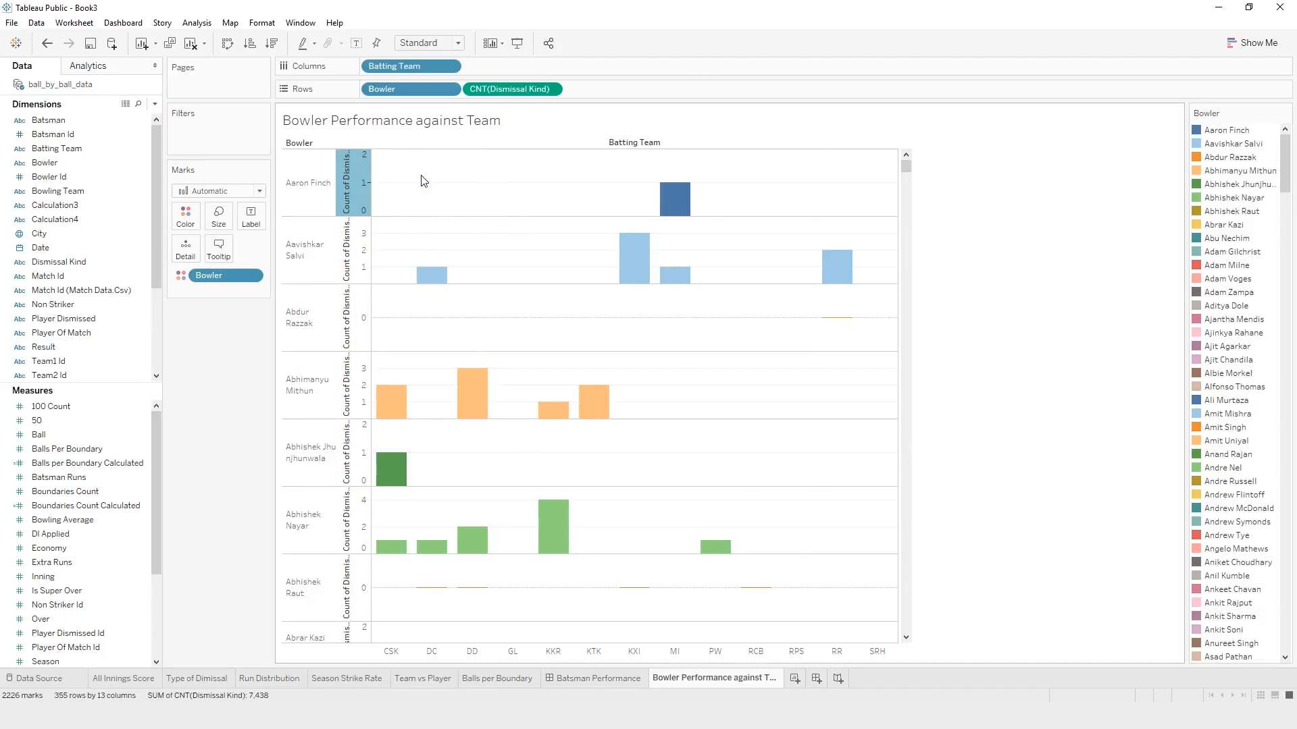
click(520, 243)
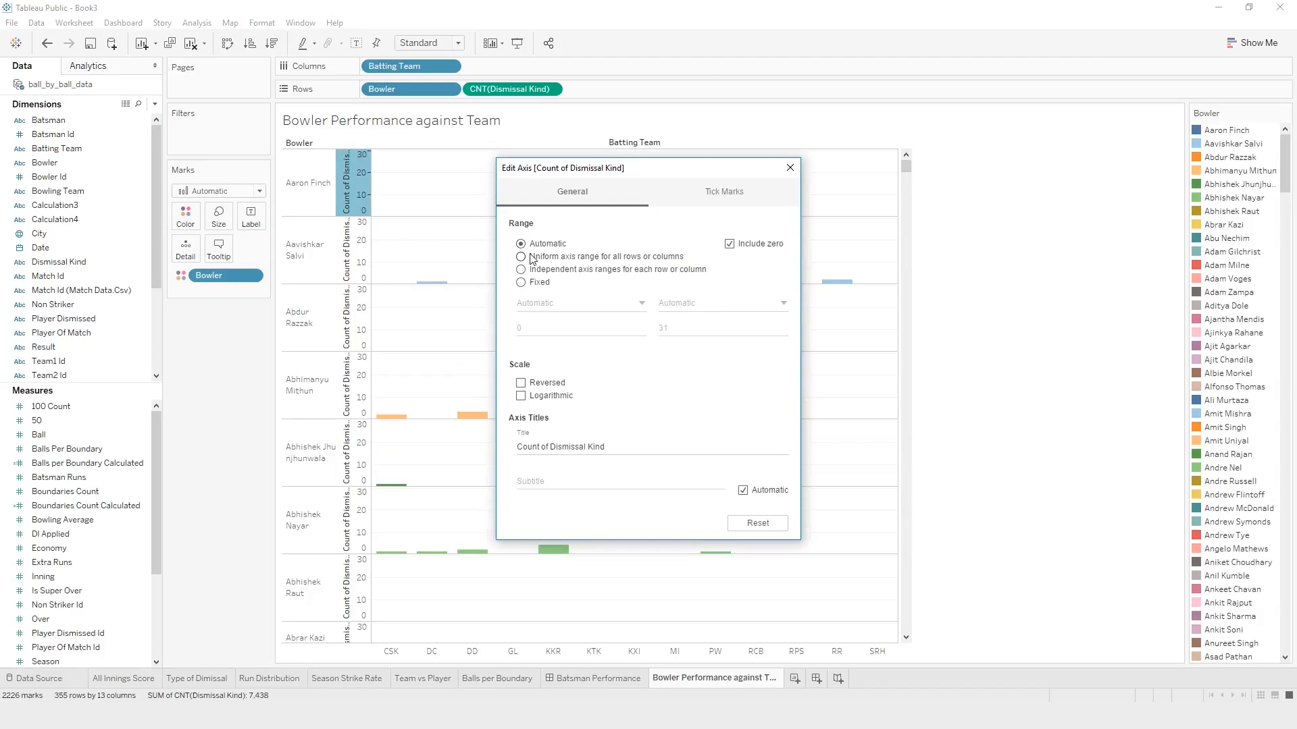
click(789, 168)
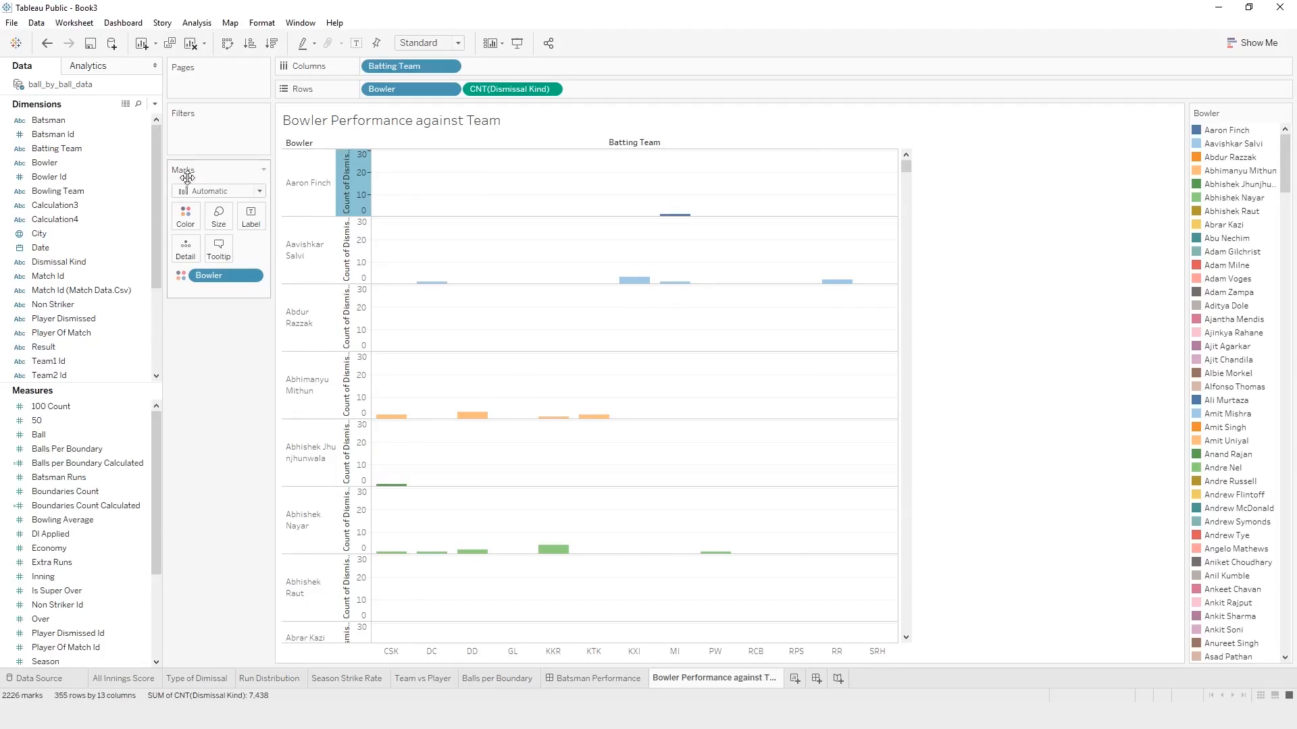
Label the bars in the Bowler Performance against Team chart with the count of Dismissal Kind and review the labels.
drag(515, 91, 251, 220)
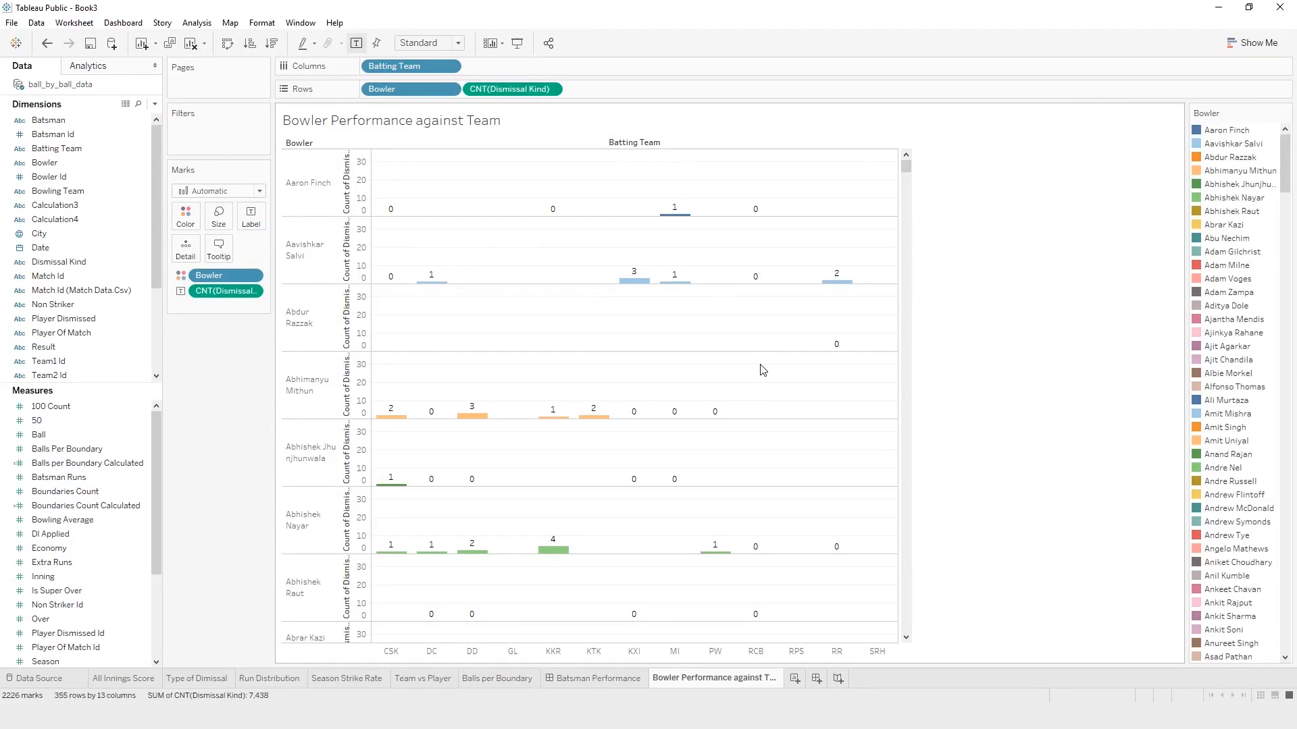
scroll(763, 369, down, 5)
scroll(484, 377, down, 5)
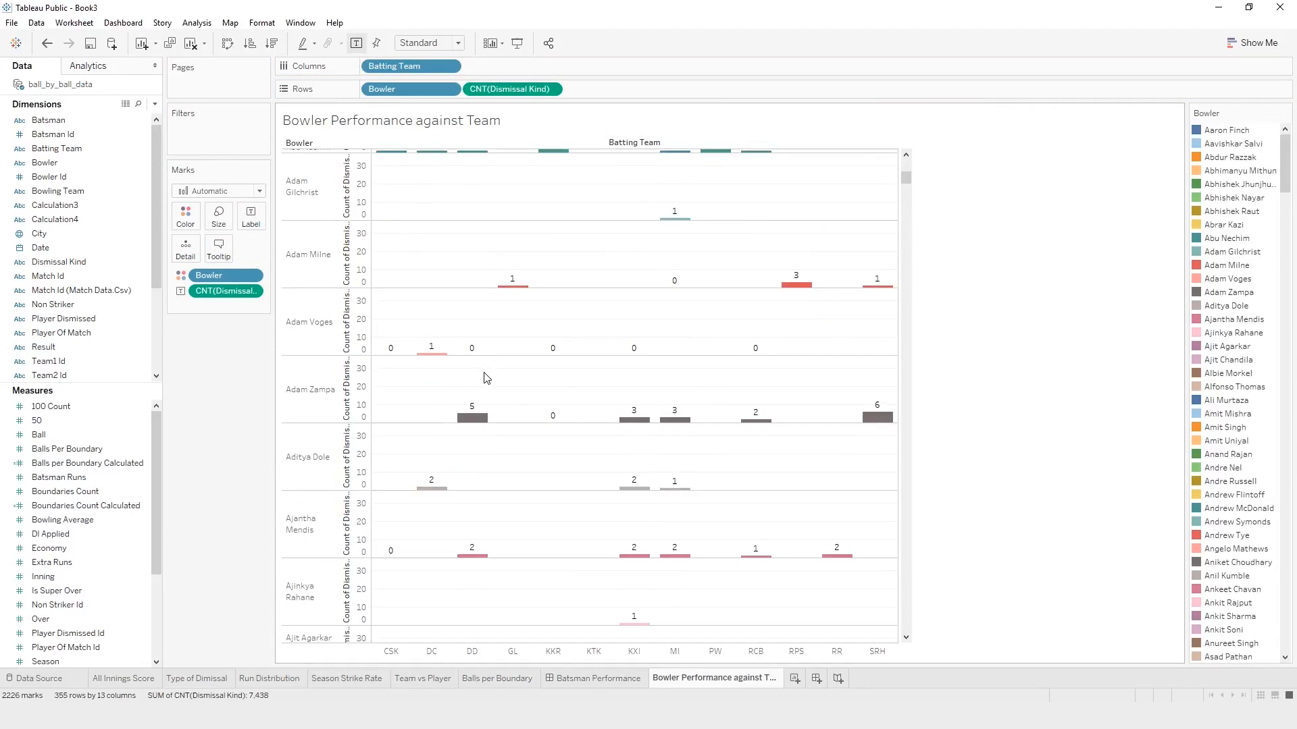
scroll(485, 378, down, 1)
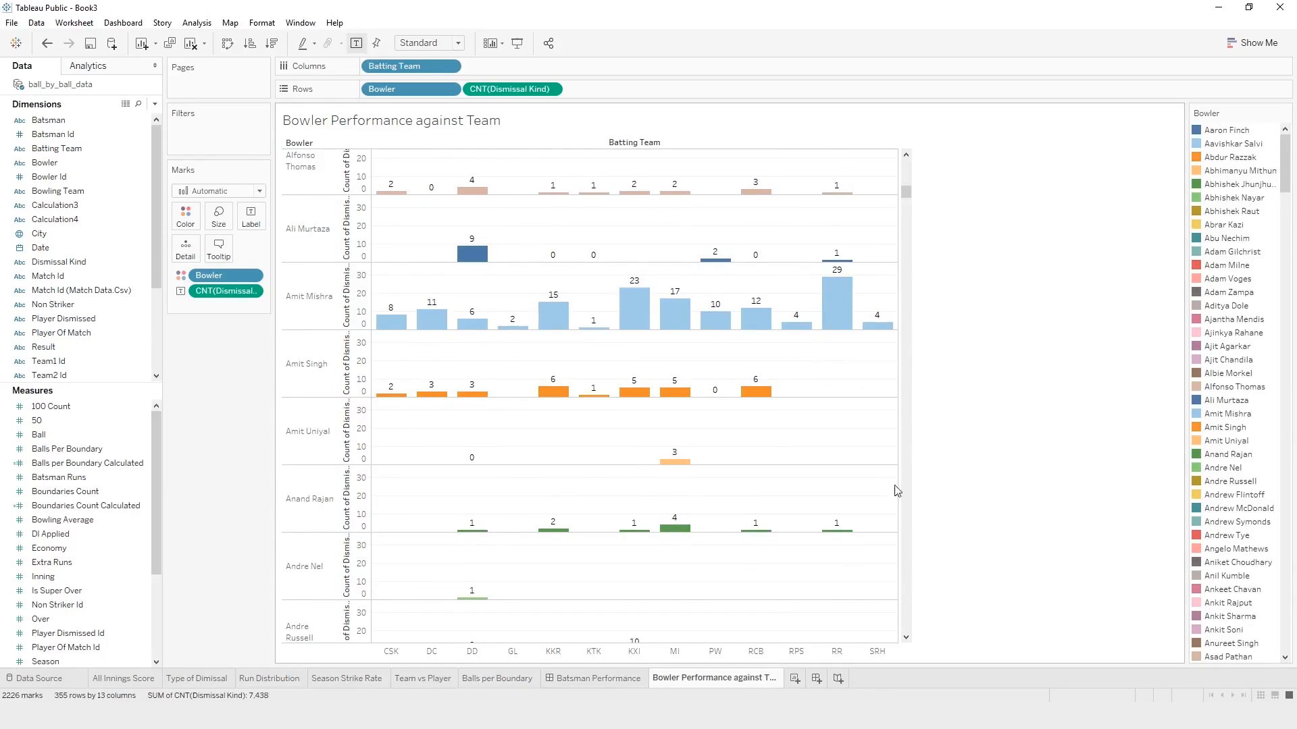
scroll(771, 379, up, 10)
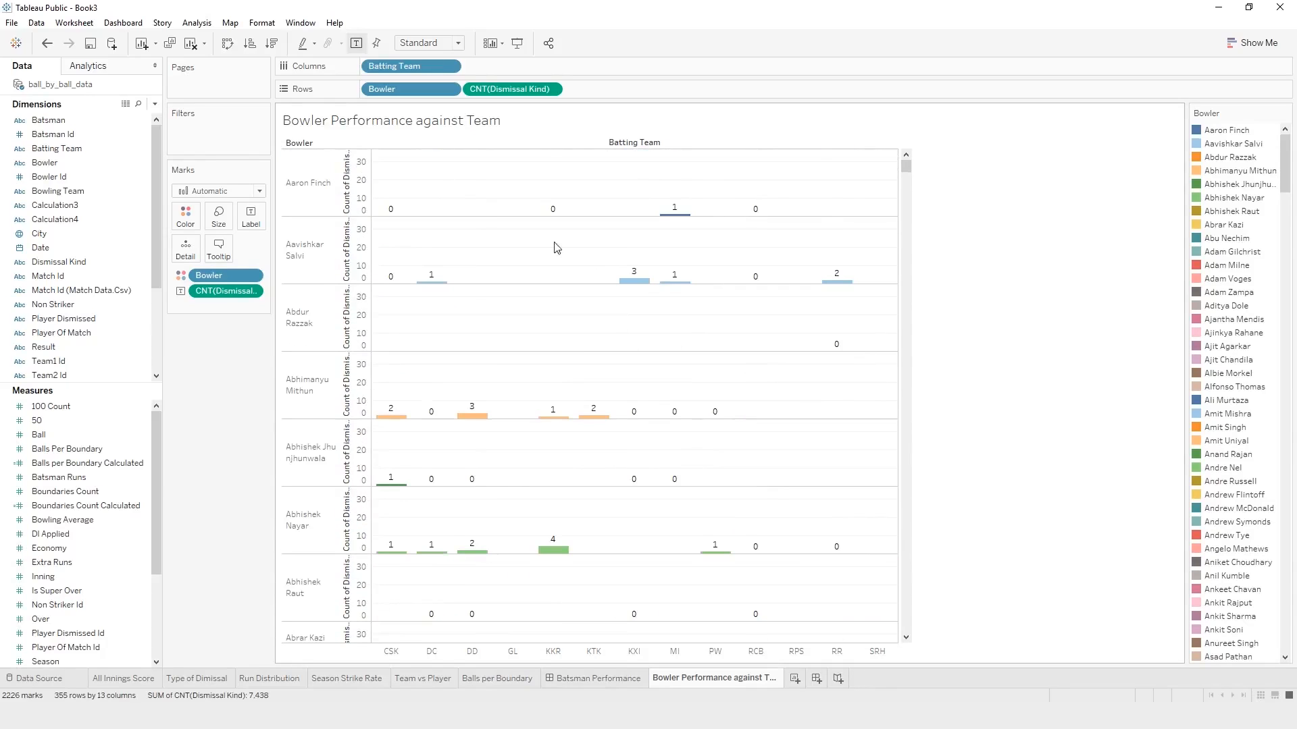
Create a new worksheet and name it "Bowler vs Player".
click(795, 679)
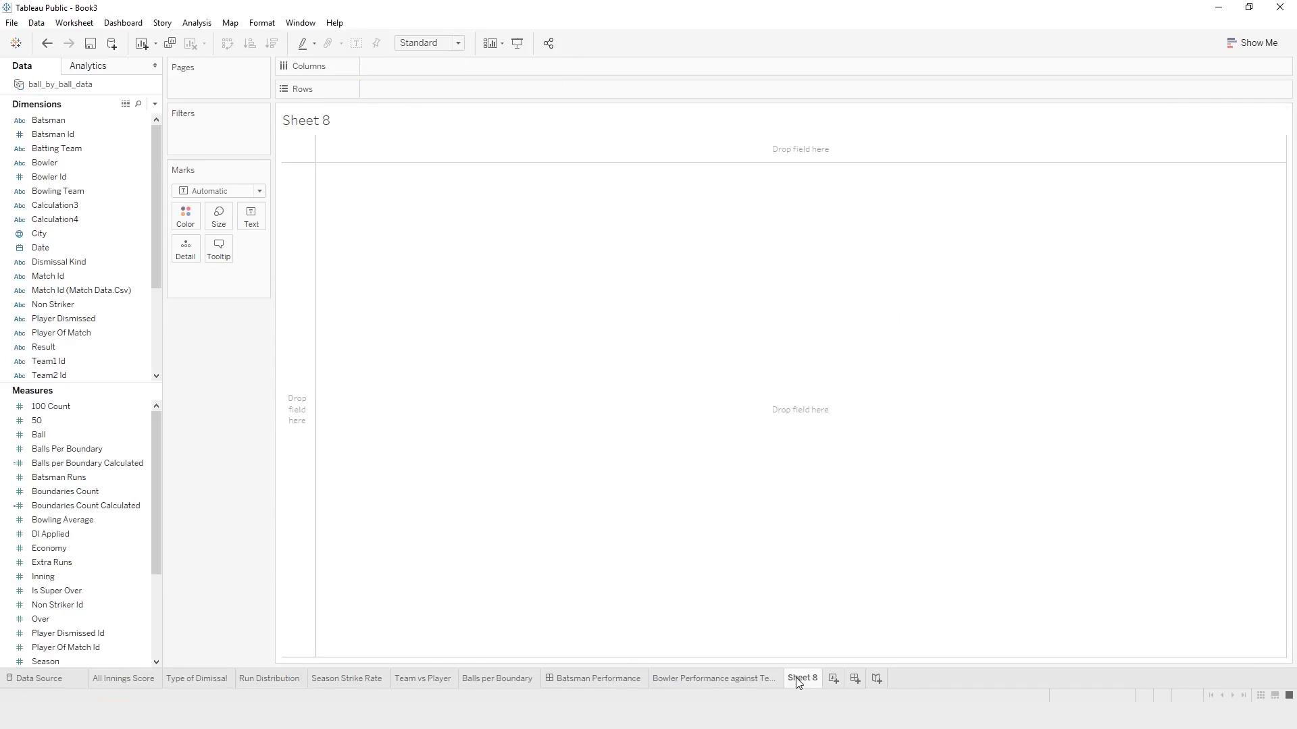
right_click(797, 682)
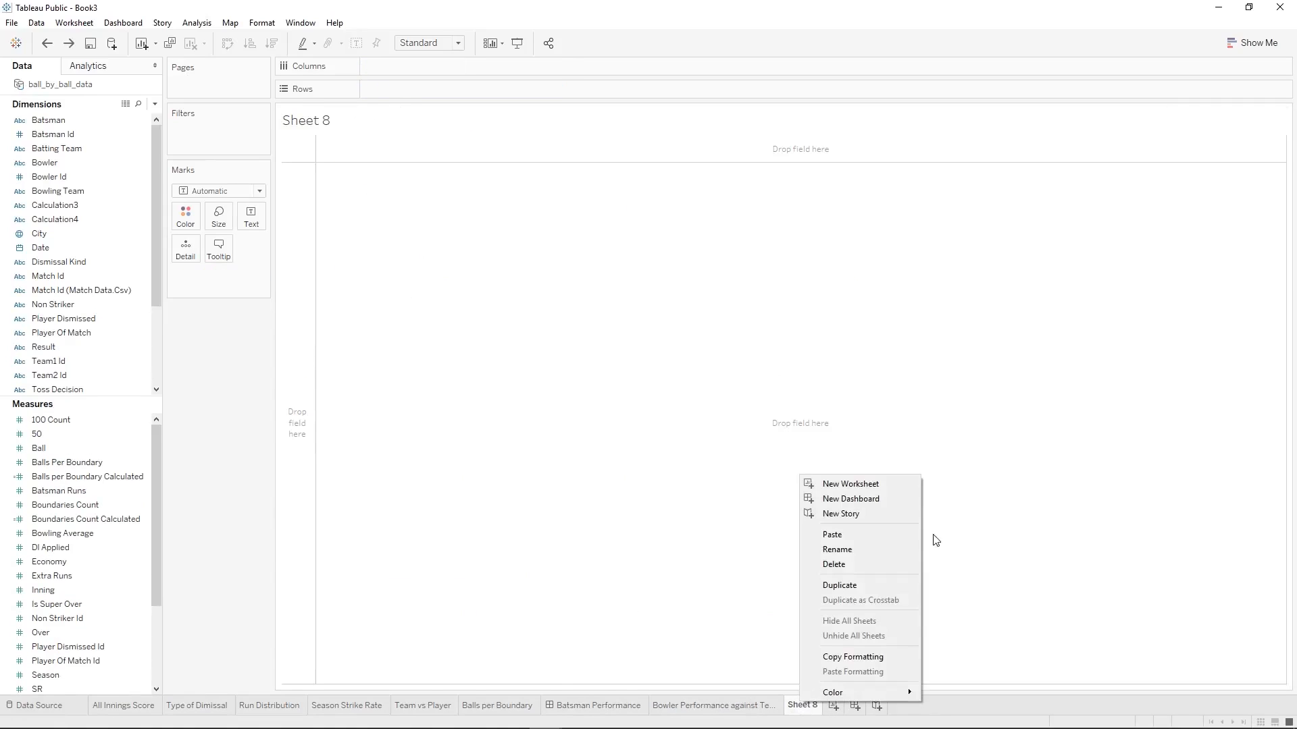
click(888, 546)
text(Bowler vs Player)
key(Return)
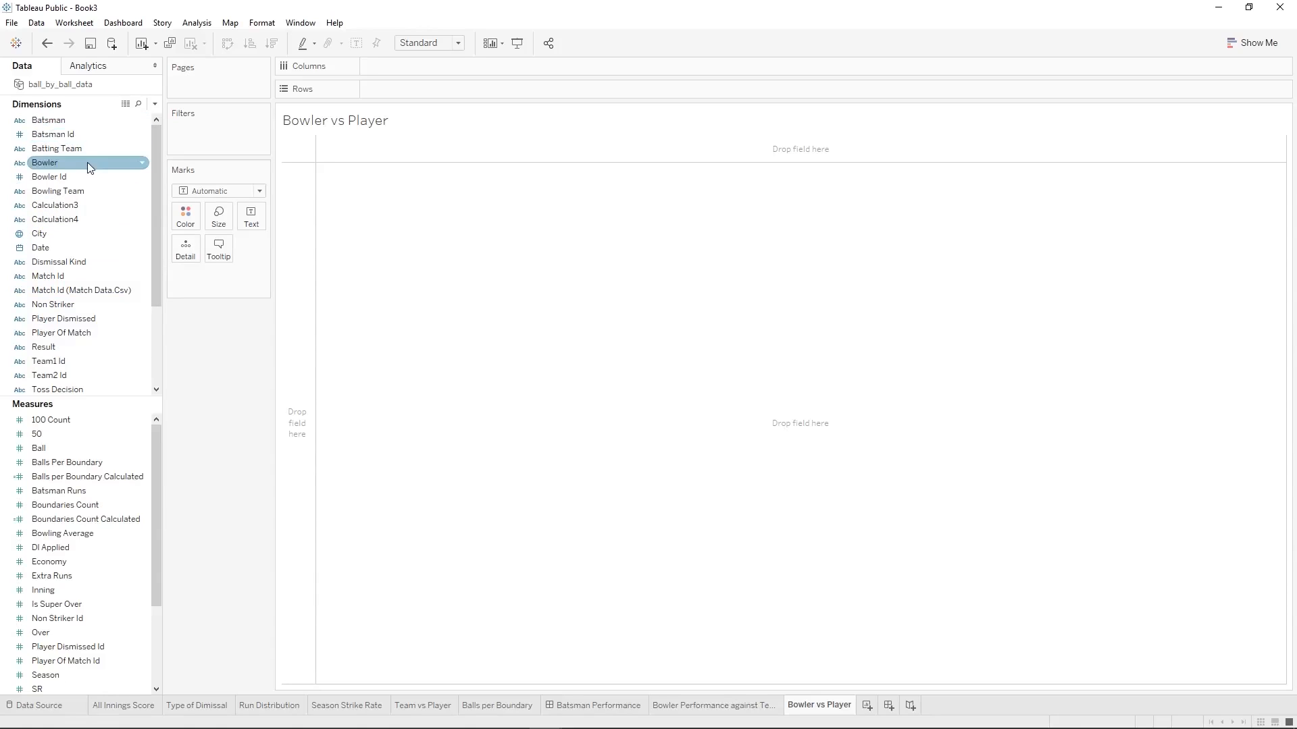
Add Batsman to the rows and Dismissal Kind as a Count measure to the columns.
drag(81, 122, 423, 91)
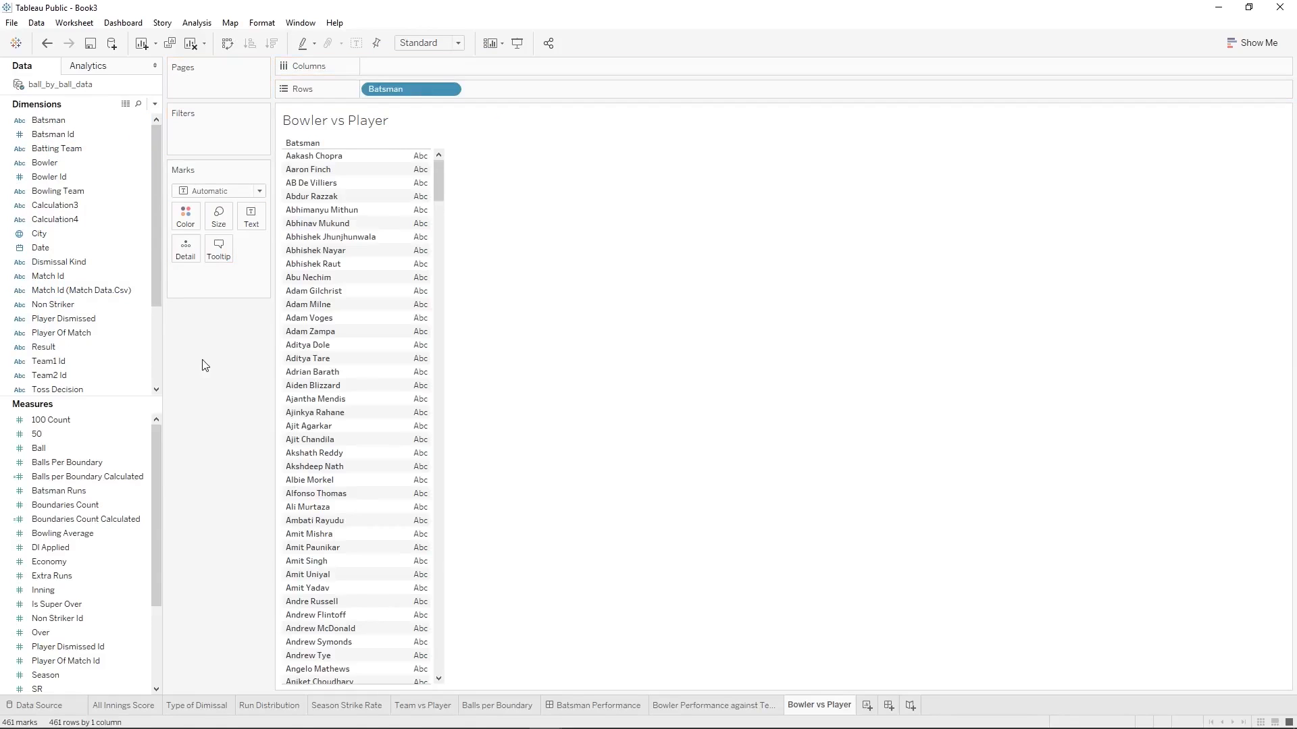
drag(85, 257, 391, 71)
right_click(391, 71)
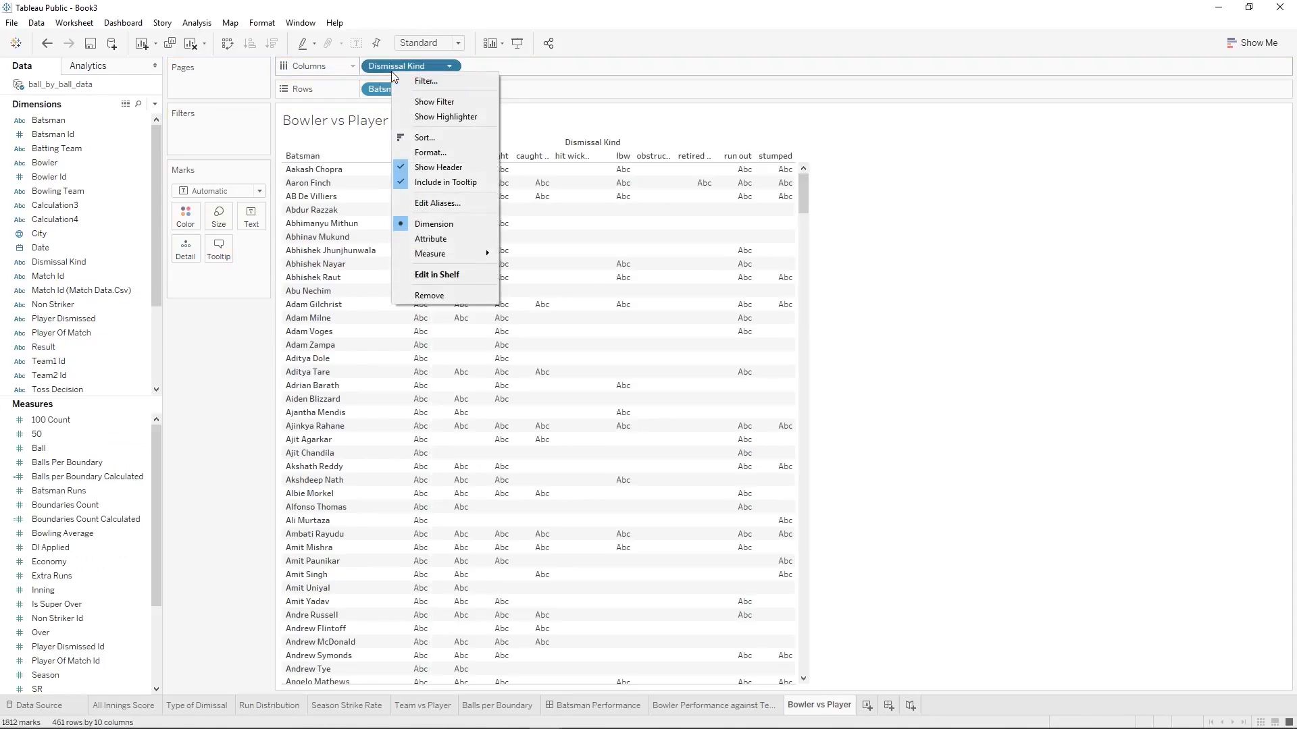
mouse_move(465, 257)
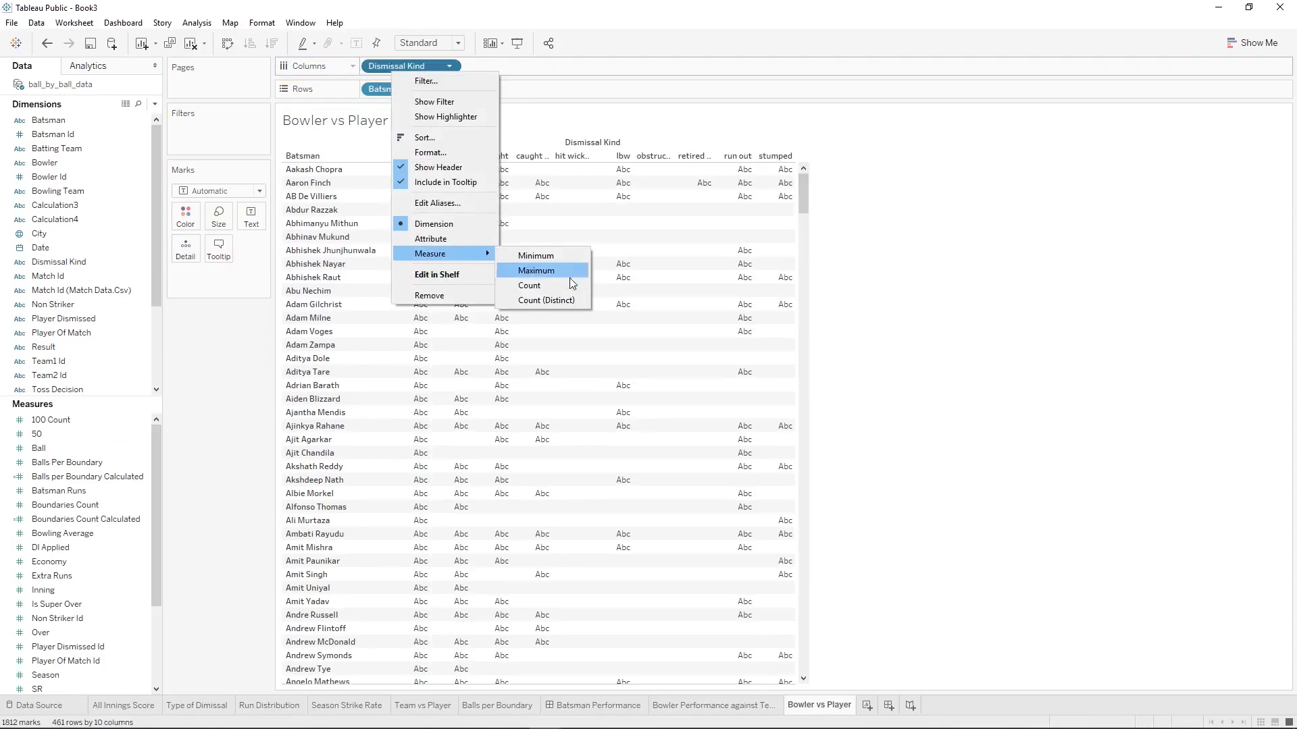
click(571, 285)
Sort the batsmen in descending order of dismissal count and color the bars by Batsman.
mouse_move(410, 167)
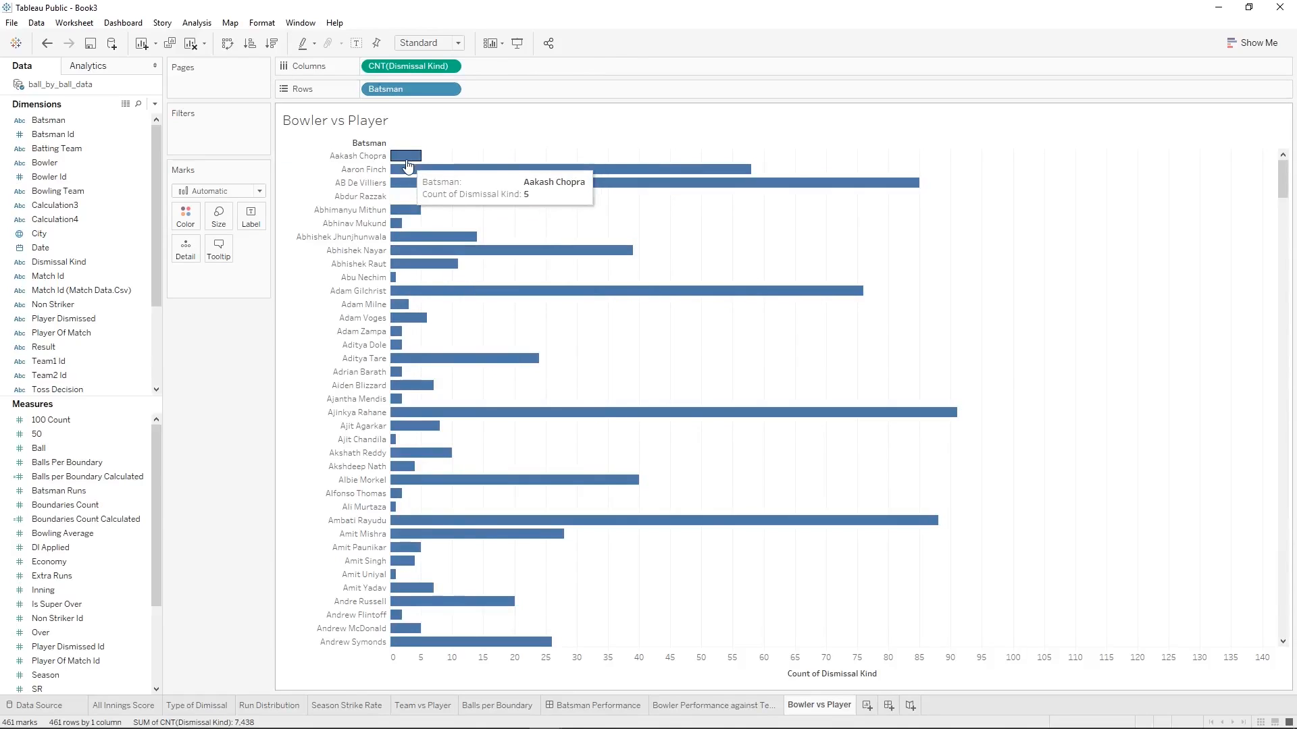
mouse_move(406, 260)
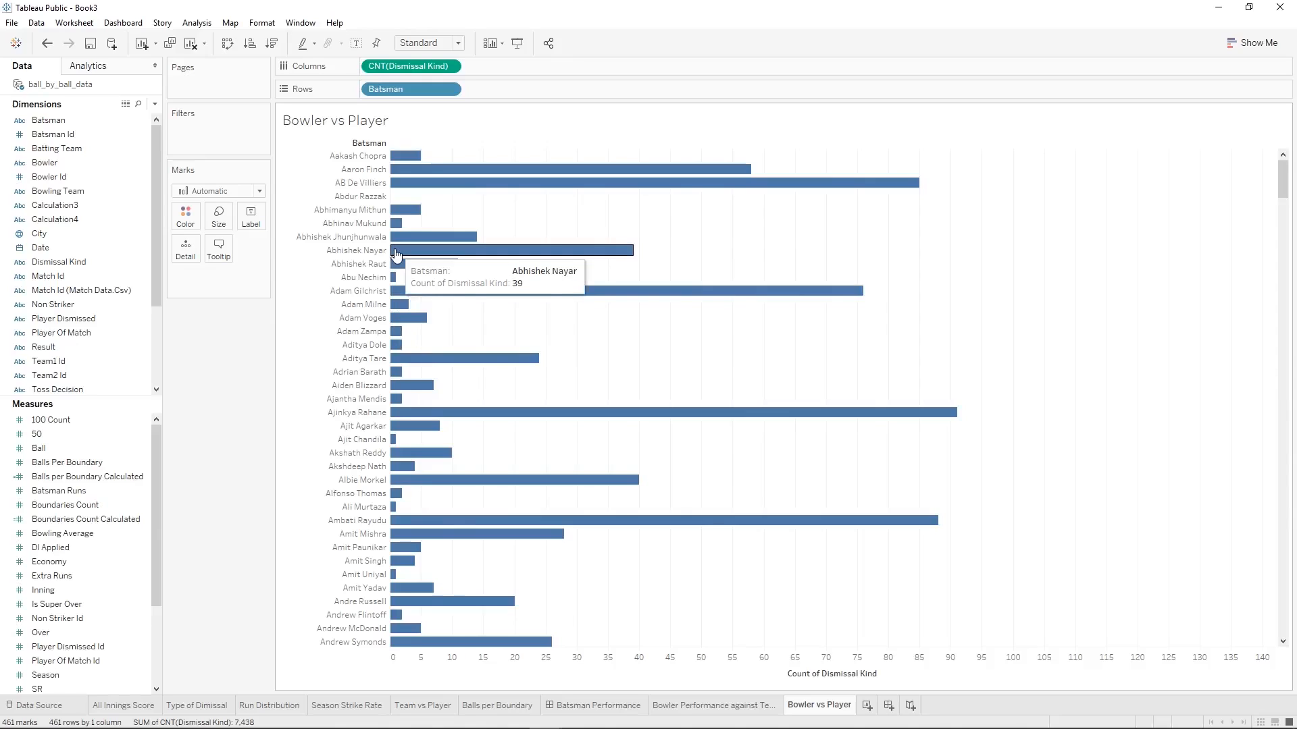
click(272, 43)
mouse_move(414, 380)
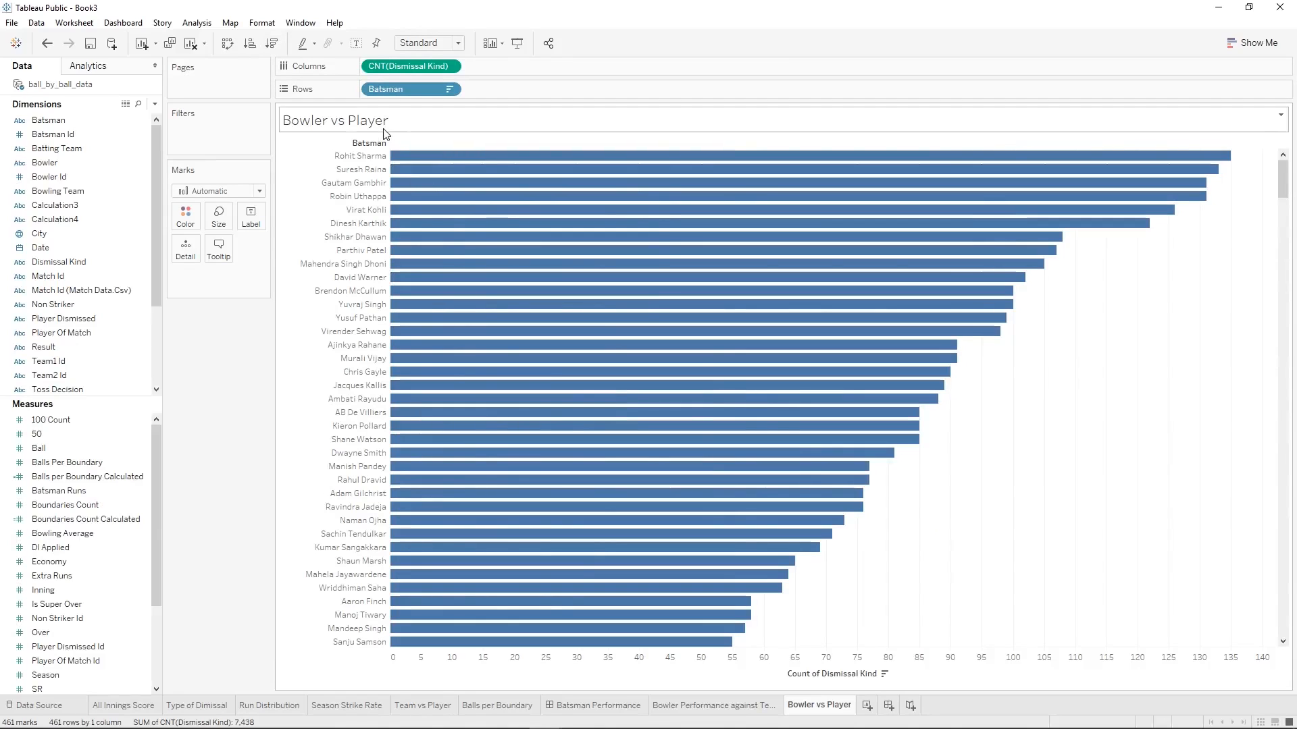
drag(398, 93, 189, 210)
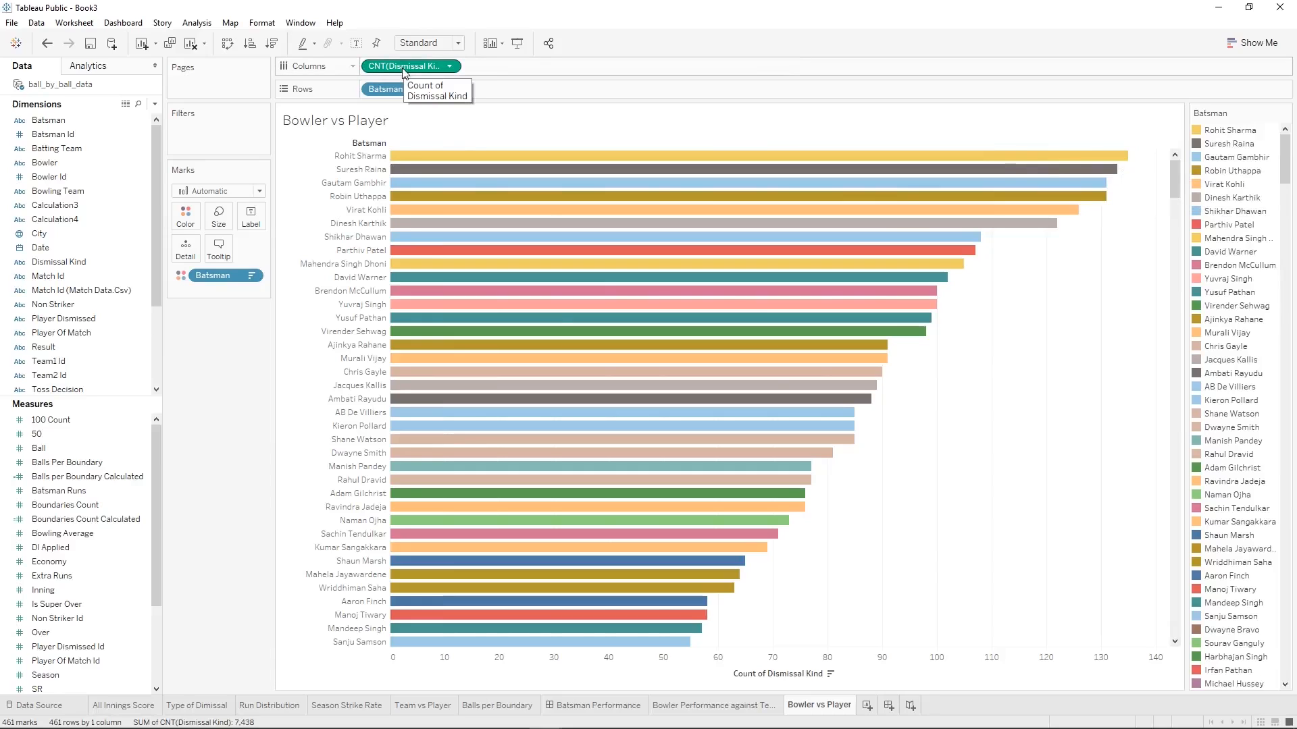
Try labelling the batsman bars with the count of Dismissal Kind.
drag(404, 66, 257, 216)
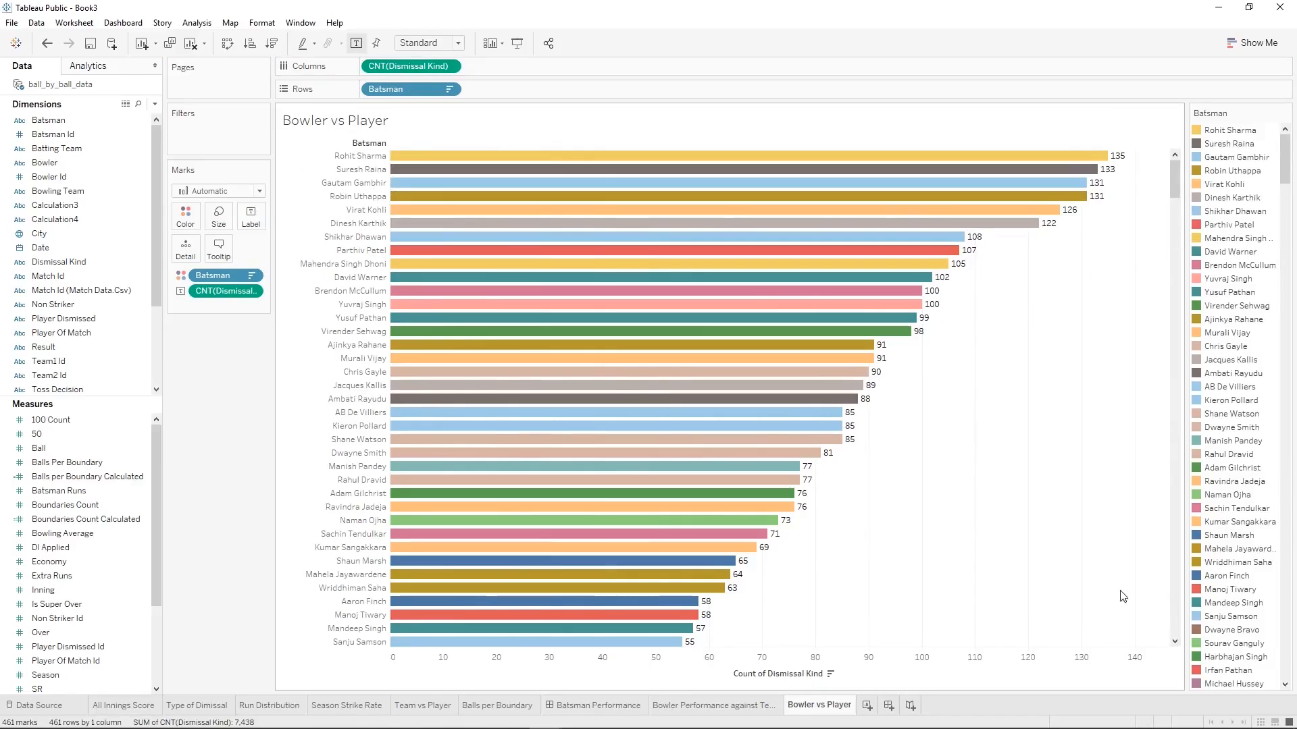
key(ctrl+z)
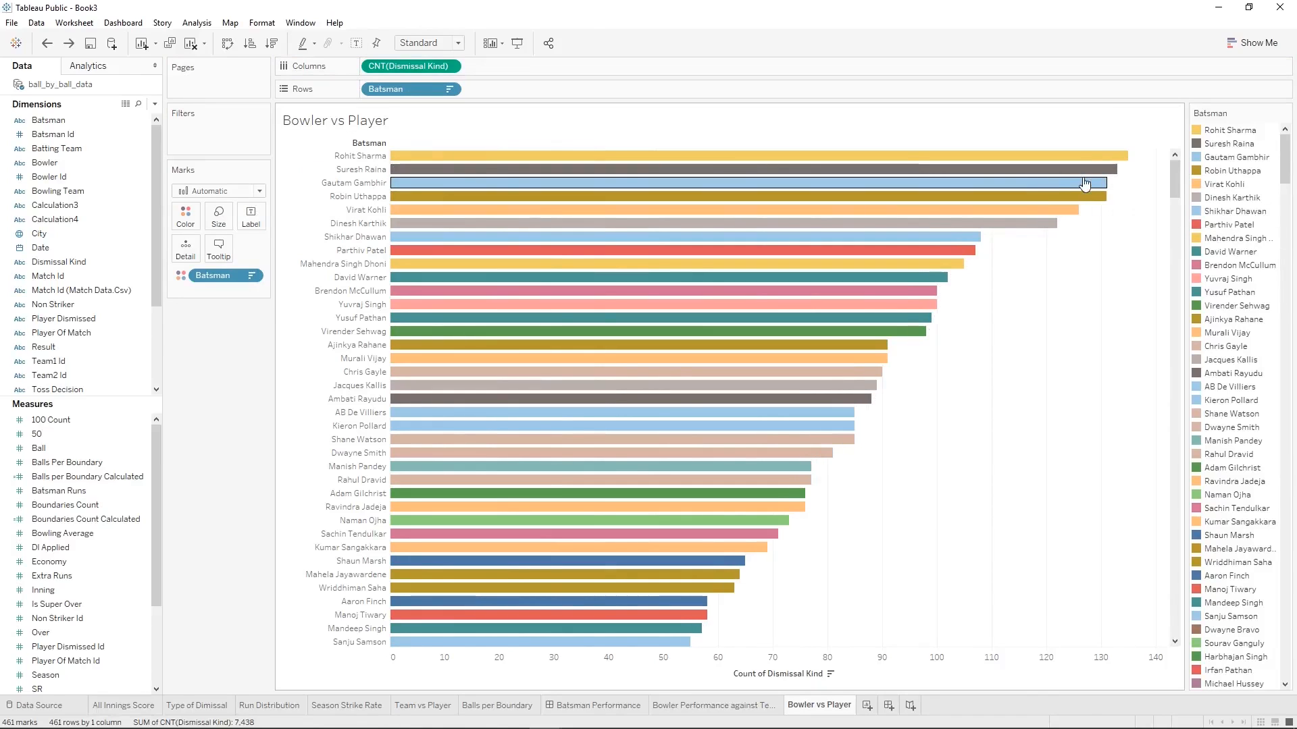
drag(425, 66, 257, 150)
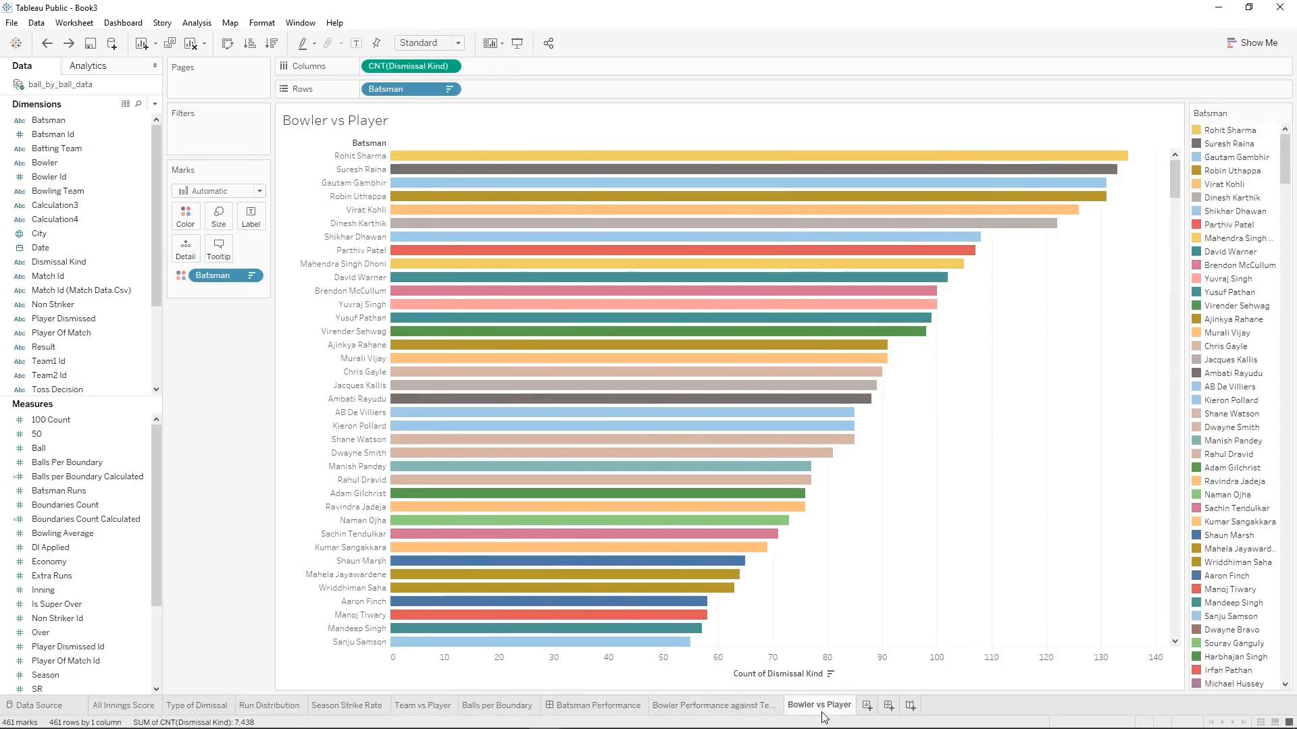
Create a new worksheet and name it "Bowling Avg".
click(867, 705)
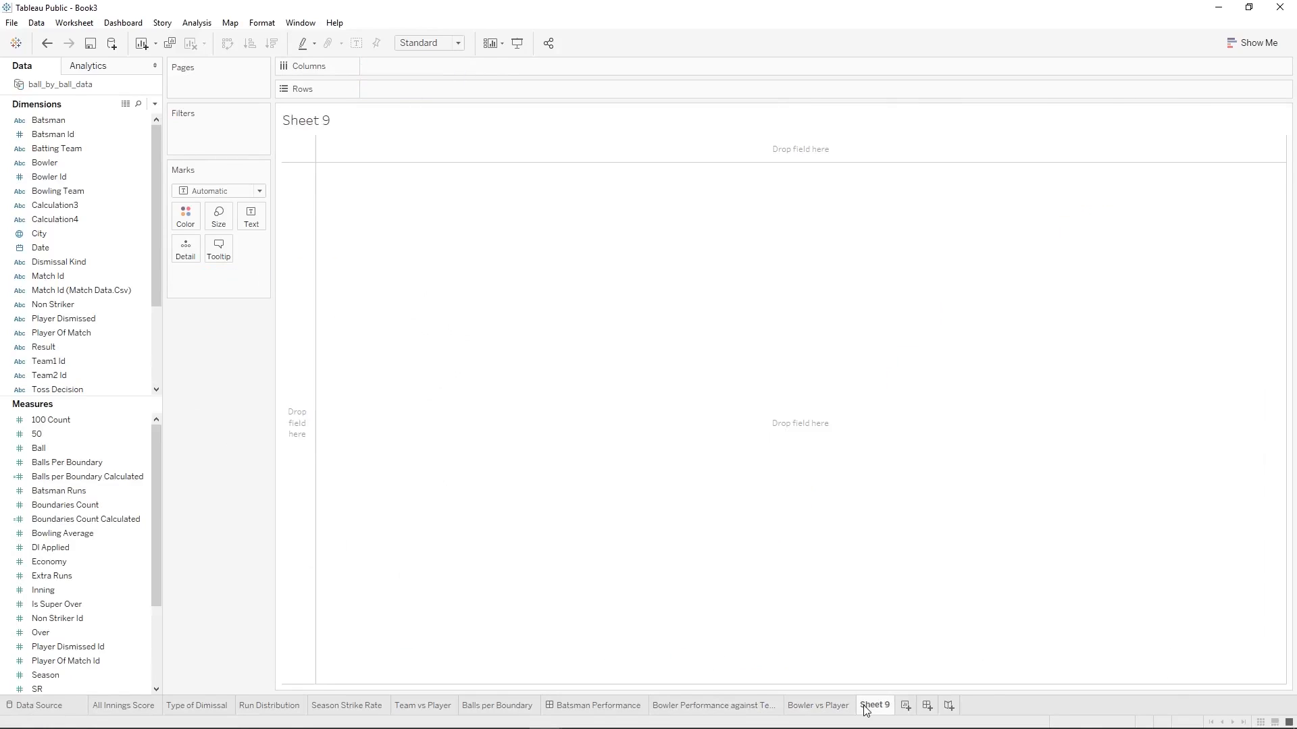
right_click(865, 707)
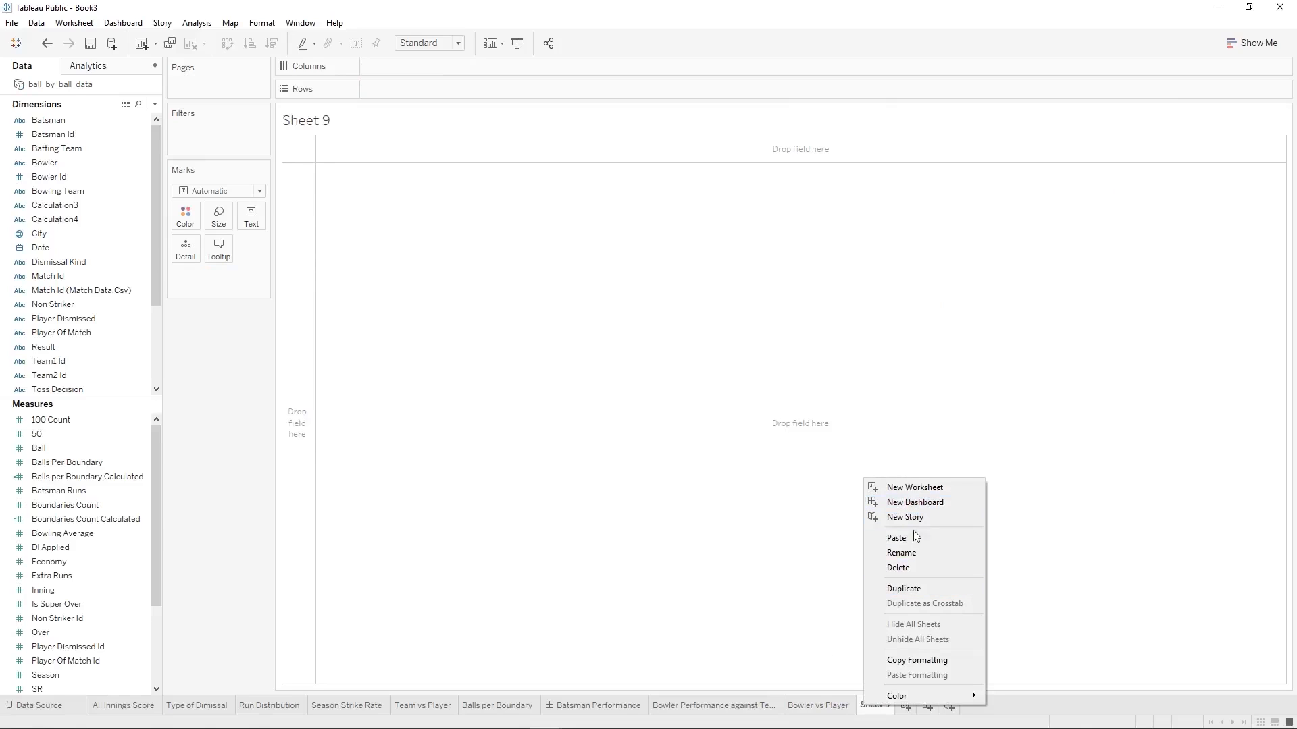
click(915, 552)
text(Bowling Avg)
key(Return)
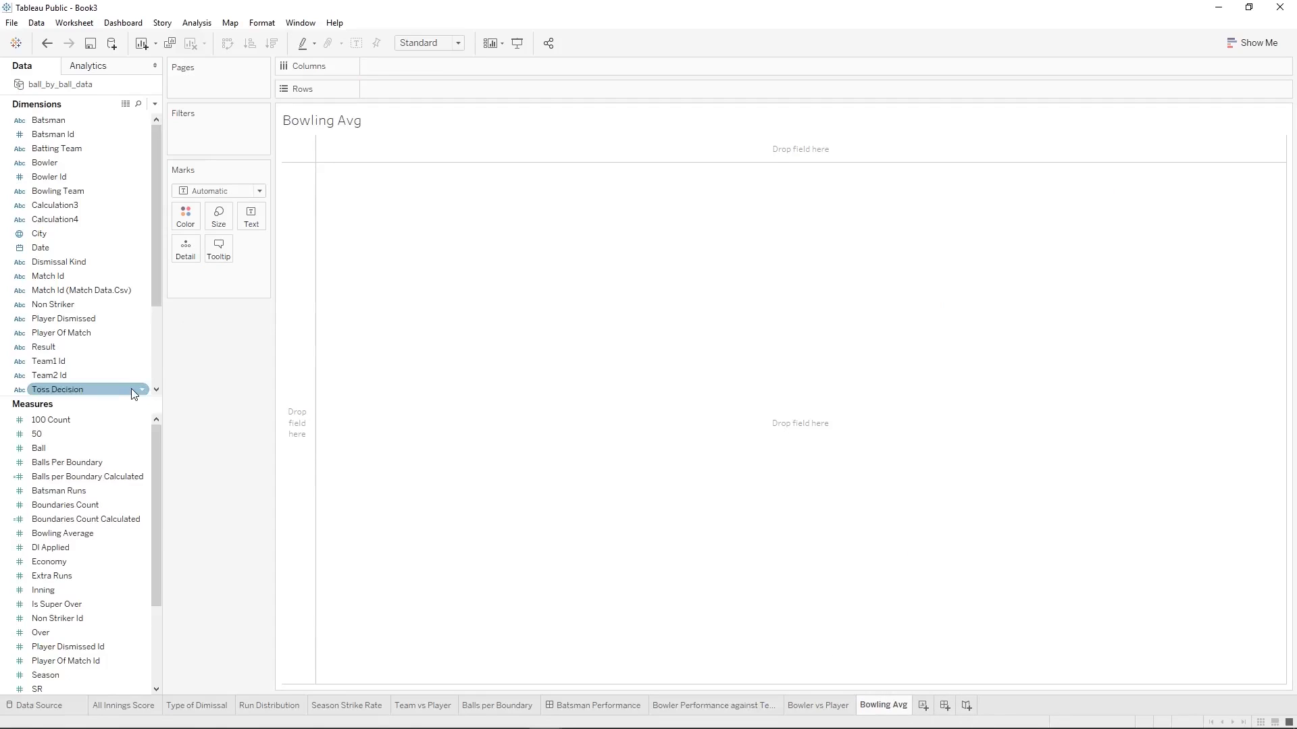
Start a calculated field named "Bowling Average" with SUM([Batsman Runs]) as the beginning of its formula.
click(156, 103)
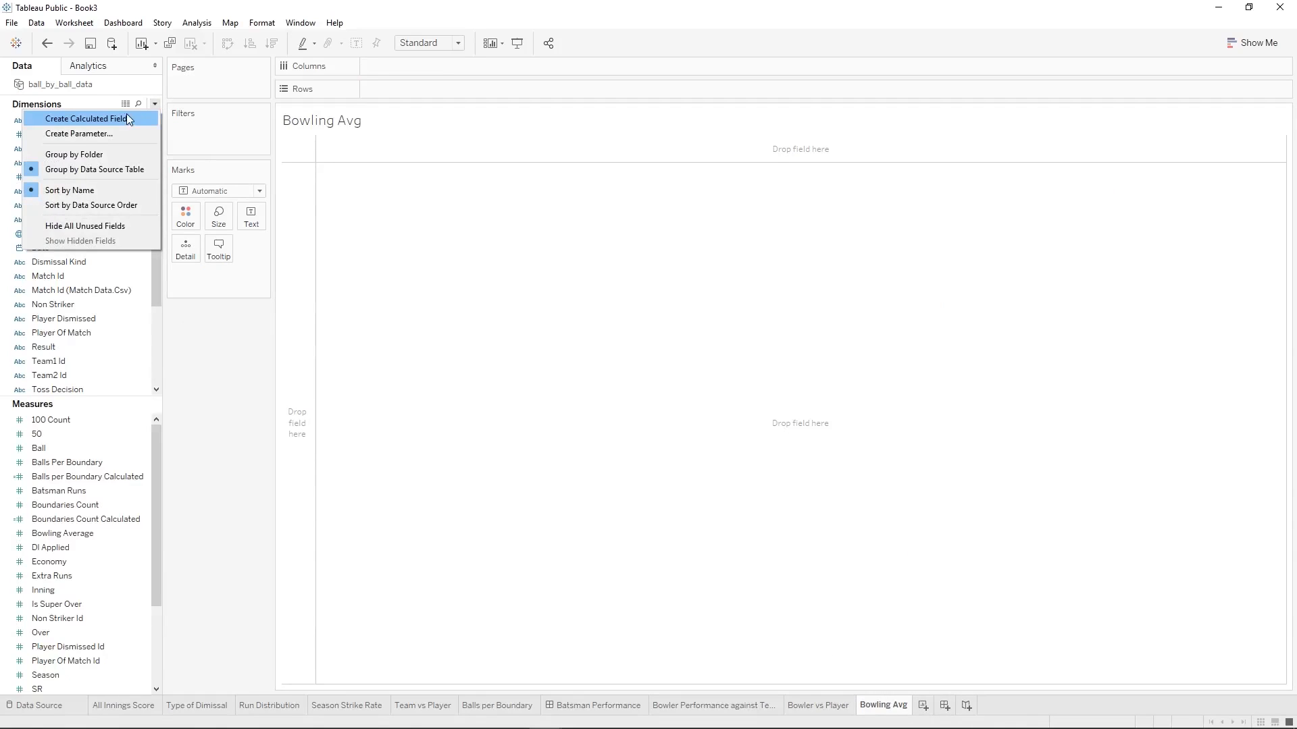
click(127, 113)
text(Bowling Average)
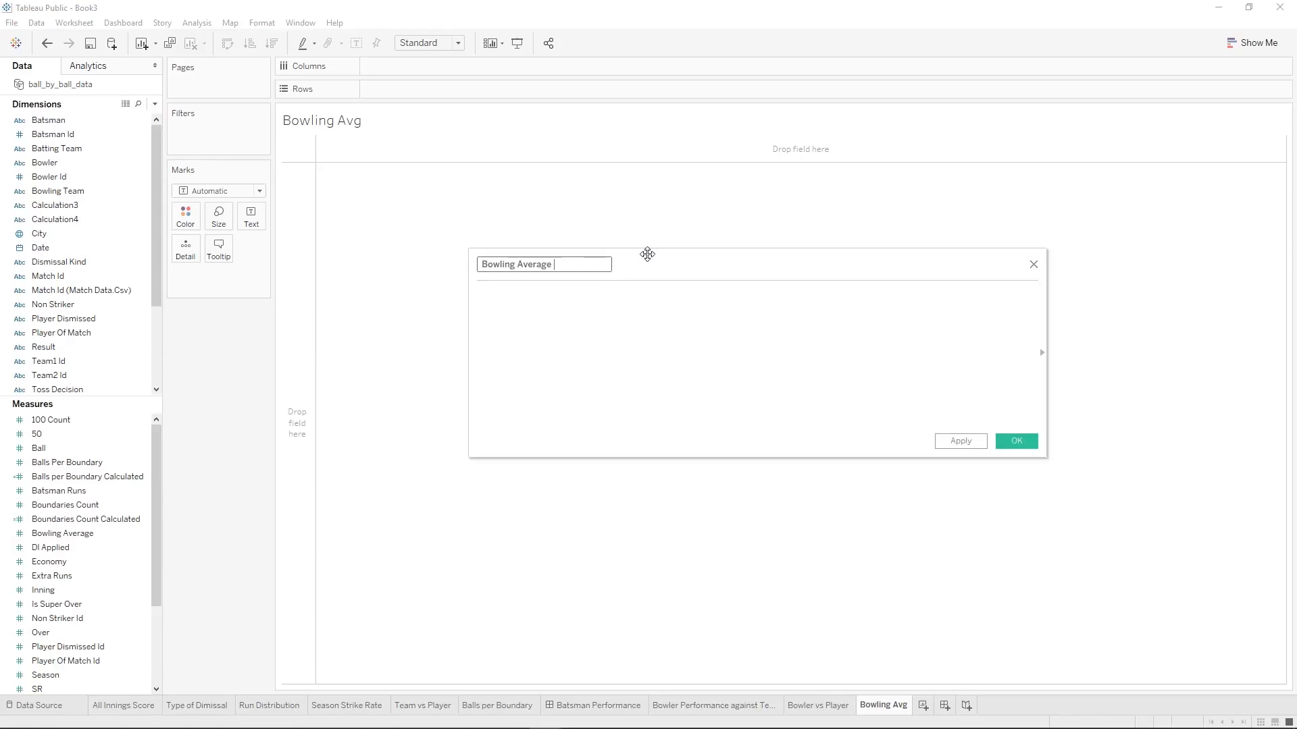
click(620, 292)
text(sum)
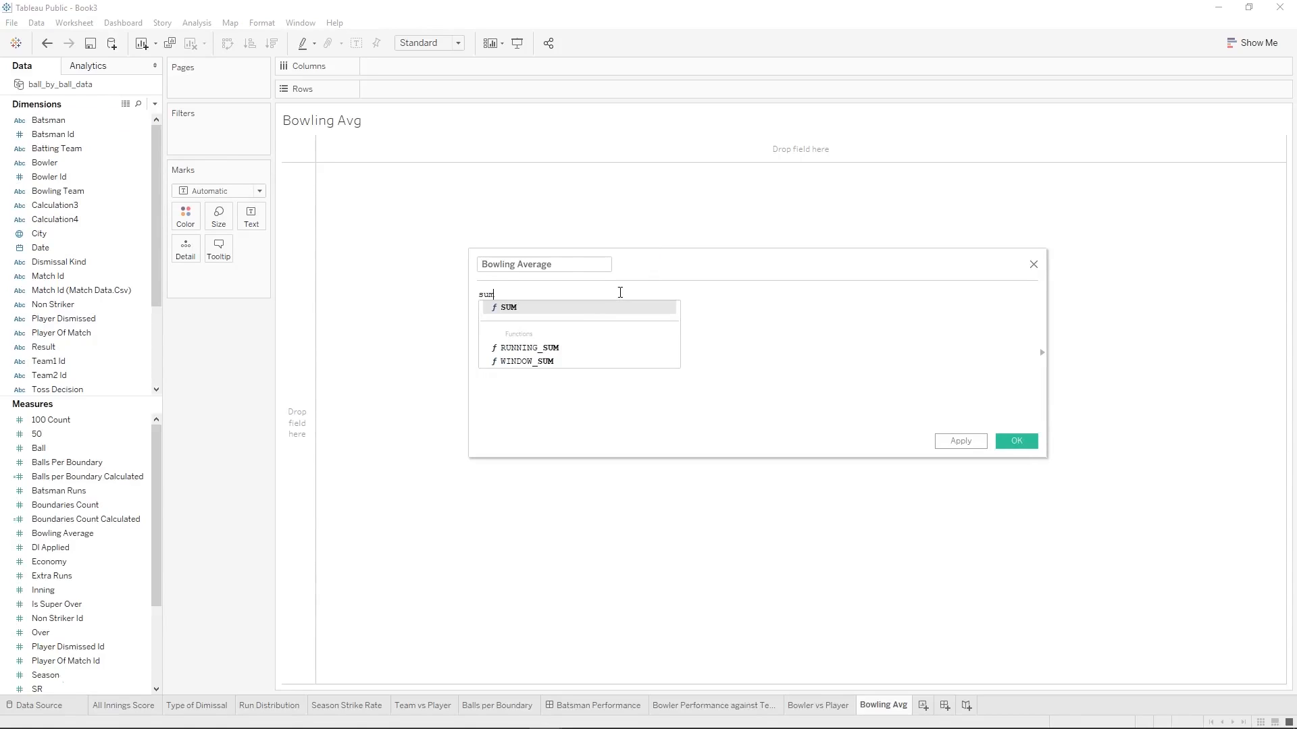
key(Return)
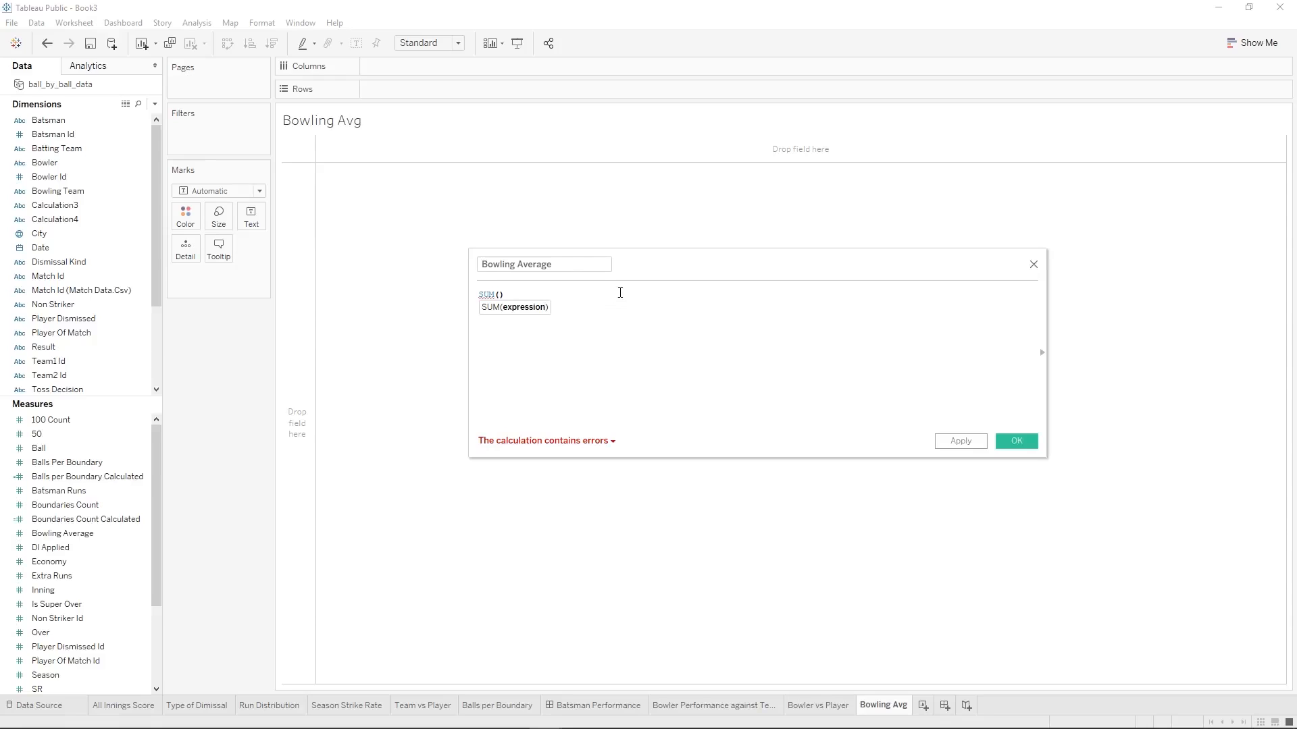
text(bats)
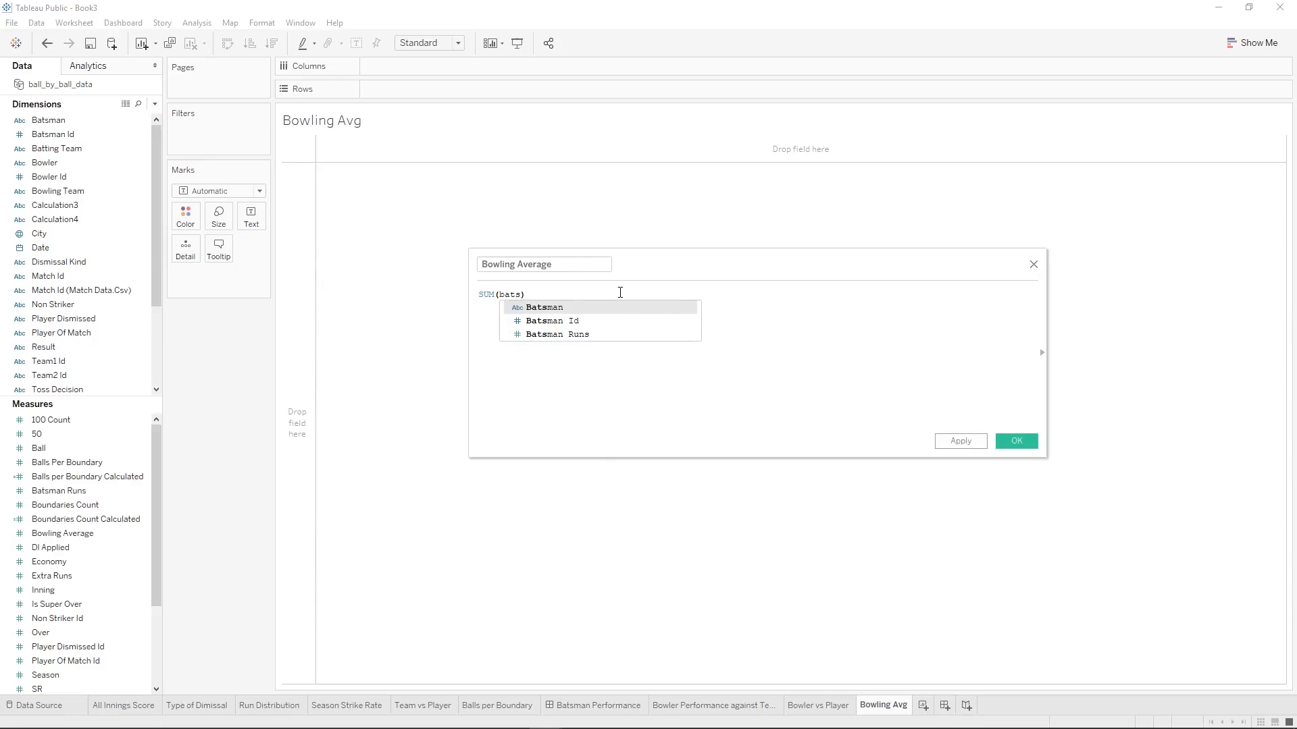
key(Down)
key(Down)
key(Return)
Complete the calculated field's formula by dividing the summed runs by COUNT([Dismissal Kind]).
text(/cou)
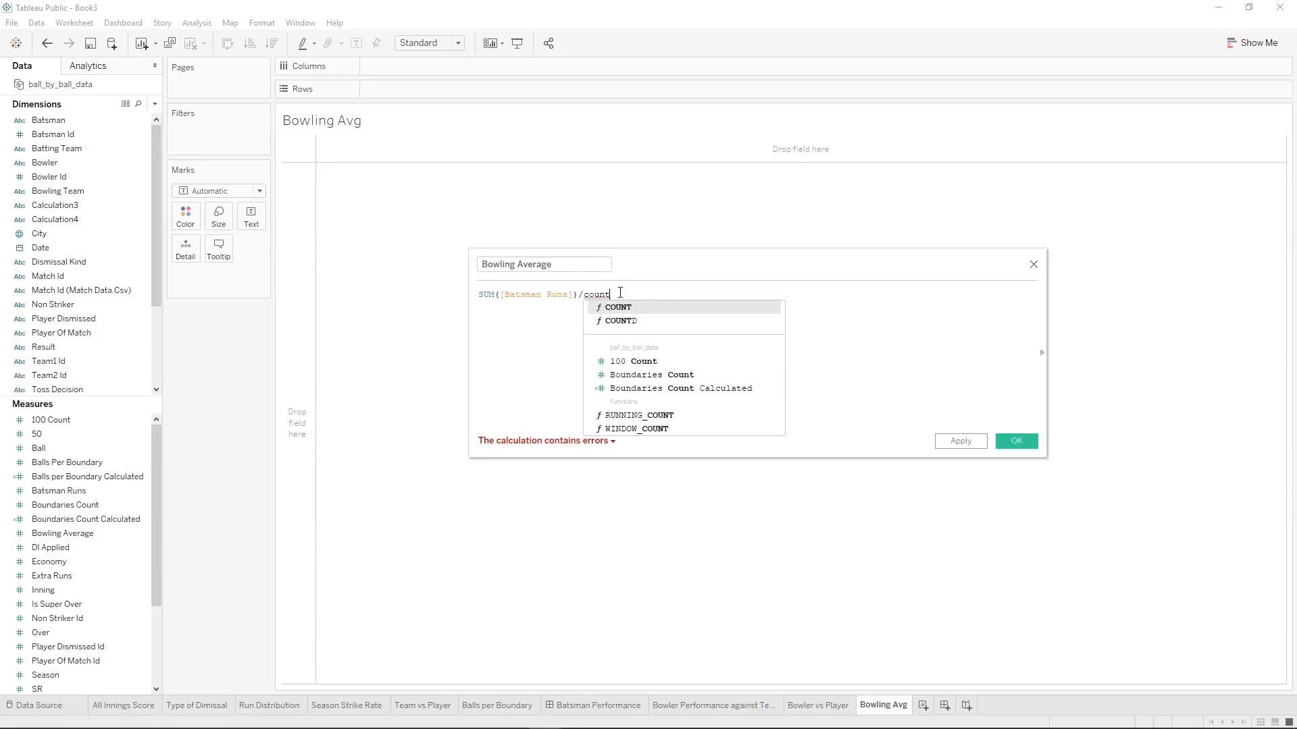
text(nt)
key(Return)
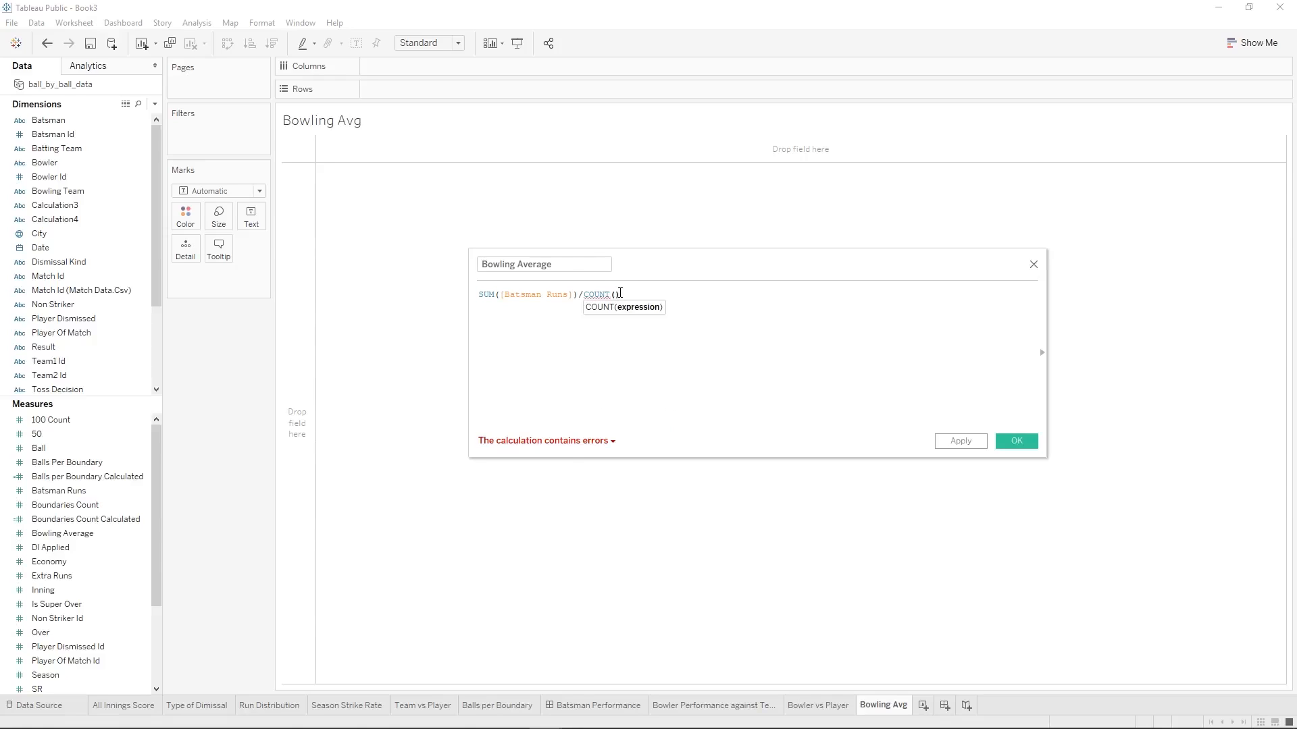
text(di)
key(Return)
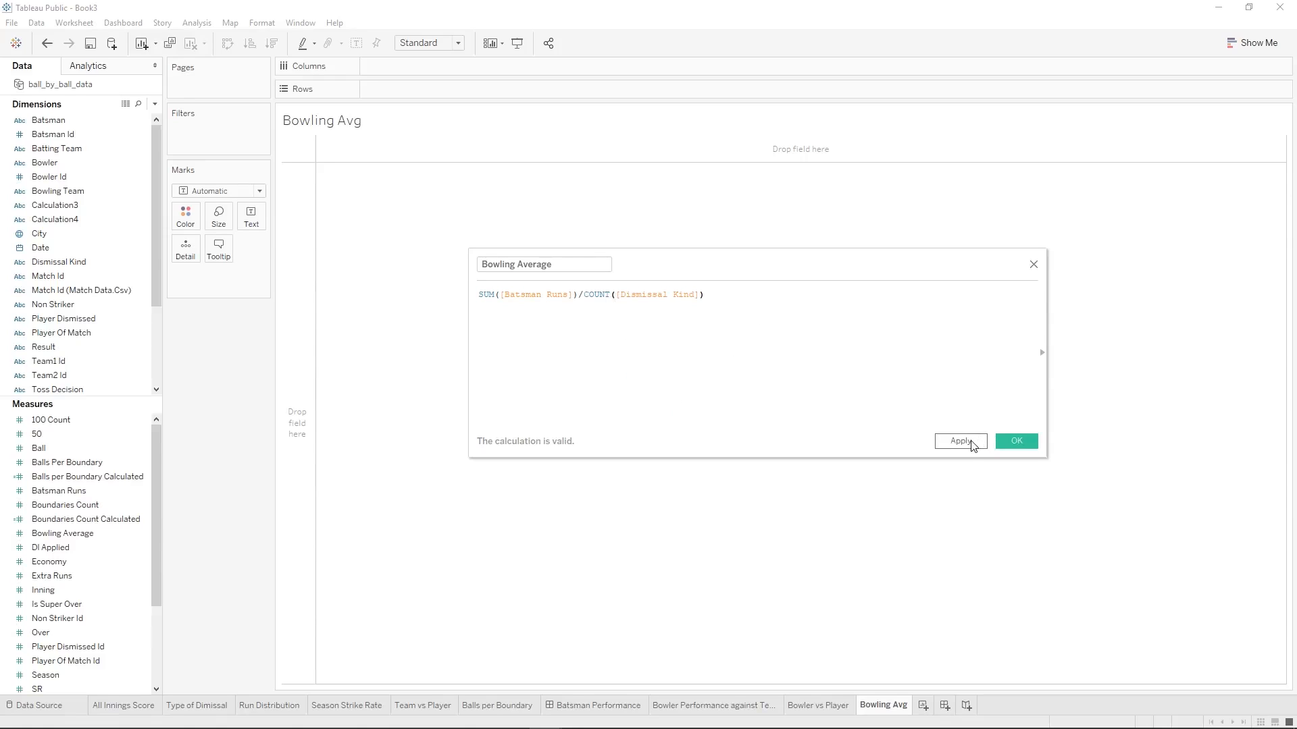
Rename the calculated field "Bowling Average Calculated" and save it.
click(580, 264)
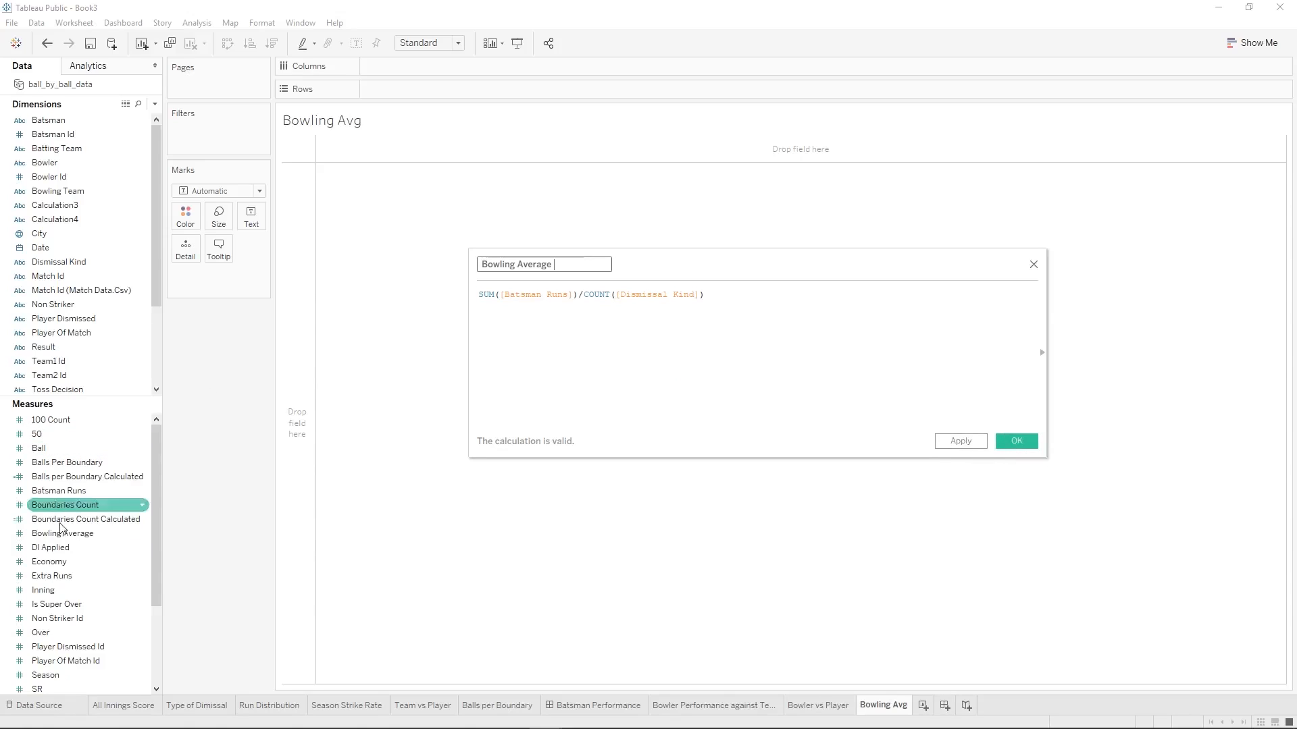
text(Calculated)
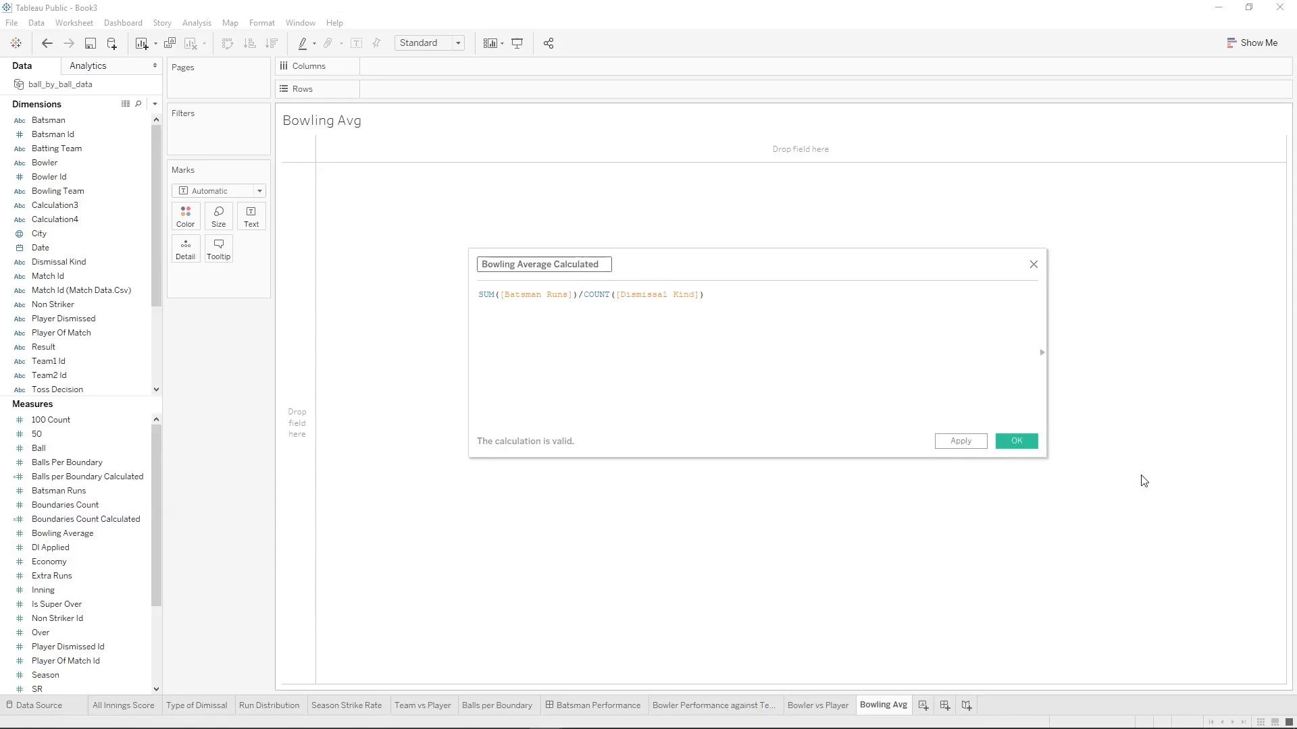
click(975, 445)
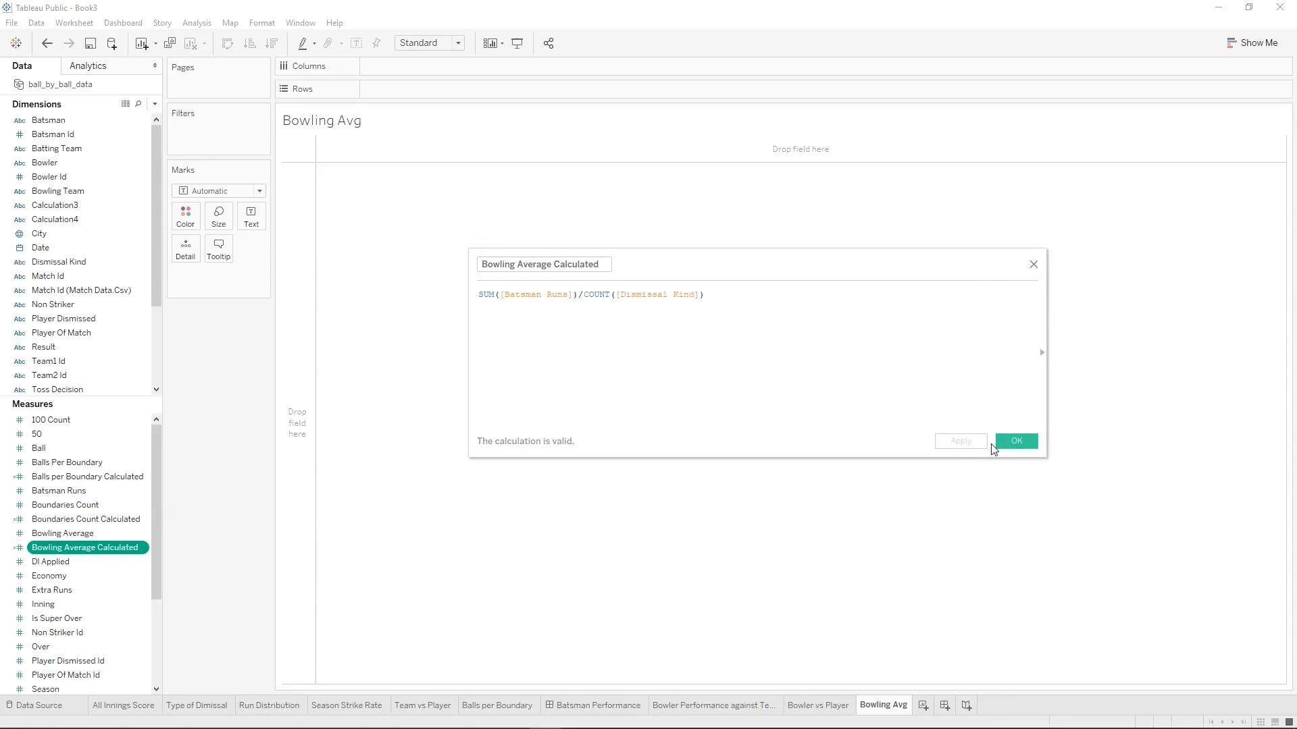
click(1000, 443)
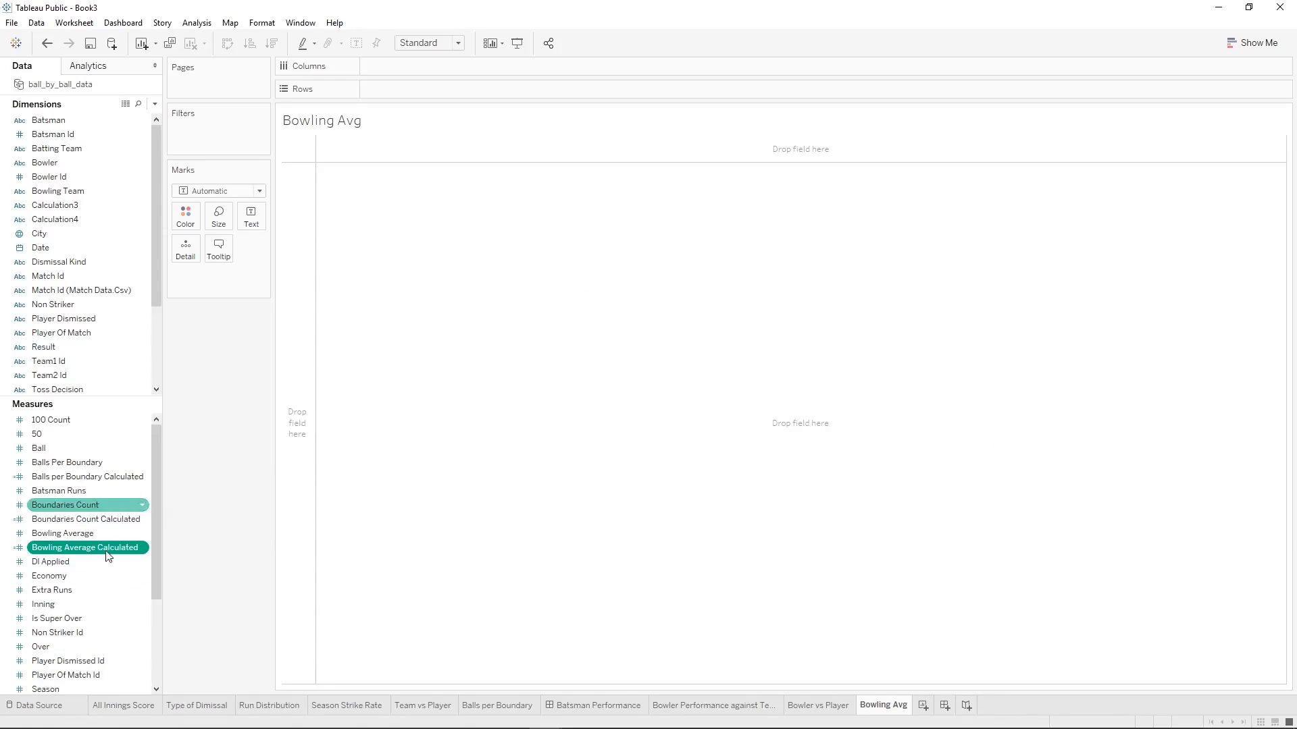
Plot Bowling Average Calculated as rows against Bowler as columns, coloring the bars by Bowler.
drag(69, 162, 406, 67)
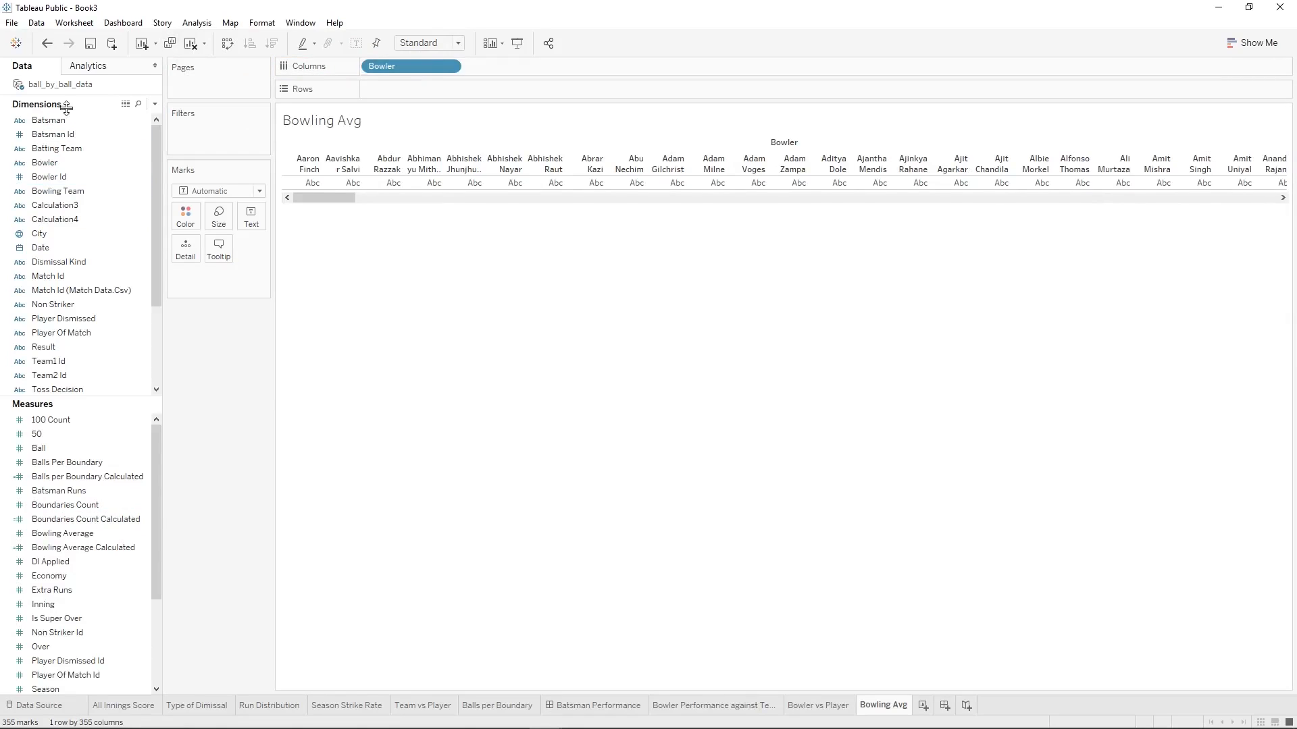
drag(57, 162, 184, 216)
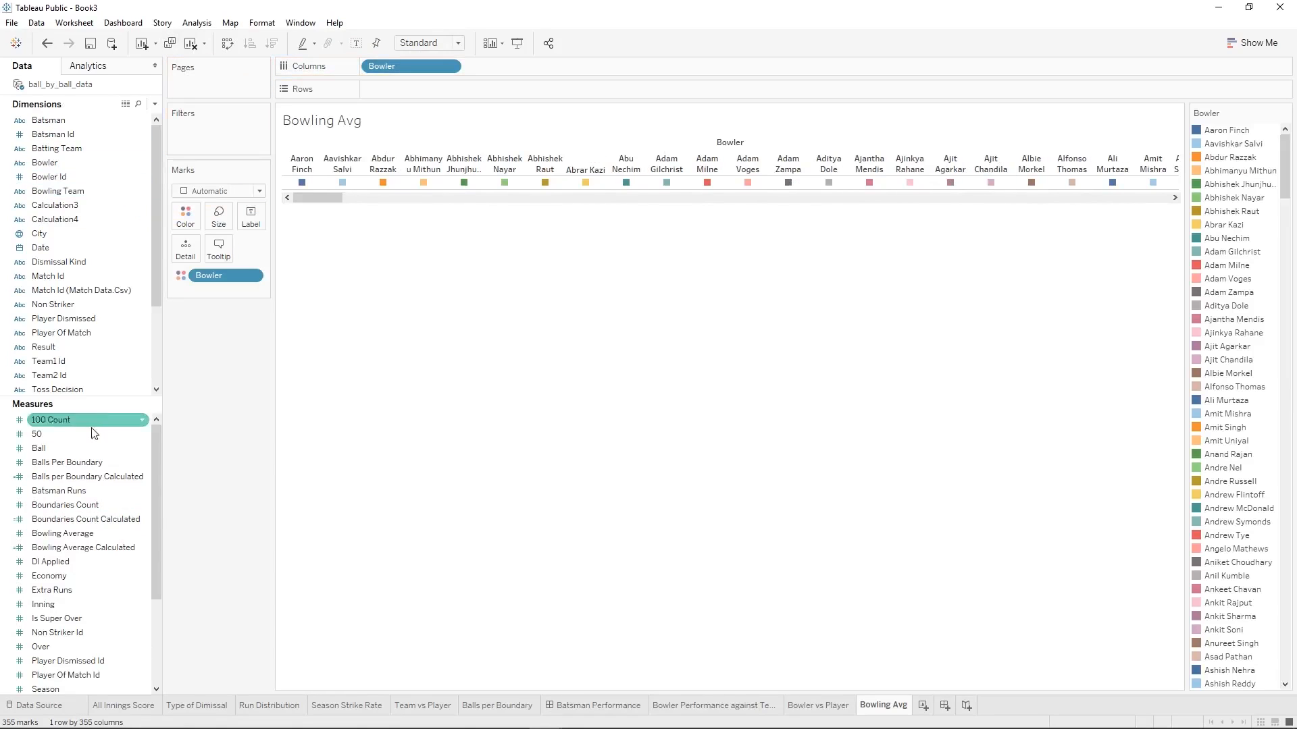
drag(81, 547, 426, 88)
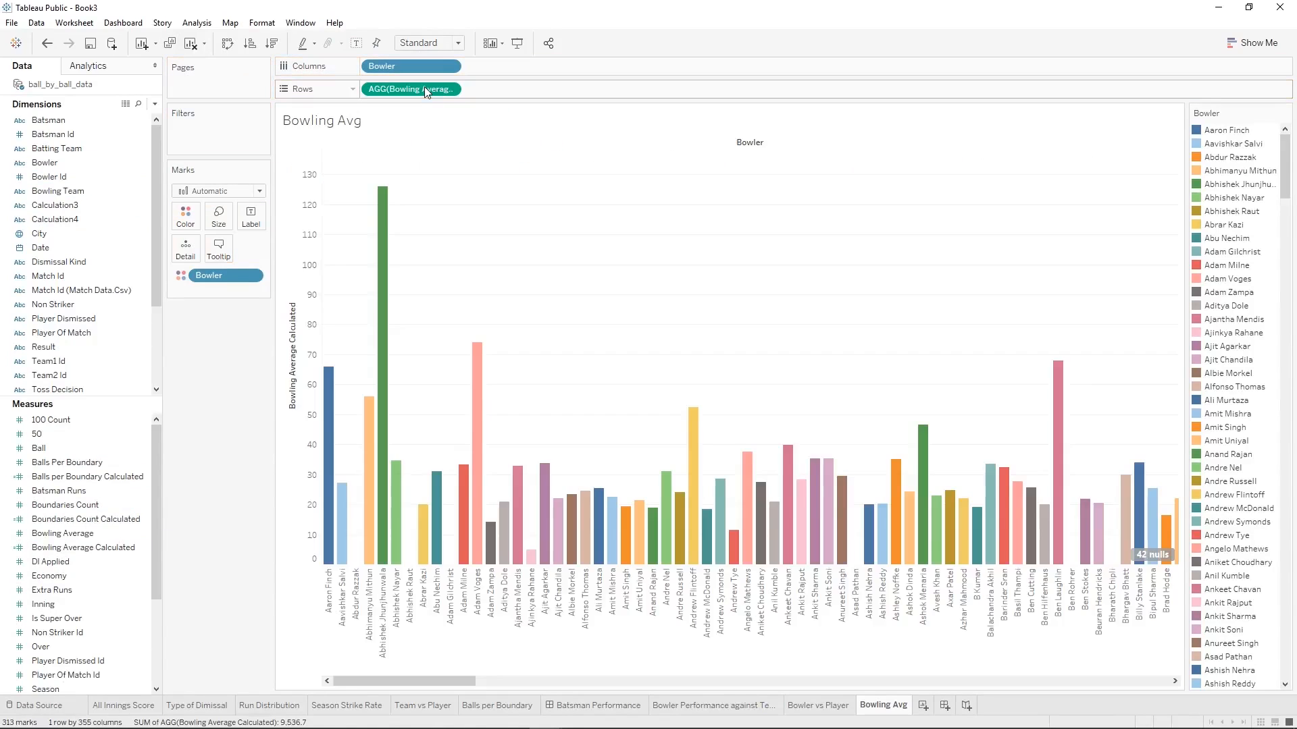
Sort the bowlers in descending order of bowling average and label the bars with Bowling Average Calculated.
click(271, 43)
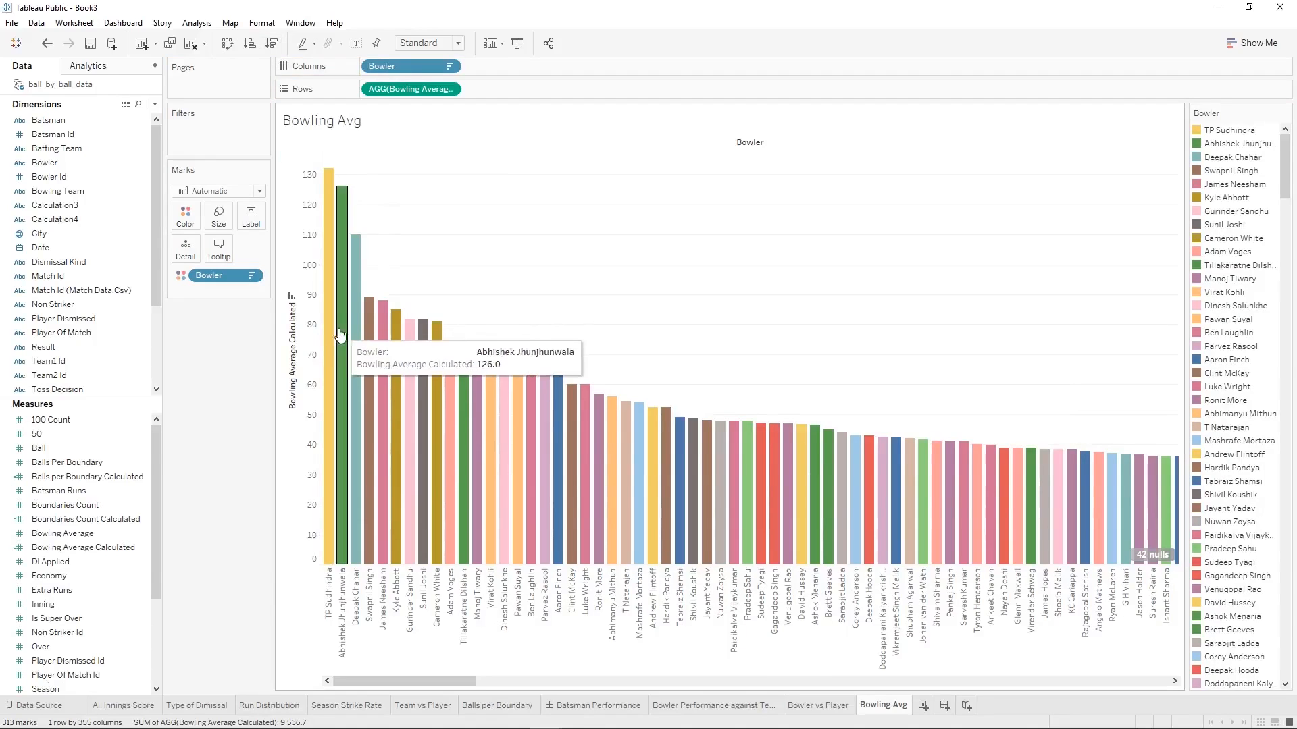
click(244, 47)
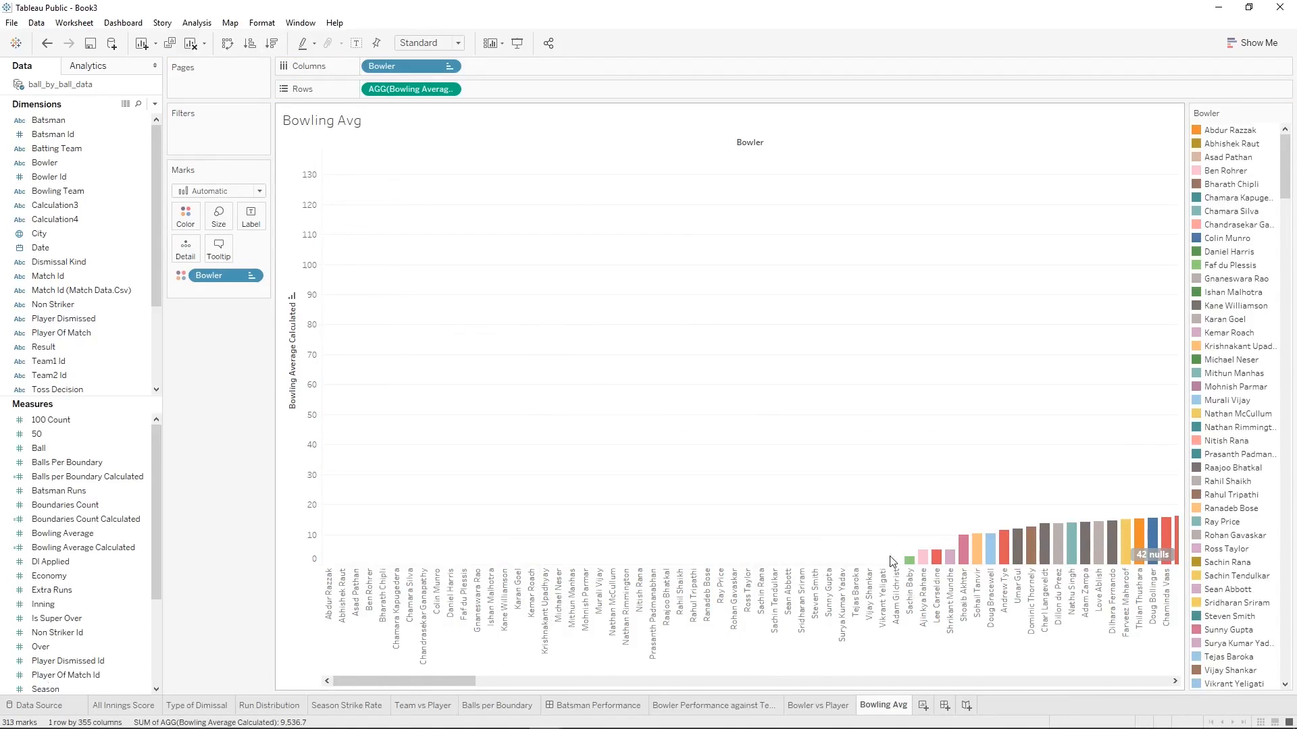
mouse_move(911, 563)
click(272, 43)
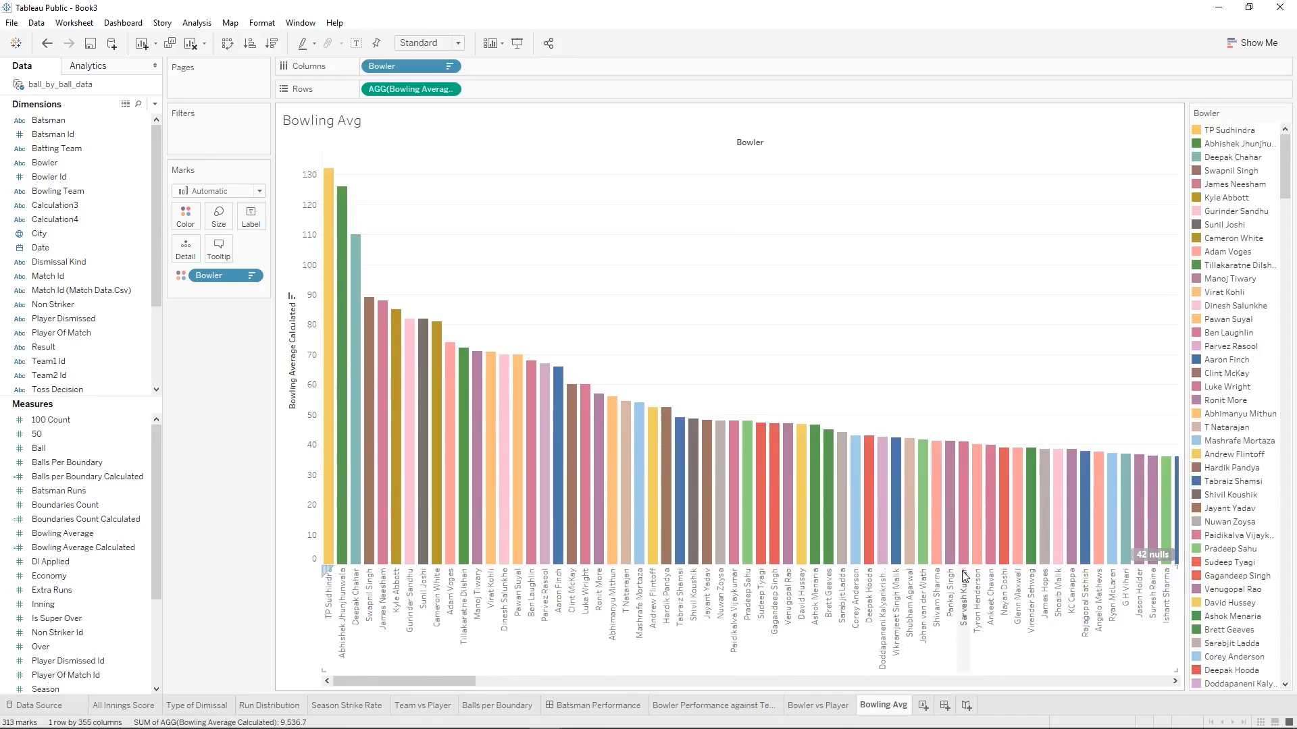
mouse_move(731, 514)
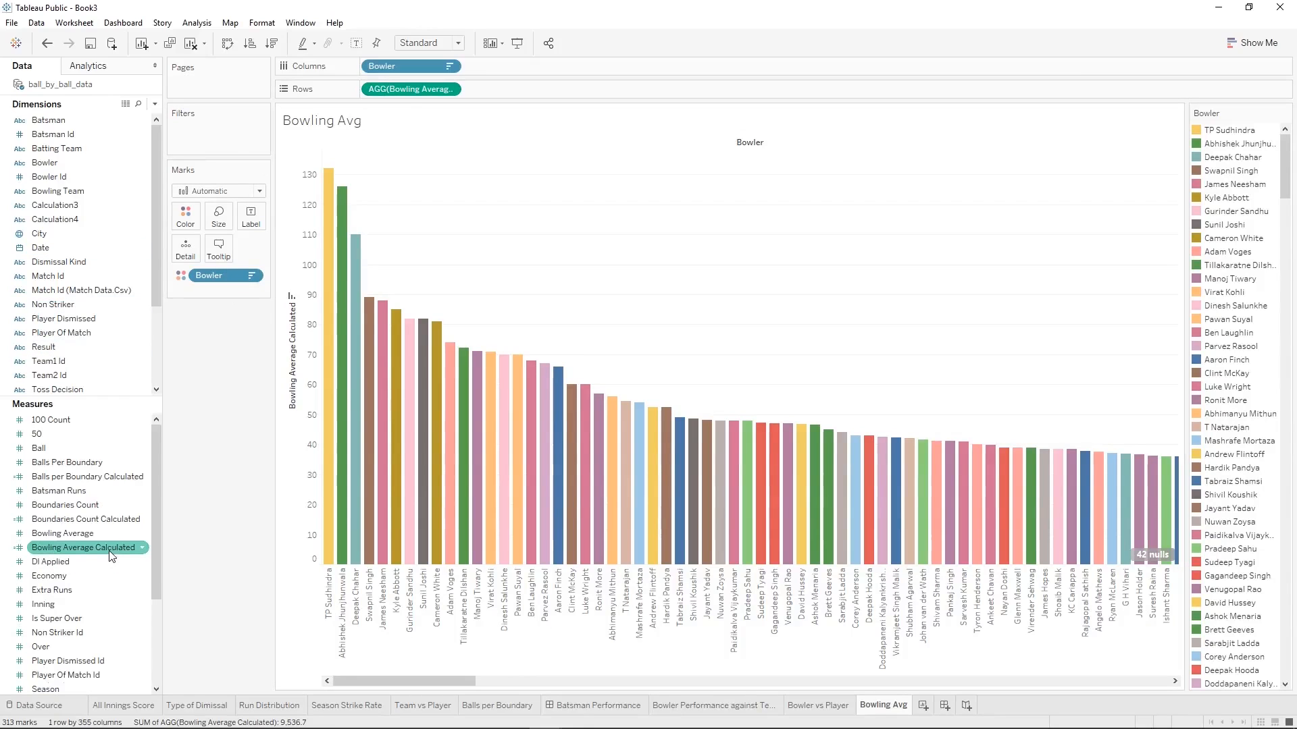
drag(112, 553, 250, 217)
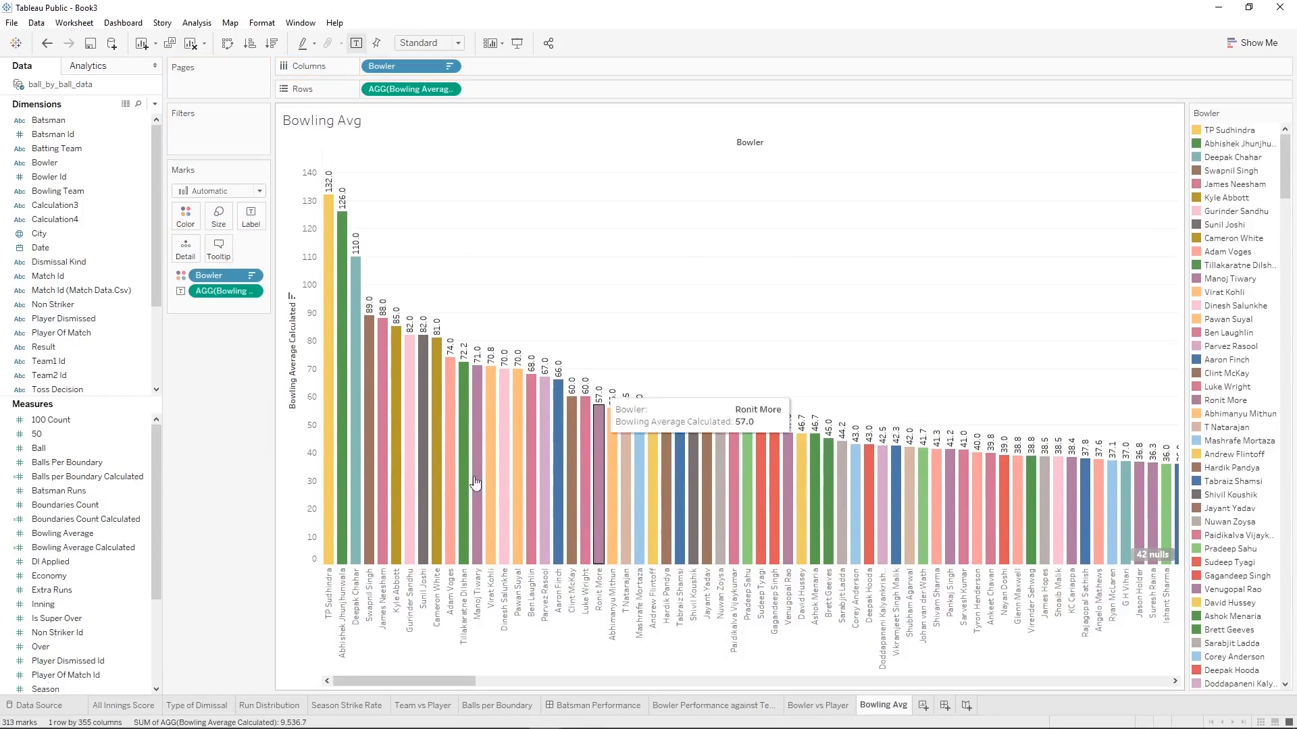
Create a new worksheet and name it "Economy Rate".
right_click(877, 706)
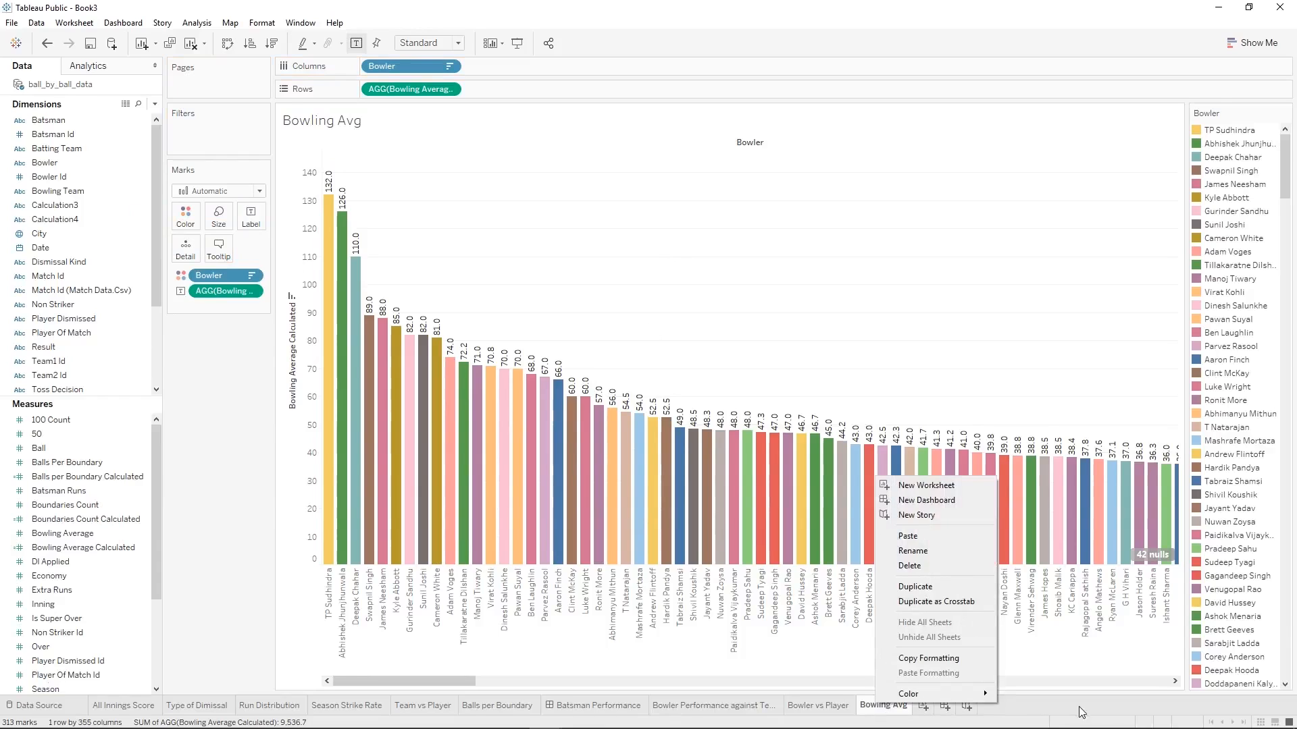
click(923, 707)
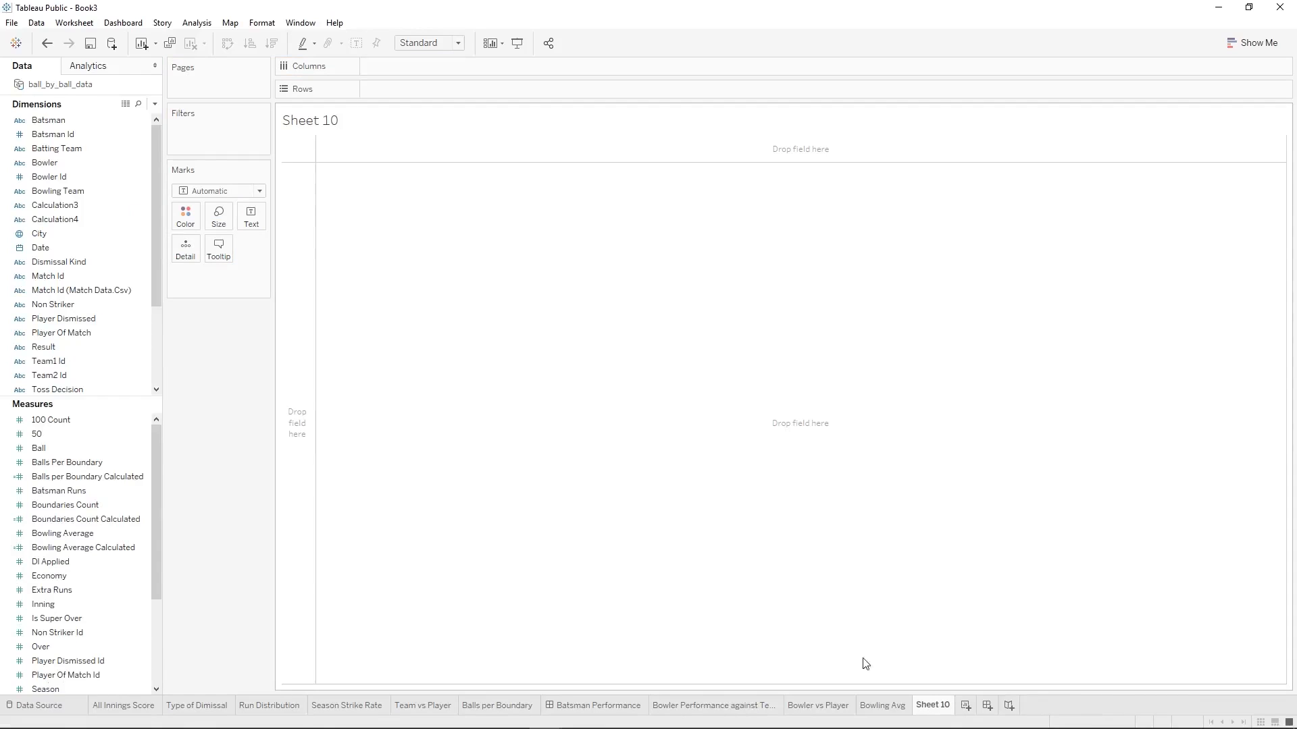
right_click(928, 705)
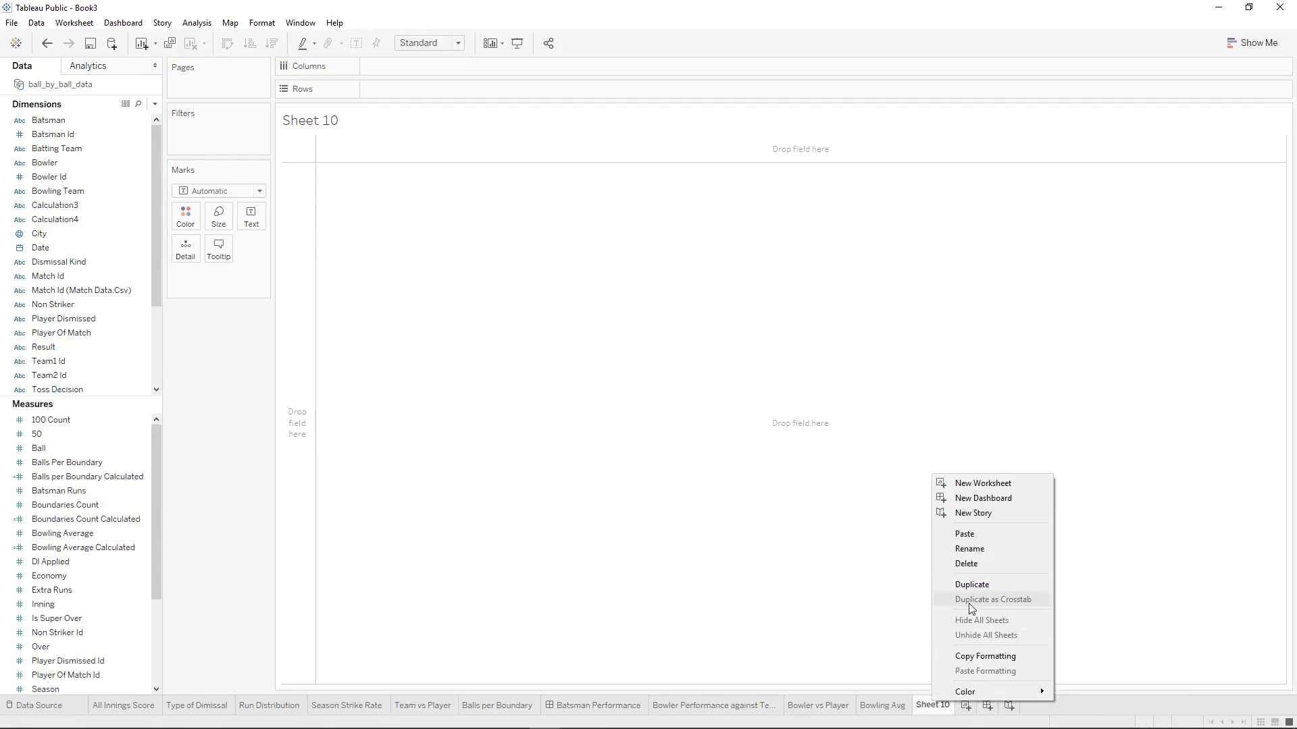
click(980, 553)
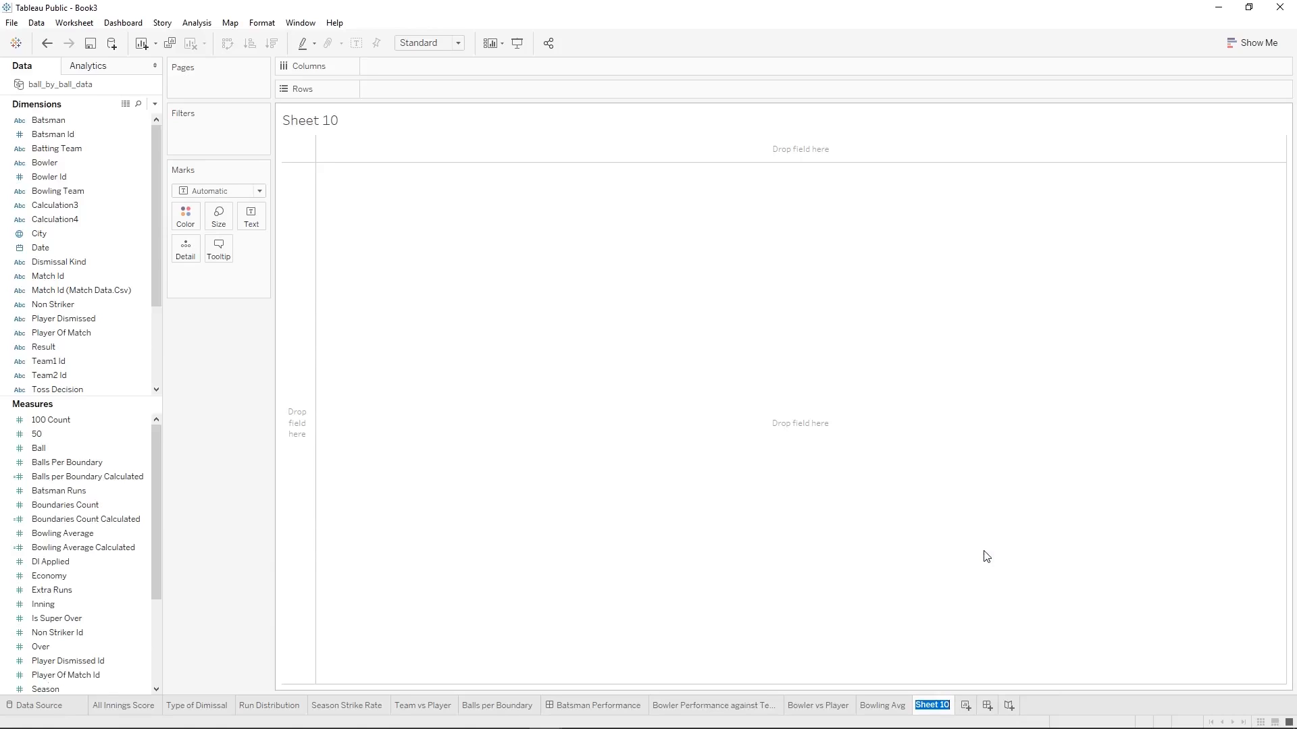
text(Economy rR)
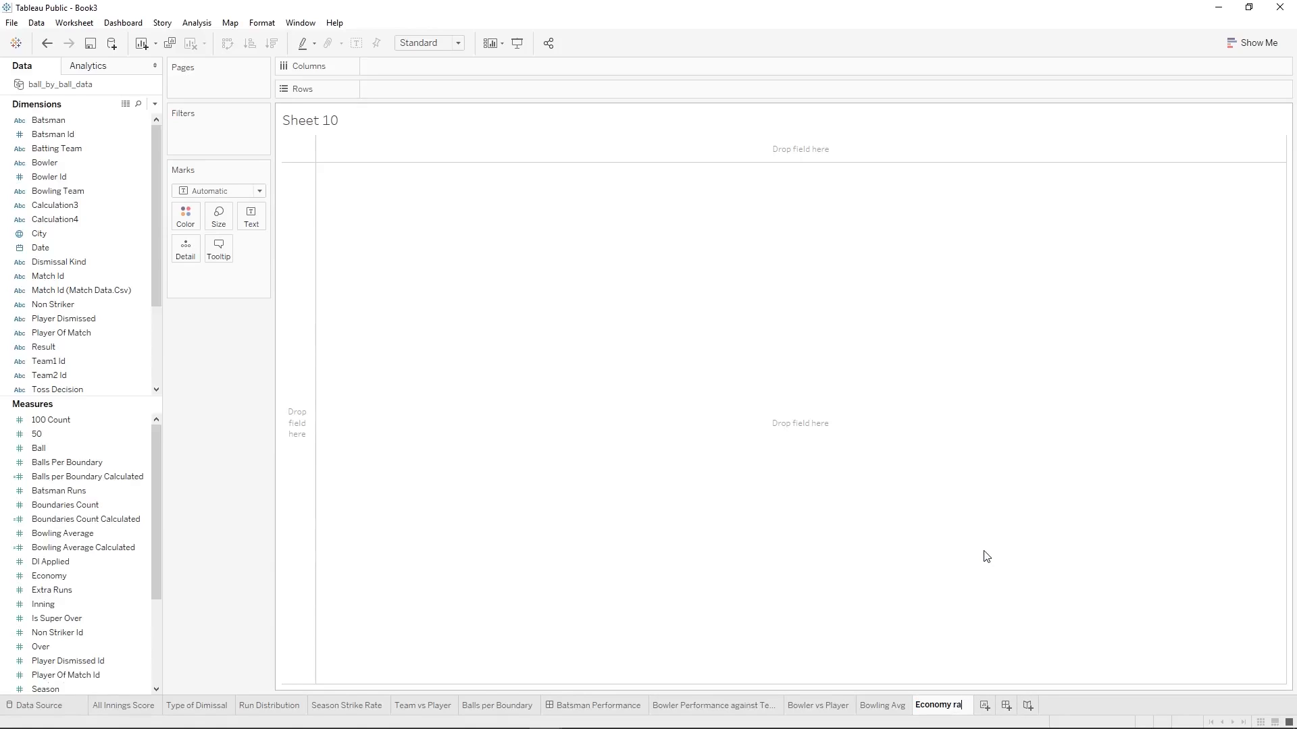
key(BackSpace)
key(BackSpace)
text(Rate)
key(Return)
Return to the Bowling Avg worksheet and show its caption below the chart.
click(889, 705)
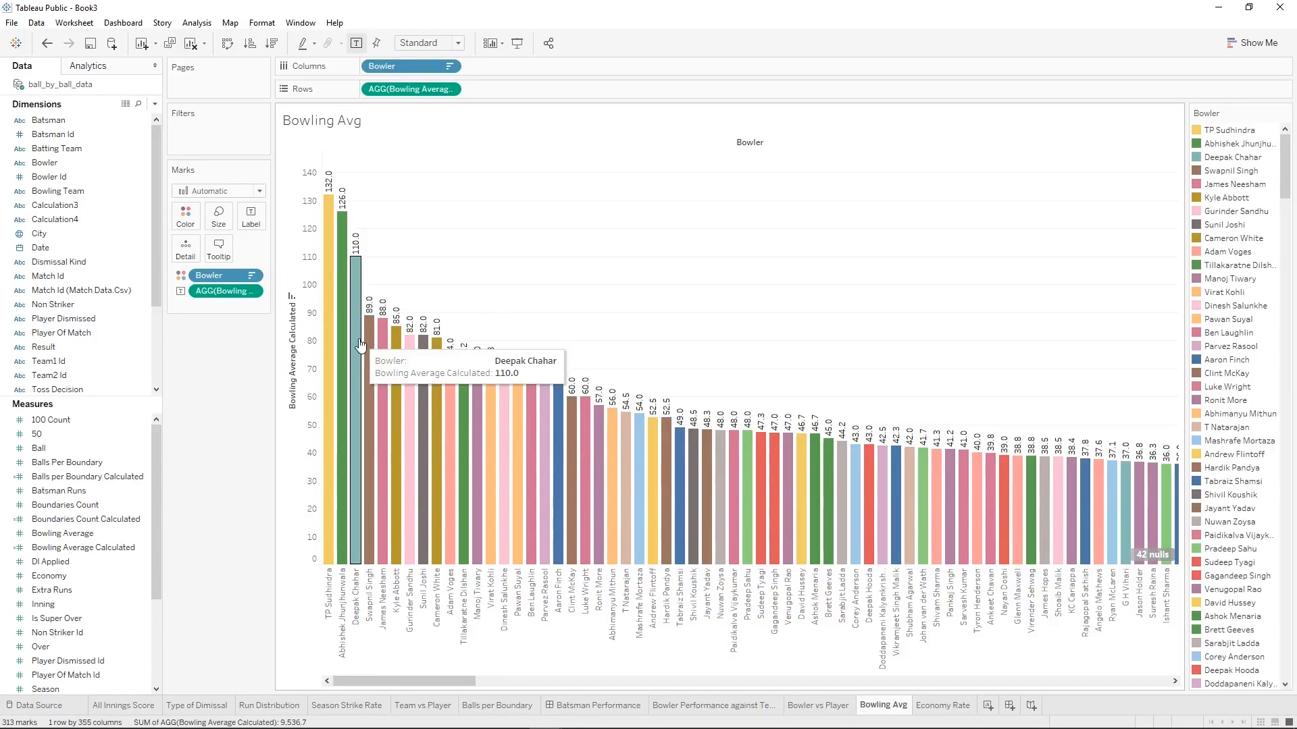
right_click(588, 228)
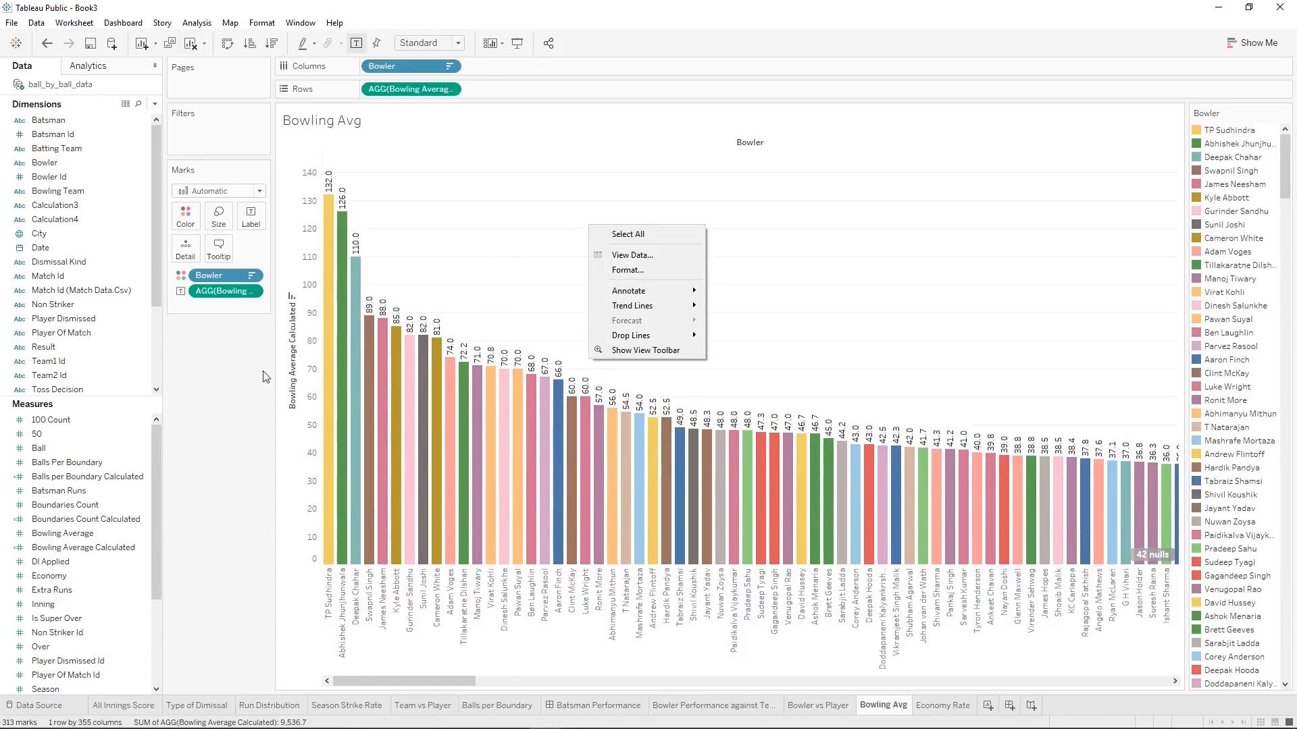
right_click(319, 631)
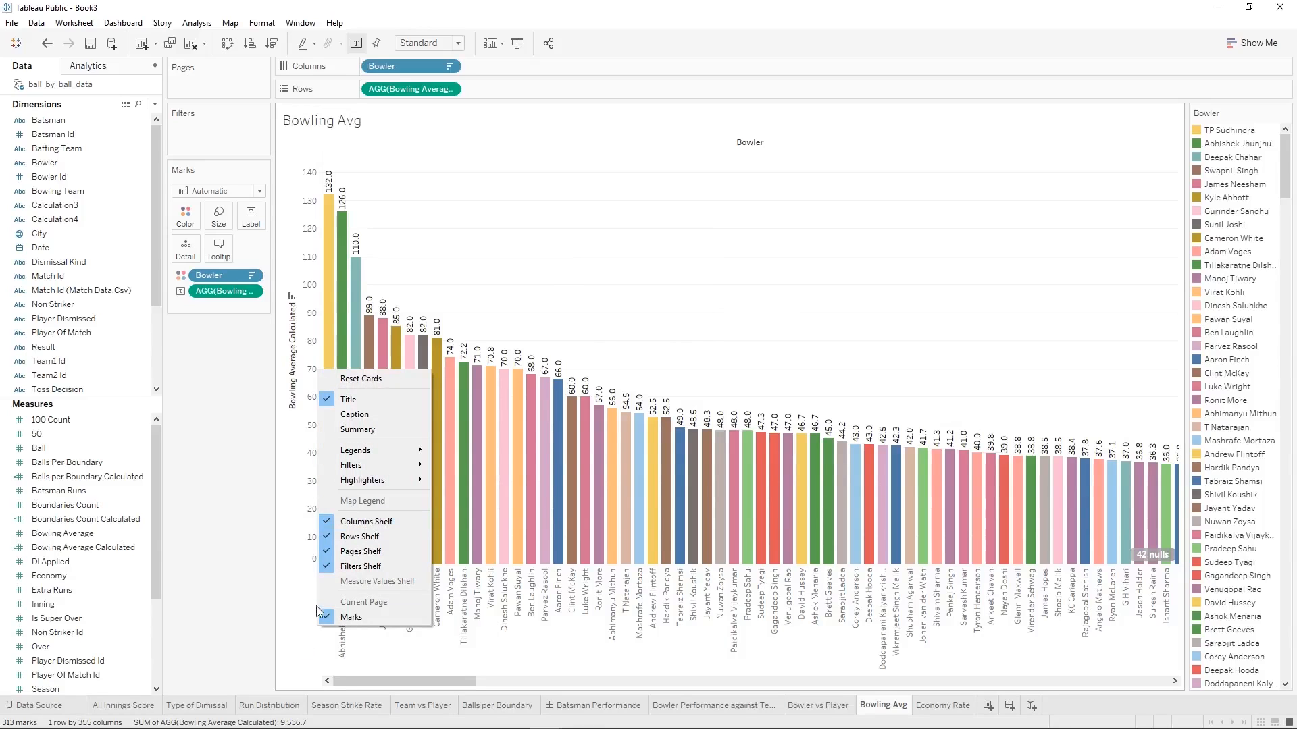
right_click(288, 624)
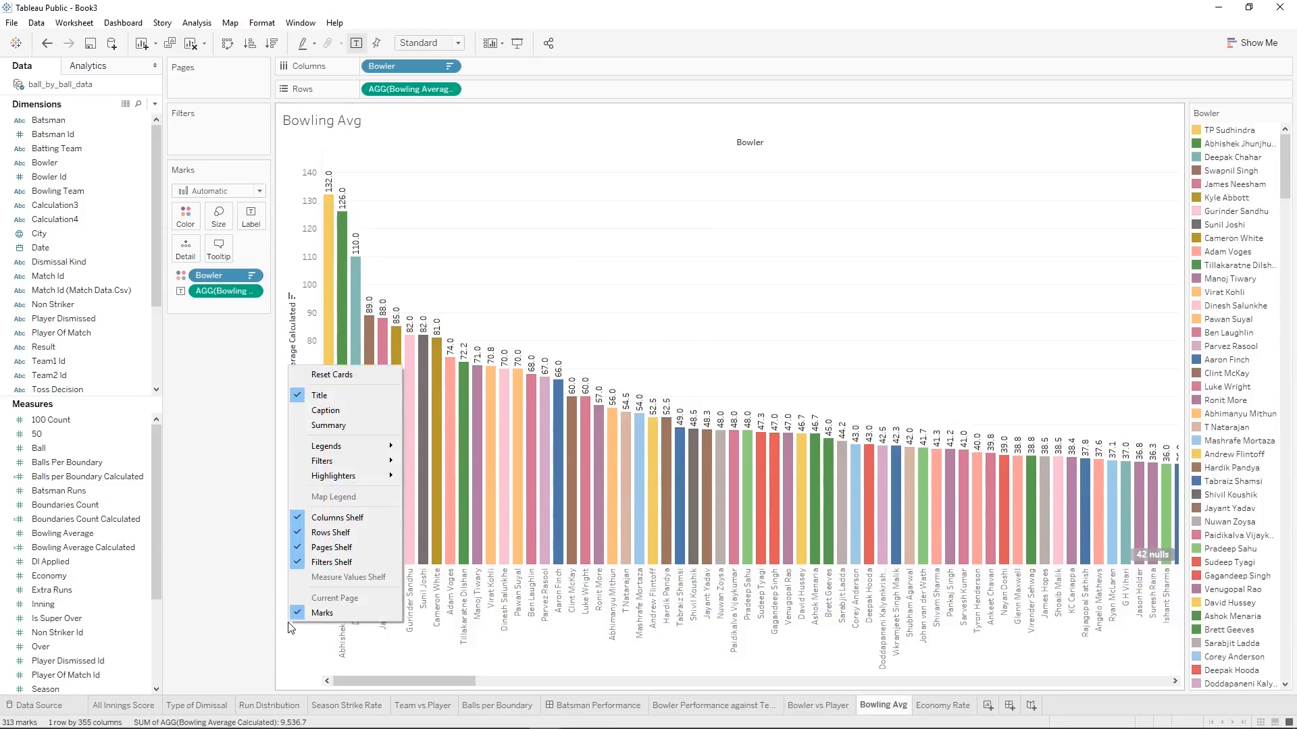
click(319, 413)
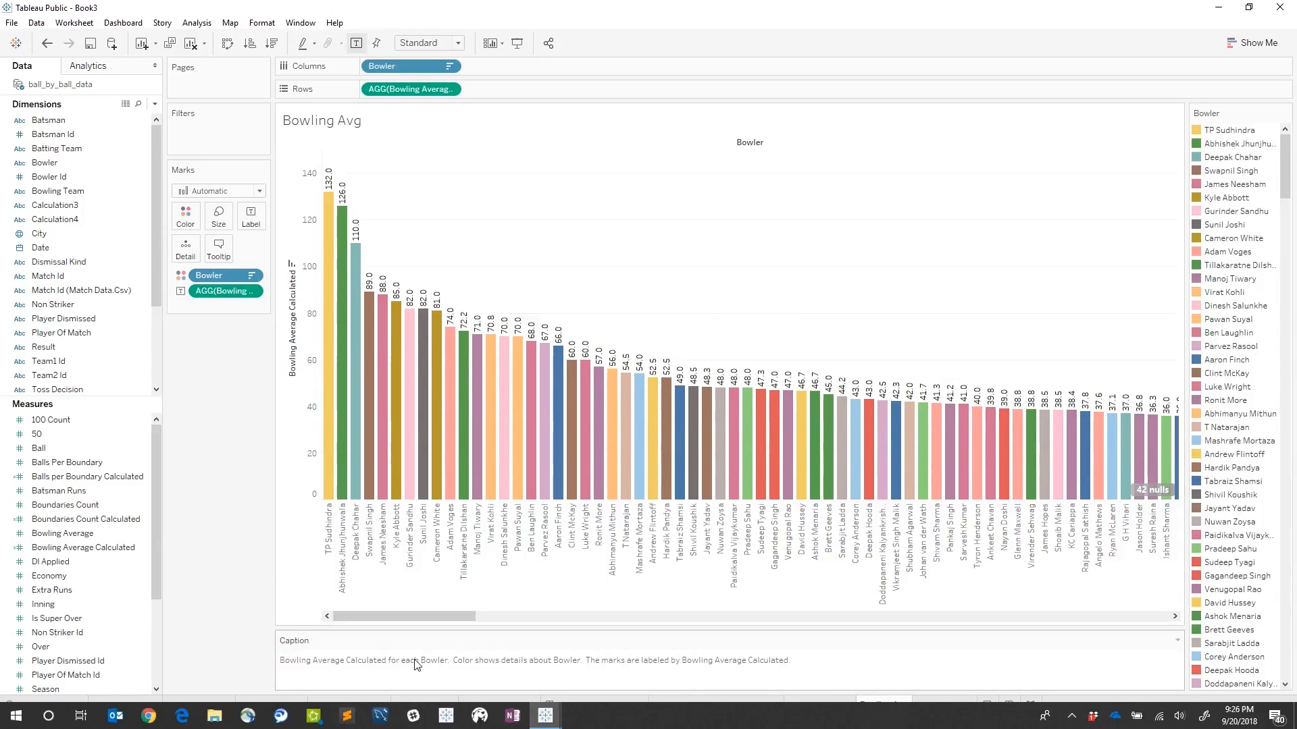
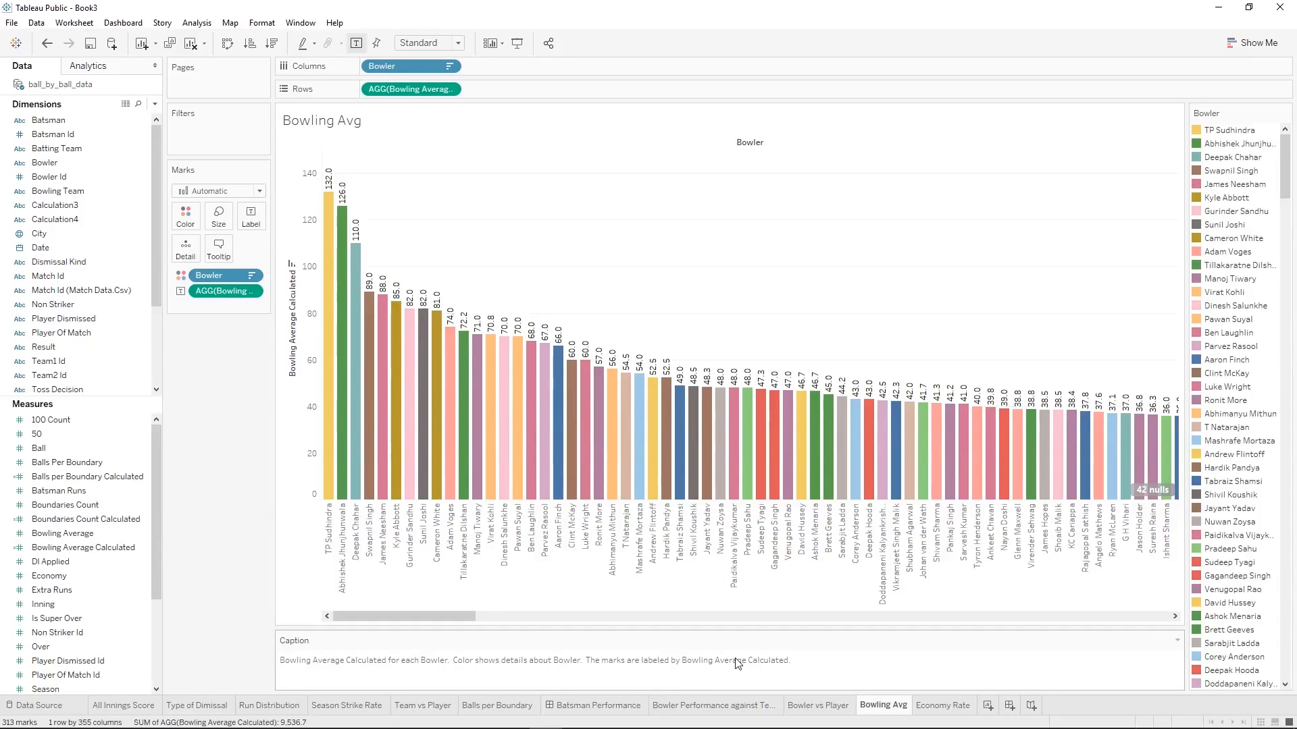
Replace the Bowling Avg worksheet's caption text with "Runs conceeded per wicket taken".
mouse_move(780, 395)
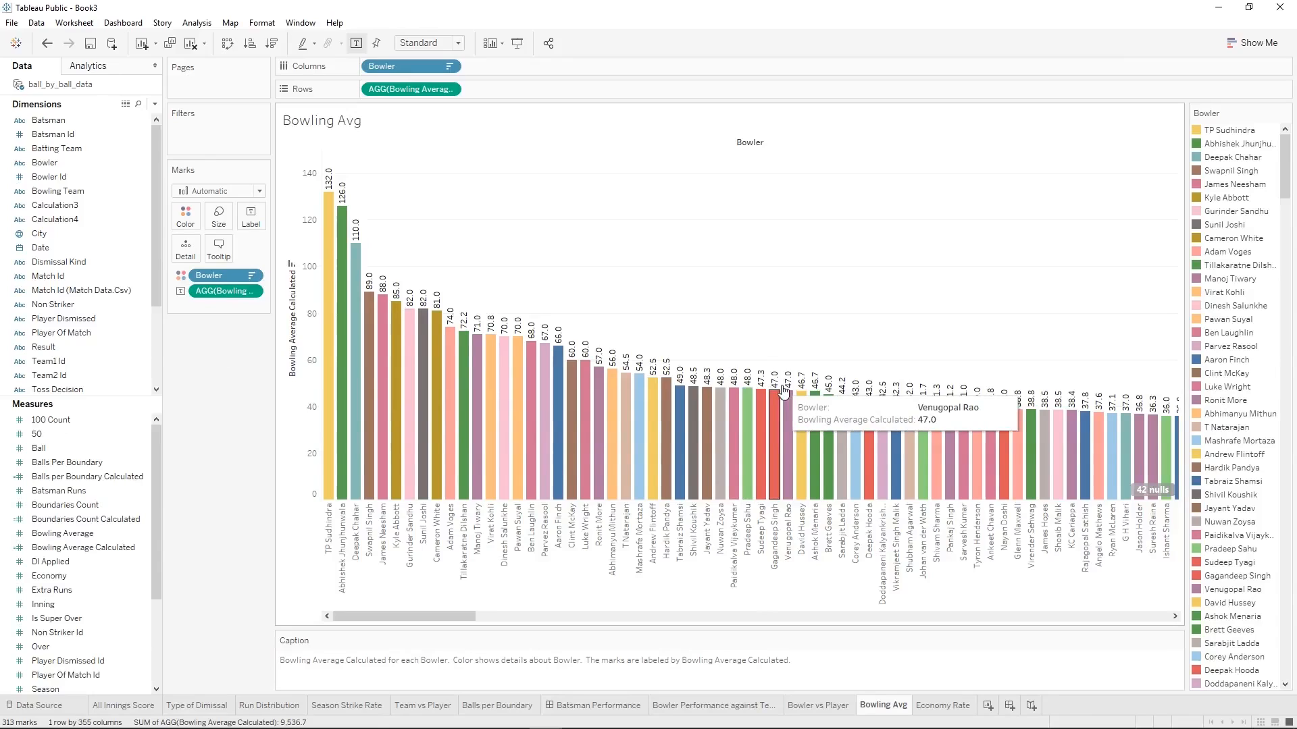
double_click(799, 661)
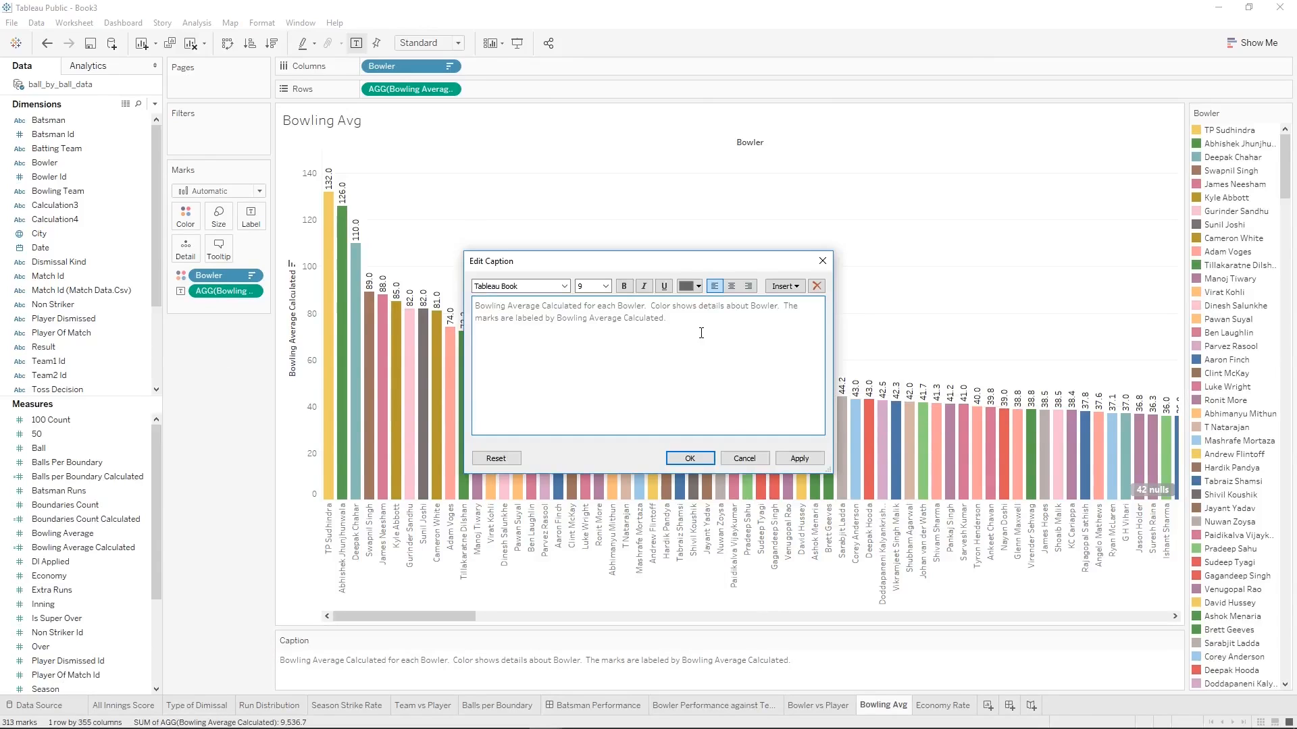
key(ctrl+a)
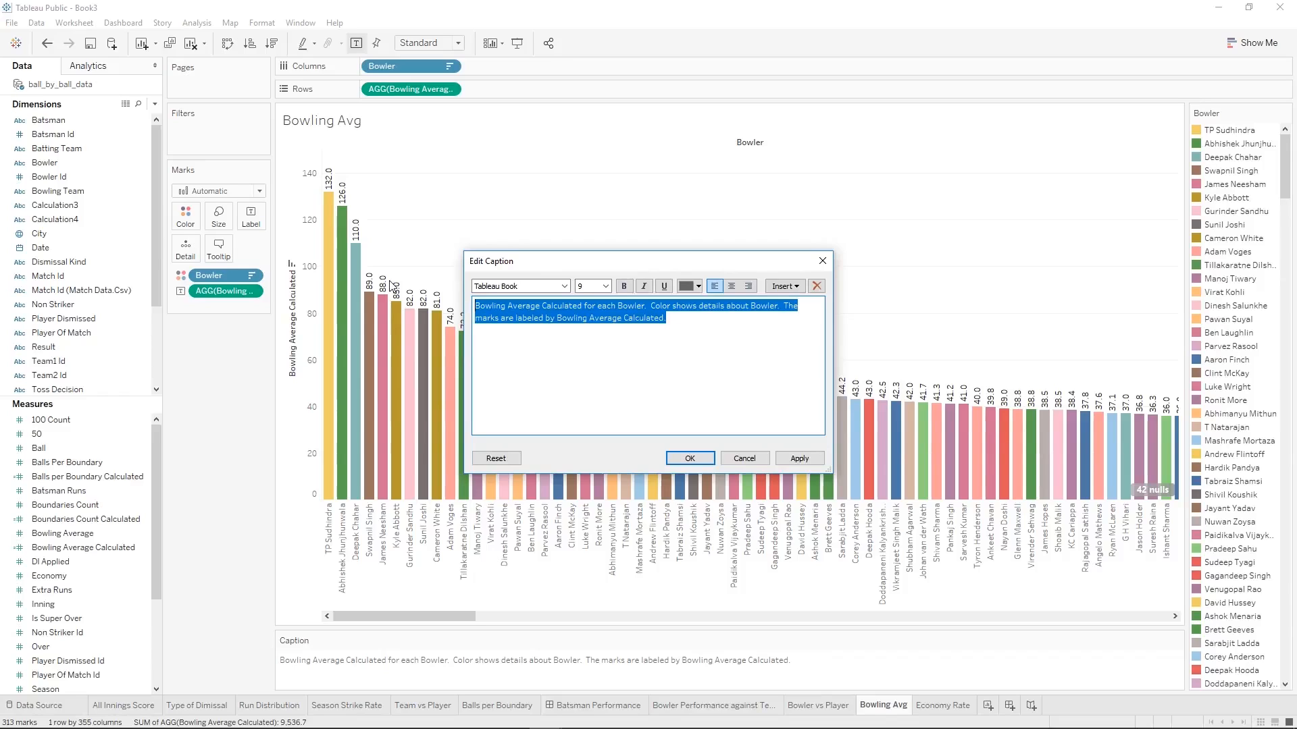
text(R)
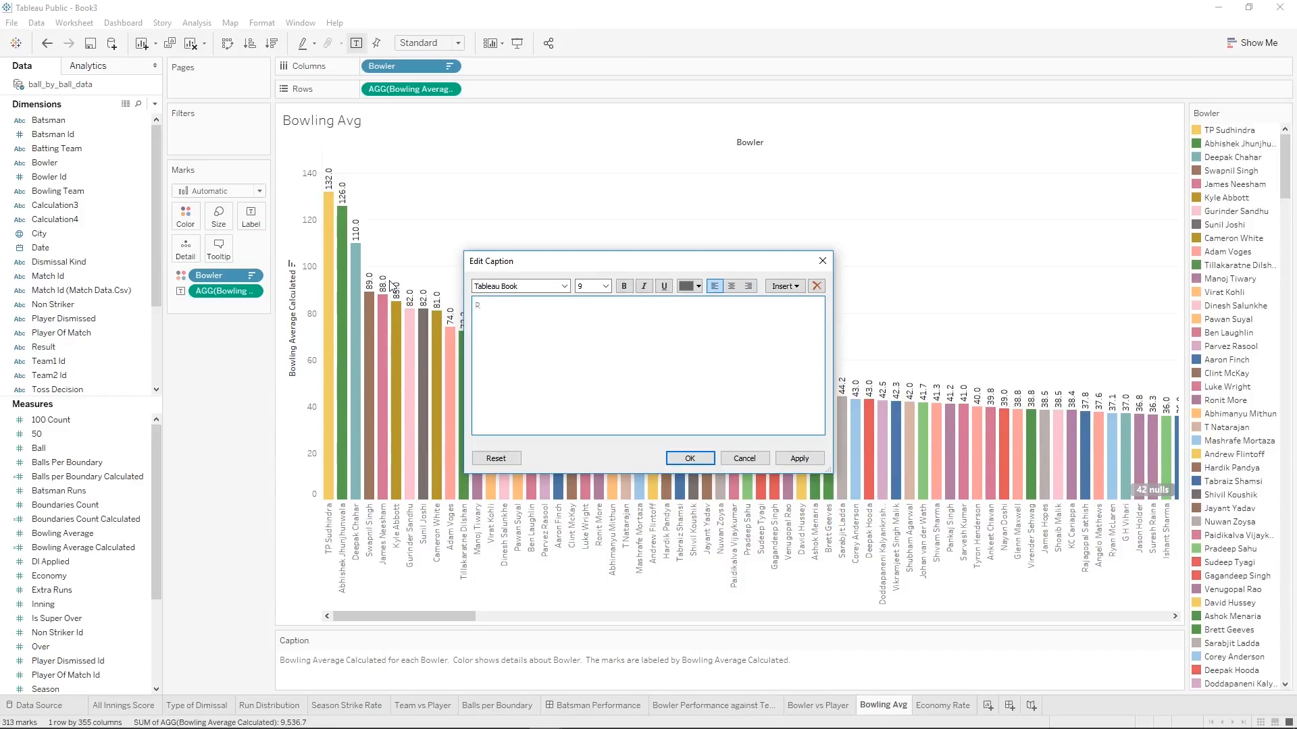
text(uns conceeded per wicket take)
click(685, 459)
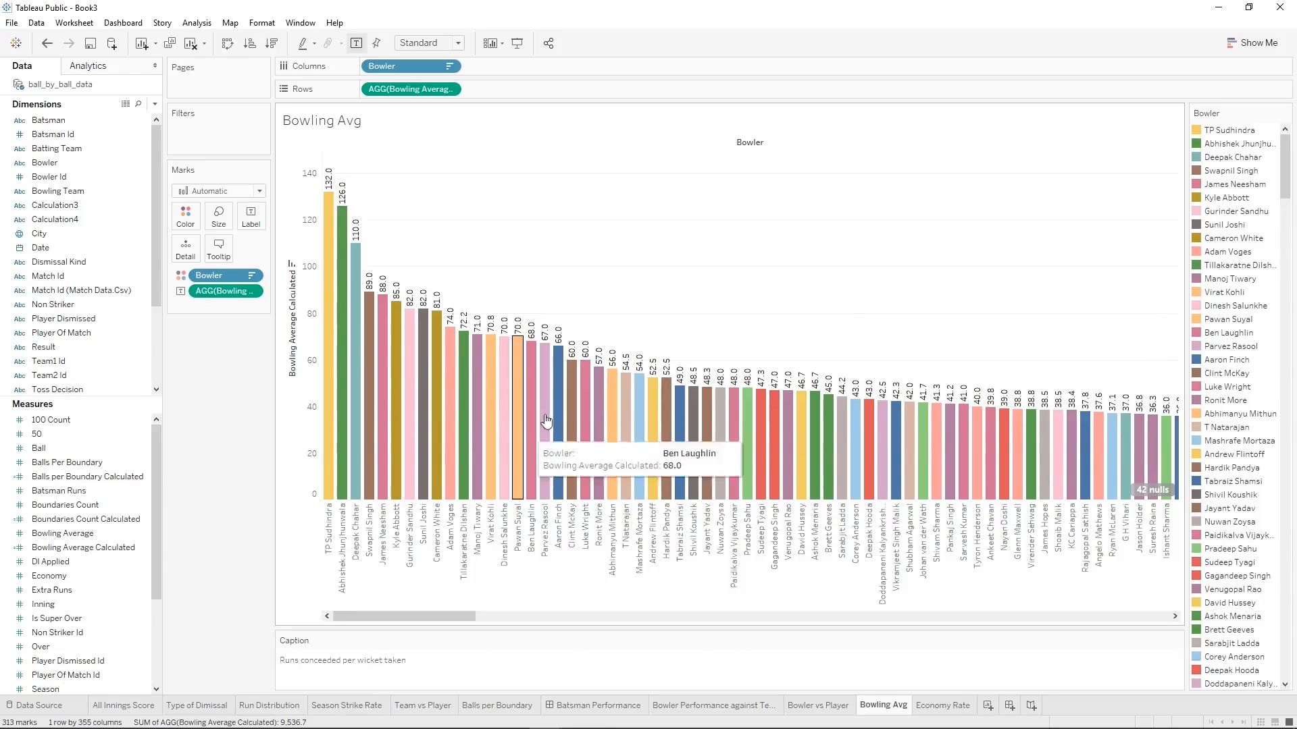
On the Economy Rate worksheet, start a new calculated field named "Economy Calculated".
click(963, 705)
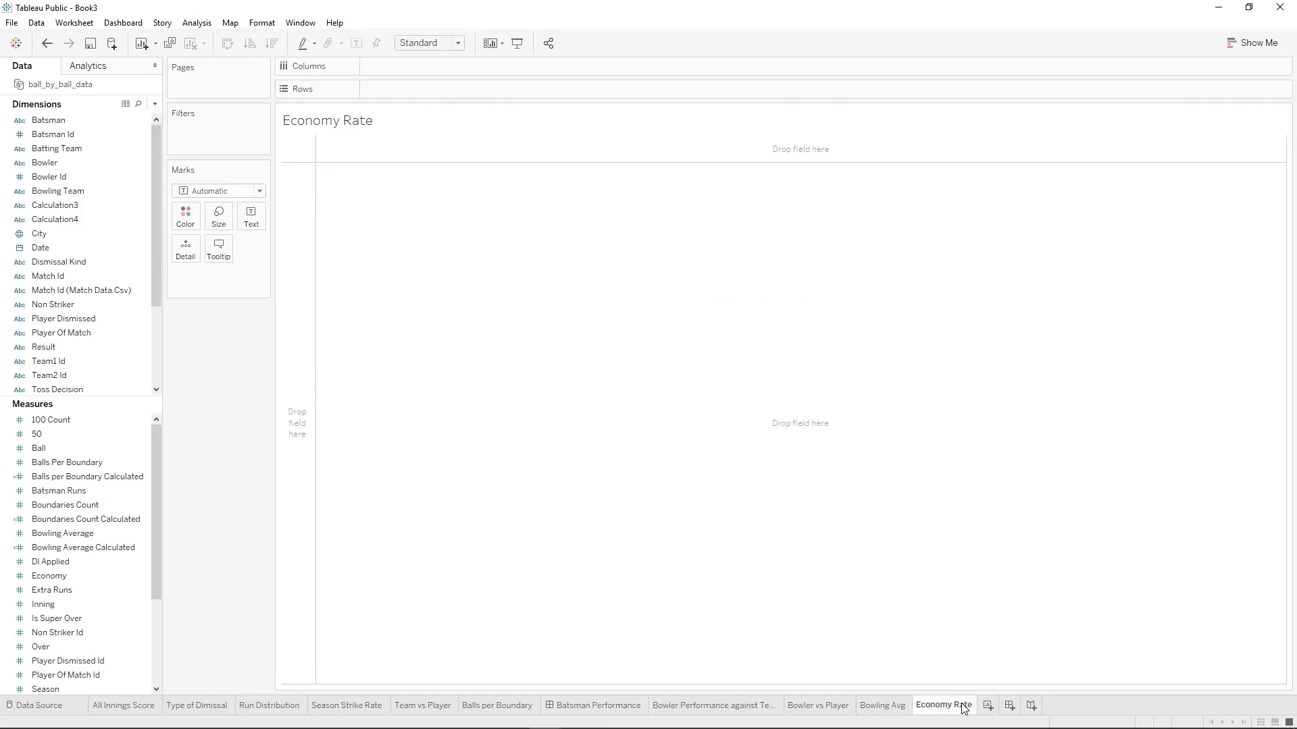
click(155, 104)
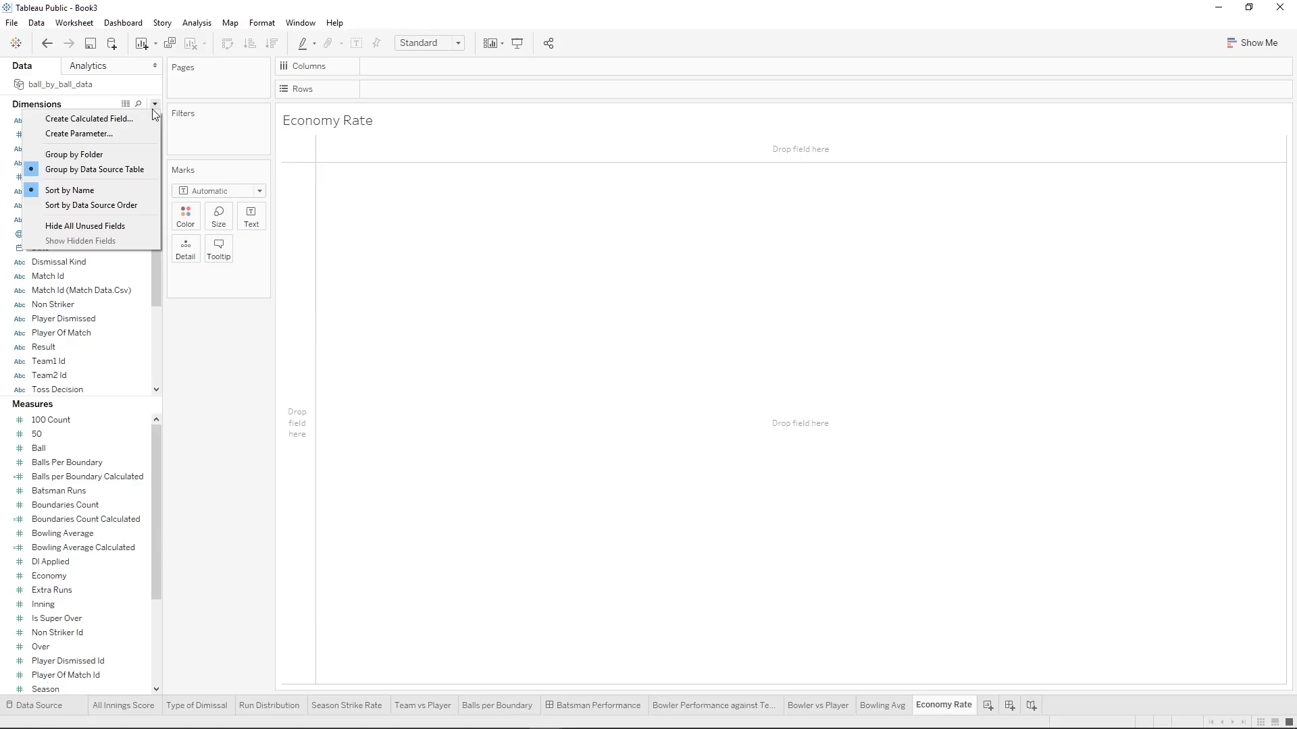
click(120, 123)
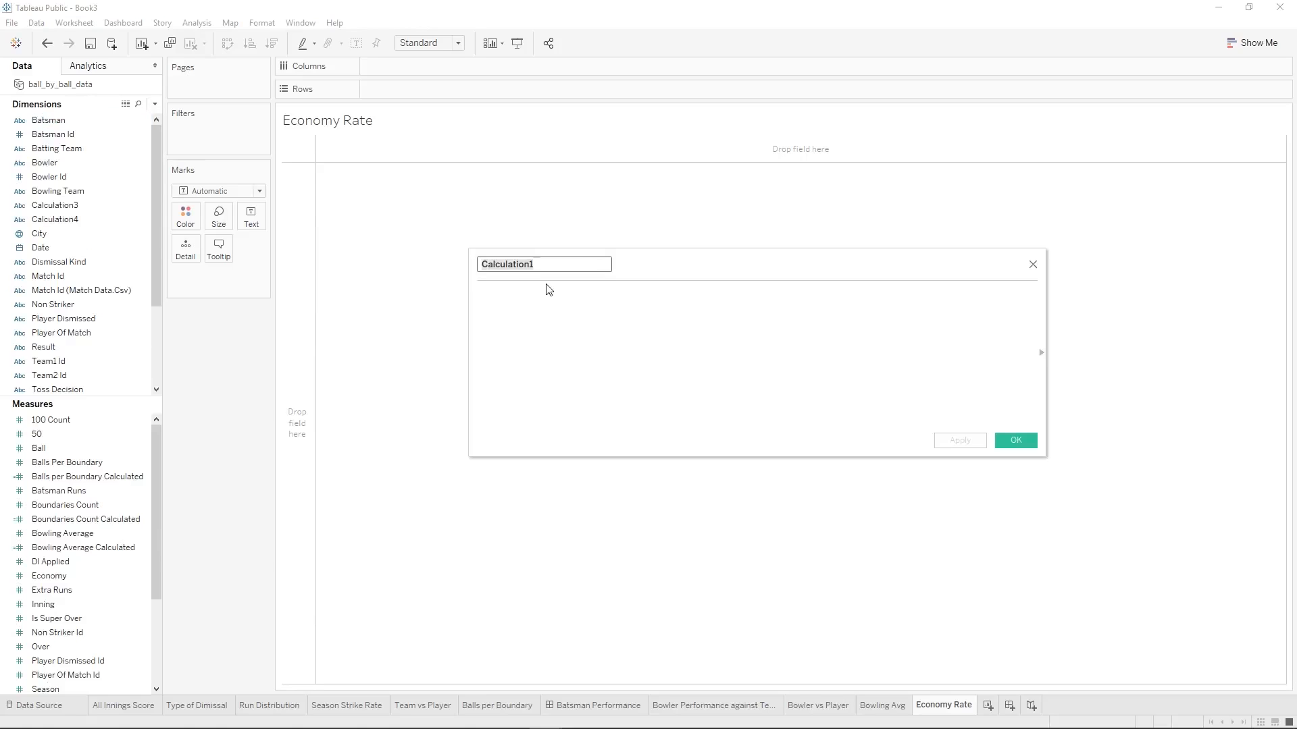
text(Econo)
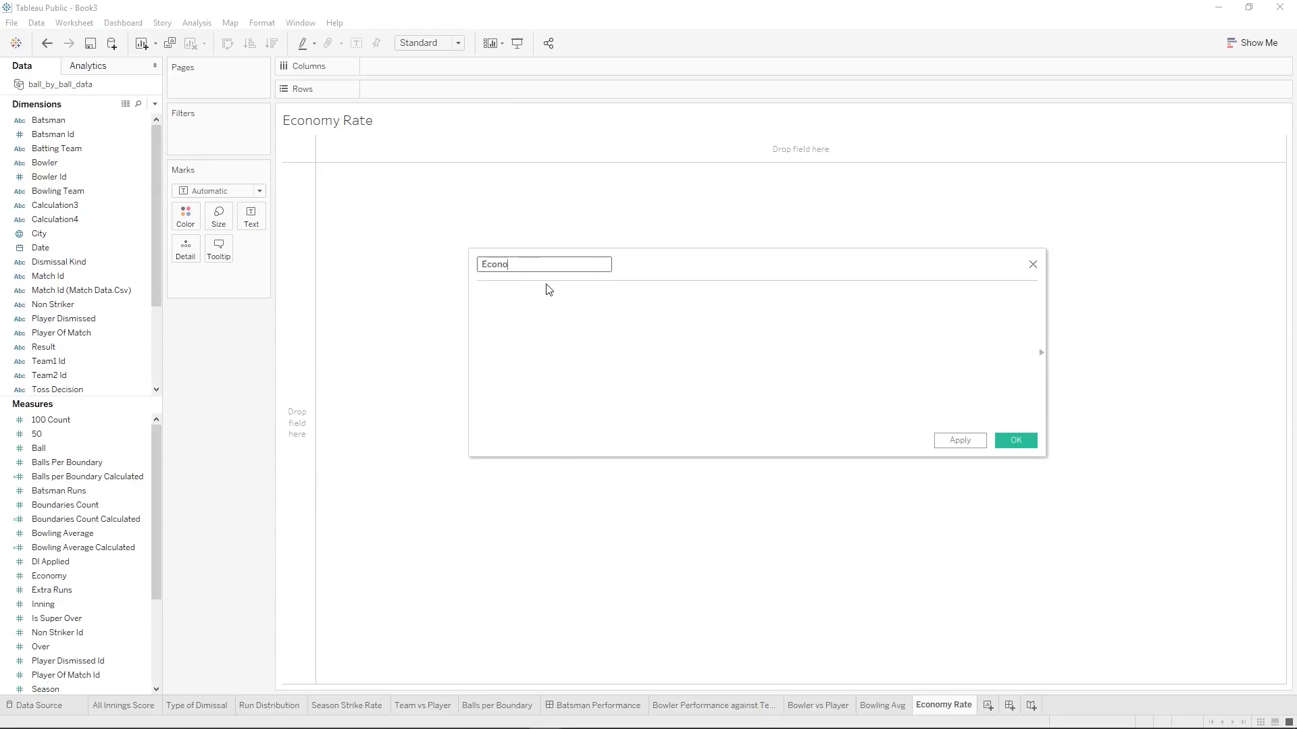
text(my Calculated)
Enter the formula SUM([Batsman Runs])/COUNT([Ball]) for the Economy Calculated field.
click(557, 328)
text(sum)
key(Return)
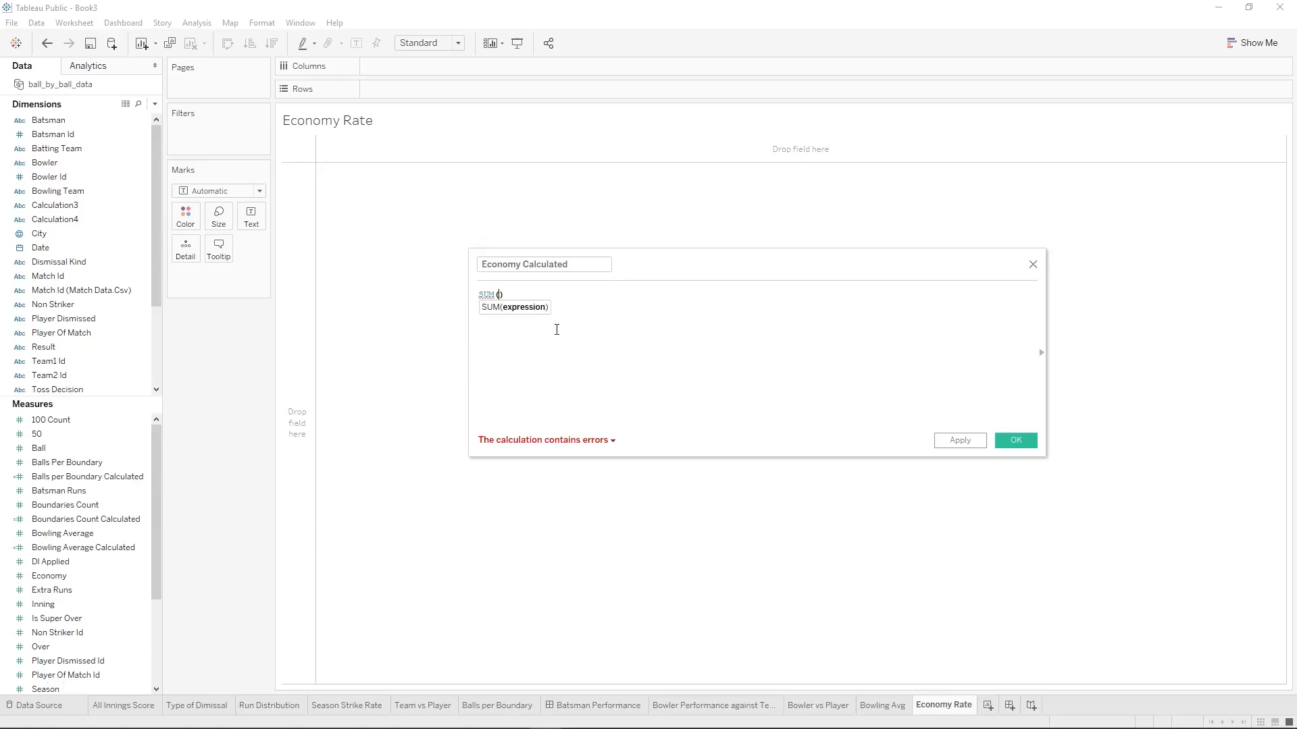
text(bats)
key(Down)
key(Down)
key(Return)
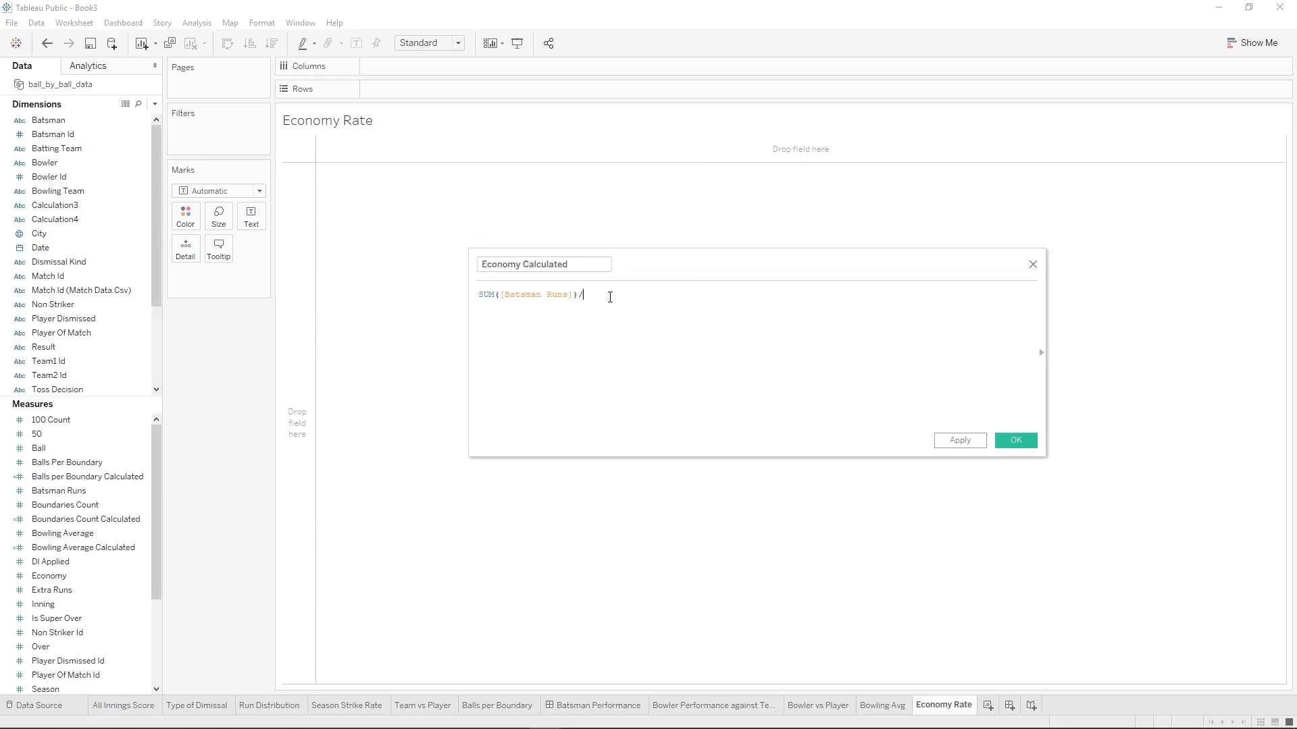
text(coun)
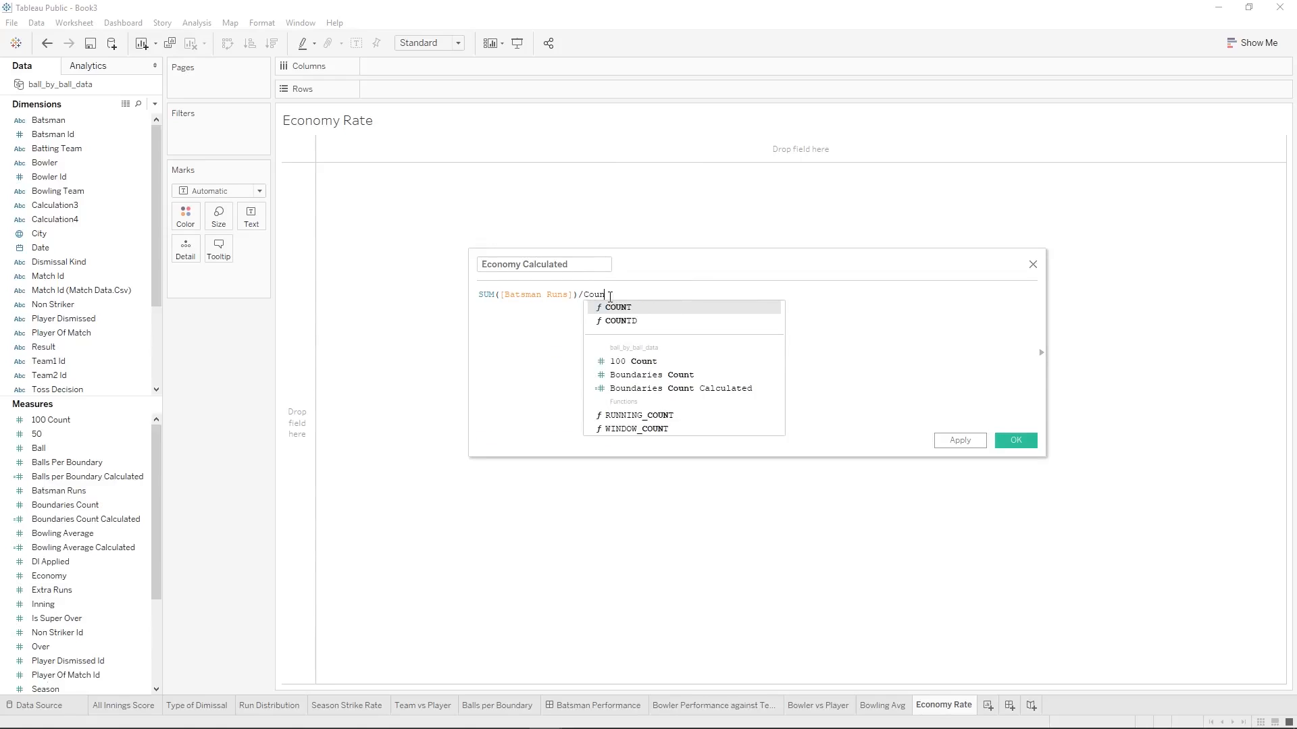
key(Return)
text(ball)
key(Return)
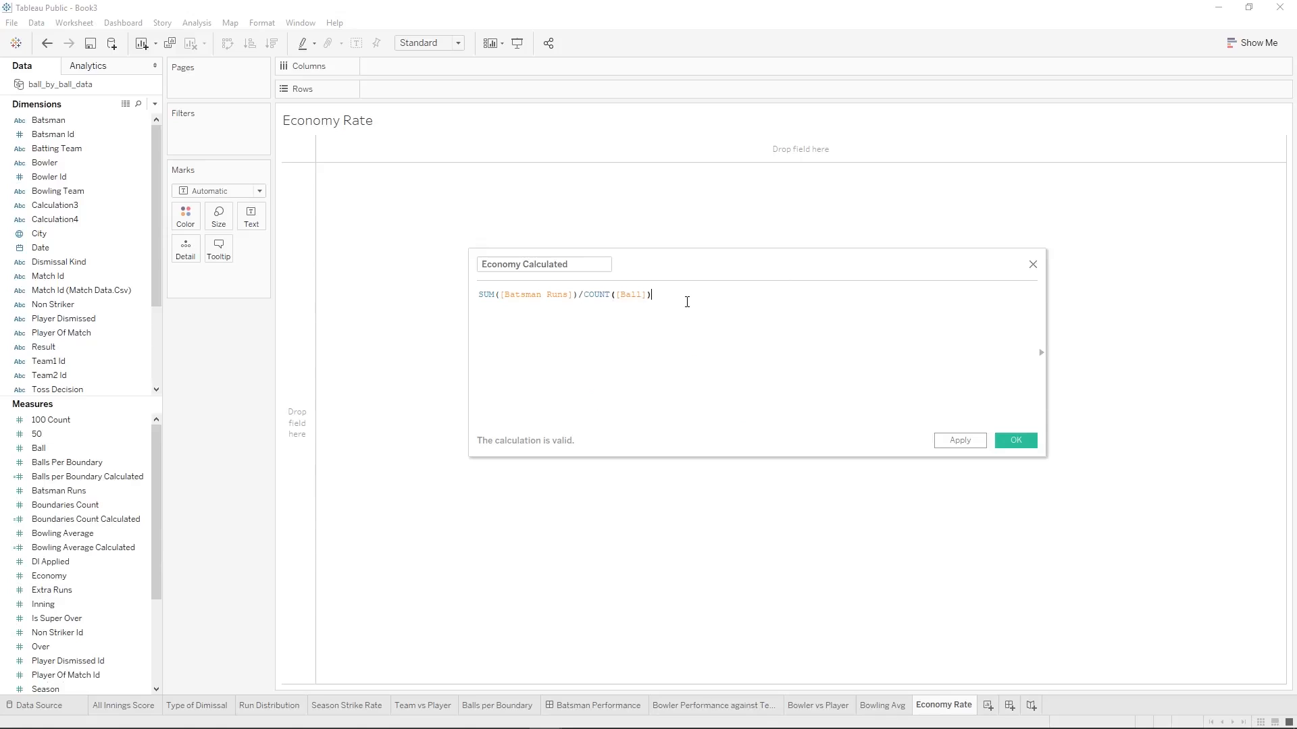
Change the formula's divisor to (COUNT([Ball])/6) and save the calculated field.
text(/)
click(584, 295)
text(()
click(659, 297)
text(/))
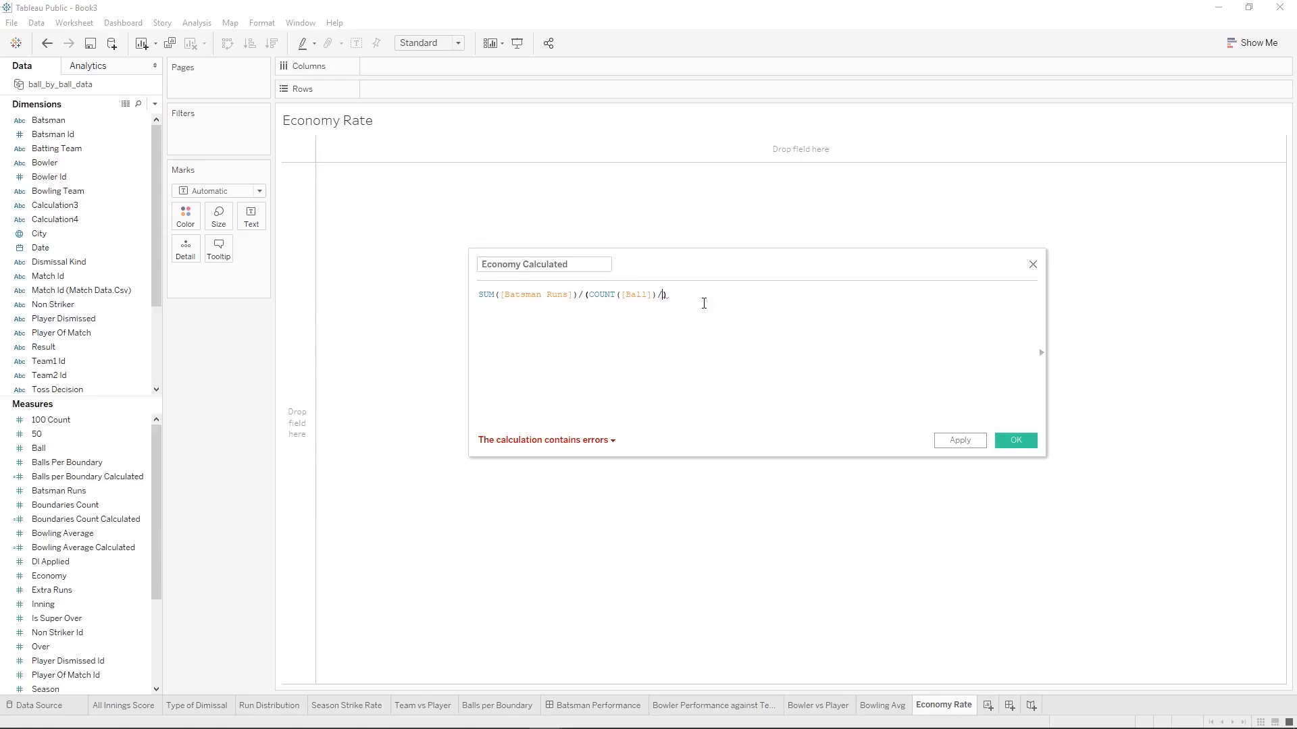
text(6)
click(664, 294)
click(1015, 442)
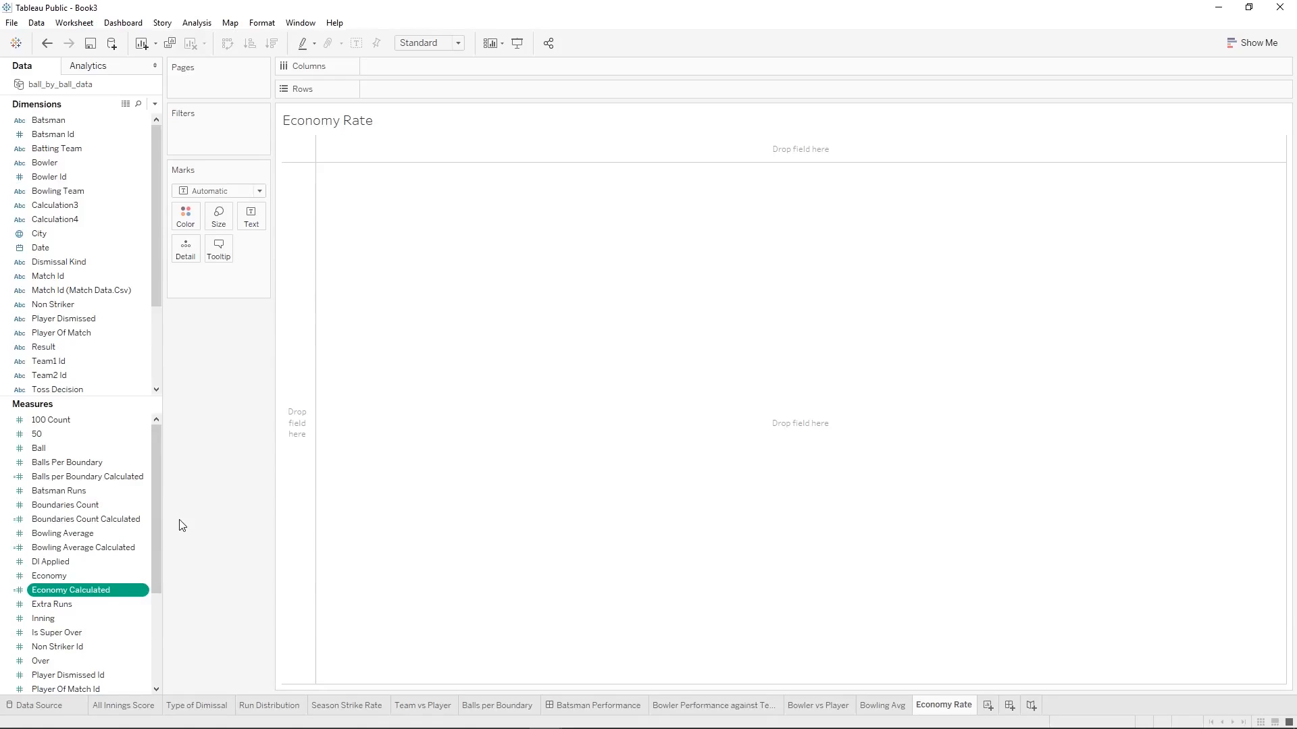
mouse_move(78, 578)
mouse_down()
mouse_move(504, 153)
mouse_move(416, 90)
mouse_up()
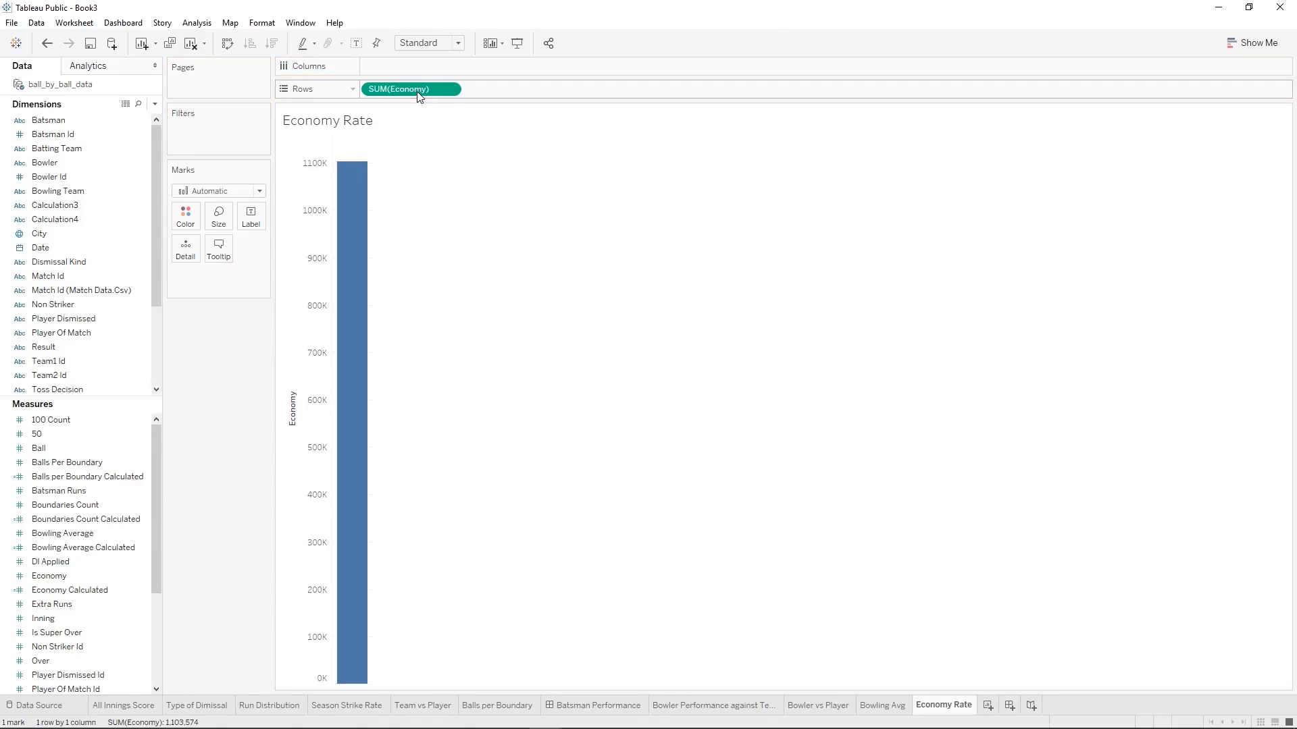
drag(419, 96, 254, 225)
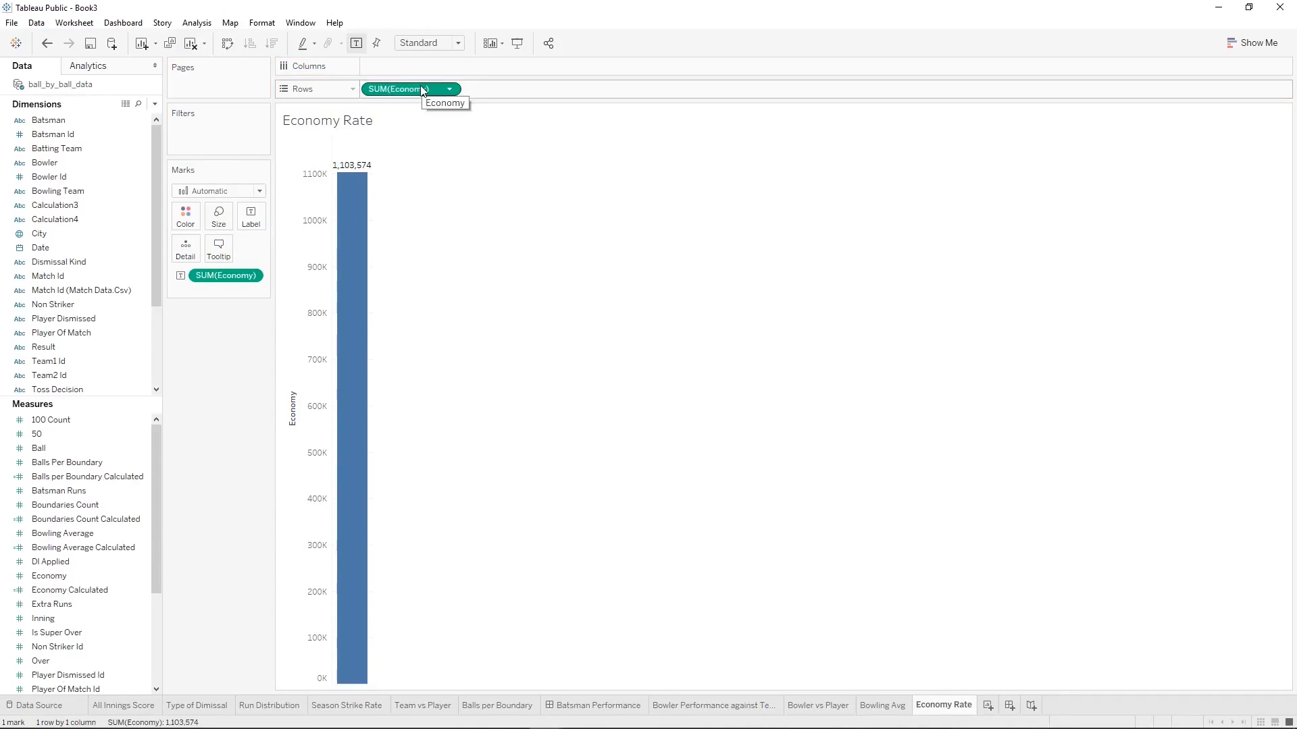
drag(405, 90, 245, 365)
drag(240, 278, 226, 408)
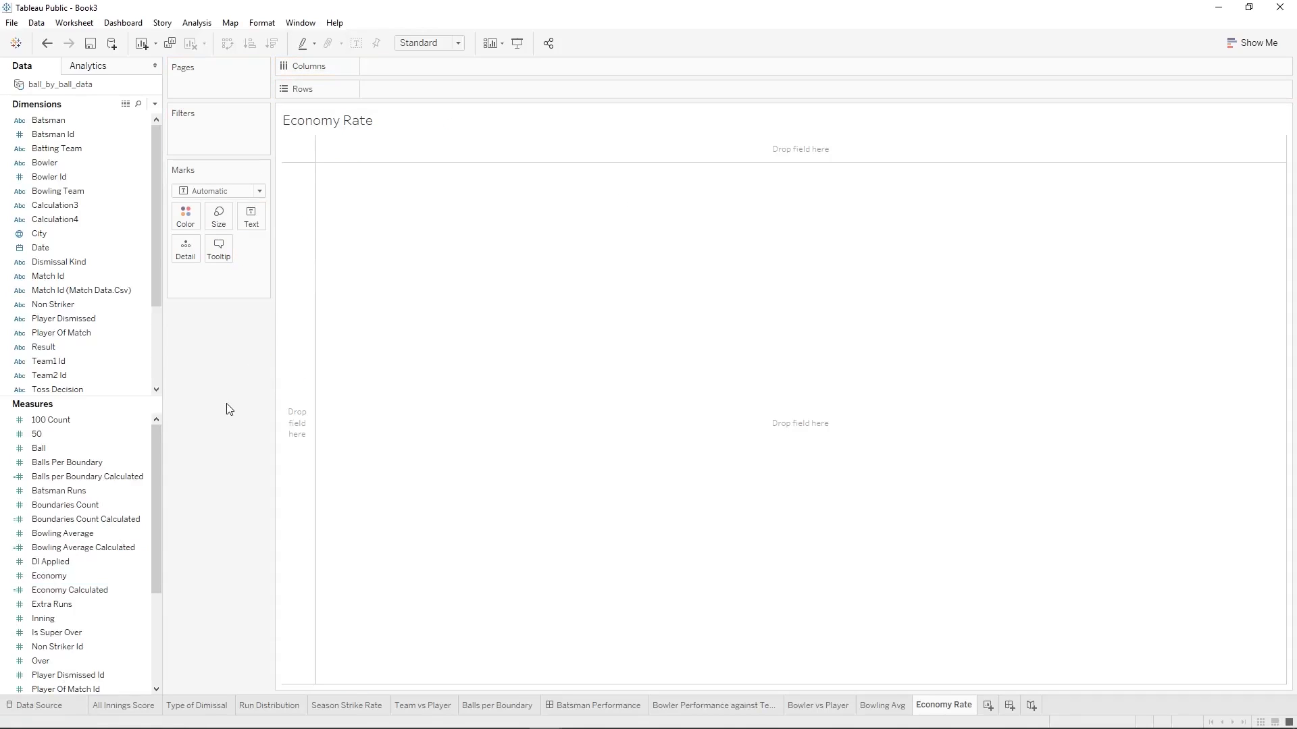
Plot Economy Calculated as a bar on the rows of the Economy Rate worksheet and label it with the same measure.
drag(124, 590, 414, 88)
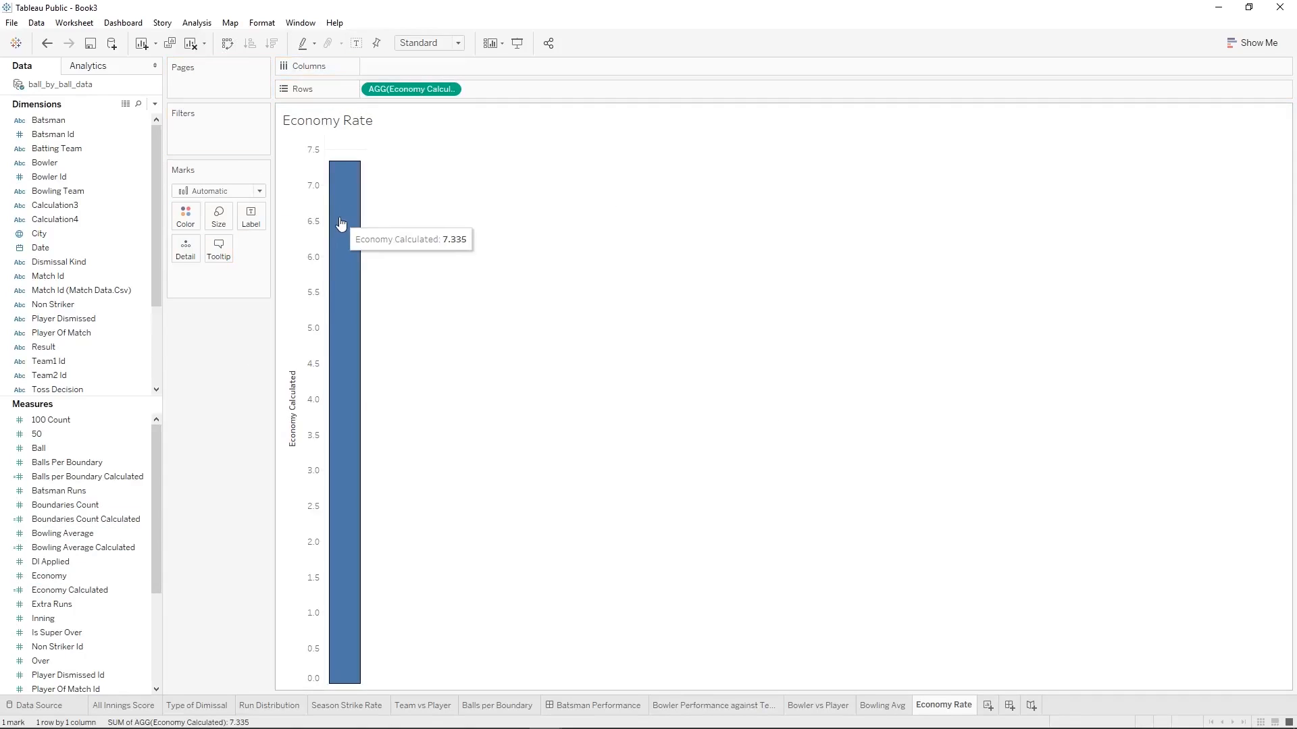
drag(406, 92, 254, 213)
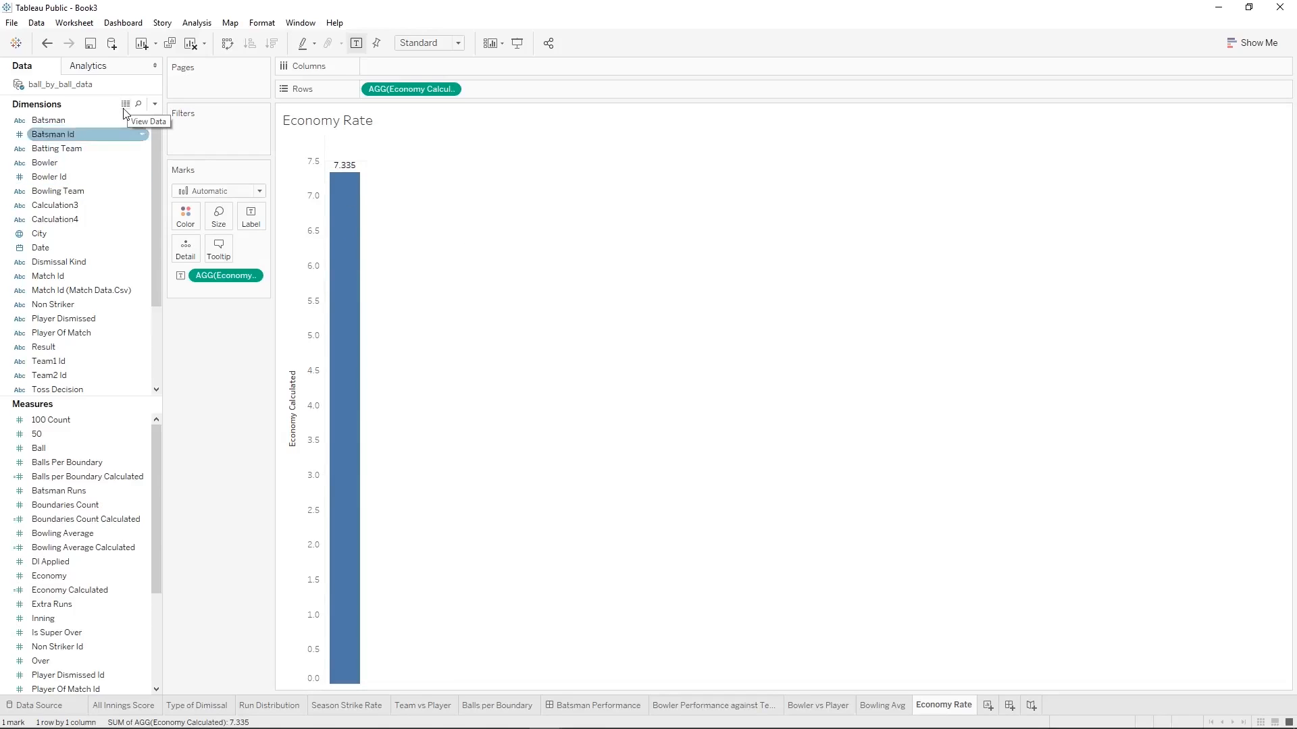
mouse_move(68, 165)
mouse_down()
mouse_move(318, 132)
mouse_move(408, 65)
mouse_move(66, 162)
mouse_up()
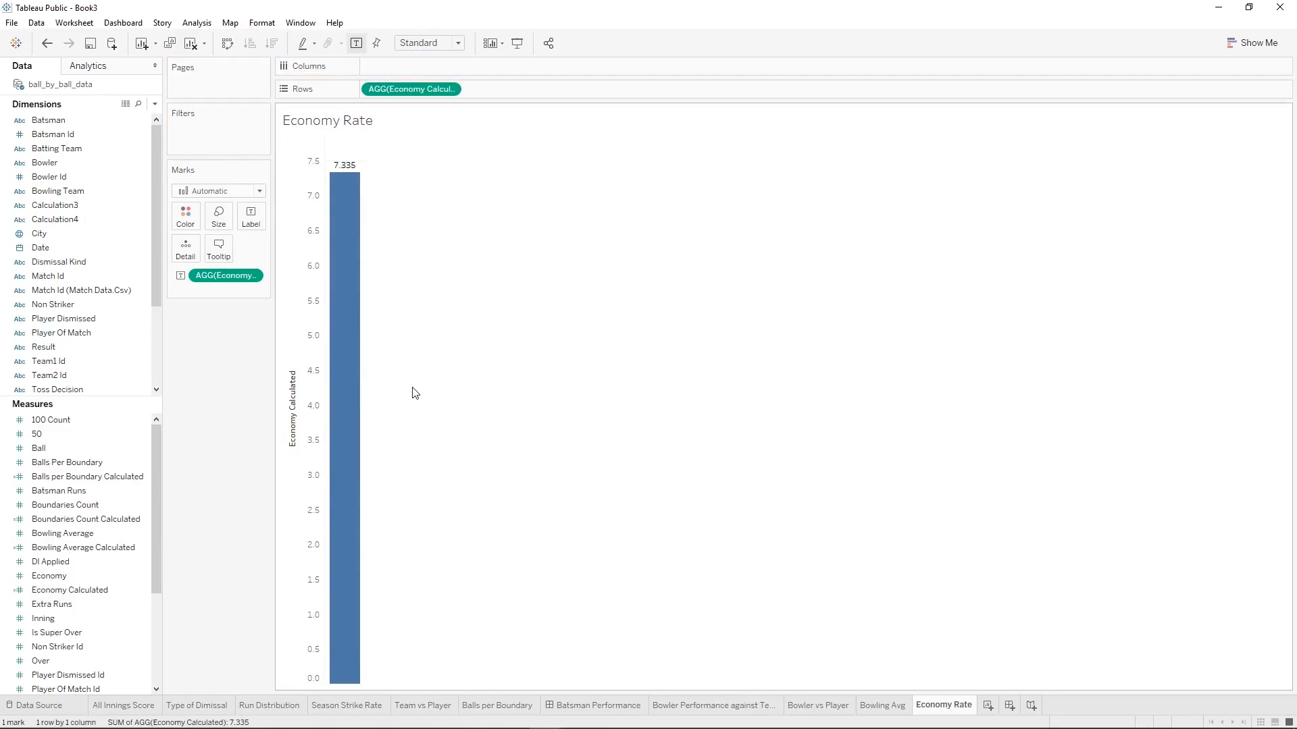
Shorten the vertical axis title of the Economy Rate chart to "Economy".
right_click(285, 436)
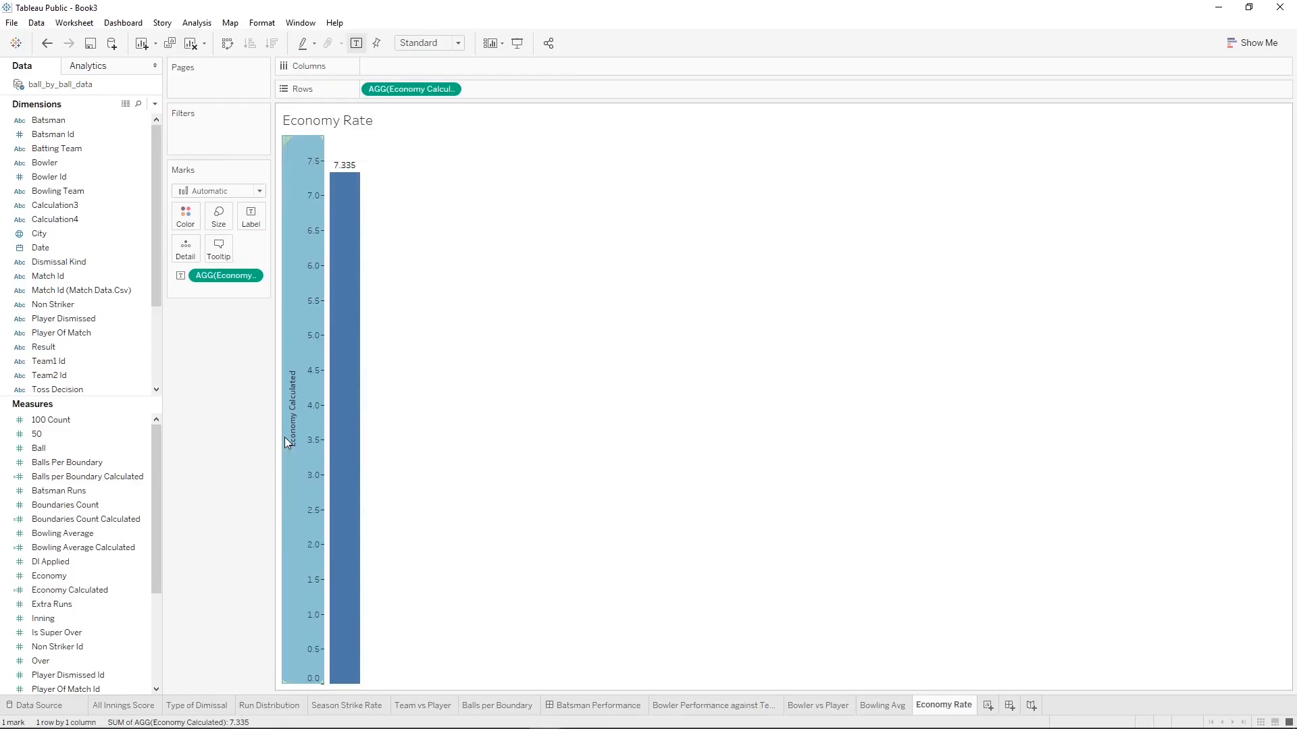
click(327, 447)
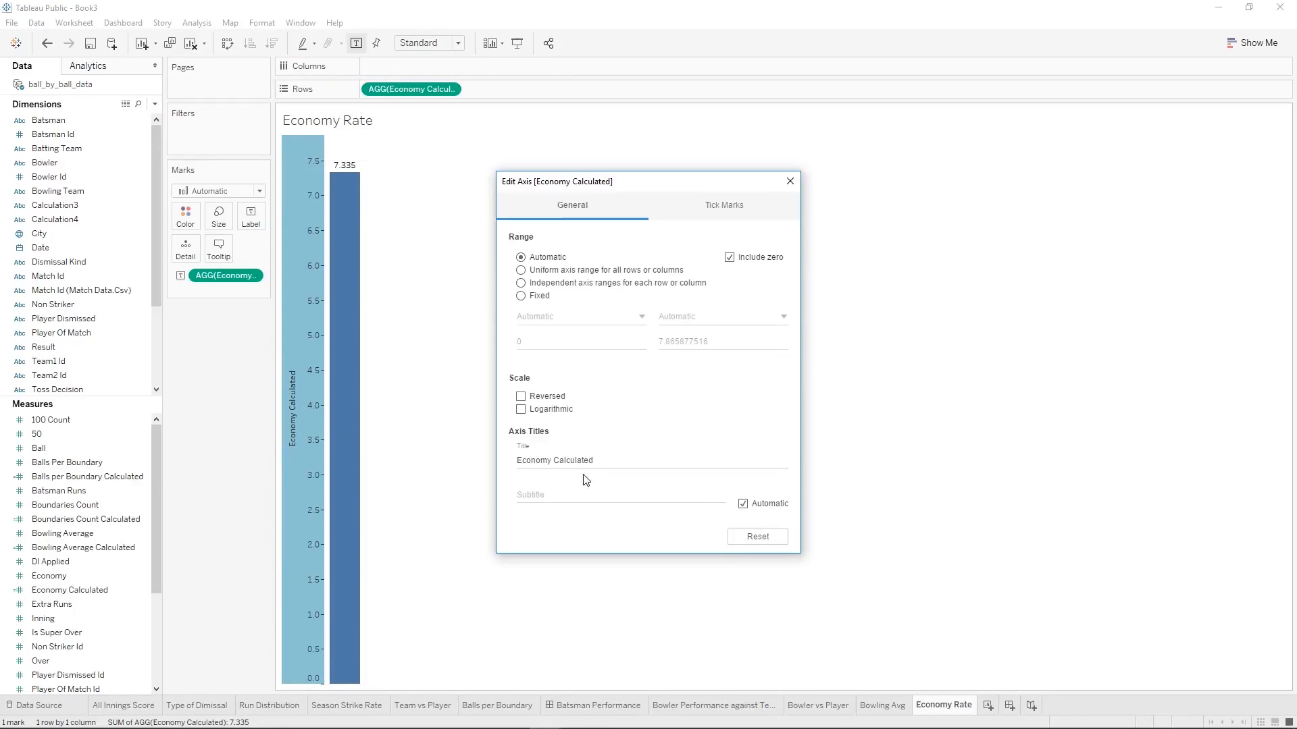
click(565, 462)
click(595, 462)
key(BackSpace)
key(BackSpace)
key(BackSpace)
key(BackSpace)
key(BackSpace)
key(BackSpace)
key(BackSpace)
key(BackSpace)
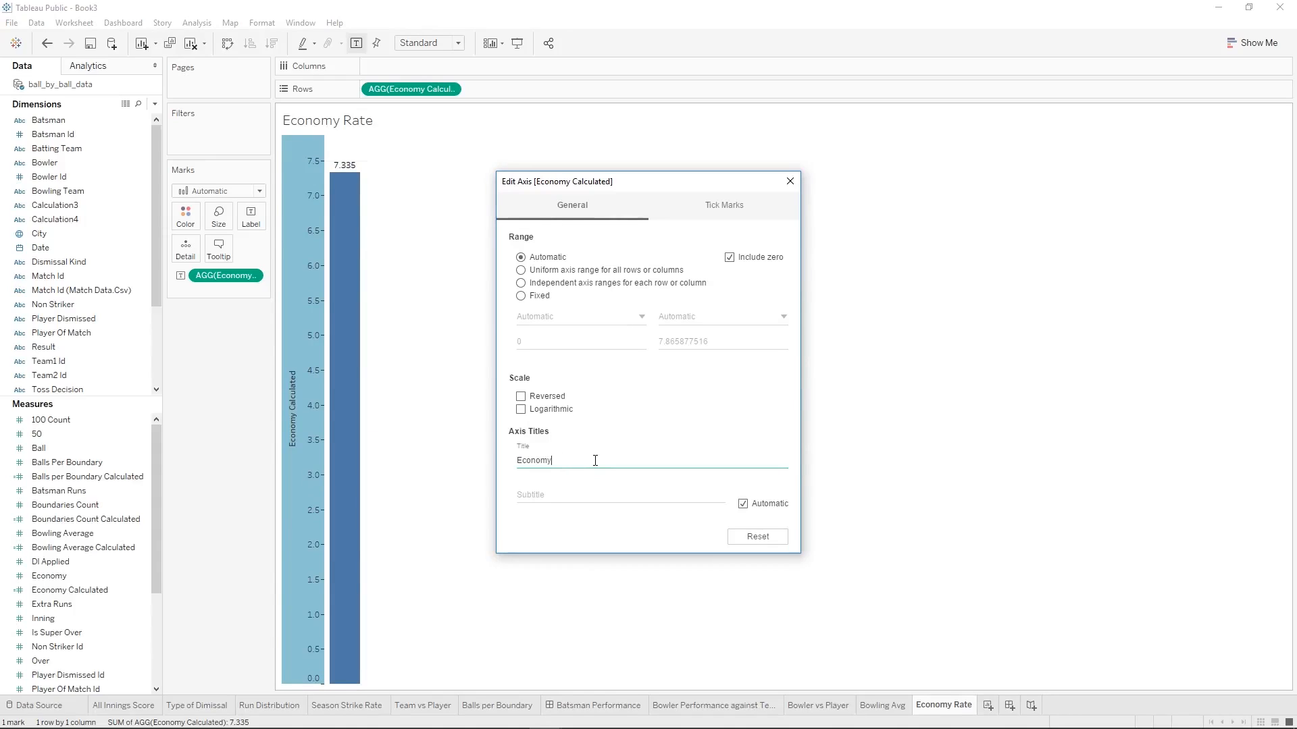
click(790, 181)
On the Bowling Avg worksheet, shorten the vertical axis title to "Bowling Average".
click(884, 705)
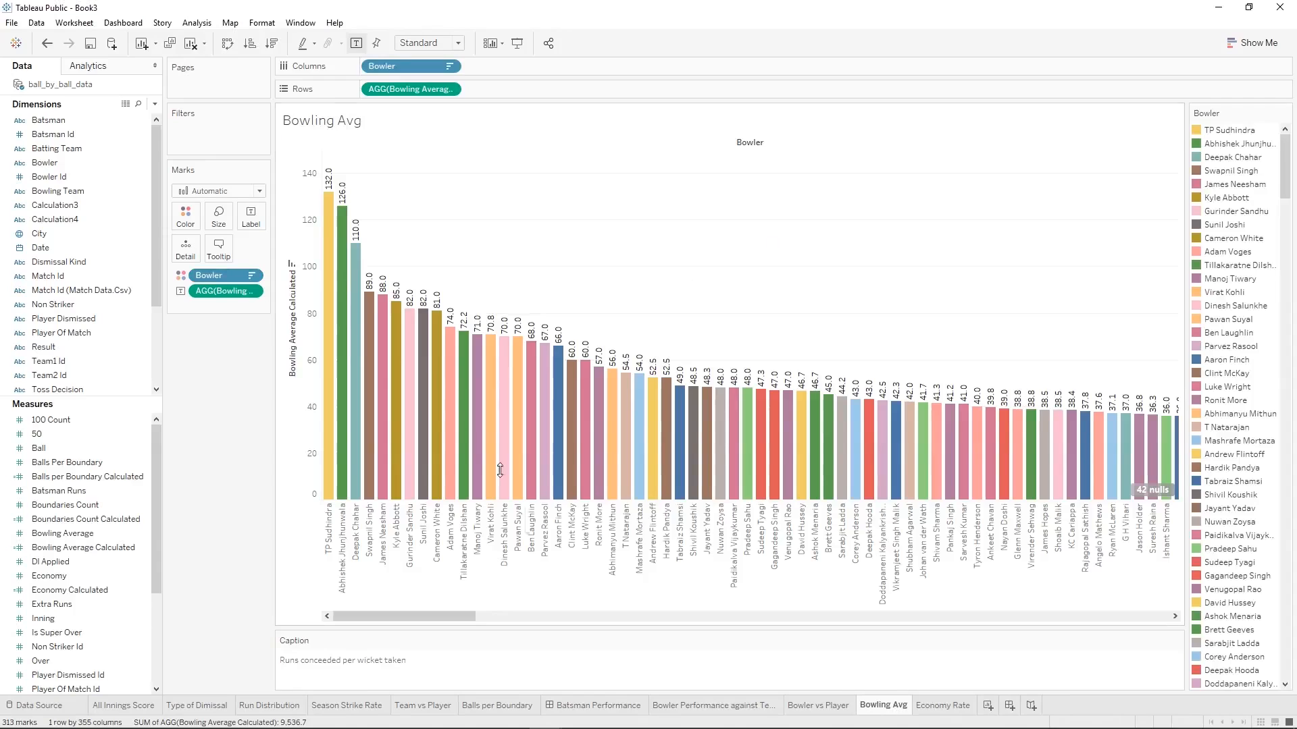
right_click(292, 363)
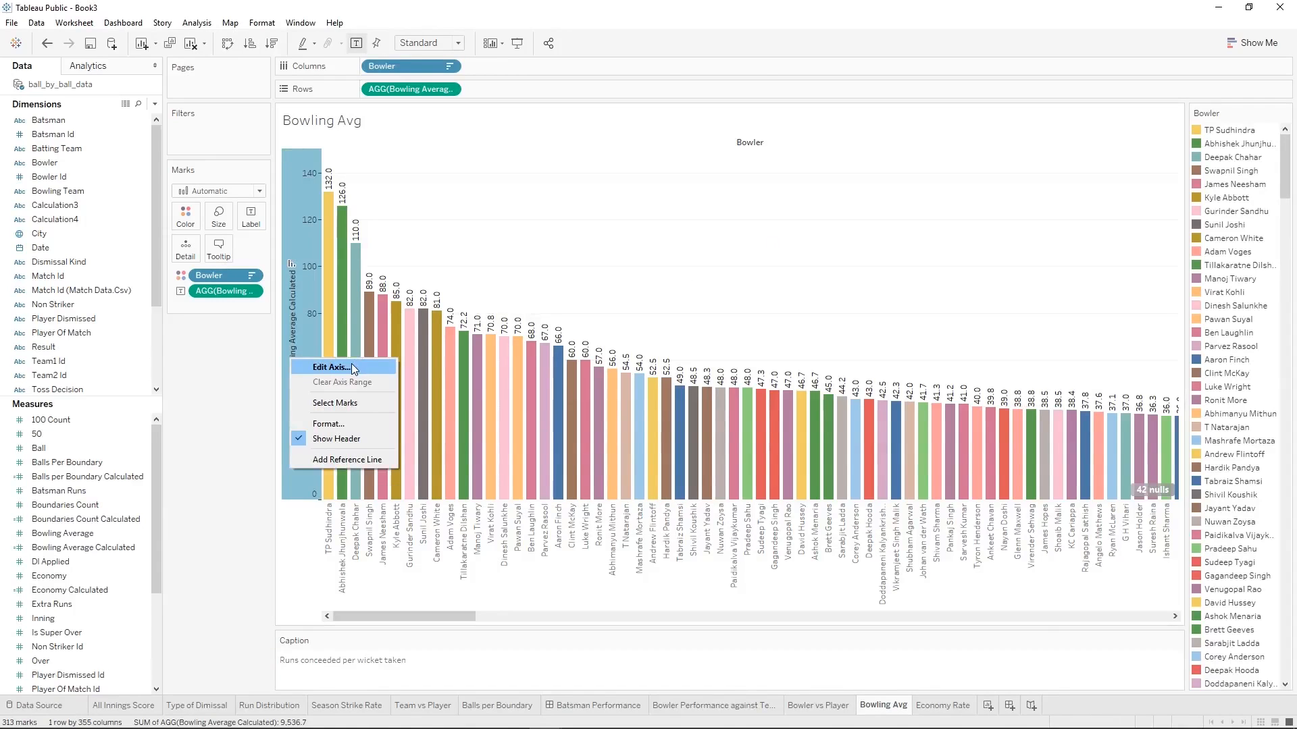
click(351, 365)
drag(517, 460, 622, 460)
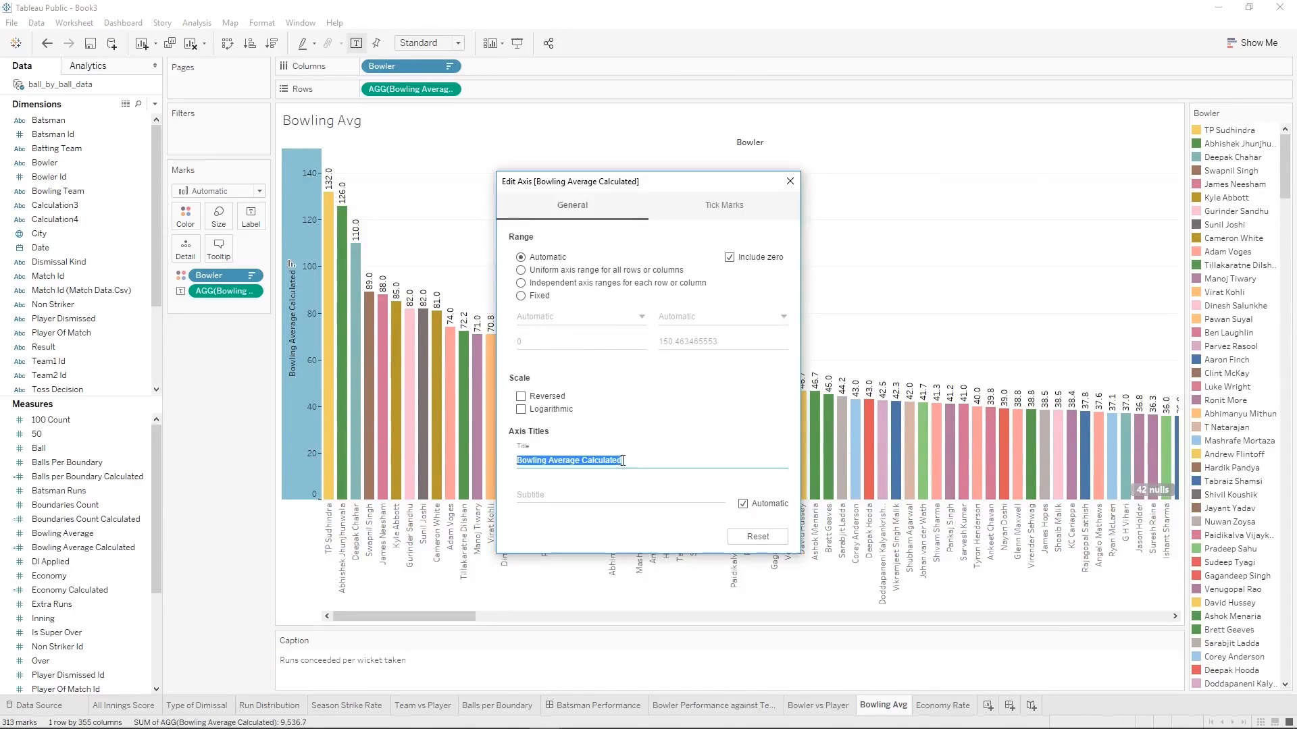
click(623, 460)
key(BackSpace)
key(BackSpace)
key(BackSpace)
key(BackSpace)
key(BackSpace)
key(BackSpace)
key(BackSpace)
key(BackSpace)
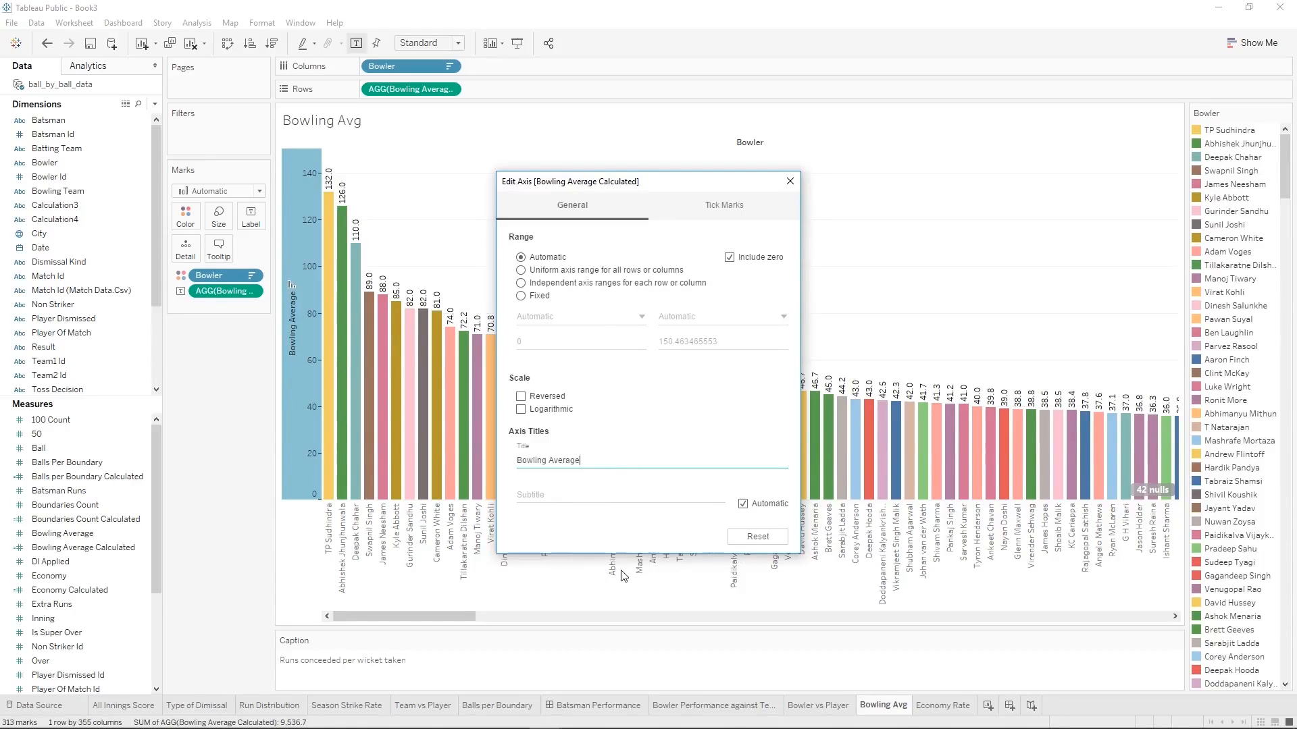
click(790, 182)
Return to the Economy Rate worksheet and show its caption below the chart.
click(923, 706)
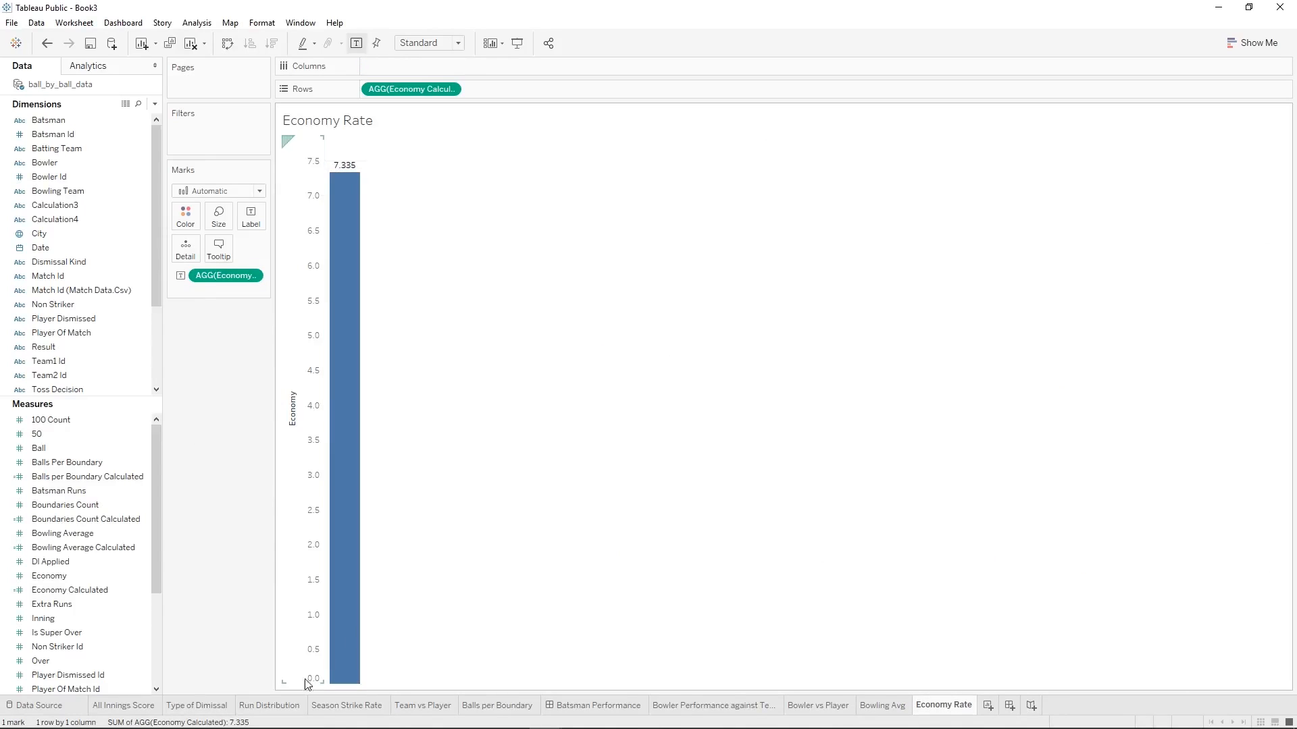
right_click(289, 687)
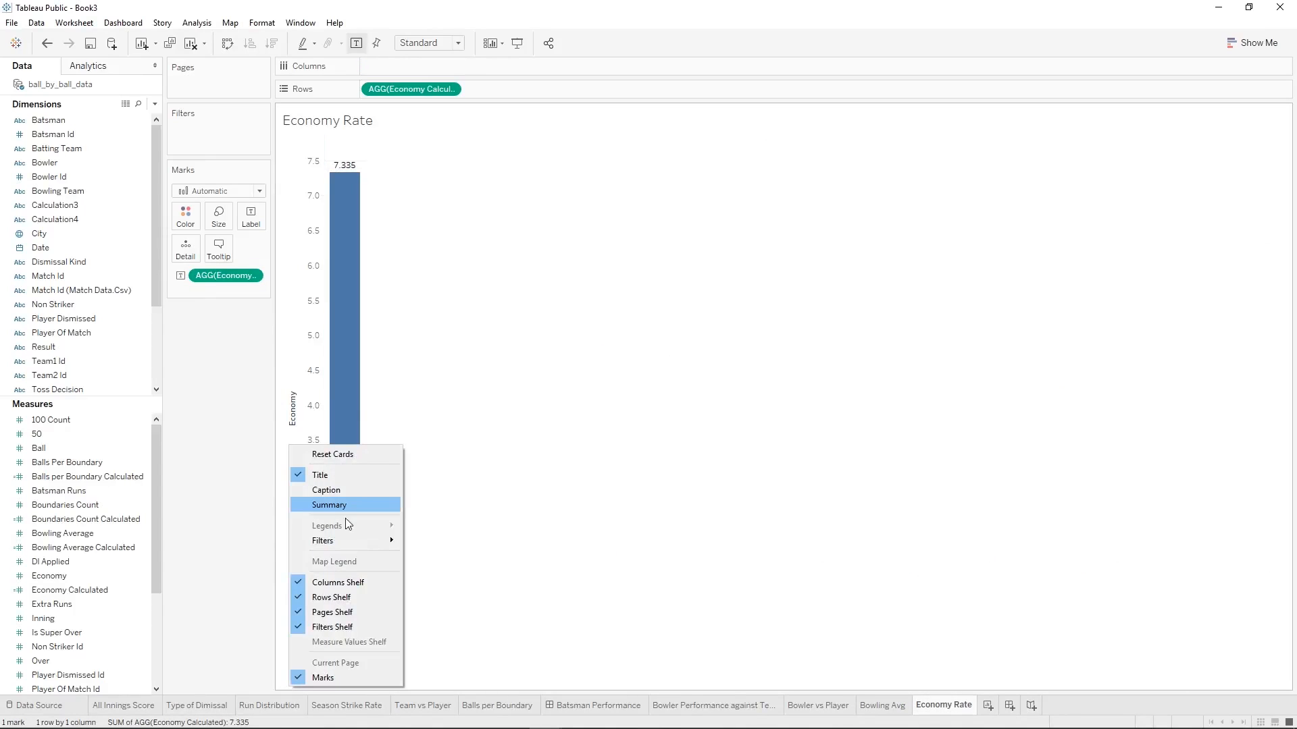
click(327, 493)
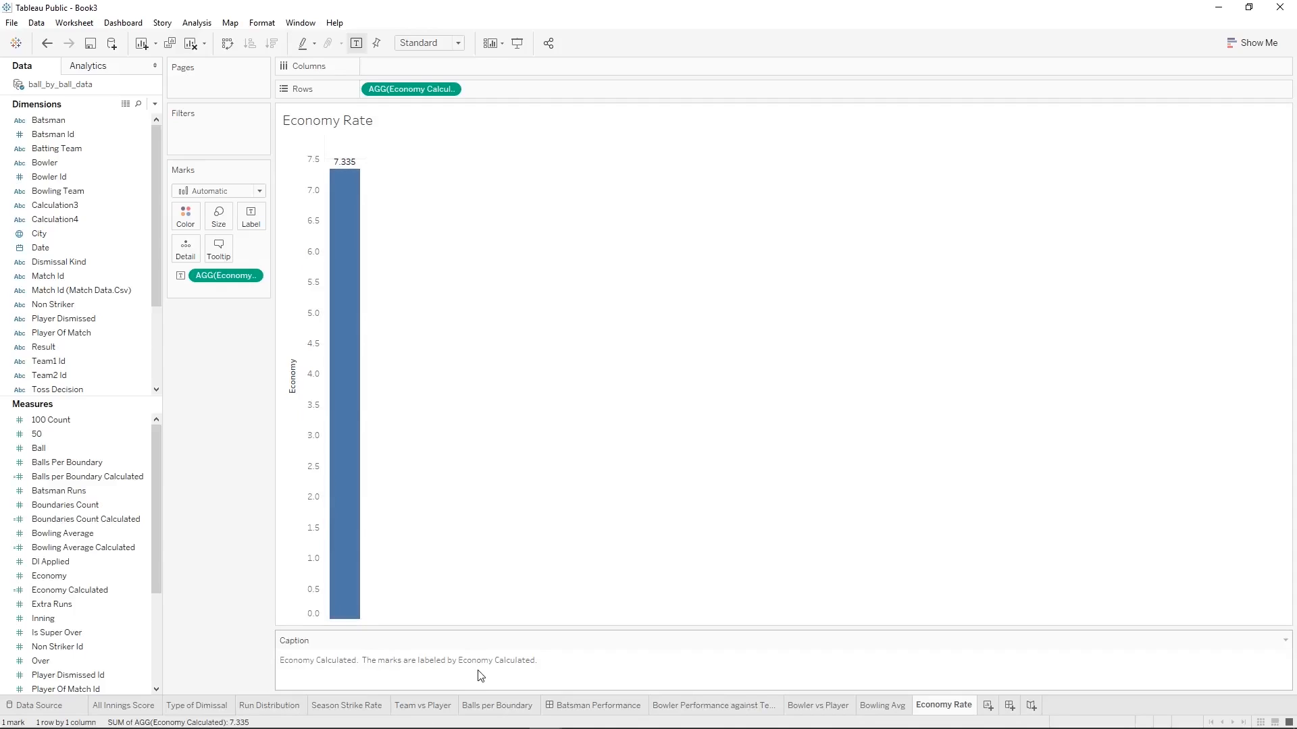
Replace the Economy Rate worksheet's caption text with "Average runs conceeded per over".
right_click(480, 675)
click(527, 612)
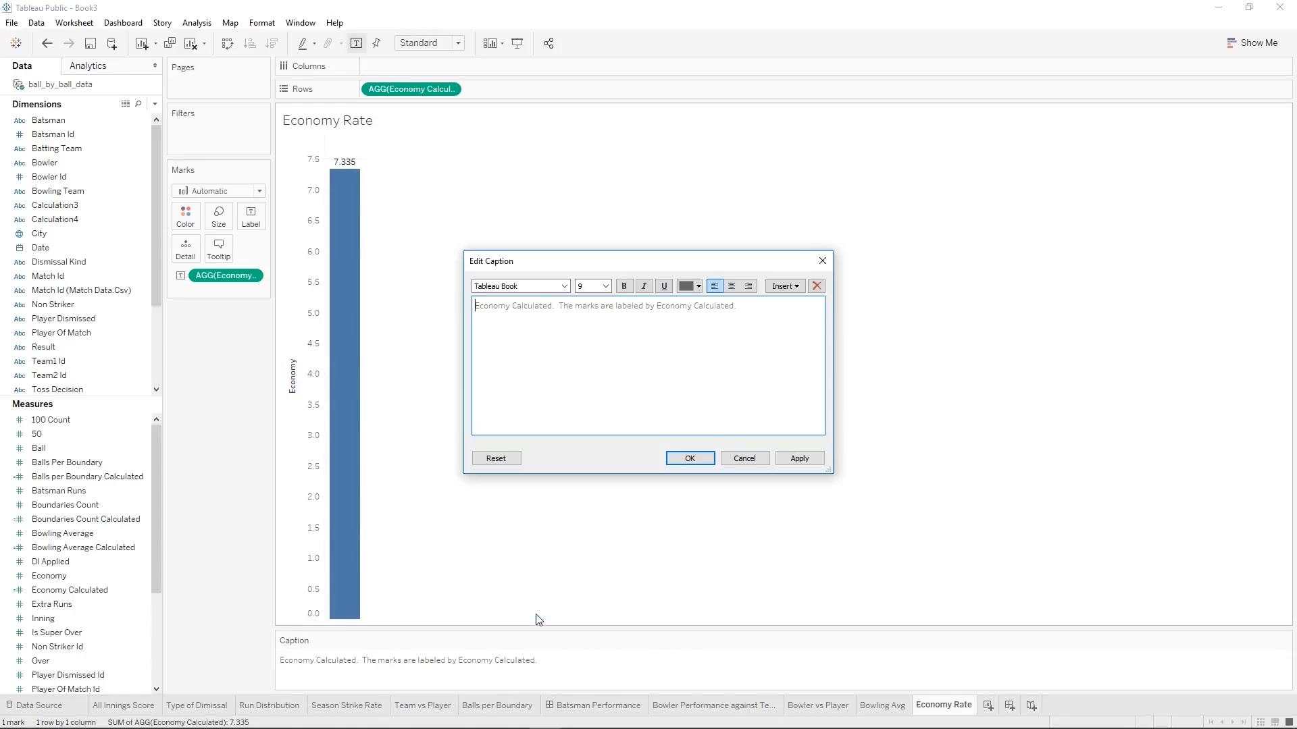
drag(754, 349, 284, 281)
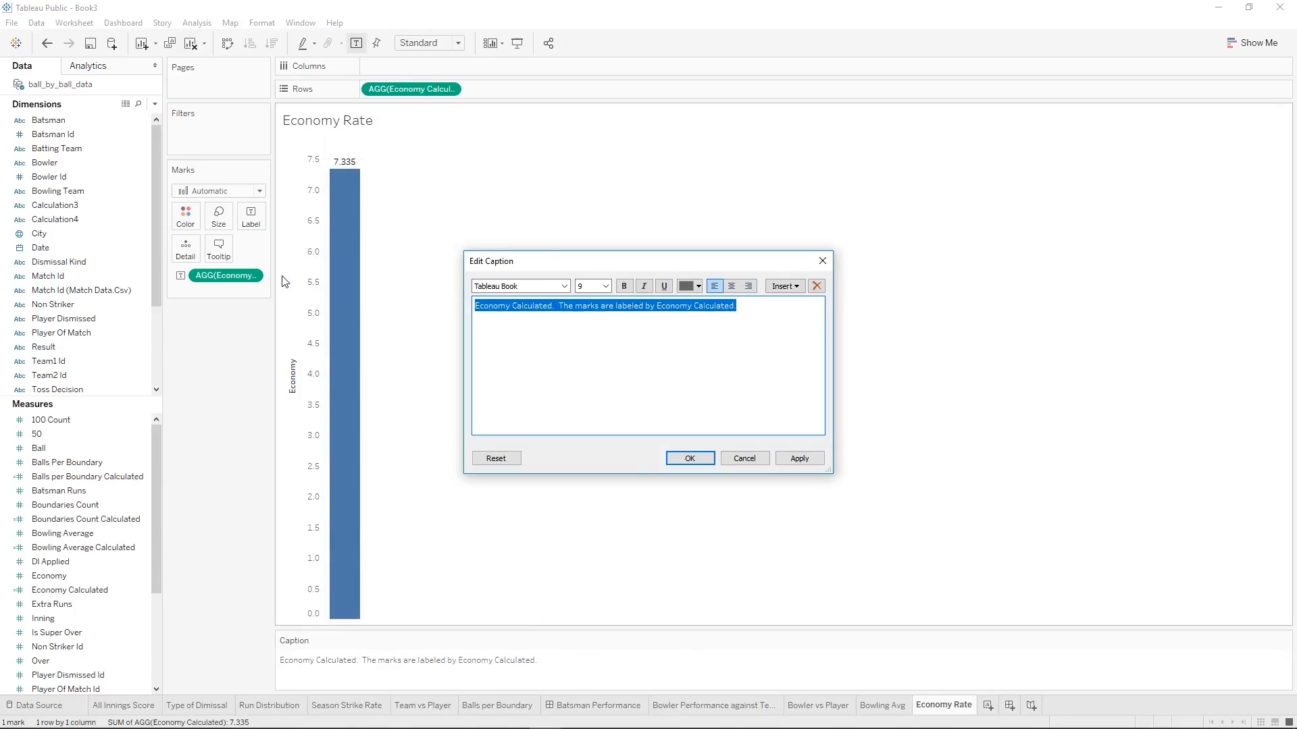
text(Average )
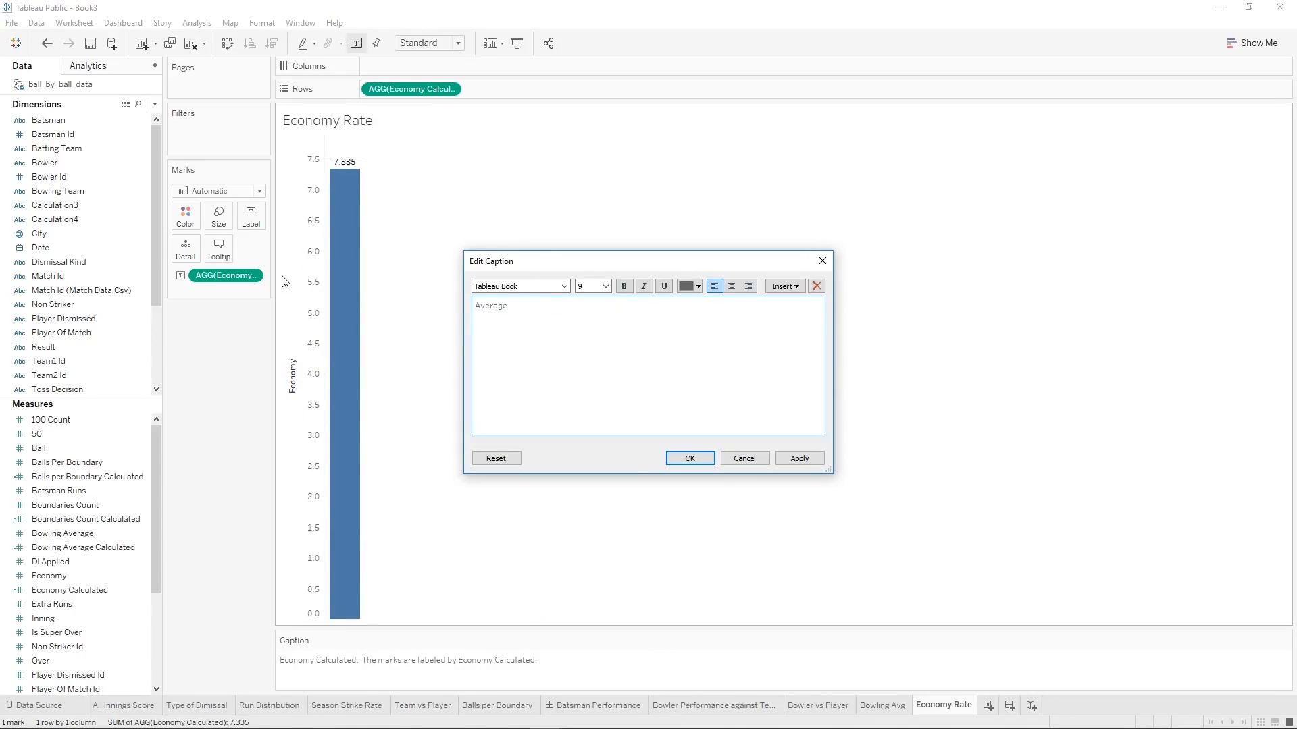
text(runs conceeded per over)
click(689, 459)
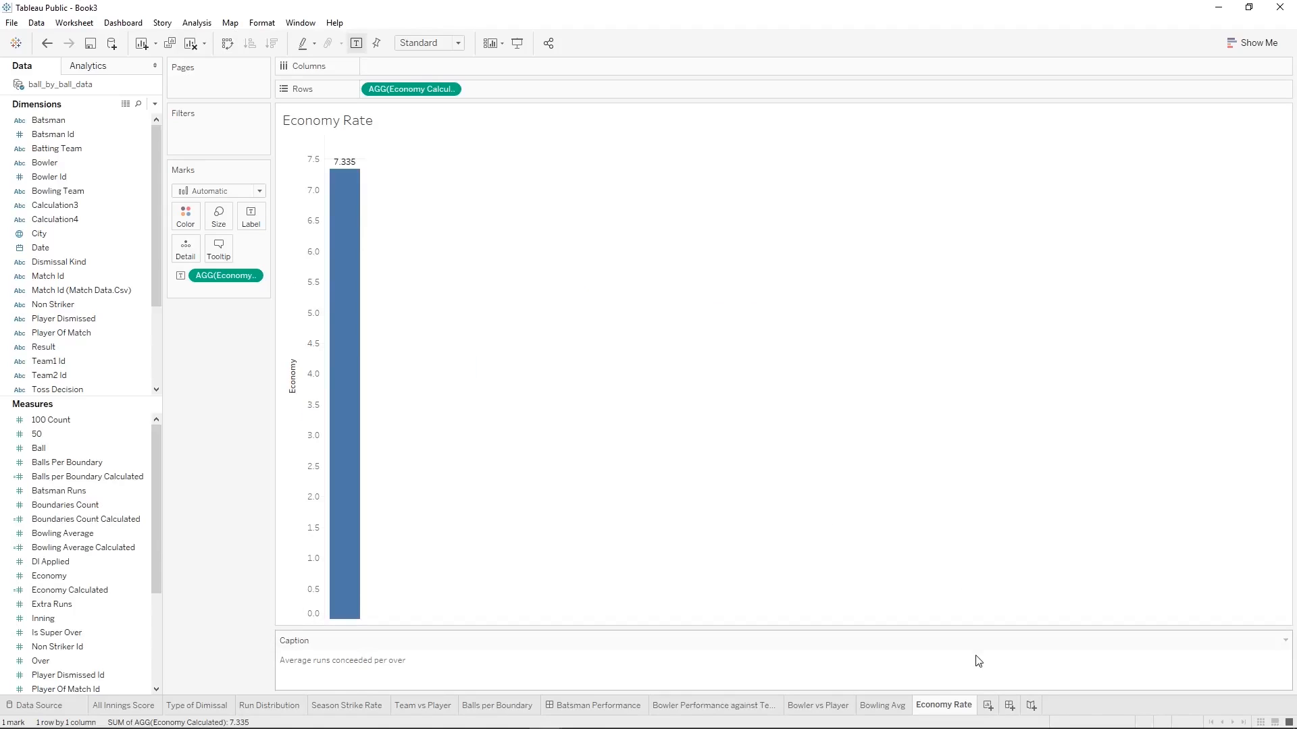
Create a new worksheet and name it "Dismissal".
click(988, 706)
right_click(991, 709)
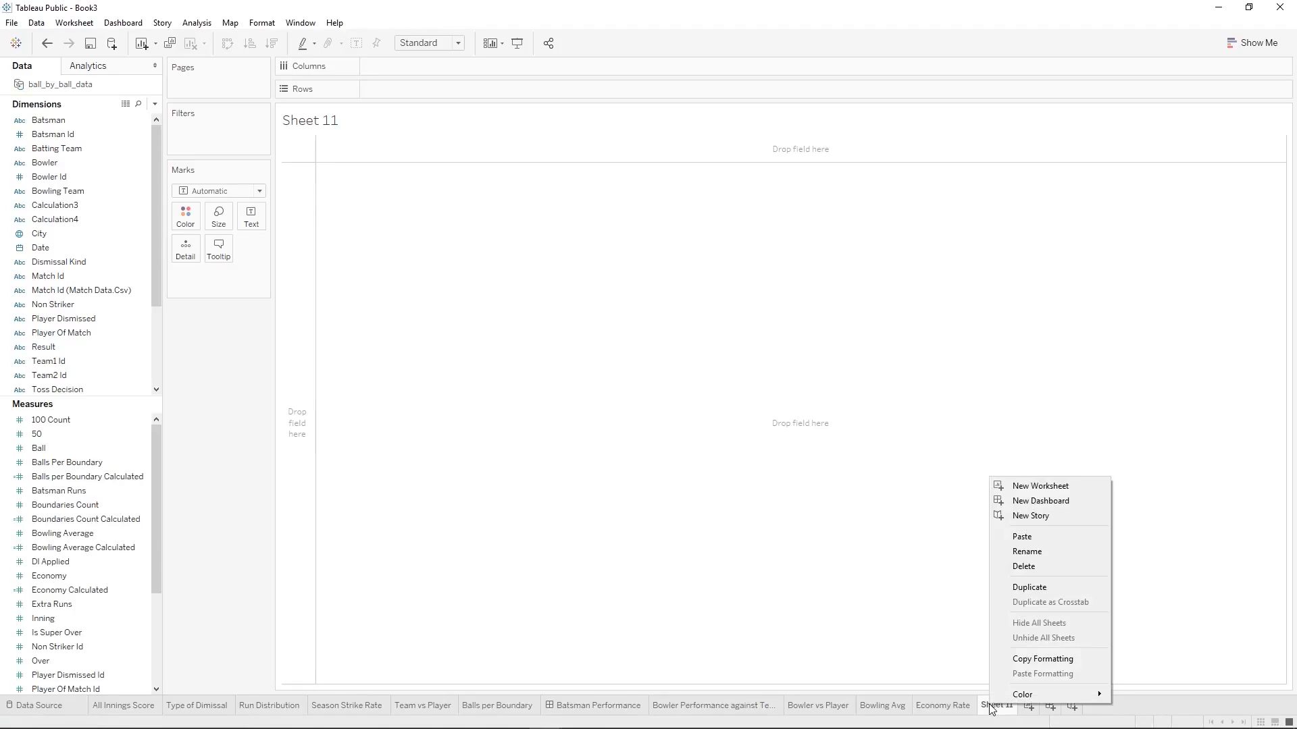
click(1031, 551)
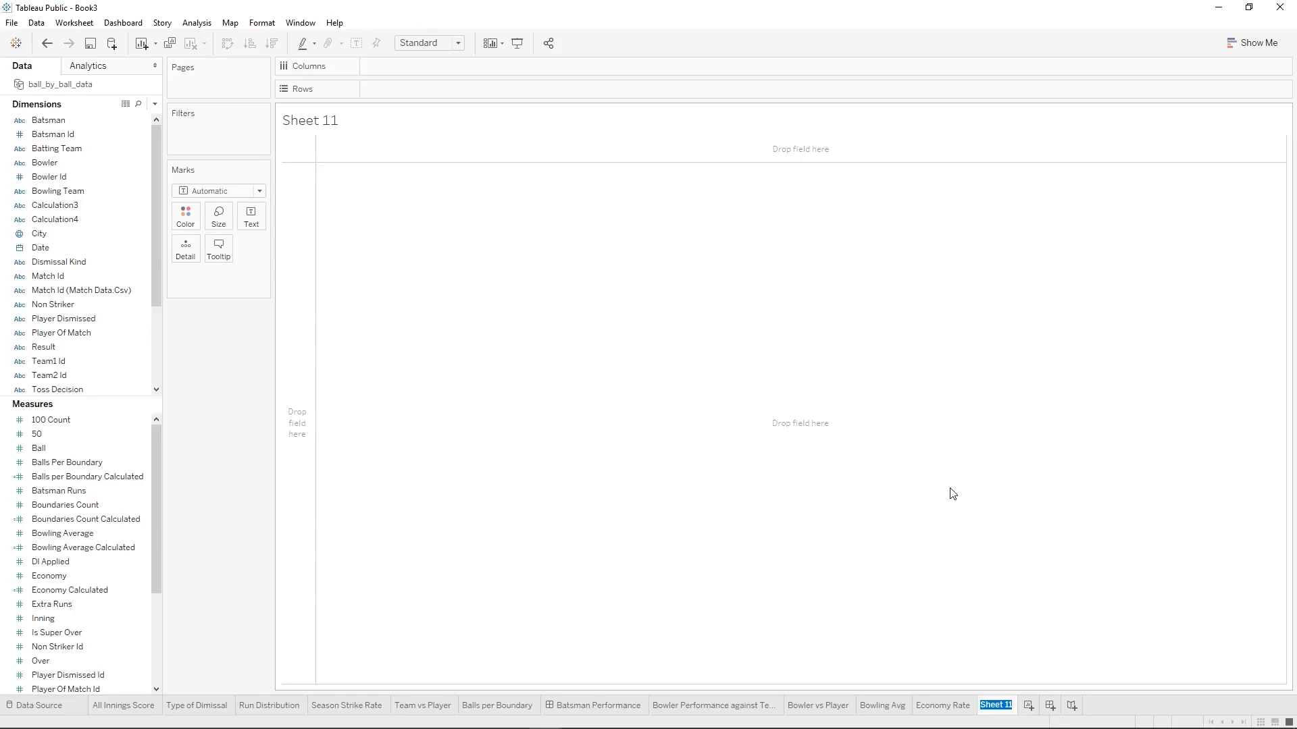
key(BackSpace)
text(Dismissal)
key(Return)
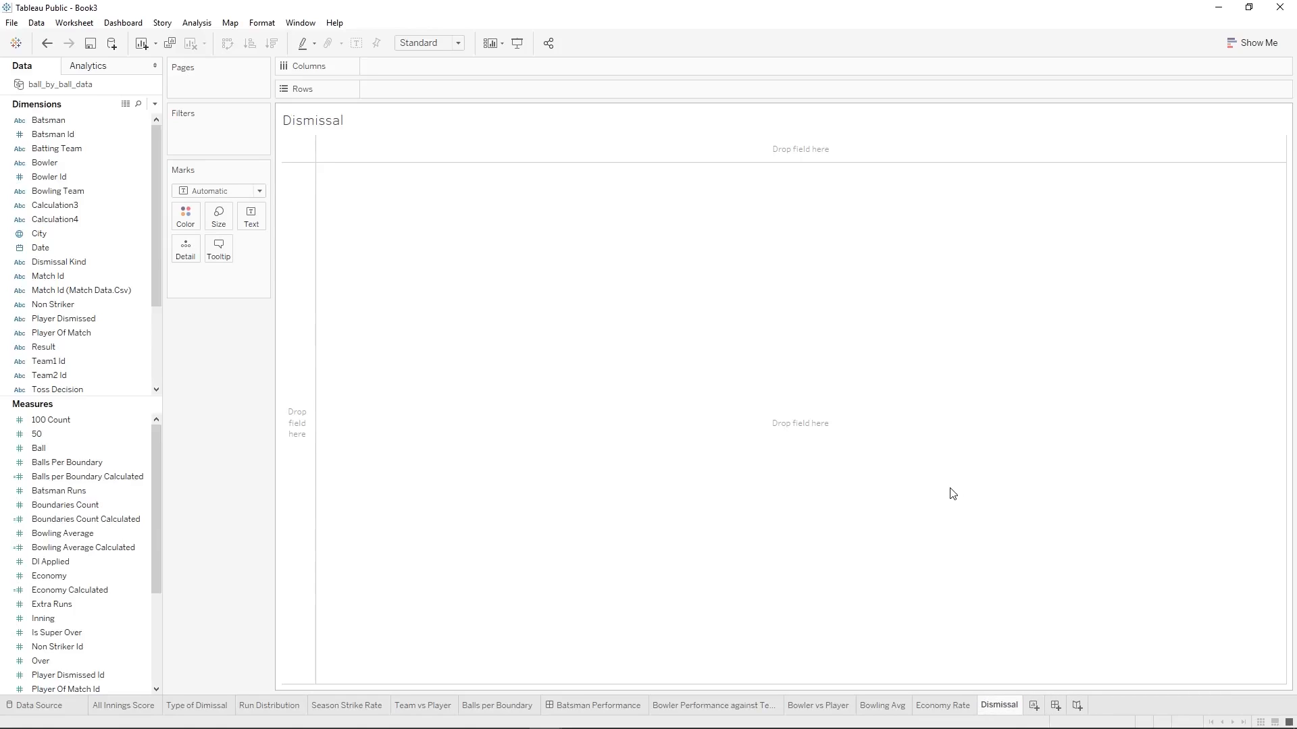
Open the Type of Dimissal worksheet and examine how its dismissal kind pie chart is built.
click(200, 707)
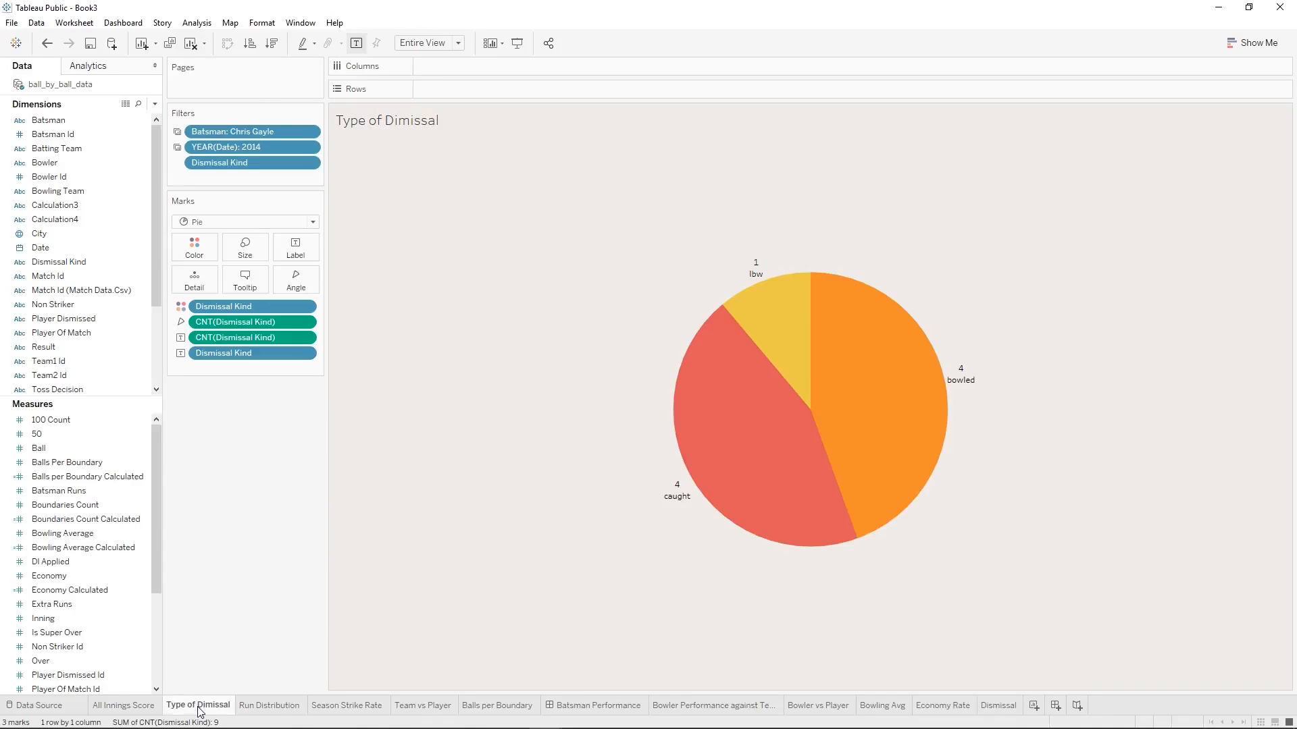
mouse_move(785, 453)
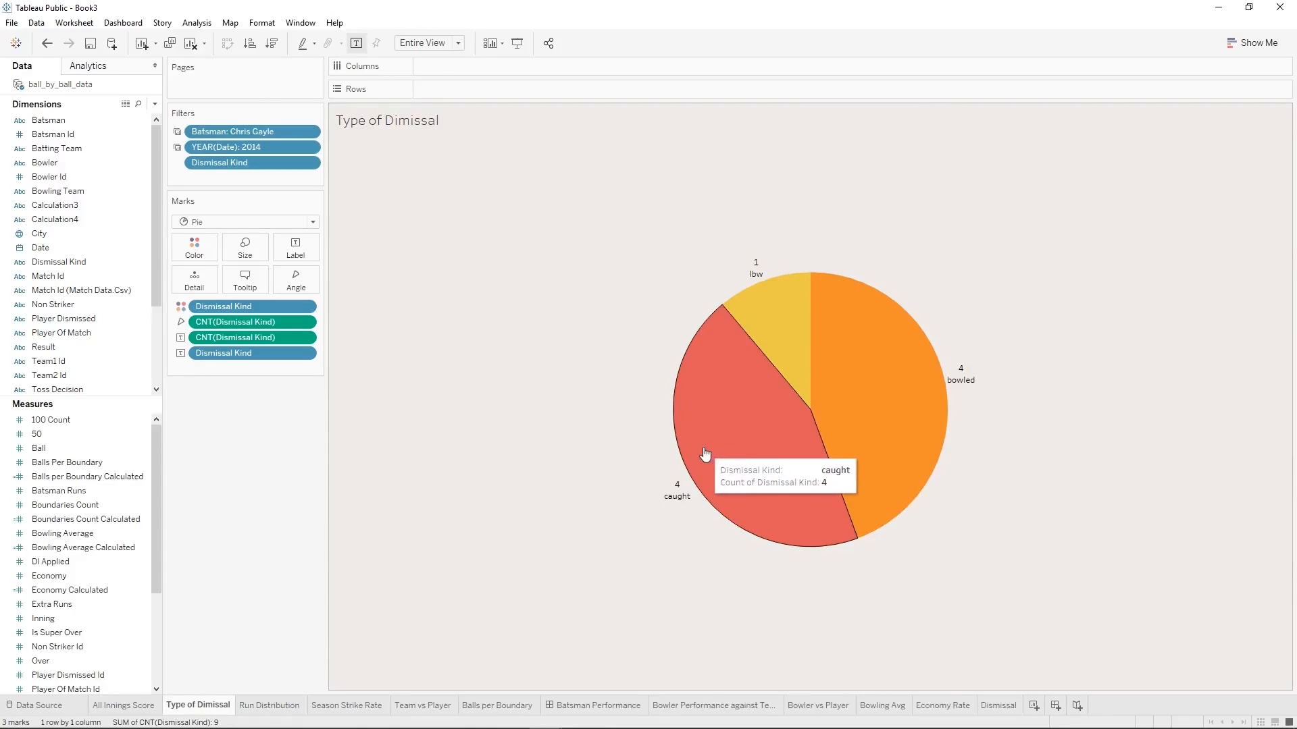
On the Dismissal worksheet, colour the marks by Dismissal Kind and change the mark type to Pie.
click(995, 706)
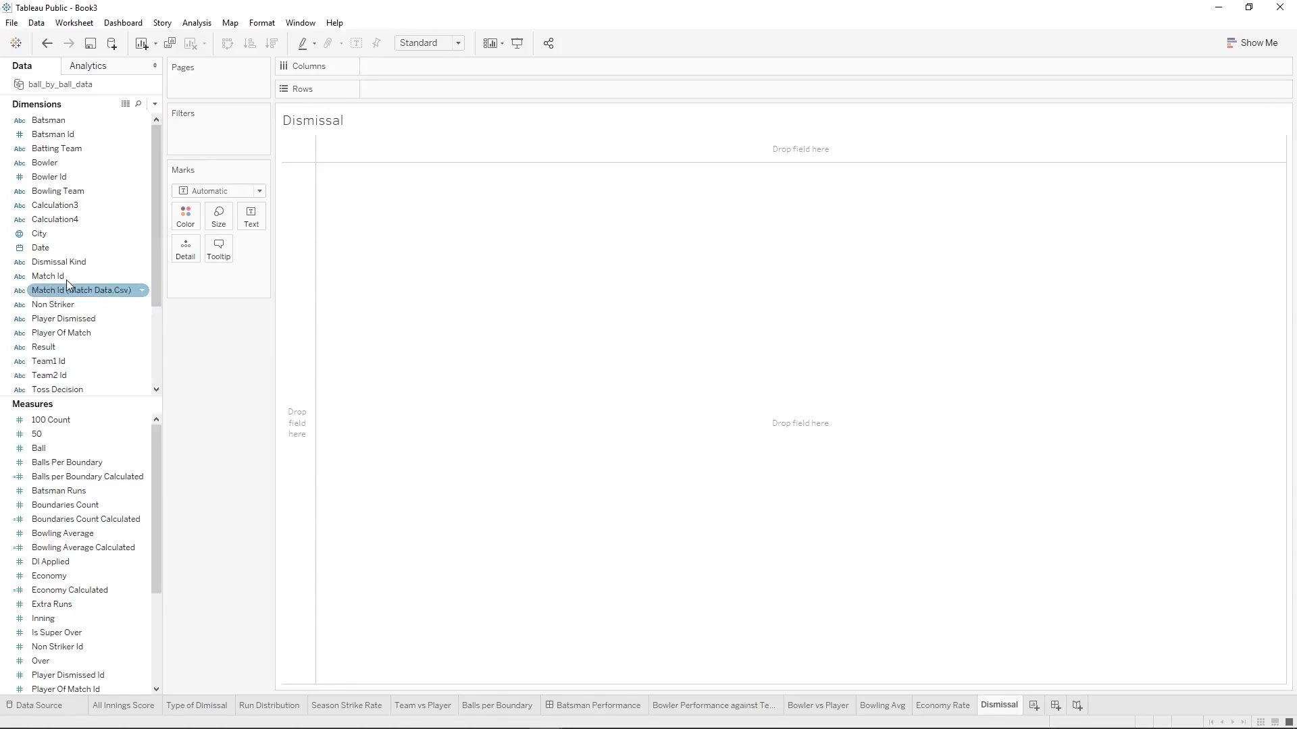
drag(59, 262, 179, 232)
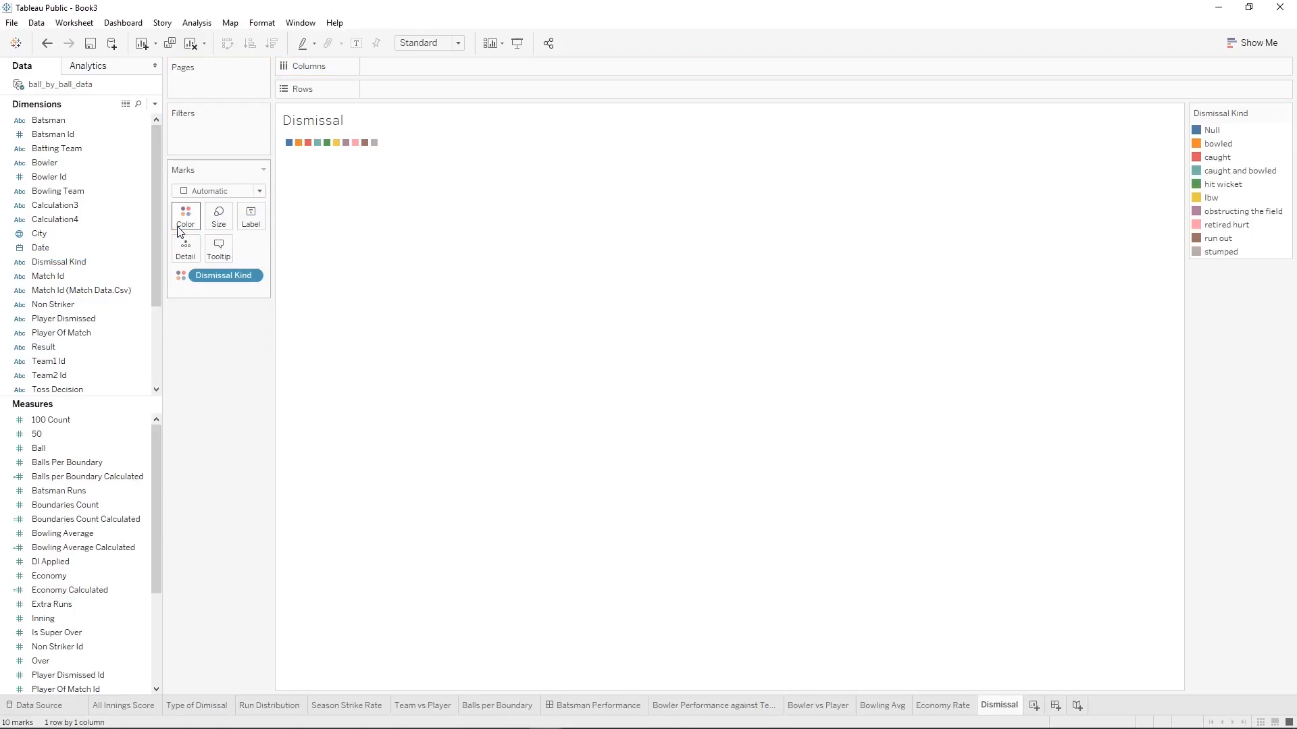
click(225, 191)
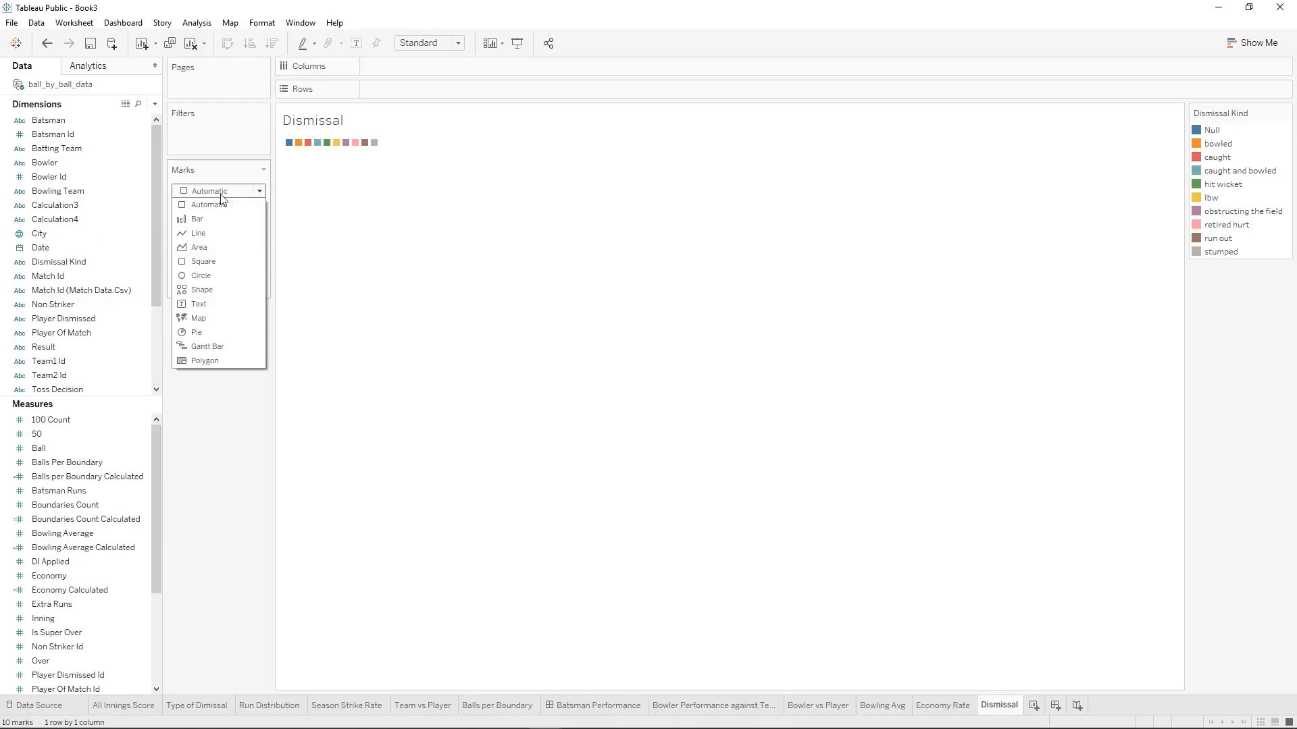
click(196, 332)
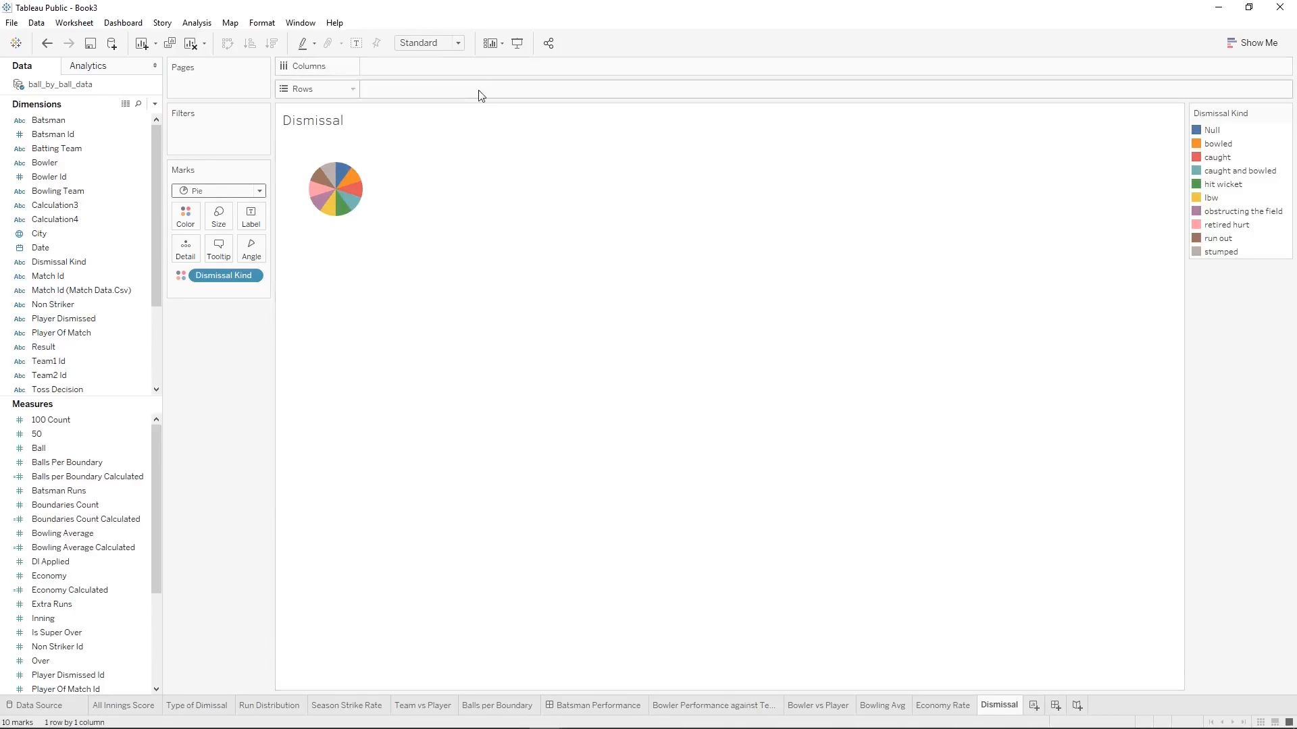
Exclude the Null dismissal kind from the pie chart.
right_click(1210, 132)
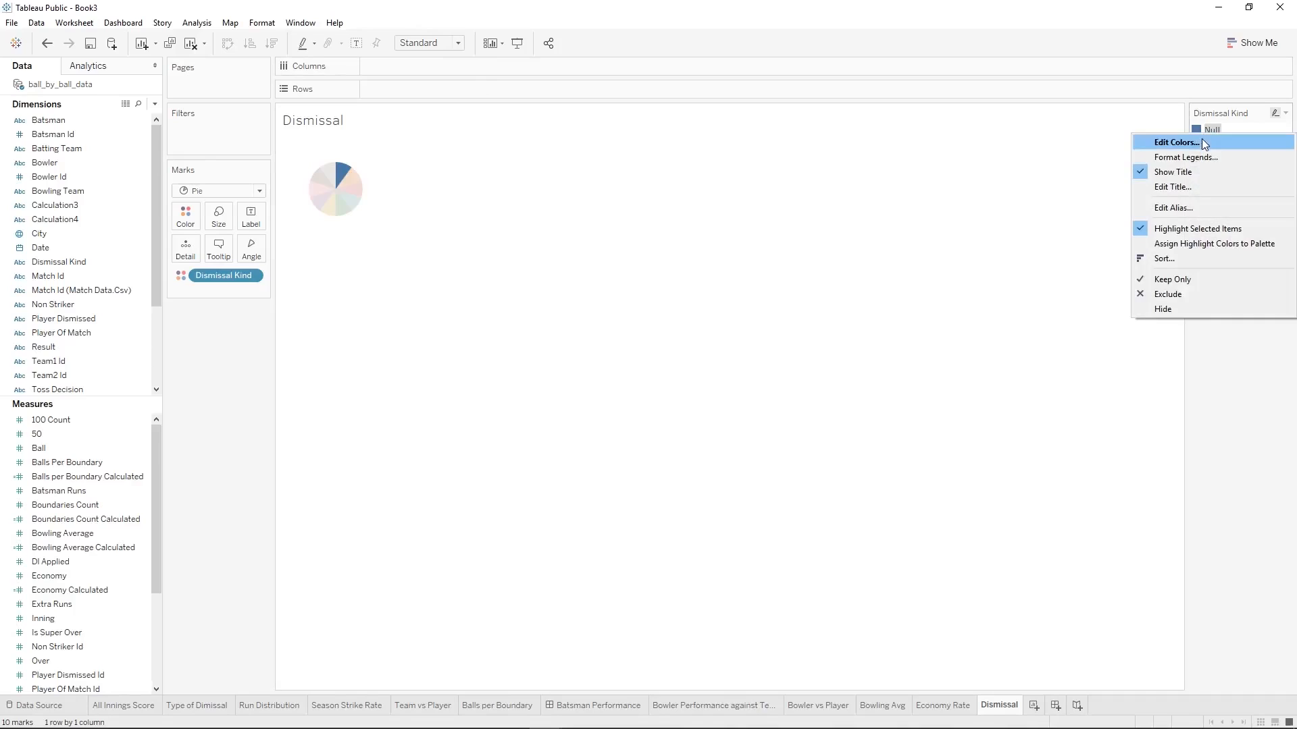
click(480, 266)
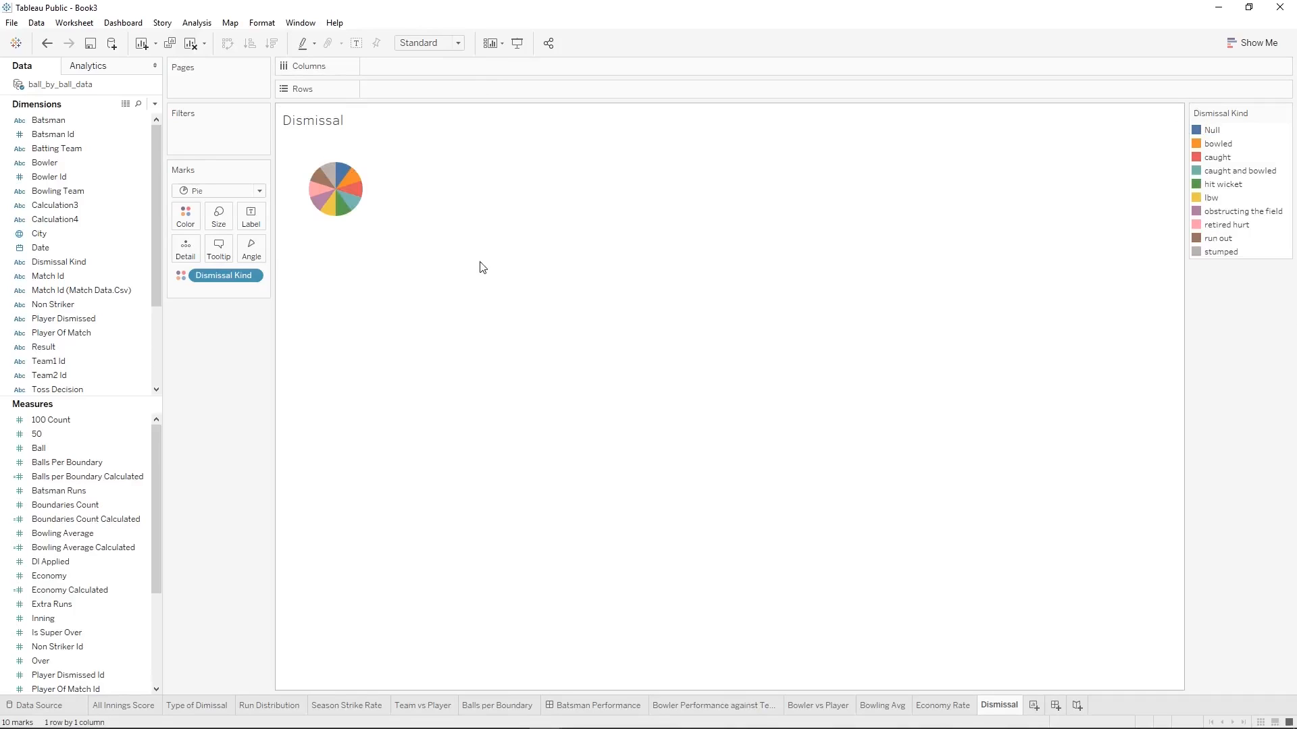
right_click(341, 174)
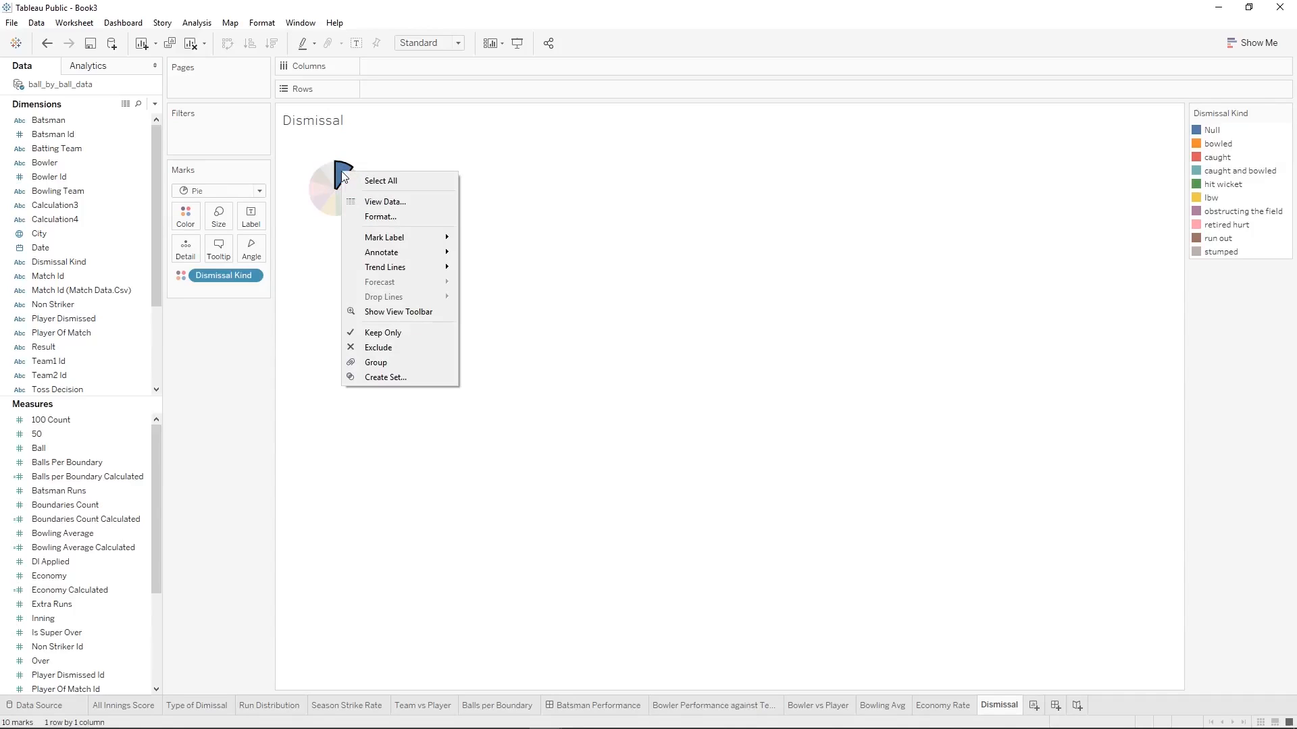
click(378, 347)
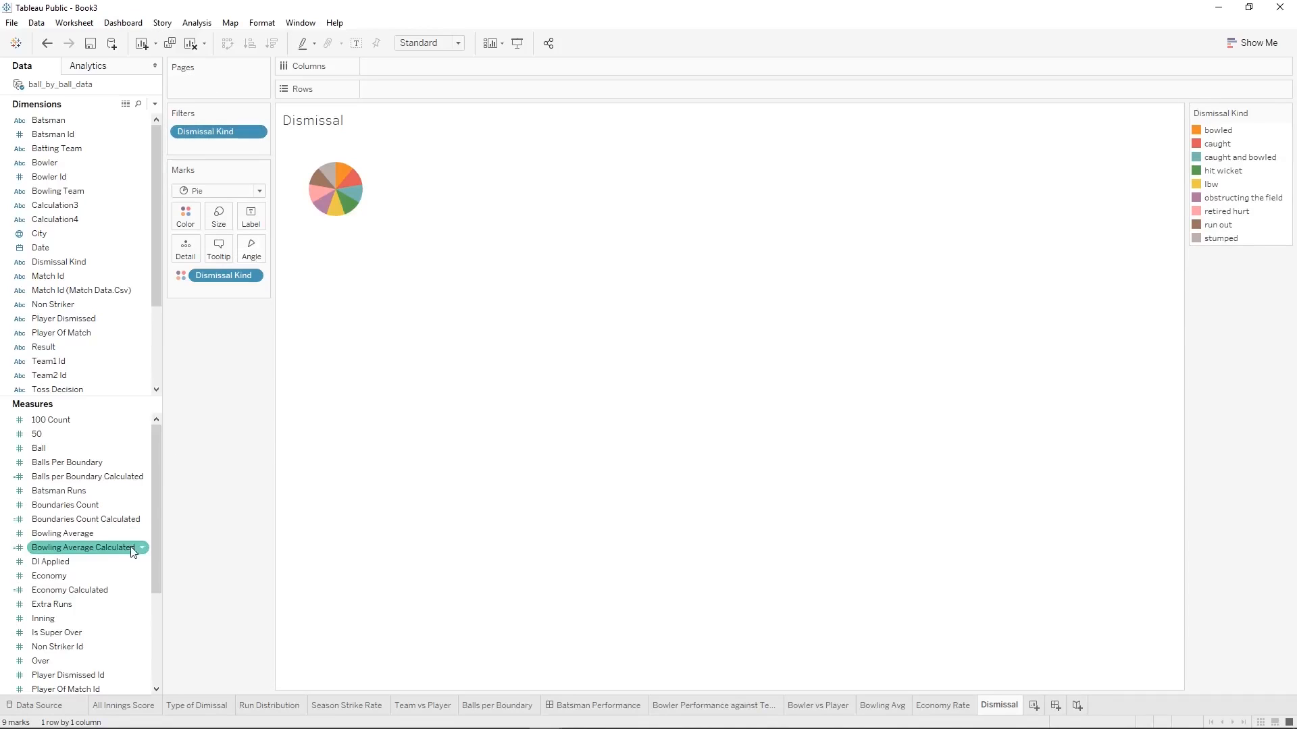
Set the angle of the pie slices by Number of Records.
scroll(128, 554, down, 3)
drag(69, 660, 248, 245)
mouse_move(335, 204)
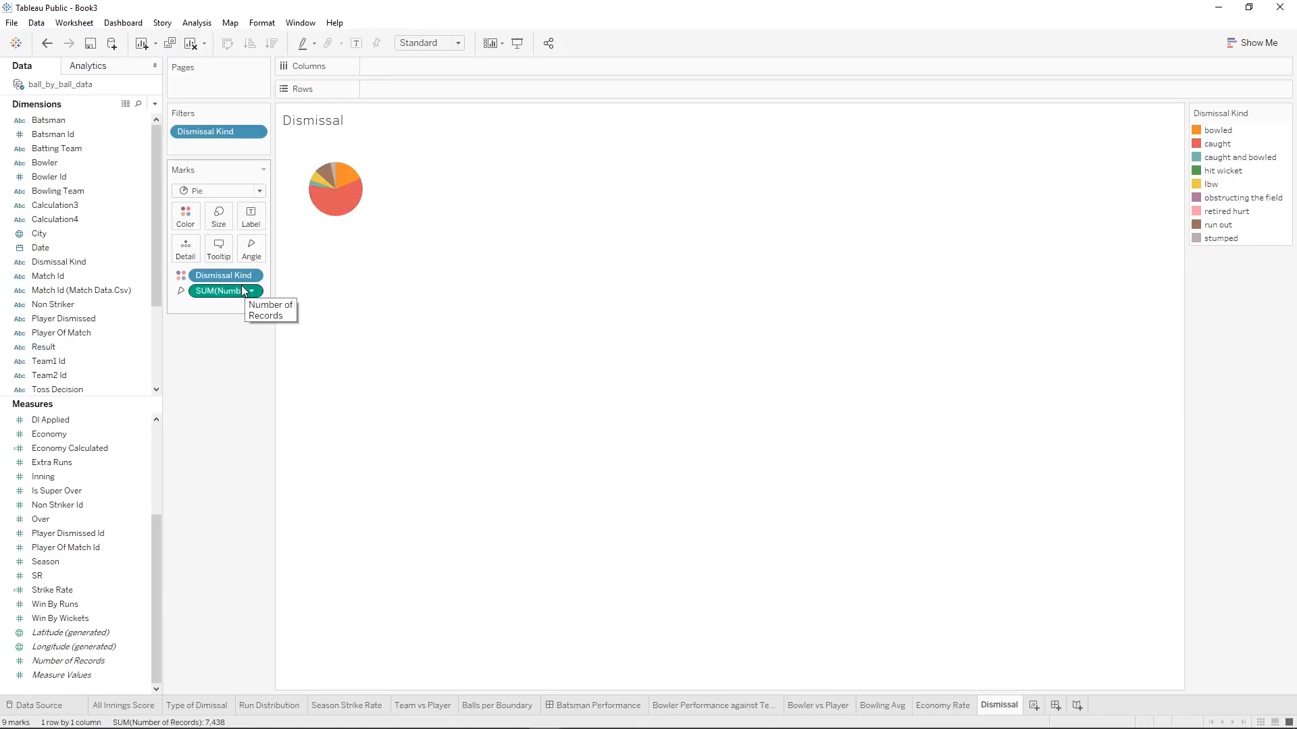
mouse_move(349, 181)
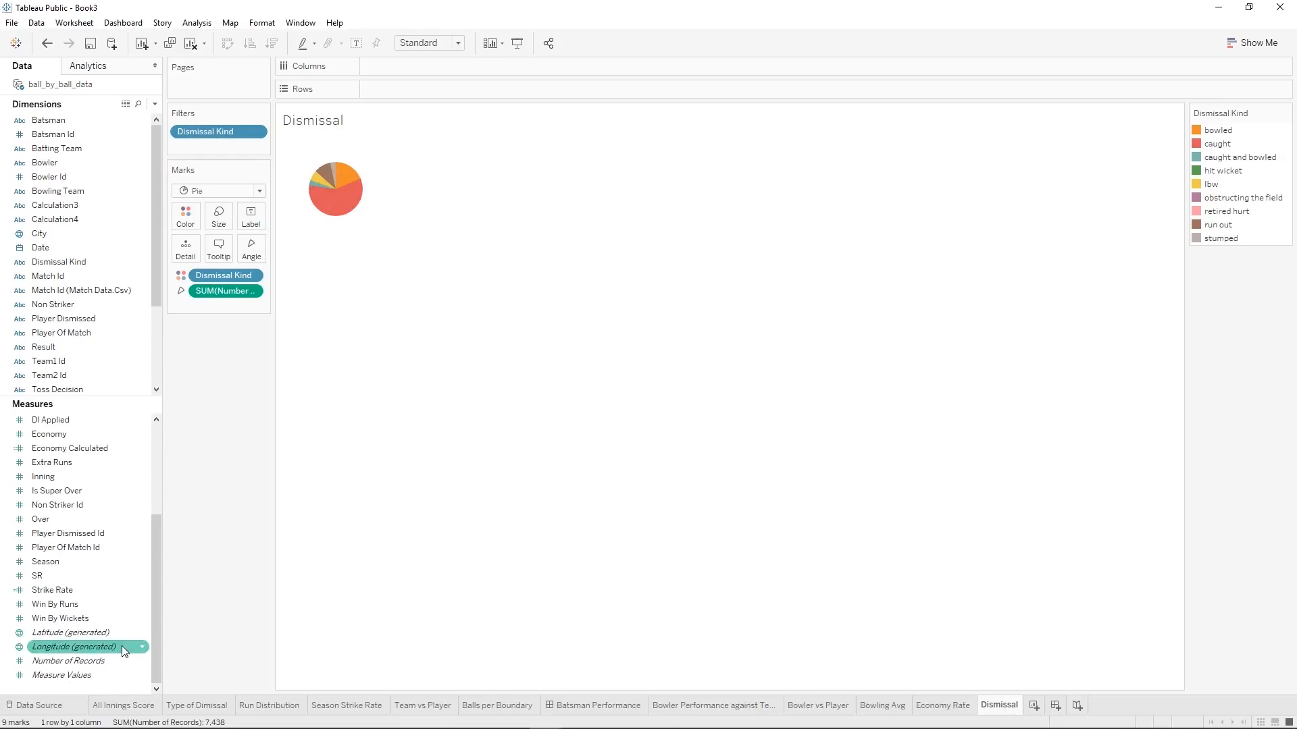
Label the pie slices with Number of Records and fit the chart to Entire View.
drag(120, 660, 251, 216)
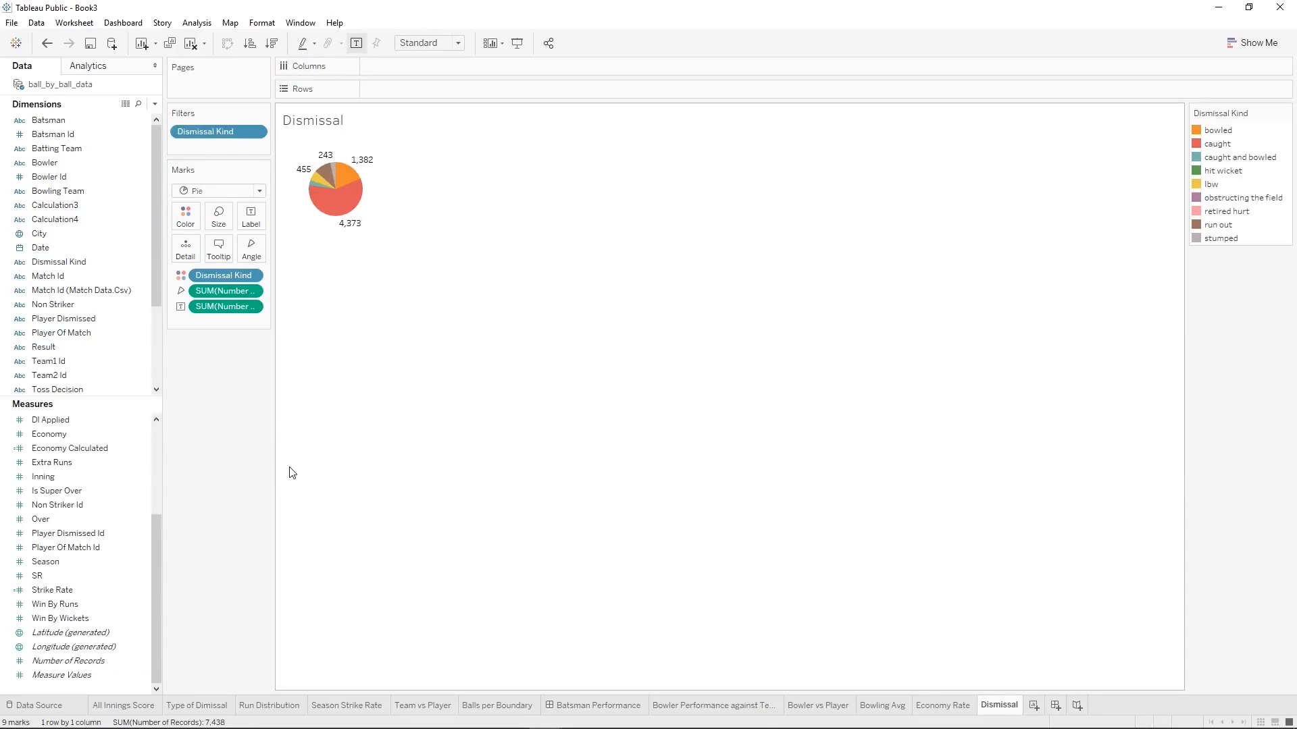
click(435, 42)
click(447, 94)
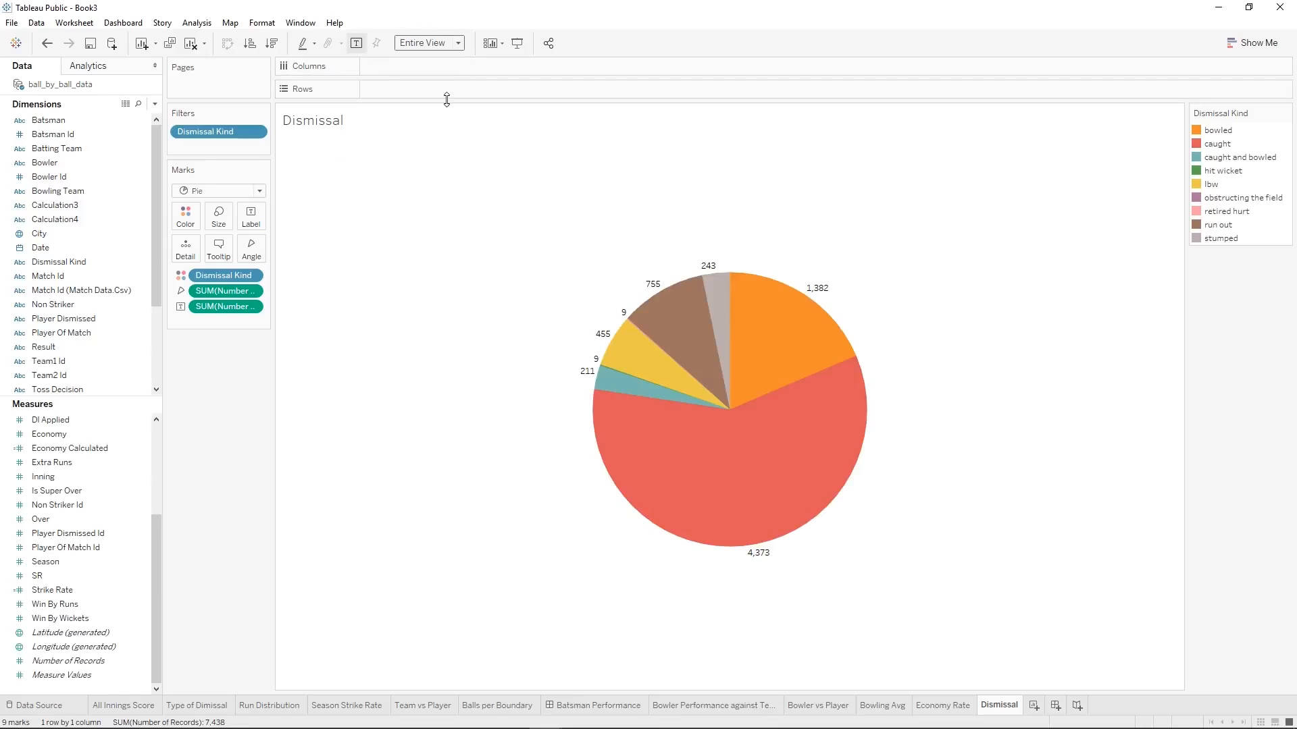
Show the Dismissal worksheet's caption and replace its text with "Dismissal Types".
right_click(289, 507)
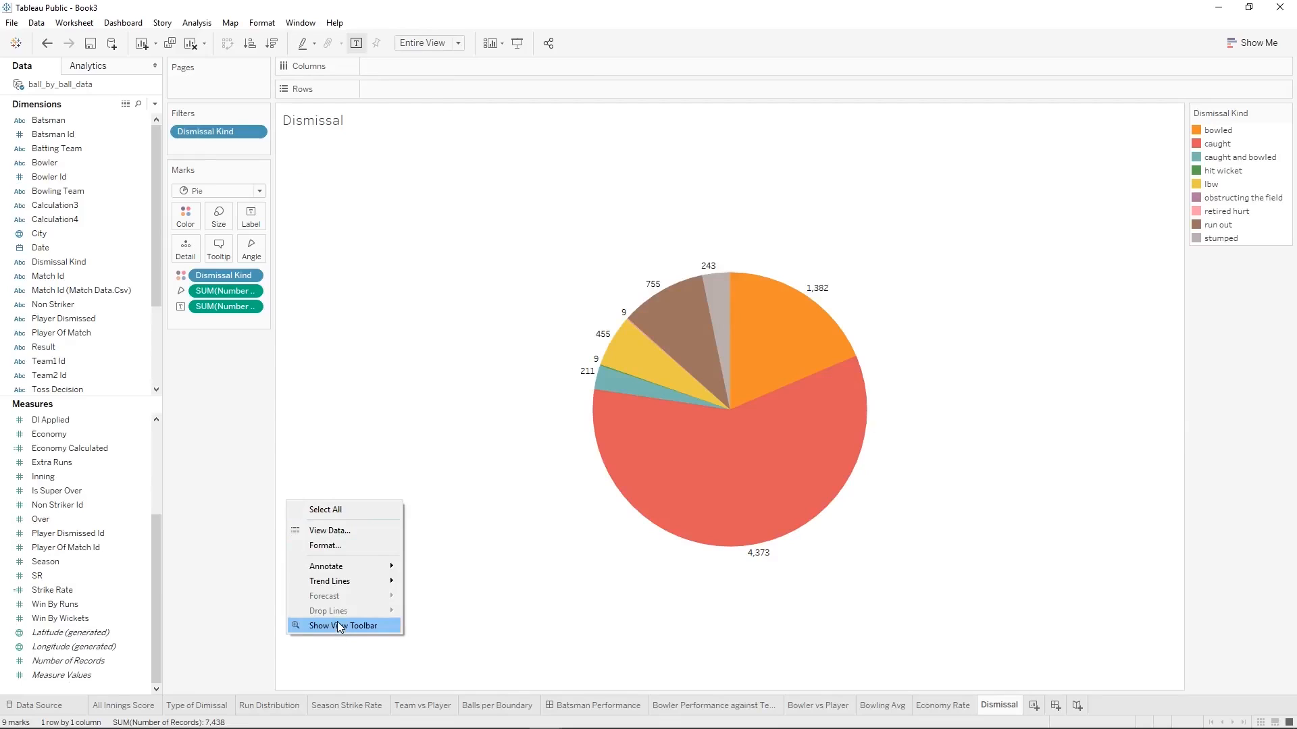
click(278, 465)
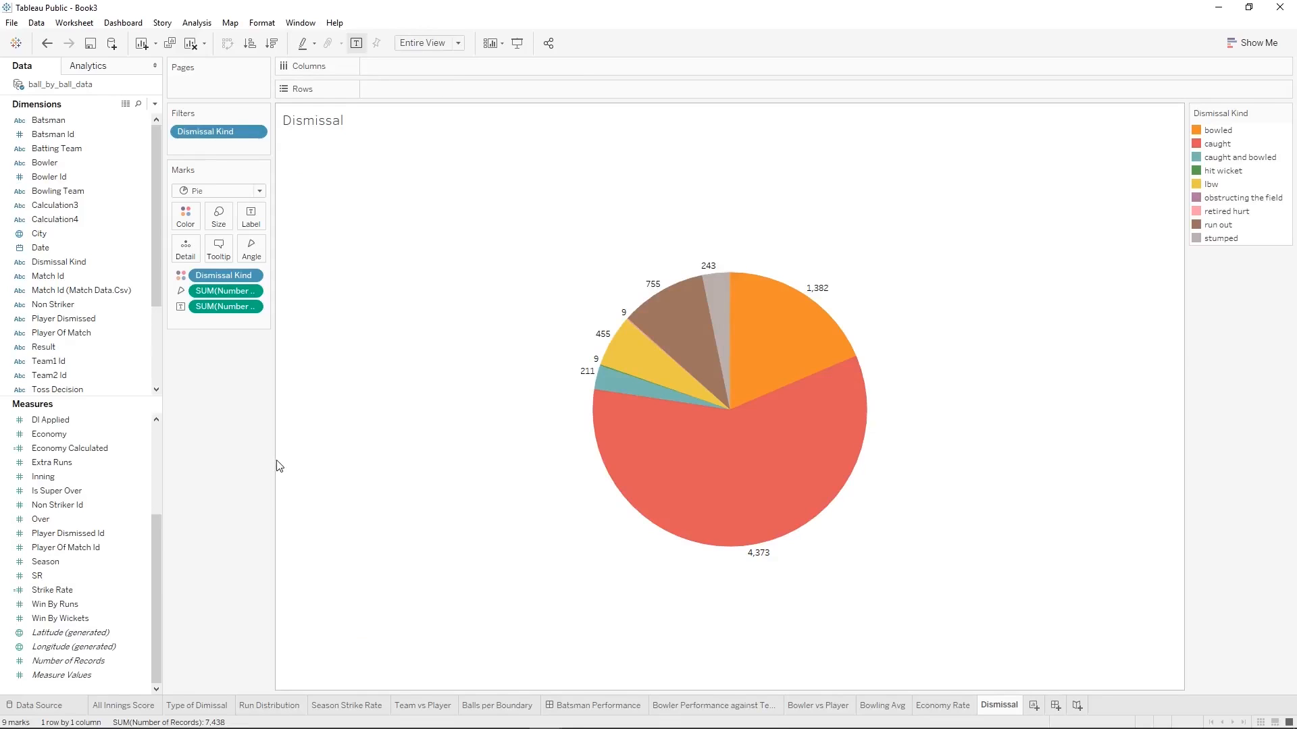
right_click(277, 465)
click(304, 505)
right_click(342, 661)
click(378, 602)
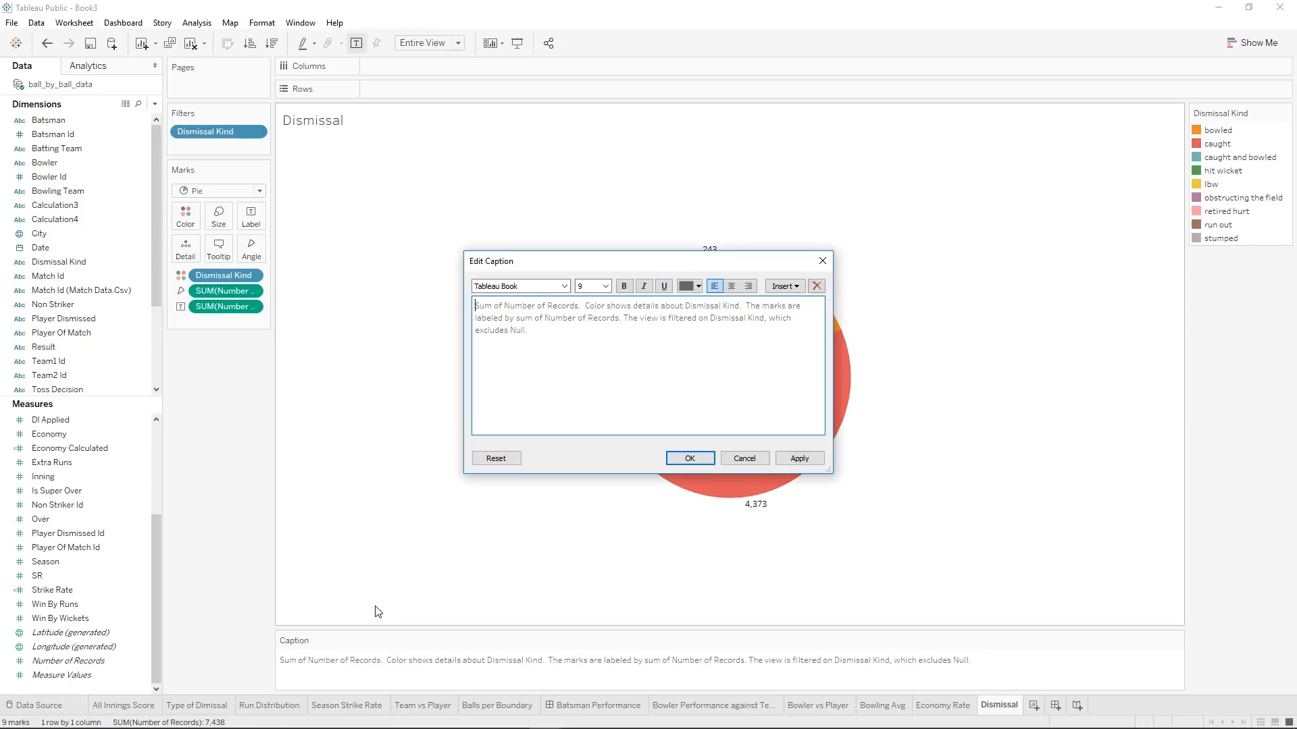
text(D)
key(ctrl+a)
text(D)
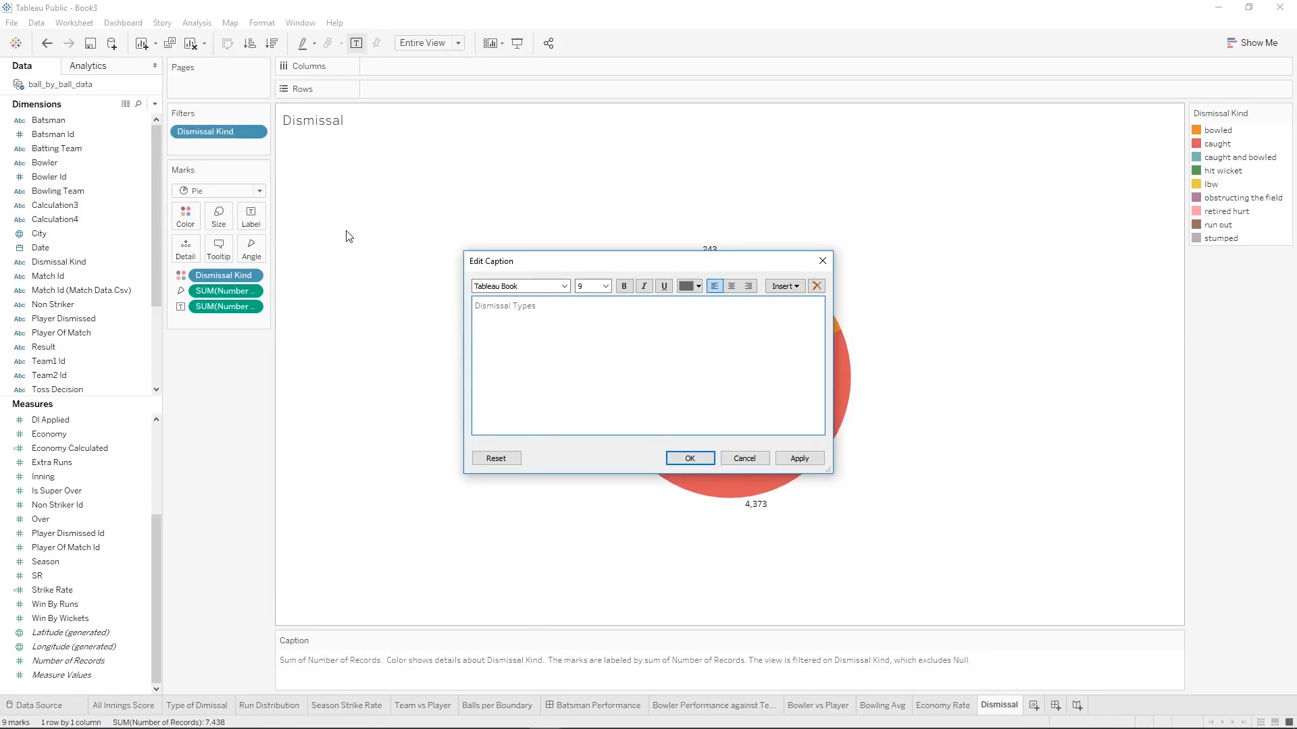
click(705, 460)
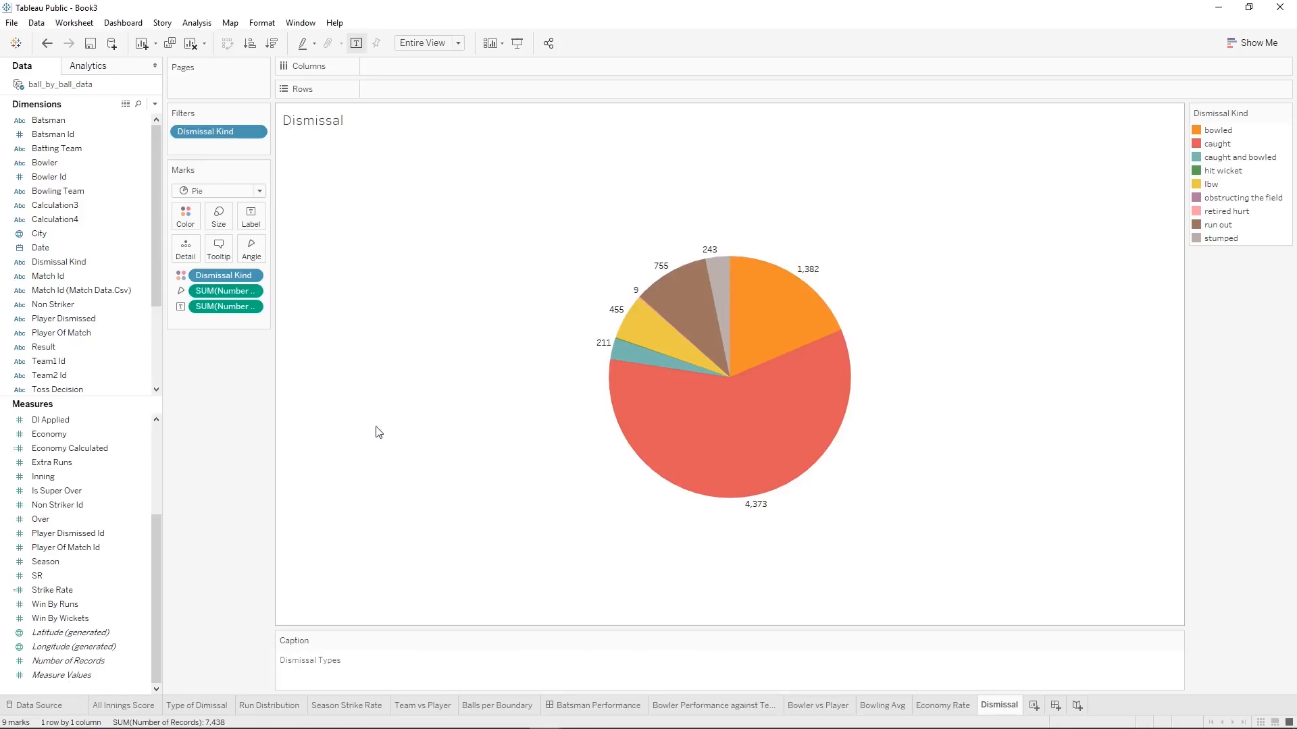
Review the Bowler Performance against Team, Bowler vs Player, Bowling Avg and Economy Rate worksheets, and return to Dismissal.
click(742, 706)
click(814, 709)
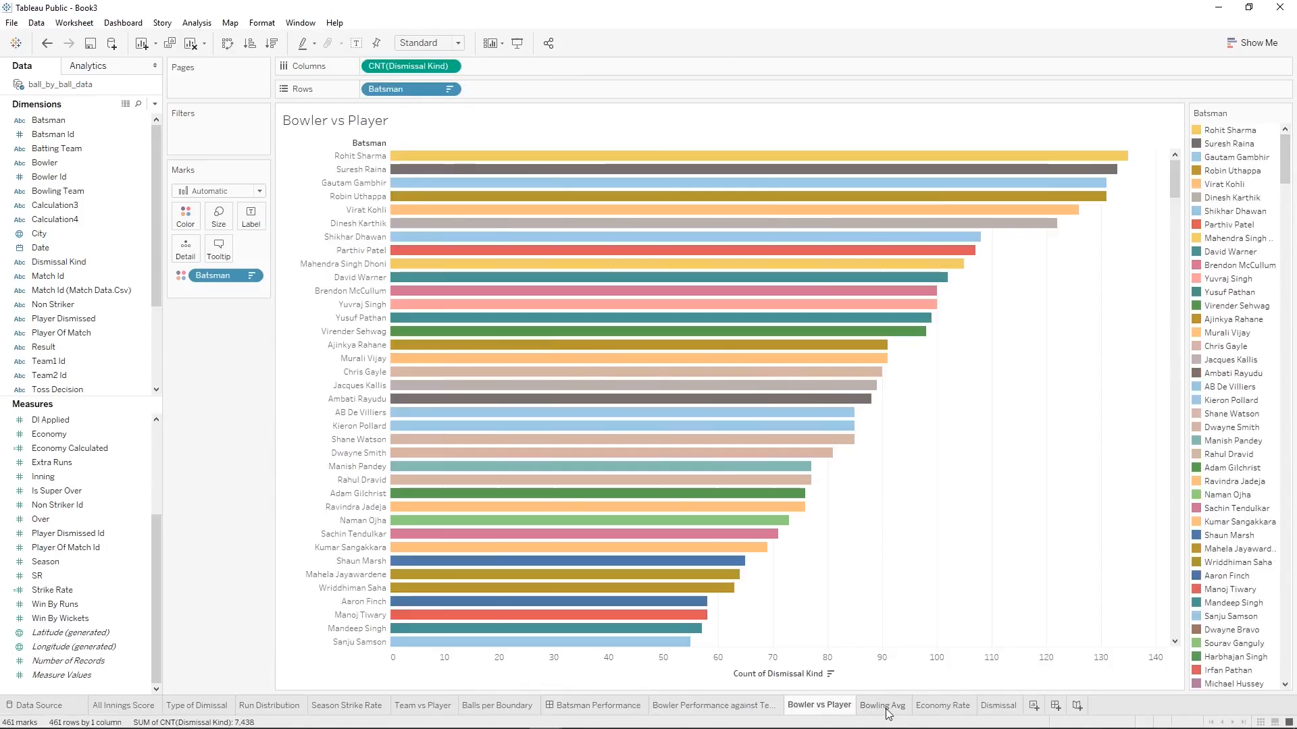
click(885, 711)
click(913, 710)
click(996, 709)
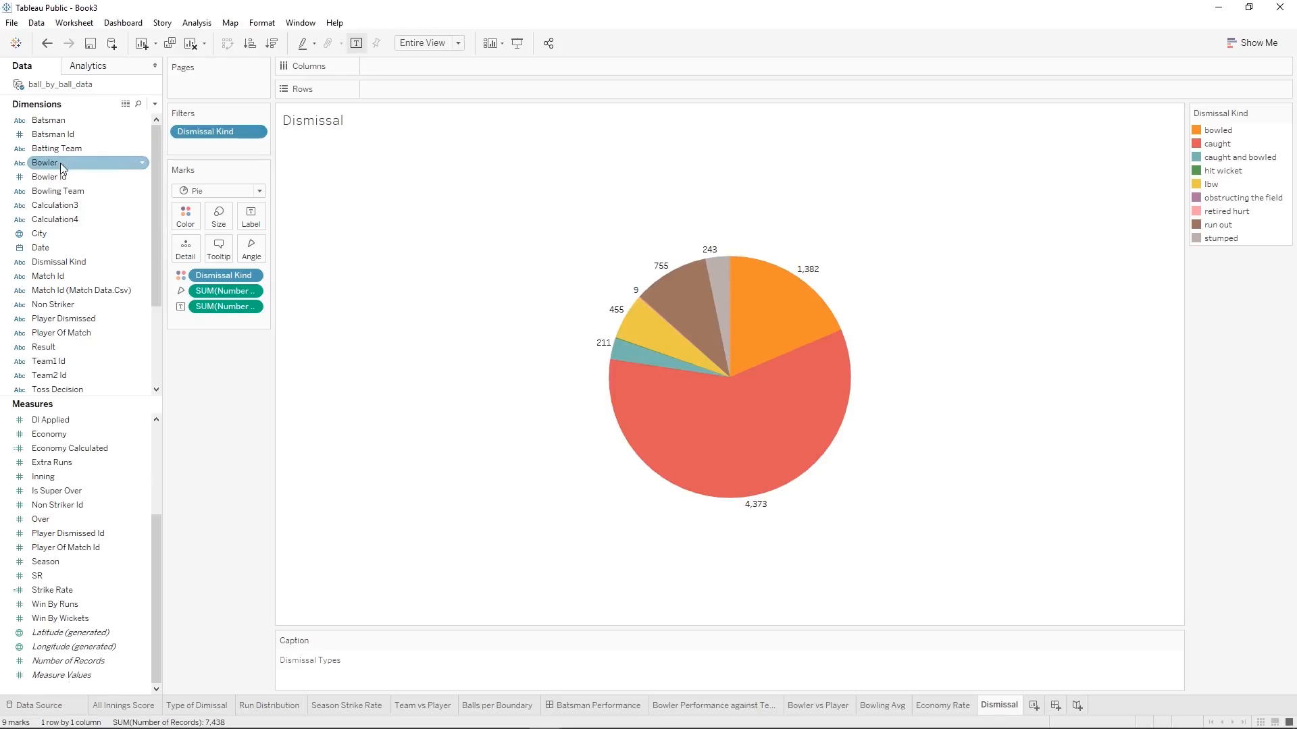
Add a Bowler filter to the Dismissal worksheet that keeps only Yuzvendra Chahal.
drag(60, 164, 199, 152)
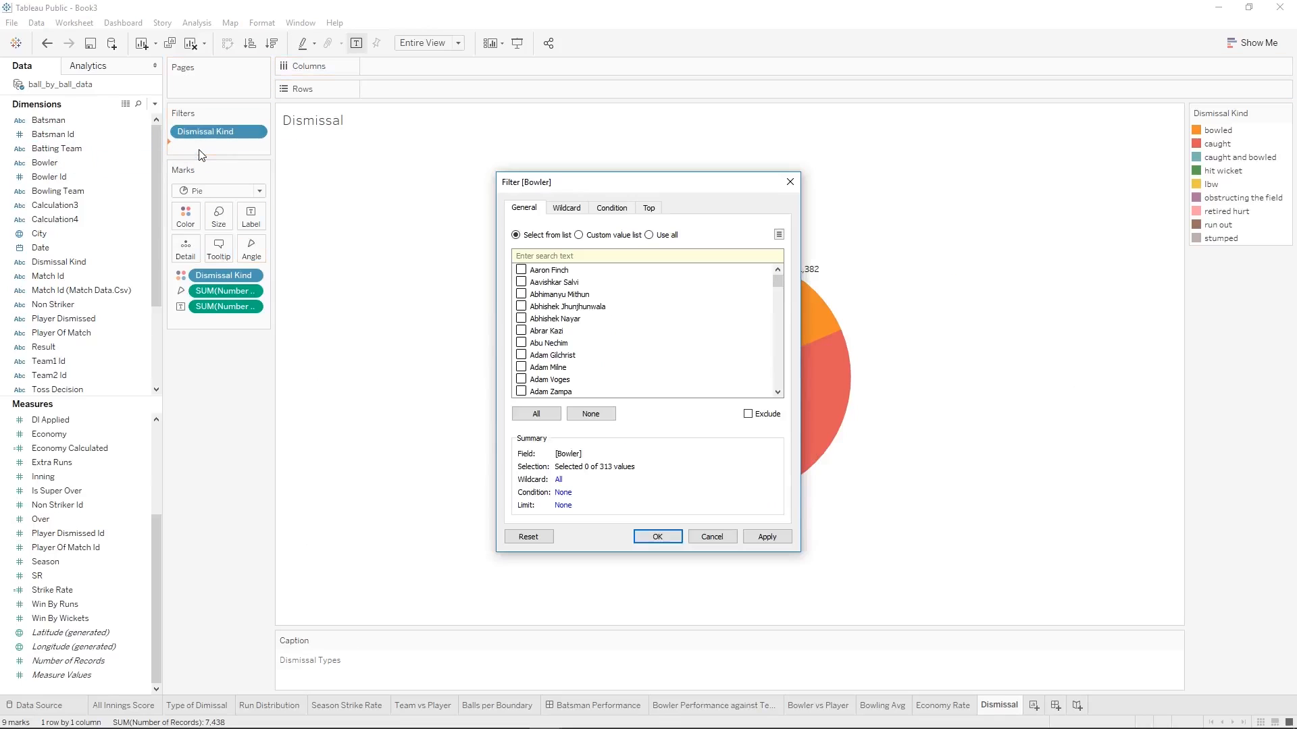
click(658, 237)
click(537, 233)
click(612, 256)
text(Chahal)
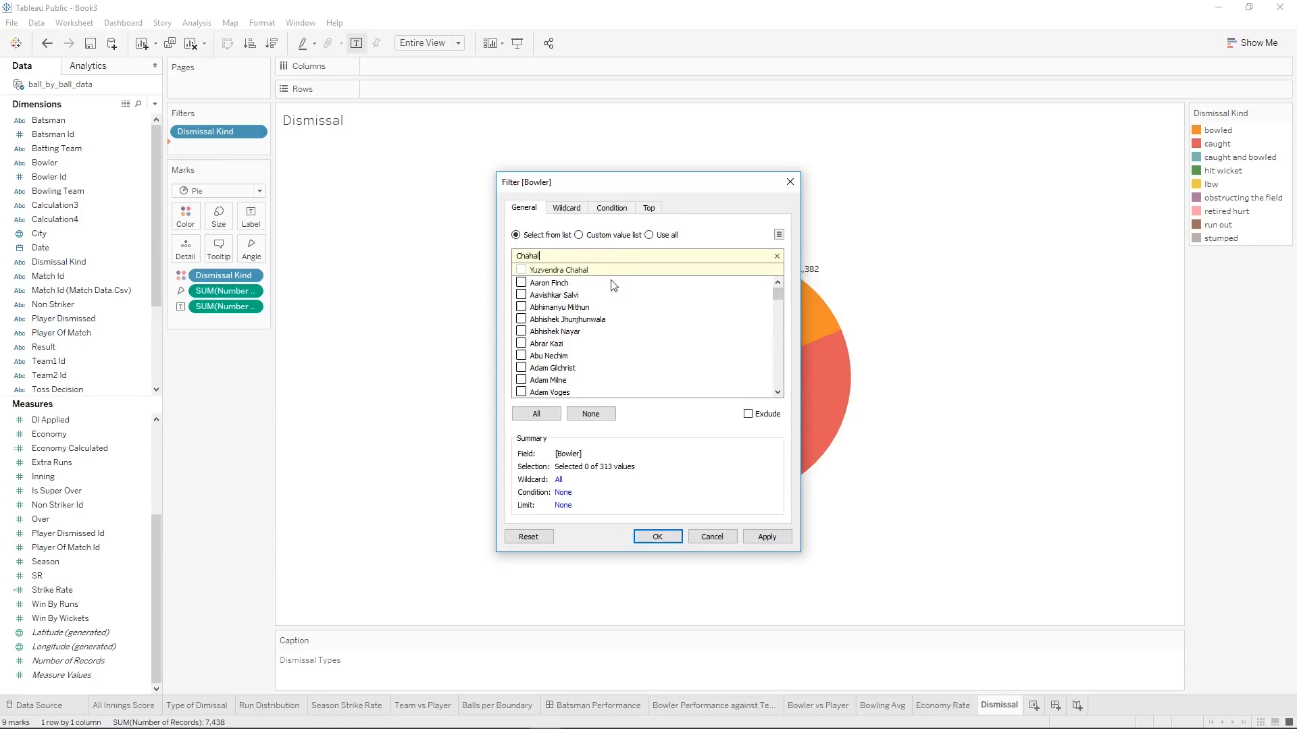
click(521, 270)
click(672, 538)
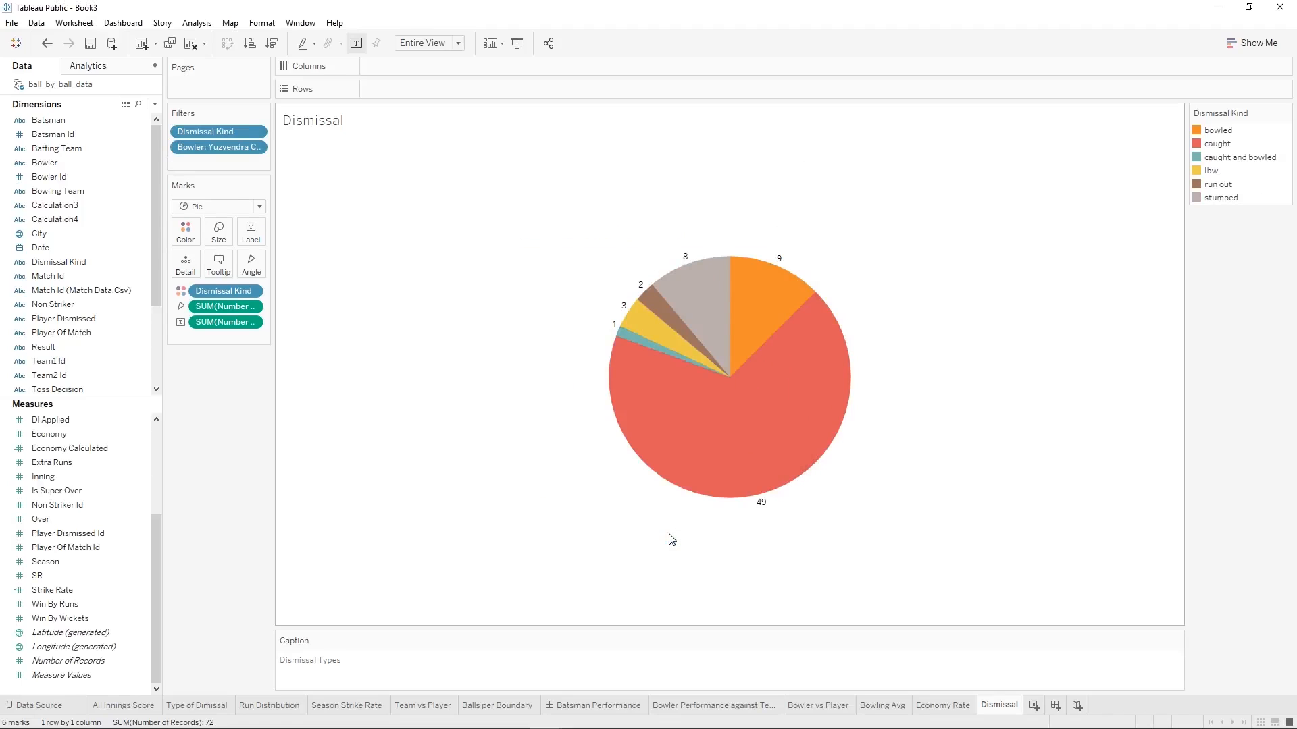
Add a Date filter by year to the Dismissal worksheet that keeps only 2016.
drag(106, 248, 243, 167)
click(616, 295)
click(671, 490)
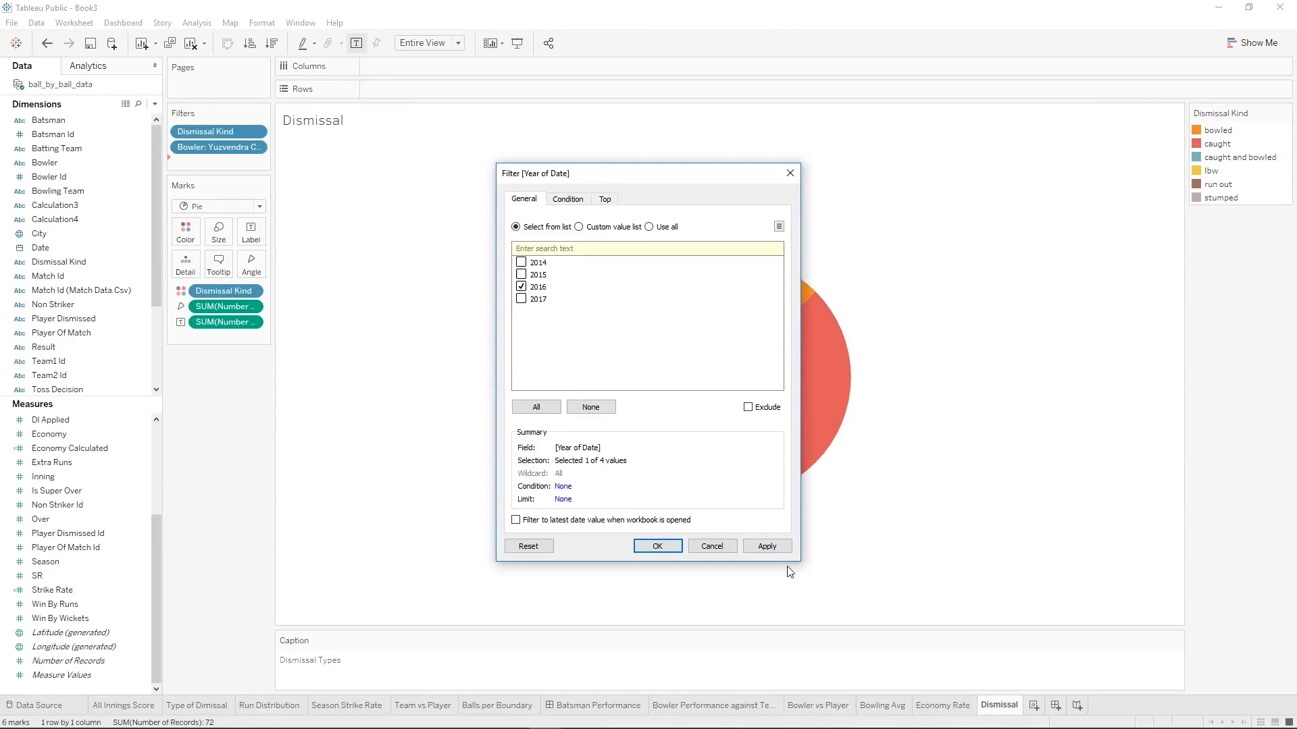
click(776, 549)
click(657, 547)
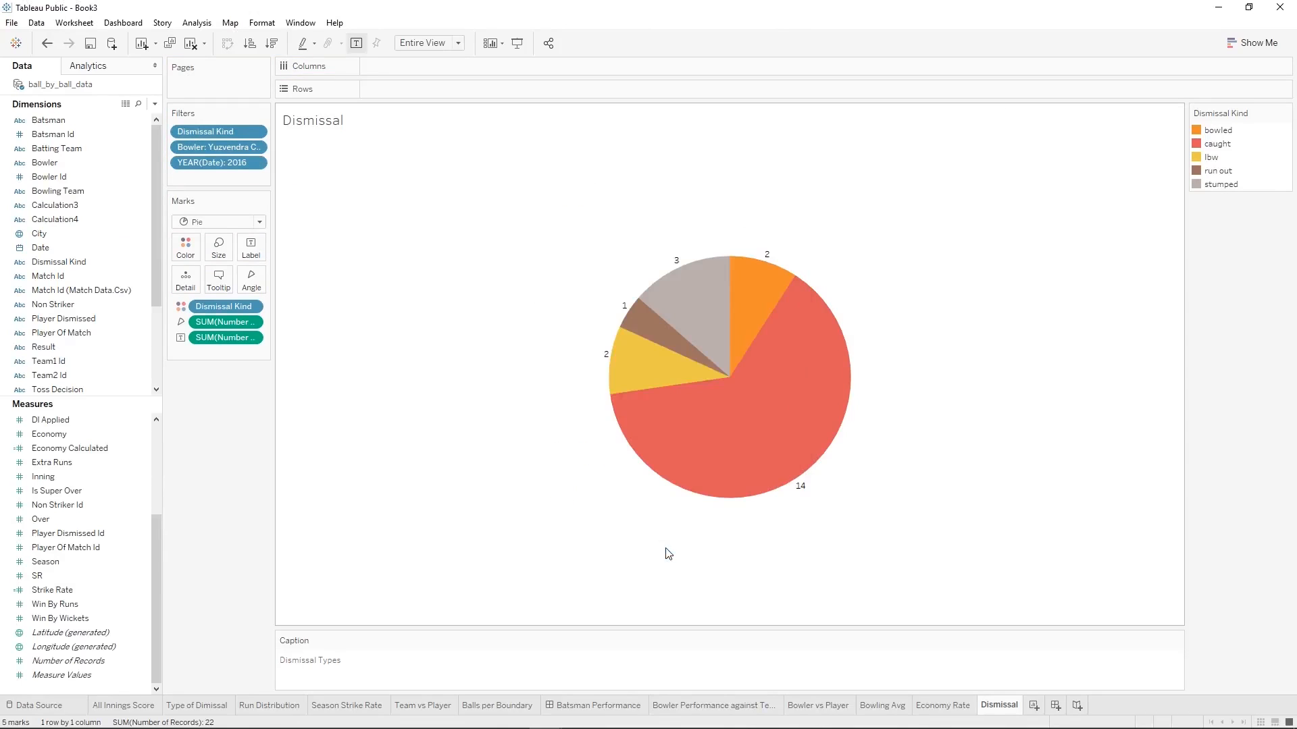
Apply the Bowler filter also to the Bowler Performance against Team, Bowler vs Player, Bowling Avg and Economy Rate worksheets.
right_click(209, 147)
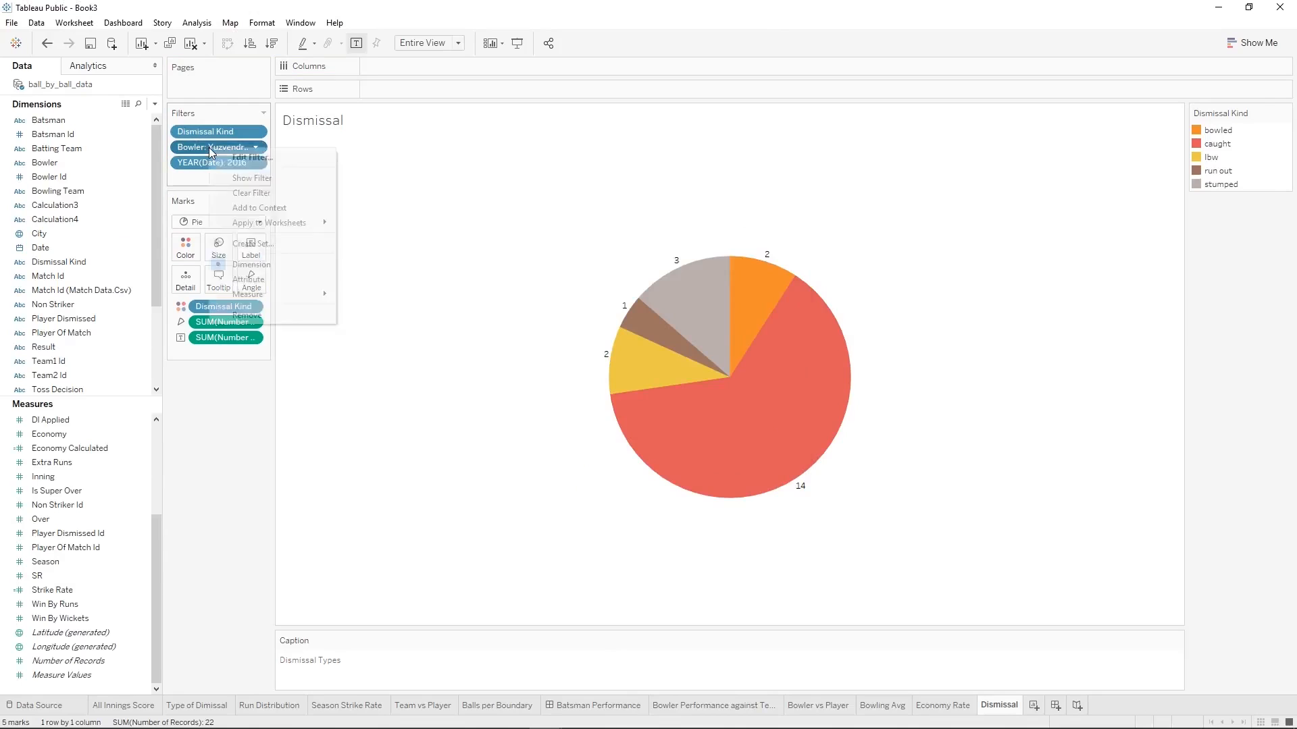
mouse_move(277, 223)
click(424, 254)
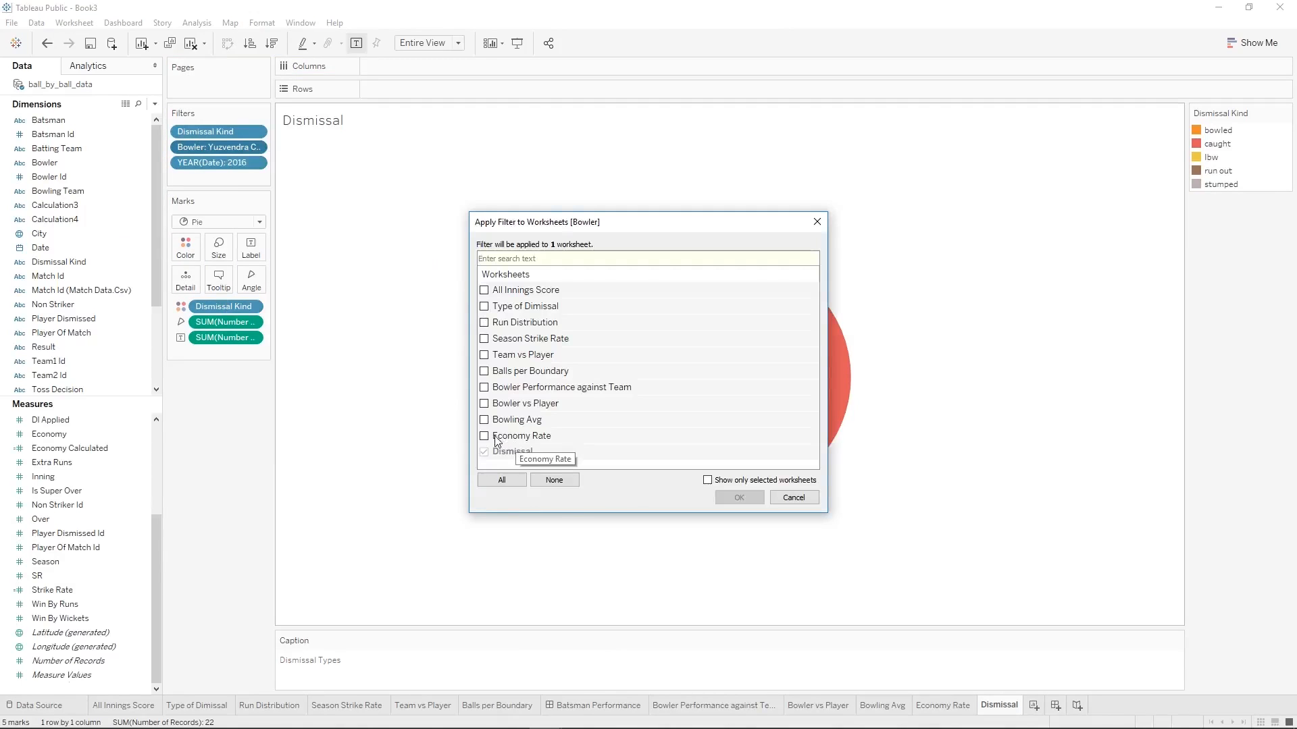
click(484, 436)
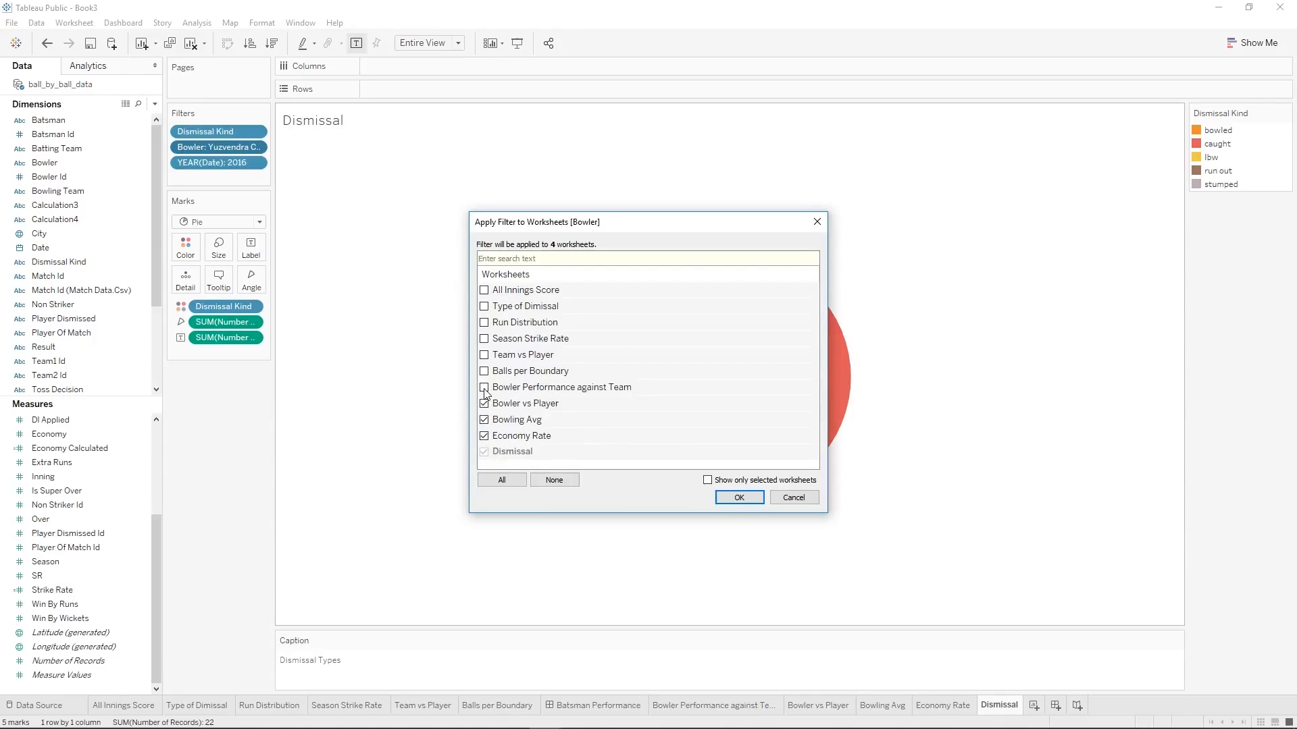
click(740, 498)
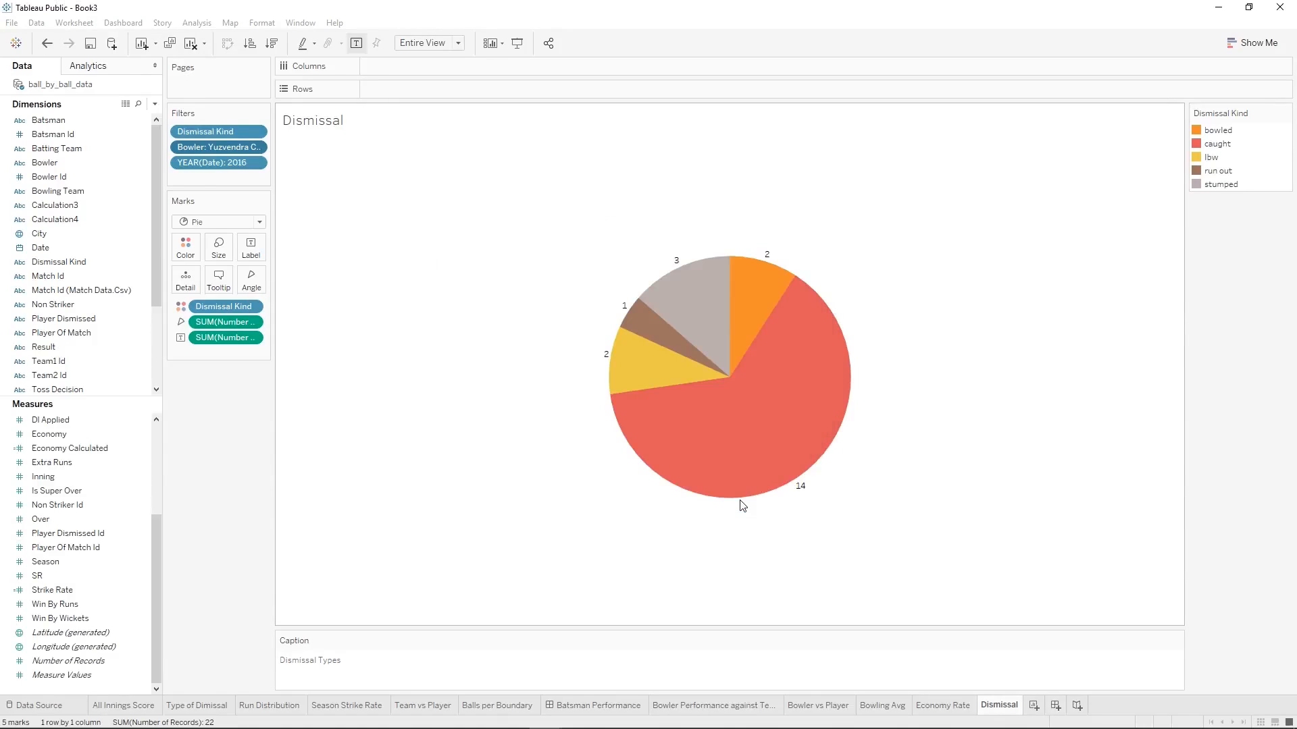
Apply the year filter also to the Bowler Performance against Team, Bowler vs Player, Bowling Avg and Economy Rate worksheets.
right_click(219, 169)
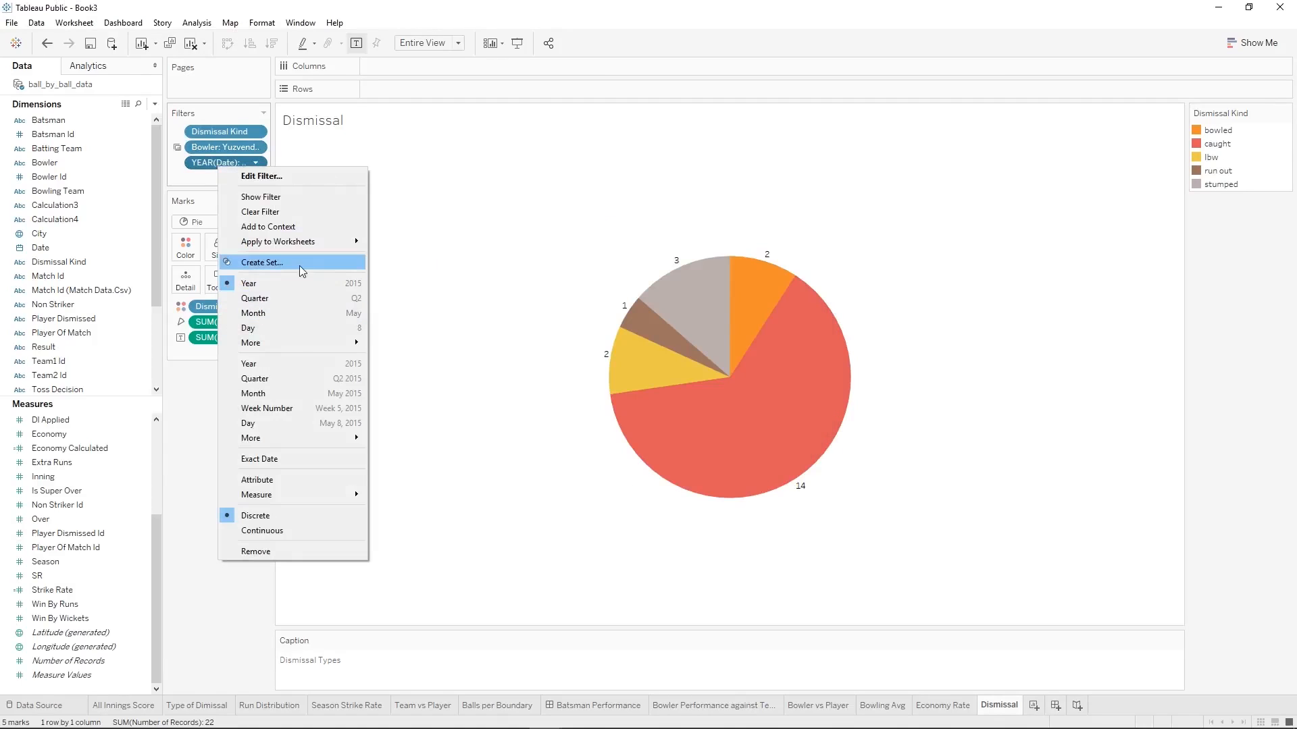
mouse_move(286, 242)
click(420, 273)
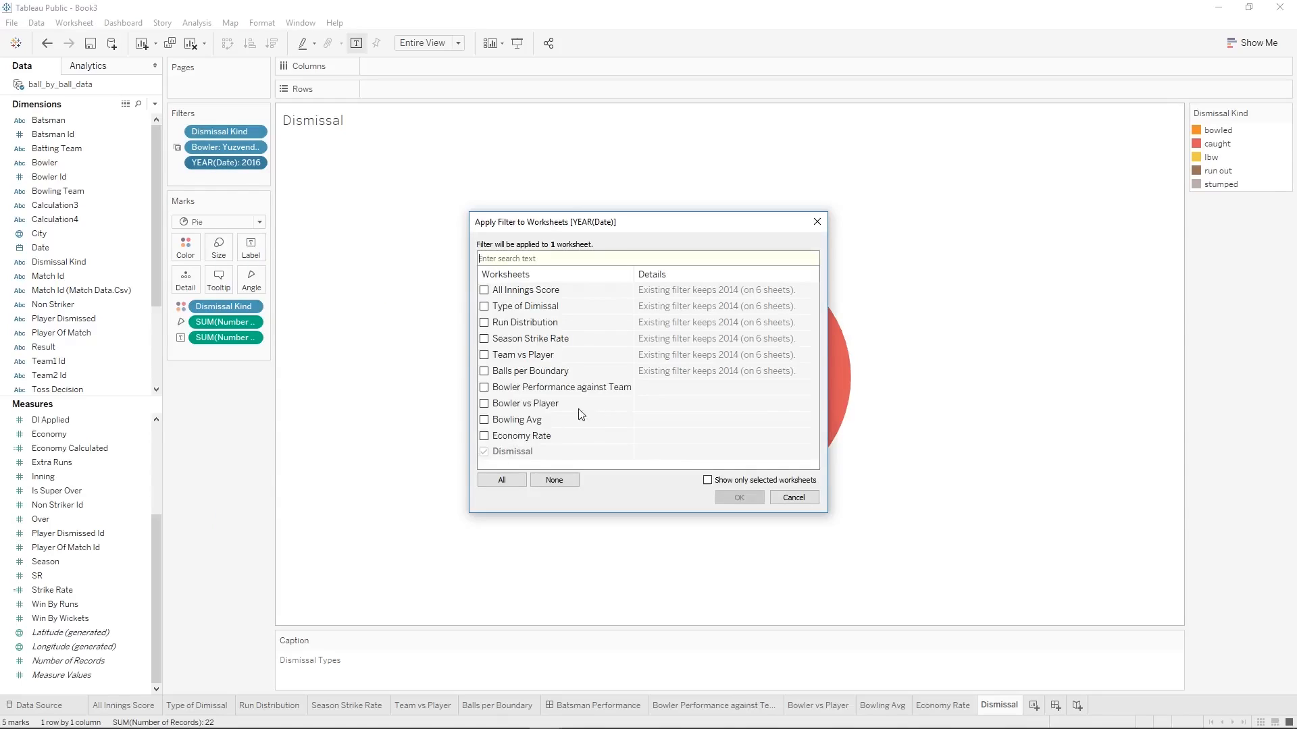
click(484, 435)
click(485, 420)
click(484, 403)
click(738, 498)
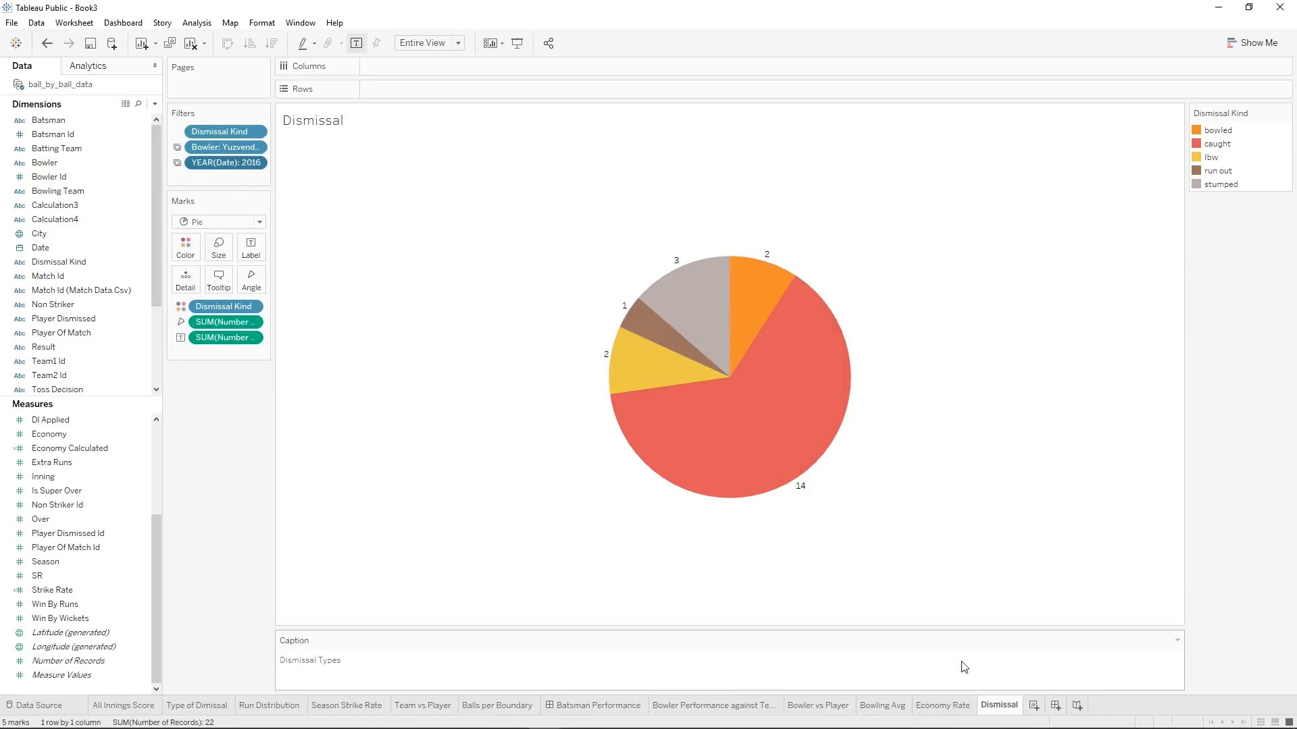
Check the filtered charts on the Economy Rate, Bowling Avg, Bowler vs Player and Bowler Performance against Team worksheets.
click(954, 708)
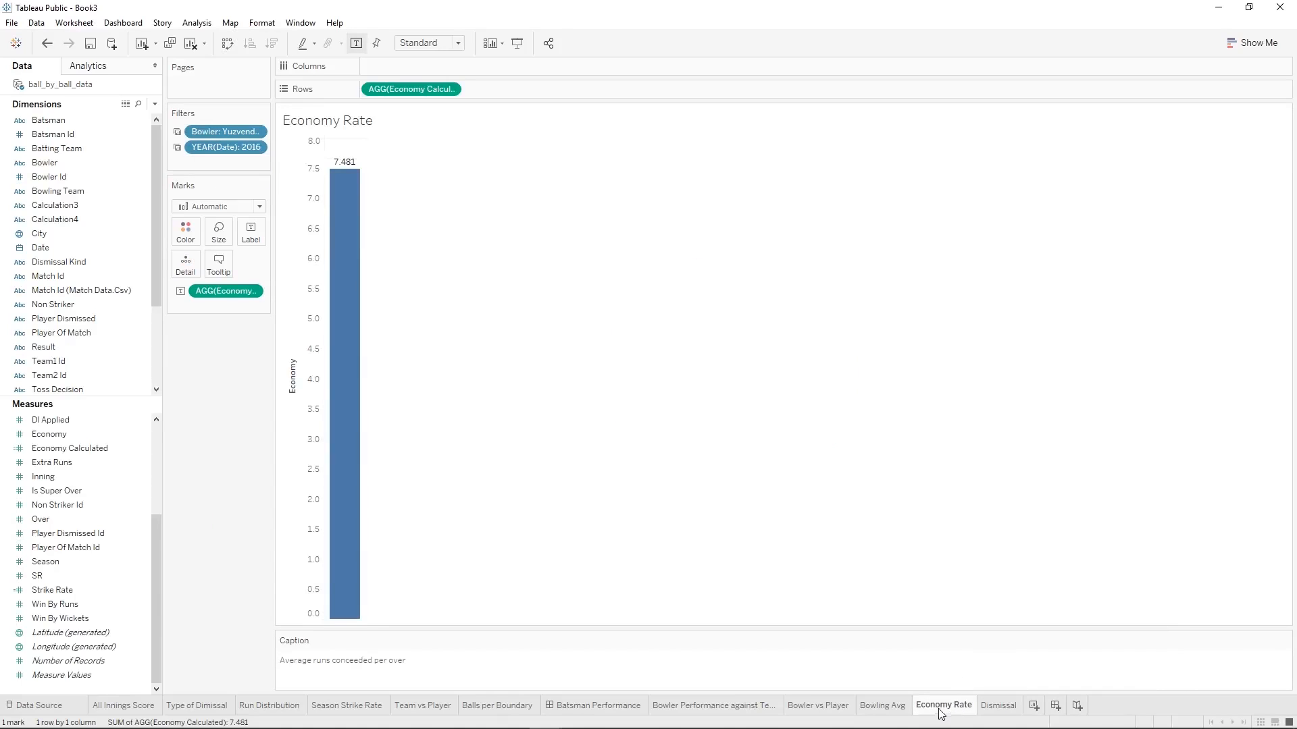
click(865, 708)
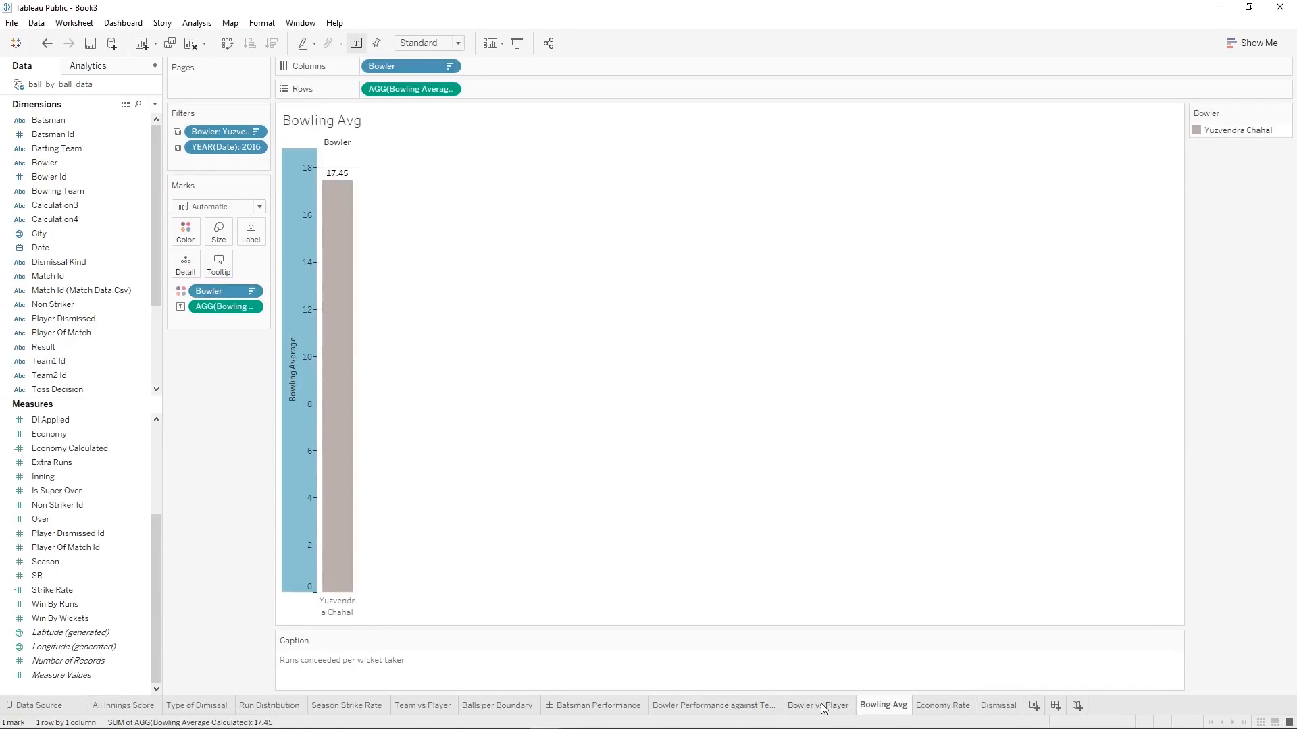
click(823, 709)
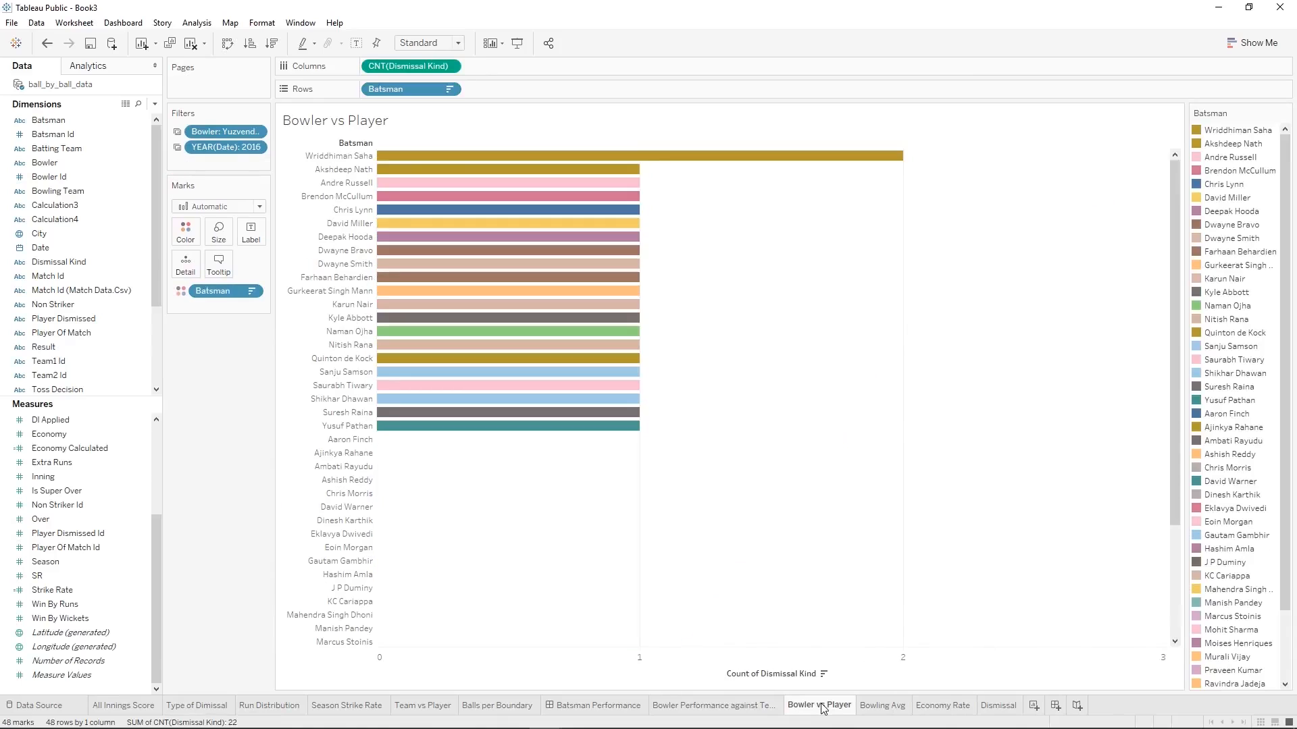
click(758, 706)
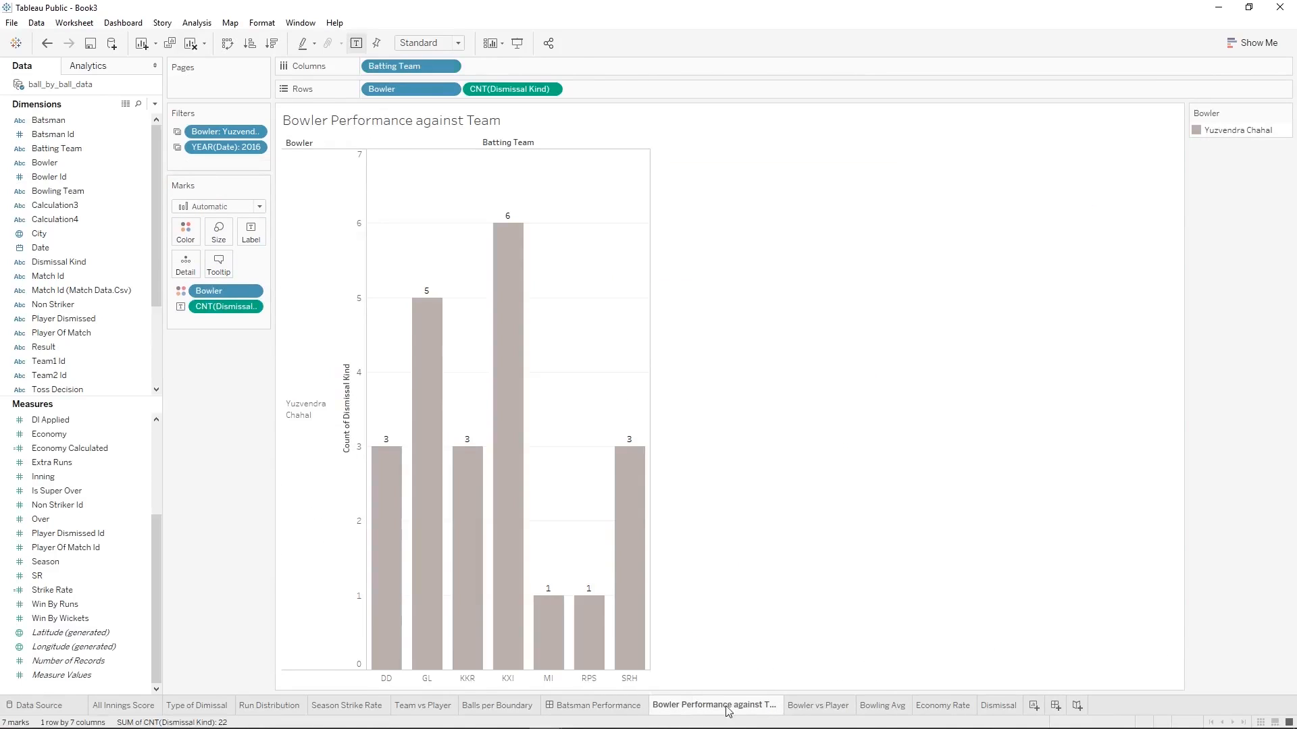
Review the filtered charts on the bowler worksheets through Dismissal and the layout of the Batsman Performance dashboard.
click(803, 710)
click(890, 709)
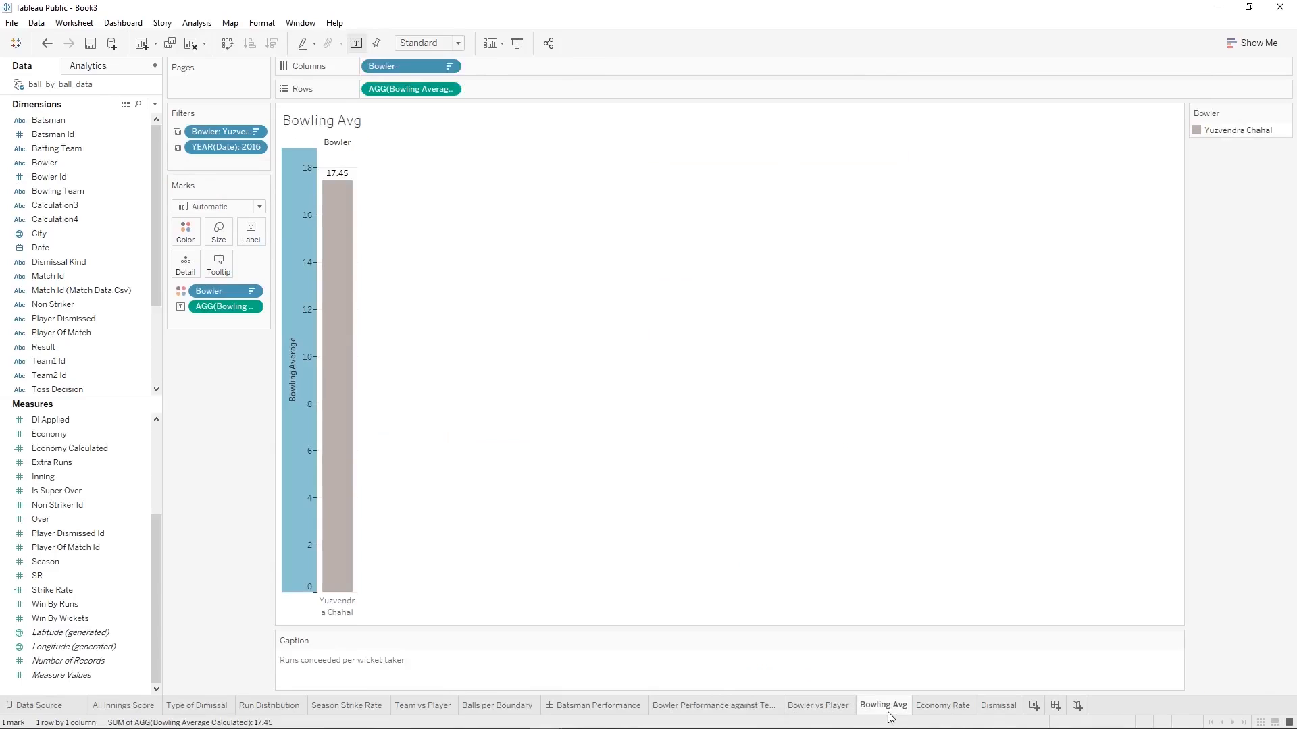
click(928, 709)
click(882, 706)
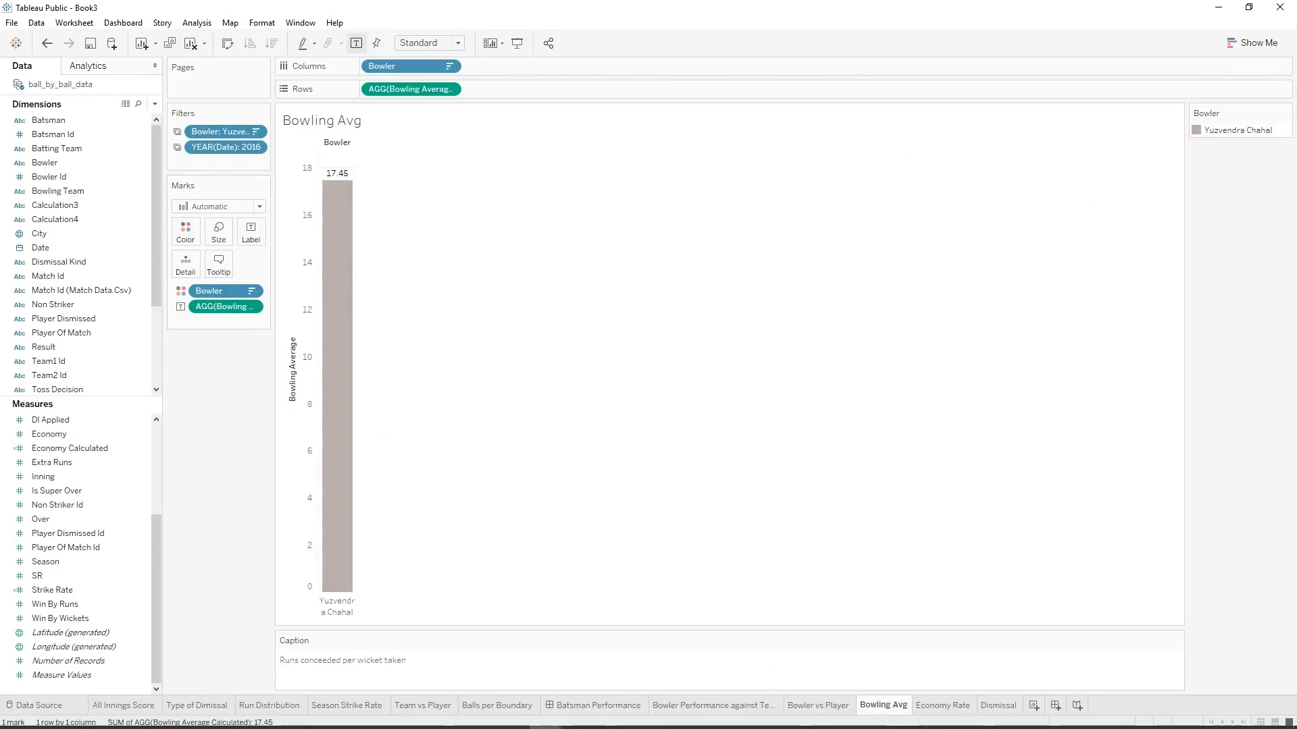
click(945, 705)
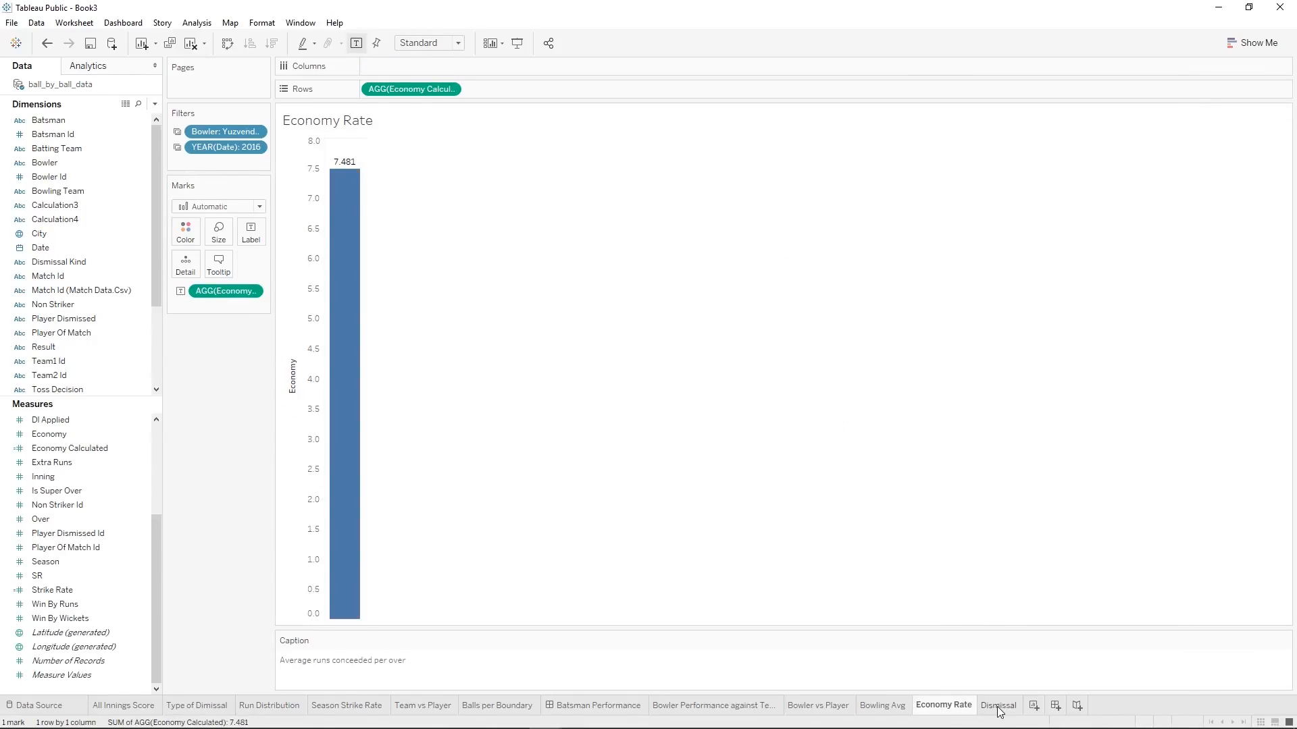
click(999, 706)
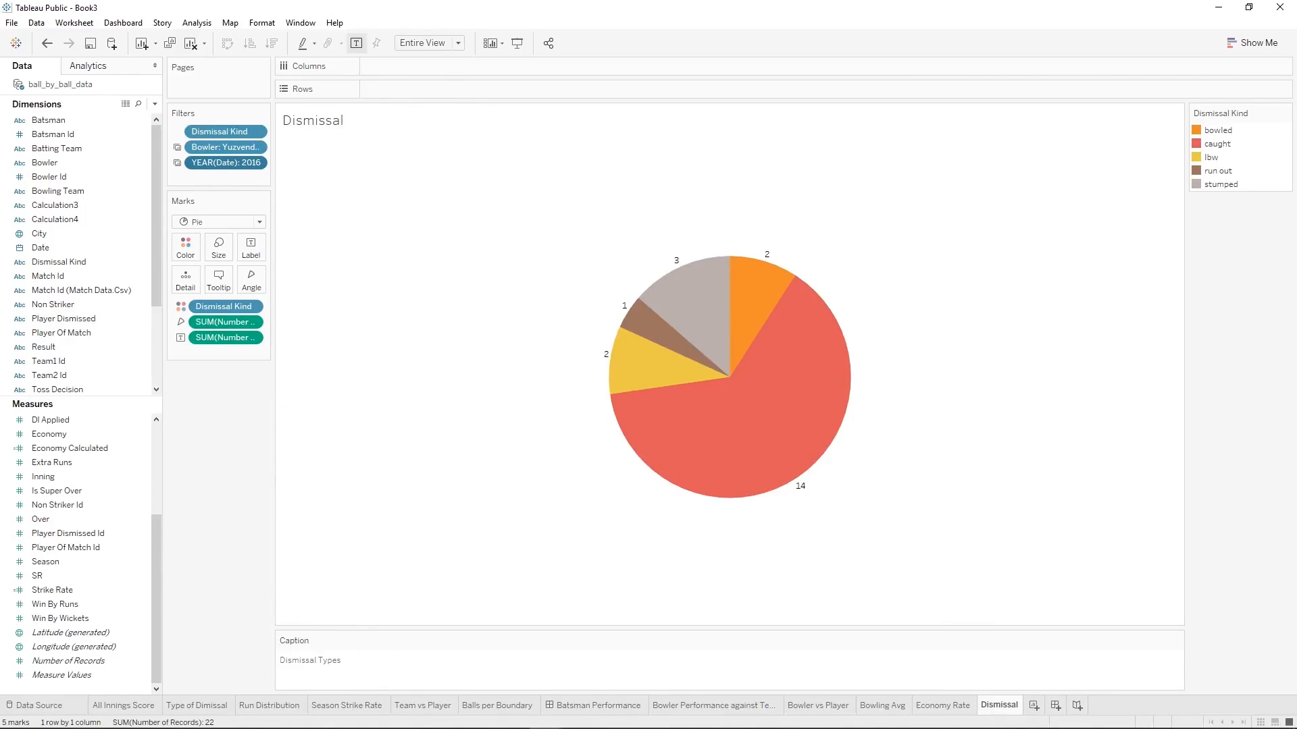
click(595, 705)
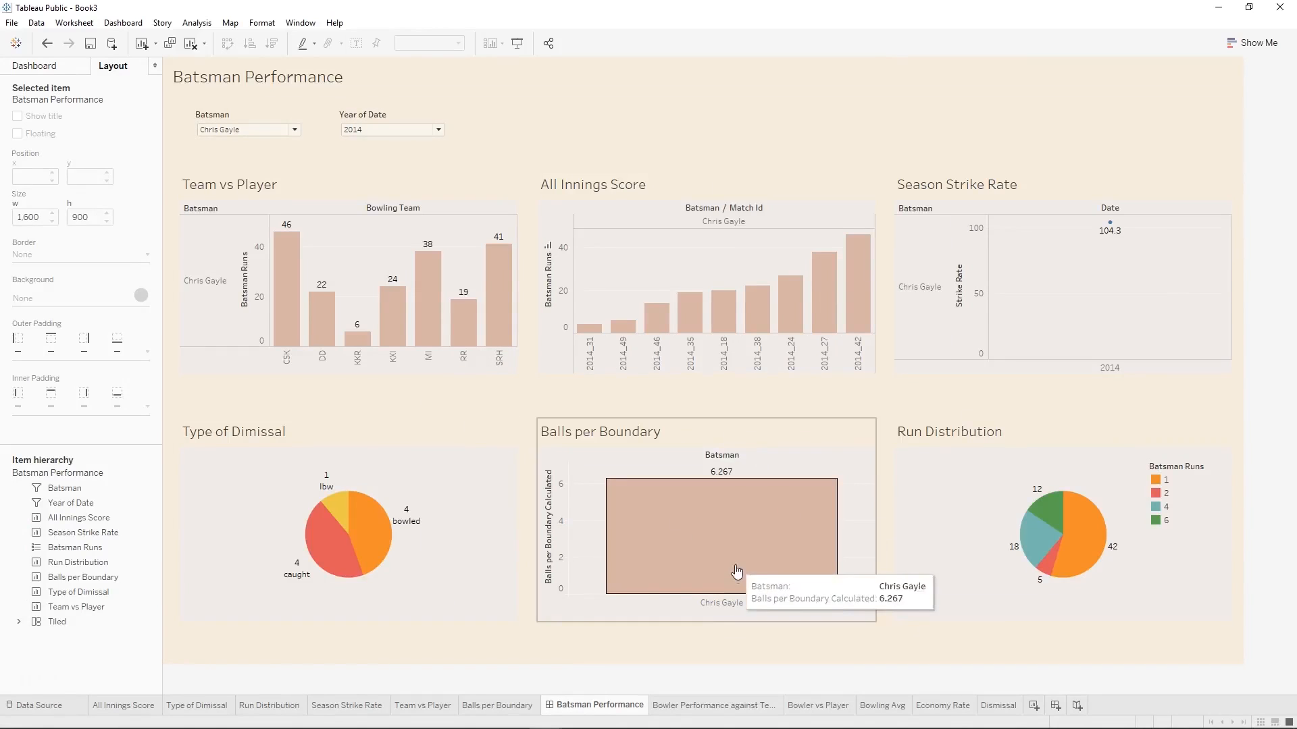
mouse_move(763, 594)
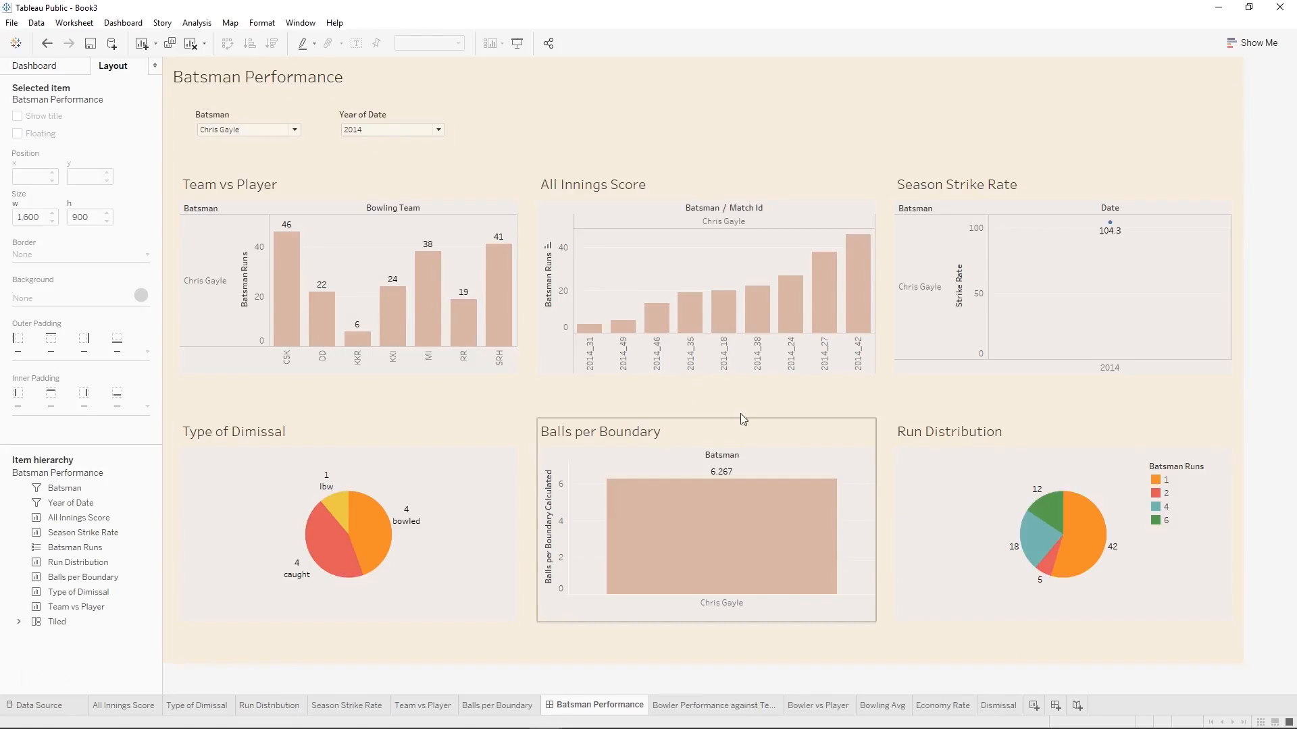
Create a new dashboard and switch its sizing to Fixed size.
click(1056, 706)
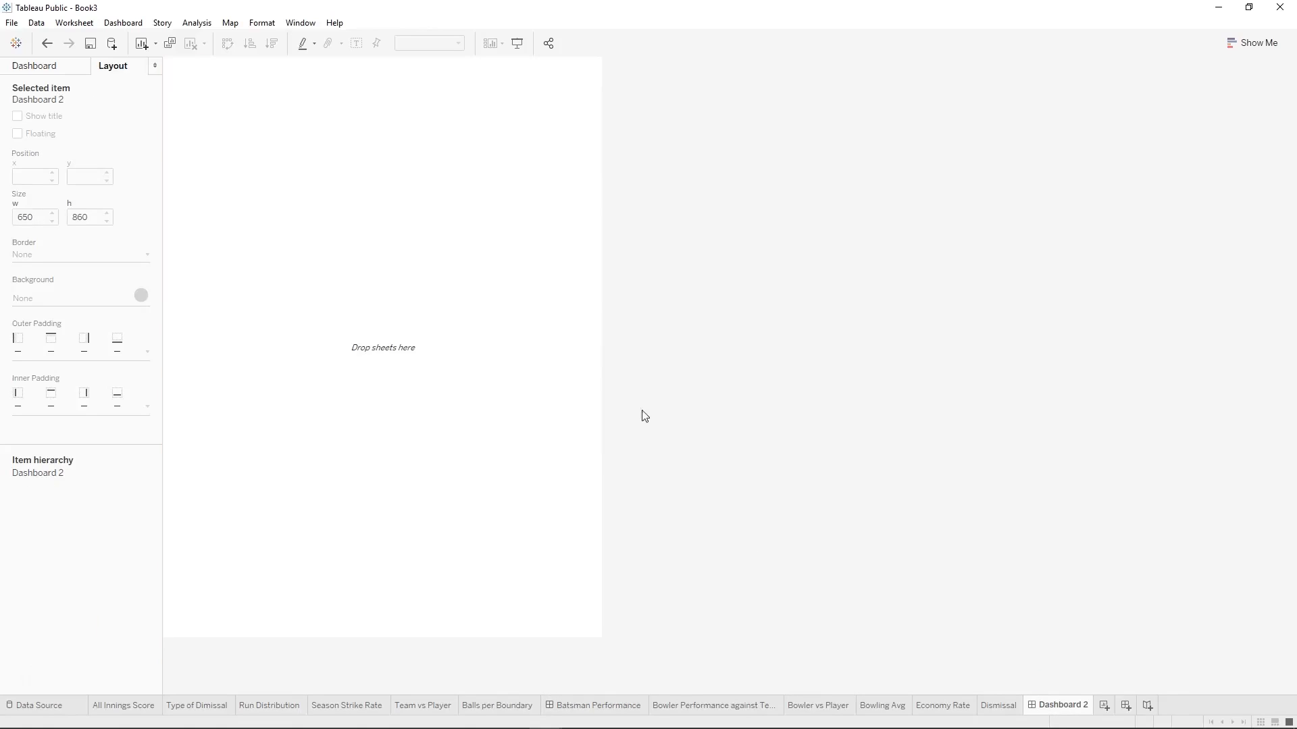
click(43, 69)
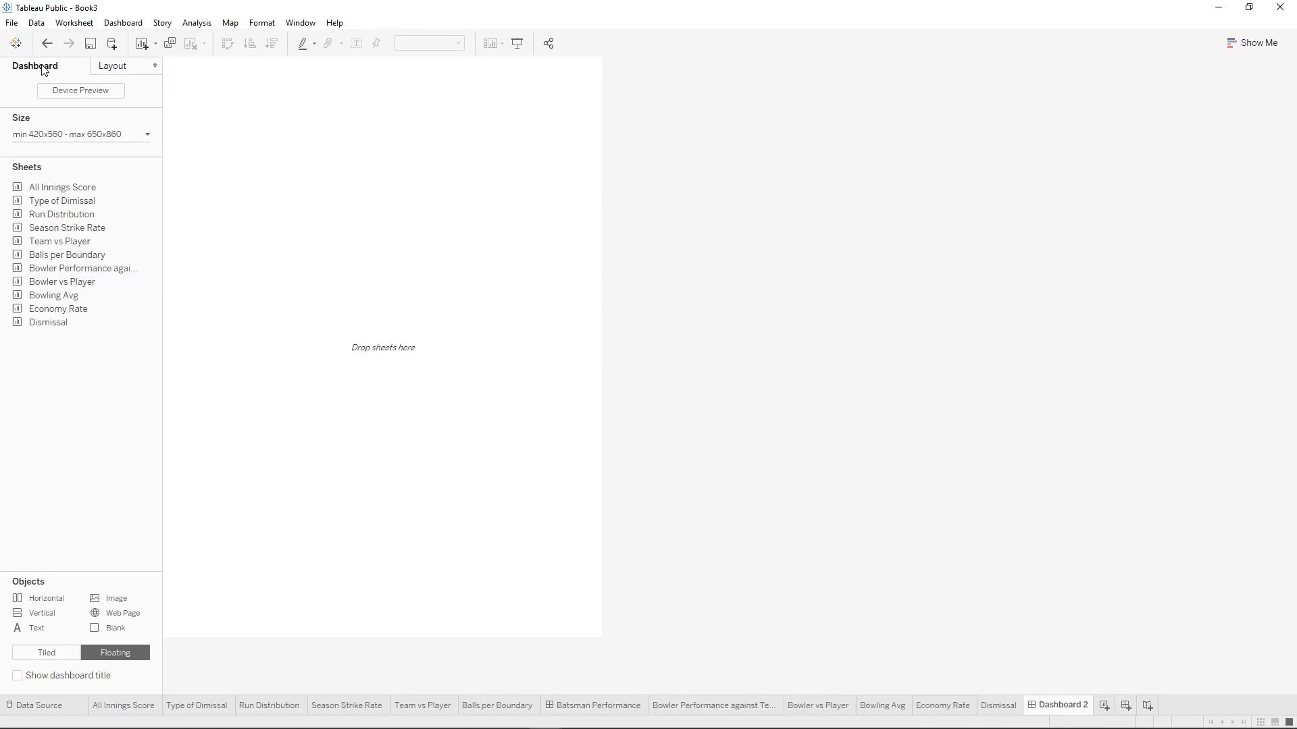
click(93, 128)
click(66, 155)
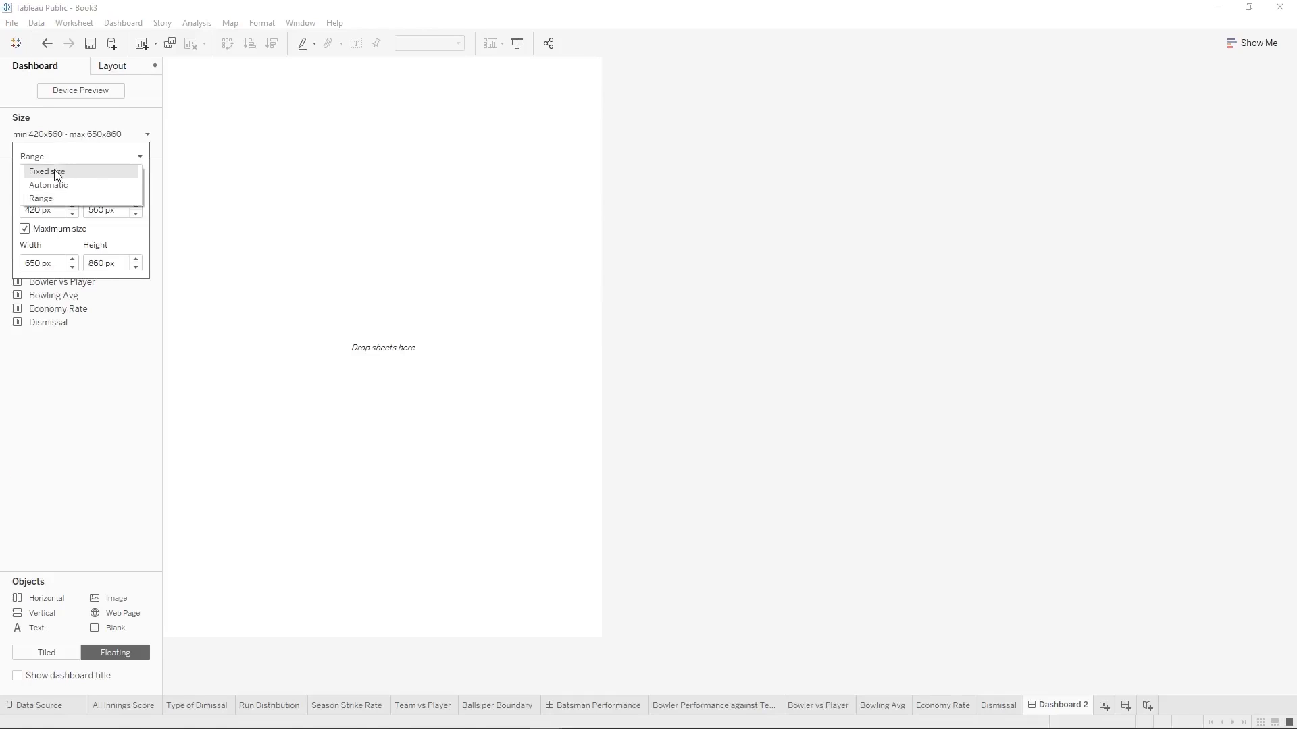
click(48, 185)
click(42, 158)
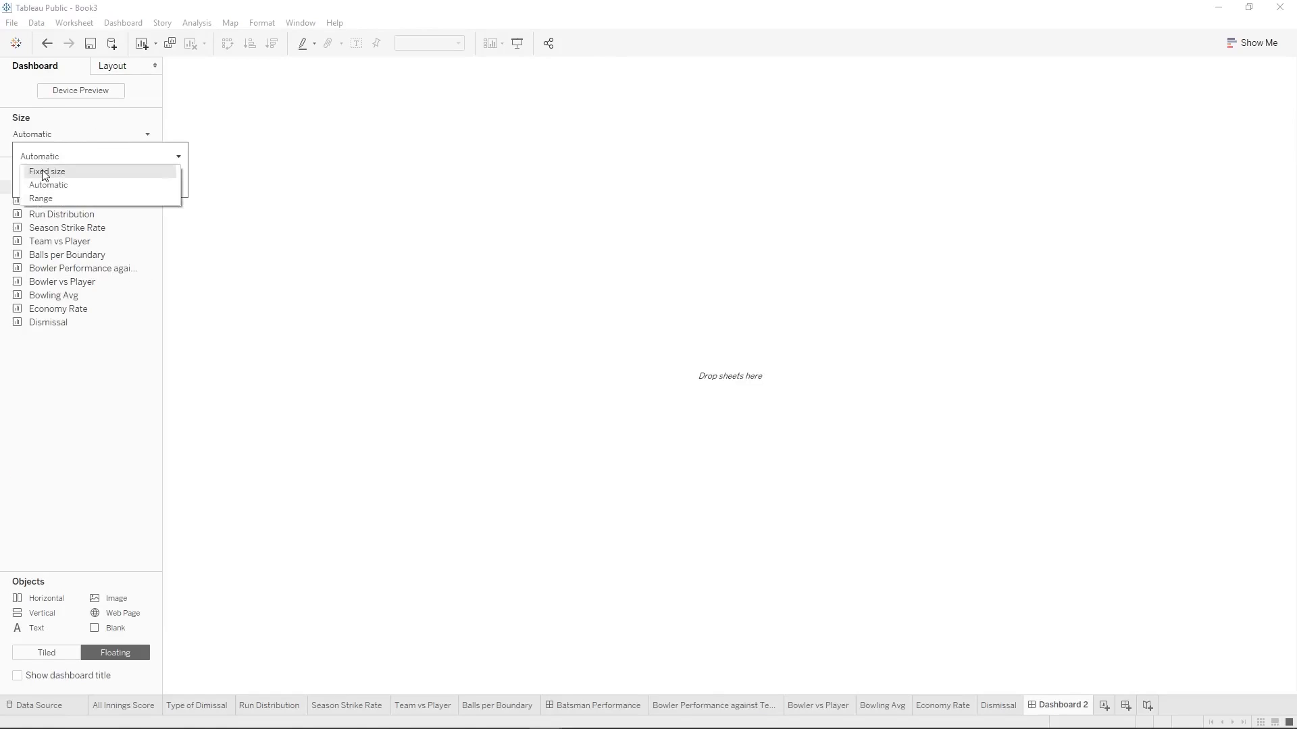
click(44, 172)
Set the new dashboard's custom size to 1600 px wide and 900 px high.
double_click(32, 217)
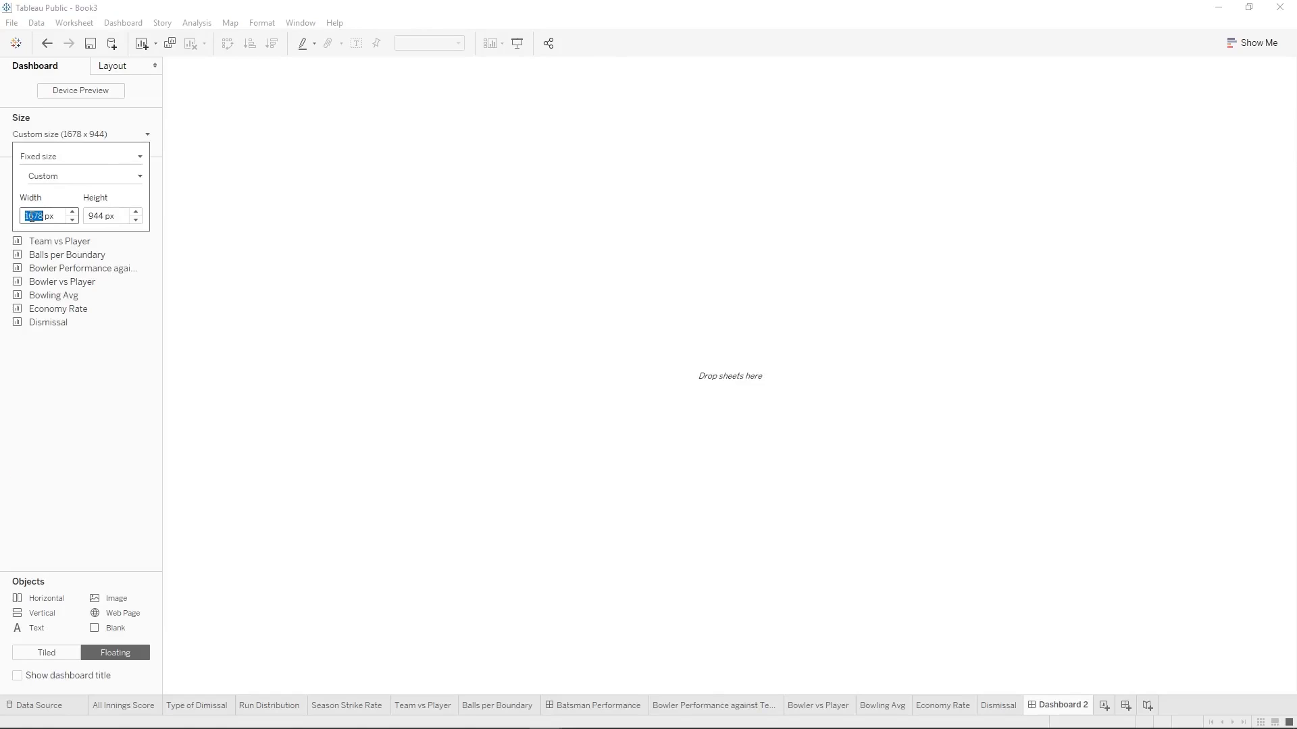
text(1600)
key(Return)
double_click(99, 216)
text(900)
key(Return)
click(99, 135)
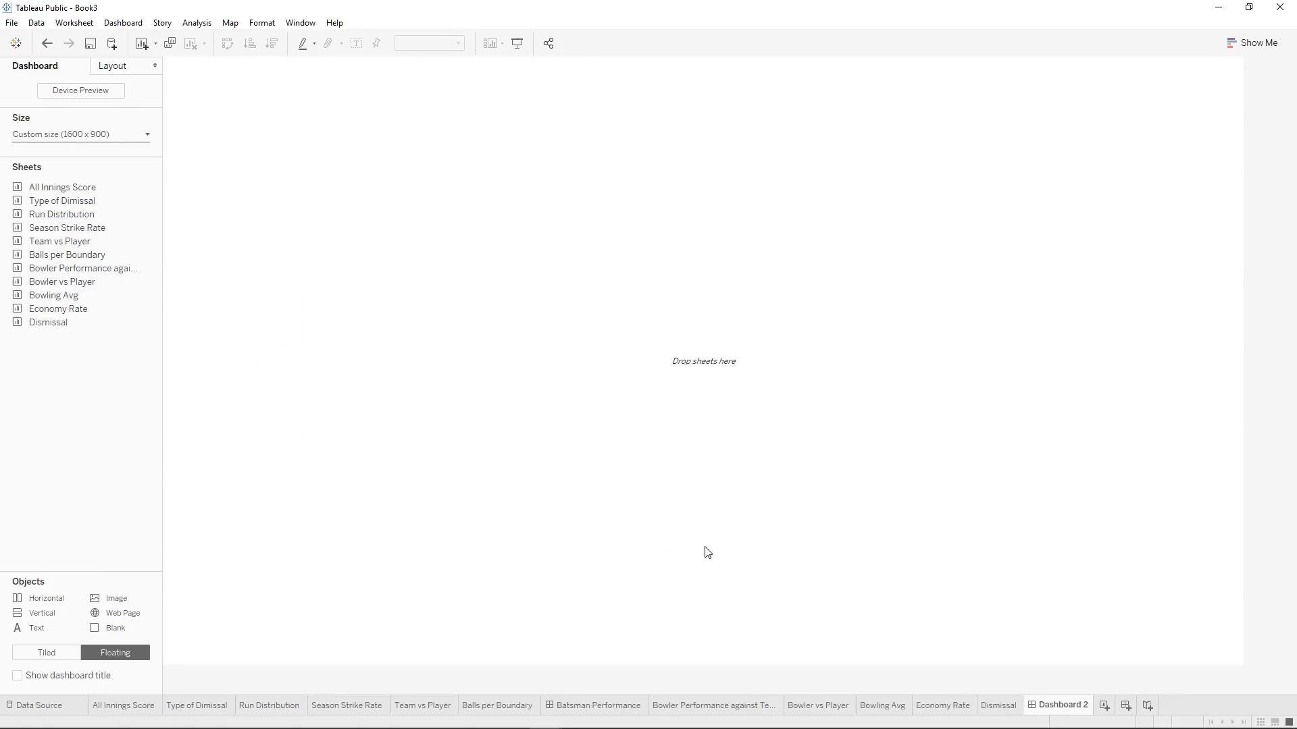
Hide all worksheets used in the Batsman Performance dashboard, and return to the empty Dashboard 2.
click(595, 705)
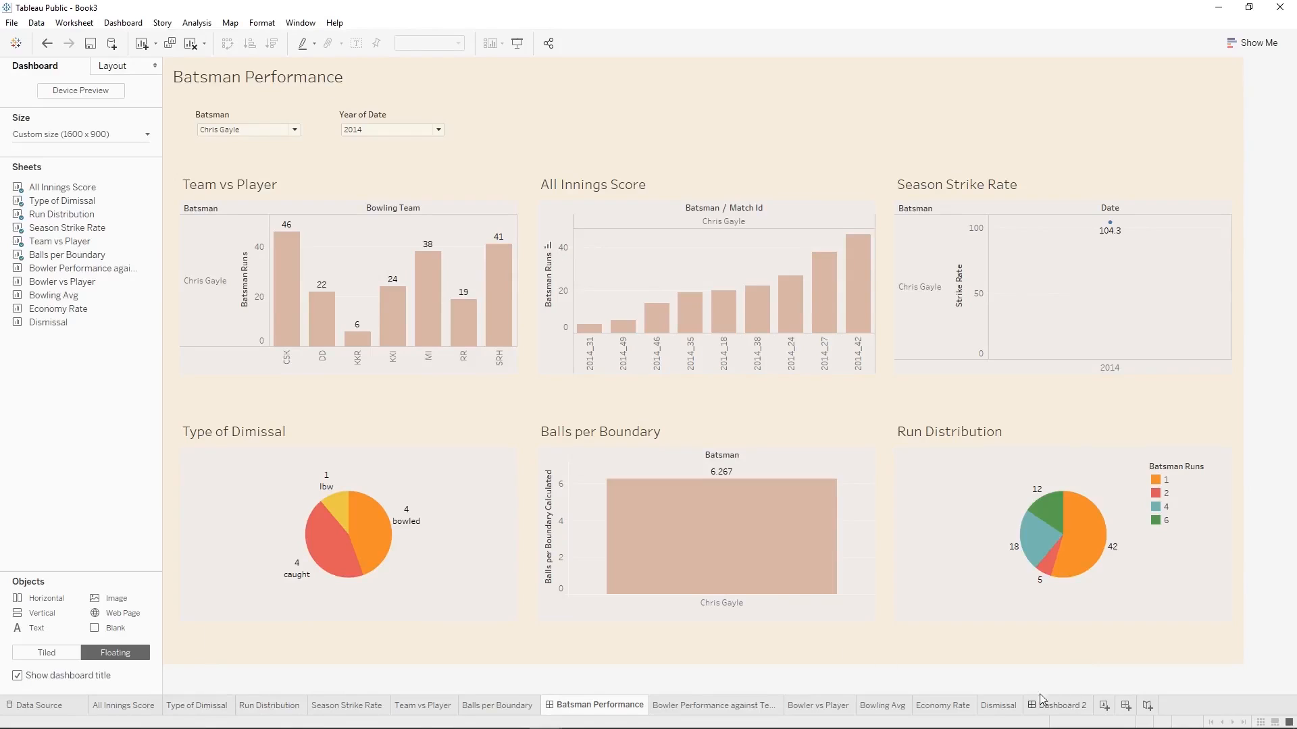
right_click(603, 709)
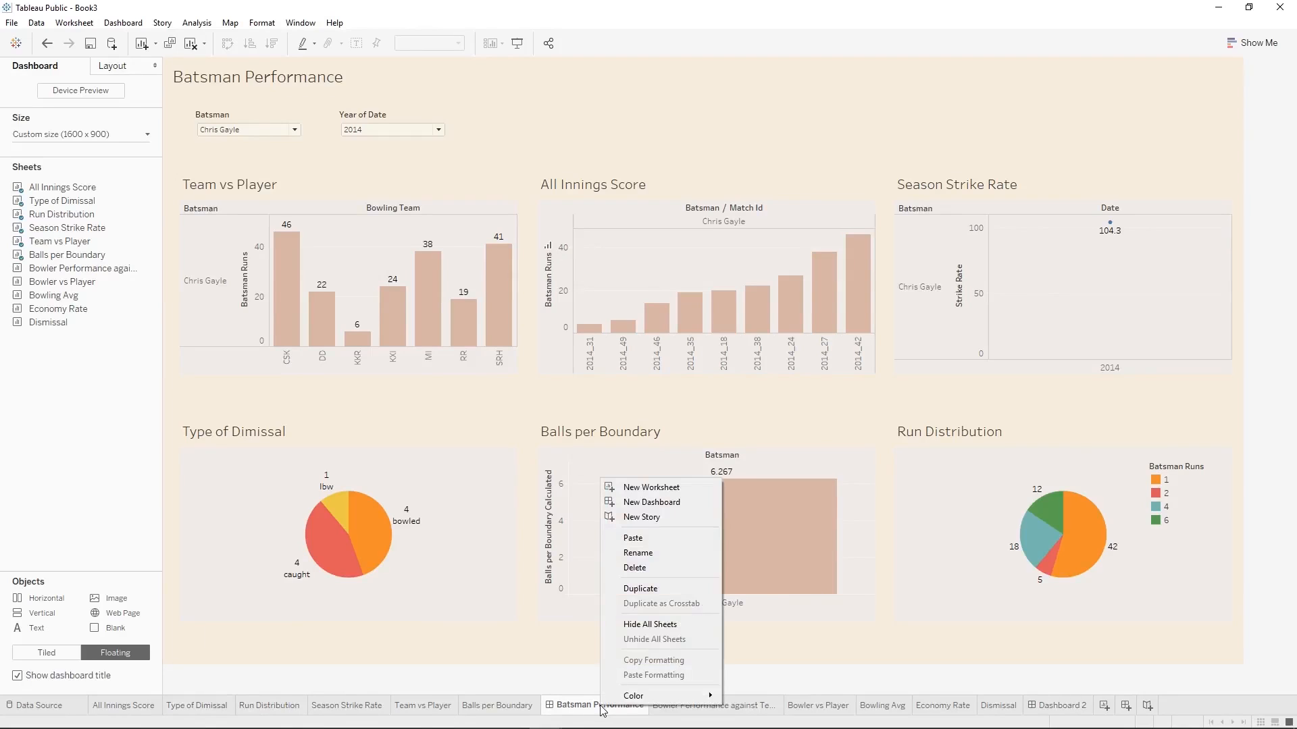
click(665, 625)
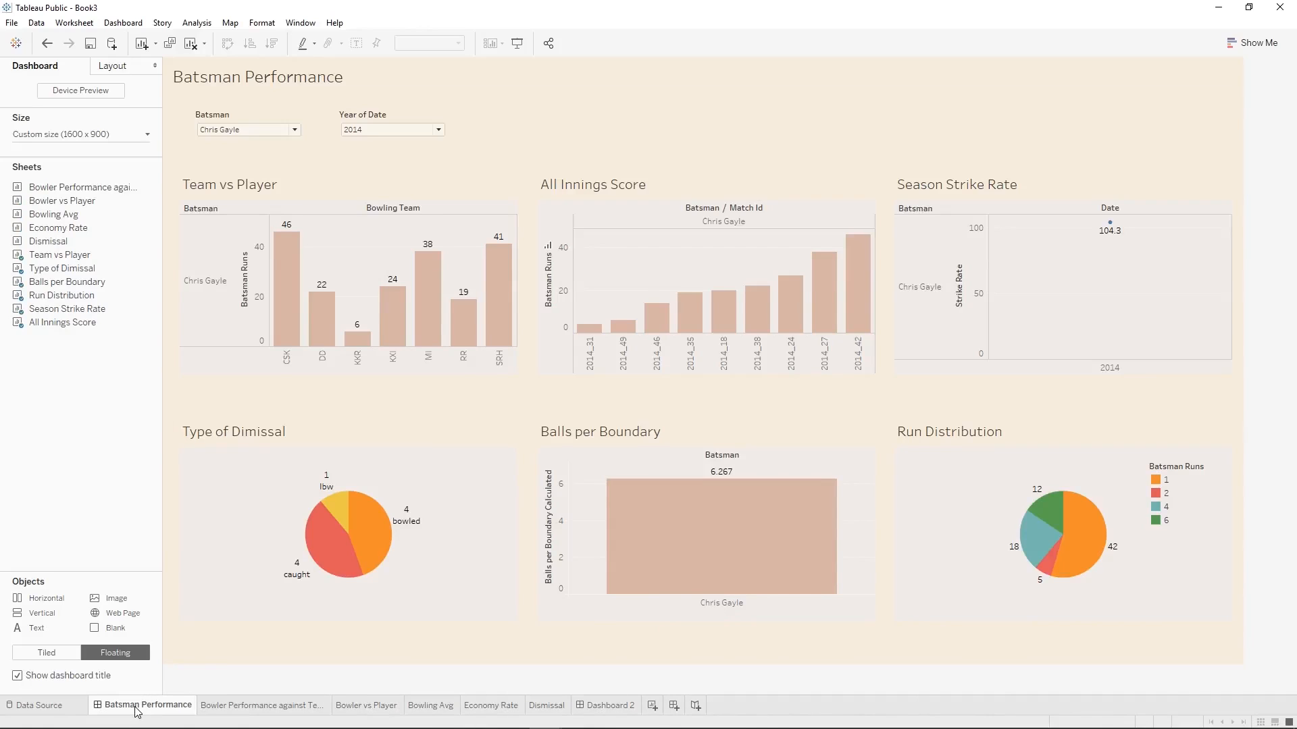
mouse_move(137, 711)
click(614, 706)
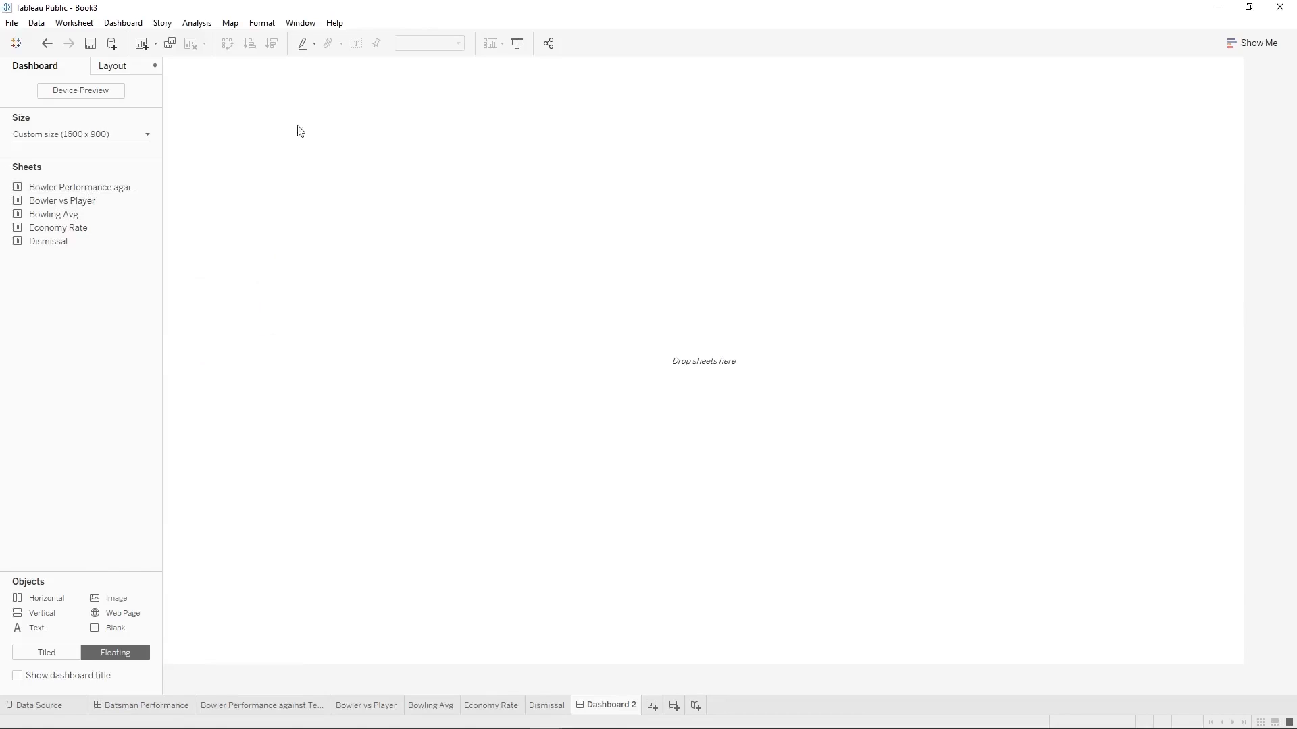
Format the dashboard's default shading with the custom colour #ddebf0.
click(125, 22)
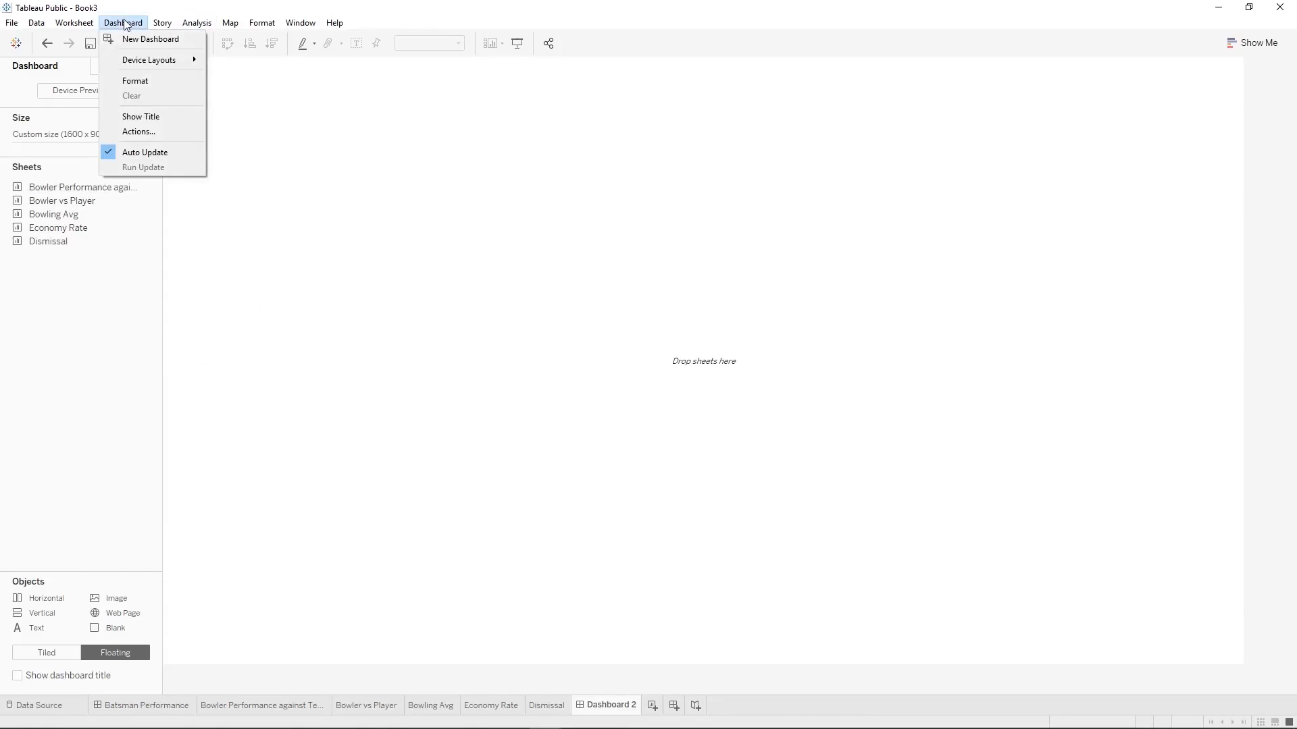
click(131, 83)
click(98, 109)
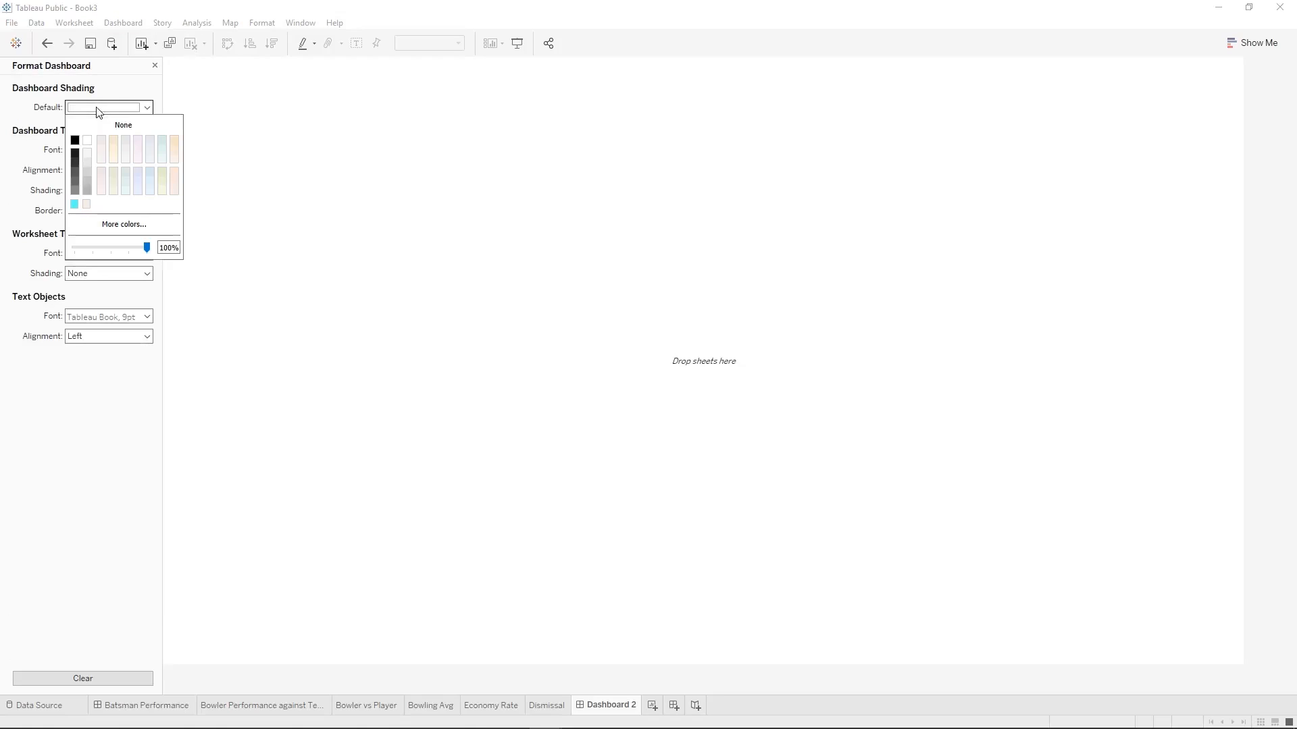
click(121, 223)
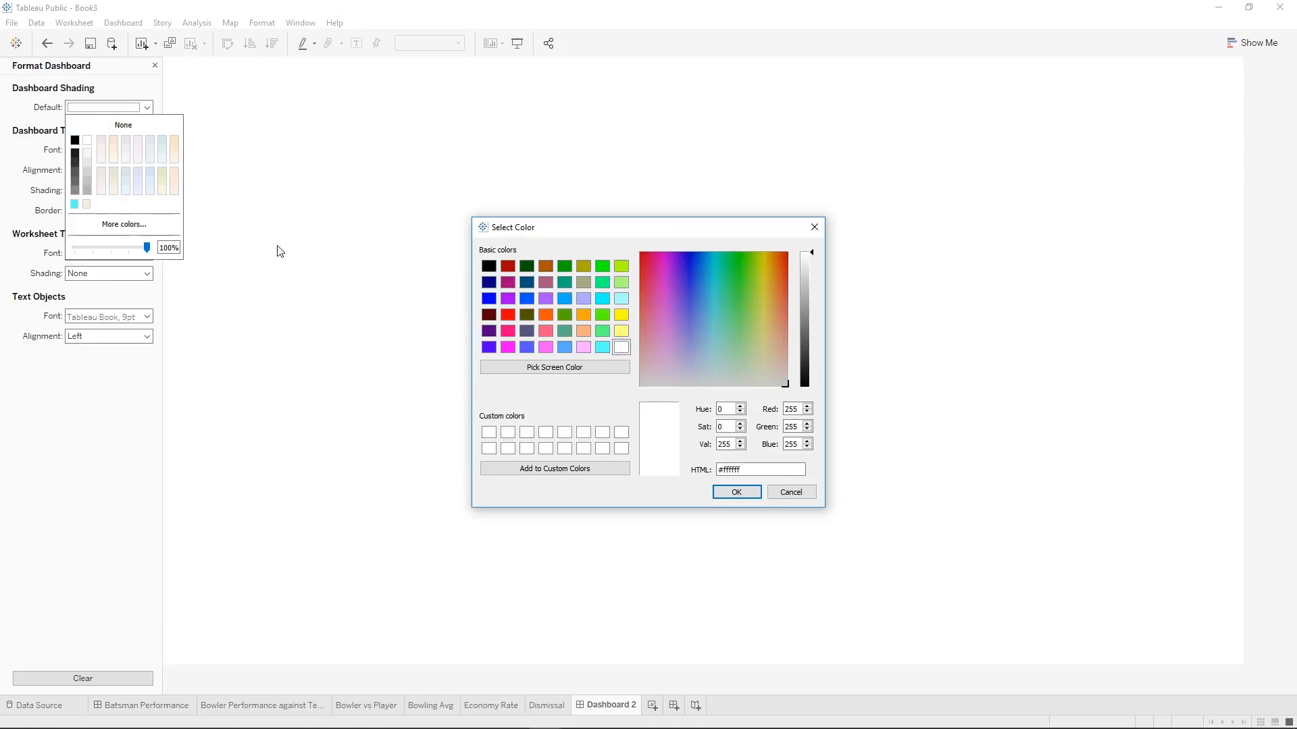
double_click(771, 473)
text(#ddeb)
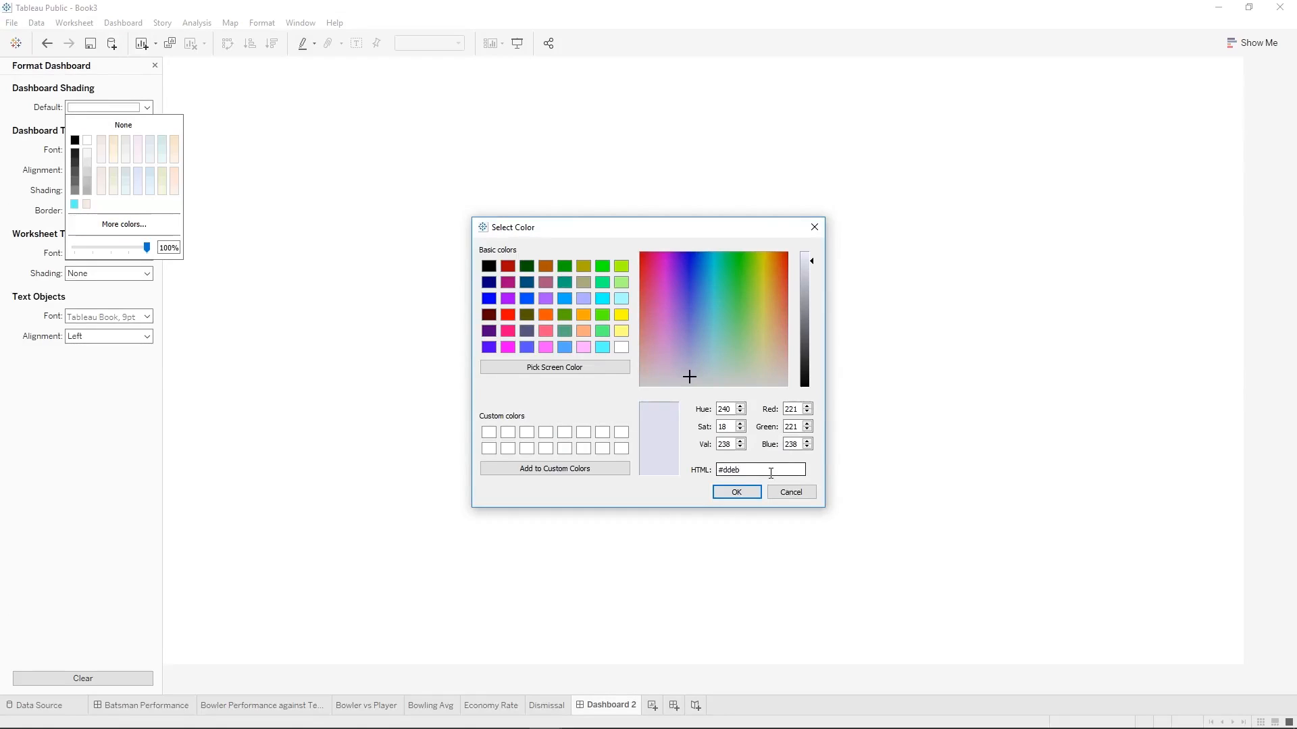
text(f0)
click(741, 493)
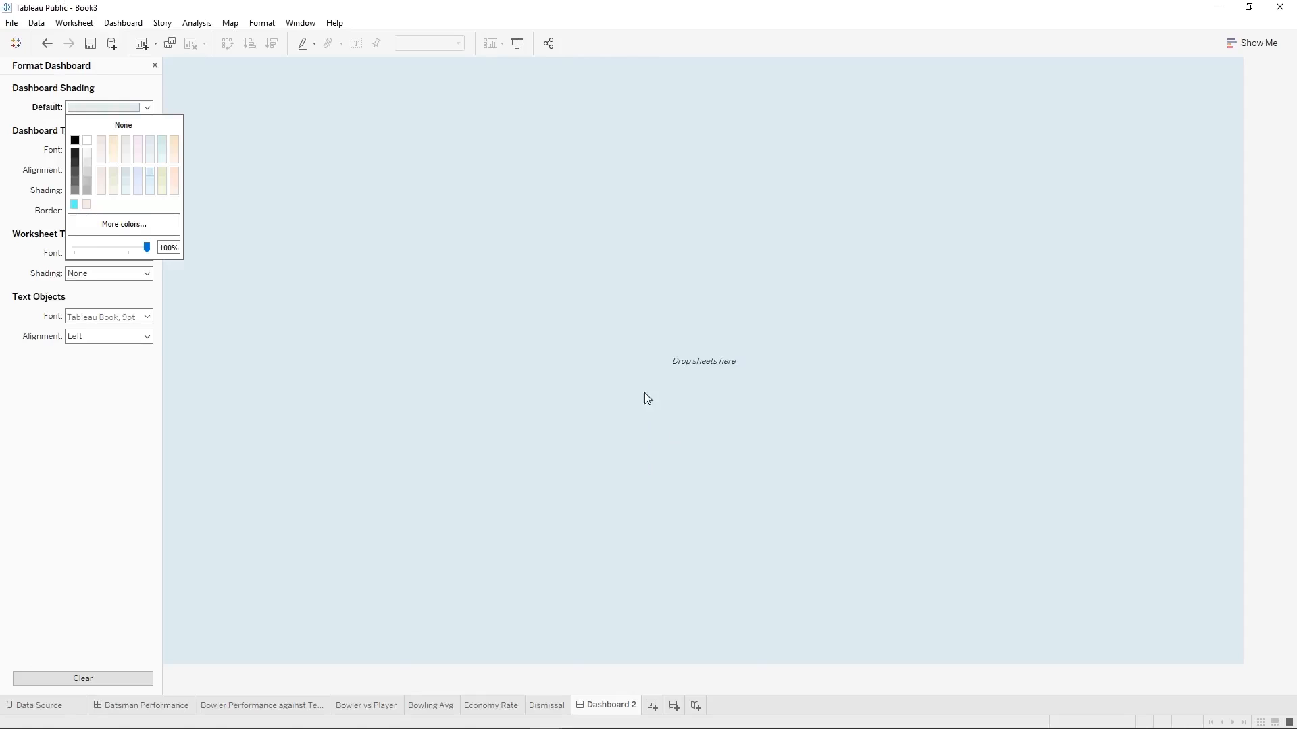
click(579, 327)
click(155, 65)
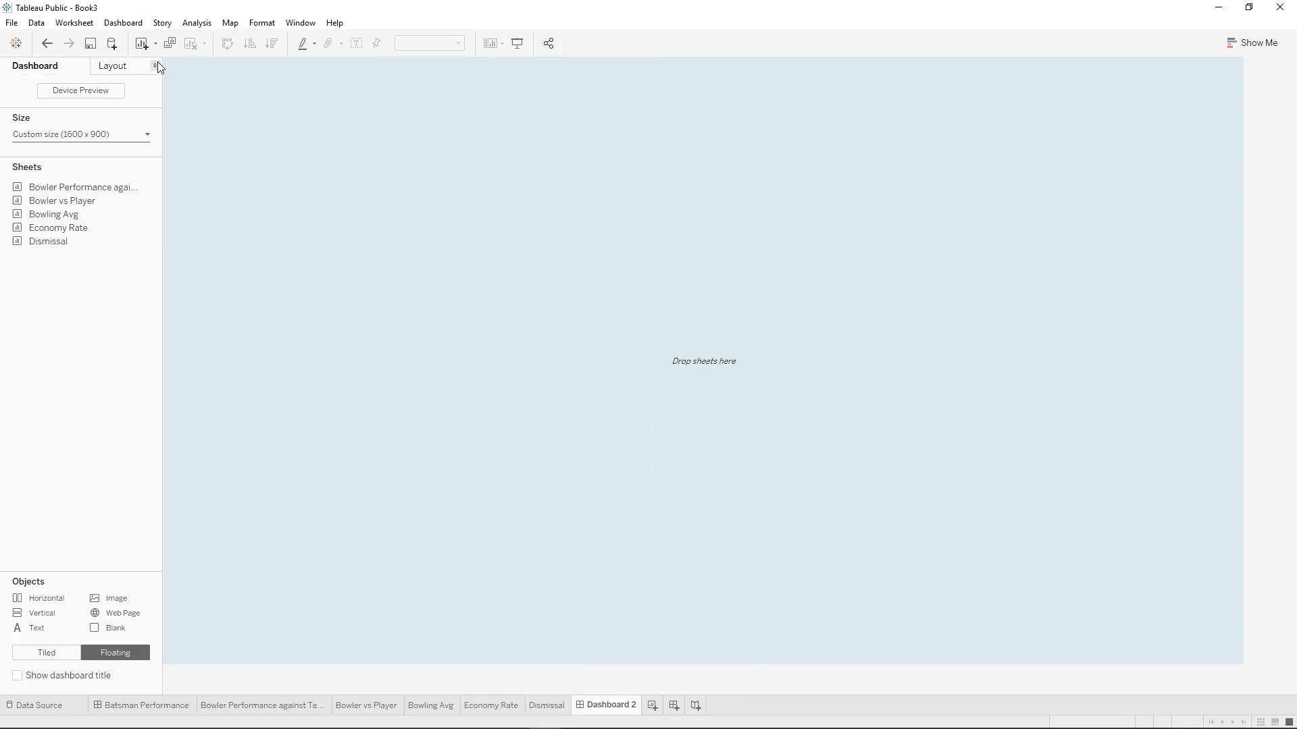
Show the dashboard title and rename Dashboard 2 as Bowler Performance.
click(106, 677)
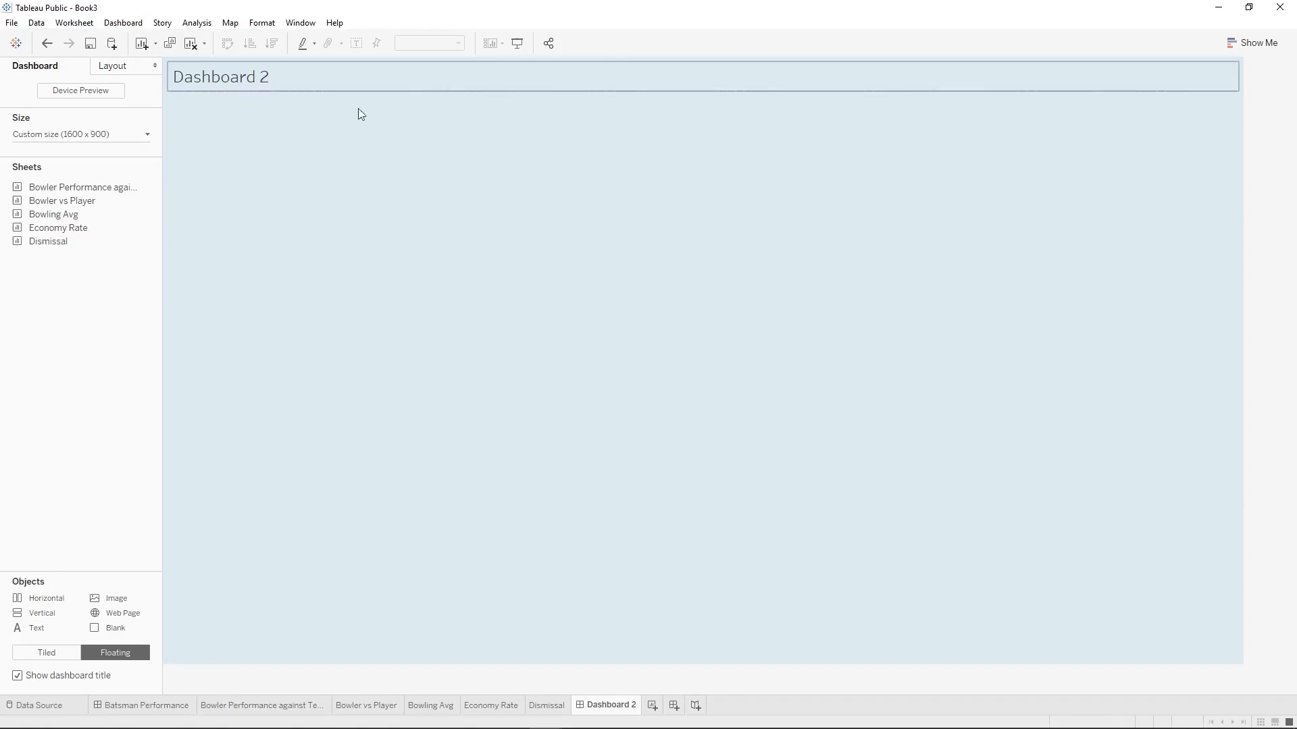
right_click(616, 704)
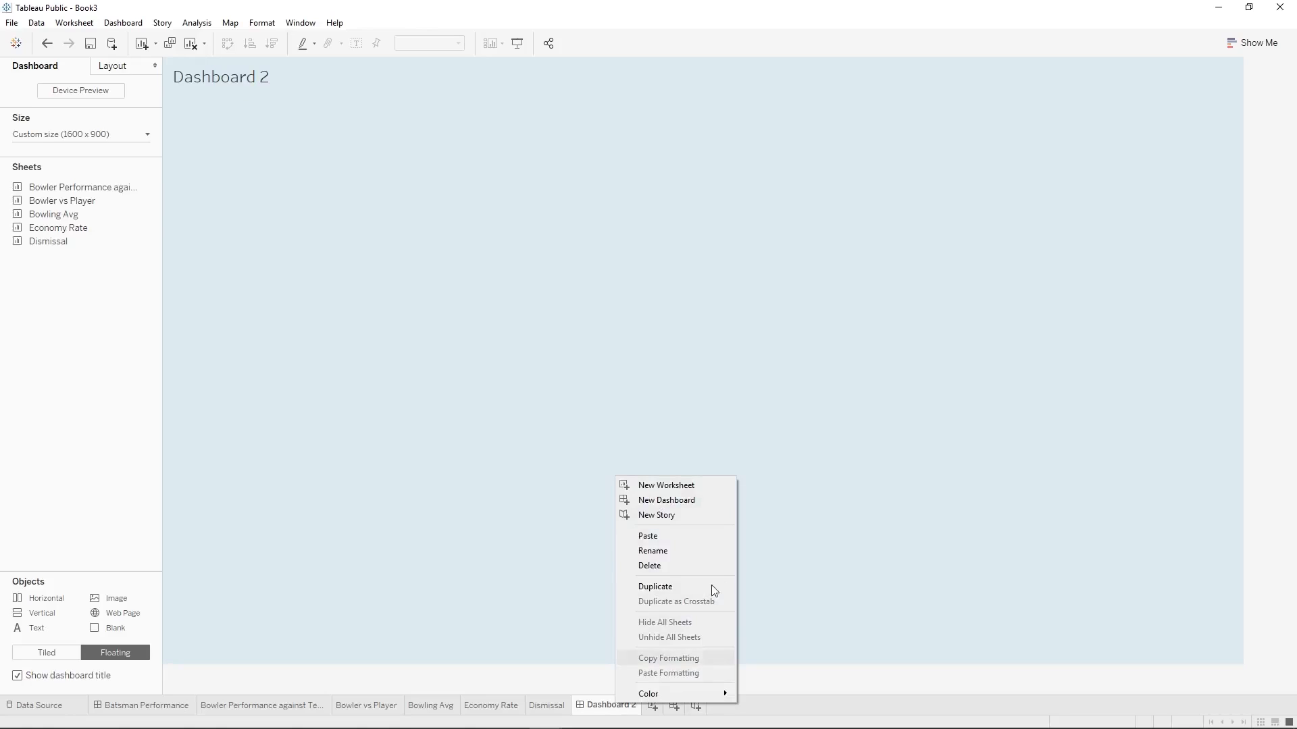
click(678, 550)
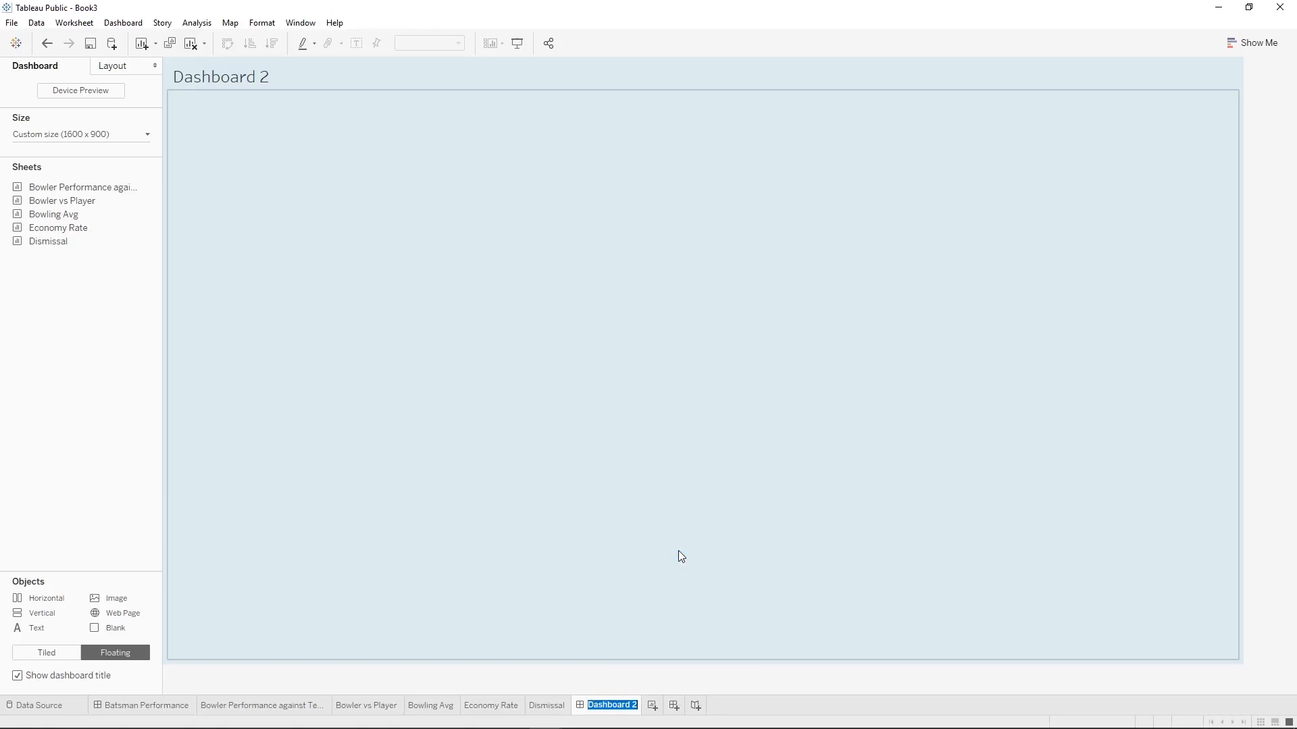
text(Bowler Performance)
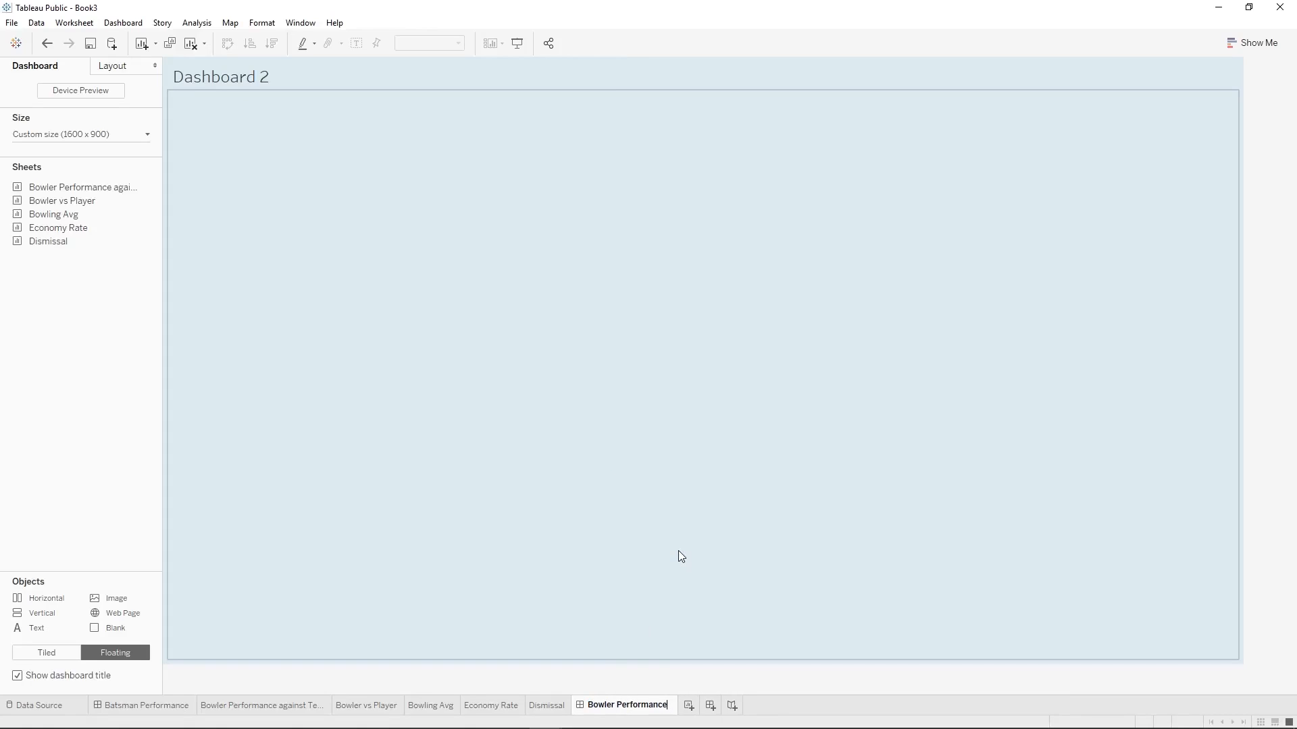
key(Return)
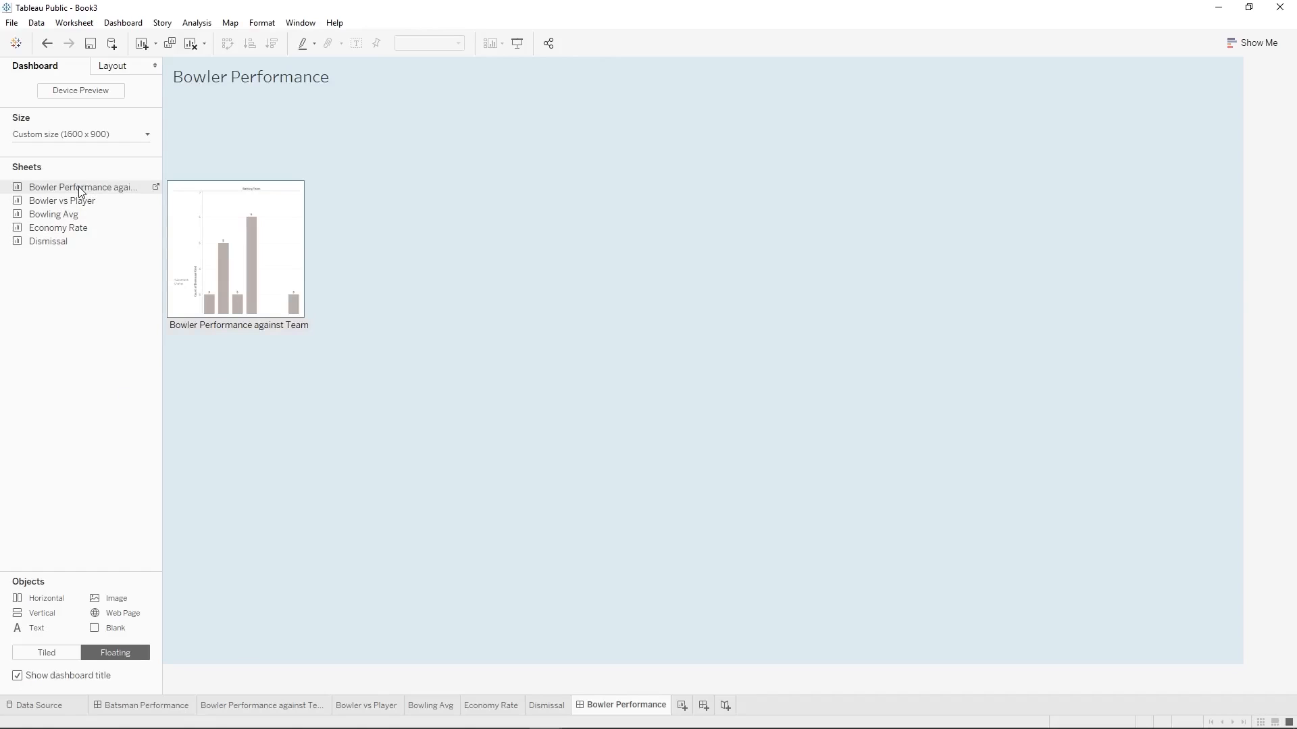
Place the Bowler Performance against Team and Bowler vs Player sheets side by side as floating charts in the dashboard's upper half.
drag(79, 191, 201, 181)
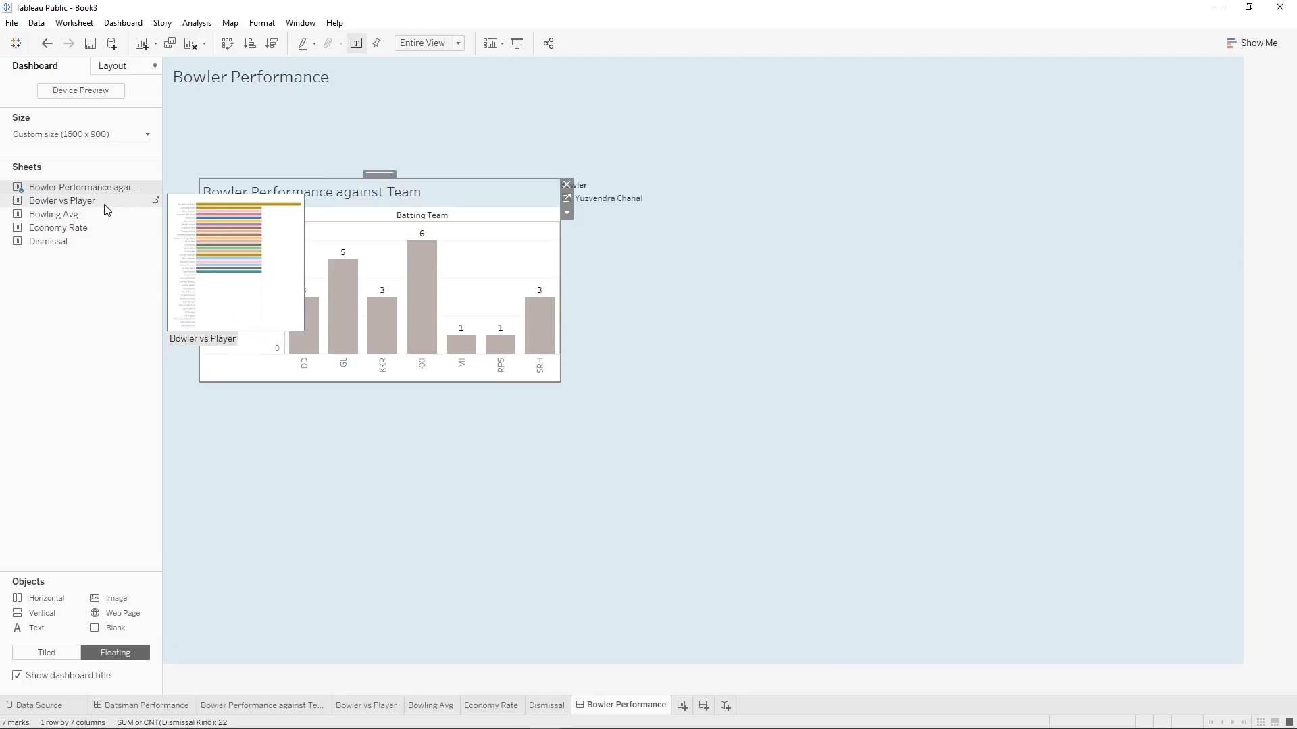
drag(106, 206, 703, 192)
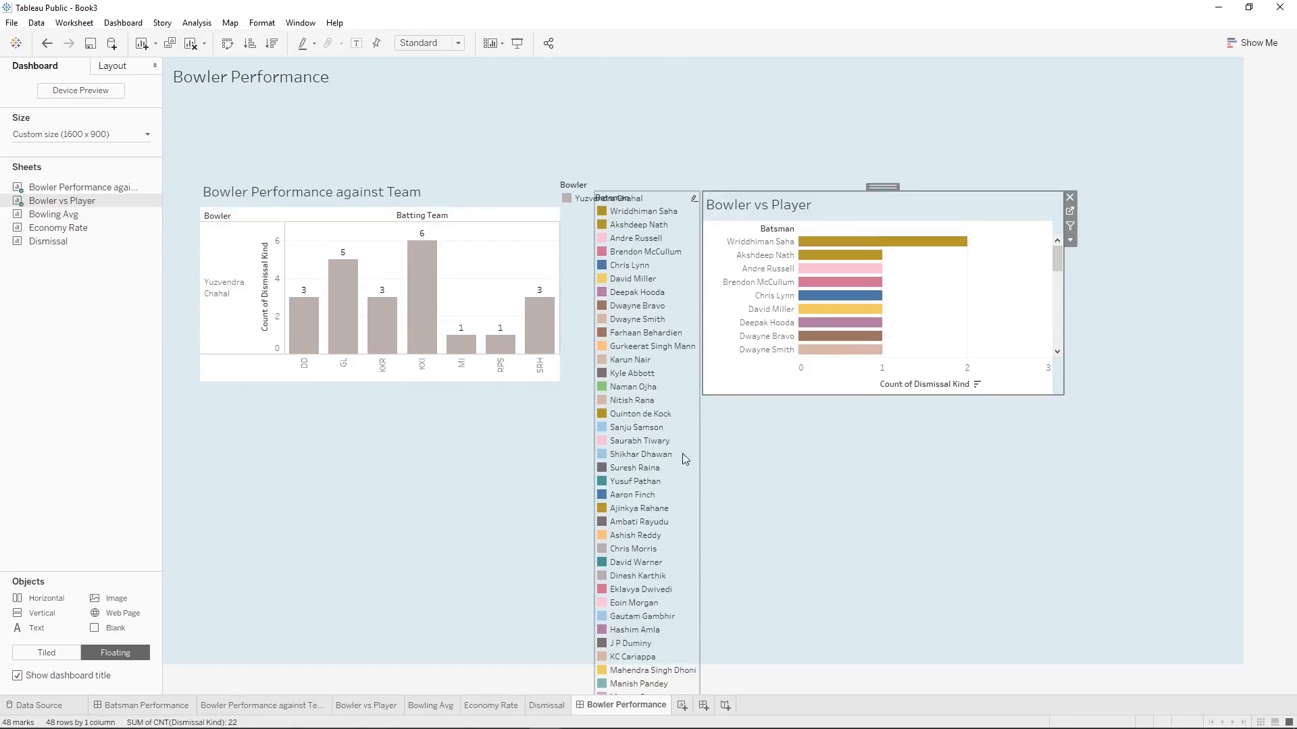
Remove the Batsman and Bowler colour legends from the dashboard and move the Bowler vs Player chart closer to the team chart.
click(578, 200)
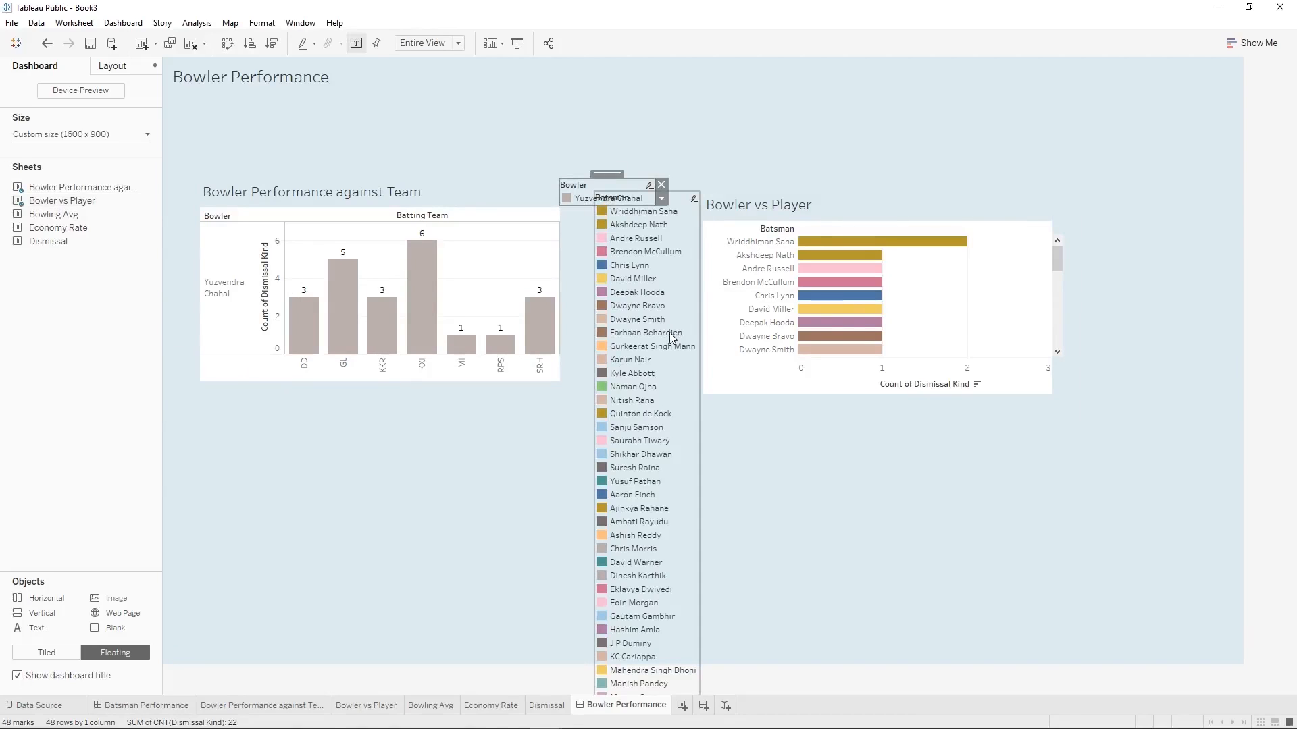
click(693, 310)
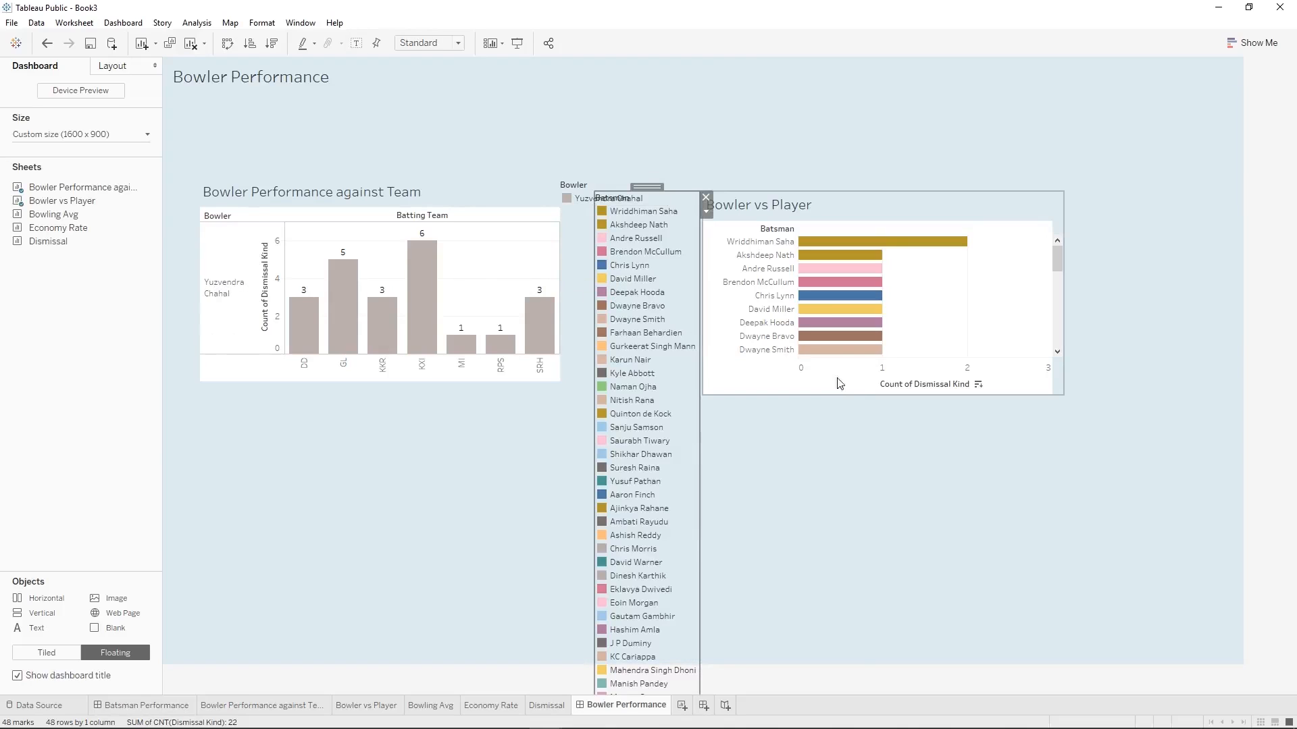
click(705, 198)
click(628, 191)
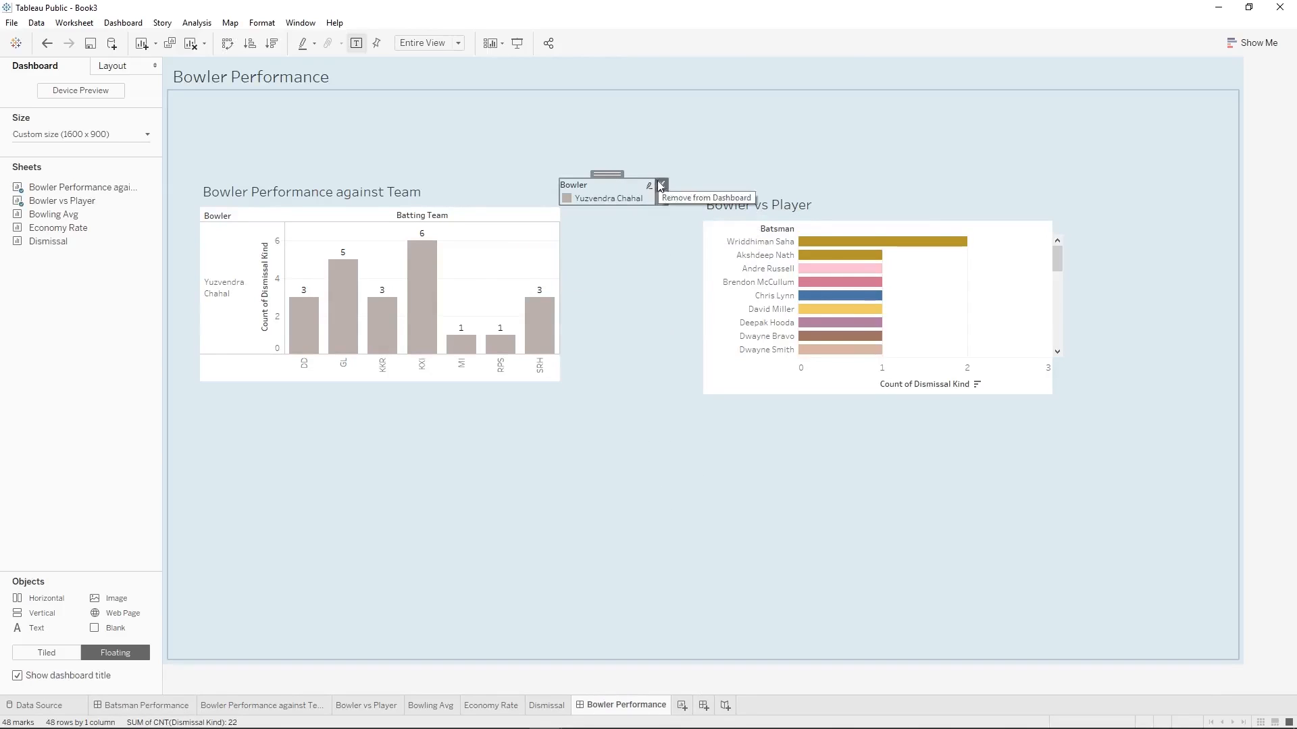
click(653, 177)
click(896, 197)
drag(875, 184, 835, 184)
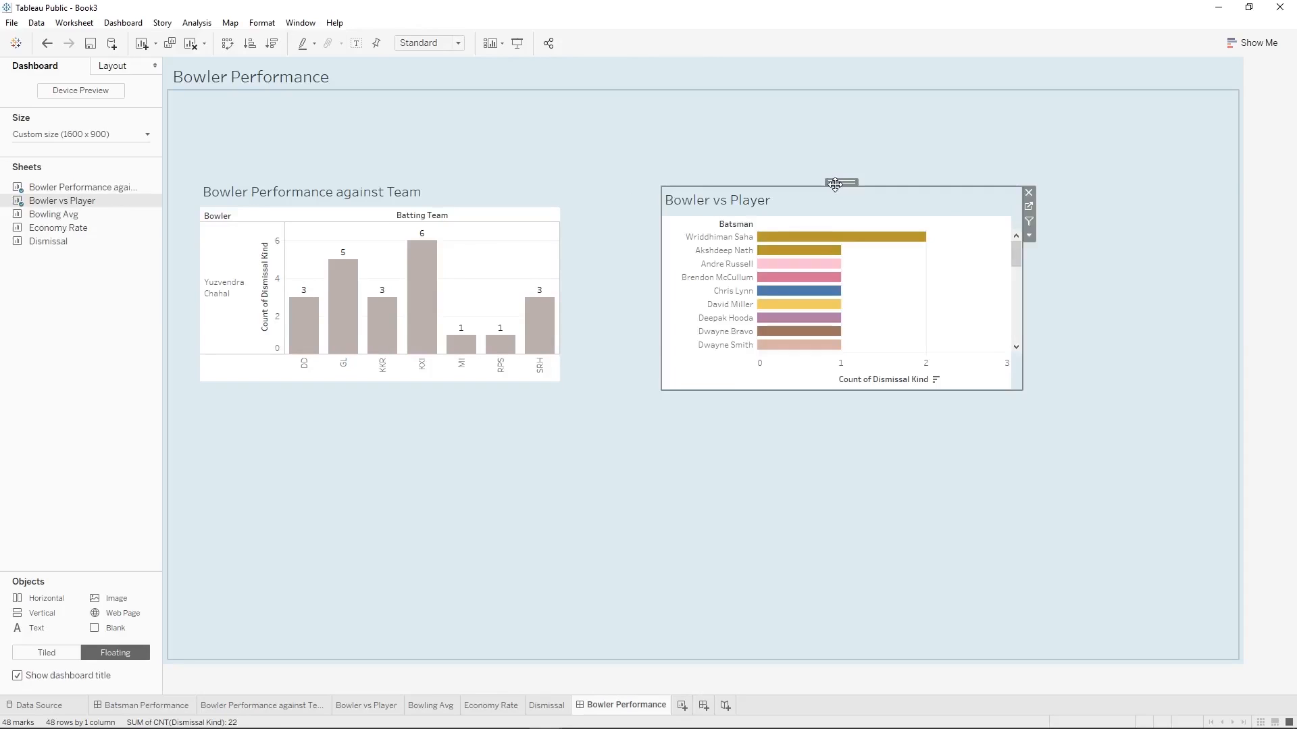
Add the Bowling Avg sheet below the team chart and the Economy Rate sheet below the Bowler vs Player chart.
mouse_move(51, 228)
drag(99, 215, 220, 412)
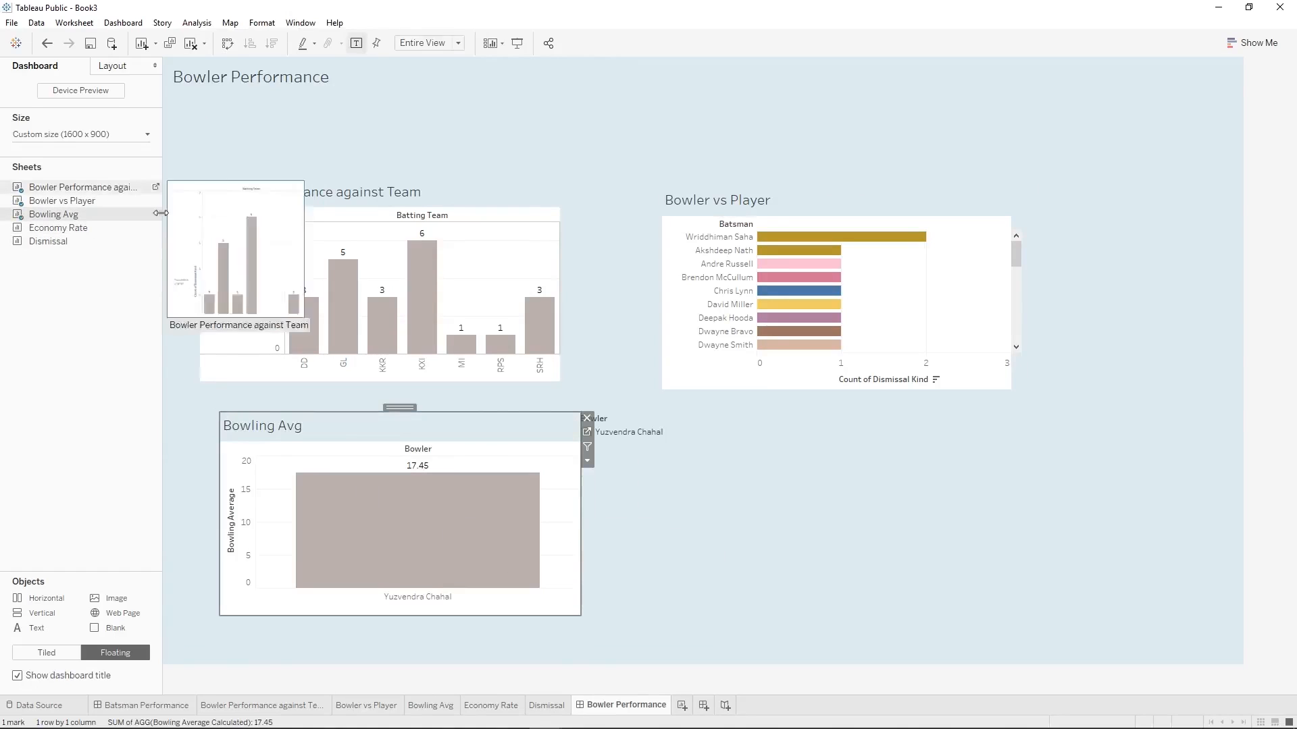
drag(79, 233, 679, 431)
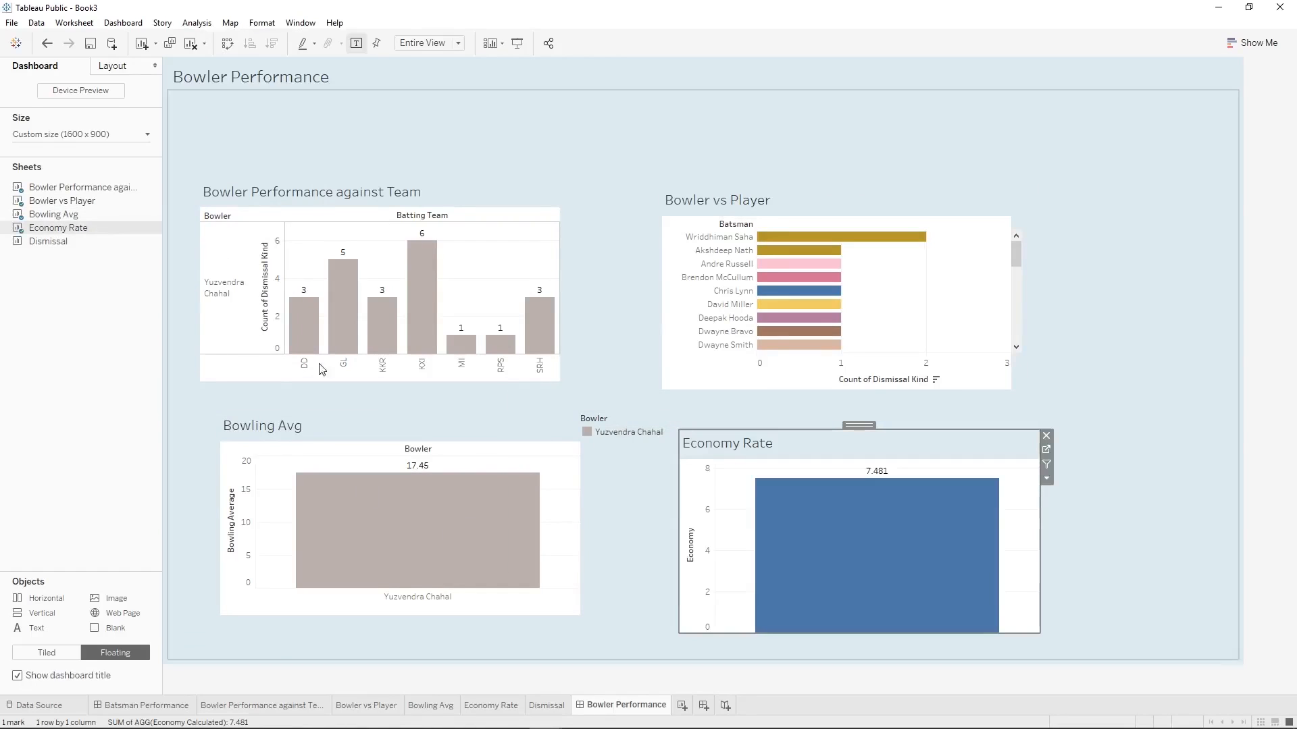
Add the Dismissal sheet with its legend to the dashboard's lower-right area and remove the Bowler colour legend.
drag(47, 241, 1185, 493)
click(820, 423)
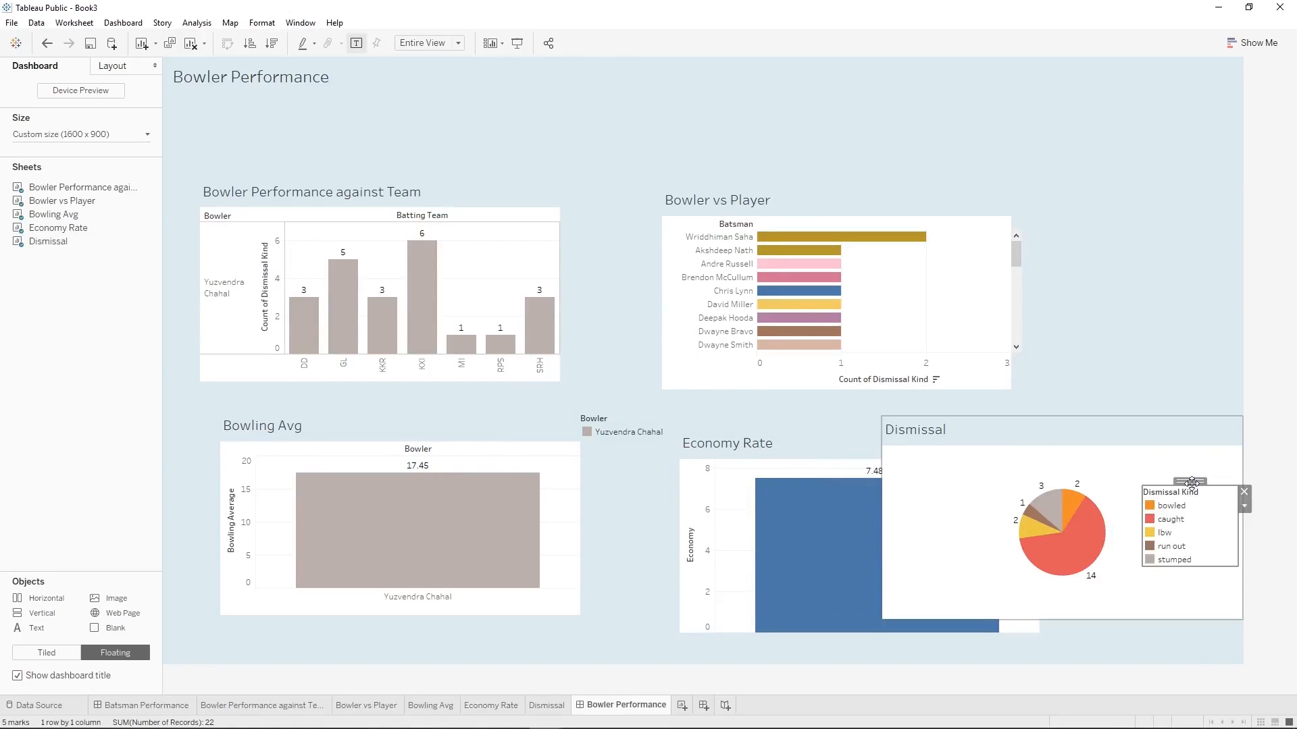
click(593, 423)
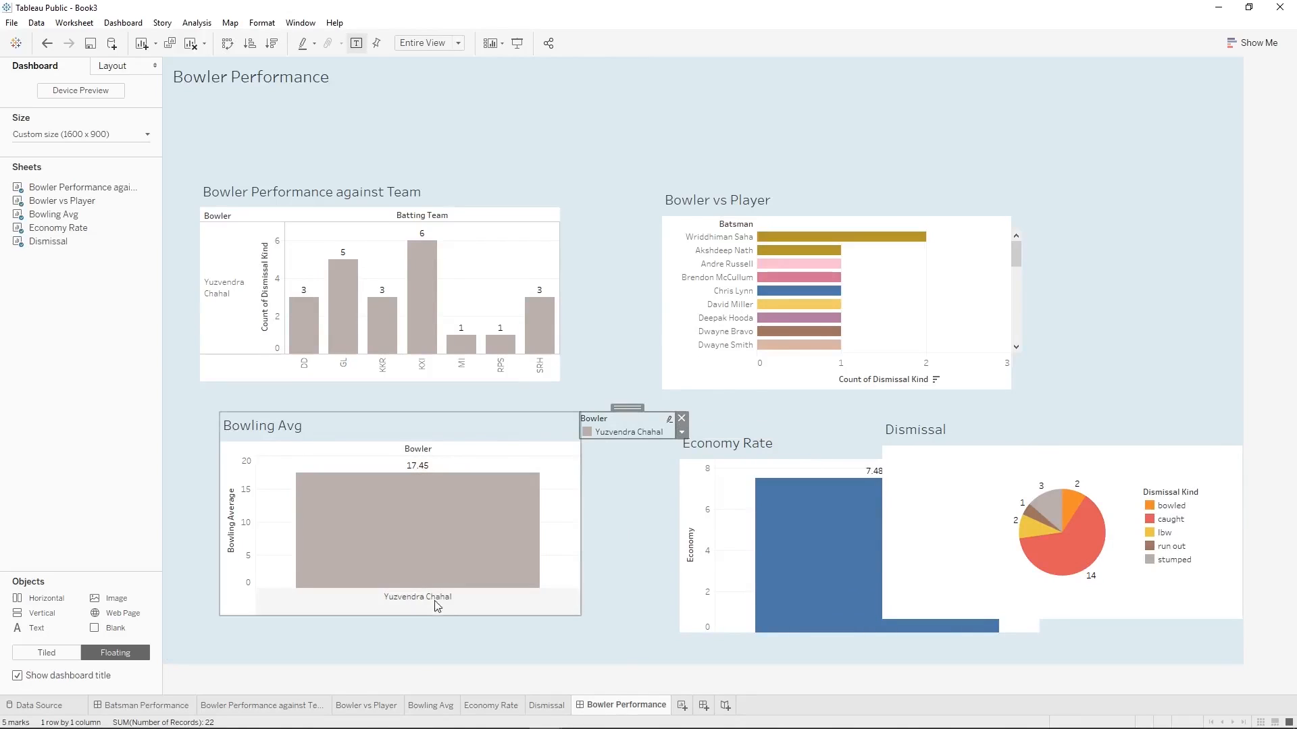
click(681, 419)
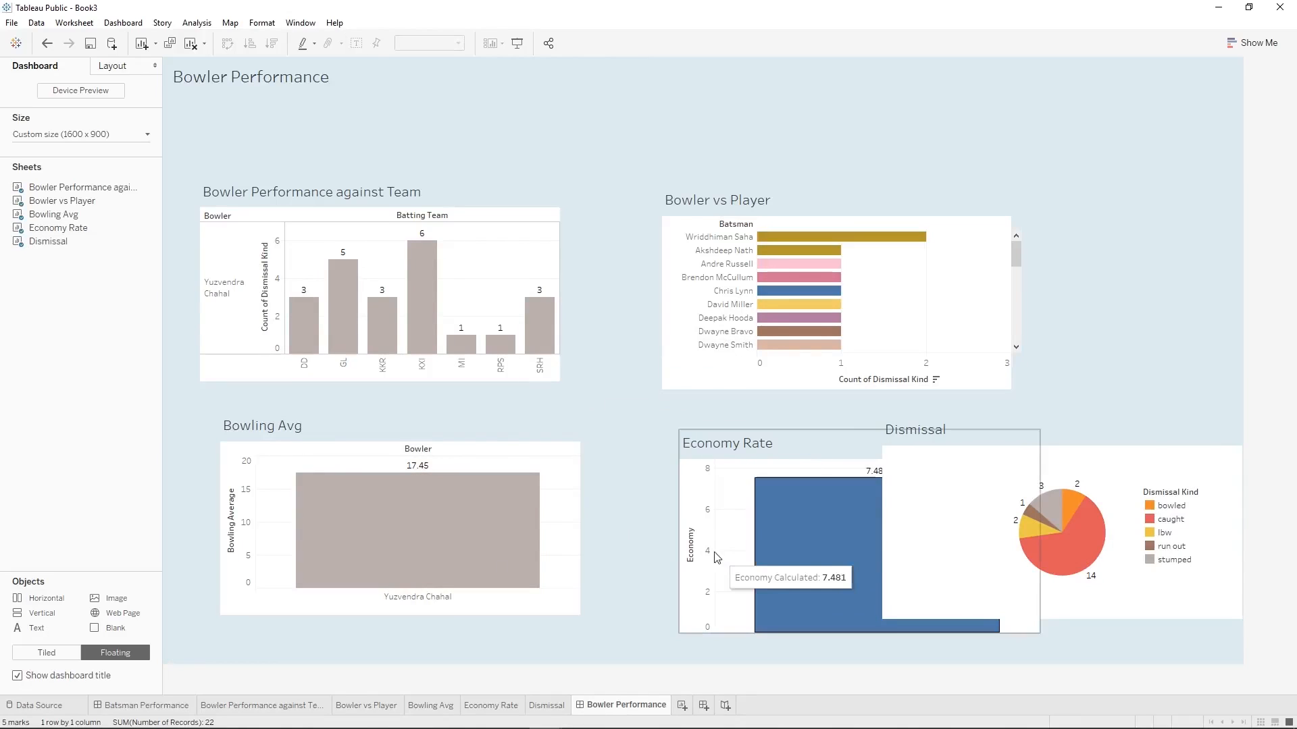
Move the Bowler Performance against Team chart slightly up and shift the Bowler vs Player chart further right.
click(448, 200)
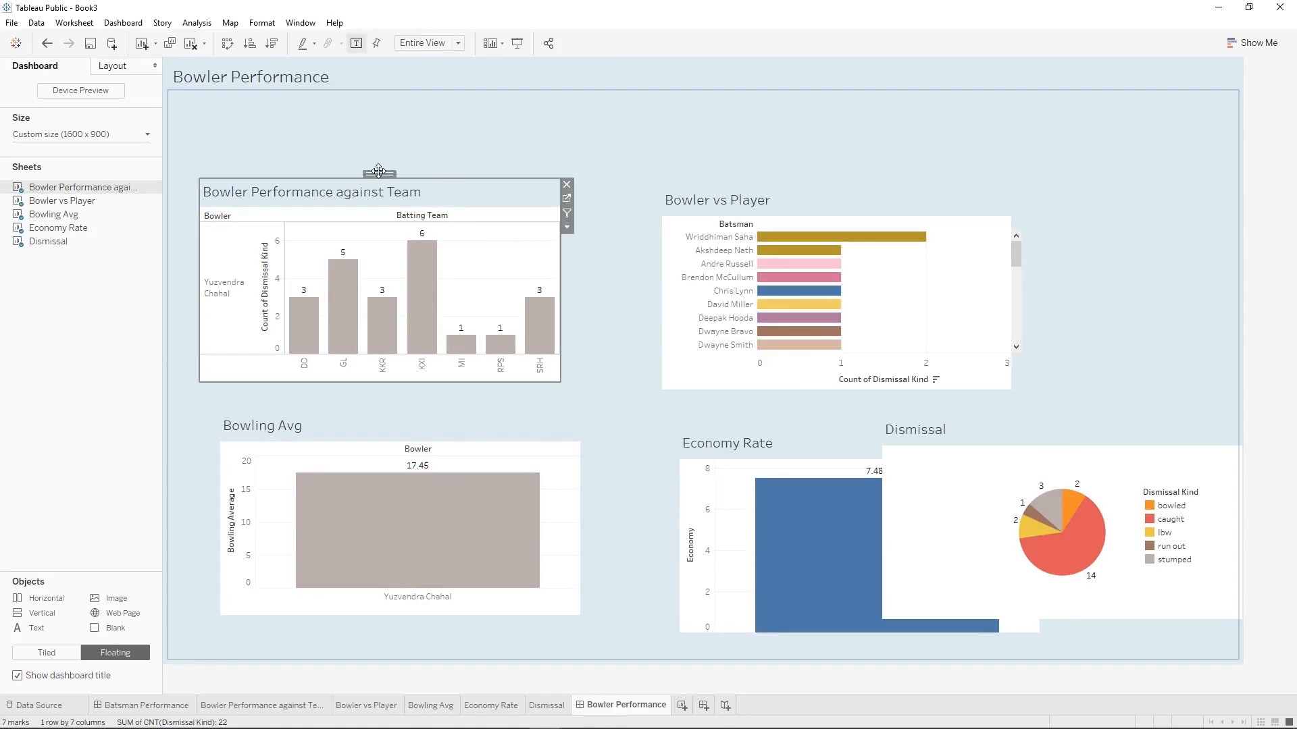
drag(378, 172, 380, 161)
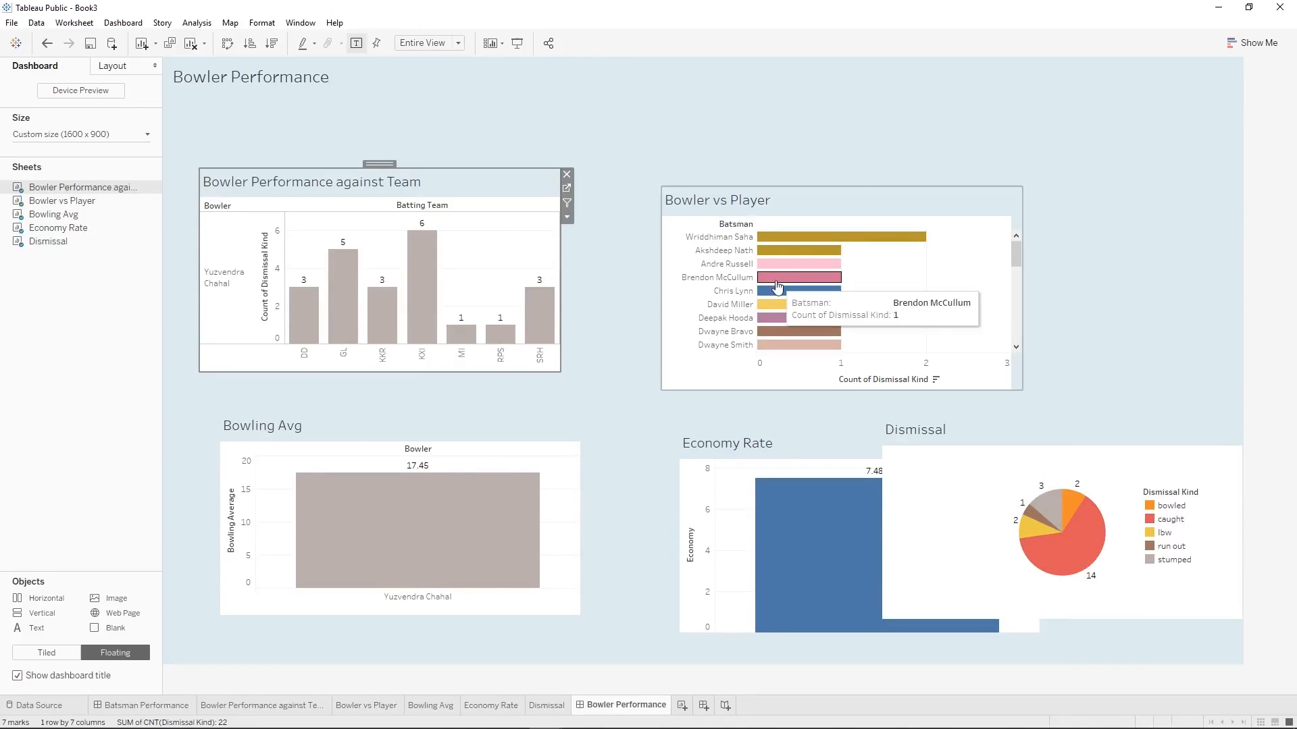
click(928, 214)
drag(842, 181, 894, 180)
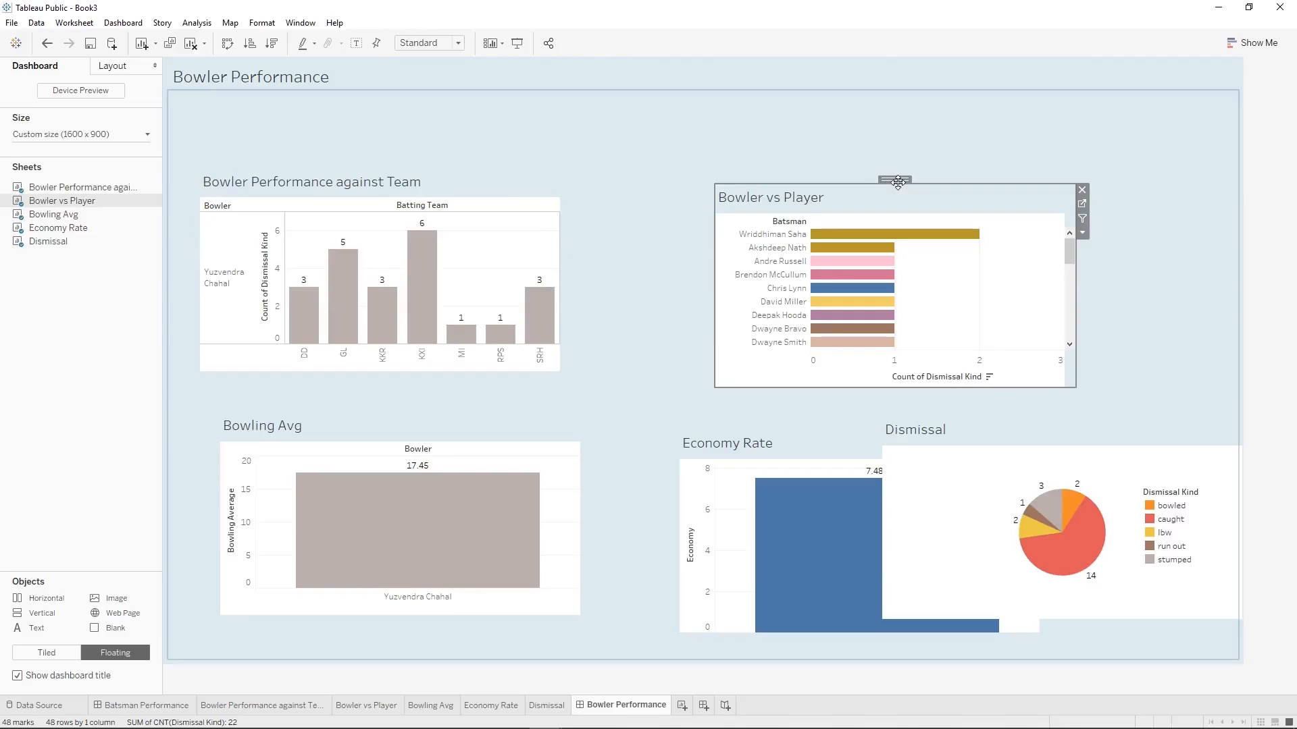
Set the width of both the Bowler Performance against Team and Bowler vs Player charts to 750.
click(495, 195)
click(114, 65)
click(35, 218)
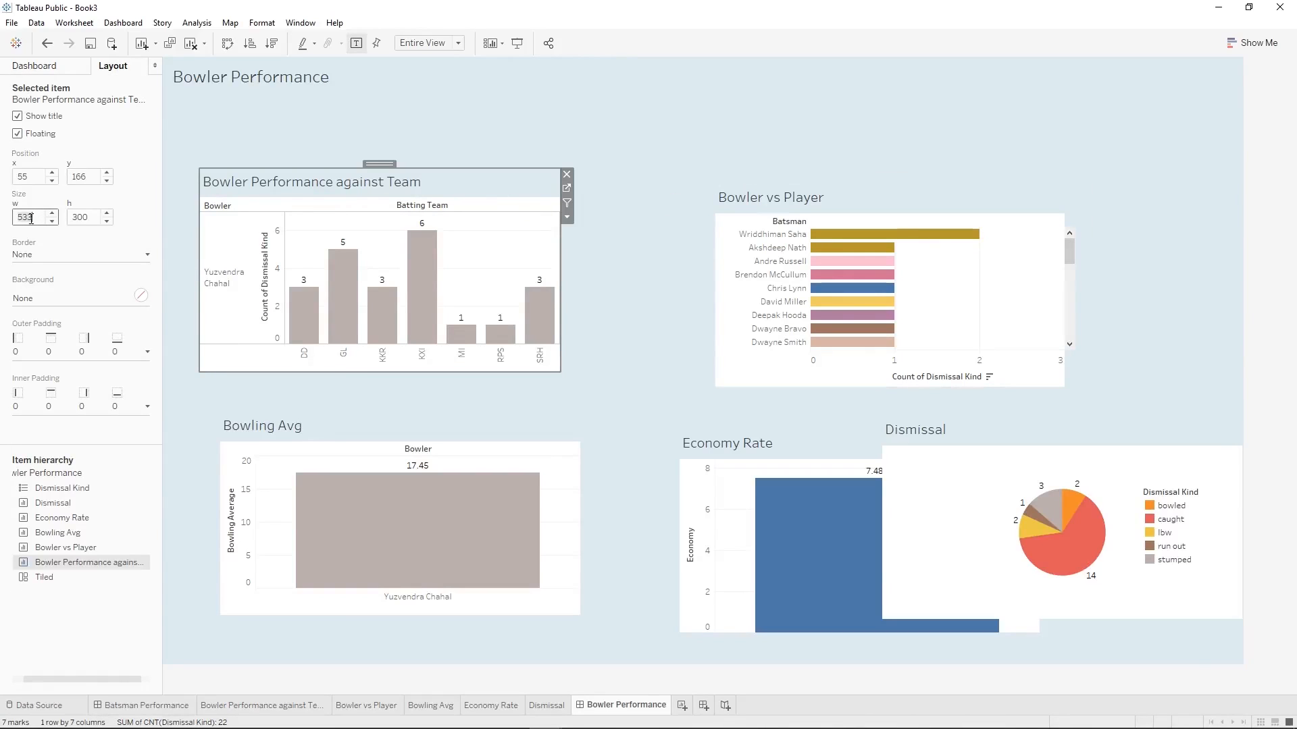
text(750)
key(Return)
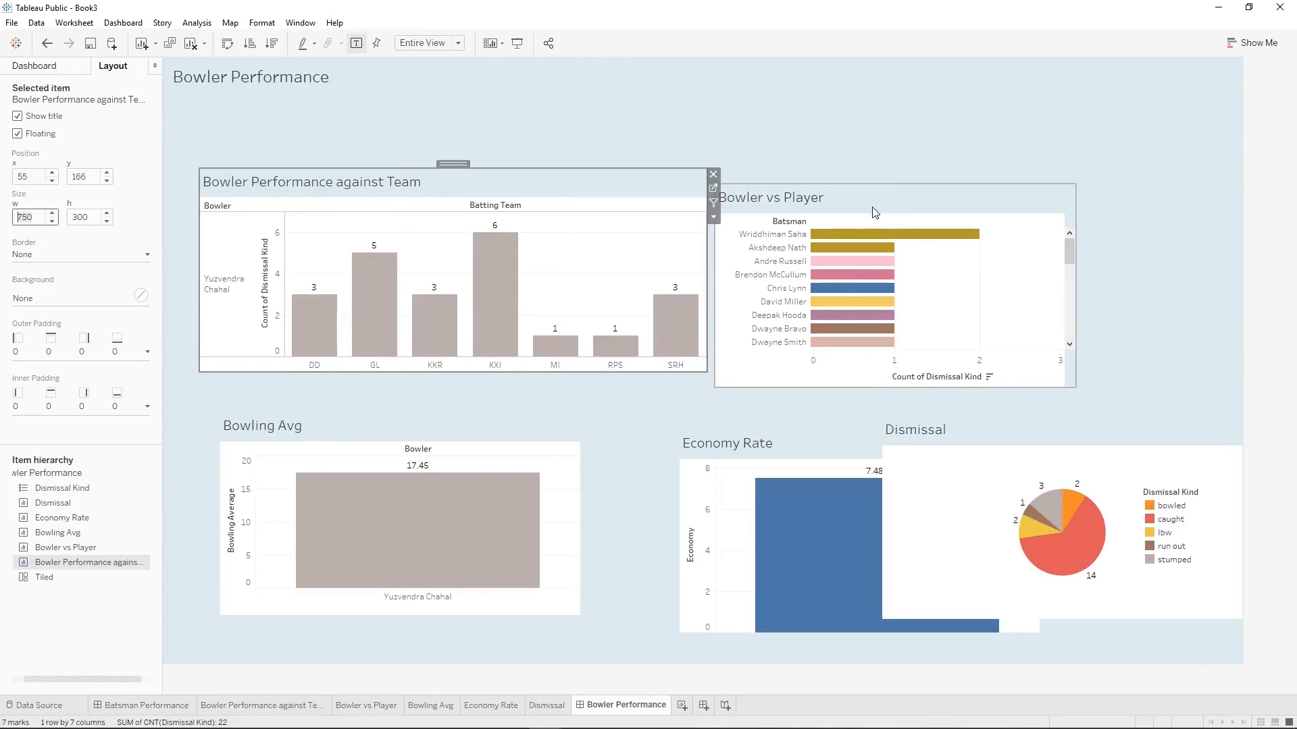
click(874, 209)
click(33, 217)
text(750)
key(Return)
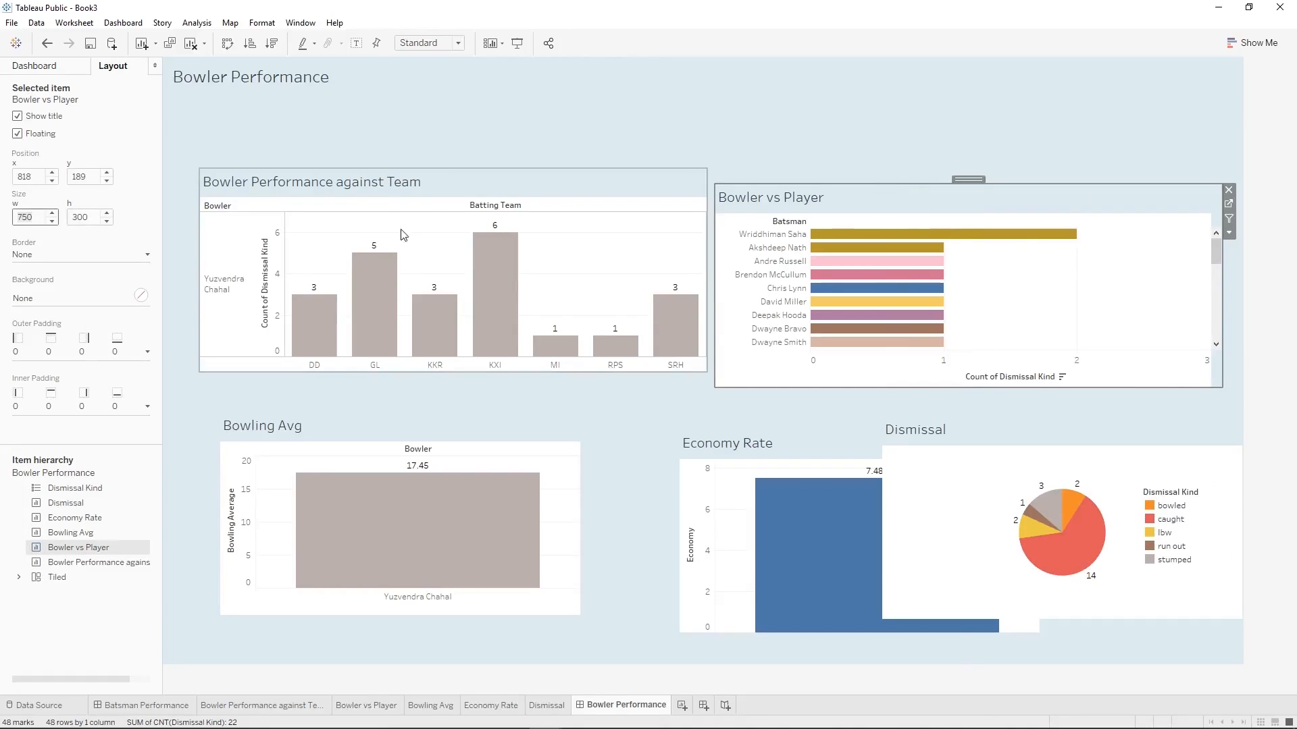
Move the Bowler vs Player chart to about x 829, y 175 and the team chart to about x 27, y 168.
drag(978, 178, 983, 169)
click(538, 185)
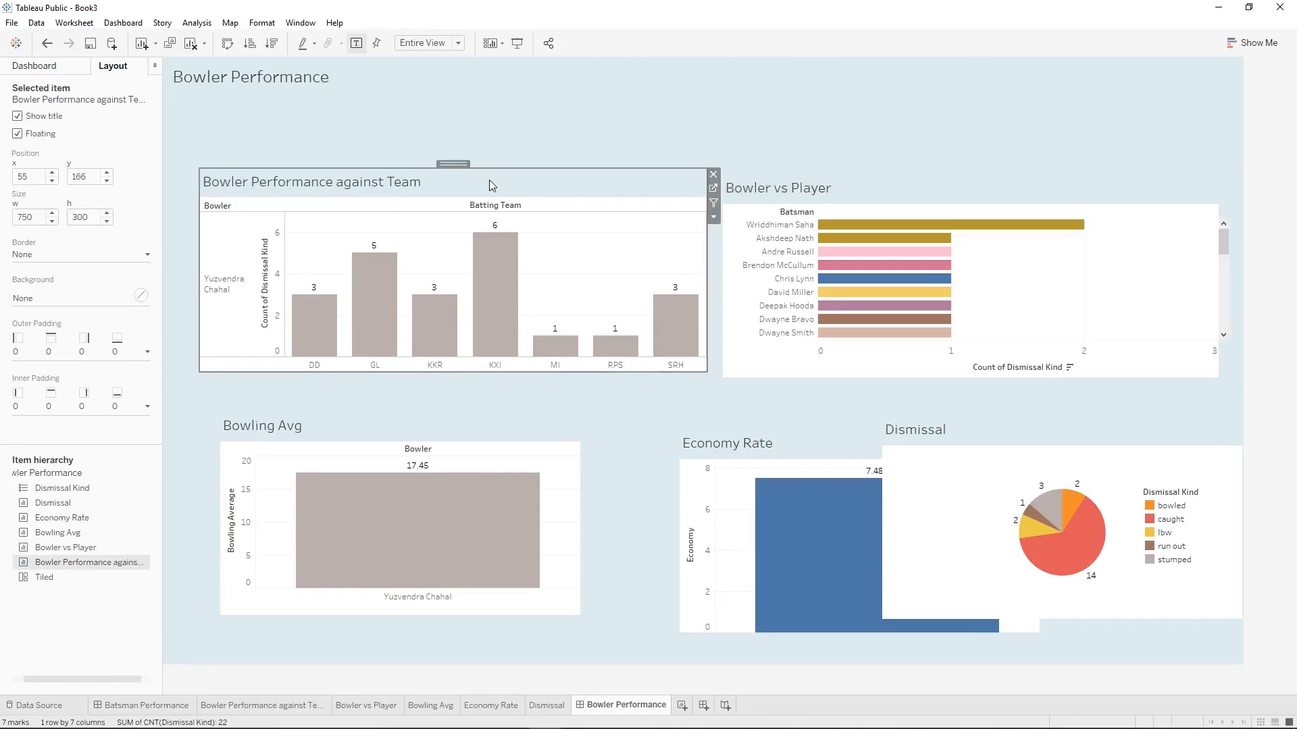
drag(452, 168, 432, 165)
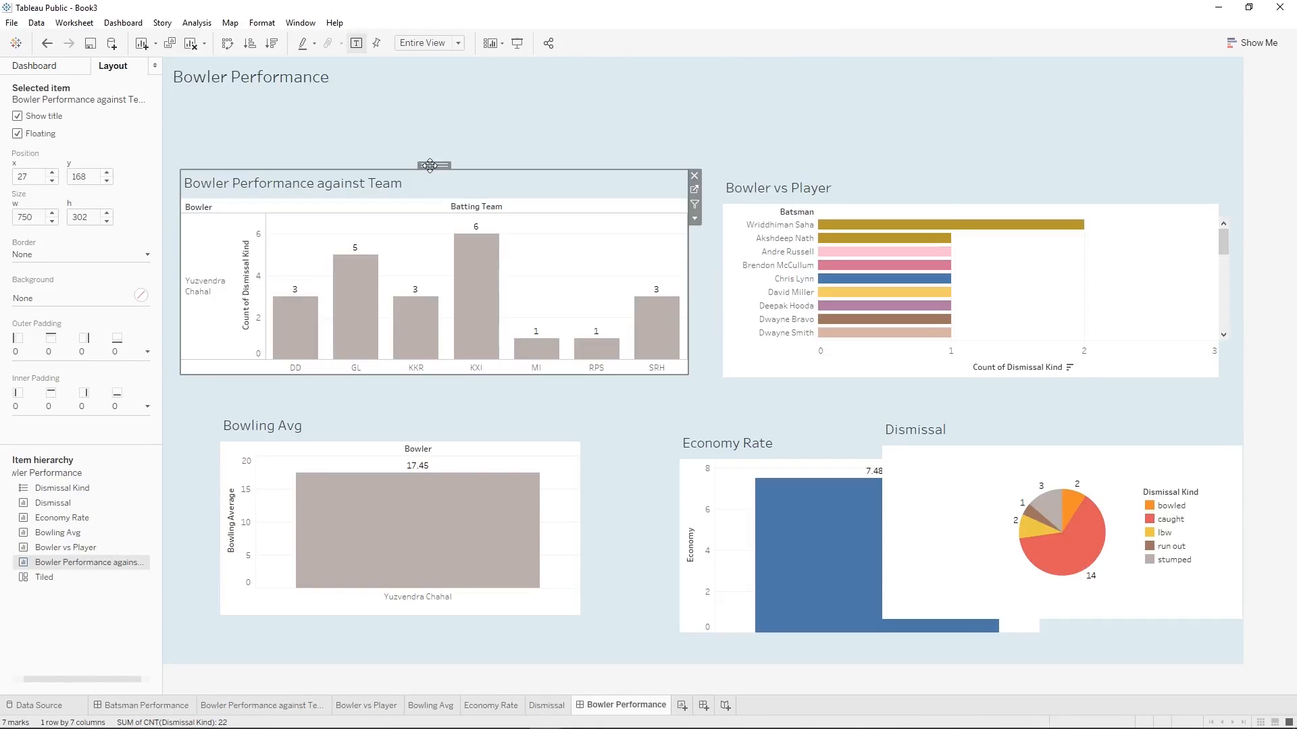
Try the Fit Width, Fit Height and Entire View options on the Bowler vs Player chart and restore the Standard fit.
click(1007, 192)
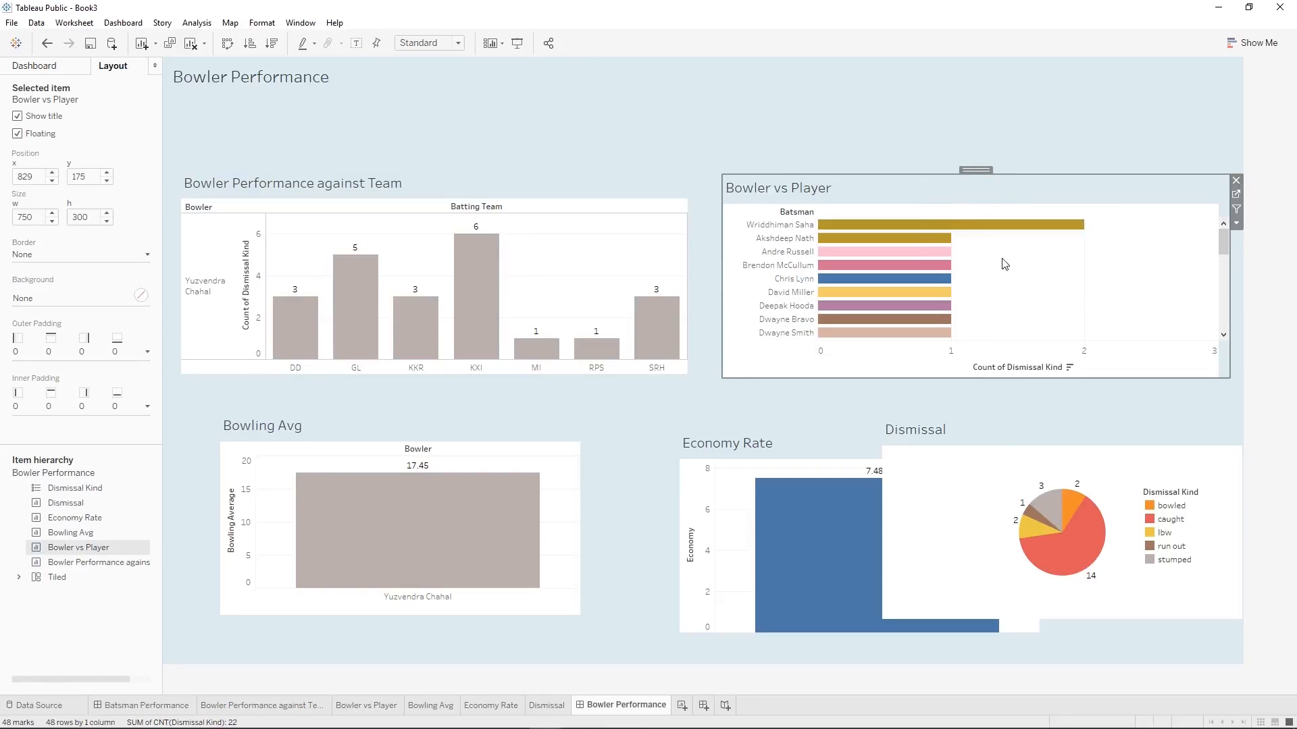
mouse_move(951, 242)
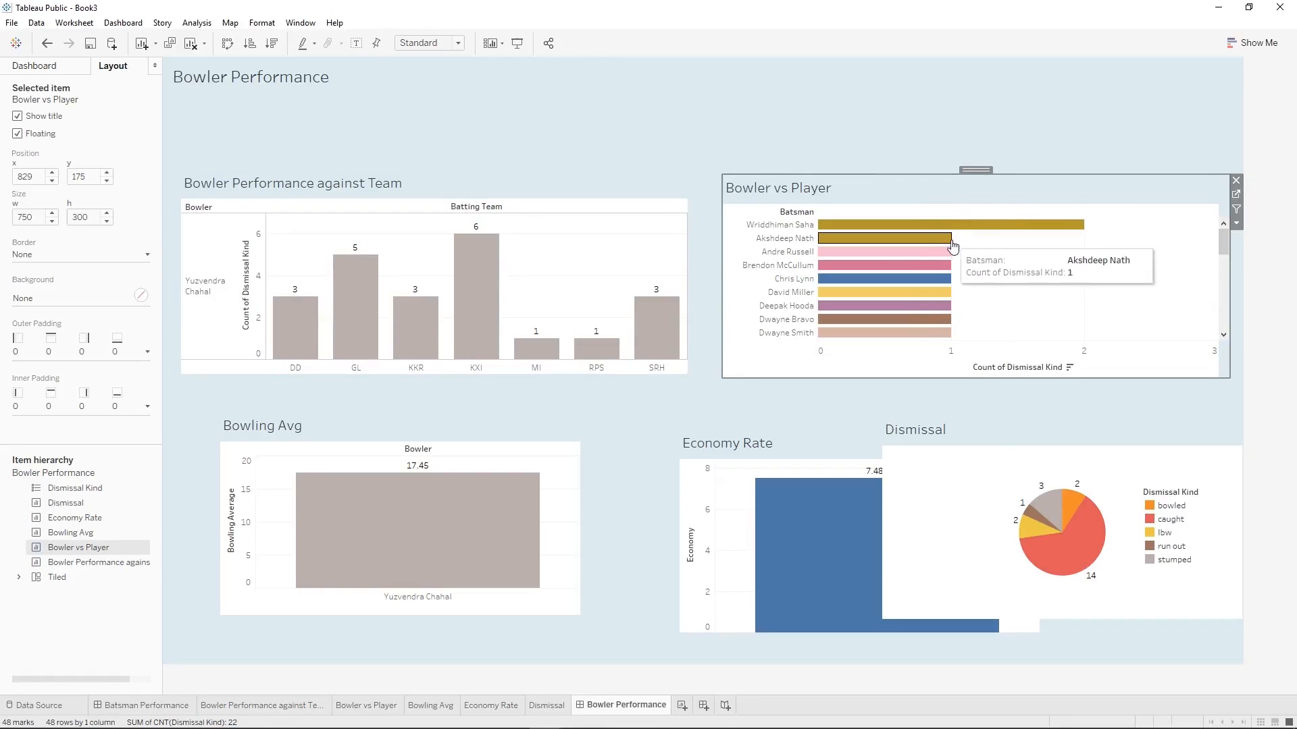
scroll(953, 245, down, 4)
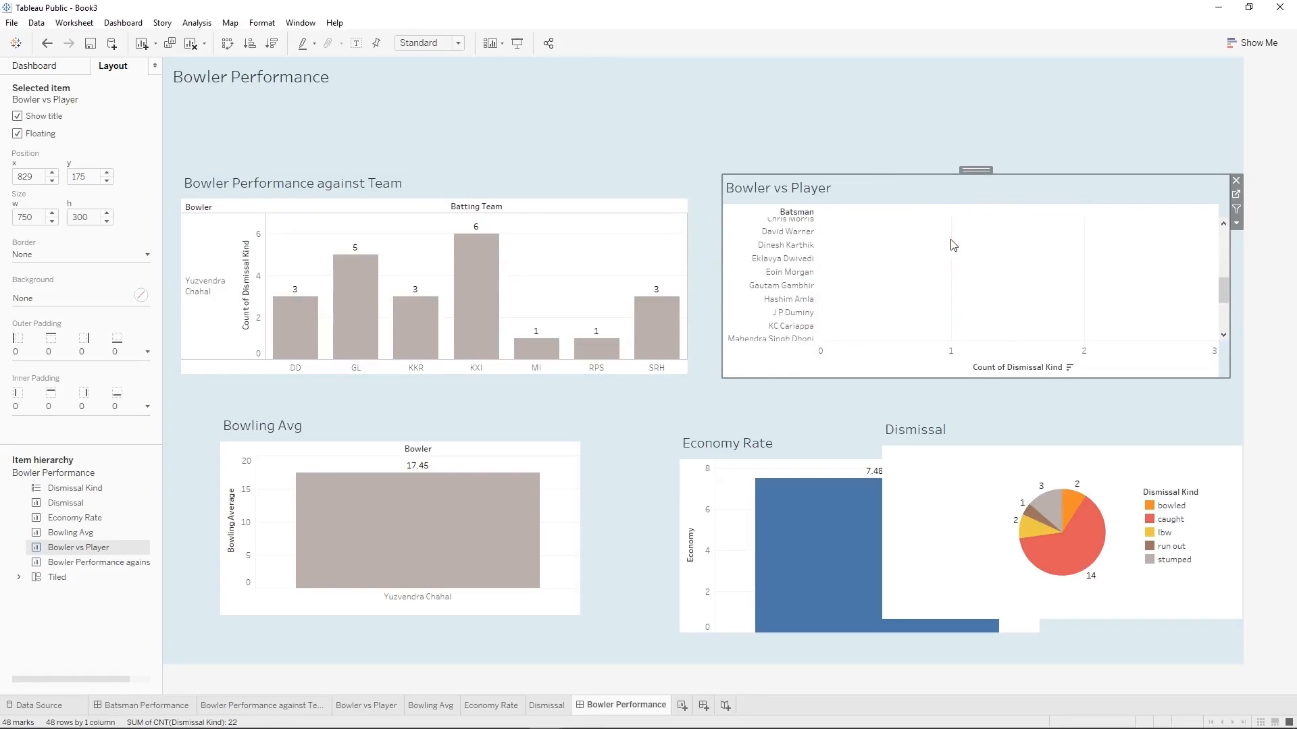
drag(1223, 289, 1221, 226)
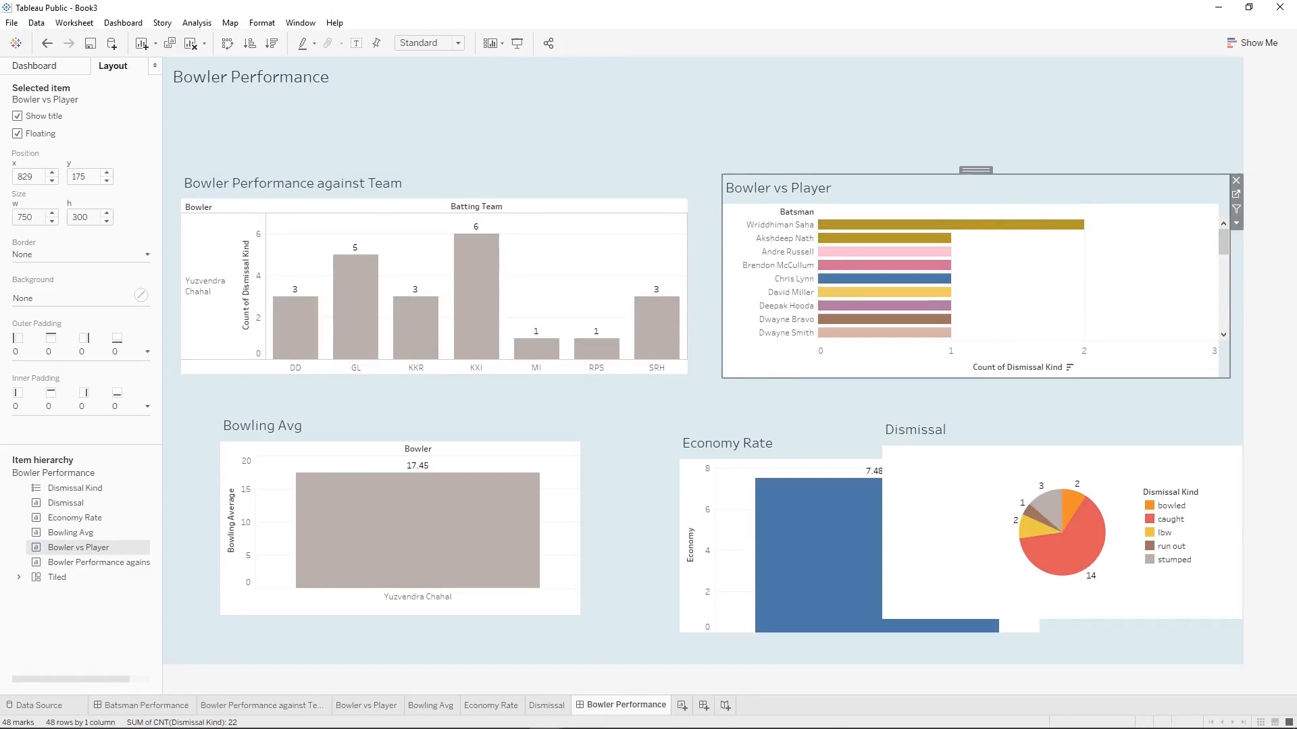
click(420, 43)
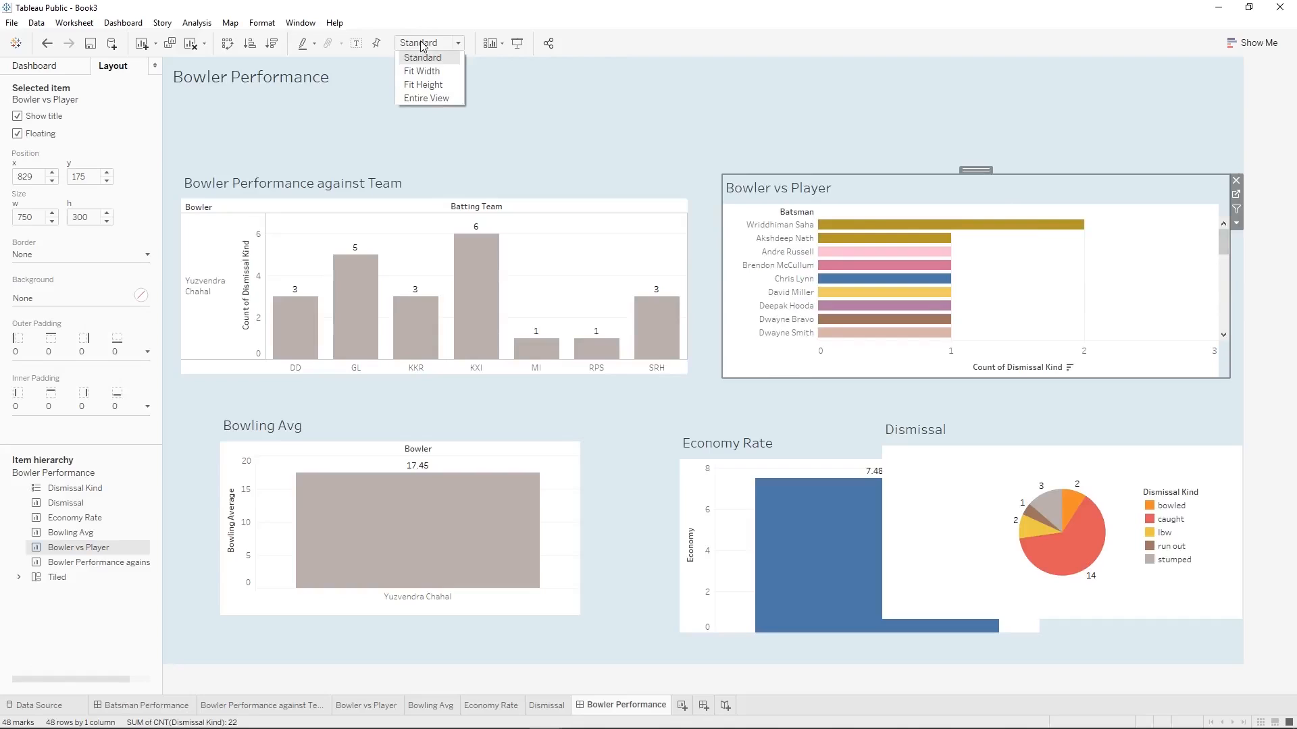
click(1018, 262)
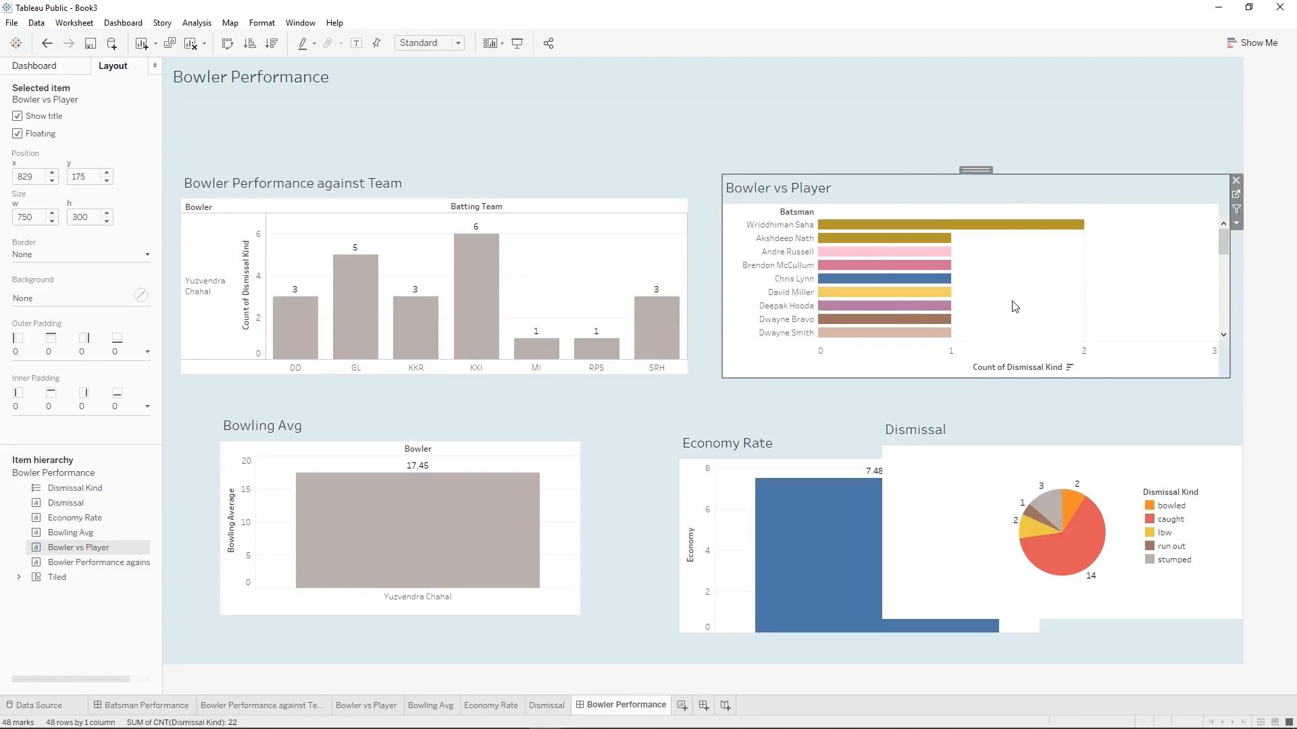
click(415, 42)
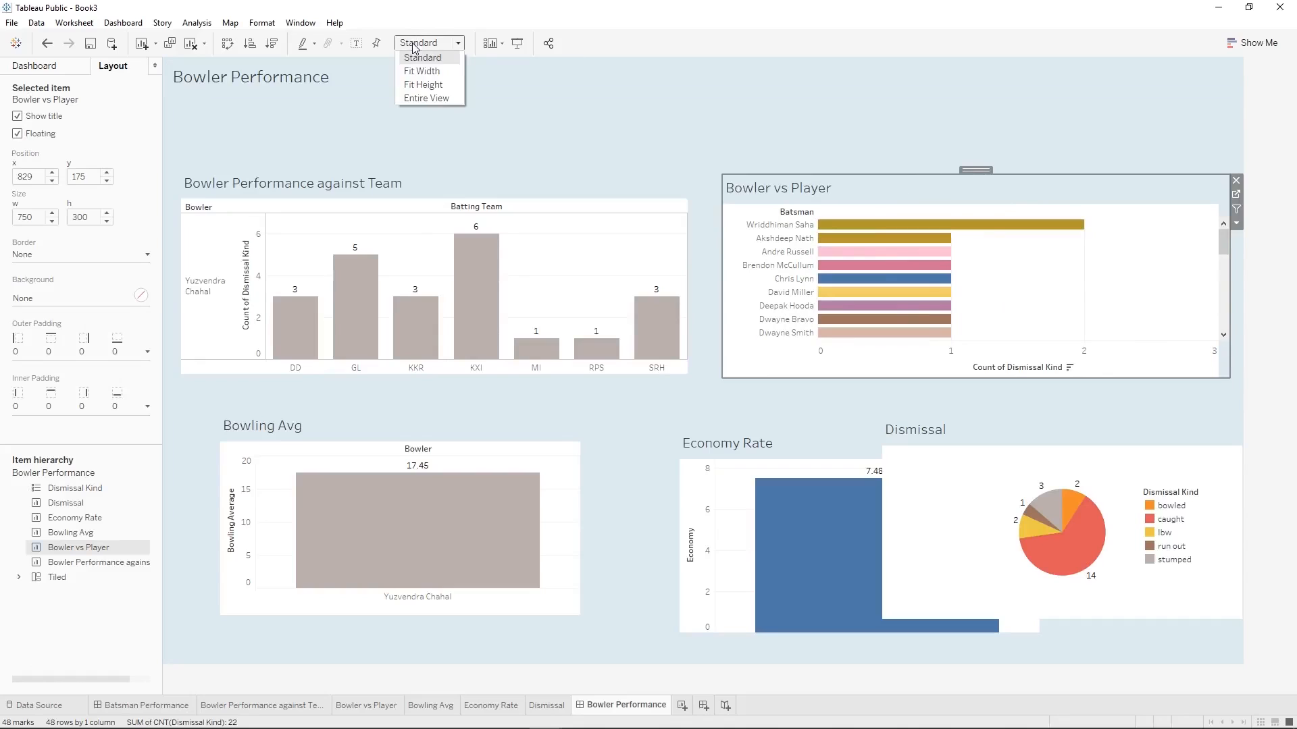
click(419, 71)
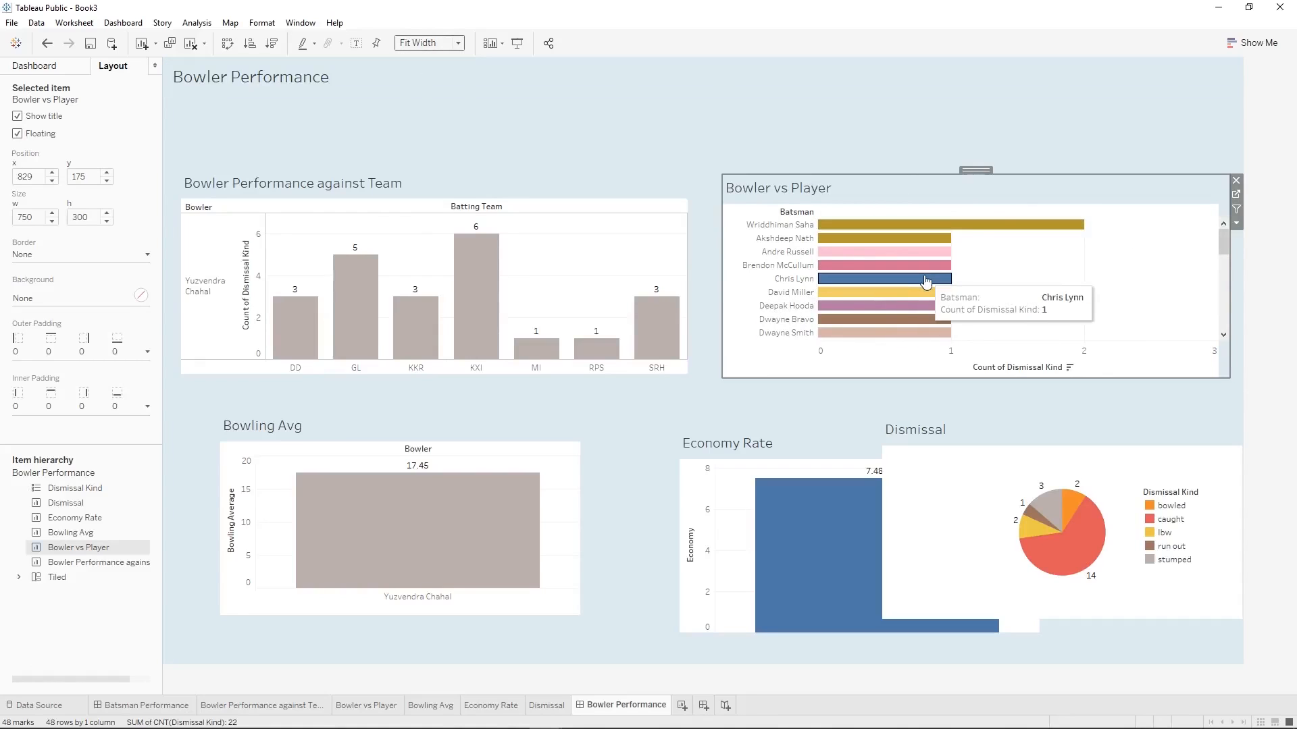
click(458, 42)
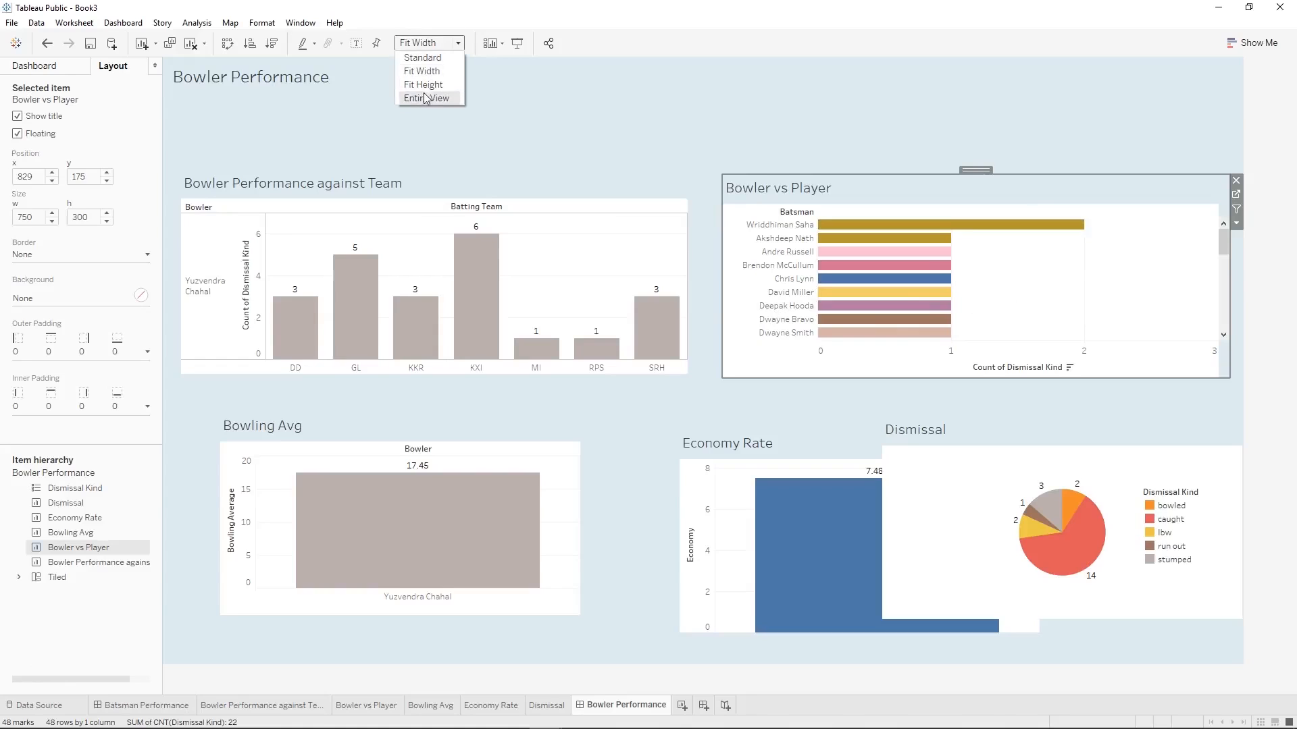
click(422, 90)
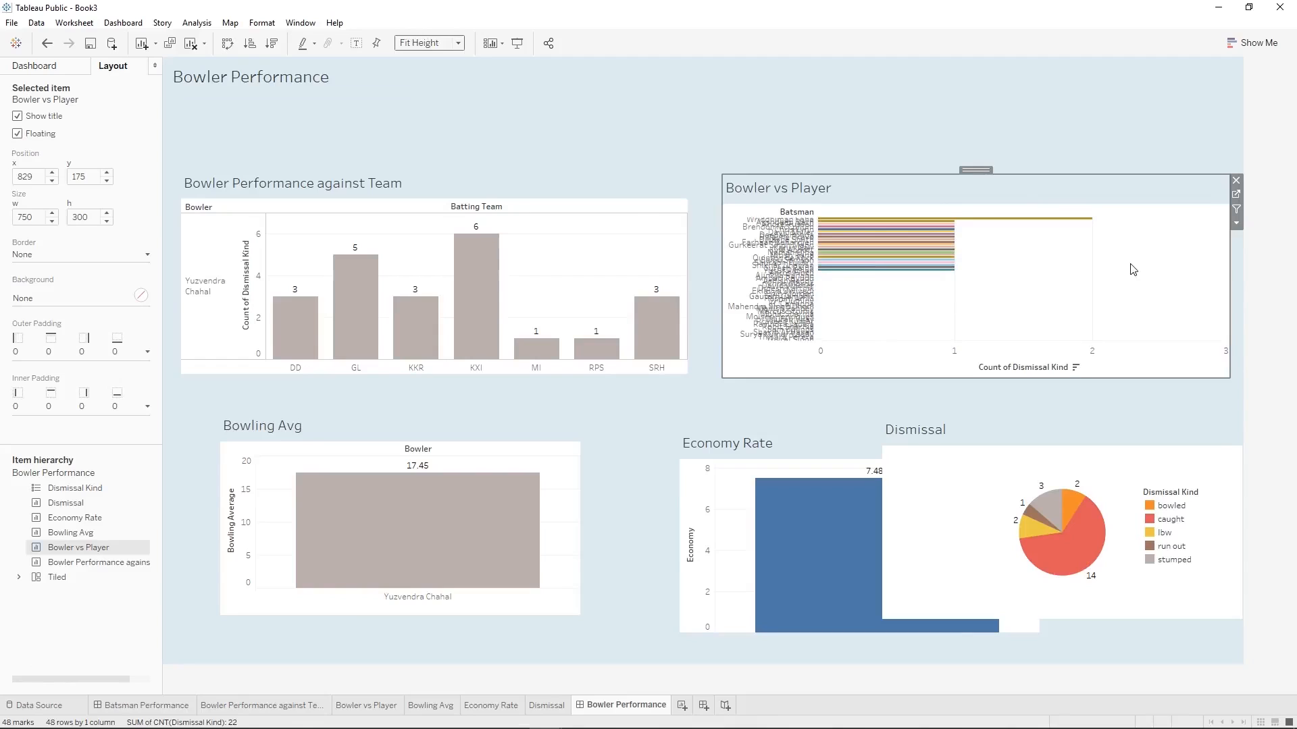
click(404, 44)
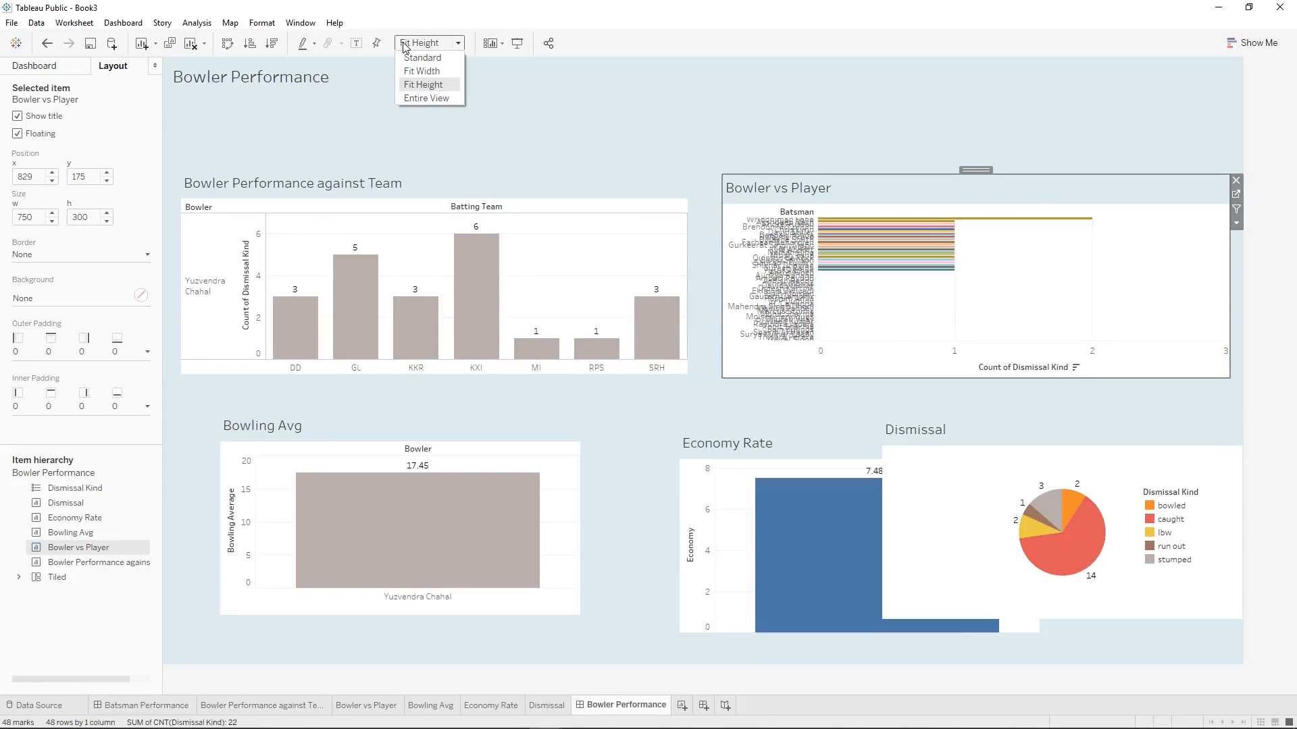
click(414, 98)
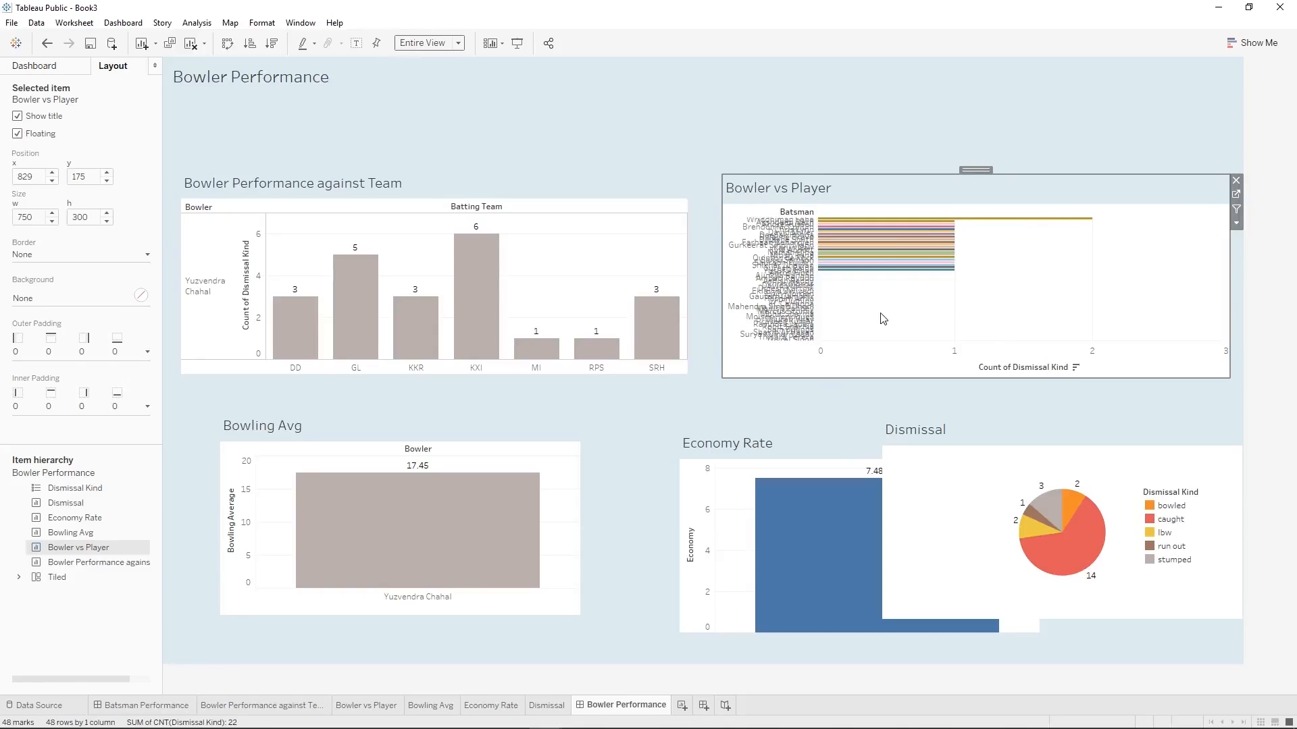
click(451, 46)
click(450, 58)
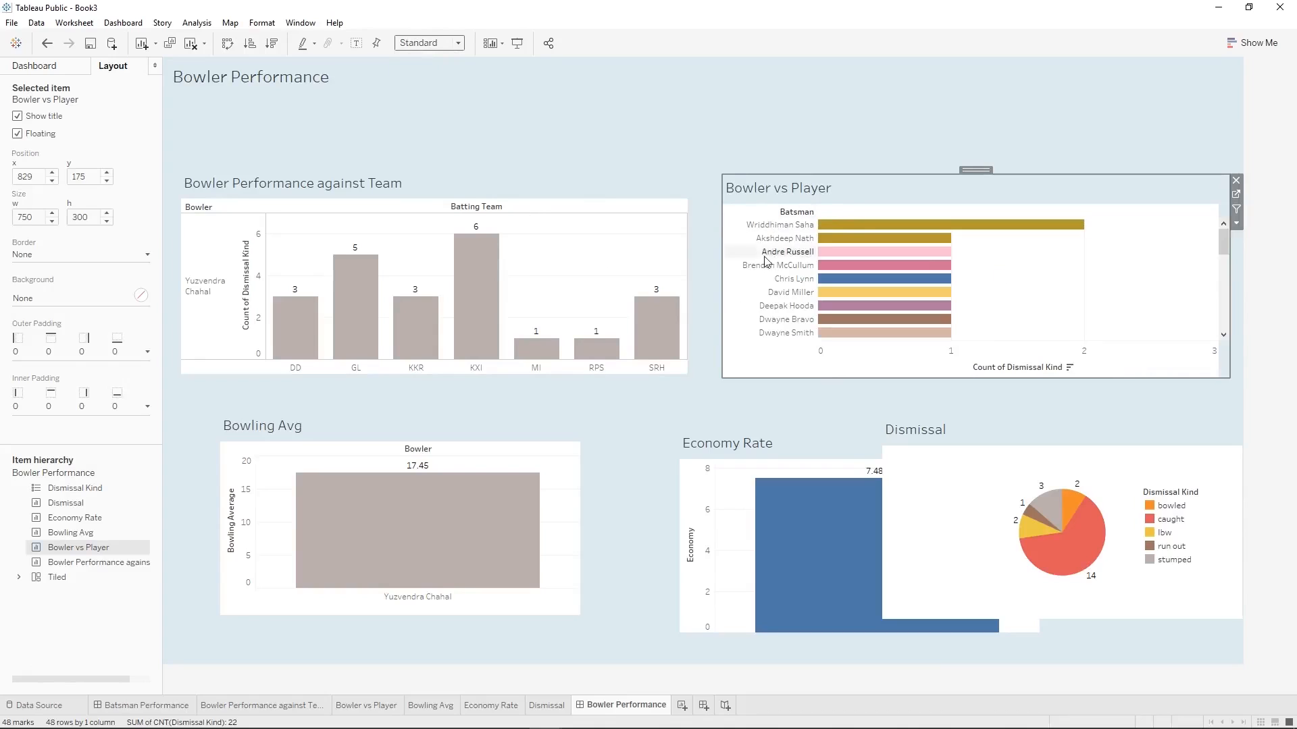
Try Fit Width on the Bowler vs Player chart once more and return it to Standard.
click(402, 43)
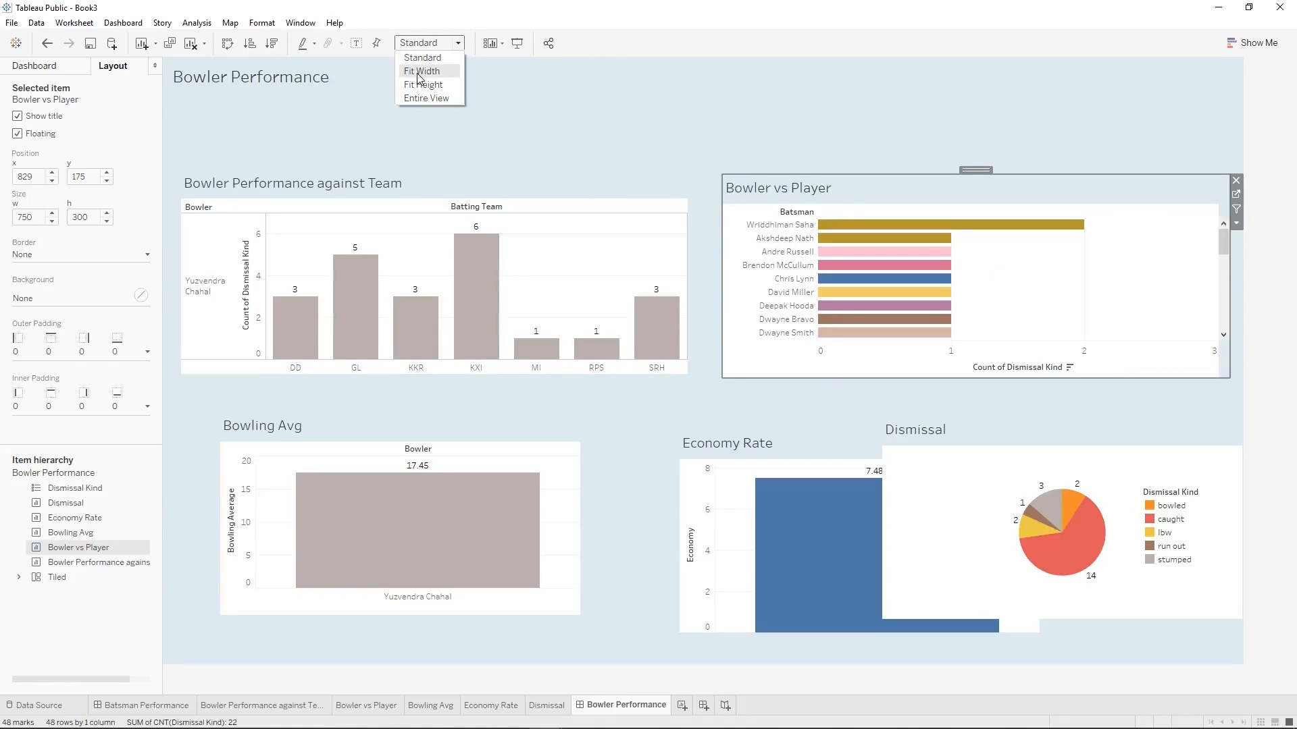
click(419, 72)
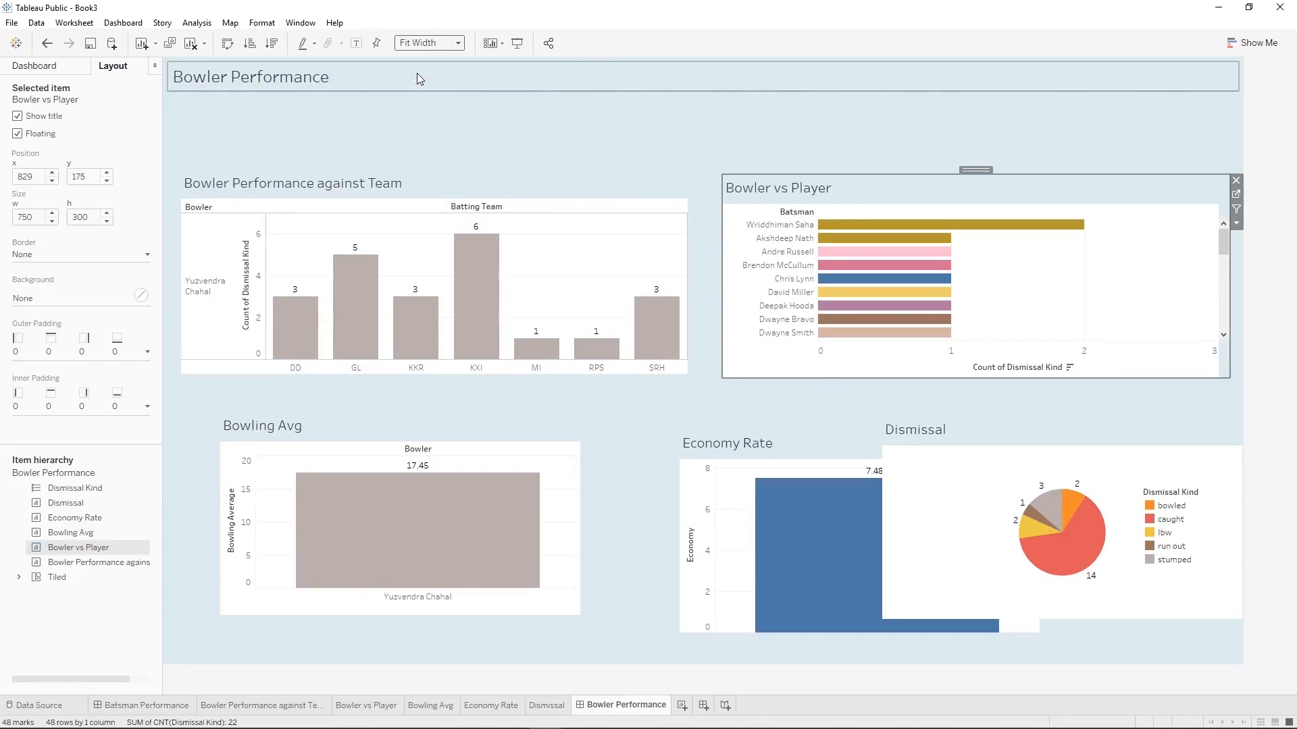
click(457, 44)
click(426, 98)
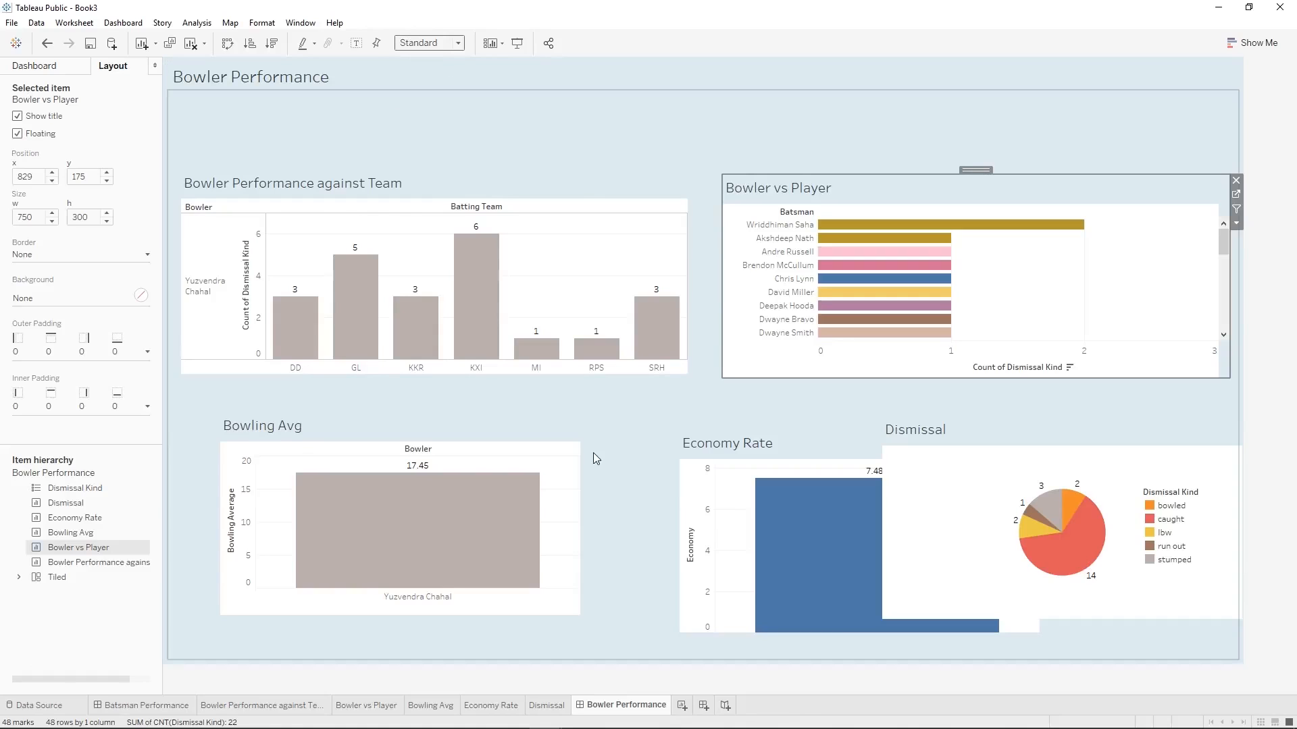
Set the Bowling Avg chart's width to 300 and move it left to line up under the team chart's left edge.
click(557, 464)
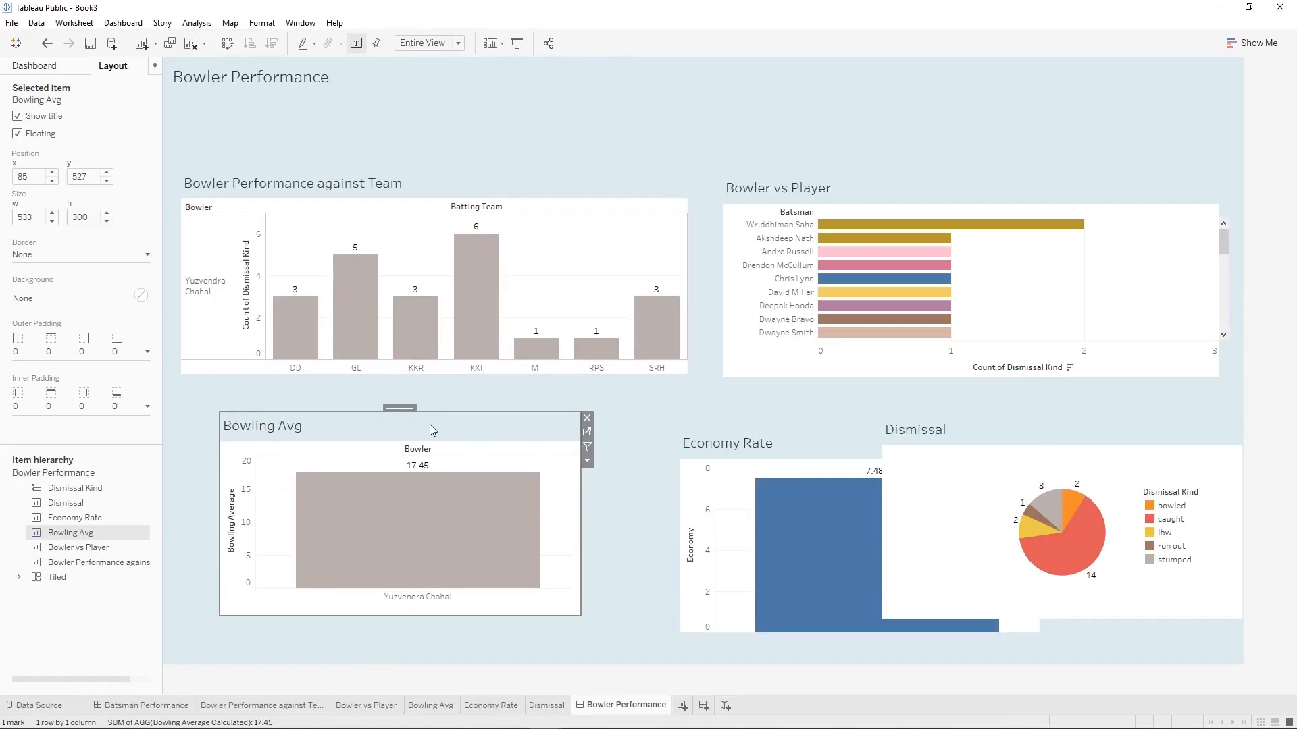
click(393, 267)
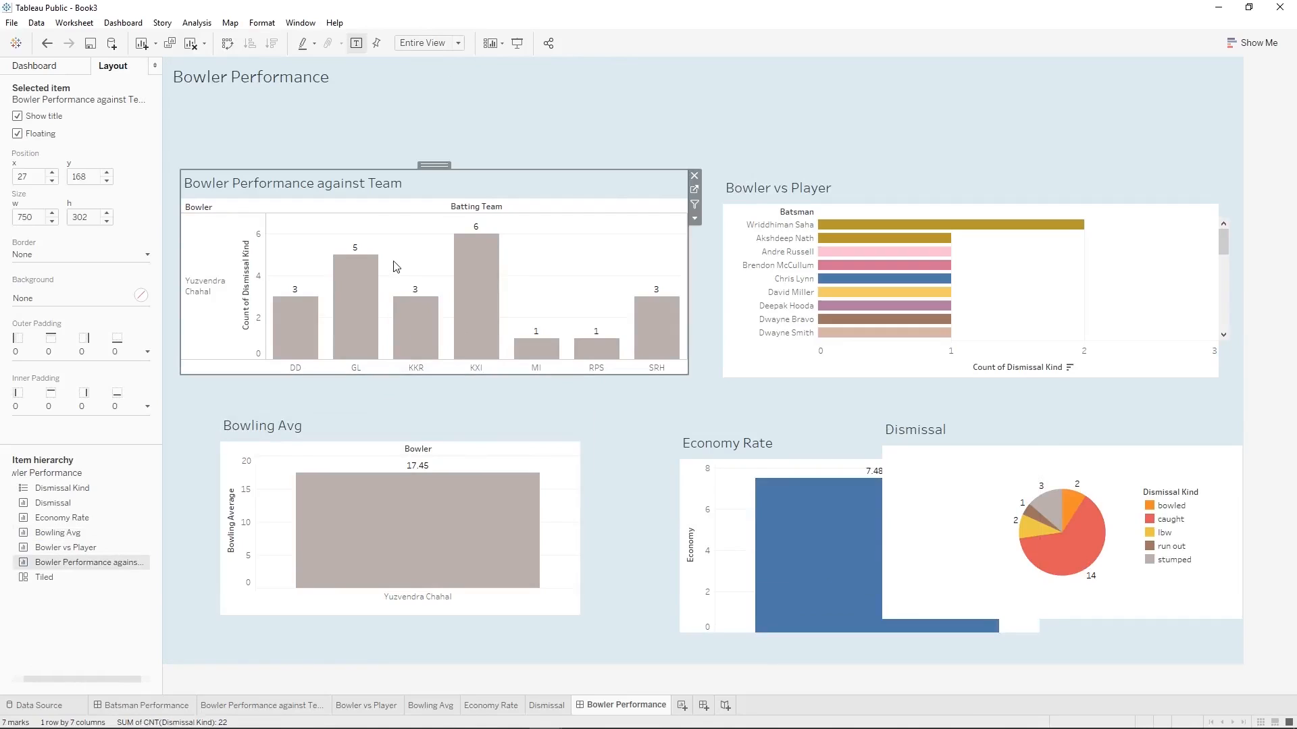
click(420, 427)
click(61, 70)
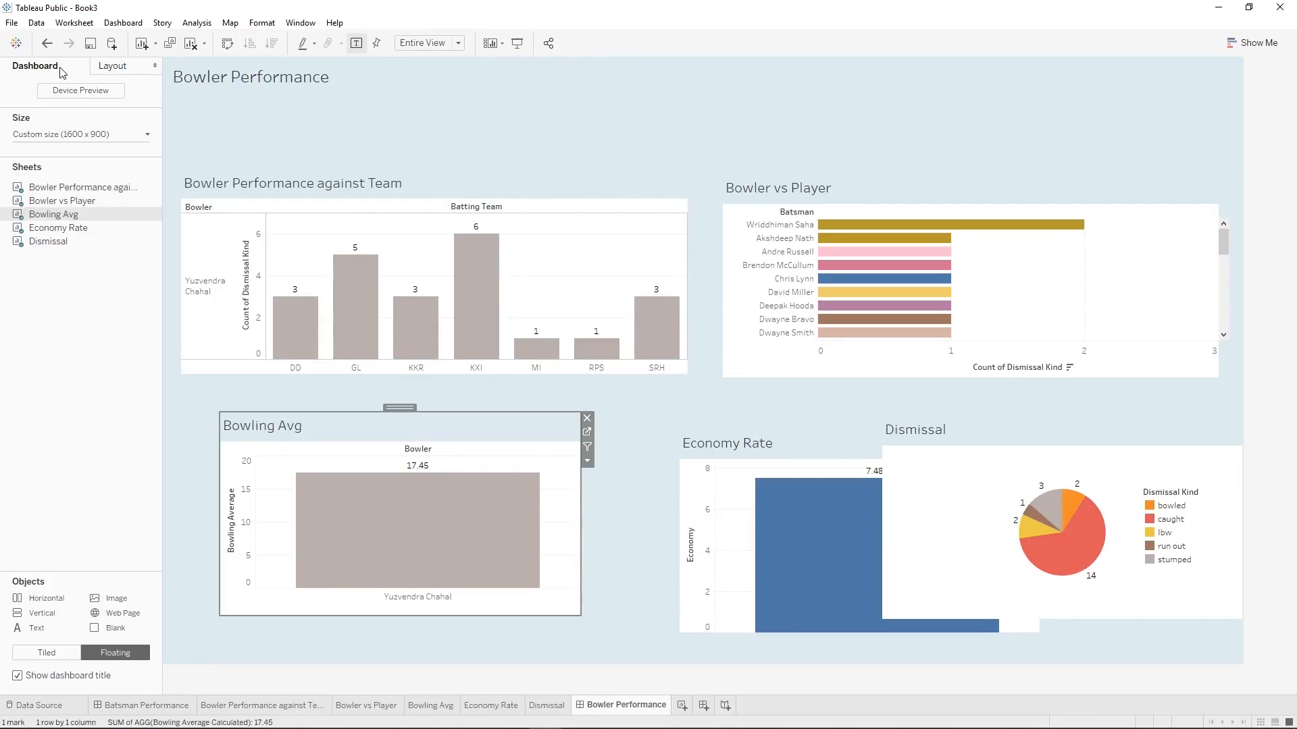
click(111, 68)
click(39, 215)
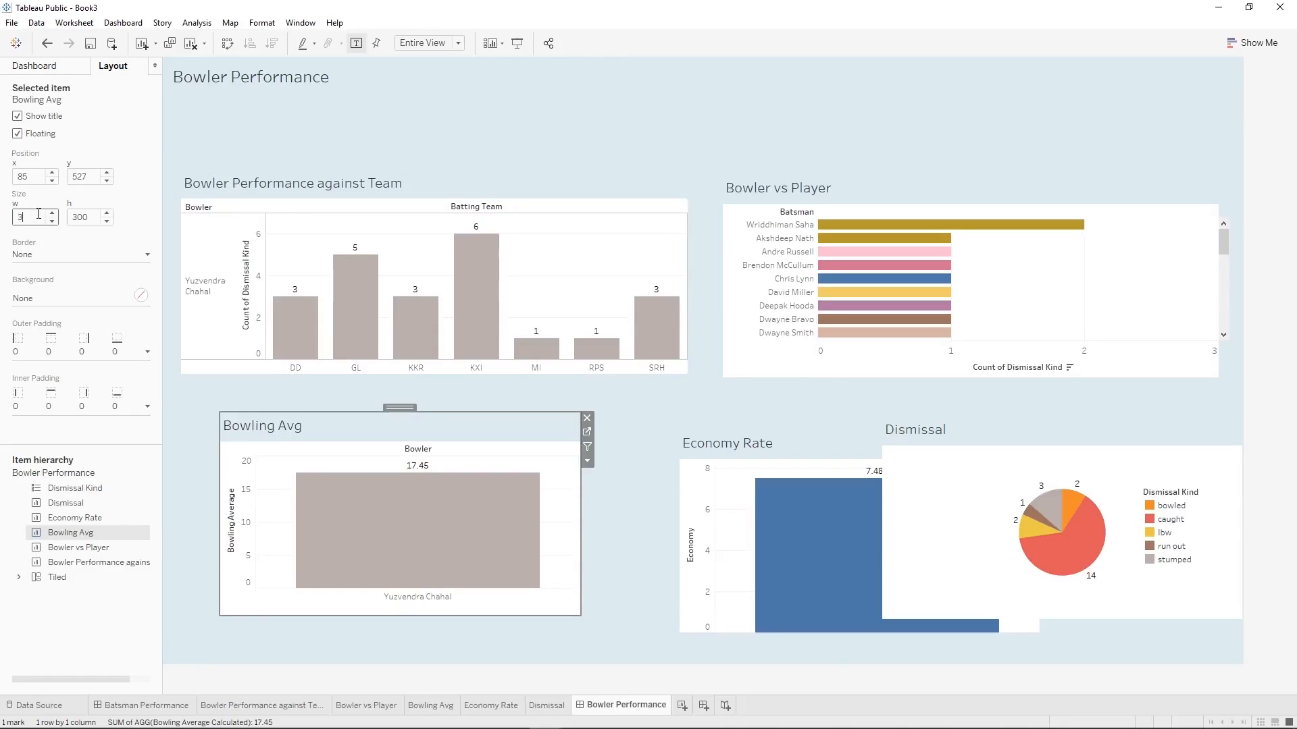
text(300)
key(Return)
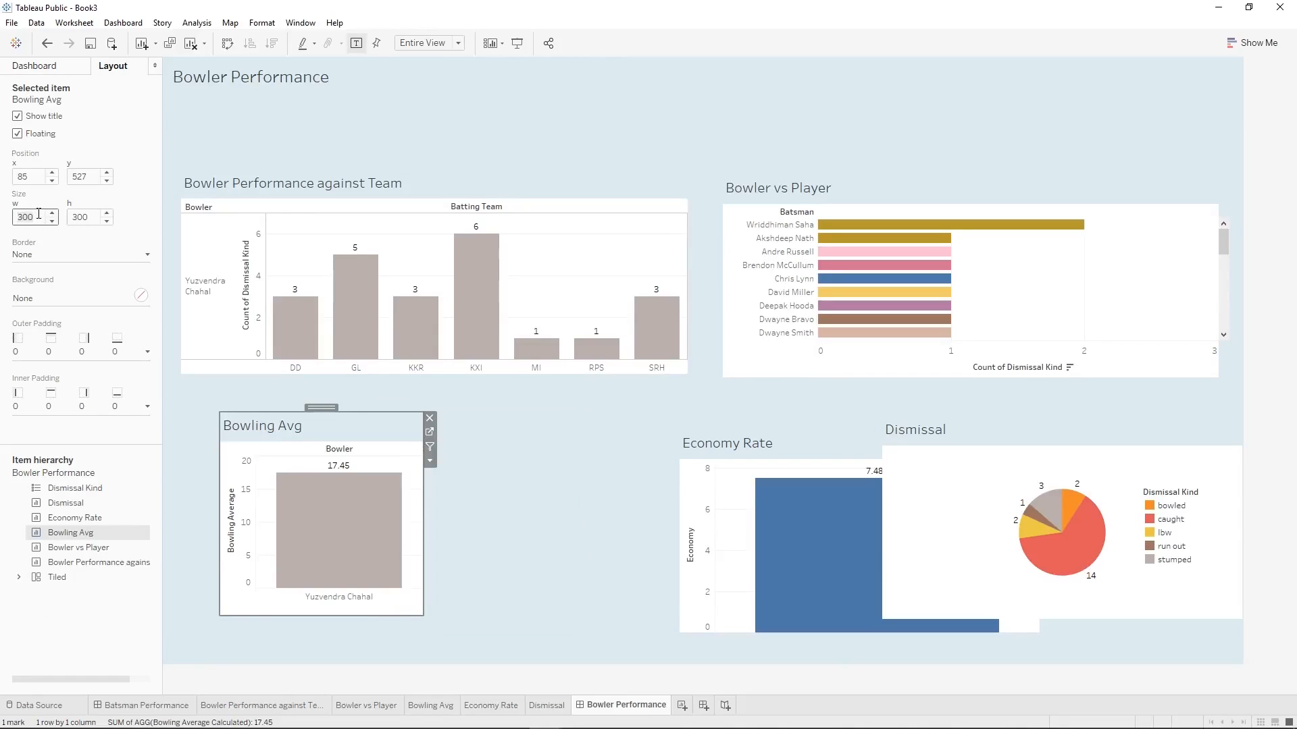
drag(332, 407, 301, 407)
Set the Economy Rate chart's width to 300 and move it beside Bowling Avg, at about x 419, y 539.
click(800, 454)
click(29, 215)
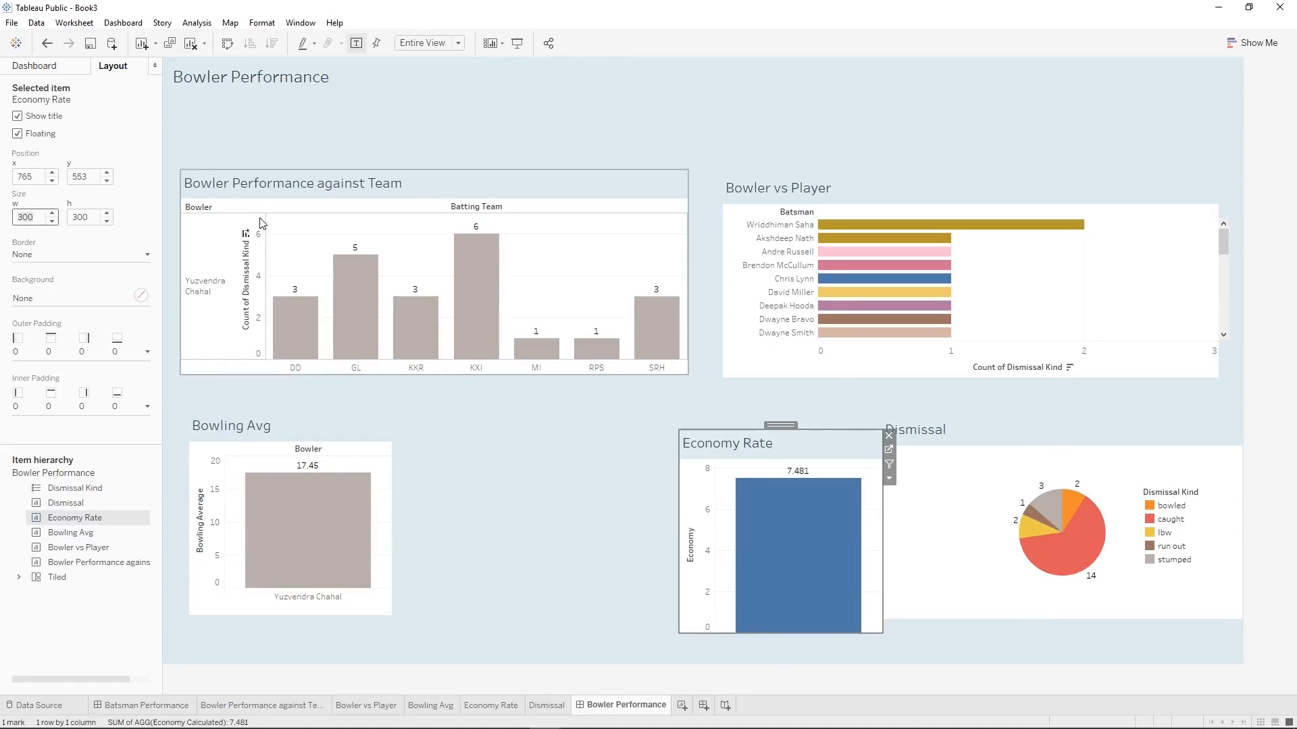
drag(782, 424, 548, 413)
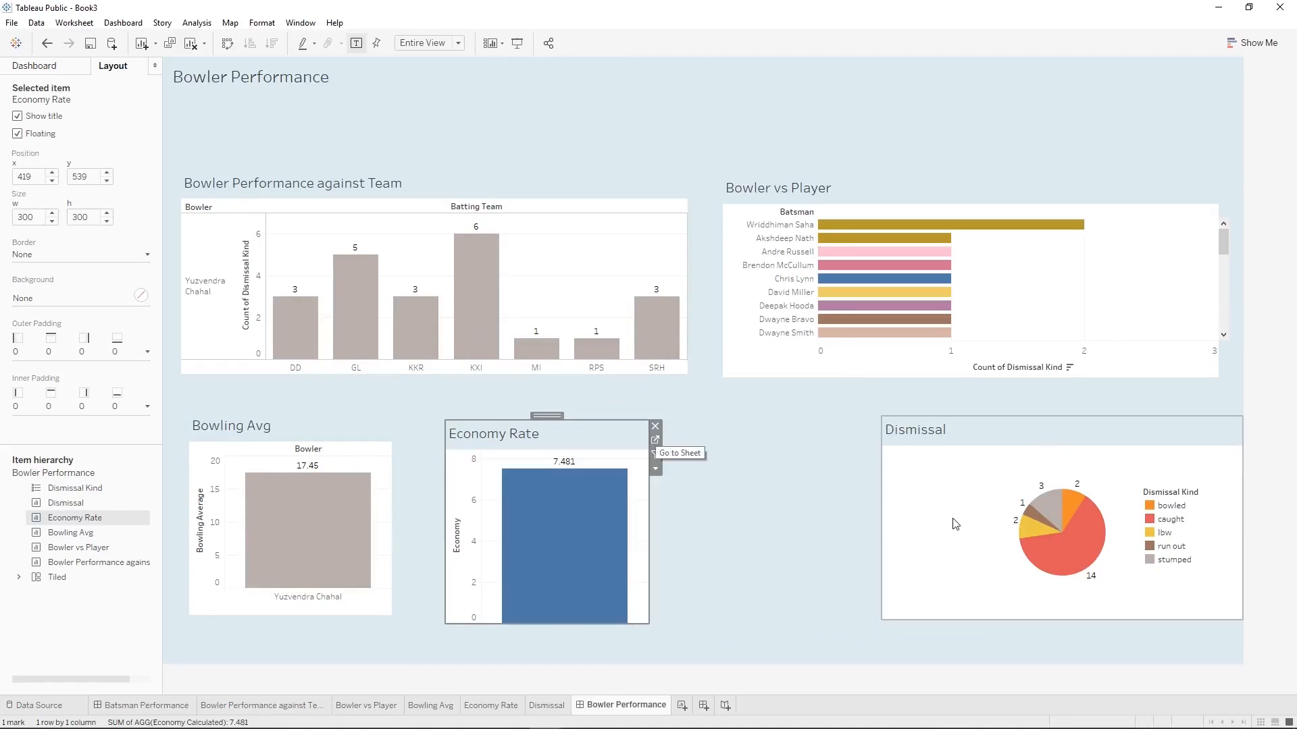
Set the Dismissal chart's width to 750 and move it under Bowler vs Player, at about x 828, y 531.
click(957, 513)
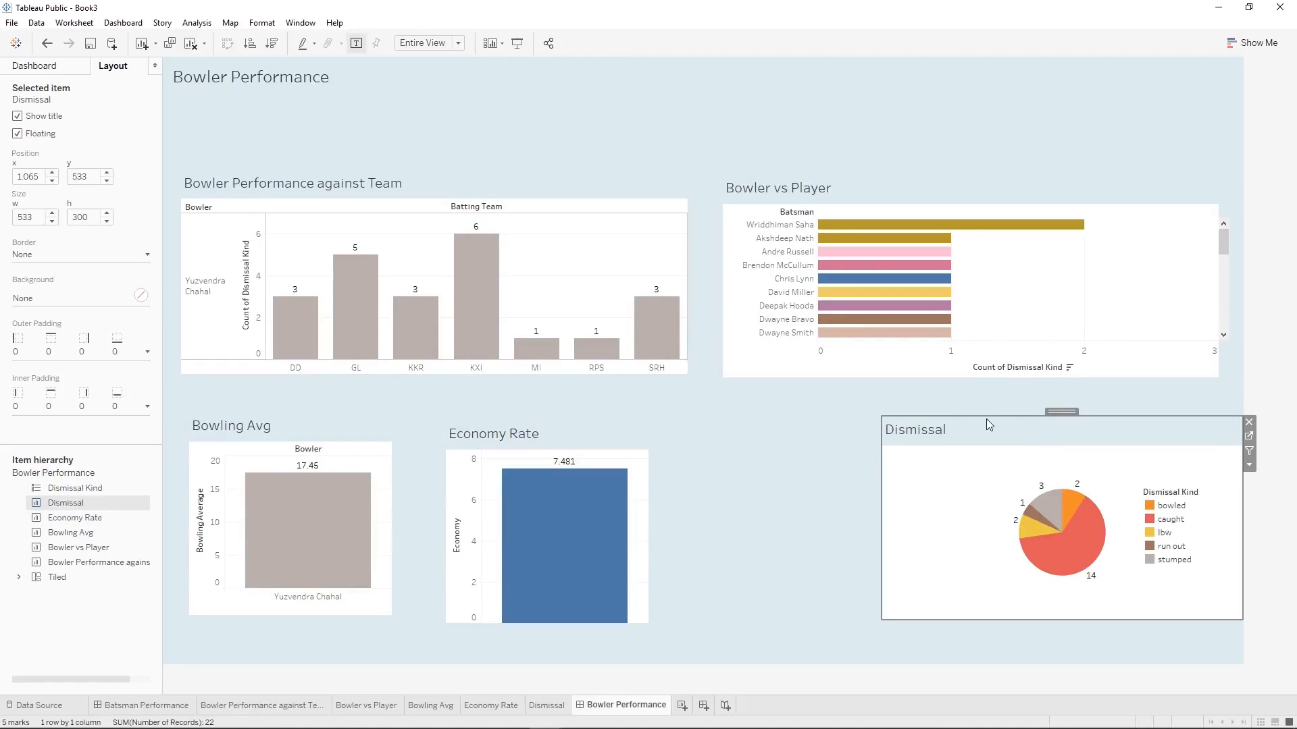
click(988, 339)
click(978, 481)
key(Return)
drag(1164, 428, 980, 411)
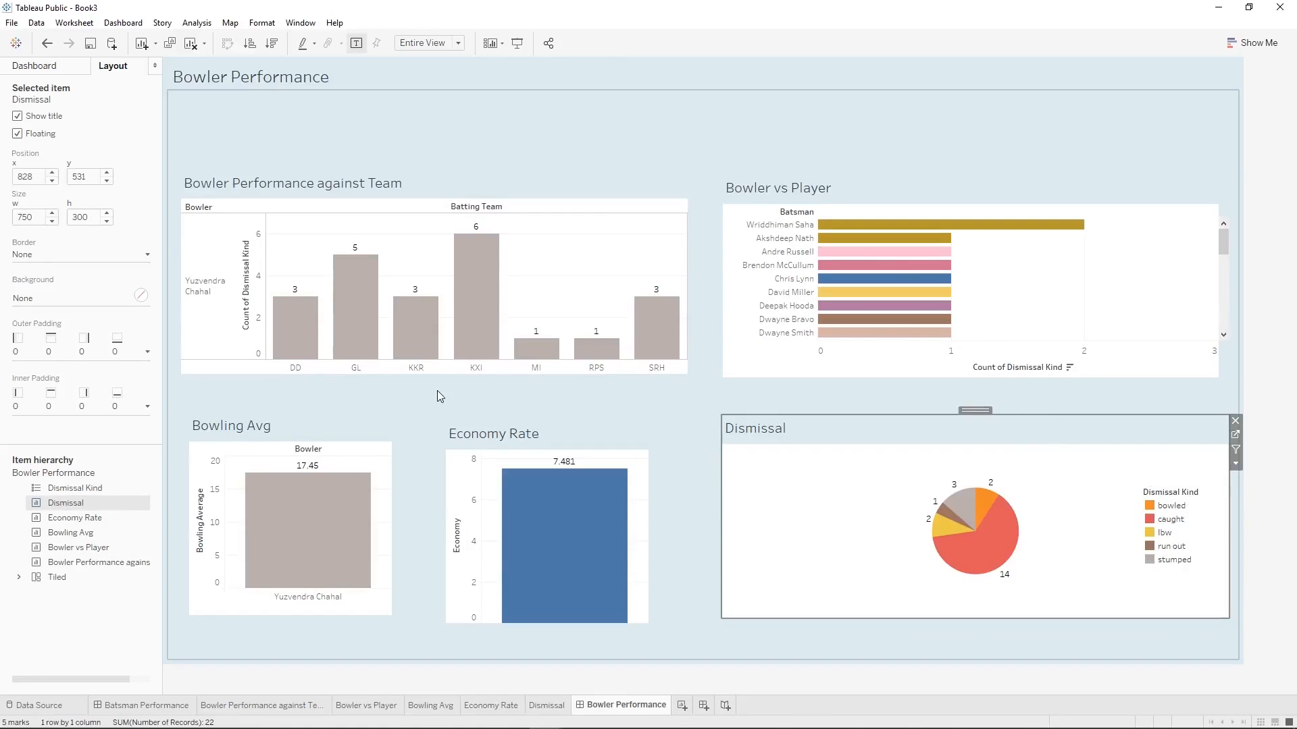
click(598, 410)
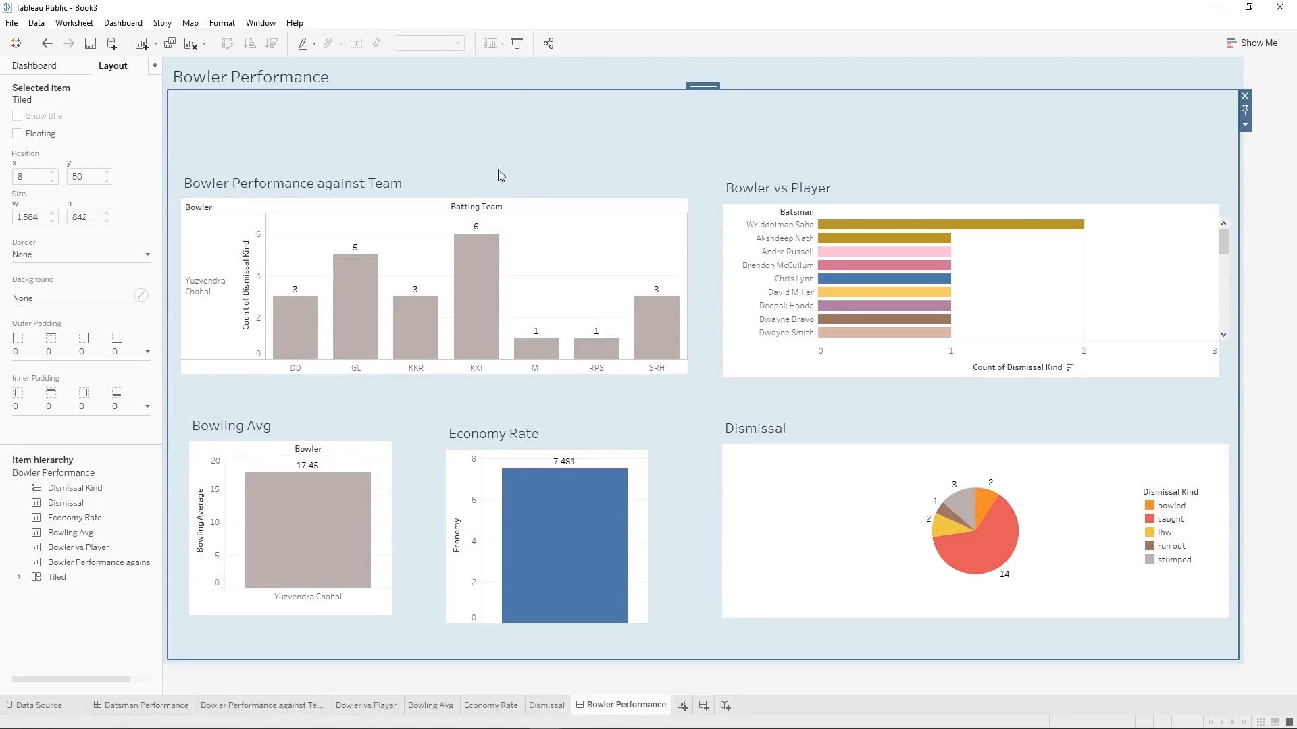
click(537, 176)
click(544, 151)
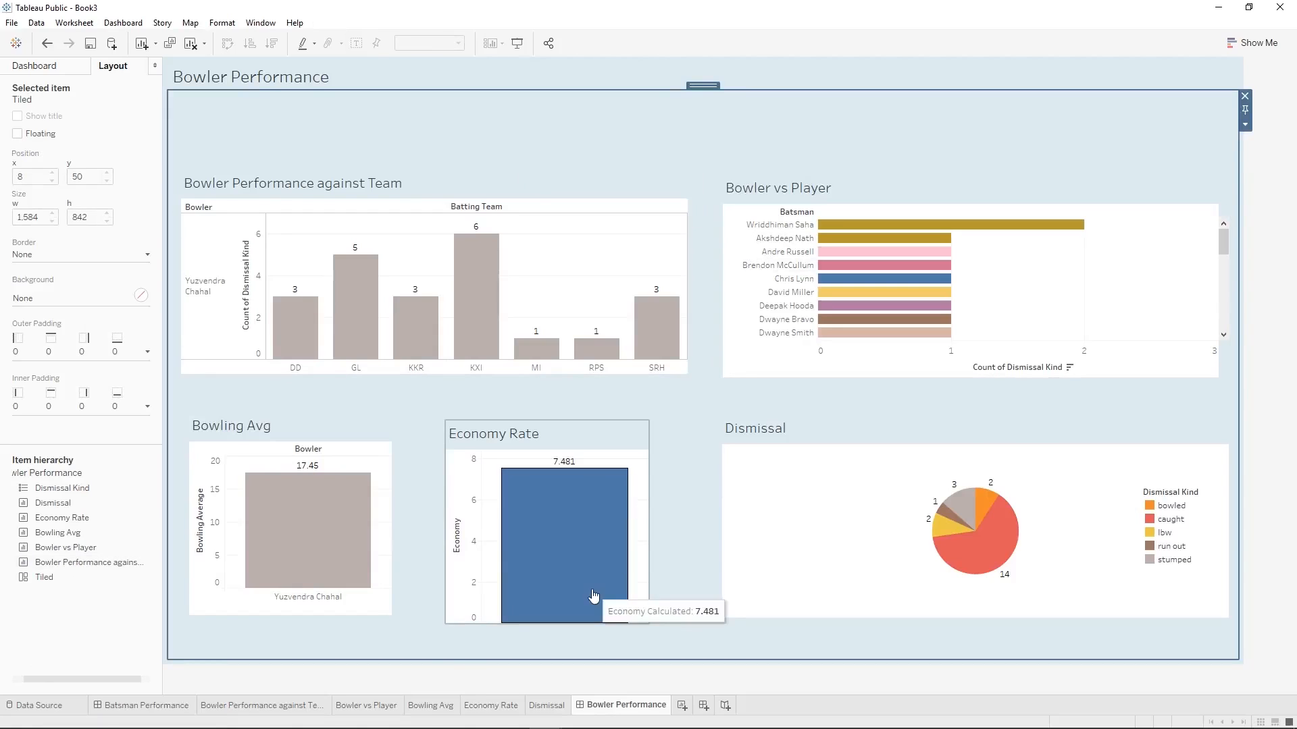
Check the filters on the Bowler vs Player, Bowling Avg, Economy Rate and Dismissal worksheets and return to the Bowler Performance dashboard.
click(367, 706)
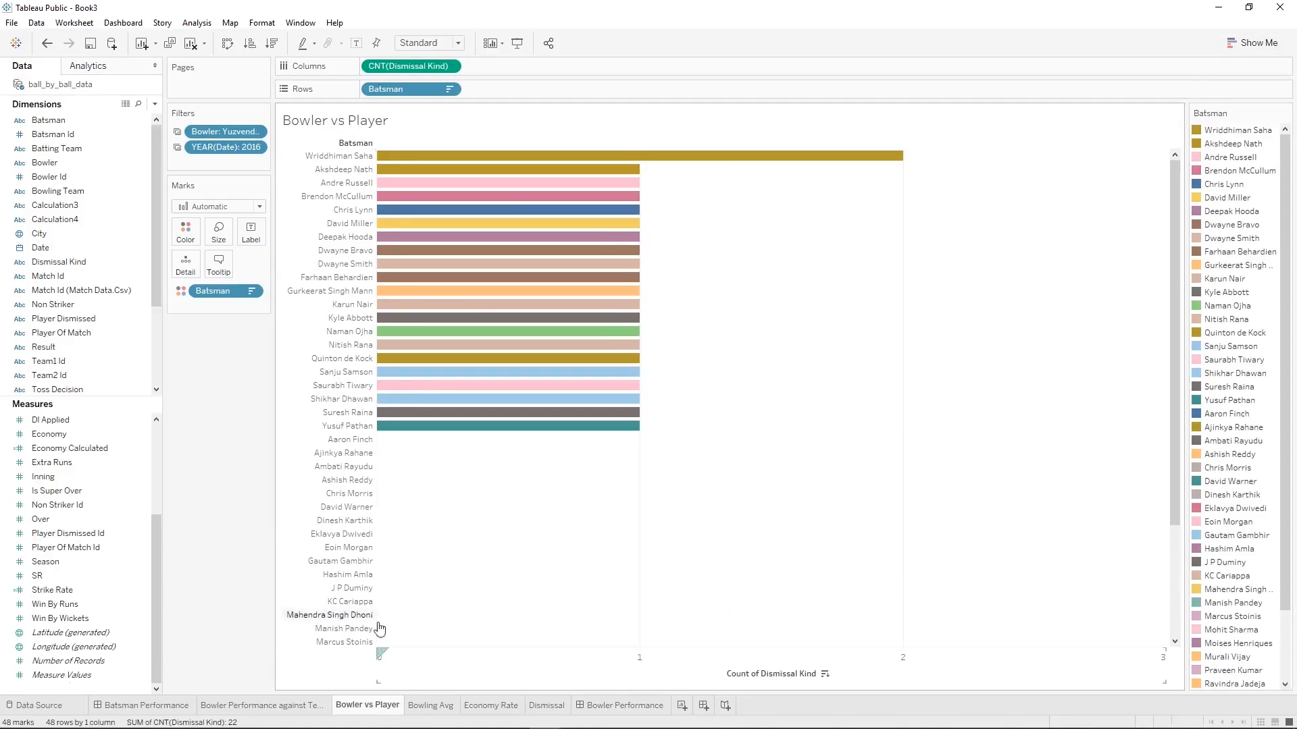
click(424, 705)
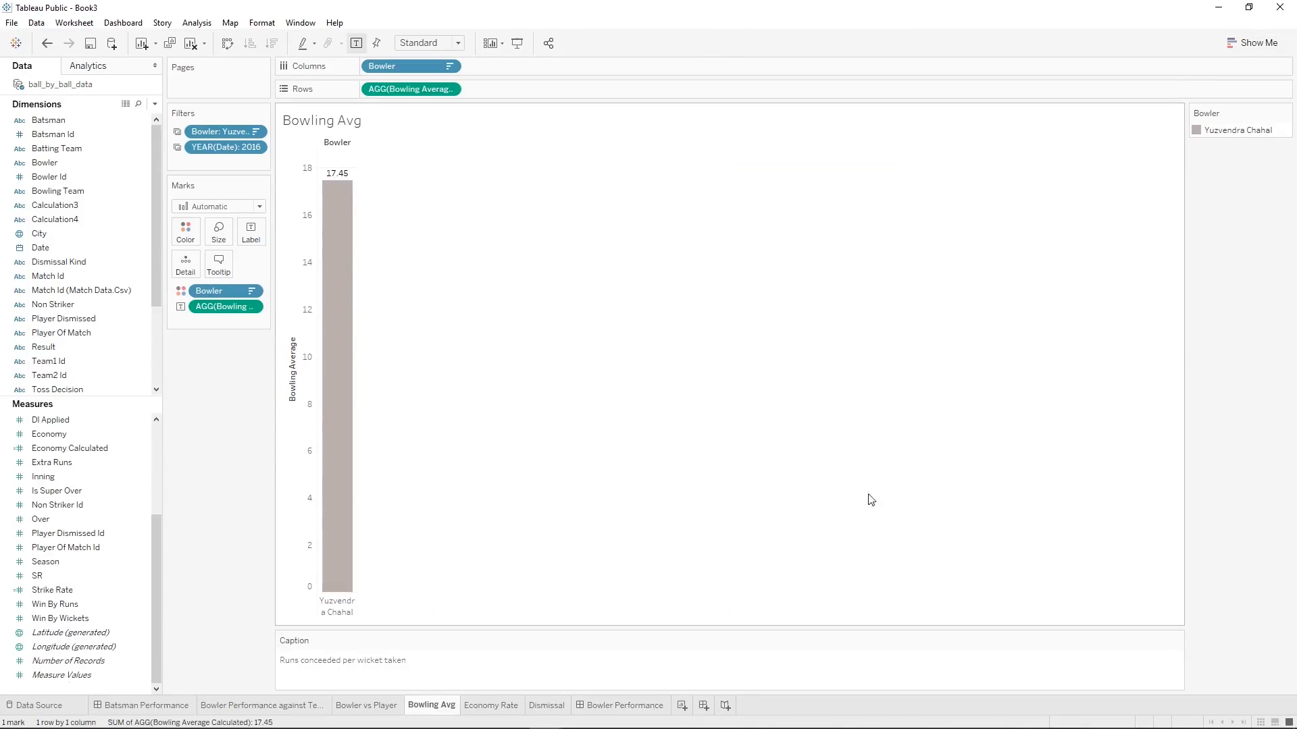
click(481, 709)
click(547, 708)
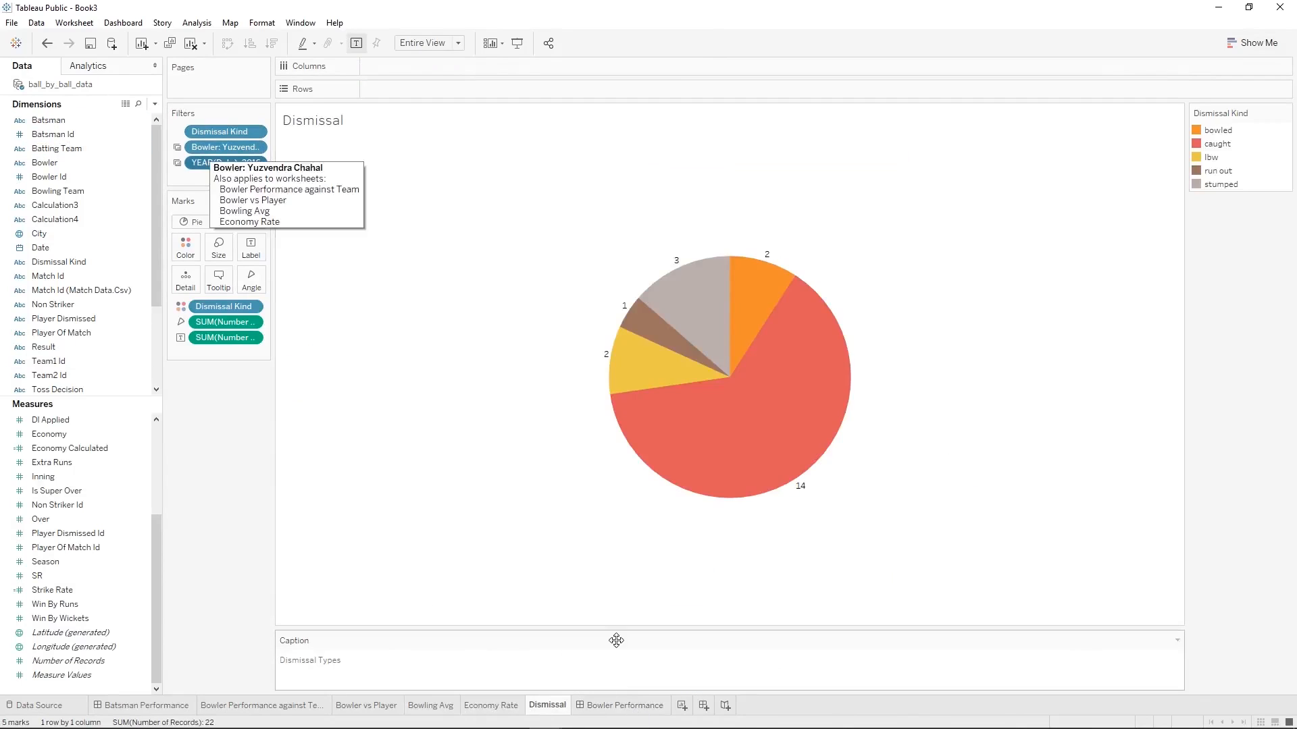
click(628, 705)
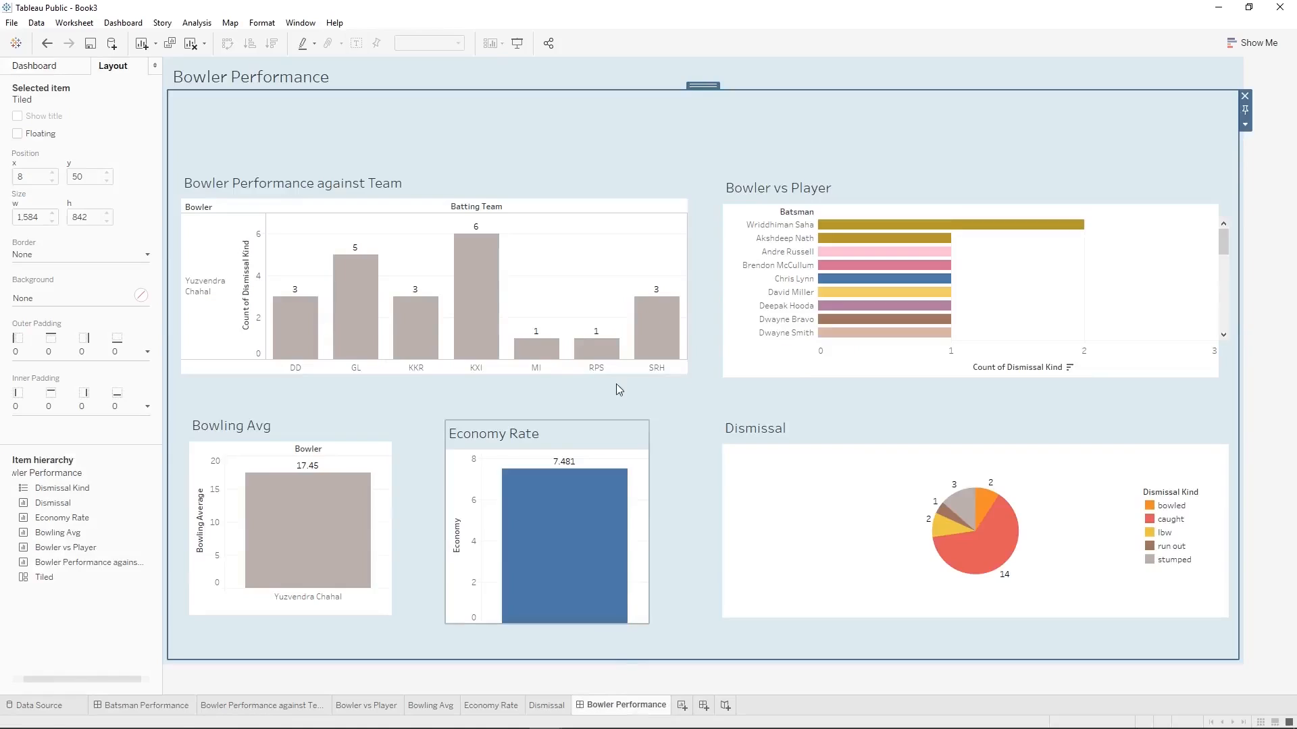
Show the Bowler filter from the Bowler Performance against Team chart and make it a Multiple Values (dropdown) filter.
click(609, 191)
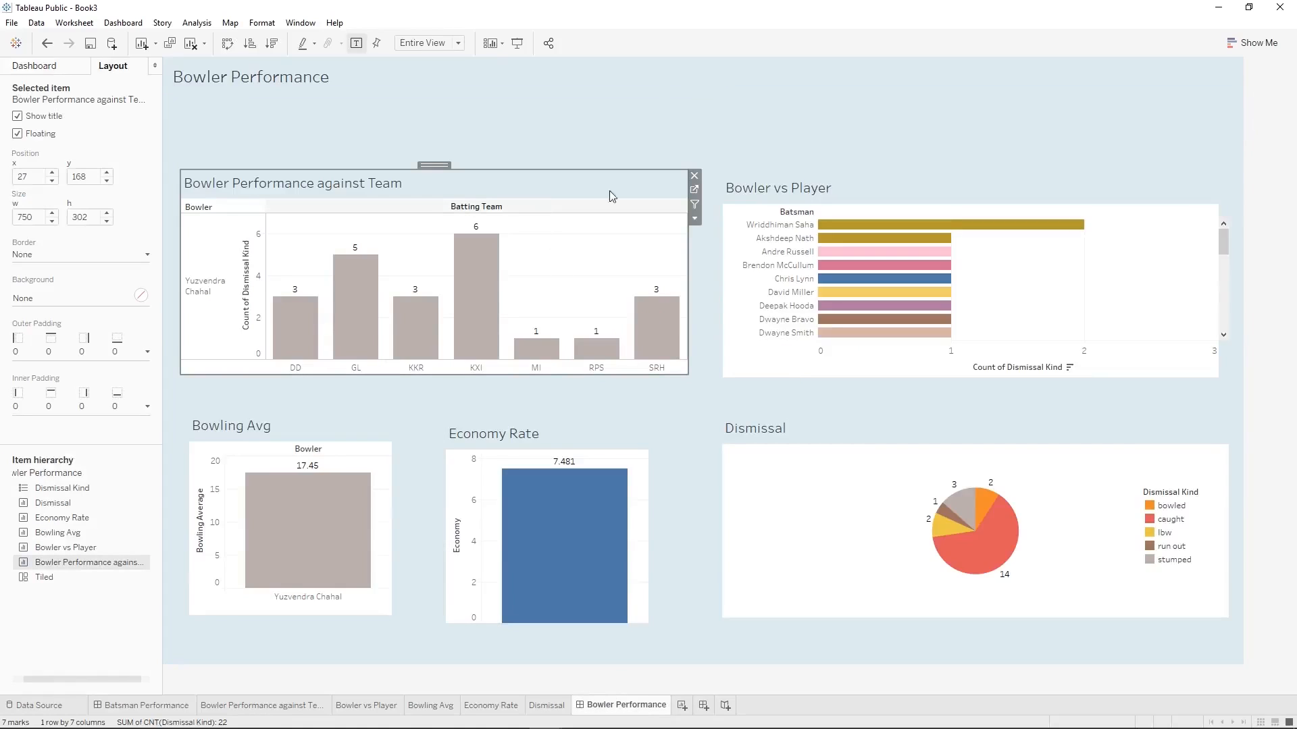
click(695, 219)
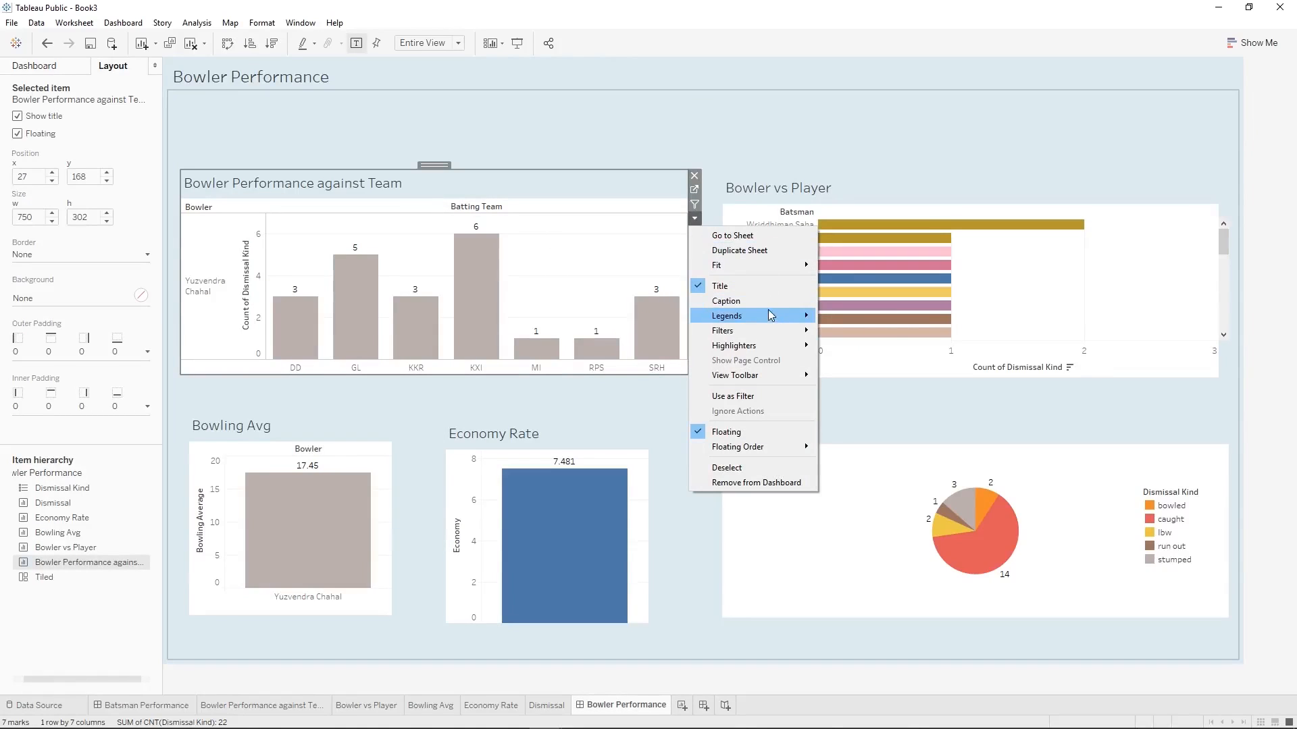
mouse_move(767, 326)
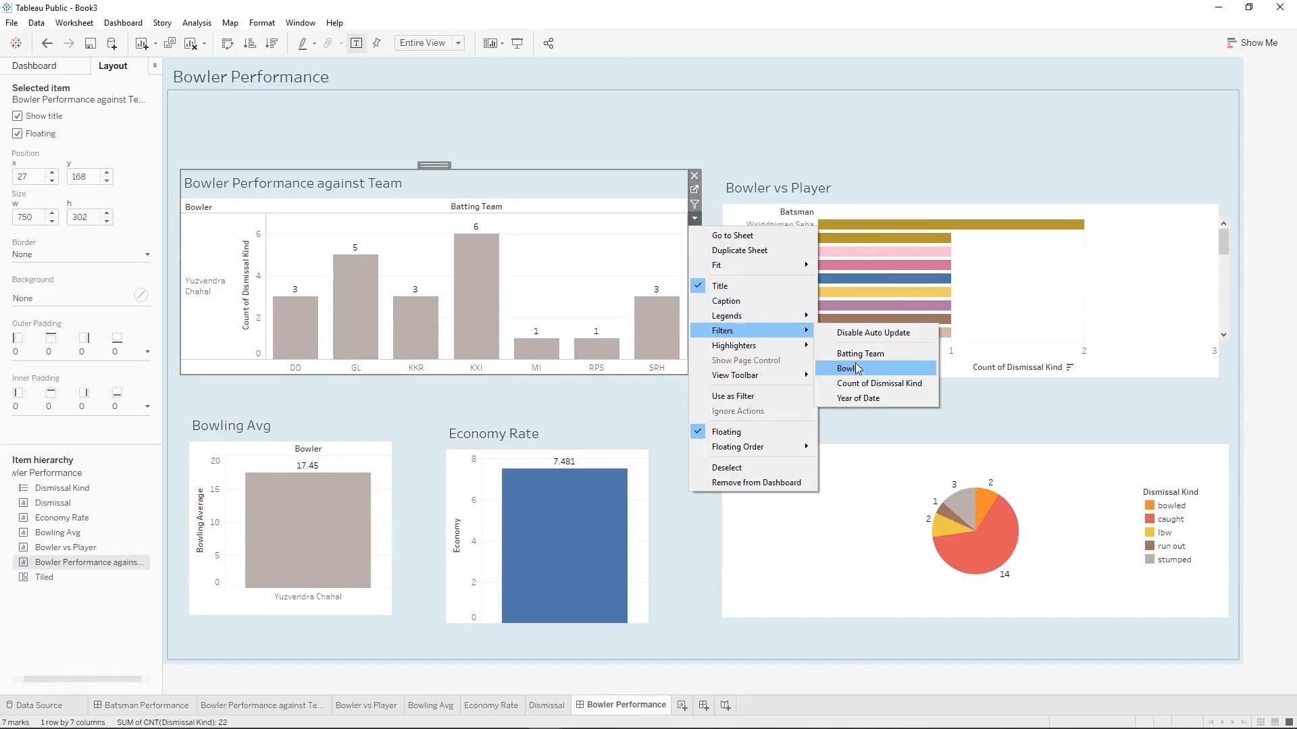
click(899, 371)
click(732, 181)
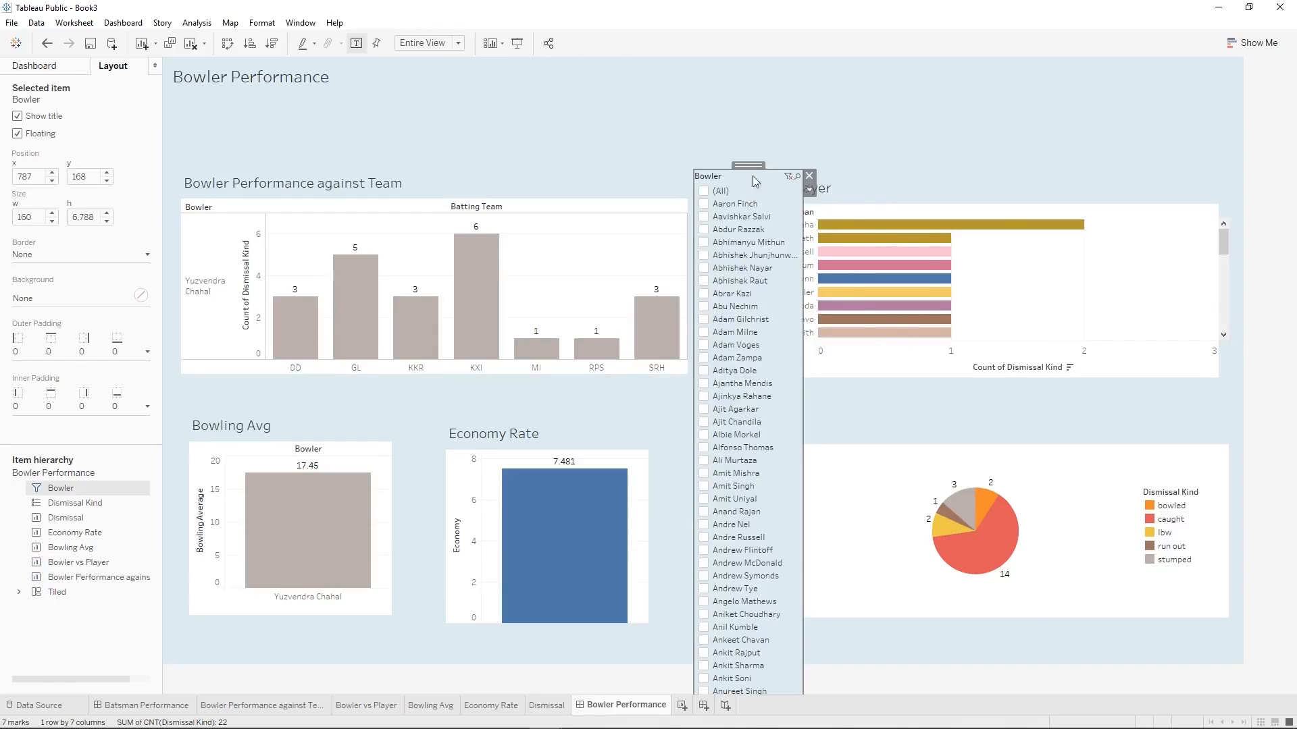
click(809, 193)
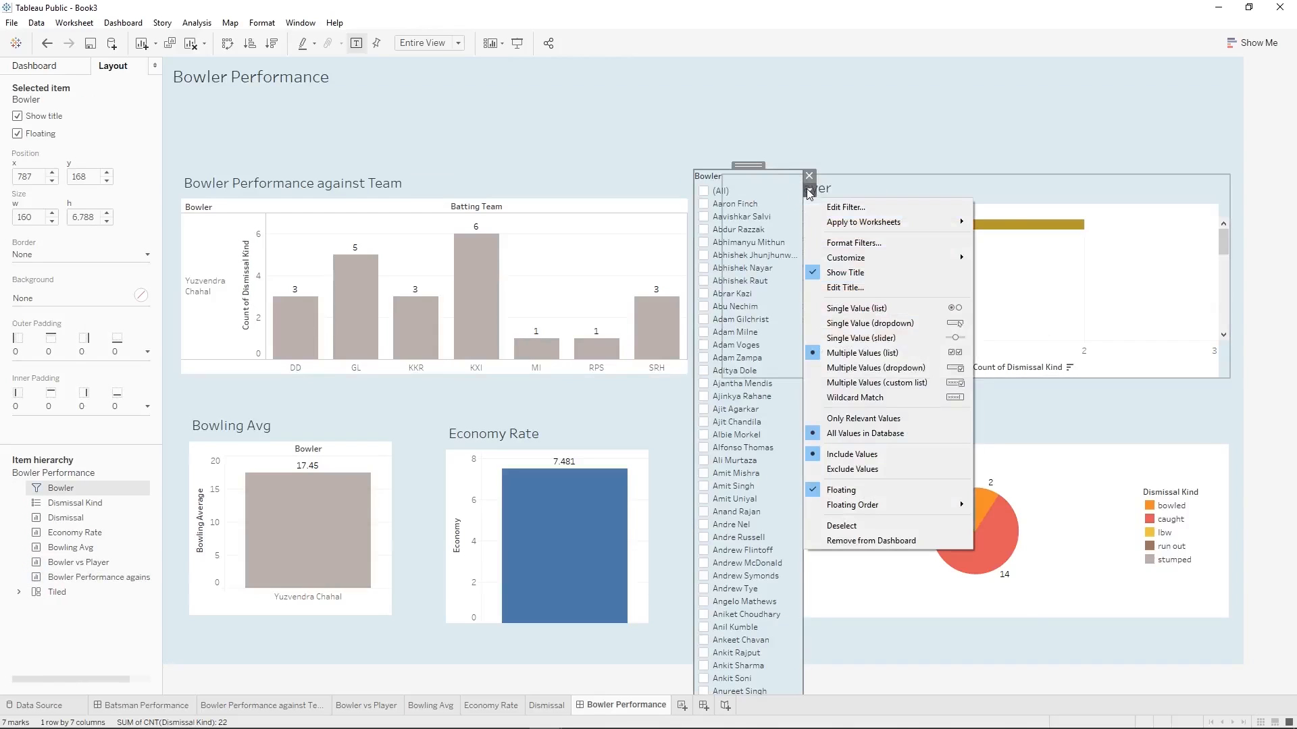
click(948, 370)
Move the Bowler filter below the dashboard title at about x 62, y 55 and resize its height to about 55.
drag(745, 167, 255, 90)
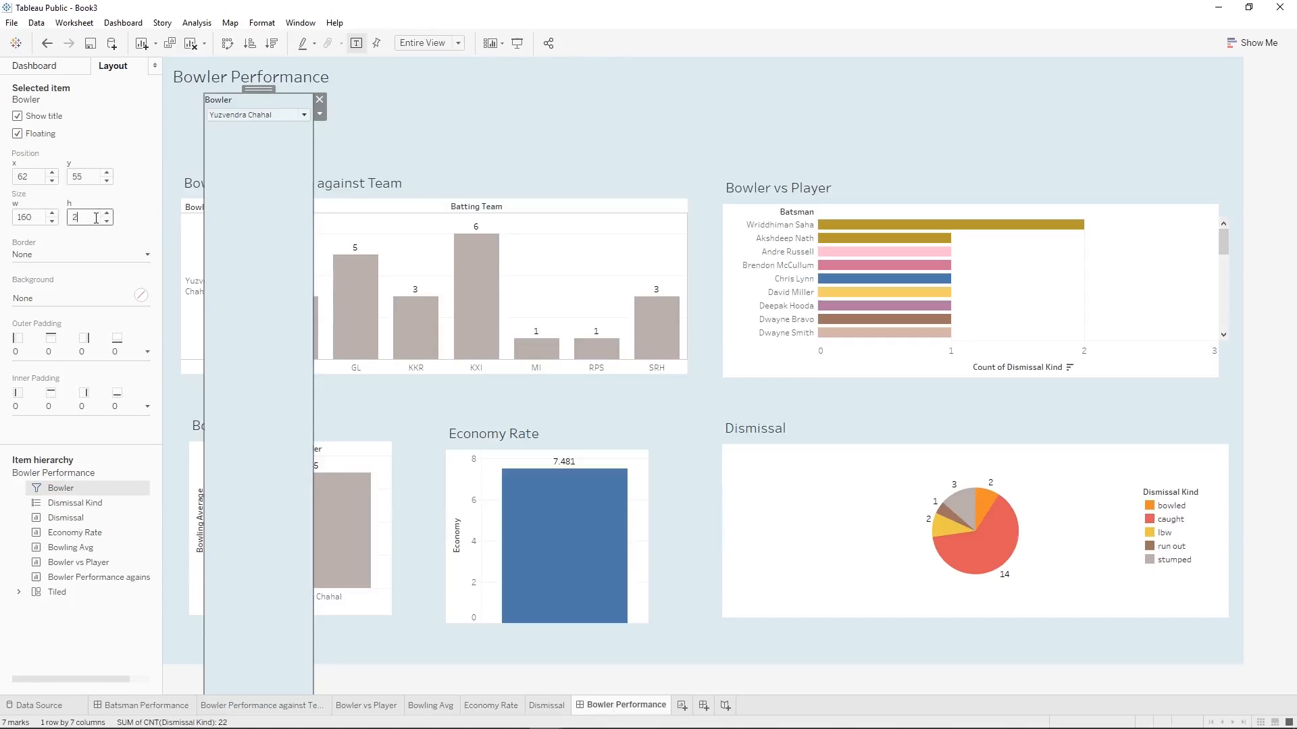
key(Return)
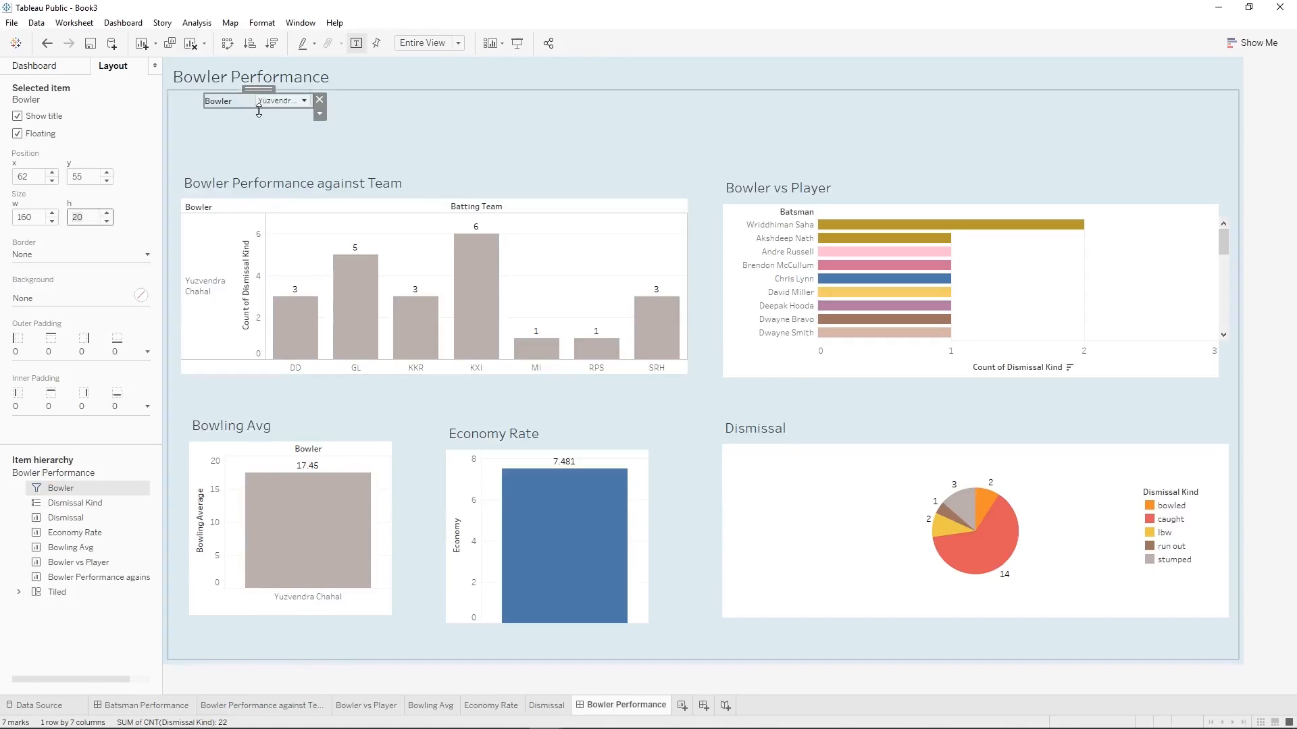
drag(263, 135, 259, 132)
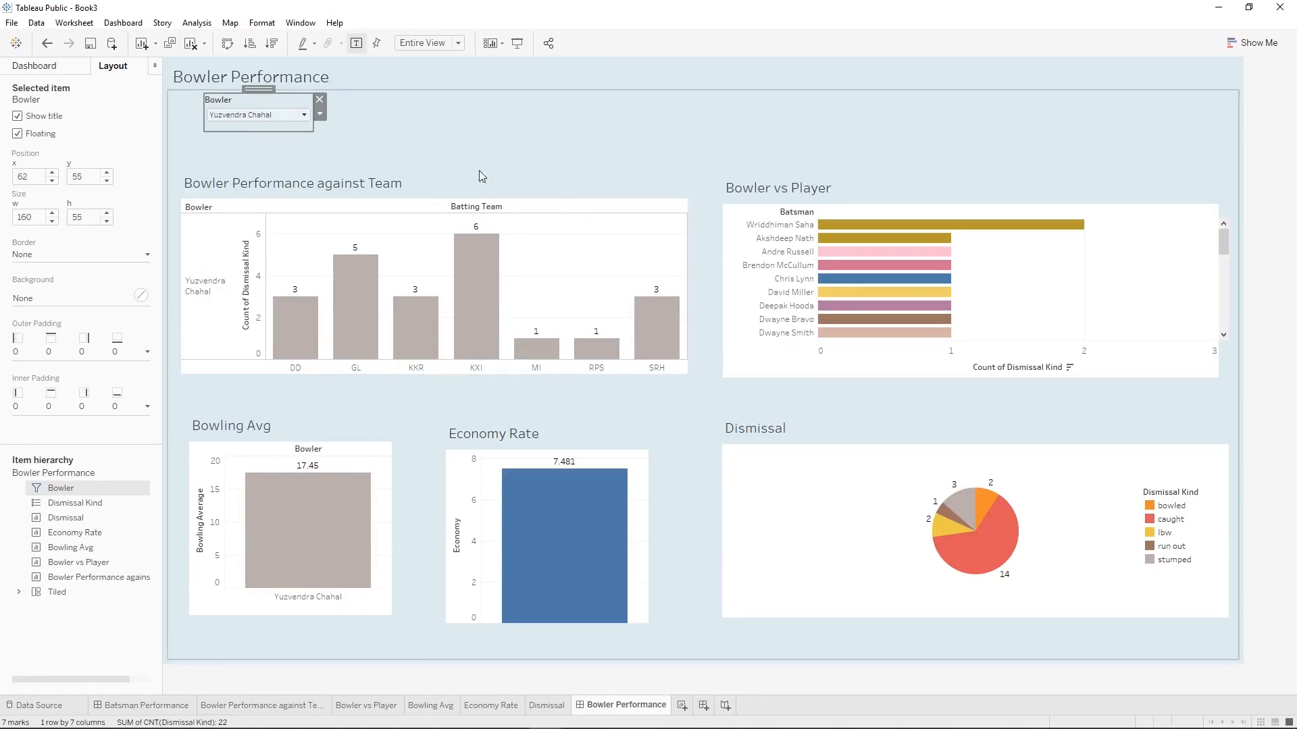
Show the team chart's Year of Date filter beside the Bowler filter, at about x 249, y 43, as a Multiple Values (dropdown).
click(570, 203)
click(694, 217)
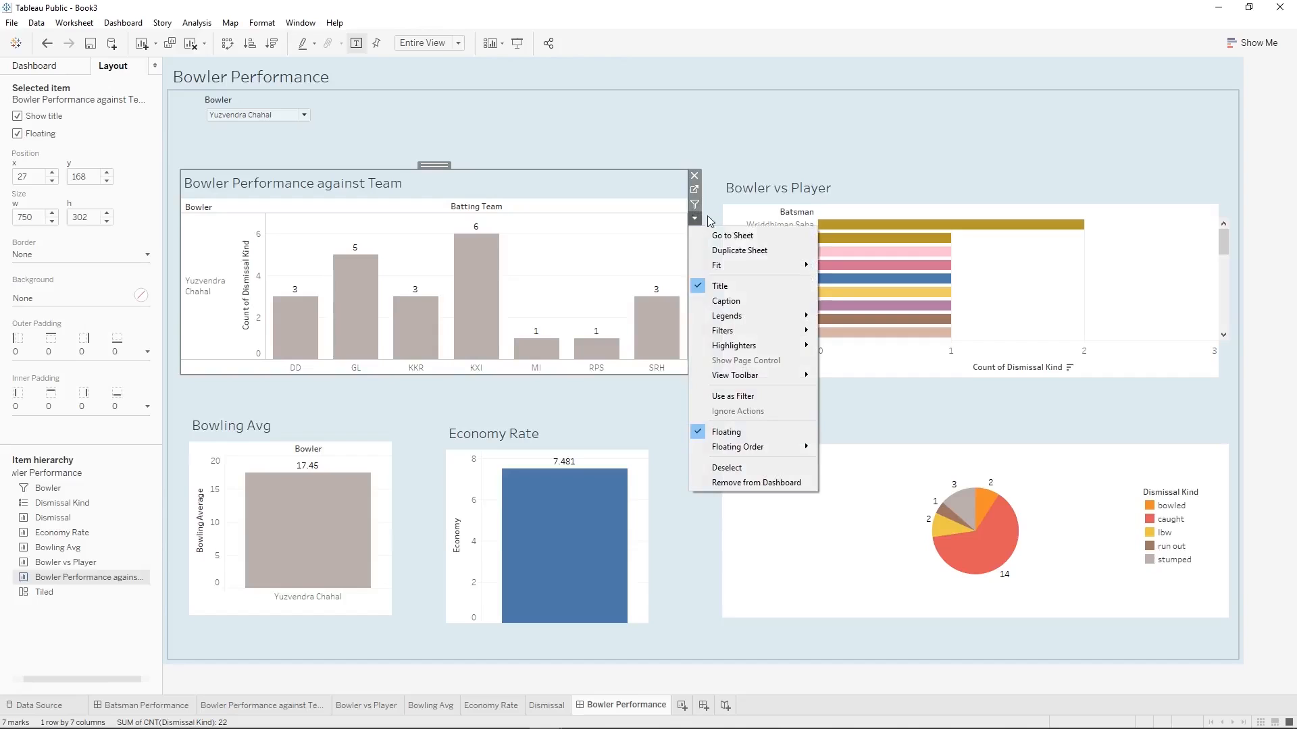
mouse_move(770, 332)
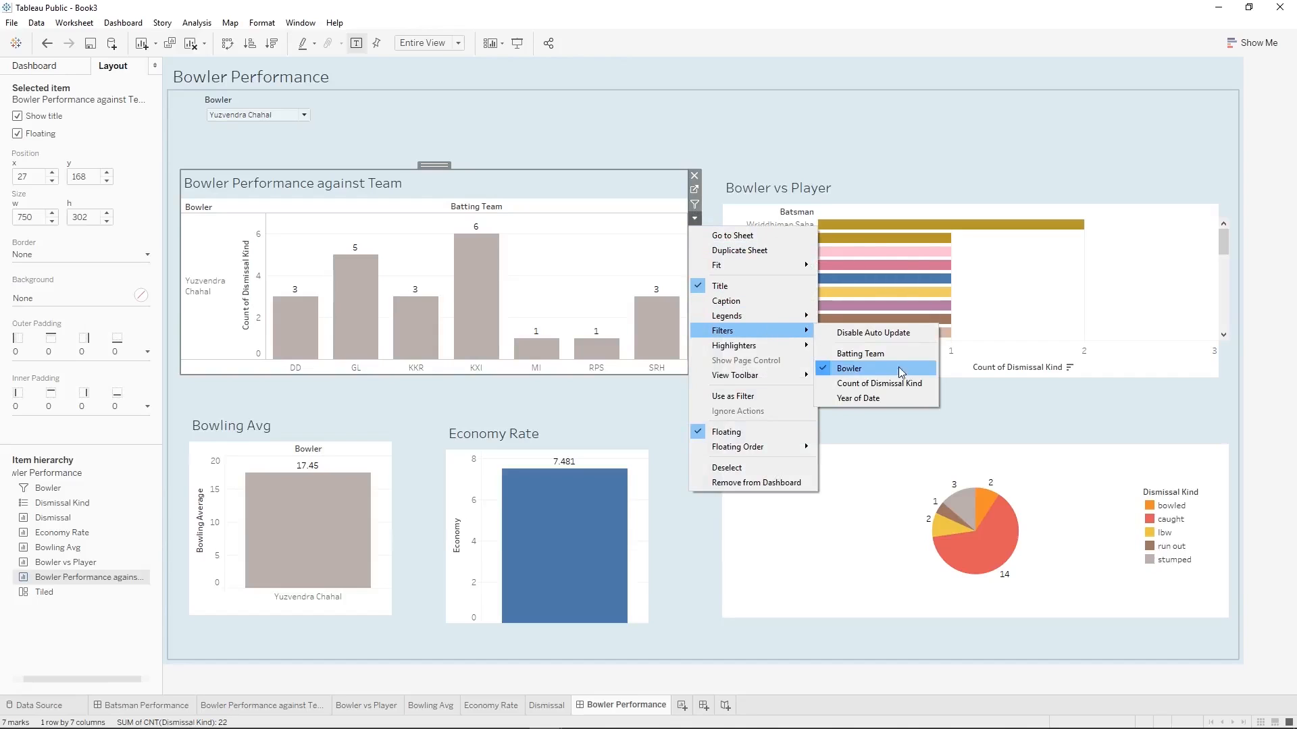
click(891, 397)
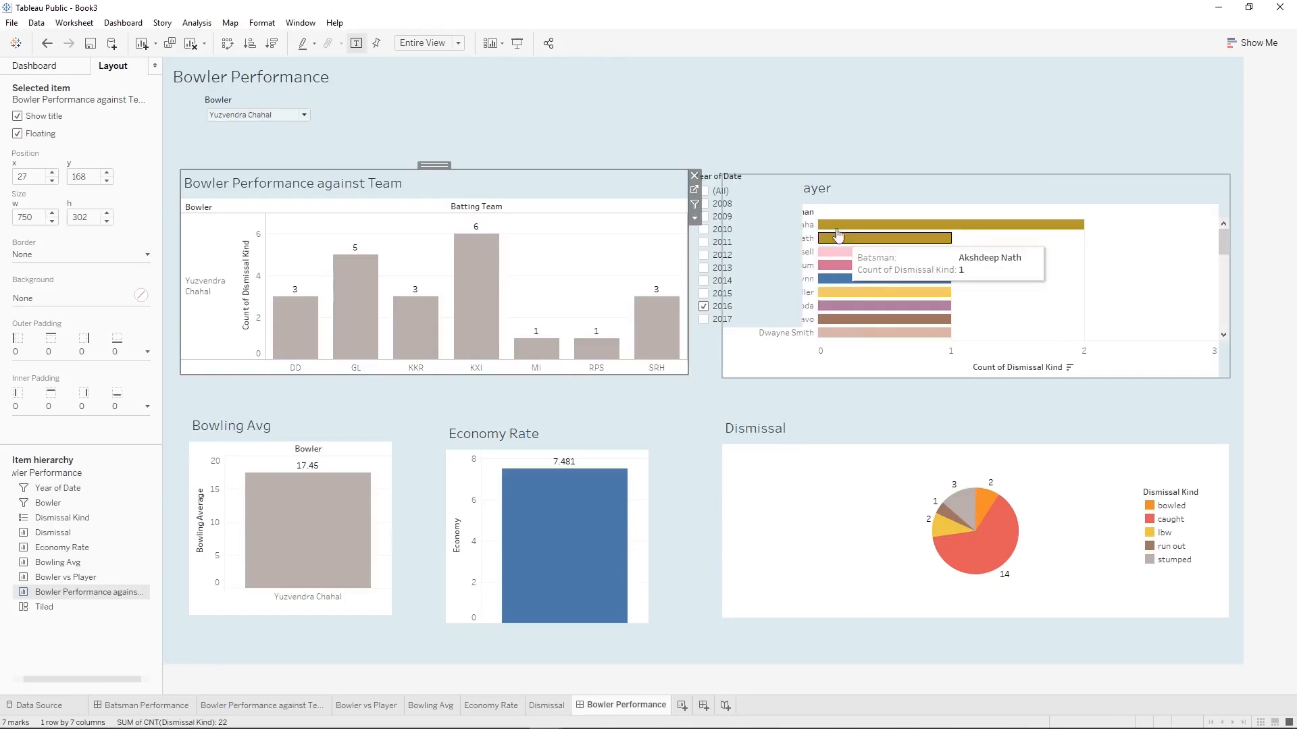
click(760, 196)
drag(748, 166, 385, 84)
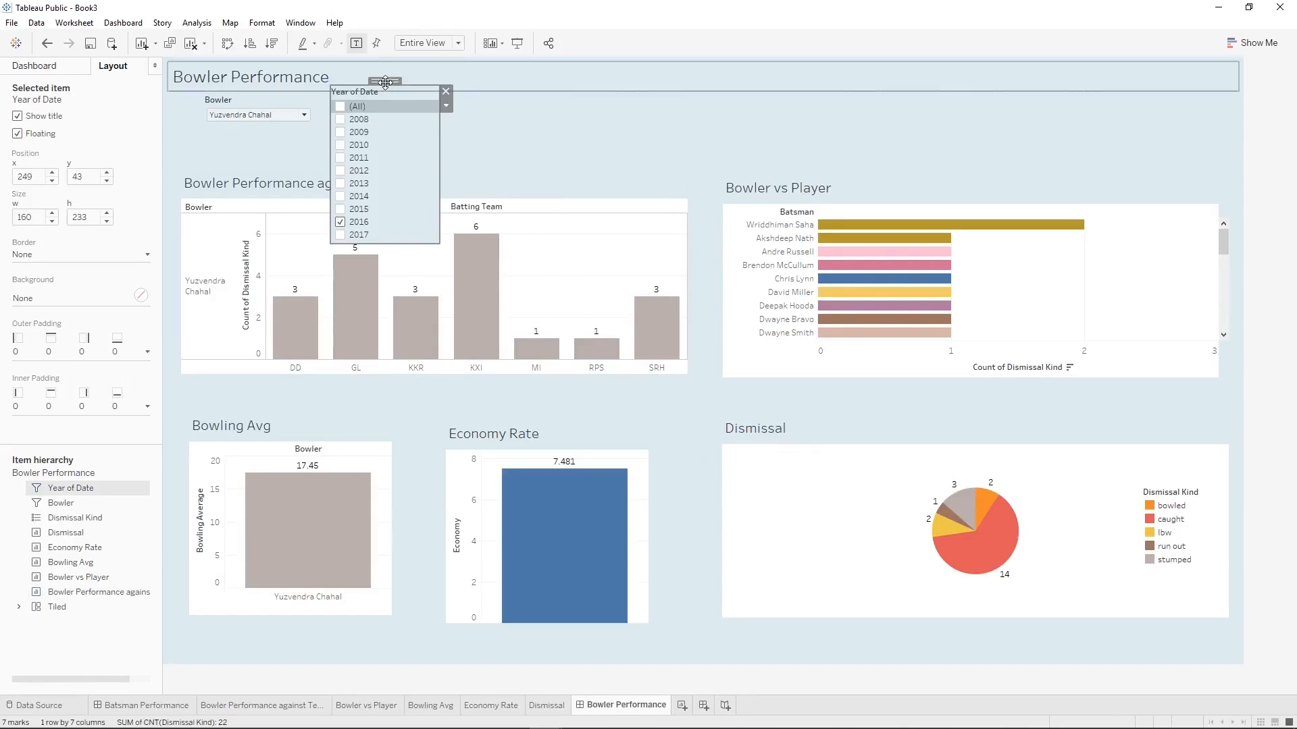
click(445, 105)
click(526, 283)
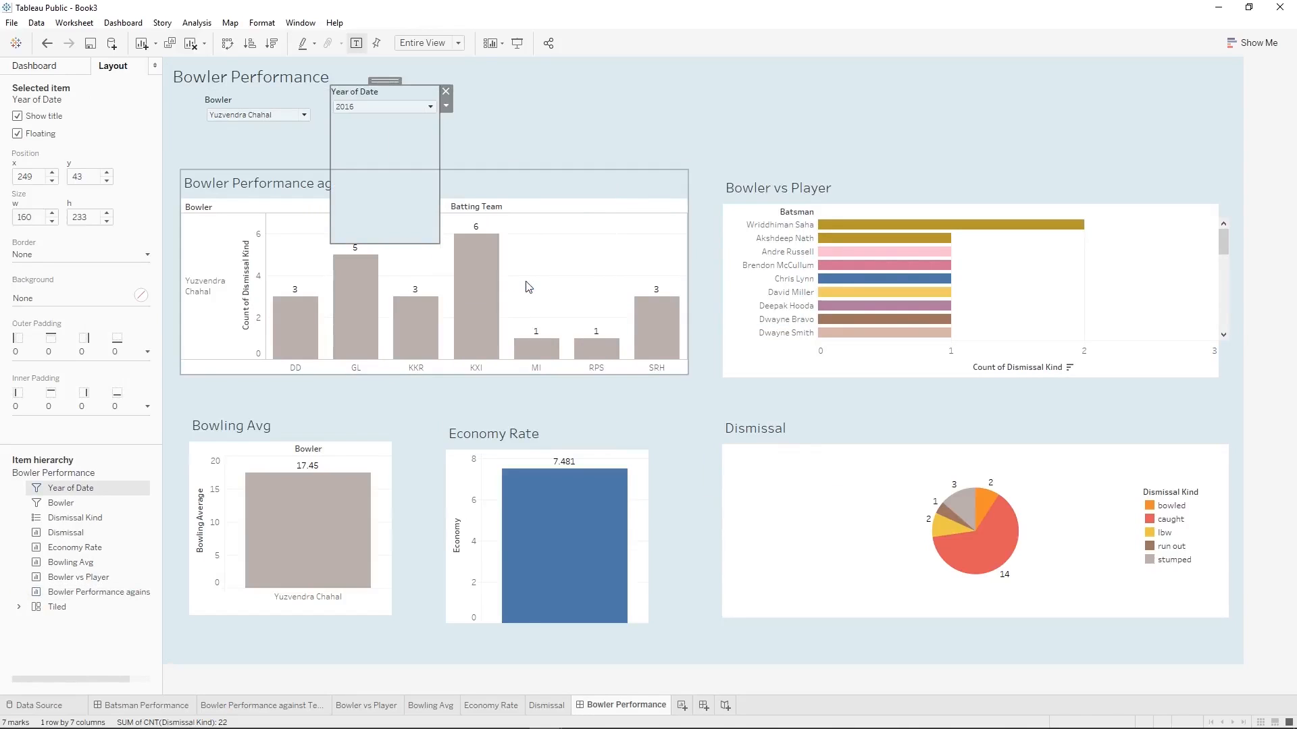
Set the Year of Date filter's height to 55.
click(244, 130)
click(367, 120)
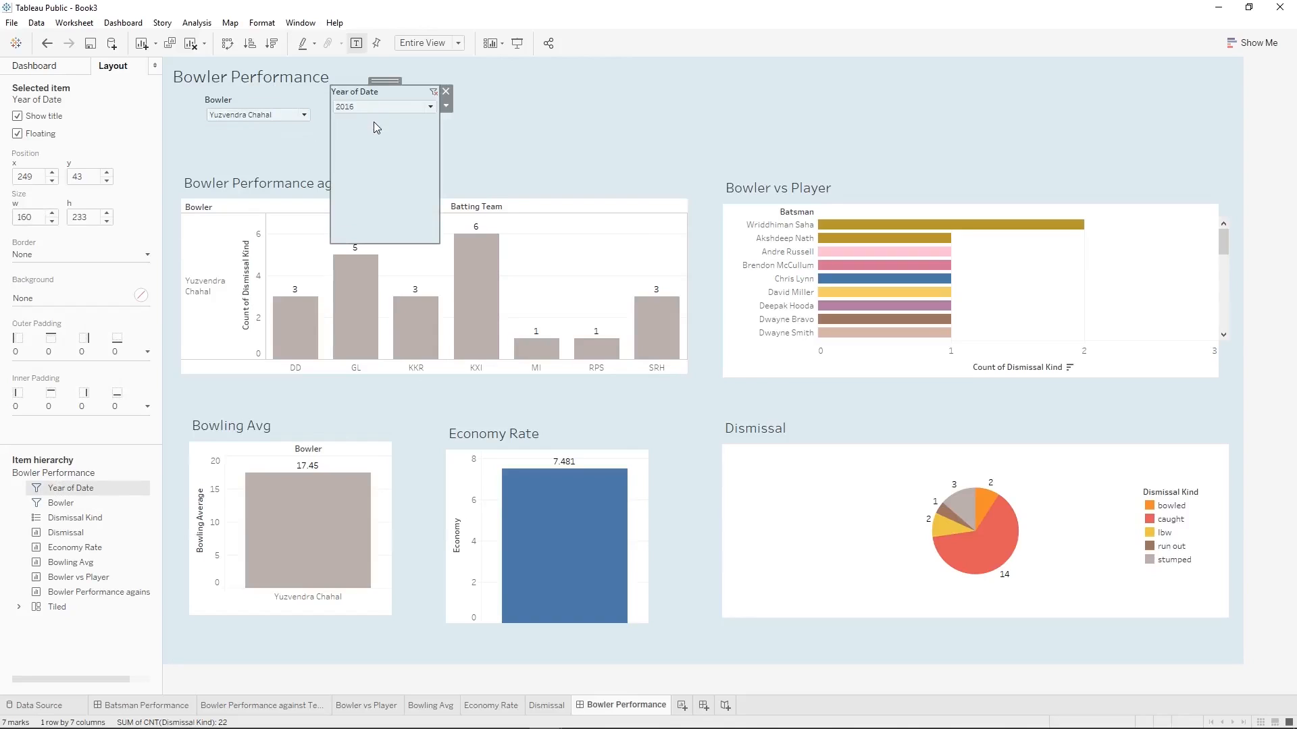
click(77, 217)
text(55)
key(Return)
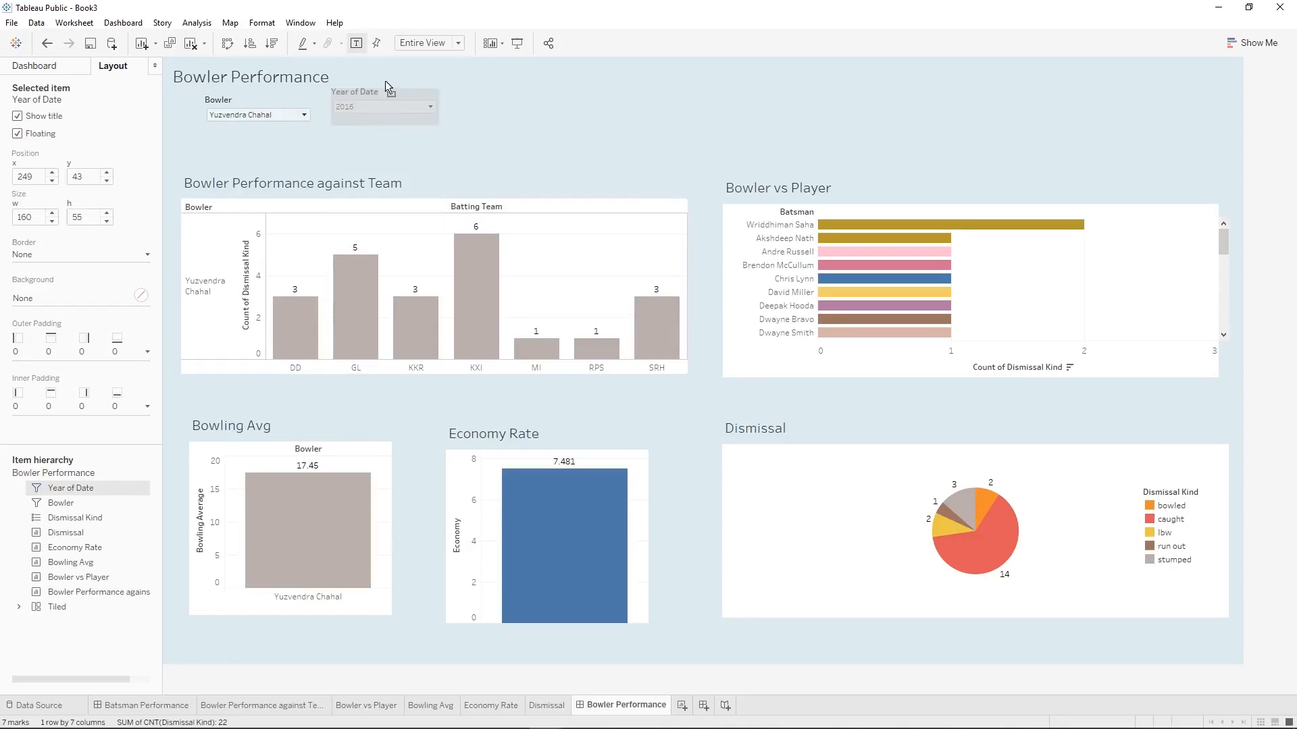
Move the Bowler and Year of Date filters slightly down into one row, with Year of Date at about x 262, y 69.
drag(386, 87, 386, 88)
click(279, 92)
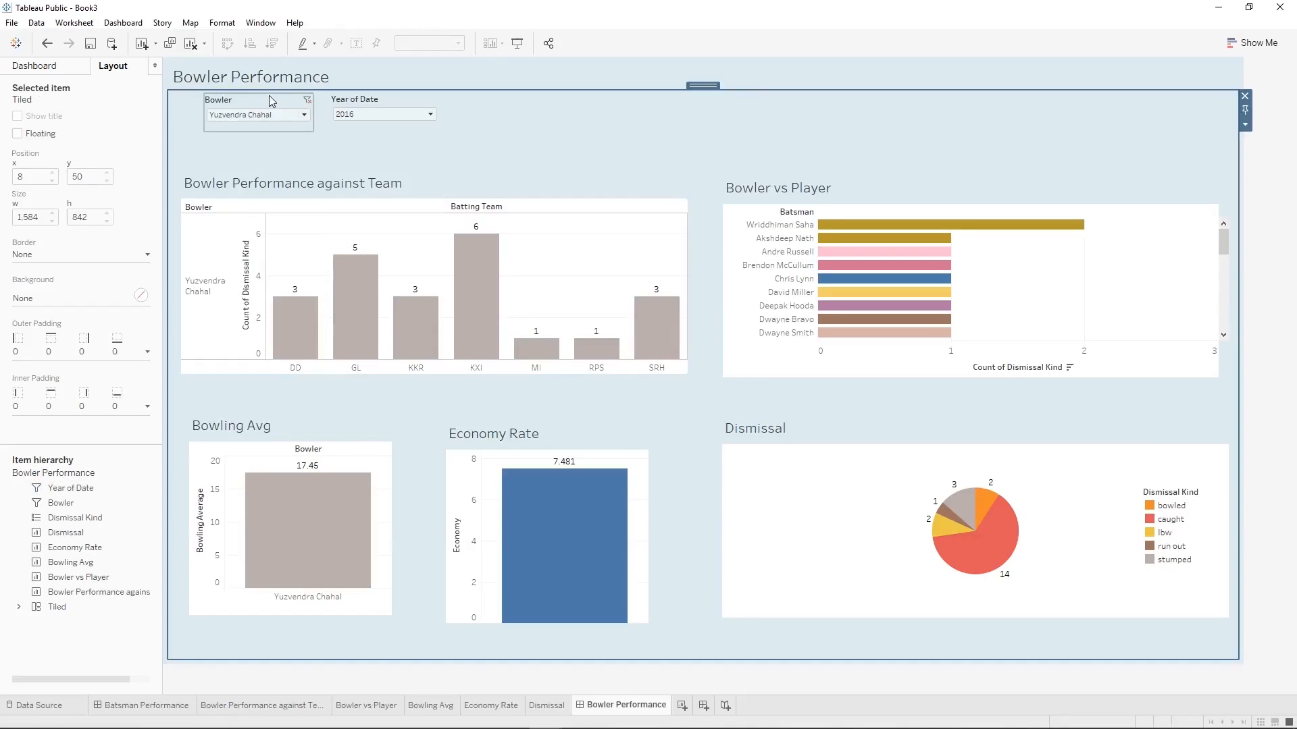
click(269, 100)
drag(259, 88, 257, 96)
click(378, 102)
drag(382, 89, 391, 99)
Test the Year of Date filter by switching it from 2016 to 2015 and back to 2016.
click(418, 123)
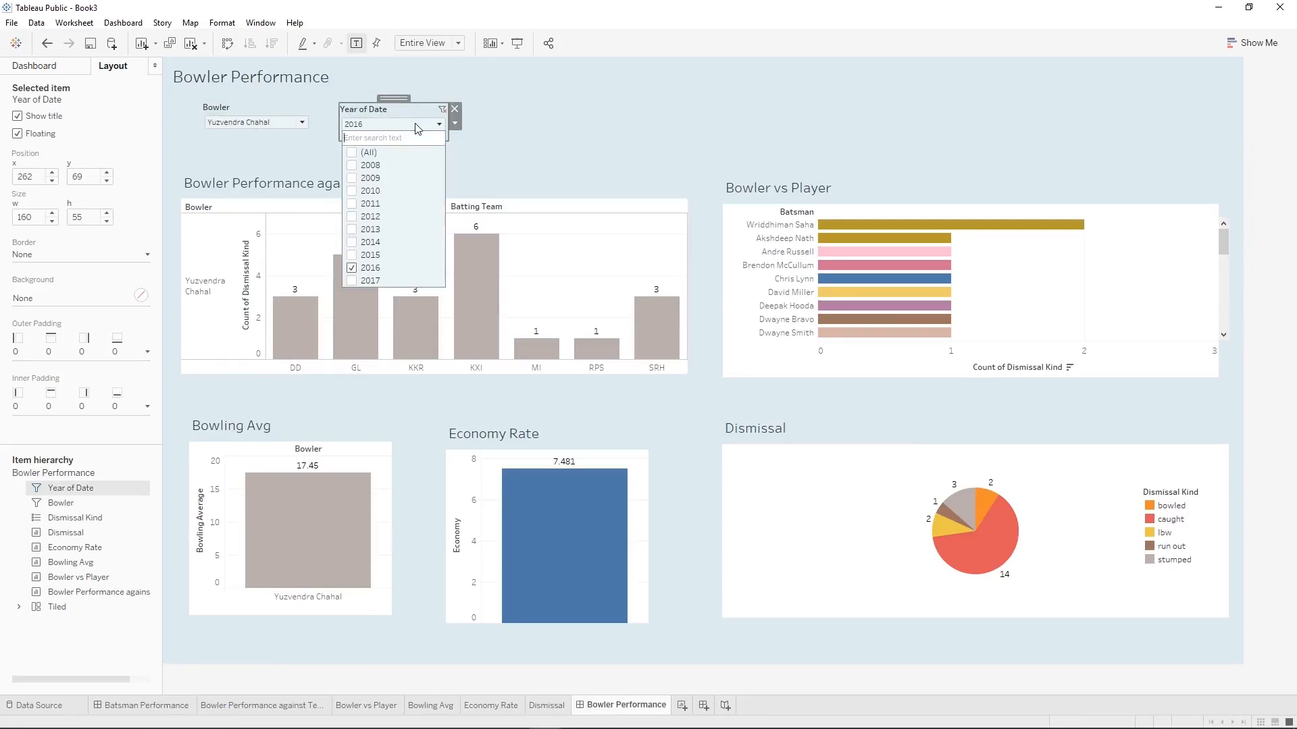
click(352, 268)
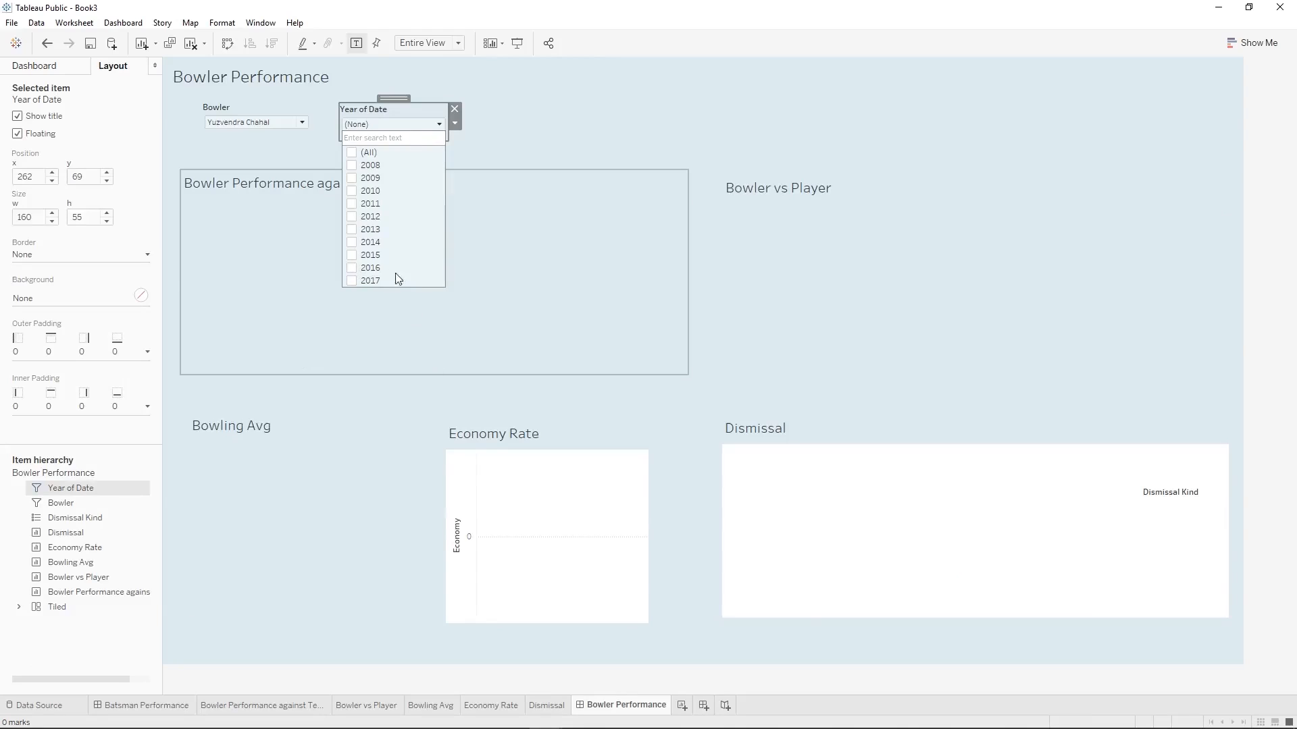
click(352, 256)
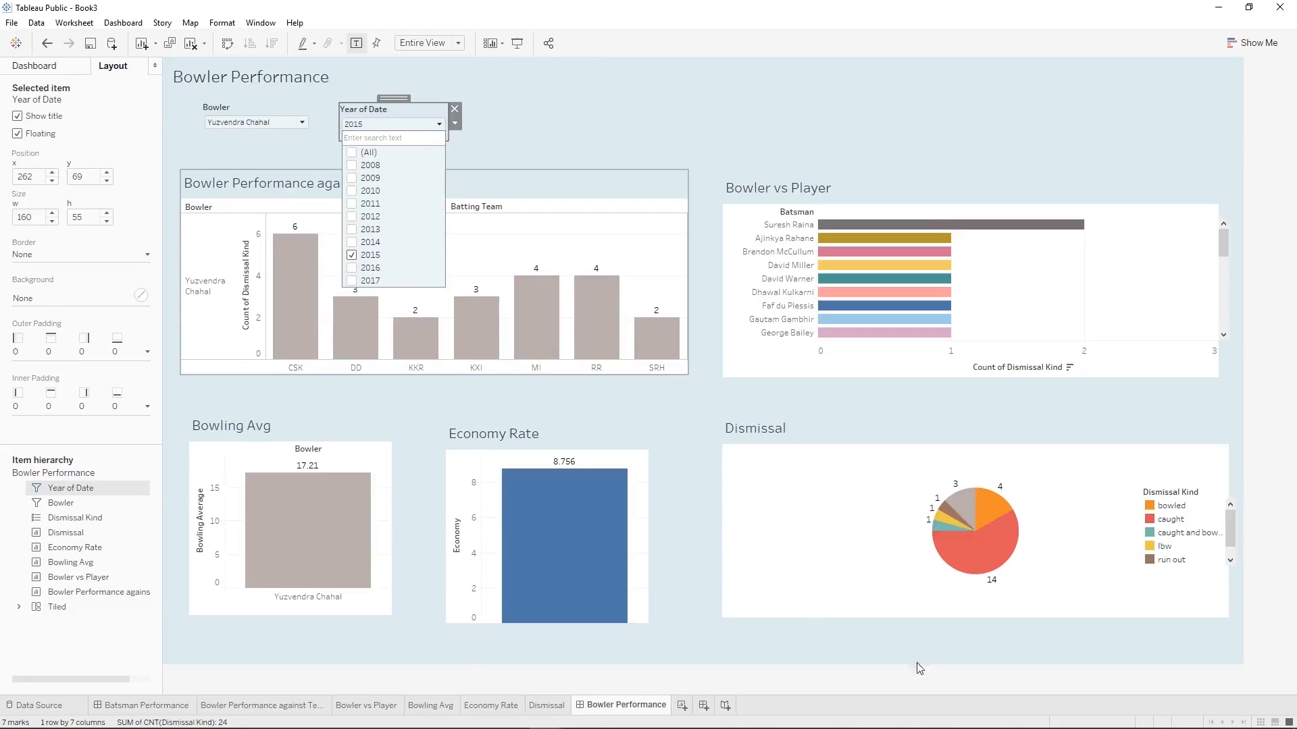
click(357, 260)
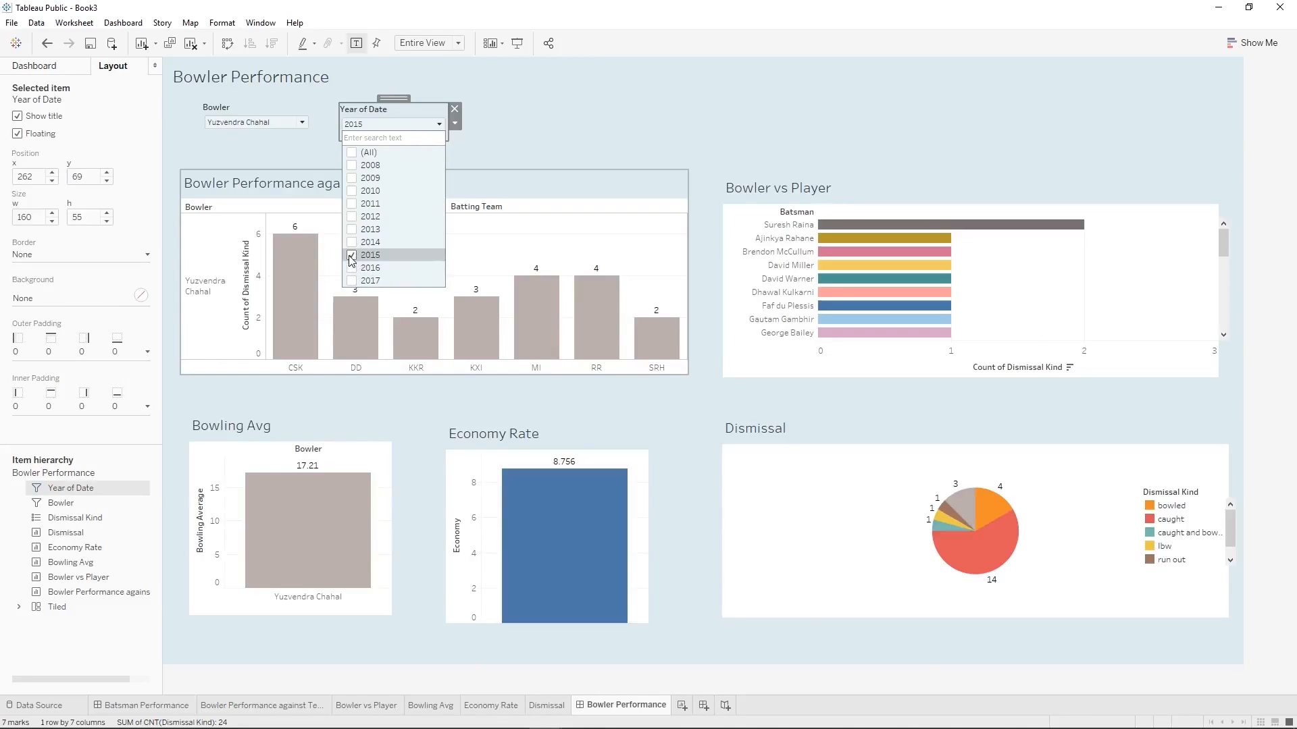
click(356, 268)
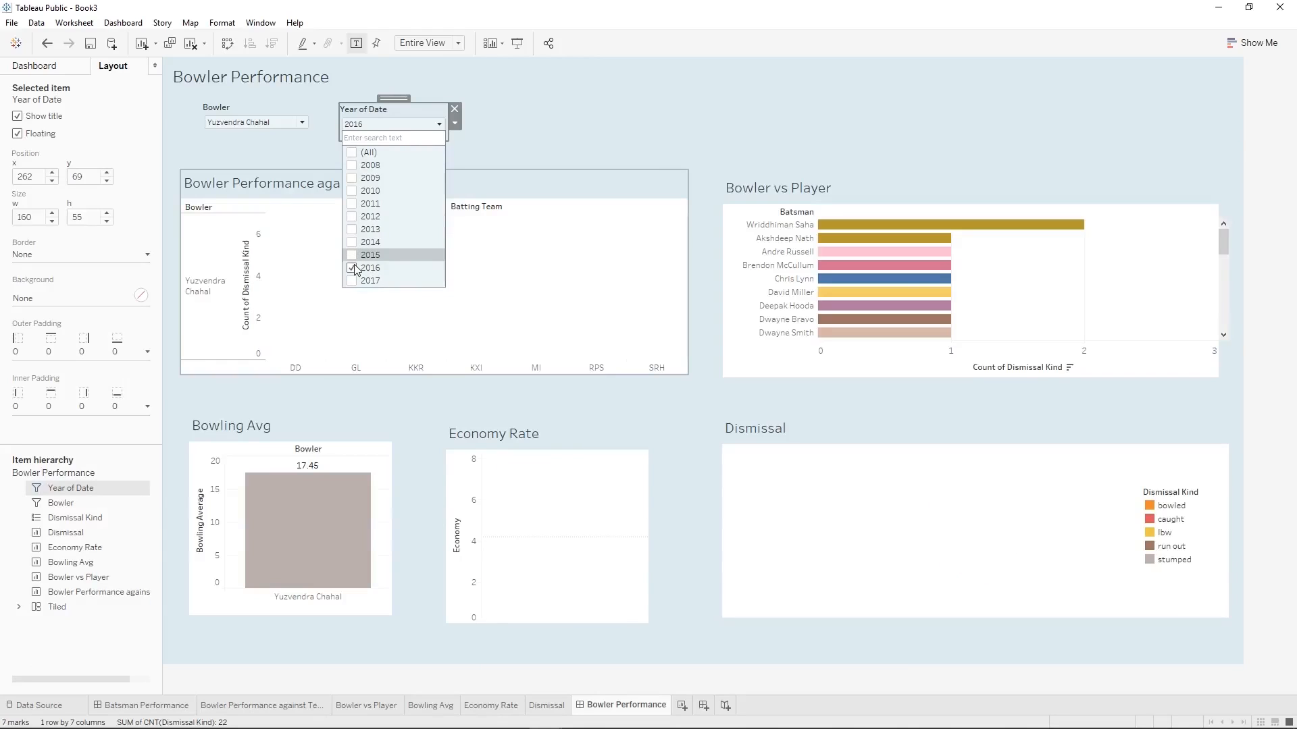
click(402, 126)
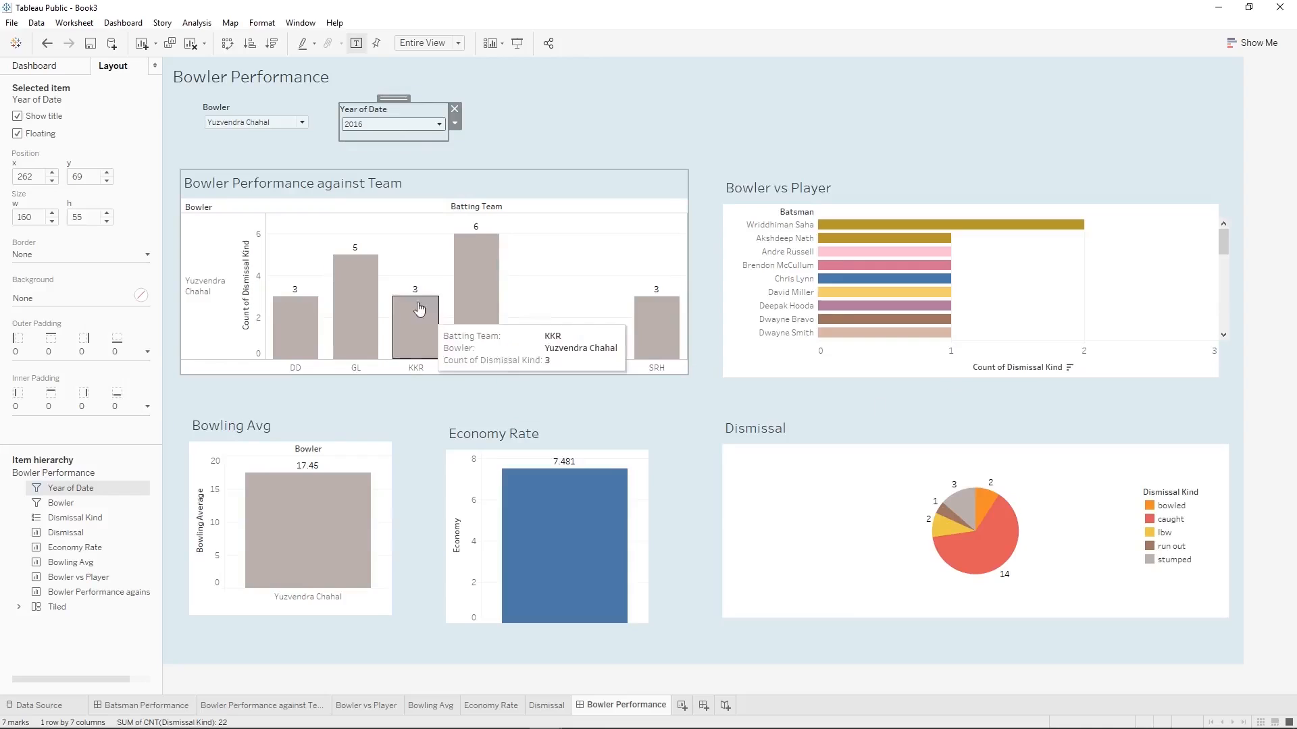
Show the caption on the Bowling Avg chart.
click(995, 438)
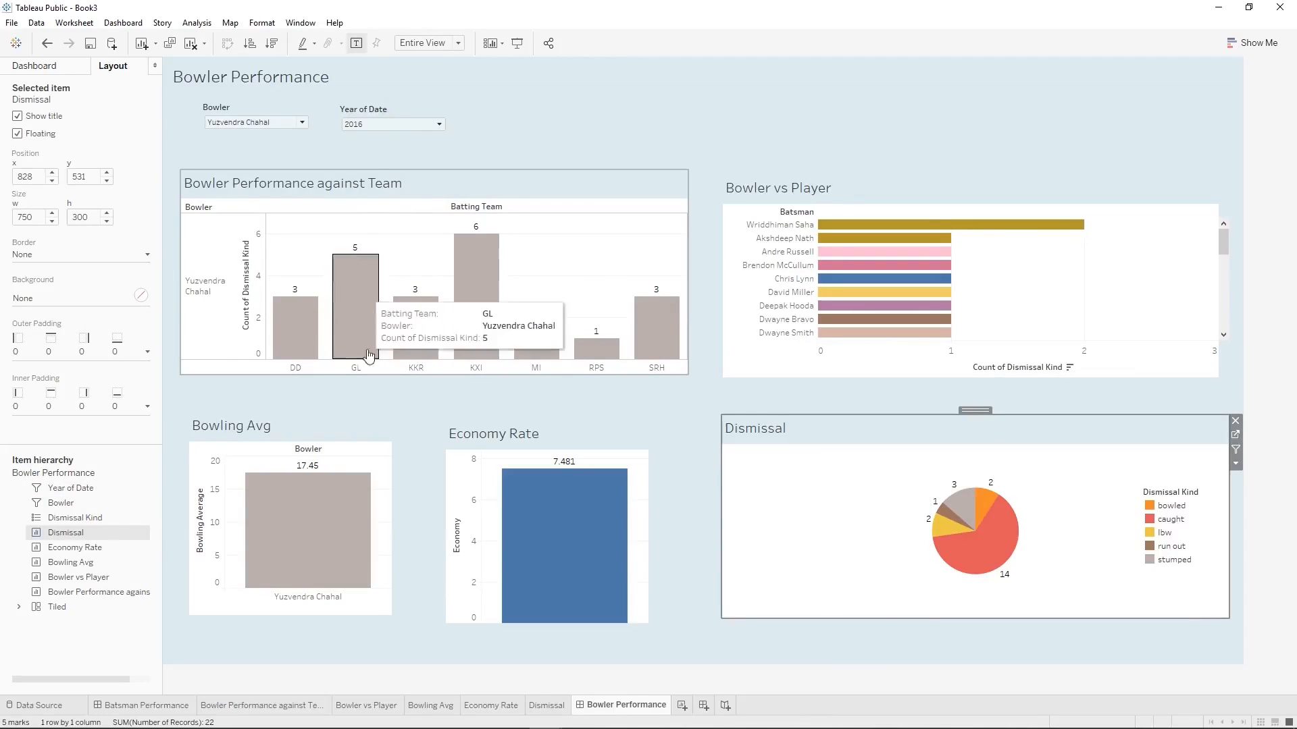
click(327, 427)
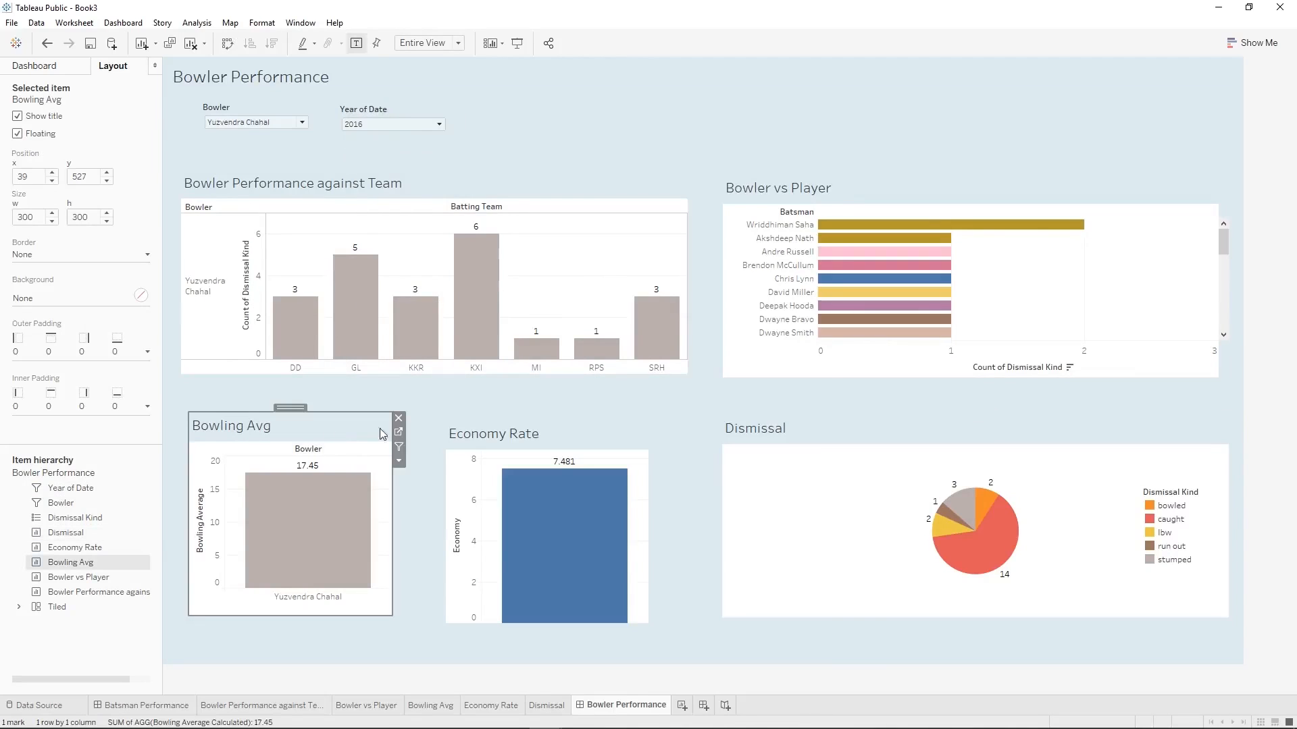
click(399, 462)
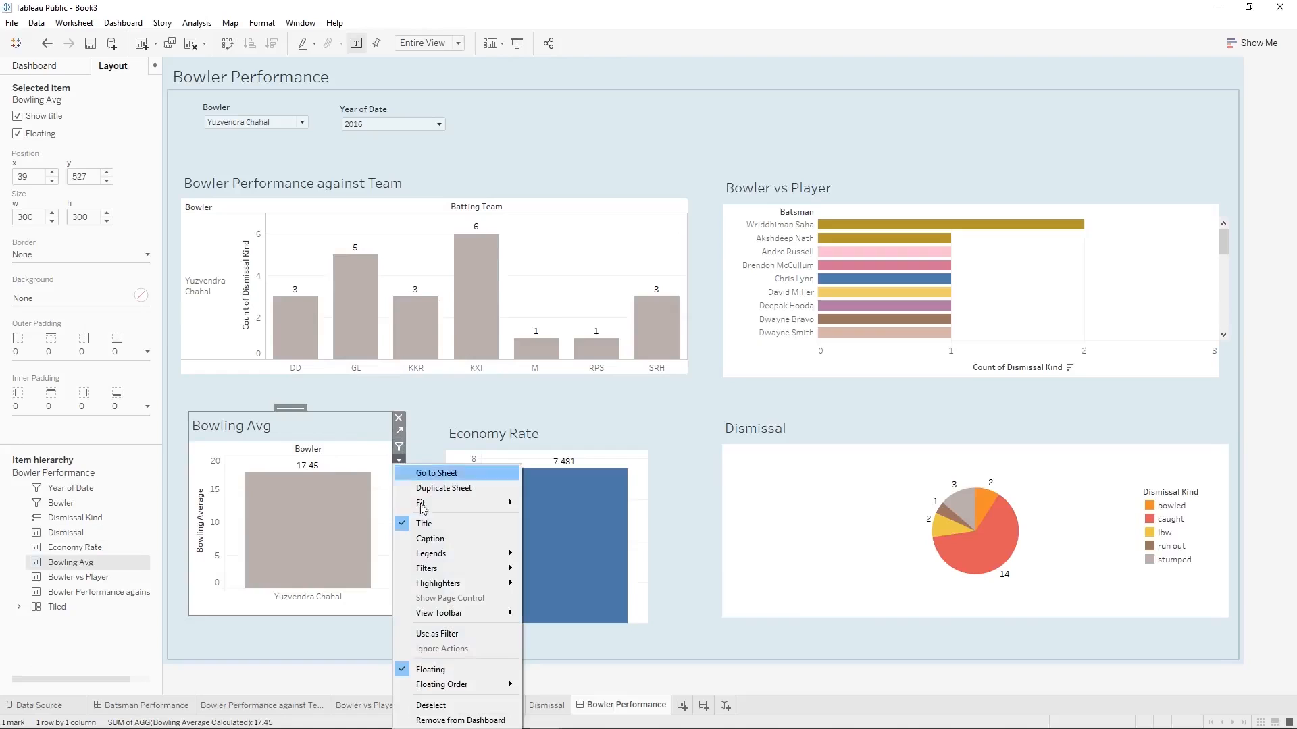
click(445, 540)
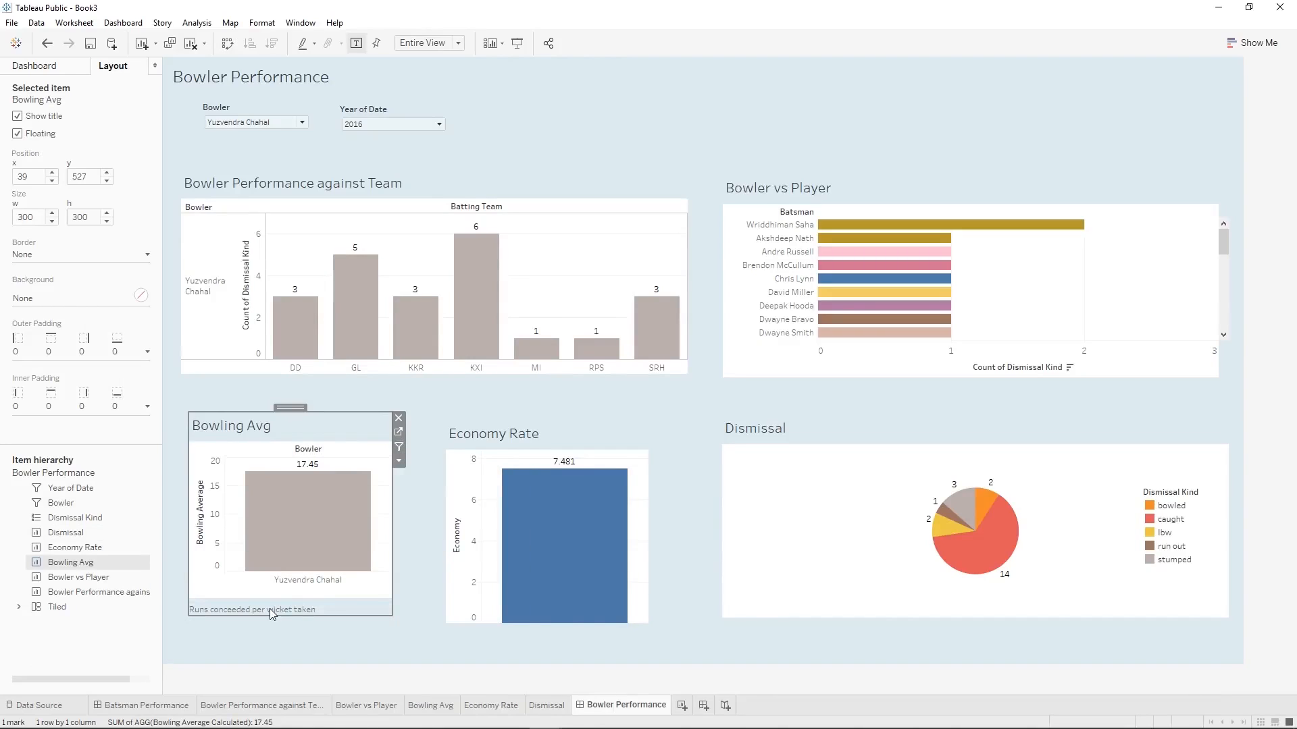
Show the captions on the Economy Rate and Dismissal charts.
click(632, 439)
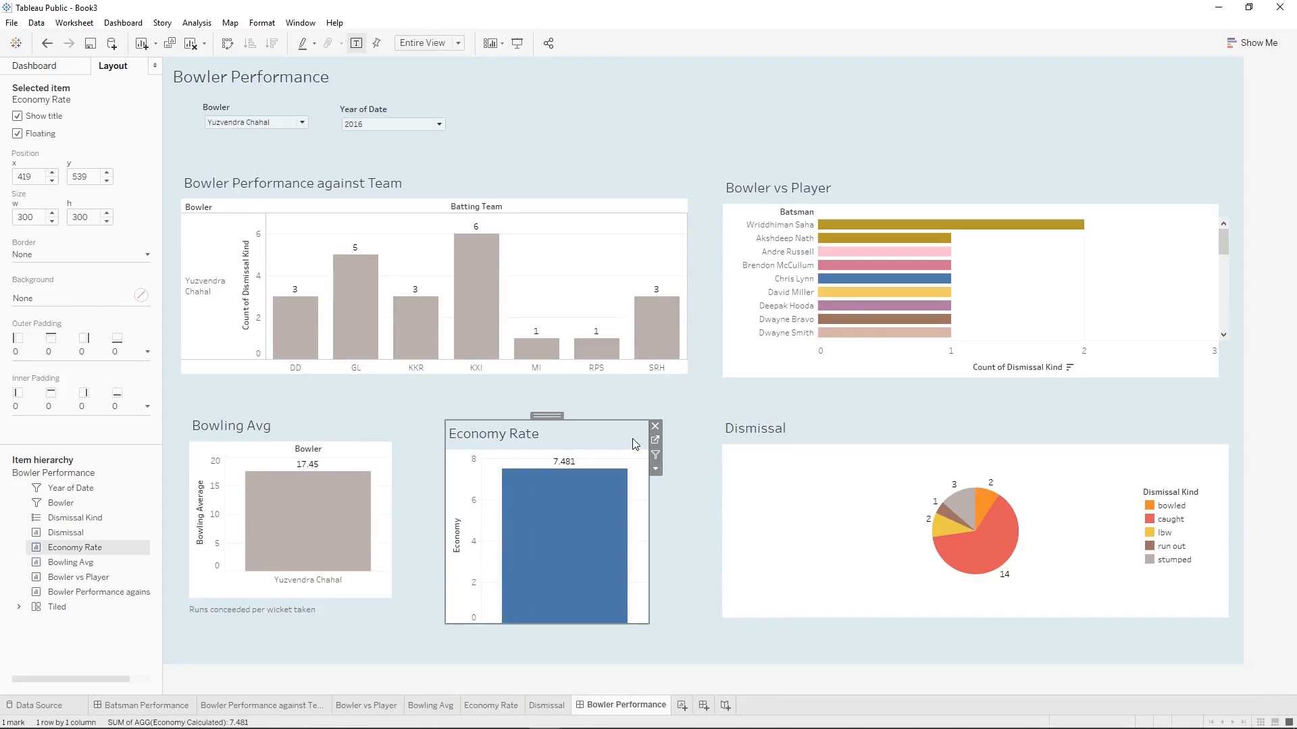
click(655, 469)
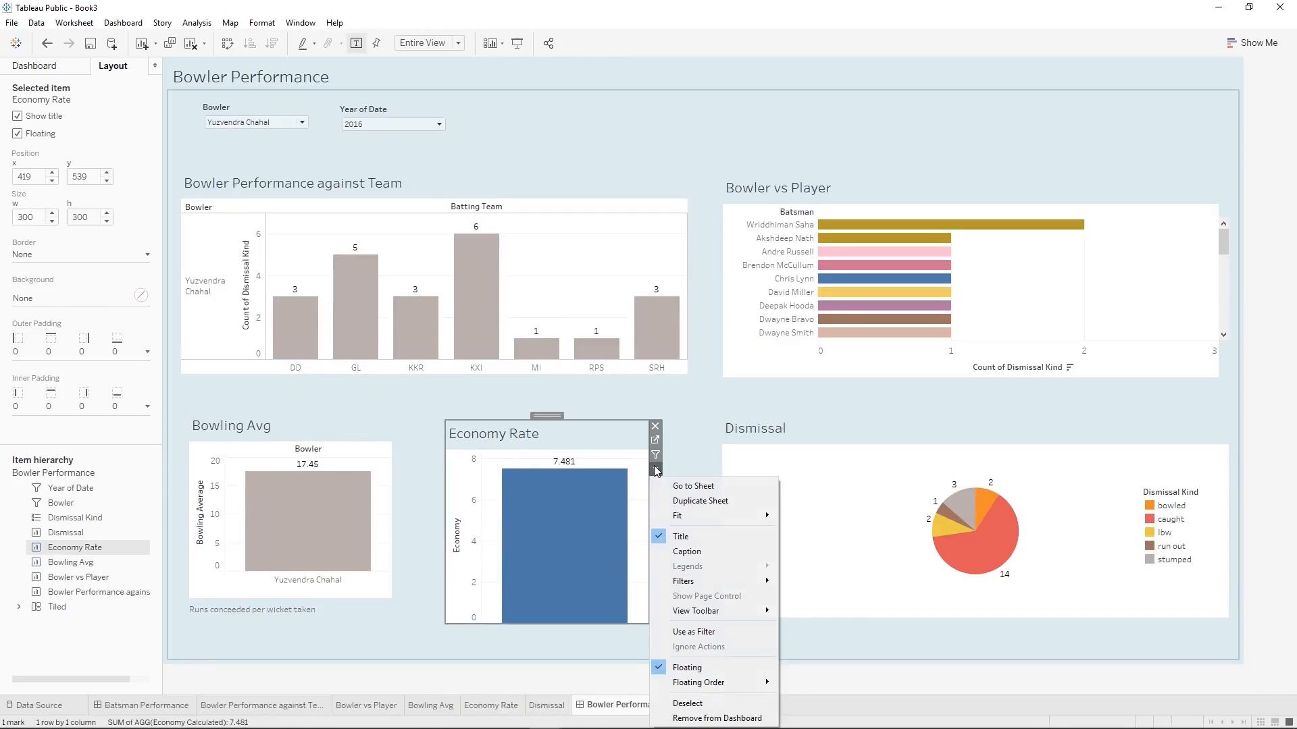
click(694, 545)
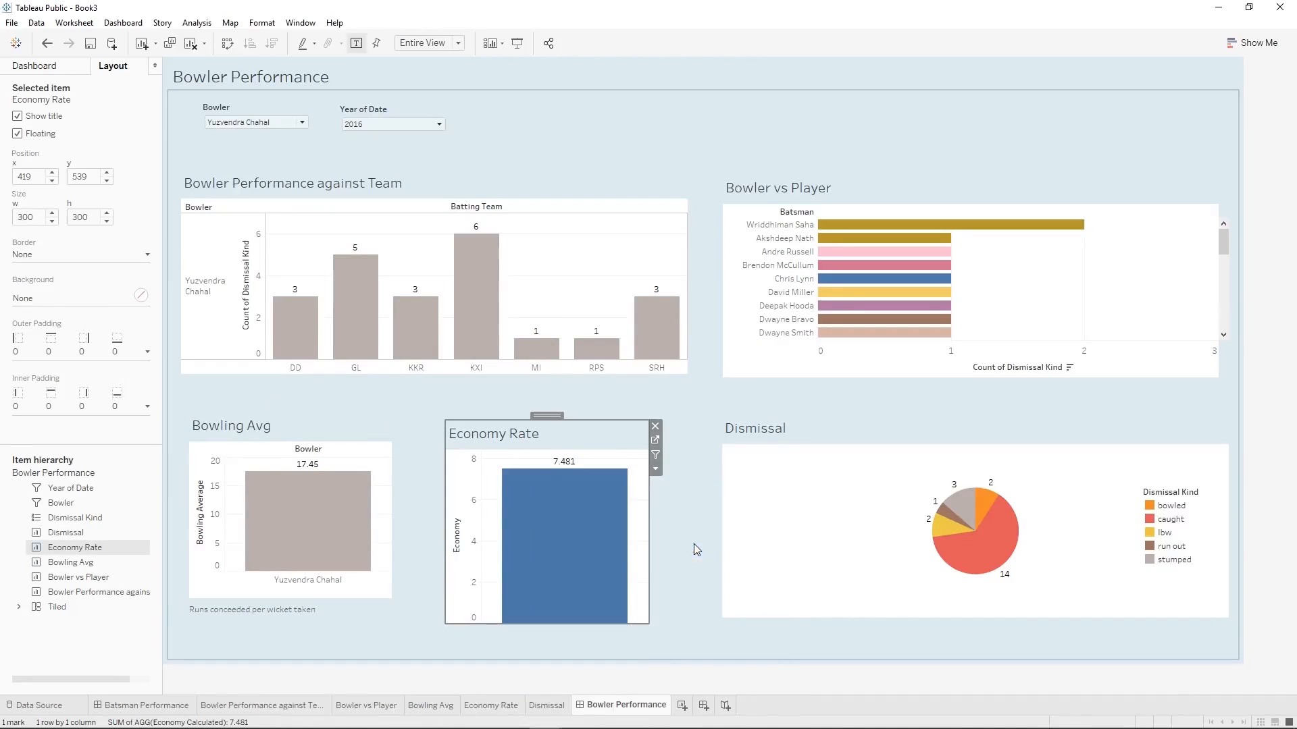
click(990, 424)
click(1235, 463)
click(1213, 535)
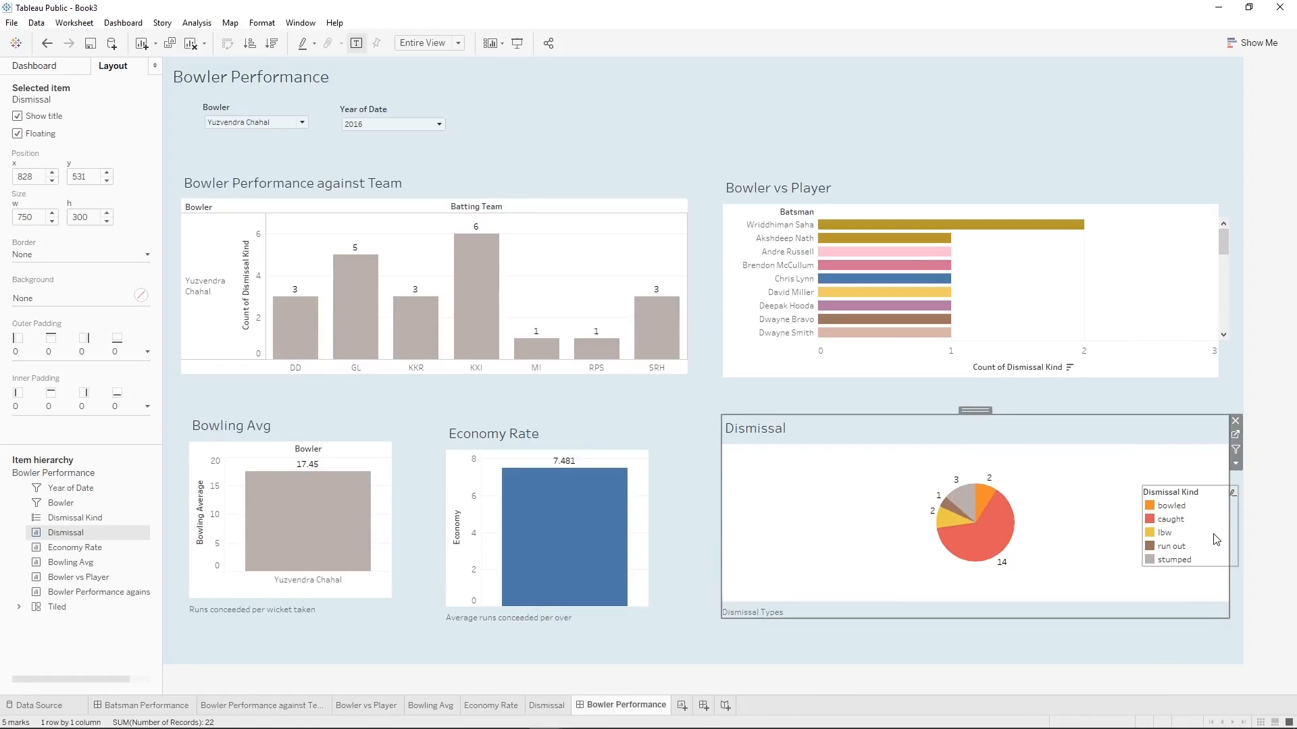
click(873, 634)
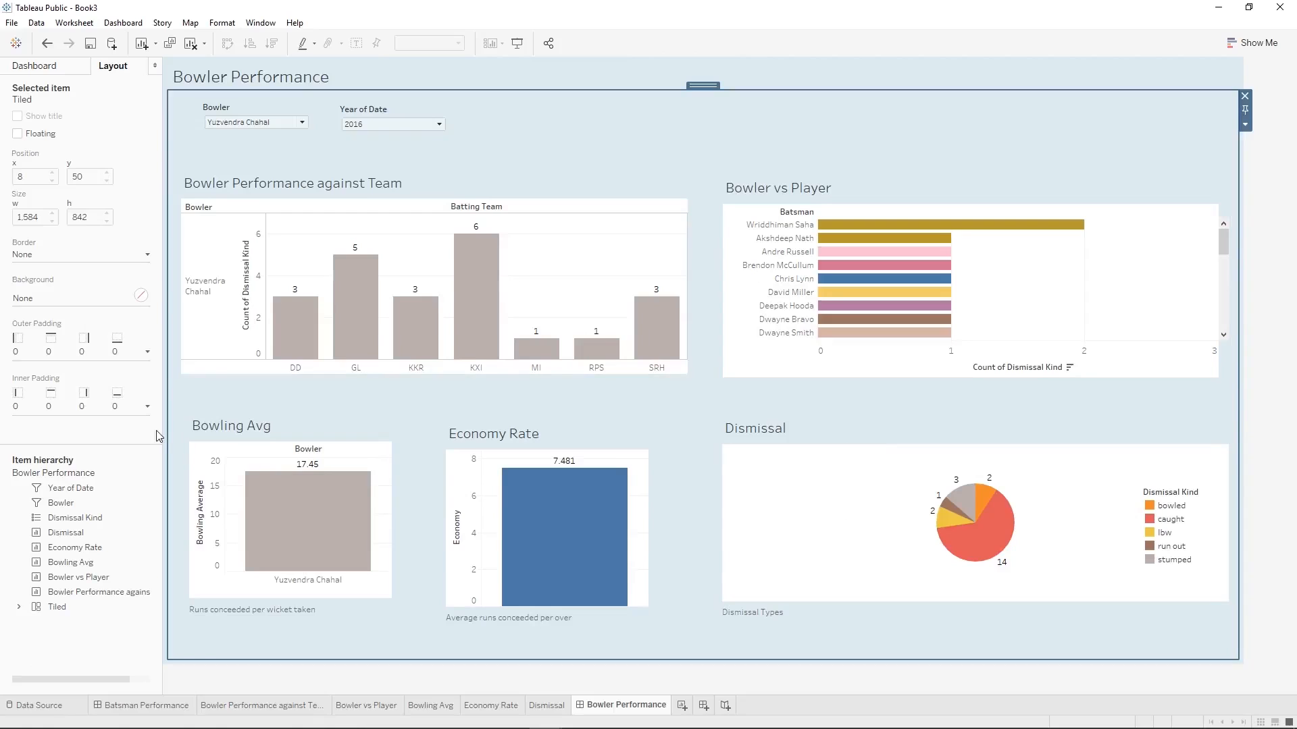
Move the Bowler Performance against Team chart up to about x 24, y 141, and set its height to 400.
click(425, 180)
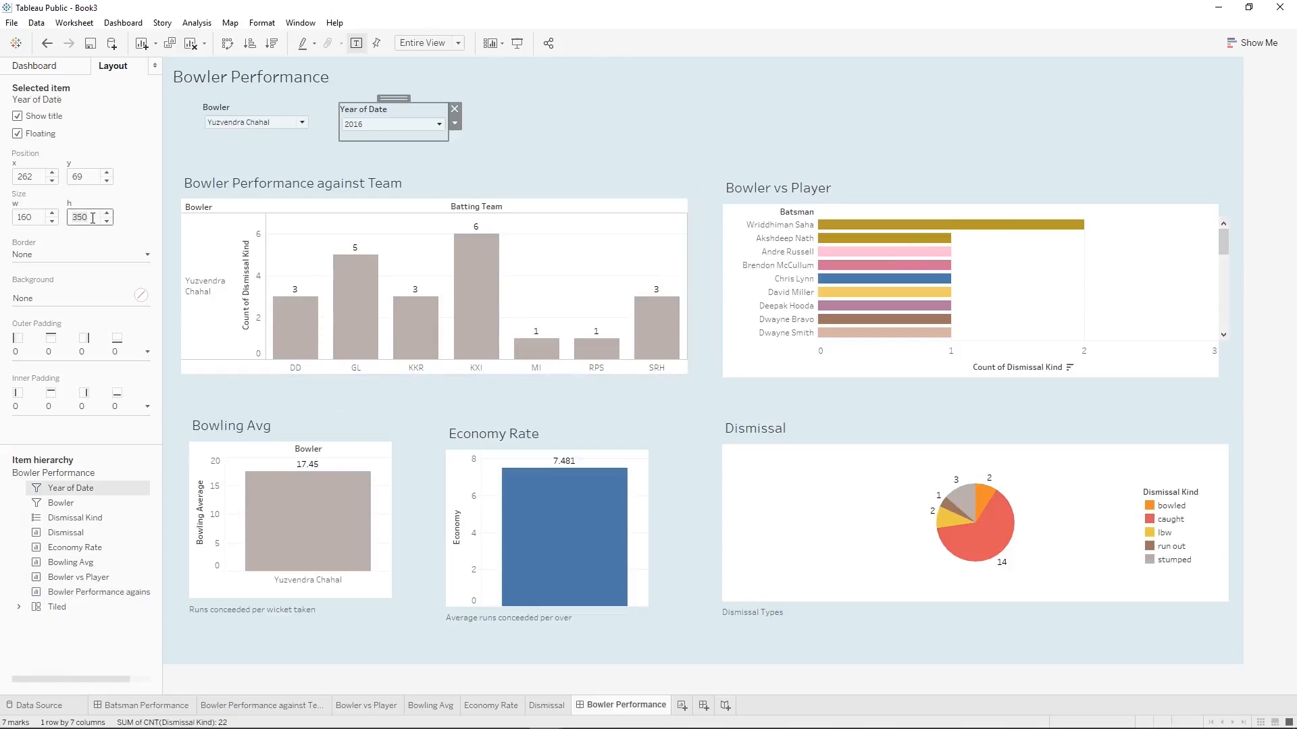
click(462, 179)
drag(462, 180, 433, 148)
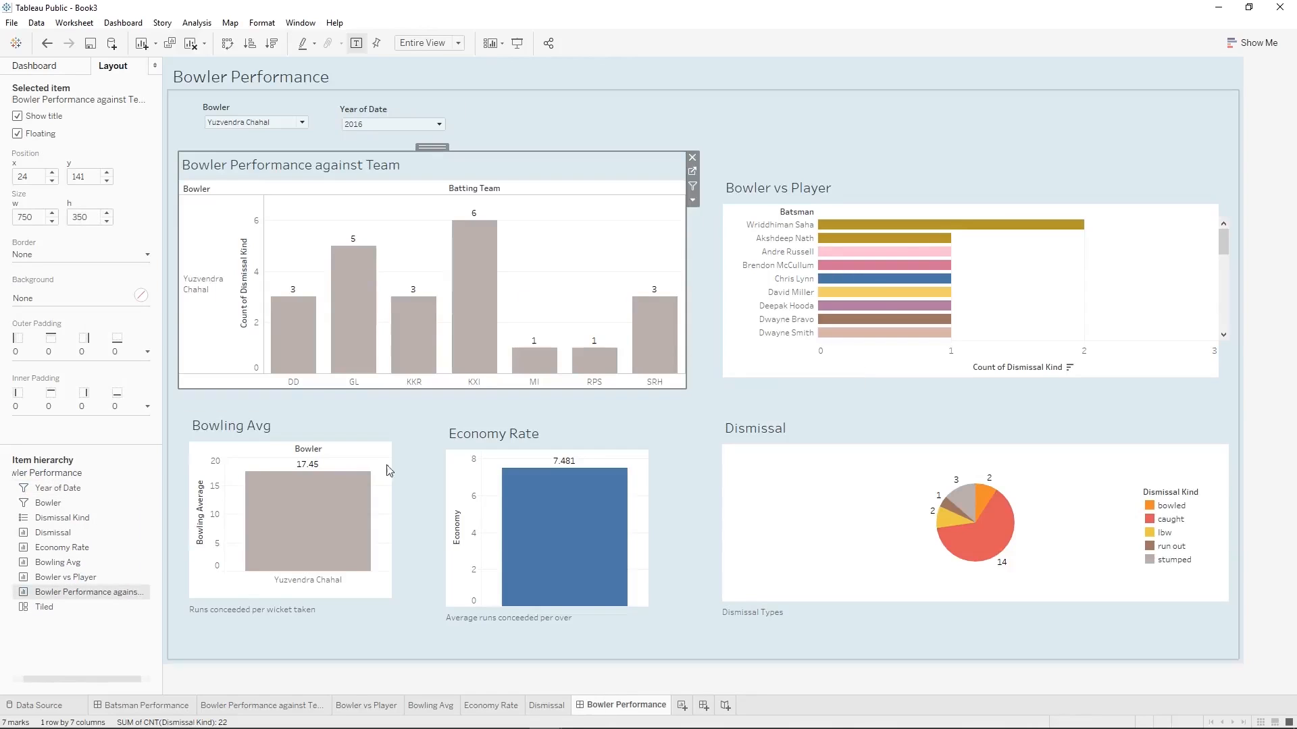
click(91, 223)
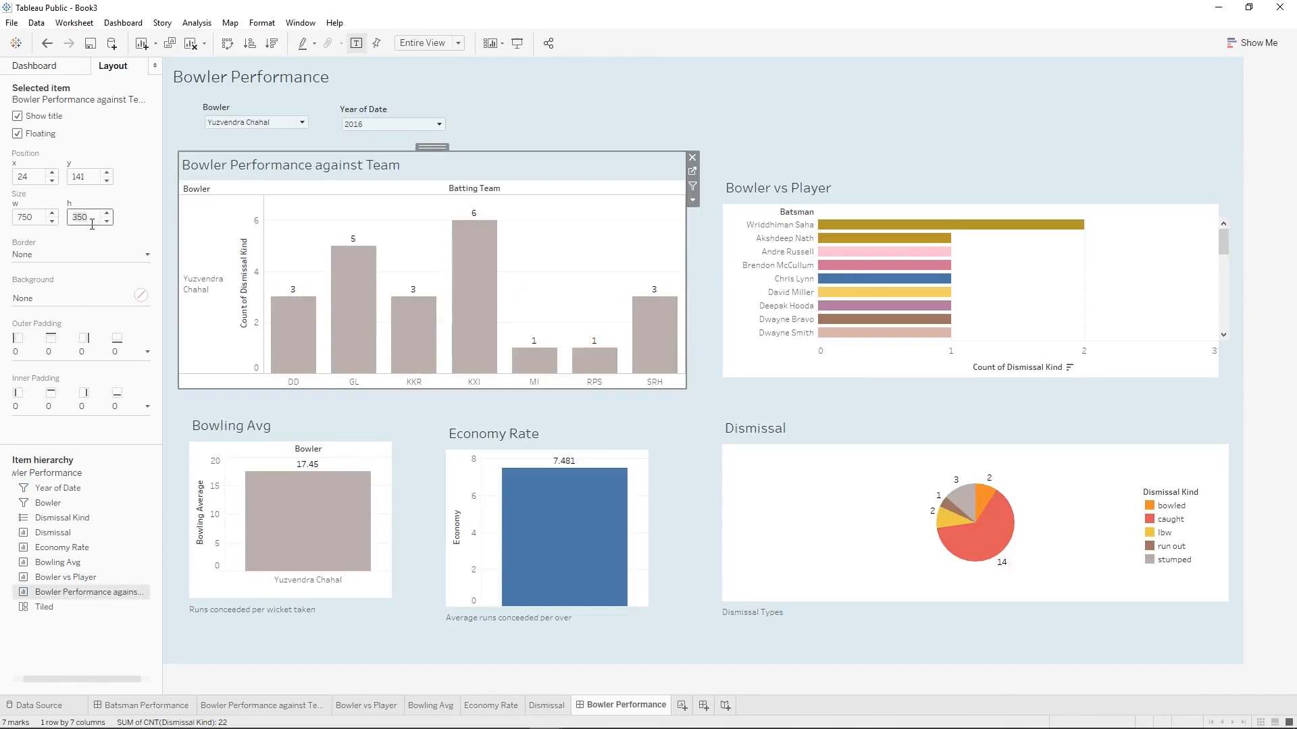
text(400)
key(Return)
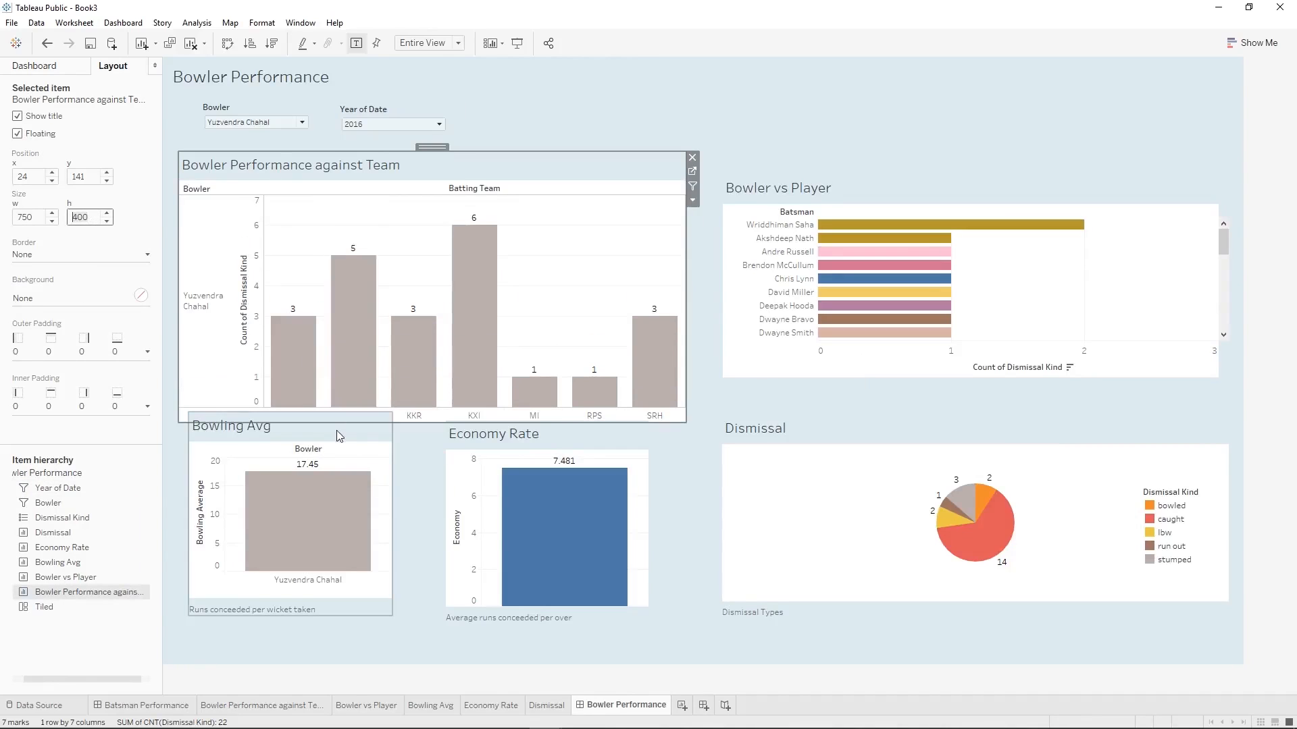
Move the Bowling Avg chart down to about y 582 and the Economy Rate chart down to about y 586, clear of the chart above.
click(331, 432)
drag(291, 404, 290, 443)
click(571, 439)
drag(553, 415, 556, 449)
Set the Bowler vs Player chart's height to 400.
click(986, 181)
click(79, 215)
text(400)
key(Return)
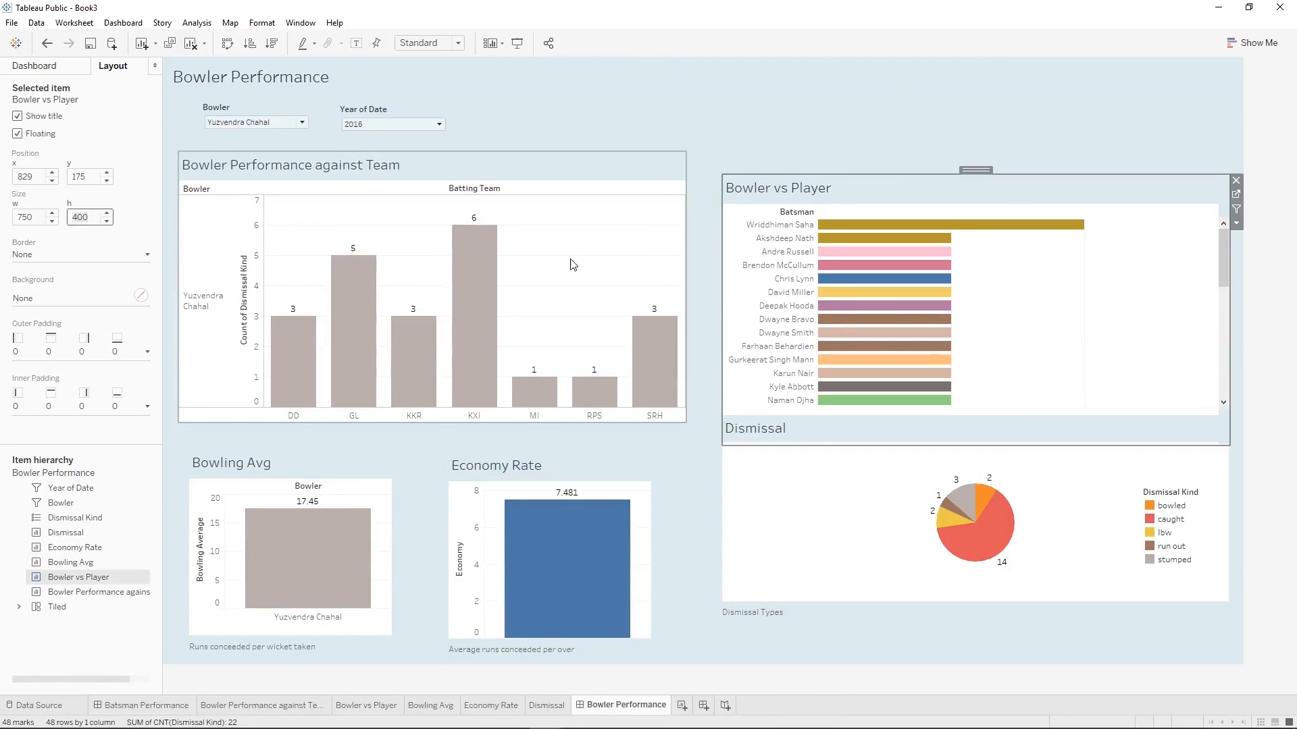
Move the Dismissal chart down below the Bowler vs Player chart, to about x 828, y 579.
click(901, 495)
drag(976, 412, 976, 444)
click(987, 130)
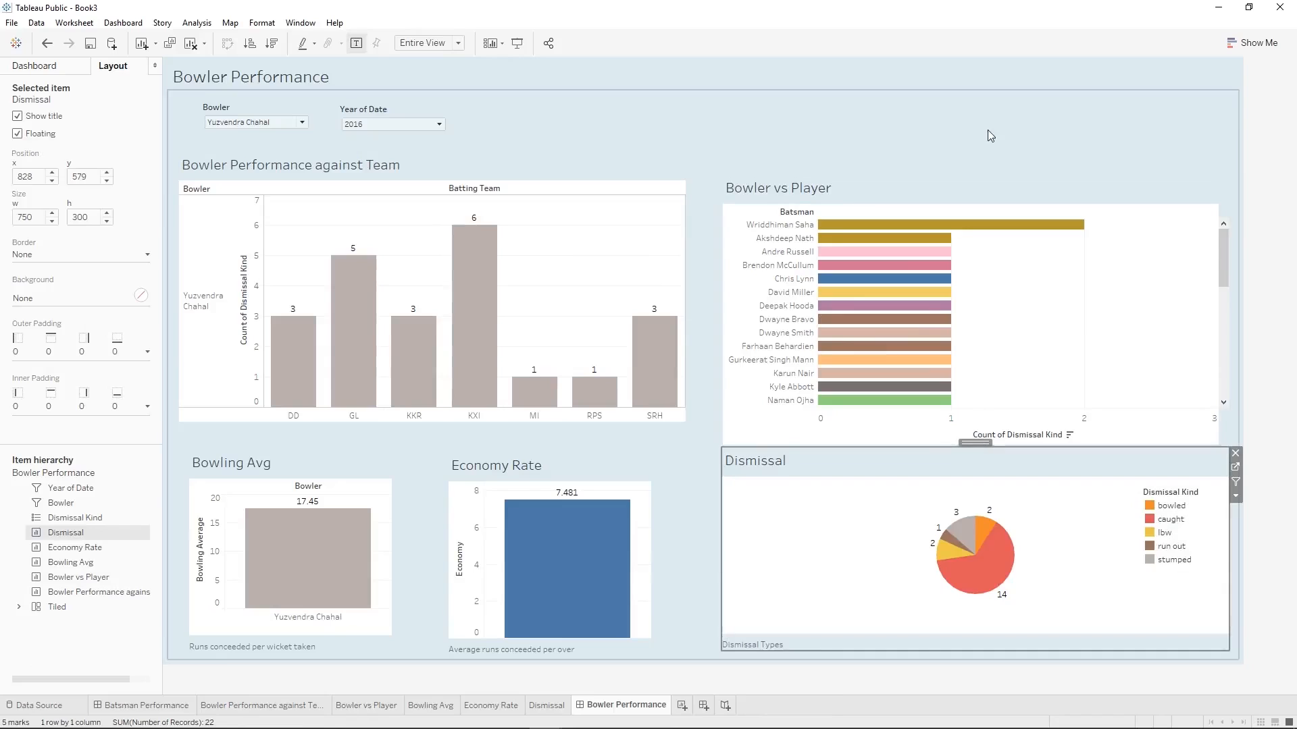
Look through the Bowler vs Player batsman list and move that chart up and inward to about x 808, y 147.
scroll(1004, 277, down, 5)
scroll(1004, 277, up, 5)
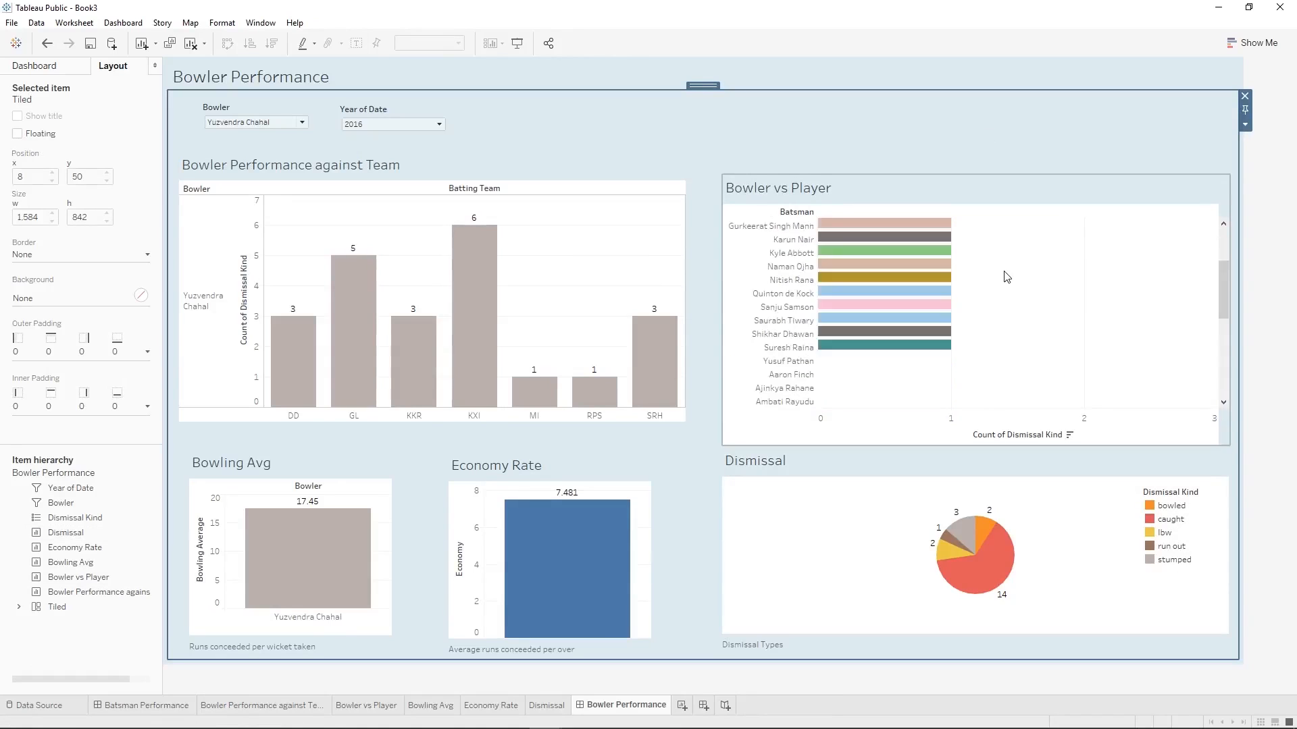
click(966, 181)
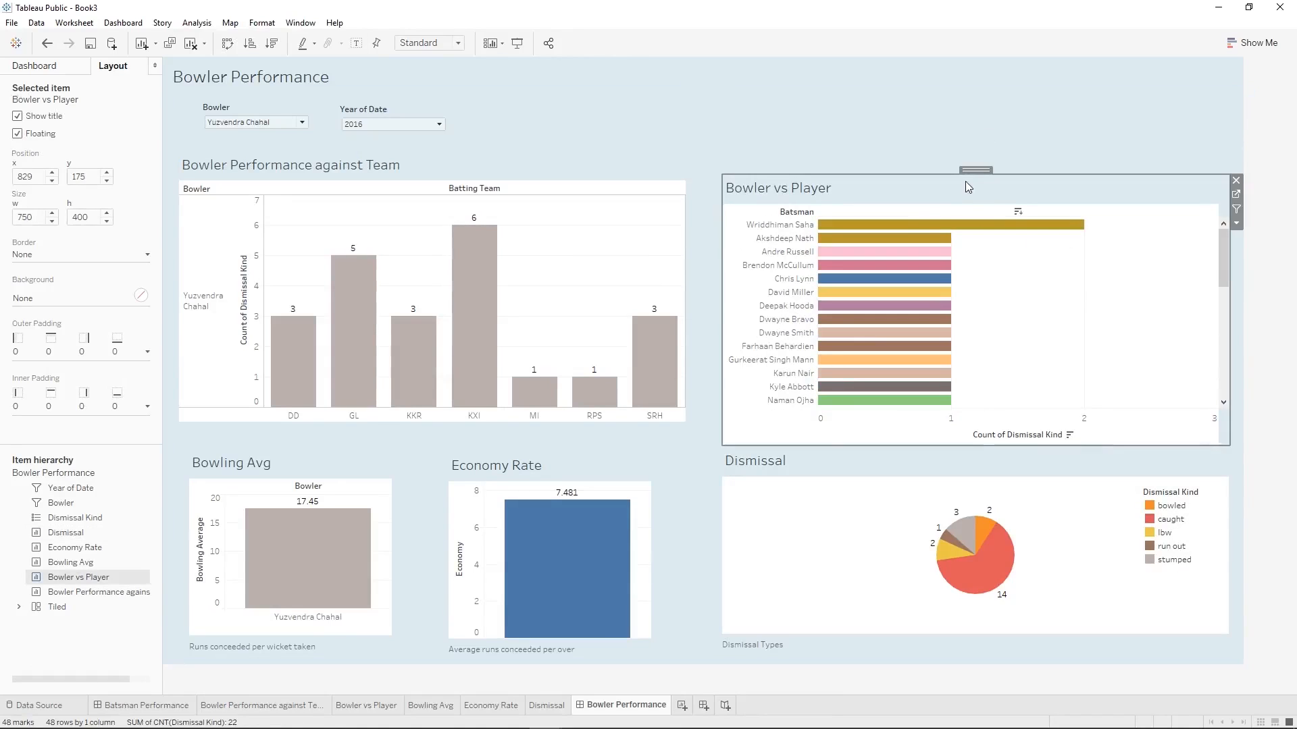
drag(966, 181, 979, 152)
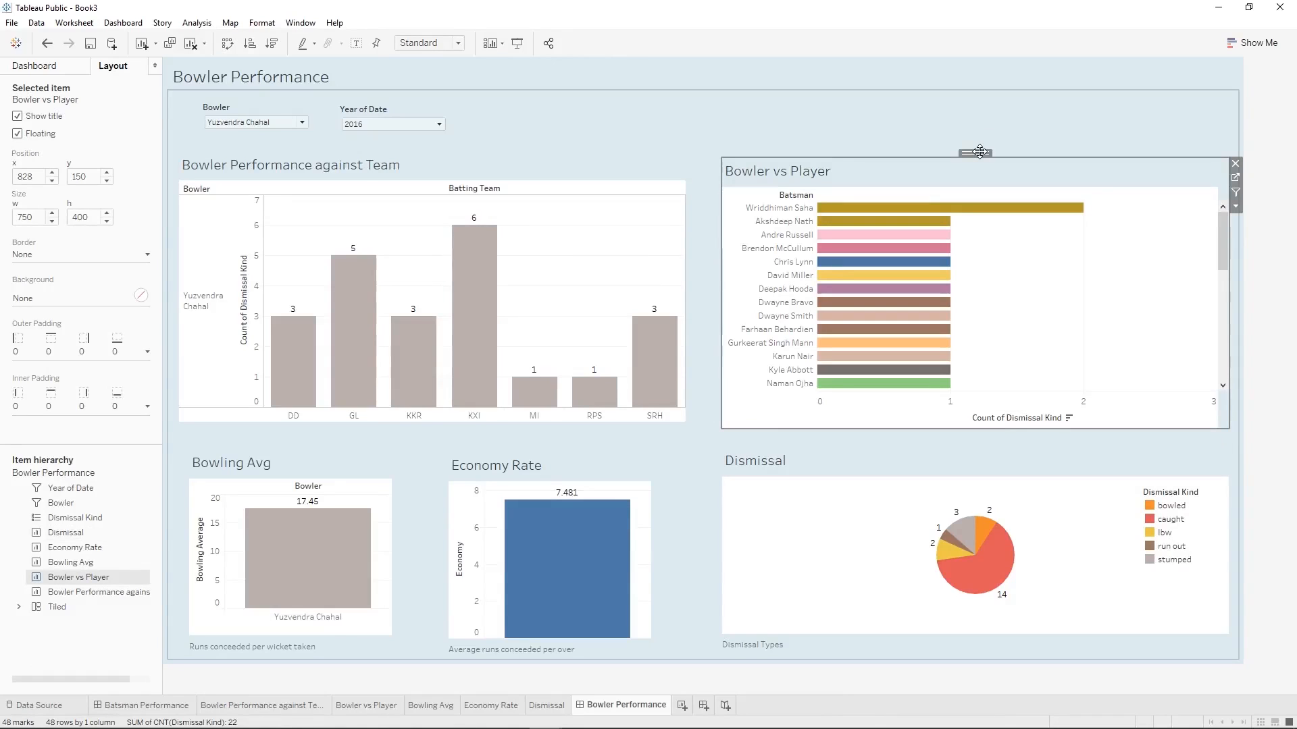
drag(979, 151, 964, 150)
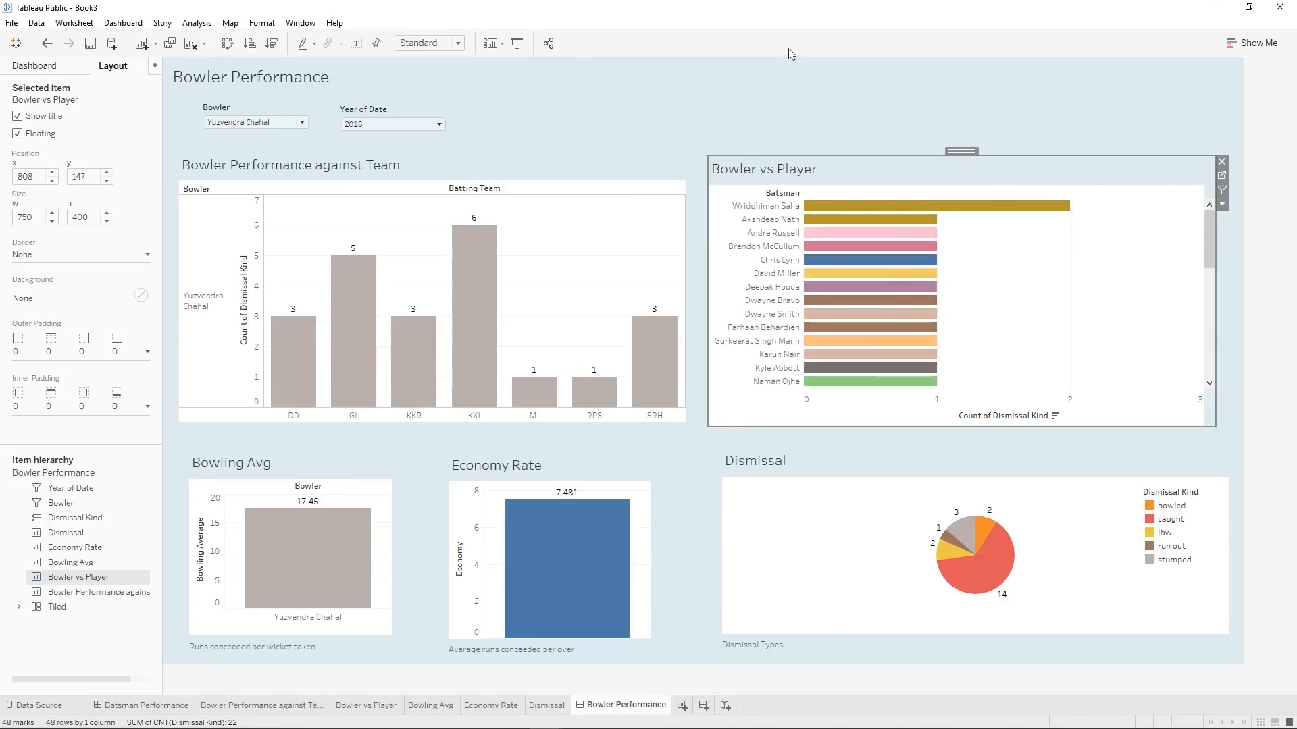
click(923, 462)
drag(964, 448, 572, 461)
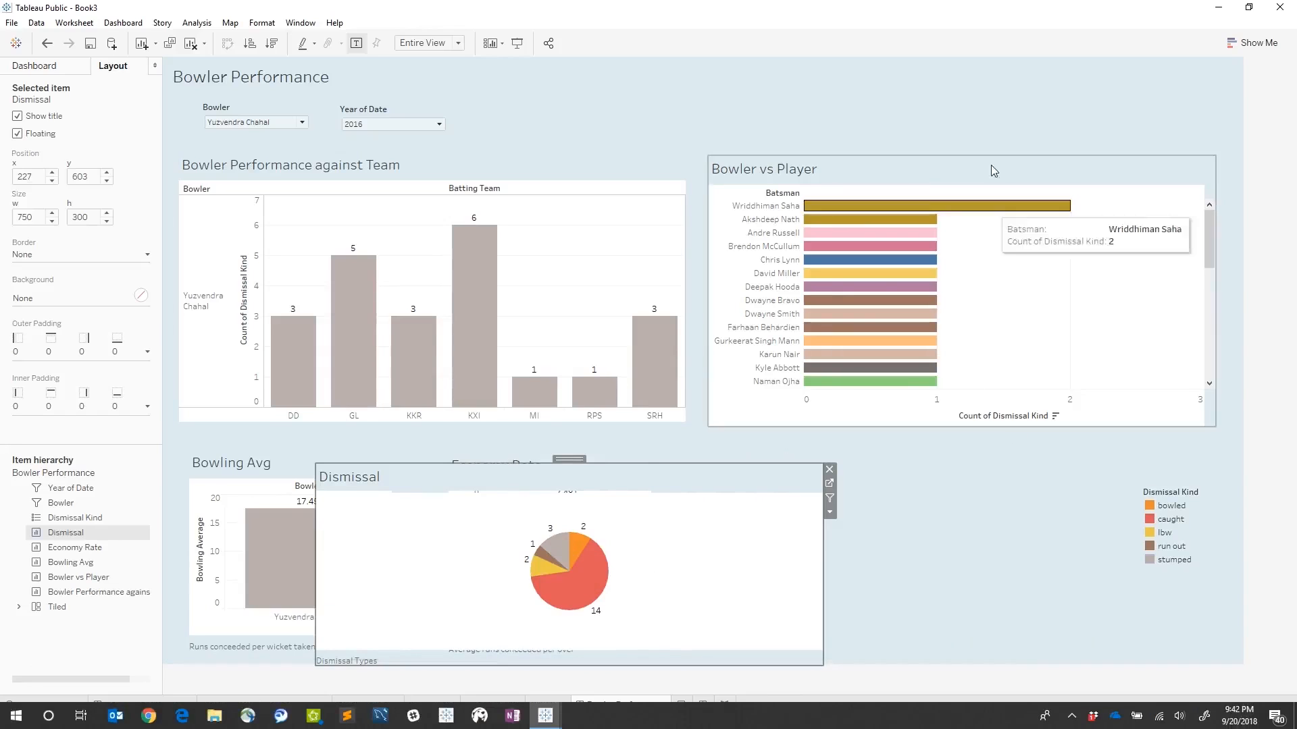
click(48, 44)
Move the Dismissal Kind legend inside the Dismissal chart, to about x 1,388, y 643.
click(1188, 538)
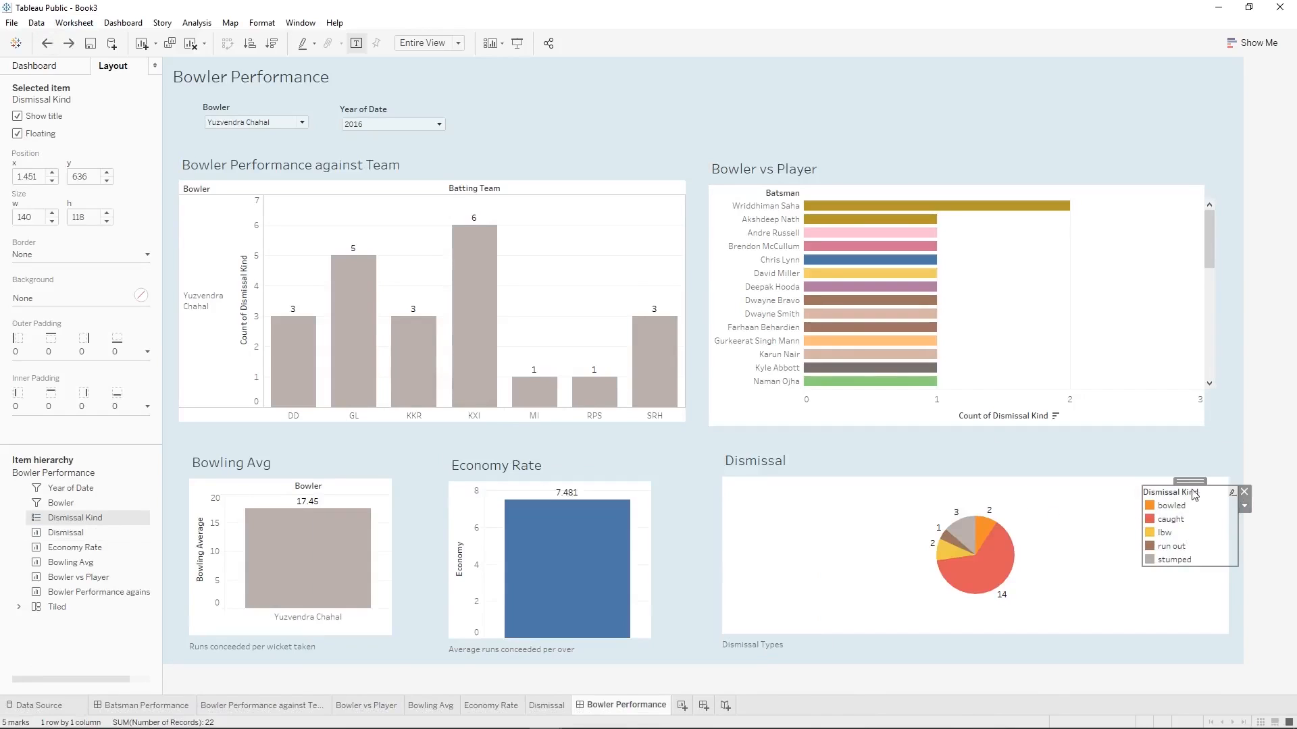
drag(1190, 482, 1152, 486)
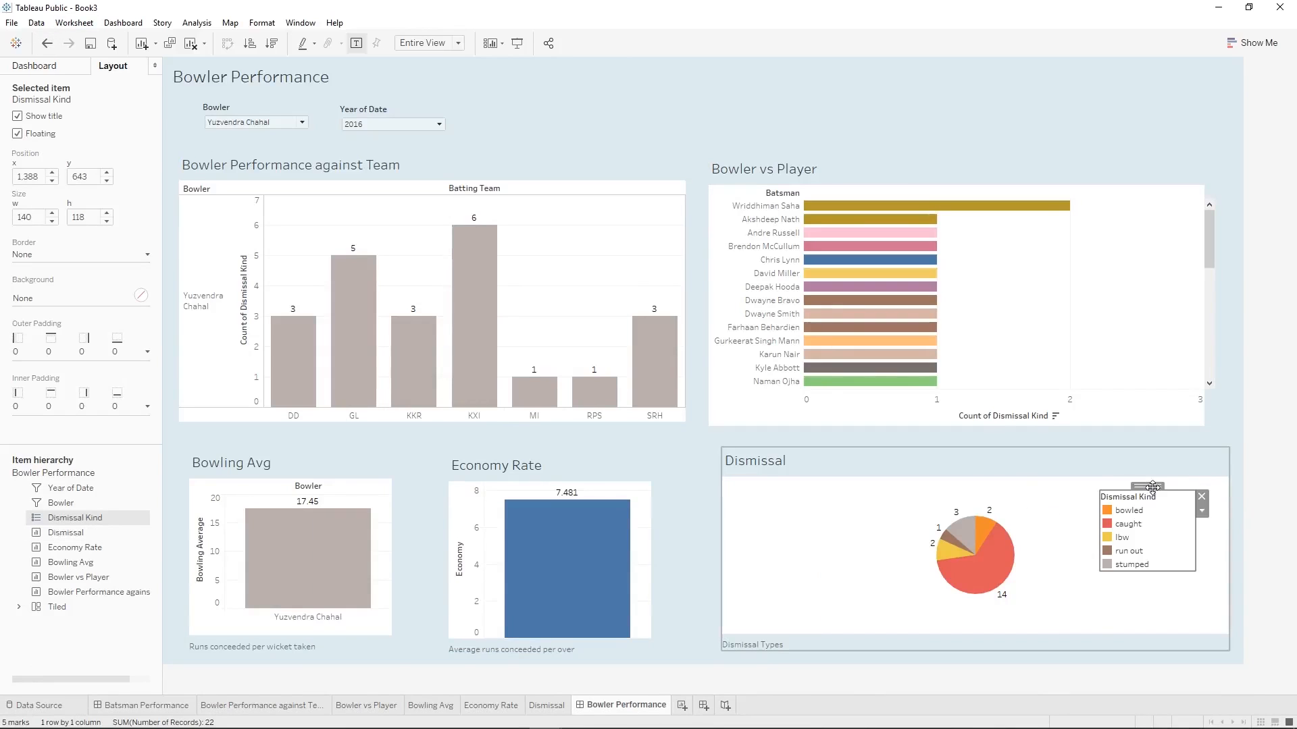
click(953, 483)
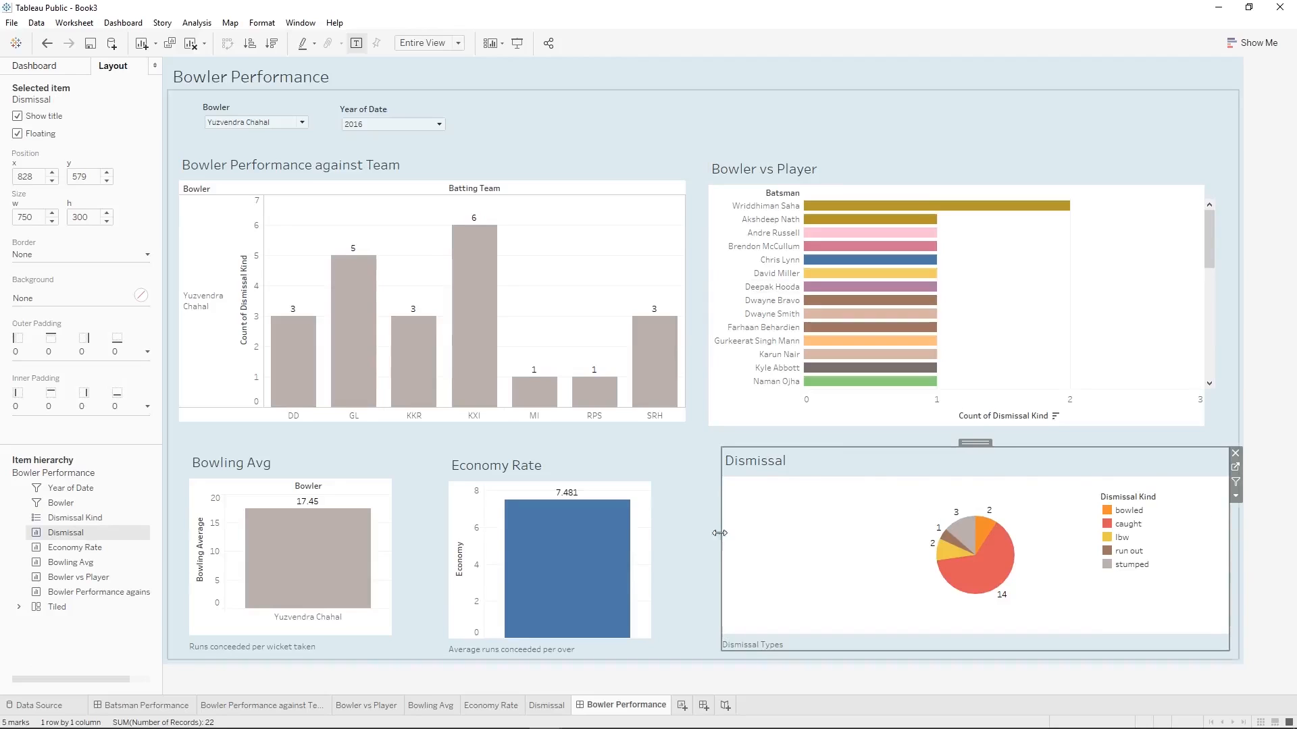
Align the charts in rows by setting Bowler vs Player to y 141, and Economy Rate and Dismissal to y 582.
click(400, 168)
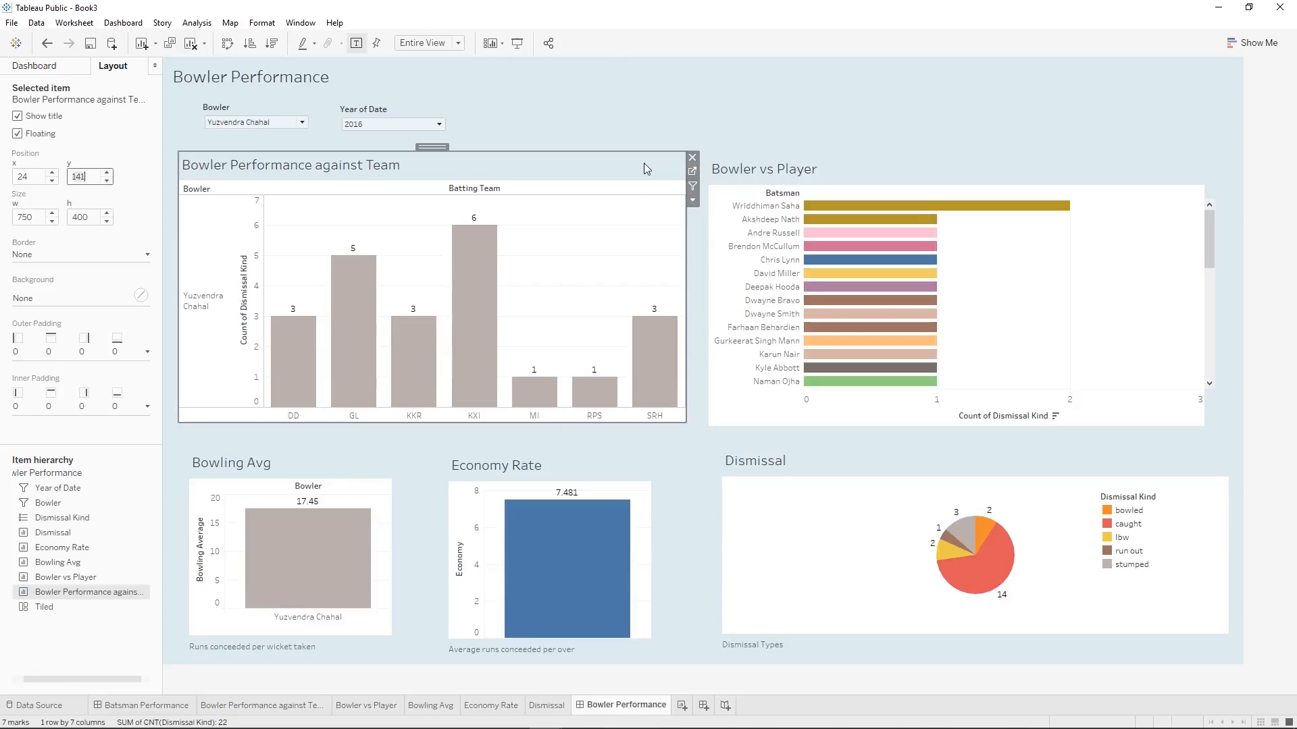
click(803, 170)
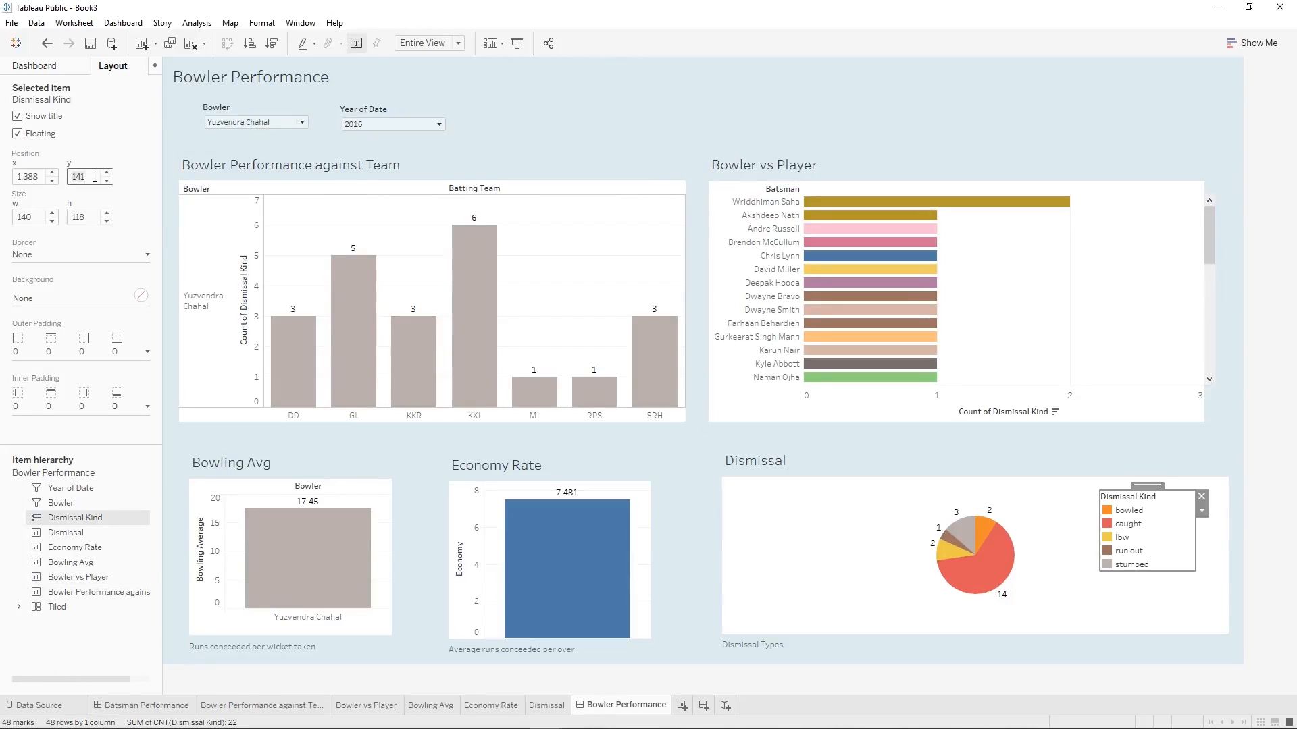
click(296, 460)
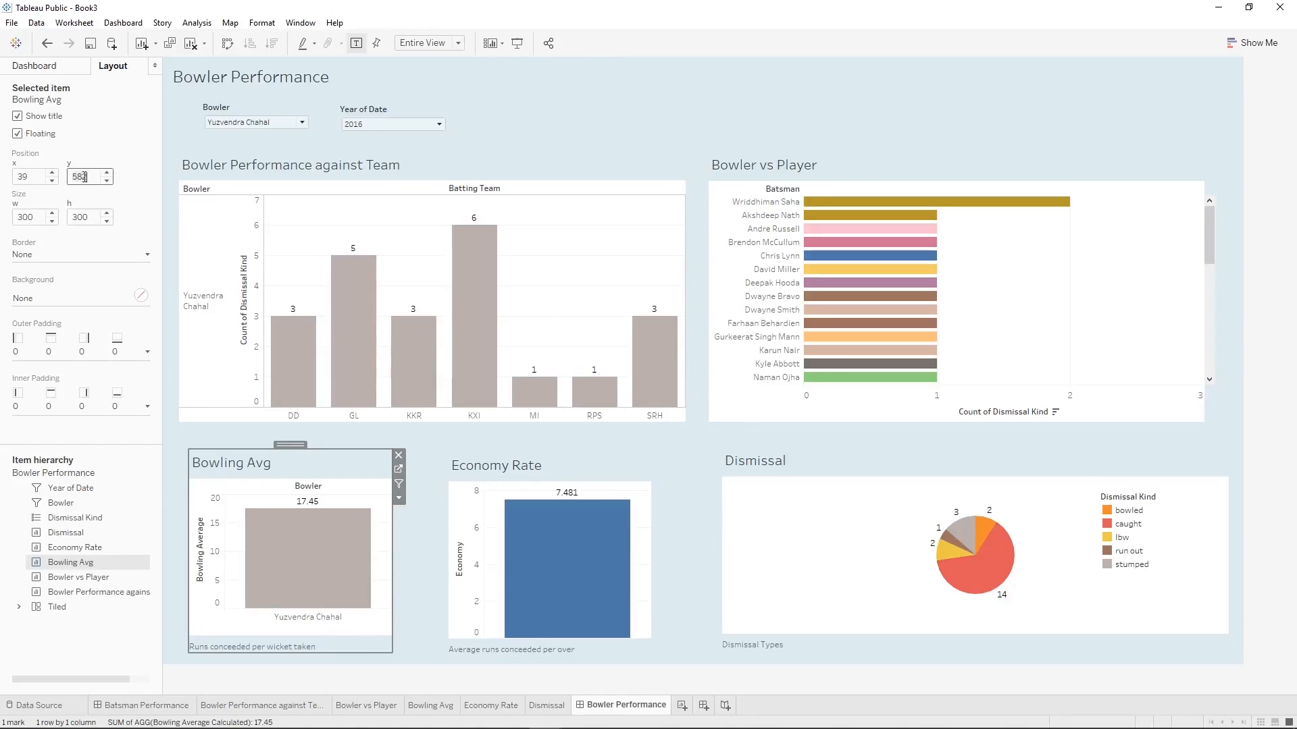
click(513, 466)
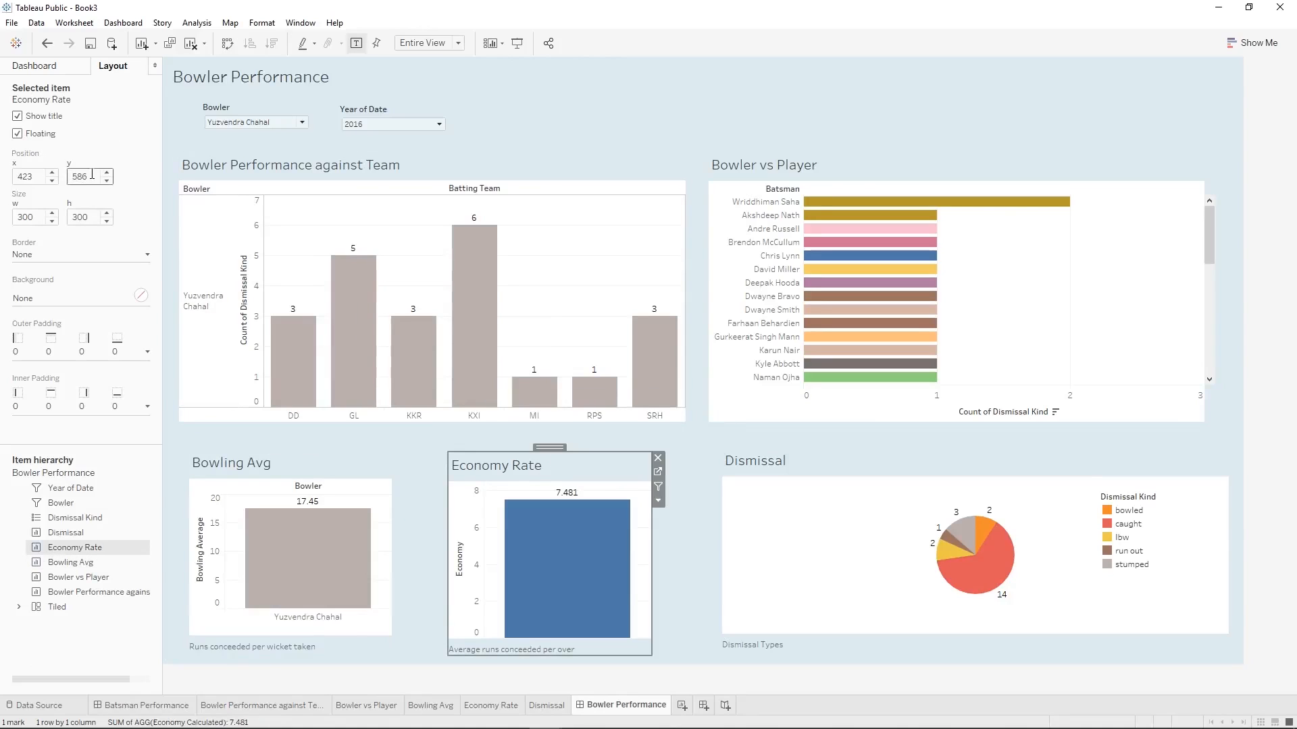
click(890, 466)
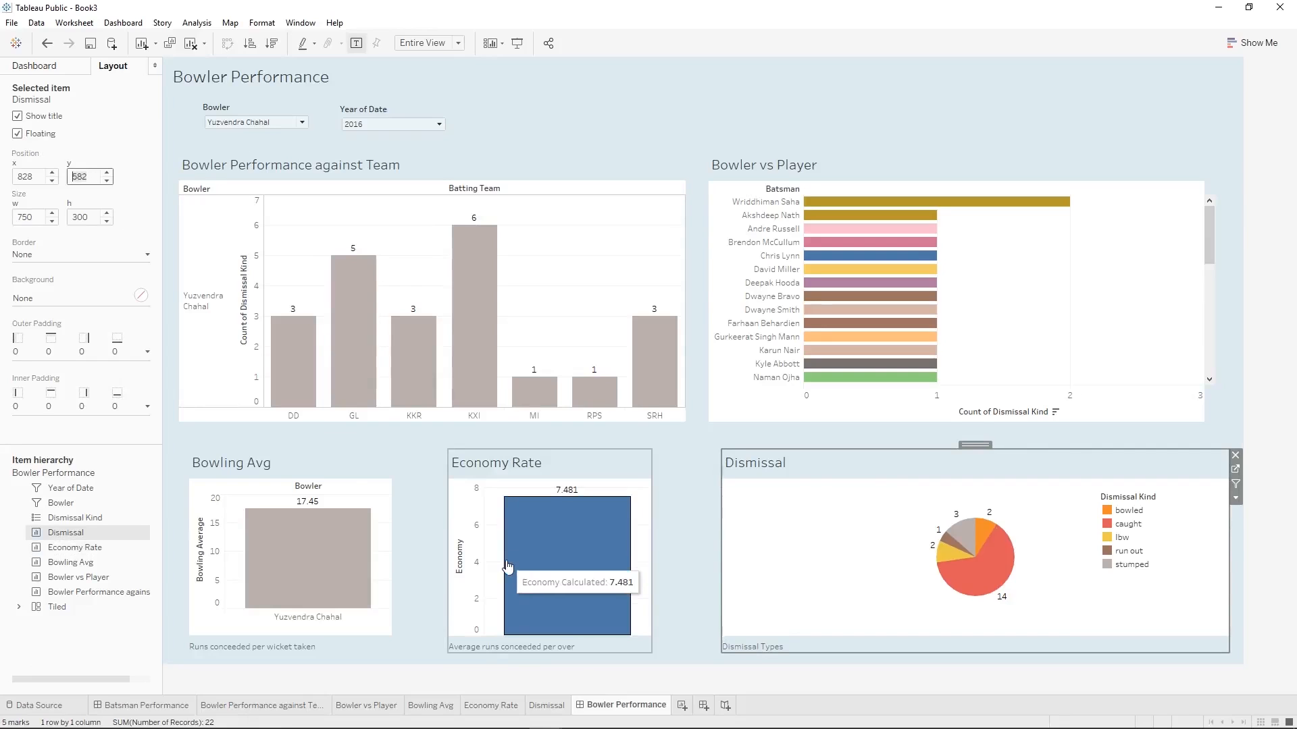
Set the width of both the Bowling Avg and Economy Rate charts to 325.
click(348, 471)
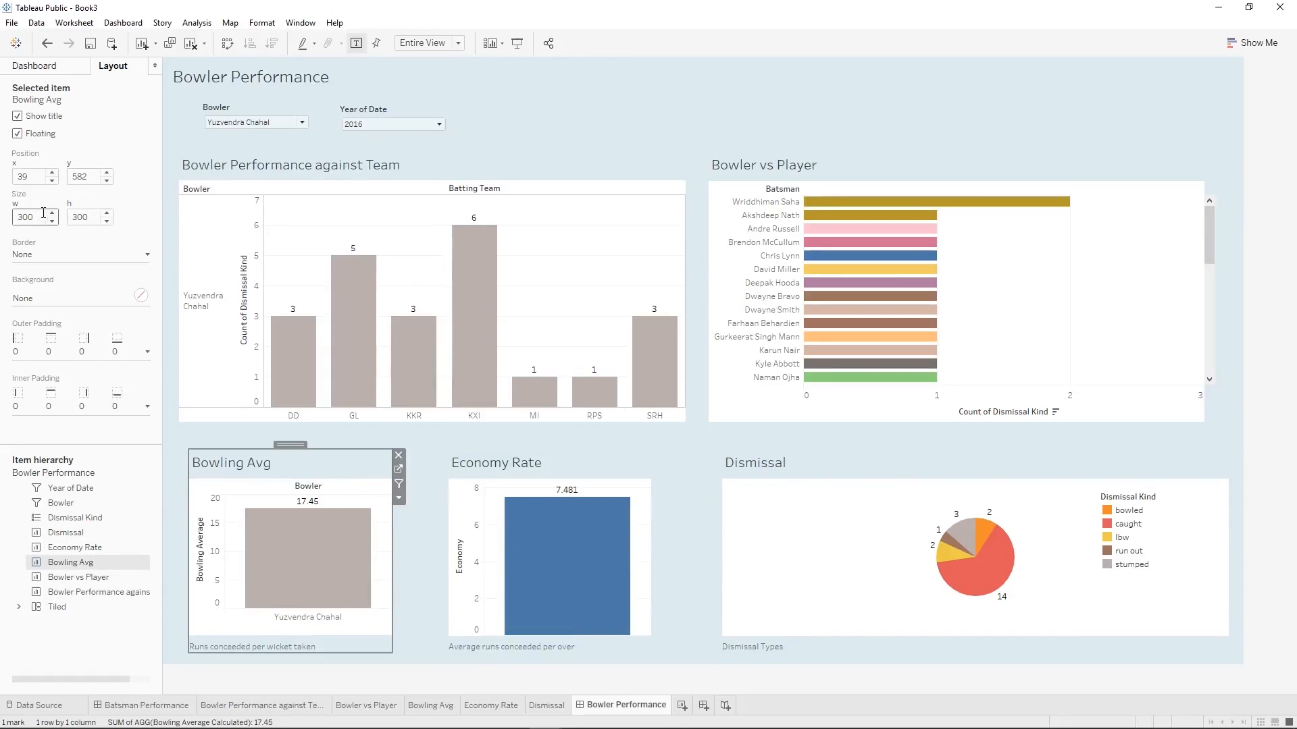
click(541, 466)
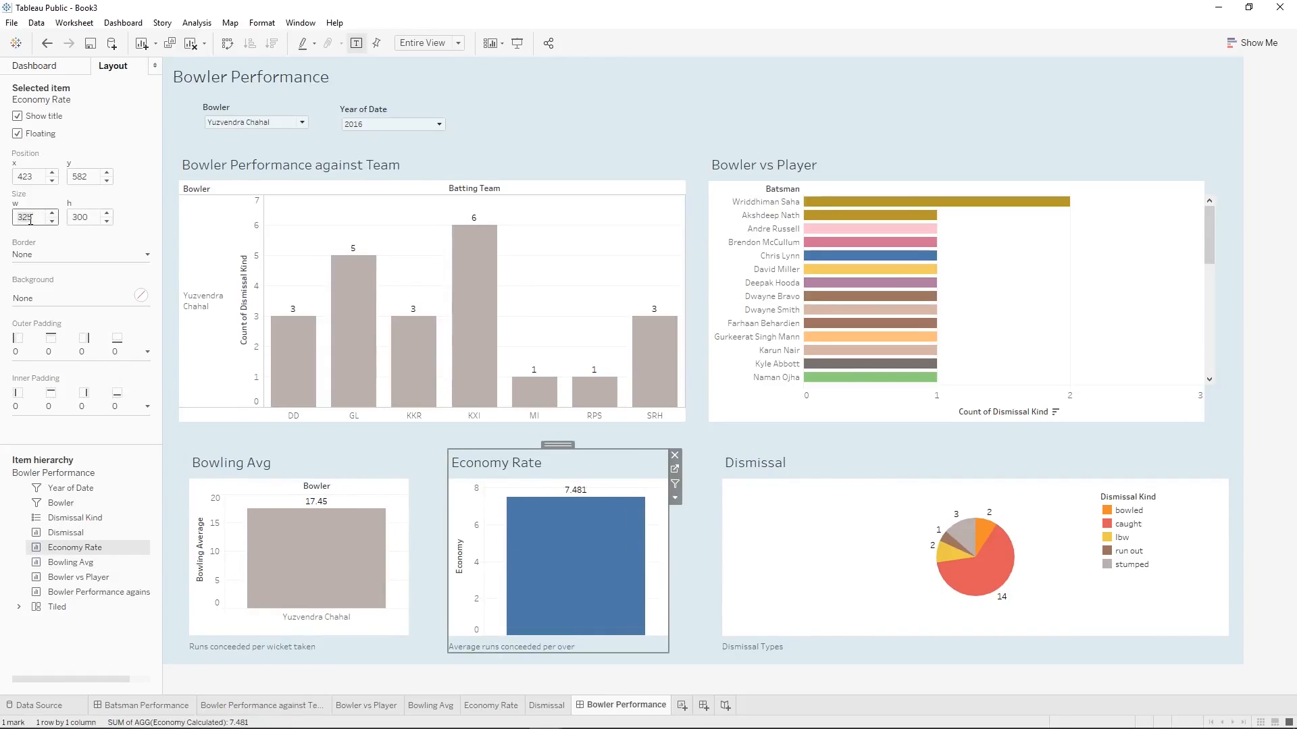
click(670, 541)
click(675, 540)
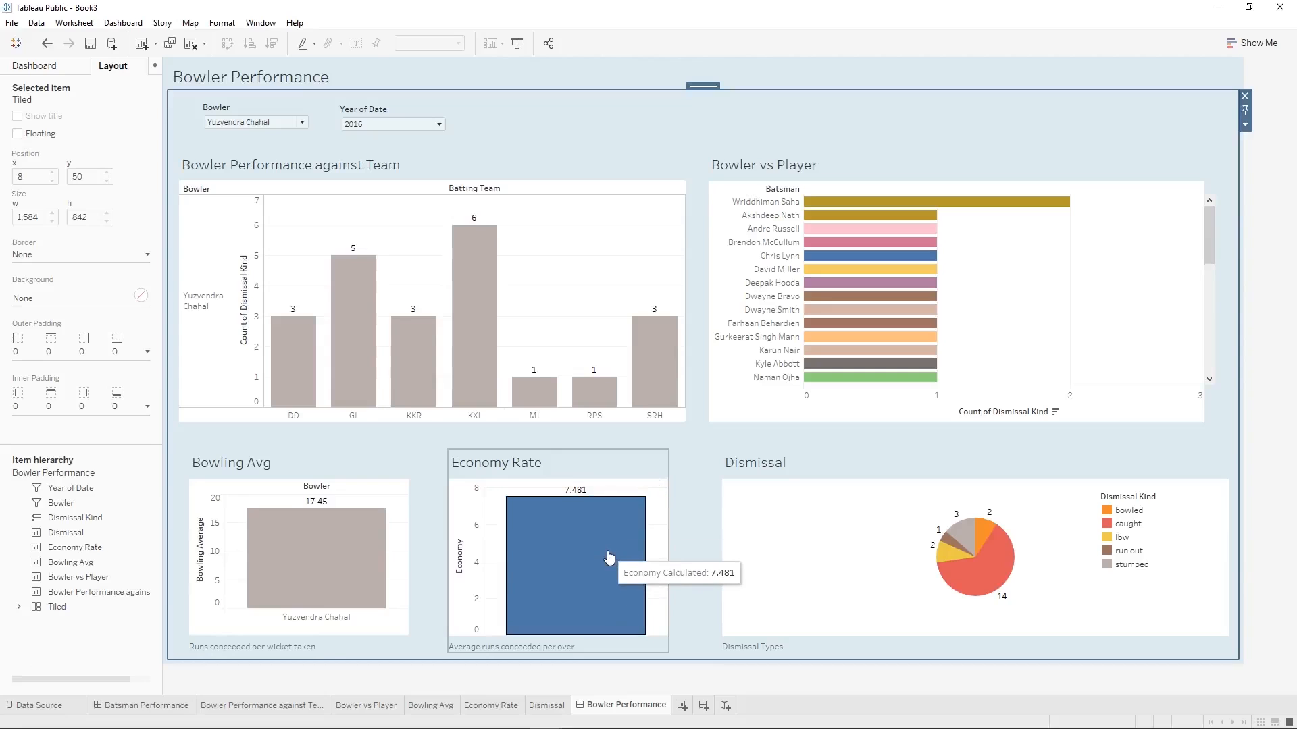
On the Economy Rate sheet, add Bowler to the columns and colour the bar by Bowler, and return to the Bowler Performance dashboard.
click(612, 460)
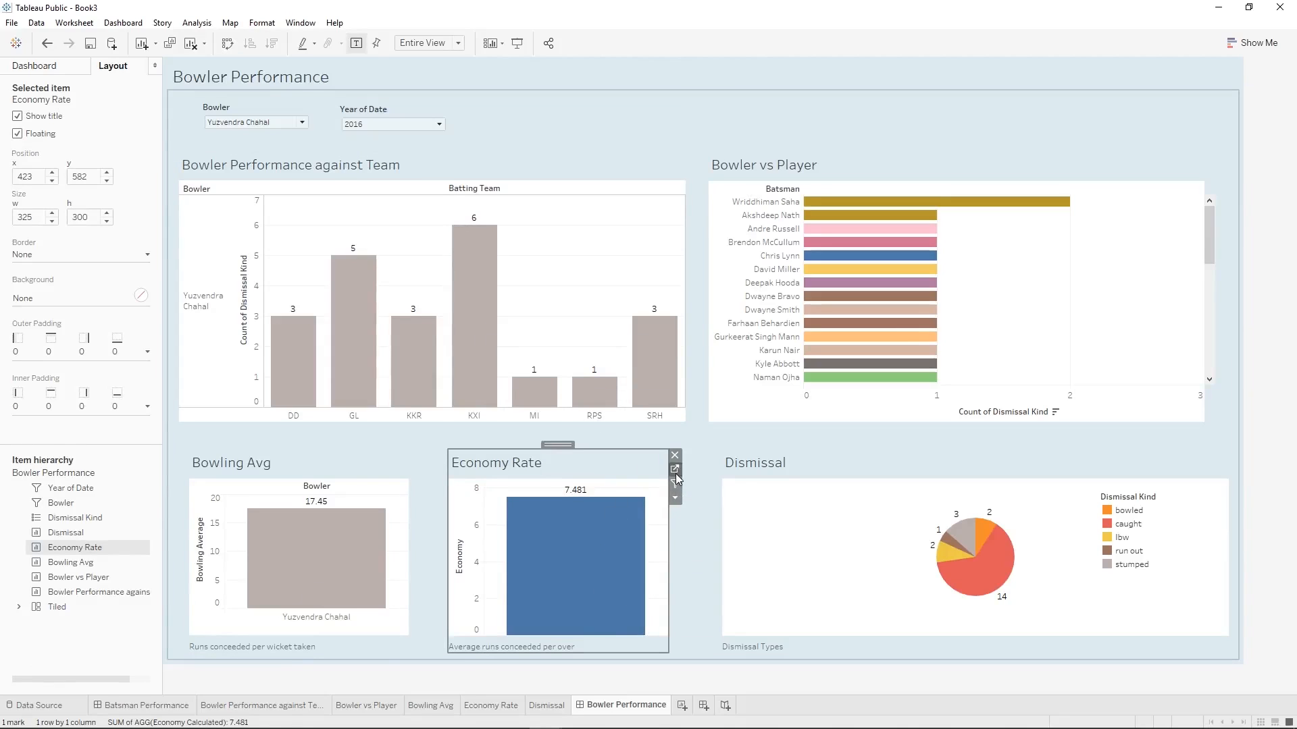
click(675, 470)
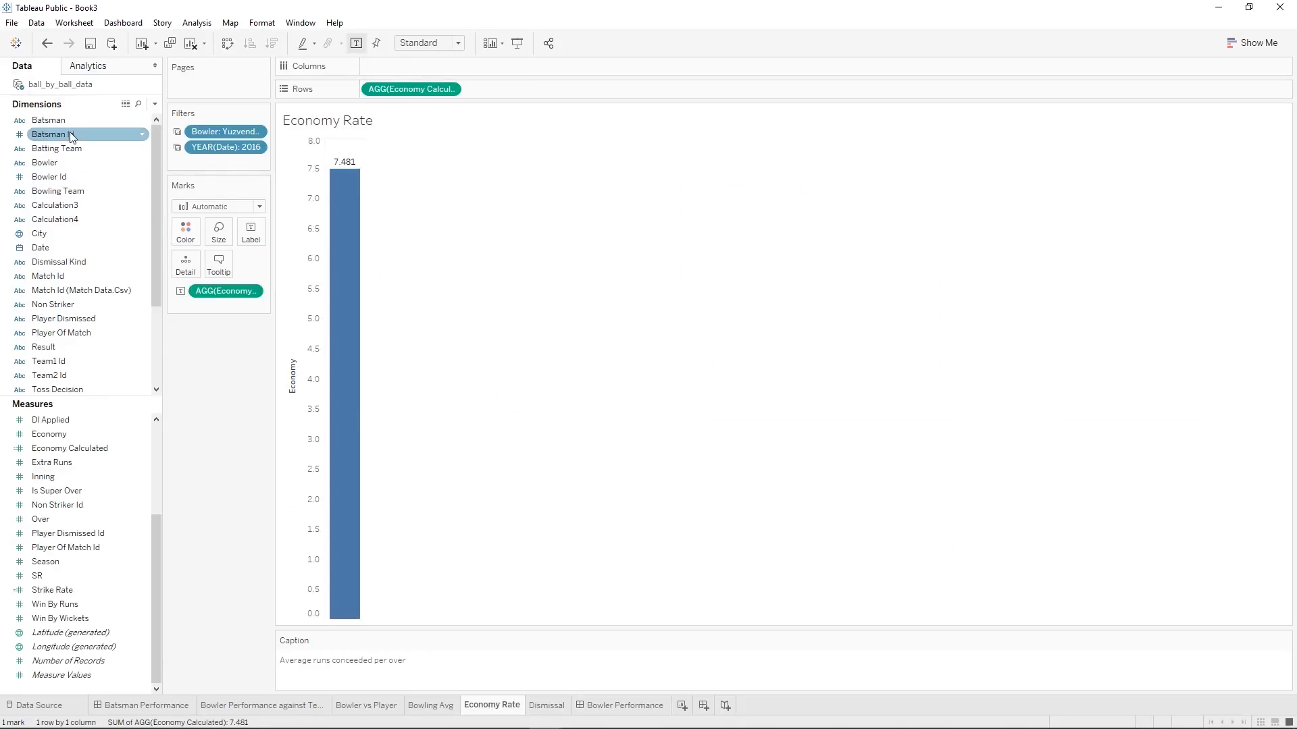
drag(75, 165, 409, 68)
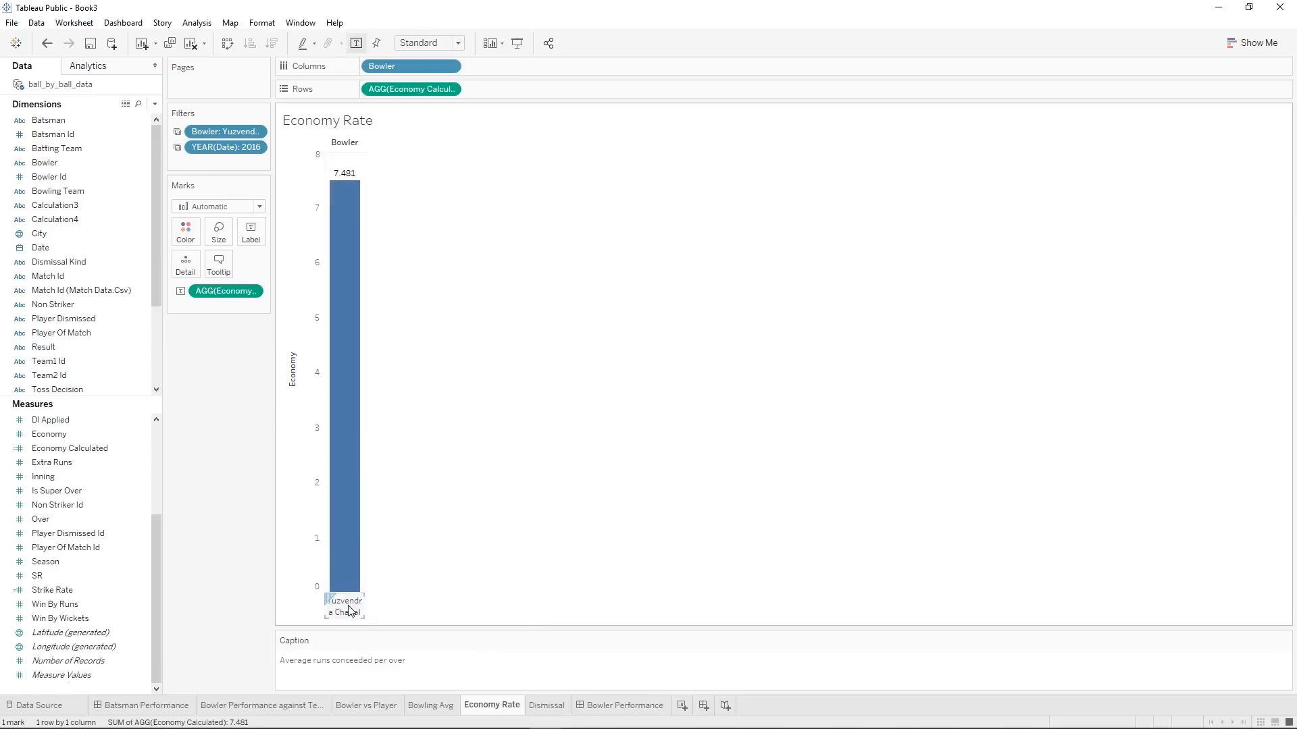
drag(52, 169, 186, 233)
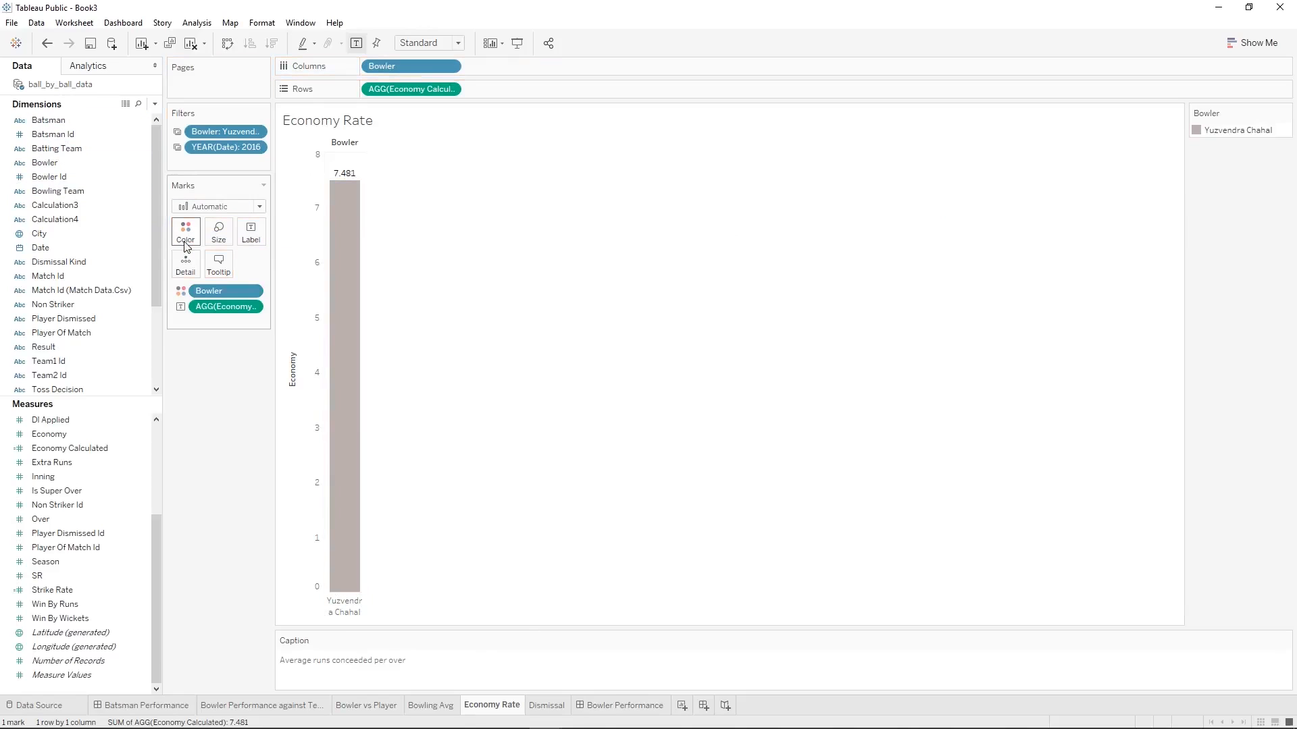
click(630, 706)
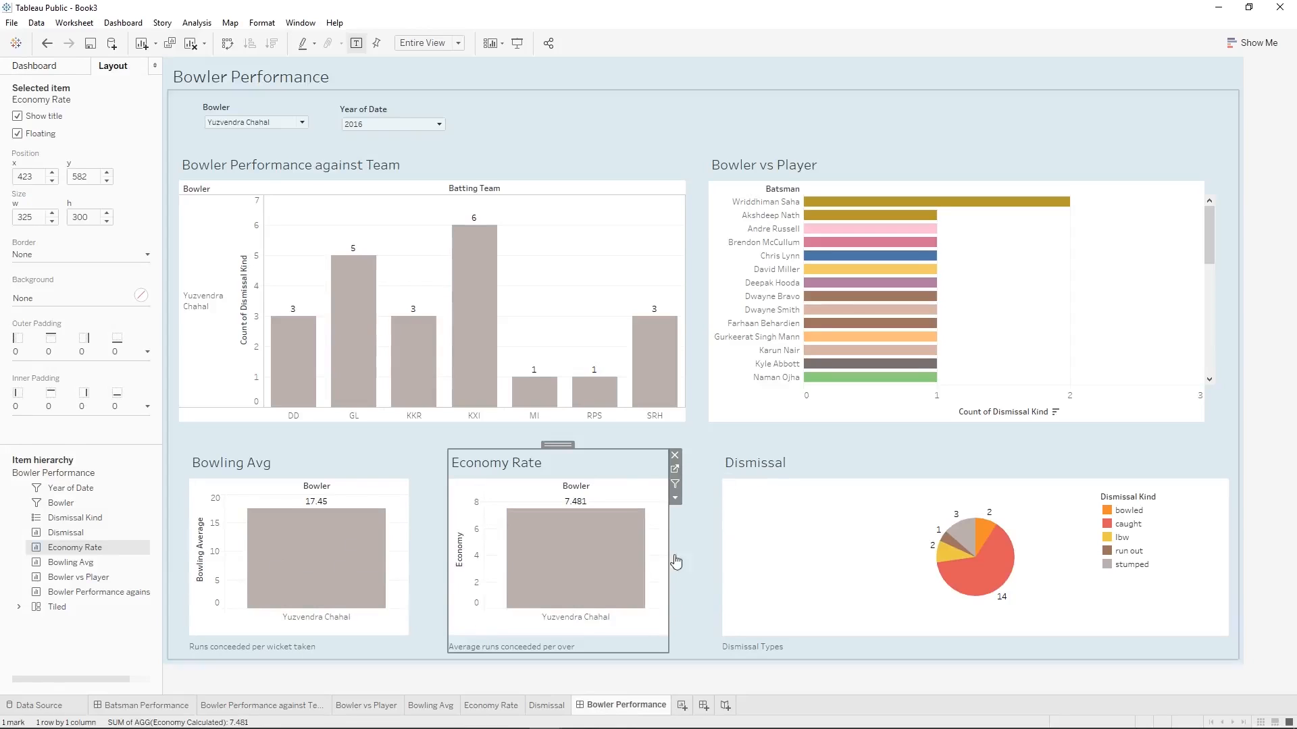
click(692, 585)
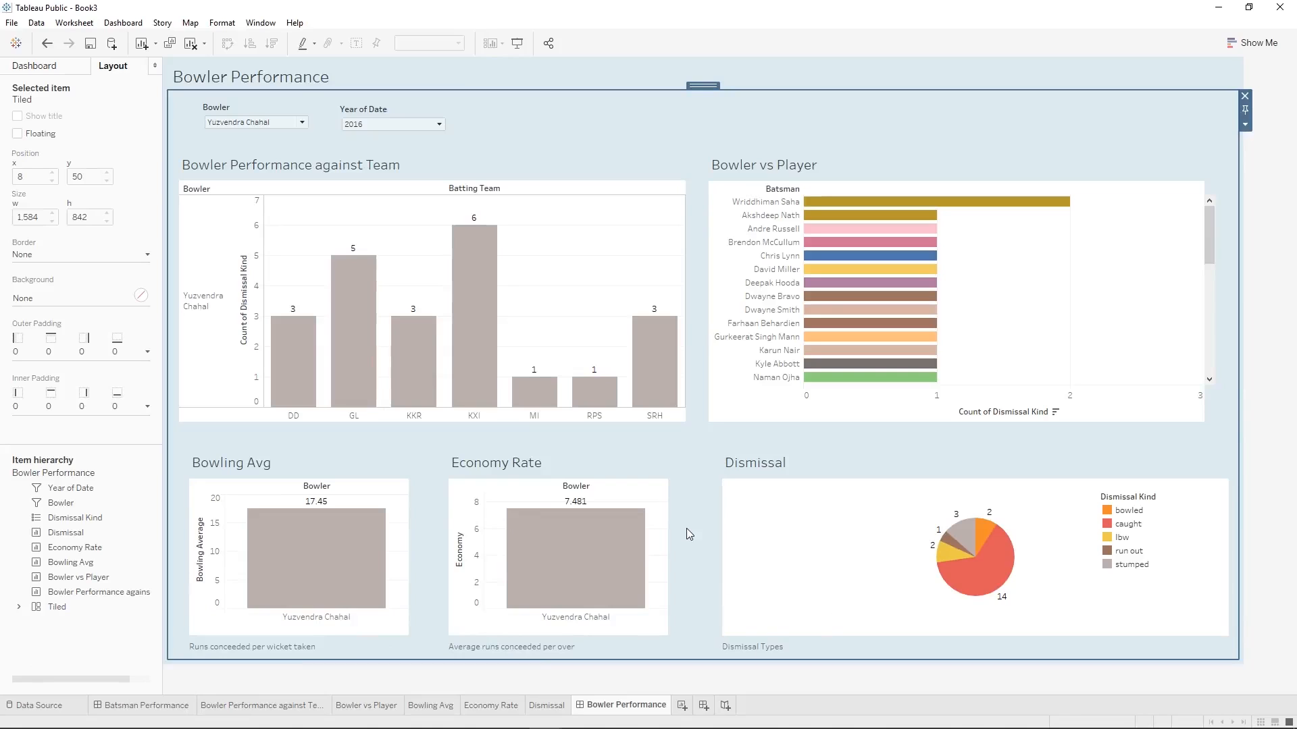
click(566, 484)
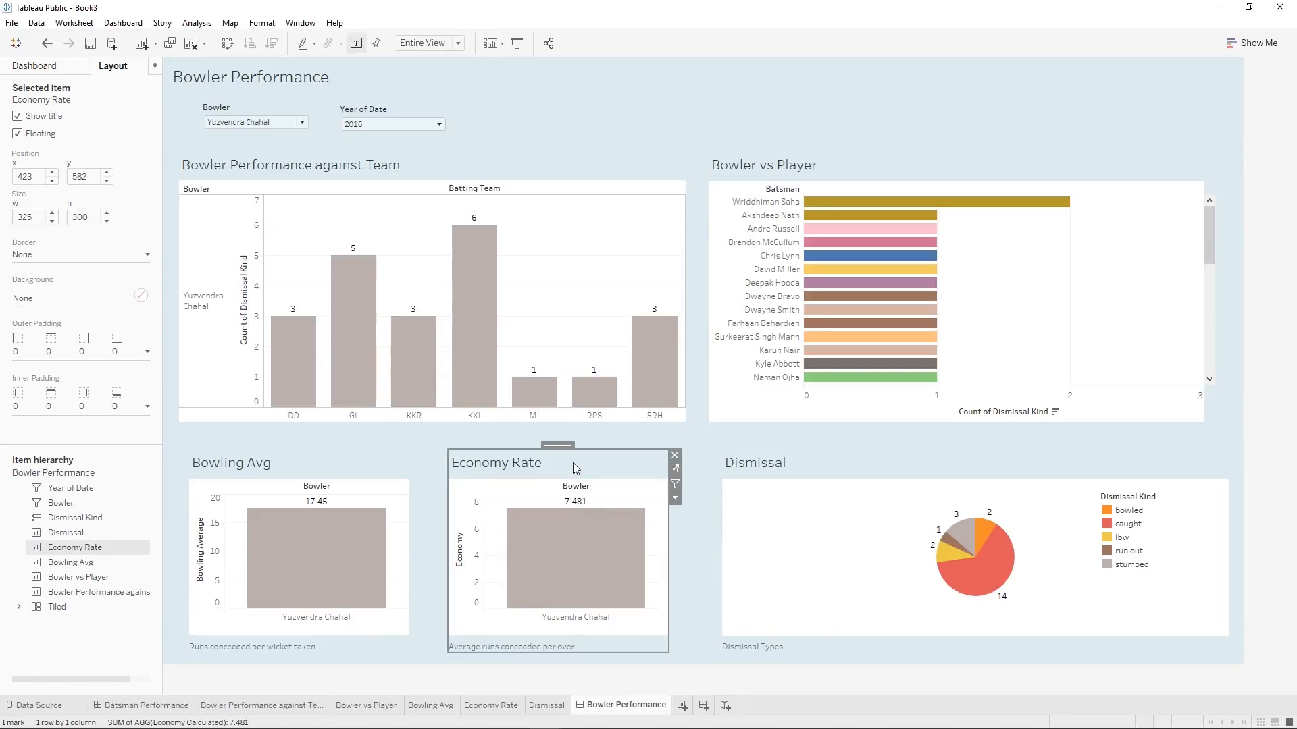
click(464, 427)
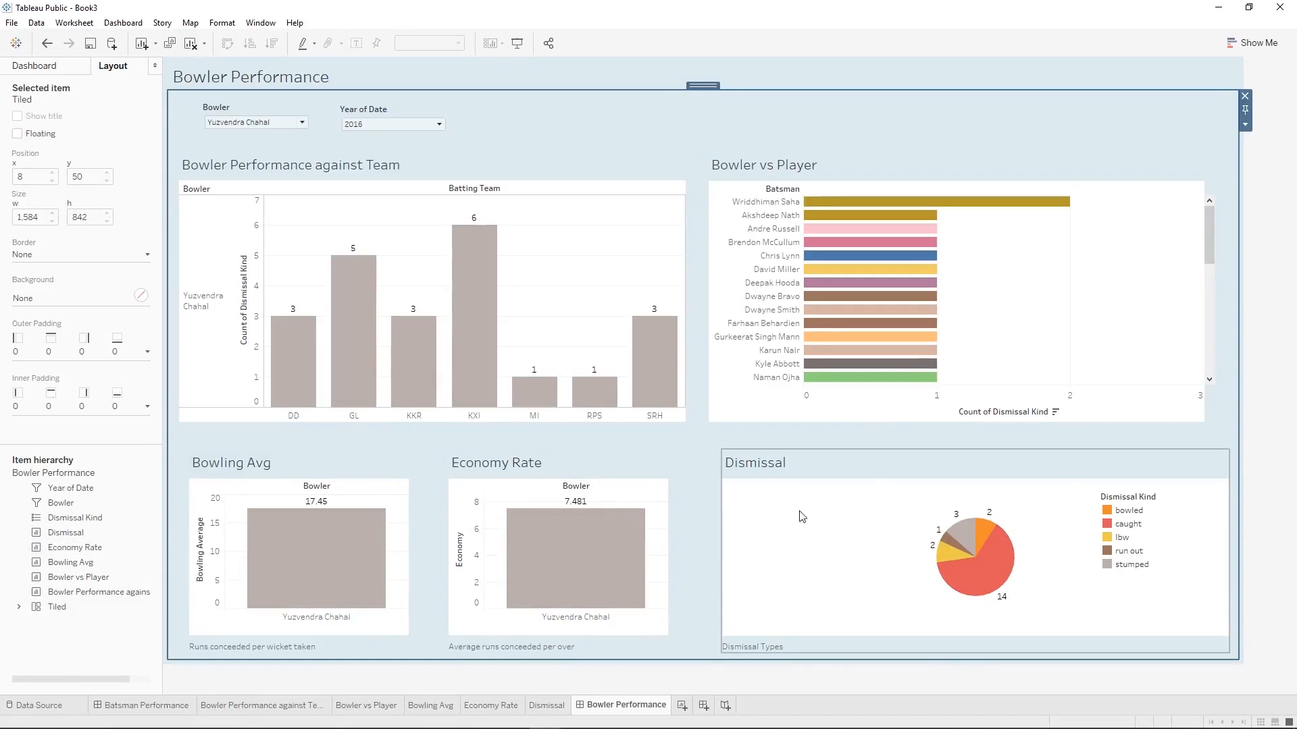
Set the Dismissal chart's x position to 808 to match the Bowler vs Player chart above it.
click(757, 163)
click(35, 179)
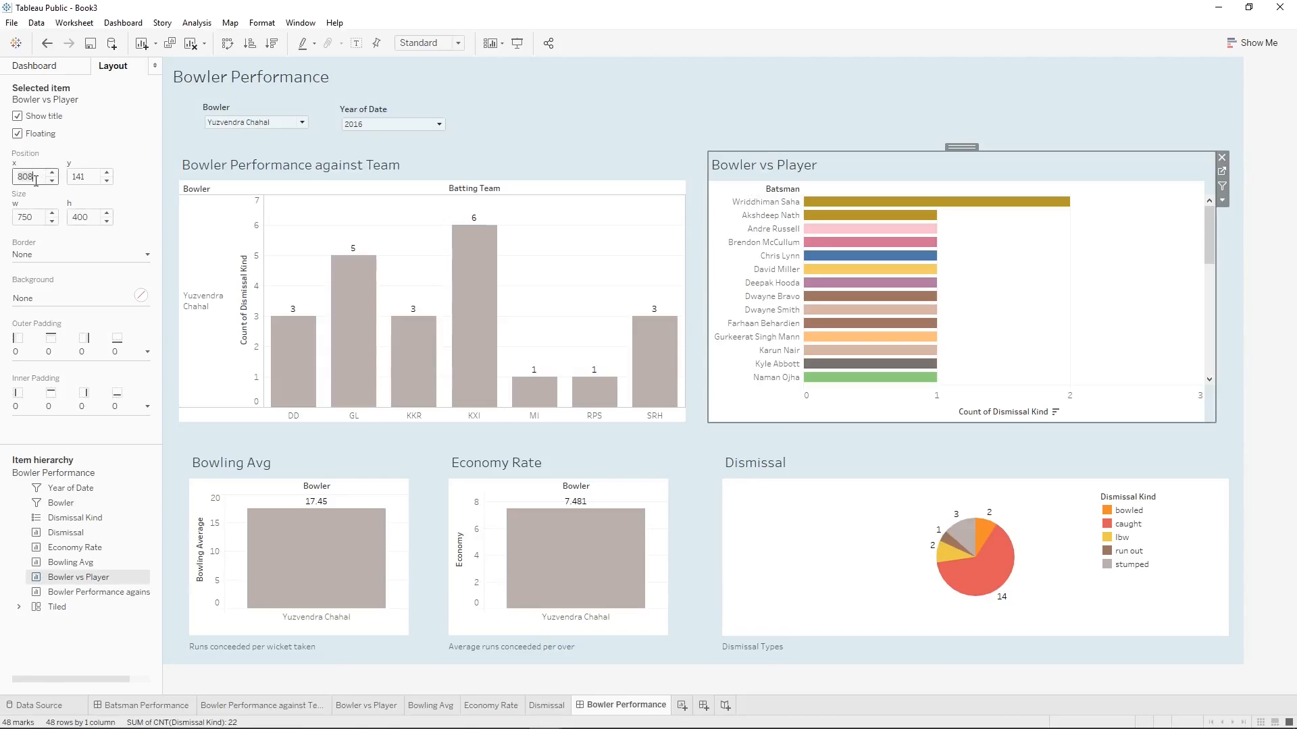
click(817, 501)
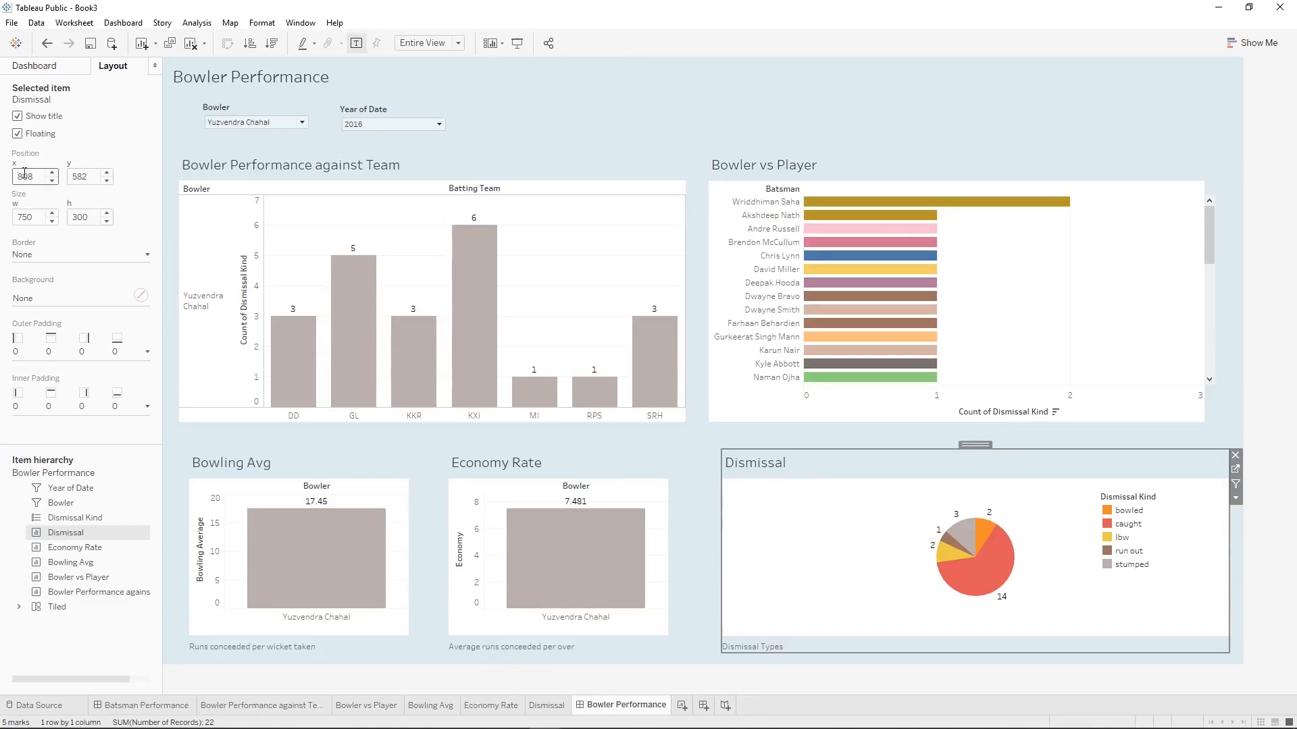
key(Return)
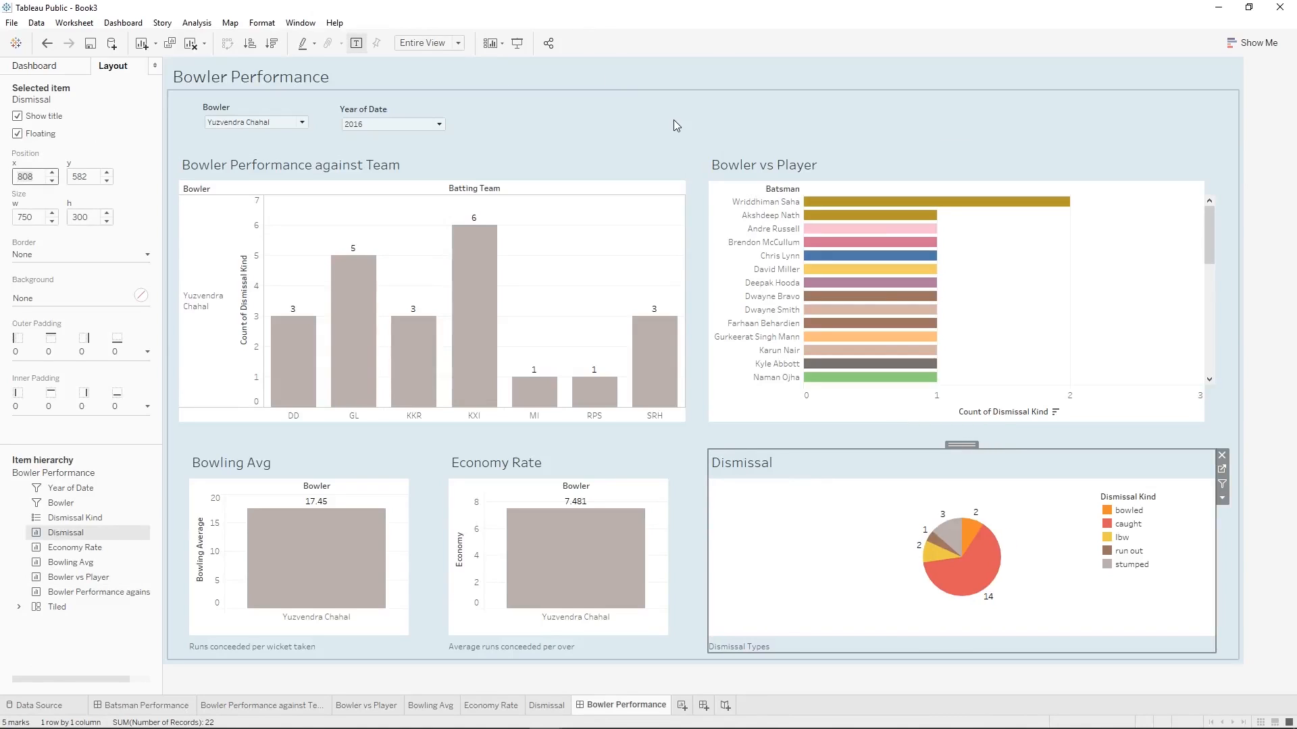
click(674, 119)
Set the Year of Date filter's y position to 66 to line it up with the Bowler filter.
click(274, 113)
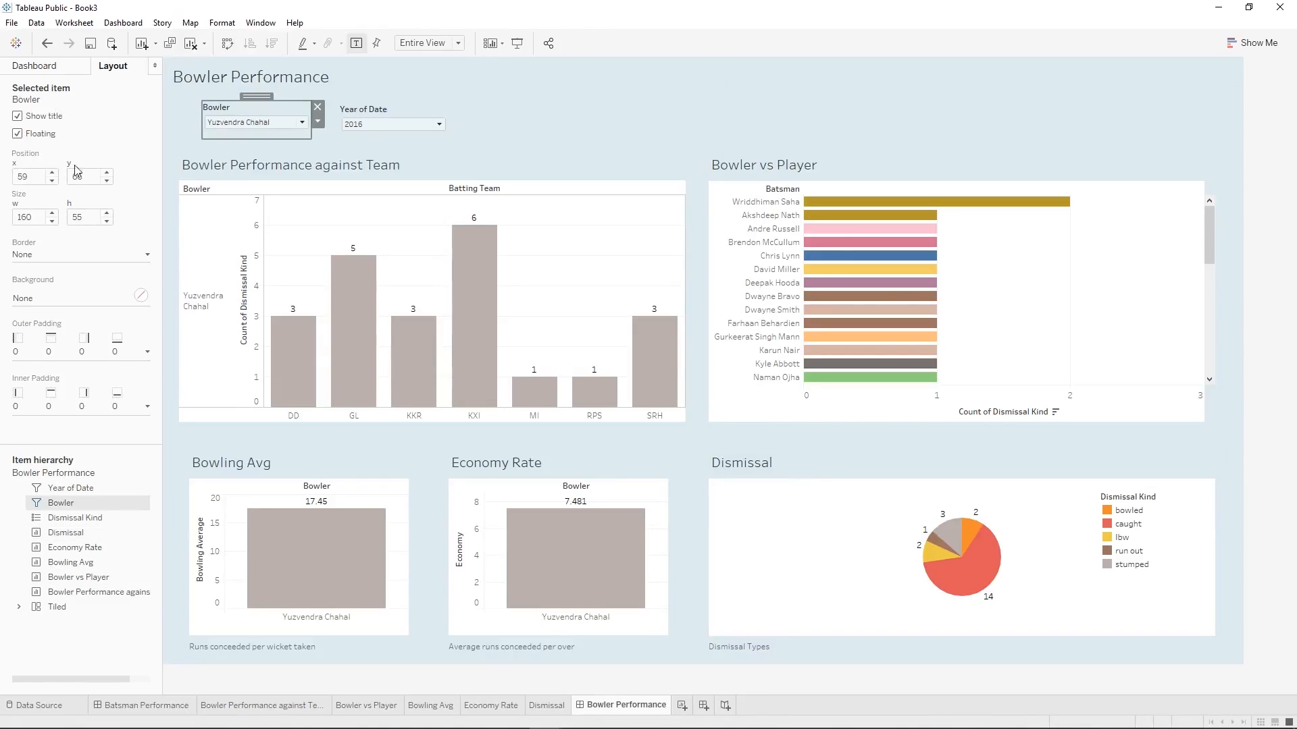
click(86, 182)
click(418, 113)
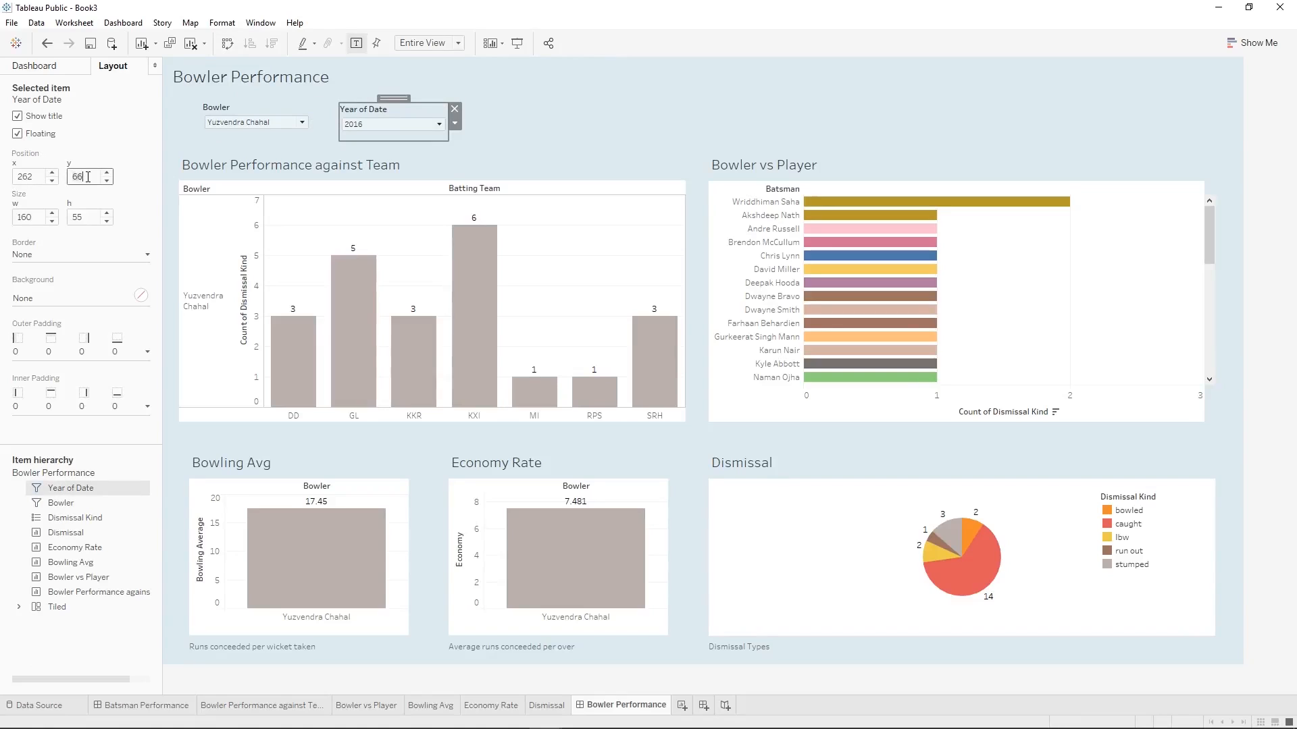
key(Return)
click(524, 124)
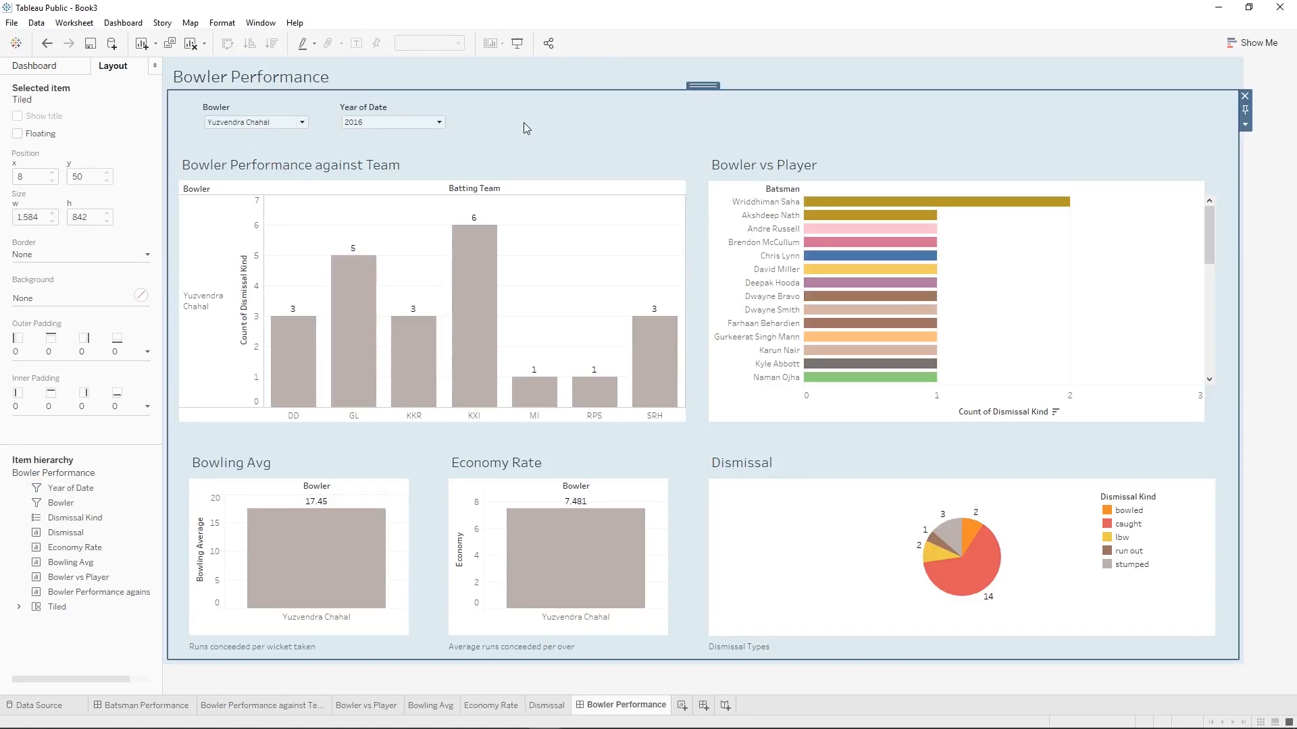
Change the Year of Date filter's title to "Year" and centre it.
click(412, 113)
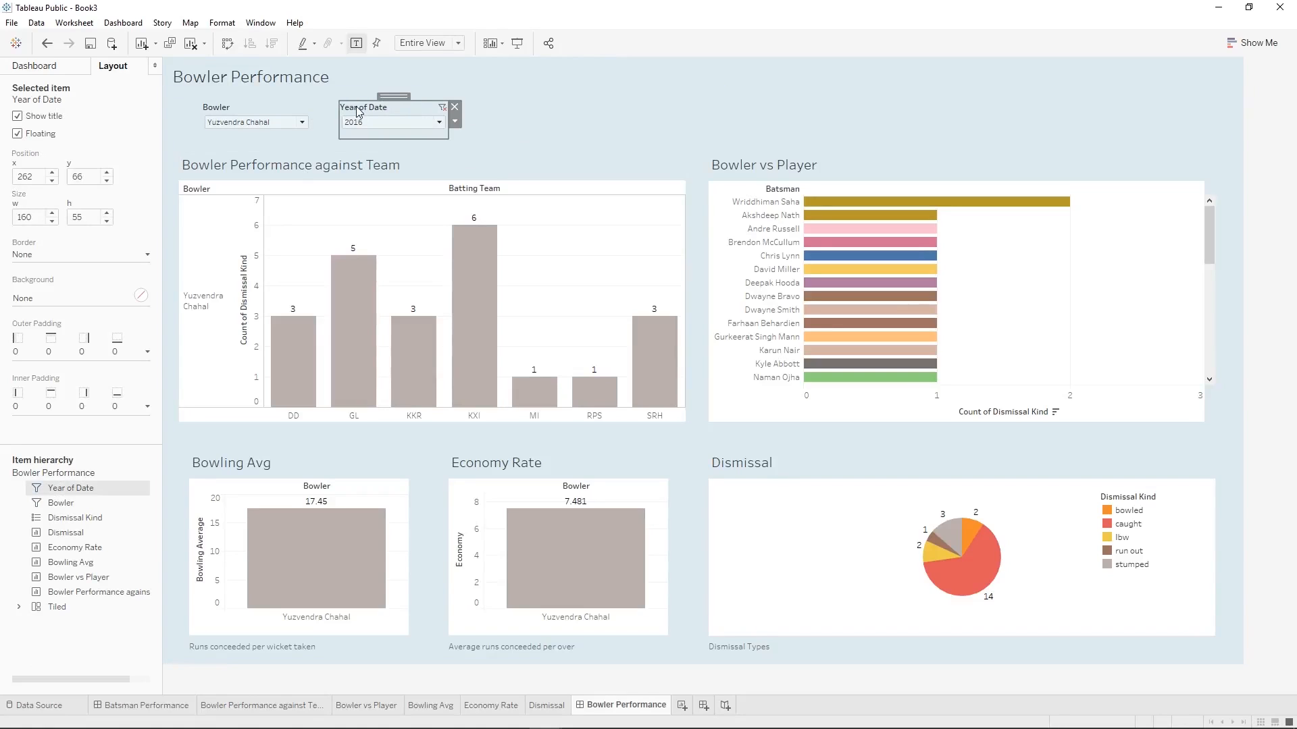
click(404, 124)
click(403, 124)
click(455, 122)
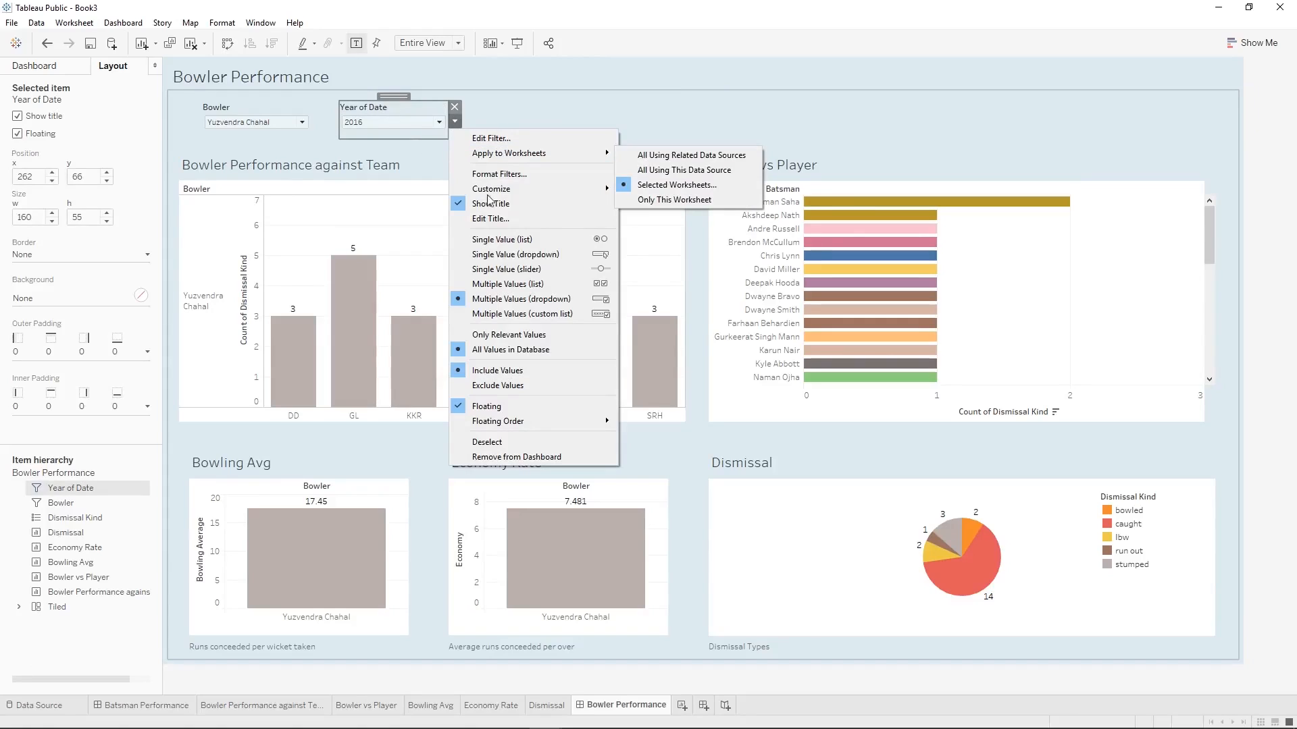
click(529, 221)
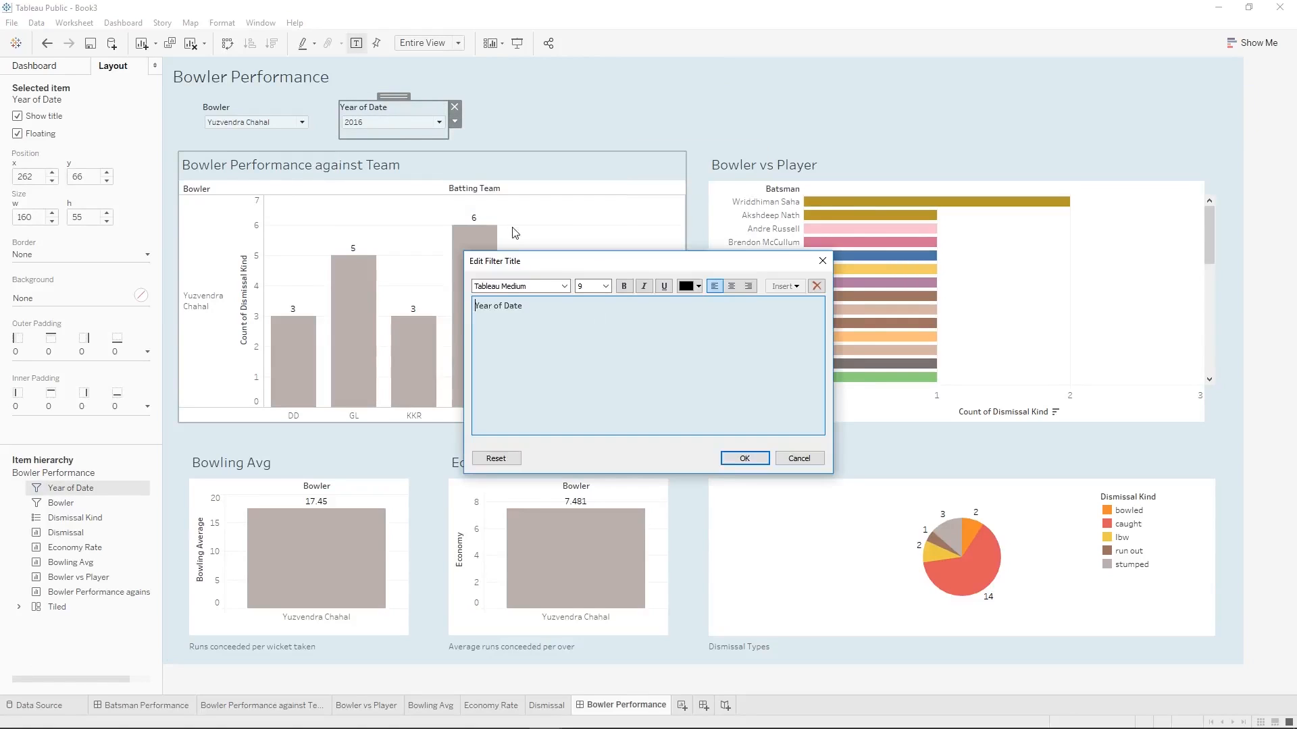
key(BackSpace)
key(BackSpace)
click(732, 287)
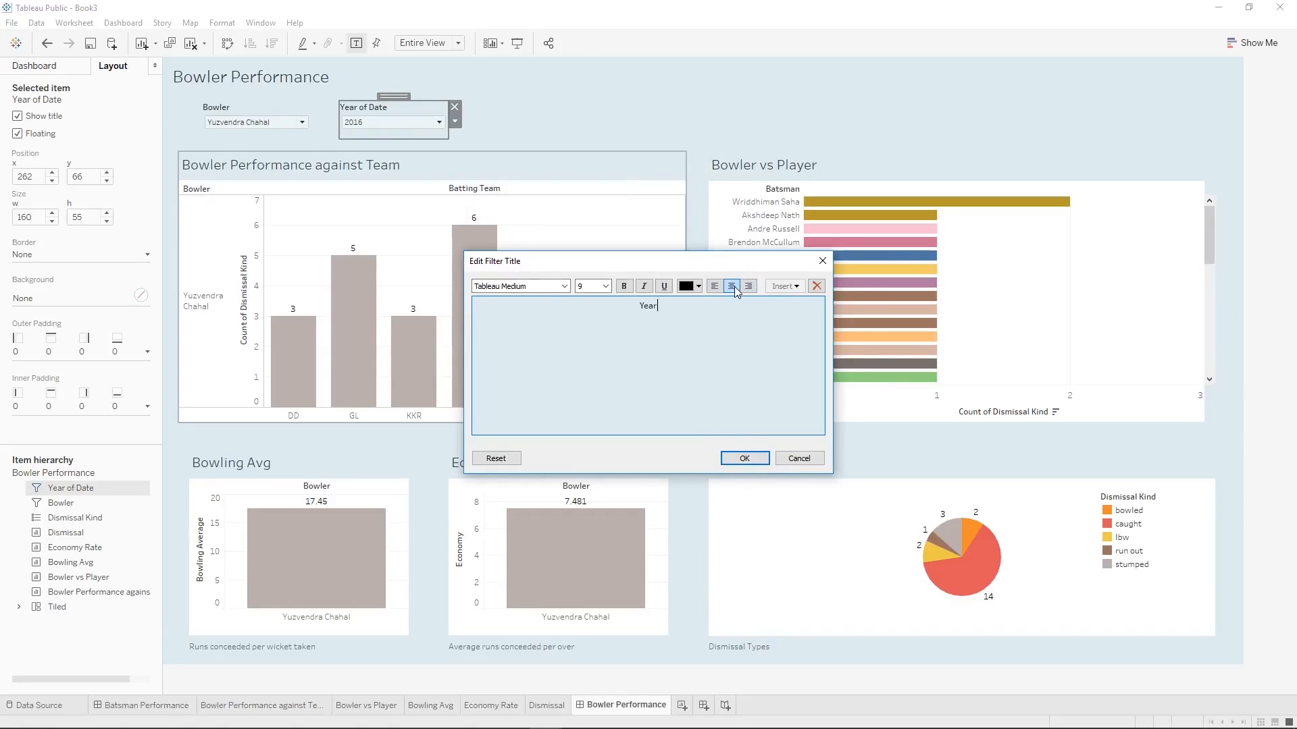
click(745, 459)
Centre the title of the Bowler filter.
click(247, 111)
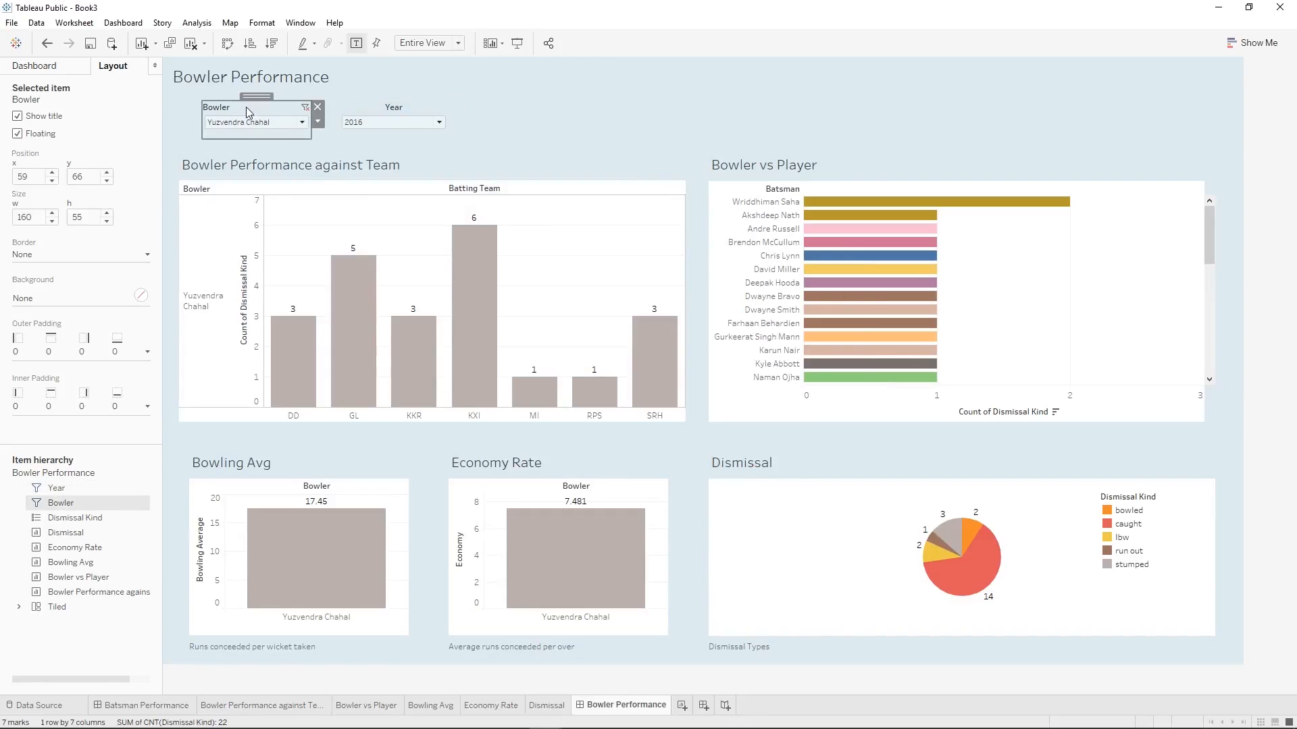
click(317, 122)
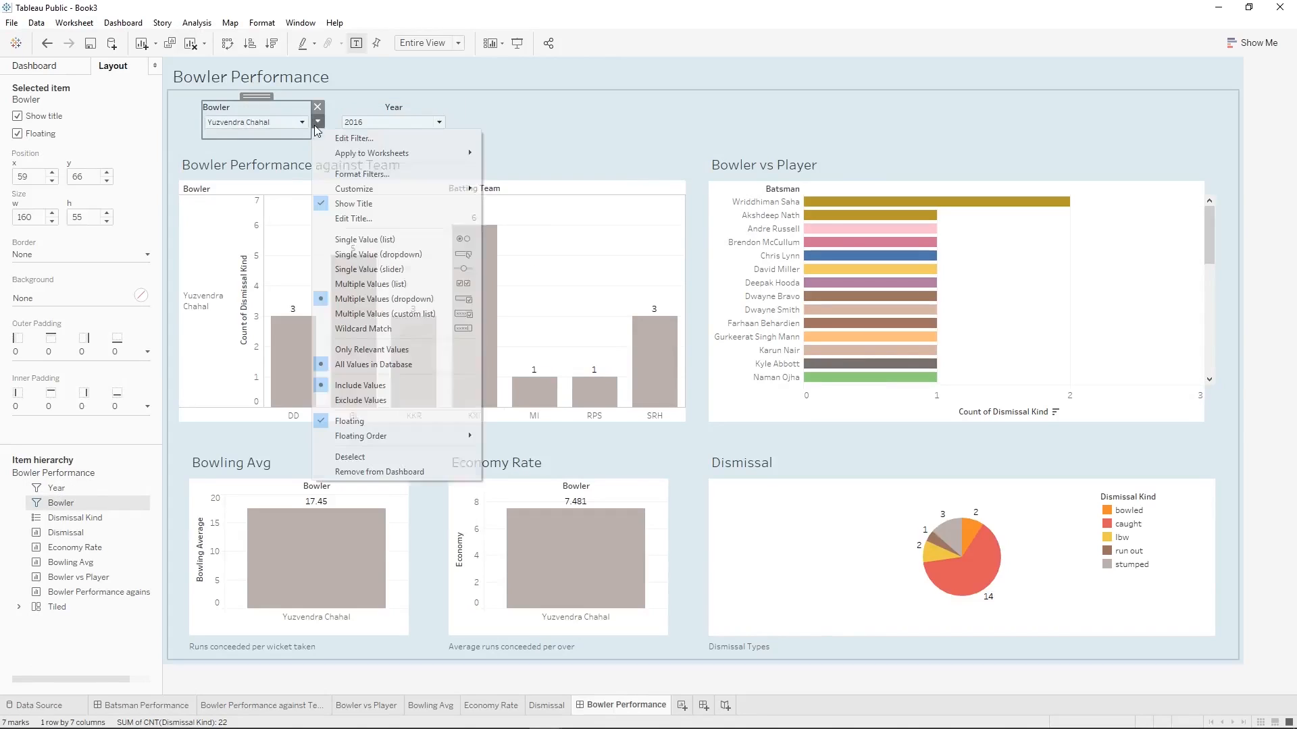
click(395, 216)
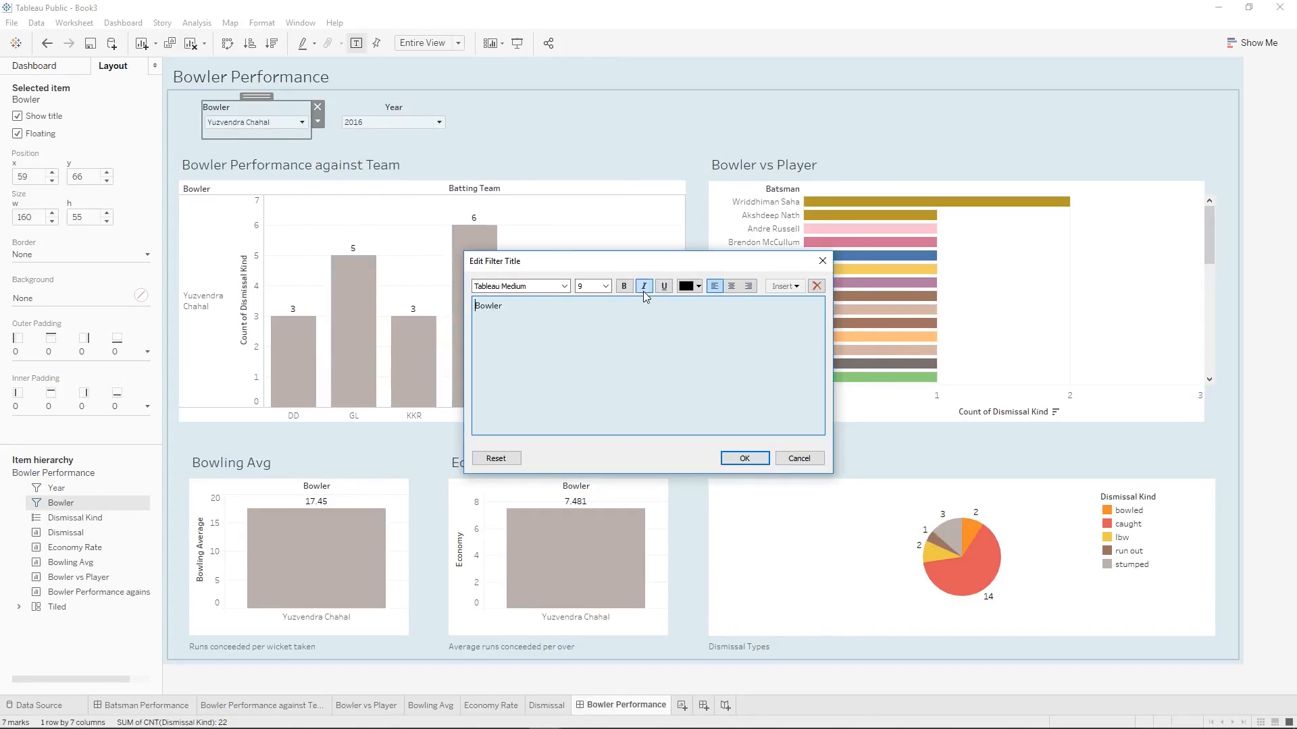
key(ctrl+e)
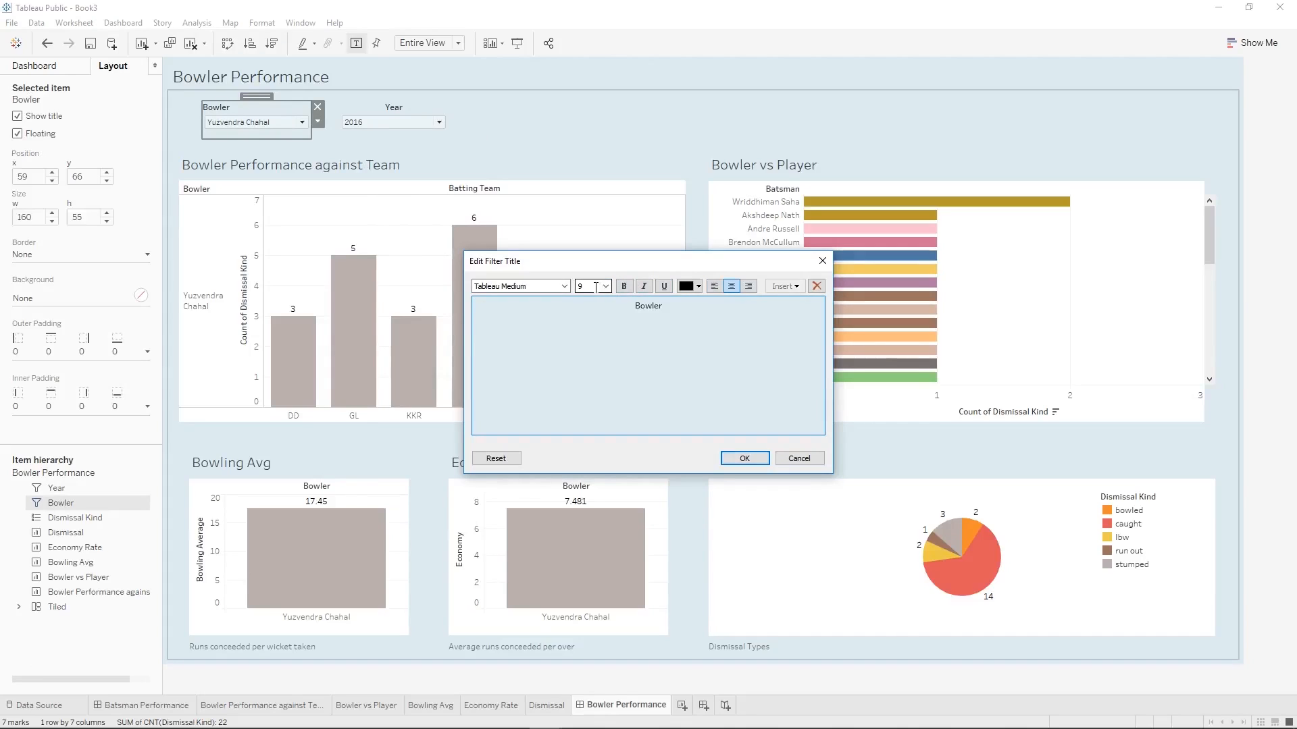
click(606, 286)
click(589, 329)
click(760, 460)
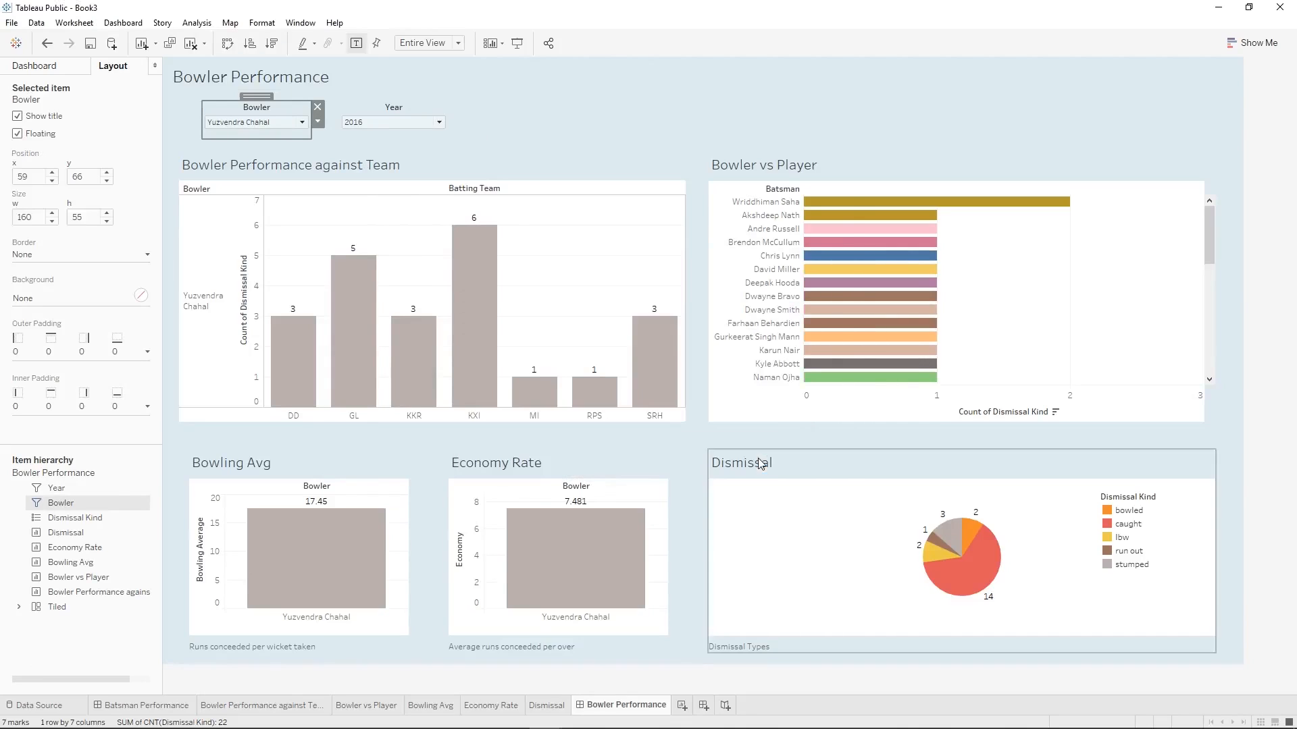
Increase the font size of the Bowler filter's title text.
click(317, 122)
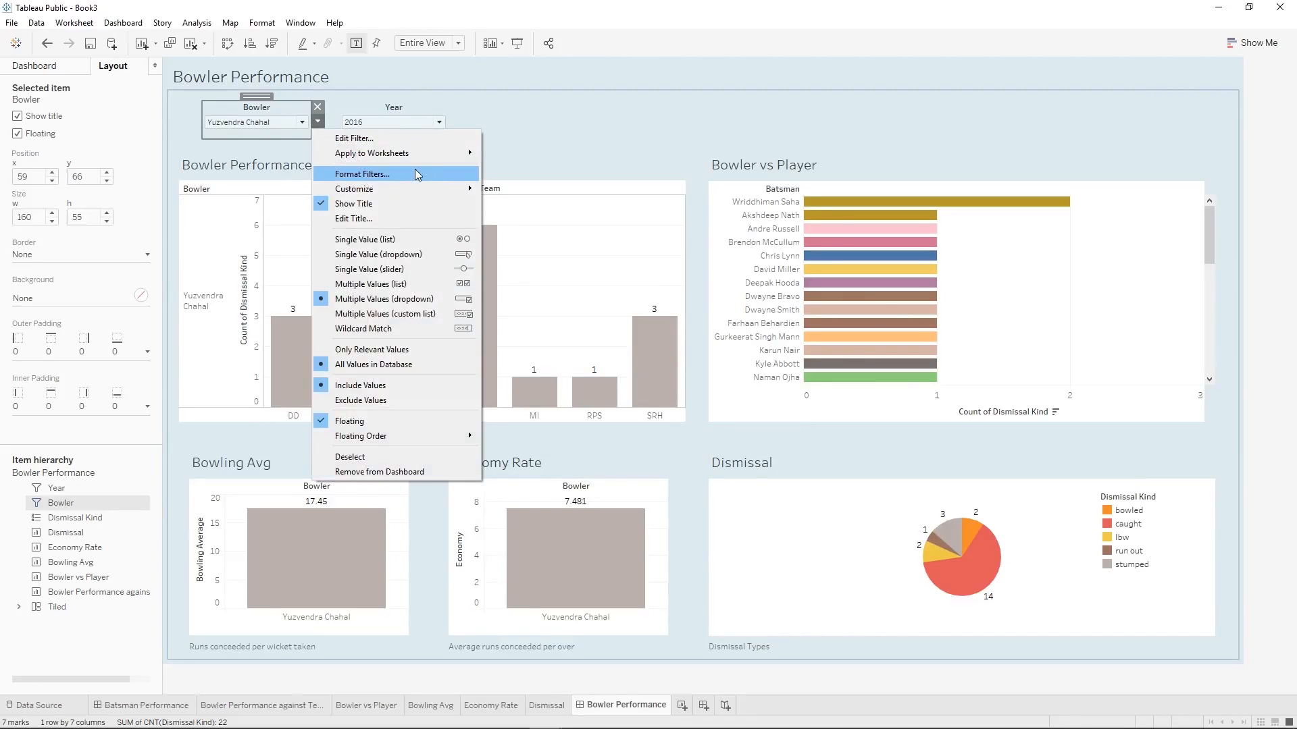
click(374, 220)
drag(633, 323, 608, 301)
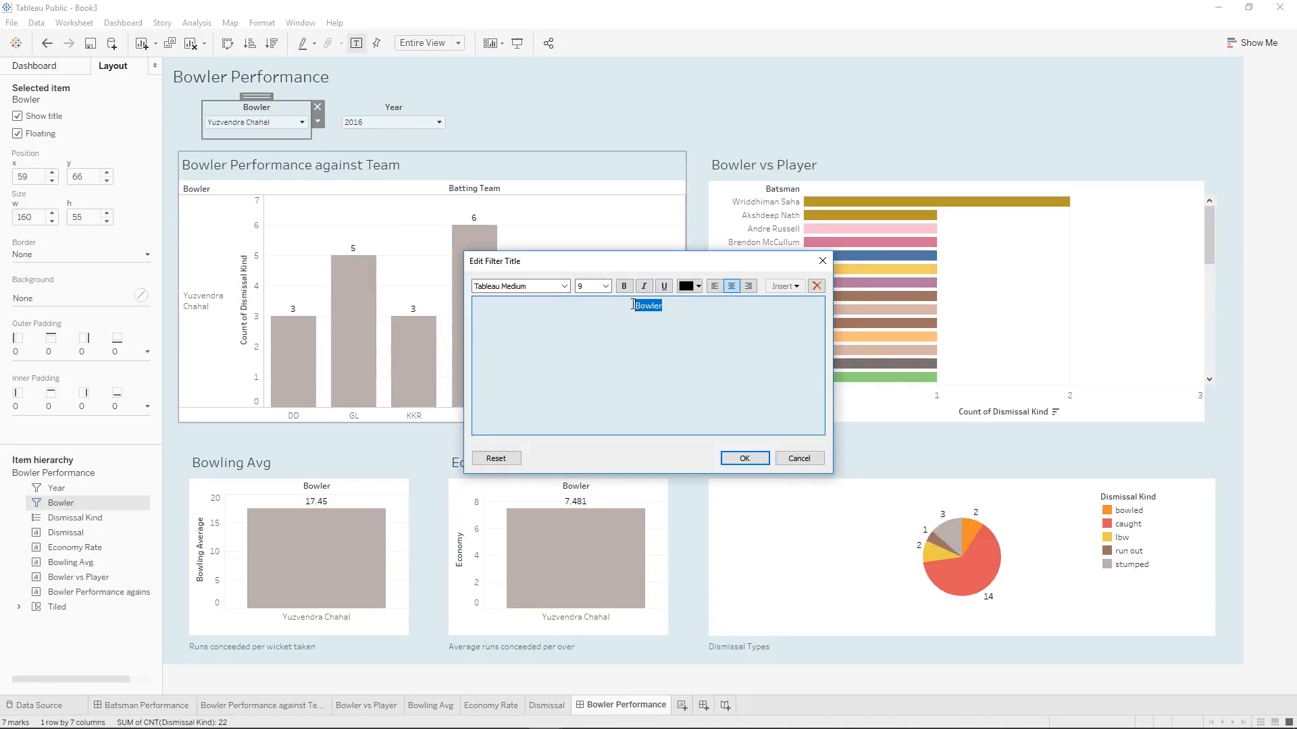
click(600, 287)
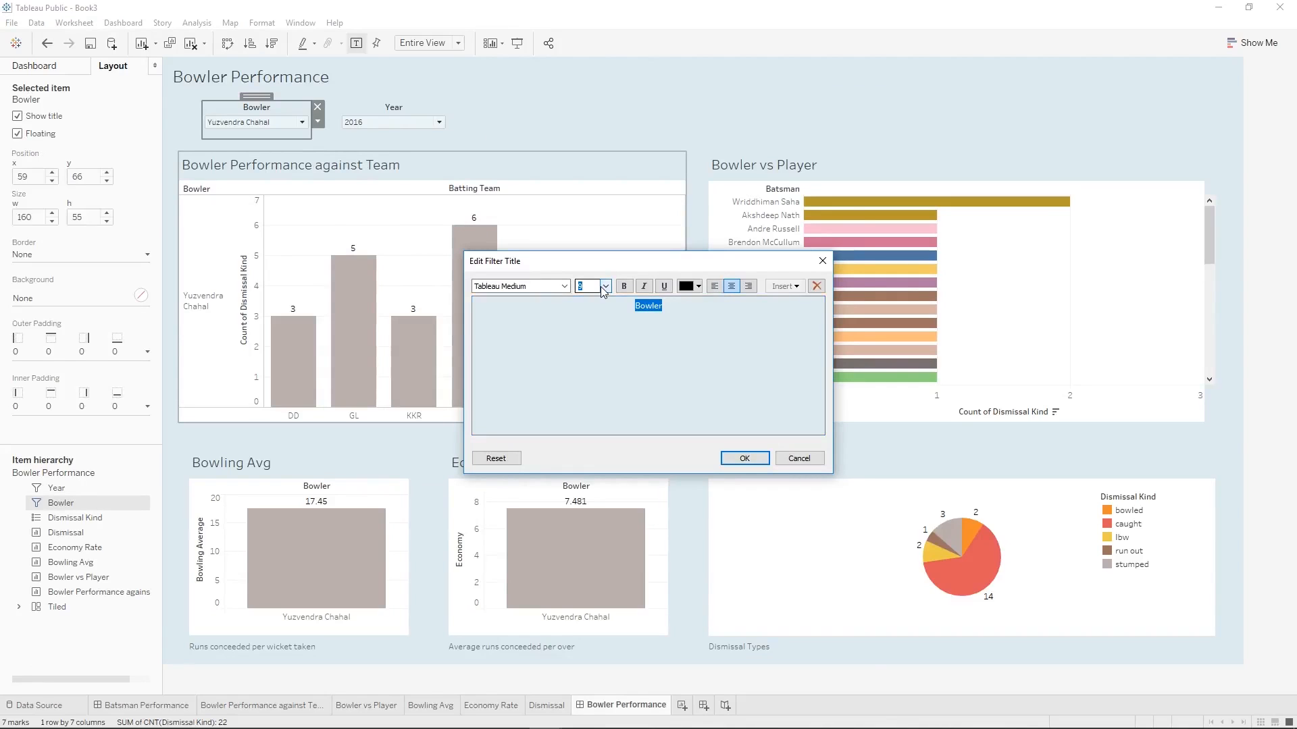
key(Return)
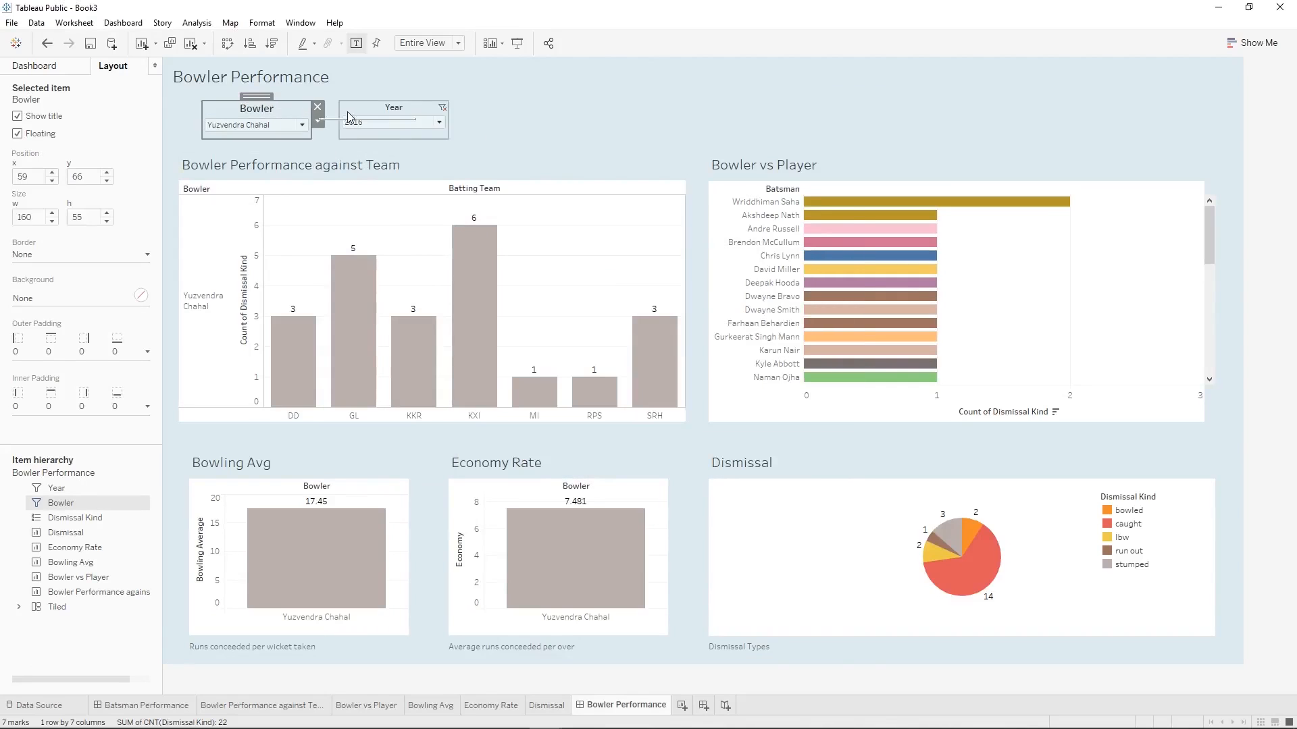
Increase the font size of the Year filter's title to match the Bowler filter's title.
click(394, 108)
click(455, 121)
click(498, 217)
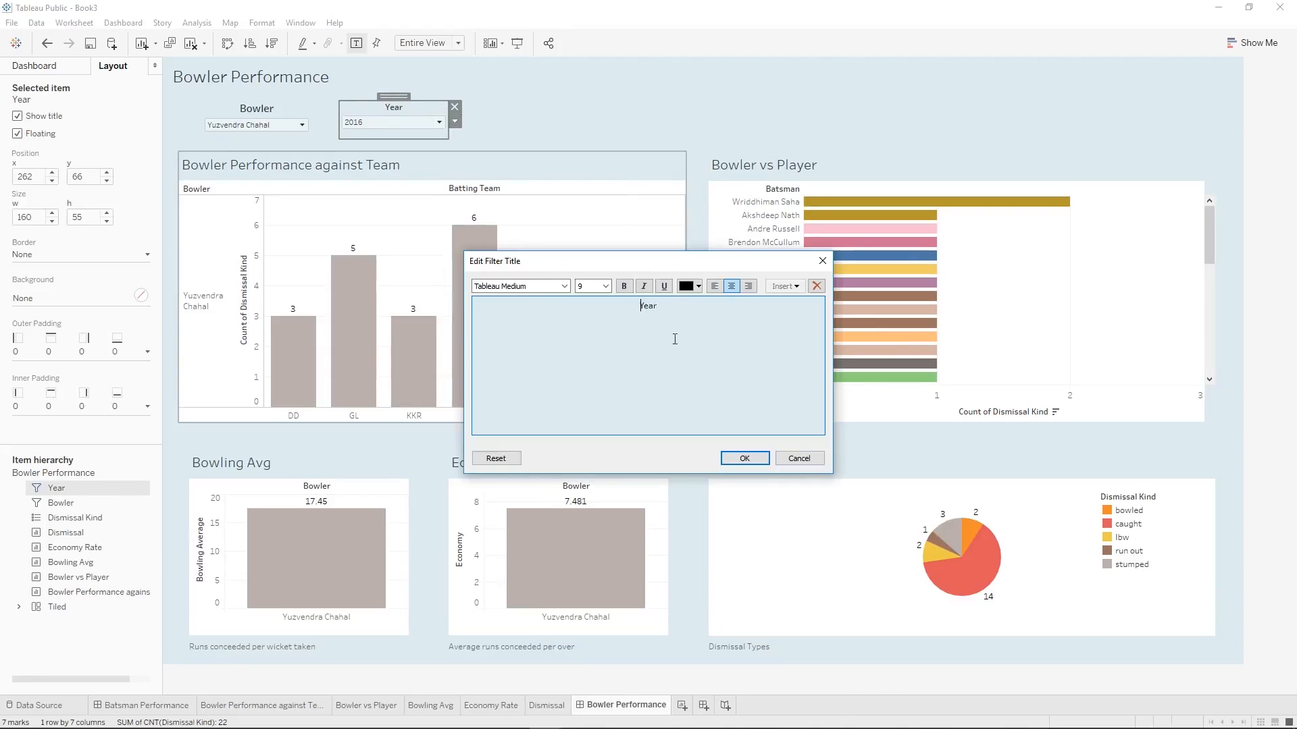
click(605, 286)
click(587, 333)
click(744, 458)
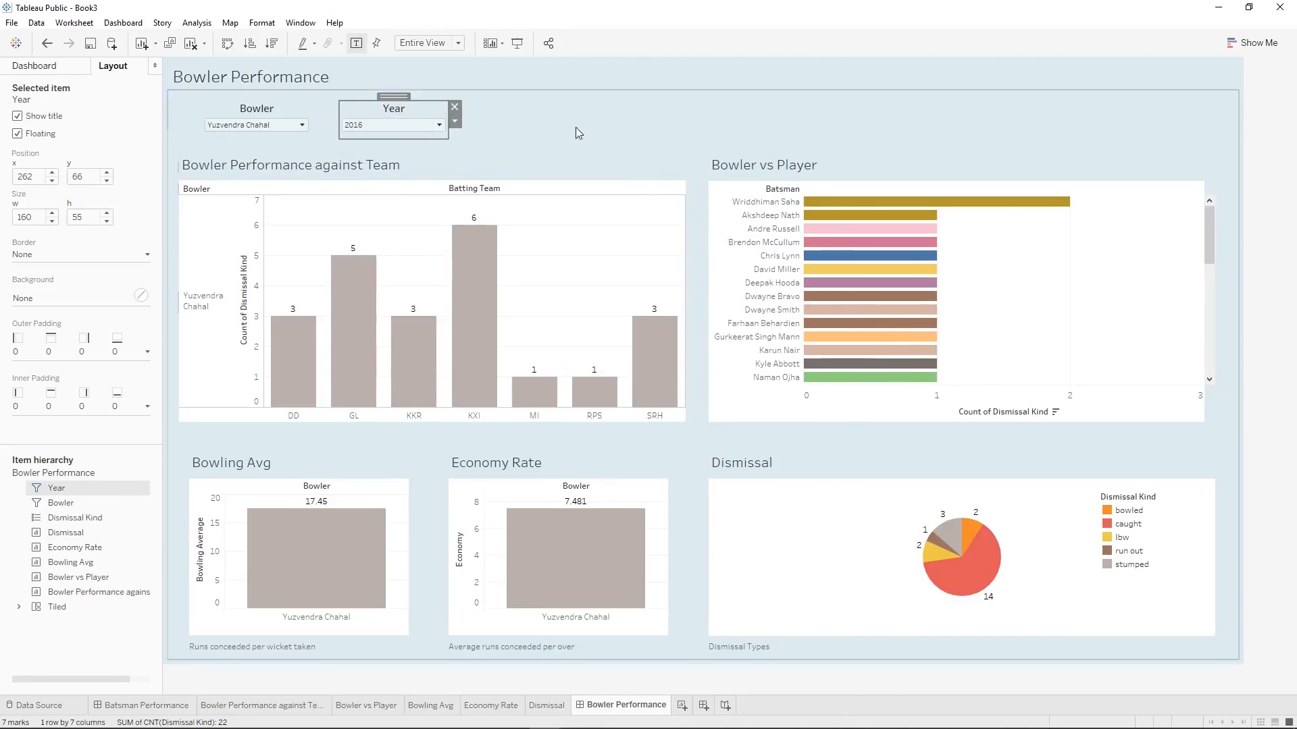
click(572, 124)
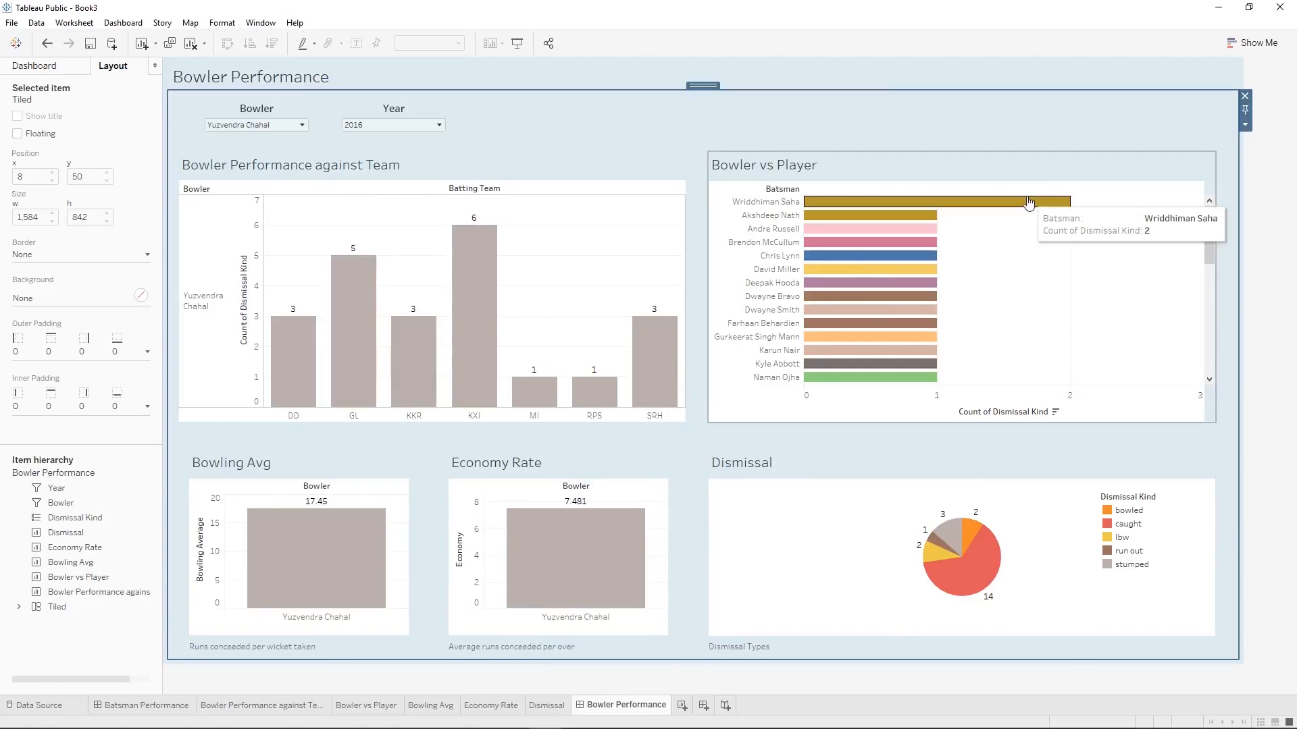
Enter presentation mode and hide all sheets used by the Bowler Performance dashboard.
click(518, 43)
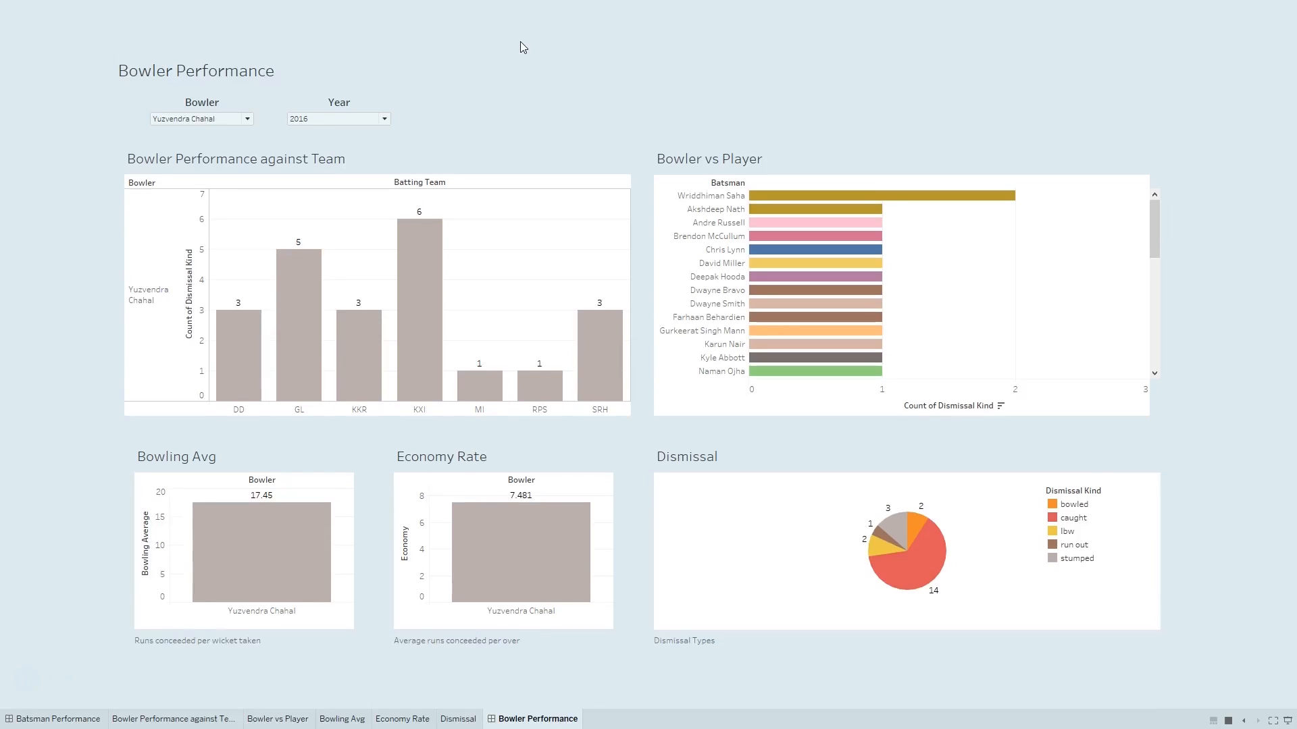
right_click(561, 720)
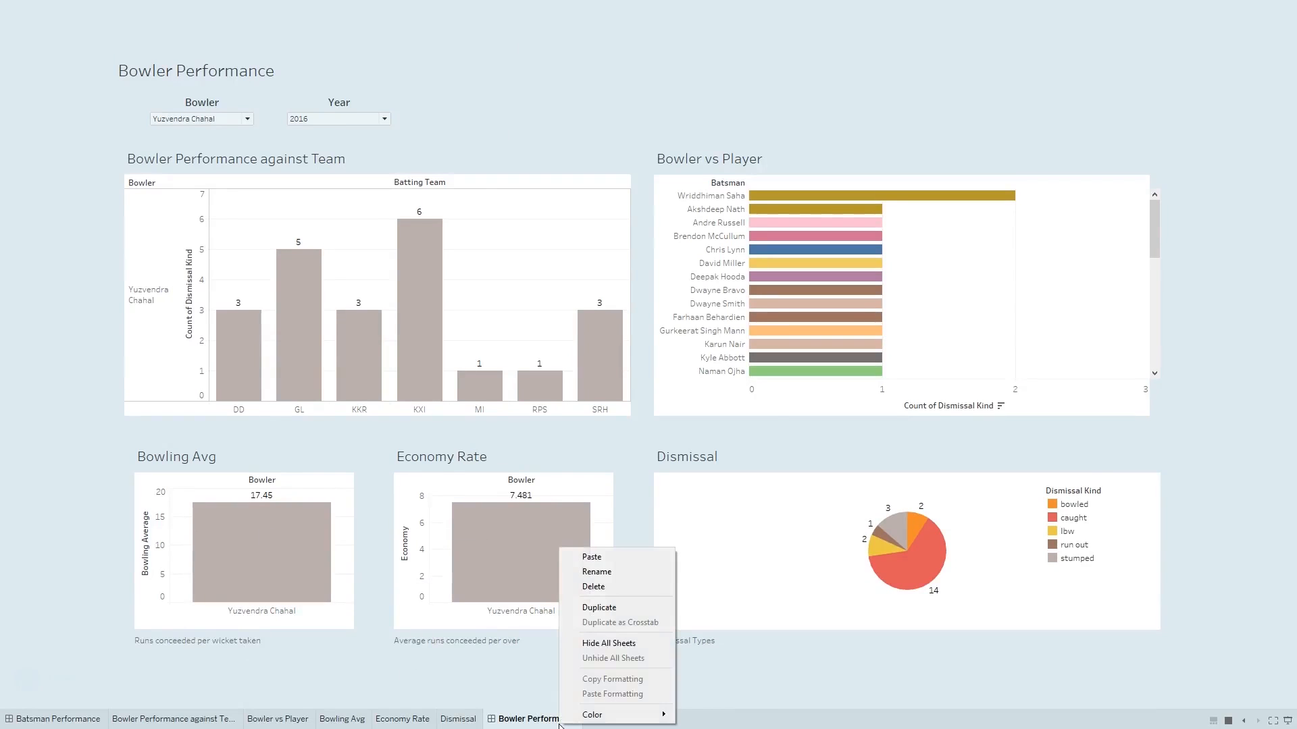
click(634, 643)
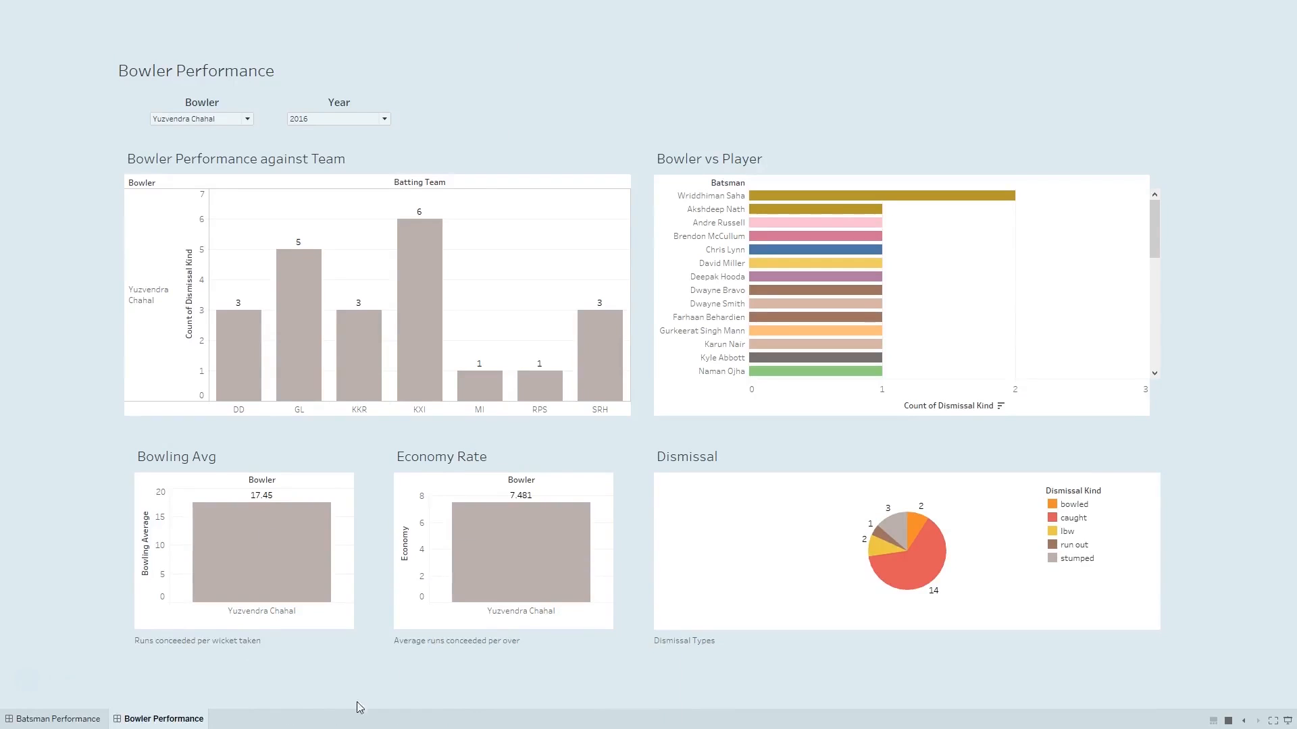
Compare the Batsman Performance and Bowler Performance dashboards in presentation mode, and return to editing on Batsman Performance.
click(68, 719)
click(140, 721)
click(67, 720)
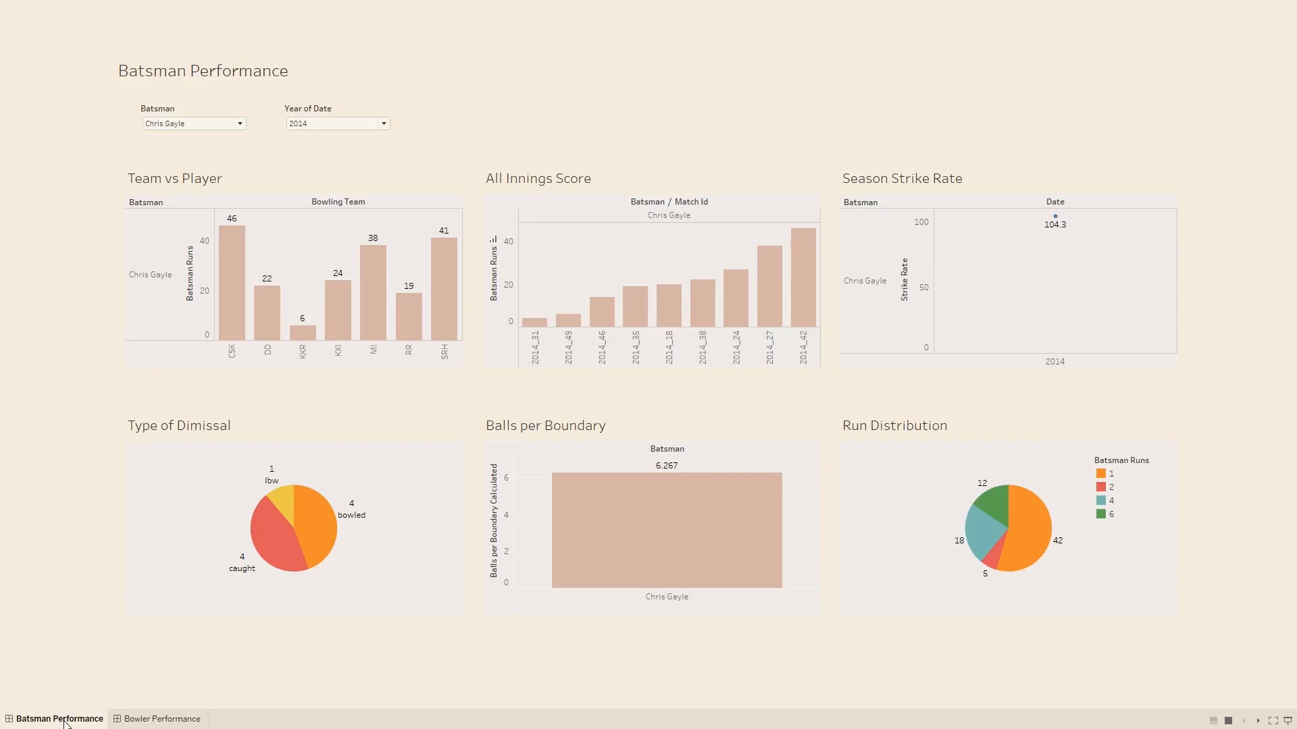
click(146, 721)
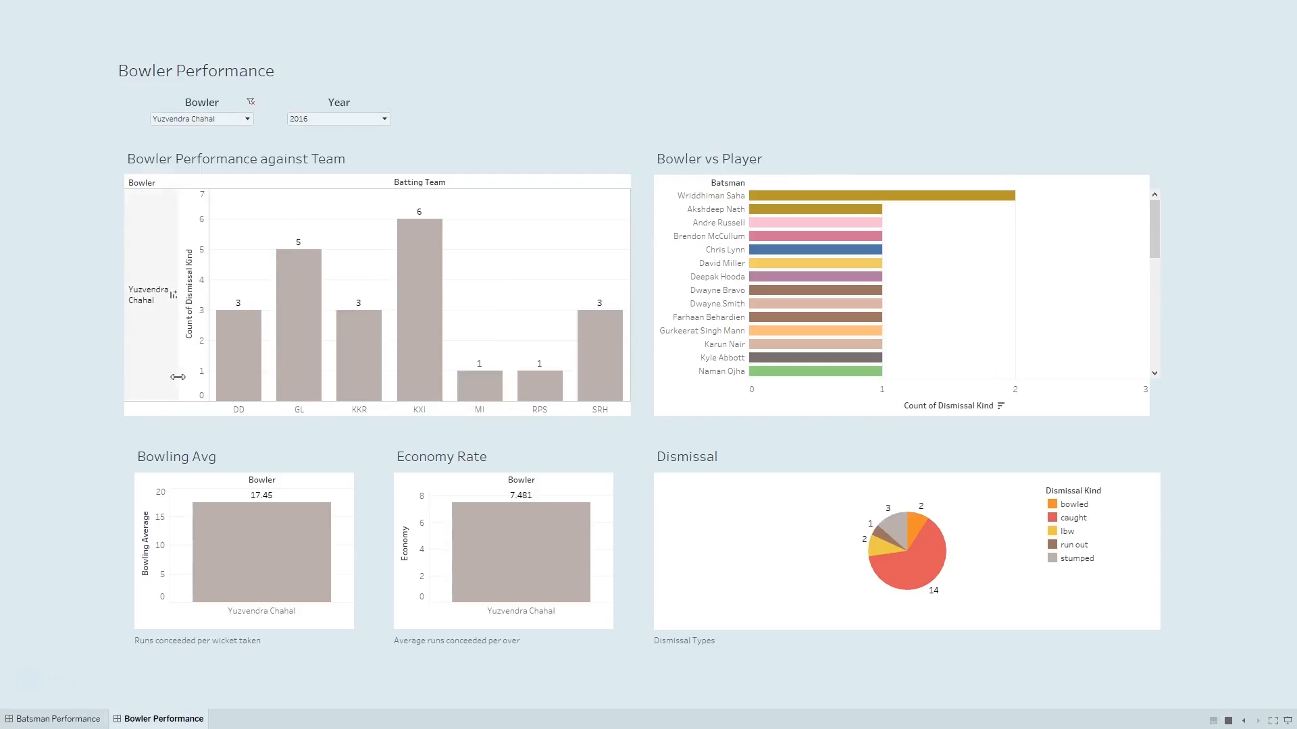
click(93, 720)
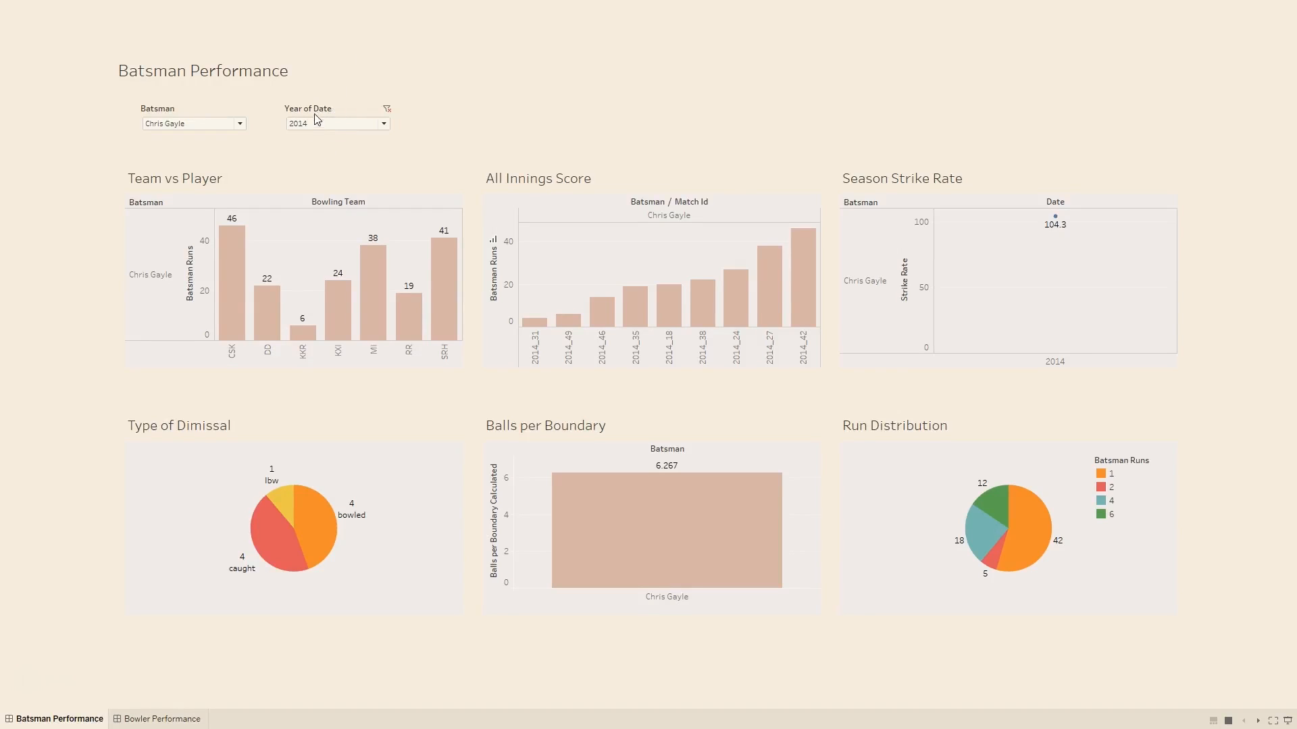
key(Escape)
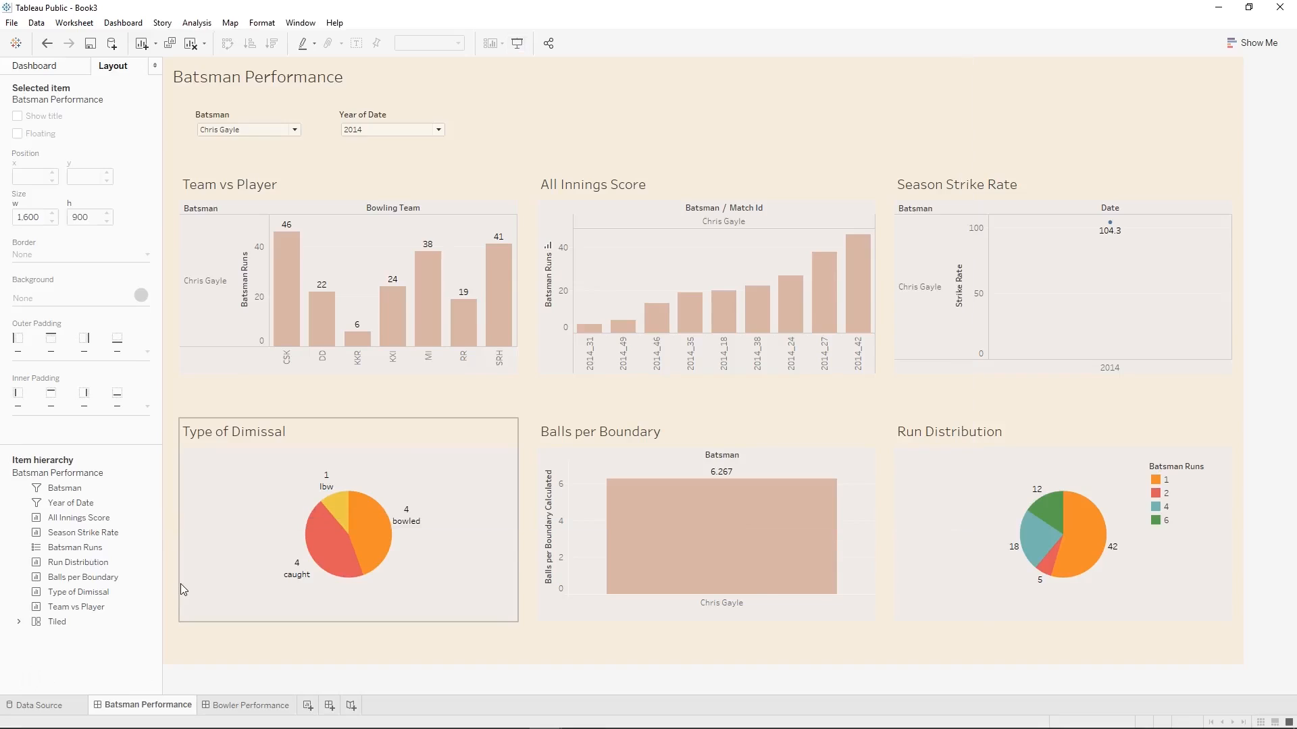
Centre the Year of Date filter's title on the Batsman Performance dashboard and set its font size to 11.
right_click(407, 107)
right_click(378, 111)
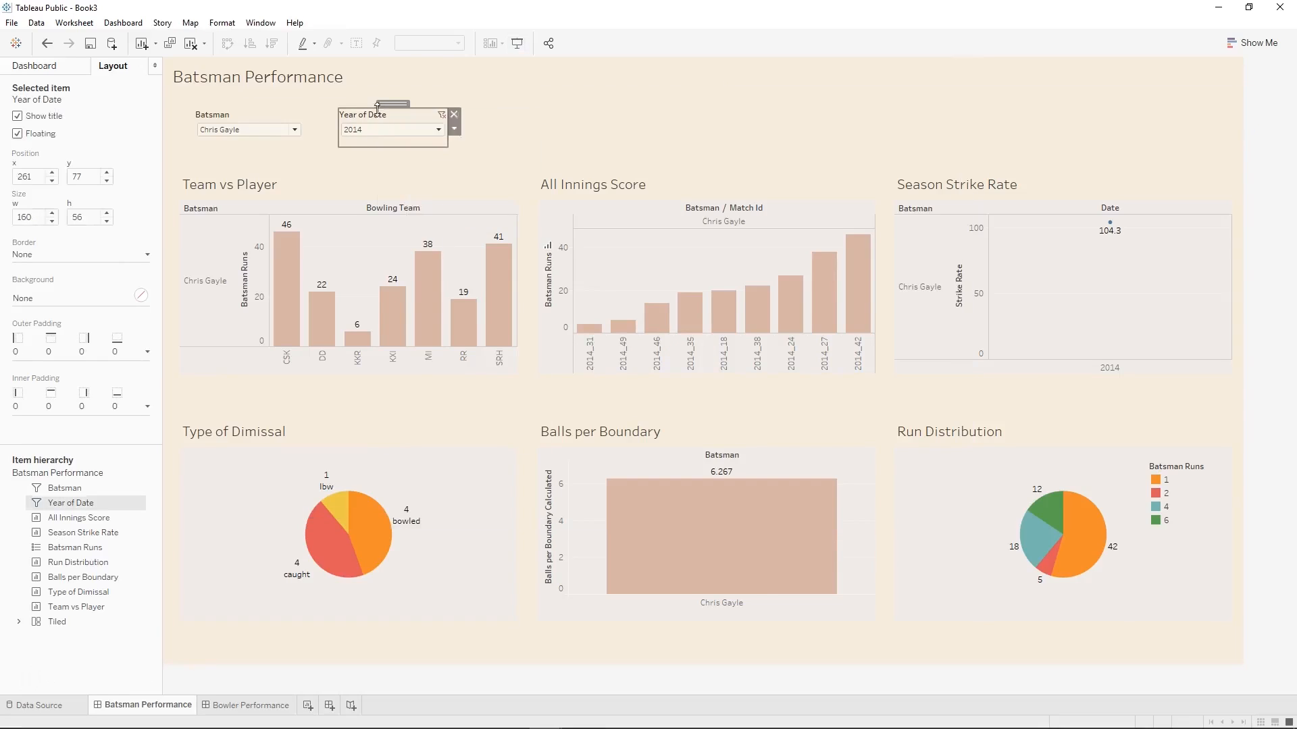
click(460, 235)
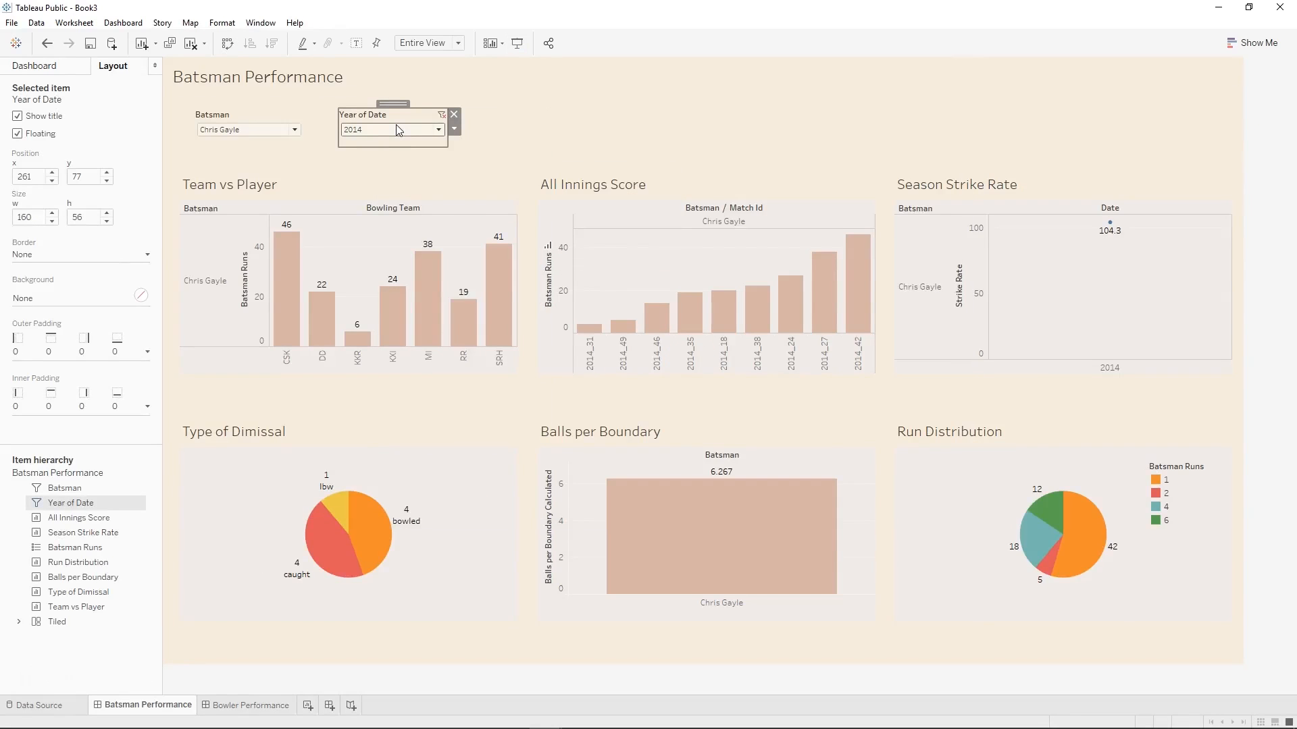
right_click(396, 122)
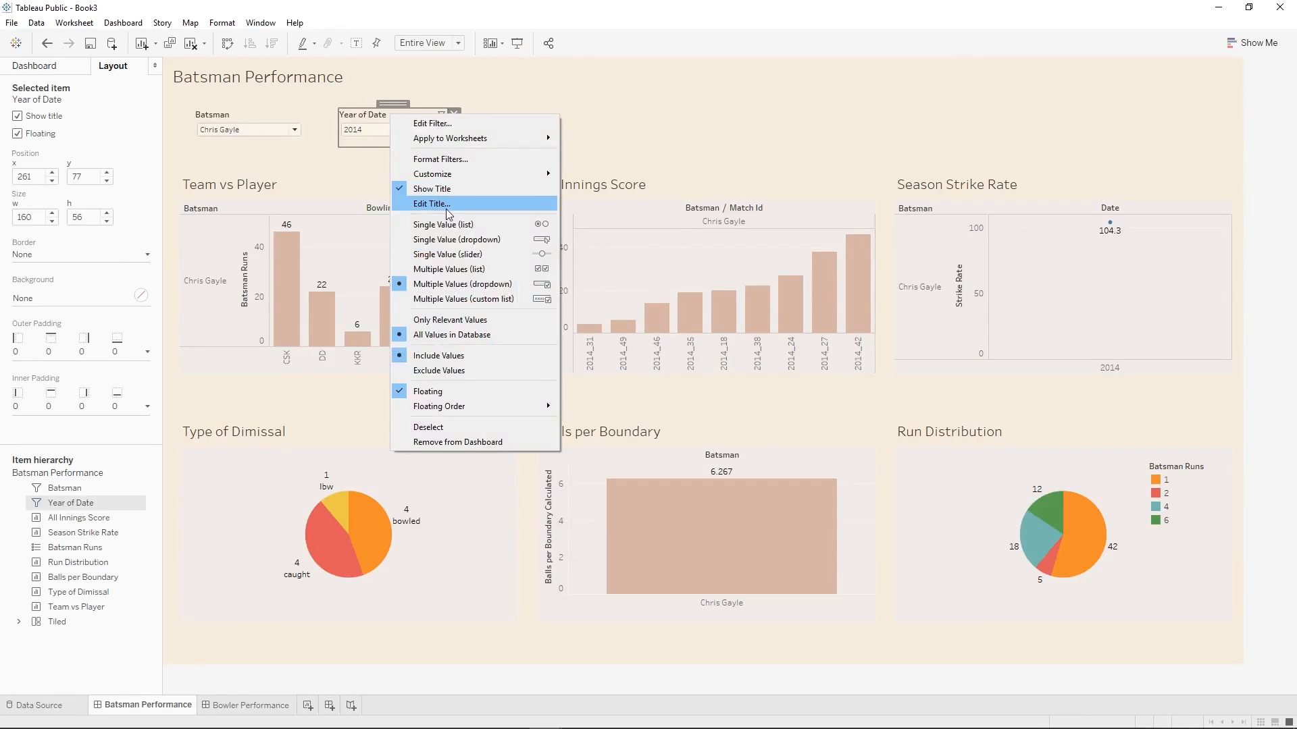
click(446, 201)
drag(665, 339, 430, 282)
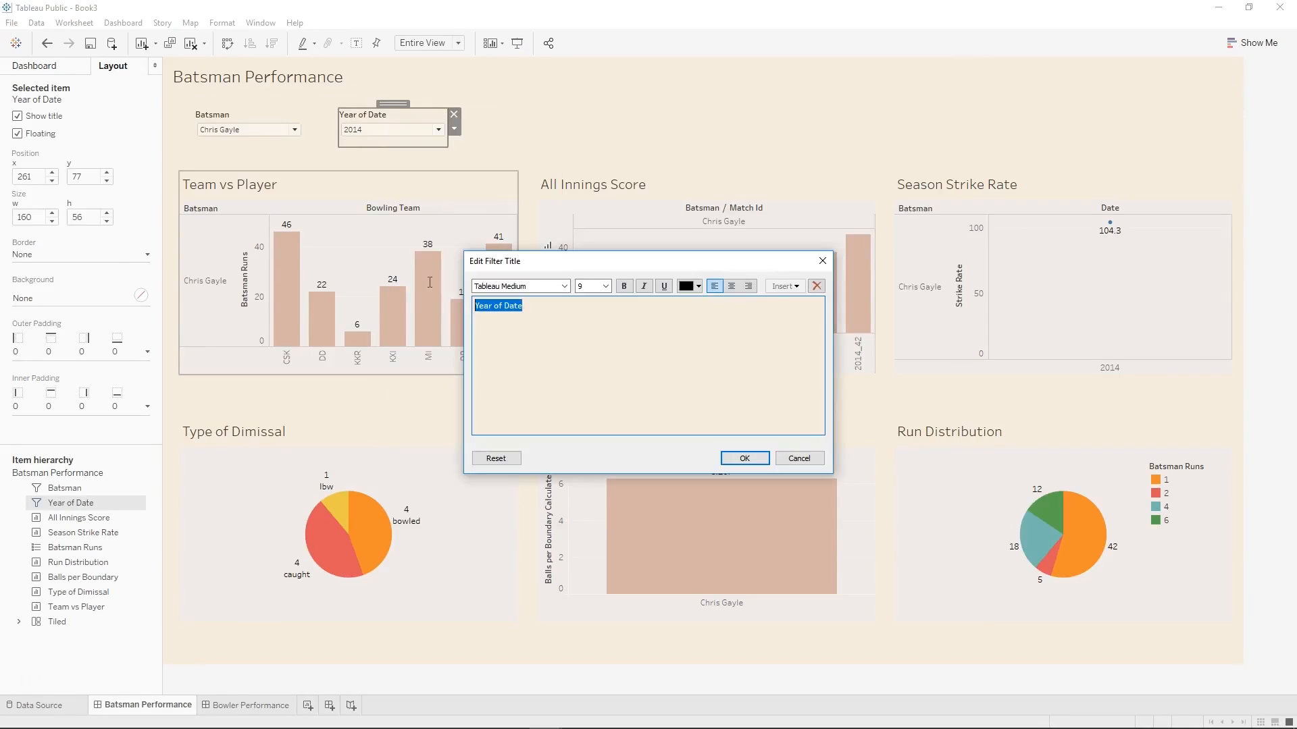
click(732, 286)
click(596, 285)
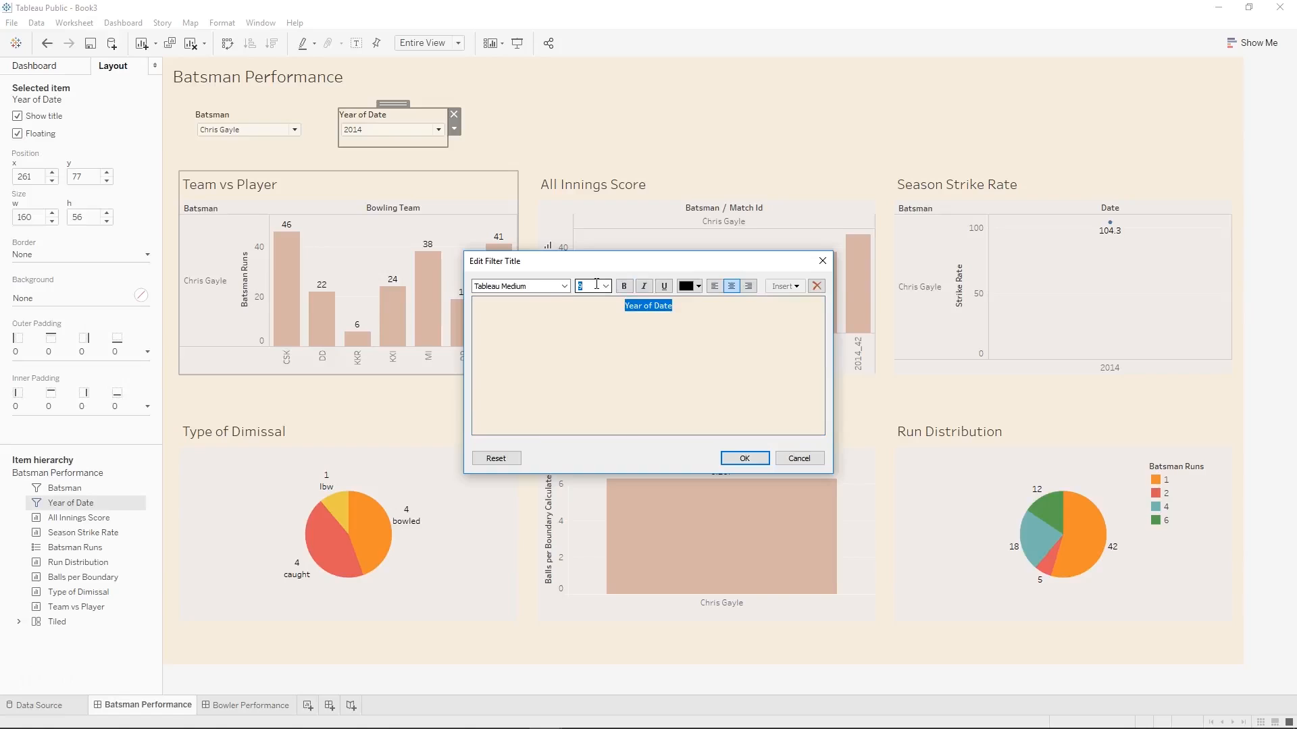
text(11)
key(Return)
Shorten the Year of Date filter's title to "Year" on the Batsman Performance dashboard.
click(456, 128)
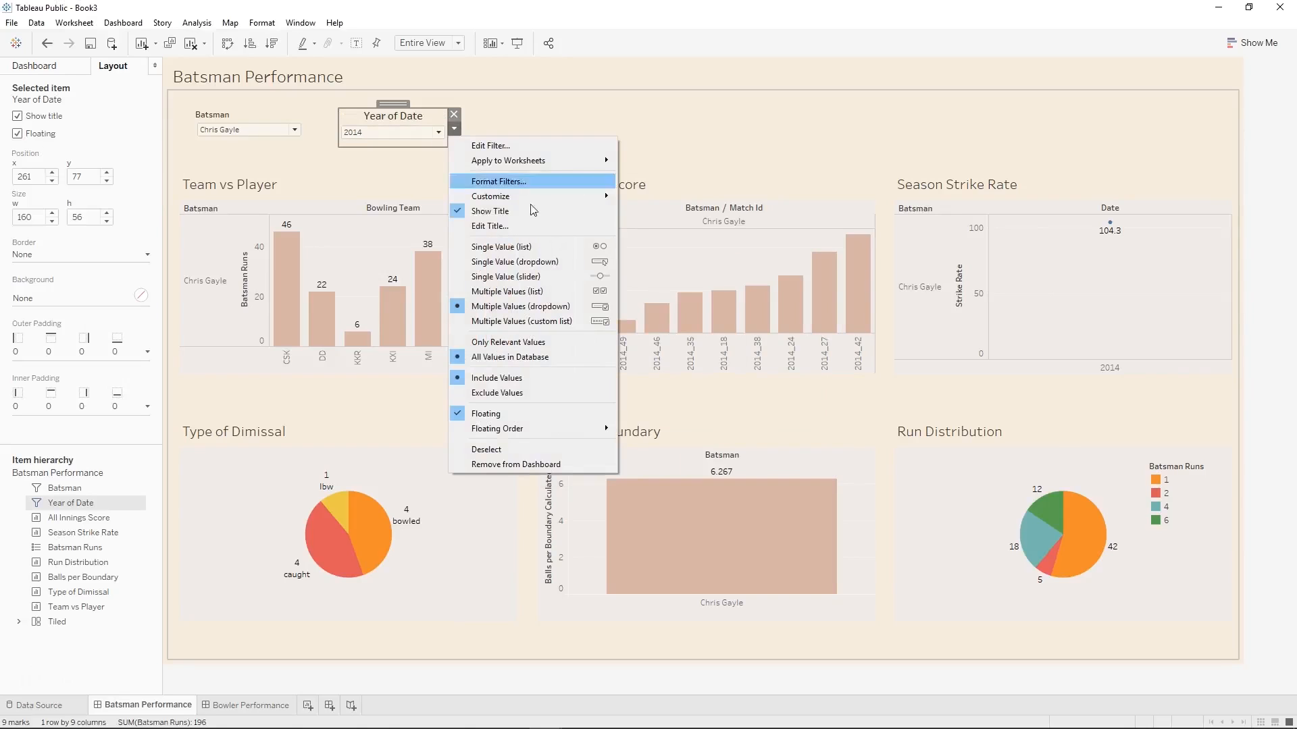
click(540, 226)
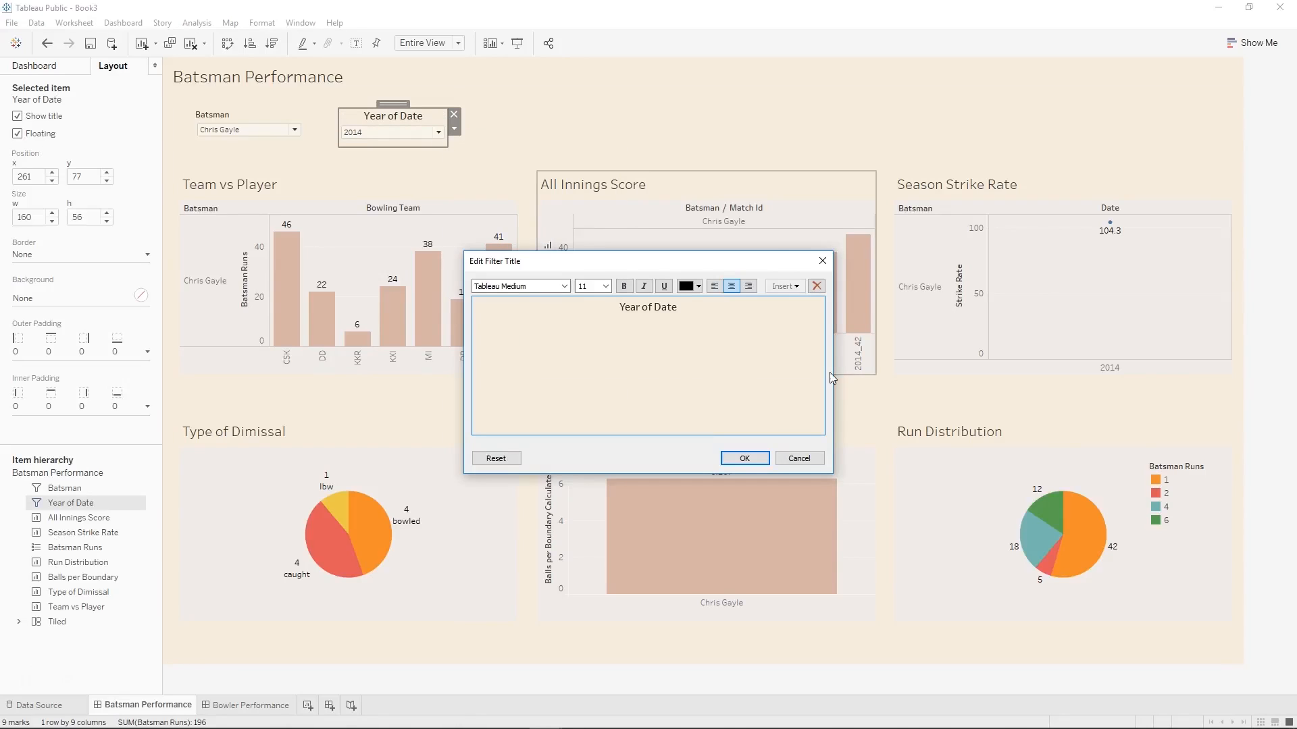
drag(689, 312, 643, 313)
key(BackSpace)
click(744, 458)
Centre the Batsman filter's title and set its font size to 11.
click(276, 123)
click(310, 129)
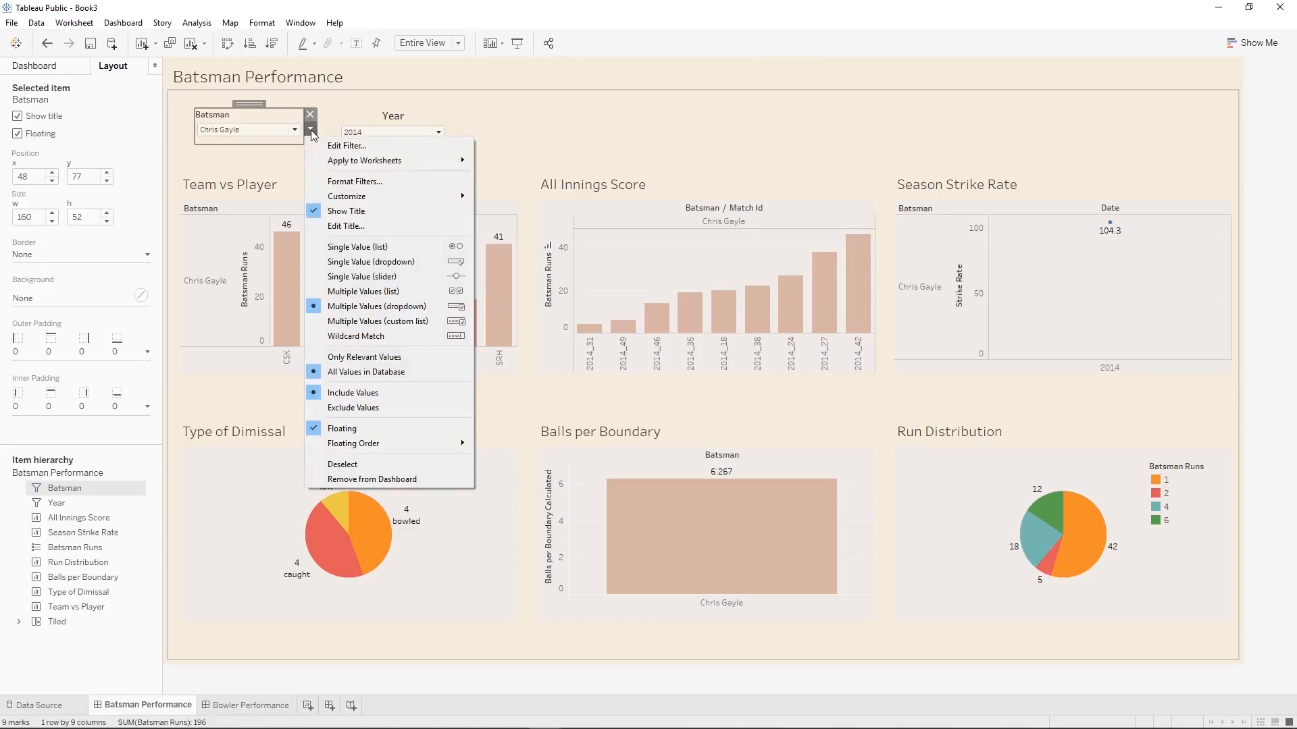
click(372, 224)
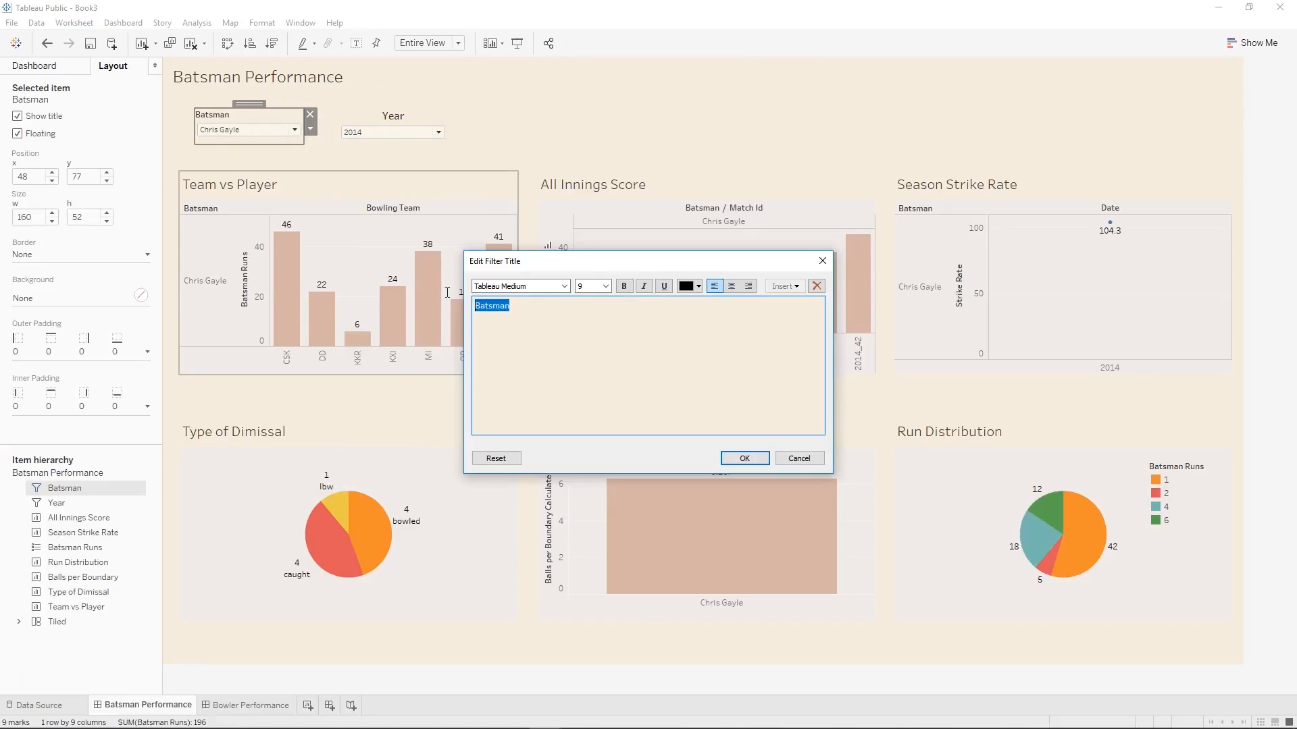
click(732, 285)
click(591, 286)
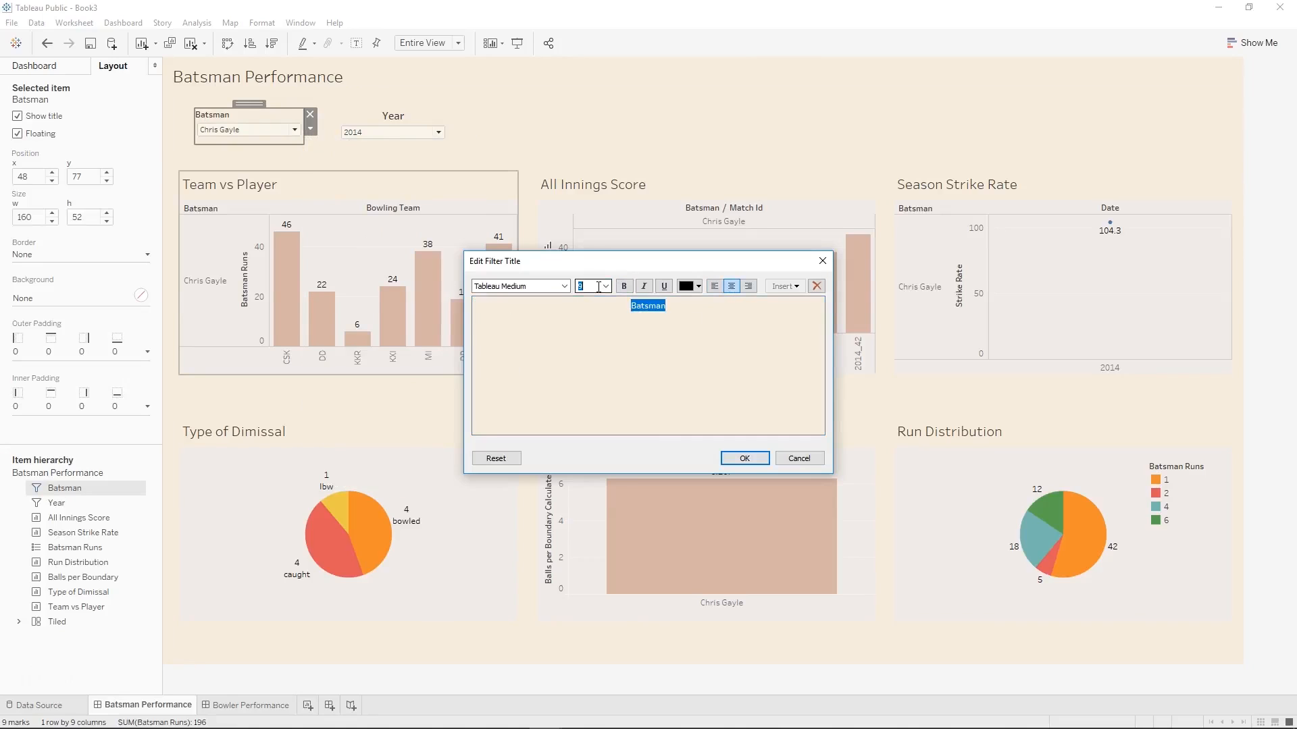
click(701, 345)
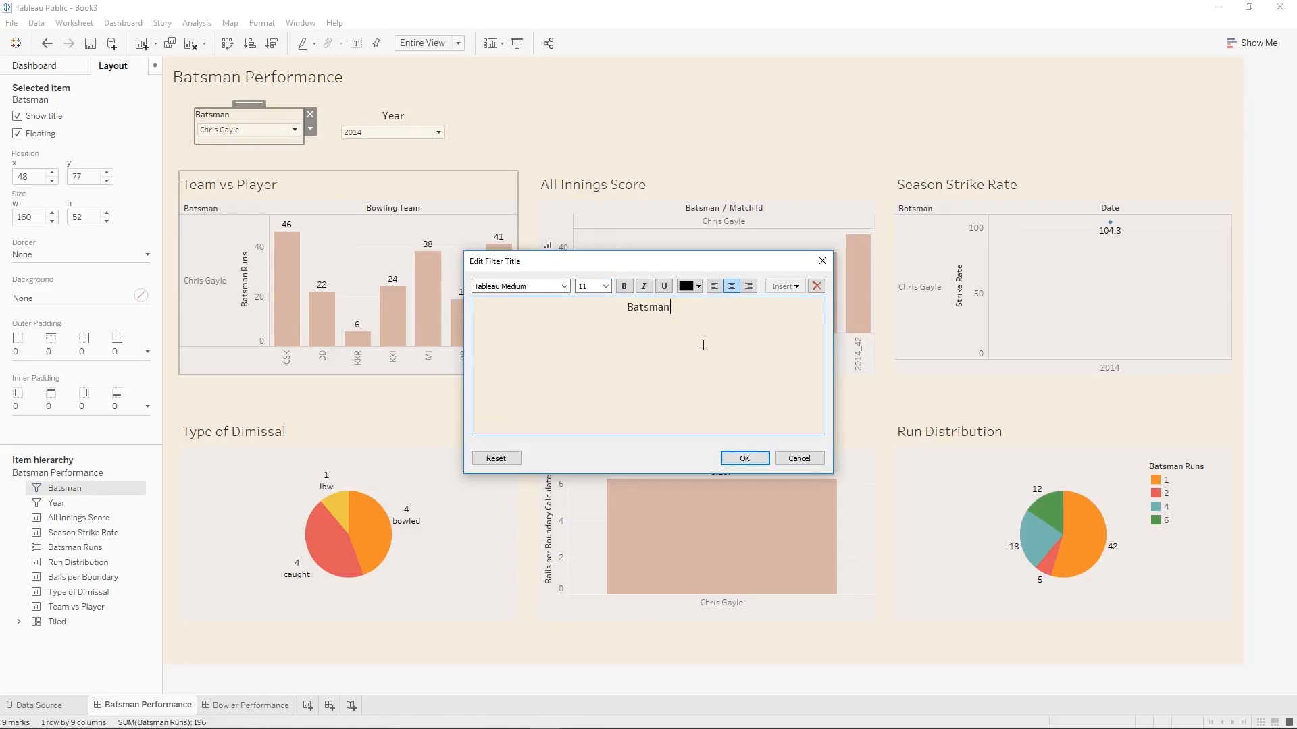
click(757, 460)
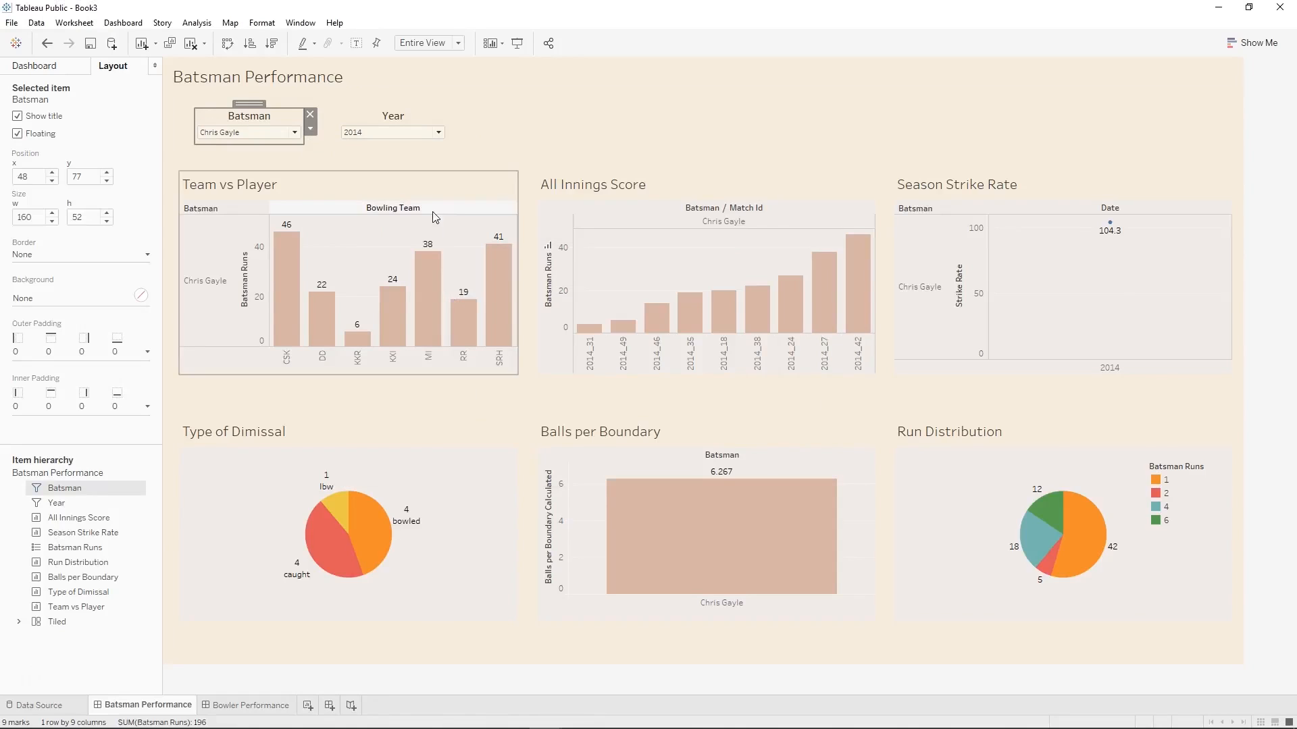
click(590, 161)
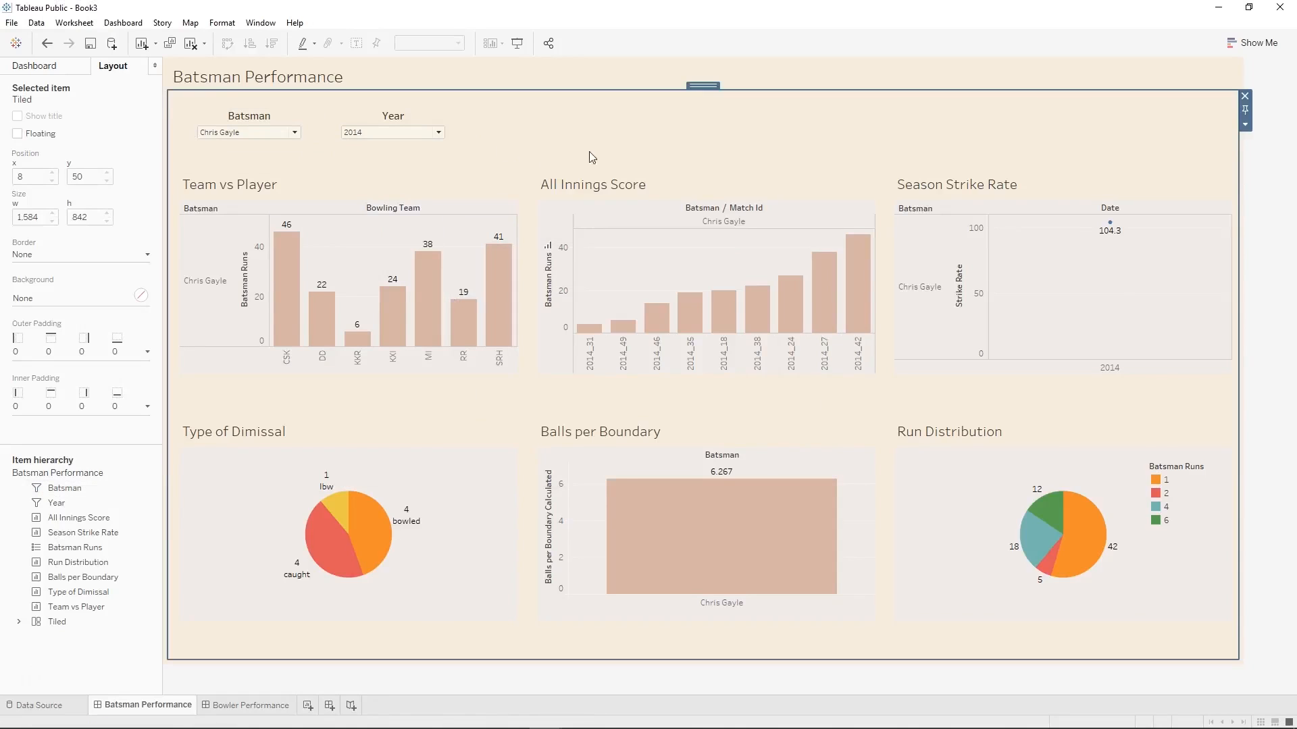
Enter presentation mode and review the Batsman Performance and Bowler Performance dashboards in turn, comparing their filters, charts and layout.
click(517, 43)
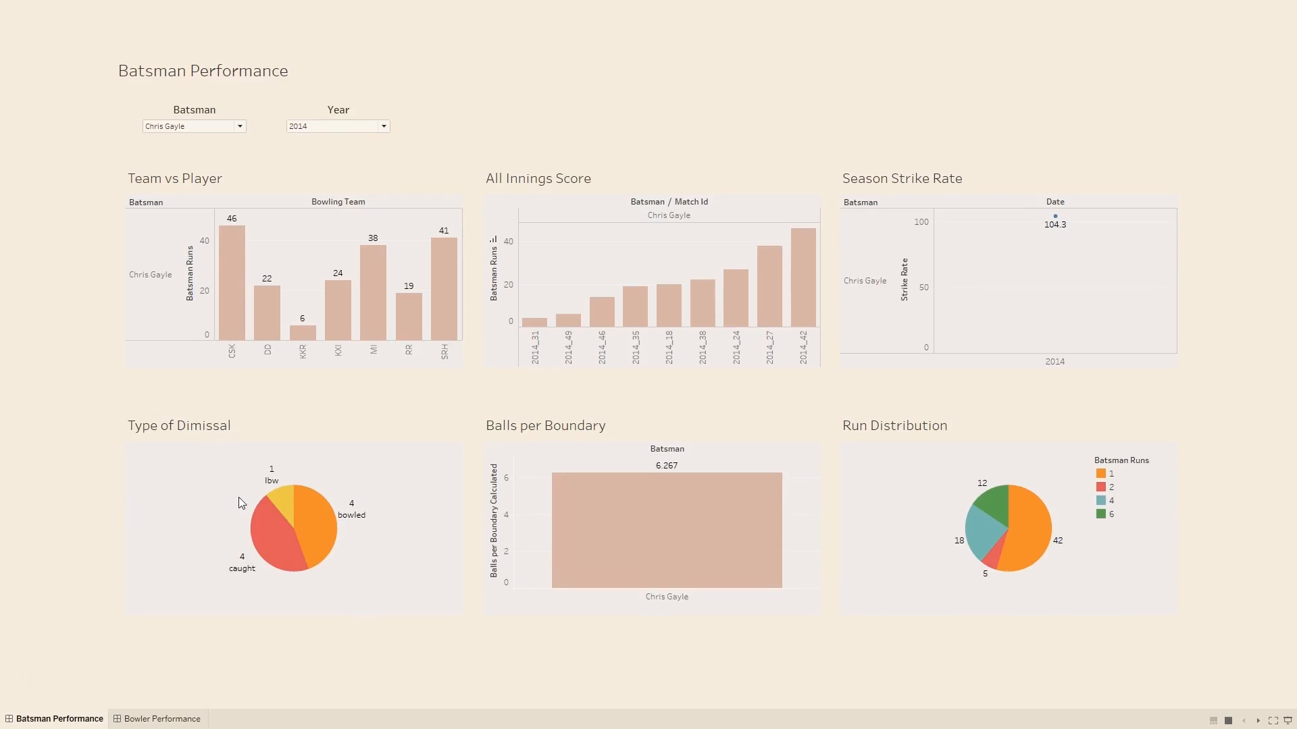
click(156, 720)
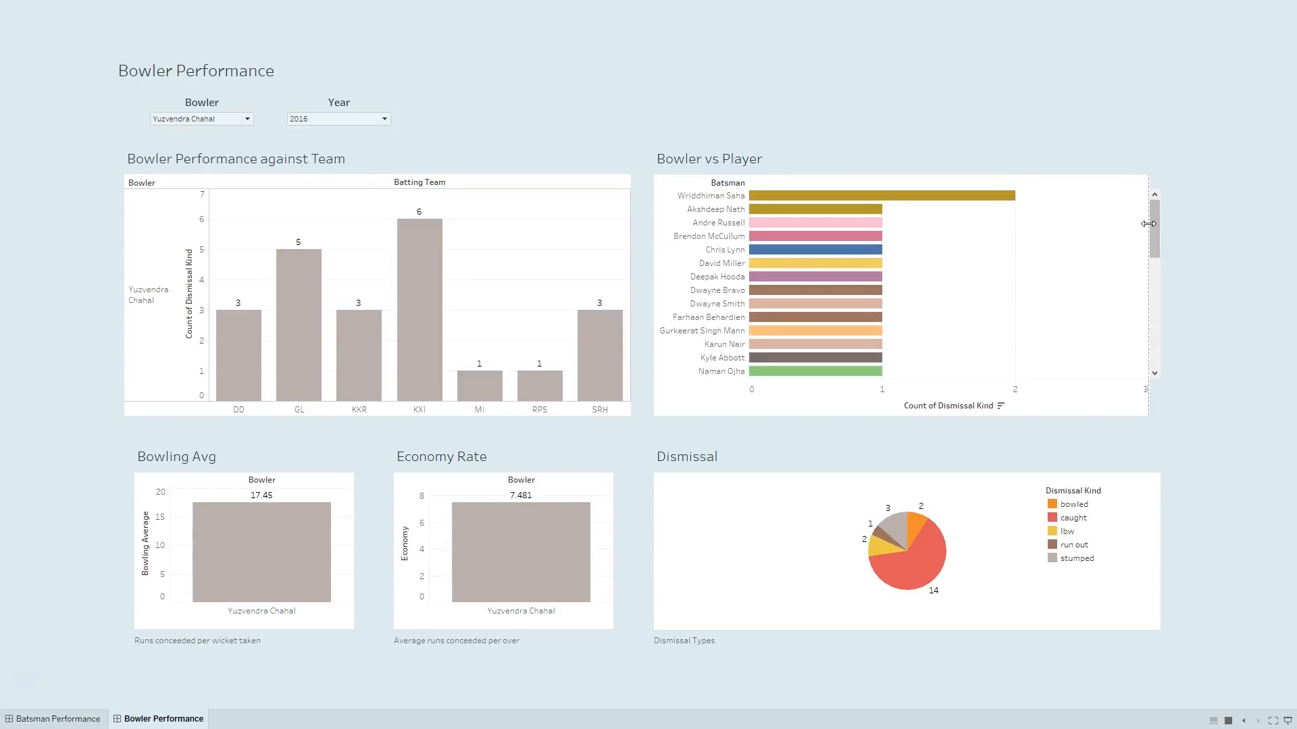
drag(1151, 227, 1164, 176)
click(80, 721)
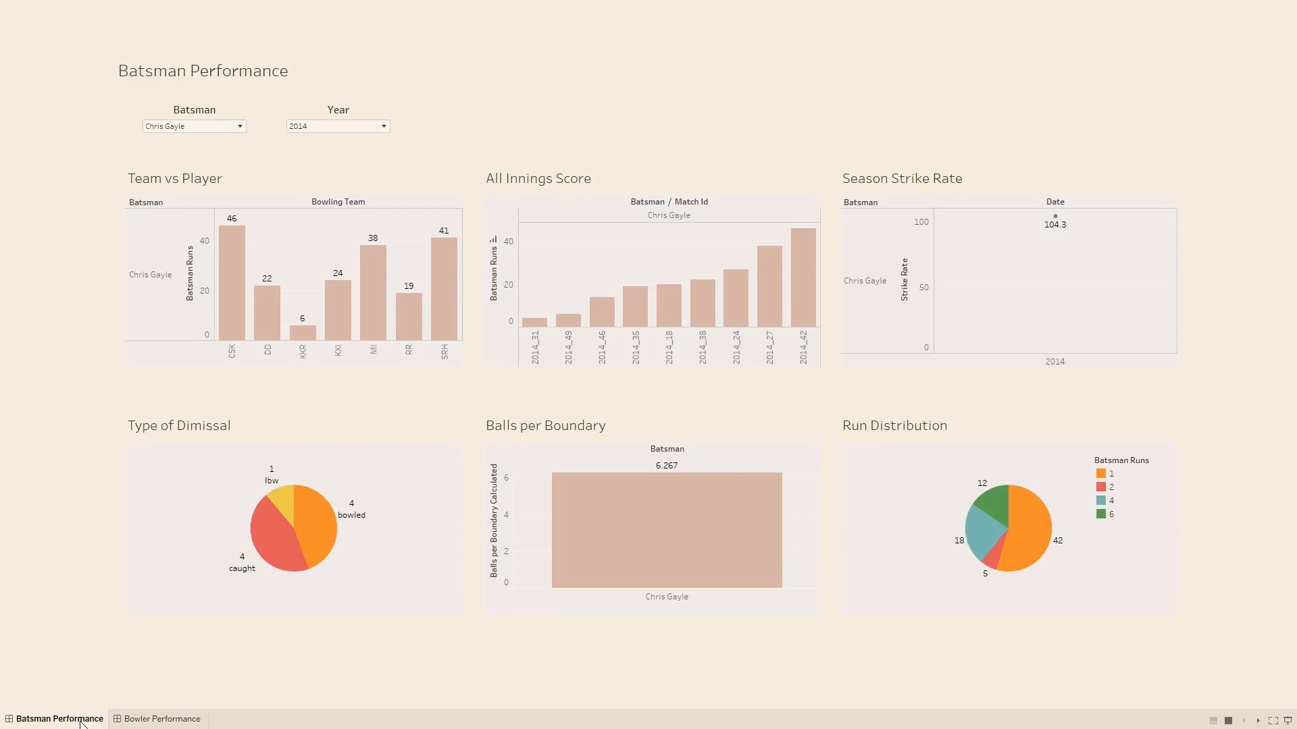
click(152, 720)
click(69, 722)
click(187, 718)
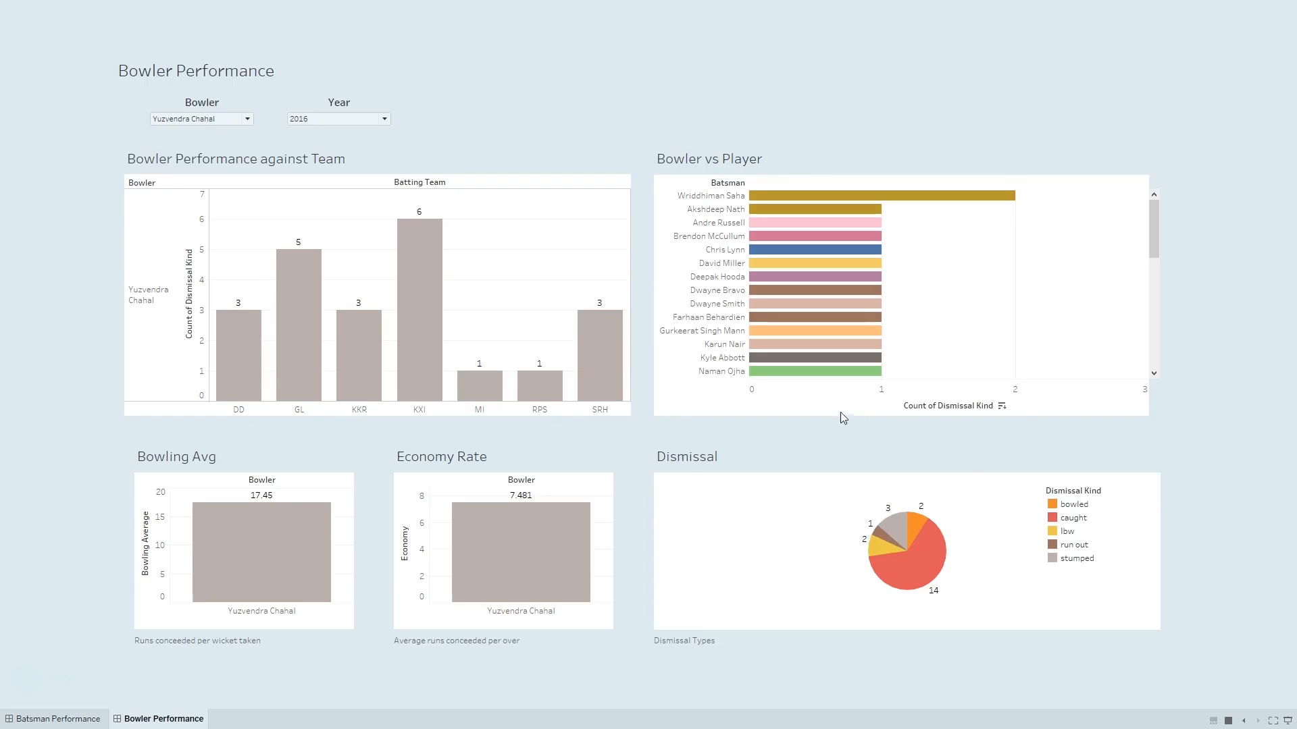
mouse_move(935, 580)
click(82, 720)
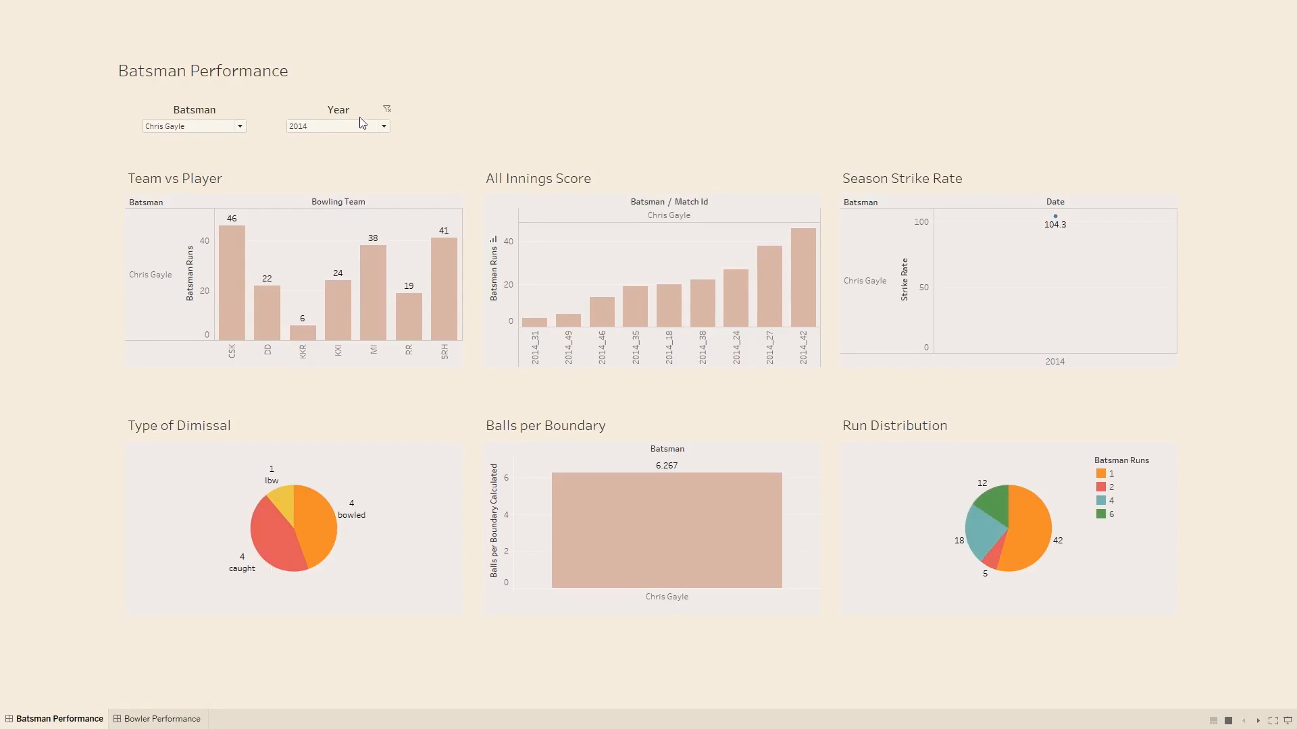
click(165, 721)
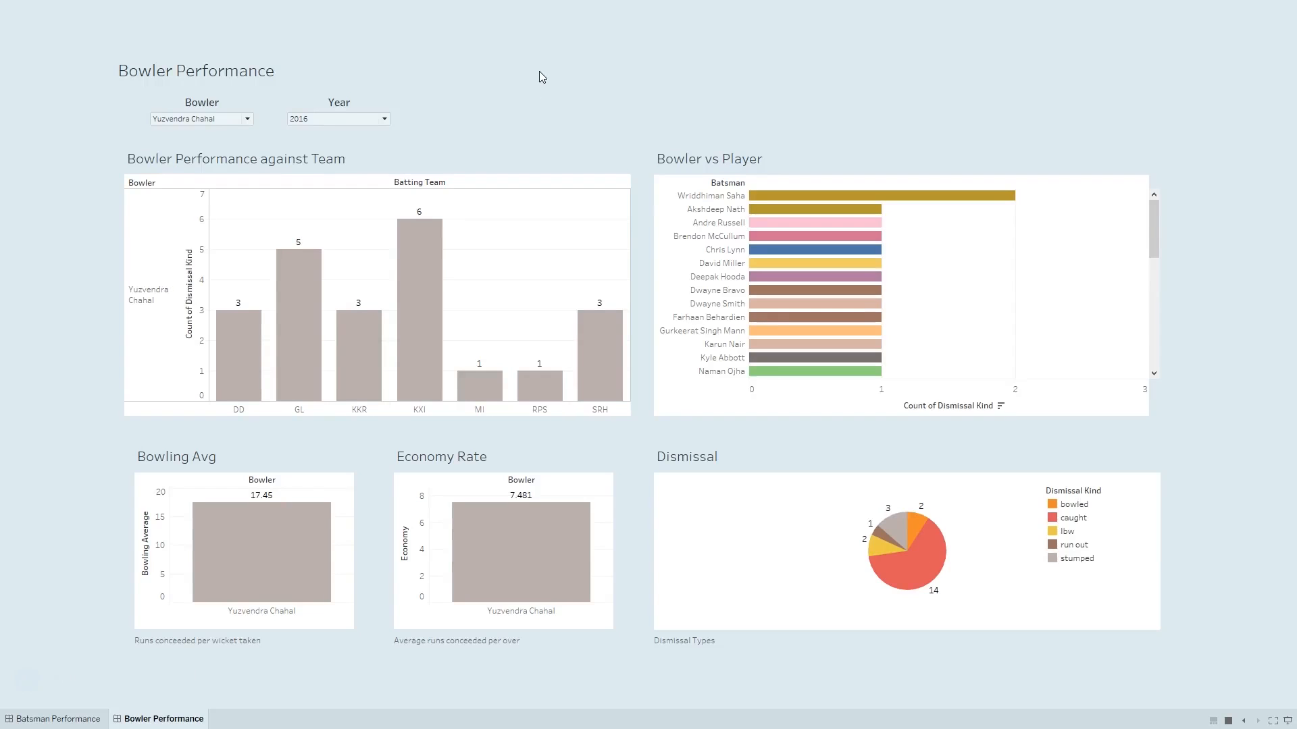